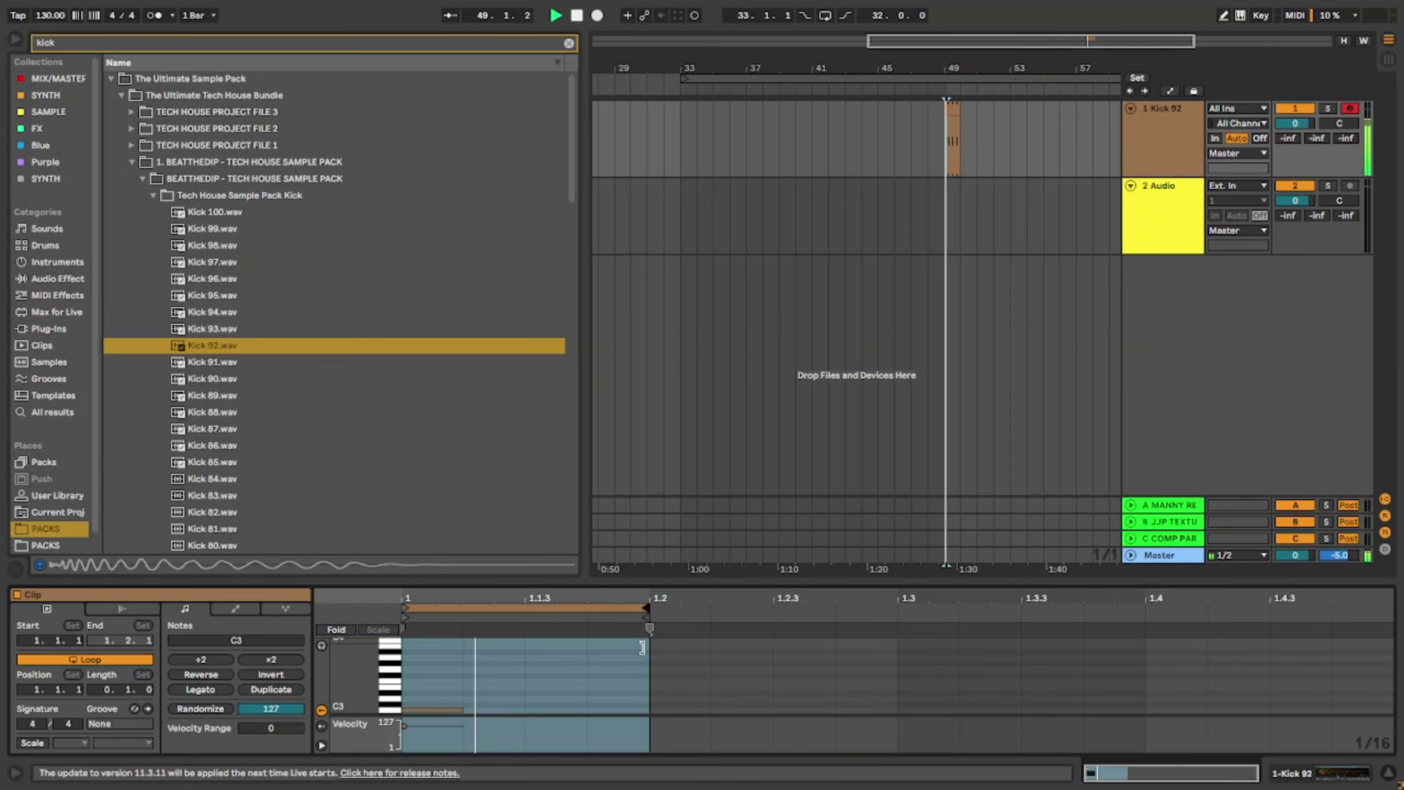
Step: Loop the one-bar kick clip at bar 49 and lower the kick track's volume to -11.9 dB during playback
drag(1293, 124, 1293, 144)
key(space)
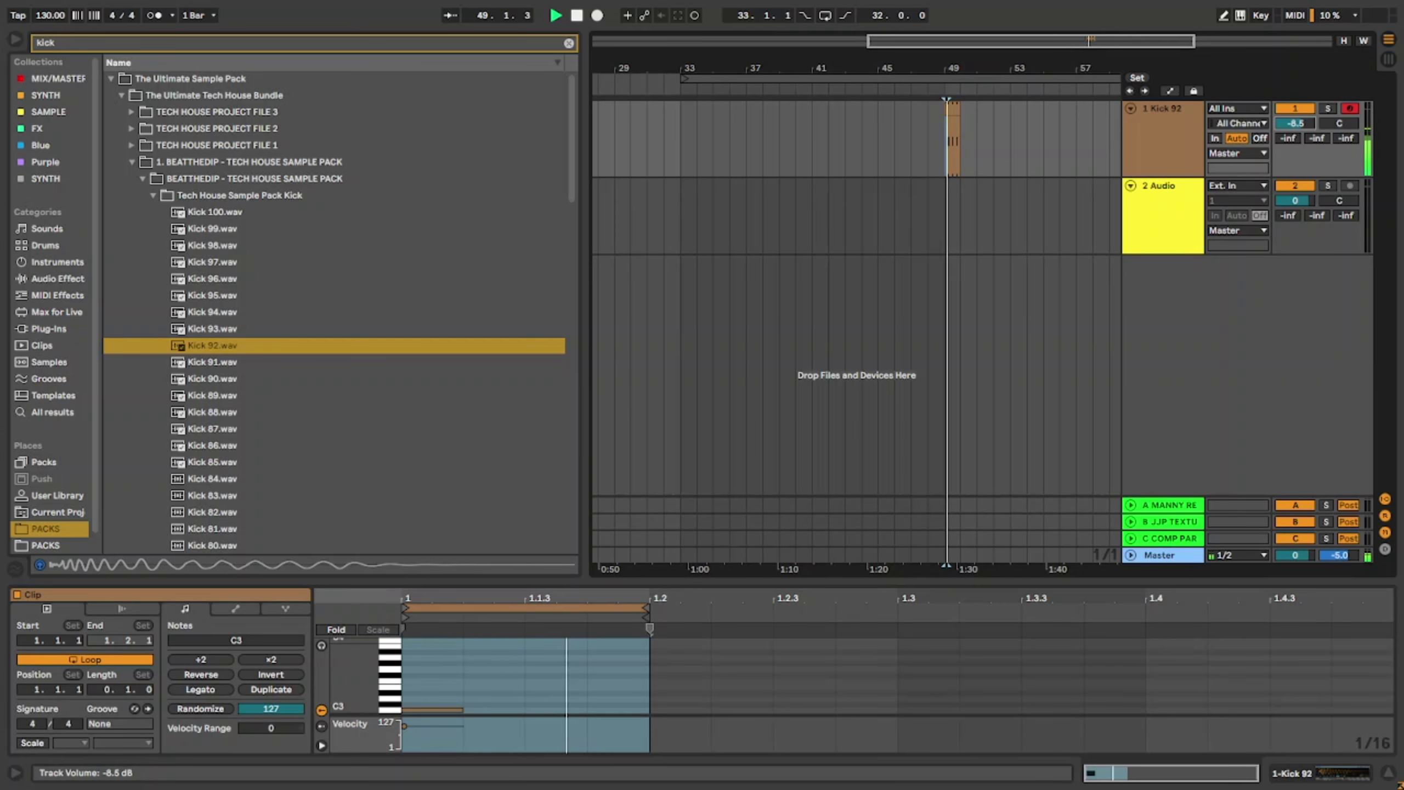
click(953, 105)
key(ctrl+l)
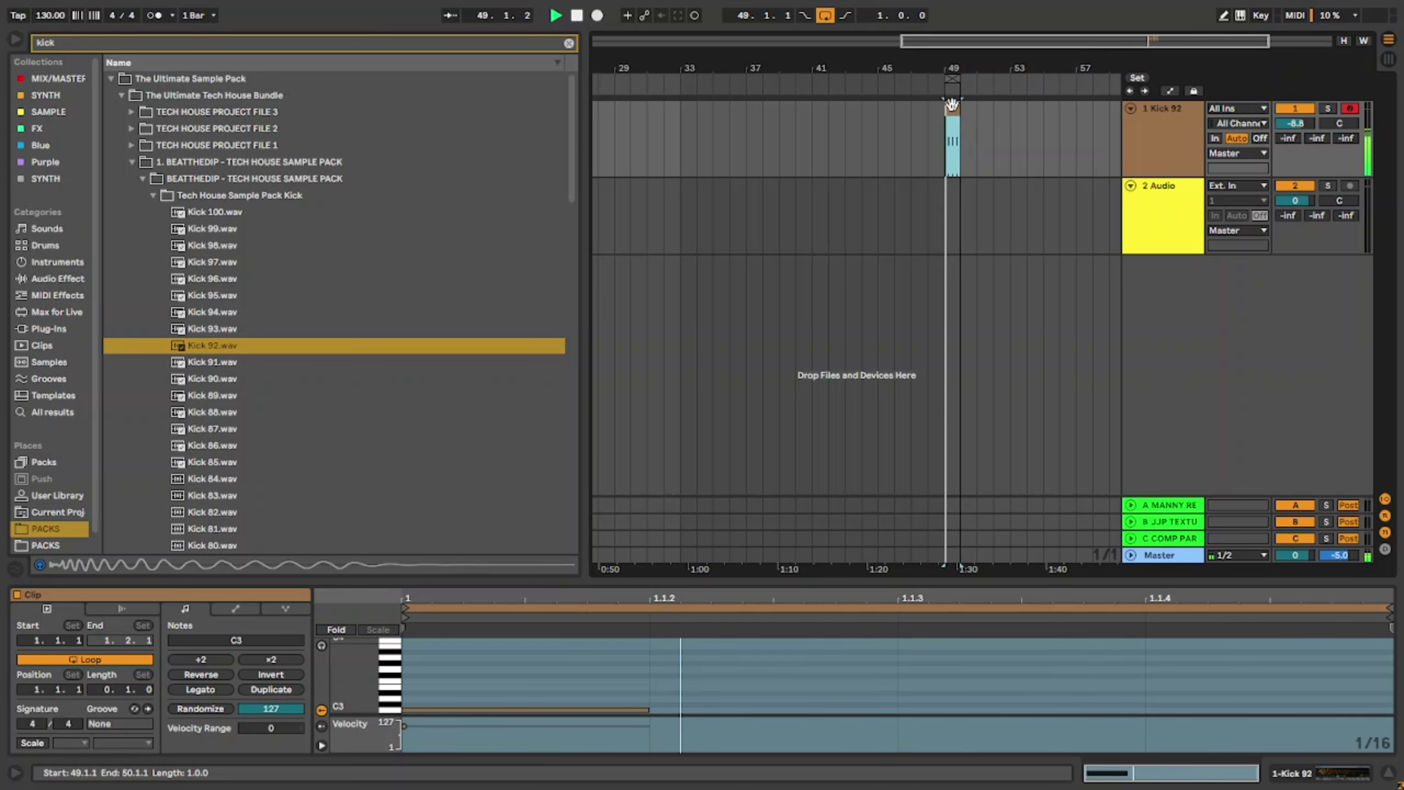
drag(1299, 124, 1299, 136)
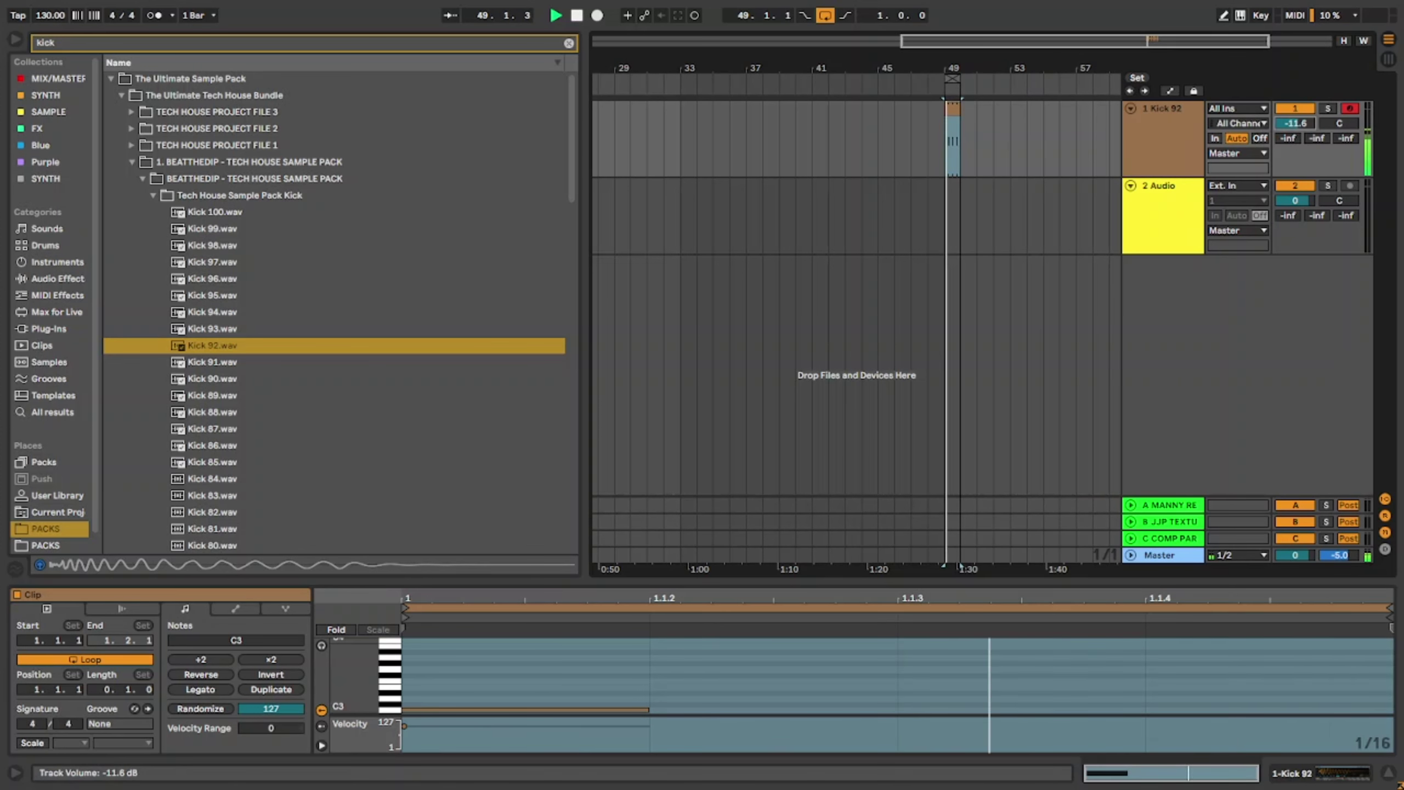
Step: Audition Kick 100, Kick 99 and Kick 98 on the kick track and keep Kick 98.wav loaded
double_click(231, 214)
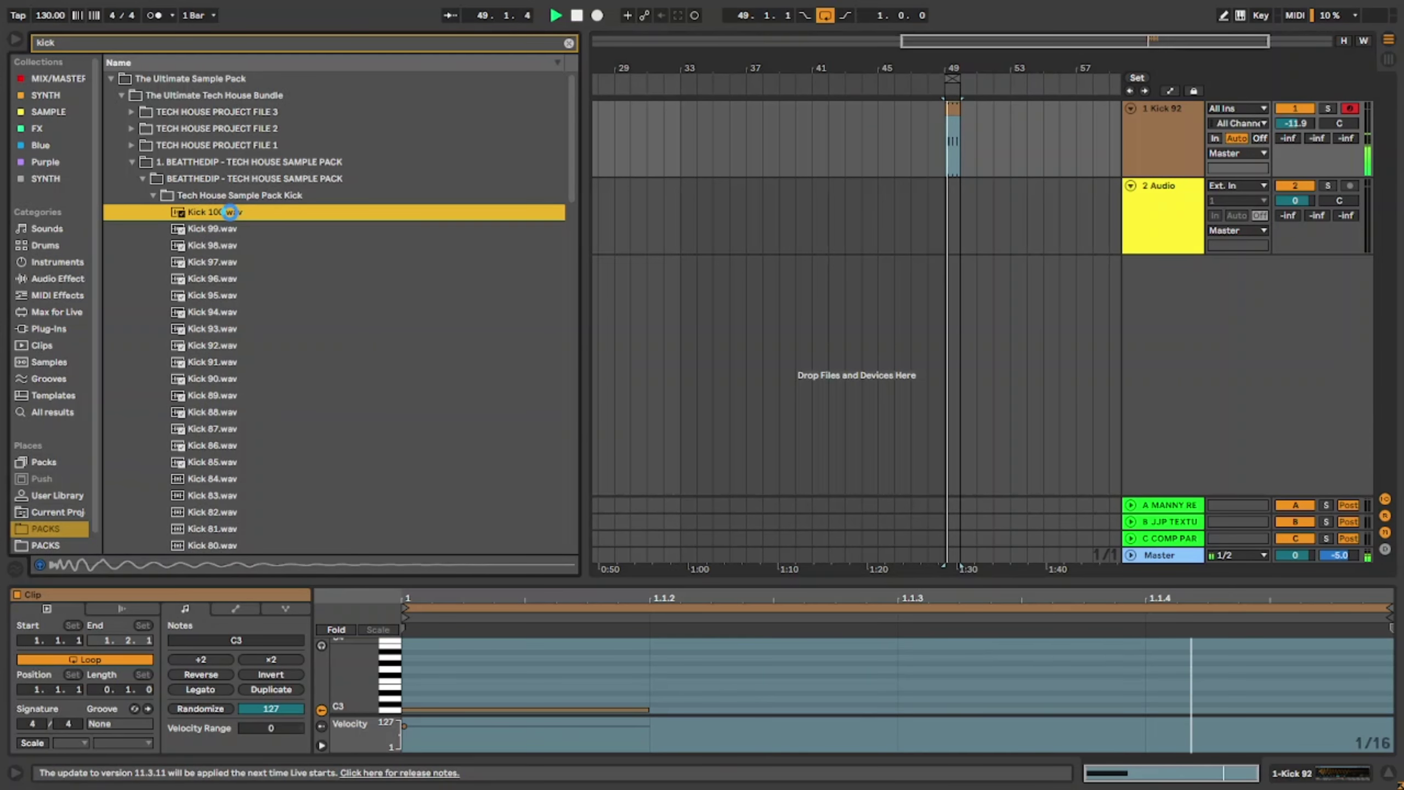
double_click(293, 233)
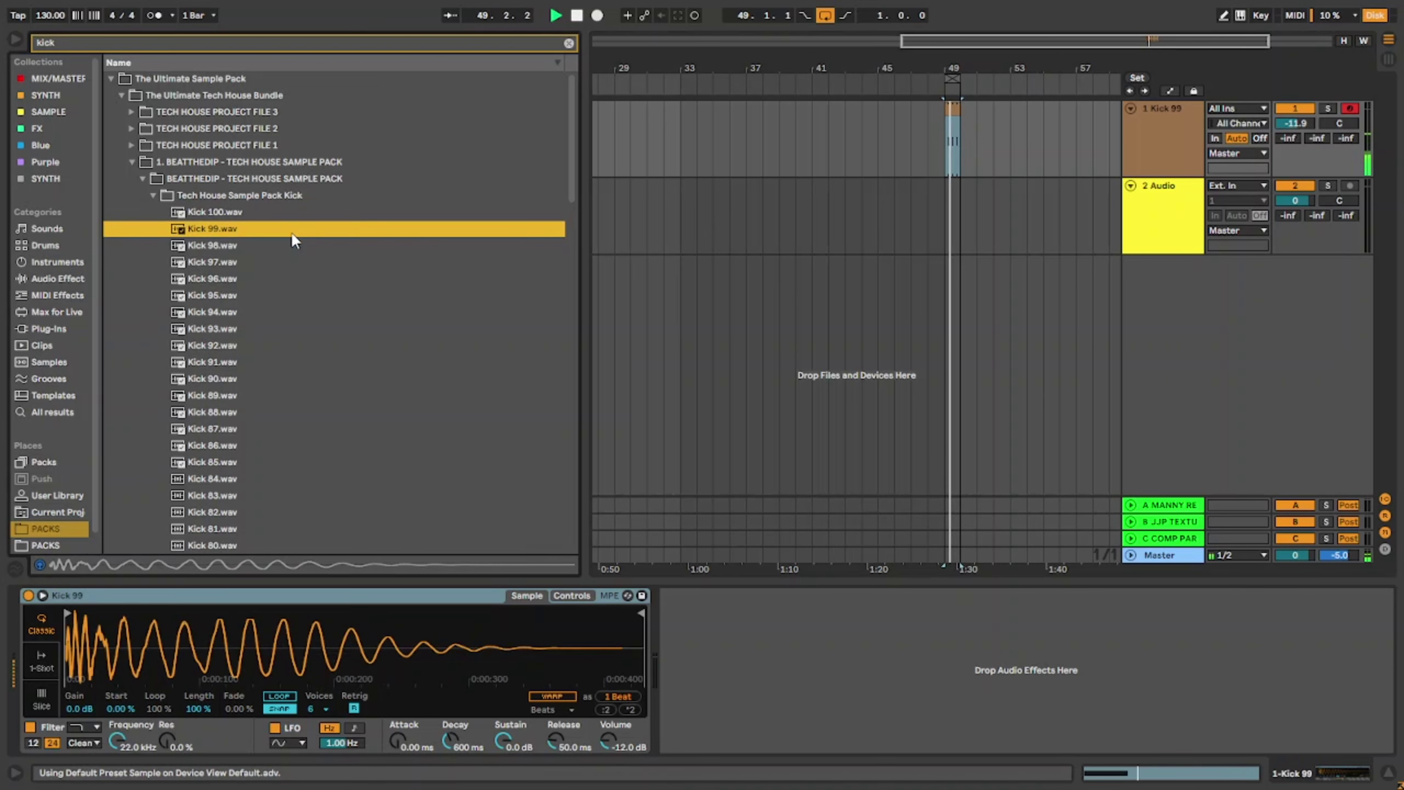
double_click(286, 246)
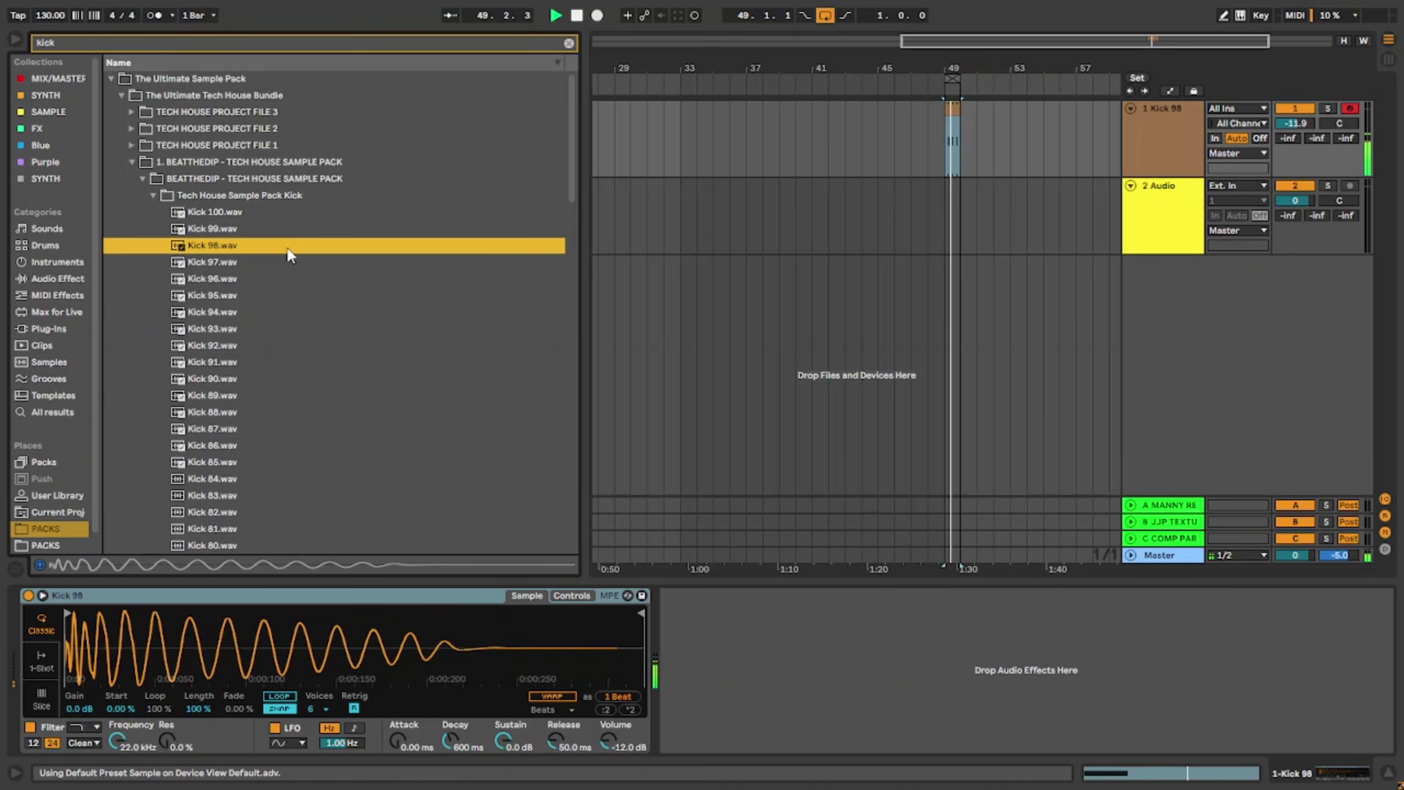
click(290, 226)
double_click(291, 216)
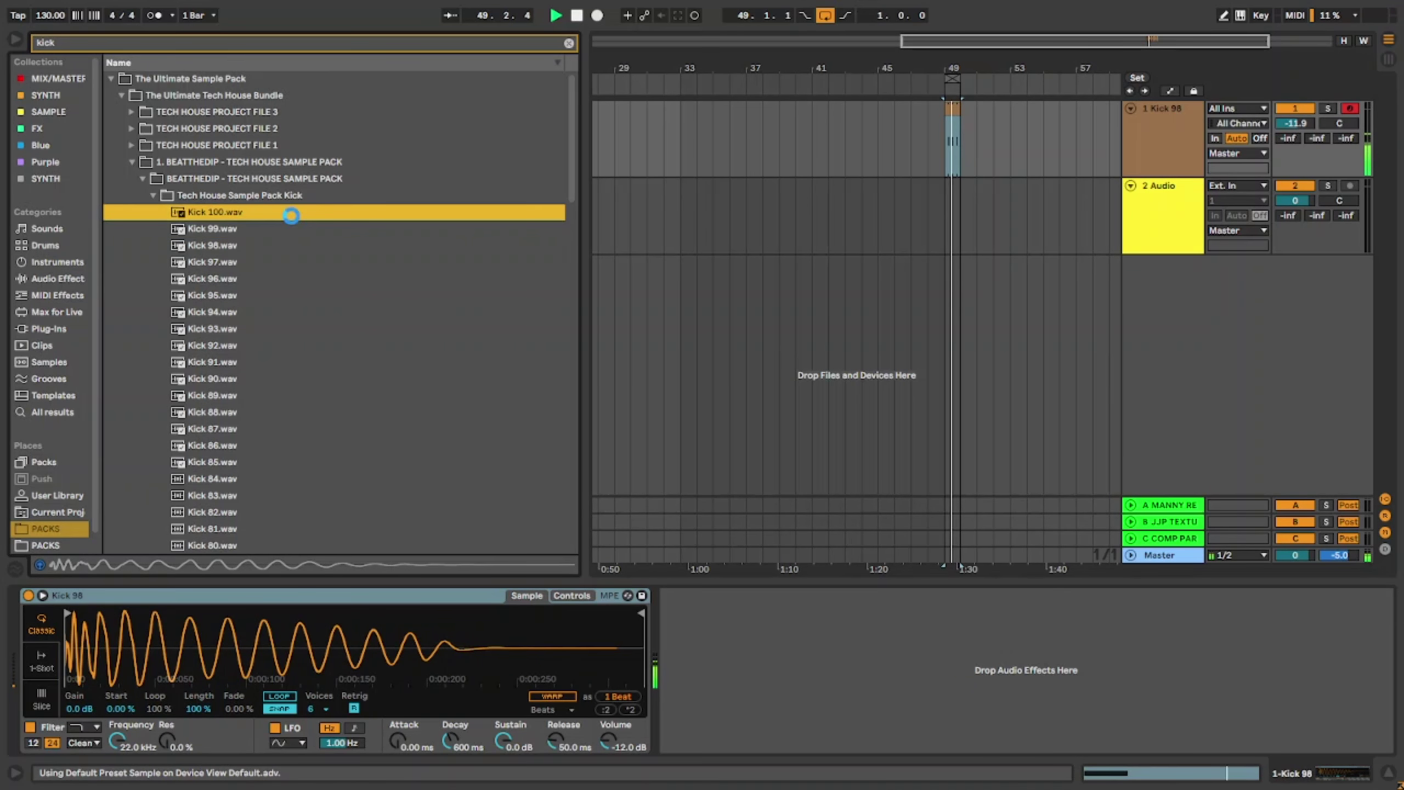
double_click(294, 245)
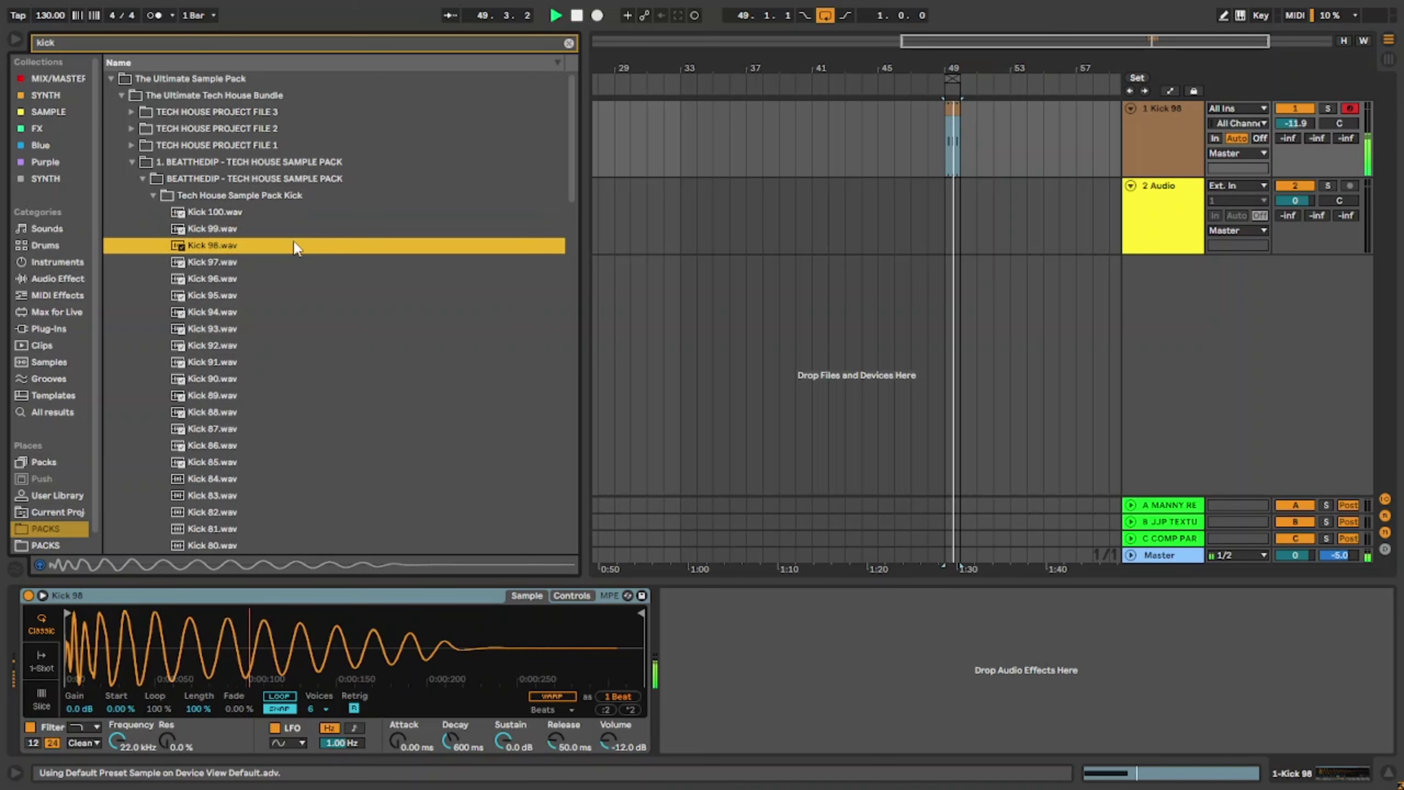
Step: Duplicate the Kick 98 track together with its clip
click(951, 106)
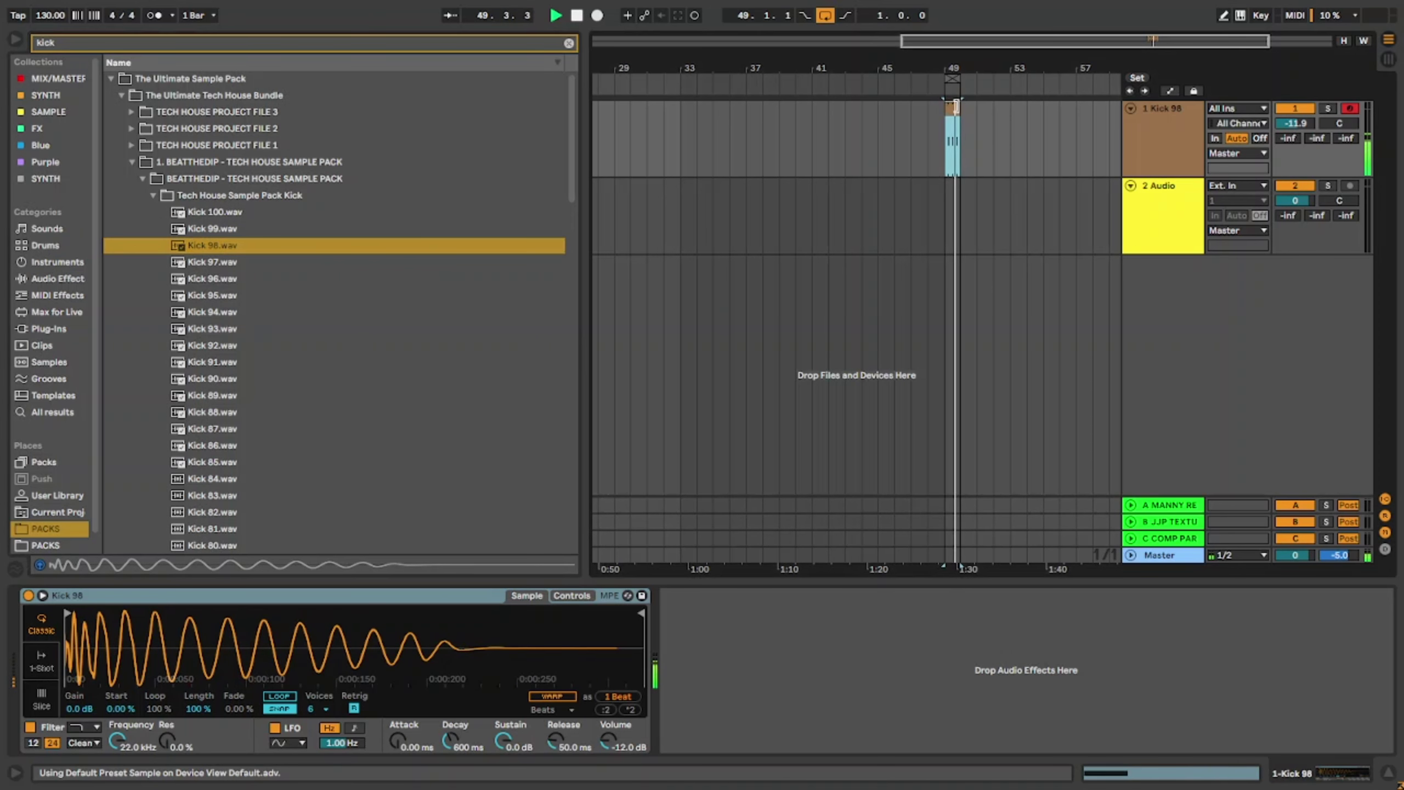
click(1149, 133)
key(ctrl+d)
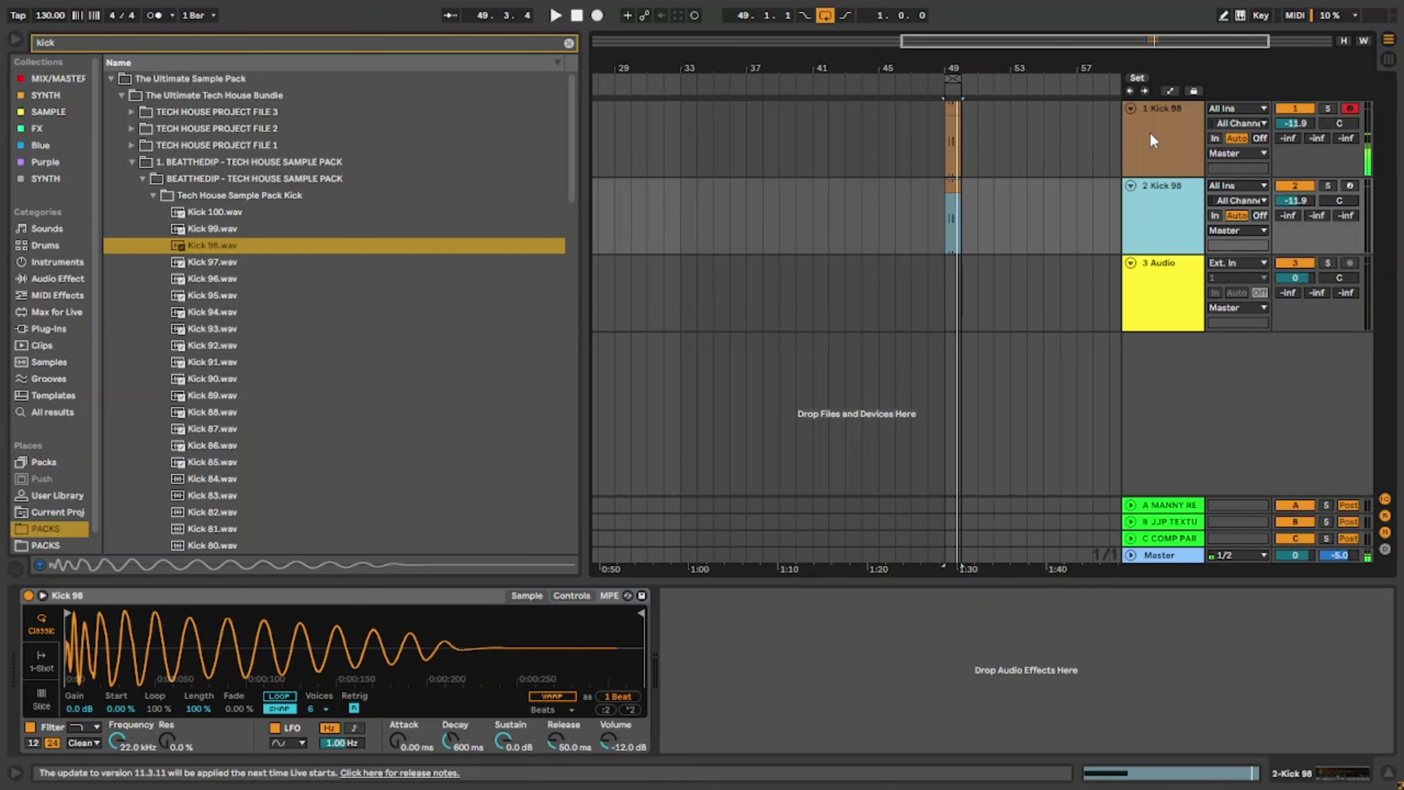
Step: Search the sample packs for "clap" and select Clap 49.wav in the Tech House Sample Pack Claps folder
click(97, 41)
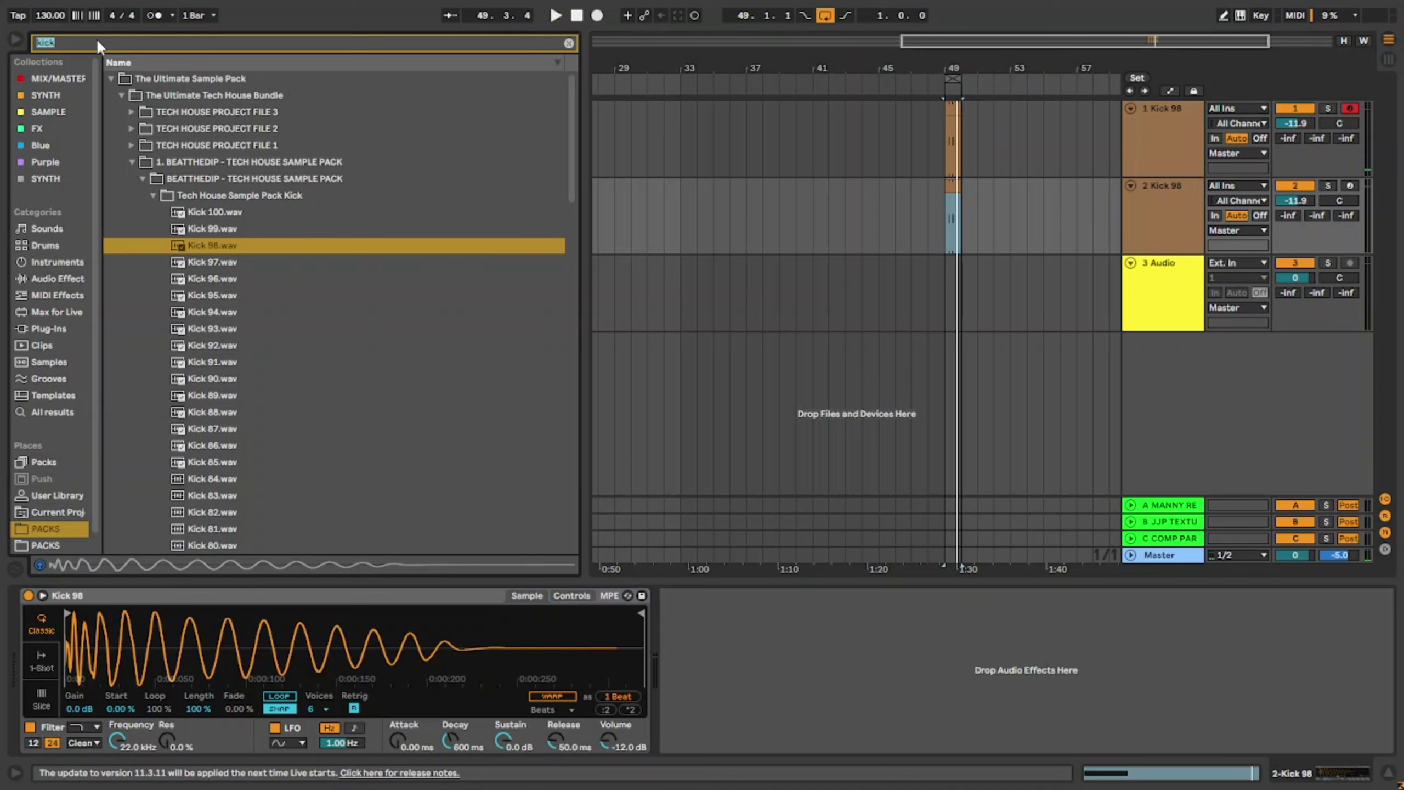
text(cl)
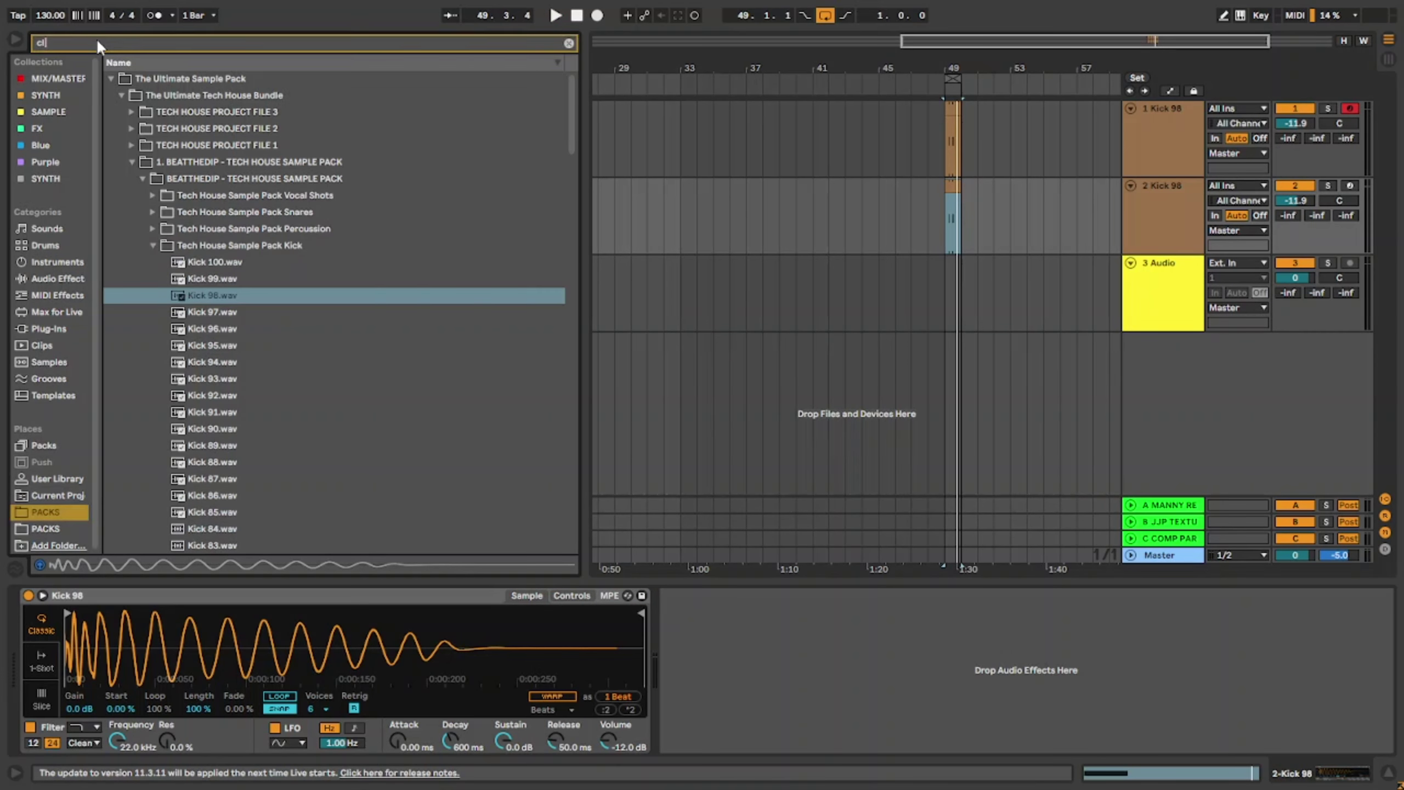
text(ap)
key(Down)
key(Down)
key(Down)
key(Down)
key(Down)
key(Down)
key(Down)
key(Down)
key(Down)
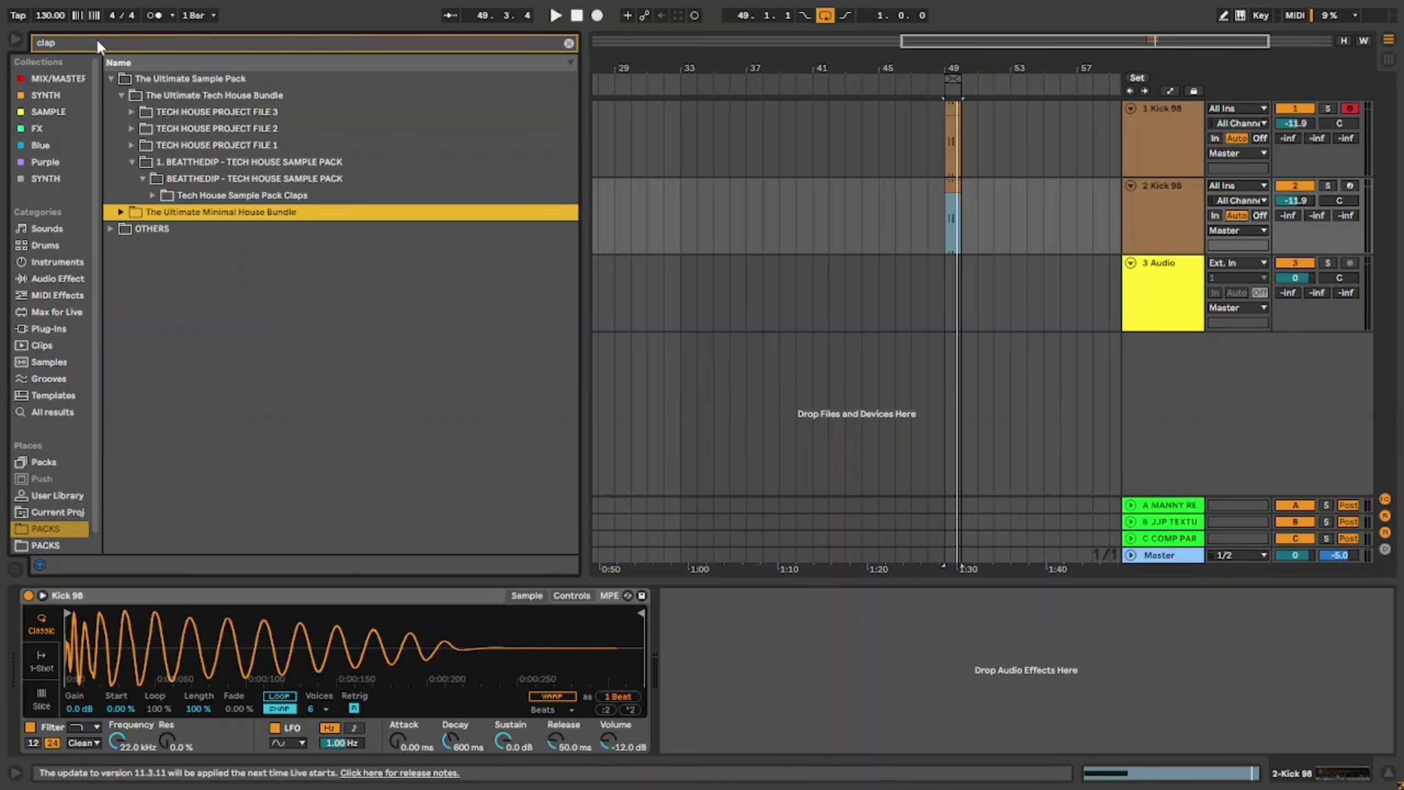
key(Up)
key(Right)
key(Down)
key(Down)
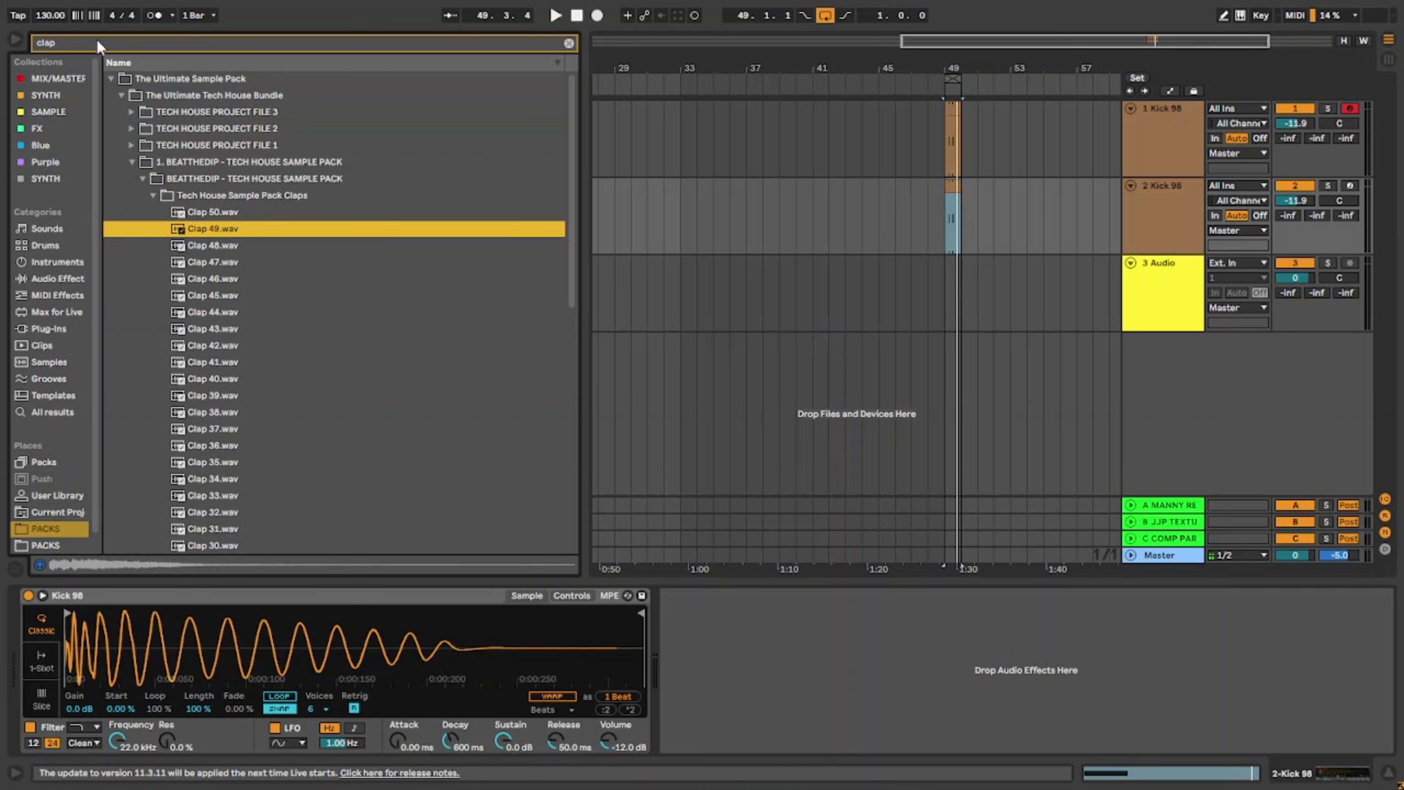
Step: Deactivate the sections holding the first and third beats in the duplicated kick clip, leaving beats two and four active
key(z)
click(851, 211)
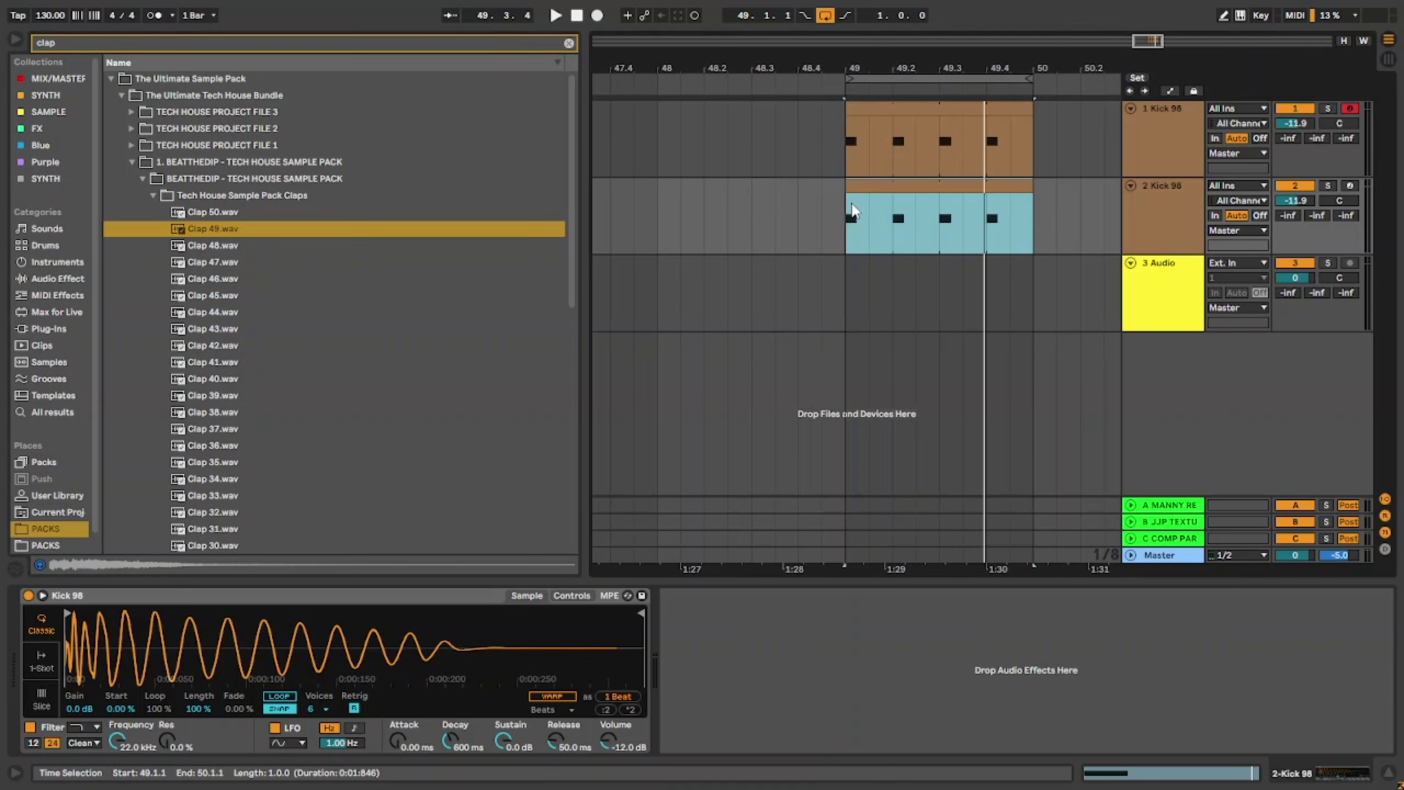
drag(845, 216, 869, 216)
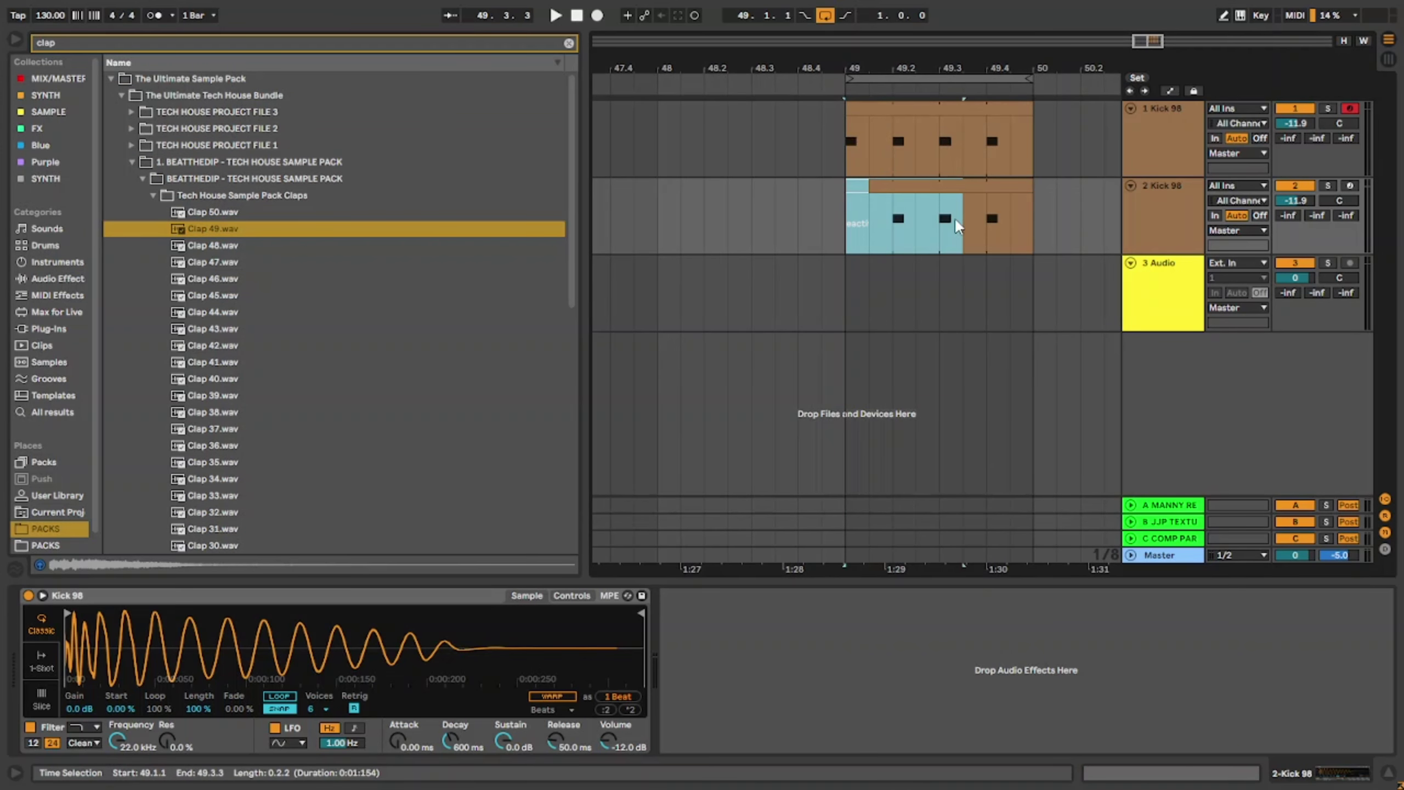
key(ctrl+d)
click(858, 184)
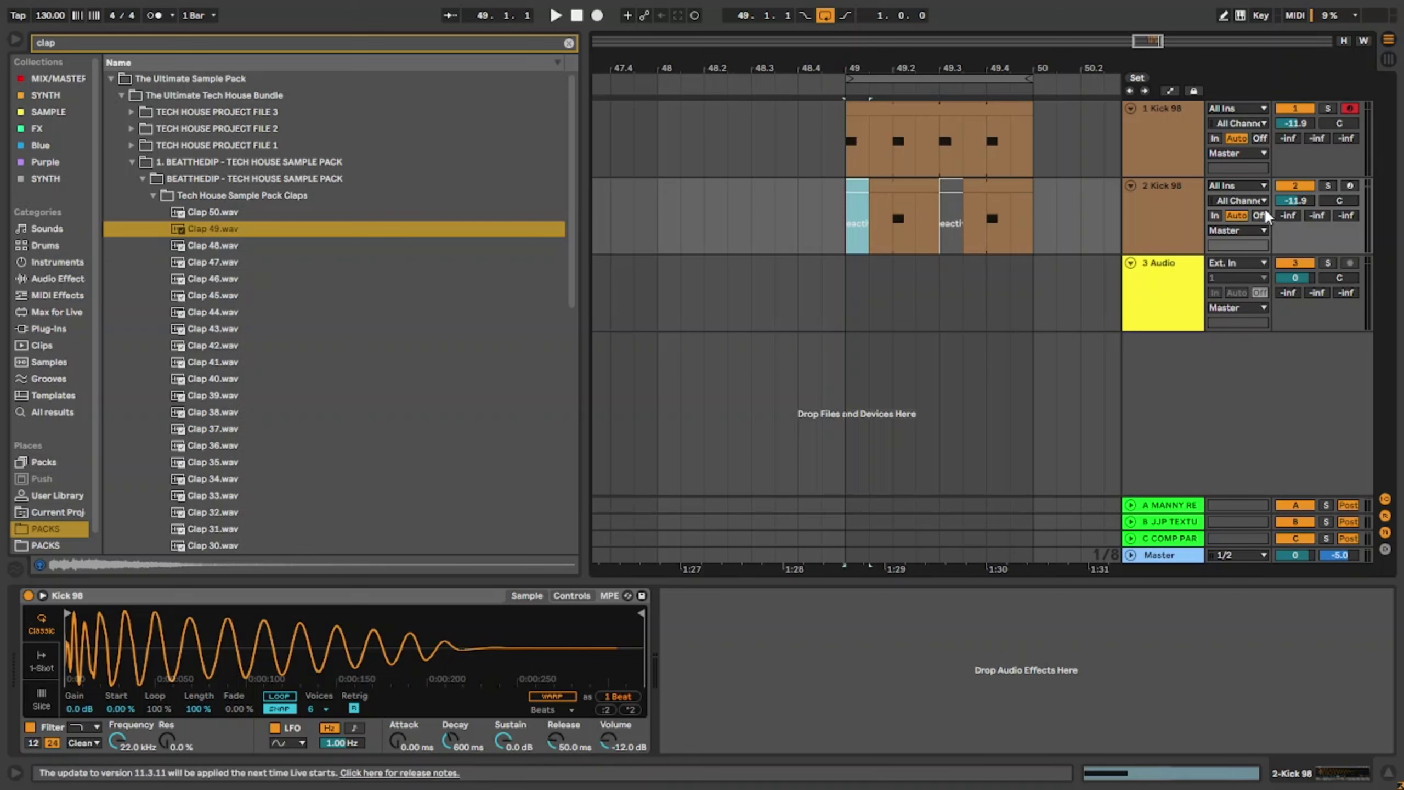
Step: Load Clap 49.wav onto the duplicated track and lower its volume to -17.6 dB during playback
double_click(301, 228)
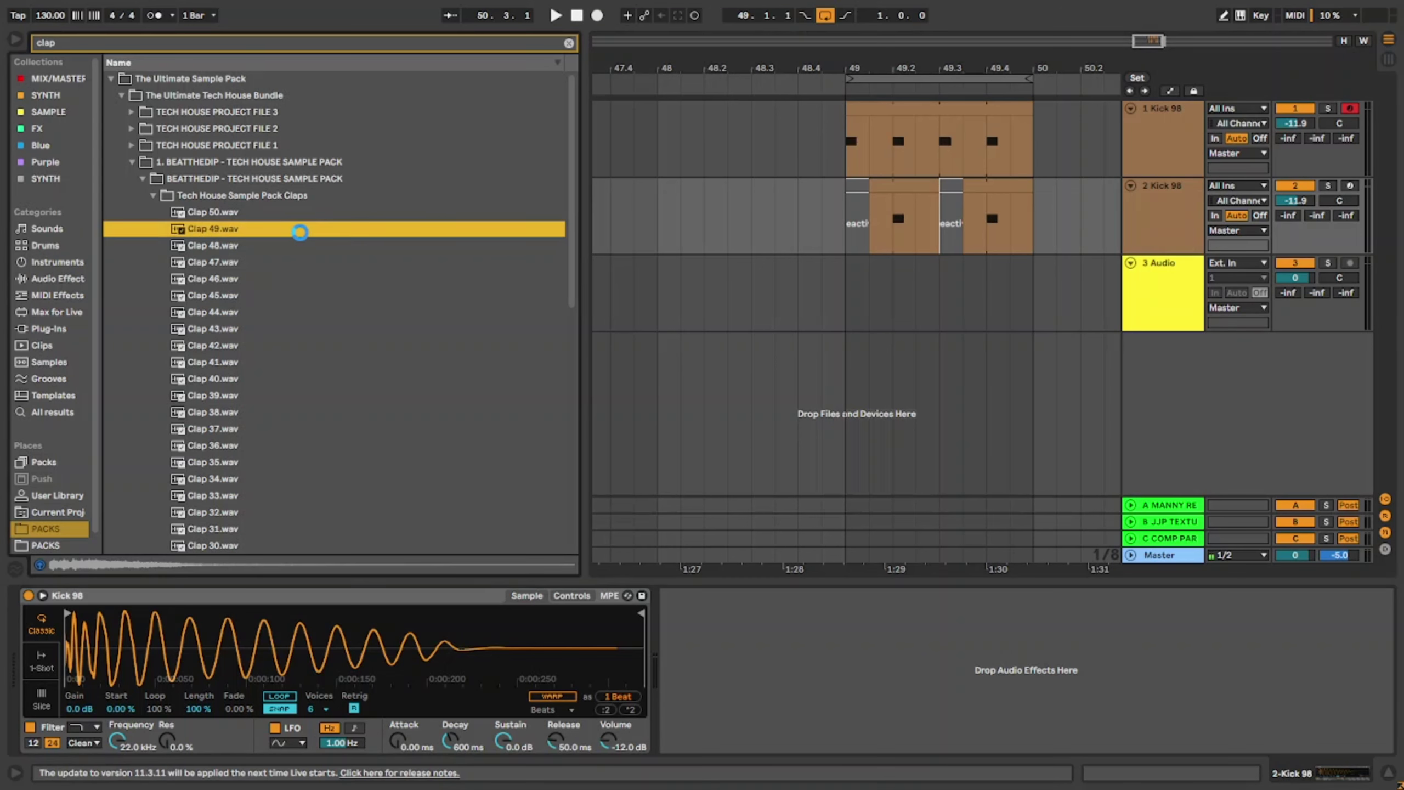
key(space)
drag(1289, 204, 1289, 211)
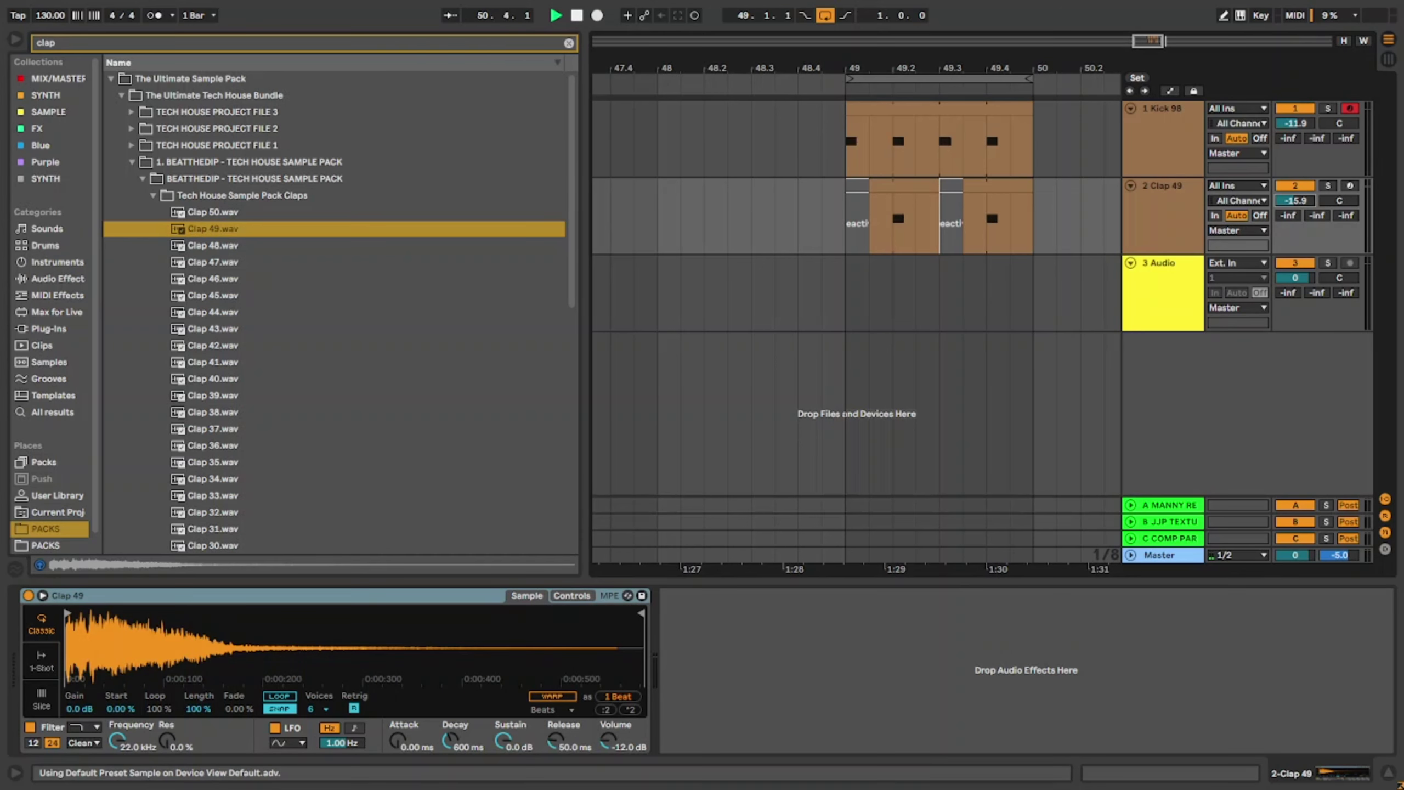
click(855, 184)
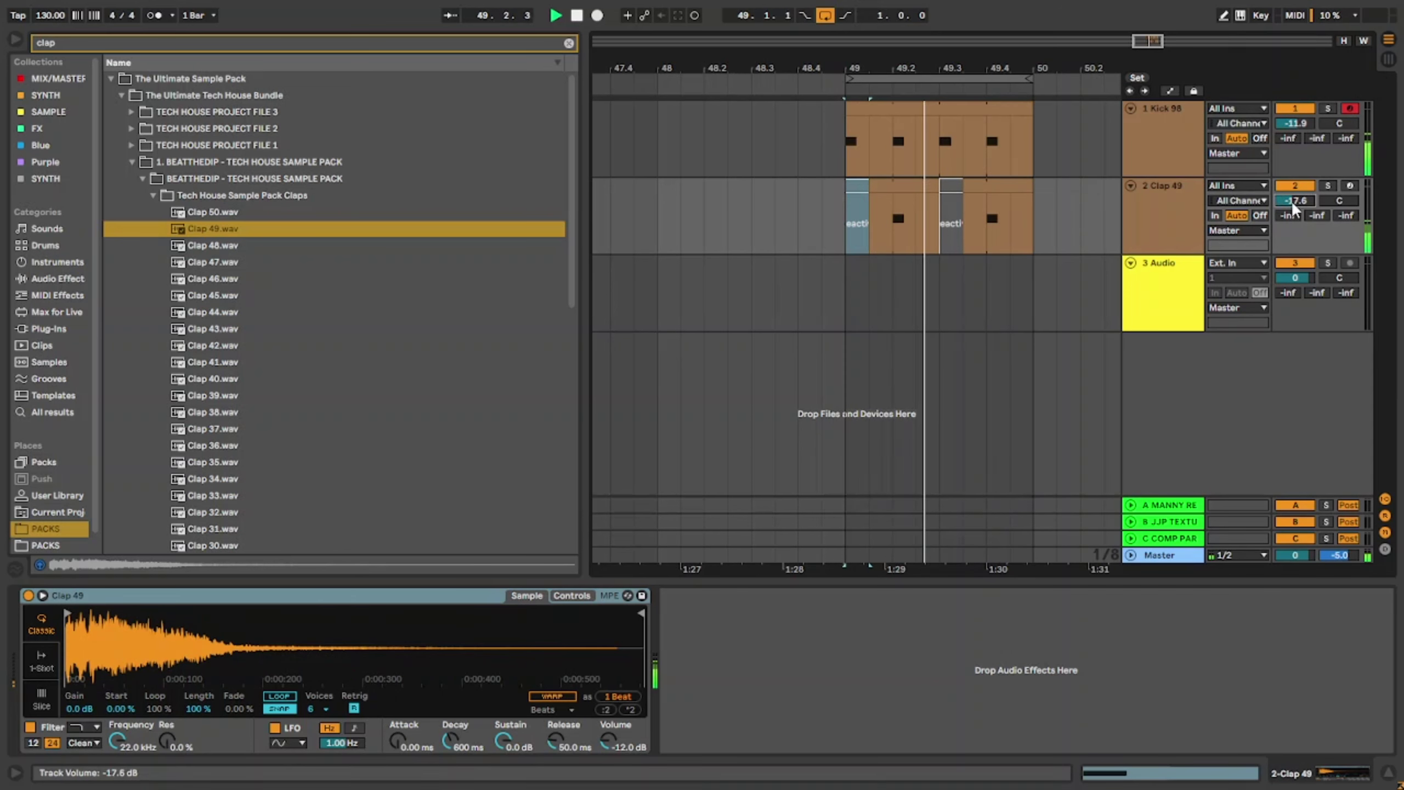
Step: Audition claps from Clap 48 down to Clap 41 on the second track, keep Clap 43.wav and set its volume to -20.1 dB
double_click(306, 247)
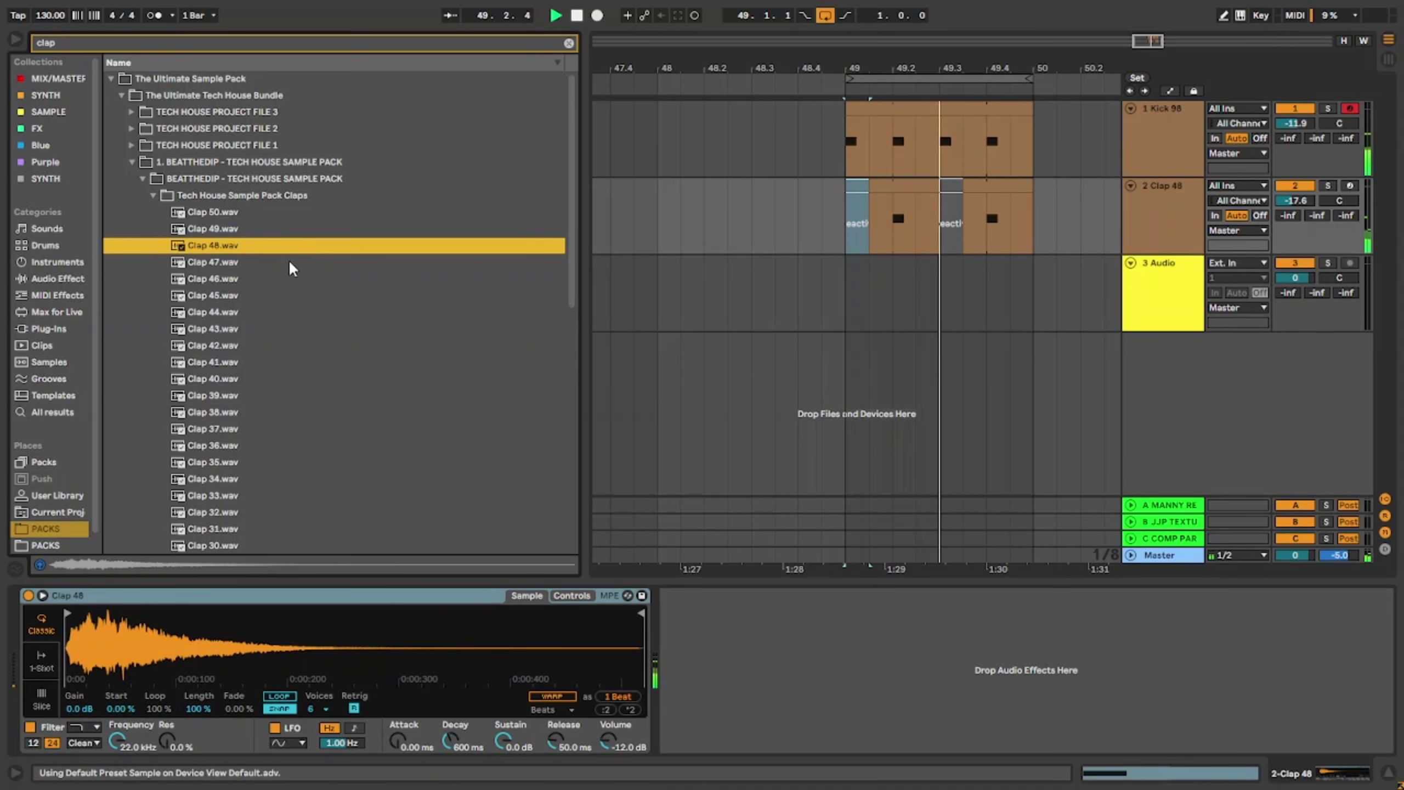
double_click(283, 278)
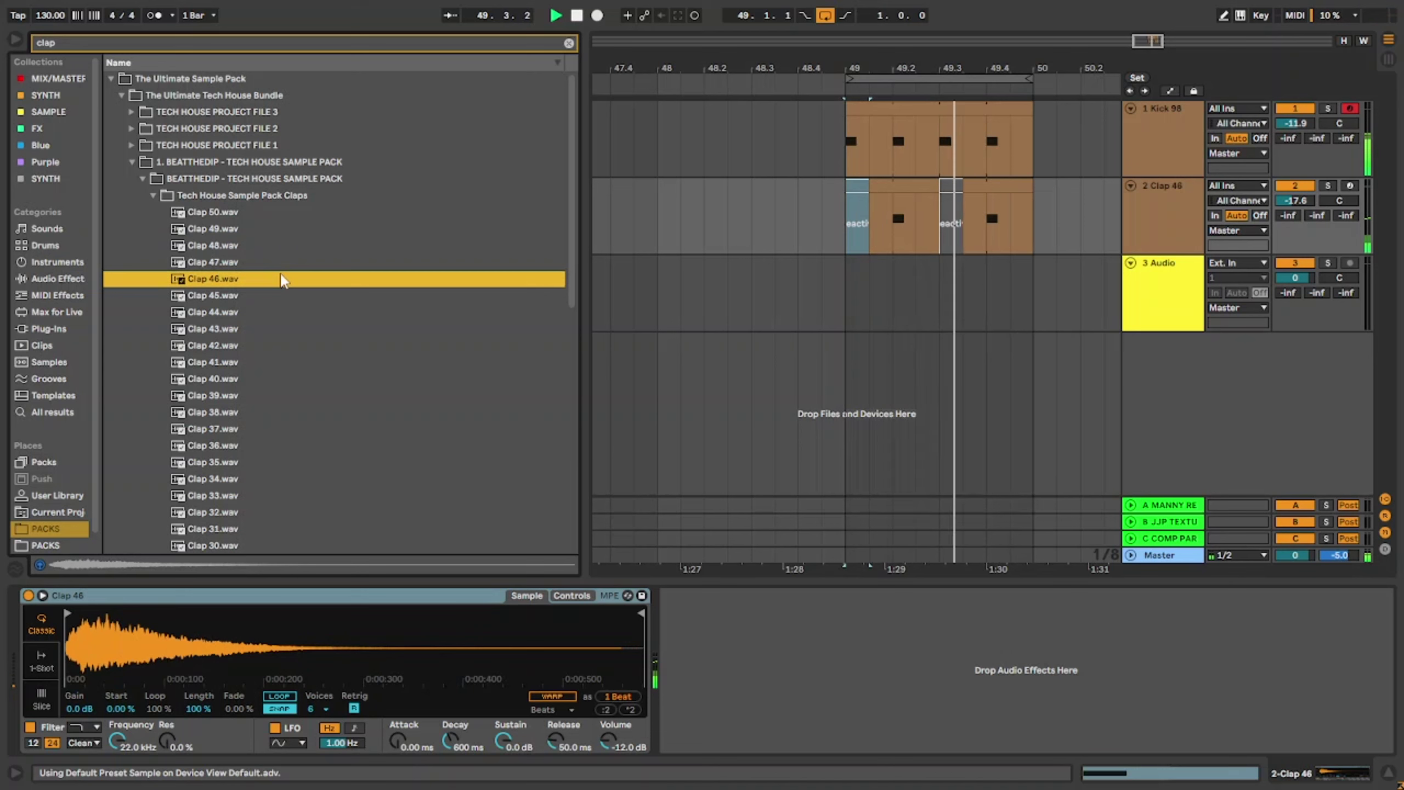
double_click(299, 294)
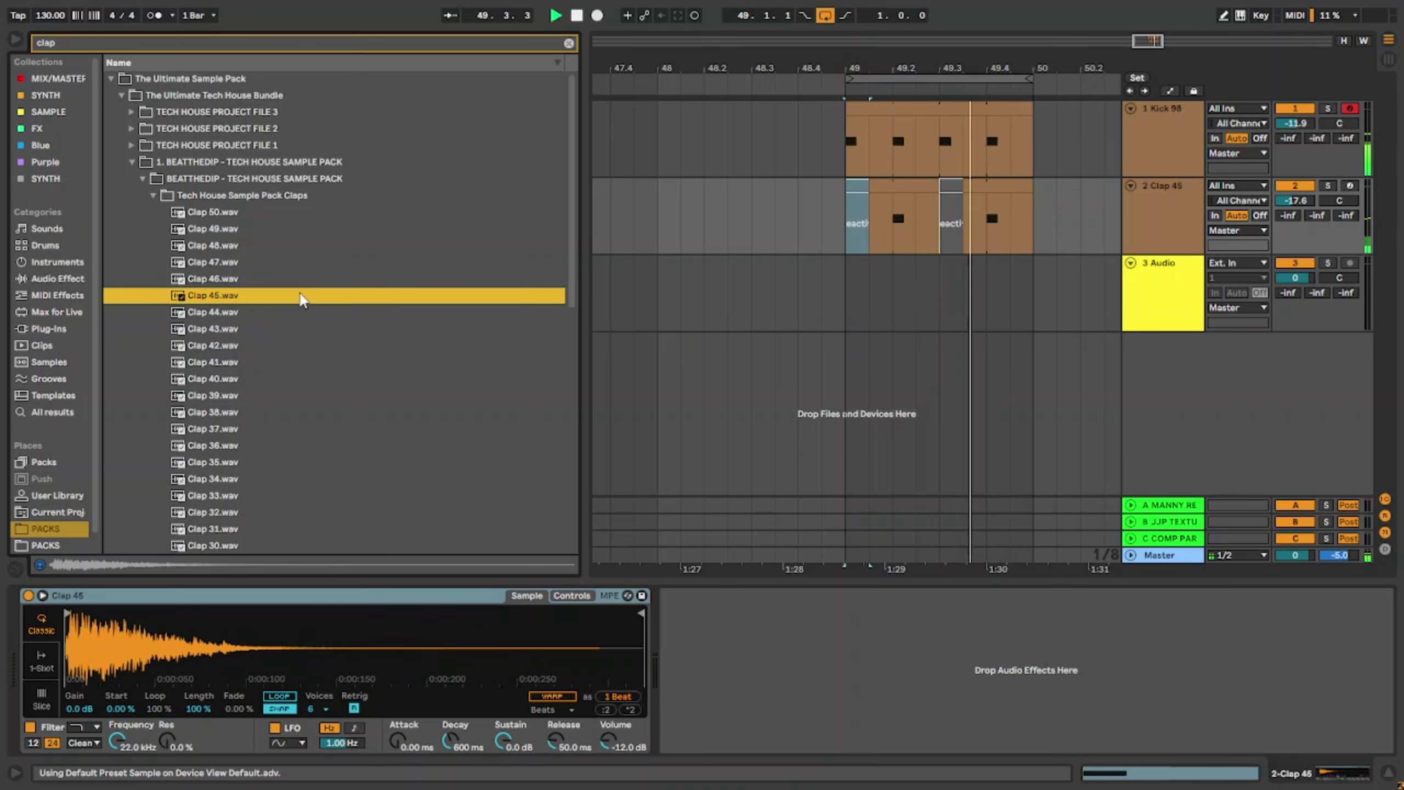
double_click(287, 312)
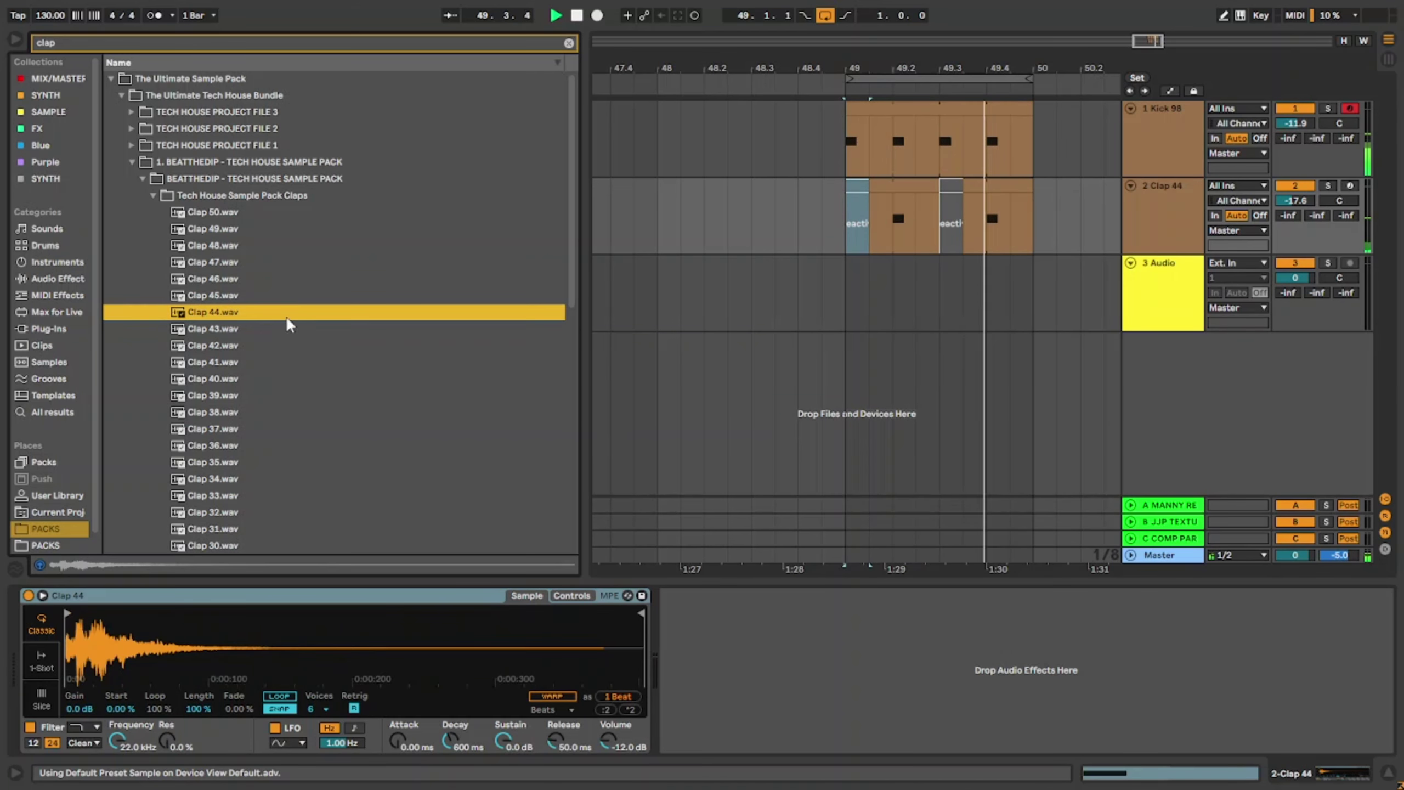
double_click(258, 328)
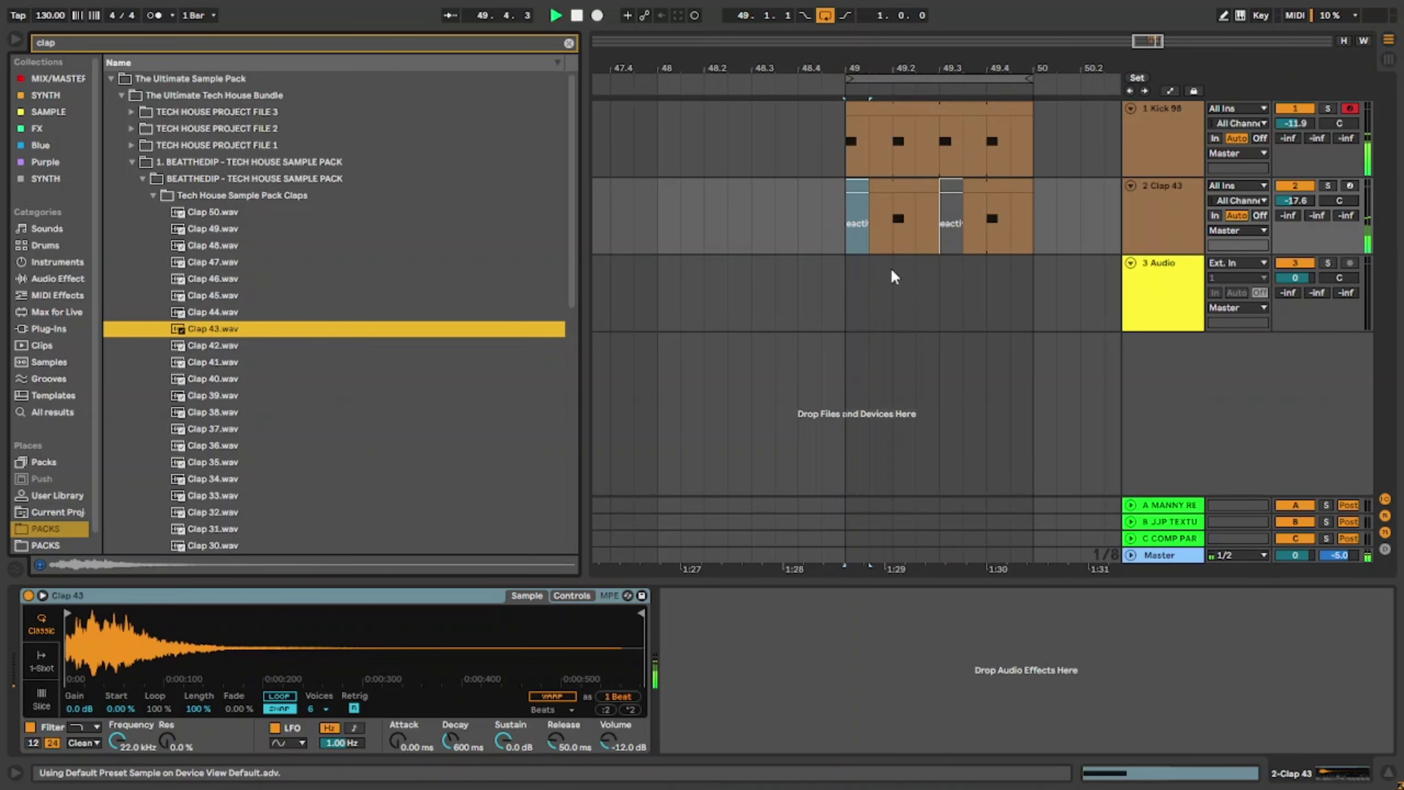
double_click(296, 352)
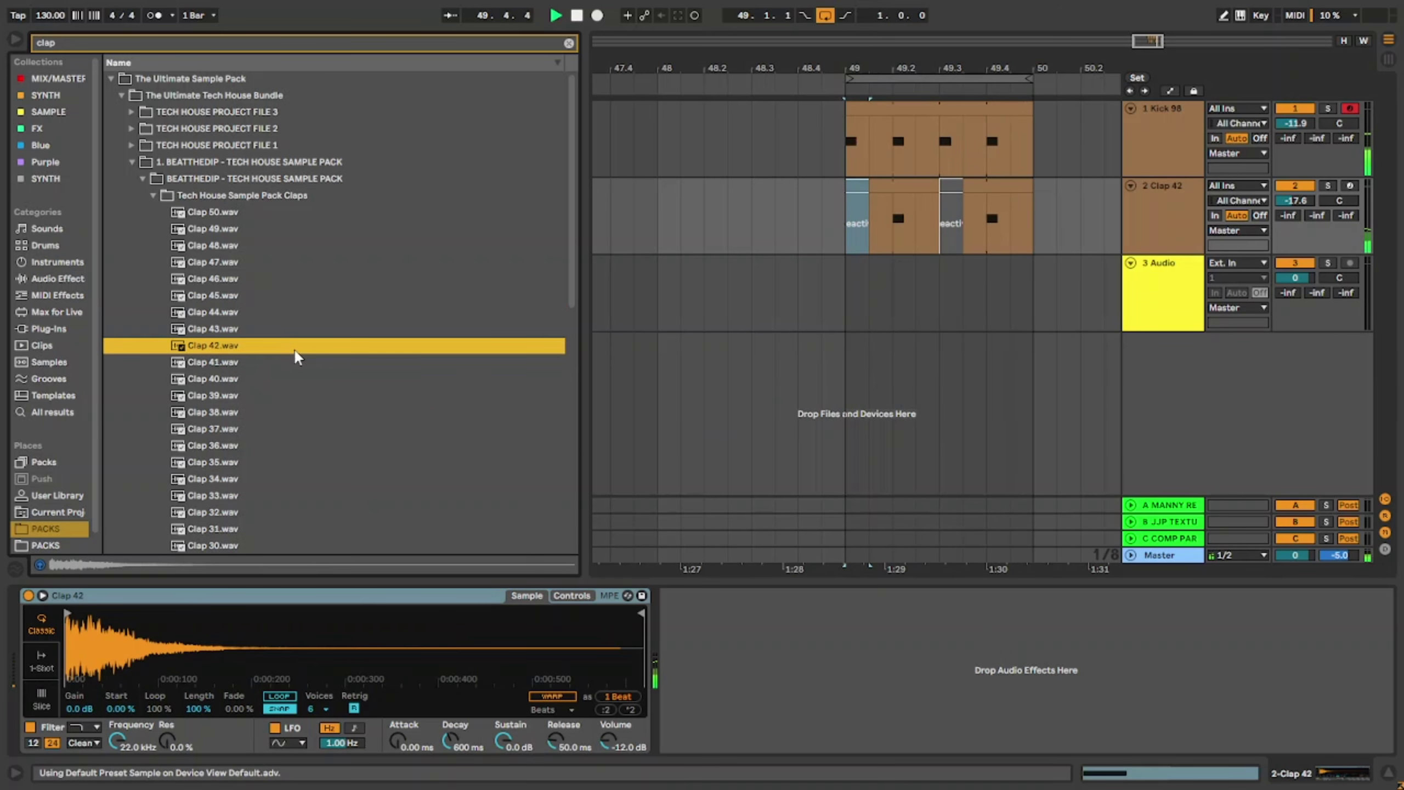
double_click(257, 364)
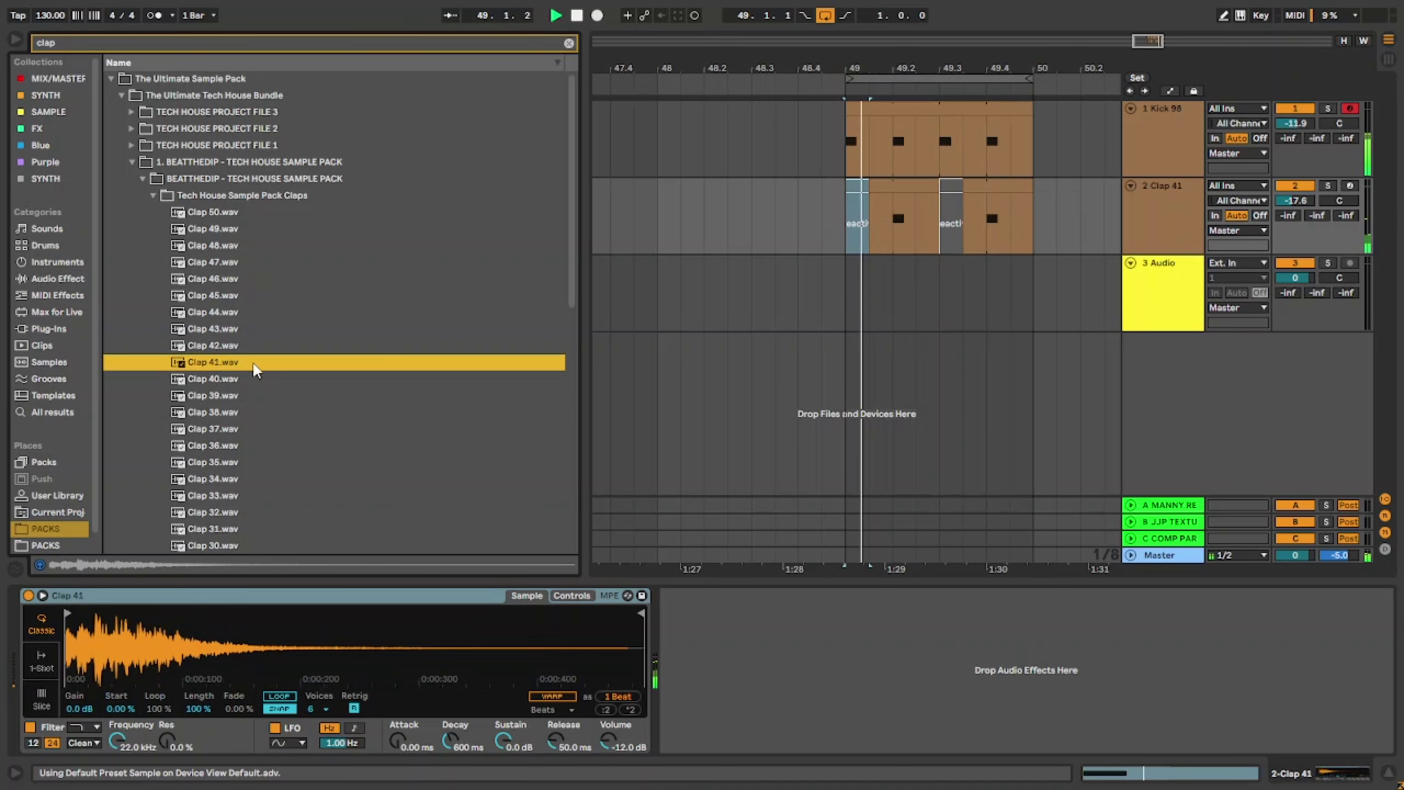
double_click(231, 330)
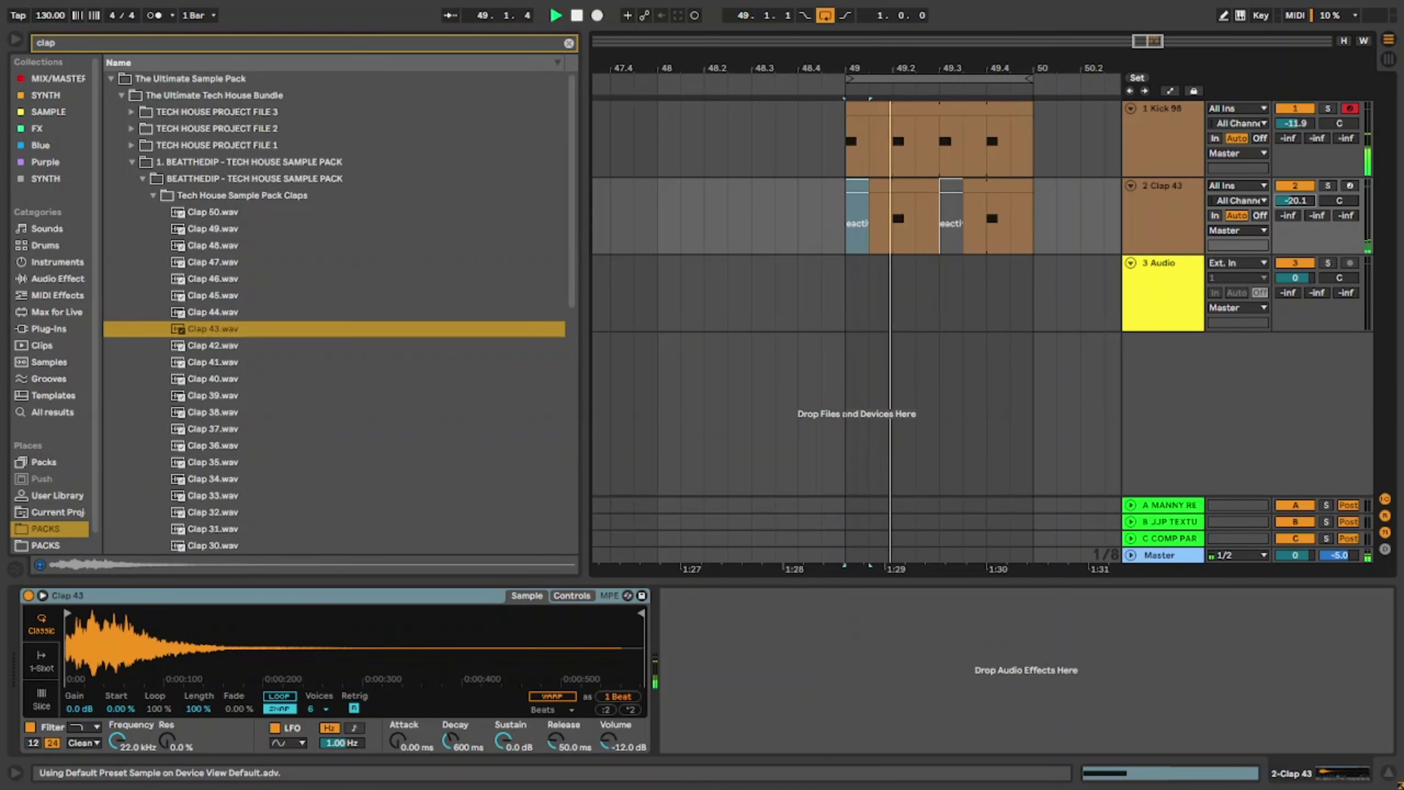
Step: Duplicate the Clap 43 track, load Clap 49.wav onto the copy and lower its volume to -27.3 dB during playback
click(1194, 200)
key(ctrl+d)
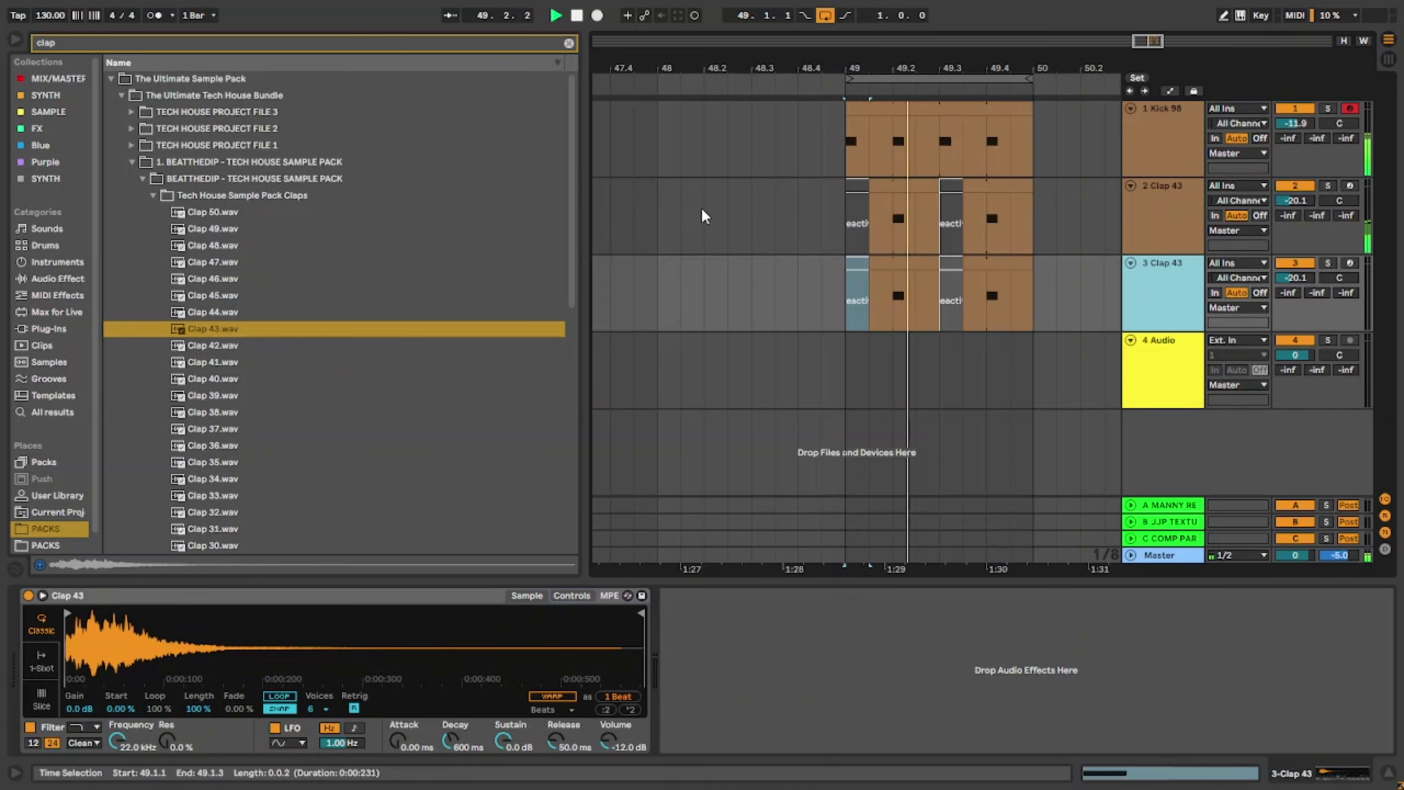
double_click(231, 229)
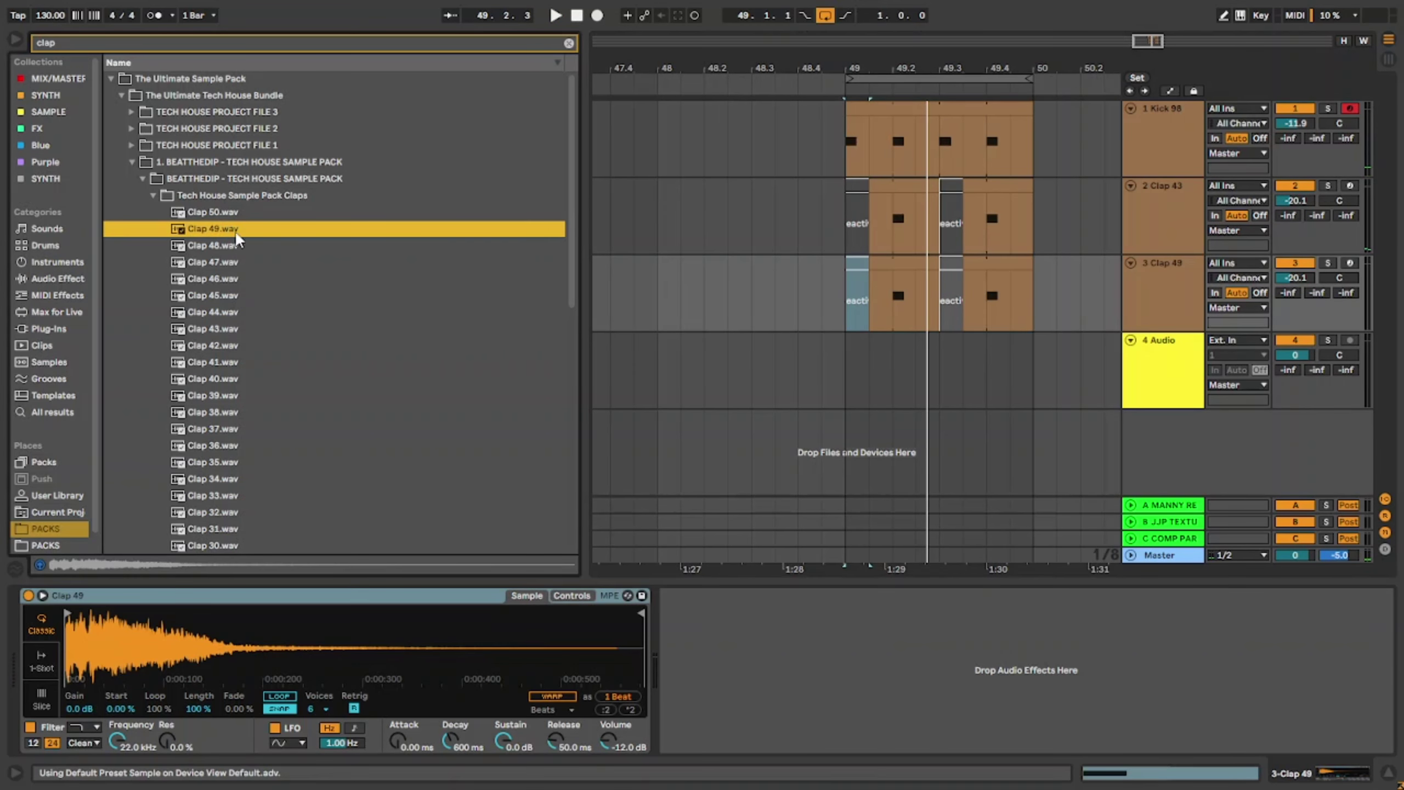
click(850, 269)
key(space)
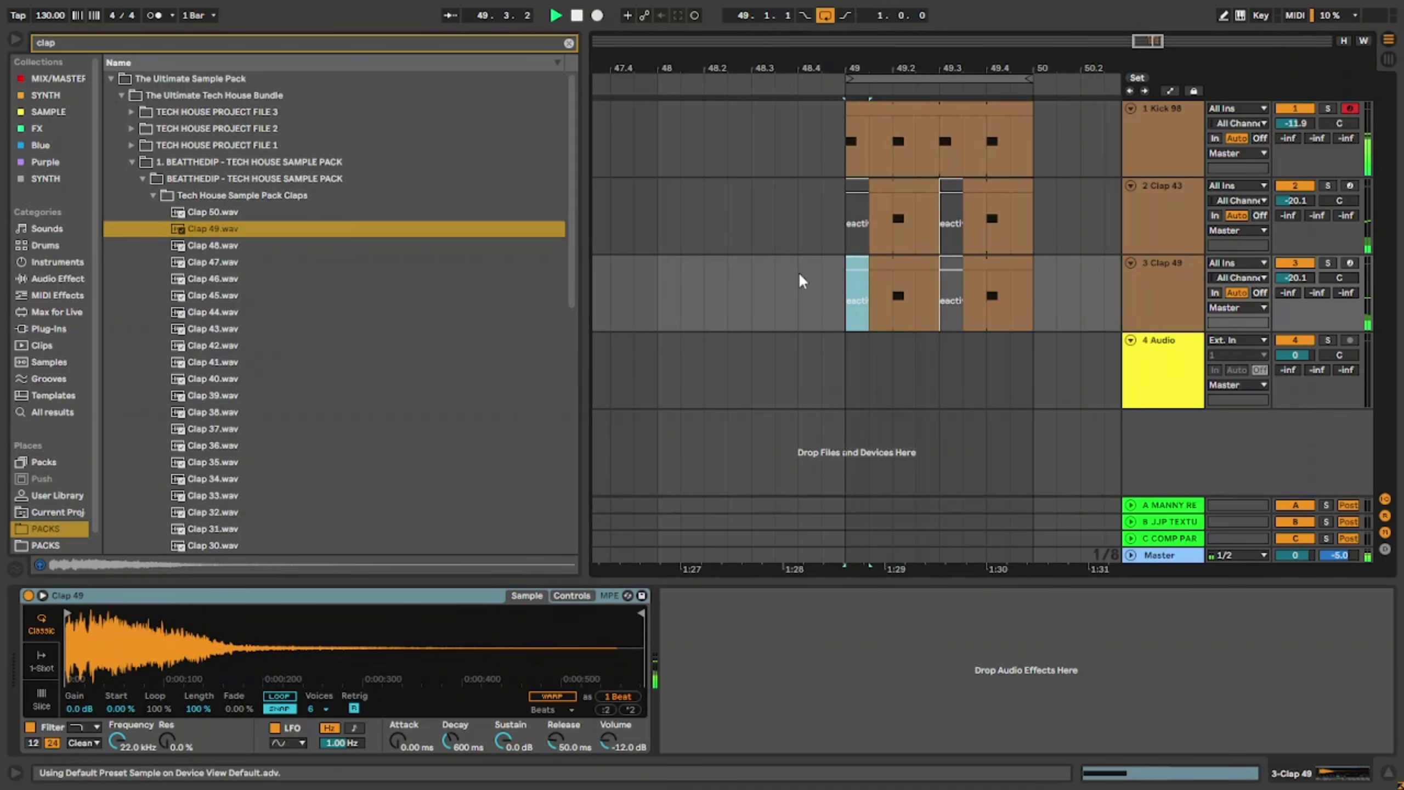
click(1270, 287)
mouse_move(1293, 278)
mouse_down()
mouse_move(1293, 299)
mouse_move(1293, 264)
mouse_up()
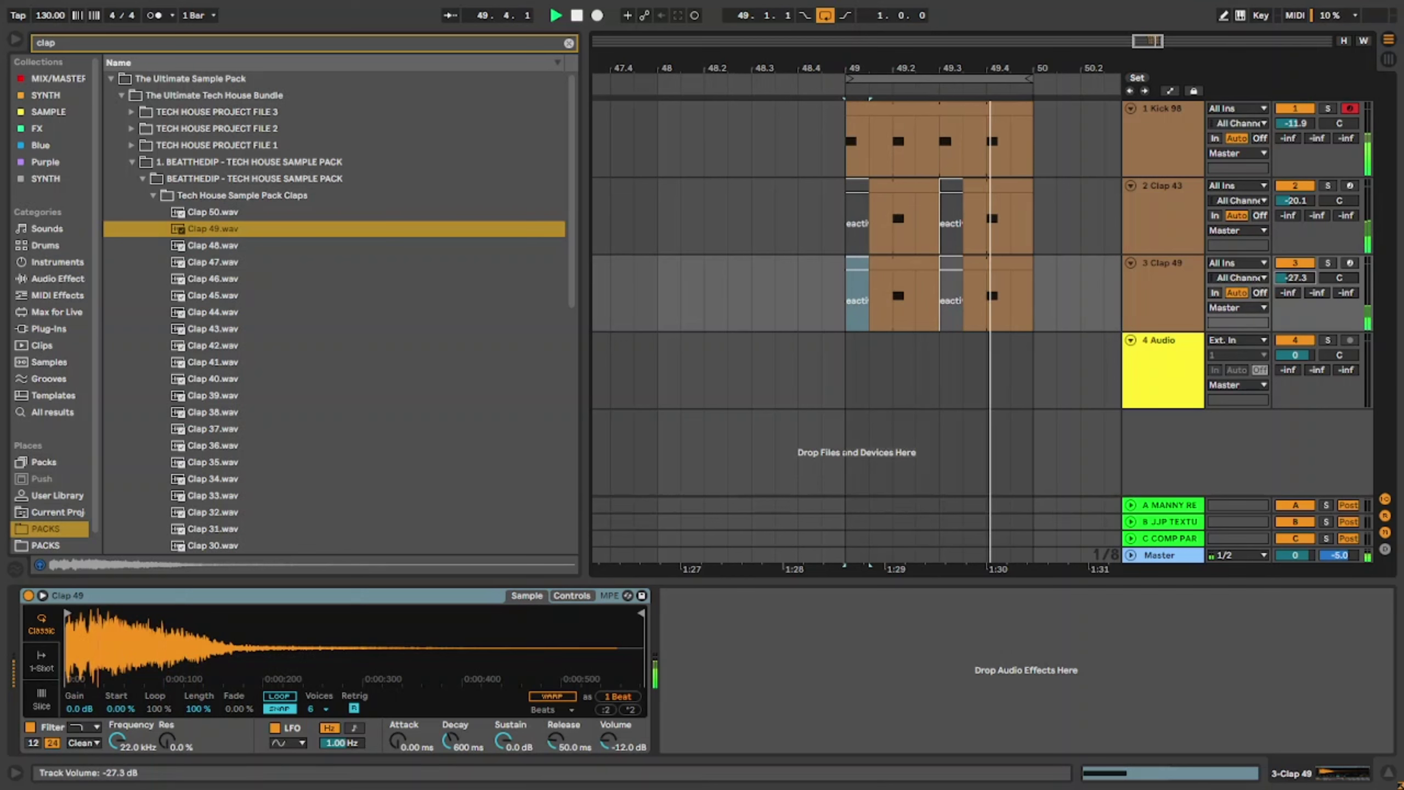
Step: Rename the Clap 49 track "clap low" and the Clap 43 track "clap high", and fold both clap tracks
click(1181, 279)
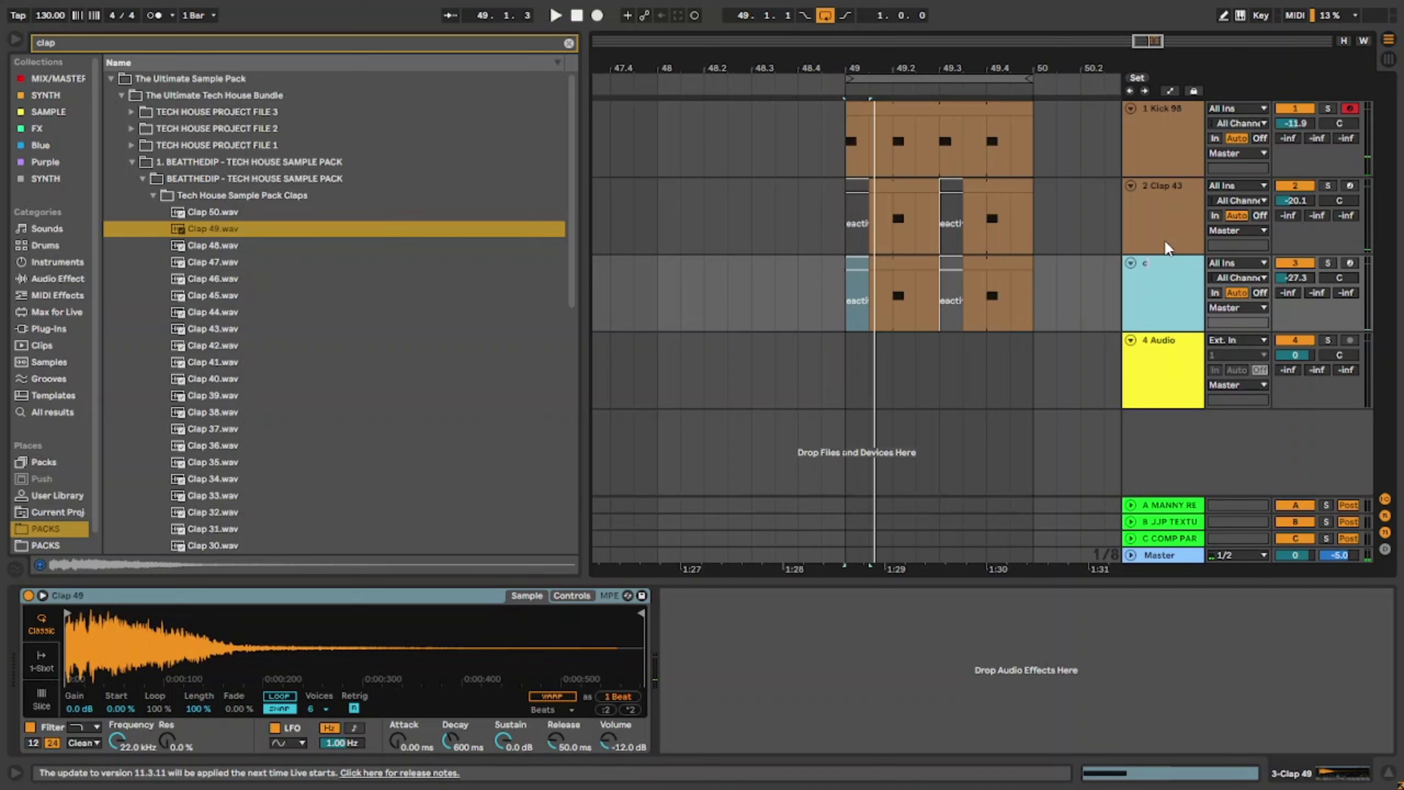
click(1166, 247)
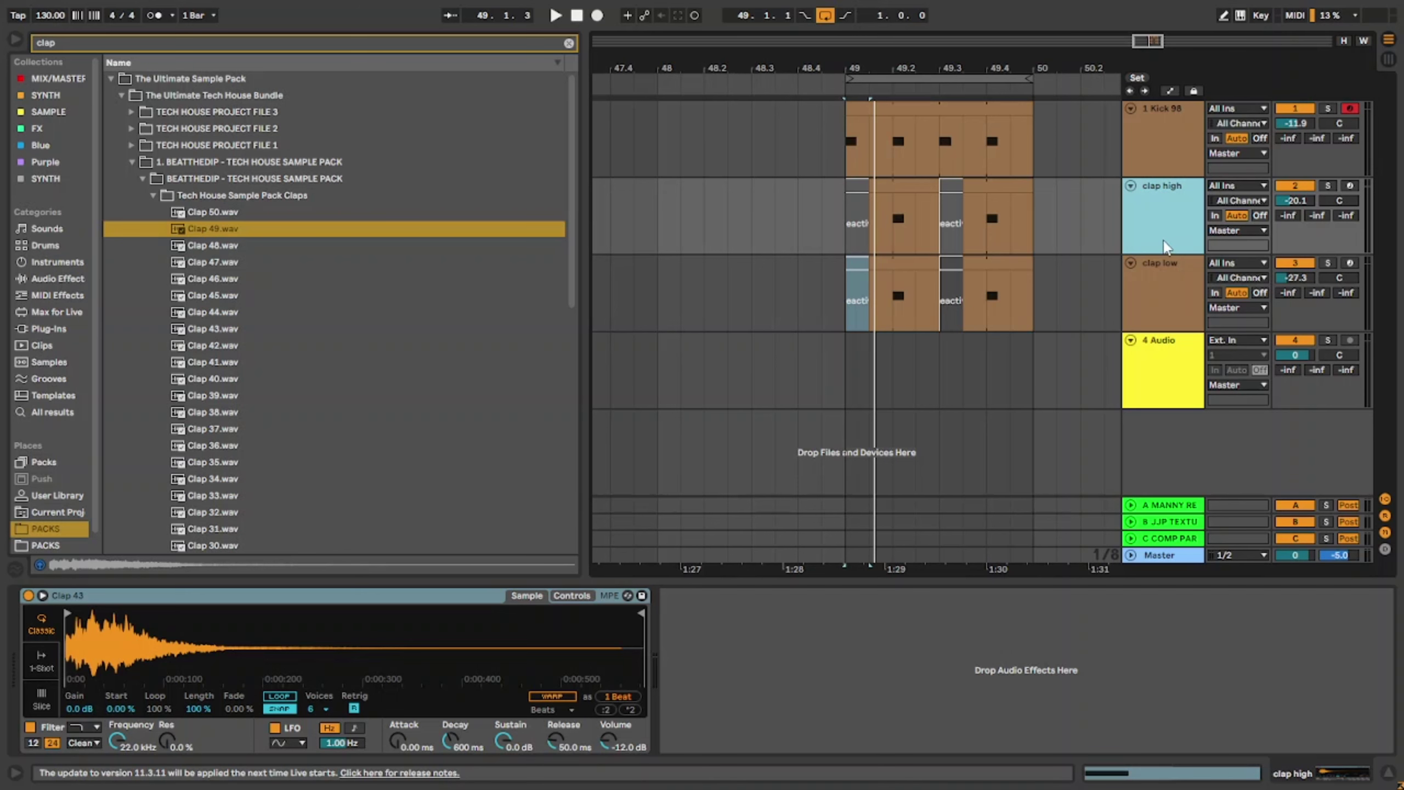
shift+click(1153, 275)
key(Left)
click(1153, 169)
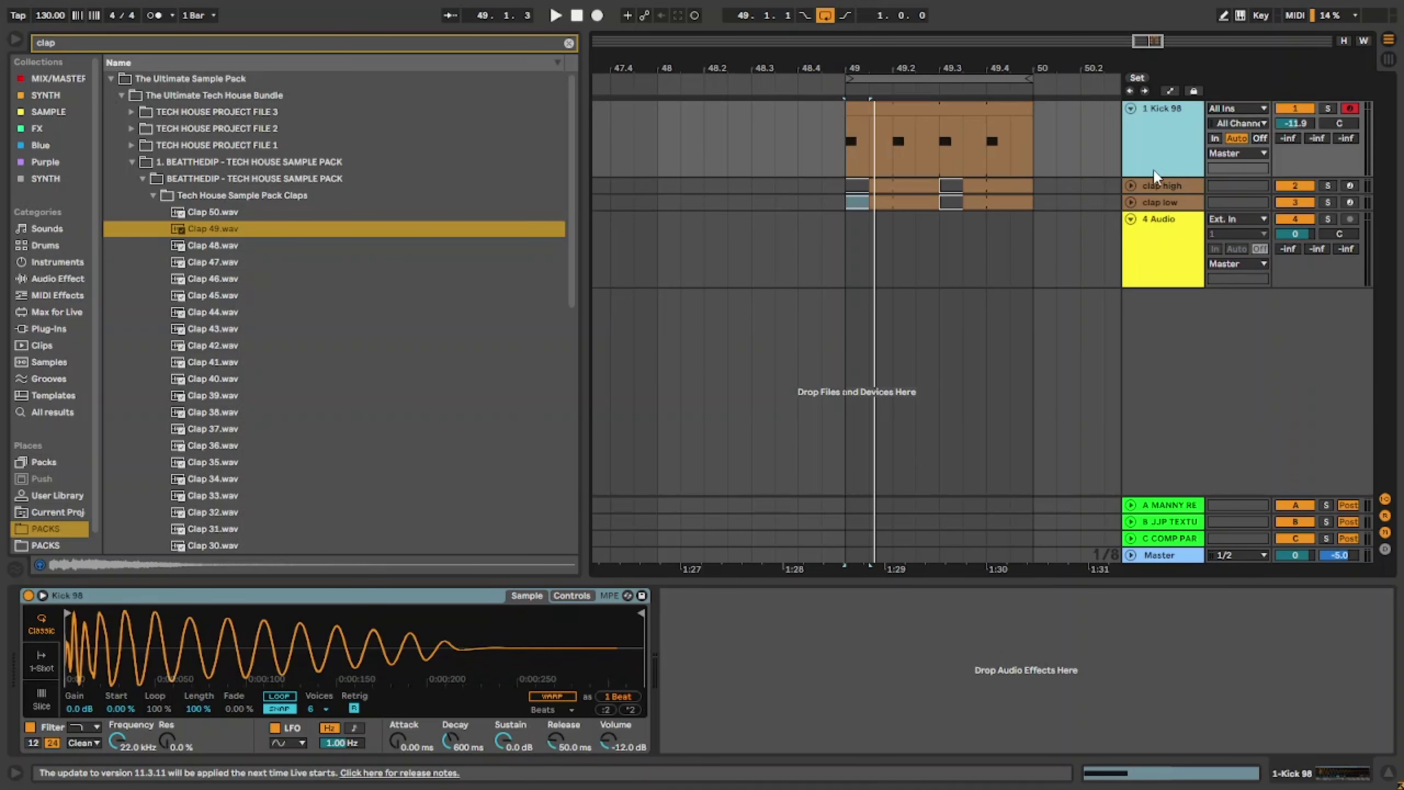
Step: Duplicate the Kick 98 track and shift the copy's clip so its hits land on the offbeats between the kicks
key(ctrl+d)
drag(1021, 191, 1044, 192)
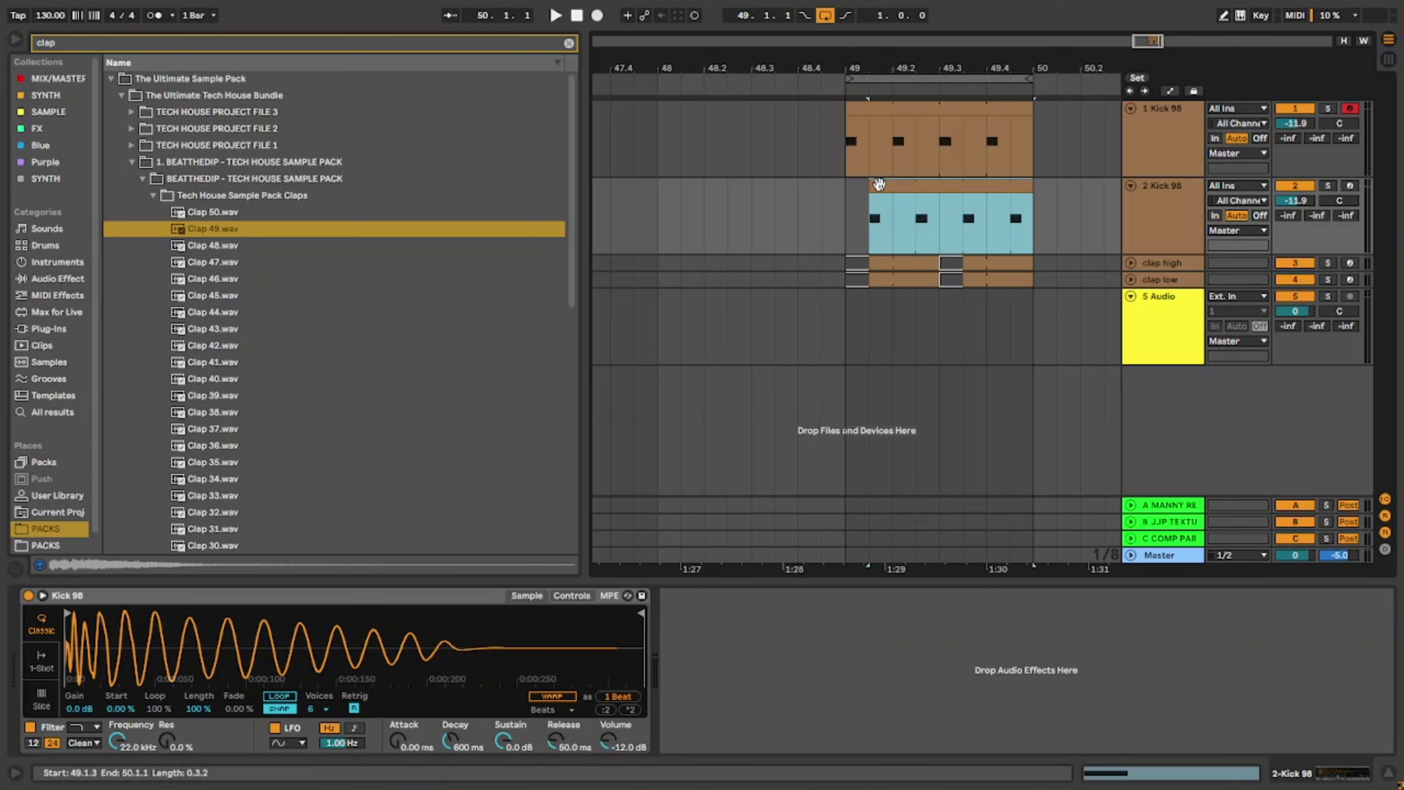
Step: Search the sample packs for "closed" and expand the tech house cymbals down to the Closed Hihats samples
click(212, 46)
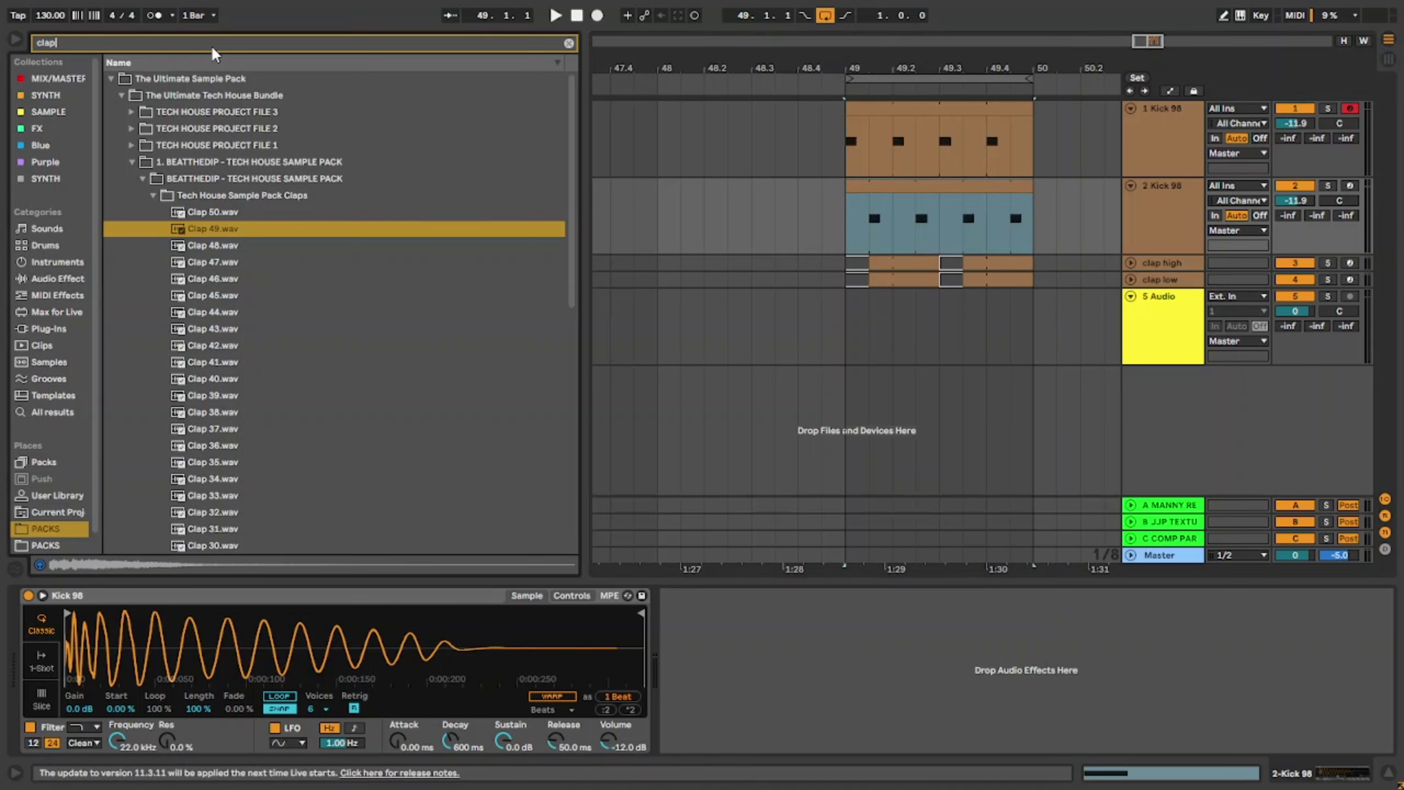
text(closed)
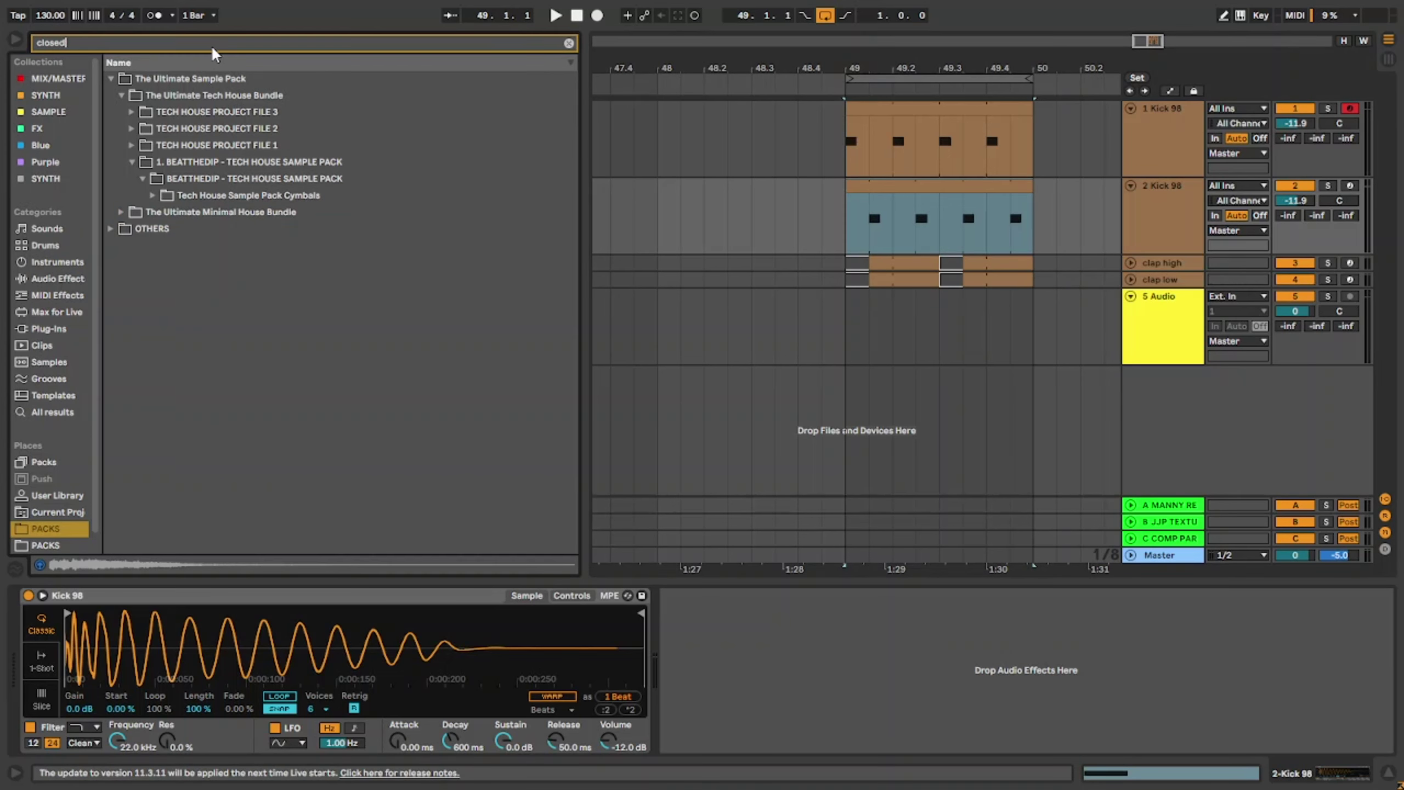
key(Down)
key(Down)
key(Down)
key(Down)
key(Down)
key(Down)
key(Down)
key(Down)
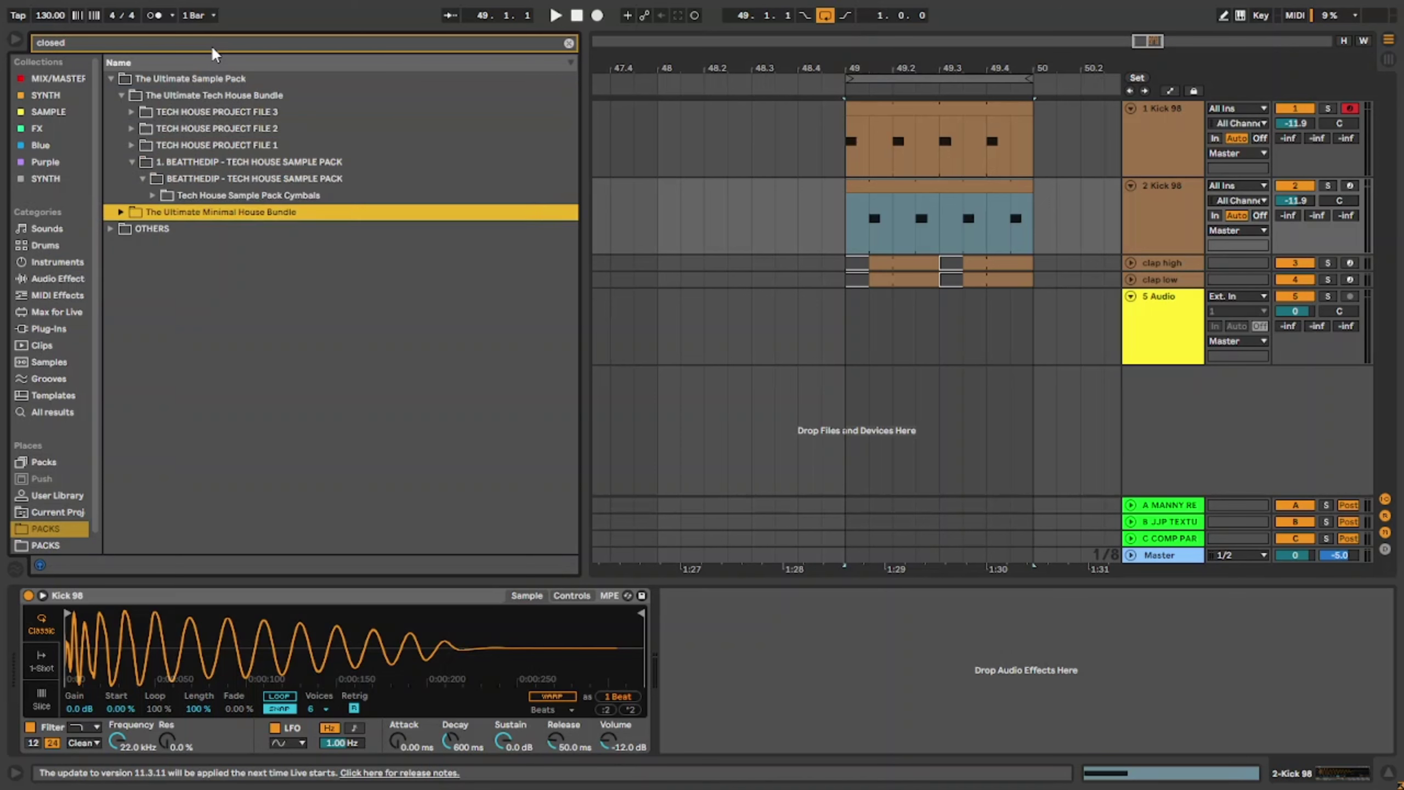
key(Up)
key(Right)
key(Down)
key(Down)
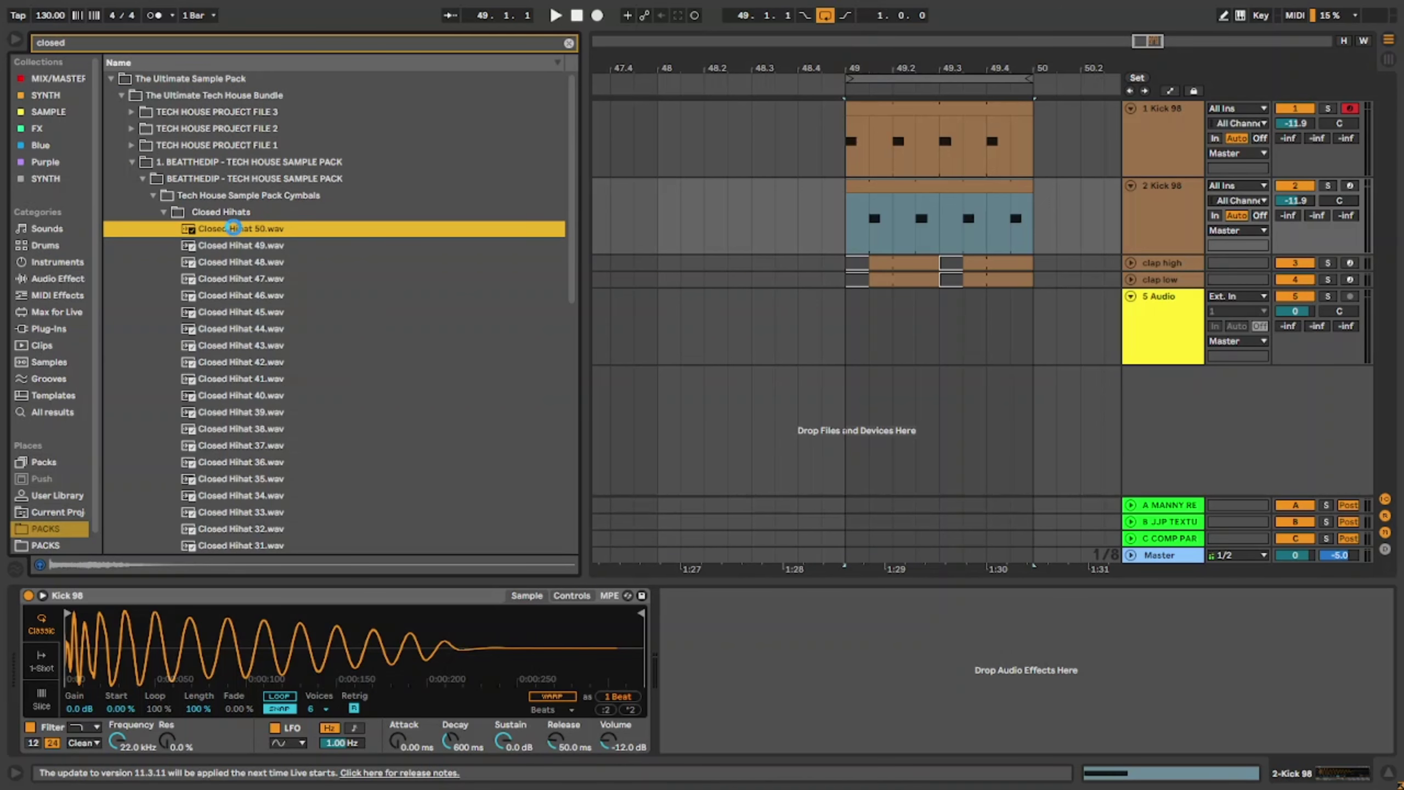
Step: Audition closed hi-hats 50 down to 44 on the offbeat track, keep Closed Hihat 46.wav and set its volume to -13.6 dB
key(Return)
key(space)
double_click(291, 248)
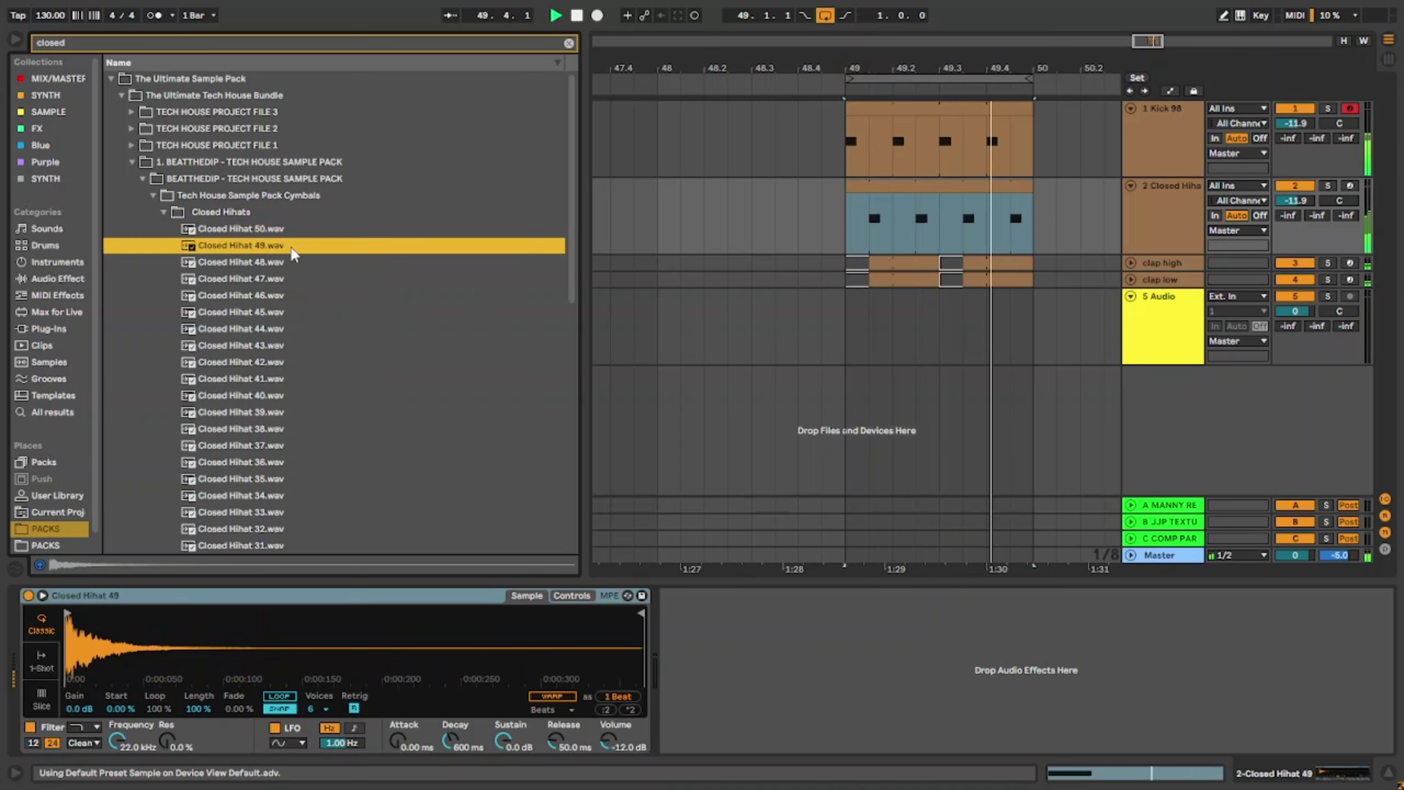
double_click(289, 262)
double_click(292, 279)
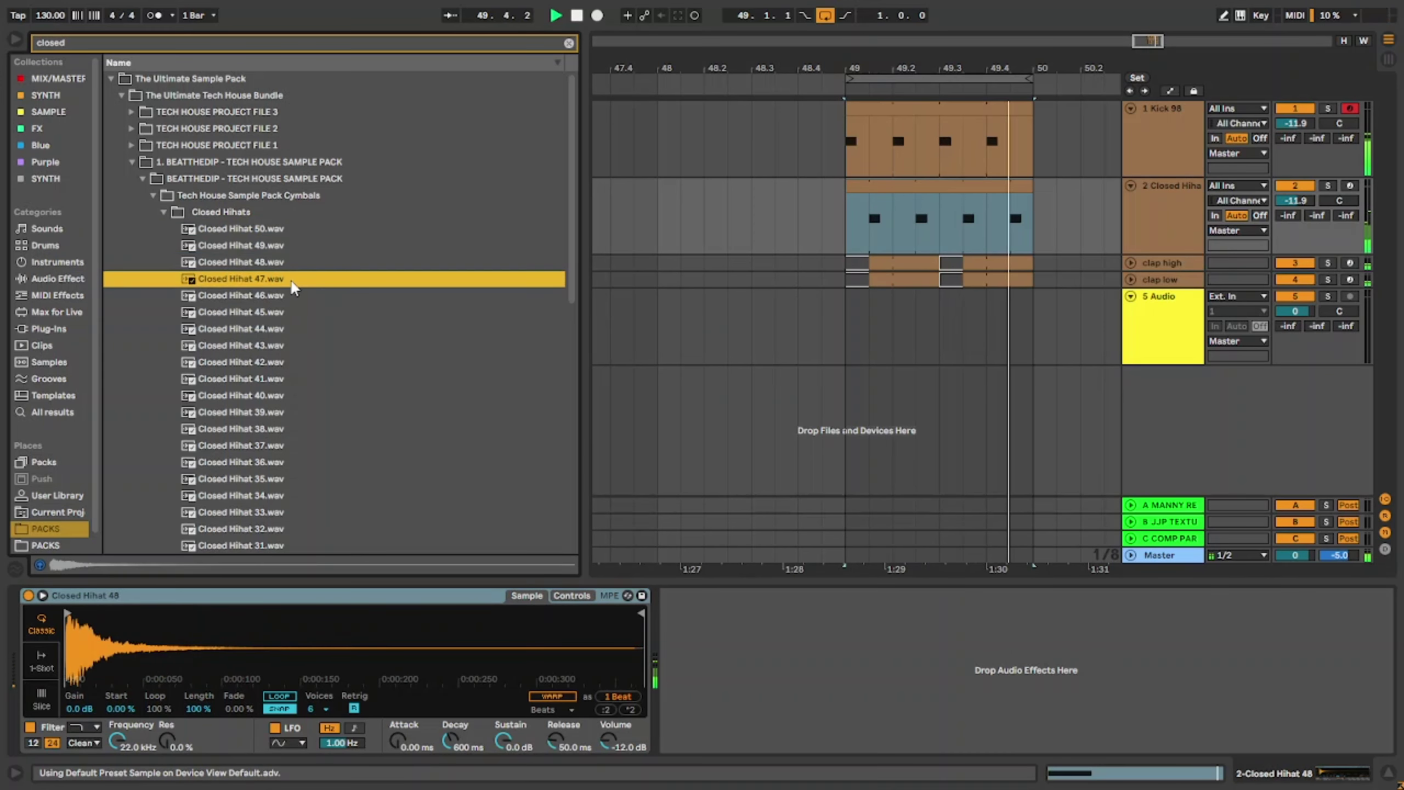
double_click(292, 297)
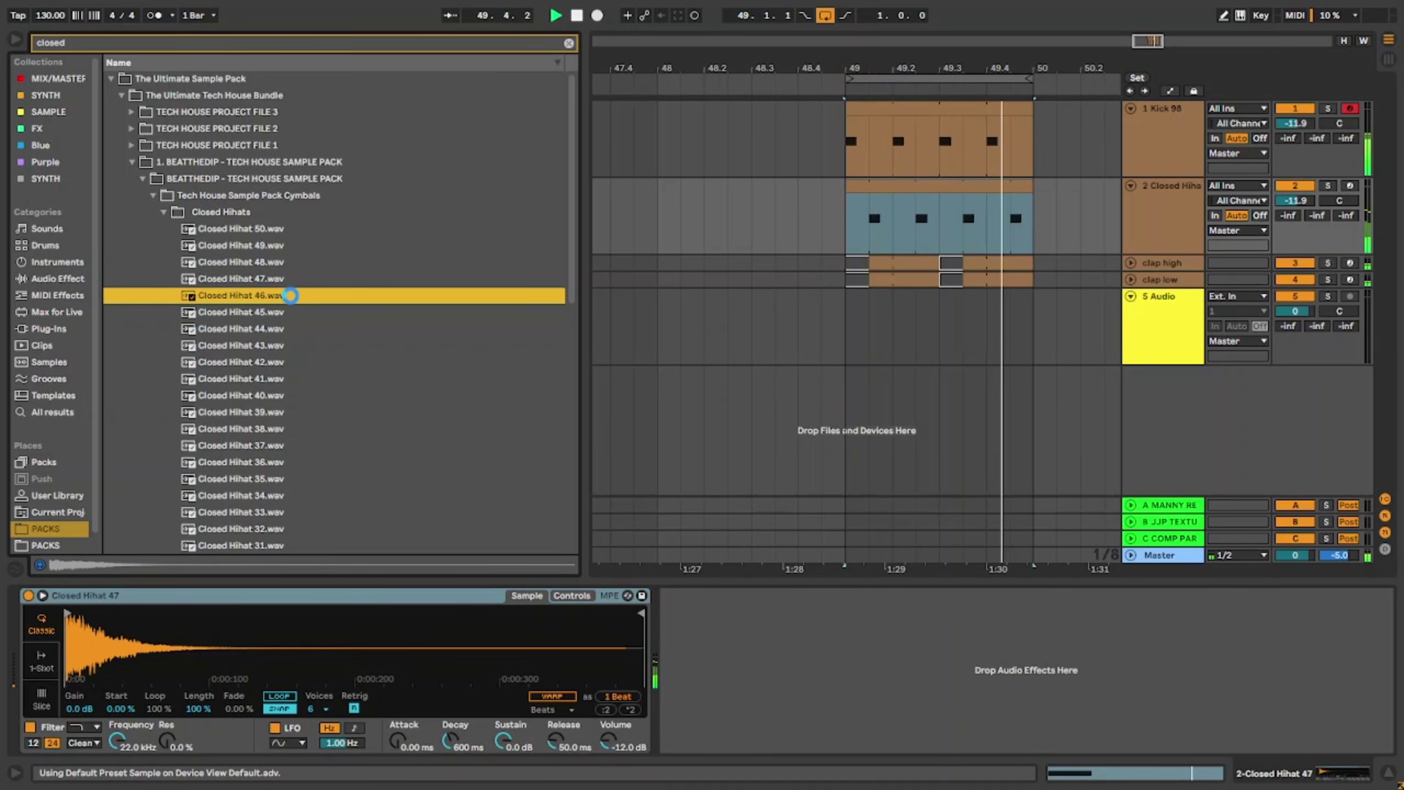
double_click(293, 312)
click(291, 329)
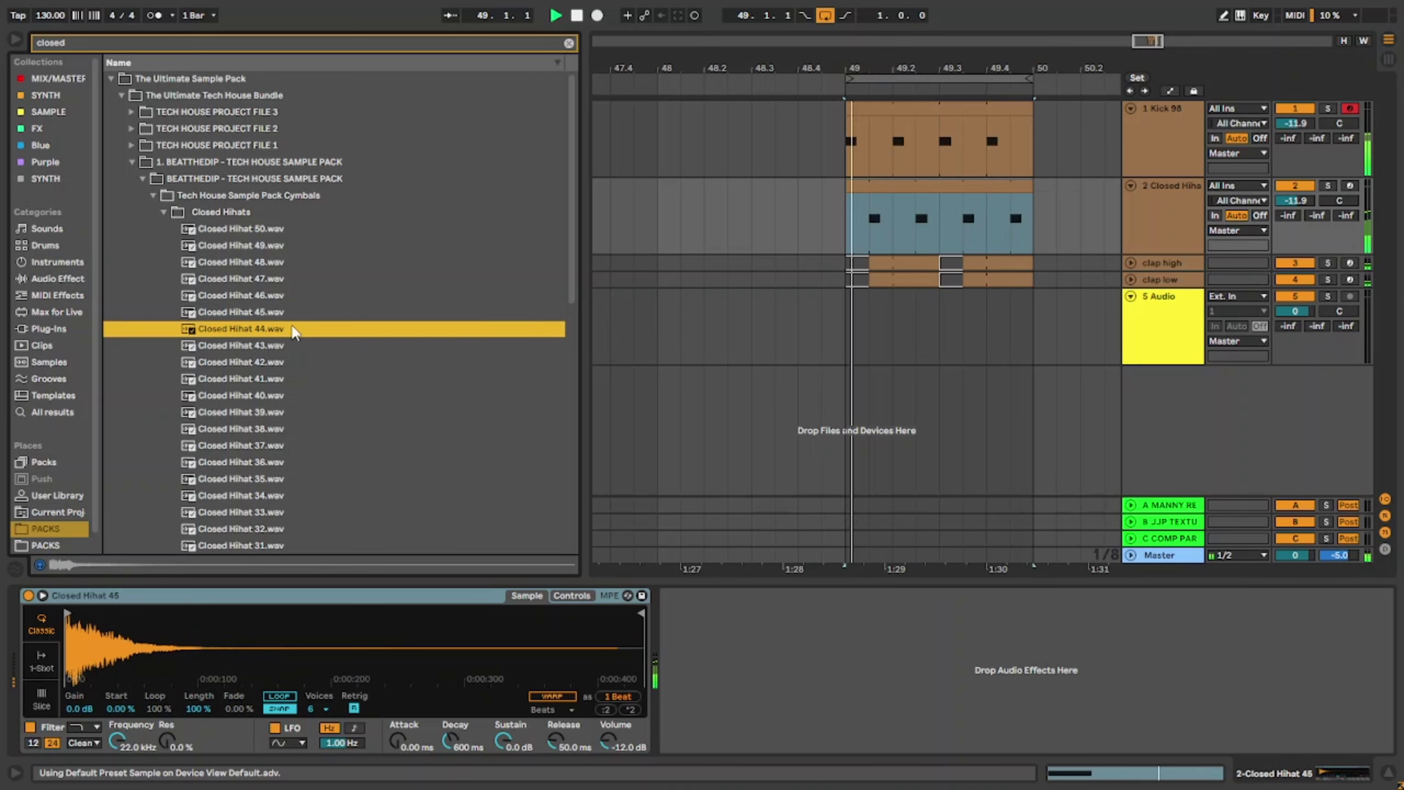
double_click(270, 324)
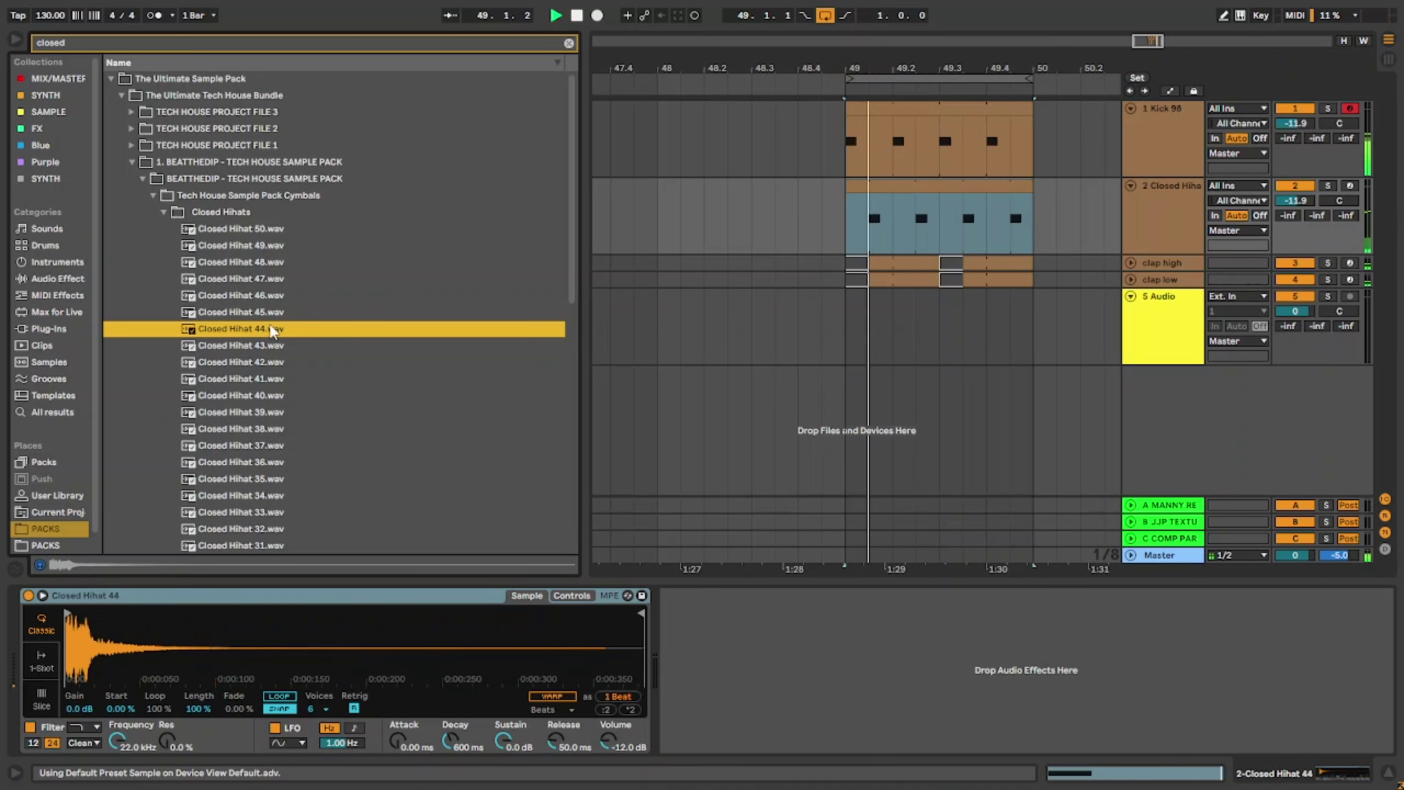
double_click(272, 297)
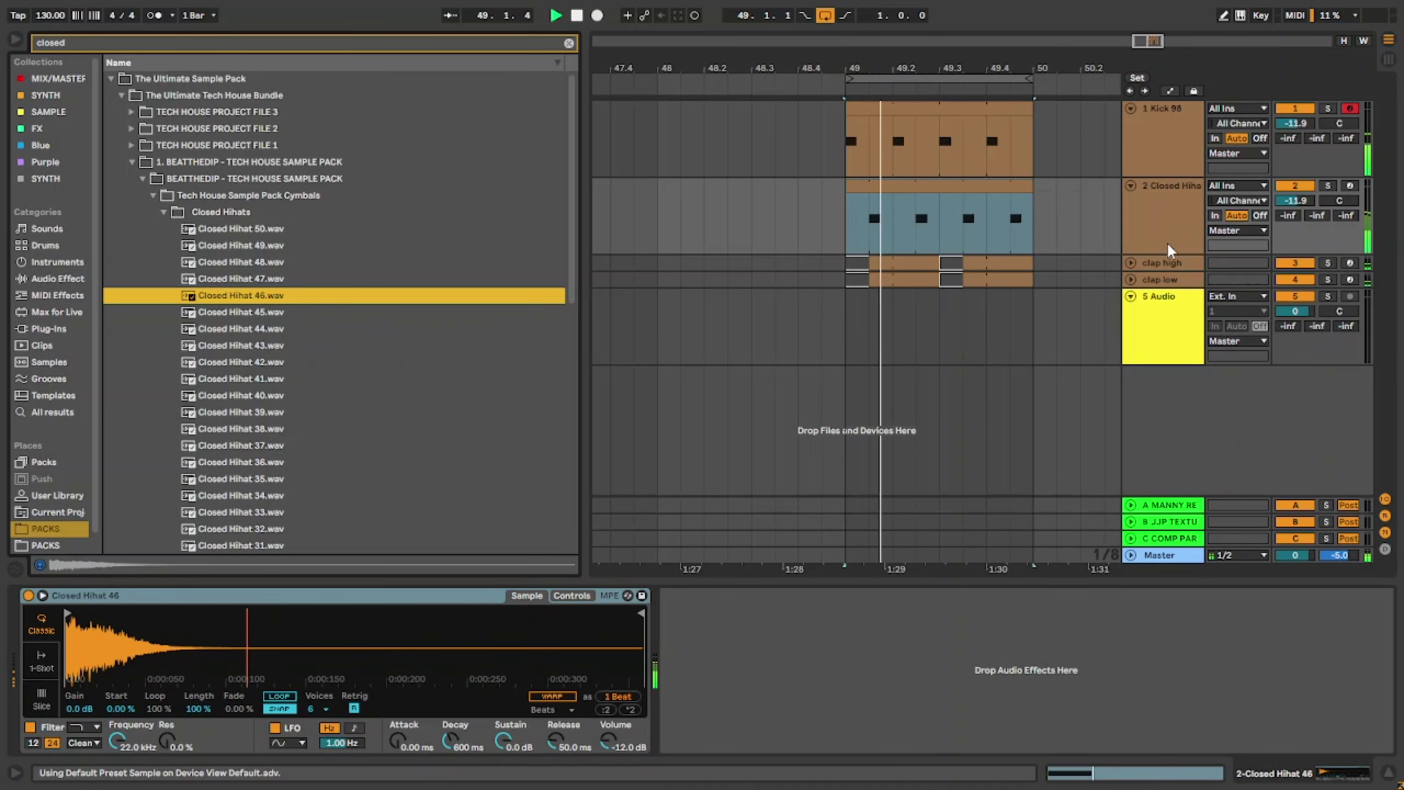
drag(1293, 200, 1293, 205)
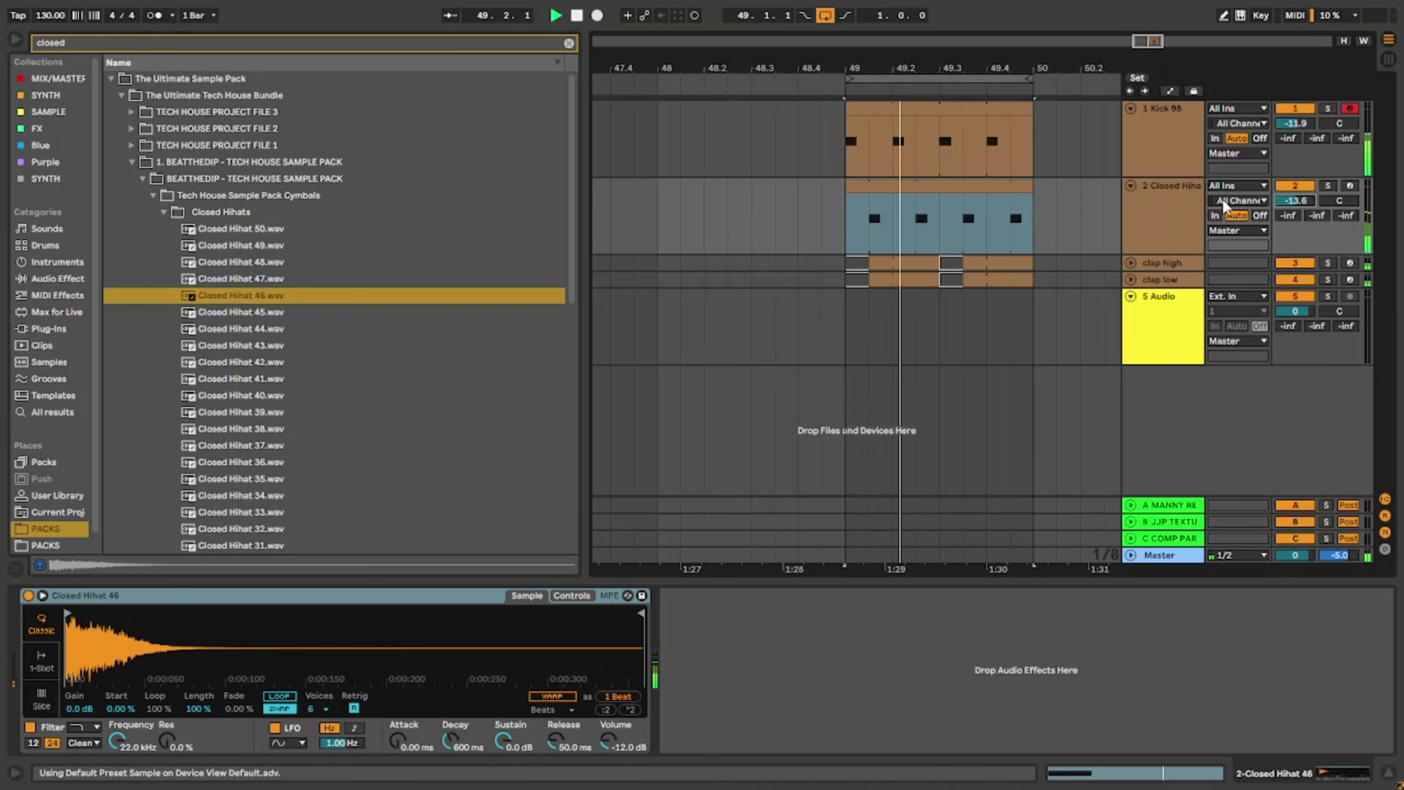
click(1159, 158)
key(ctrl+d)
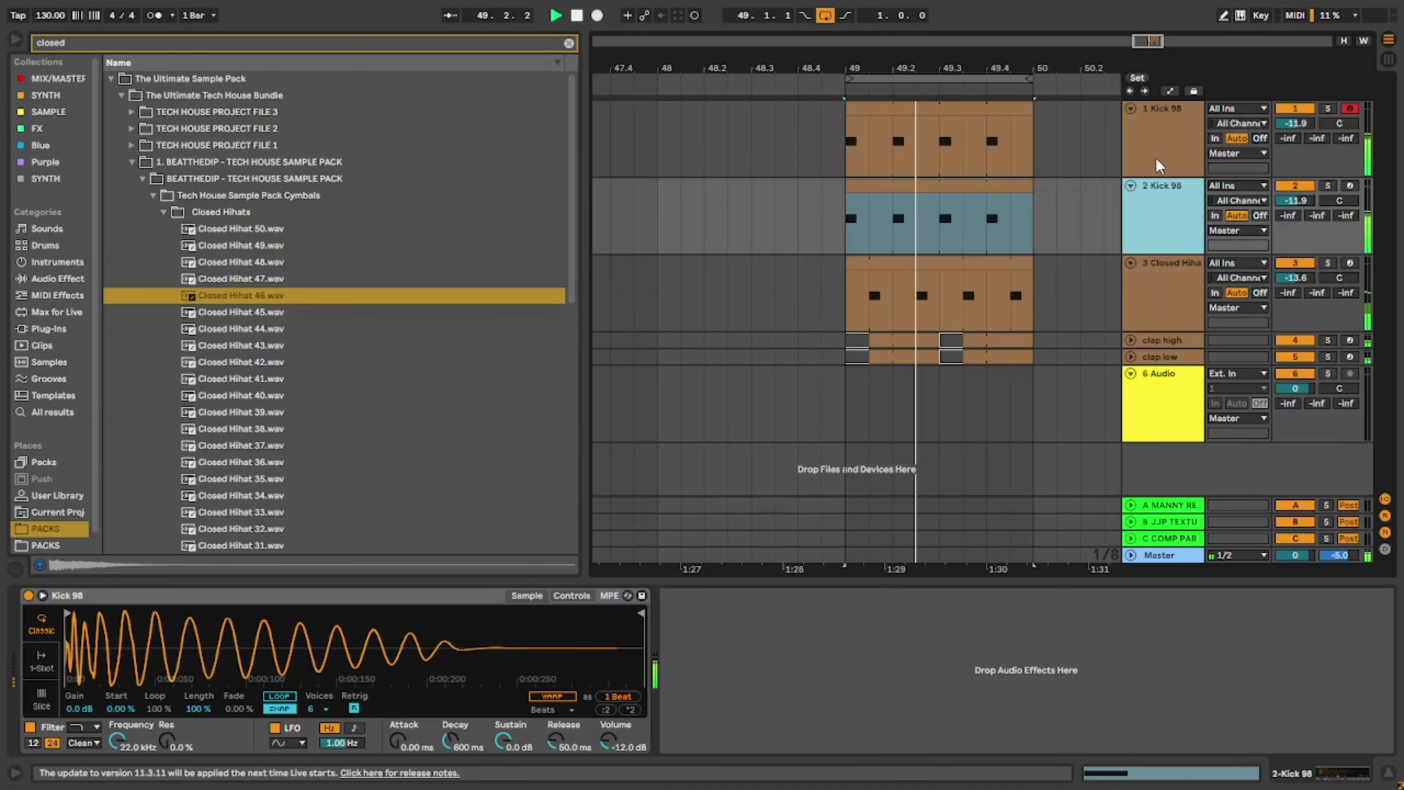
key(Delete)
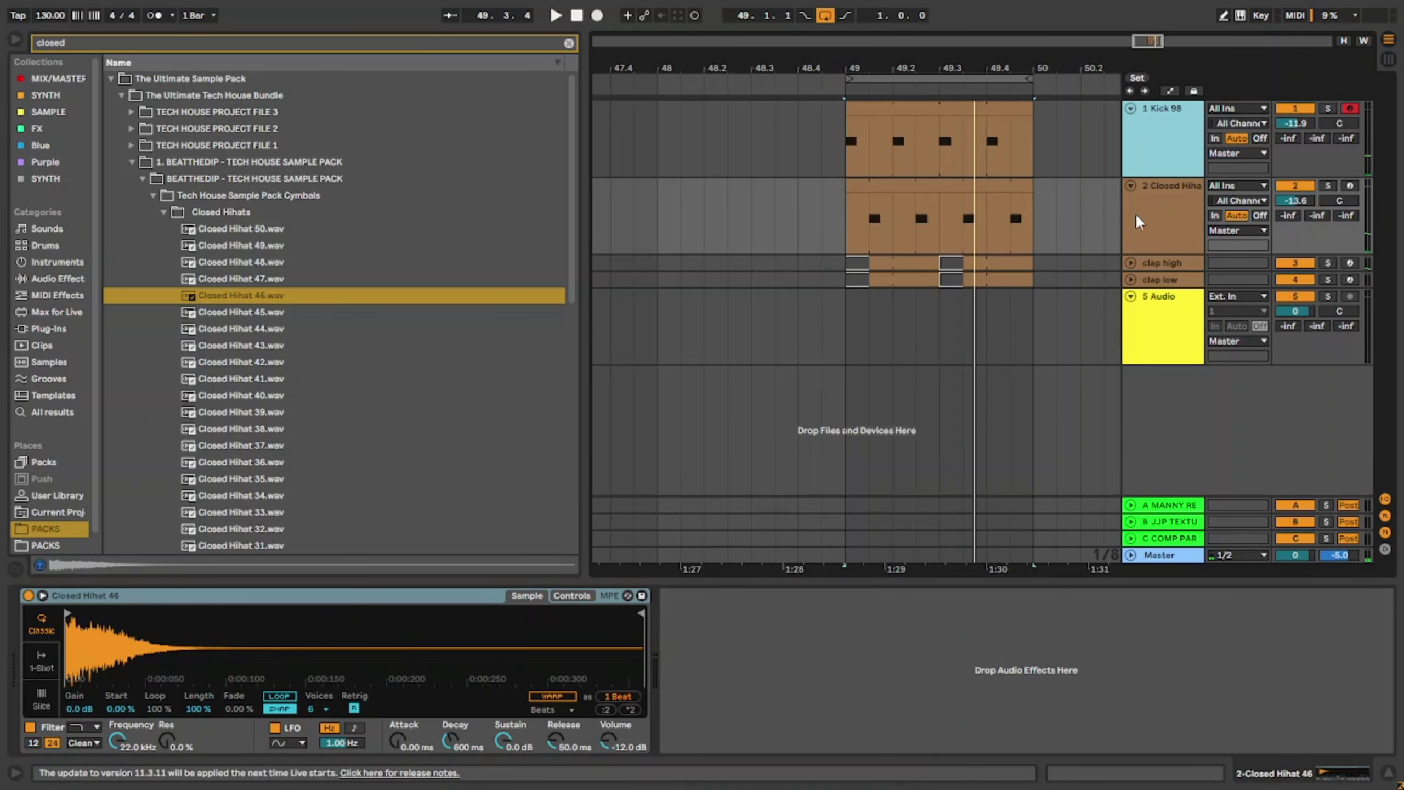
Step: Duplicate the Closed Hihat 46 track, fill the copy's one-beat clip with four C3 sixteenth notes starting at 1.1.1, and play the loop
key(ctrl+d)
click(906, 203)
double_click(866, 319)
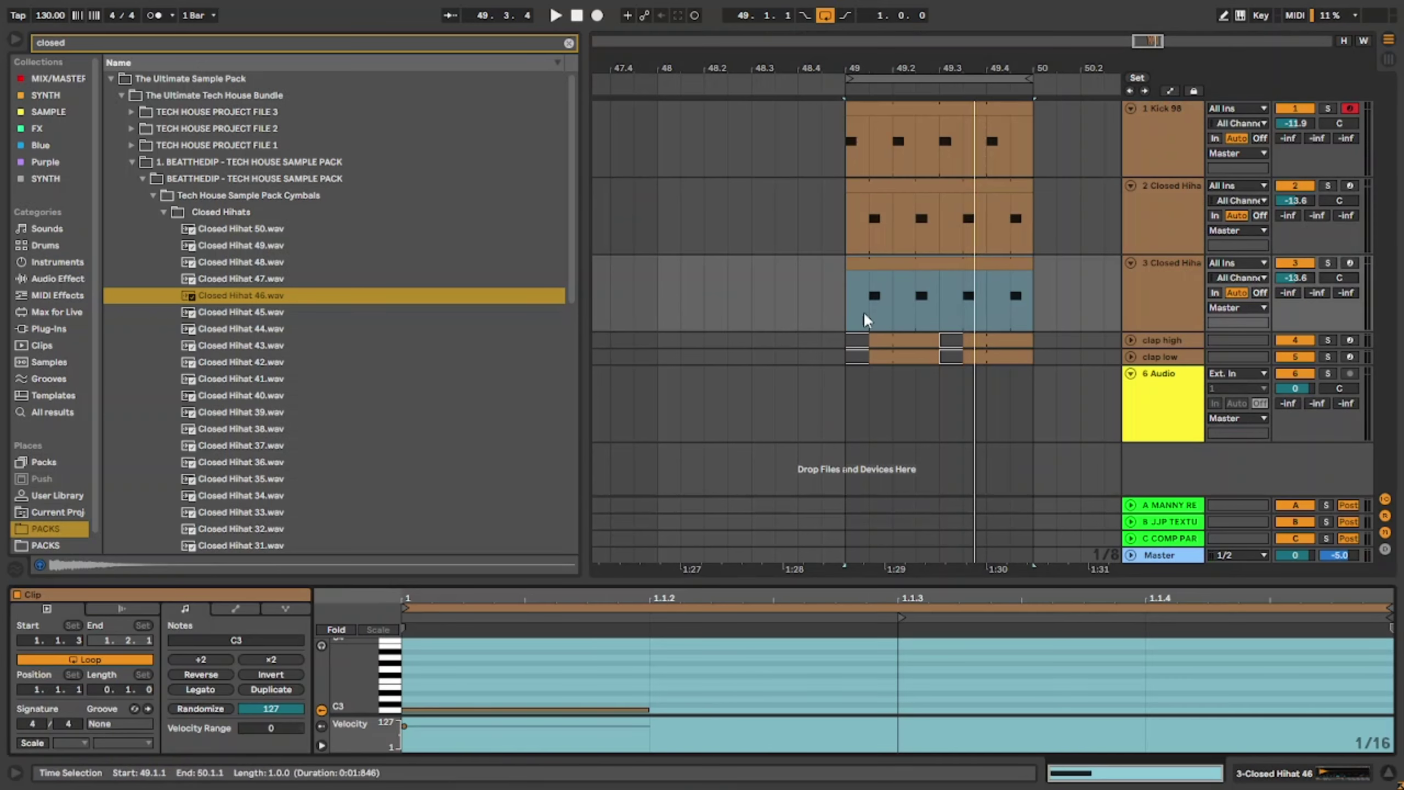
click(578, 710)
key(ctrl+d)
key(ctrl+d)
key(ctrl+d)
key(ctrl+d)
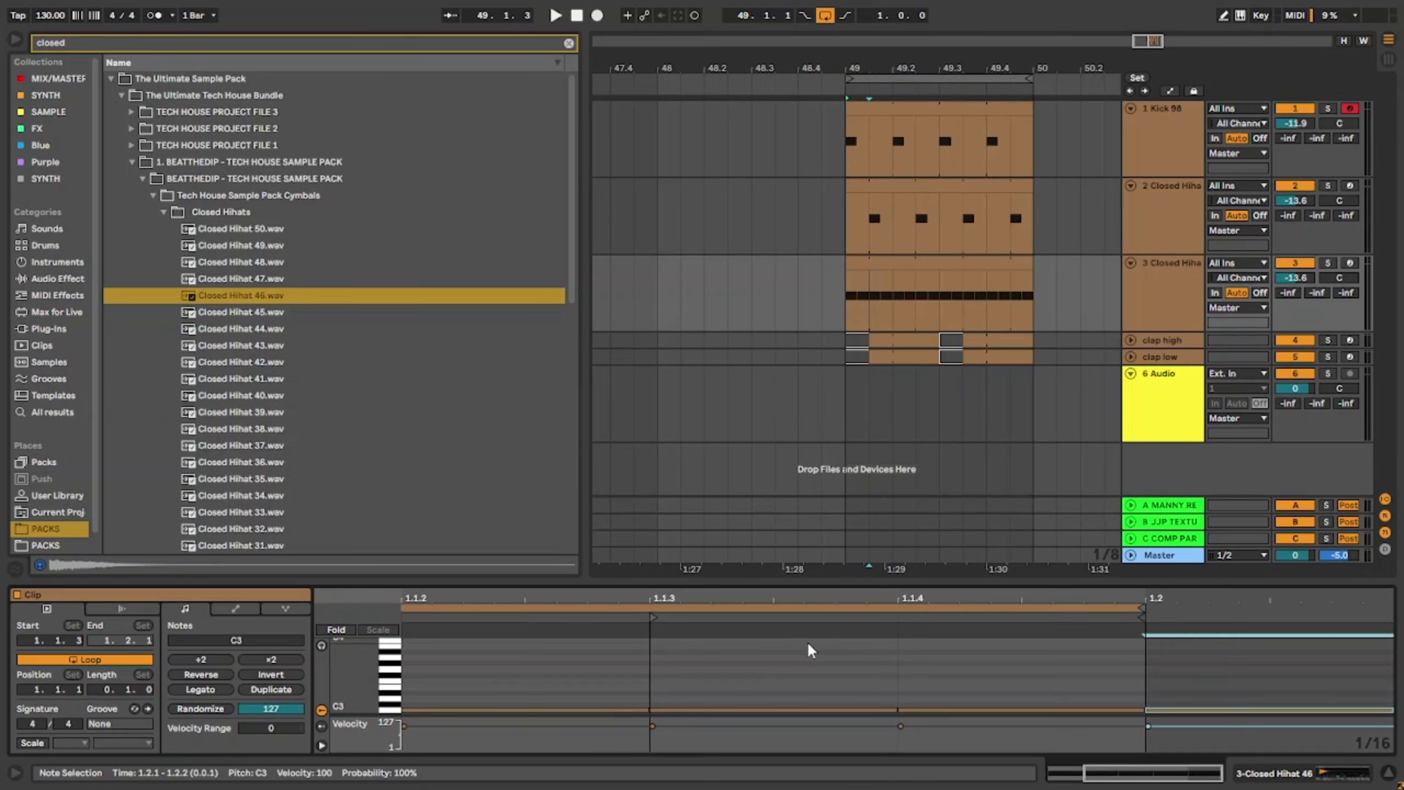
key(ctrl+z)
scroll(1007, 667, down, 2)
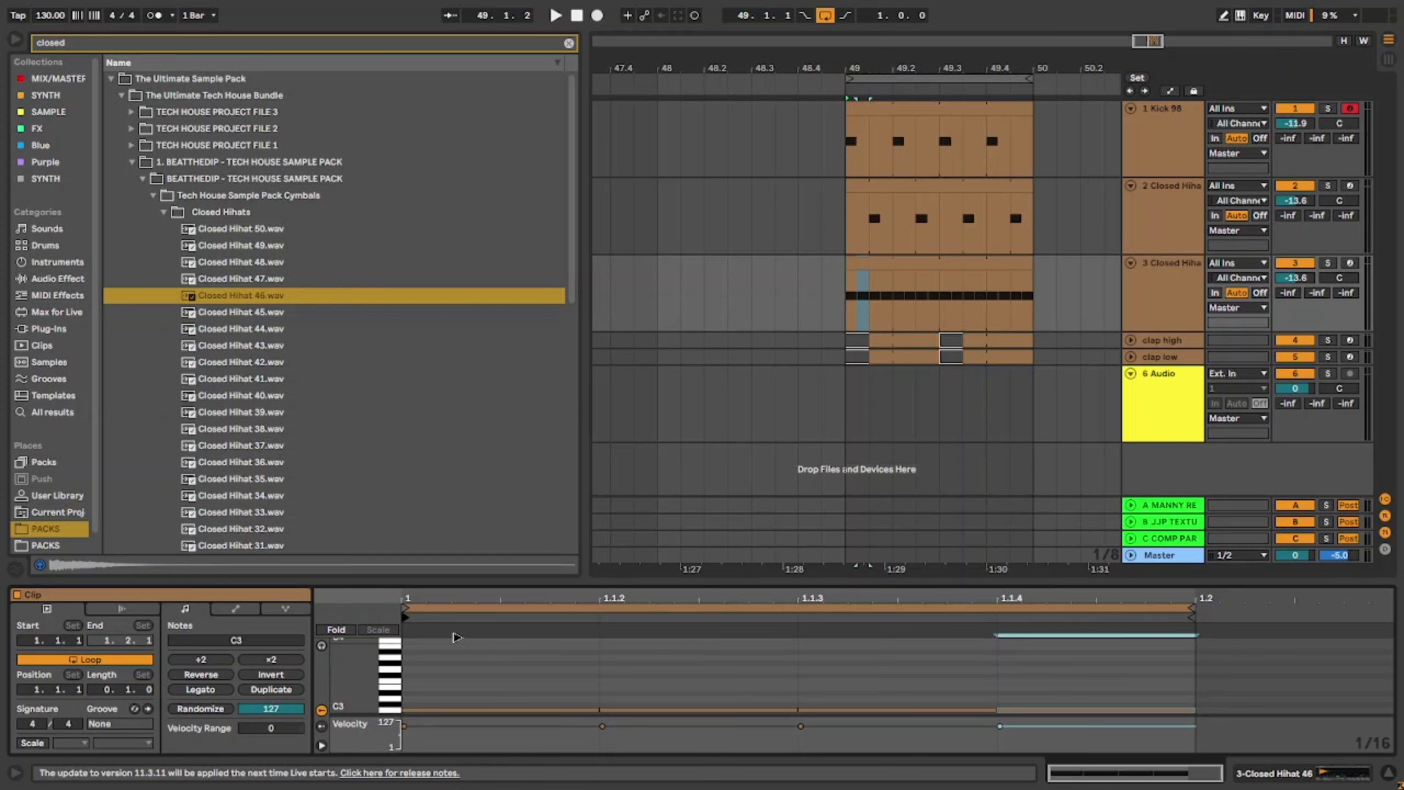
click(774, 634)
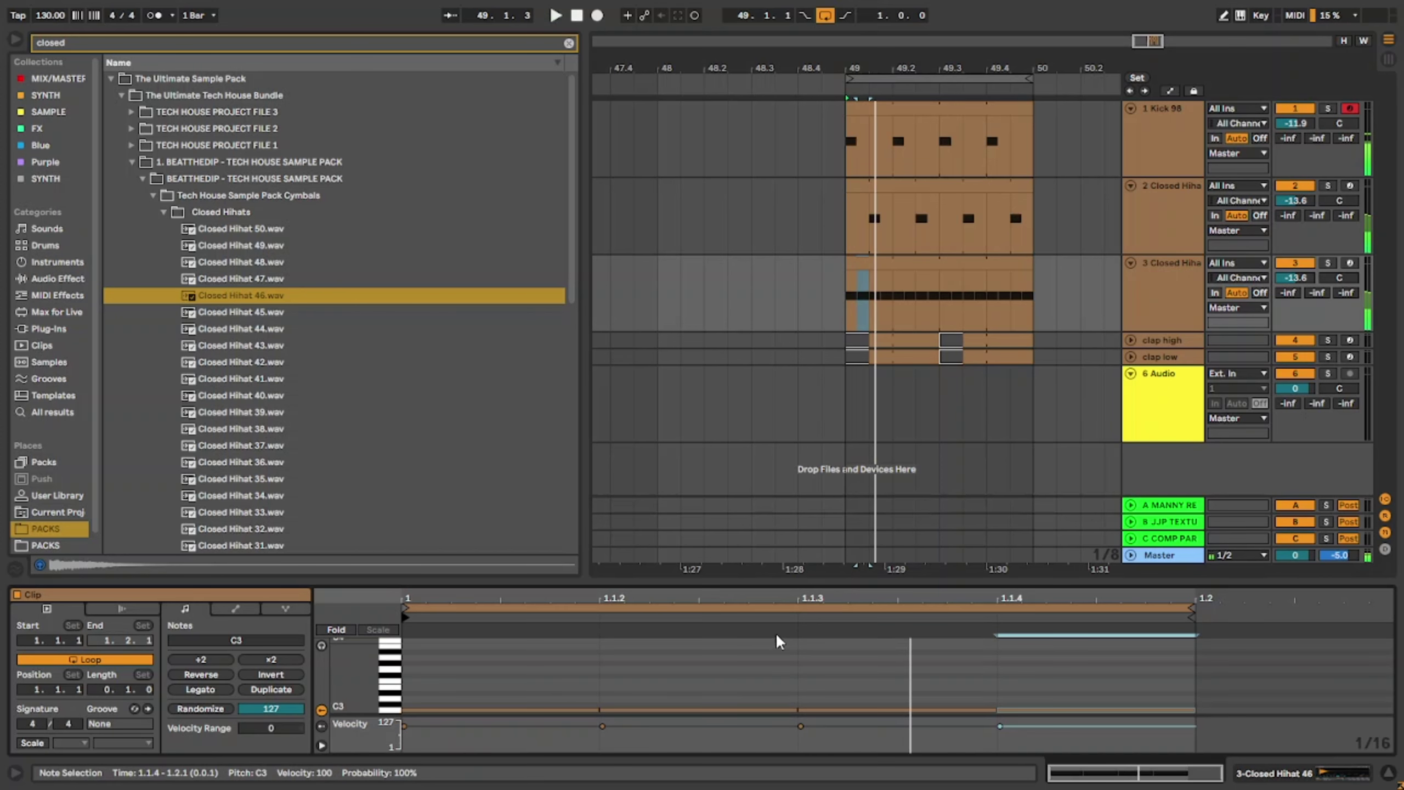
Step: Audition closed hi-hats 45 down to 36 on the sixteenth-note track, return to Closed Hihat 37.wav and lower the volume to -16.3 dB
click(1172, 305)
double_click(241, 329)
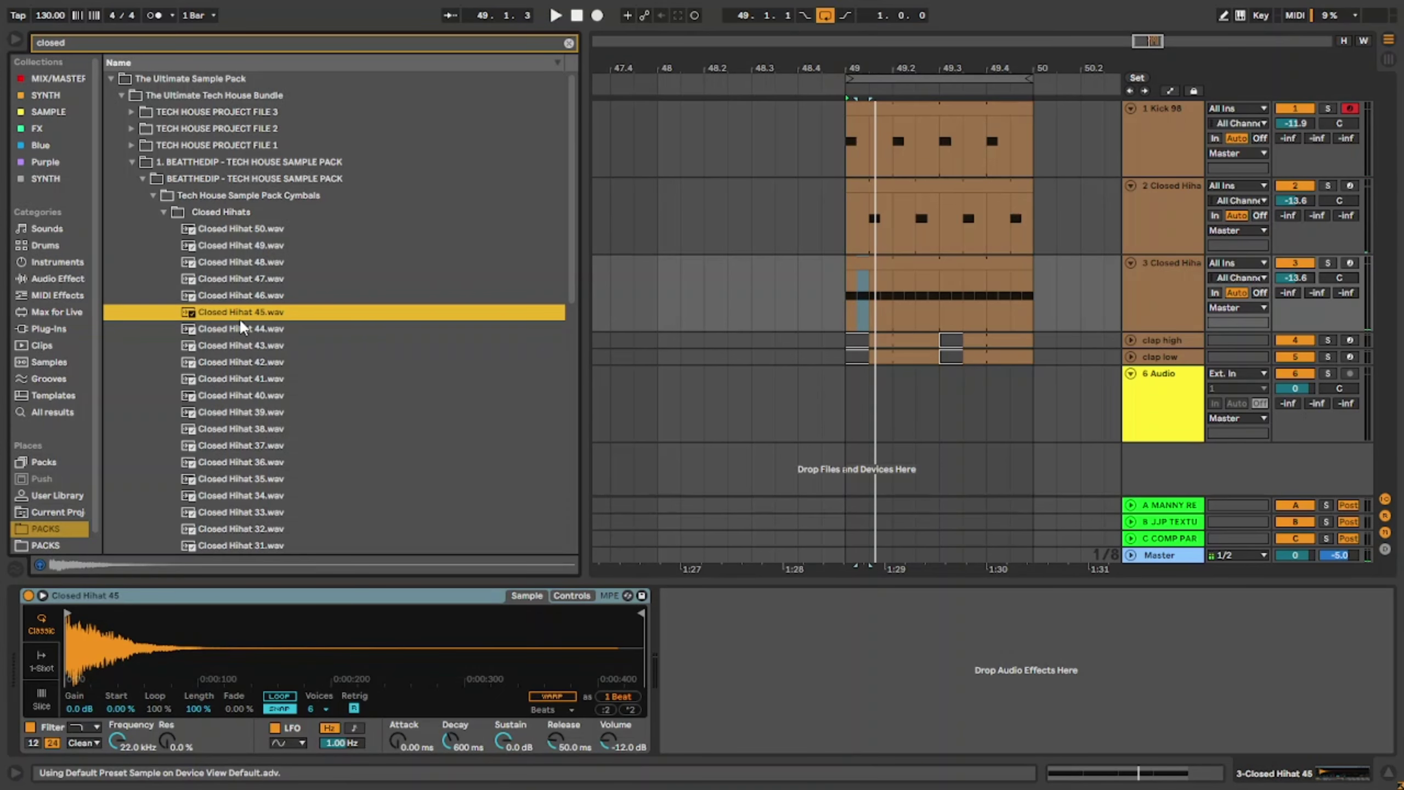
key(space)
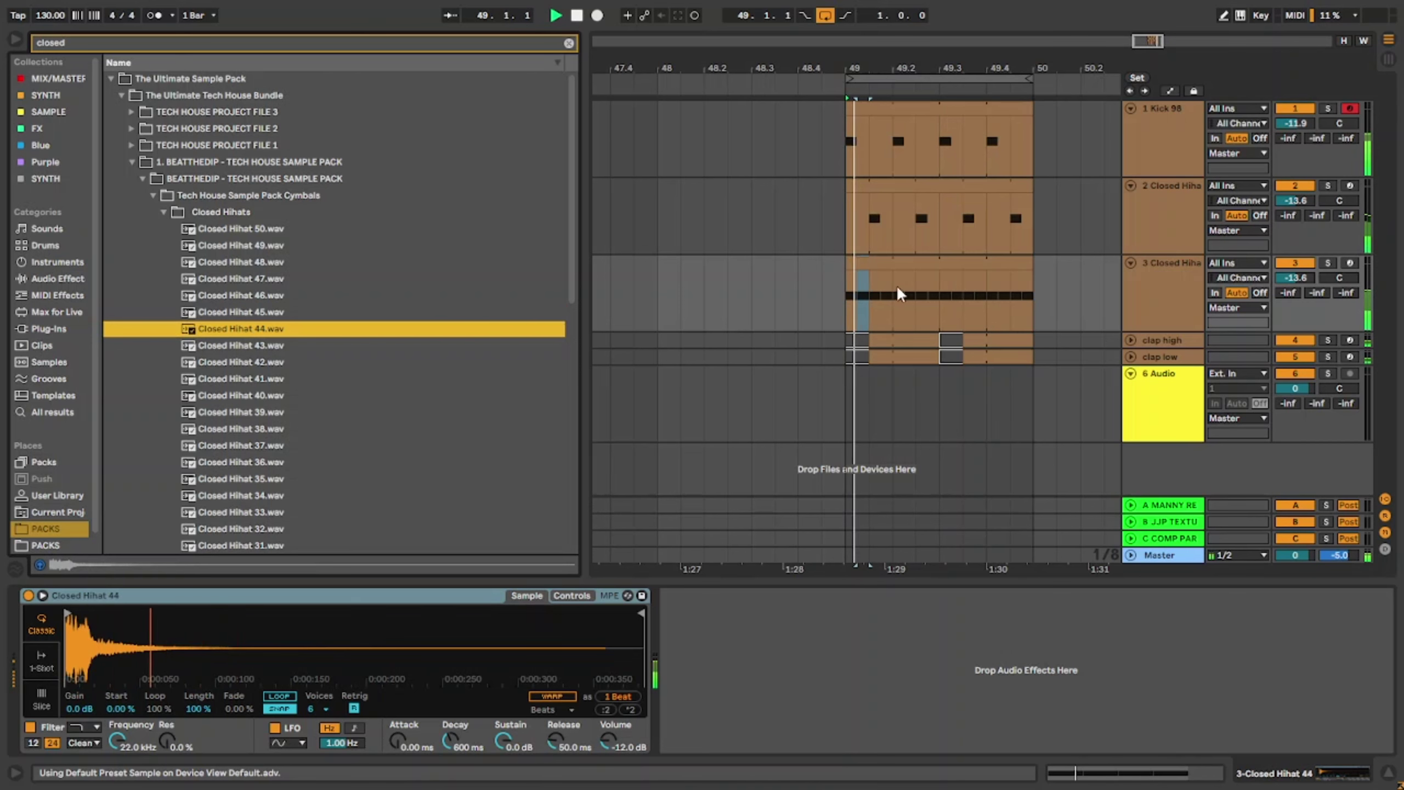
click(292, 348)
double_click(292, 348)
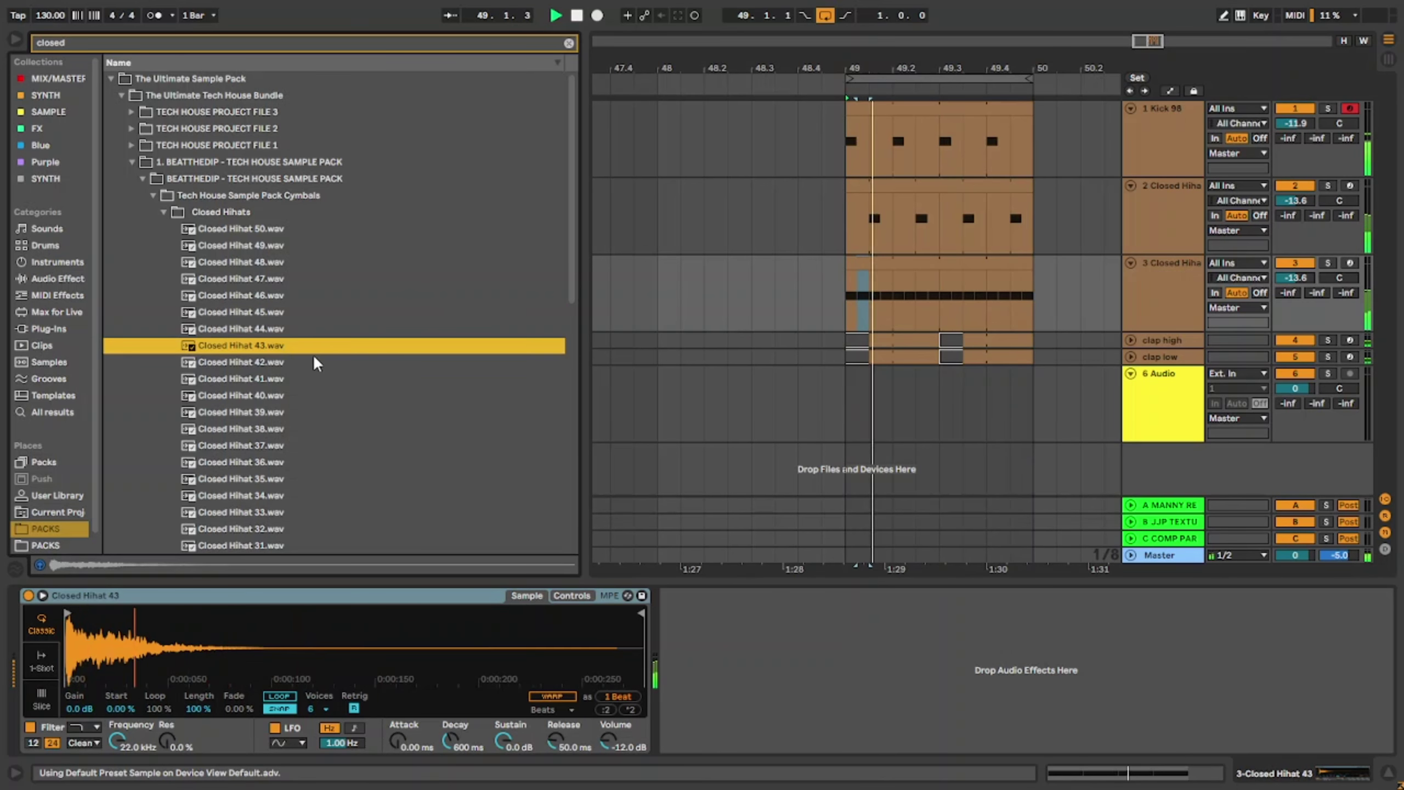
double_click(268, 366)
double_click(270, 381)
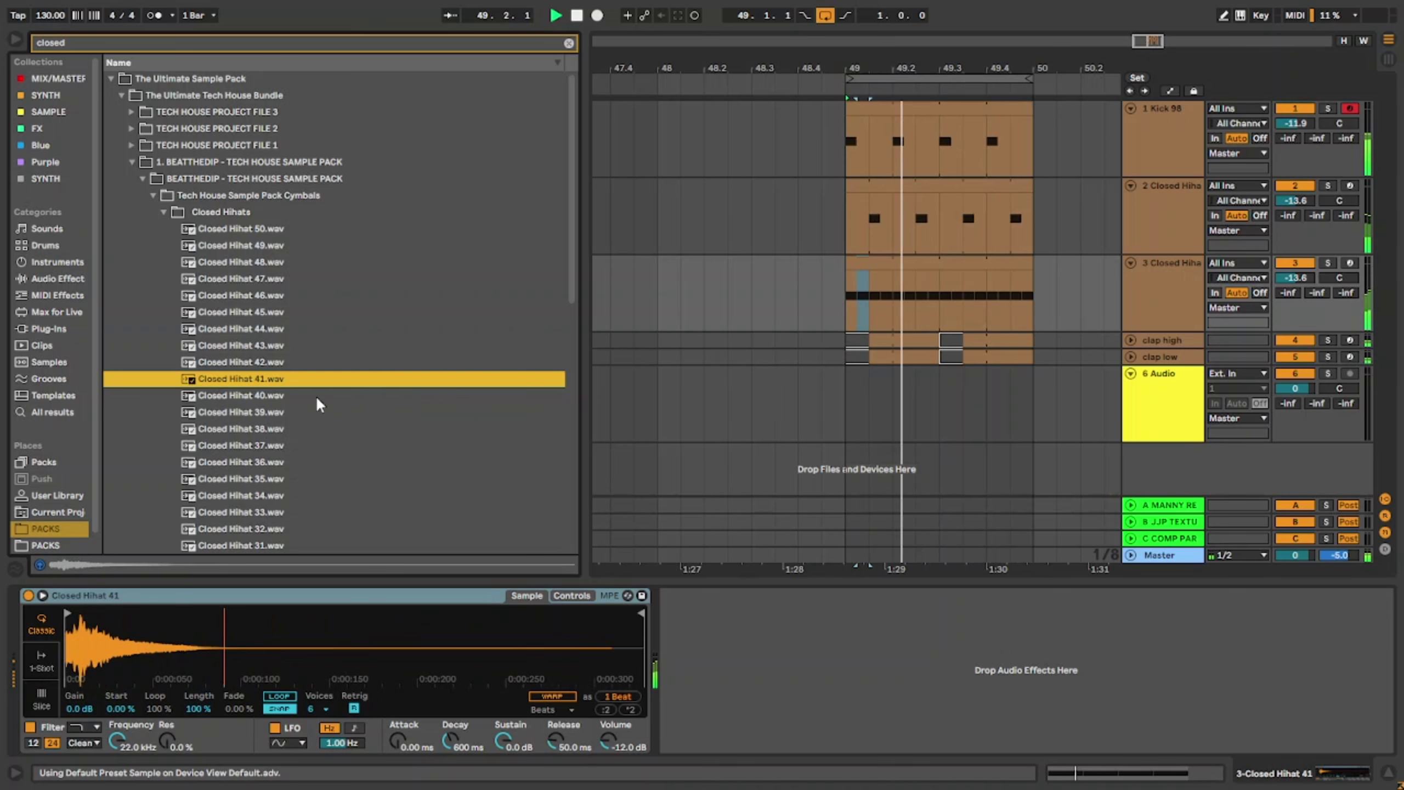
double_click(271, 395)
double_click(268, 411)
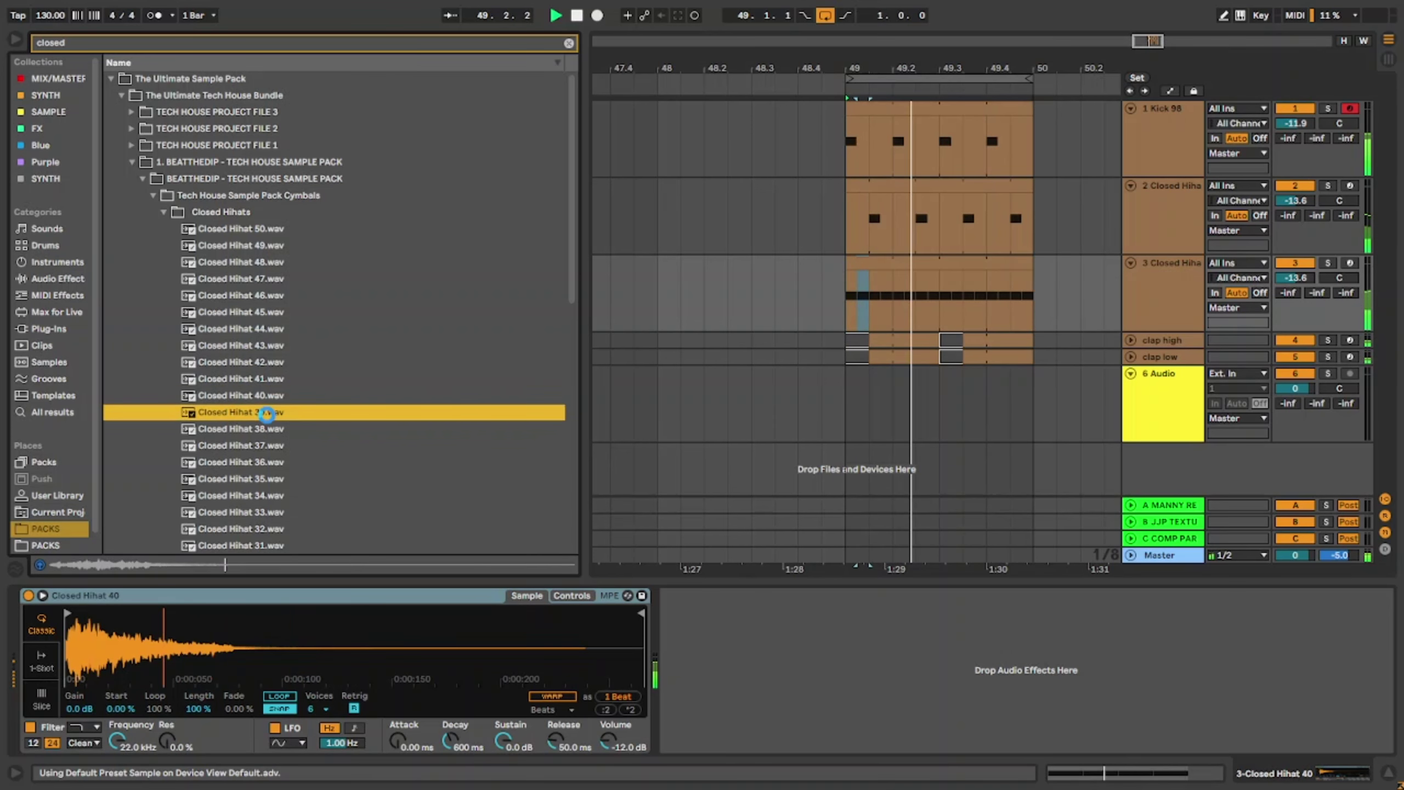
double_click(269, 429)
double_click(269, 446)
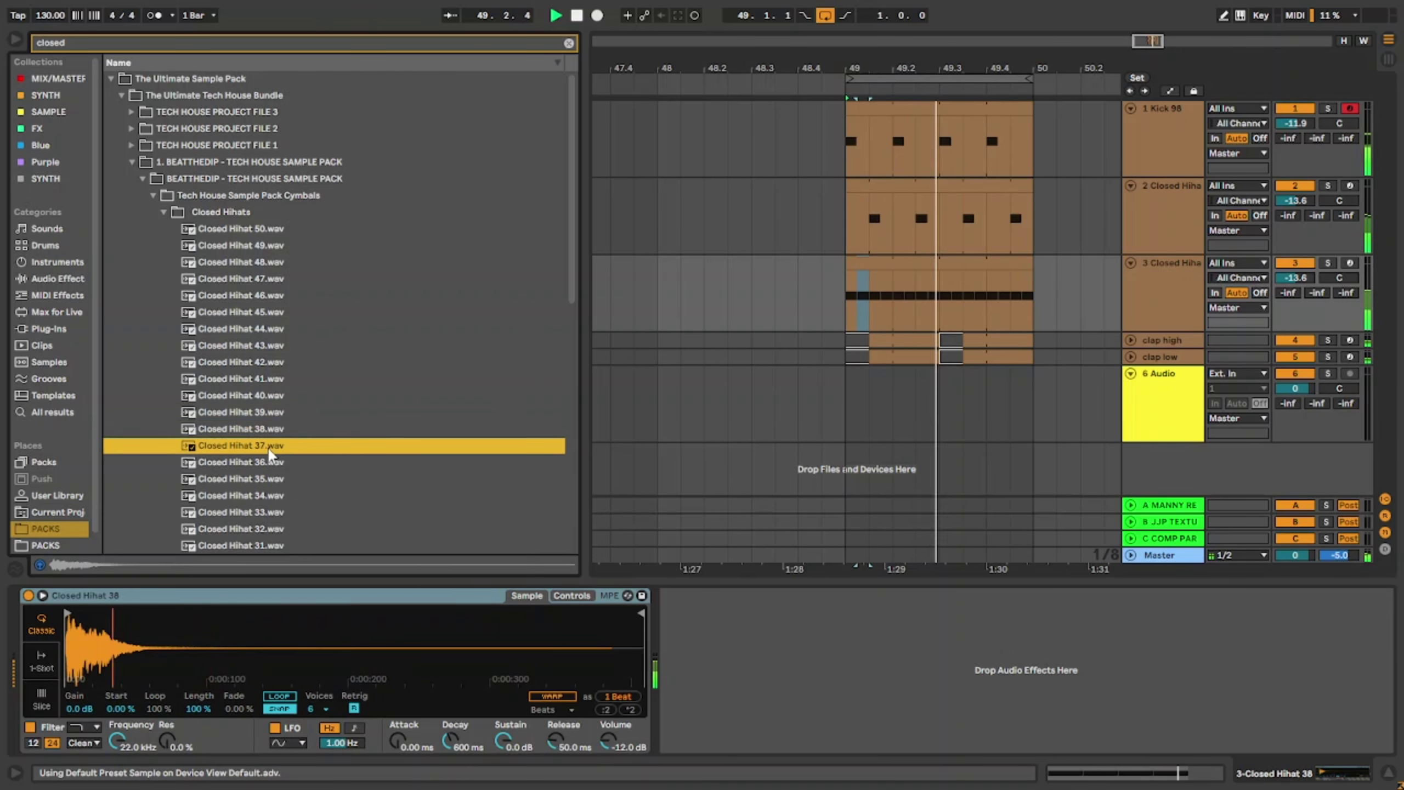
double_click(271, 462)
double_click(268, 445)
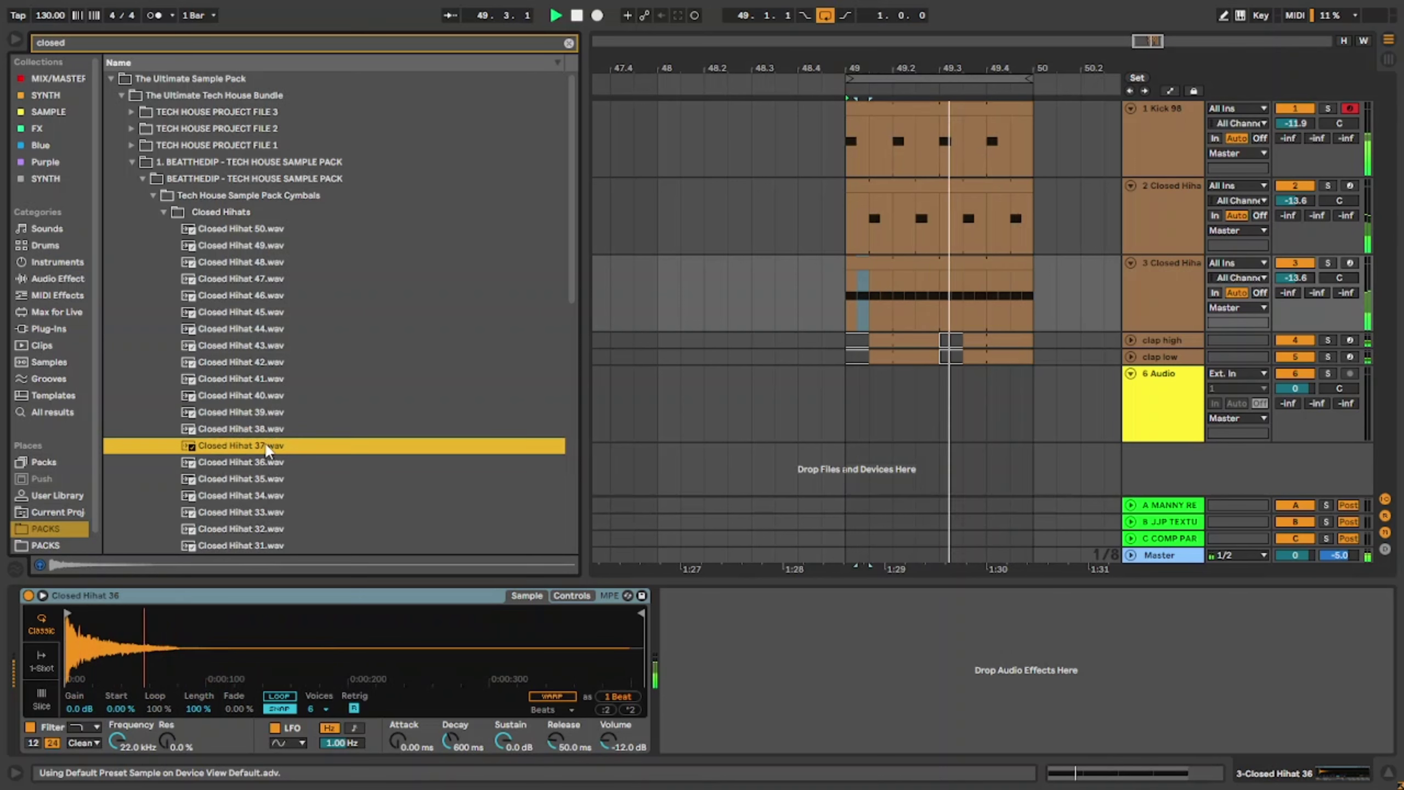
drag(1291, 286, 1291, 301)
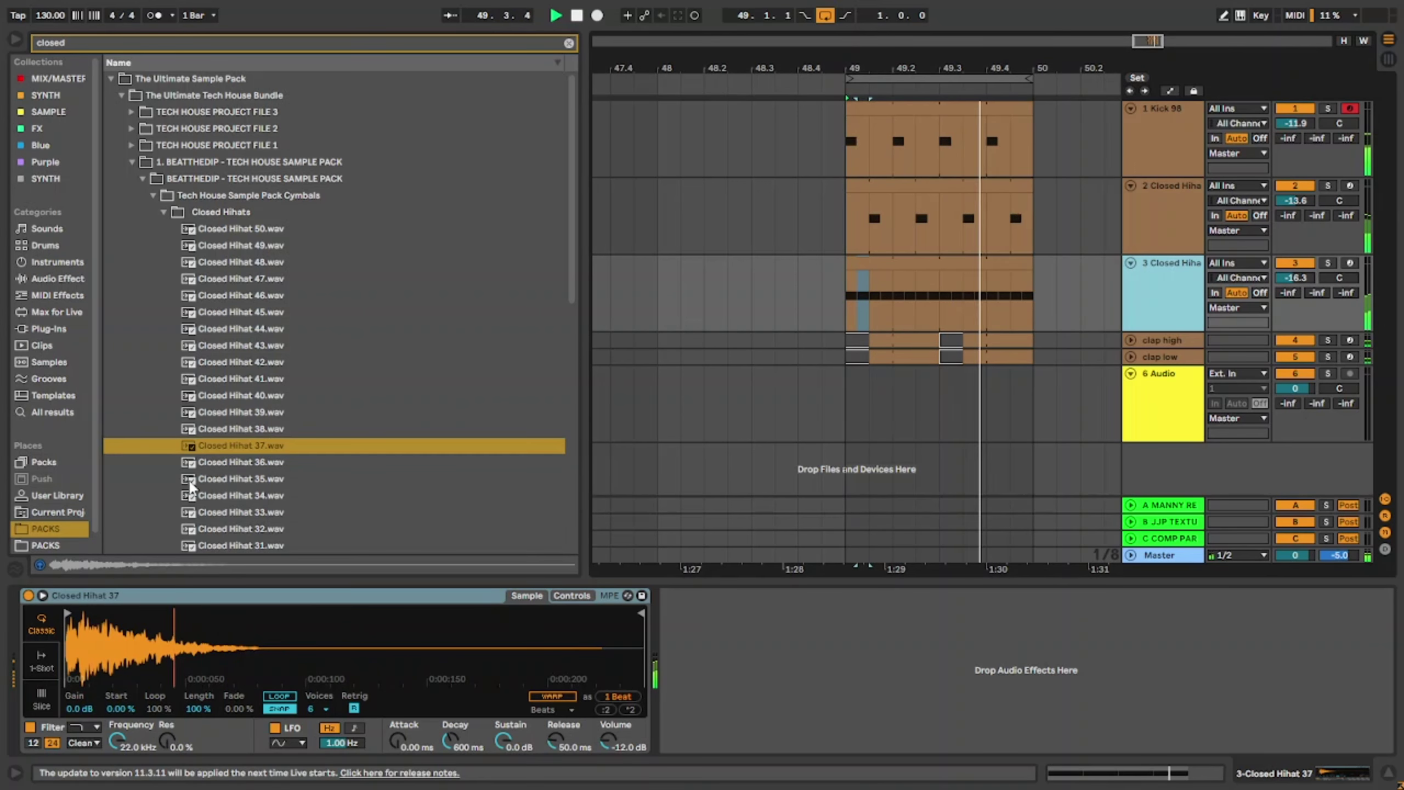
Step: Compare more closed hi-hats on the sixteenth-note track during playback, including 35, 34, 42 and 46, and keep Closed Hihat 47.wav
double_click(237, 478)
double_click(237, 495)
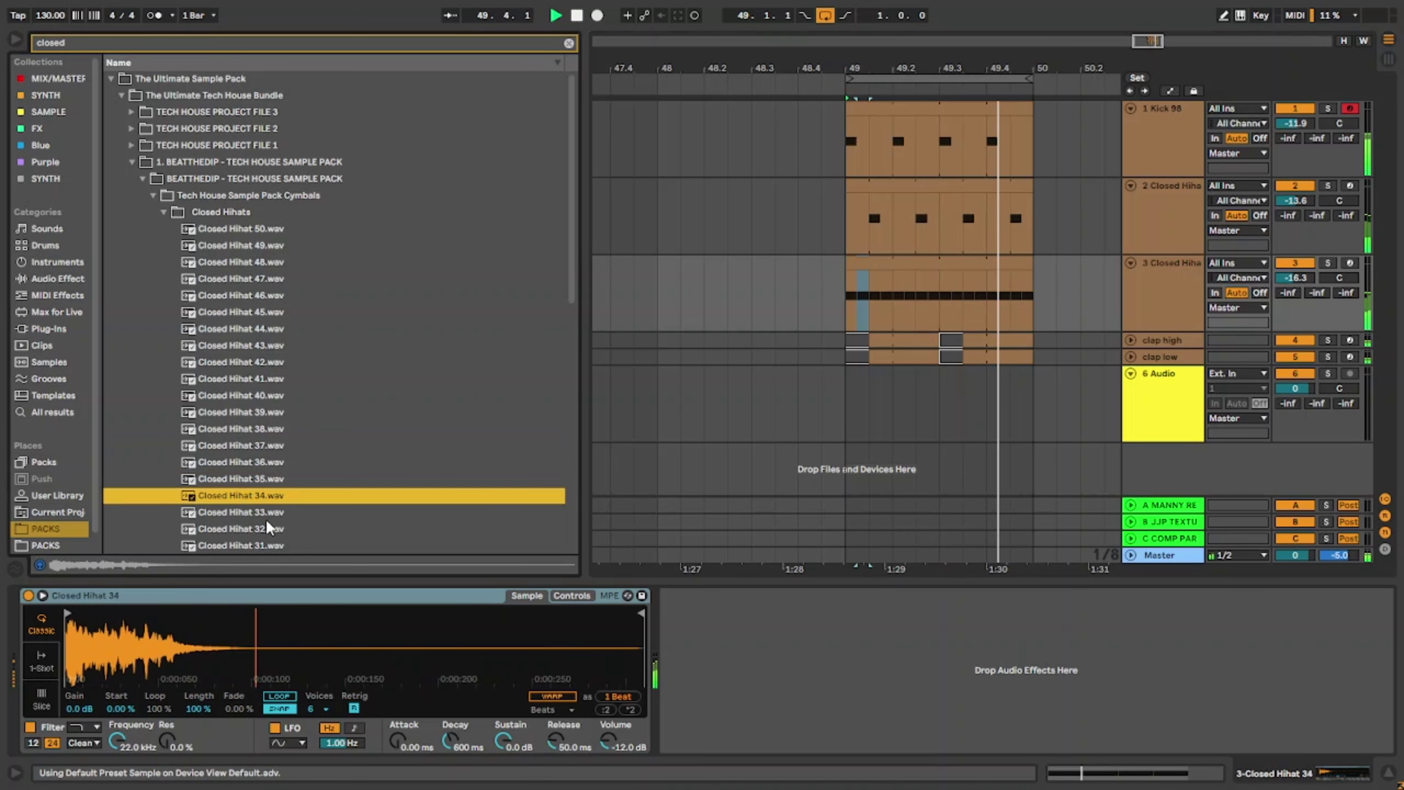
double_click(265, 513)
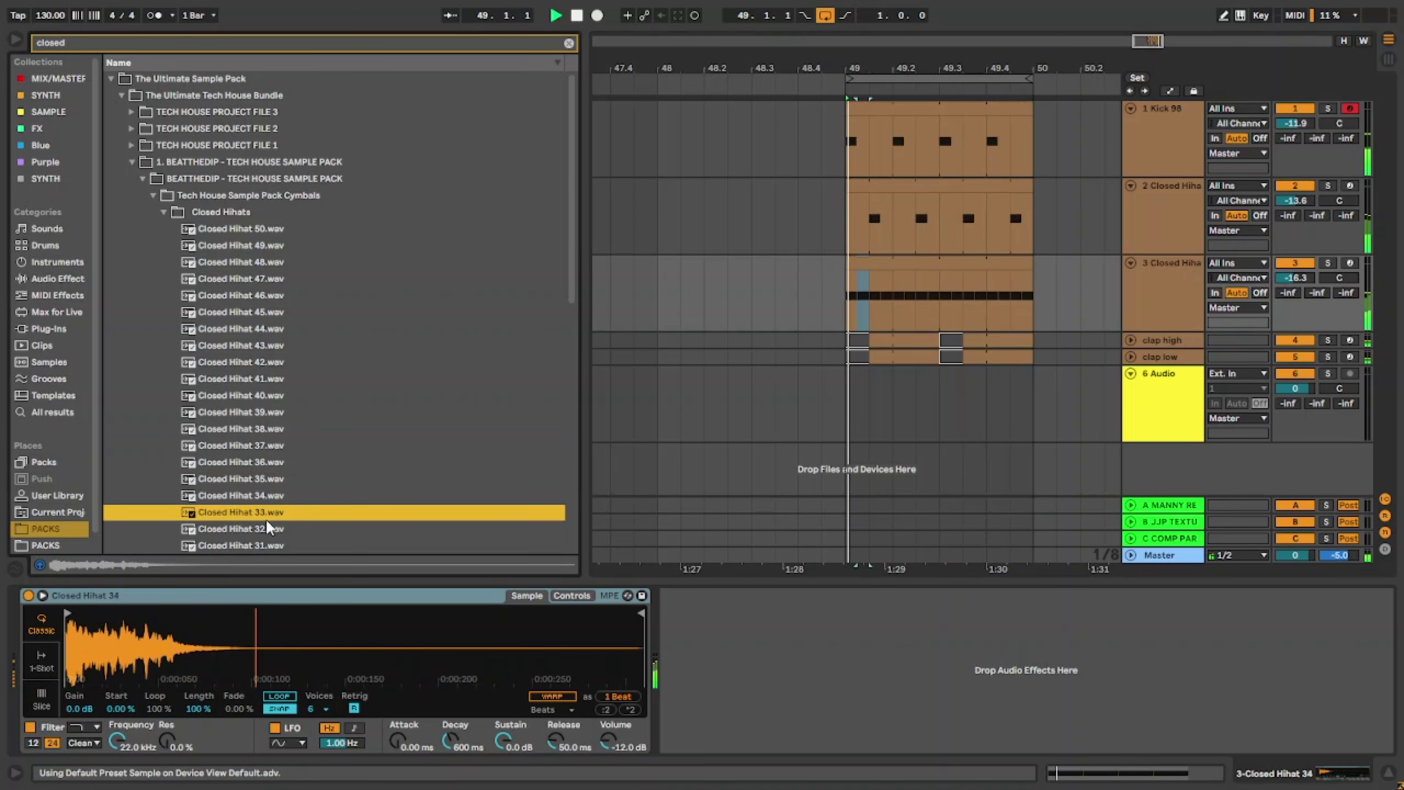
double_click(337, 462)
double_click(321, 362)
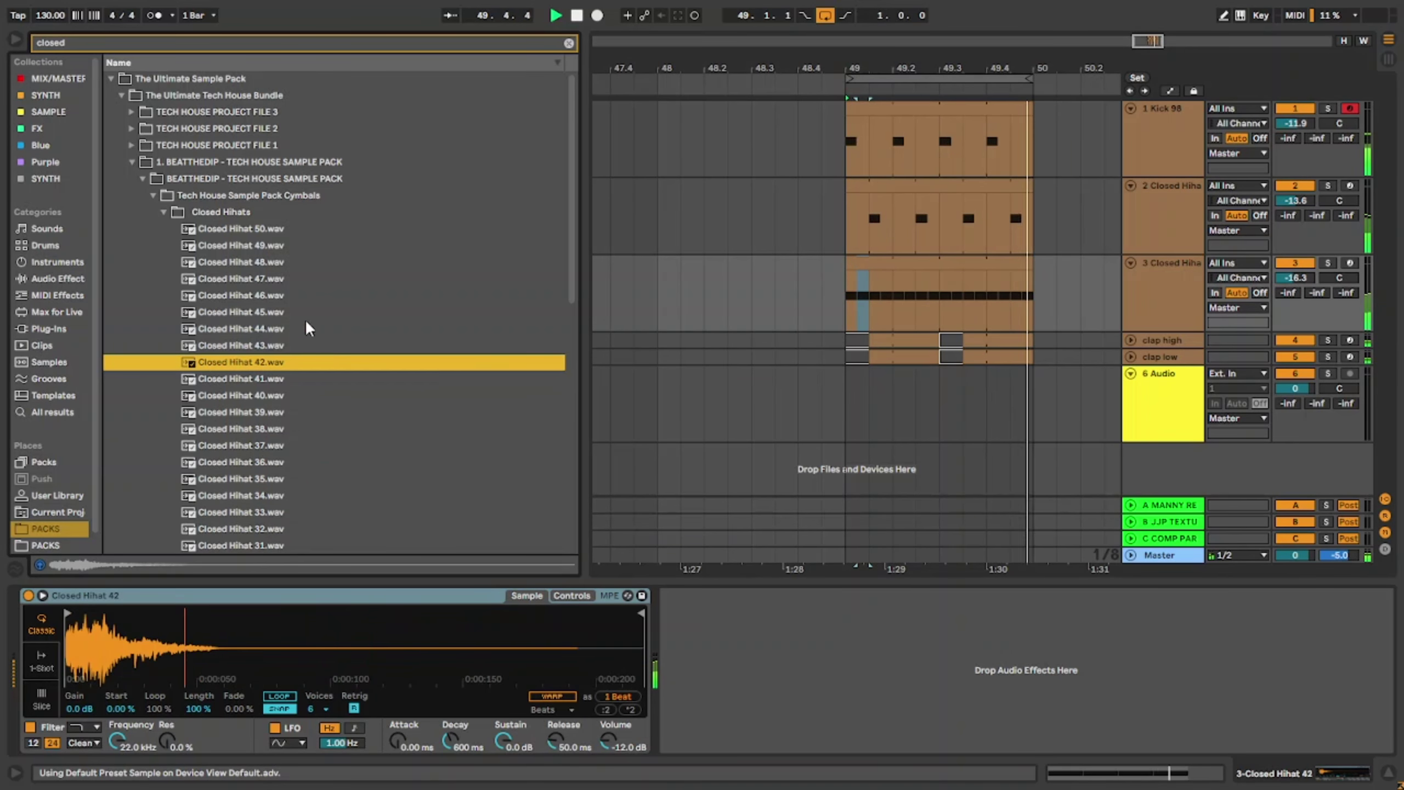
double_click(299, 295)
double_click(289, 279)
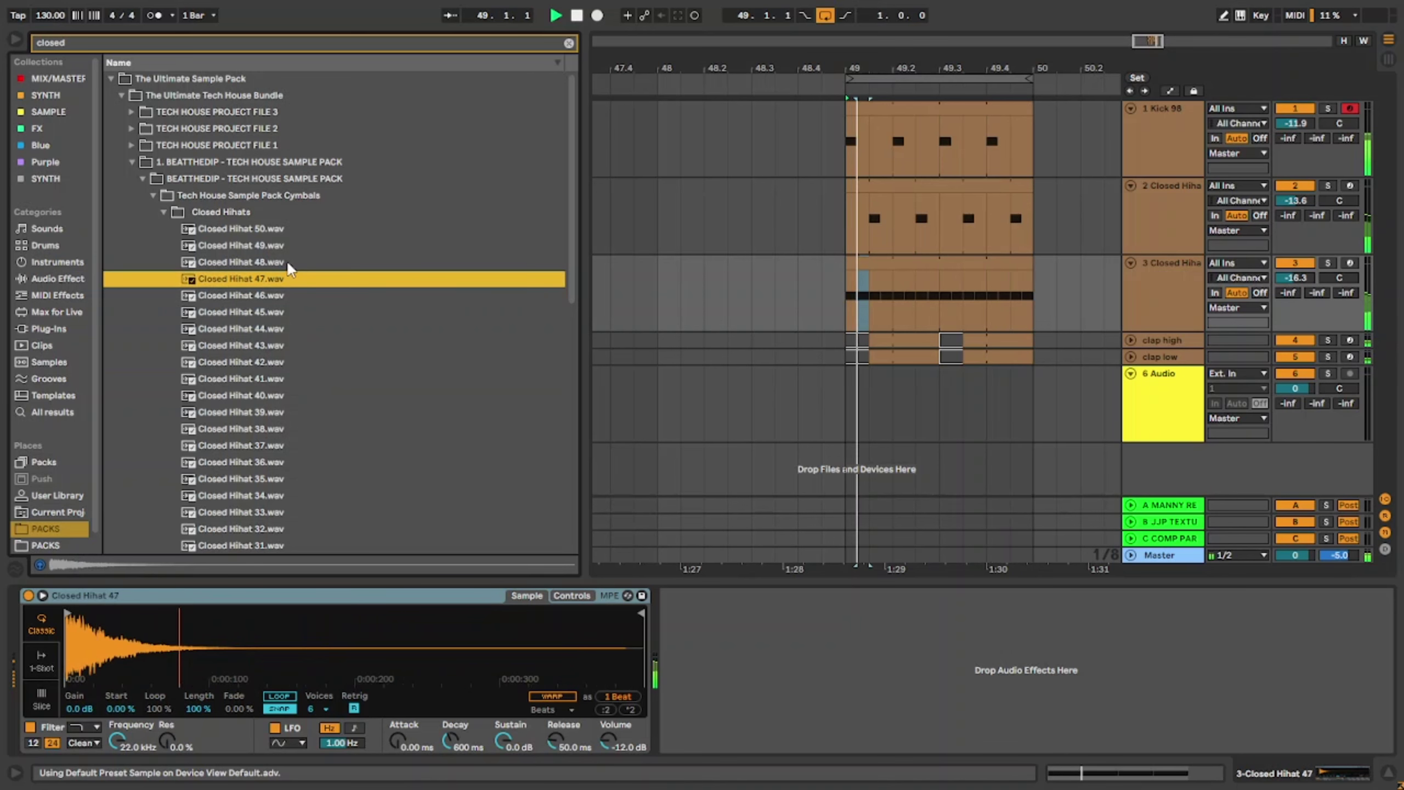
click(289, 264)
click(288, 284)
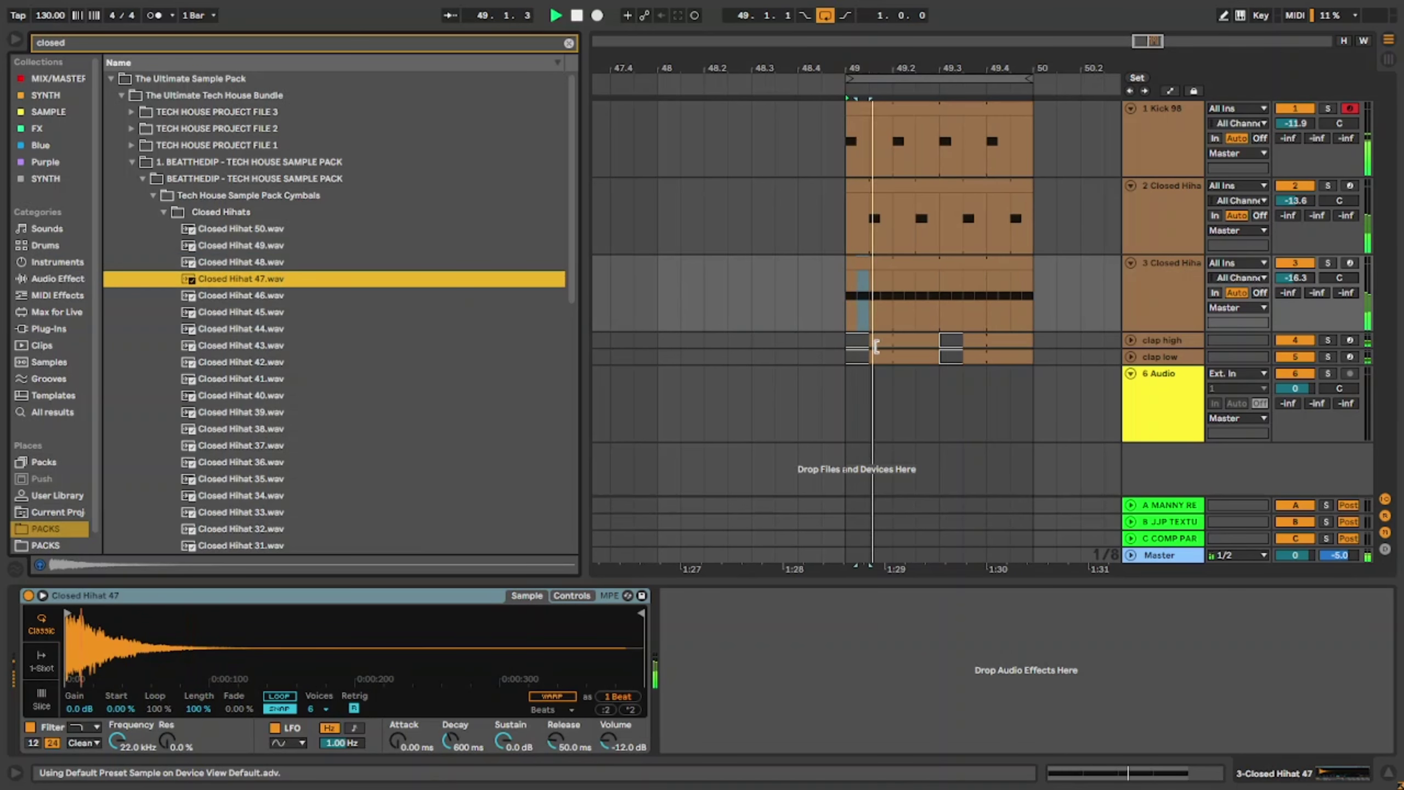
Step: Vary the sixteenth hi-hat velocities: set the first note to 55 and the fourth to 70, and lower the second and third
click(887, 263)
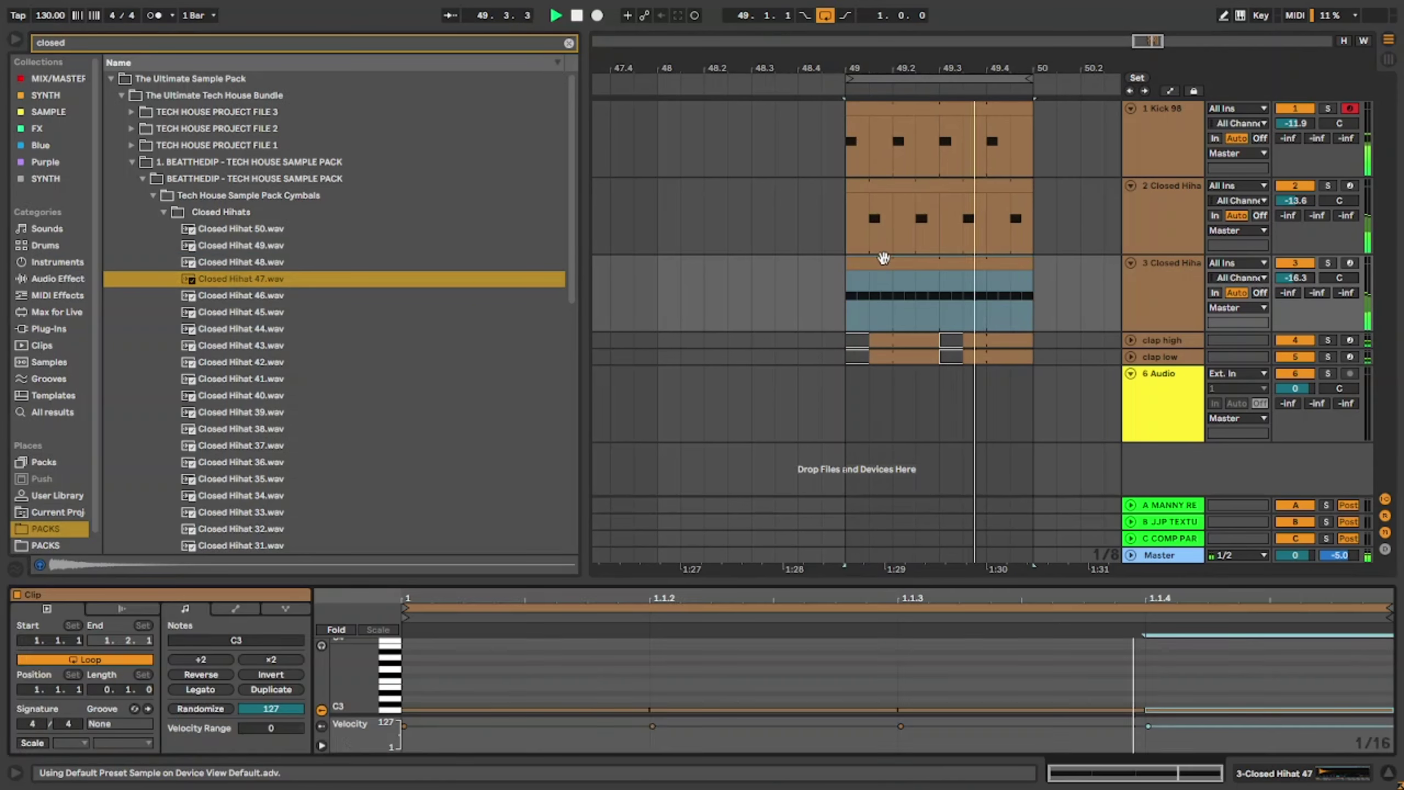
click(634, 710)
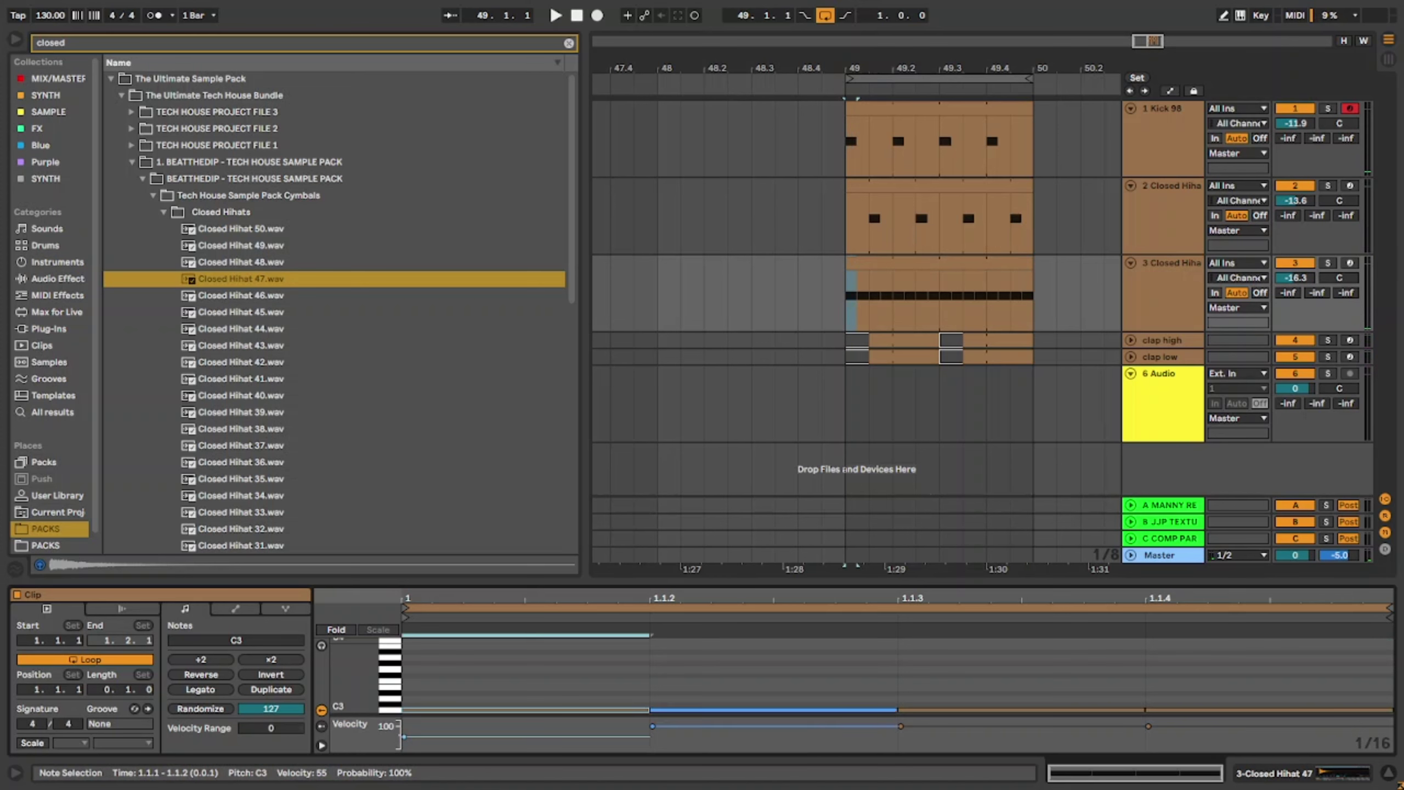
drag(774, 727, 774, 733)
drag(944, 730, 949, 737)
drag(1219, 728, 1220, 733)
key(space)
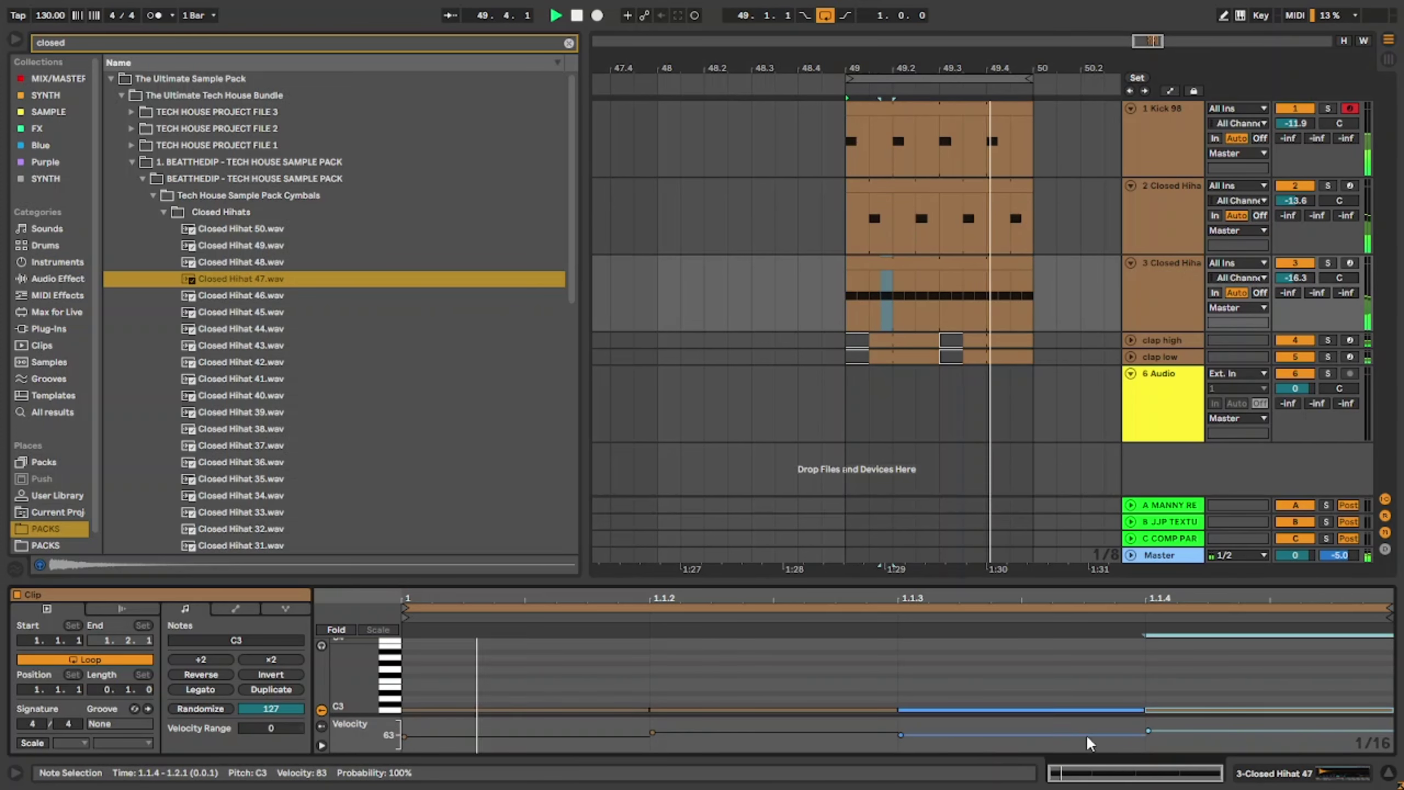
drag(1087, 737, 1153, 733)
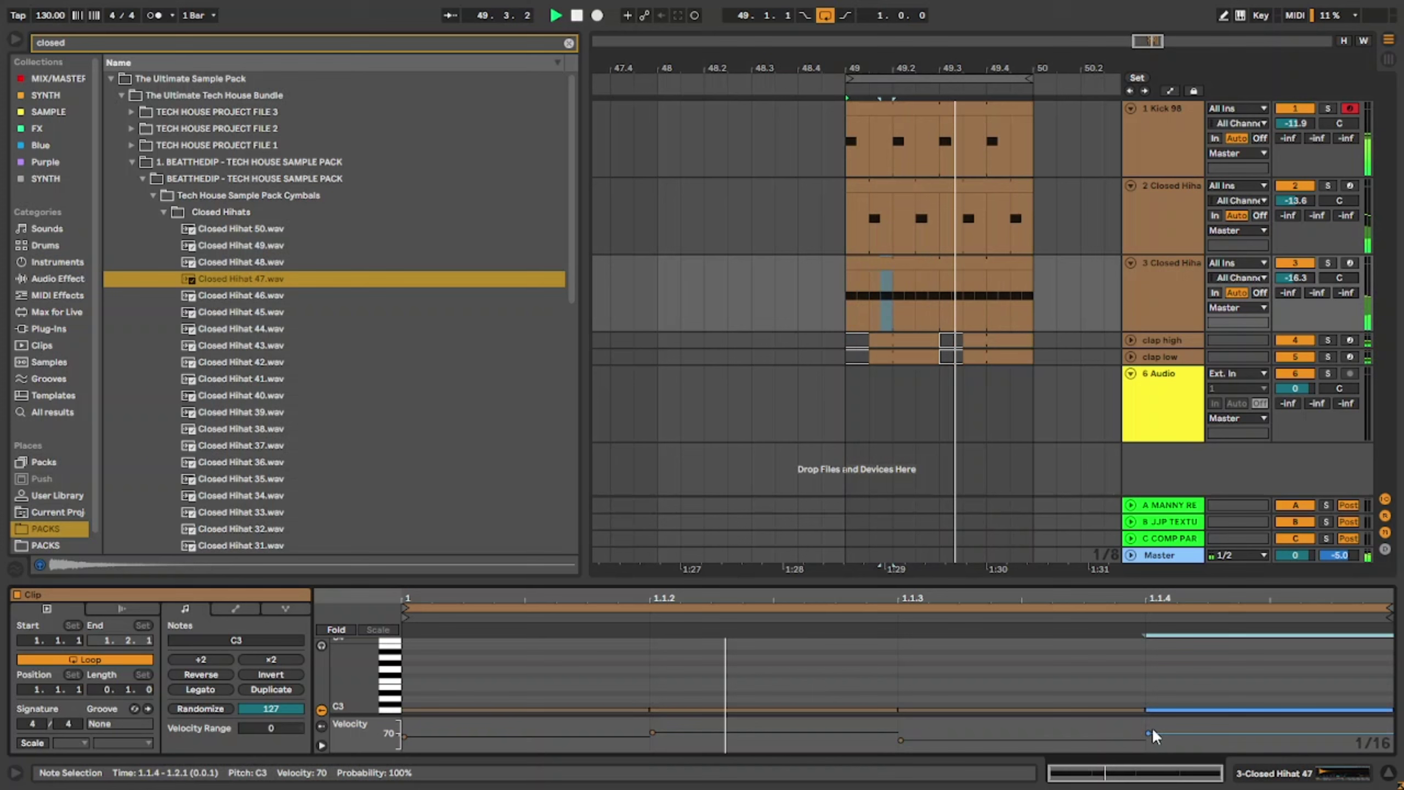
Step: Search the packs for "open" and audition open hi-hats 50 down to 45 on the offbeat hi-hat track during playback
click(1150, 221)
click(82, 46)
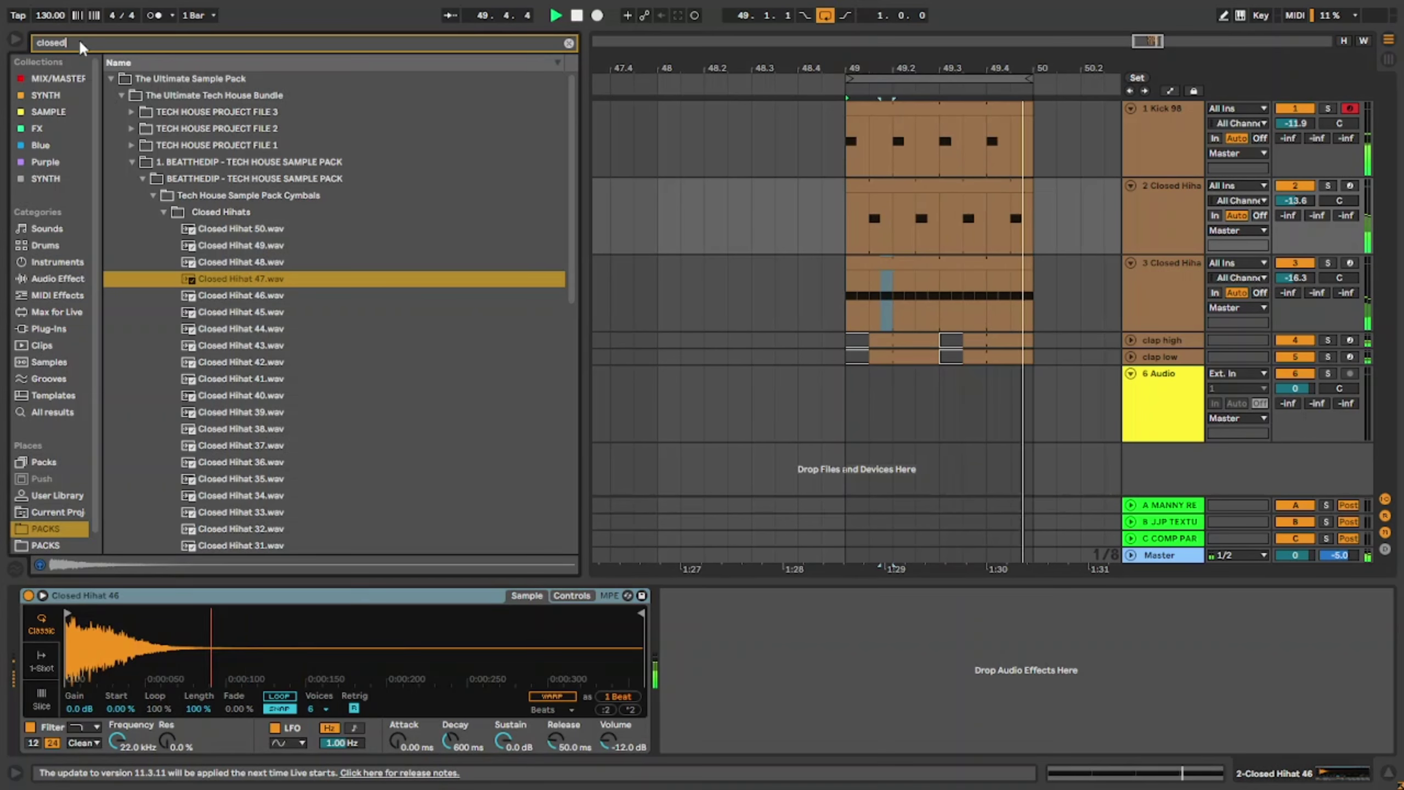
text(open)
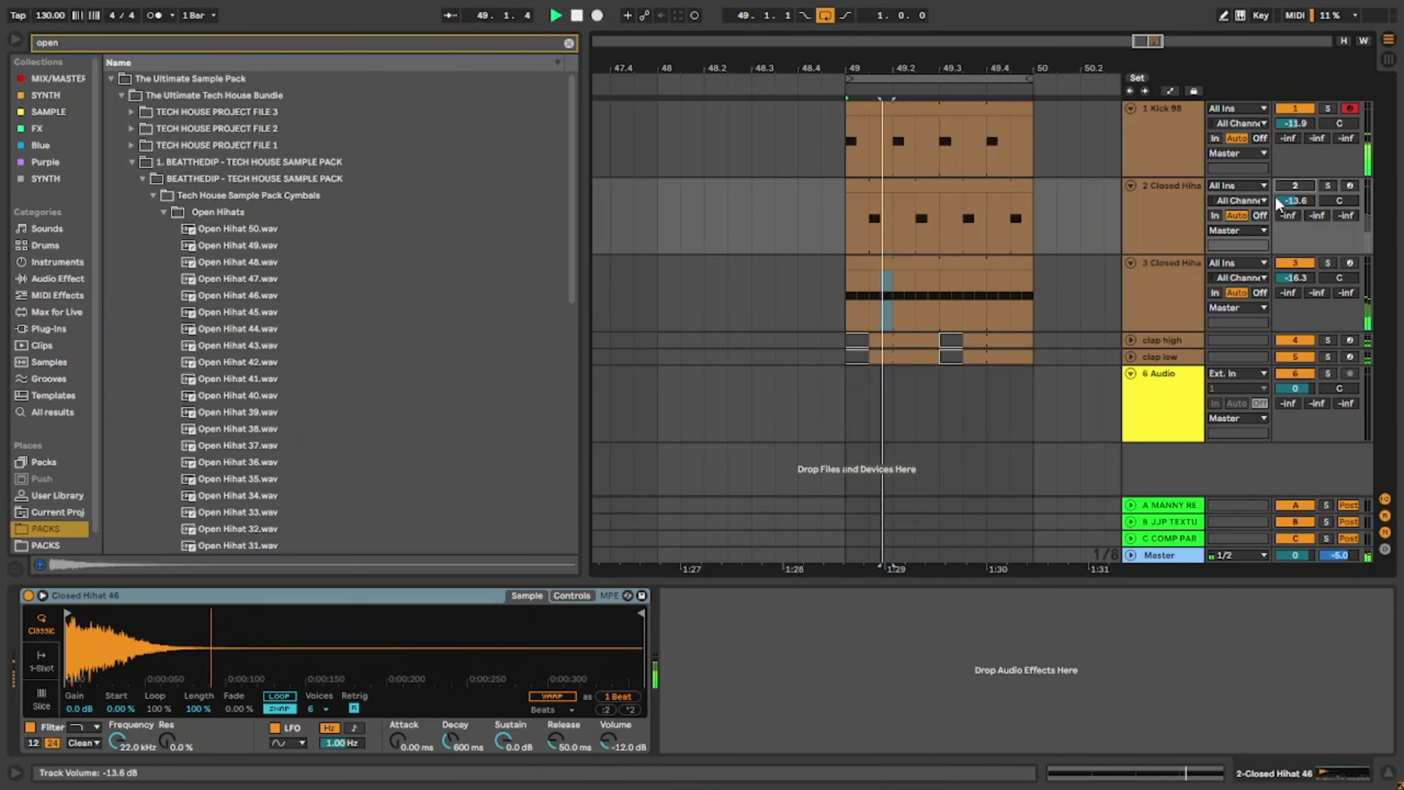
double_click(238, 228)
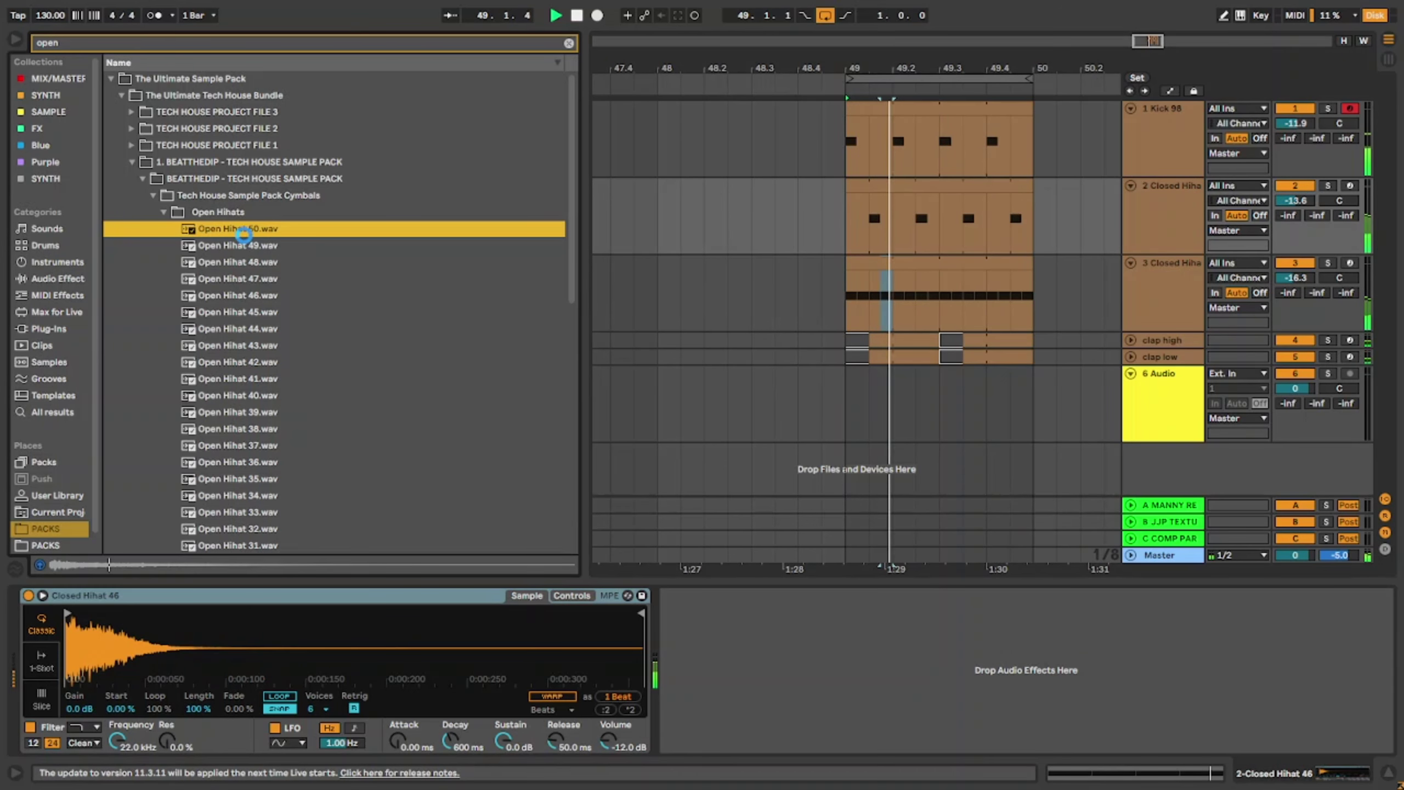
click(253, 257)
double_click(254, 248)
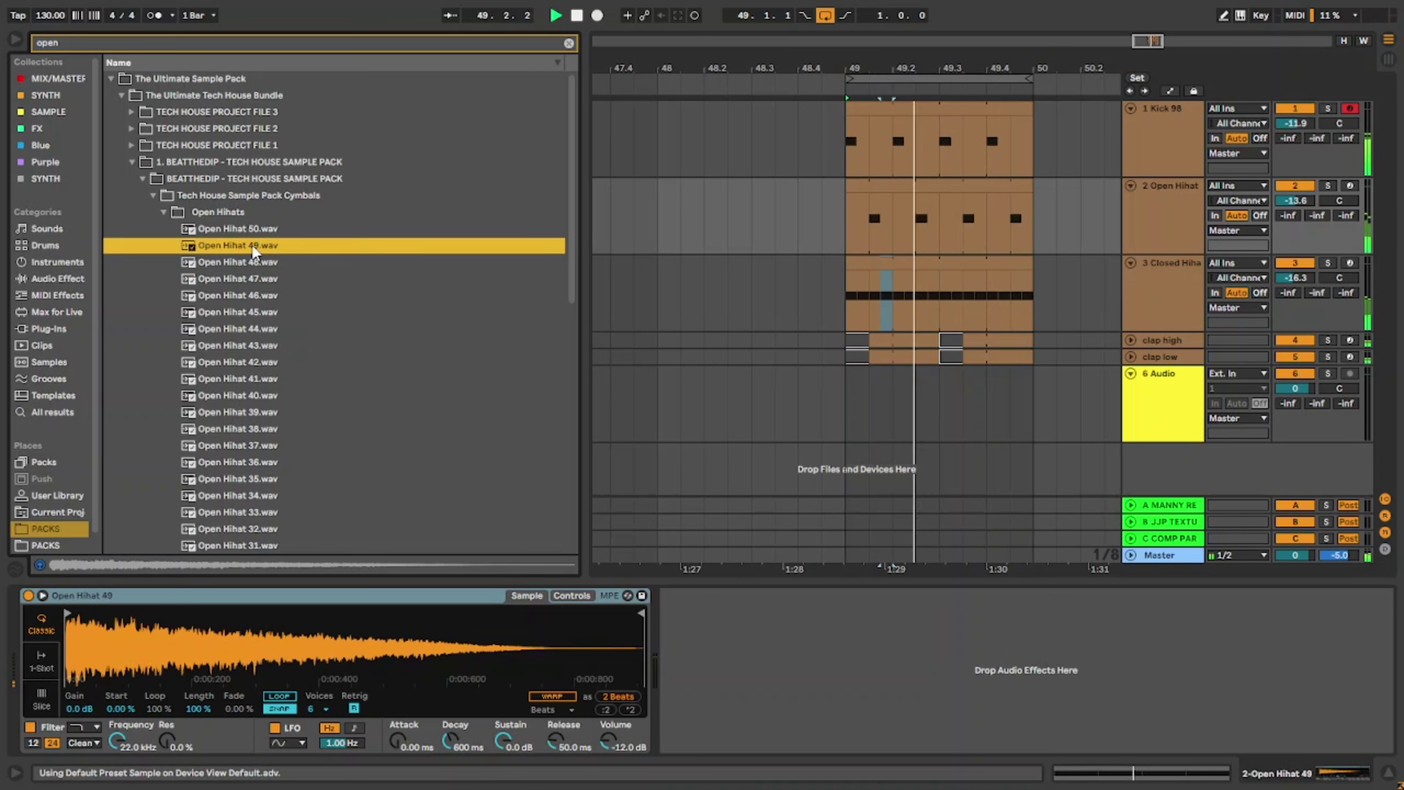
double_click(254, 260)
double_click(263, 279)
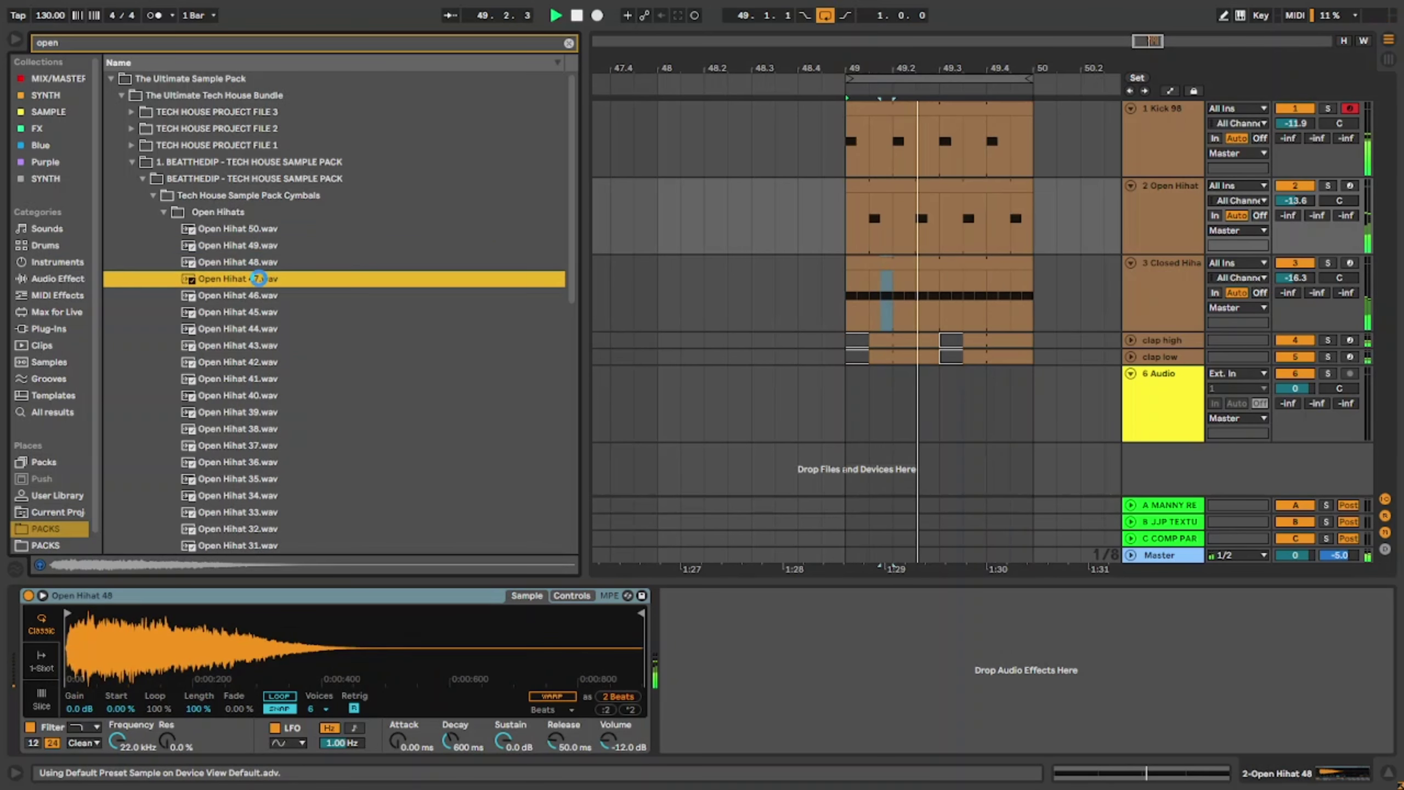
double_click(262, 295)
double_click(261, 312)
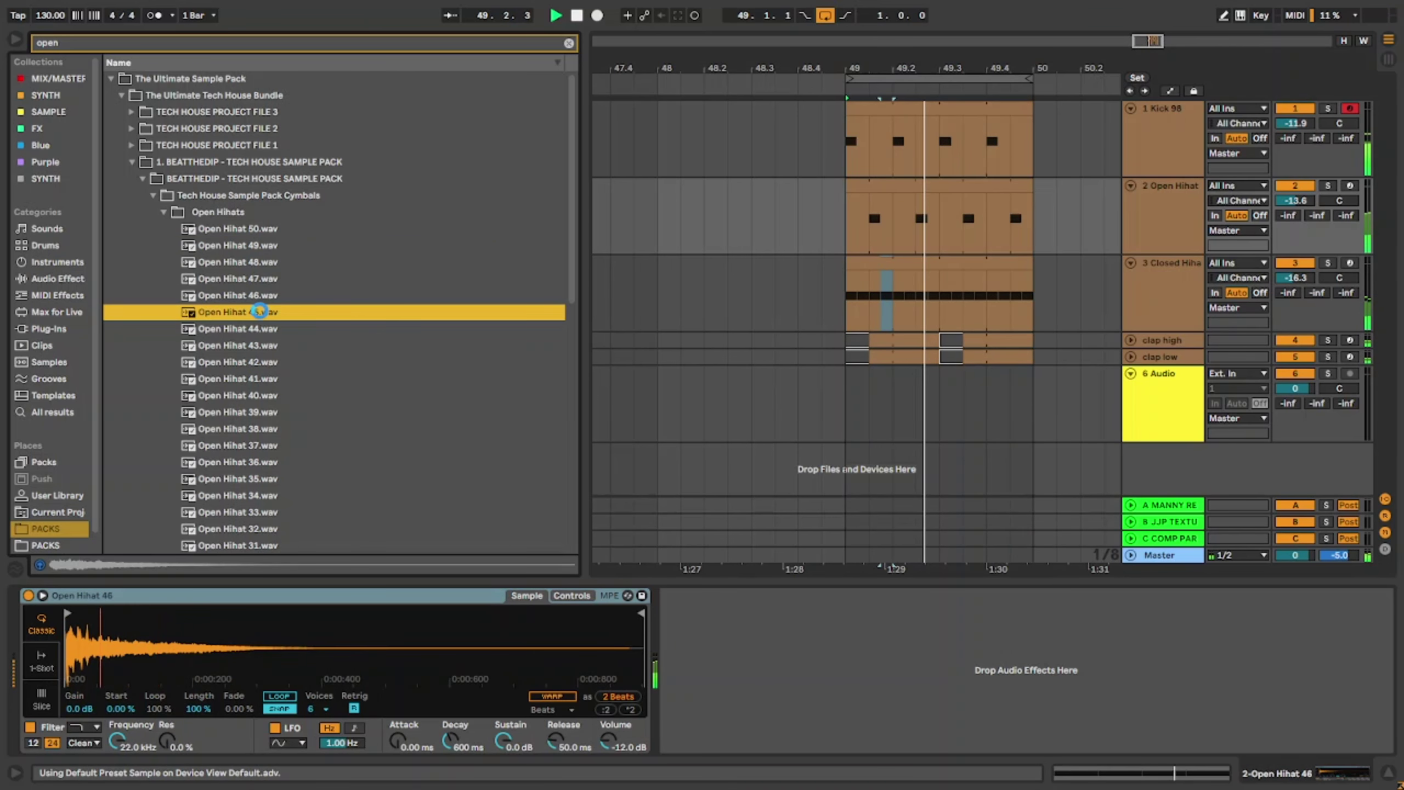
Step: Compare open hi-hats 44 down to 39 on the offbeat track, go back over 41 and keep Open Hihat 42.wav
double_click(258, 332)
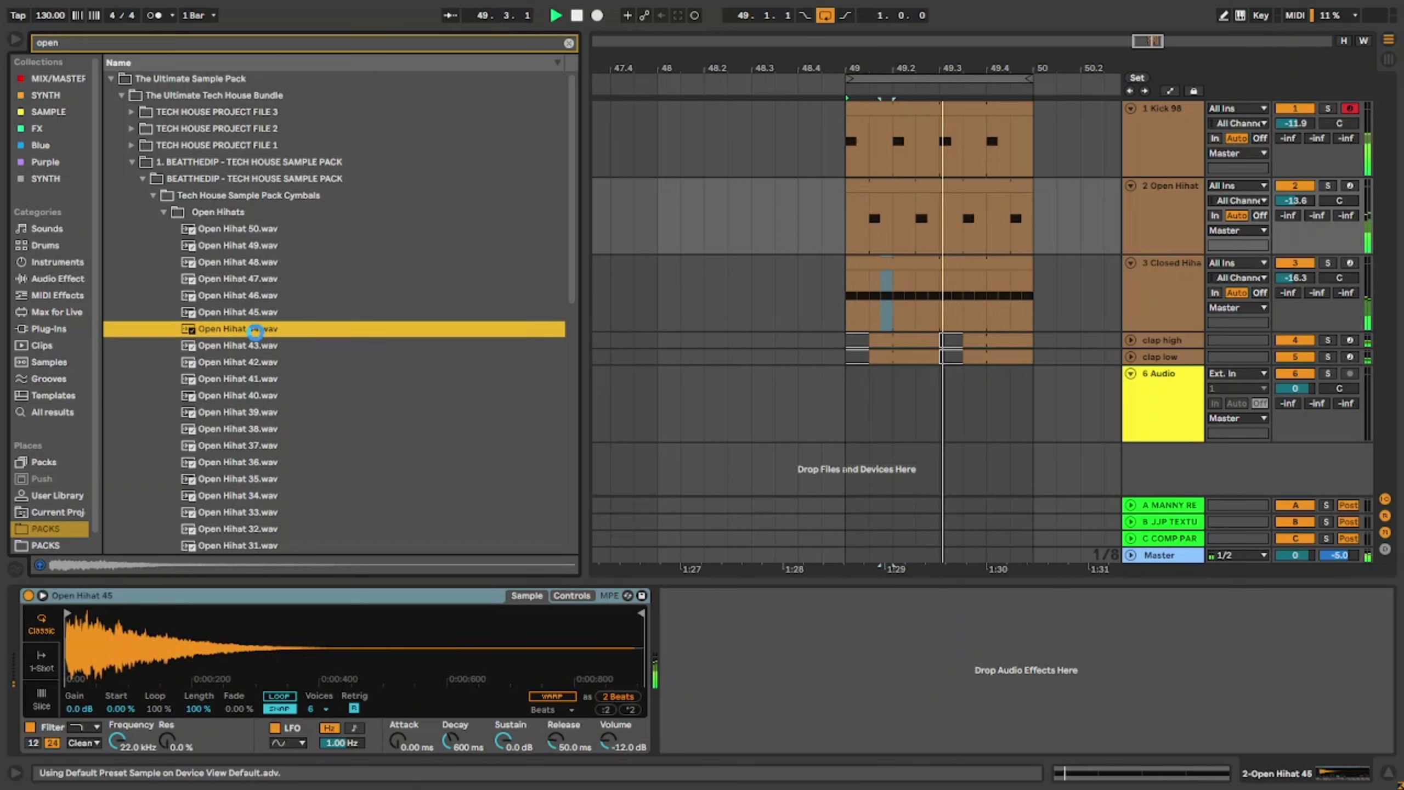
double_click(260, 346)
double_click(262, 363)
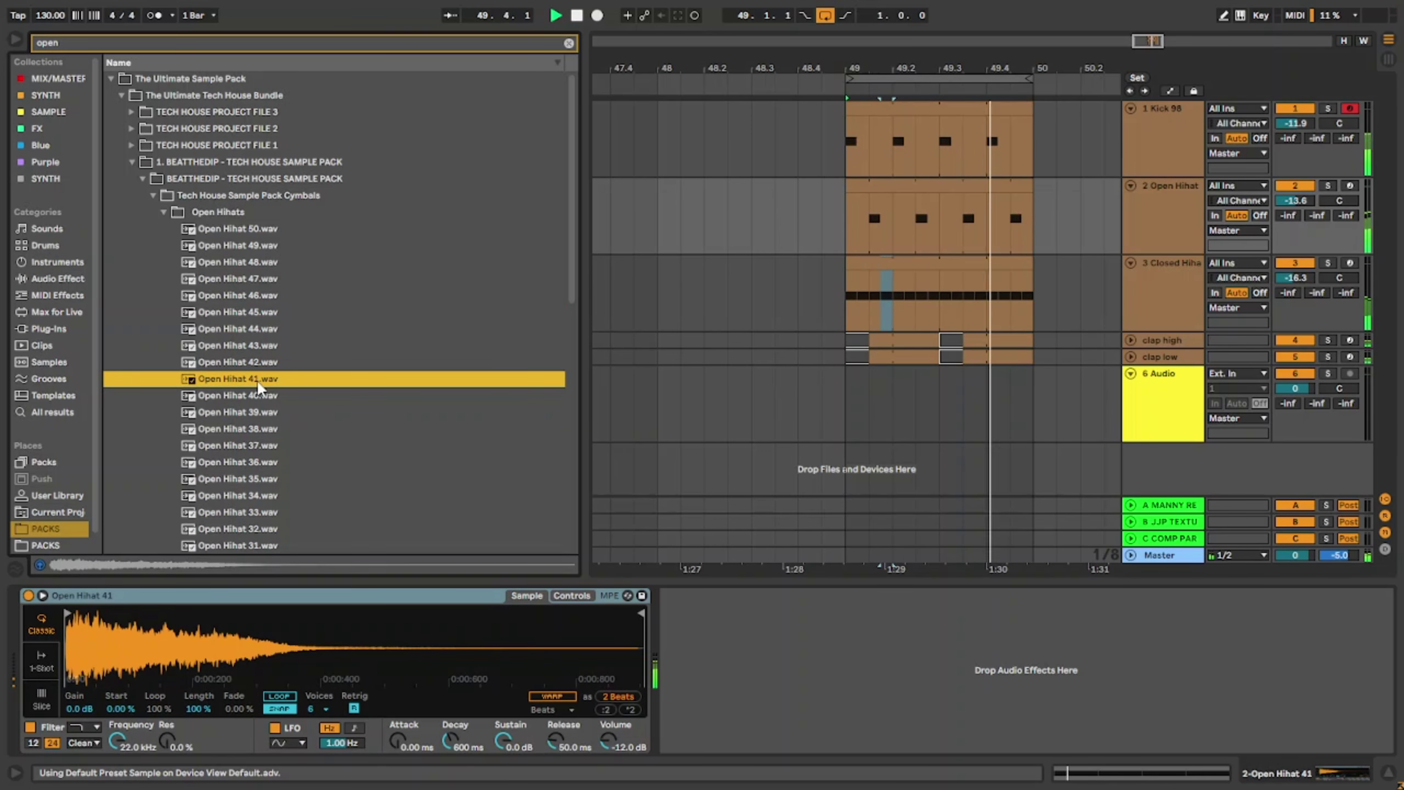
double_click(263, 395)
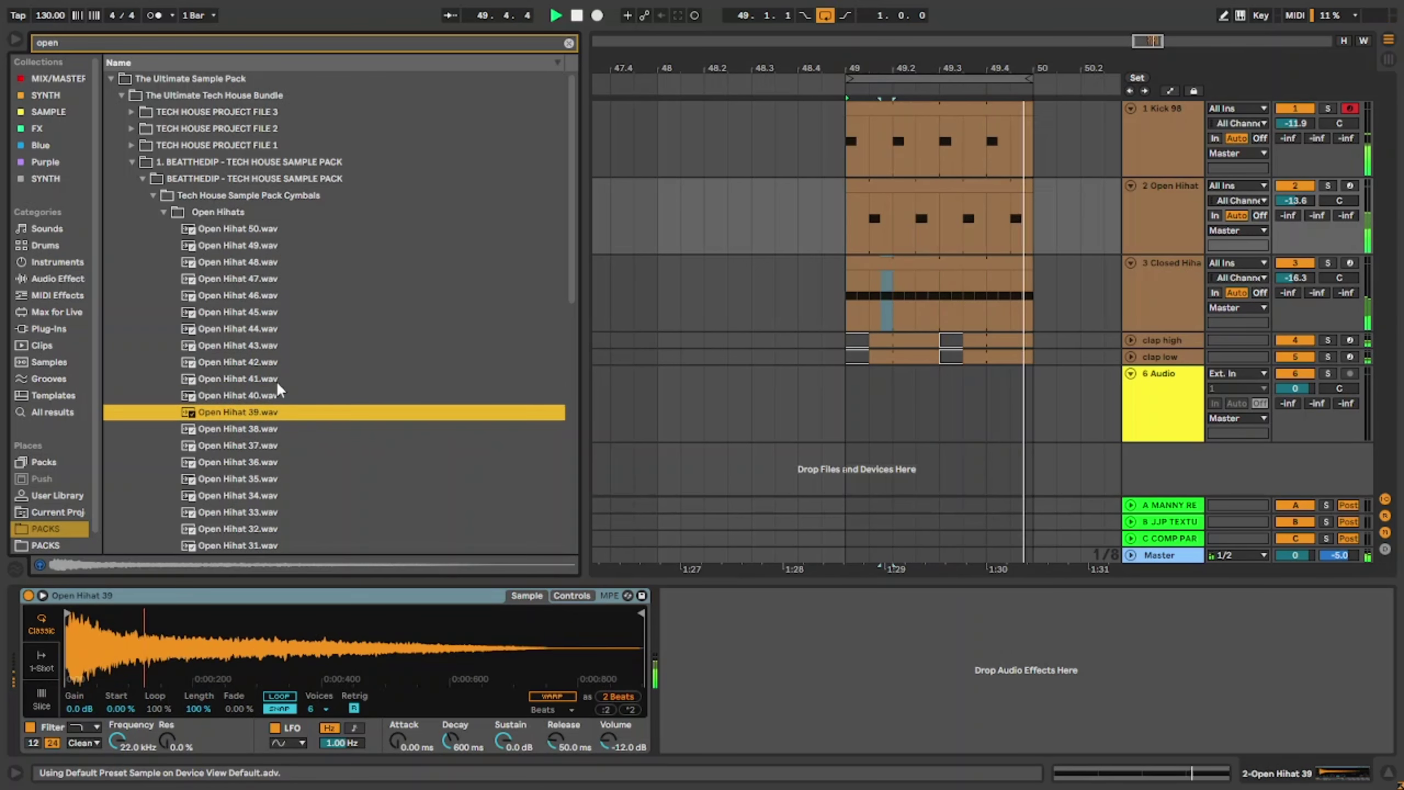
double_click(277, 380)
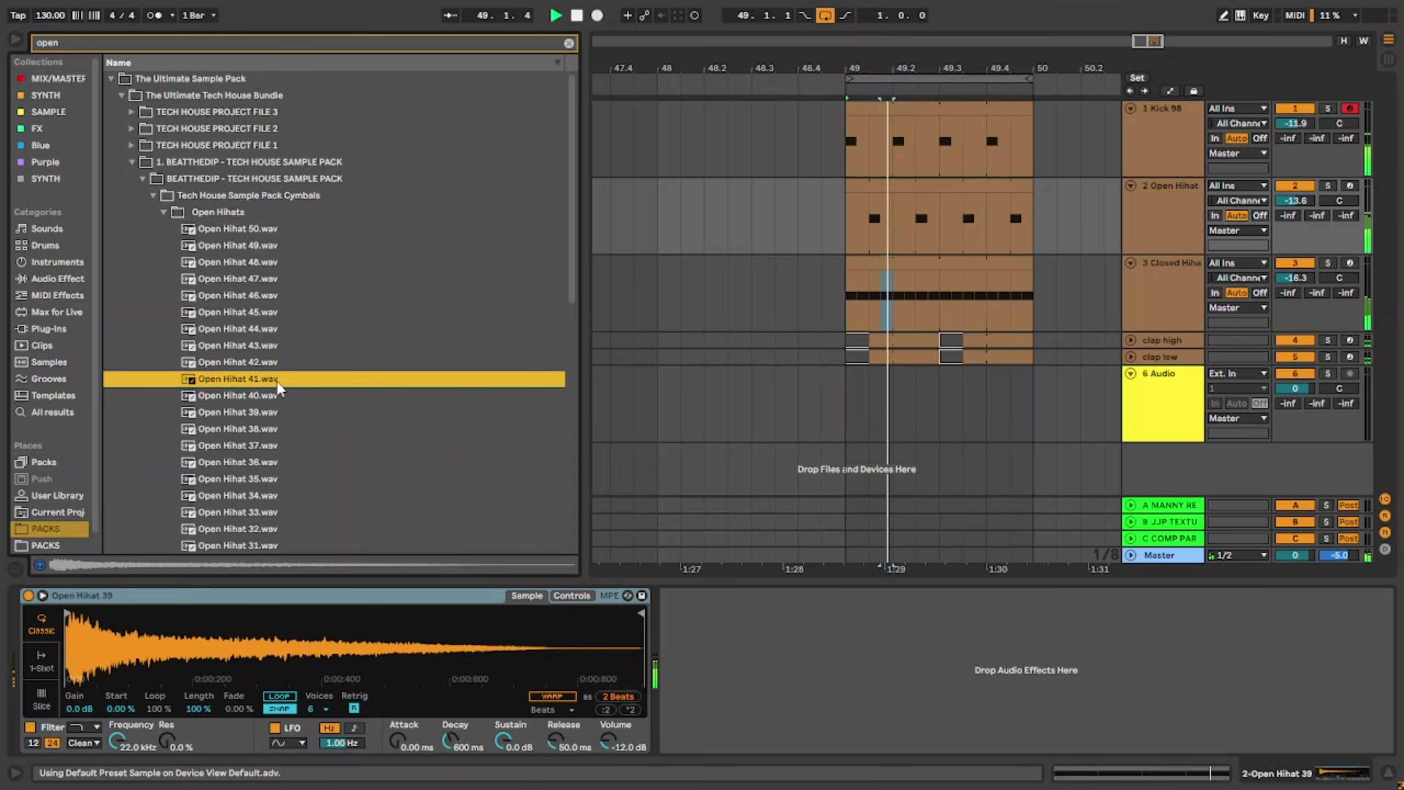
double_click(340, 396)
double_click(274, 367)
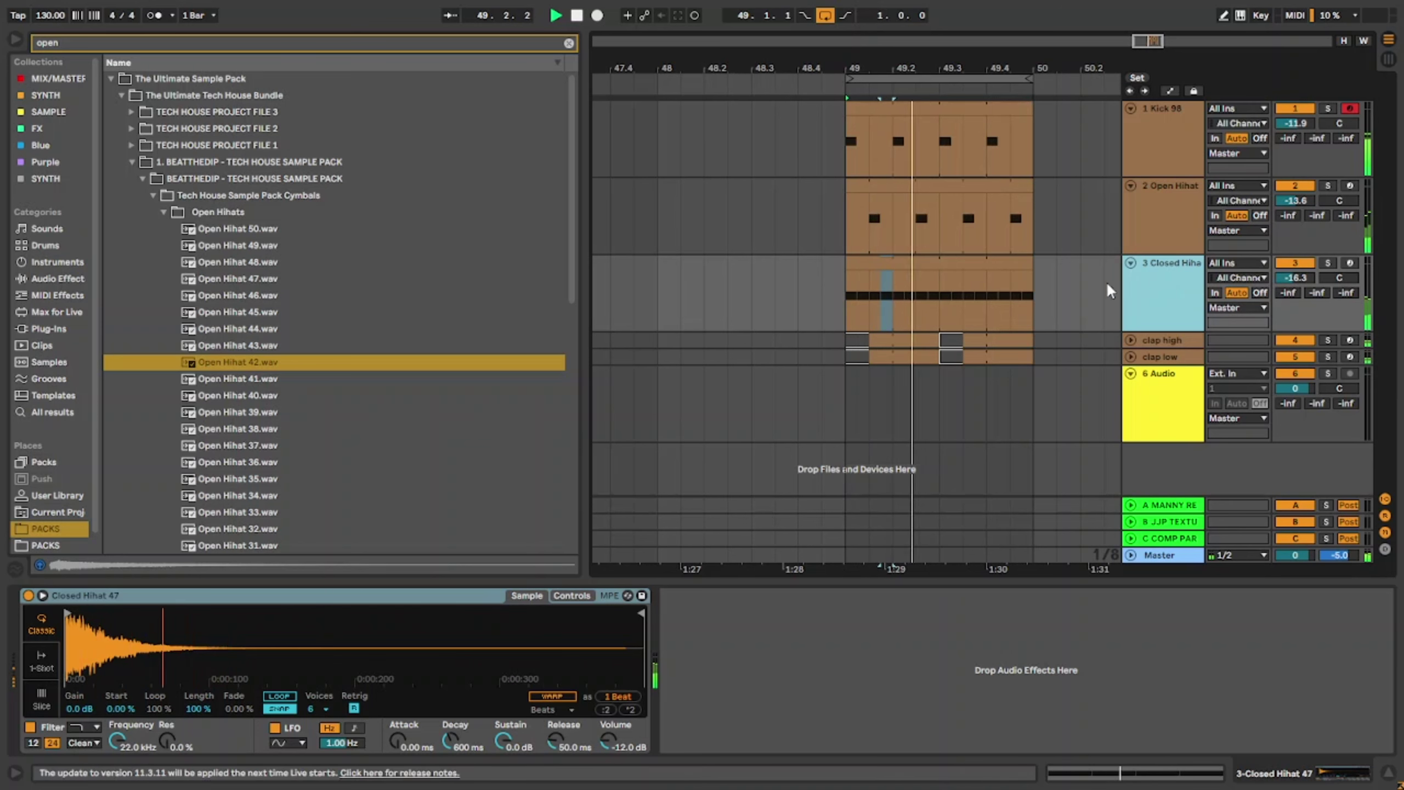
Step: Add LFOTool_x64 to the Closed Hihat 47 track, then move the volume curve's last peak slightly earlier and lower its start and end points slightly
key(ctrl+f)
text(lfoto)
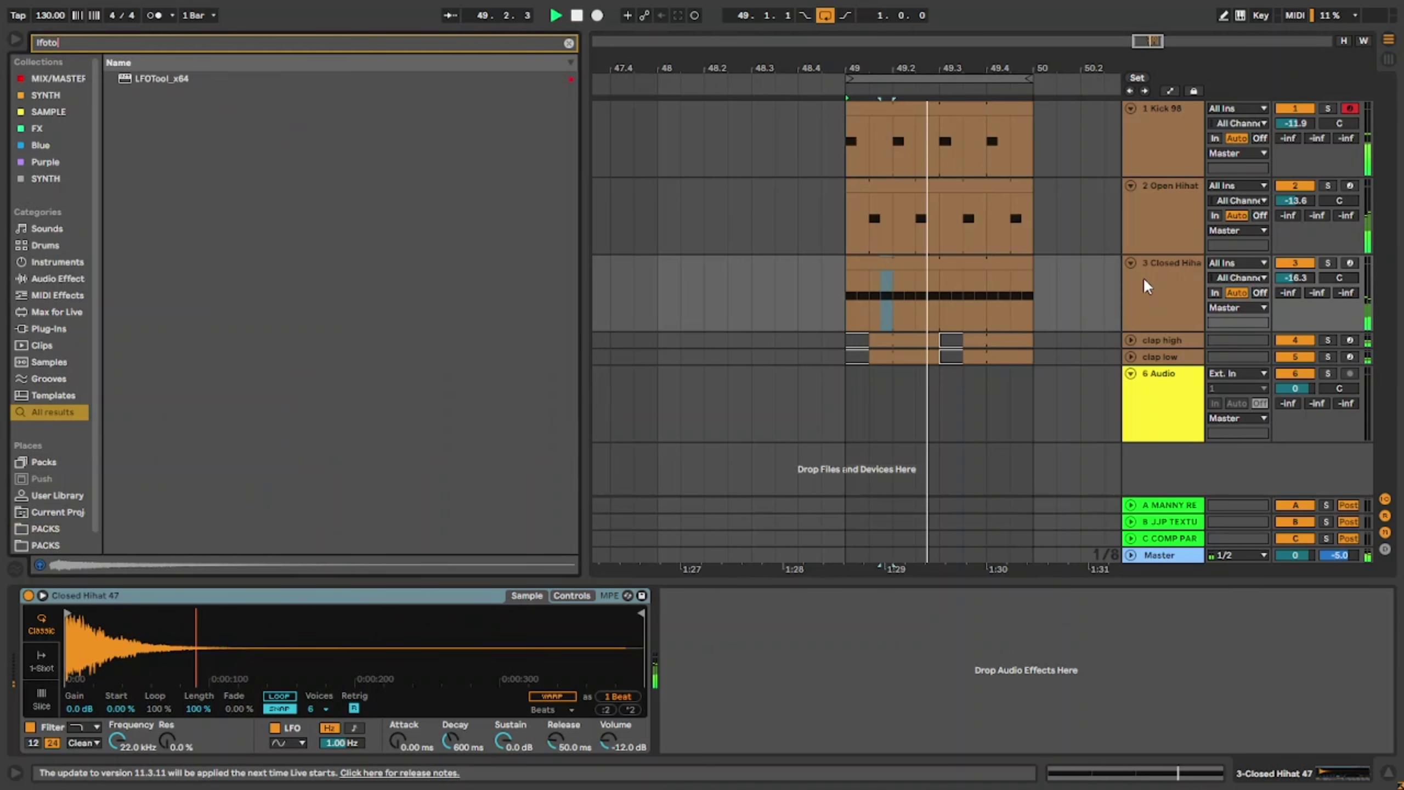
key(Down)
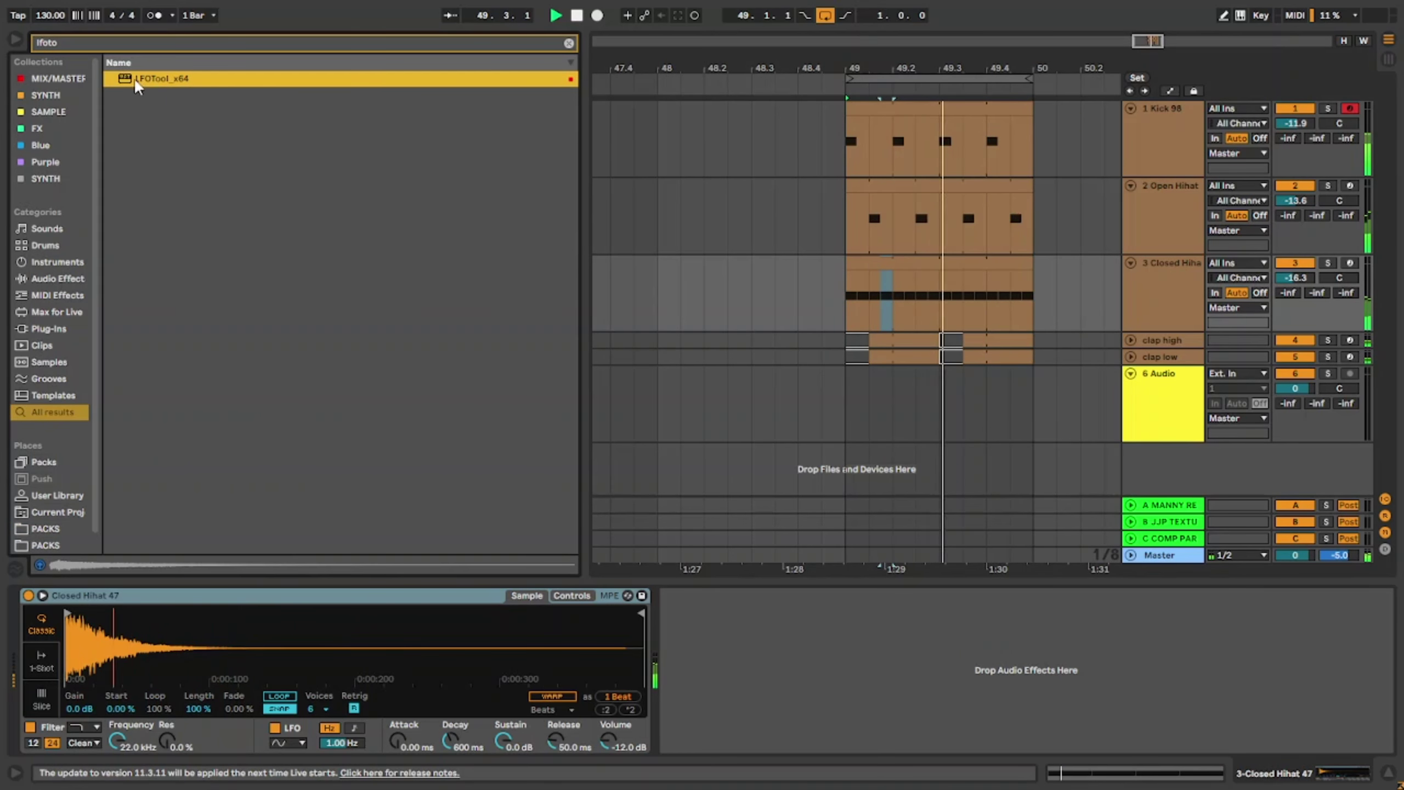
drag(137, 83, 878, 324)
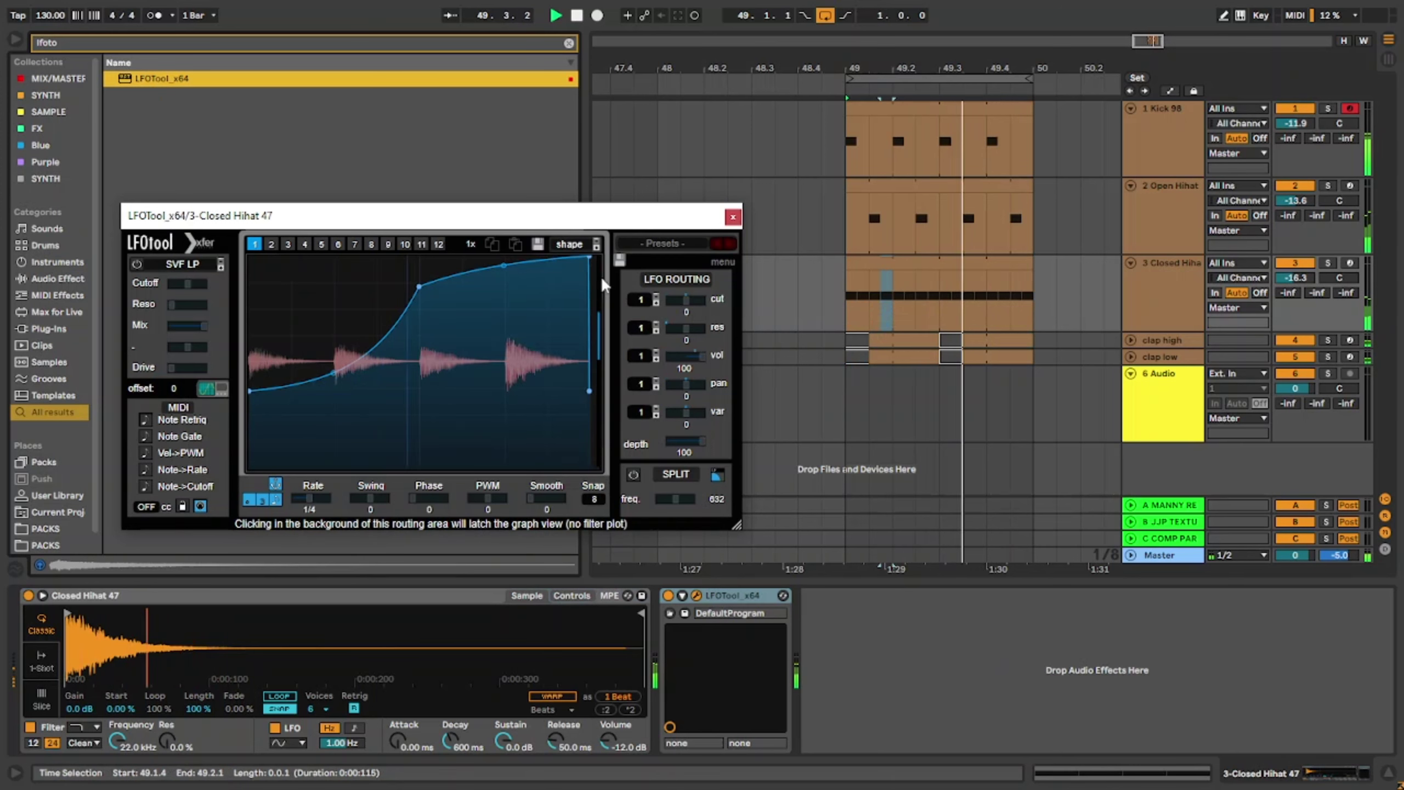
drag(589, 257, 566, 257)
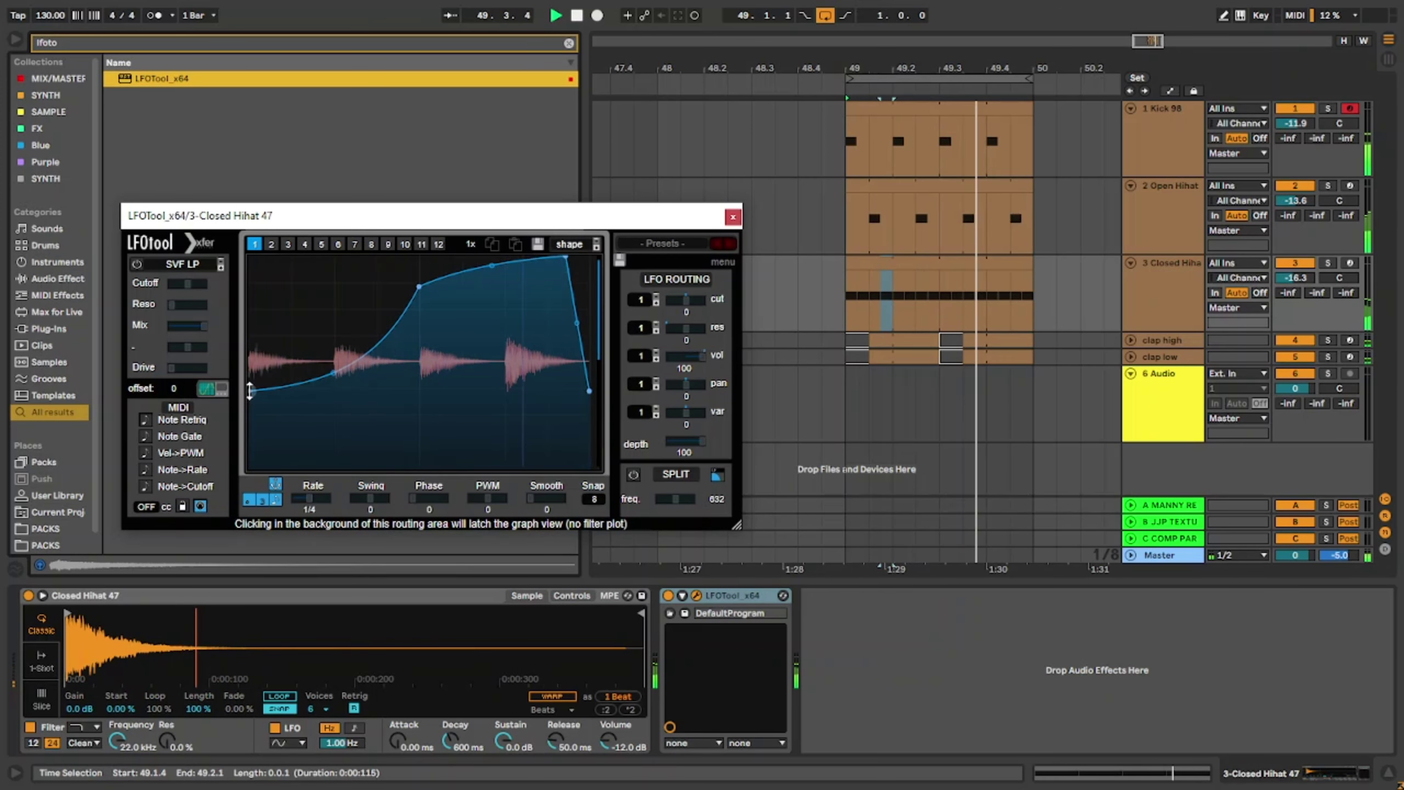
Step: Switch the Open Hihat 42 sampler to 1-Shot and shorten the sample to about its first third with a 157 ms fade-out
click(1154, 223)
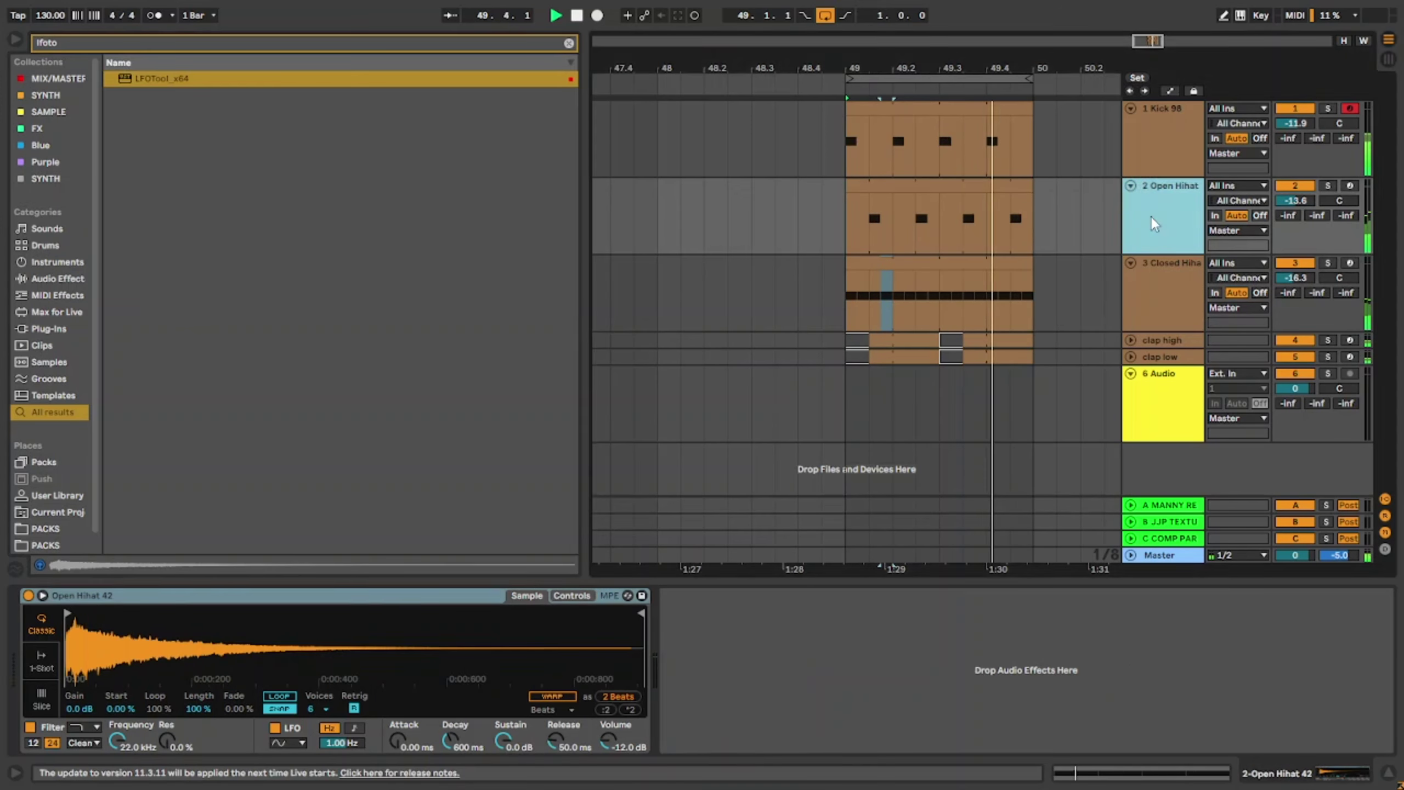
click(1153, 224)
click(42, 662)
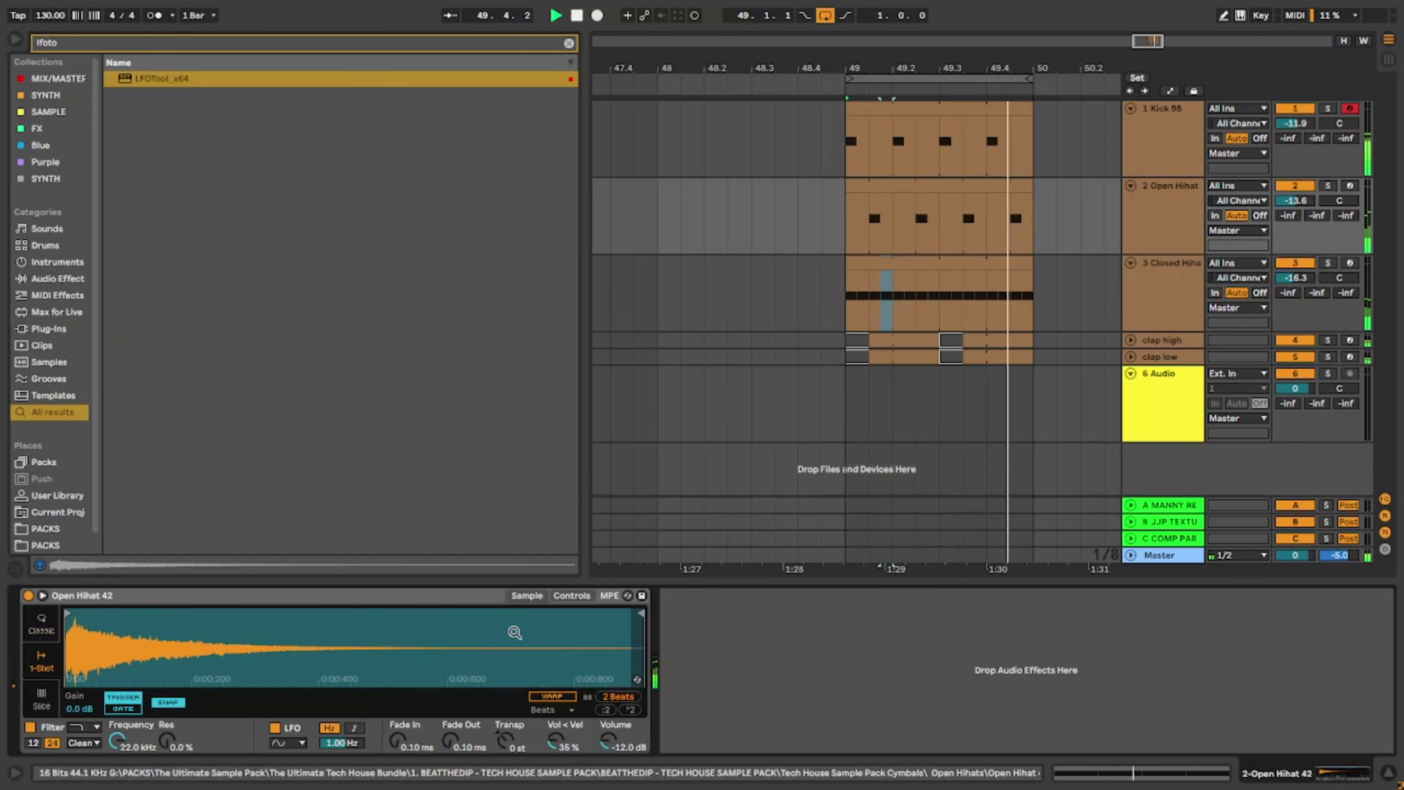
mouse_move(631, 626)
mouse_down()
mouse_move(335, 636)
mouse_move(238, 611)
mouse_up()
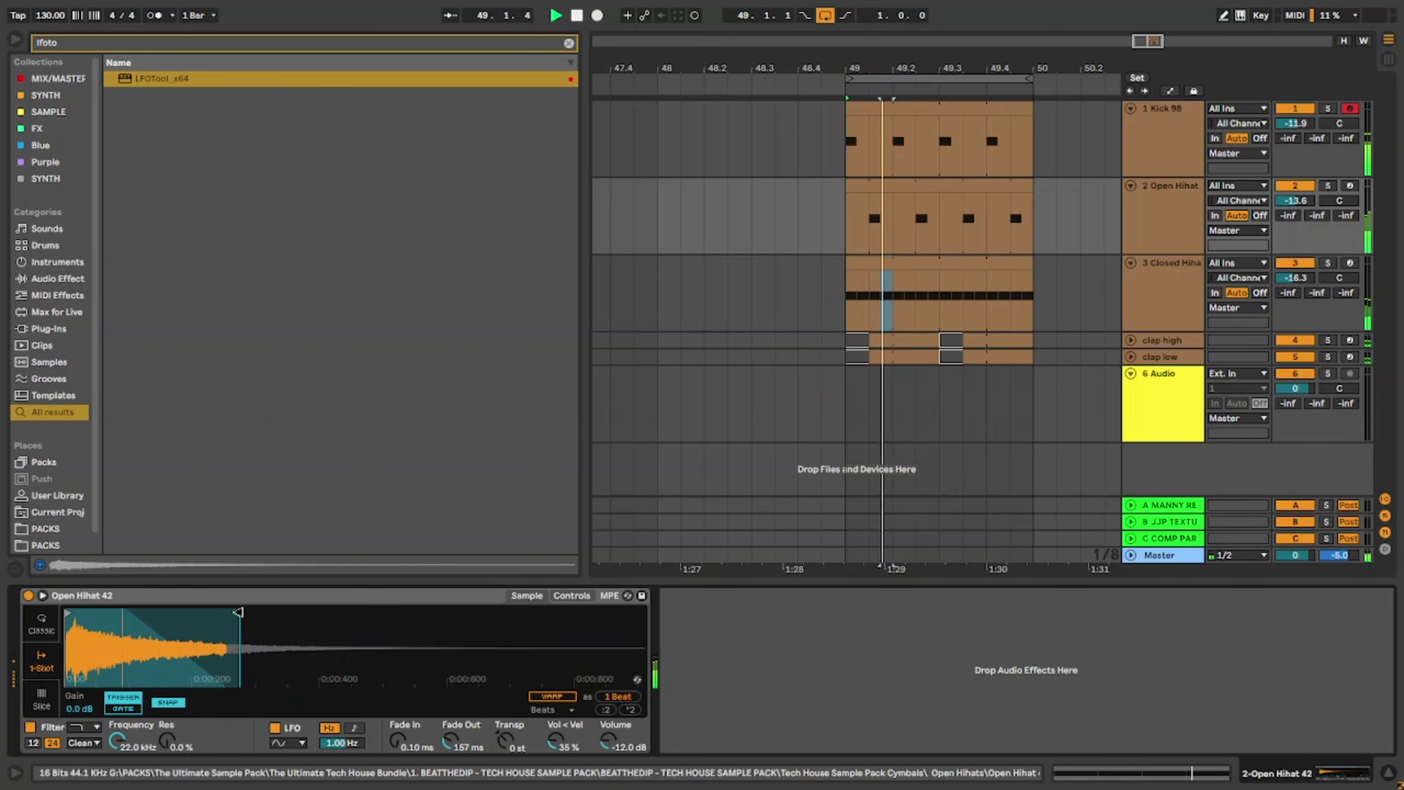
double_click(381, 595)
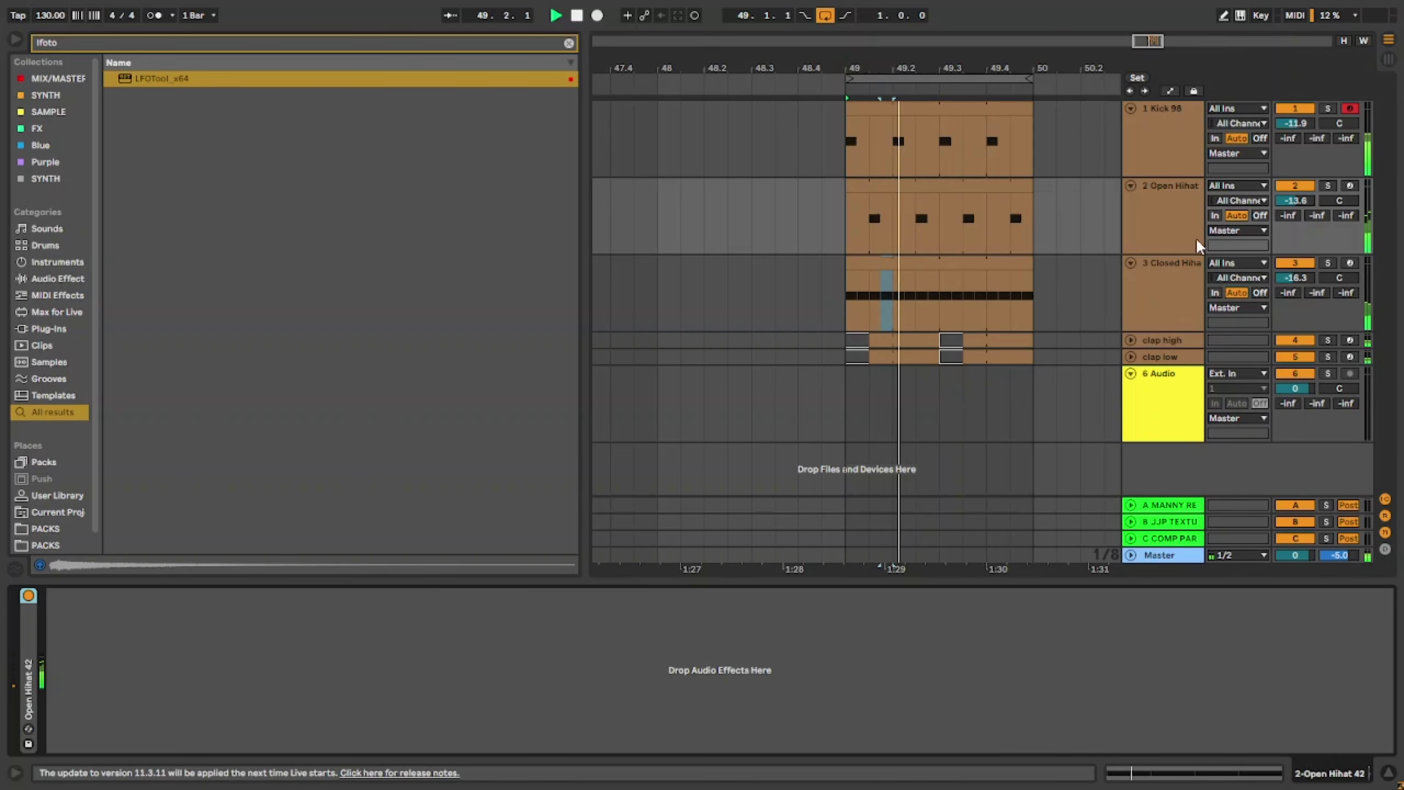
Step: Set the Open Hihat track volume to -14.2 dB and the Closed Hihat 47 track volume to -14.8 dB
drag(1295, 200, 1294, 204)
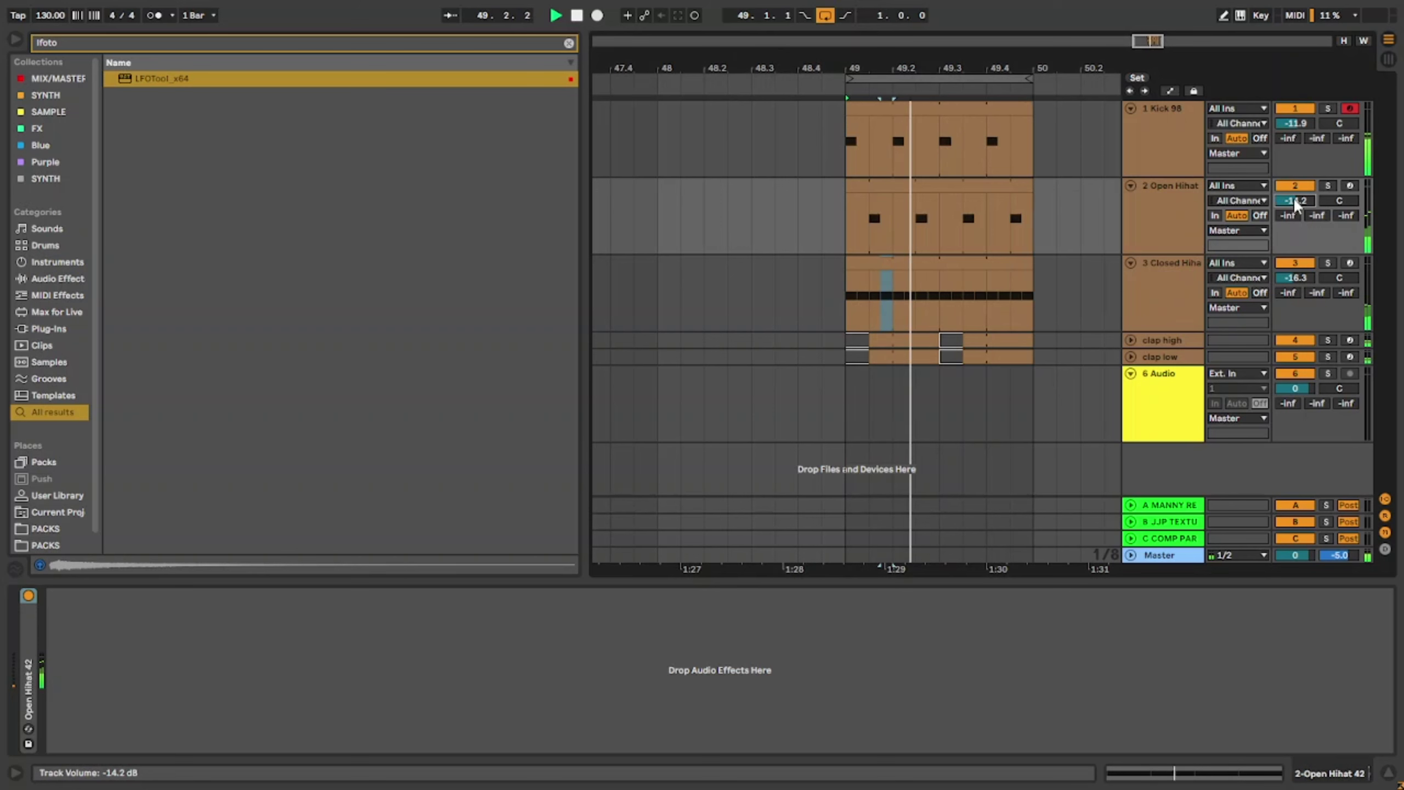
click(1158, 264)
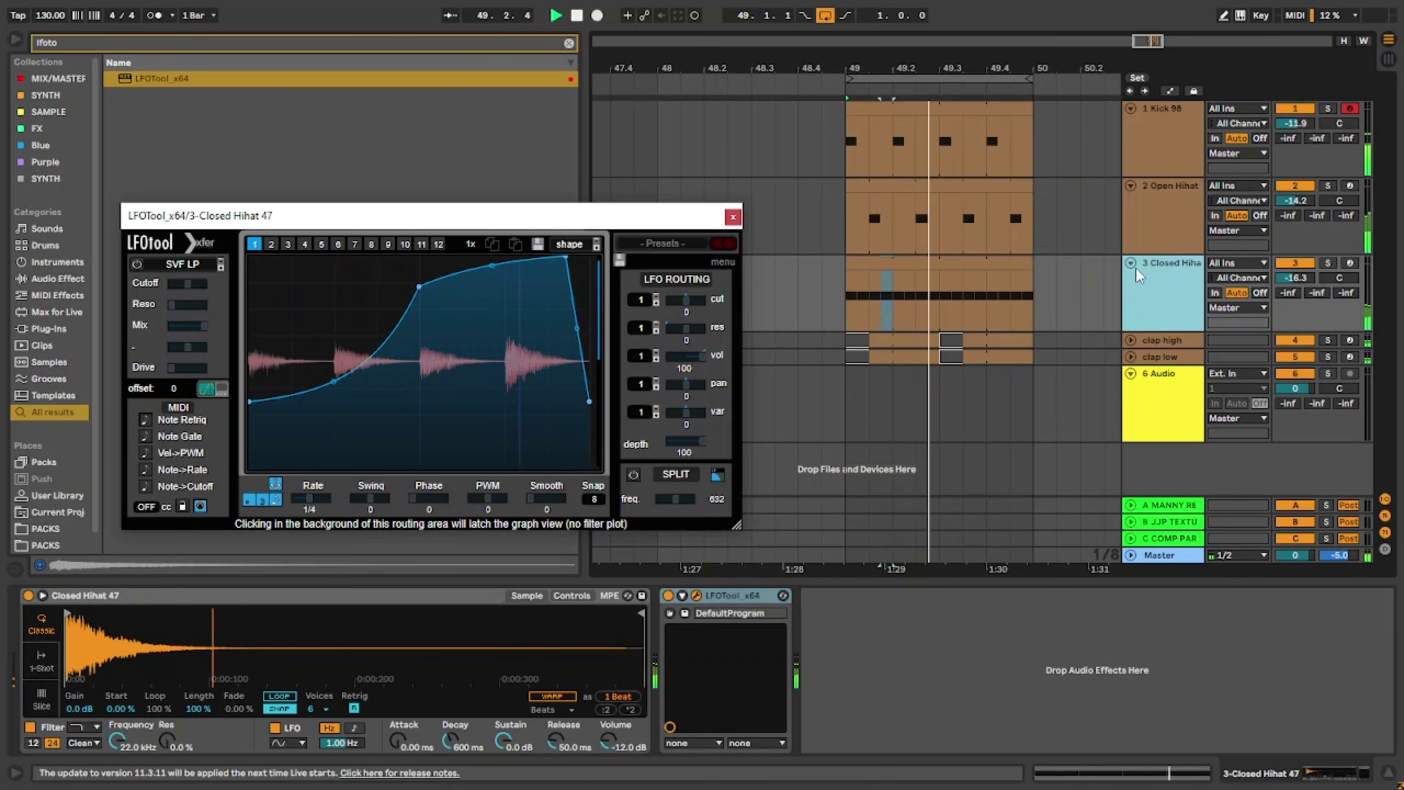
click(1131, 262)
click(1134, 226)
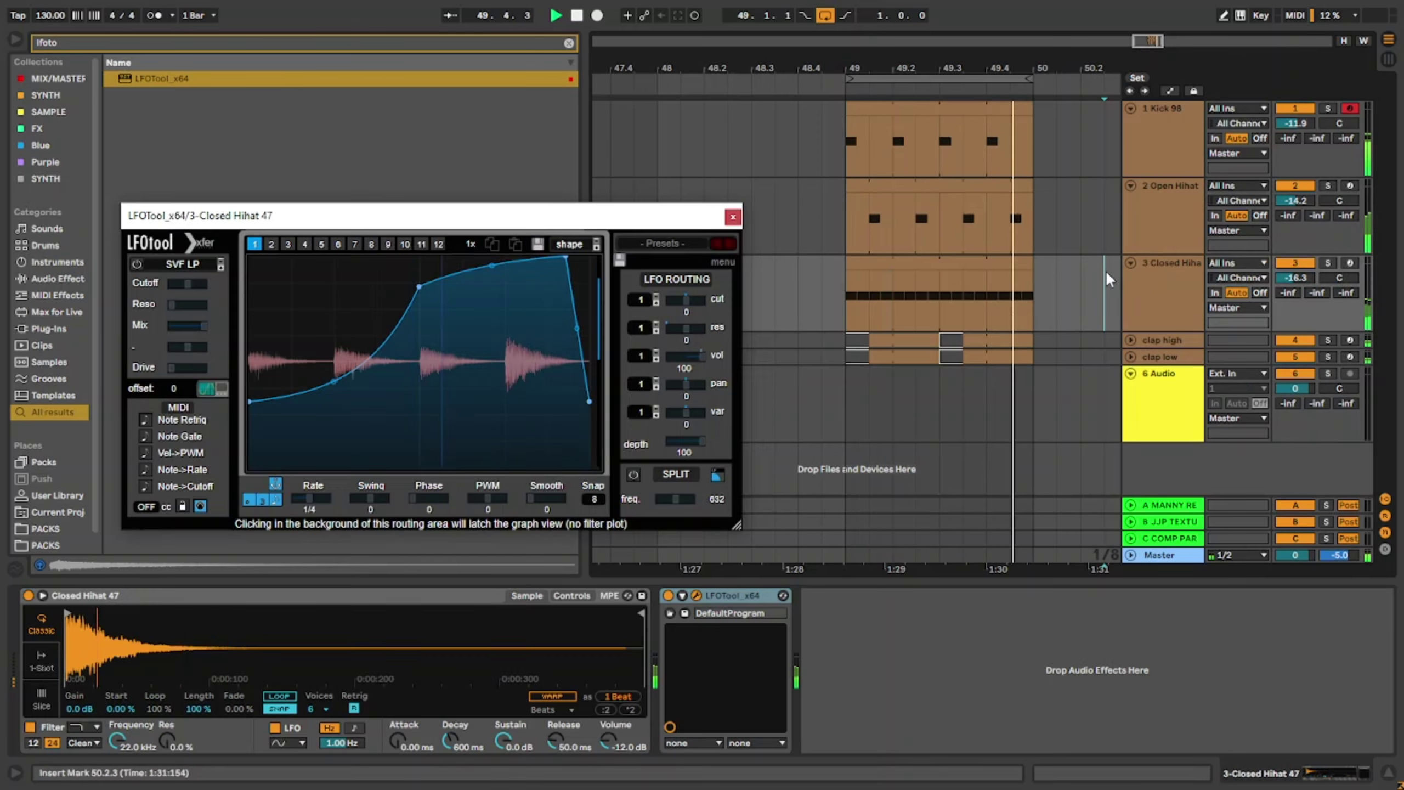
click(1131, 262)
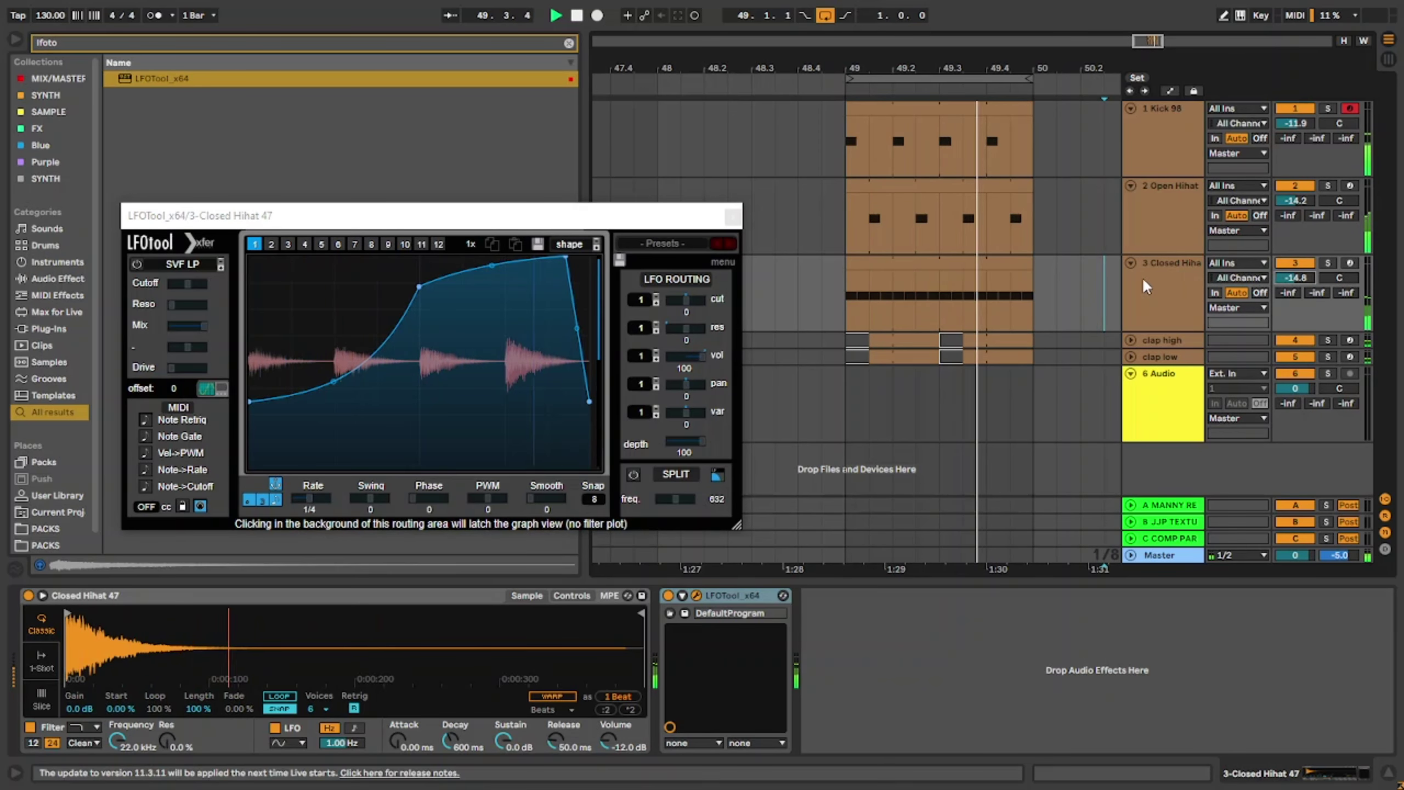
Step: Fold the Closed Hihat 47 and Open Hihat 42 tracks in the arrangement
click(1131, 265)
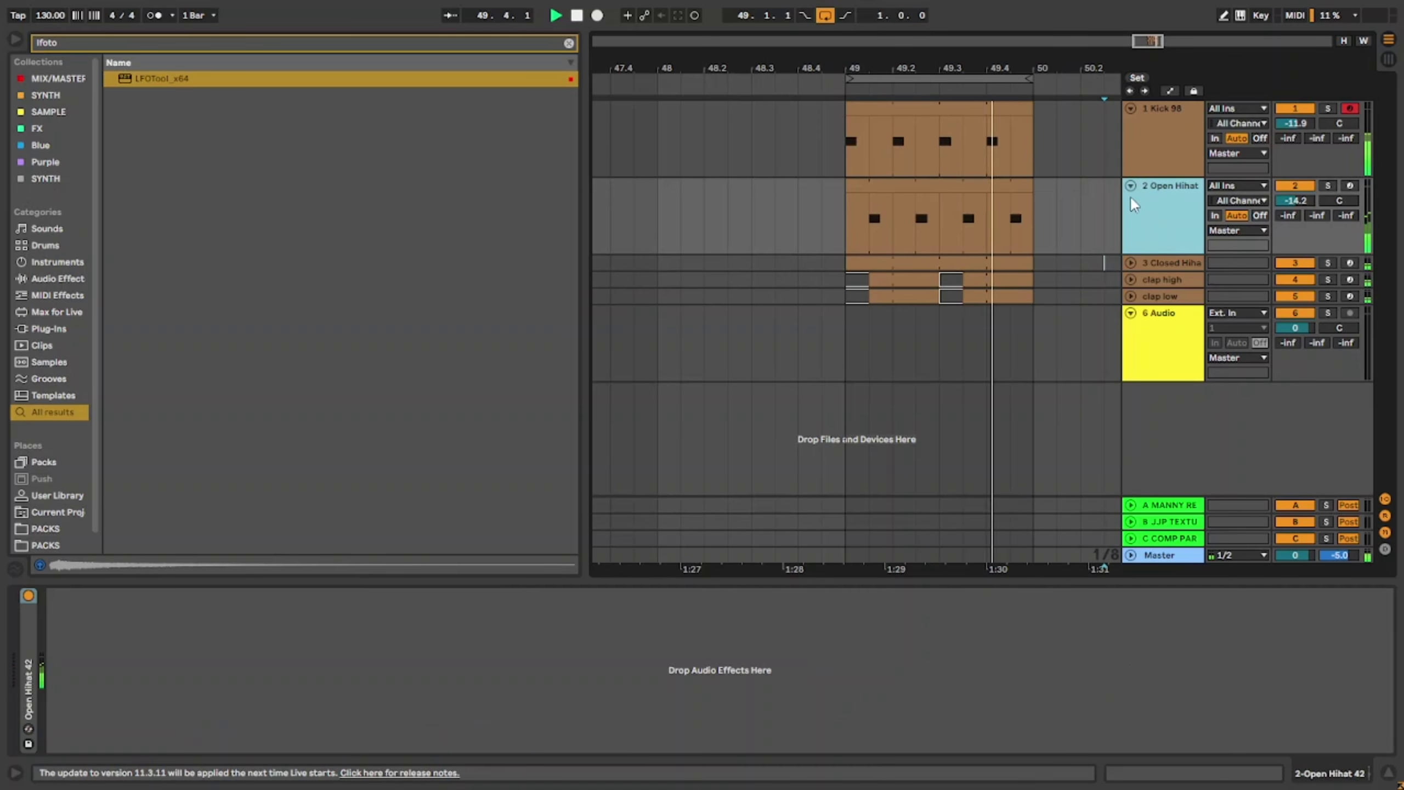
click(1129, 186)
click(1161, 219)
Step: Insert a new audio track below the clap low track and search the second PACKS folder for "drum"
click(1163, 237)
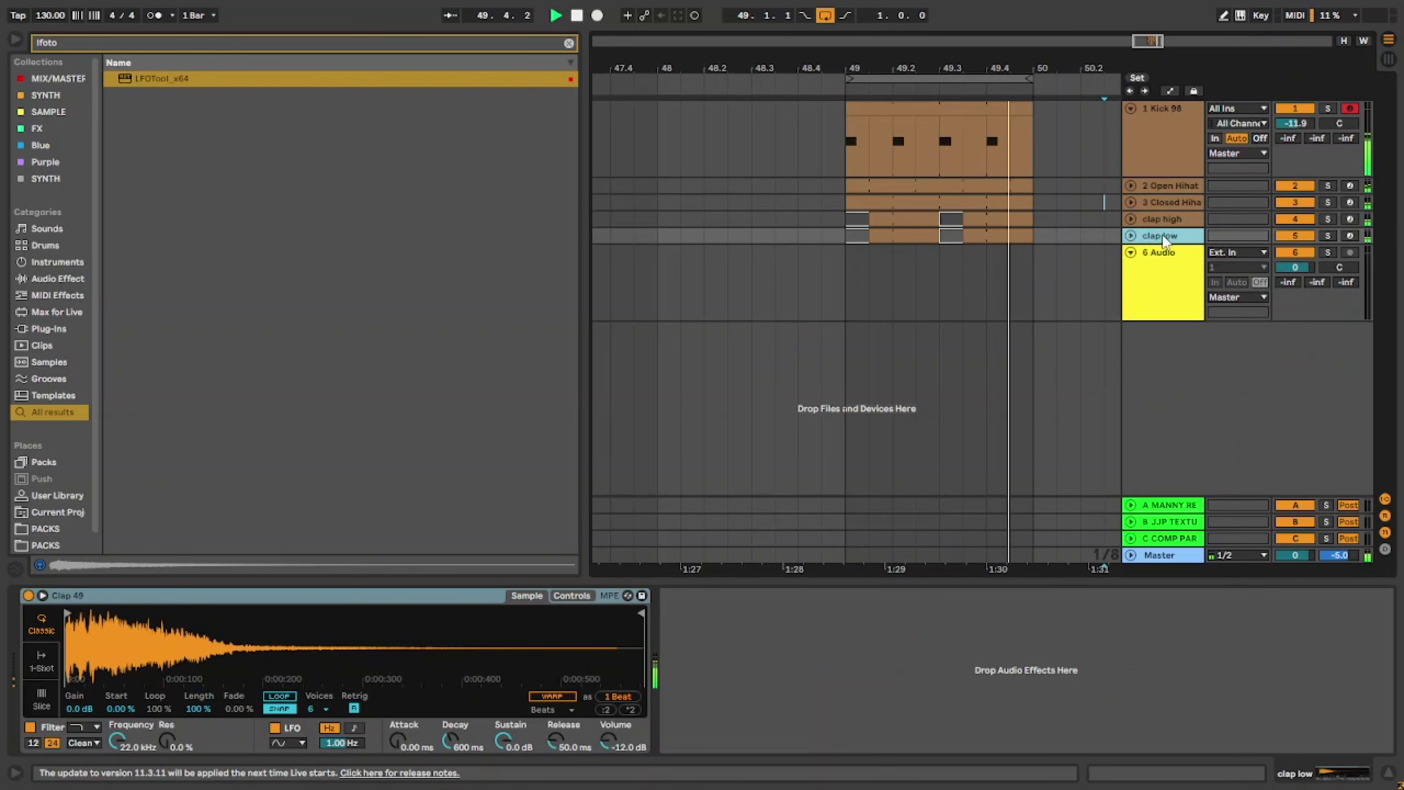
key(ctrl+t)
click(70, 544)
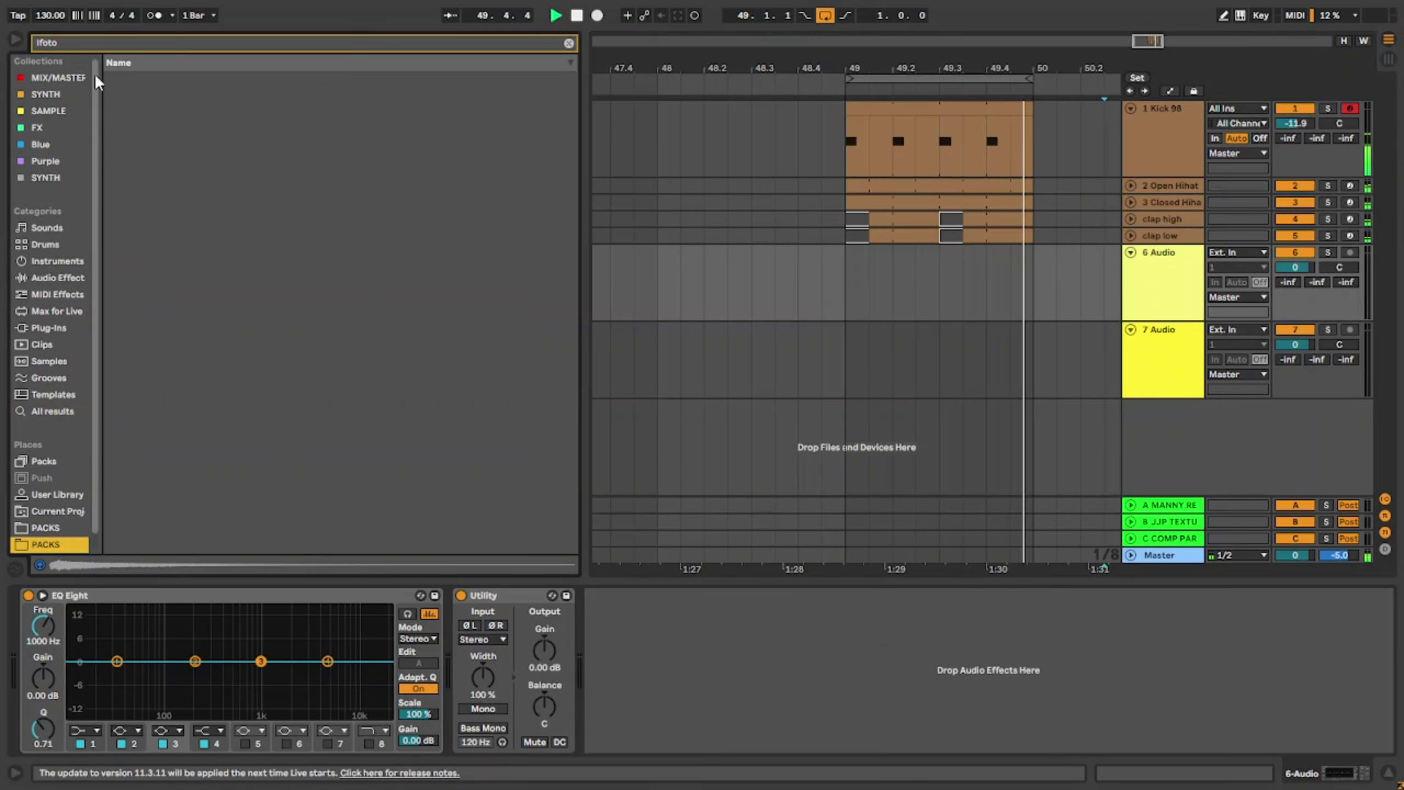
click(77, 44)
text(drum)
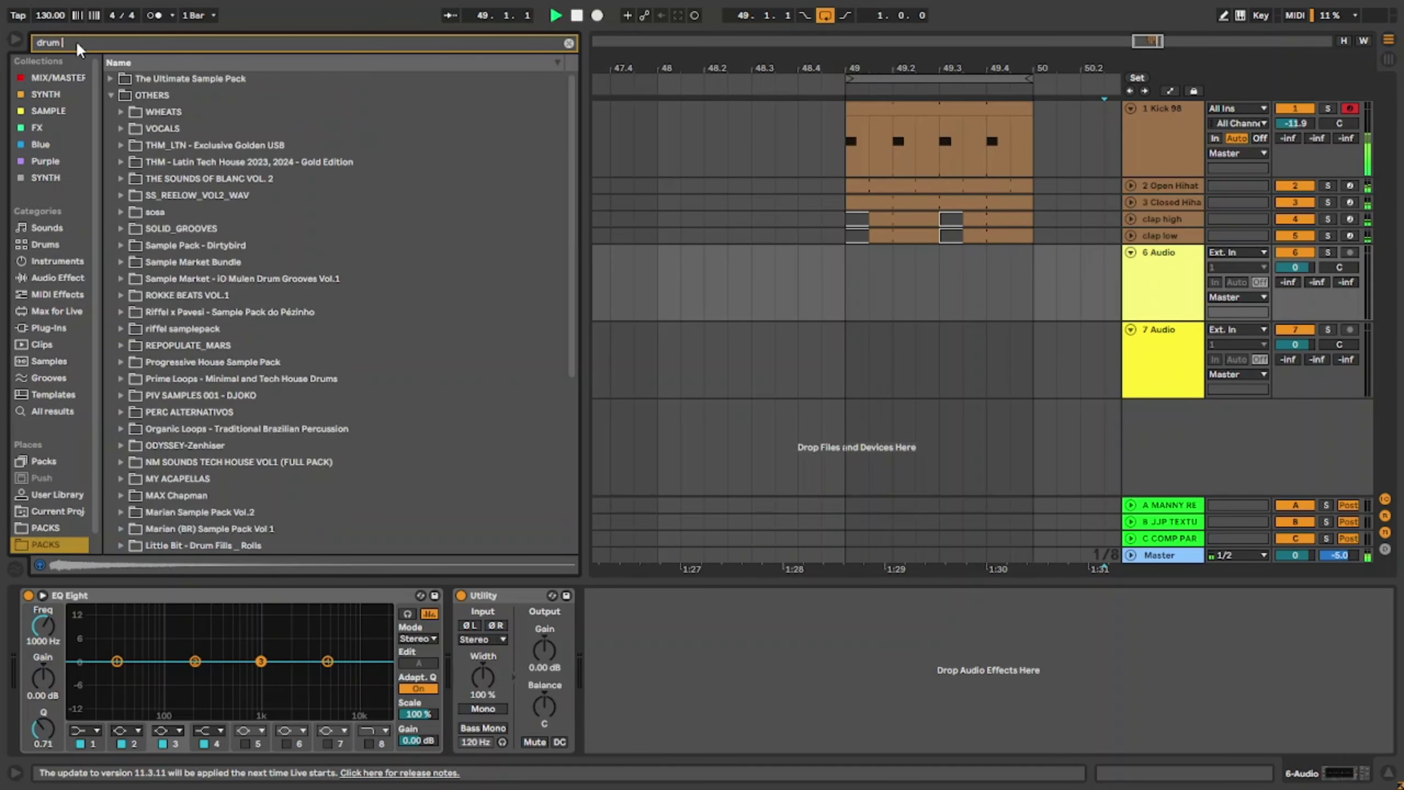
Step: Collapse the OTHERS folder and expand The Ultimate Minimal House Bundle down to the Loops folder of BEATTHEDIP - MINIMAL HOUSE SAMPLE PACK
click(111, 94)
click(112, 79)
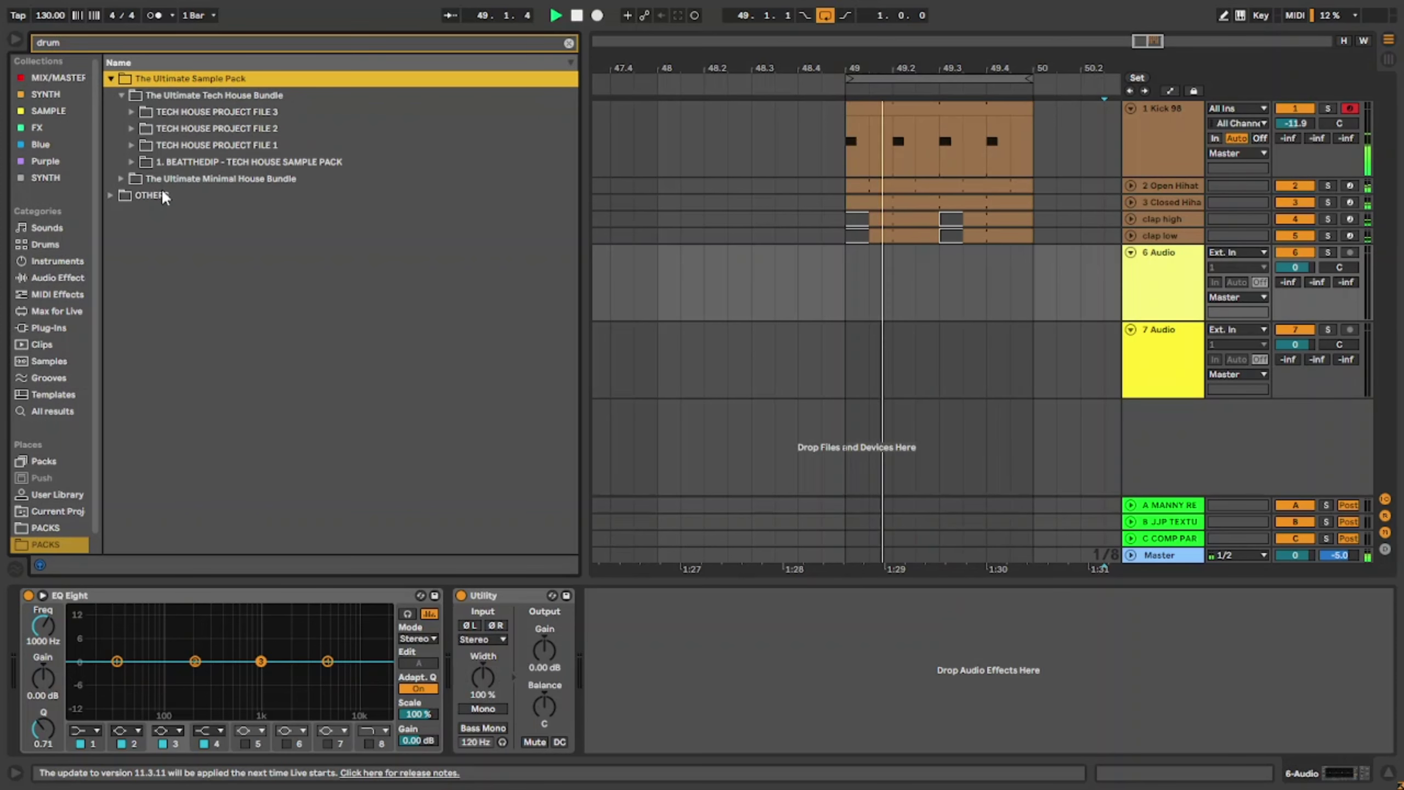
click(119, 177)
key(Down)
key(Right)
key(Down)
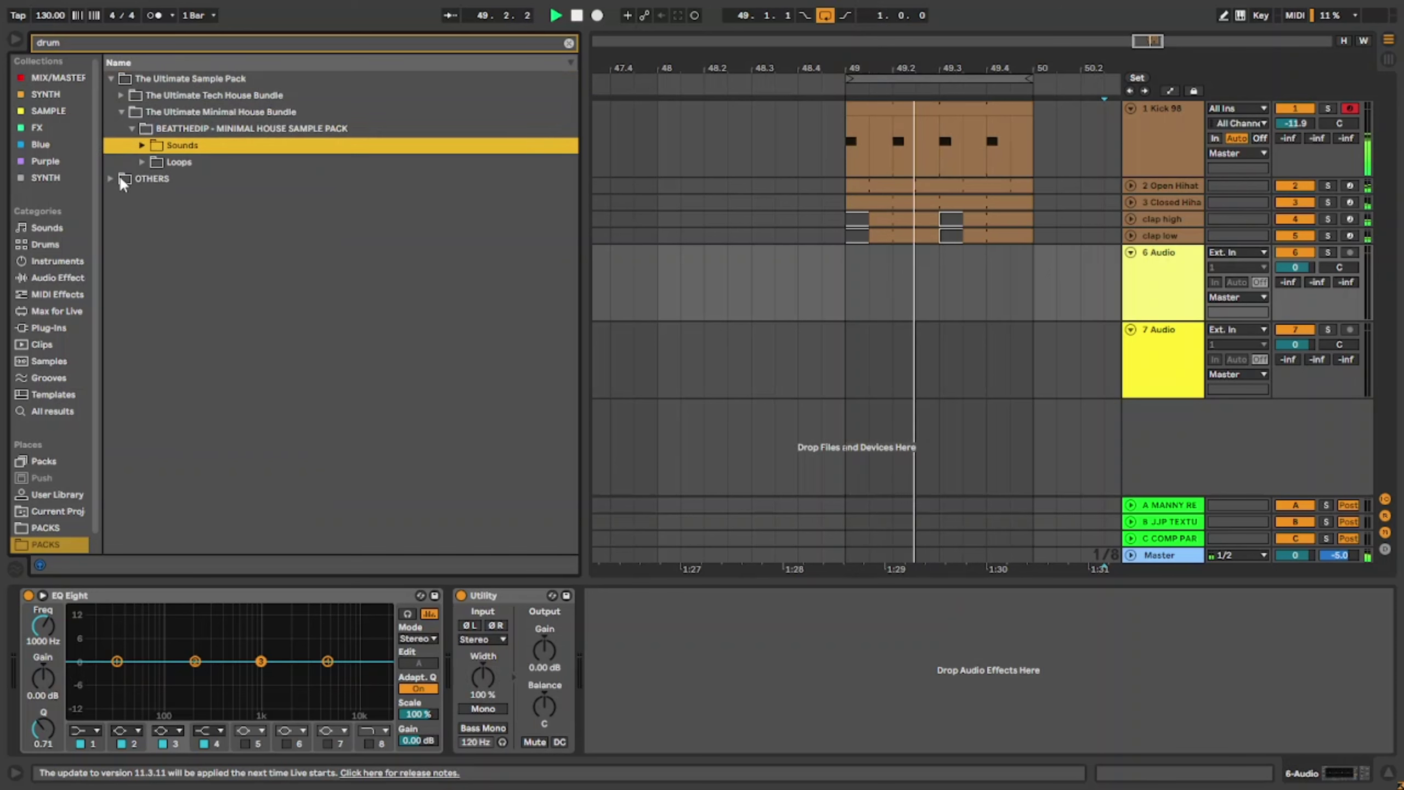
key(Down)
key(Right)
Step: Preview Drumloop 25 down to 21 and place Drumloop 21.wav on the new audio track at 49.1.1
key(Down)
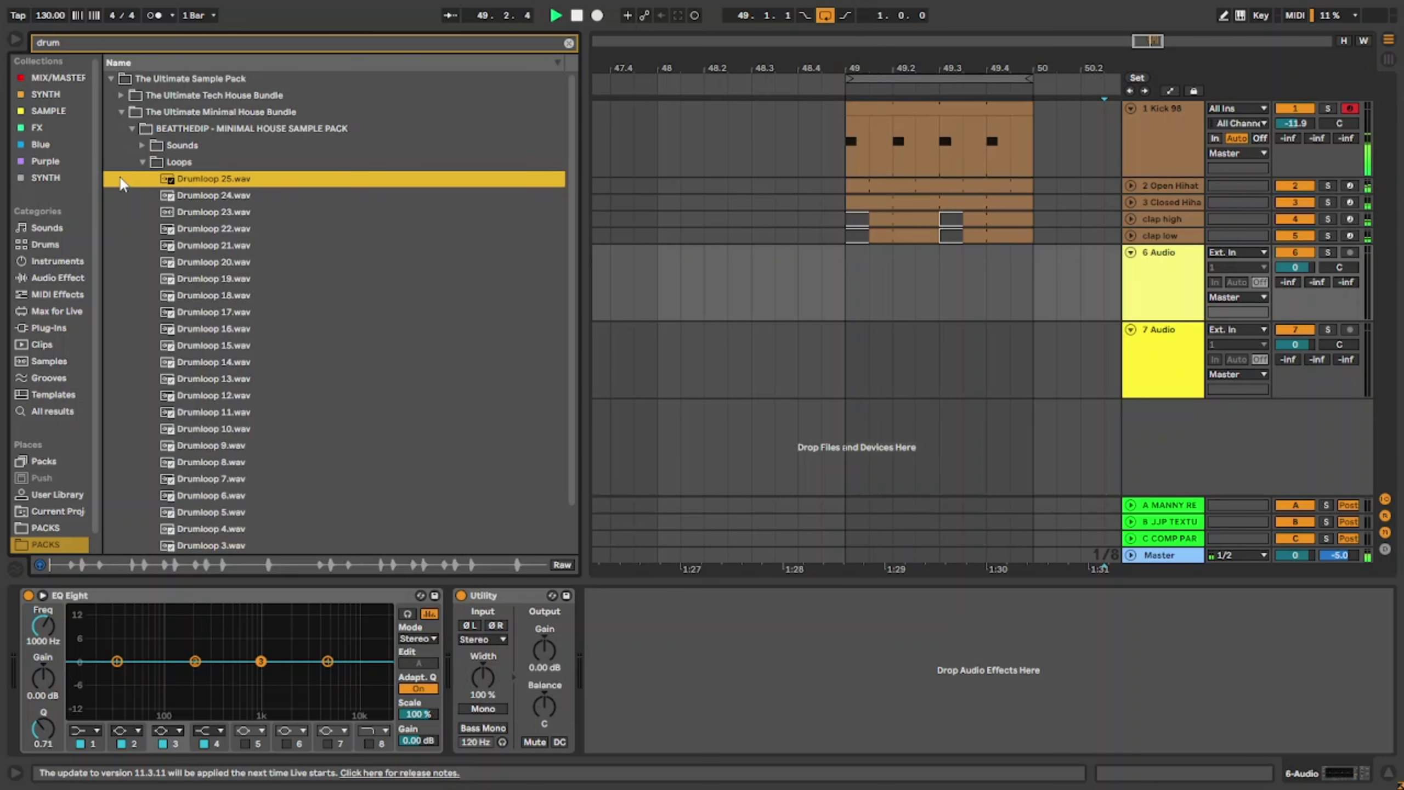
key(Down)
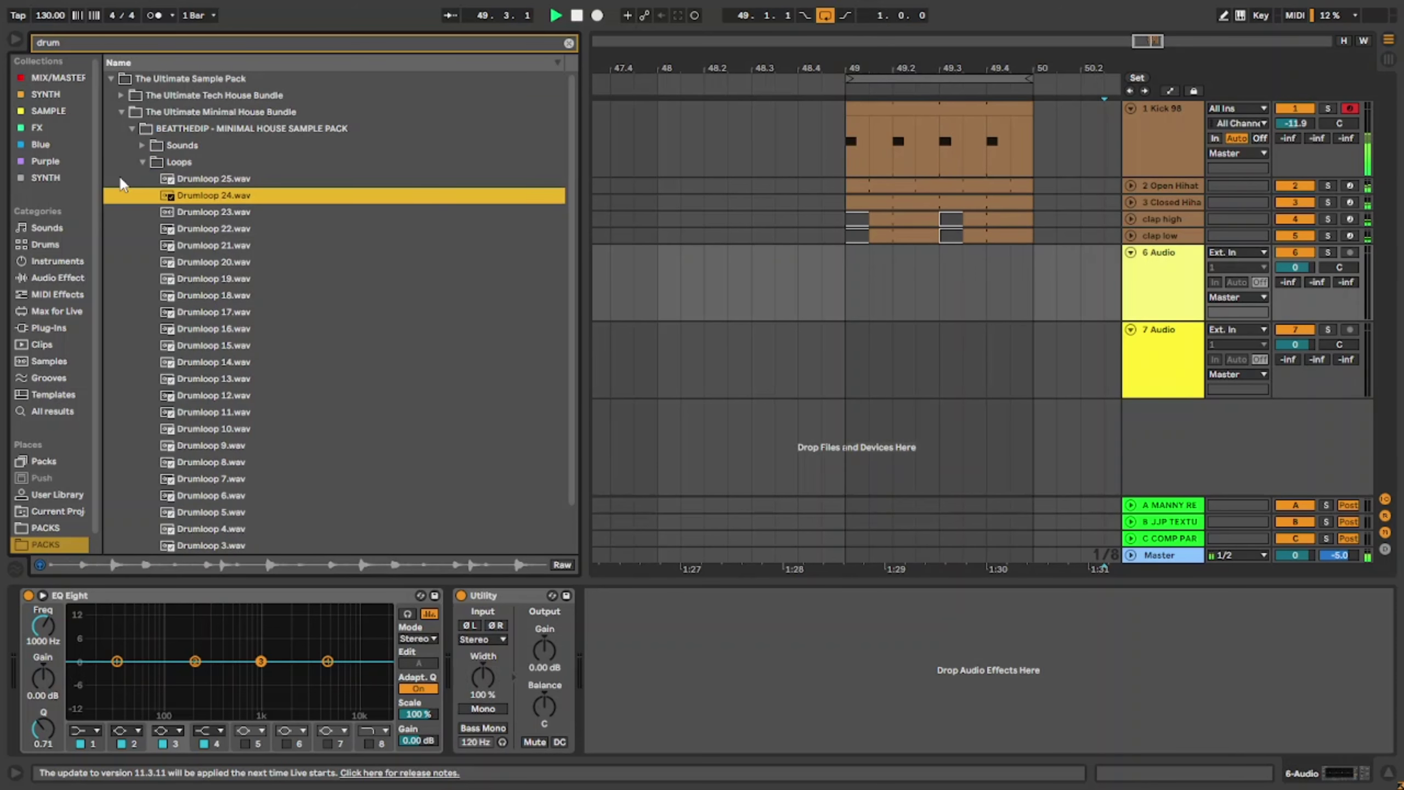
key(Down)
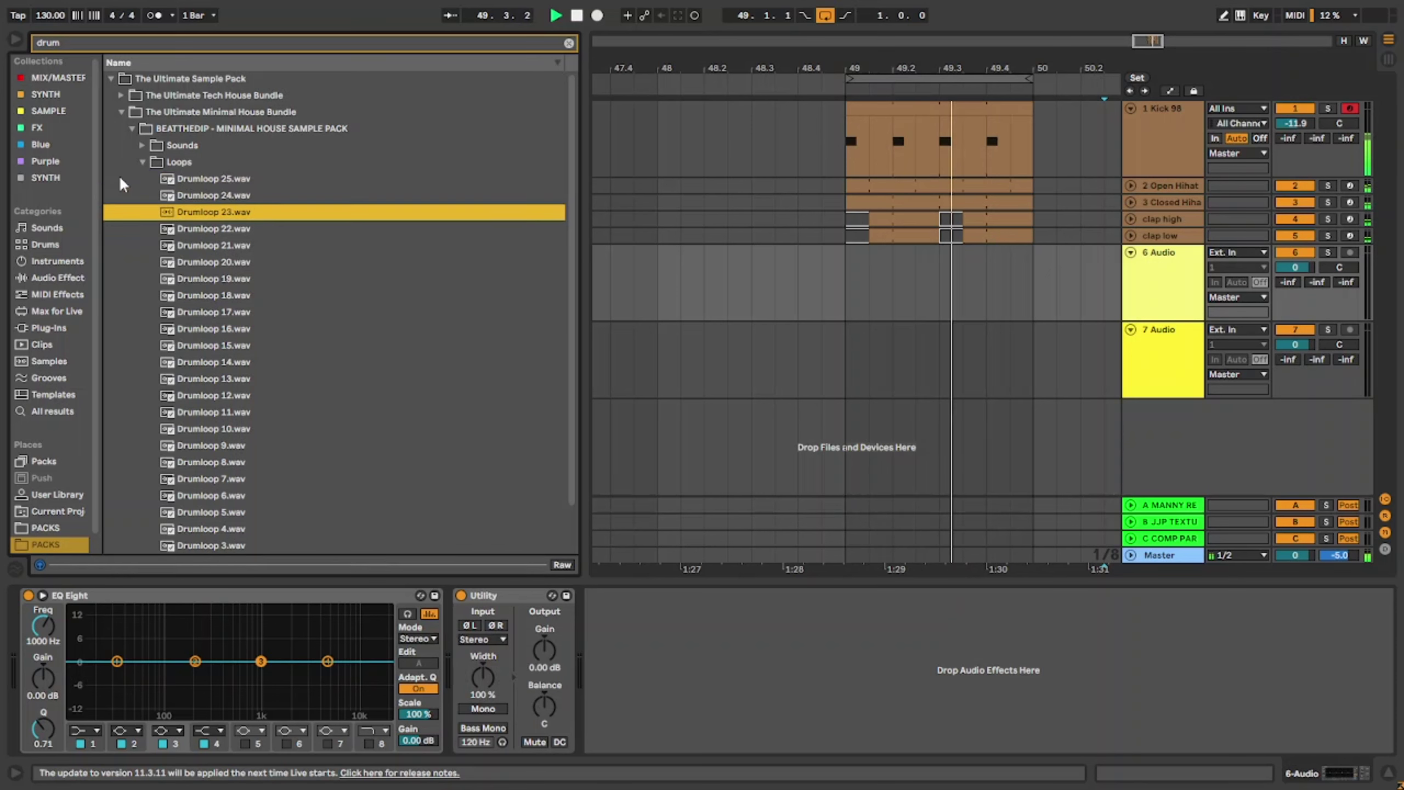
key(Down)
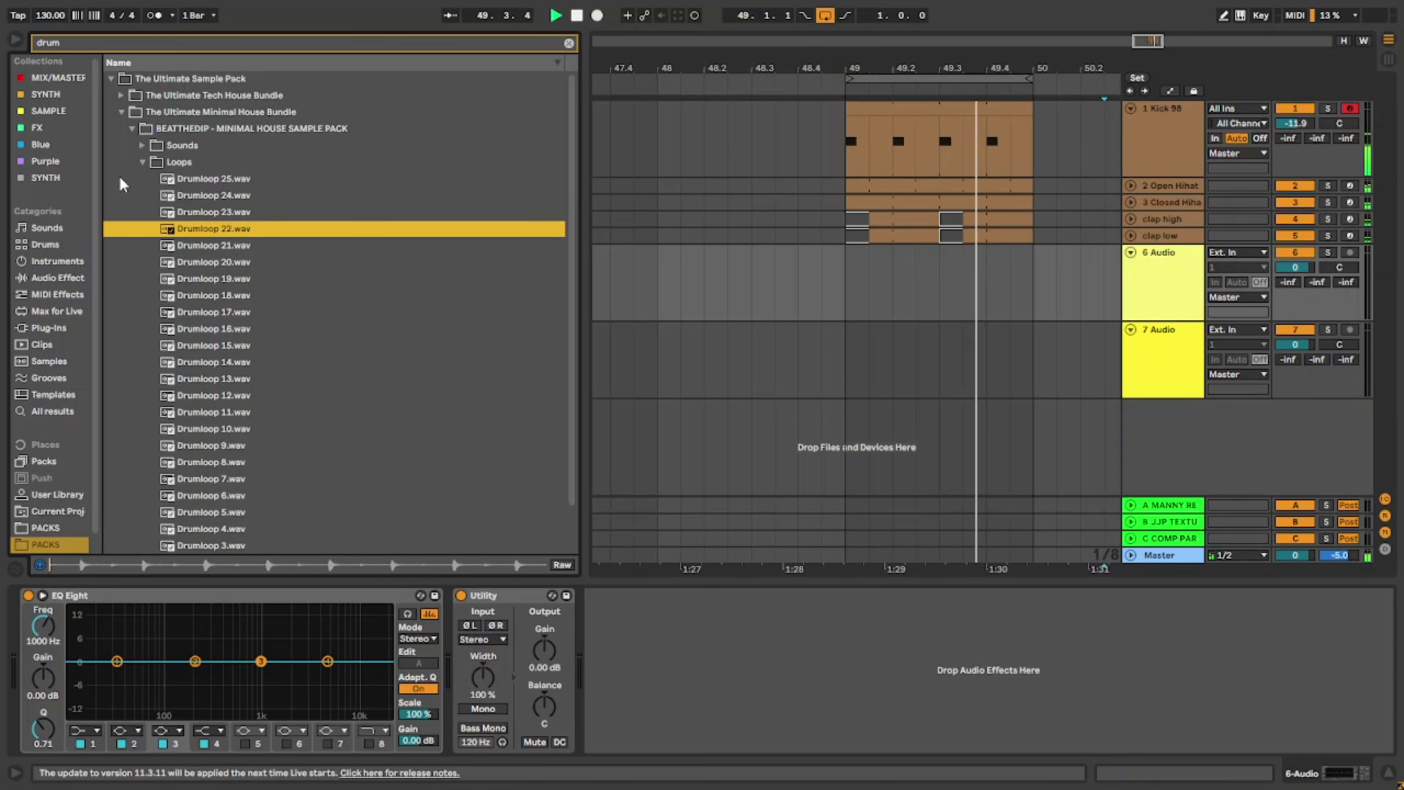
key(Down)
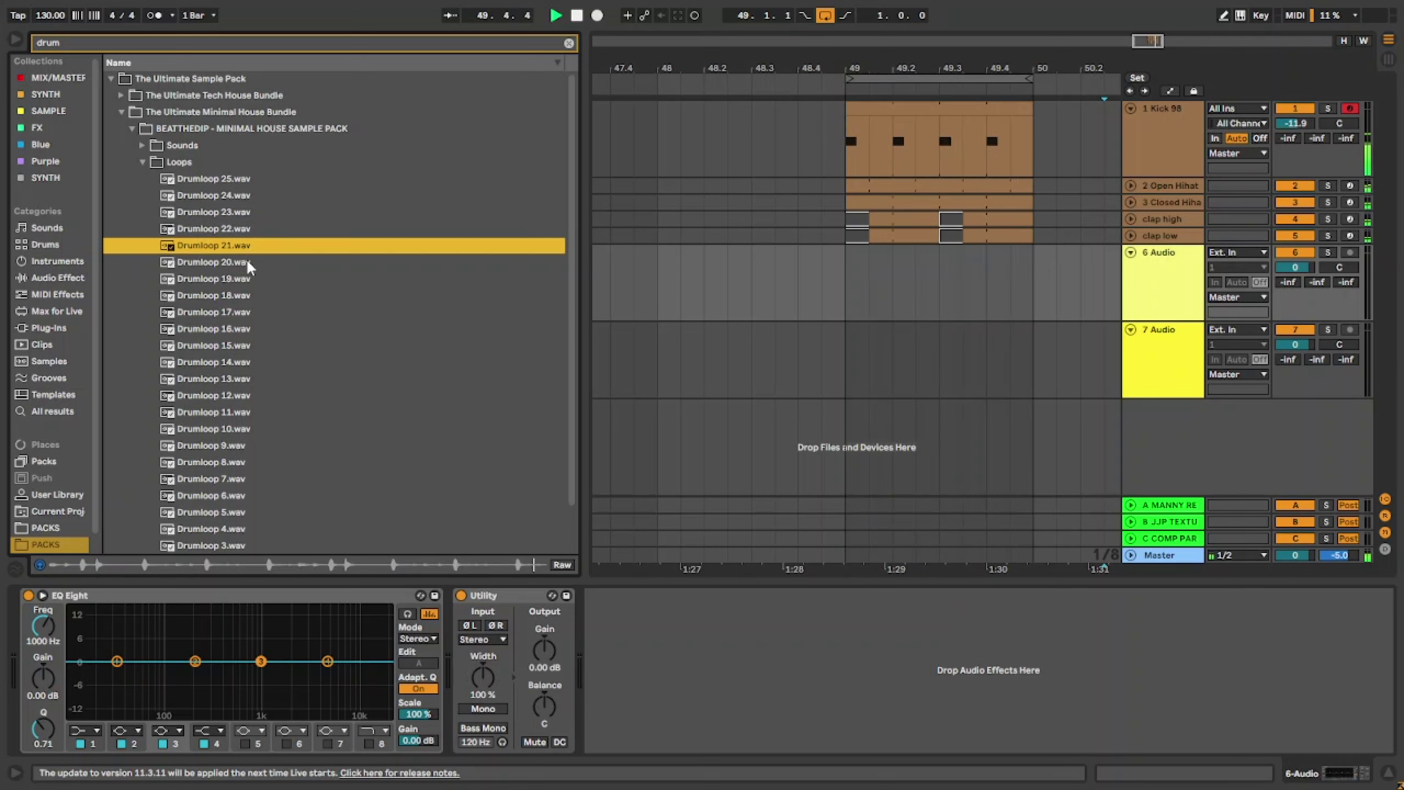
drag(238, 244, 853, 267)
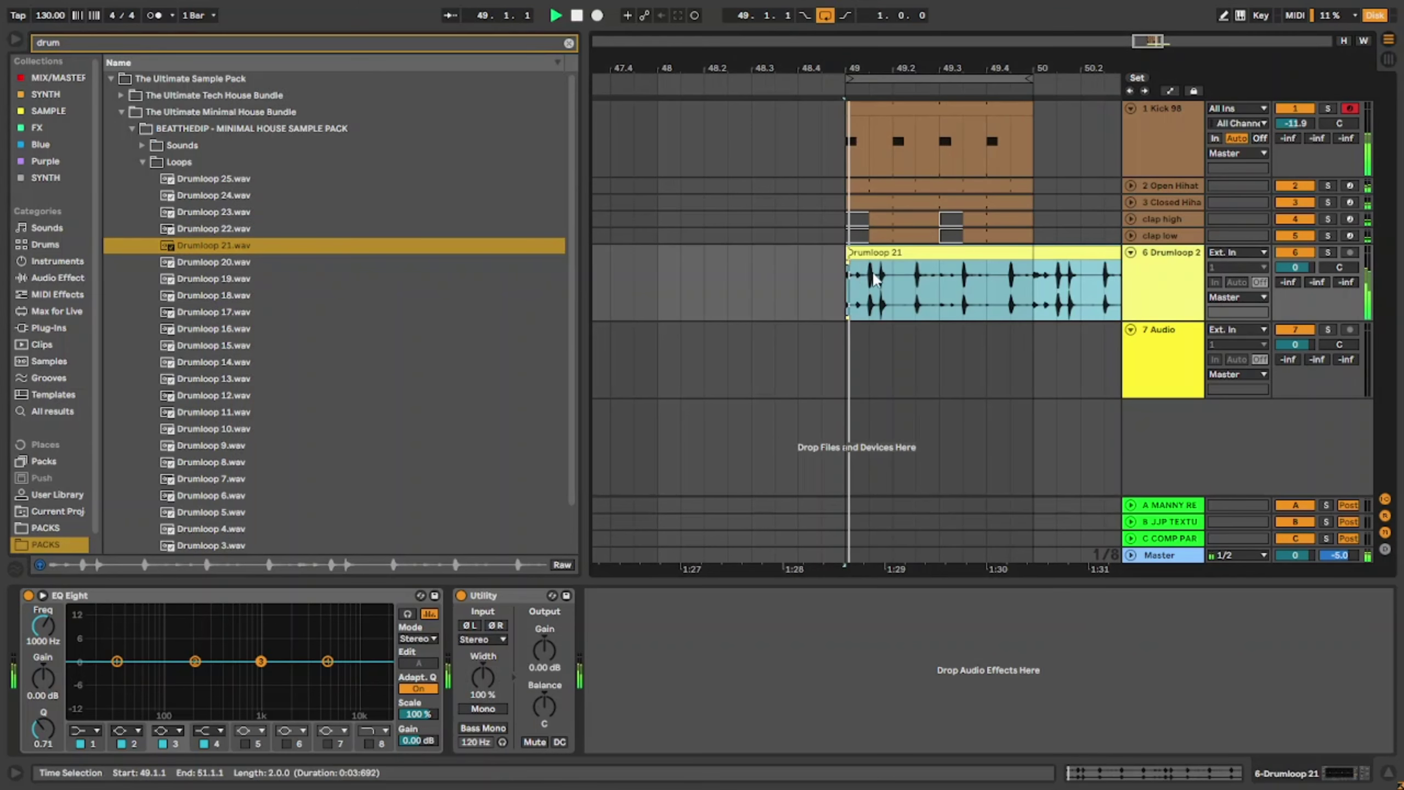
Step: Low-cut the Drumloop 21 track at 232 Hz with the first EQ Eight band and lower its volume to -14.3 dB
click(94, 731)
click(86, 627)
drag(45, 628, 46, 574)
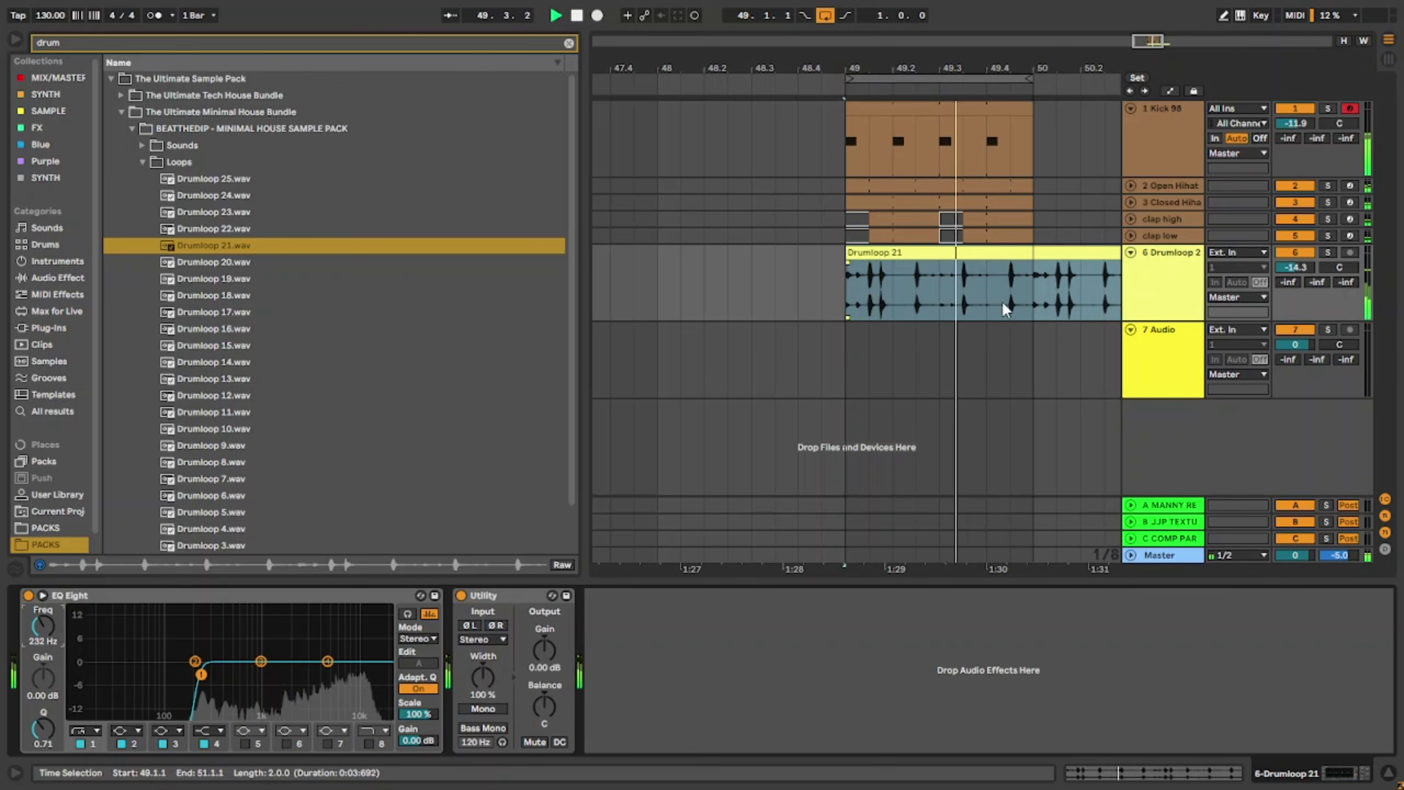
Step: Duplicate the one-bar kick, hi-hat and clap clips so they fill two bars from 49.1.1
scroll(794, 306, down, 5)
click(841, 237)
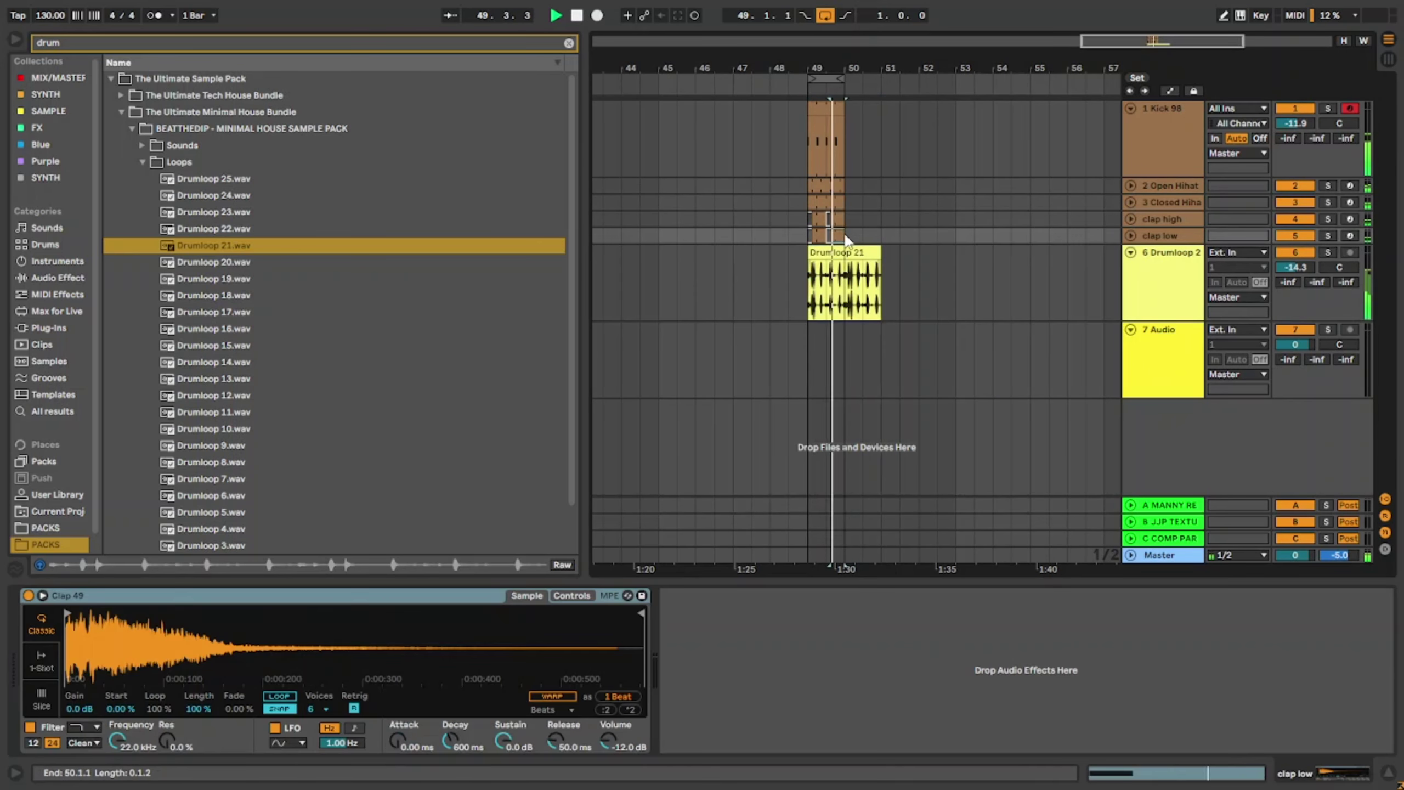
shift+click(816, 113)
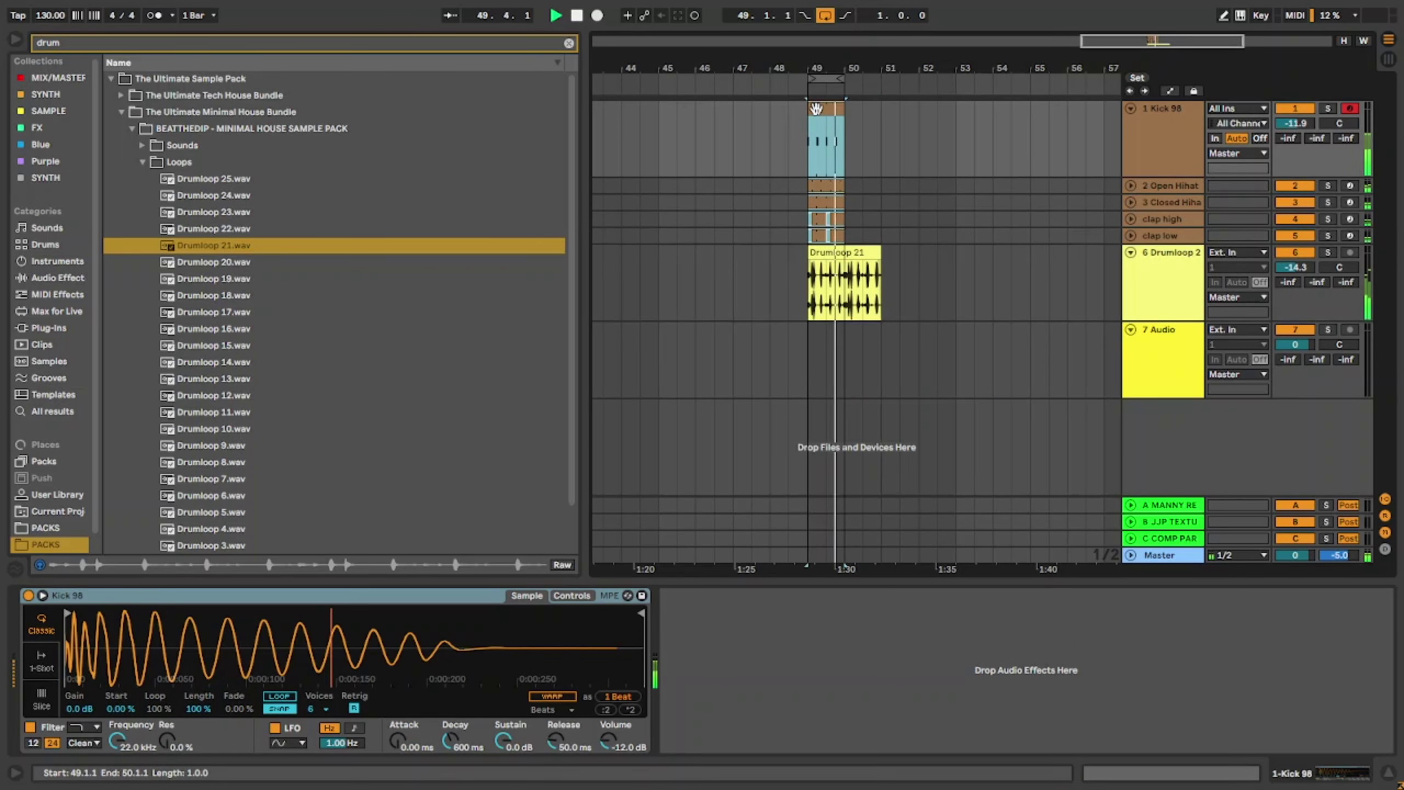
key(ctrl+d)
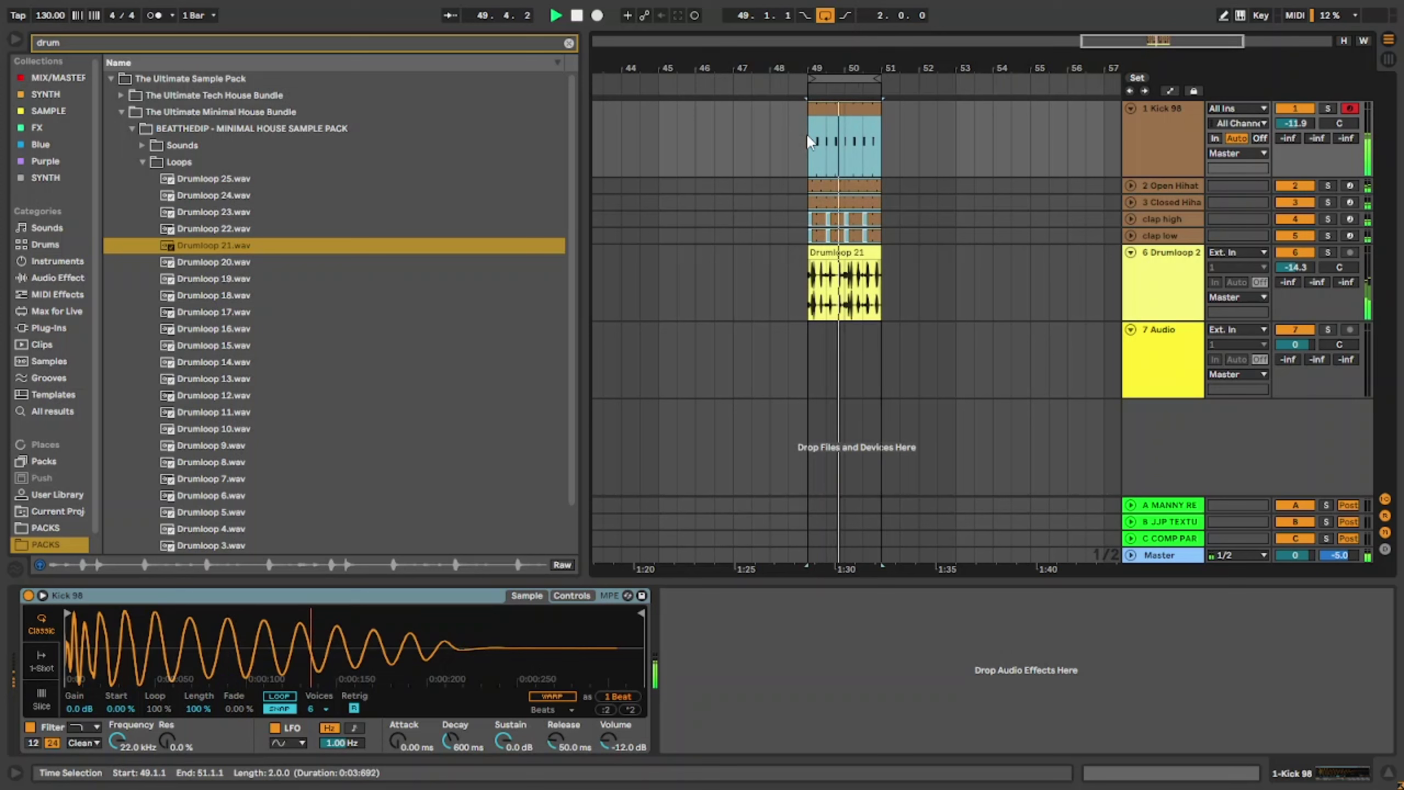
Step: Place Drumloop 20.wav on the empty audio track at 49.1.1 and low-cut it at 240 Hz with EQ Eight
click(208, 262)
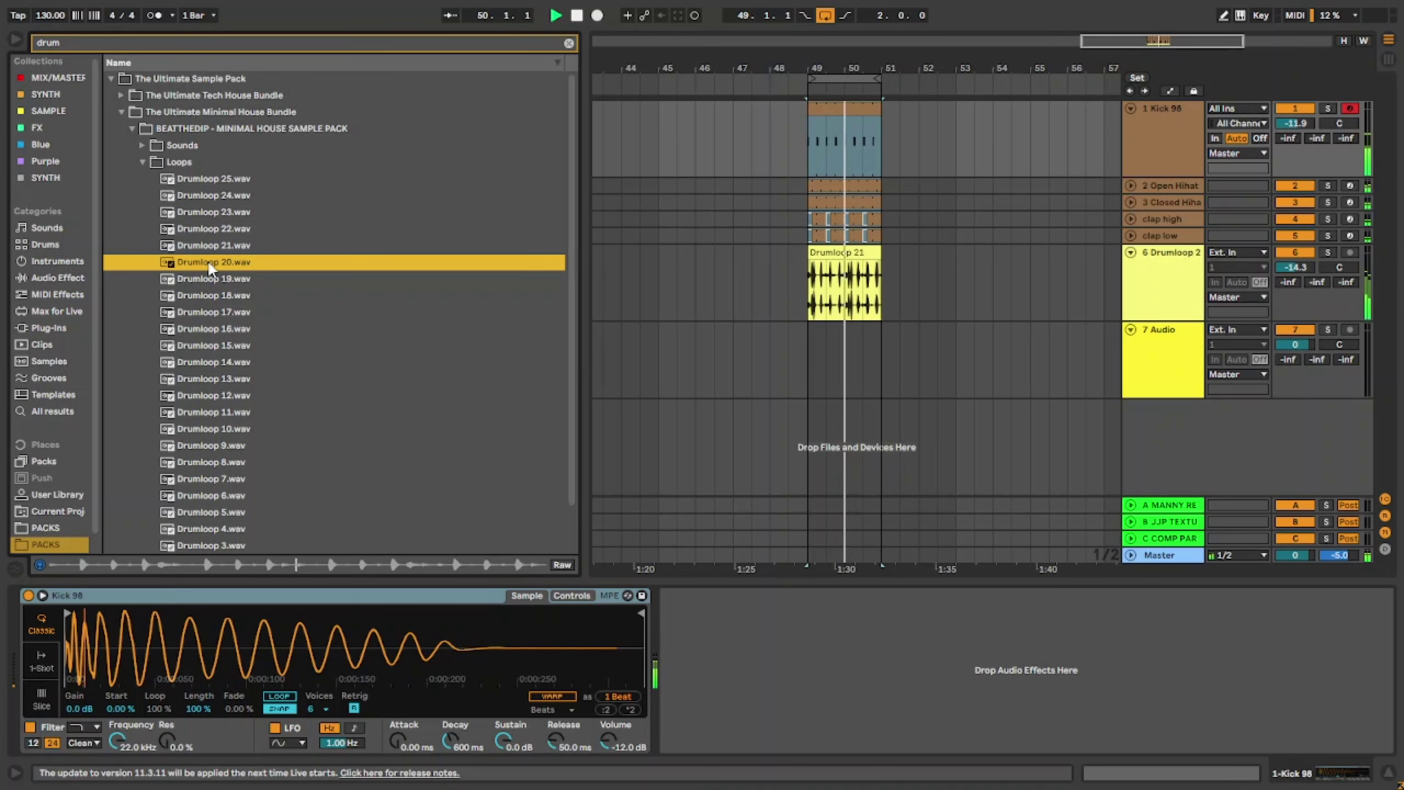
drag(209, 262, 835, 342)
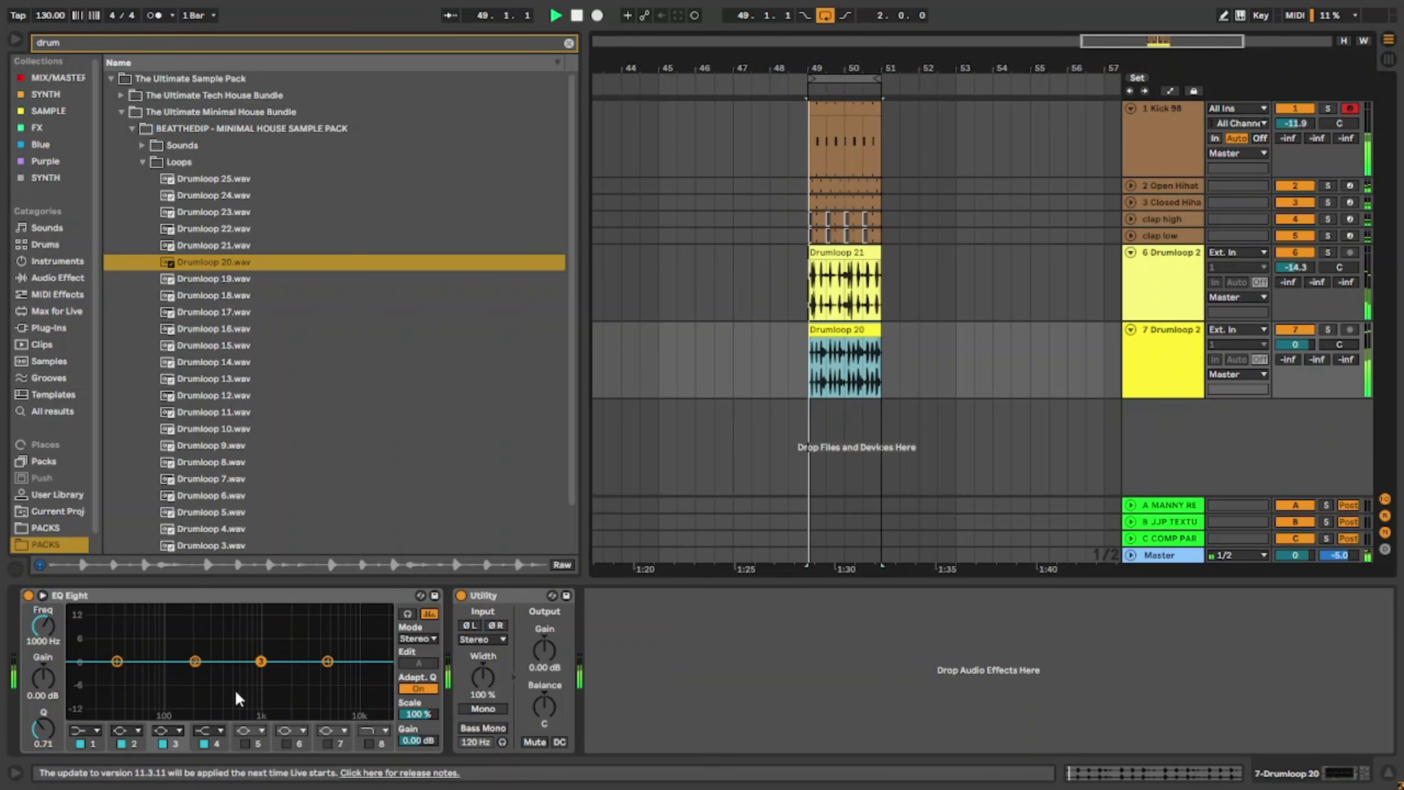
click(85, 730)
click(88, 628)
key(space)
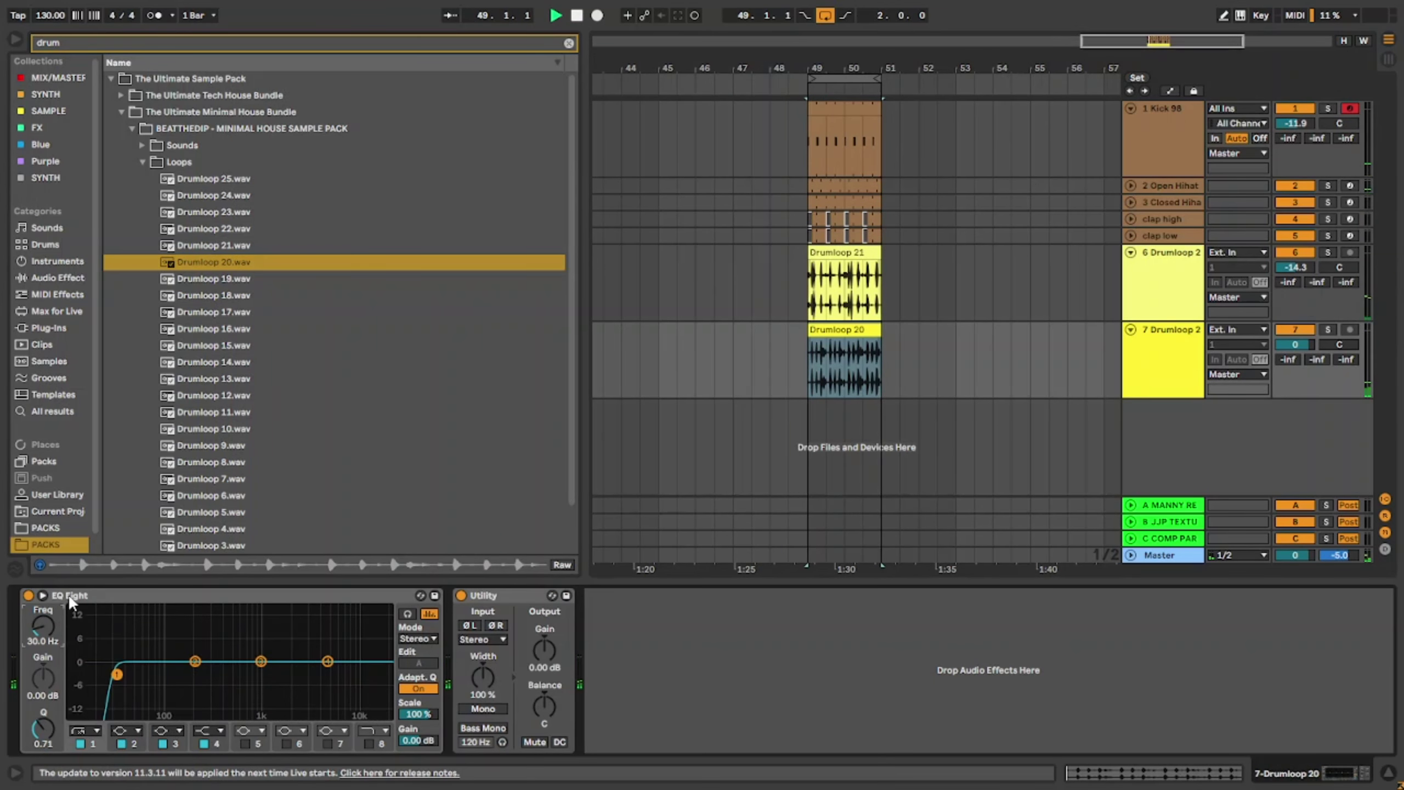
drag(43, 626, 44, 596)
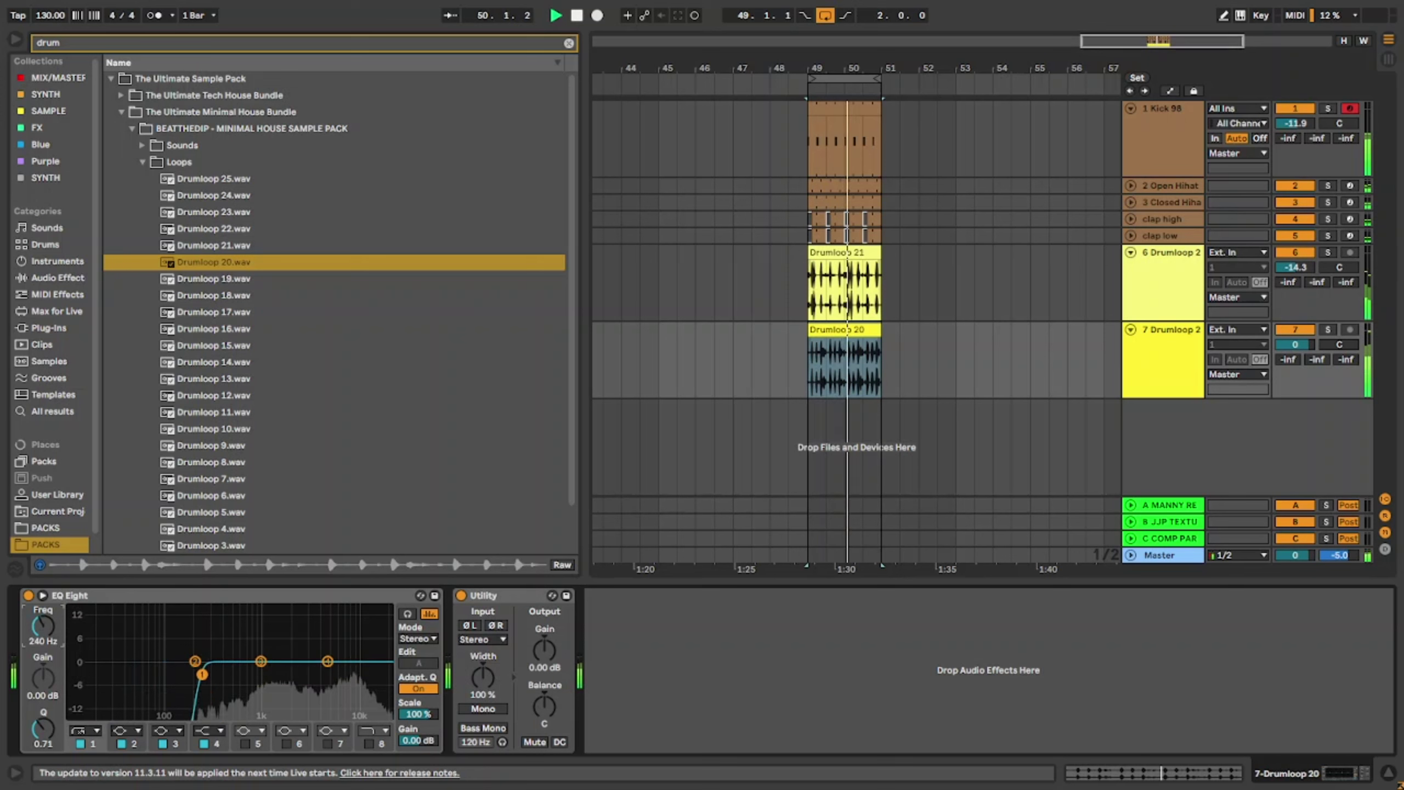
Step: Lower the Drumloop 20 track to -12.4 dB and the Drumloop 21 track to -16.5 dB, leaving Drumloop 21 folded
drag(1294, 344, 1294, 380)
click(1141, 326)
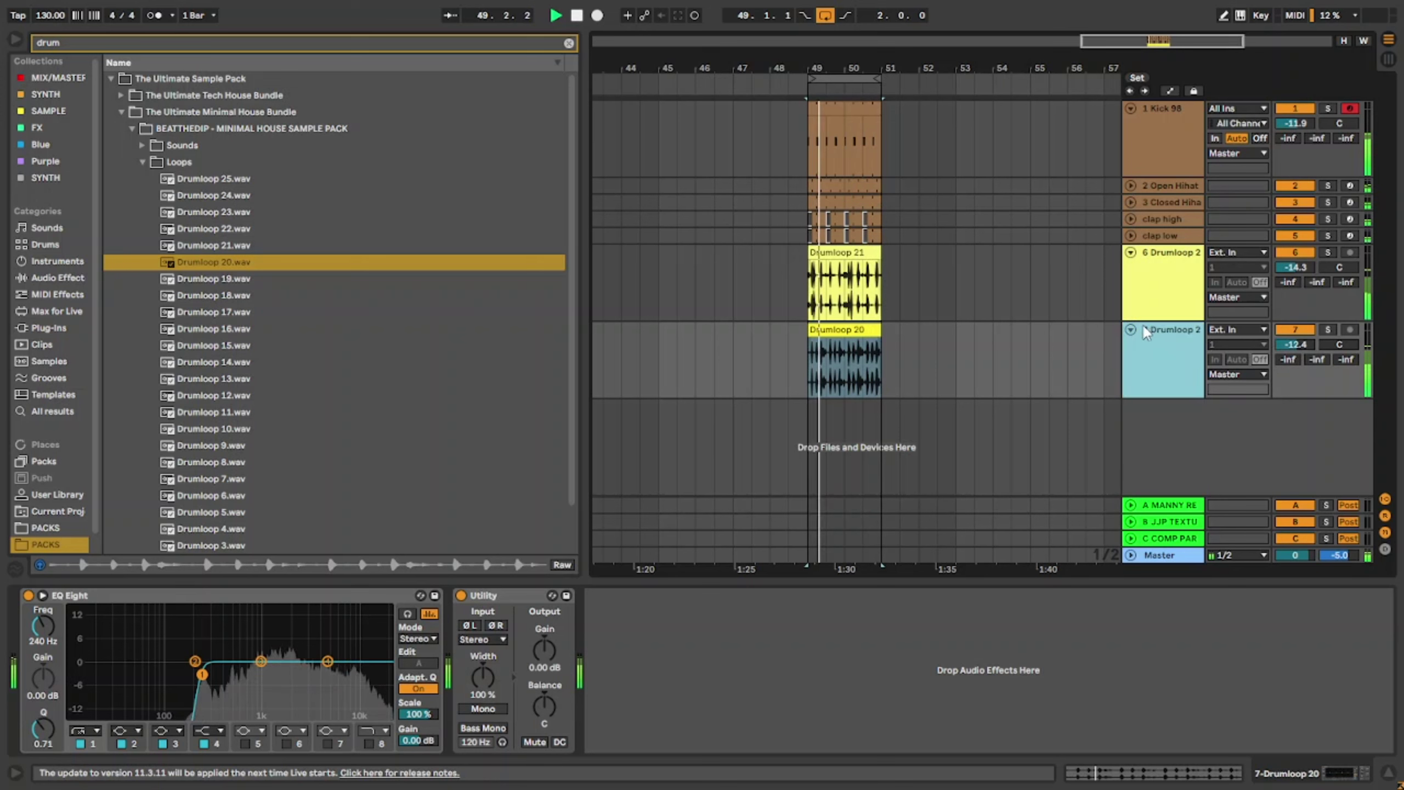
click(1131, 330)
click(1143, 265)
mouse_move(1294, 267)
mouse_down()
mouse_move(1273, 270)
mouse_move(1292, 280)
mouse_up()
click(1131, 253)
click(1131, 269)
Step: Collapse the Utility and EQ Eight devices on the Drumloop 20 track and set its volume to -10.5 dB
click(1160, 289)
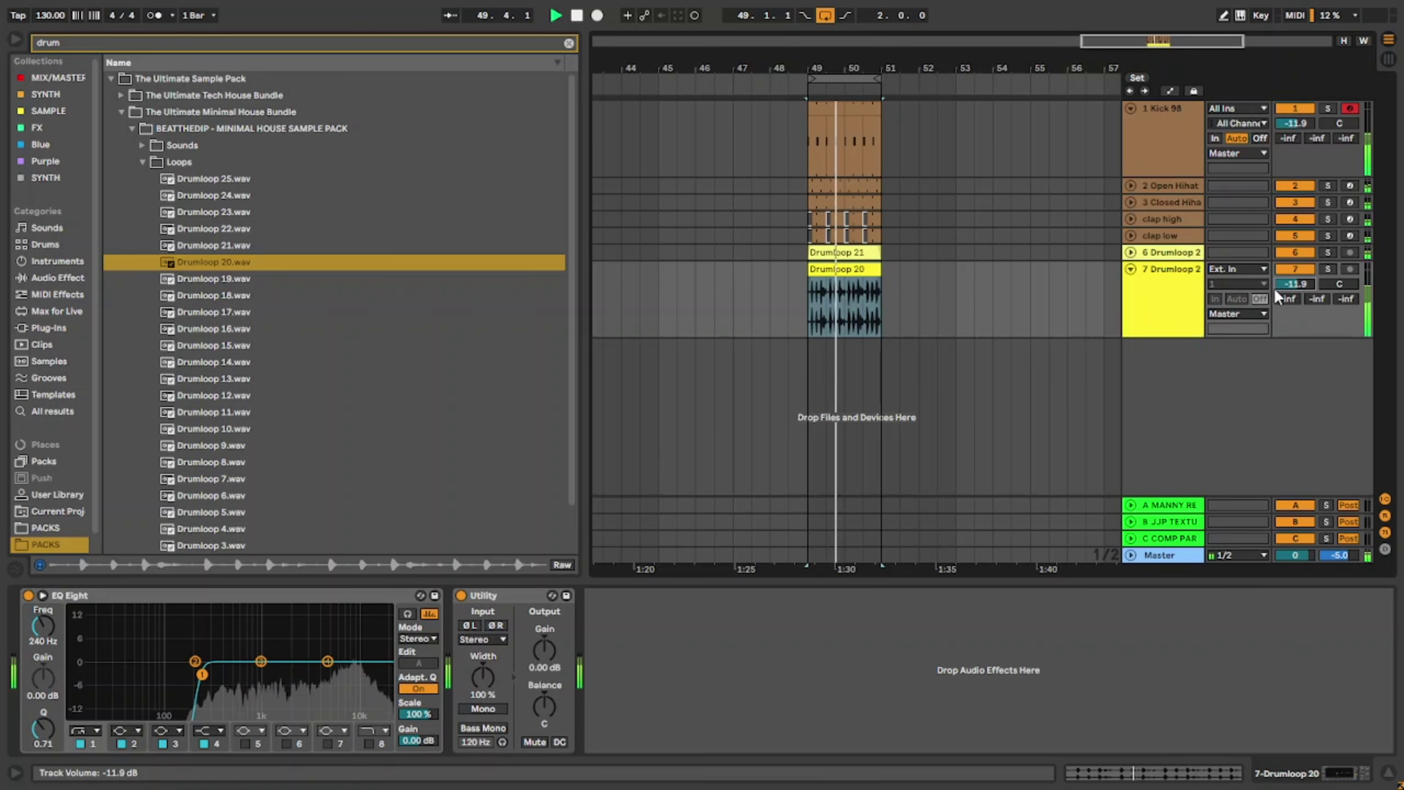
double_click(476, 593)
double_click(350, 595)
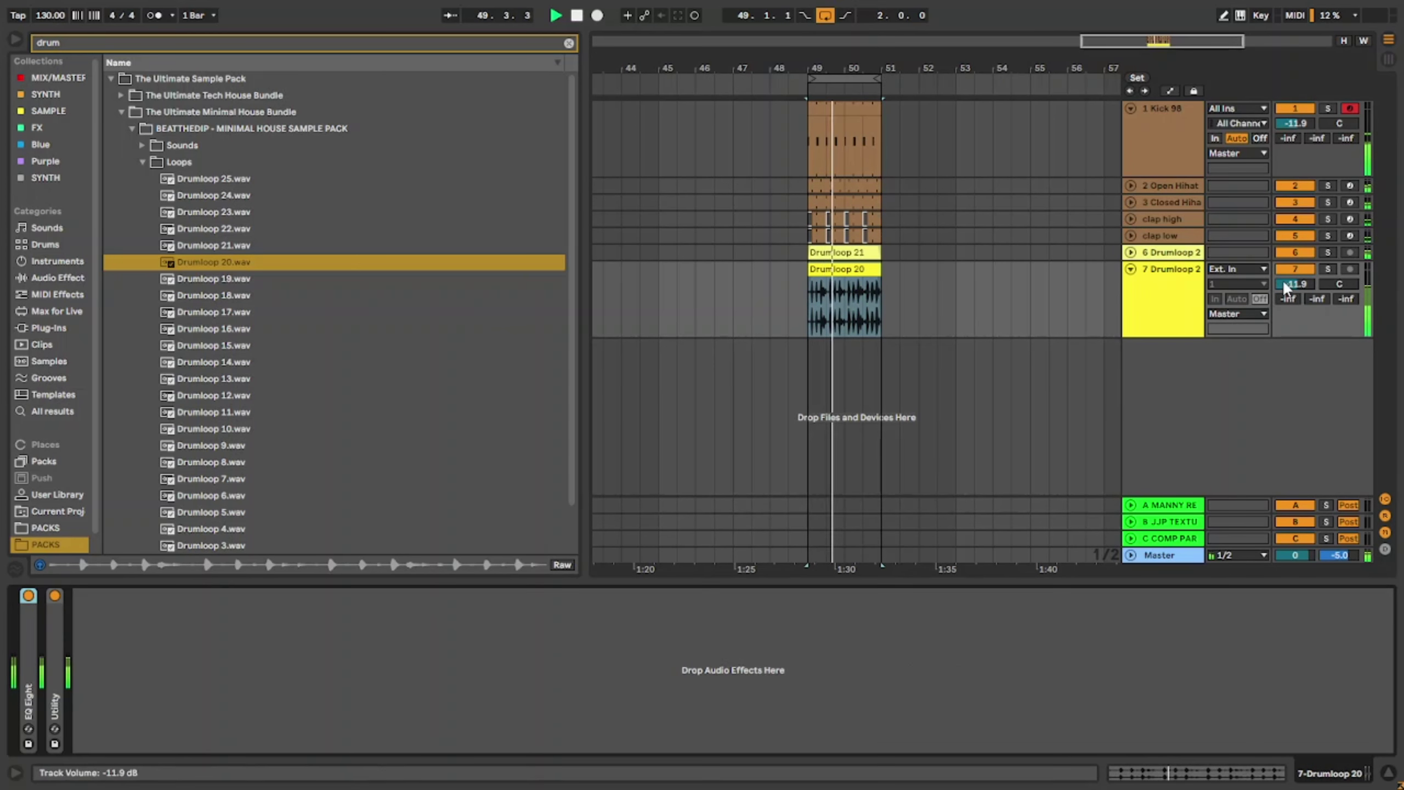
drag(1288, 285, 1269, 276)
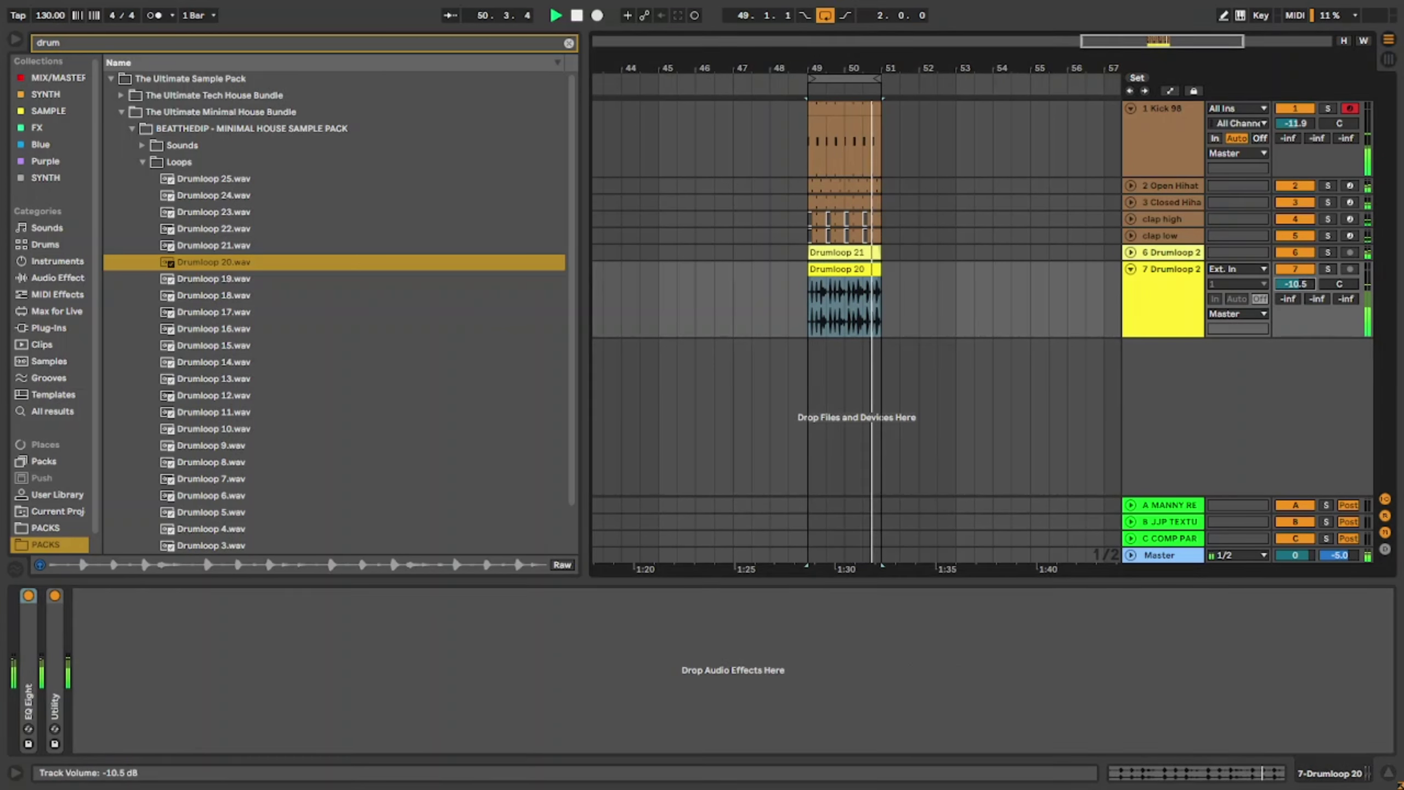
Step: Fold the Drumloop 20, Drumloop 21 and Kick 98 tracks in the arrangement
click(1130, 269)
click(1130, 252)
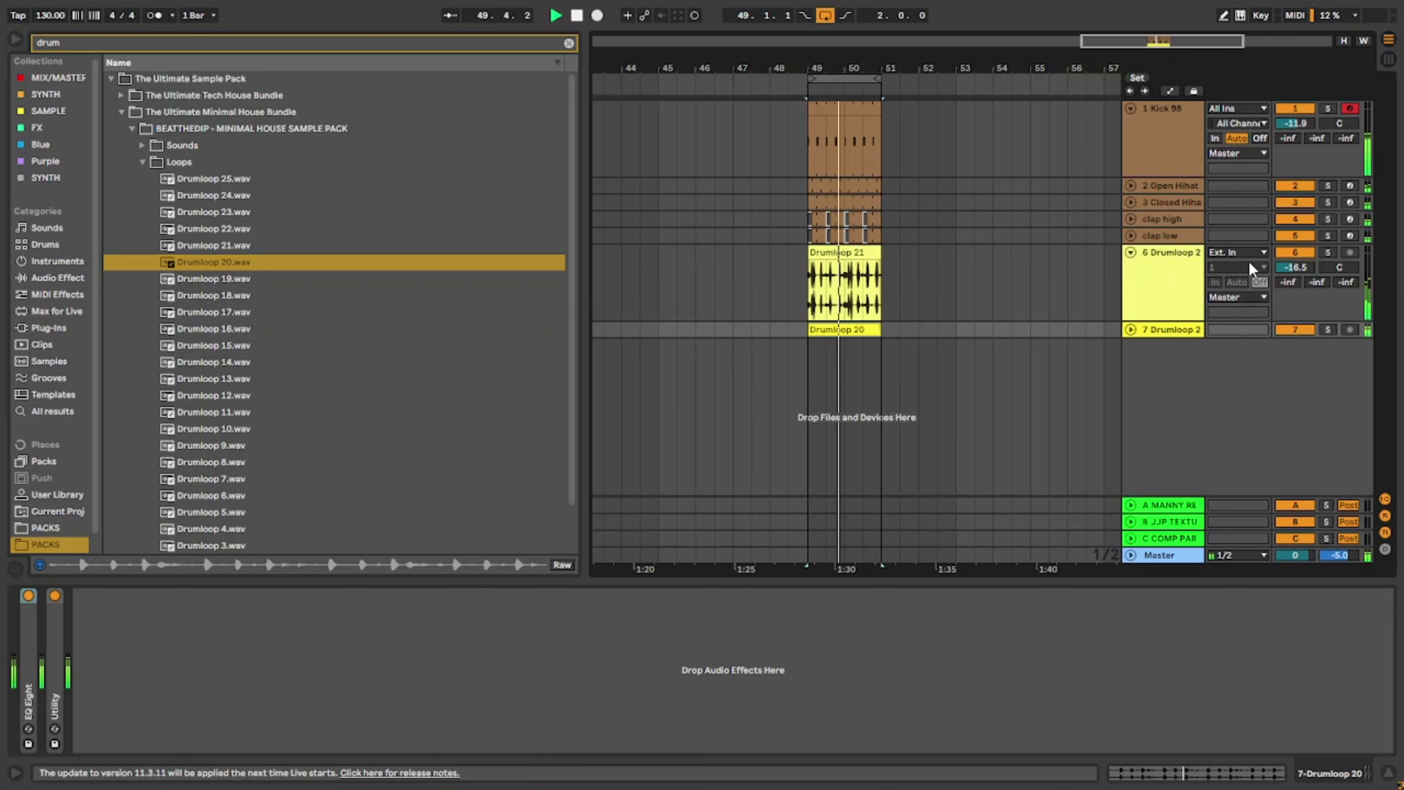
click(1130, 252)
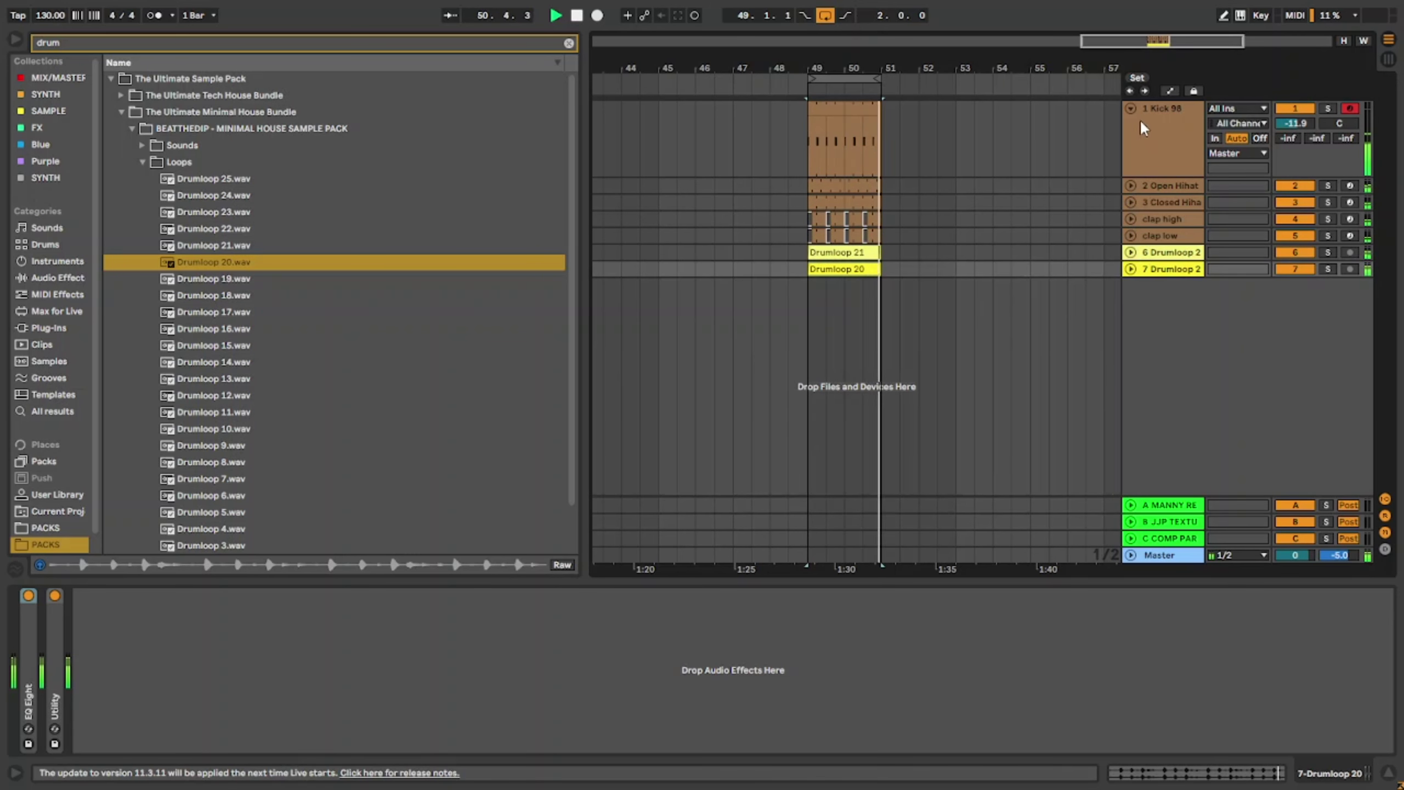
click(1130, 109)
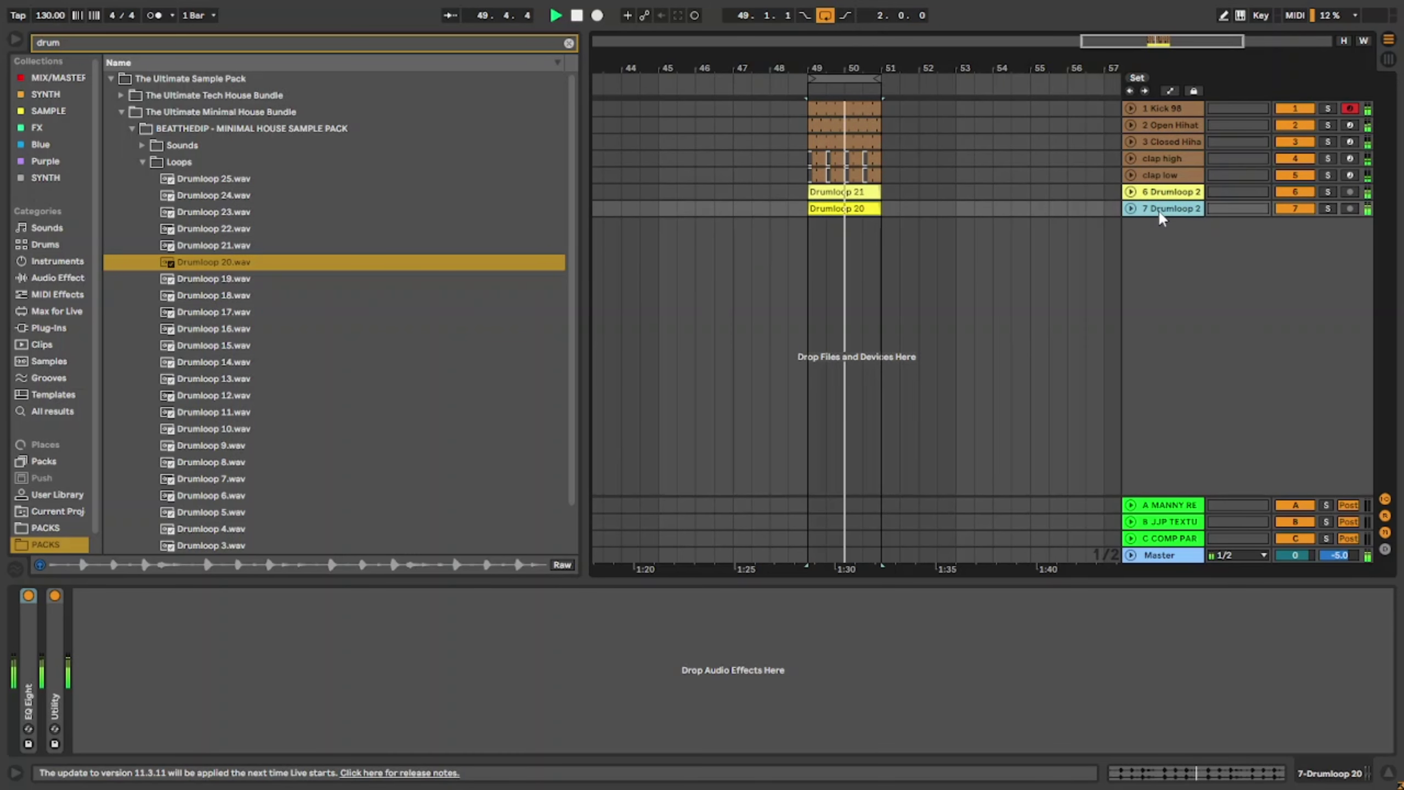
Step: Insert a new audio track below the Drumloop 20 track and preview Drumloop 19 down to 15
key(ctrl+t)
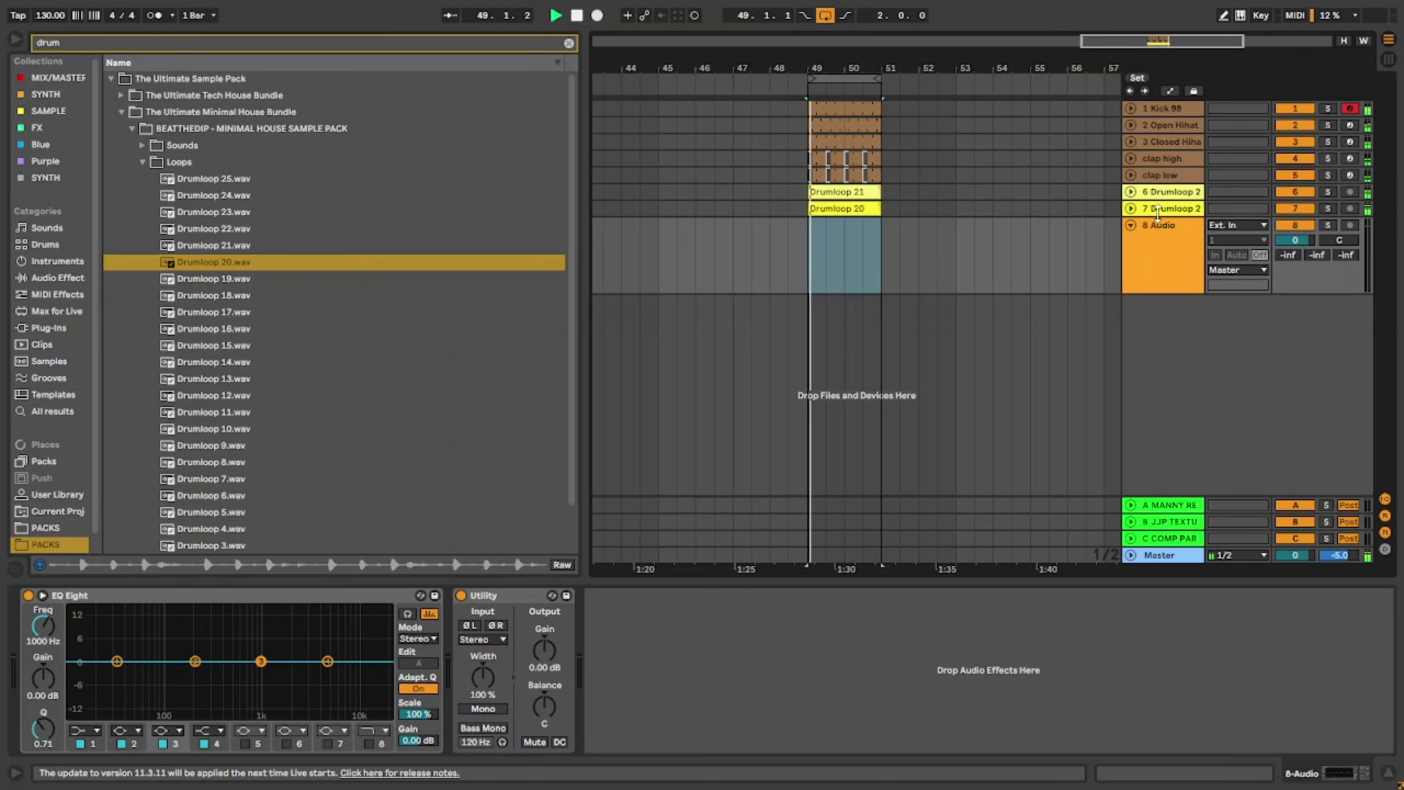
click(229, 278)
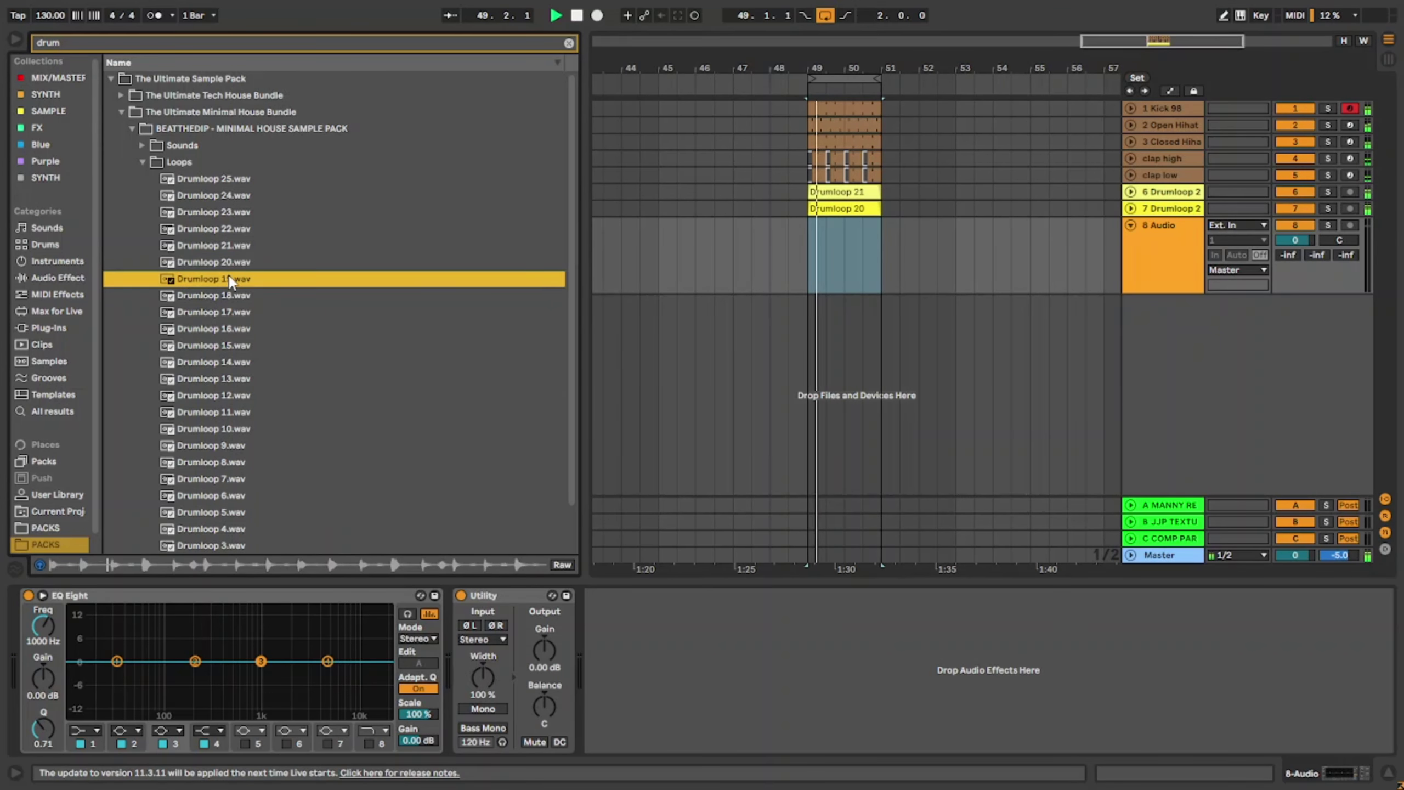
key(Down)
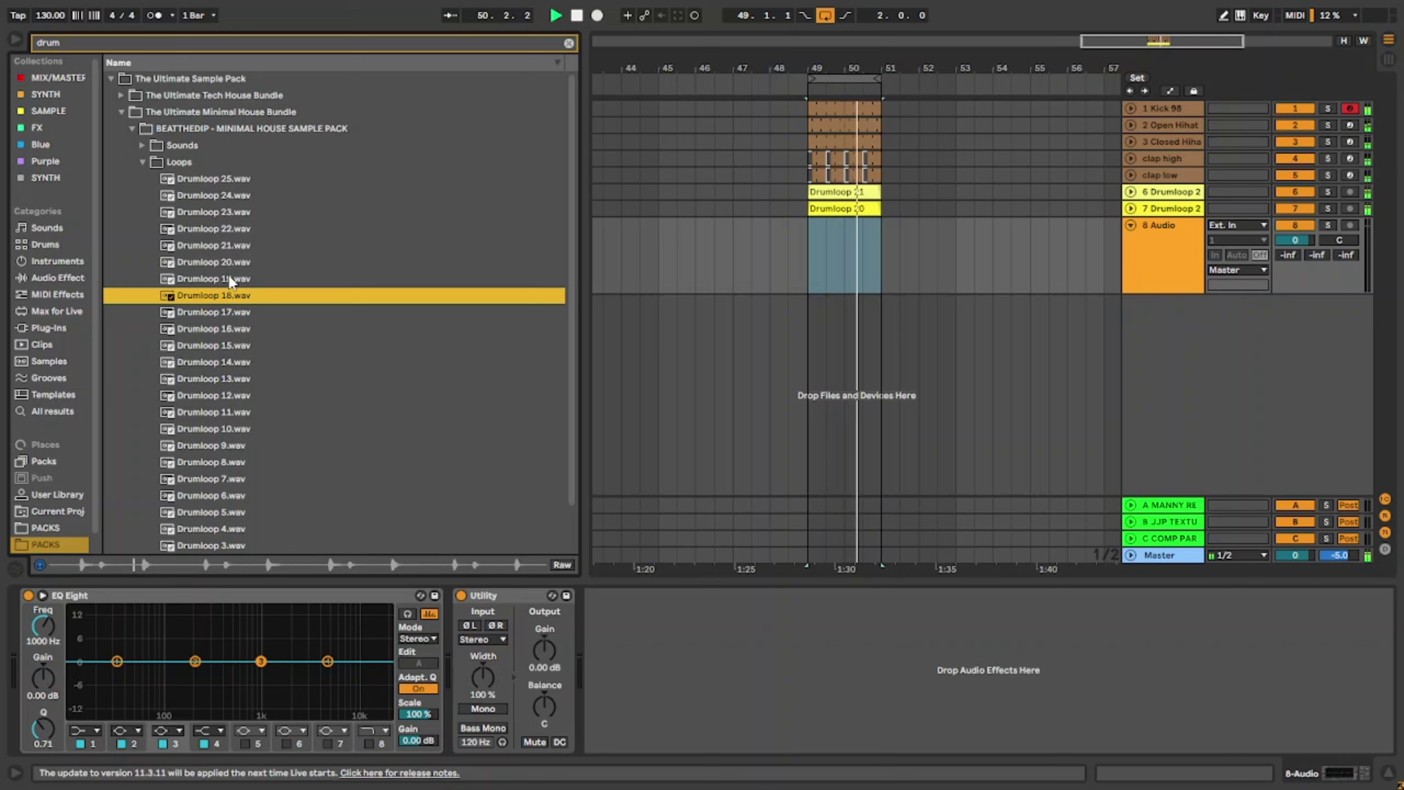
key(Down)
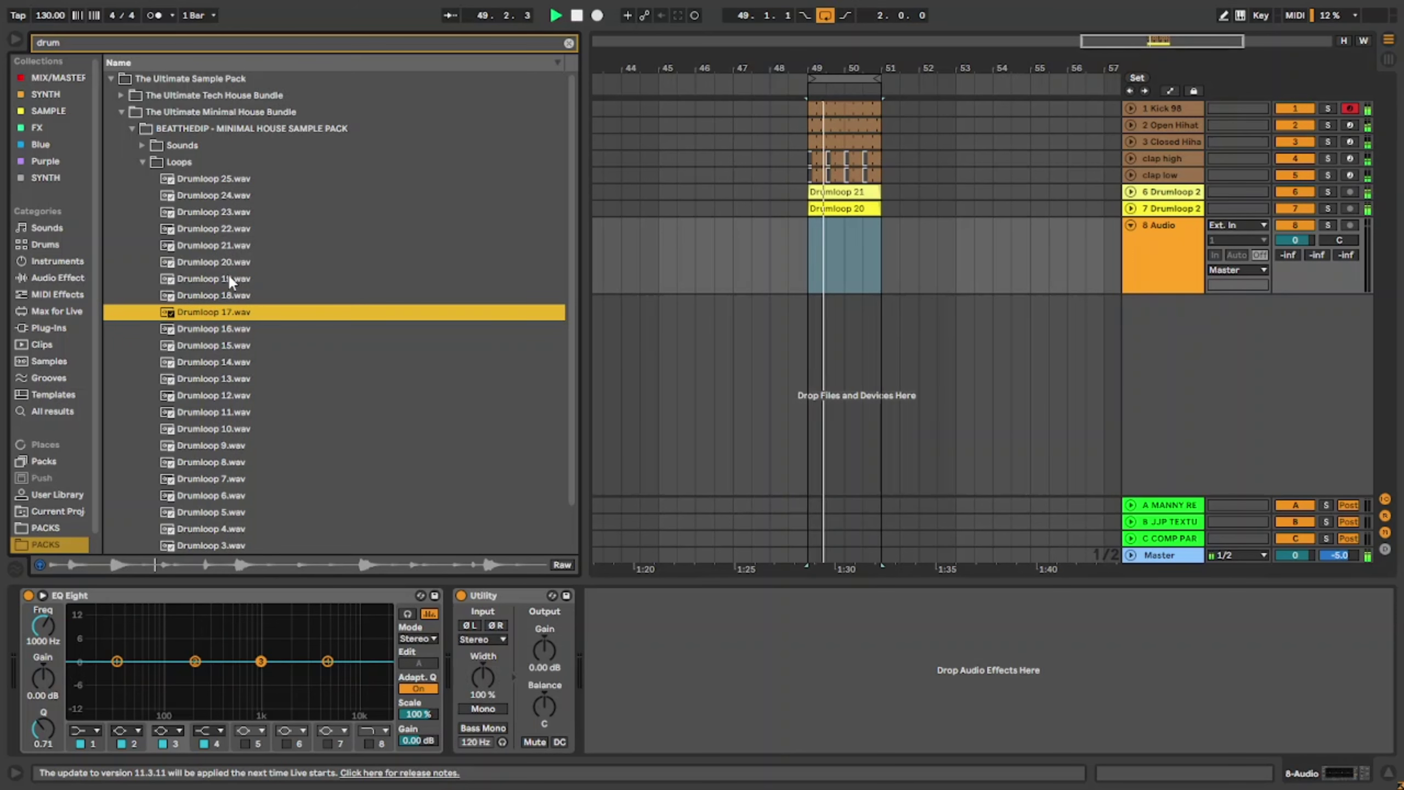
key(Down)
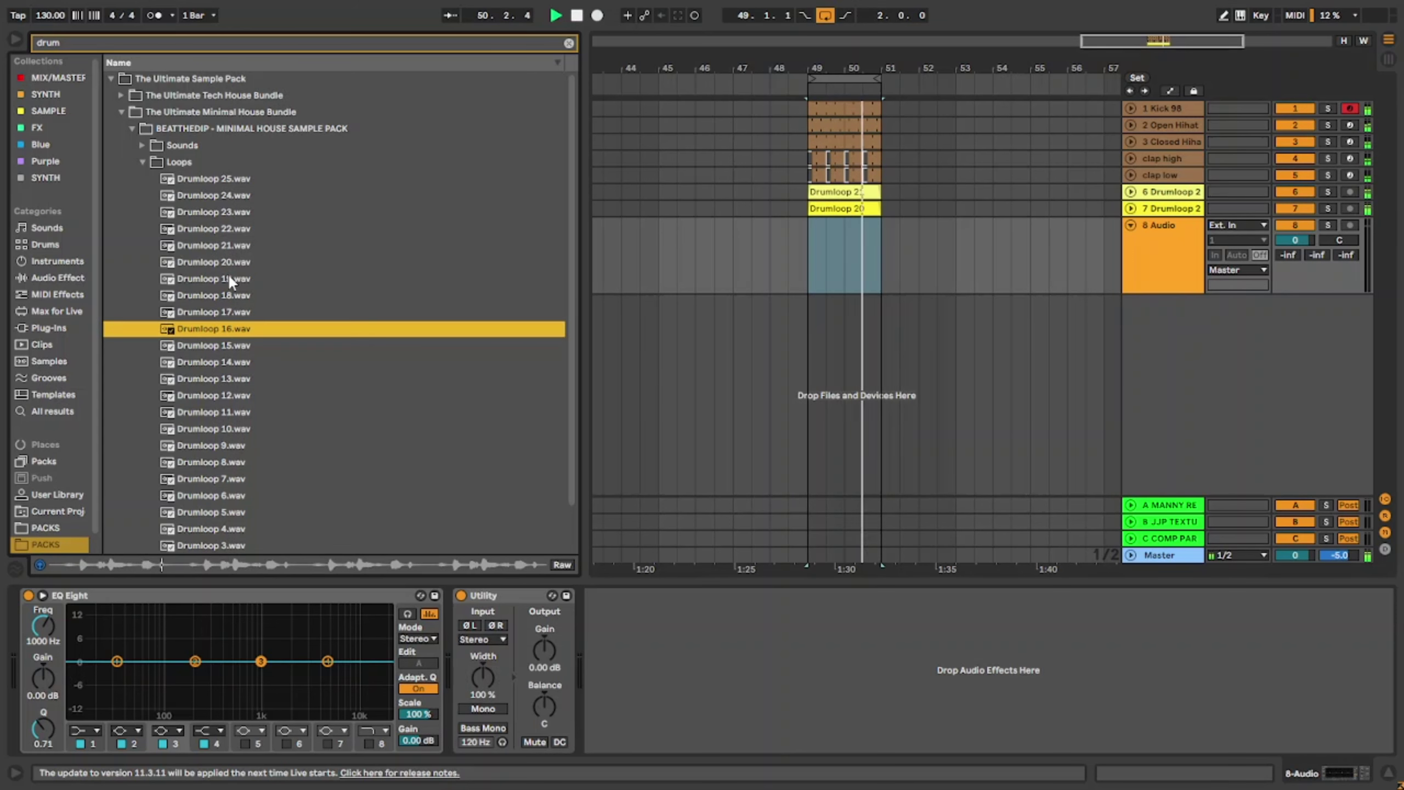
key(Down)
key(Up)
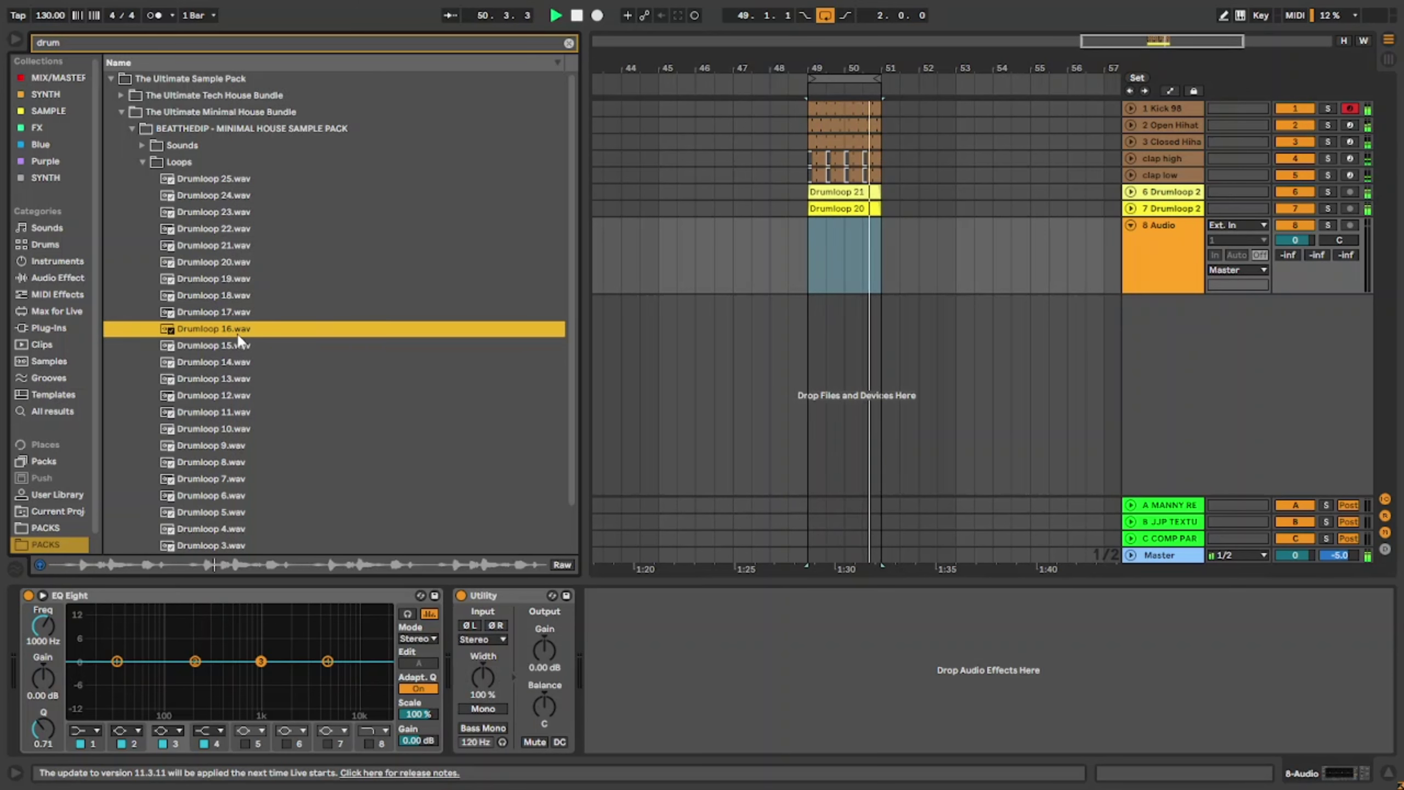
Step: Place Drumloop 16.wav on the new audio track and isolate its hit between 1.1.3 and 1.1.4 with a clip gain dip
drag(235, 332, 814, 265)
key(space)
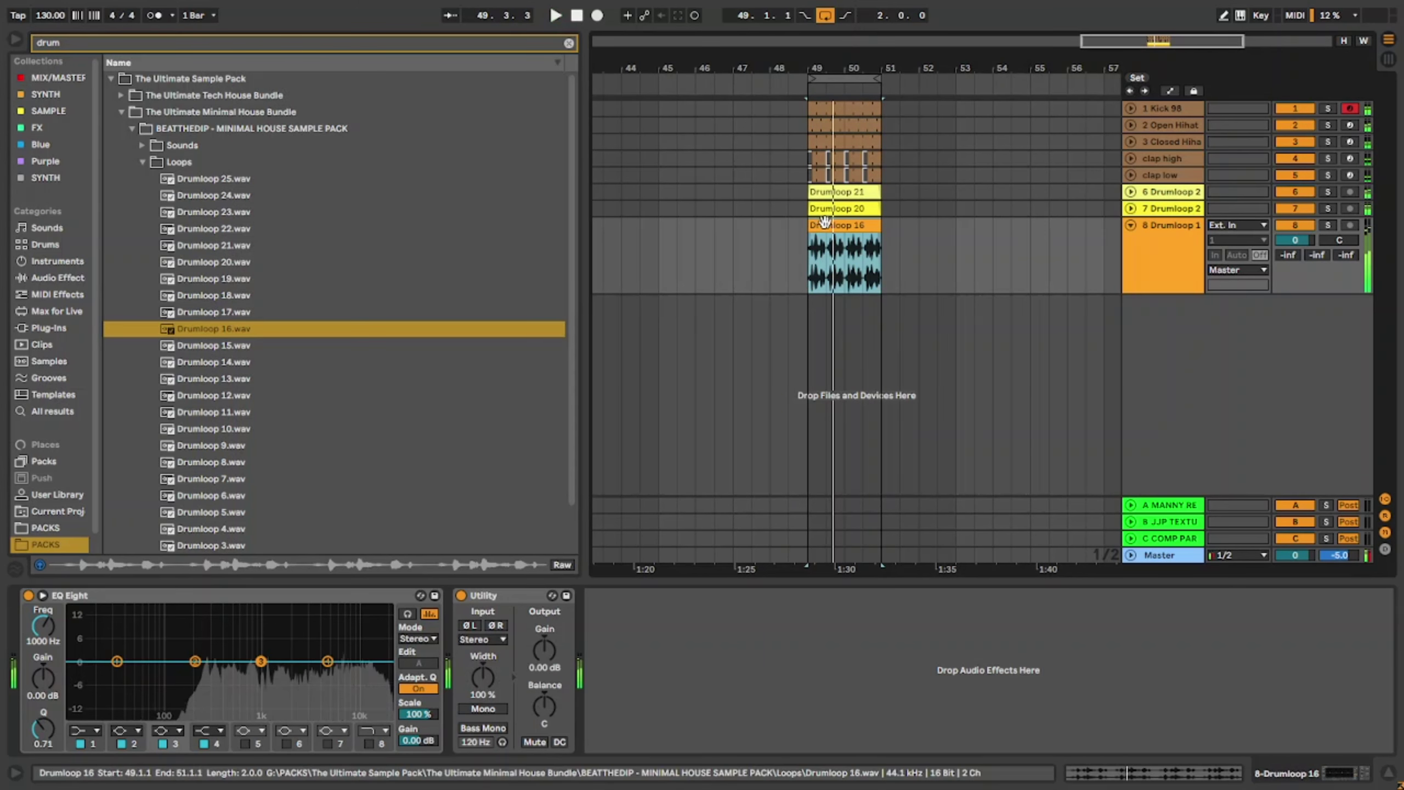
double_click(826, 225)
click(264, 608)
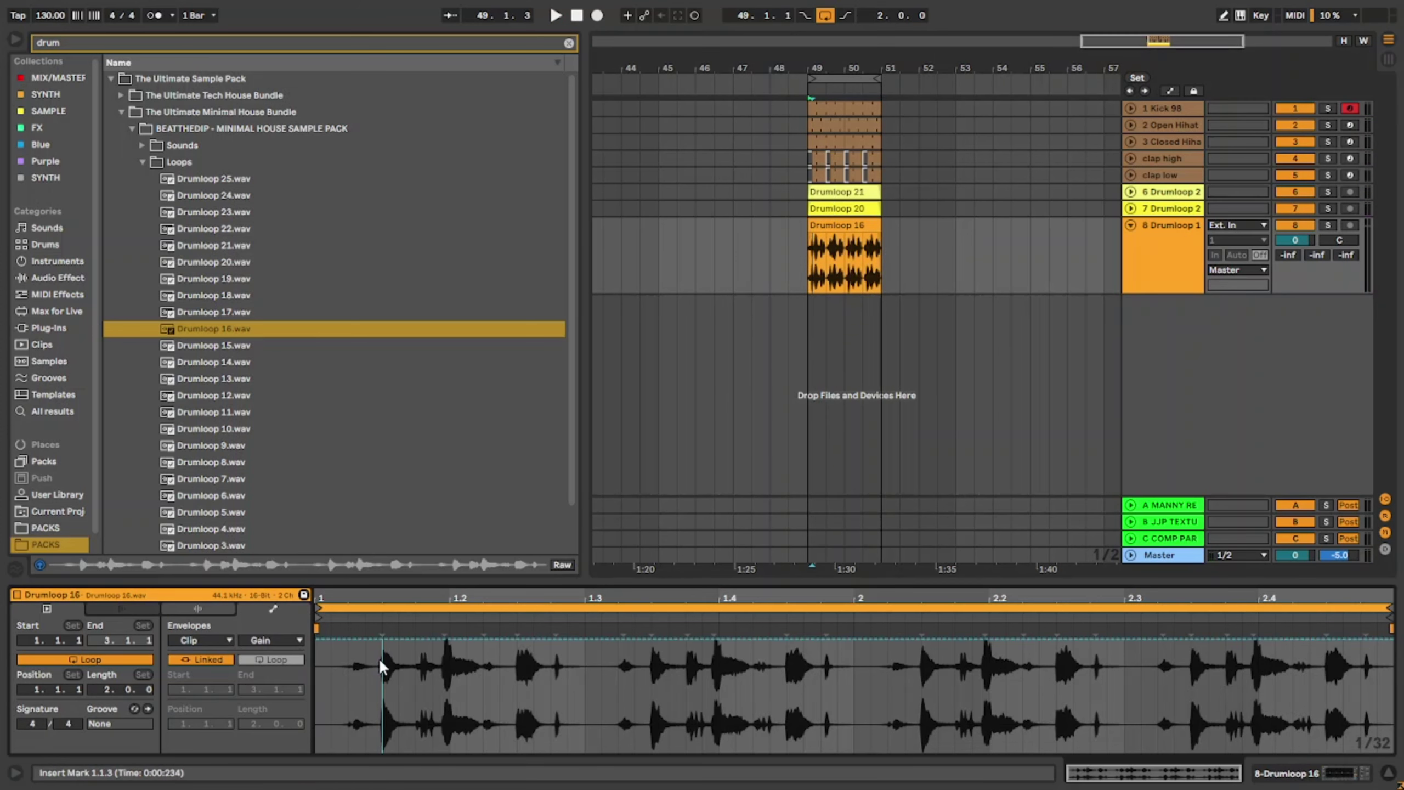
scroll(378, 666, up, 4)
drag(394, 667, 509, 751)
scroll(504, 694, down, 3)
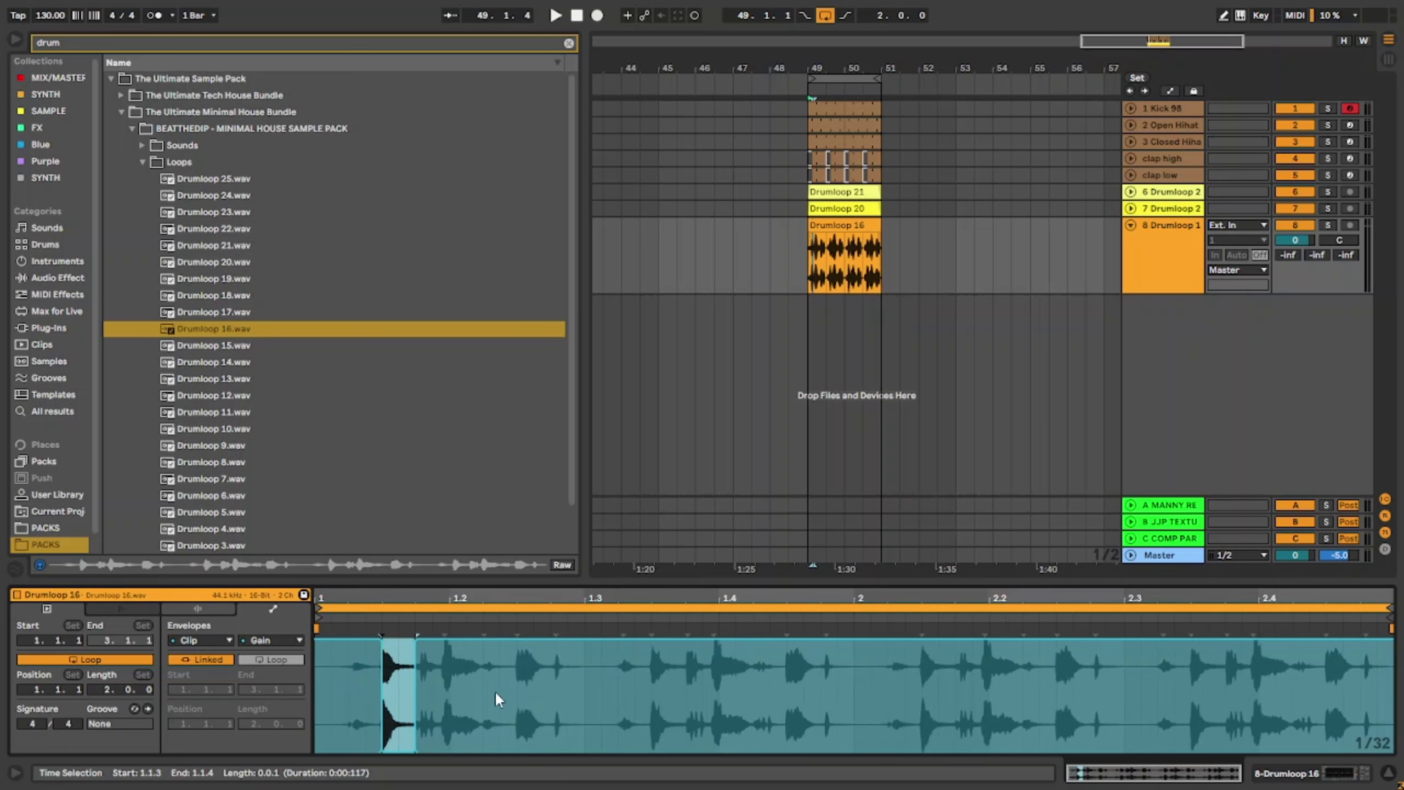
click(442, 665)
key(space)
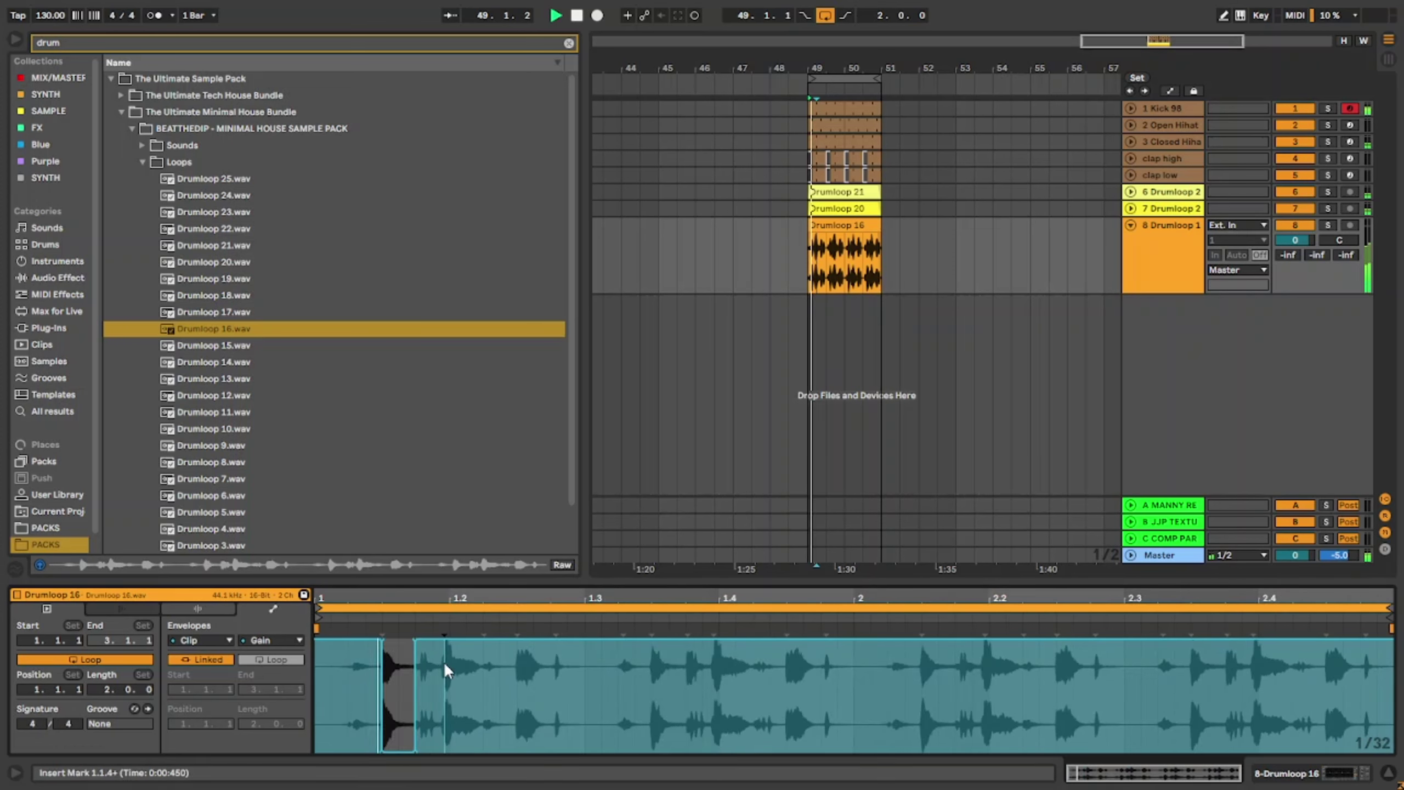
Step: Lower the third drum loop track to -14.7 dB and replace its clip with Drumloop 14.wav at 49.1.1
drag(1294, 240, 1294, 263)
drag(233, 346, 812, 246)
drag(238, 363, 818, 249)
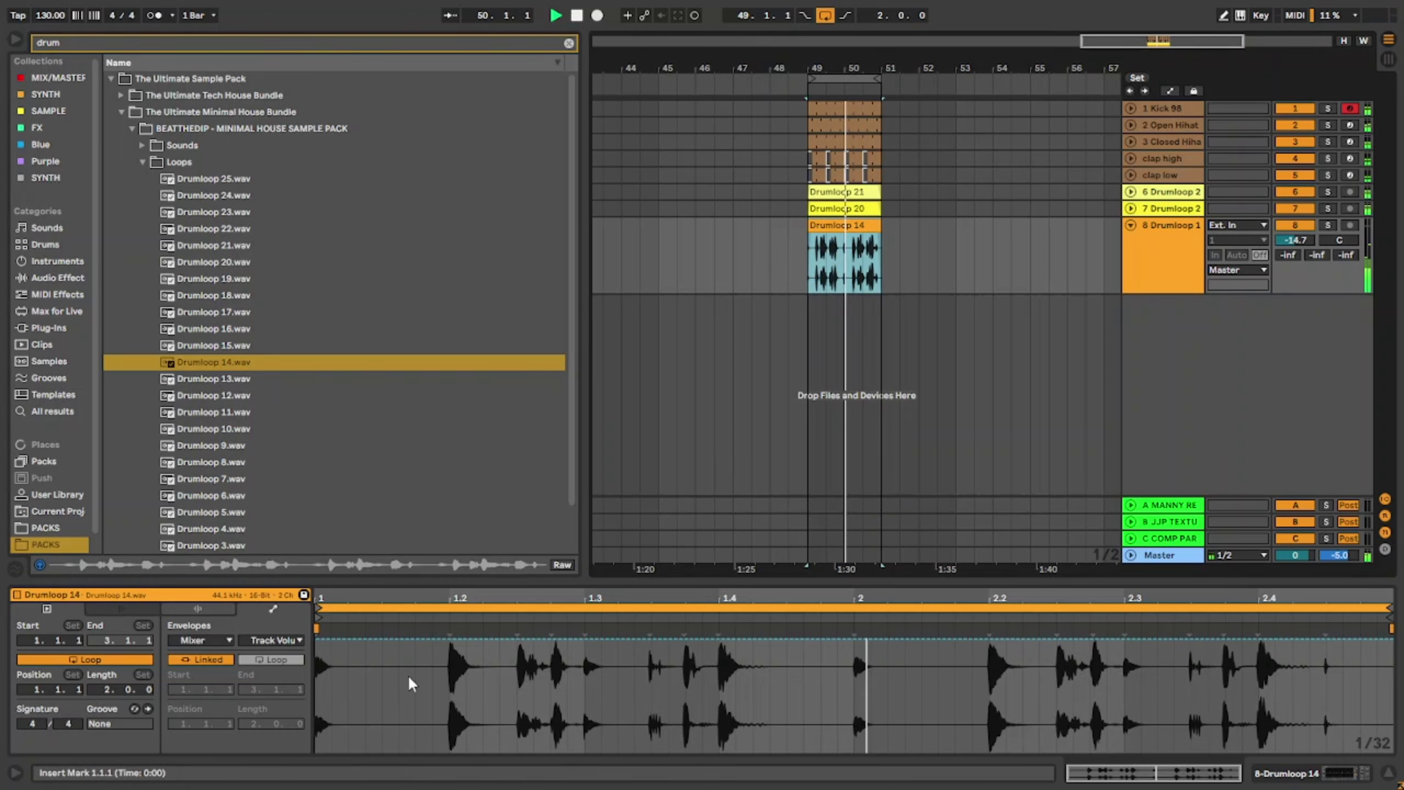
Step: Show Drumloop 14's clip gain envelope and draw a dip to silence around the hit at 1.2
click(200, 640)
click(209, 655)
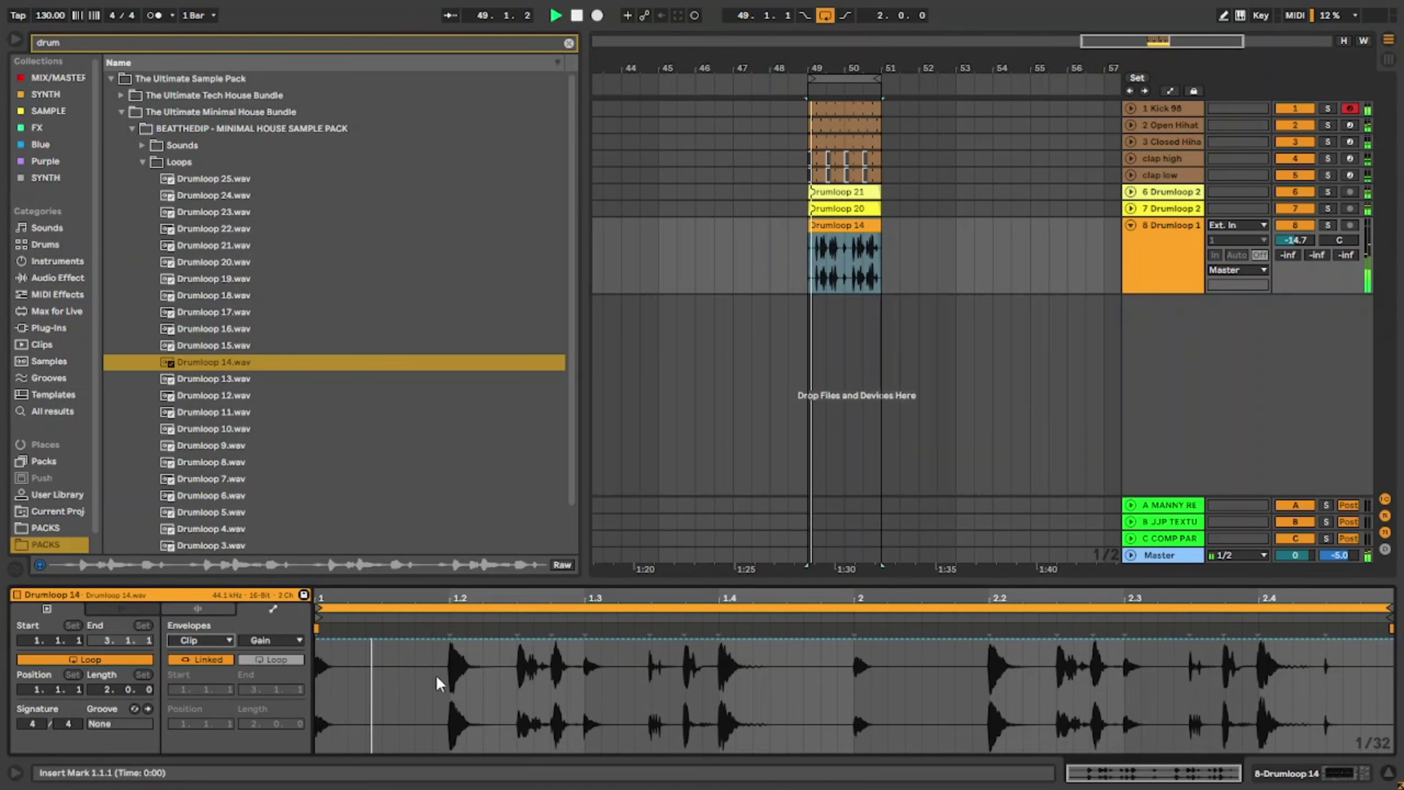
drag(432, 673, 492, 672)
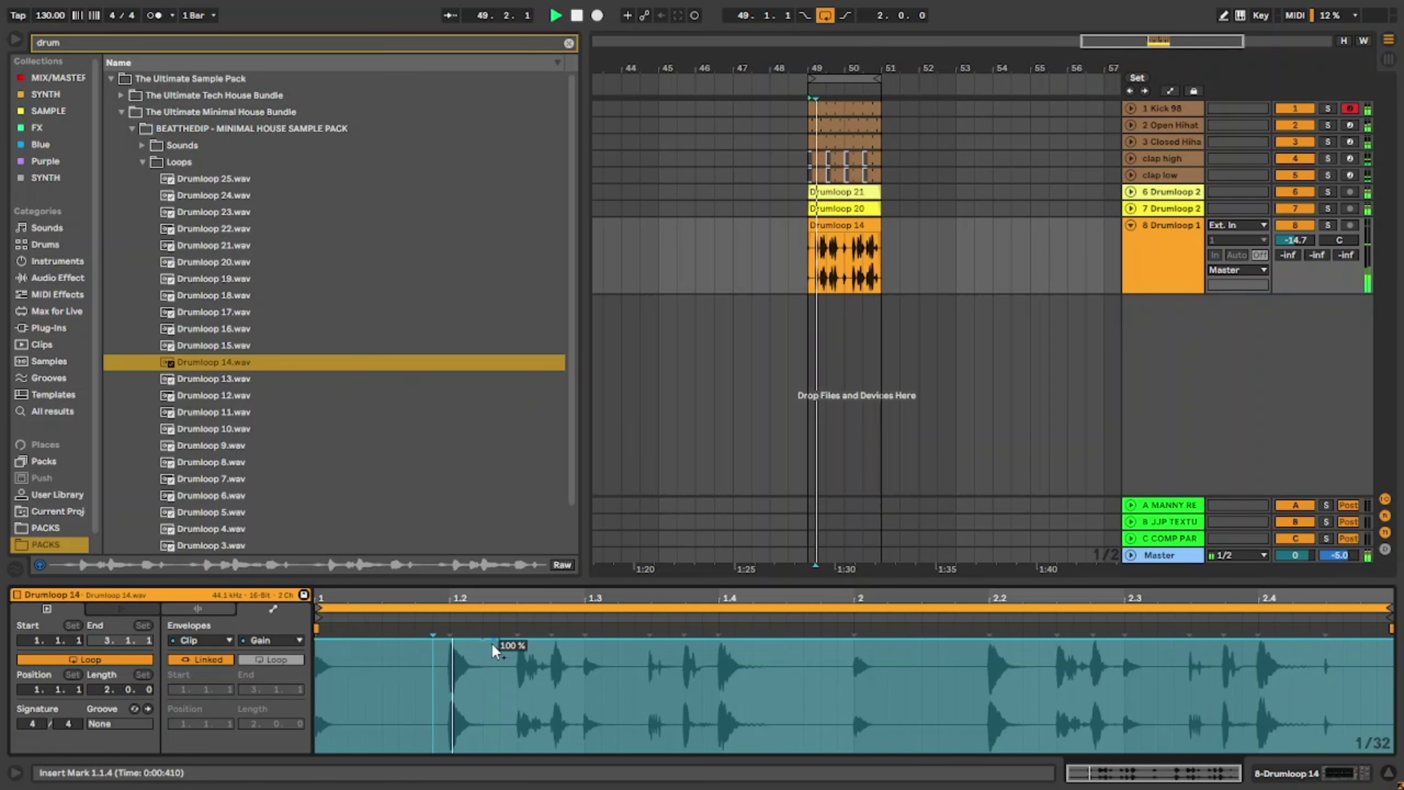
drag(434, 639, 443, 725)
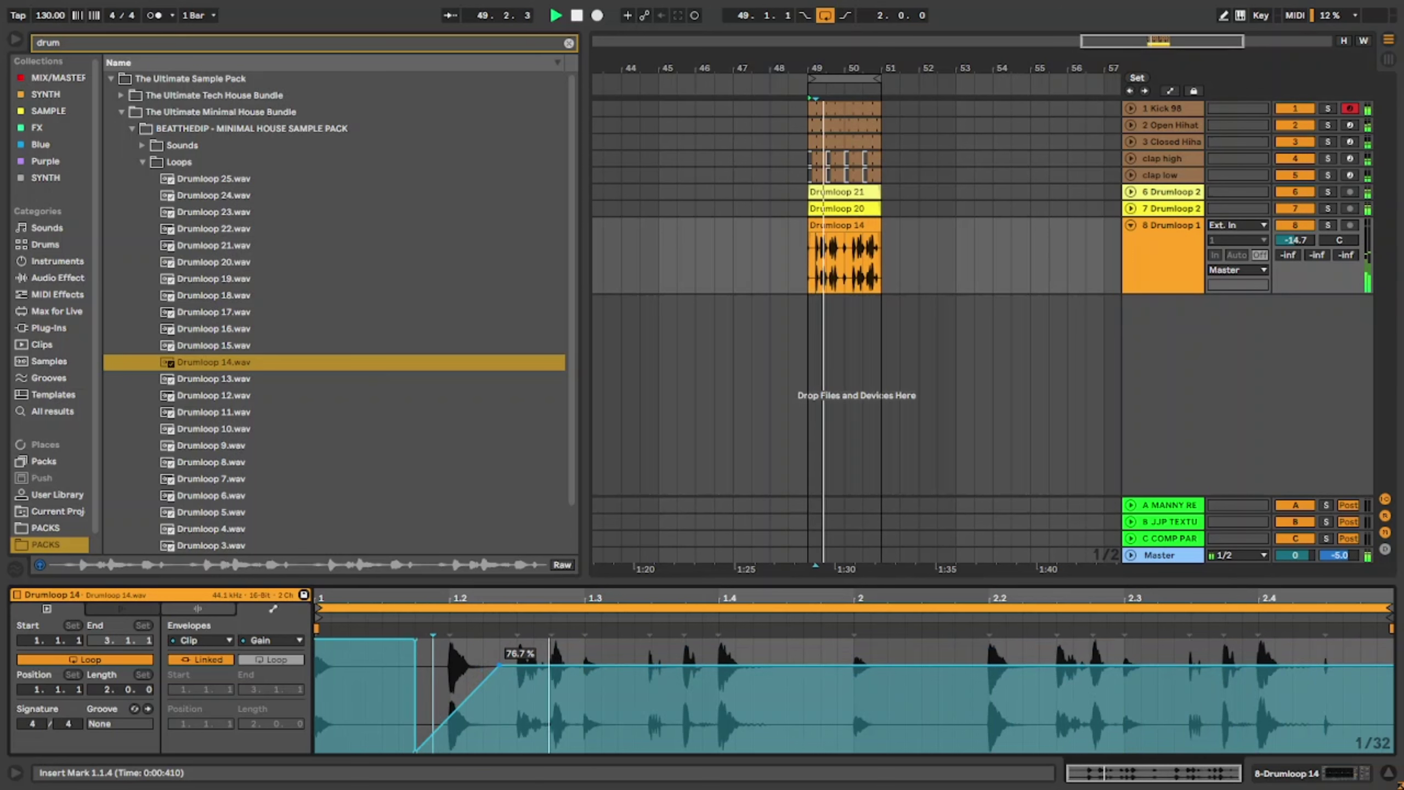
drag(499, 665, 499, 740)
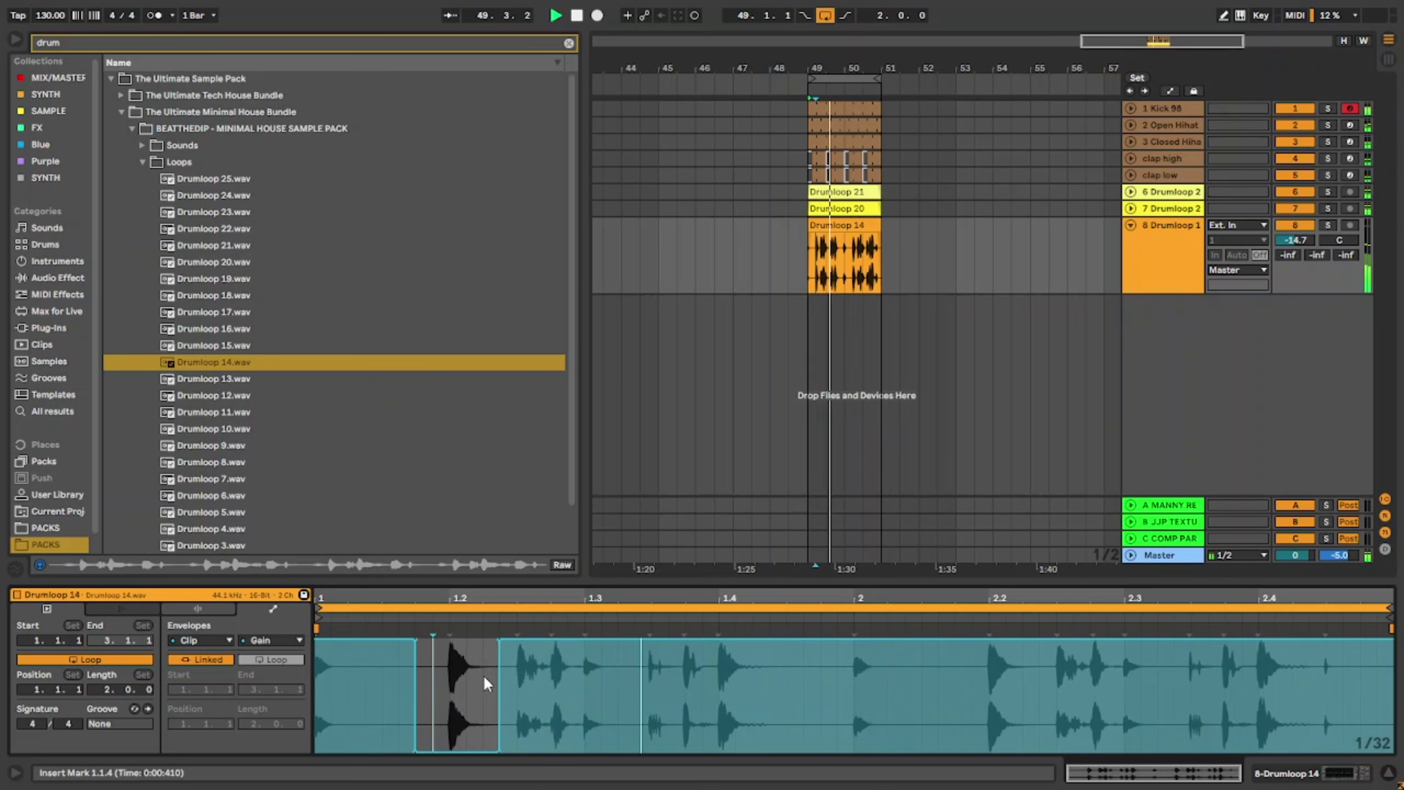
Step: Duplicate the gain dip from 1.1.1–1.3.1 onto the hit at 1.4 and move its start closer to that hit, past the 1.3.4 sound
drag(578, 673, 329, 680)
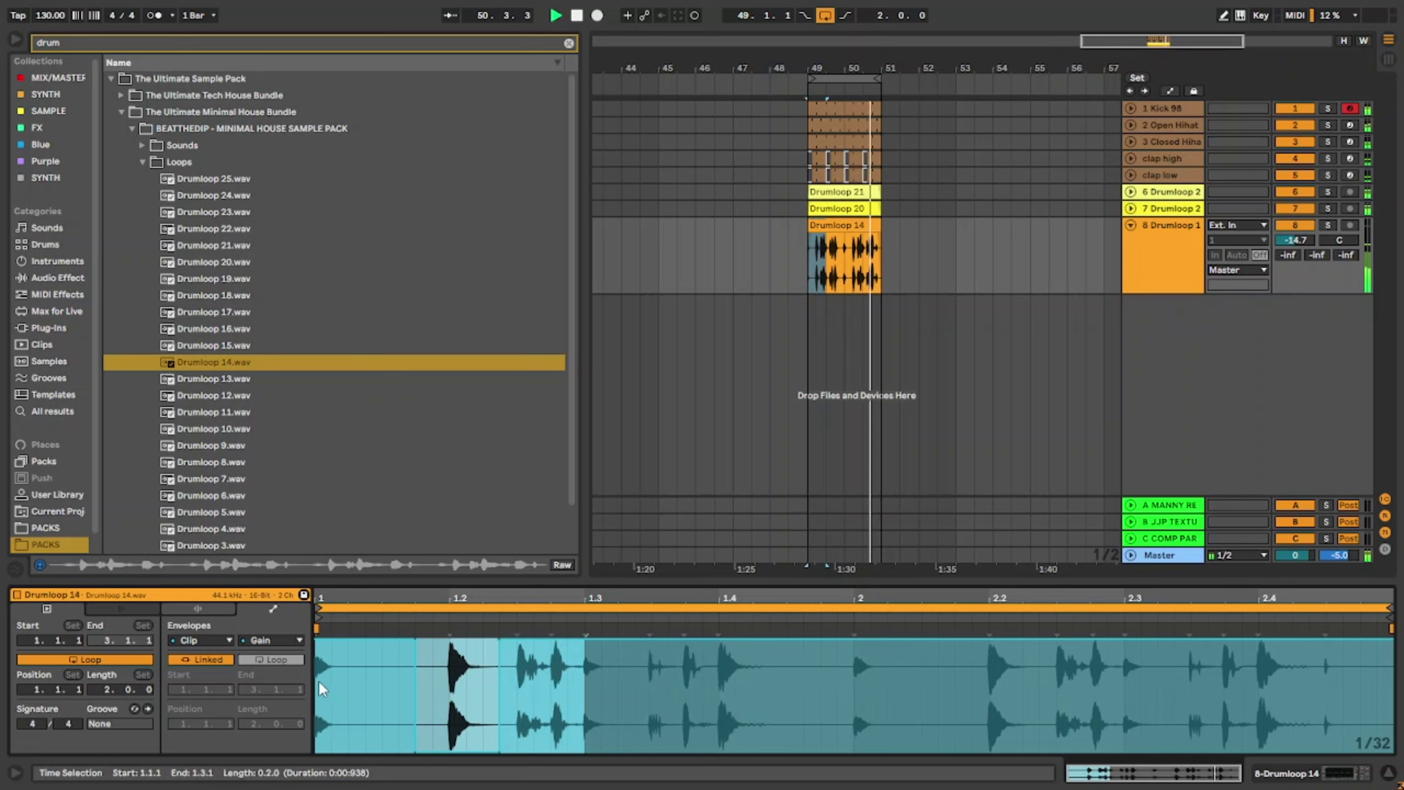
click(628, 688)
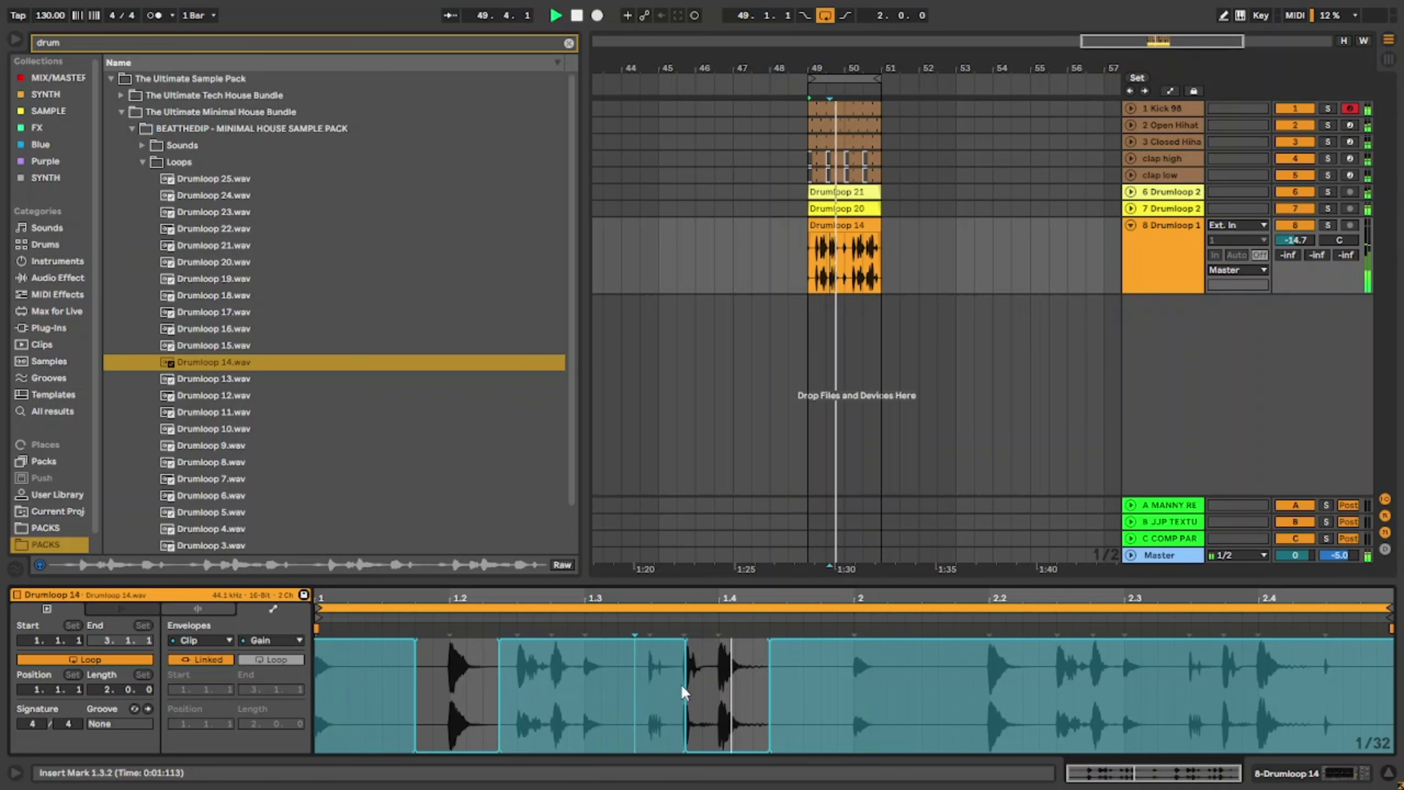
drag(686, 680, 703, 680)
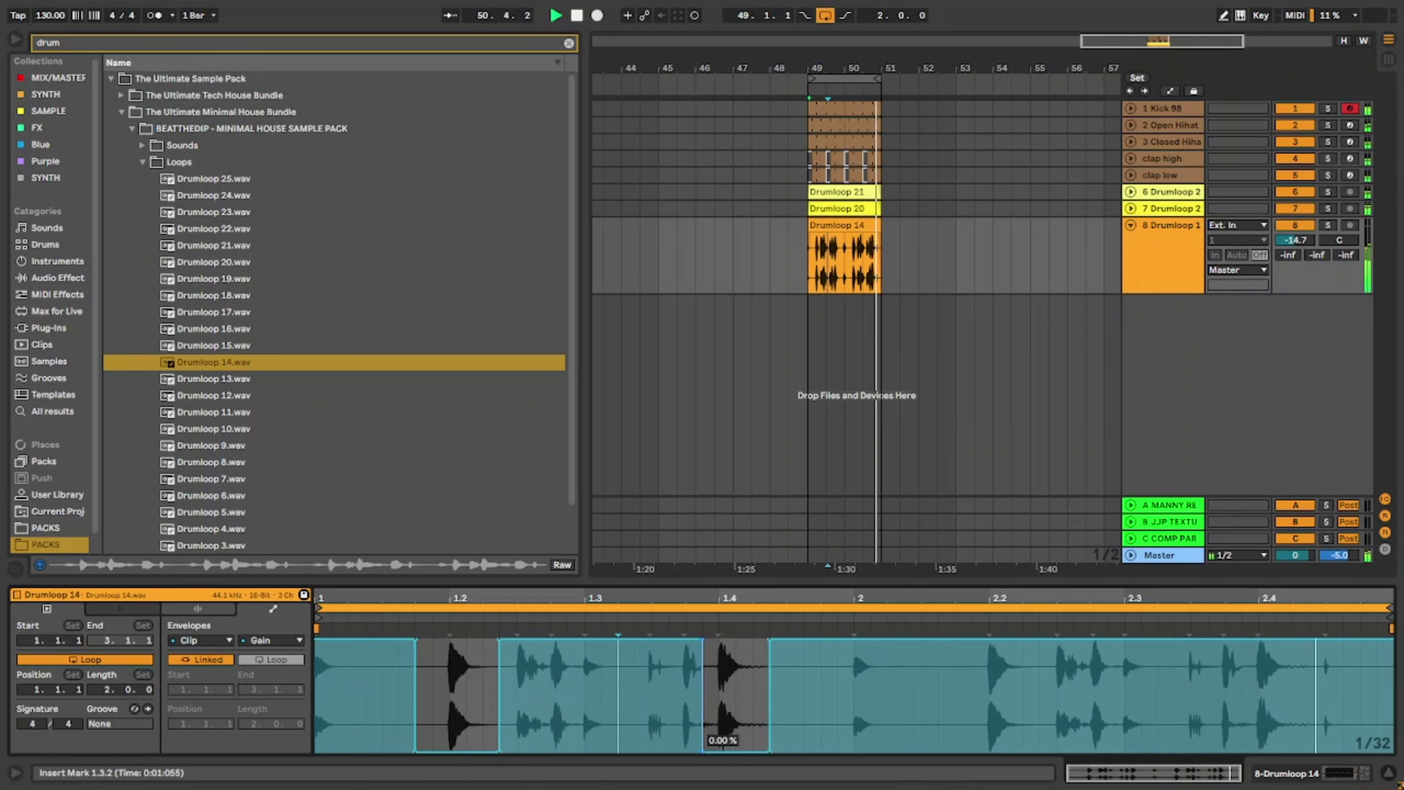
scroll(694, 685, up, 5)
click(680, 684)
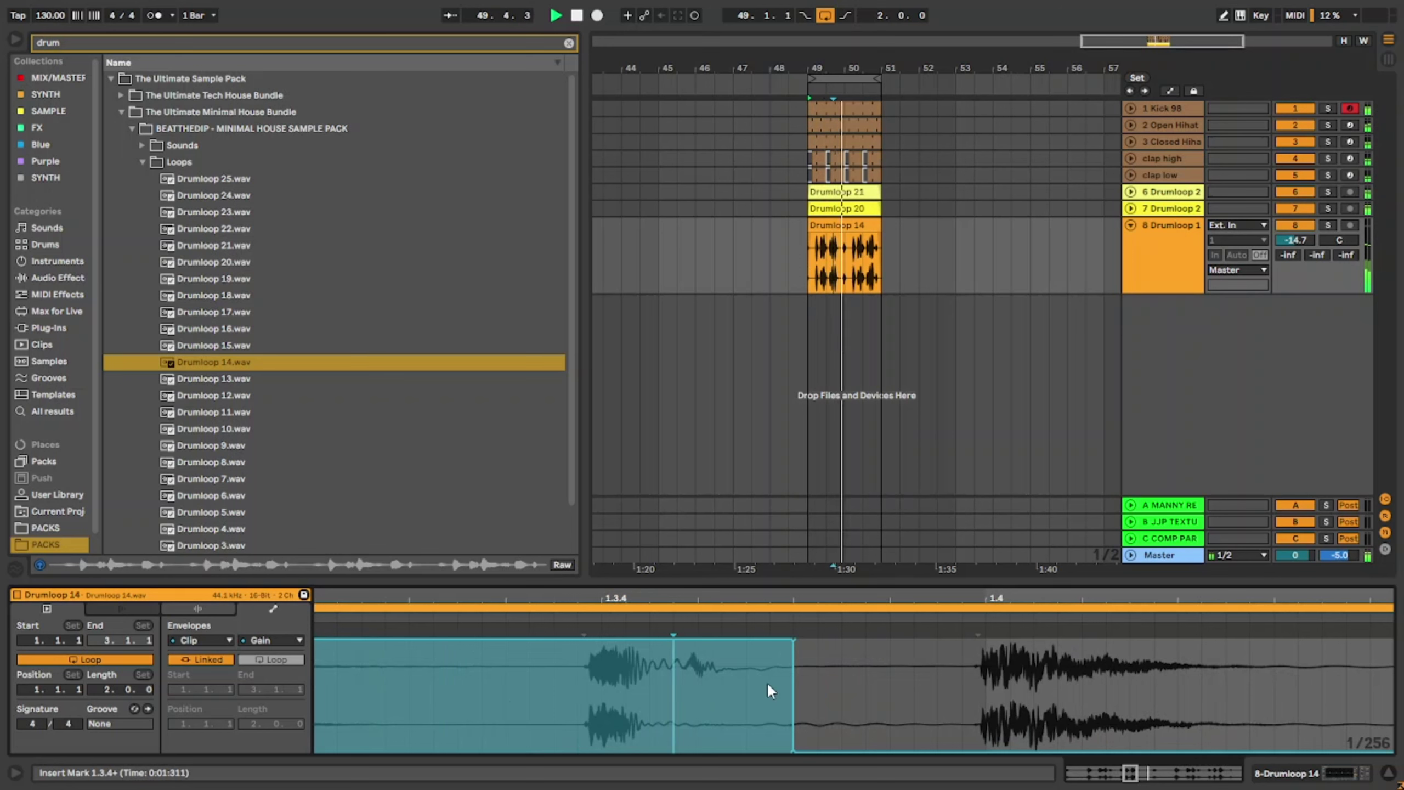
drag(791, 693, 918, 693)
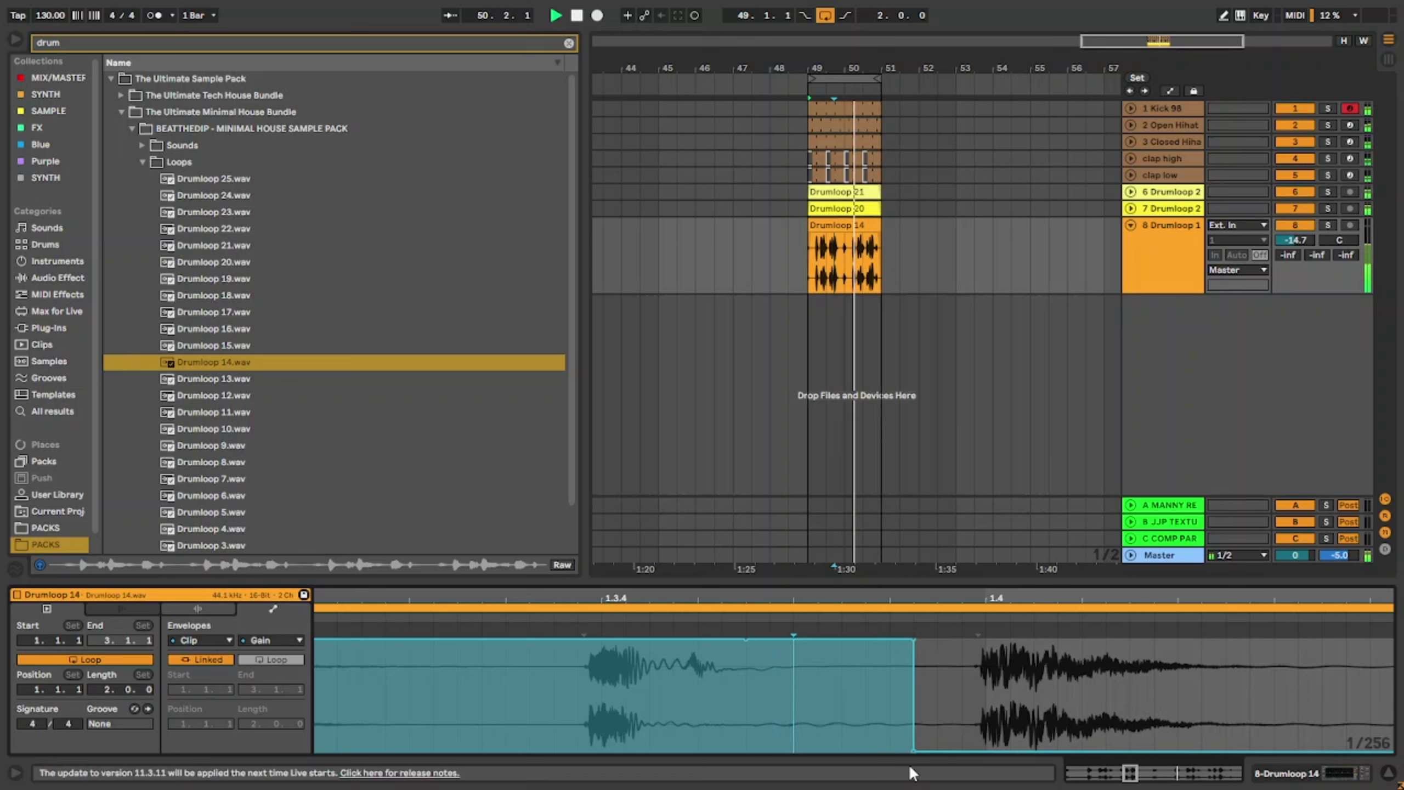
Step: Move the end of Drumloop 14's gain dip at 1.4 further past the hit, widening the silenced section
click(818, 723)
scroll(818, 723, down, 10)
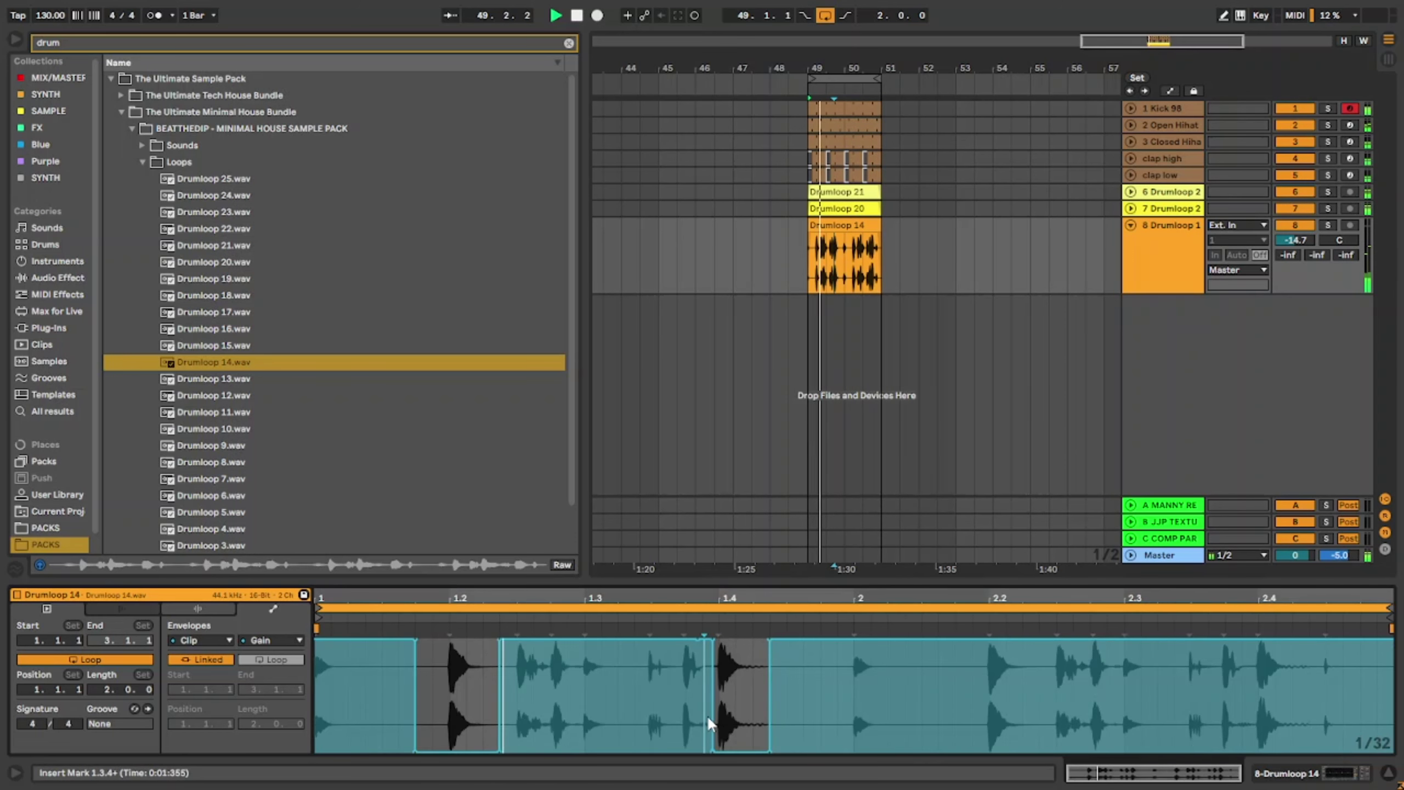
drag(771, 699, 803, 700)
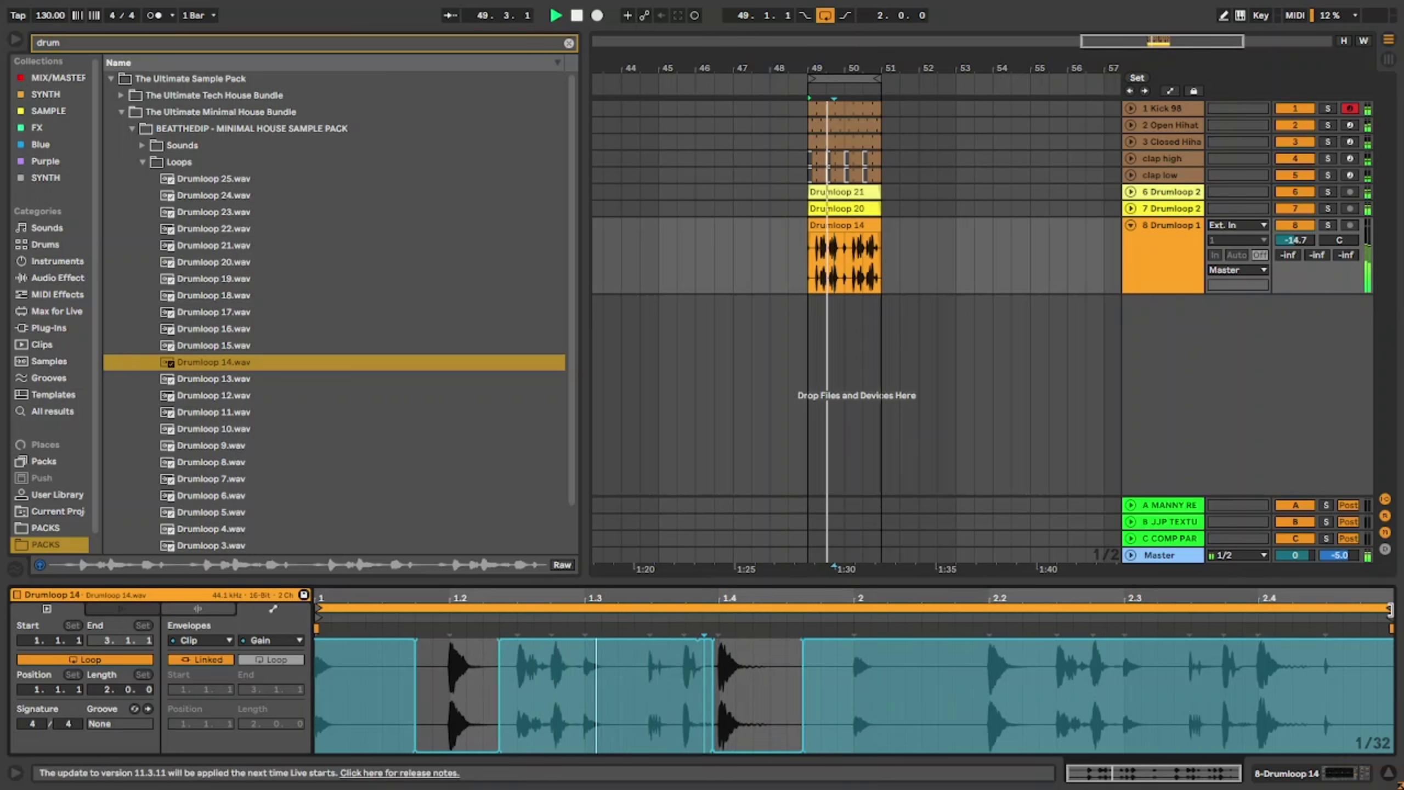
Step: Shorten Drumloop 14's loop to one bar ending at 2.1.1 and lower its track volume to -26.8 dB
drag(1390, 608, 842, 673)
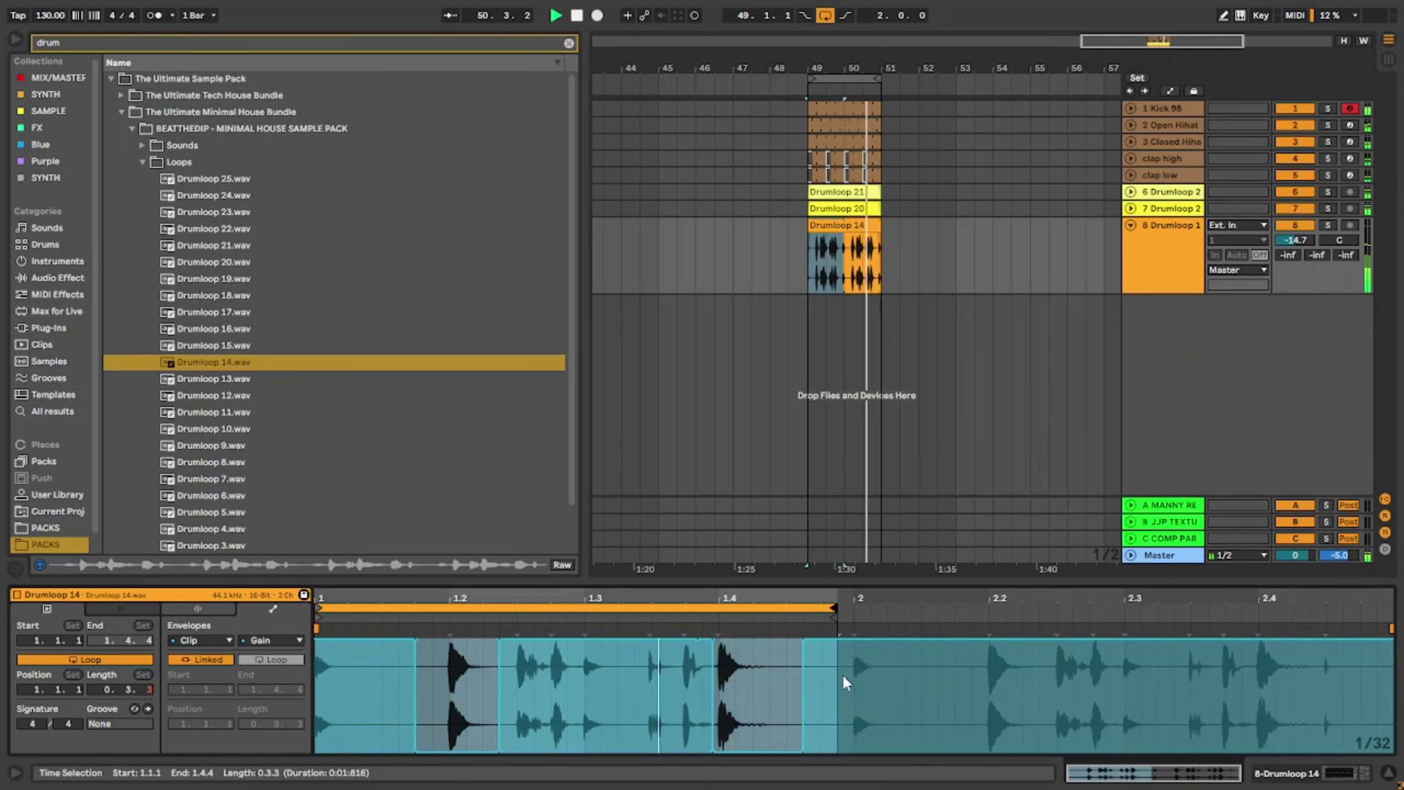
drag(848, 611, 854, 611)
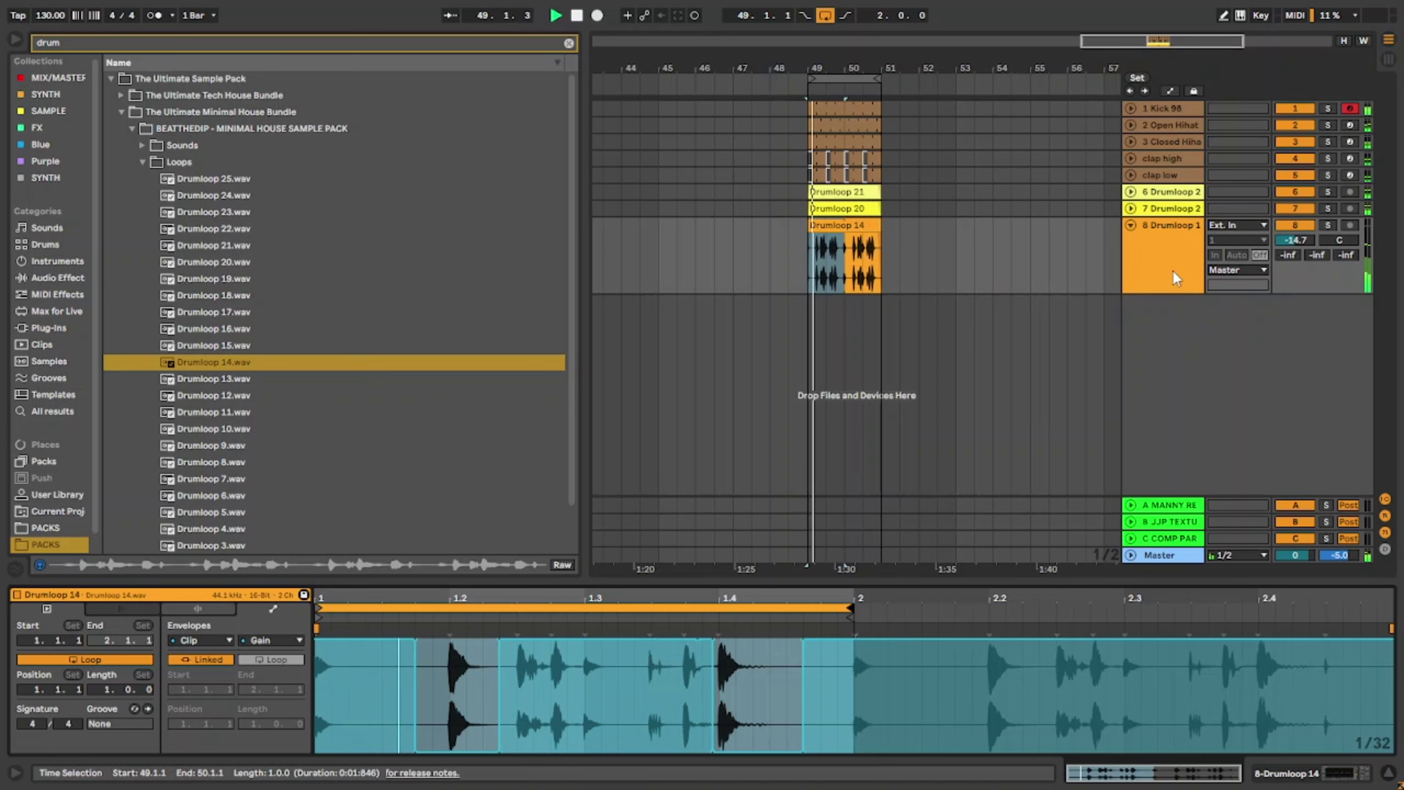
drag(1295, 240, 1295, 267)
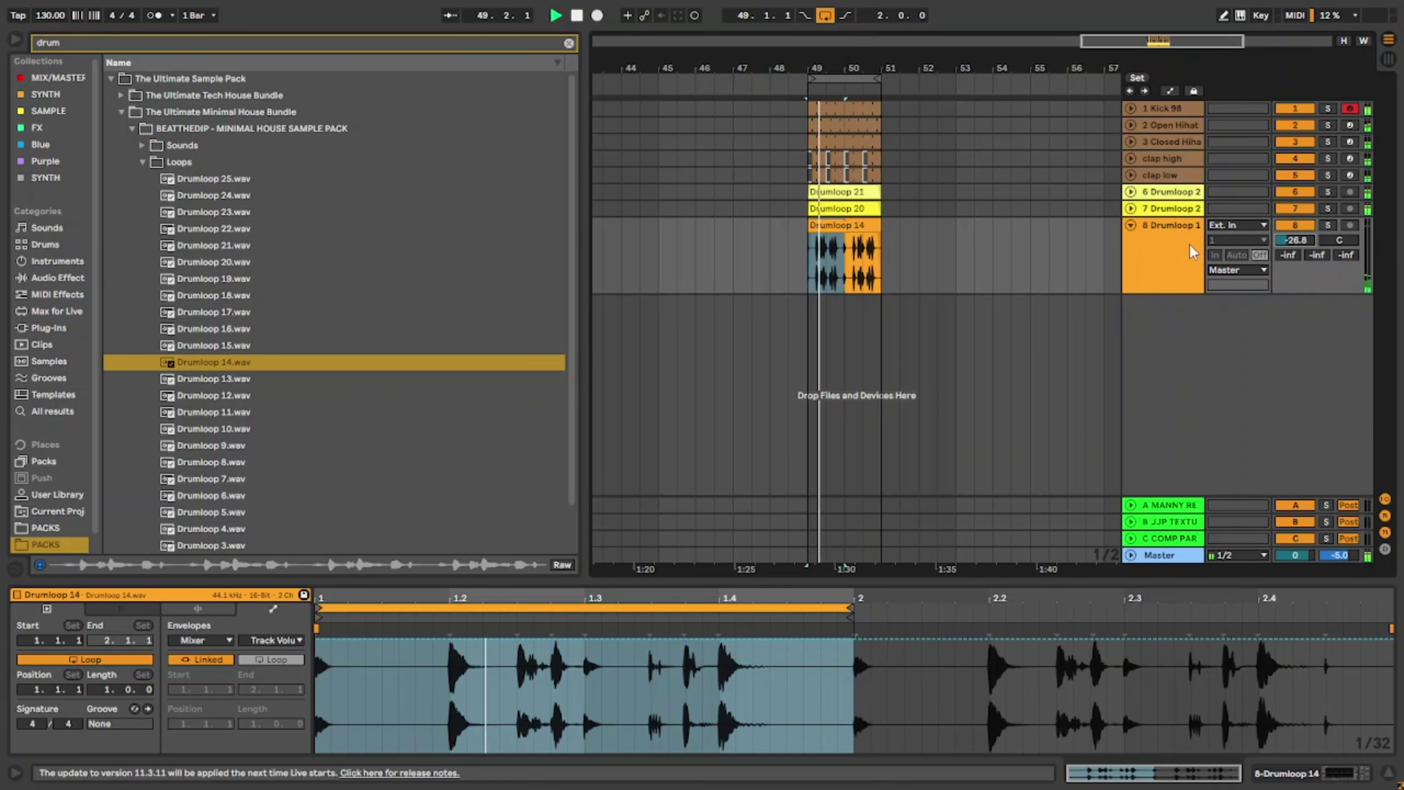
Step: Insert a new audio track, place Drumloop 13.wav on it at 49.1.1, and set its volume to -8.2 dB
click(1174, 253)
key(ctrl+t)
click(240, 376)
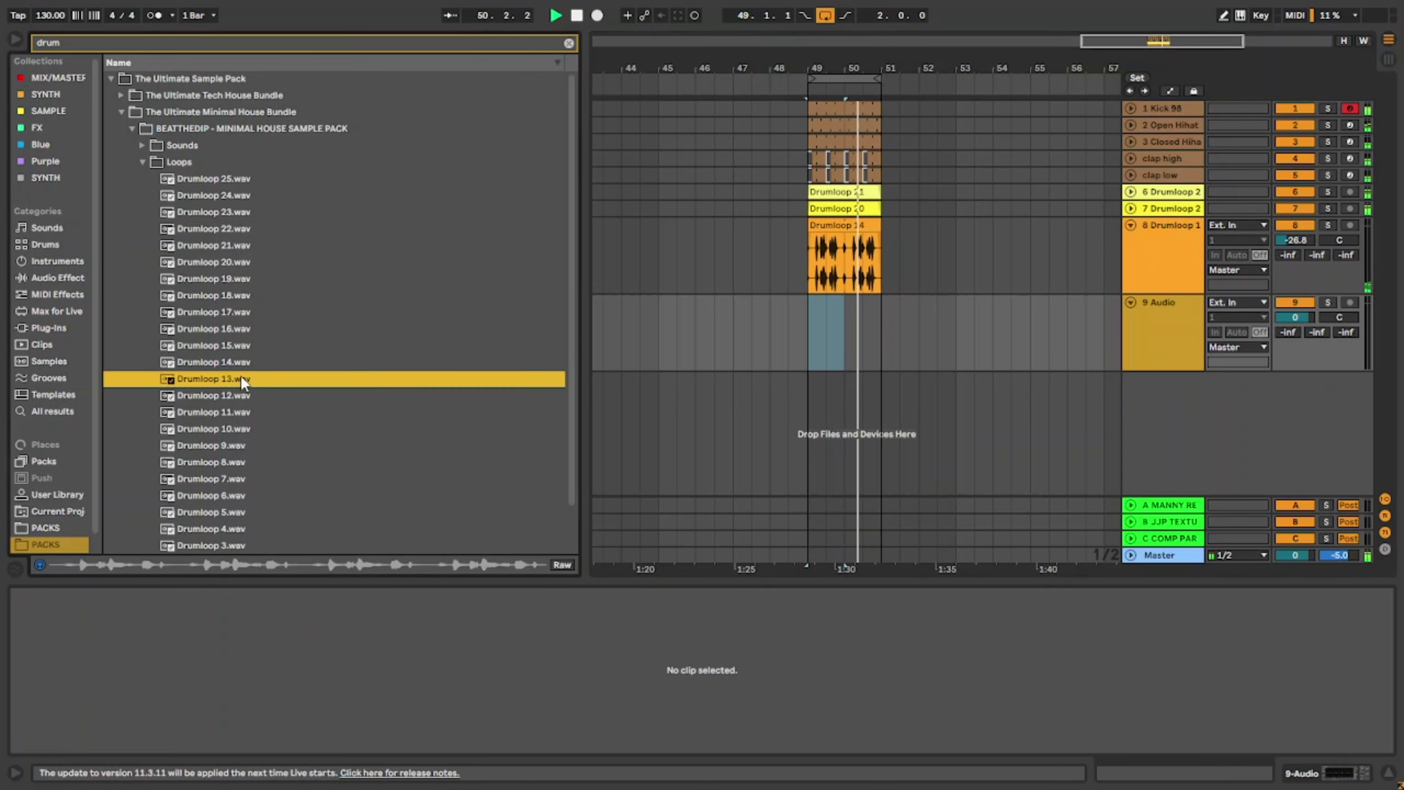
drag(188, 385, 840, 310)
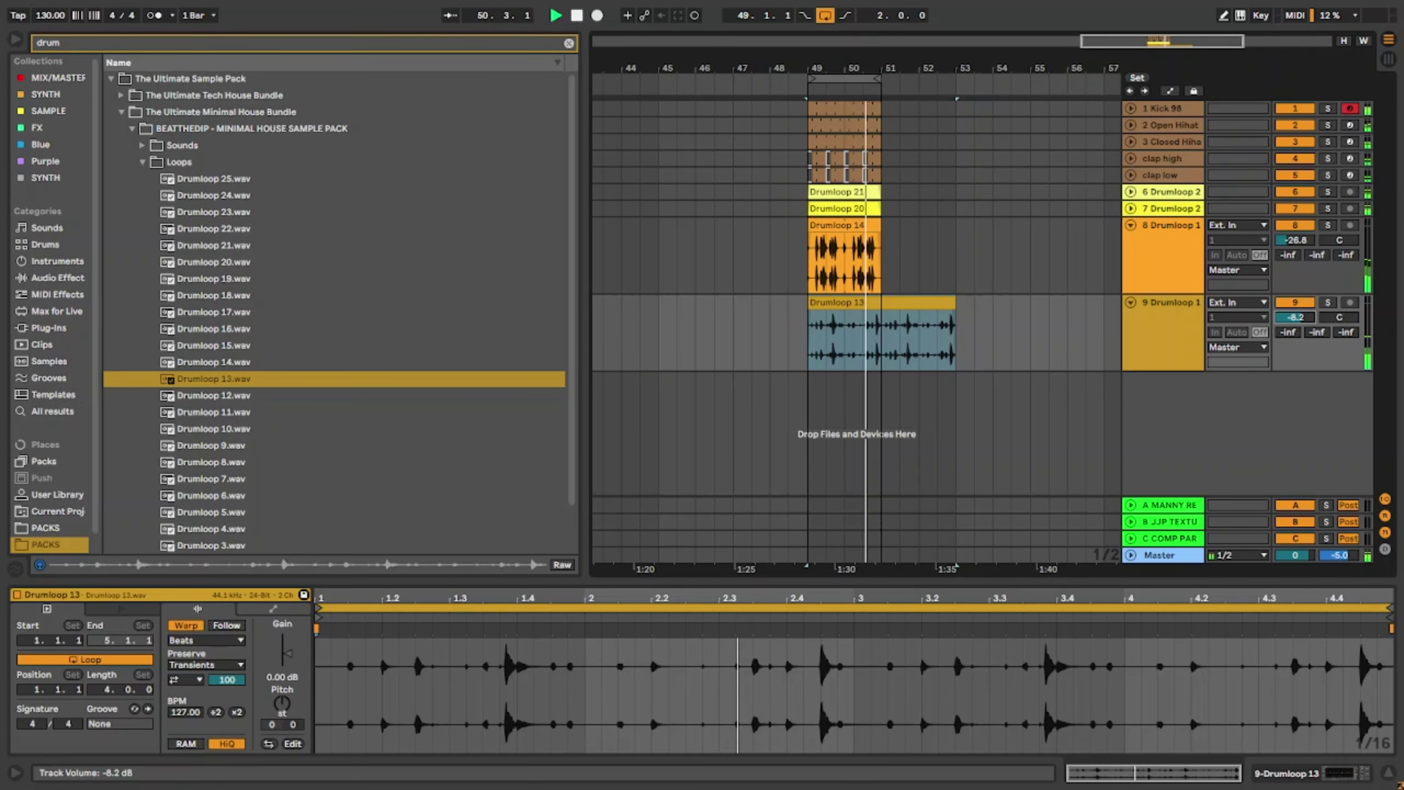
Step: Cut the loud hit out of the Drumloop 13 clip between 49.3.4 and 49.4.1
click(823, 337)
scroll(822, 337, up, 10)
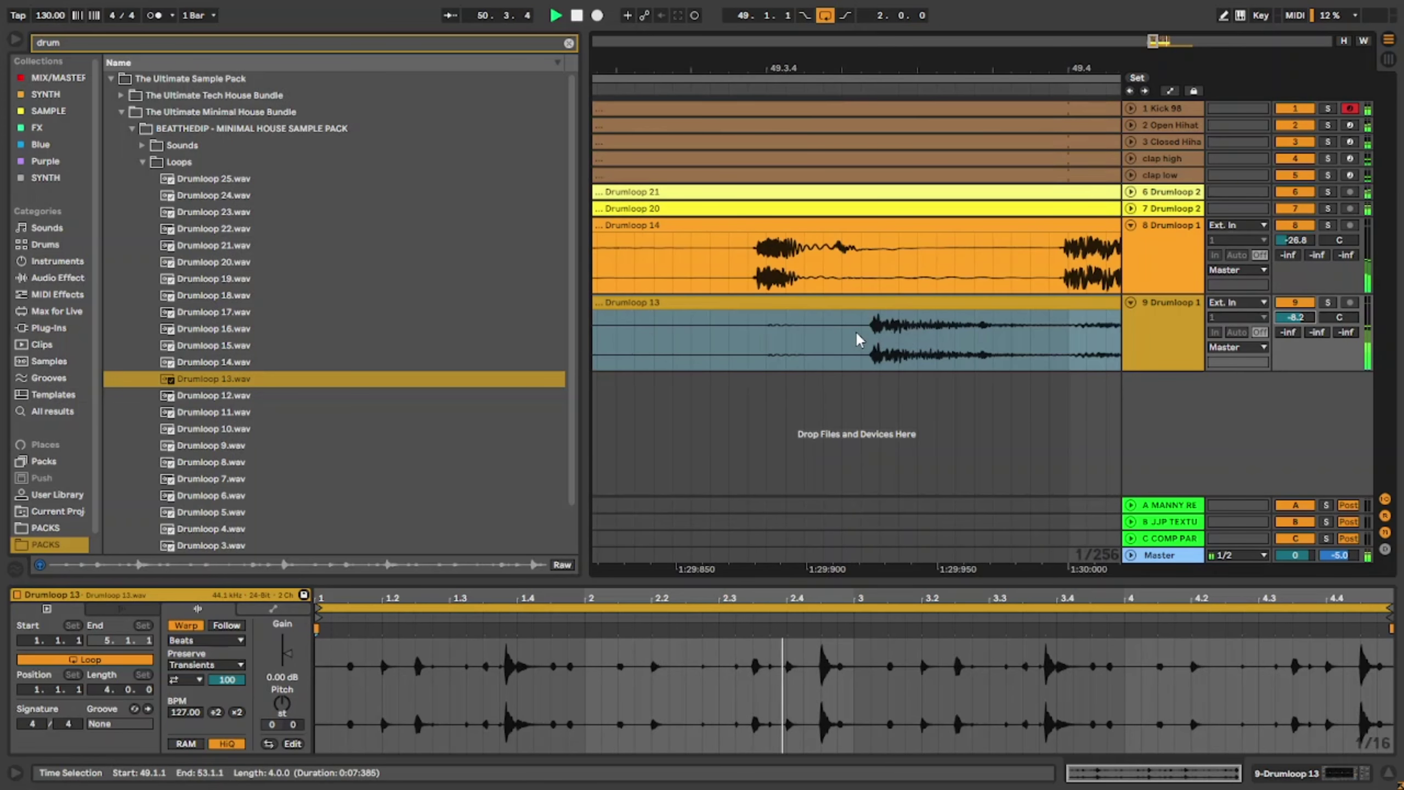
scroll(858, 338, down, 10)
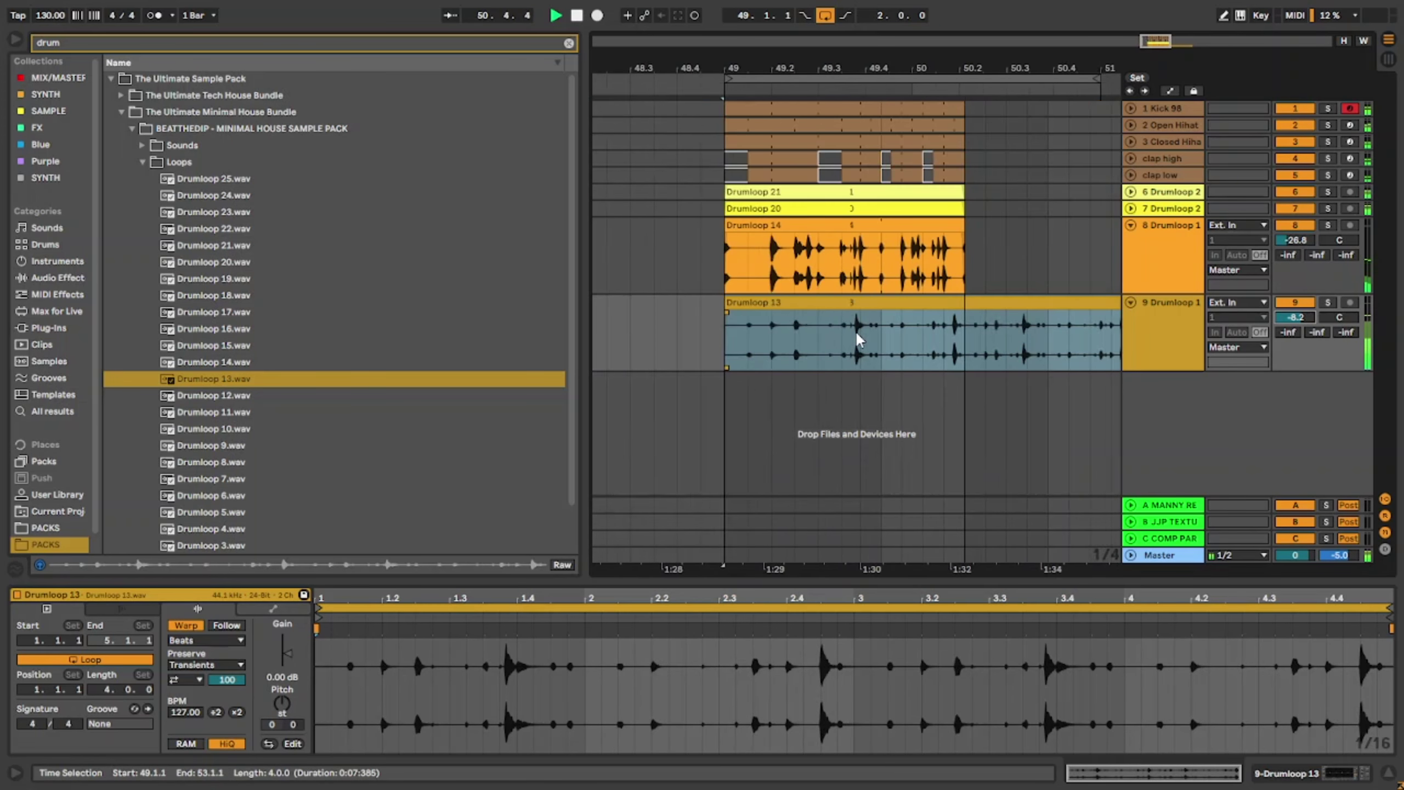
click(882, 304)
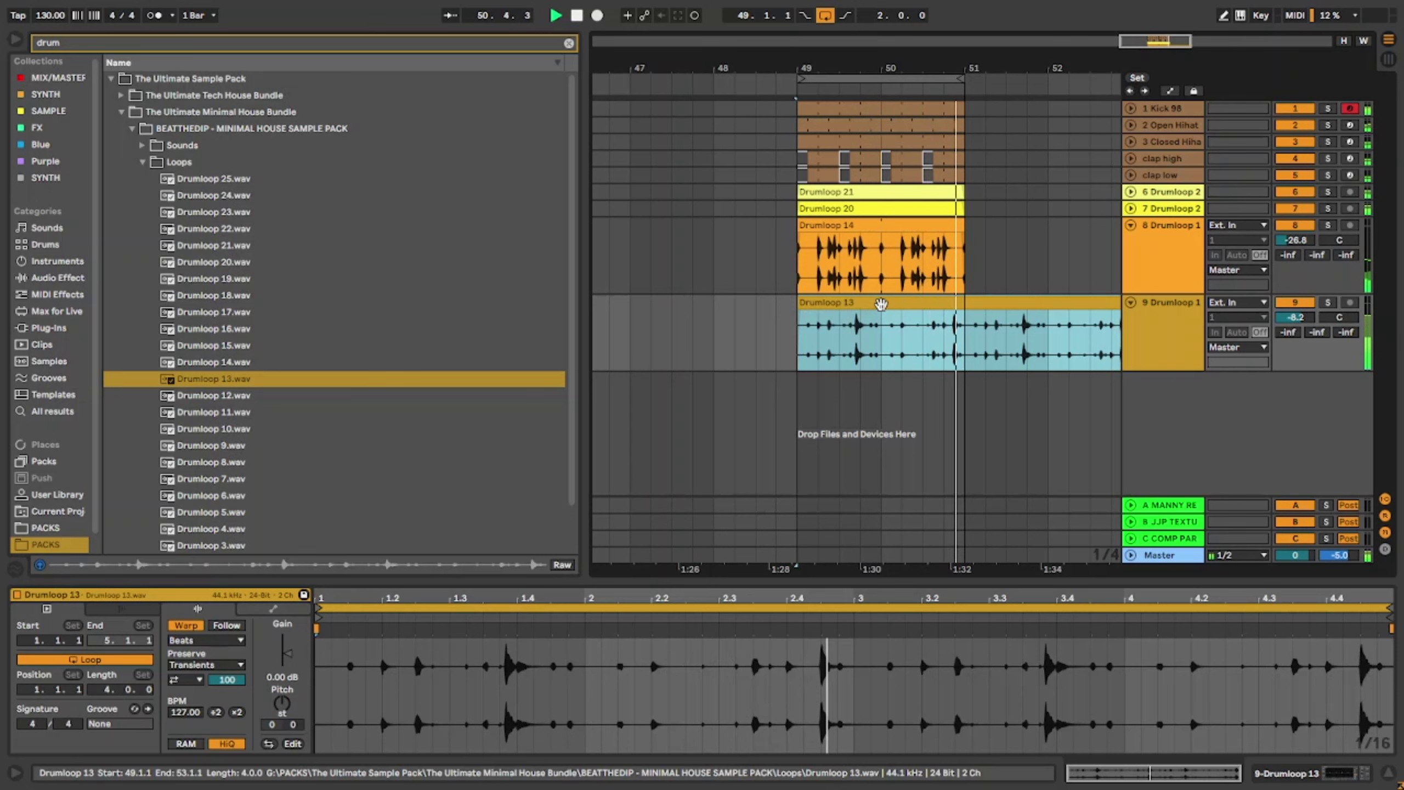
click(854, 334)
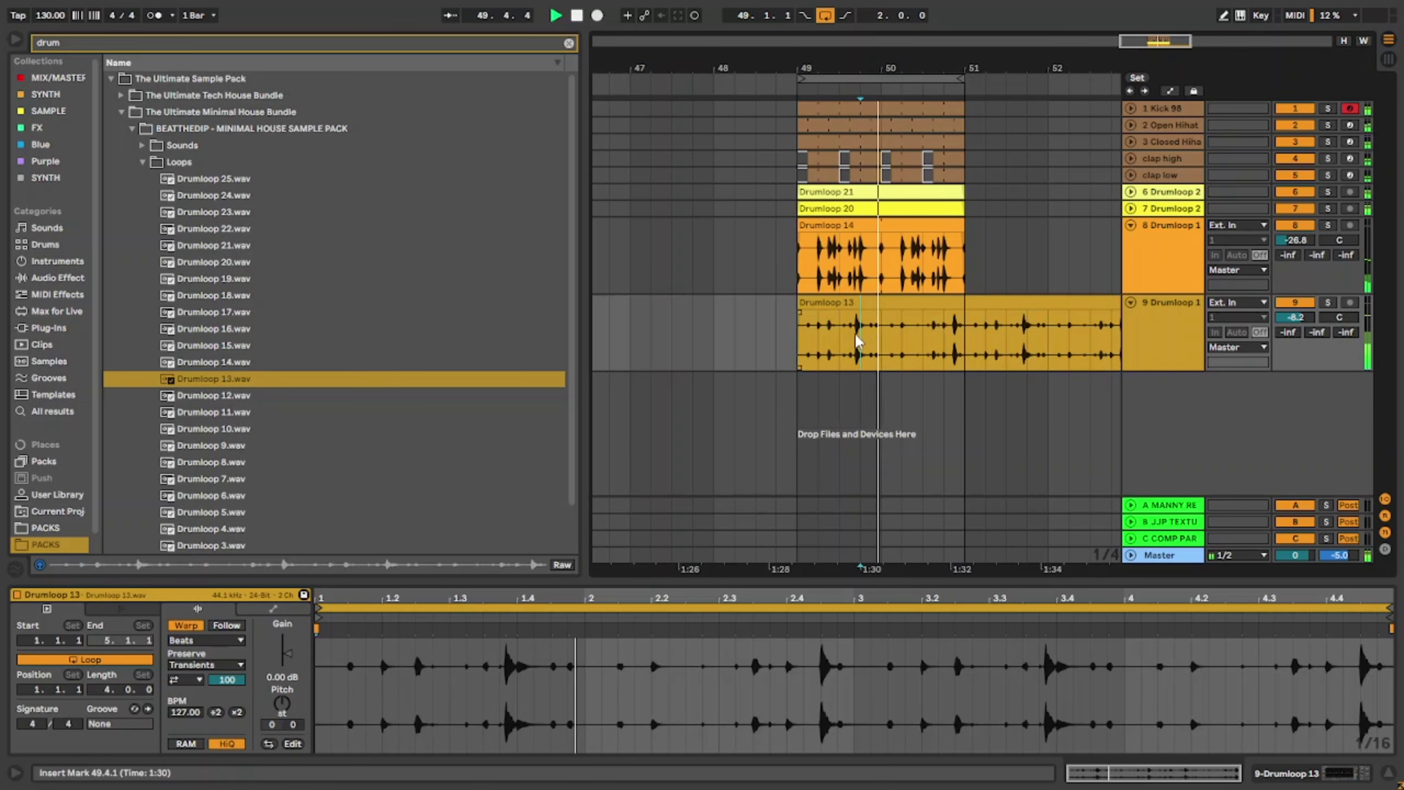
scroll(854, 331, up, 10)
shift+click(768, 338)
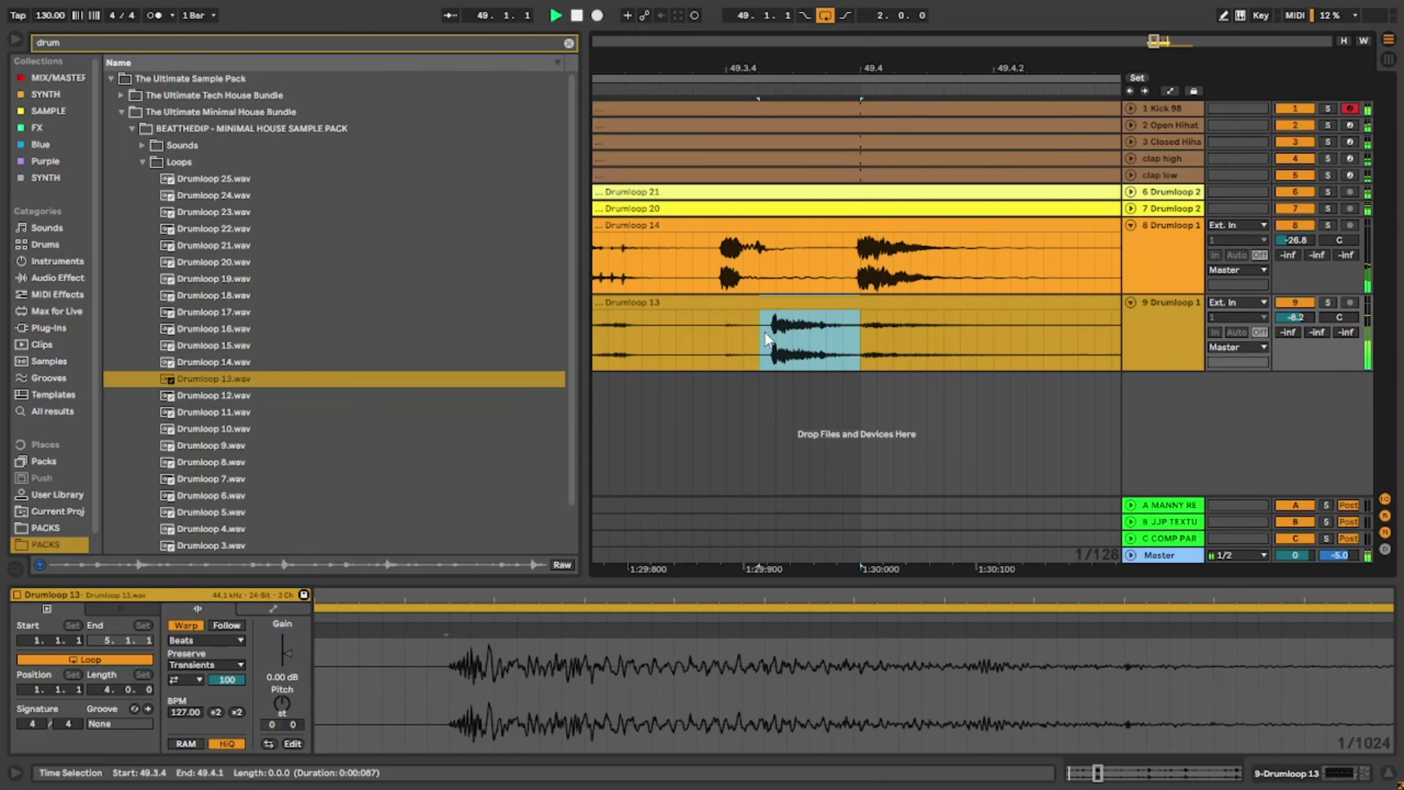
scroll(768, 339, down, 10)
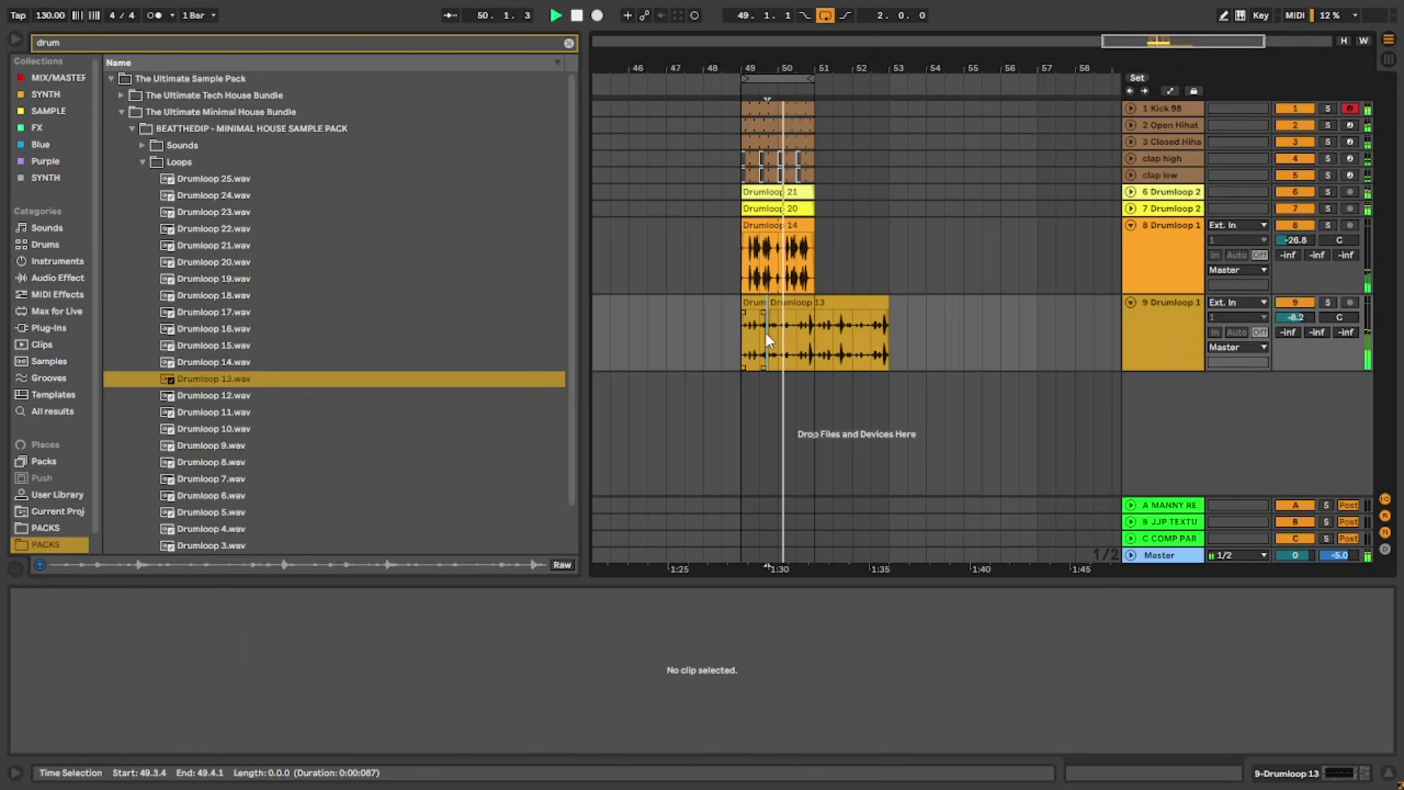
Step: Delete Drumloop 13's hit between 50.4.3 and 50.4.4, and remove everything of the clip after 51.1.1
scroll(773, 334, up, 10)
click(794, 334)
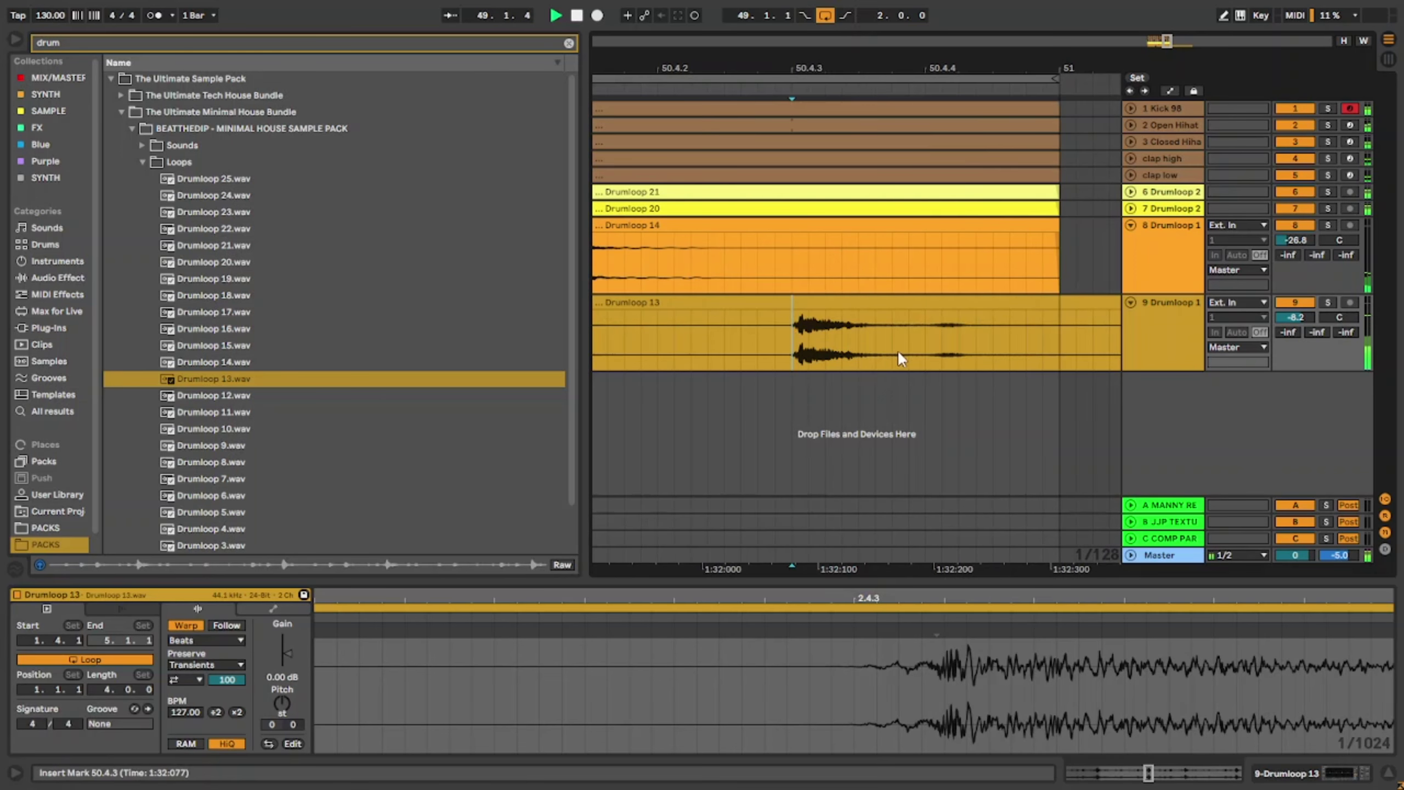
shift+click(926, 338)
key(Delete)
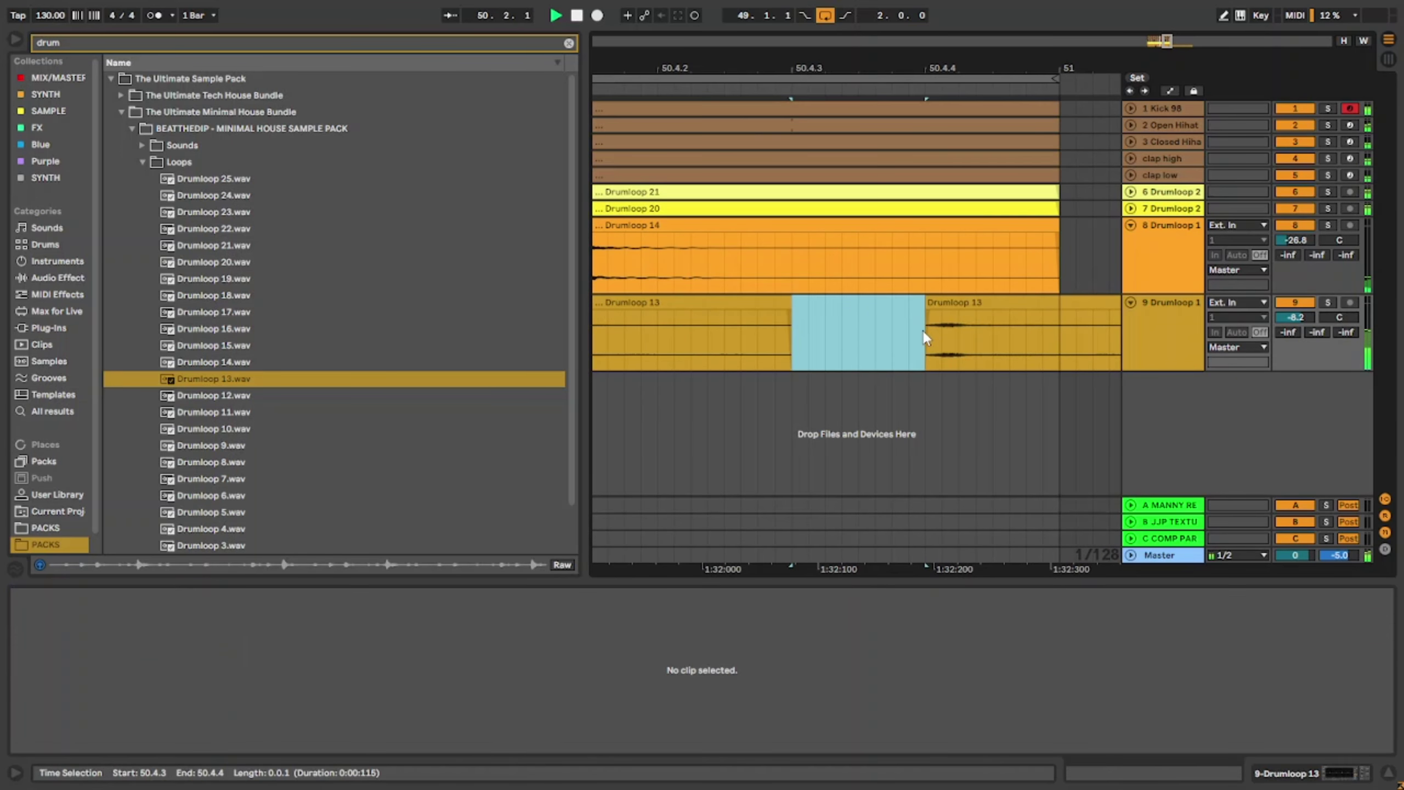
click(1061, 336)
key(Delete)
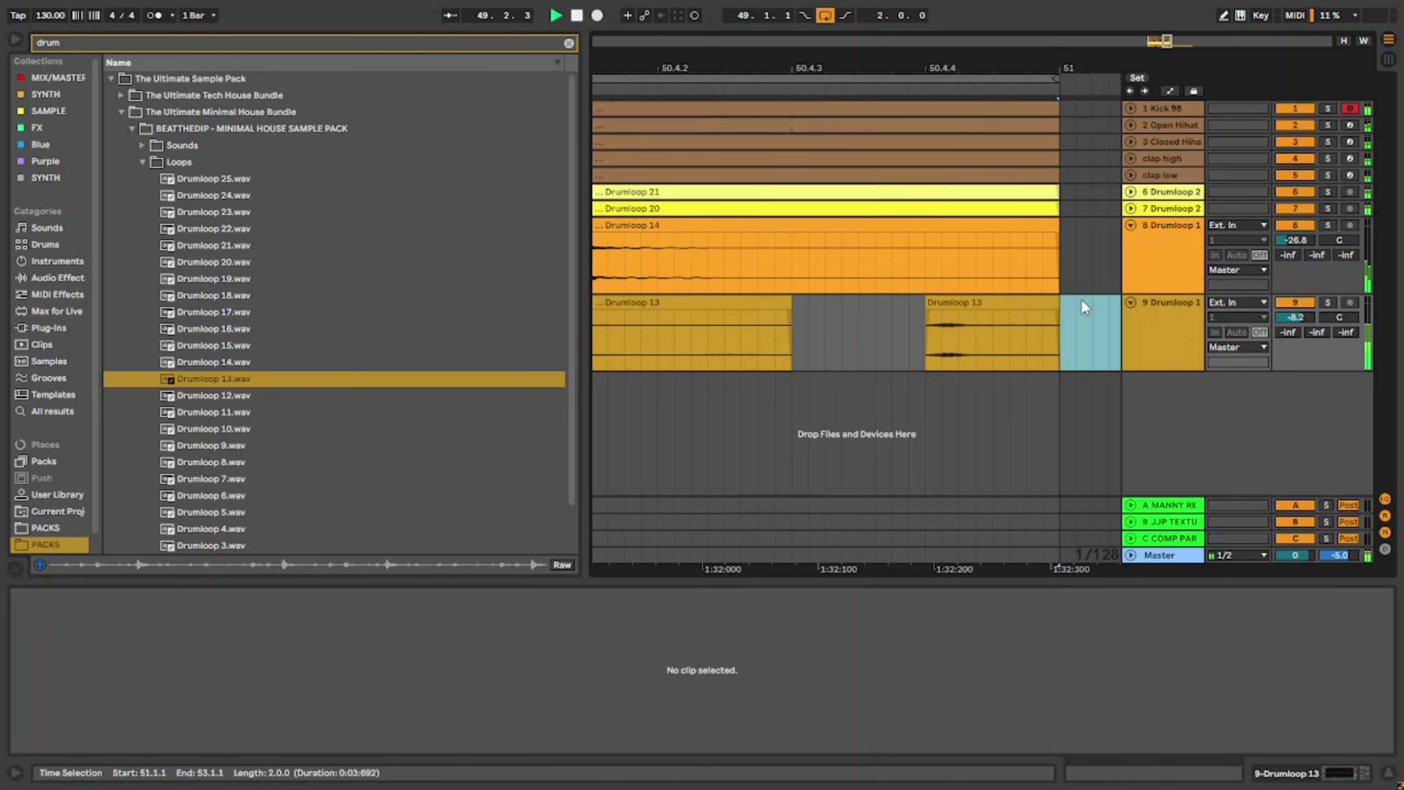
Step: Rename the Drumloop 13 track as "tom loop"
scroll(1047, 309, down, 5)
click(1144, 334)
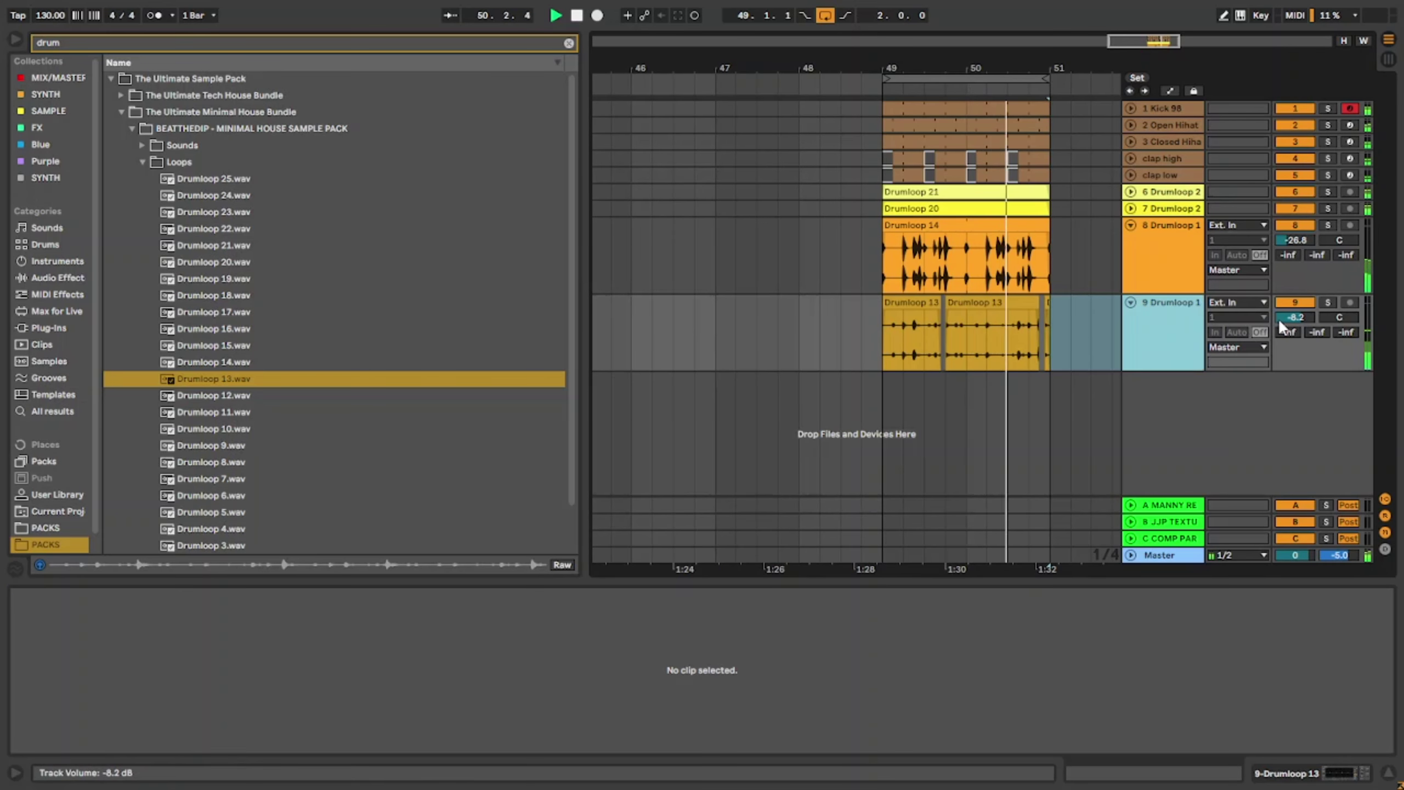
key(ctrl+r)
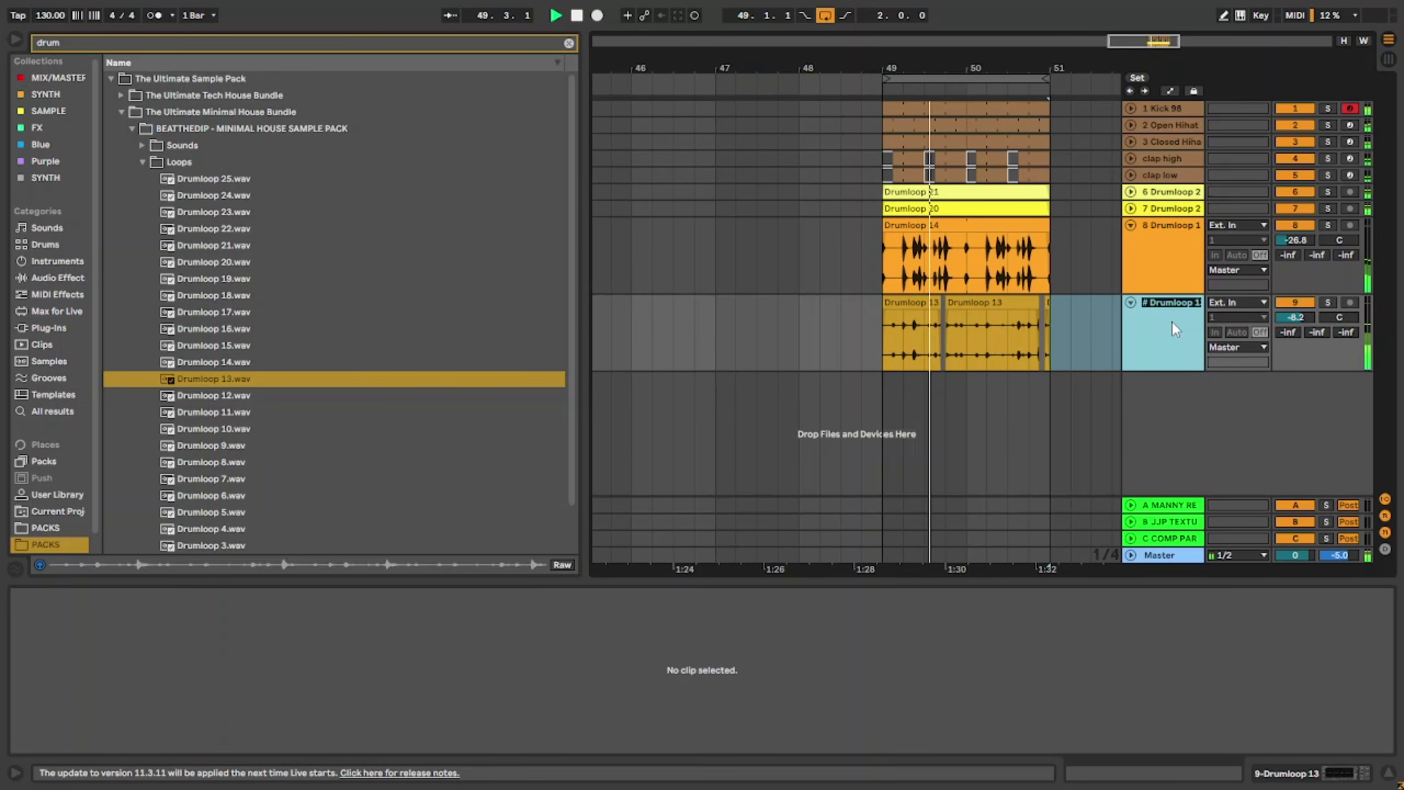
text(tom loop)
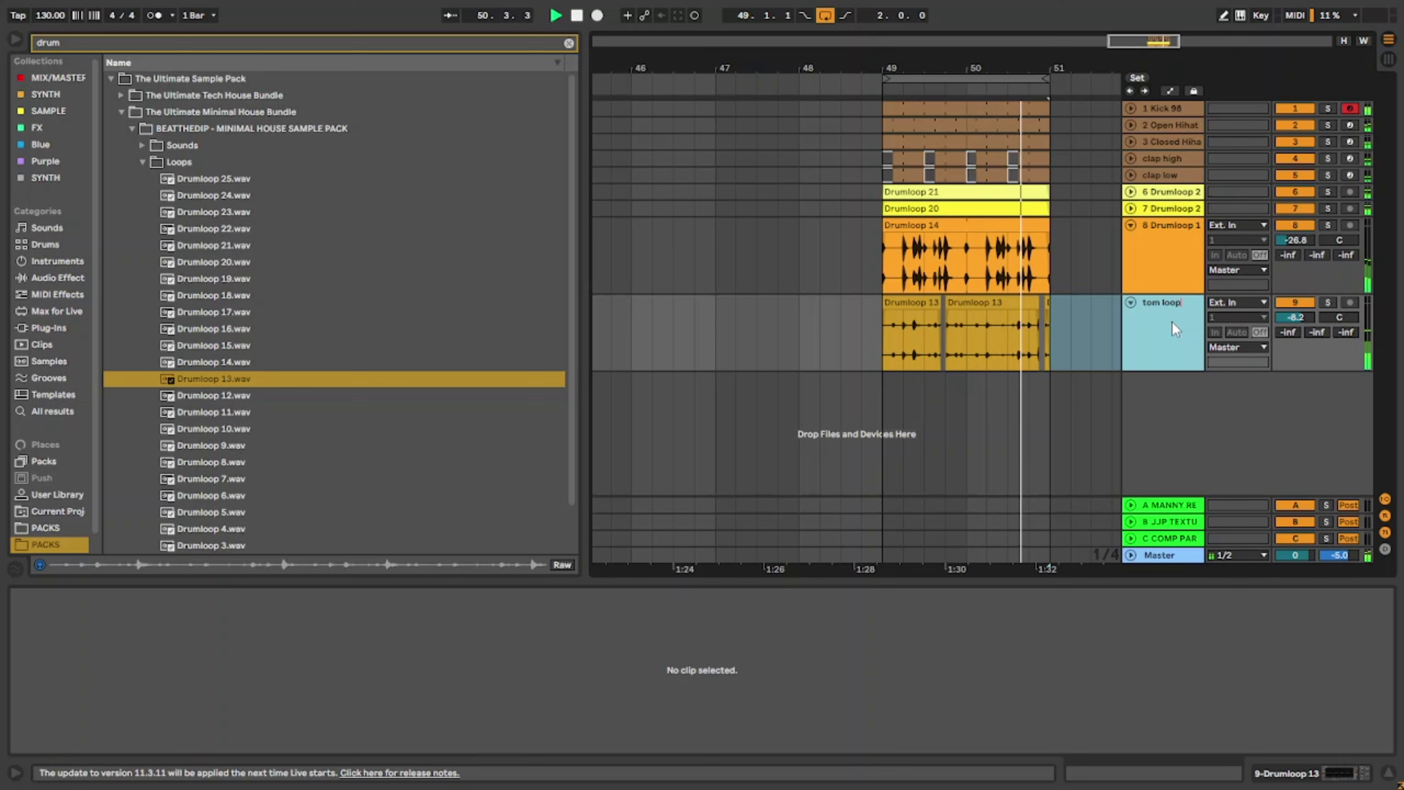
key(Return)
Step: Set the tom loop track's volume to -10 dB
drag(1296, 317, 1297, 319)
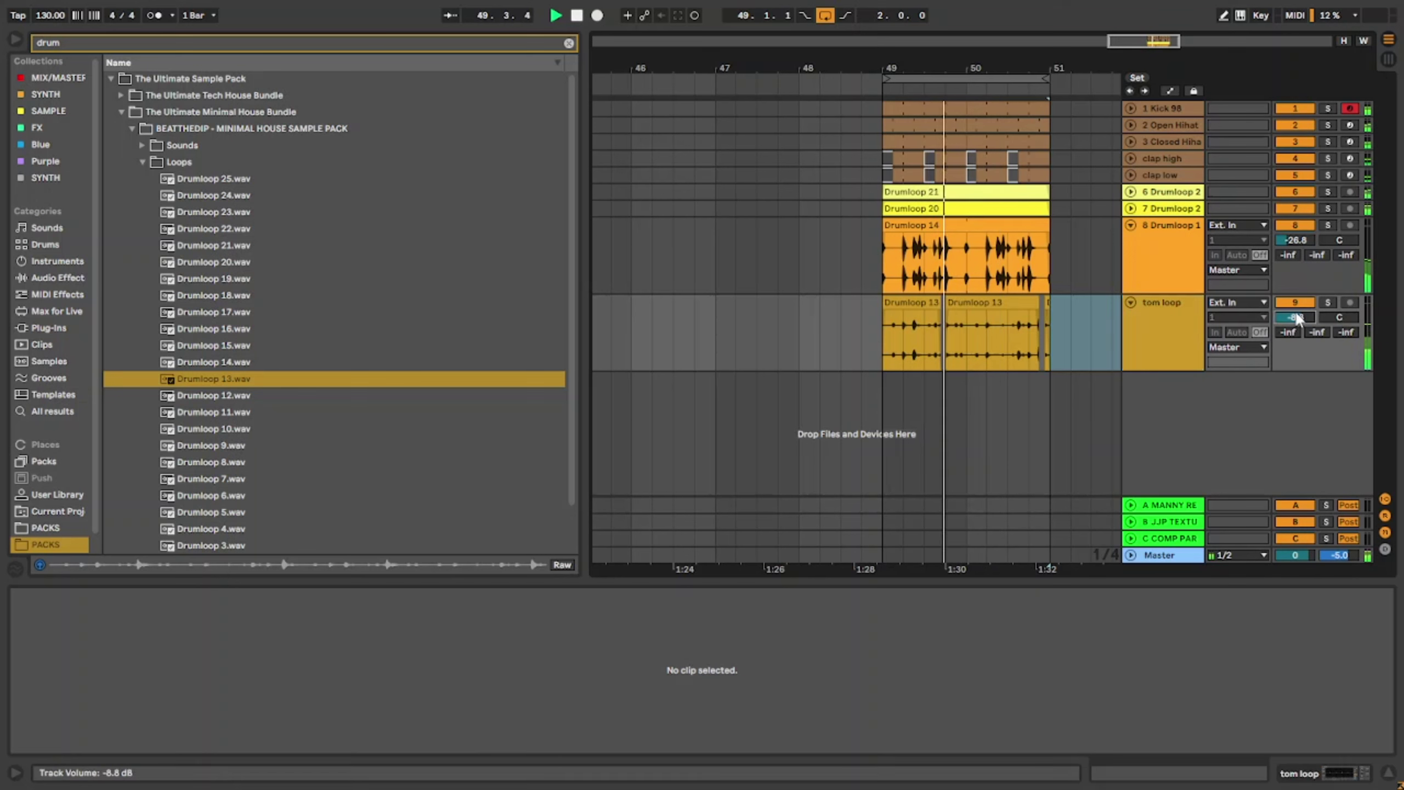
text(-10)
key(Return)
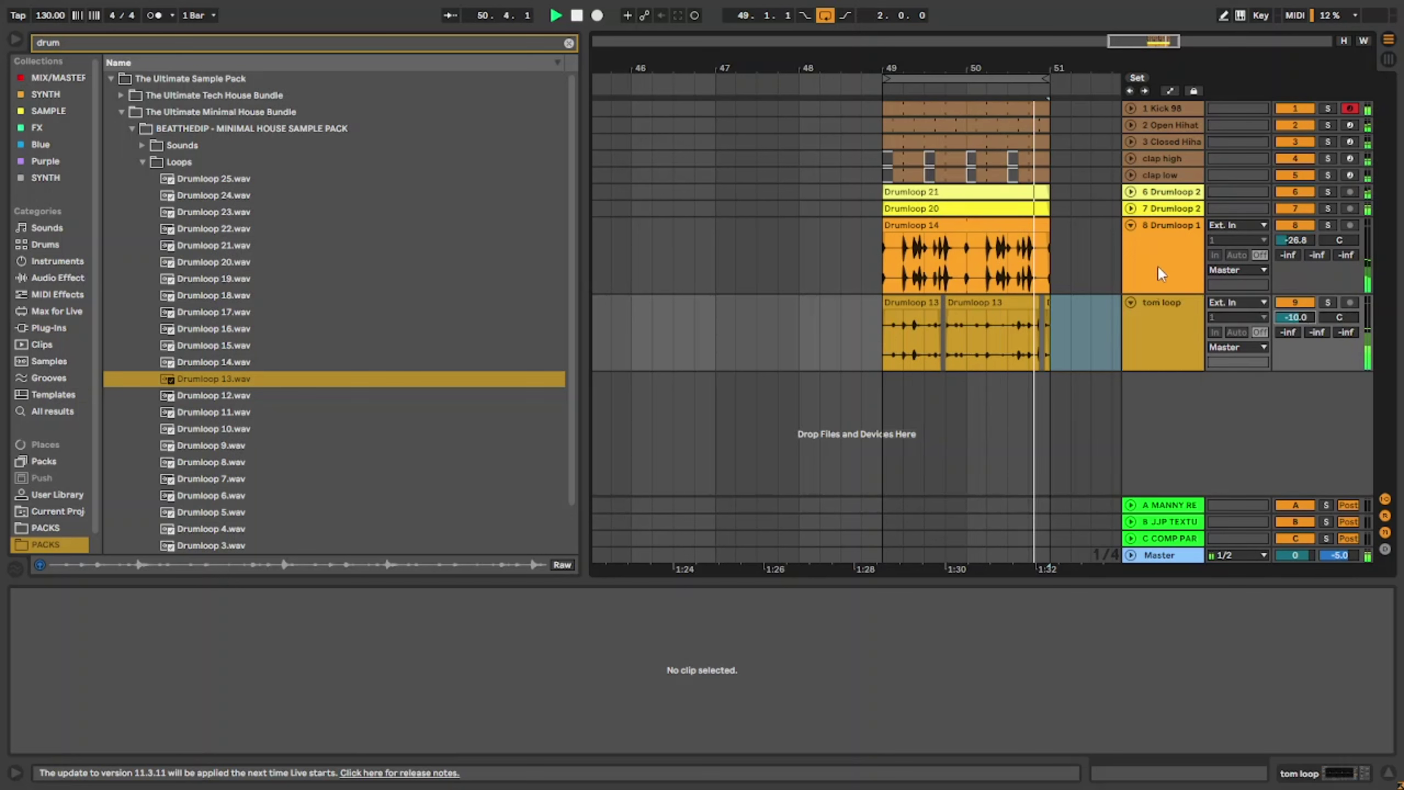
Step: Rename the Drumloop 14 track as "perc"
click(1191, 244)
key(ctrl+r)
text(perc)
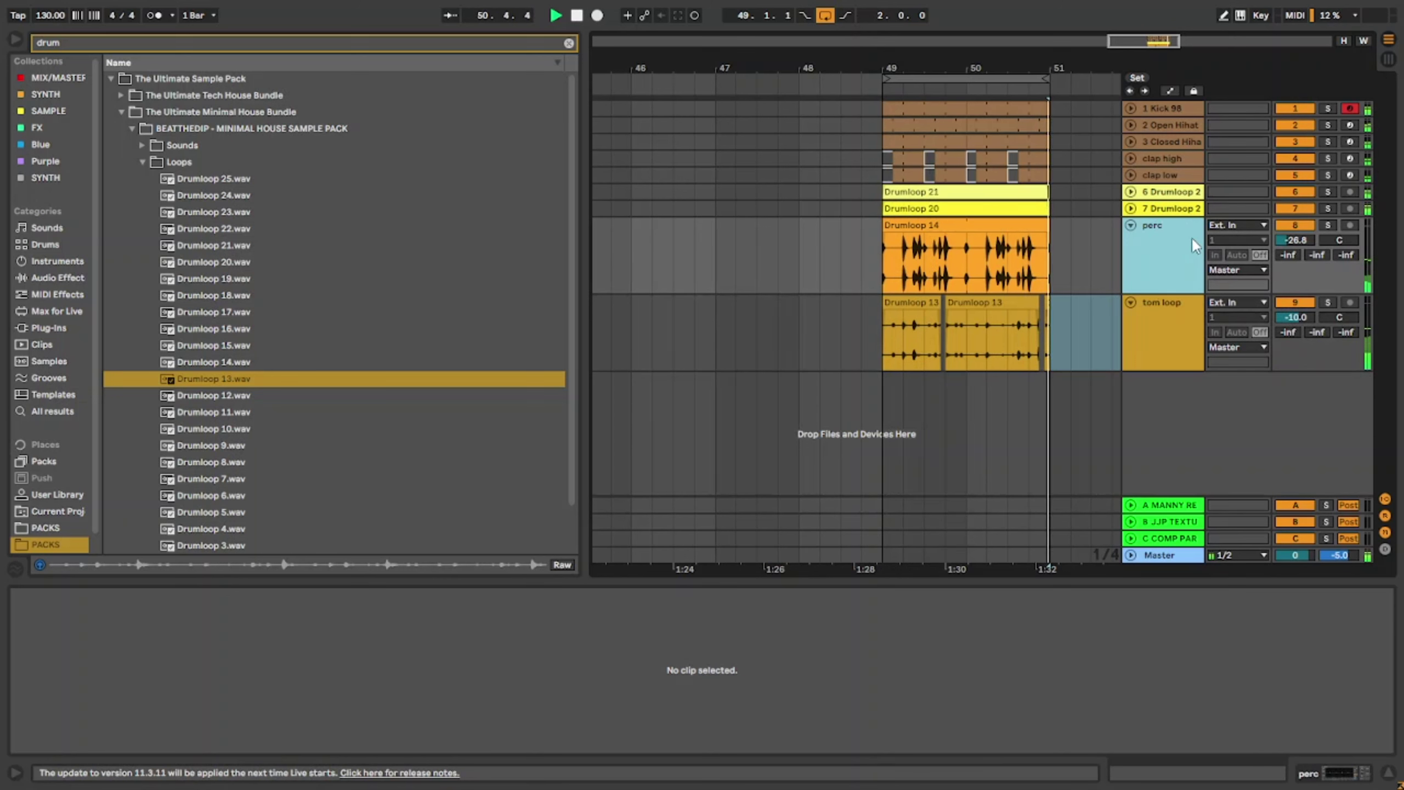
Step: Rename the Drumloop 21 and Drumloop 20 tracks as "top" and "top2", and fold the perc and tom loop tracks
click(1176, 197)
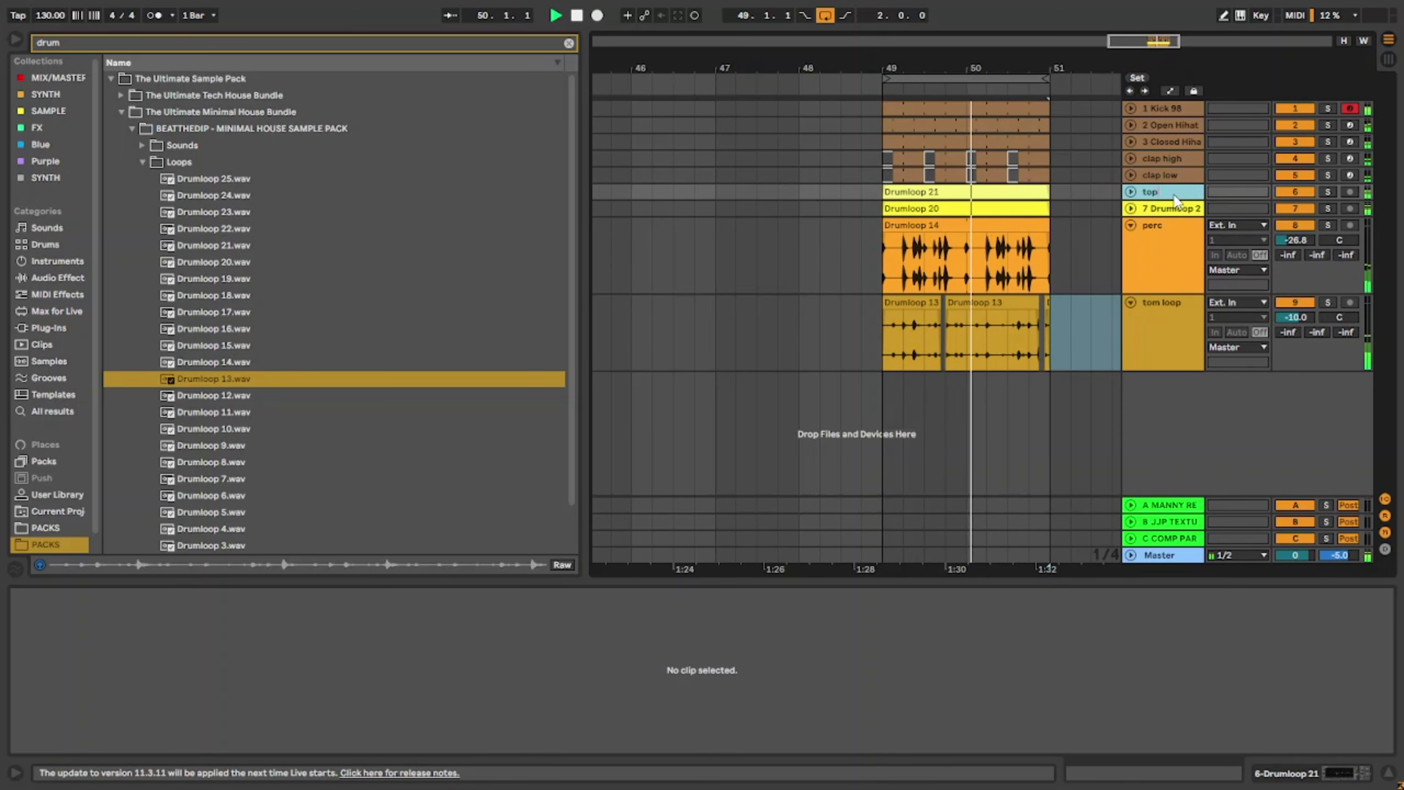
key(Tab)
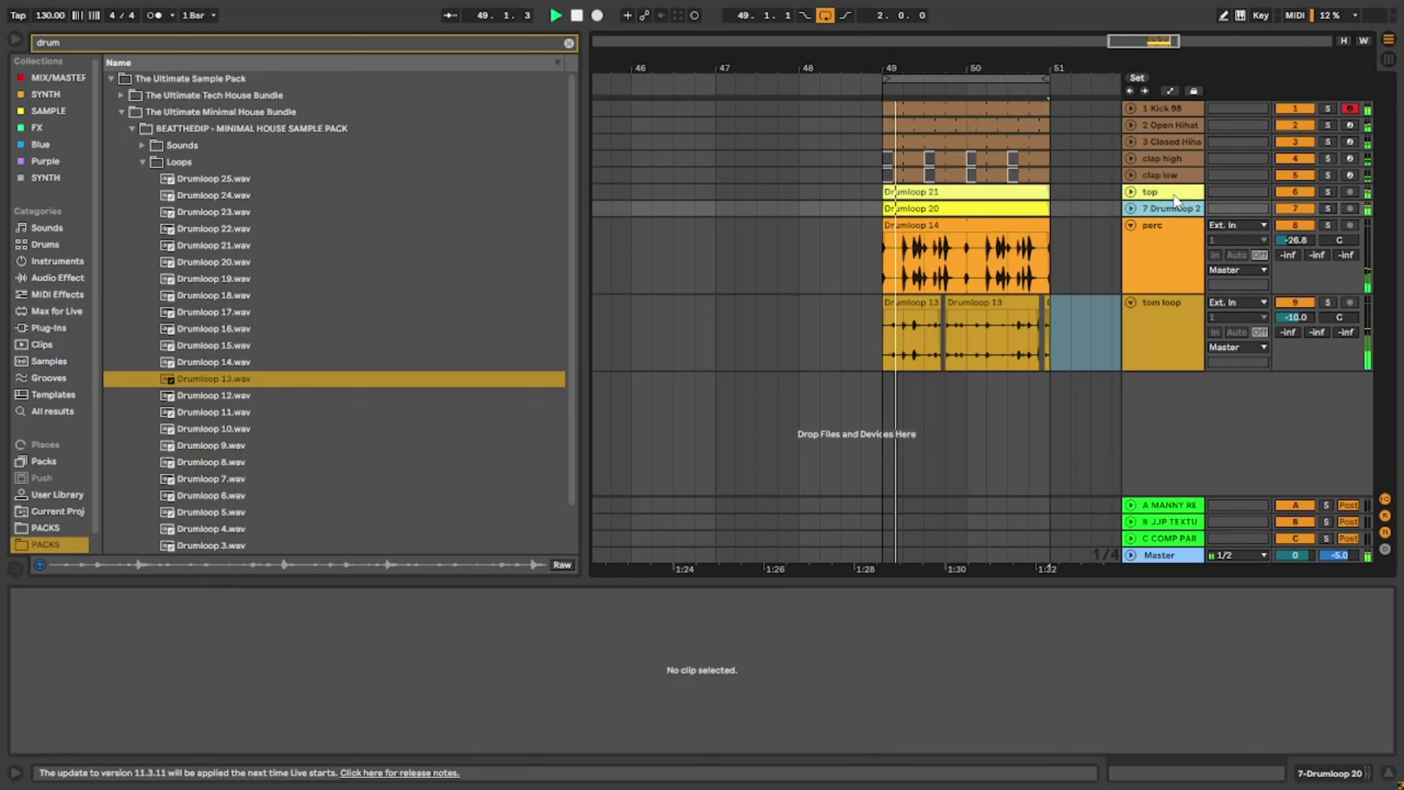
key(ctrl+r)
text(top)
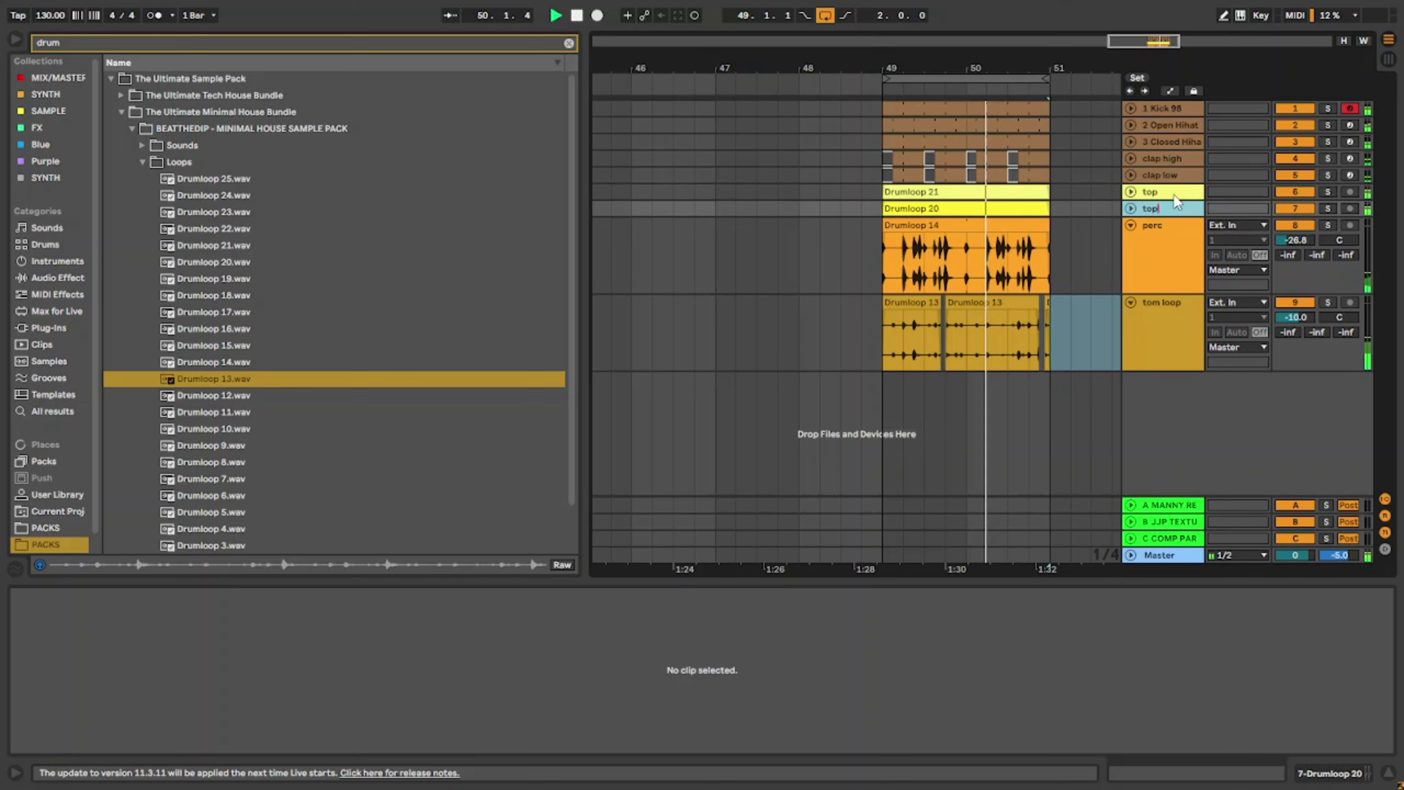
text(2)
key(Return)
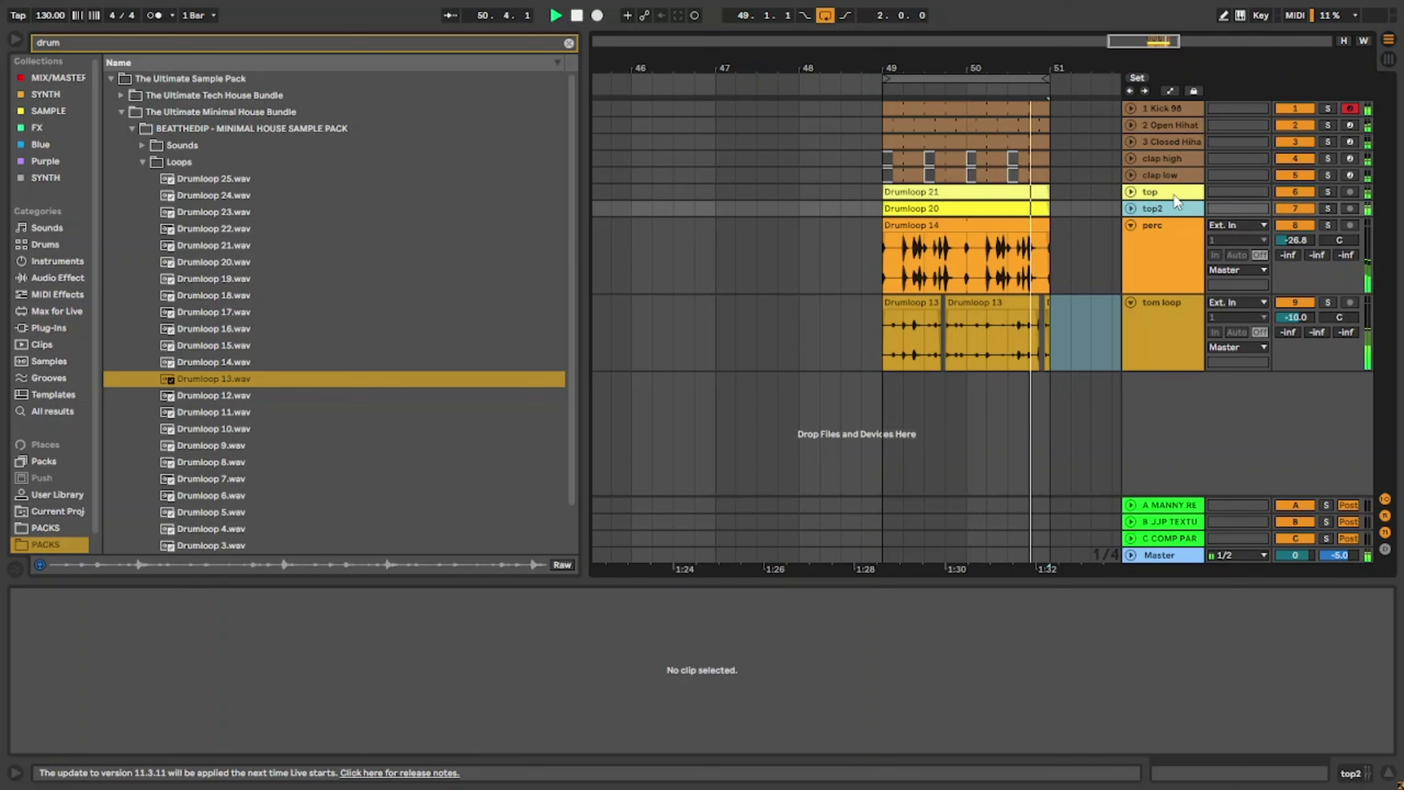
click(1131, 227)
click(1131, 242)
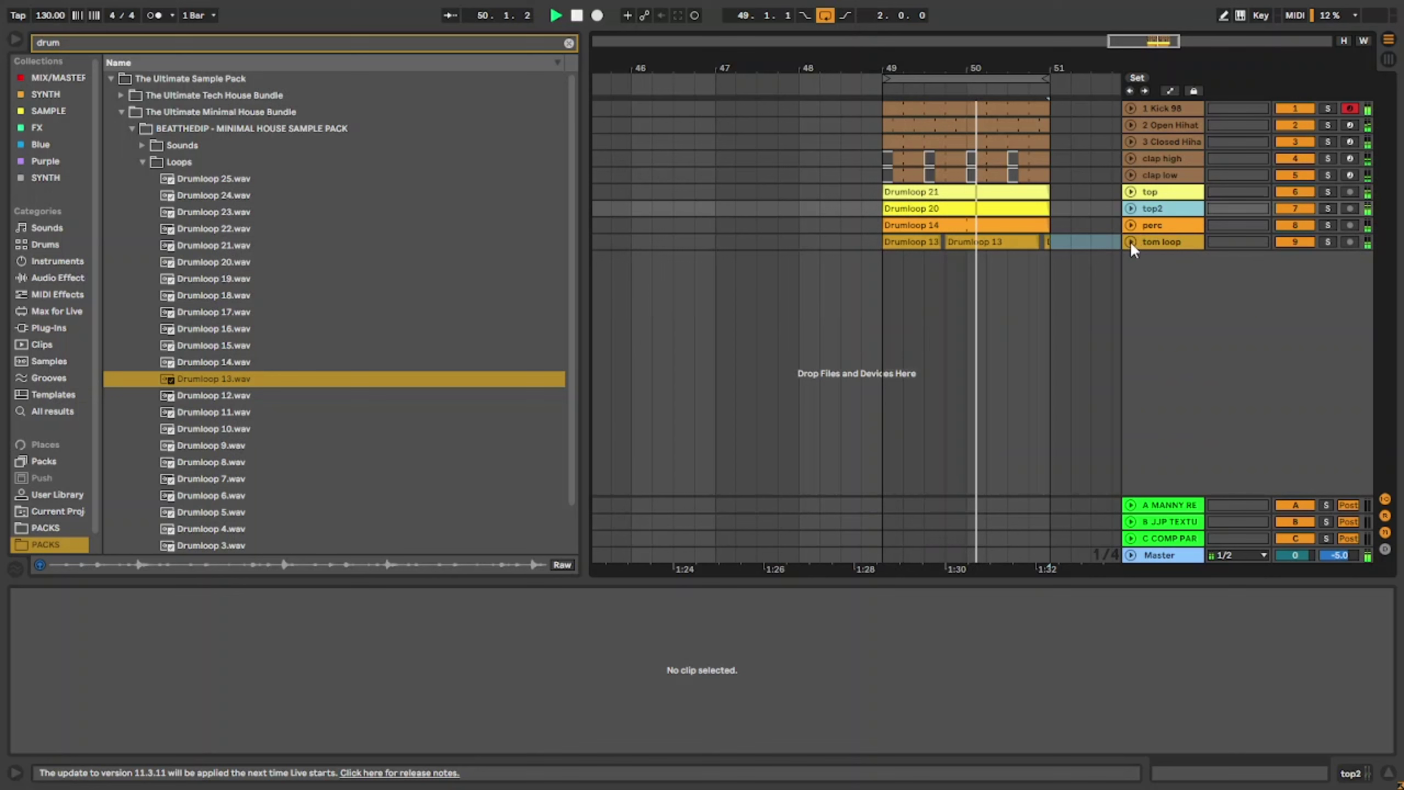
Step: Rename the open and closed hi-hat tracks as "open" and "closed"
click(1162, 121)
key(ctrl+r)
text(open)
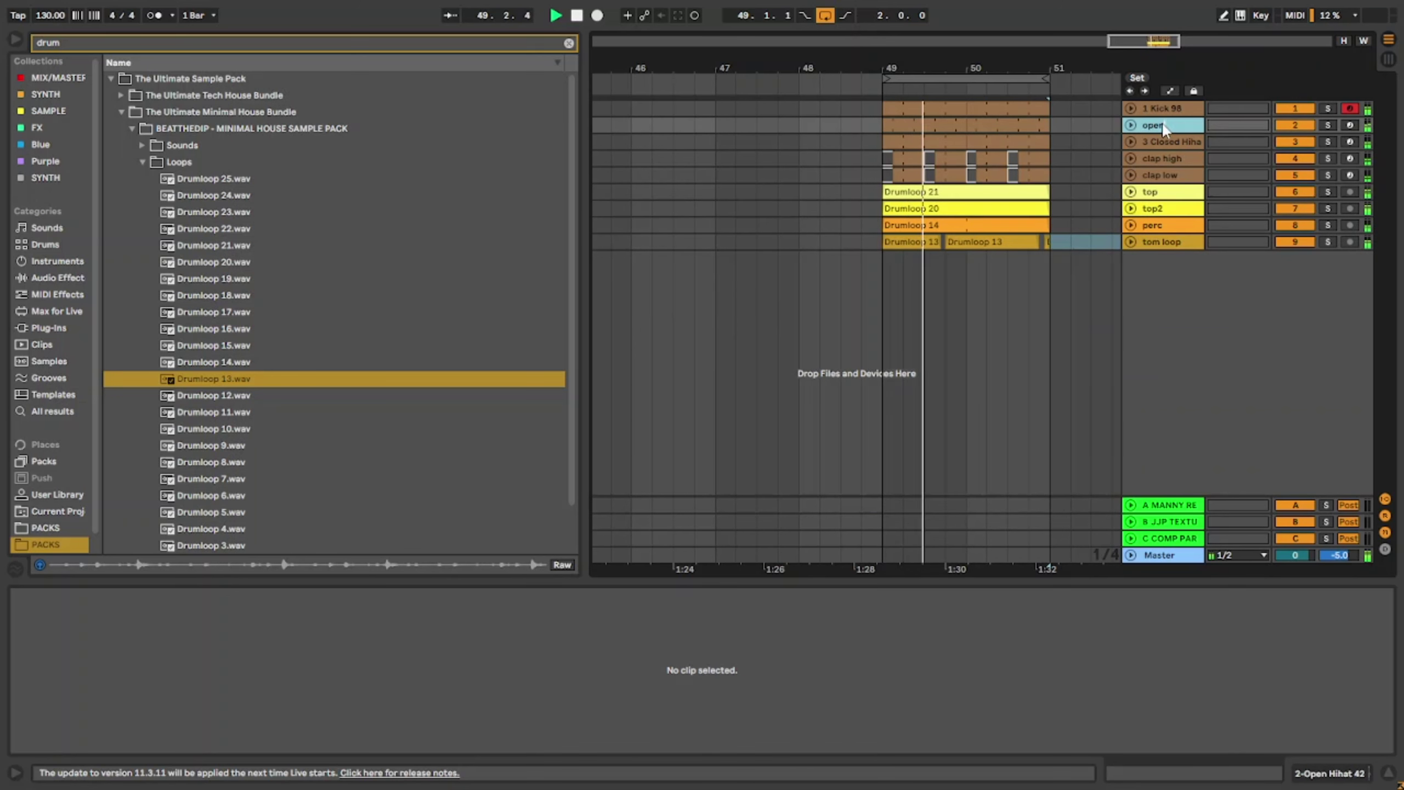
key(Tab)
text(clos)
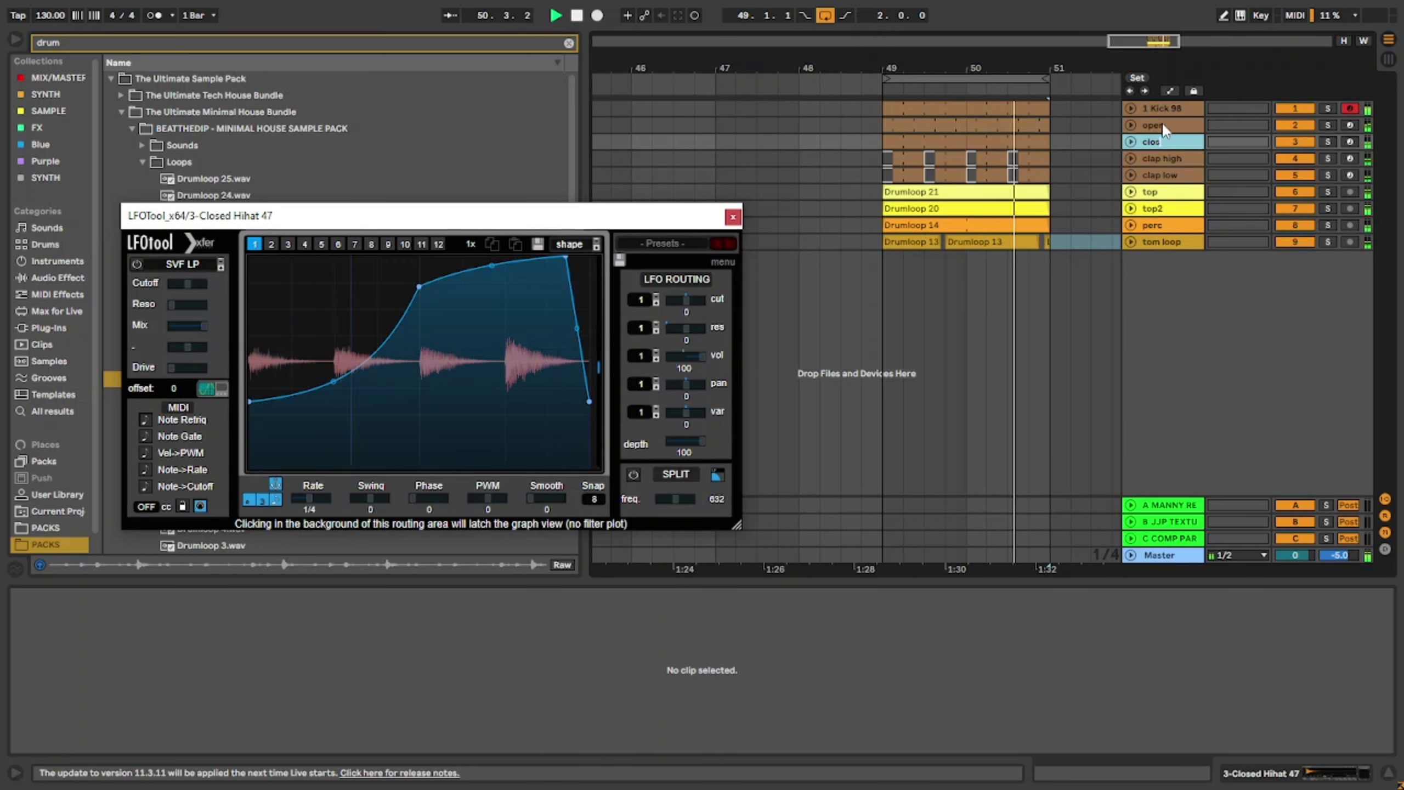
text(ed)
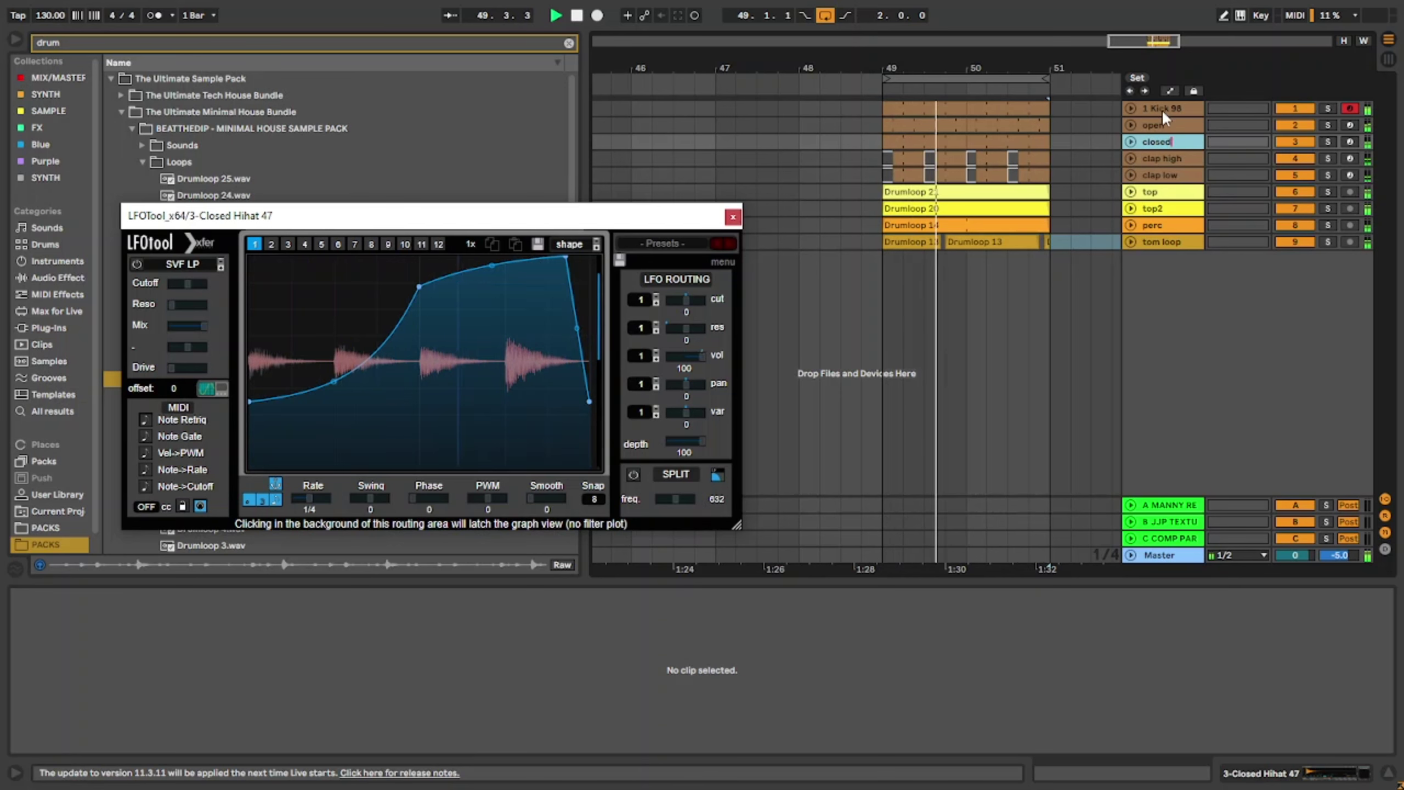
Step: Rename the Kick 98 track as "kick" and set its volume to -10 dB
click(1162, 110)
key(ctrl+r)
text(kick)
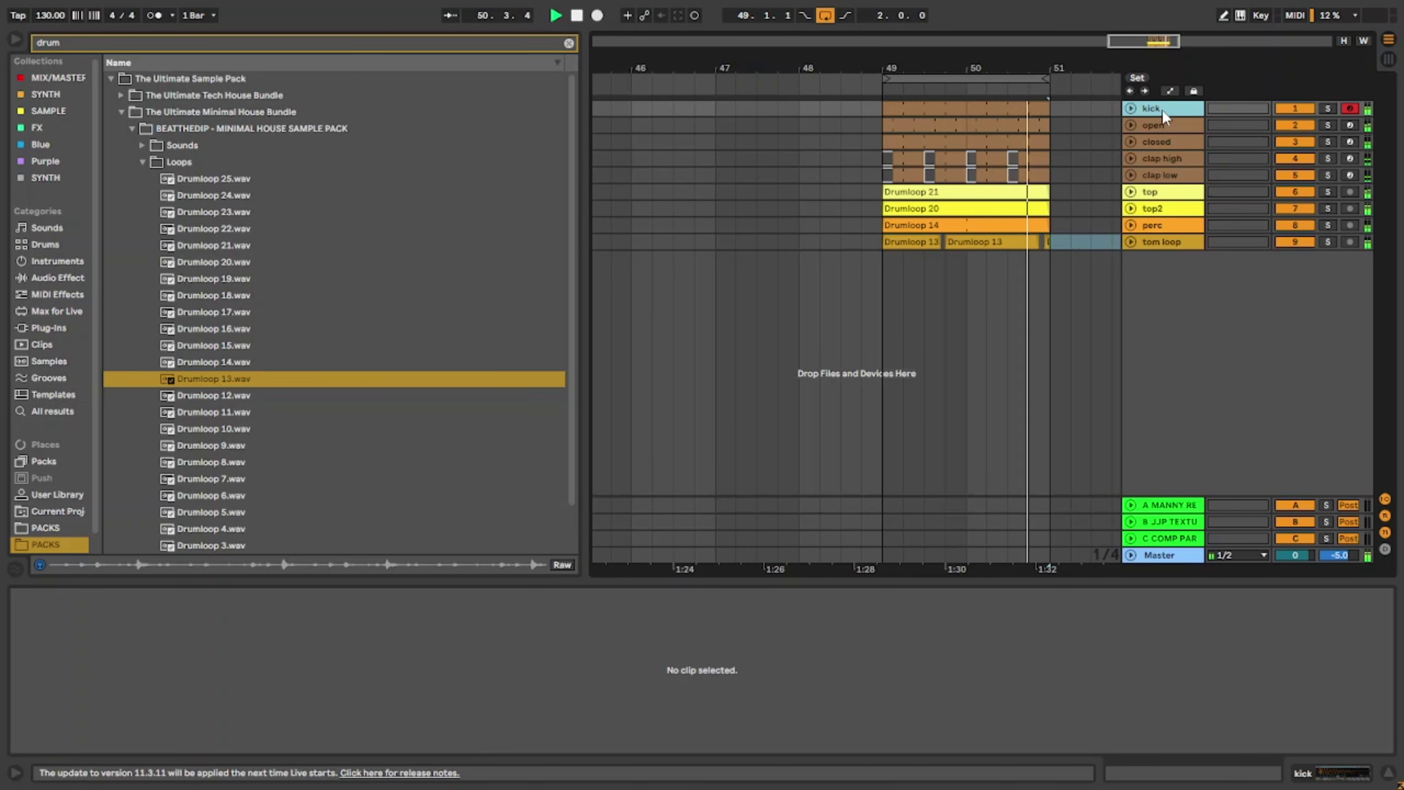
click(1132, 107)
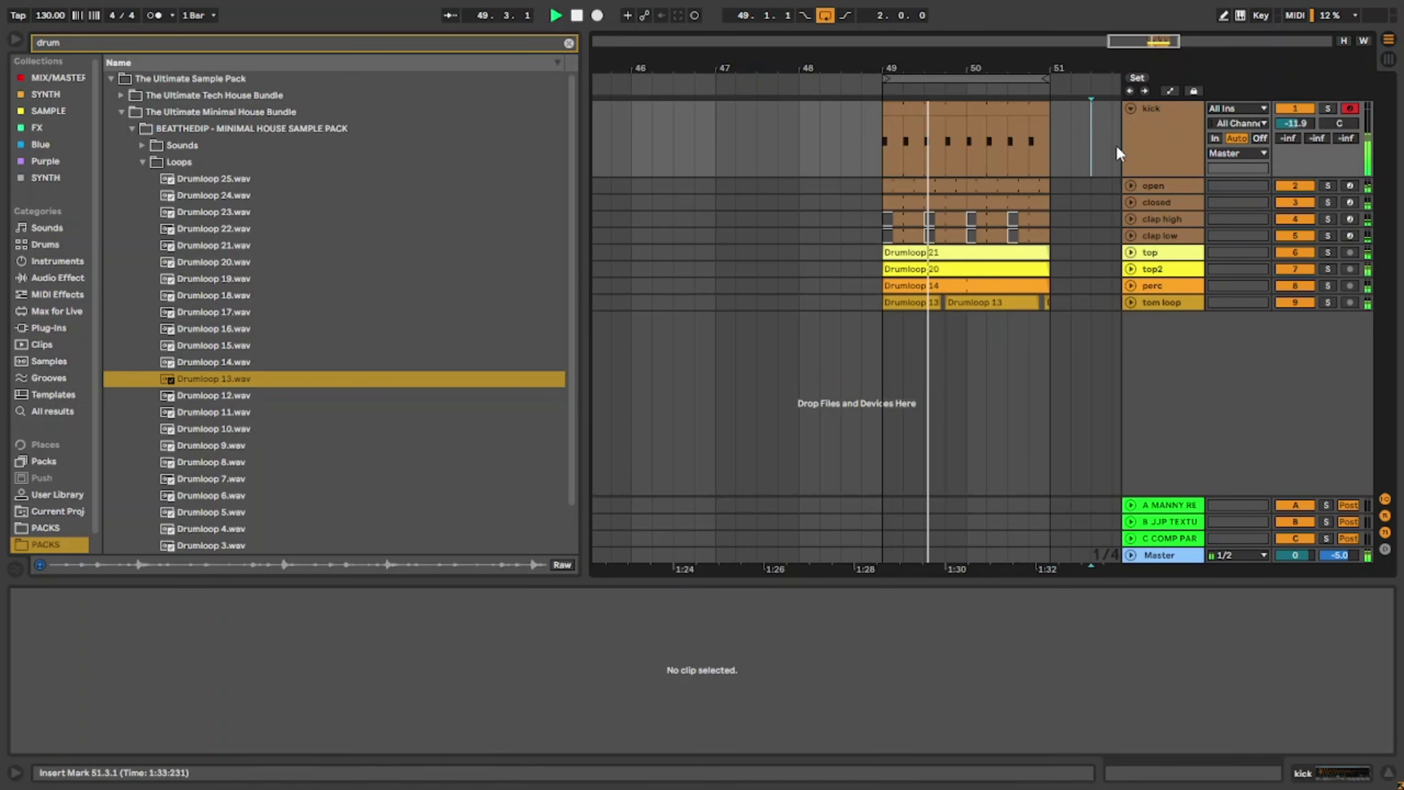
click(1293, 123)
text(-10)
key(Return)
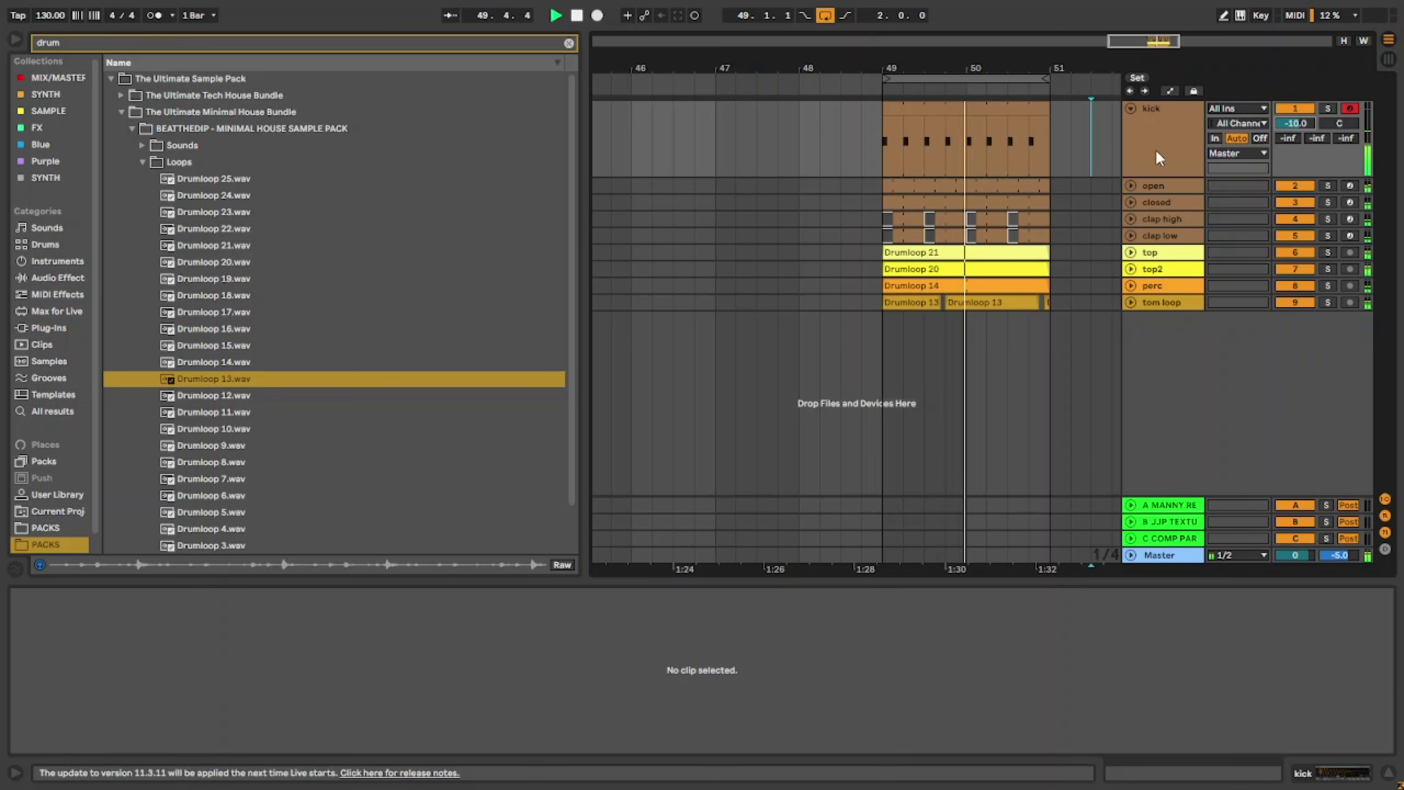
Step: Insert an empty MIDI track below the kick track, and set the open hi-hat track's volume to -13 dB
key(ctrl+shift+t)
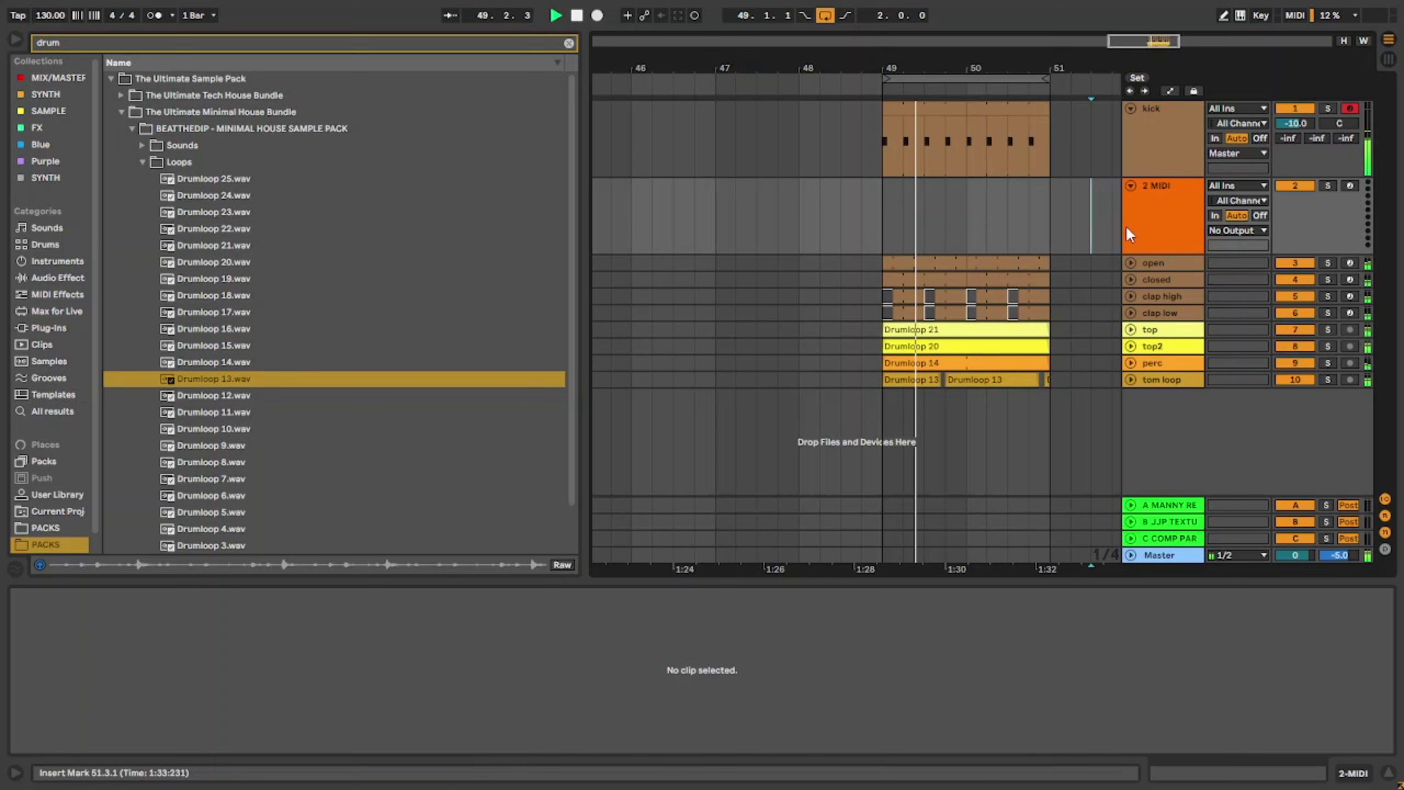
click(1132, 262)
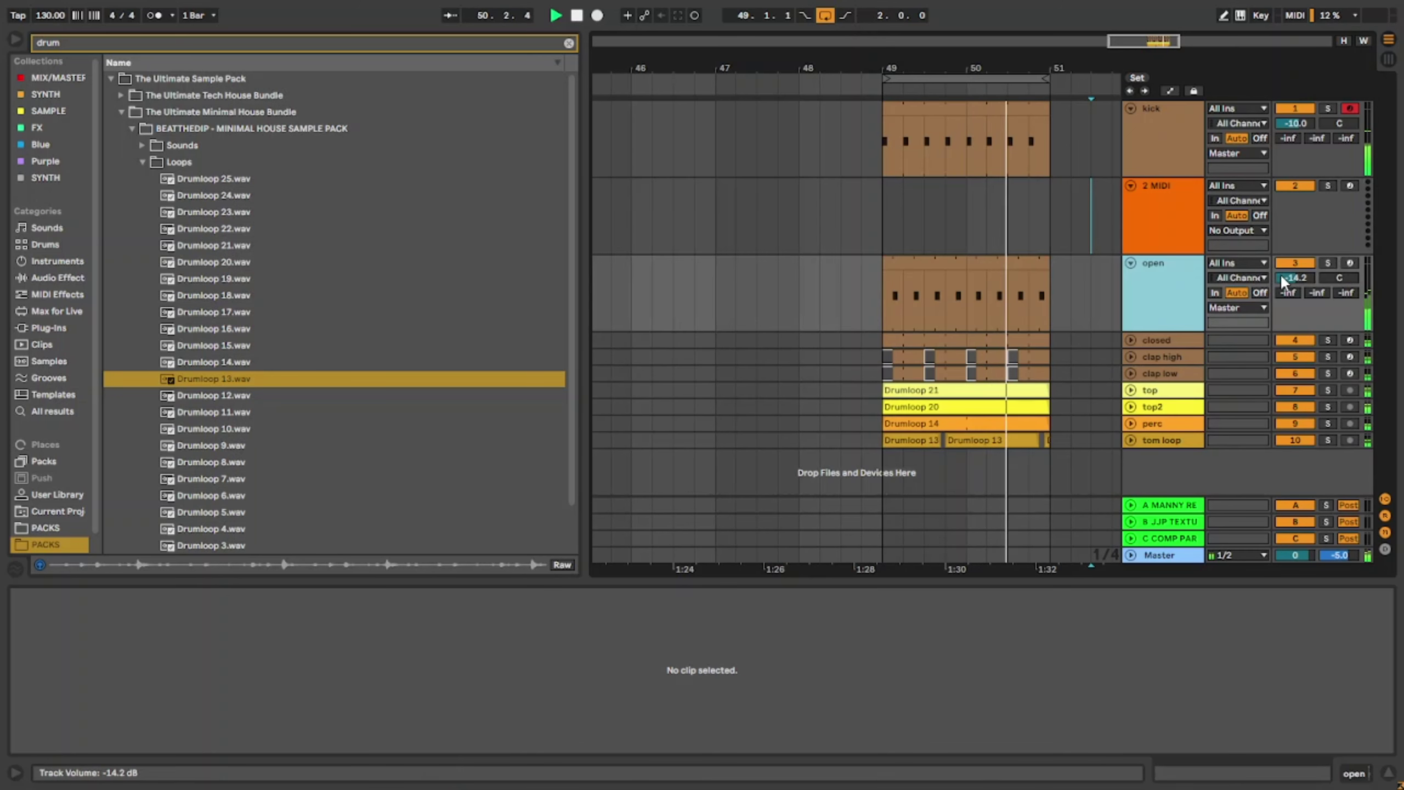
drag(1281, 274, 1280, 272)
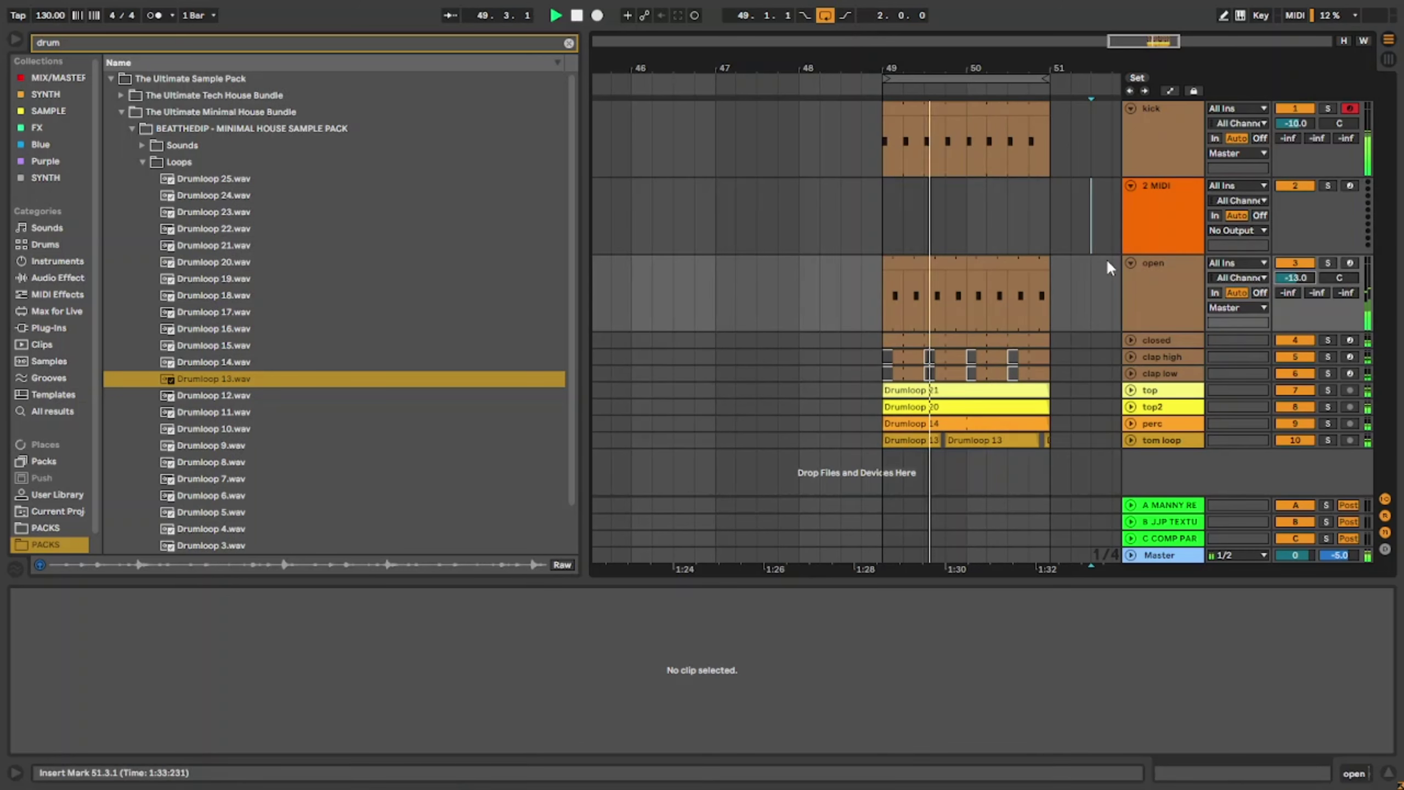
click(1130, 263)
click(917, 210)
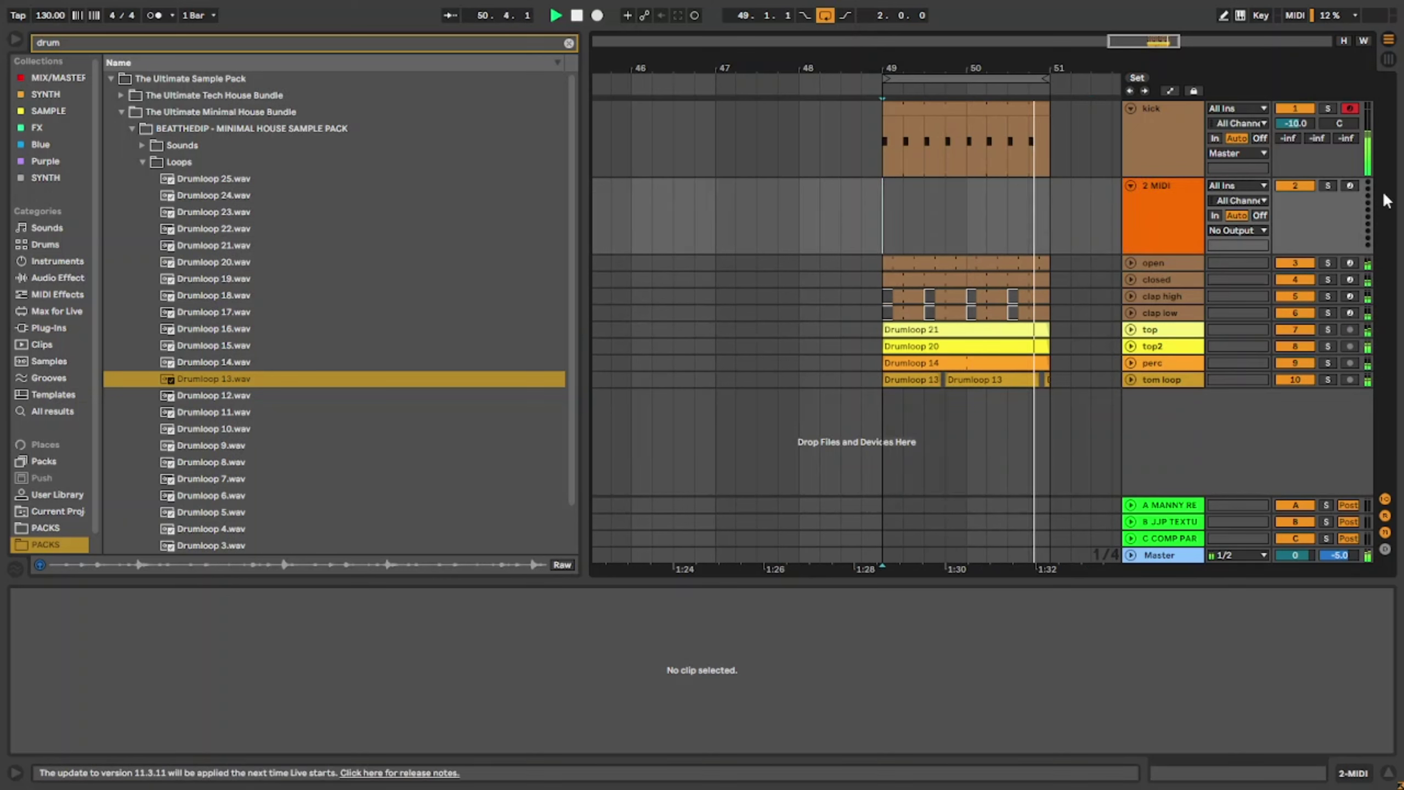
Step: Lower both clap tracks together to -23.6 dB for clap high and -31 dB for clap low, and fold them
click(1178, 314)
shift+click(1168, 298)
click(1131, 297)
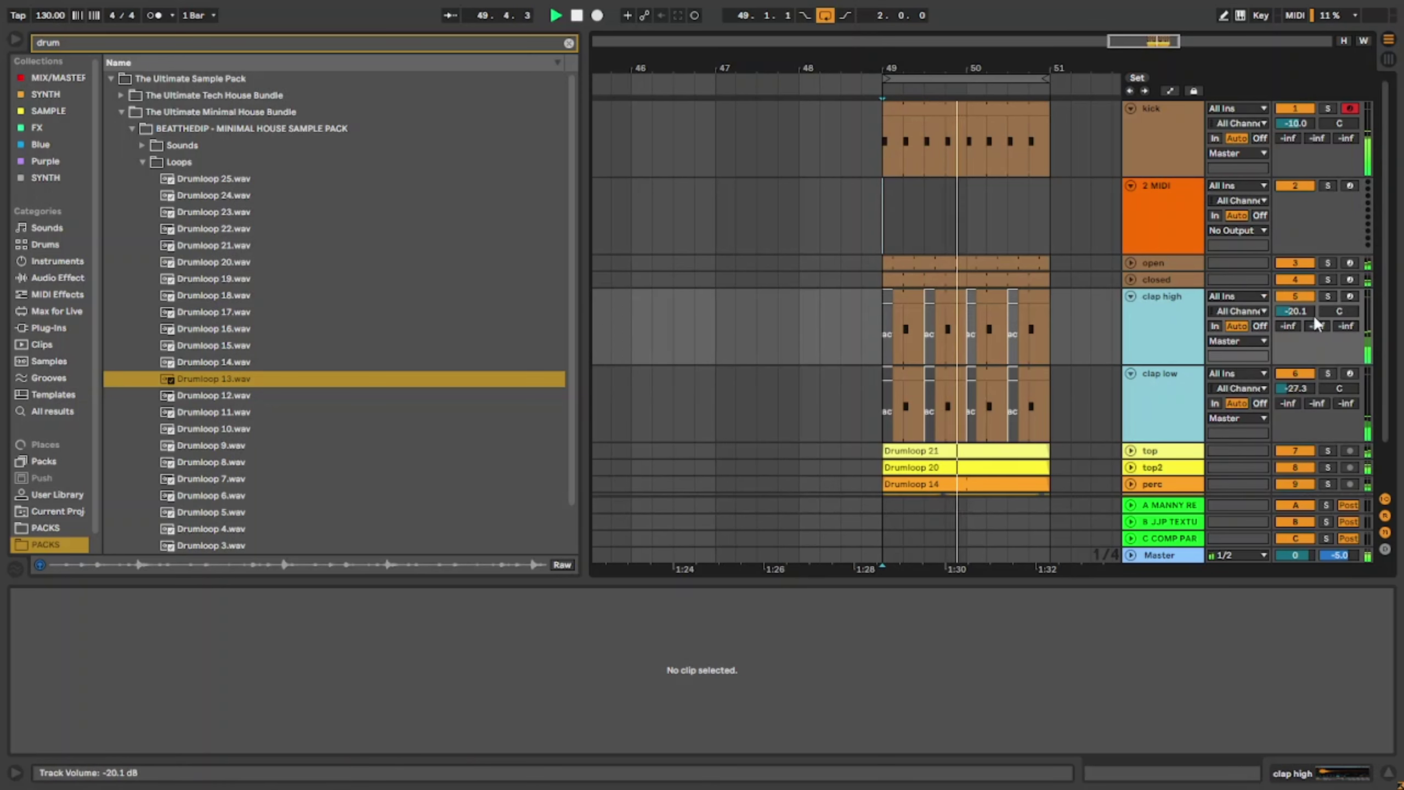
drag(1315, 317, 1315, 326)
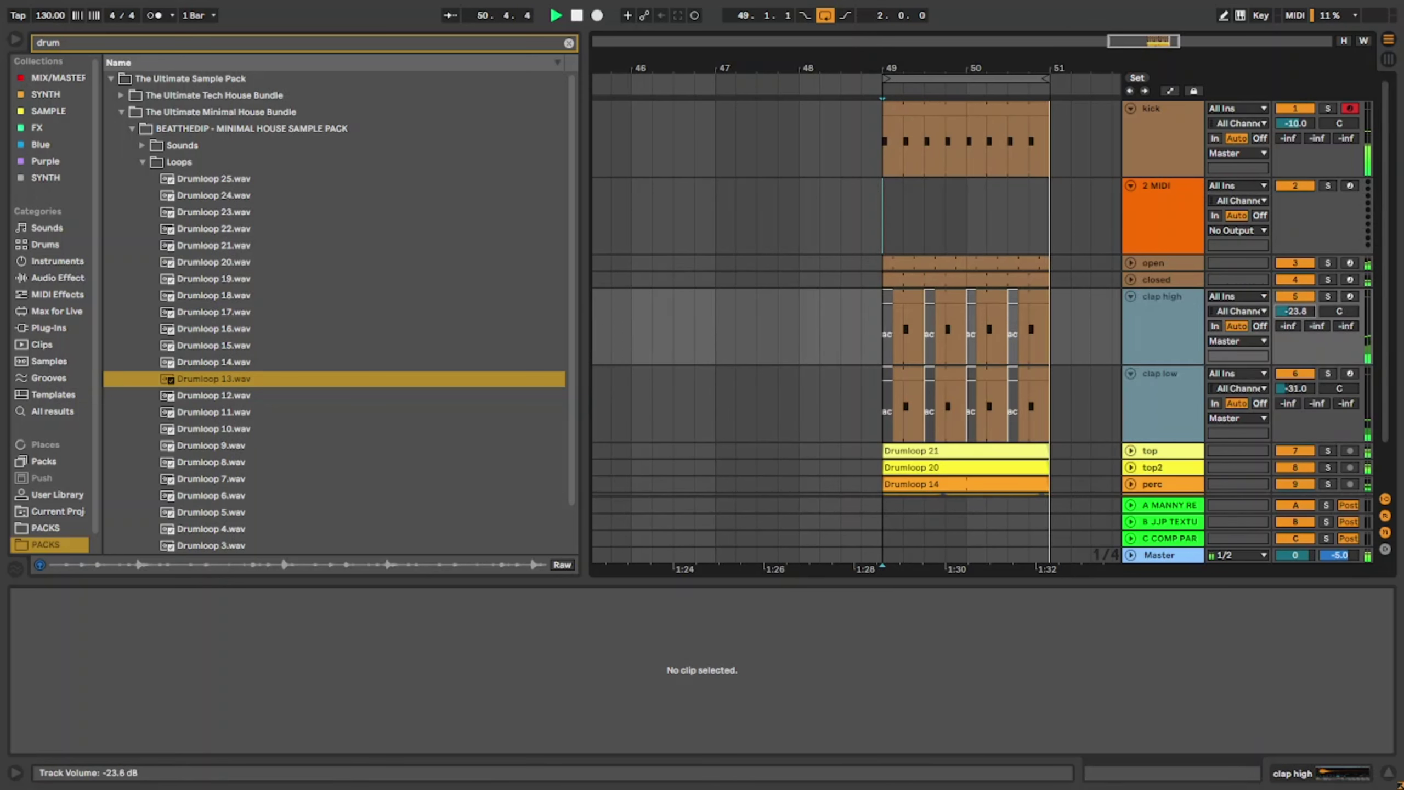
click(1129, 297)
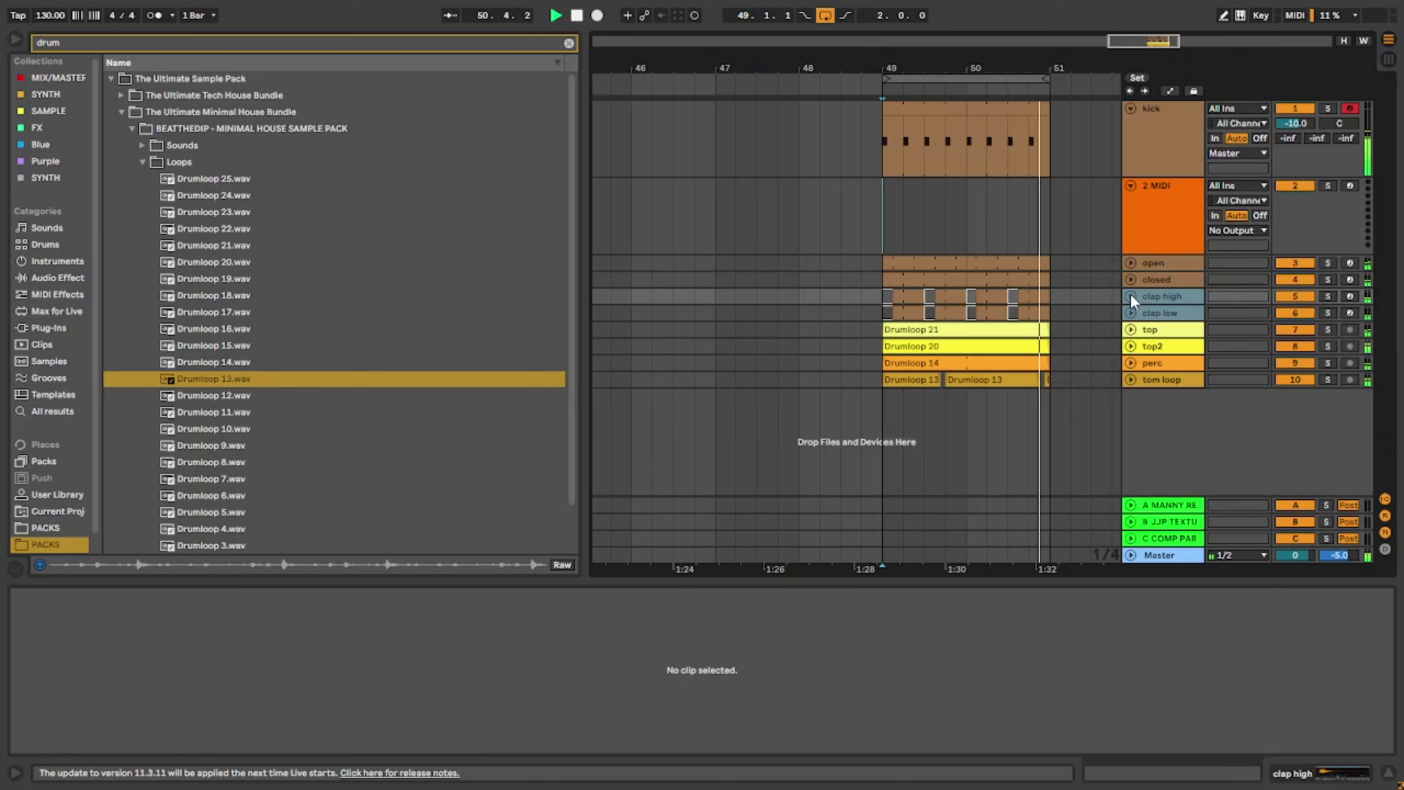
Step: Unfold the top and top2 tracks, compare them by muting top, and set top2's volume to -10.1 dB
click(1130, 330)
click(1297, 334)
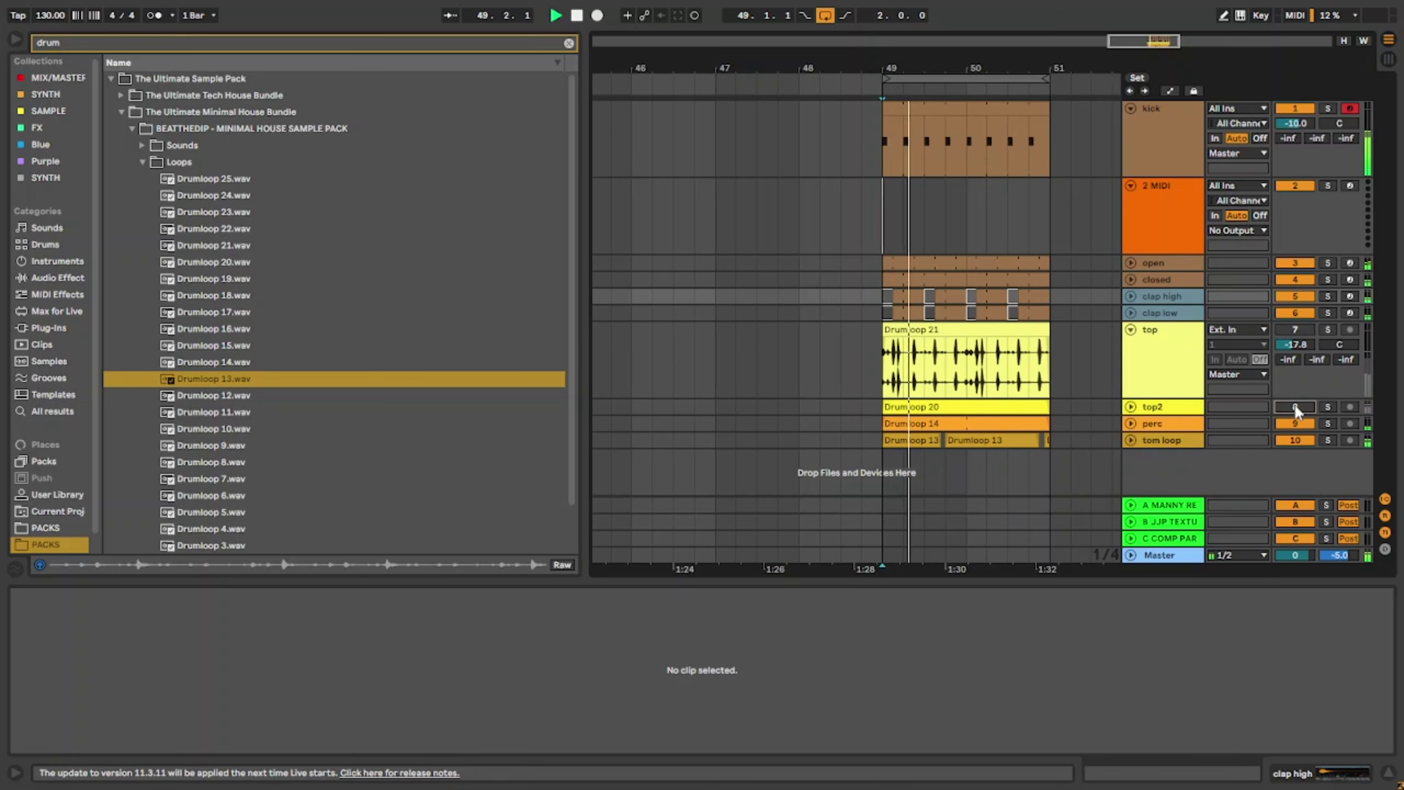
click(1131, 407)
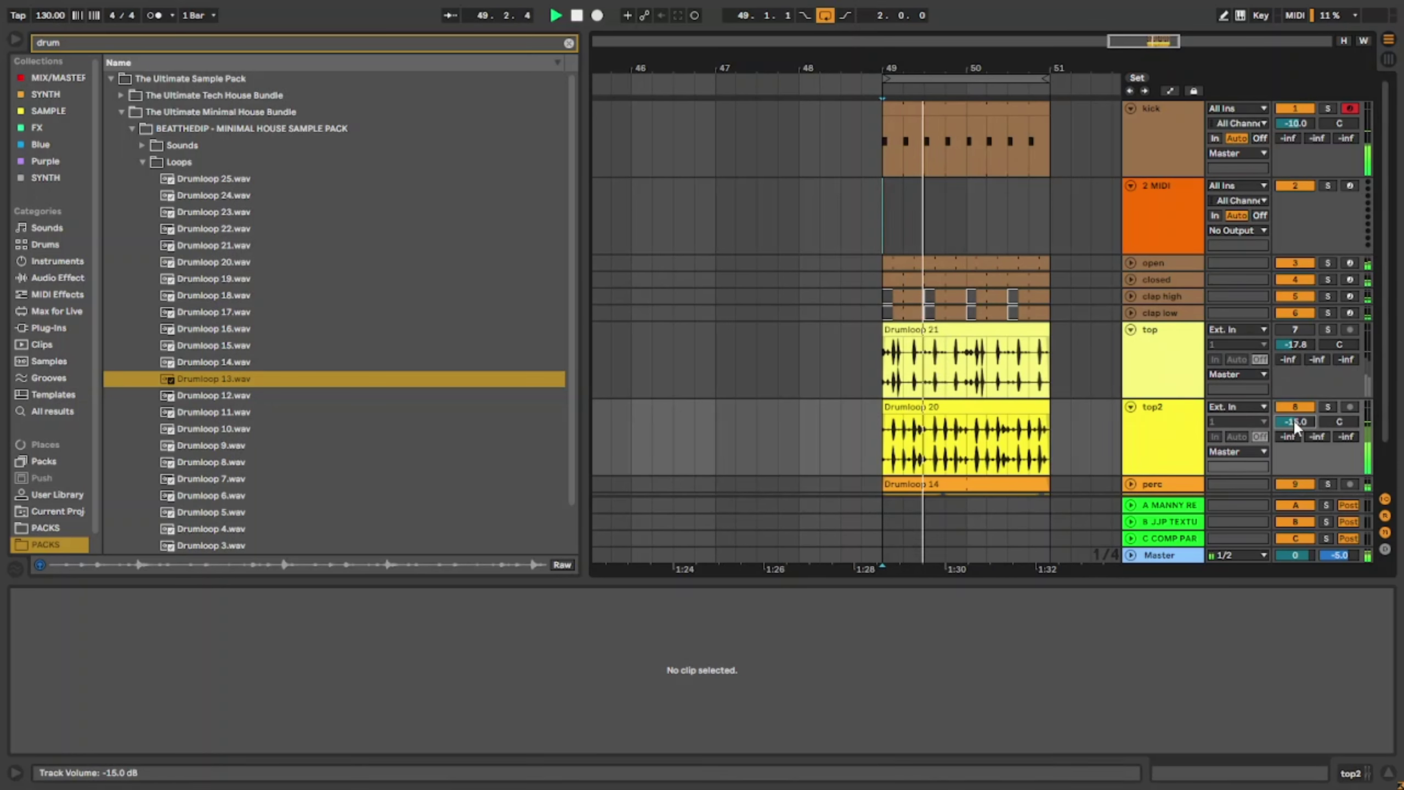
click(1294, 326)
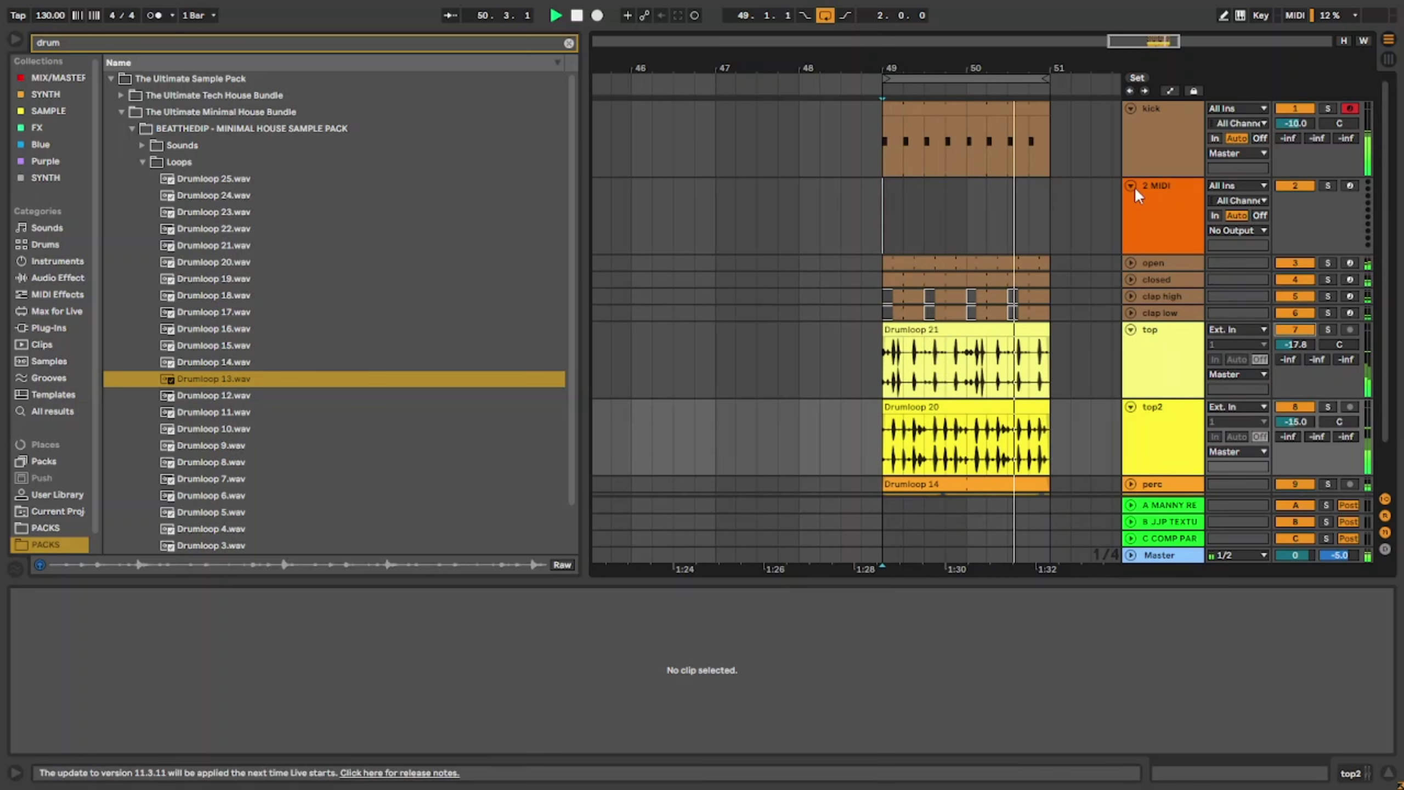
click(1186, 429)
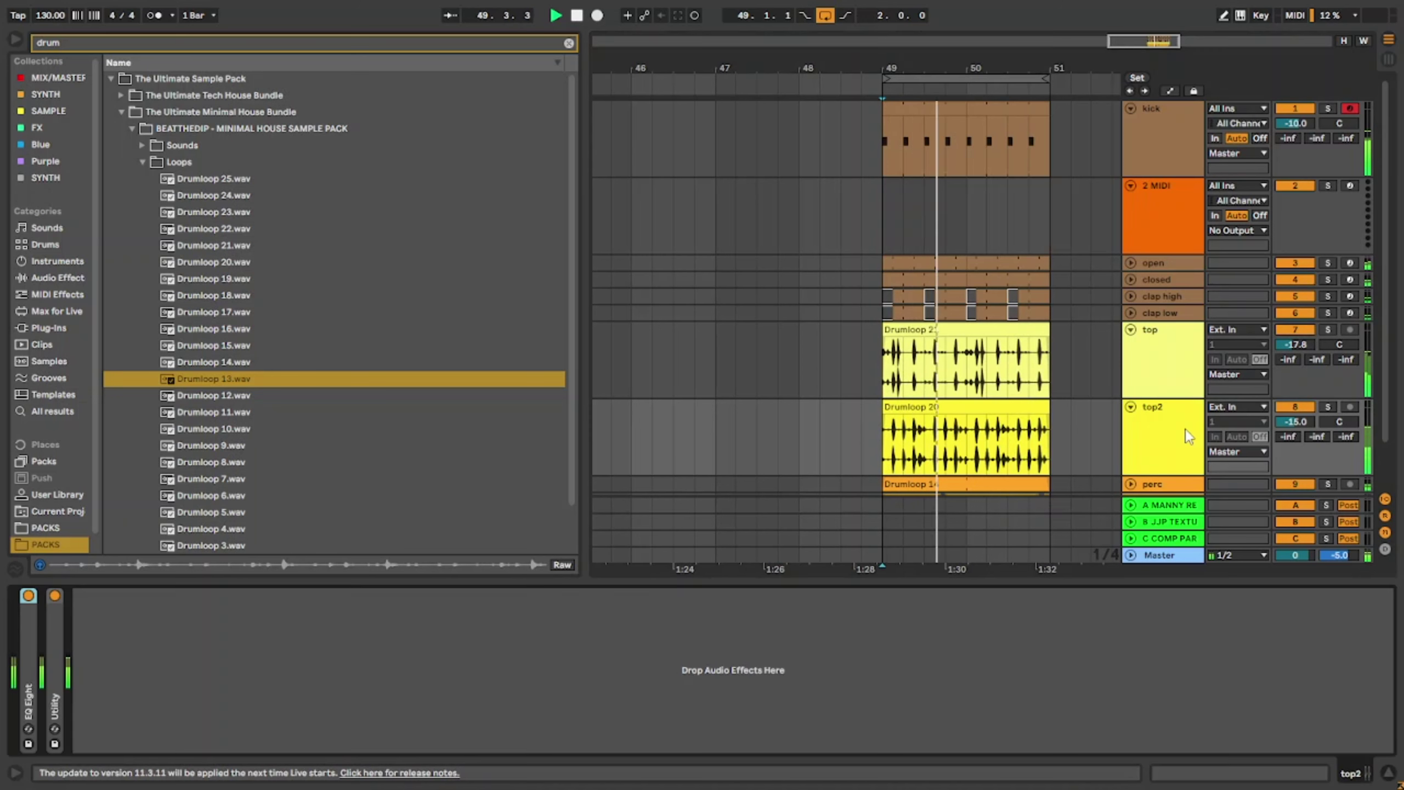
click(967, 440)
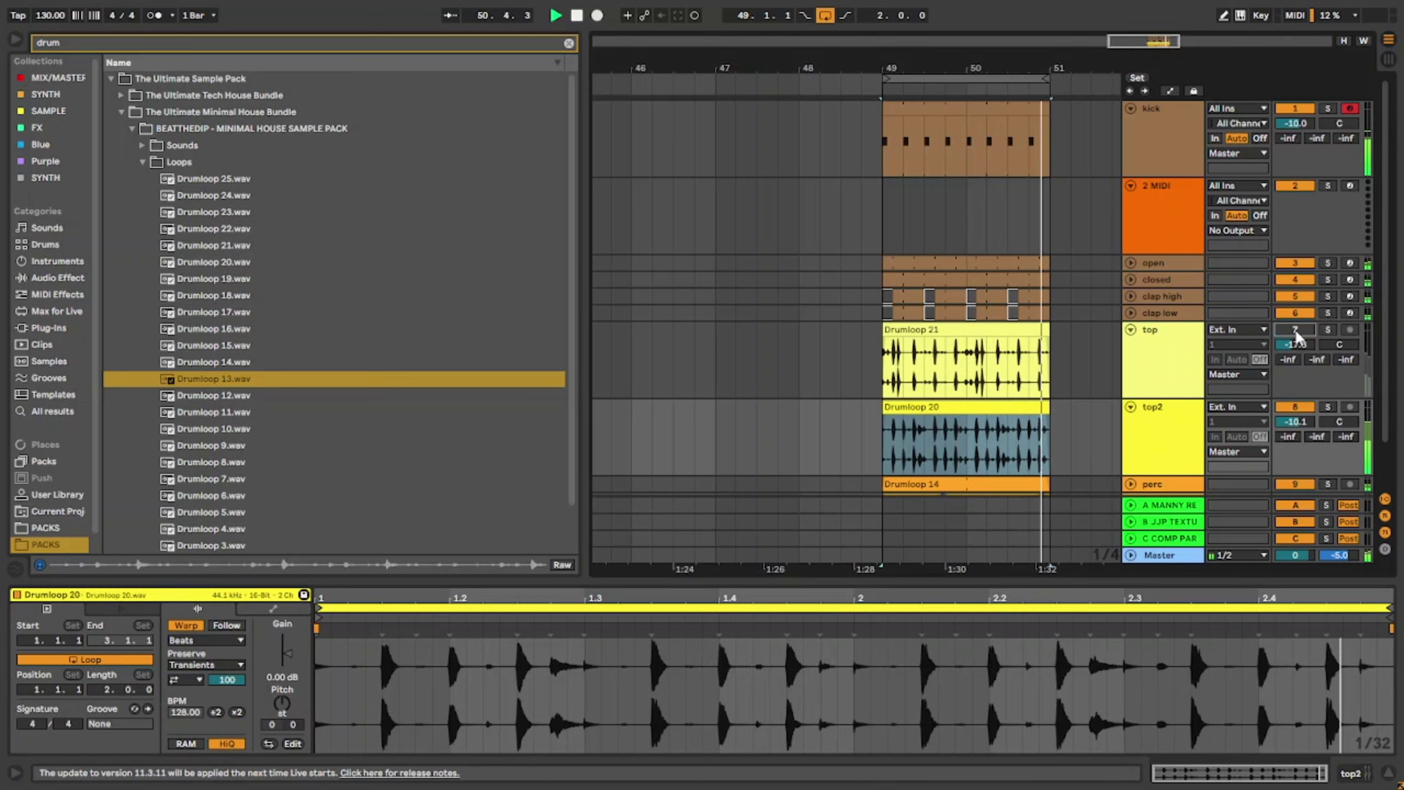
Step: Show the Clip Gain envelope of the Drumloop 20 clip on the top2 track
click(1140, 427)
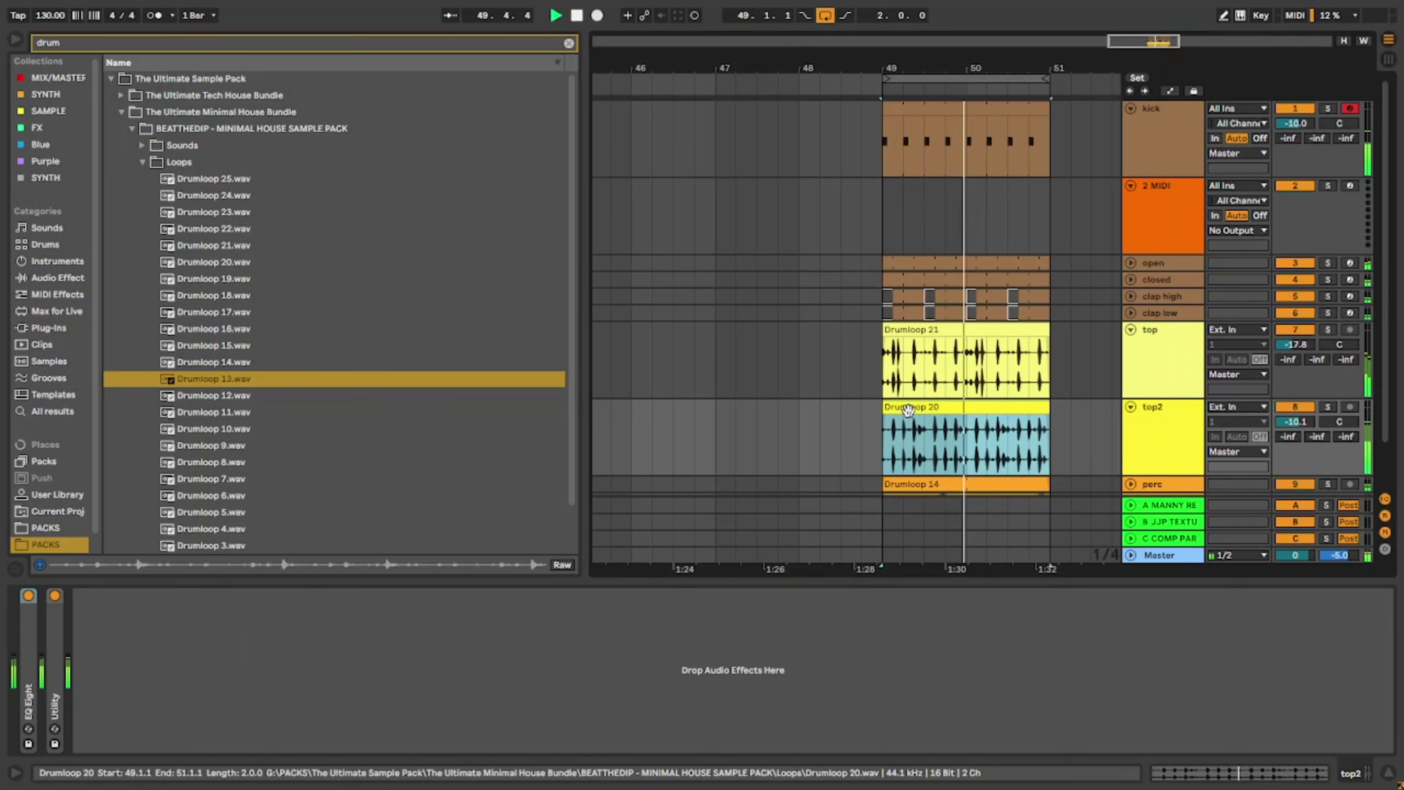
click(909, 448)
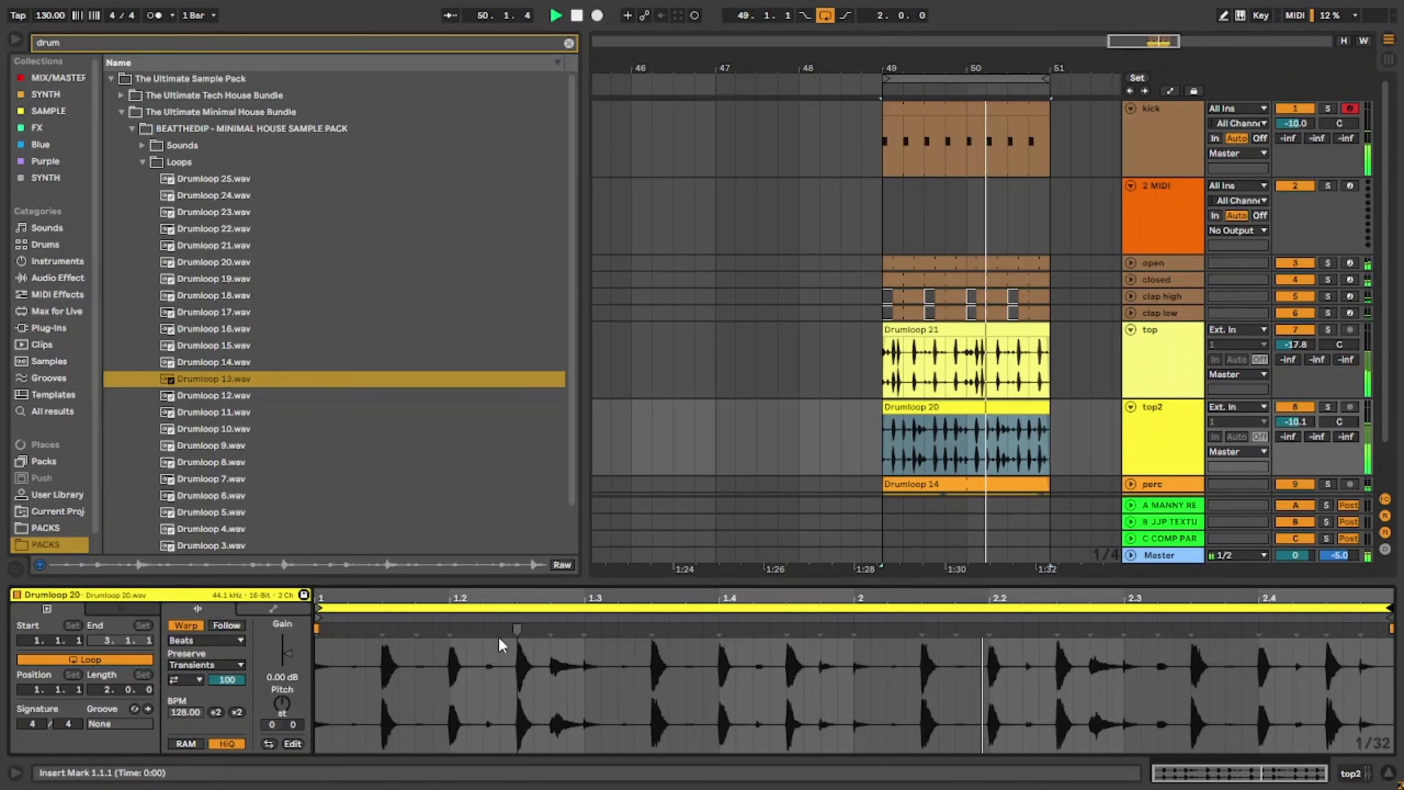
click(251, 608)
click(210, 641)
click(209, 640)
click(205, 653)
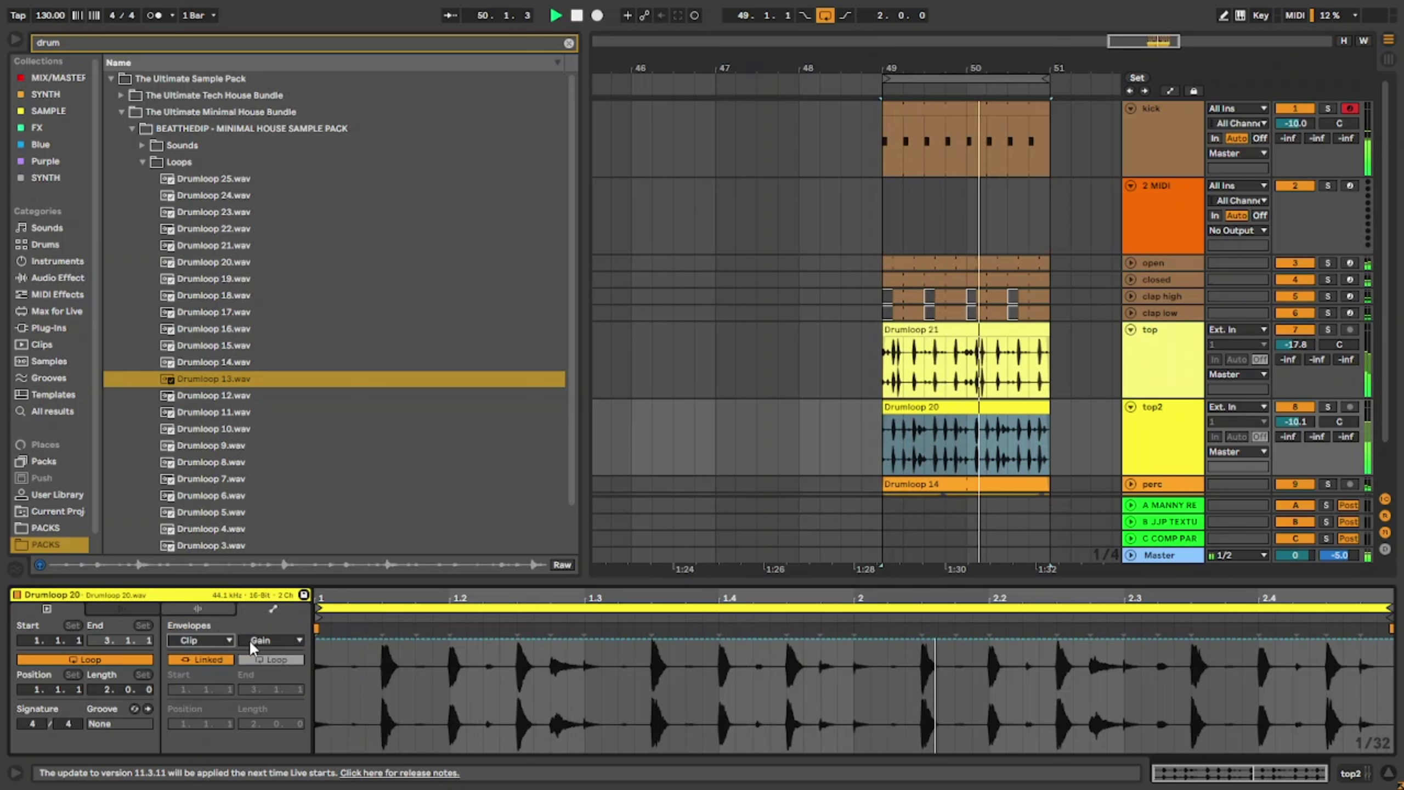
click(253, 642)
click(257, 651)
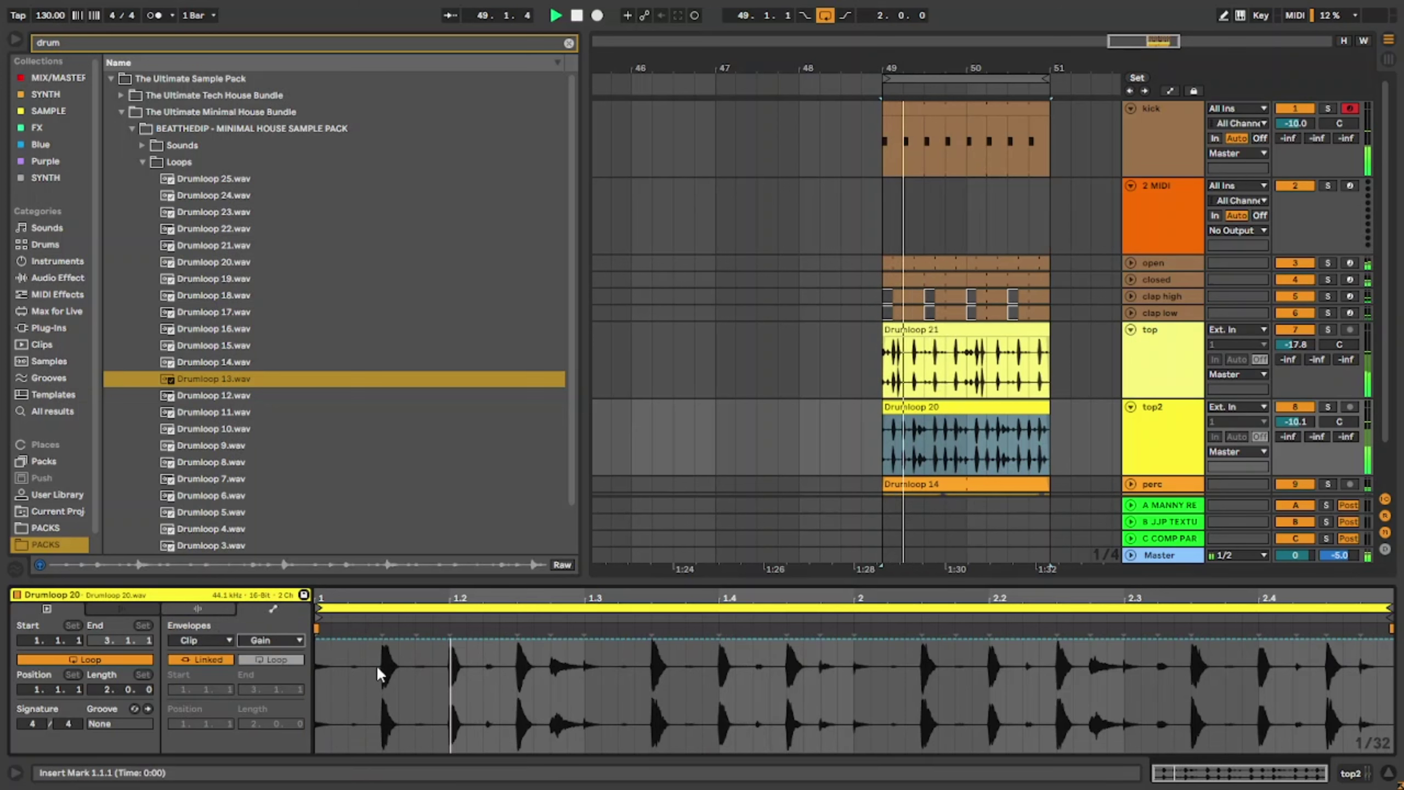
Step: Lower the gain envelope over the Drumloop 20 hit at 1.2 to 84.6 %
key(space)
scroll(435, 685, up, 8)
click(576, 673)
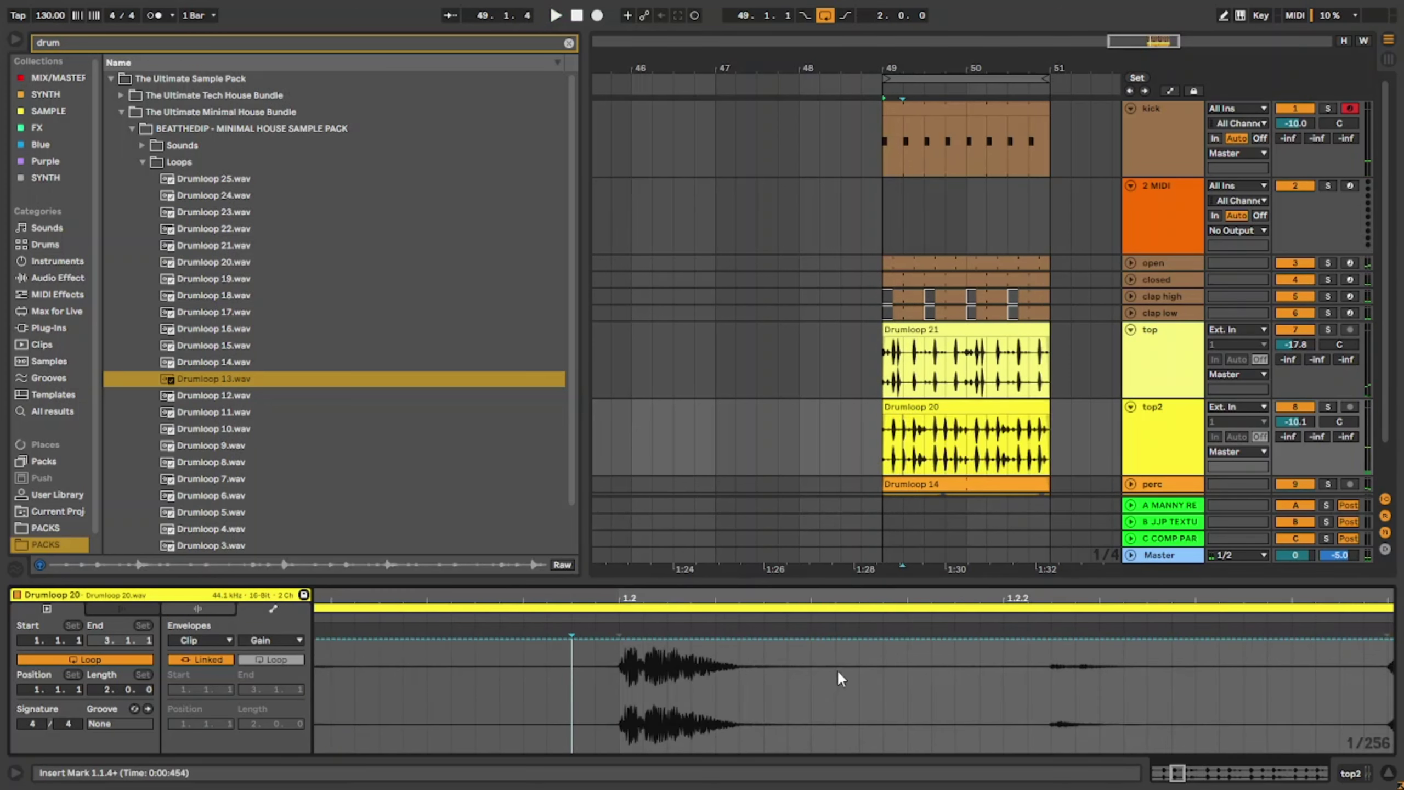
shift+click(818, 661)
drag(816, 661, 632, 660)
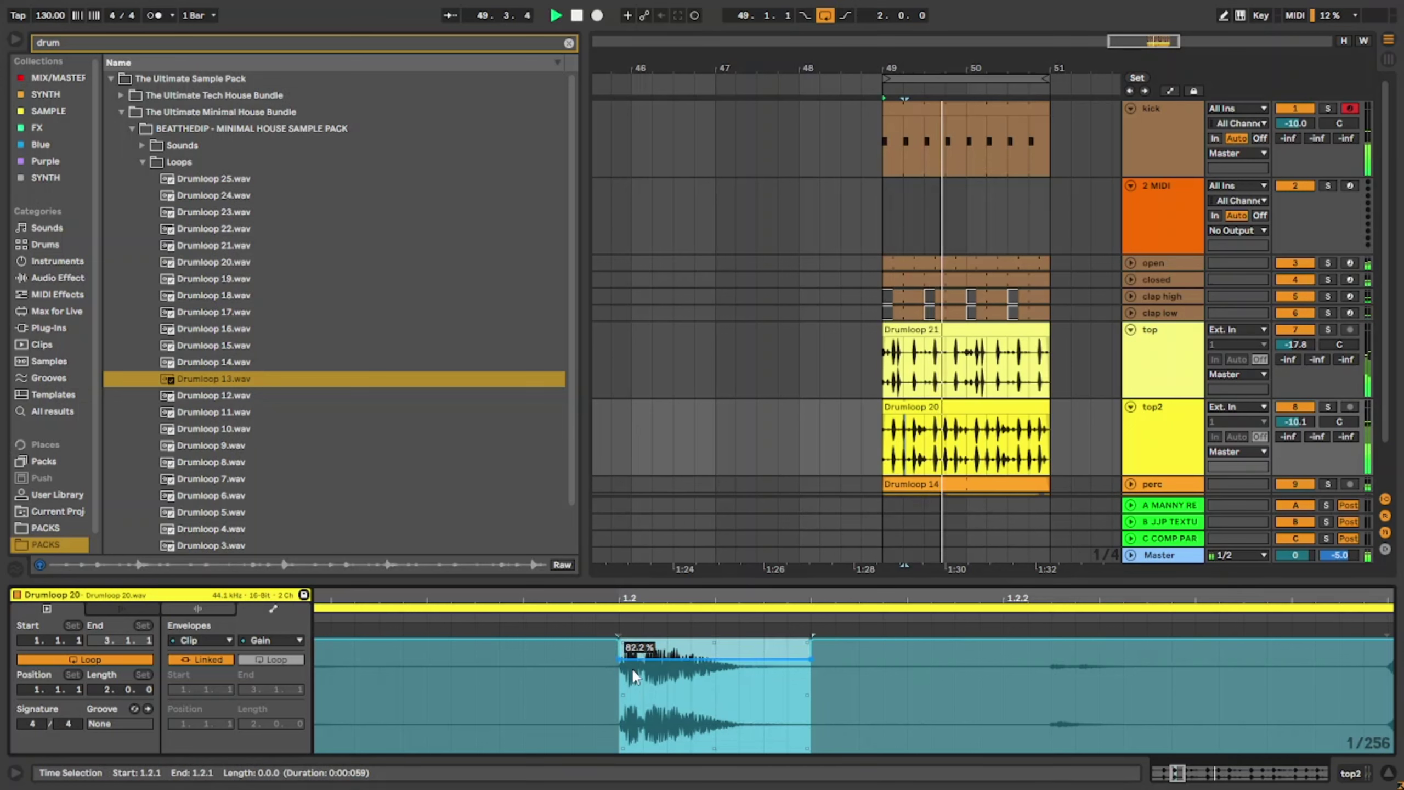
drag(635, 659, 635, 657)
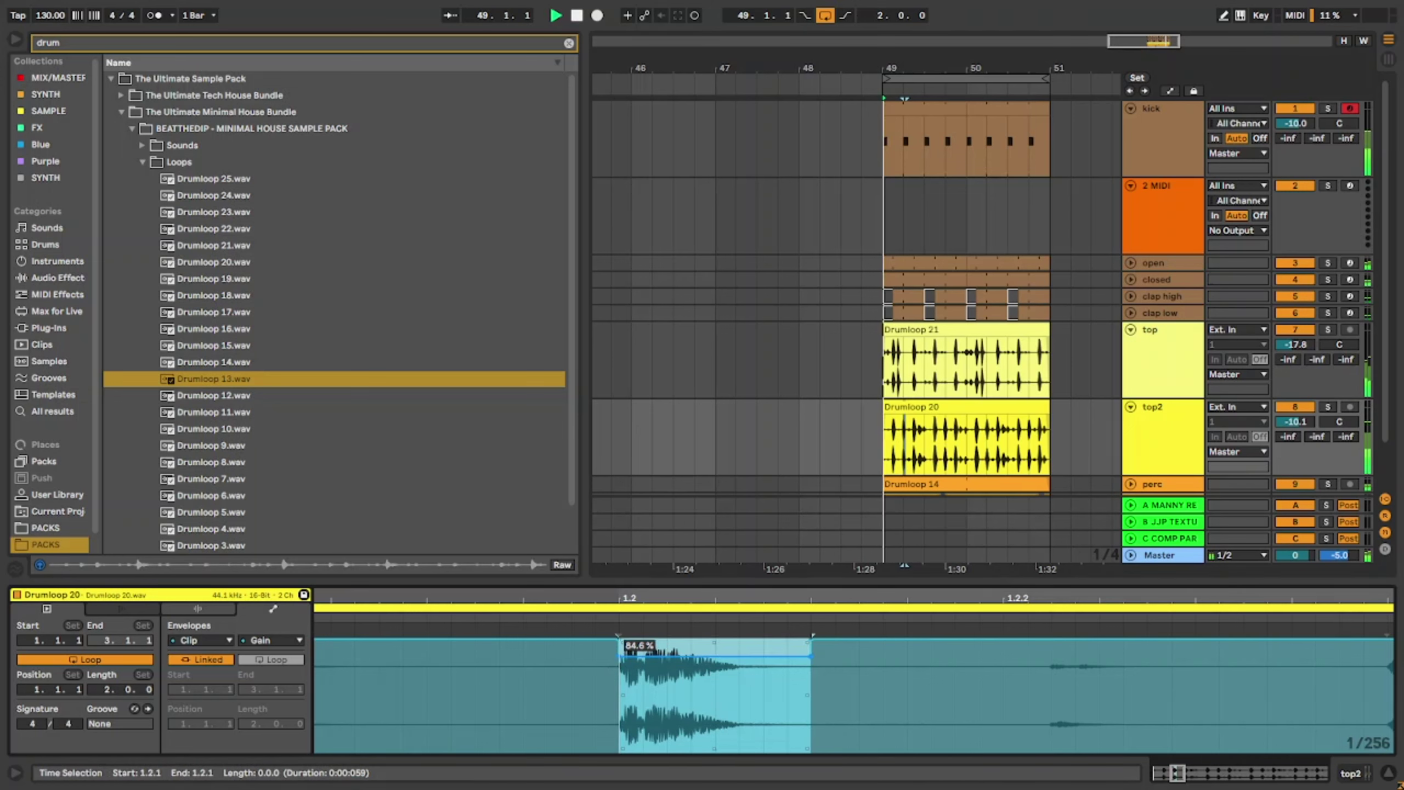
Step: Duplicate the gain envelope of Drumloop 20's first two beats, 1.1 to 1.3, three times to fill the clip
scroll(654, 667, down, 6)
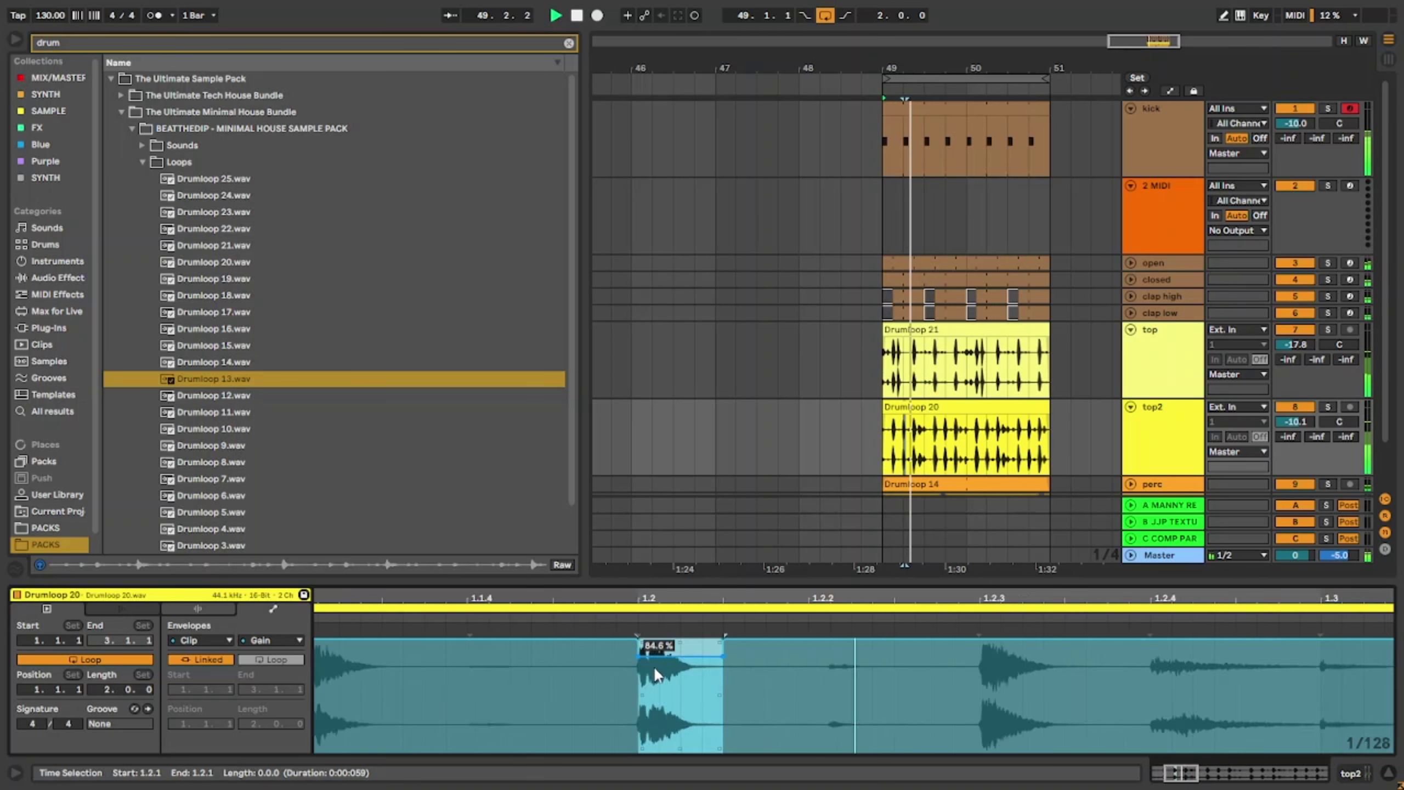
drag(582, 680, 316, 671)
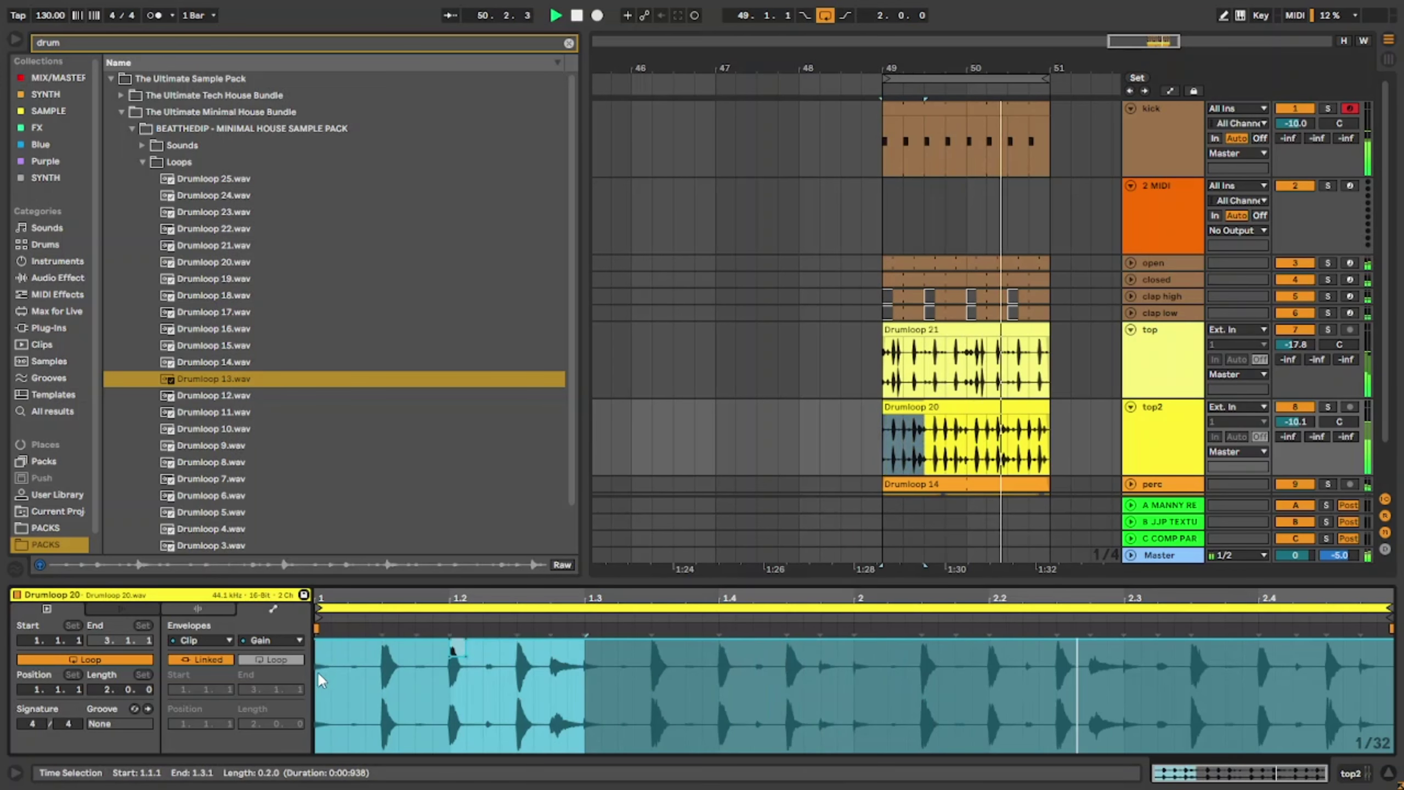
key(ctrl+d)
key(ctrl+d)
key(ctrl+d)
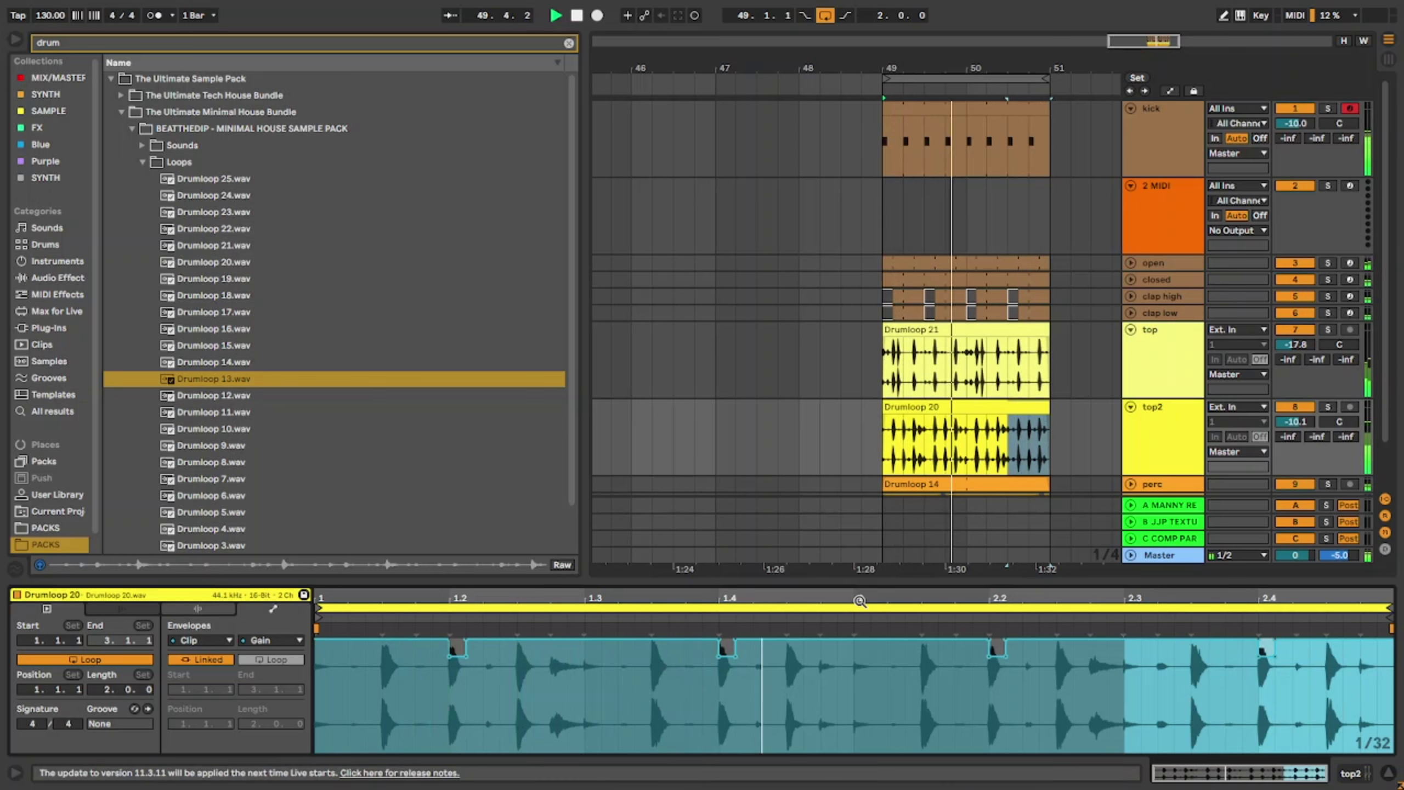
Step: Hide the clip view and fold the top2 and top tracks
key(ctrl+alt+l)
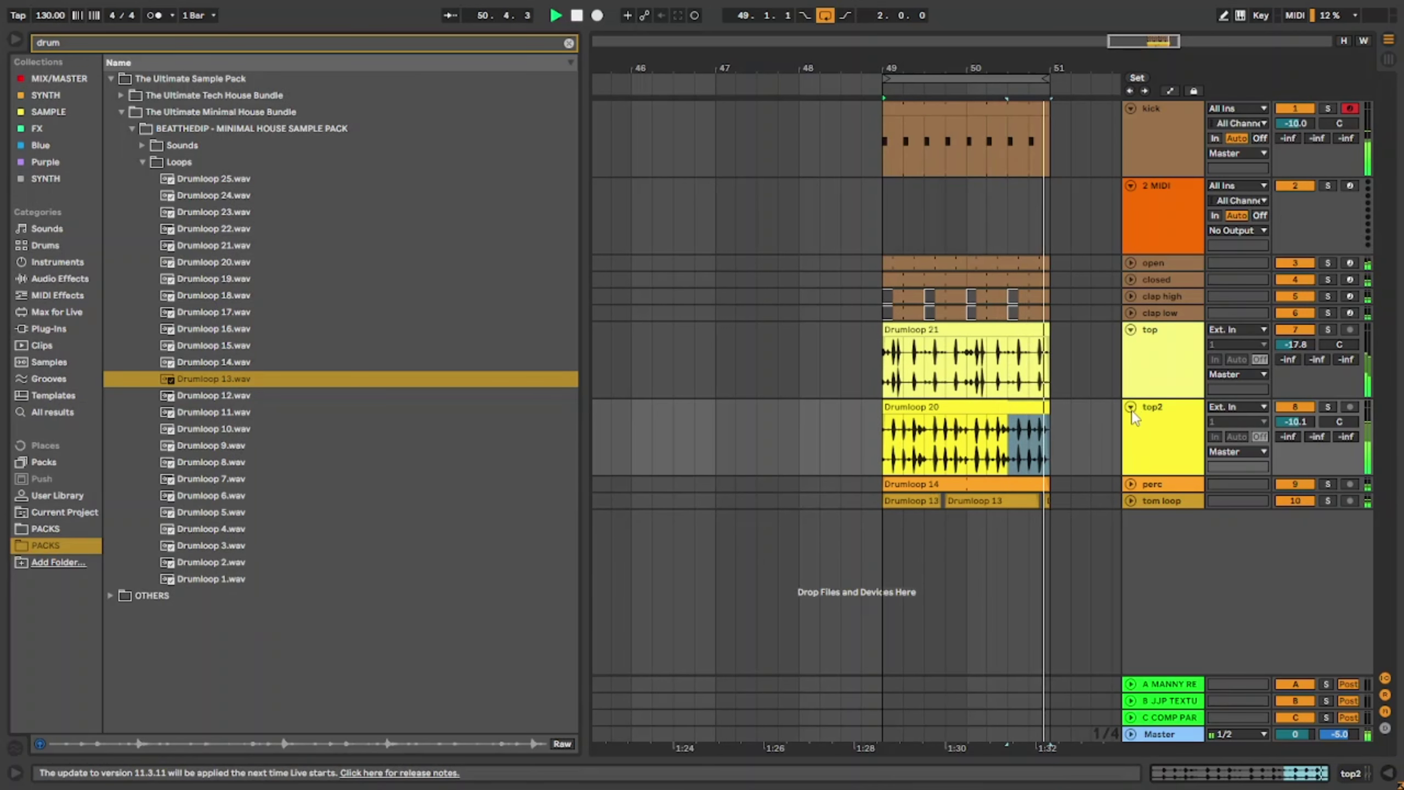
click(1131, 407)
click(1130, 328)
click(1152, 207)
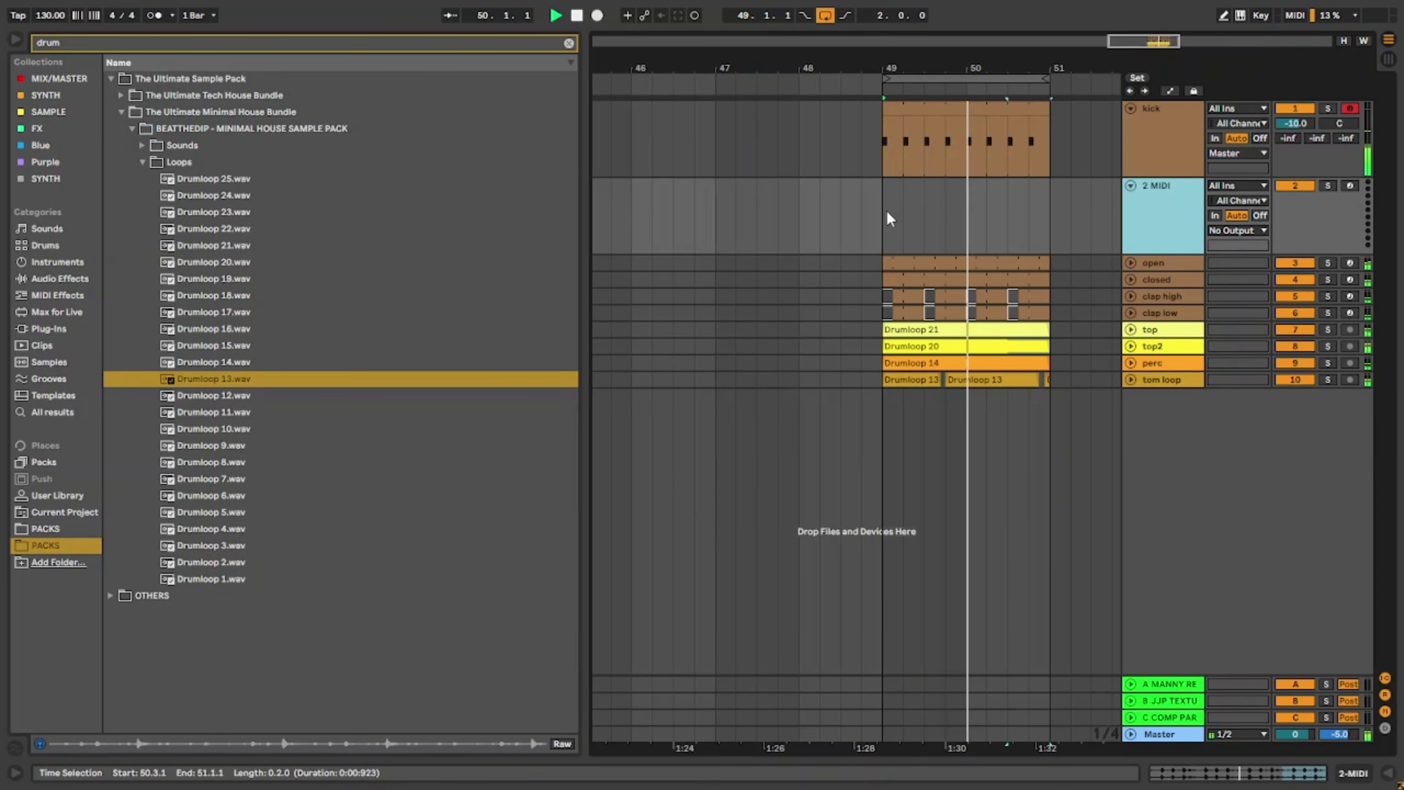
Step: Color all tracks from open through tom loop green and assign the track color to their clips
click(1164, 379)
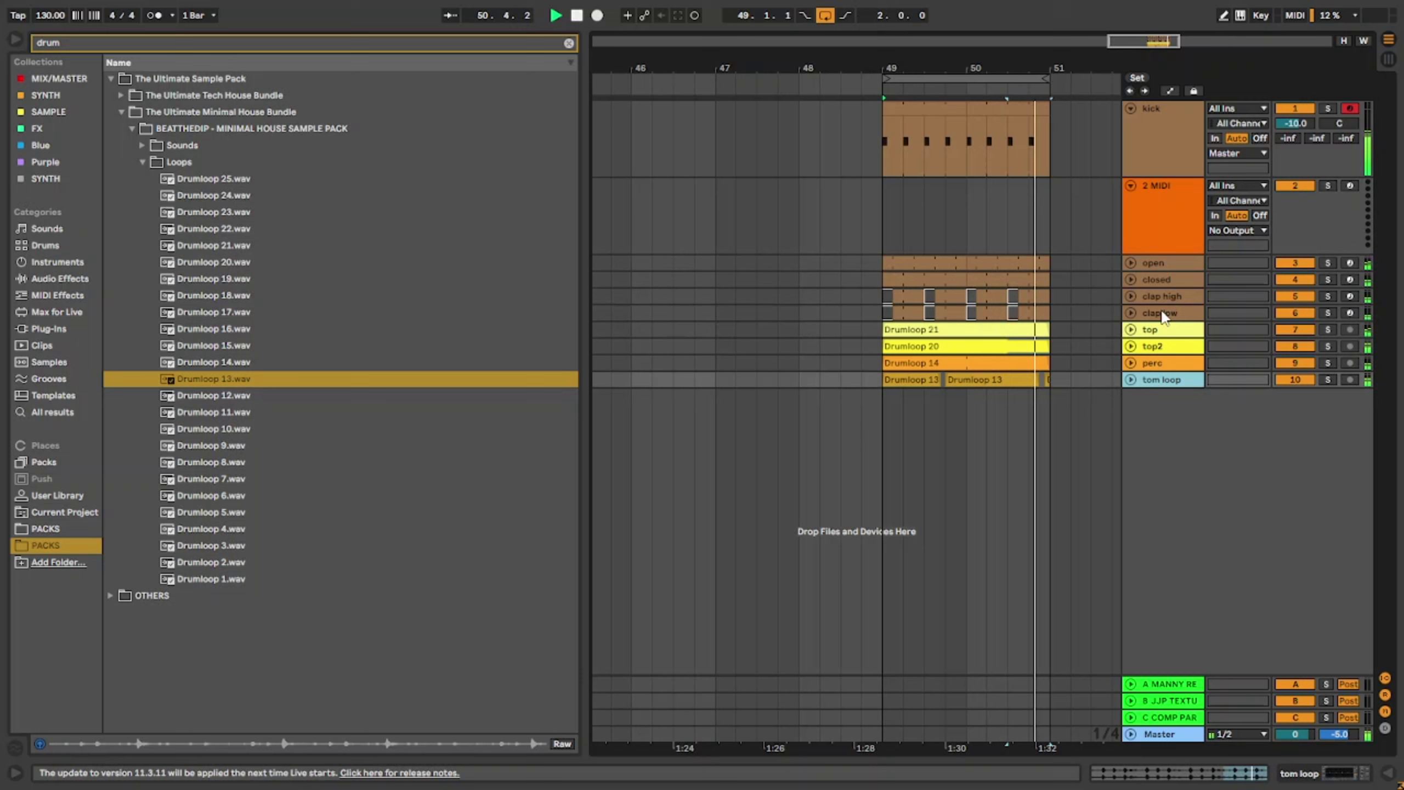
click(1154, 263)
shift+click(1160, 382)
right_click(1160, 382)
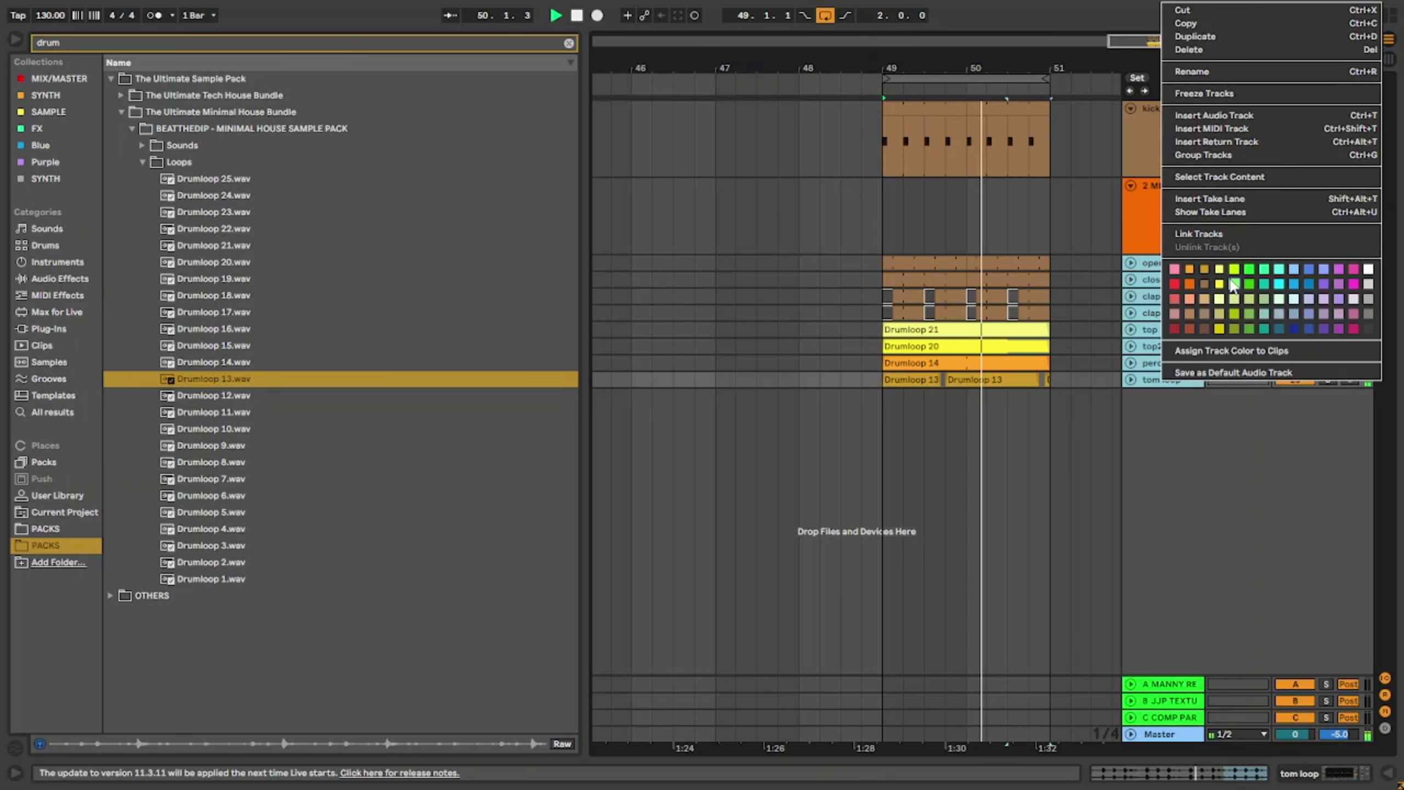
click(1249, 268)
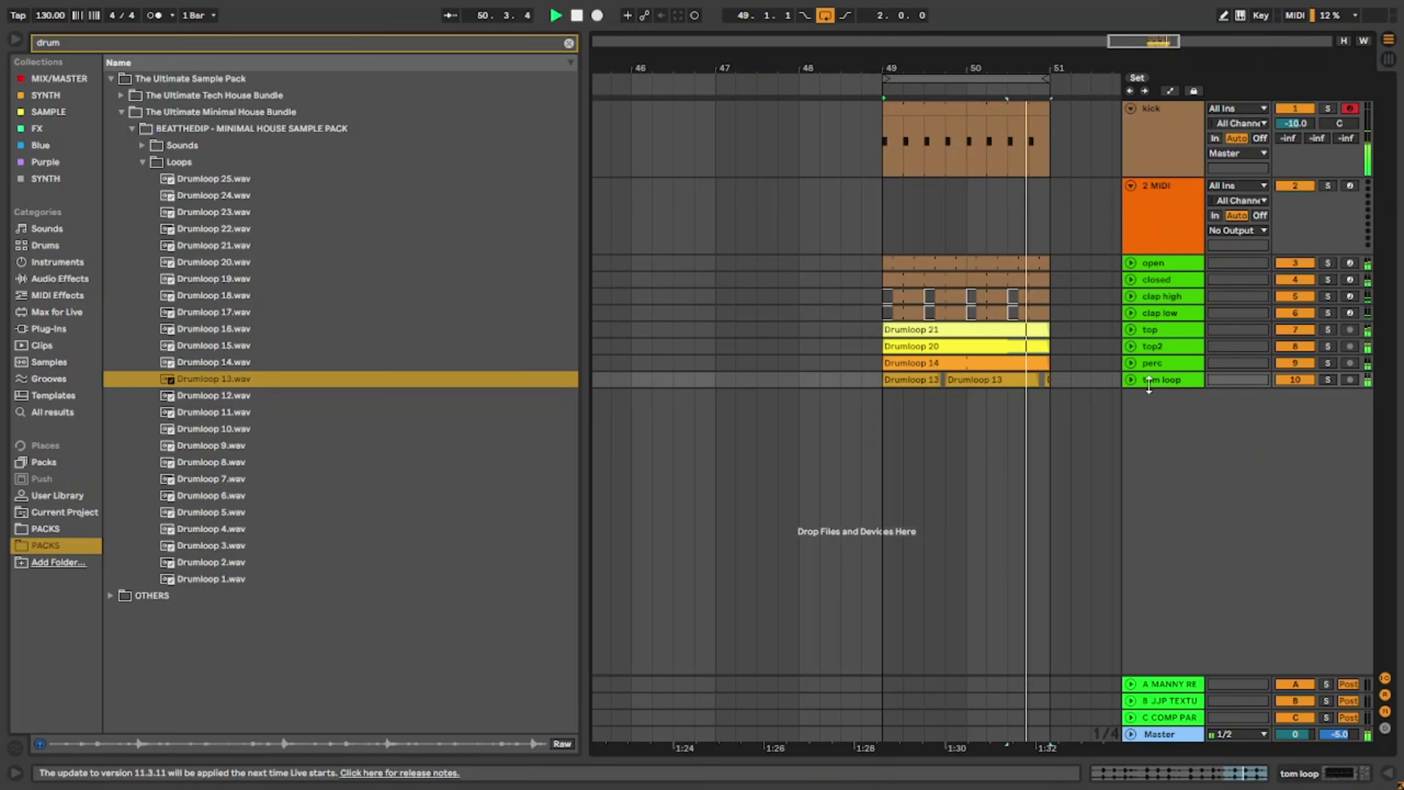
right_click(1162, 260)
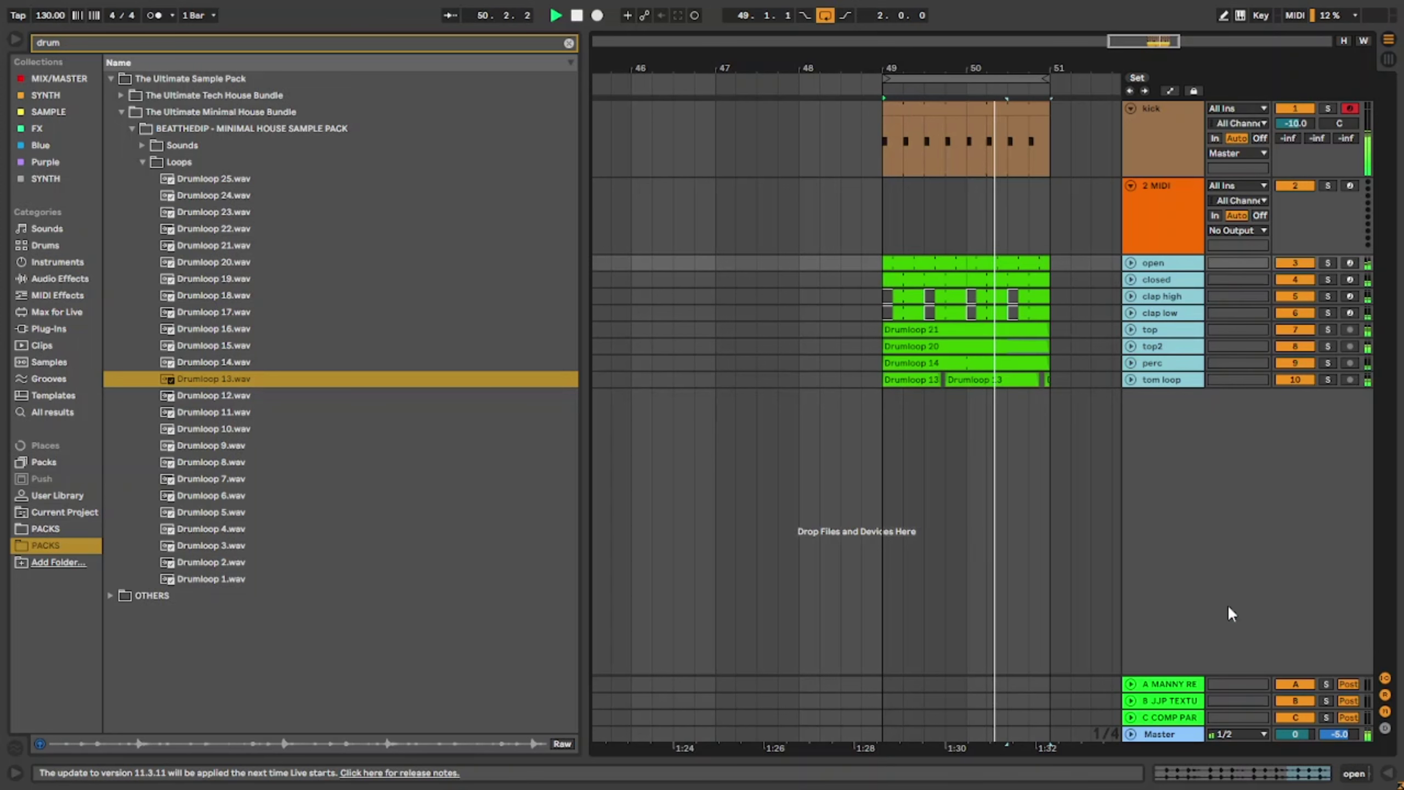
click(1227, 610)
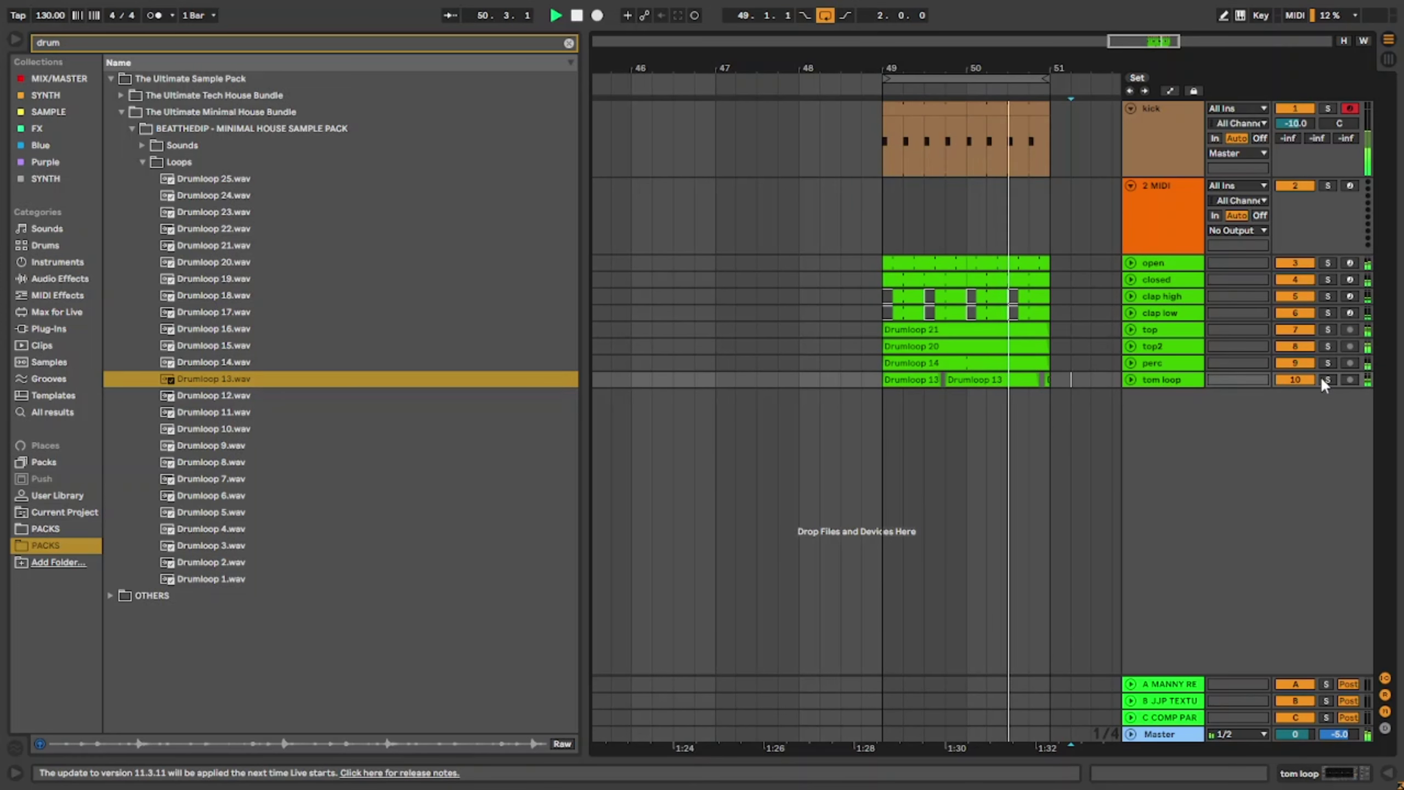
Step: Compare the beat with and without the tom loop track, and unfold that track
click(1296, 381)
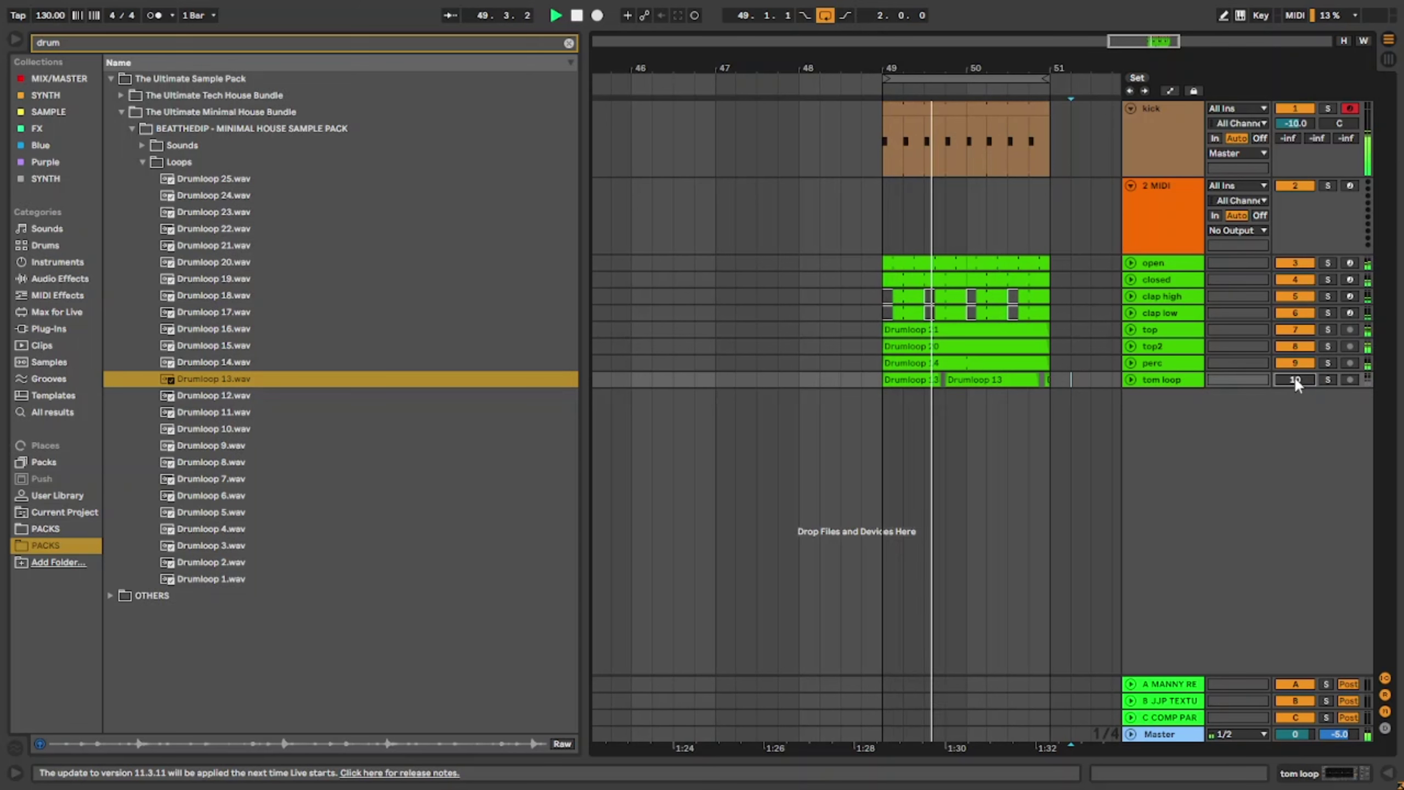
click(1294, 378)
click(1128, 376)
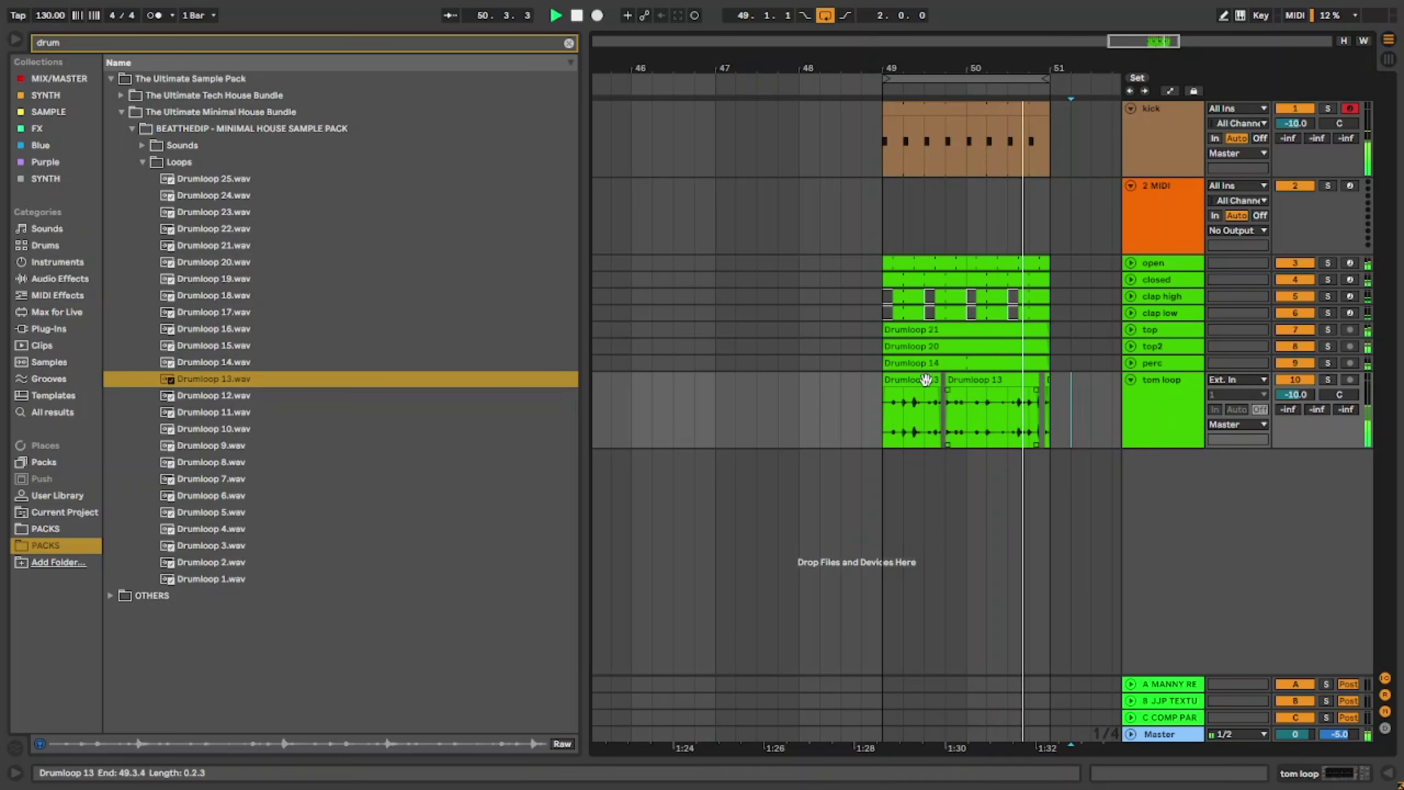
Step: Deactivate the tom loop section from 49.4.1 to 49.4.3 at the start of the second Drumloop 13 clip
scroll(905, 381, up, 2)
click(905, 382)
scroll(1001, 408, up, 4)
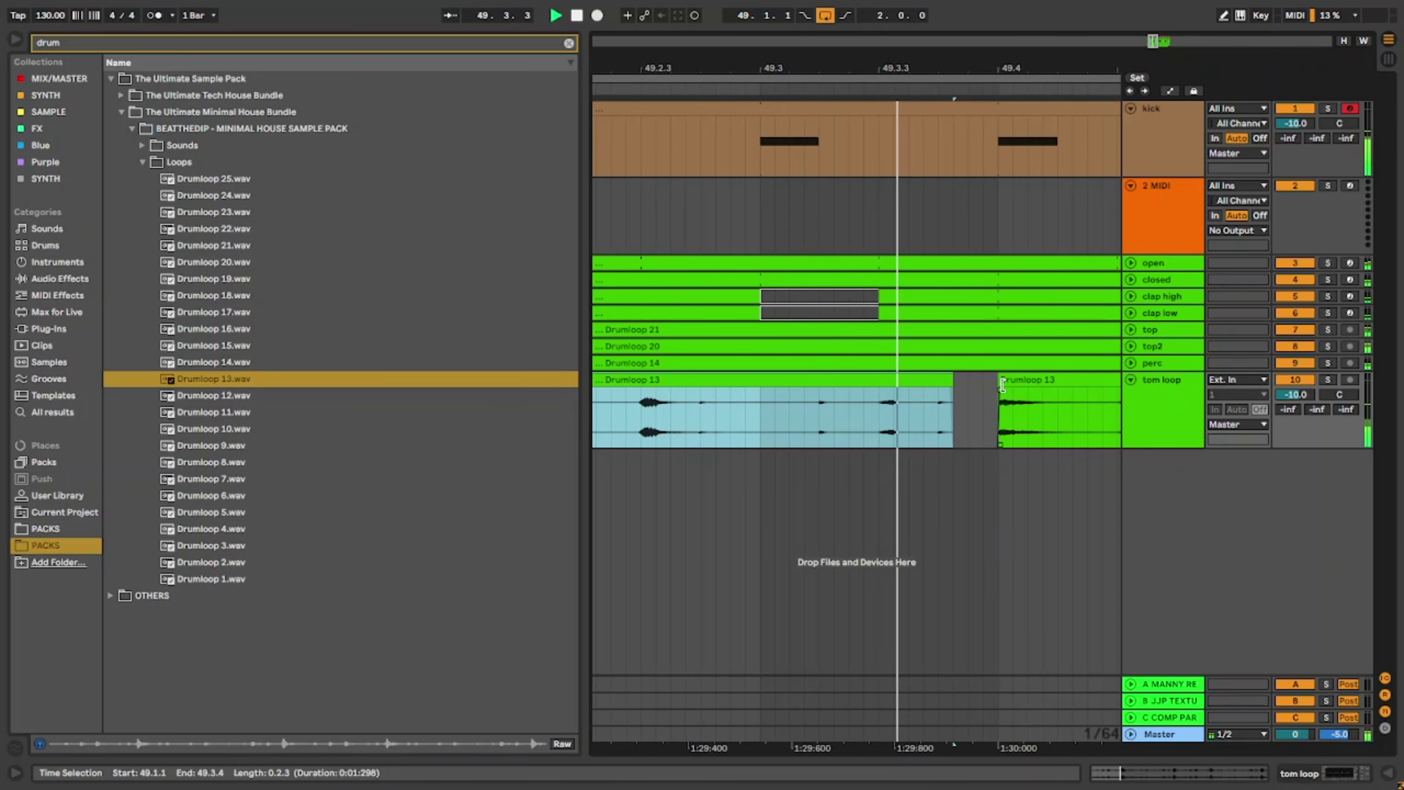
scroll(939, 409, down, 3)
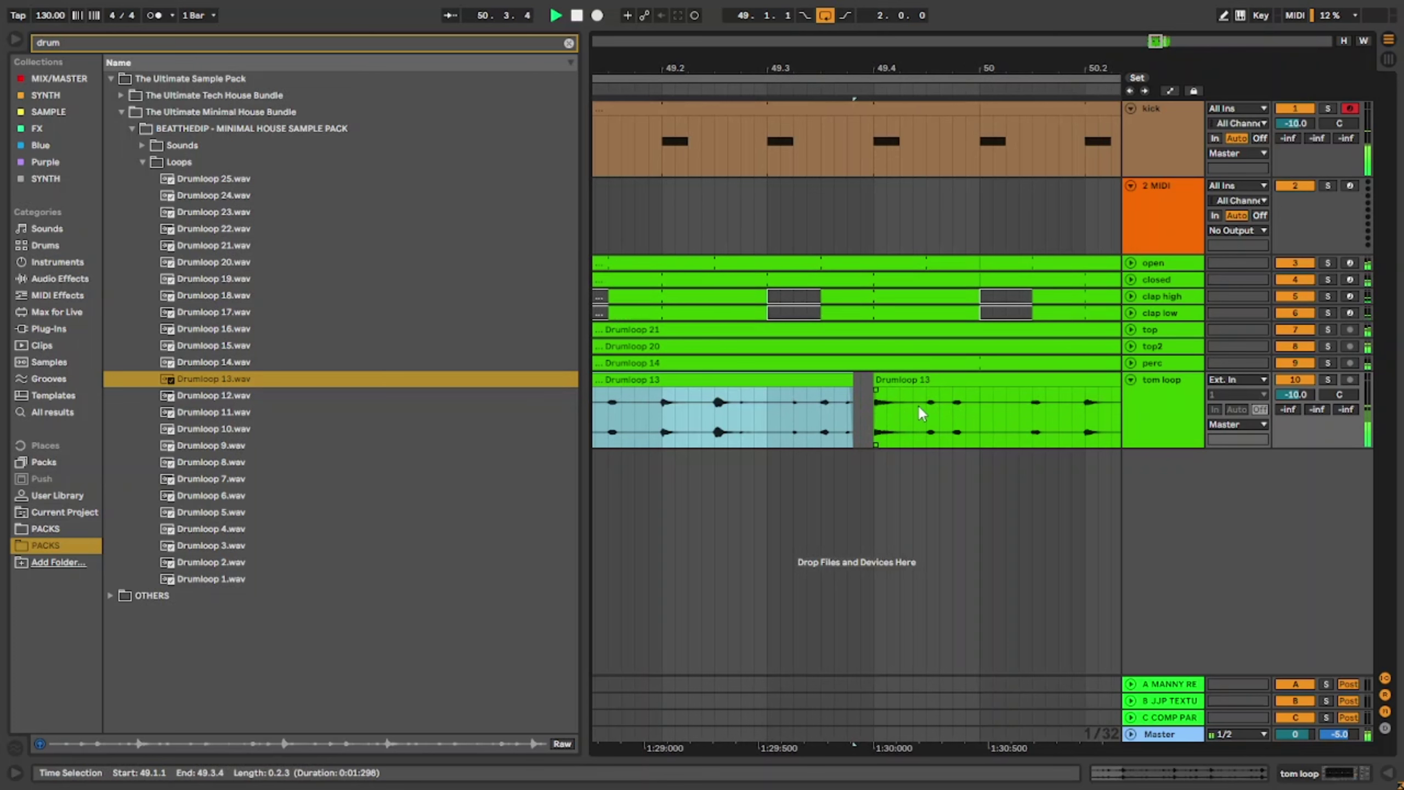
drag(917, 404, 870, 398)
key(0)
Step: Delete the leftover Drumloop 13 piece at the end of the tom loop track, just before bar 51
scroll(866, 398, down, 5)
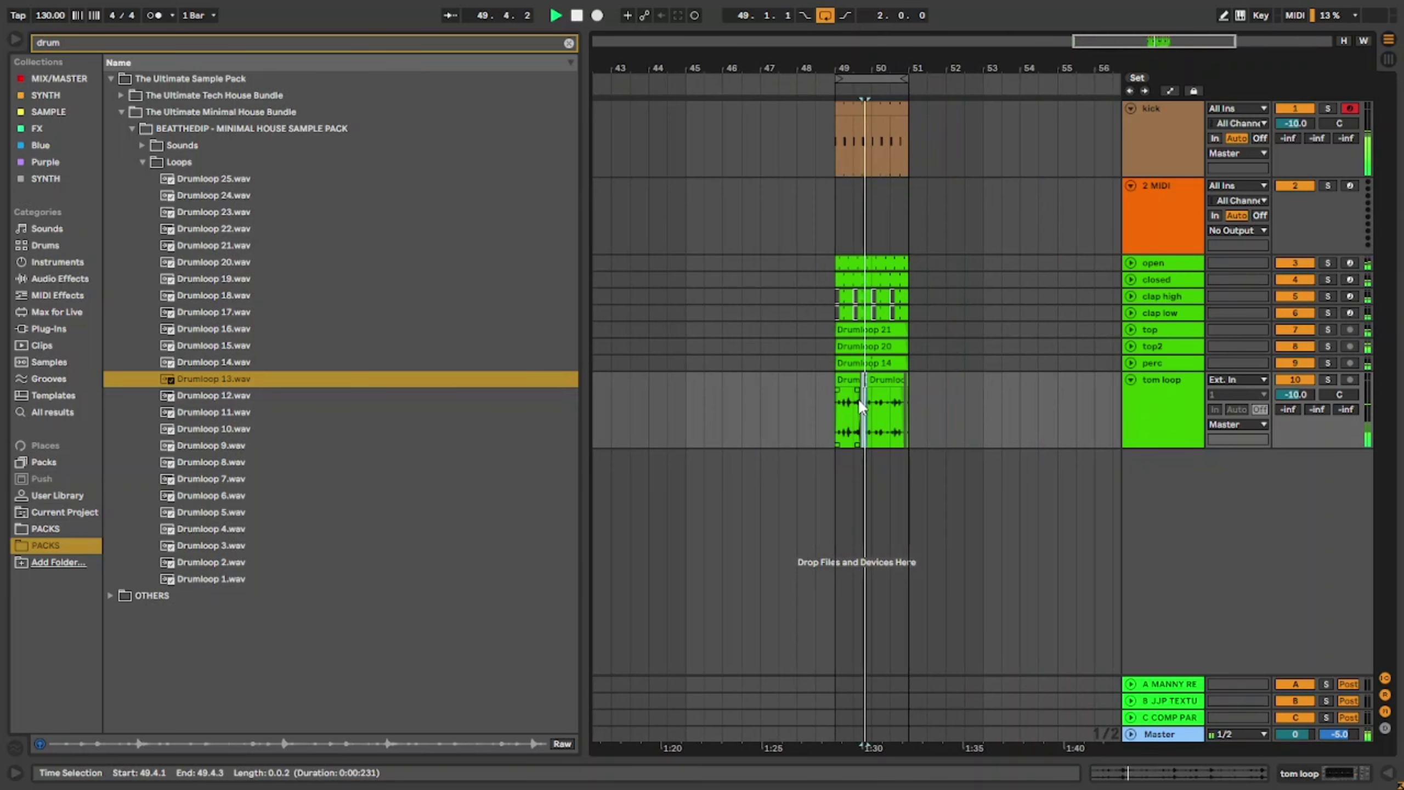
scroll(909, 419, up, 5)
click(893, 384)
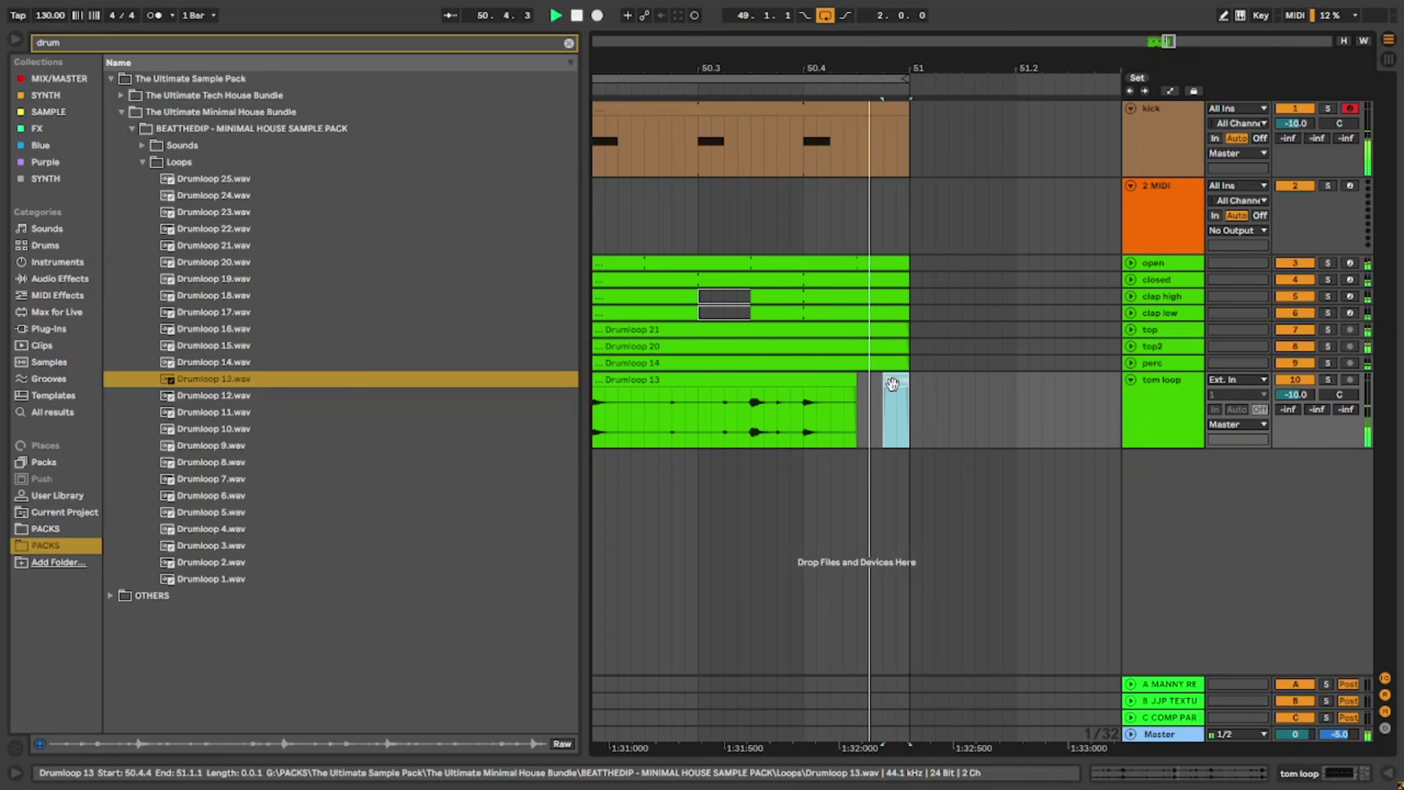
click(897, 412)
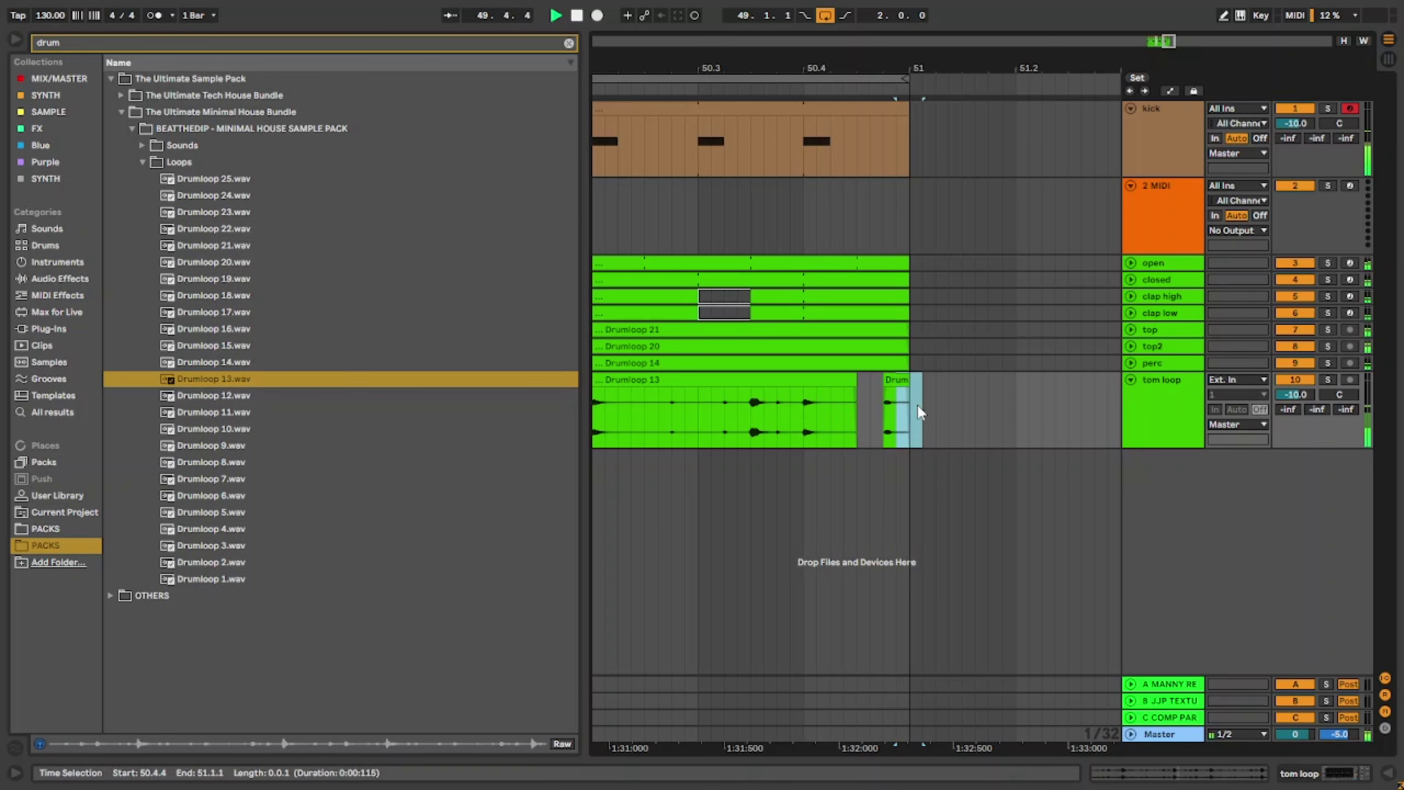
scroll(898, 409, up, 5)
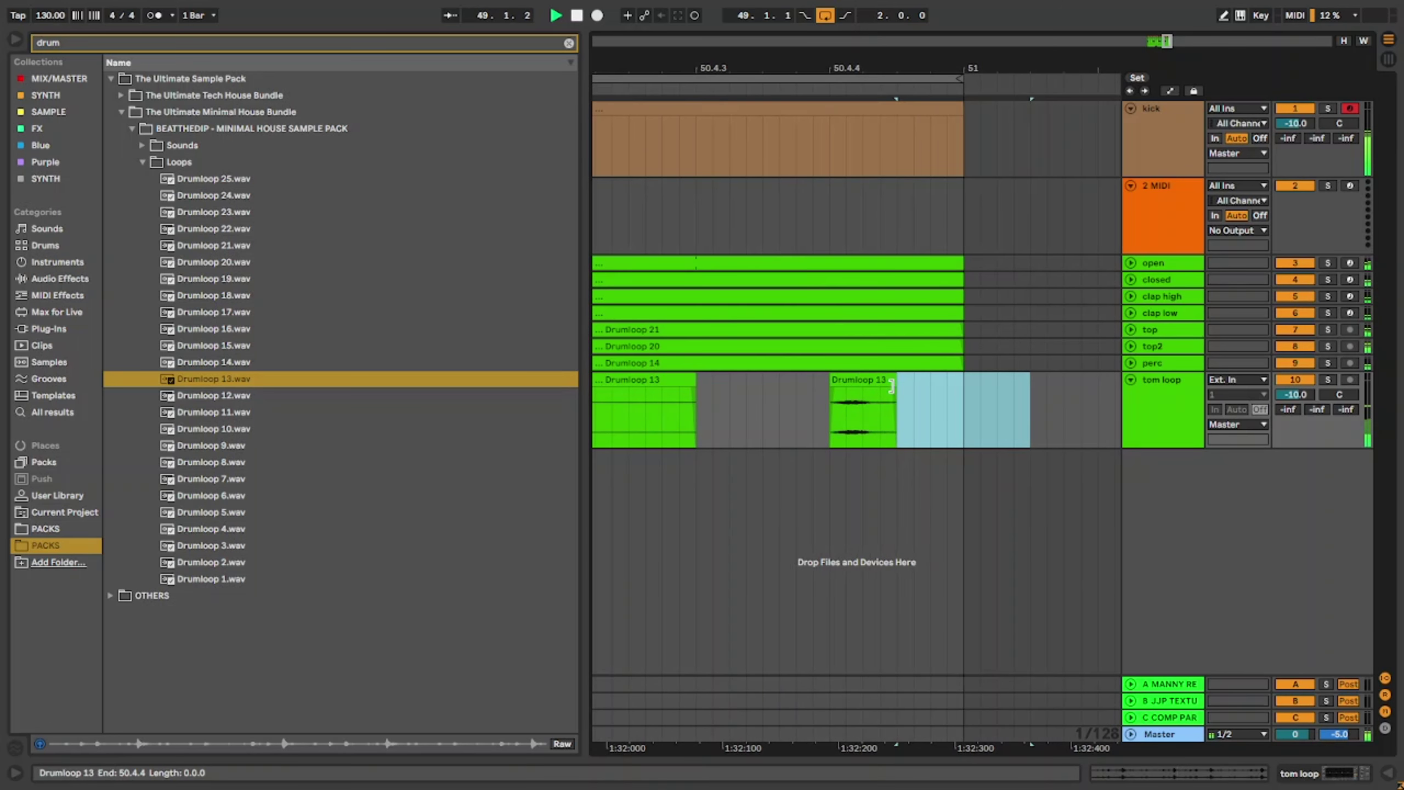
click(880, 380)
key(Delete)
scroll(879, 387, down, 8)
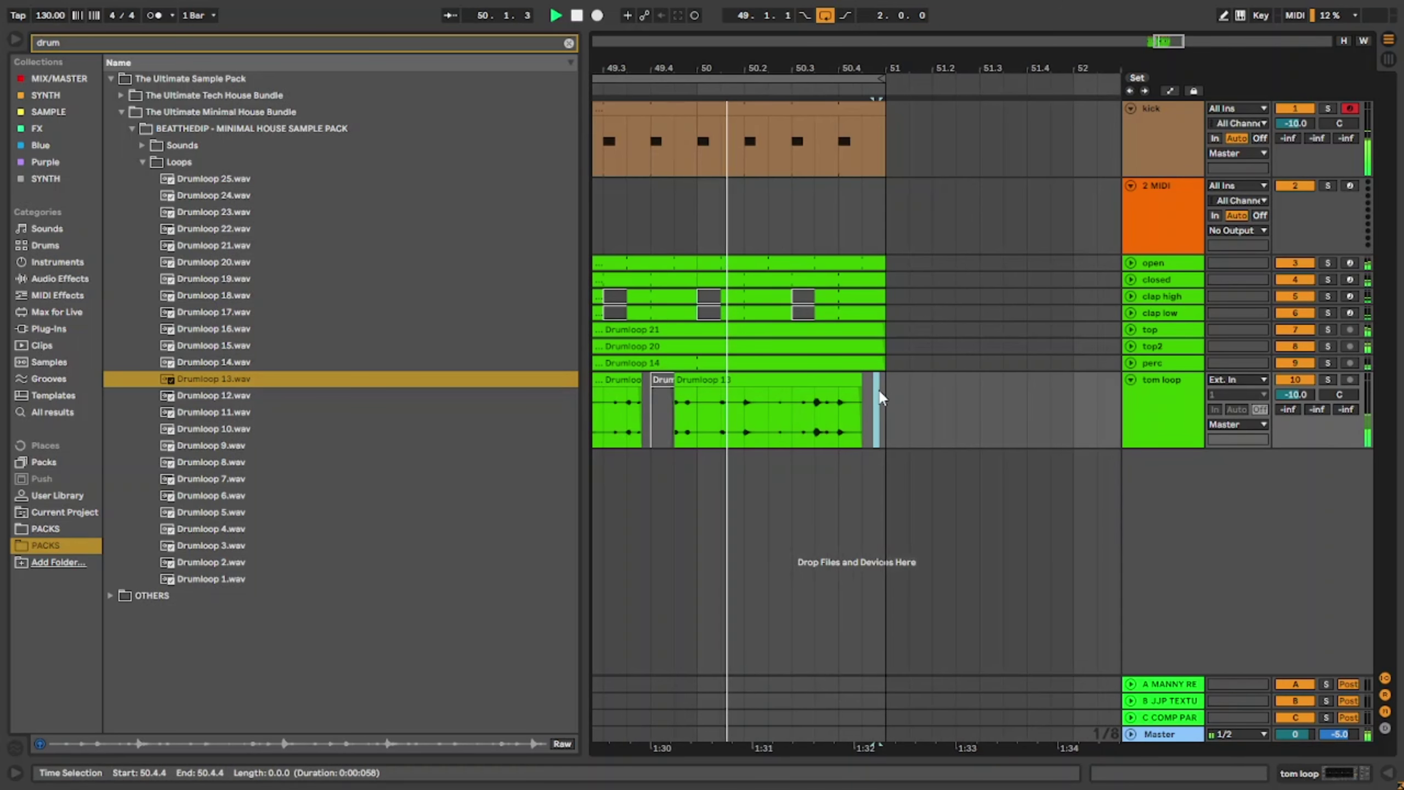
Step: Delete the deactivated tom loop piece at 49.4.1 and trim the end of the second Drumloop 13 clip to 50.4.2
scroll(853, 412, up, 5)
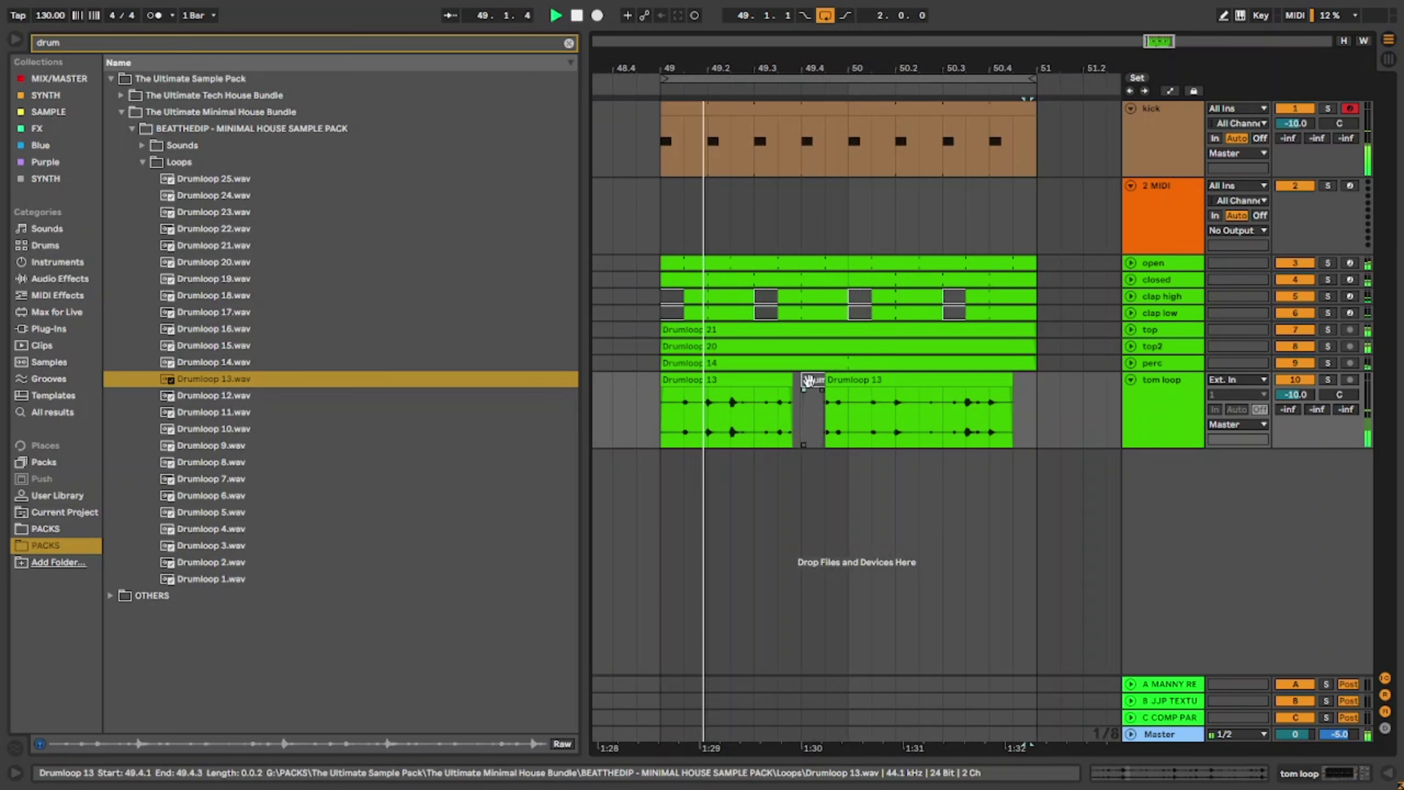
click(813, 387)
scroll(999, 402, up, 5)
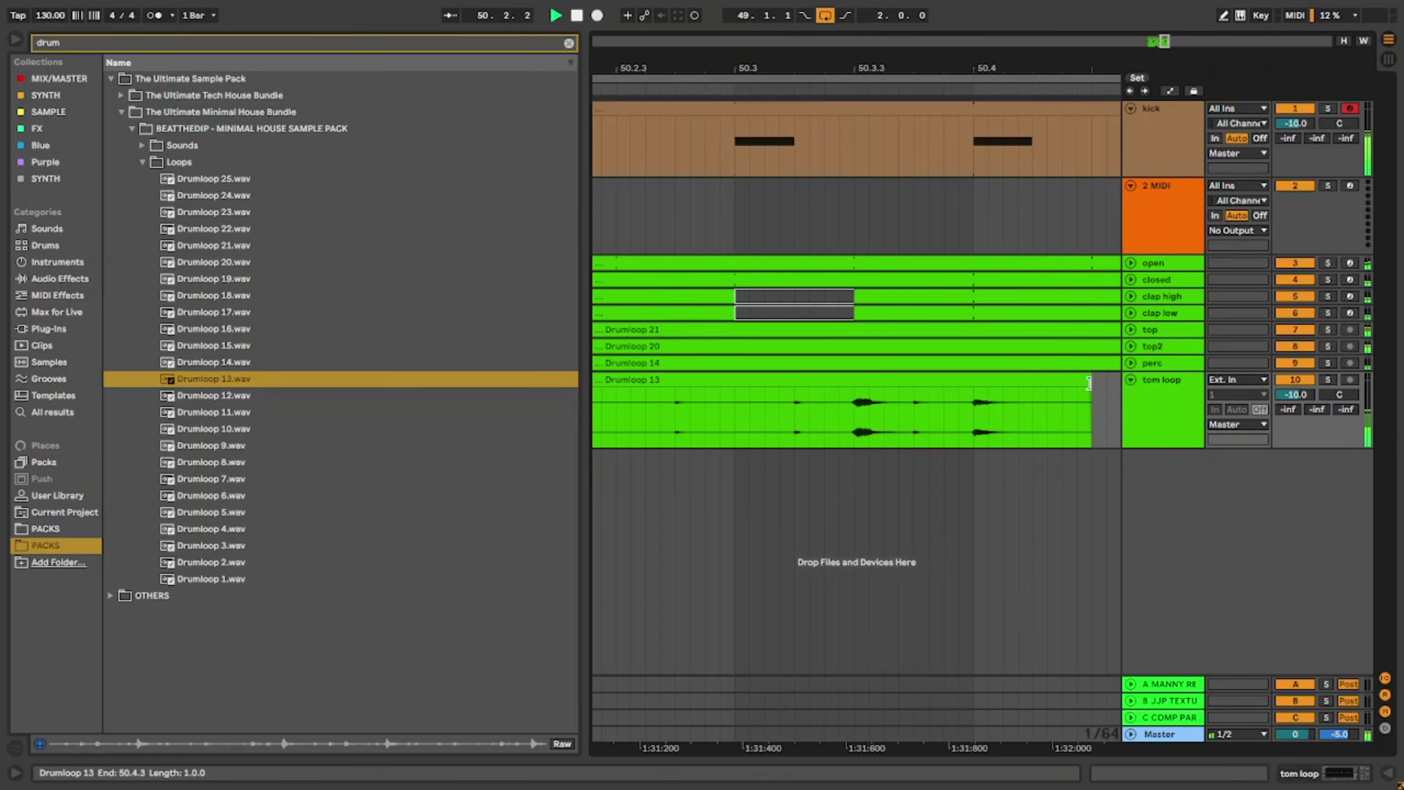
drag(1091, 381, 1045, 382)
scroll(1046, 382, down, 5)
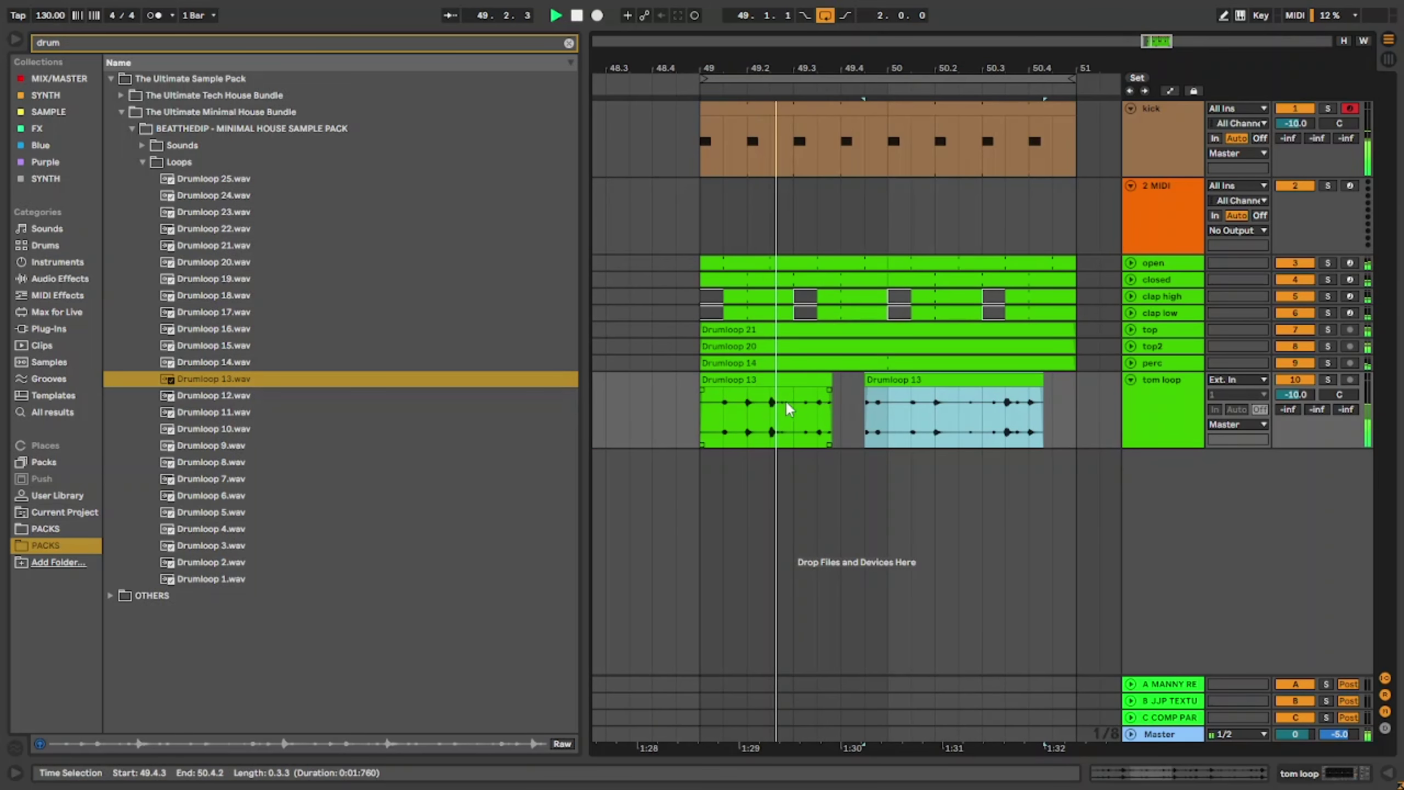
Step: Delete the tom loop section from 49.1.1 to 49.1.2 and fold the track
scroll(708, 412, up, 5)
drag(707, 404, 797, 418)
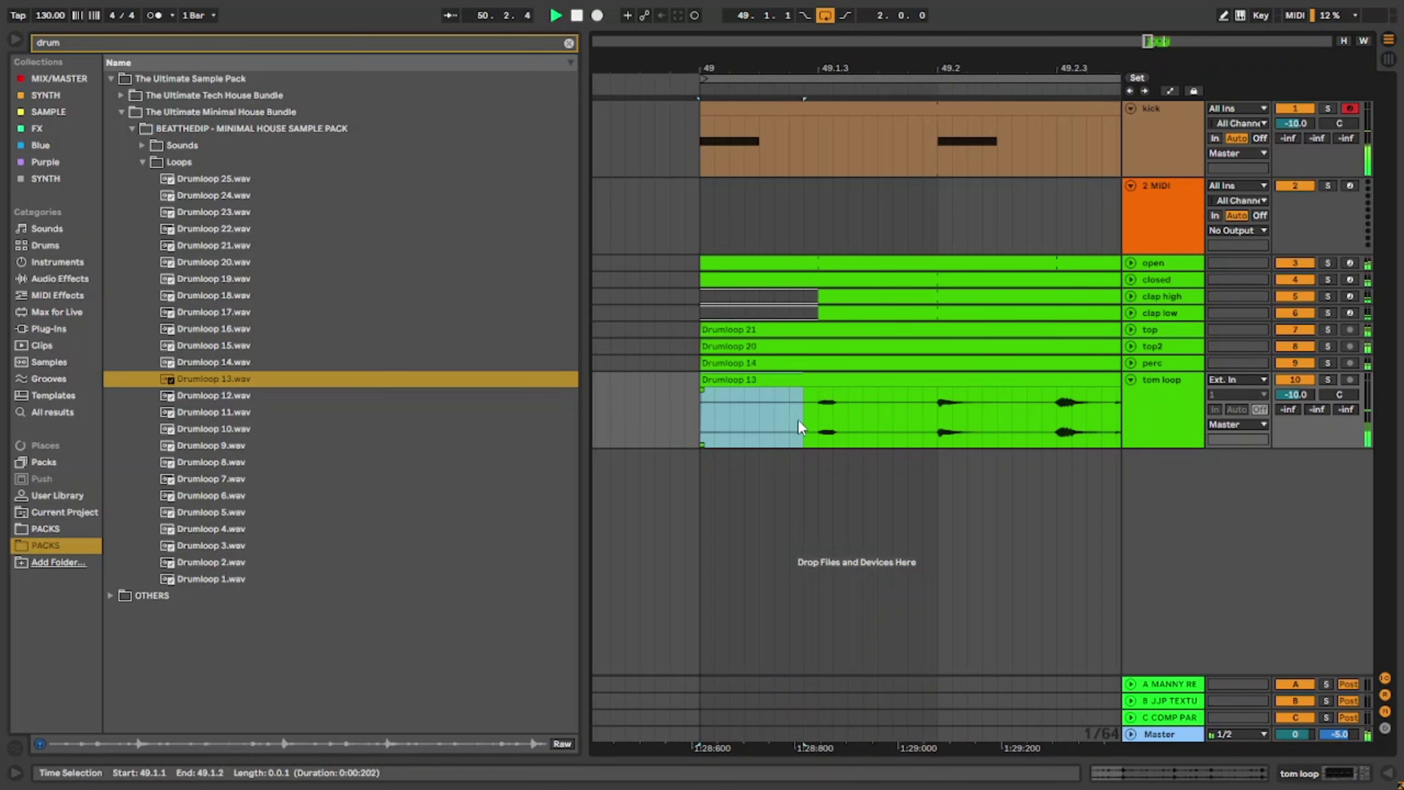
scroll(797, 417, down, 5)
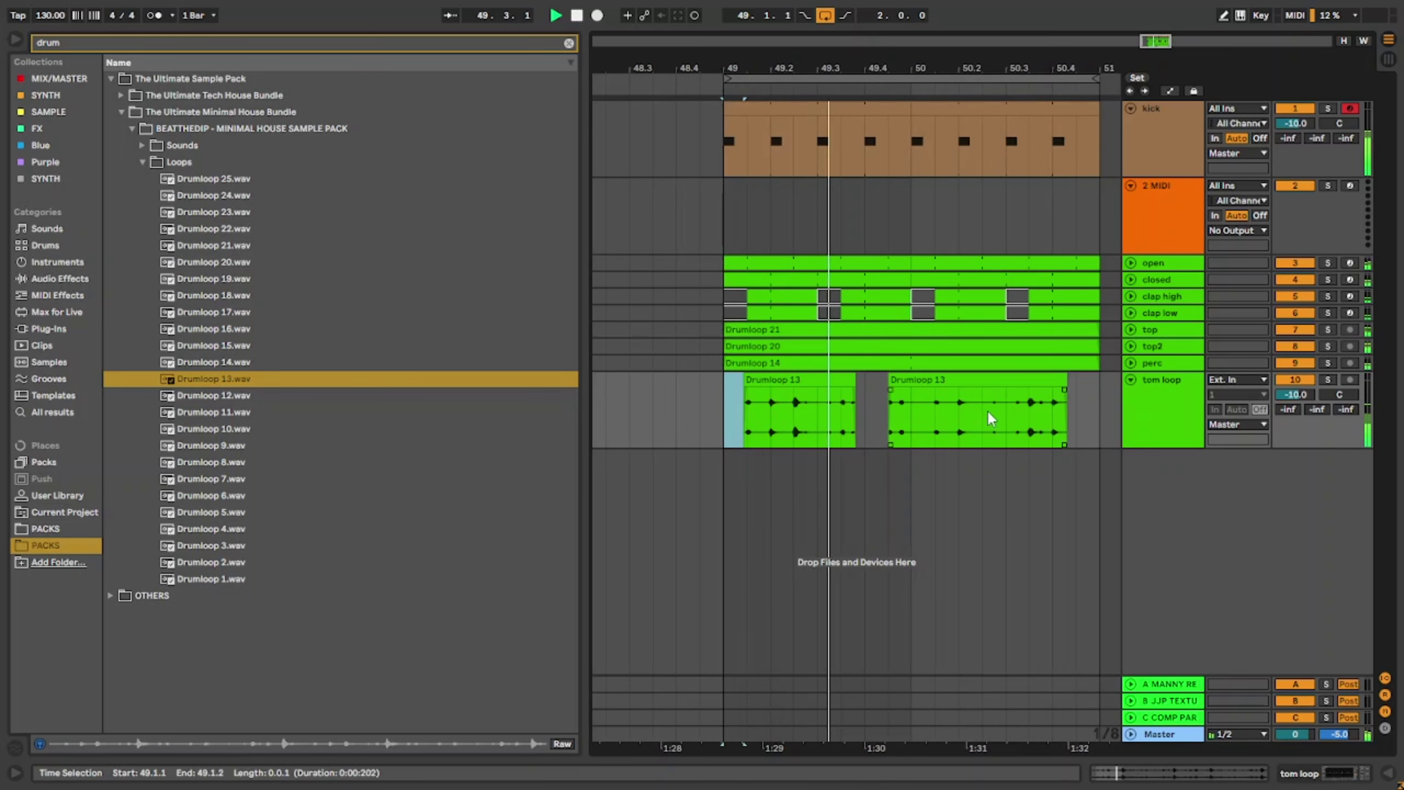
shift+click(1101, 421)
click(1094, 414)
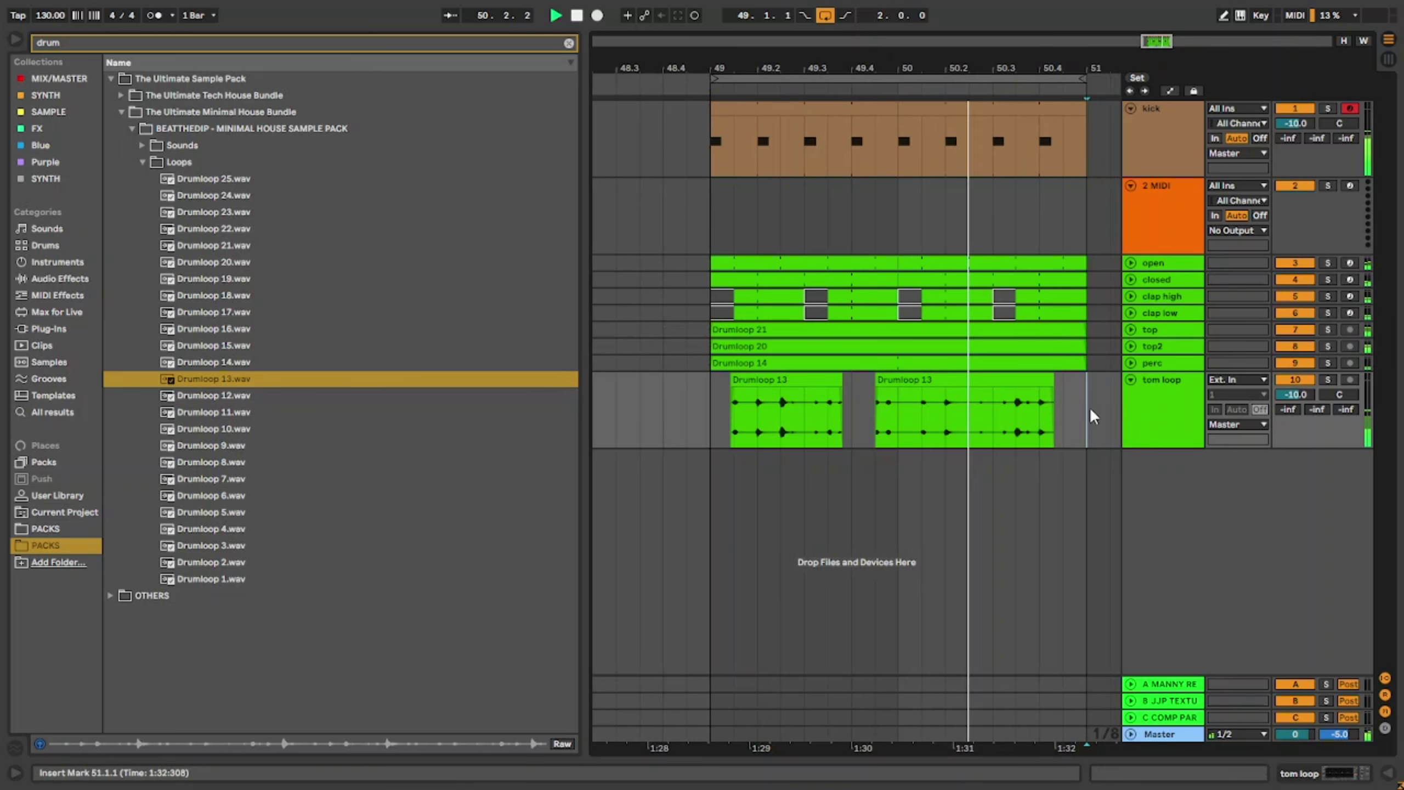
click(1130, 380)
Step: Color the kick and 2 MIDI tracks red and assign the track color to their clips
click(1152, 160)
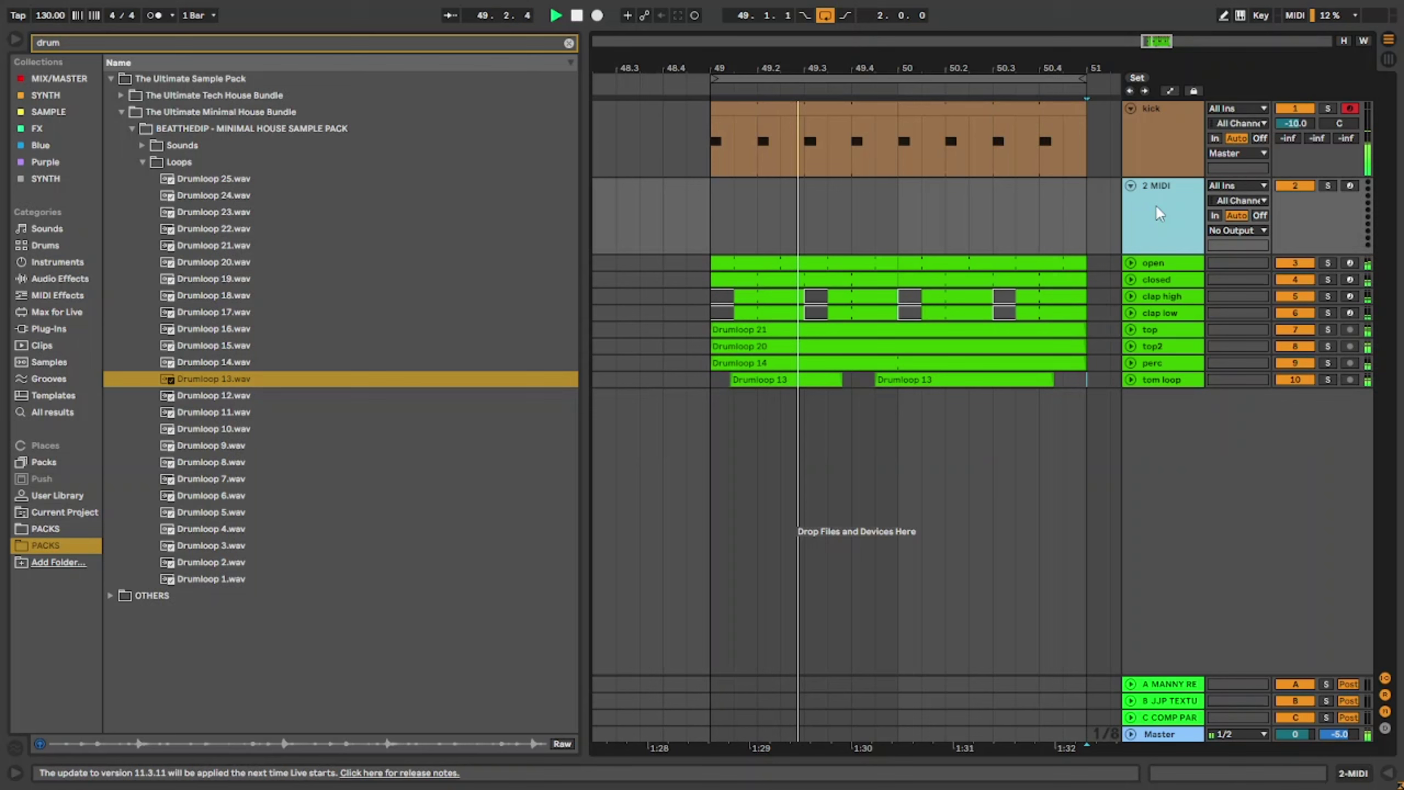
right_click(1152, 163)
click(1164, 446)
click(1163, 206)
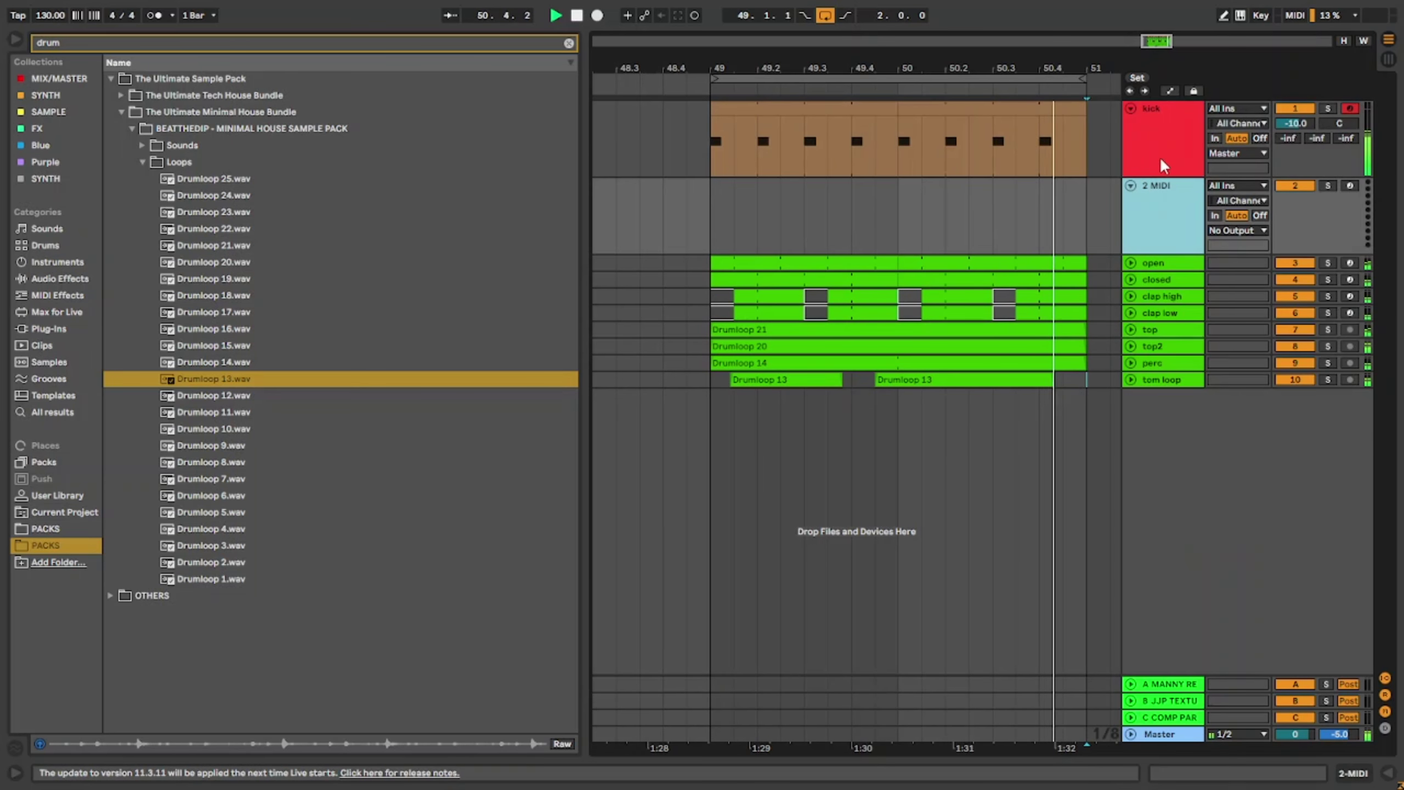
shift+click(1163, 159)
right_click(1162, 145)
click(1232, 493)
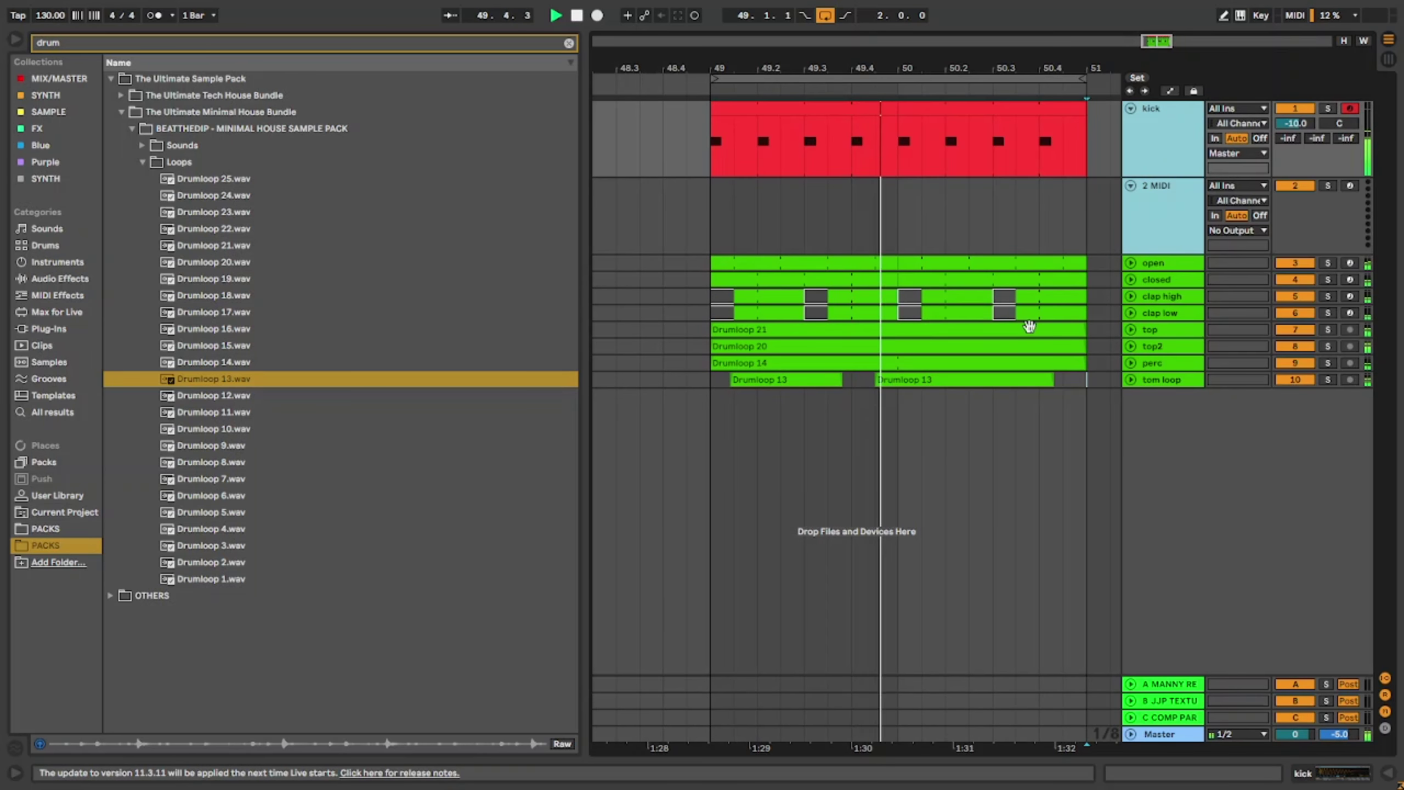
Step: Search the sample pack for "bass" and load Minimal Bass.adg onto the 2 MIDI track
click(709, 204)
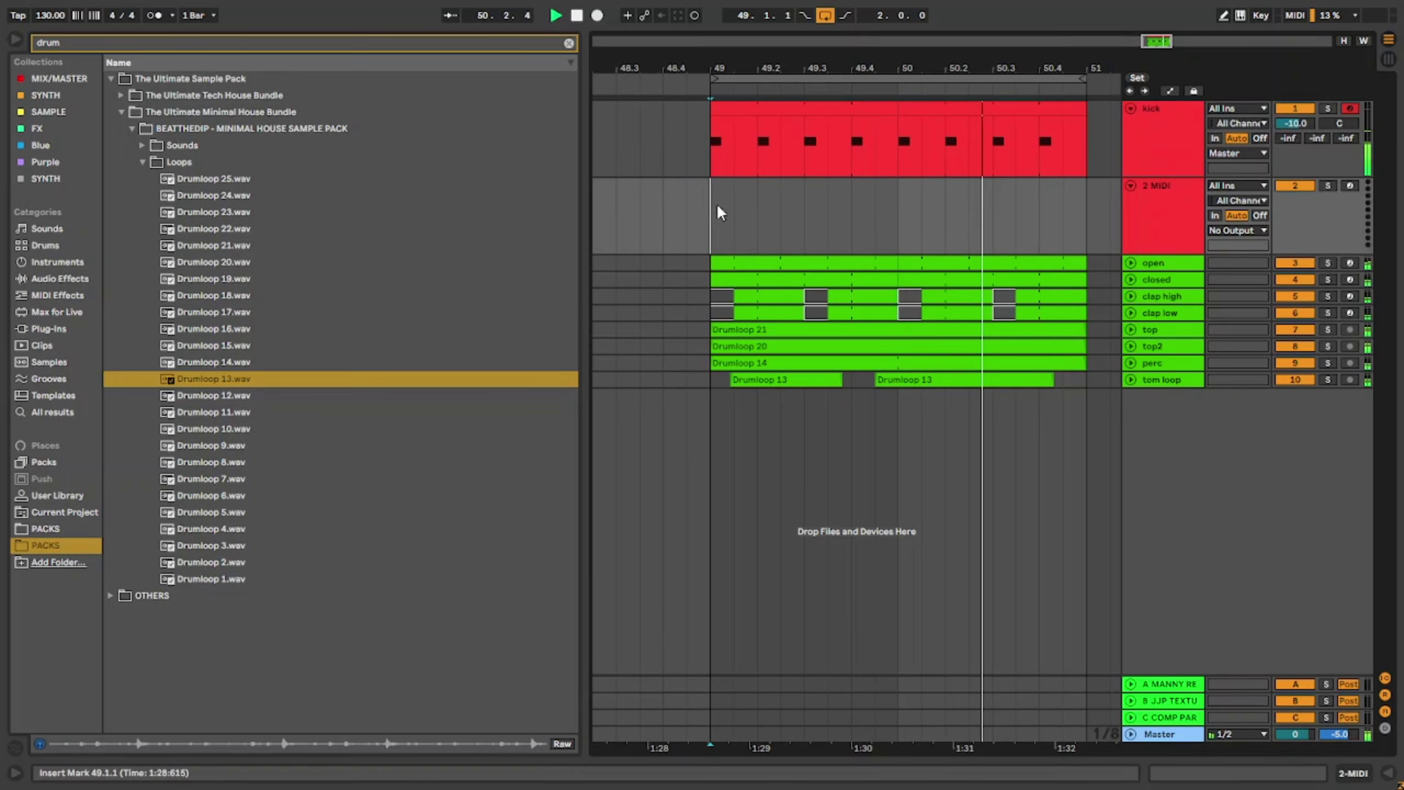
click(160, 36)
text(bass)
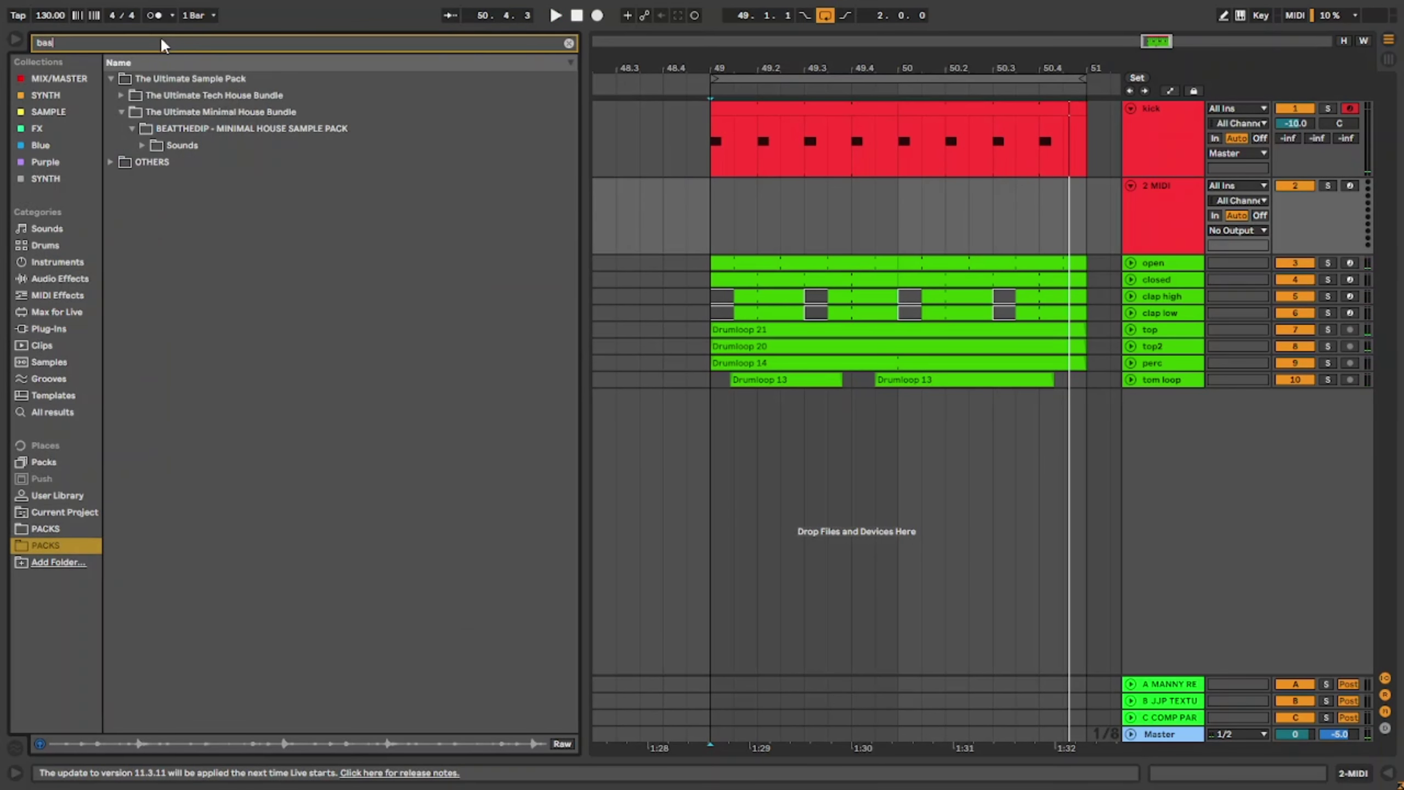
click(143, 145)
click(171, 162)
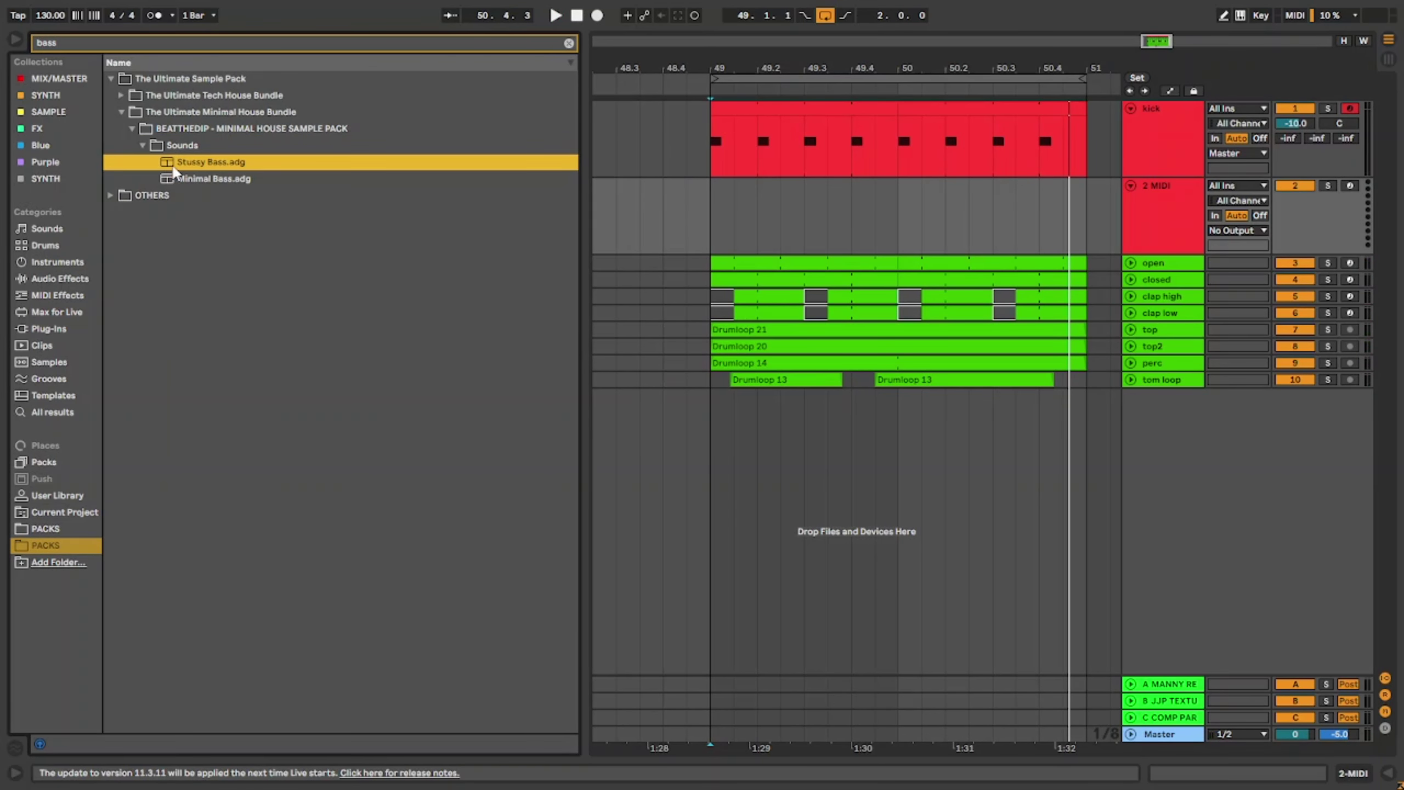
click(198, 180)
double_click(1159, 204)
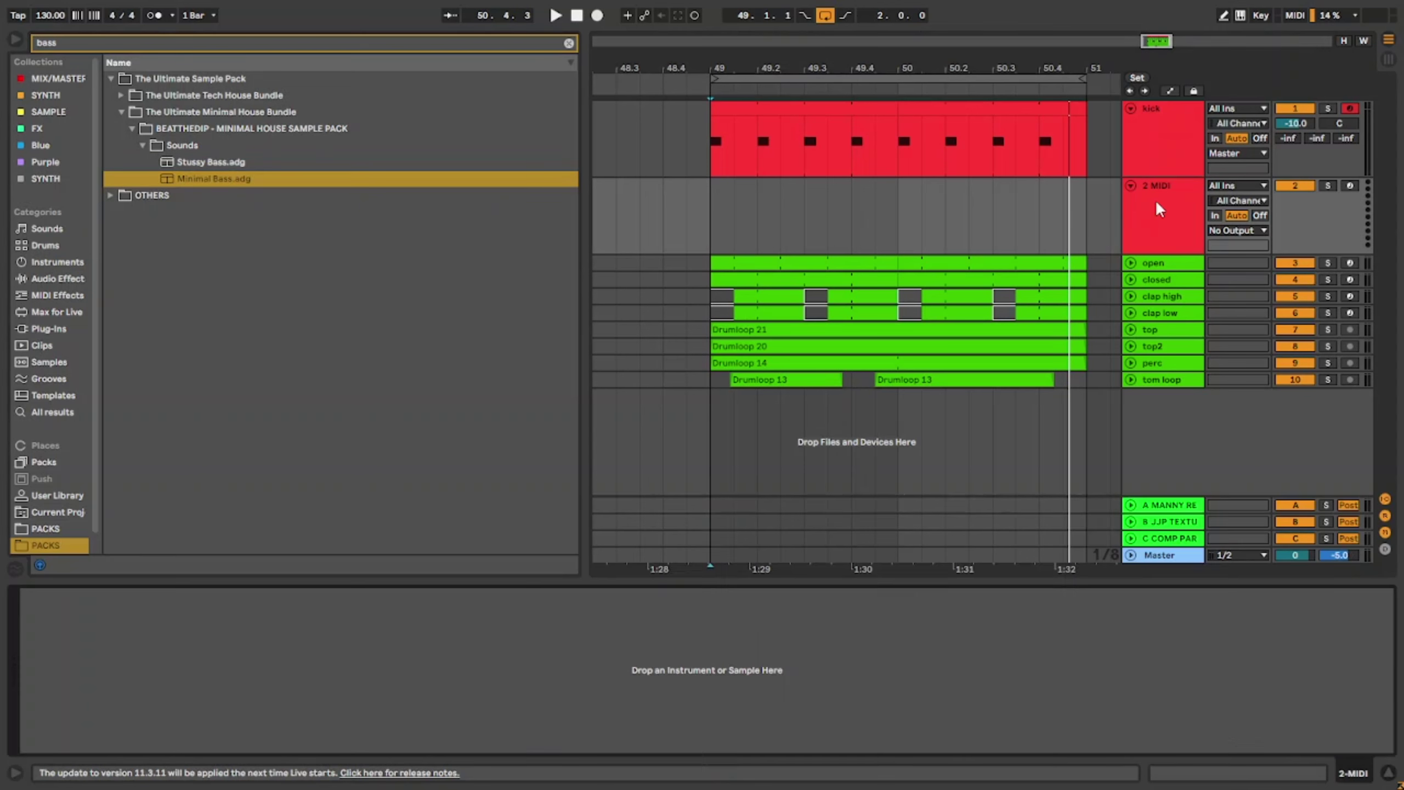
double_click(218, 179)
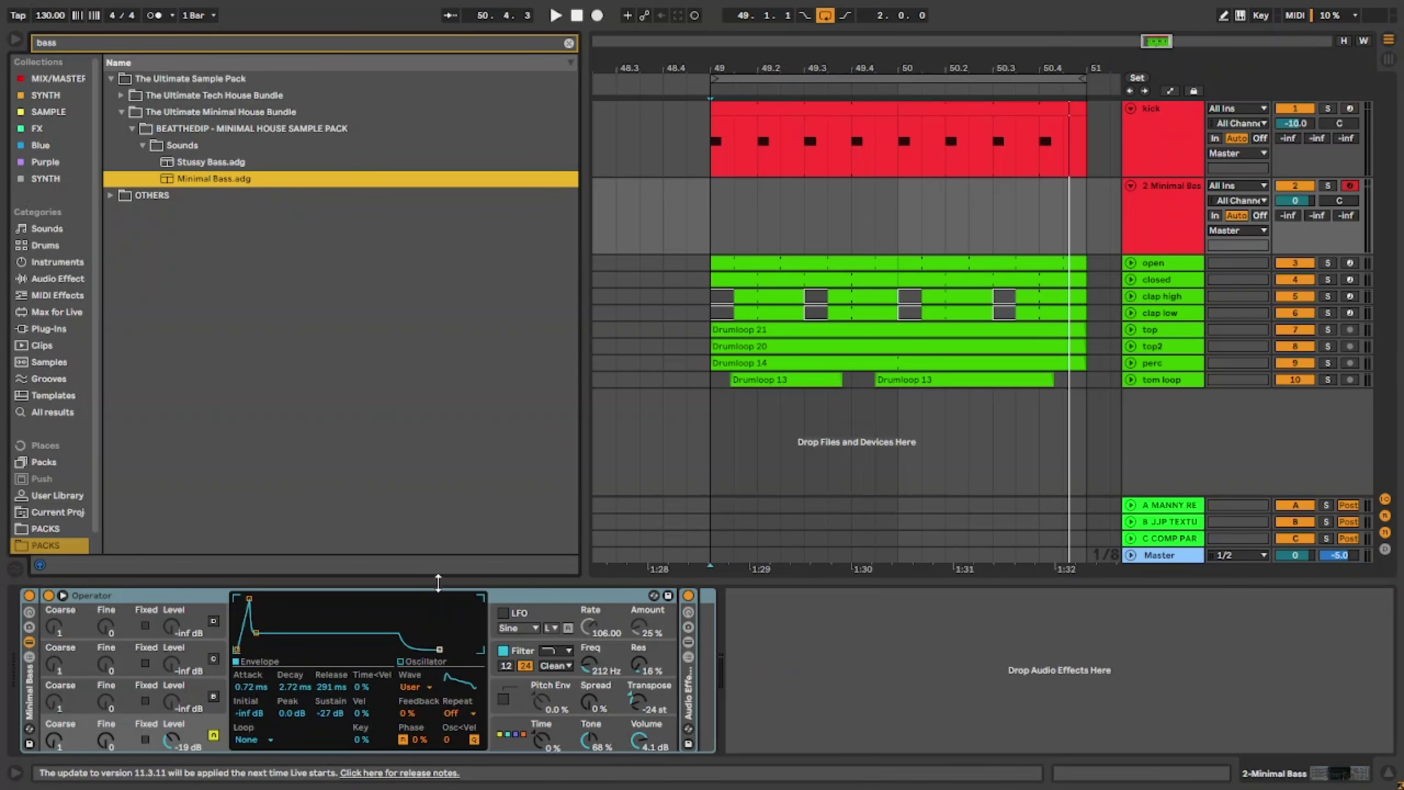
Step: Enable the computer MIDI keyboard and try out Minimal Bass notes over the looping beat from 49.1.1
click(713, 215)
key(m)
key(a)
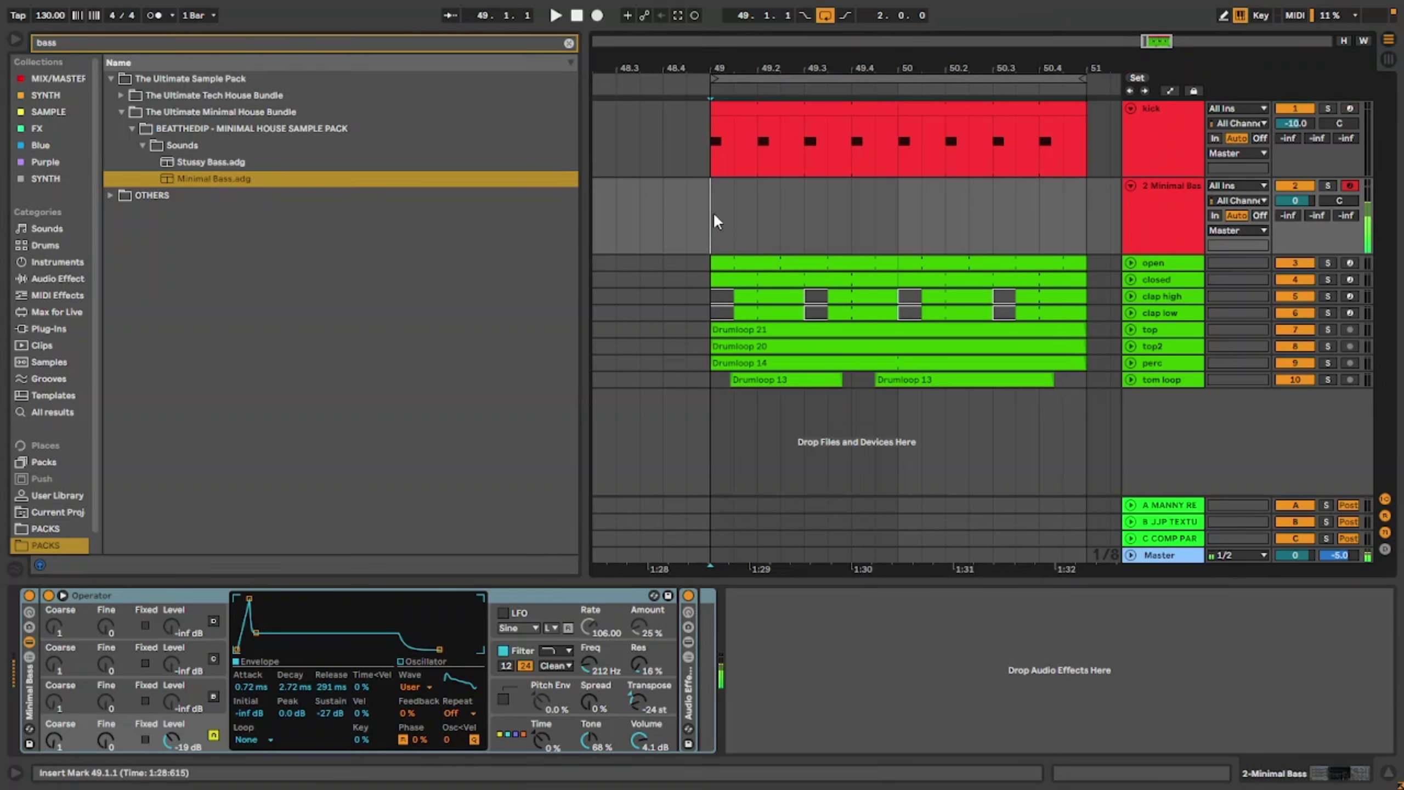
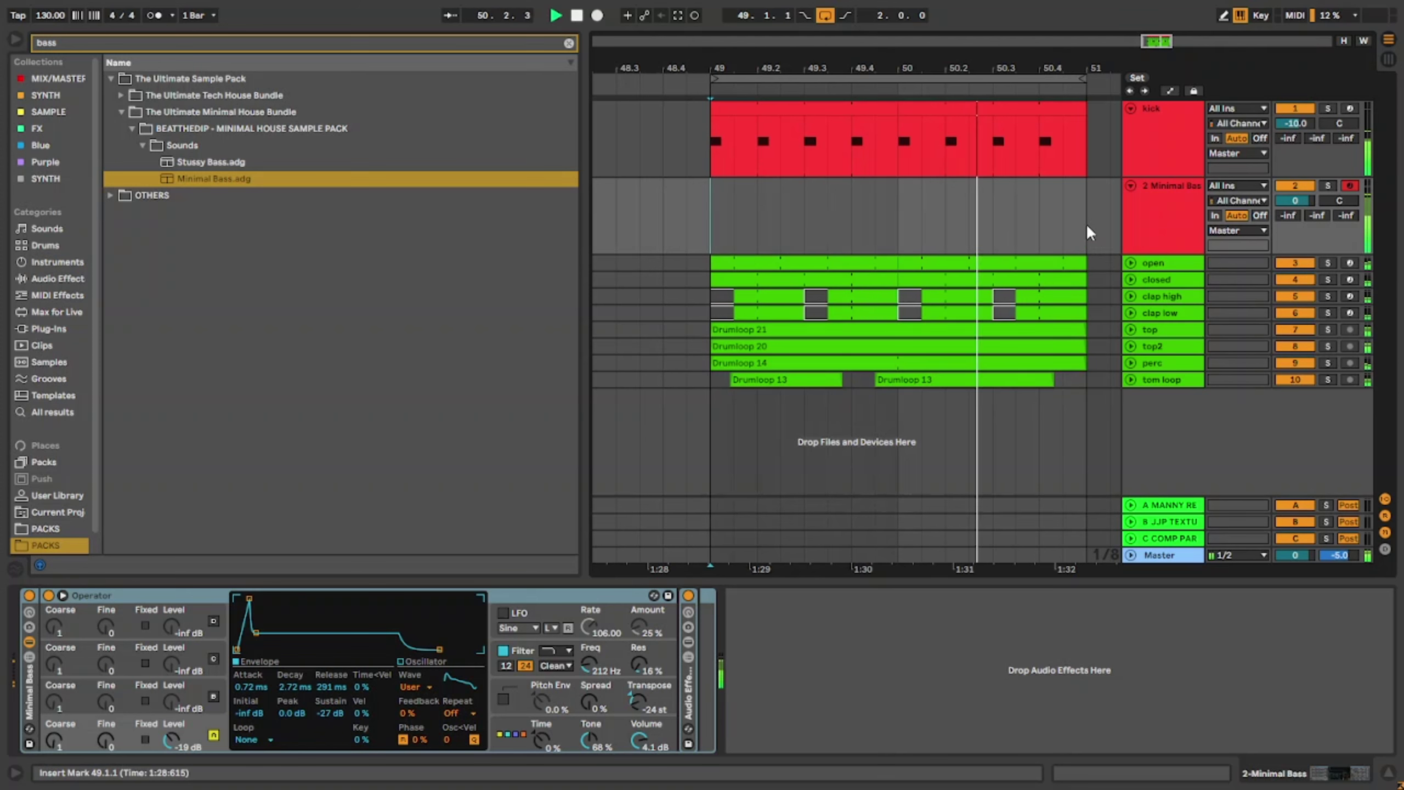
key(z)
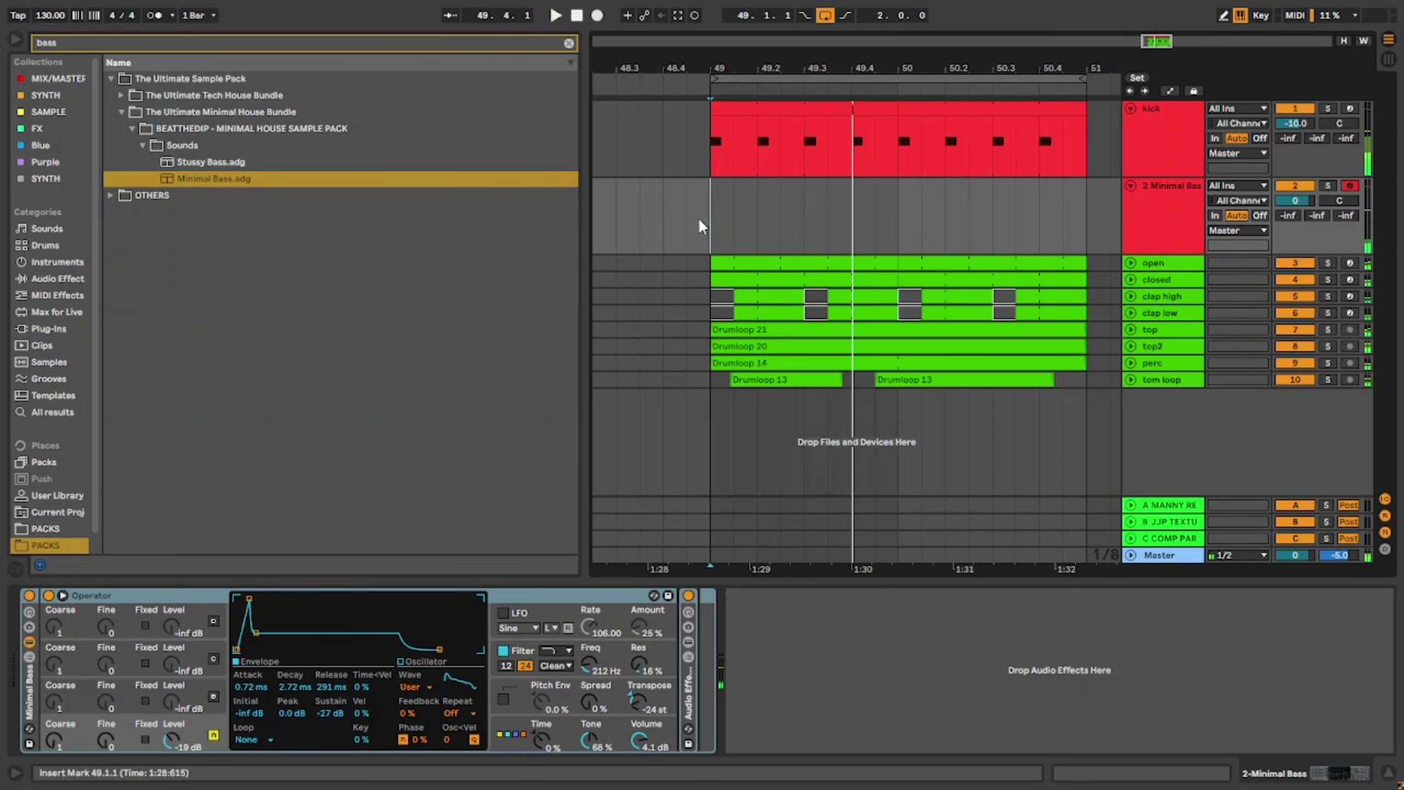
key(space)
Step: Create an empty MIDI clip from 49.1.1 to 51.1.1 on the Minimal Bass track and enlarge its note editor
drag(702, 217, 902, 215)
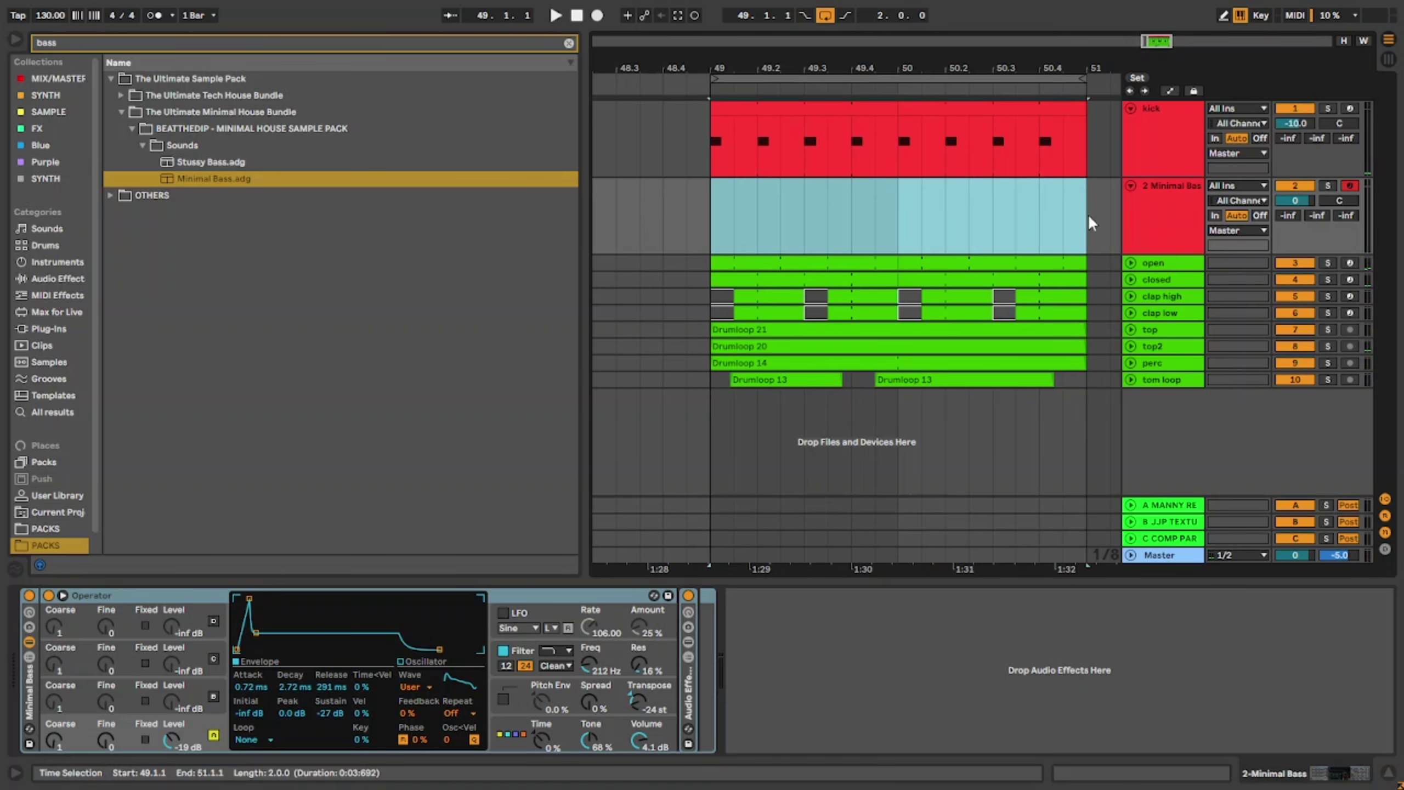
key(ctrl+shift+m)
key(space)
drag(781, 580, 785, 238)
drag(232, 442, 260, 288)
drag(230, 351, 216, 423)
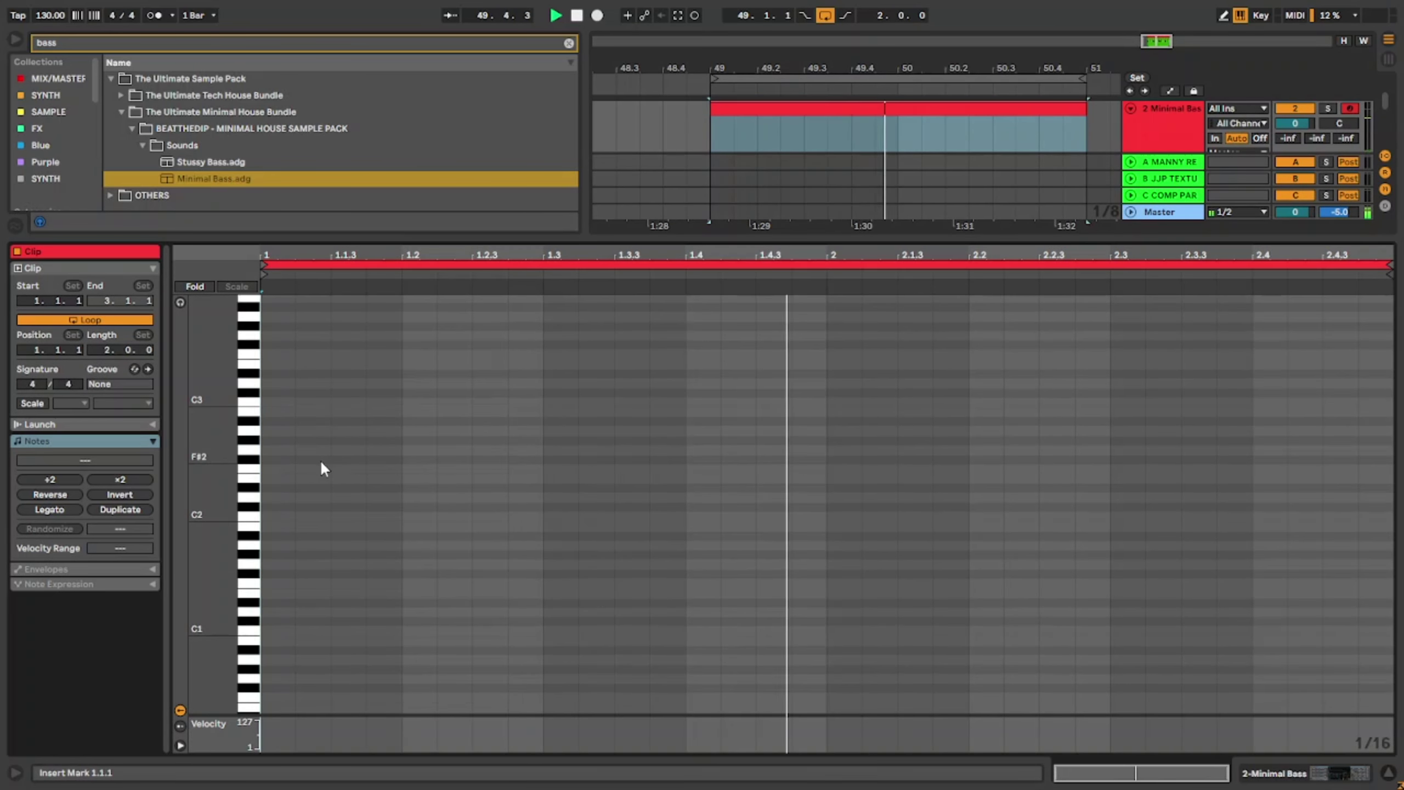
Step: Draw an F2 bass note from 1.1.1 to 1.1.4, followed by a sixteenth-long G2 note at 1.1.4
double_click(286, 468)
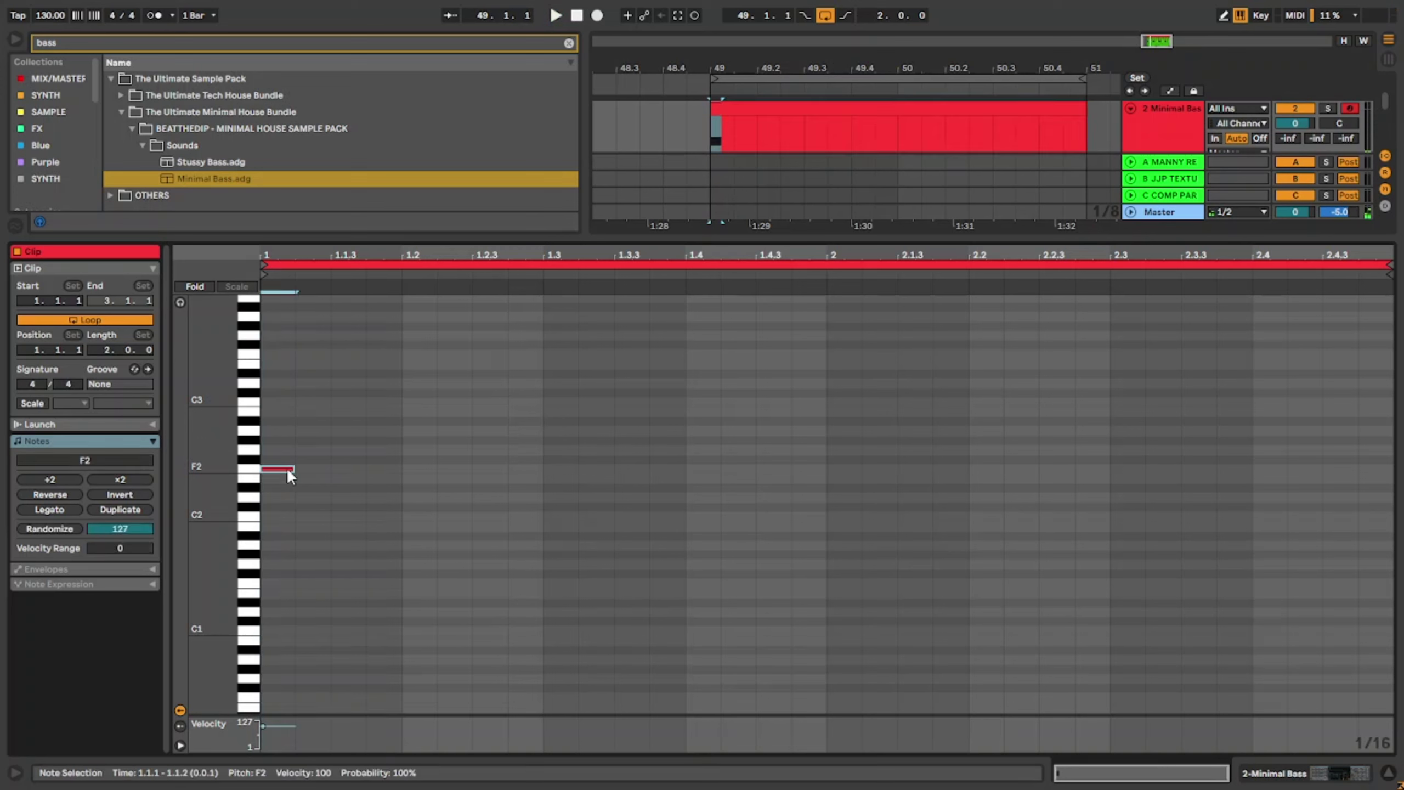
drag(295, 468, 344, 469)
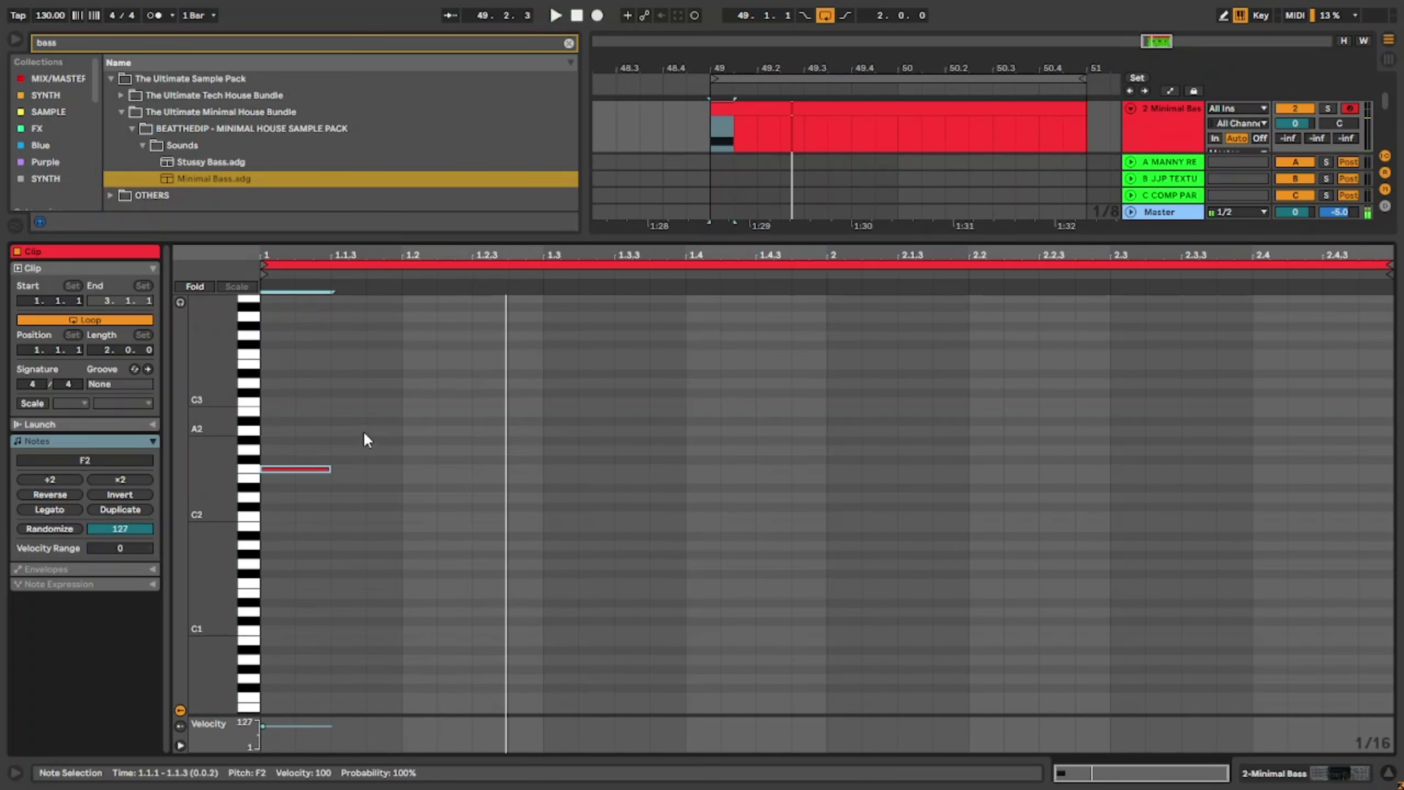
double_click(349, 430)
drag(364, 431, 405, 452)
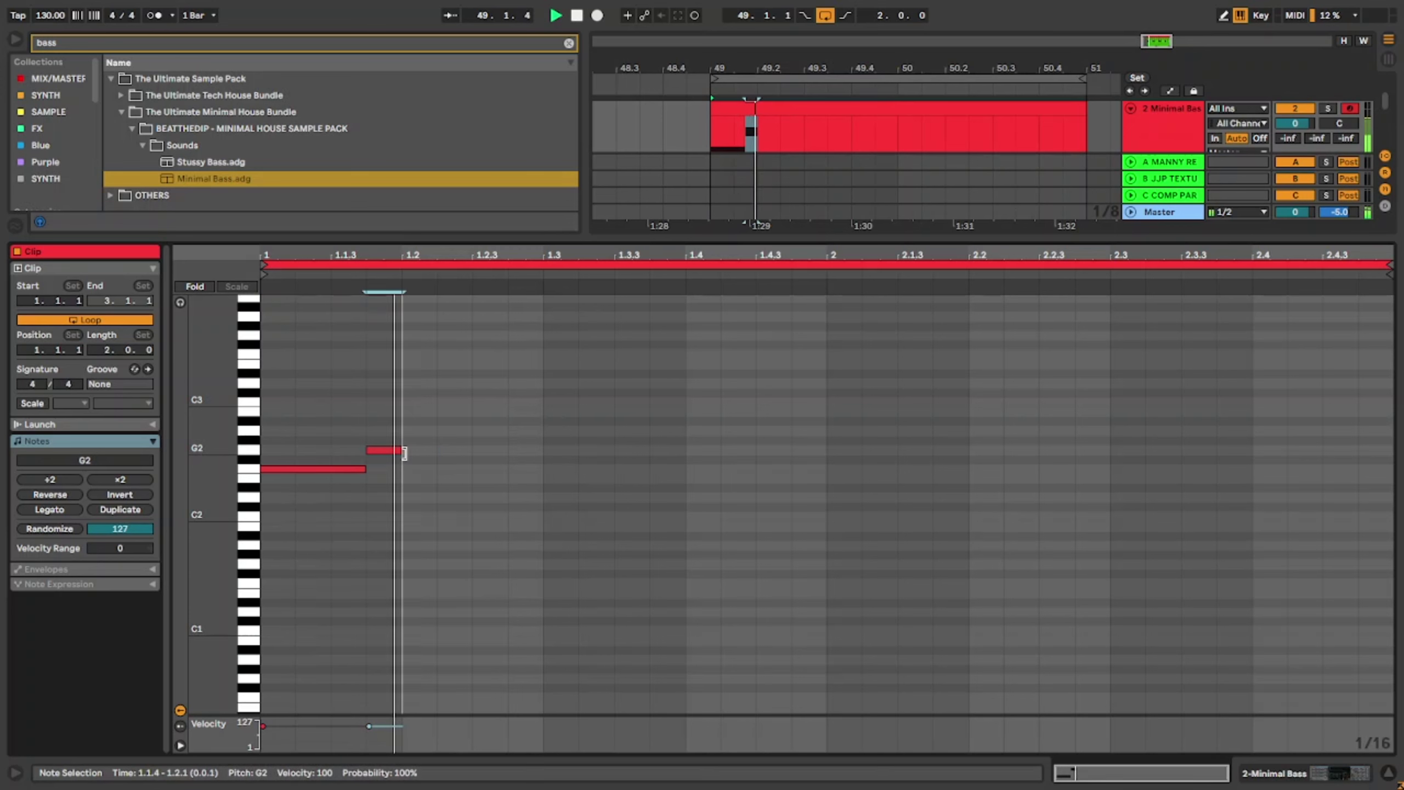
Step: Add another F2 bass note running from 1.2.3 to 1.3.1 and play the pattern
double_click(454, 469)
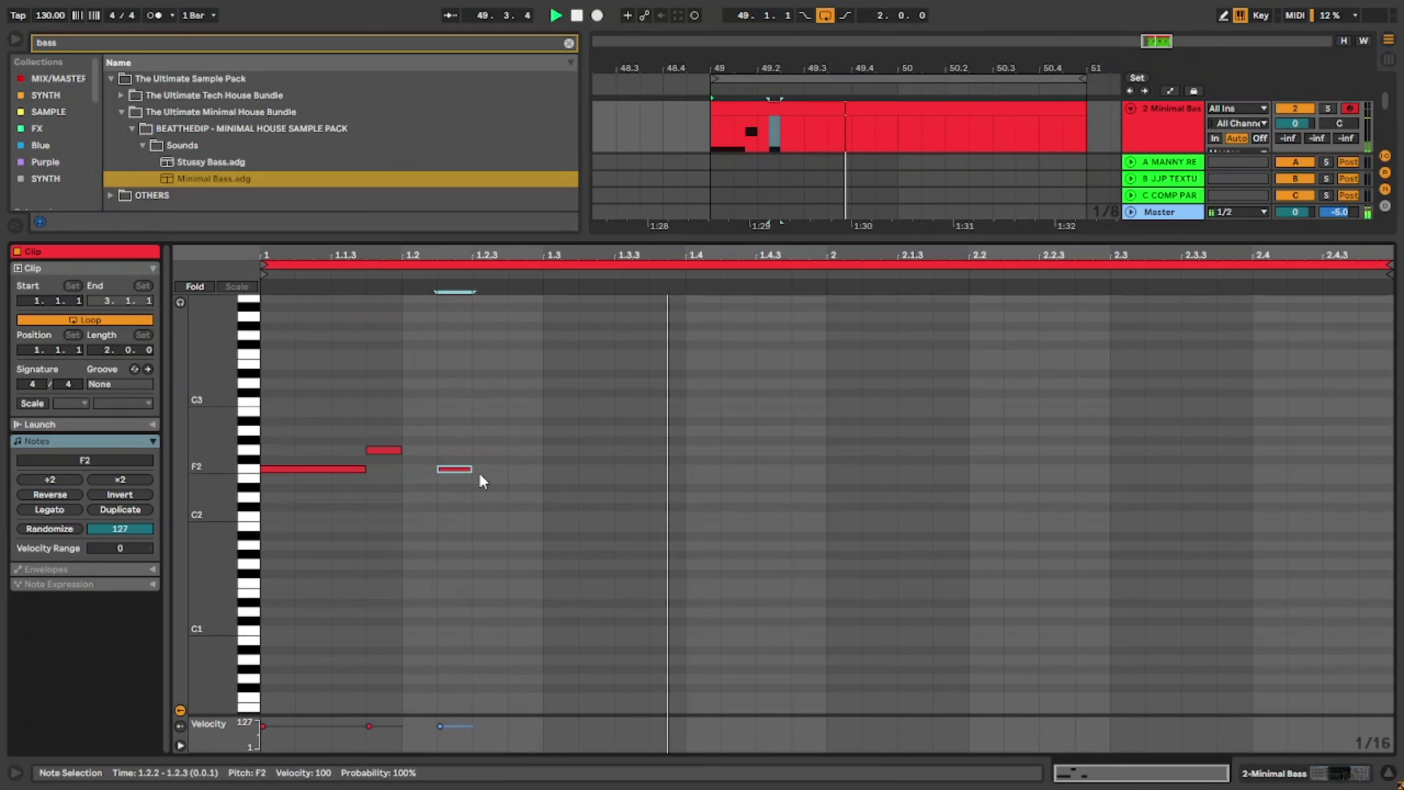
drag(470, 472, 542, 470)
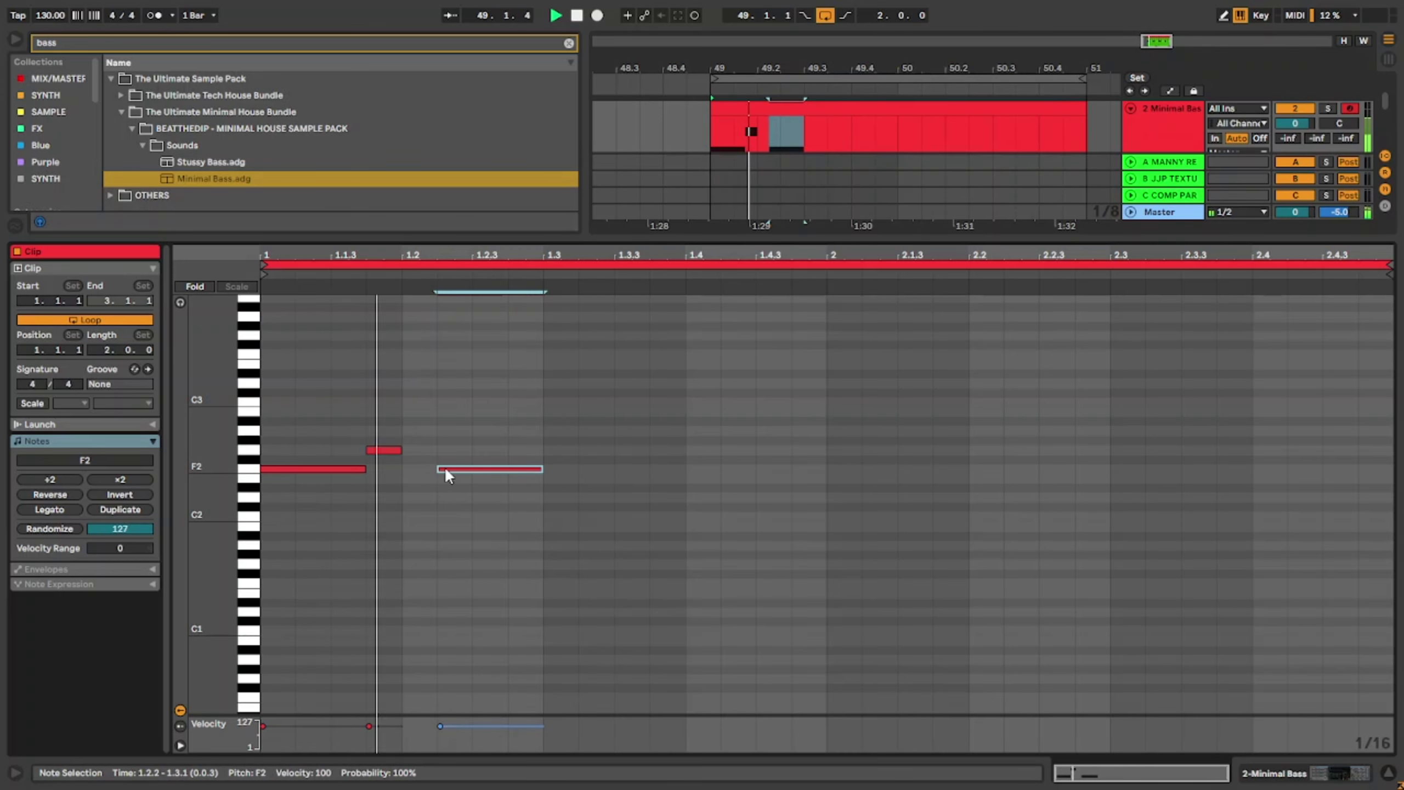
drag(453, 469, 418, 469)
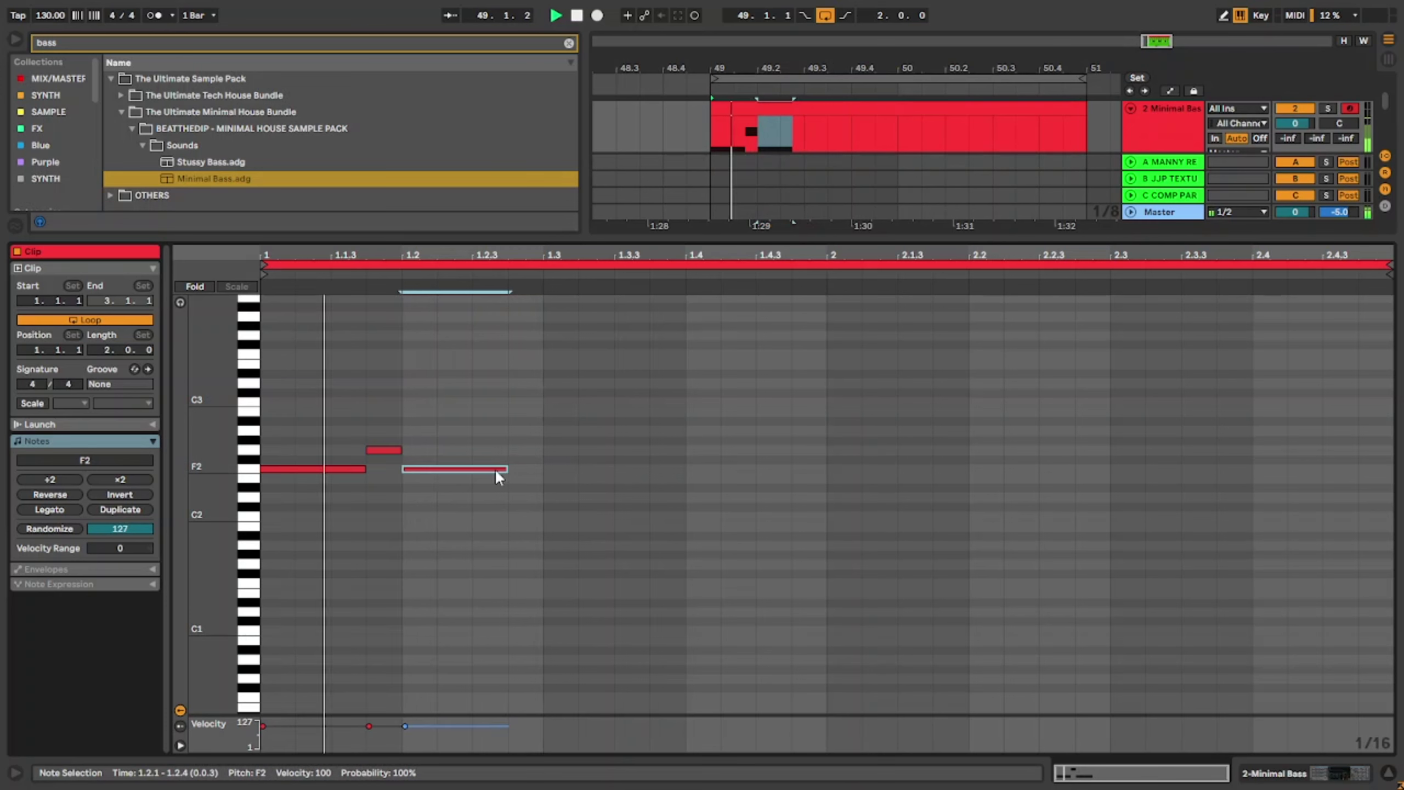
mouse_move(507, 468)
mouse_down()
mouse_move(473, 468)
mouse_move(496, 471)
mouse_up()
key(space)
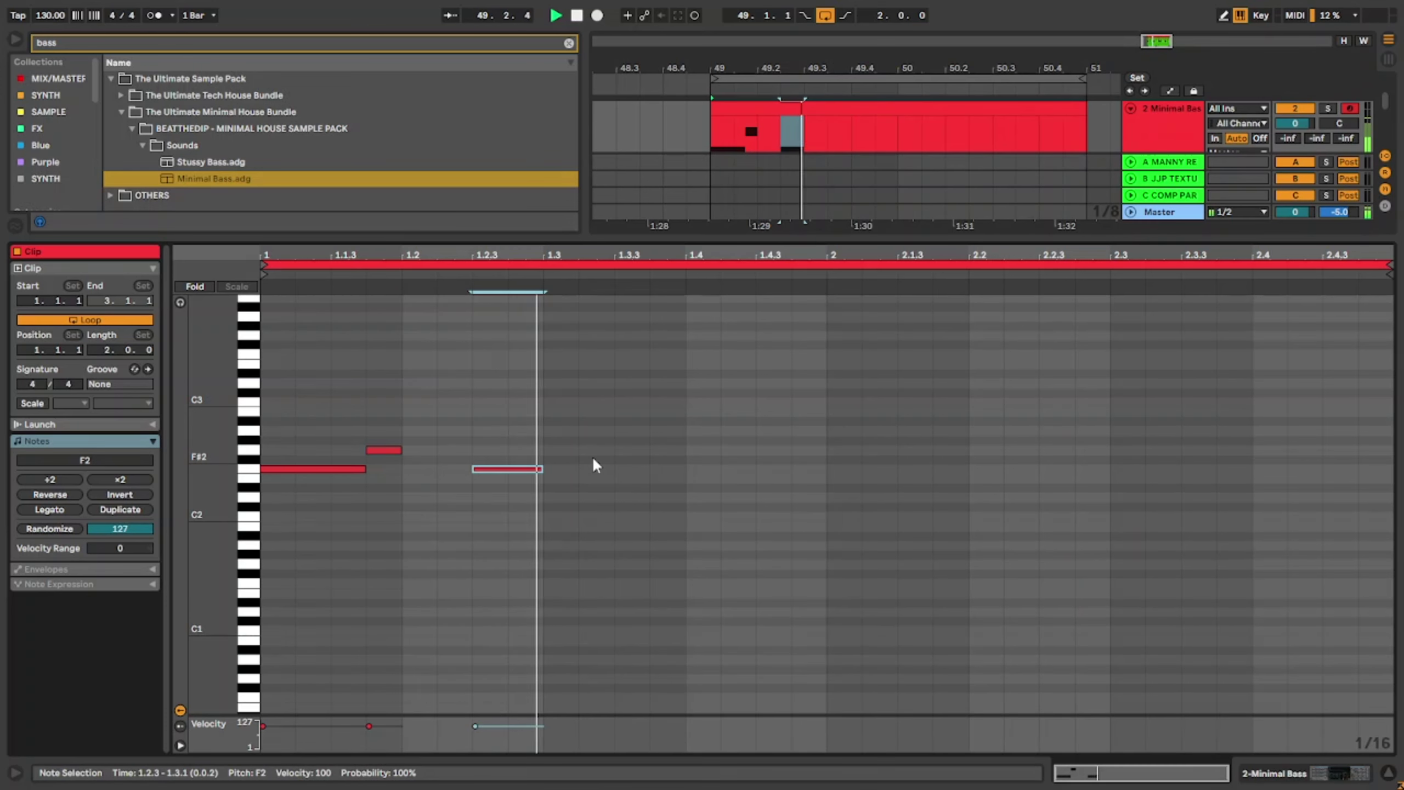
Step: Copy the G2 note from 1.1.4 to 1.3.3 and raise the copy to A#2
click(384, 449)
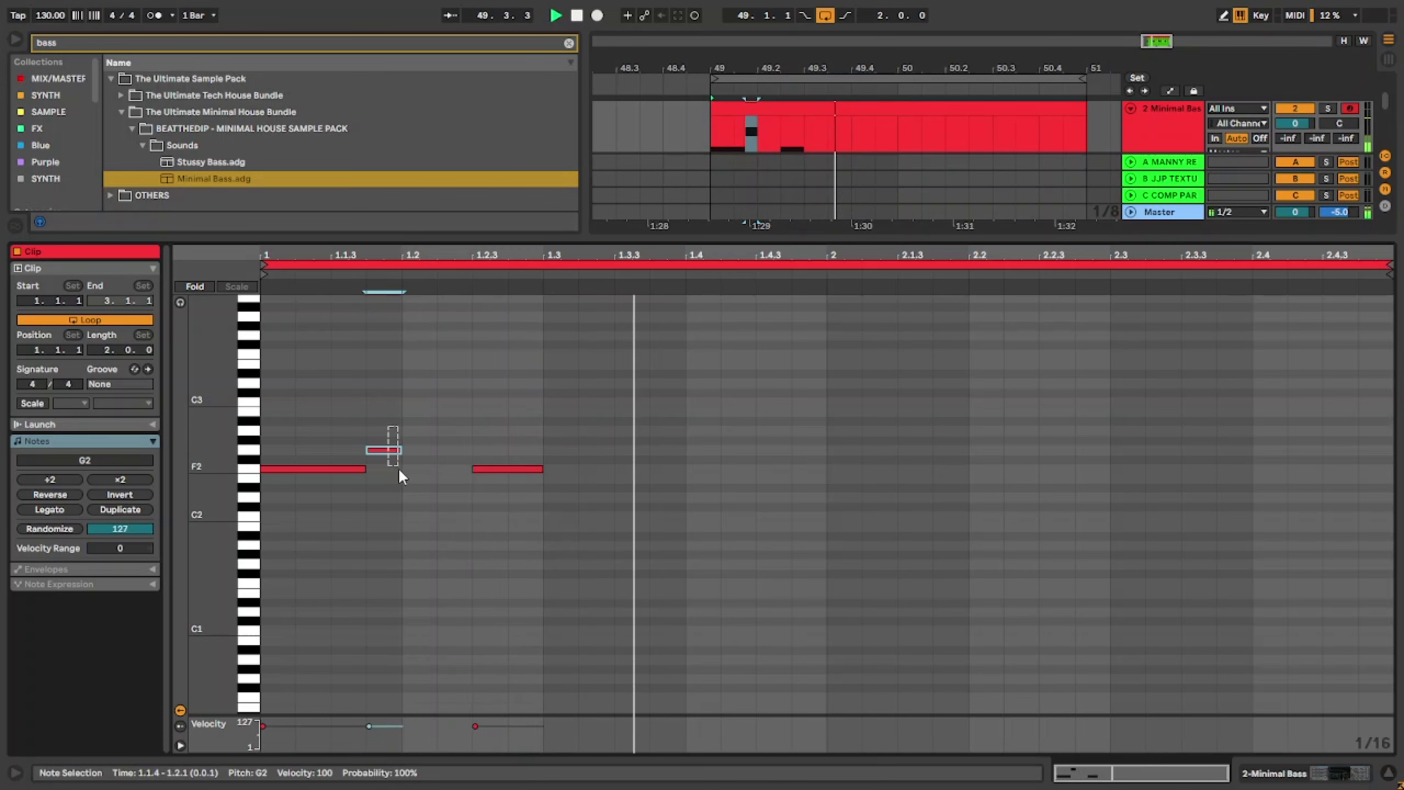
mouse_move(384, 450)
mouse_down()
mouse_move(693, 443)
mouse_move(402, 456)
mouse_up()
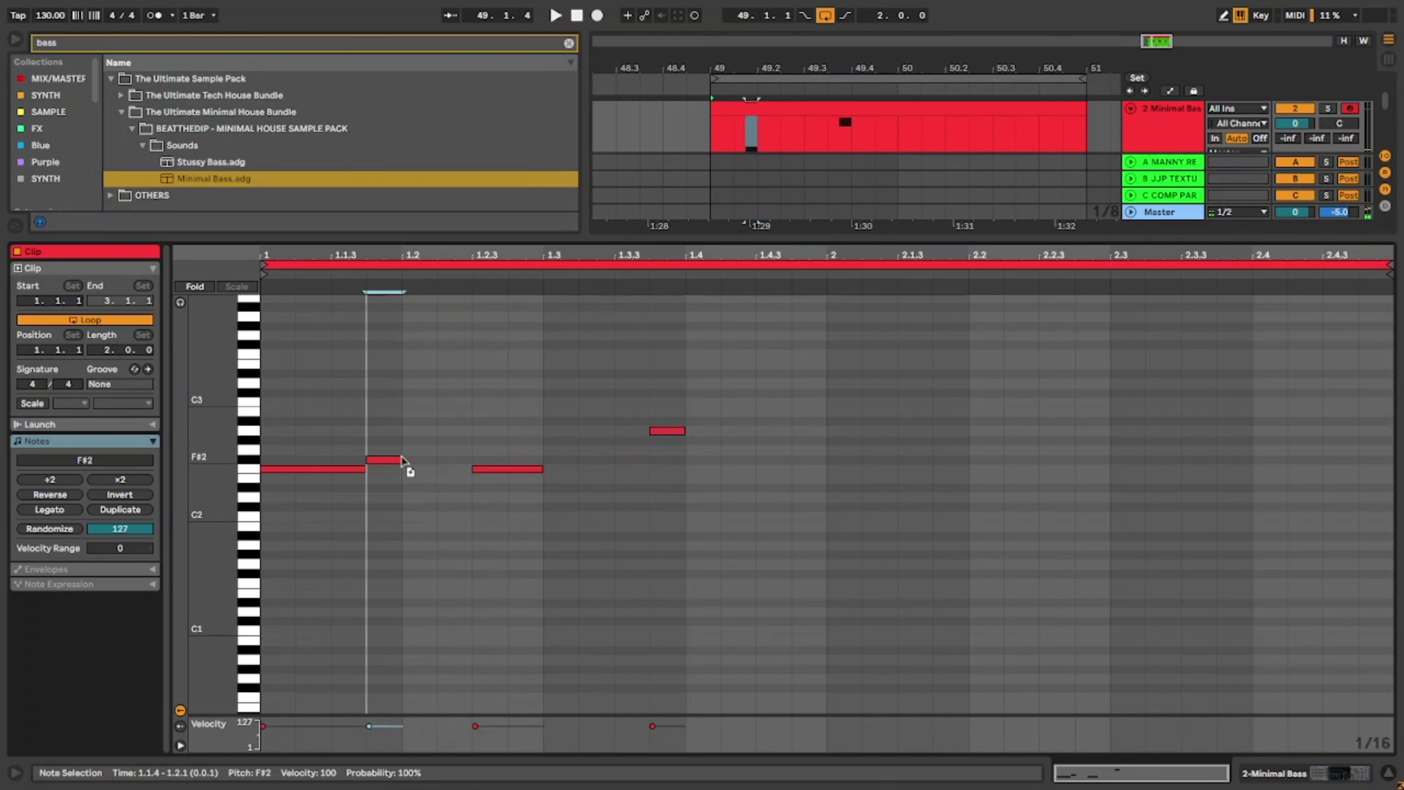
drag(657, 437, 627, 457)
key(Up)
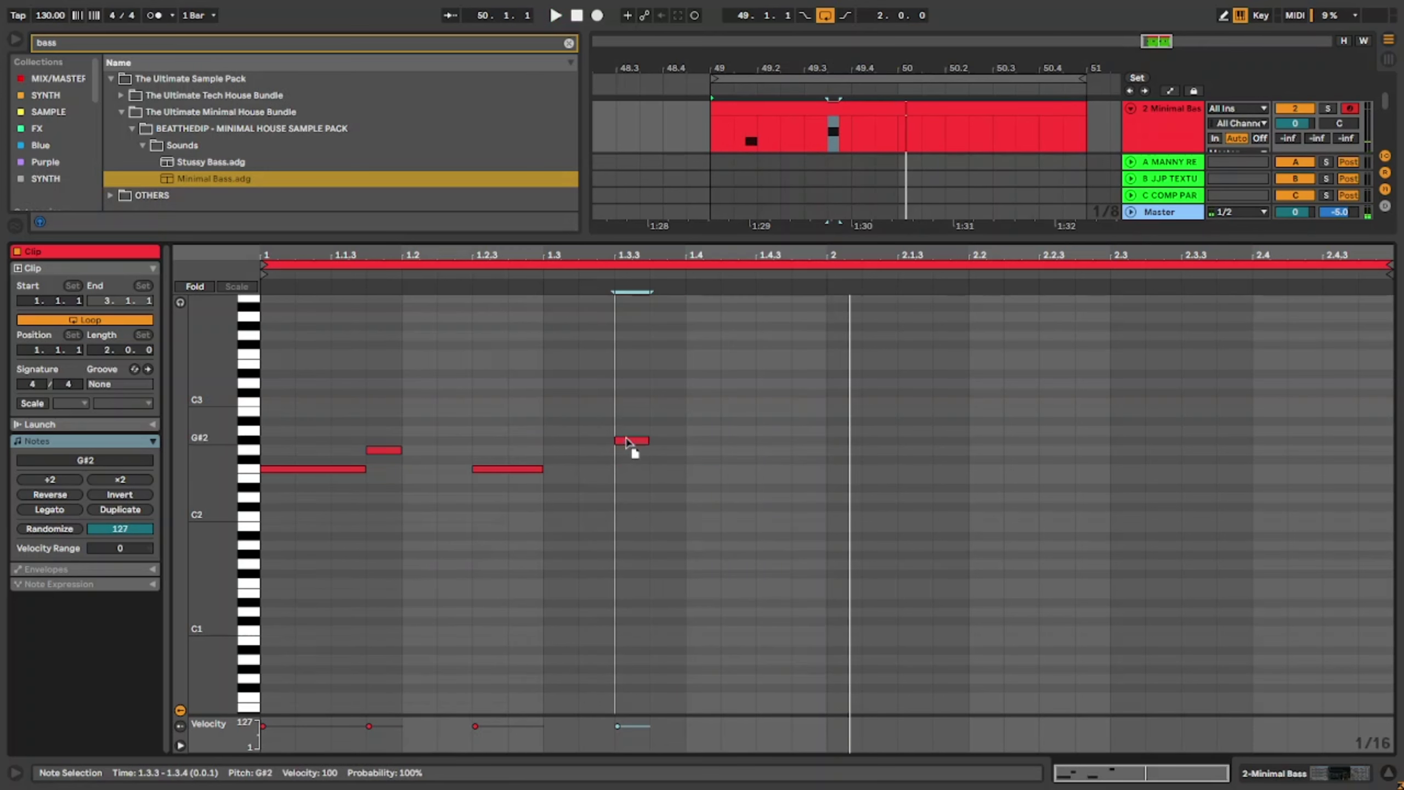
drag(628, 458, 628, 467)
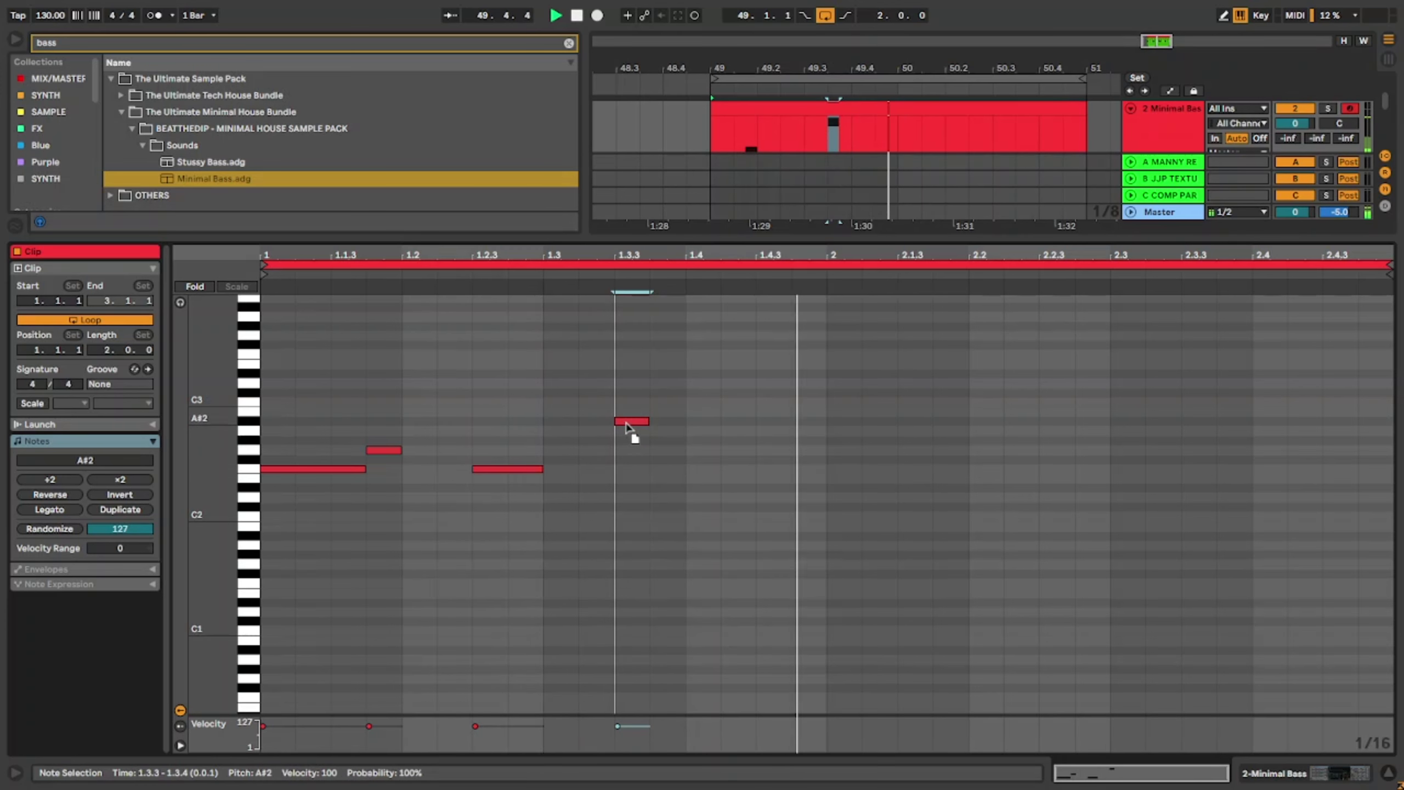
Step: Add an A#2 note from 1.4.2 to 1.4.4 and a G2 sixteenth at 1.4.4, and duplicate the bar's pattern to start at 2.1.1
drag(504, 468, 180, 628)
click(813, 450)
key(ctrl+d)
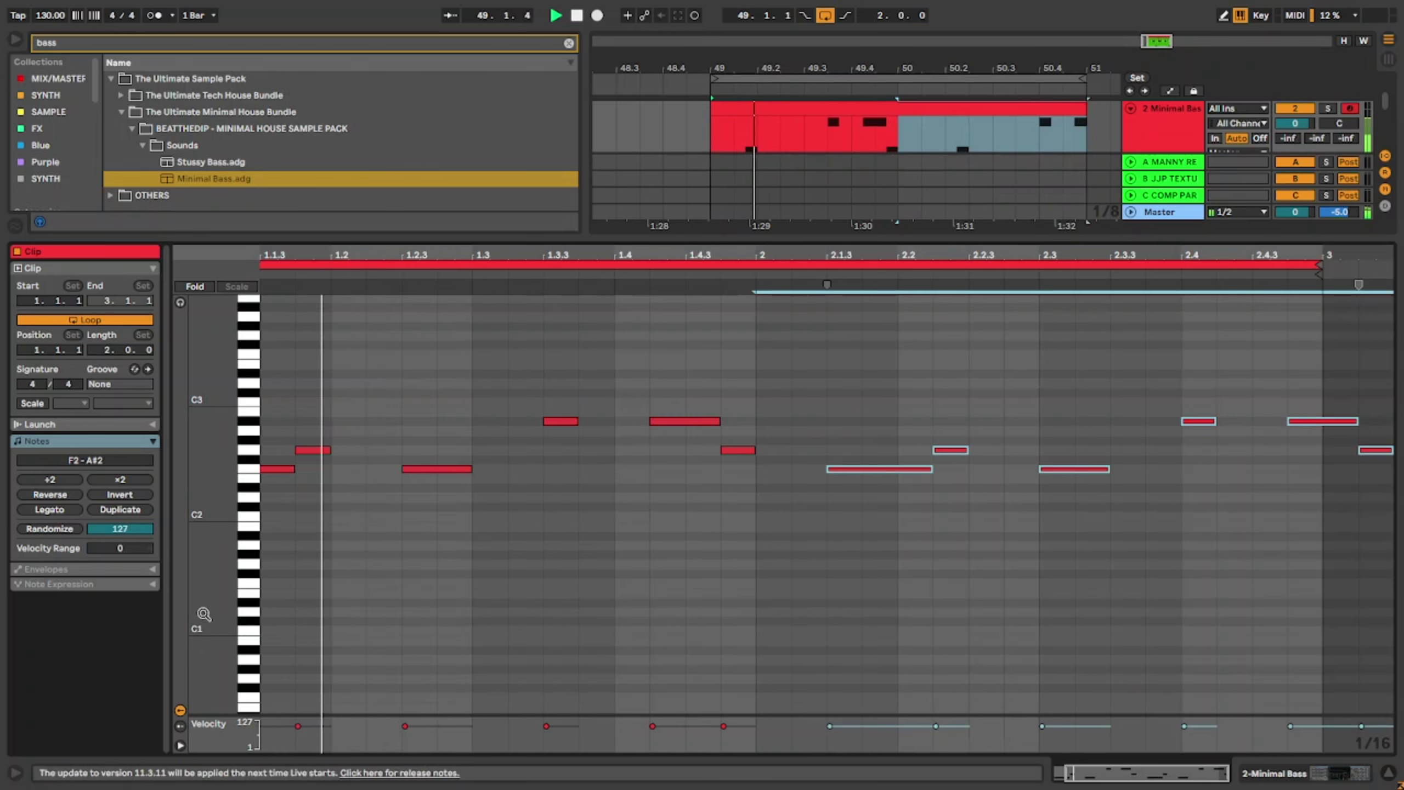
drag(860, 470, 795, 471)
click(833, 526)
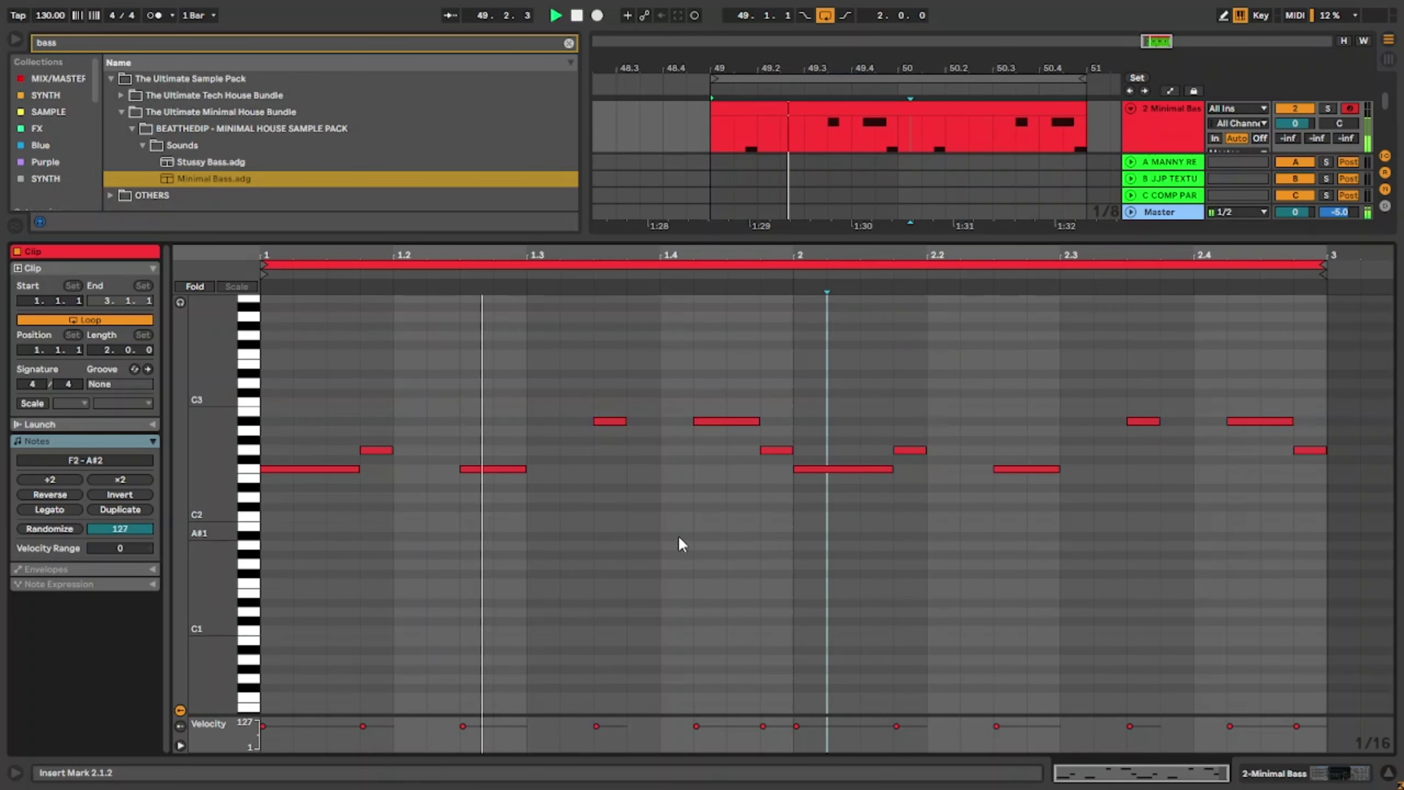
Step: Lower the note at 1.3.3 to F2 and lengthen it to end at 1.4.1
click(725, 421)
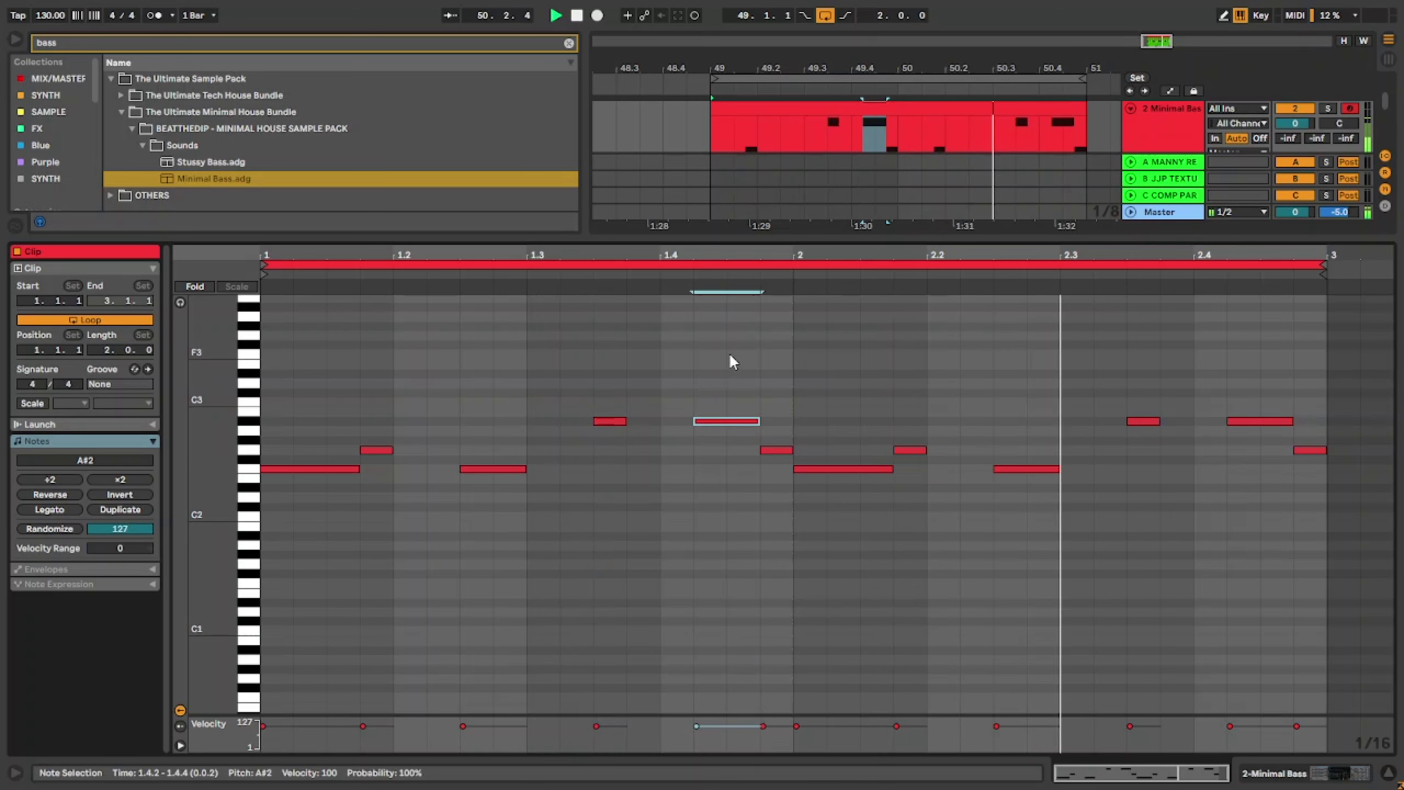
click(610, 421)
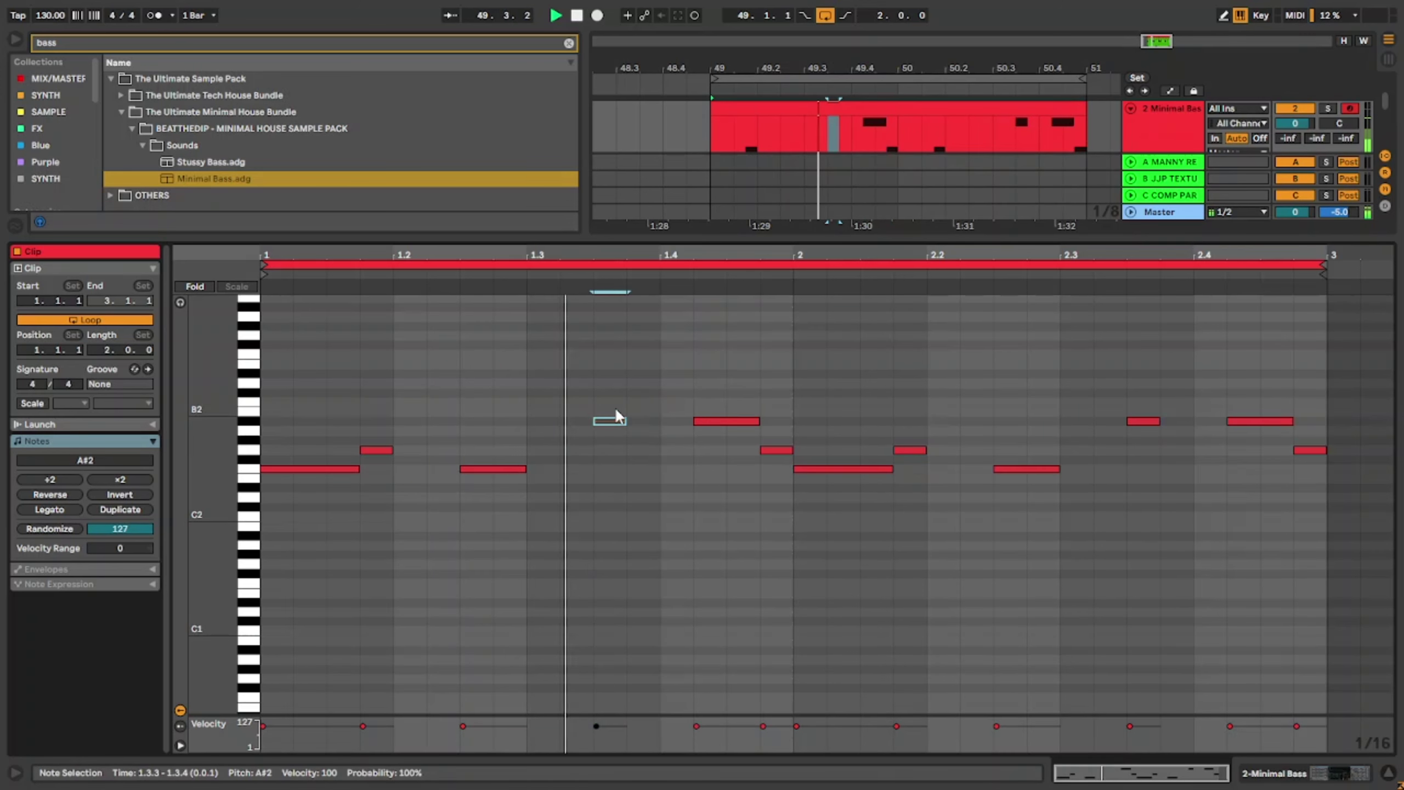
key(Down)
key(Down)
key(Down)
key(Down)
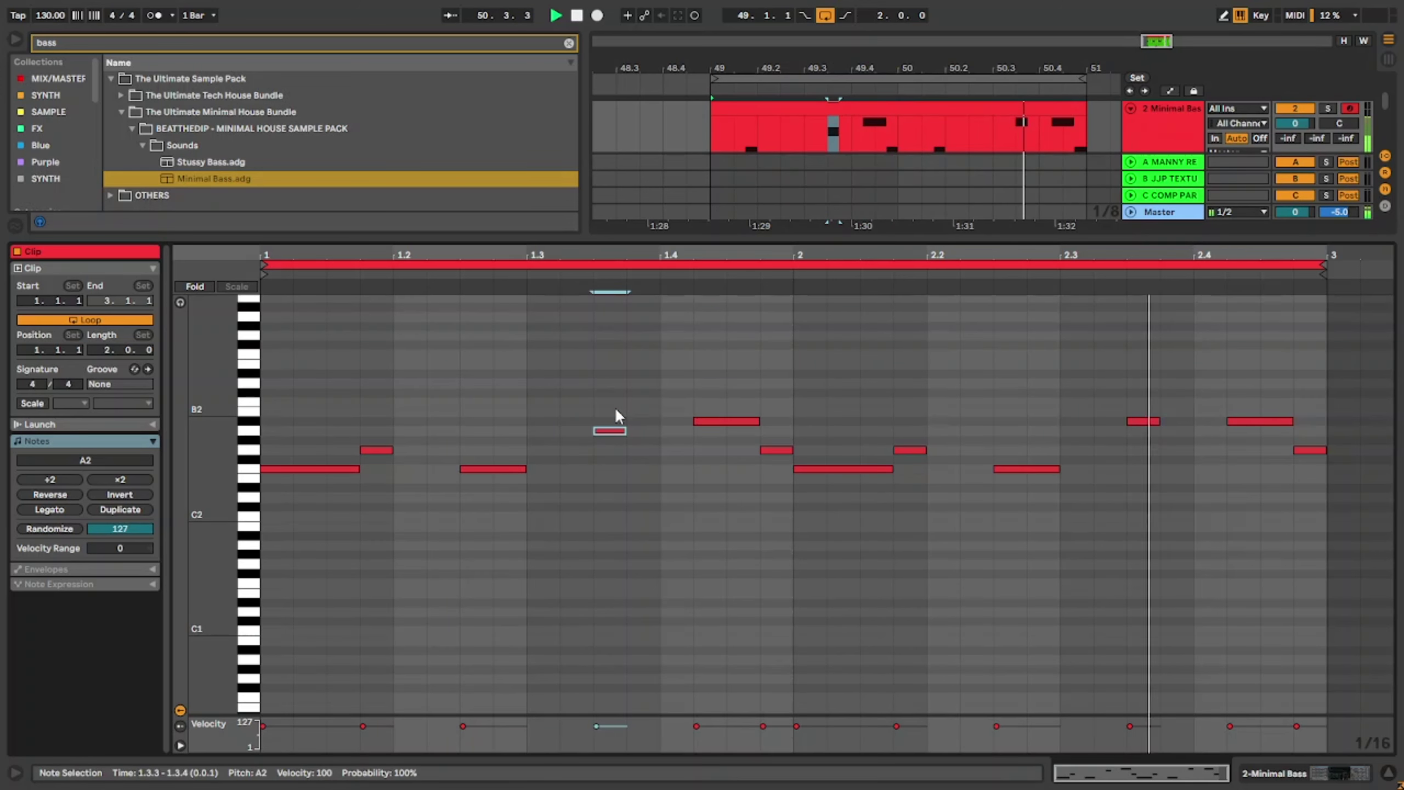
key(Down)
key(shift+Right)
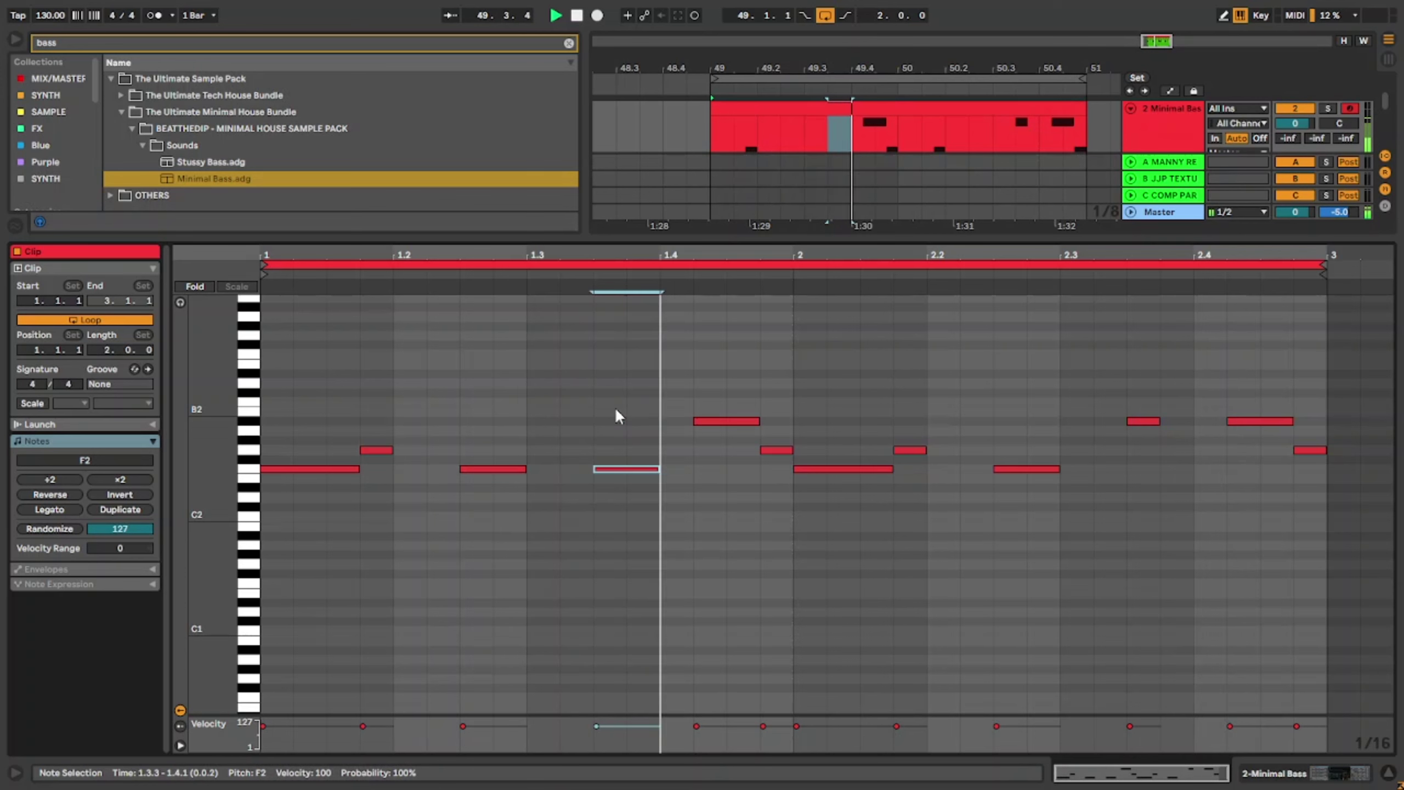
Step: Try the note at 1.3.3 on G2 and return it to F2
key(Up)
key(Up)
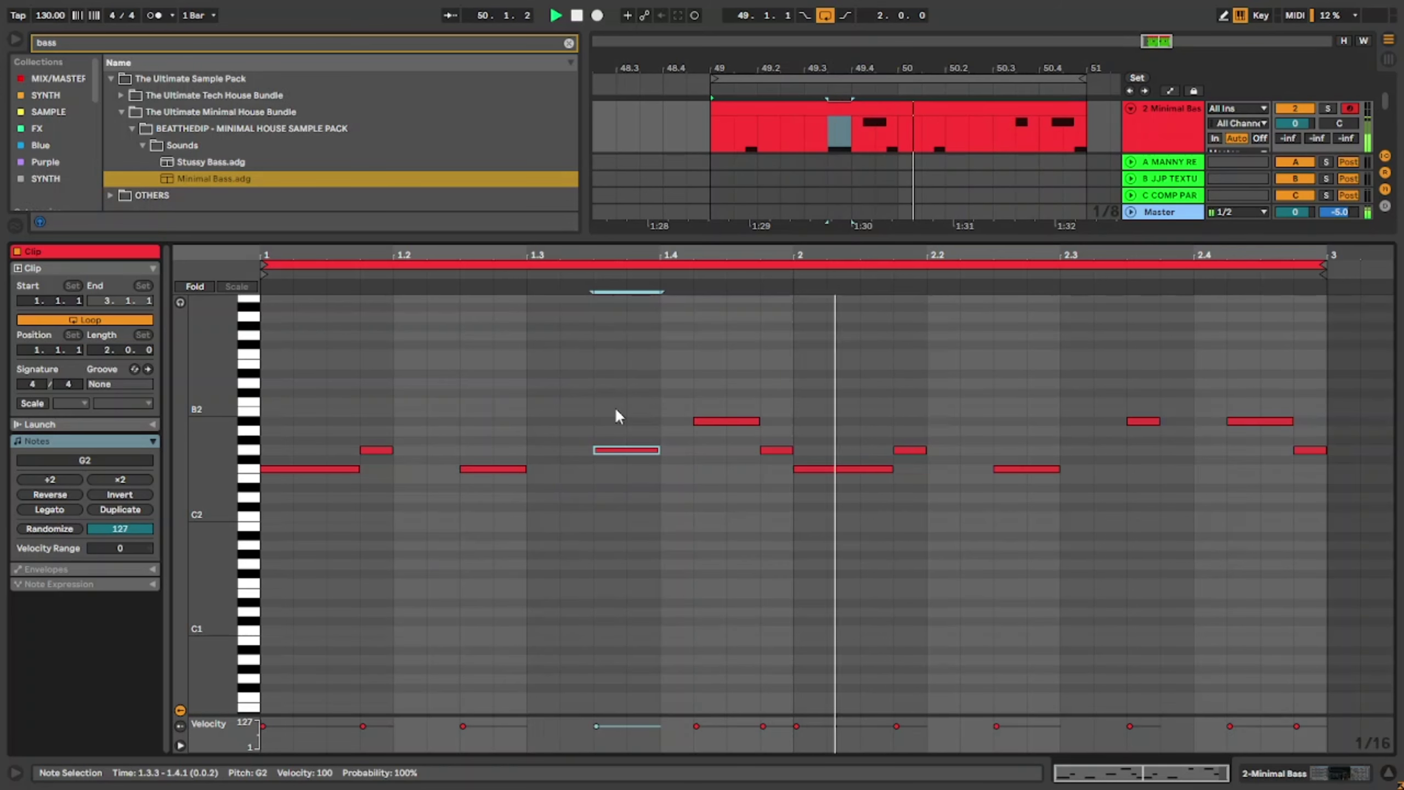
key(Down)
key(Down)
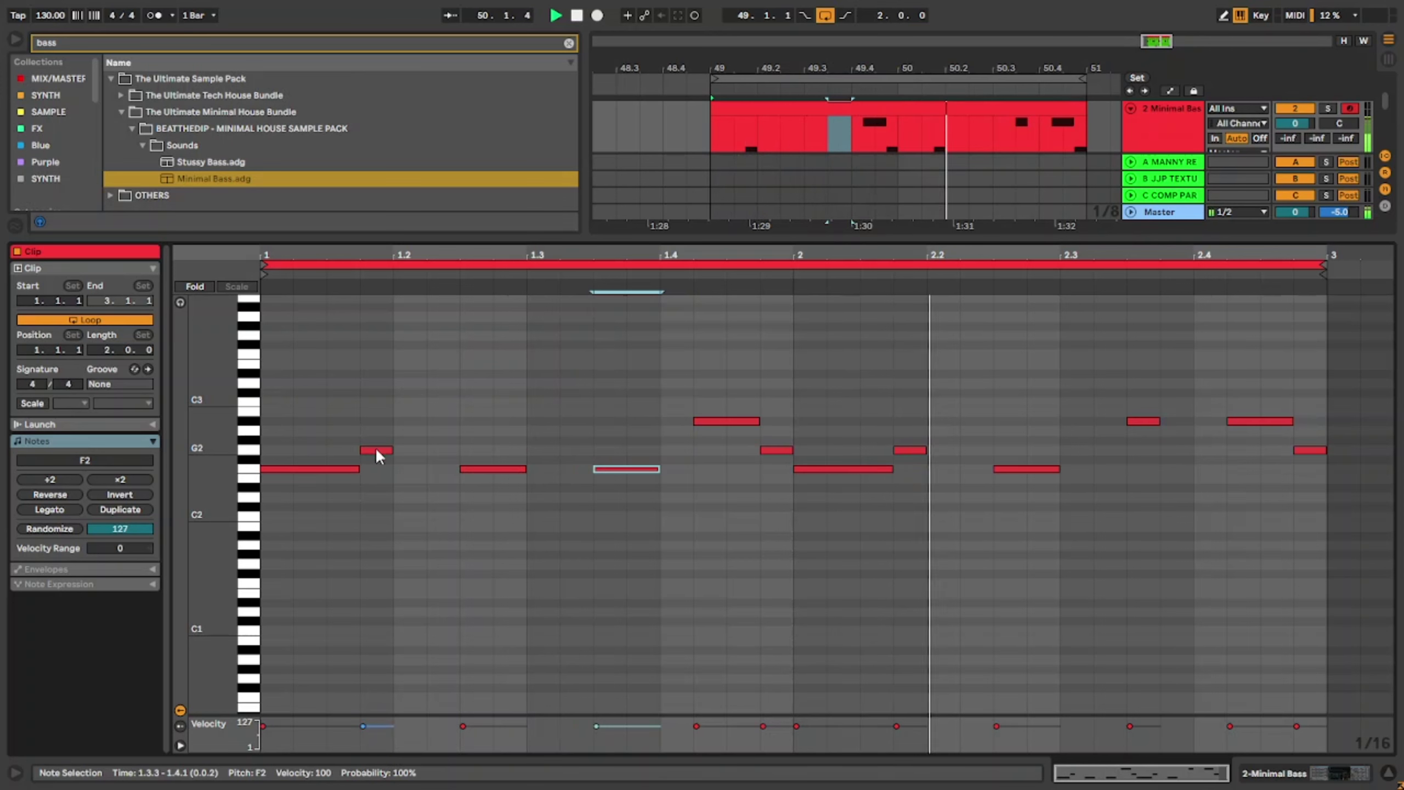
Step: Add sixteenth-long G2 notes at 1.3.1 and 2.3.1 and reduce their velocities, using 66 for the first
double_click(576, 448)
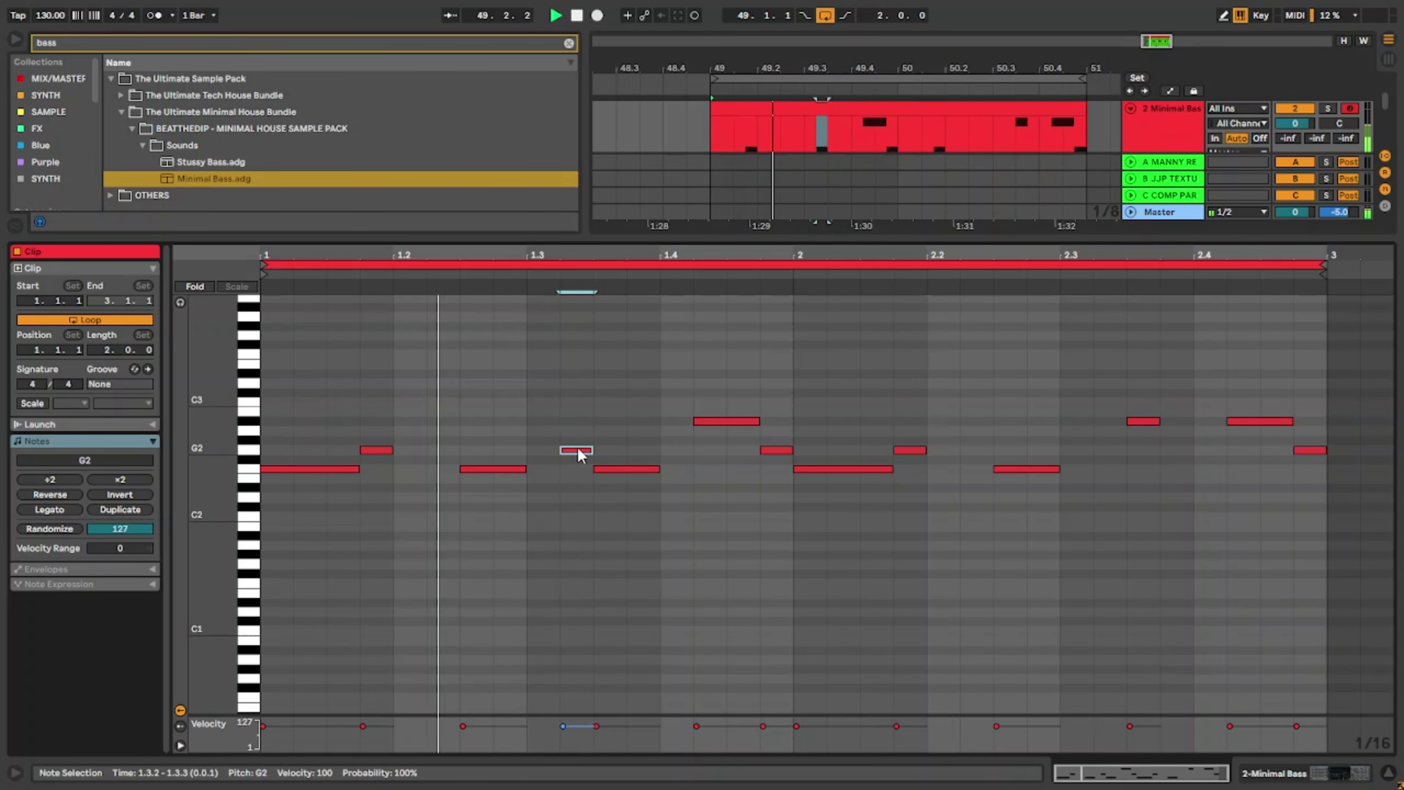
mouse_move(577, 452)
mouse_down()
mouse_move(602, 447)
mouse_move(550, 449)
mouse_up()
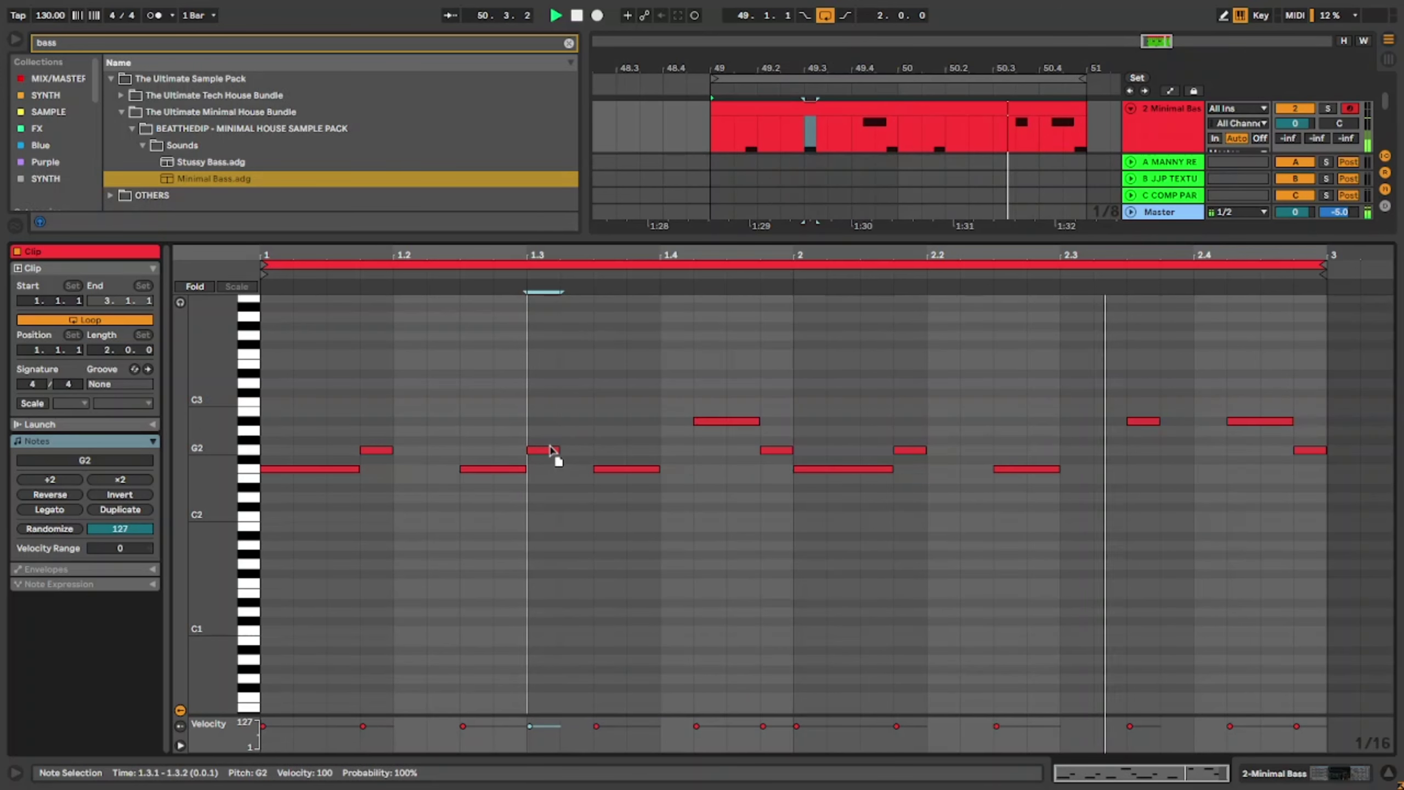
drag(549, 448, 1074, 455)
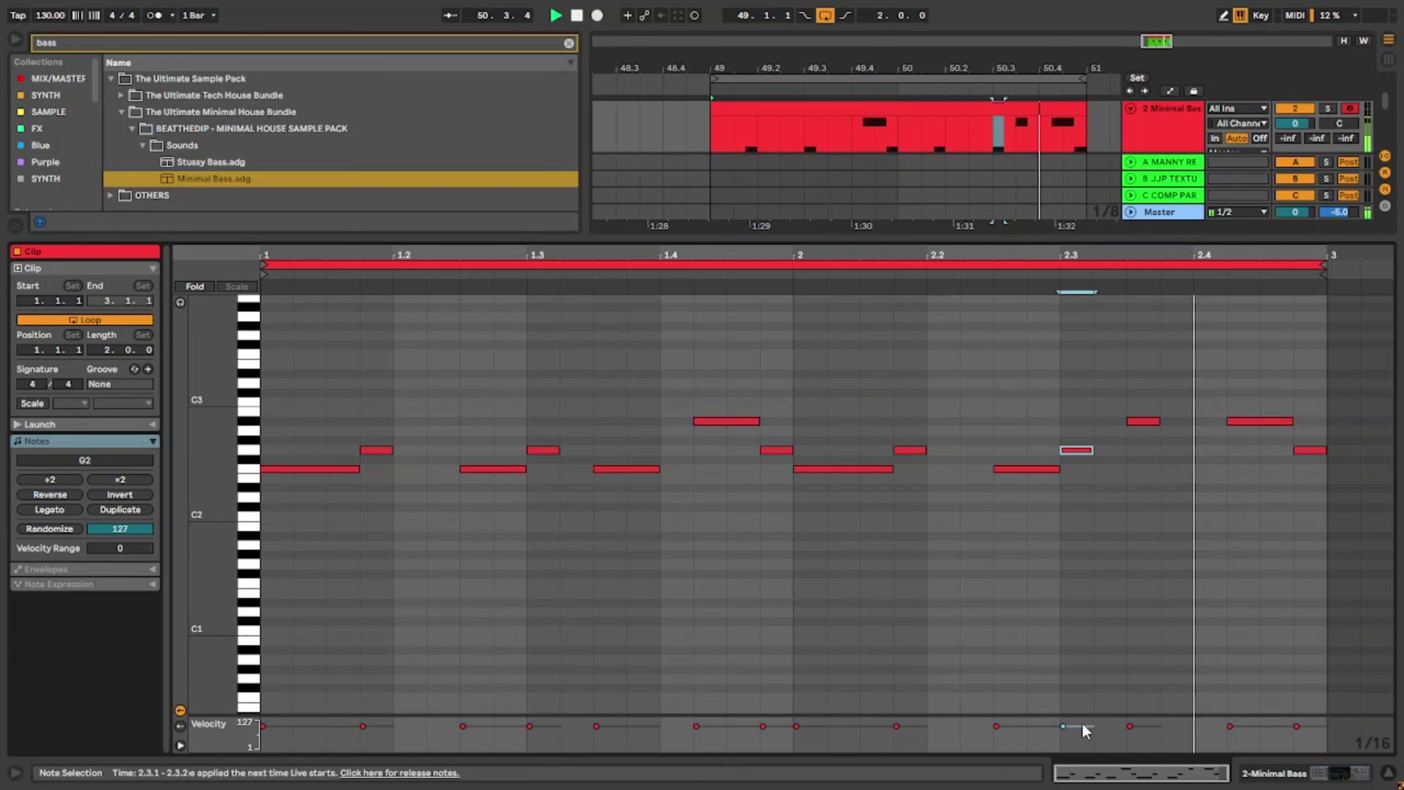
drag(1083, 725, 1081, 734)
drag(549, 725, 549, 734)
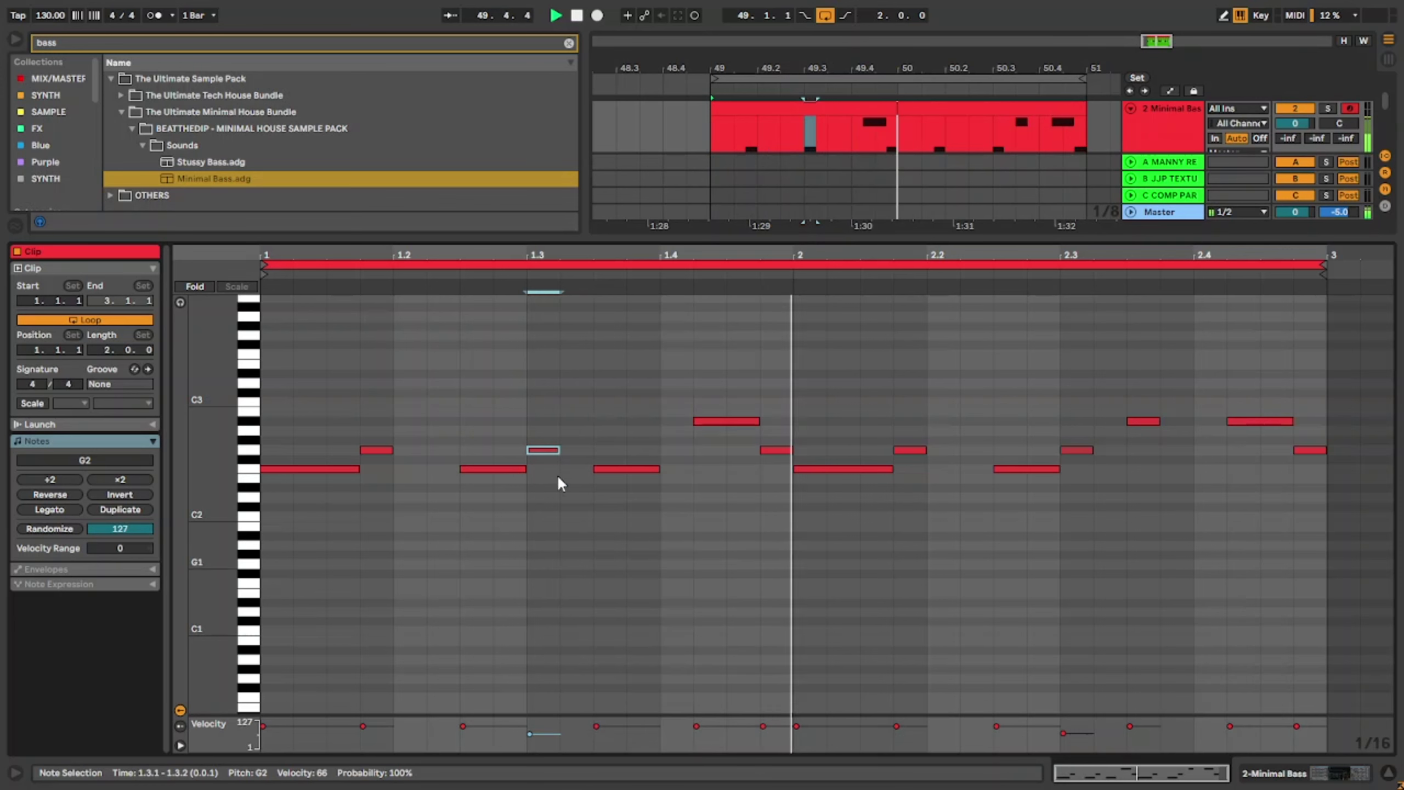
Step: Try a copy of the softer note as an A#2 sixteenth at 1.4.1
drag(536, 453, 1081, 452)
click(656, 417)
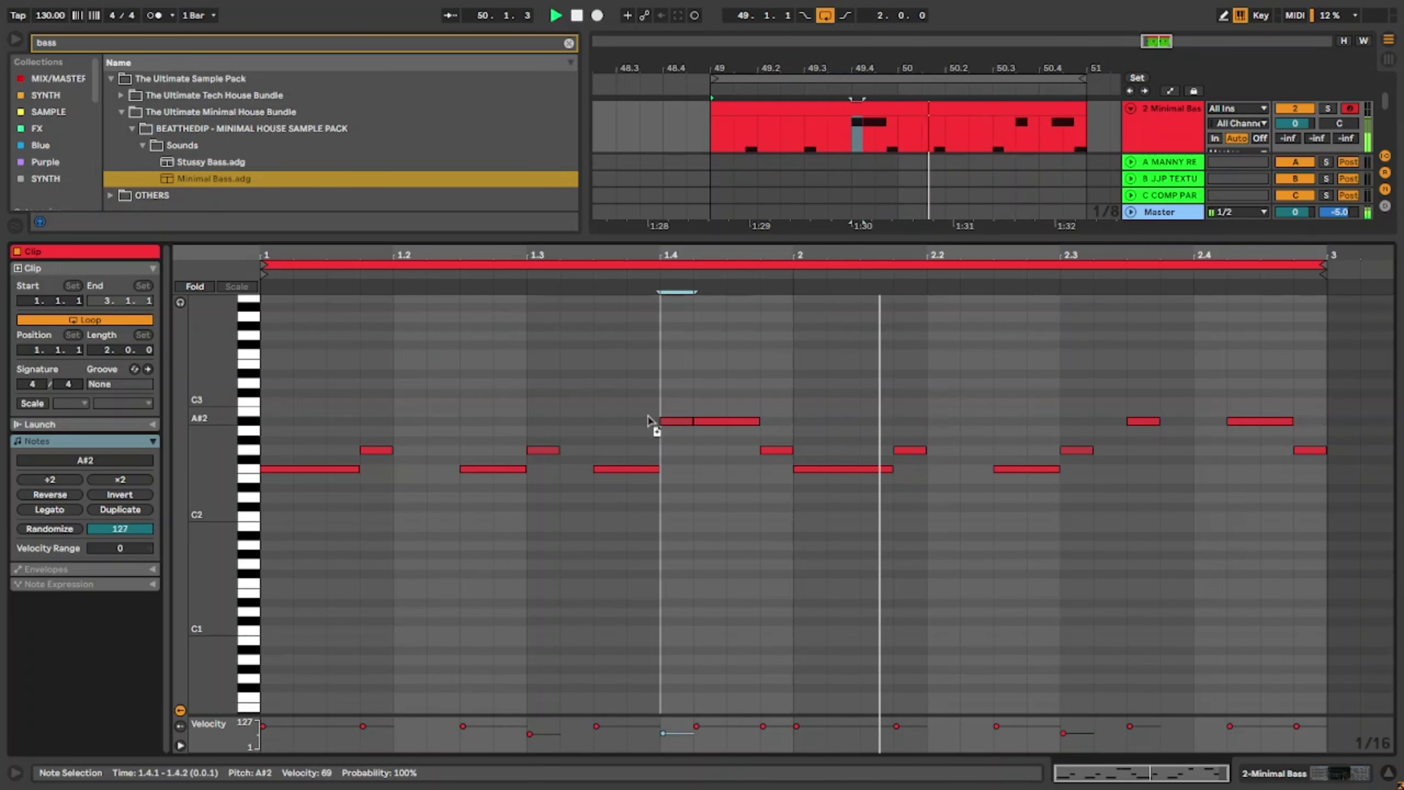
click(547, 451)
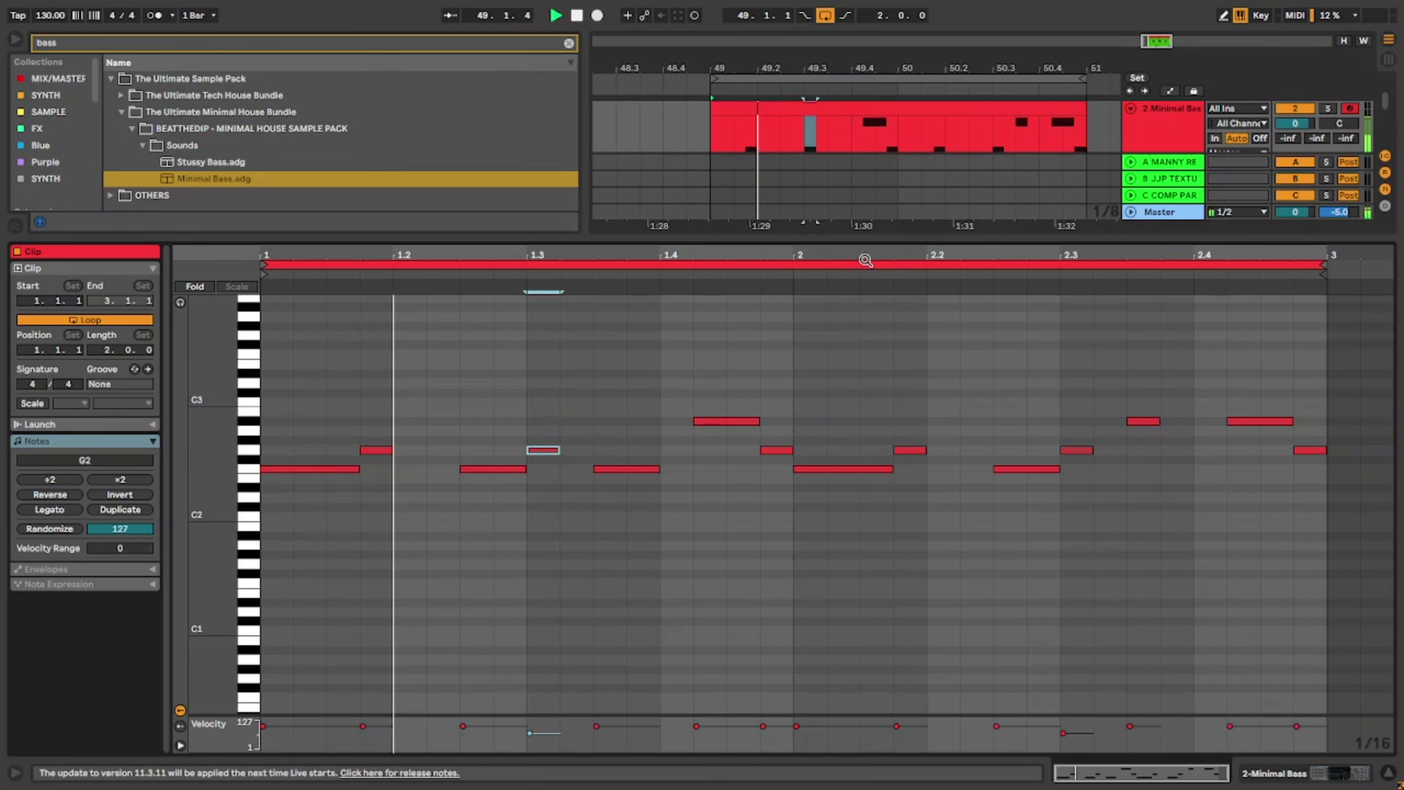
Step: Lower the Minimal Bass track volume to -3.6 dB and add an Auto Filter after its instrument
drag(868, 238, 939, 580)
drag(1286, 202, 1286, 211)
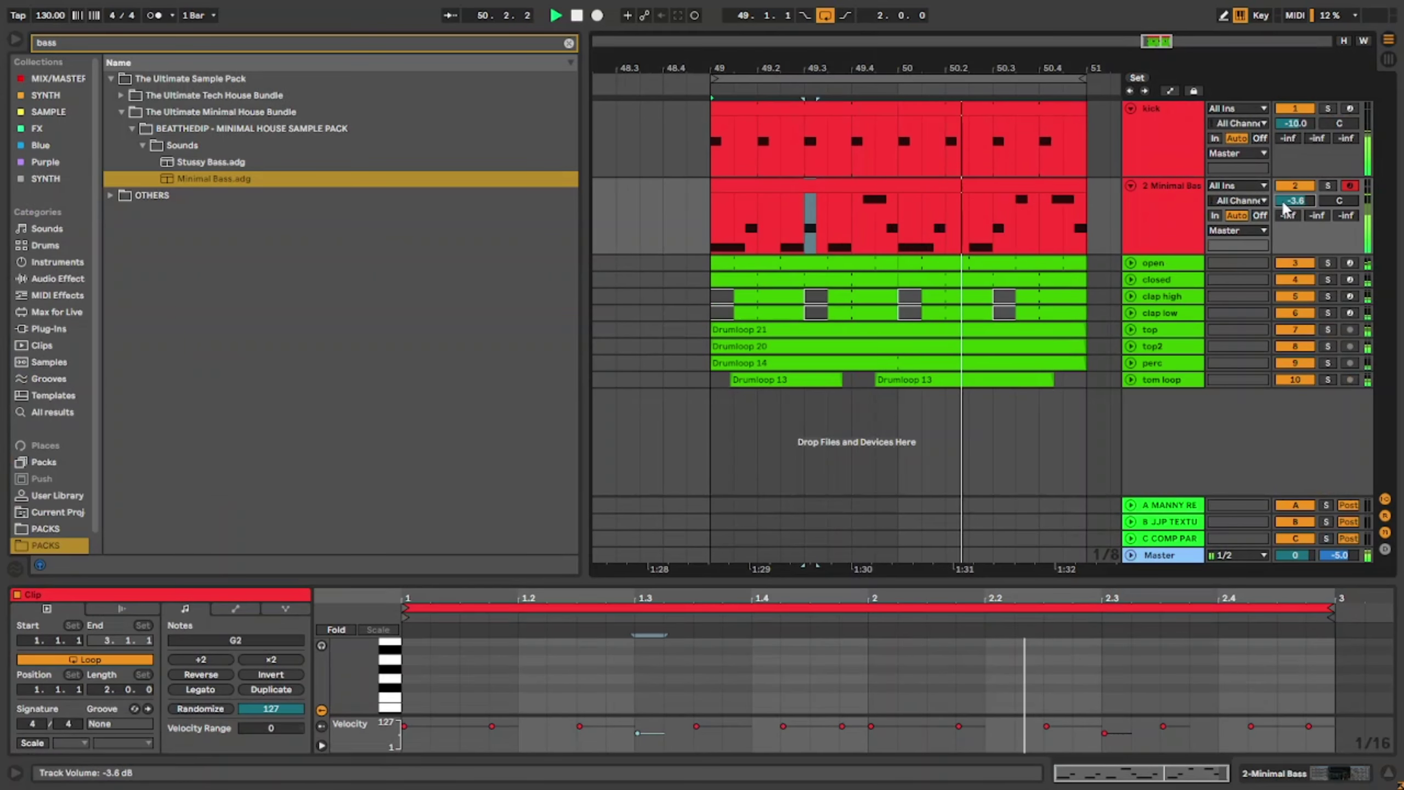
double_click(1169, 215)
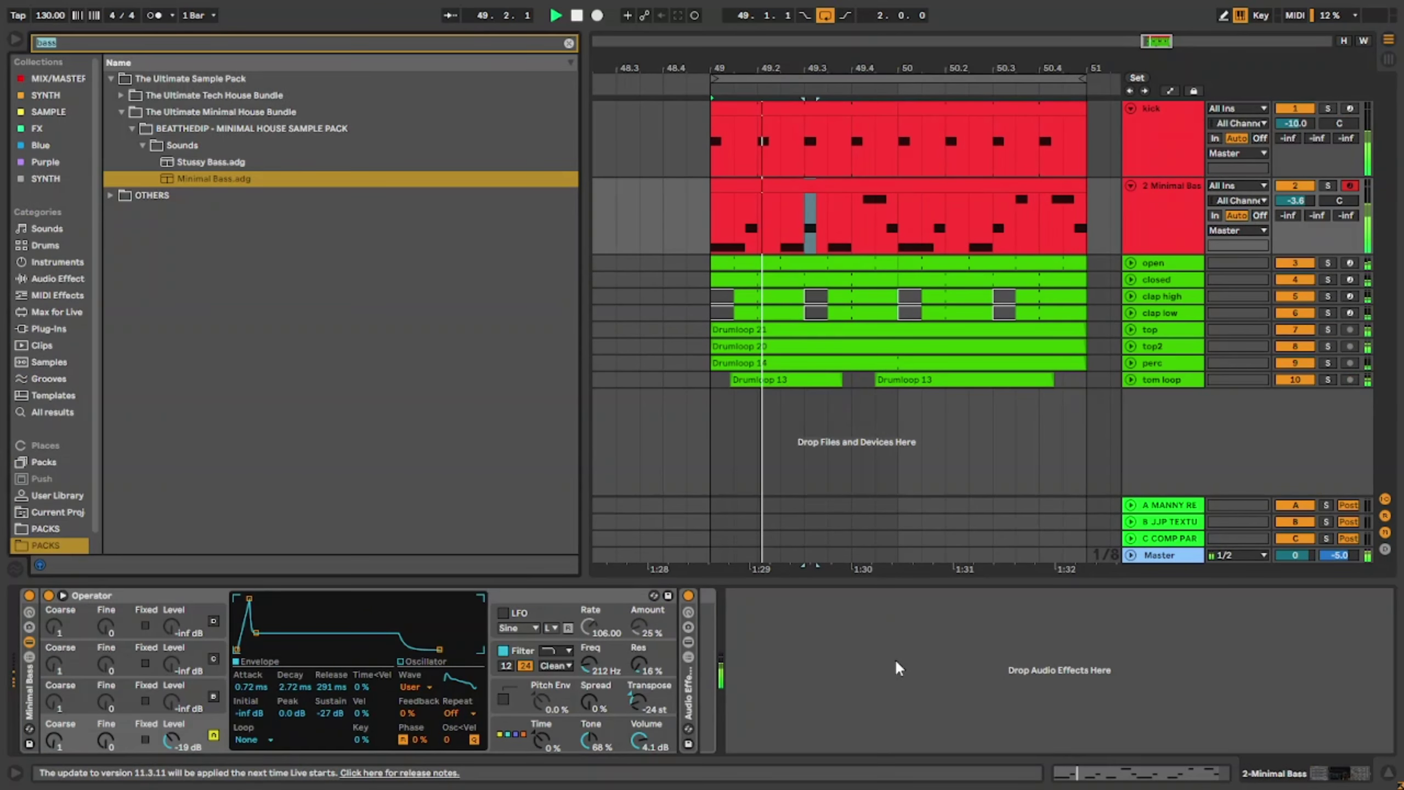
key(ctrl+f)
text(au)
click(56, 81)
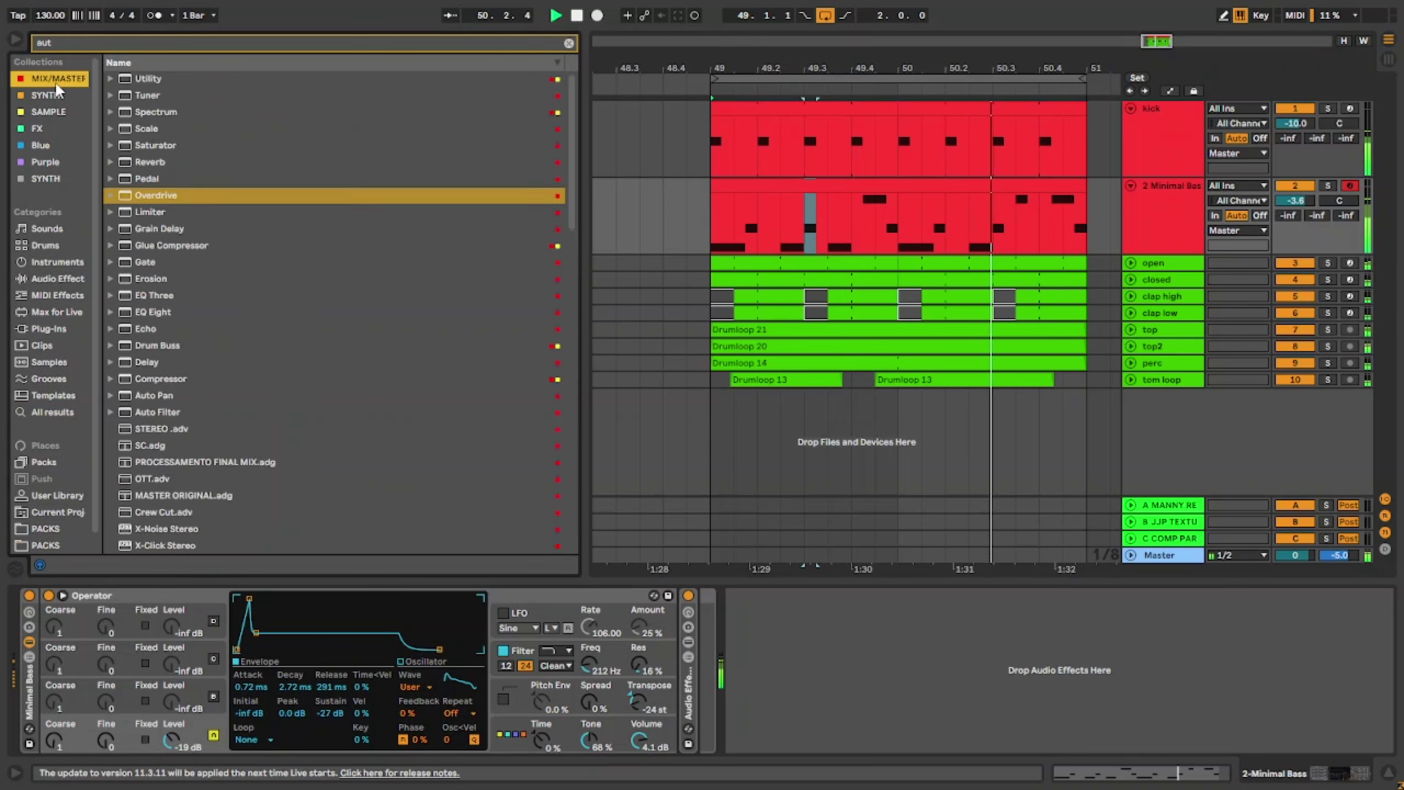
text(t)
click(156, 94)
double_click(156, 94)
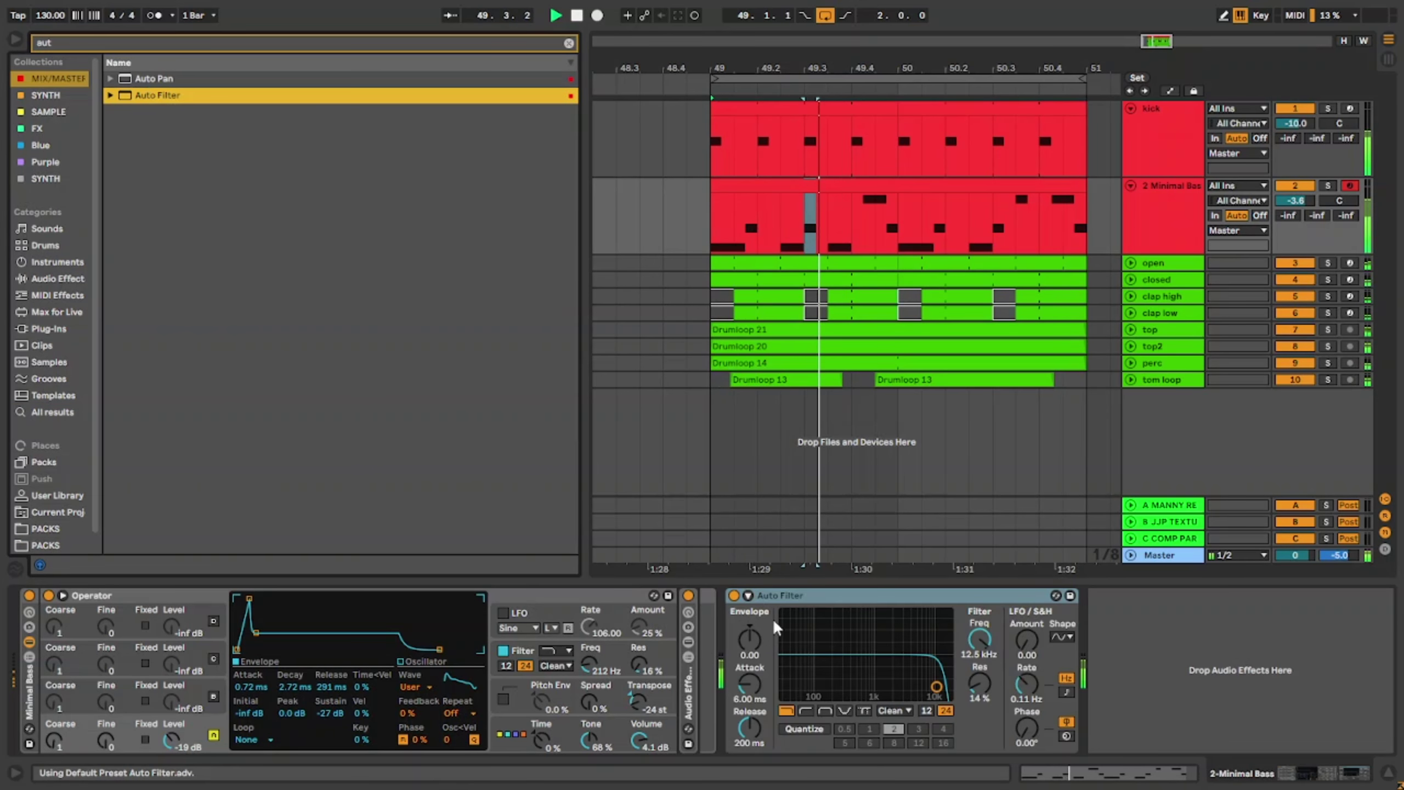
Step: Set the Auto Filter's low-pass frequency to 300 Hz and resonance to 39%, and collapse the device
mouse_move(983, 641)
mouse_down()
mouse_move(983, 686)
mouse_move(983, 638)
mouse_up()
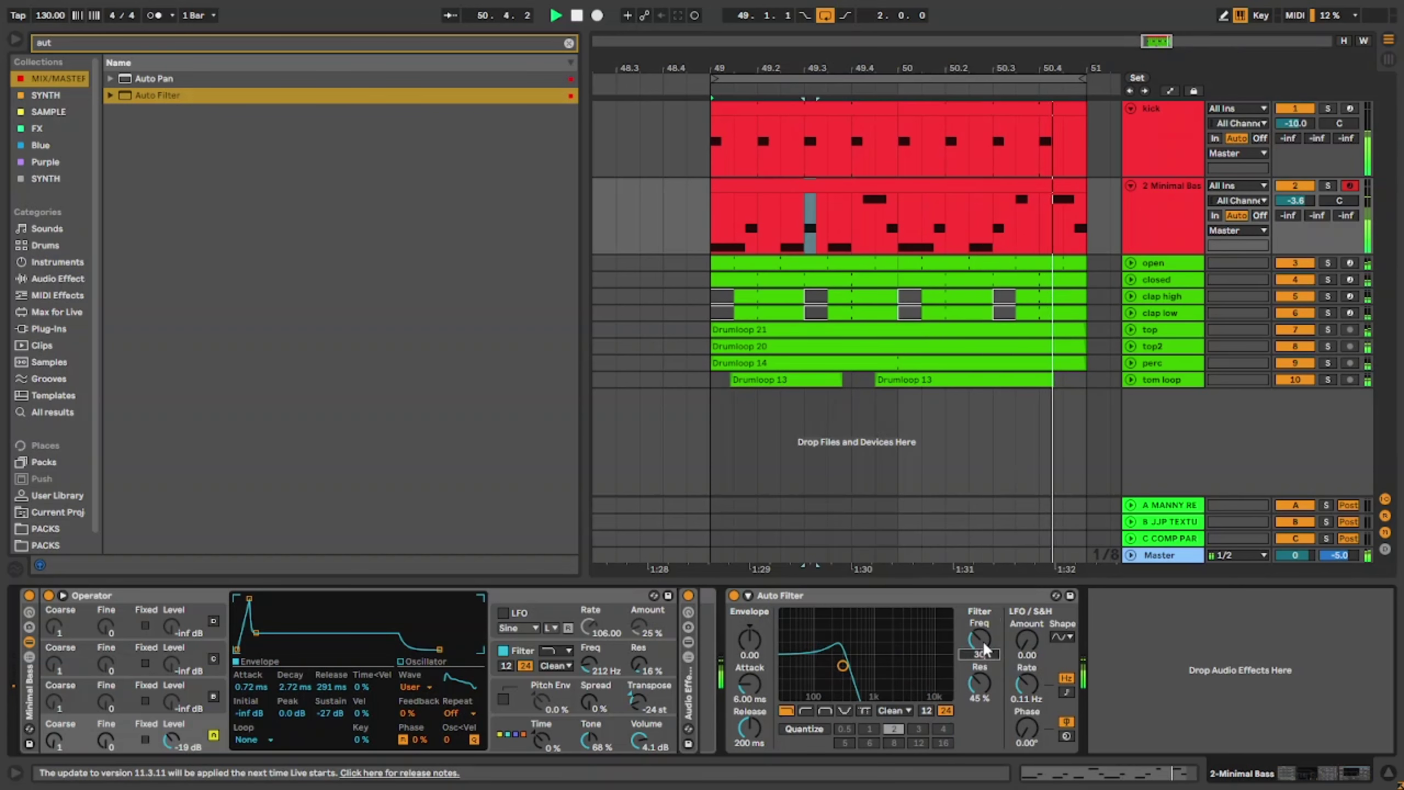
drag(983, 641, 981, 693)
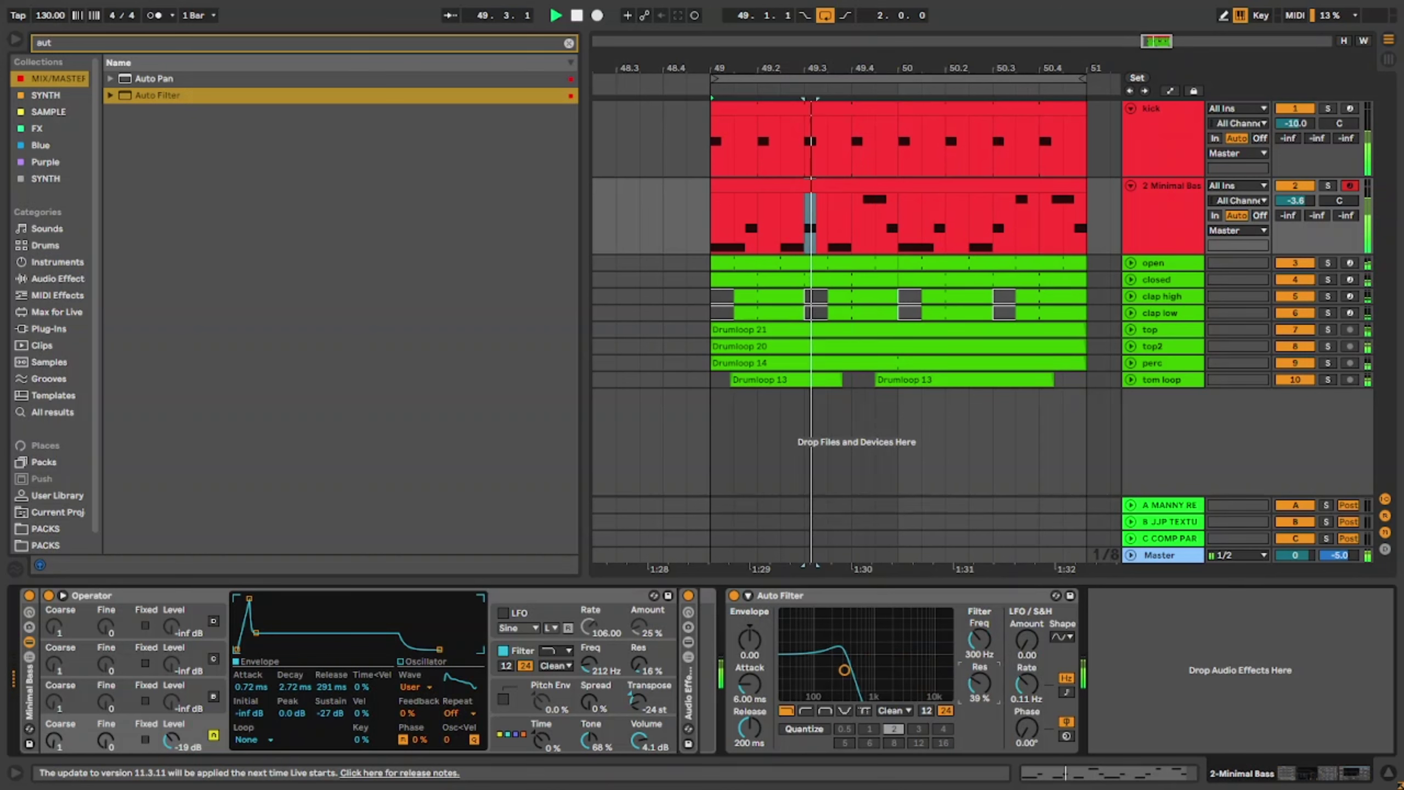
double_click(885, 597)
Step: Find the OTT preset and add it after Auto Filter on the Minimal Bass track
key(ctrl+f)
key(BackSpace)
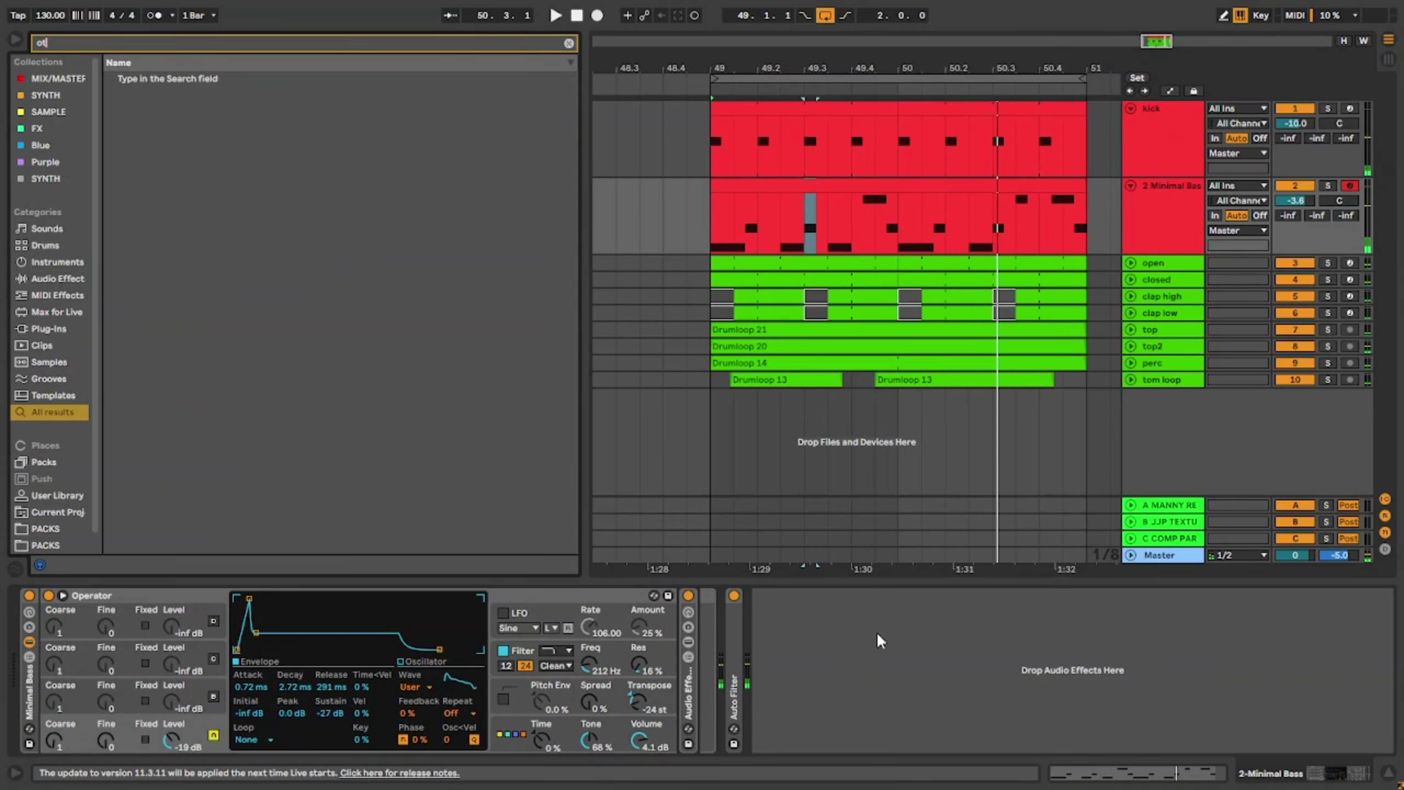
text(ott)
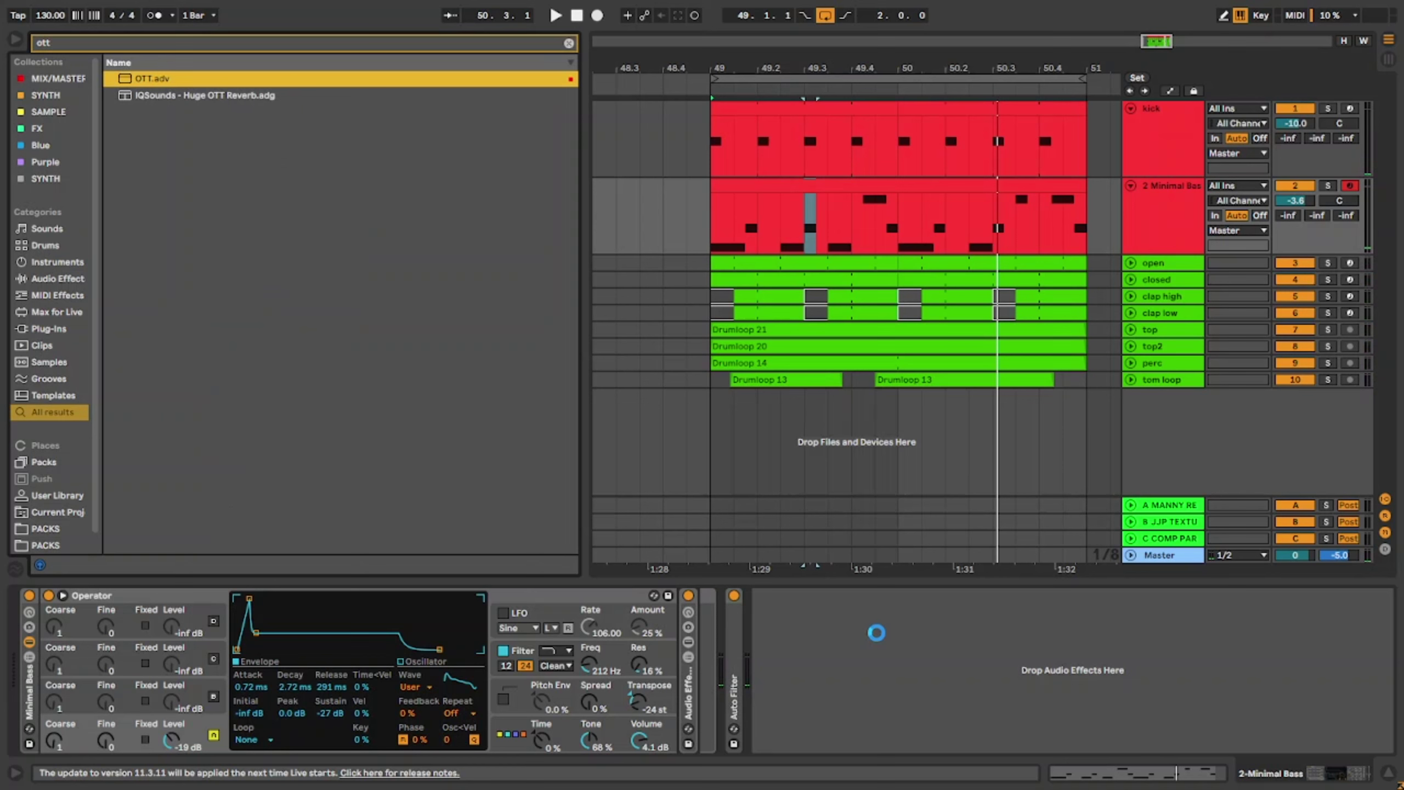
key(Return)
click(48, 527)
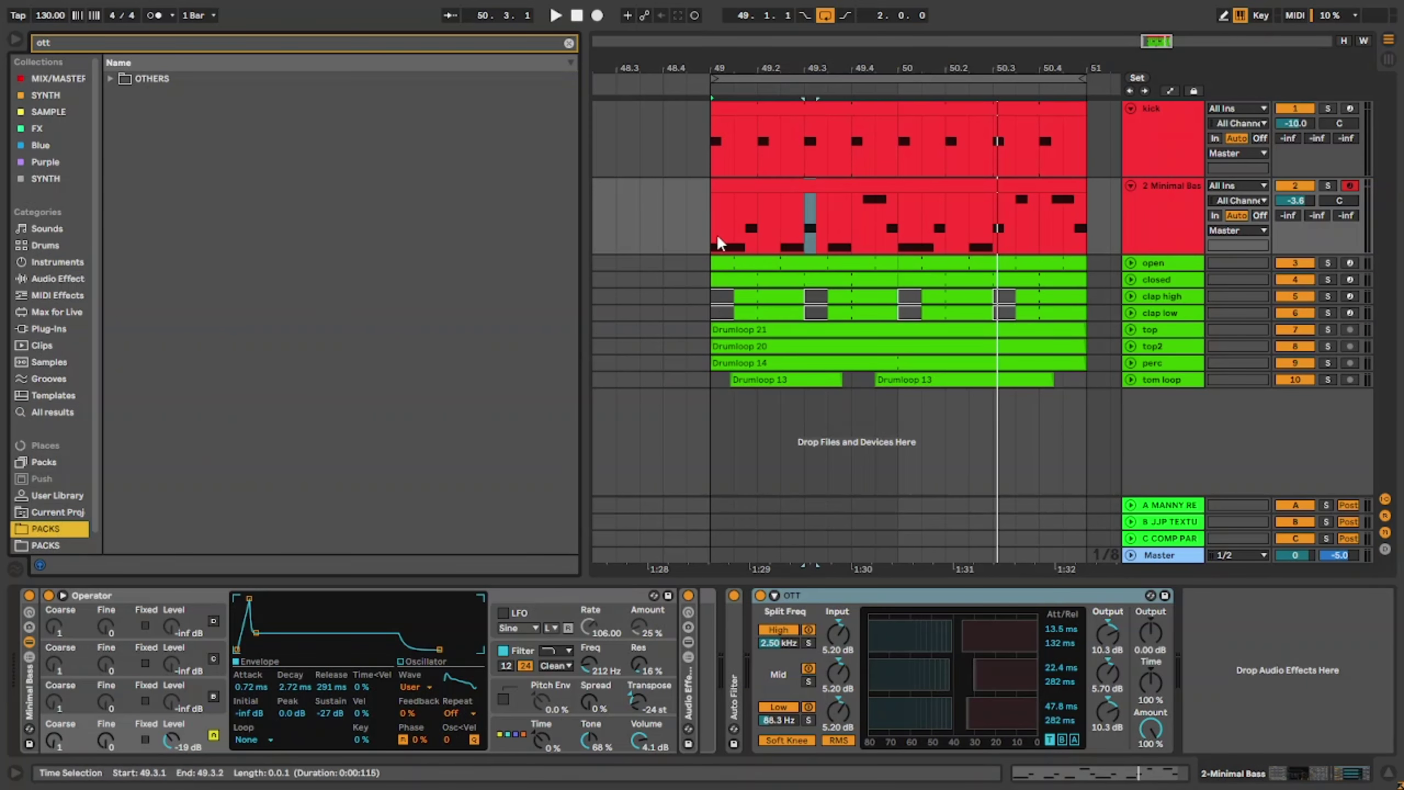
Step: Play the loop from 49.1.1, lower the Minimal Bass track to -8 dB, and set OTT's high-band output to 9 dB
click(717, 234)
key(space)
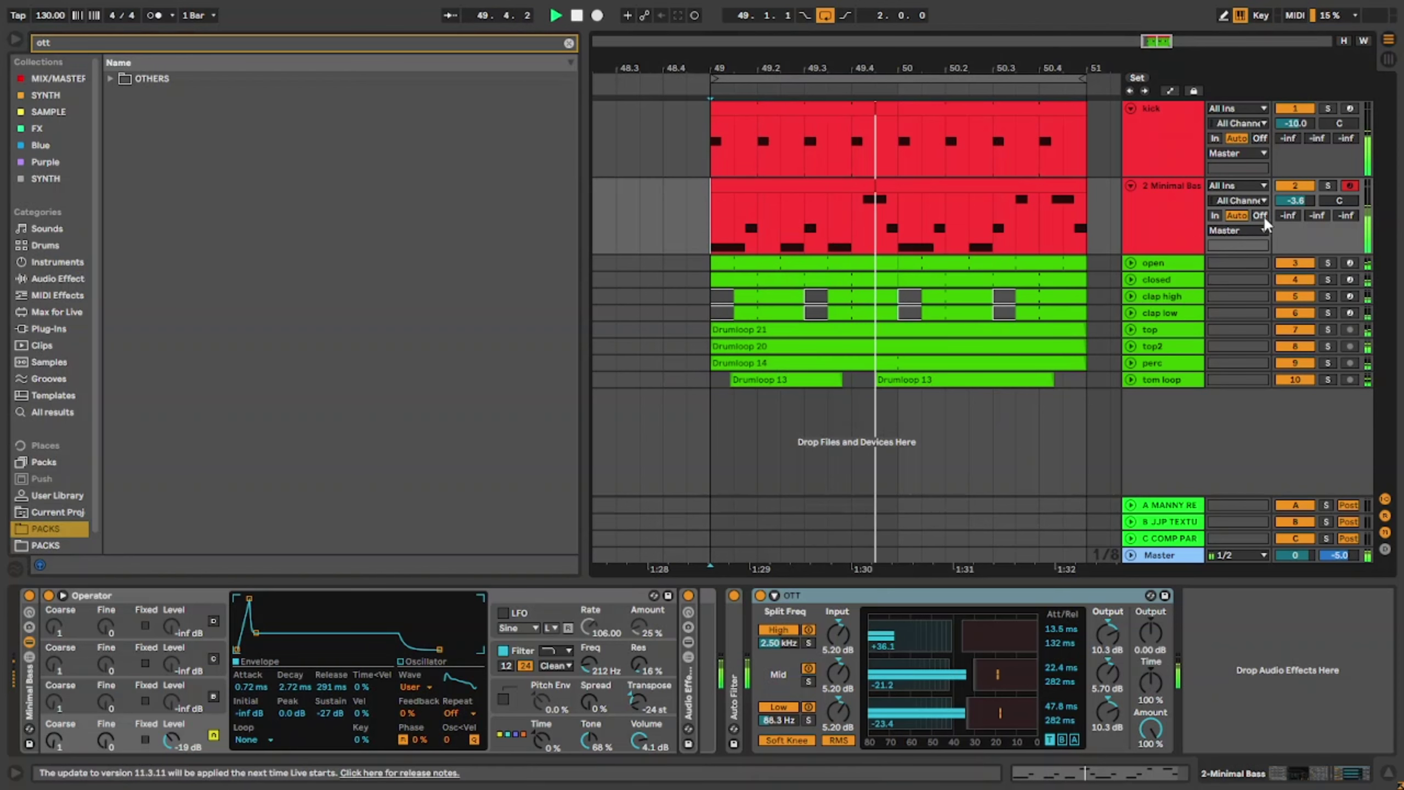
scroll(1304, 227, up, 2)
scroll(1305, 221, down, 1)
drag(1300, 201, 1299, 226)
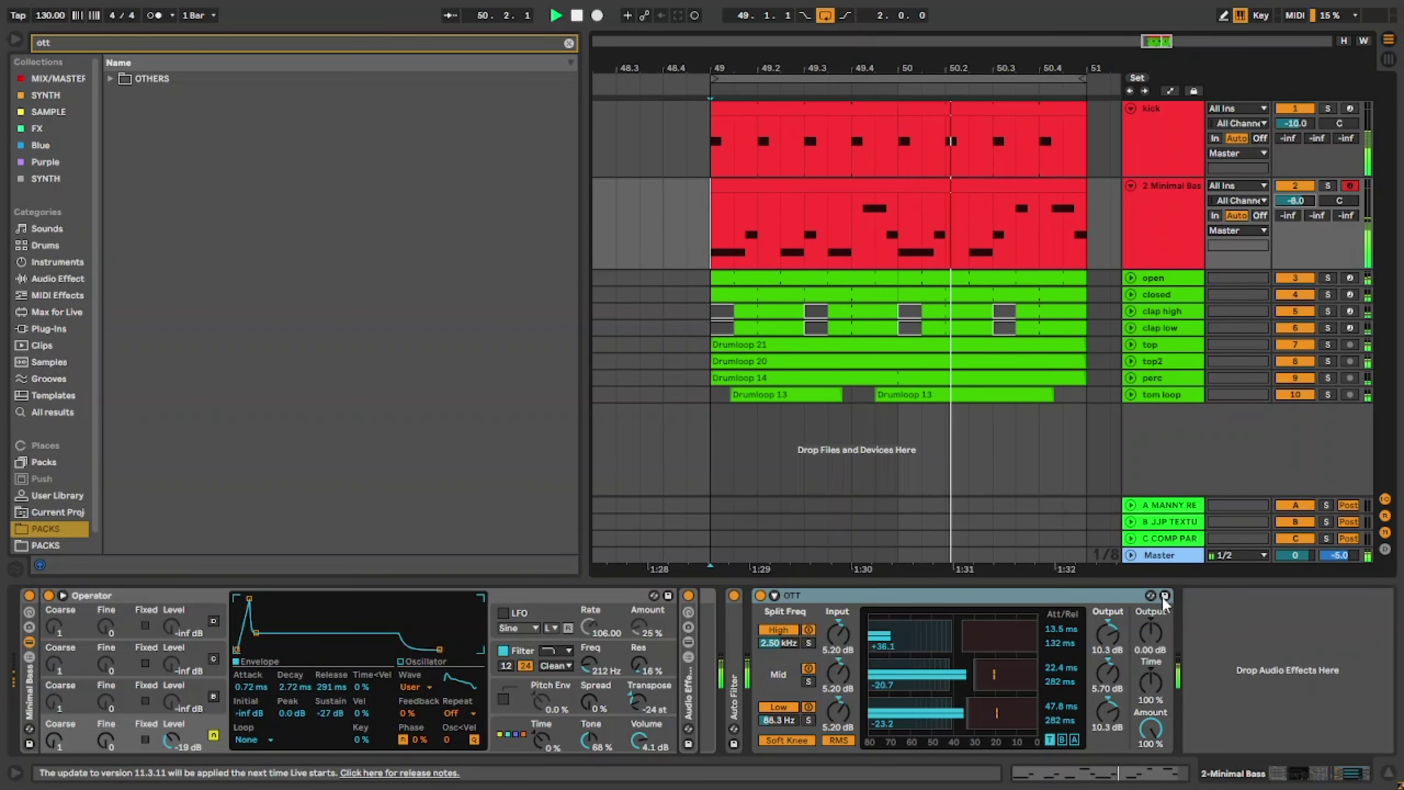
drag(1084, 637, 1084, 619)
Step: Try placing Auto Filter after OTT in the device chain and undo the move
drag(745, 675, 1123, 669)
click(934, 593)
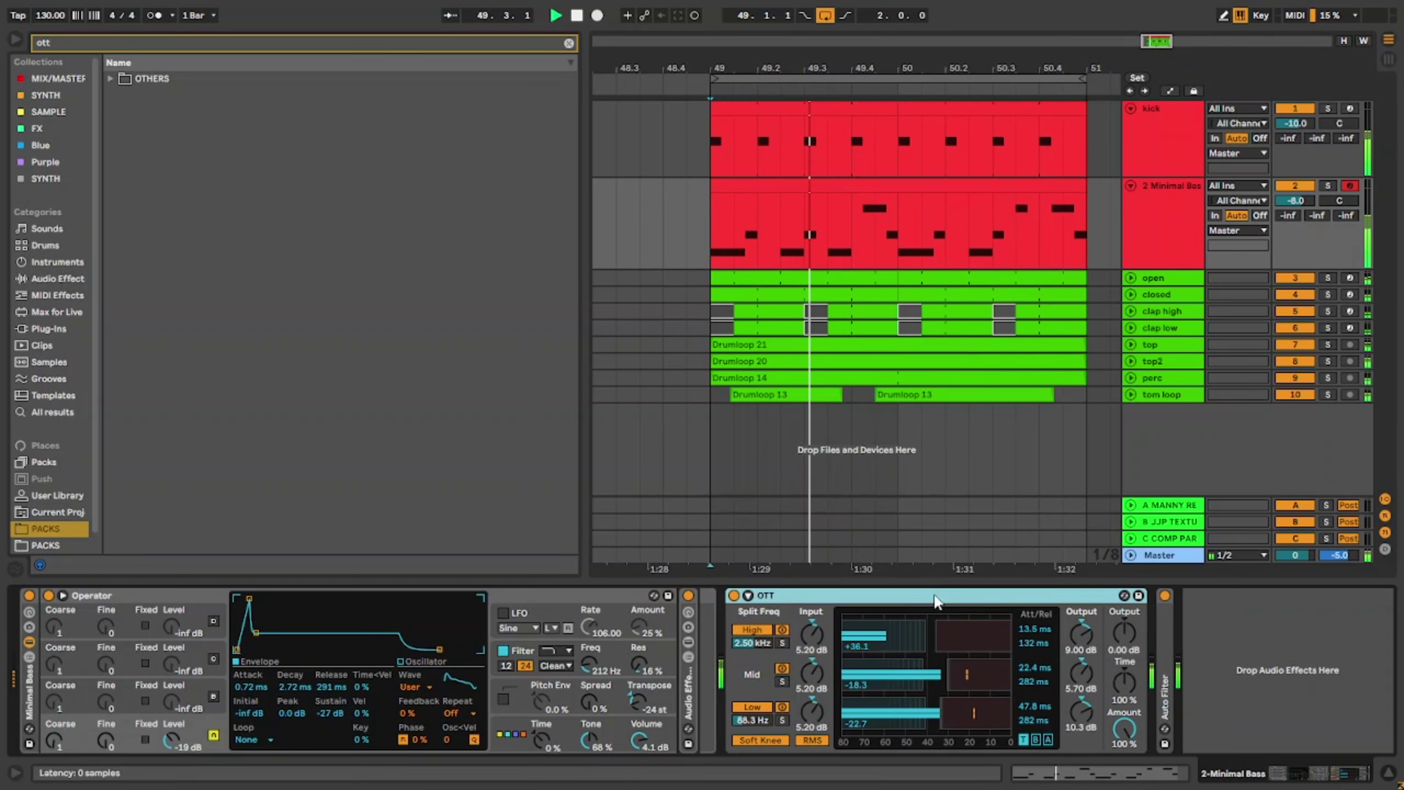
key(ctrl+z)
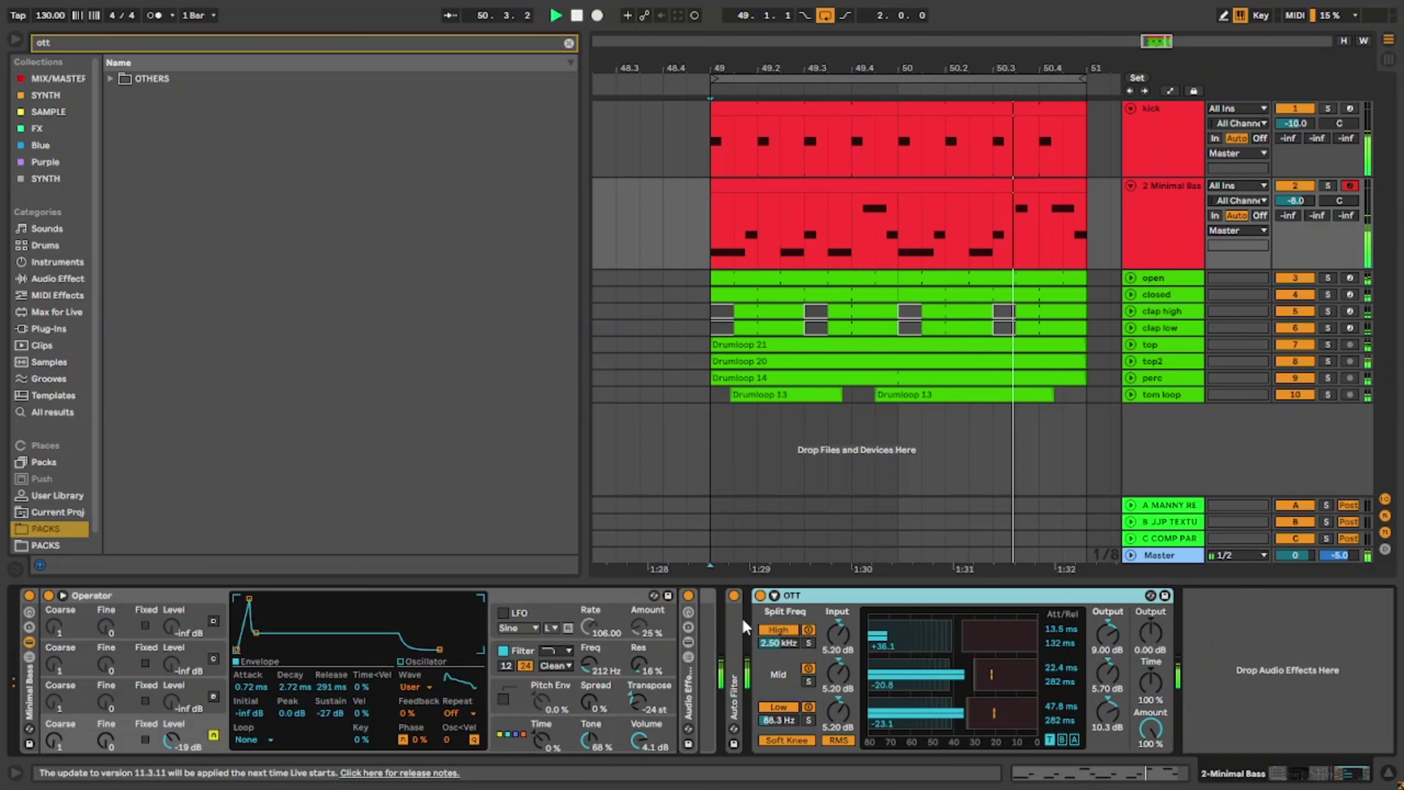
Step: Collapse OTT and Operator, and place OTT ahead of Auto Filter in the bass device chain
double_click(807, 596)
drag(762, 653, 722, 656)
double_click(510, 594)
Step: Find LFOTool_x64 and add it at the end of the Minimal Bass device chain
click(255, 653)
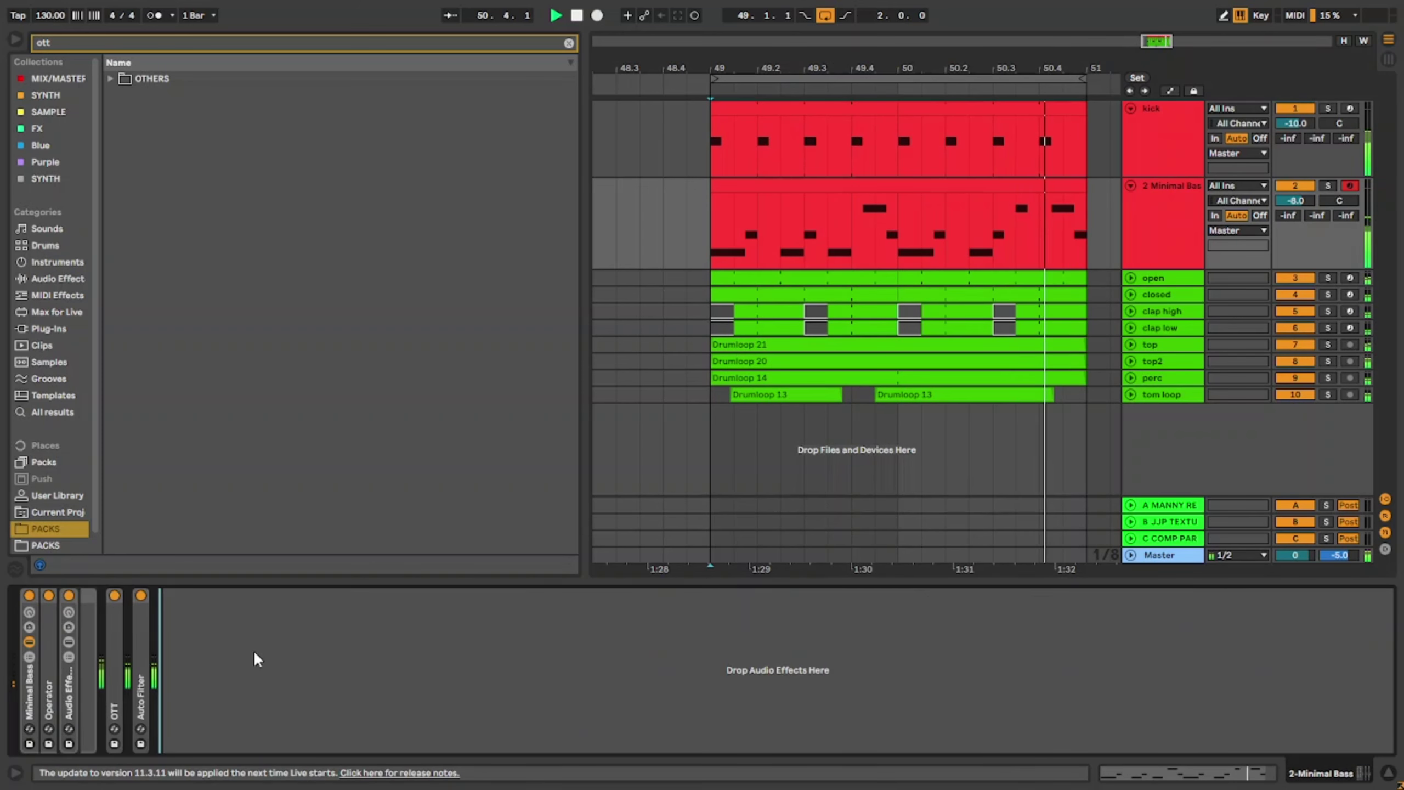
key(ctrl+f)
text(lfoto)
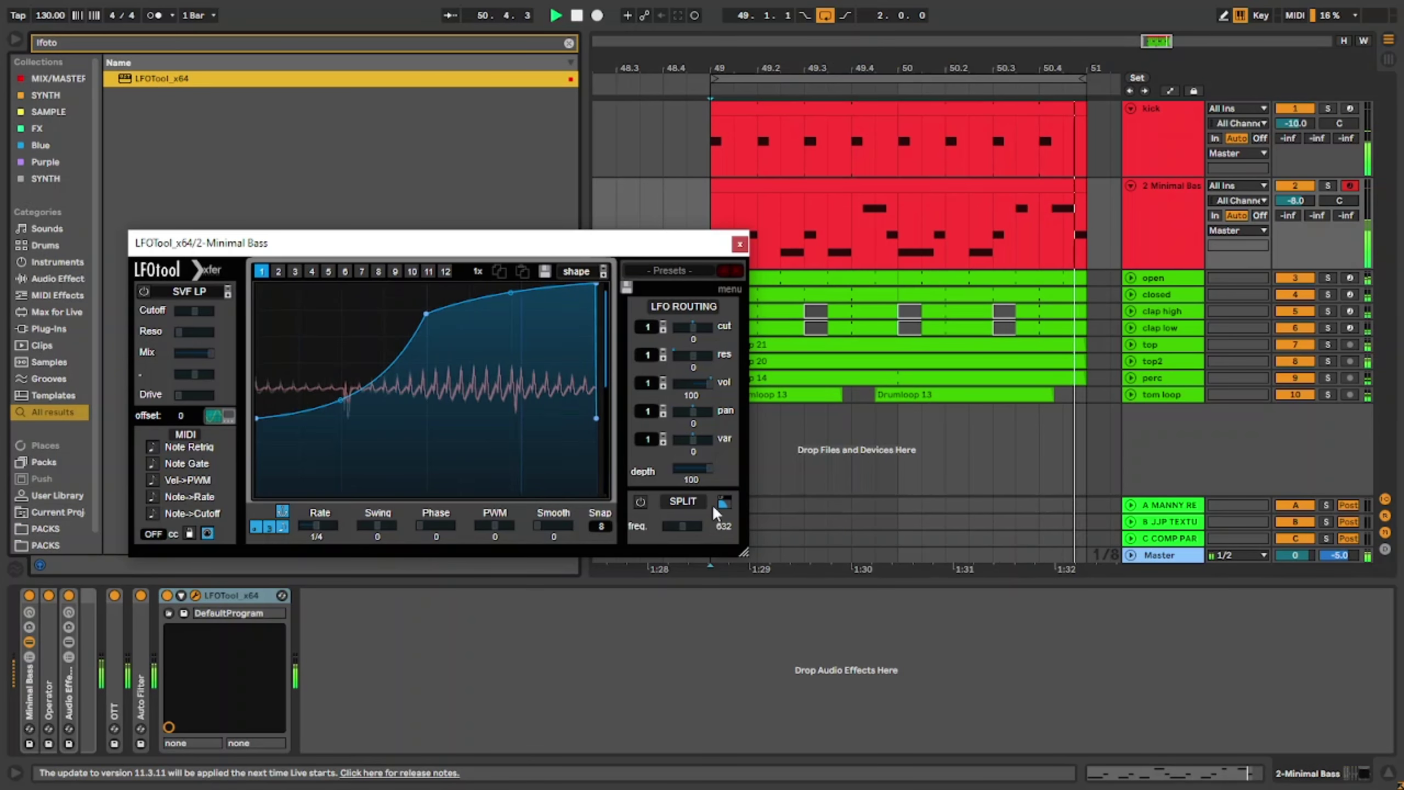
Step: Set the Minimal Bass track volume to -12 dB
click(1296, 200)
text(-)
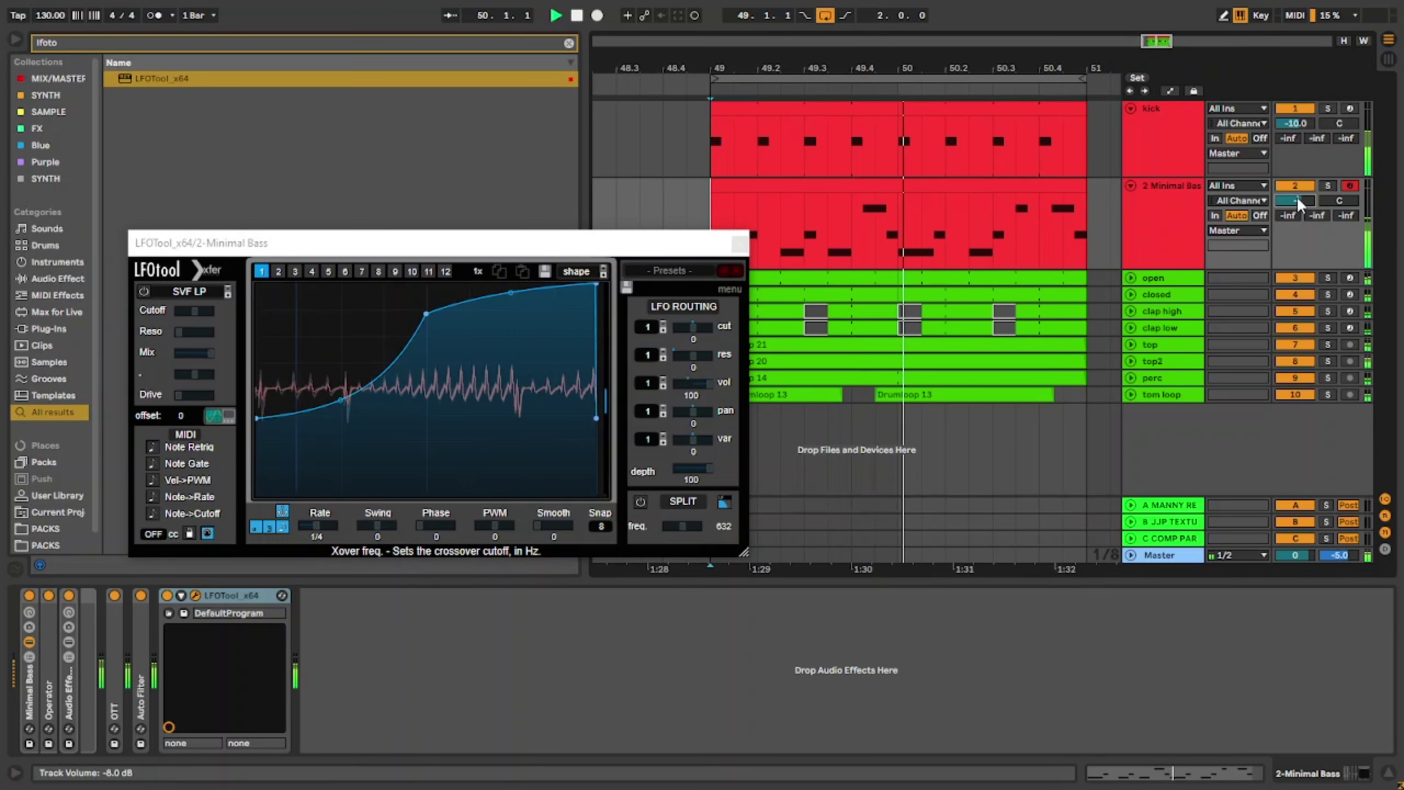
text(12)
key(Return)
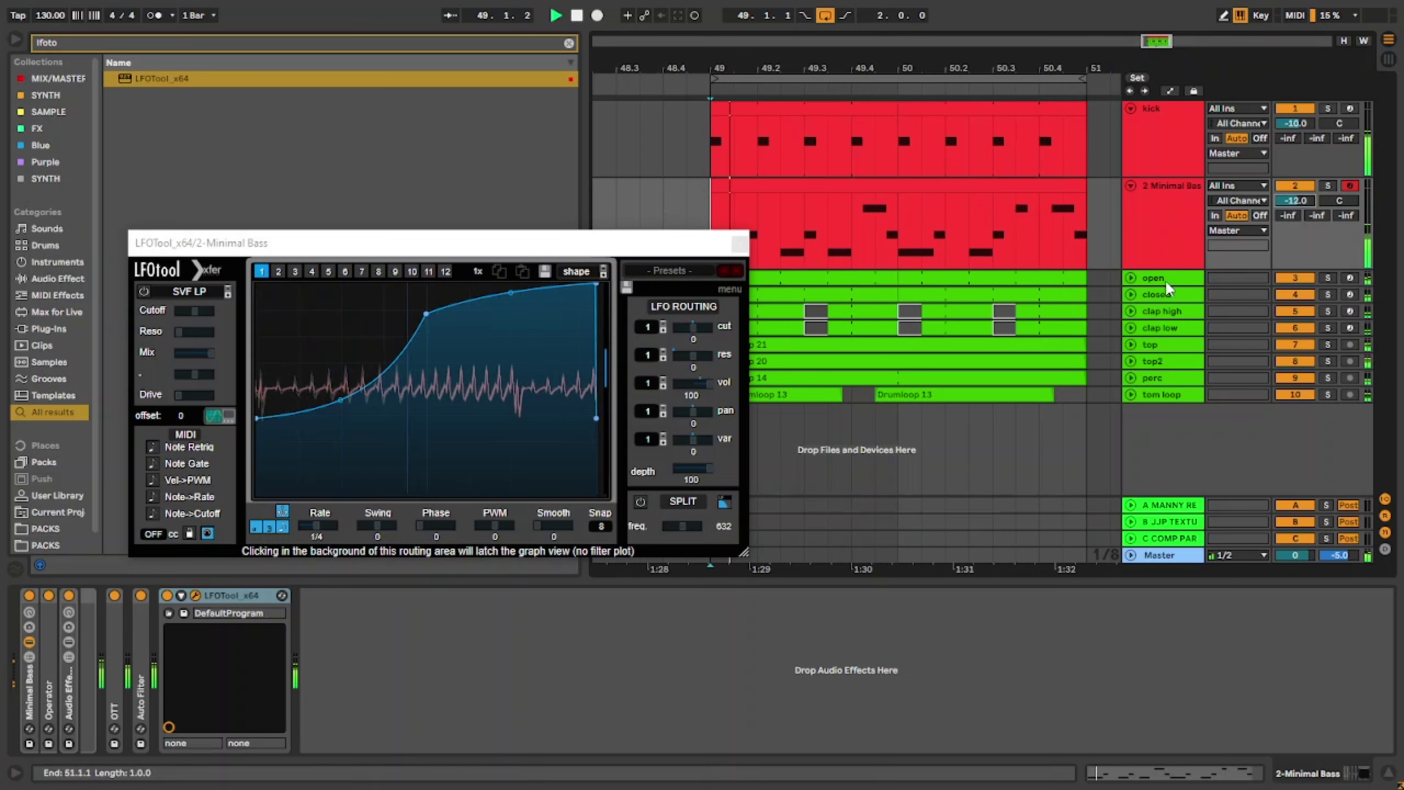
Step: Set the Minimal Bass track volume to -10 dB
click(1299, 199)
text(-10)
key(Return)
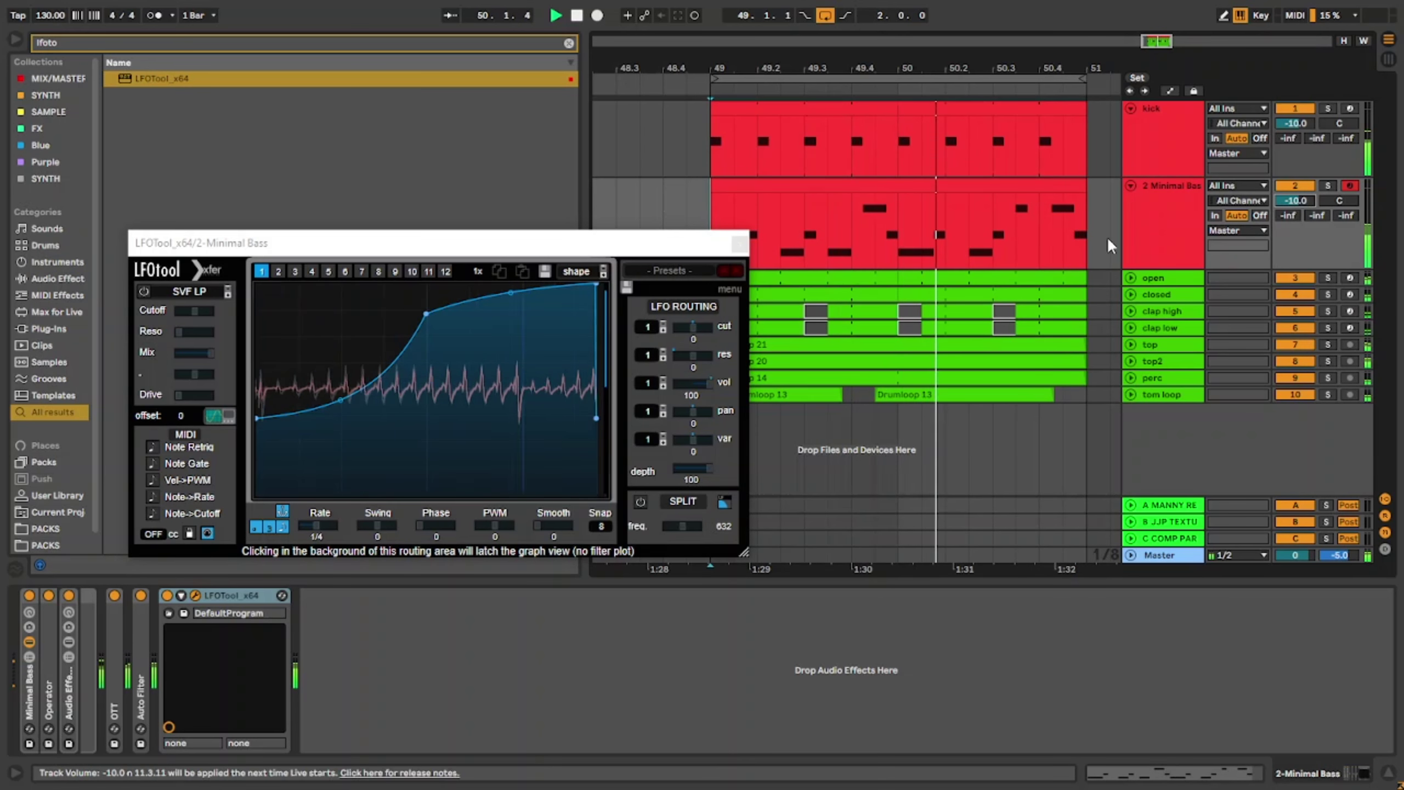
Step: Reshape the LFOTool curve with an earlier peak and lower end points, and close the plug-in window
drag(599, 283, 545, 284)
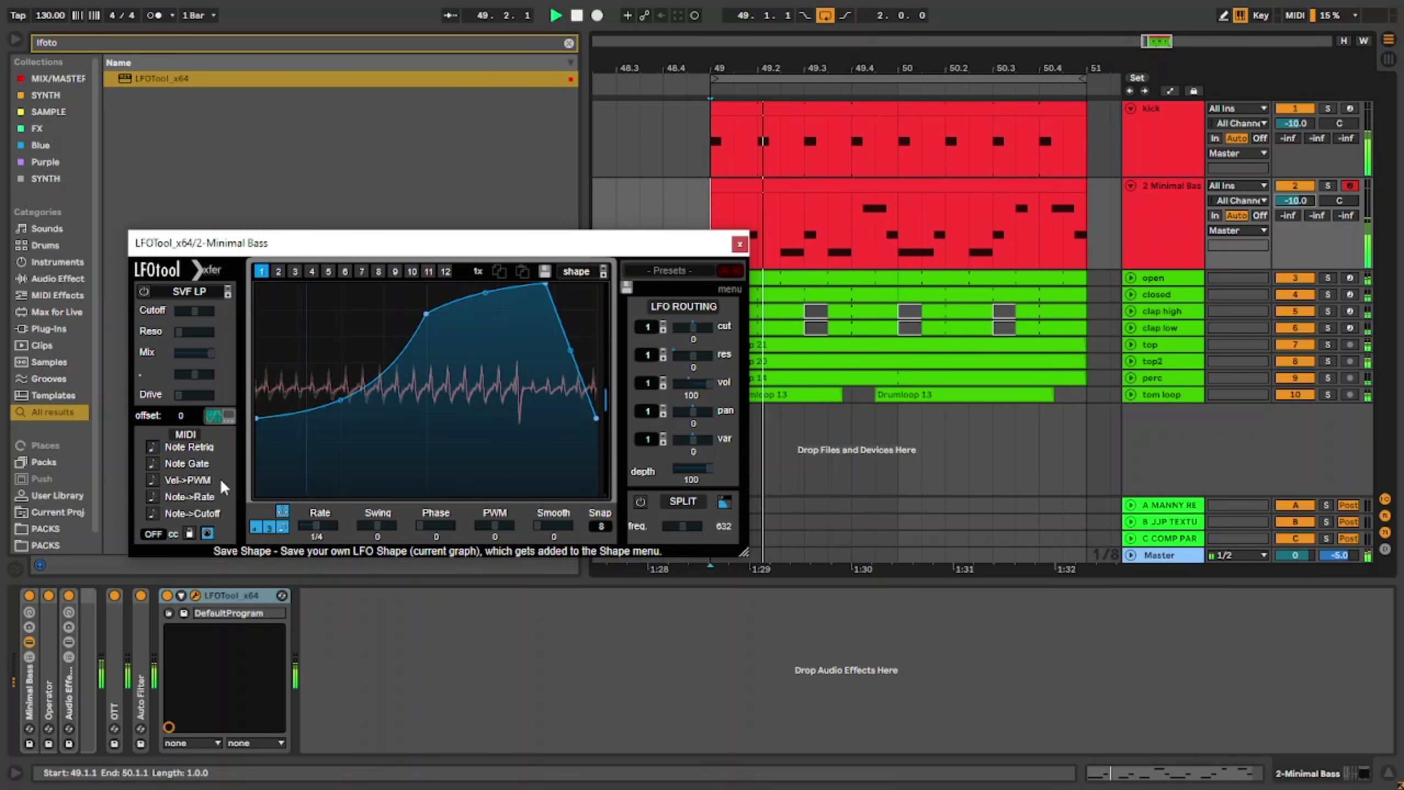
drag(256, 418, 257, 449)
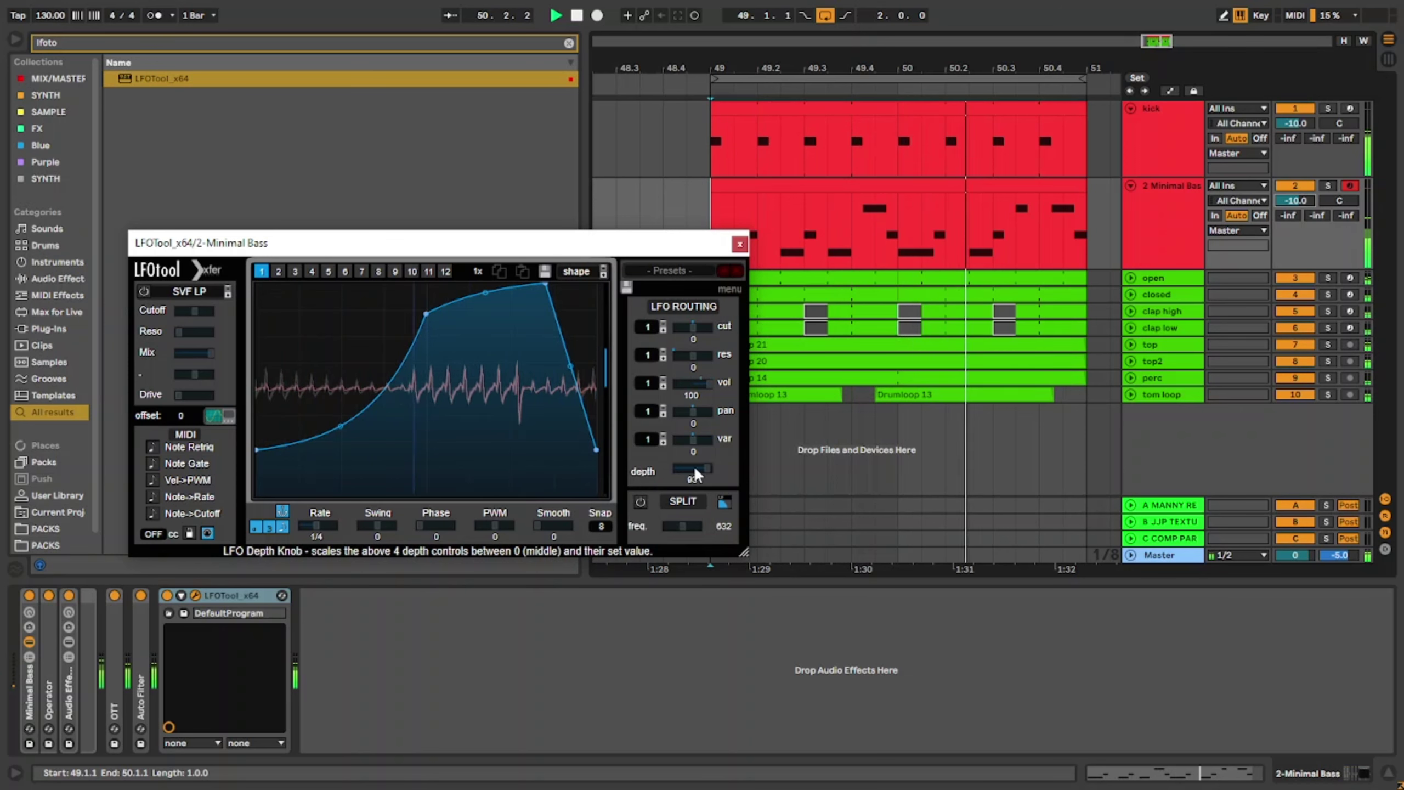
click(740, 244)
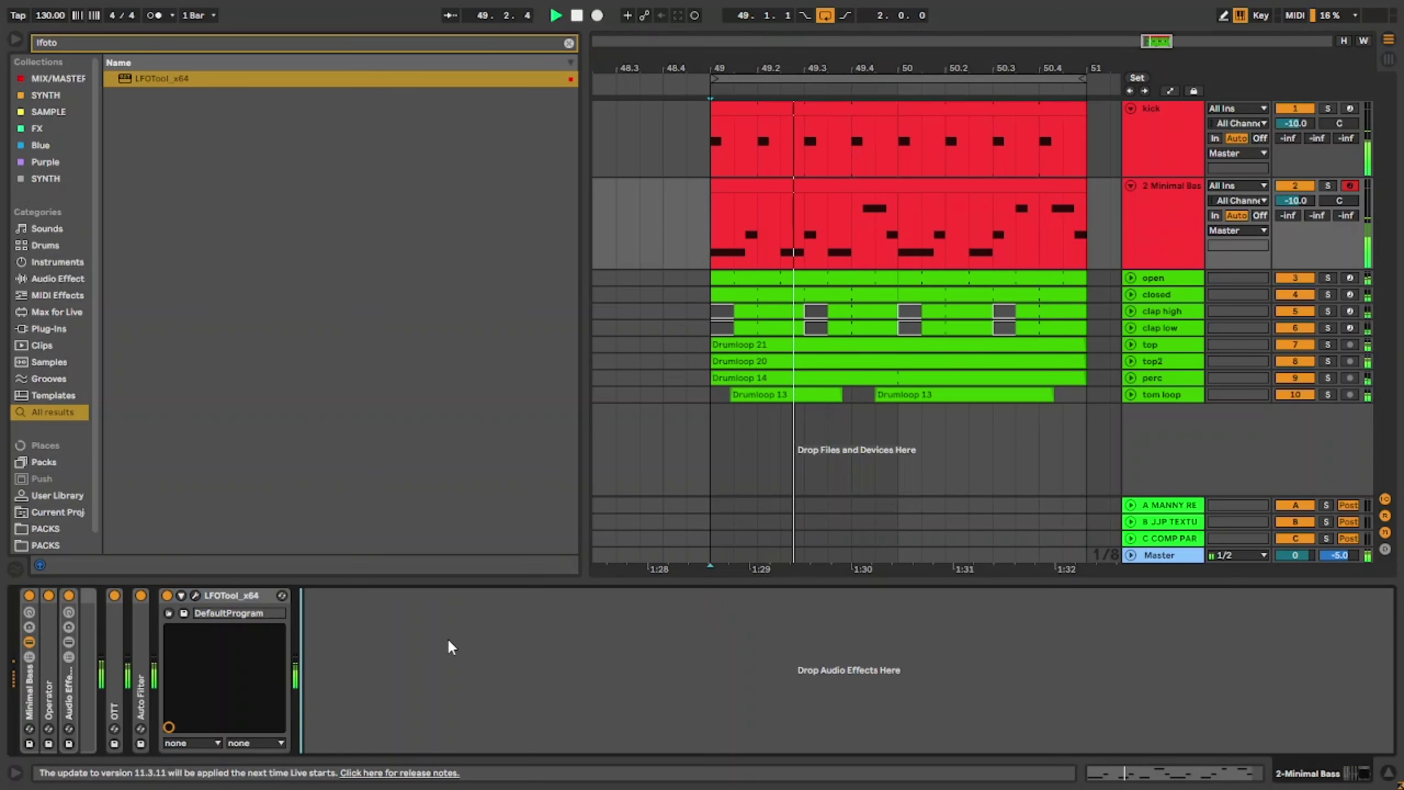
Step: Clear the browser search and set the project tempo to 128 BPM
key(ctrl+f)
click(569, 44)
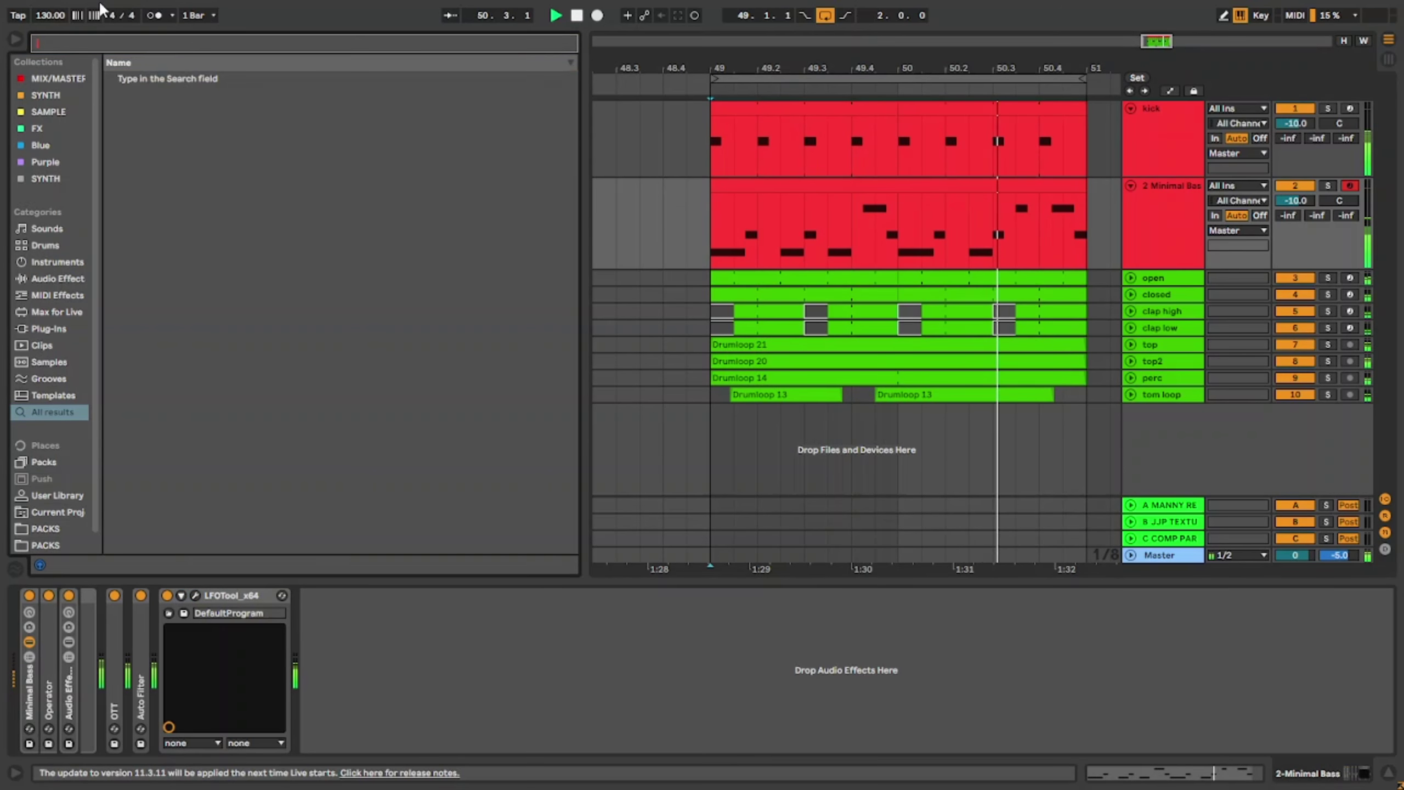
click(60, 17)
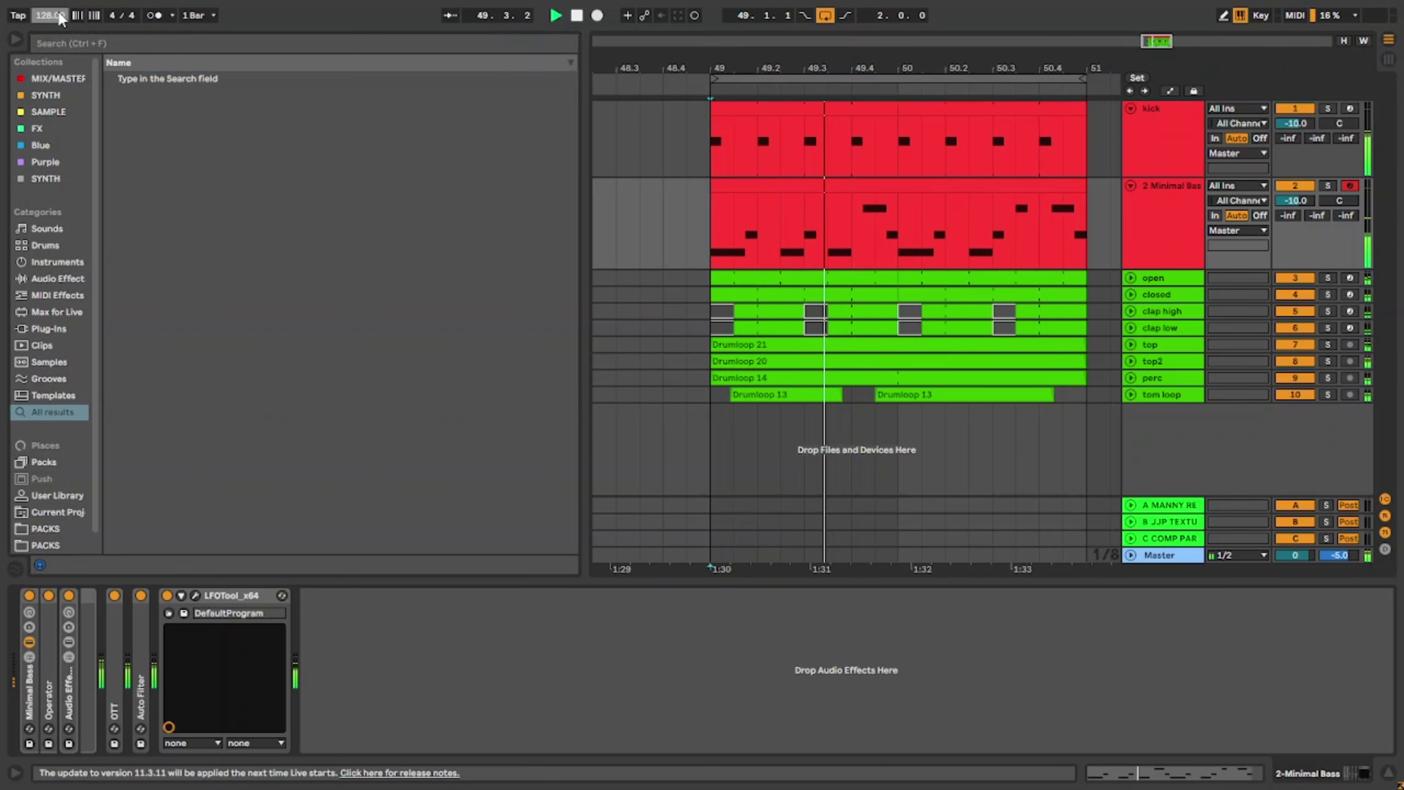
Step: Fold the Minimal Bass track and rename it "bass"
click(1172, 224)
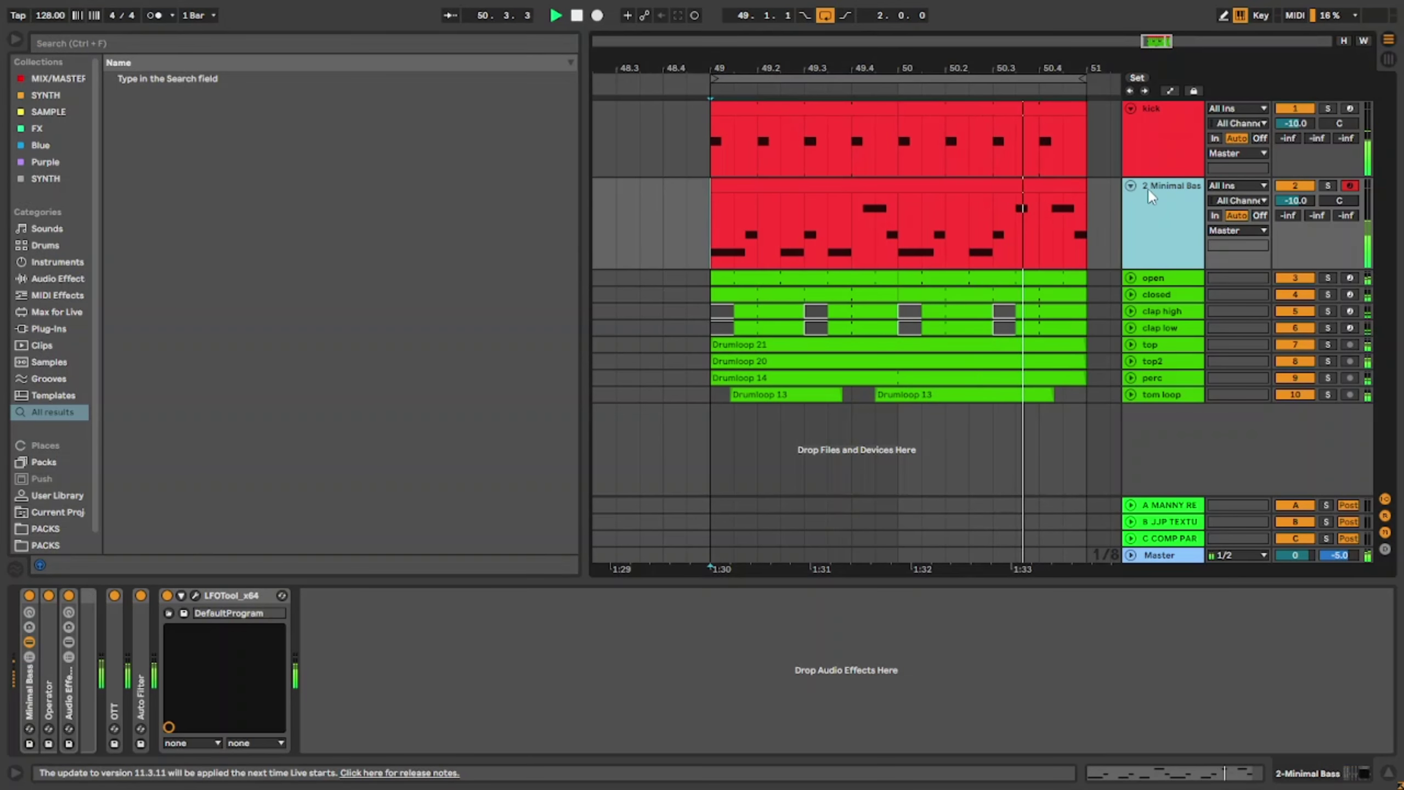
click(1130, 185)
key(ctrl+r)
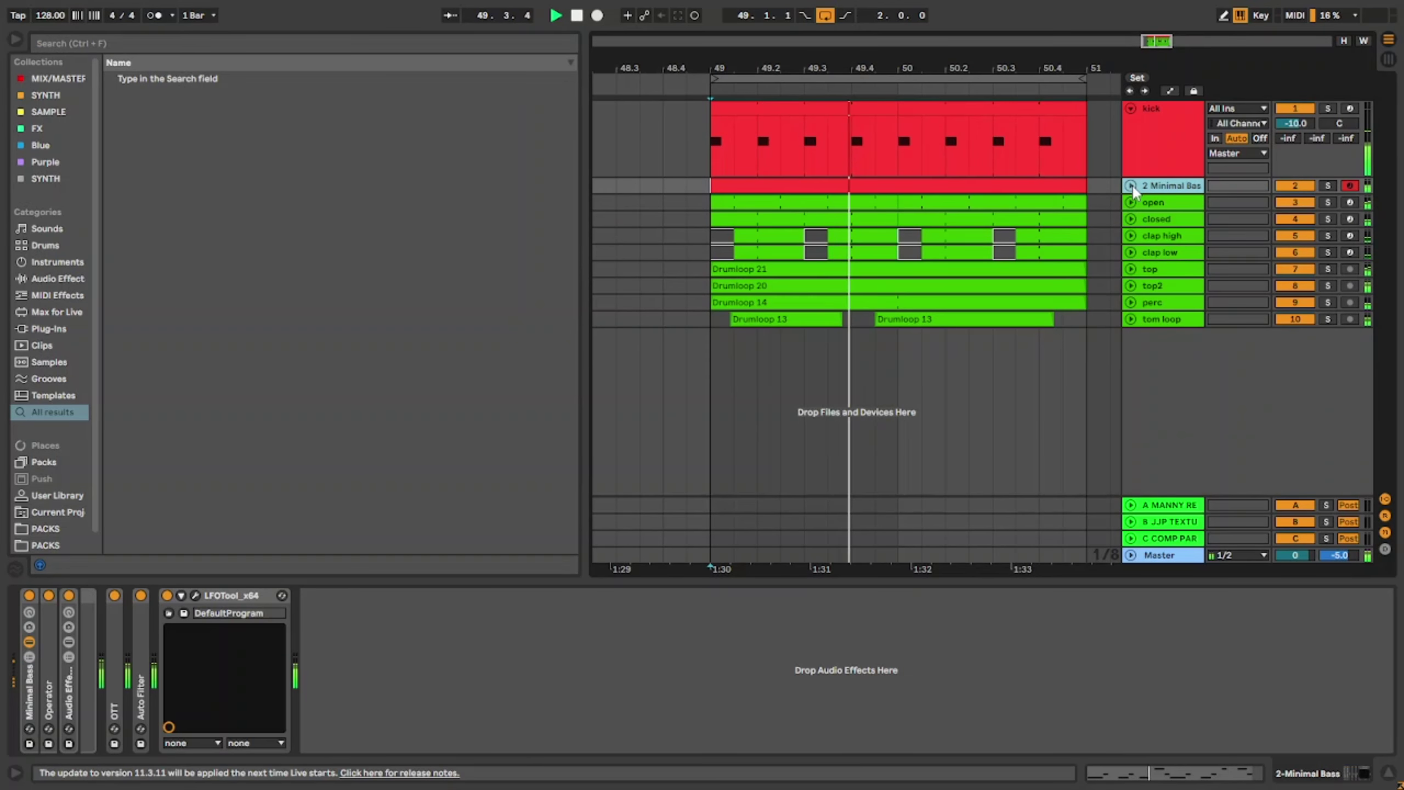
text(bas)
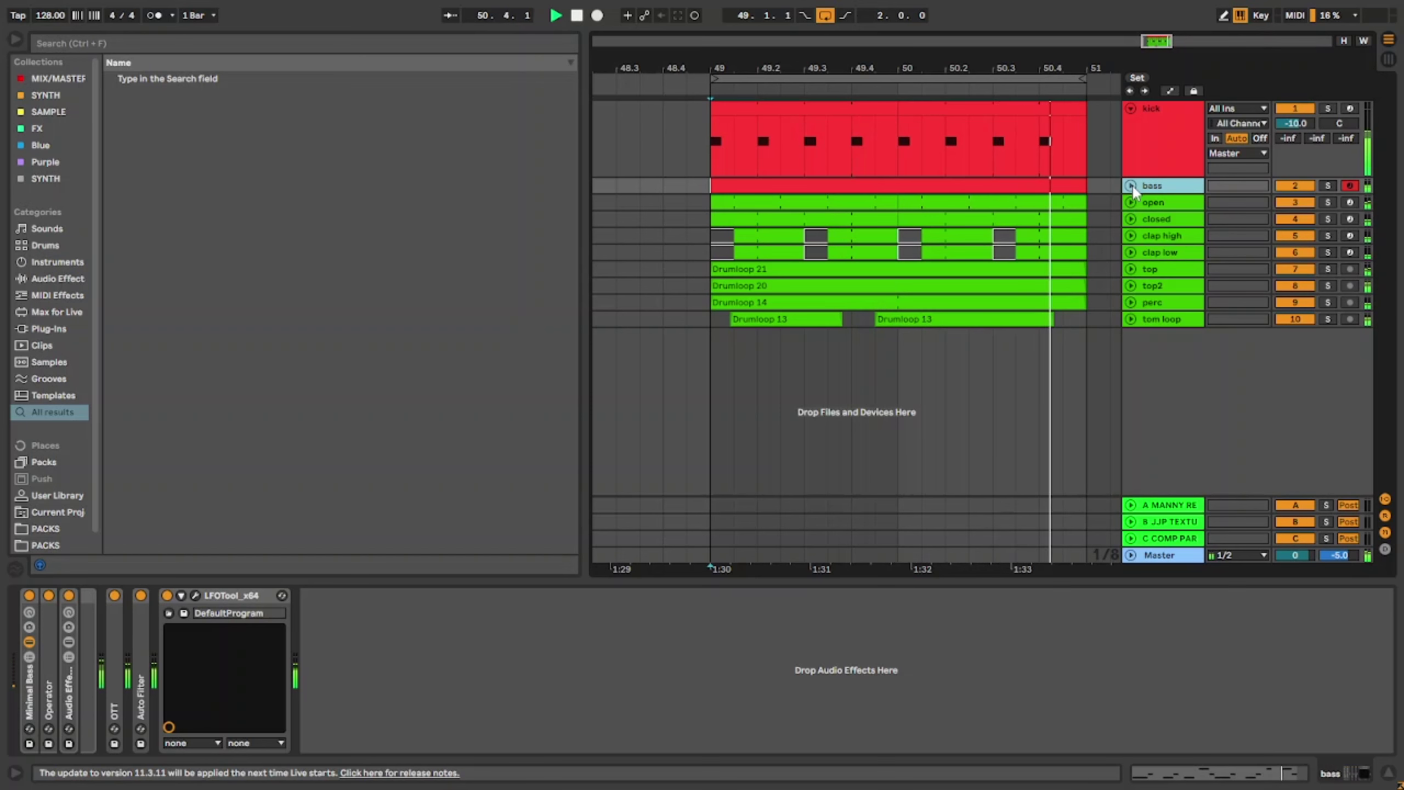
text(s)
key(Return)
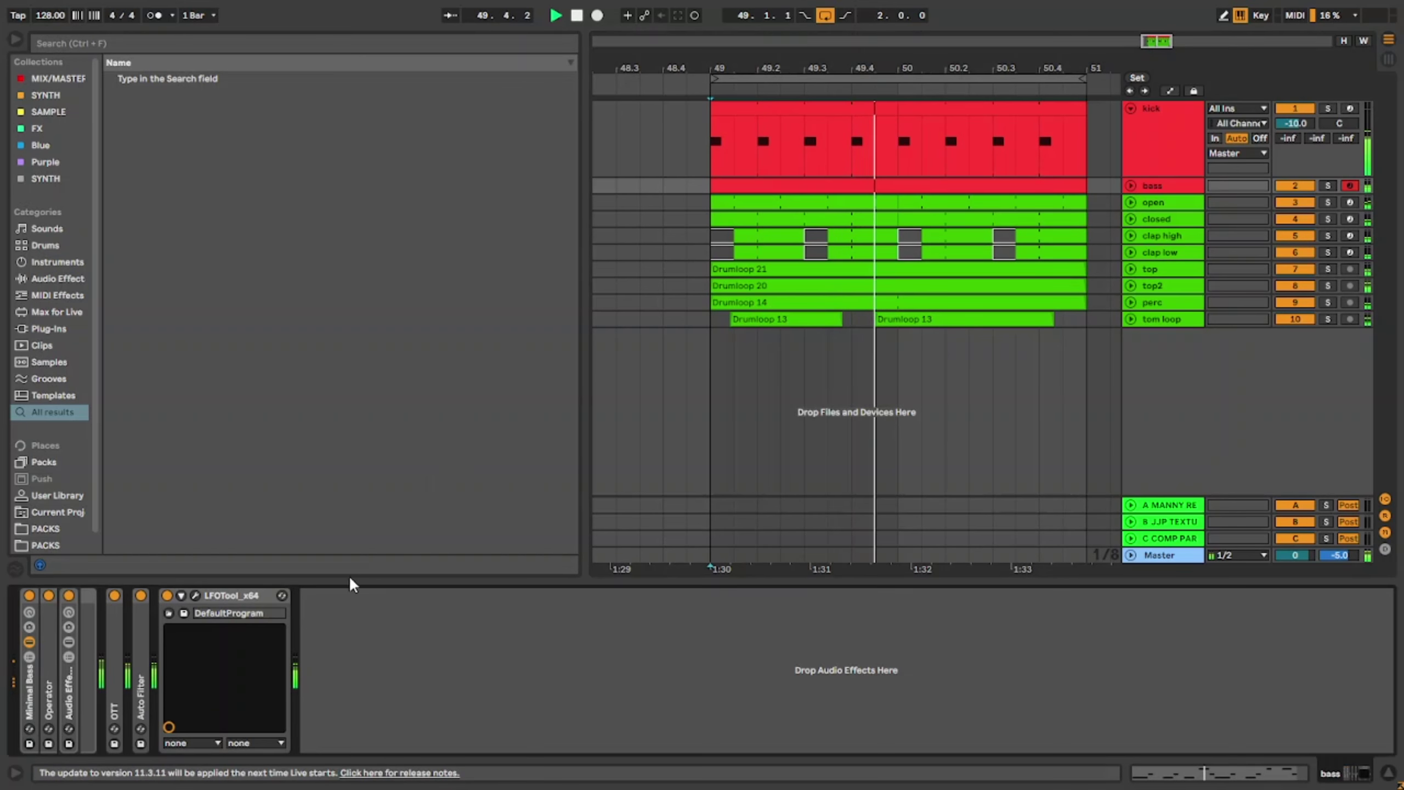
Step: Raise the mid band output of OTT on the bass track to 8.05 dB and collapse the device
key(ctrl+f)
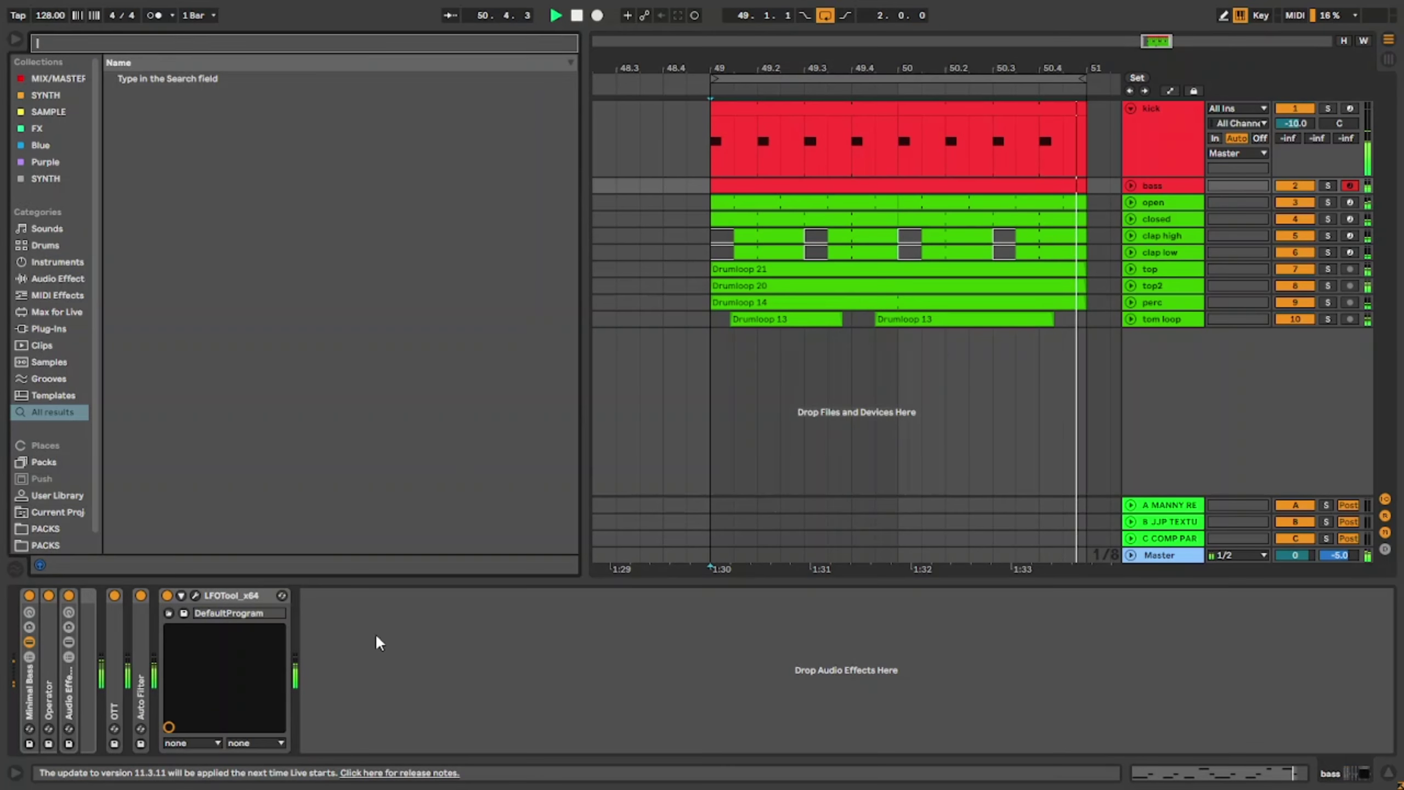
double_click(118, 654)
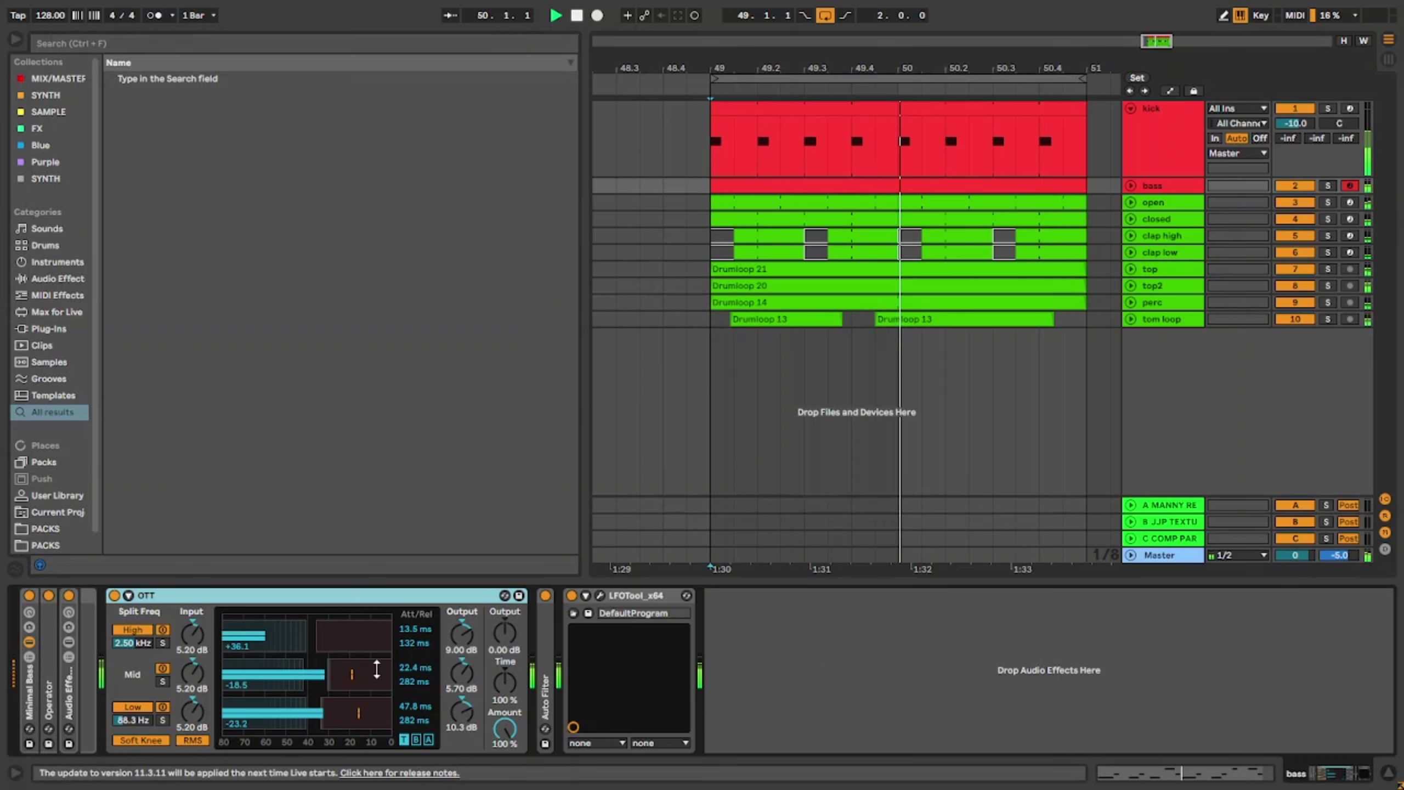
mouse_move(460, 673)
mouse_down()
mouse_move(461, 646)
mouse_move(457, 667)
mouse_up()
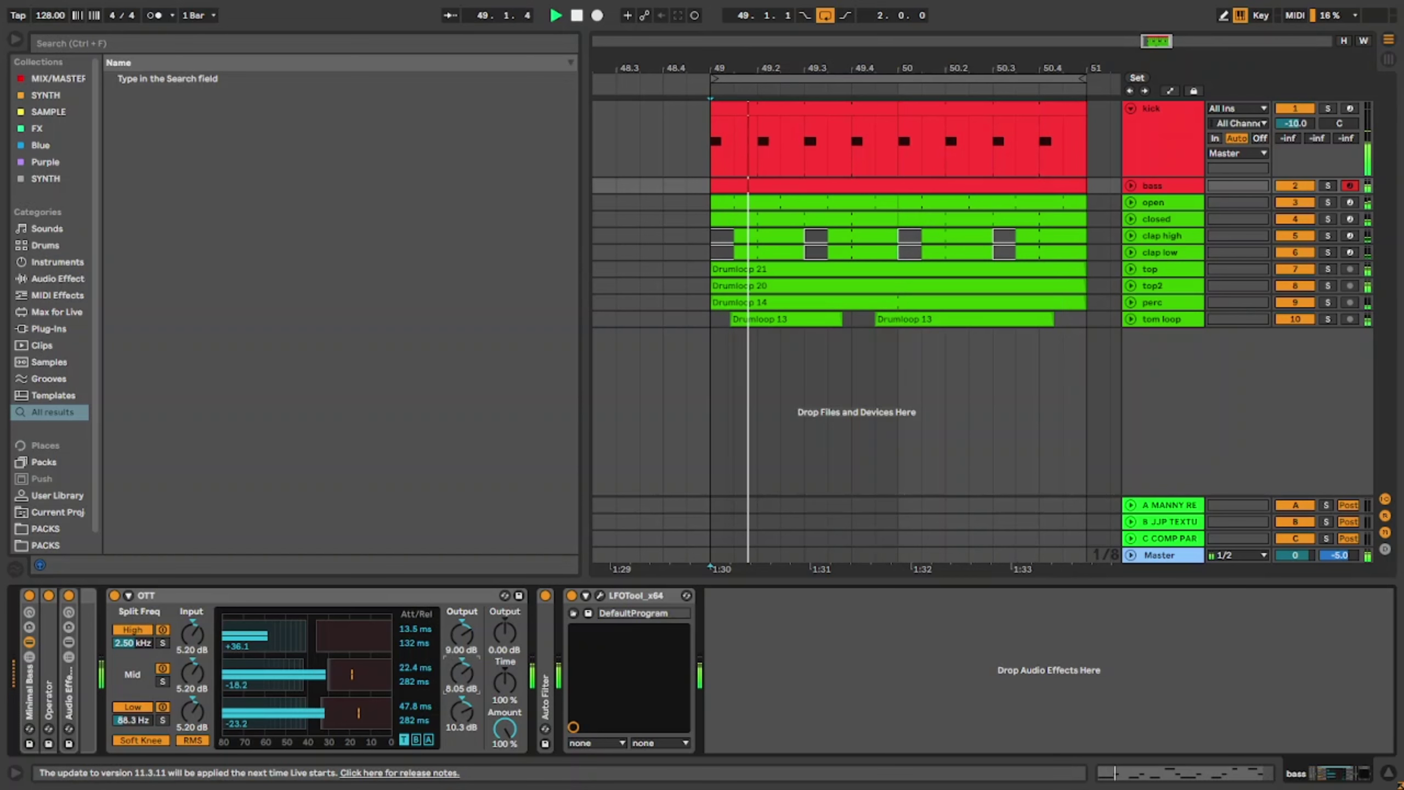
double_click(380, 593)
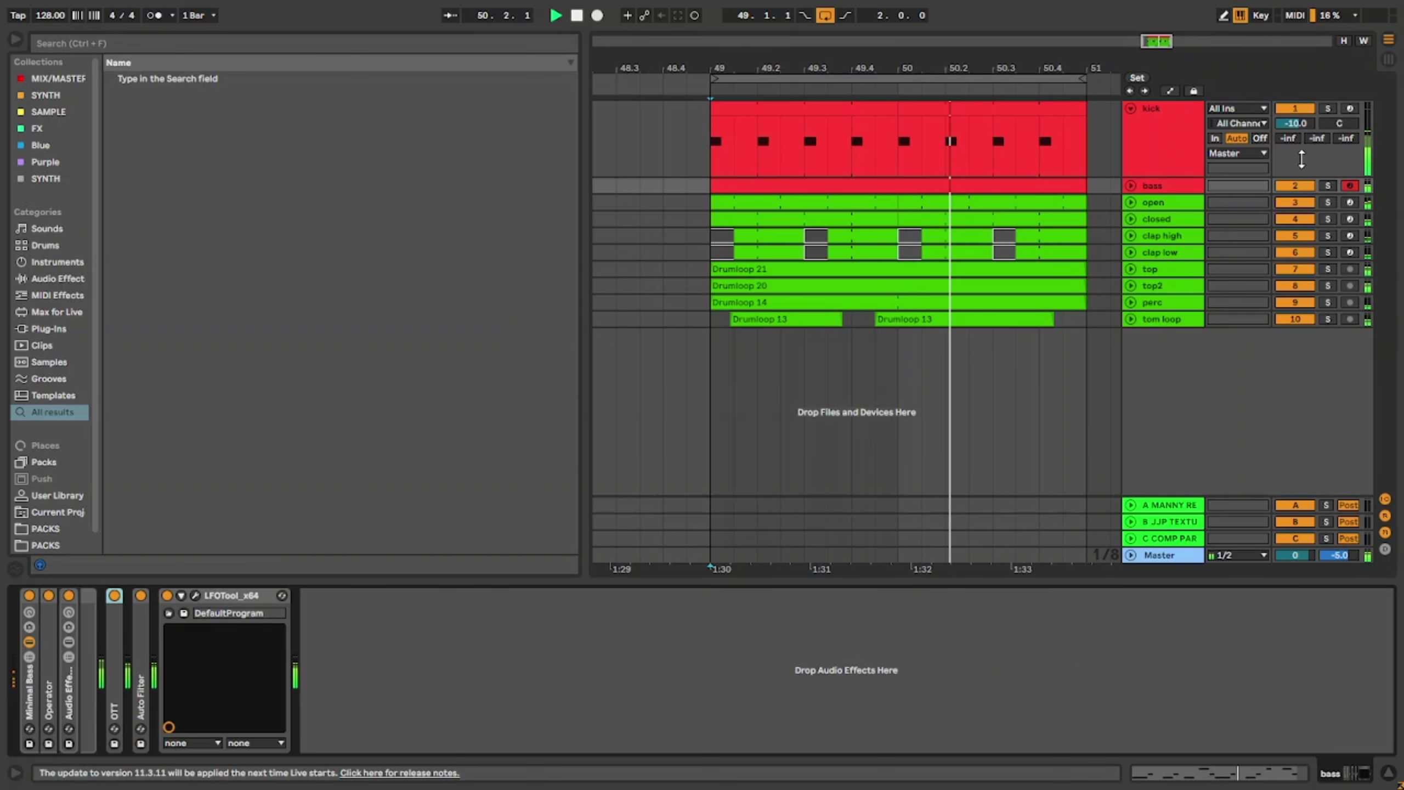
Step: Unfold the bass track and set its volume to -11 dB
click(1131, 185)
click(1287, 204)
text(-)
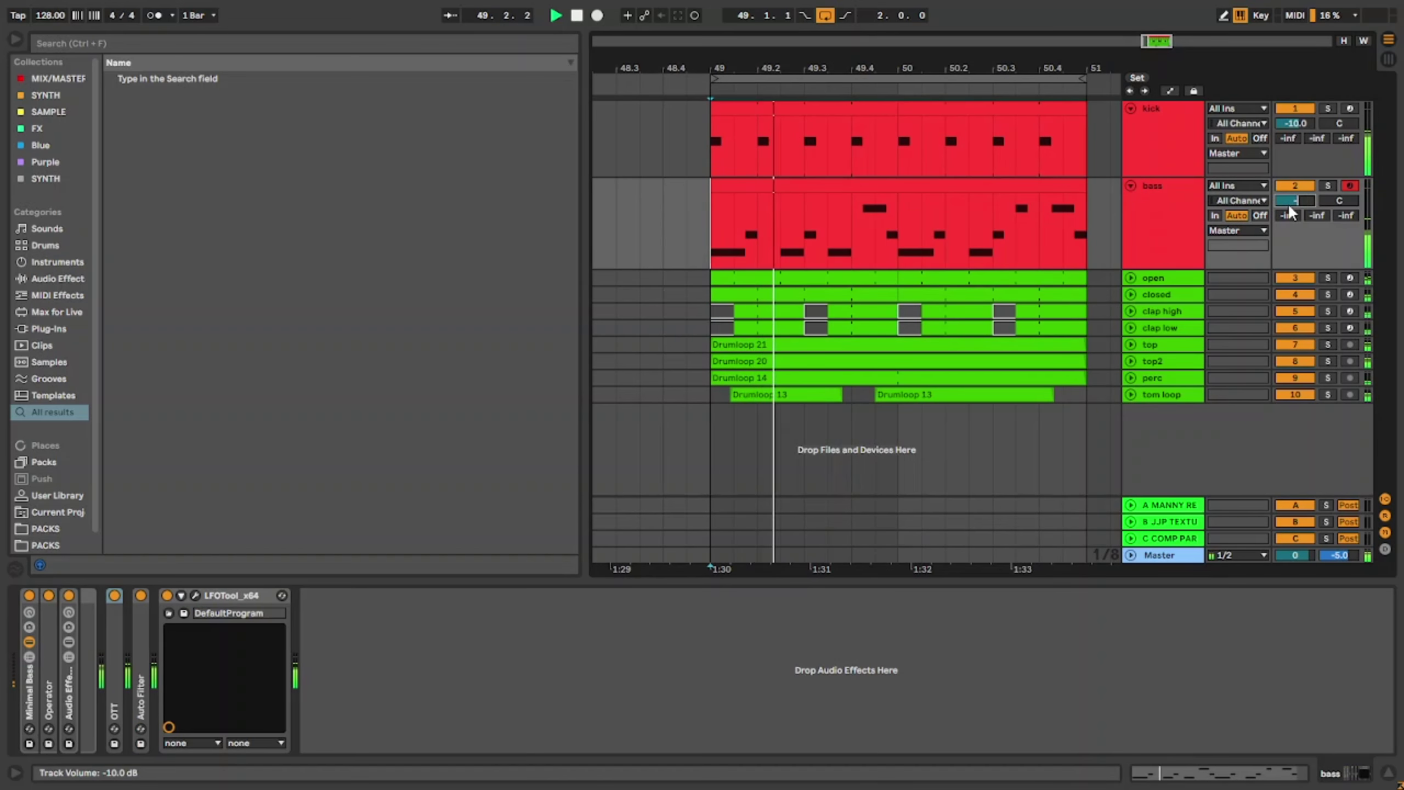
text(11)
key(Return)
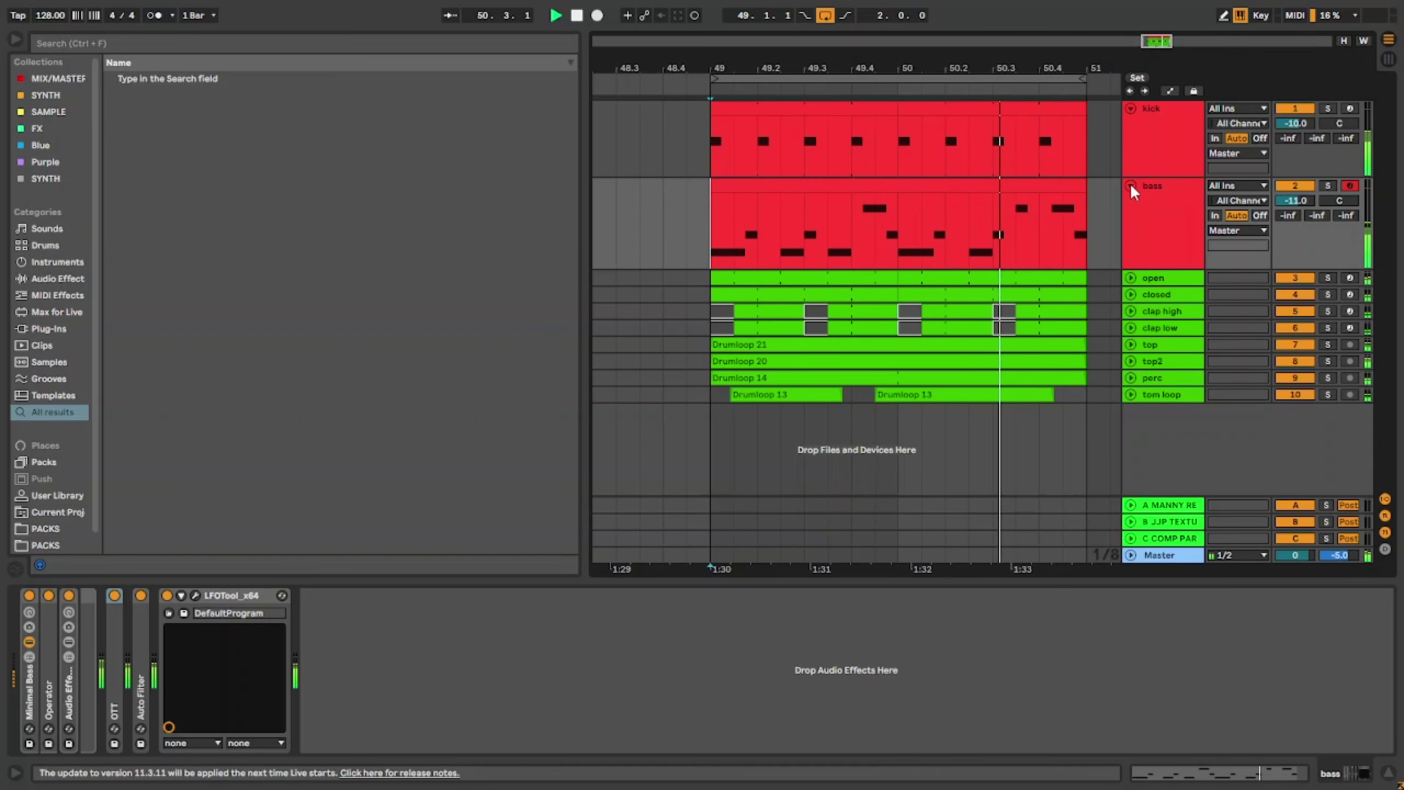
Step: Find EQ Eight, add it to the bass chain between Auto Filter and LFOTool, and collapse it
key(ctrl+f)
text(e)
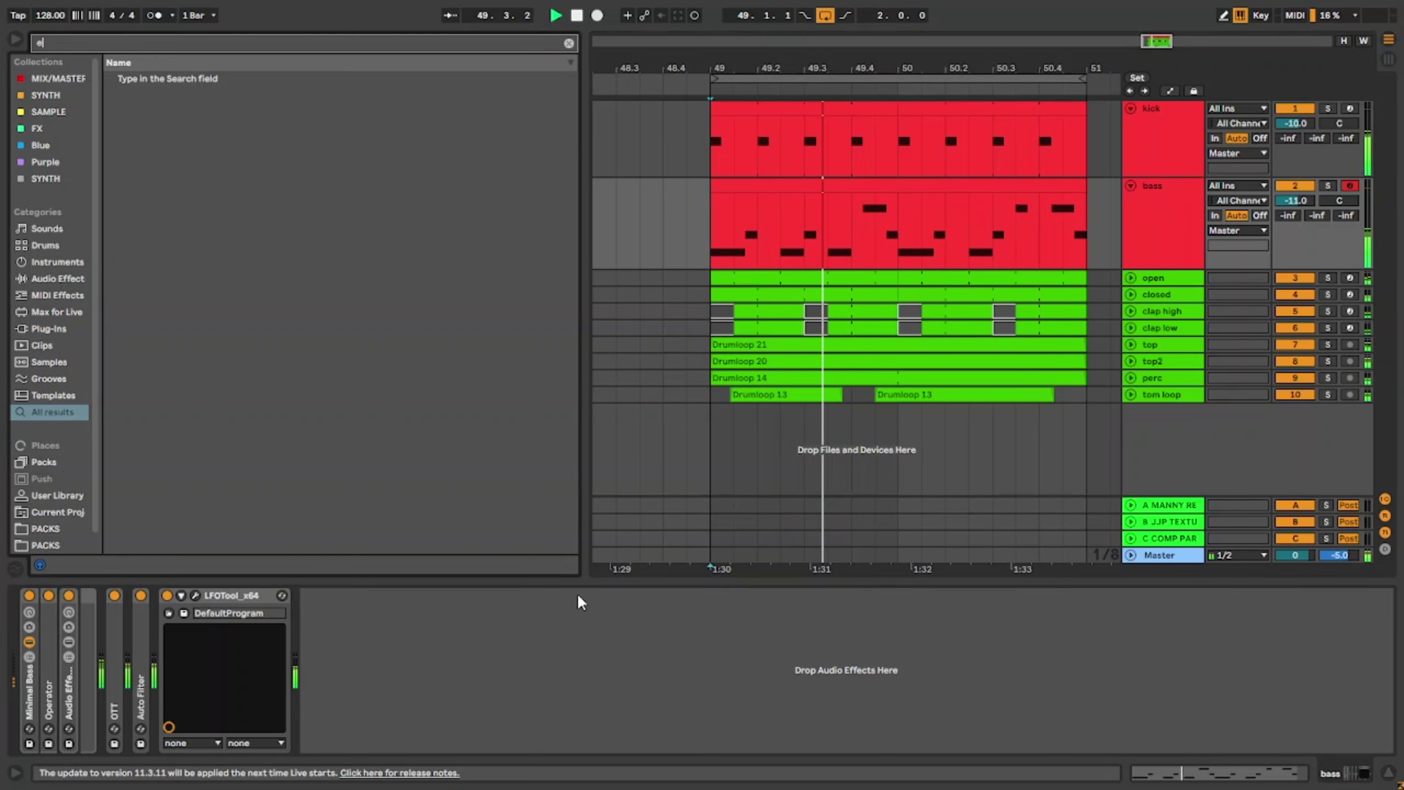
text(q)
click(157, 92)
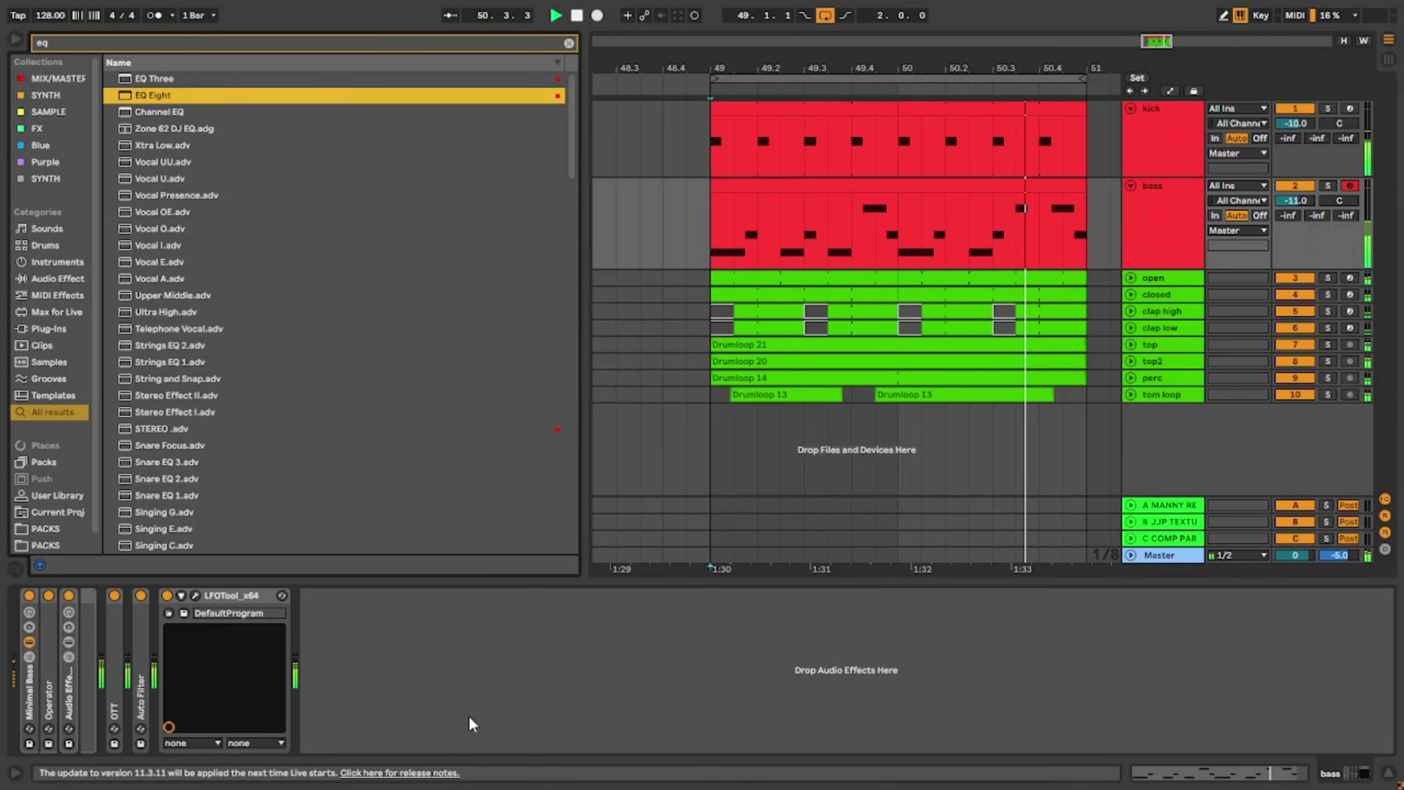
double_click(166, 95)
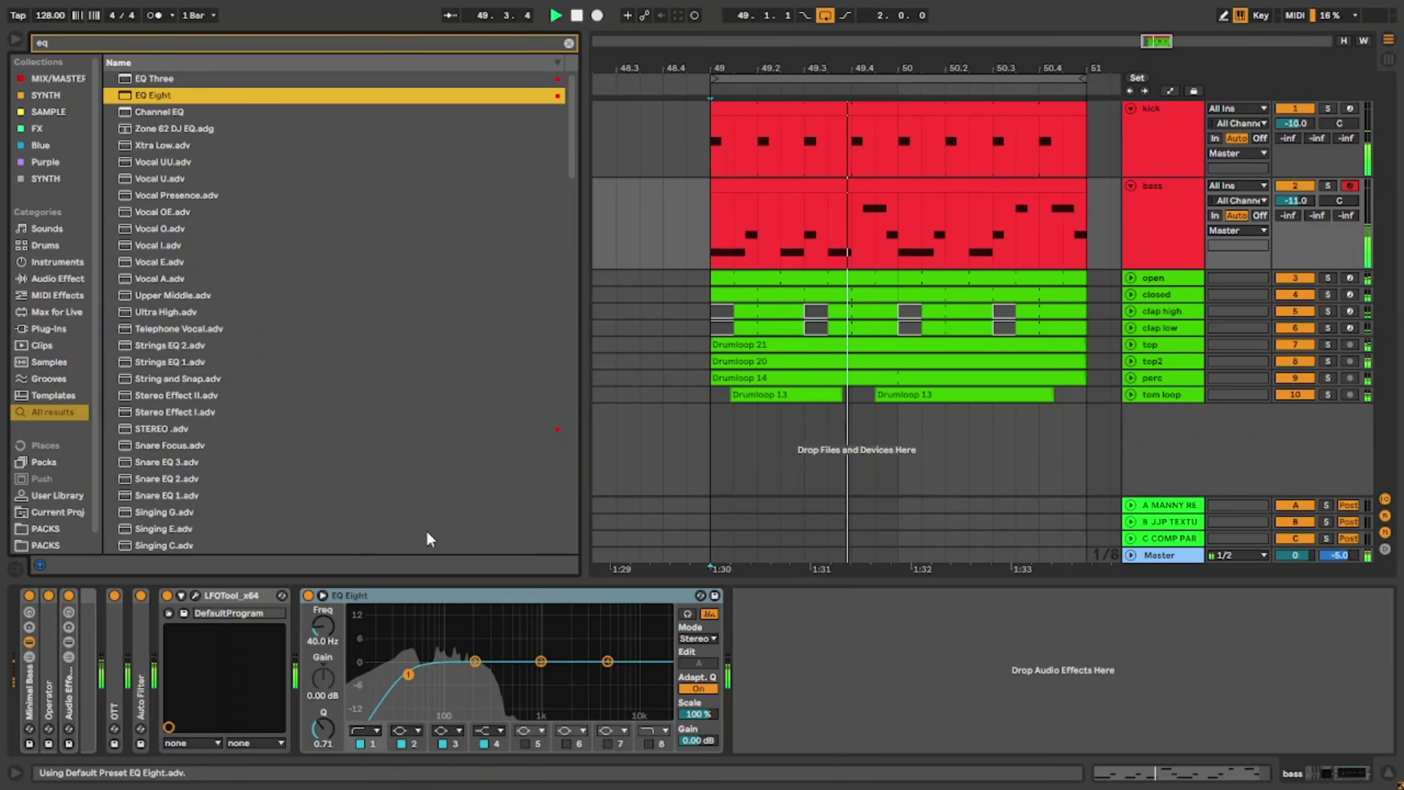
drag(247, 601, 862, 666)
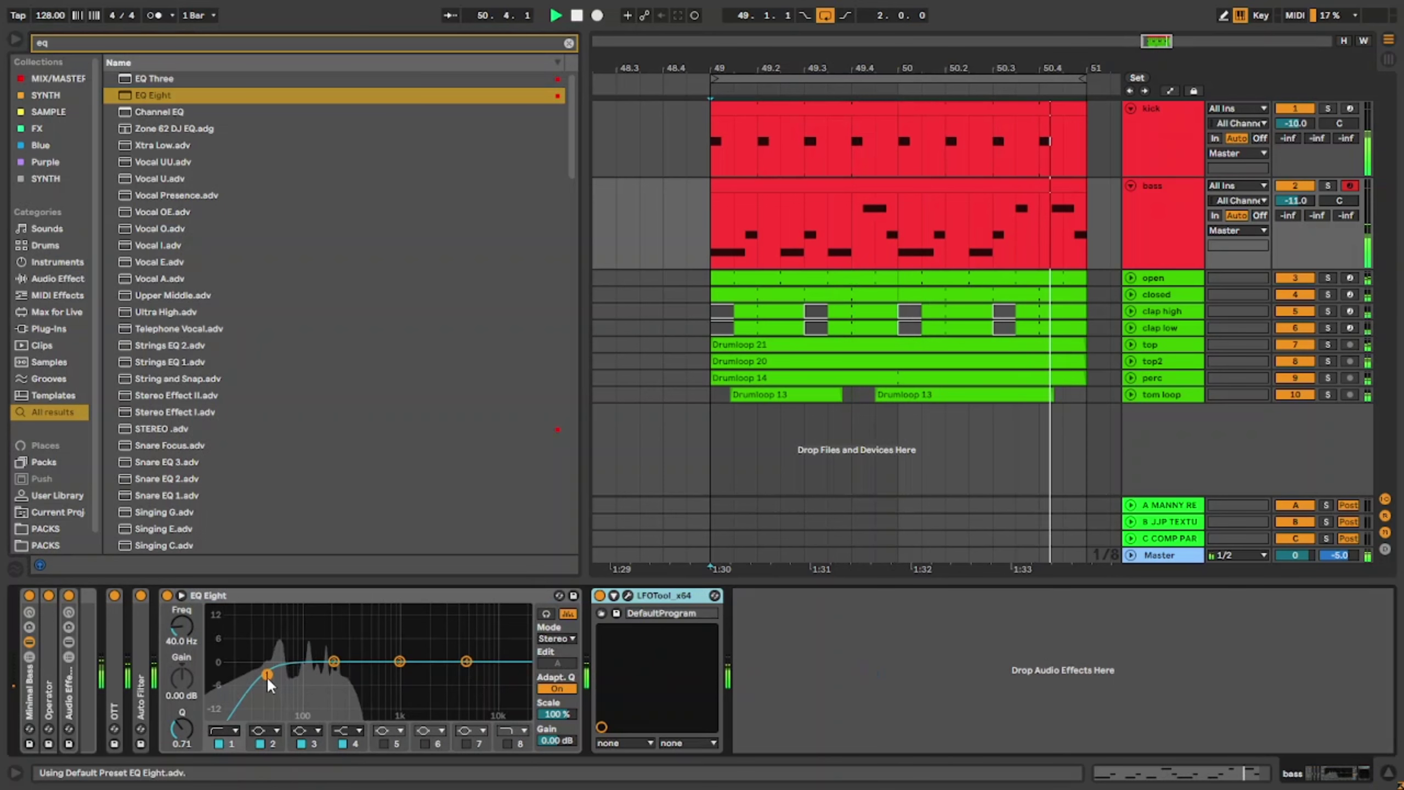
double_click(290, 597)
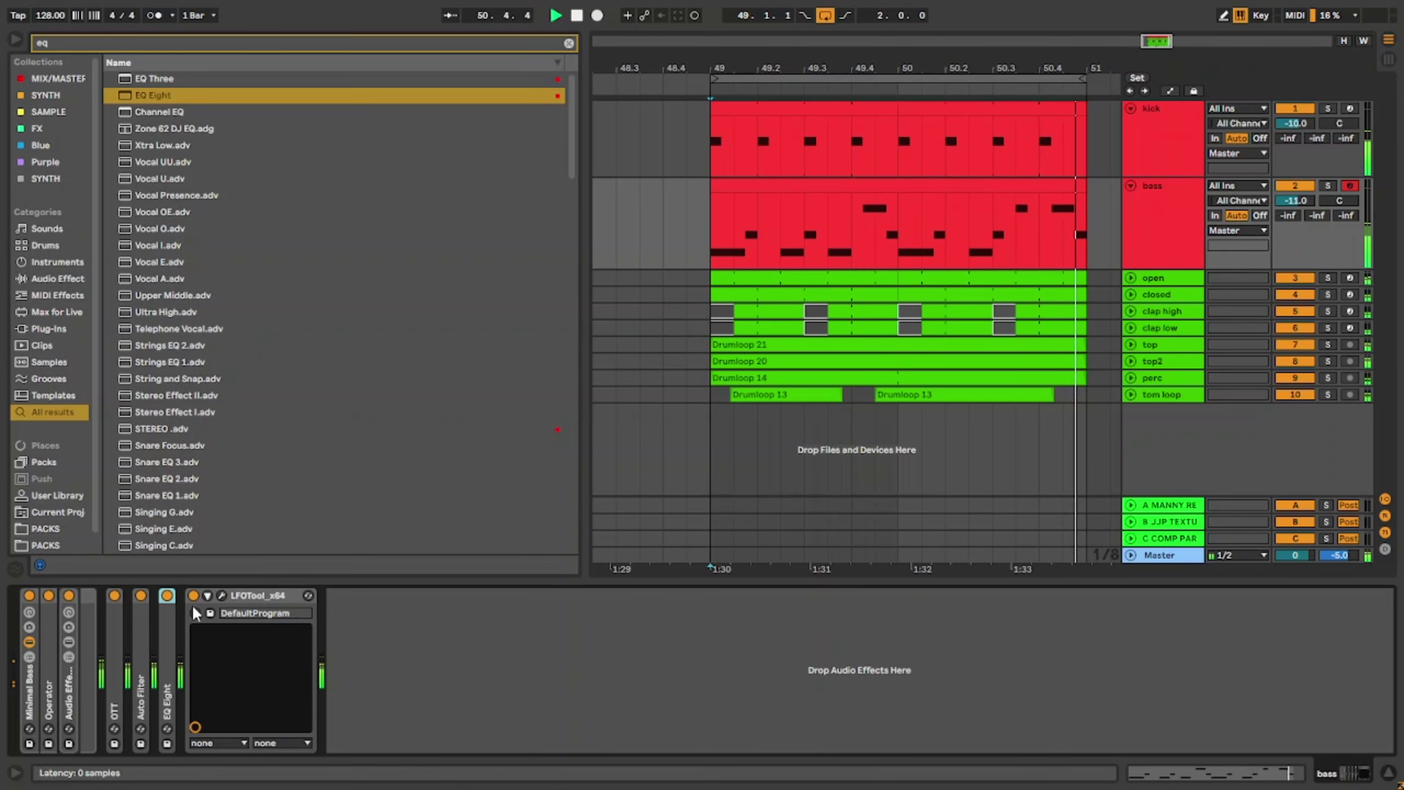
Step: Add EQ Eight after the kick track's sampler, set its low cut to 30 Hz, and hide the device view
click(1189, 141)
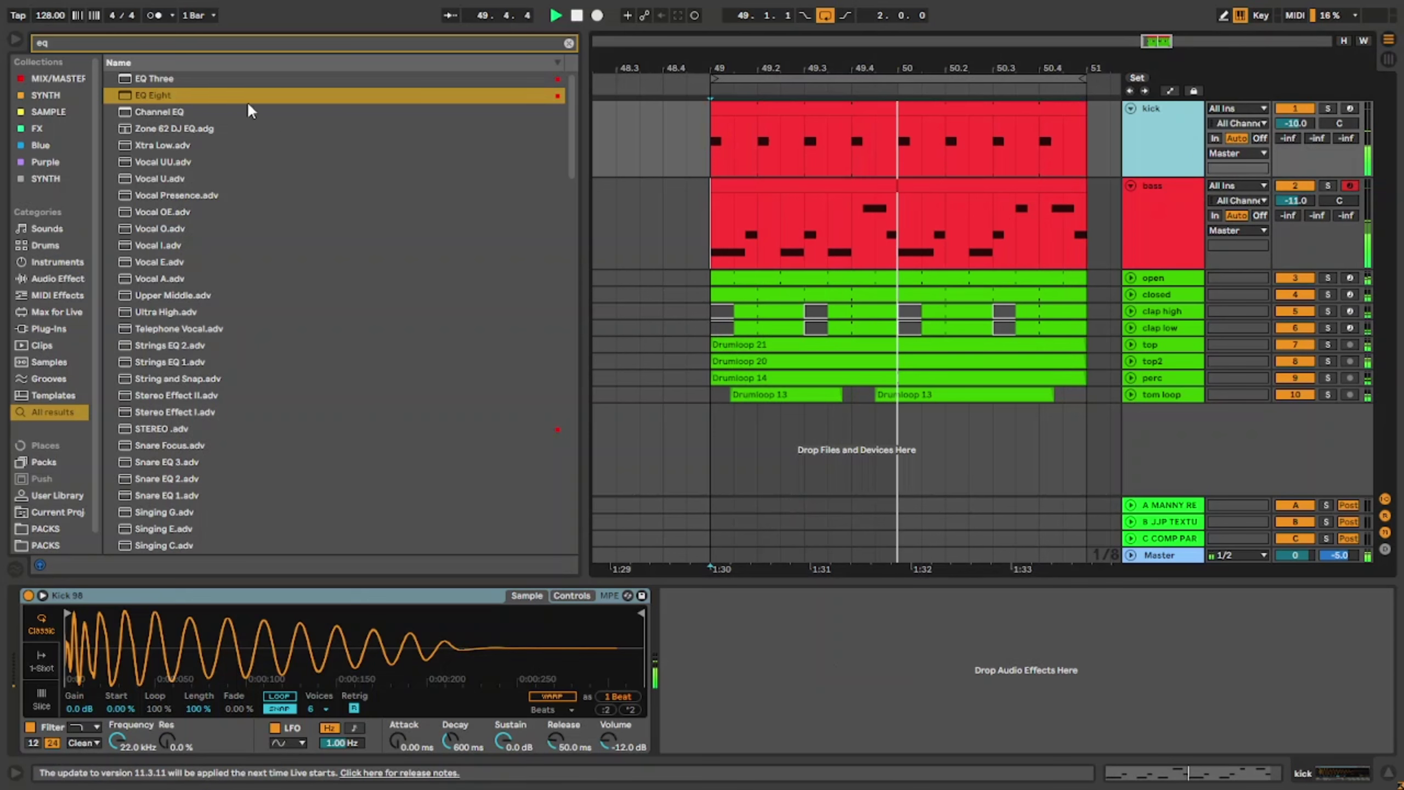
drag(171, 101, 588, 599)
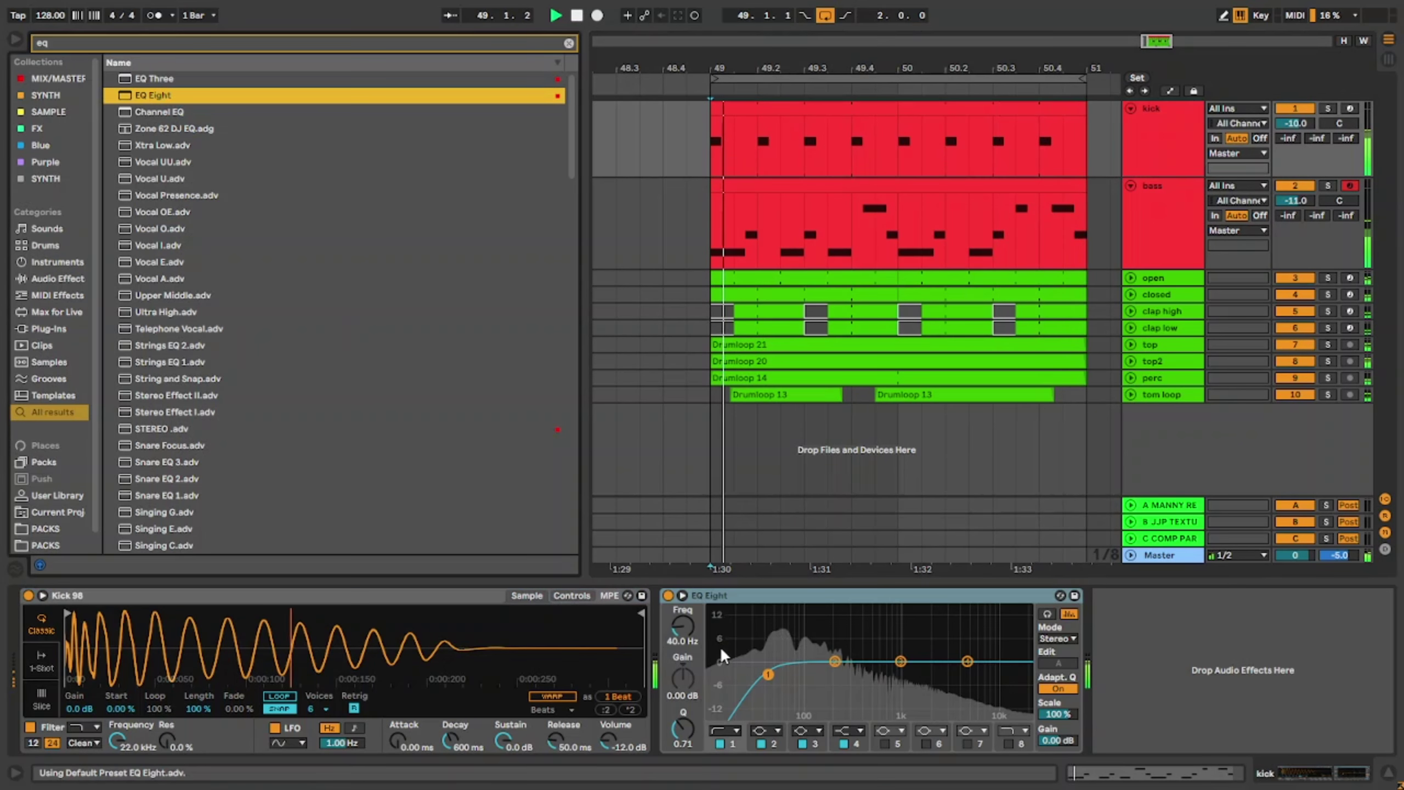
drag(769, 674, 757, 674)
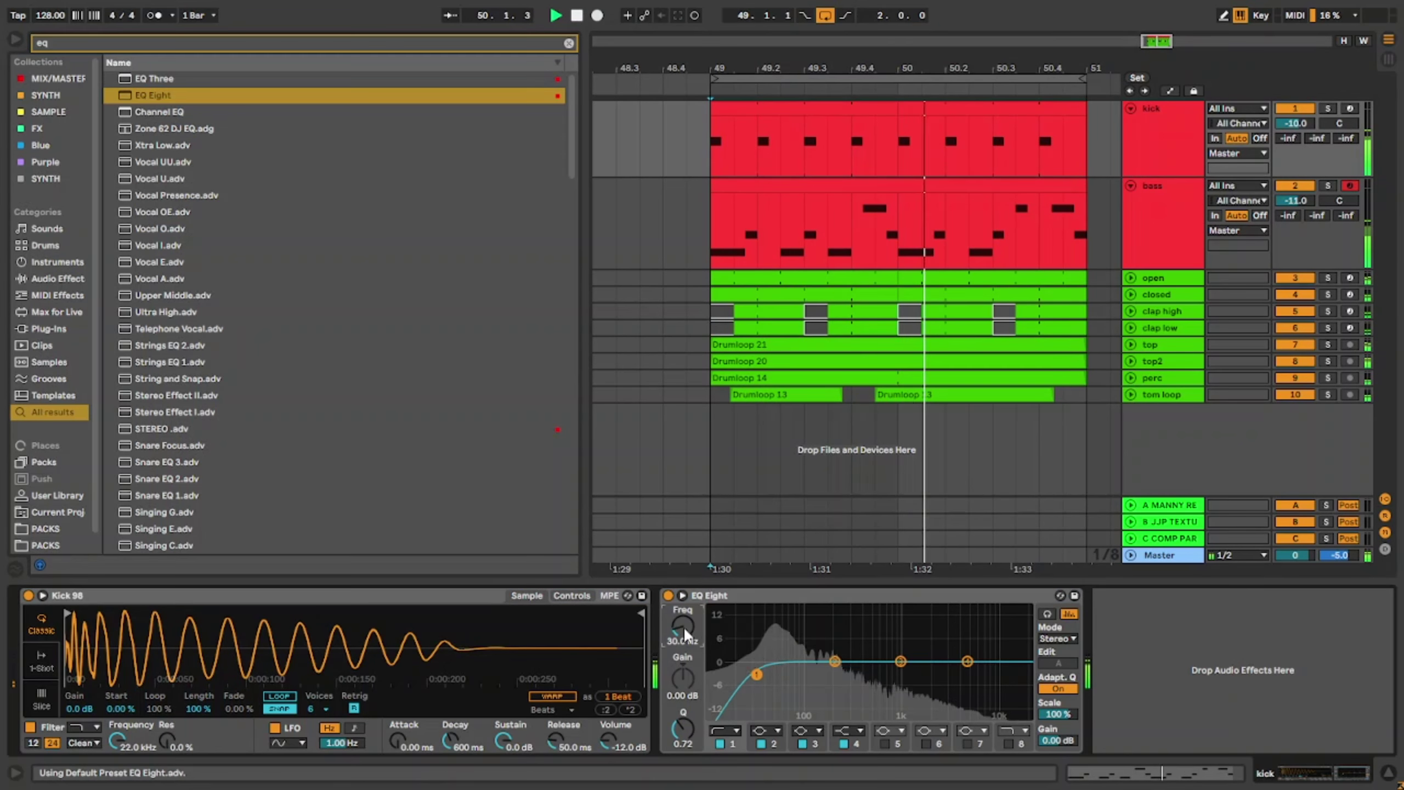
double_click(765, 595)
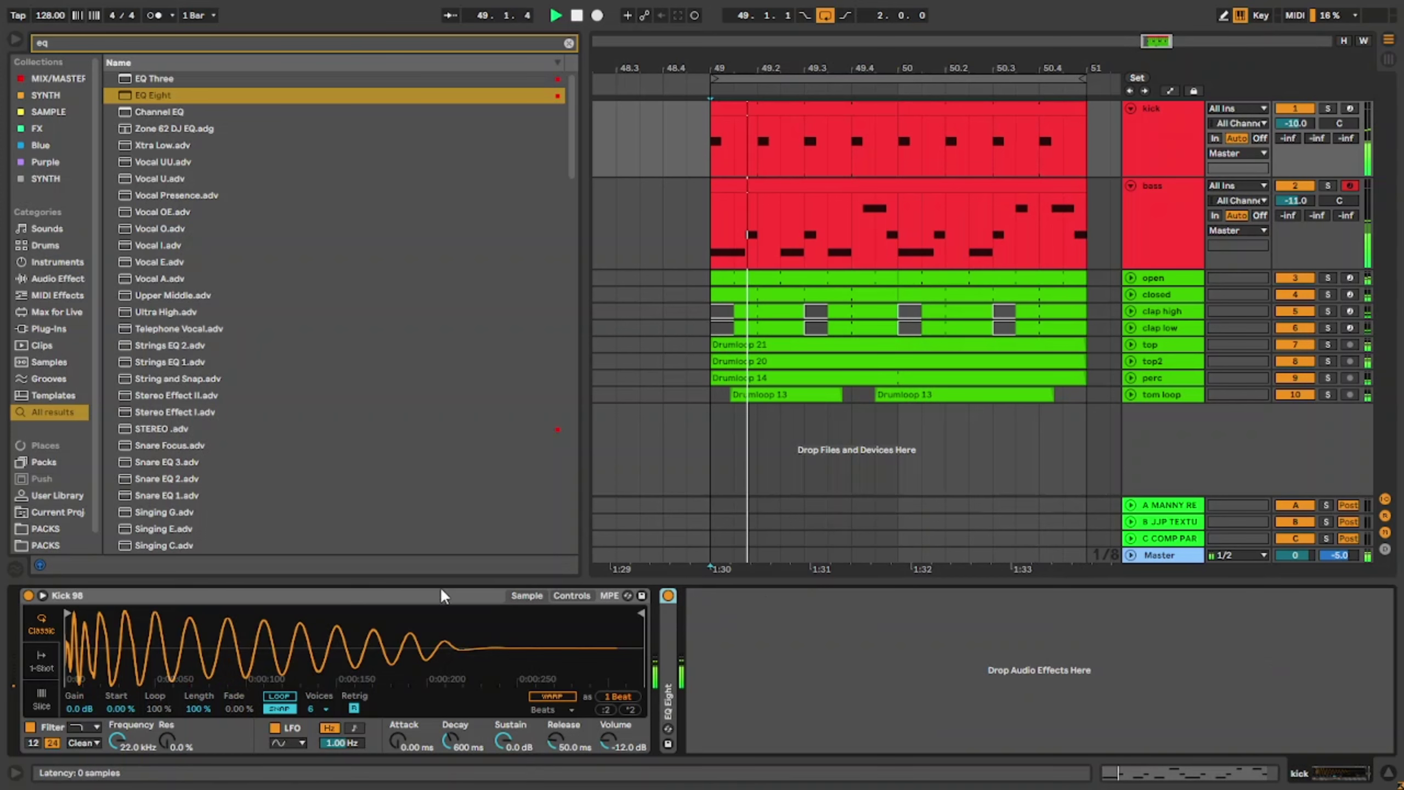
double_click(404, 592)
drag(403, 595, 752, 709)
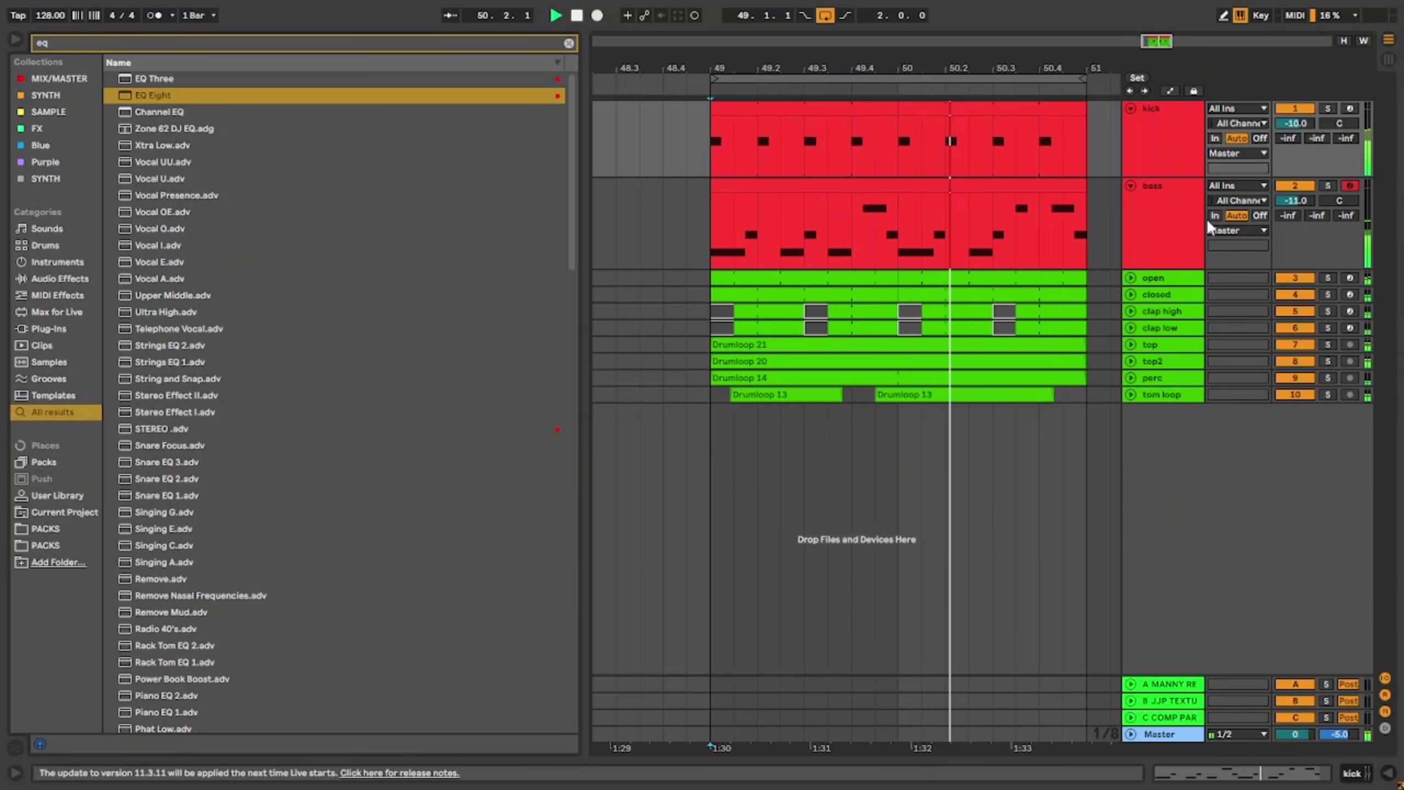
click(1143, 195)
click(1131, 186)
click(1138, 141)
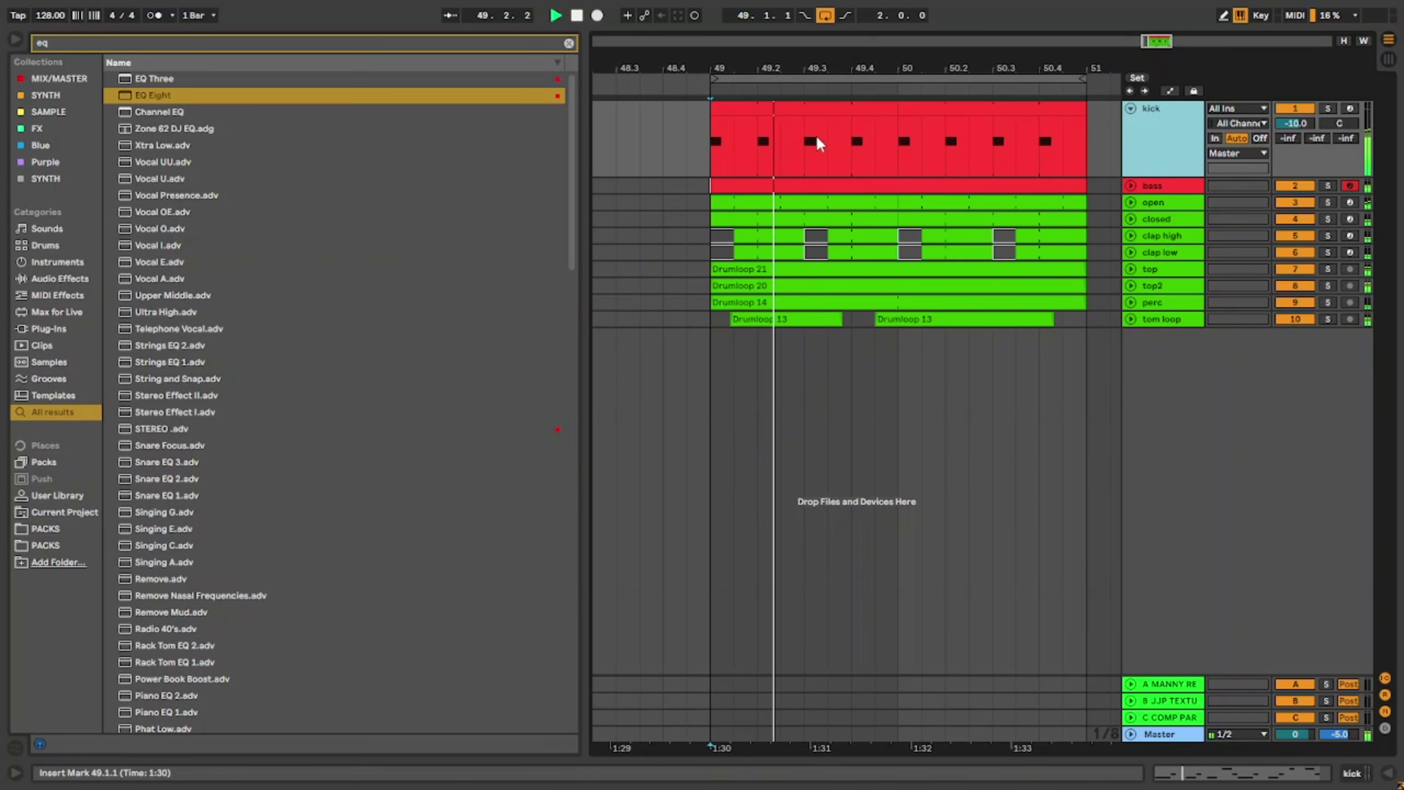
click(851, 140)
click(1131, 186)
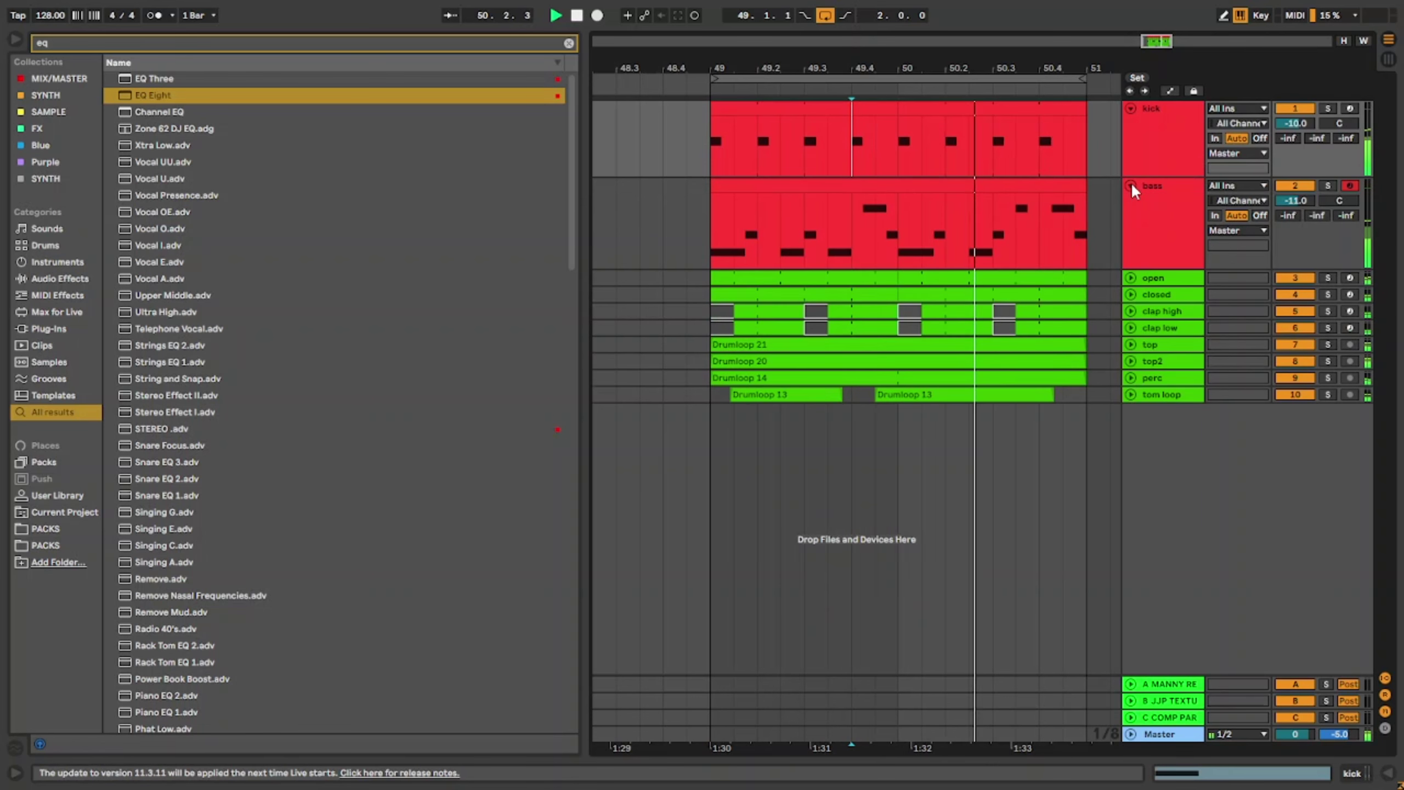
Step: Set the bass track volume to -12 dB and fold the track
click(1152, 198)
drag(1291, 199, 1291, 202)
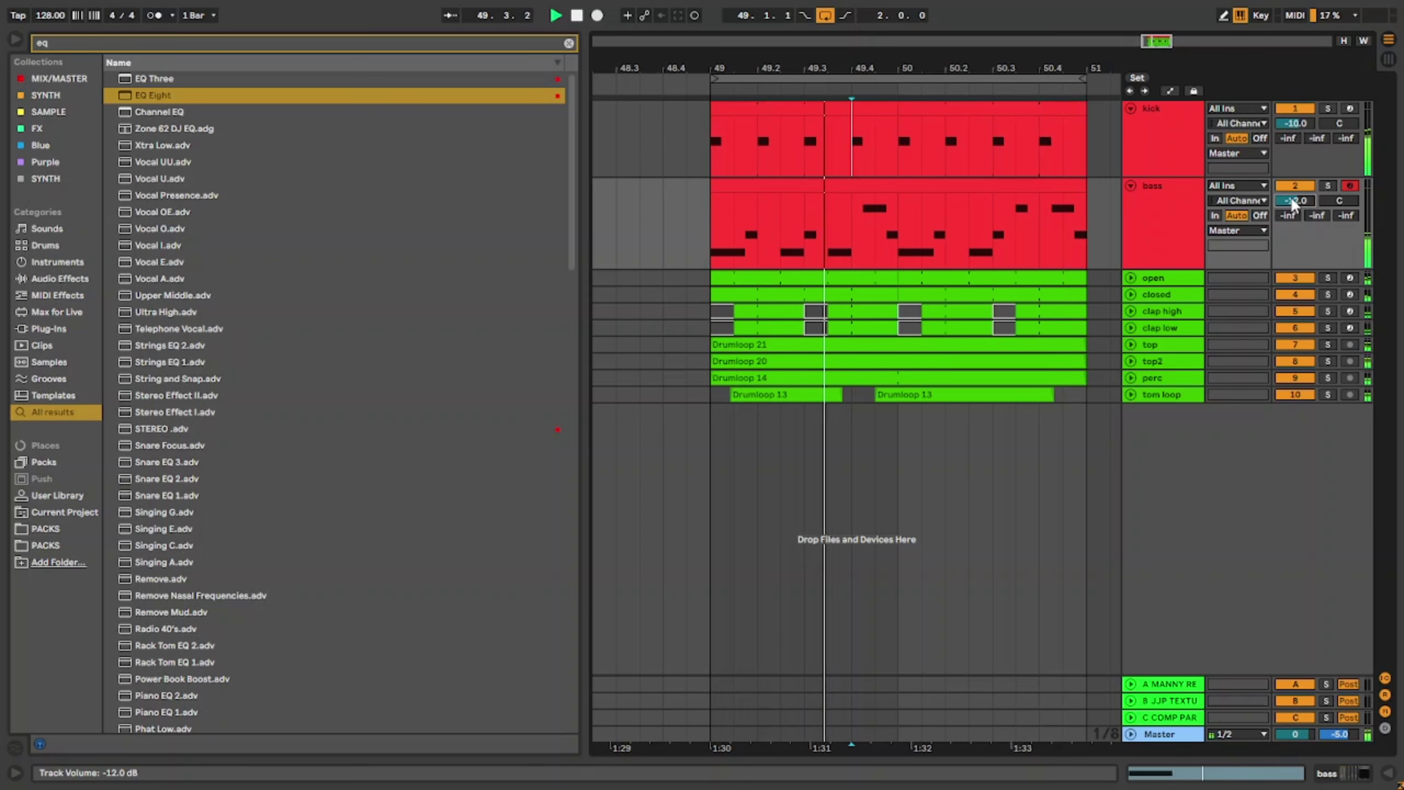
alt+click(1131, 185)
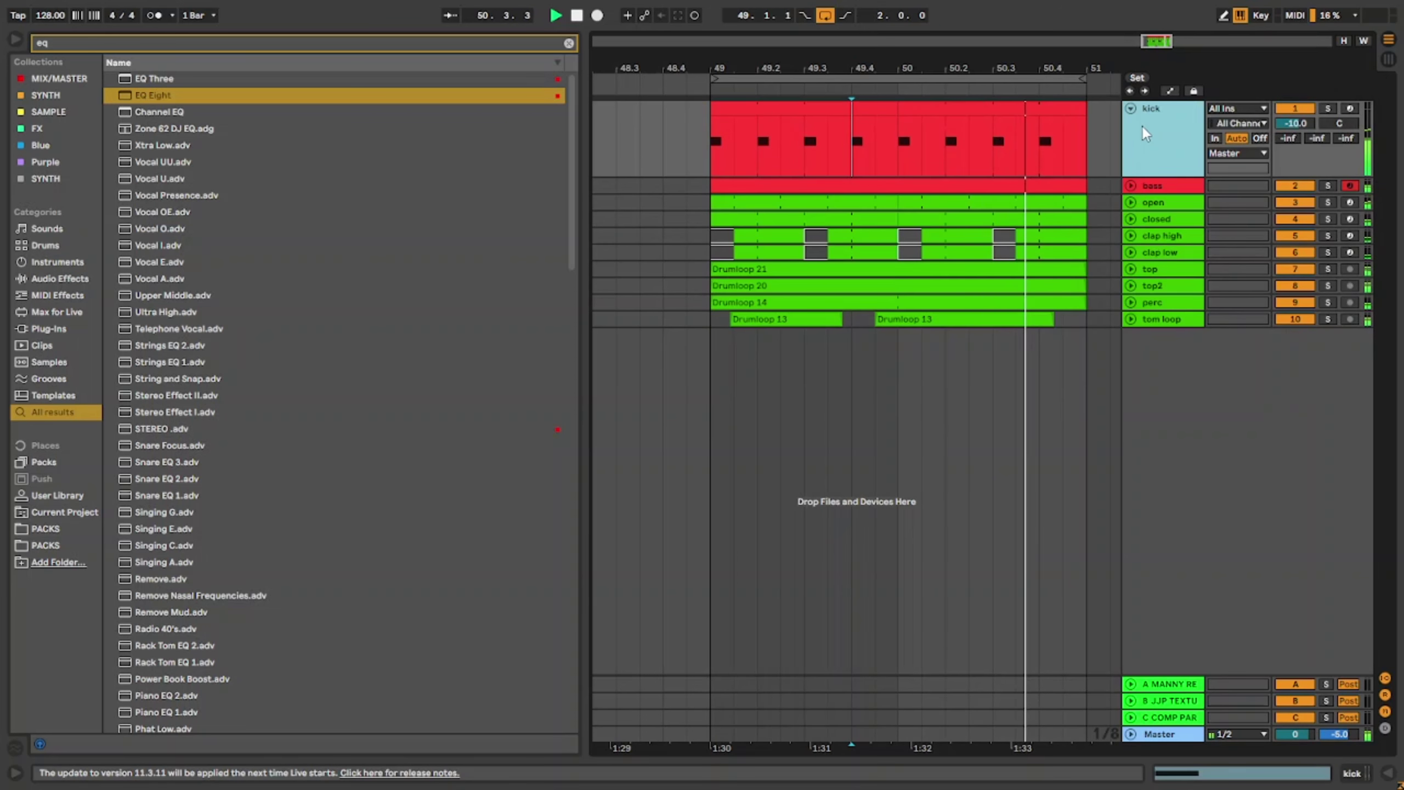
Step: Insert a MIDI track below tom loop and create an empty one-bar clip at bar 49 with an enlarged note editor
click(1155, 259)
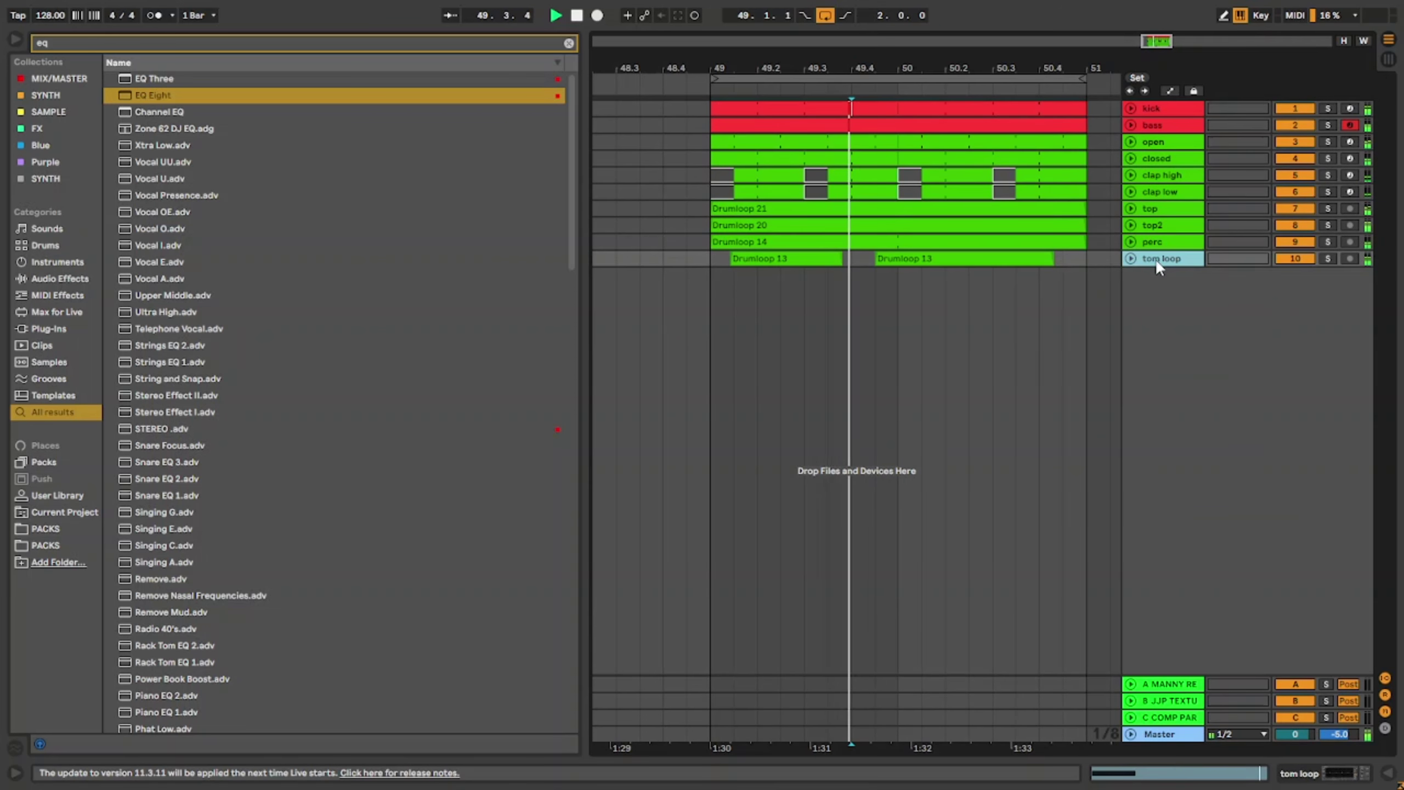
key(ctrl+shift+t)
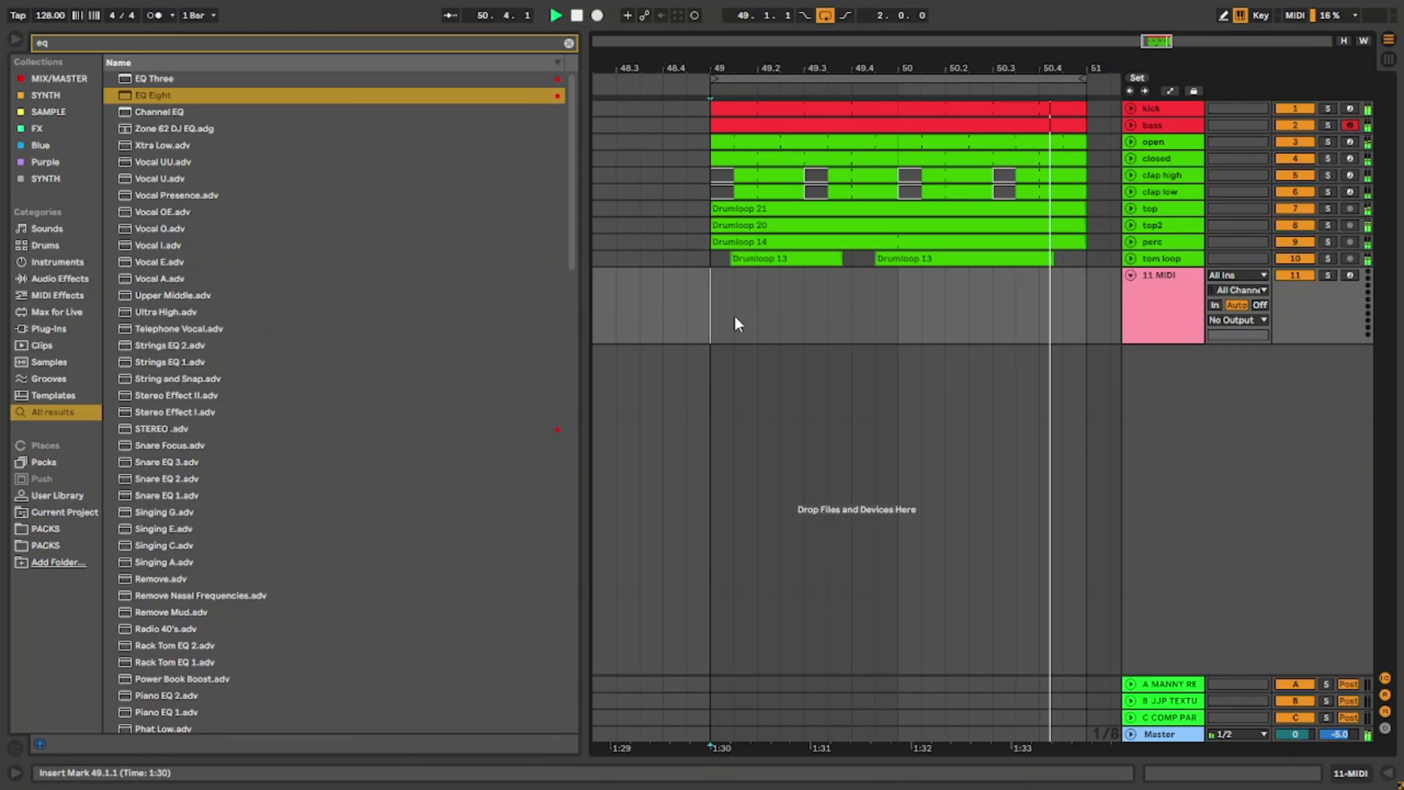
drag(734, 314, 905, 327)
key(ctrl+shift+m)
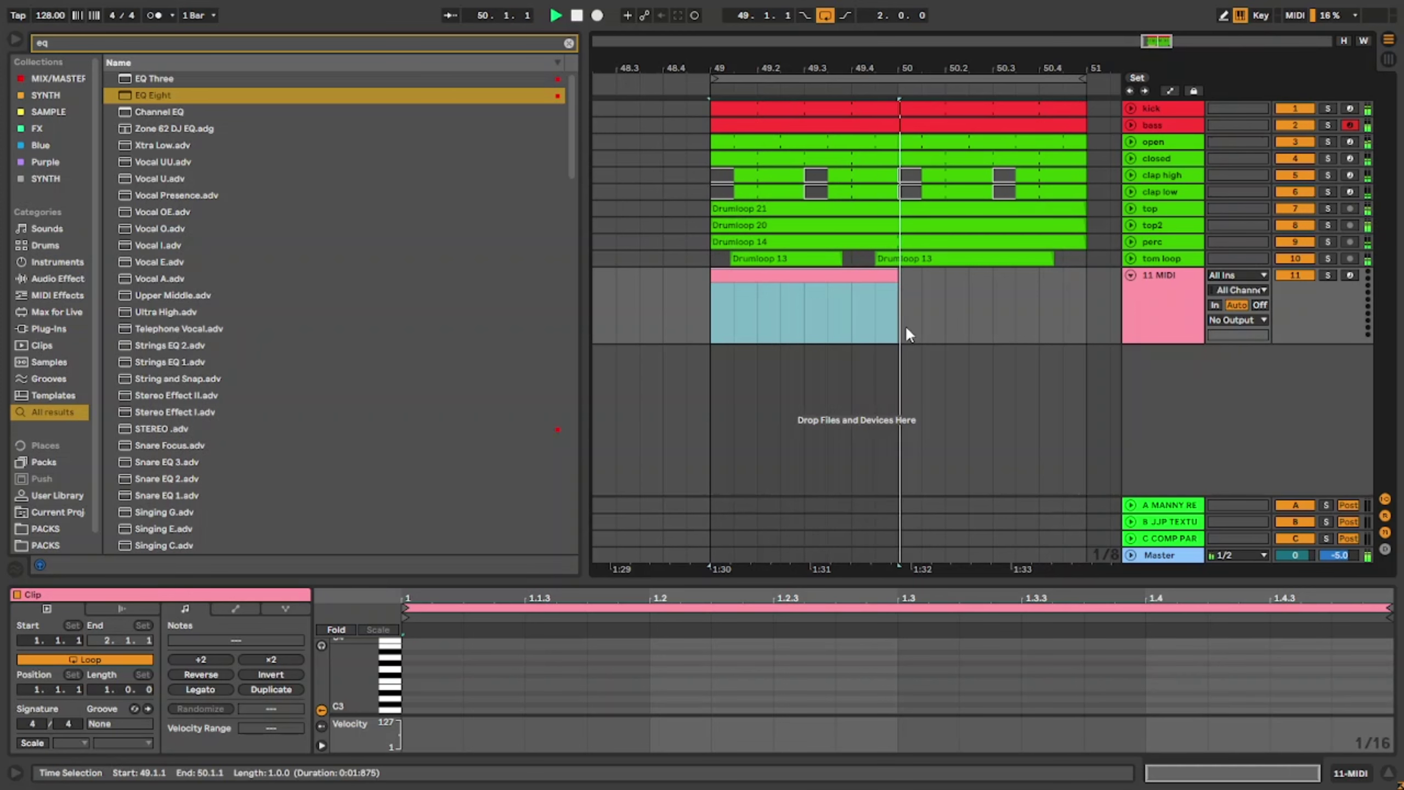
click(413, 704)
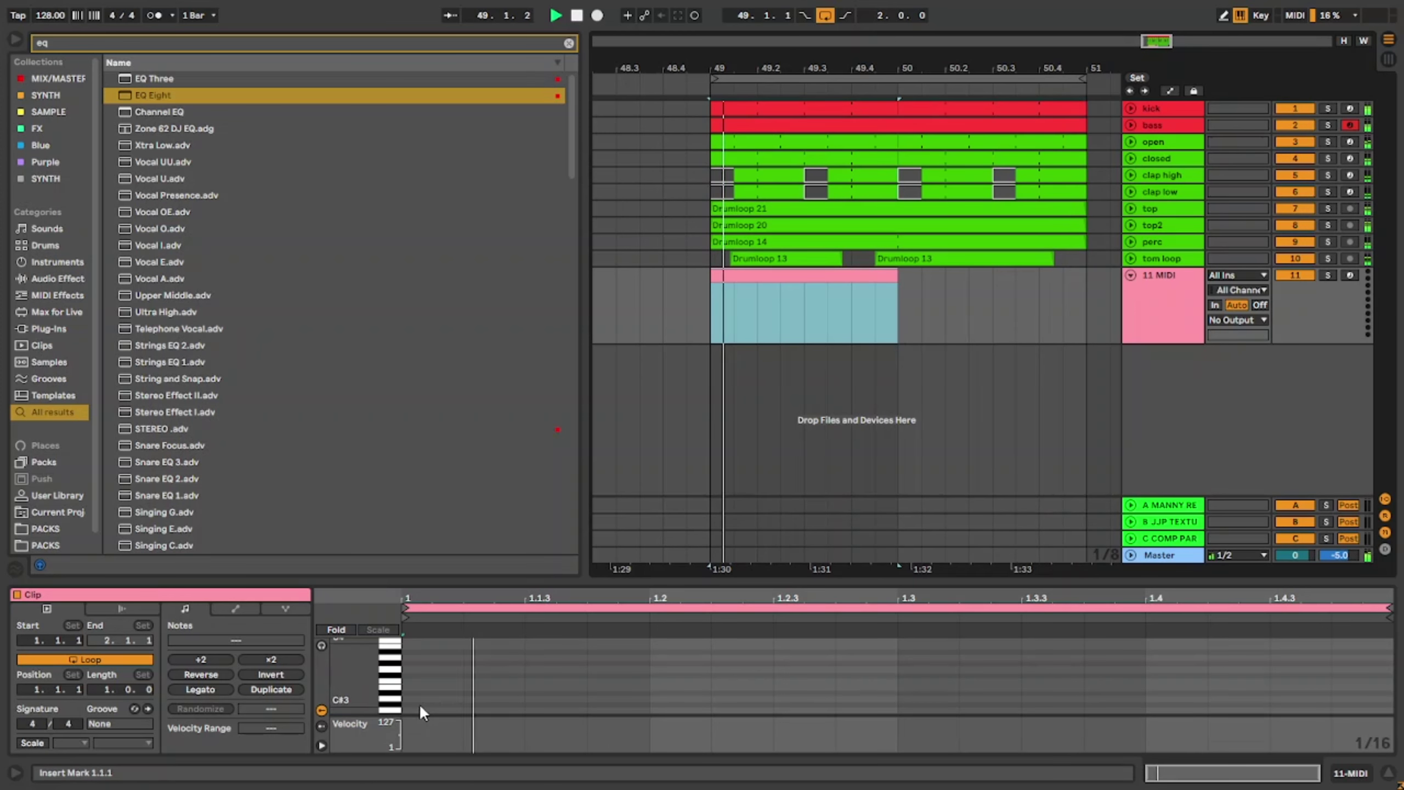
drag(640, 581, 676, 464)
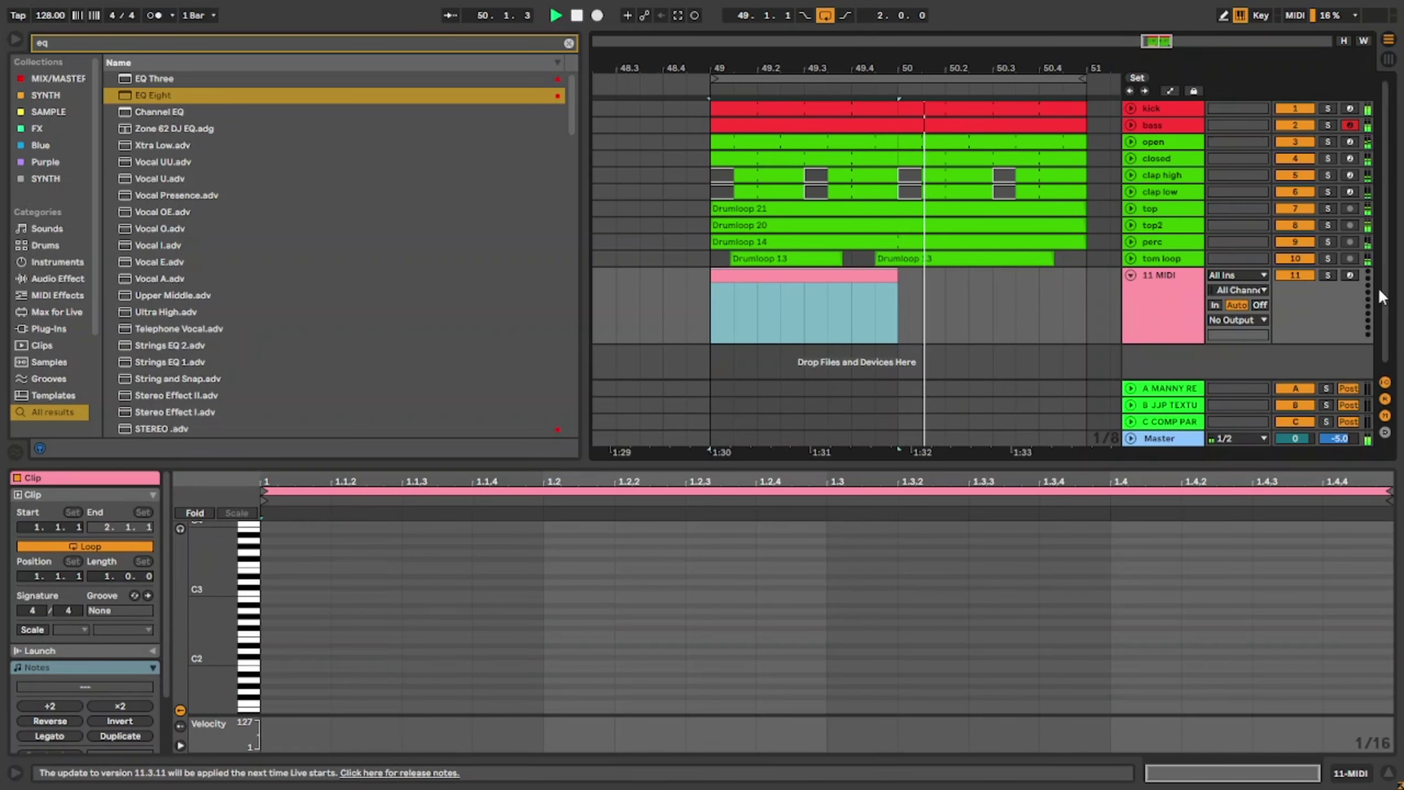
Step: Arm the new MIDI track and enter an F3 note lasting two beats from the start of its clip
click(1349, 275)
click(1349, 275)
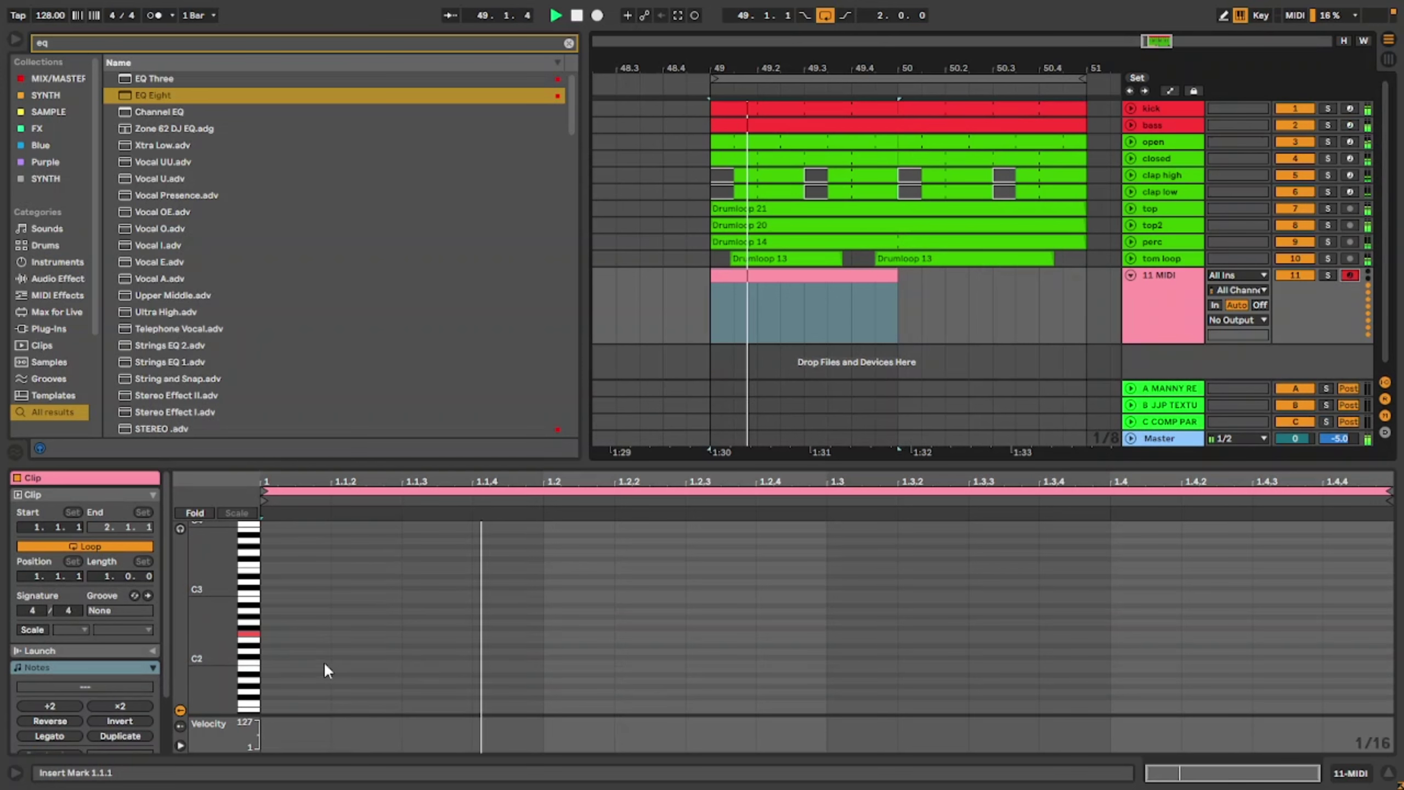
double_click(283, 630)
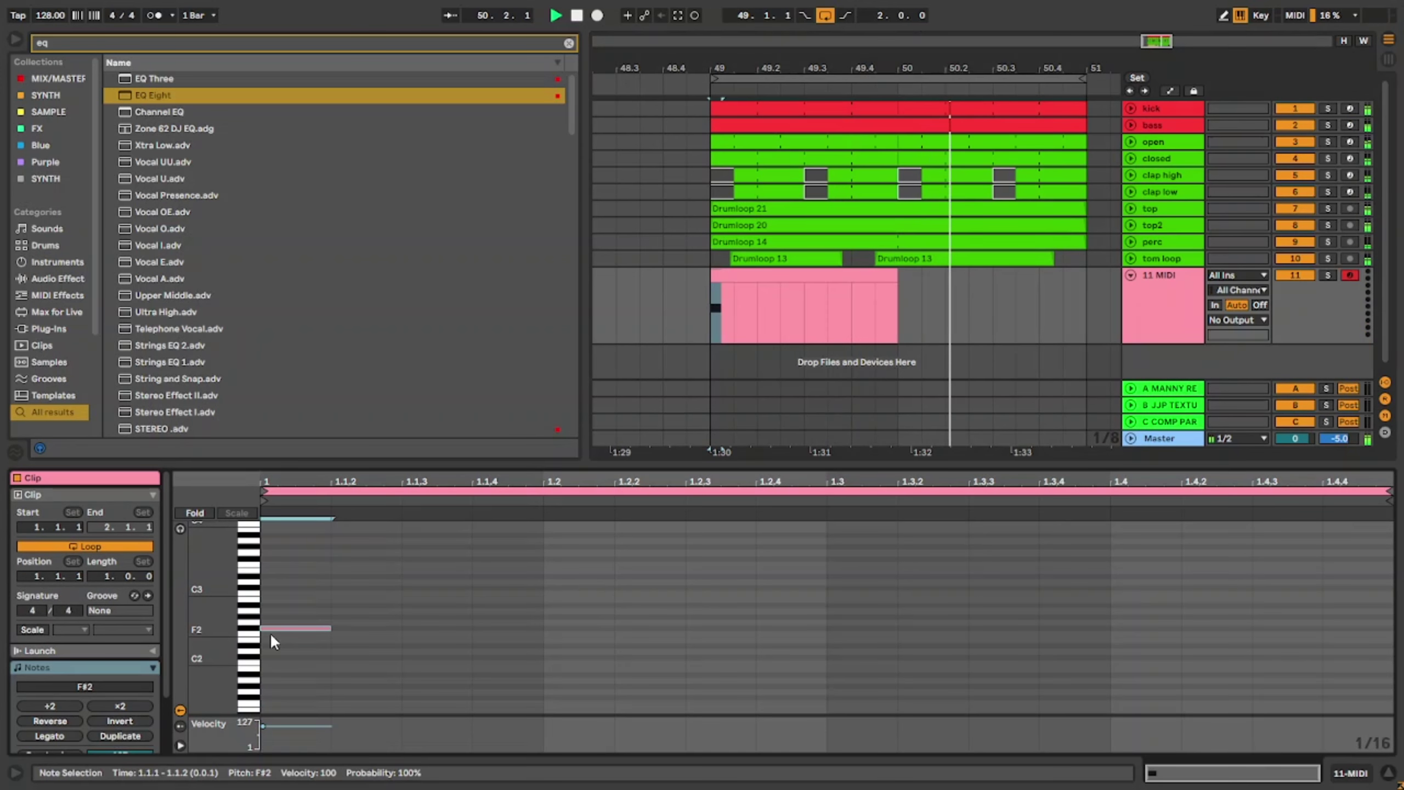
key(Down)
key(shift+Right)
key(shift+Right)
key(shift+Right)
key(shift+Right)
key(shift+Right)
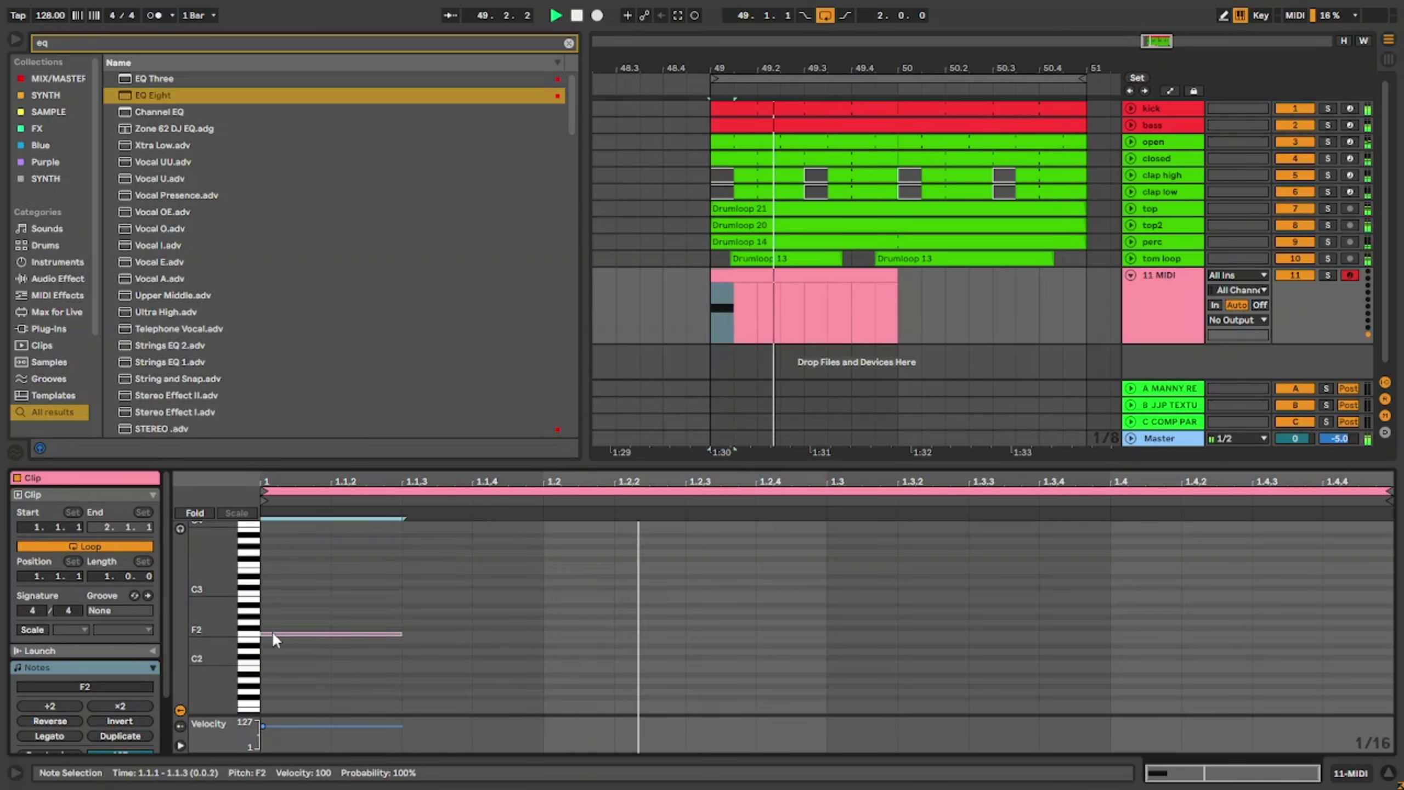
key(shift+Up)
key(shift+Right)
key(shift+Right)
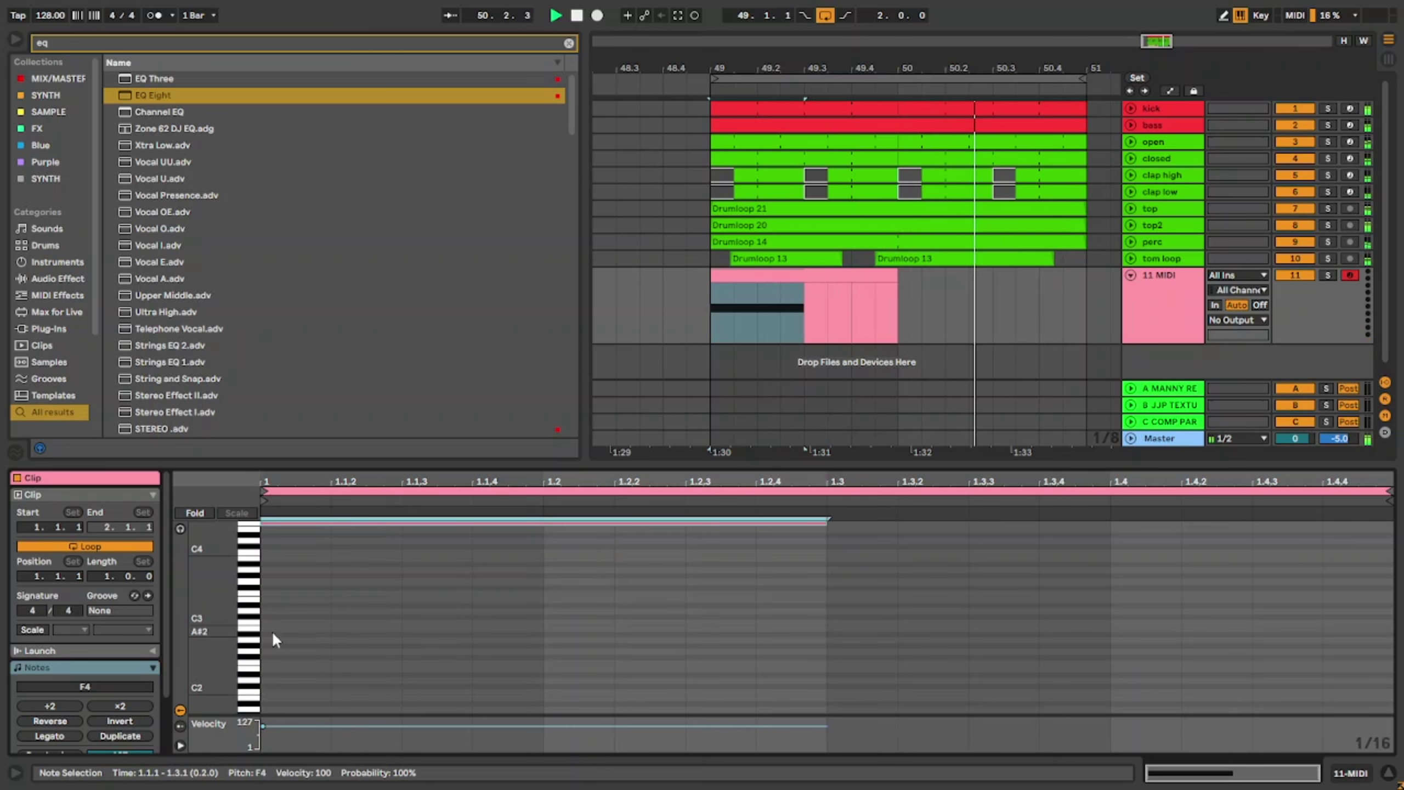
Step: Stop playback, find Serum_x64 and load it on the new MIDI track, and show the PACKS folder in the browser
key(space)
click(1163, 306)
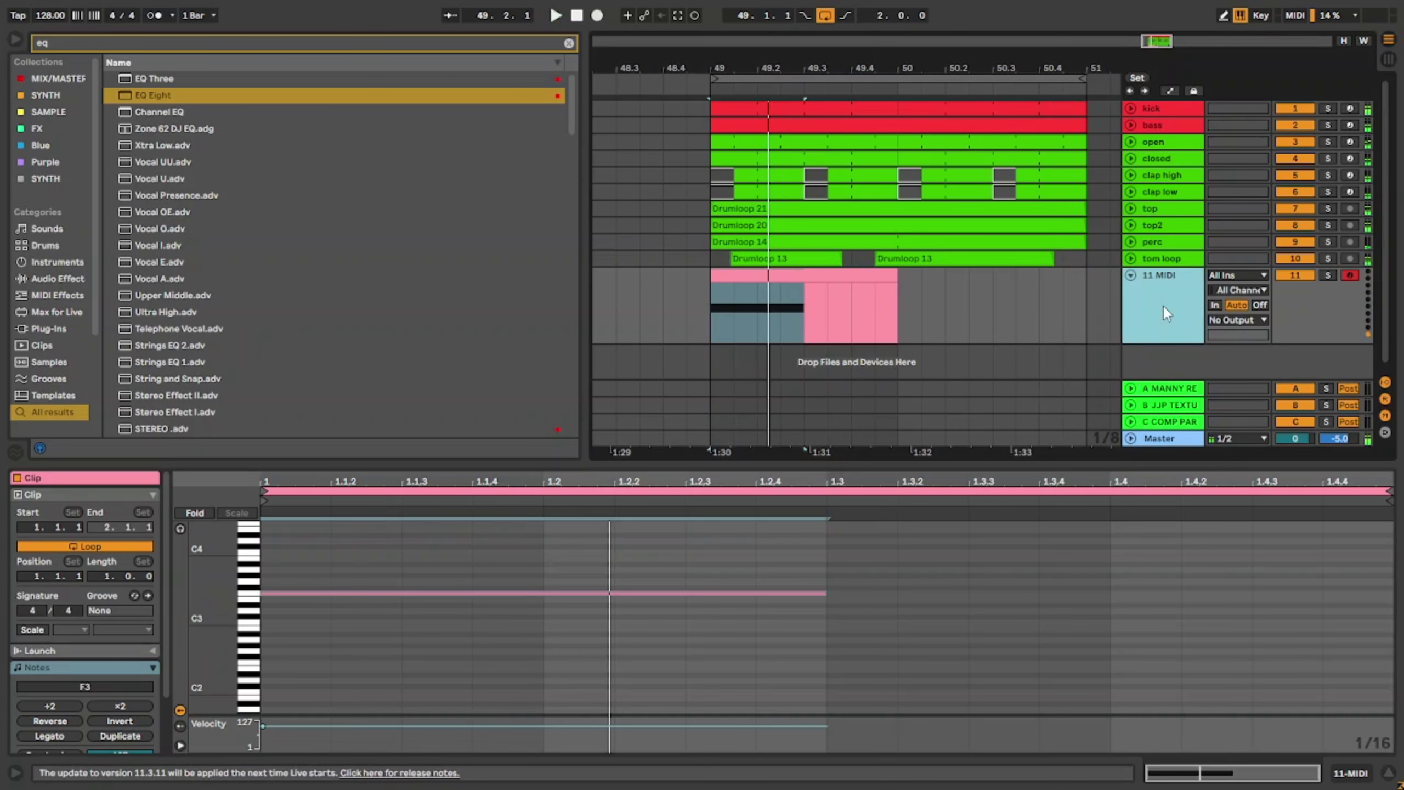
key(ctrl+f)
text(seru)
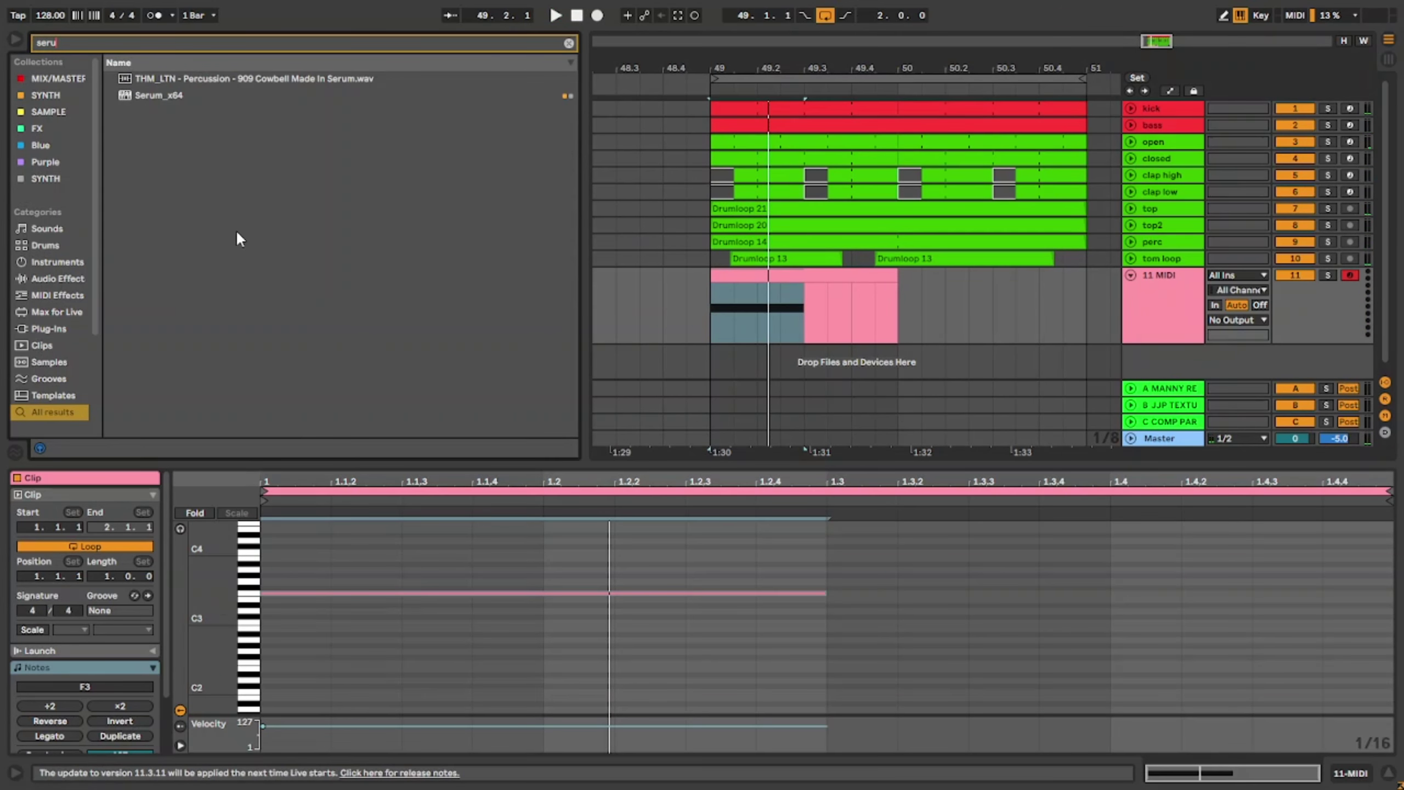
drag(172, 95, 831, 316)
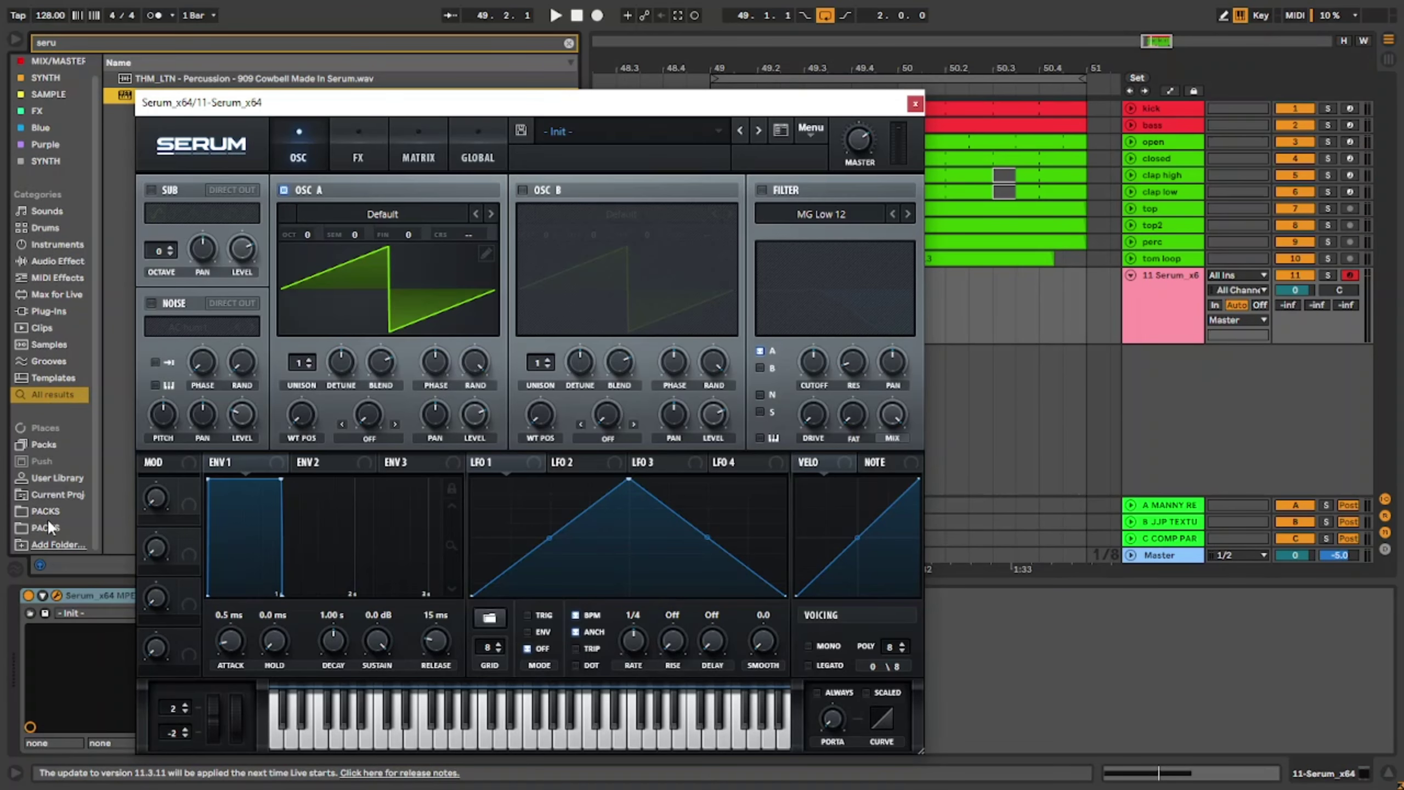
click(48, 526)
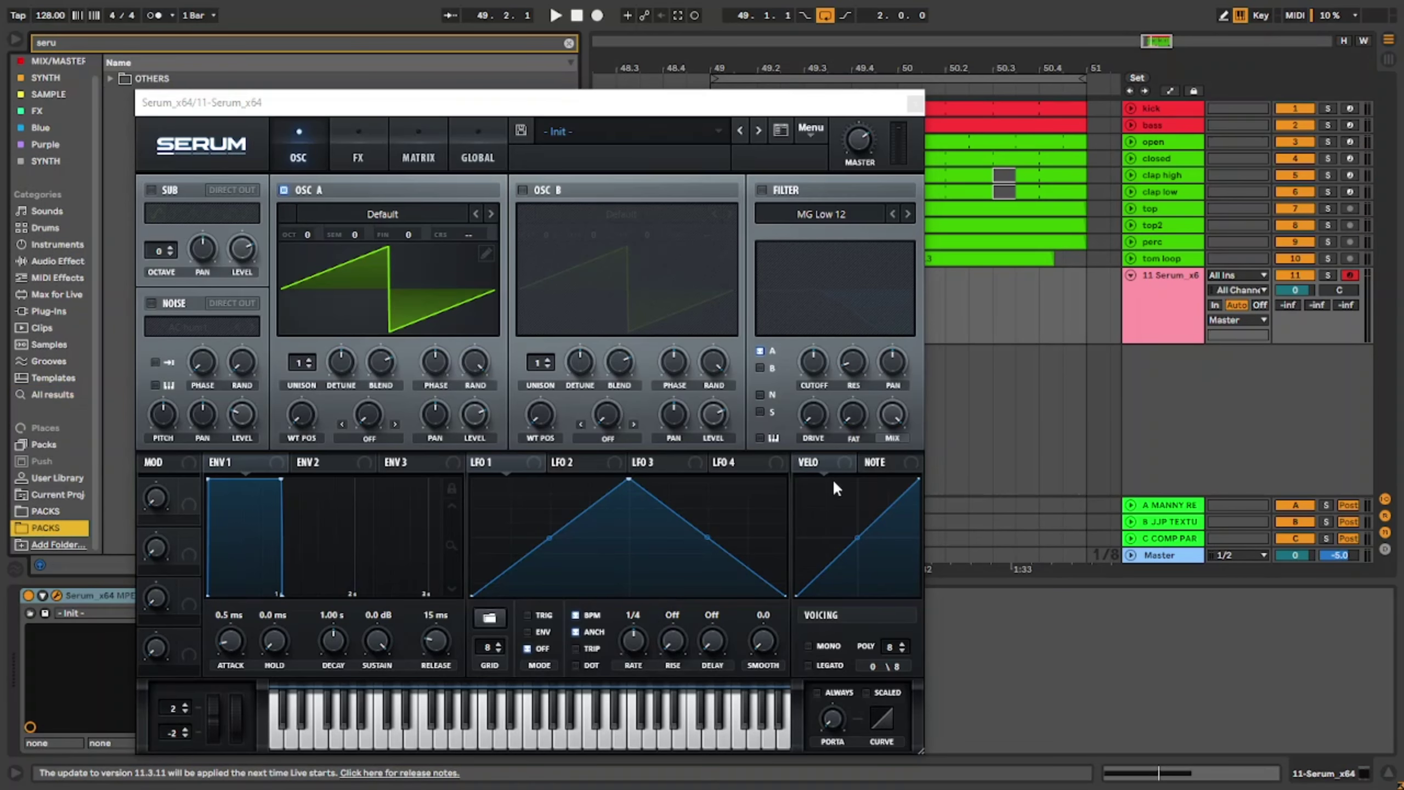
Step: Set the Serum track's volume to -31.2 dB and try the Bass Chill preset, closing the plug-in window
drag(1294, 290, 1295, 321)
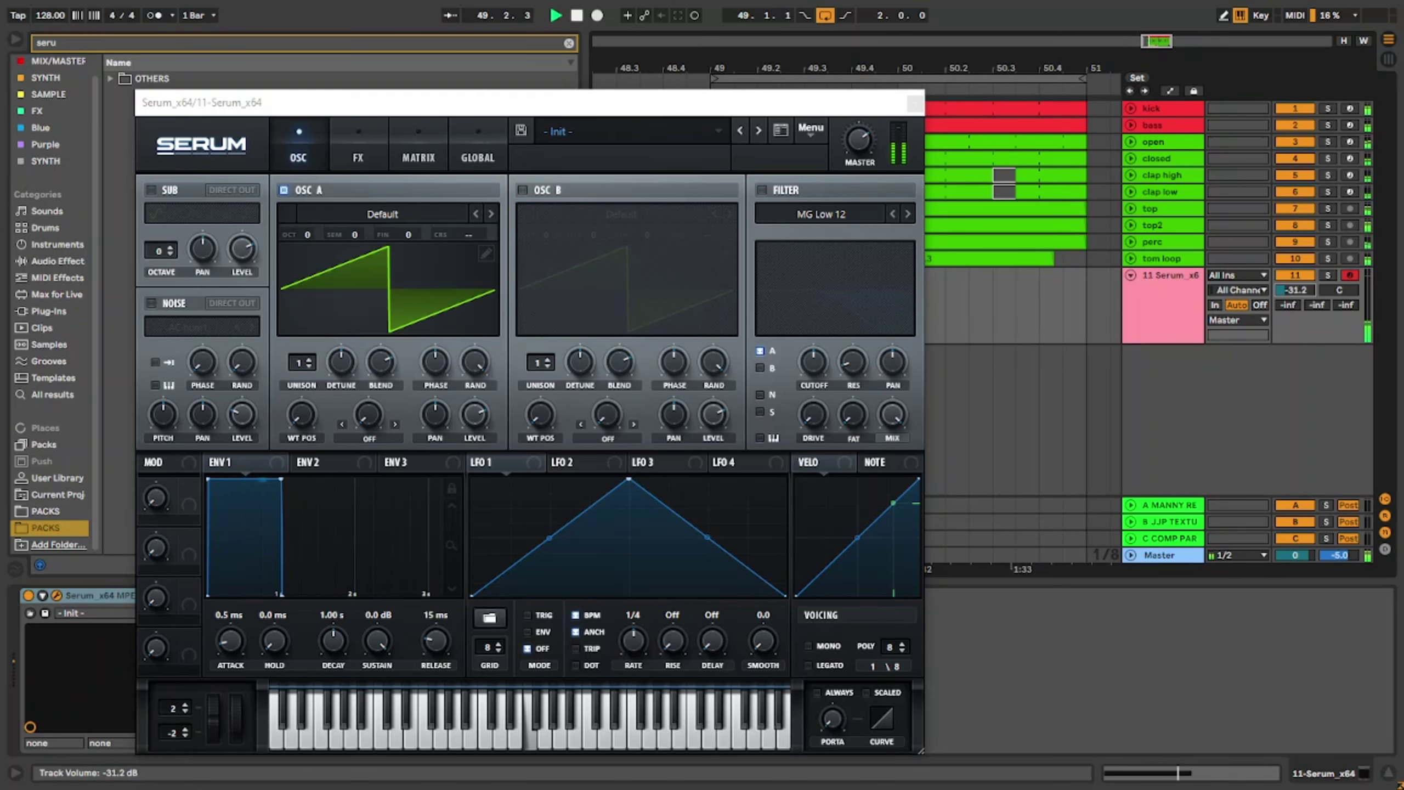
click(759, 131)
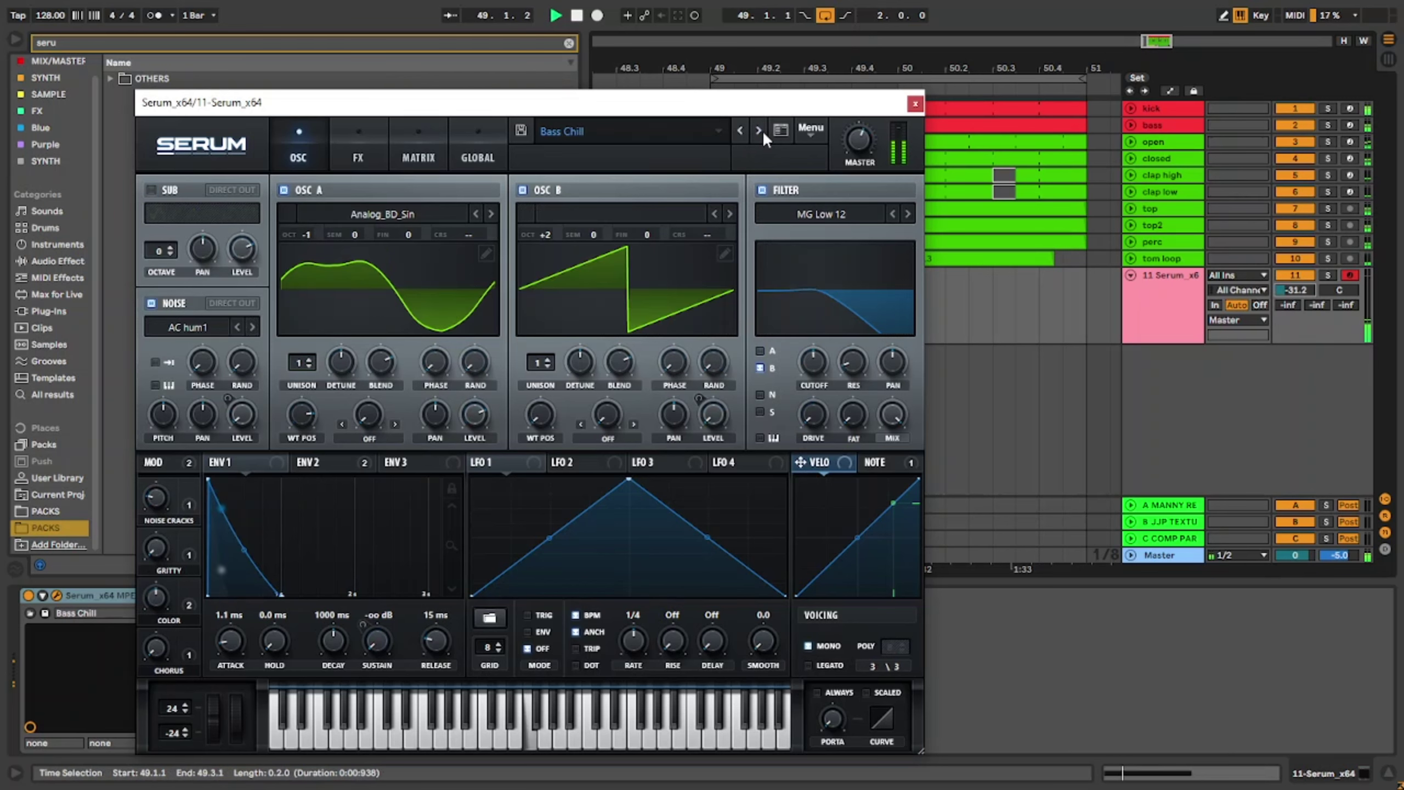
click(715, 135)
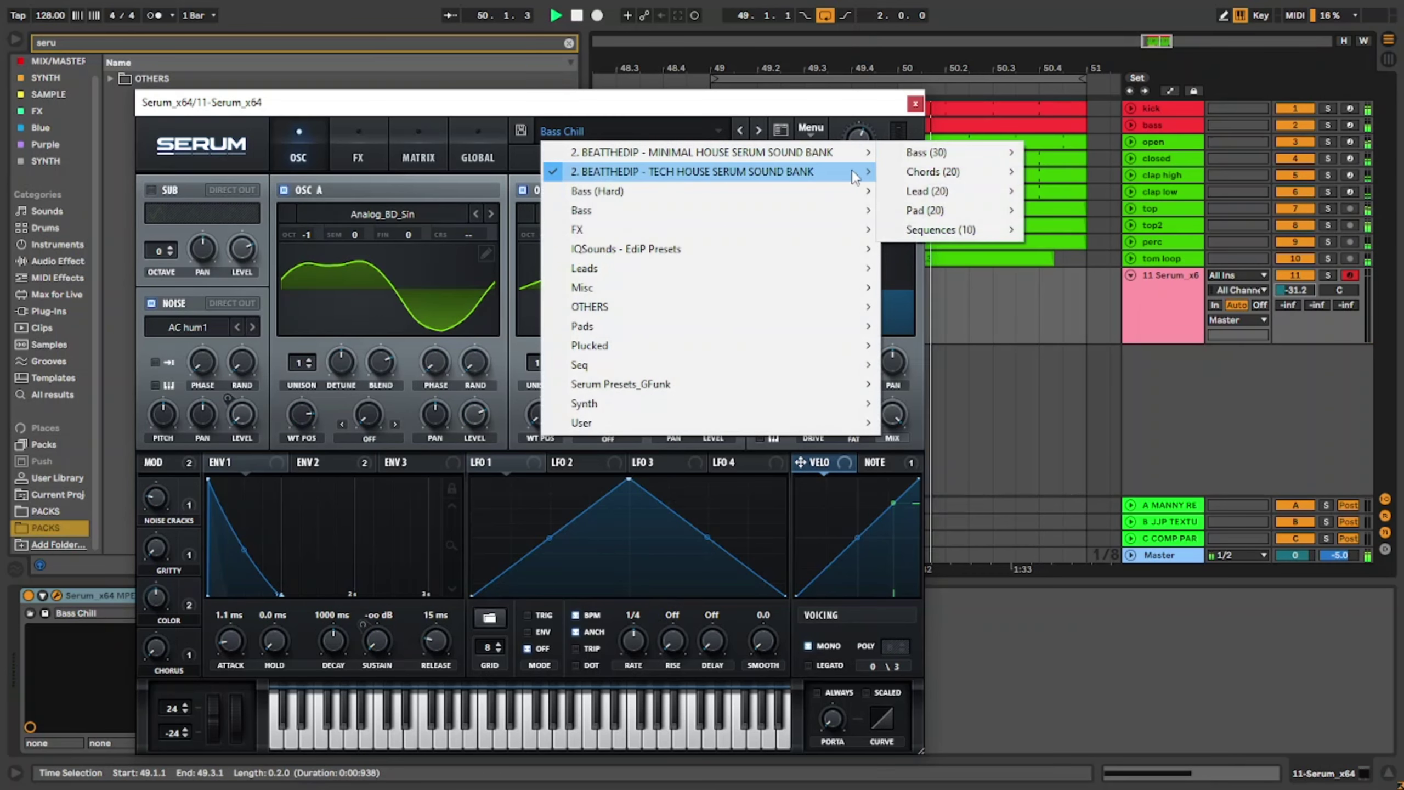
mouse_move(813, 169)
click(967, 98)
click(915, 103)
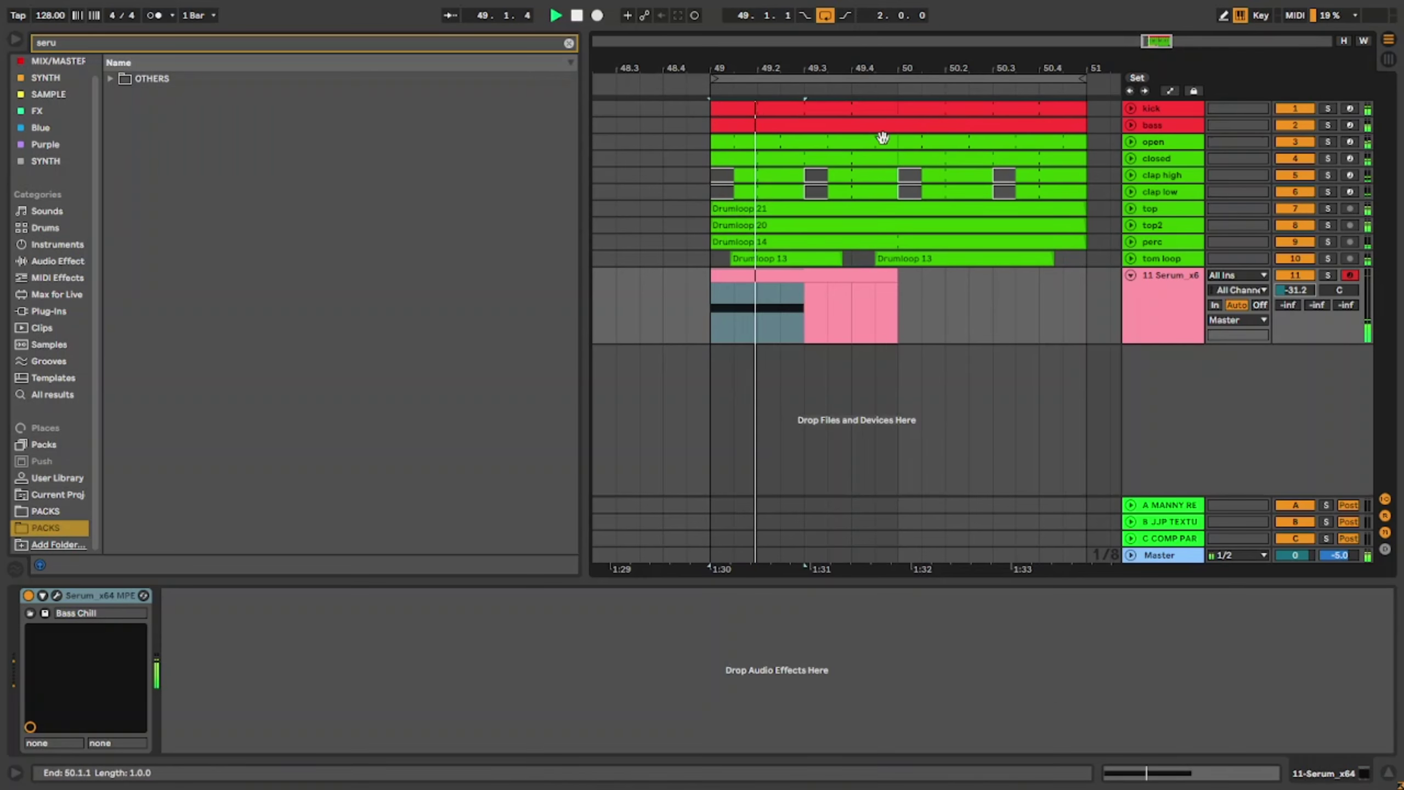
Step: Set the Serum track's volume to -23.6 dB and clear the browser search to show the sample pack folders
click(854, 125)
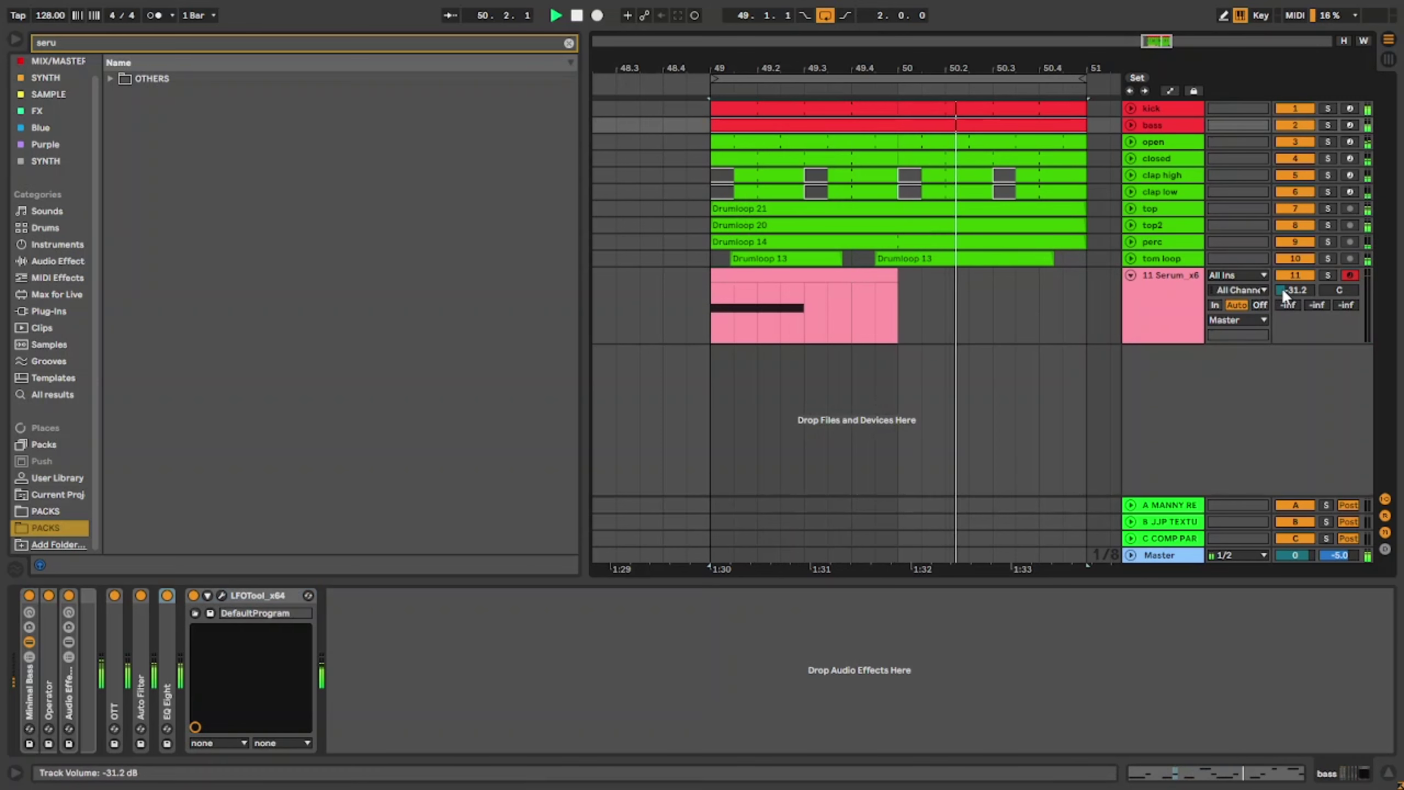
drag(1282, 290, 1282, 277)
click(759, 271)
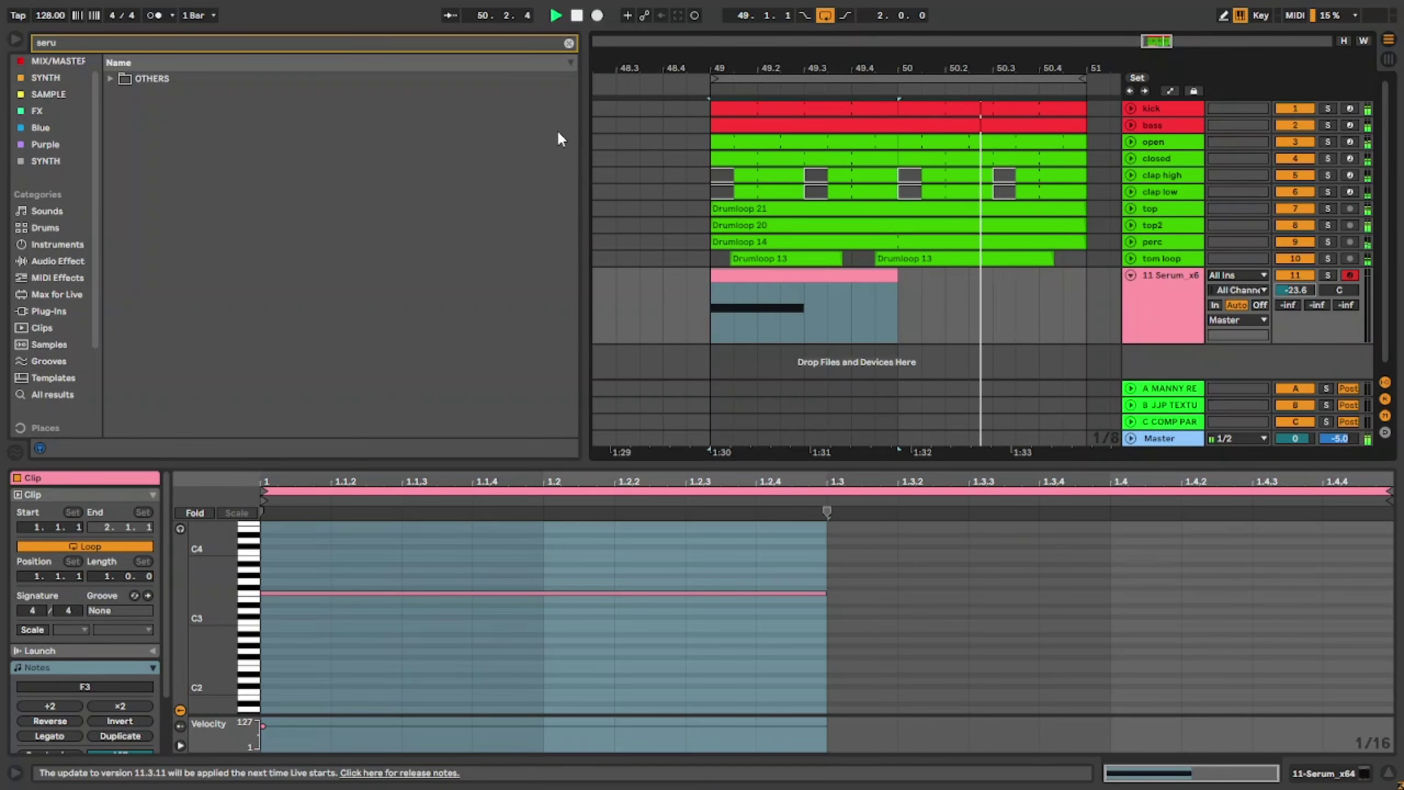
click(568, 43)
scroll(307, 271, up, 5)
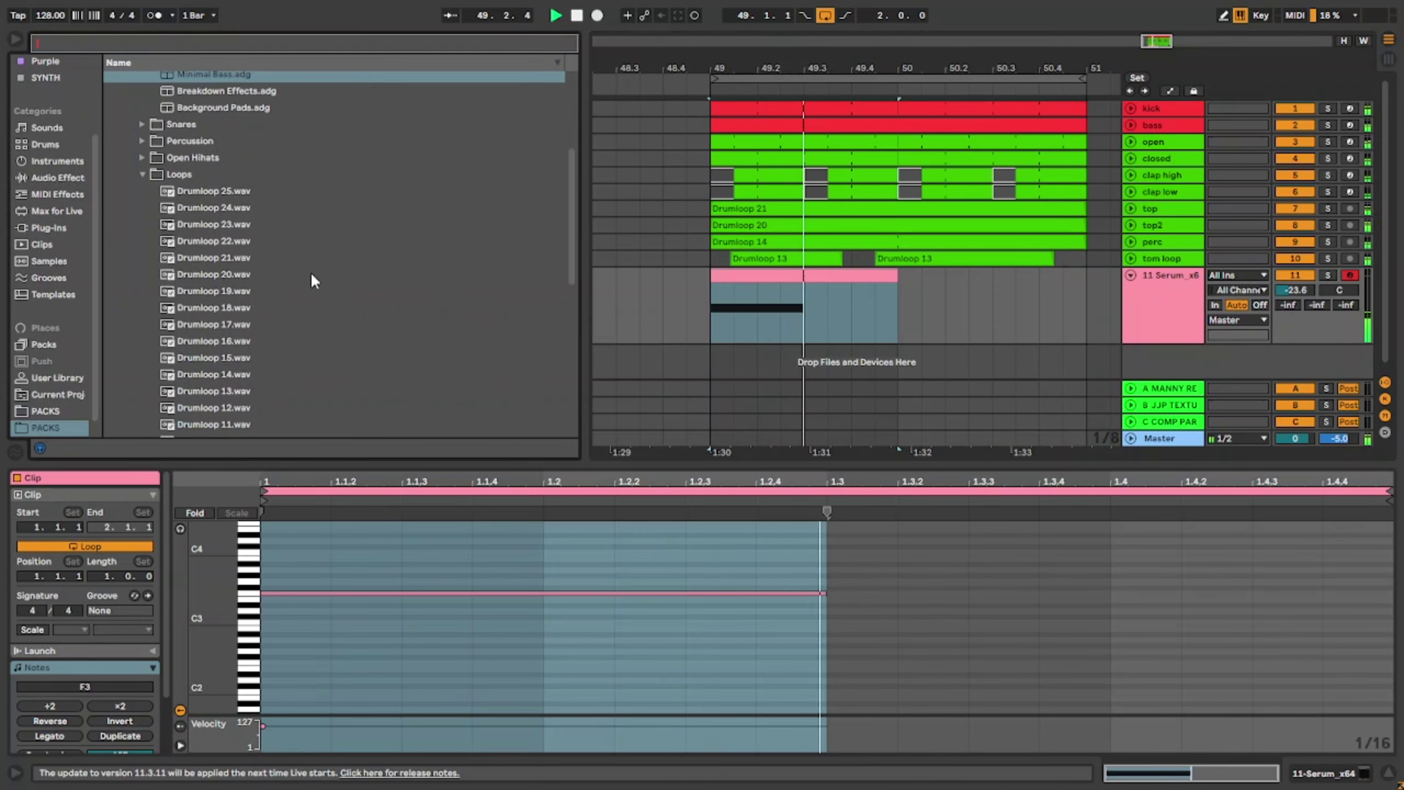
scroll(302, 272, up, 1)
click(816, 345)
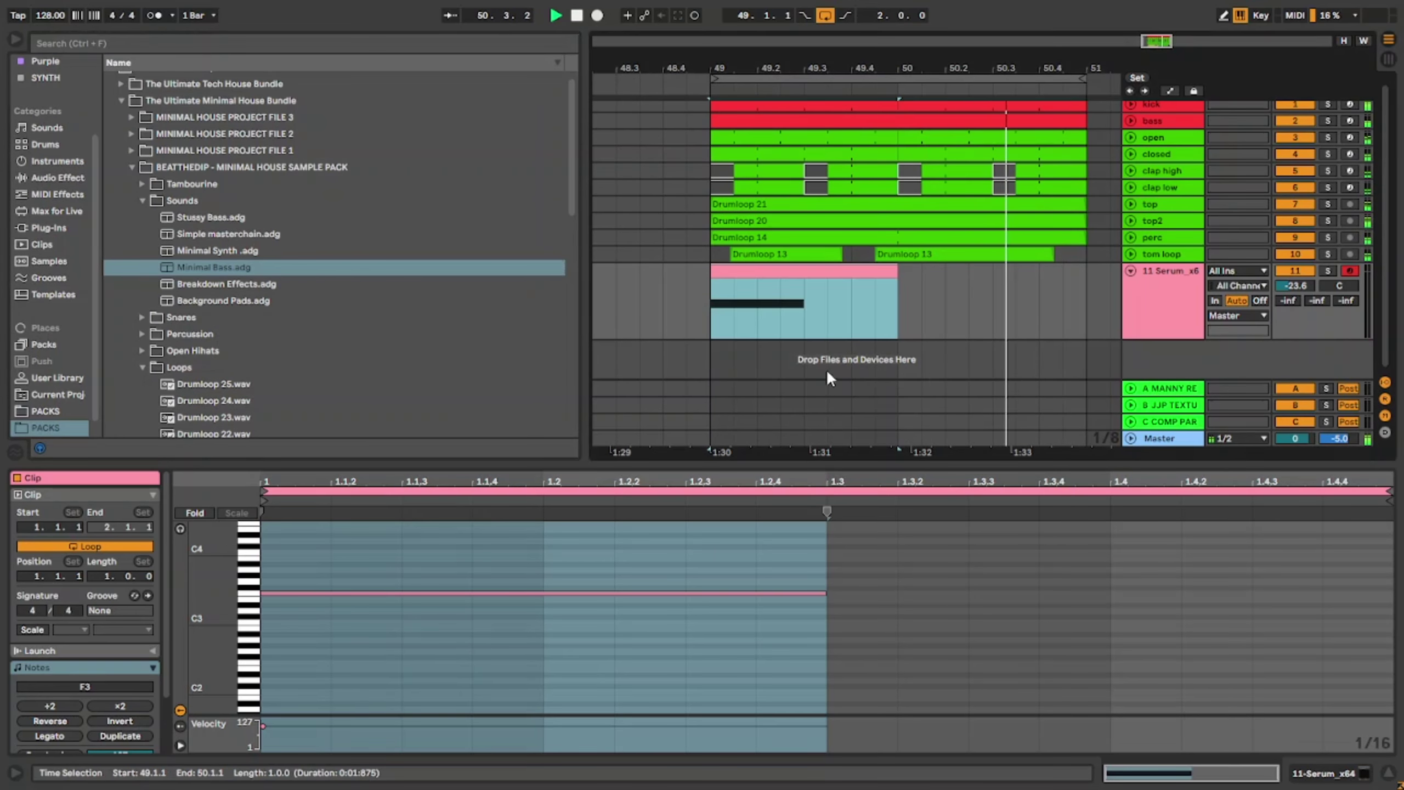
Step: Reopen Serum and load the Lead 8bit preset from the BEATTHEDIP Tech House sound bank
drag(86, 466, 86, 578)
click(1141, 314)
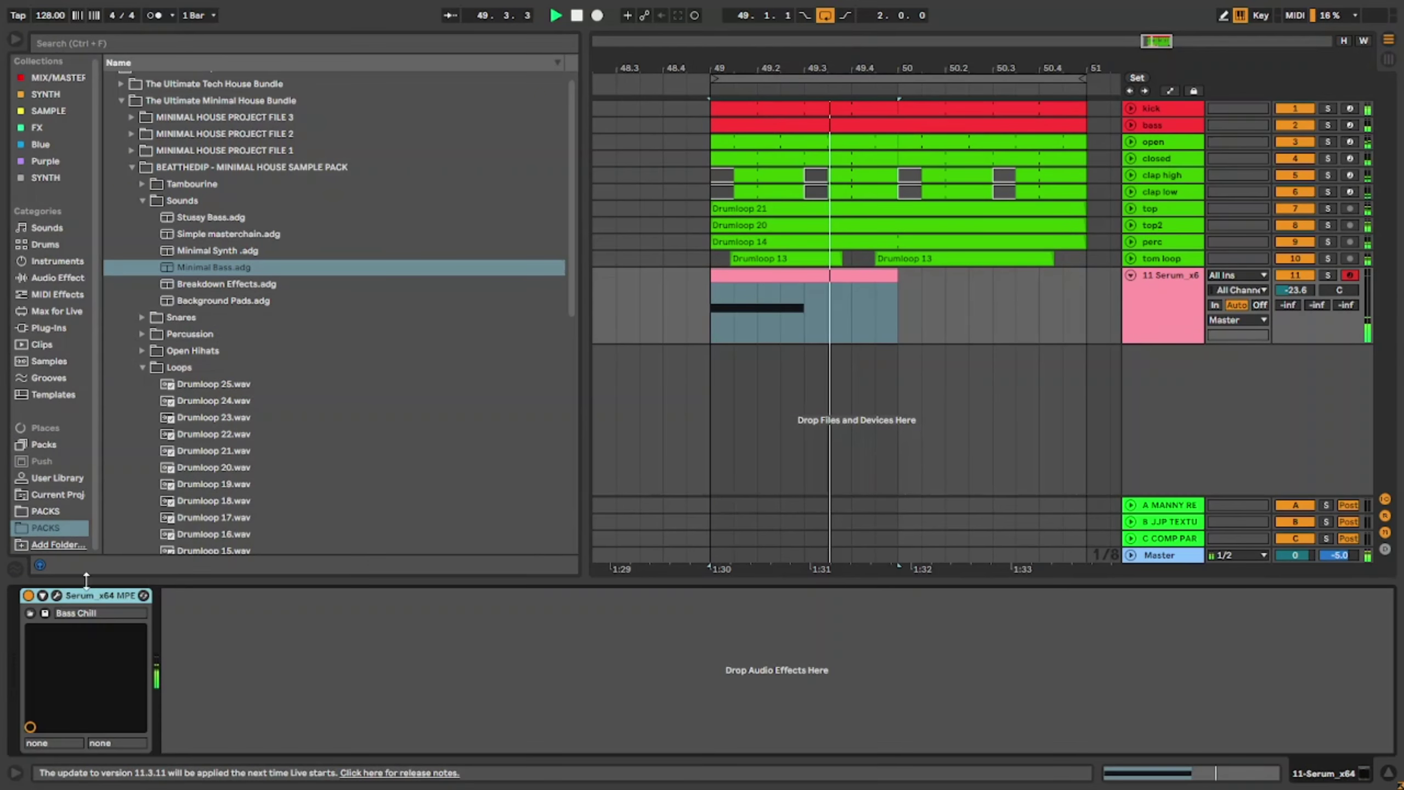
click(56, 595)
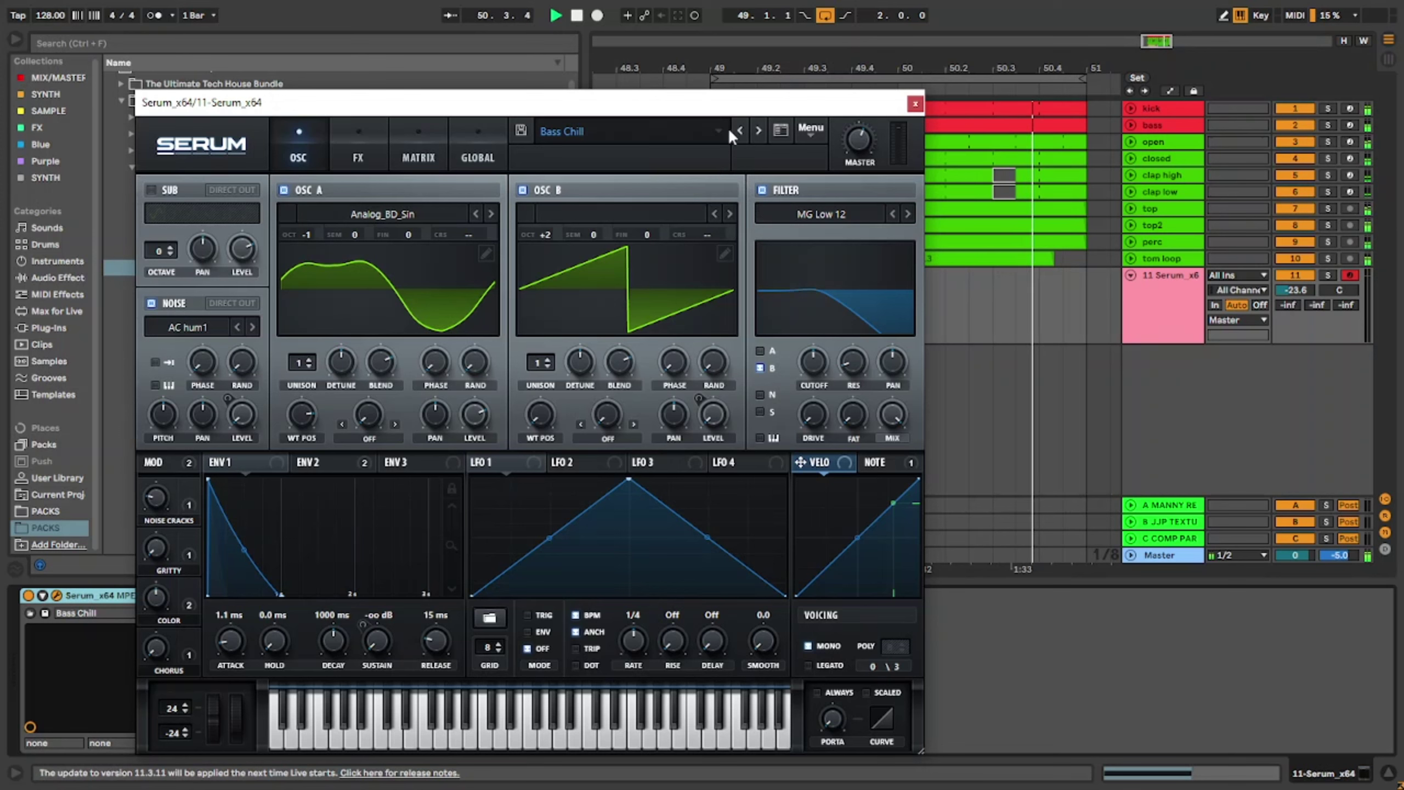
click(759, 130)
click(707, 133)
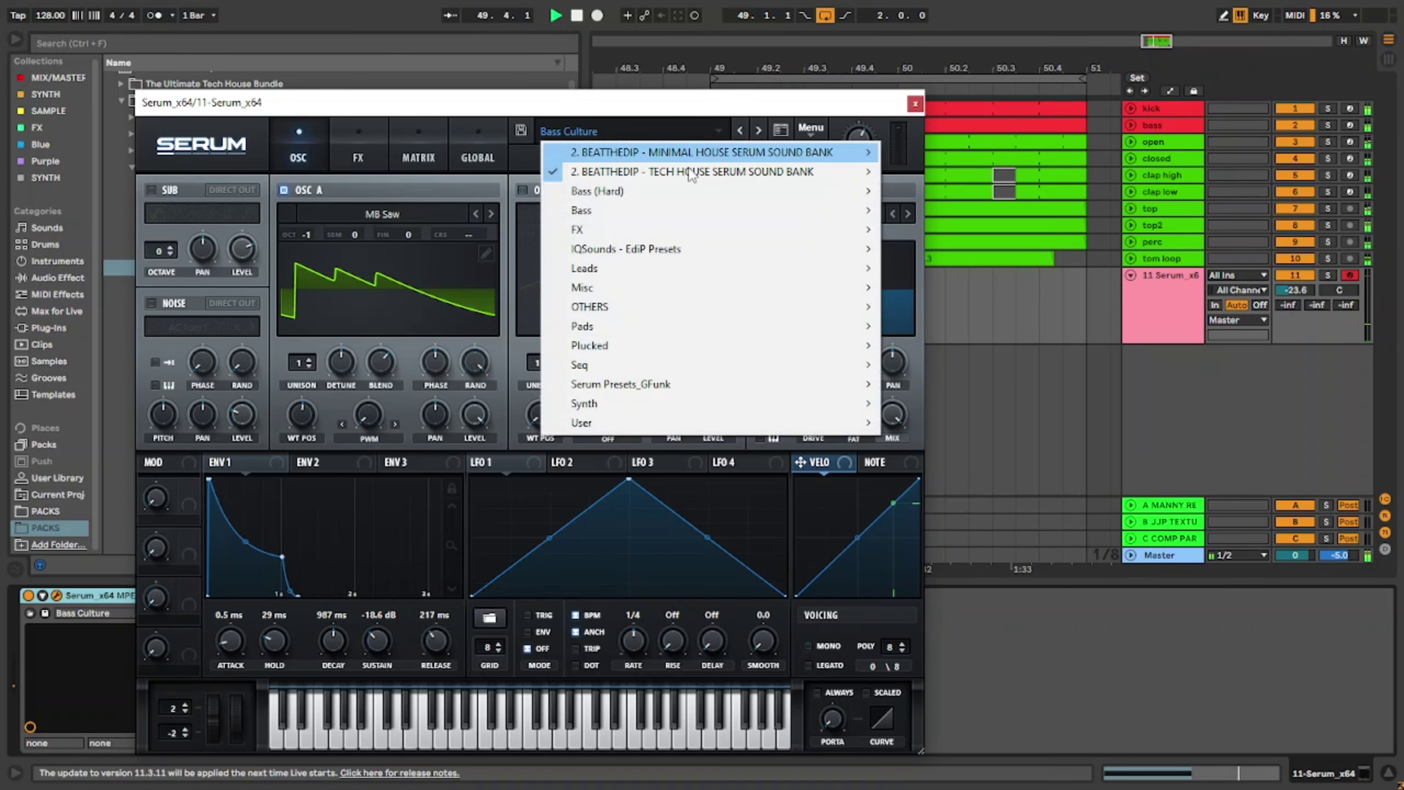
mouse_move(687, 181)
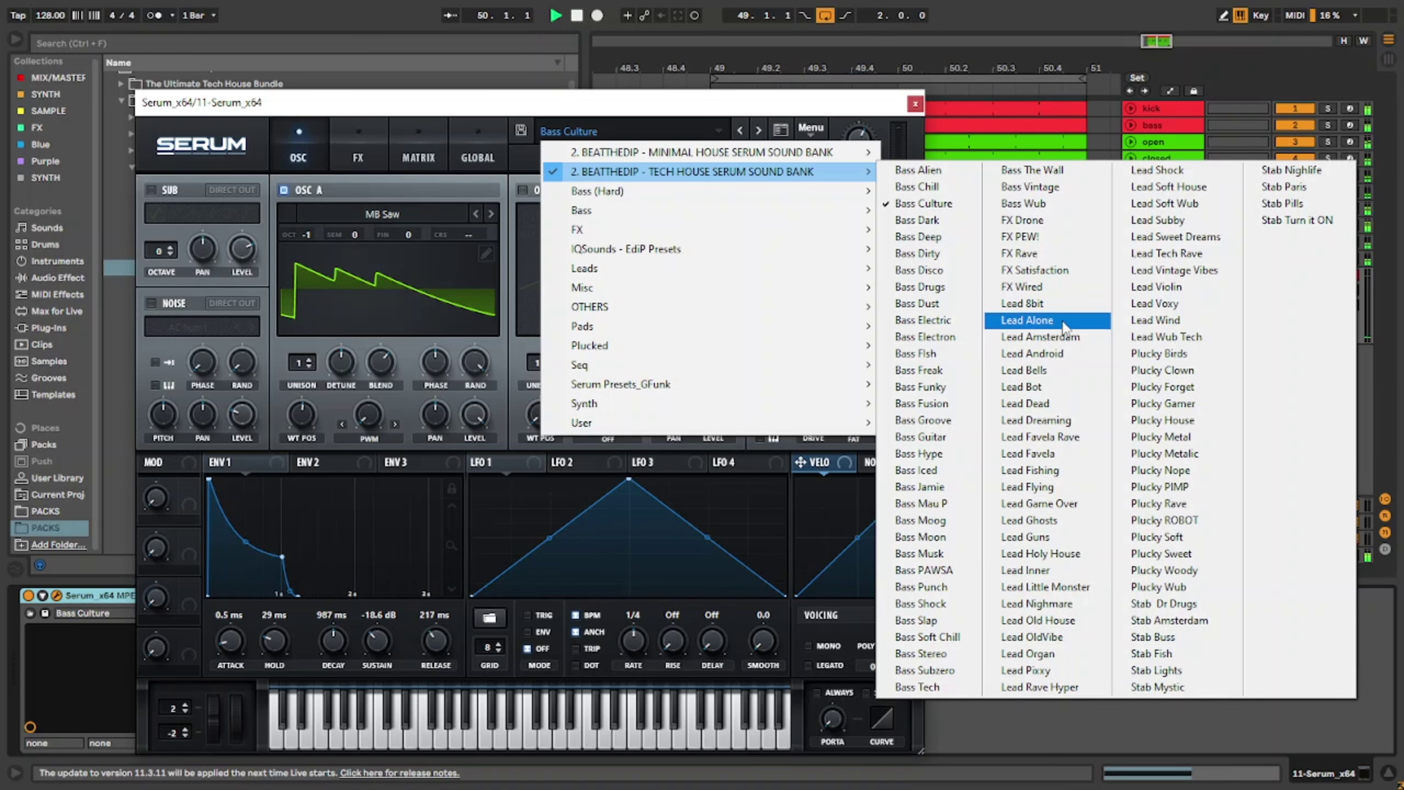
click(1057, 304)
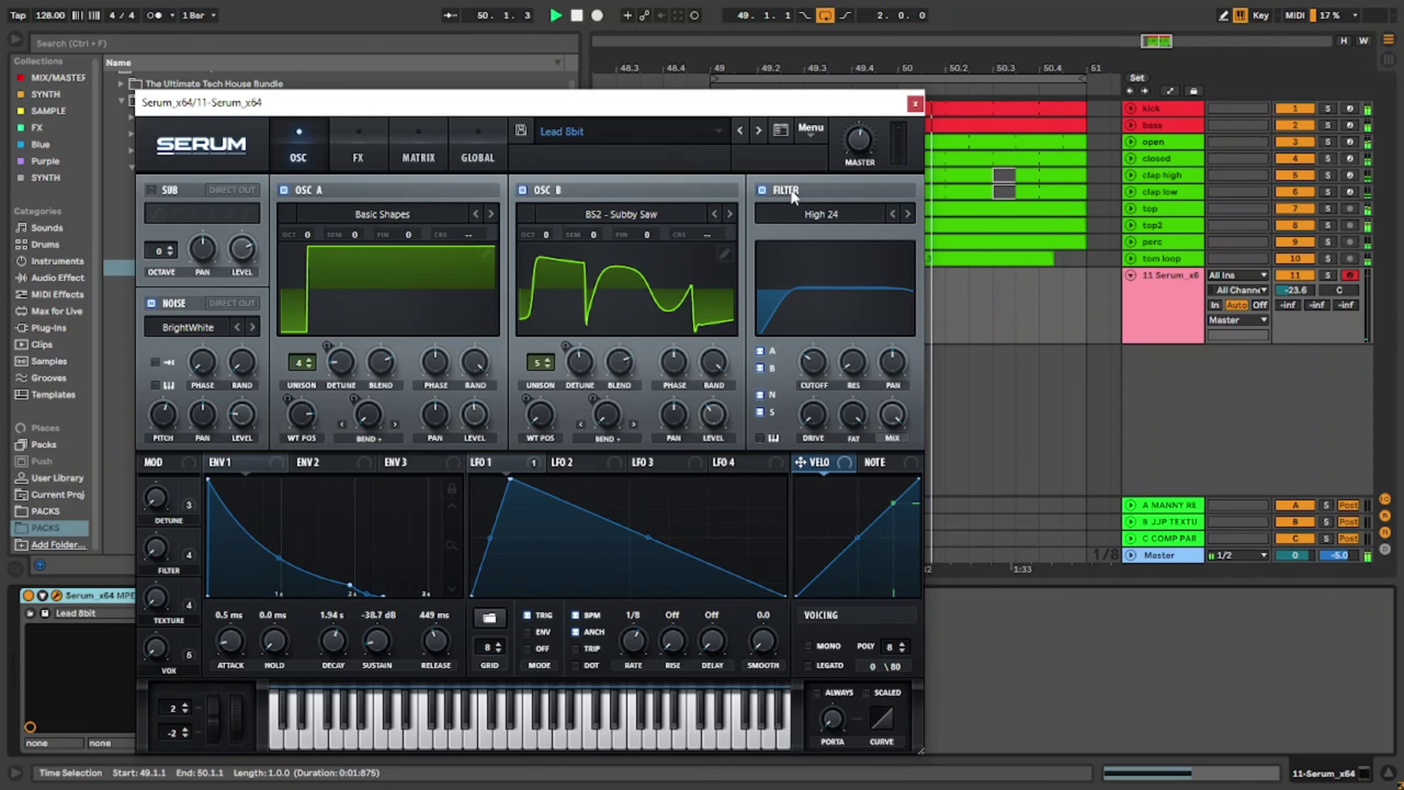
Step: Audition the lead presets from Lead Alone through Lead Dead and set the Serum track's volume to -19.3 dB
click(758, 132)
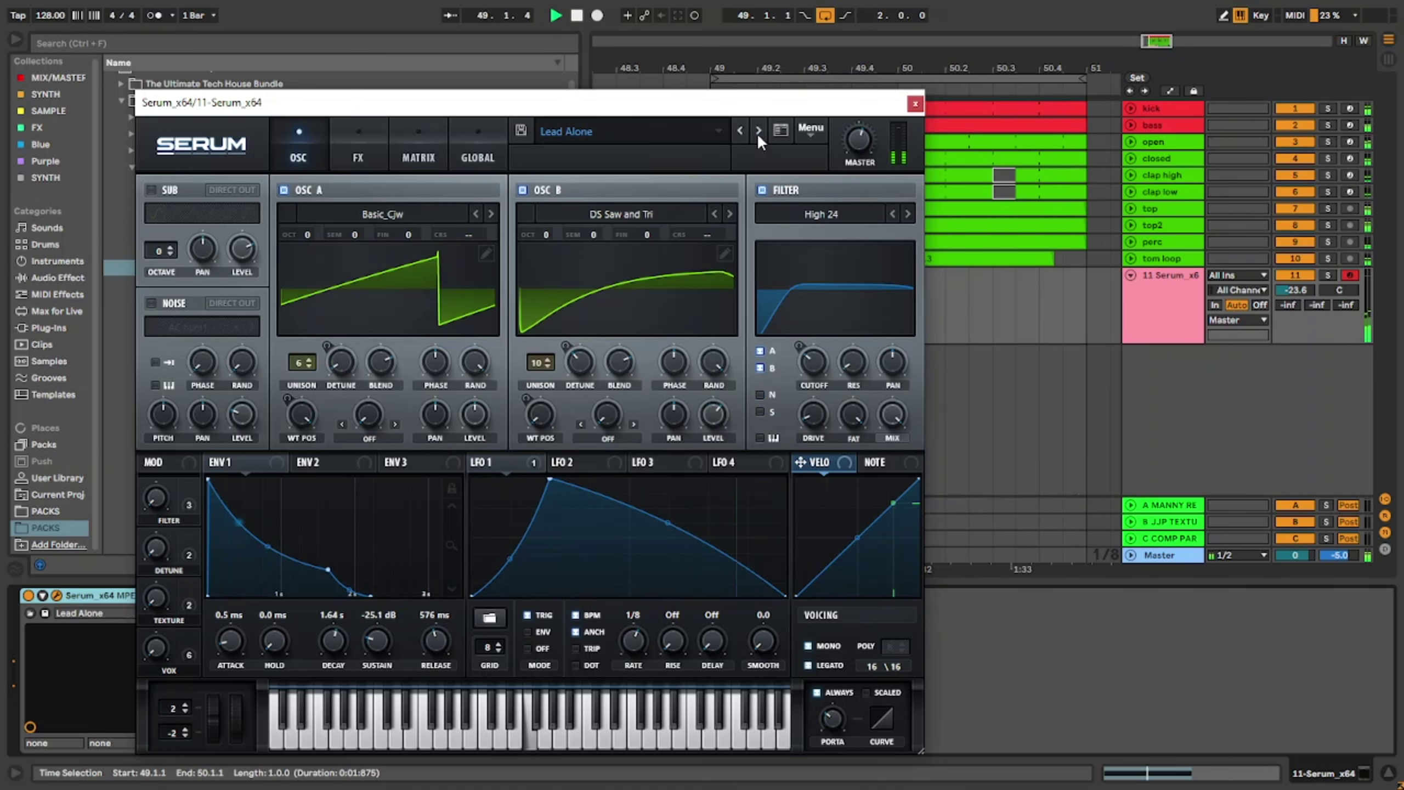
click(757, 130)
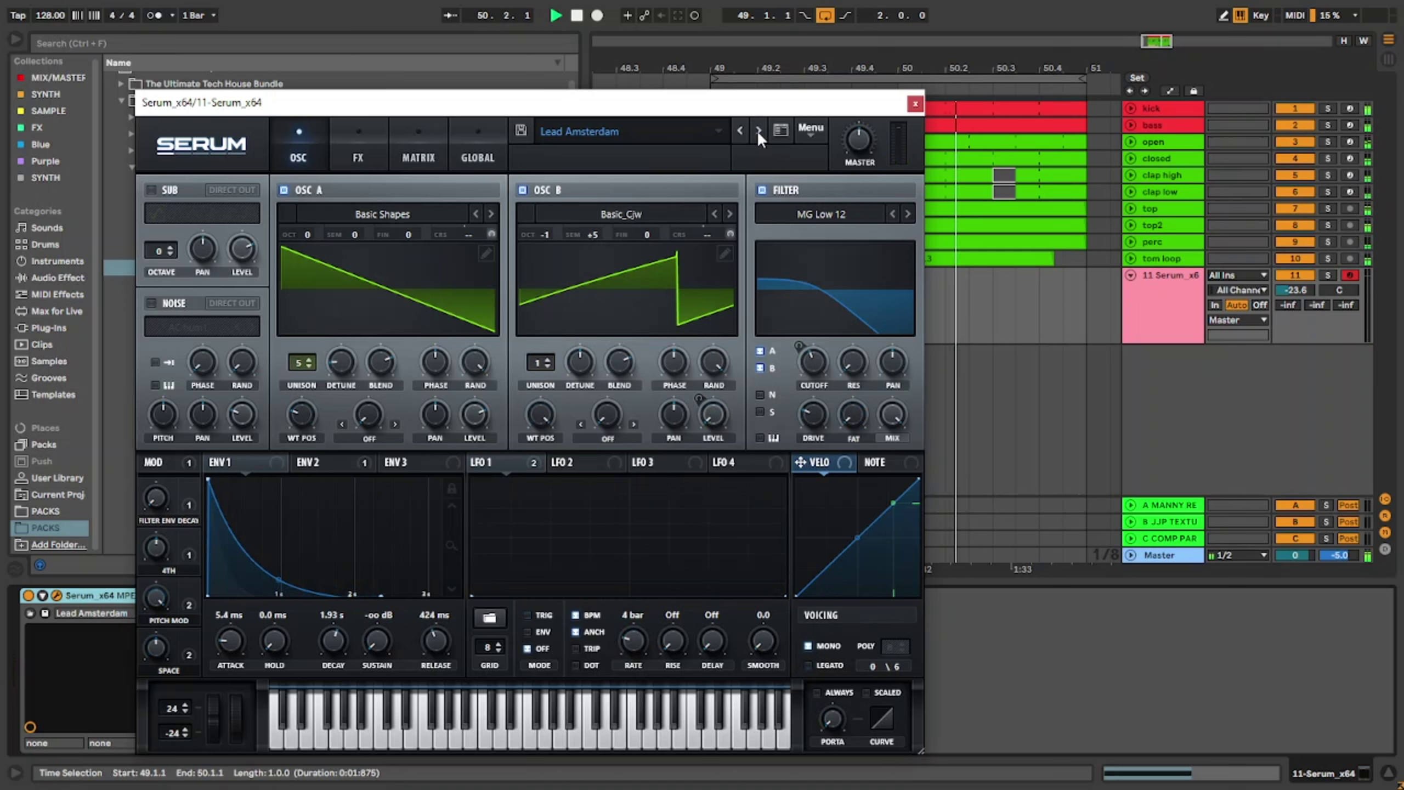
click(757, 130)
click(756, 130)
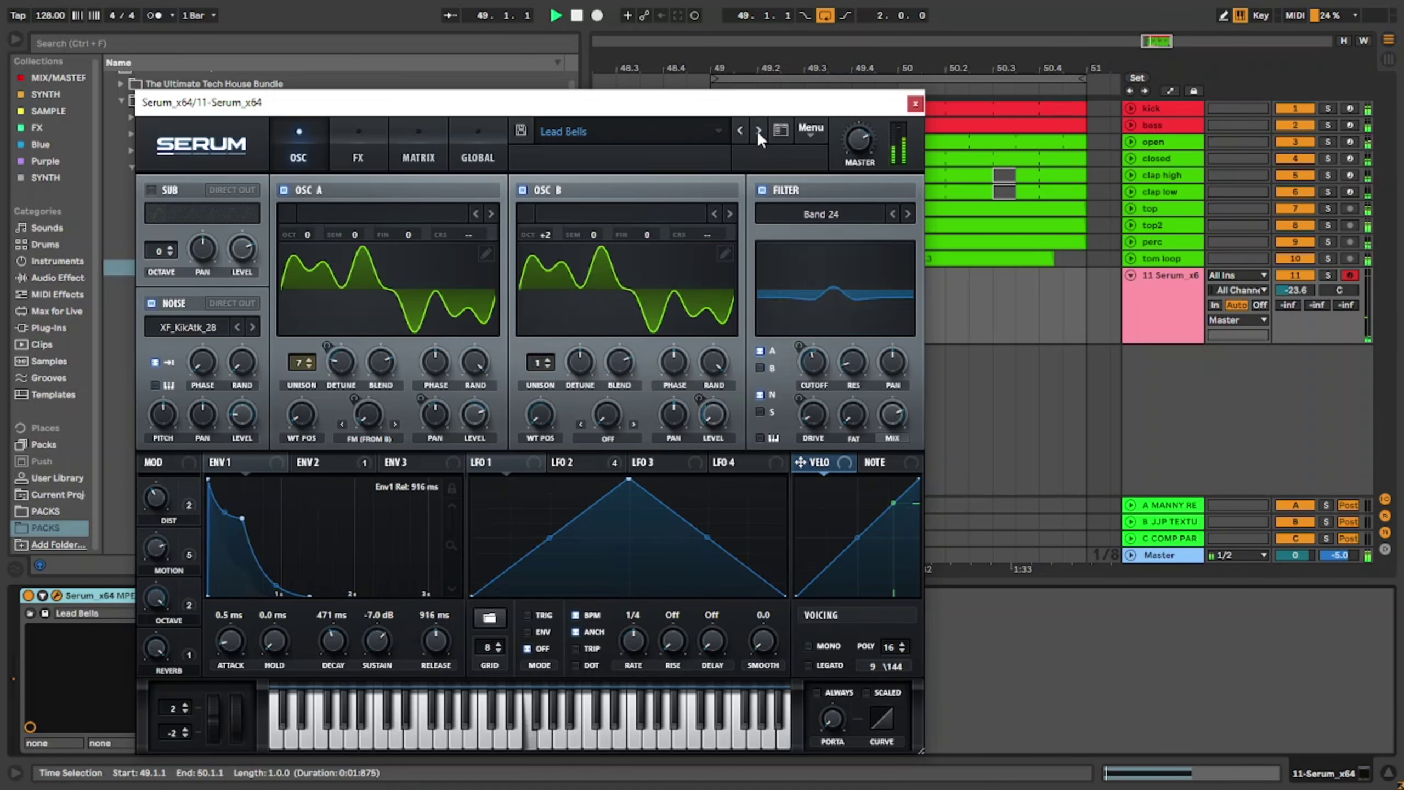
click(757, 131)
click(757, 130)
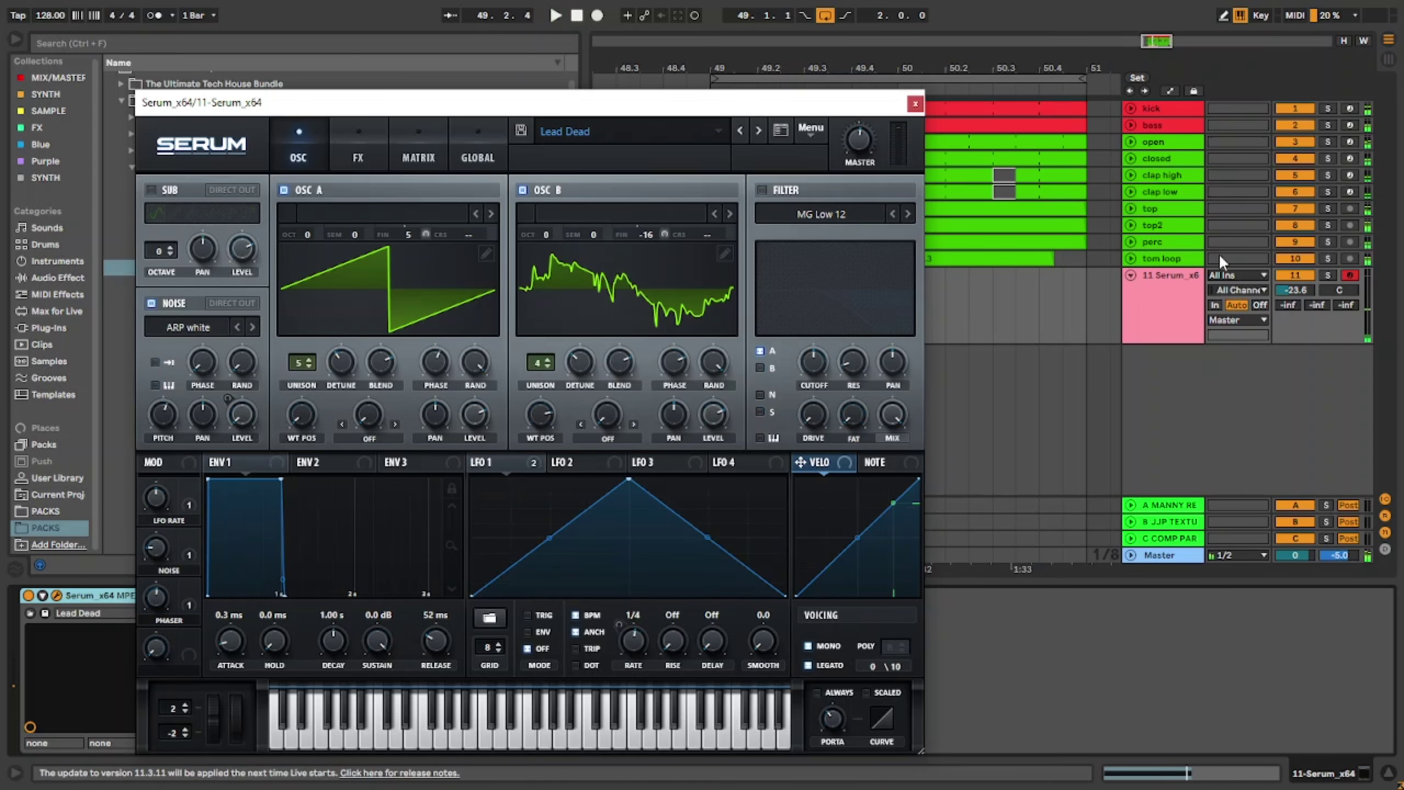
drag(1289, 290, 1289, 321)
key(space)
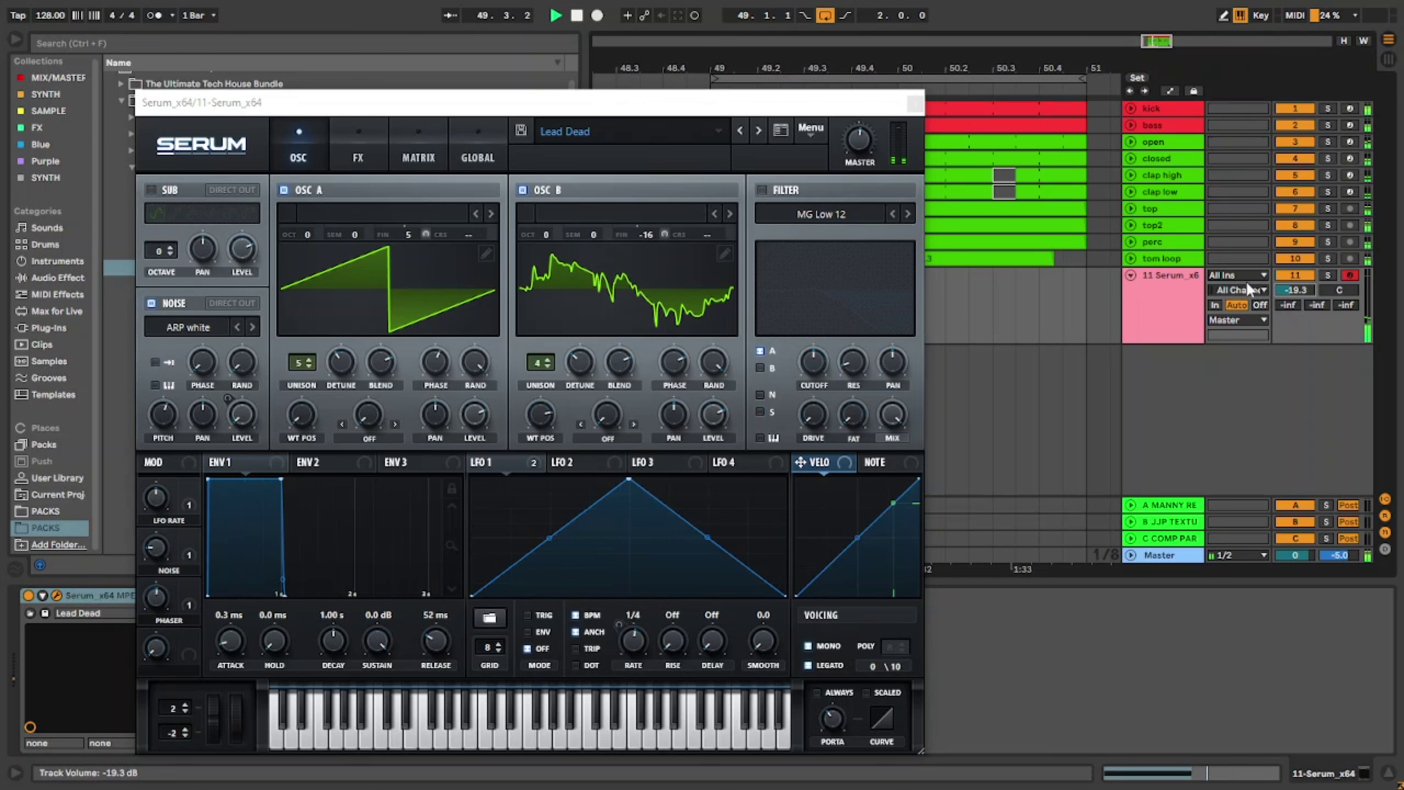
Step: Audition the lead presets from Lead Dreaming through Lead Favela Rave, comparing Lead Favela with Lead Favela Rave
click(757, 131)
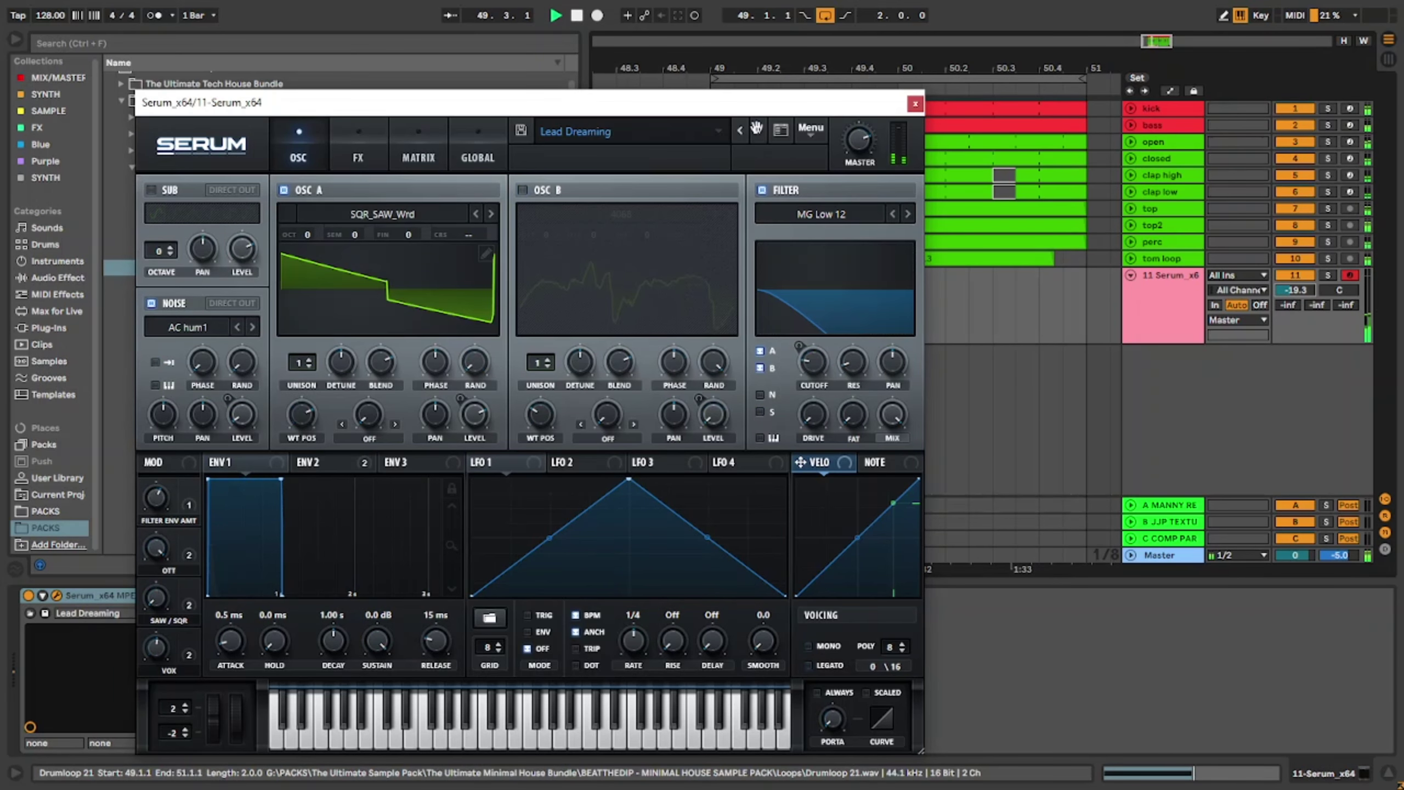
click(757, 130)
click(768, 406)
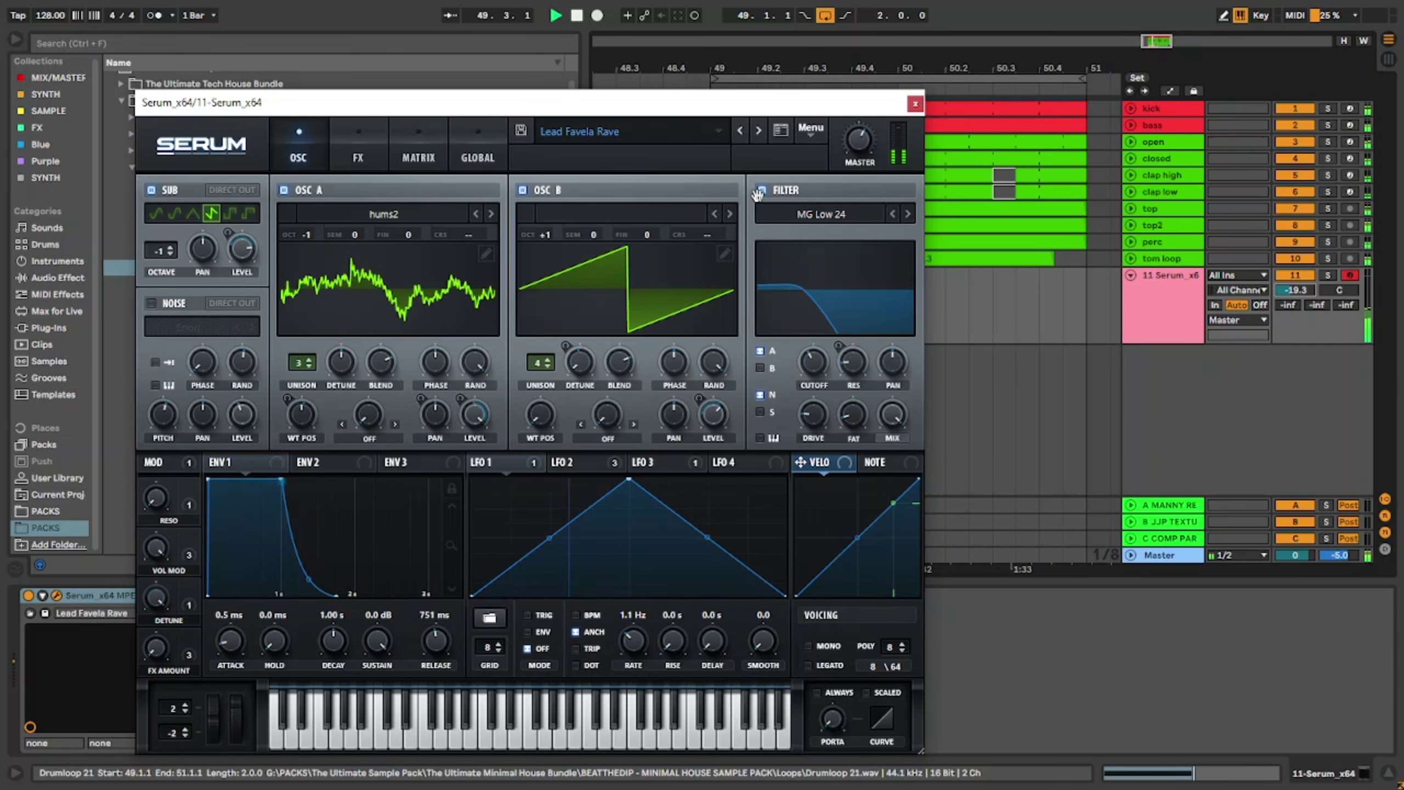
click(743, 131)
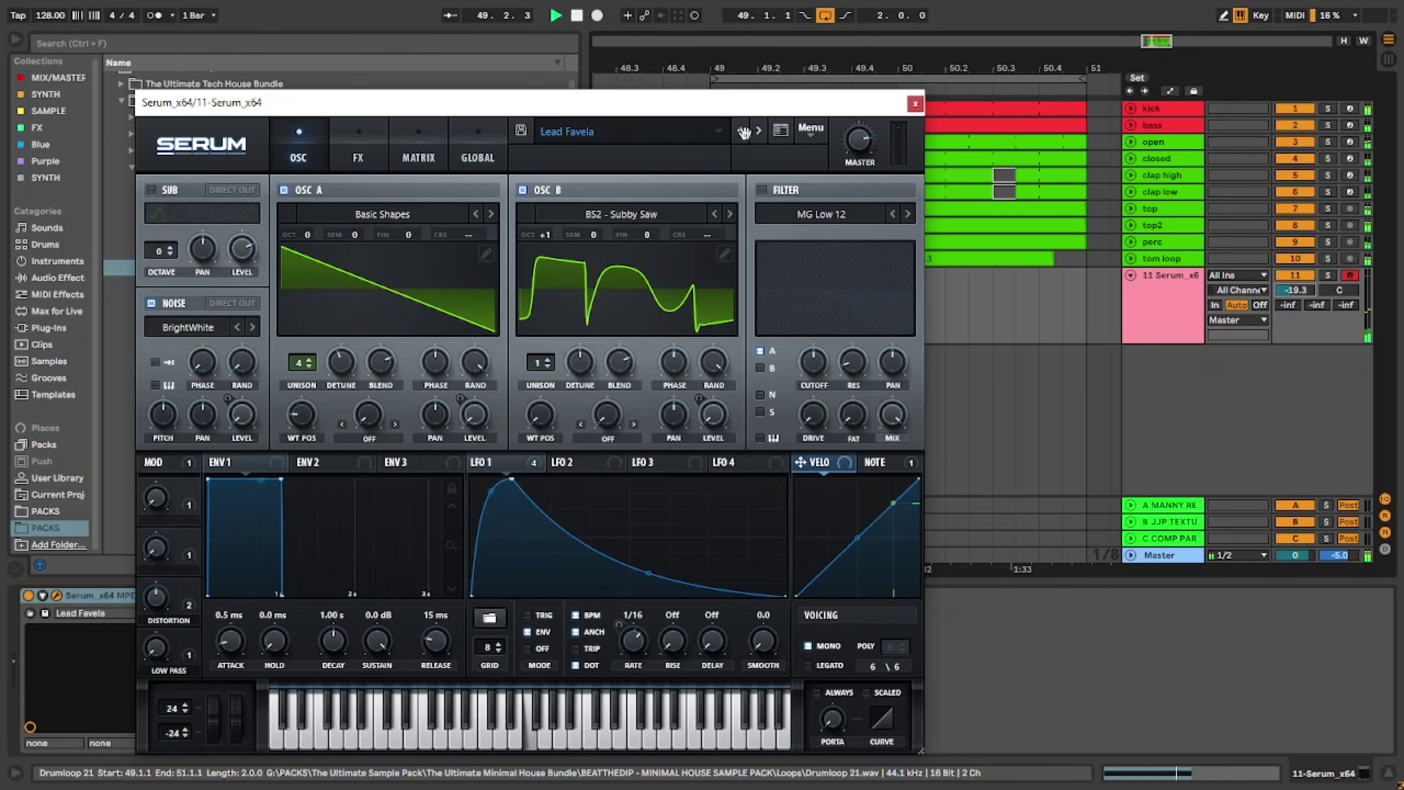
click(763, 128)
click(766, 408)
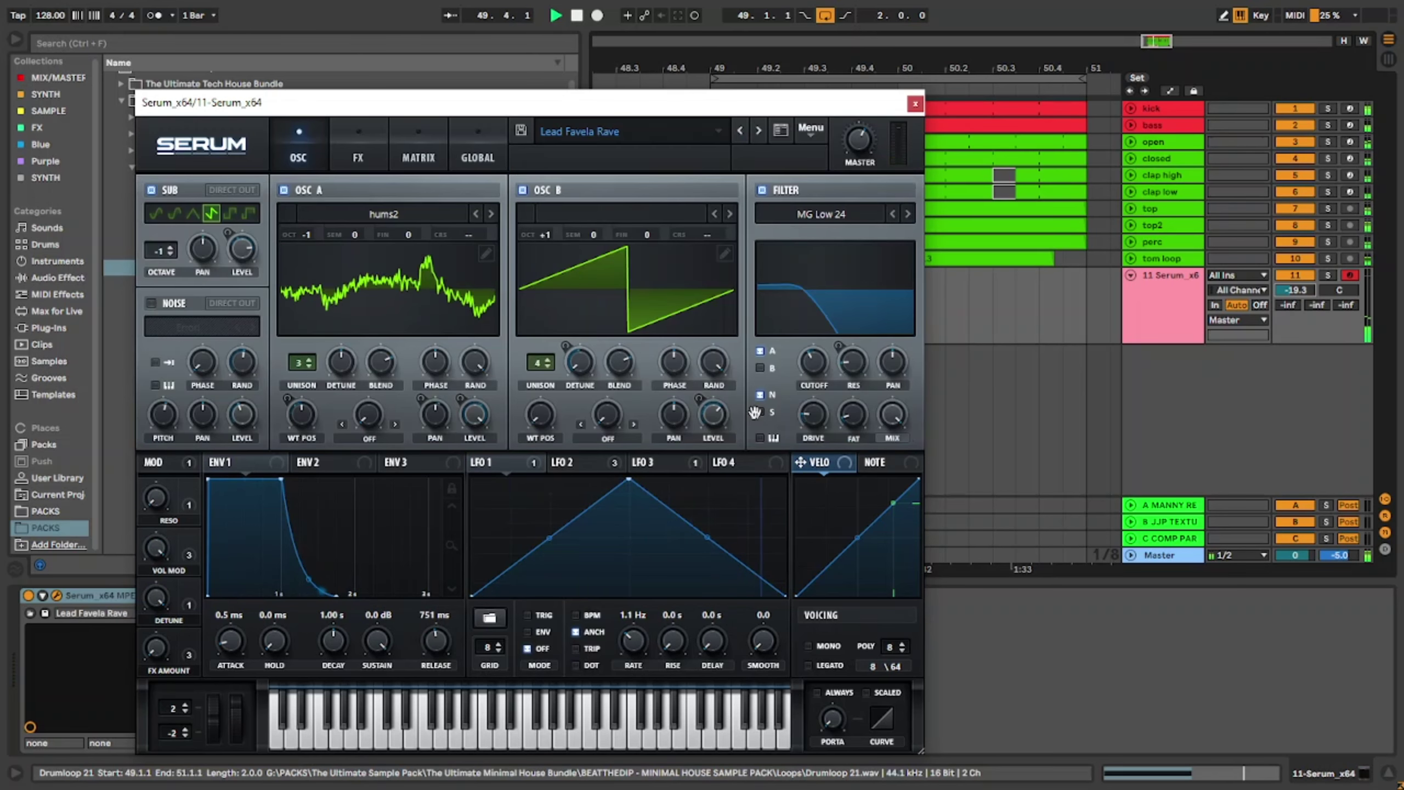
Step: Step through Lead Flying, Lead Game Over and Lead Ghosts with the preset browser closed, and load Lead Guns
click(778, 131)
click(756, 132)
click(756, 132)
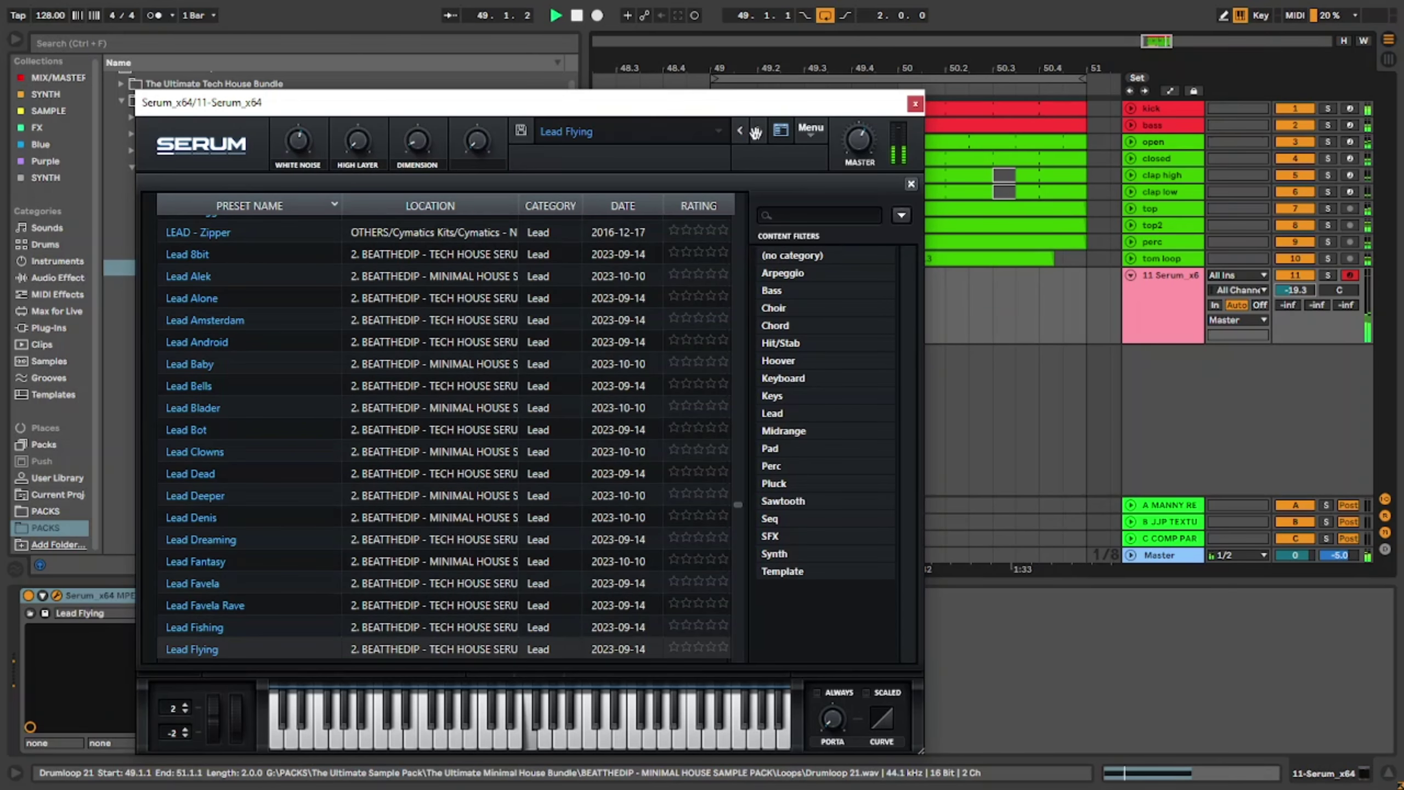
click(910, 185)
click(761, 133)
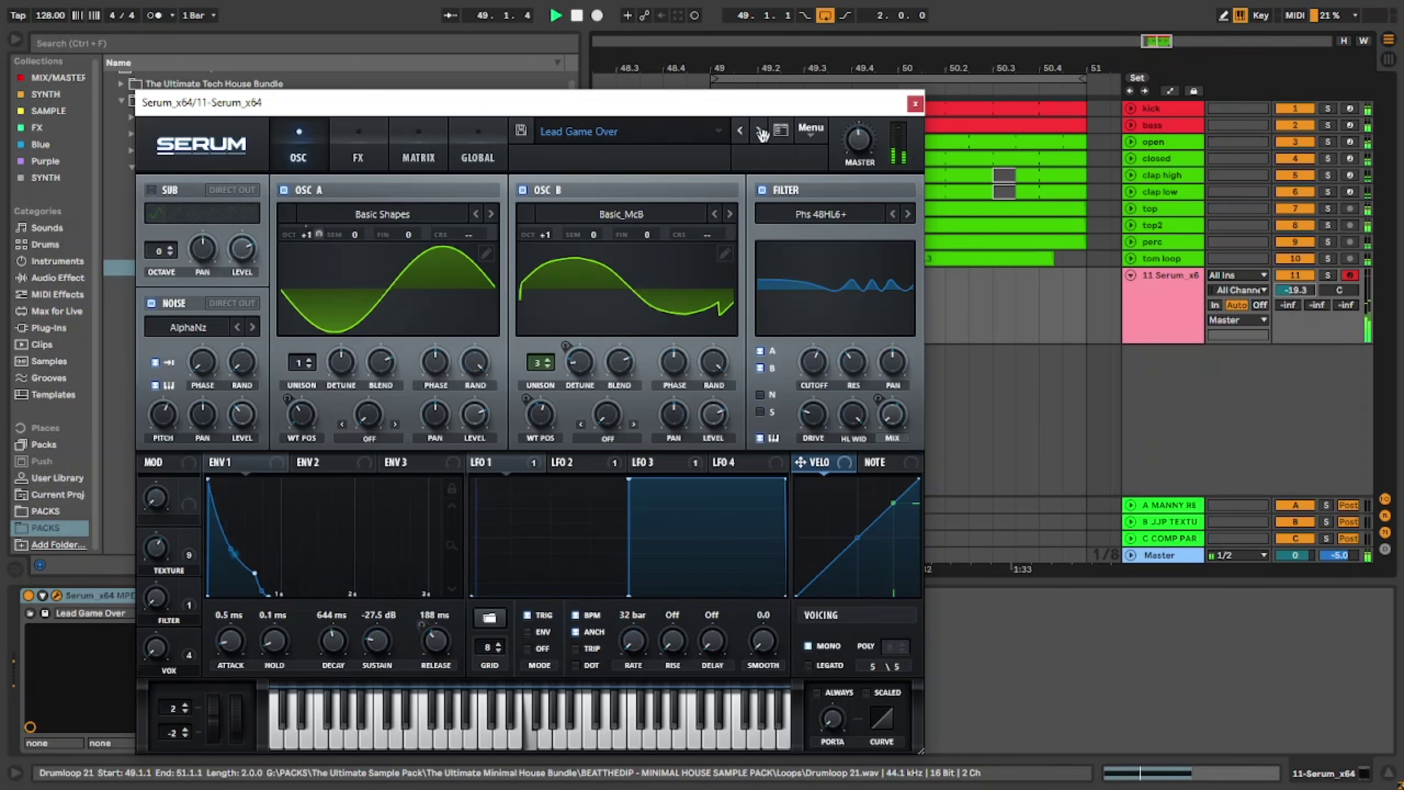
click(761, 132)
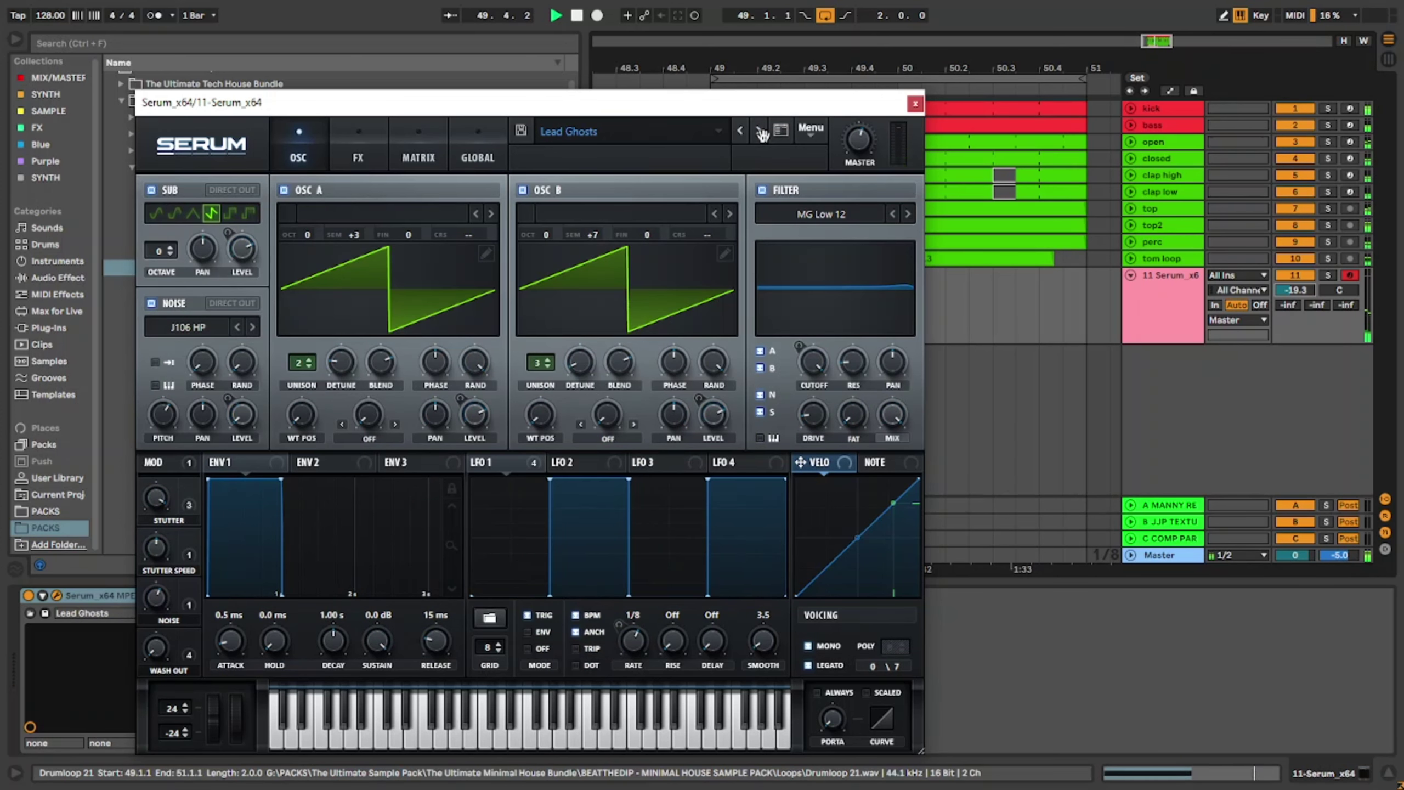
click(761, 133)
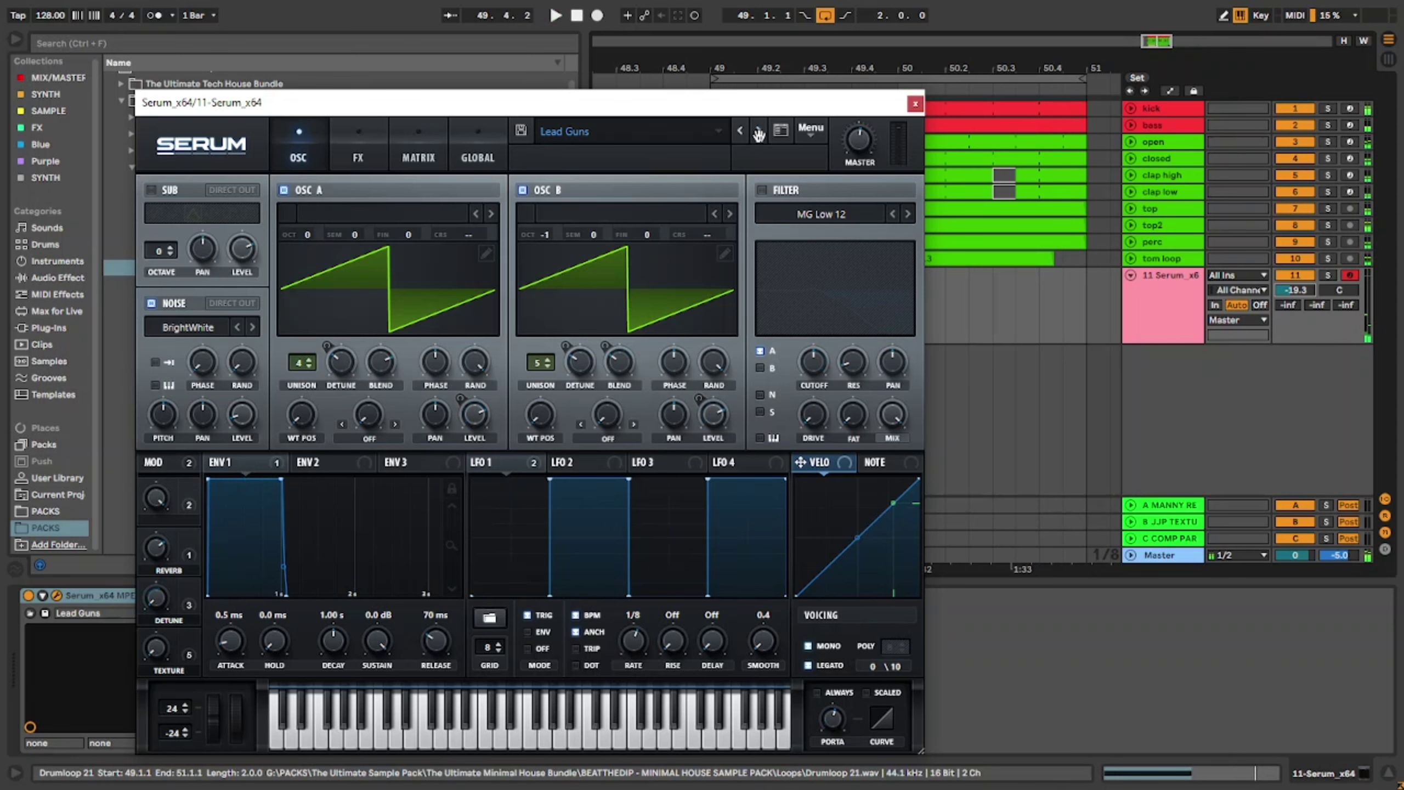
click(760, 134)
click(741, 132)
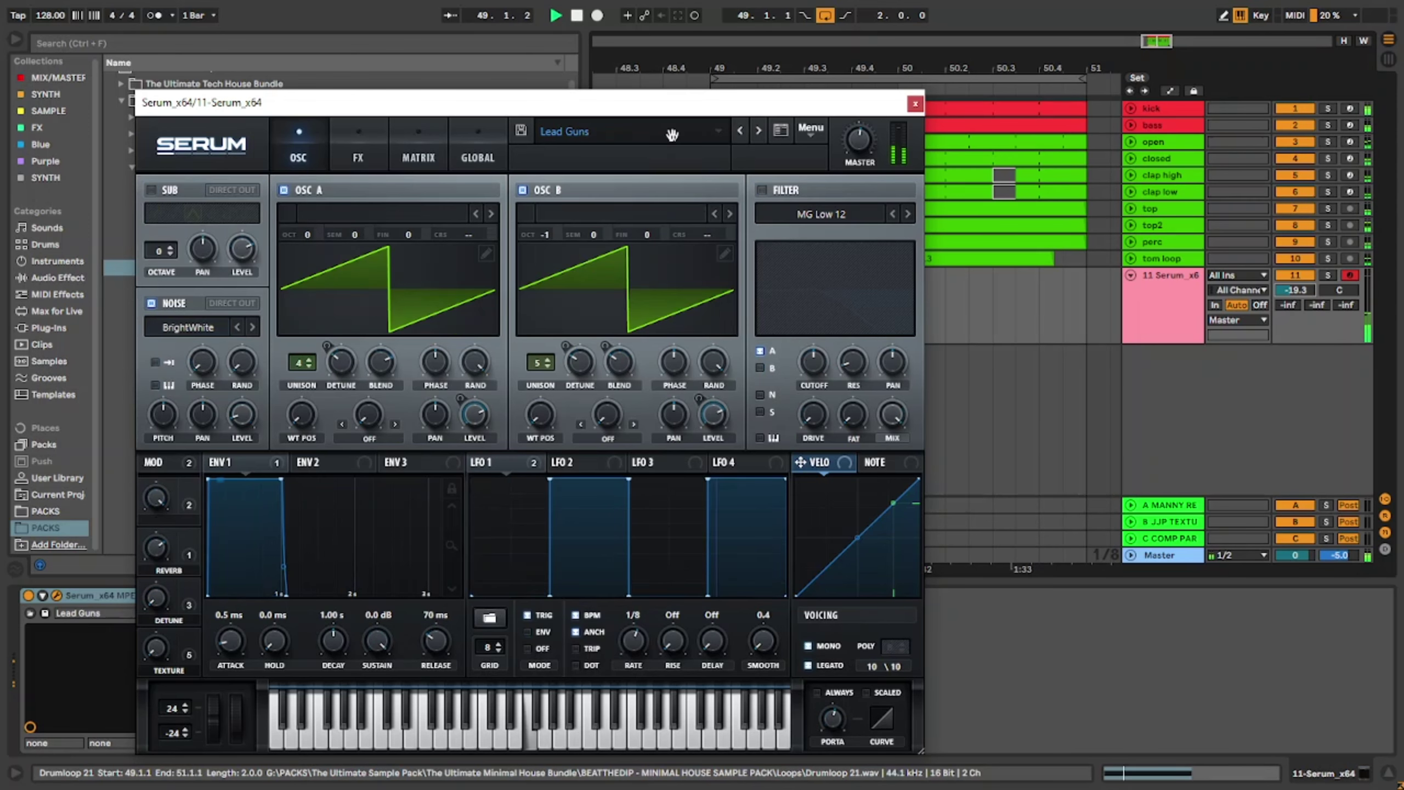
Step: Look through Serum's matrix, global and FX pages, and compare LFO 1 rates of 1/32 and 1/8
click(403, 145)
click(476, 141)
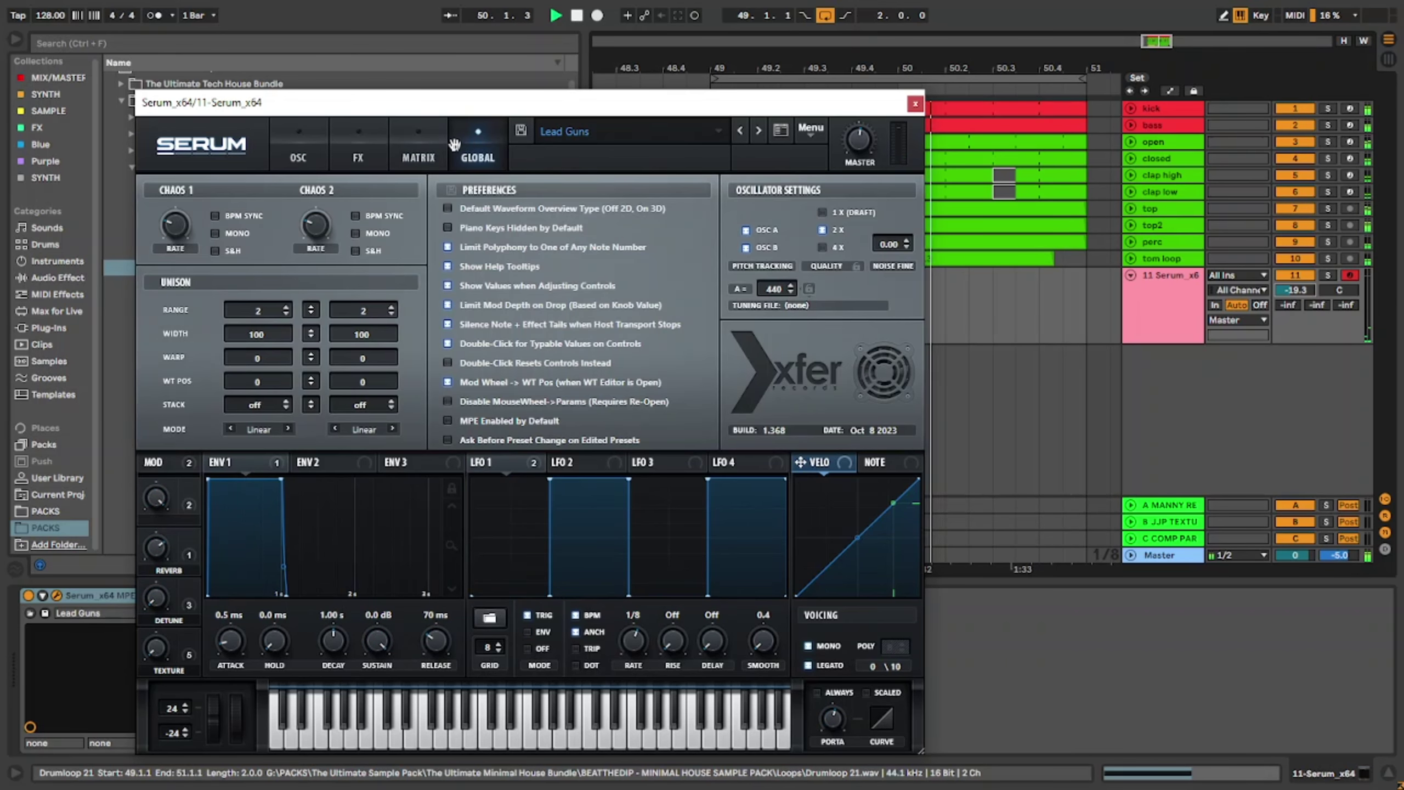
click(362, 135)
click(298, 144)
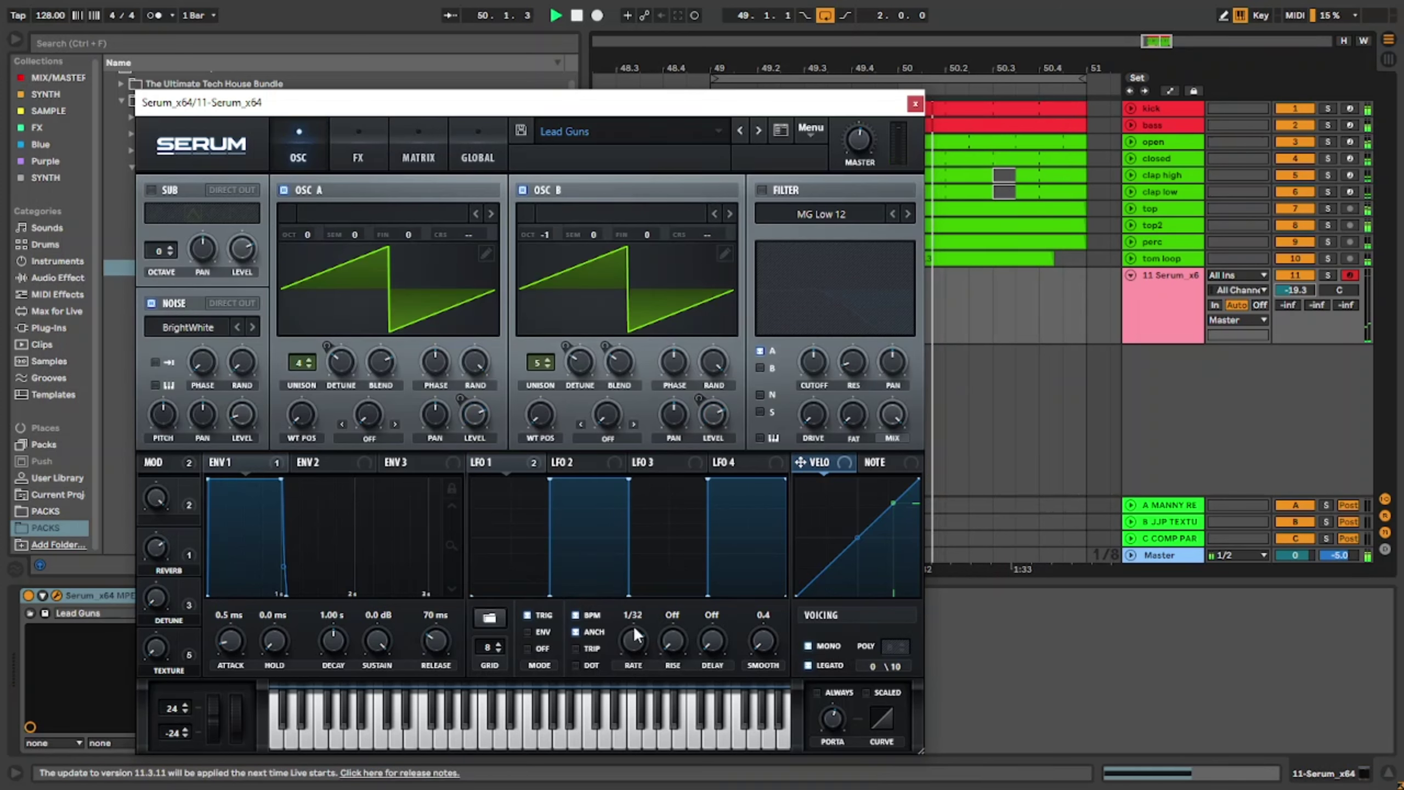
mouse_move(633, 639)
mouse_down()
mouse_move(630, 677)
mouse_move(634, 653)
mouse_up()
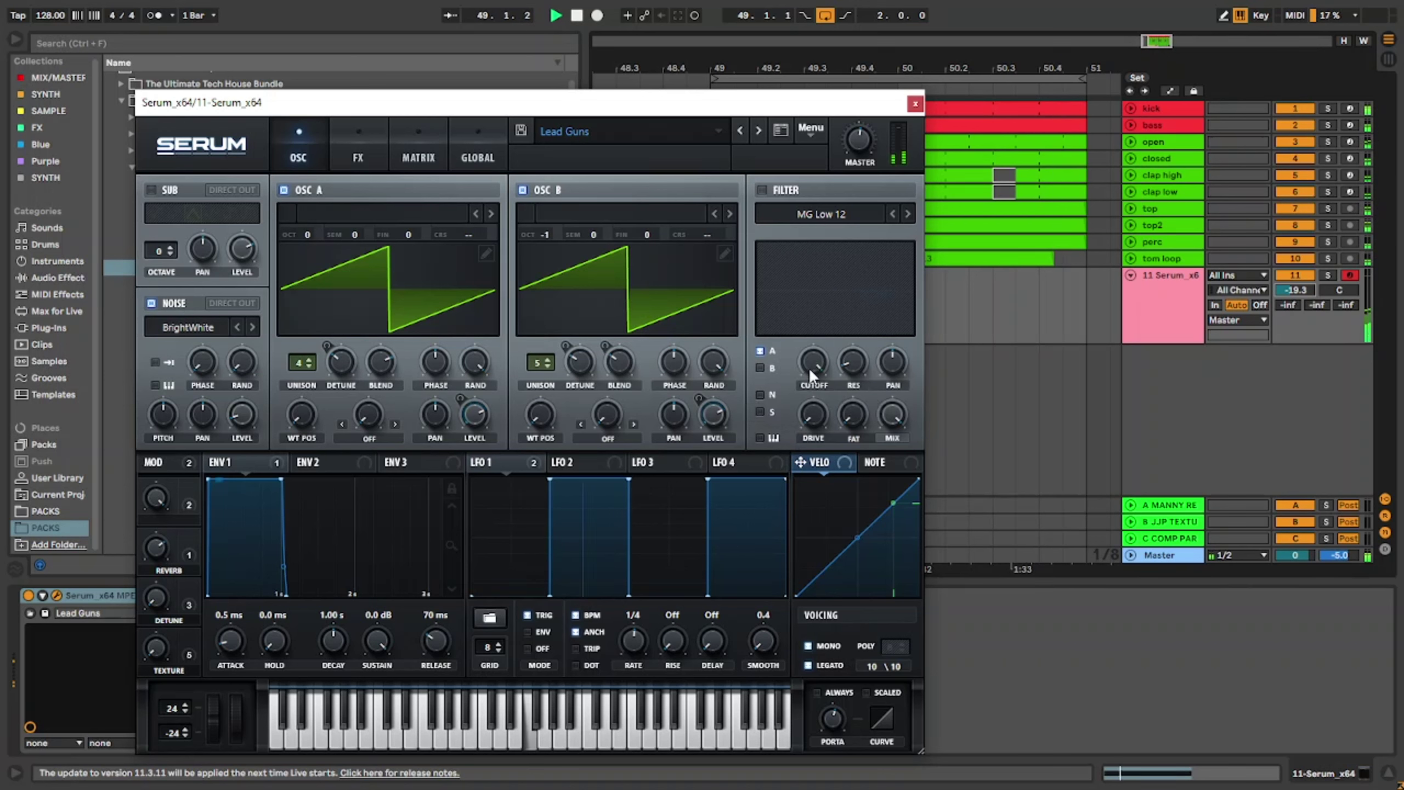
Step: Enable Serum's MG Low 12 filter, adjust its drive, set the cutoff to about 740 Hz, and close the plugin
drag(809, 367, 823, 566)
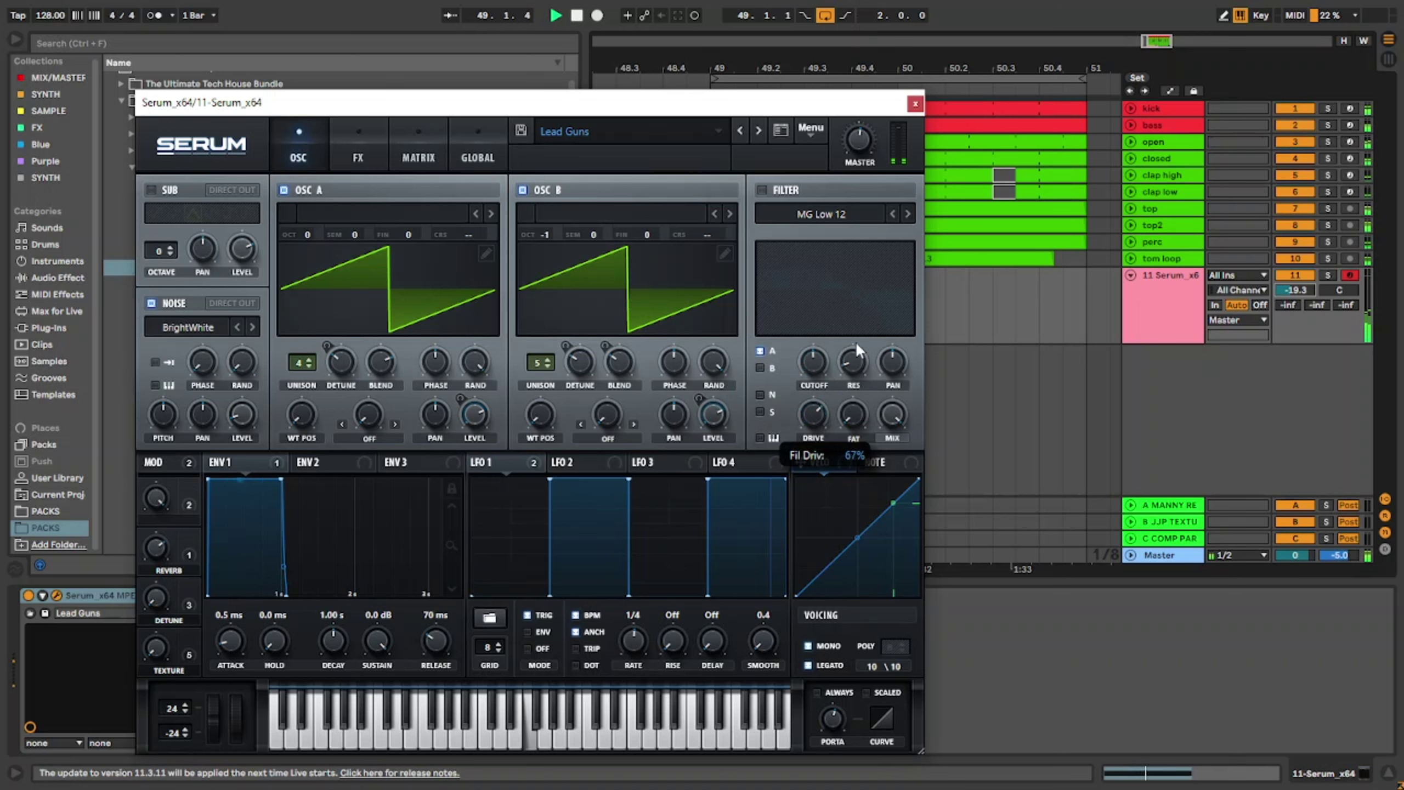
click(762, 190)
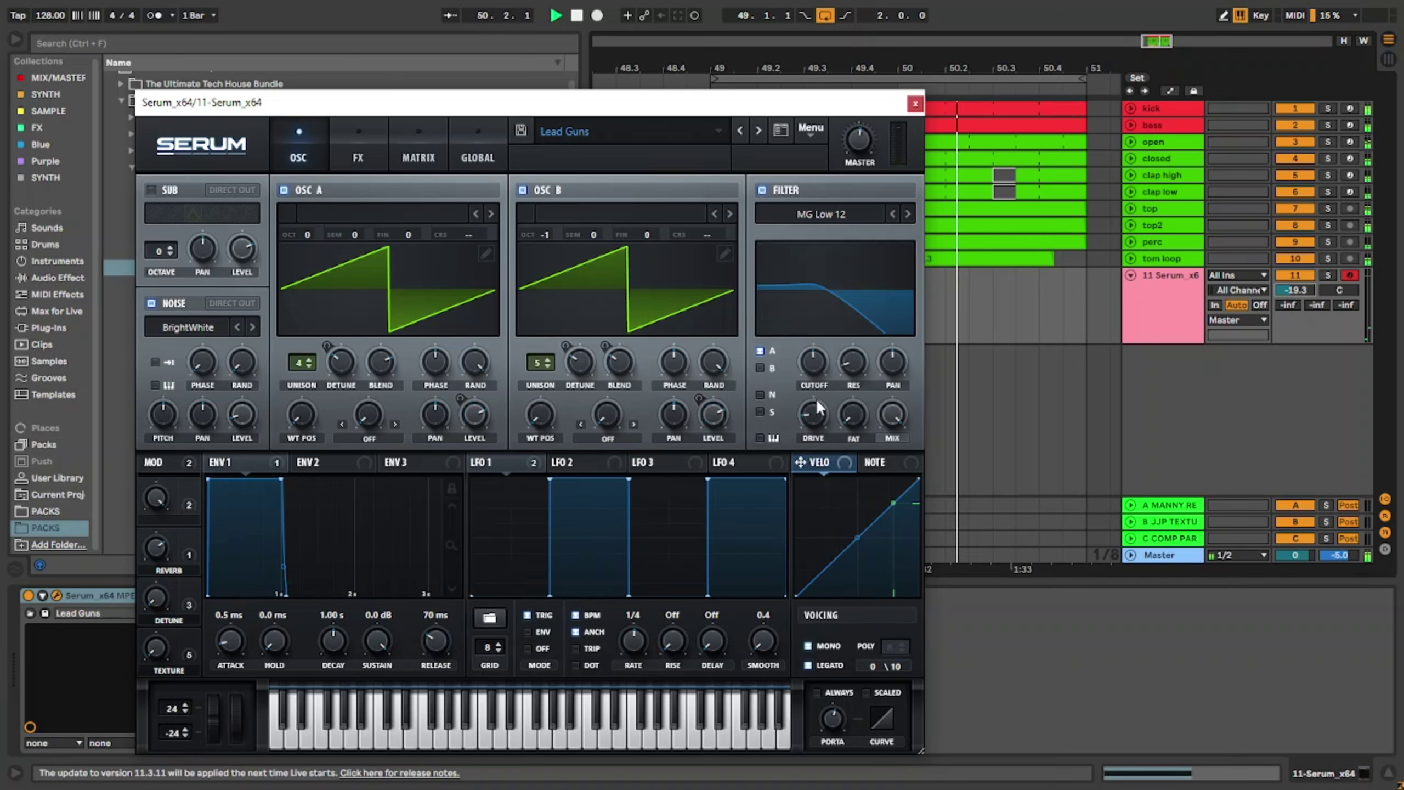
mouse_move(819, 375)
mouse_down()
mouse_move(823, 360)
mouse_move(816, 395)
mouse_move(831, 347)
mouse_move(832, 377)
mouse_up()
click(915, 103)
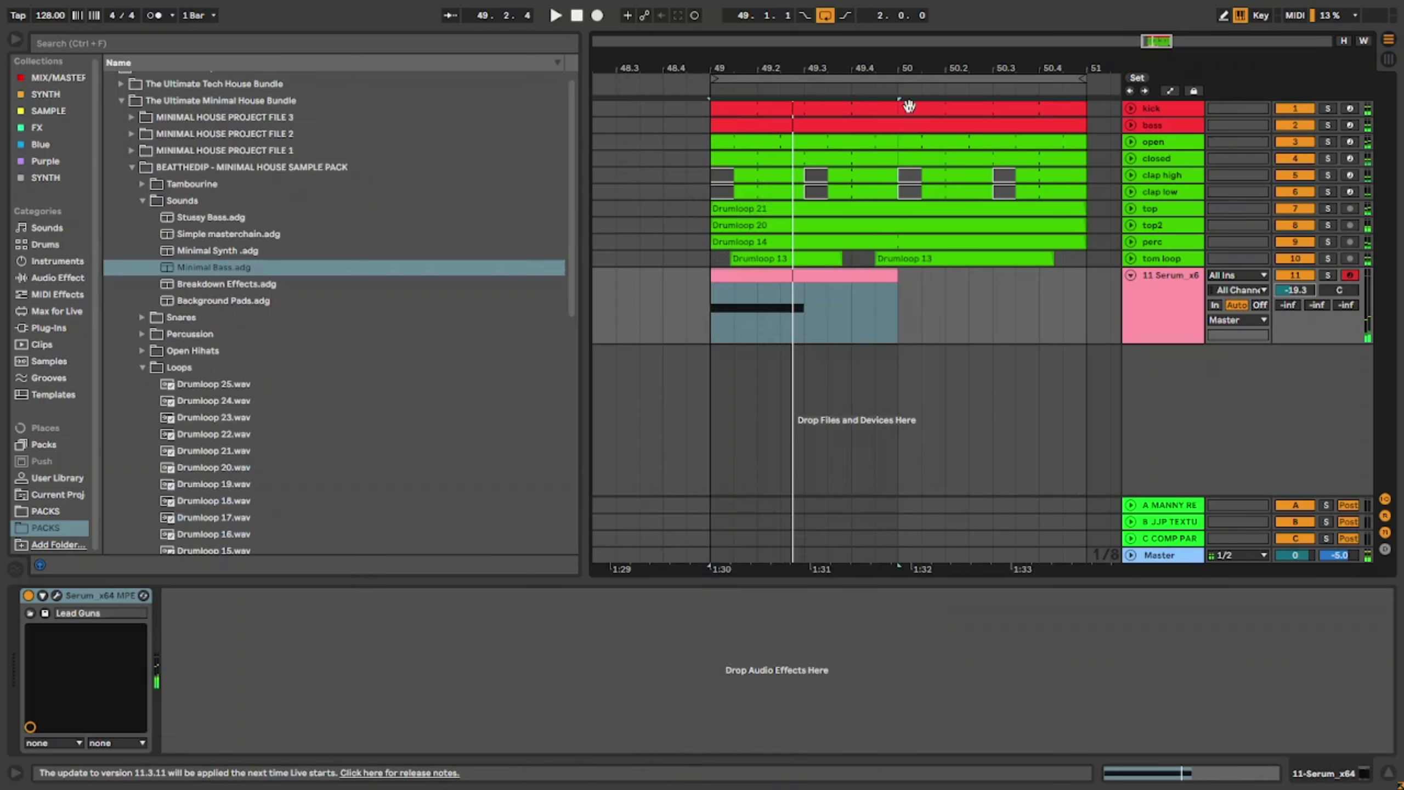
Step: Duplicate the Serum clip from bar 49 into bar 50 and play the two-bar loop
click(862, 277)
scroll(864, 285, down, 5)
key(ctrl+d)
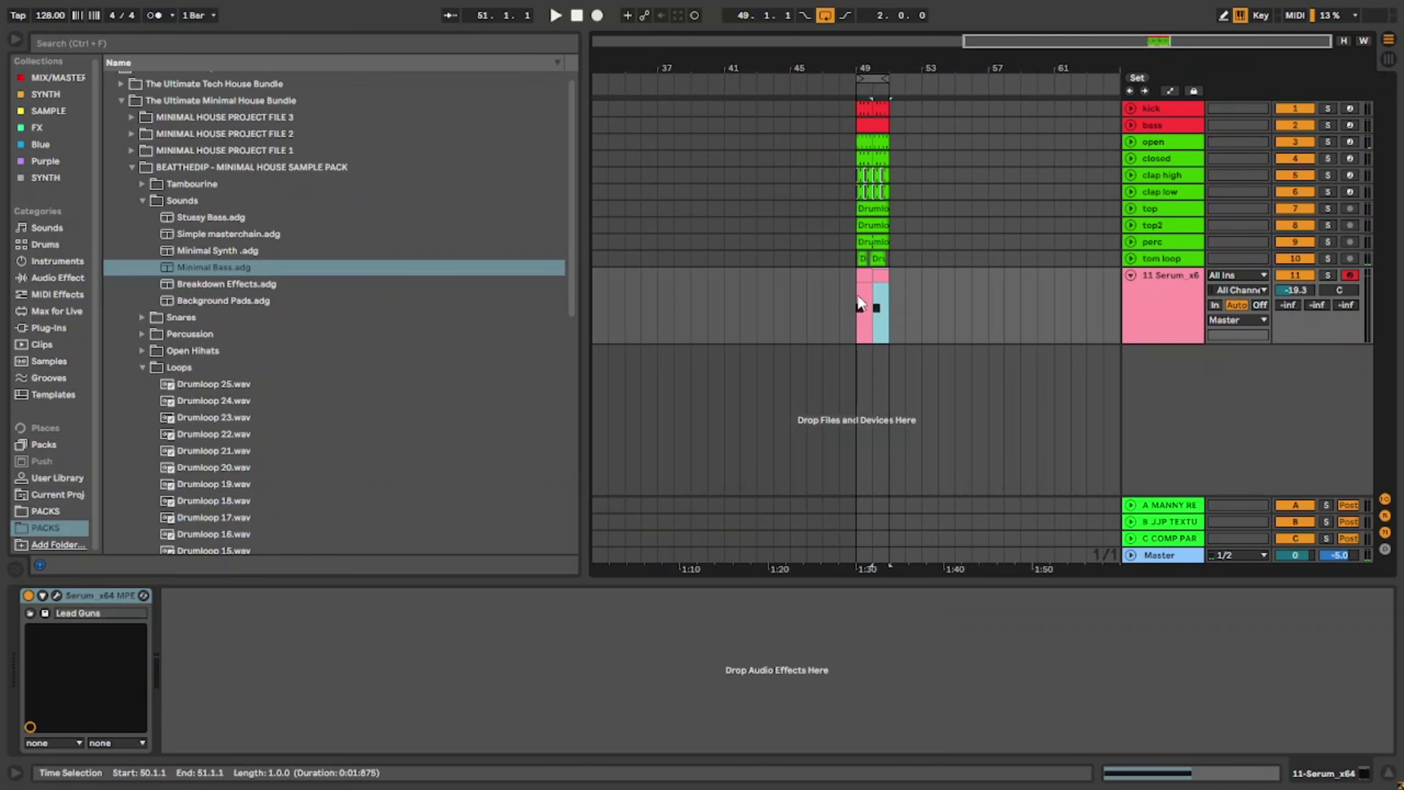
click(856, 297)
key(space)
click(1117, 322)
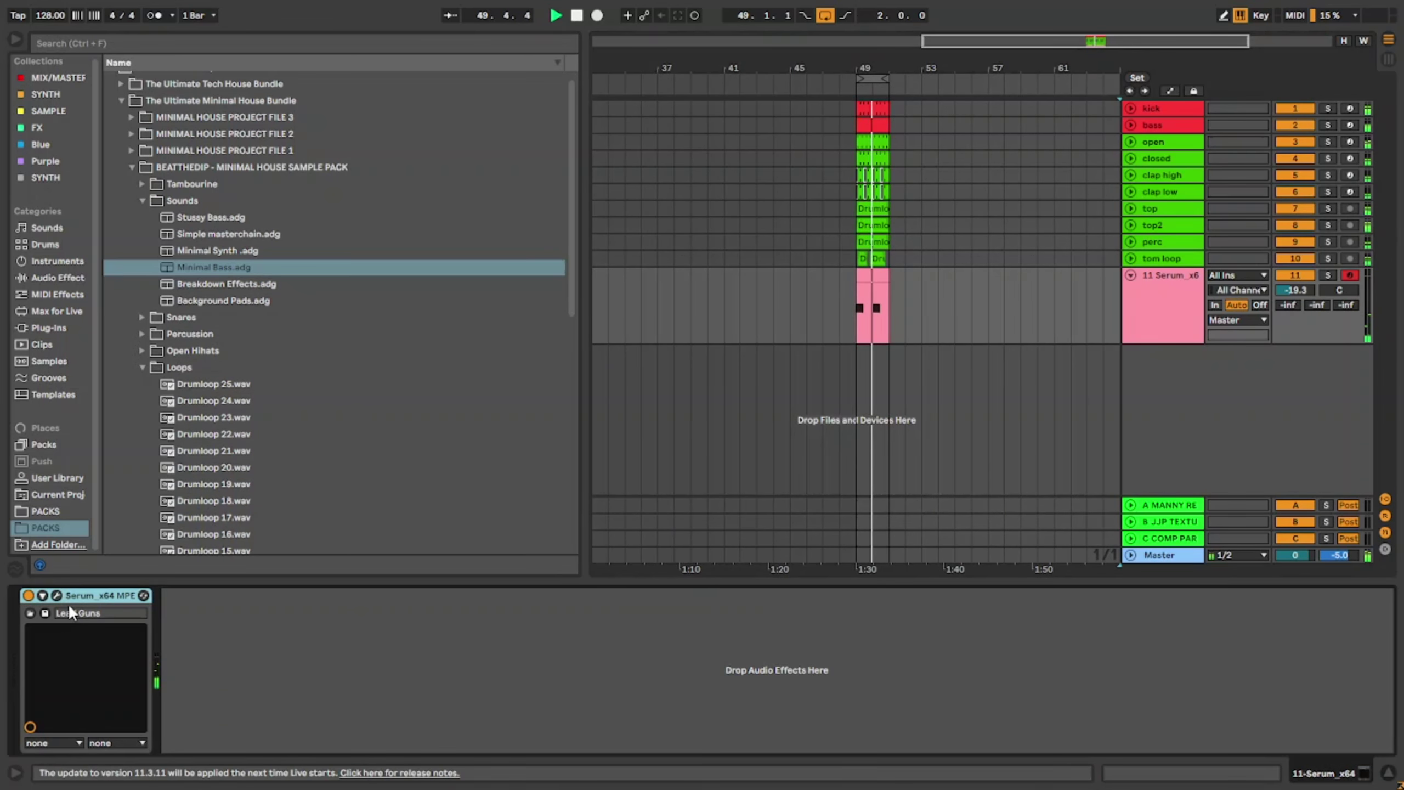
Step: Turn on the automation view and show Serum's filter cutoff in the Serum track's automation lane
click(56, 595)
click(55, 595)
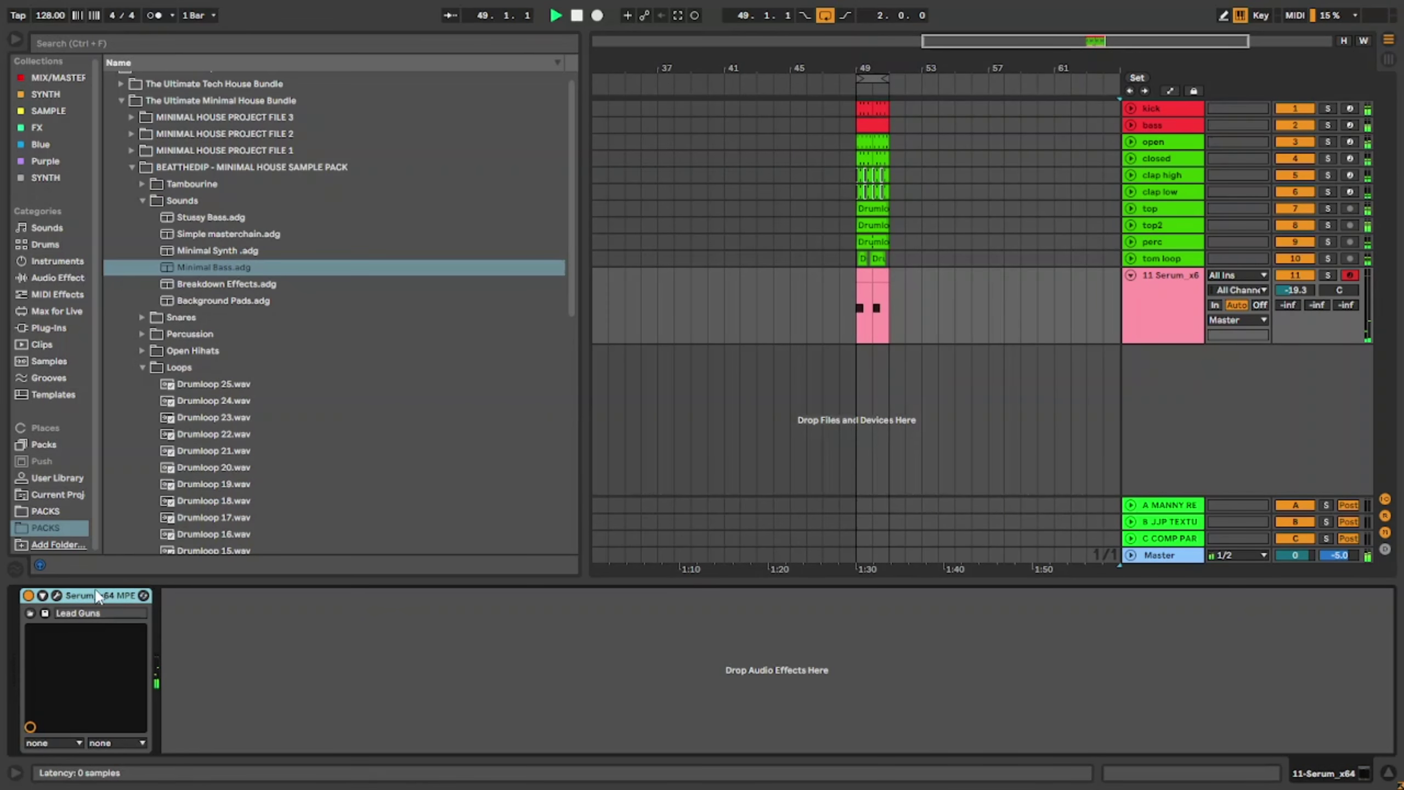
key(a)
key(a)
key(a)
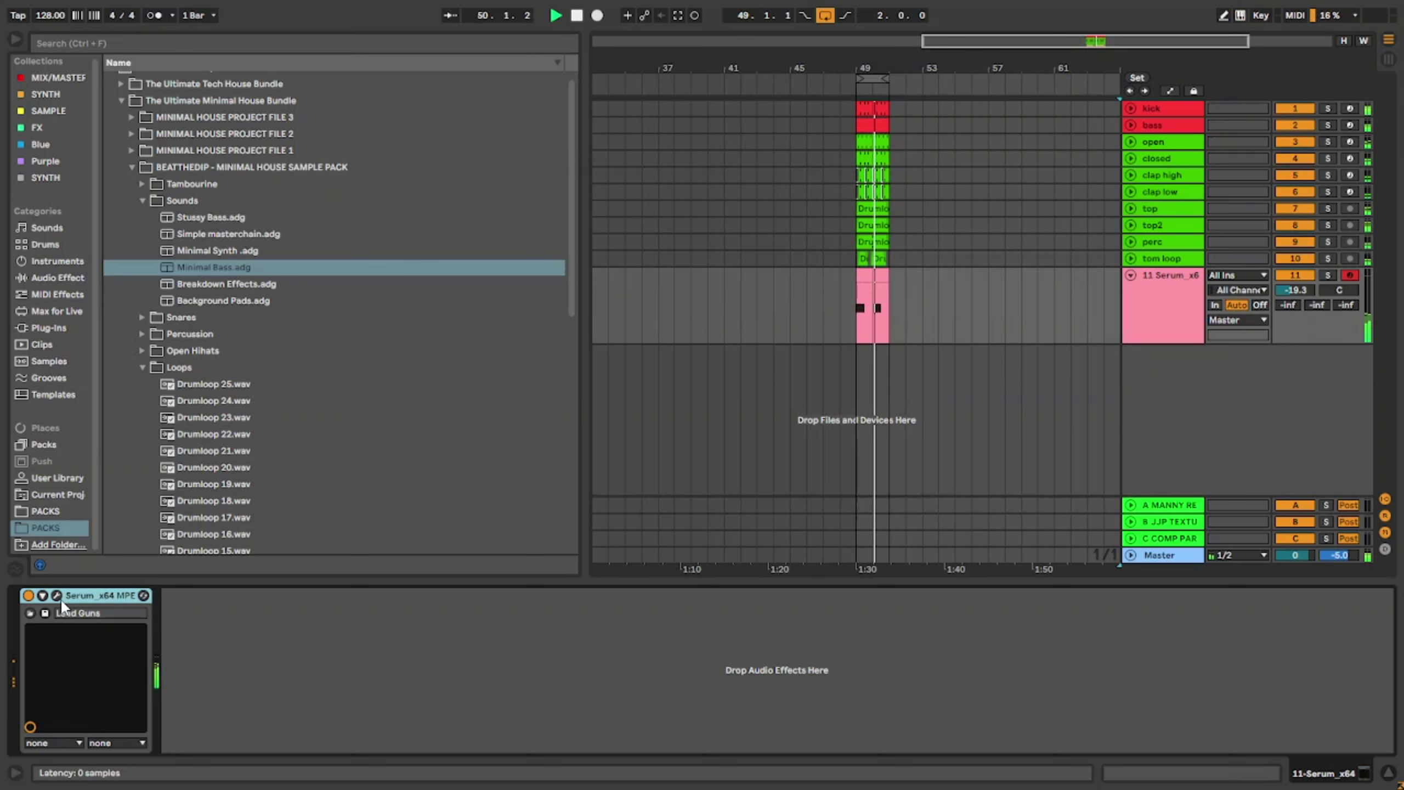
click(856, 309)
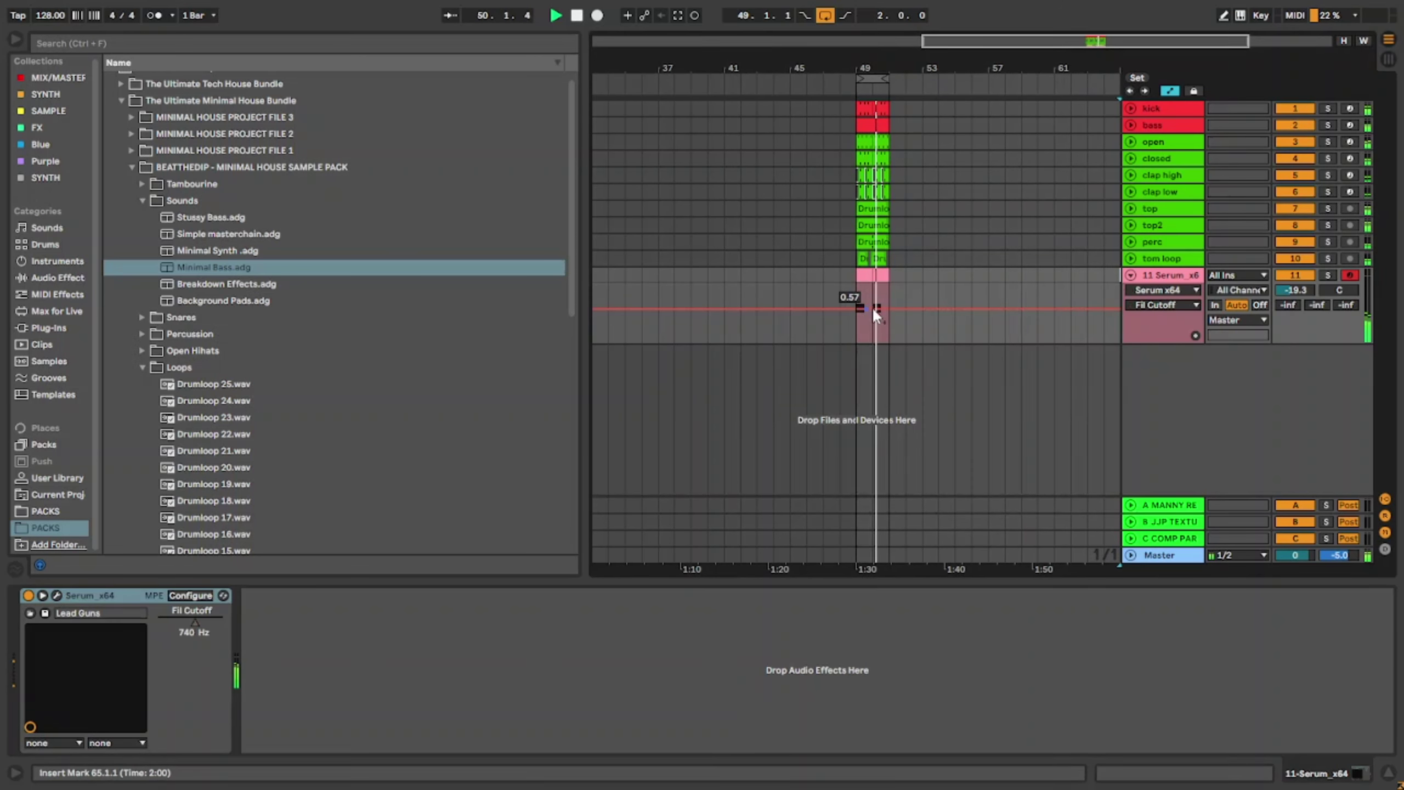
Step: Reopen Serum, make LFO 1 Rate the parameter shown in the track's automation lane, and close the plugin
double_click(1163, 274)
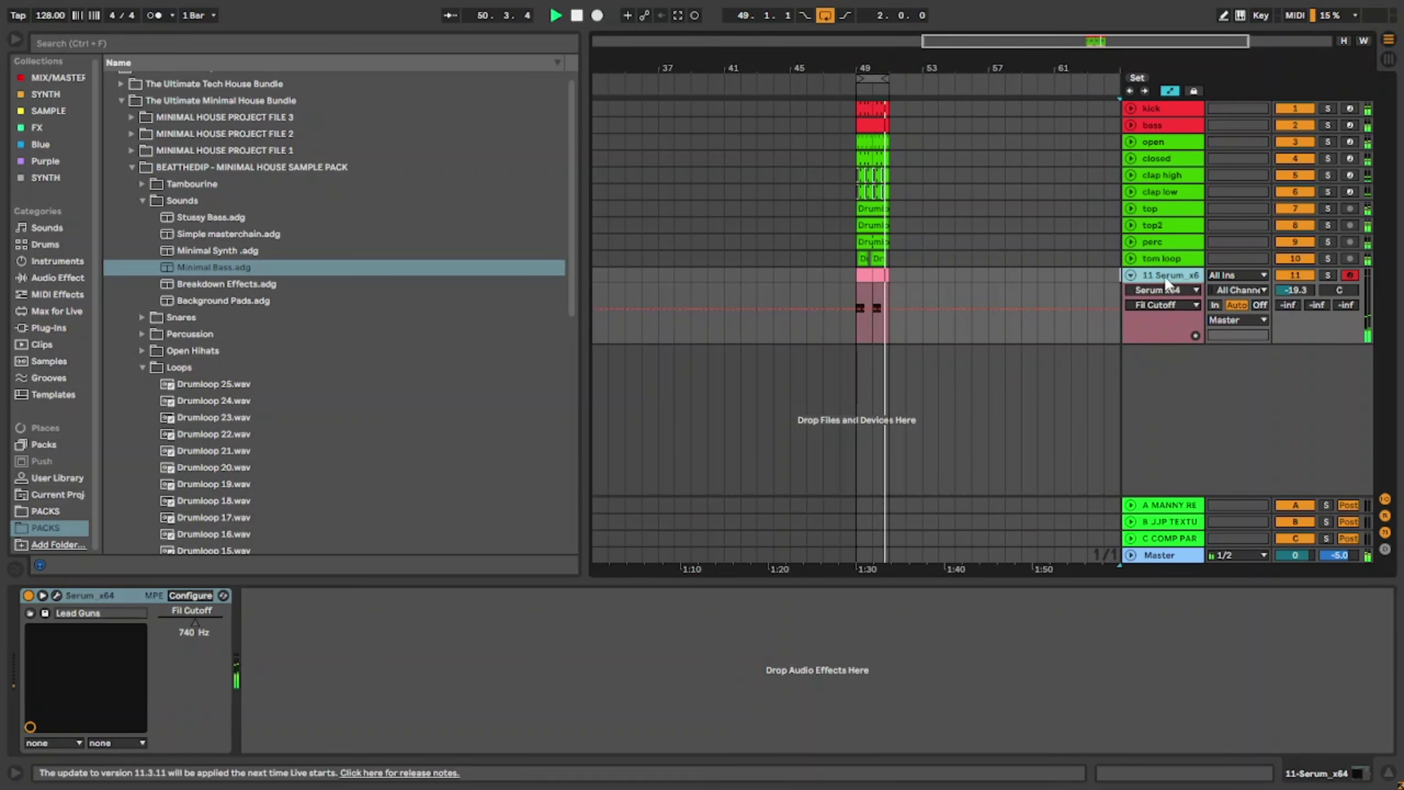
click(57, 595)
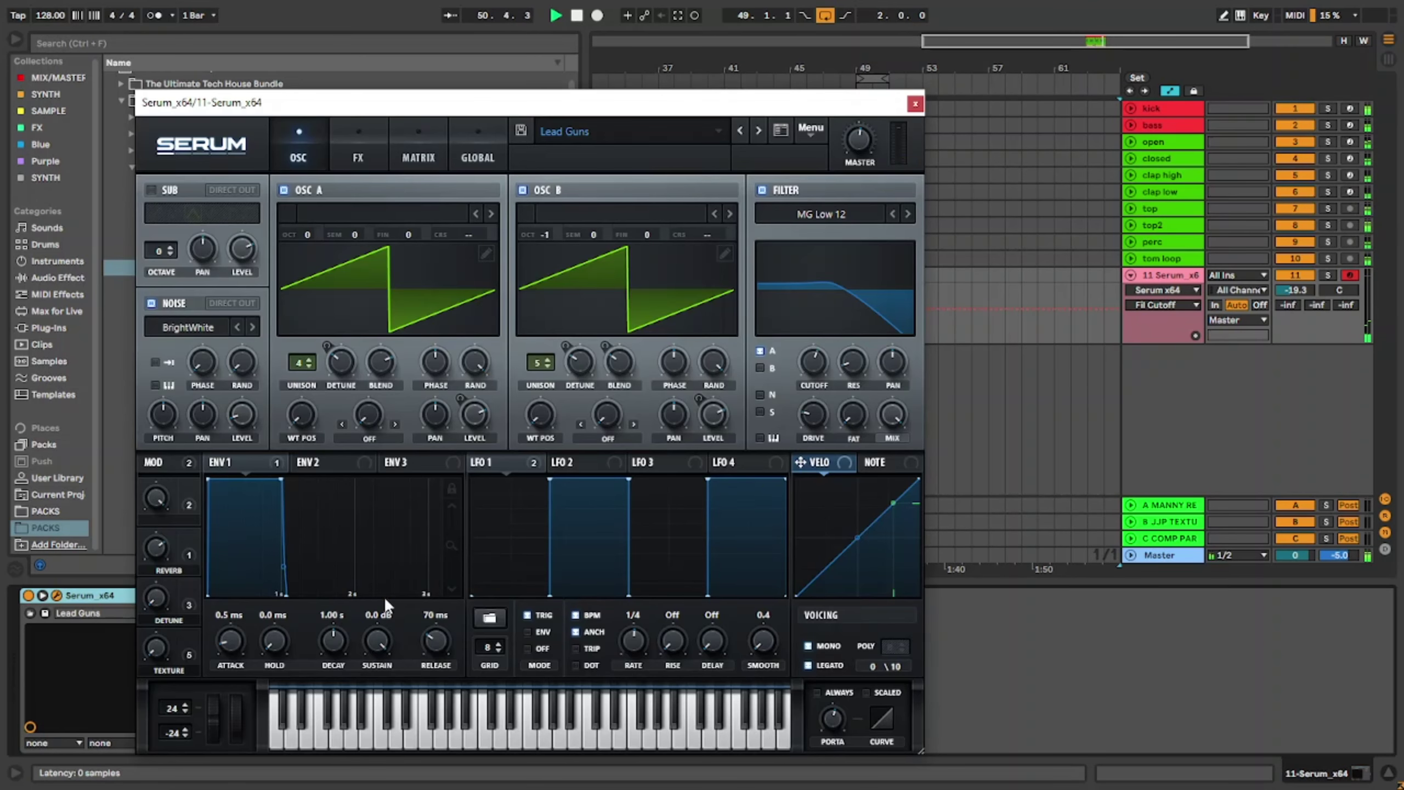
click(632, 636)
click(915, 104)
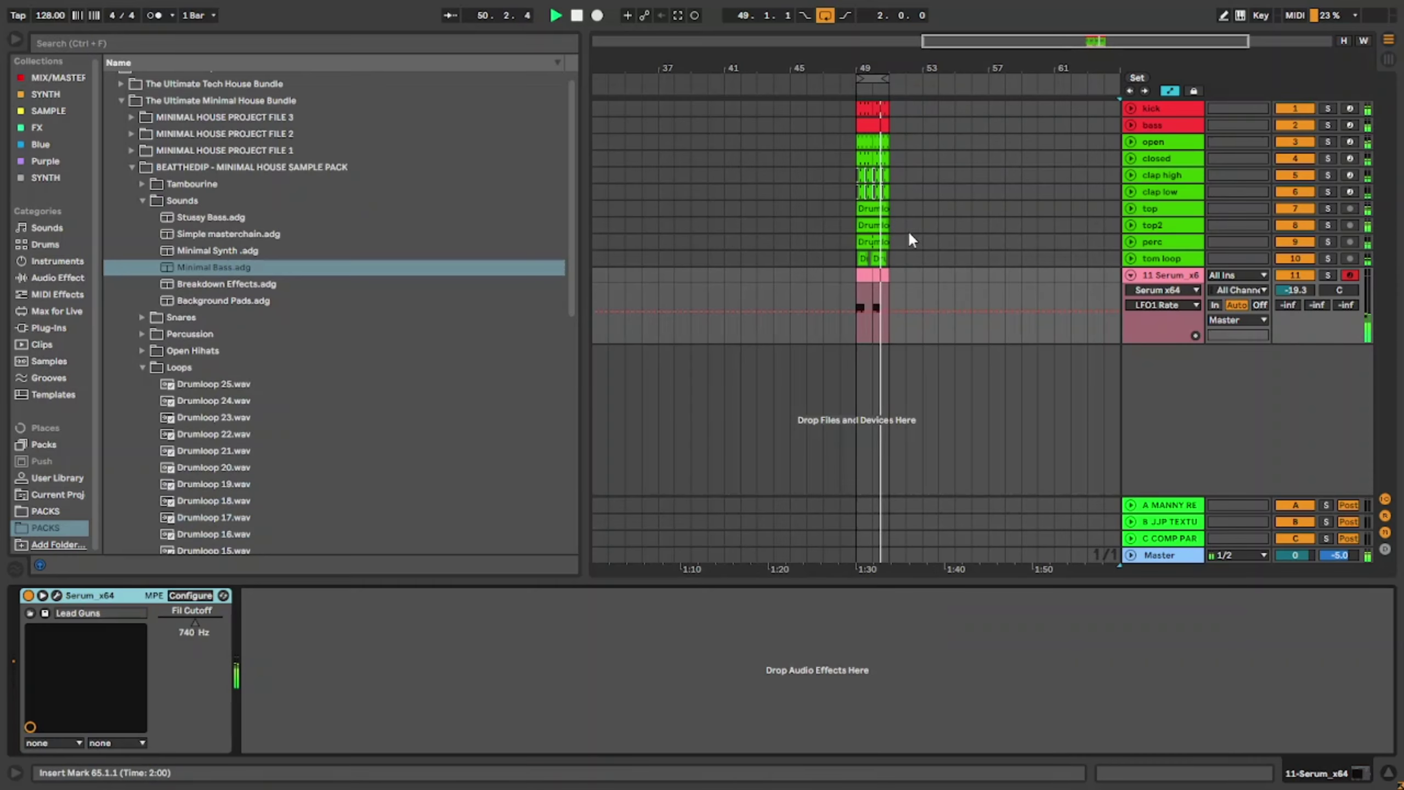
Step: Select bar 50 through 51 in the Serum track's LFO 1 Rate automation lane and stop playback
click(856, 313)
scroll(858, 329, up, 5)
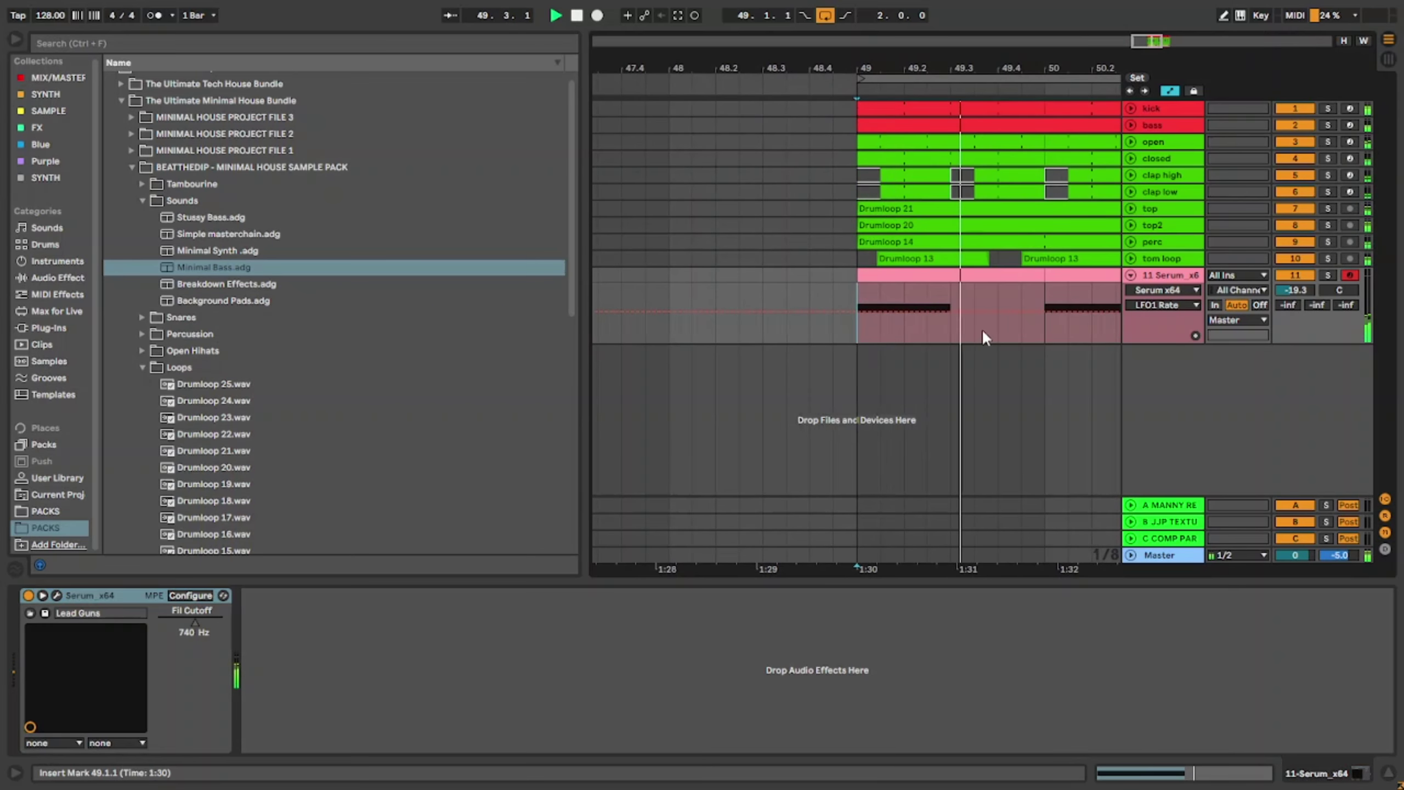
scroll(1038, 335, down, 3)
click(1027, 333)
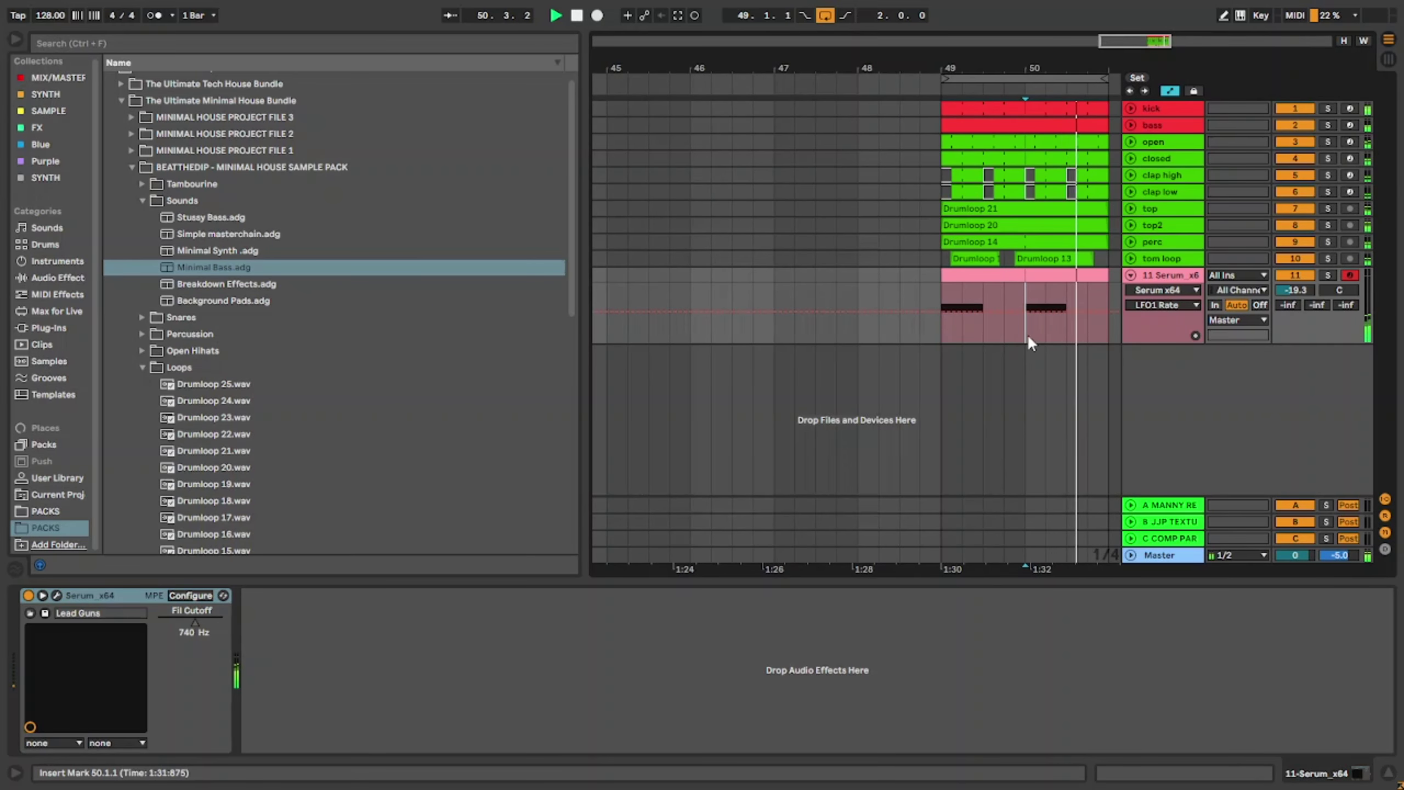
drag(1027, 334, 1081, 315)
key(space)
key(space)
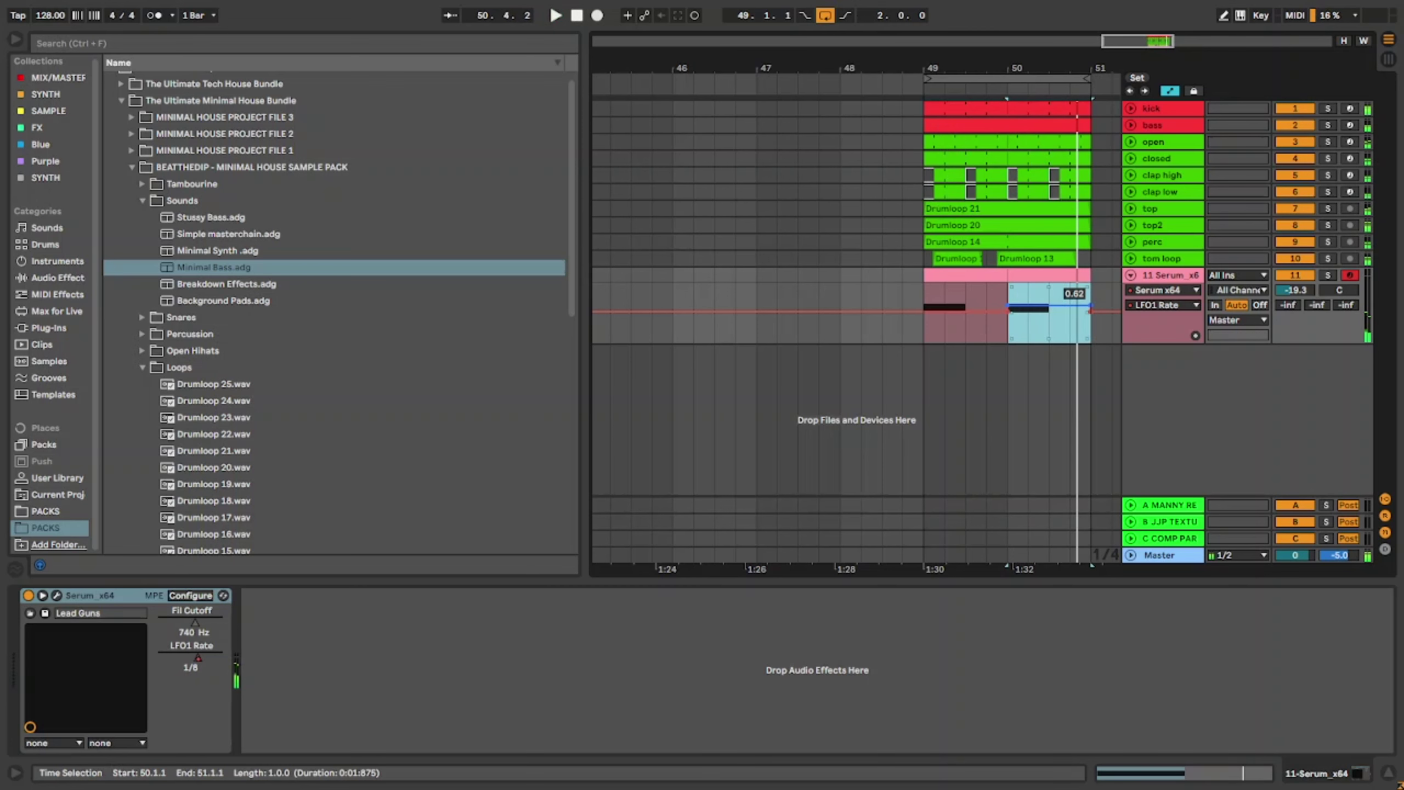
Step: Duplicate the two-bar section at bars 49–51 across all tracks so it repeats from bar 51
click(987, 273)
scroll(988, 273, down, 3)
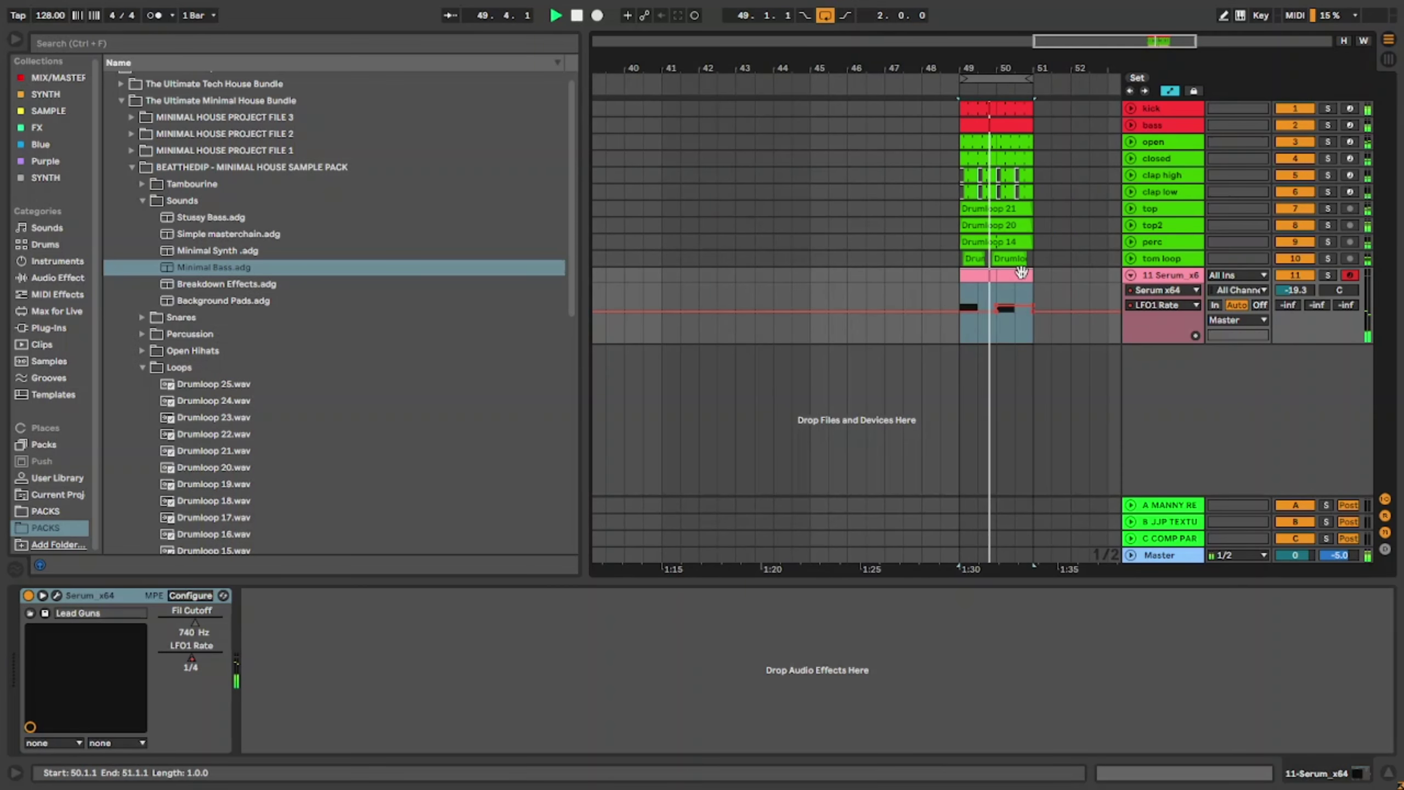
key(ctrl+a)
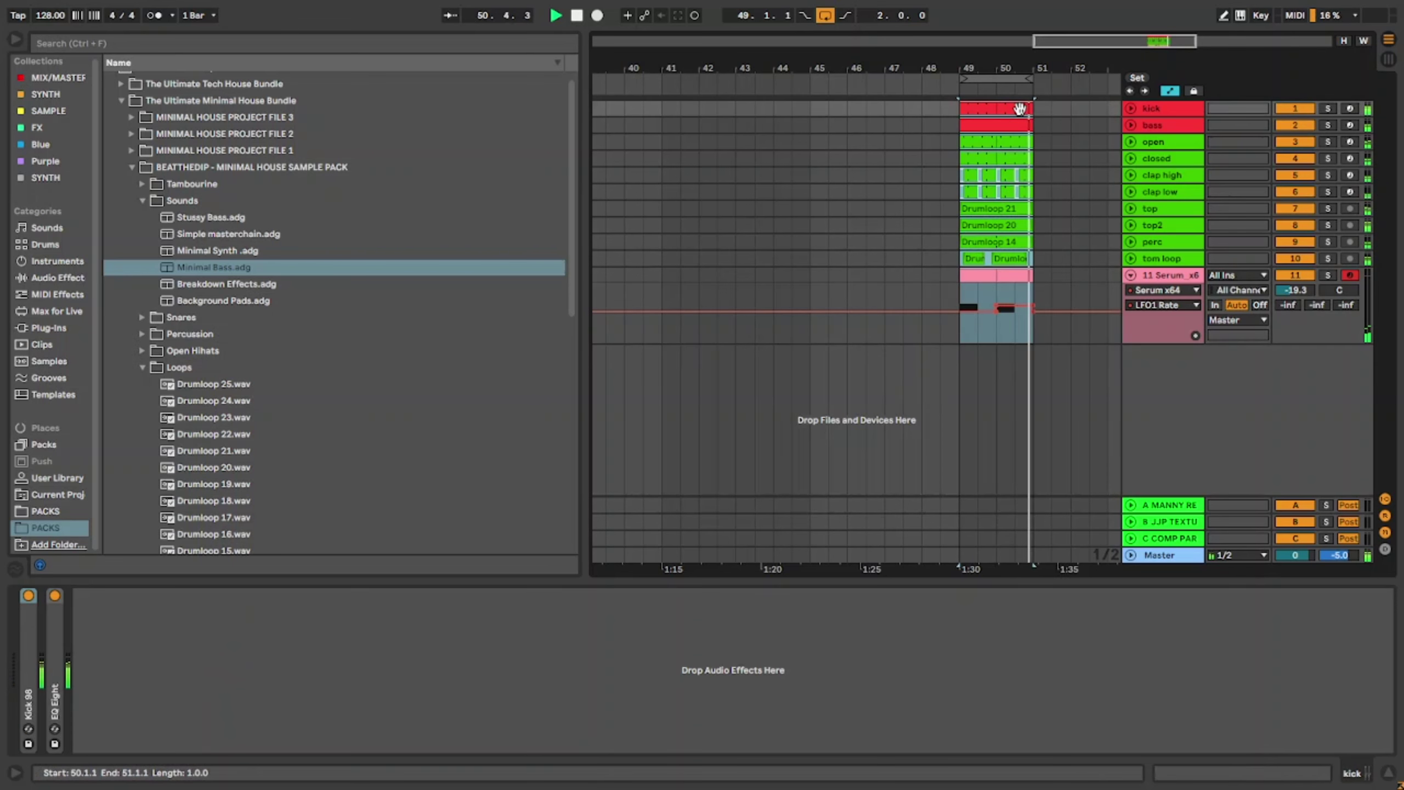
key(ctrl+d)
Step: Raise the LFO1 Rate automation to 1/32 in bar 51 and 1/64 in bar 52, and extend the loop to four bars
click(1049, 311)
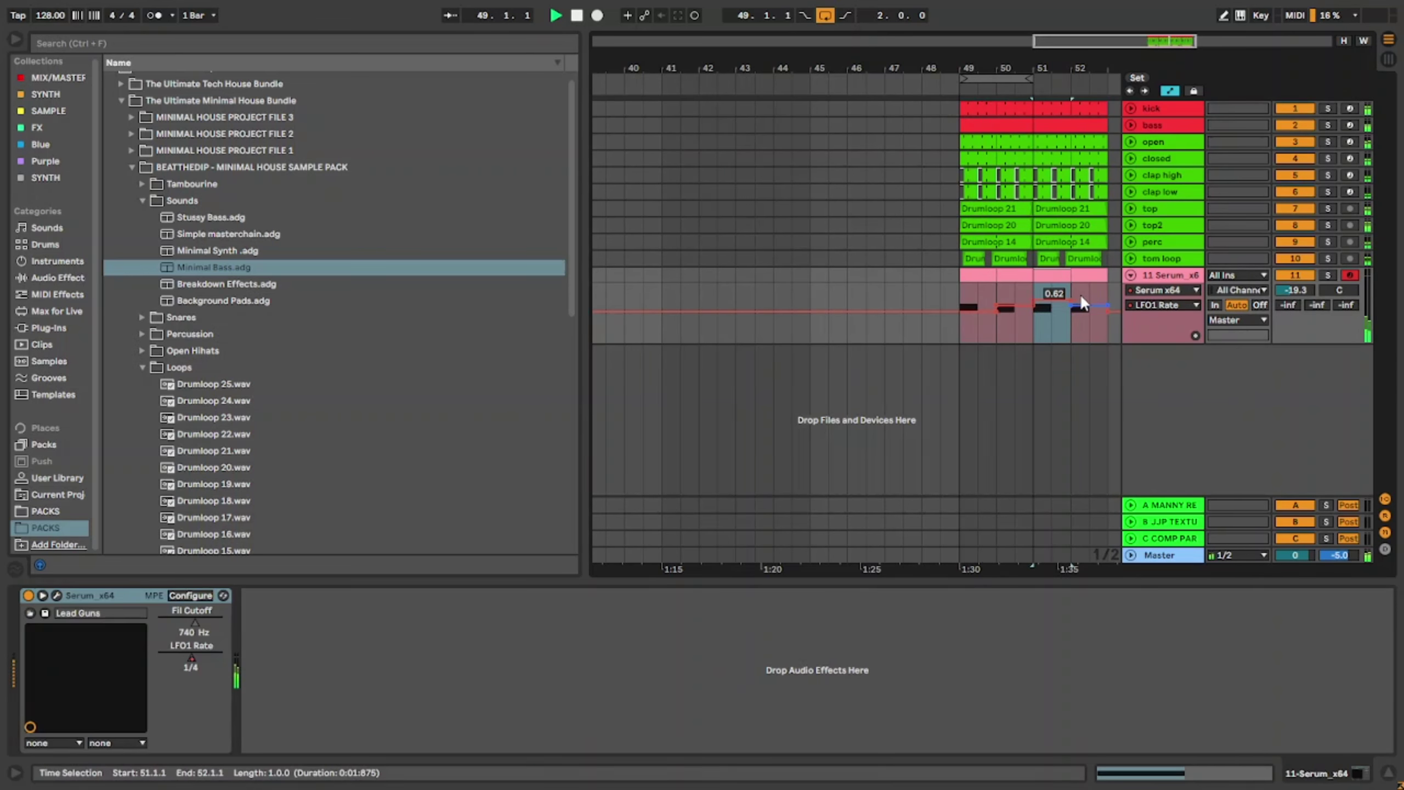
drag(1080, 297, 1080, 287)
click(977, 275)
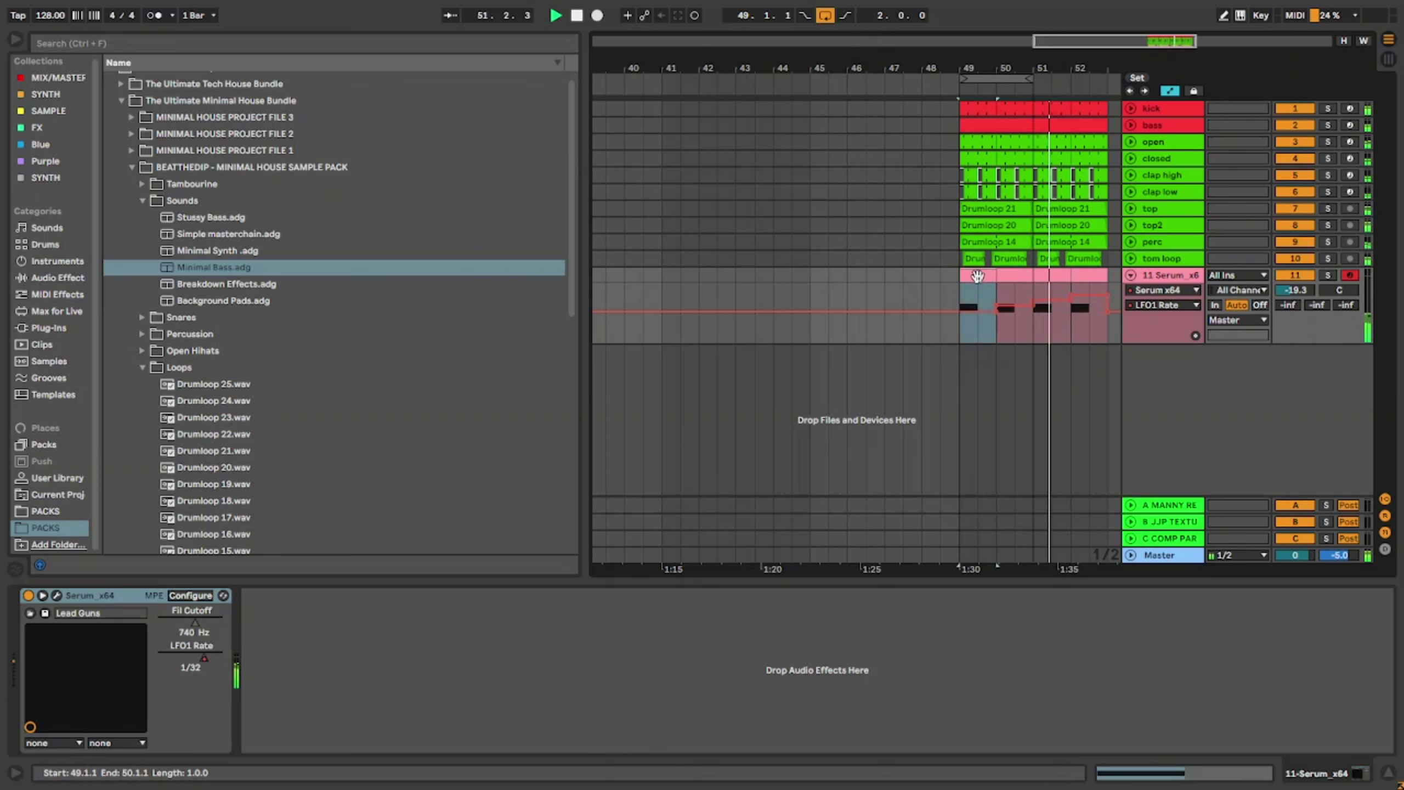
shift+click(1099, 274)
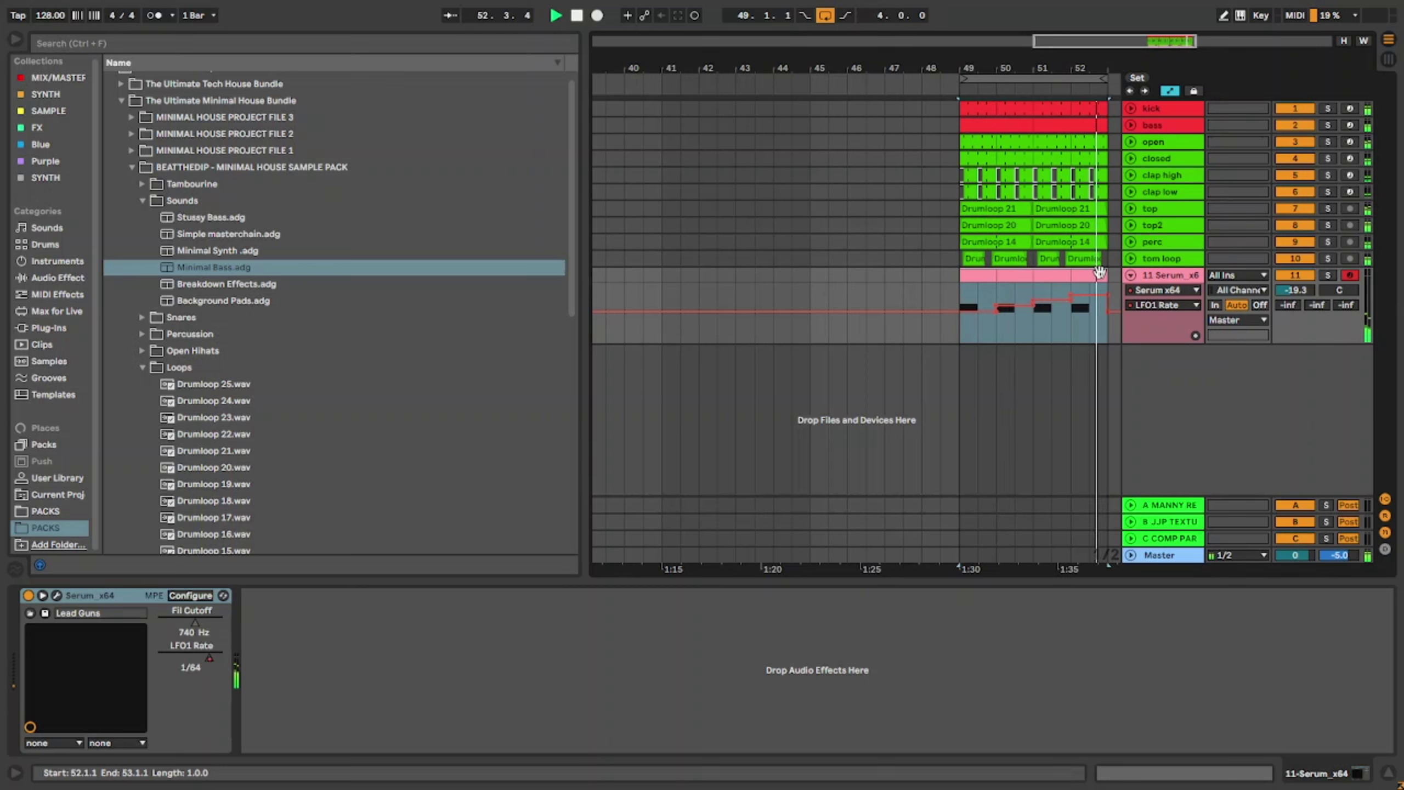
Step: Add a separate automation lane for the LFO1 Rate and set the main lane to Serum_x64's Fil Cutoff
click(1195, 332)
click(1177, 290)
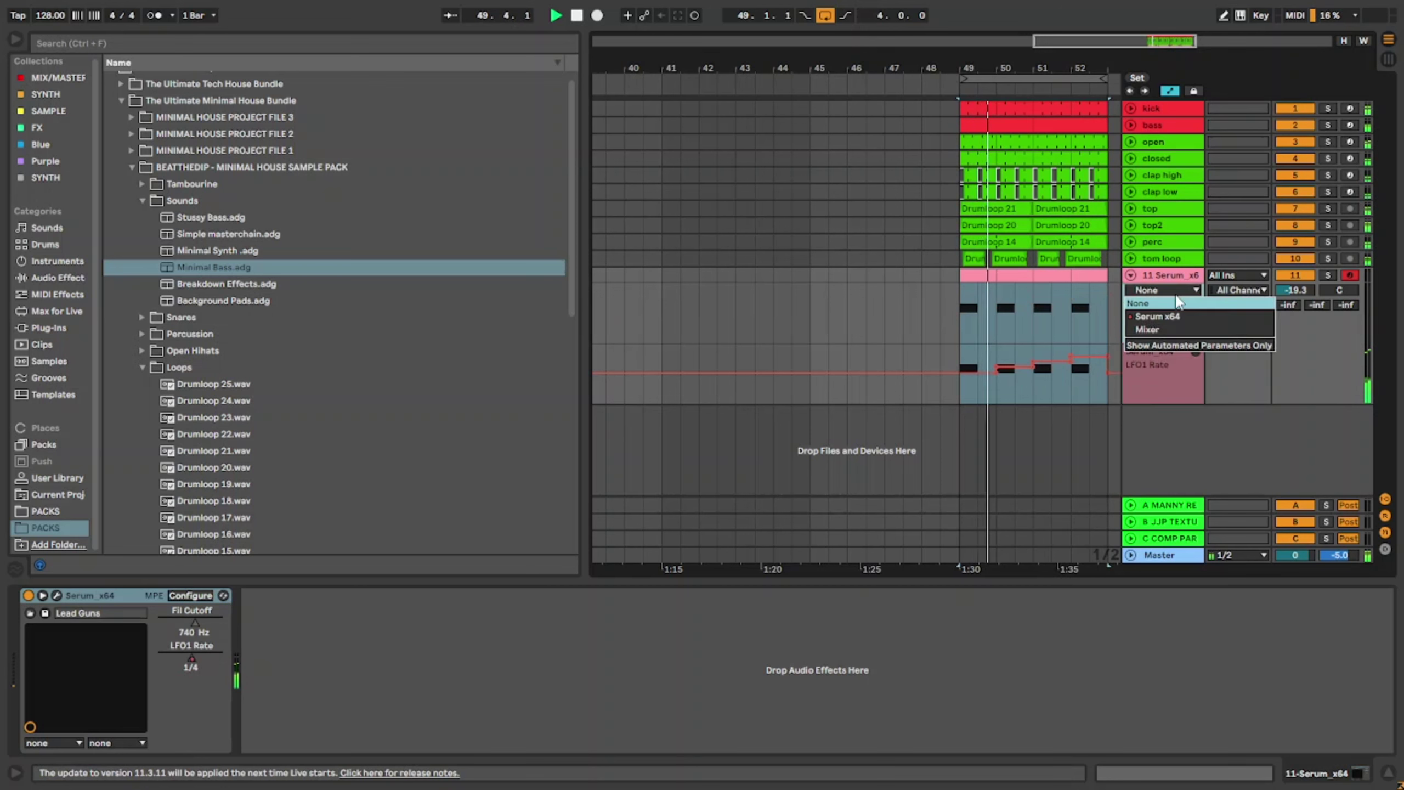
click(1172, 316)
click(1173, 304)
click(1173, 321)
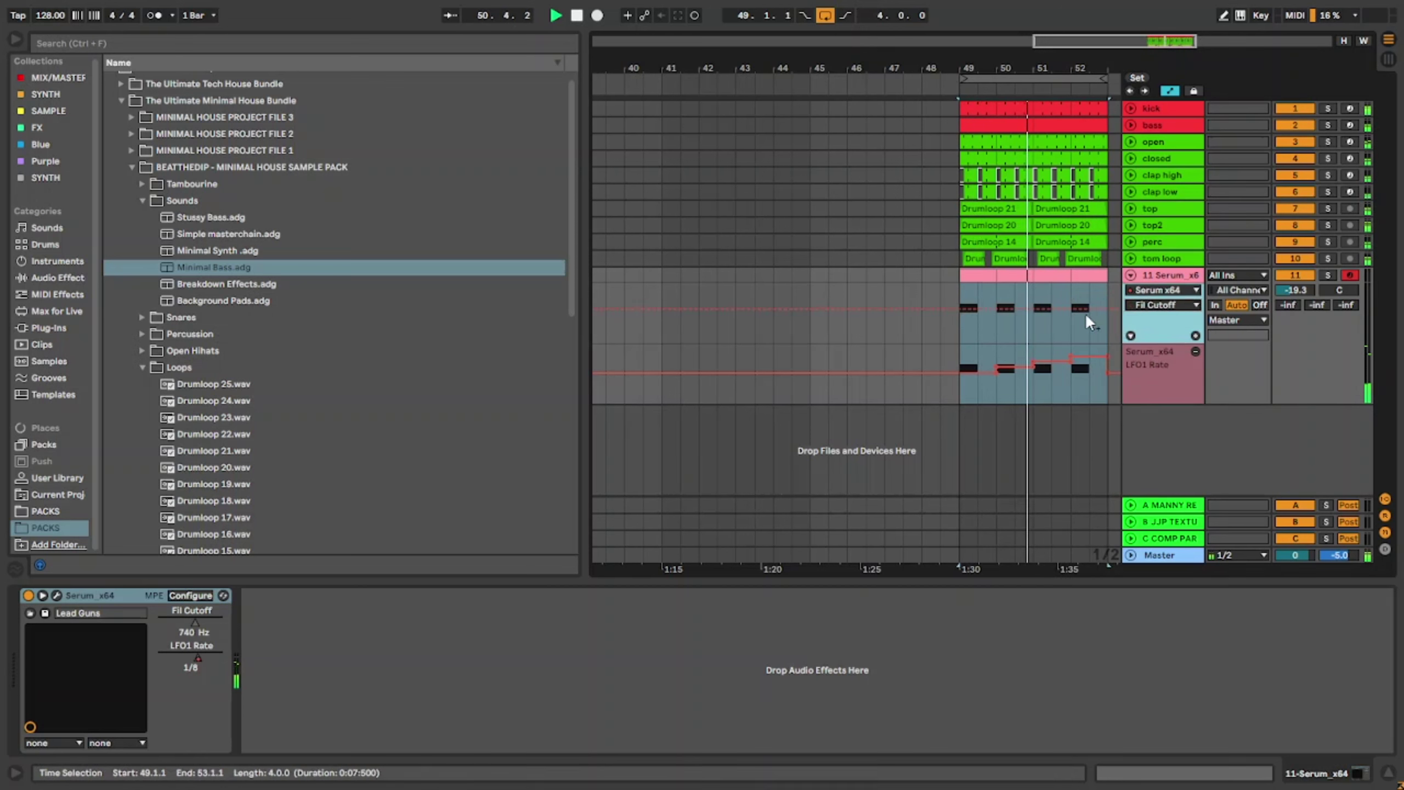
Step: Draw a curved Fil Cutoff rise from 740 Hz at bar 49 up to the end of the section at bar 53
click(958, 308)
mouse_move(1107, 308)
mouse_down()
mouse_move(1107, 283)
mouse_move(1106, 299)
mouse_move(1107, 283)
mouse_move(1041, 318)
mouse_up()
click(961, 309)
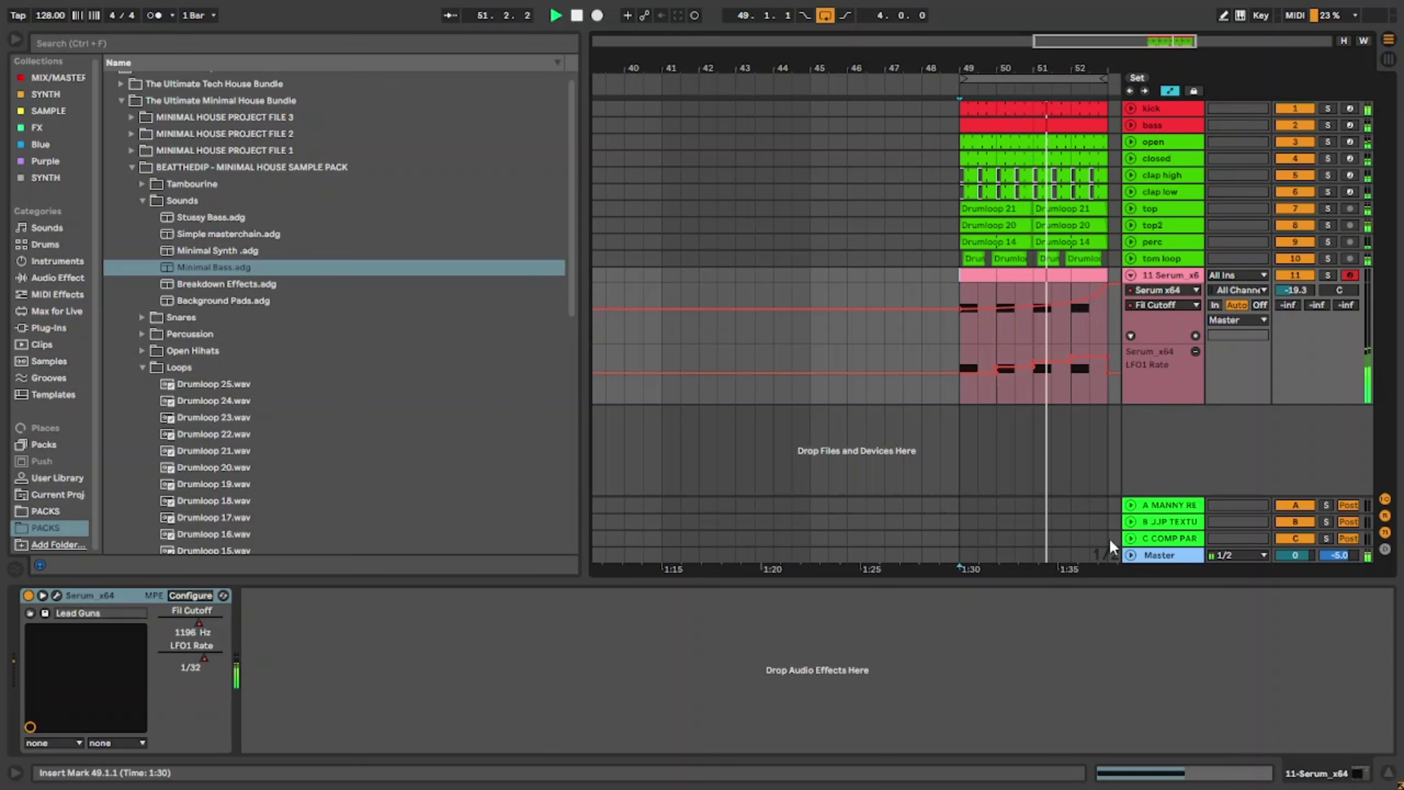
Step: Hide the automation lanes and show the Serum track's device chain
key(a)
drag(1059, 581, 984, 686)
key(w)
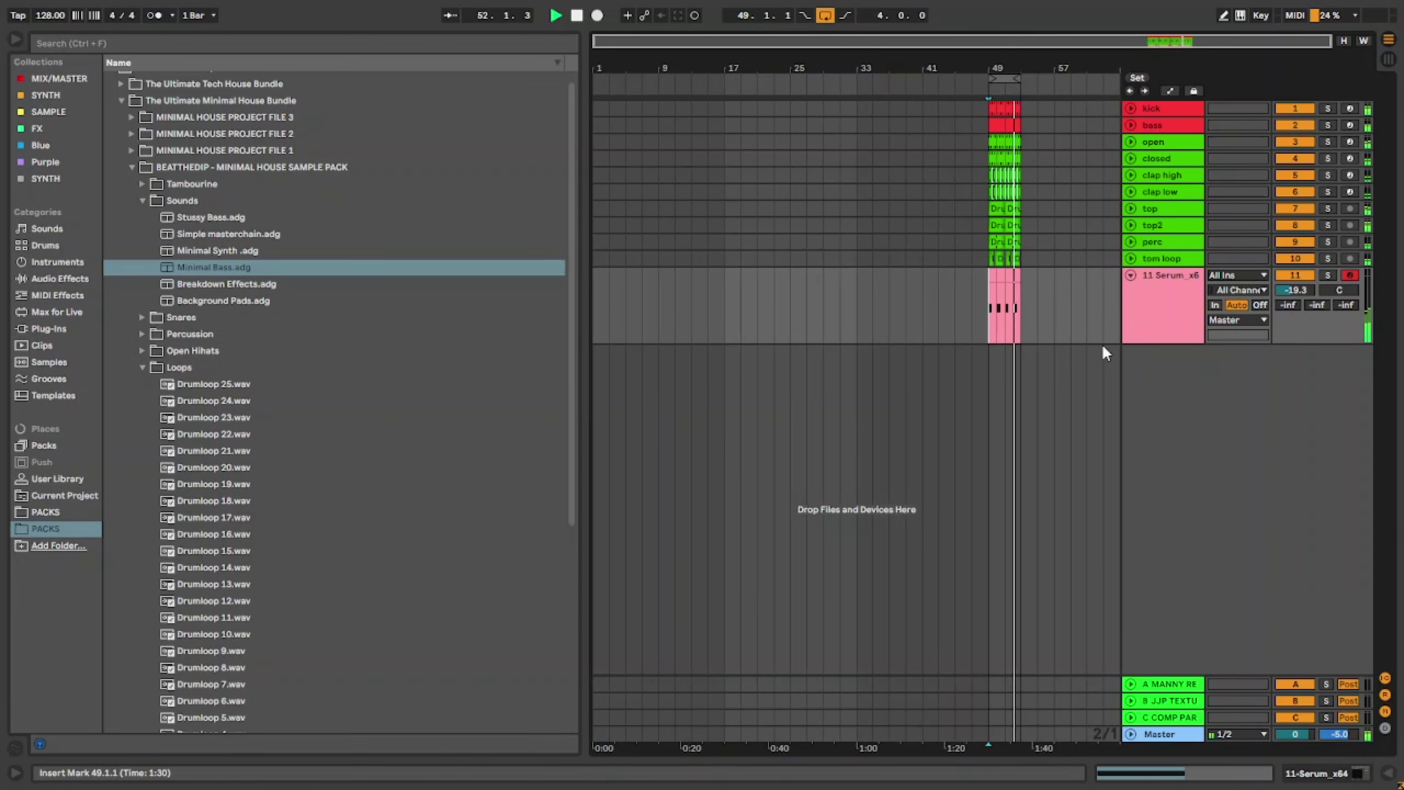
double_click(1137, 303)
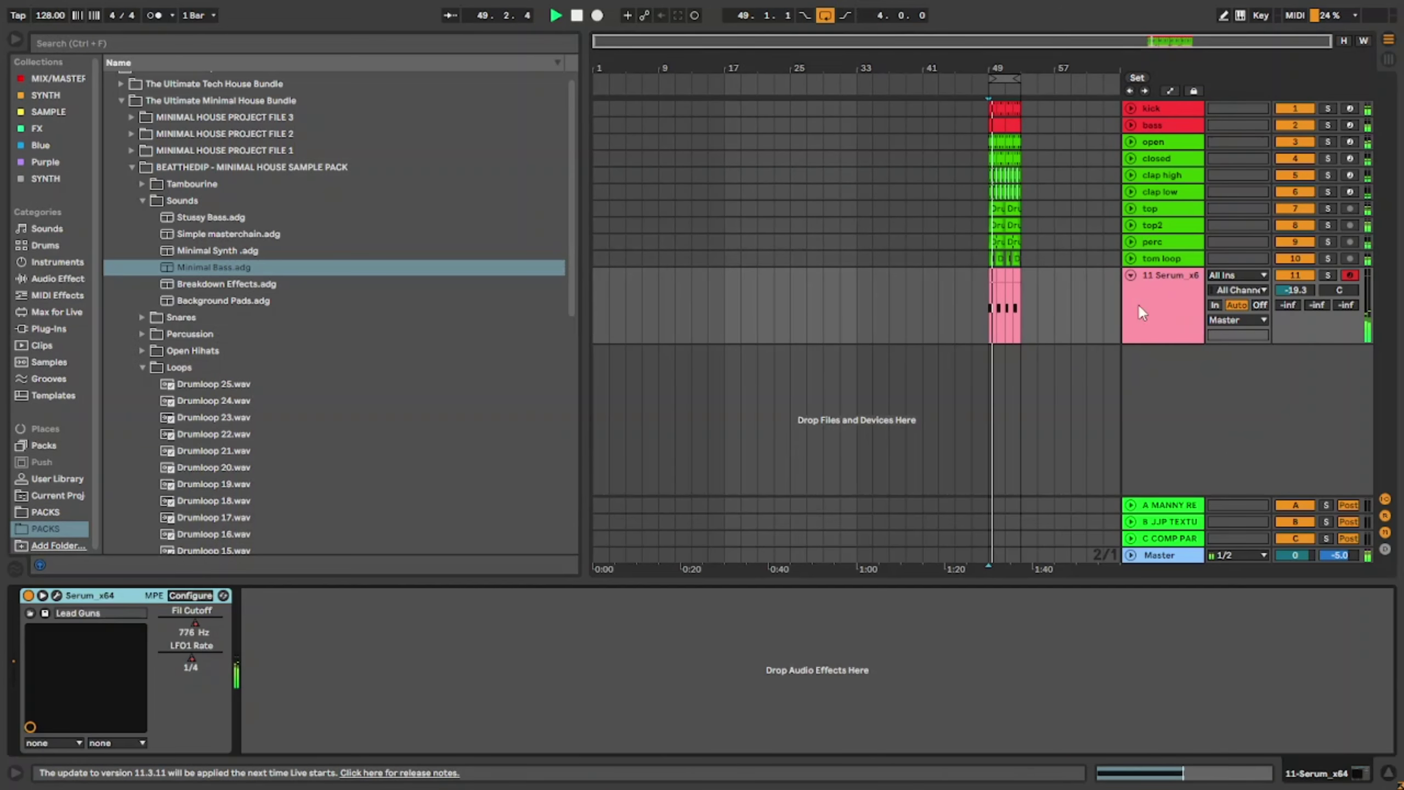
Step: Find EQ Eight in the browser and add it after Serum on track 11
click(1054, 377)
key(ctrl+f)
text(eq)
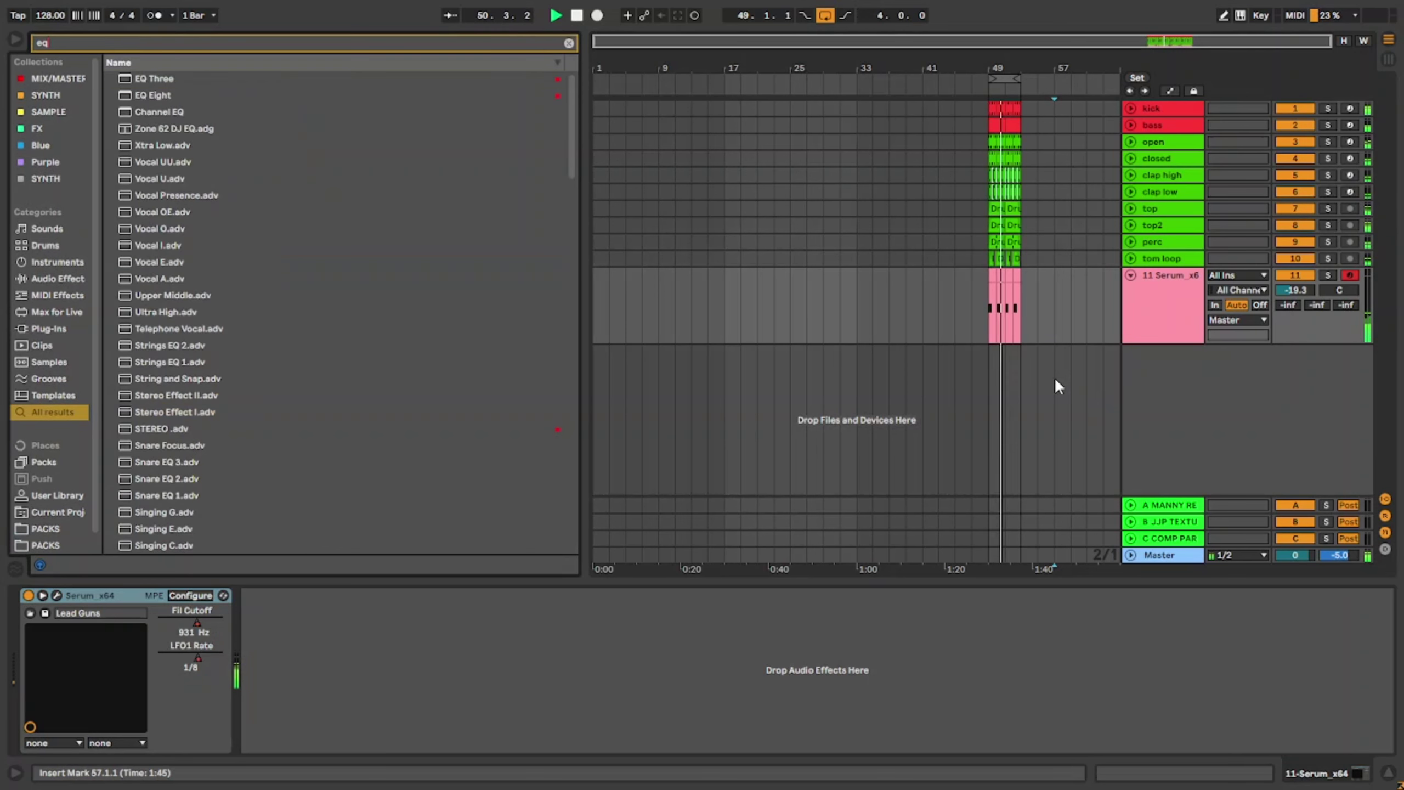
key(Down)
key(Down)
key(Return)
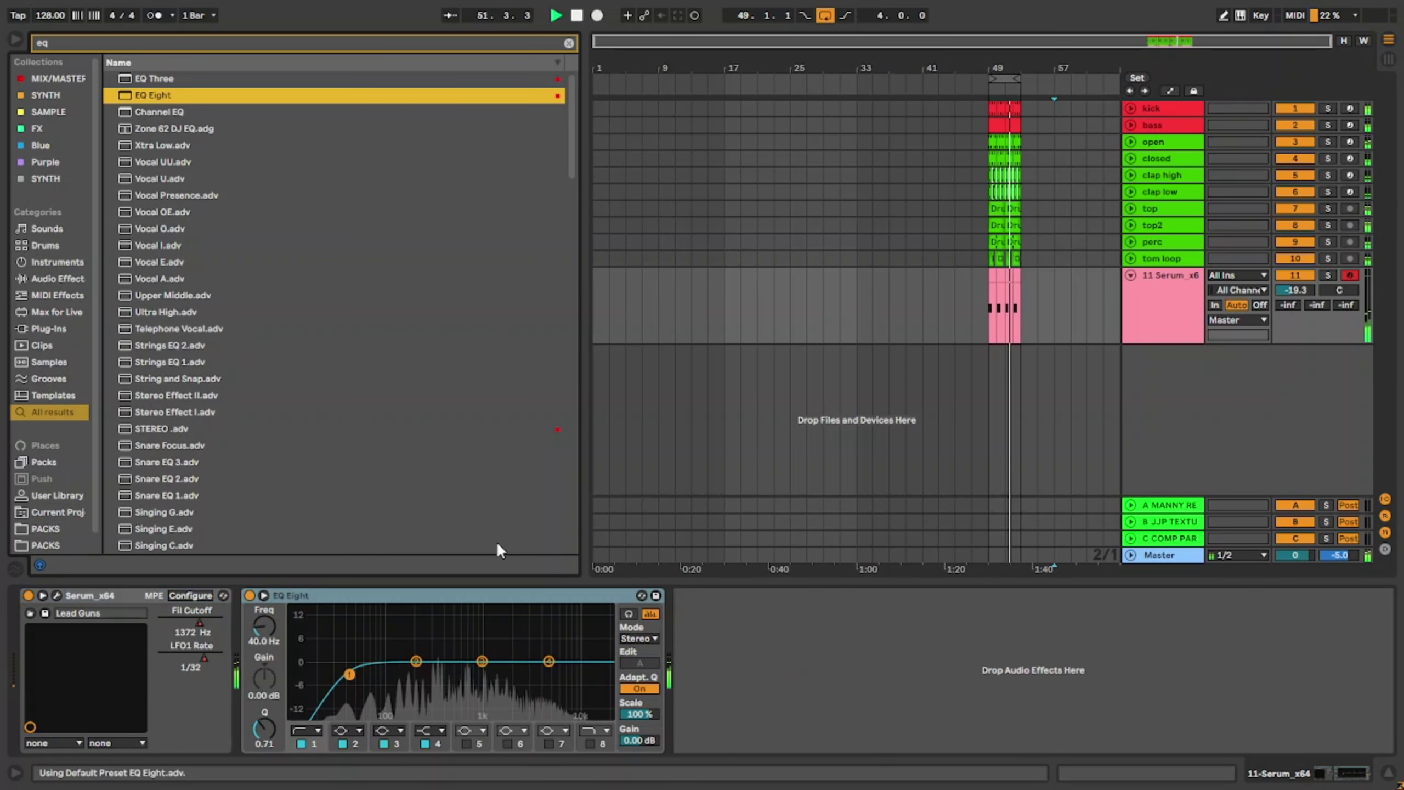
Step: Set EQ Eight's low cut to about 178 Hz with Q 0.97 and boost band 3 about 2.6 dB at 587 Hz, then collapse the device
drag(350, 674, 460, 653)
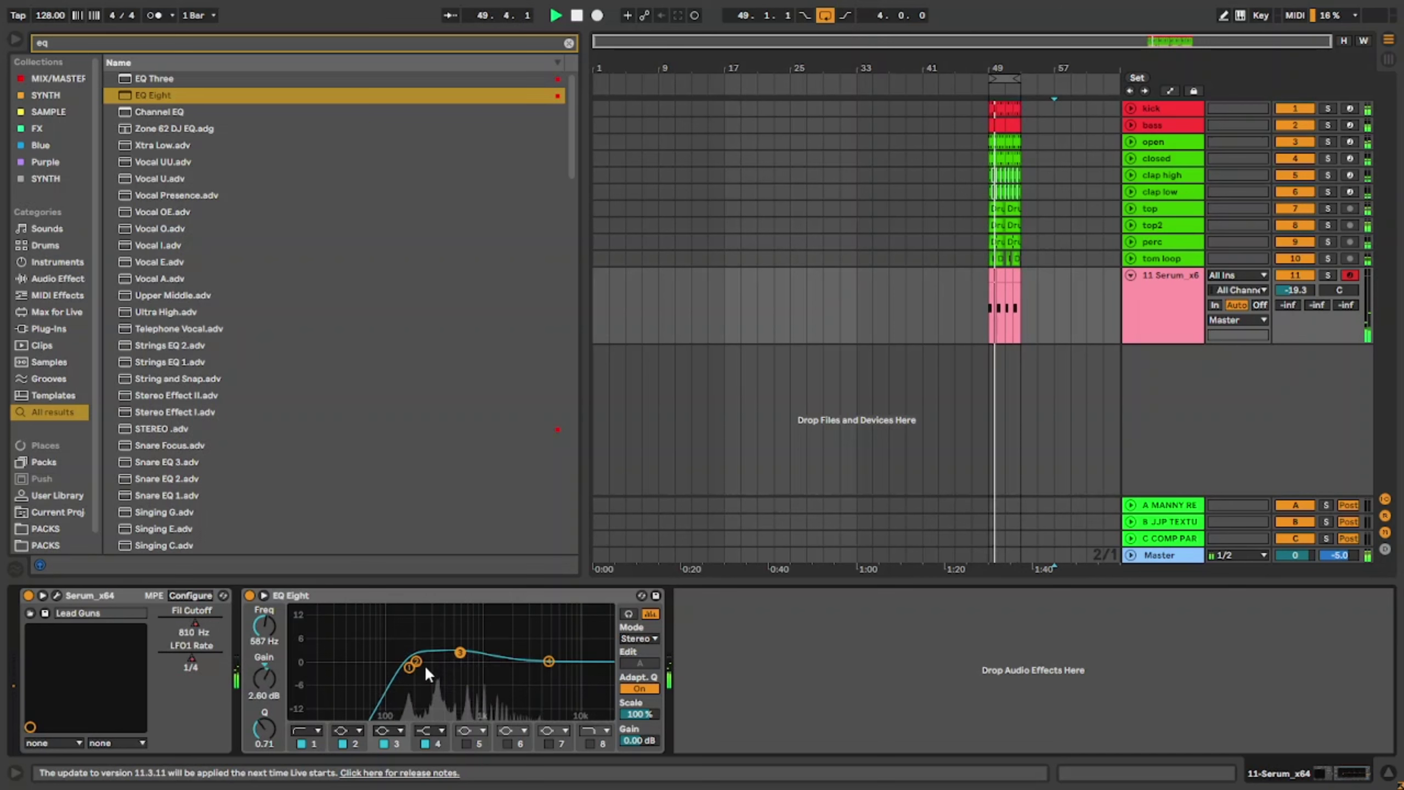
click(409, 667)
click(435, 596)
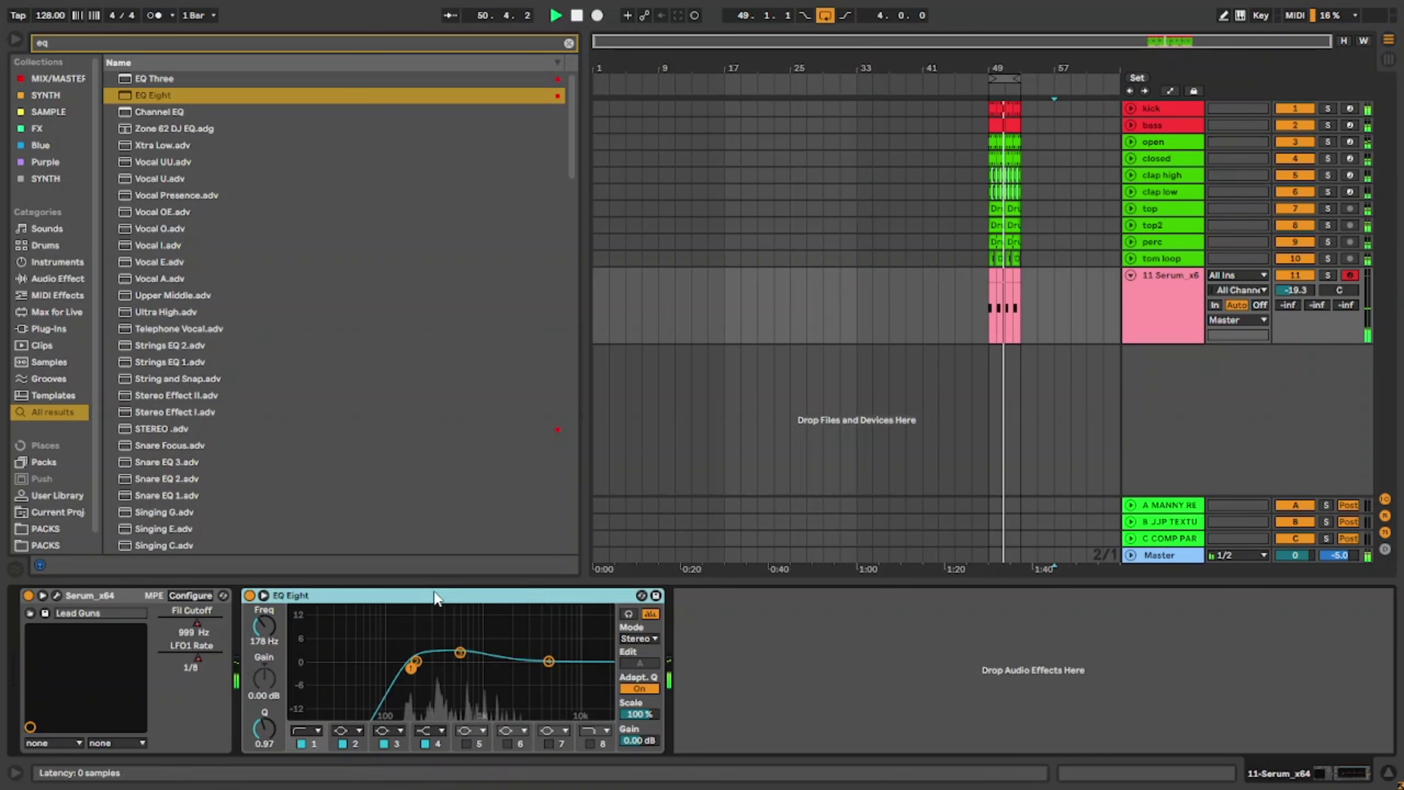
double_click(435, 596)
Step: Find LFOTool_x64 in the browser and add it after EQ Eight on the Serum track
key(ctrl+f)
text(lfoto)
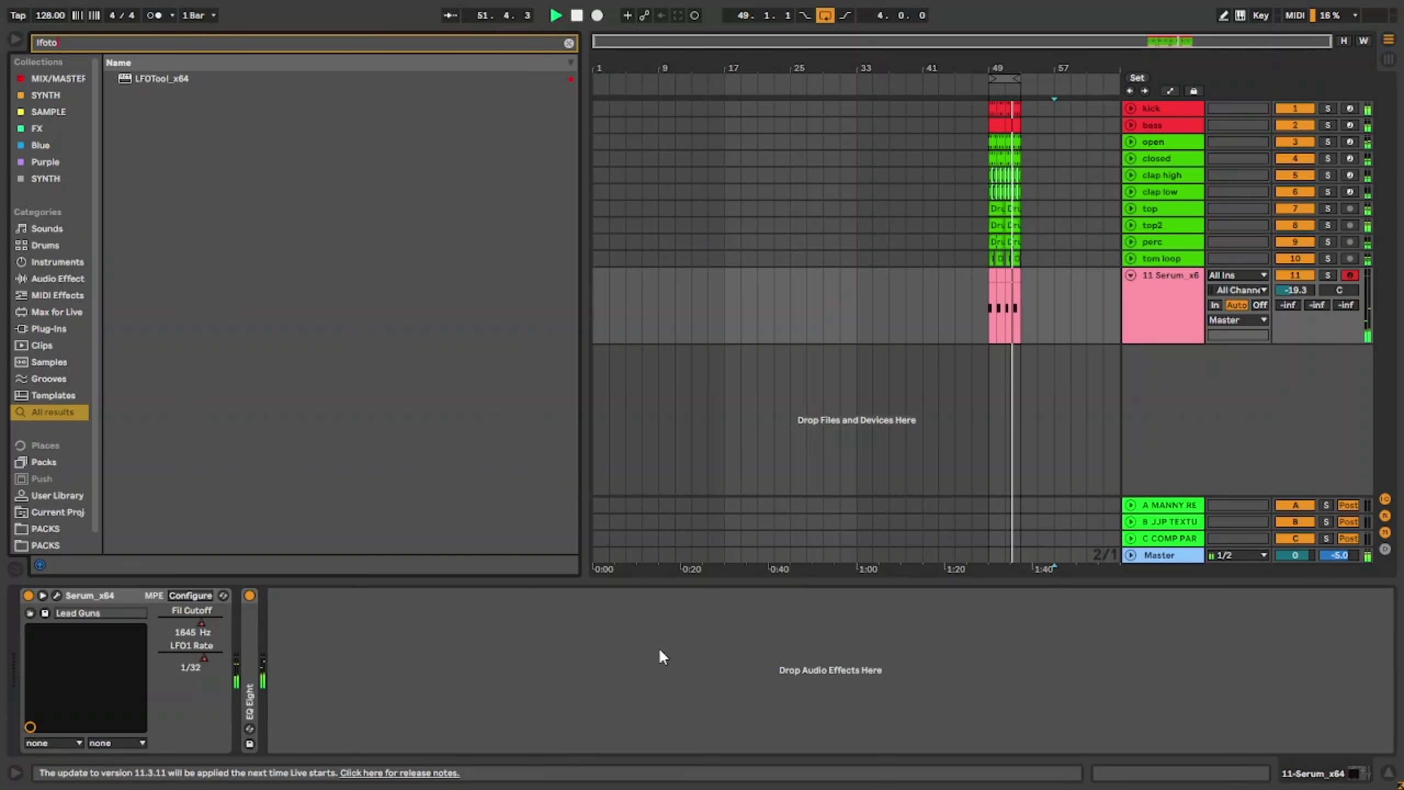
key(Down)
key(Return)
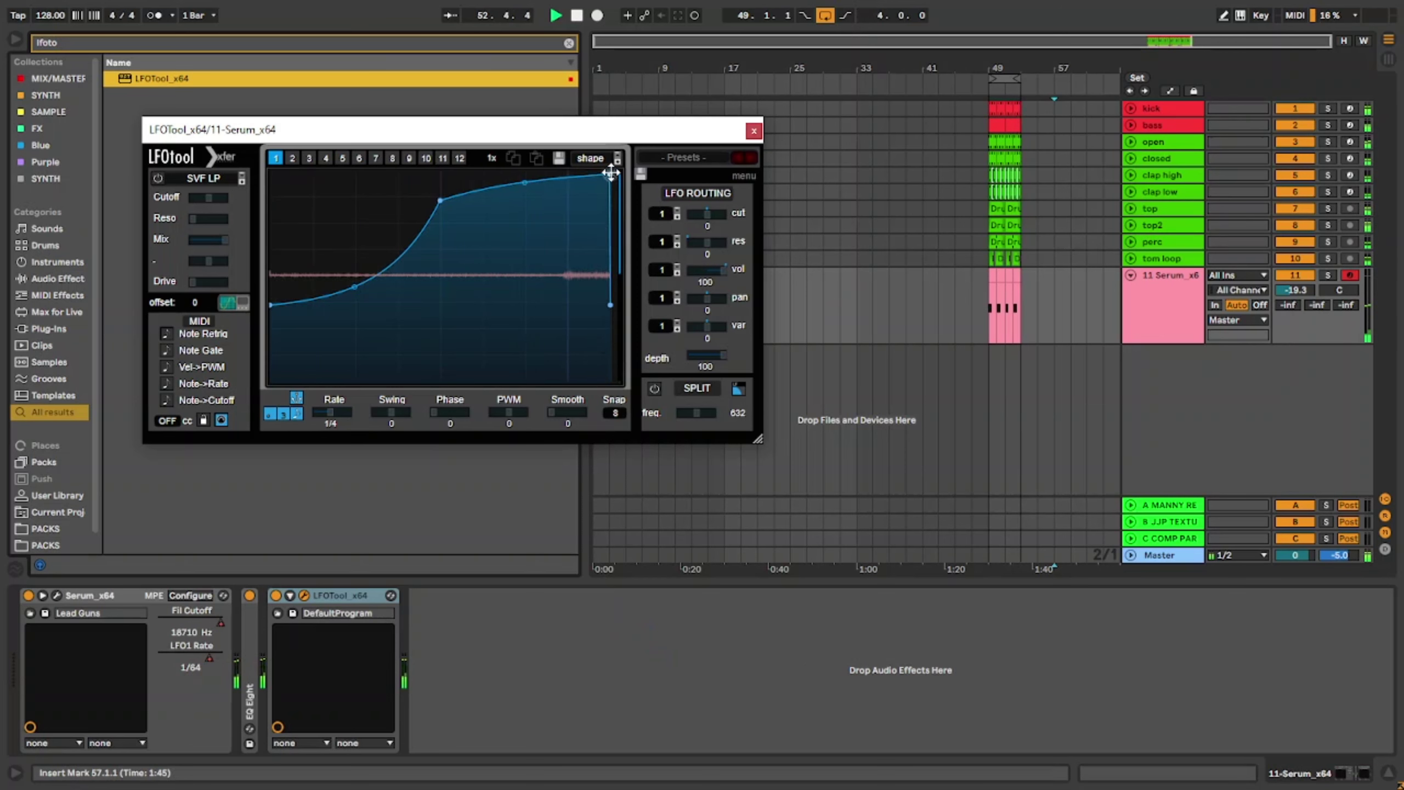
Step: Reshape LFOTool's volume curve by shifting its final peak slightly earlier and lowering its starting point, then close and collapse the plug-in
drag(610, 172, 592, 171)
drag(271, 304, 296, 322)
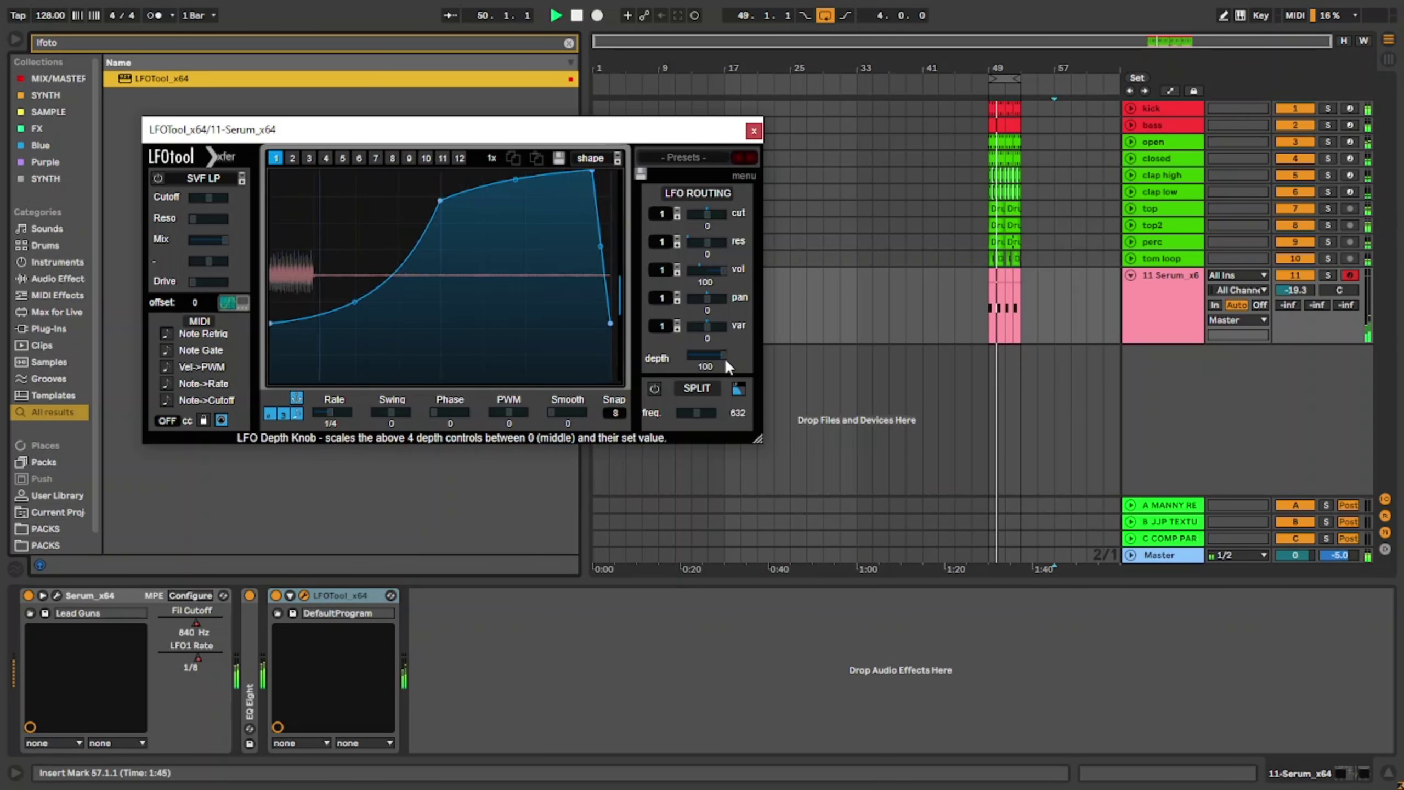
click(754, 130)
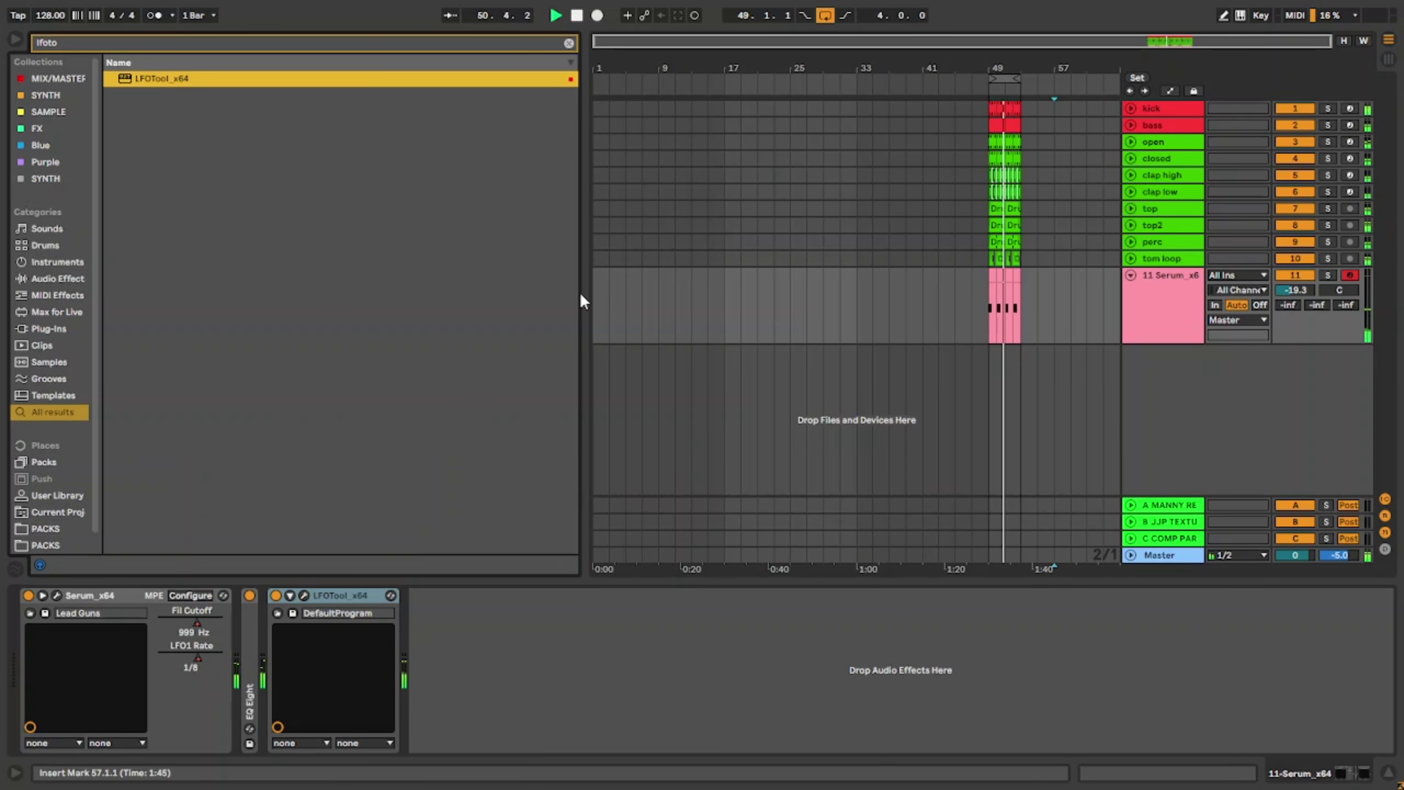
double_click(354, 595)
Step: Set the Serum track's volume to -21.0 dB, fold the track, and insert a new MIDI track below it
drag(1295, 290, 1295, 293)
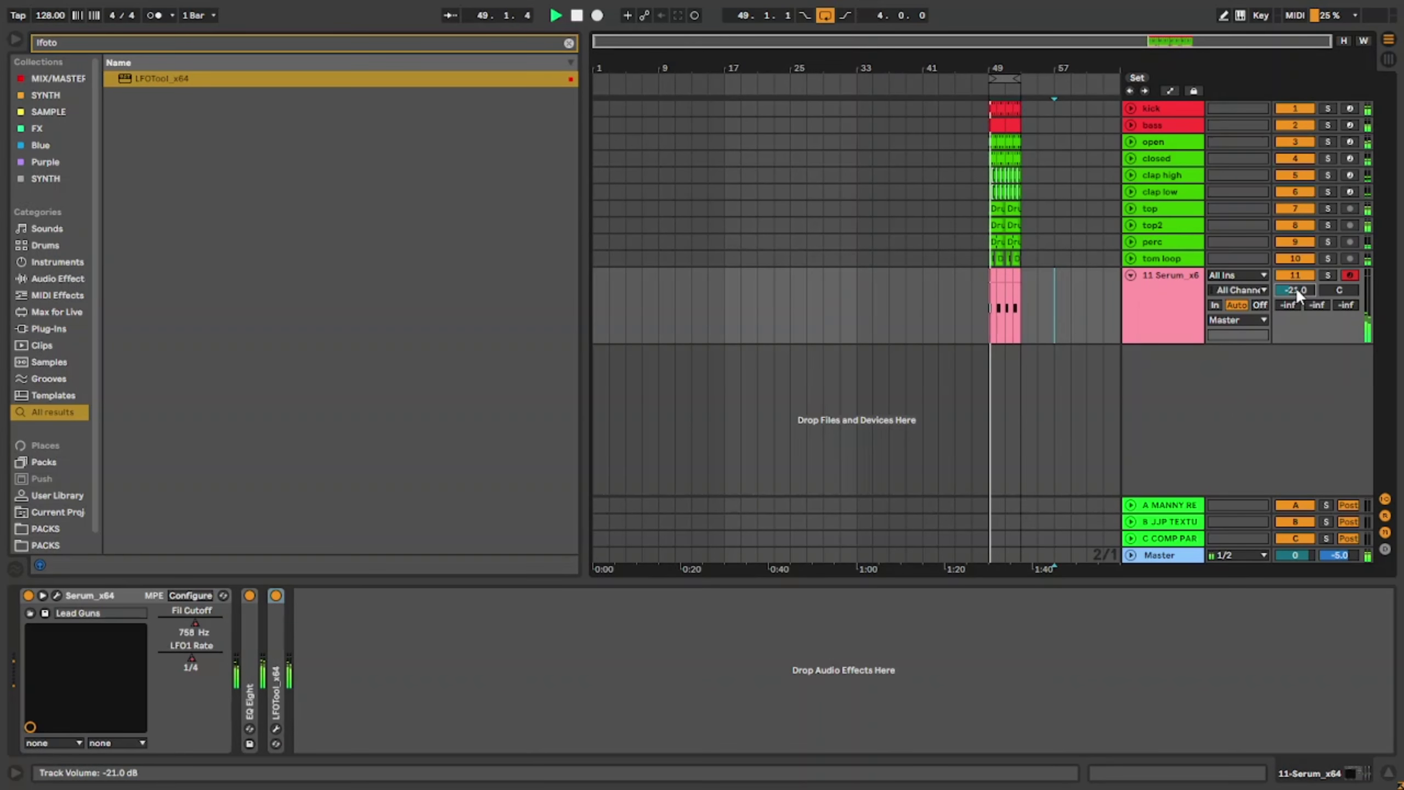
click(1132, 274)
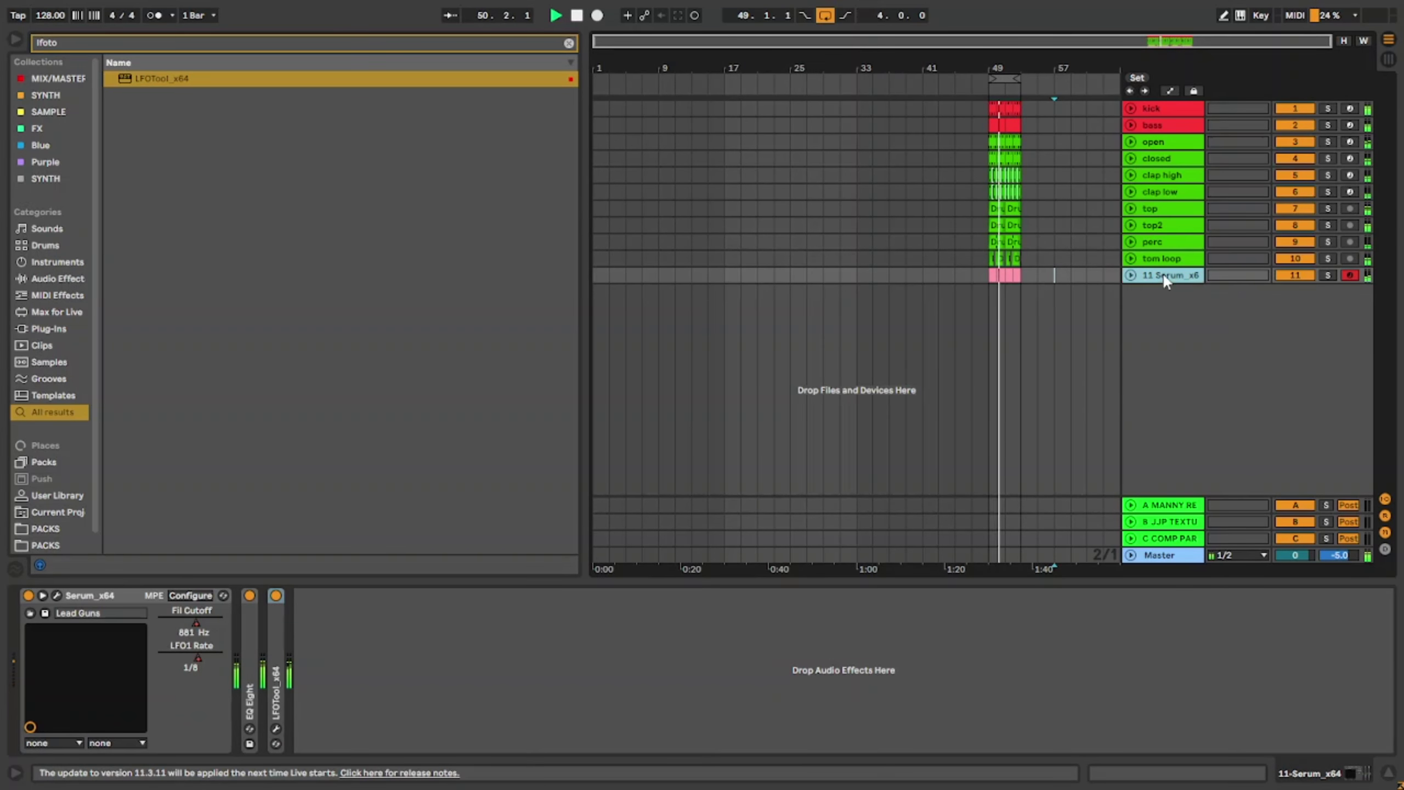
key(ctrl+shift+t)
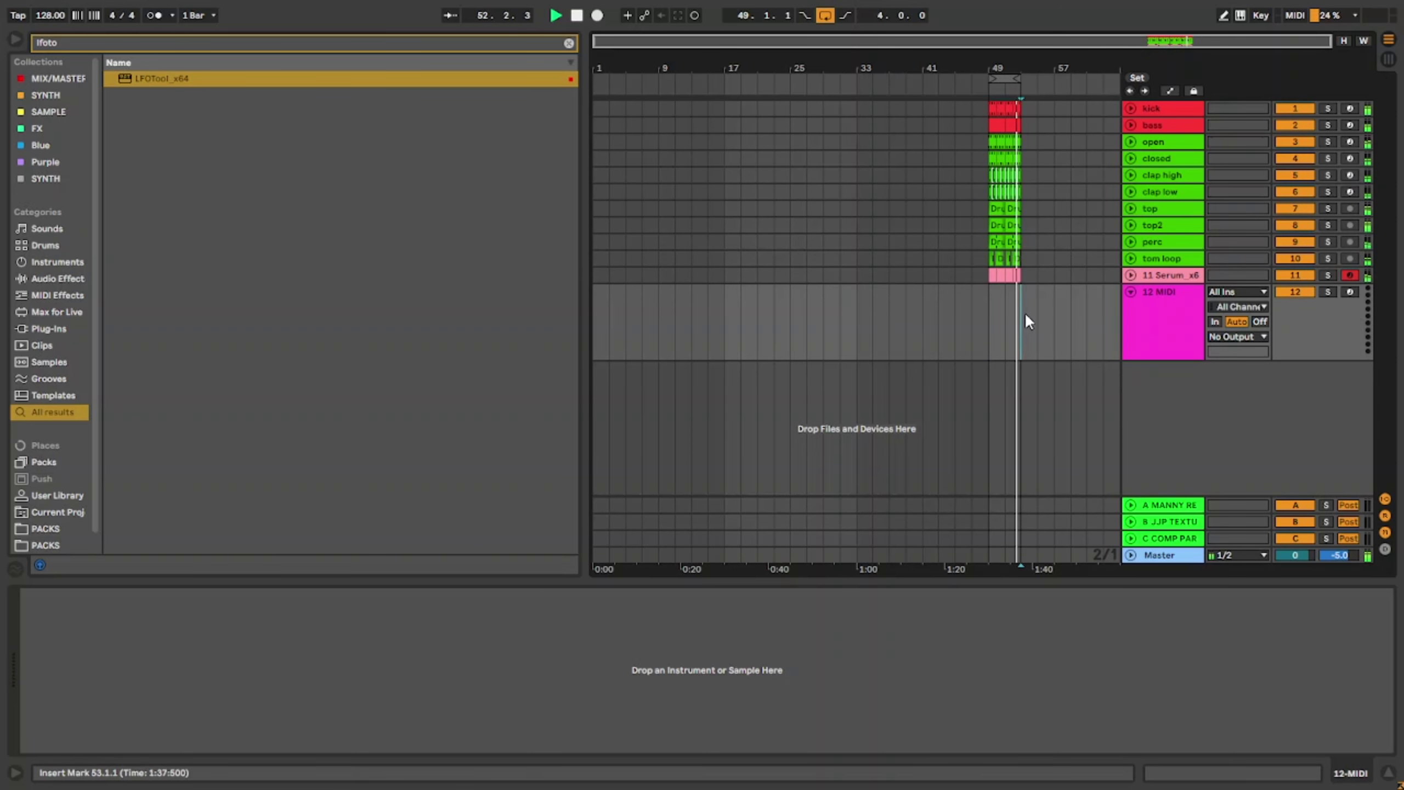
Step: Copy the Serum clips from bars 49–53 to the four bars starting at bar 45
scroll(1024, 312, up, 2)
click(975, 273)
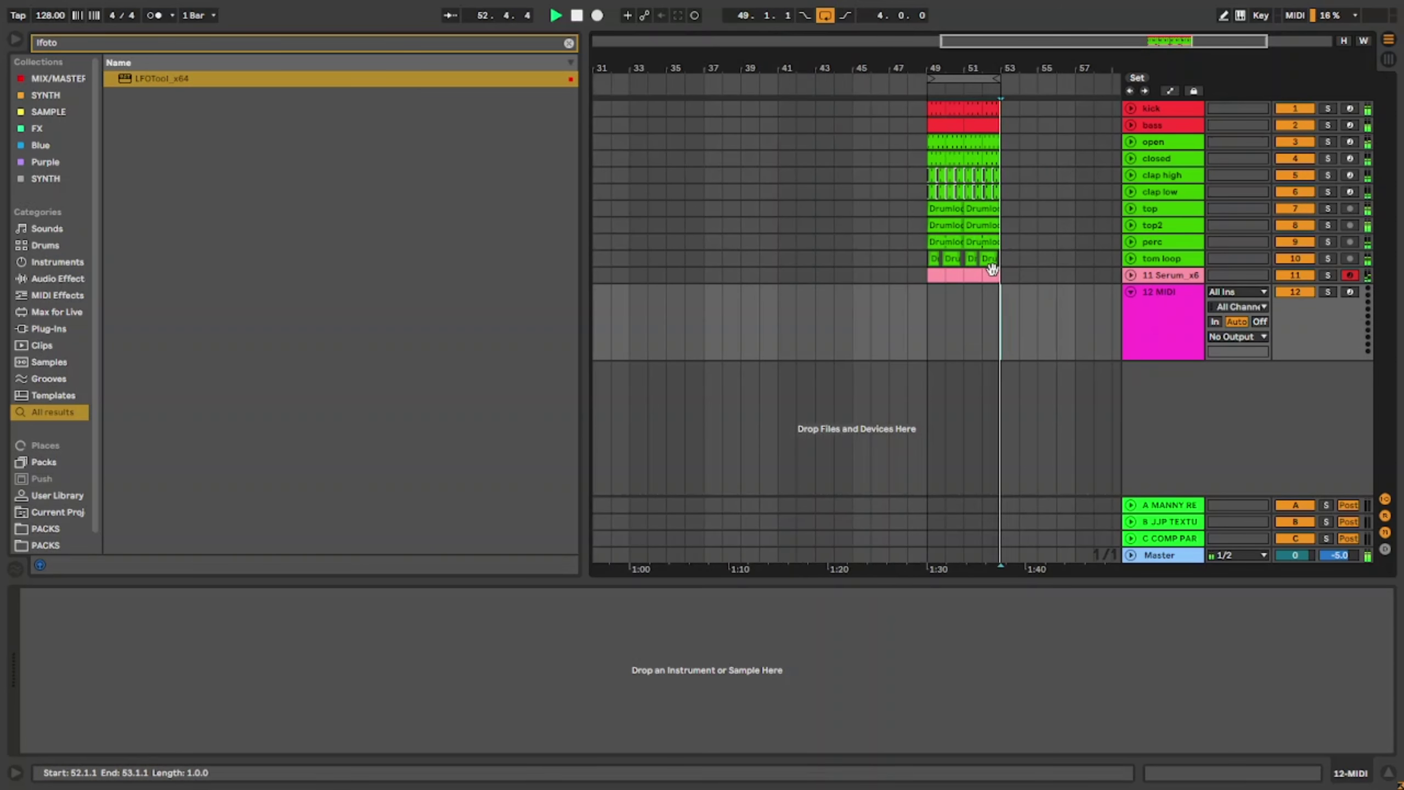
click(933, 276)
drag(933, 276, 857, 277)
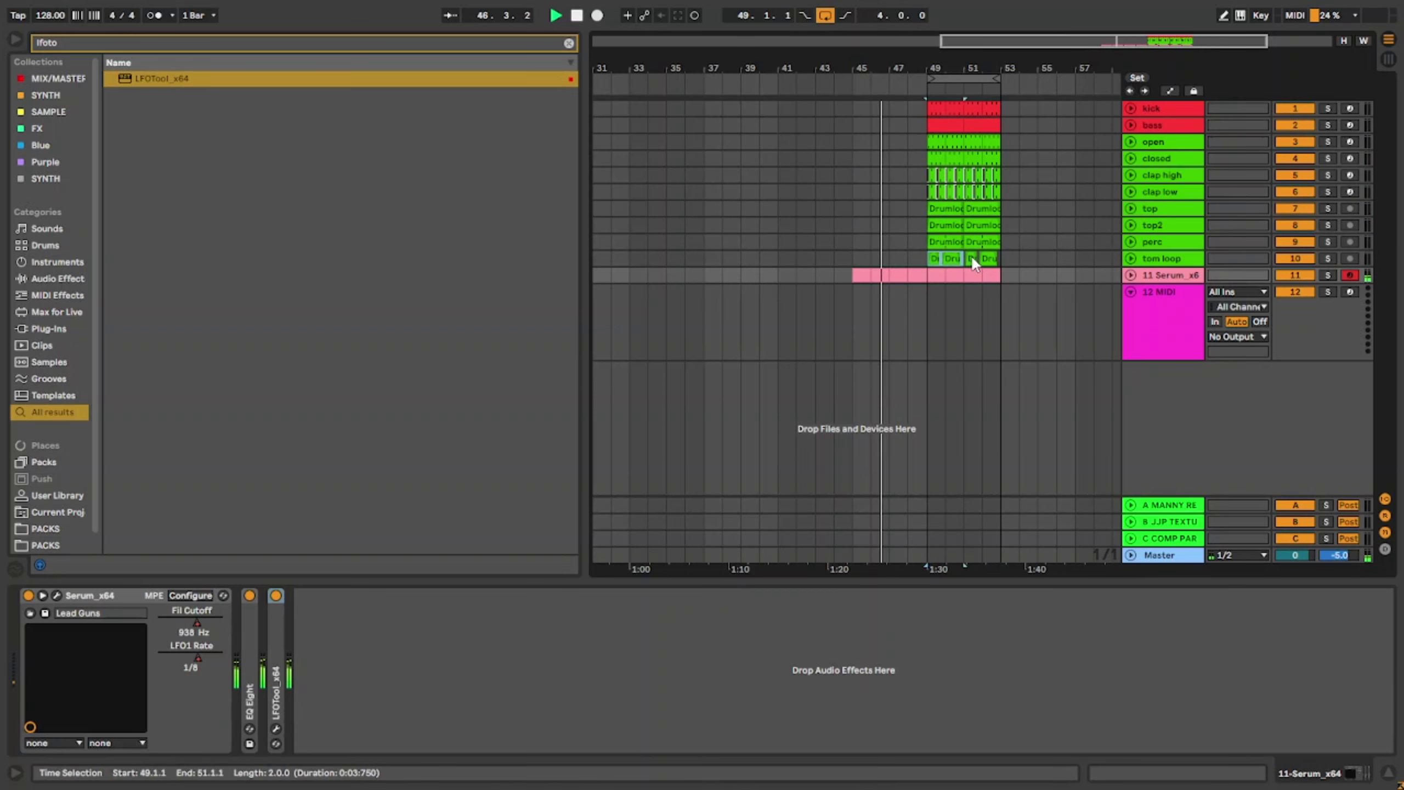
Step: Copy the top, top2, perc and tom loop clips from bars 49–53 to bar 45
click(1003, 209)
click(856, 209)
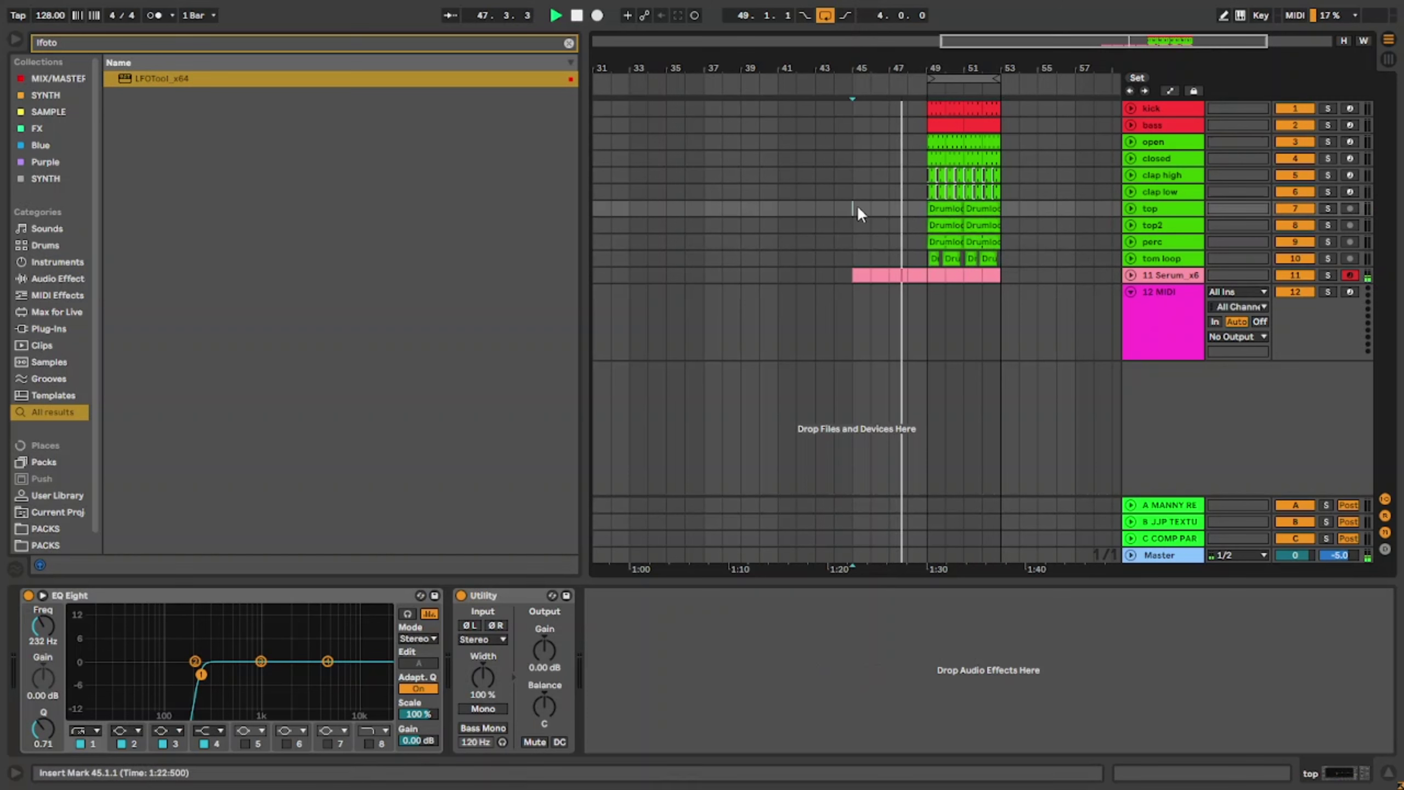
key(ctrl+v)
Step: Deactivate the copied Drumloop 20 clips on the top2 track in bars 45–49
click(872, 207)
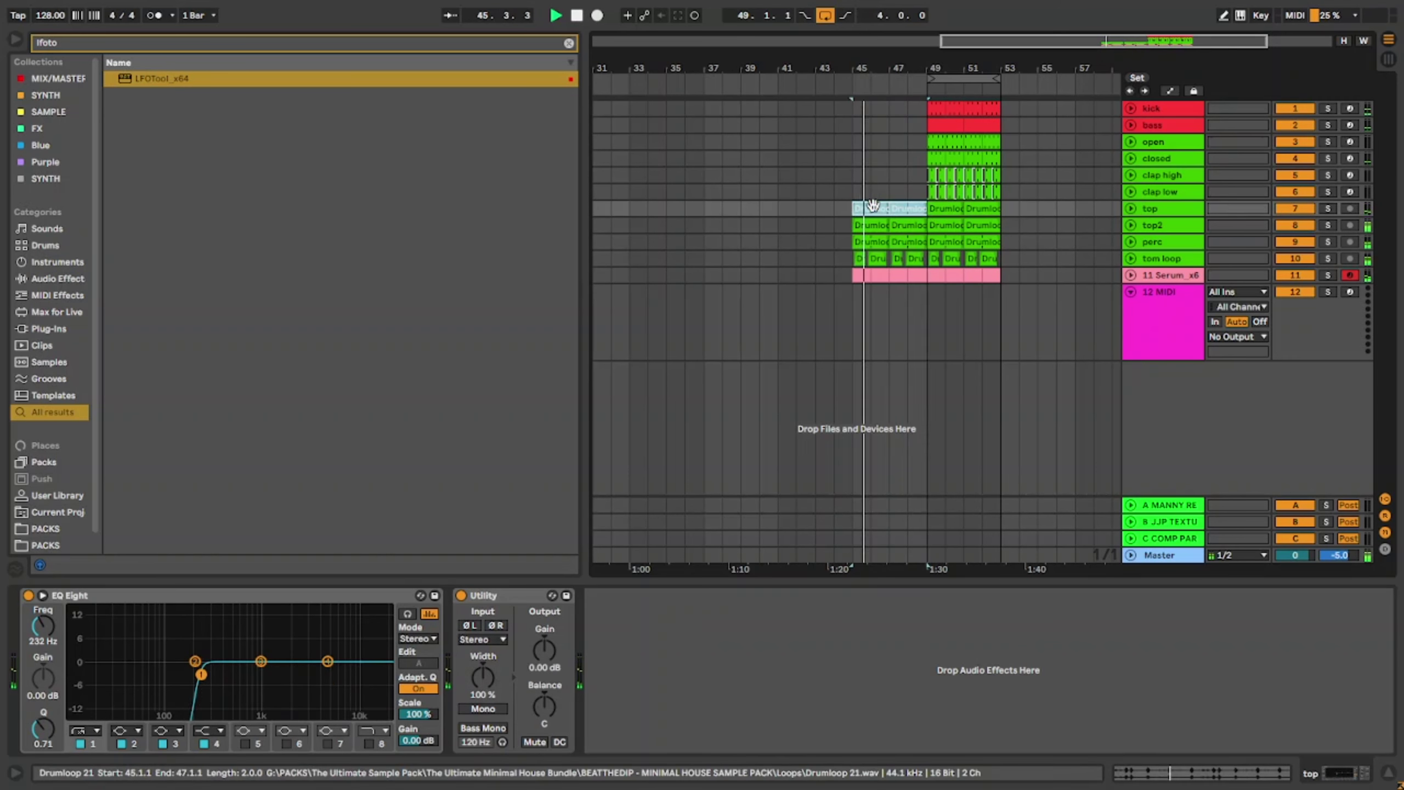
click(902, 225)
key(0)
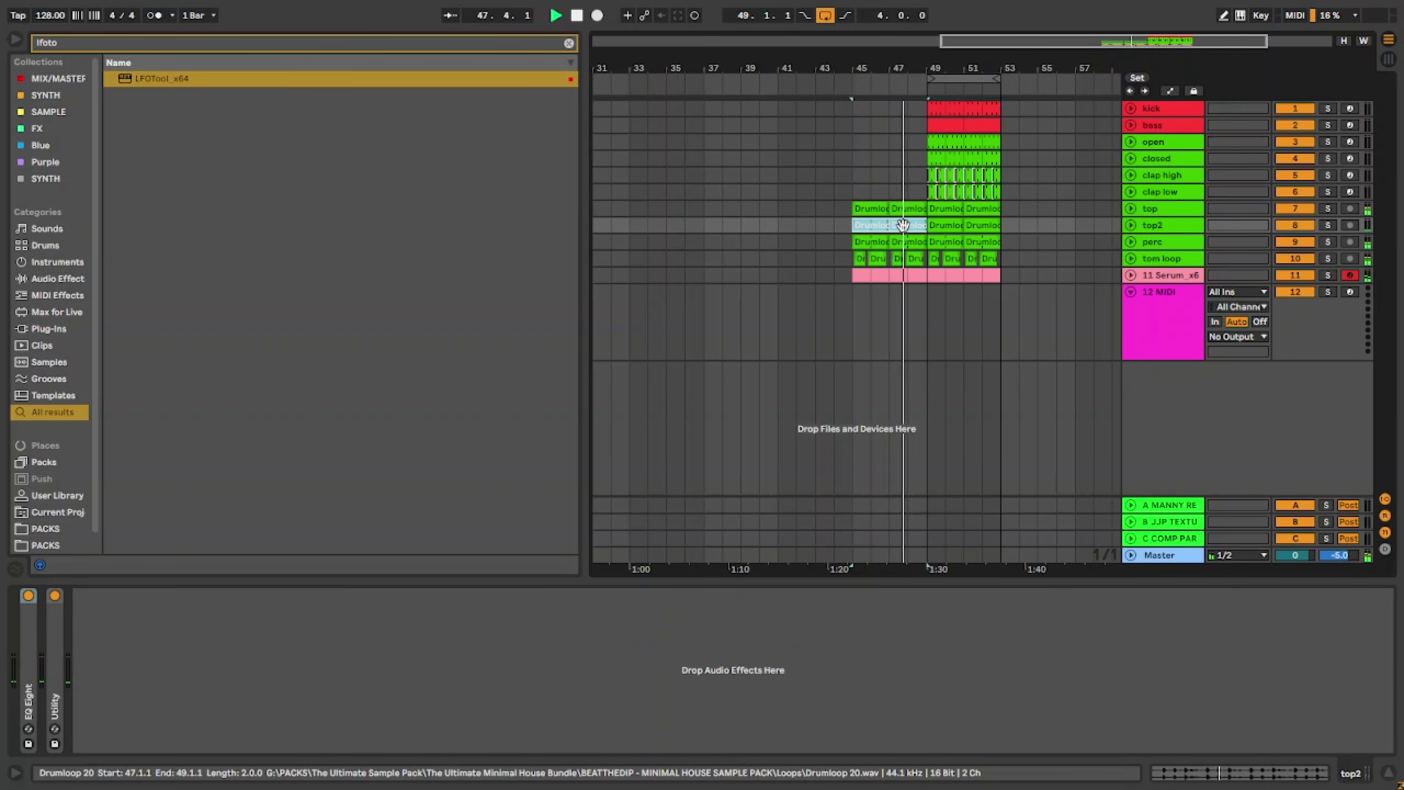
Step: Select the four bars from 49 to 53 on the new MIDI track
drag(925, 194, 1002, 172)
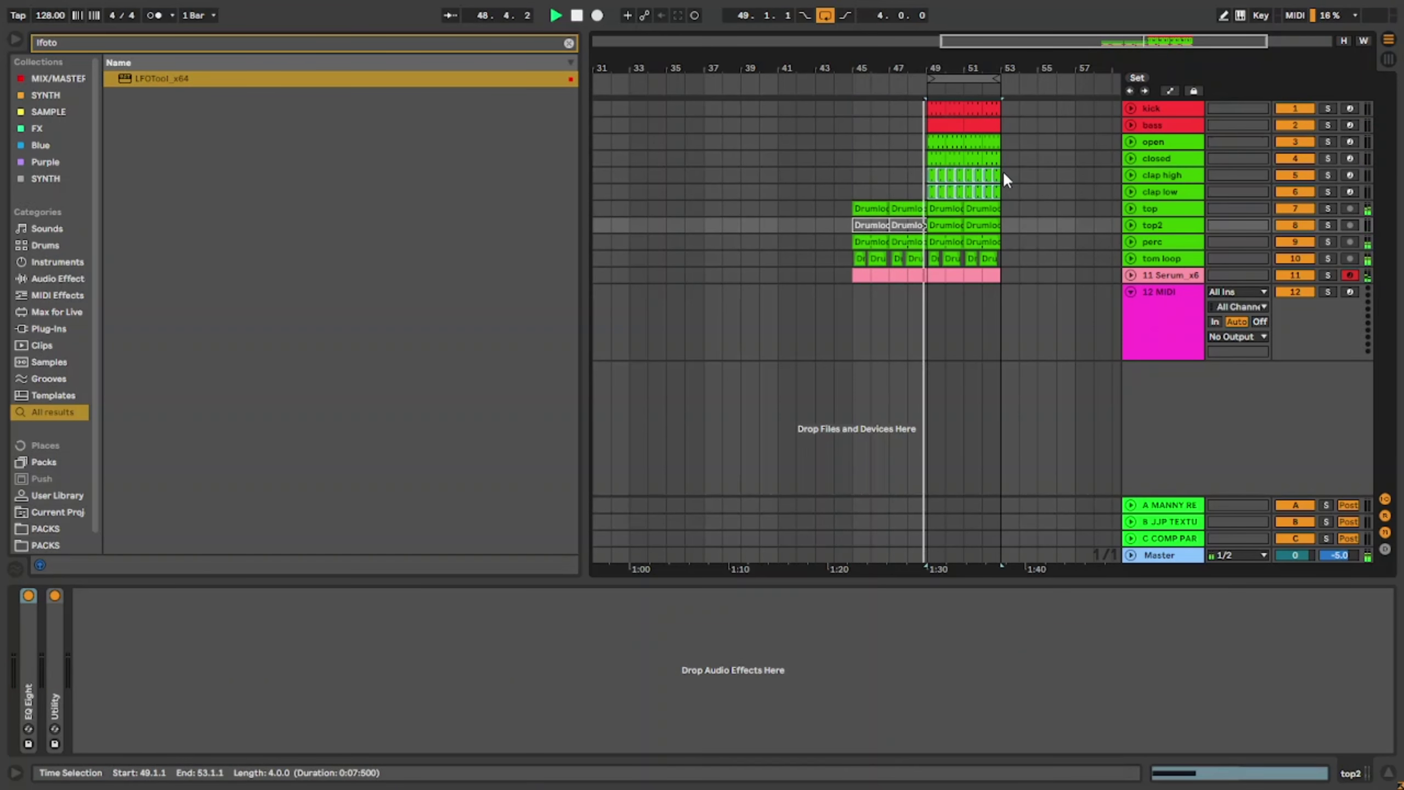
scroll(1003, 171, down, 3)
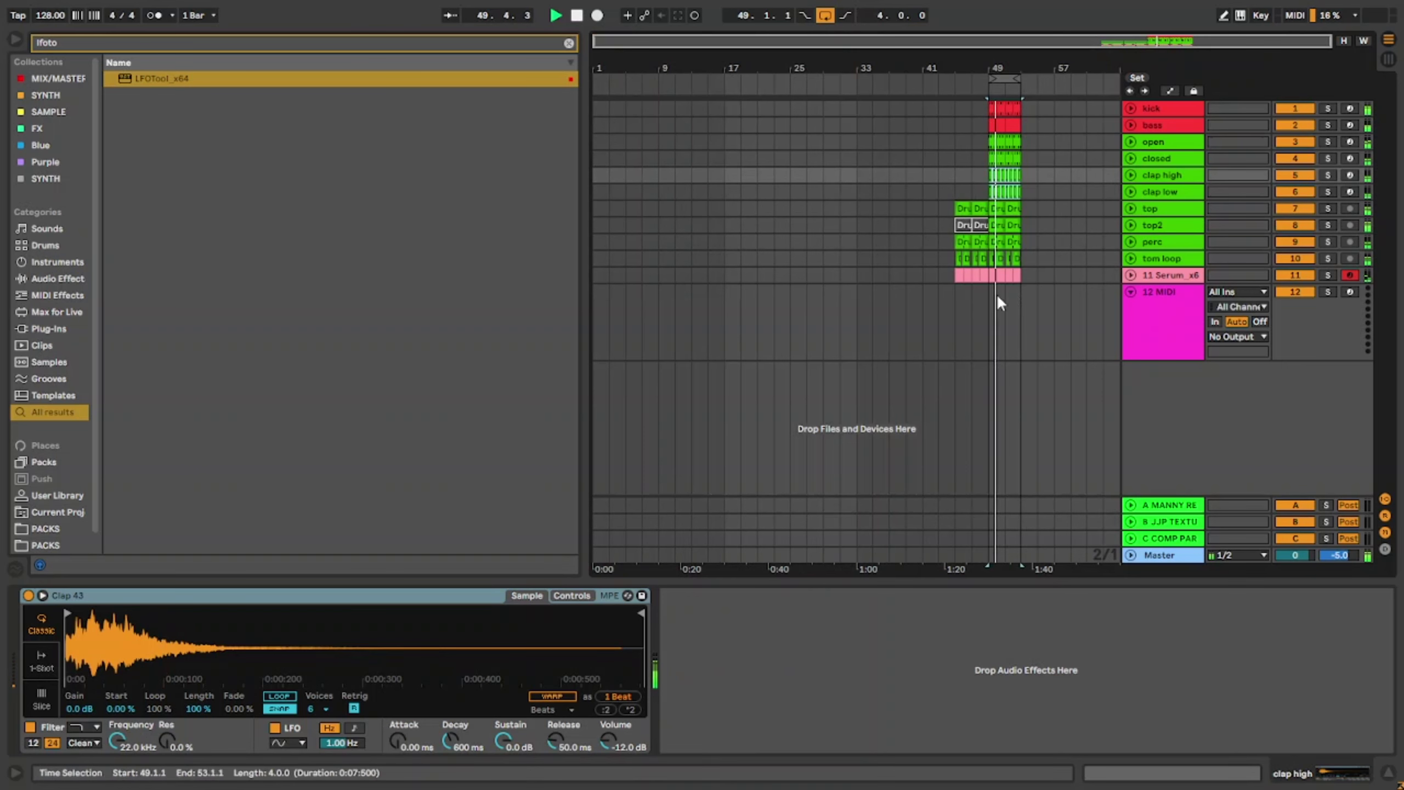
click(995, 297)
scroll(1021, 311, up, 4)
shift+click(1021, 311)
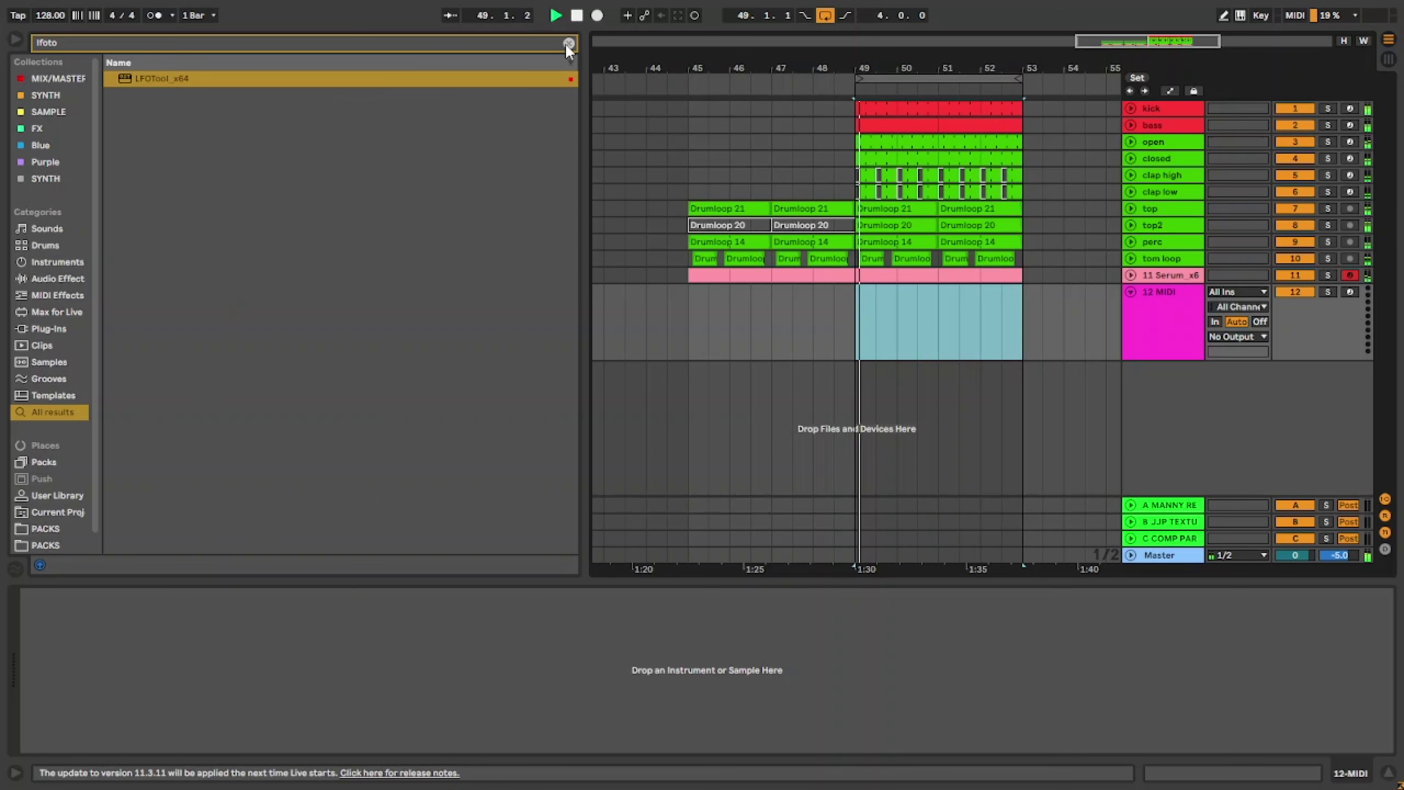
Step: Unfold the Serum track and show its automation lanes
click(1130, 275)
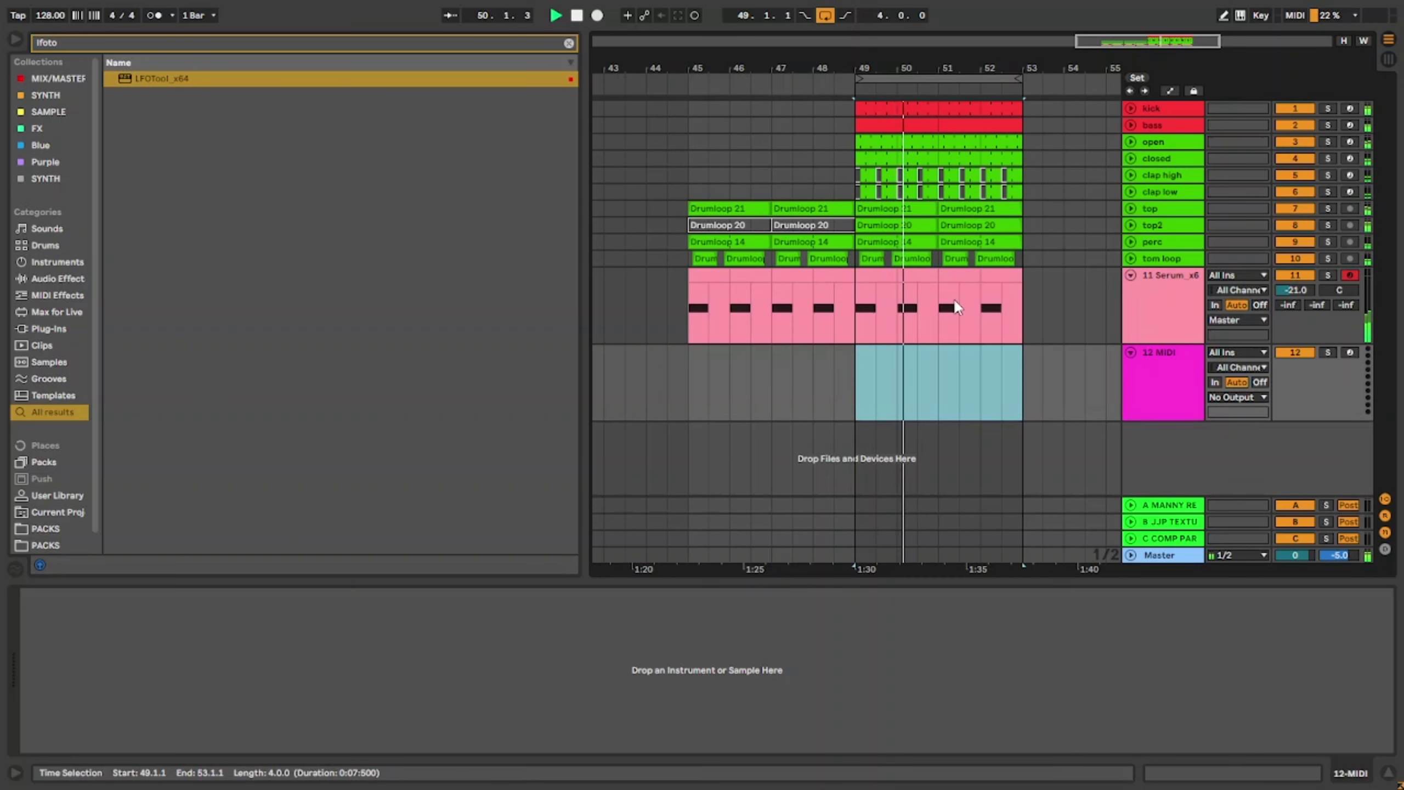
click(890, 314)
key(a)
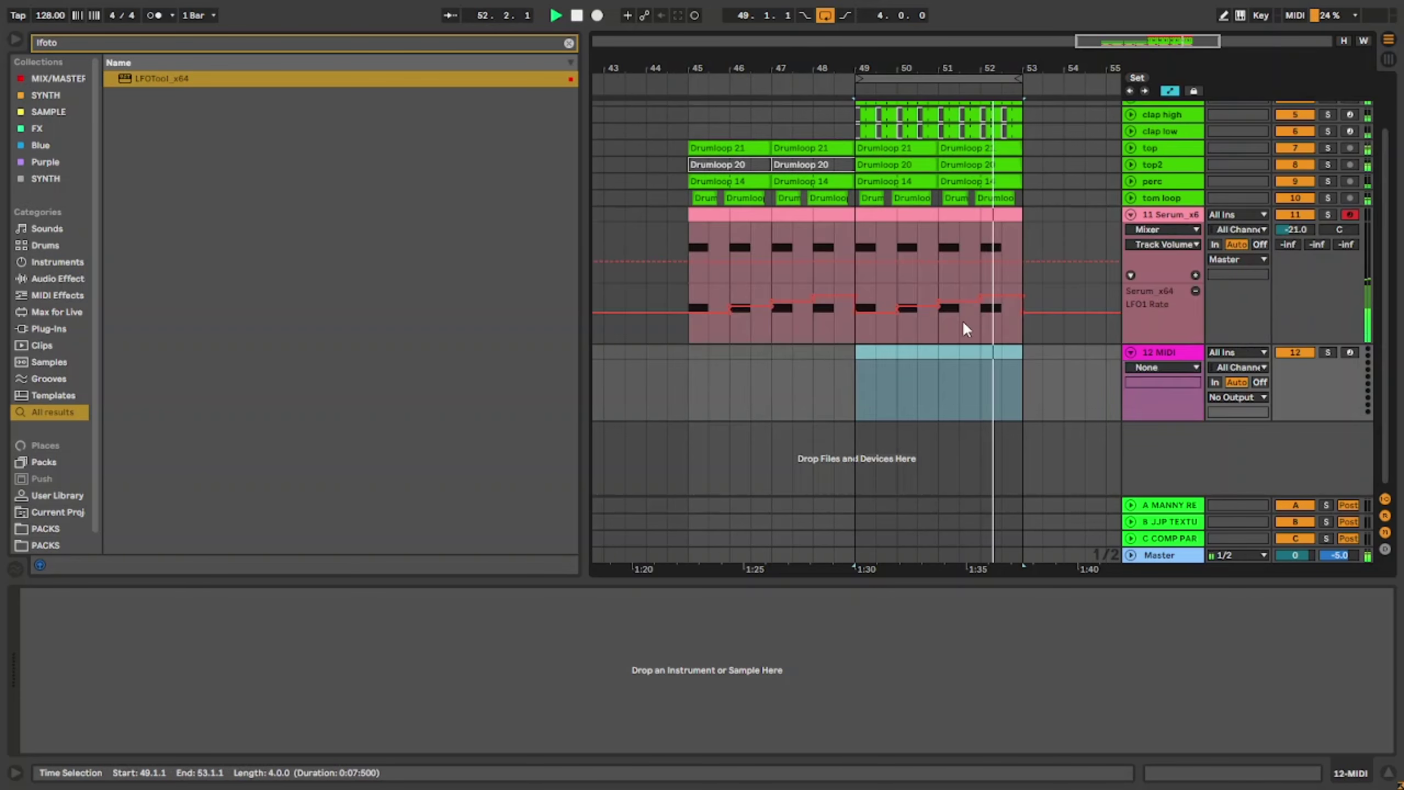
key(a)
key(a)
key(a)
key(a)
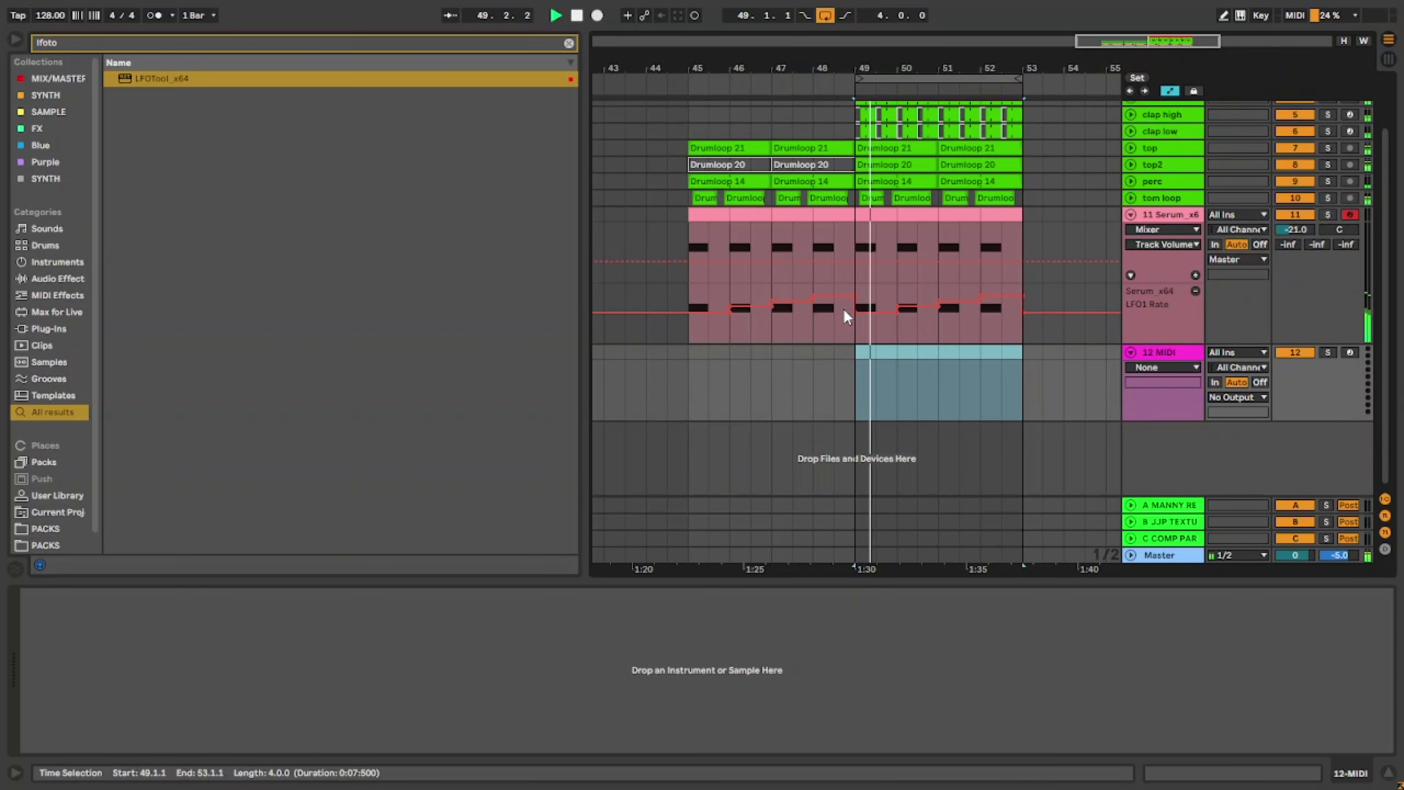
Step: Redraw the Serum LFO1 Rate automation as a steady ramp rising from its lowest level at bar 41 up to bar 49
drag(730, 305, 855, 285)
key(minus)
key(minus)
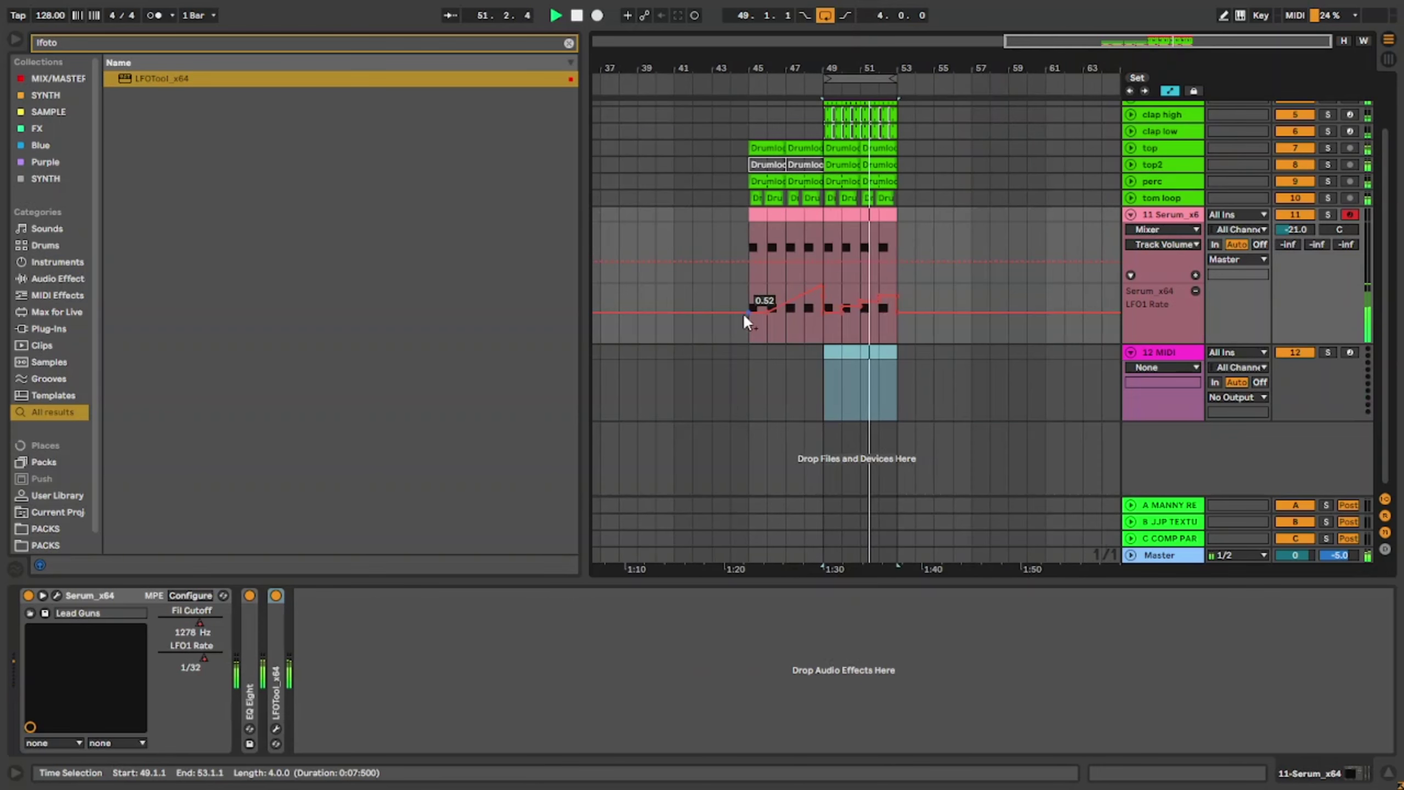
drag(761, 312, 686, 309)
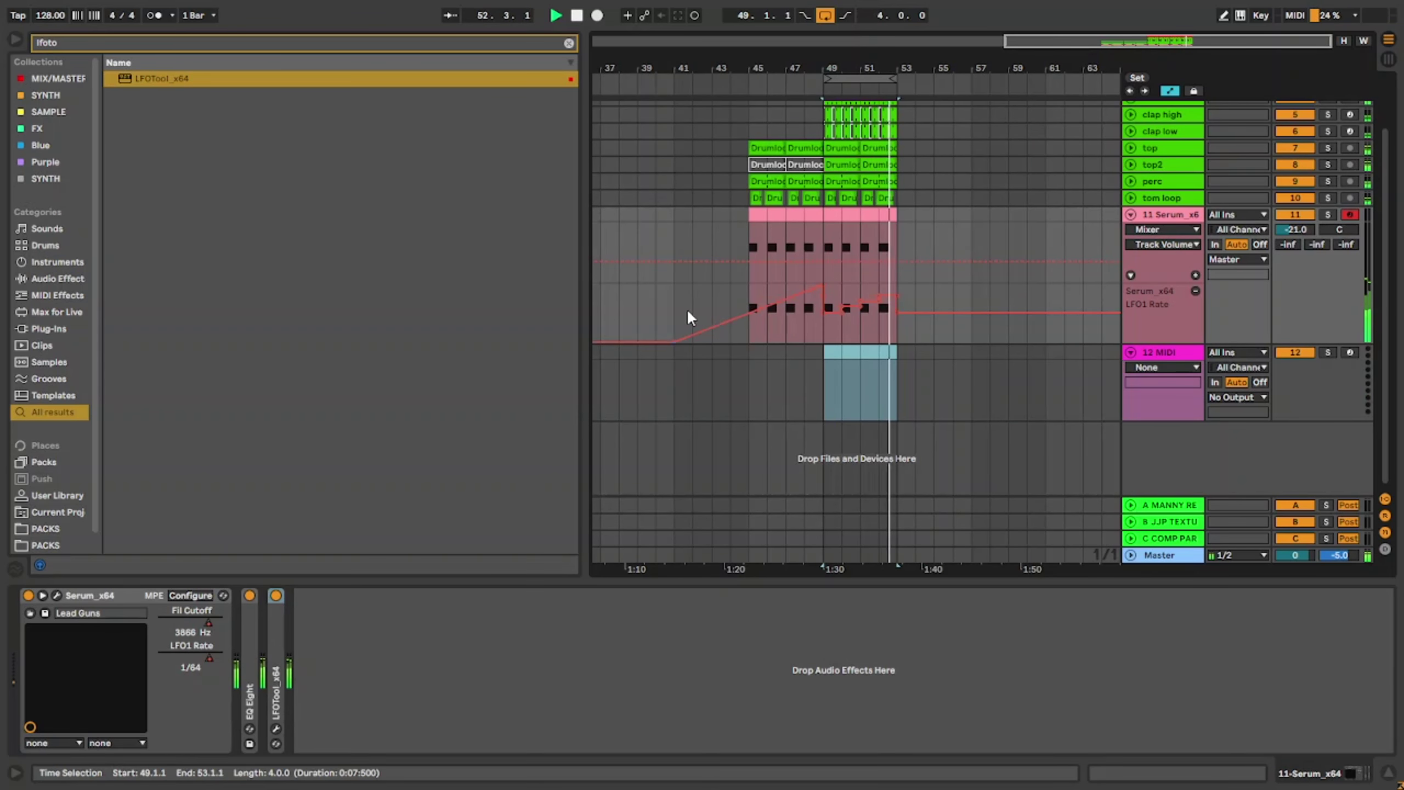
Step: Hide the automation lanes and lock the envelopes to their song positions
key(a)
click(1194, 91)
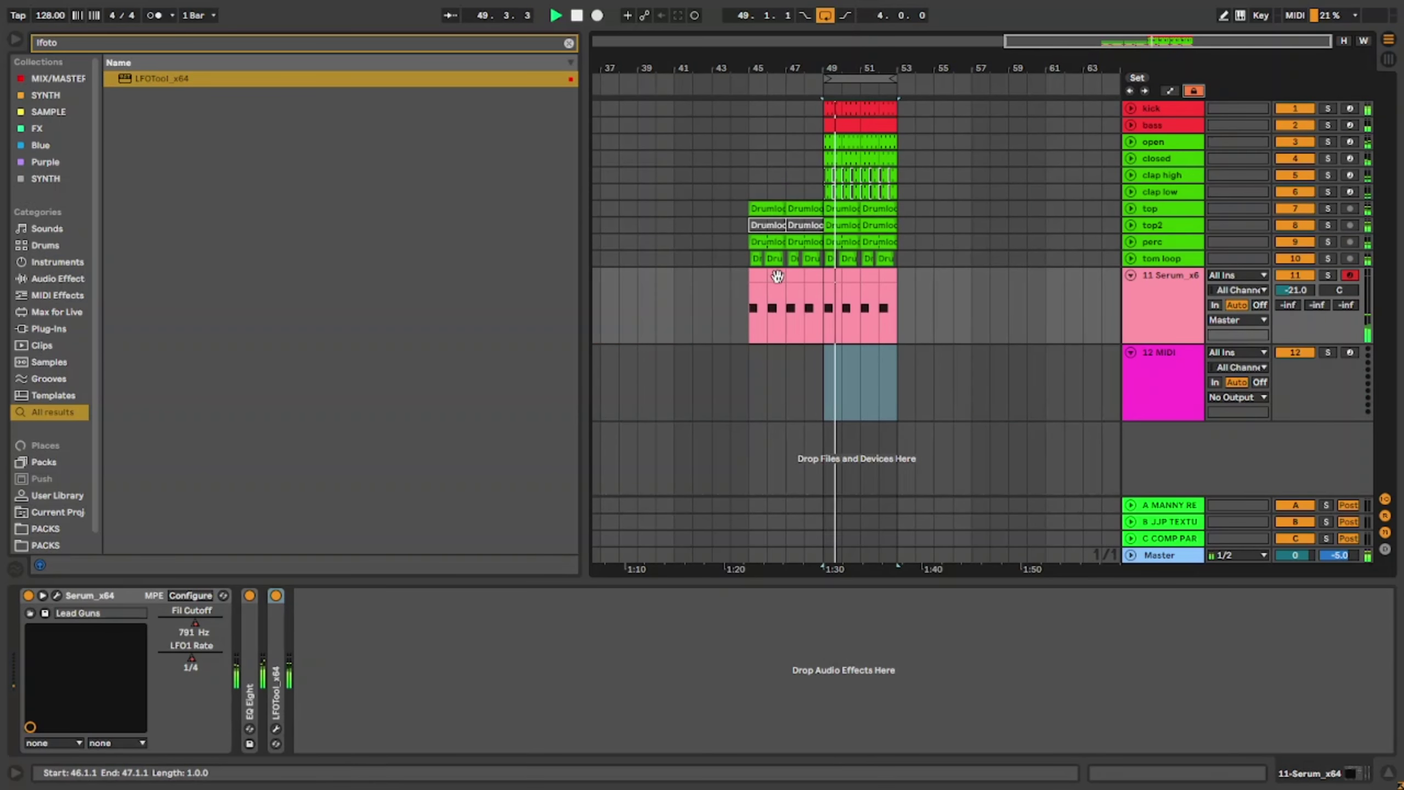
Step: Copy the four bars of Serum clips starting at bar 45 to bars 41–45 and play the extended build-up
drag(761, 275, 676, 285)
key(space)
key(a)
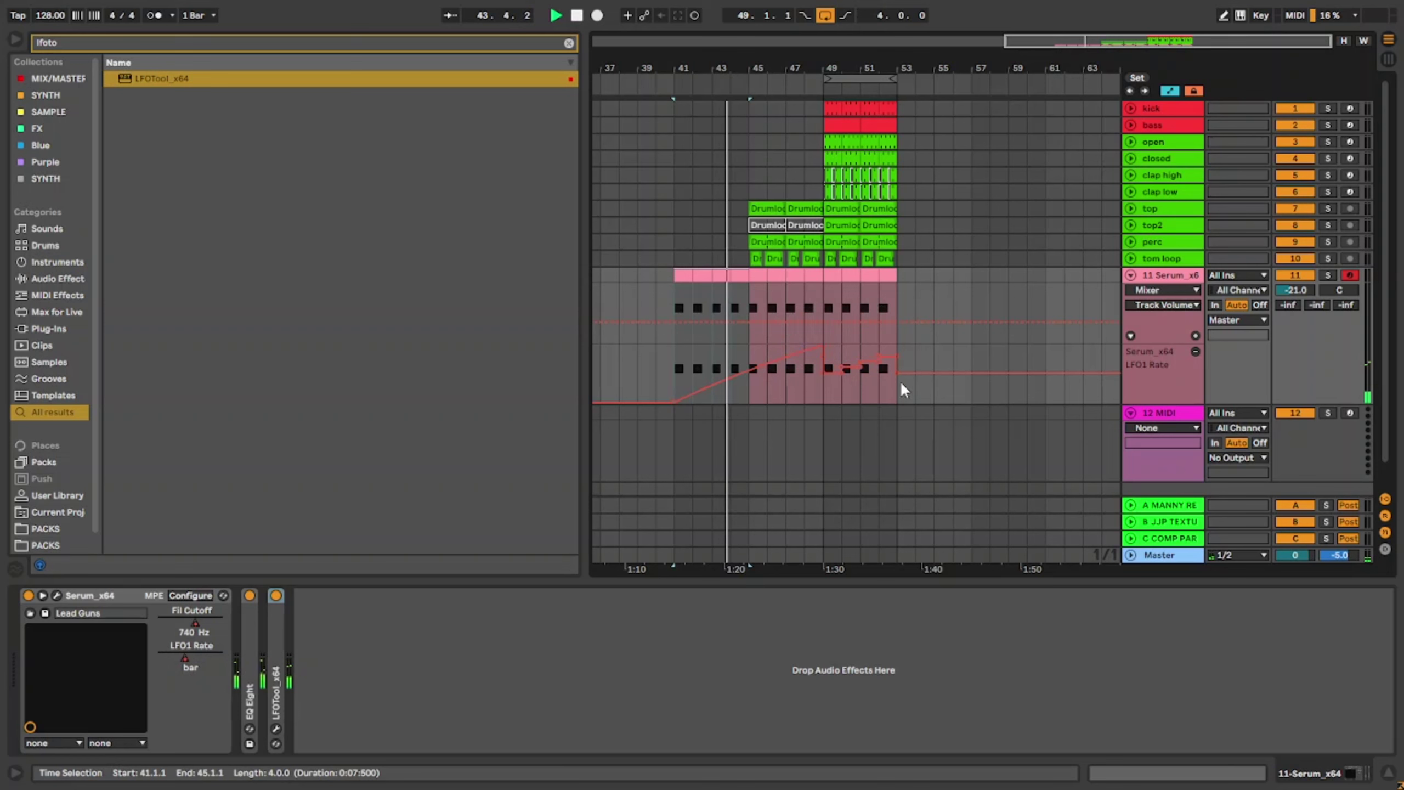
key(a)
click(996, 300)
key(a)
key(a)
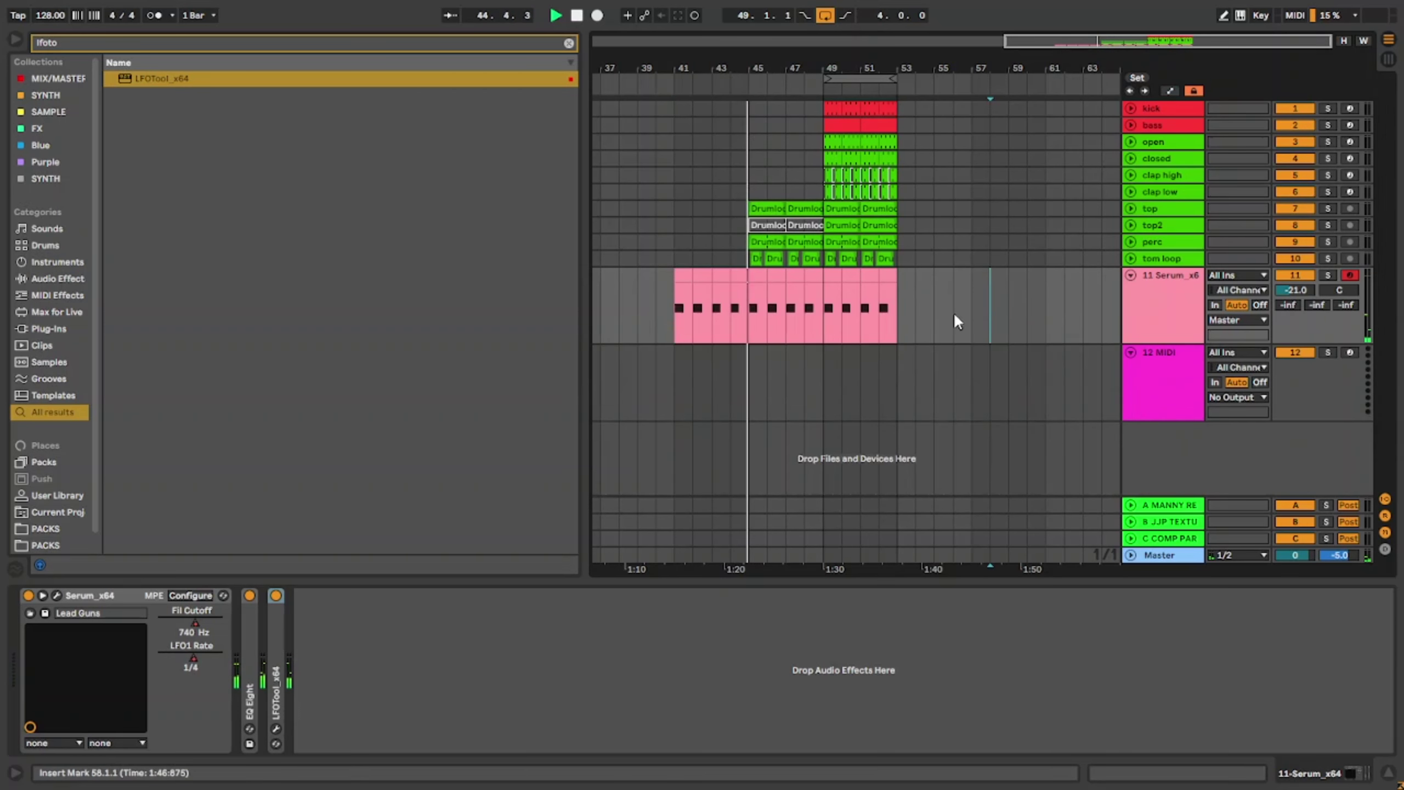
Step: Show the Serum track's Fil Cutoff automation and stretch its ramp so it rises from bar 41 to bar 49
key(a)
click(1161, 290)
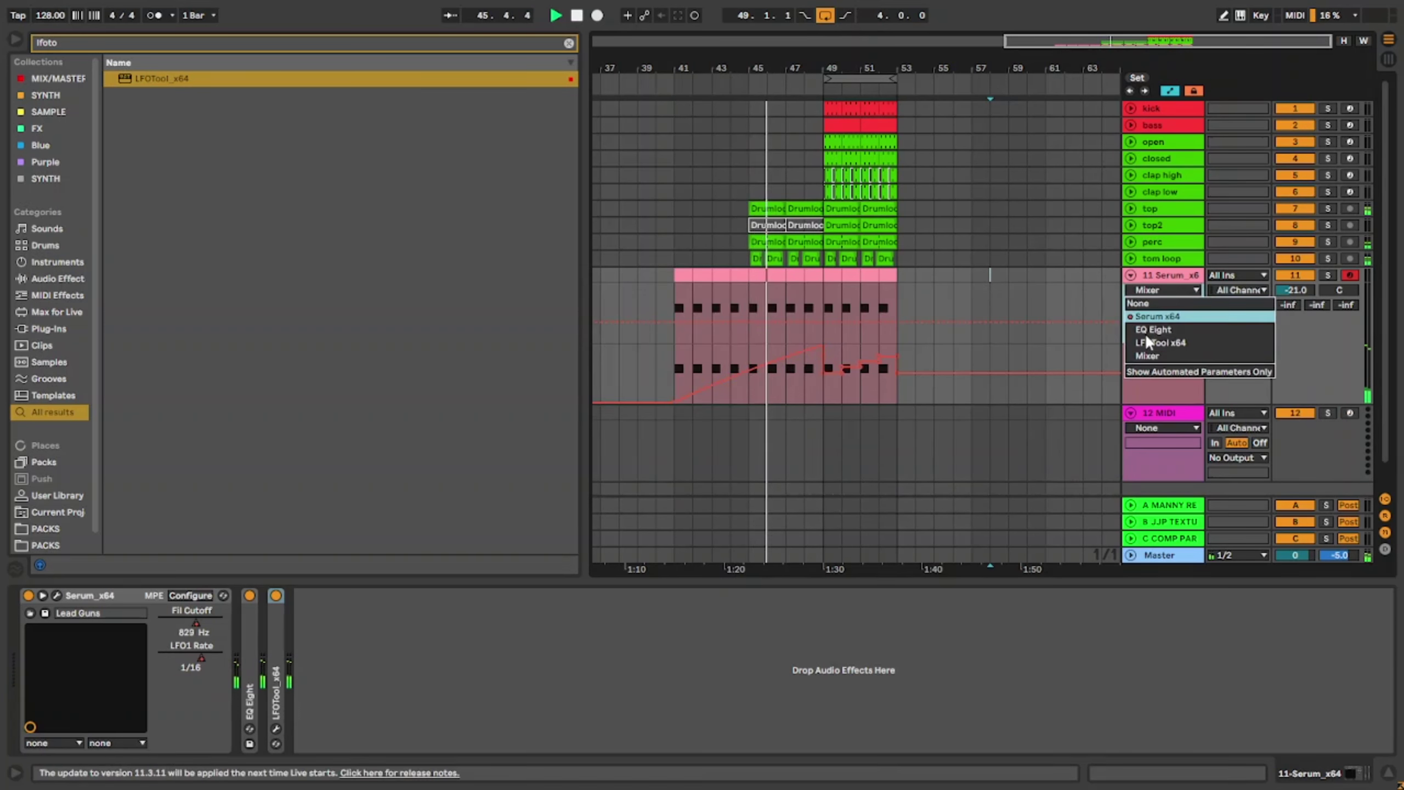
click(1143, 319)
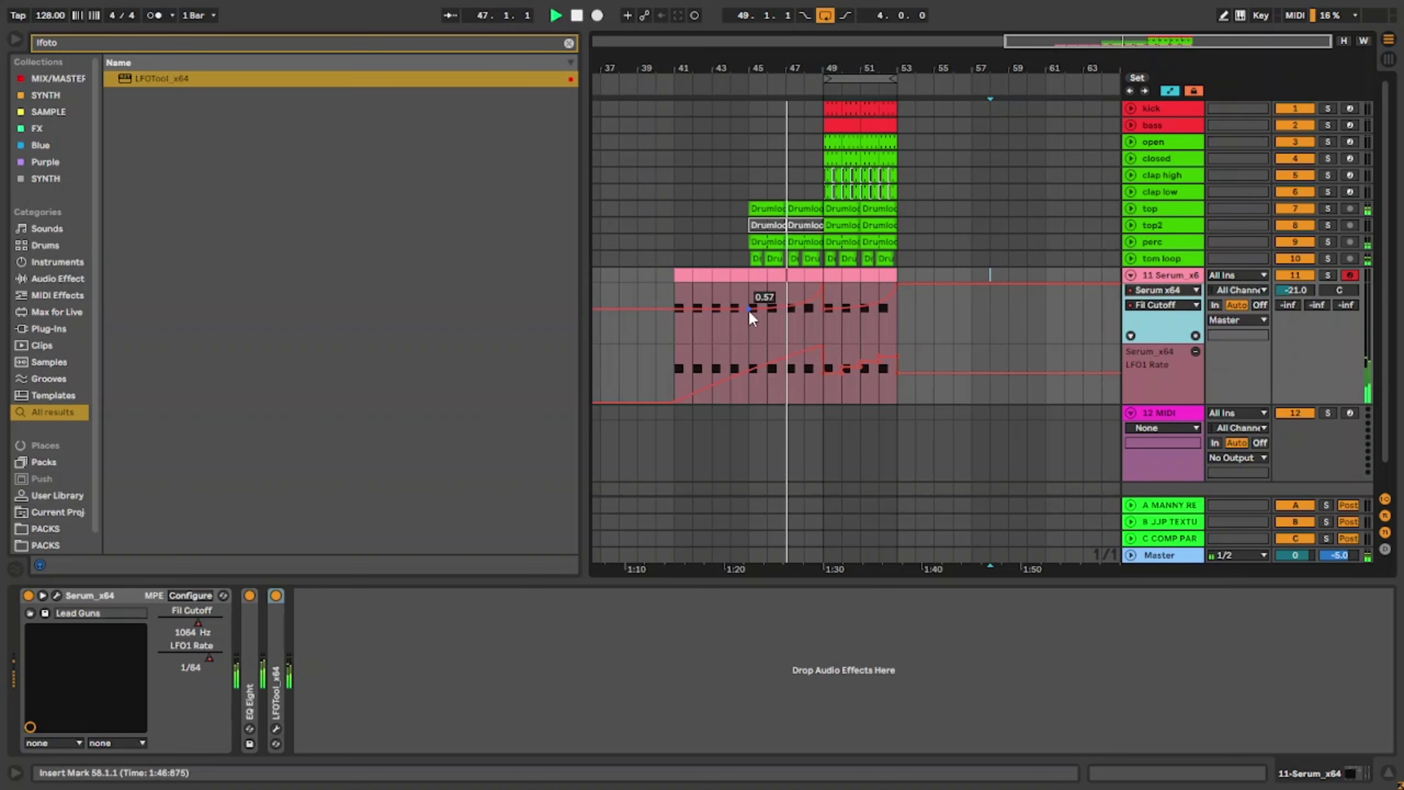
drag(685, 307, 686, 283)
click(672, 299)
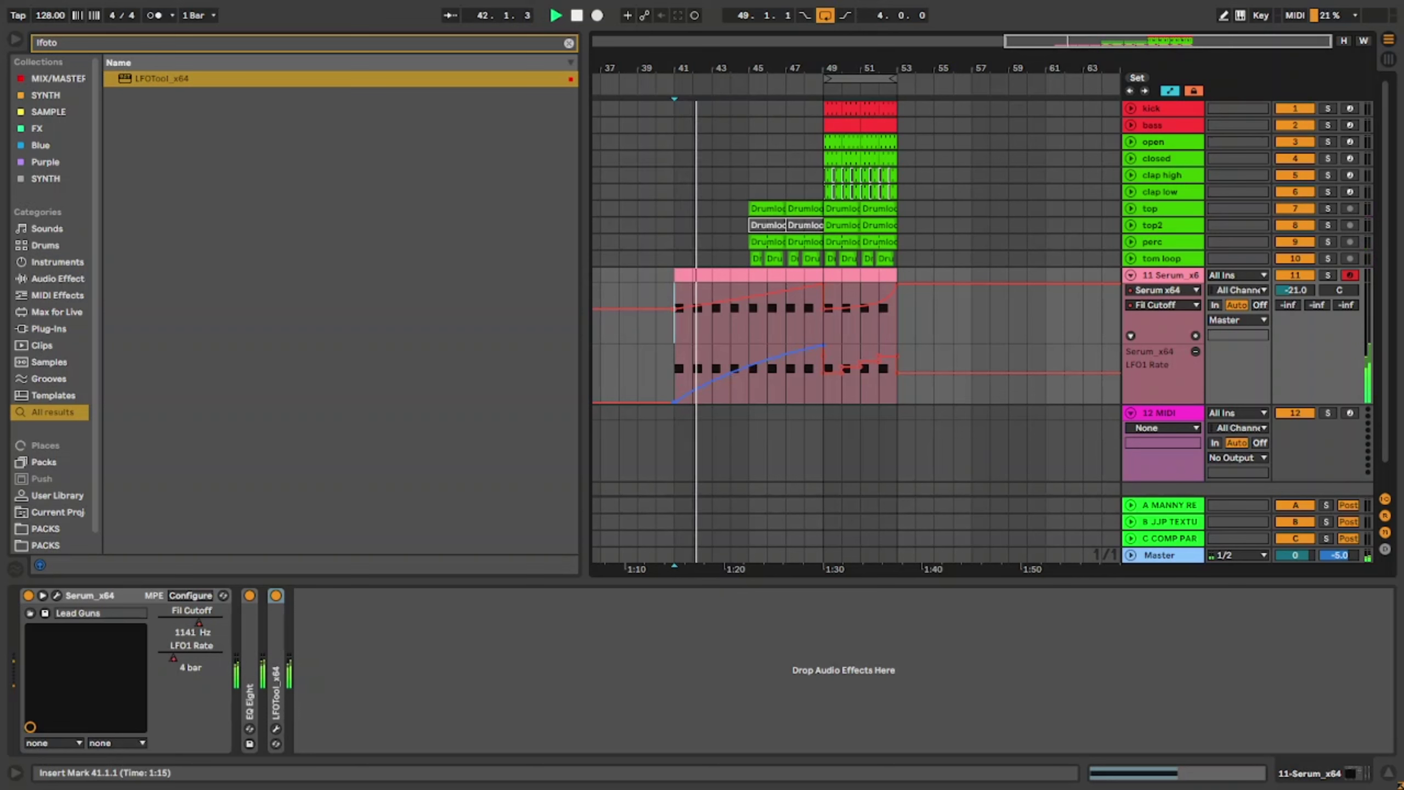
Step: Bend the Serum LFO1 Rate ramp between bars 41 and 49 into a slow-starting curve and play from bar 41
click(691, 392)
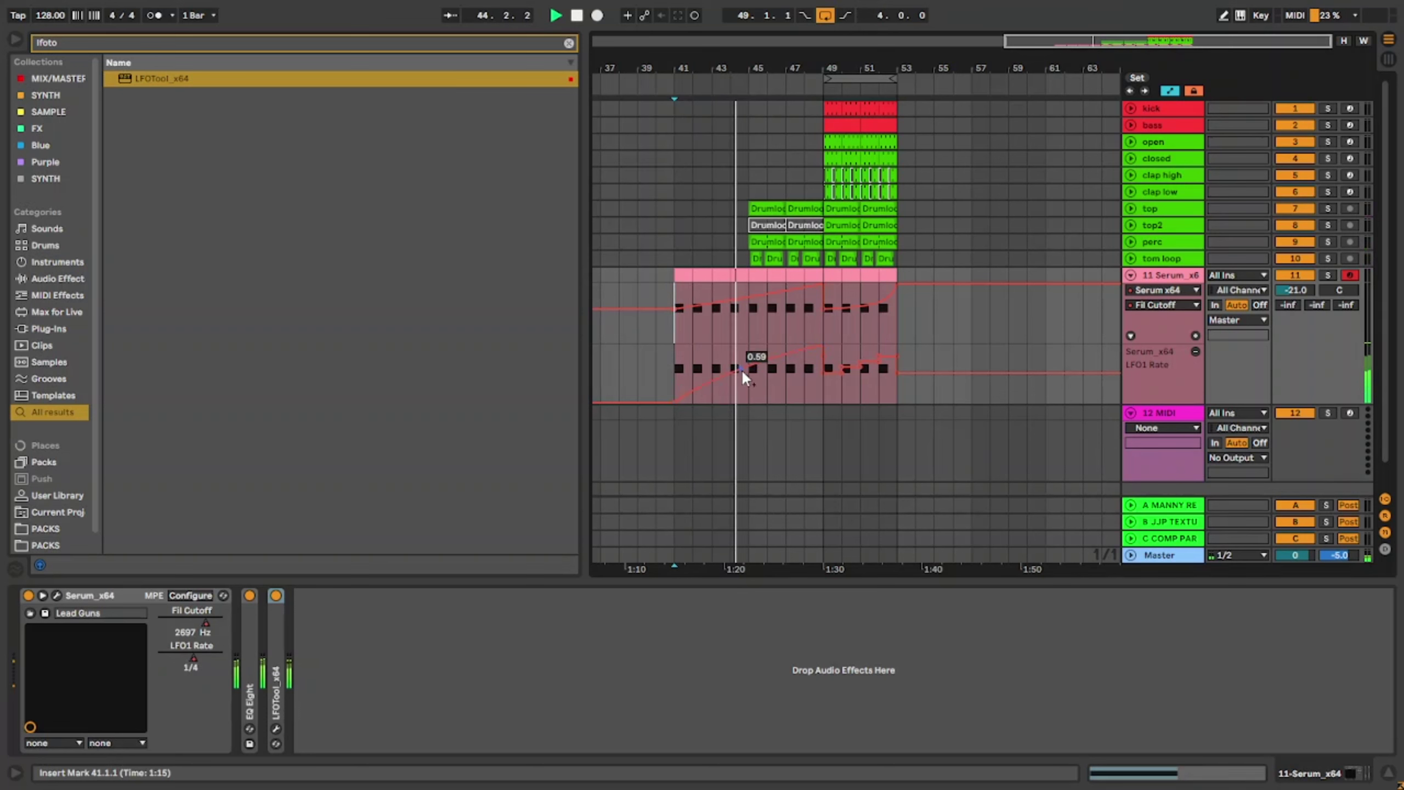
drag(742, 370, 742, 403)
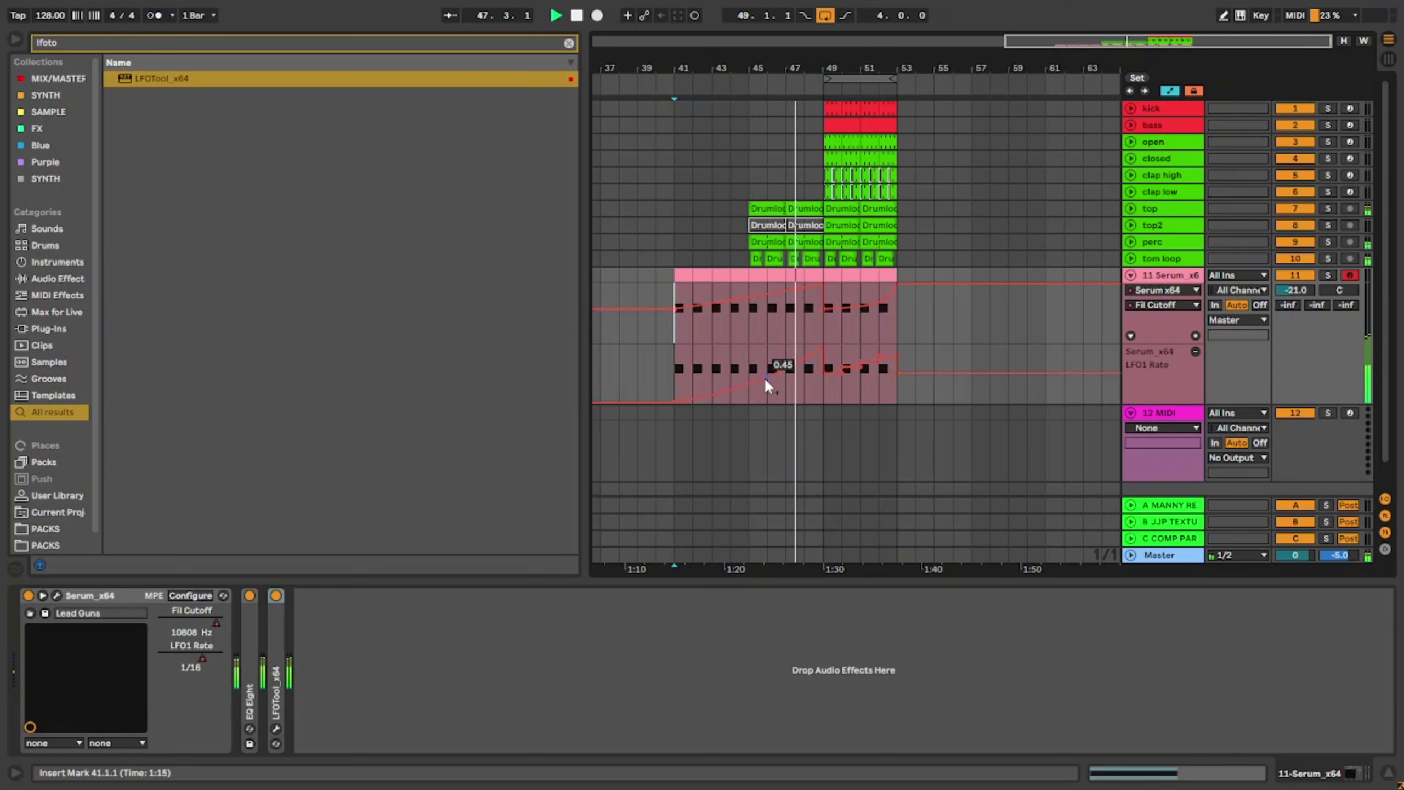
key(a)
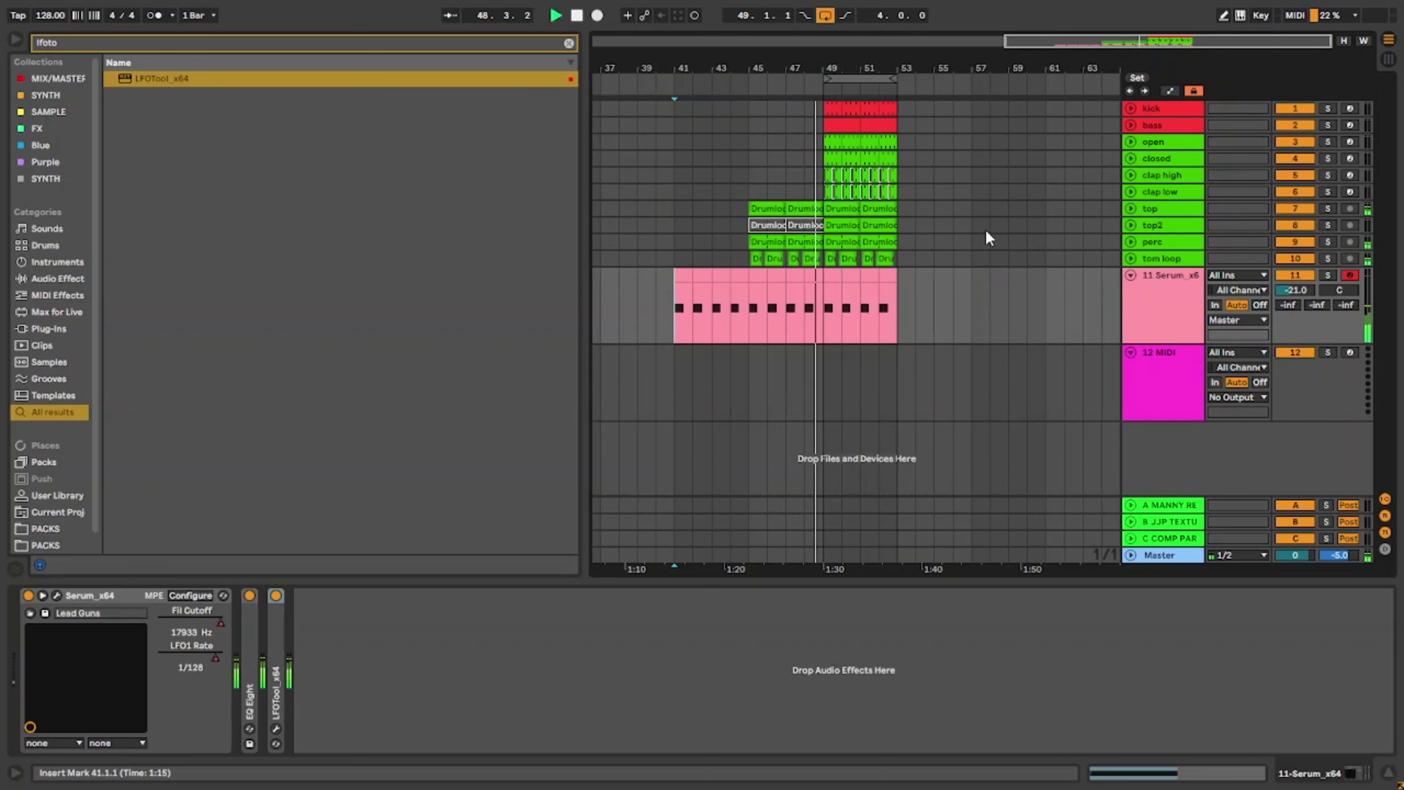
key(w)
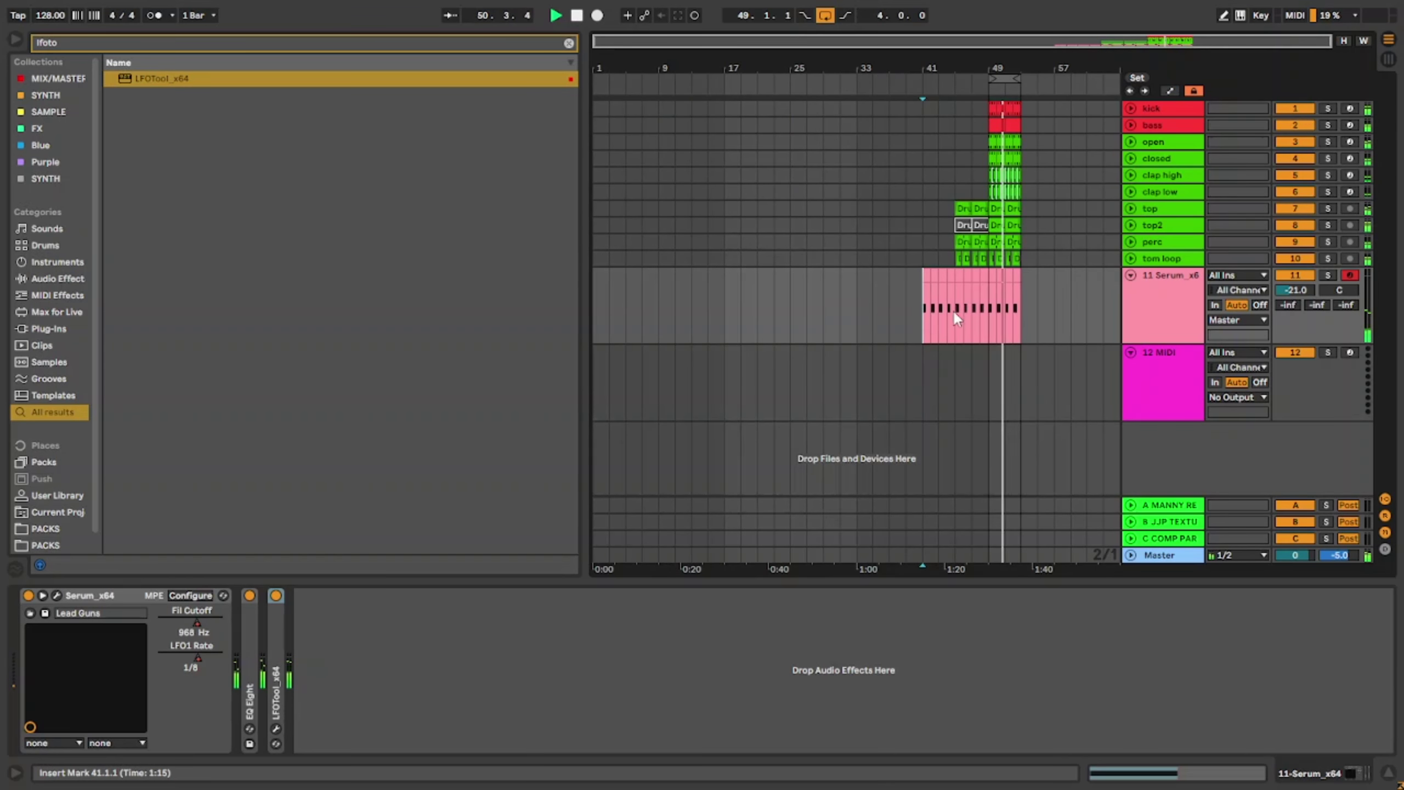
key(space)
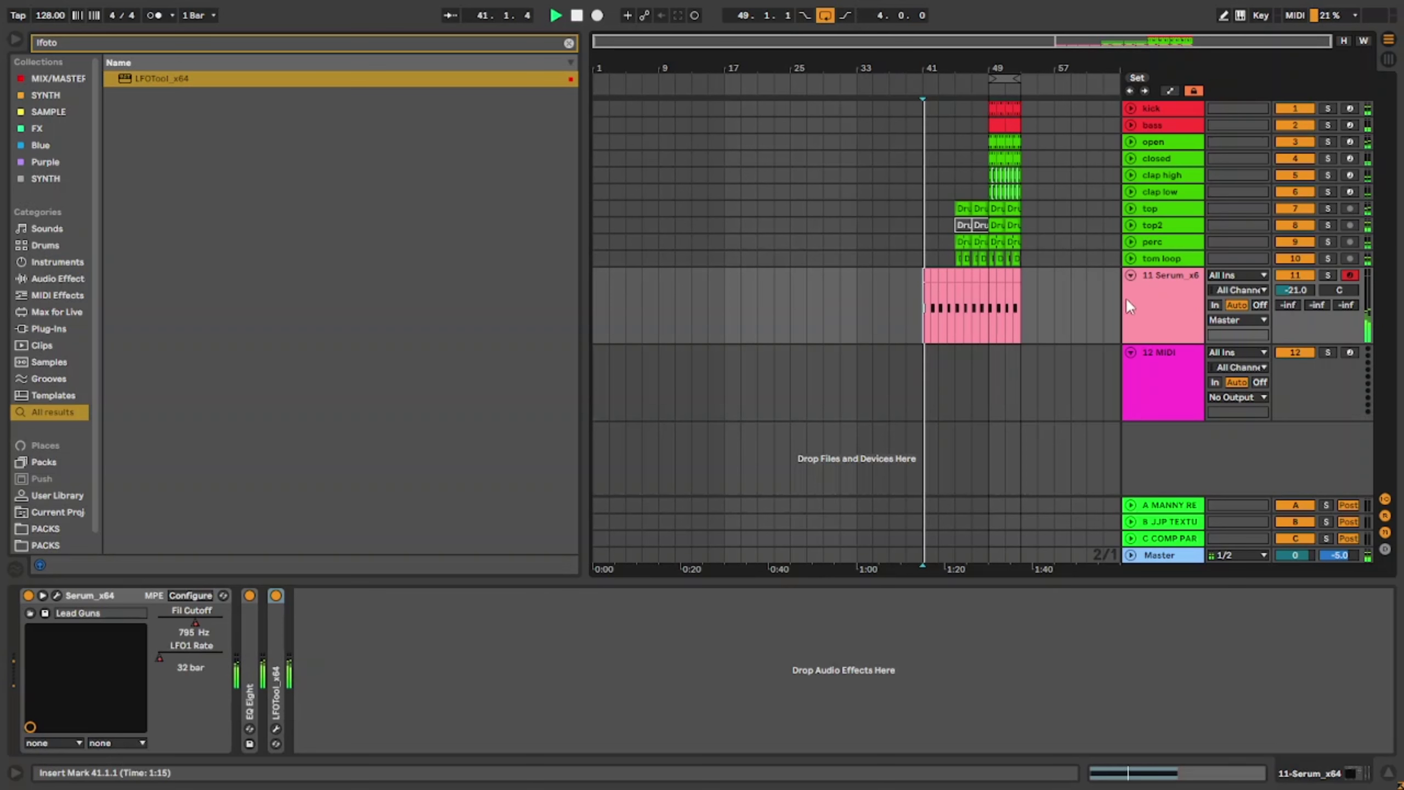
Step: Copy the two-bar bass clip onto the empty MIDI track at bar 49 and open the copy's notes
click(1130, 294)
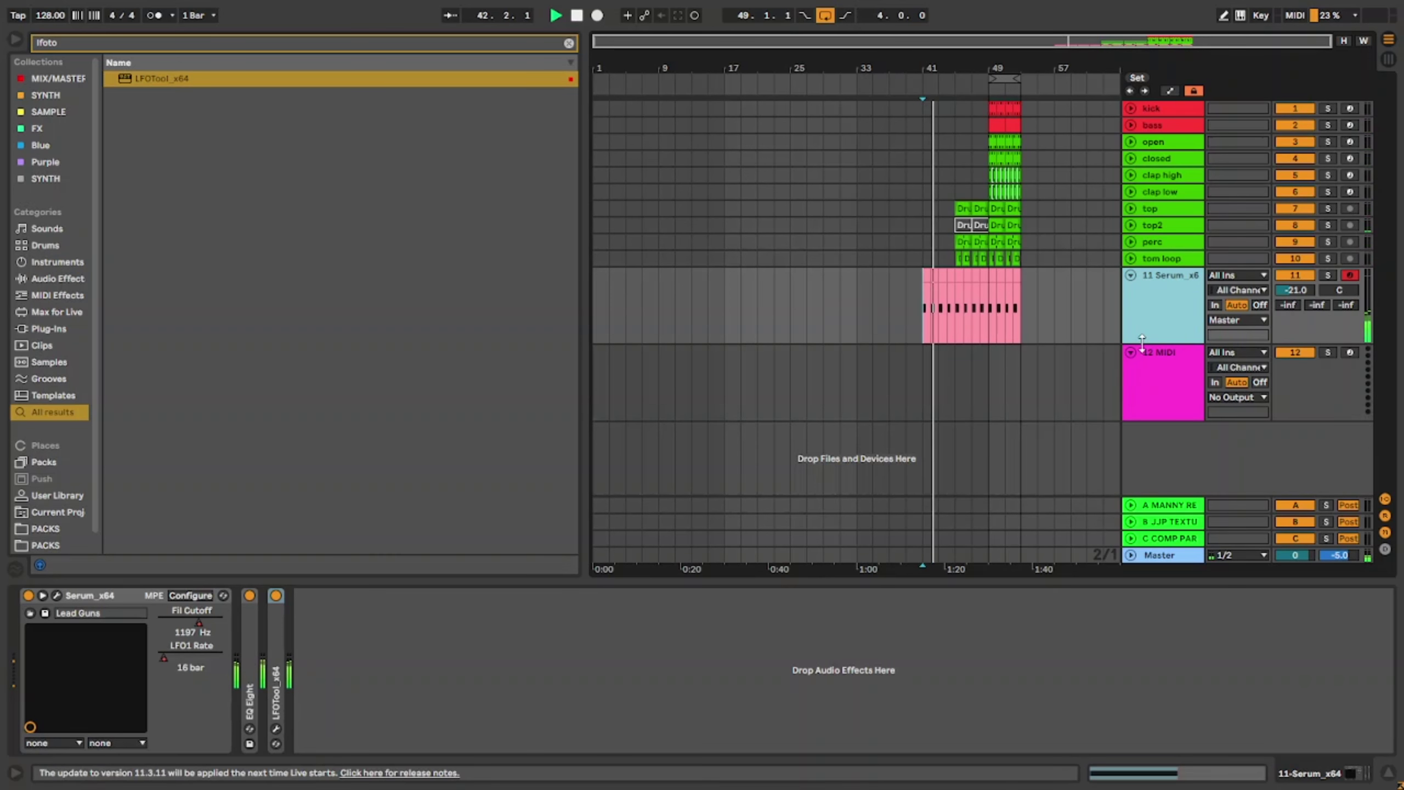
click(1139, 375)
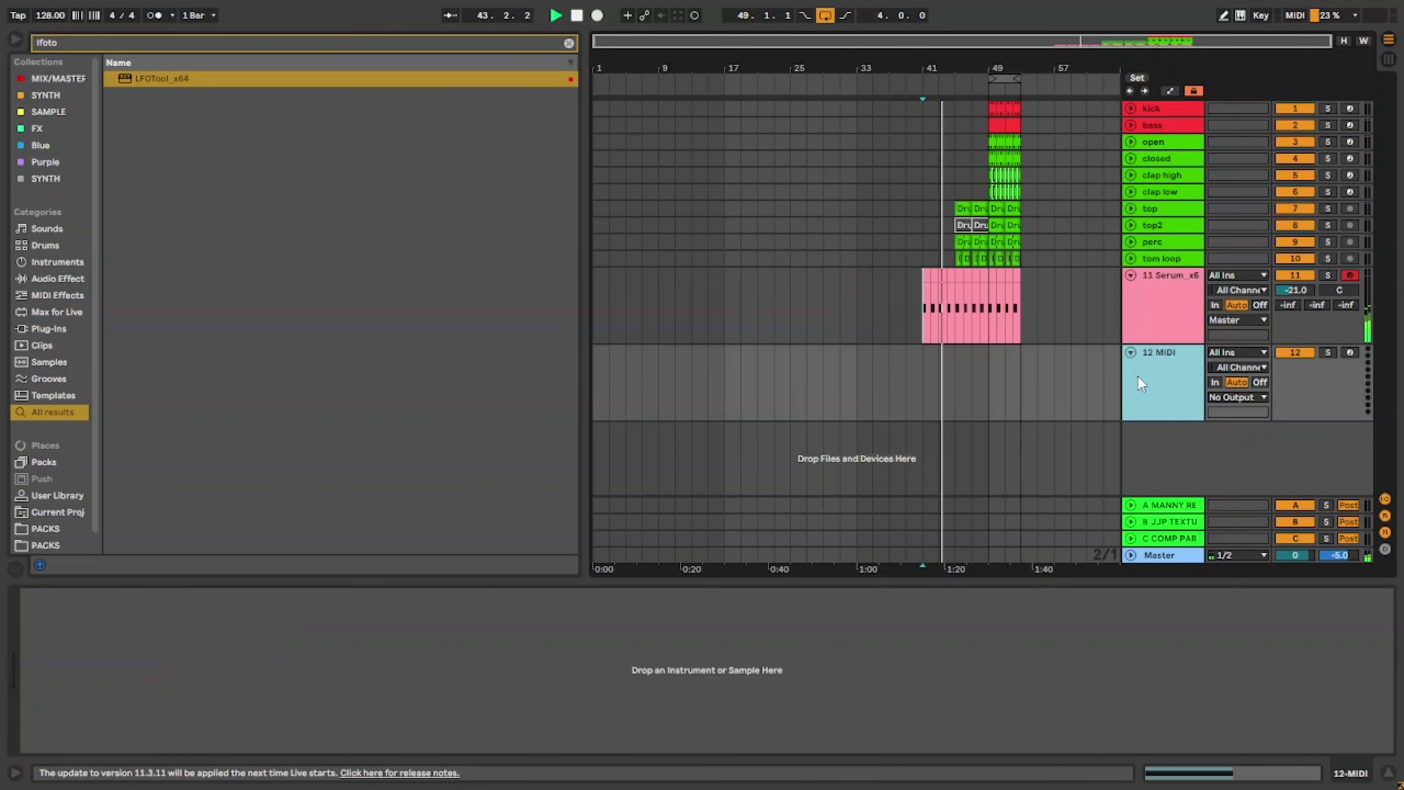
click(963, 401)
click(991, 391)
scroll(1049, 396, up, 5)
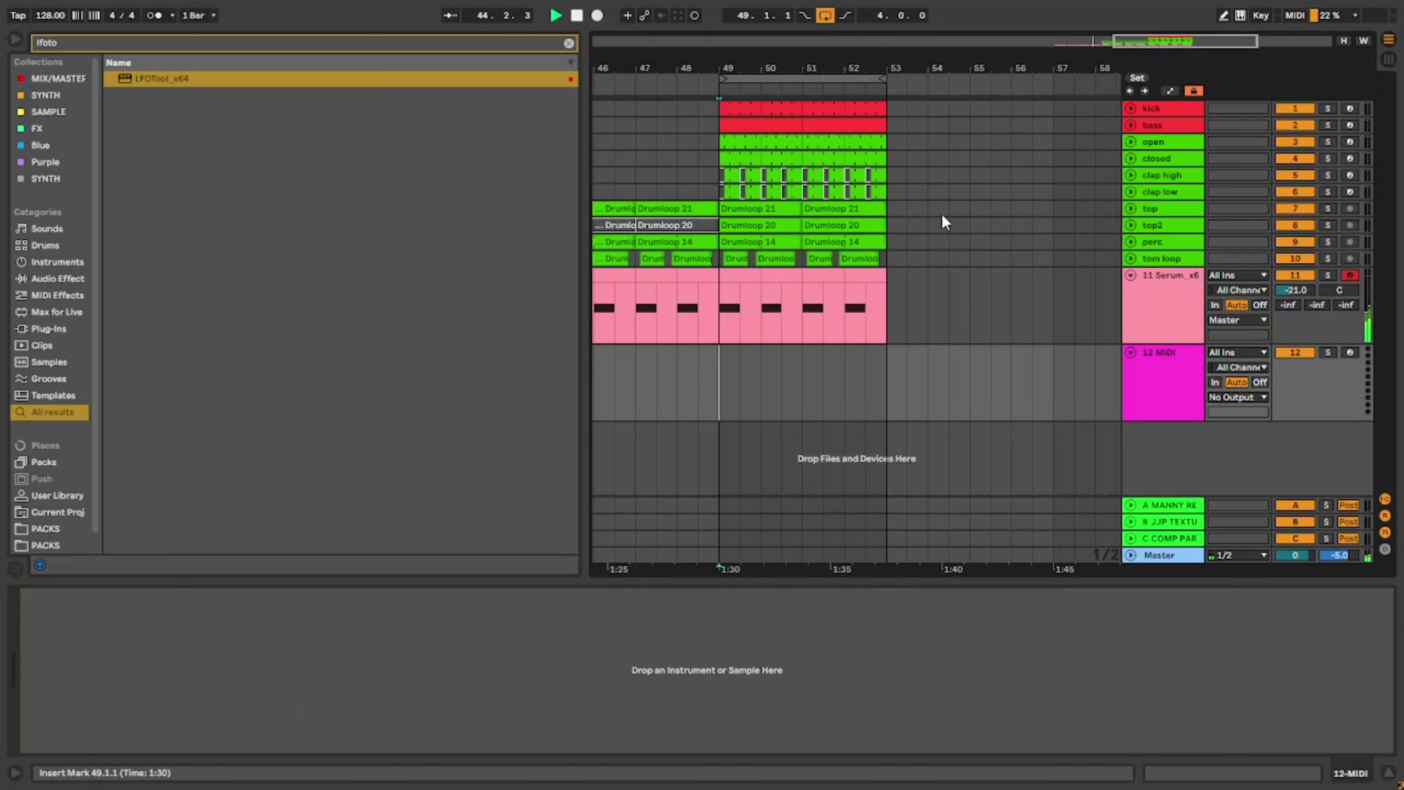
drag(766, 126, 769, 355)
double_click(779, 355)
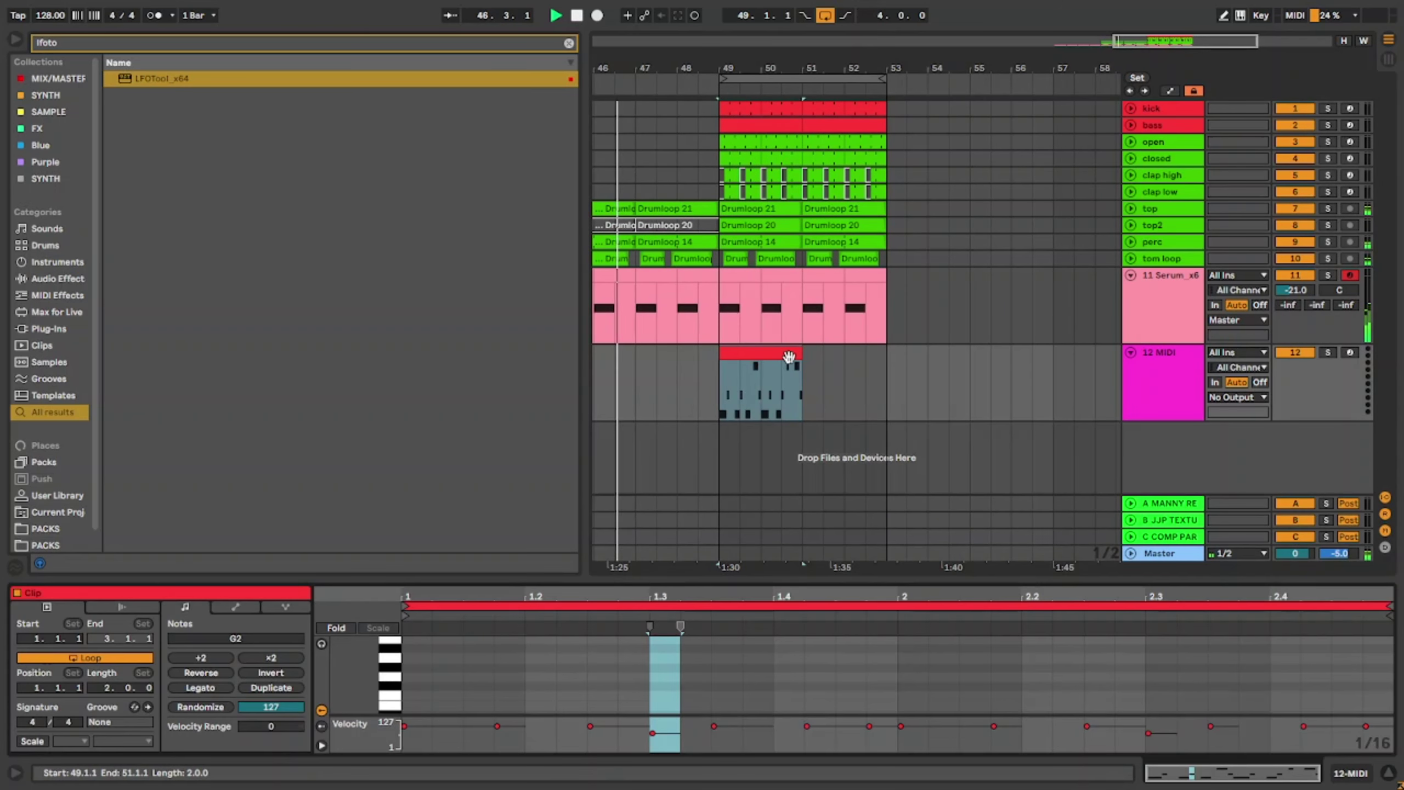
Step: Shorten the copied bass clip on the MIDI track to one bar, from bar 49 to bar 50
scroll(798, 352, up, 5)
scroll(799, 353, down, 3)
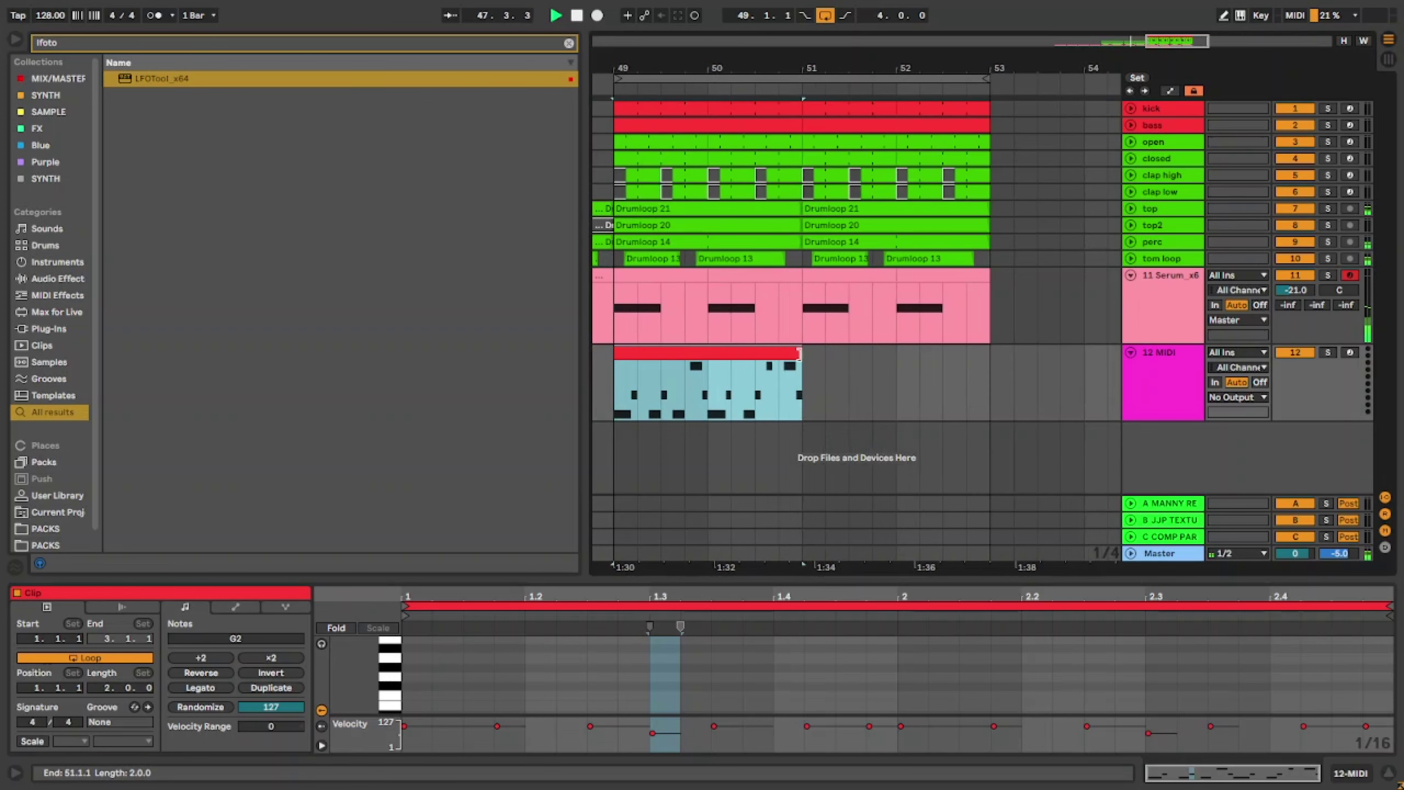
drag(798, 352, 708, 363)
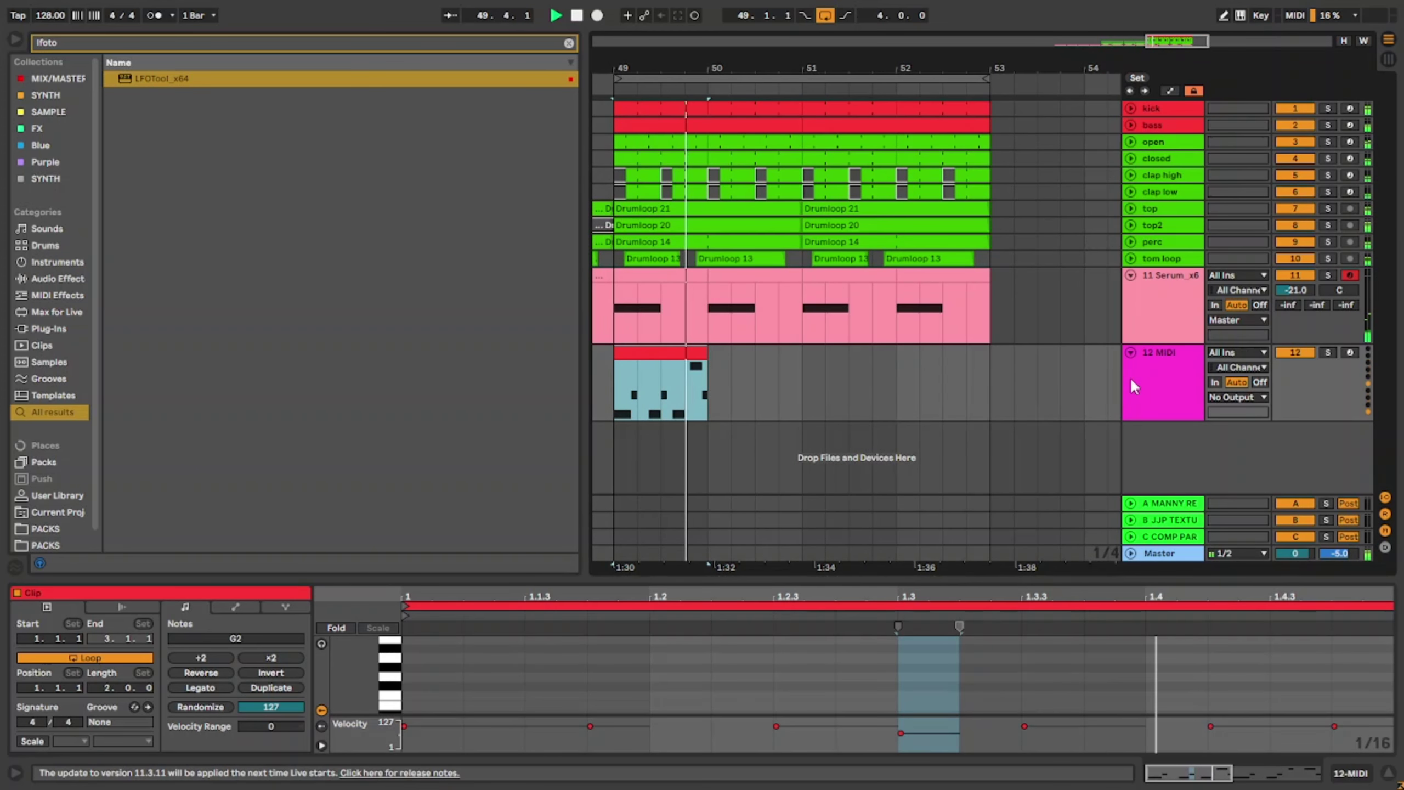
scroll(949, 306, down, 5)
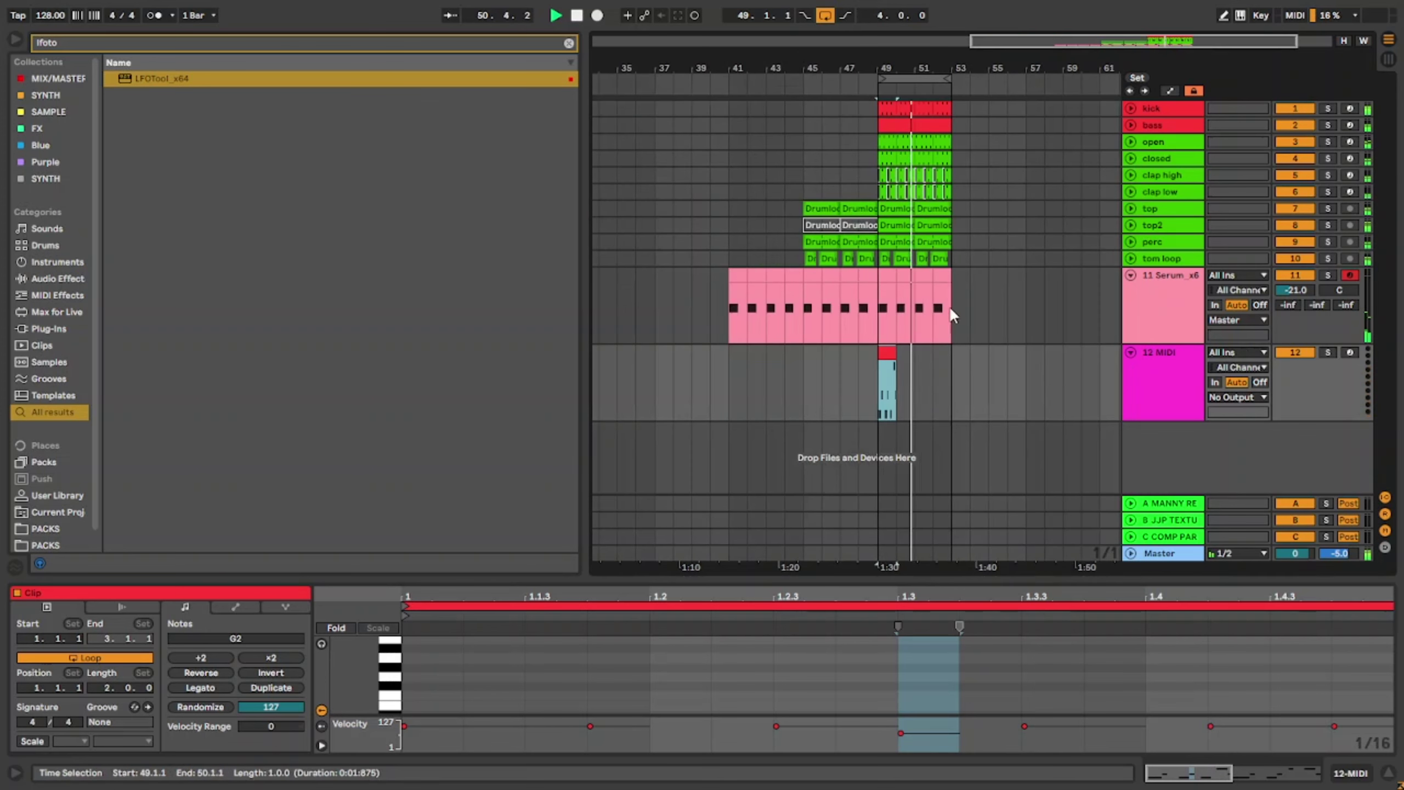
Step: Search the browser for "serum" and load Serum_x64 onto the MIDI track holding the copied bass clip
click(942, 272)
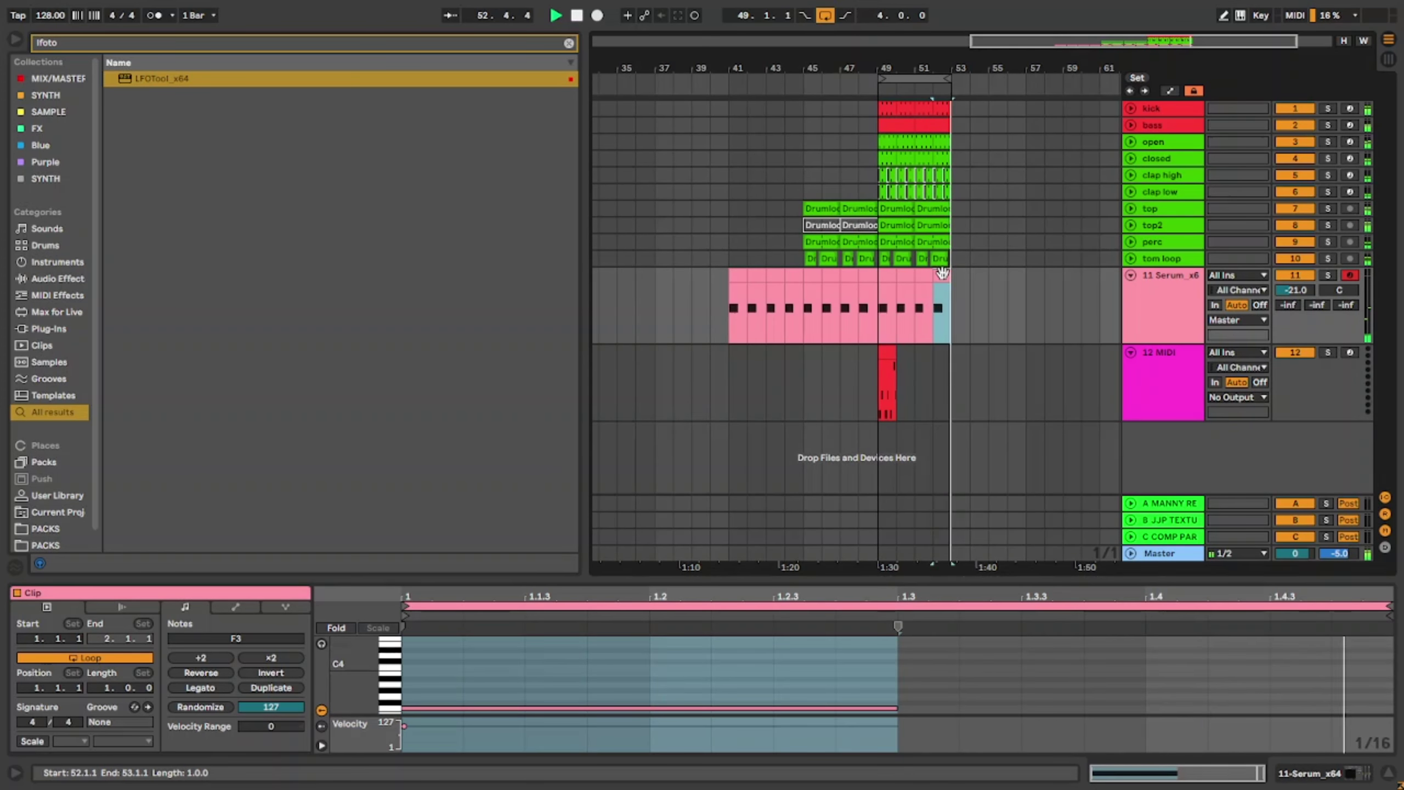
click(1183, 366)
click(1169, 308)
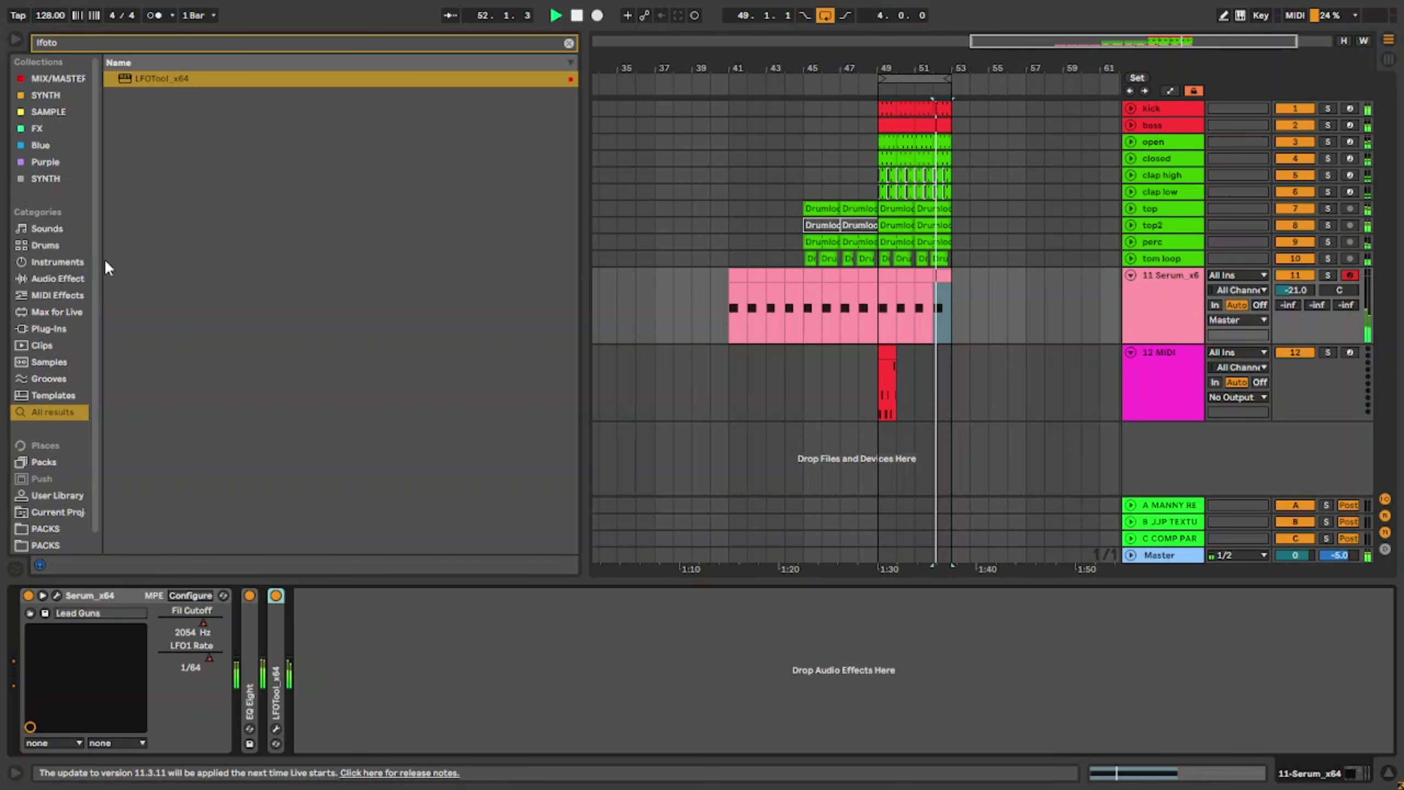
key(ctrl+f)
key(BackSpace)
text(serum)
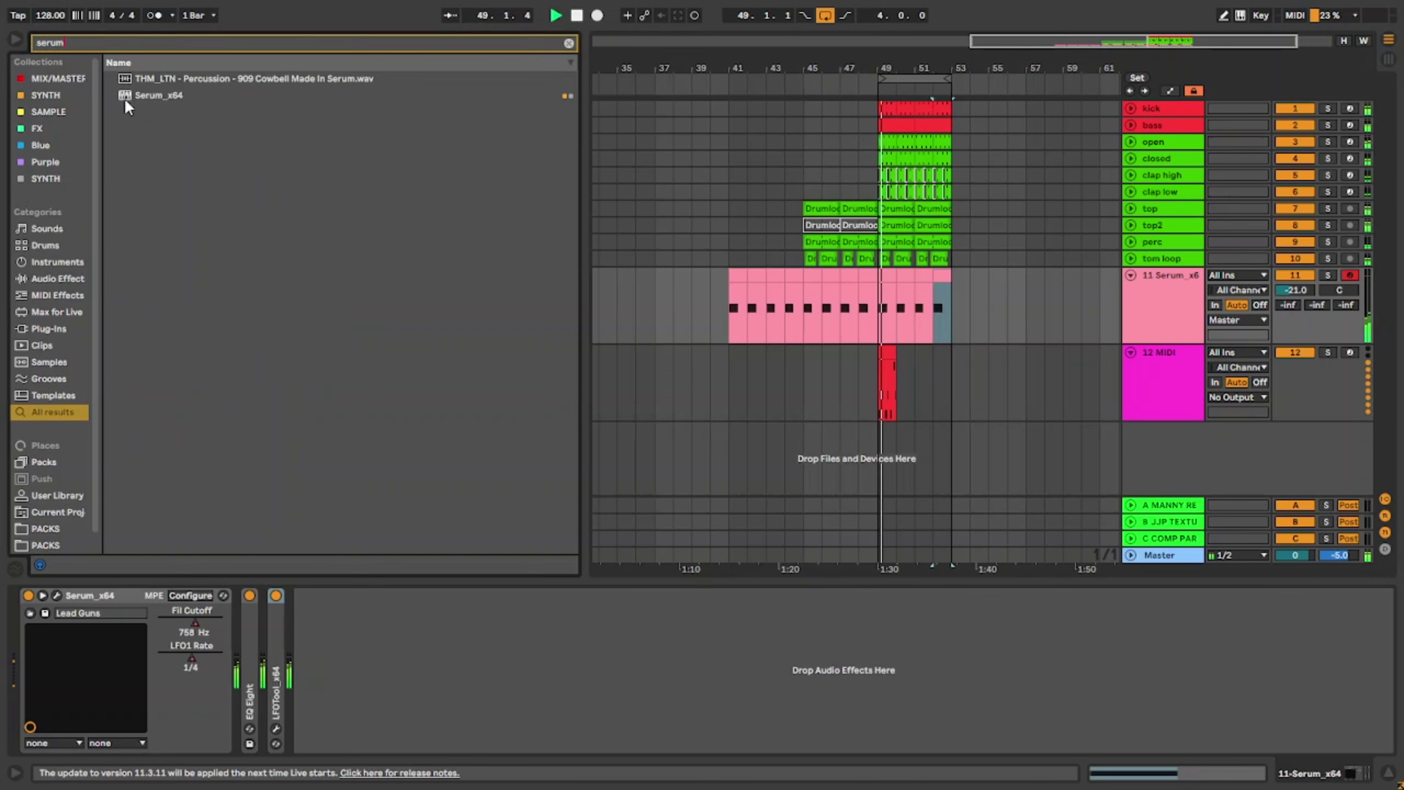
click(124, 95)
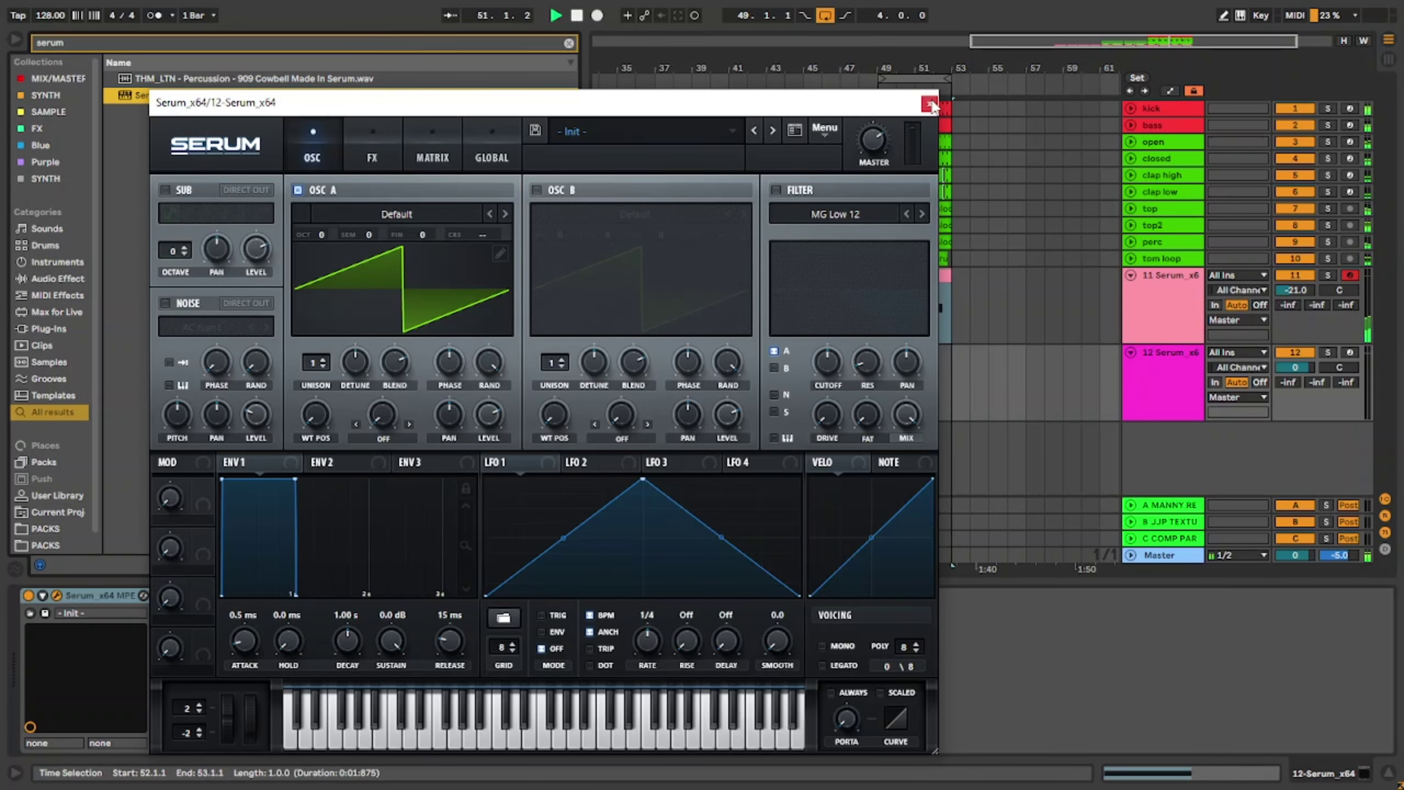
Step: Move the Serum window clear of the track controls and look through its preset banks
drag(862, 103, 677, 57)
click(552, 83)
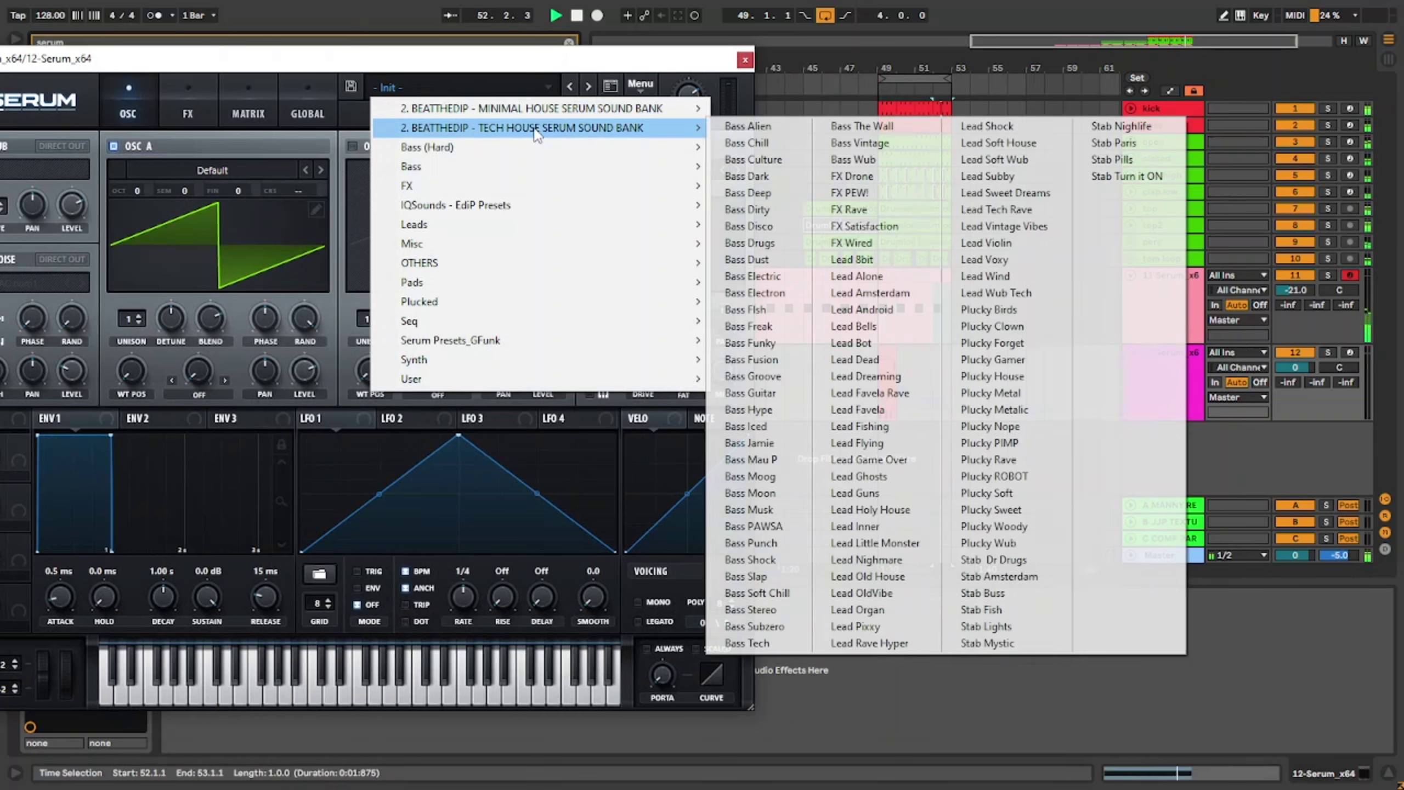
click(1194, 363)
Step: Lower the new Serum track's volume to -20.4 dB and play from bar 49
key(space)
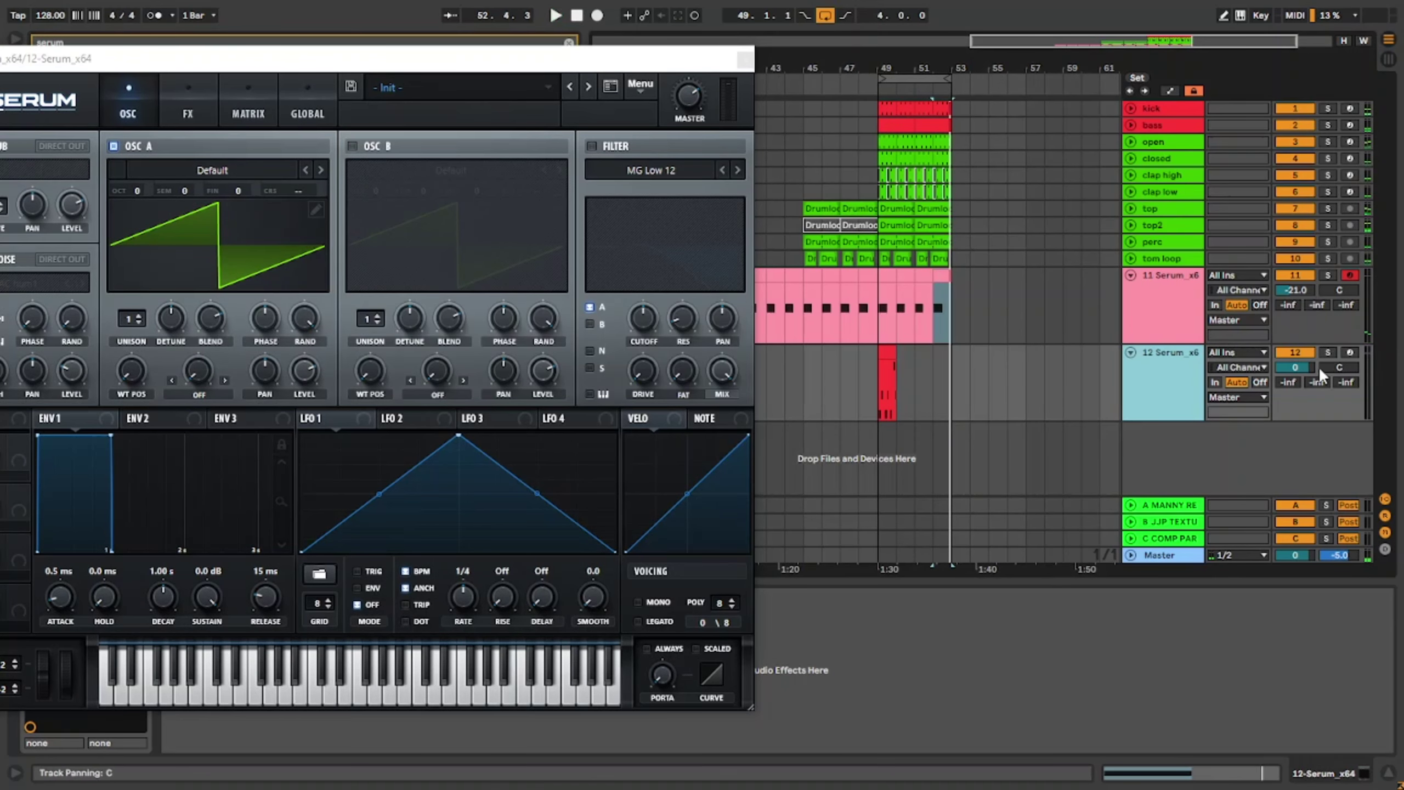
mouse_move(1297, 367)
mouse_down()
mouse_move(1296, 396)
mouse_move(1290, 383)
mouse_up()
click(877, 396)
key(space)
Step: Load the Bass After Life preset from the BEATTHEDIP Minimal House Serum Sound Bank
click(469, 86)
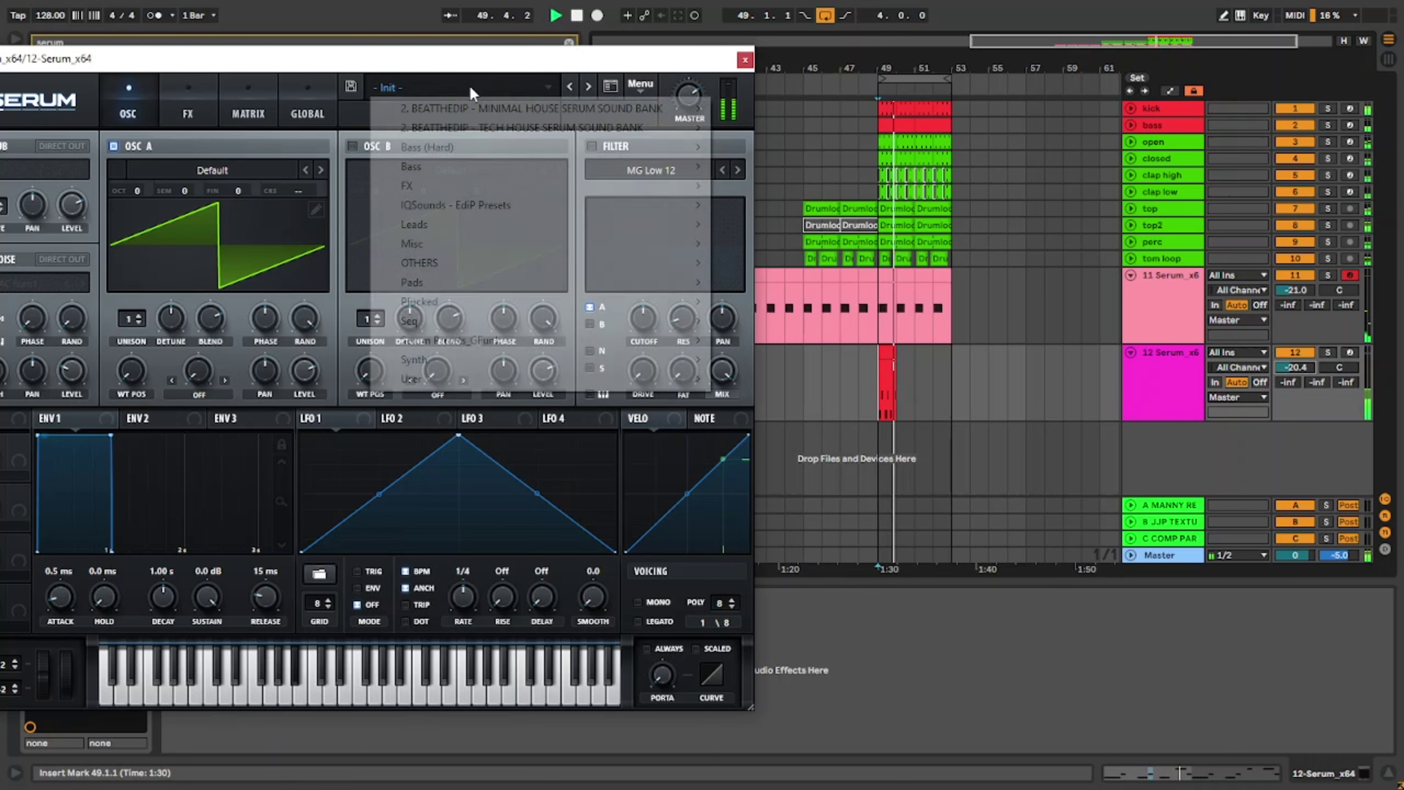
click(771, 113)
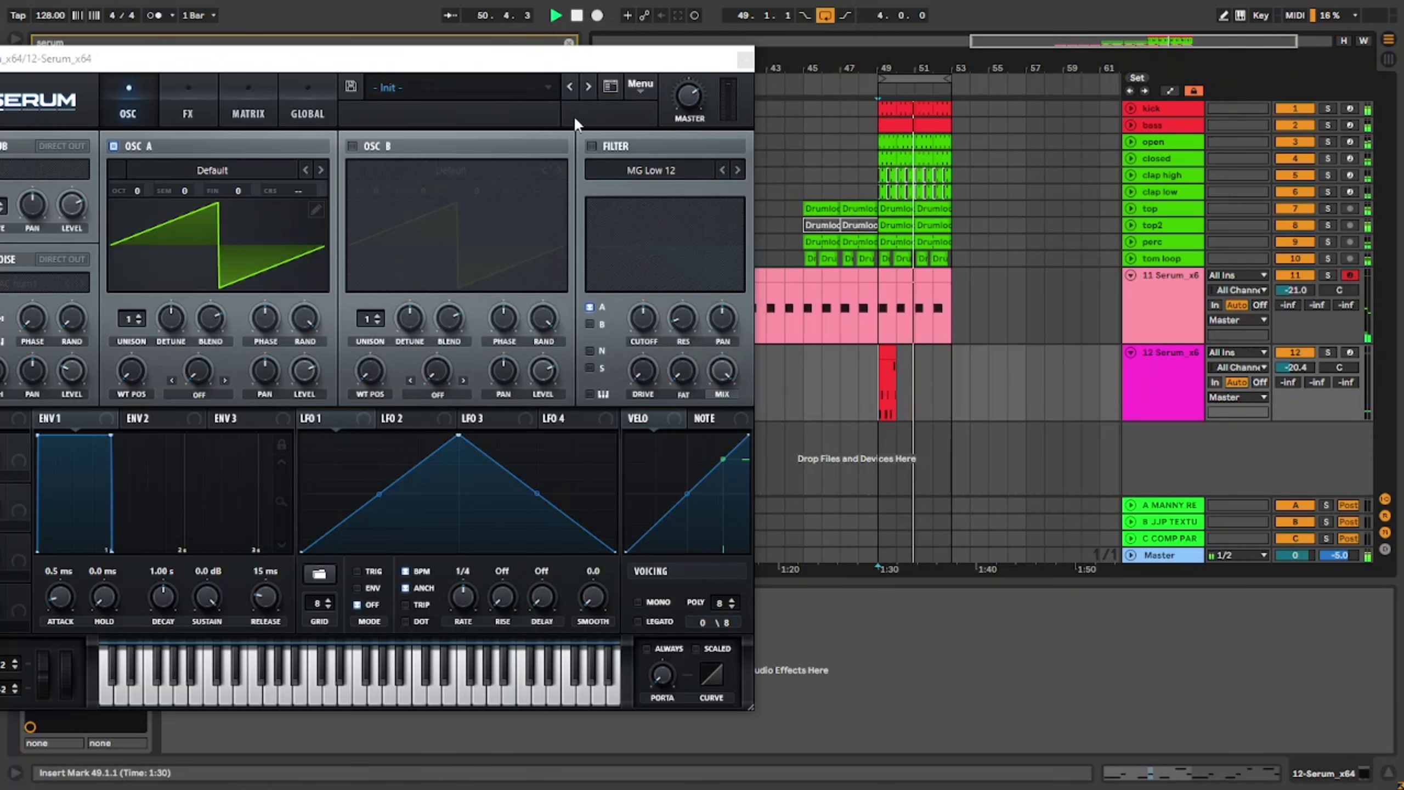
click(547, 86)
mouse_move(663, 109)
mouse_move(755, 109)
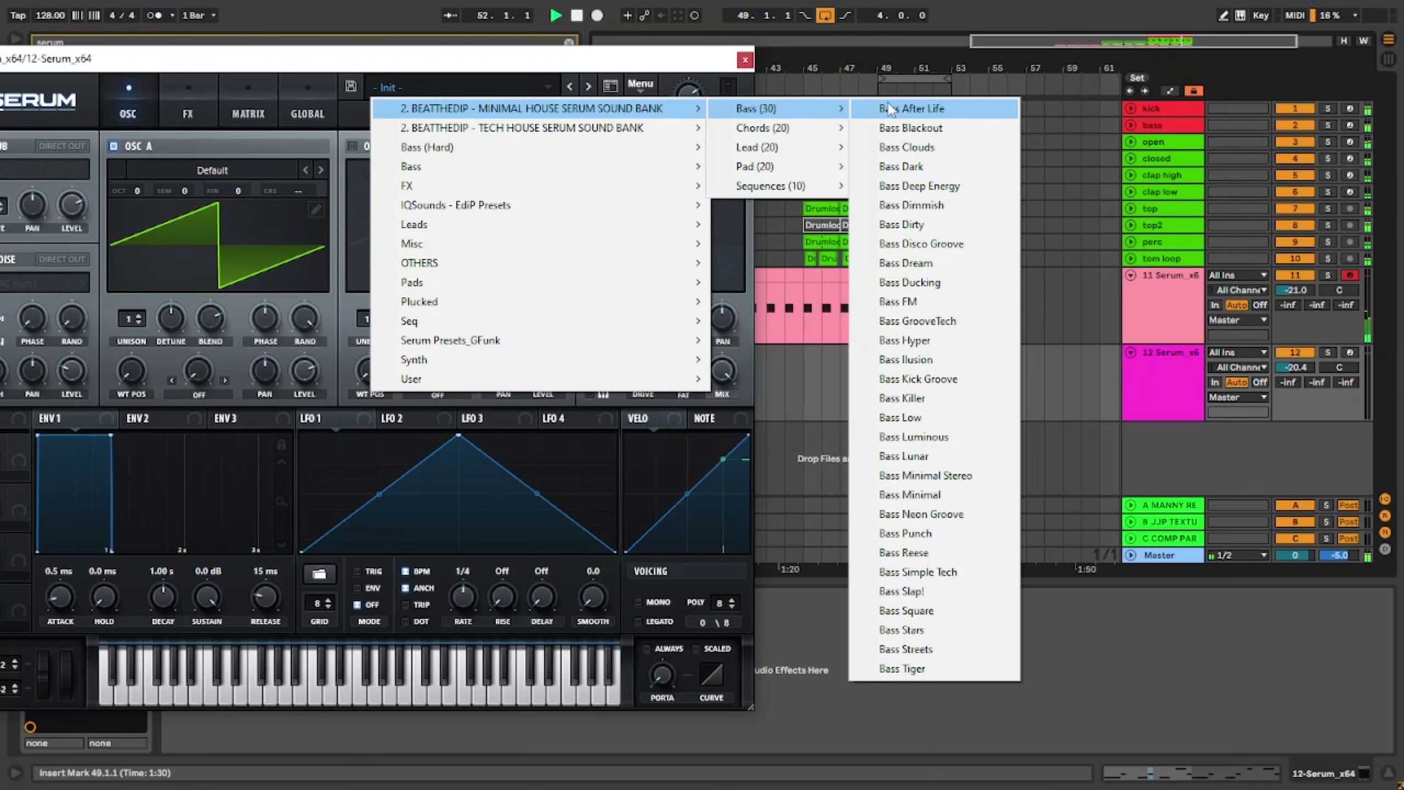
click(911, 108)
Step: Open the one-bar clip on the new Serum track and transpose all its notes up one octave
double_click(886, 353)
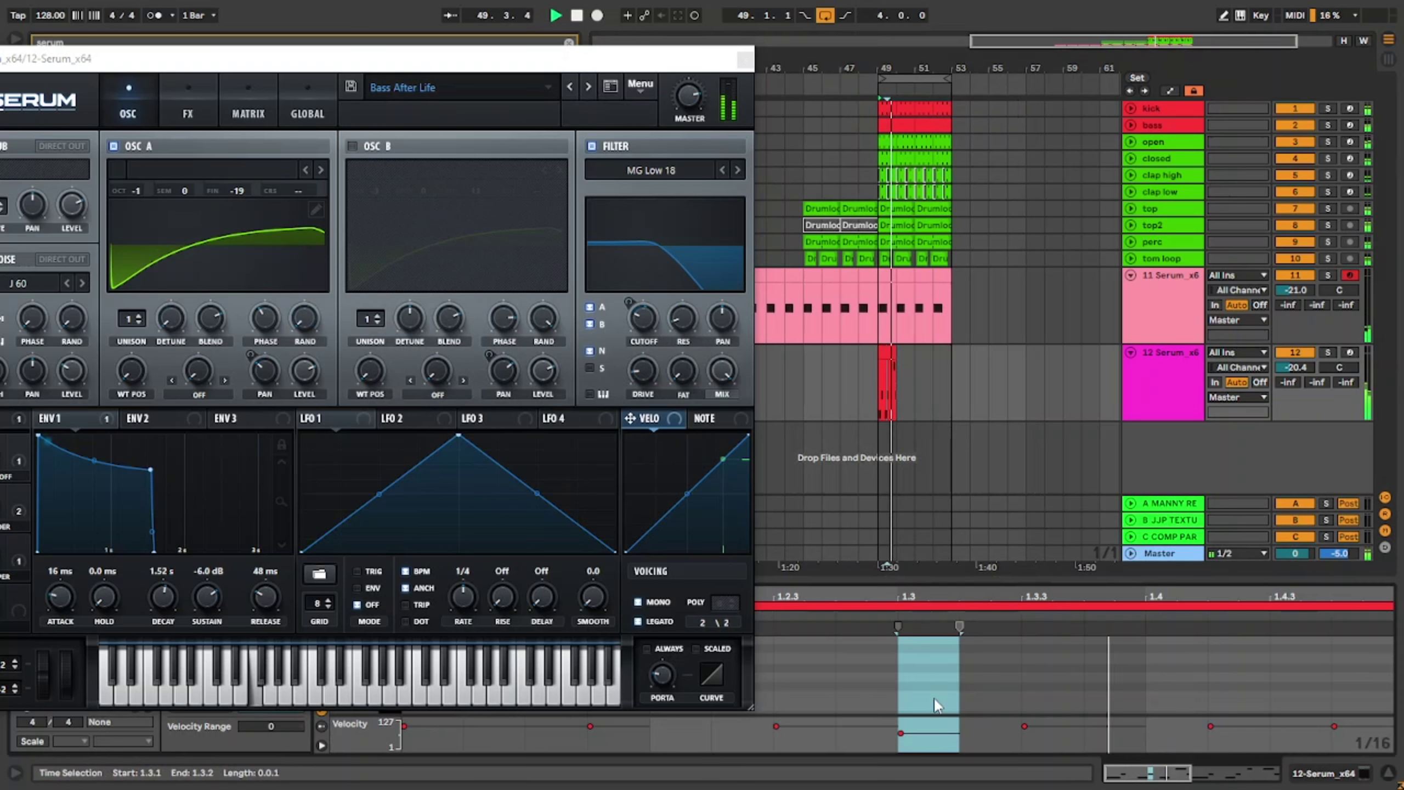
click(1025, 676)
key(ctrl+v)
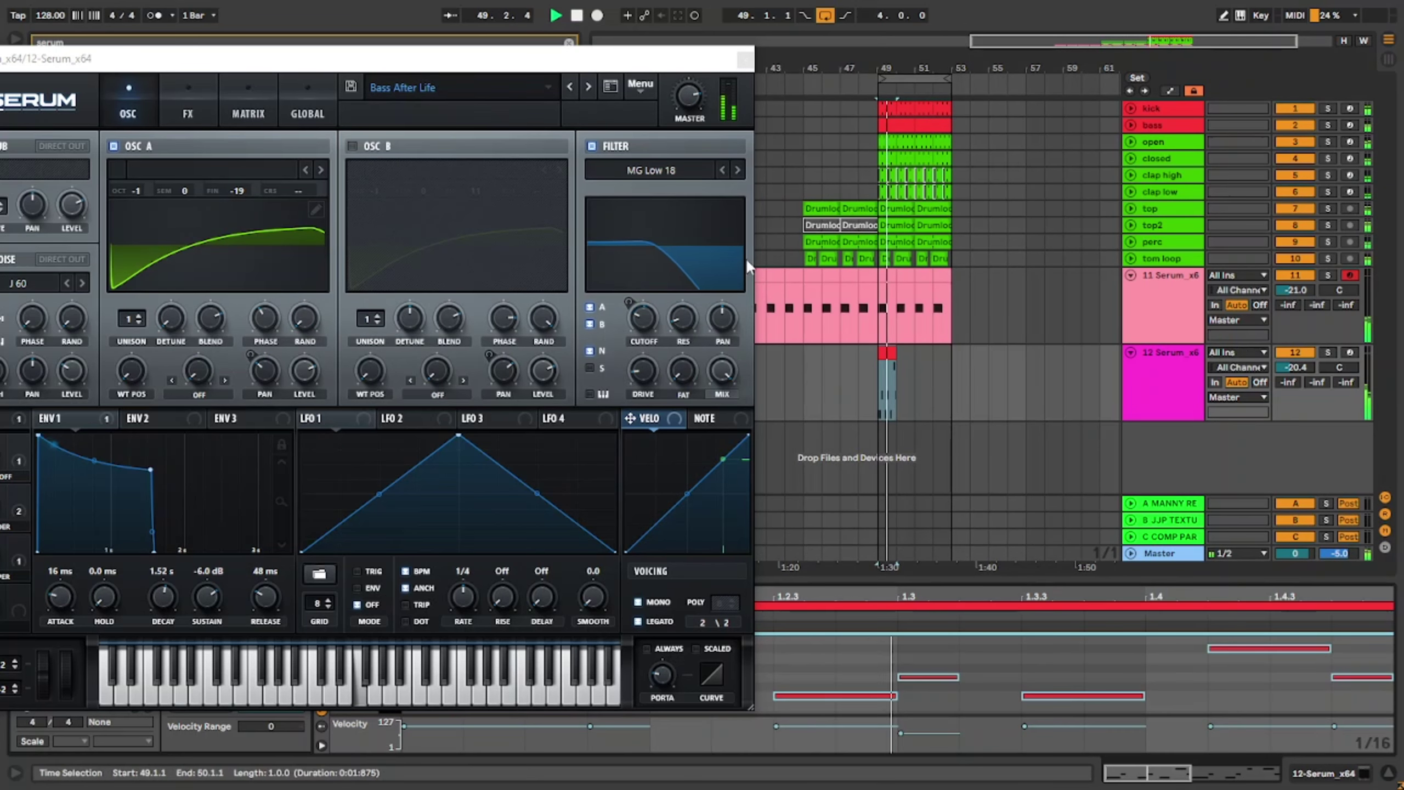
Step: Audition the following bass presets one after another, through Bass Clouds and Bass Dark to Bass Deep Energy
click(591, 86)
click(589, 86)
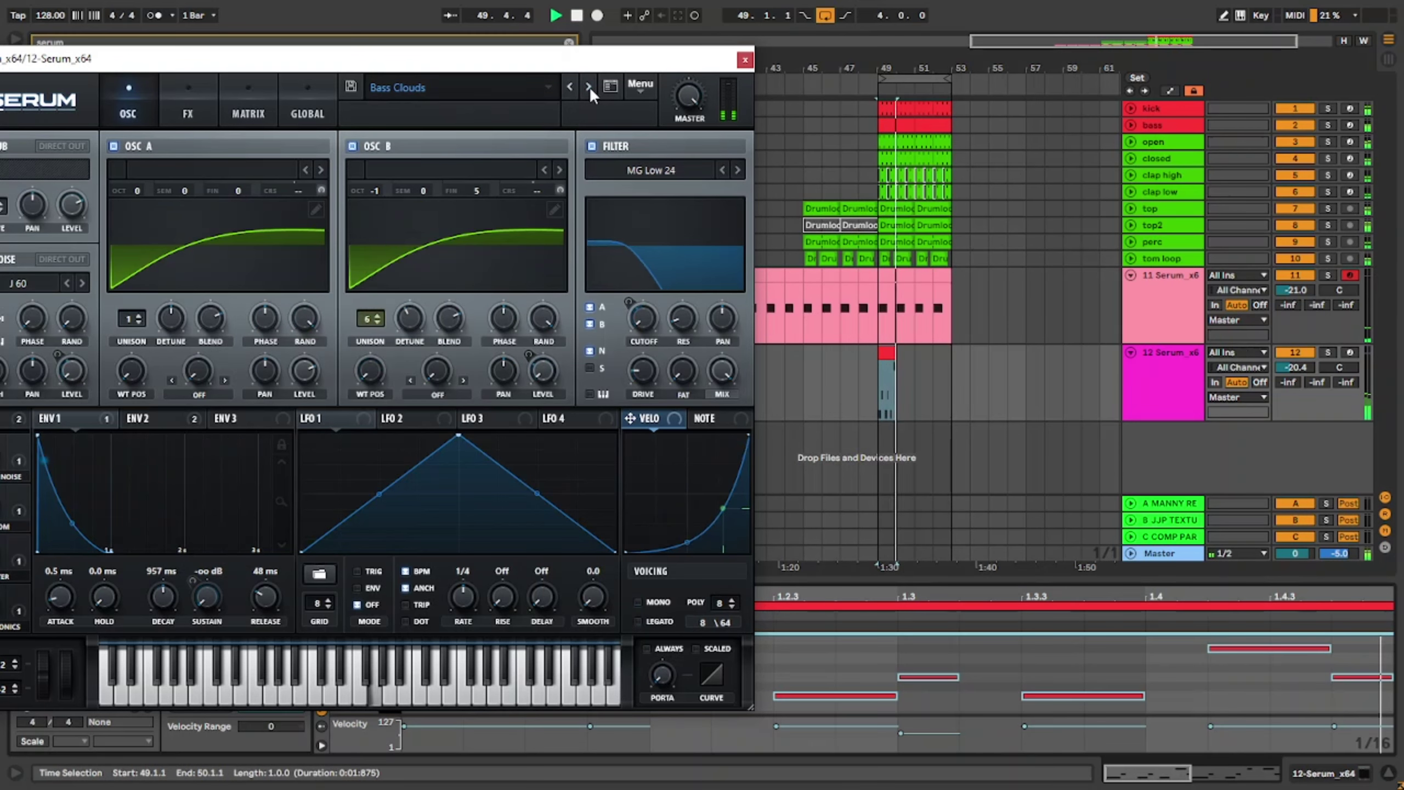
click(589, 86)
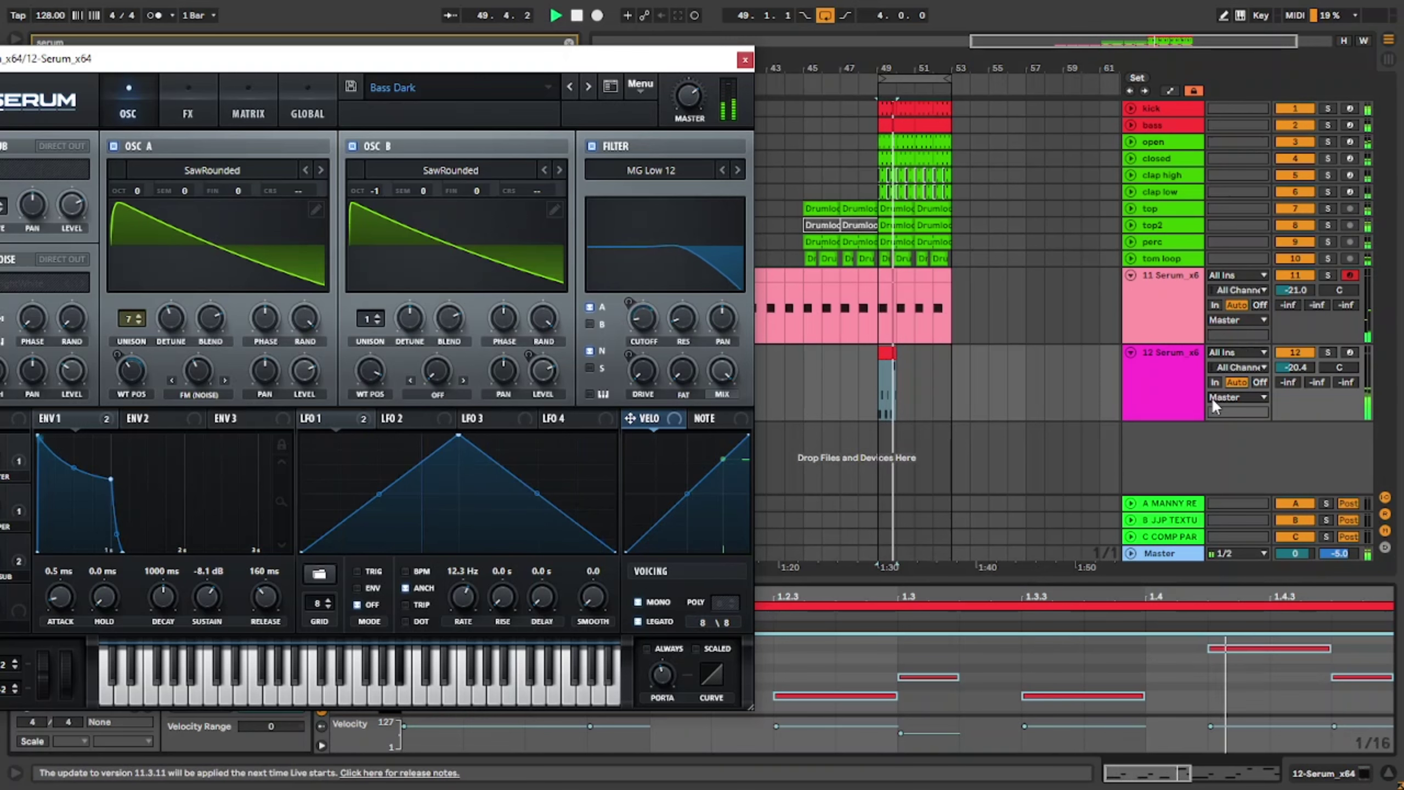
click(1163, 378)
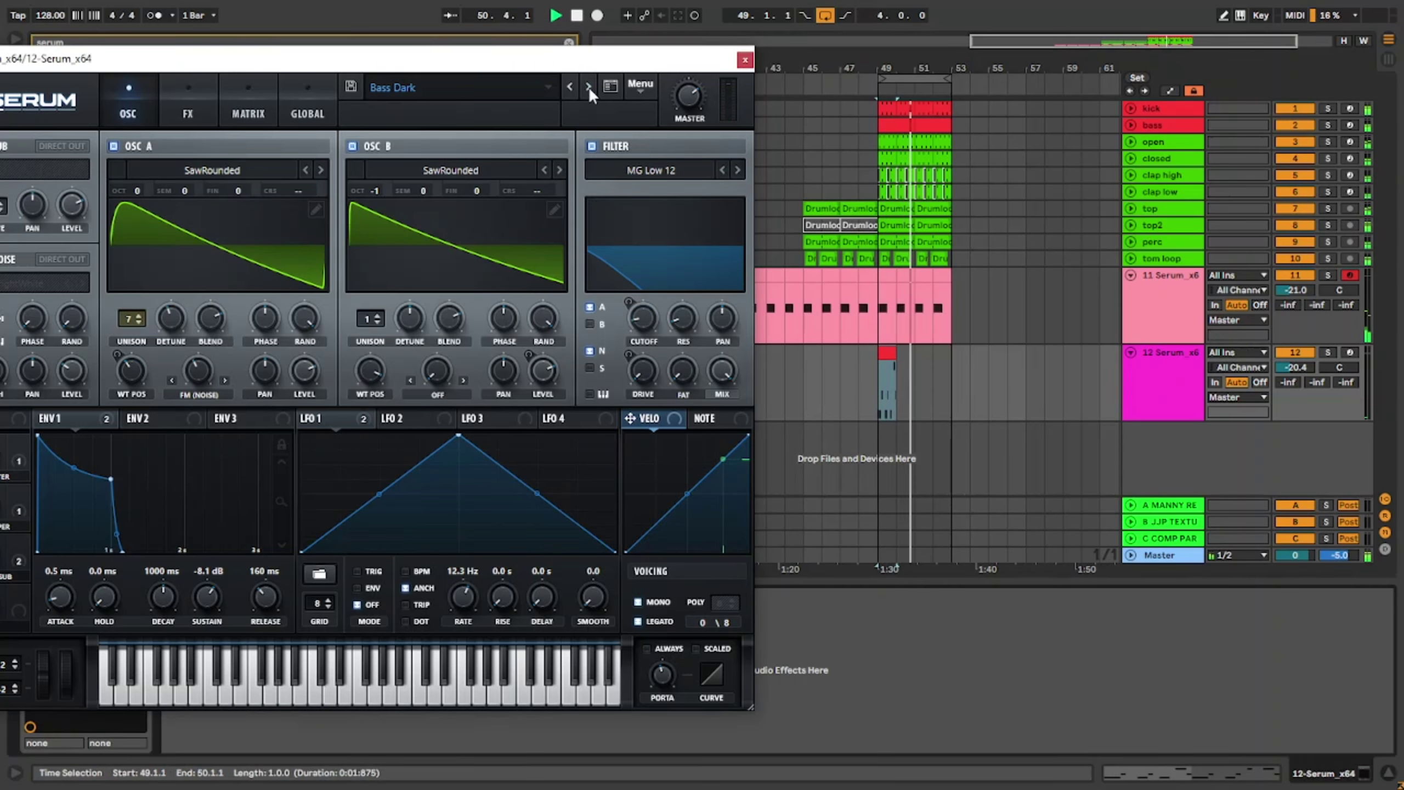
click(588, 87)
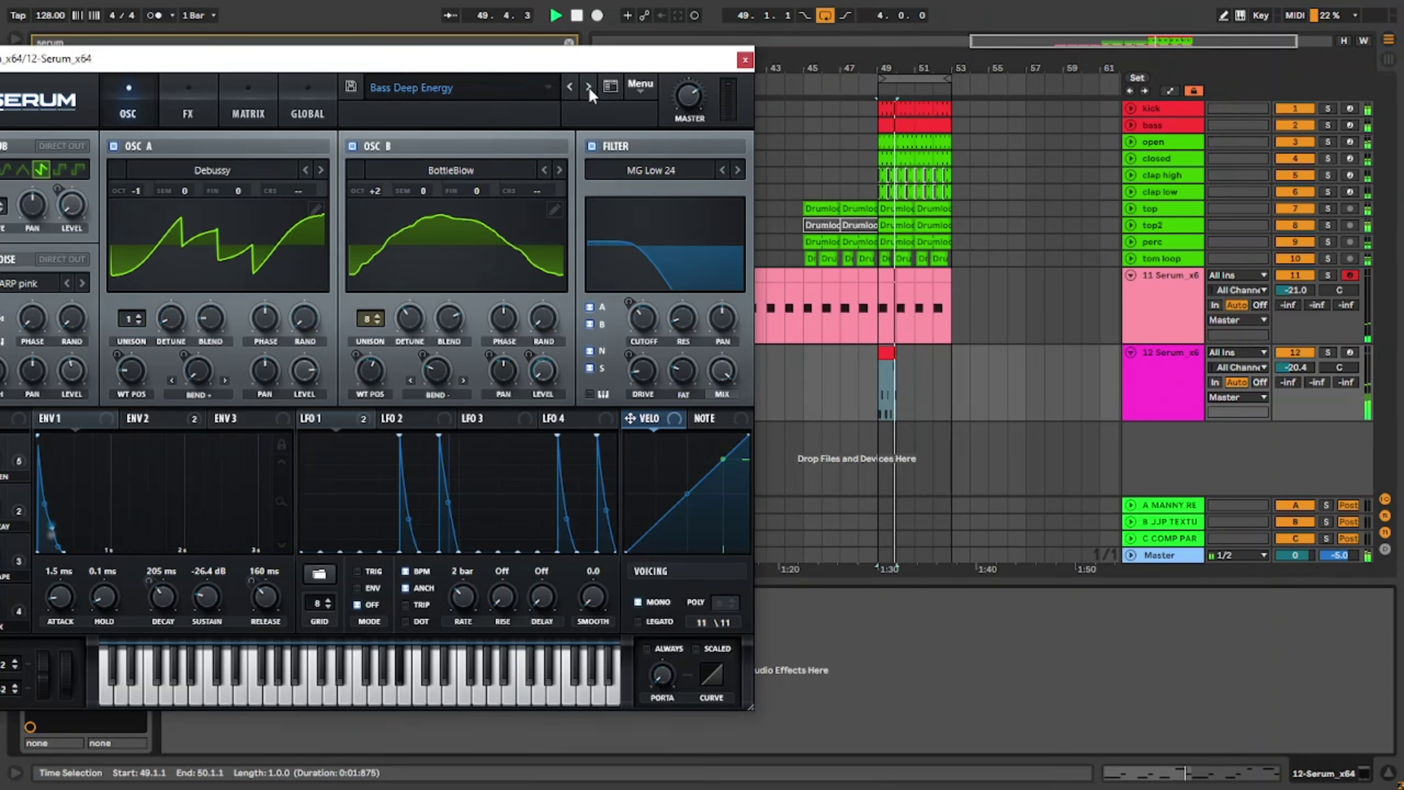
Step: Raise the new Serum track's volume to -14.8 dB and advance the preset to Bass Disco Groove
click(880, 157)
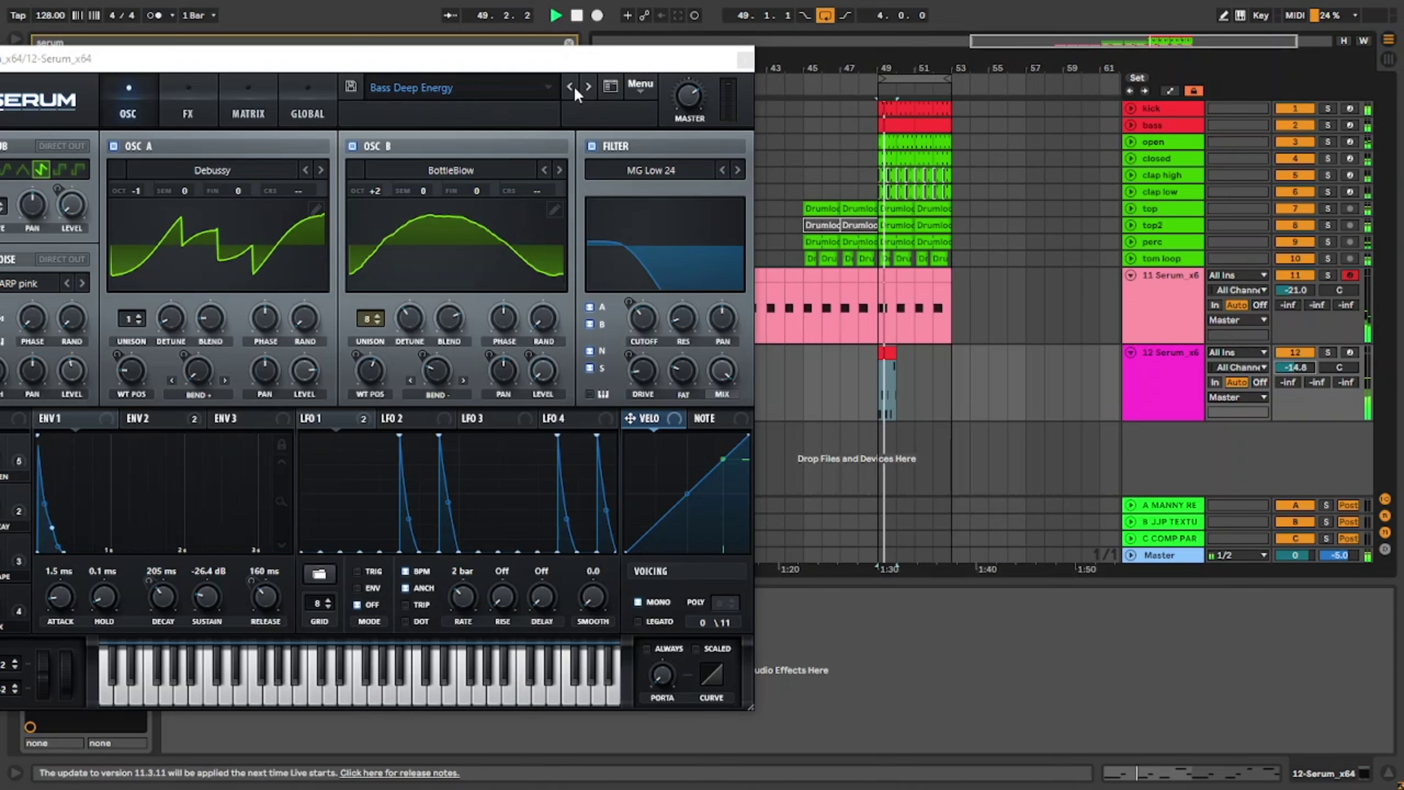
click(588, 87)
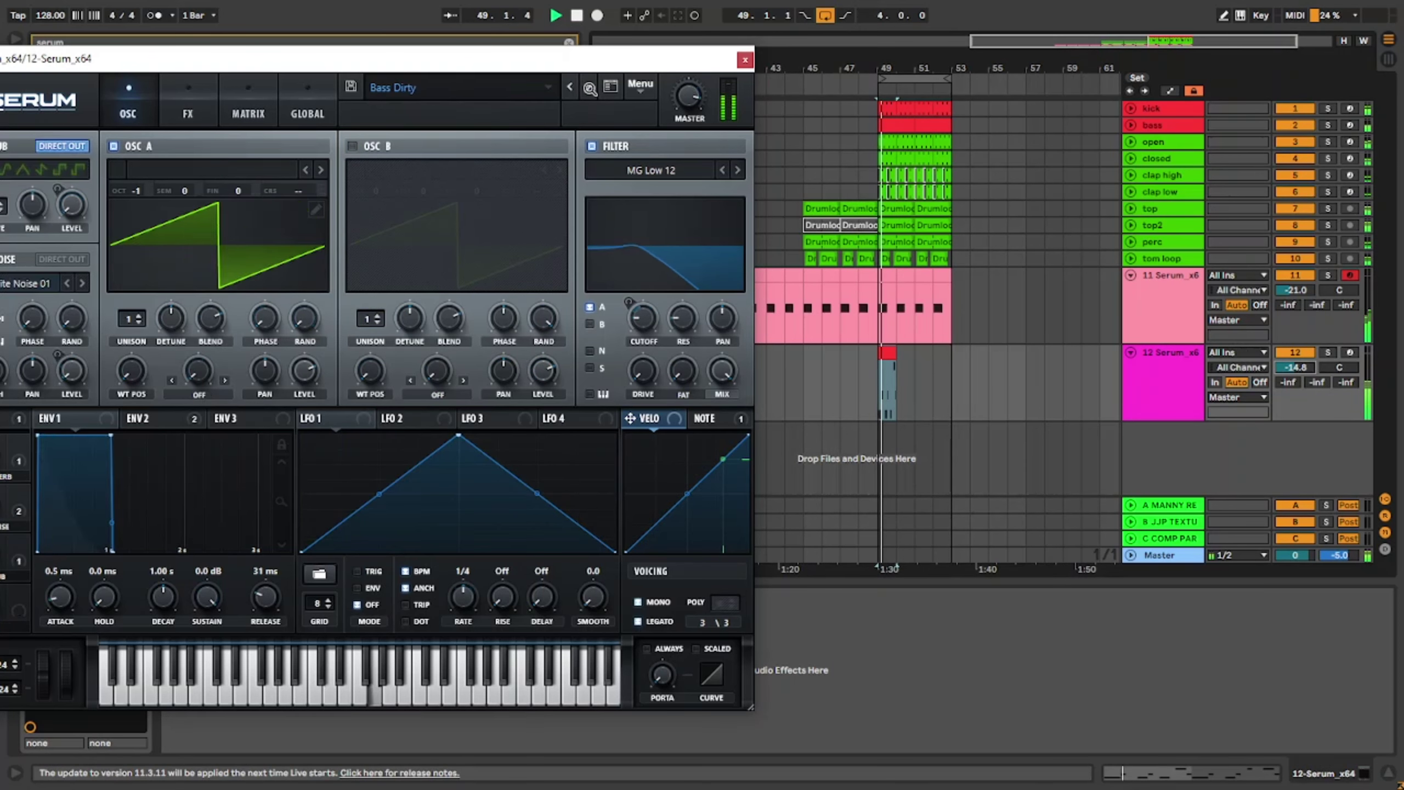
click(588, 86)
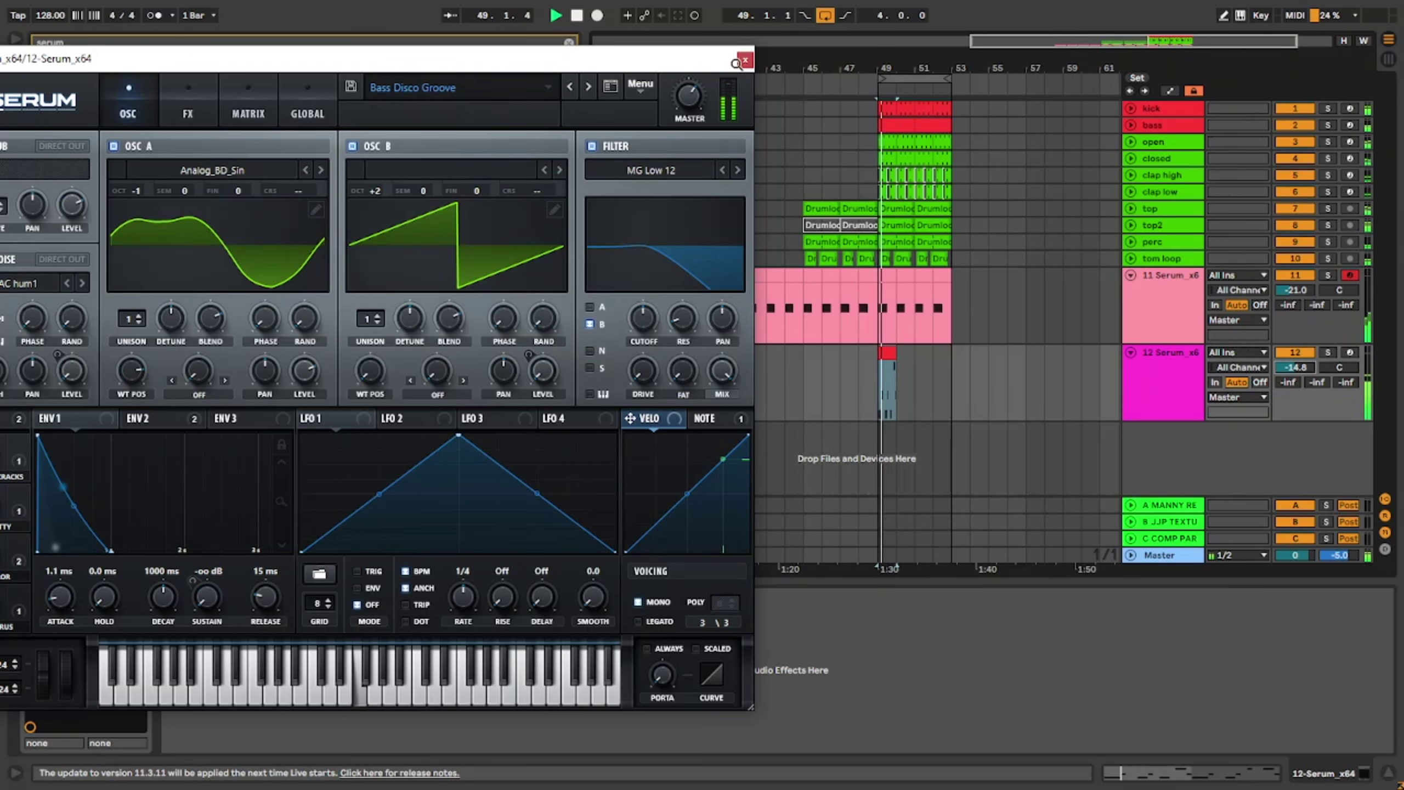
Step: Find the Arpeggiator in the browser and add it ahead of Serum on track 12
click(835, 719)
key(ctrl+f)
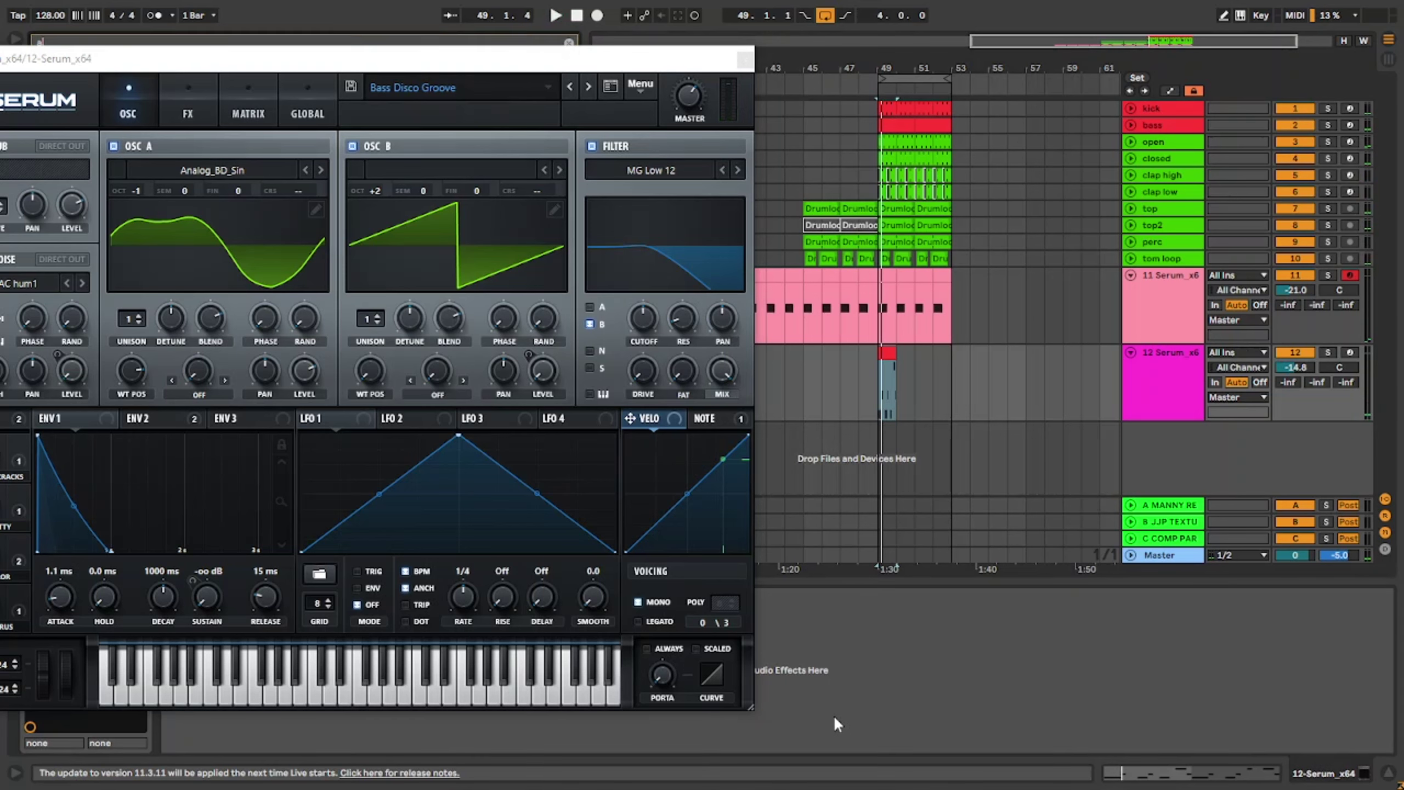
text(arpe)
drag(267, 71, 902, 56)
click(232, 79)
Step: Set the Arpeggiator's style to Up & Down and its rate to 1/16, and audition the result
click(80, 620)
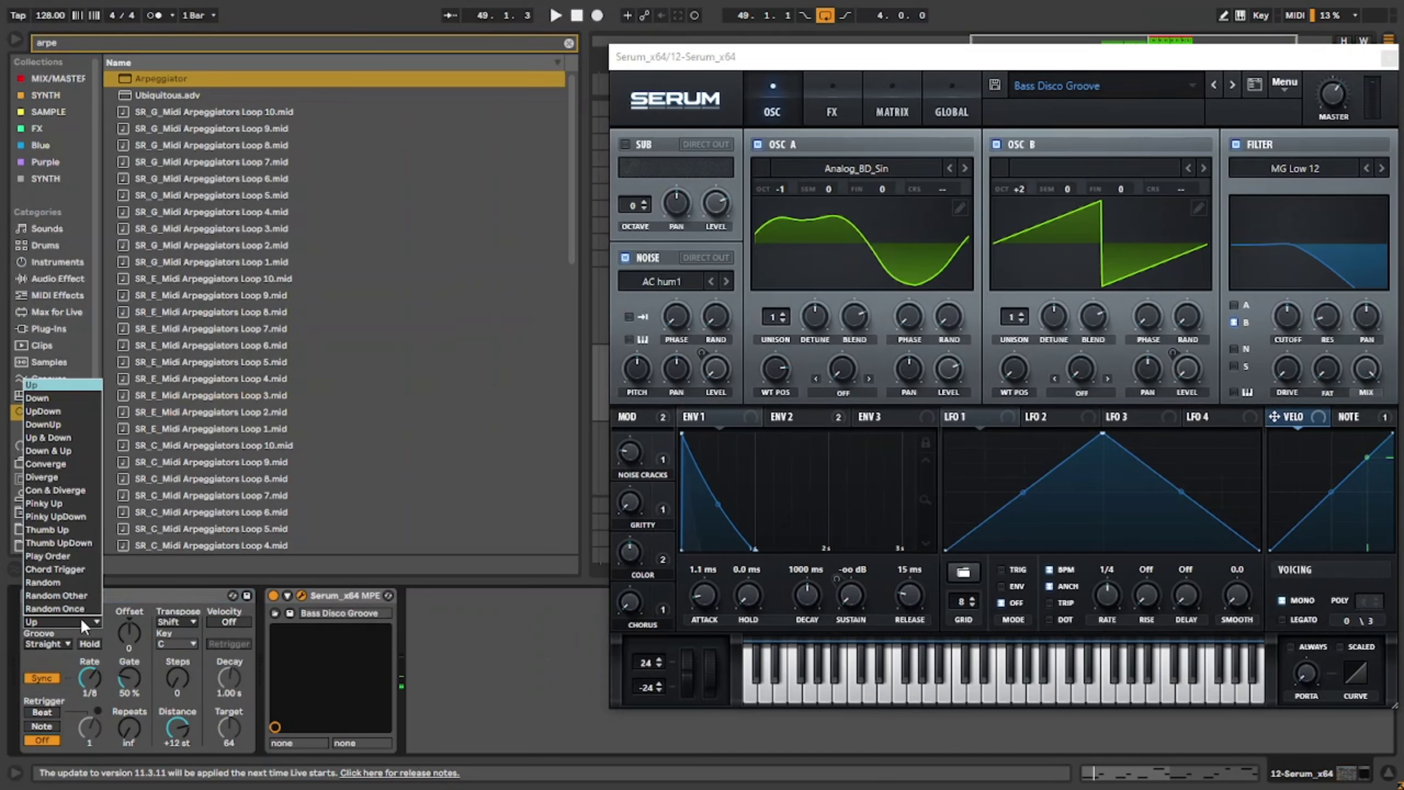
click(62, 436)
click(55, 544)
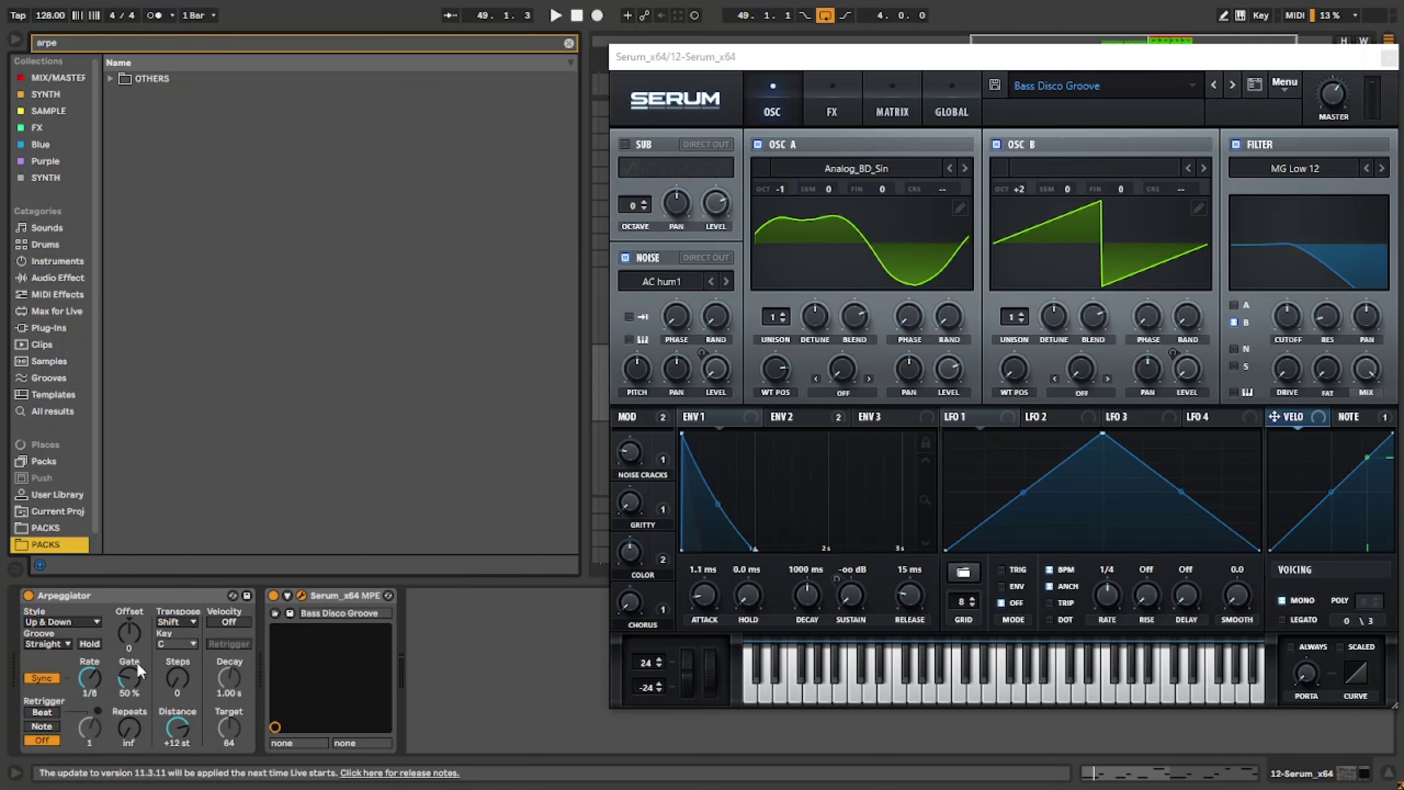
drag(91, 676, 91, 689)
key(space)
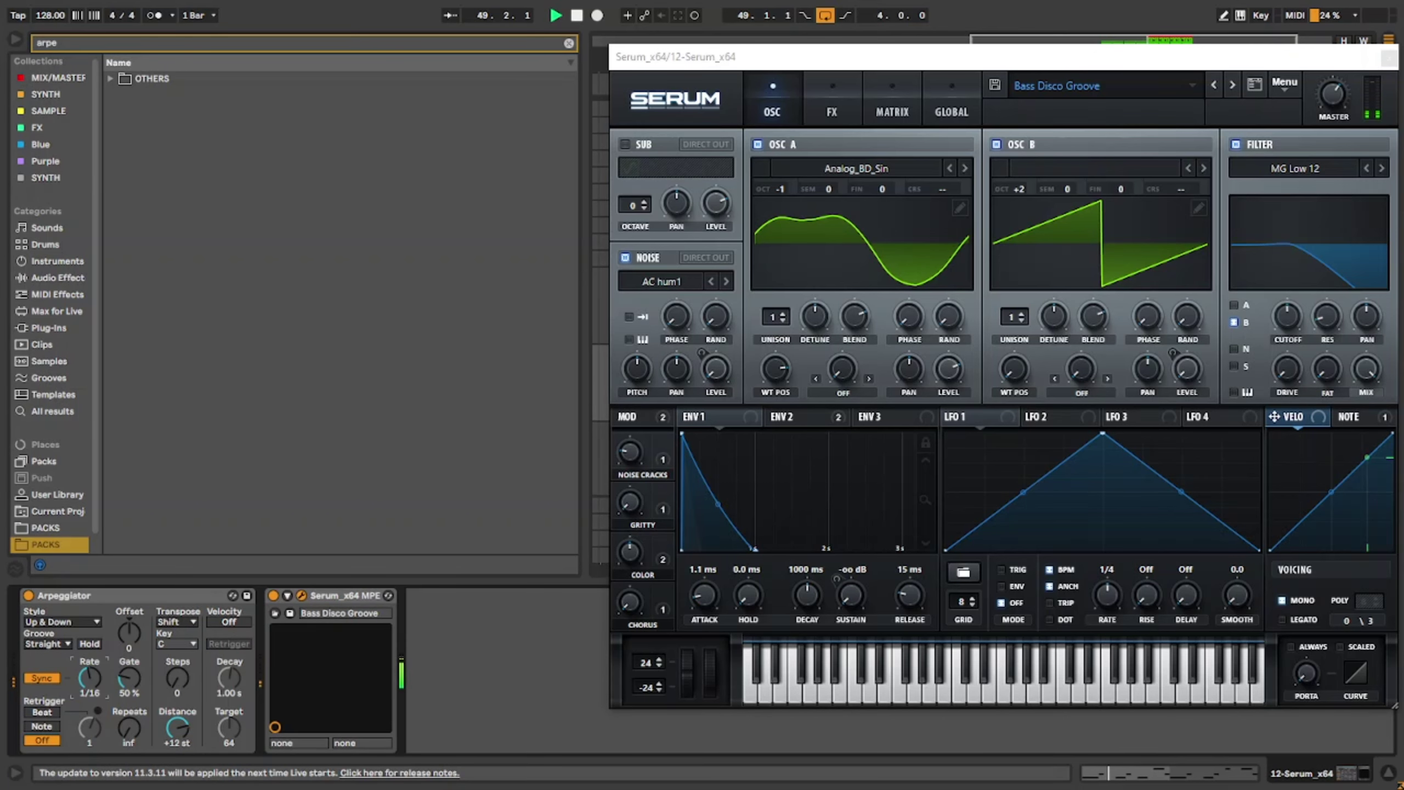
key(space)
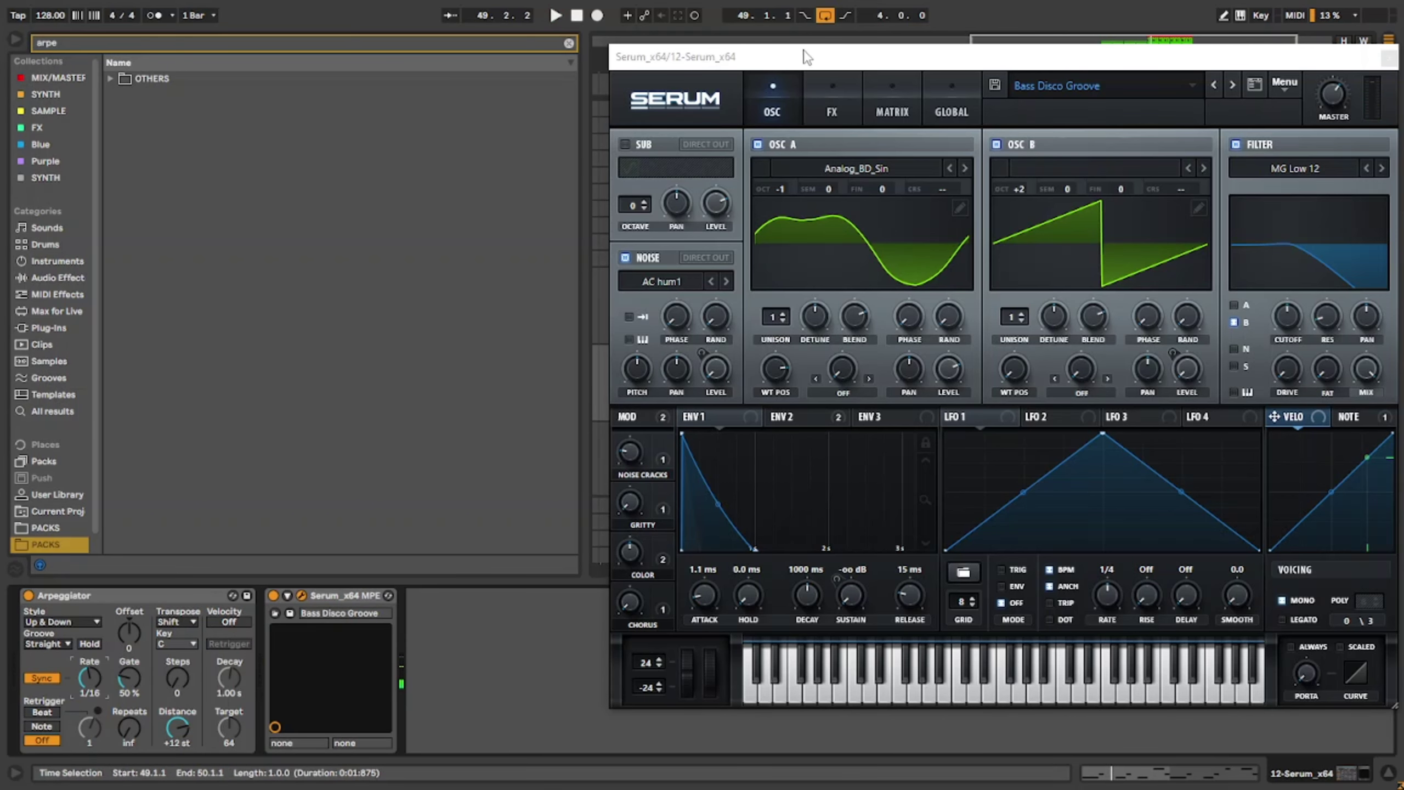
Step: Close the Serum window, transpose all notes of track 12's one-bar clip down one octave and play it back
drag(807, 57, 421, 50)
key(space)
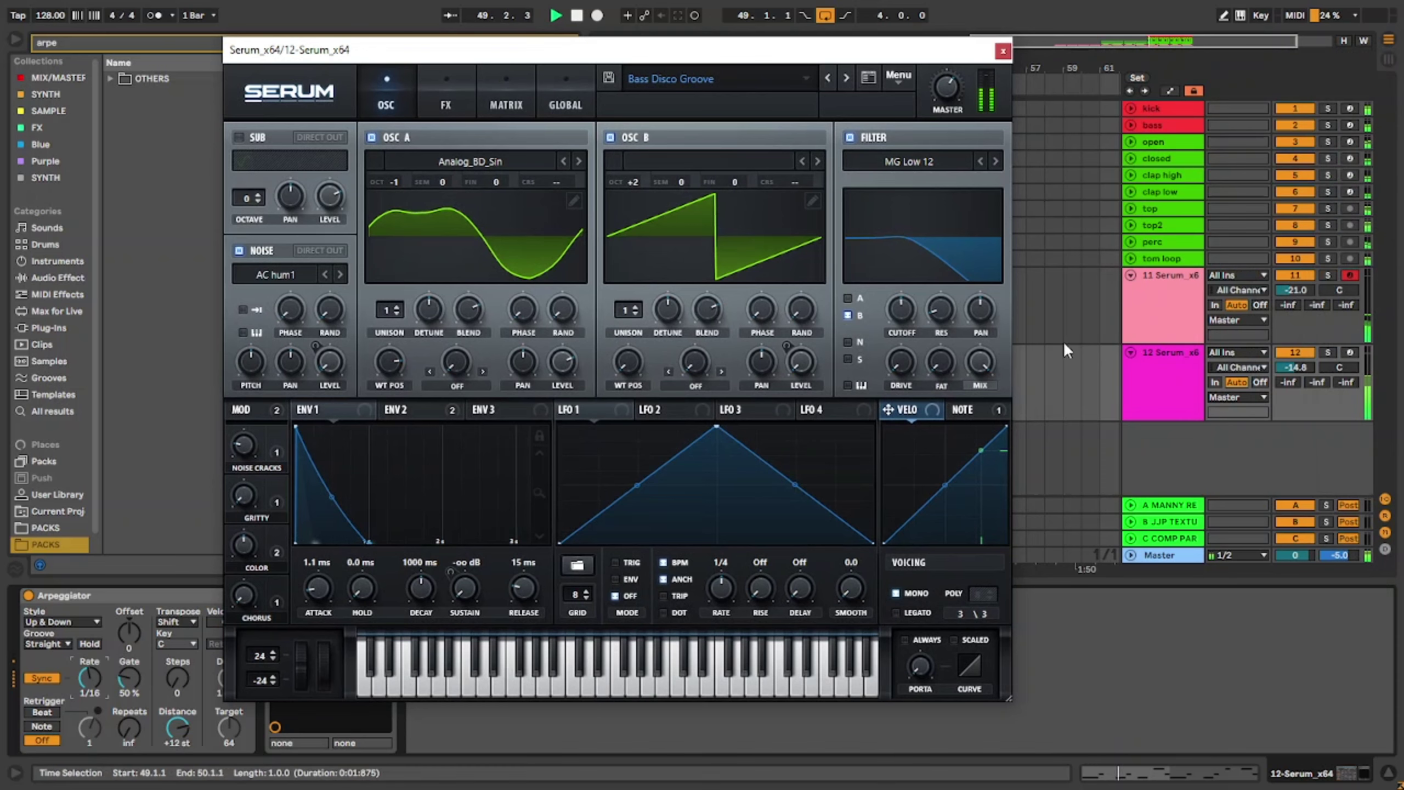
click(1003, 52)
double_click(884, 363)
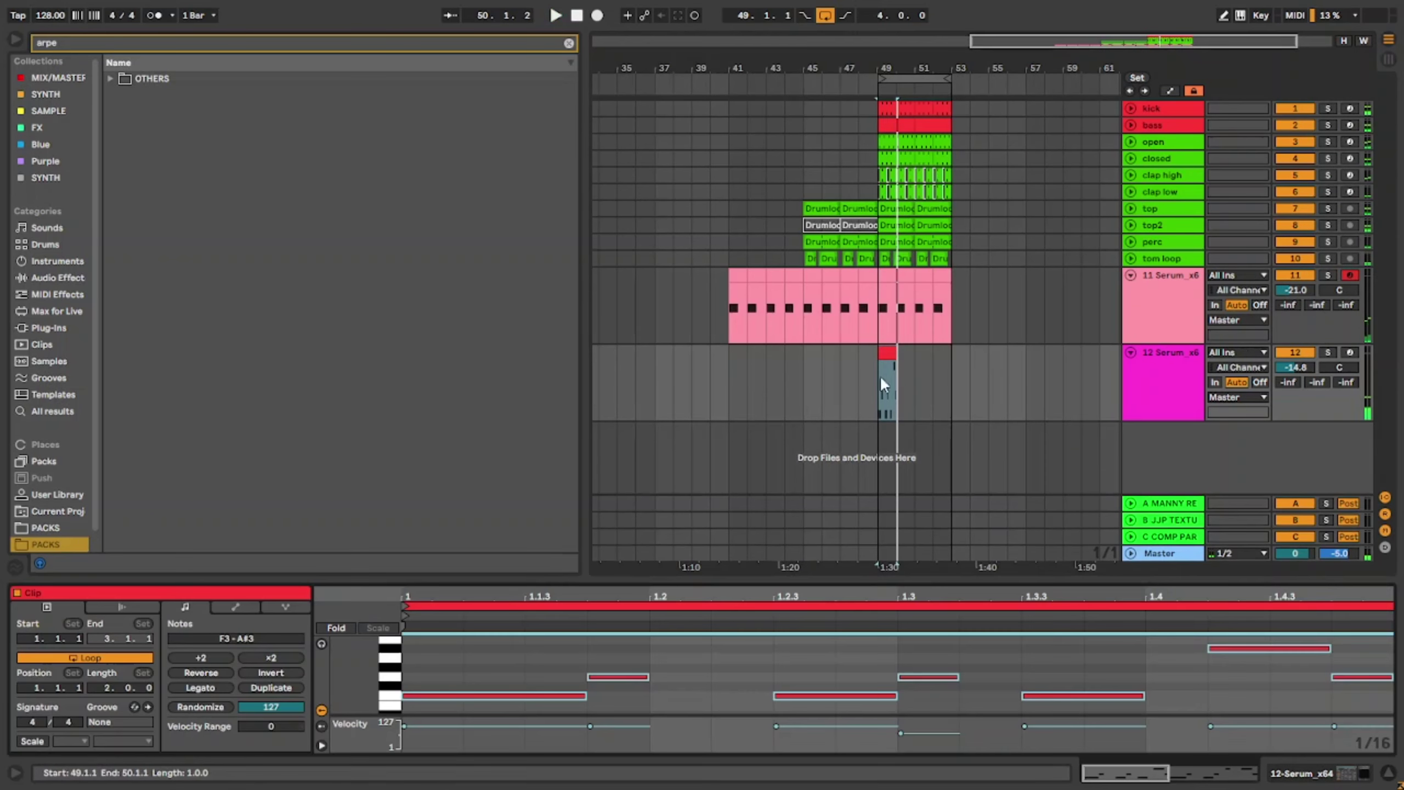
key(shift+Down)
key(space)
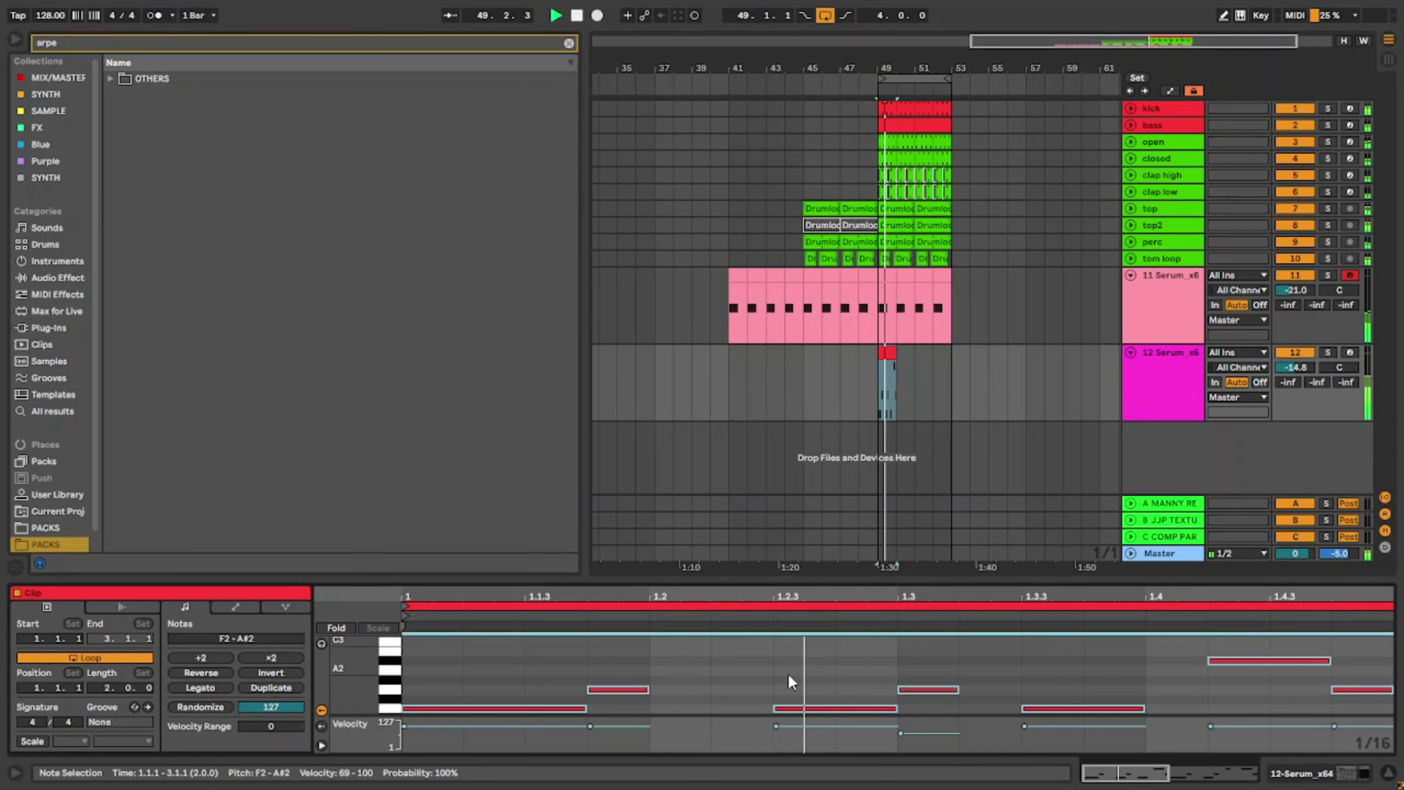
Step: Add EQ Eight after Serum on track 12 and shape a low cut at about 156 Hz
double_click(1159, 384)
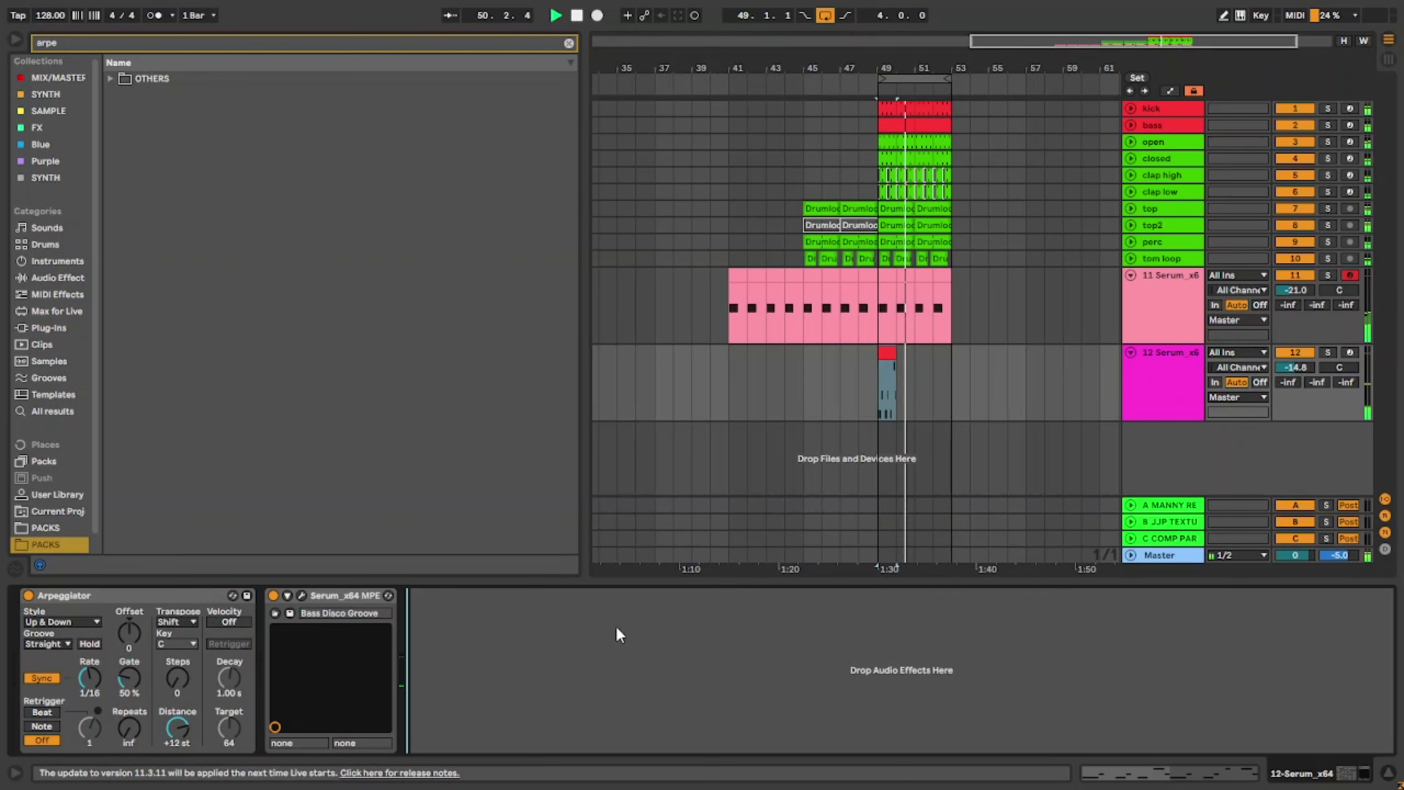
key(ctrl+f)
text(eq)
mouse_move(150, 91)
mouse_down()
mouse_move(376, 179)
mouse_move(488, 639)
mouse_move(518, 674)
mouse_move(603, 674)
mouse_move(563, 669)
mouse_up()
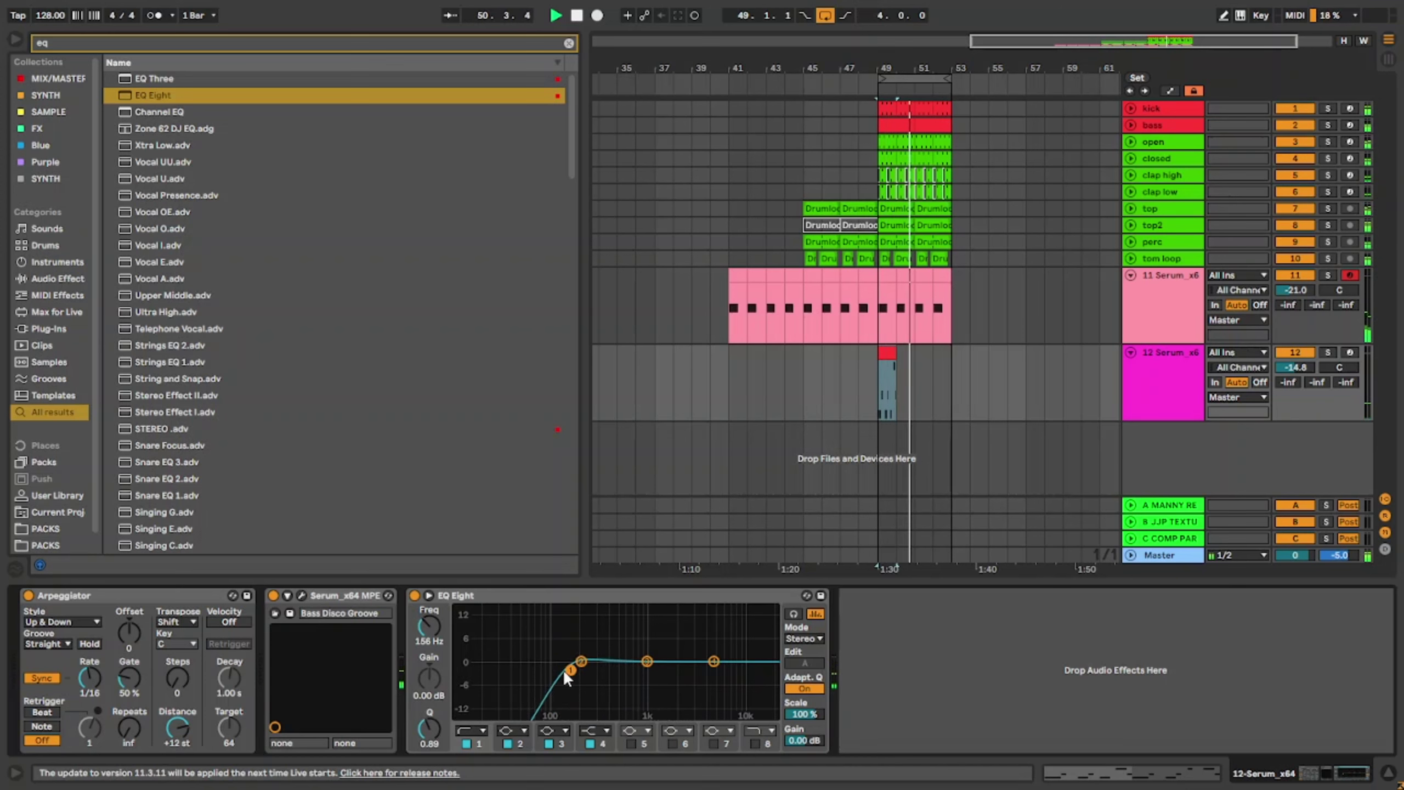
Step: Raise EQ Eight's low cut to about 186 Hz and boost about 2.85 dB at 1.66 kHz
click(885, 353)
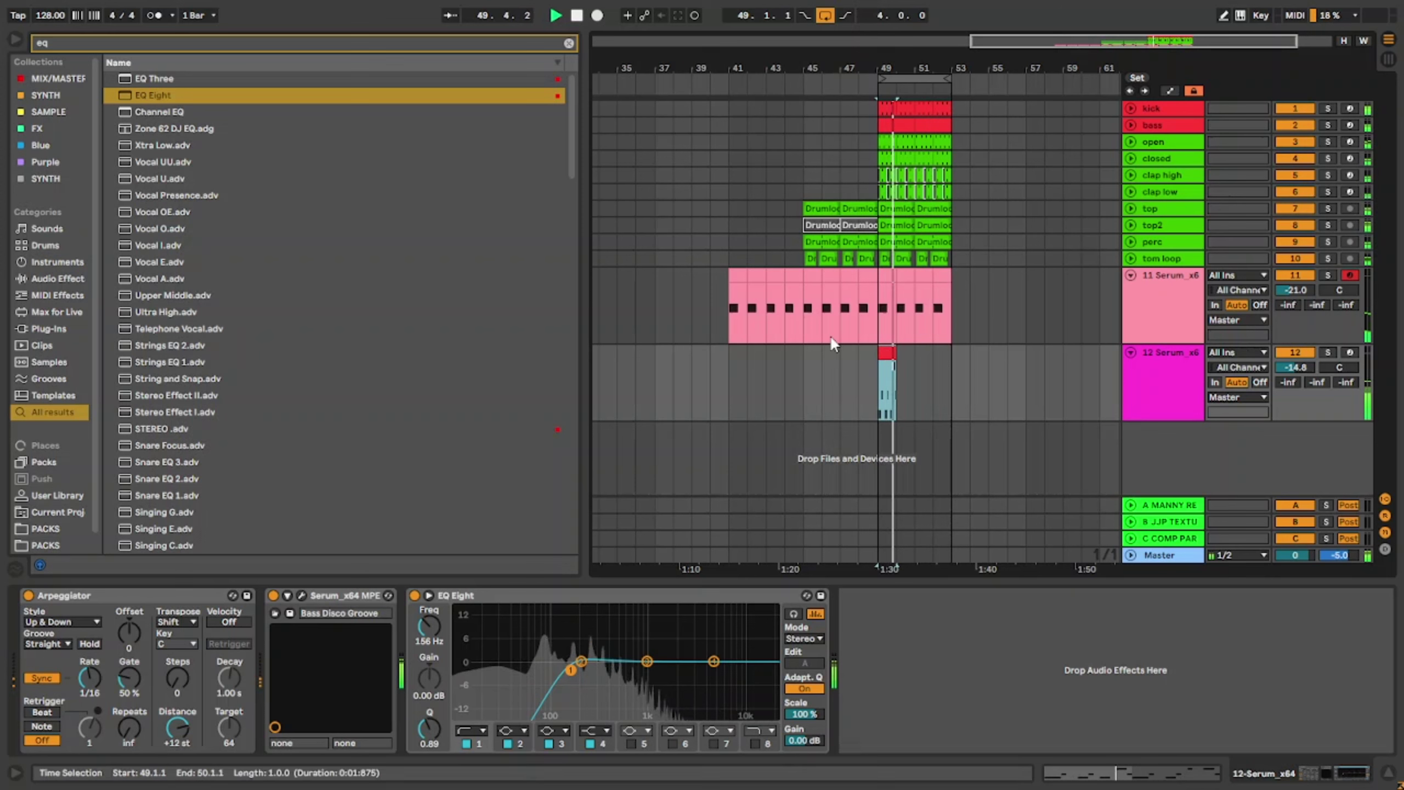
drag(570, 669, 577, 670)
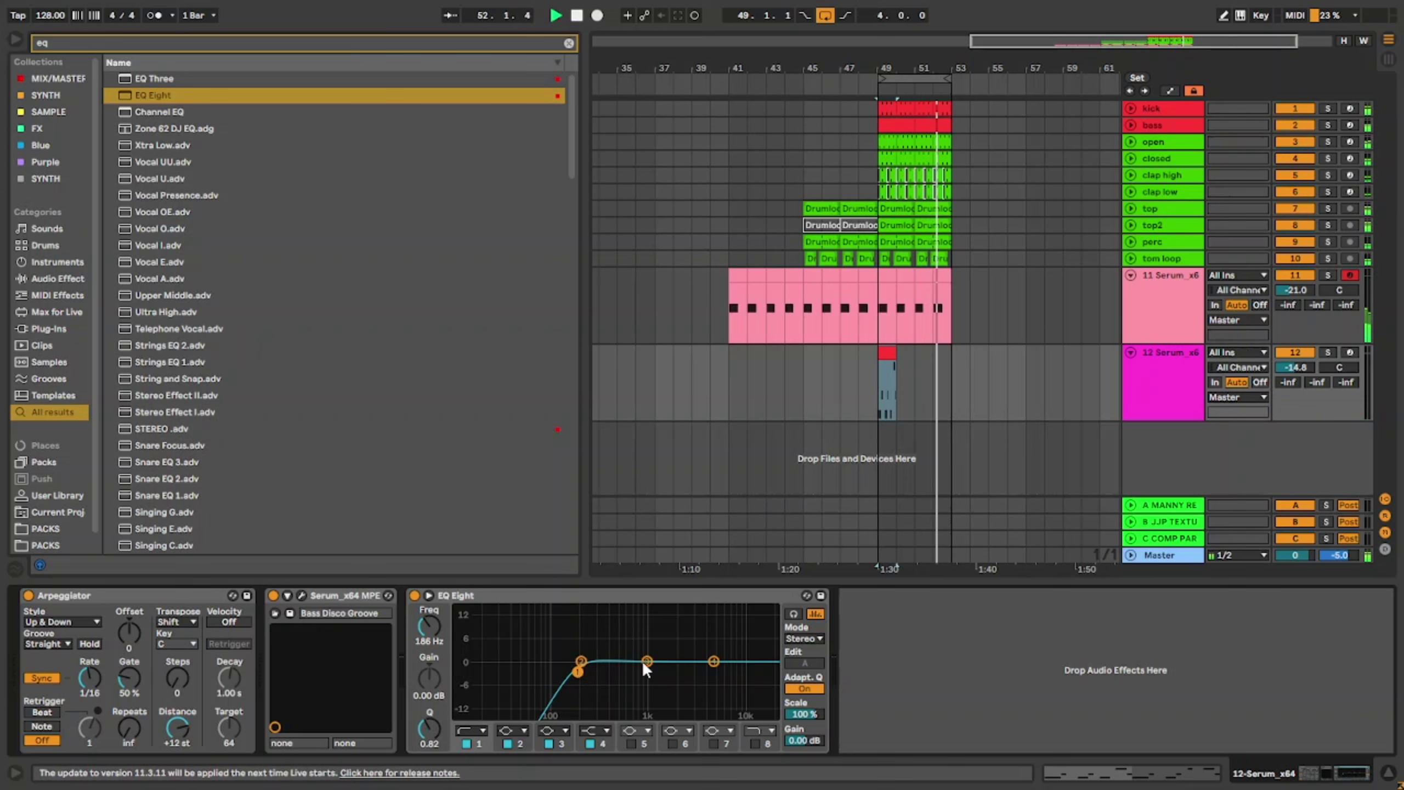
mouse_move(645, 660)
mouse_down()
mouse_move(684, 647)
mouse_move(665, 652)
mouse_up()
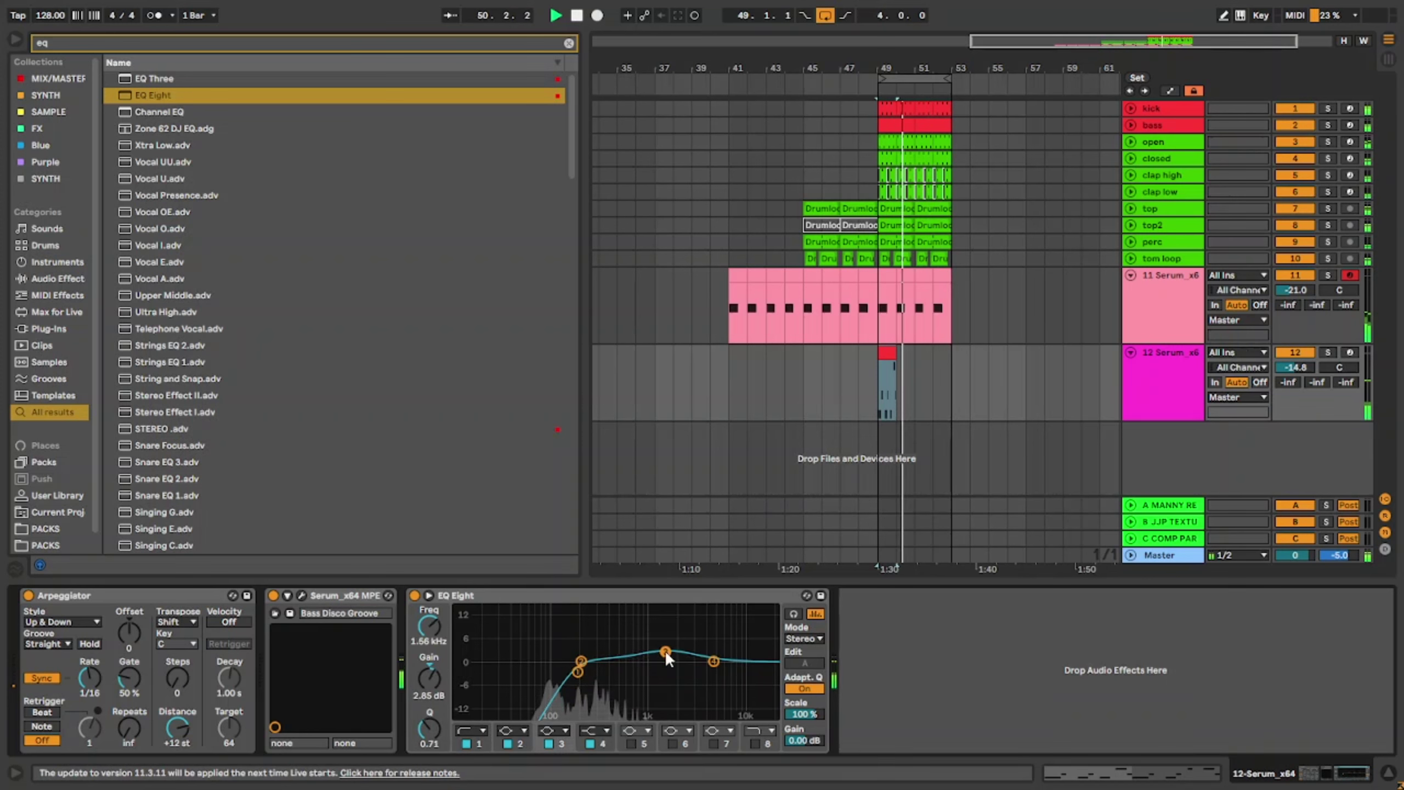
Step: Fold the EQ Eight and Serum devices on track 12
double_click(664, 596)
double_click(325, 595)
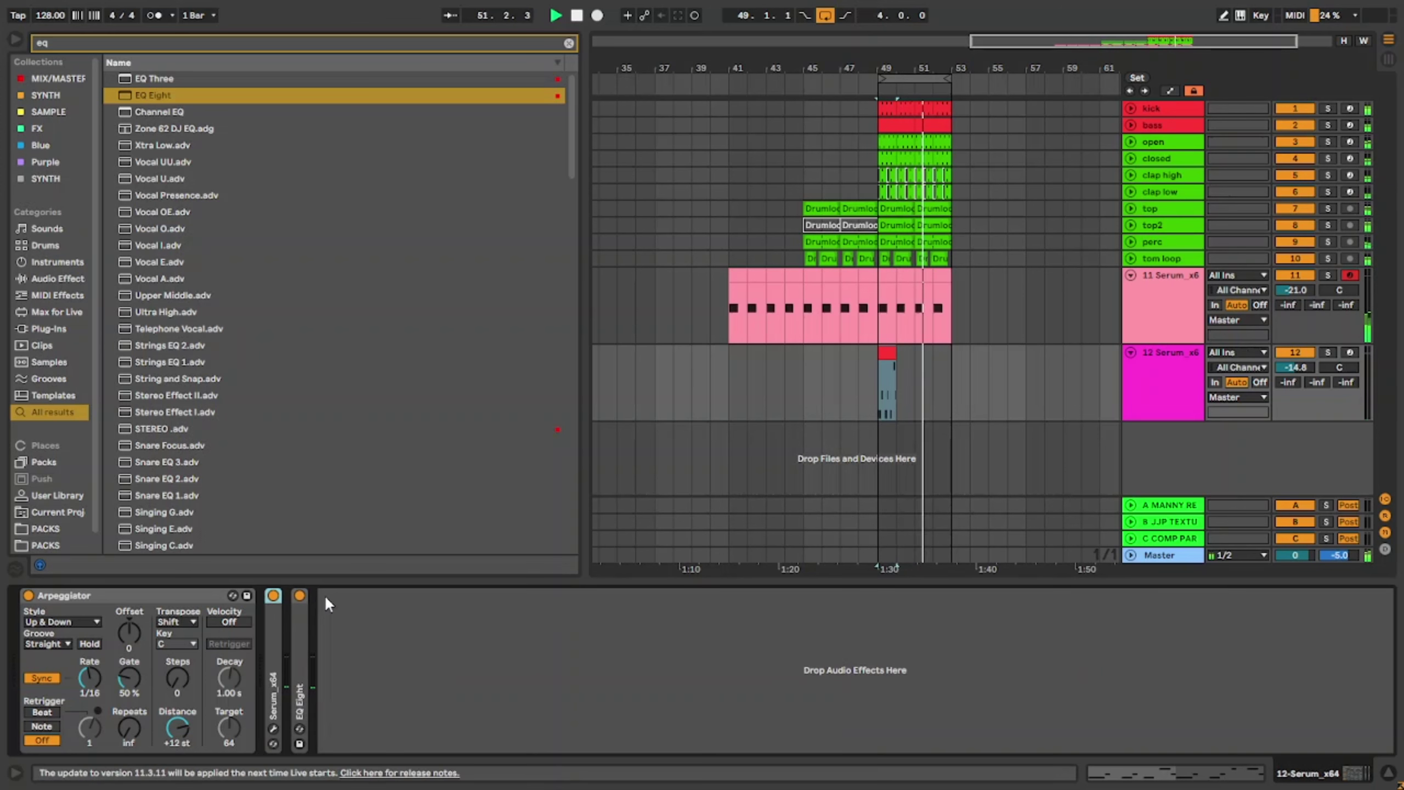
click(1136, 376)
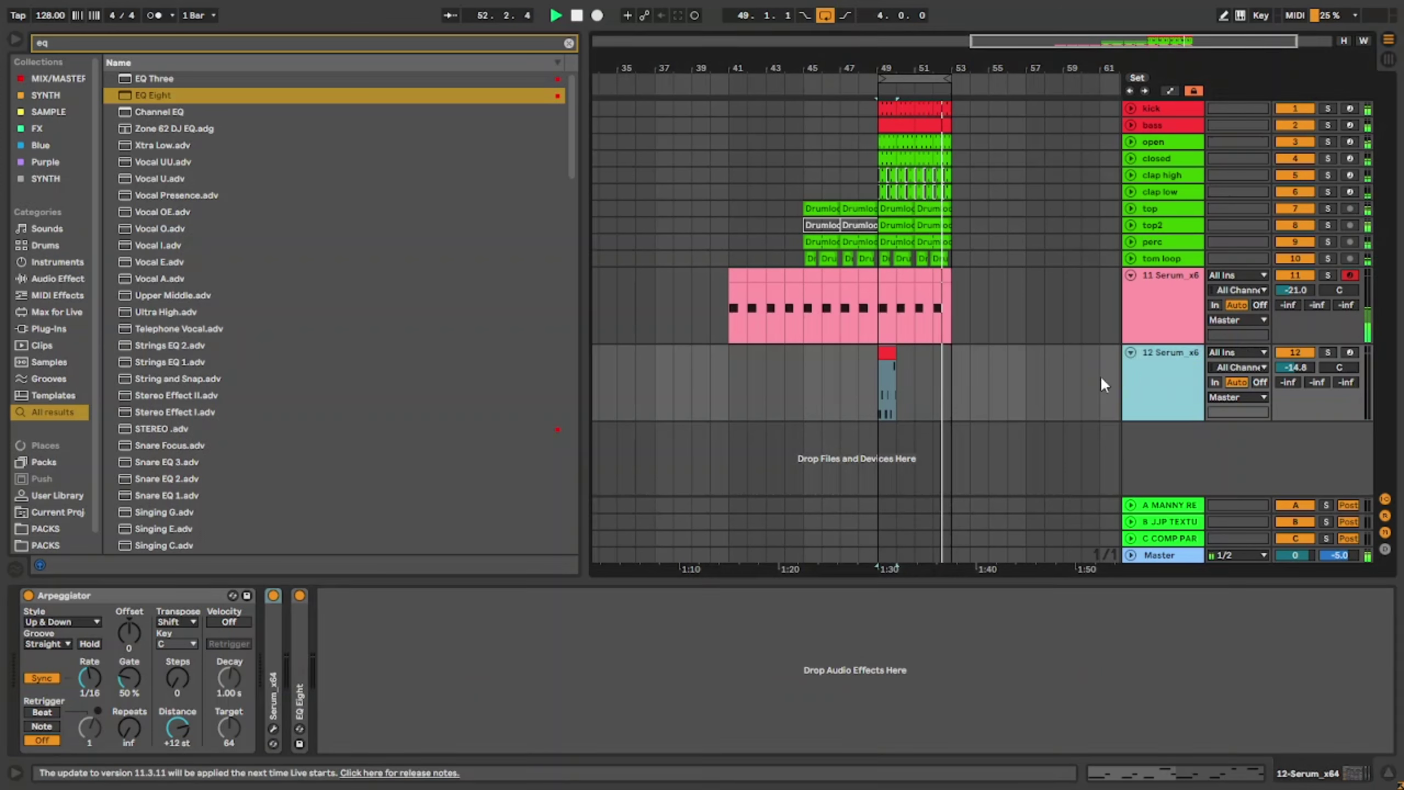
Step: Duplicate the four-bar section of track 12 from bar 49 to 53 so it repeats from bar 53
click(862, 299)
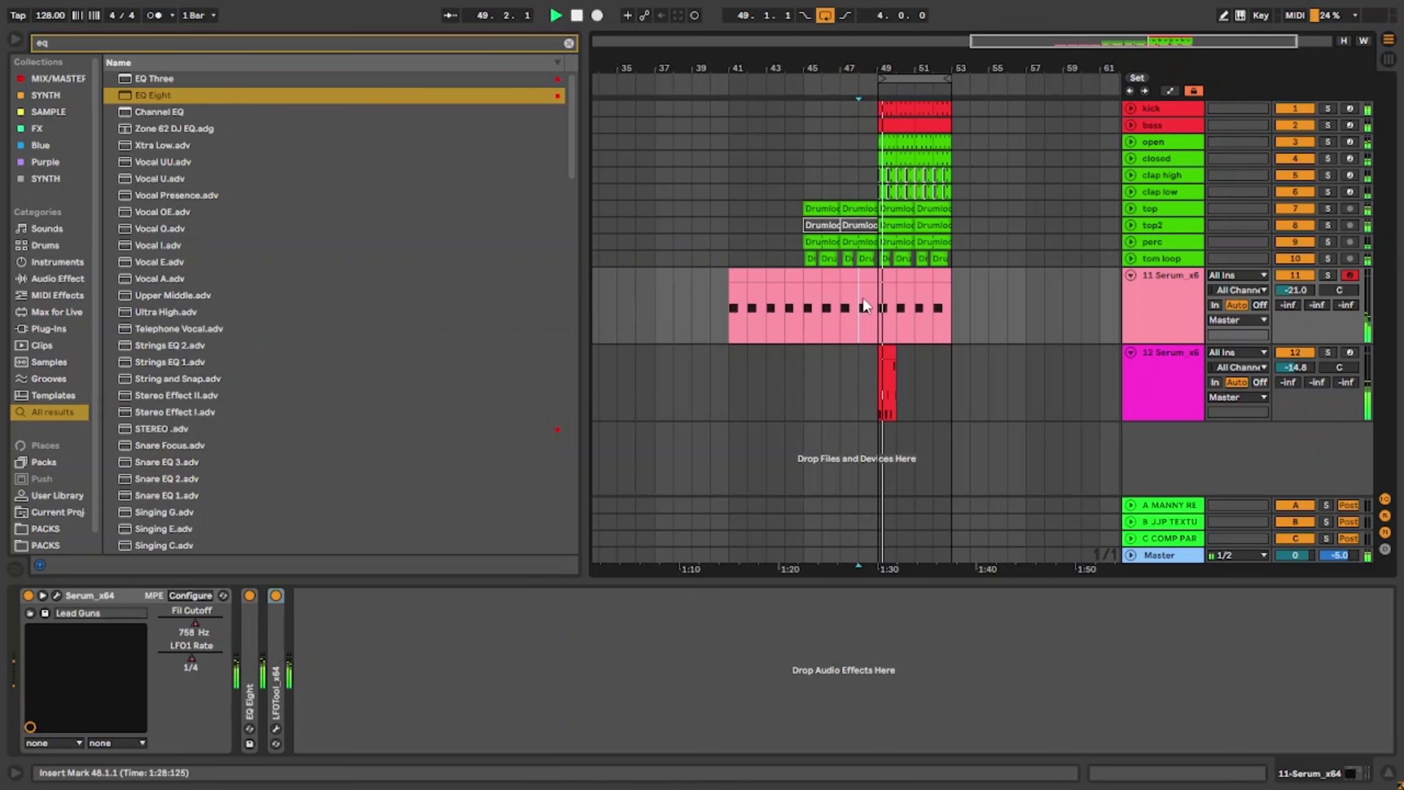
drag(902, 372, 954, 376)
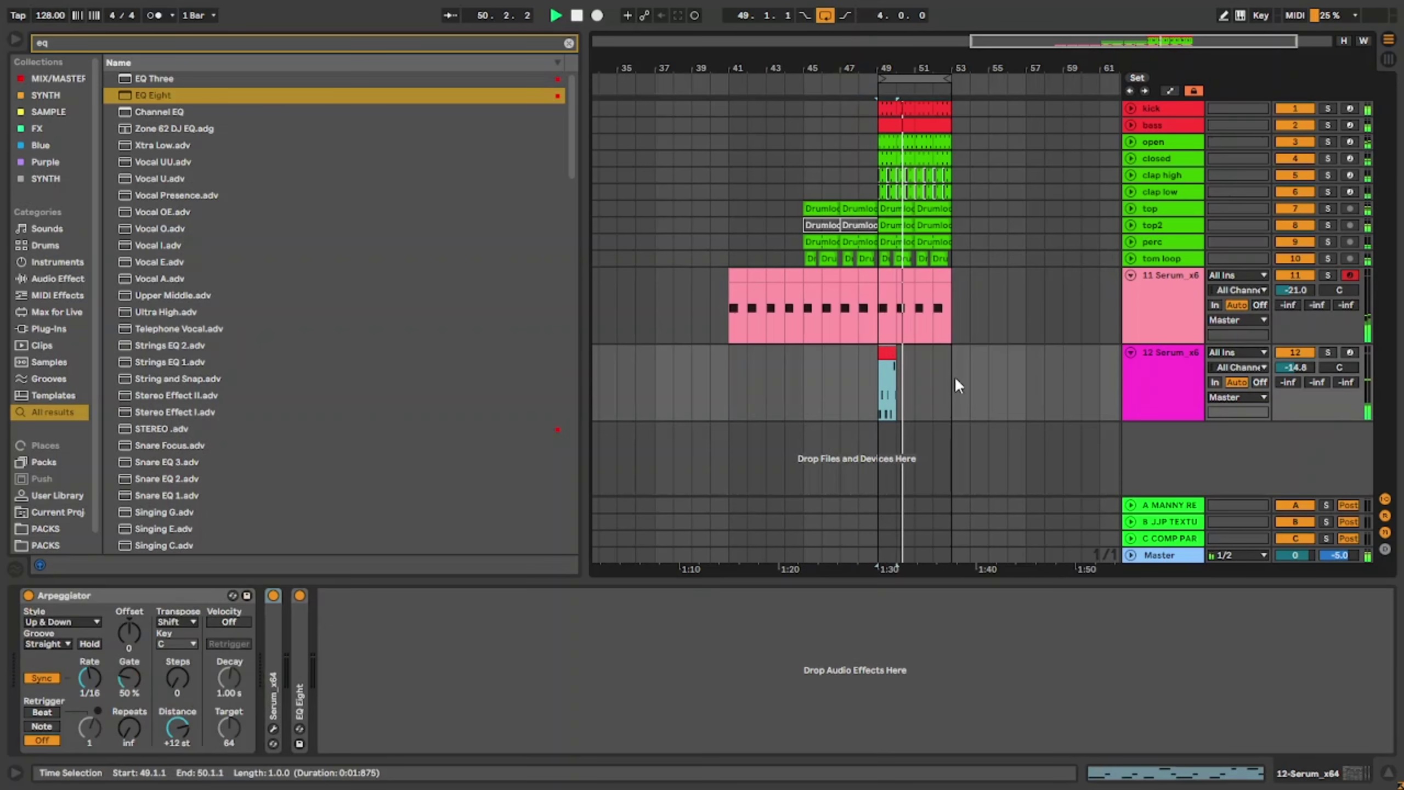
key(ctrl+d)
Step: Duplicate bars 49 to 53 of the drum and bass tracks, and of track 11 with Lock Envelopes off, to bar 53
click(950, 258)
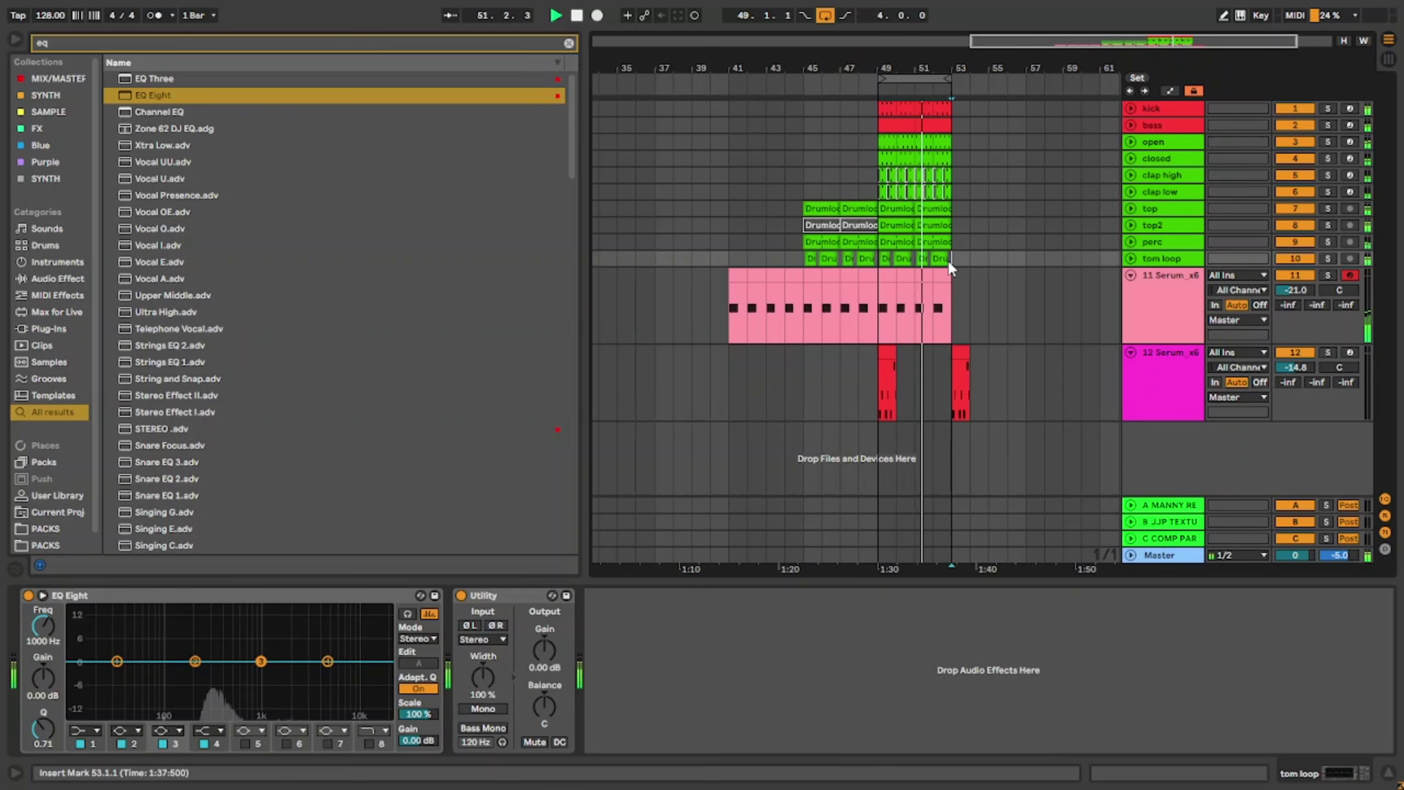
shift+click(885, 103)
key(ctrl+d)
drag(951, 274, 878, 309)
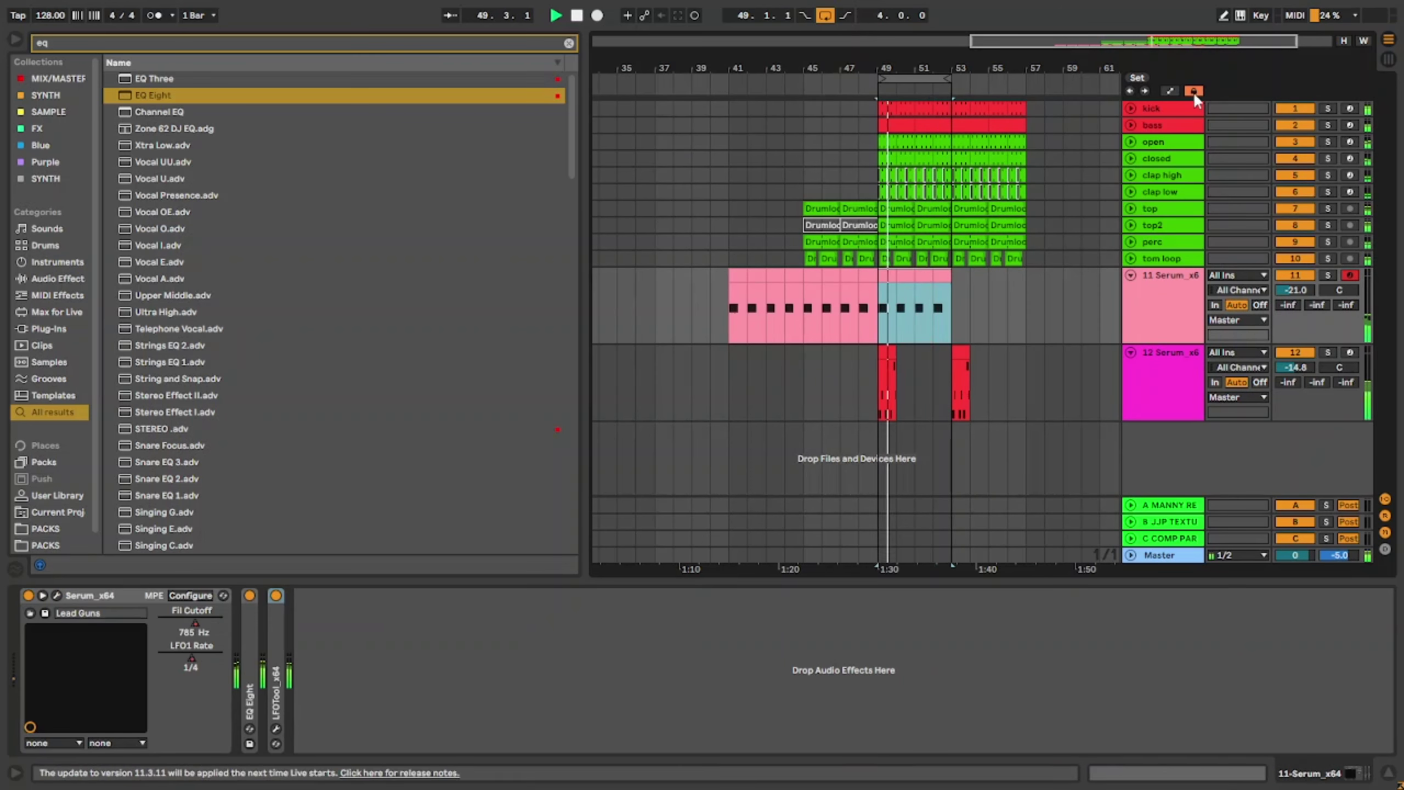
key(ctrl+d)
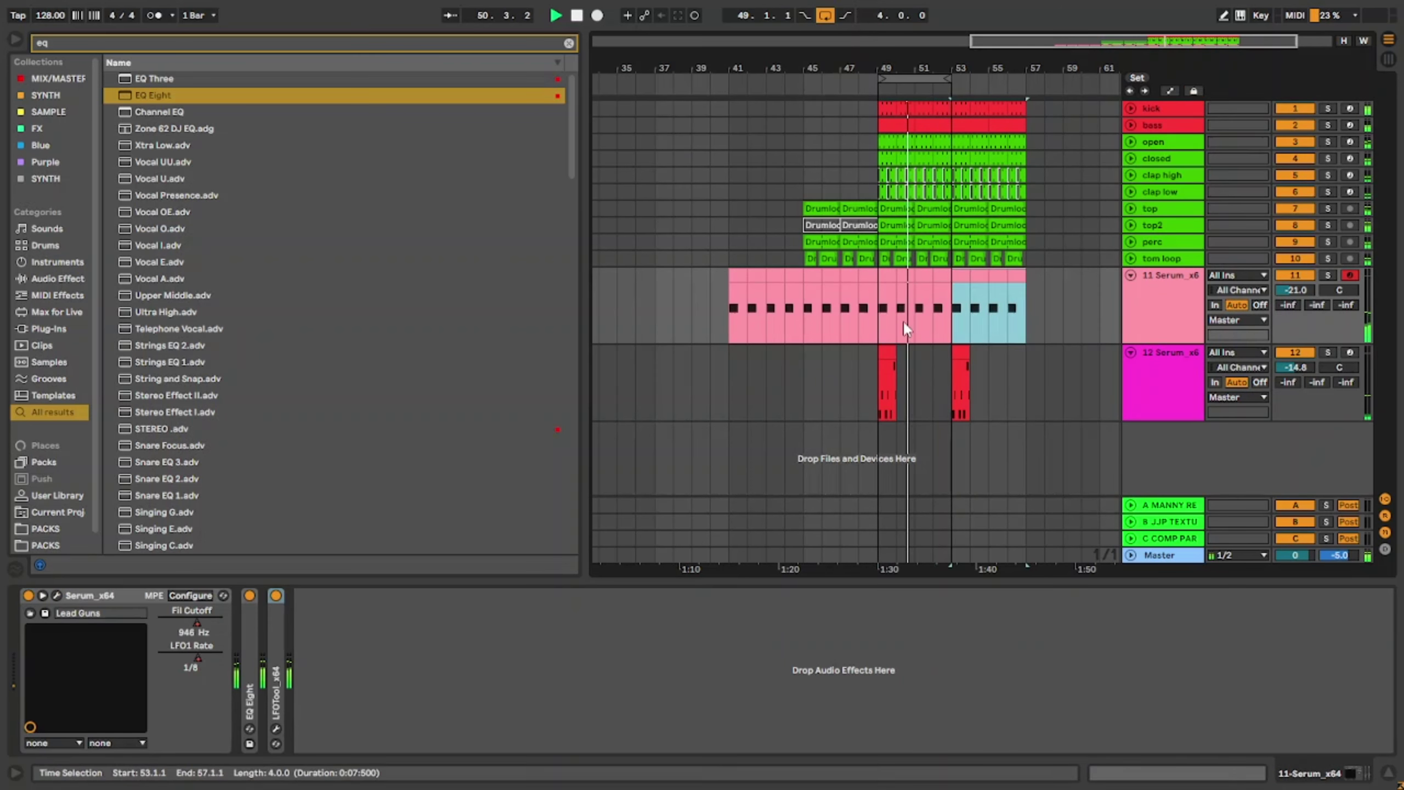
Step: Loop the twelve bars from bar 45 to bar 57
shift+click(876, 375)
shift+click(805, 401)
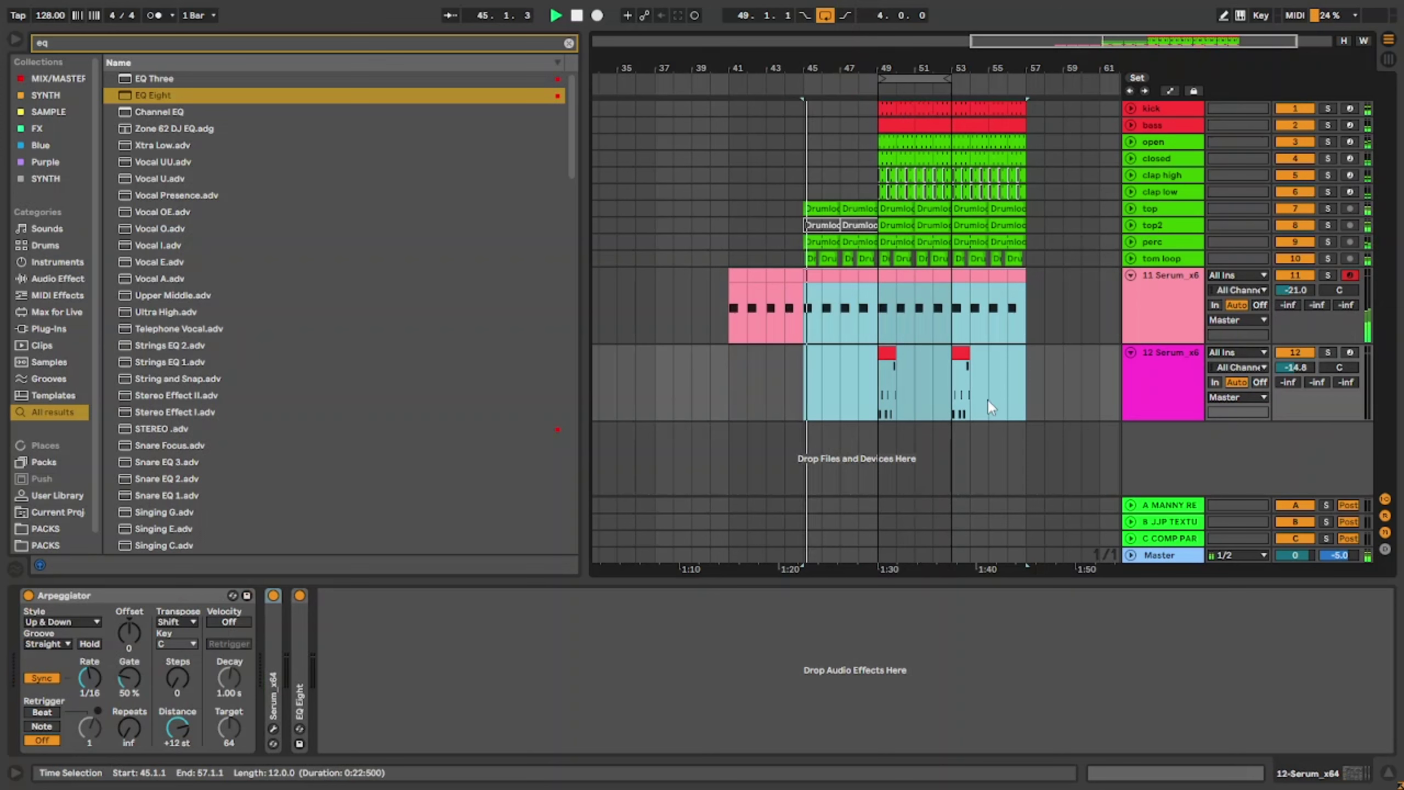
key(ctrl+l)
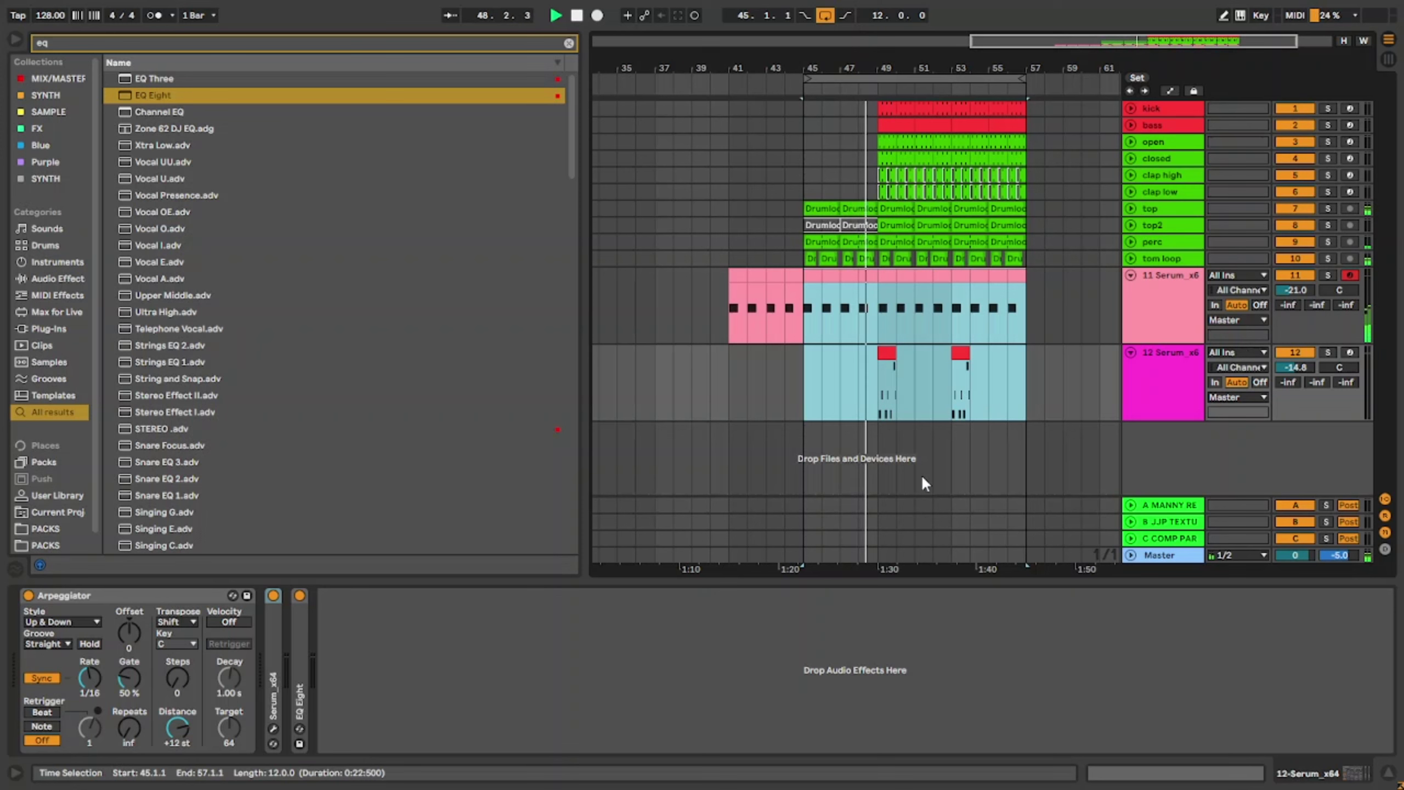
Step: Clear the browser search and display the contents of the first PACKS folder
click(65, 529)
click(569, 43)
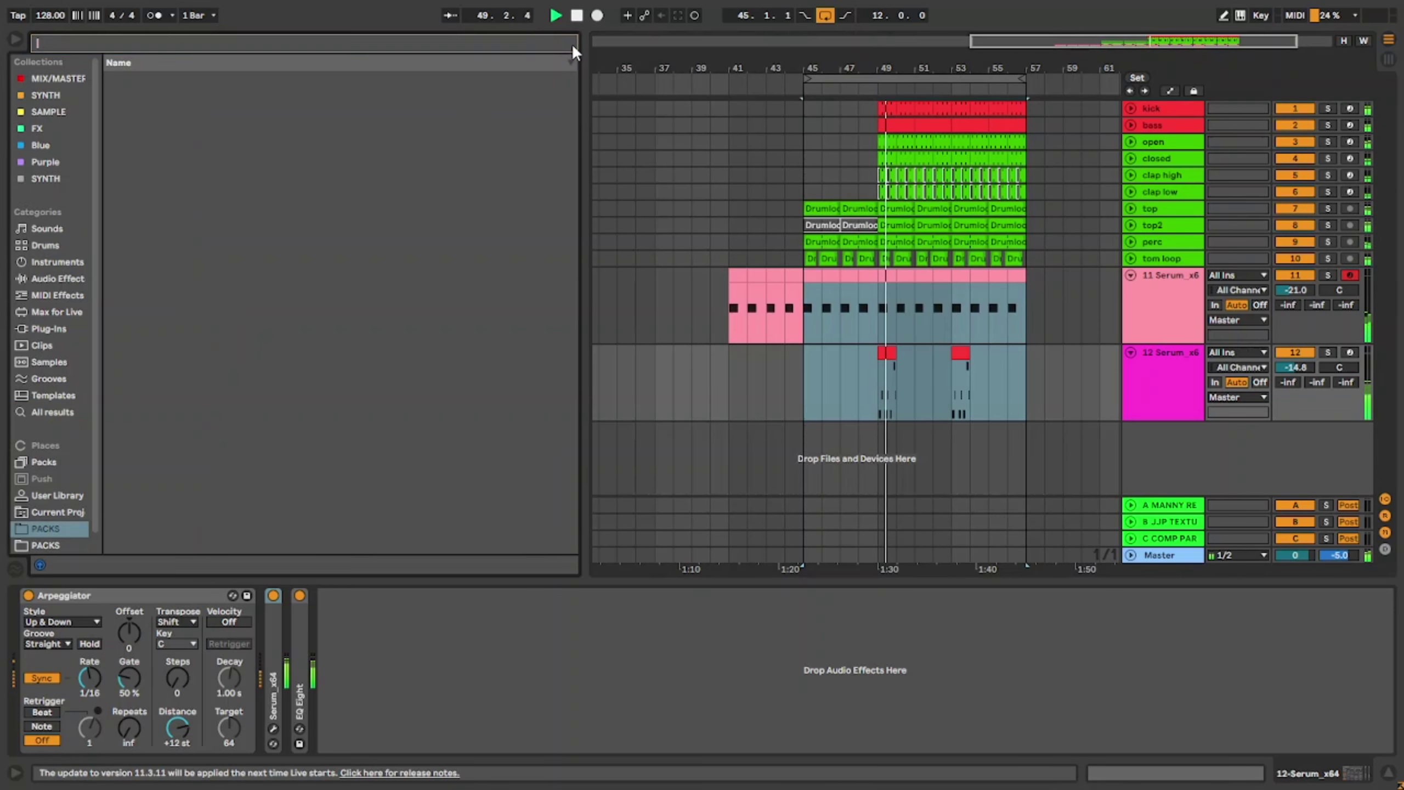
click(800, 378)
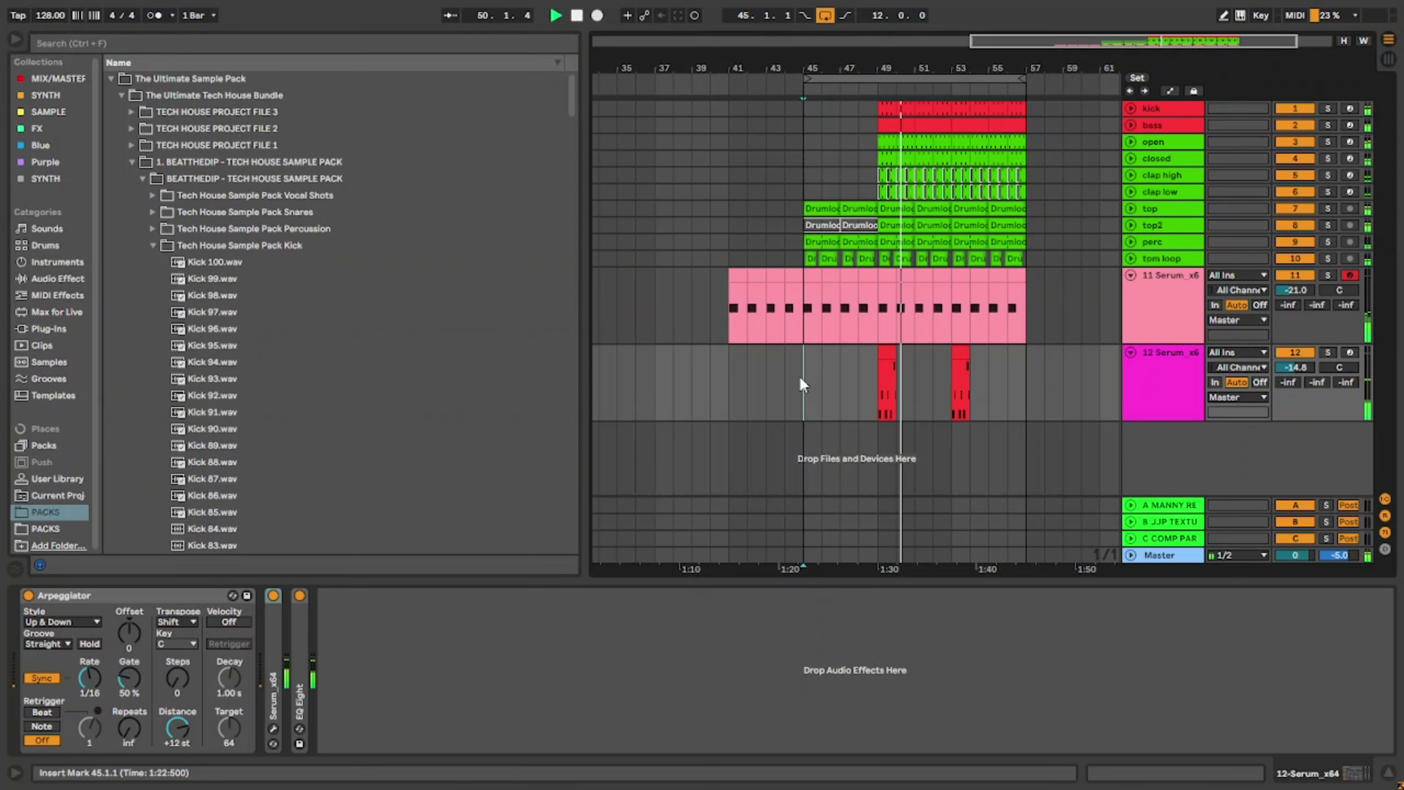
Step: Insert a new MIDI track below track 12 and copy its one-bar clip onto it at bar 50
click(927, 378)
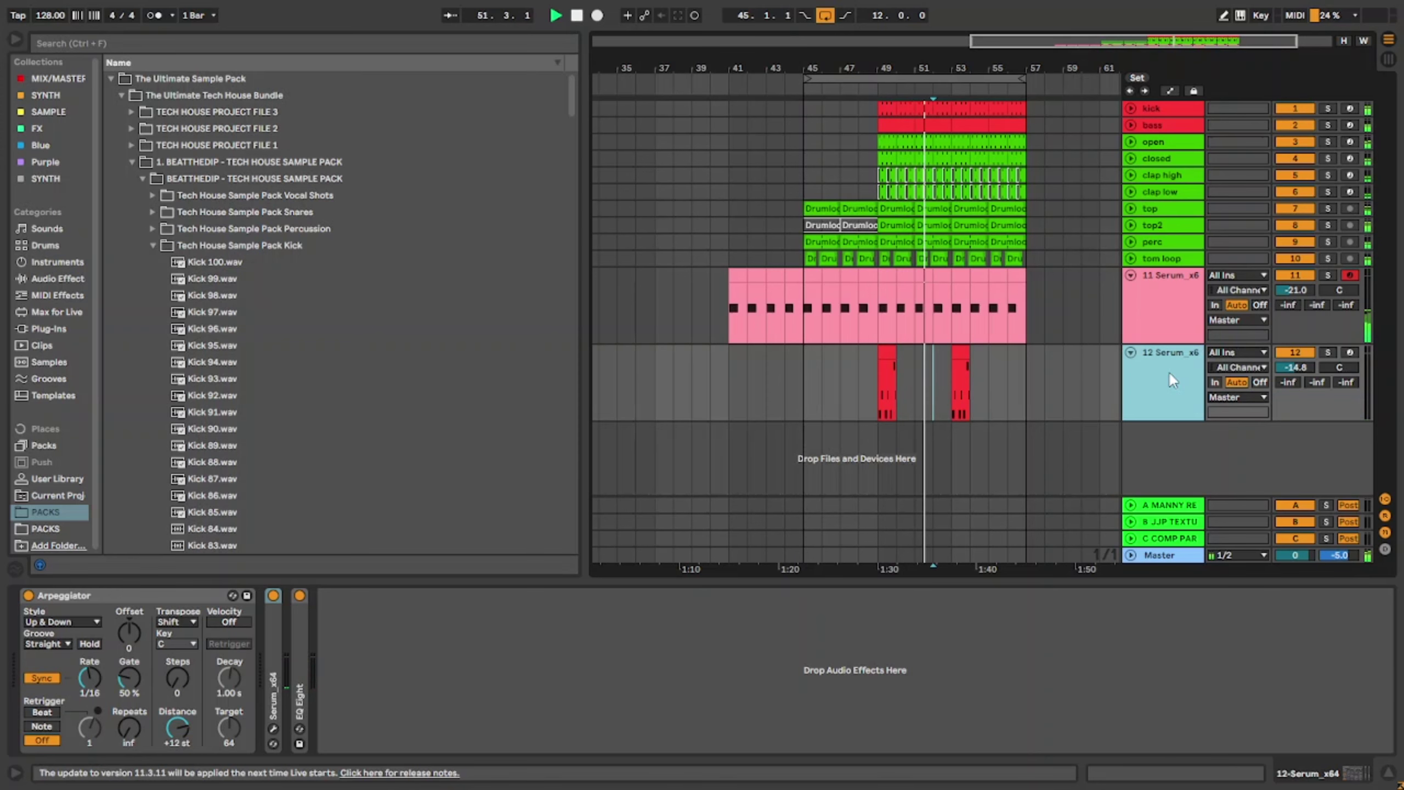
key(ctrl+shift+t)
scroll(896, 376, up, 5)
drag(886, 351, 971, 435)
Step: In the copied clip, lengthen the first F2 note to beat 3 and deactivate the short G2 note at 1.1.4
double_click(955, 424)
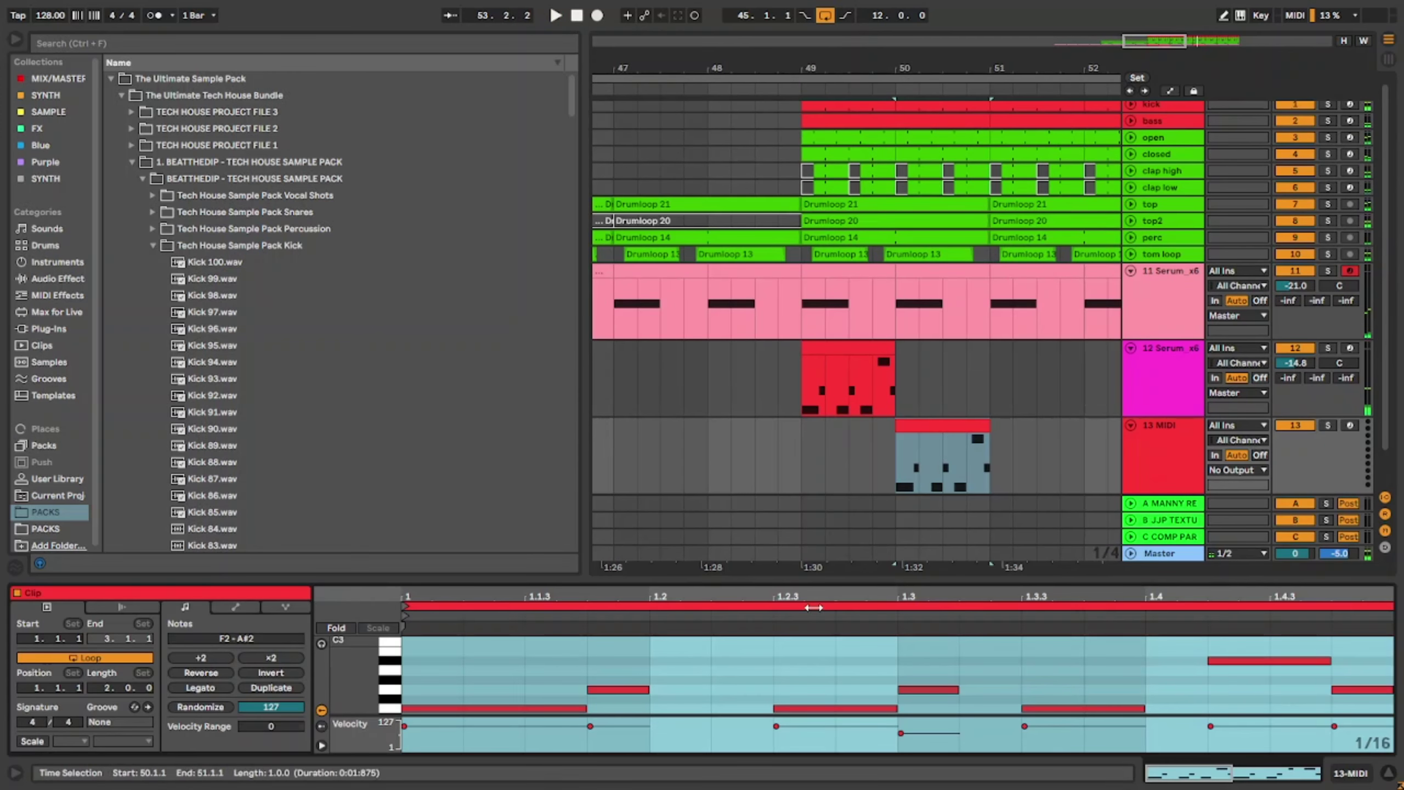
click(543, 690)
click(580, 708)
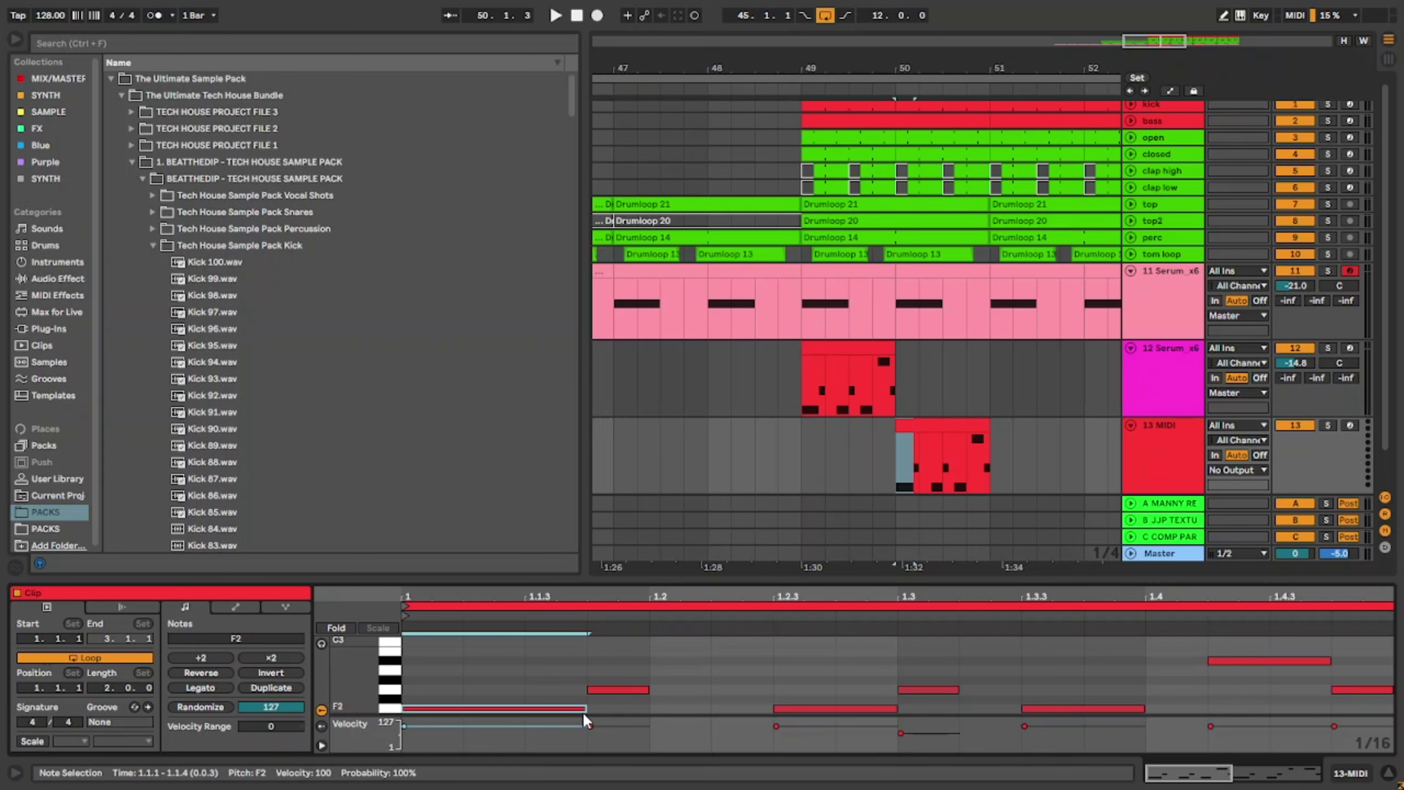
drag(589, 708, 897, 707)
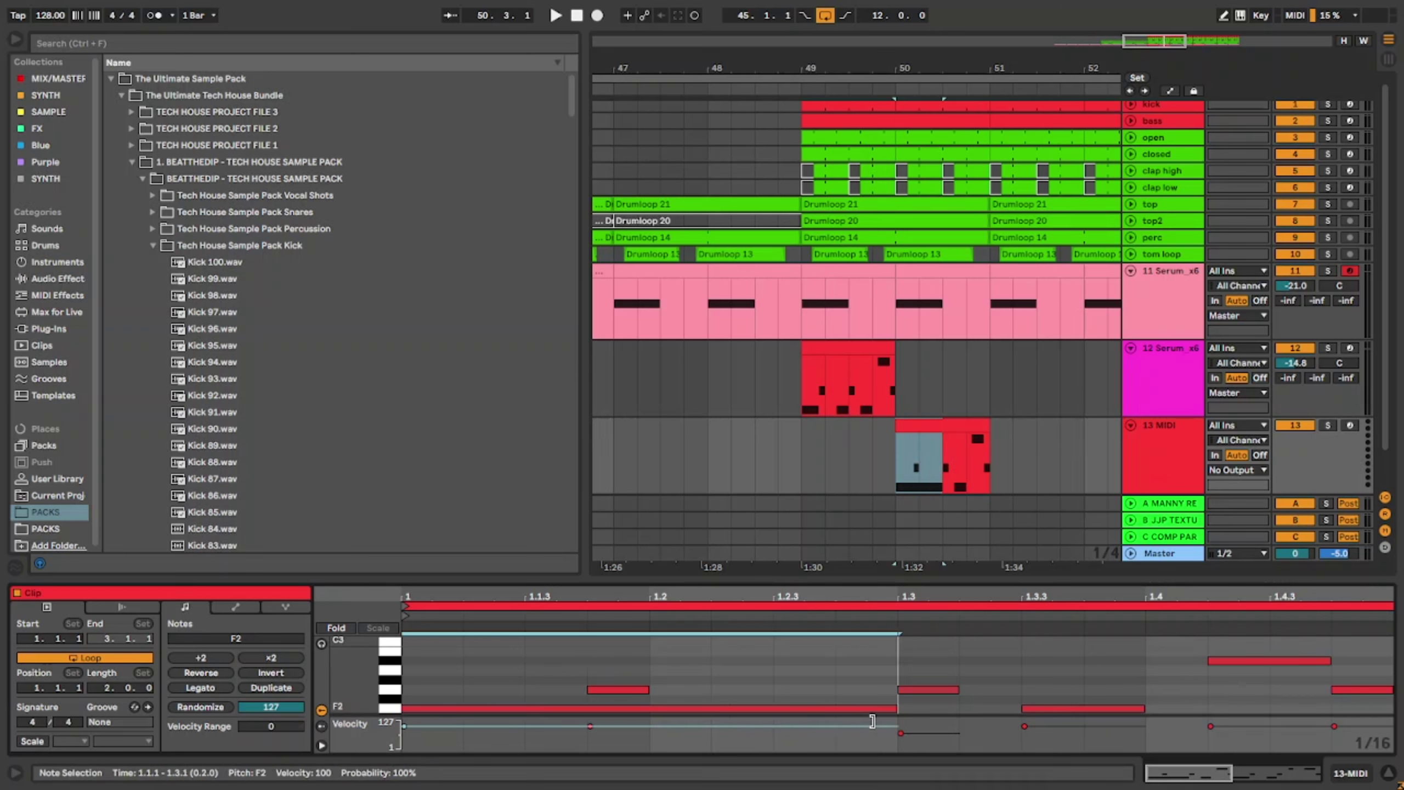
shift+click(629, 690)
click(630, 689)
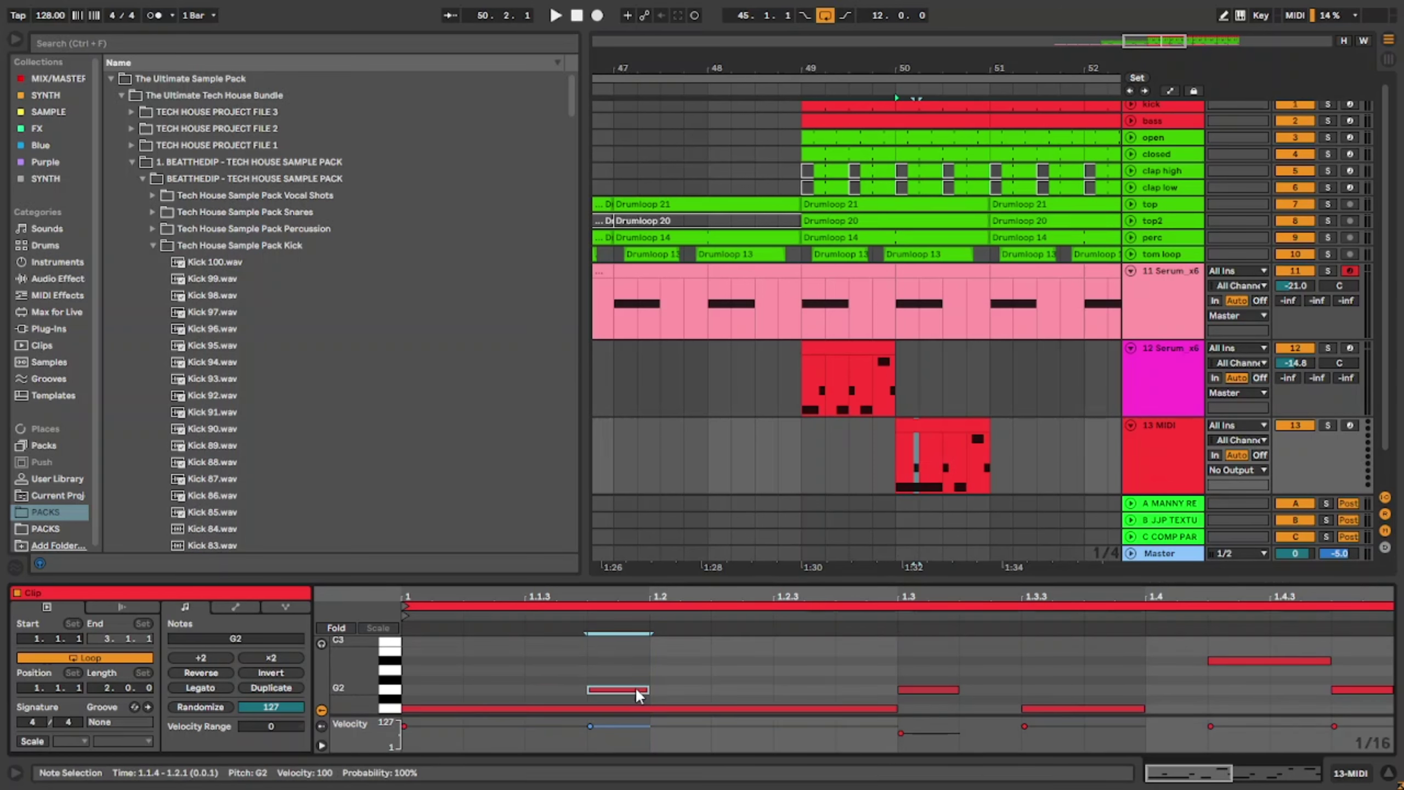
Step: Fill beat 3 of the clip with the G2 note and beat 4 with an F2 note, deactivating the final A#2 and G2 notes
click(953, 689)
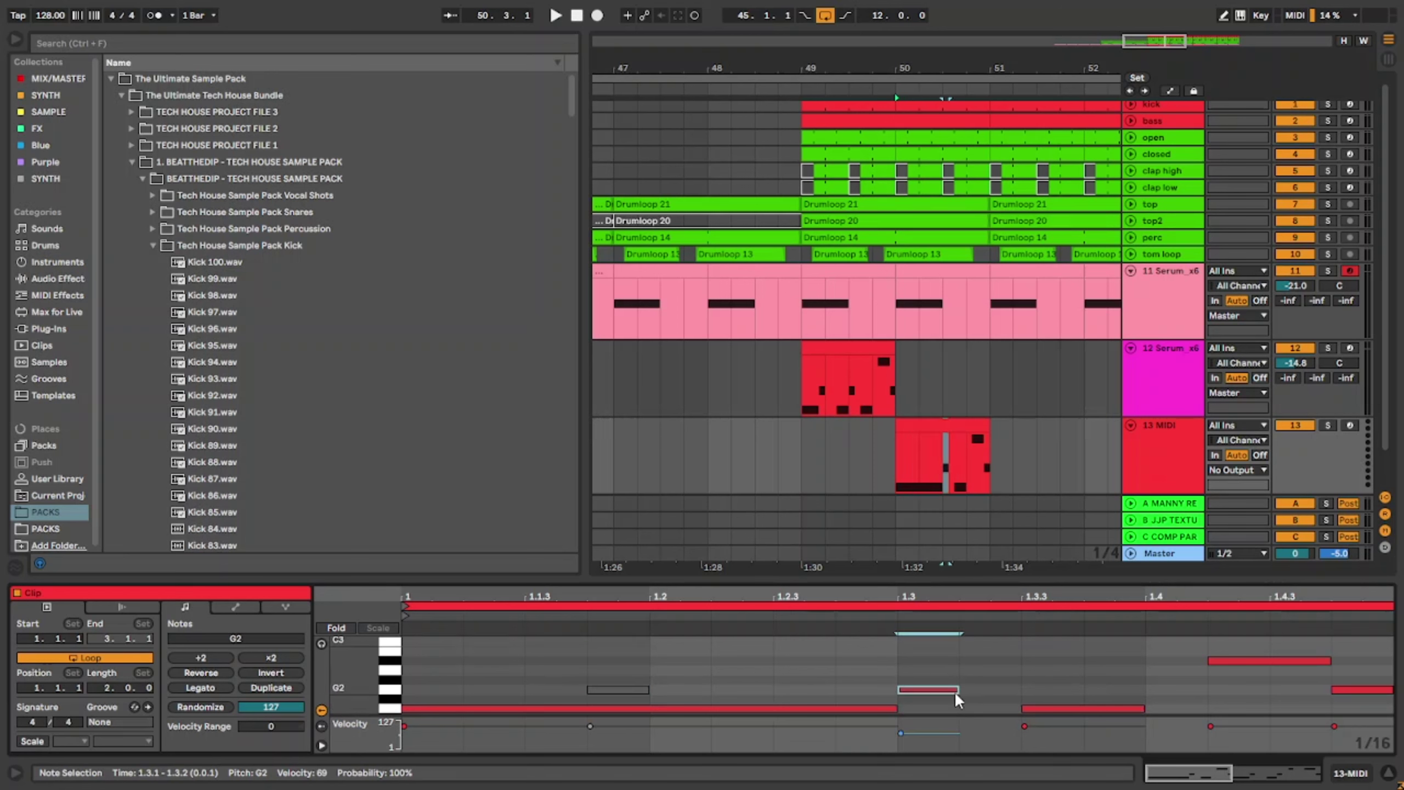
drag(960, 692, 1302, 684)
scroll(1177, 669, up, 3)
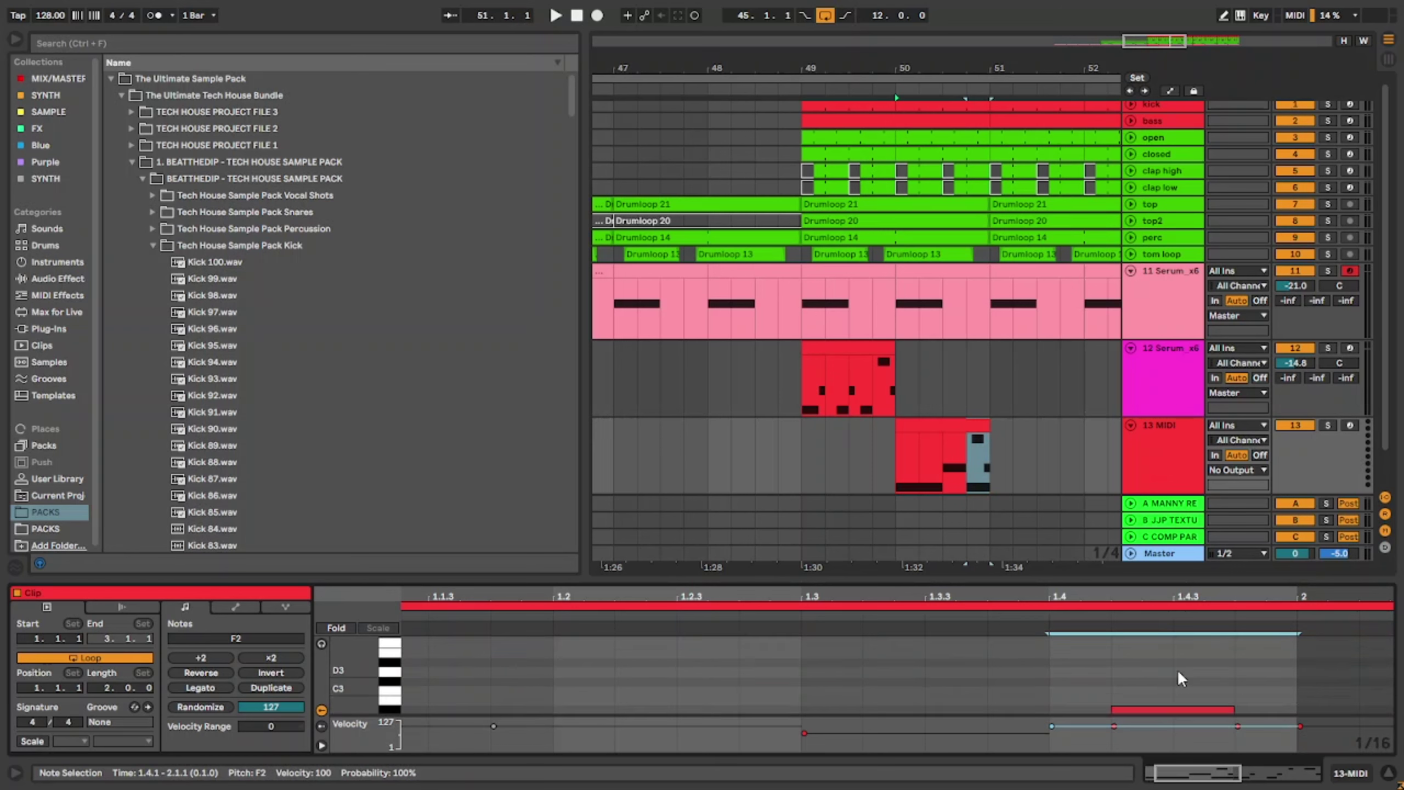
drag(1174, 667, 1279, 705)
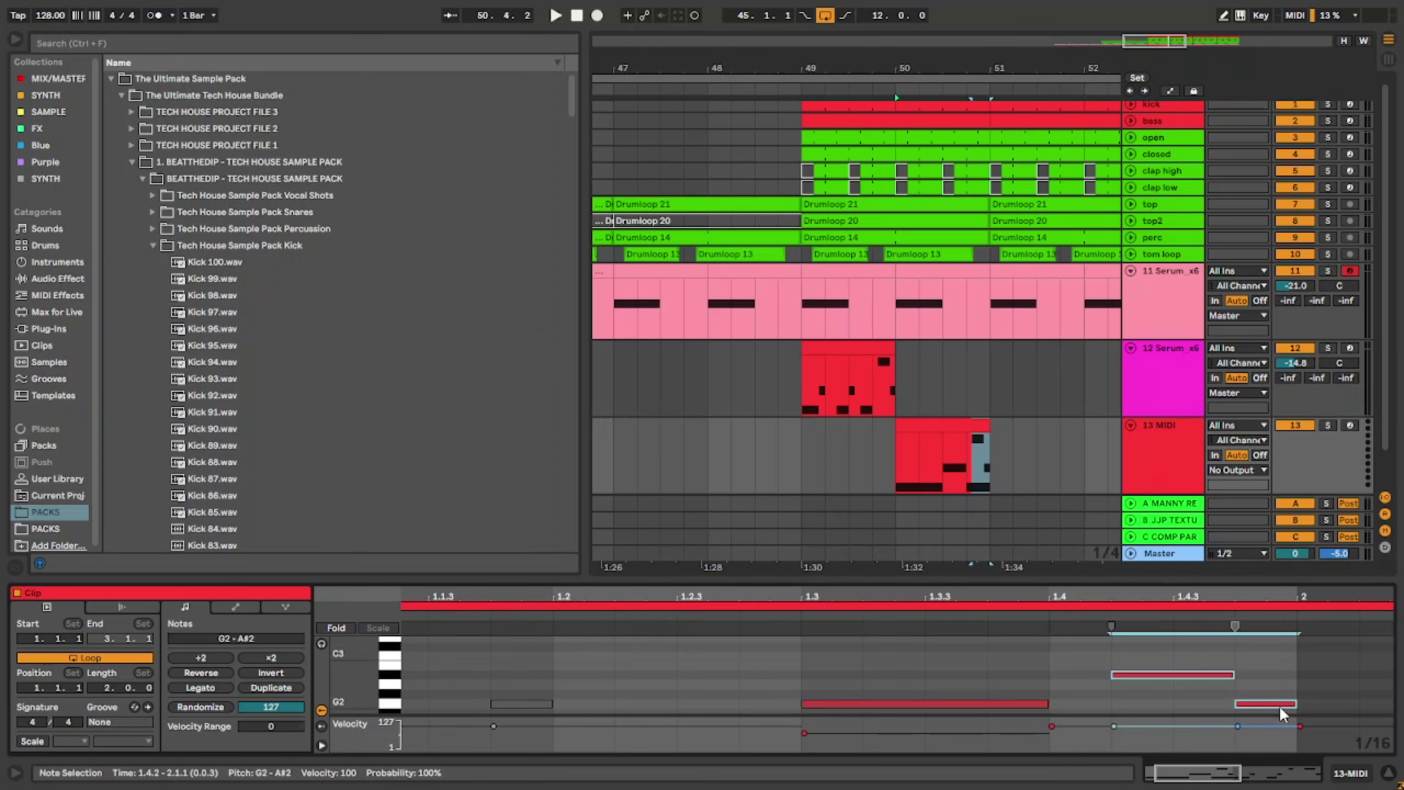
click(1281, 710)
Step: Load Serum on the new MIDI track 13, lower the track's volume to -17.9 dB and start playback
click(846, 356)
click(1174, 457)
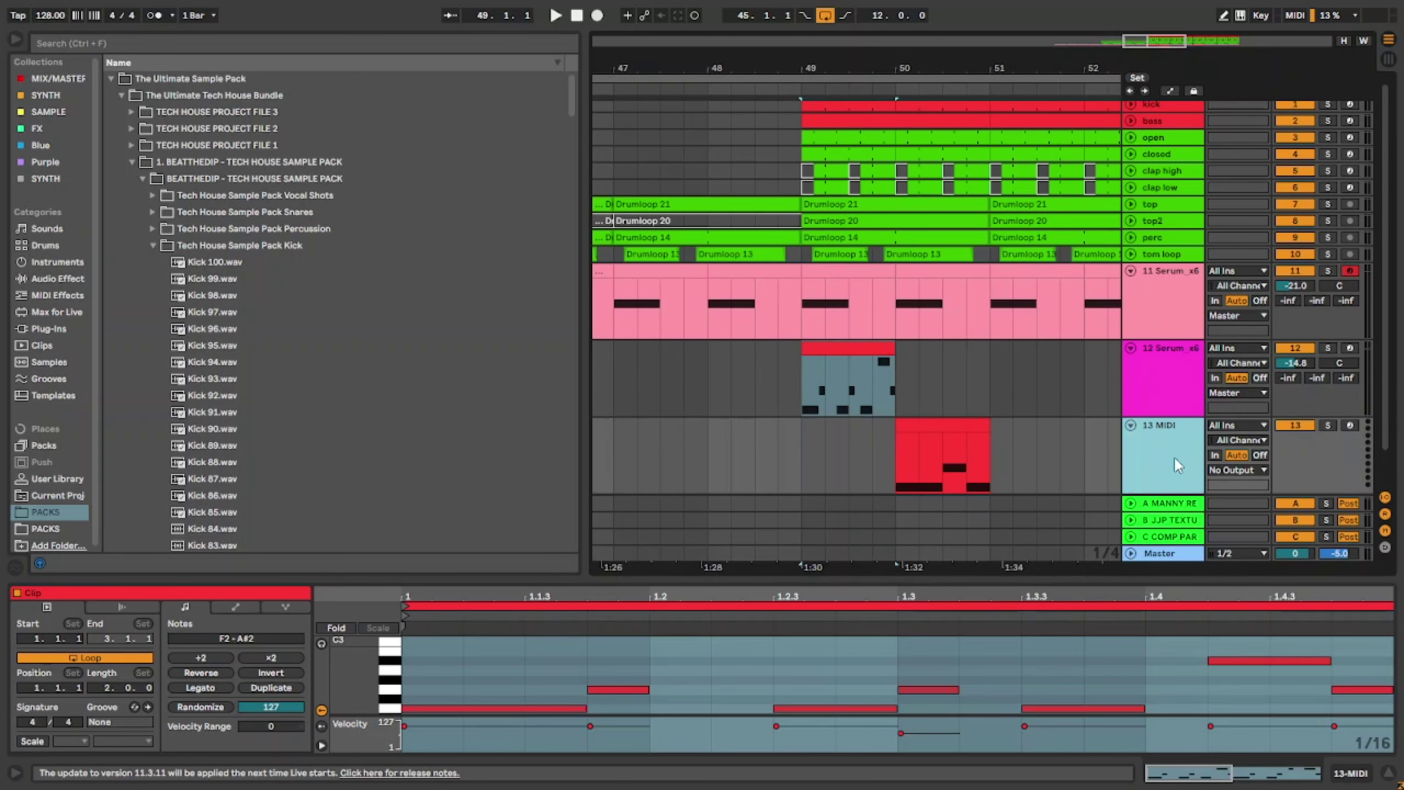
click(902, 458)
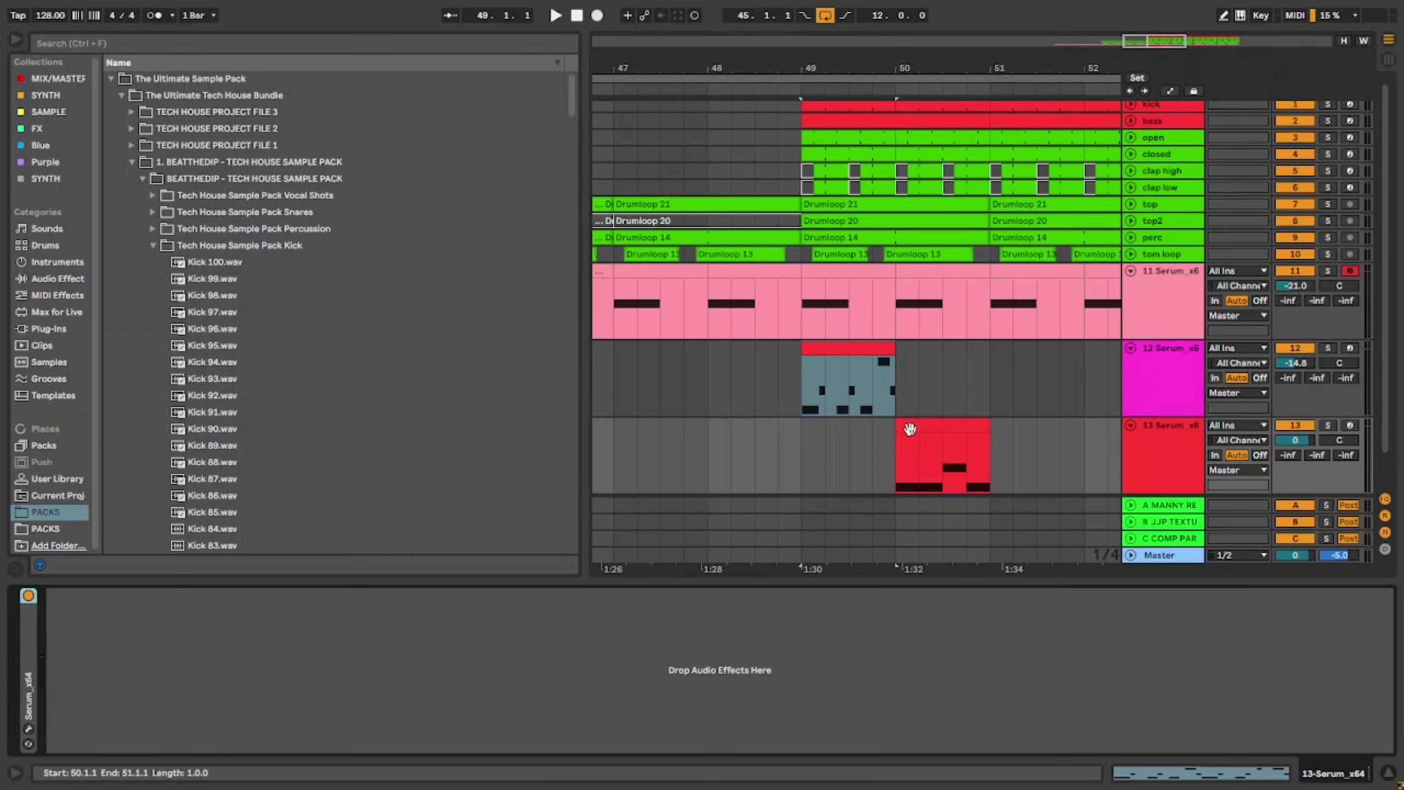
drag(1291, 440, 1291, 470)
key(space)
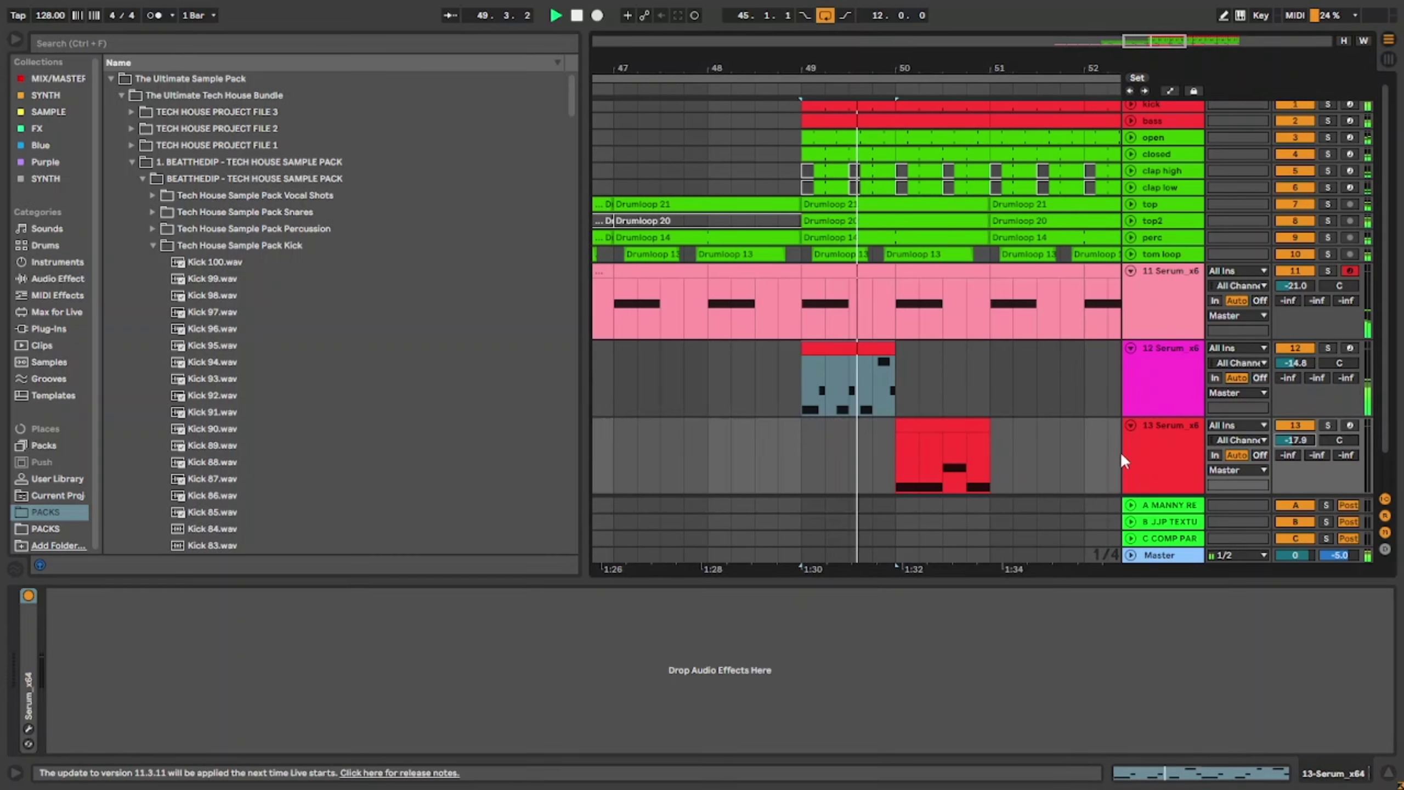
Step: Select bars 49 to 53 on track 13 and loop that four-bar section
double_click(912, 443)
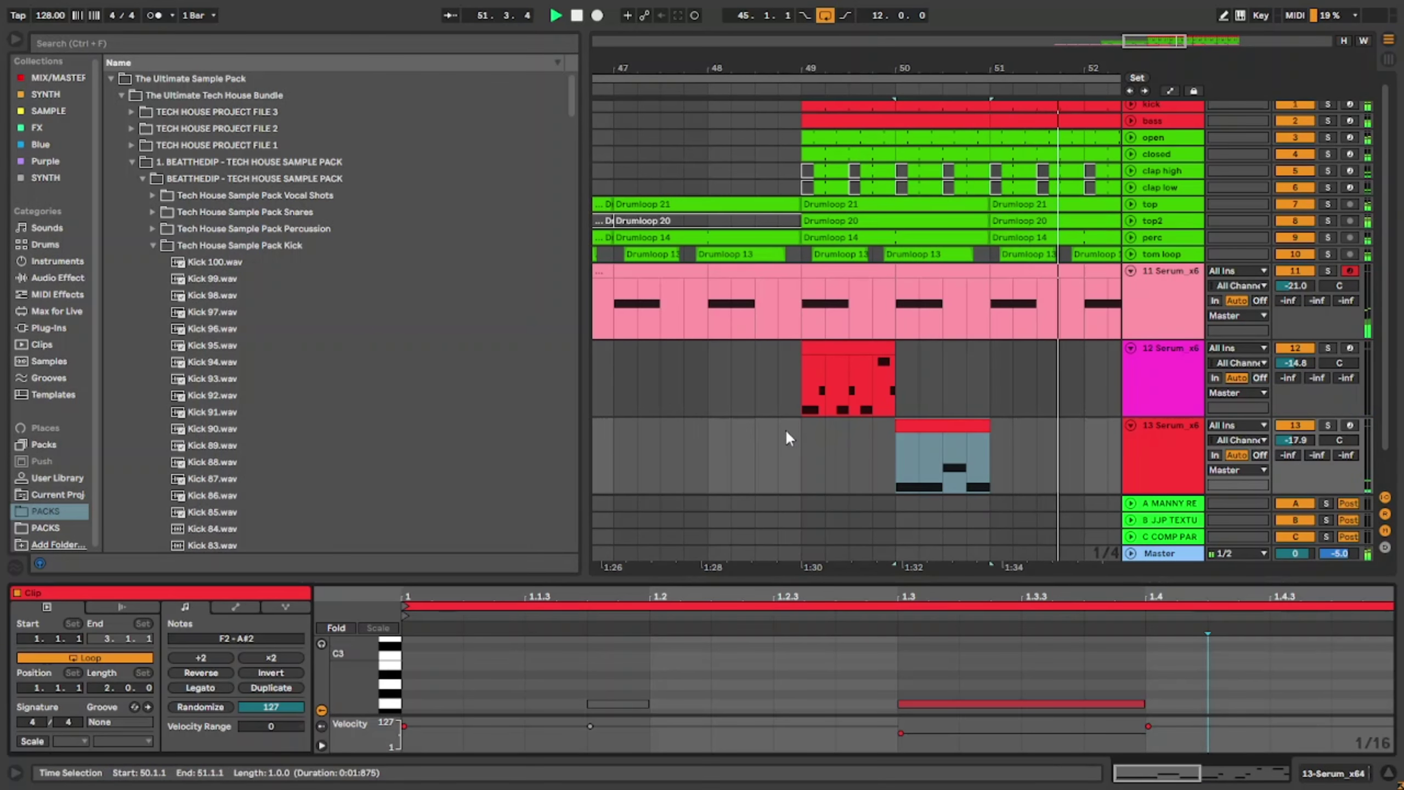
click(799, 439)
scroll(849, 424, down, 5)
drag(846, 425, 911, 443)
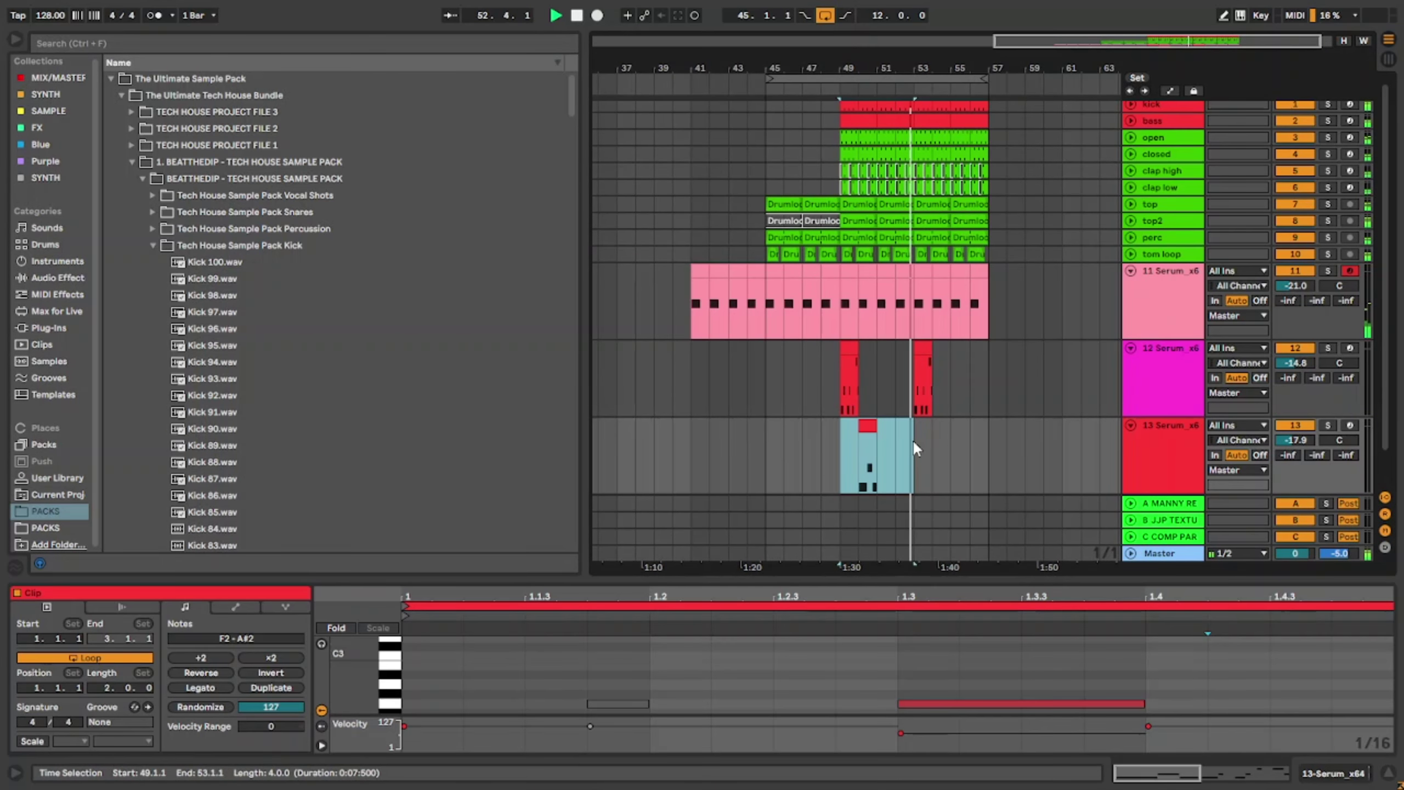
key(ctrl+l)
scroll(939, 459, down, 2)
Step: Try the Bass Dream preset on track 13's Serum with Envelope 1 decay 763 ms, sustain -4.2 dB and release 6.55 s
click(983, 453)
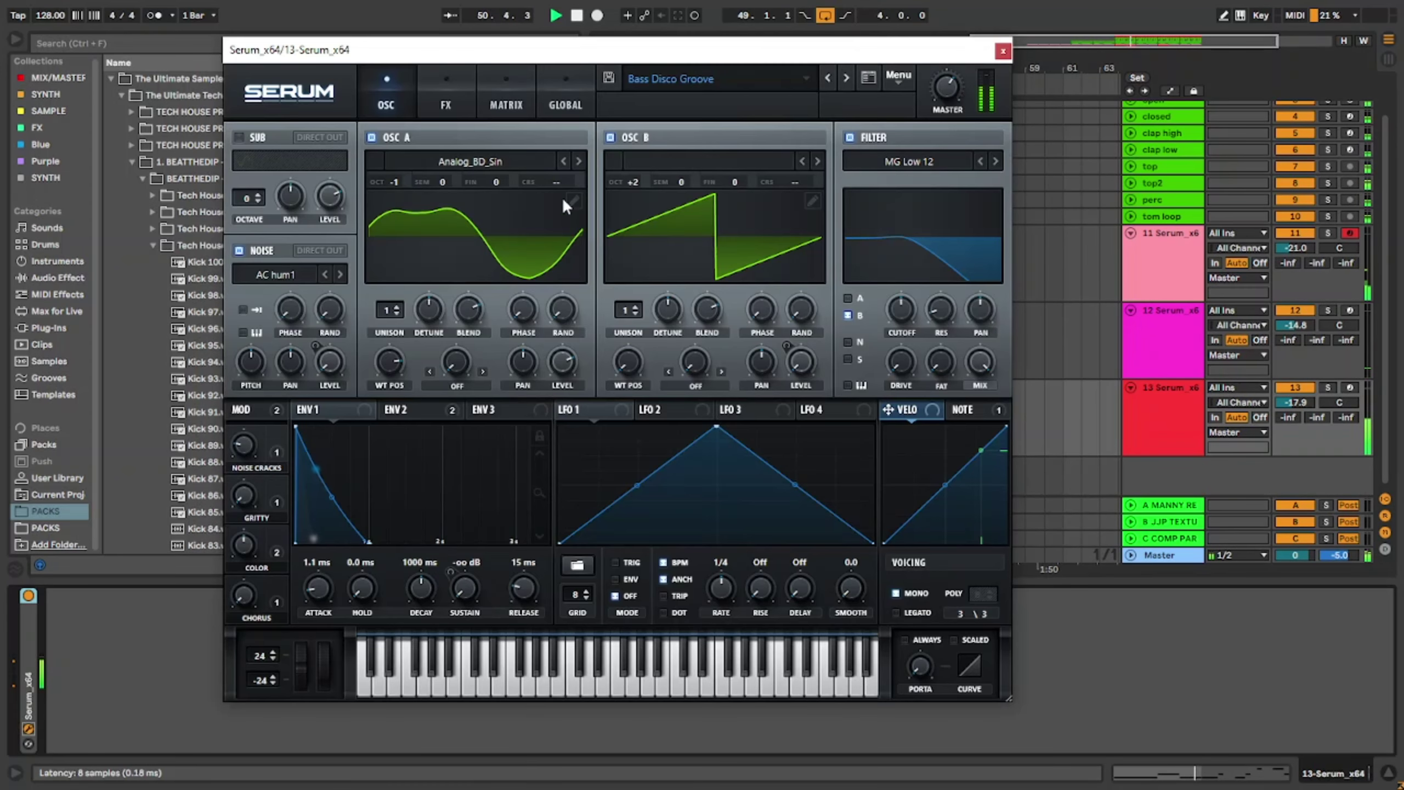
click(845, 80)
drag(905, 56, 872, 429)
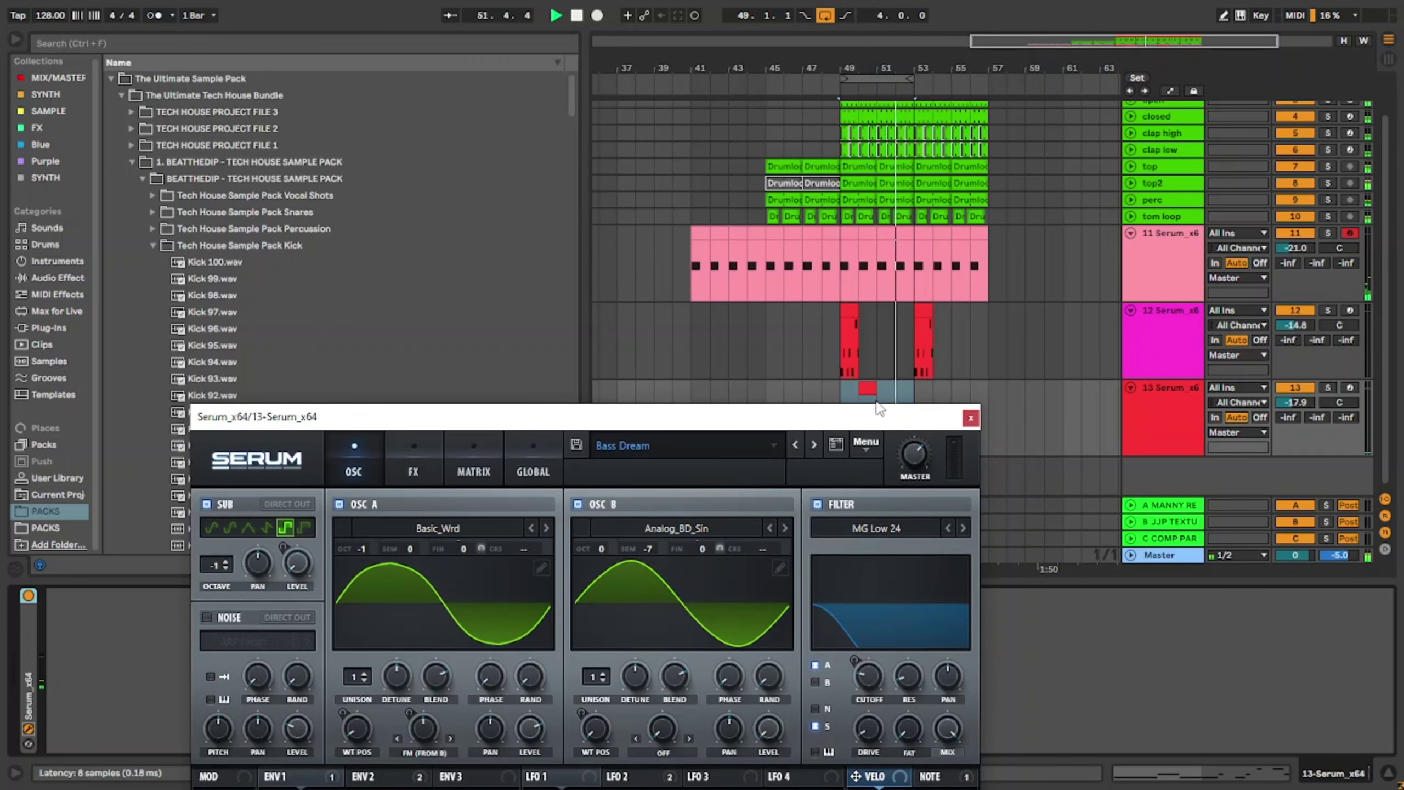
click(838, 350)
click(1163, 421)
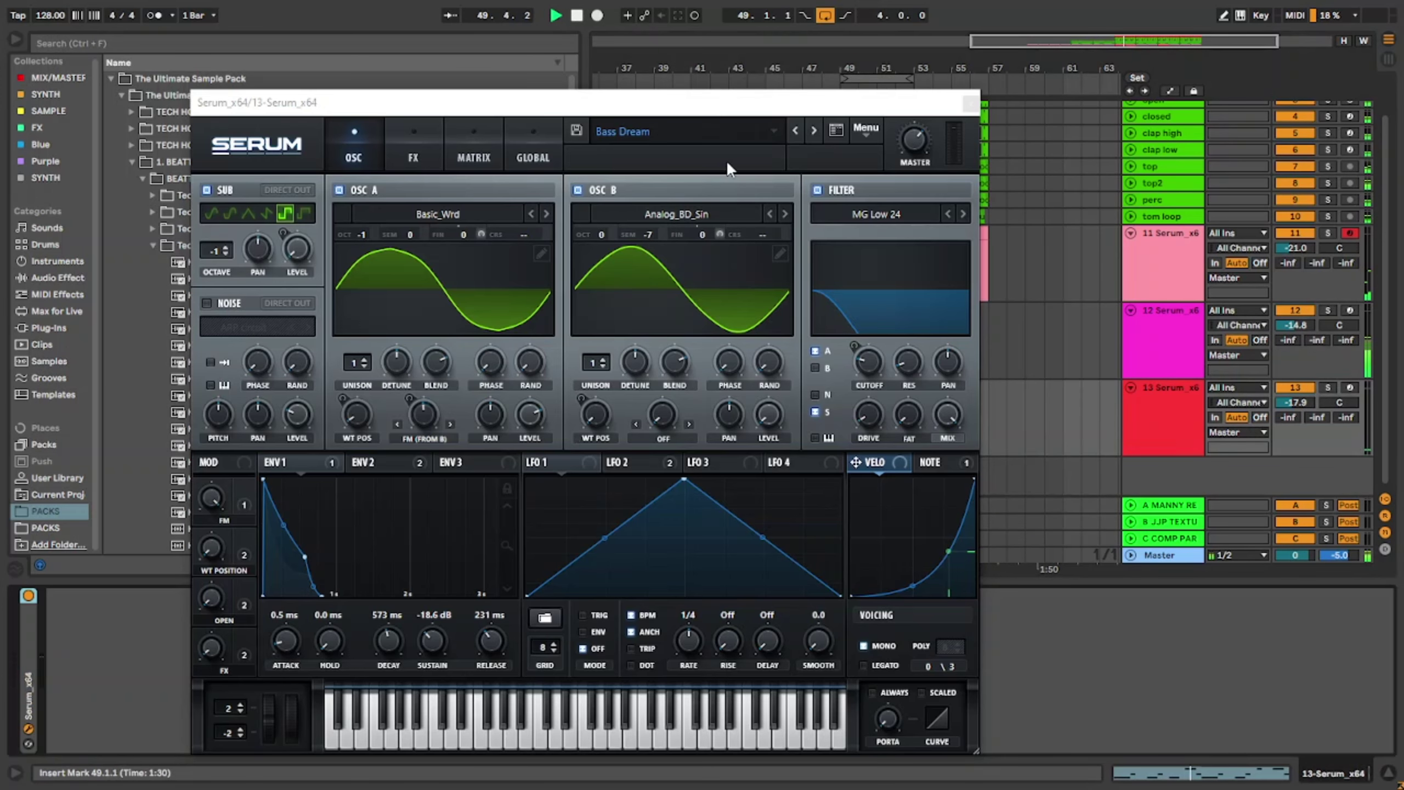
drag(441, 641, 459, 584)
drag(495, 634, 500, 584)
drag(395, 640, 395, 633)
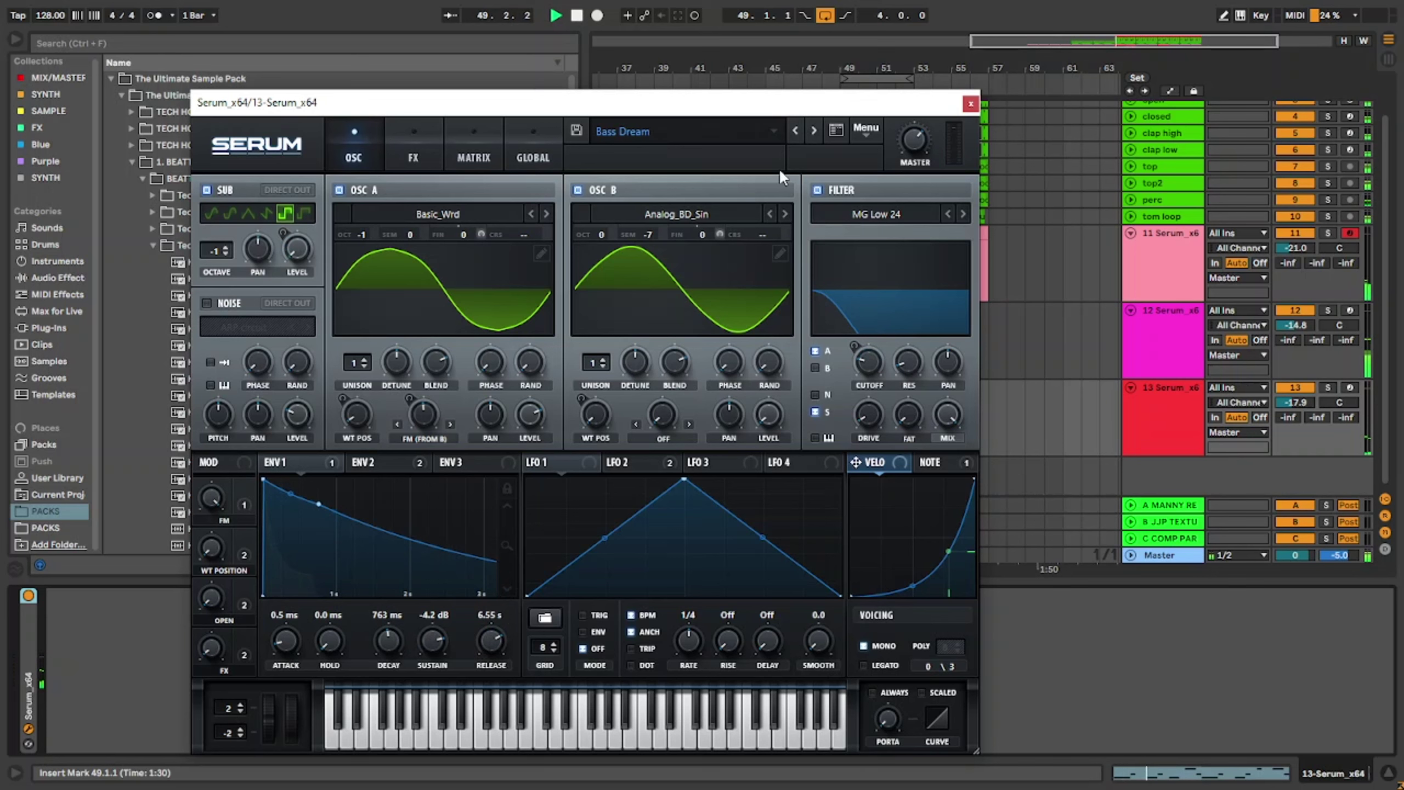
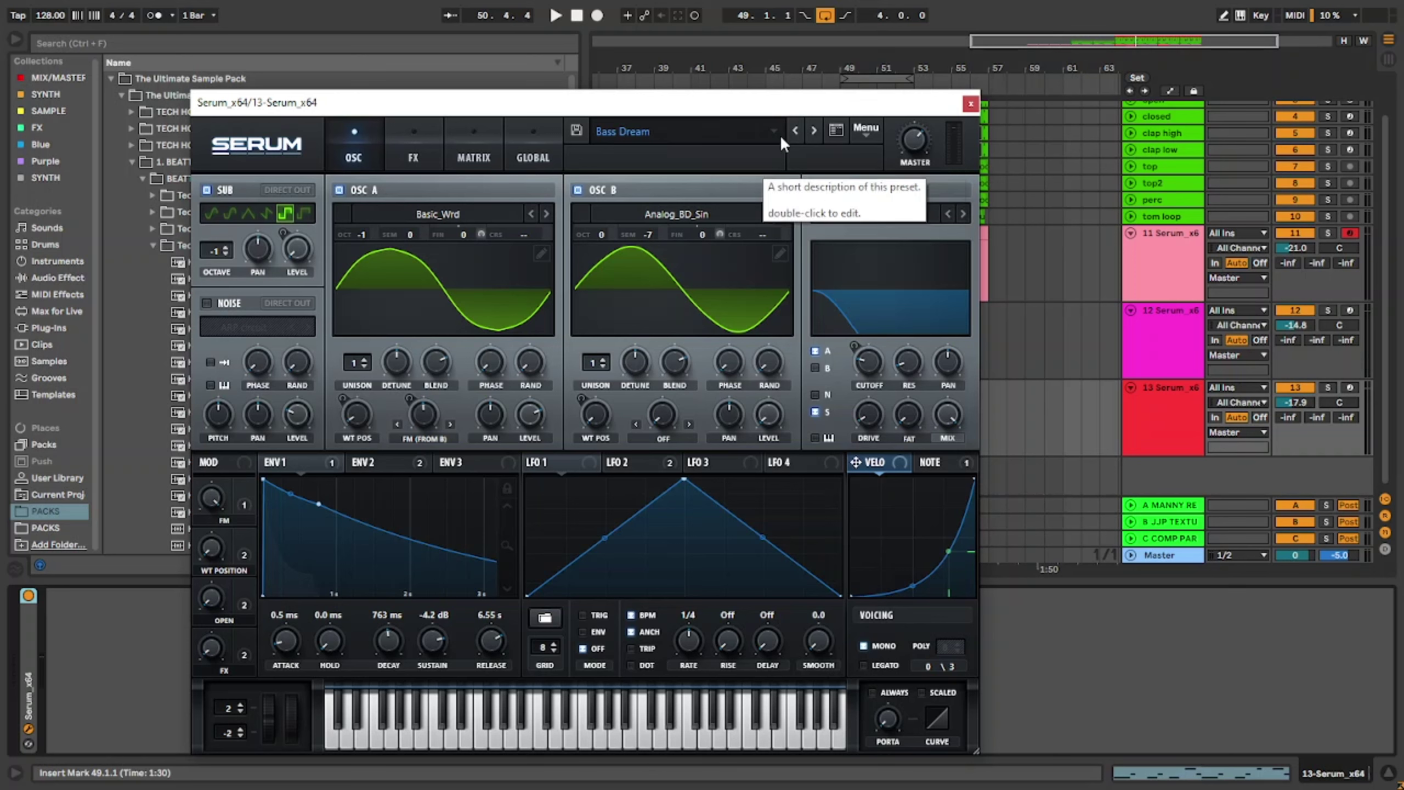
Step: Audition the Bass Ducking and Bass FM presets on track 13's Serum
click(813, 132)
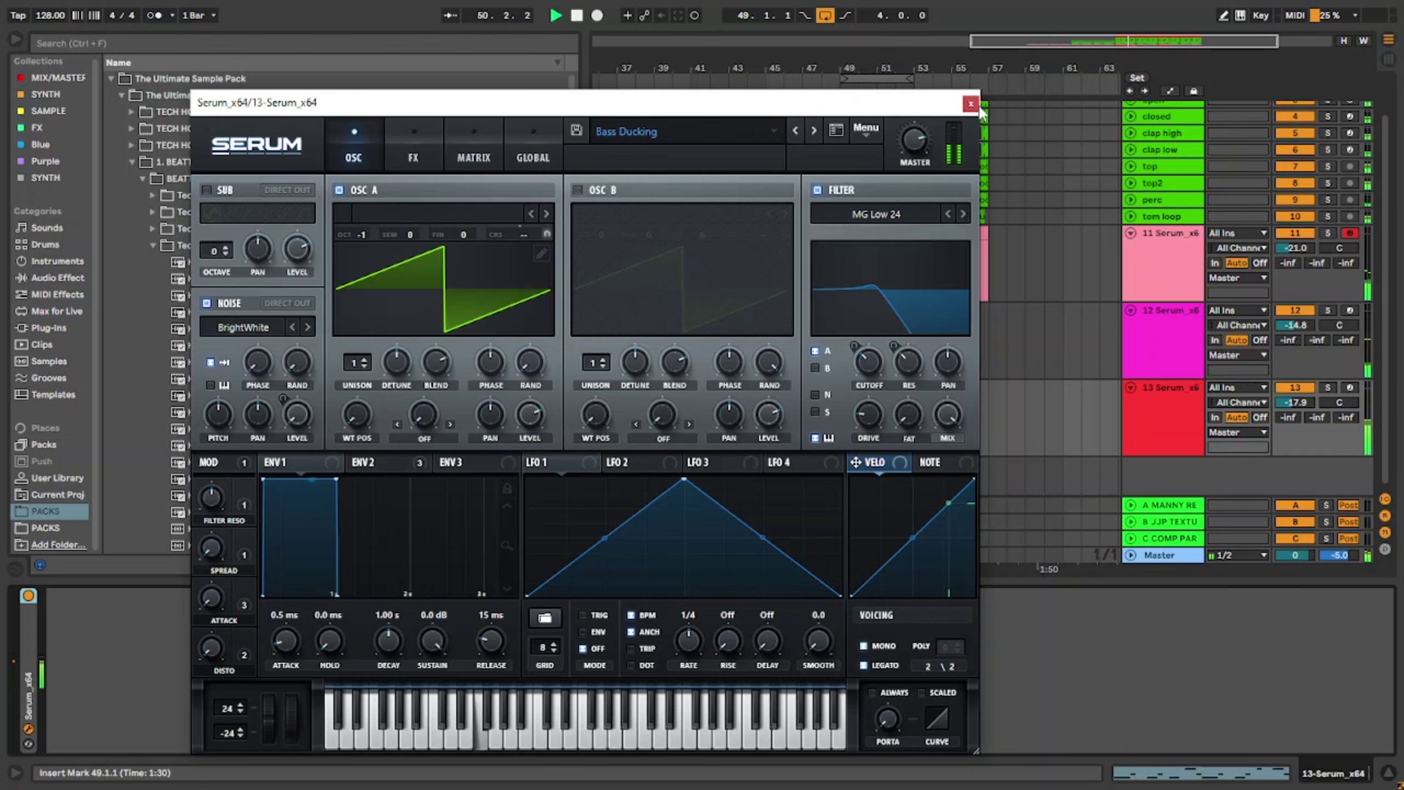
click(813, 130)
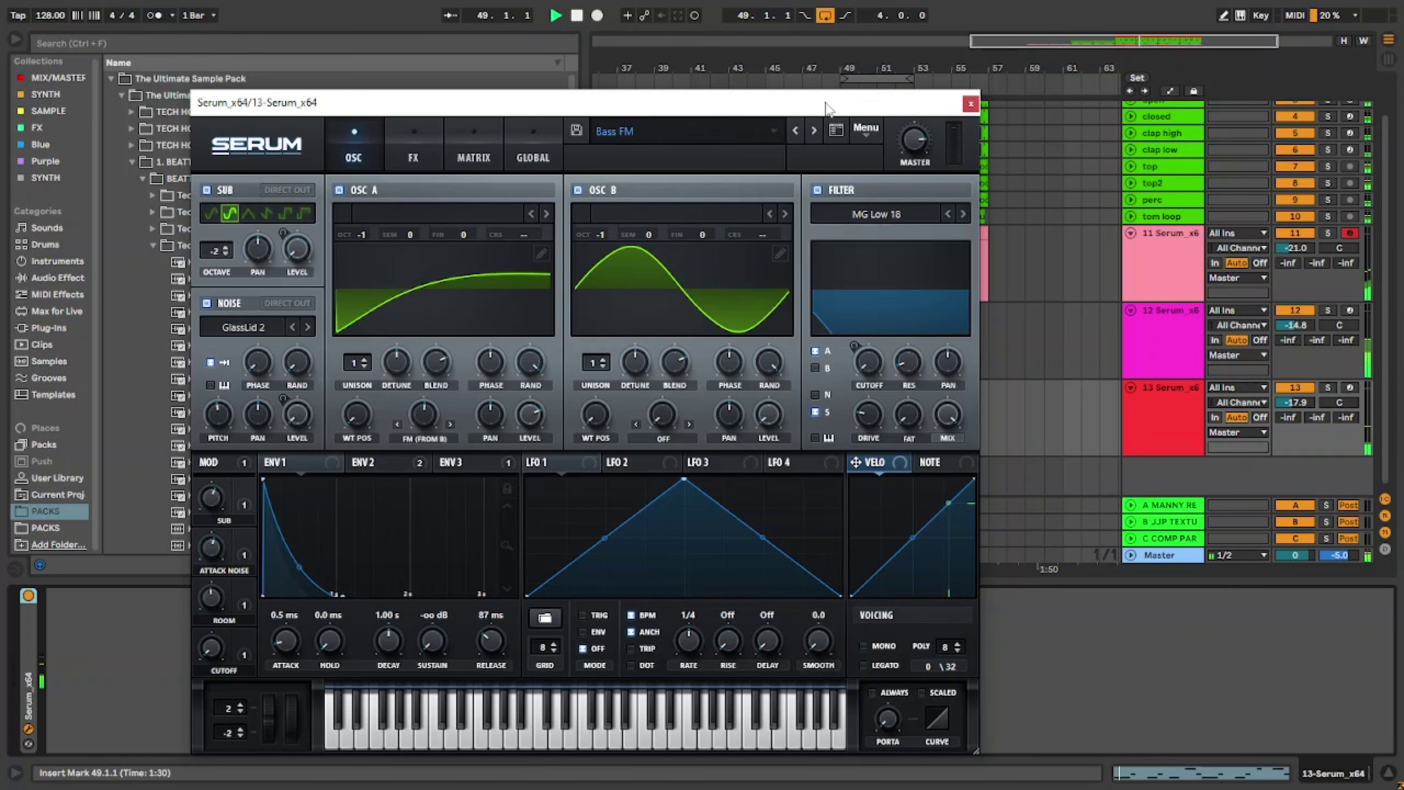
drag(829, 103, 774, 122)
Step: Load Lead 8bit from the Tech House Serum sound bank and audition the following lead presets through Lead Bells
click(666, 146)
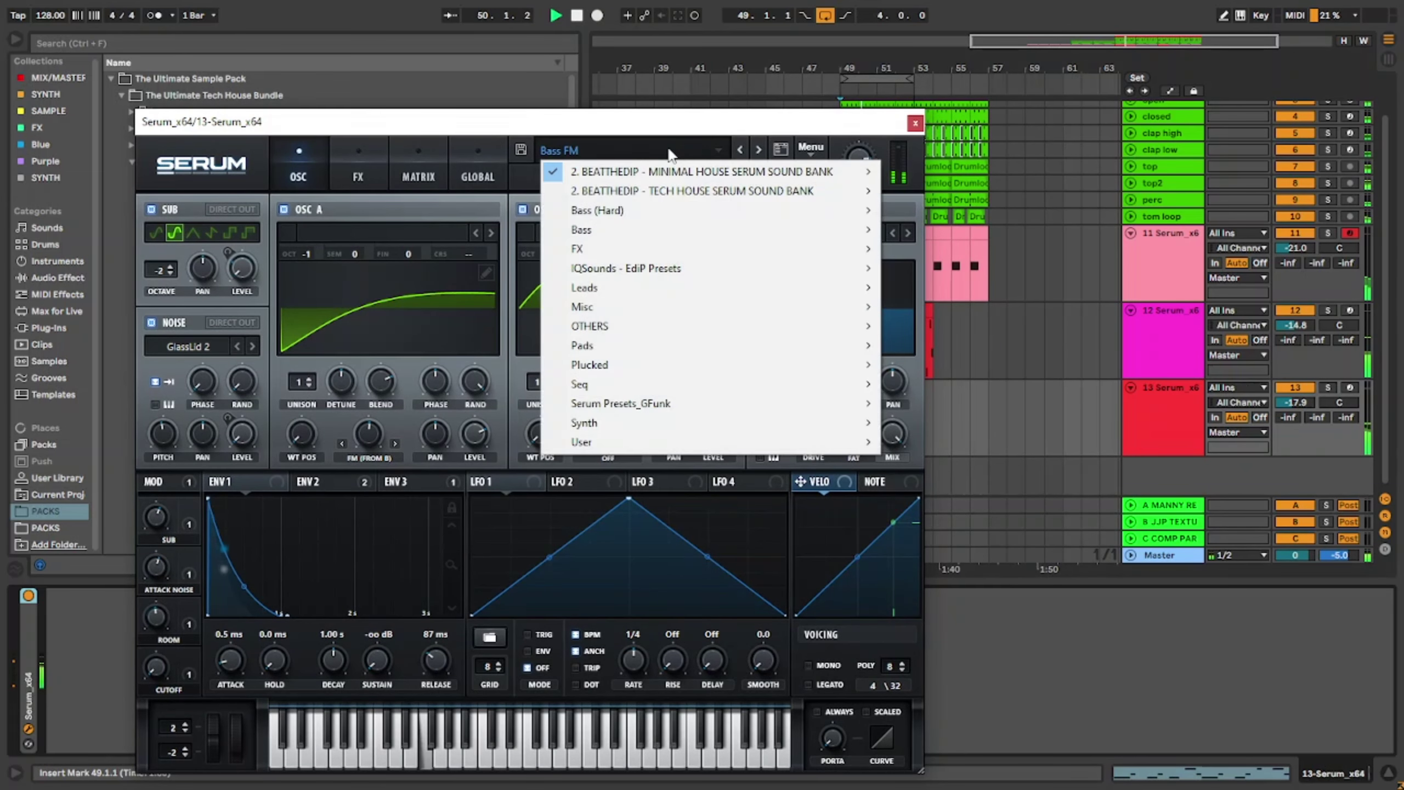
mouse_move(702, 191)
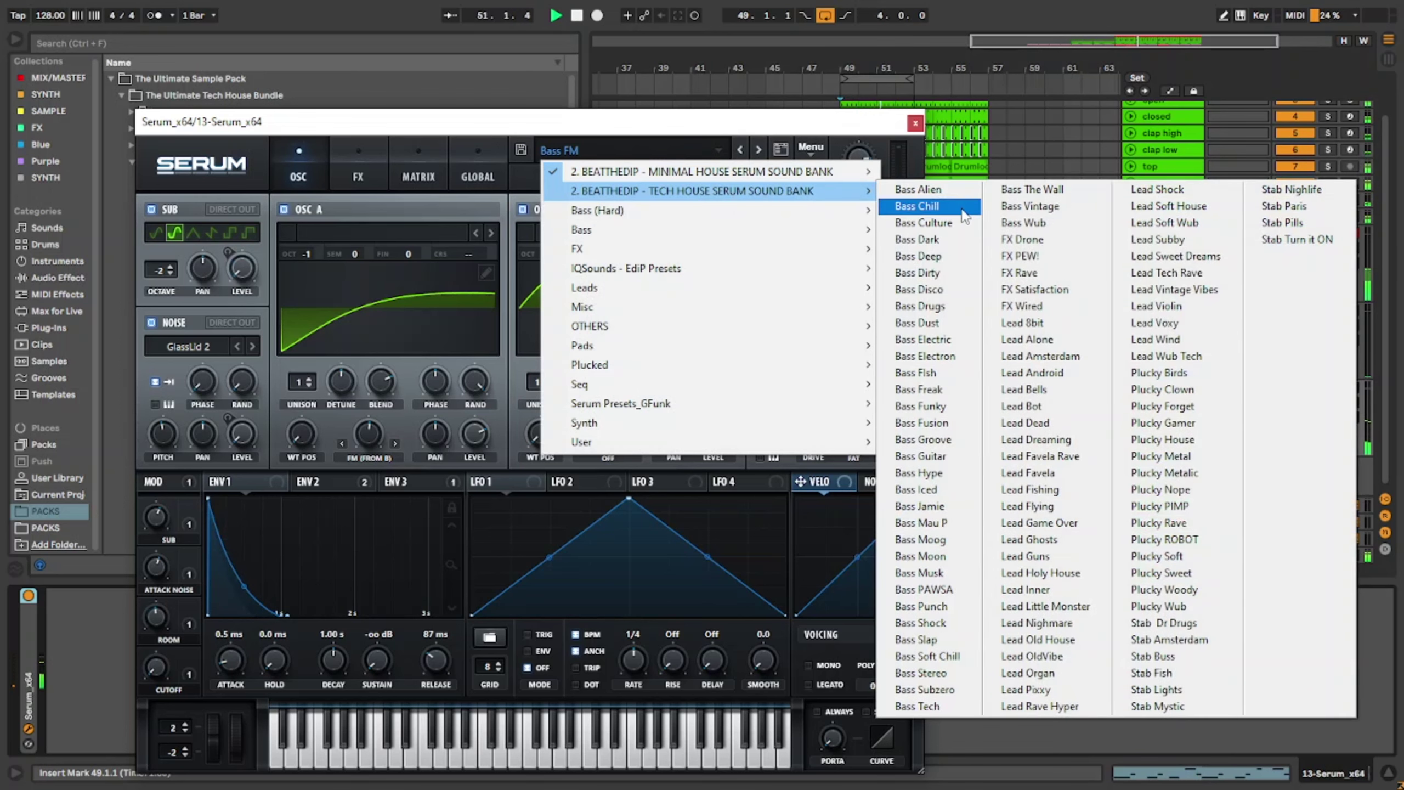
click(1020, 322)
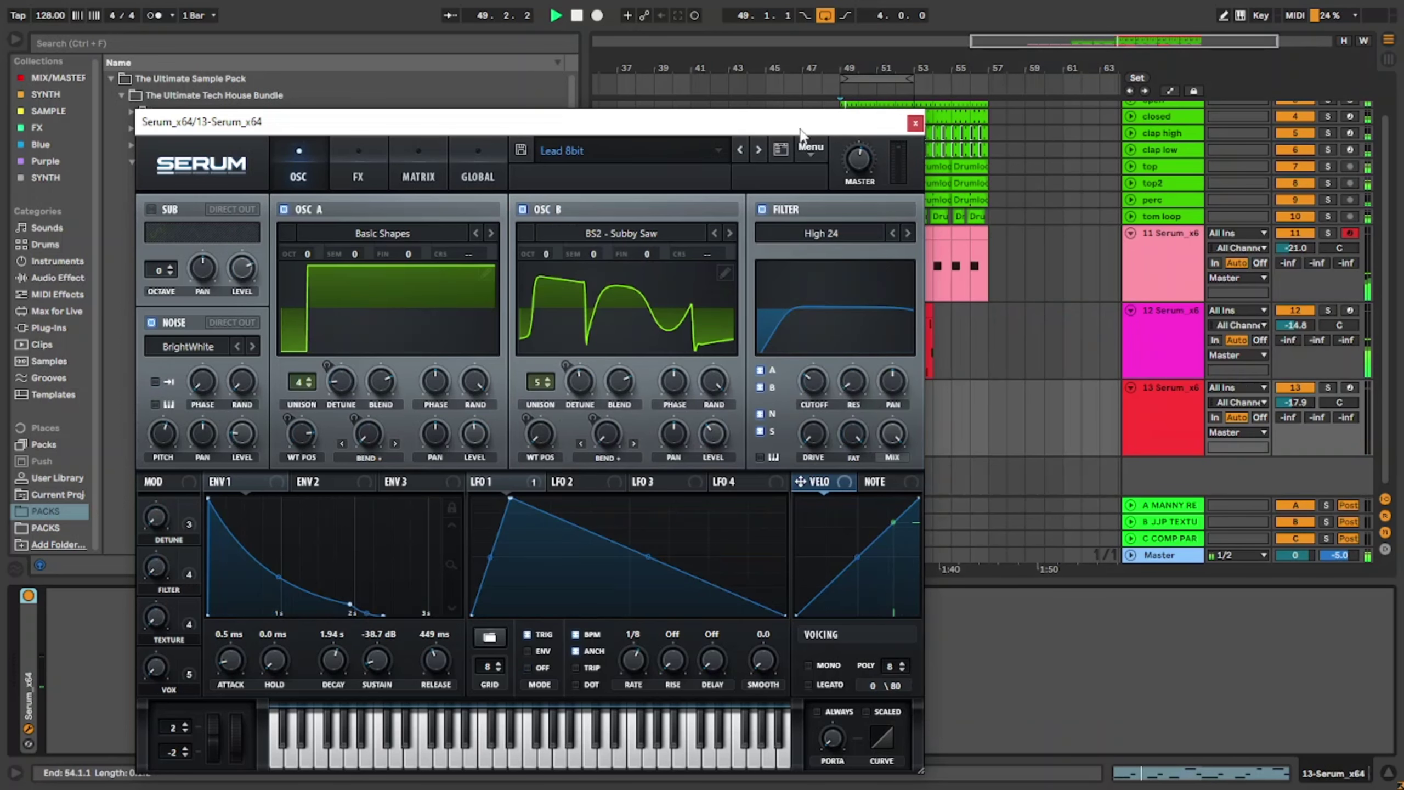
click(758, 151)
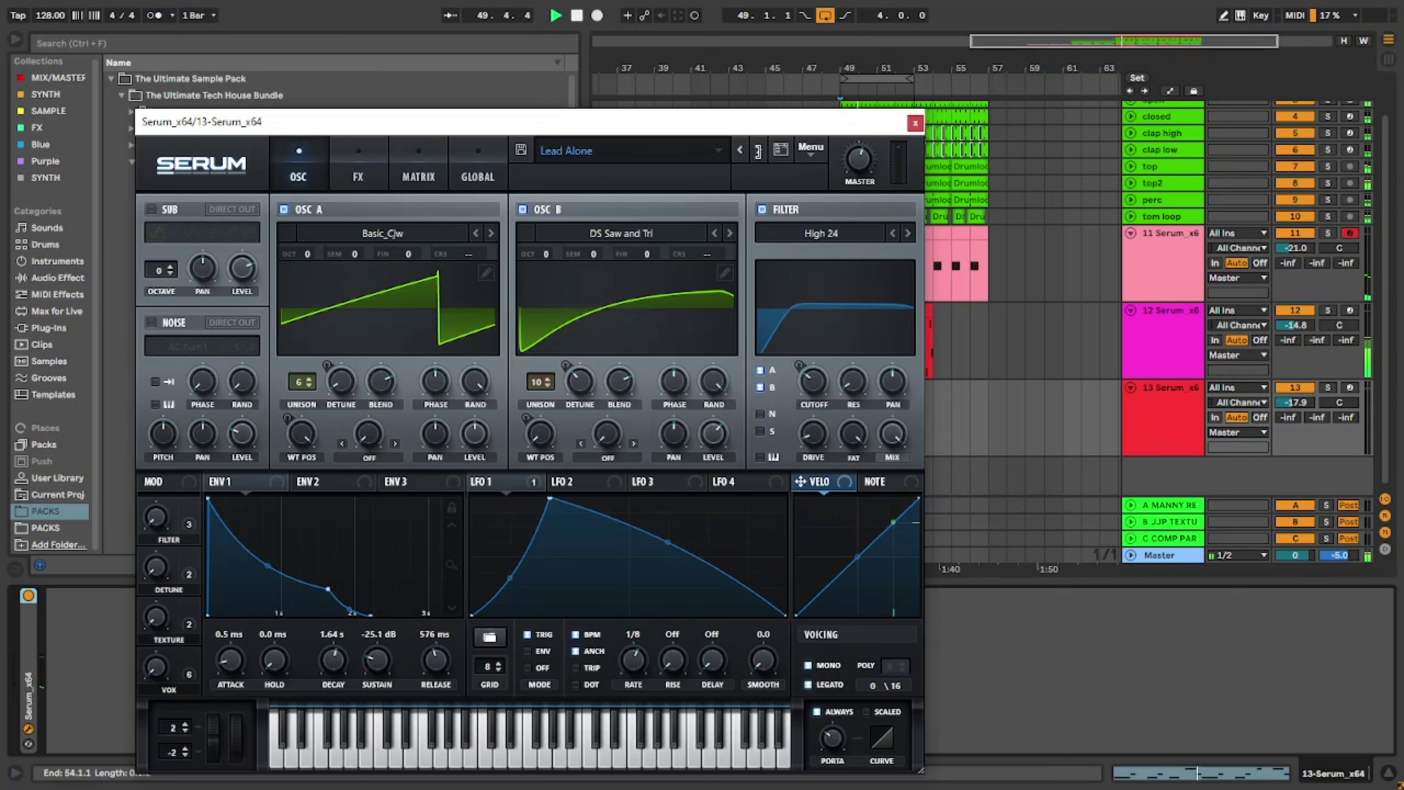
click(758, 150)
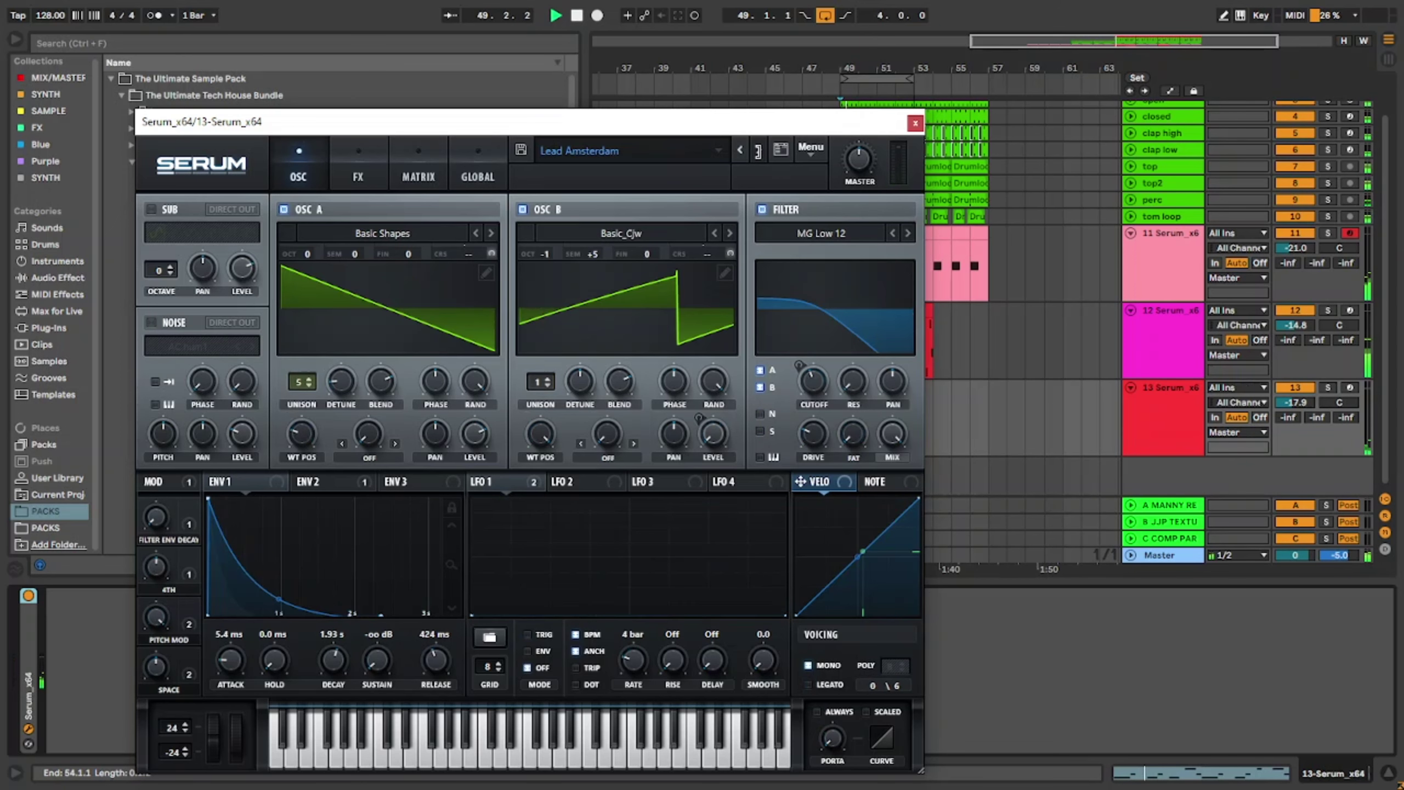
click(758, 151)
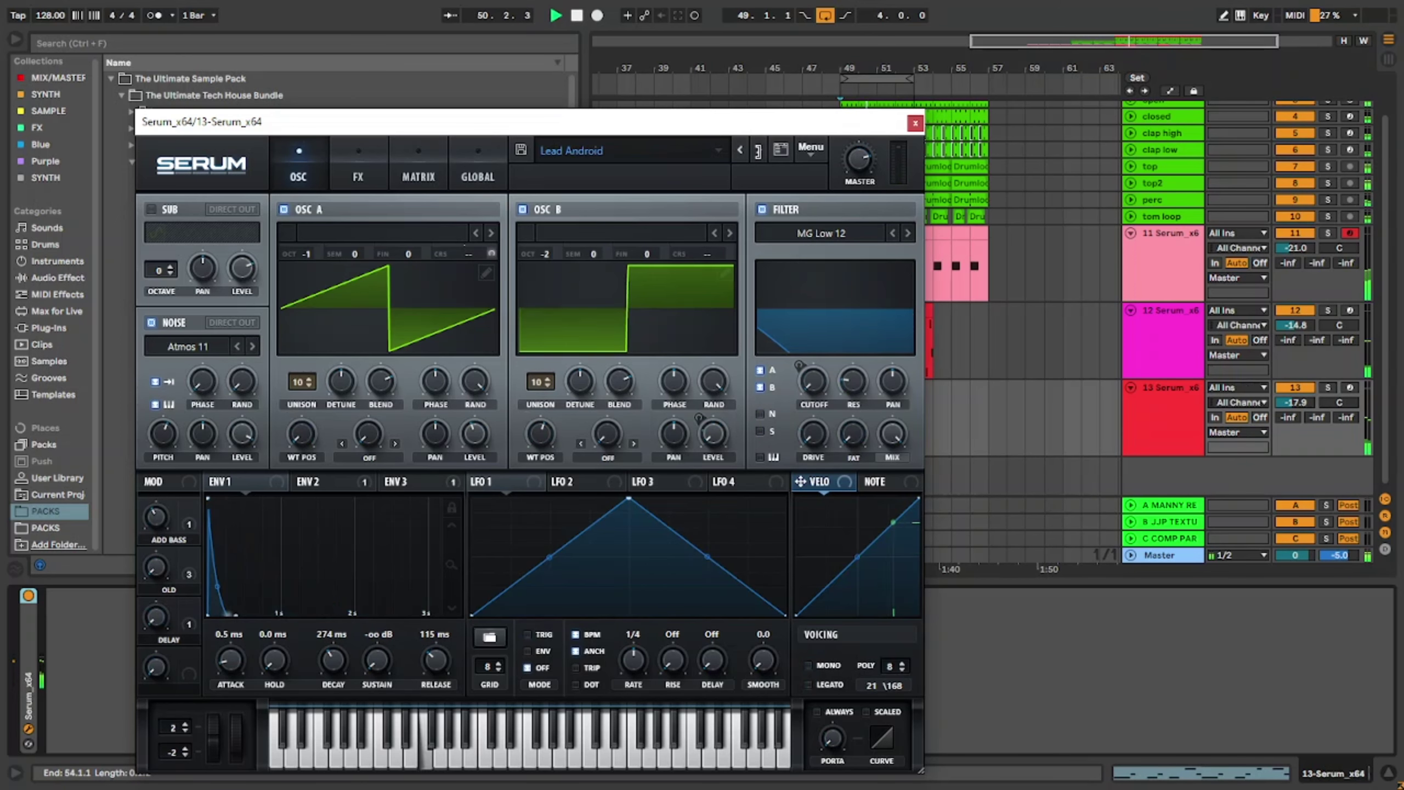
click(757, 150)
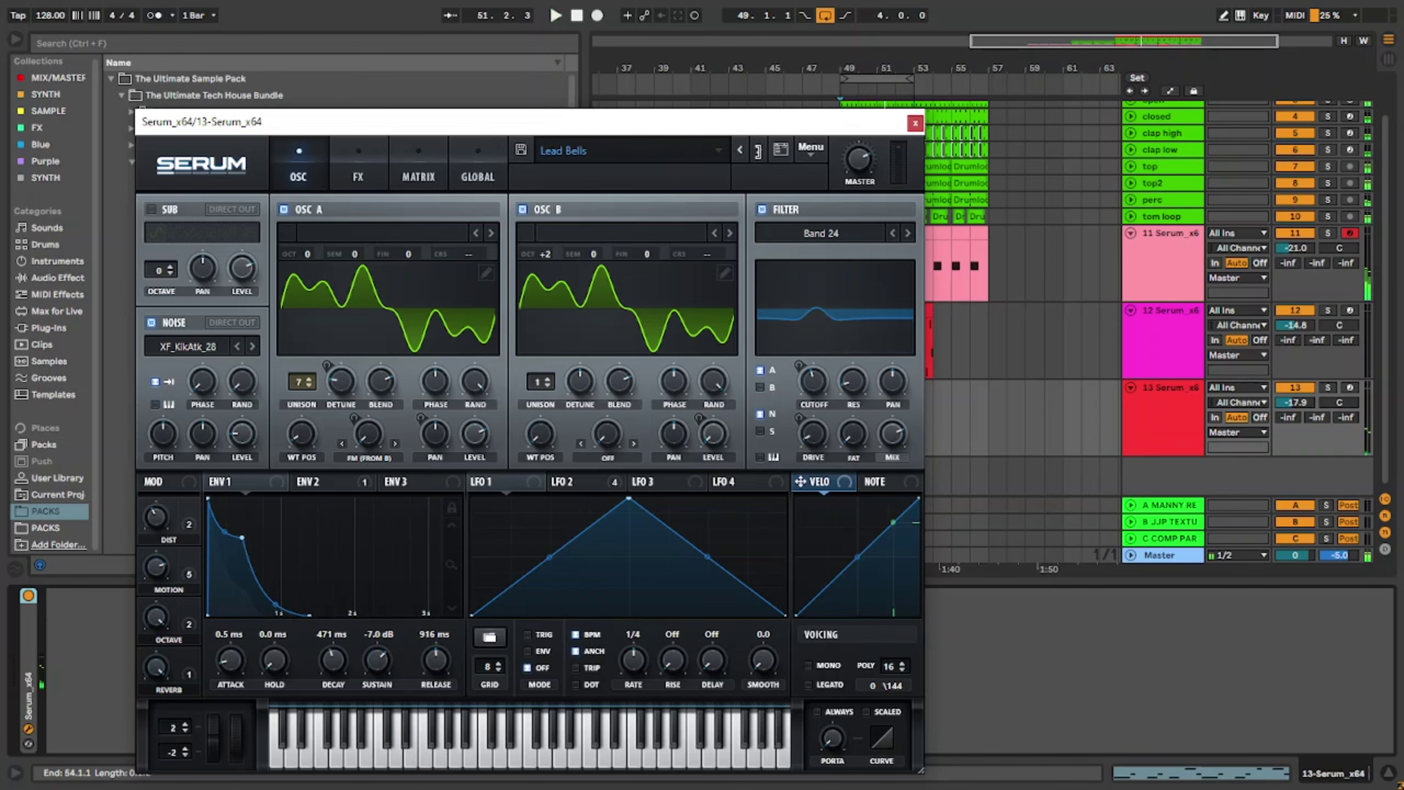
Step: Load the Lead Bot preset in Serum and raise track 13's volume to -12.6 dB
drag(751, 133, 619, 47)
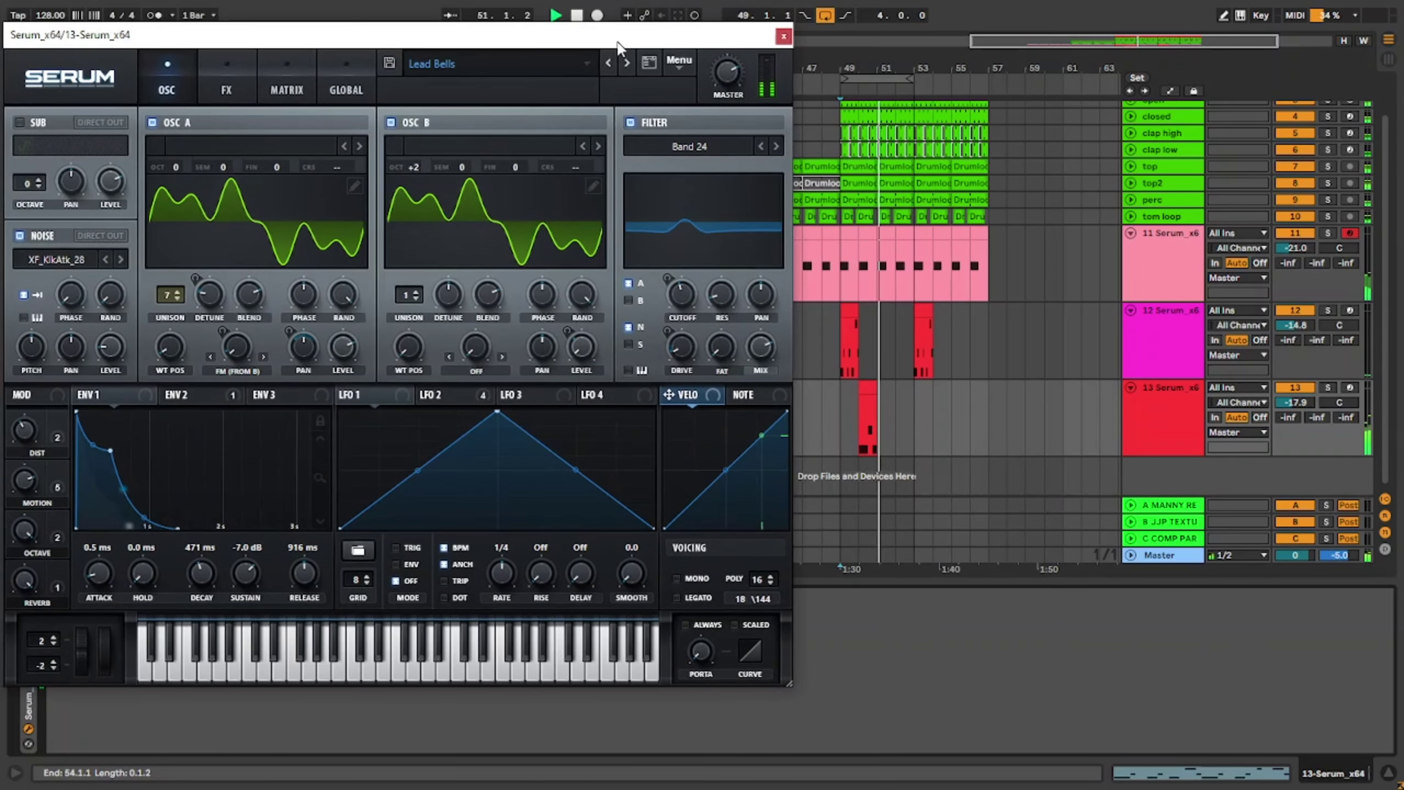
key(space)
click(626, 63)
key(space)
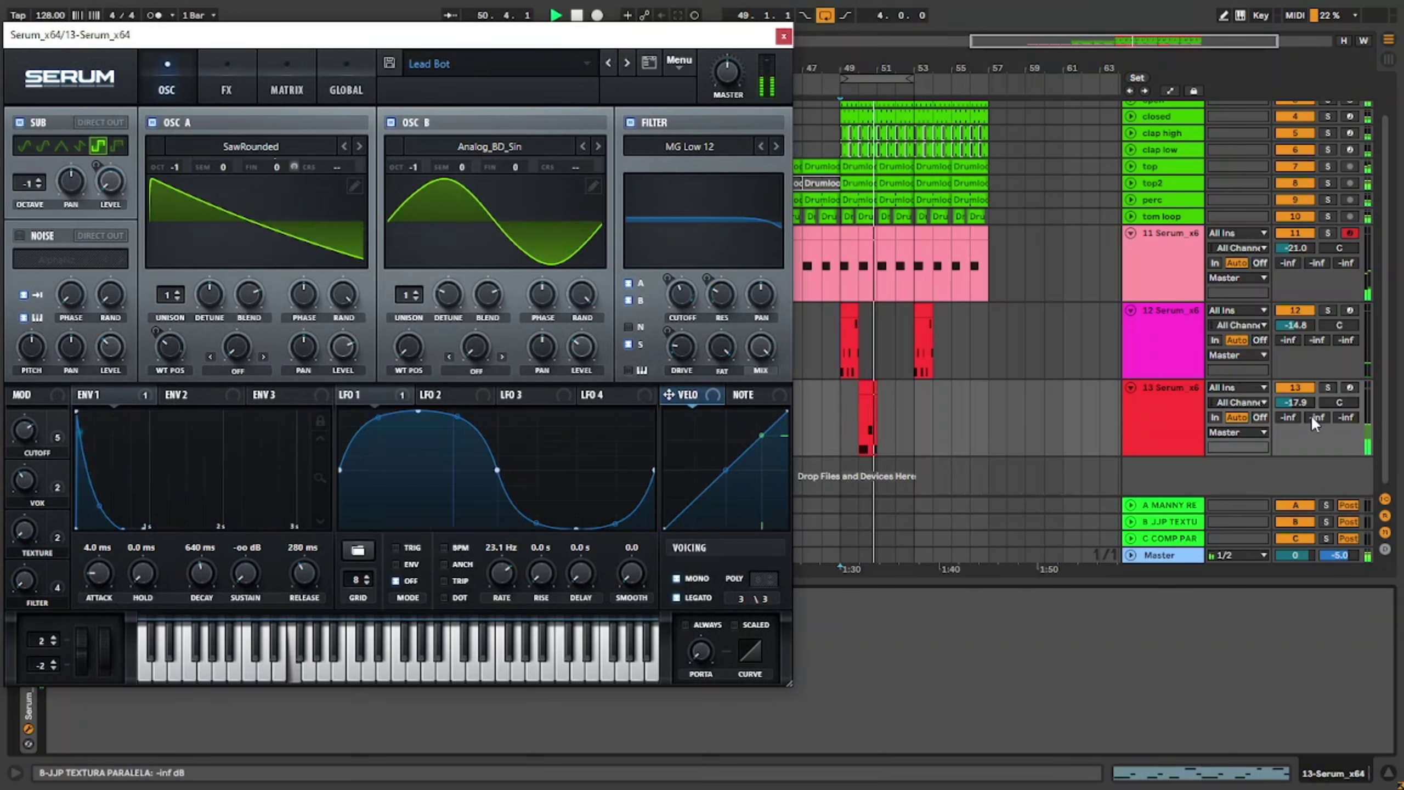
drag(1294, 402, 1294, 383)
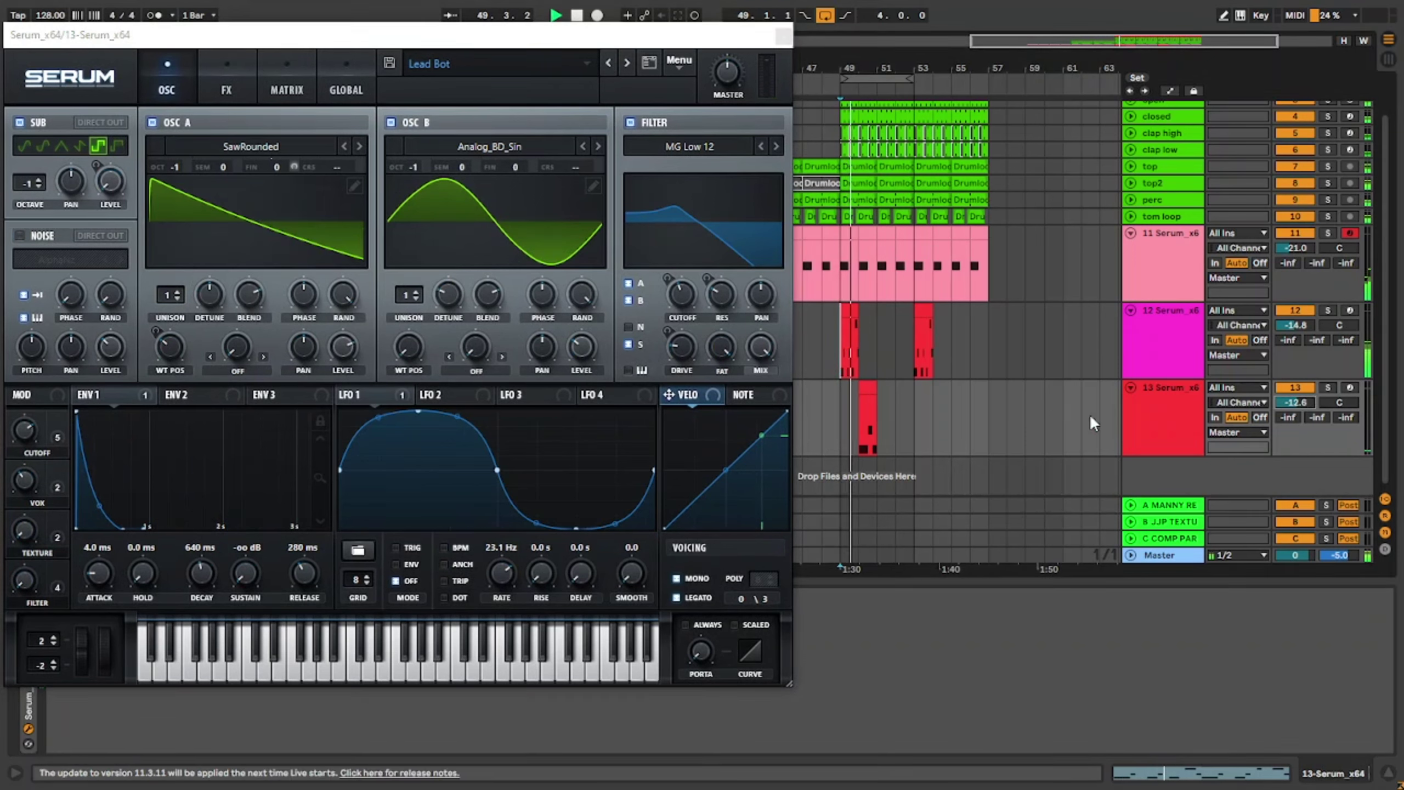
Step: Copy the Arpeggiator from track 12 onto track 13 in front of Serum
click(868, 392)
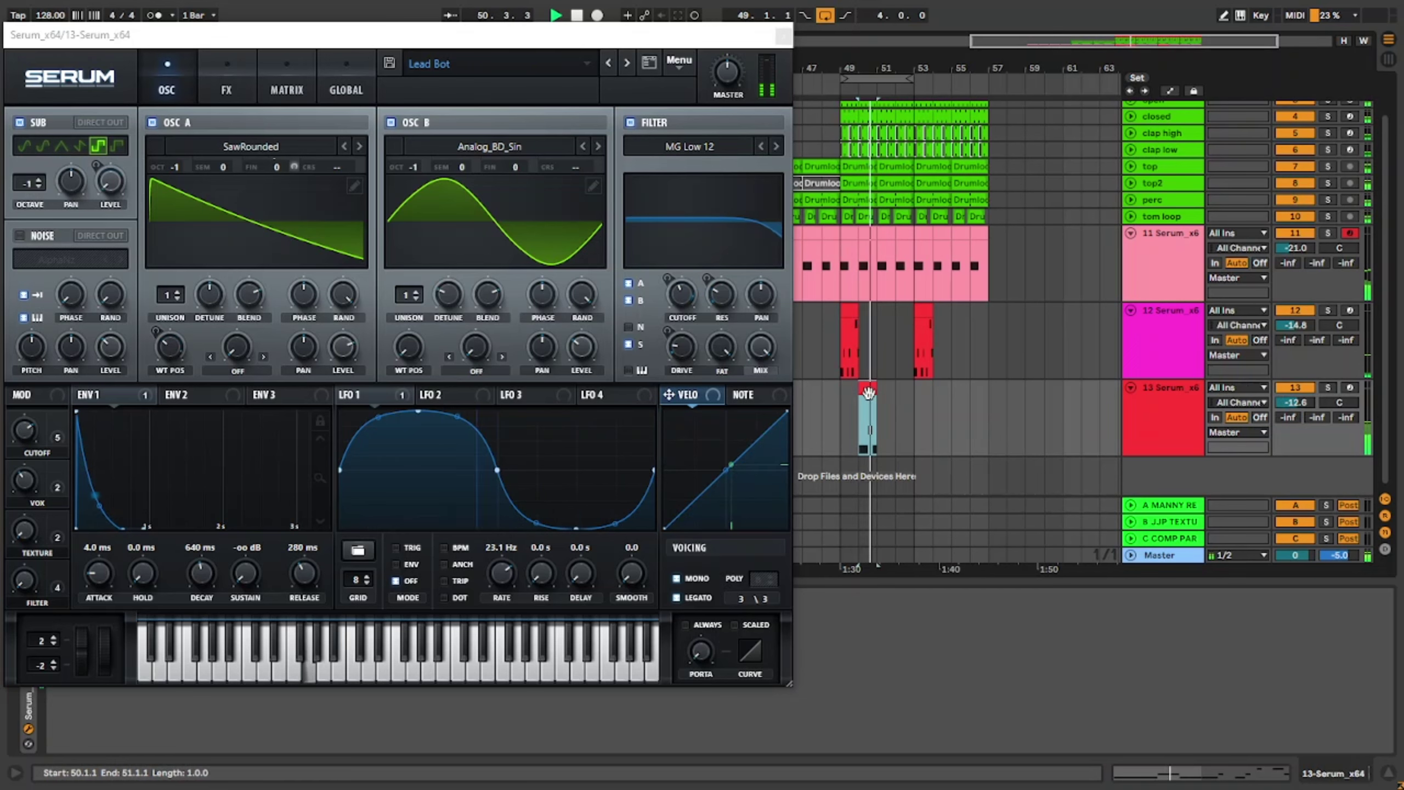
click(1159, 346)
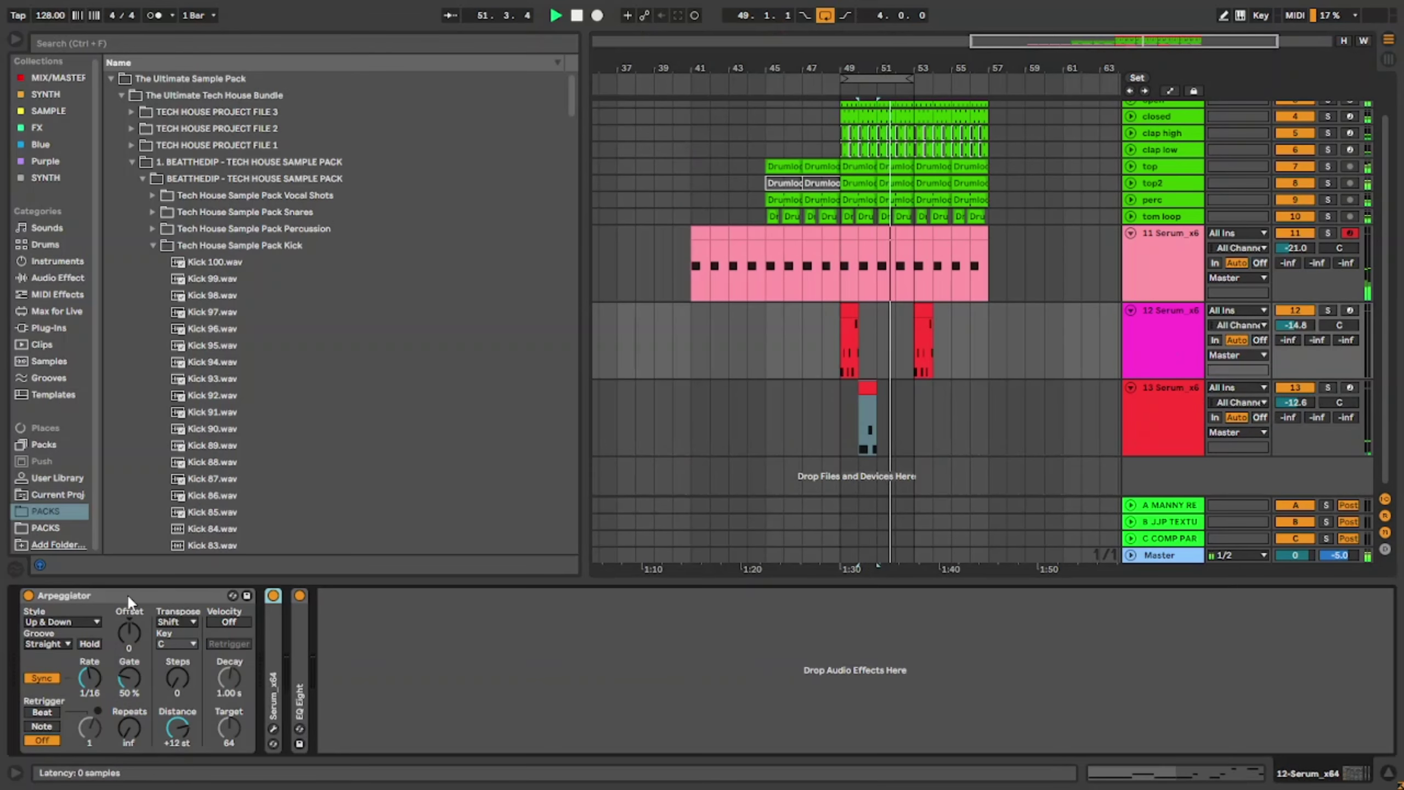
click(866, 388)
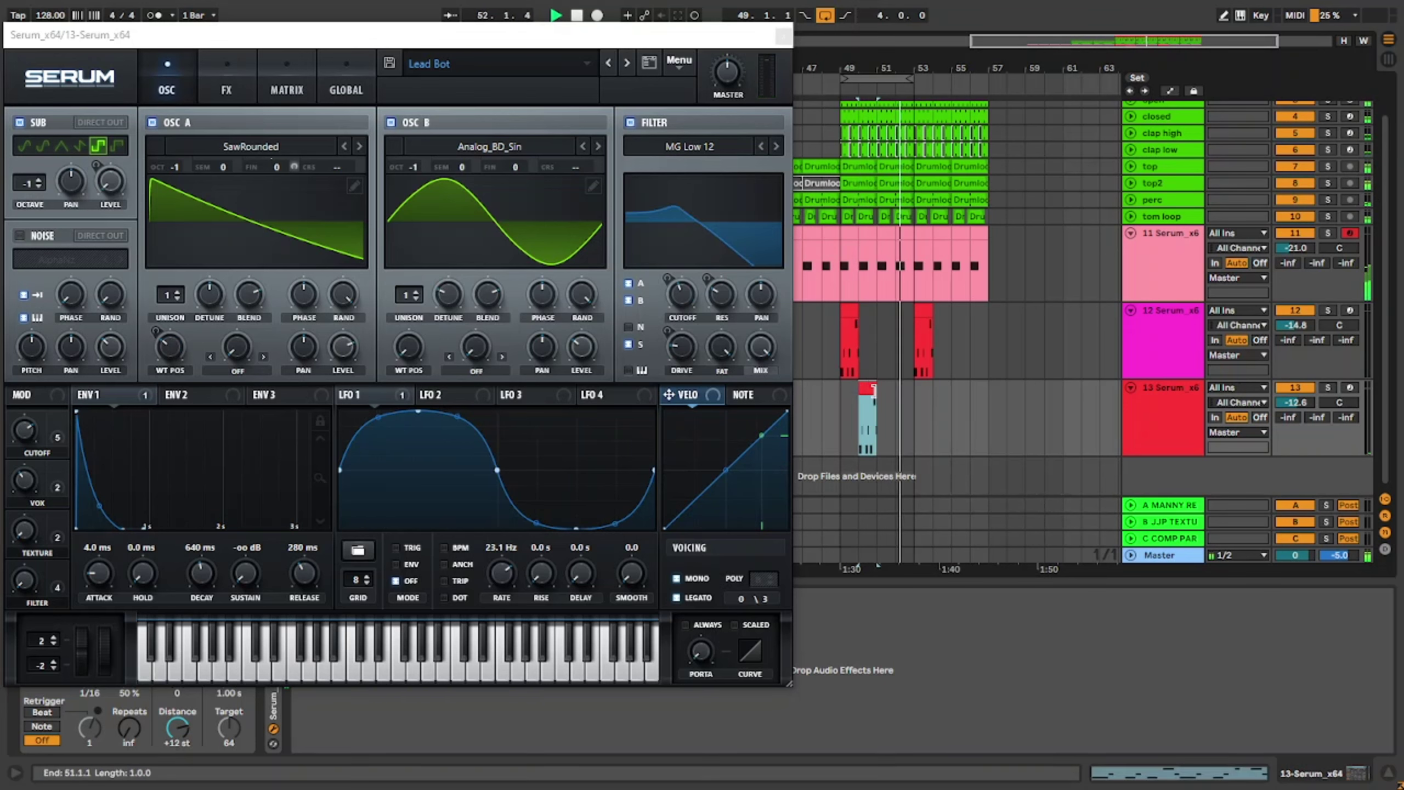
Step: Try track 12's pattern at bar 50 of track 13 with its end deactivated from 50.4.2 to 51.1.1
click(838, 391)
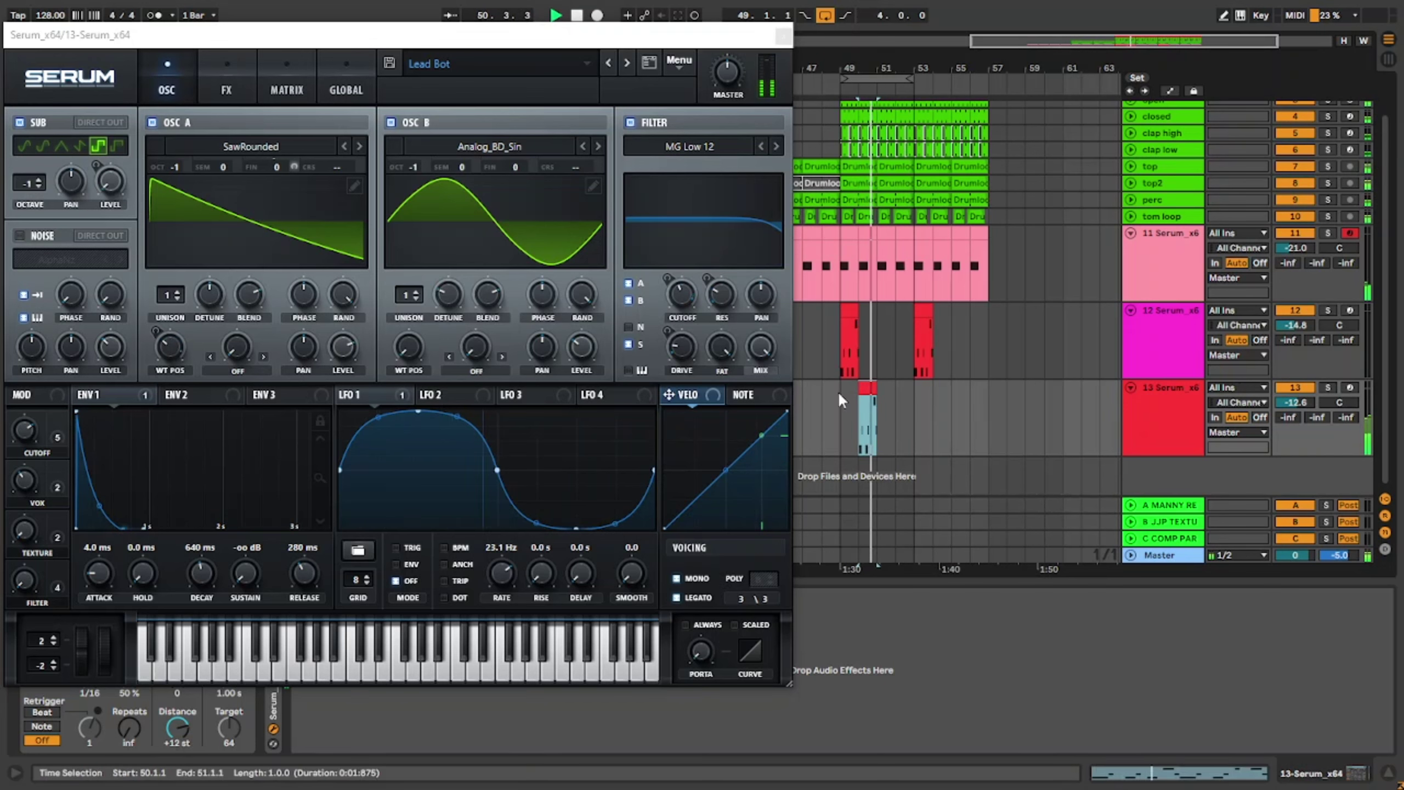
scroll(878, 397, up, 8)
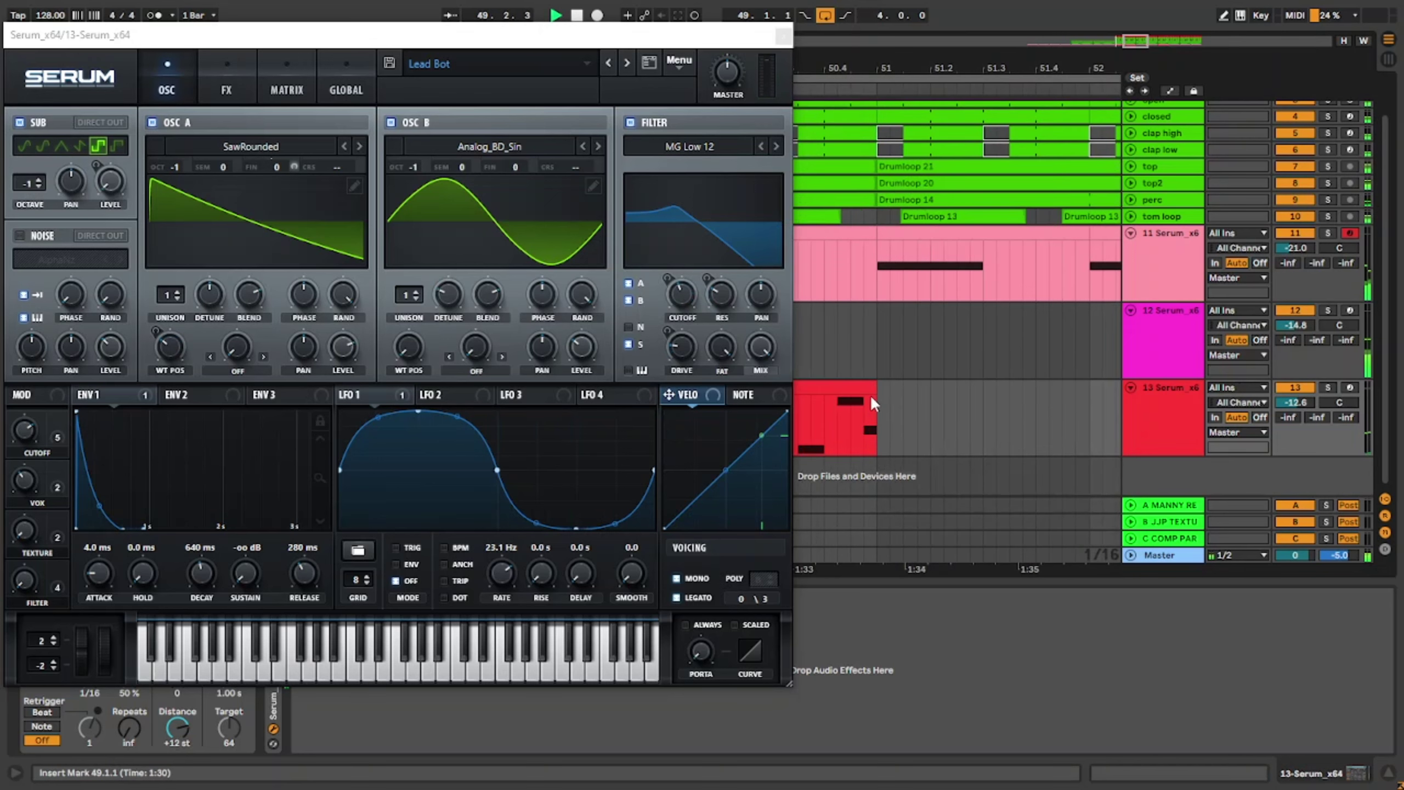
drag(872, 395, 838, 417)
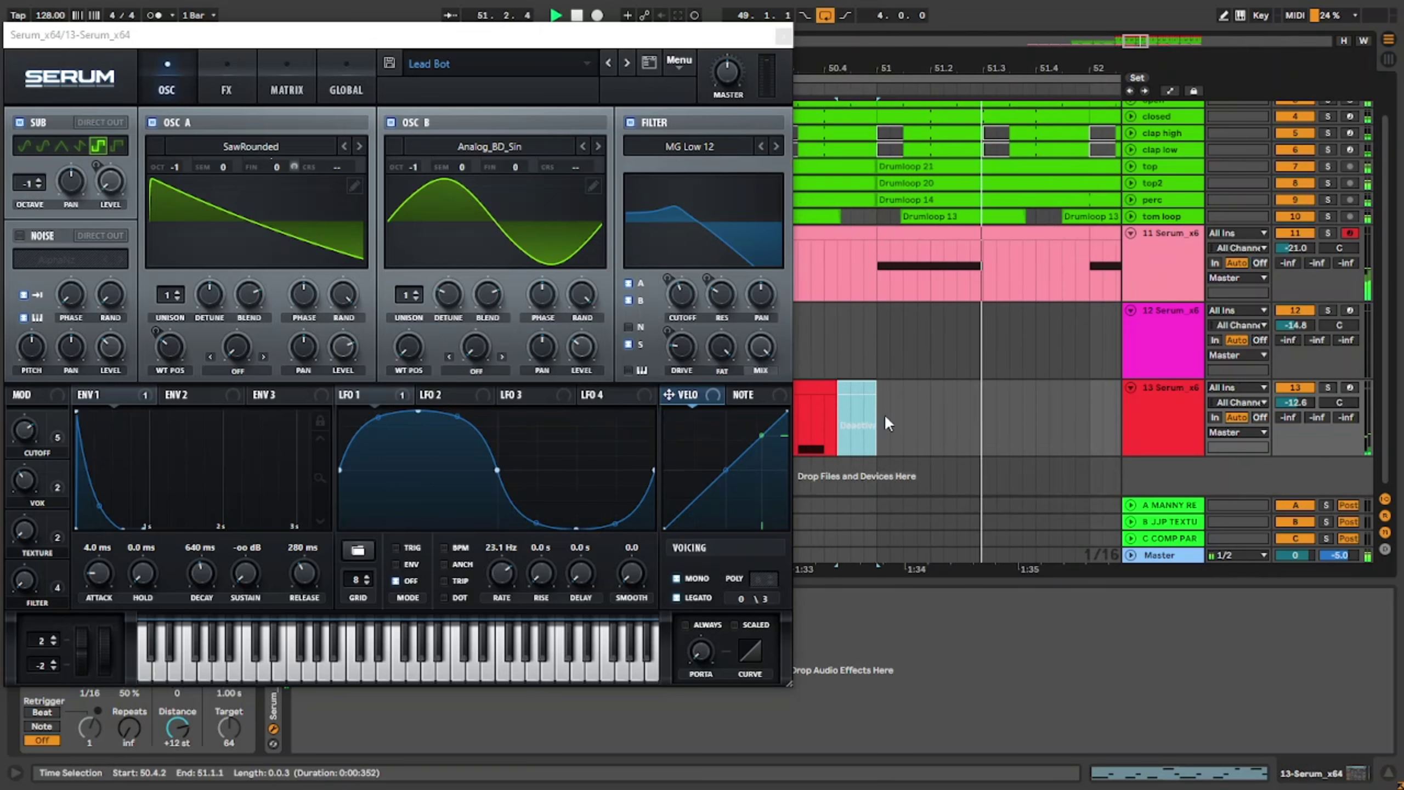
scroll(884, 413, down, 8)
click(864, 394)
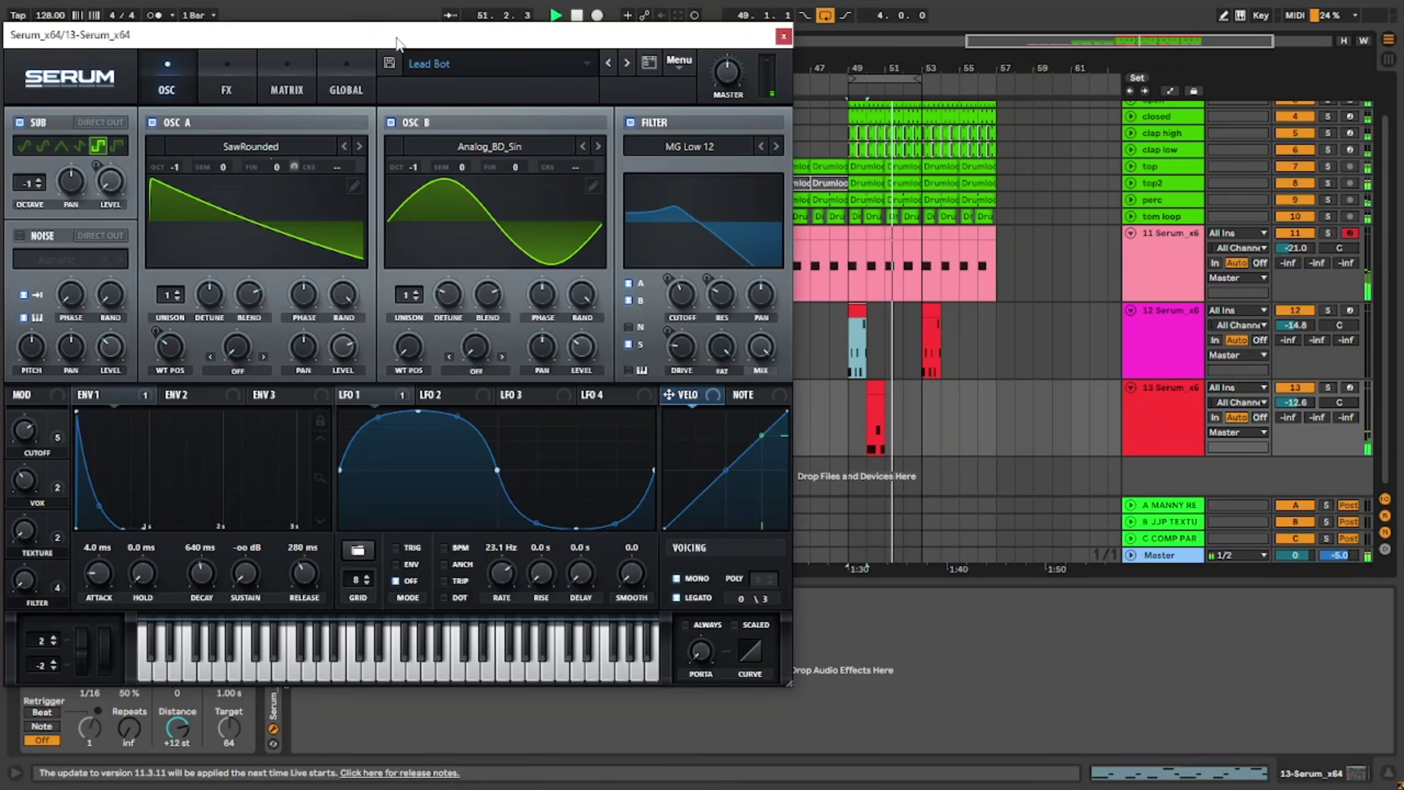
Step: Deactivate the Arpeggiator on track 13 and close the Serum window
drag(396, 38, 582, 32)
click(28, 595)
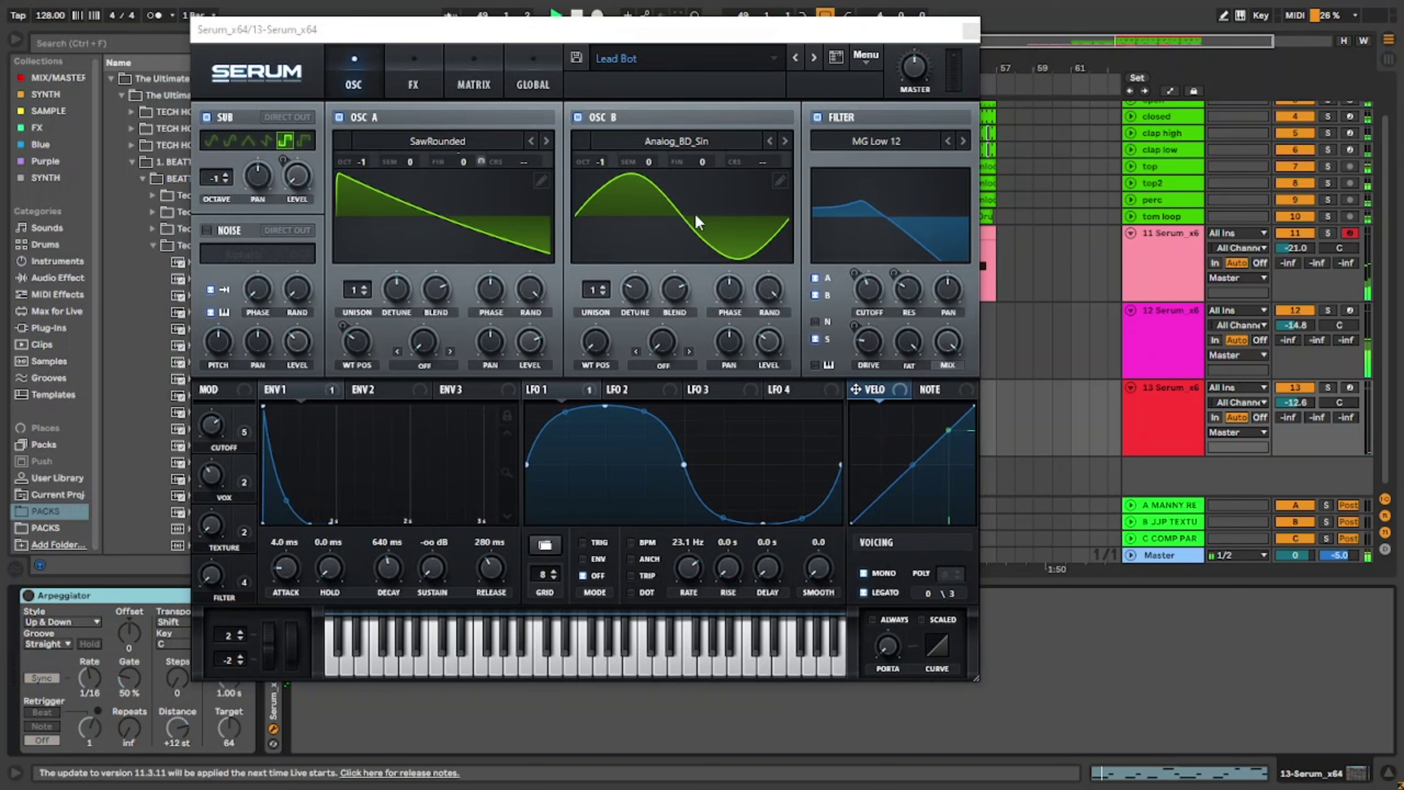
click(868, 330)
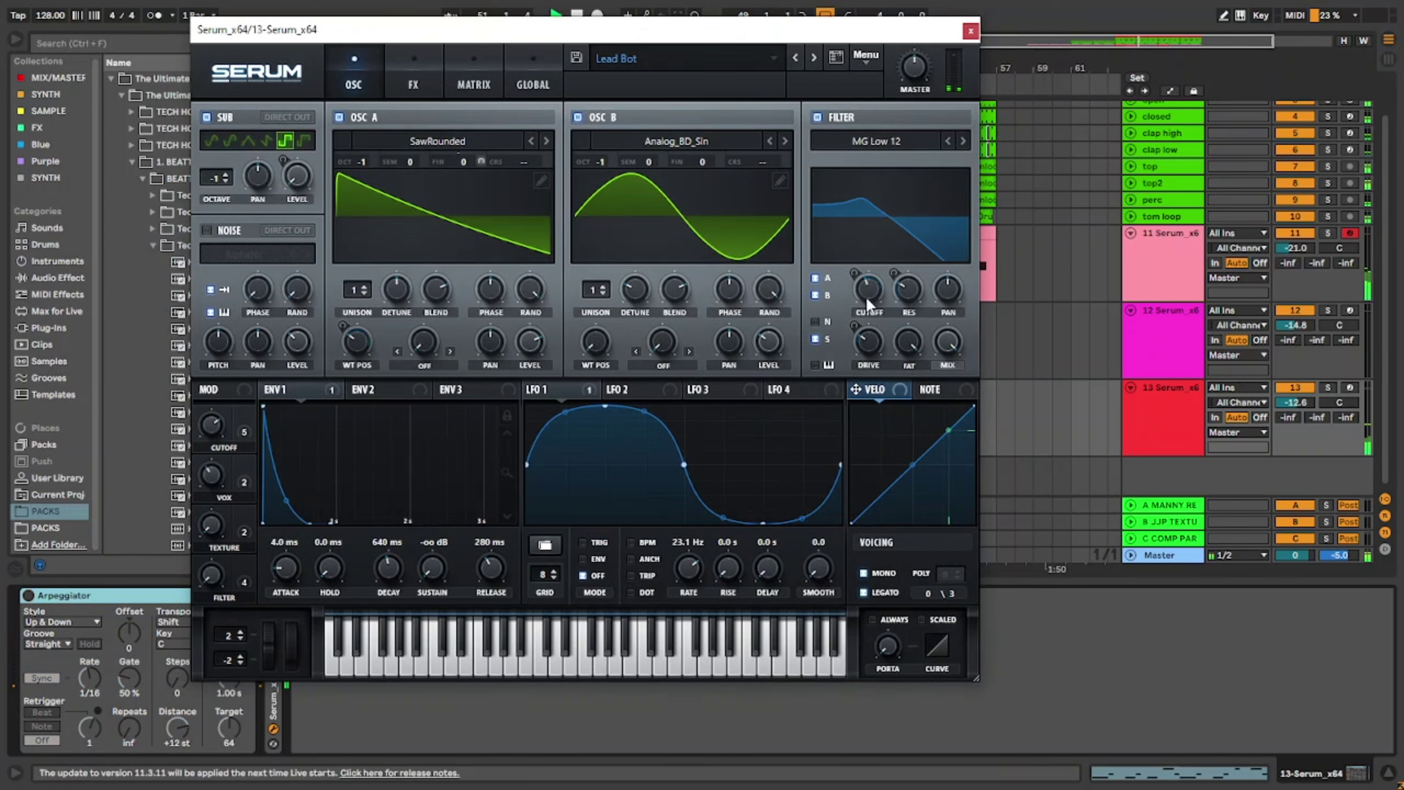
click(970, 30)
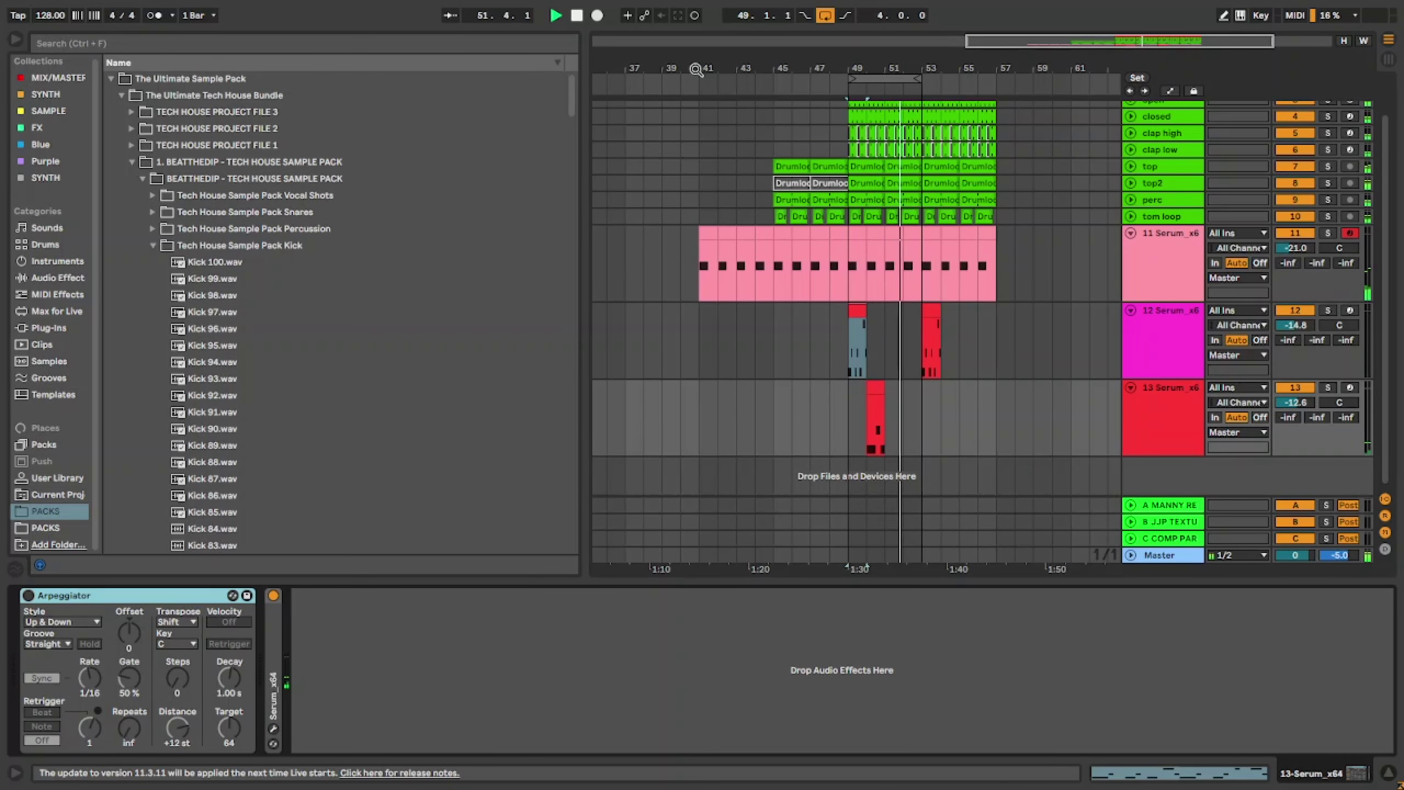
Step: Duplicate the four-bar section at bar 49 on track 13 to bar 53
click(845, 215)
click(842, 400)
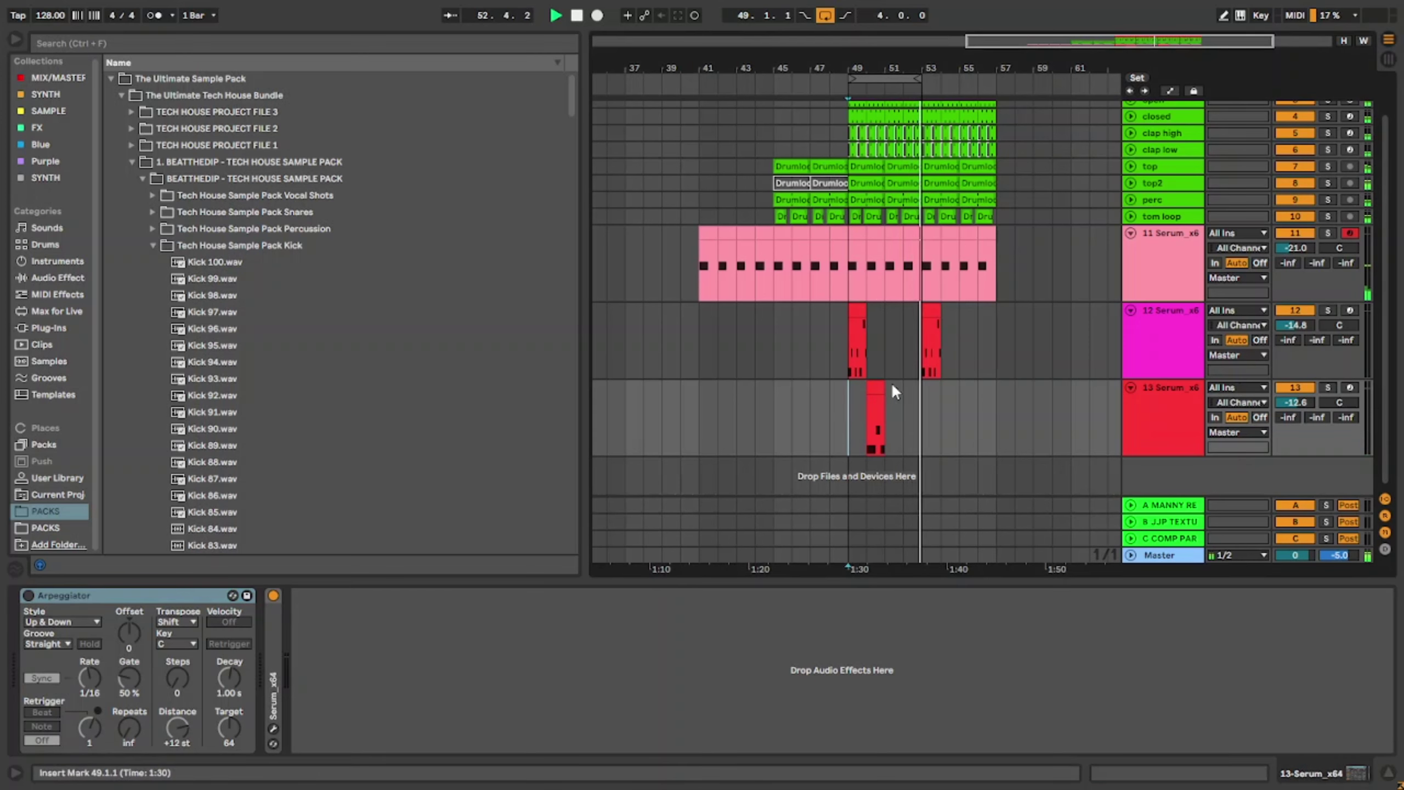
shift+click(929, 403)
key(ctrl+d)
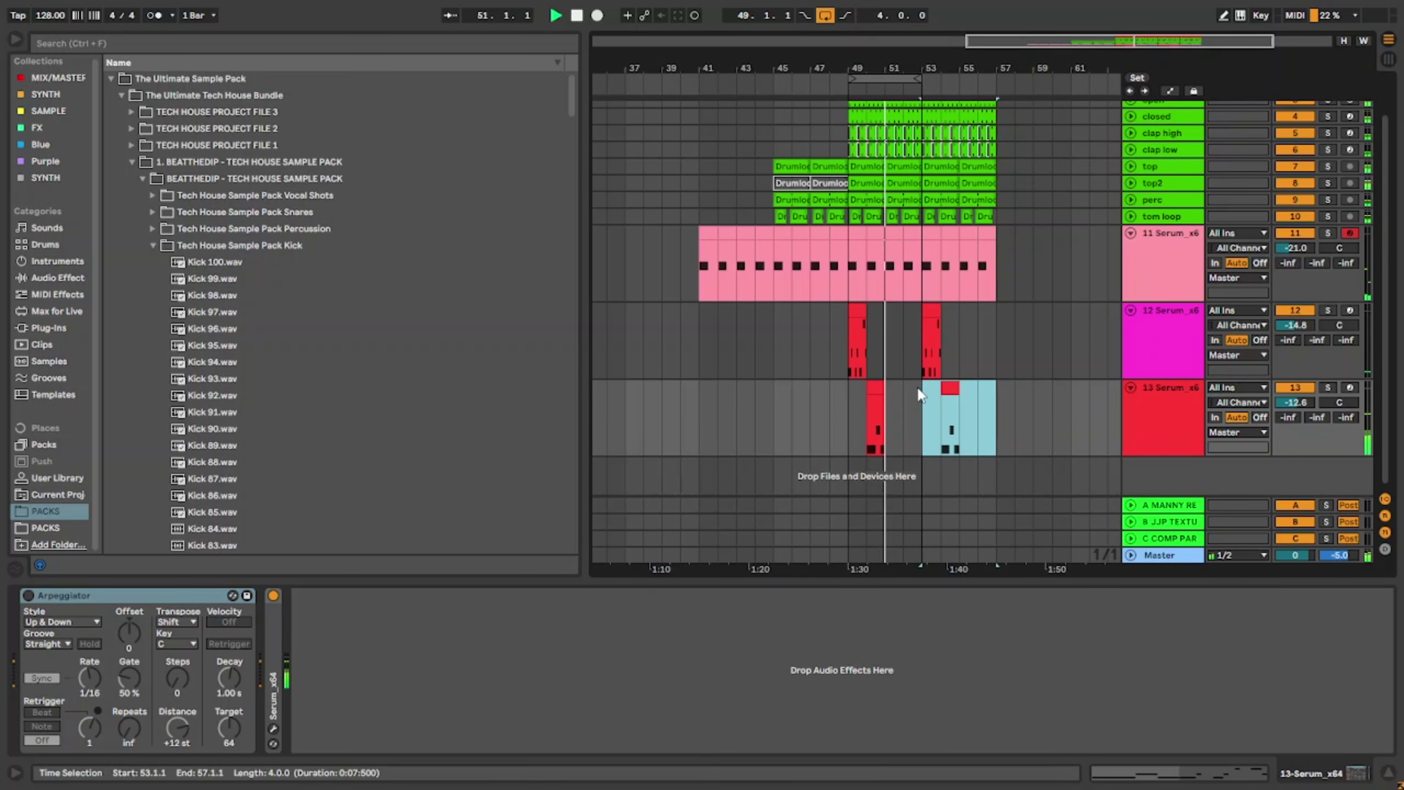
Step: Deactivate the second half of track 13's bar 50 clip, starting at 50.3.1
scroll(952, 408, up, 4)
scroll(913, 415, down, 4)
scroll(840, 408, up, 4)
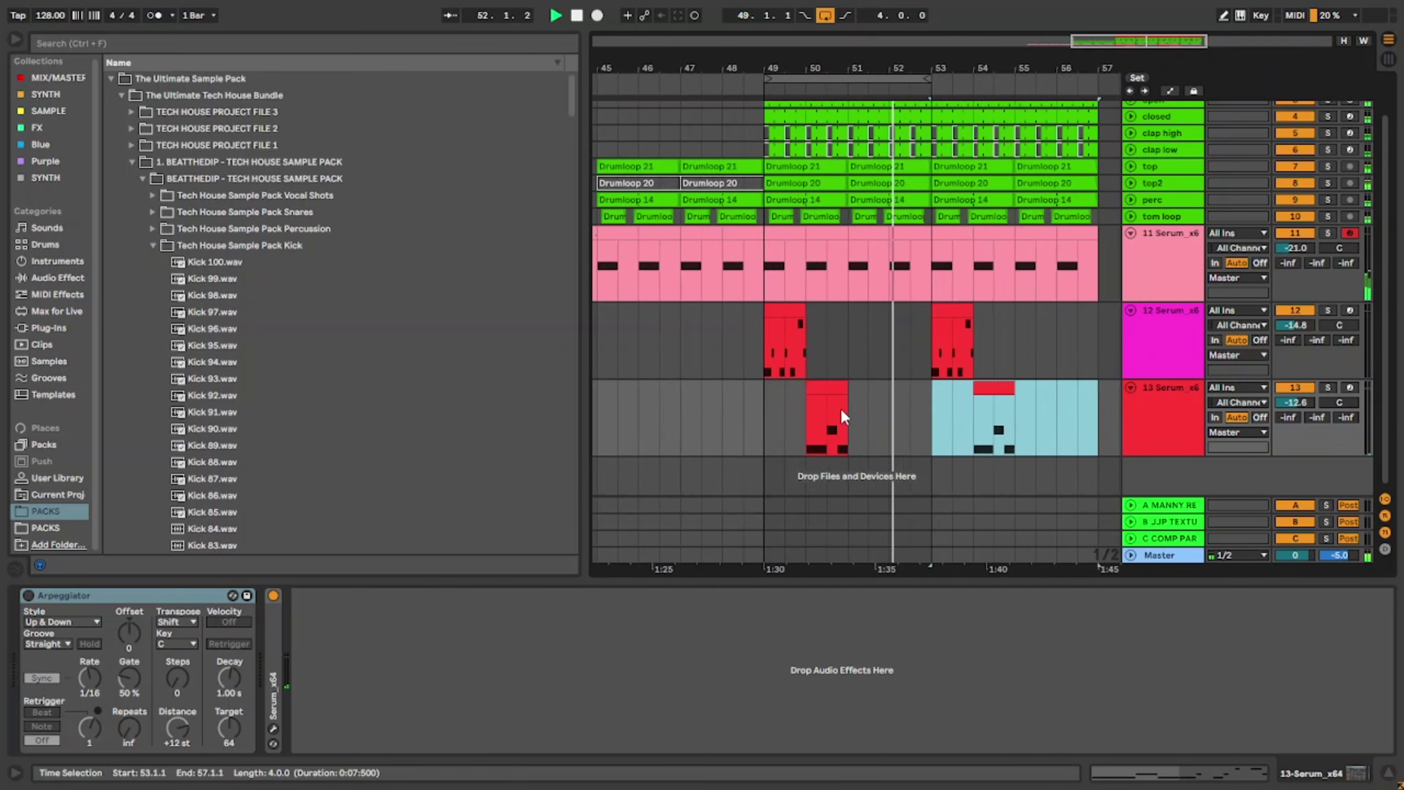
drag(817, 433, 861, 435)
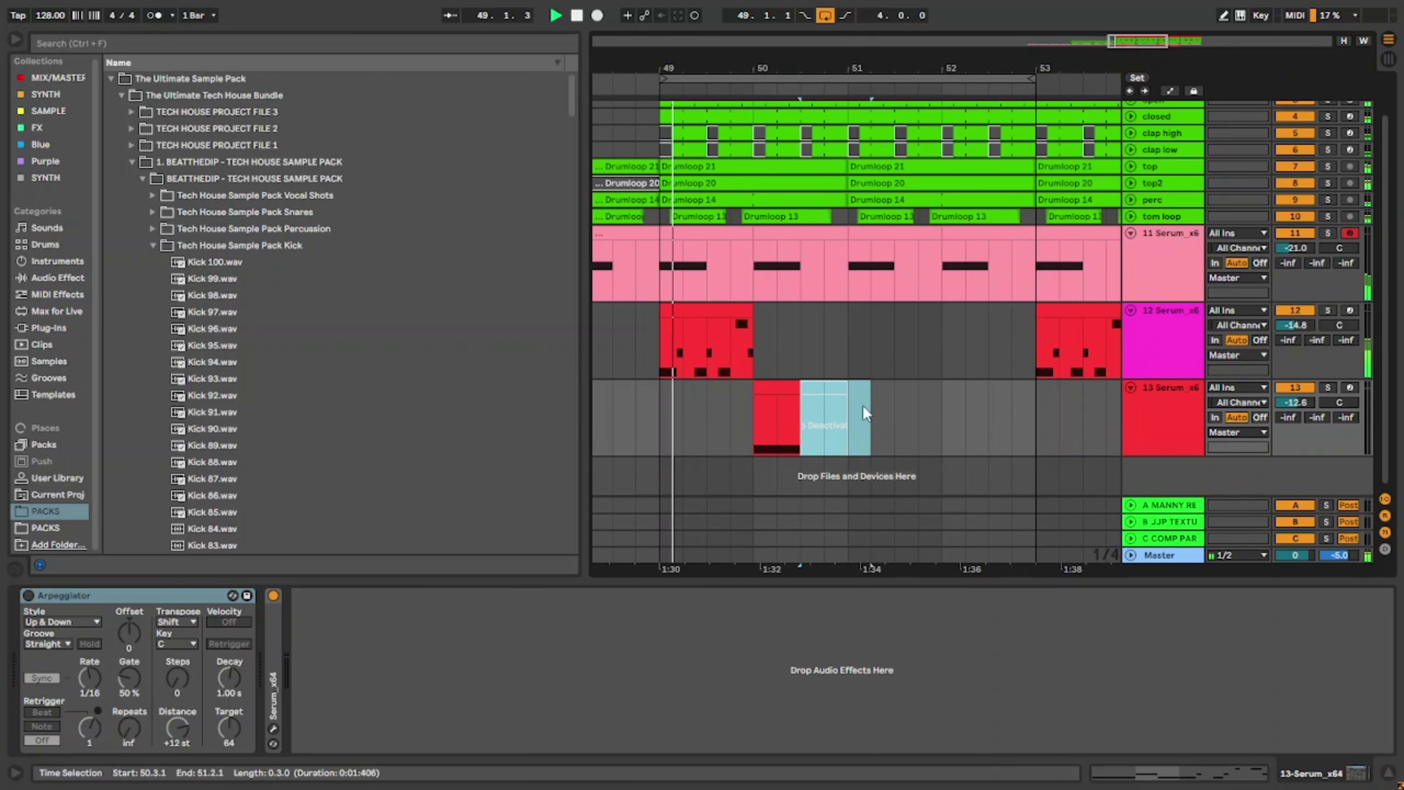
scroll(862, 404, down, 5)
Step: Duplicate track 13 as track 14 and repeat the new track's bars 49 to 51 at bar 51
click(1172, 442)
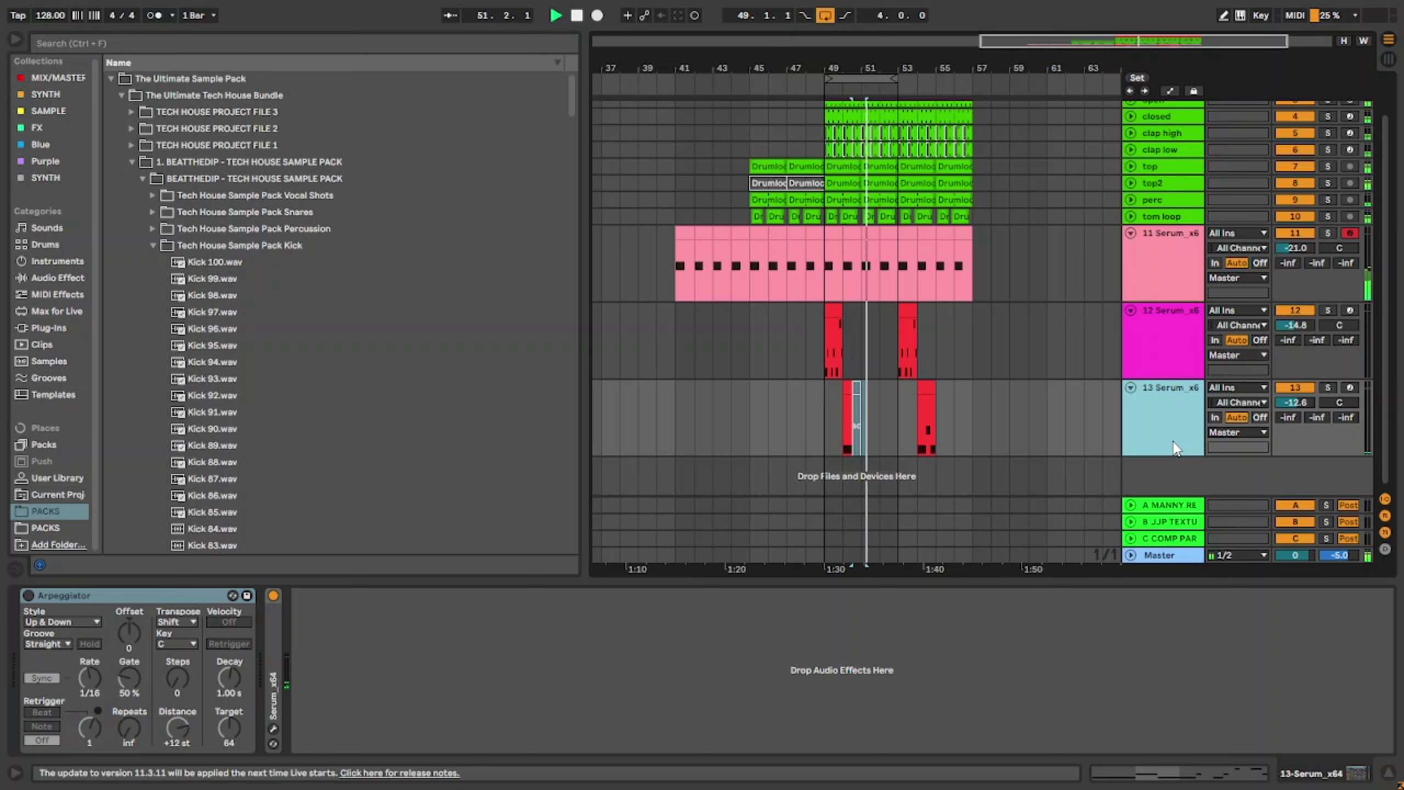
key(ctrl+d)
drag(825, 446, 875, 461)
key(ctrl+d)
click(854, 461)
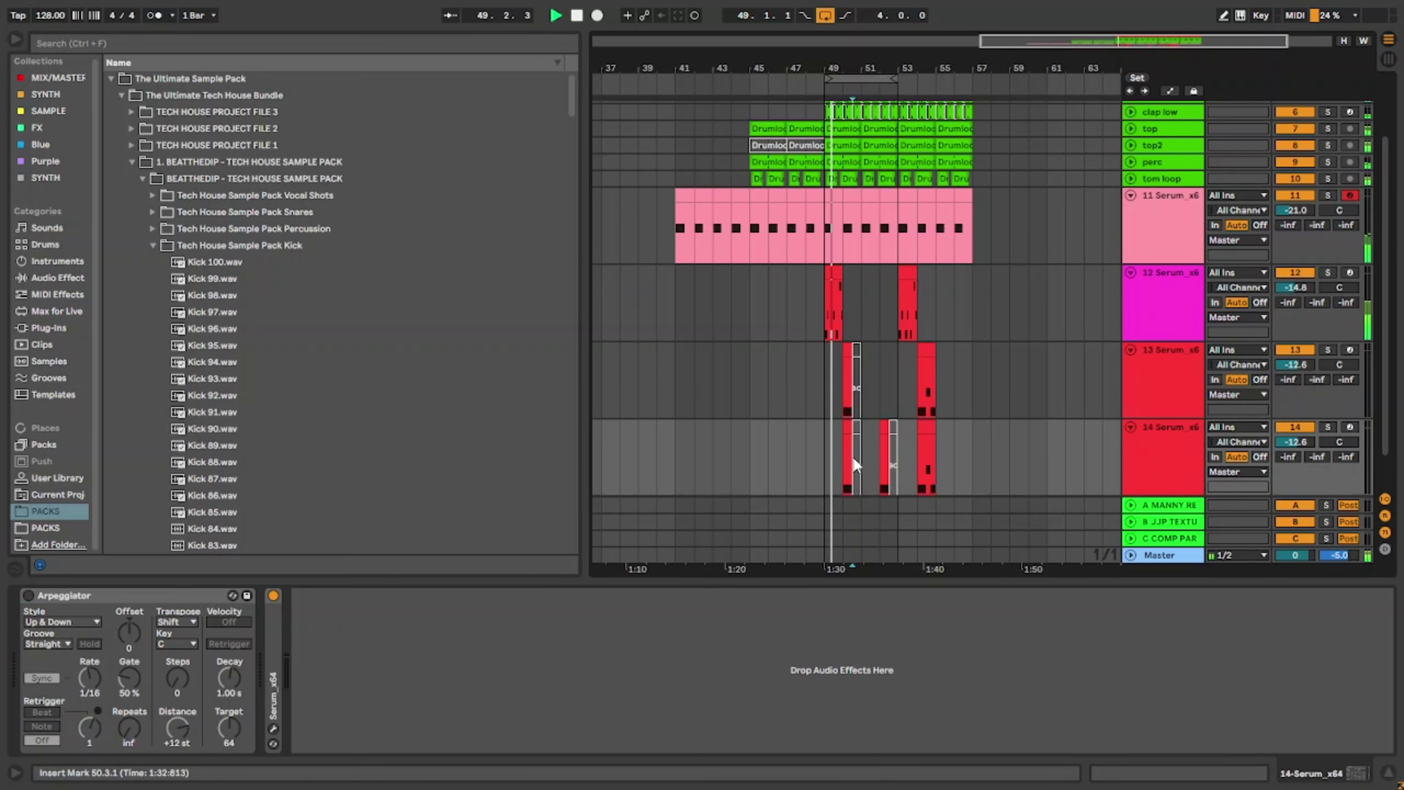
Step: Delete track 14's material from bar 49 to 51 and move its half-bar clip at bar 52 to bar 51
shift+click(859, 451)
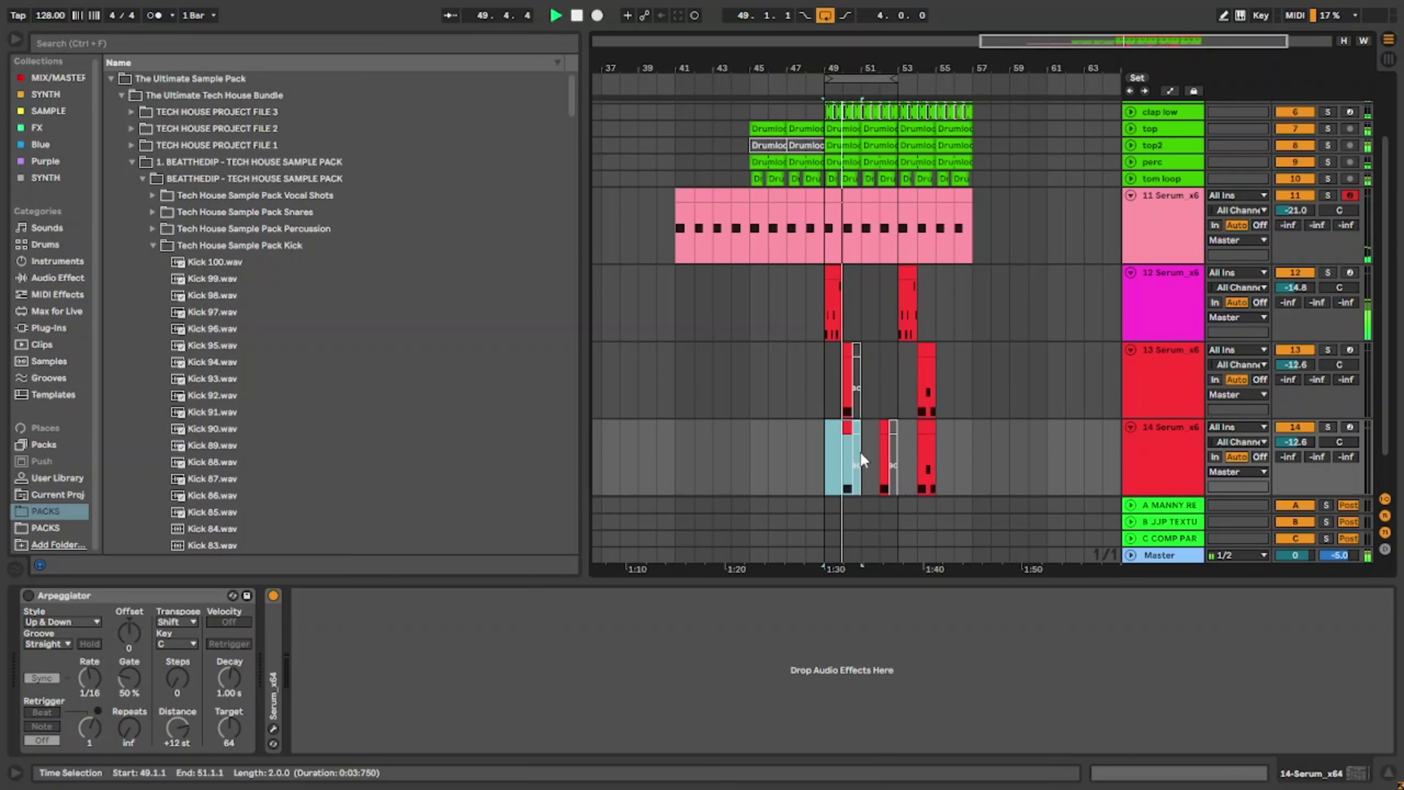
key(Delete)
click(890, 443)
key(plus)
drag(879, 429, 837, 428)
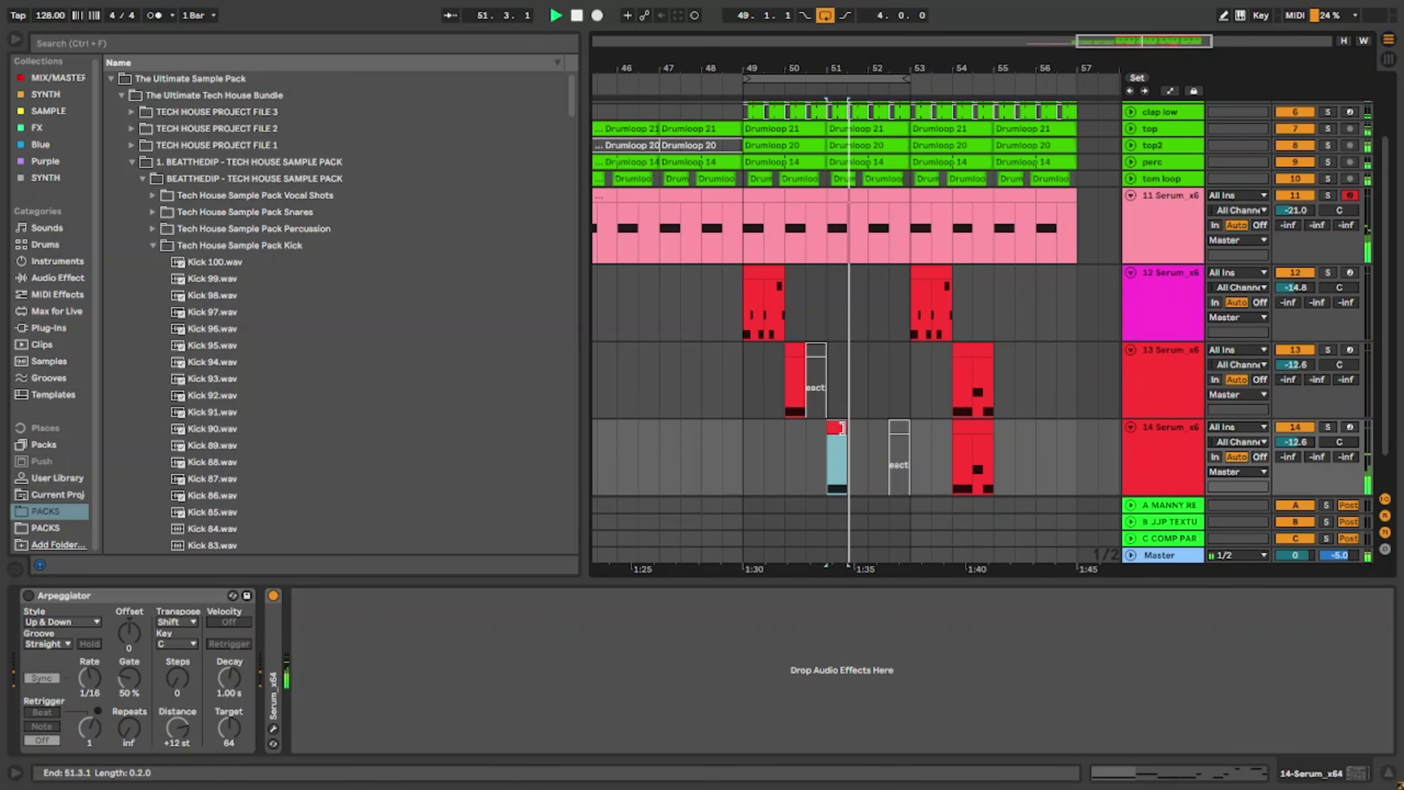
Step: Open track 14's bar 51 clip for note editing and extend the clip to bar 53
double_click(837, 426)
scroll(652, 663, down, 2)
click(690, 652)
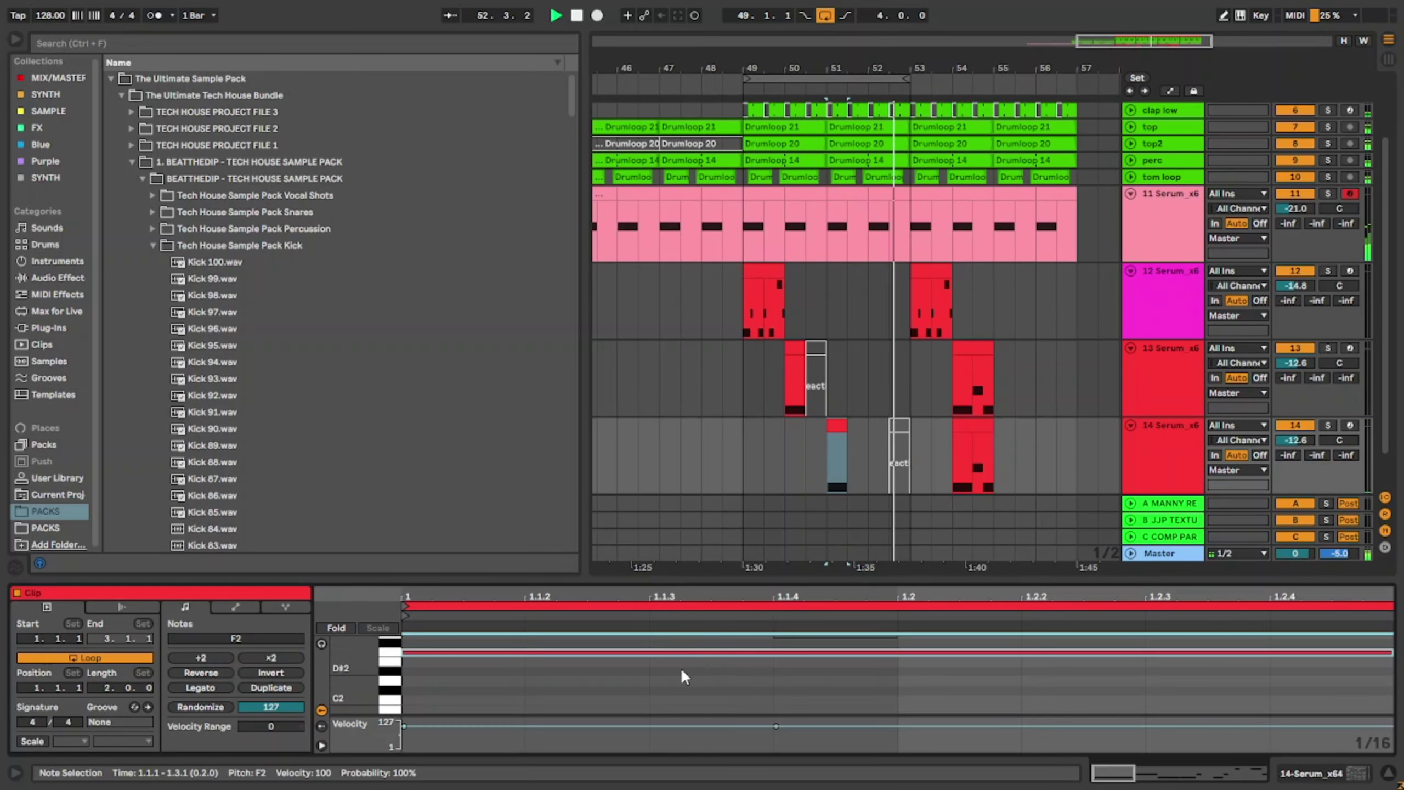
drag(846, 426, 907, 429)
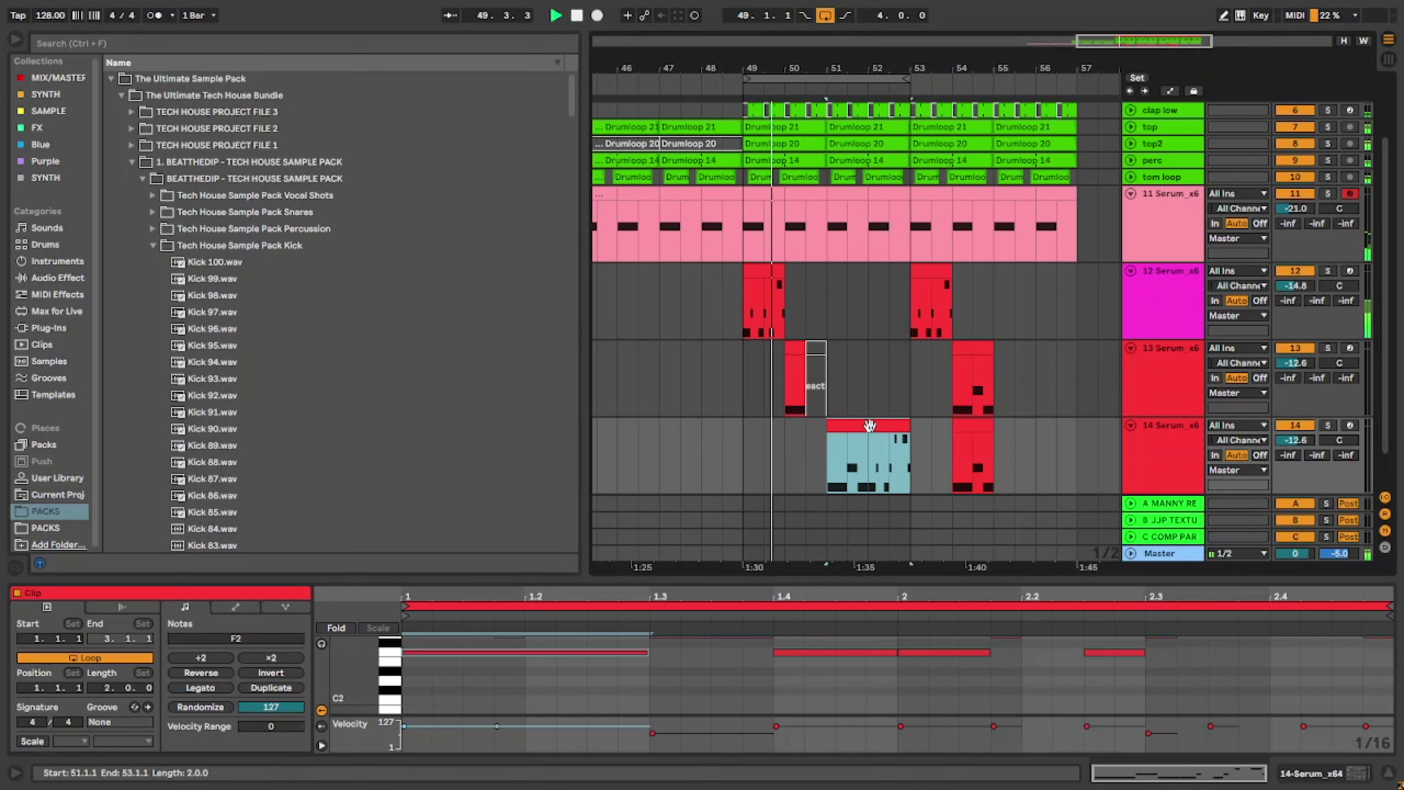
Step: Lengthen the clip's F2 note to fill both bars and delete the G2 to A#2 notes from 1.3 onward
click(632, 630)
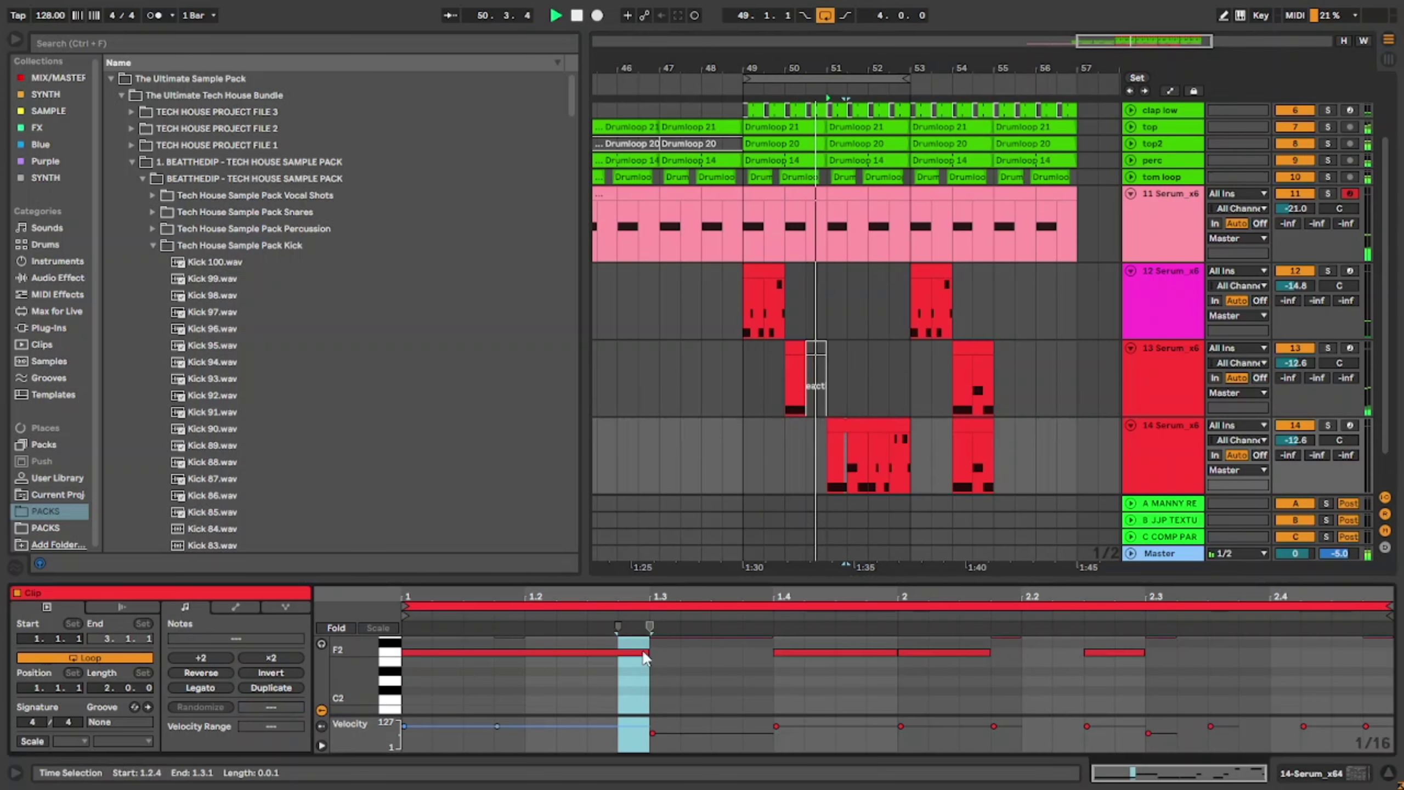
drag(644, 653, 1390, 657)
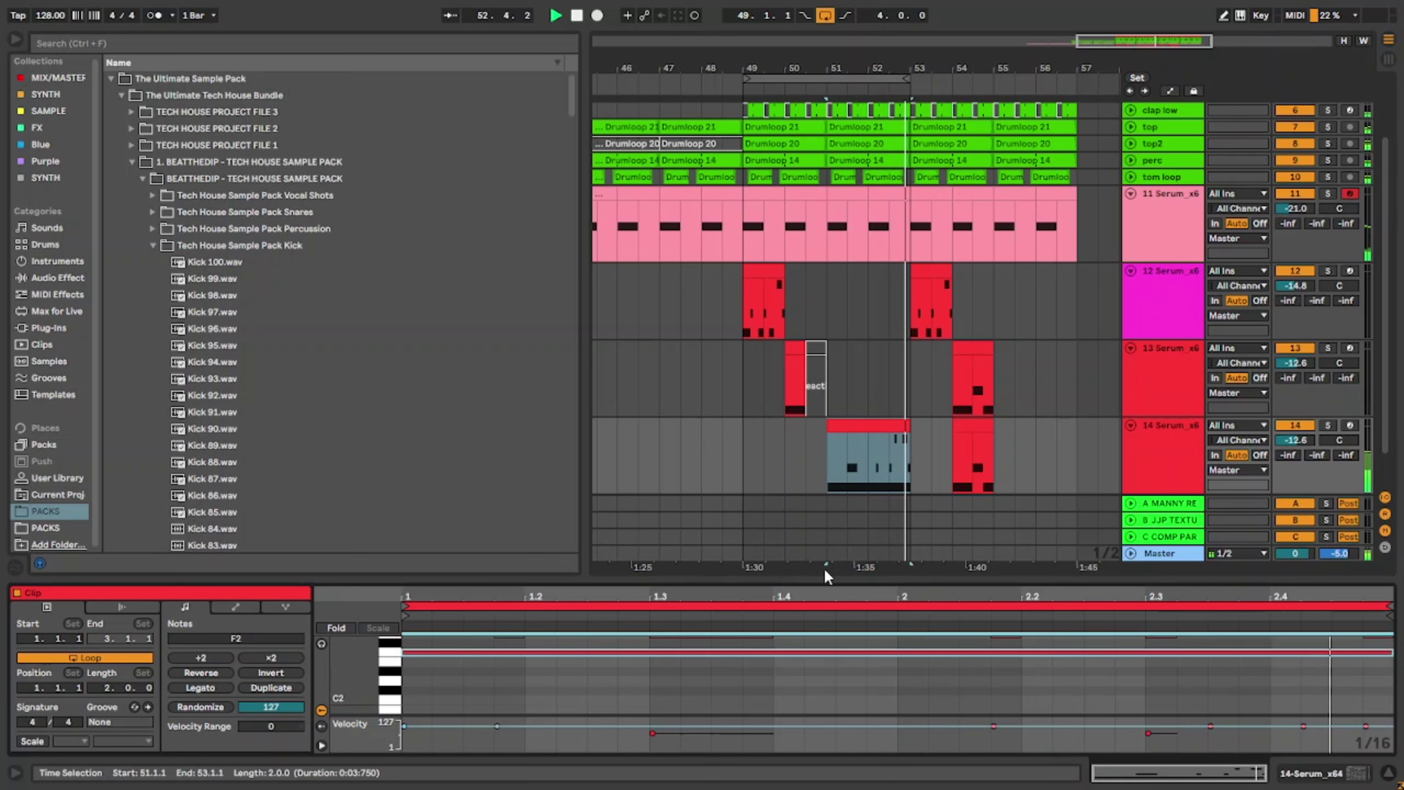
scroll(841, 642, up, 2)
drag(652, 655, 1375, 716)
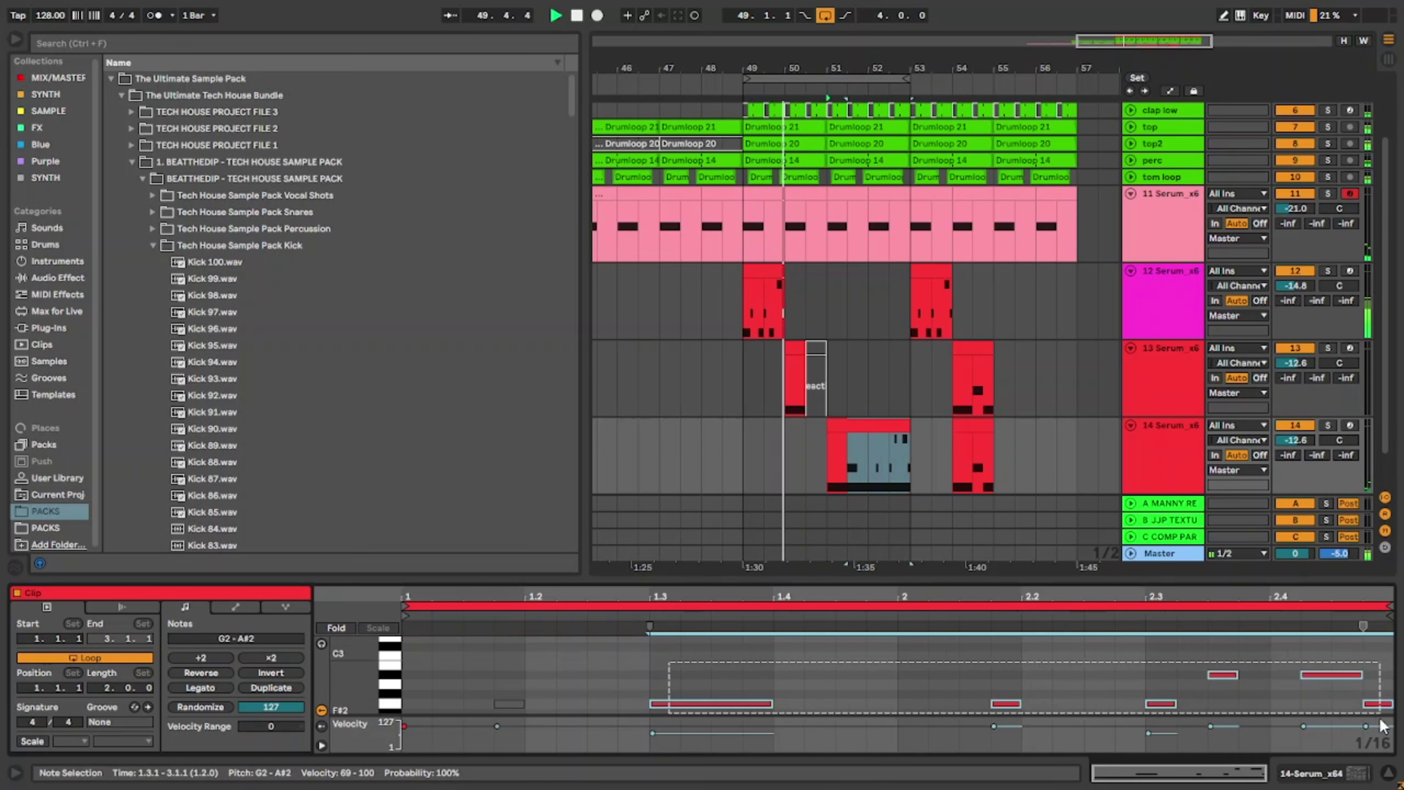
key(Delete)
Step: Load the Seq Alive preset from the minimal house sound bank's Sequences group in track 14's Serum
click(1176, 455)
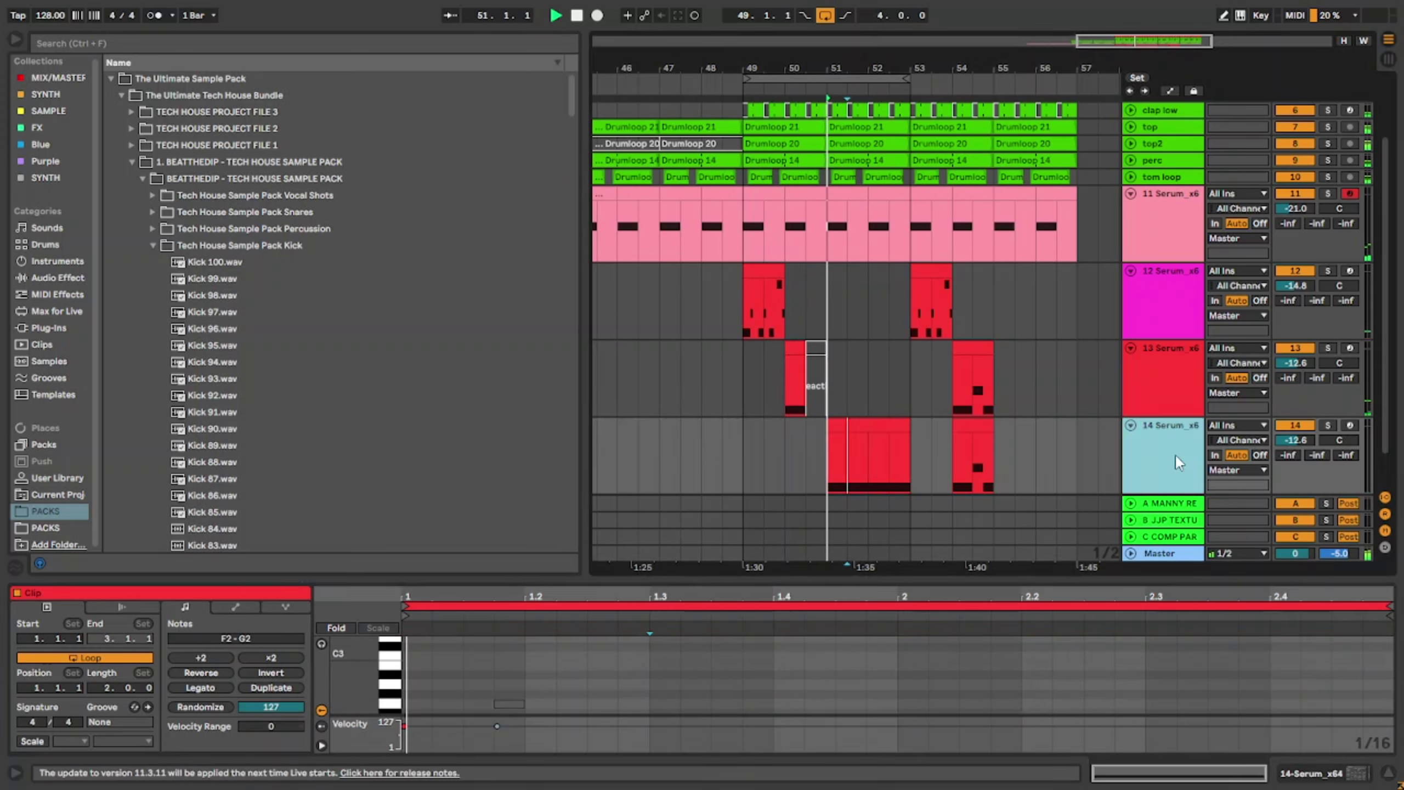
click(884, 459)
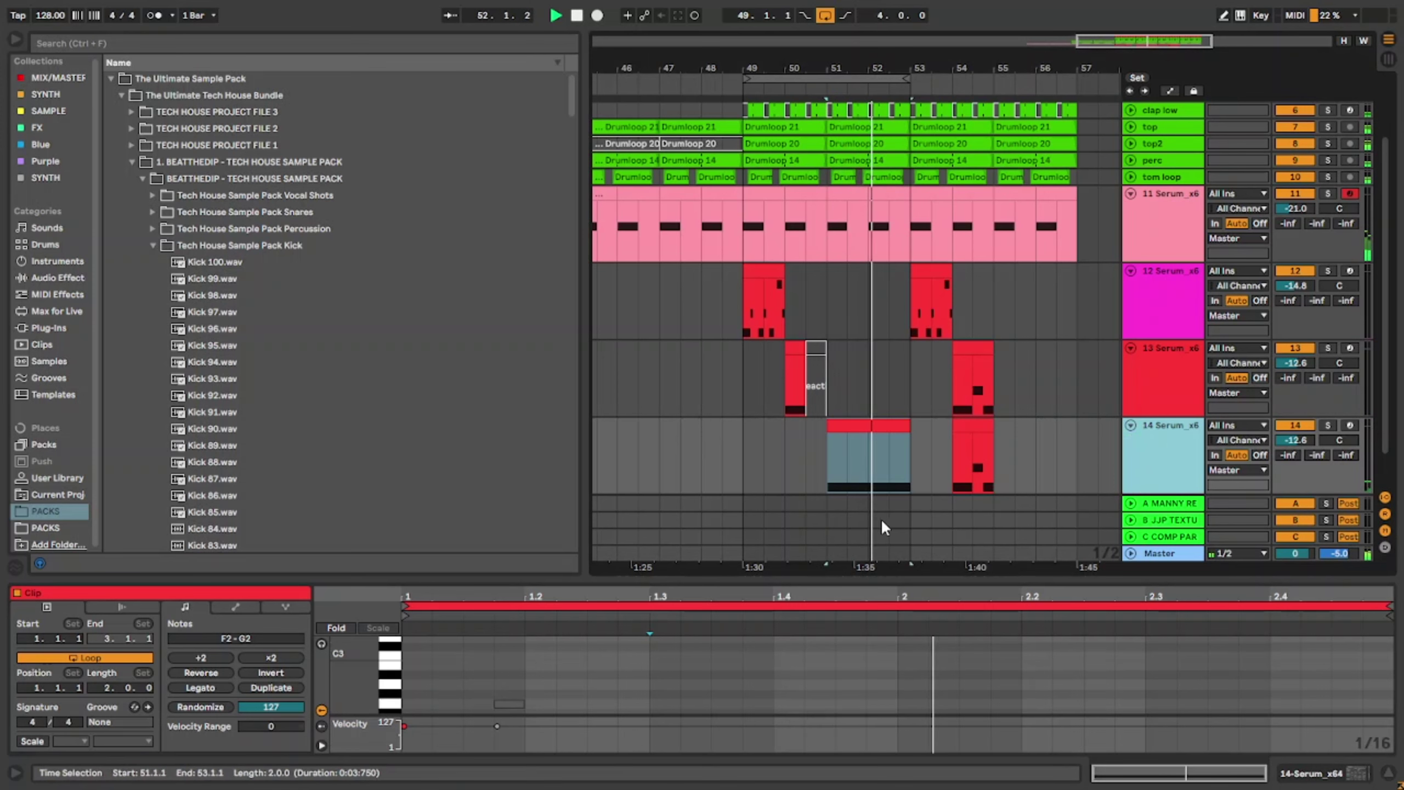
click(1138, 452)
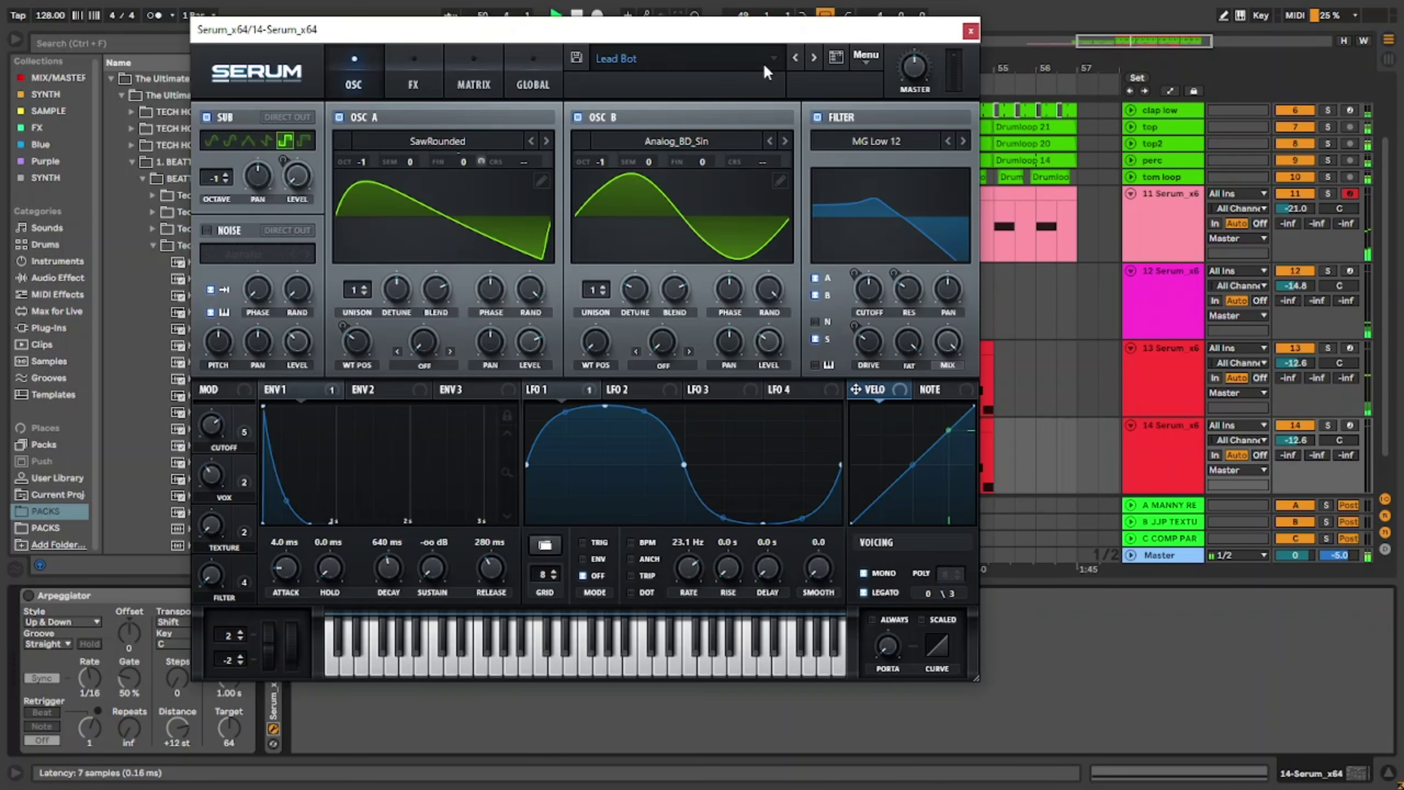
click(762, 62)
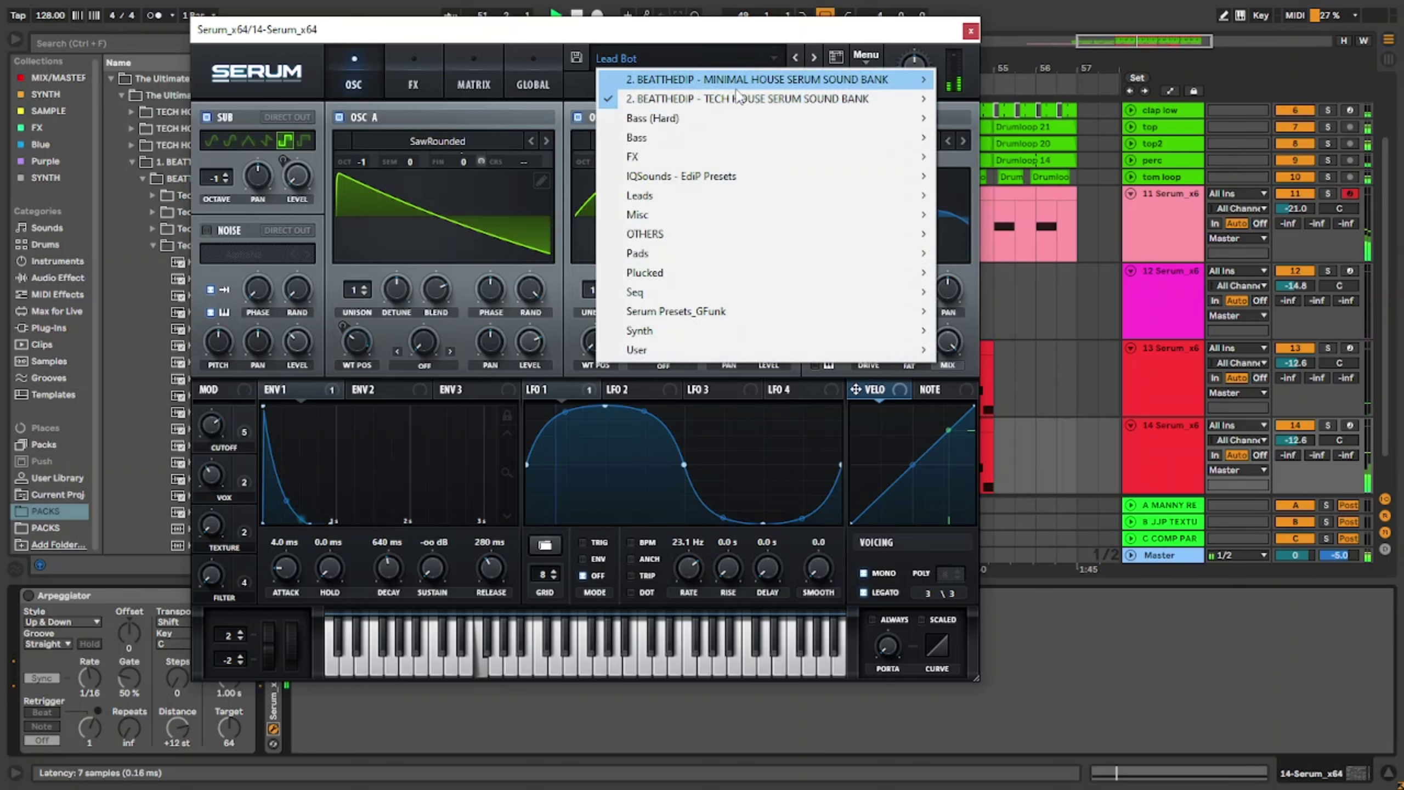
mouse_move(746, 99)
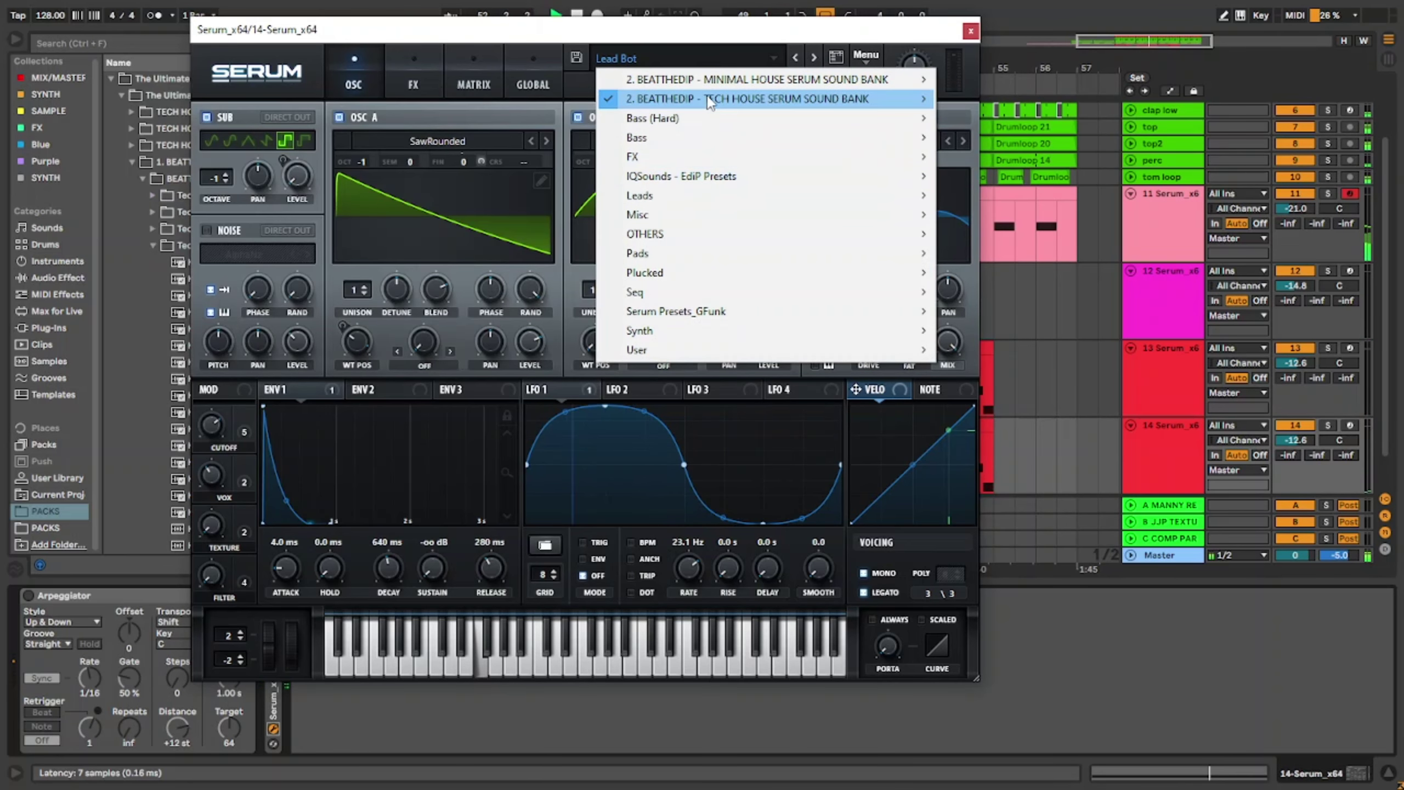
mouse_move(710, 82)
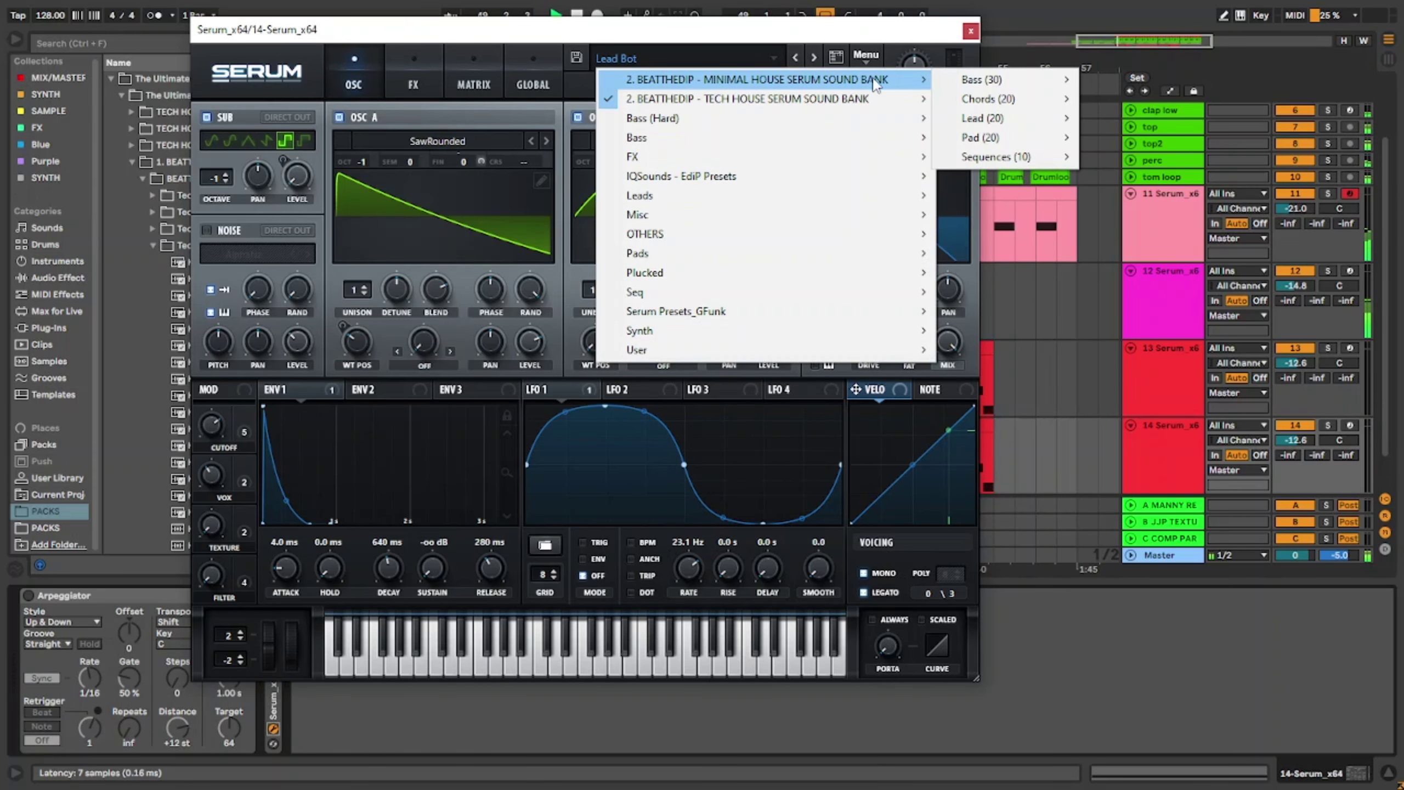
mouse_move(1010, 81)
mouse_move(1039, 156)
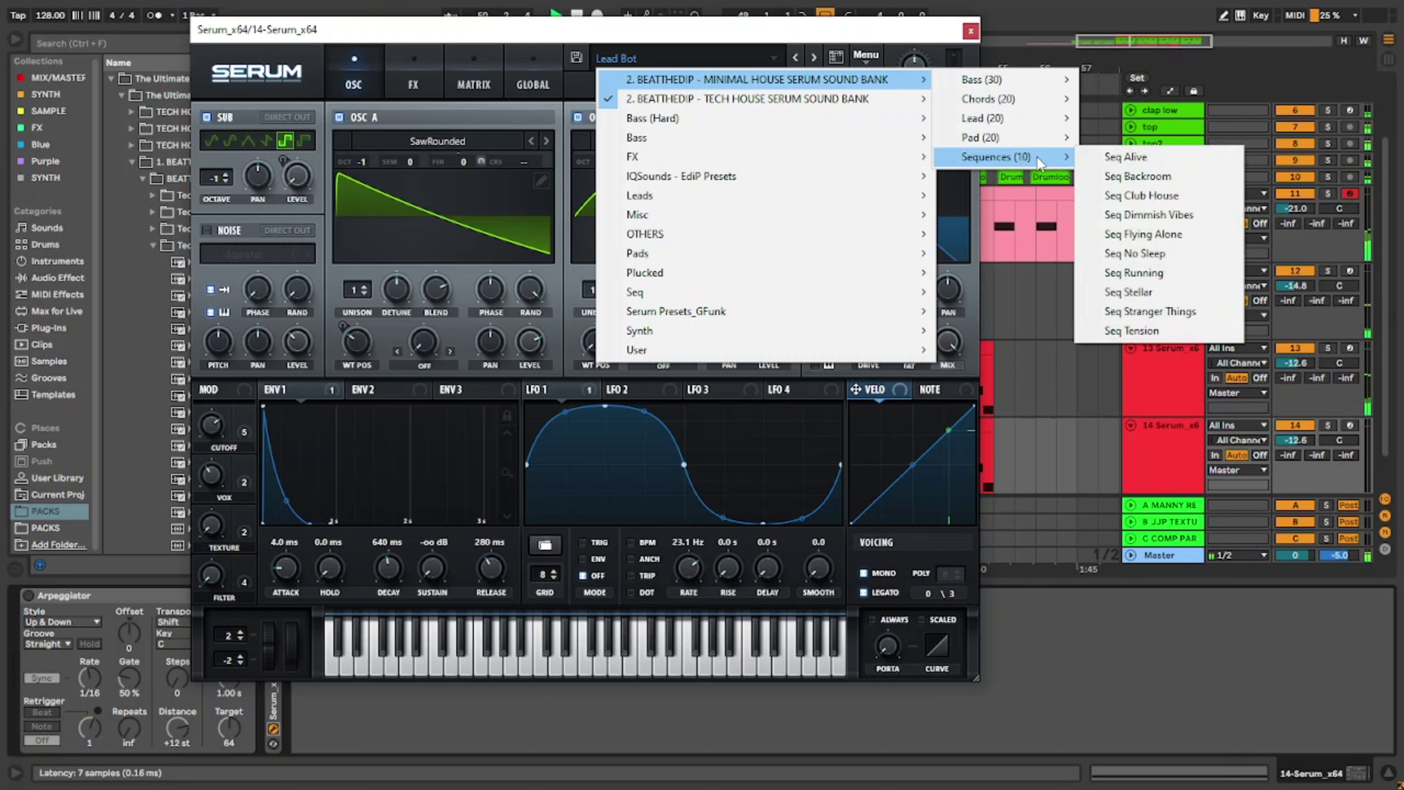
click(1128, 156)
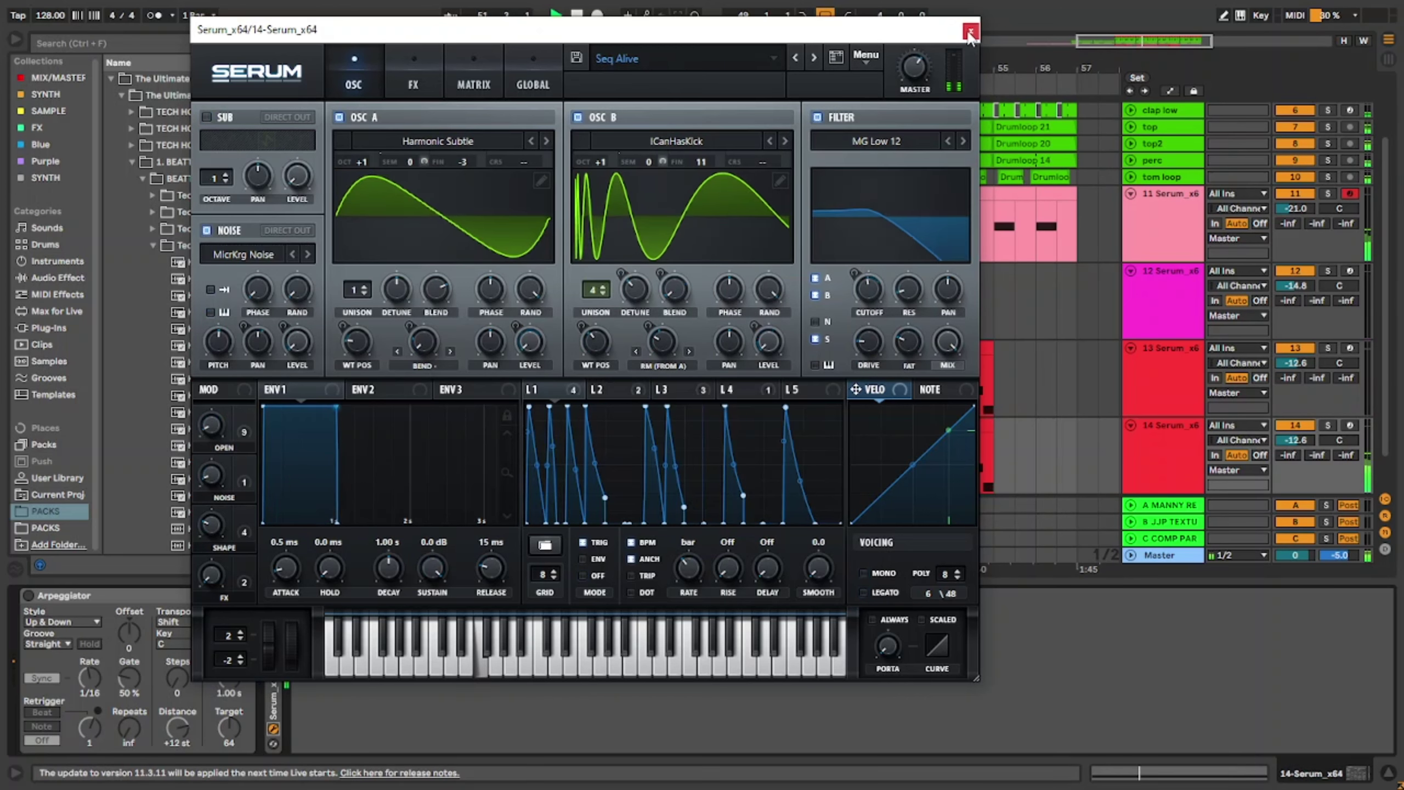
Step: Advance track 14's Serum to the Seq Club House preset and close the Serum window
click(815, 57)
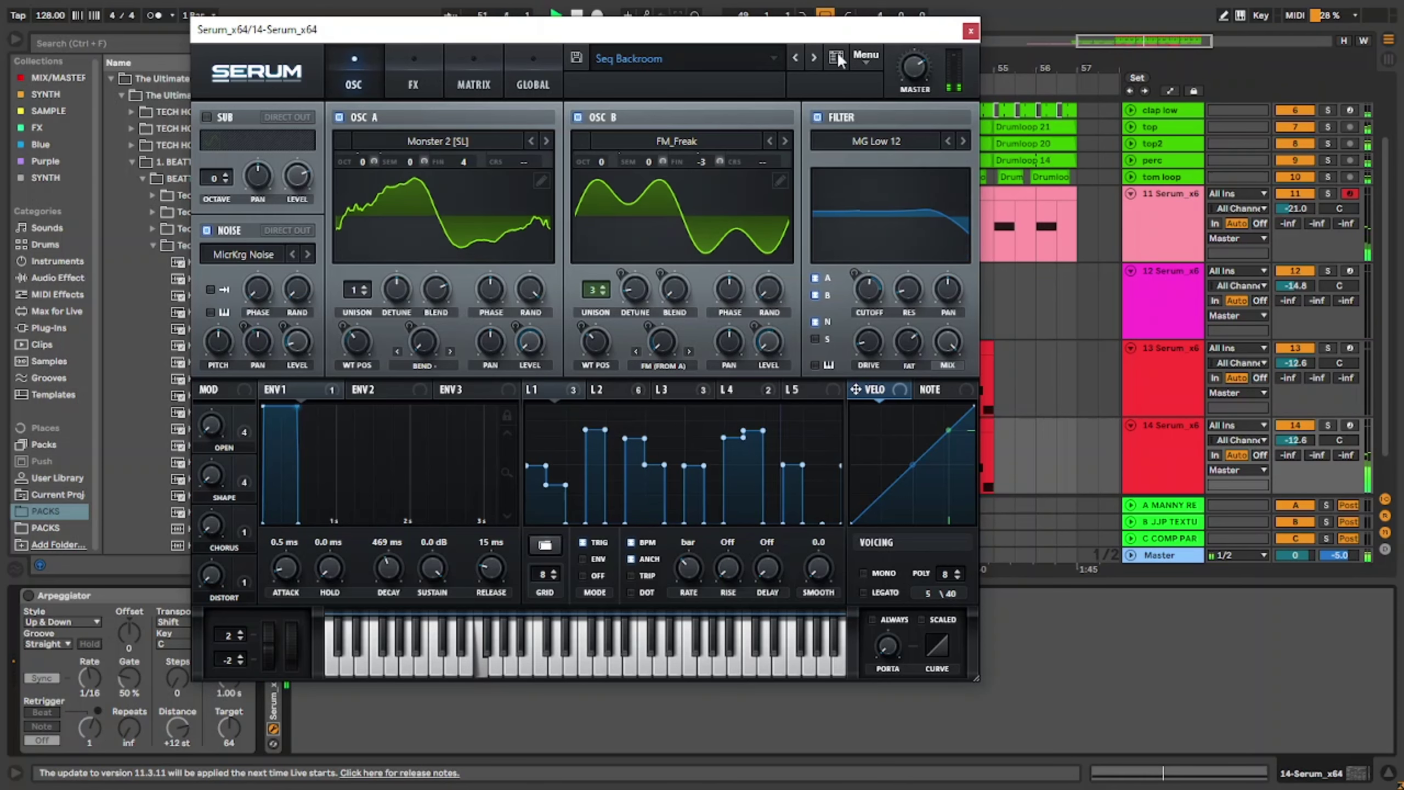
click(814, 58)
drag(814, 35, 624, 24)
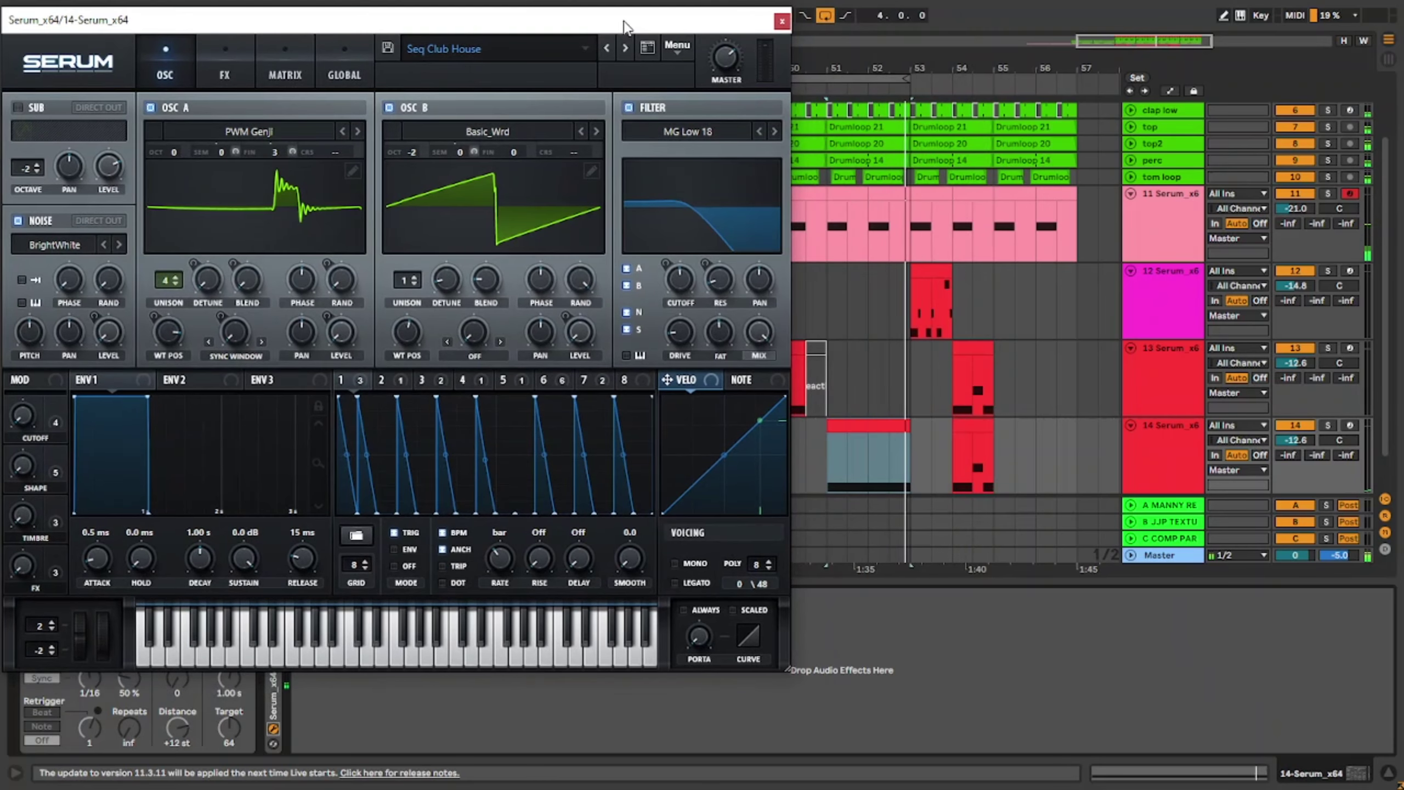
click(852, 423)
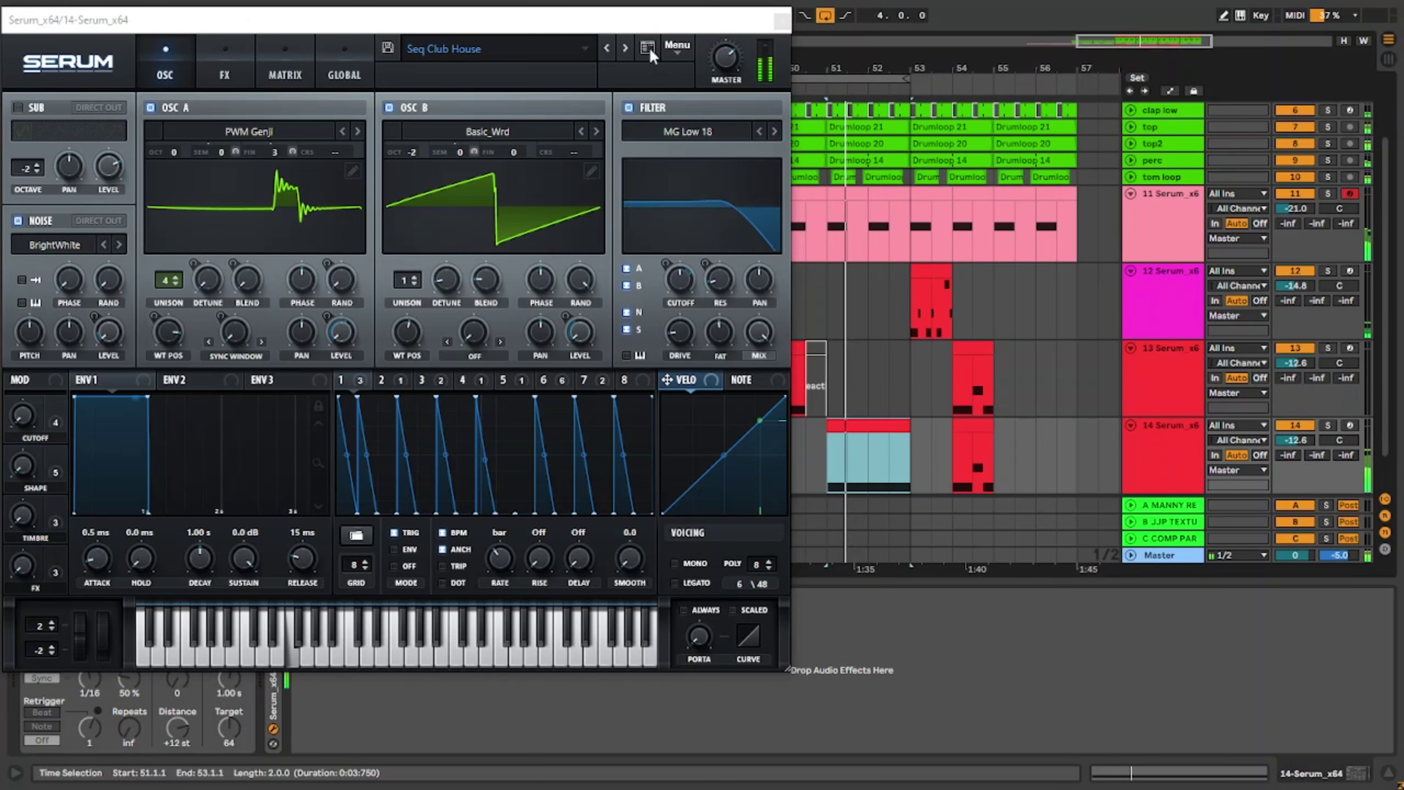
click(782, 20)
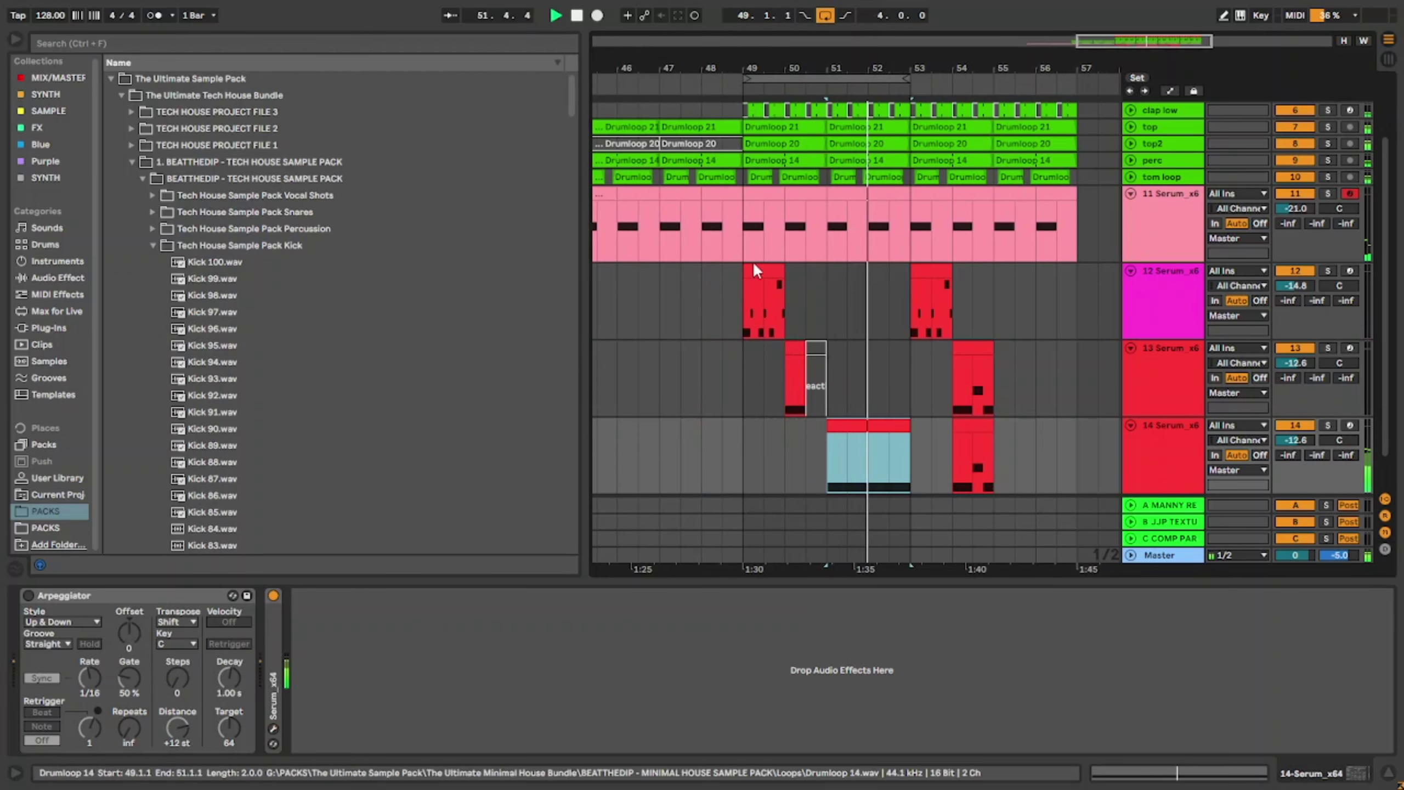
Step: Duplicate track 14's two-bar clip to bar 55 and delete the old one-bar clip at bar 54
click(742, 371)
drag(889, 425, 1055, 425)
click(973, 425)
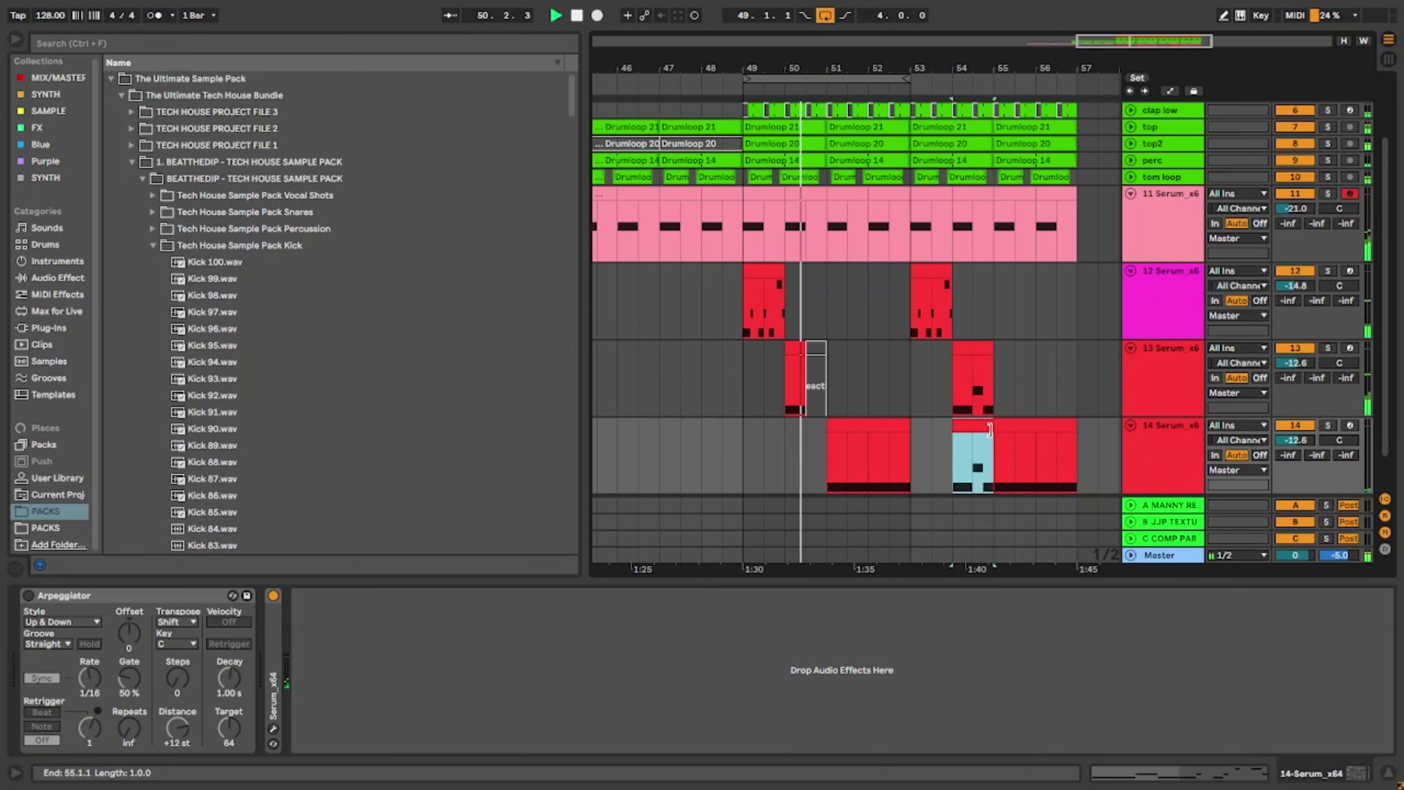
Step: Set the arrangement loop to the eight bars from bar 49 to 57
click(900, 426)
click(746, 439)
shift+click(1030, 425)
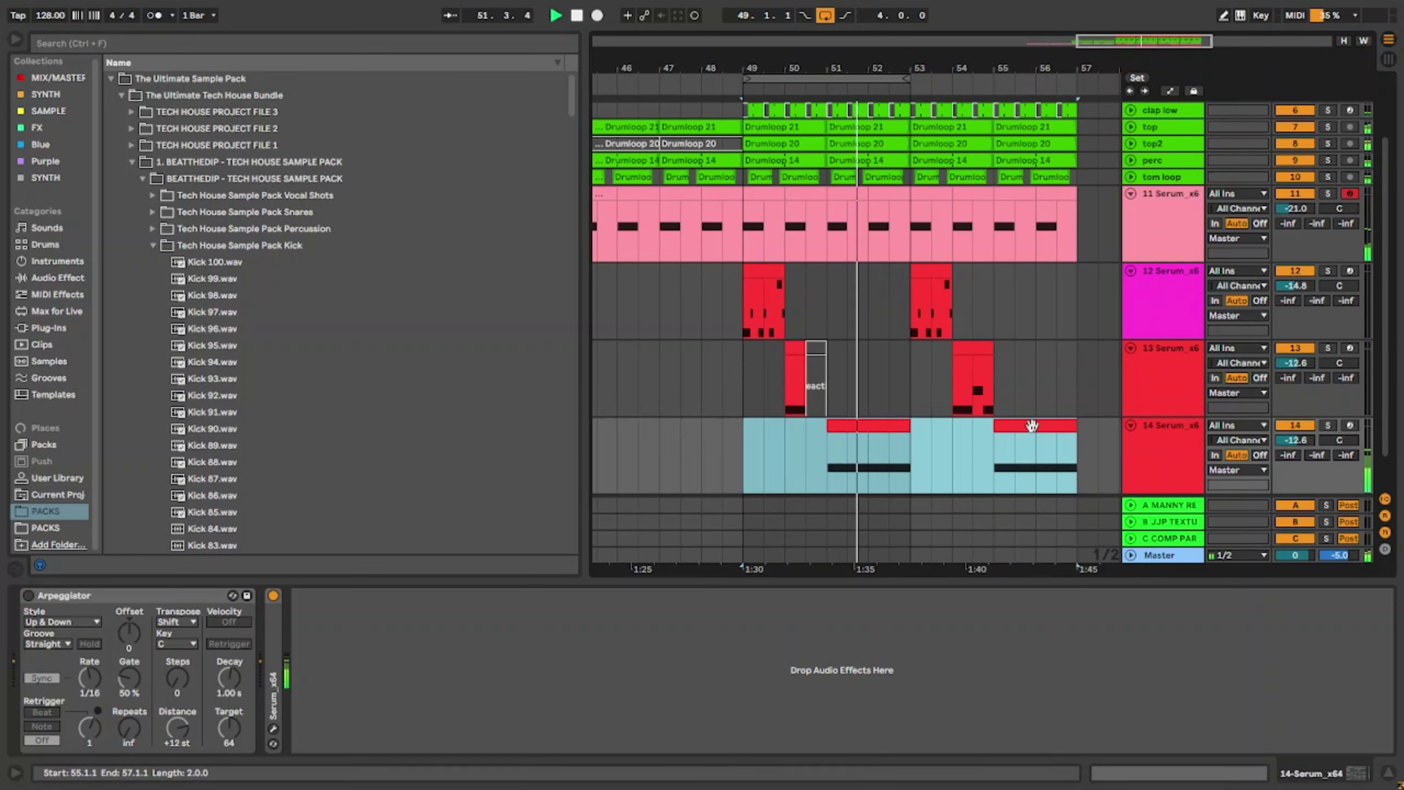
scroll(961, 434, down, 2)
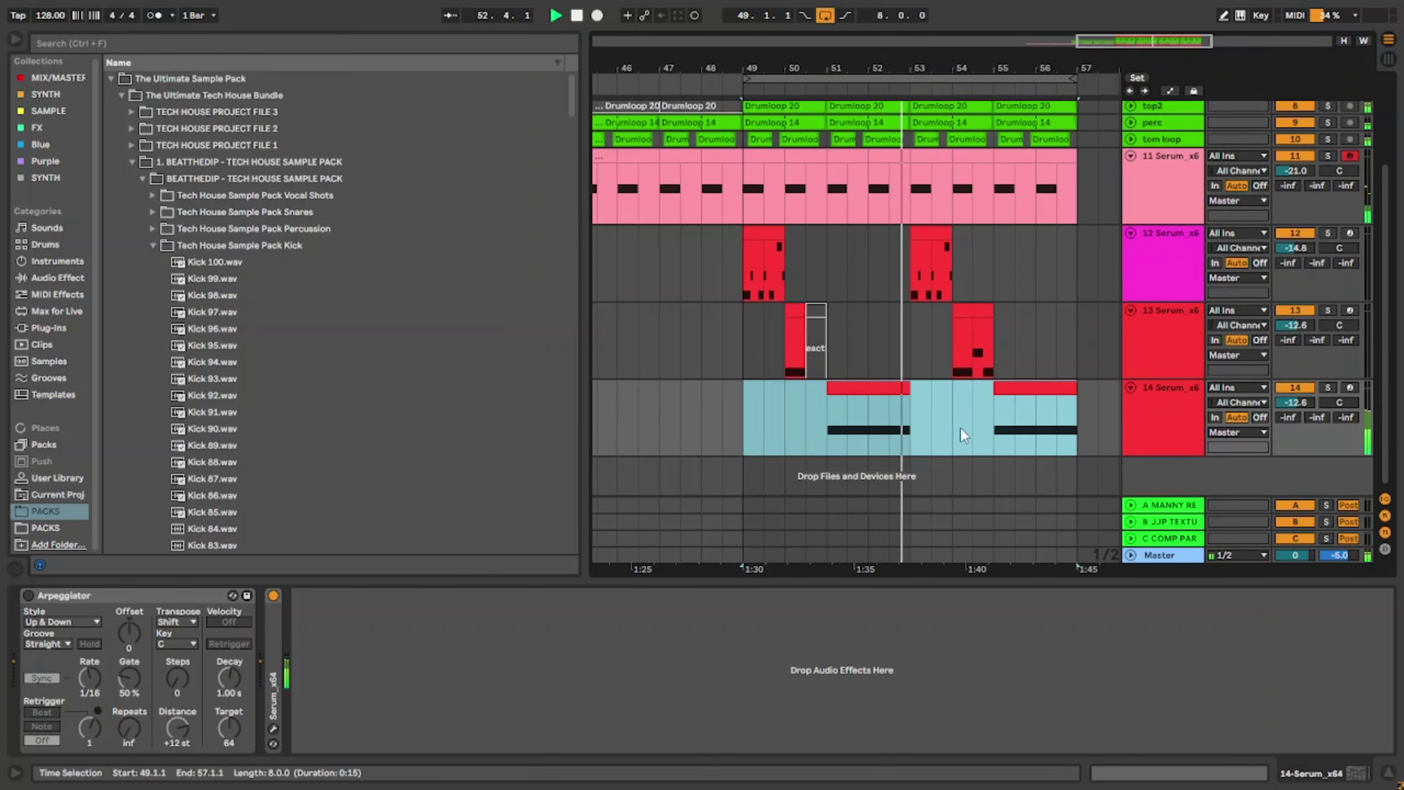
click(945, 448)
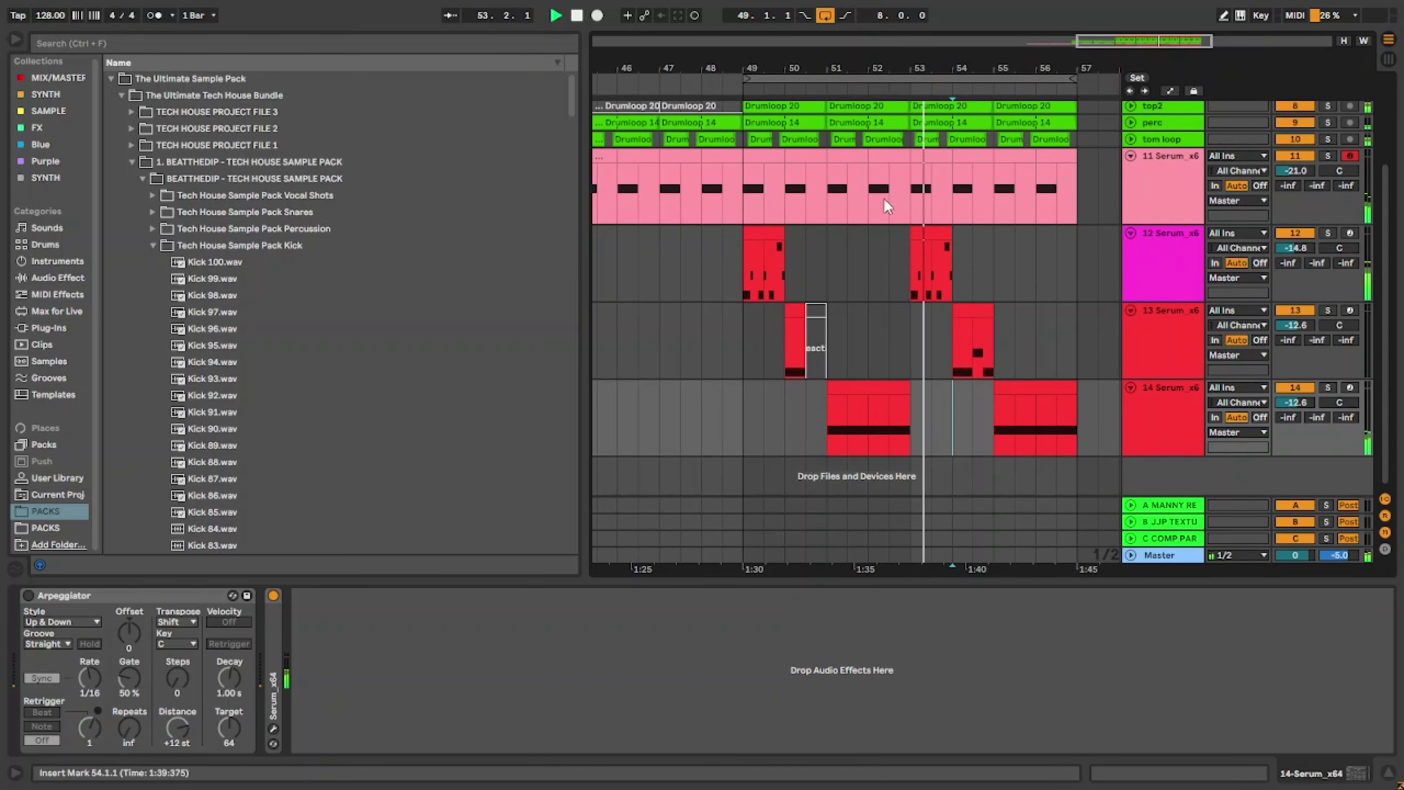
Step: Deactivate track 11's clips from bar 49 to 57
click(768, 155)
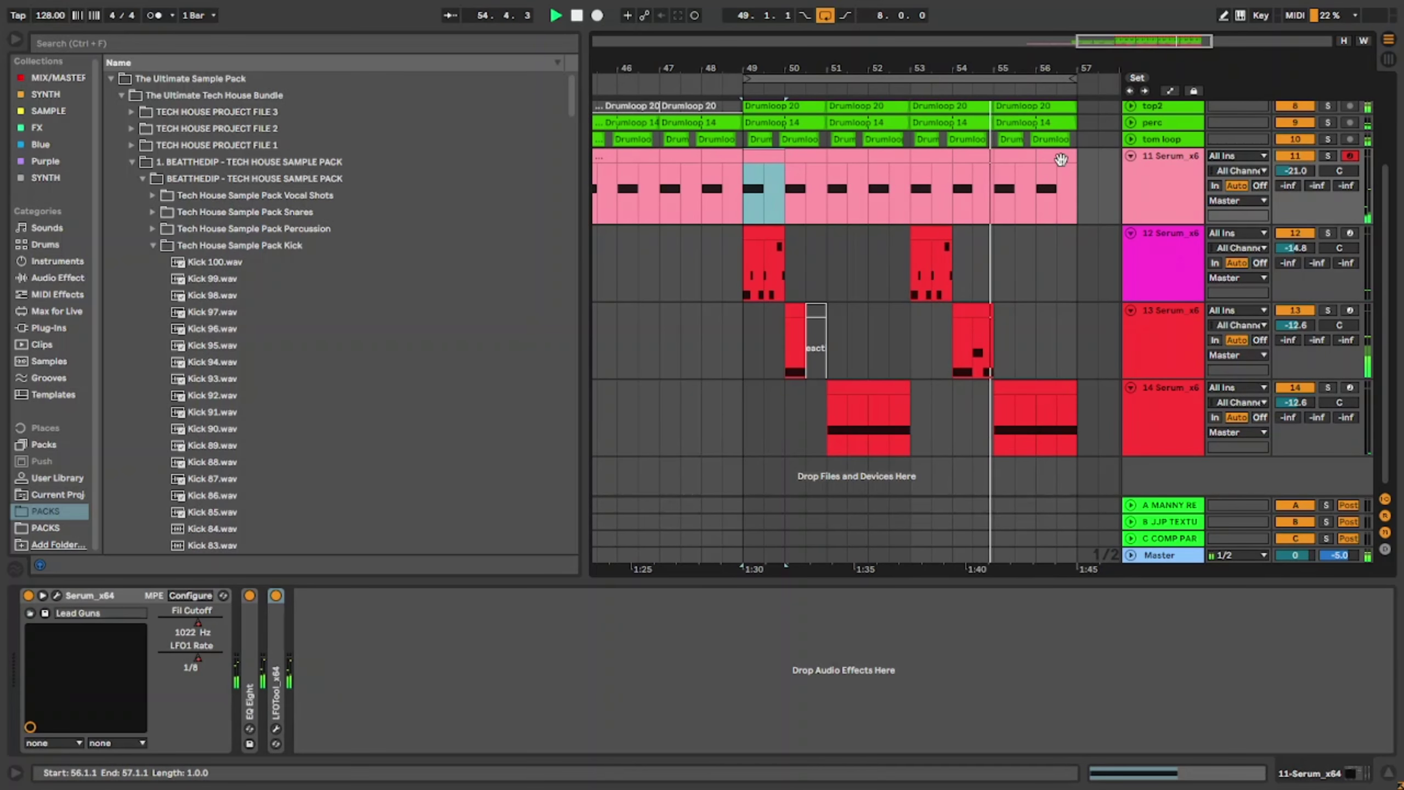
shift+click(1061, 159)
key(0)
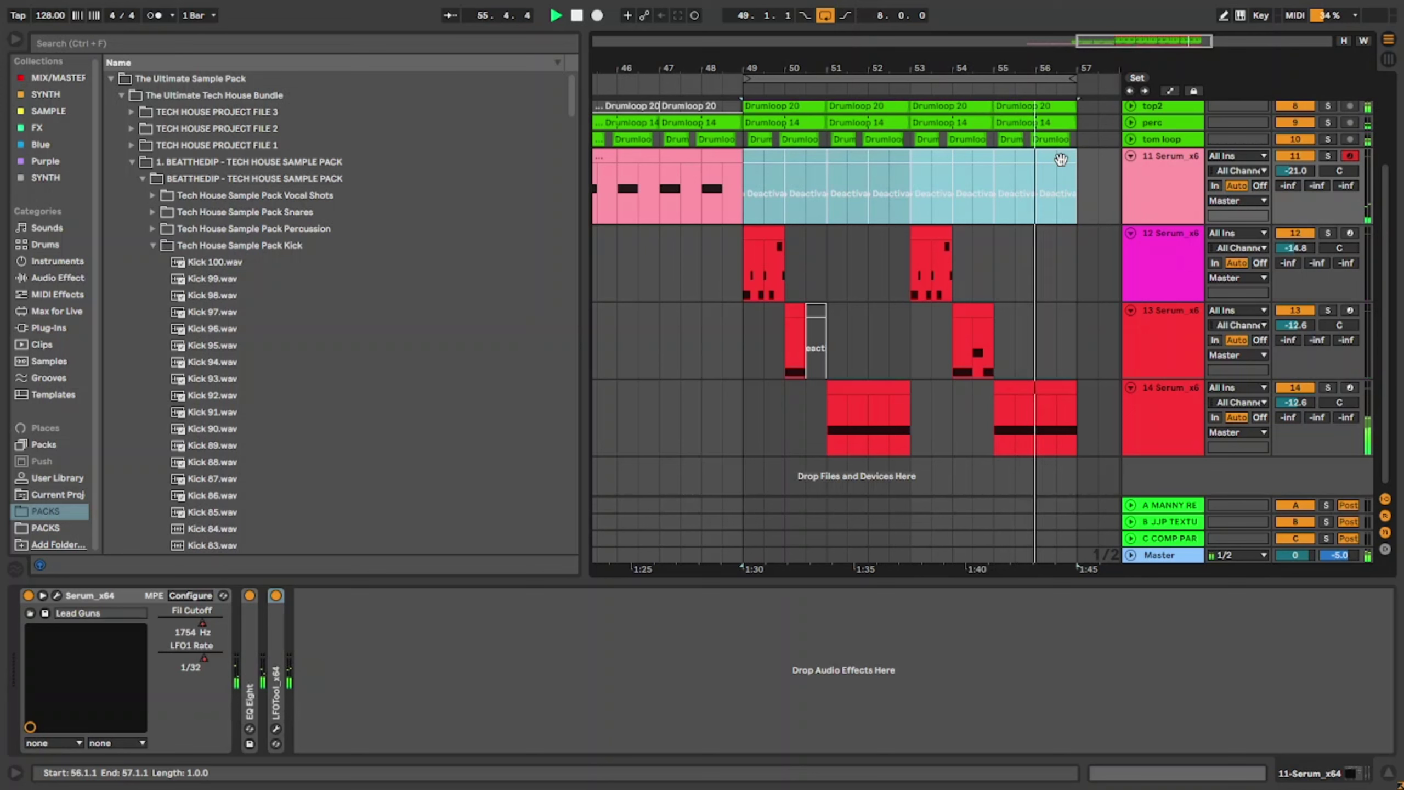
click(637, 327)
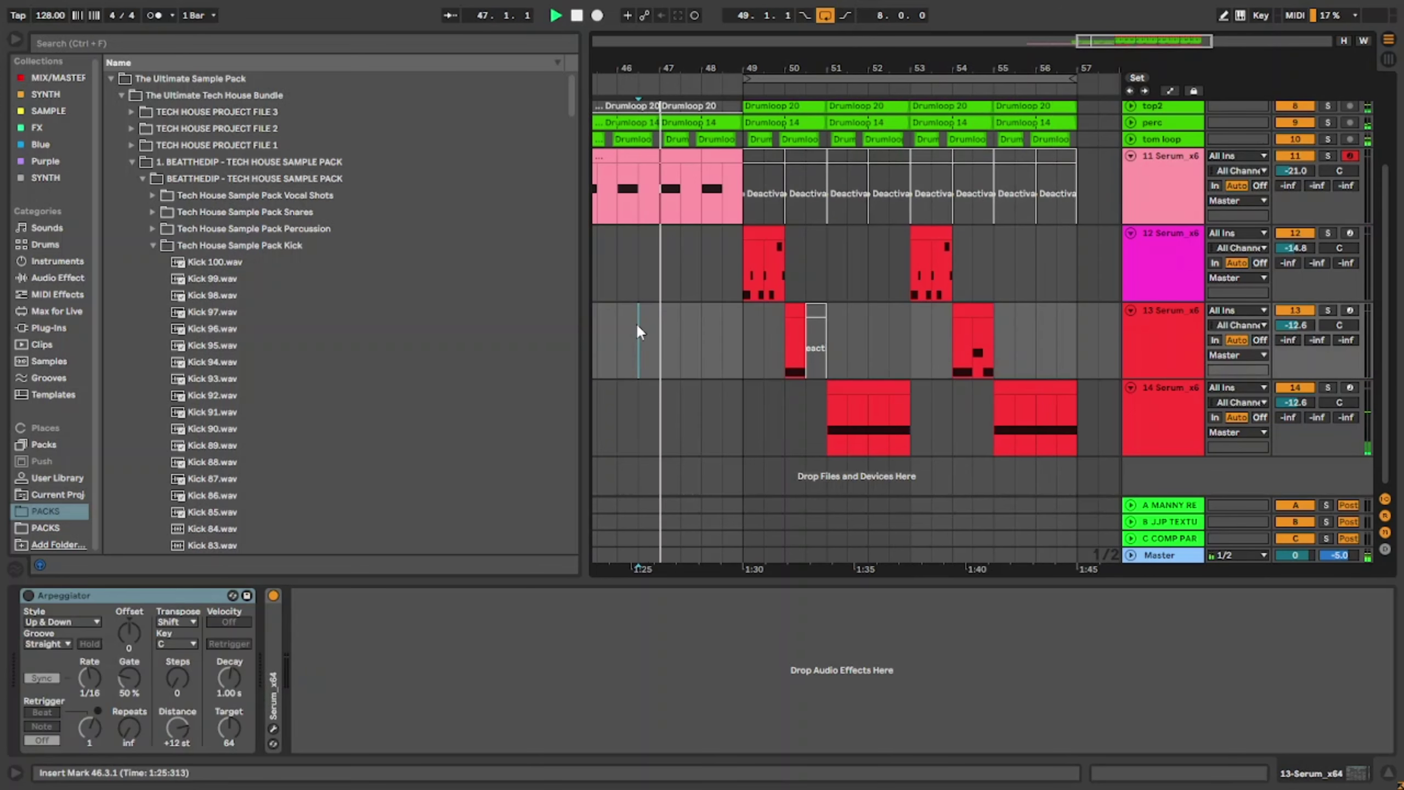
click(1172, 403)
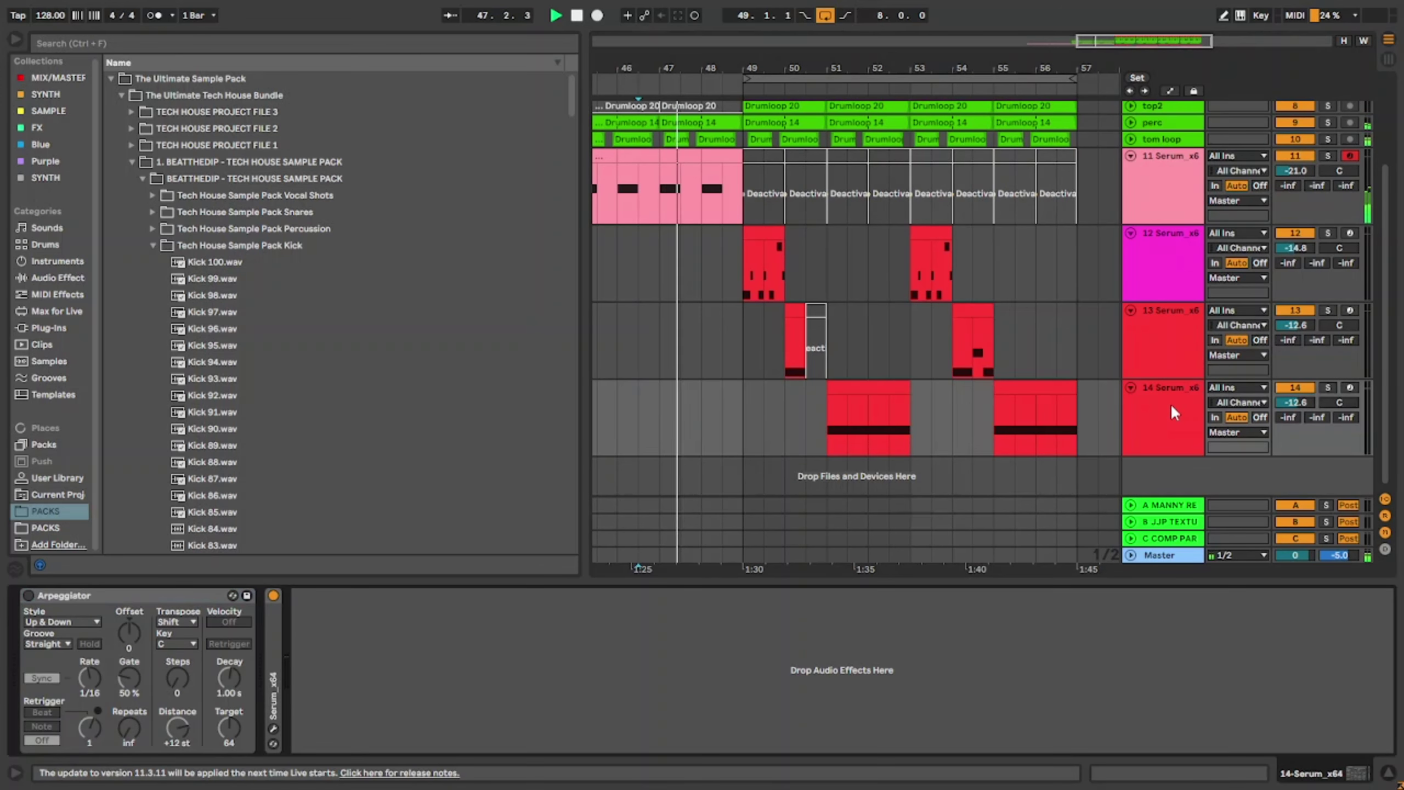
click(1028, 381)
key(minus)
key(minus)
key(minus)
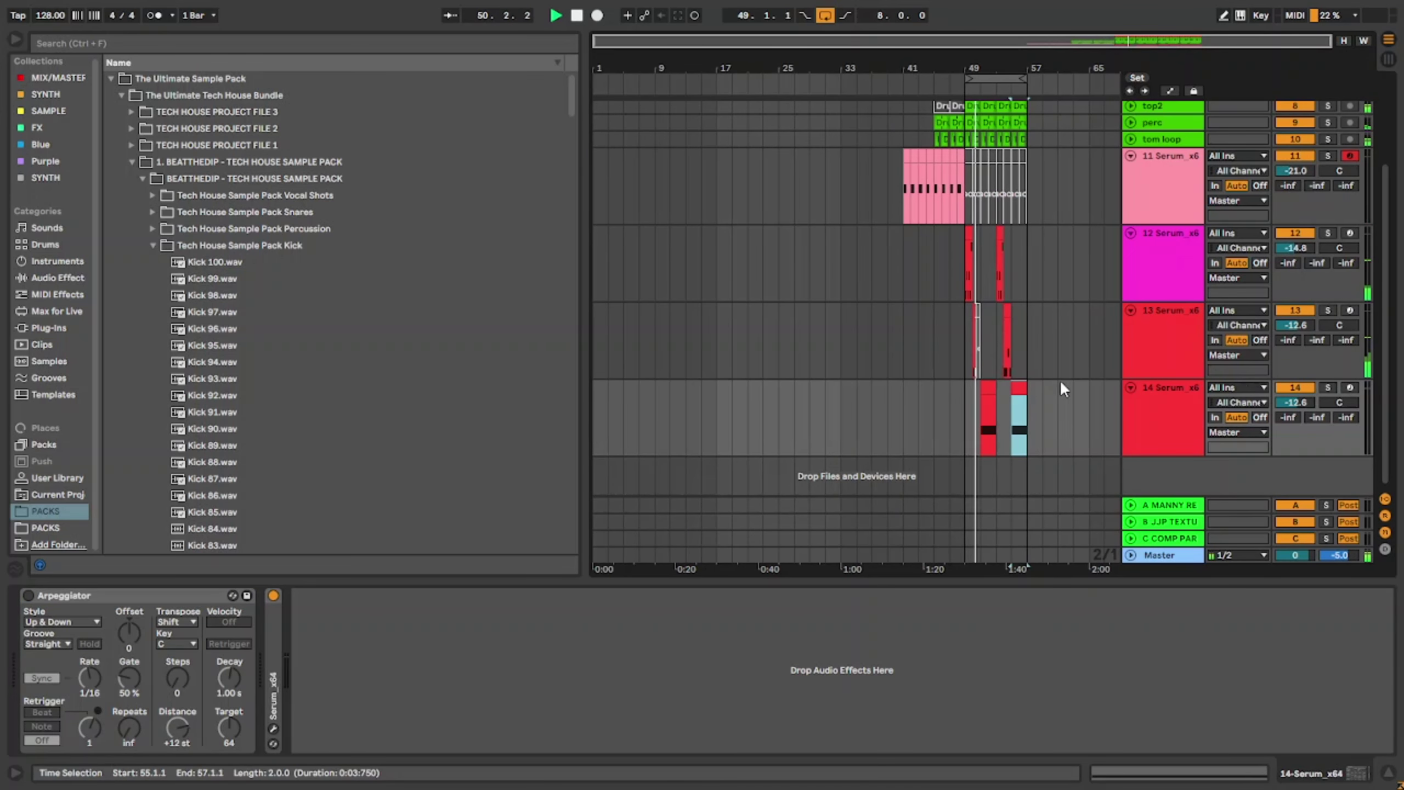
key(plus)
key(plus)
key(plus)
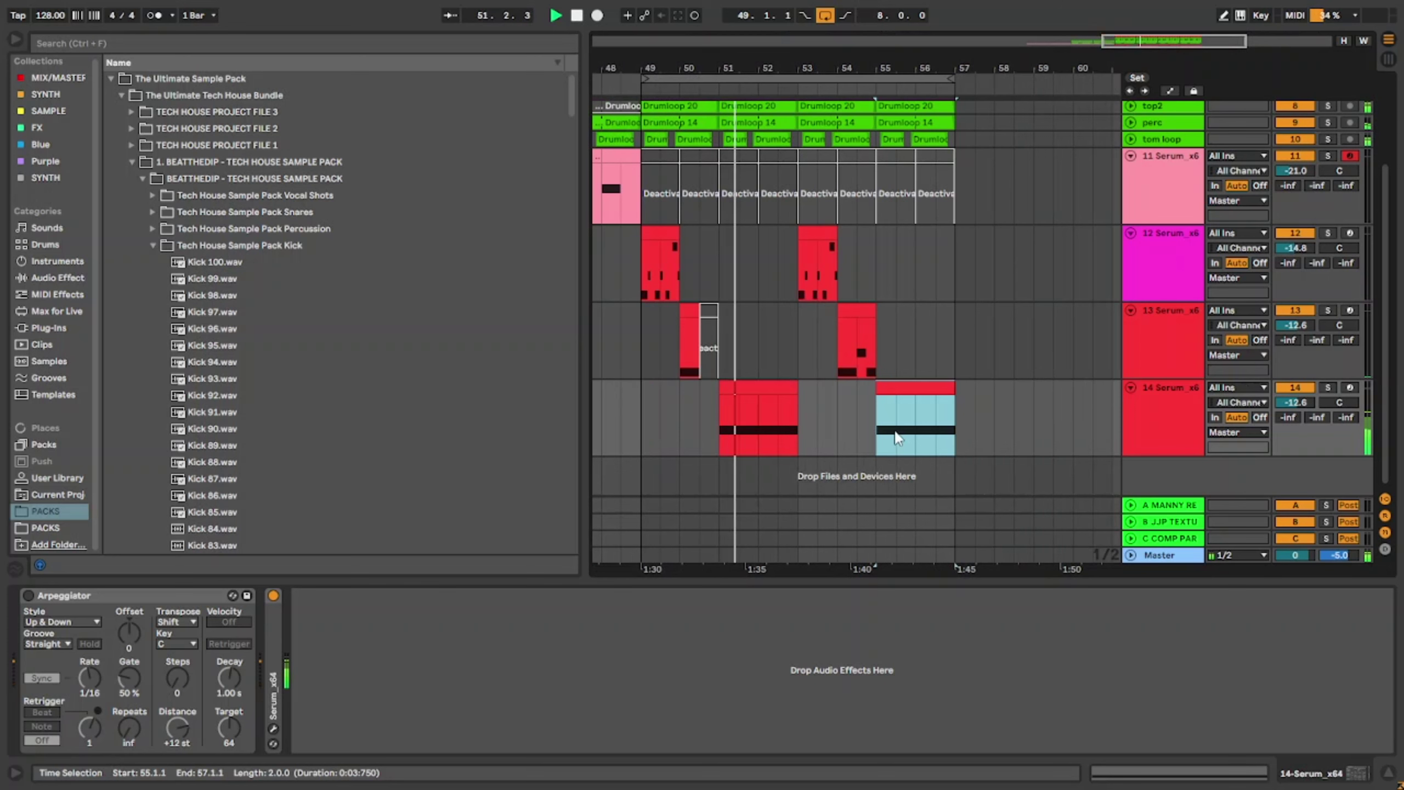
Step: Add the LFOTool_x64 effect after Serum on track 14, then close its window and clear the browser search
drag(760, 404, 799, 412)
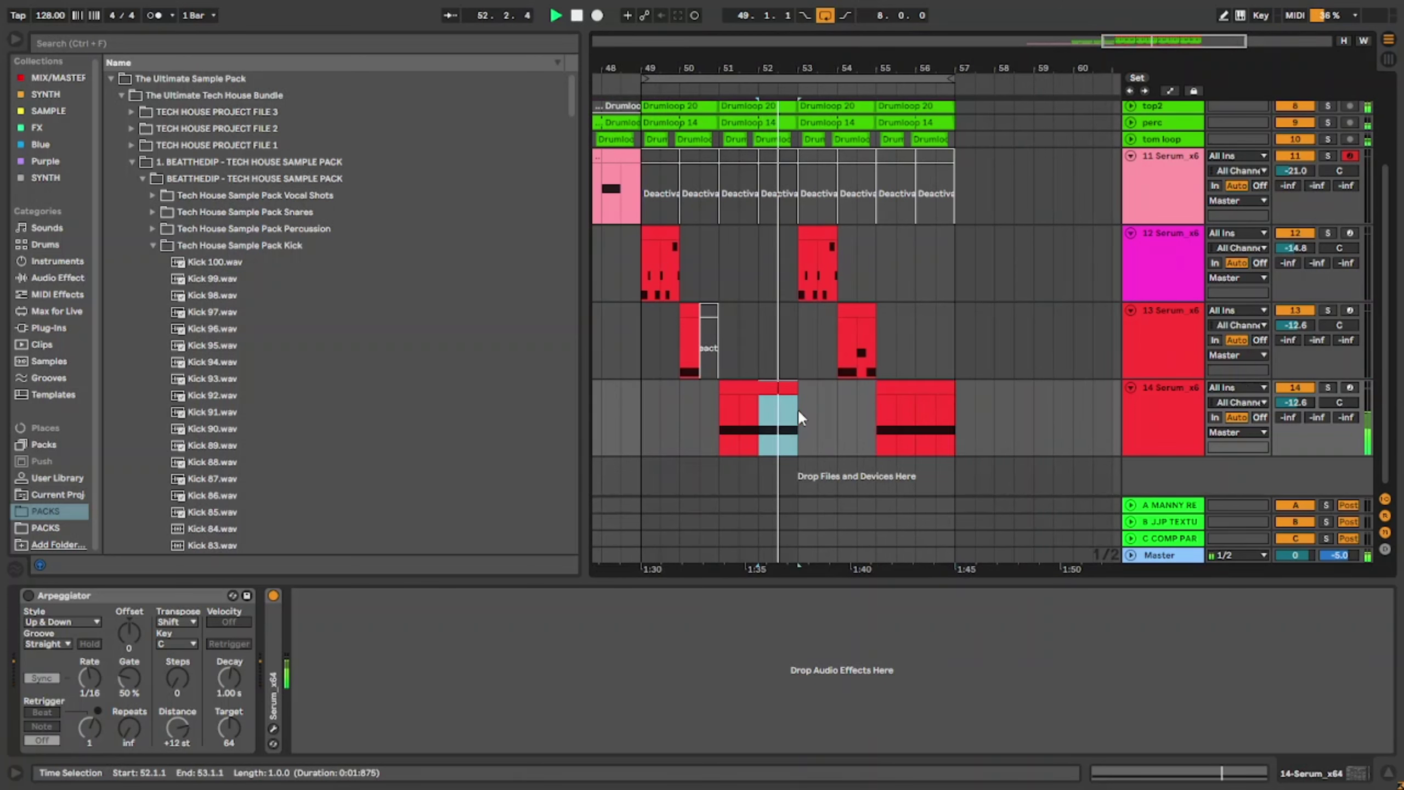
key(ctrl+f)
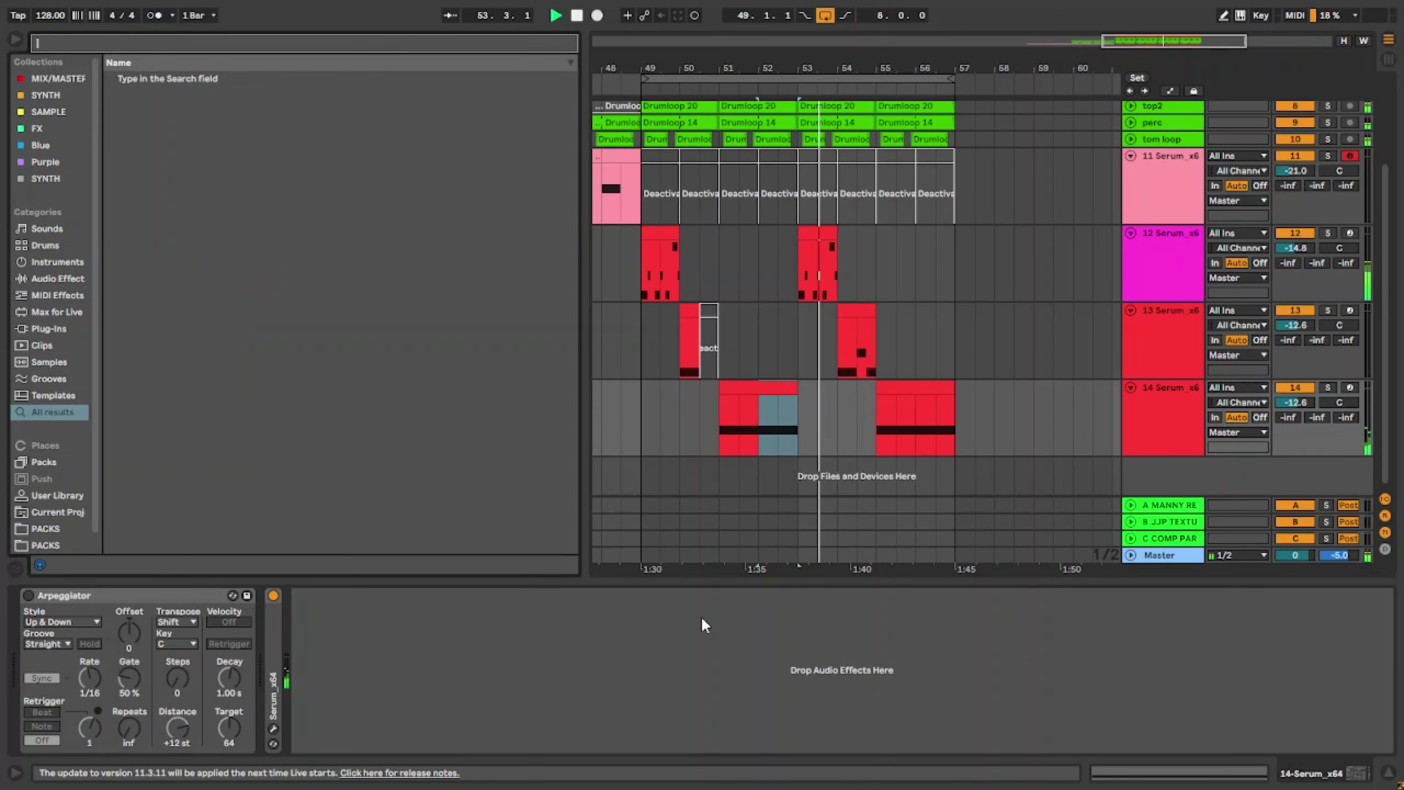
text(lfoto)
key(Return)
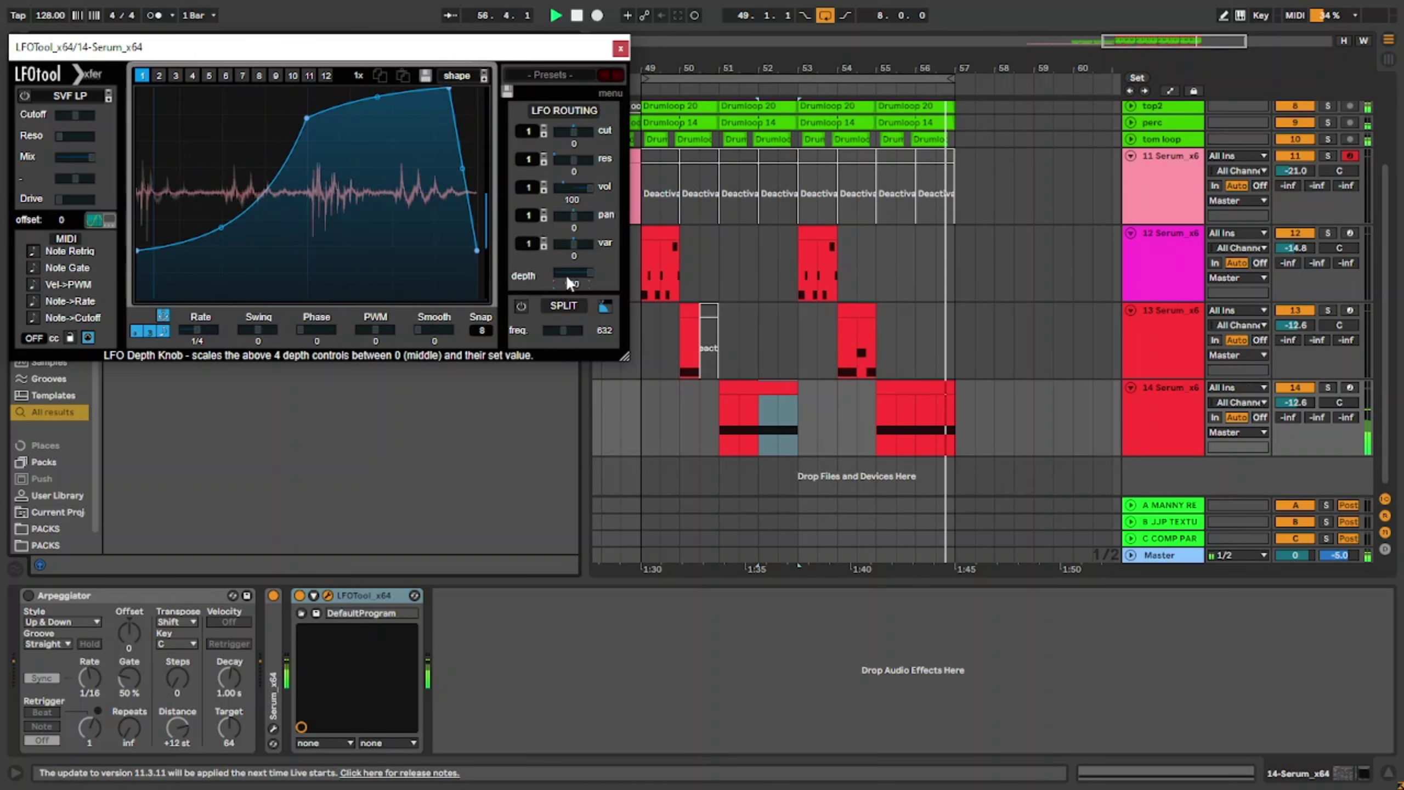
click(620, 48)
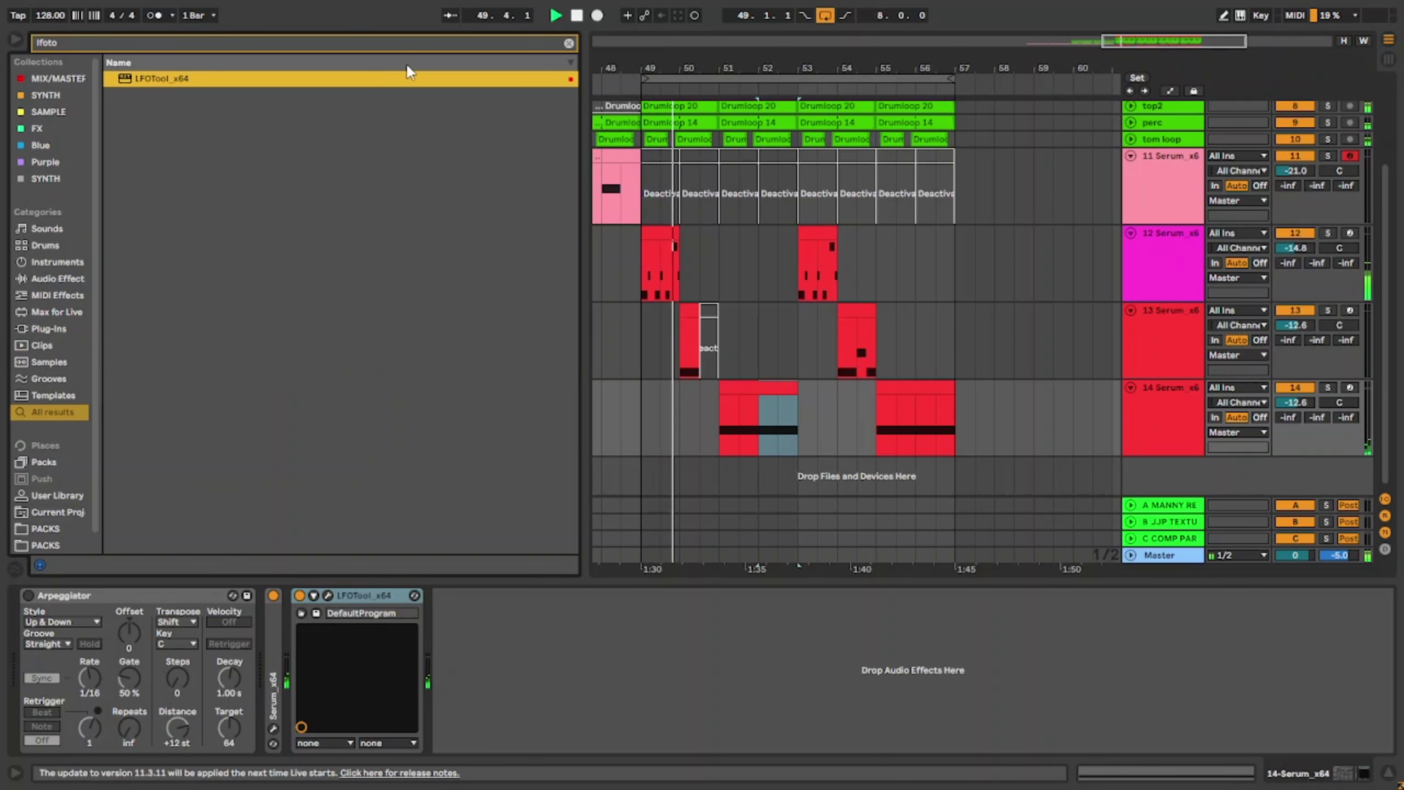
click(569, 43)
Step: In track 14's clip at bar 55, replace the long note with a one-bar F2 followed by a one-bar G2 at velocity 60
double_click(745, 381)
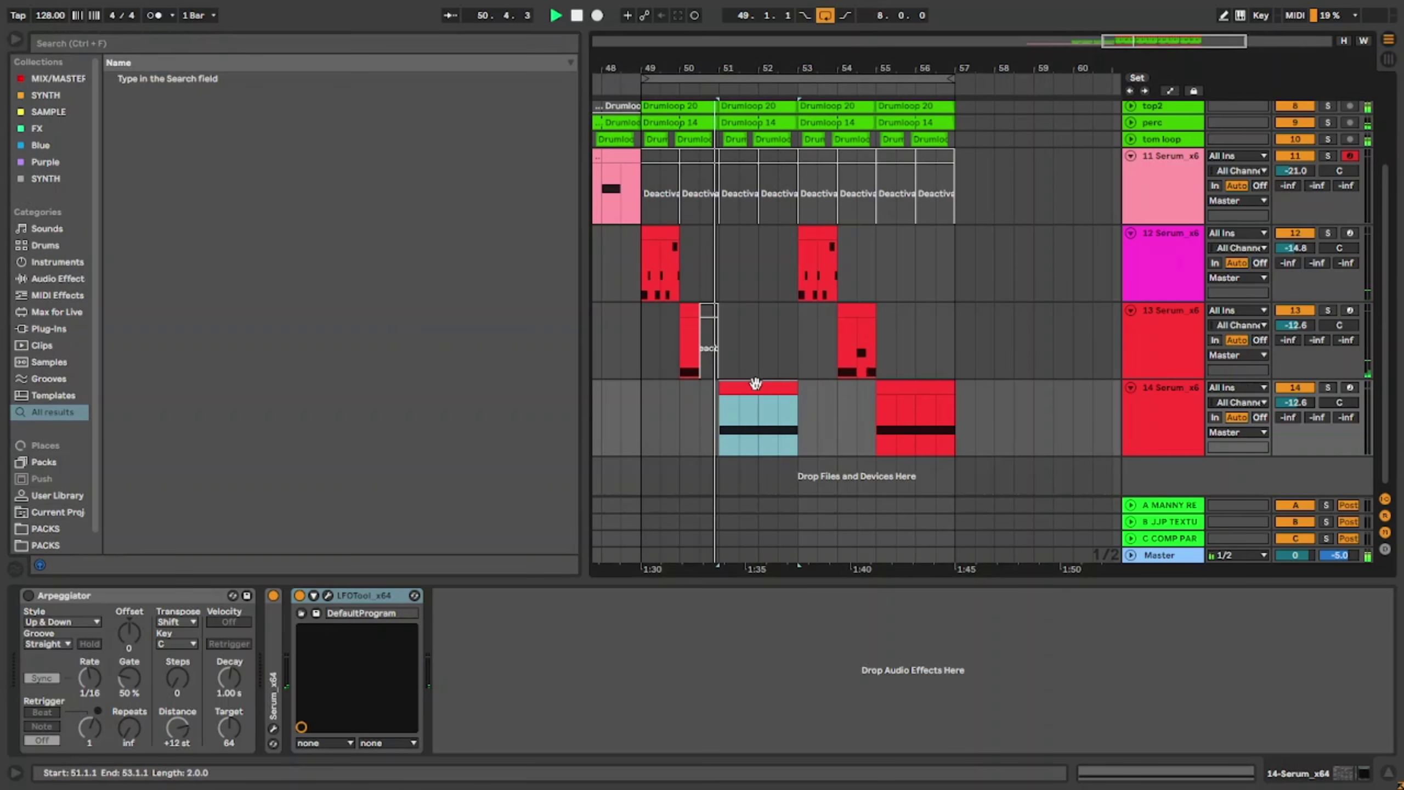
drag(767, 582, 777, 341)
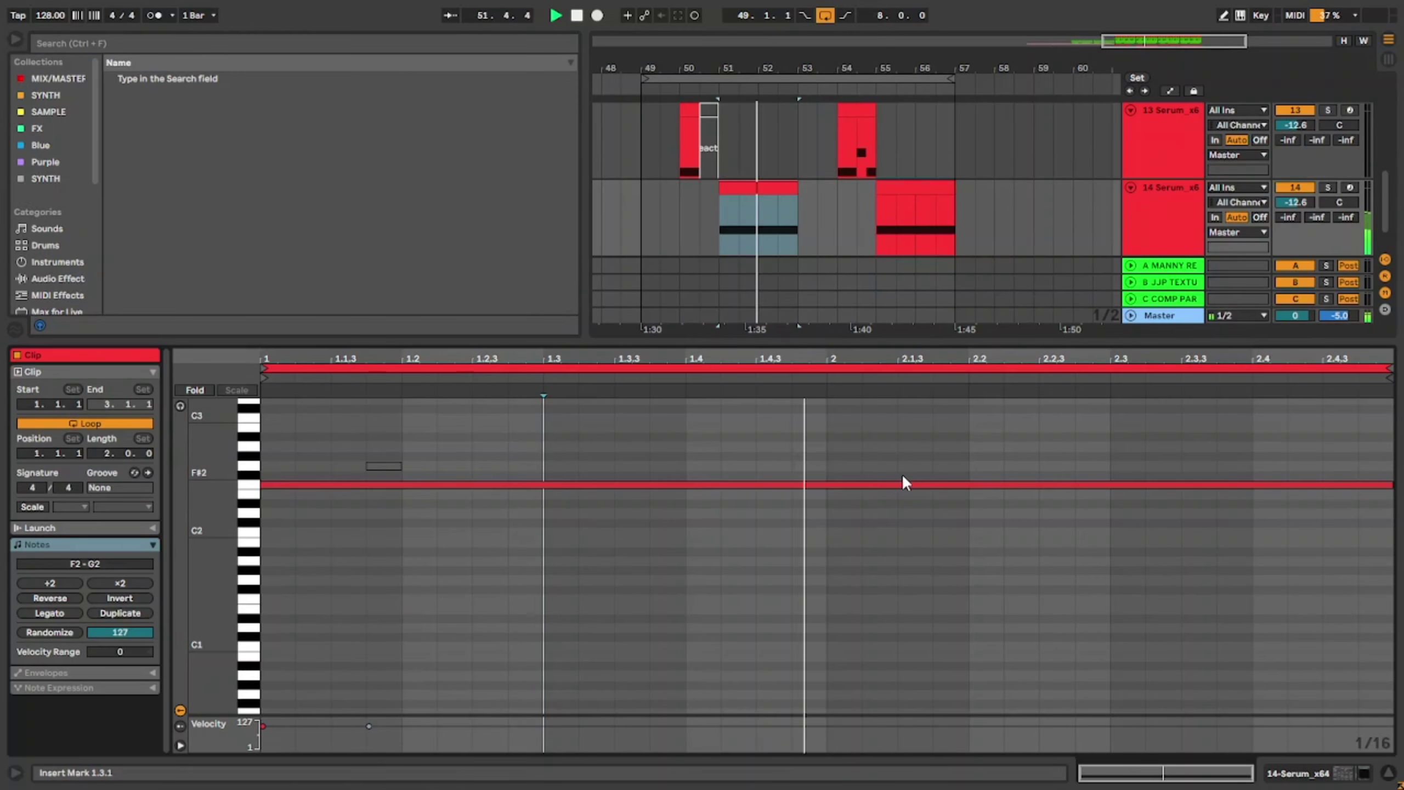
click(1275, 484)
click(937, 189)
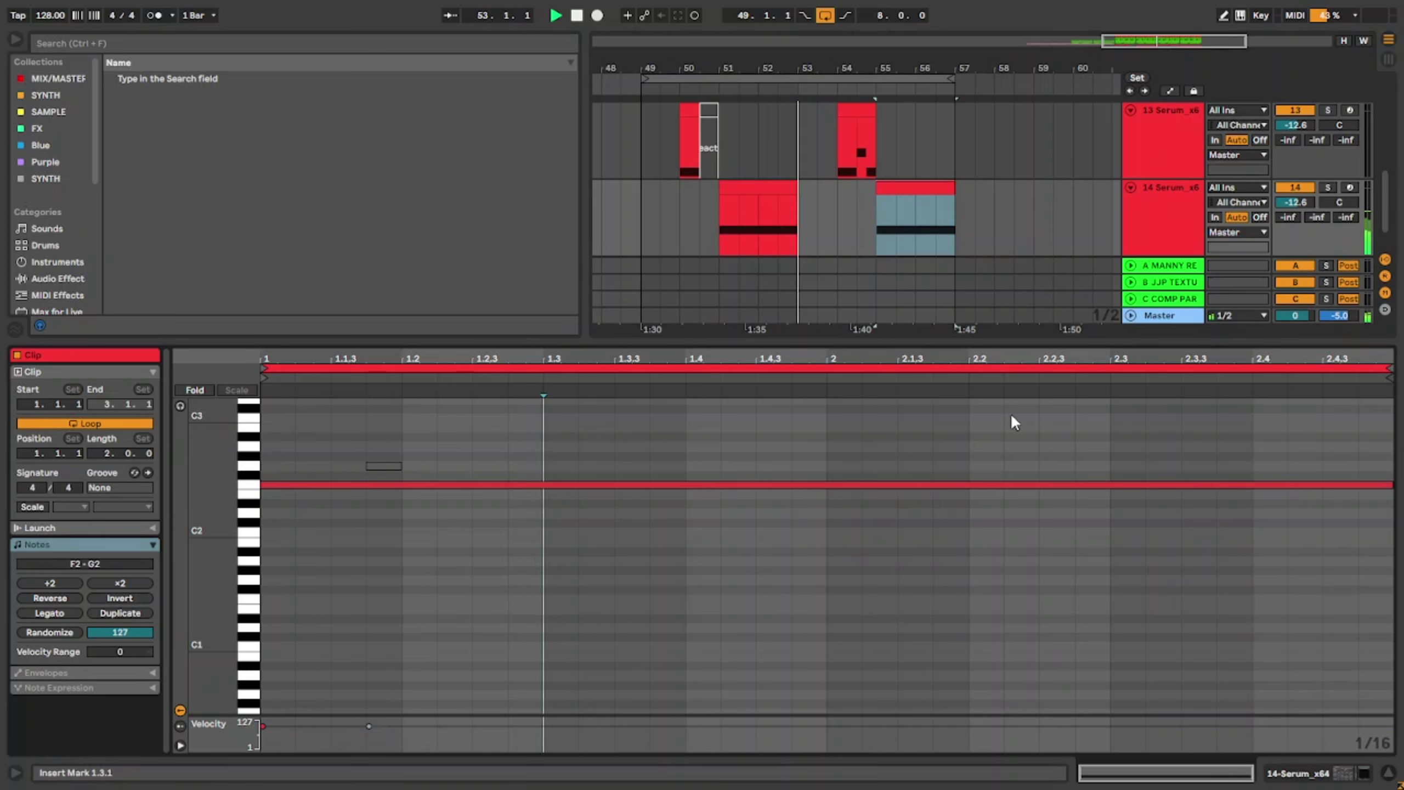
drag(1396, 492, 834, 525)
key(ctrl+d)
key(Up)
key(Up)
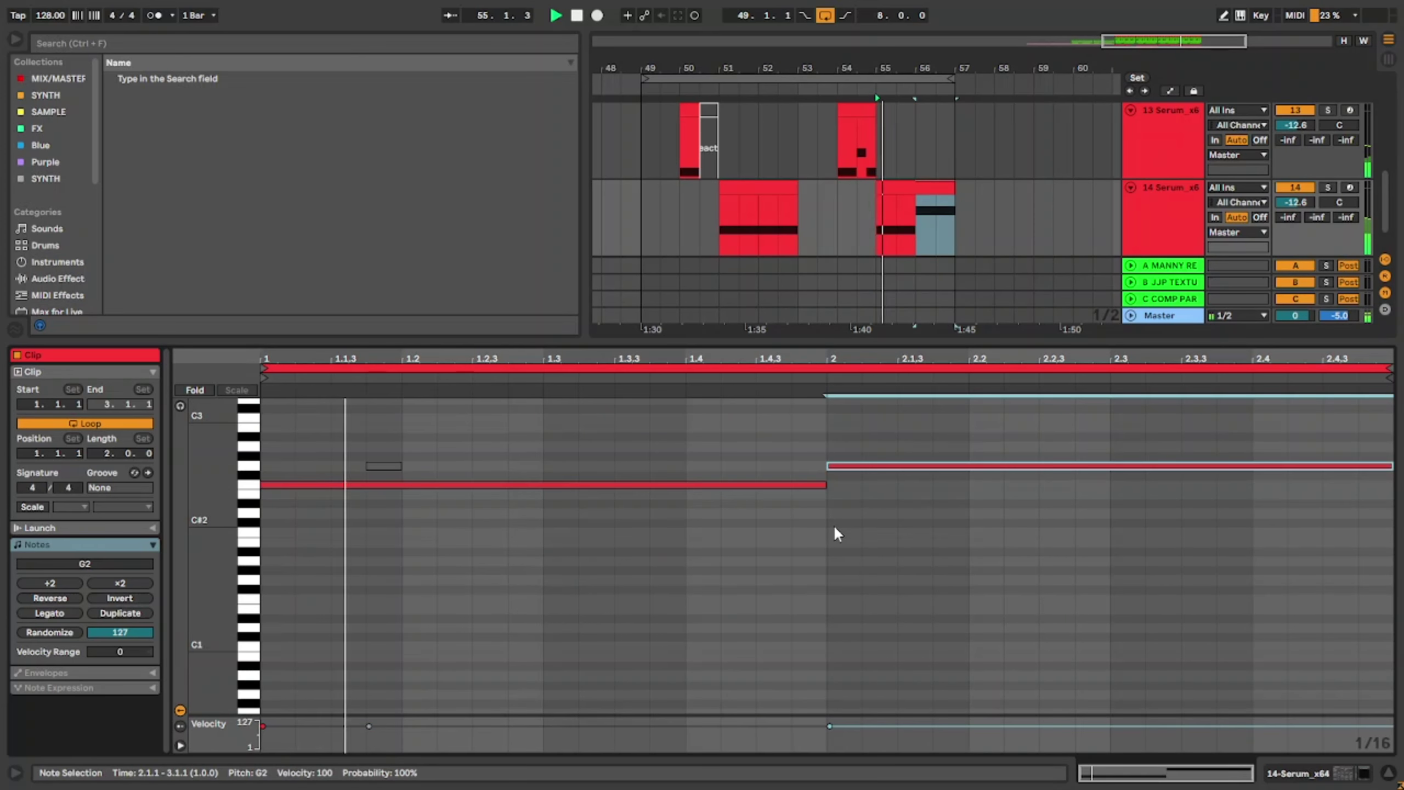
drag(874, 738, 875, 748)
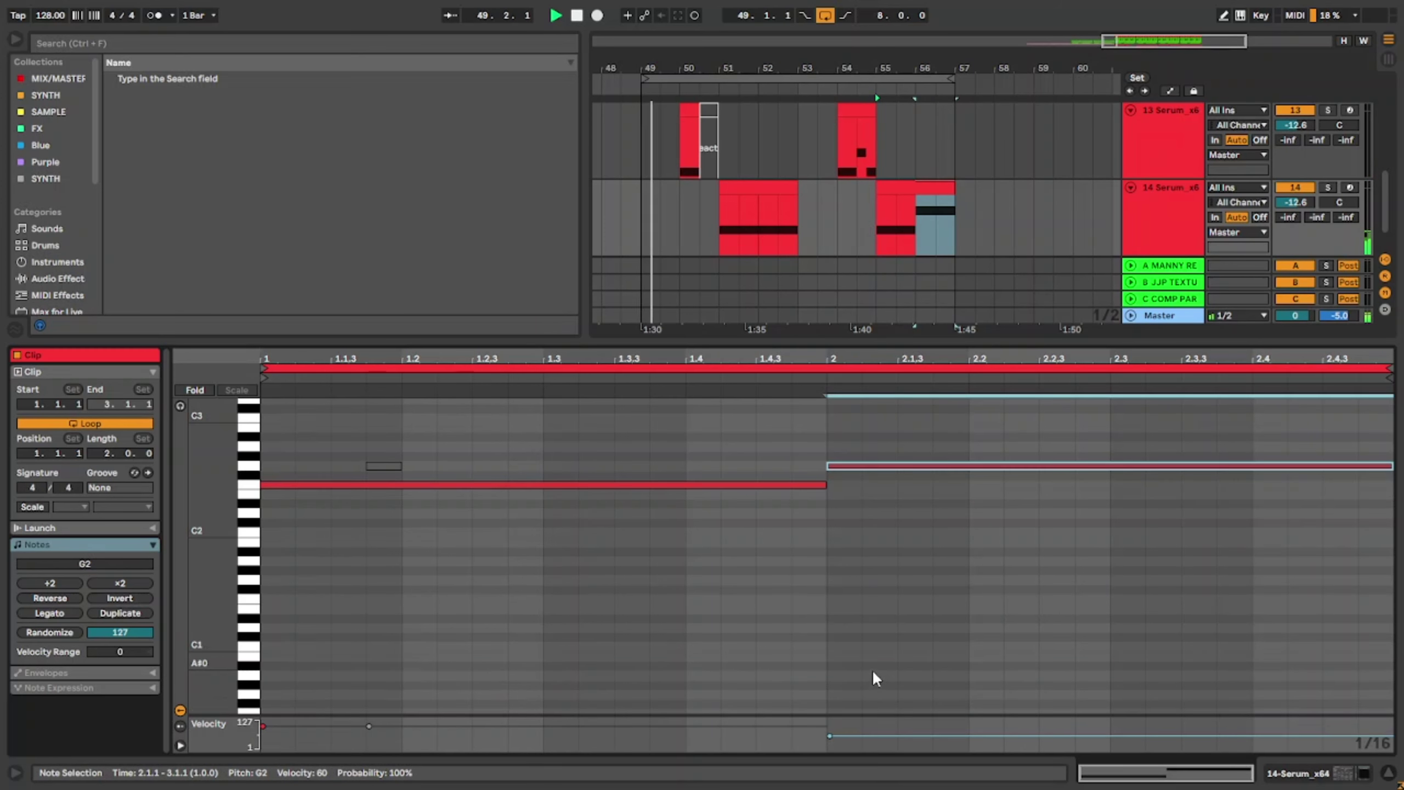
Step: Lengthen the F2 note to position 2.3 and trim the G2 note to start there, then close the clip editor
click(821, 484)
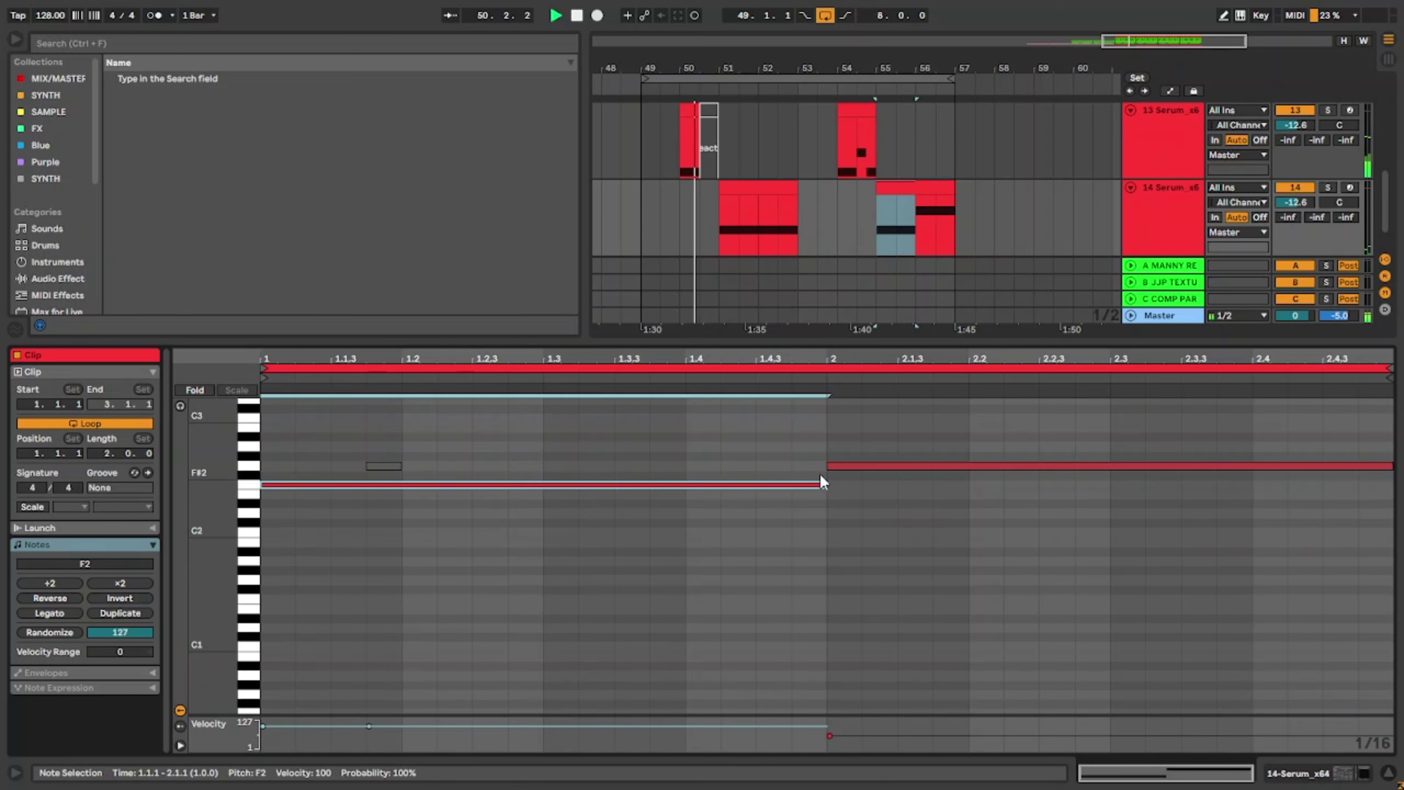
drag(826, 483, 1109, 483)
click(939, 465)
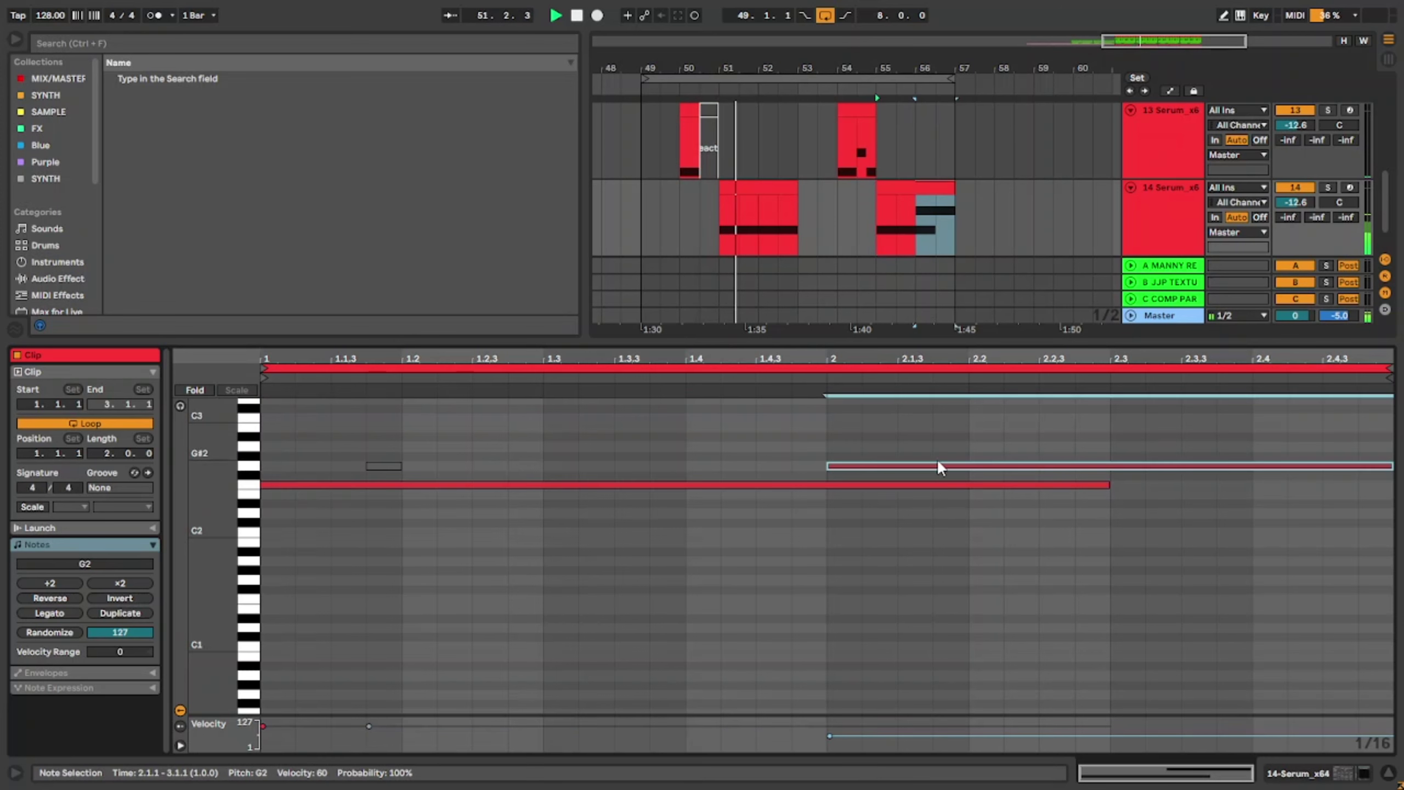
drag(837, 468, 1112, 465)
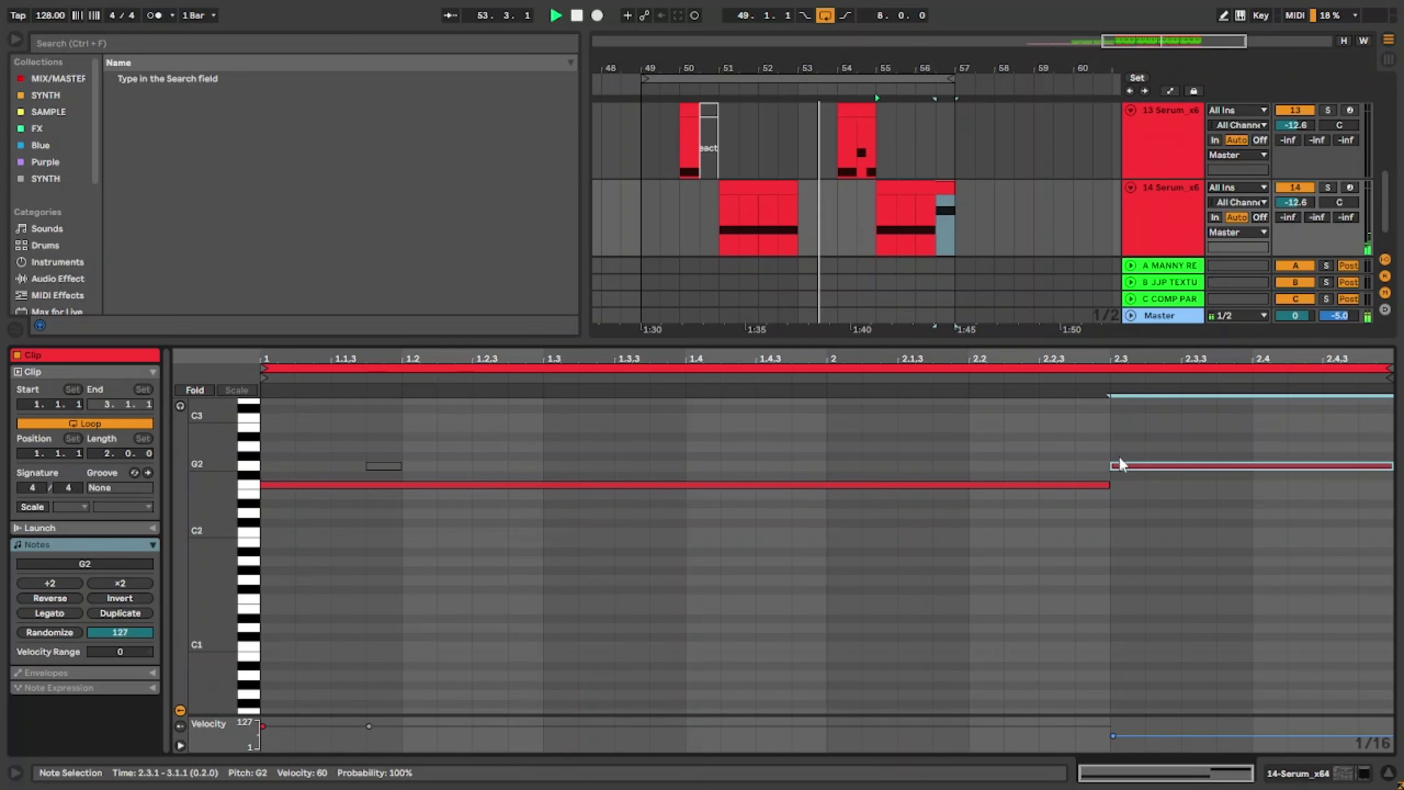
drag(1094, 342, 1084, 719)
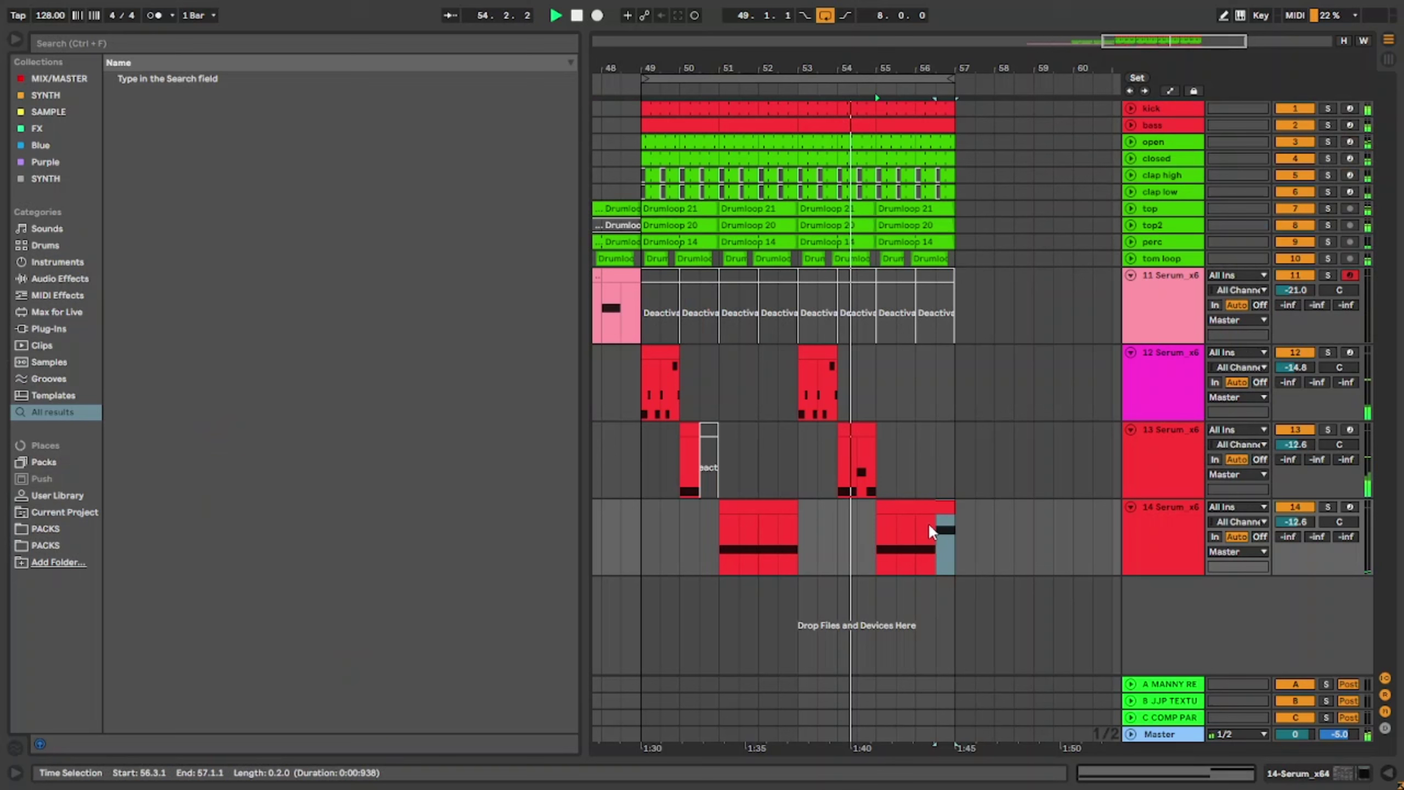
Step: Collapse the Arpeggiator in track 13's device chain and hide the device view
click(1162, 529)
double_click(1161, 457)
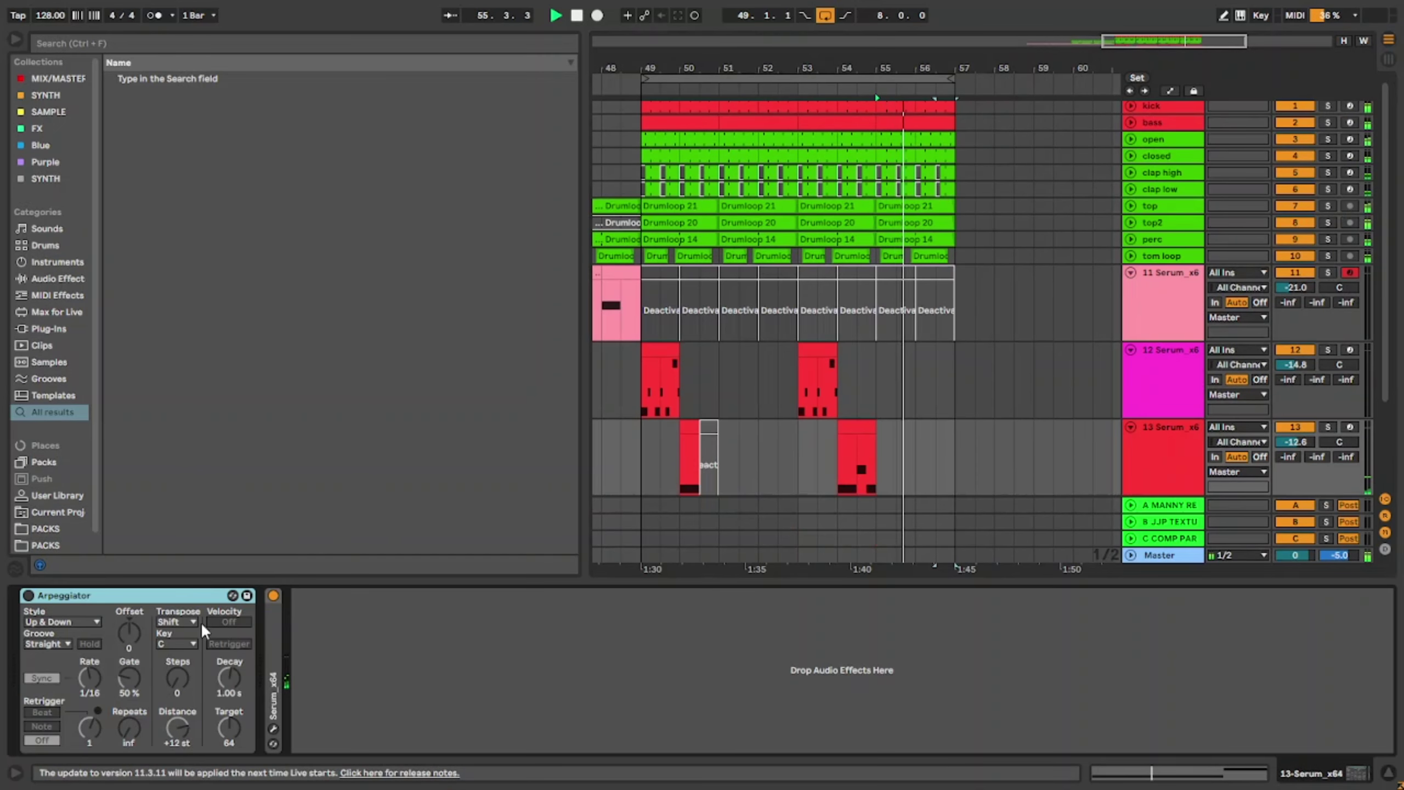
double_click(79, 600)
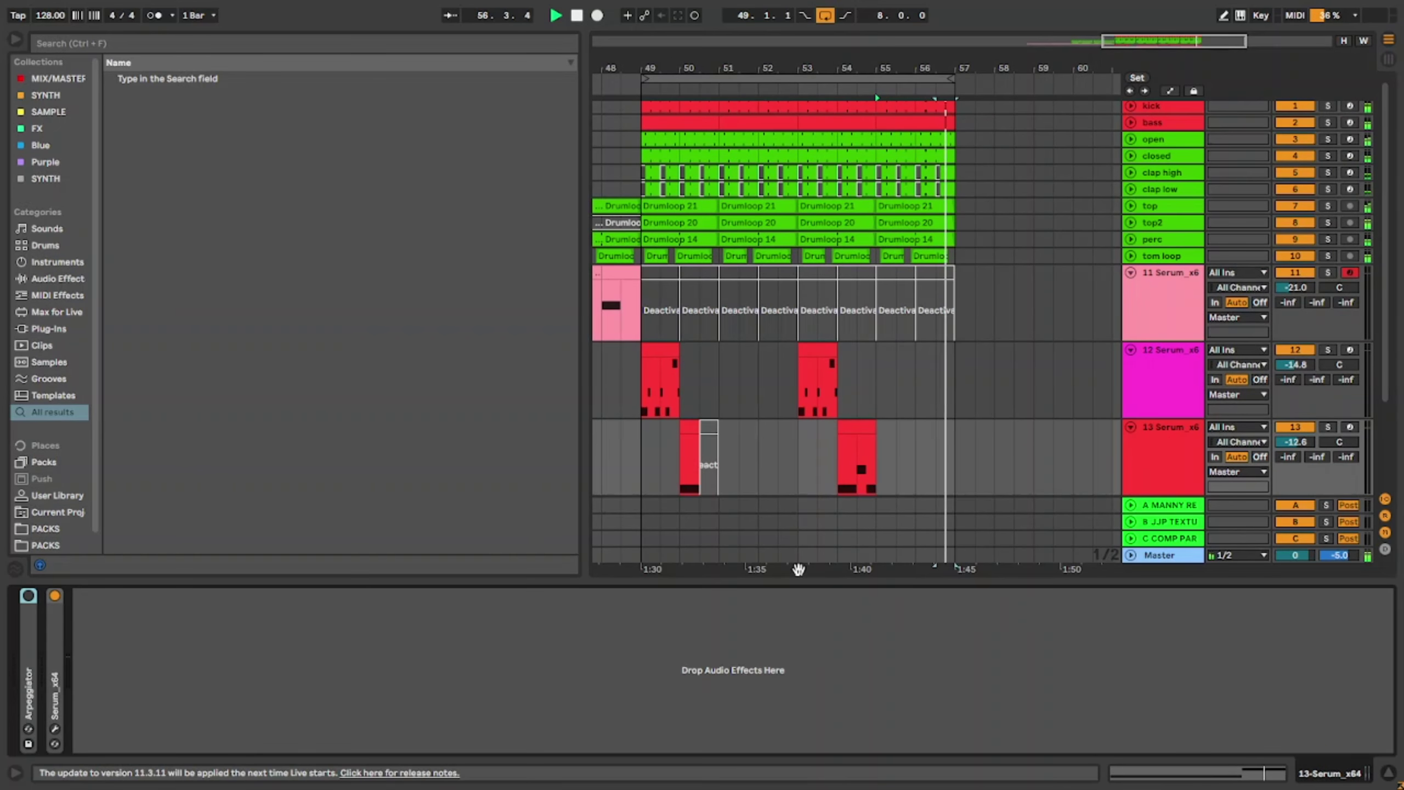
drag(784, 584, 783, 658)
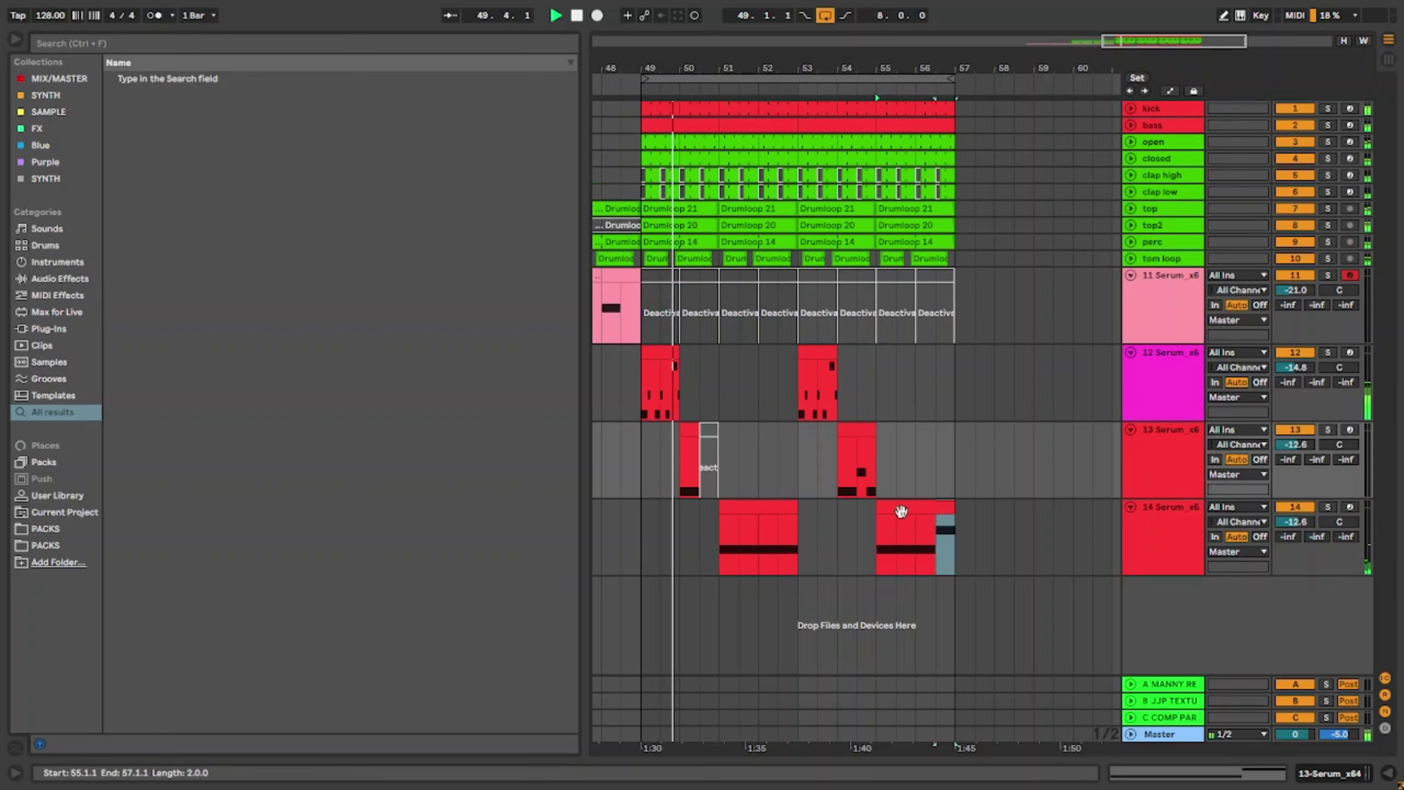
Step: Duplicate the looped section from bar 49 to 57 across all tracks, extending the arrangement and its loop to bar 65
shift+click(638, 529)
key(w)
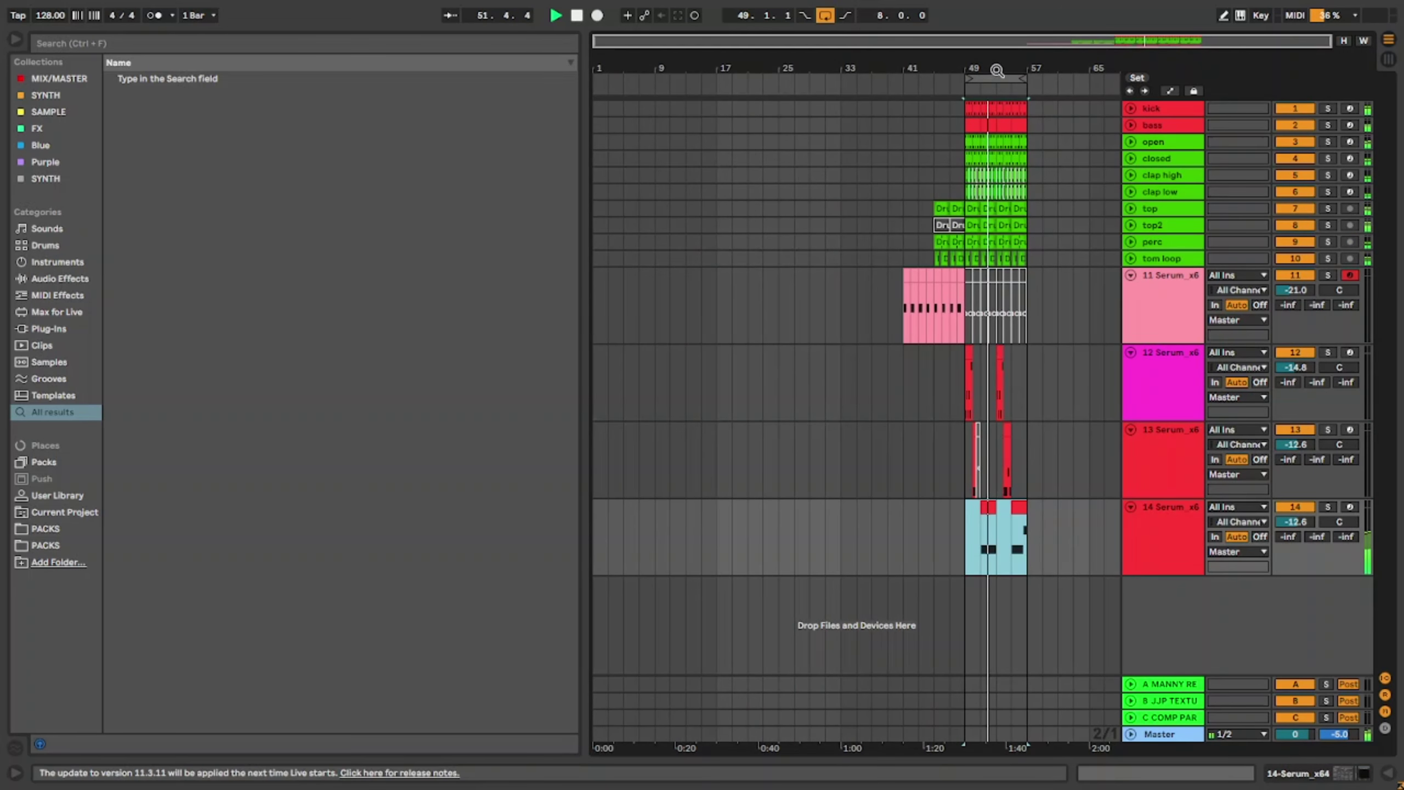
right_click(1007, 67)
click(1021, 101)
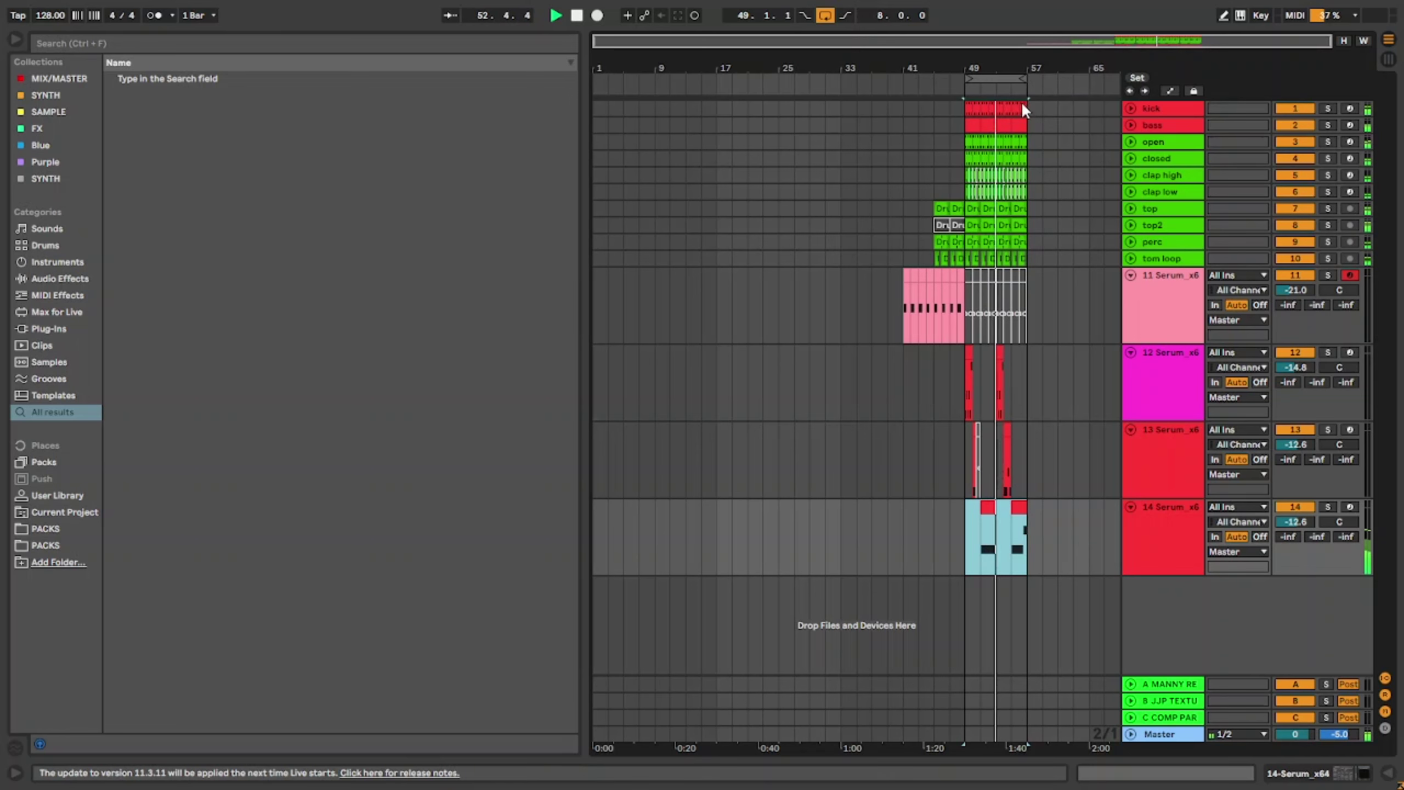
scroll(1090, 490, up, 5)
double_click(1053, 507)
click(1053, 508)
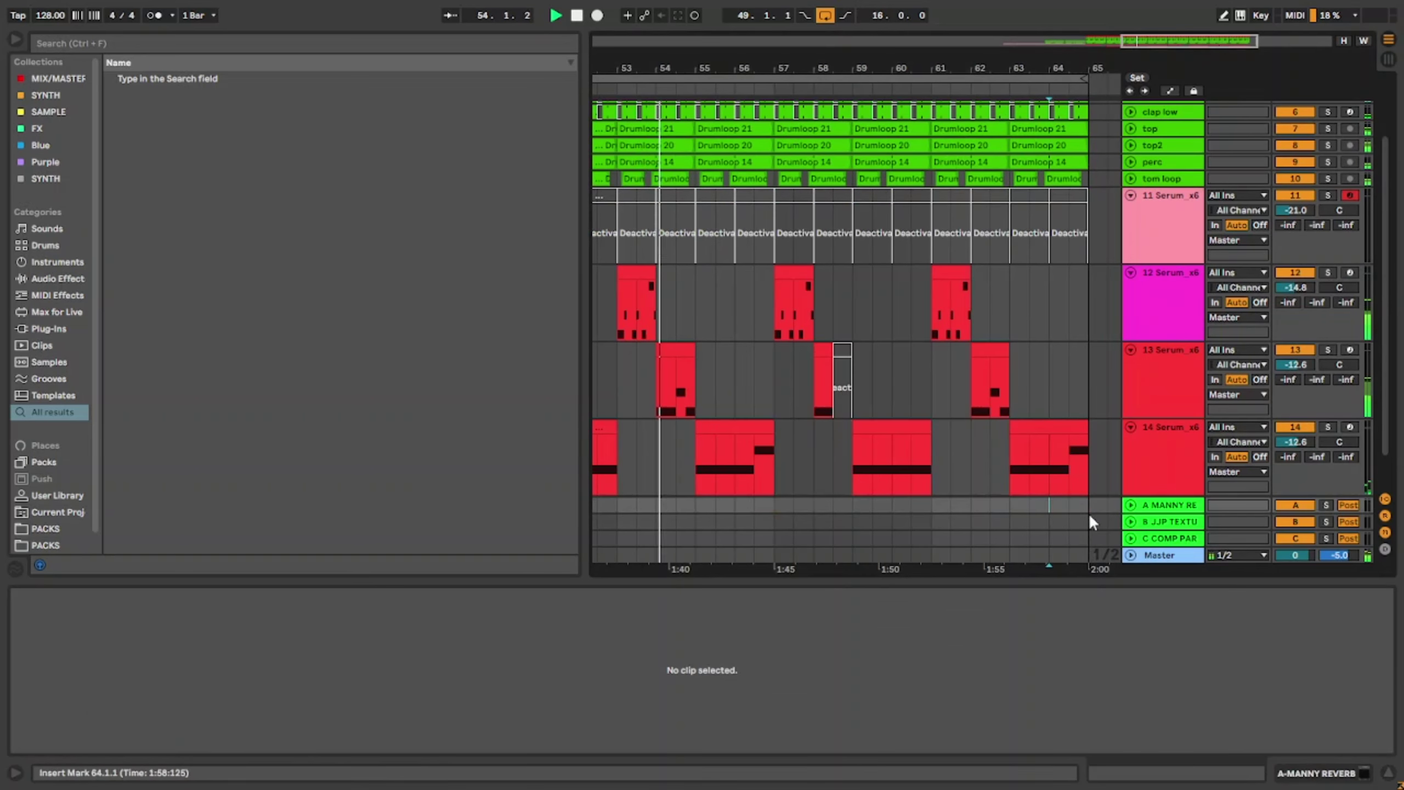
Step: Try lower pitches for the final G2 note in track 14's clip at bar 55 during playback
click(753, 421)
click(1190, 705)
key(Down)
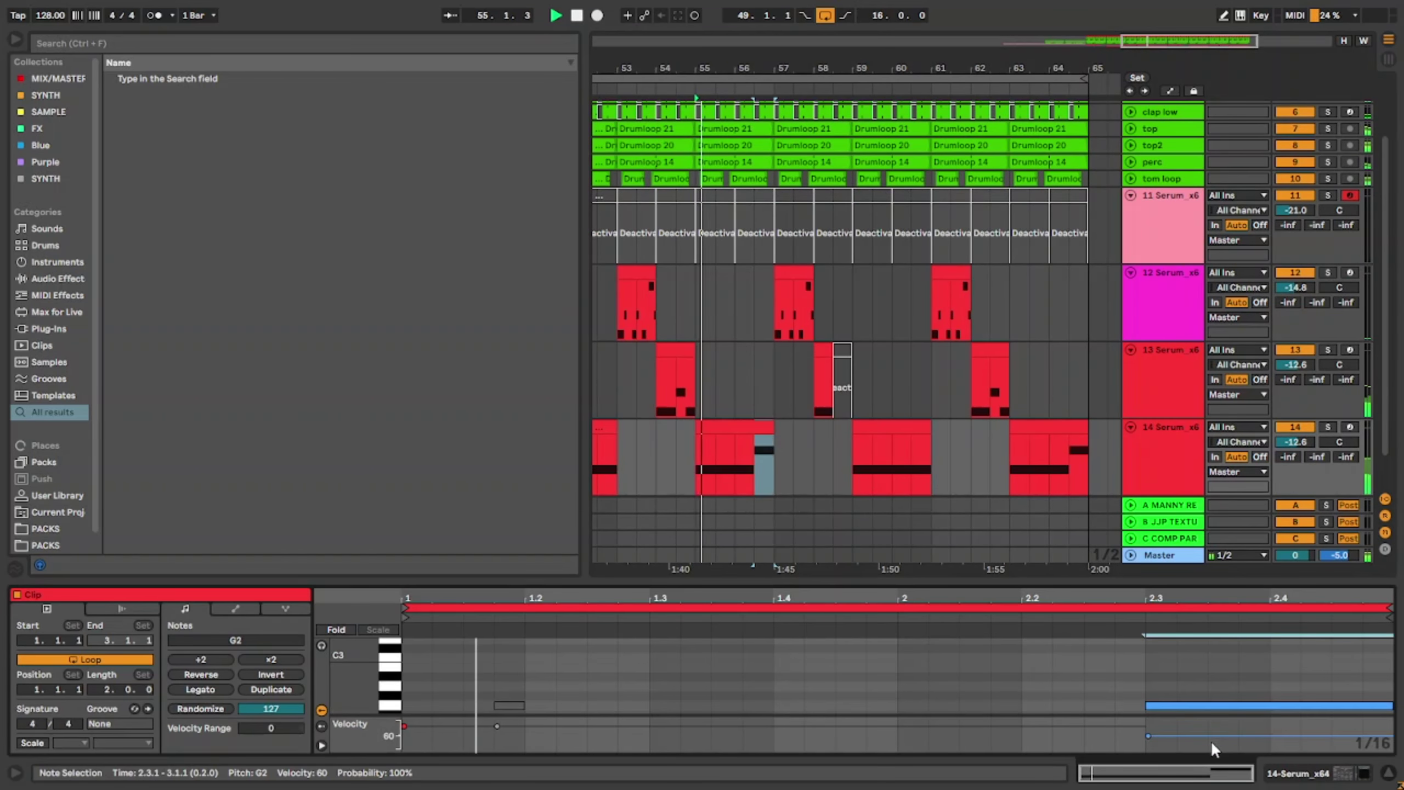
key(Down)
key(Down)
key(Down)
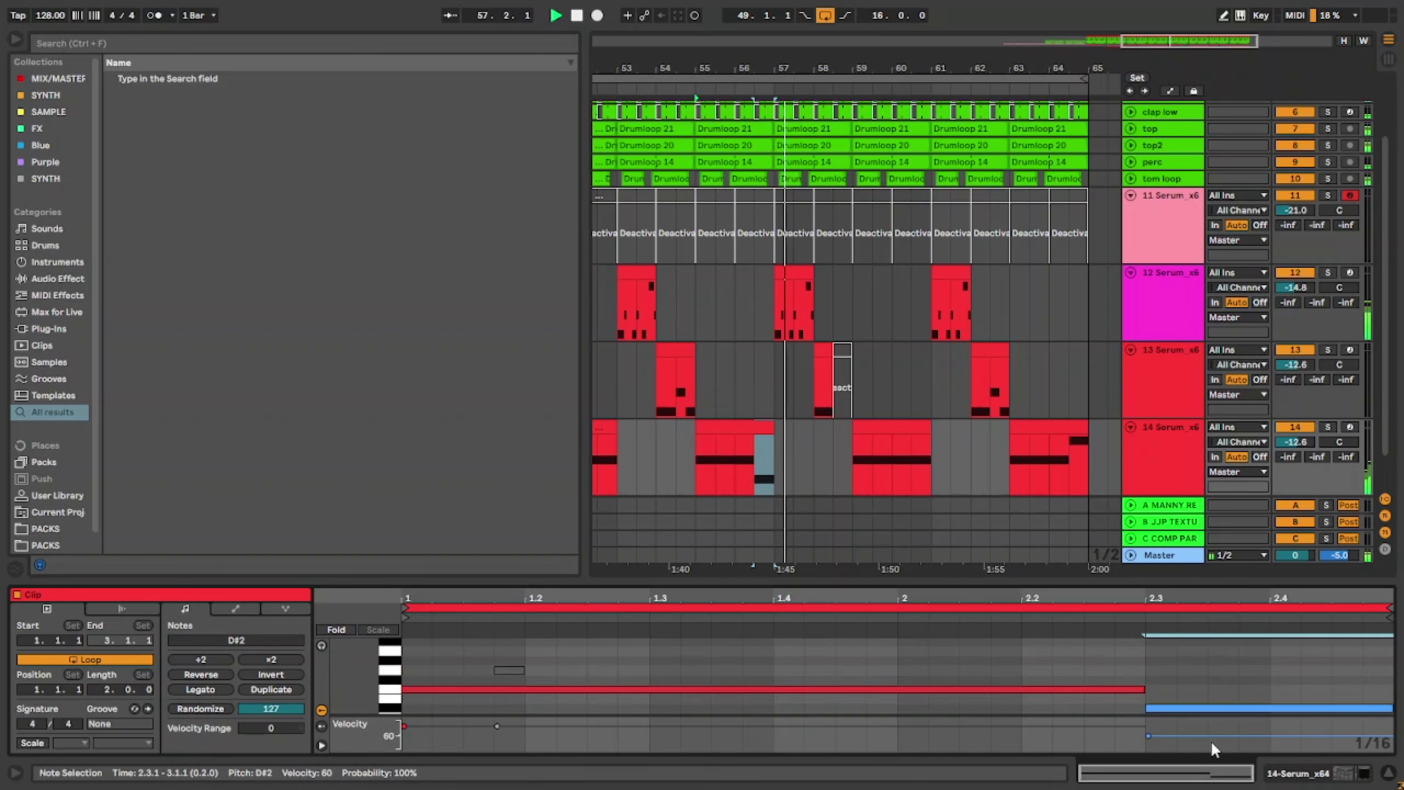
key(Down)
key(Up)
key(Up)
key(Up)
key(Up)
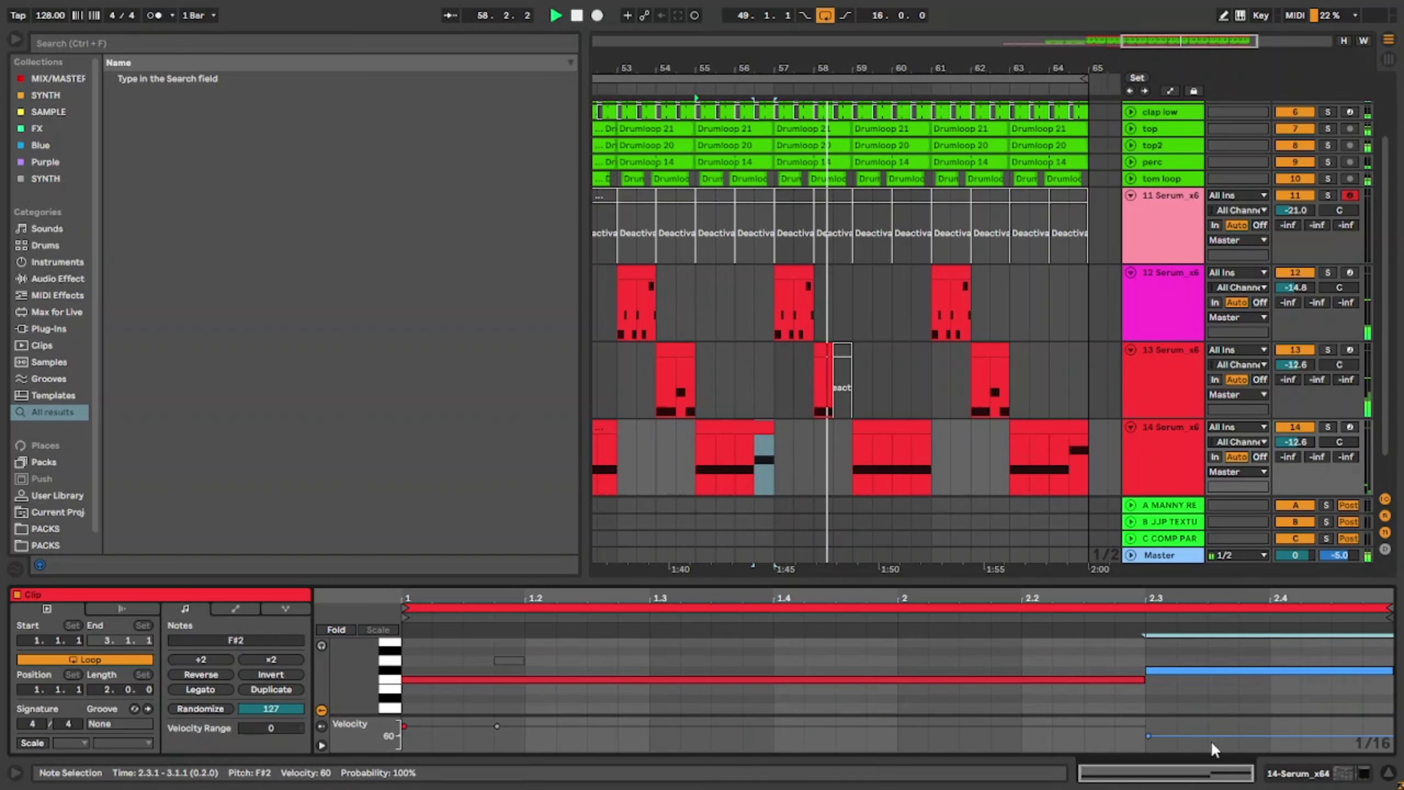
key(Up)
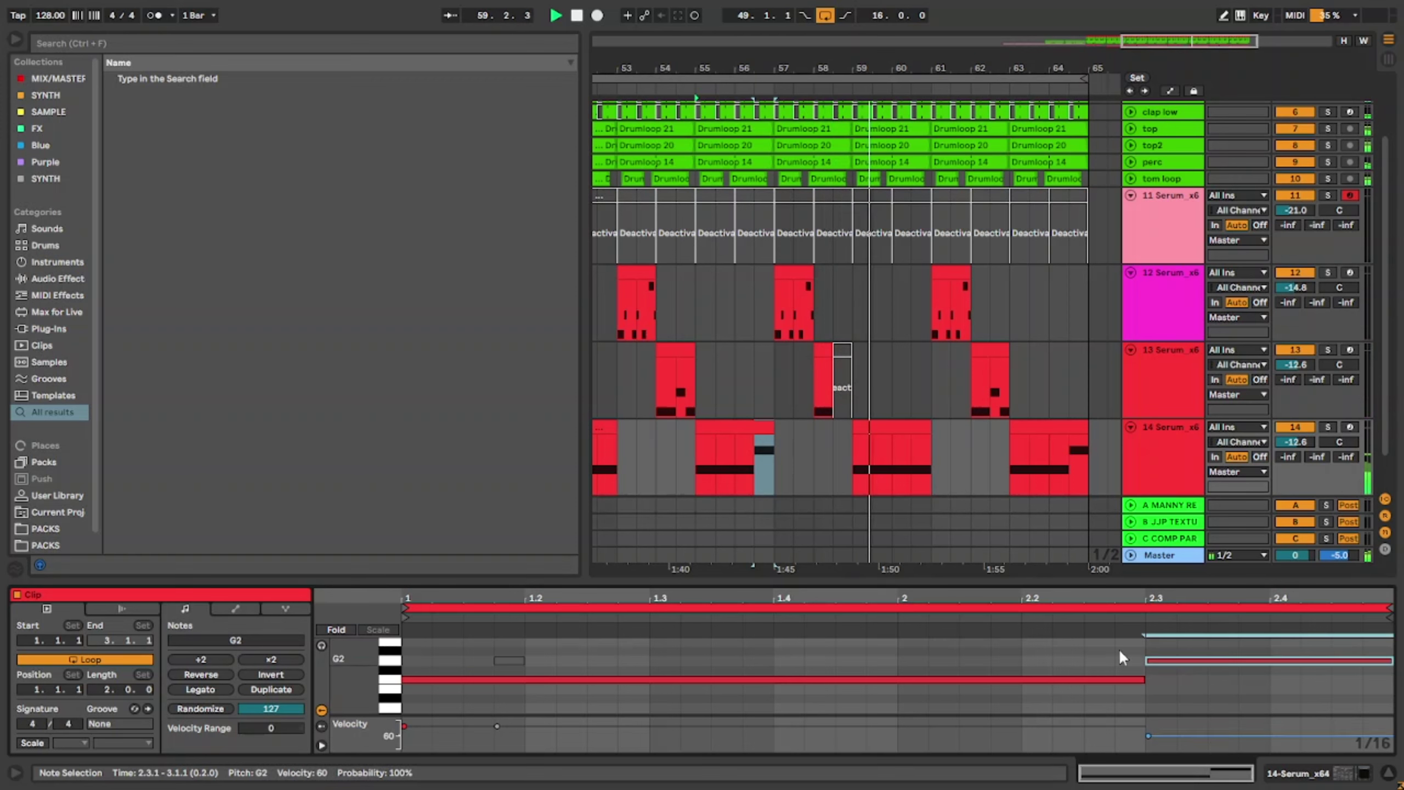
drag(950, 582, 962, 691)
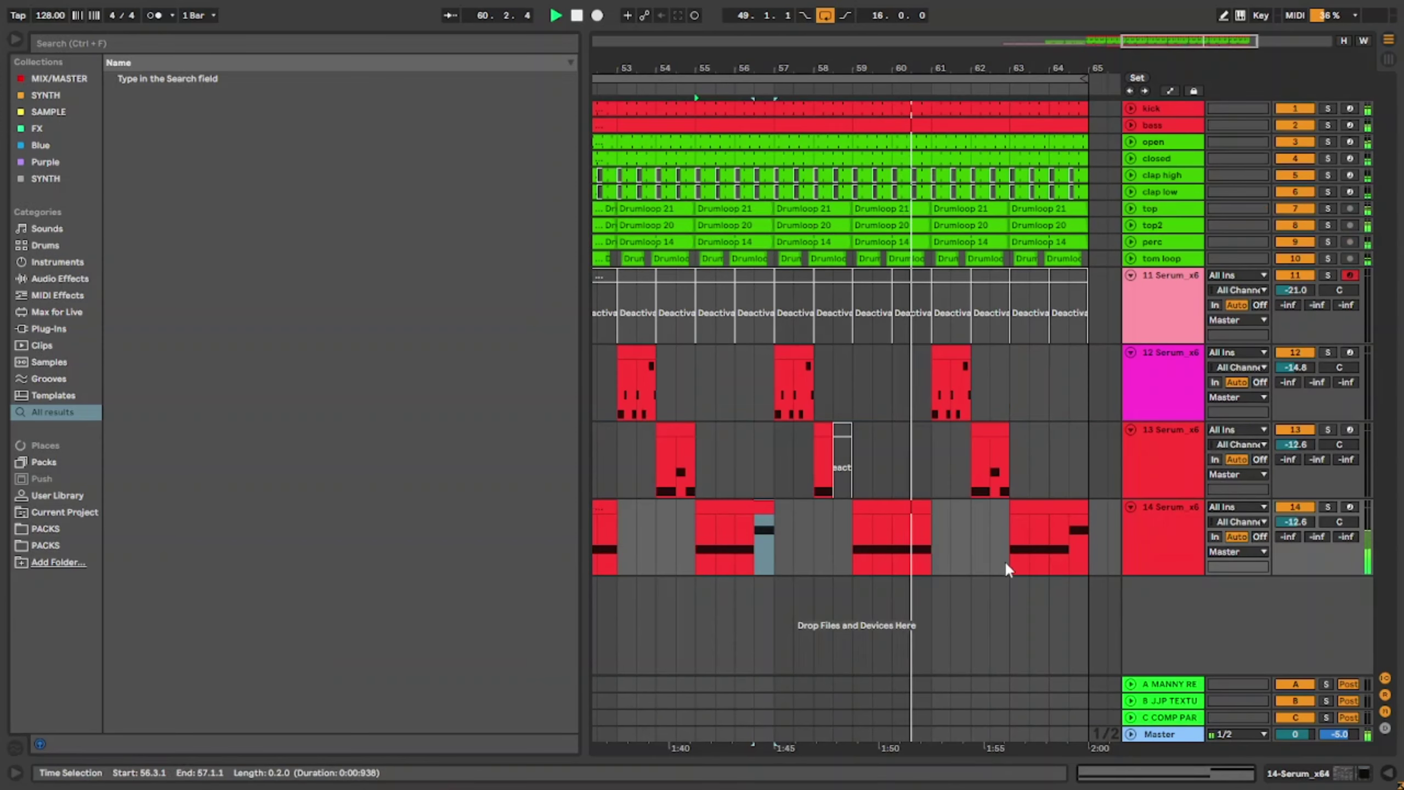
Step: Zoom out to the whole arrangement and rename track 13 as synth
key(w)
click(948, 533)
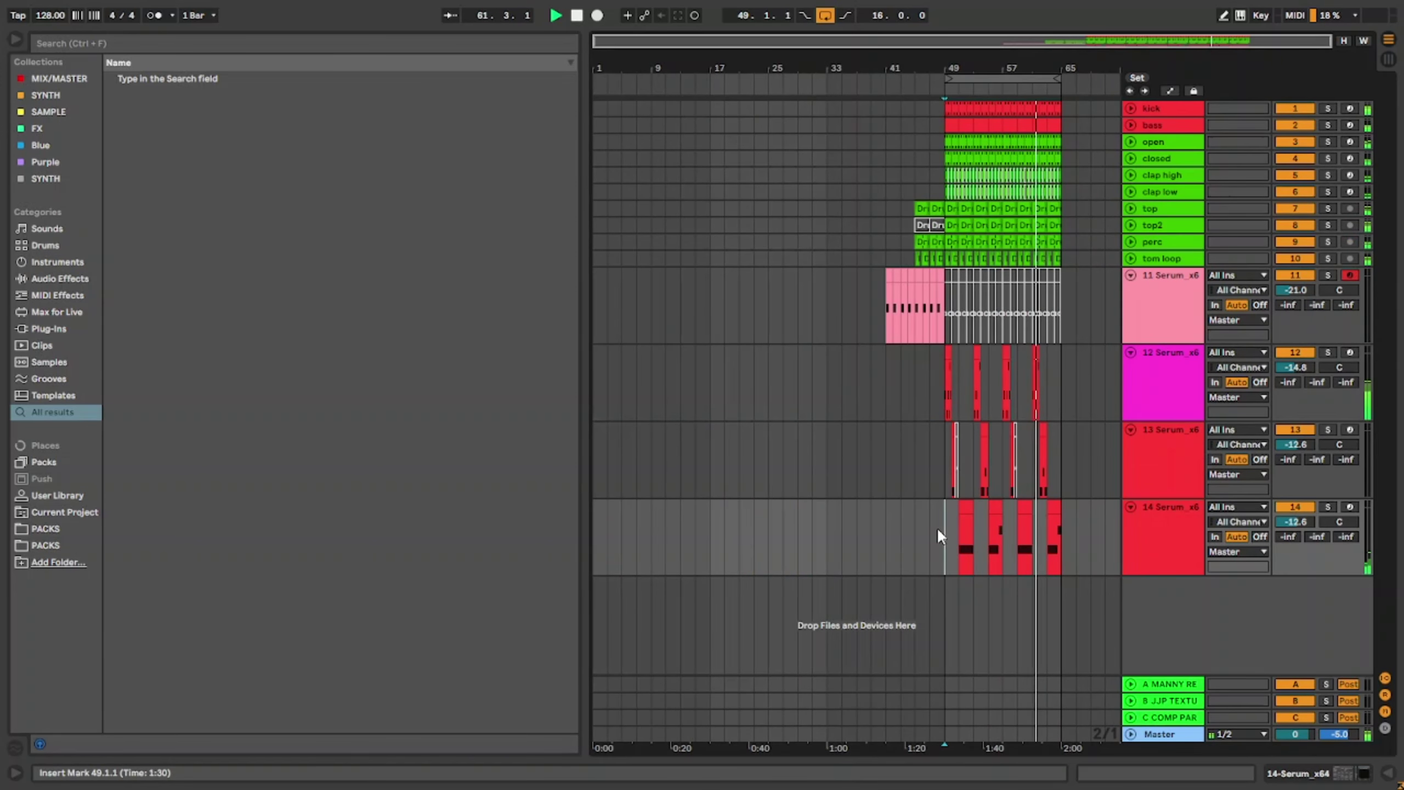
click(1075, 487)
double_click(1172, 451)
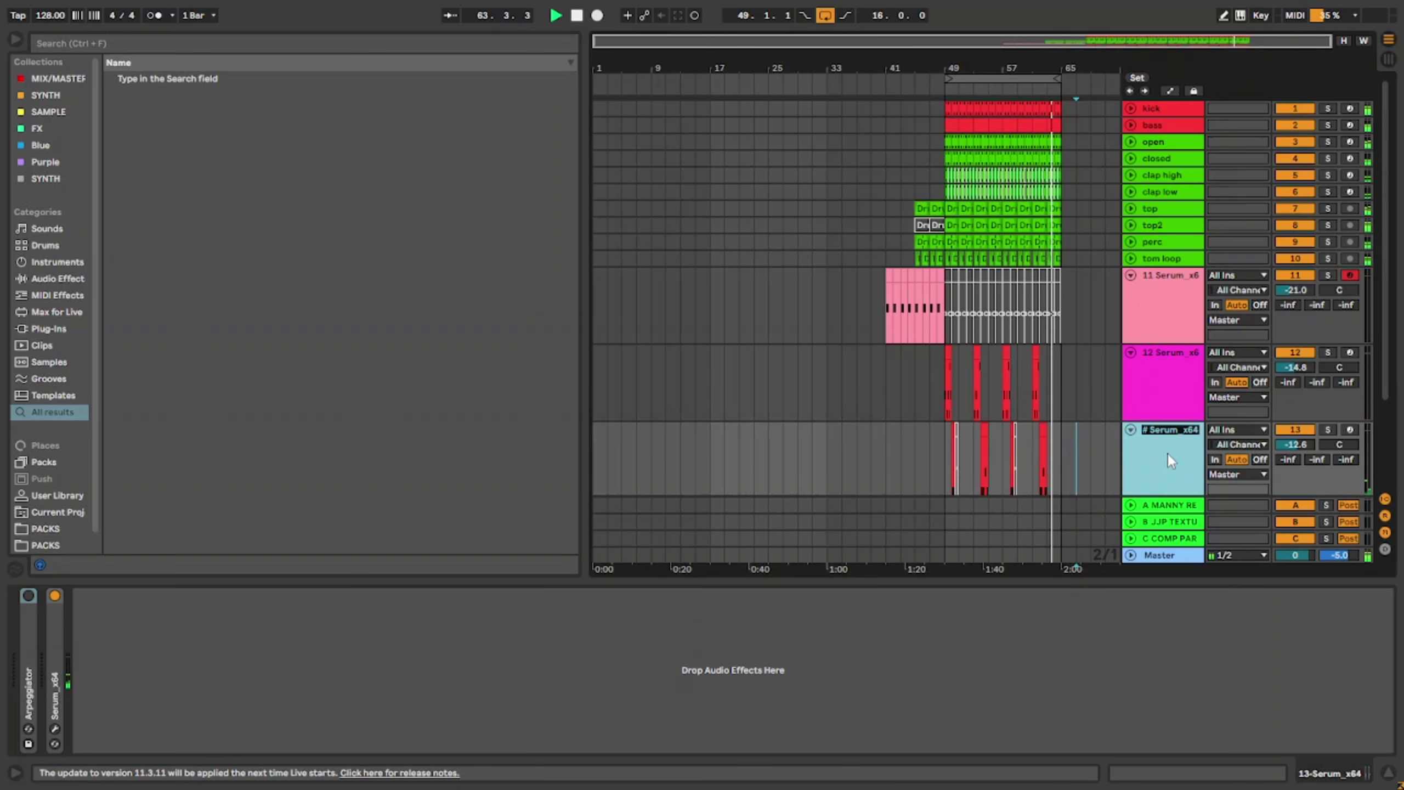
key(ctrl+r)
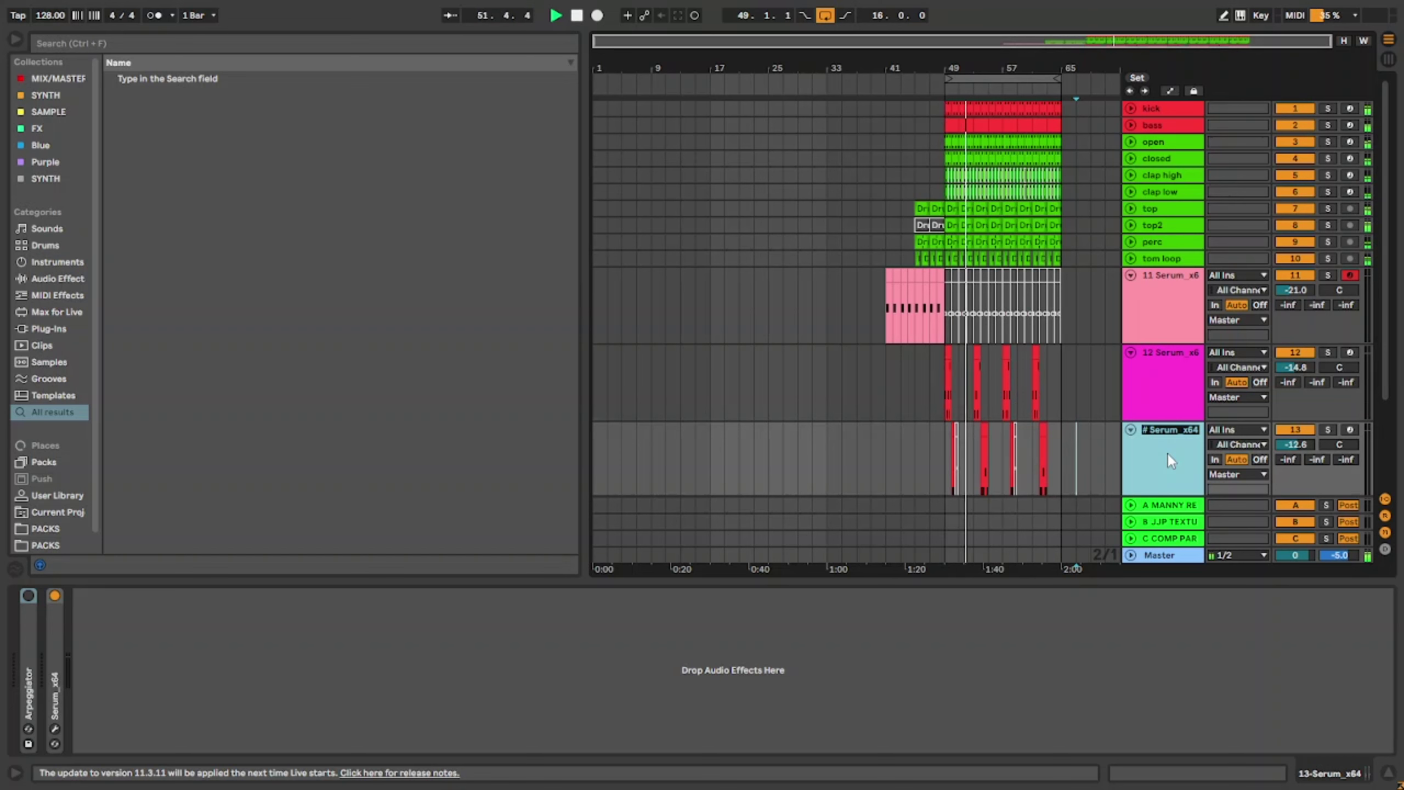
text(synth)
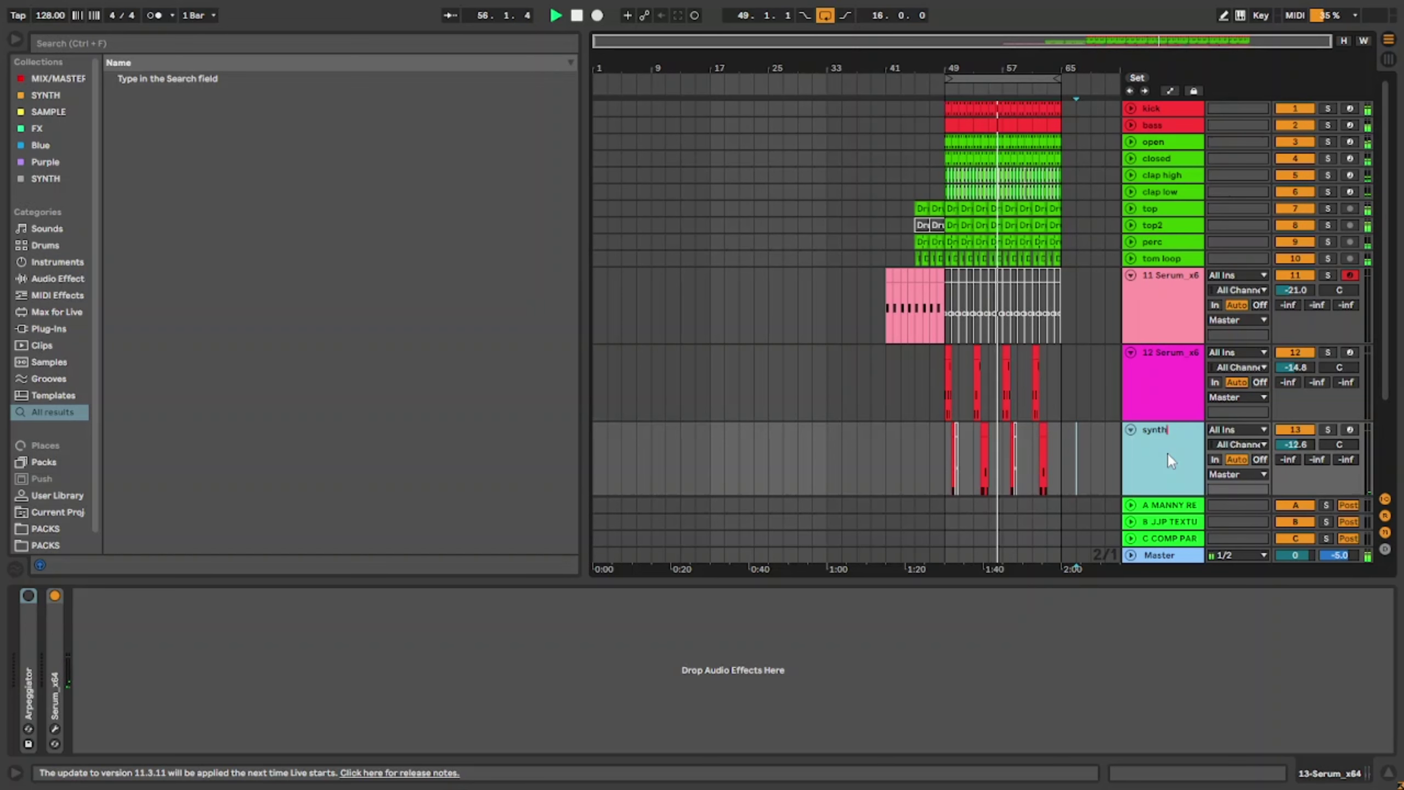
Step: Move the synth track below the last Serum track and extend its name to synth mid
scroll(1172, 465, down, 3)
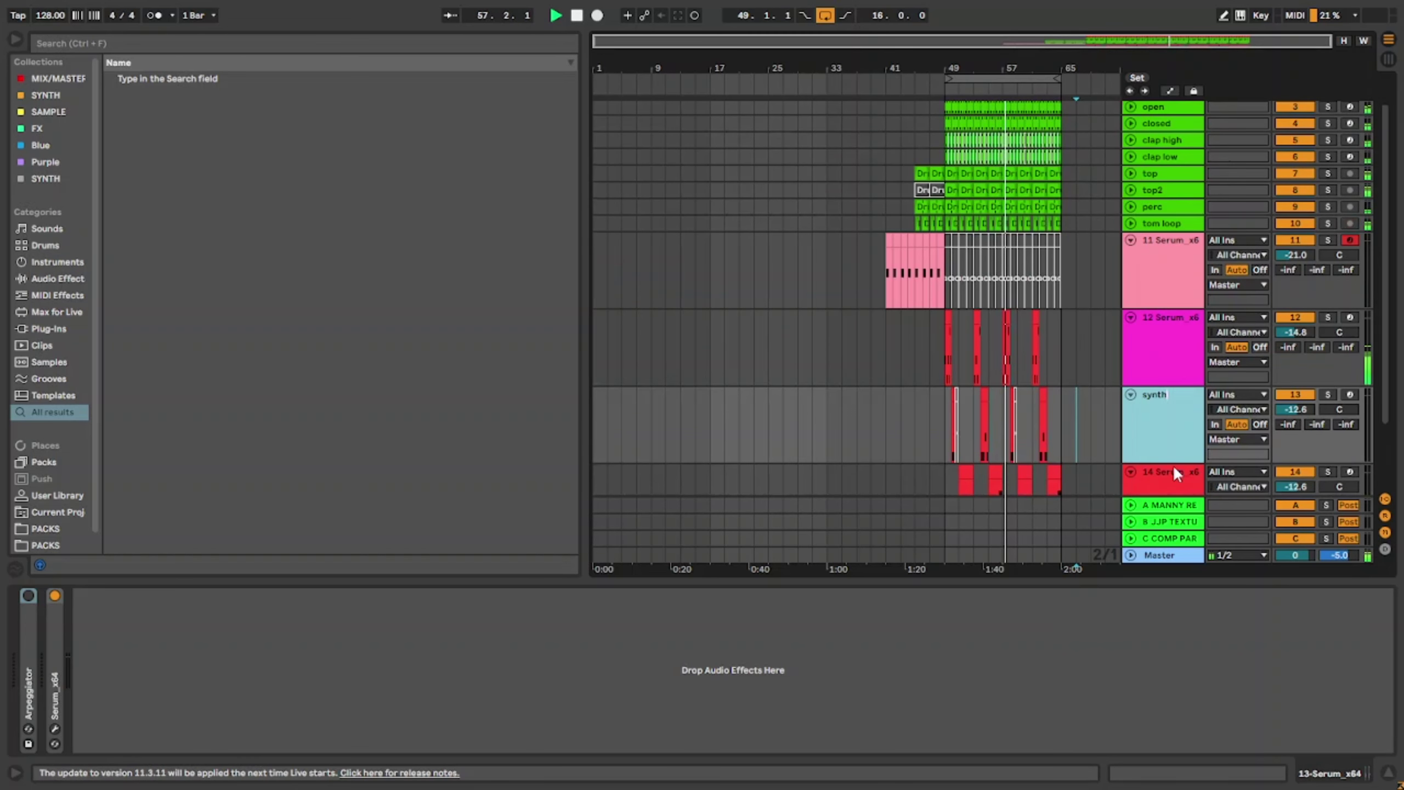
click(1171, 460)
mouse_move(1154, 439)
mouse_down()
mouse_move(1150, 334)
mouse_move(1161, 421)
mouse_up()
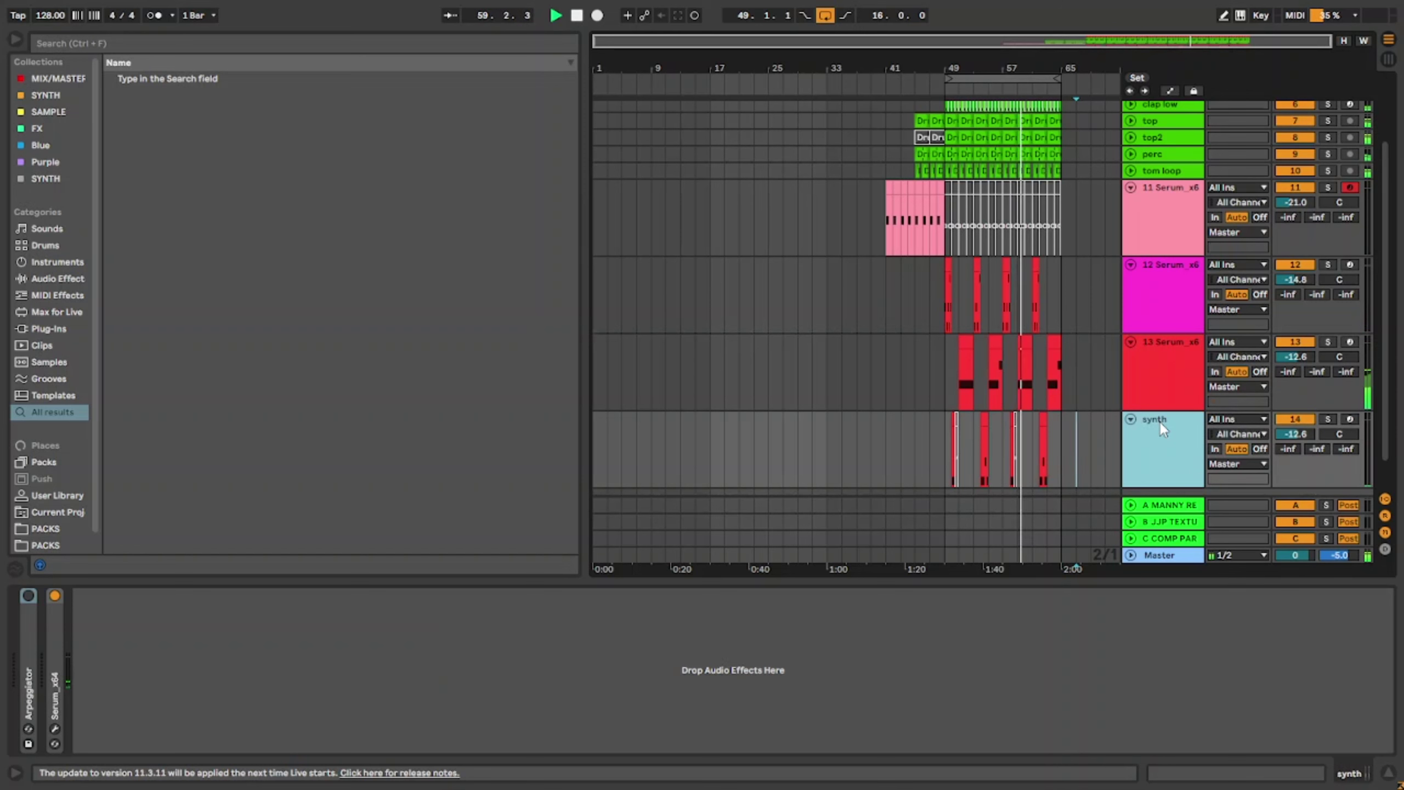
key(ctrl+r)
key(Right)
text(mid)
key(Return)
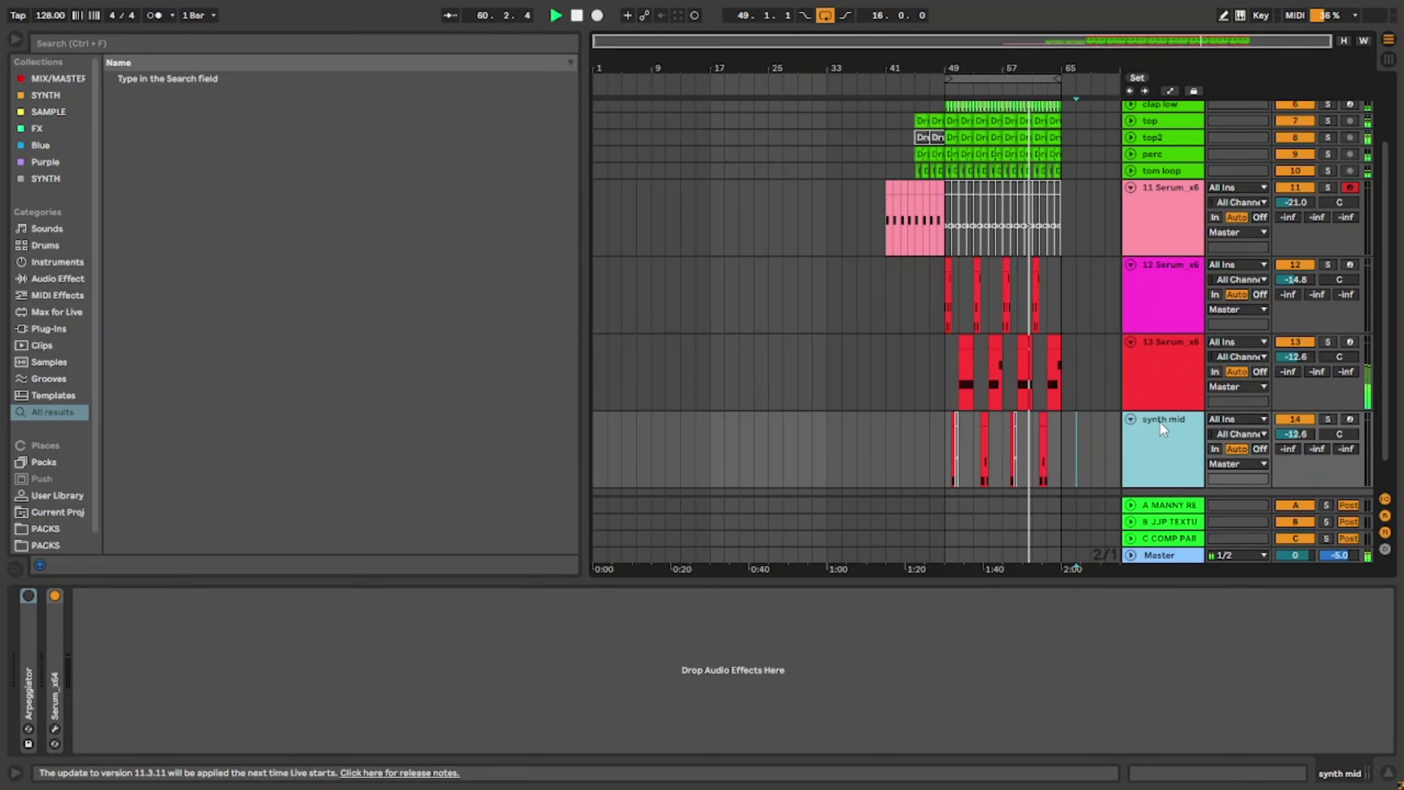
Step: Rename the Serum track directly above synth mid as response
click(1156, 370)
key(ctrl+r)
text(r)
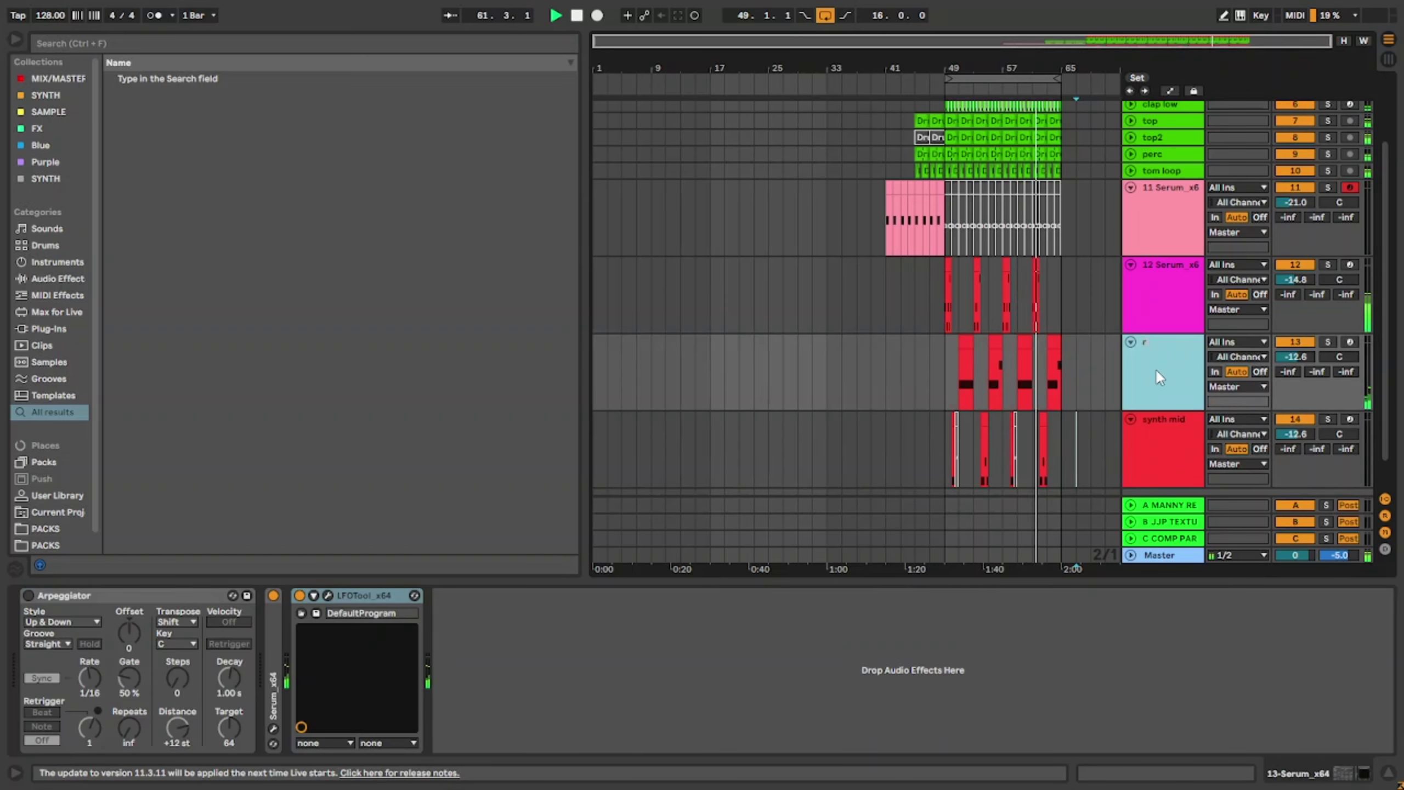
text(espo)
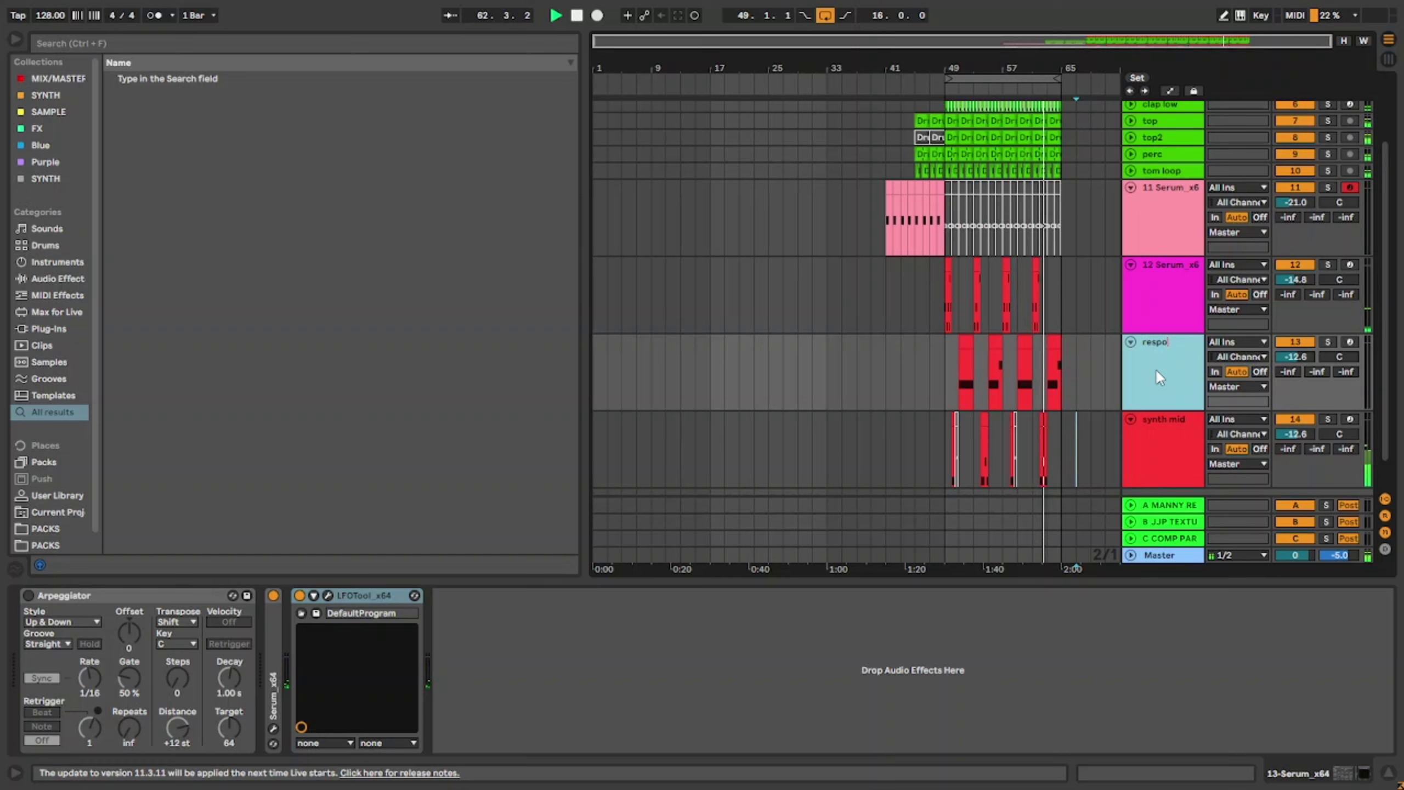
text(nse)
key(Return)
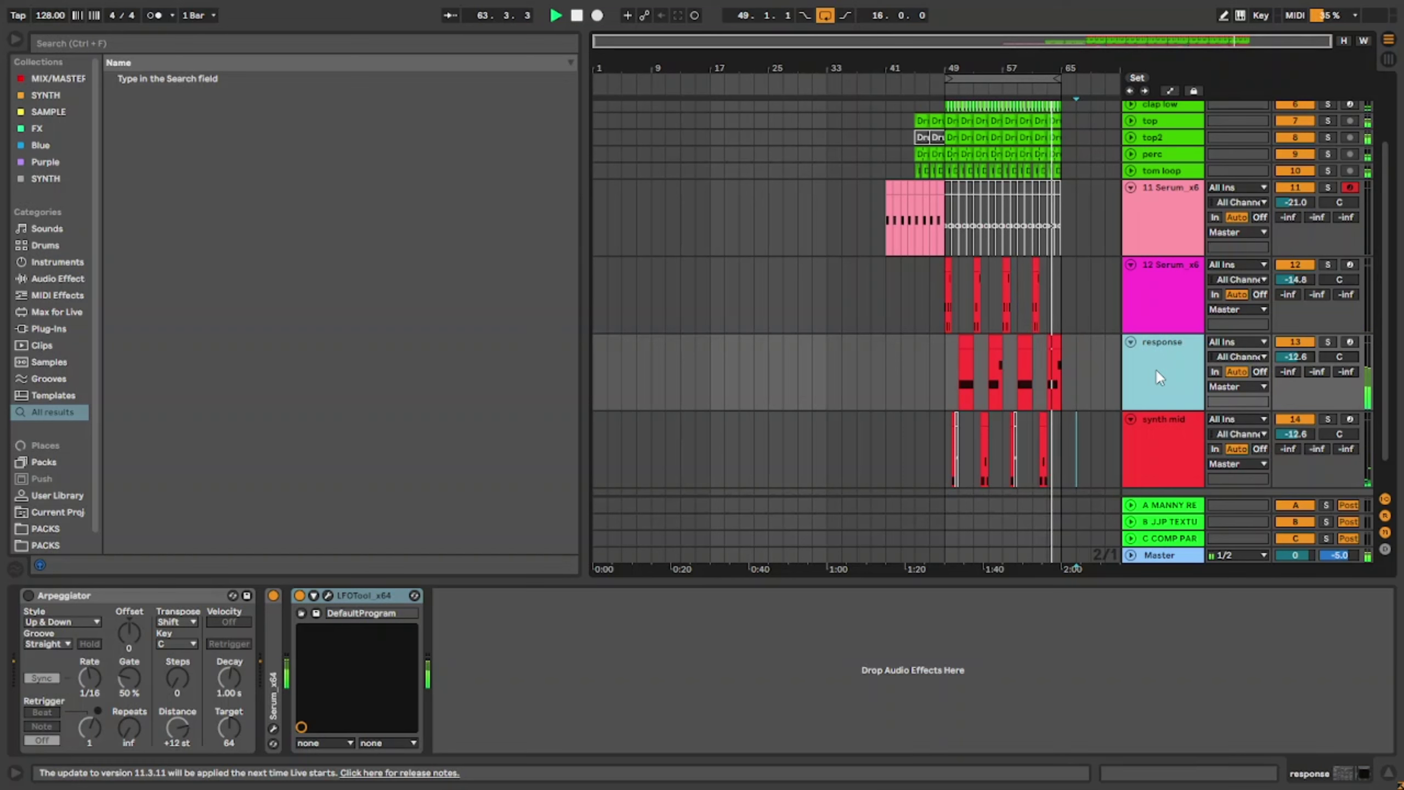
Step: Rename track 12 as call
click(1178, 301)
key(ctrl+r)
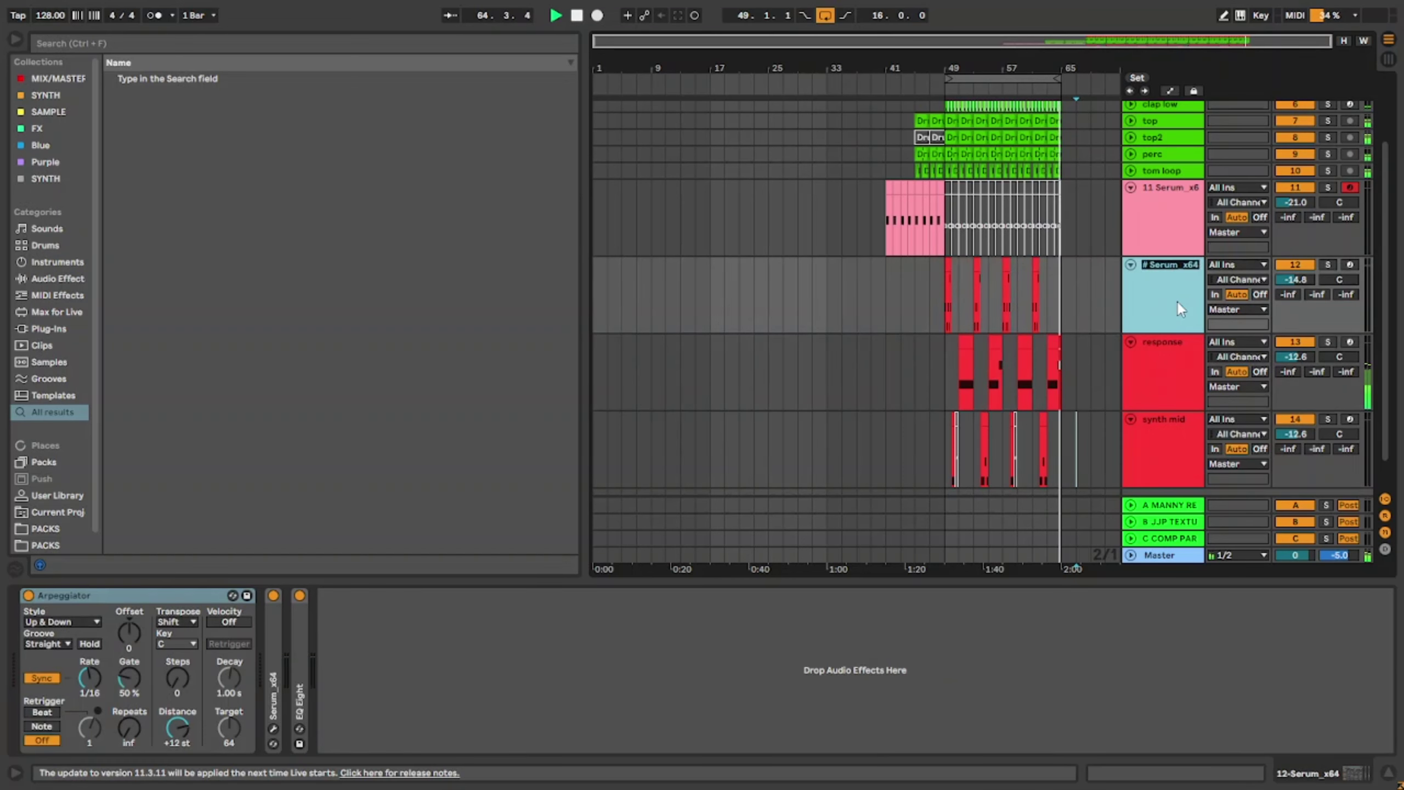
text(call)
key(Return)
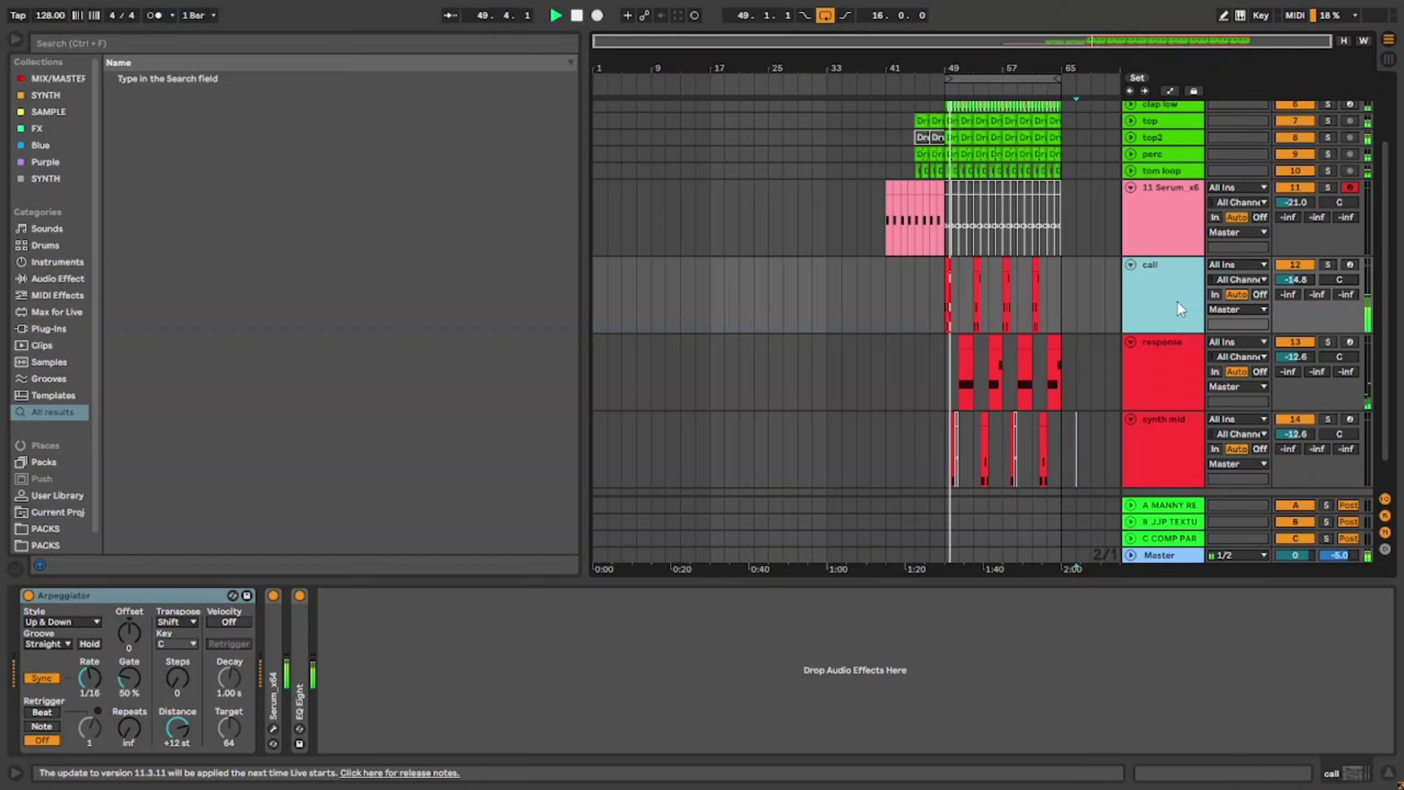
Step: Colour the call, response and synth mid tracks orange and assign the track colour to their clips
shift+click(1172, 463)
right_click(1169, 461)
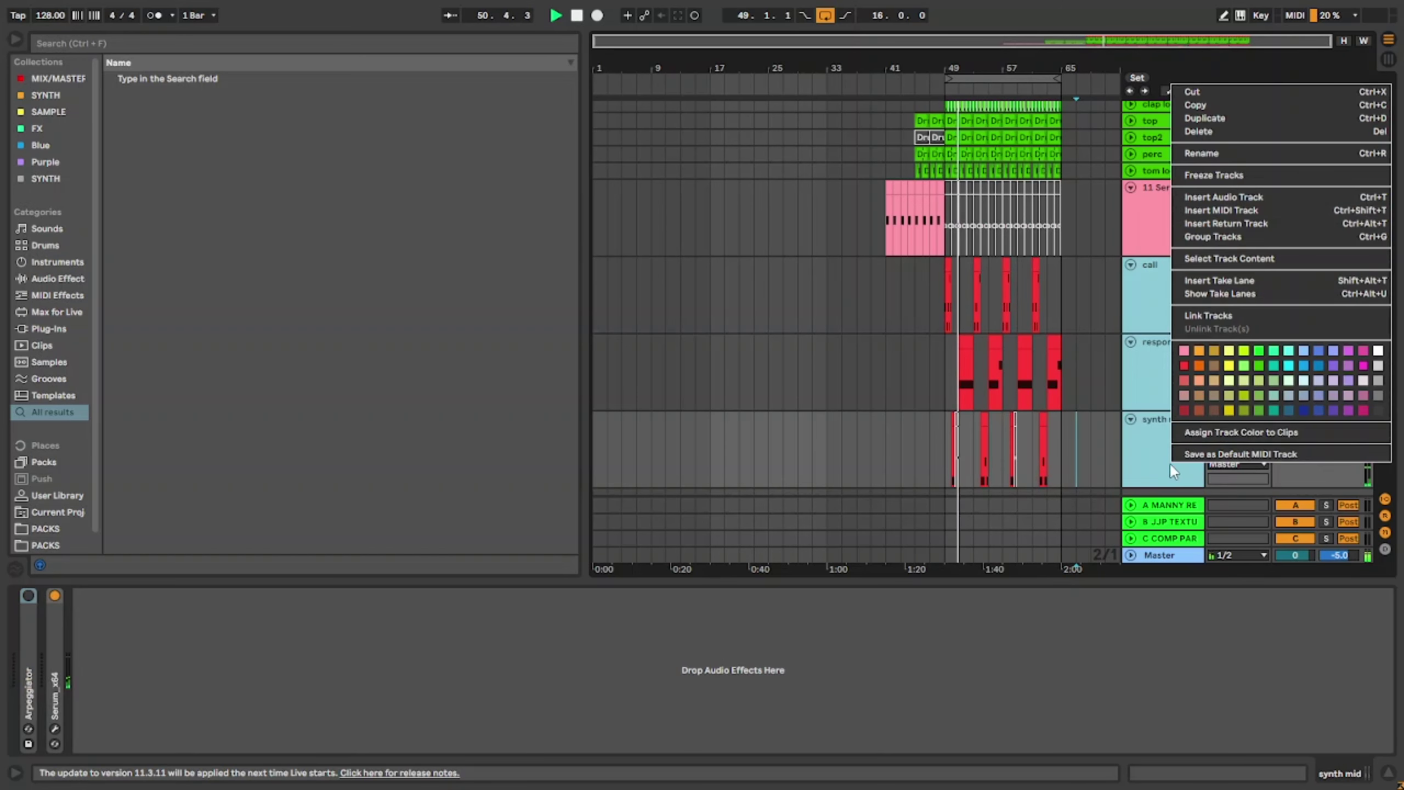
click(1200, 365)
click(1076, 378)
click(1152, 429)
shift+click(1165, 326)
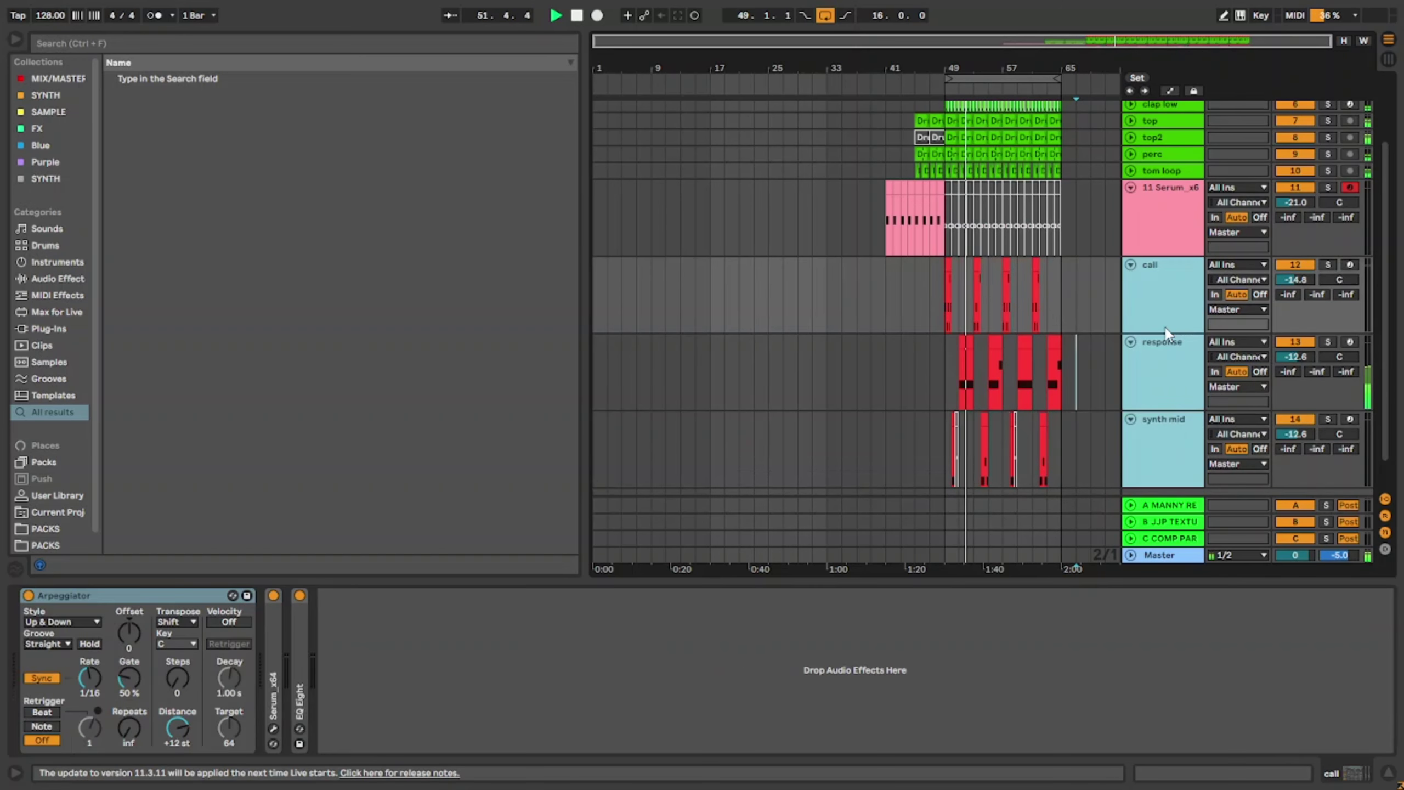
right_click(1165, 330)
click(1210, 665)
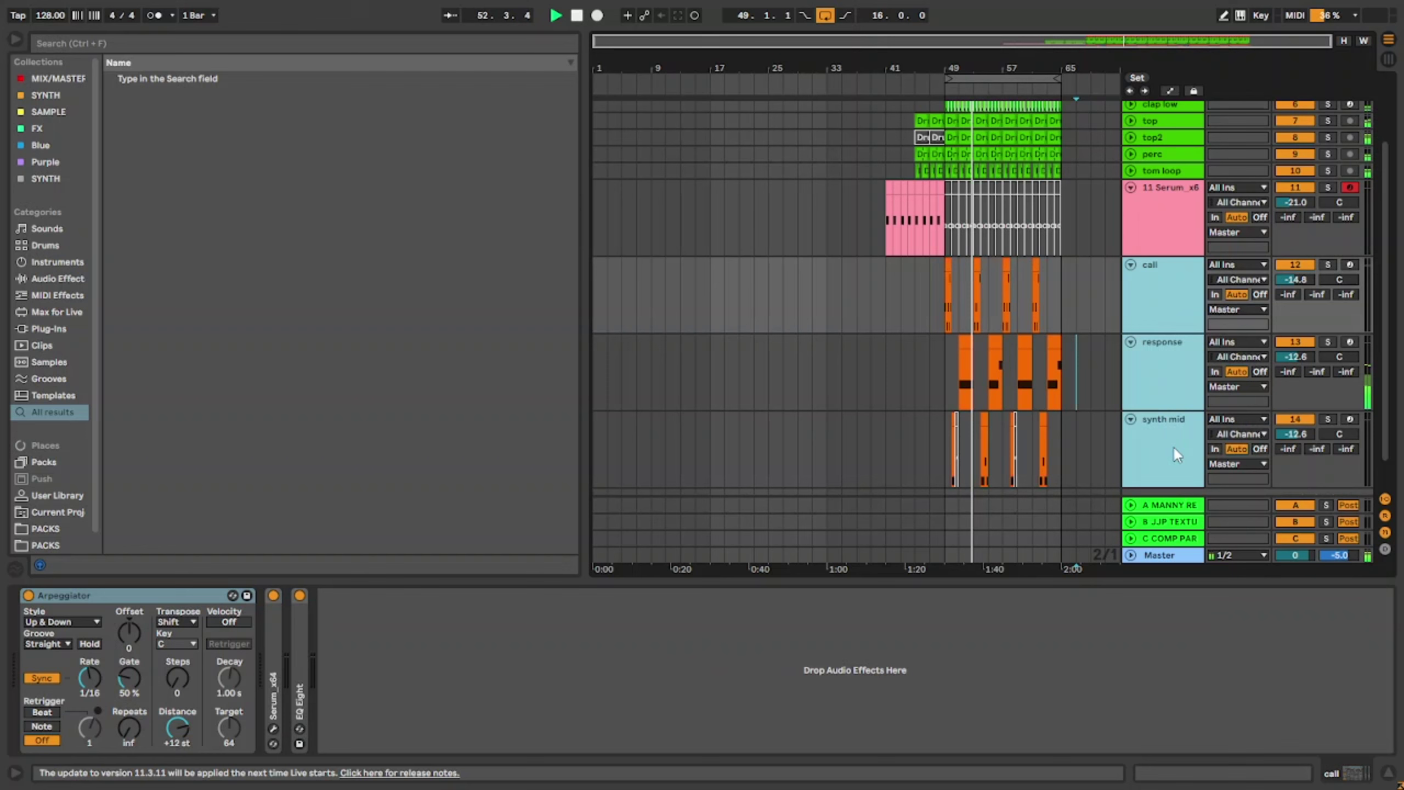
Step: Colour the 11 Serum track orange and assign the track colour to its clips
click(1165, 250)
right_click(1161, 244)
click(1186, 542)
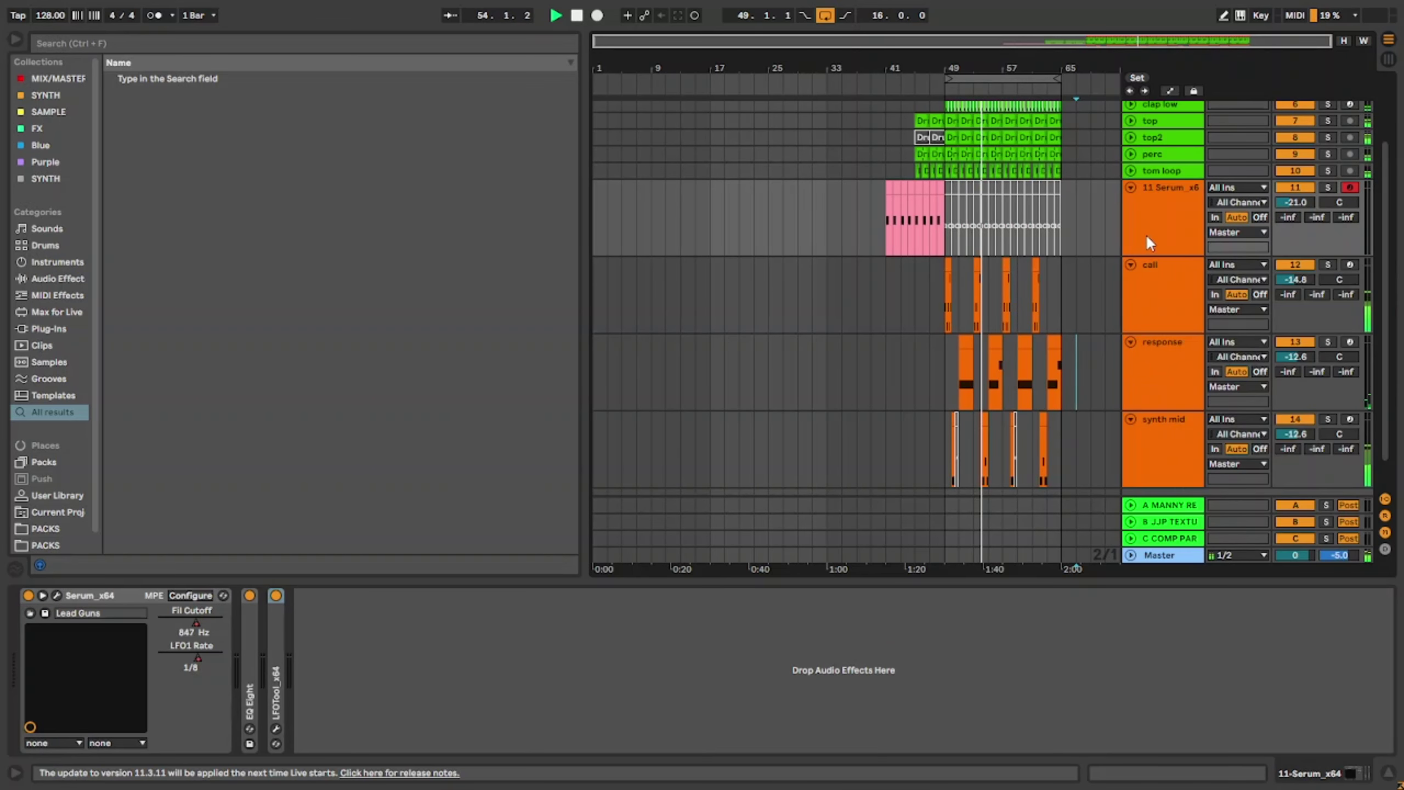
right_click(1145, 235)
click(1188, 599)
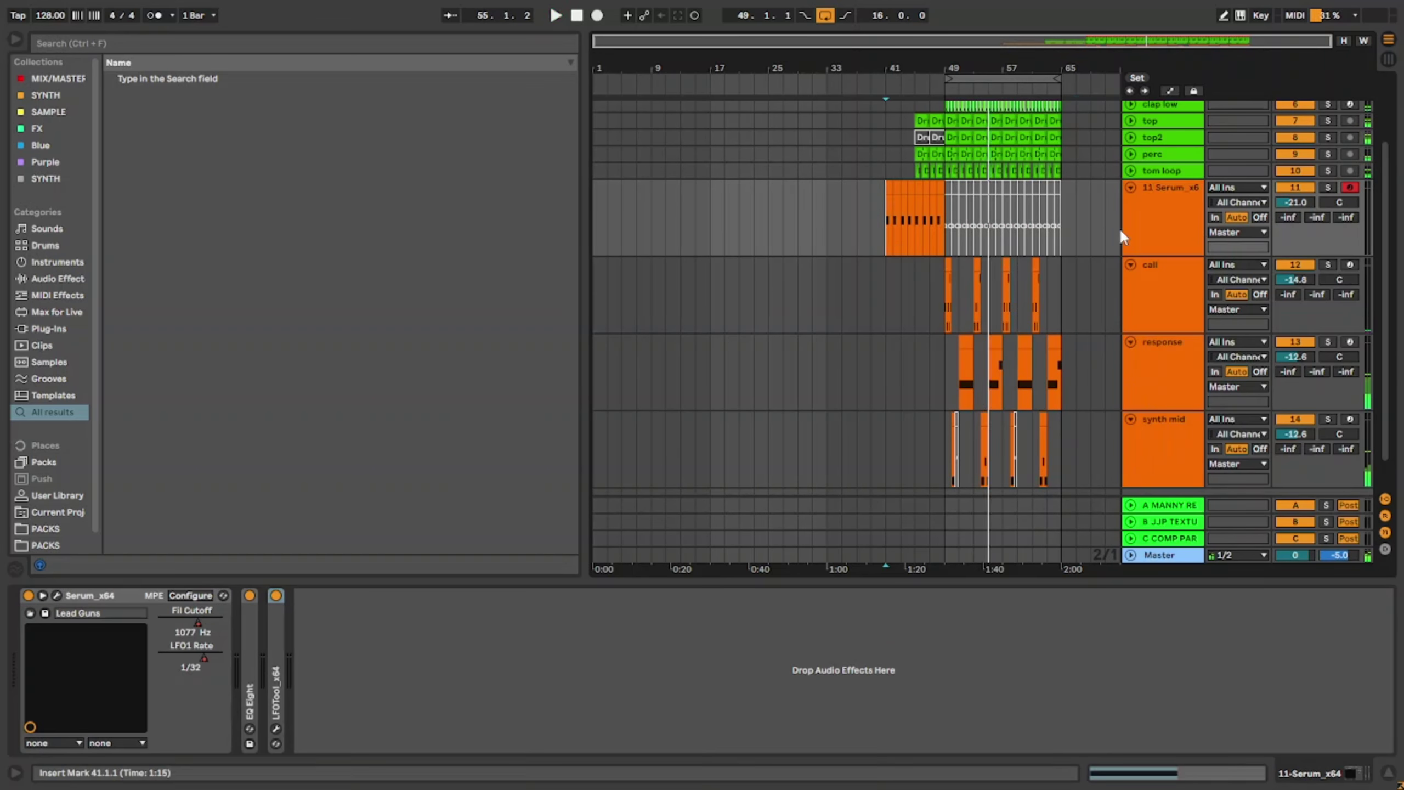
Step: Play from bar 41 and inspect the filter cutoff and LFO rate automation on the 11 Serum track
key(space)
click(1063, 227)
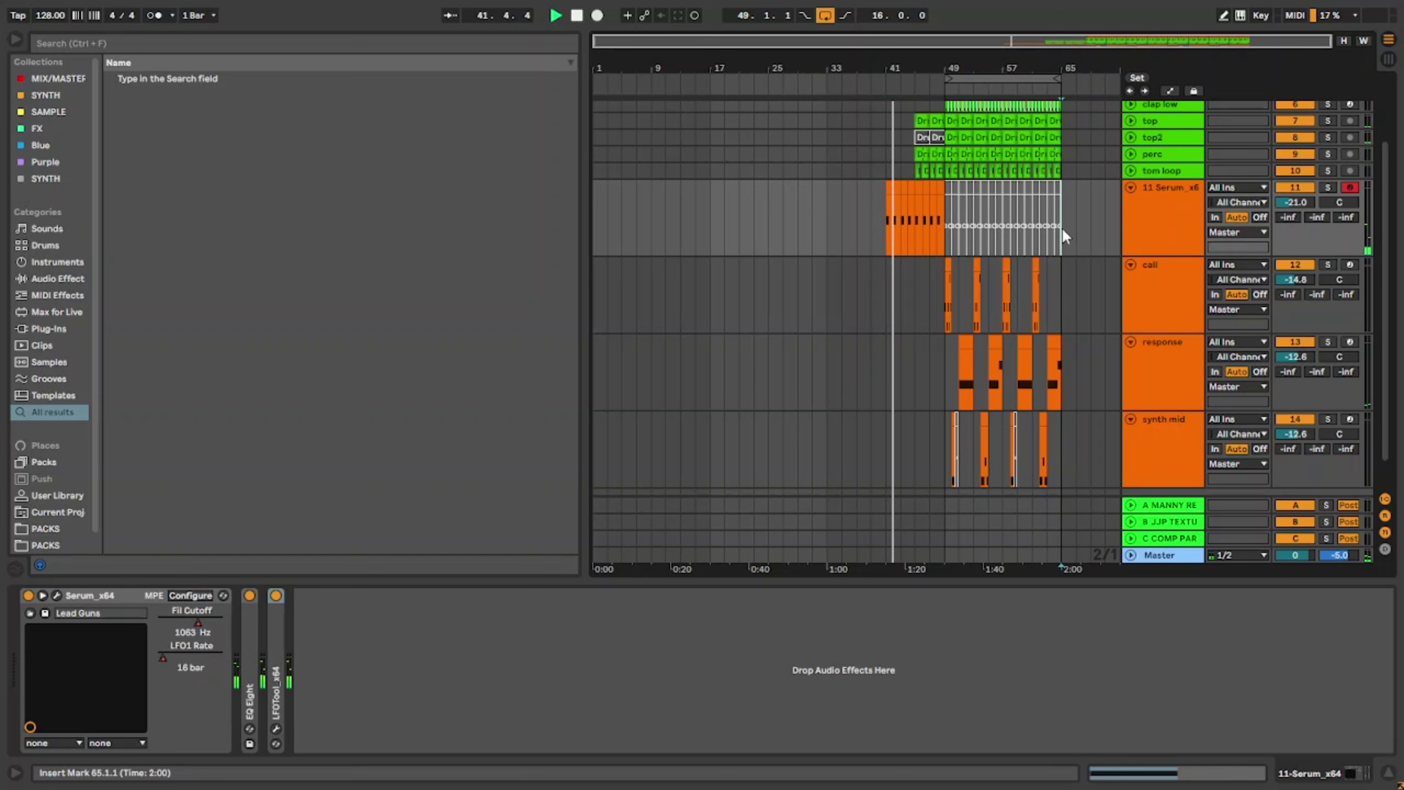
key(a)
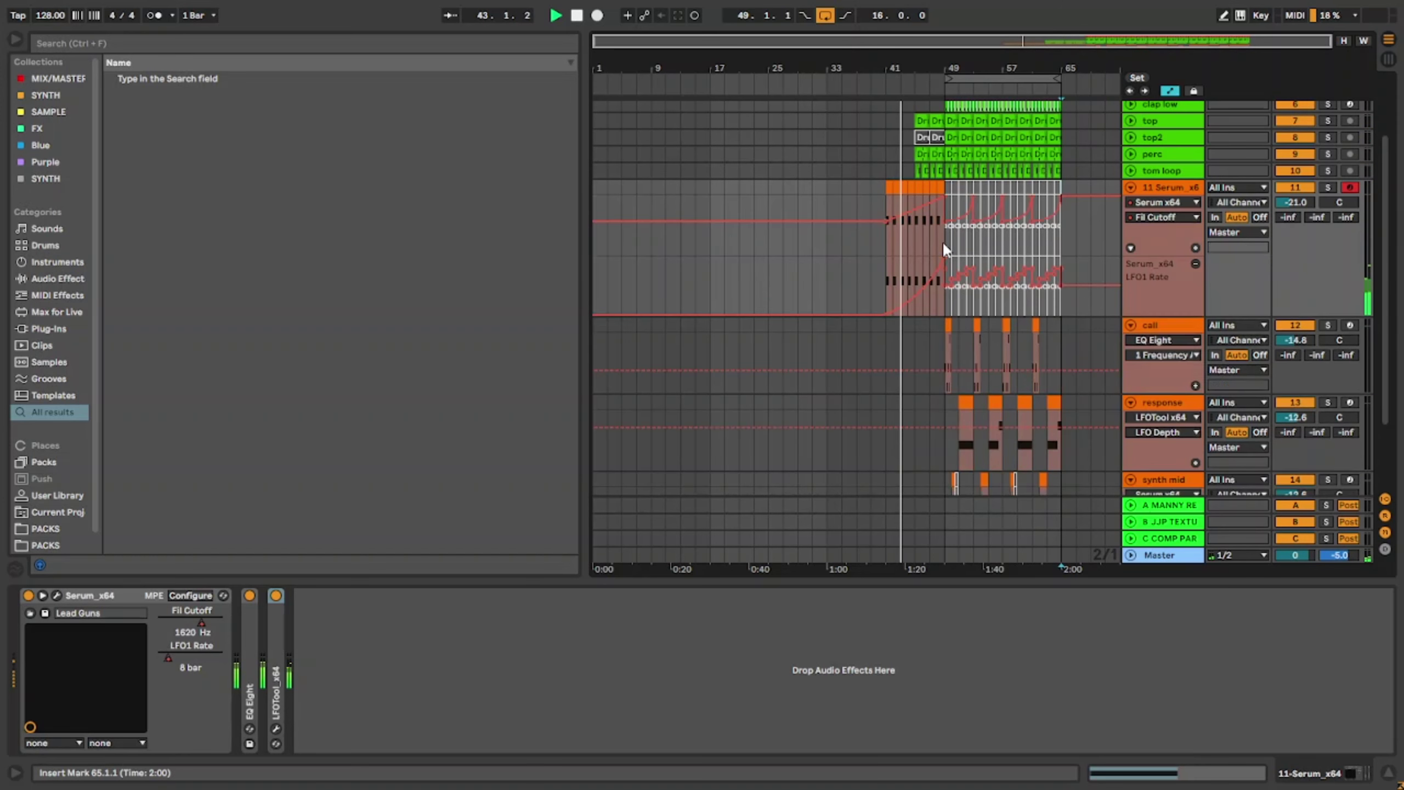
key(a)
drag(943, 231, 1003, 223)
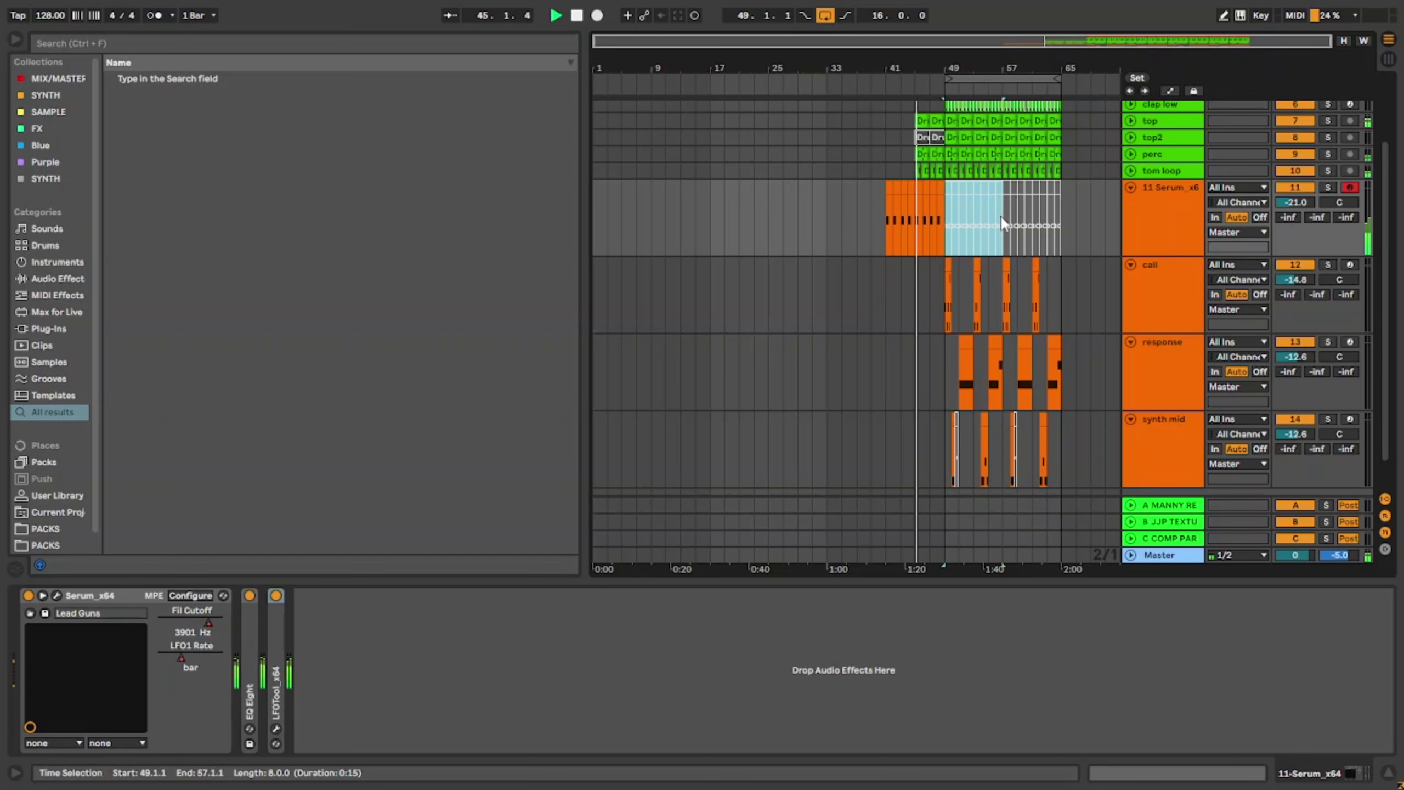
scroll(1071, 282, up, 3)
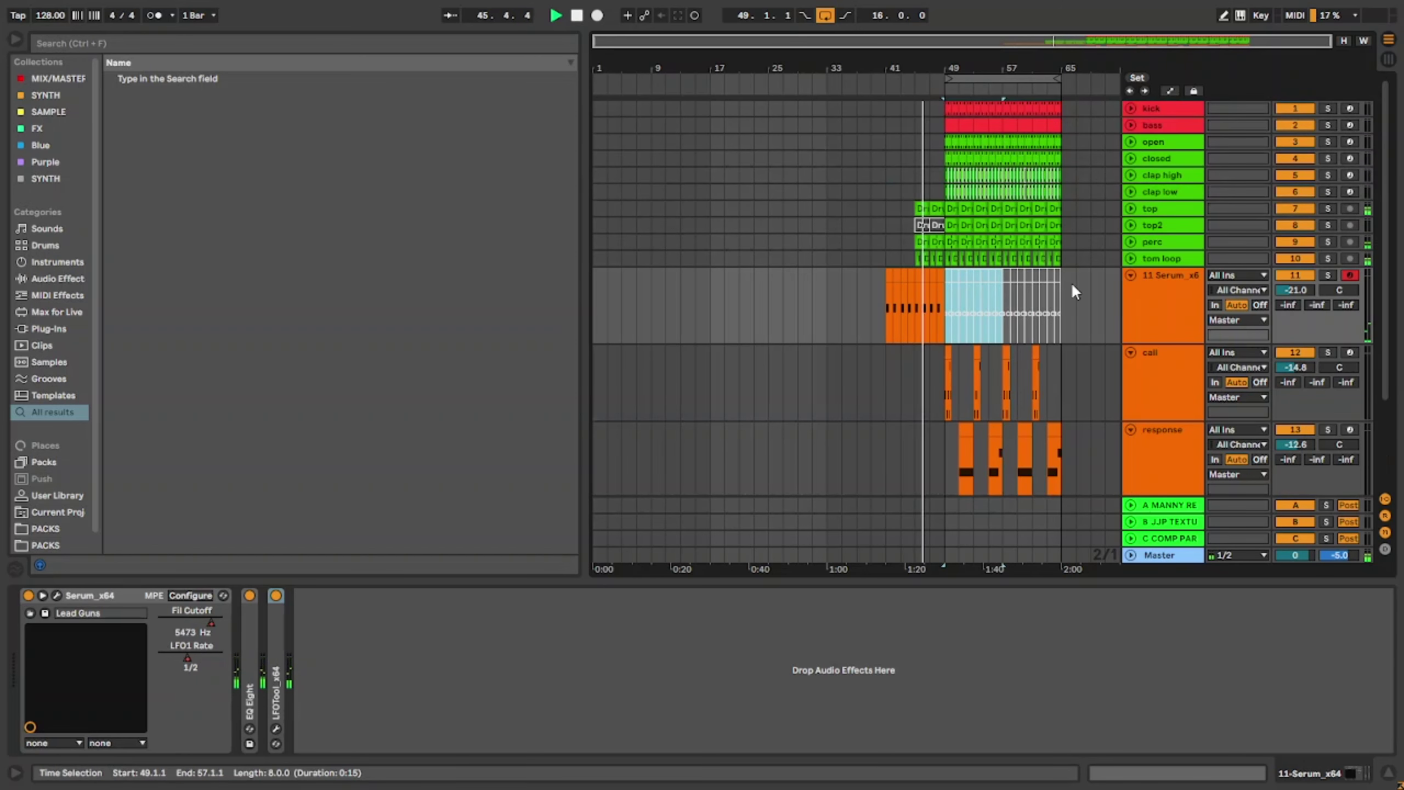
Step: Fold the 11 Serum track and copy the top, top2, perc and tom loop clips of bars 45 to 49 to bar 41
click(1130, 274)
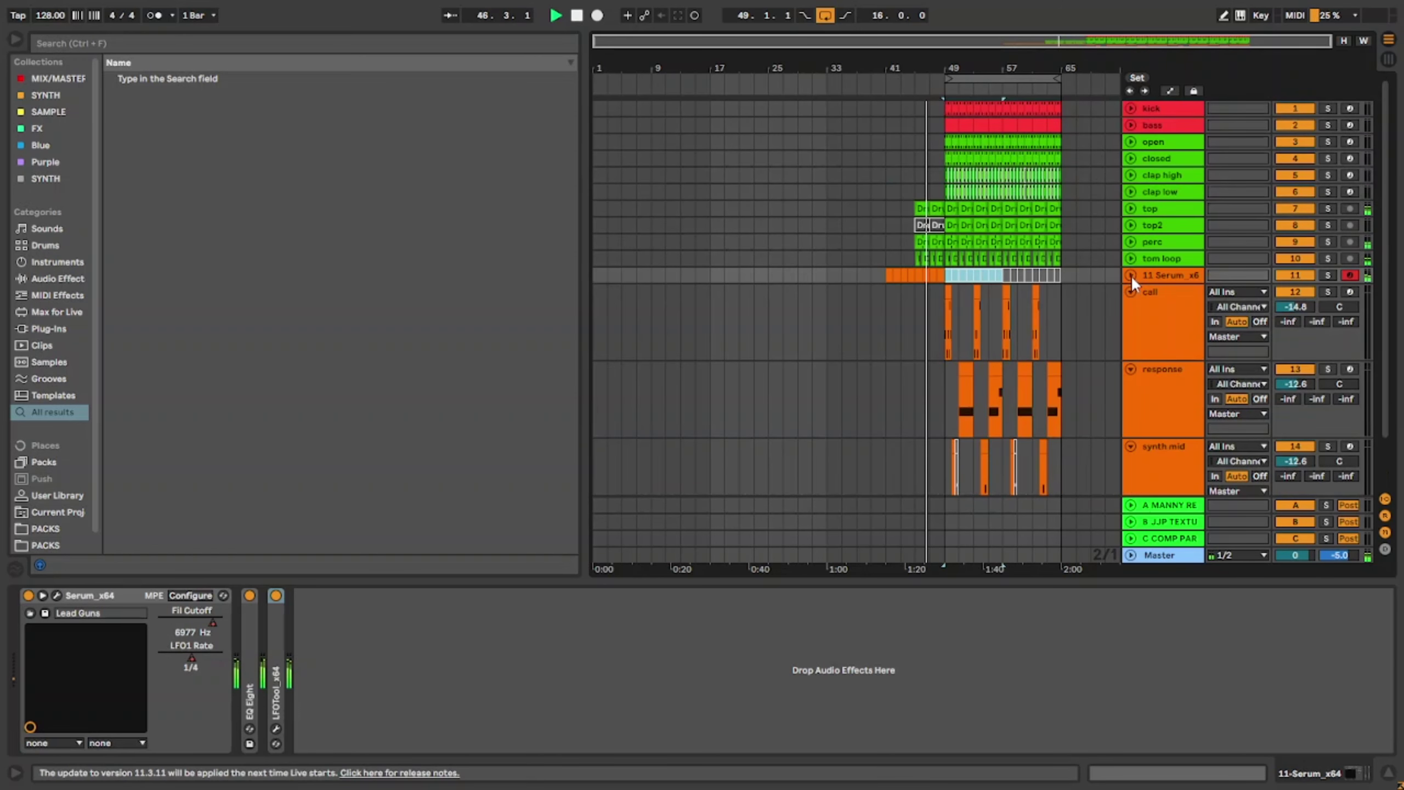
scroll(943, 259, up, 5)
click(943, 259)
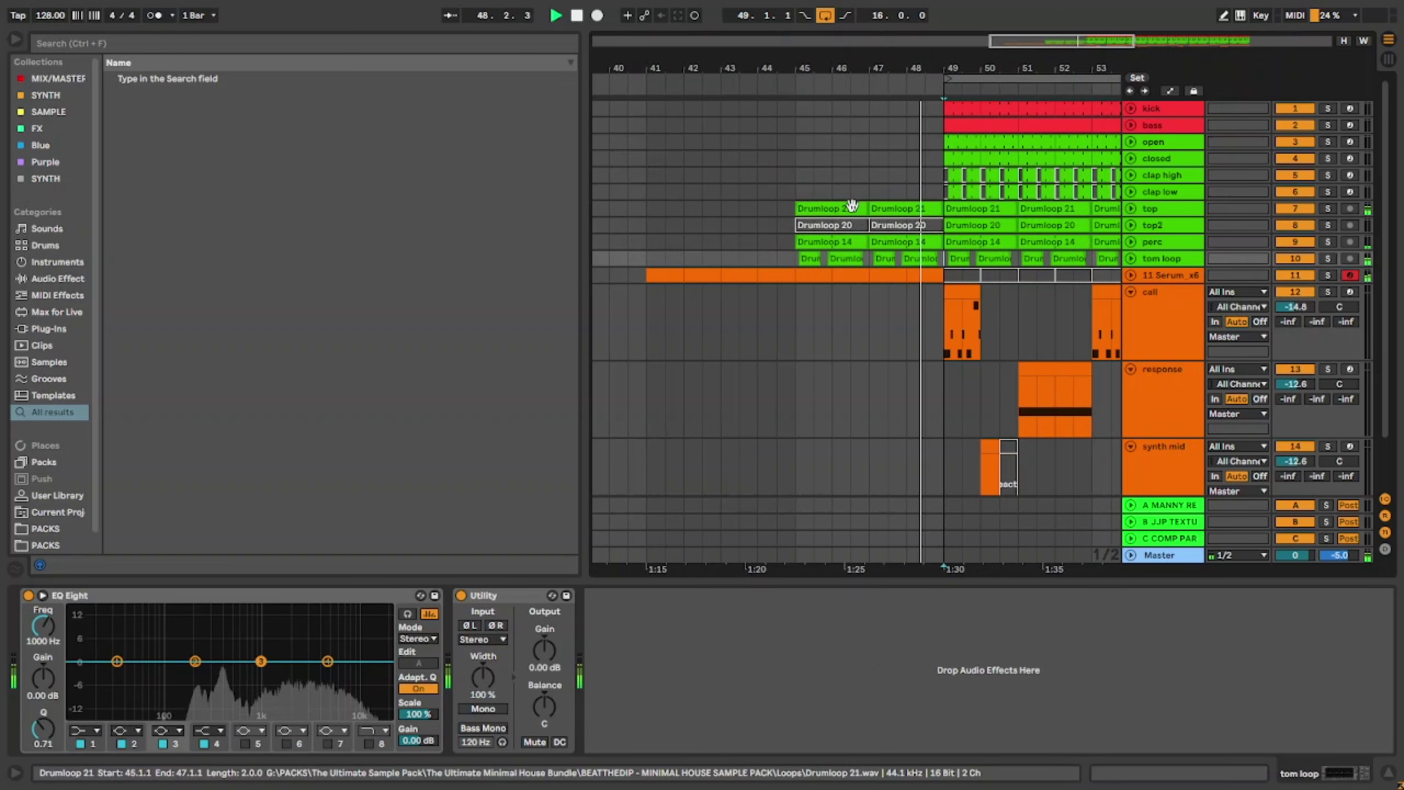
shift+click(849, 206)
key(ctrl+c)
click(645, 208)
key(ctrl+v)
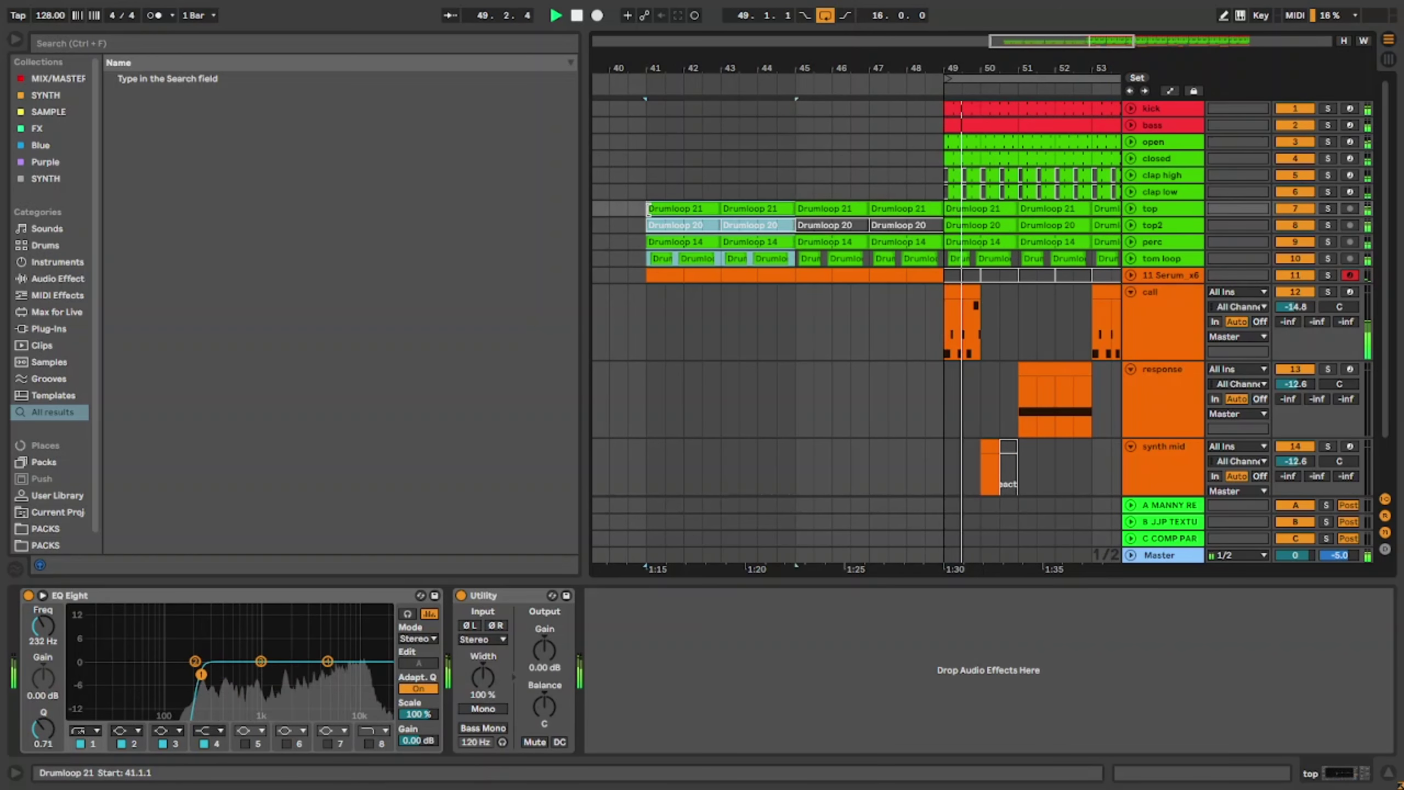
scroll(666, 229, down, 5)
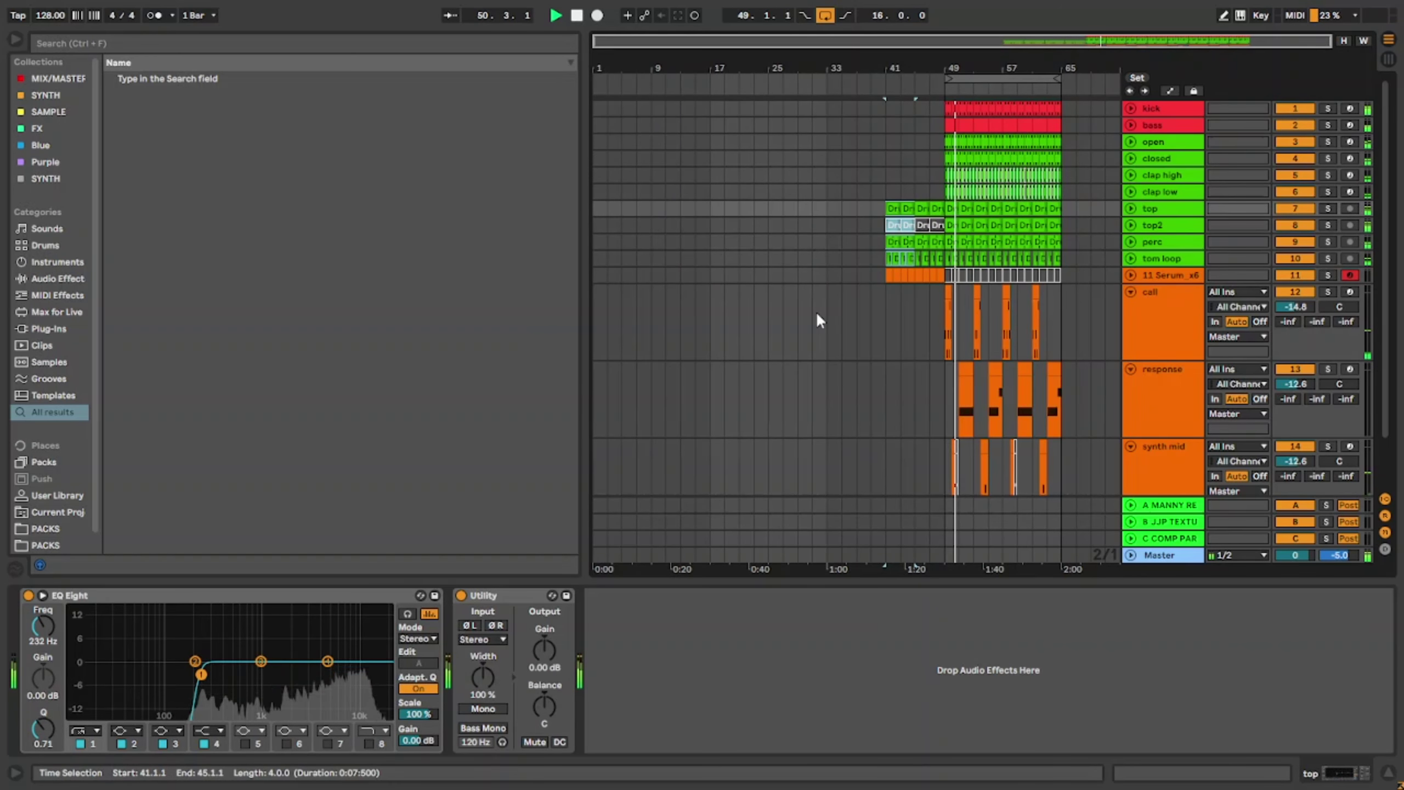
Step: Fold the call and response tracks and add an audio track below synth mid
click(828, 274)
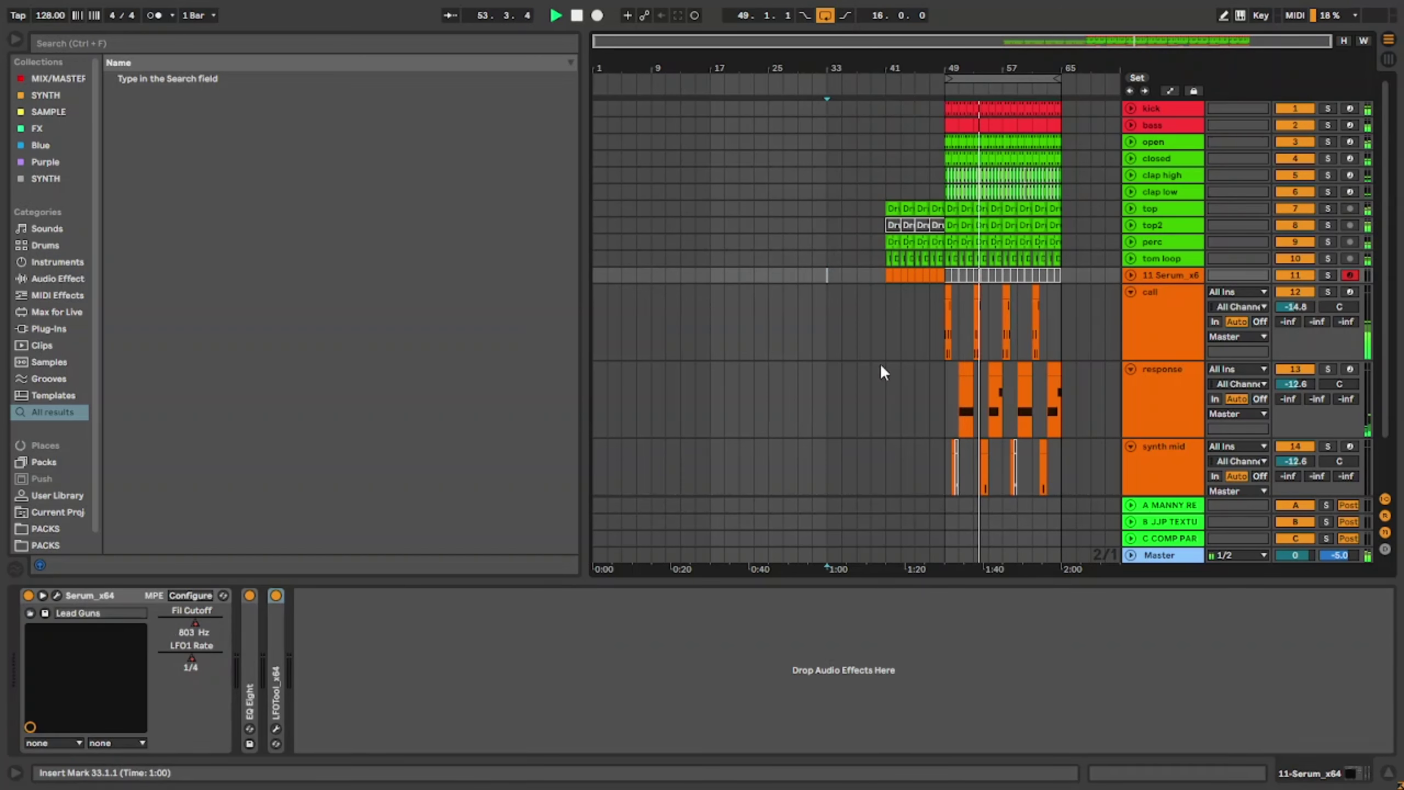
click(1130, 292)
click(1136, 312)
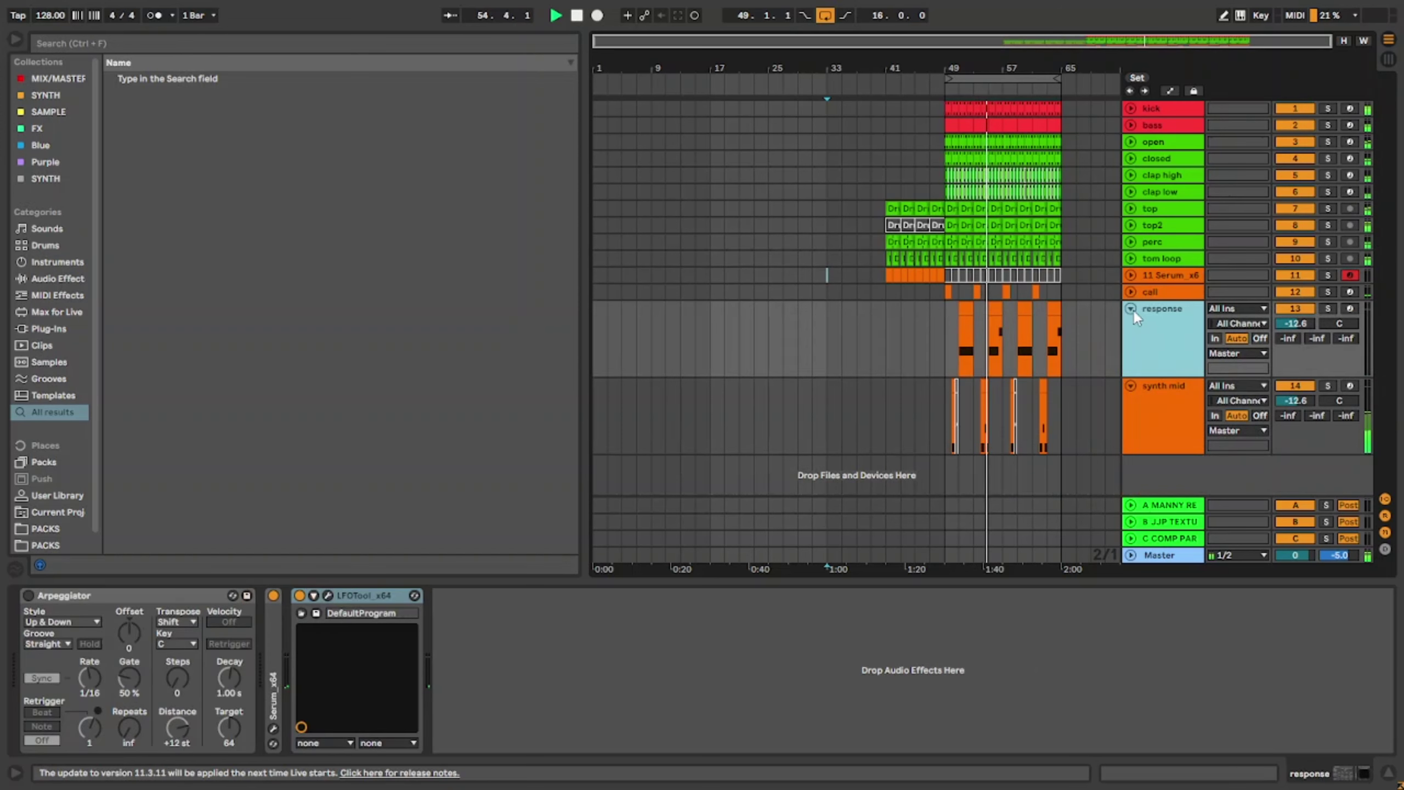
click(1131, 308)
click(1151, 338)
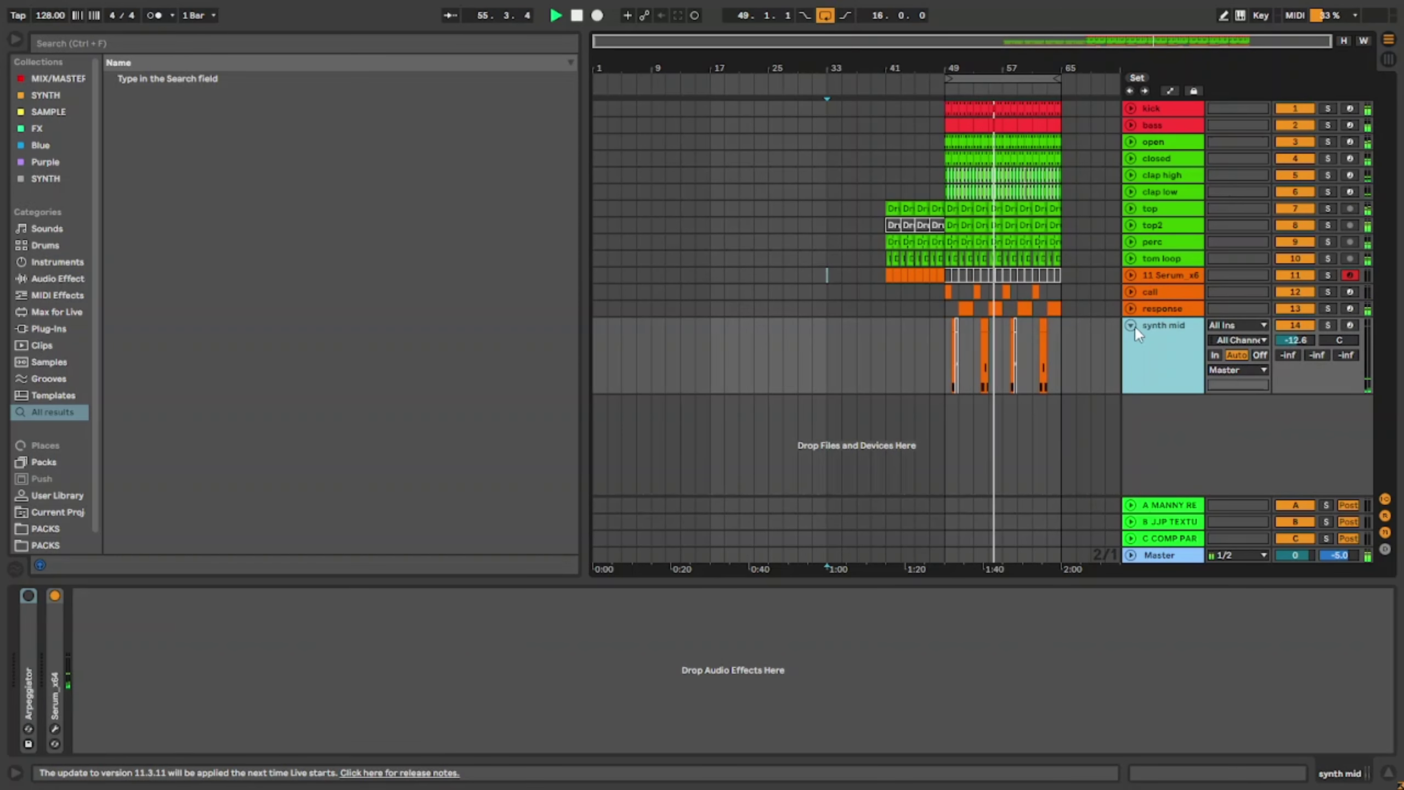
key(ctrl+t)
Step: Search the sample packs for vox and browse the The Ultimate Sample Pack and OTHERS folders
click(32, 520)
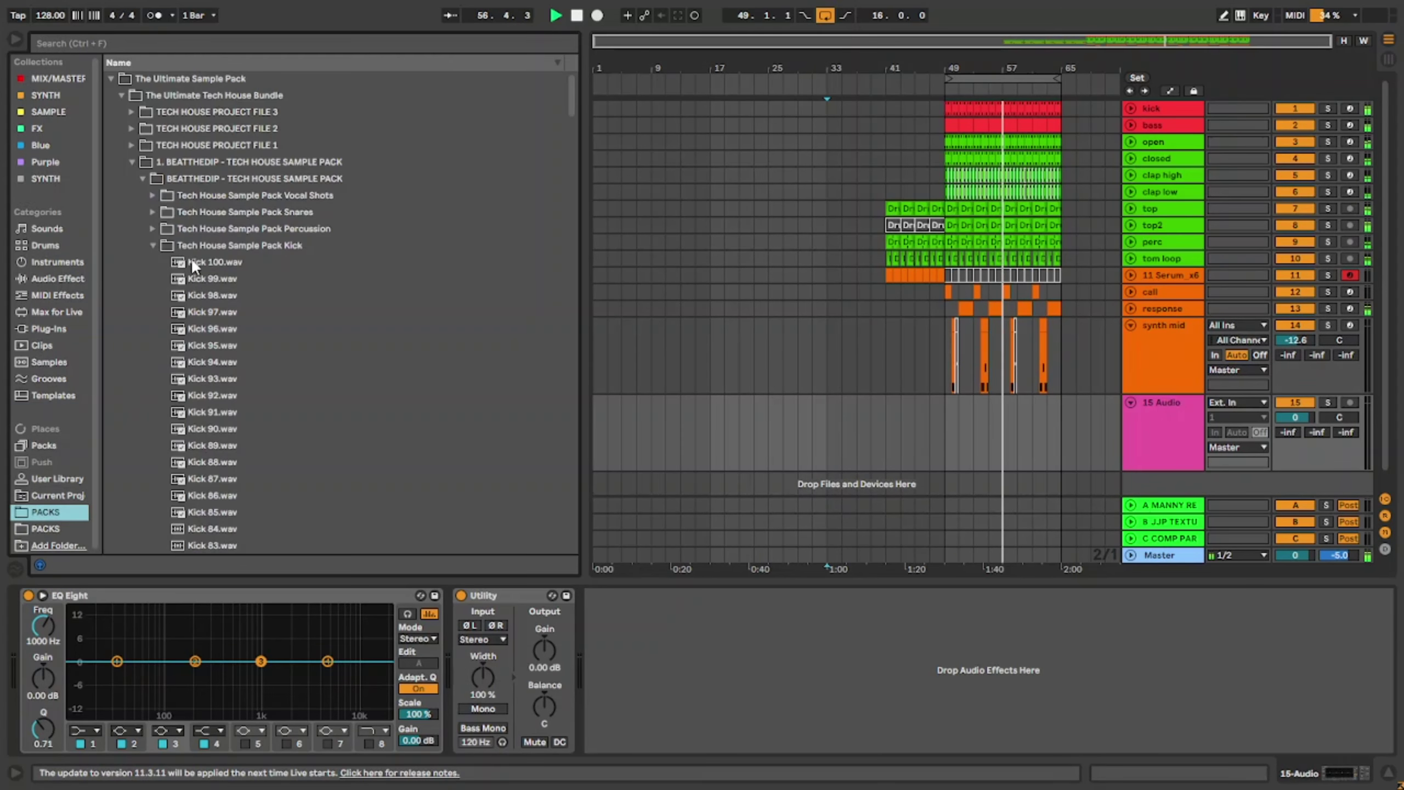
click(101, 43)
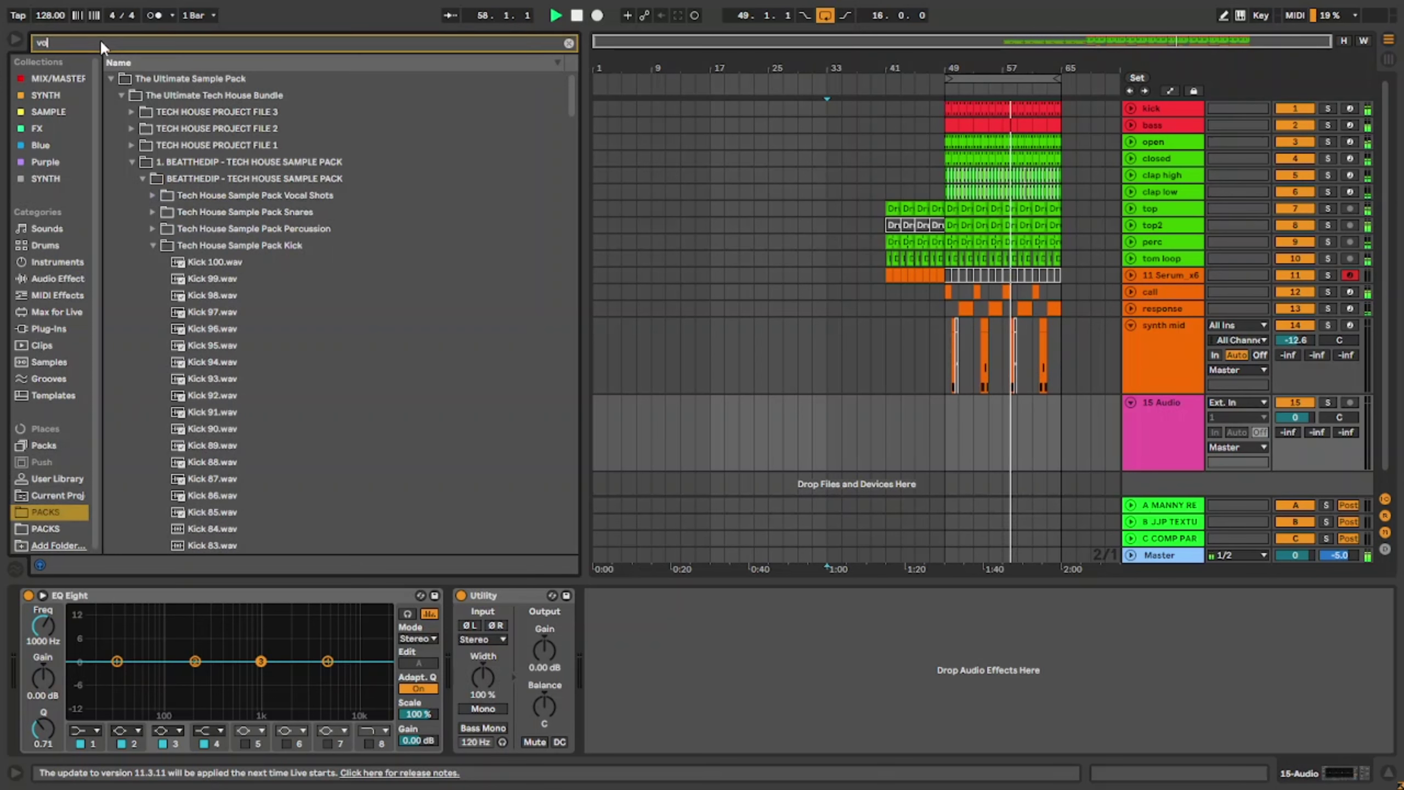
text(vox)
key(Down)
key(Down)
key(Down)
key(Down)
key(Down)
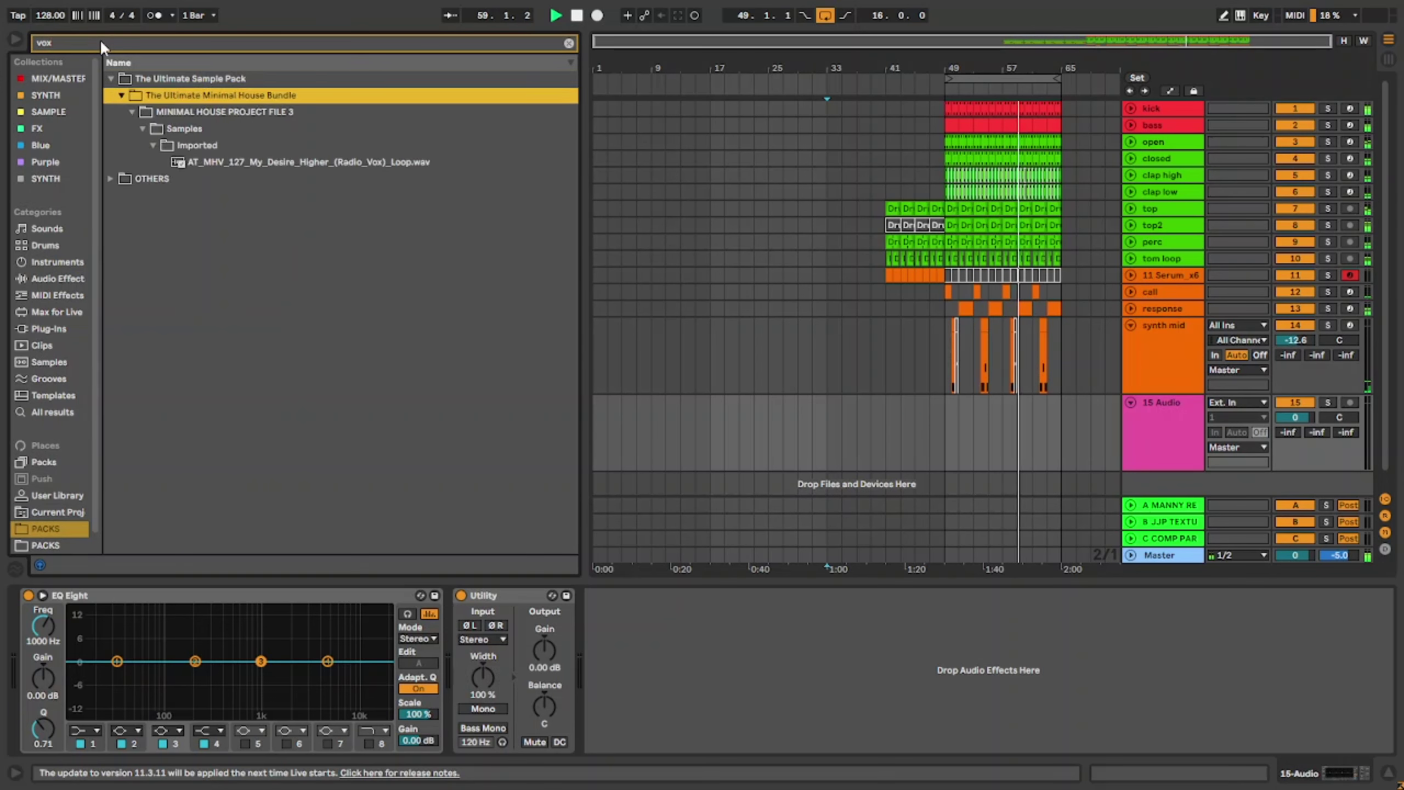
key(Down)
key(Right)
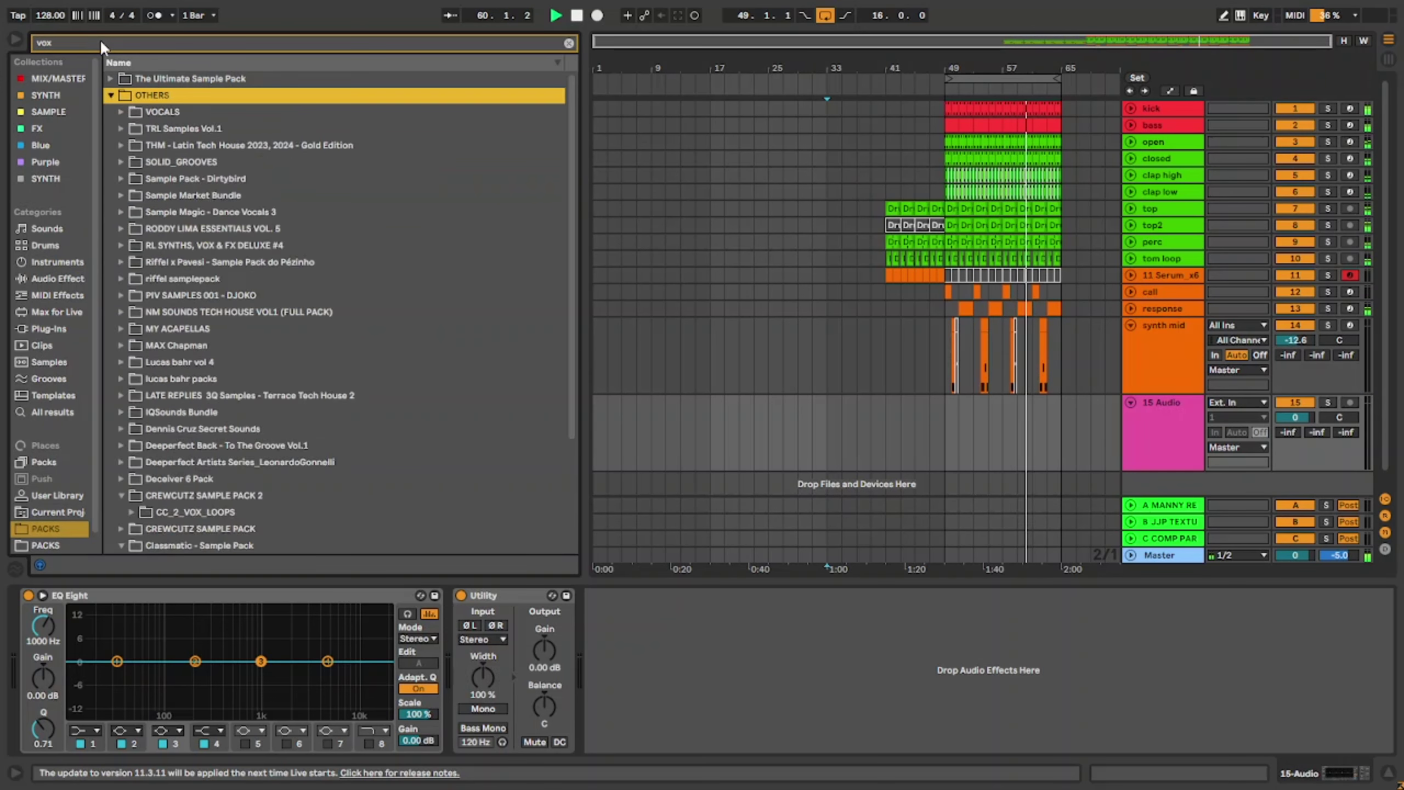
key(Left)
key(Up)
key(Right)
key(Down)
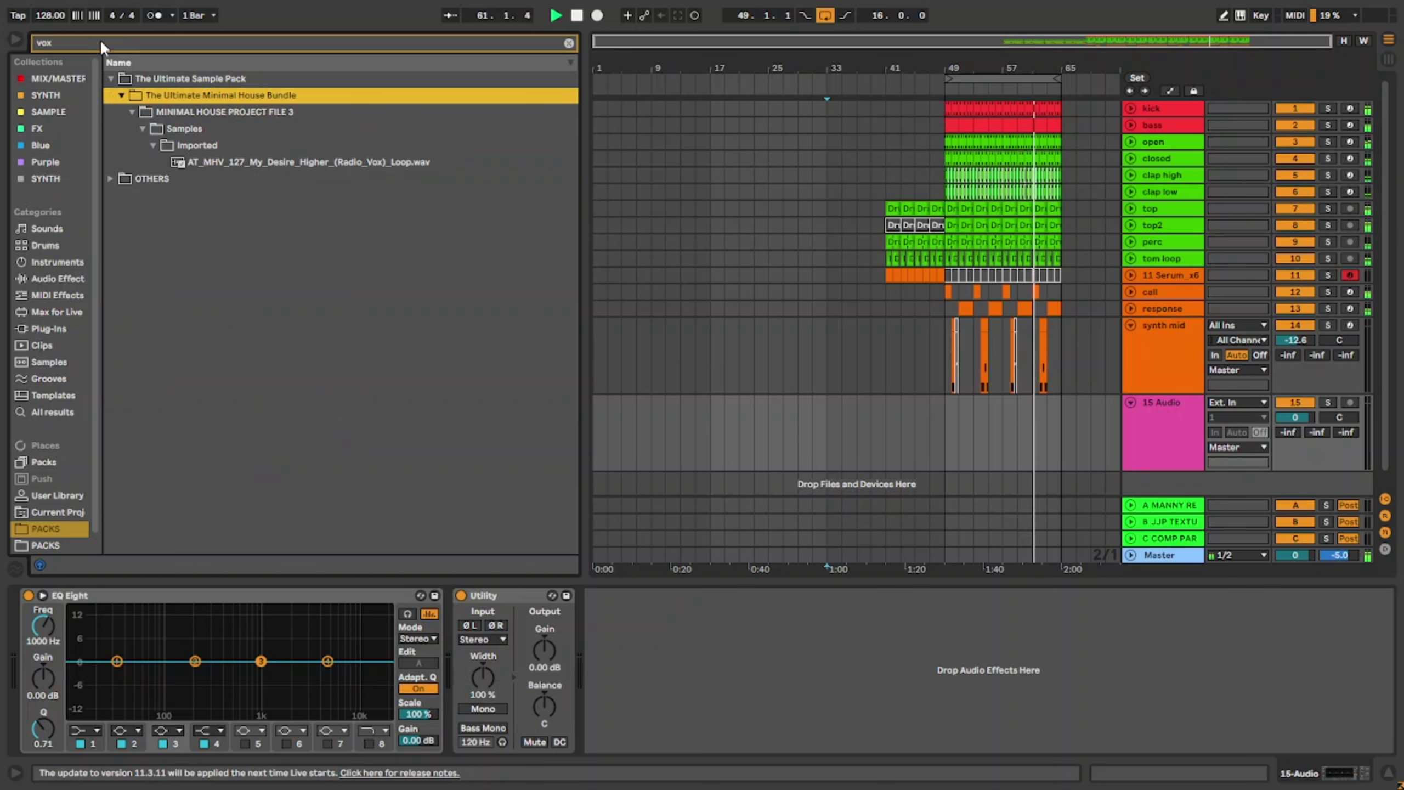
Step: Search the sample packs for vocal and go to the Tech House Sample Pack Vocal Shots folder
click(101, 44)
key(BackSpace)
text(cal)
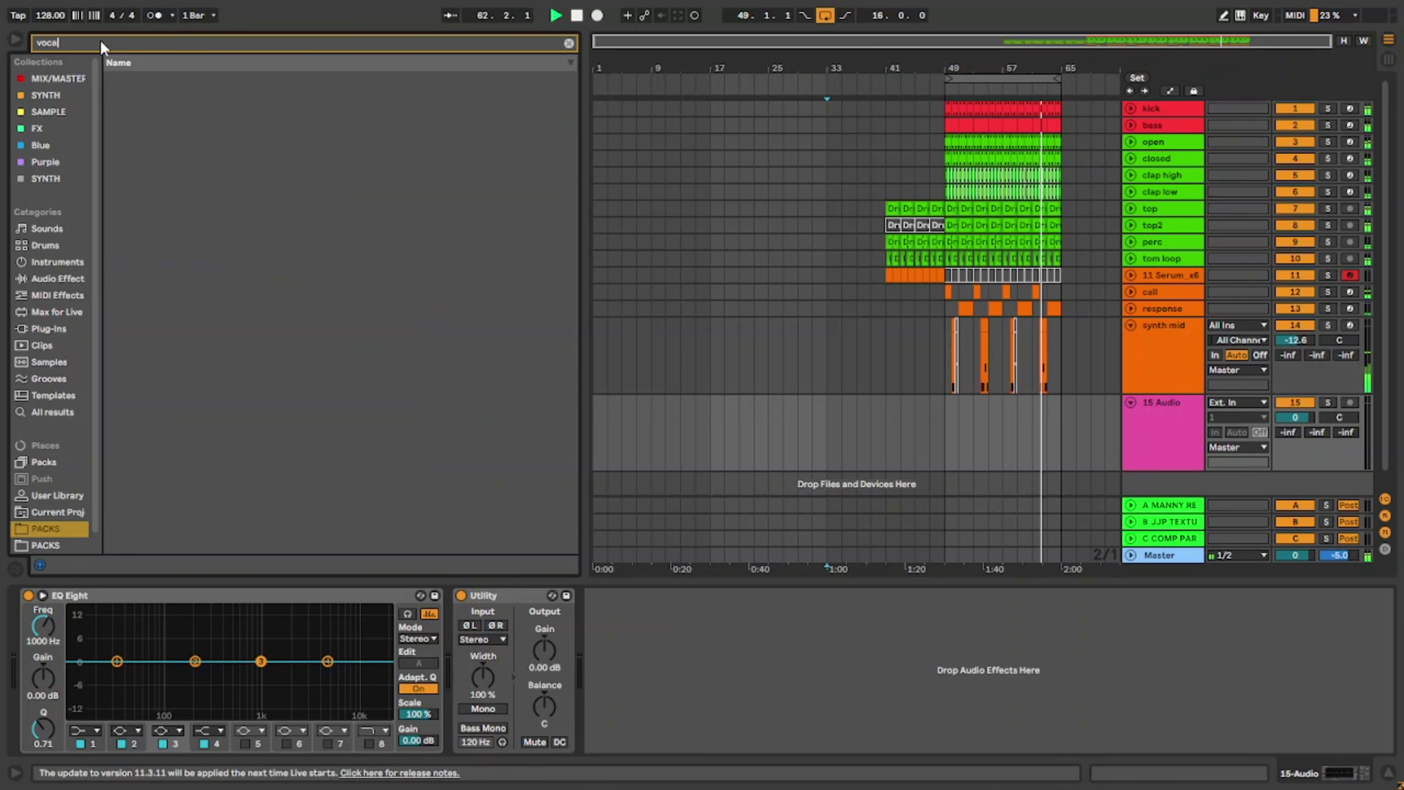
key(Down)
key(Down)
key(Down)
key(Down)
key(Down)
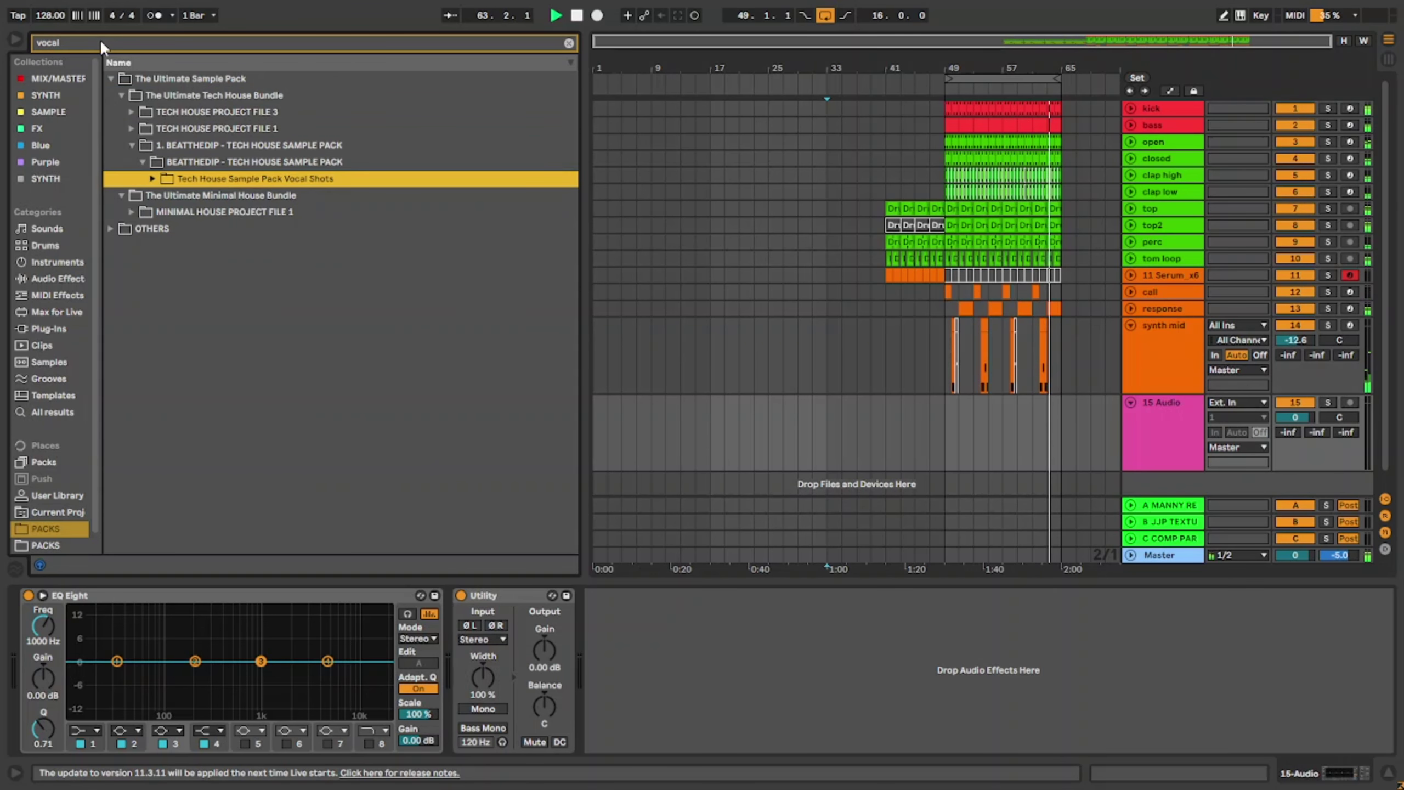
Step: Audition the vocal shots from Vocal Shot 50 to 45 and lower the cue volume to -12.0
key(Right)
key(Down)
key(Down)
key(Down)
key(Down)
key(Down)
key(Down)
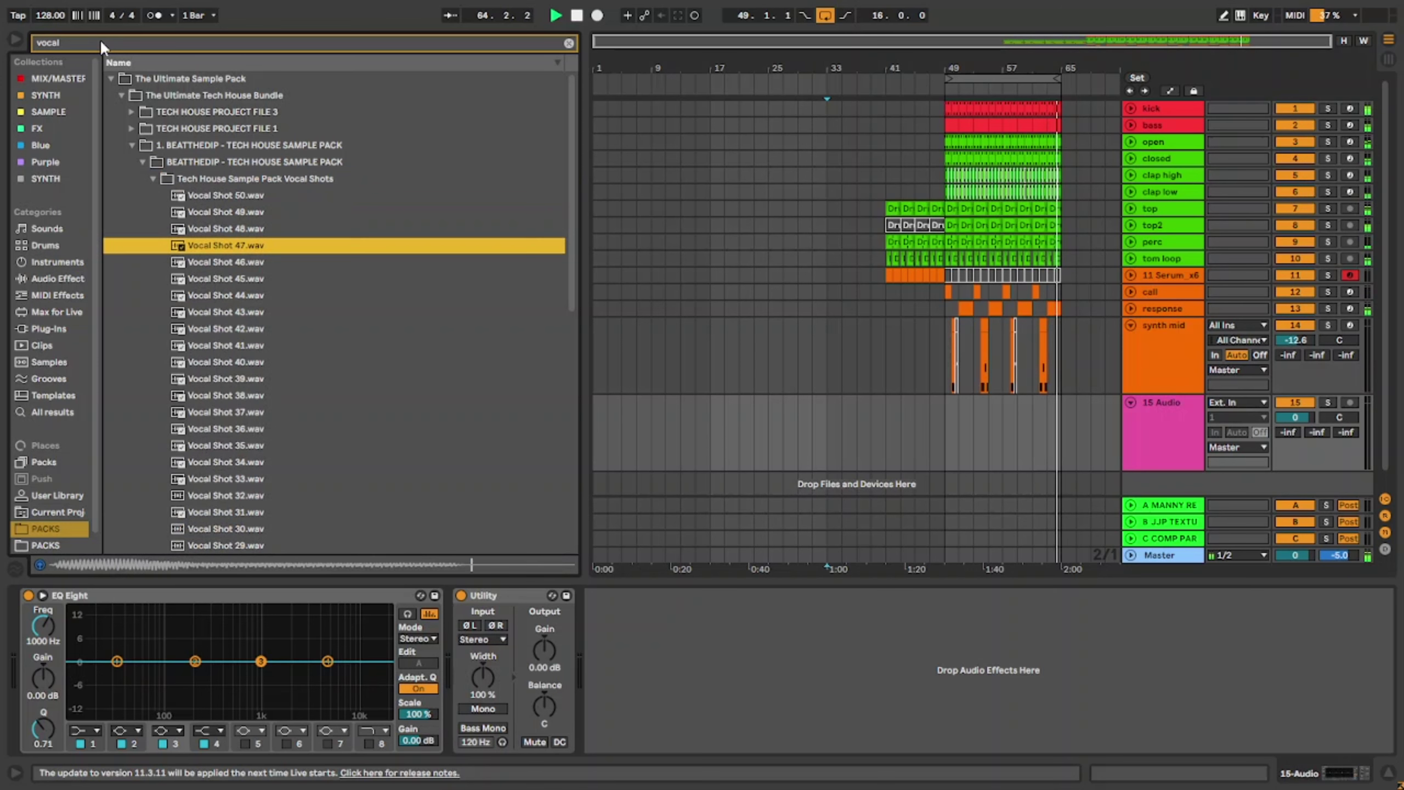
drag(1344, 554, 1343, 575)
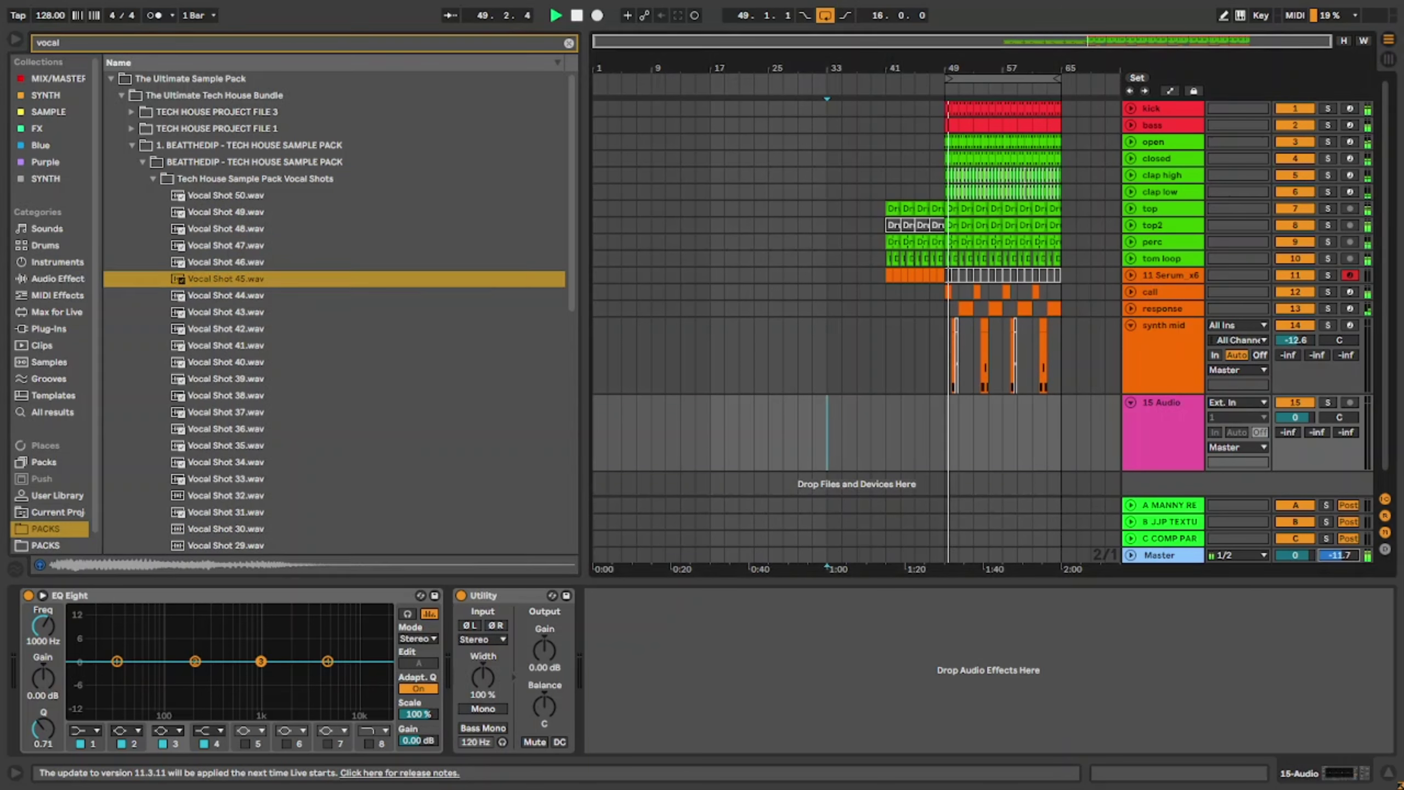
click(223, 278)
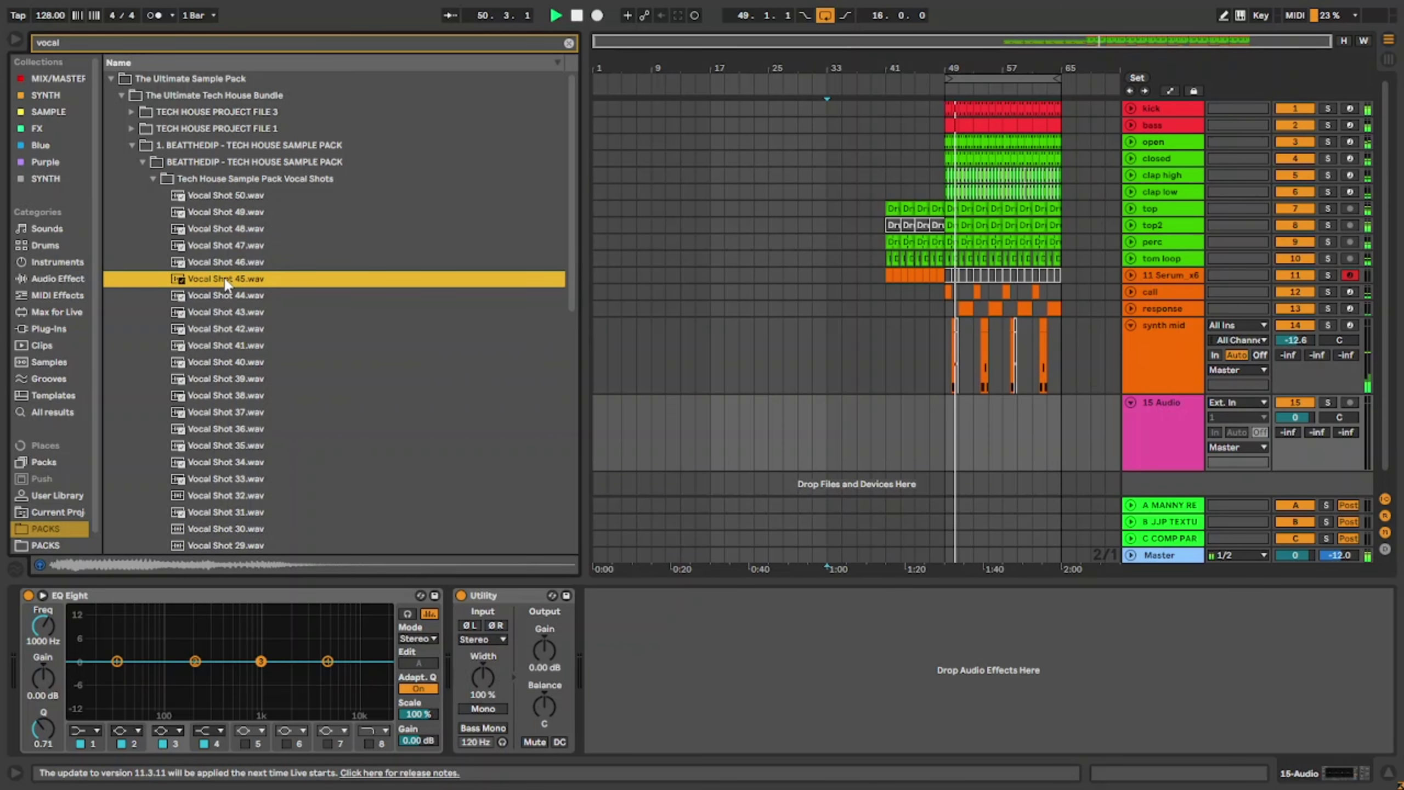
Step: Audition the vocal shots from 44 to 39 and place Vocal Shot 40 on the new audio track at bar 51
key(Down)
key(Down)
key(Down)
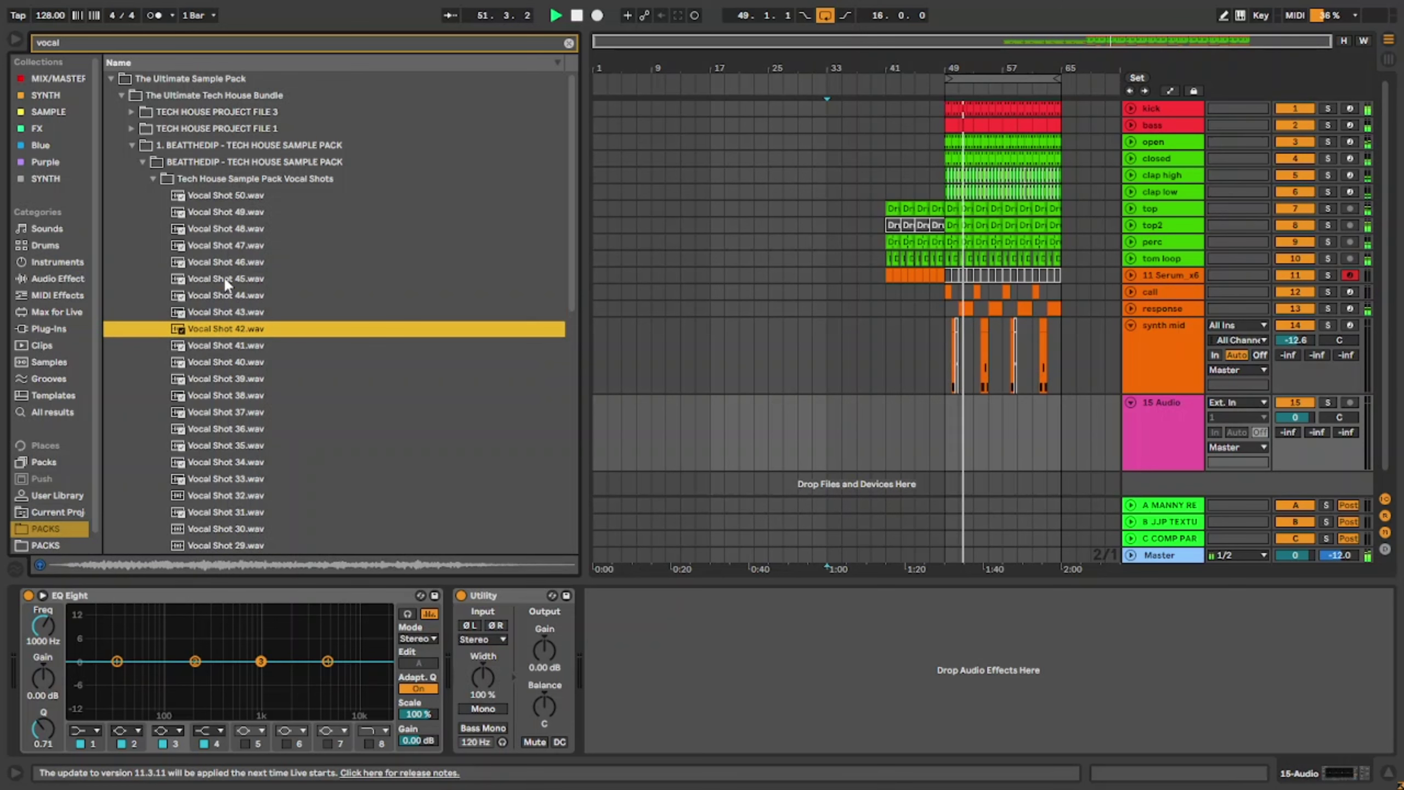
key(Down)
key(Down)
key(Down)
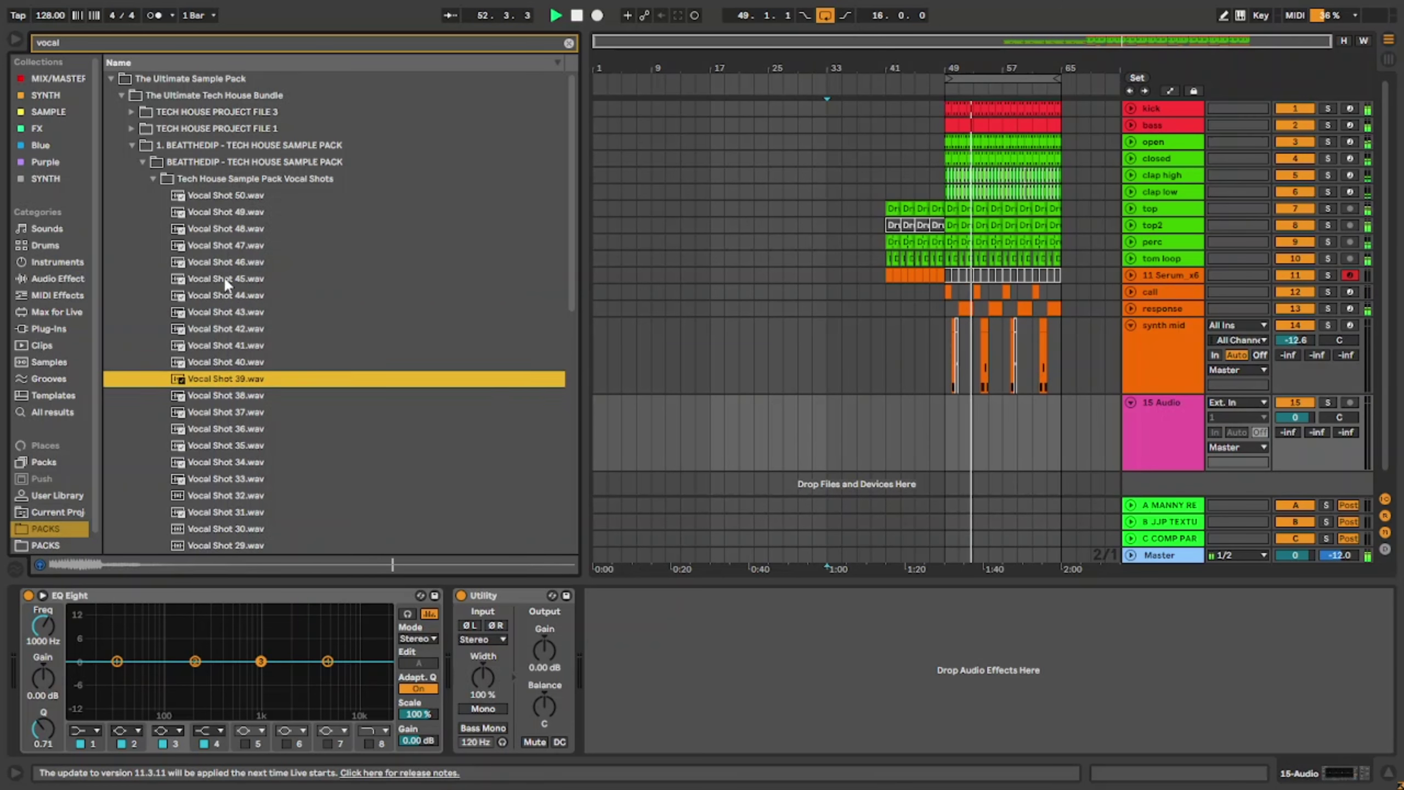
key(Up)
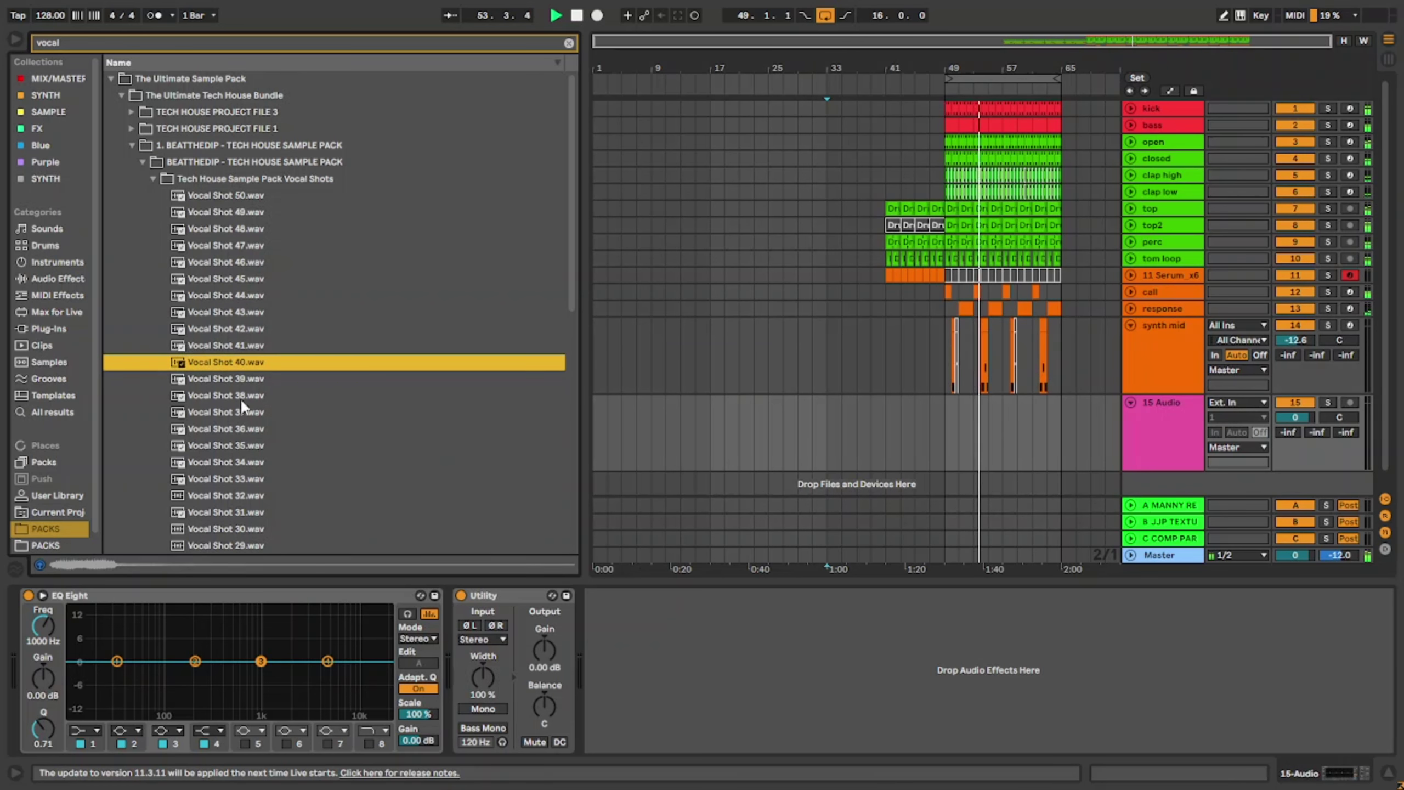
drag(229, 363, 957, 418)
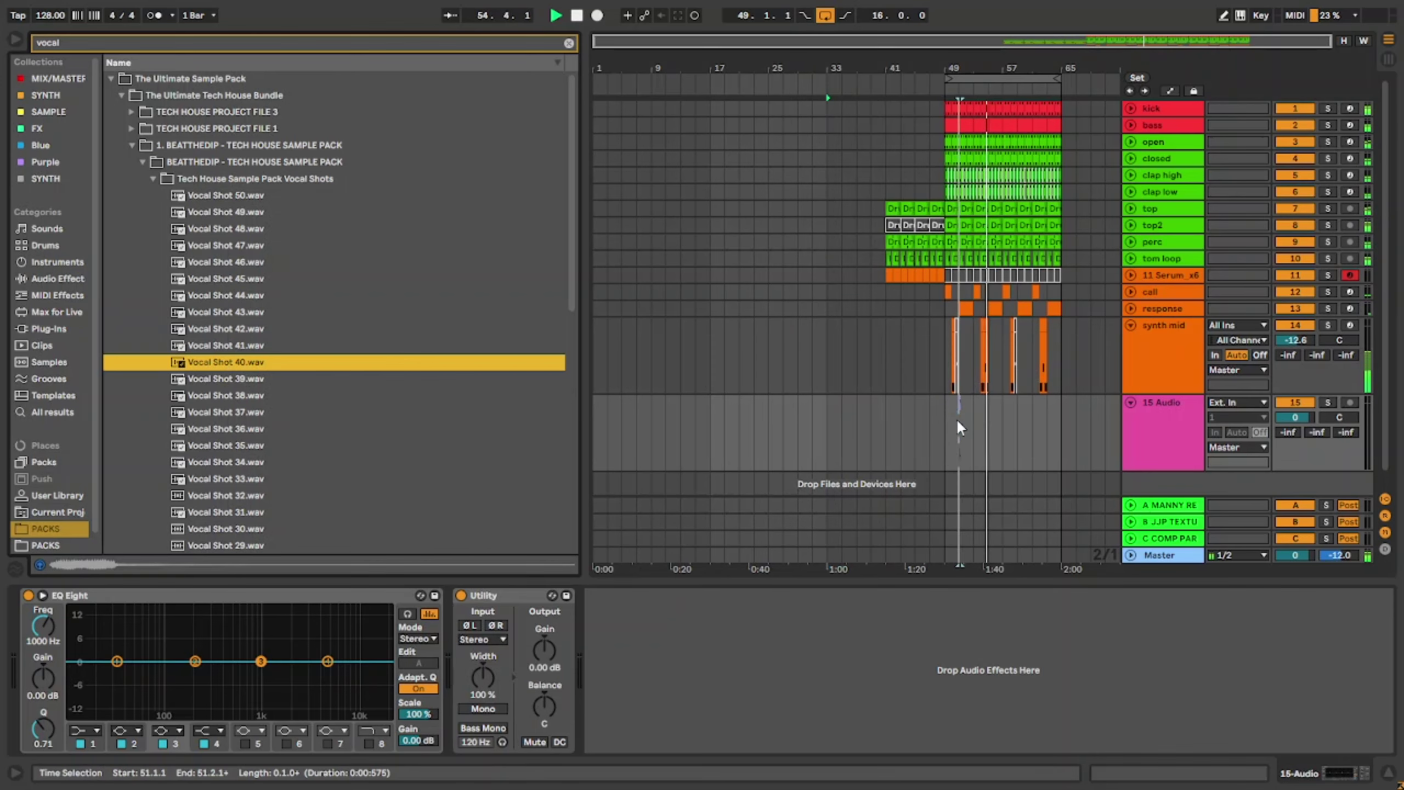
Step: Play the section from bar 49 and lower the vocal track's volume to -6.5 dB
scroll(950, 419, up, 5)
click(891, 432)
key(space)
key(space)
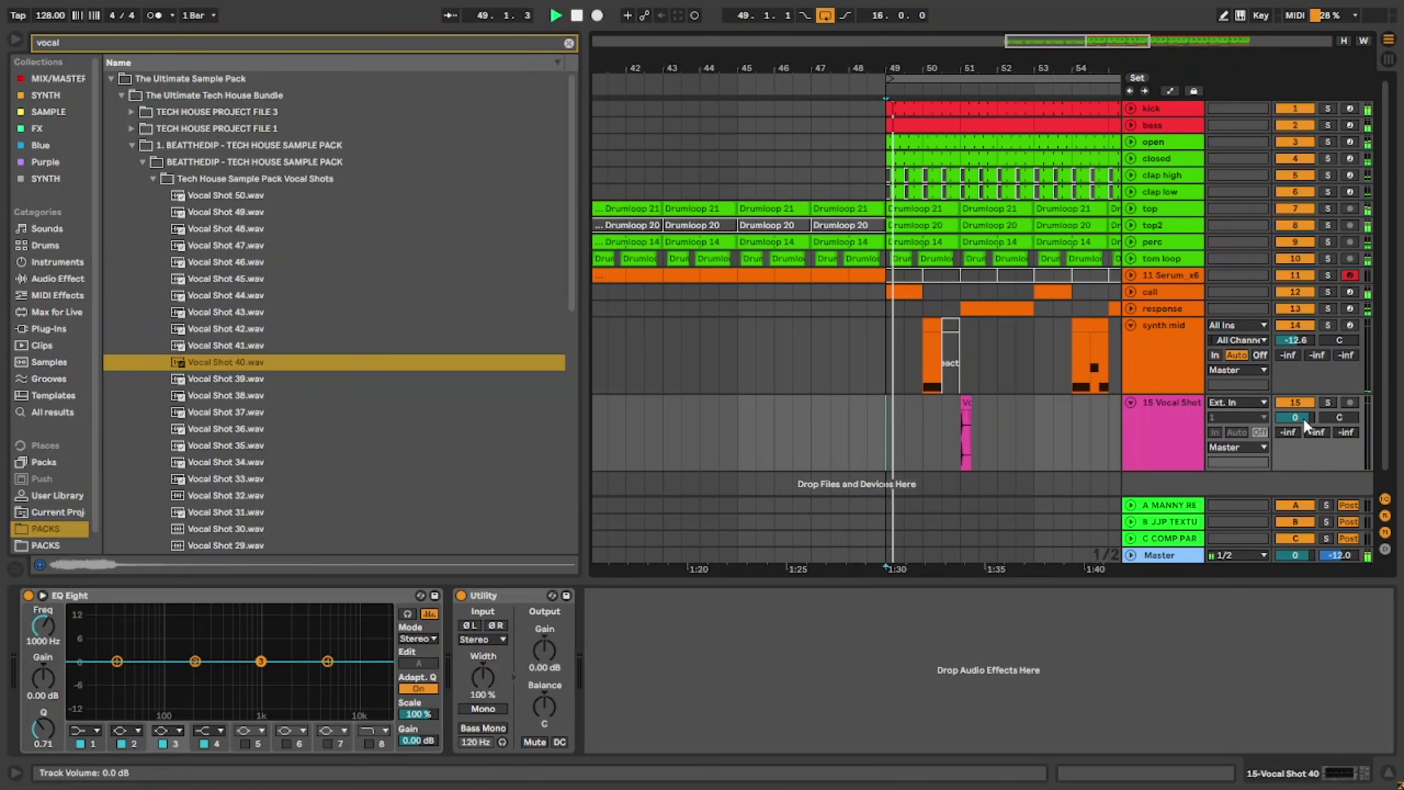
drag(1301, 418, 1227, 425)
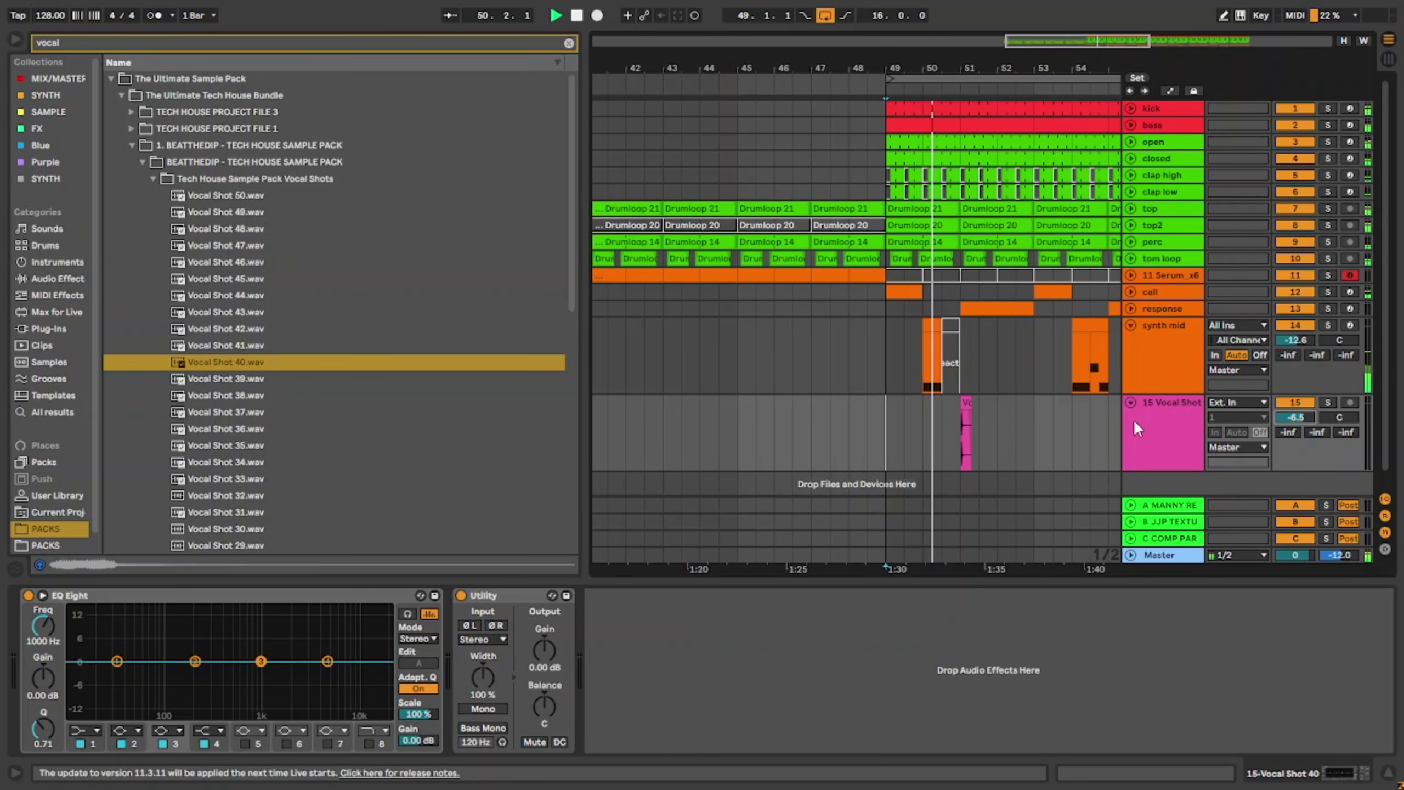
Step: Move the vocal shot clip to 50.2.1 and place a copy of it at 50.2.3
scroll(939, 418, up, 5)
key(space)
drag(1037, 404, 951, 403)
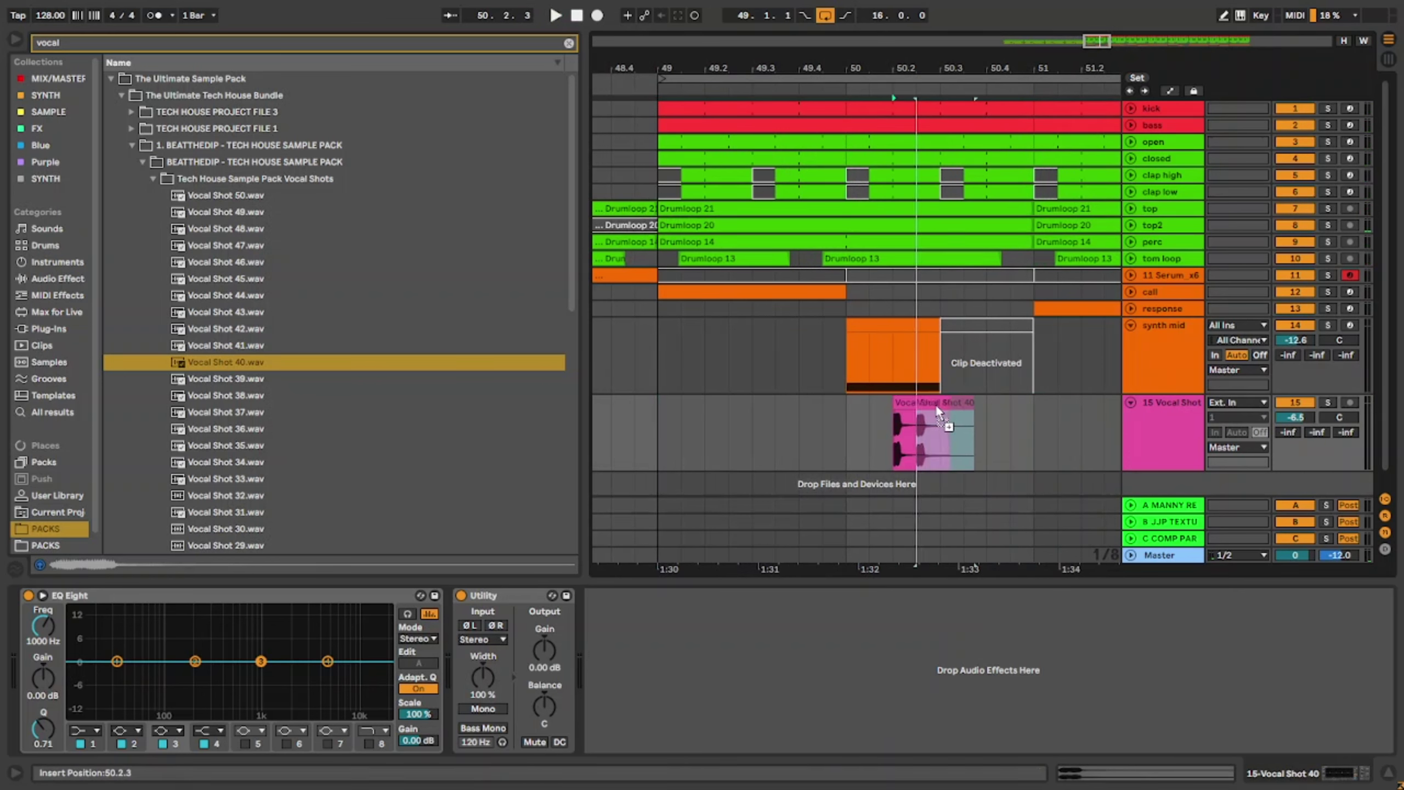
Step: Lower the vocal track's volume to about -27.5 dB while playing the vocal shots against the synths
drag(1317, 414, 1282, 421)
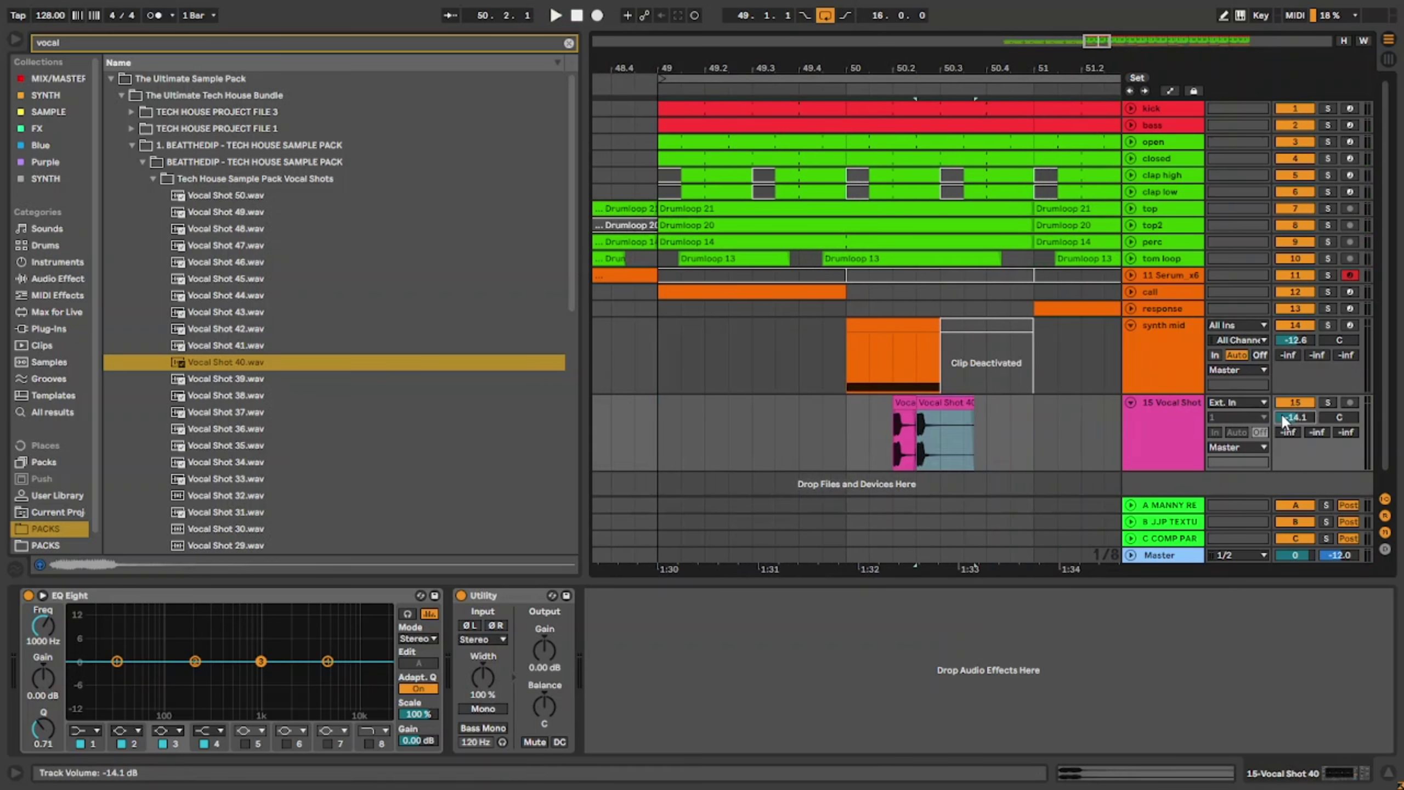
click(799, 435)
key(space)
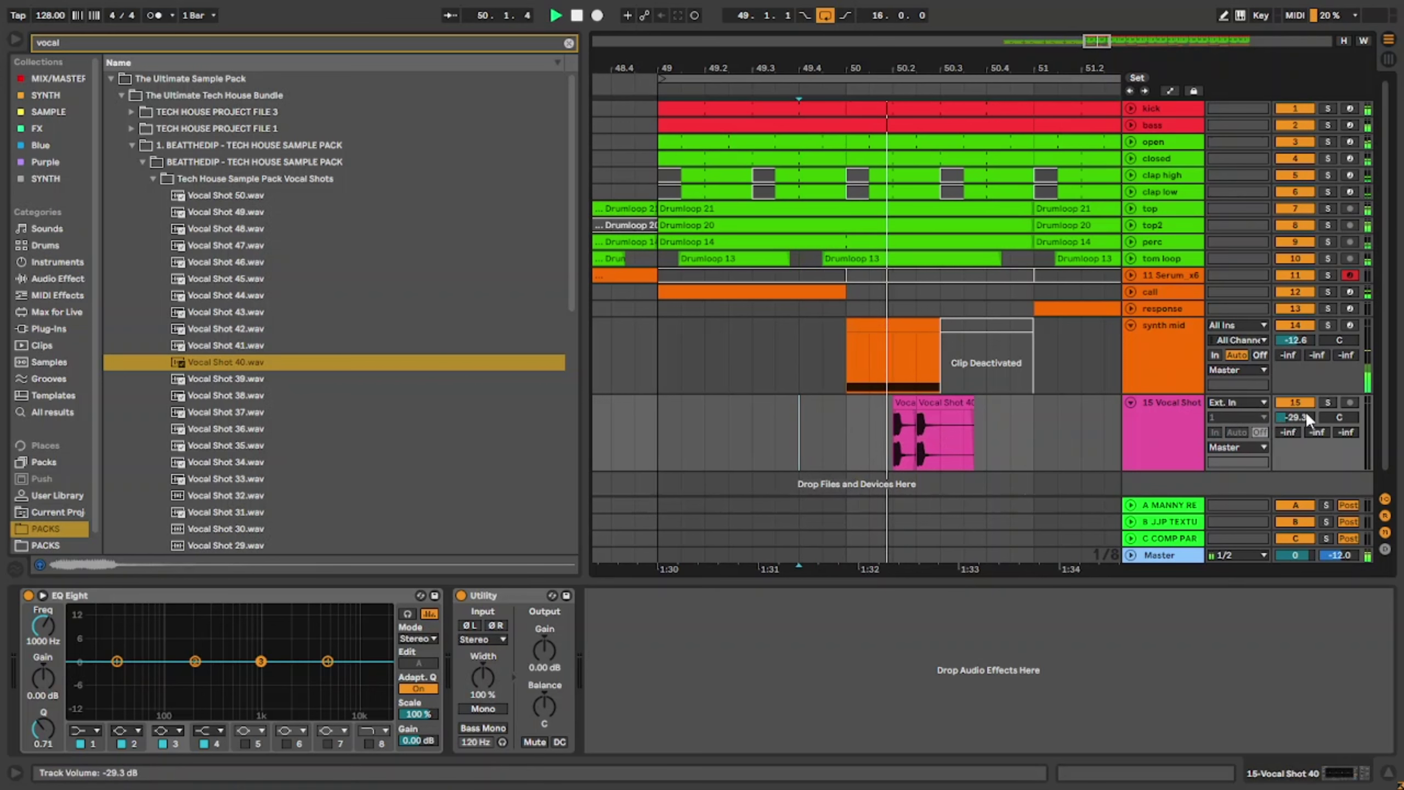
drag(1306, 410, 1301, 414)
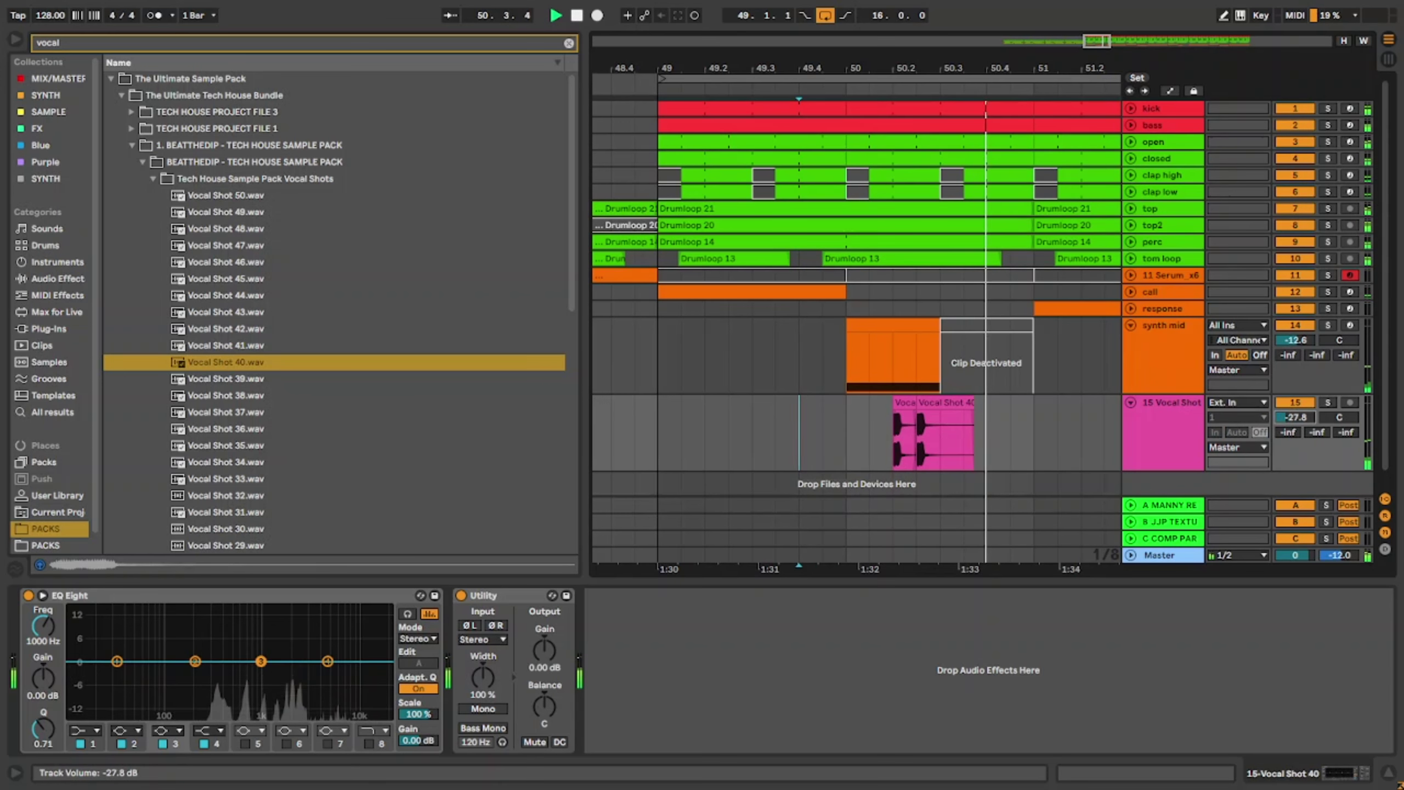
Step: Duplicate the two-bar vocal section starting at bar 49 into bars 51 and 52
click(662, 422)
key(minus)
key(minus)
shift+click(827, 426)
key(ctrl+d)
scroll(826, 426, down, 6)
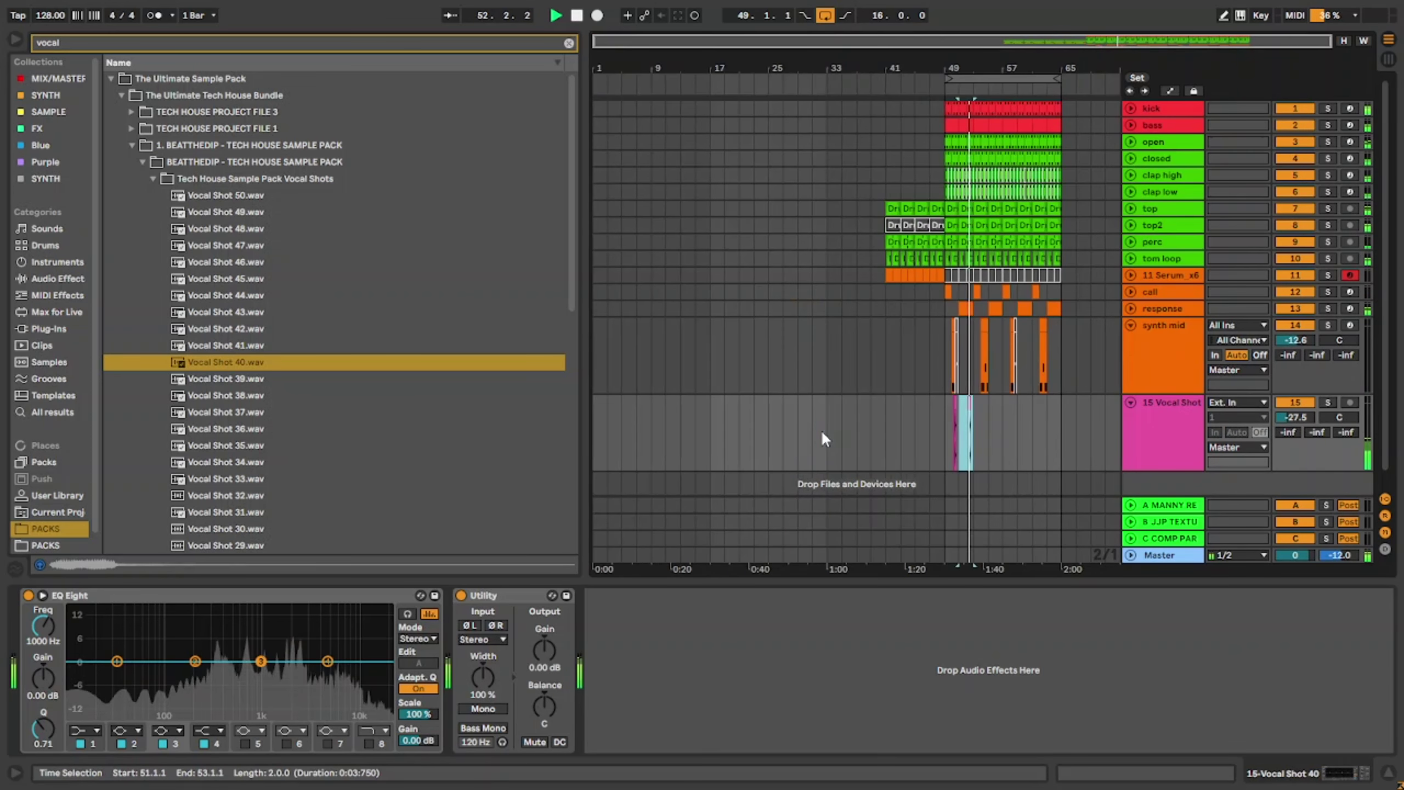
Step: Deactivate the copied vocal shots in bar 52 and duplicate the four-bar vocal phrase from bar 49 to bar 53
shift+click(947, 425)
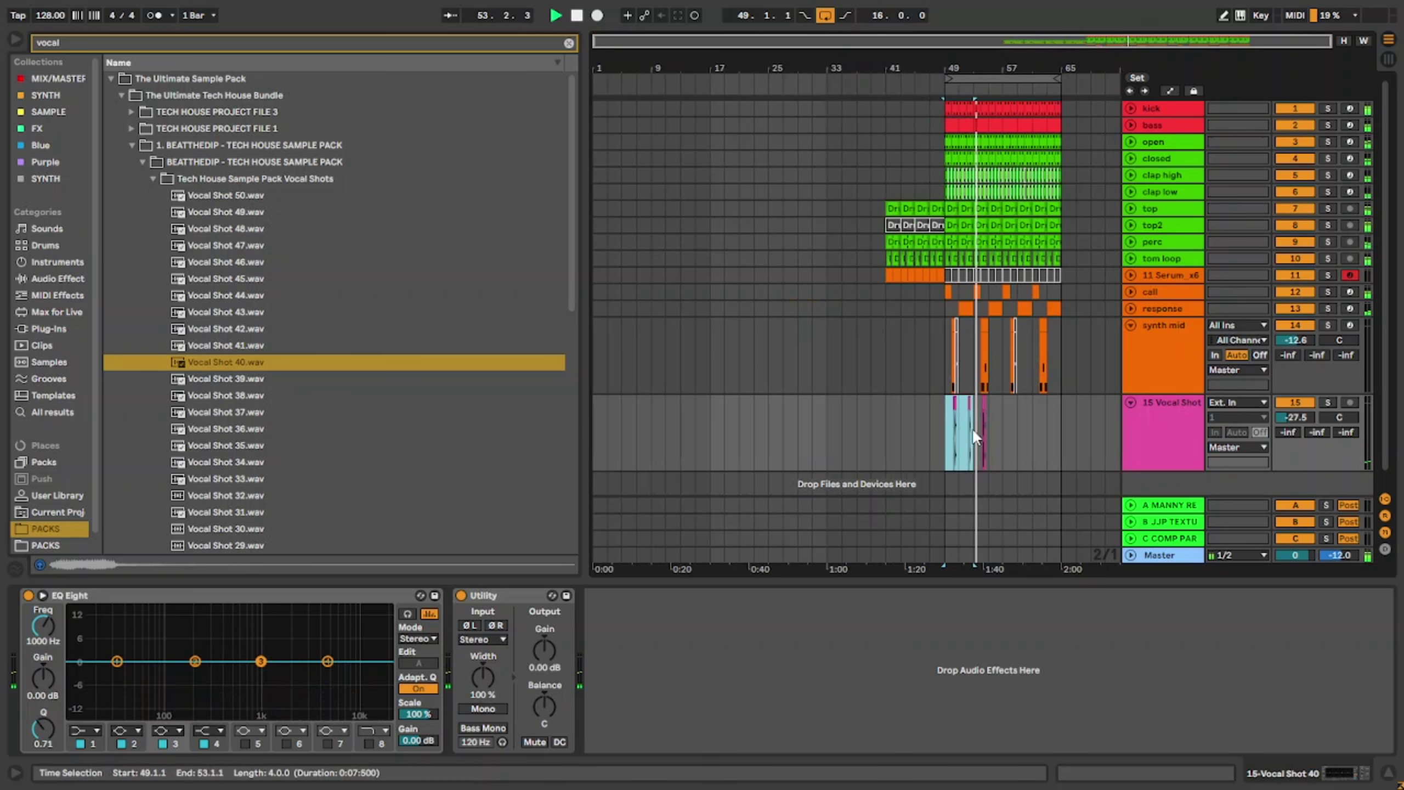
scroll(974, 428, up, 6)
shift+click(925, 430)
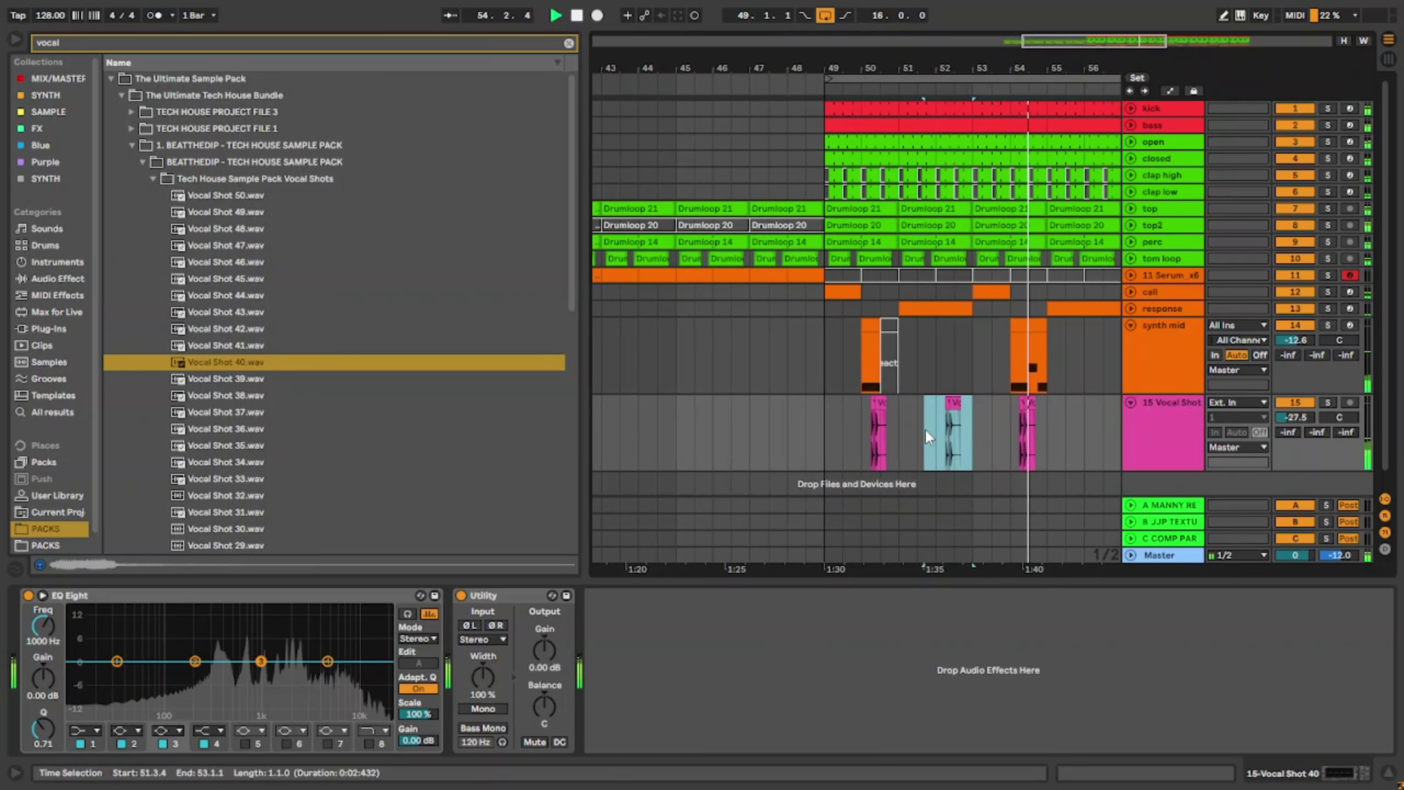
shift+click(820, 428)
key(ctrl+d)
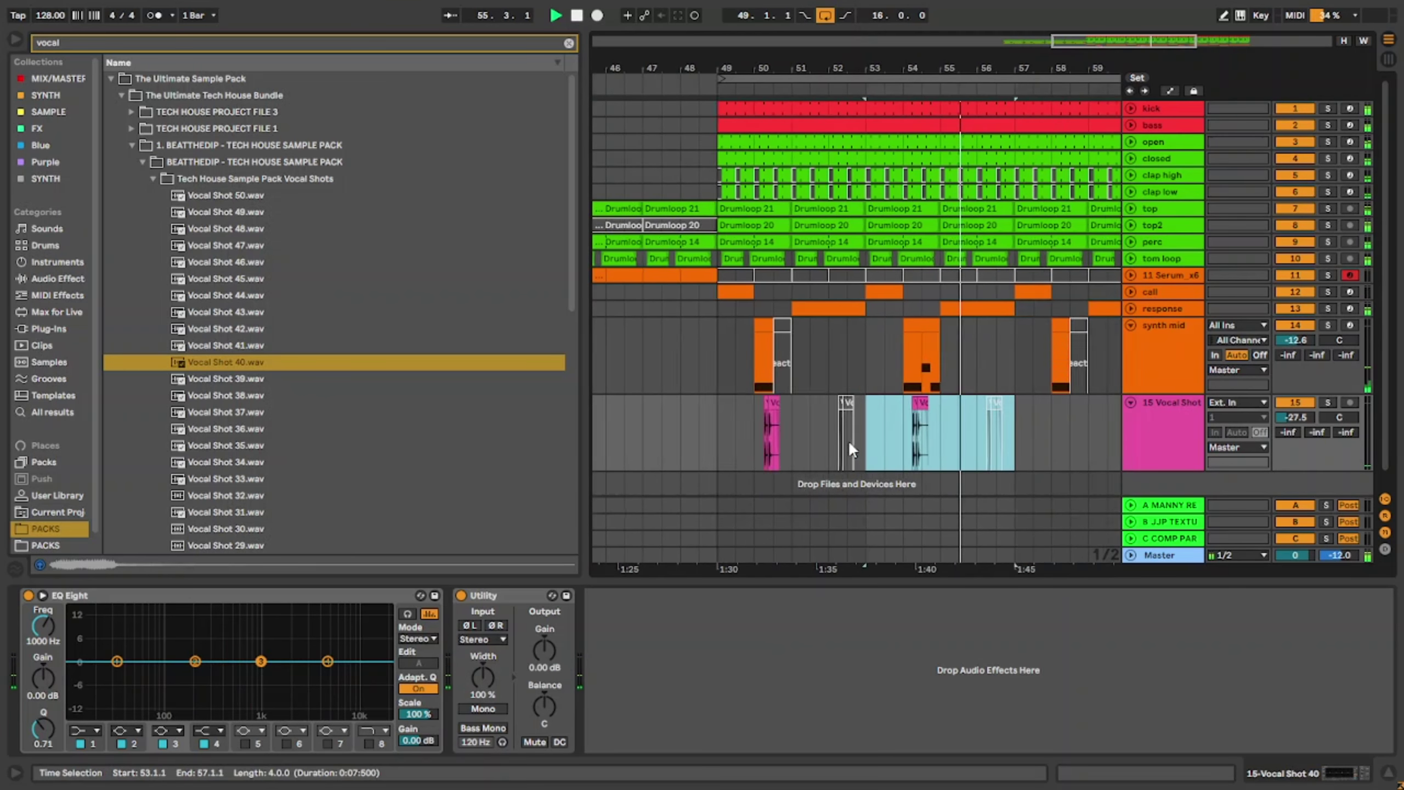
Step: Repeat the four-bar vocal phrase up to bar 65 and delete the extra copy beyond the loop end
key(ctrl+d)
scroll(848, 445, down, 4)
key(ctrl+d)
key(ctrl+d)
key(Delete)
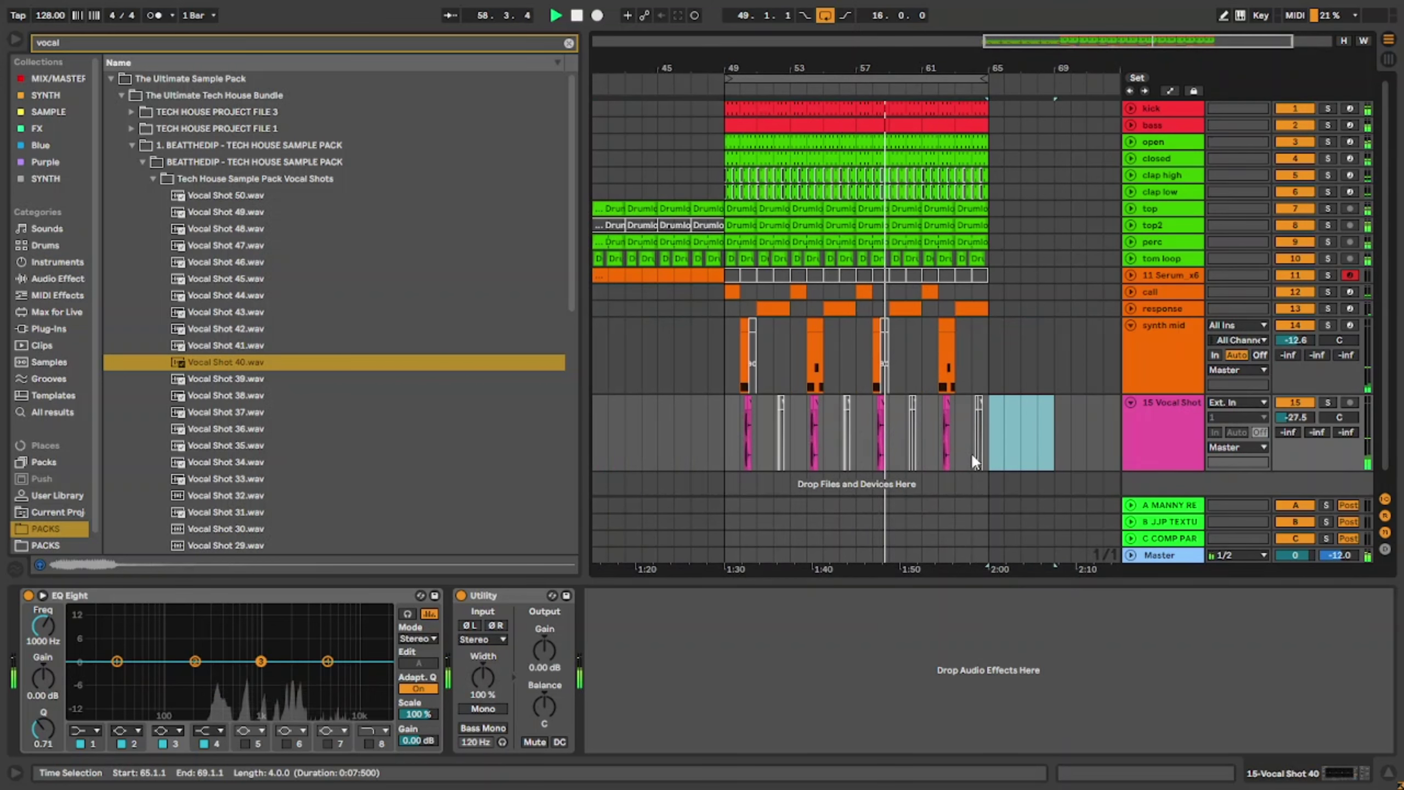
Step: Audition Vocal Shots 39 to 37 and place Vocal Shot 37 in bar 52 with a second copy at 52.3.1
click(237, 381)
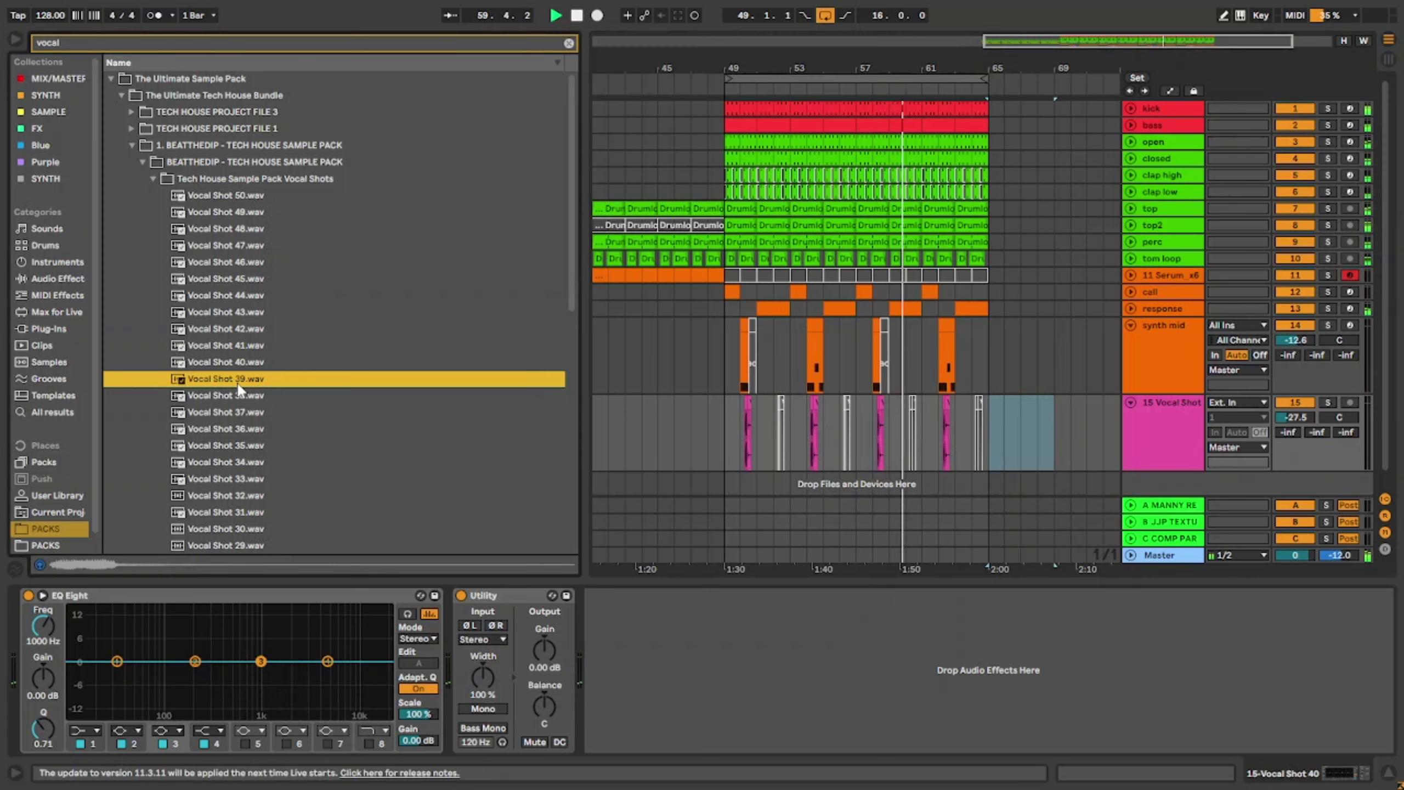
key(Down)
key(Down)
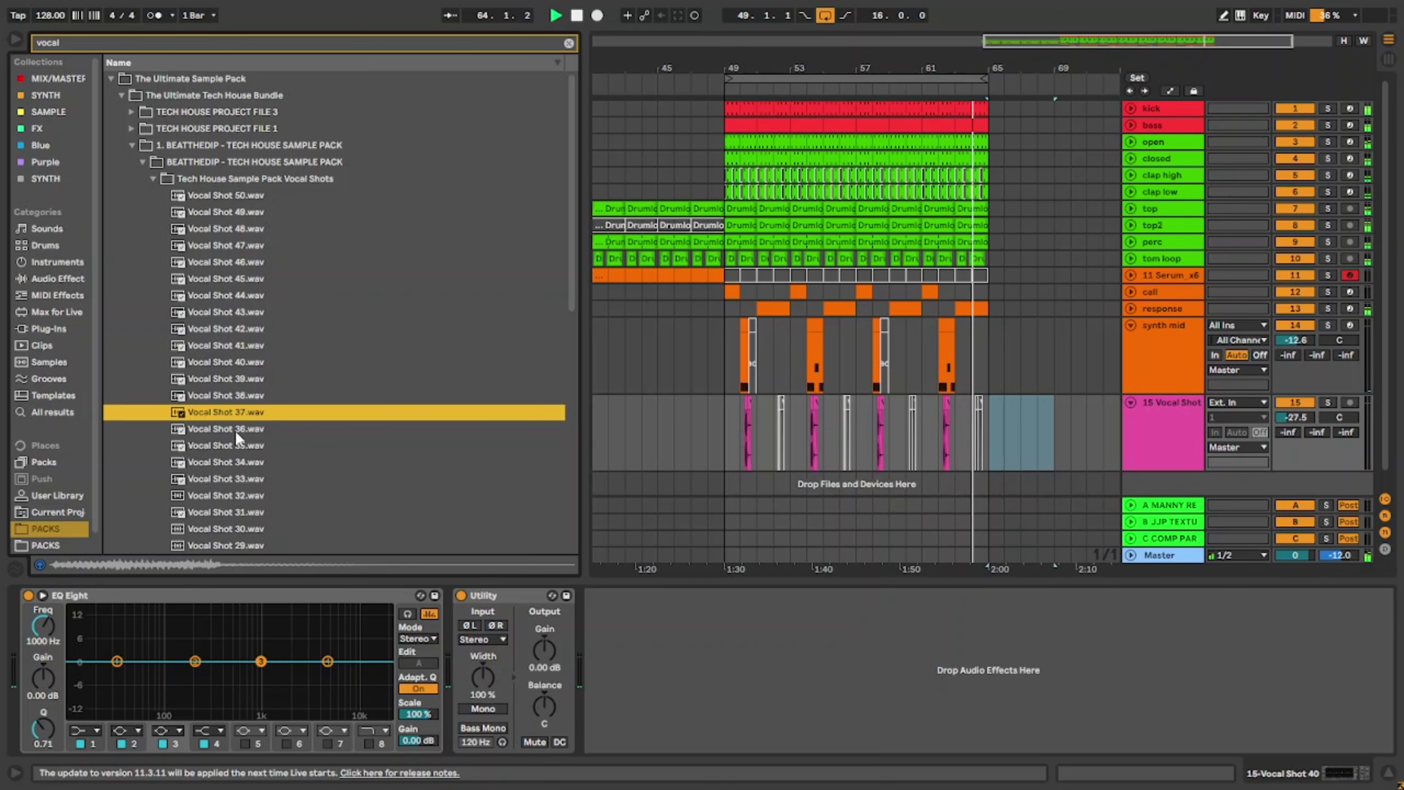
drag(243, 415, 790, 414)
scroll(781, 413, up, 6)
drag(771, 408, 818, 417)
scroll(818, 418, down, 5)
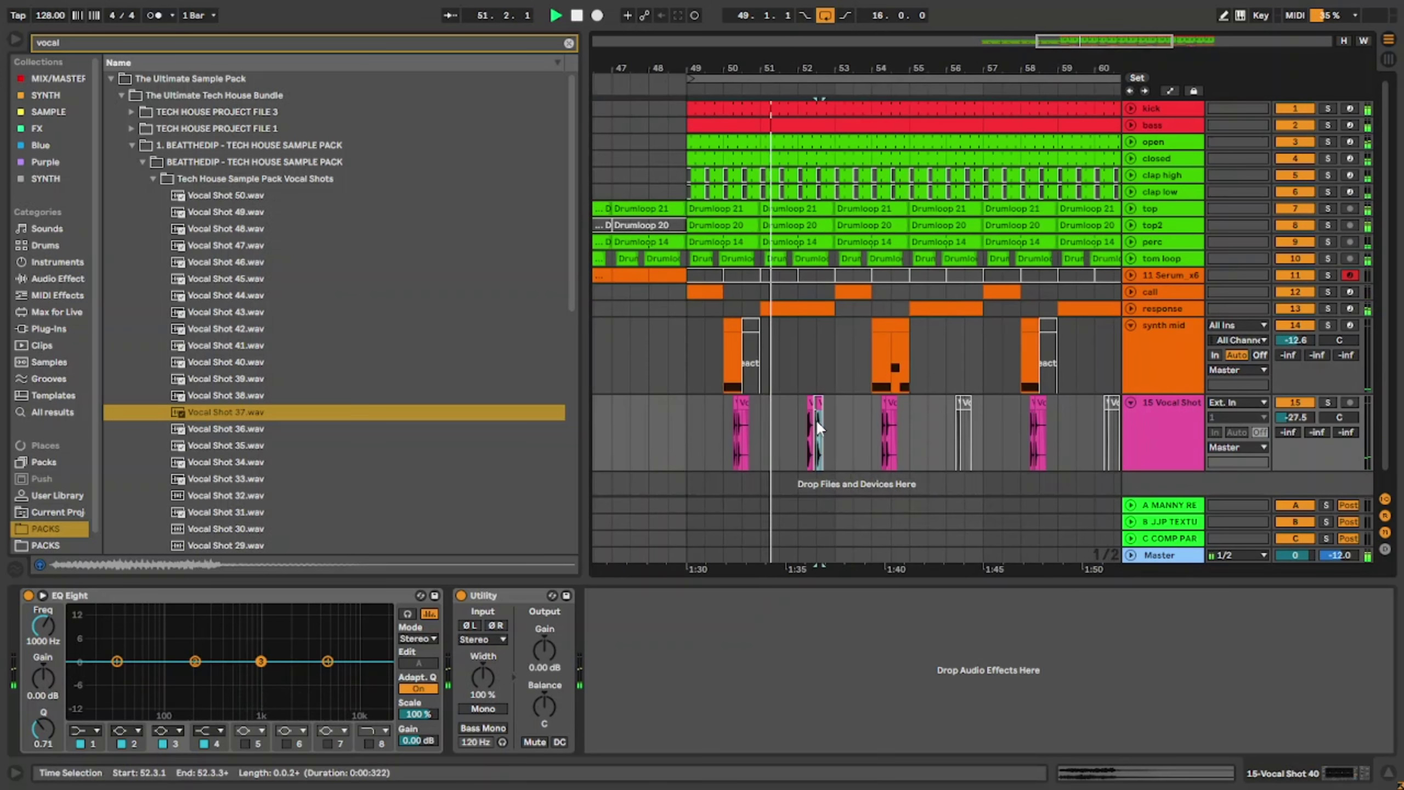
Step: Move the second Vocal Shot 37 clip in bar 52 to 52.2.3
drag(690, 432, 842, 426)
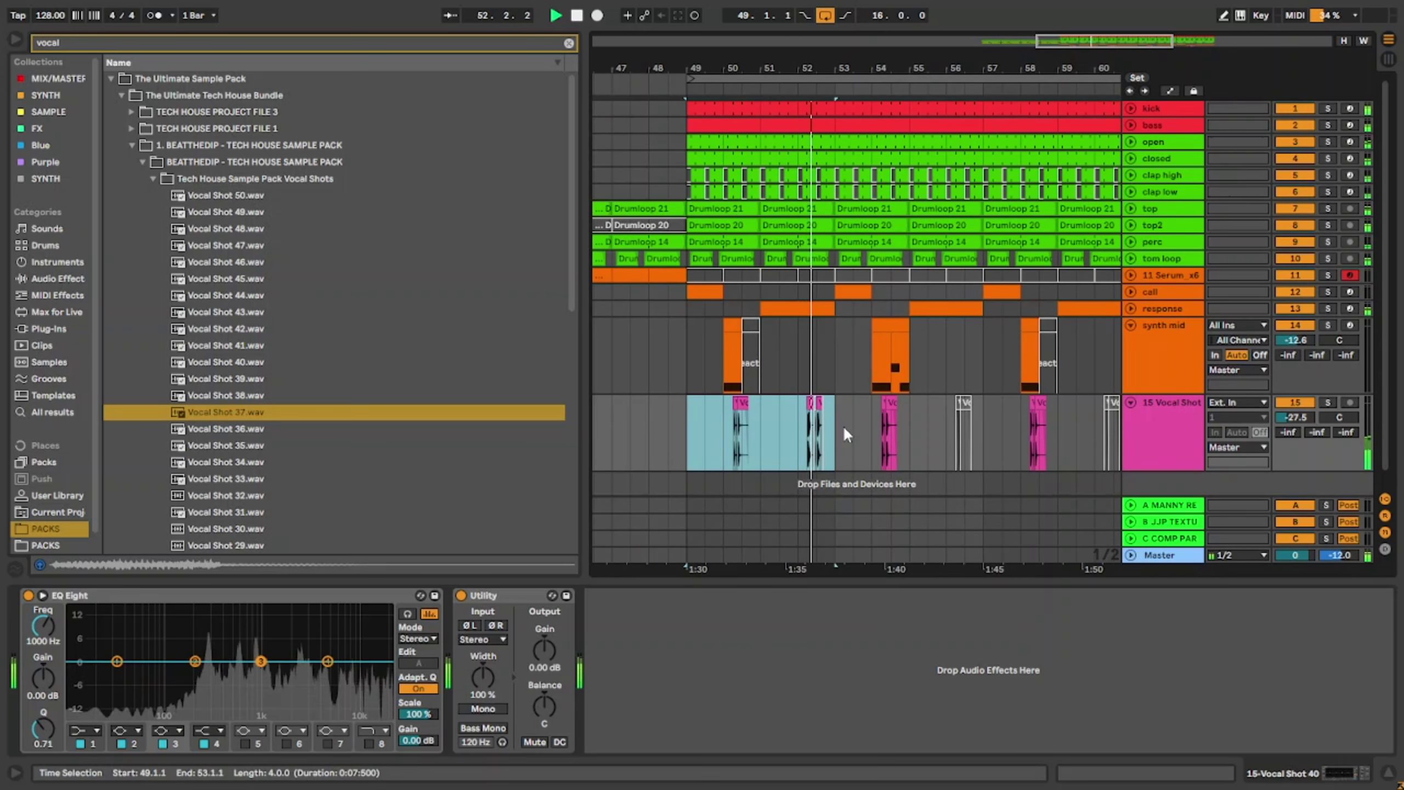
scroll(842, 426, up, 5)
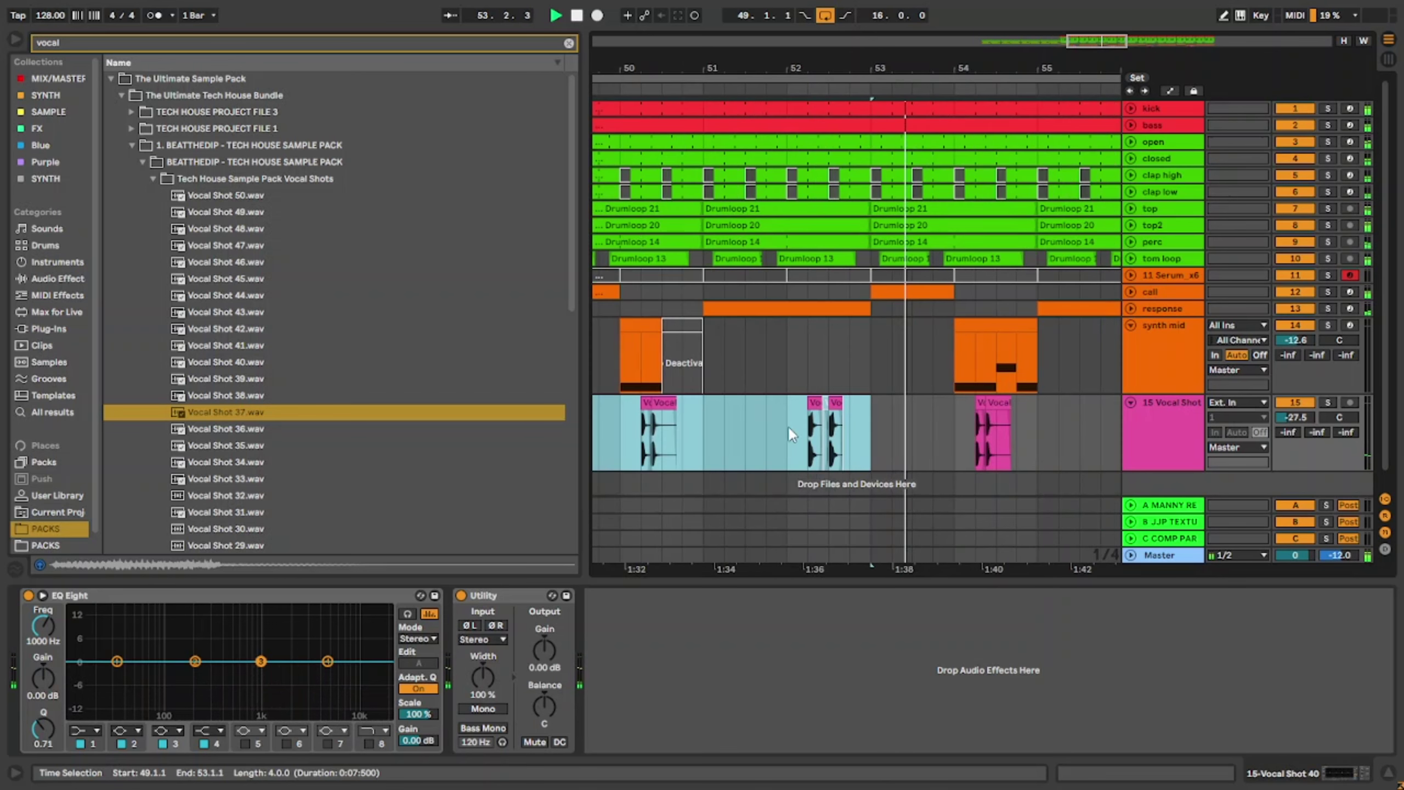
shift+click(701, 437)
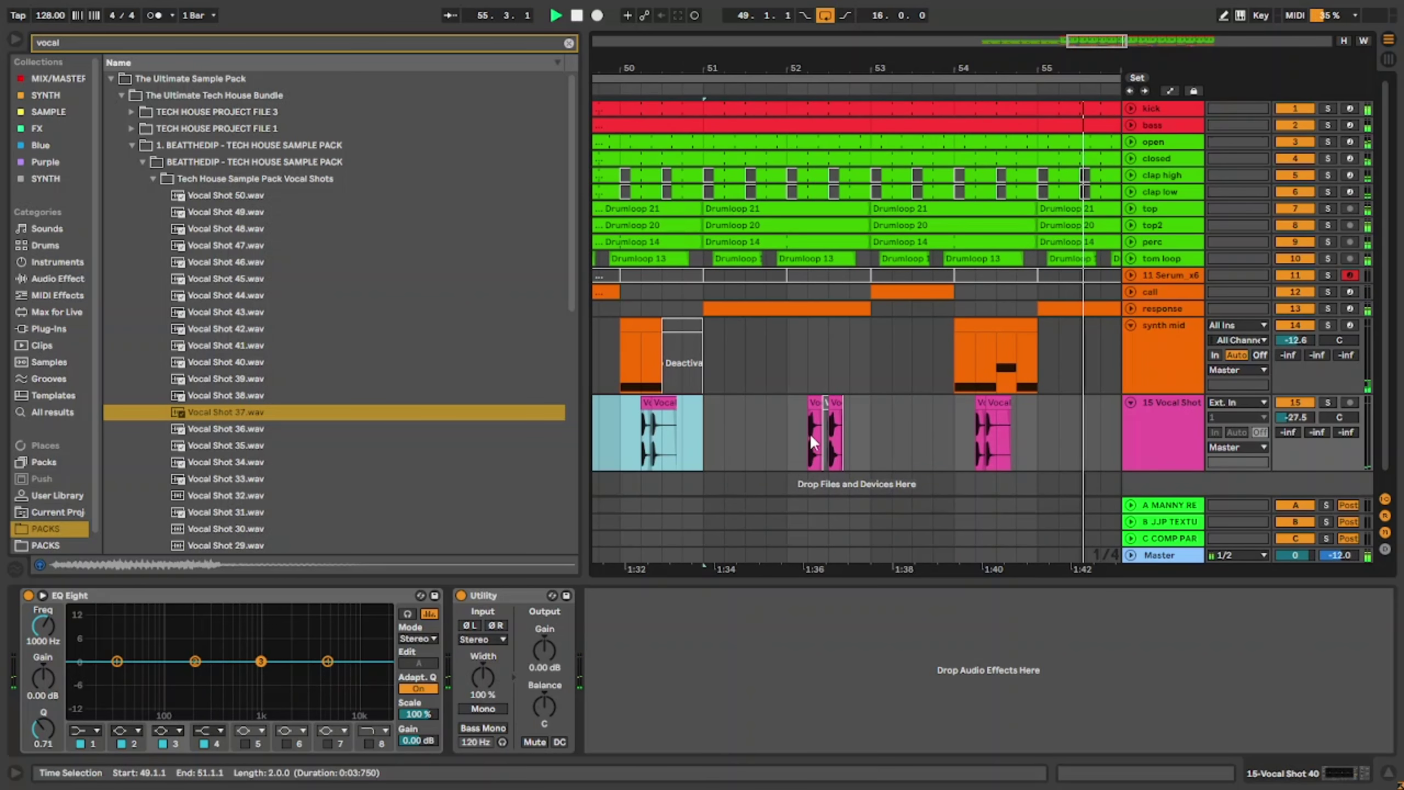
scroll(808, 439, up, 5)
drag(952, 402, 908, 403)
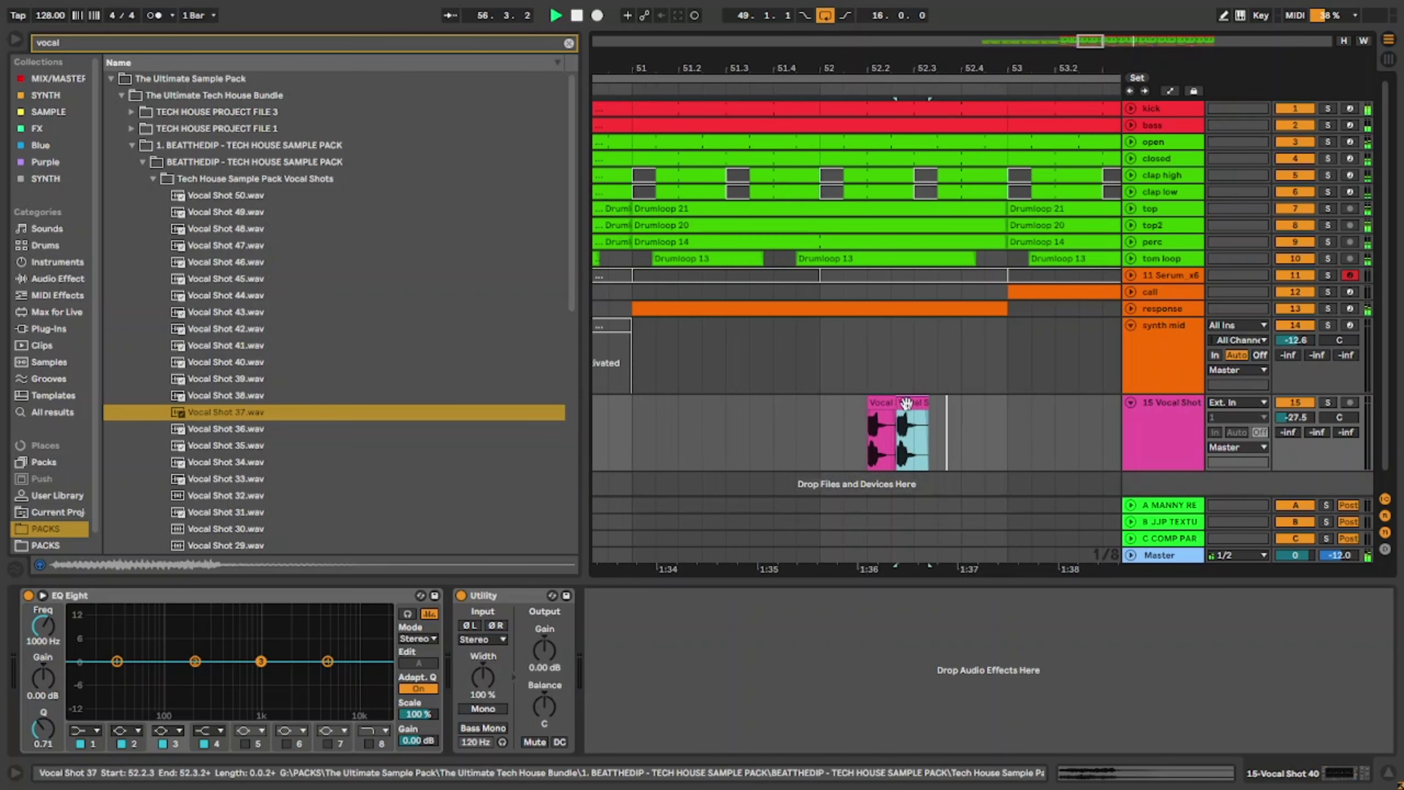
Step: Duplicate the Vocal Shot 37 pair from bar 52 into bar 53
scroll(805, 432, down, 8)
drag(805, 429, 843, 427)
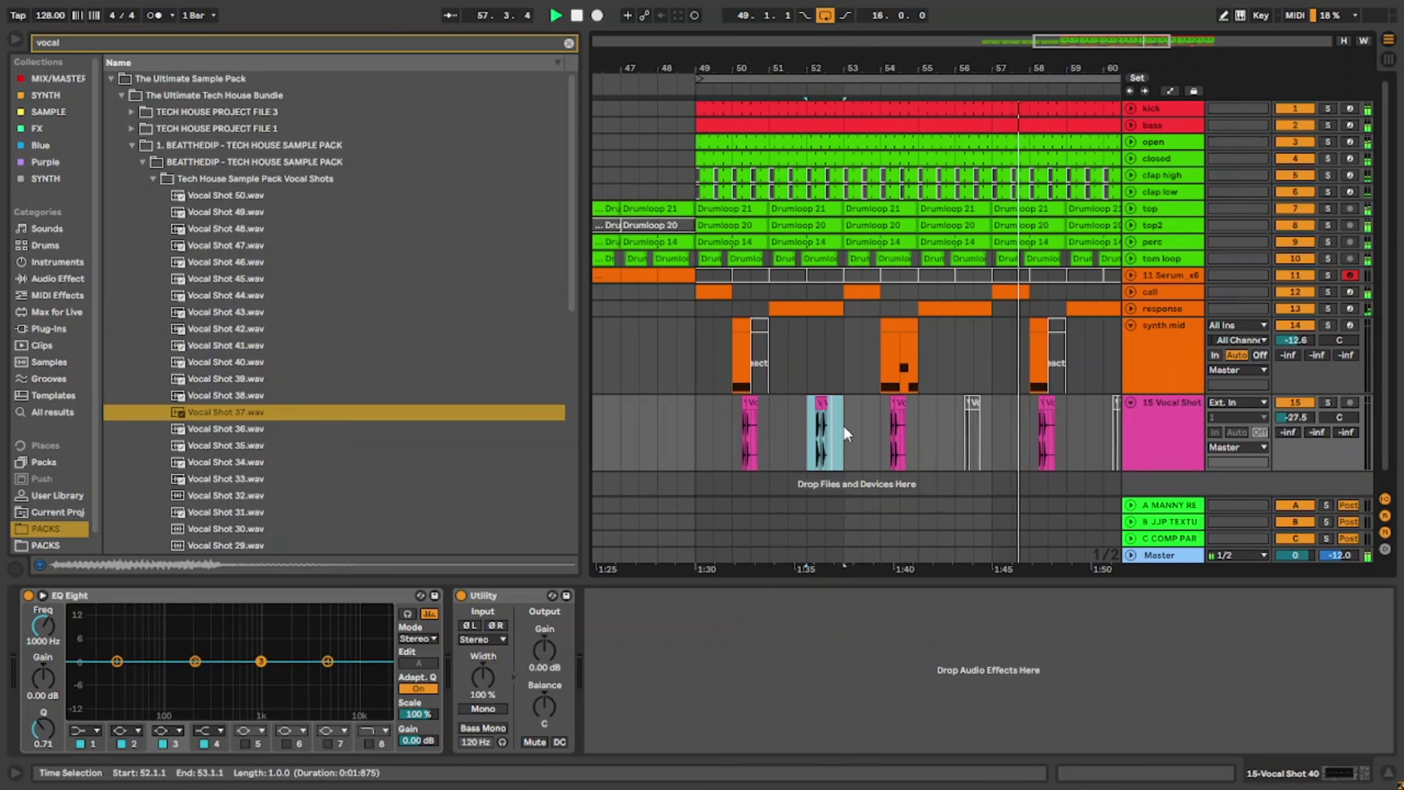
key(ctrl+d)
Step: Clear bars 51 and 52 on the vocal track and duplicate the vocal section of bars 49 and 50 into them
drag(727, 430, 769, 425)
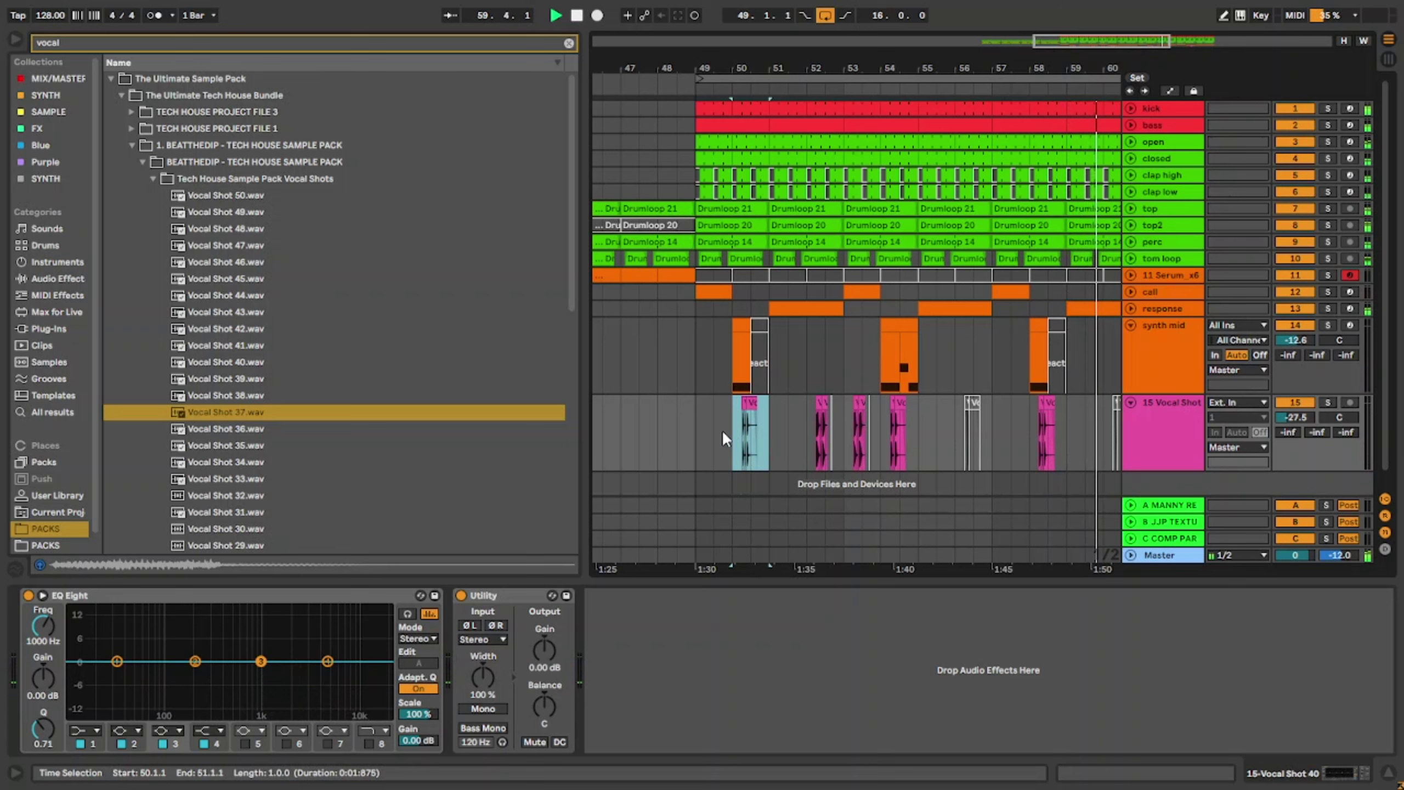
key(ctrl+d)
key(Delete)
key(ctrl+v)
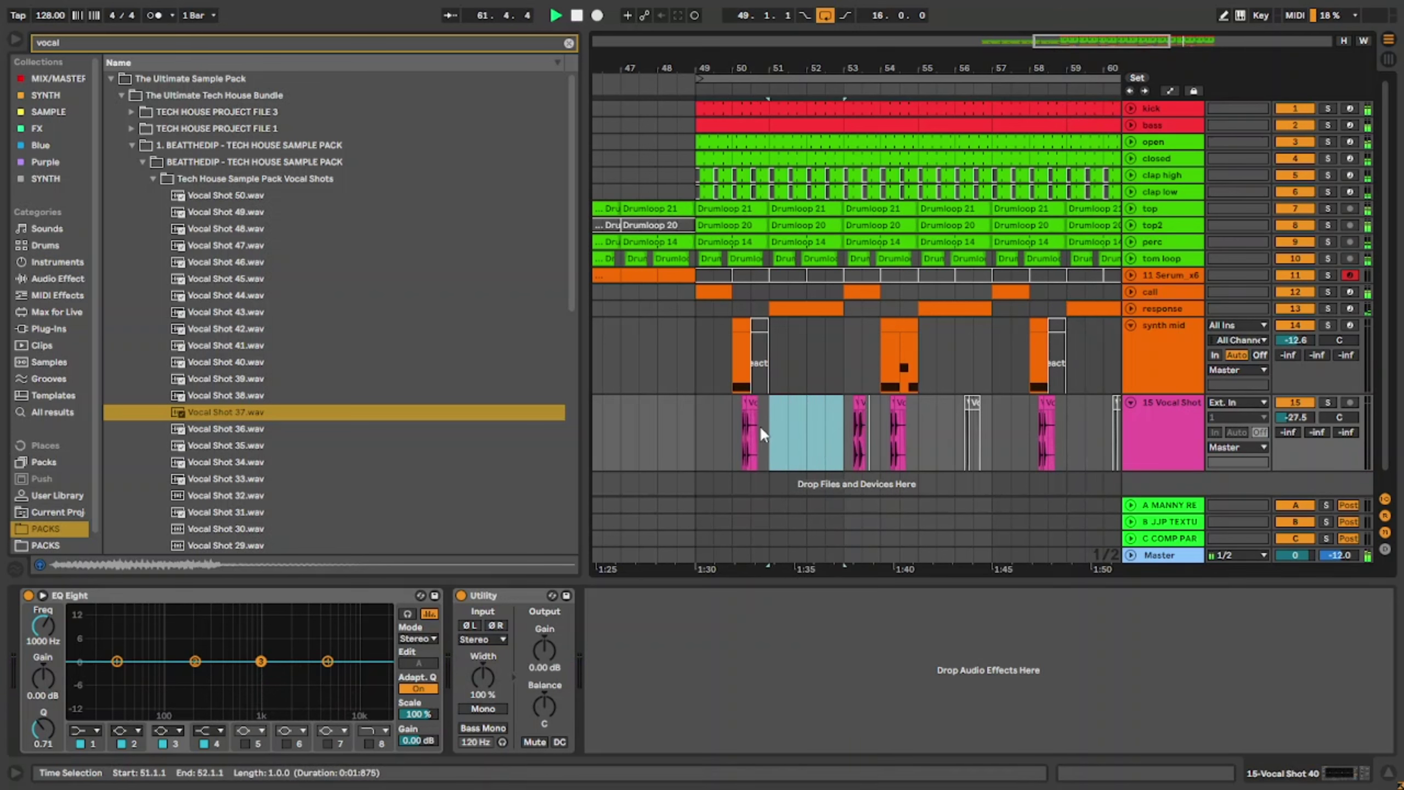
drag(769, 425, 695, 437)
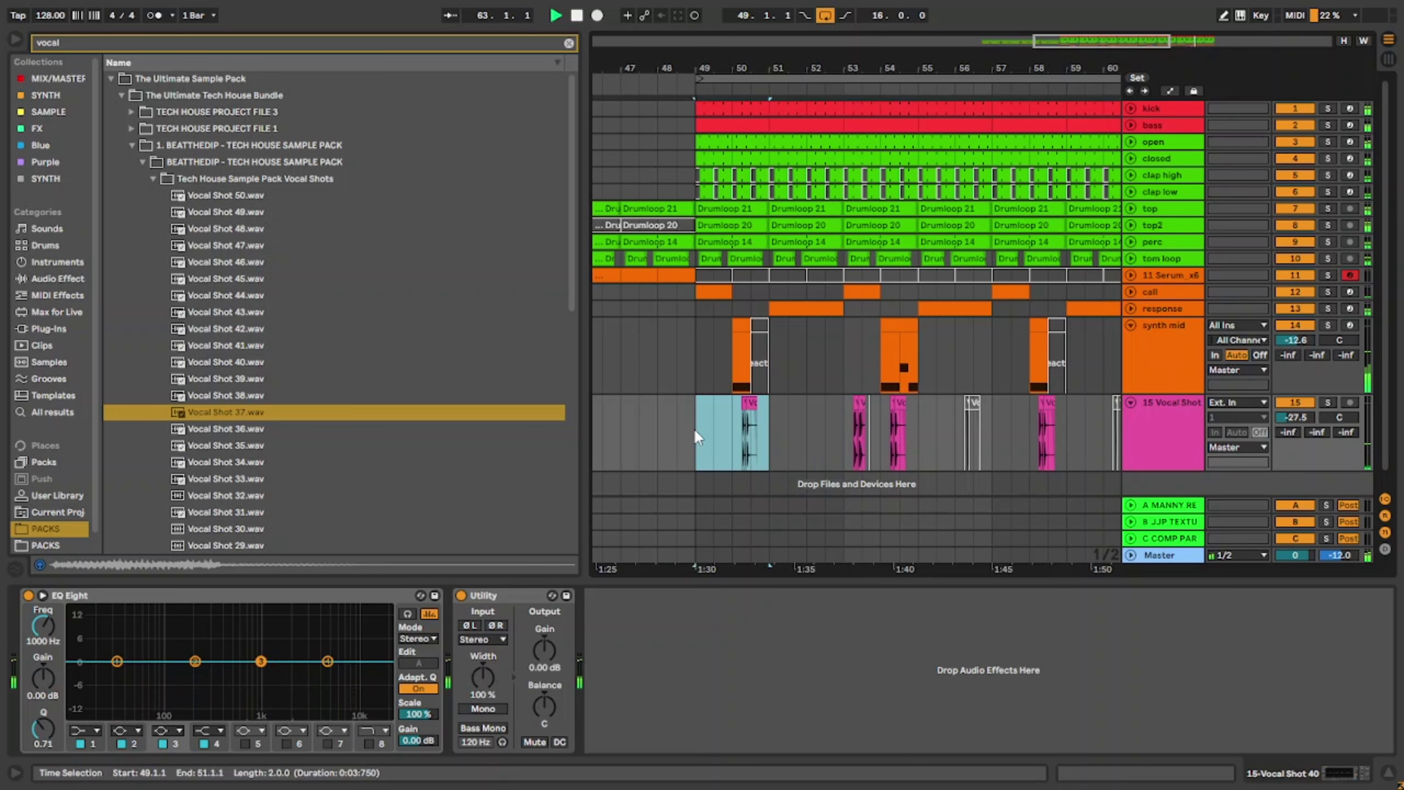
key(ctrl+d)
Step: Try pasting the vocal pair from bar 53 at bar 52 and at bar 51
scroll(844, 437, up, 4)
drag(845, 438, 923, 437)
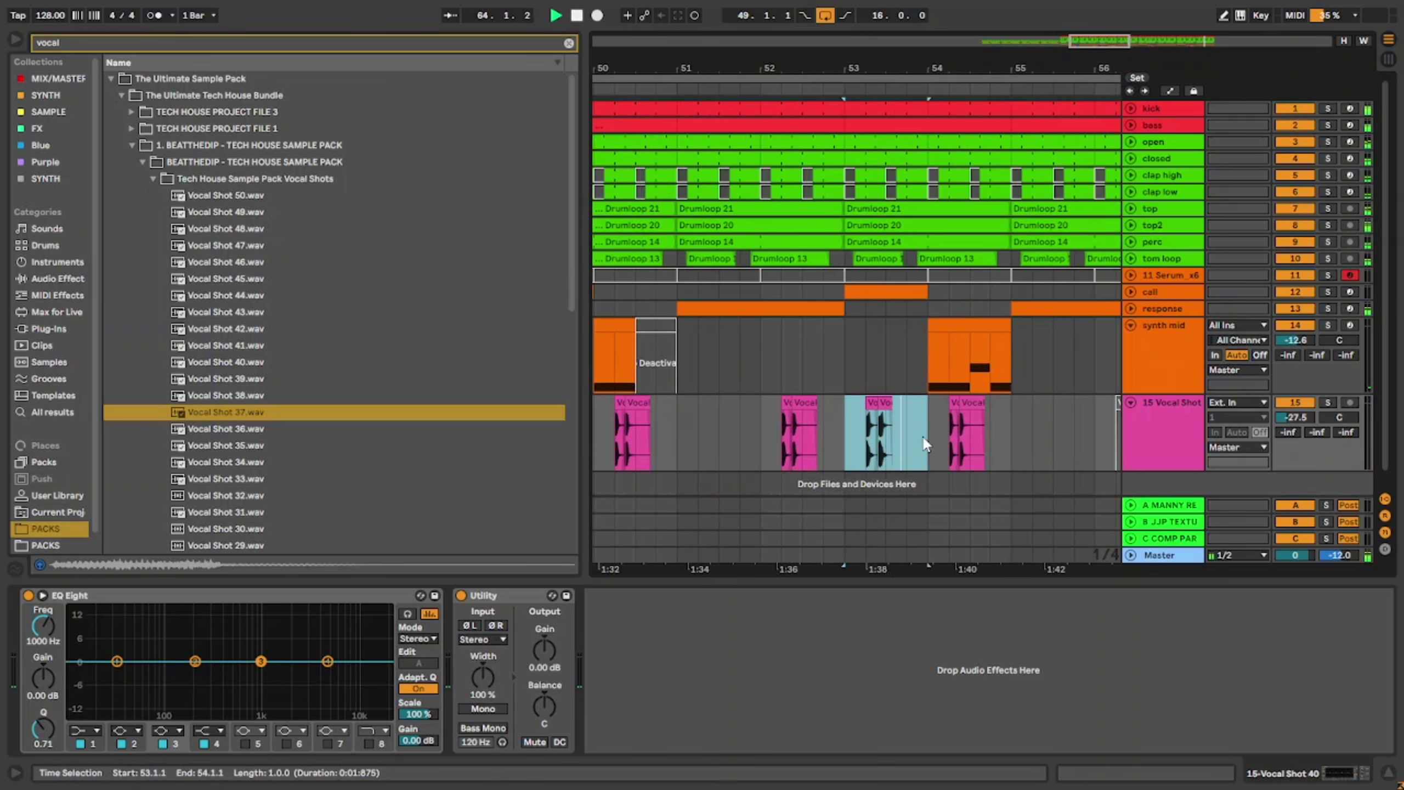
click(761, 434)
key(ctrl+v)
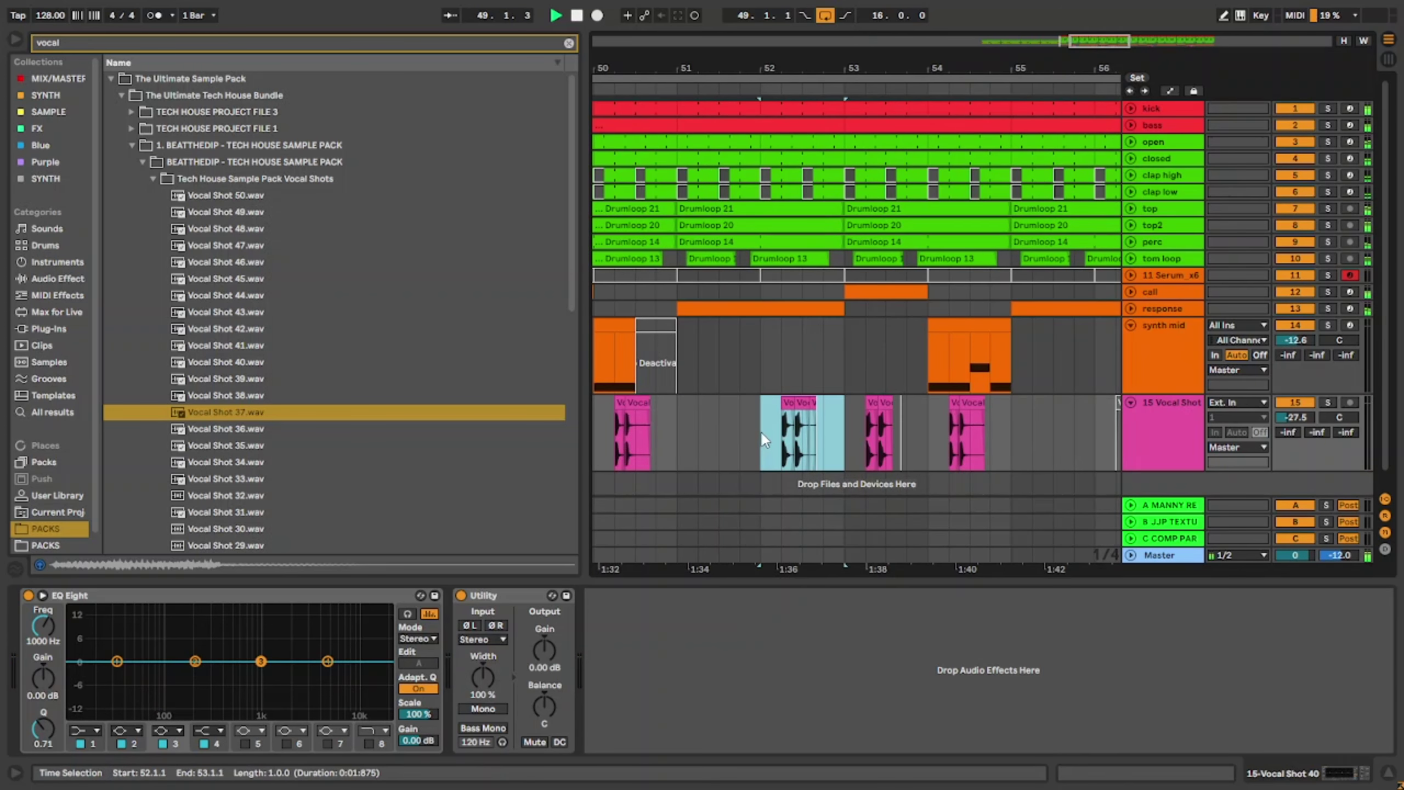
click(756, 431)
click(682, 426)
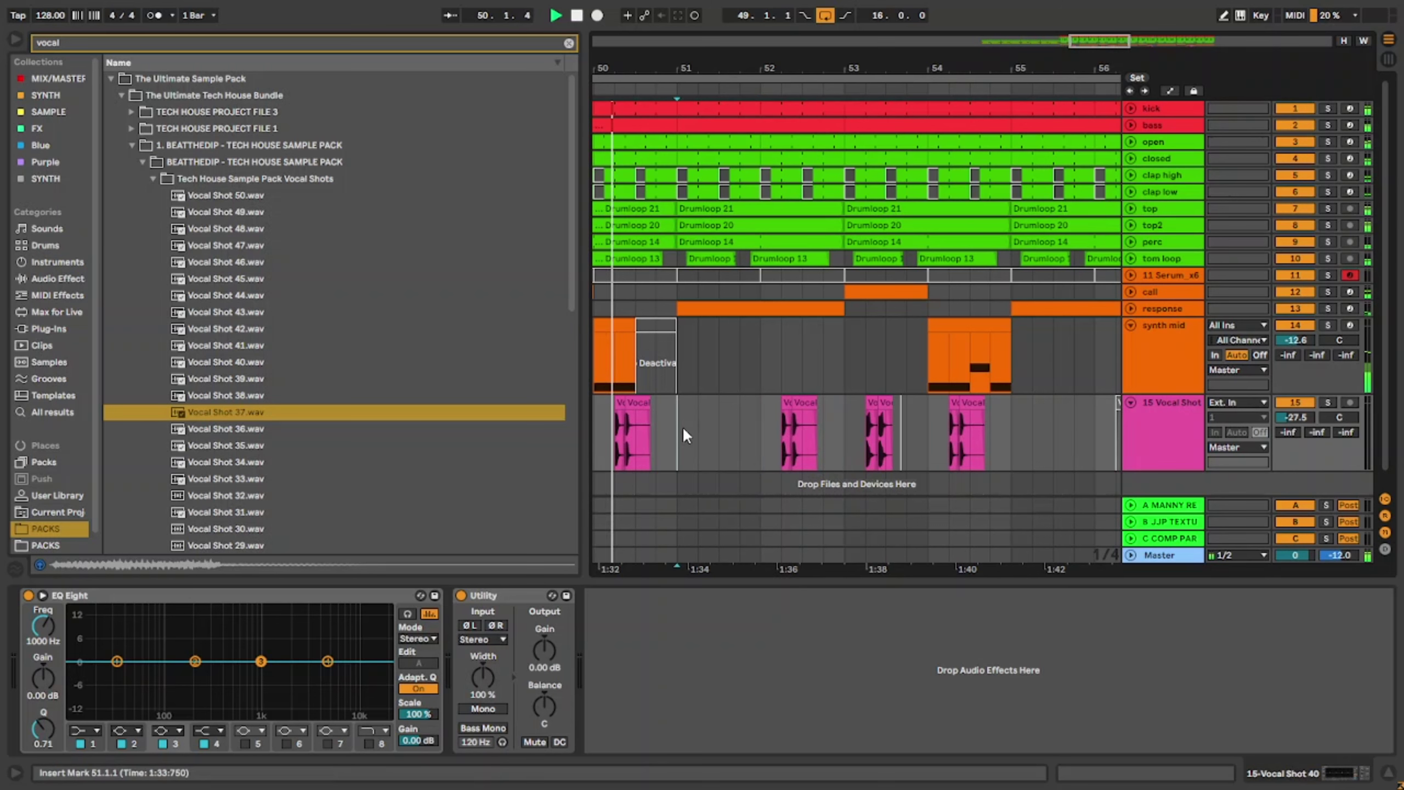
key(ctrl+v)
scroll(846, 411, up, 4)
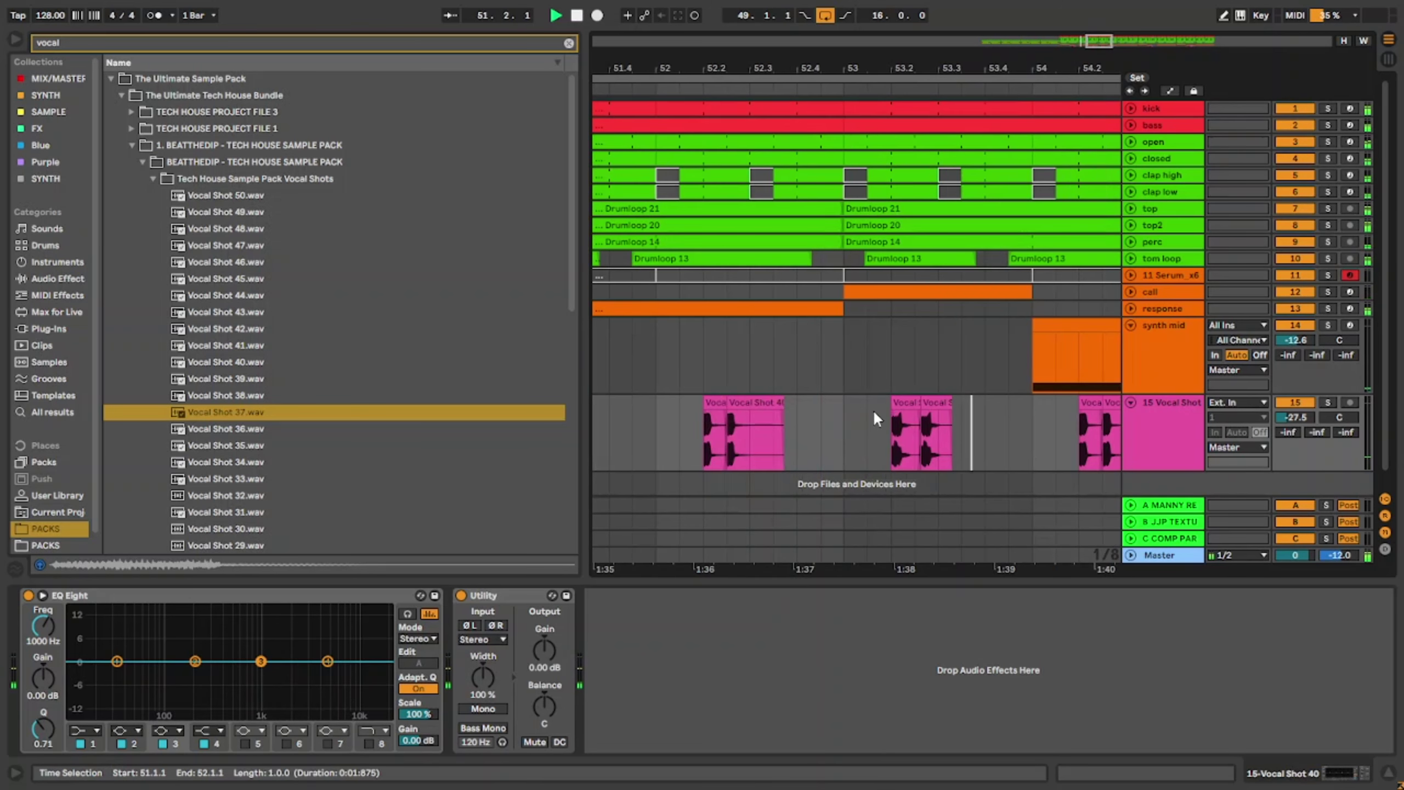
Step: Move the two Vocal Shot 37 clips from bar 53 to 52.2.1 and play the section from bar 52
click(928, 398)
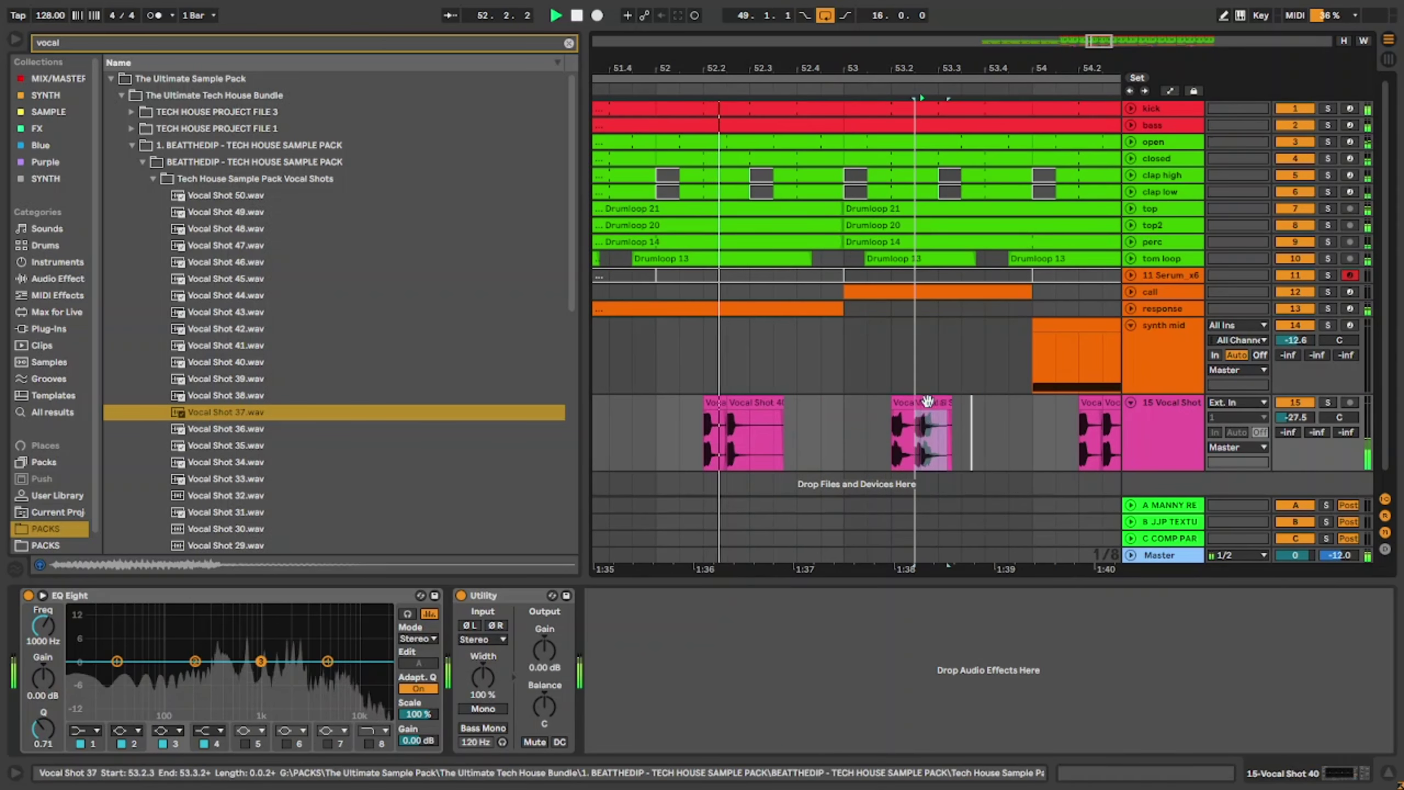
shift+click(905, 405)
drag(909, 406, 722, 408)
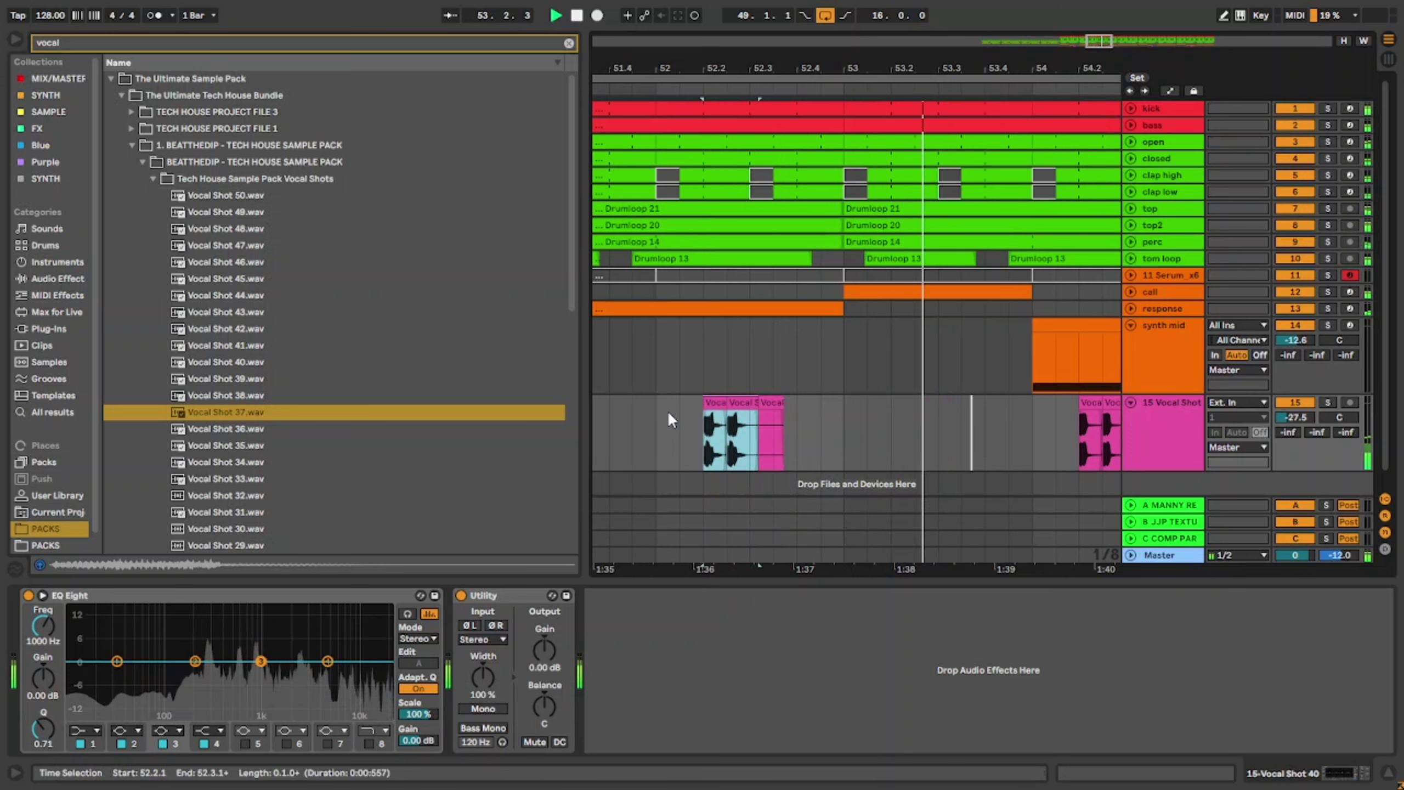
click(665, 411)
key(space)
key(space)
Step: Turn band 1 of the vocal track's EQ Eight into a low-cut filter at 306 Hz and replay the vocal
click(731, 422)
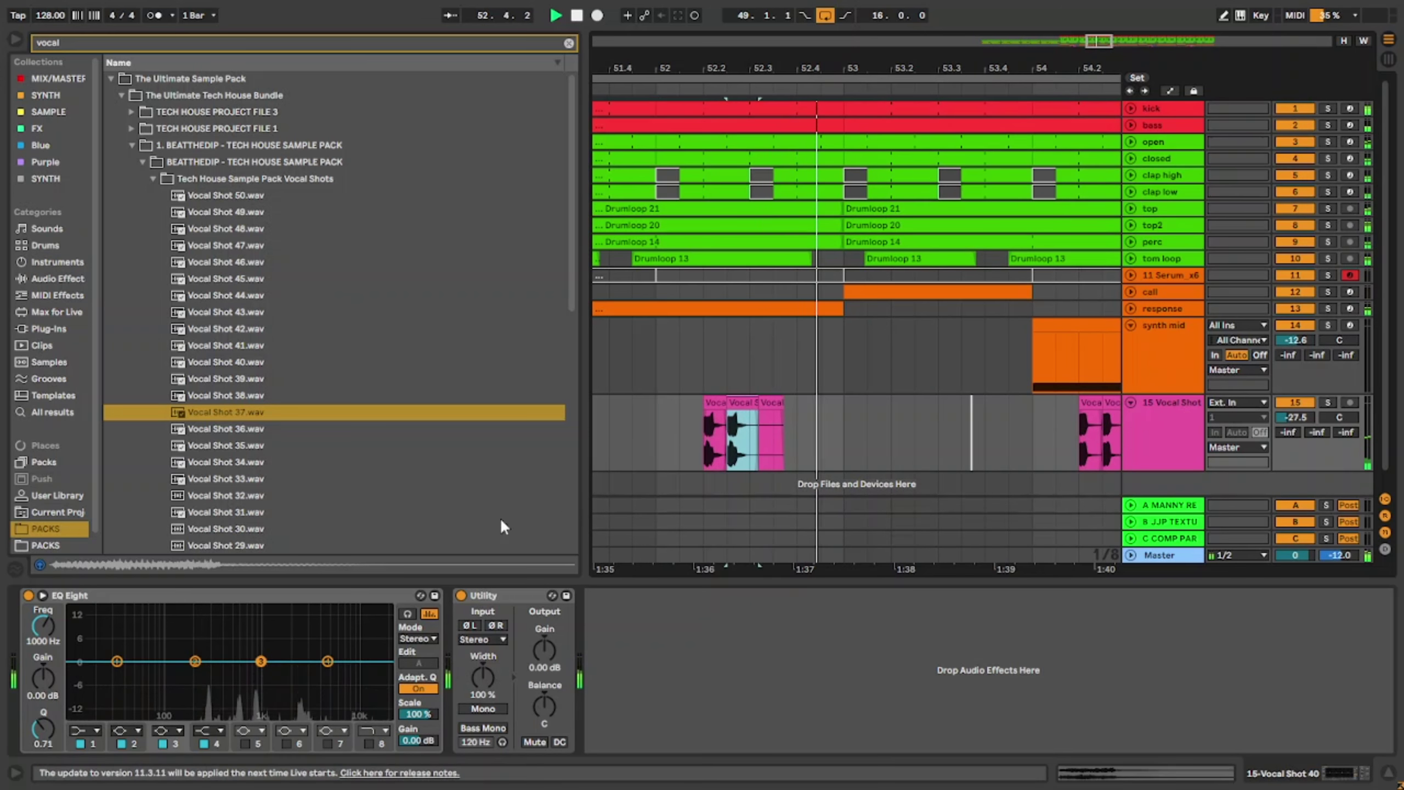
click(85, 730)
click(85, 626)
drag(117, 674, 117, 674)
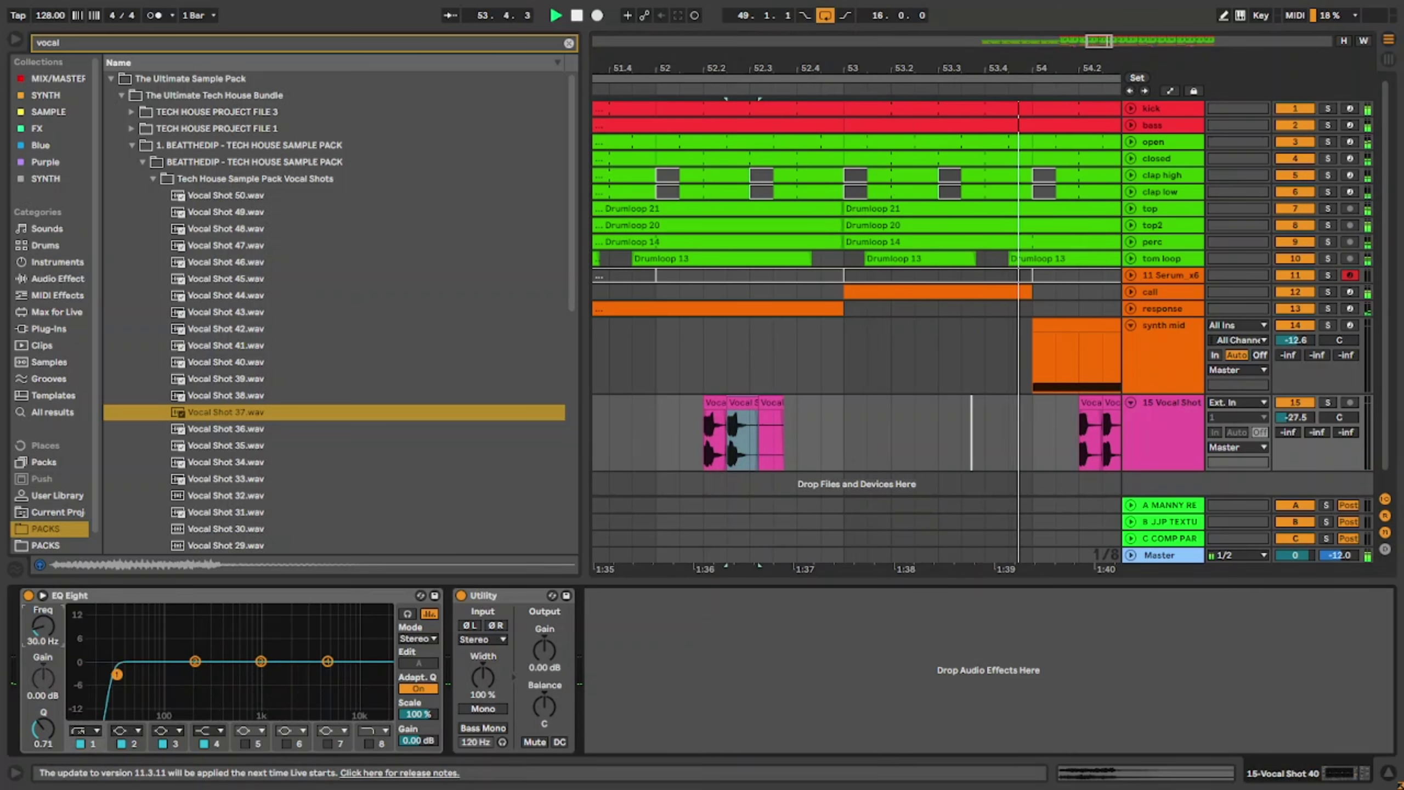
key(space)
Step: Delete the leftover vocal fragment after the Vocal Shot 37 pair in bar 52, keeping both shots
shift+click(709, 403)
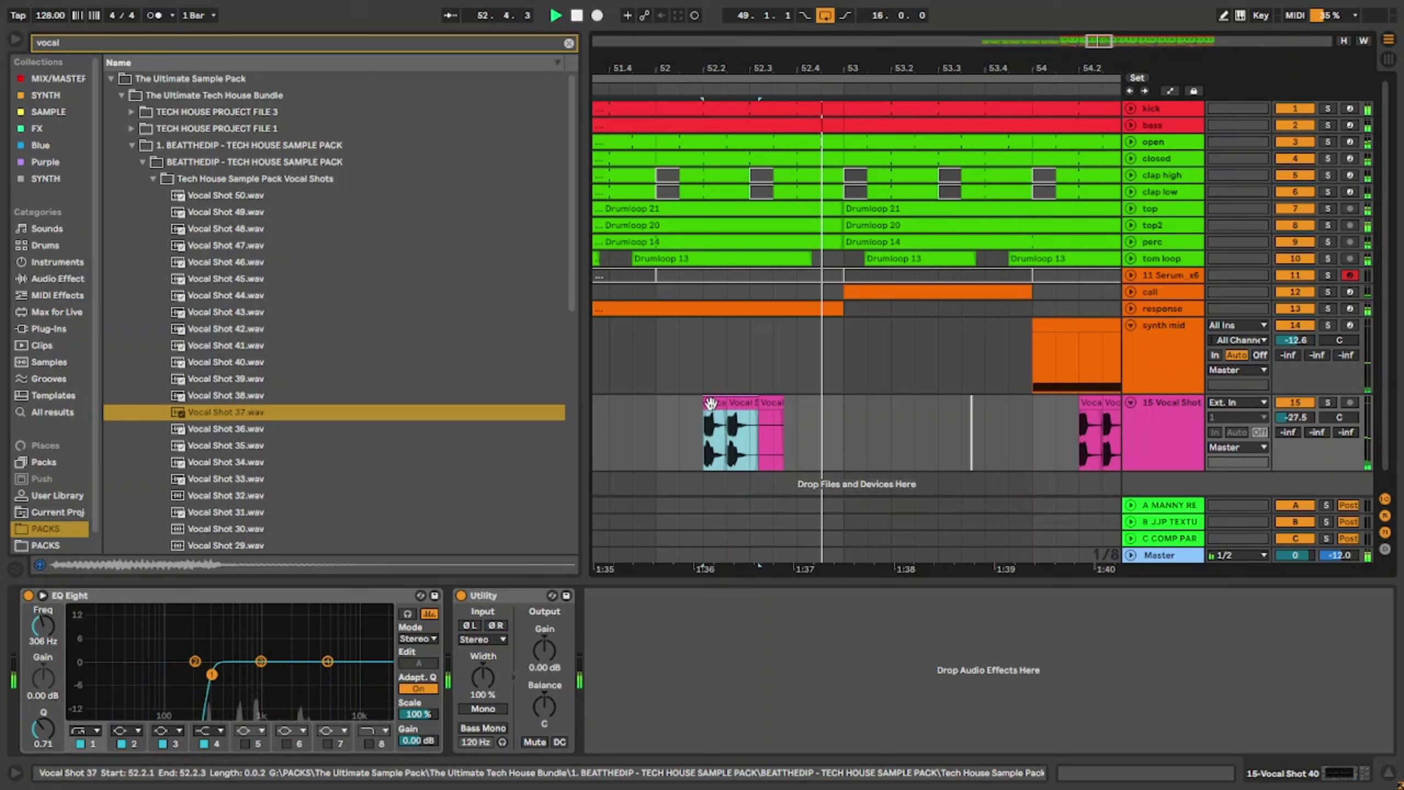
shift+click(763, 404)
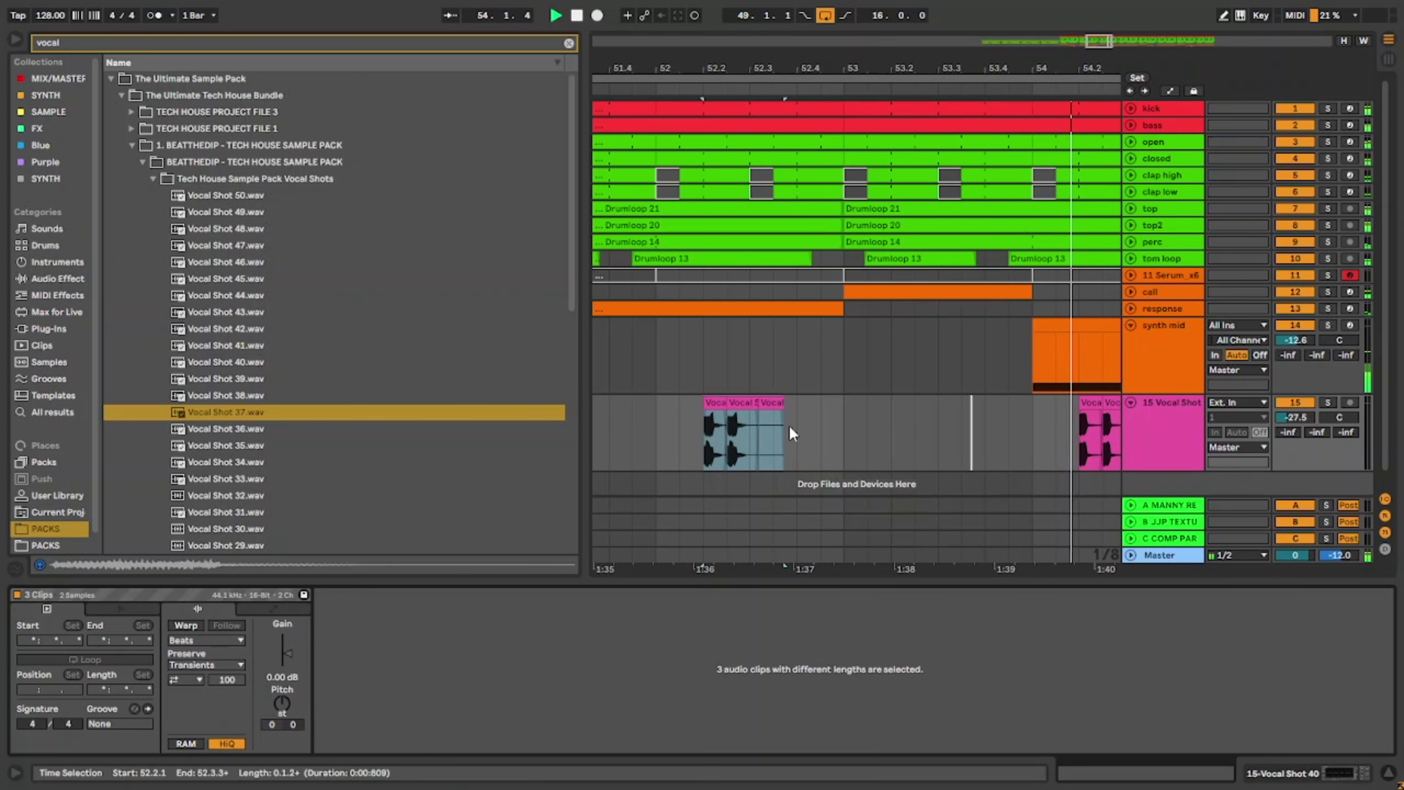
click(749, 405)
click(773, 403)
key(Delete)
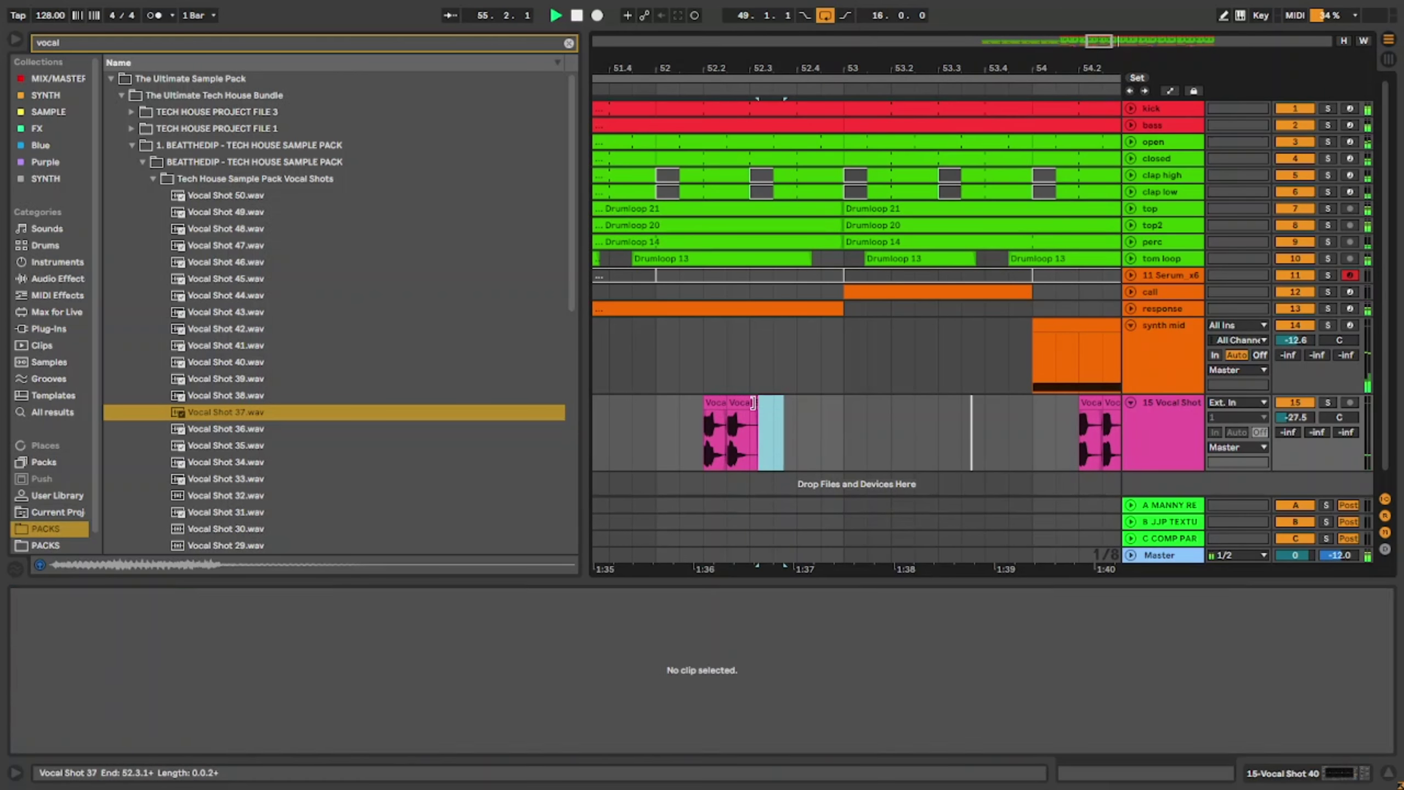
click(749, 404)
key(Delete)
key(ctrl+z)
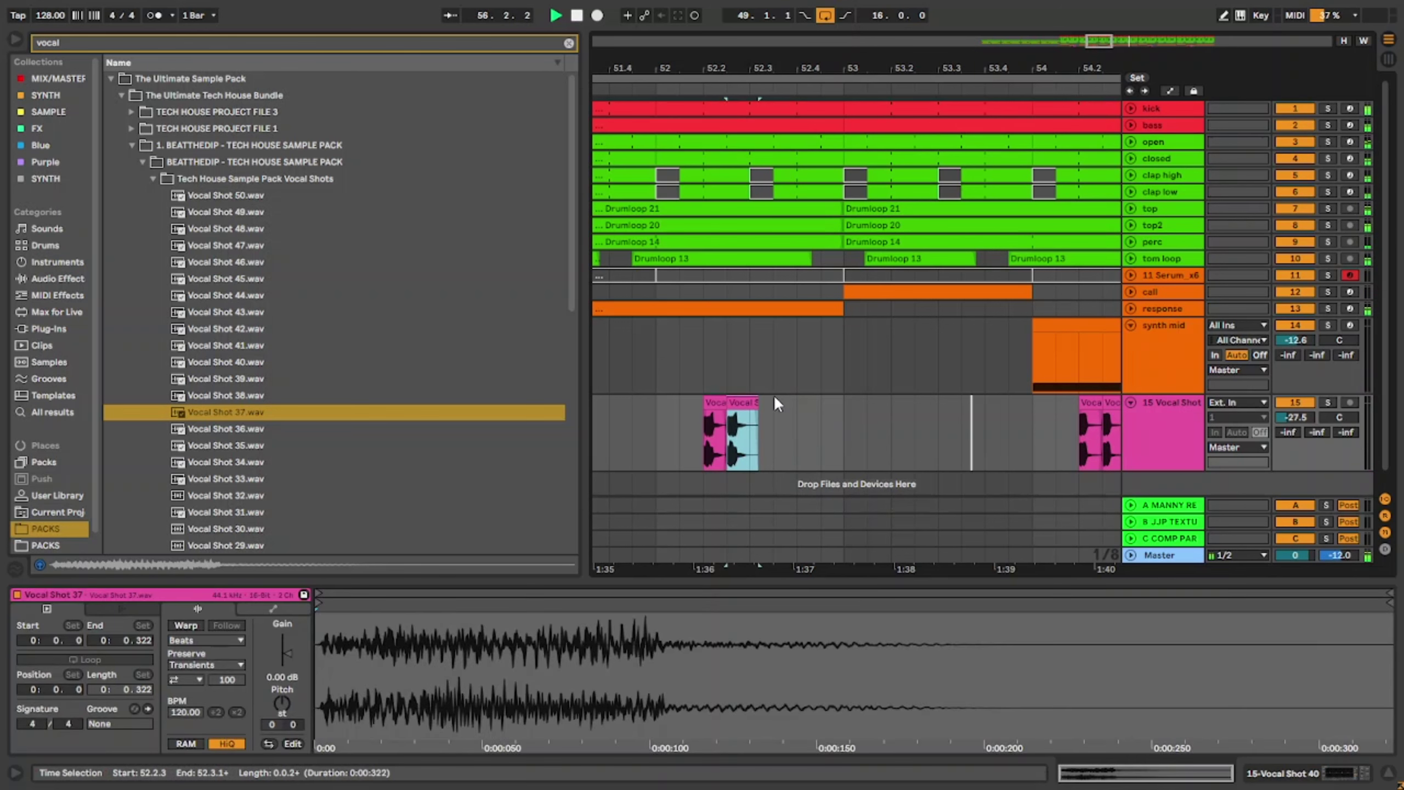
Step: Duplicate the four-bar vocal phrase from 49.1.1 to 53.1.1 into the following four bars
click(854, 444)
scroll(856, 443, down, 10)
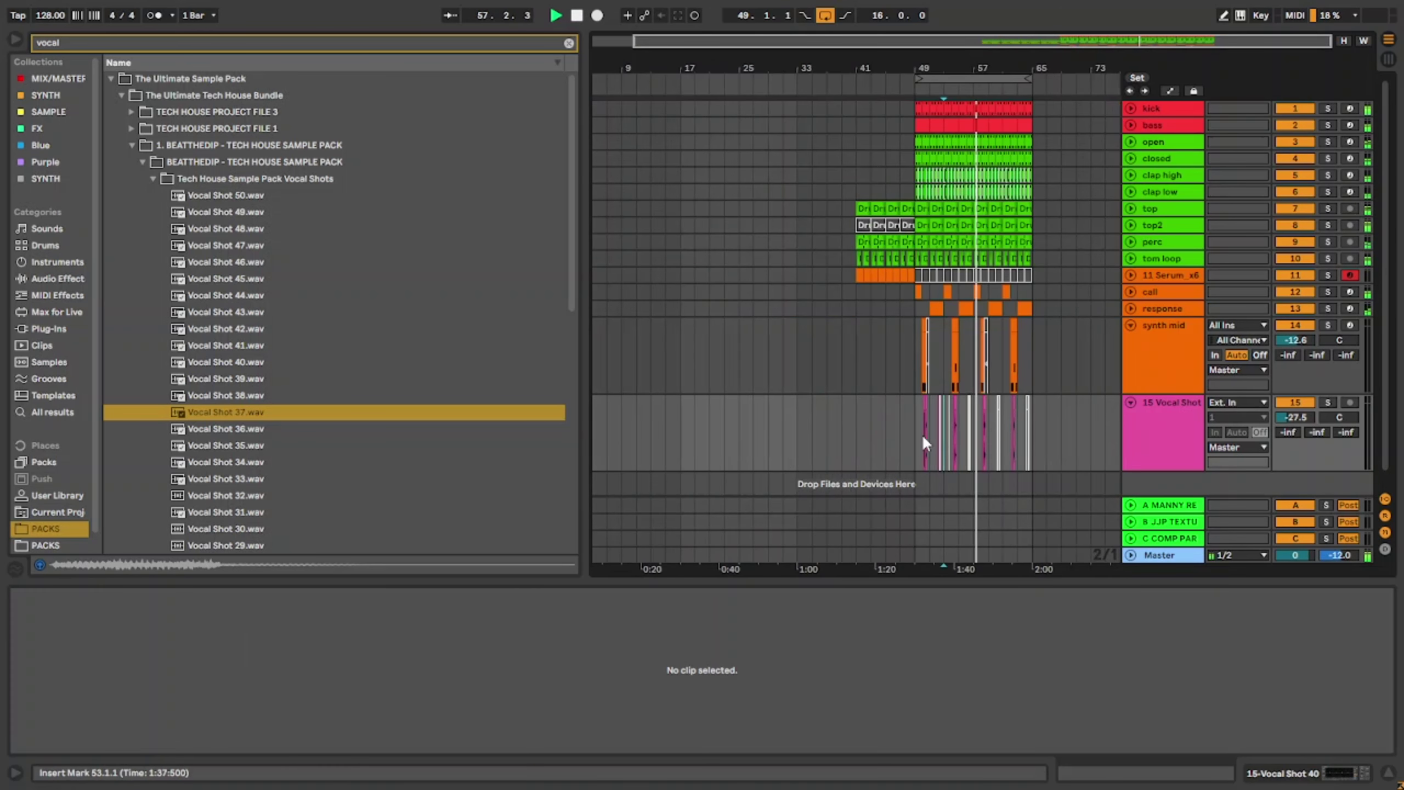
shift+click(912, 436)
scroll(1005, 451, up, 5)
scroll(842, 462, down, 5)
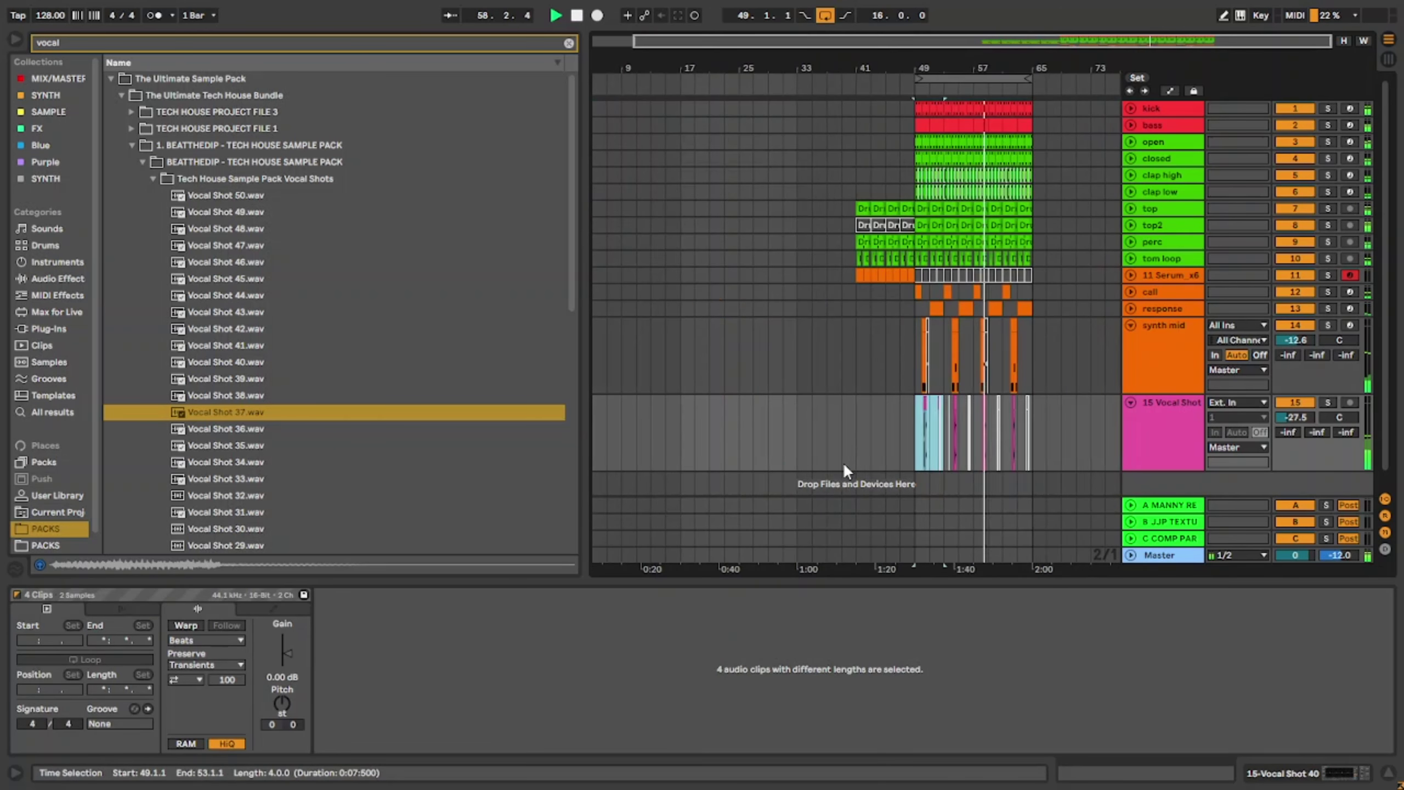
key(ctrl+d)
Step: Reactivate the Vocal Shot 37 clip at 56.2.3 on the vocal track
scroll(987, 429, up, 5)
scroll(920, 426, up, 5)
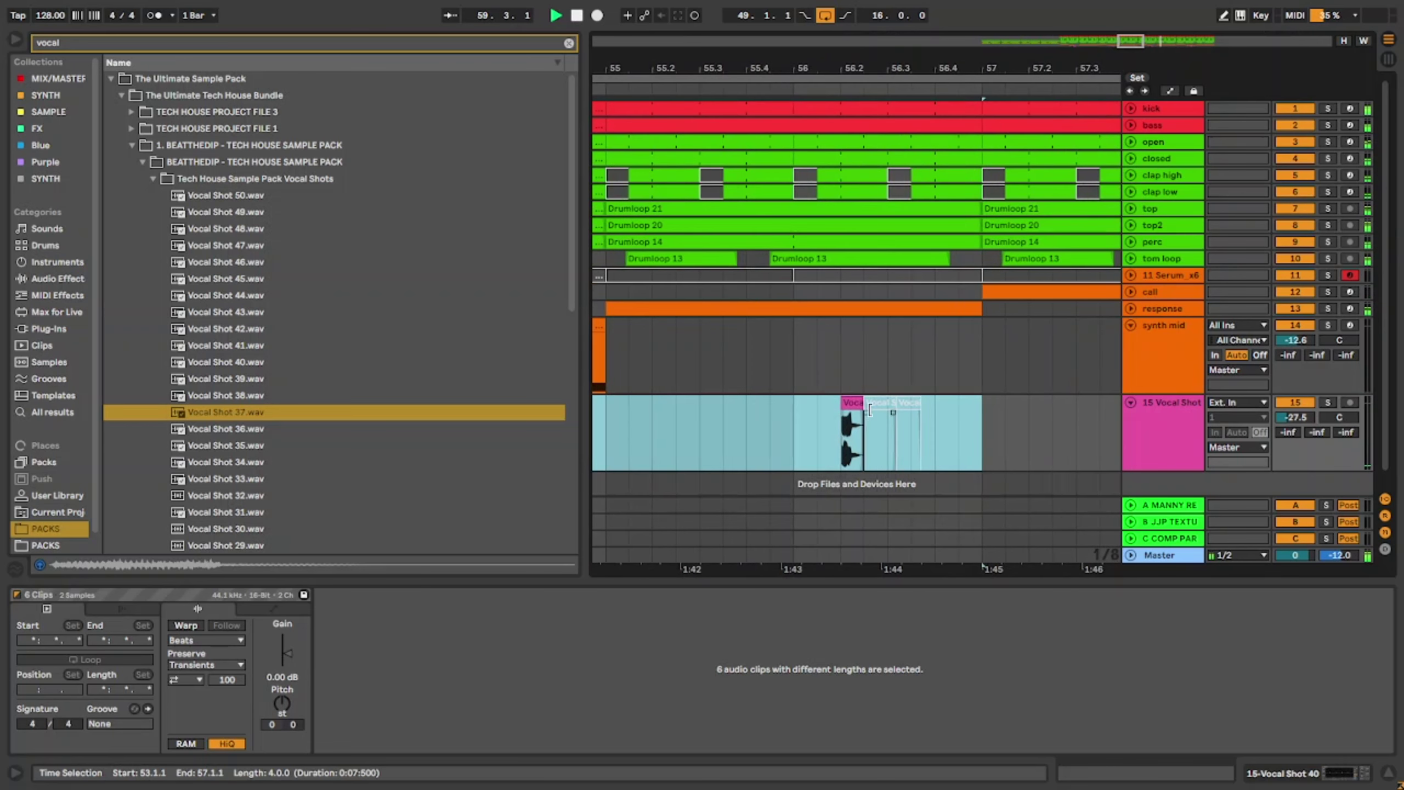
click(879, 399)
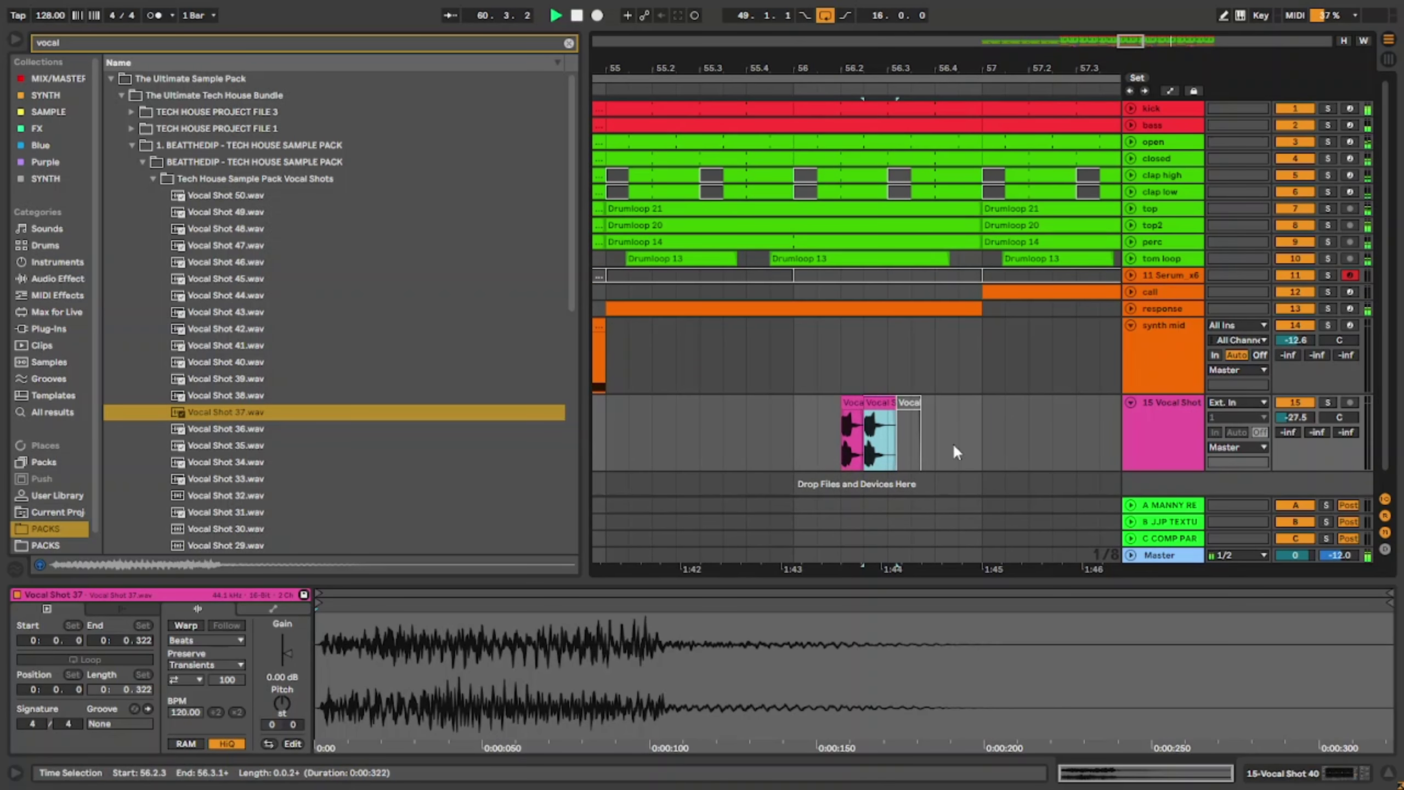
click(969, 438)
Step: Warp the three vocal clips in bar 56 in Beats mode with transient looping off and the envelope at 71, and check playback
shift+click(849, 403)
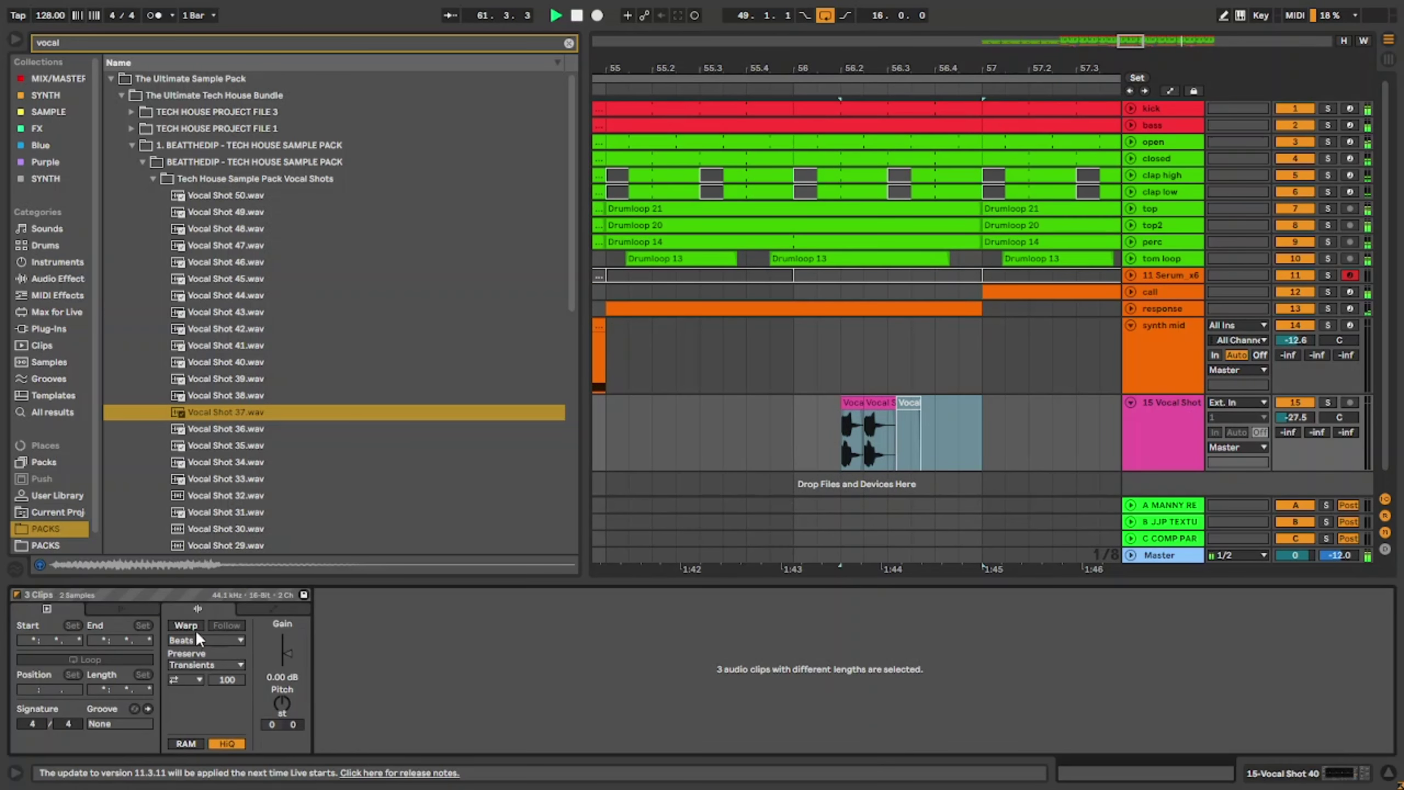
click(195, 630)
click(184, 679)
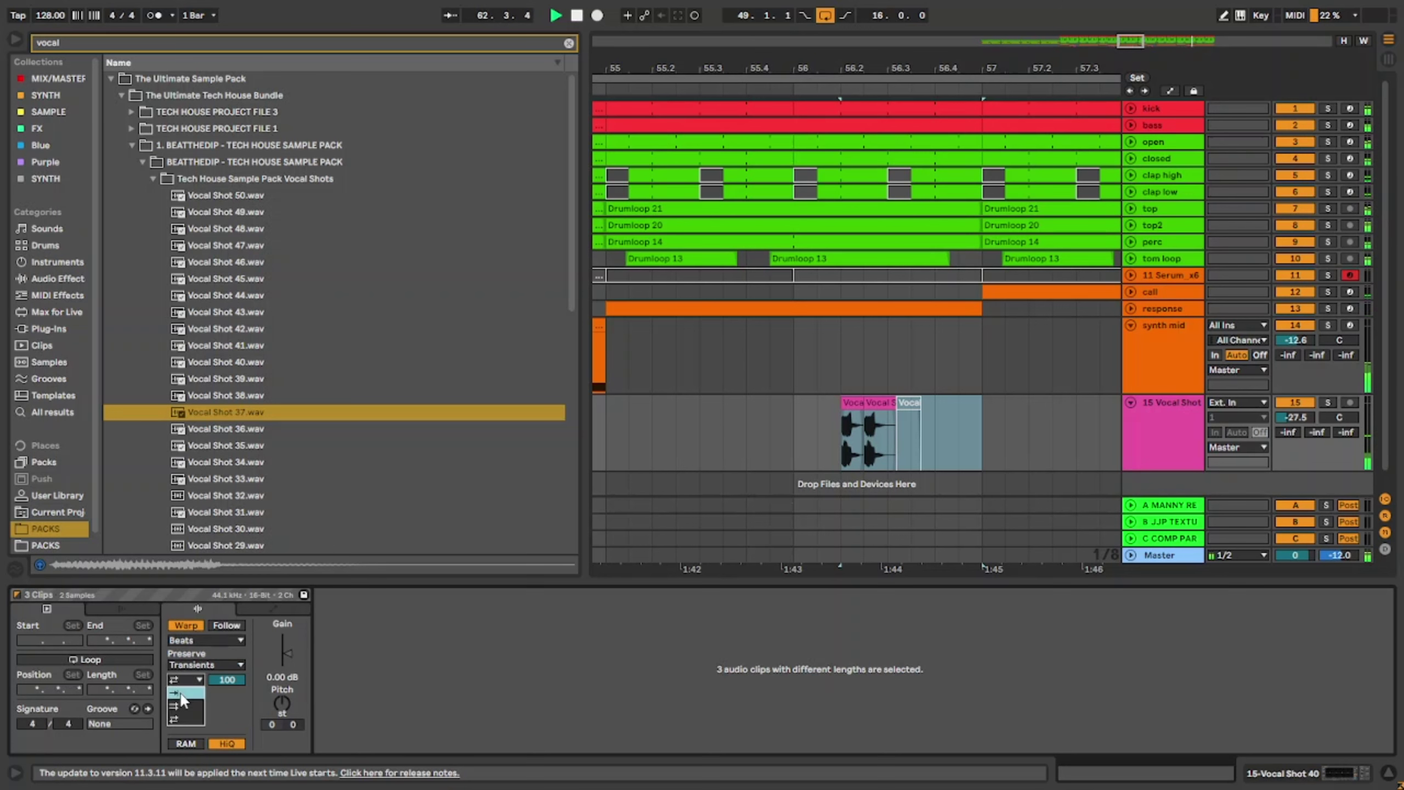
drag(226, 680, 226, 682)
key(space)
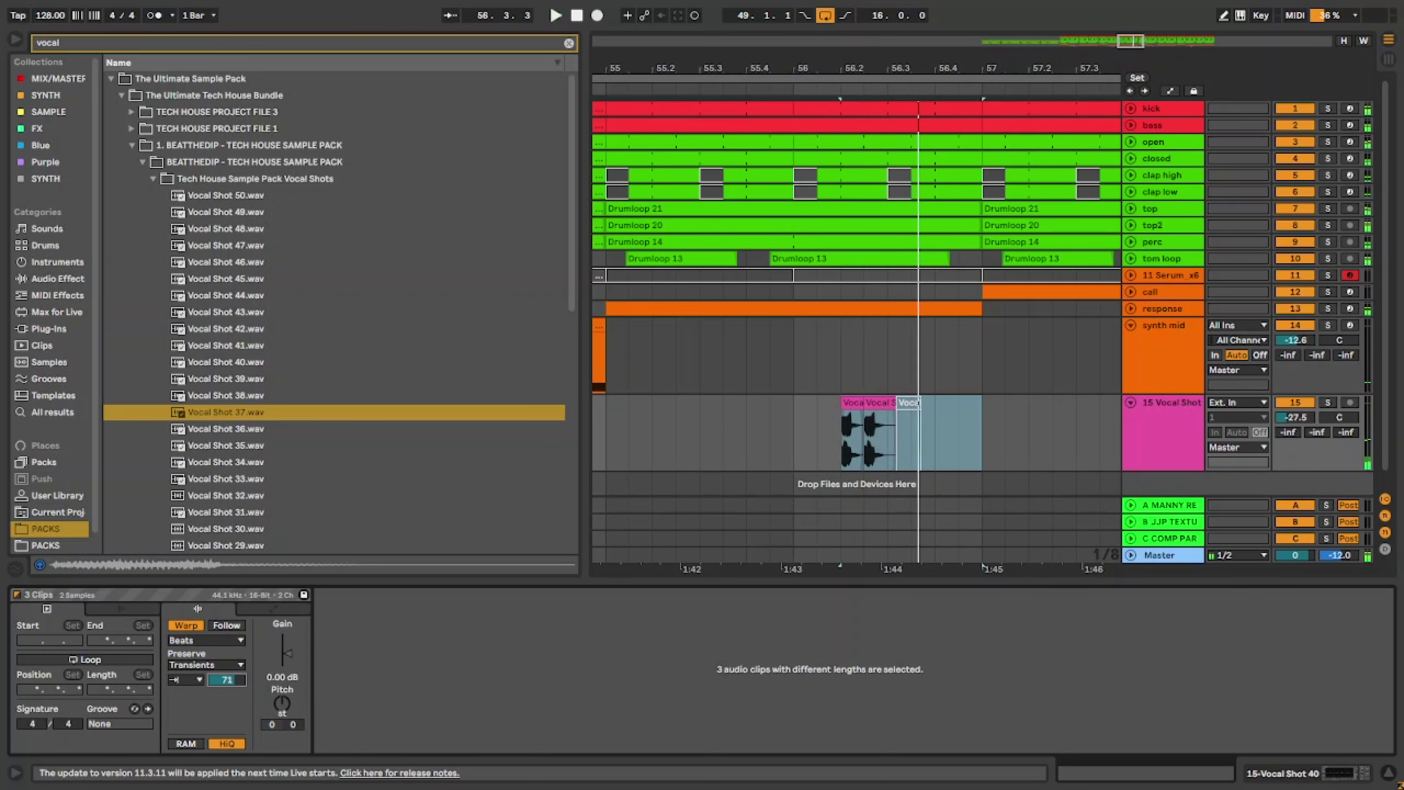
Step: Duplicate the eight-bar vocal phrase from 49.1.1 to 57.1.1 into the following eight bars on the vocal track
scroll(865, 454, down, 5)
drag(886, 443, 720, 434)
scroll(713, 440, down, 3)
click(657, 440)
scroll(707, 431, up, 5)
click(746, 403)
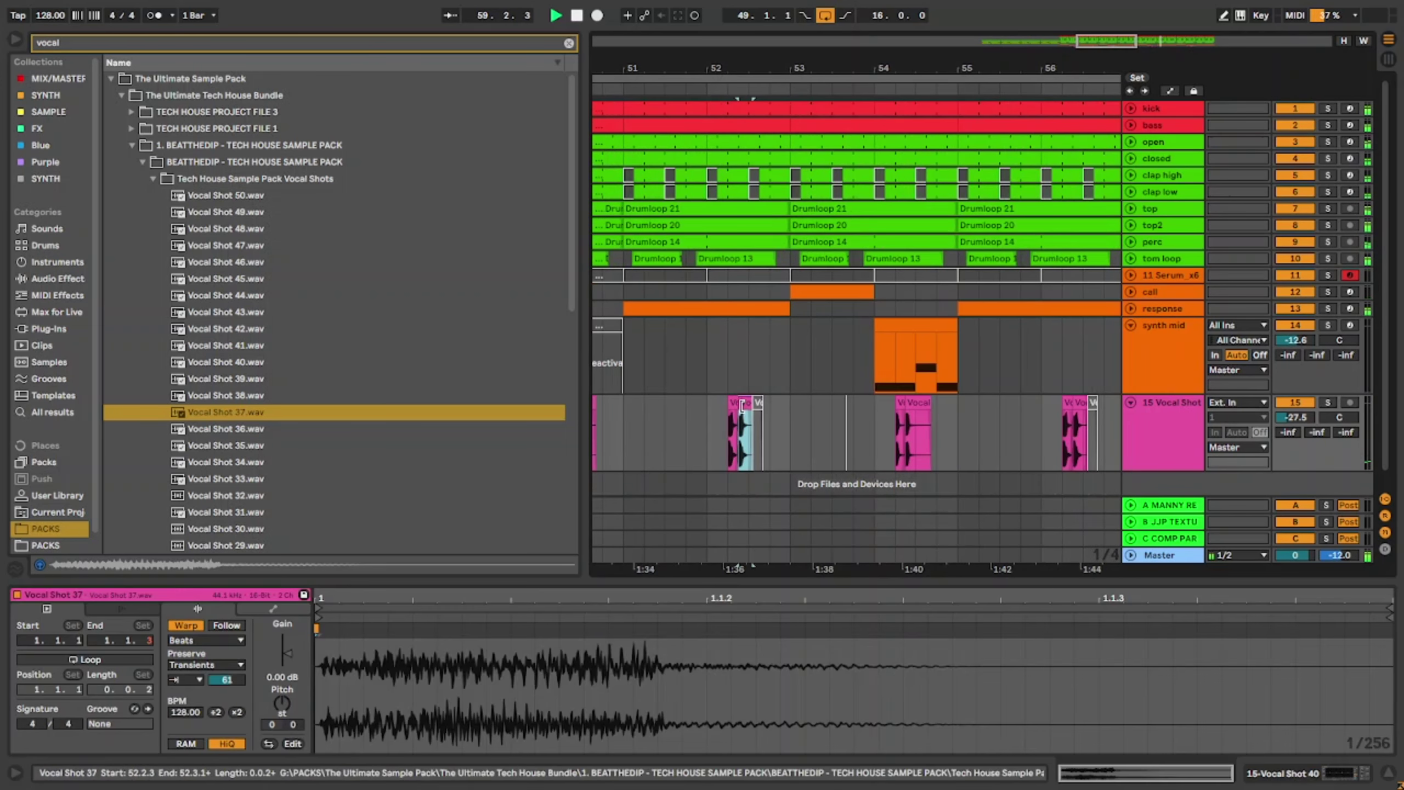
scroll(719, 446, down, 4)
click(636, 433)
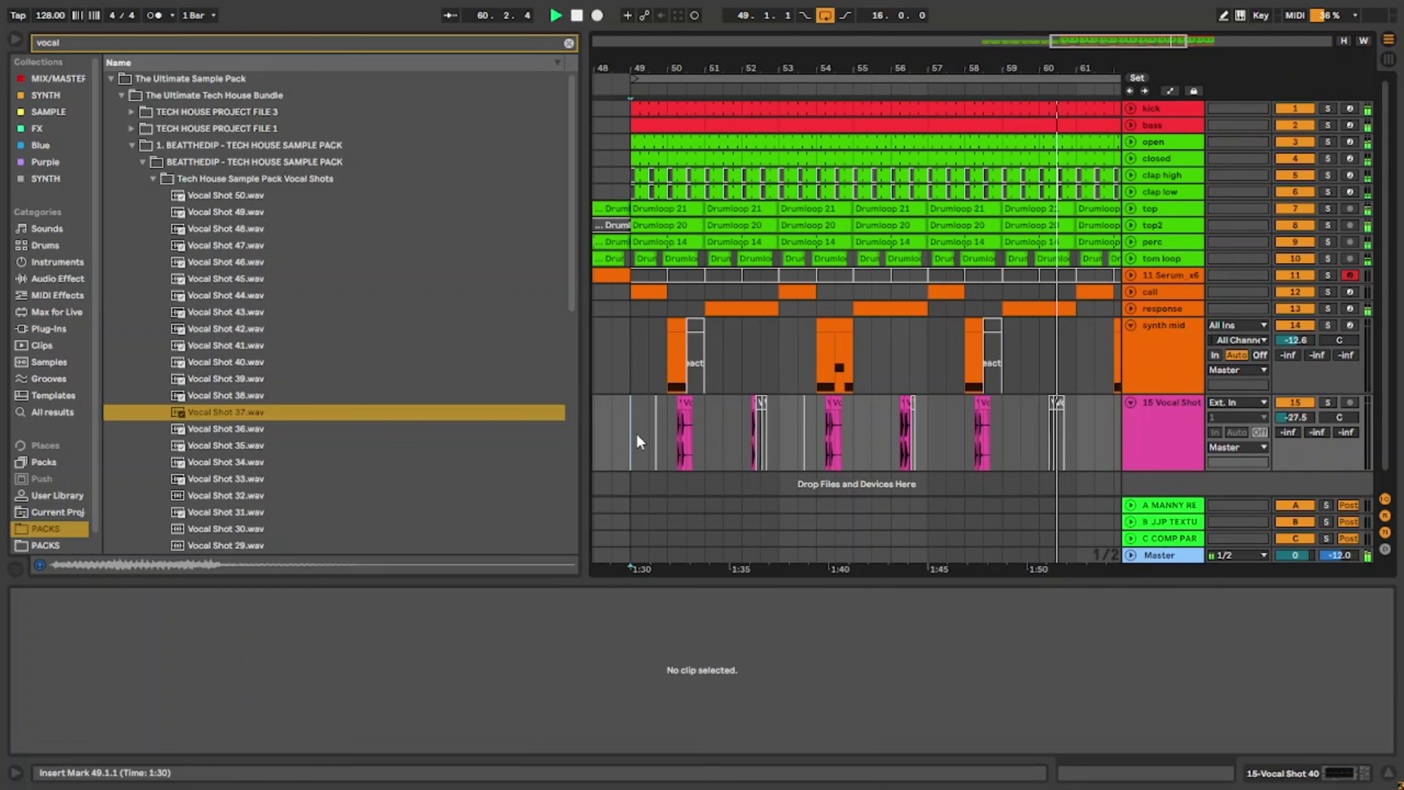
drag(635, 433, 924, 433)
scroll(923, 433, down, 5)
key(ctrl+d)
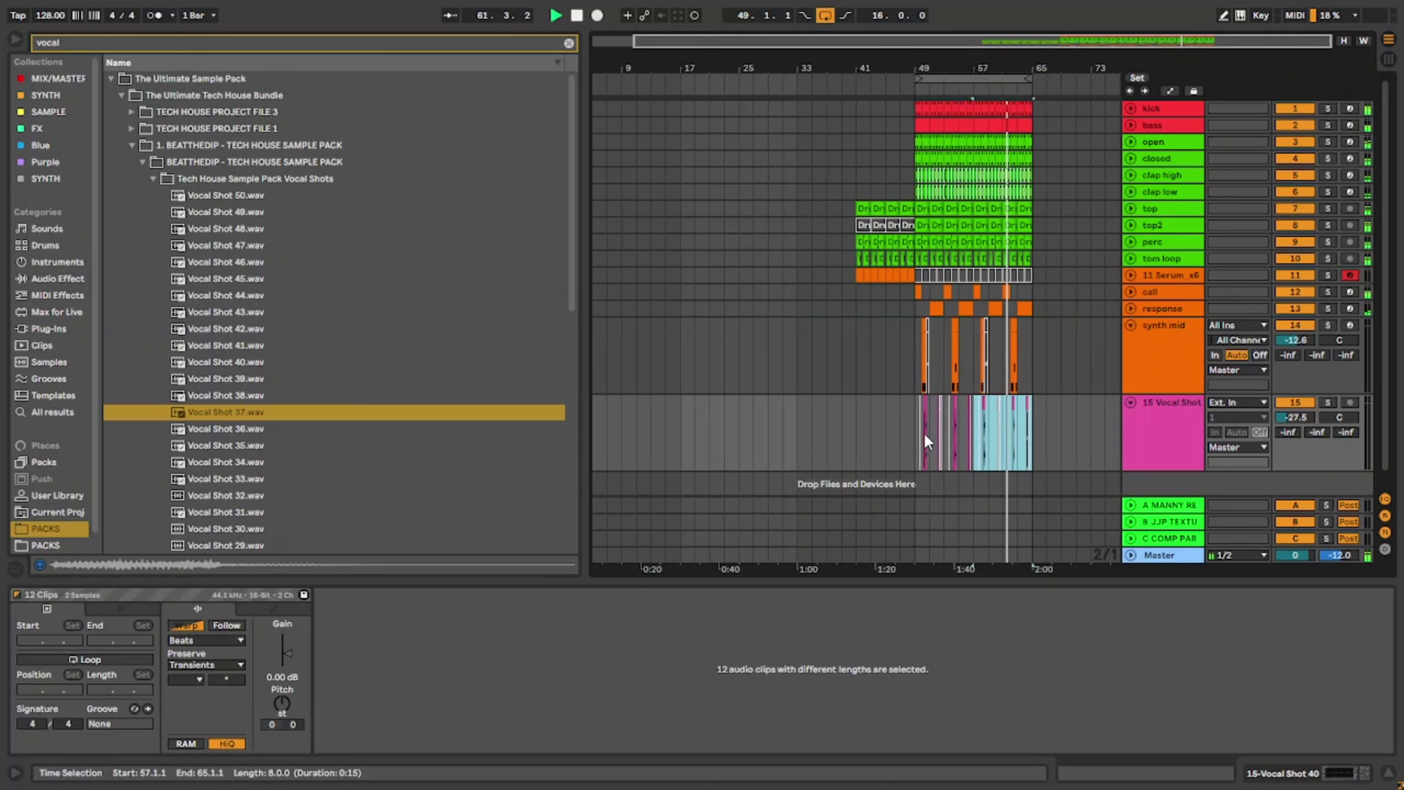
Step: Change the colour of the vocal shot track to white
click(1156, 437)
right_click(1156, 437)
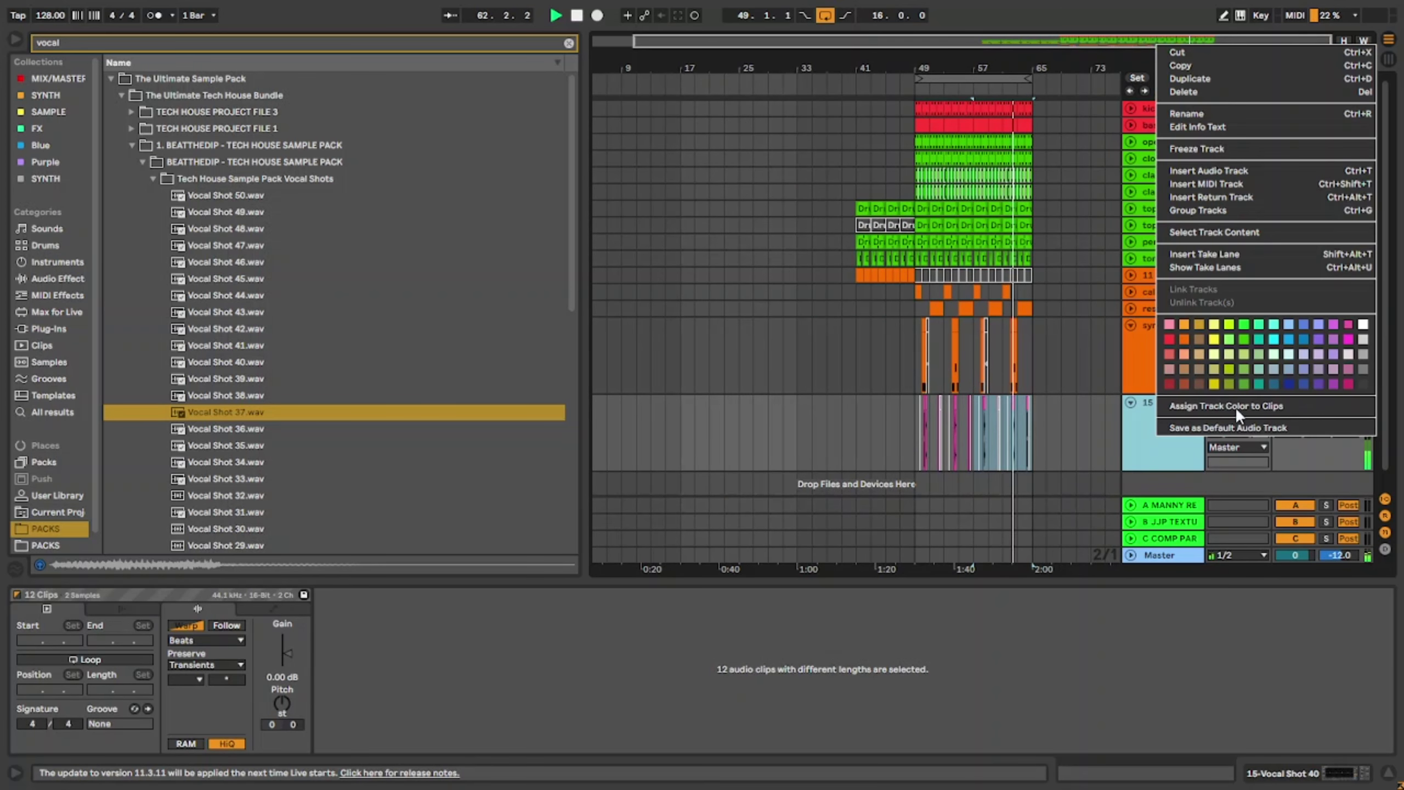
click(1360, 328)
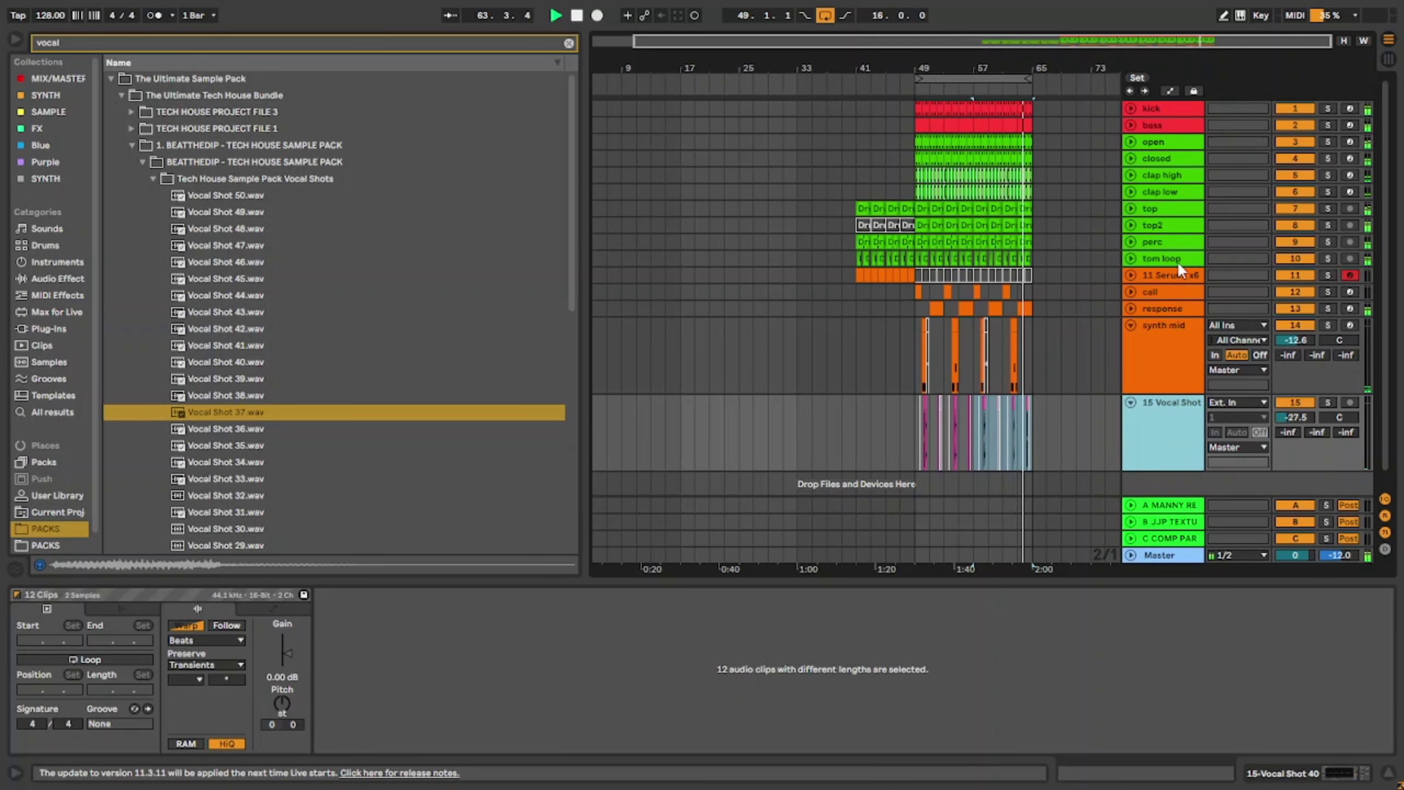
Step: Rename track 11, the Serum track above call, as "synth lead"
click(1159, 271)
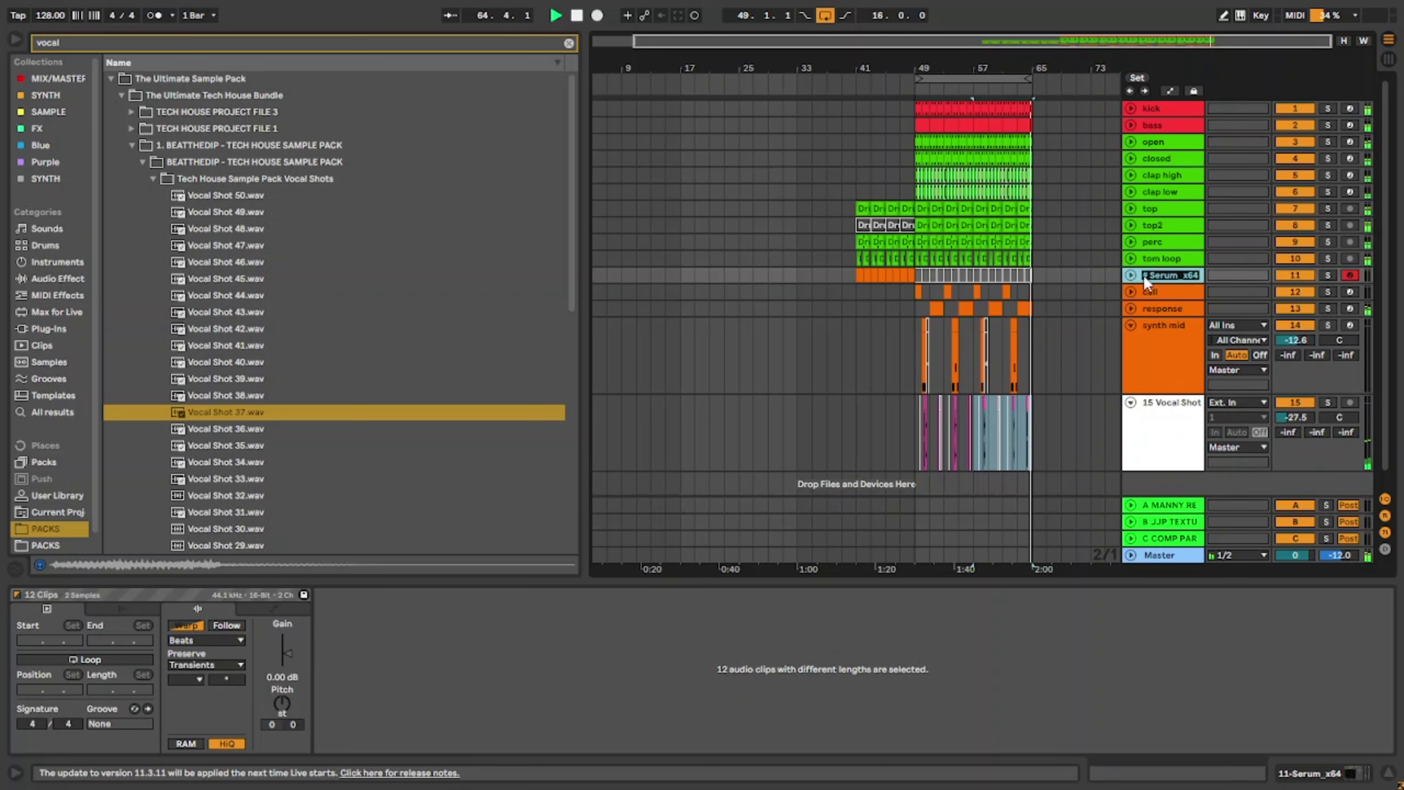
key(ctrl+r)
text(synth)
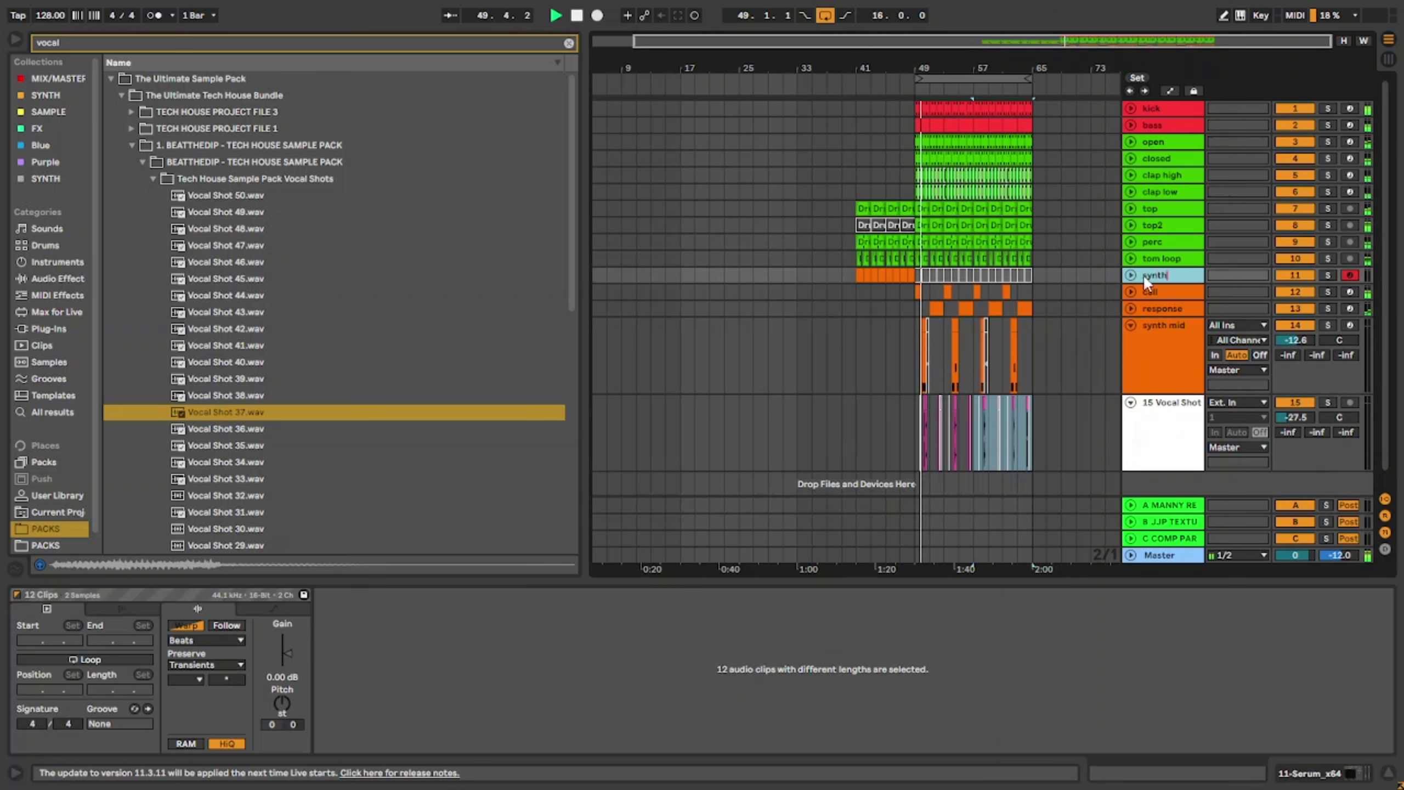
text( le)
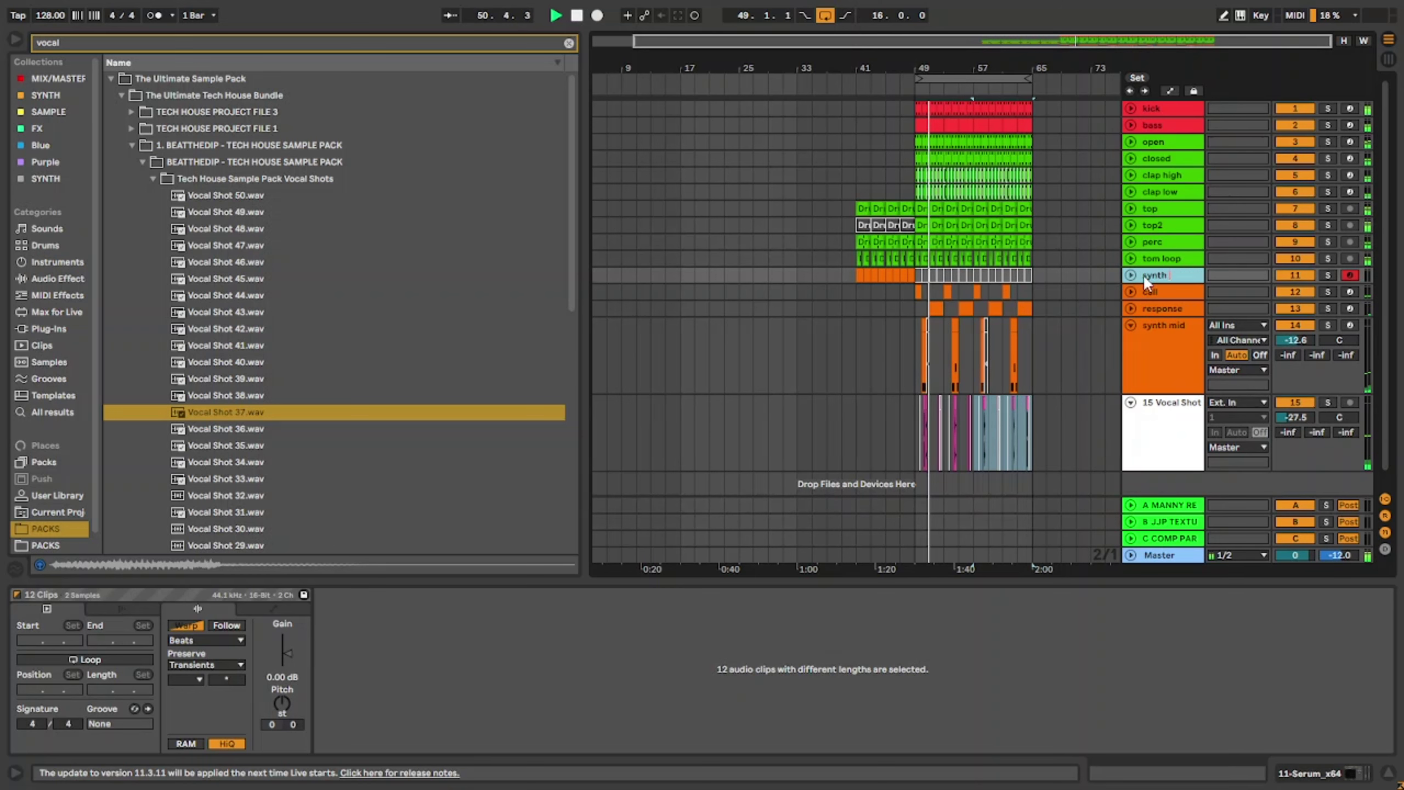
text(ad)
key(Return)
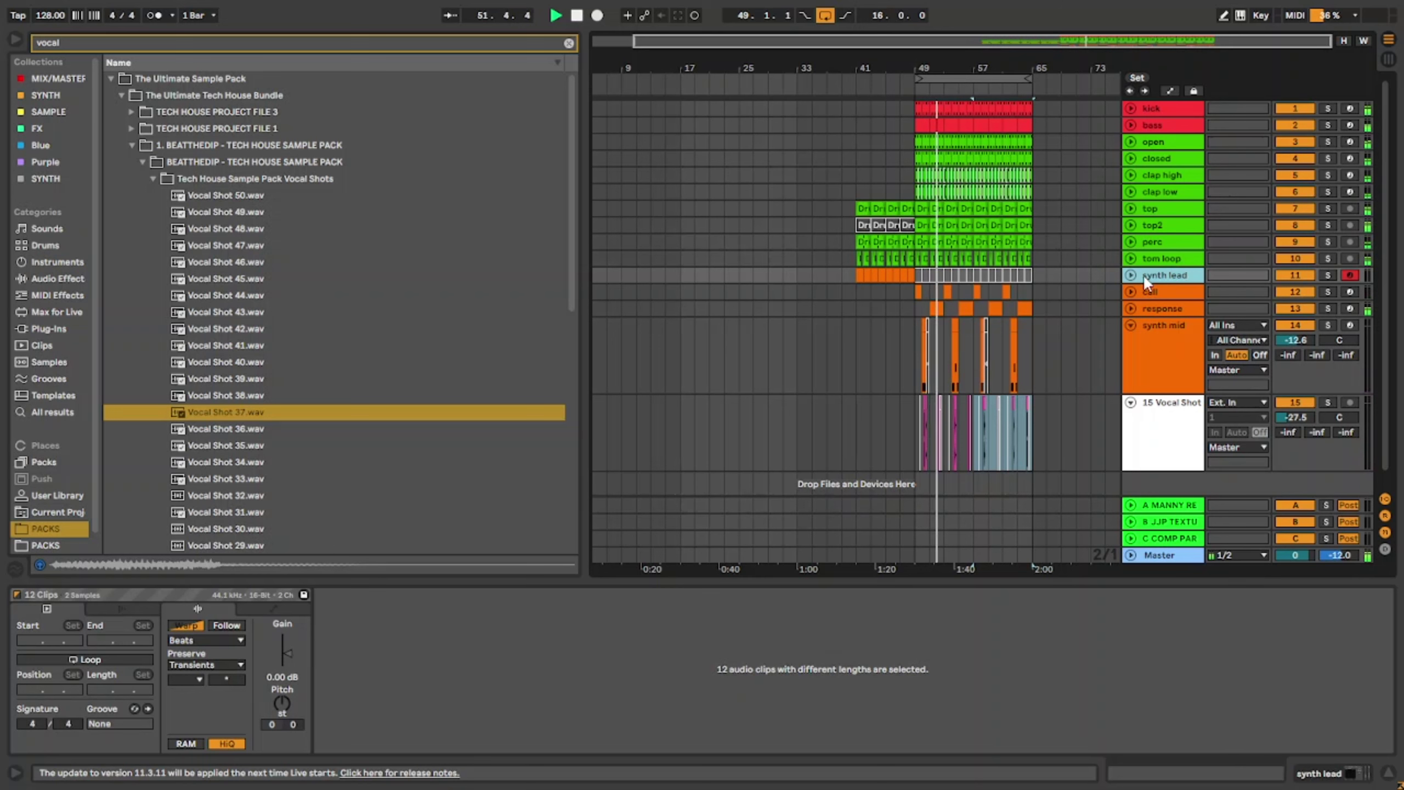
Step: Assign the vocal shot track's white colour to all of its clips
right_click(1157, 440)
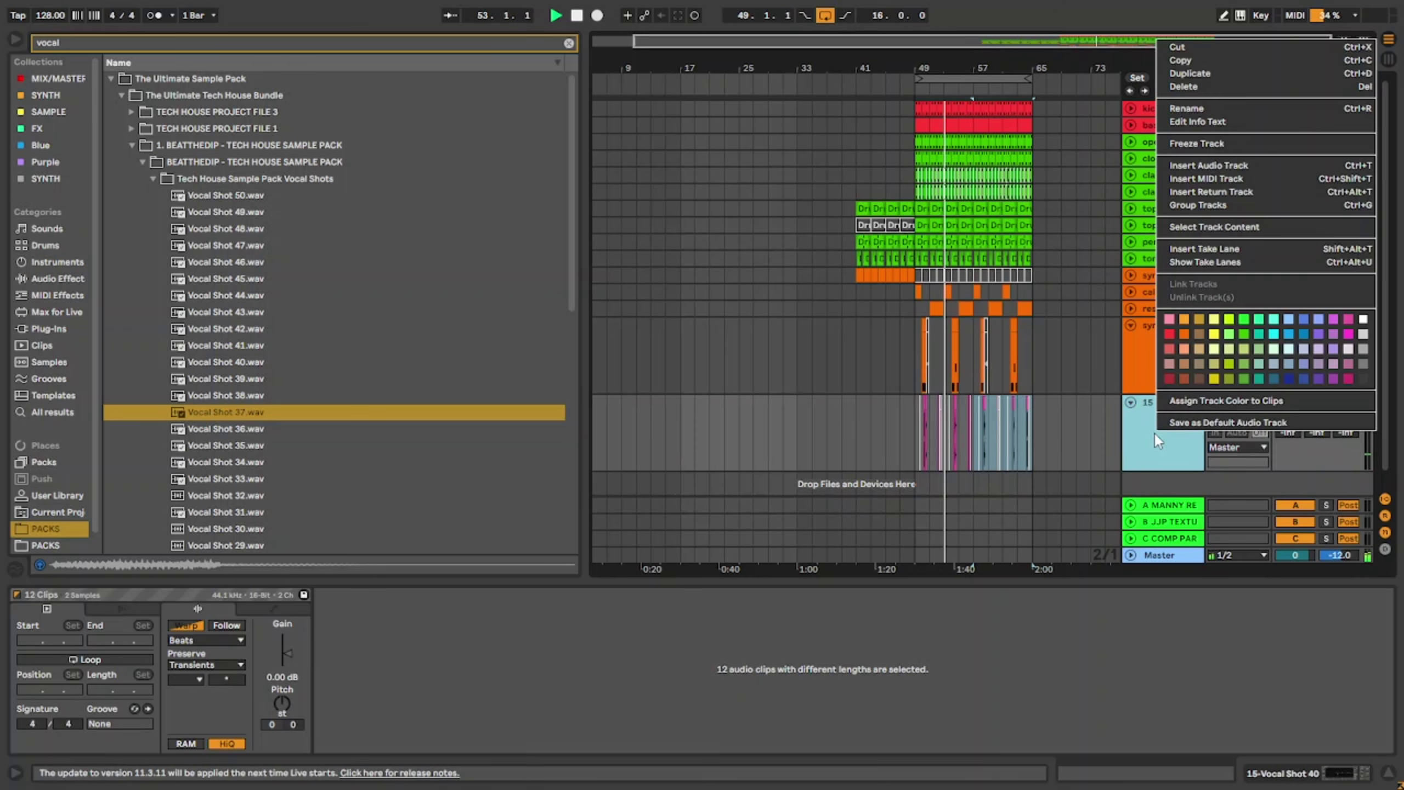
click(1248, 400)
click(921, 440)
click(913, 435)
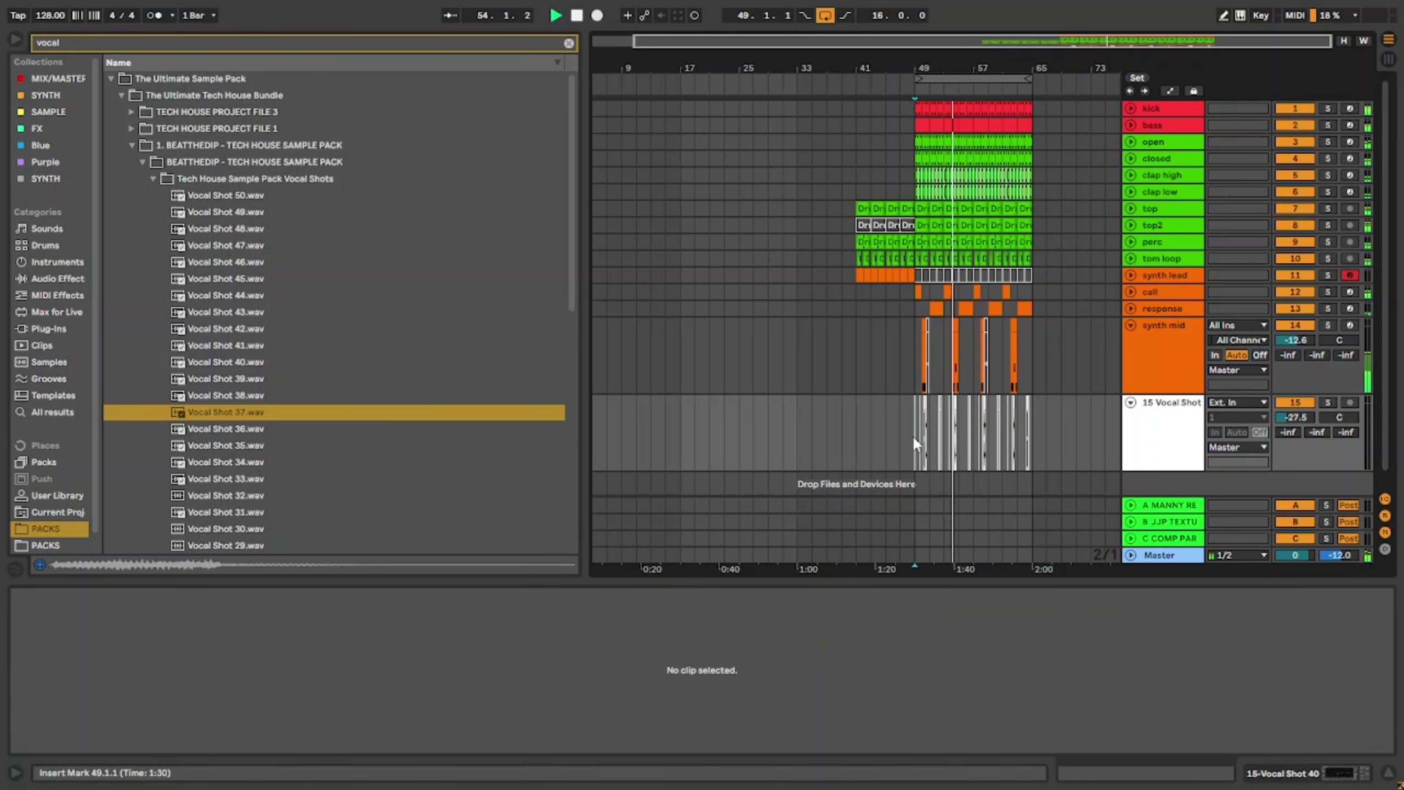
Step: Hide the clip detail view and fold the vocal shot and synth mid tracks to compact height
drag(923, 768, 924, 772)
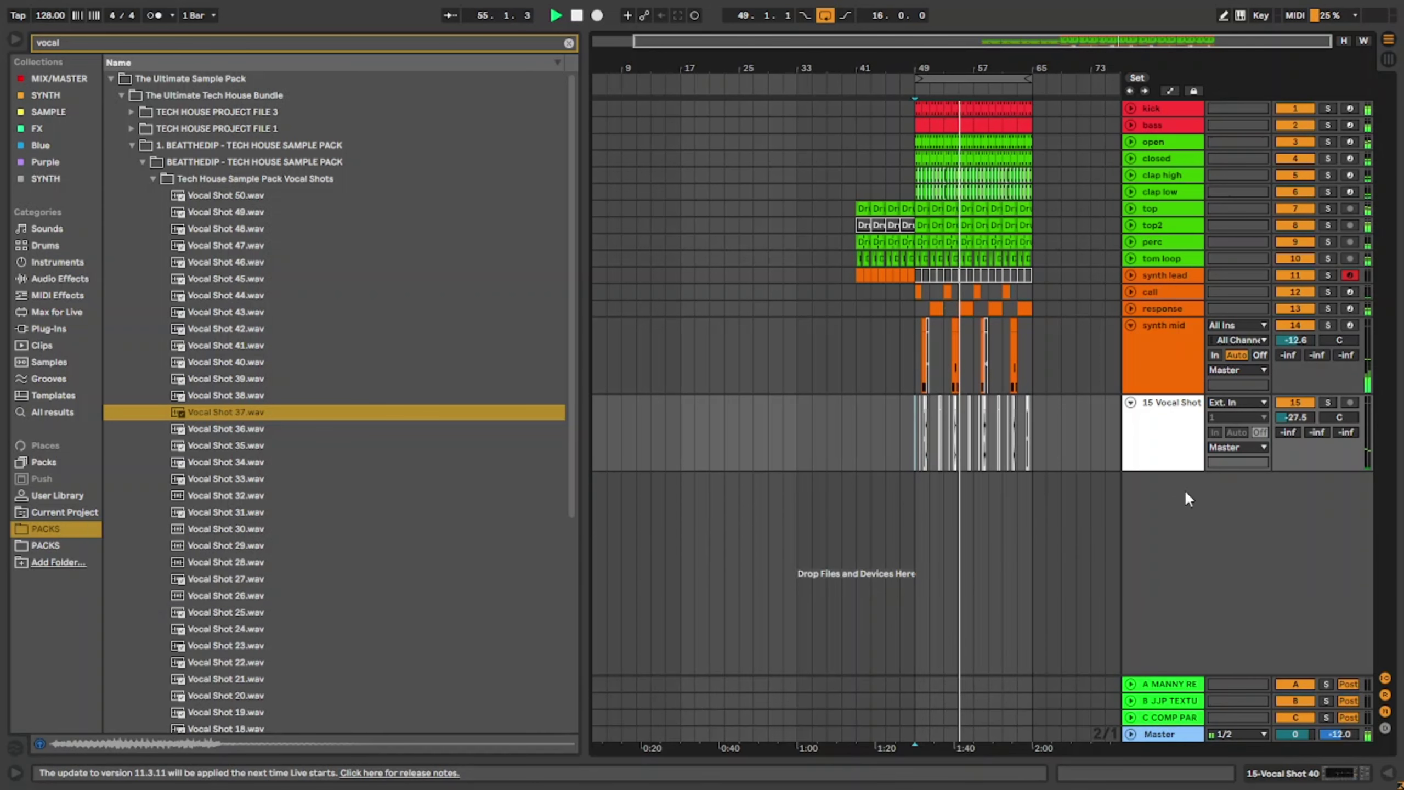
click(1140, 415)
click(1130, 404)
click(1140, 362)
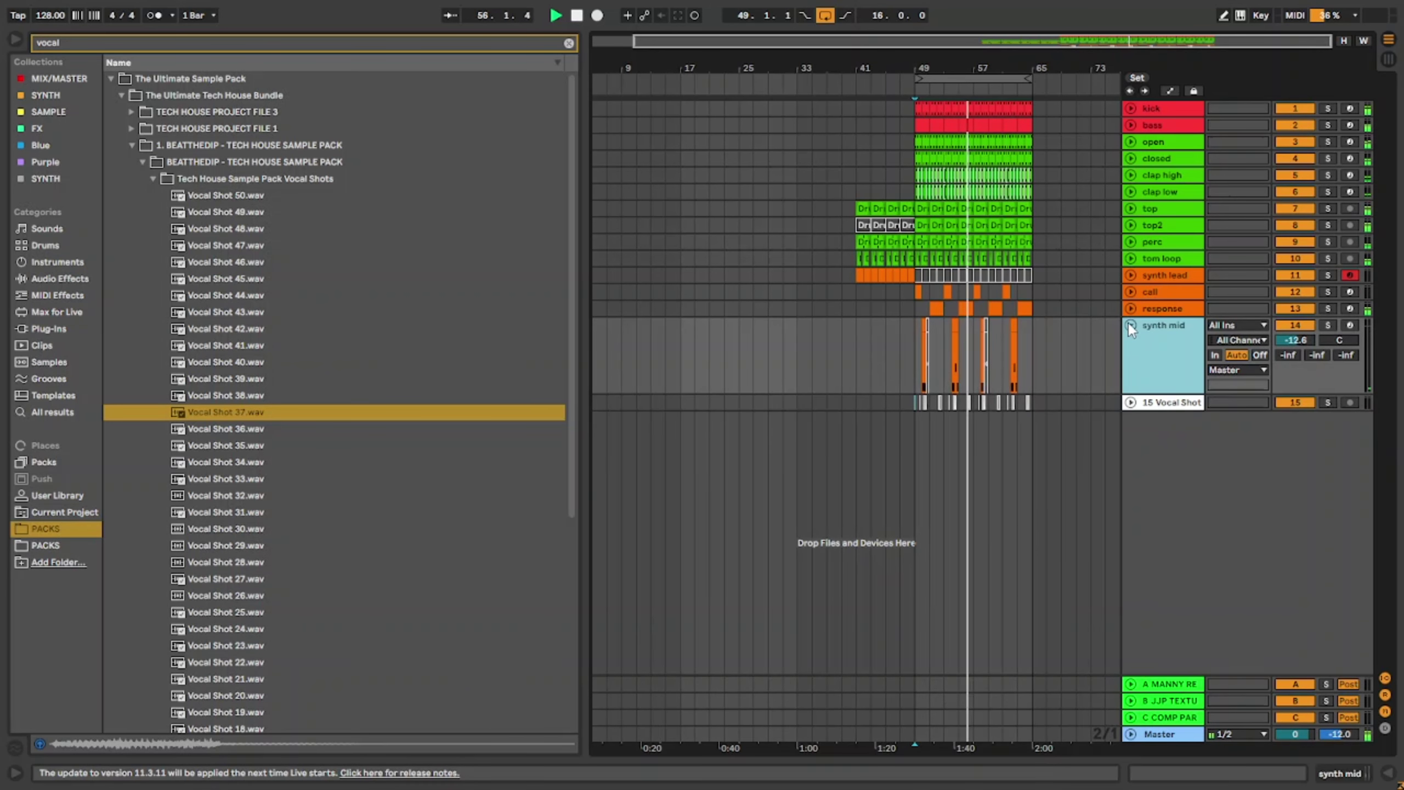
click(1130, 325)
click(1031, 343)
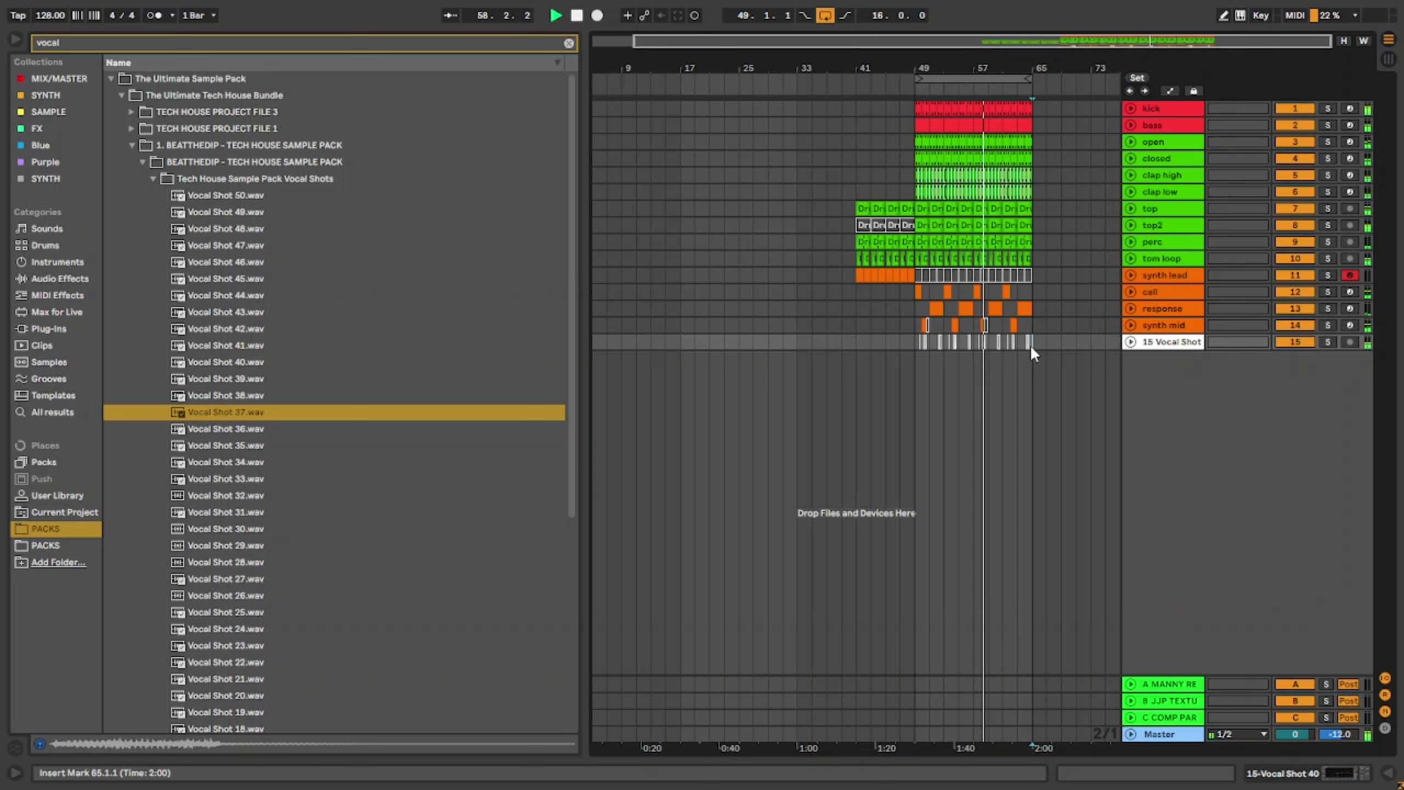
Step: Restart playback from bar 41 and insert an empty audio track below the vocal shot track
key(space)
key(space)
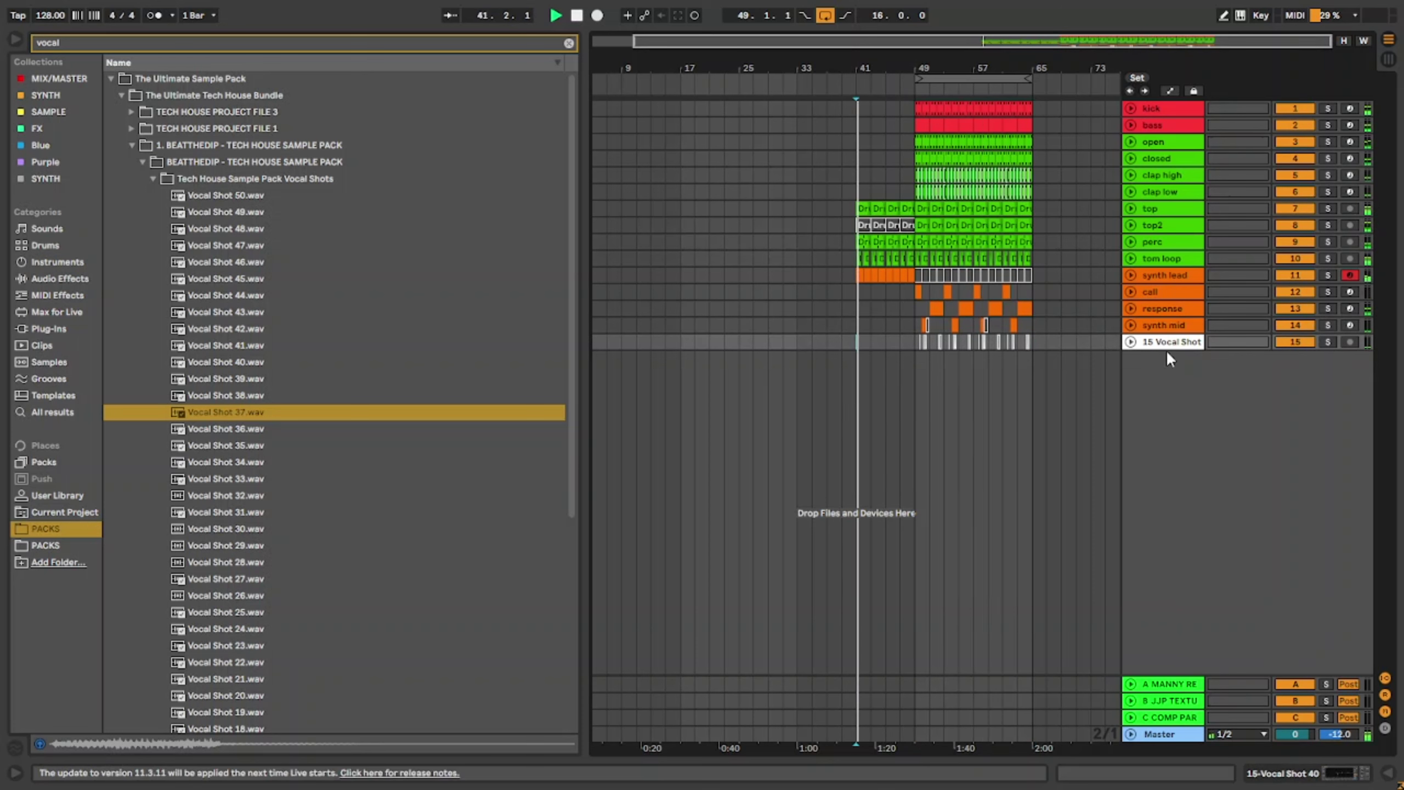
click(1166, 342)
key(ctrl+t)
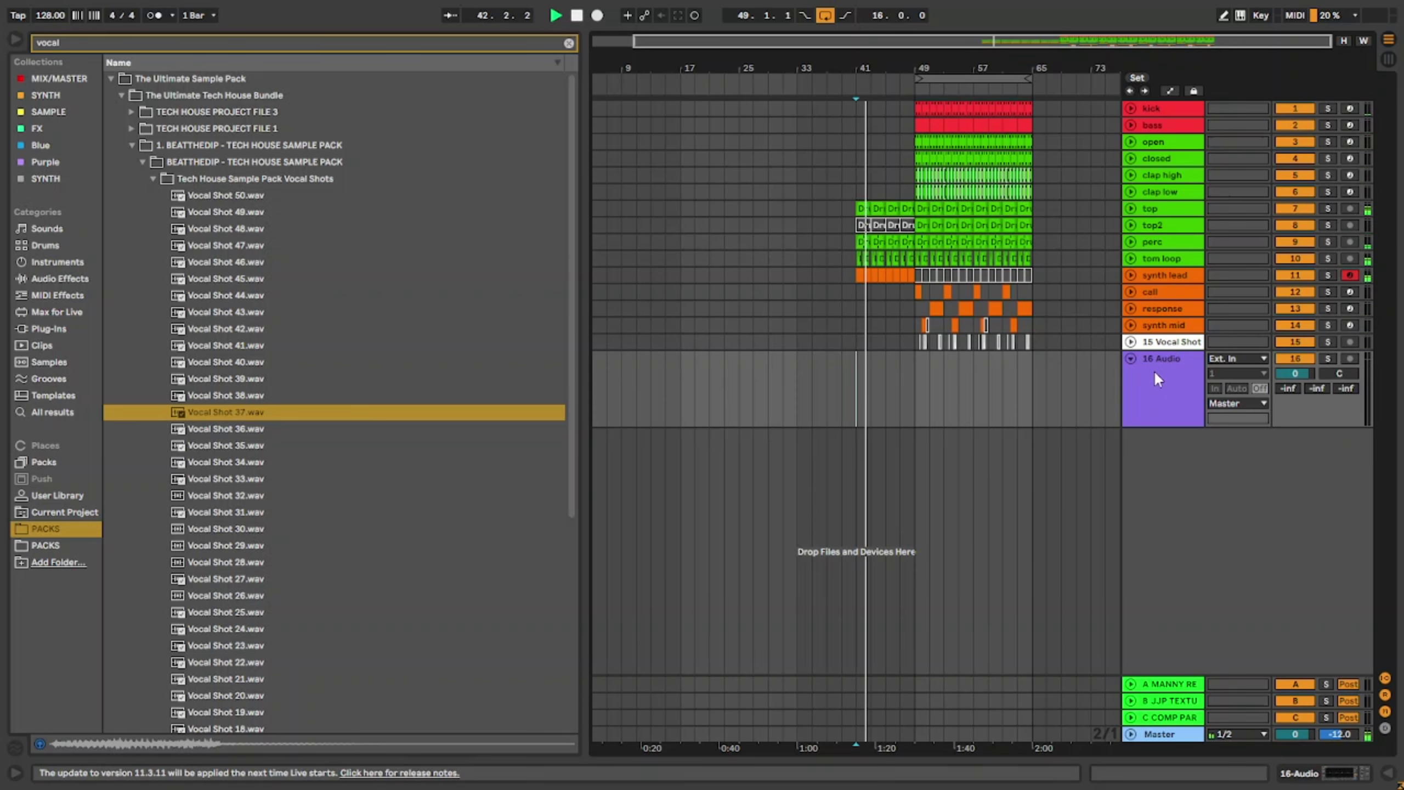
Step: Duplicate the synth lead section from 49.1.1 to 65.1.1 into the following 16 bars, with the copied clips activated
click(1130, 275)
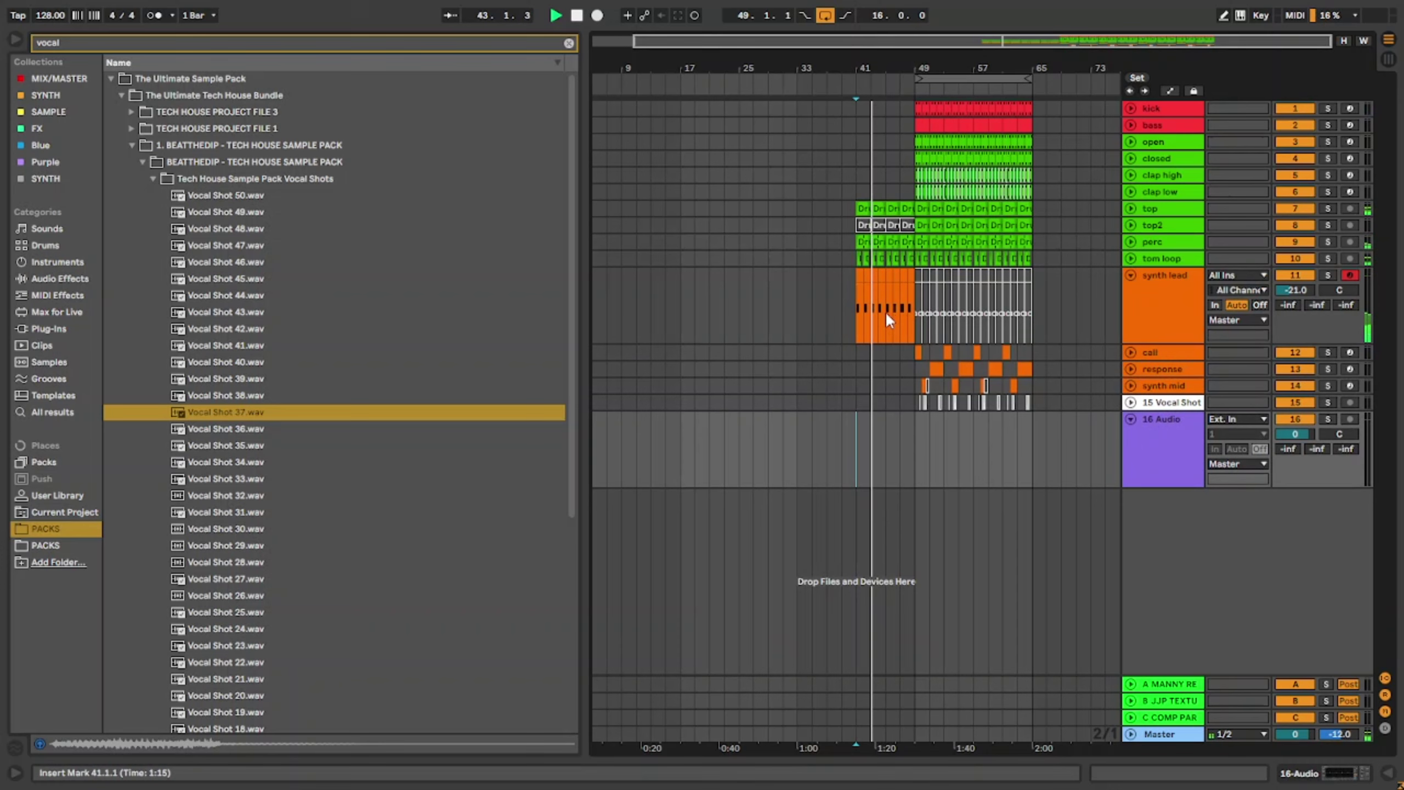
double_click(861, 271)
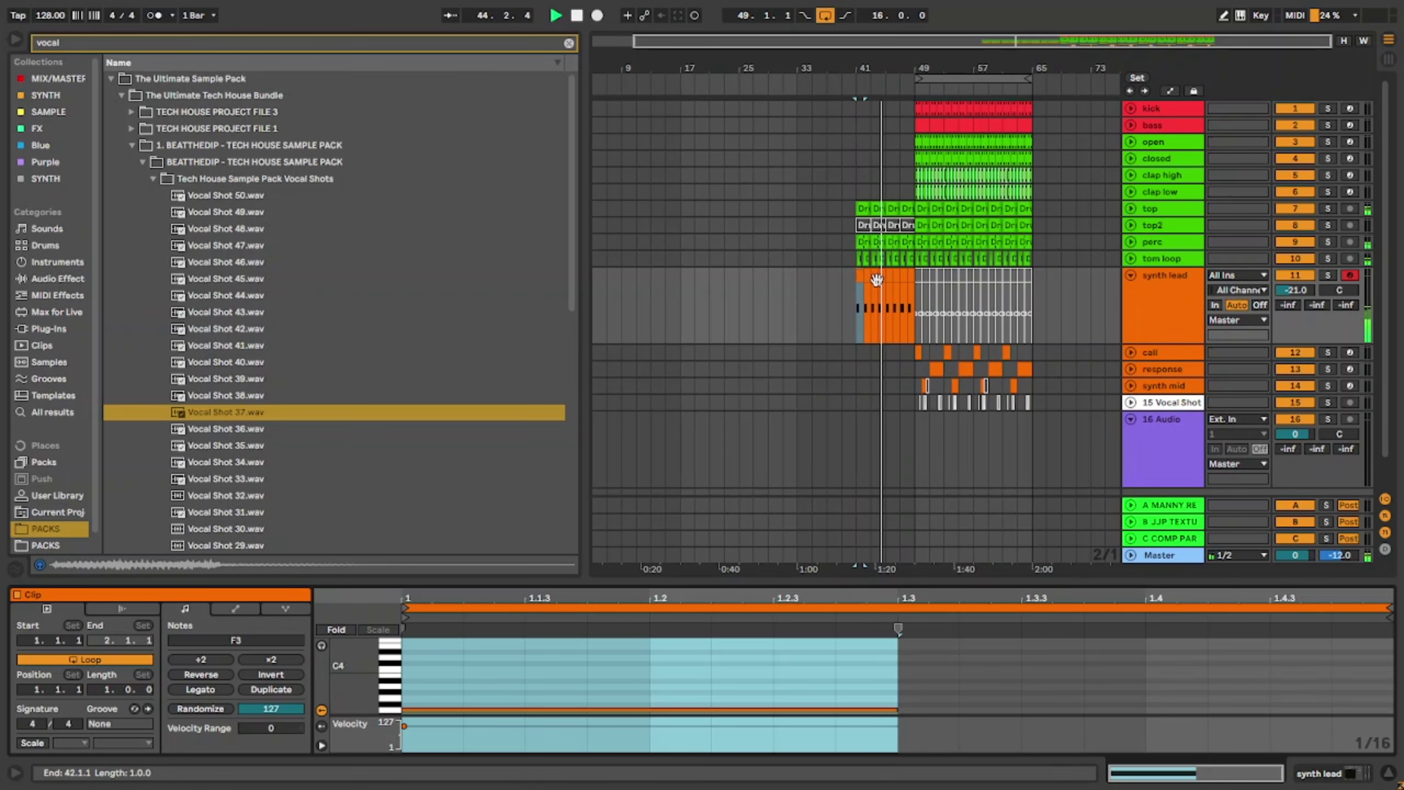
drag(913, 303, 1030, 331)
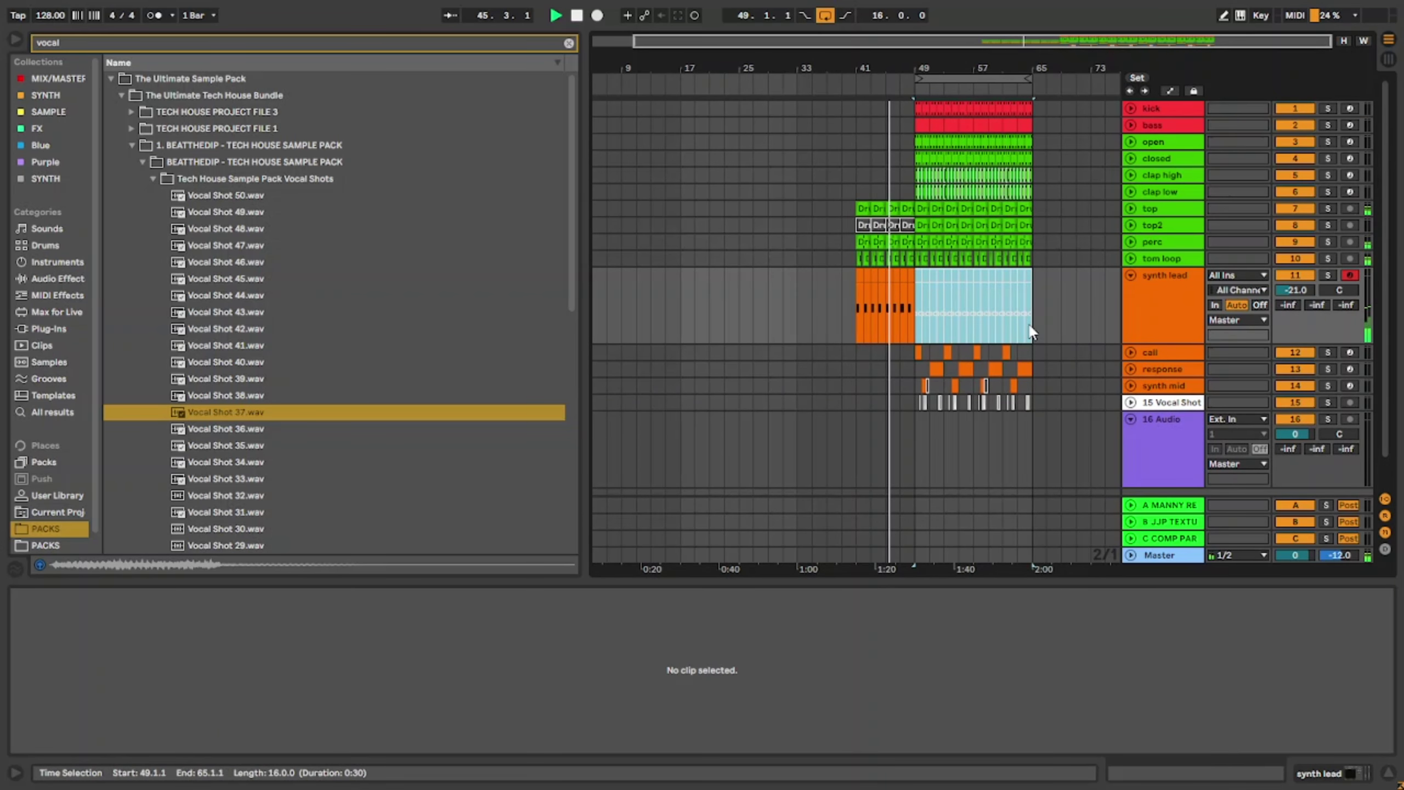
key(ctrl+d)
Step: Check the synth lead automation and shift the copied 16-bar clip block back so it starts at 57.1.1
key(a)
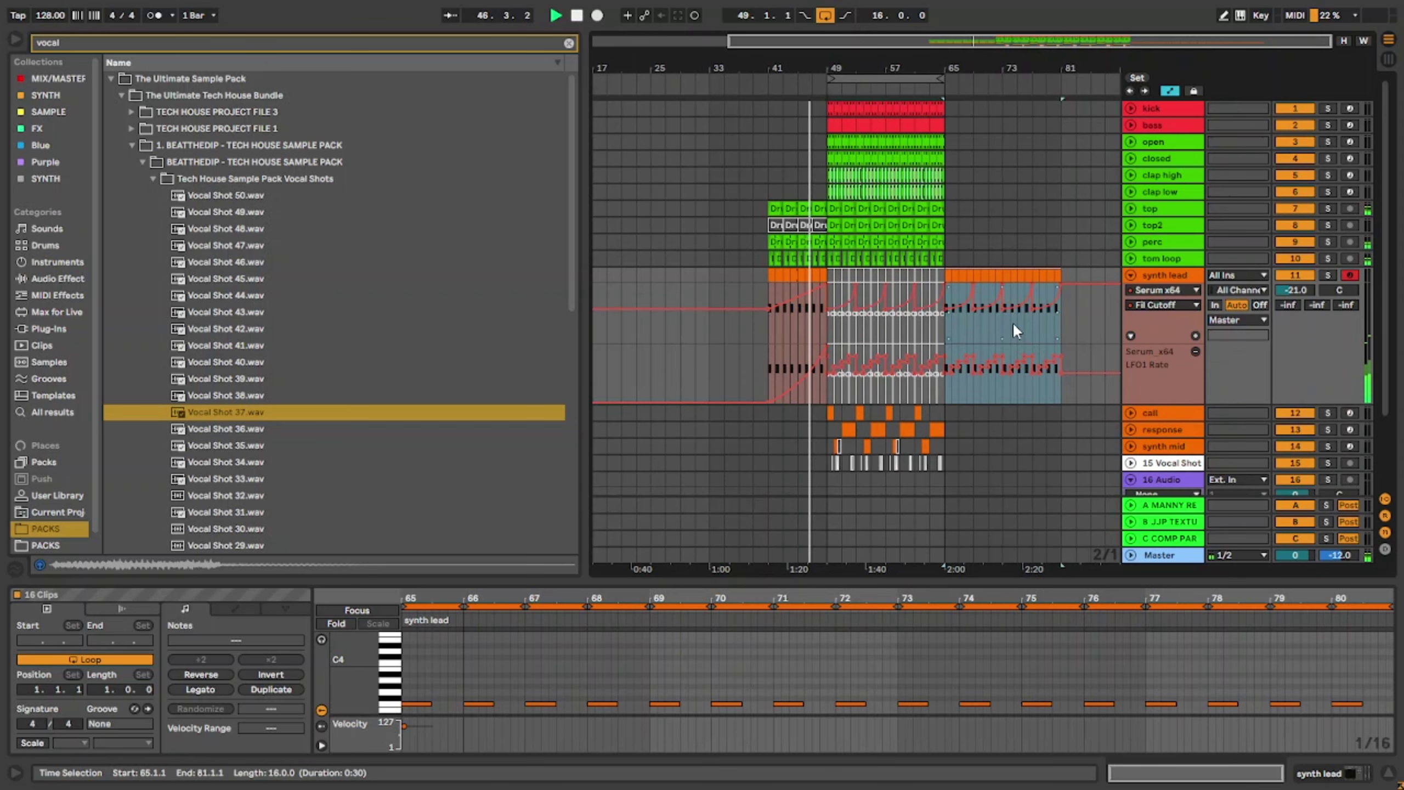
key(a)
key(a)
key(a)
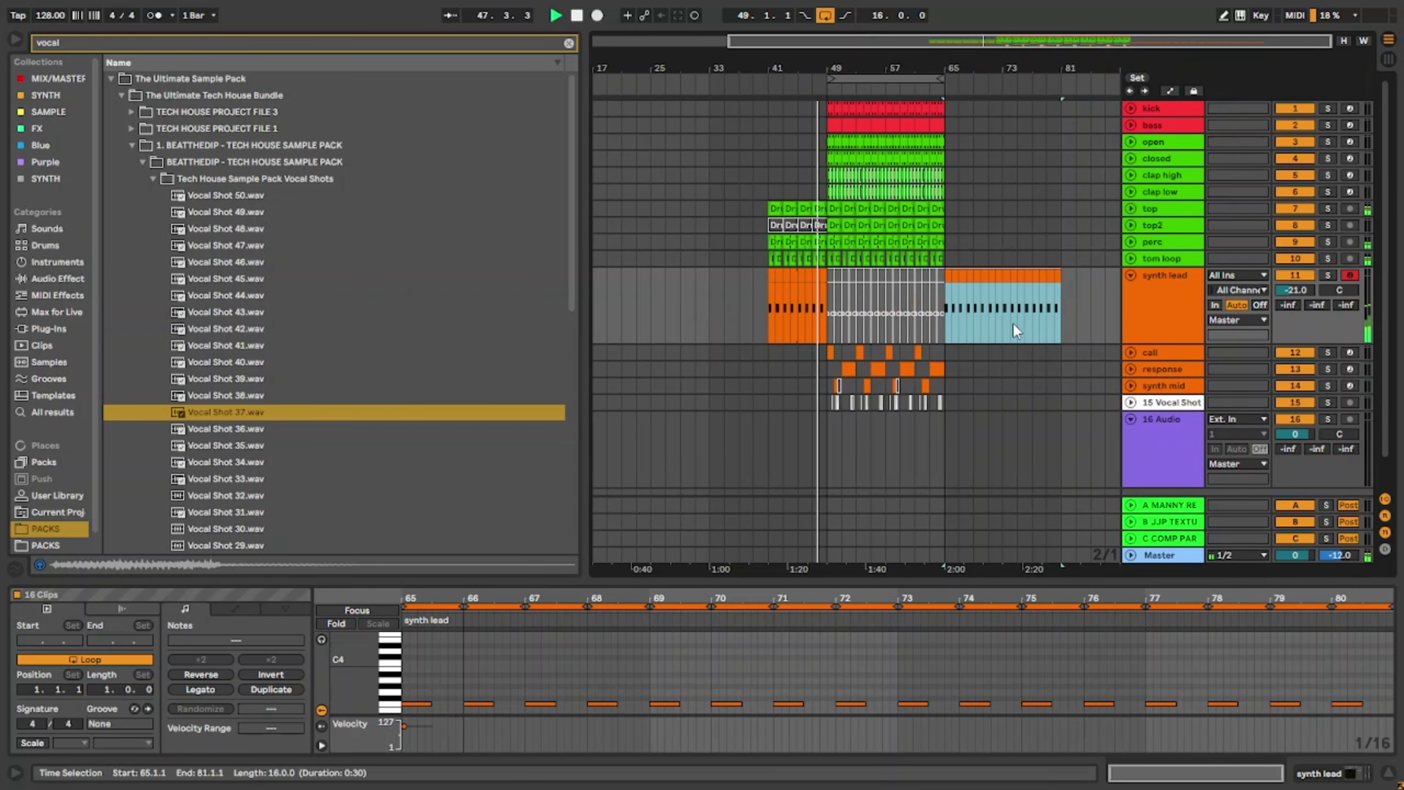
key(Left)
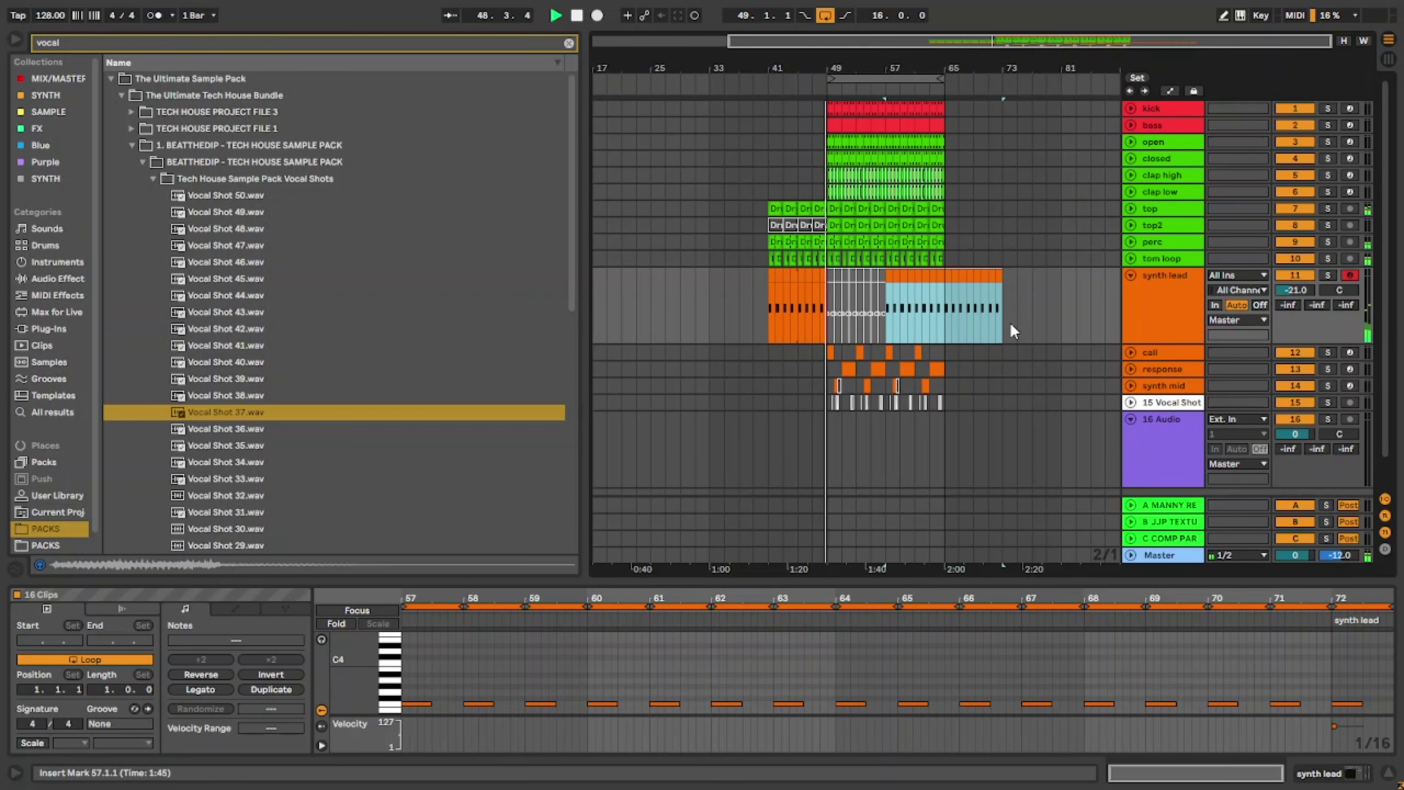
Step: Unfold the synth mid track, select its range from 57.1.1 to 65.1.1, and review the track automation
scroll(1011, 325, down, 2)
click(1130, 354)
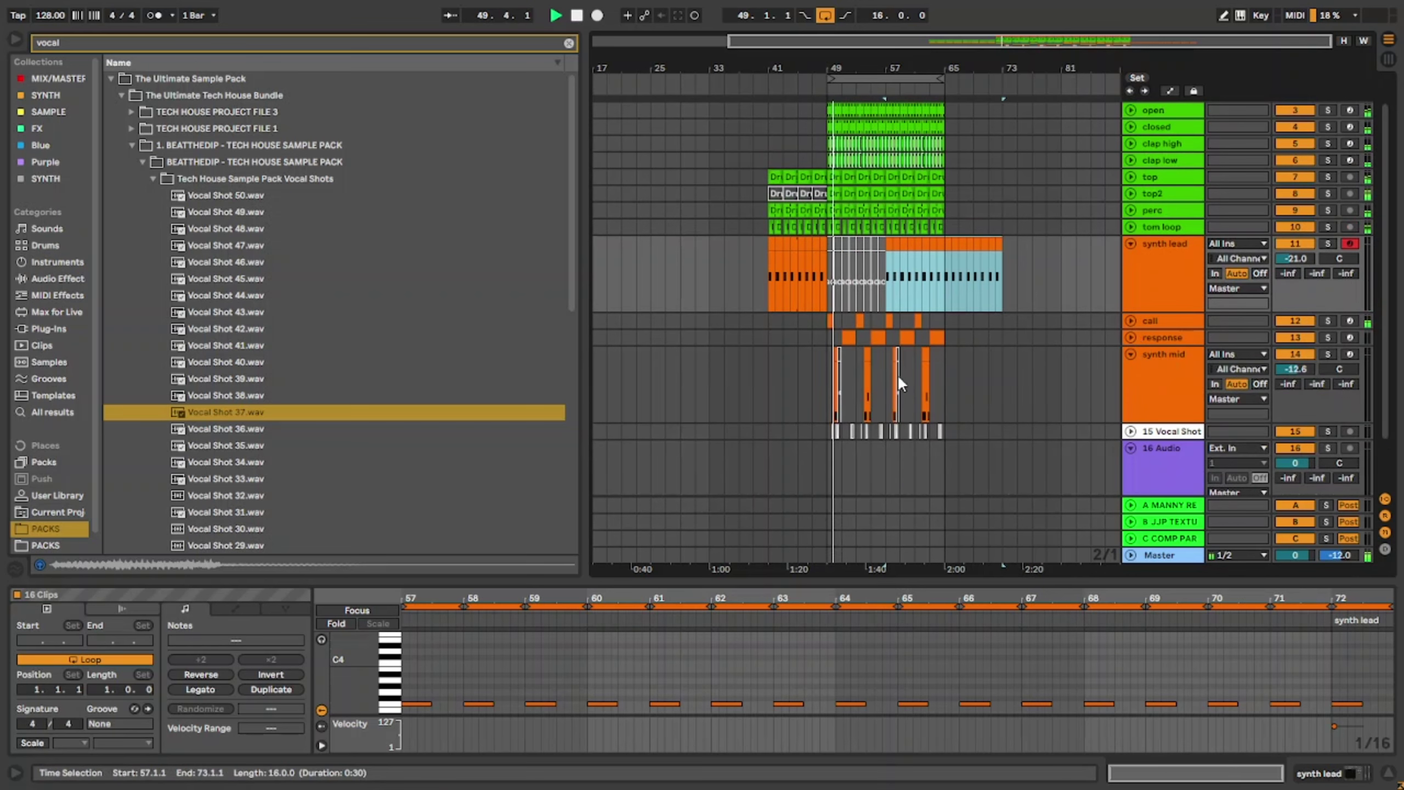
drag(885, 372, 947, 383)
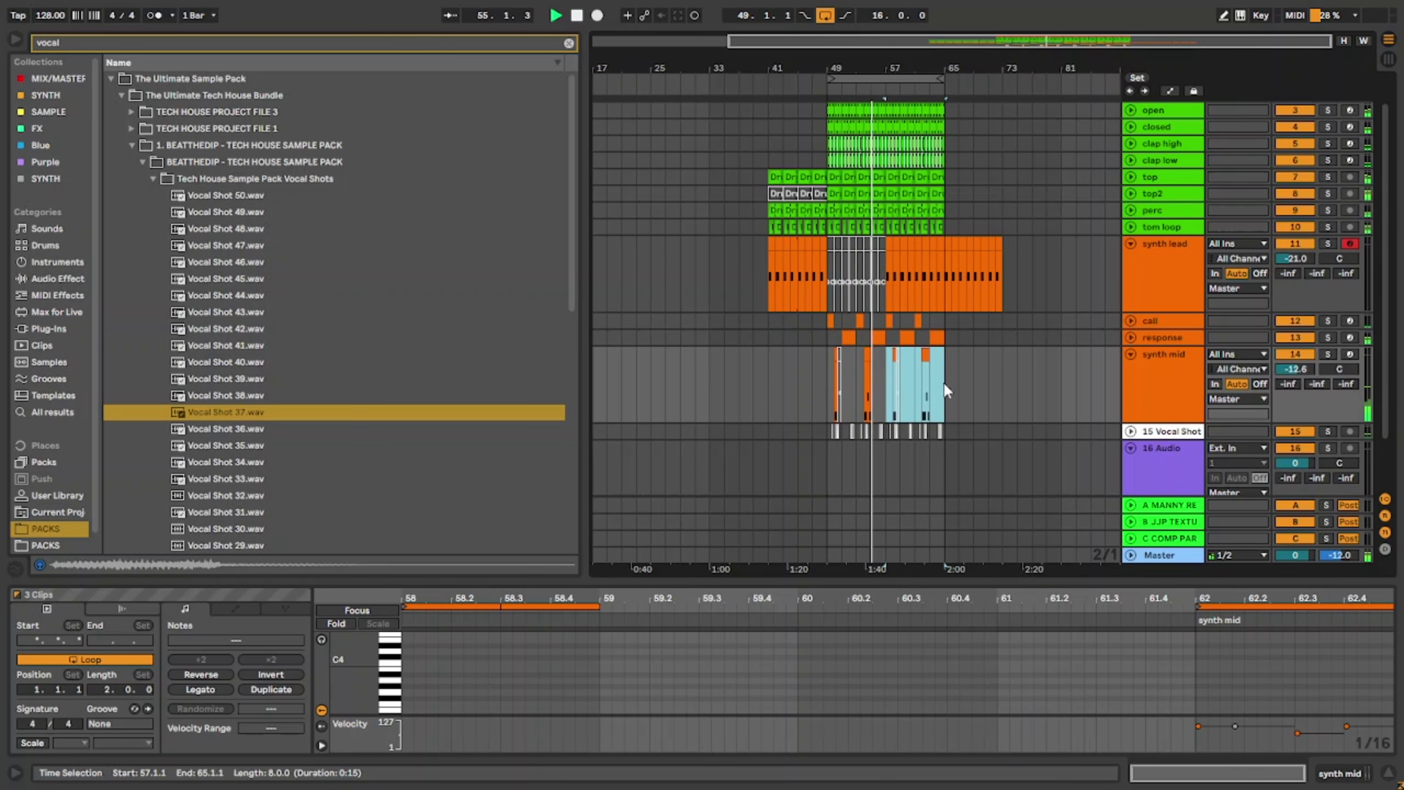
drag(937, 580, 921, 787)
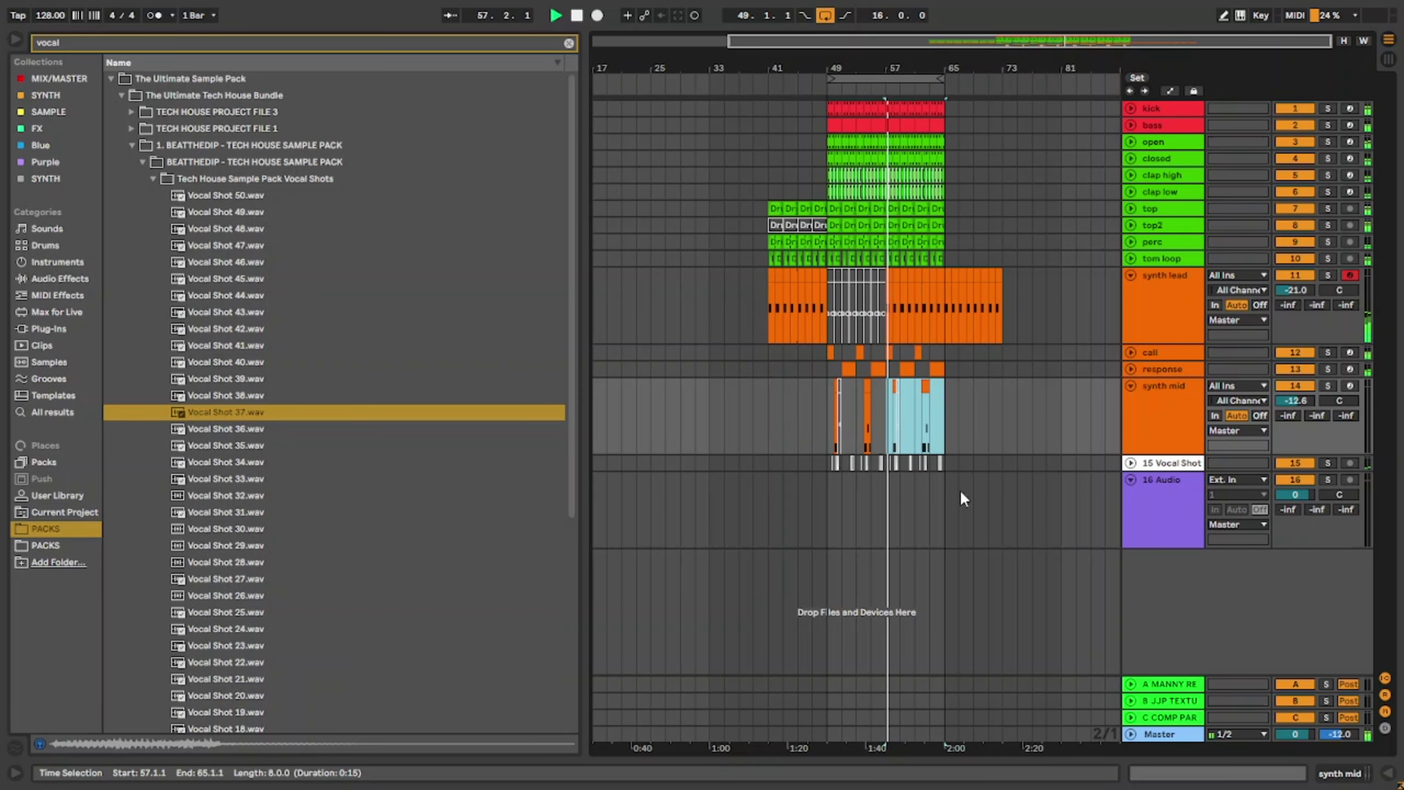
key(a)
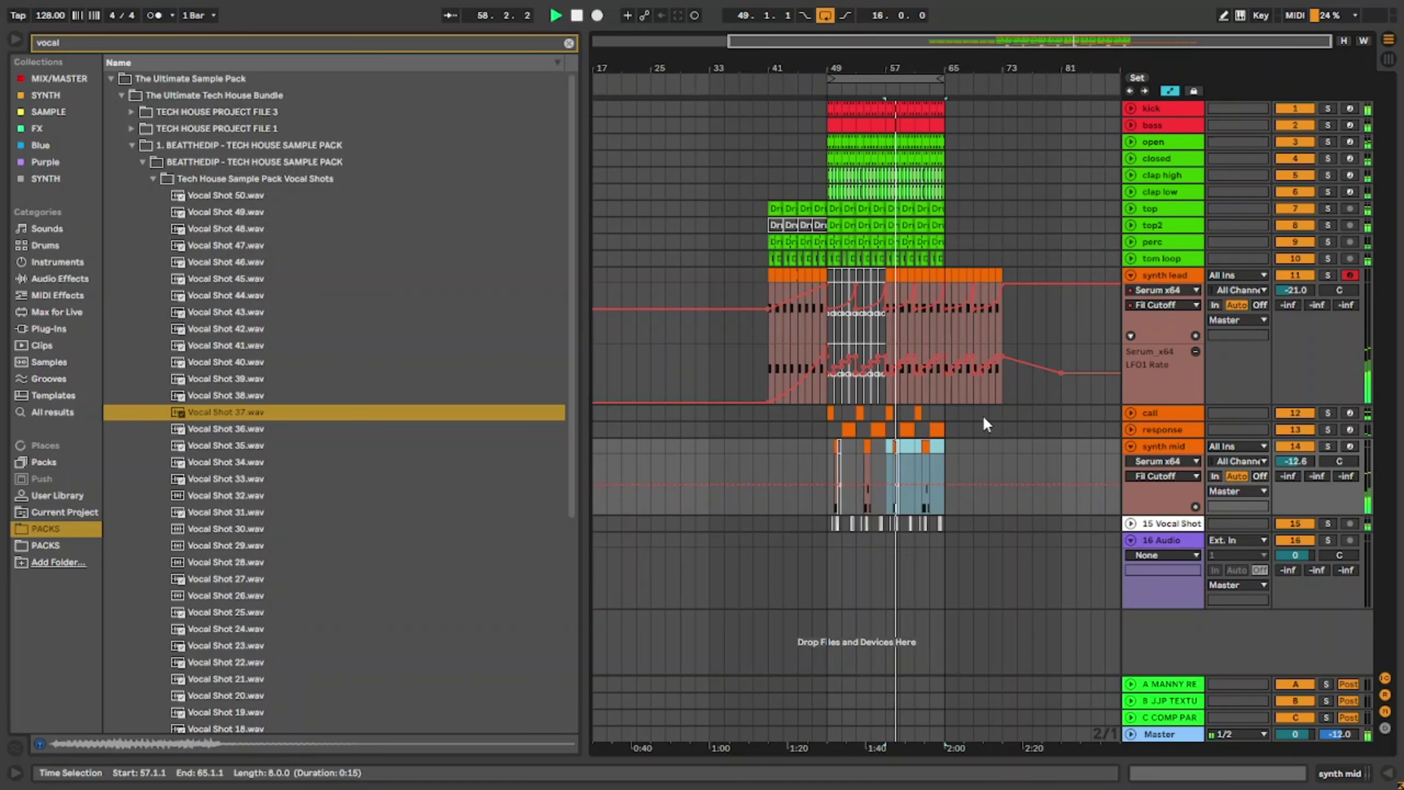
key(a)
Step: Unfold the EQ Eight on the synth lead track and move band 3 to 505 Hz with a 2.65 dB gain
double_click(1162, 310)
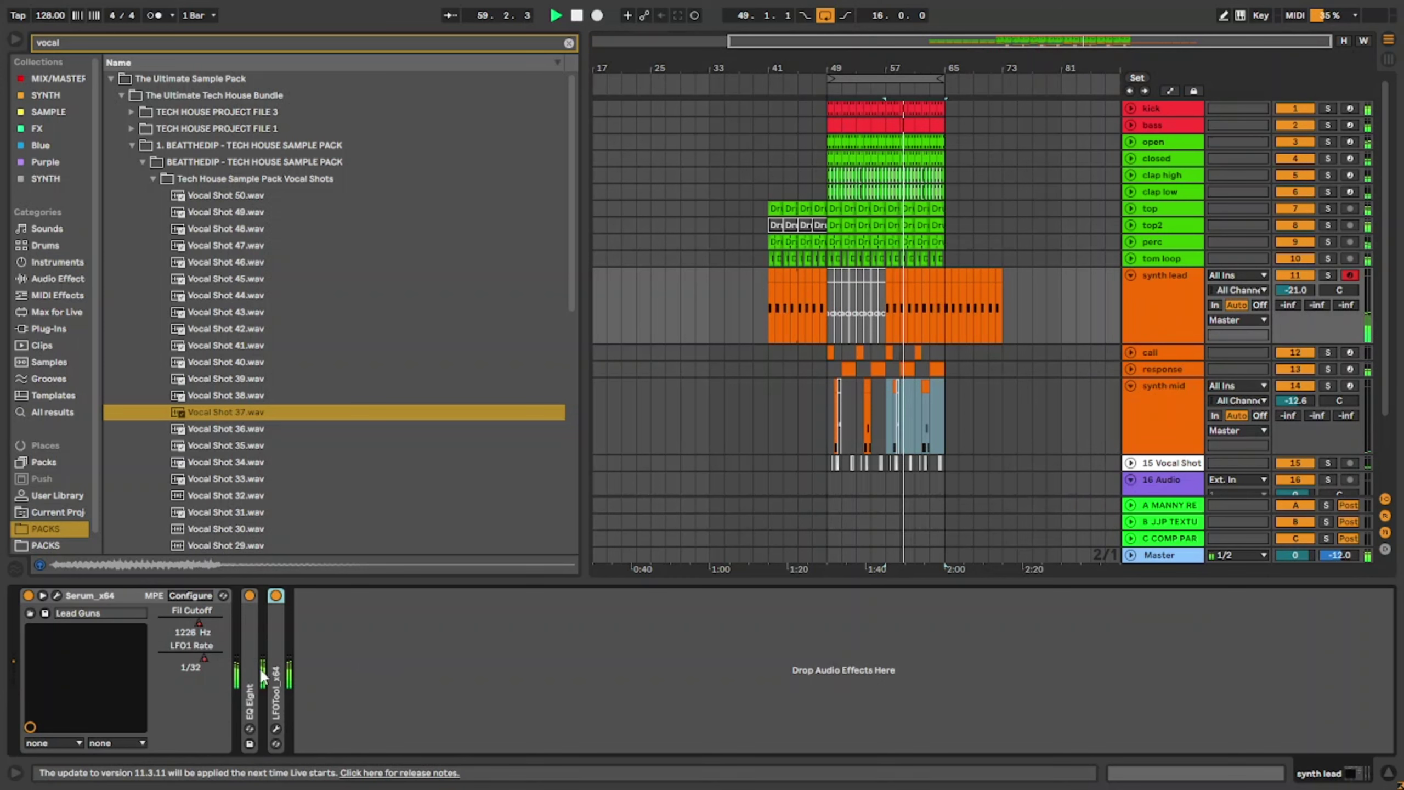
double_click(249, 661)
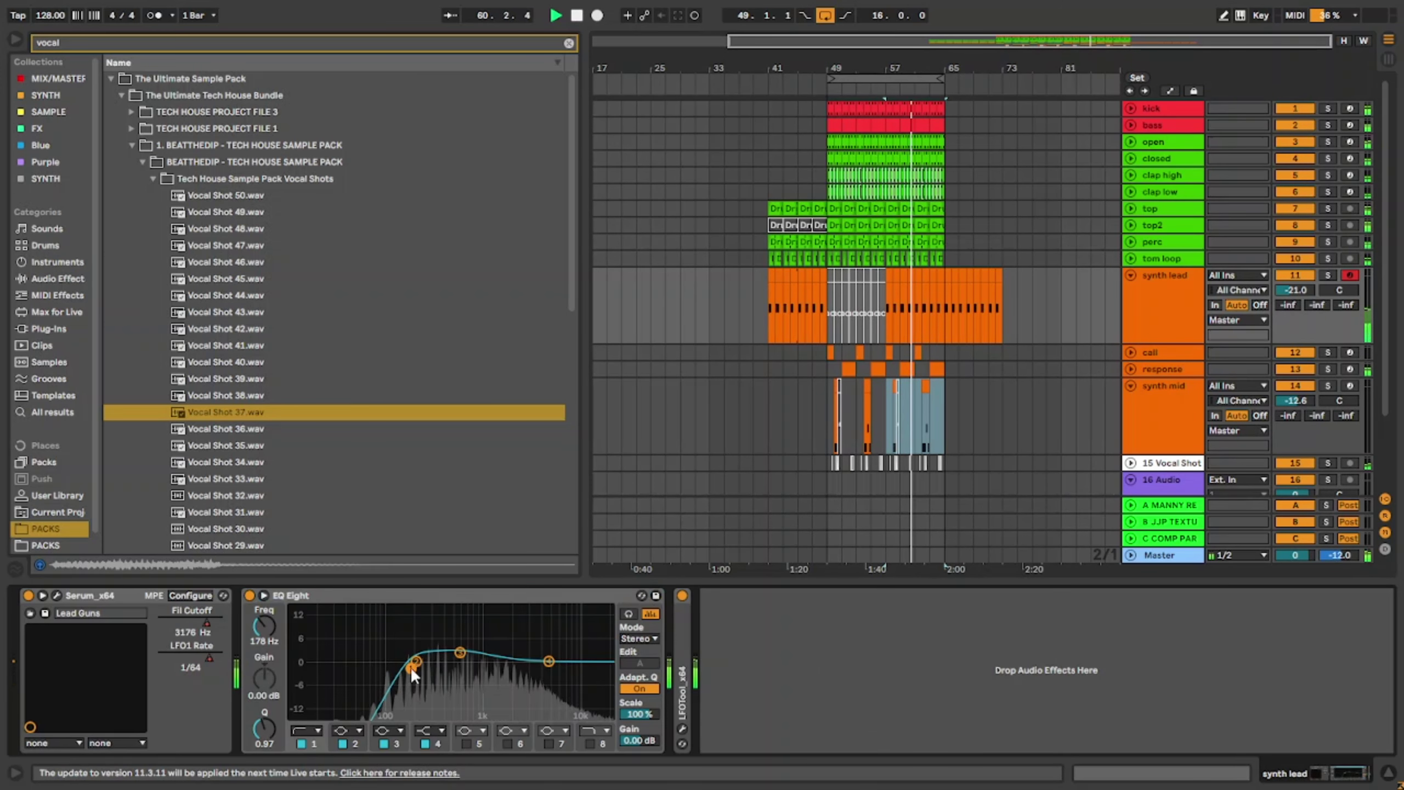
drag(460, 654, 454, 652)
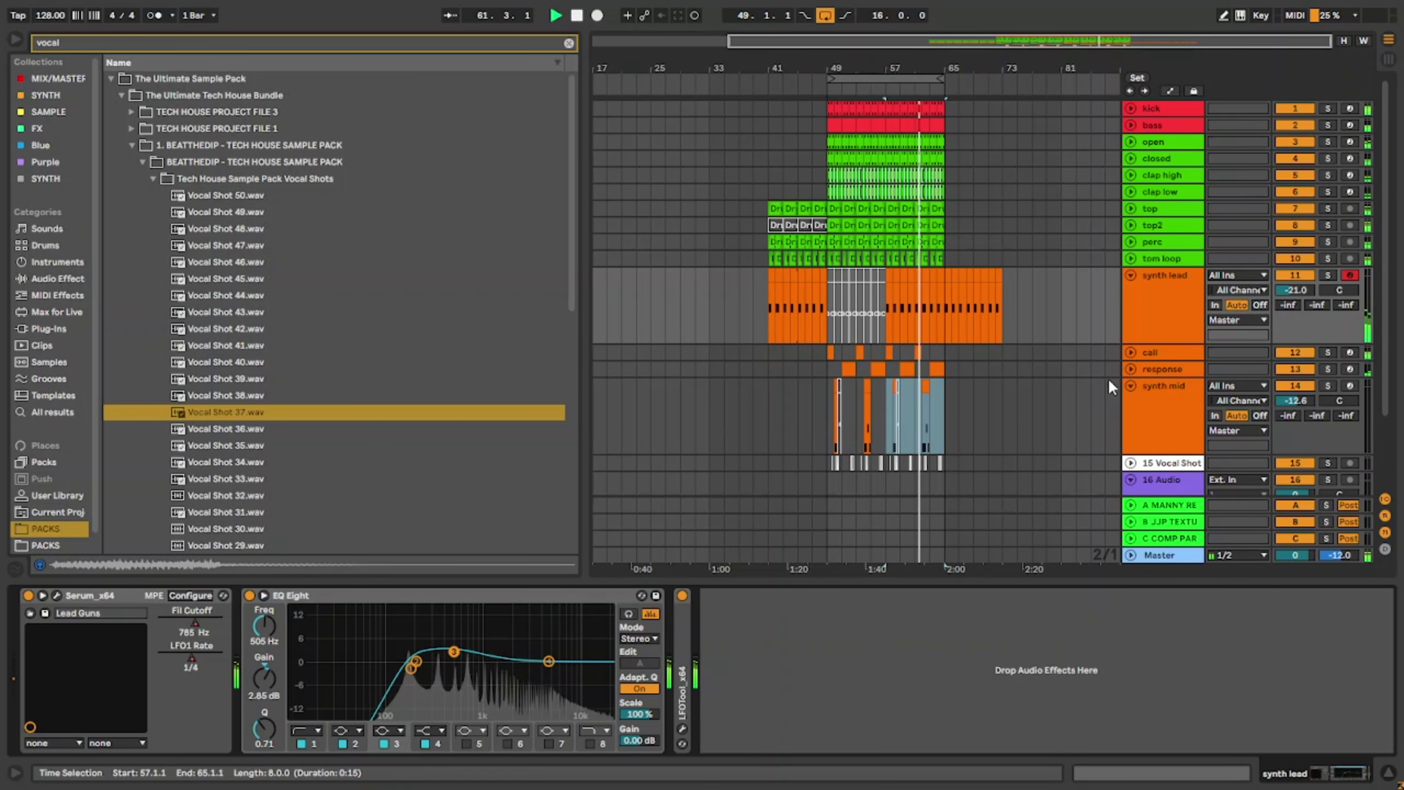
Step: Add an EQ Eight from the MIX/MASTER collection after LFOTool on the synth lead track
click(1141, 364)
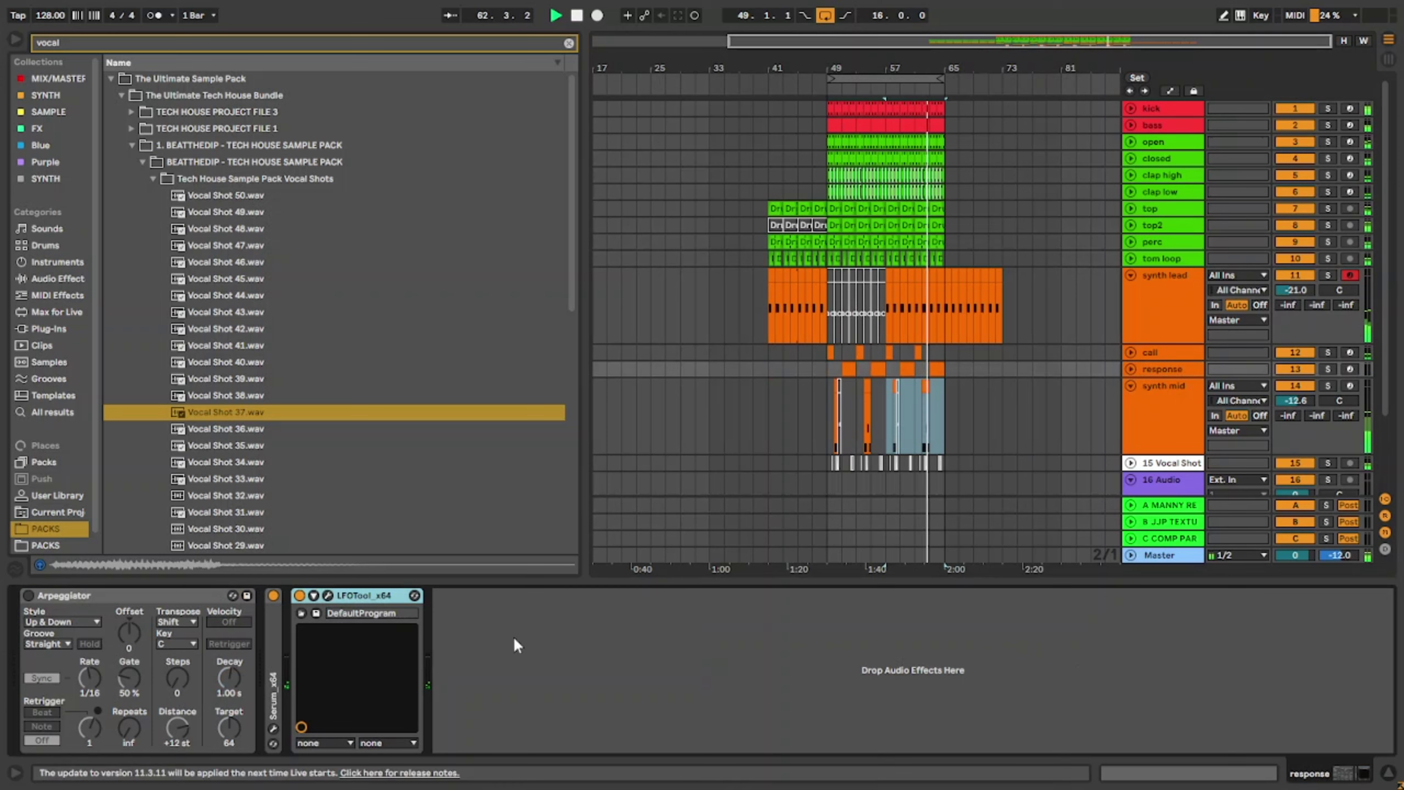
click(33, 78)
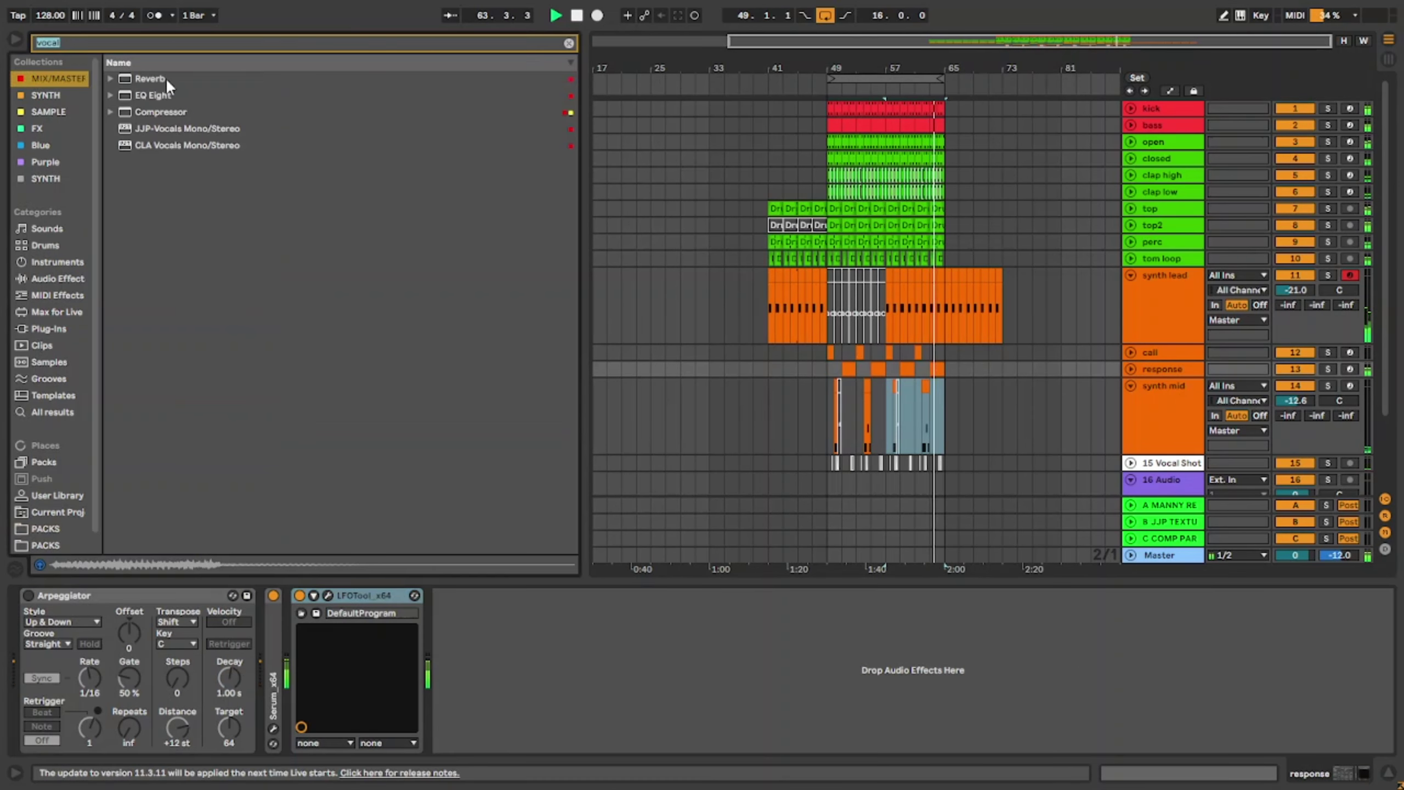
click(155, 95)
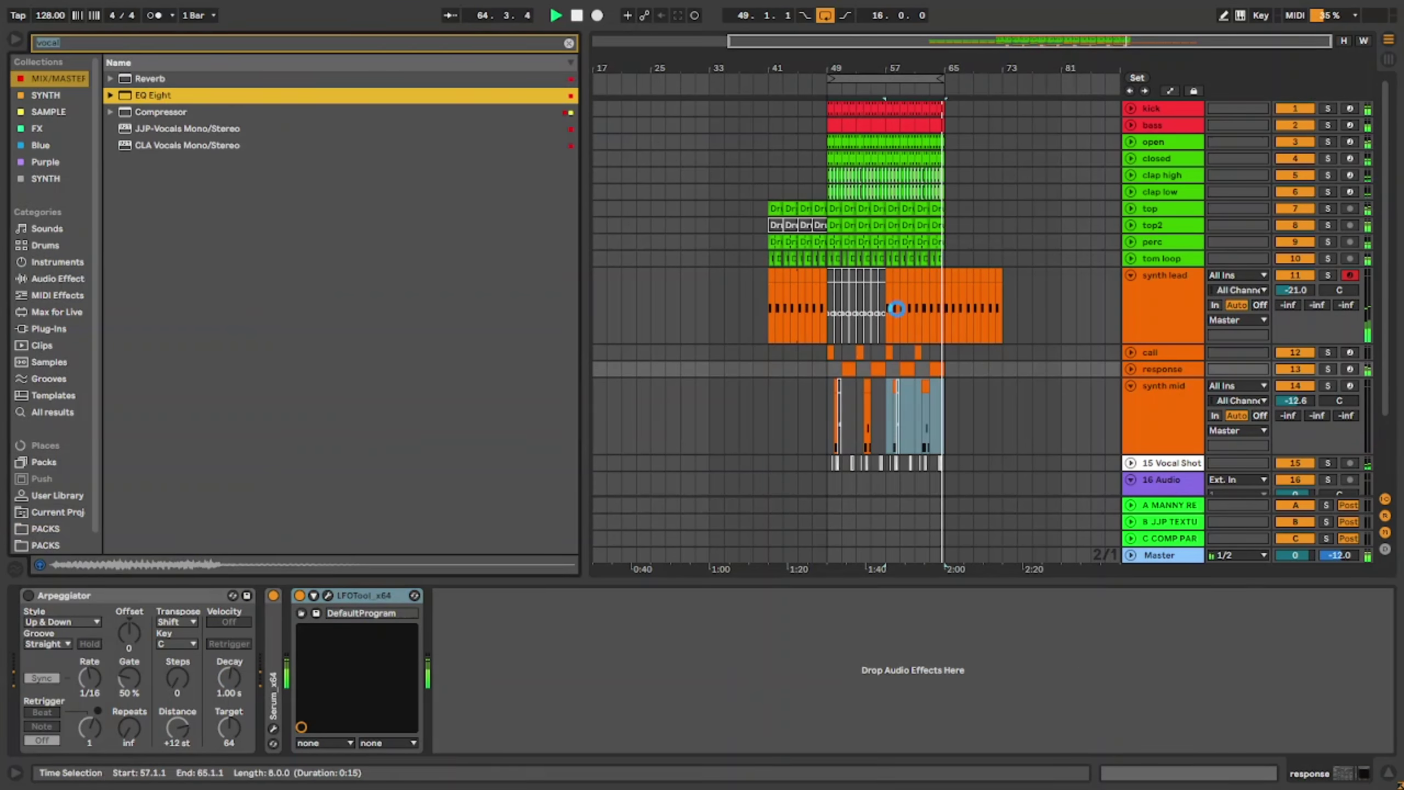
click(896, 307)
click(878, 597)
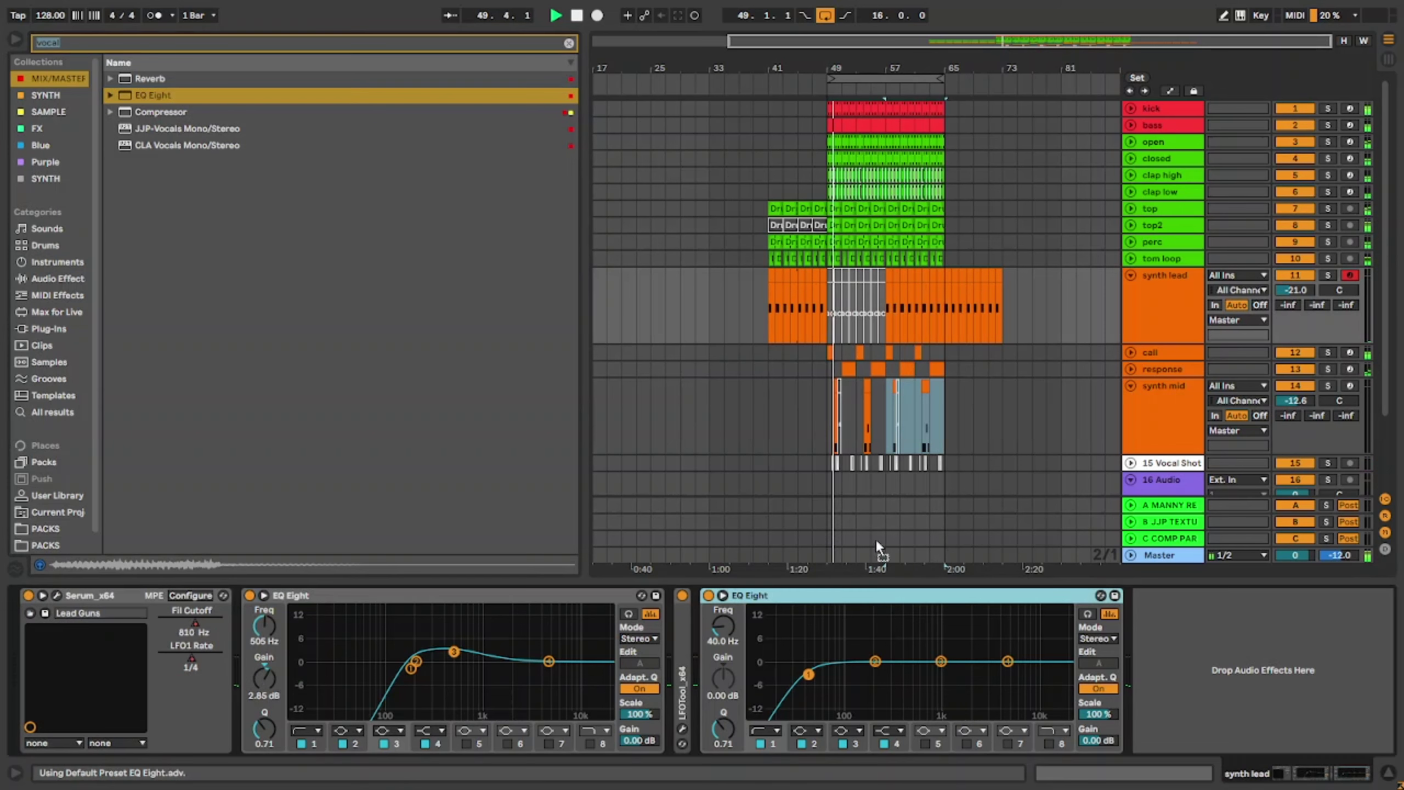
Step: Add an EQ Eight after Serum on the synth mid track and set its low cut to 240 Hz with Q 0.78
click(885, 415)
key(Return)
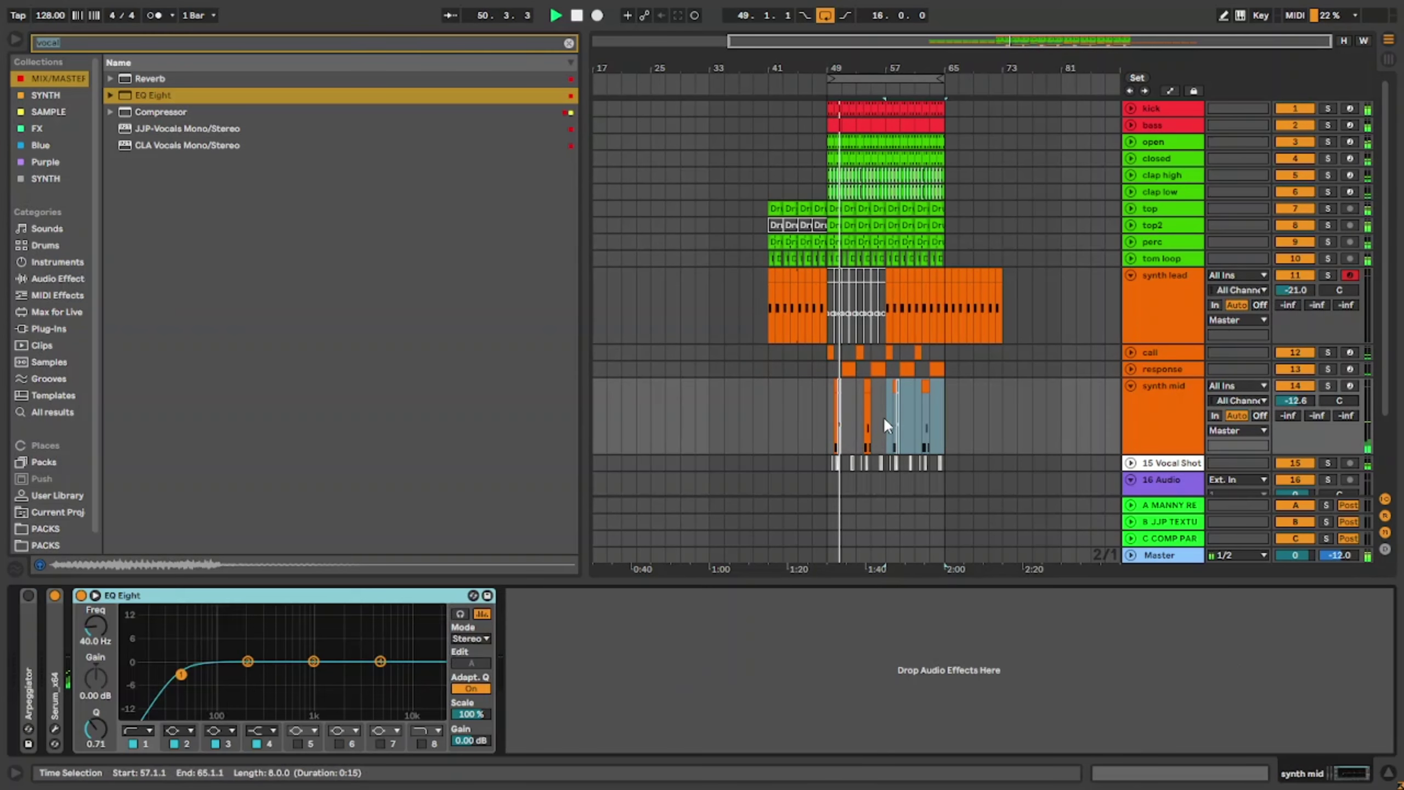
drag(184, 680, 231, 680)
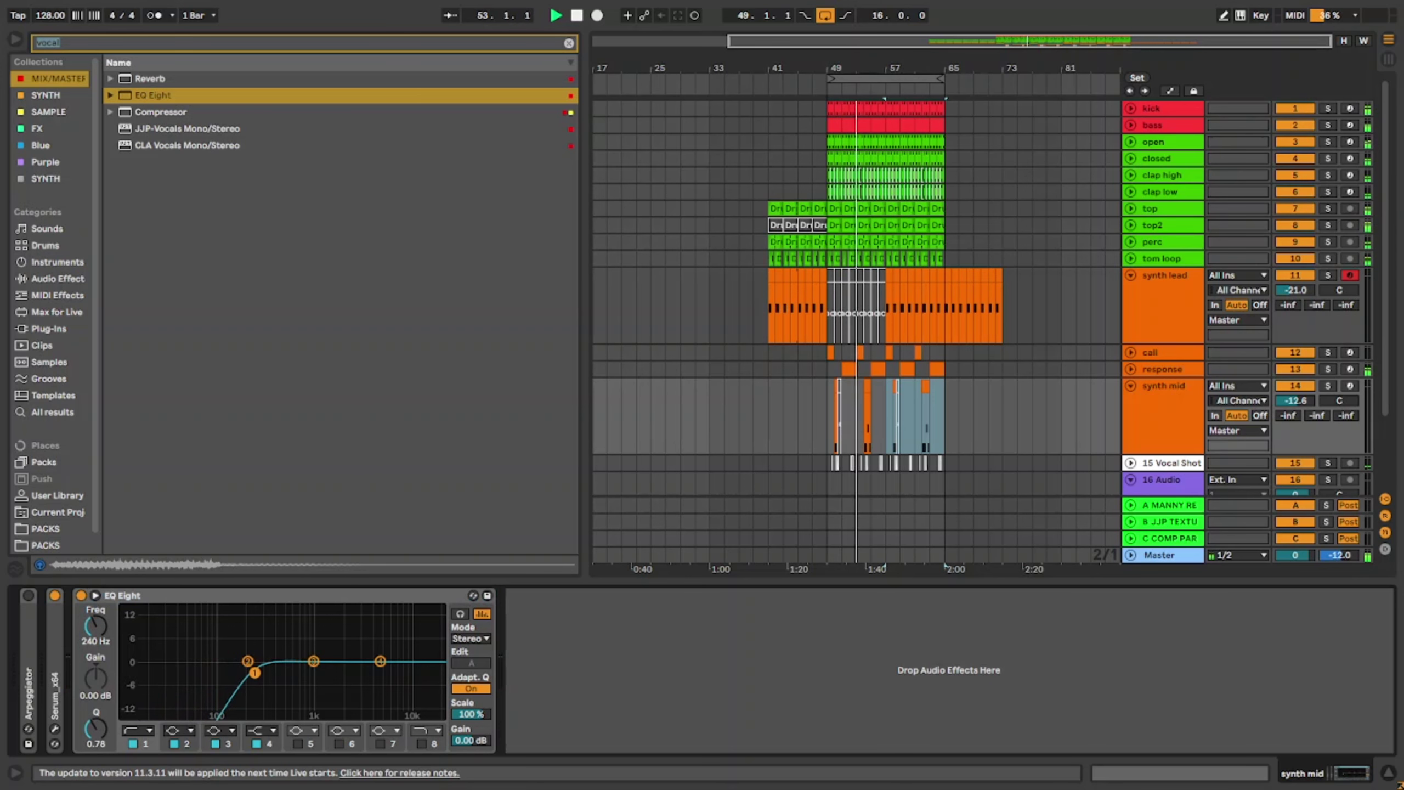
Step: Boost band 3 in the synth mid EQ Eight and set band 2 to 316 Hz with a -2.11 dB gain
scroll(864, 398, up, 5)
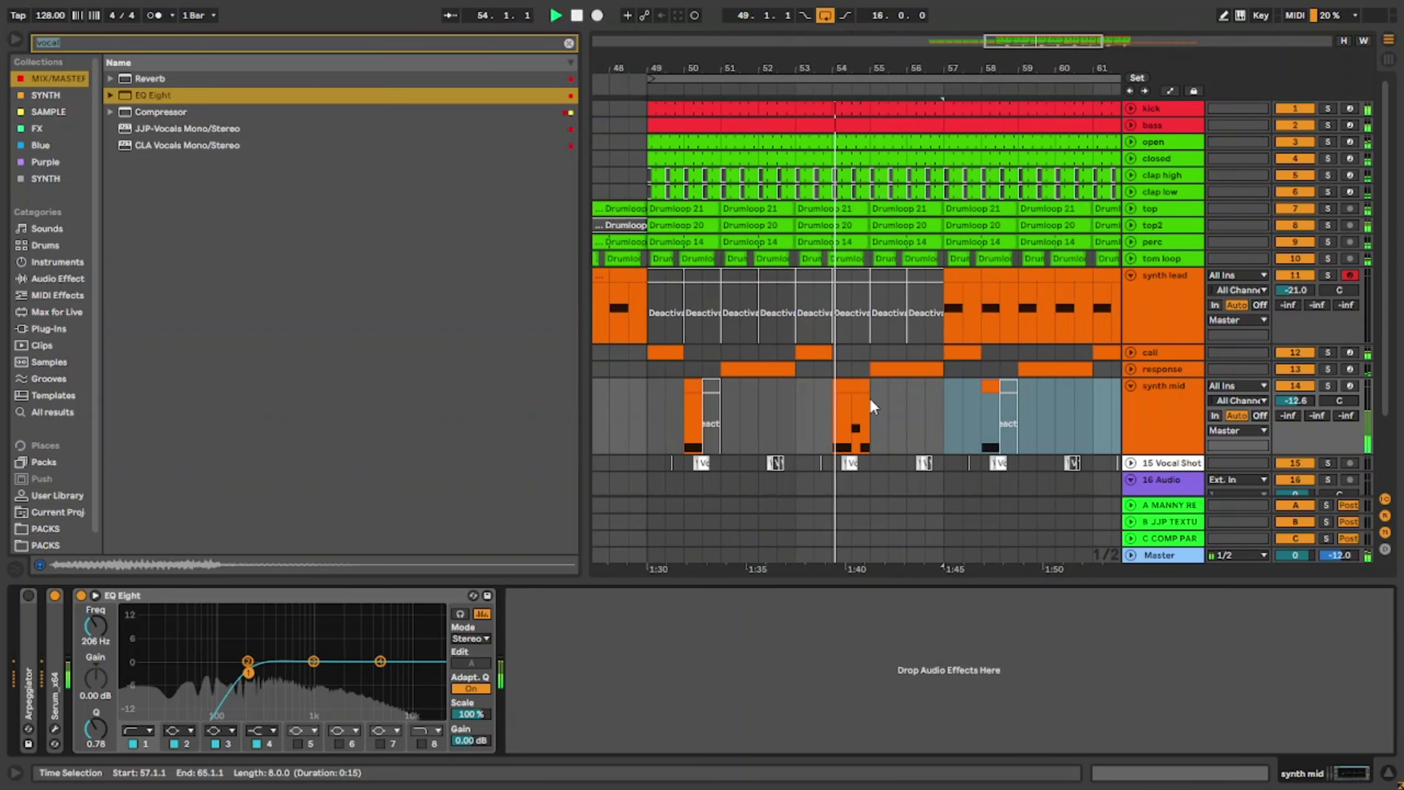
drag(313, 661, 363, 653)
drag(248, 672, 265, 671)
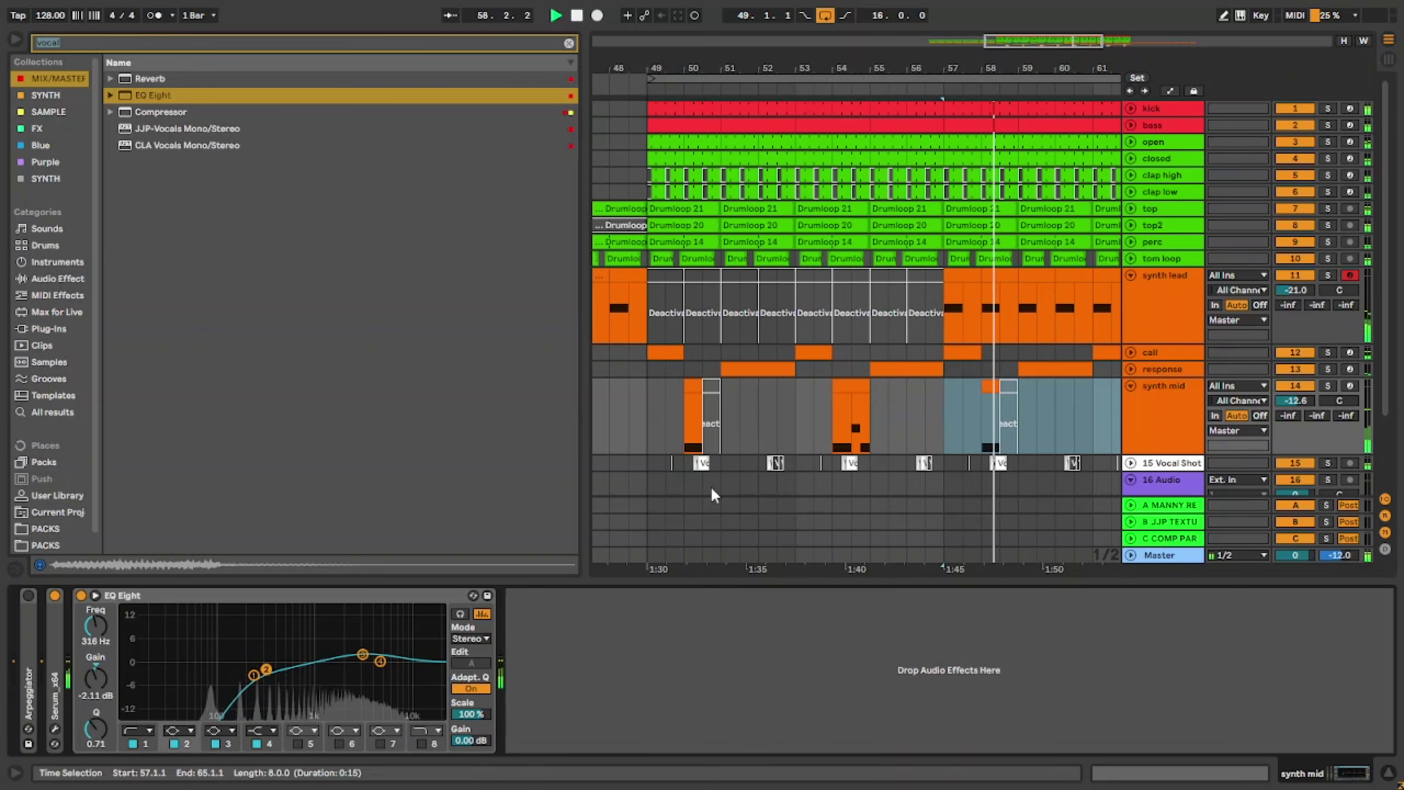
Step: Copy the synth mid EQ Eight to the call track and set its low cut to 144 Hz with Q 1.43
drag(271, 595, 666, 352)
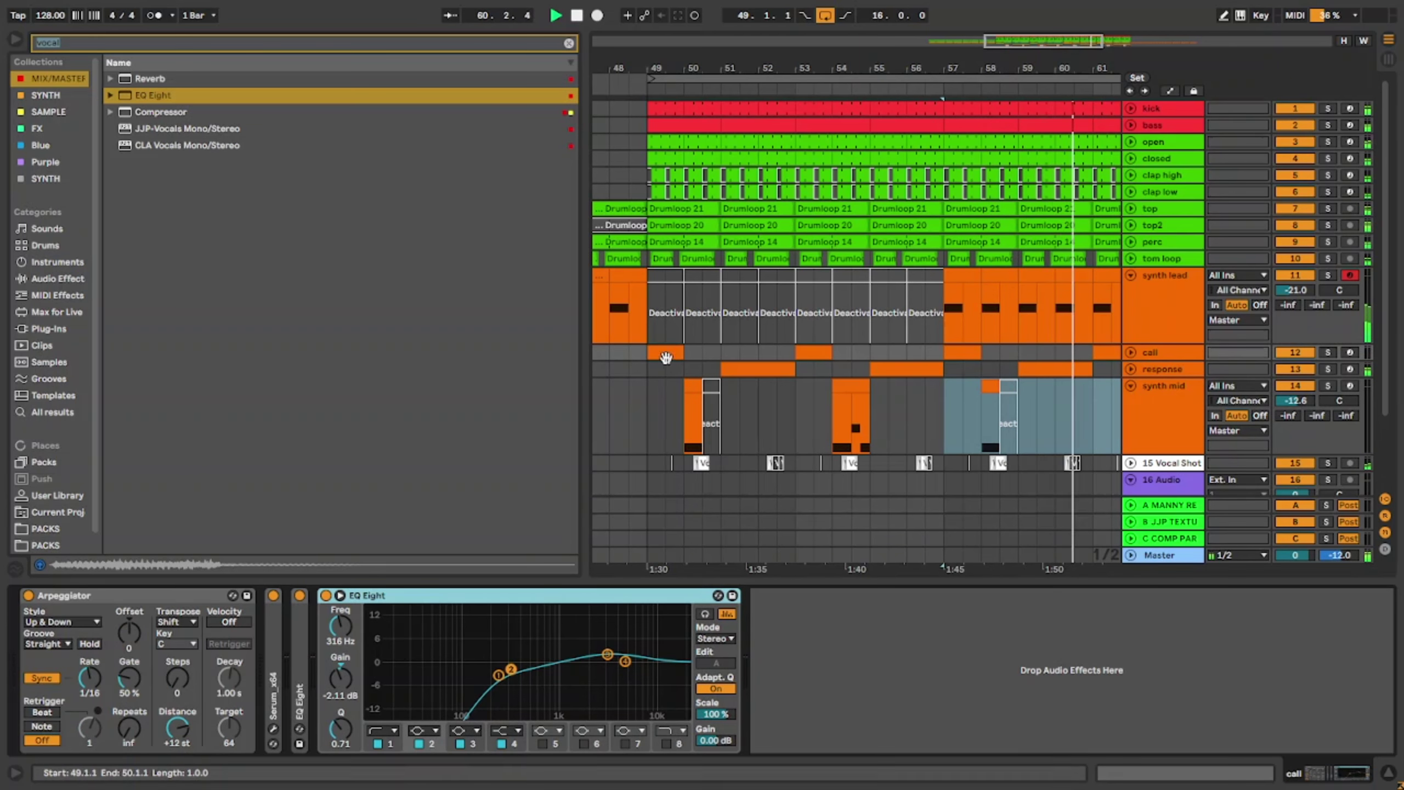
click(665, 356)
key(space)
key(space)
mouse_move(497, 675)
mouse_down()
mouse_move(449, 666)
mouse_move(479, 662)
mouse_up()
key(space)
key(space)
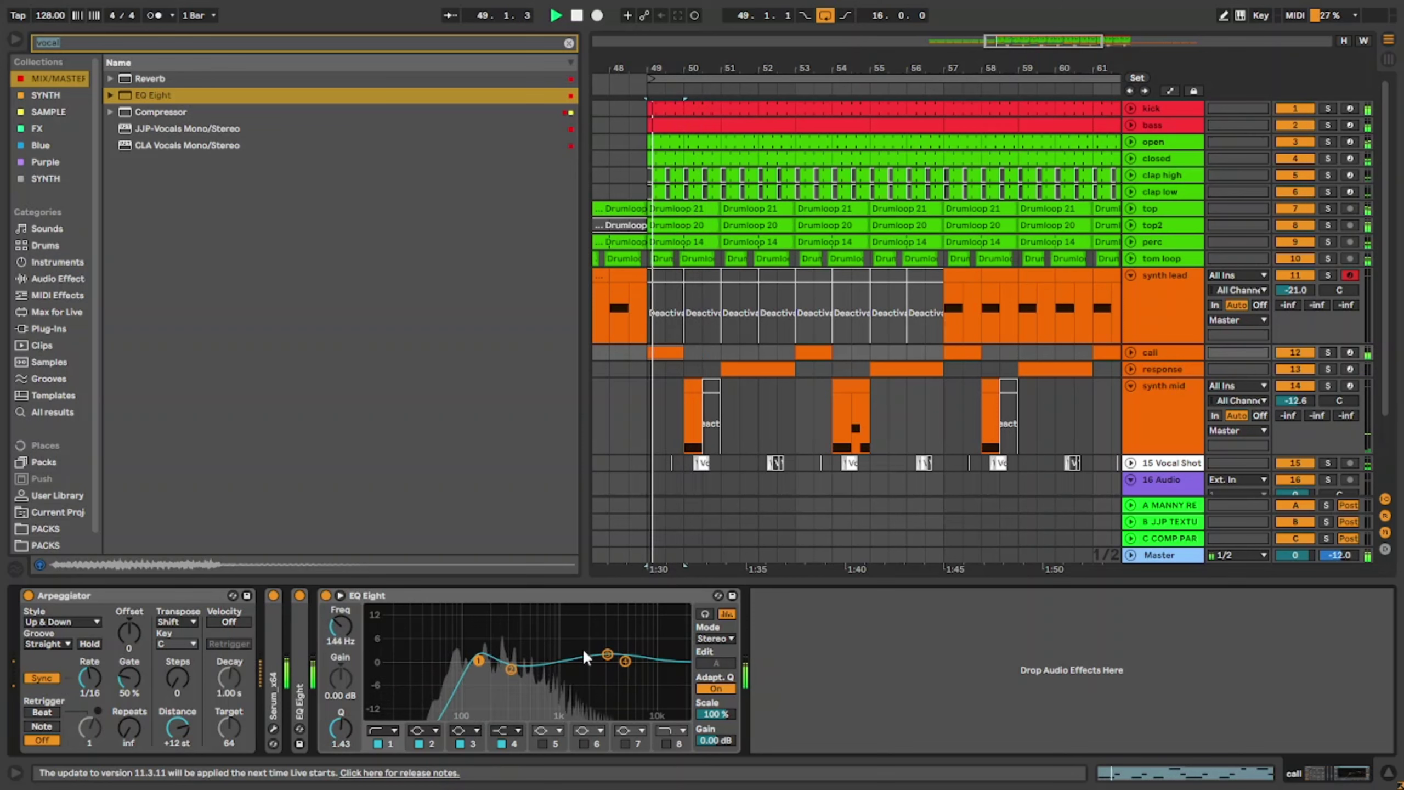
Step: Set the call track EQ Eight's band 3 to 211 Hz at 2.36 dB and band 4 to 758 Hz at -5.08 dB
drag(608, 656, 494, 654)
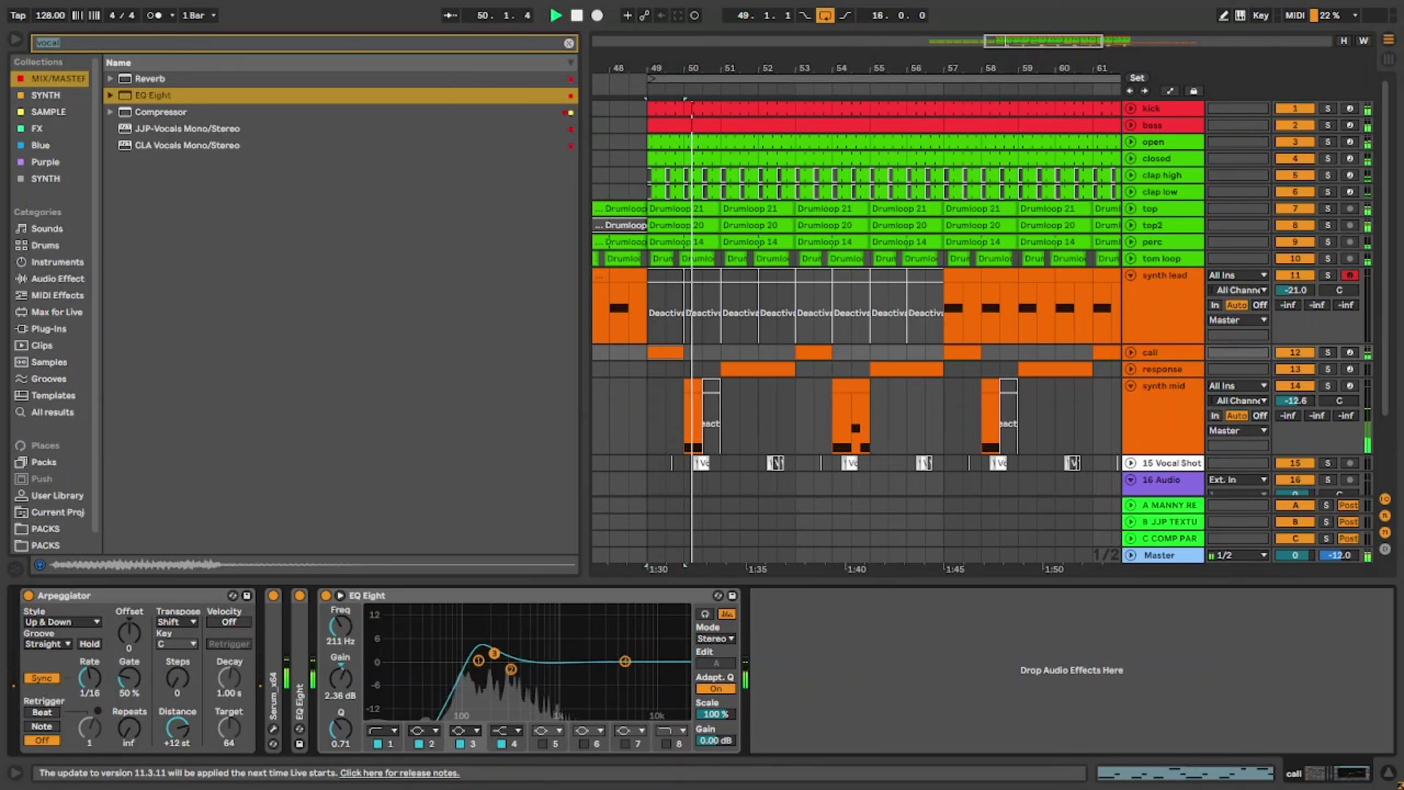
drag(625, 661, 547, 679)
key(space)
key(space)
key(space)
key(space)
Step: Fold the EQ Eight devices on the call and synth lead tracks and hide the device area
click(531, 600)
right_click(530, 600)
click(507, 599)
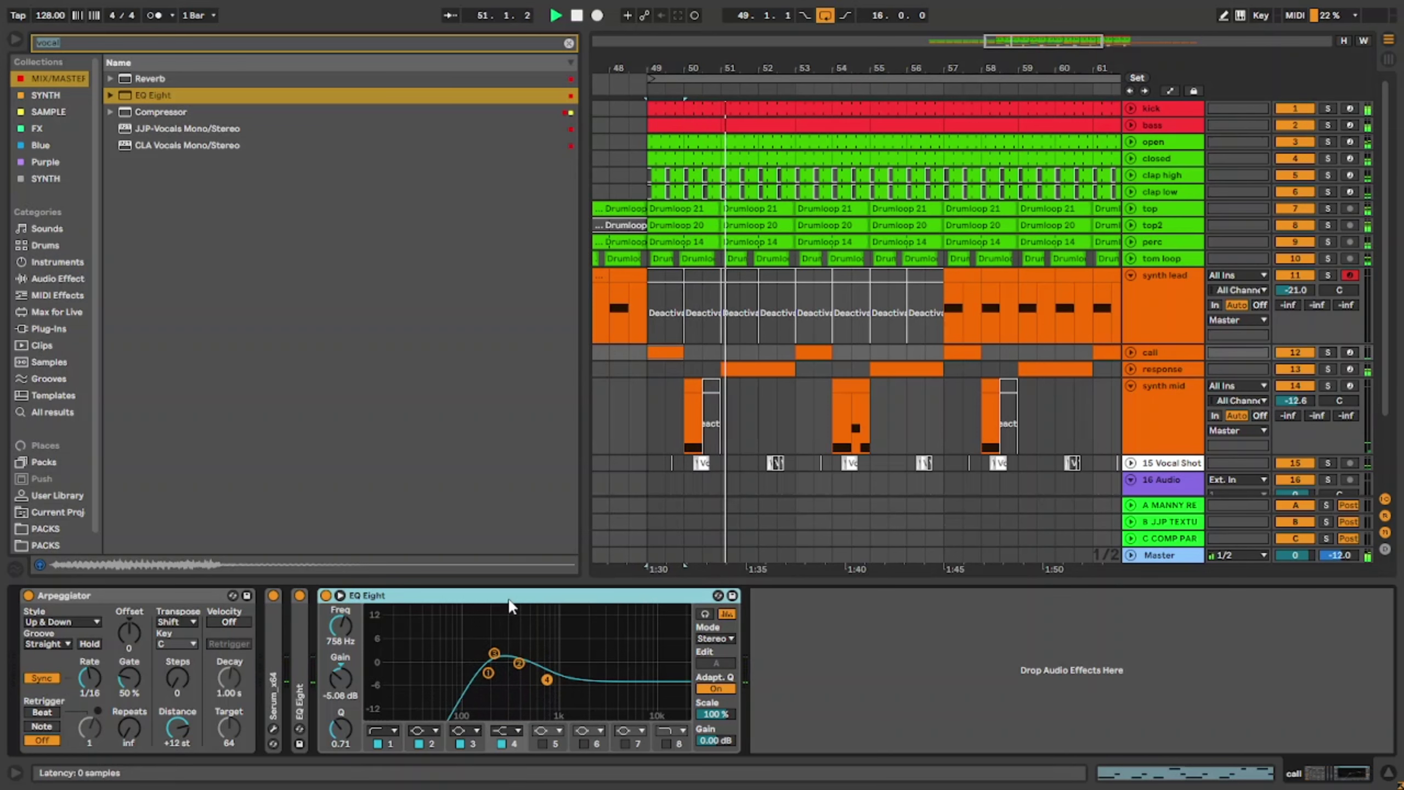
double_click(508, 600)
click(1152, 324)
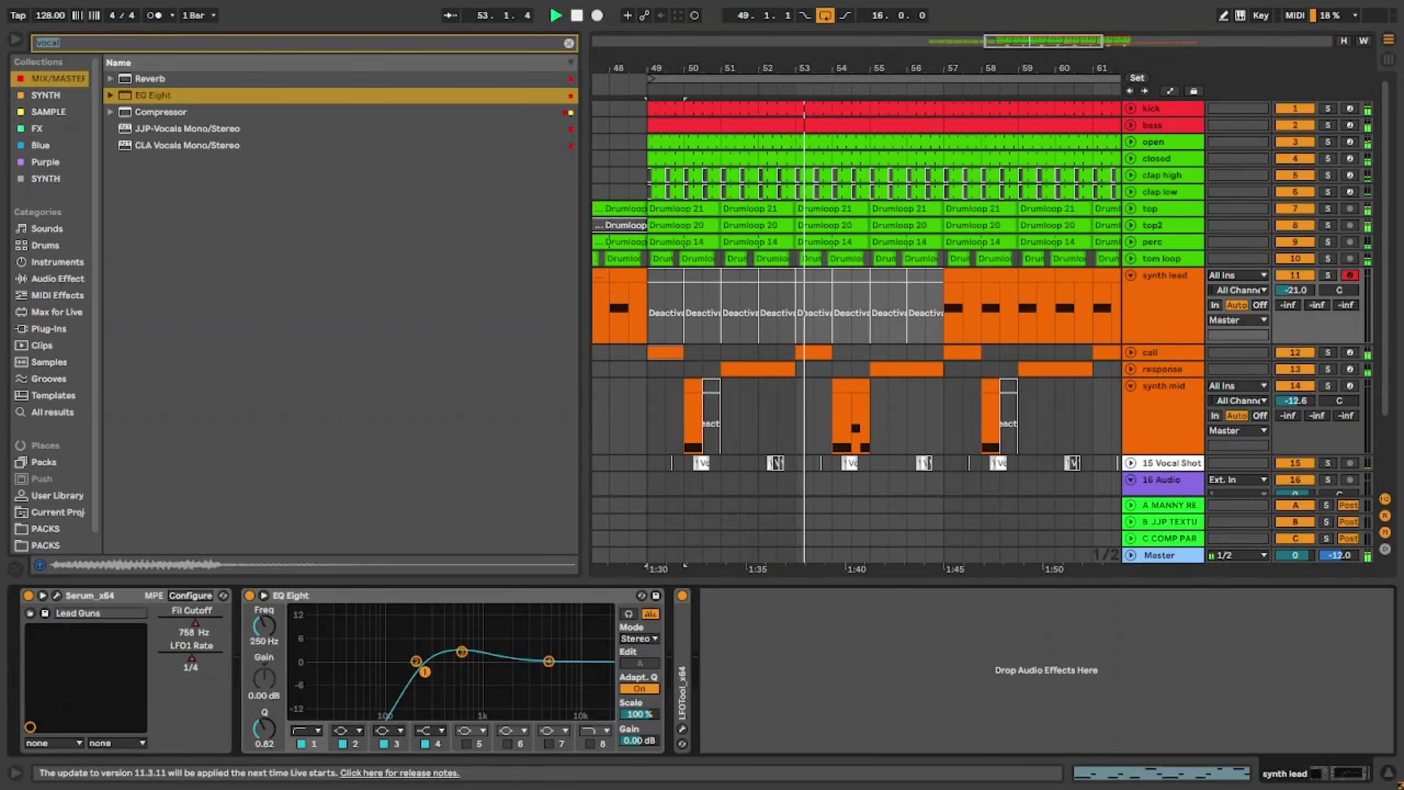
double_click(490, 597)
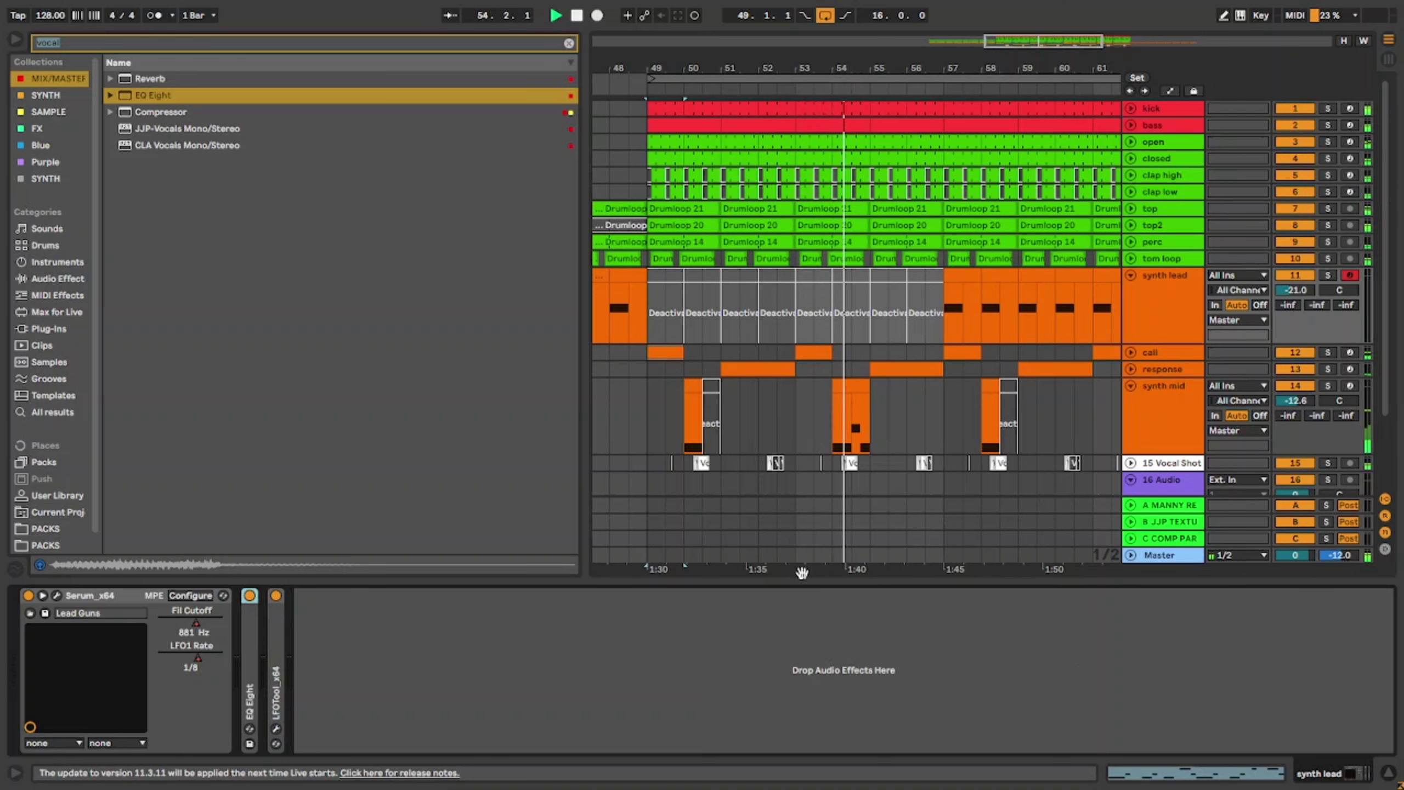
drag(760, 582, 759, 659)
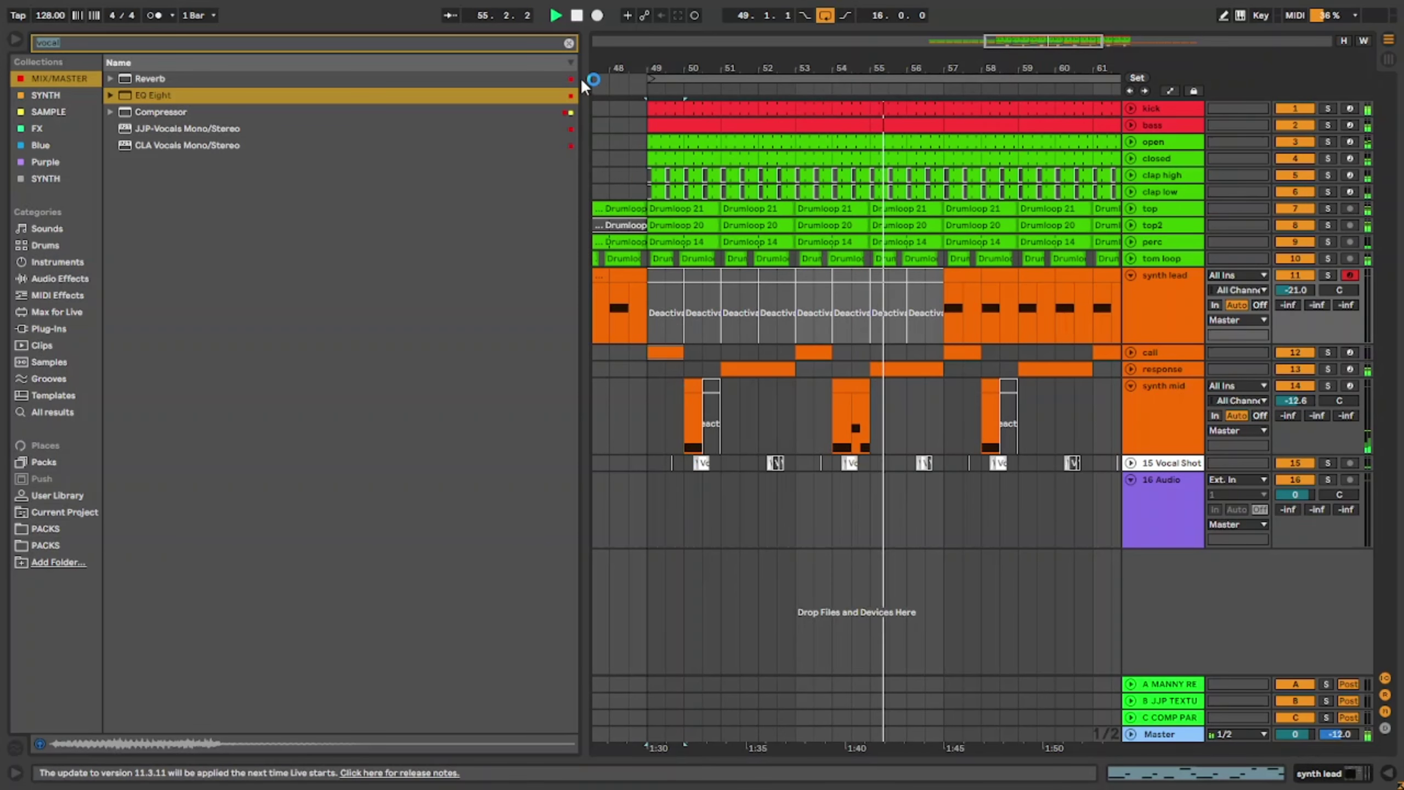
Step: Replace the sample browser search with "fx" within the PACKS folder
click(569, 43)
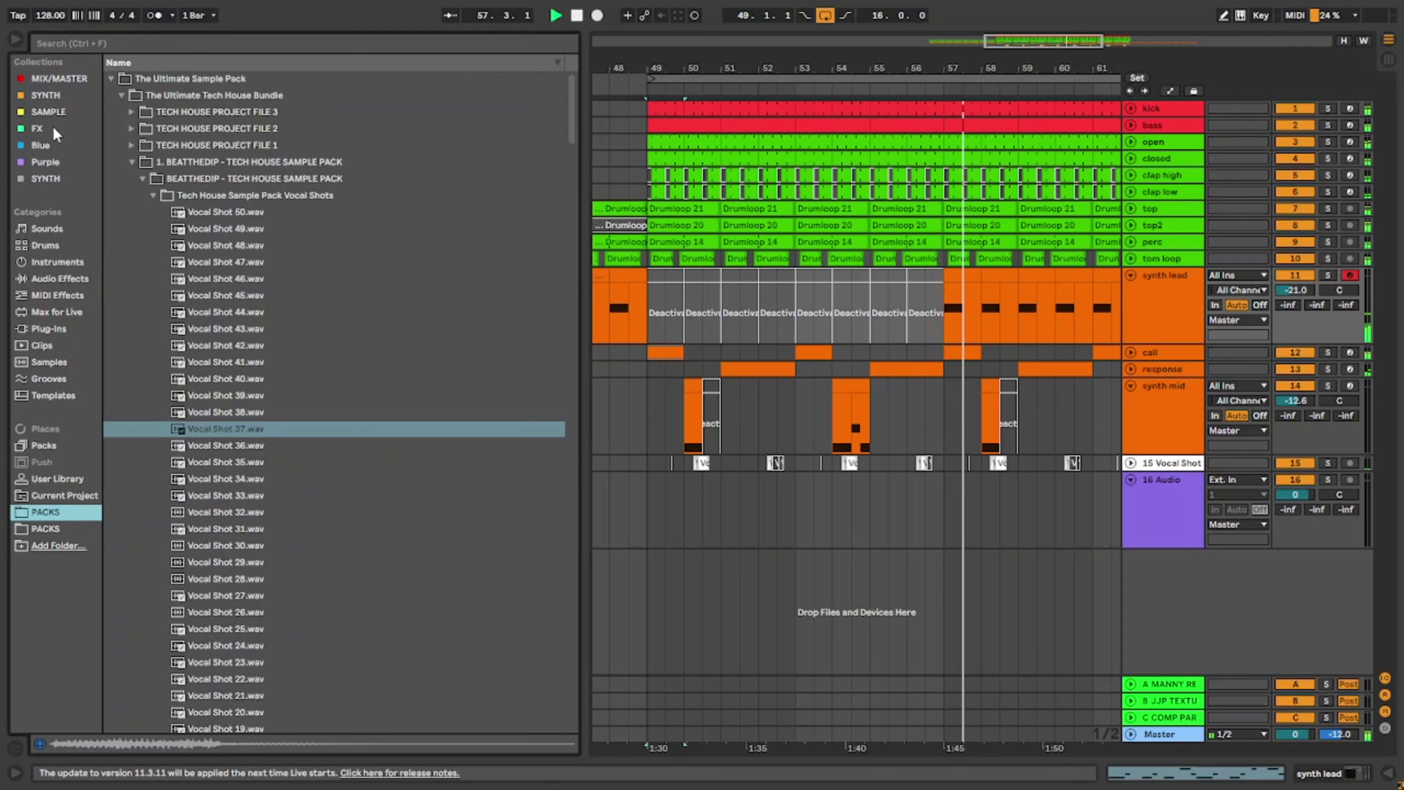
click(131, 144)
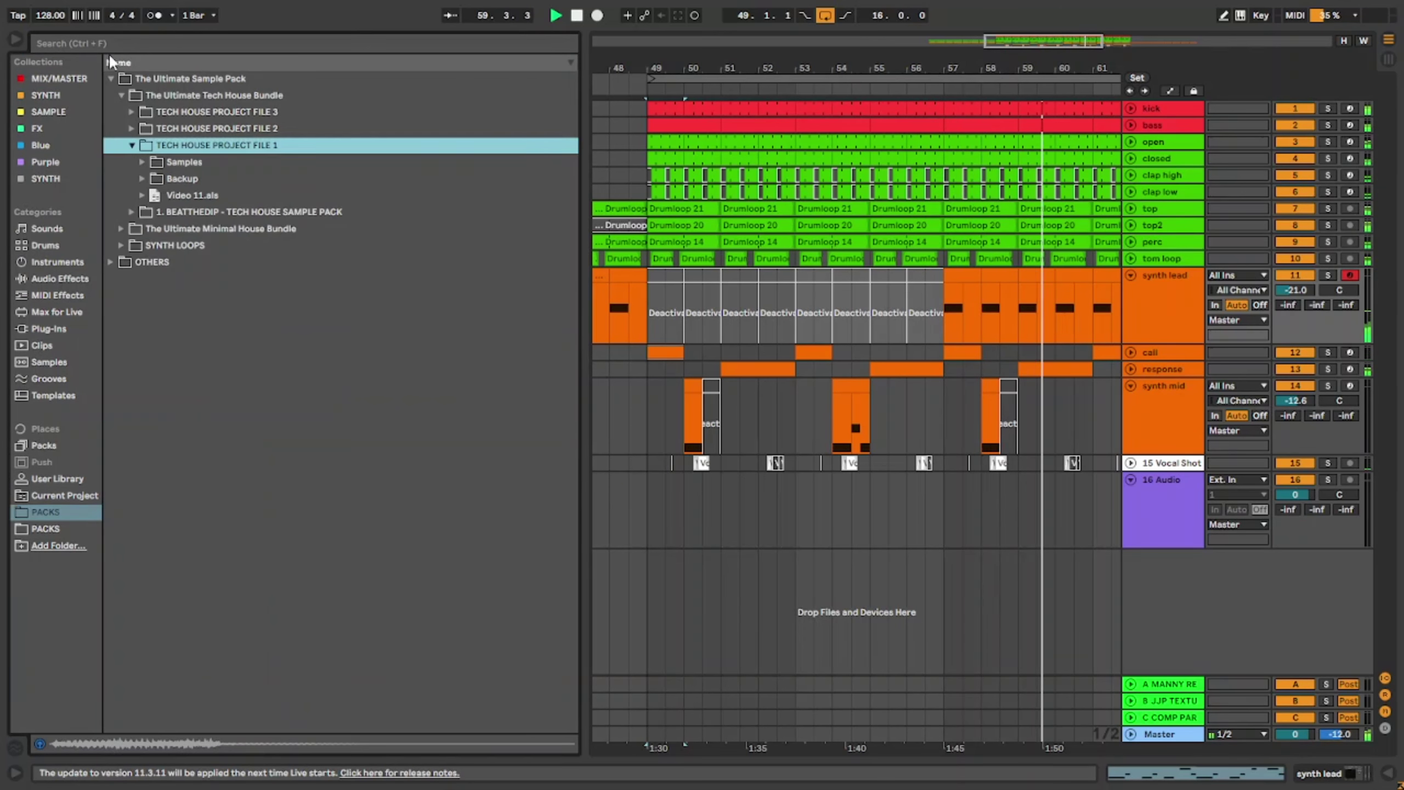
click(83, 40)
text(fx)
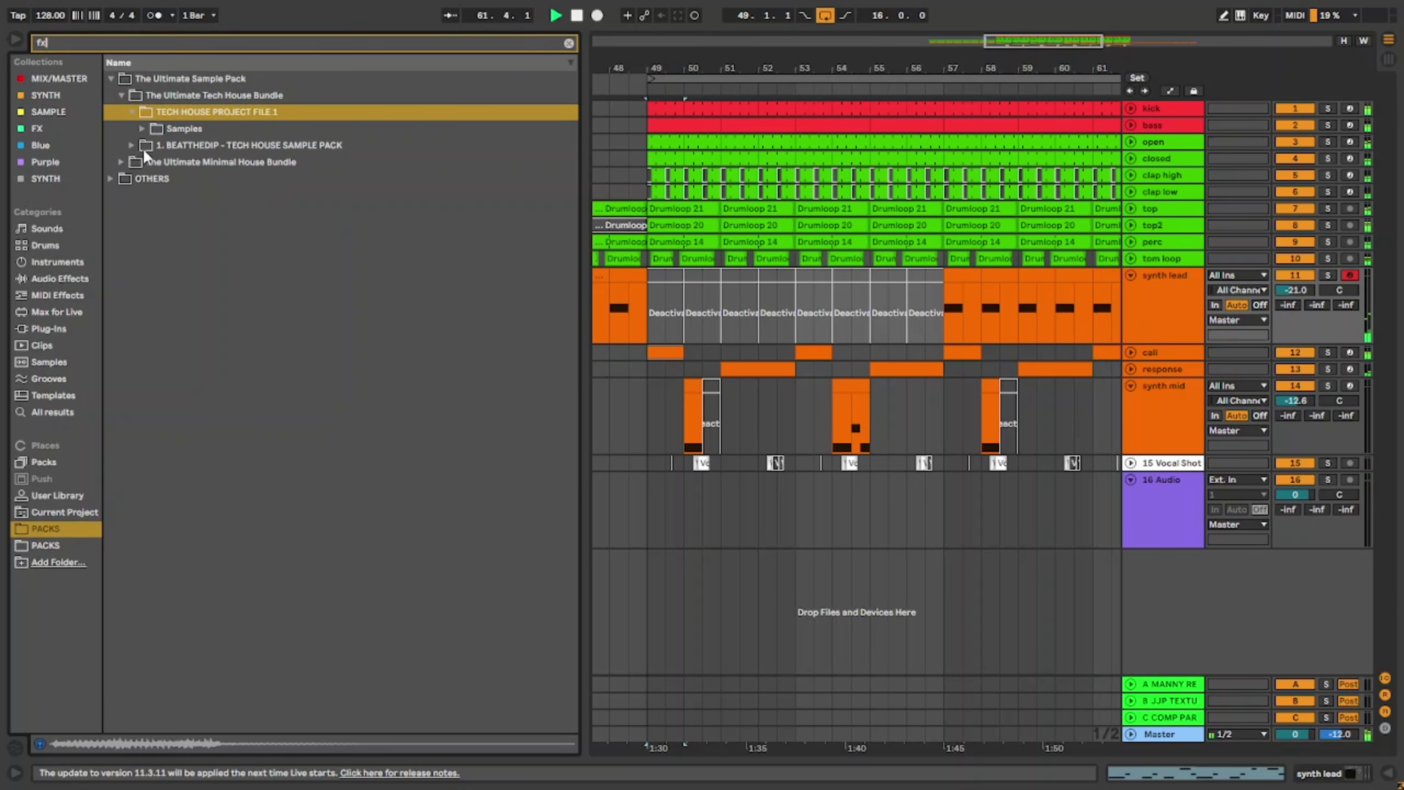
Step: Expand the BEATTHEDIP tech house pack's Uplifter folder in the FX sounds and preview Uplifter 41.wav
click(133, 144)
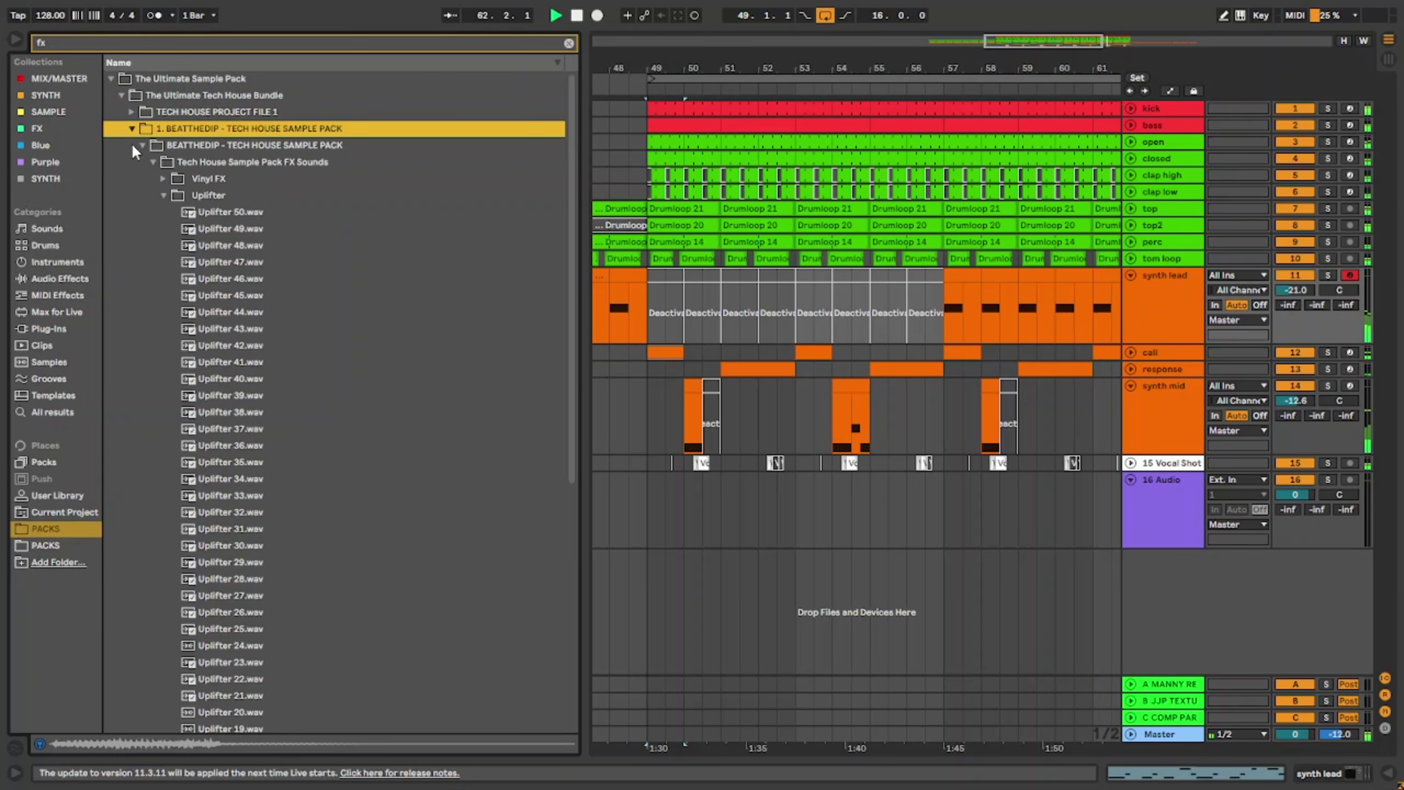
click(160, 195)
click(160, 195)
scroll(310, 255, down, 3)
click(315, 275)
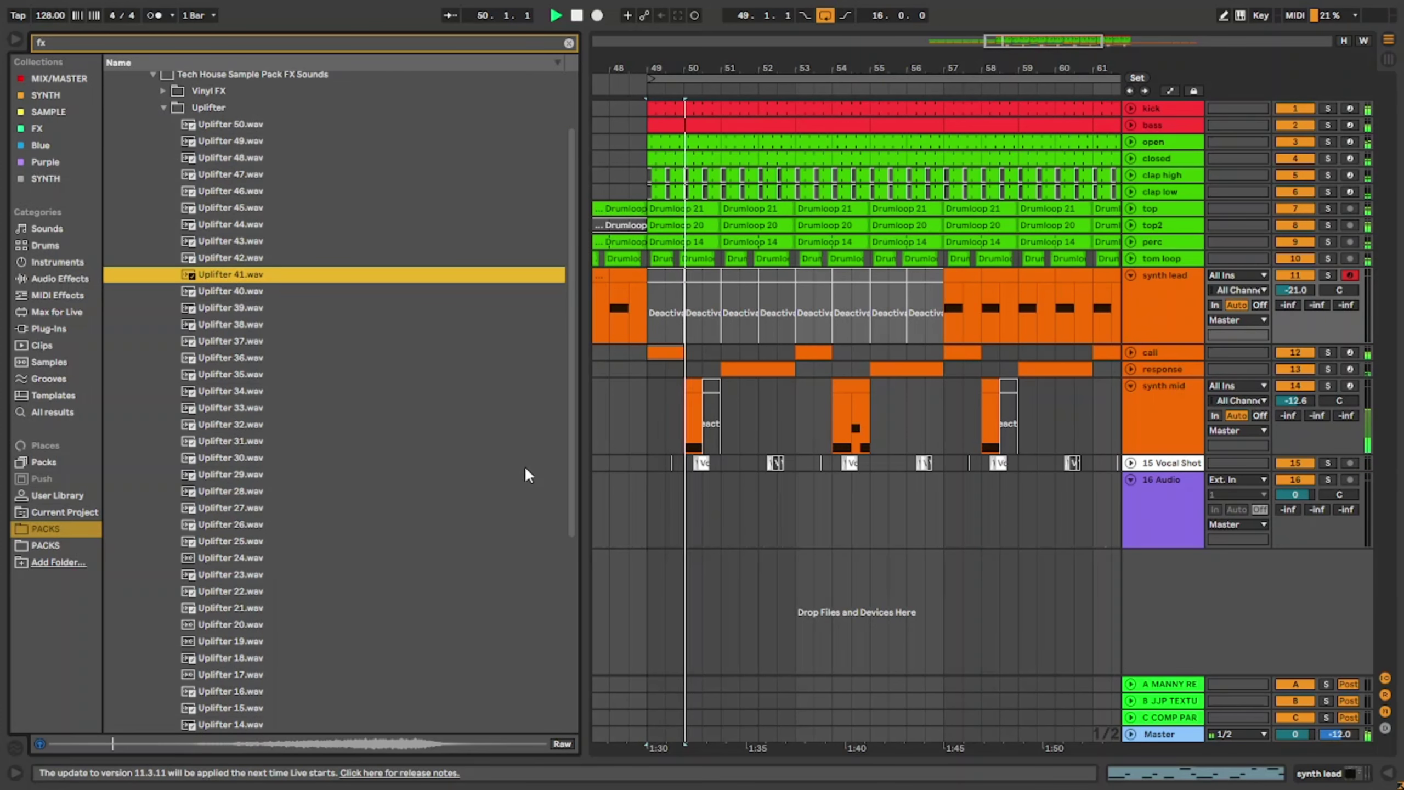
Step: Duplicate the 57.1.1 to 65.1.1 range of the kick through tom loop tracks to 65.1.1
click(651, 516)
key(w)
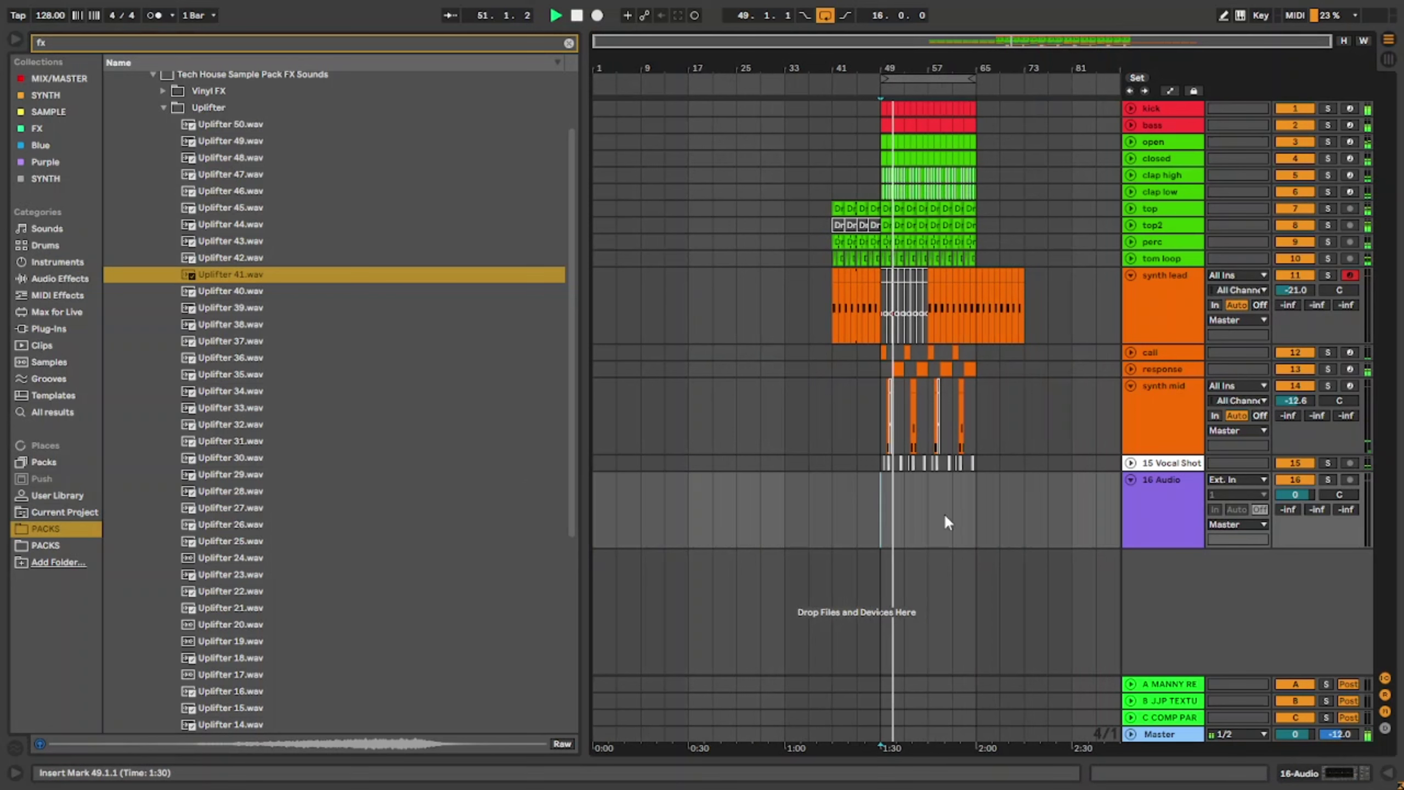
click(981, 260)
click(930, 105)
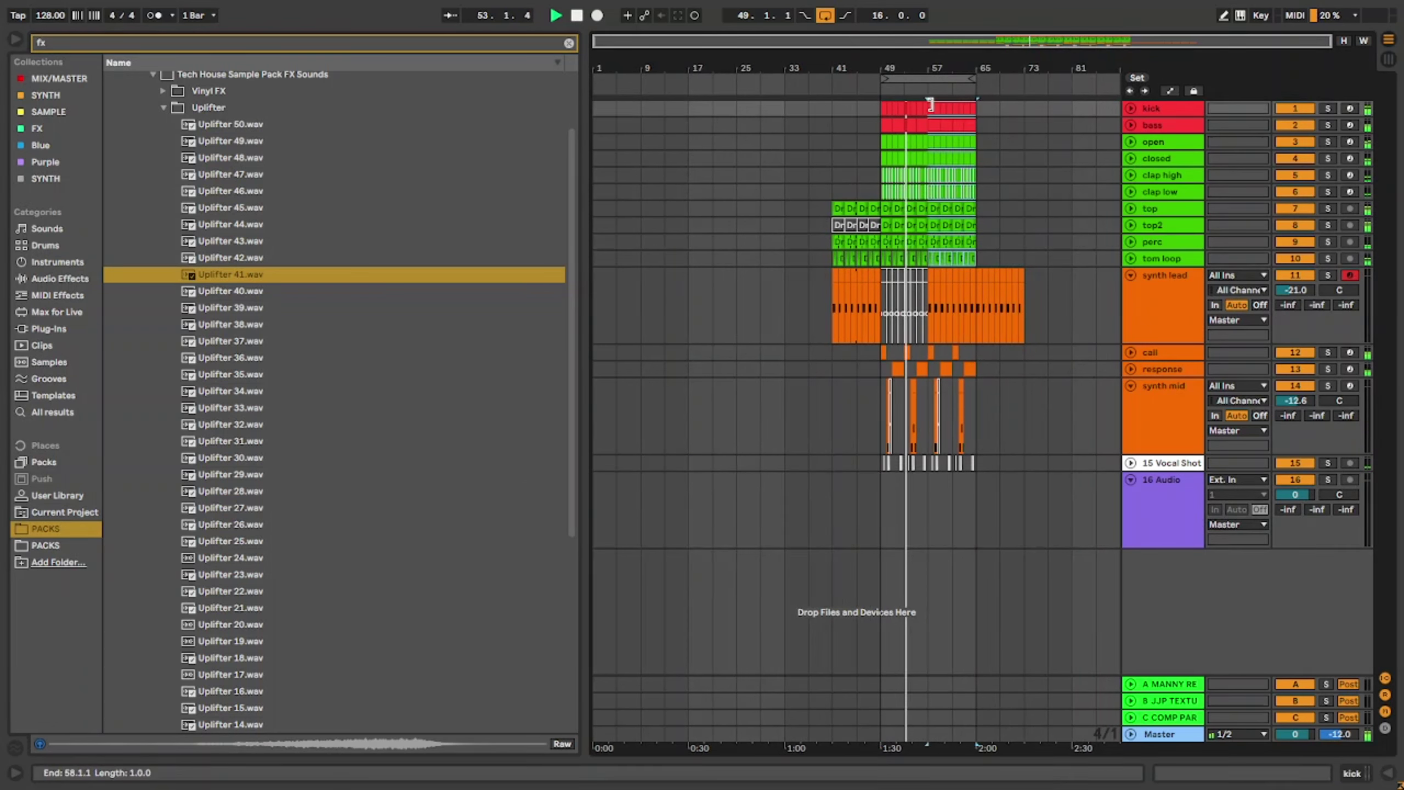
key(ctrl+d)
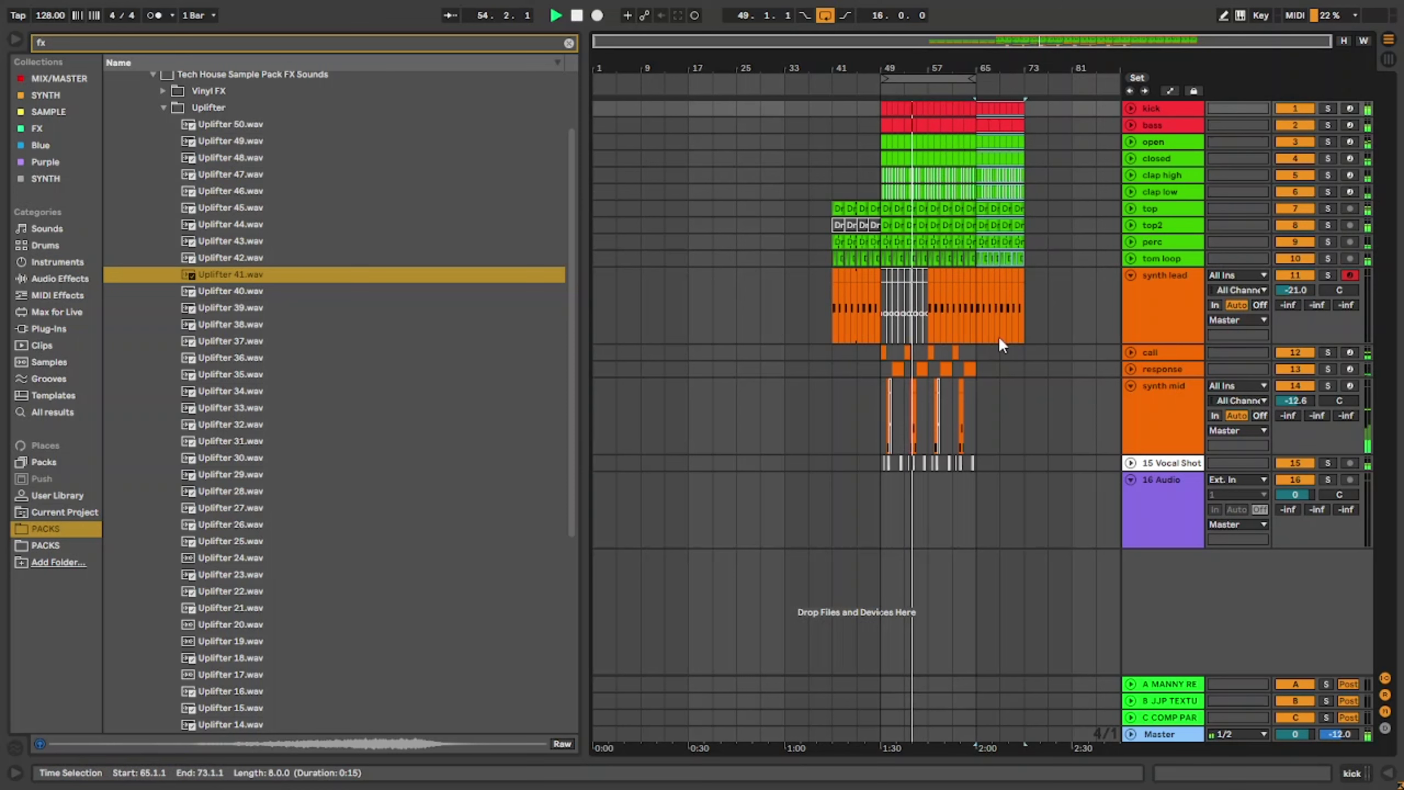
Step: Copy the synth lead clips from 41.1.1 to 49.1.1 and paste them at 81.1.1
click(832, 305)
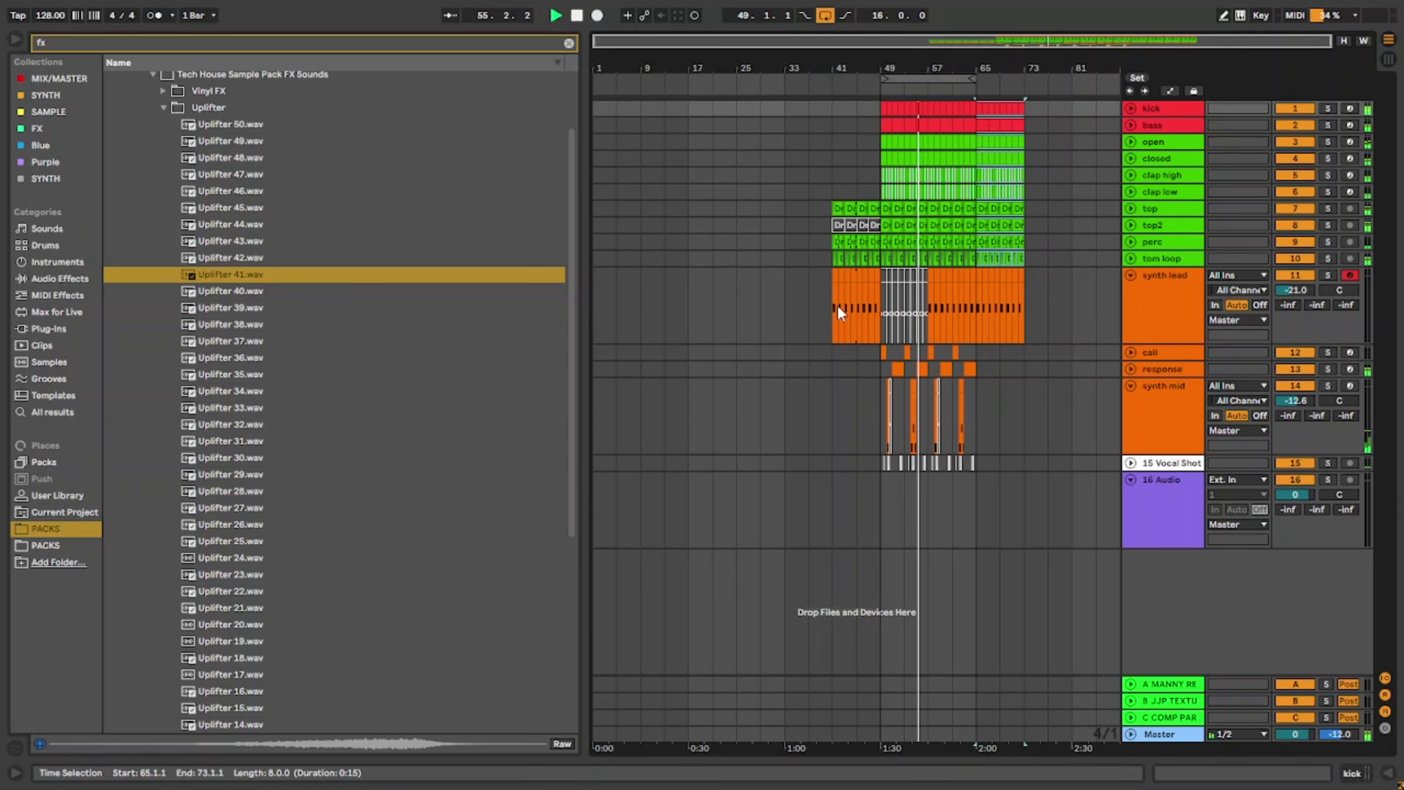
drag(832, 305, 881, 311)
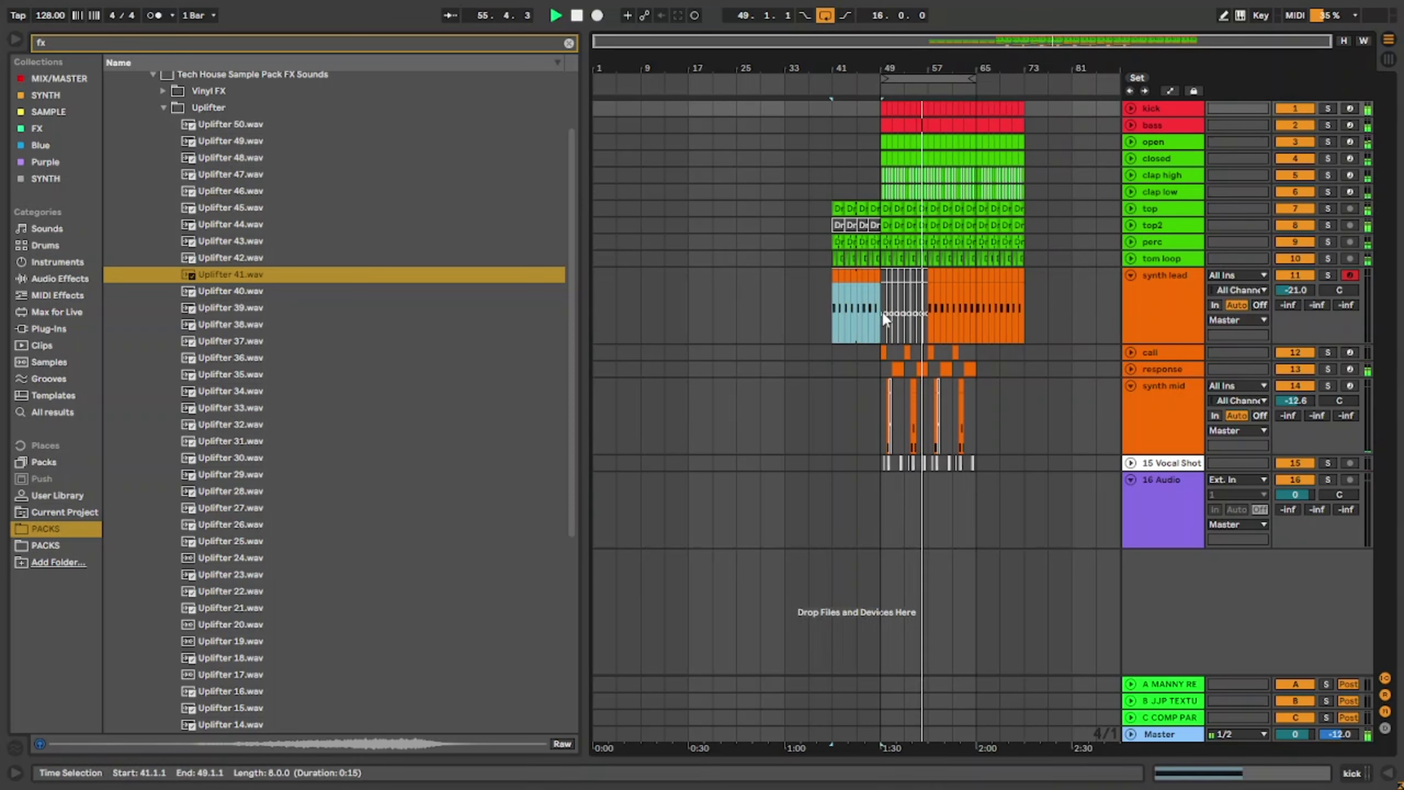
click(1022, 314)
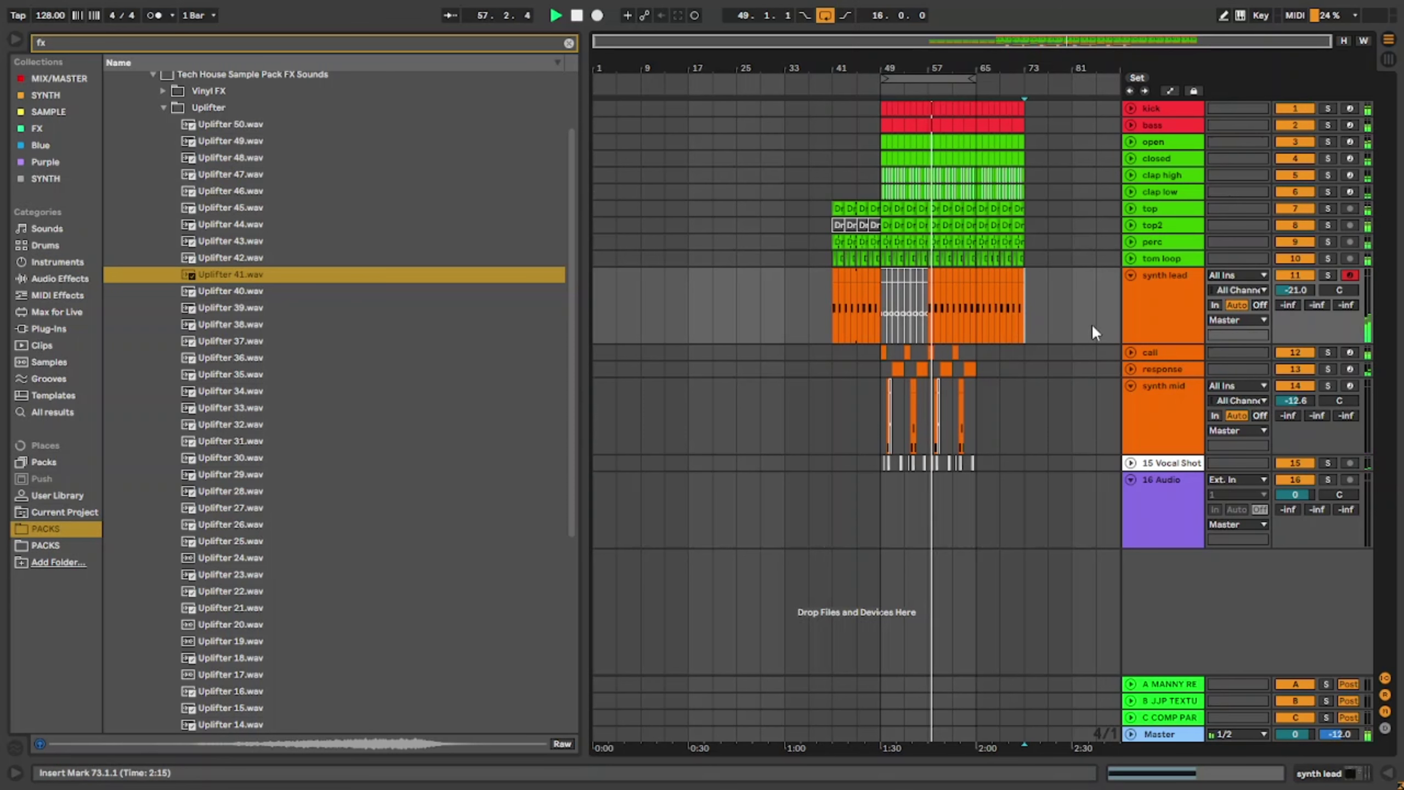
click(1076, 314)
key(ctrl+v)
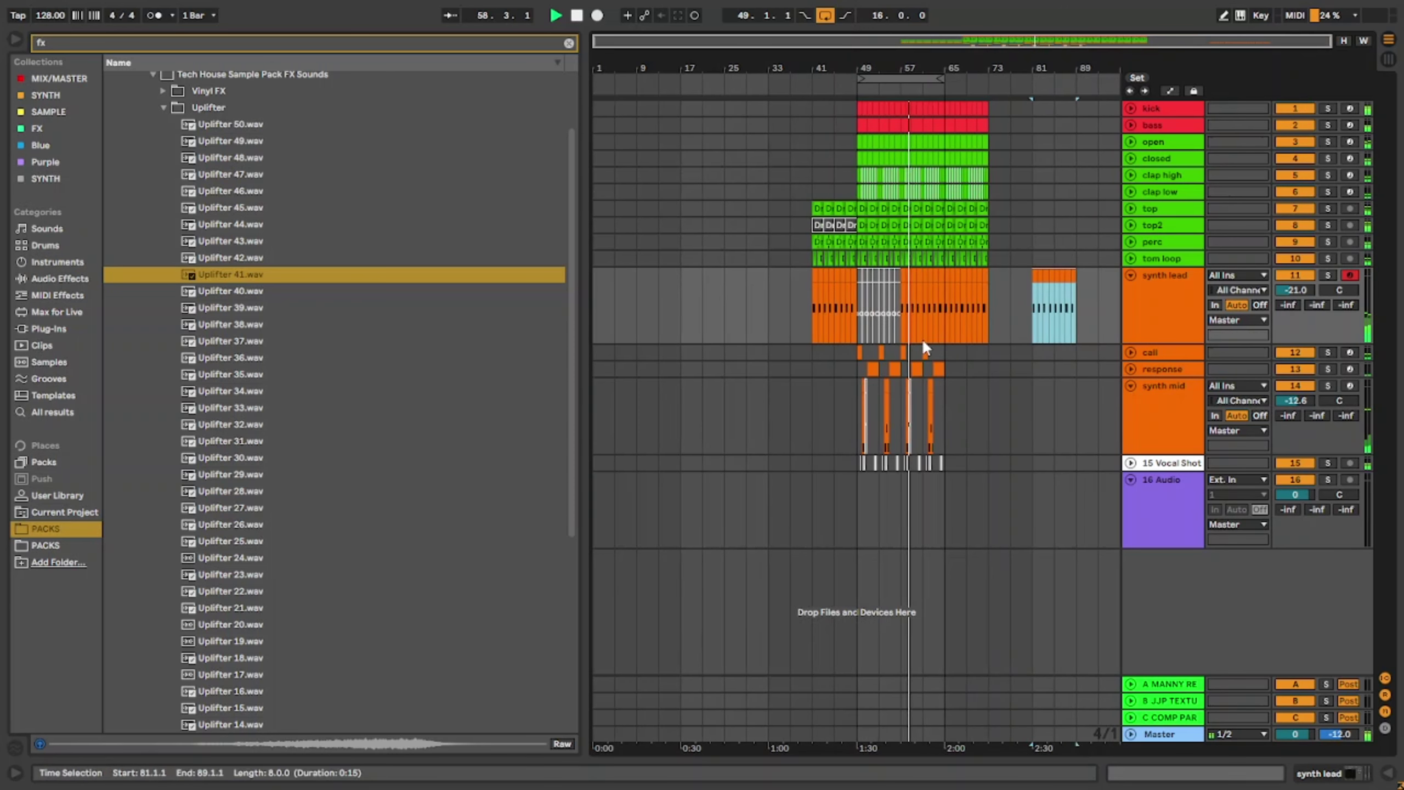
Step: Fill the synth lead gap from 73.1.1 to 81.1.1 with repeats of the one-bar clip
scroll(1099, 326, up, 4)
scroll(993, 340, down, 2)
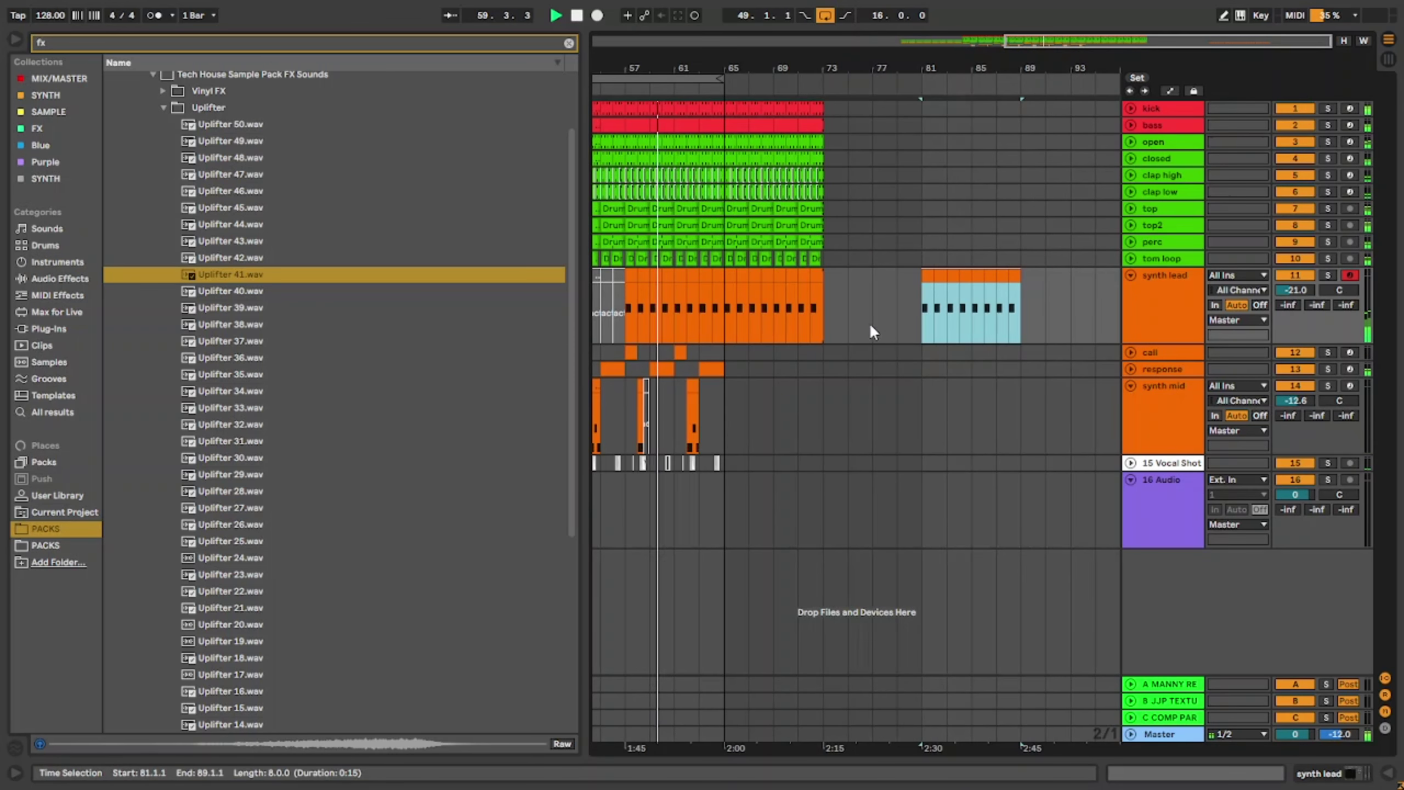
click(826, 280)
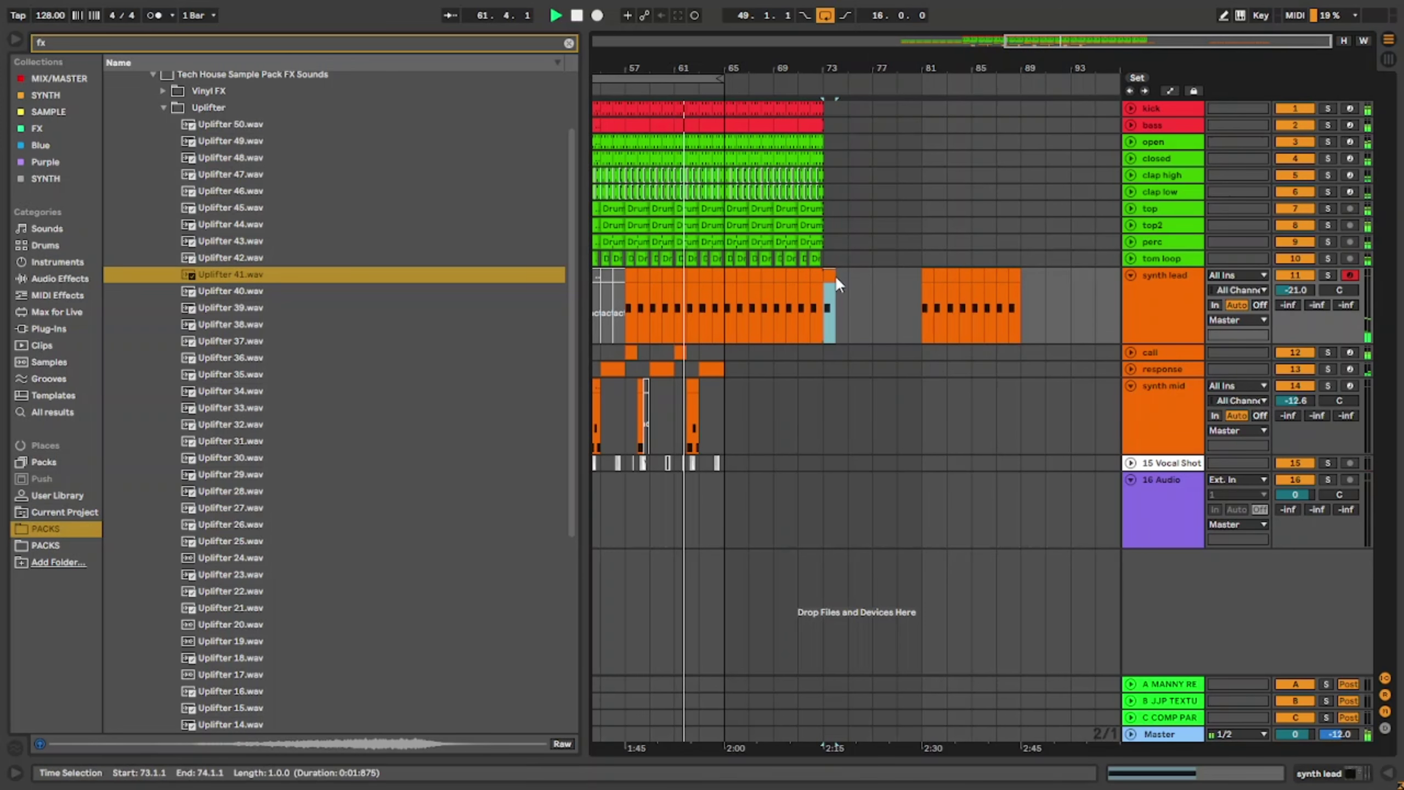
drag(834, 276, 921, 293)
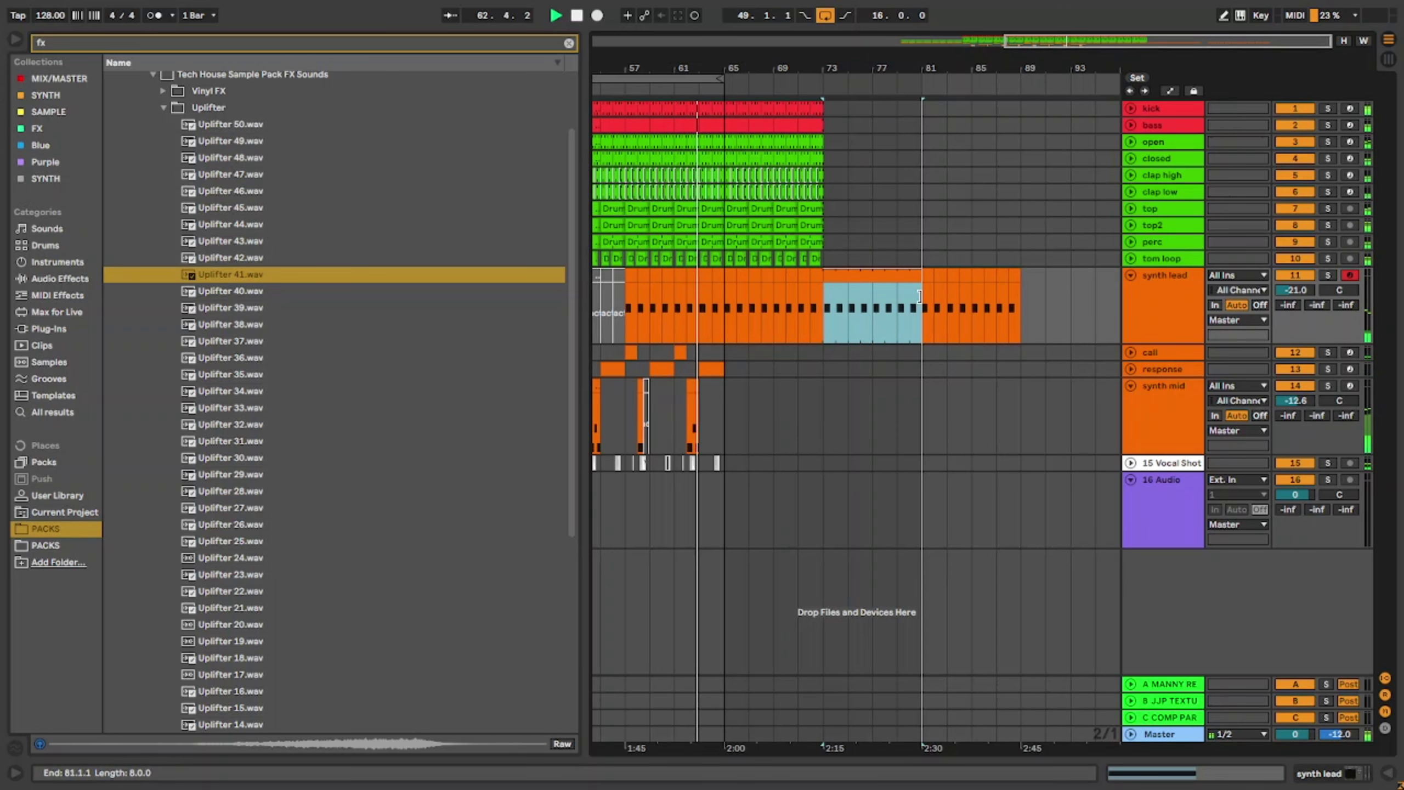
Step: Turn off arrangement looping and reshape the synth lead's Fil Cutoff automation around 73.1.1 into a rise towards 81.1.1
click(825, 16)
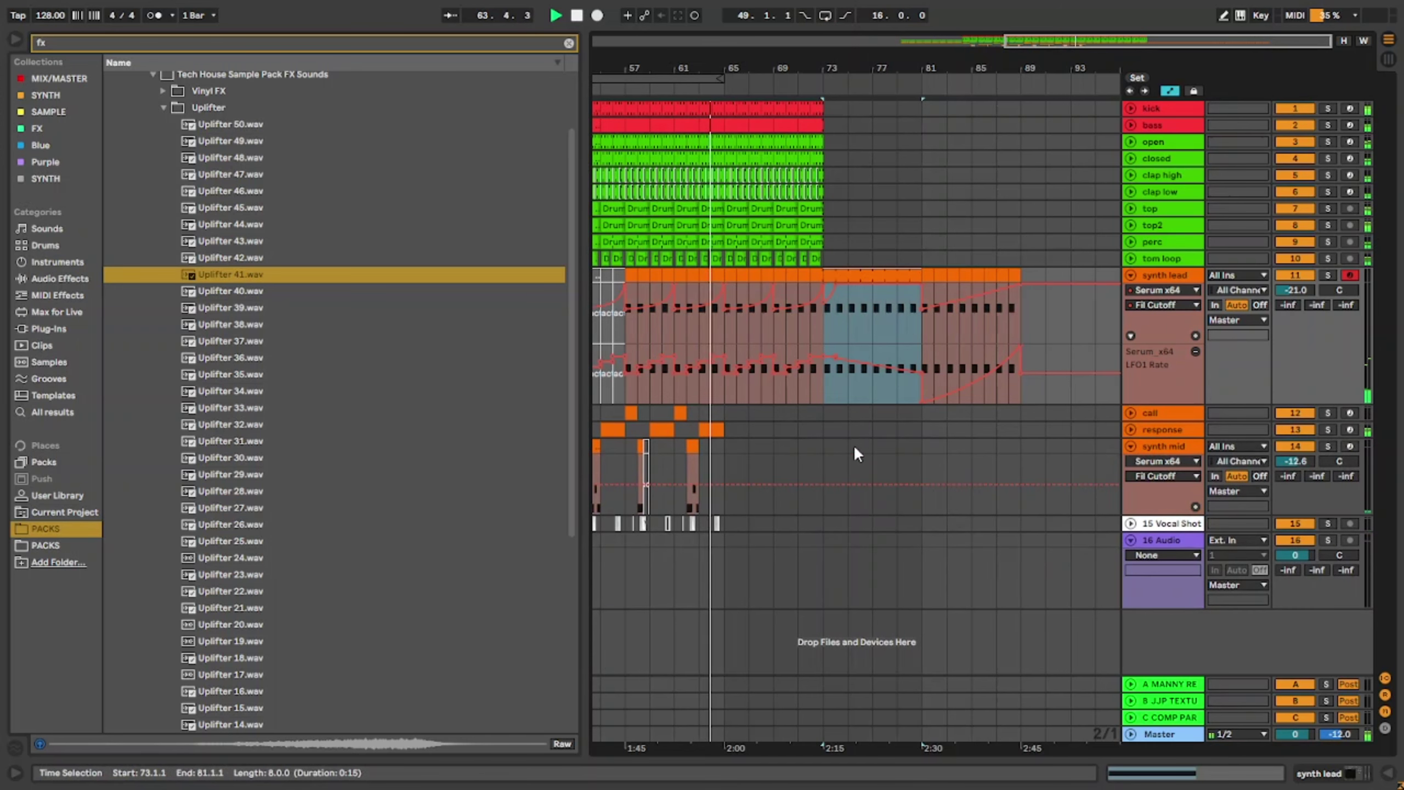
key(a)
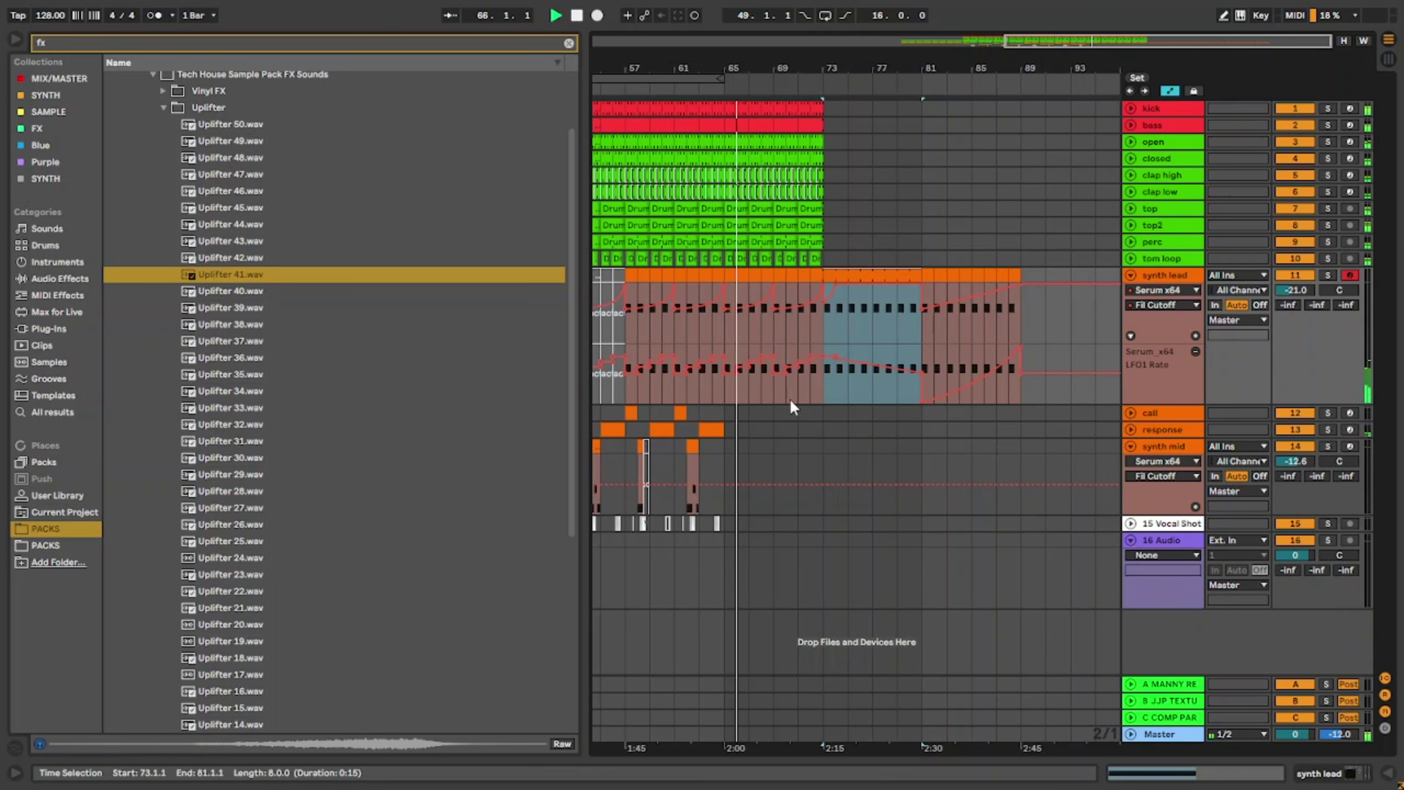
drag(772, 301, 824, 301)
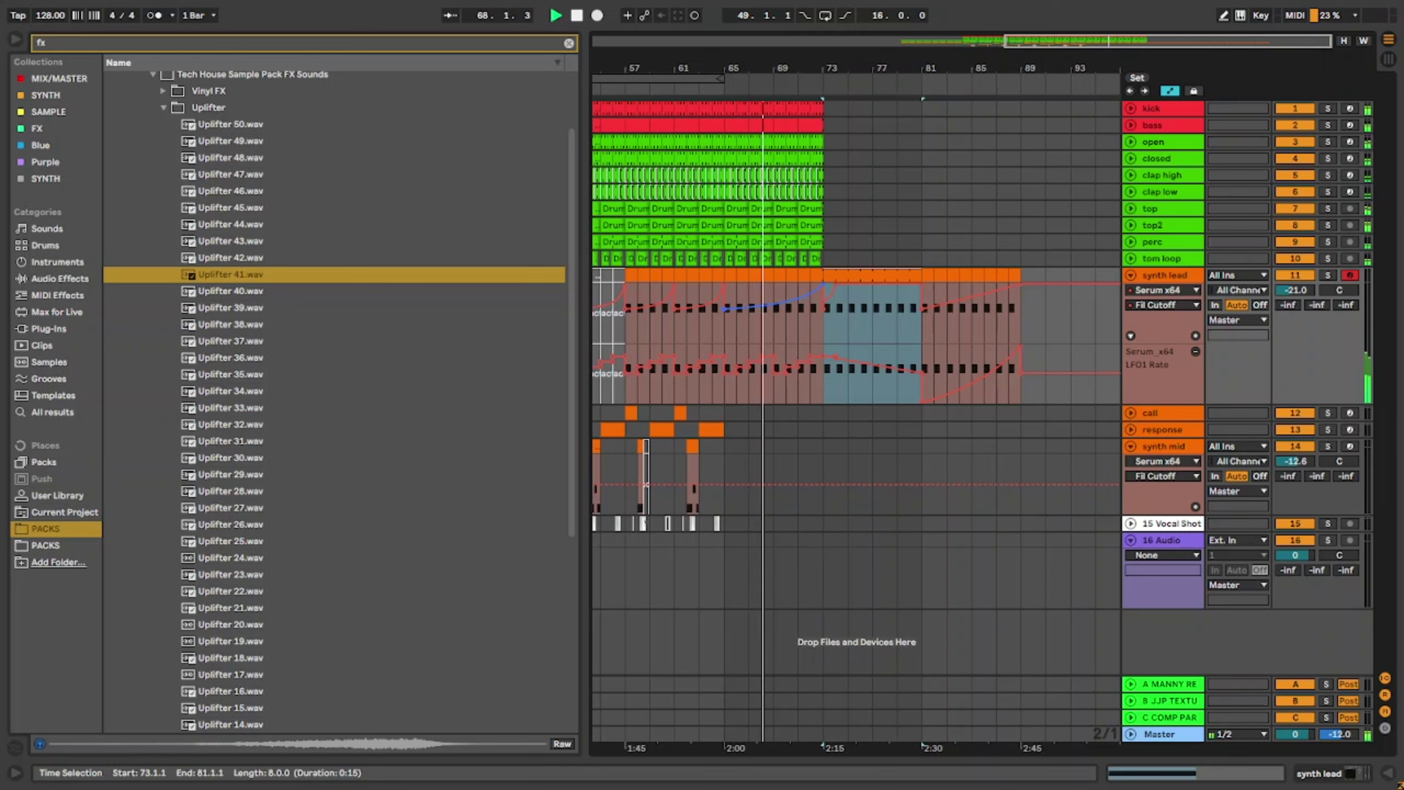
drag(823, 309, 856, 305)
click(834, 284)
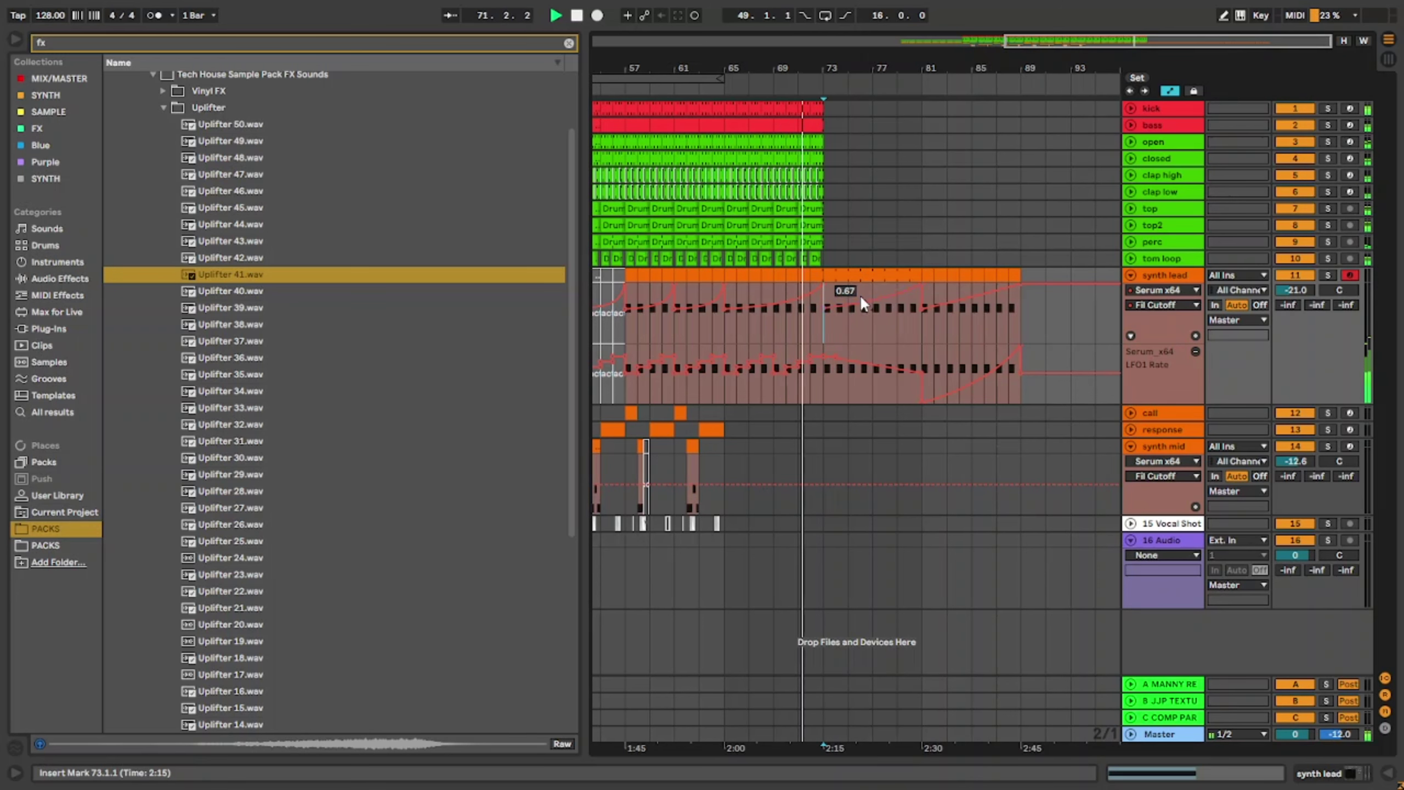
Step: Consolidate the synth lead clips from 73.1.1 to 81.1.1 into one eight-bar clip
key(a)
double_click(847, 276)
click(579, 700)
click(579, 710)
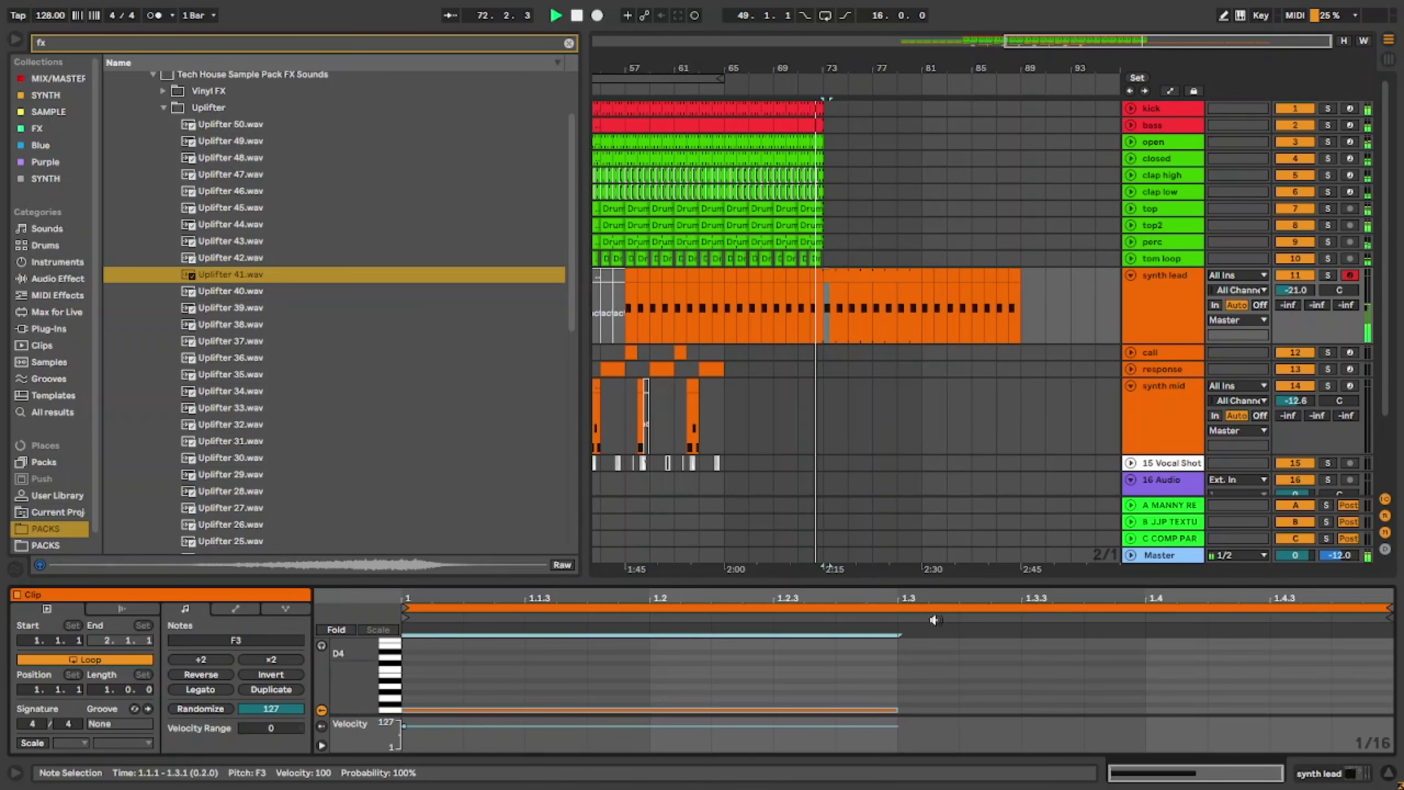
click(865, 274)
key(ctrl+j)
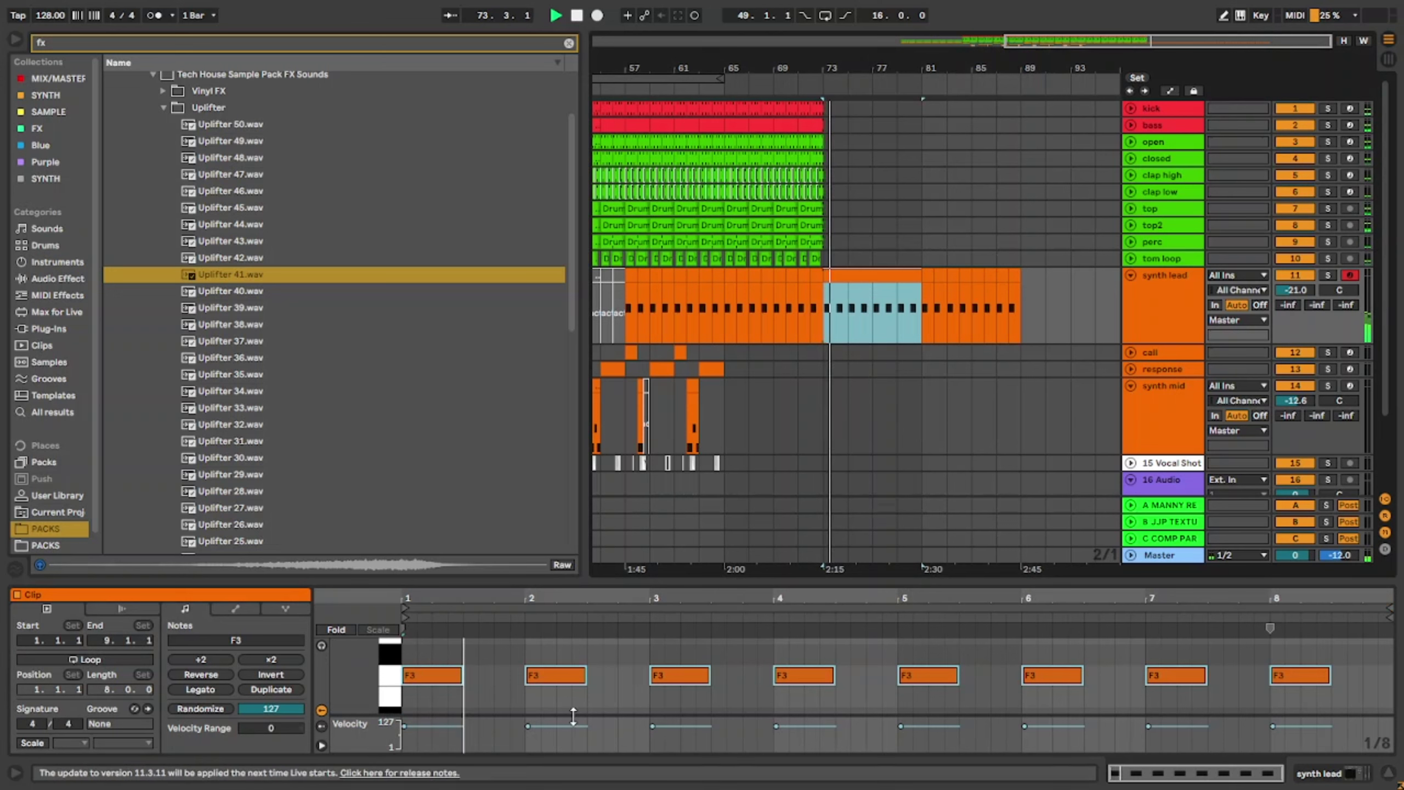
Step: Lengthen the F3 notes in the consolidated clip into one sustained note spanning all eight bars
drag(462, 675, 1285, 661)
click(532, 680)
click(520, 671)
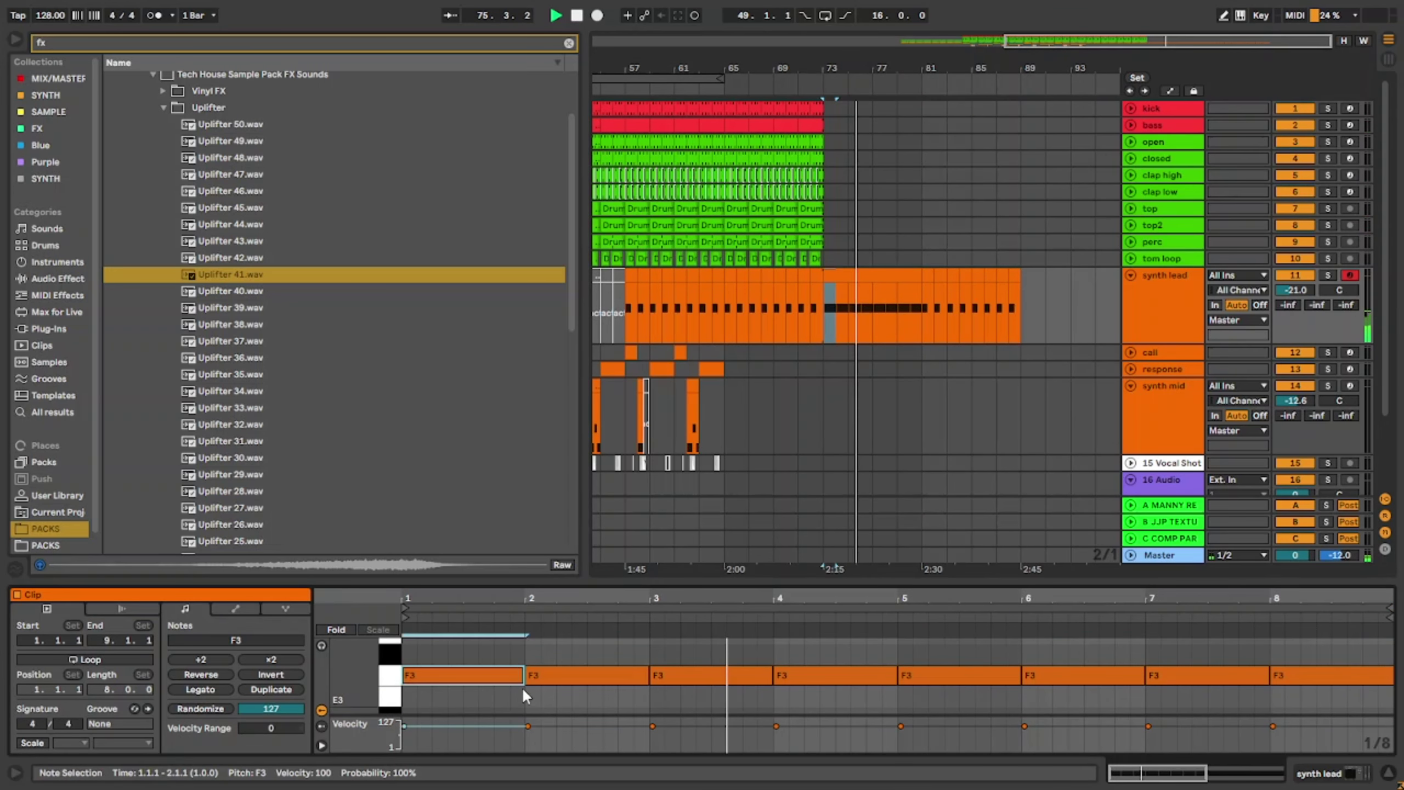
drag(523, 678, 943, 674)
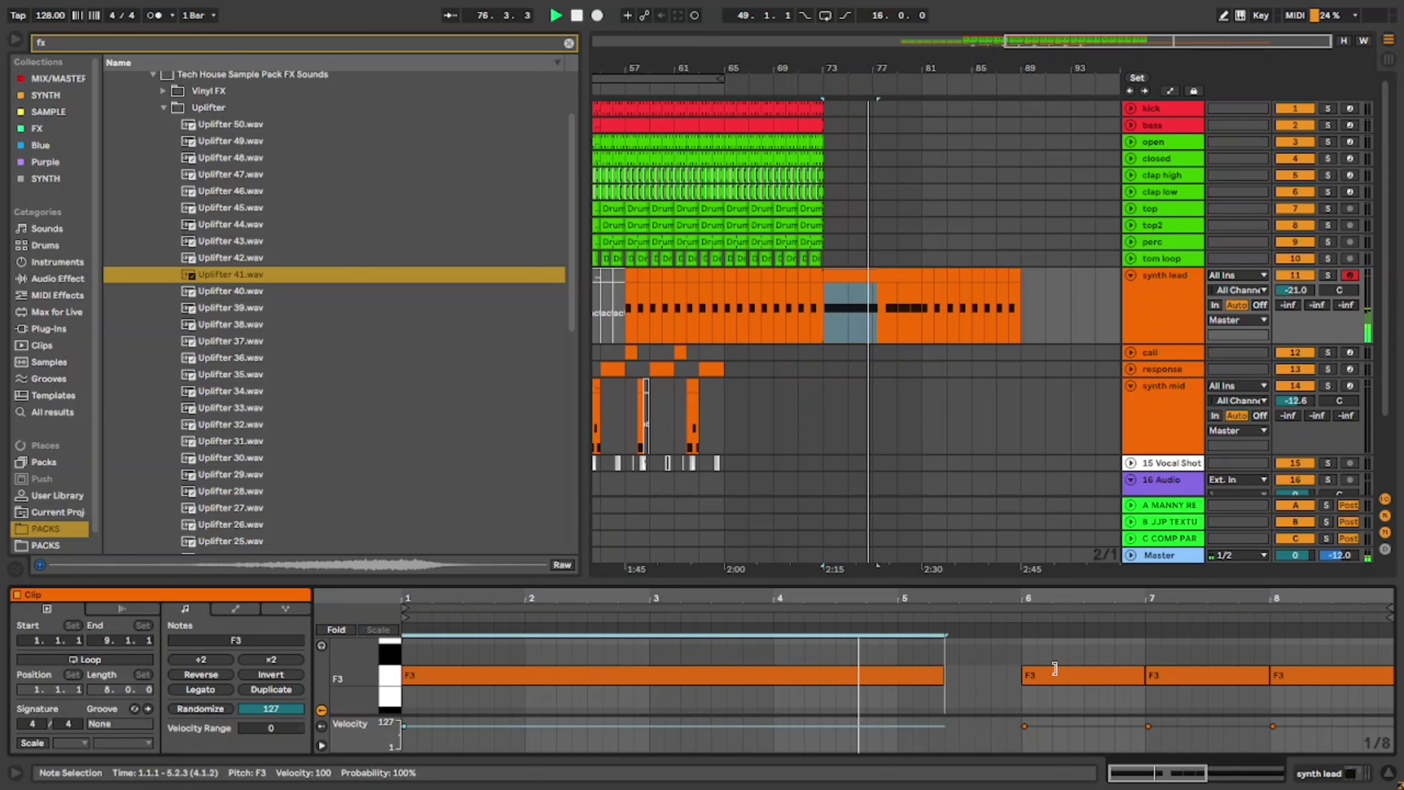
drag(1054, 668, 1371, 672)
Step: Review the synth lead automation and try to extend the sustained-note clip from 81.1.1 to 89.1.1
key(a)
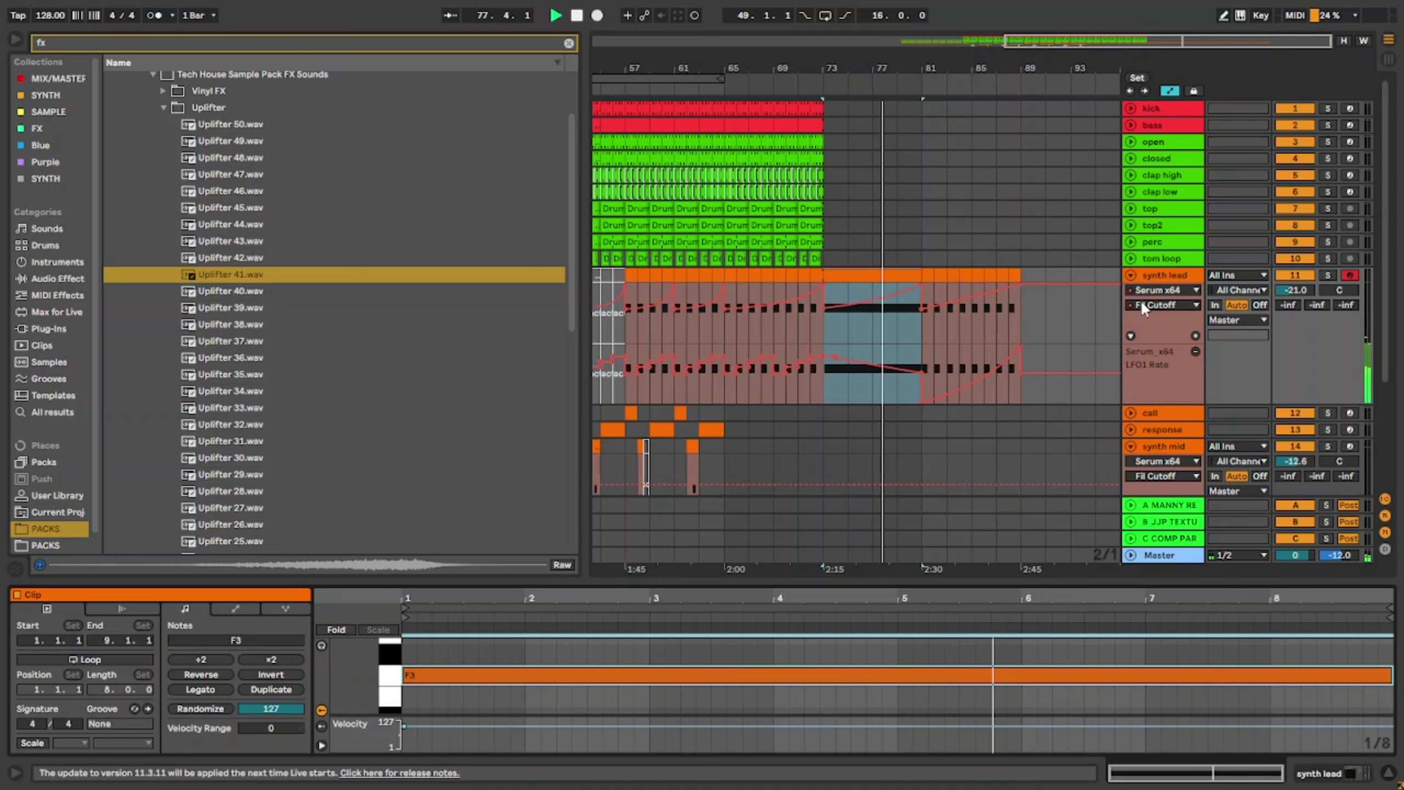
key(a)
key(a)
scroll(797, 409, down, 3)
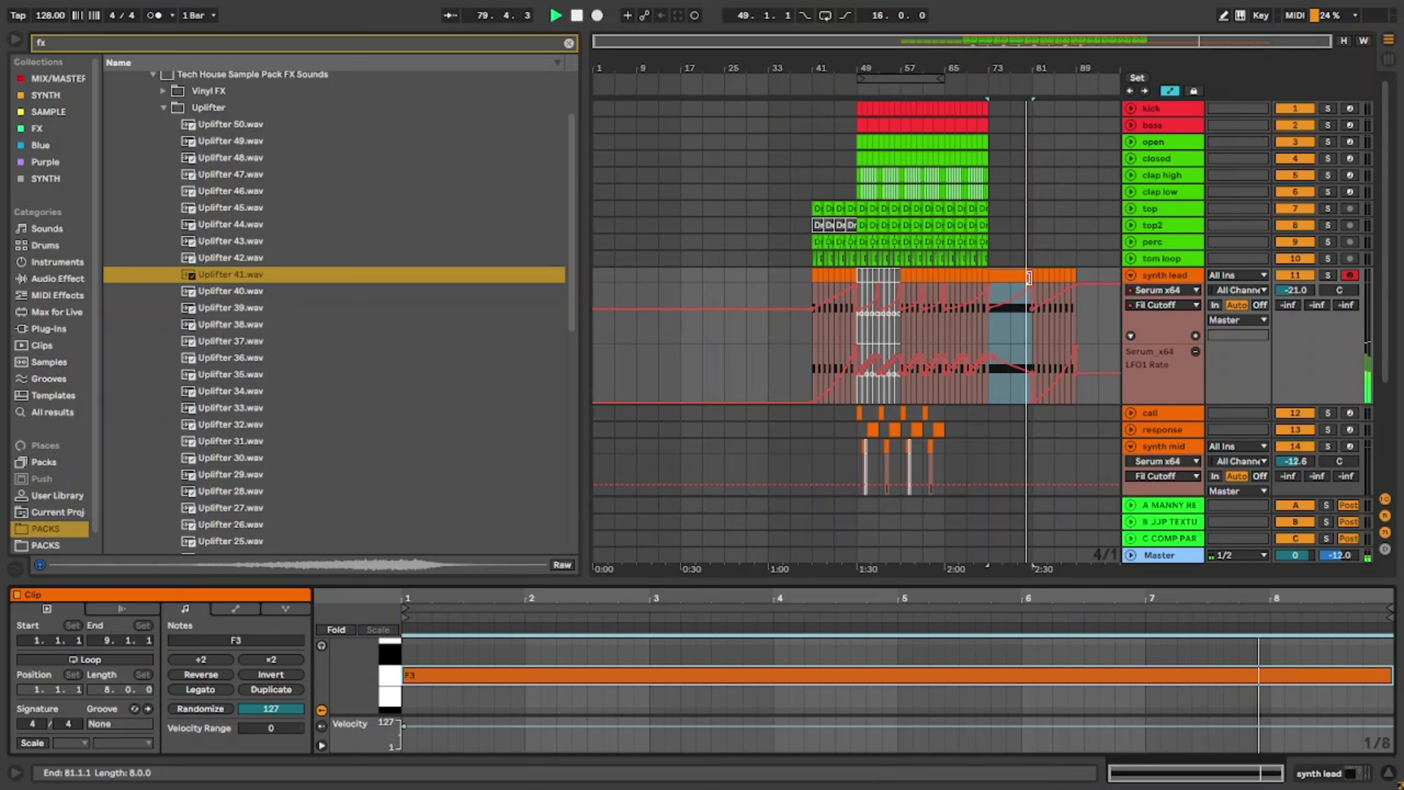
drag(1033, 280, 1079, 286)
key(ctrl+z)
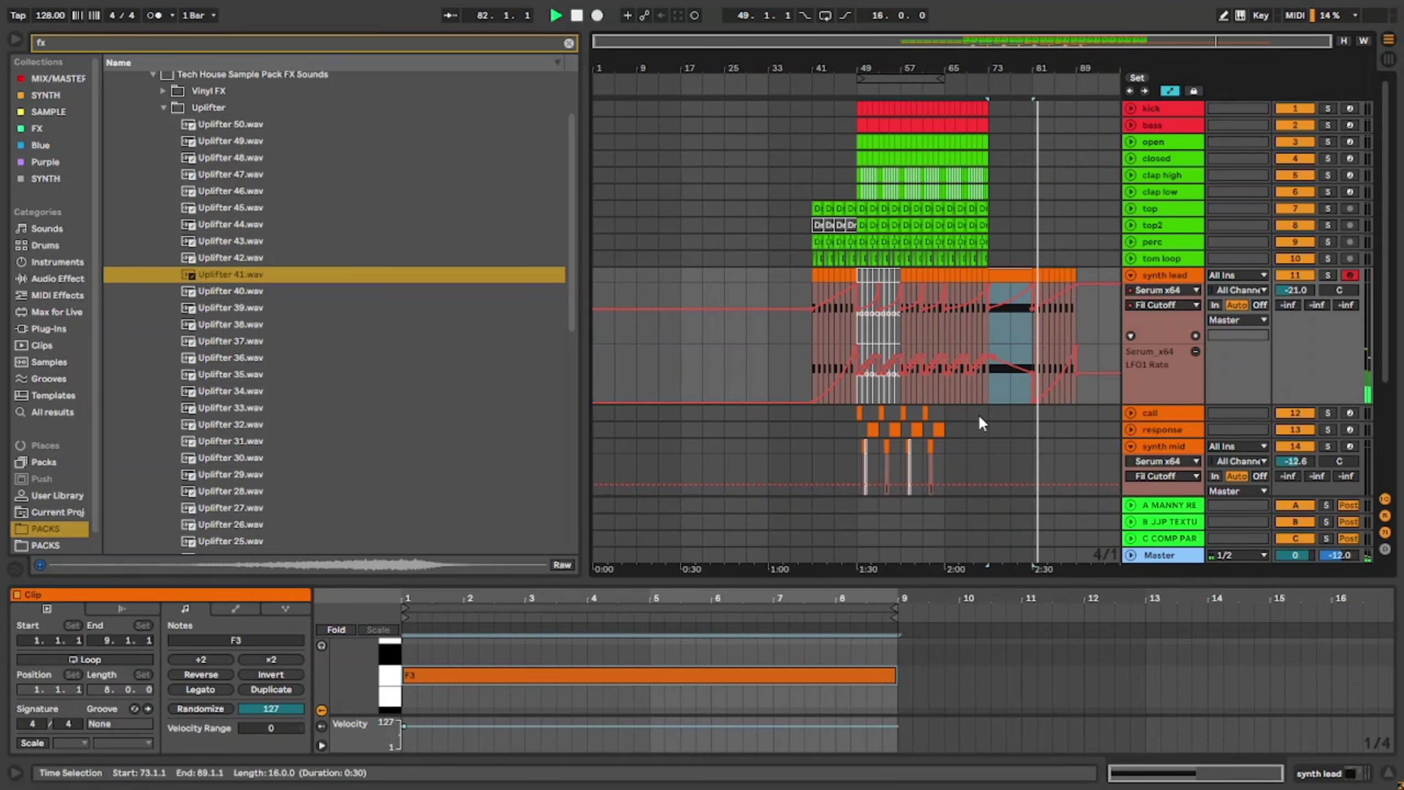
Step: Clear the browser search and hide the clip editor, browser and automation lanes to enlarge the arrangement view
drag(871, 580, 805, 787)
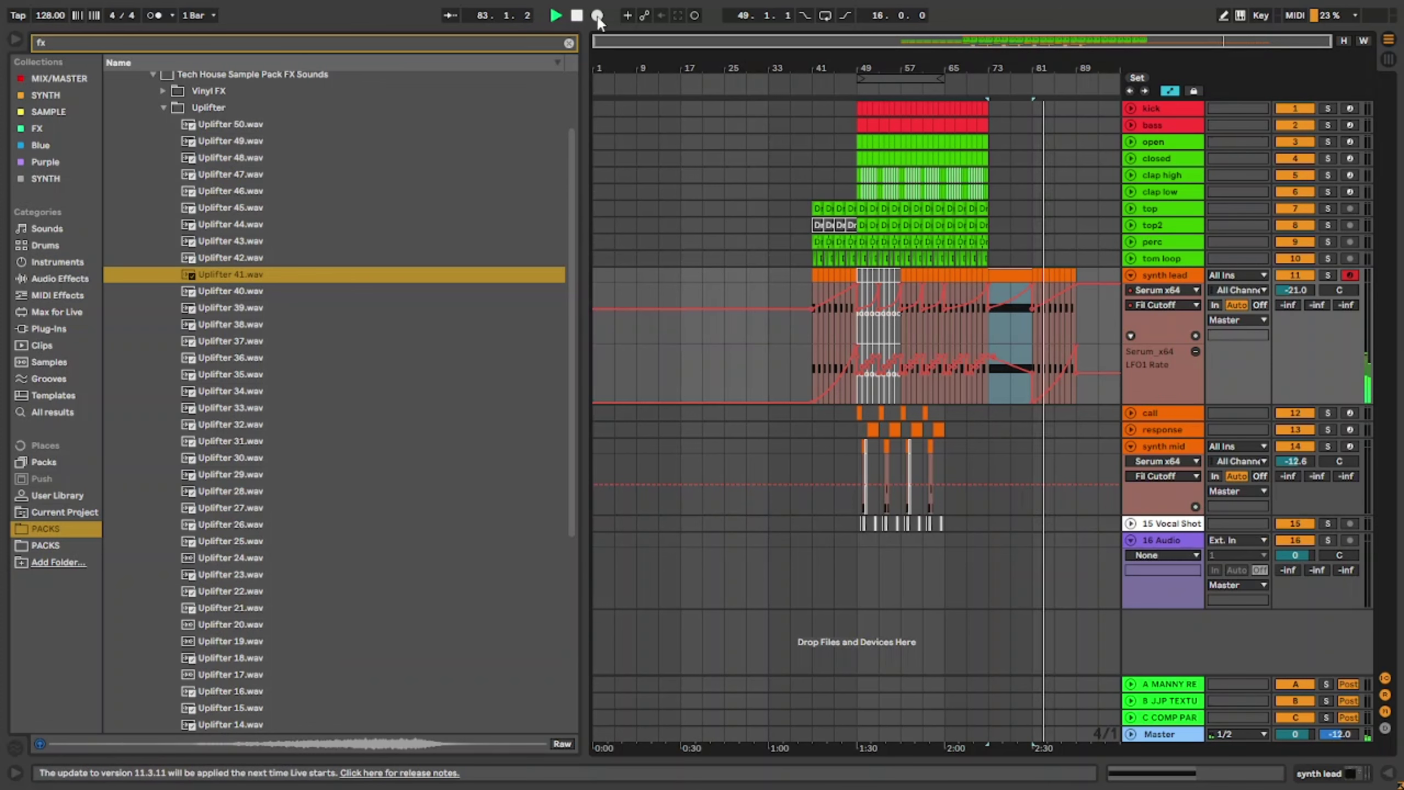
click(569, 43)
click(14, 40)
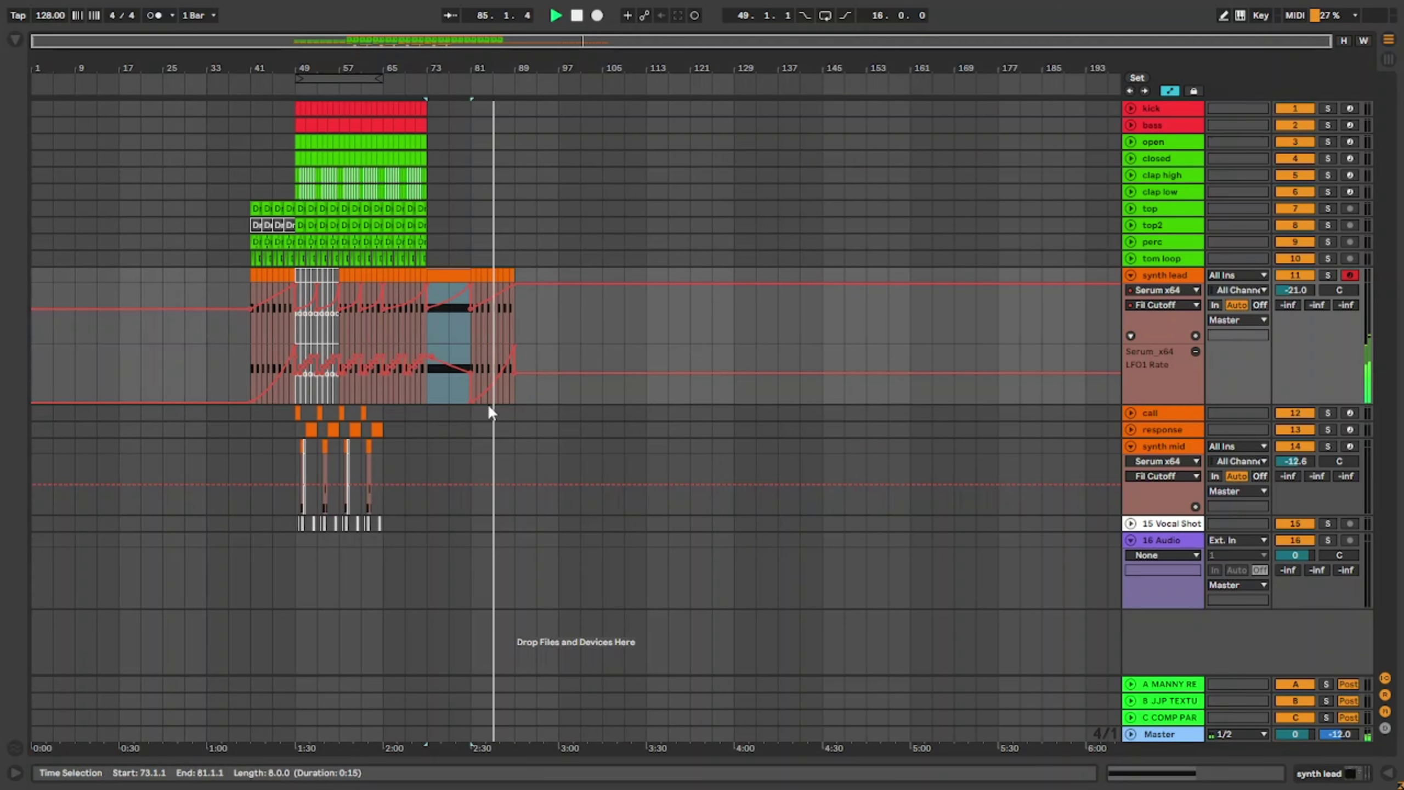
key(a)
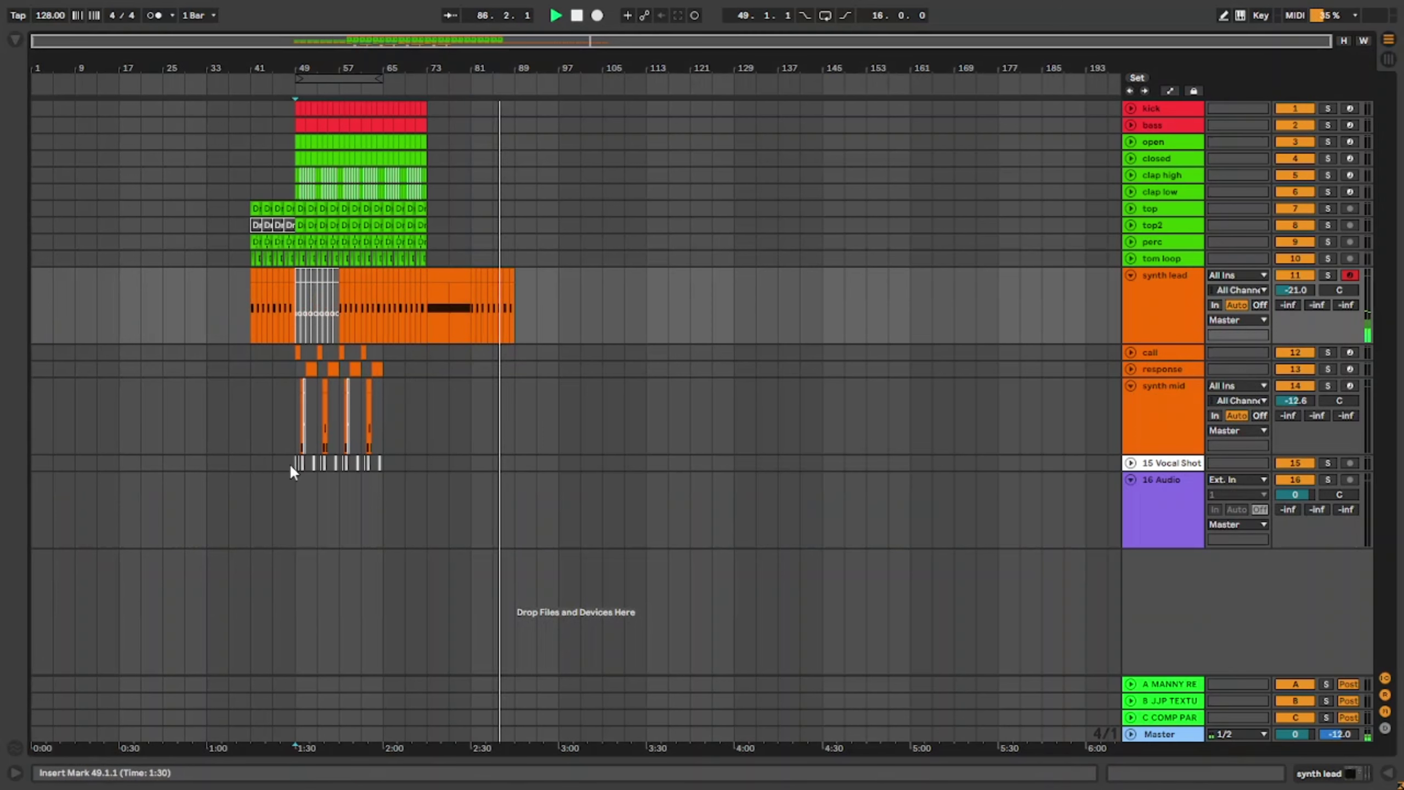
Step: Copy the 49.1.1 to 65.1.1 section across all tracks from kick to Vocal Shot and paste it at 89.1.1
click(289, 462)
drag(380, 456, 383, 367)
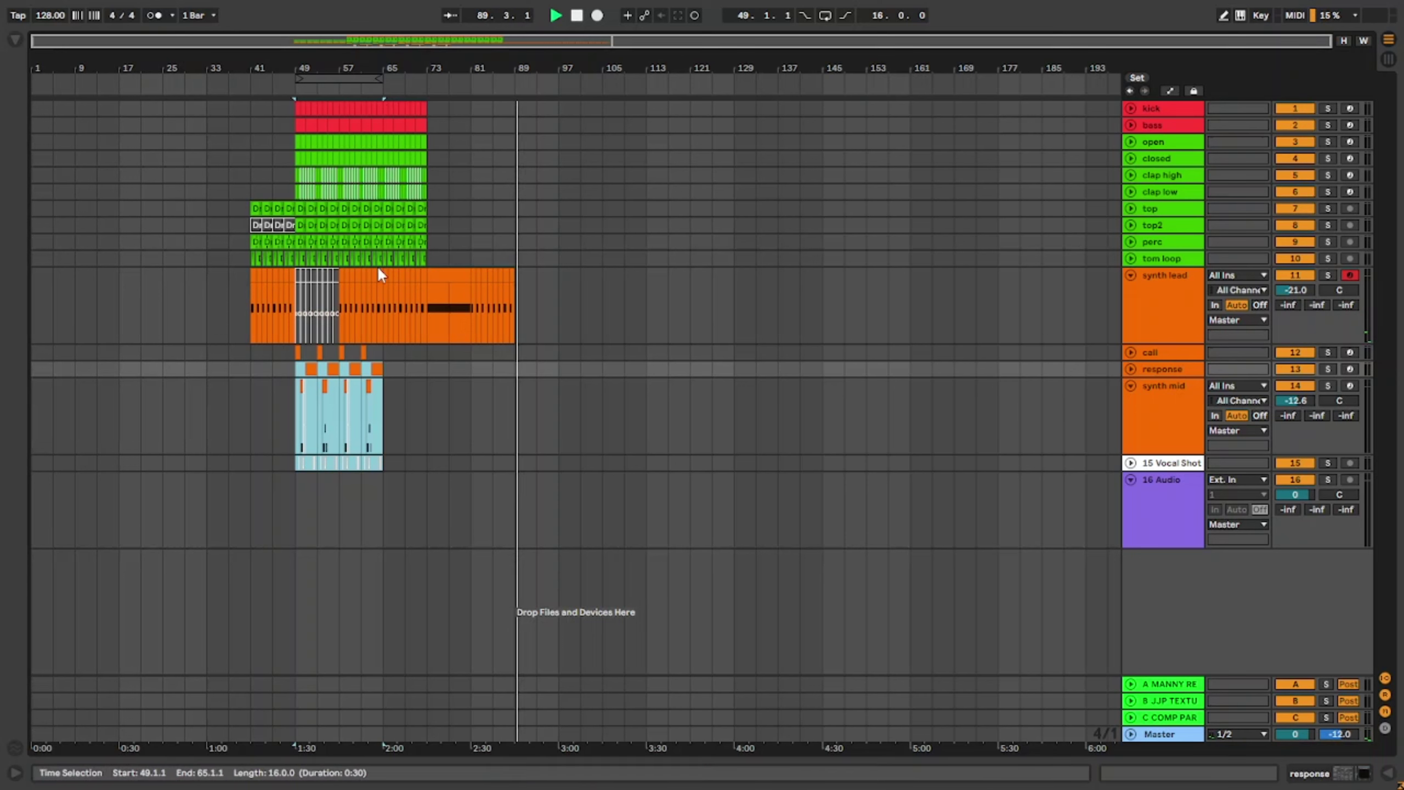
shift+click(380, 104)
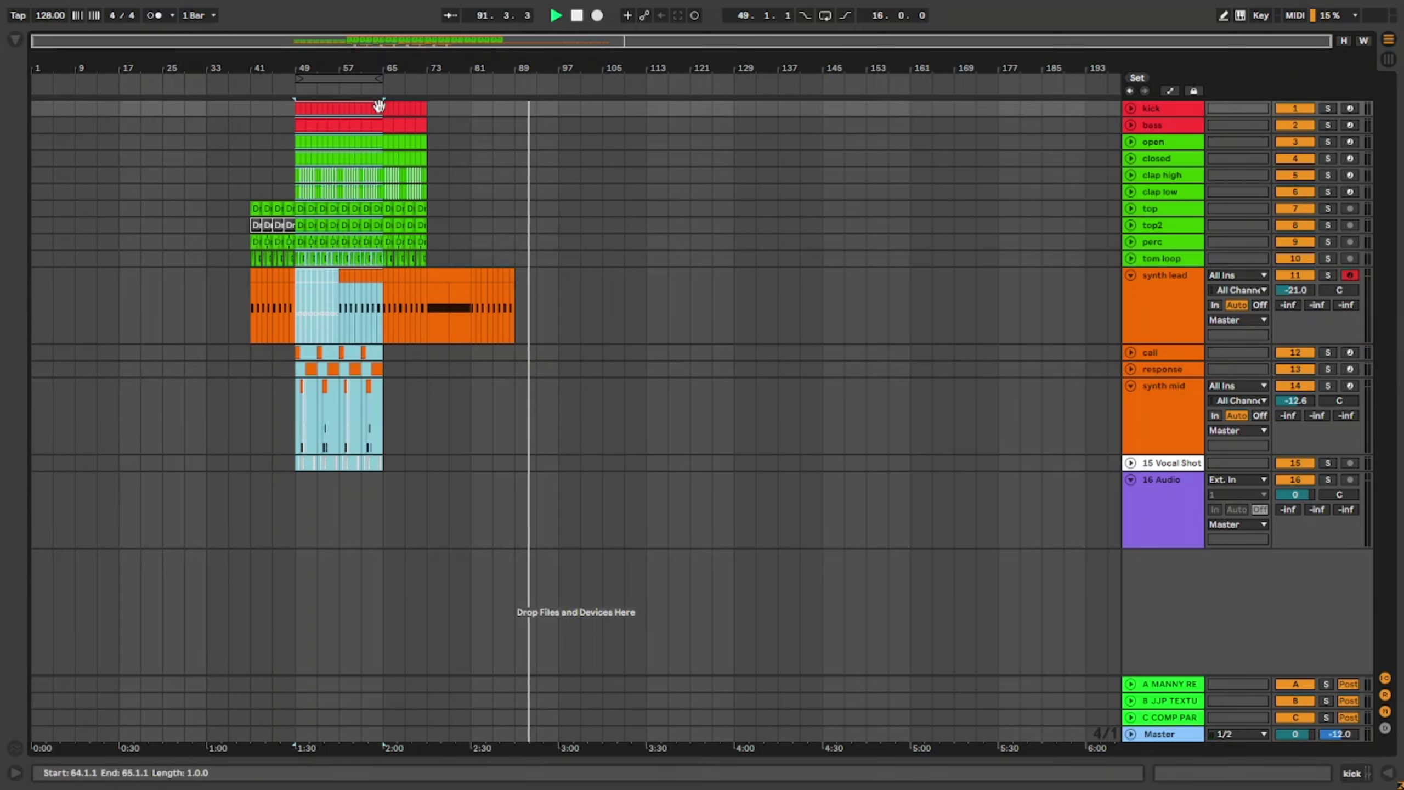
click(510, 108)
key(ctrl+v)
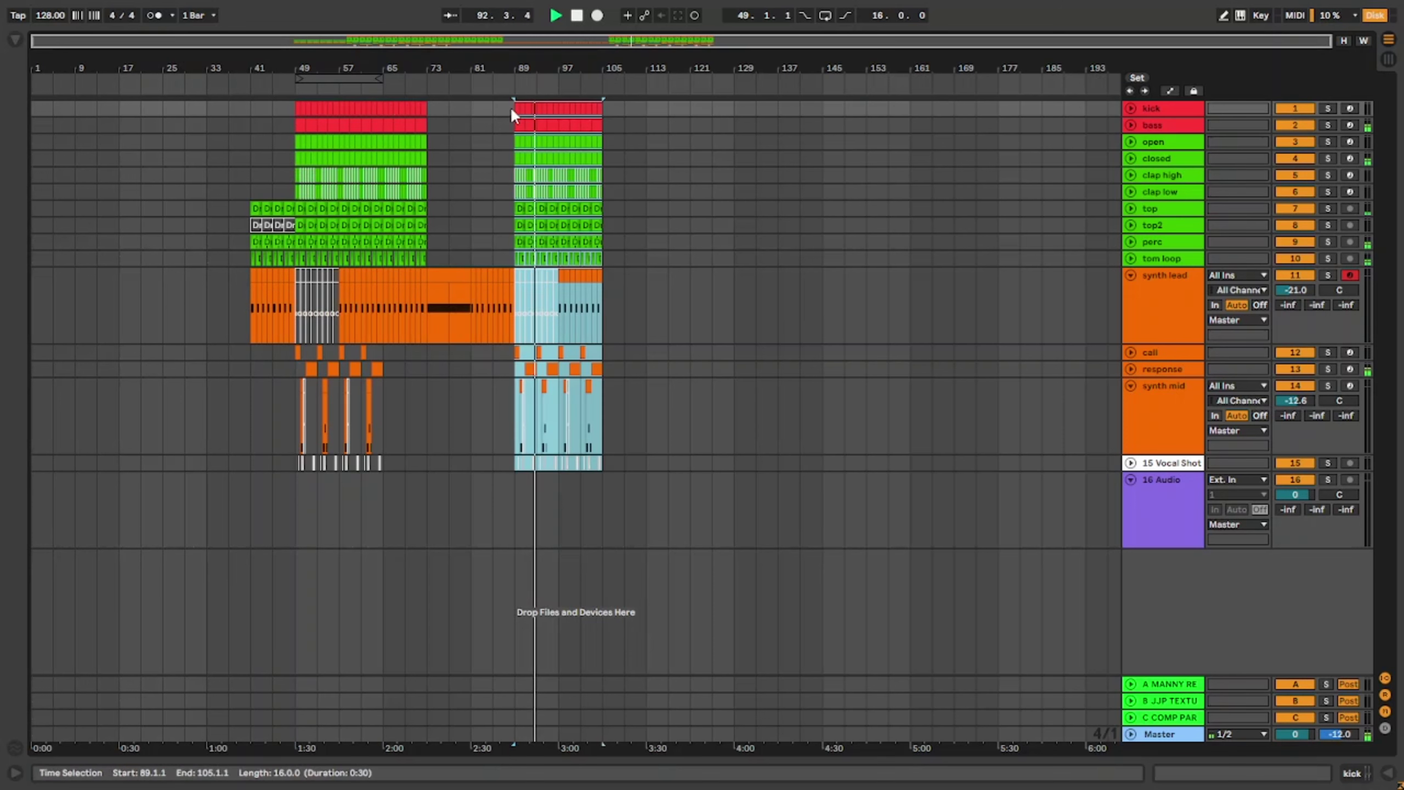
Step: Audition the pasted section from 89.1.1 and the last bars of drum loops leading up to 73.1.1
key(space)
key(space)
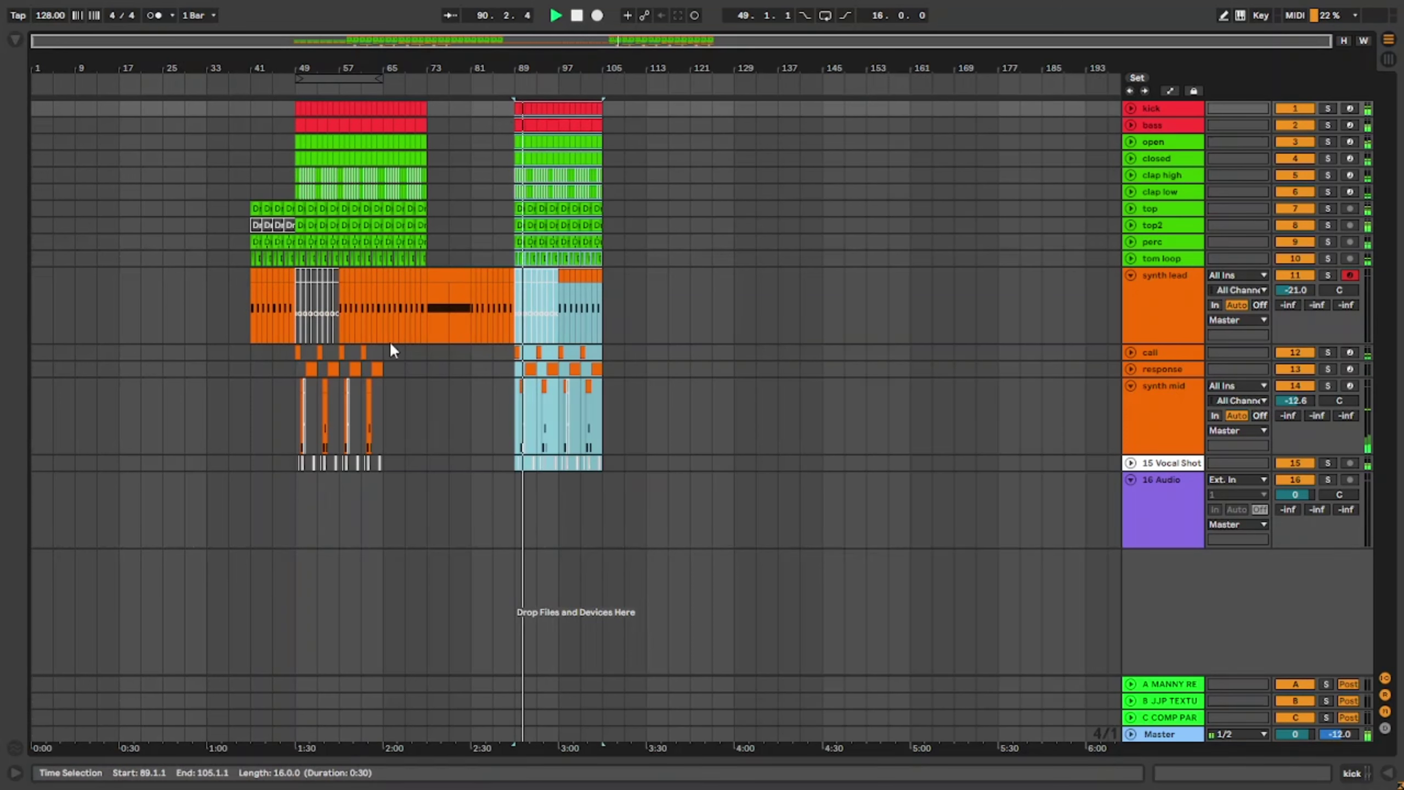
click(403, 225)
key(space)
key(space)
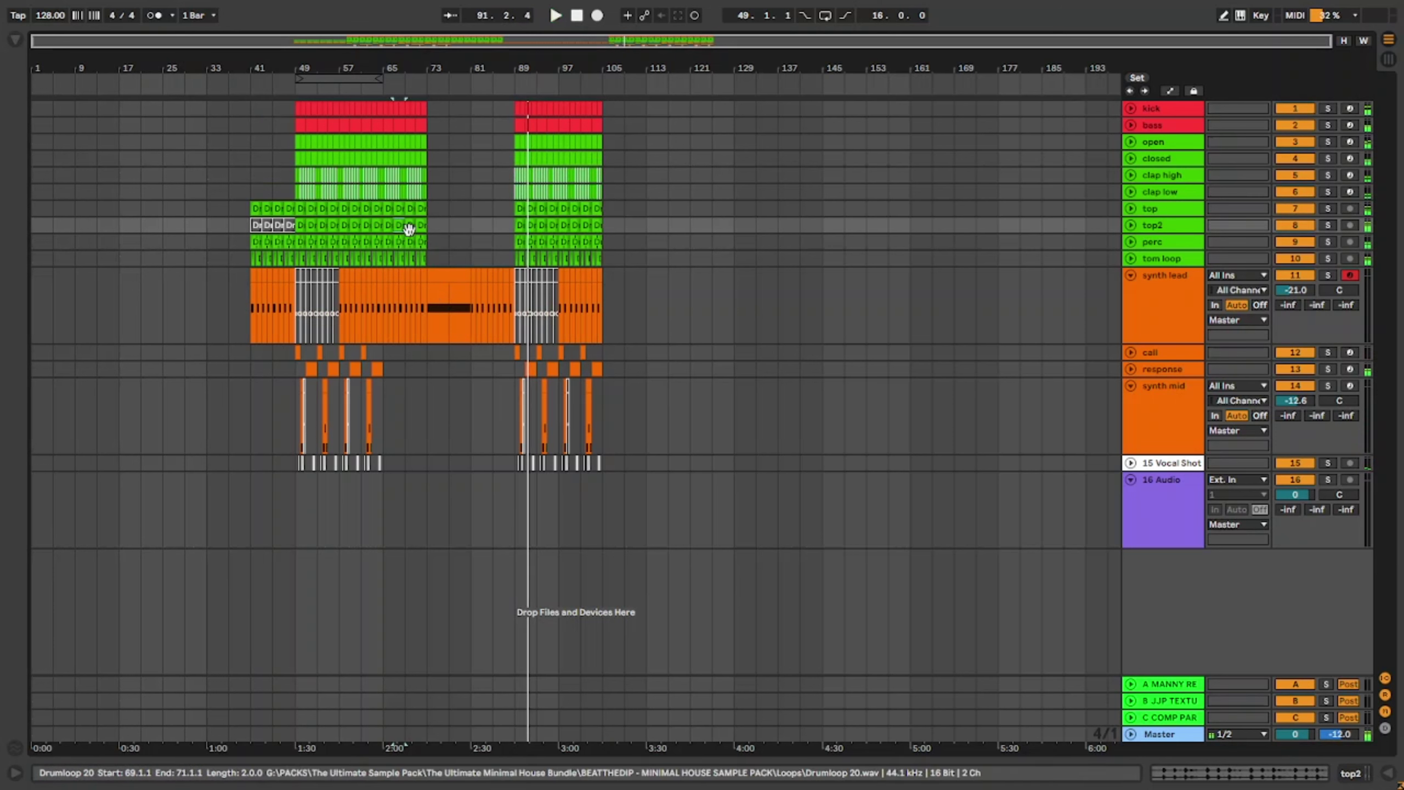
Step: Duplicate the time from 73.1.1 to 81.1.1 across the arrangement to insert eight more bars of the sustained synth lead
click(465, 276)
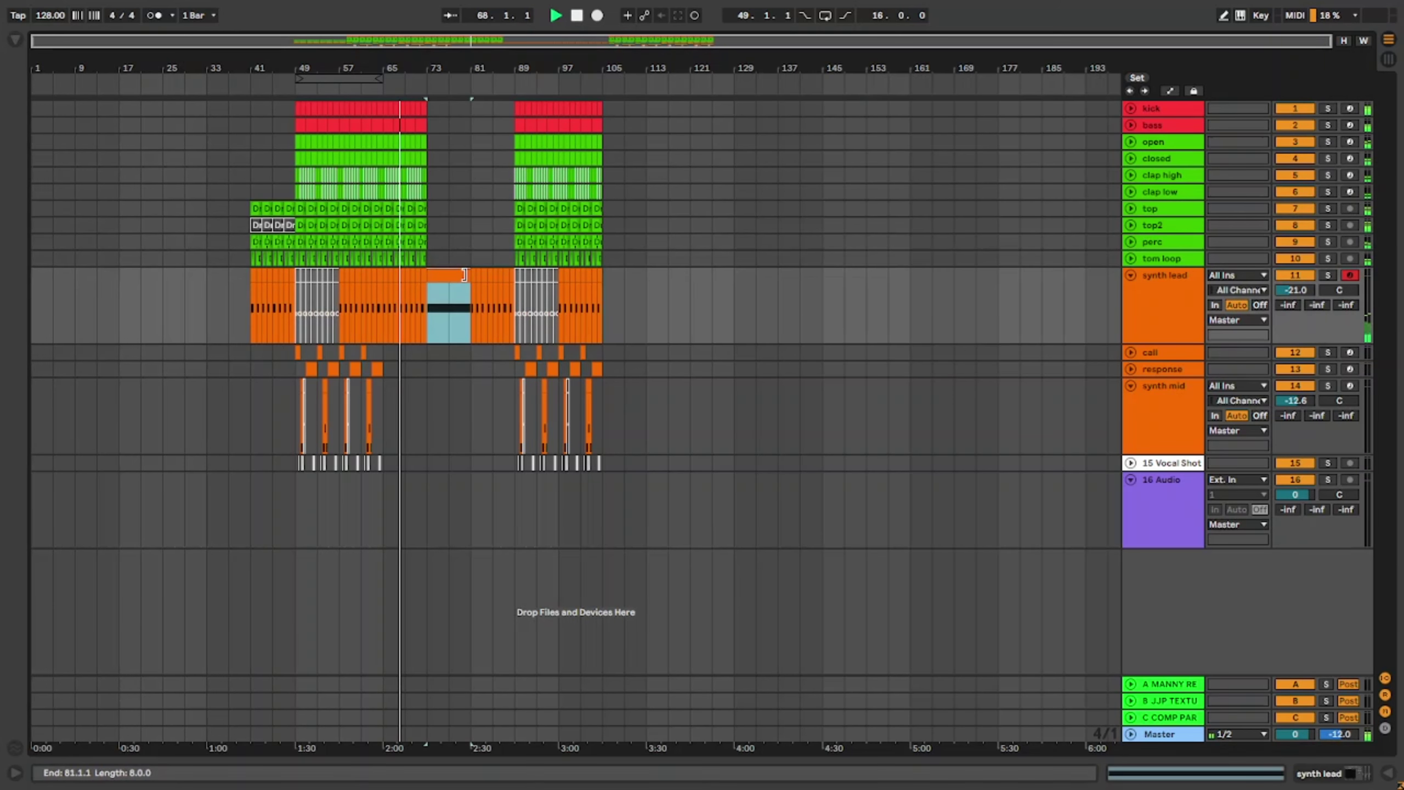
right_click(458, 64)
click(479, 110)
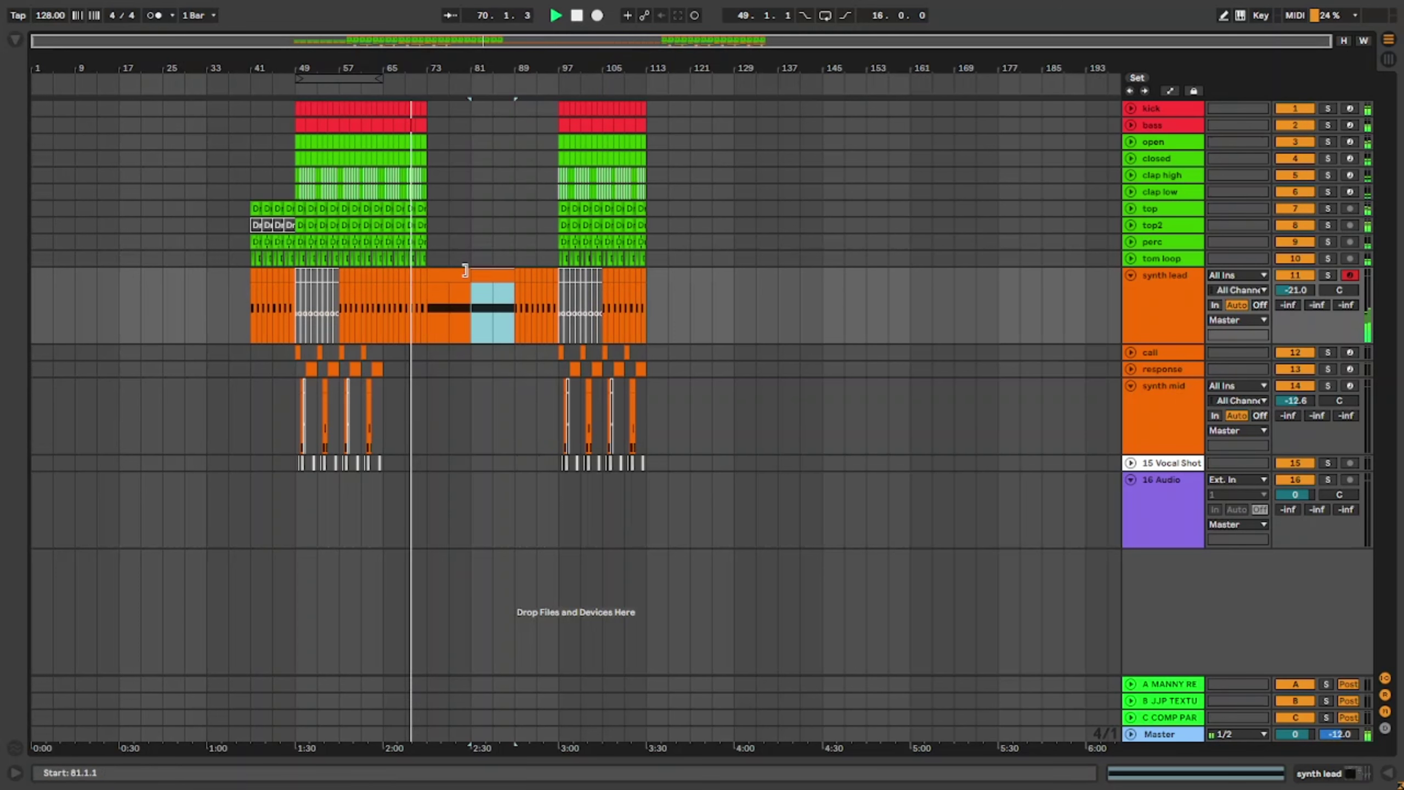
Step: Consolidate the sustained synth lead clips from 73.1.1 to 89.1.1 and lengthen the F3 note across all 16 bars
mouse_move(468, 275)
mouse_down()
mouse_move(514, 276)
mouse_move(470, 275)
mouse_up()
shift+click(487, 279)
key(ctrl+j)
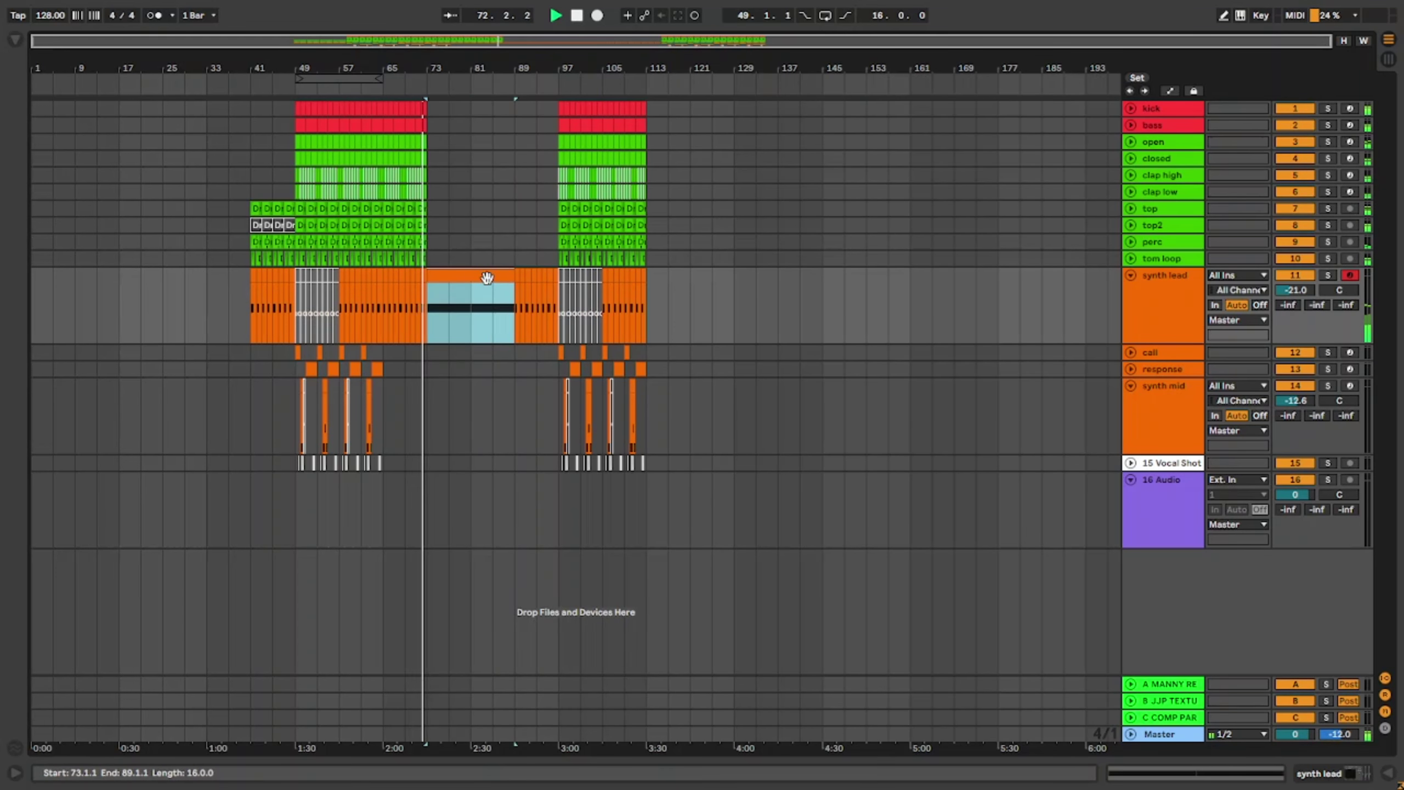
double_click(487, 279)
drag(896, 679, 1389, 682)
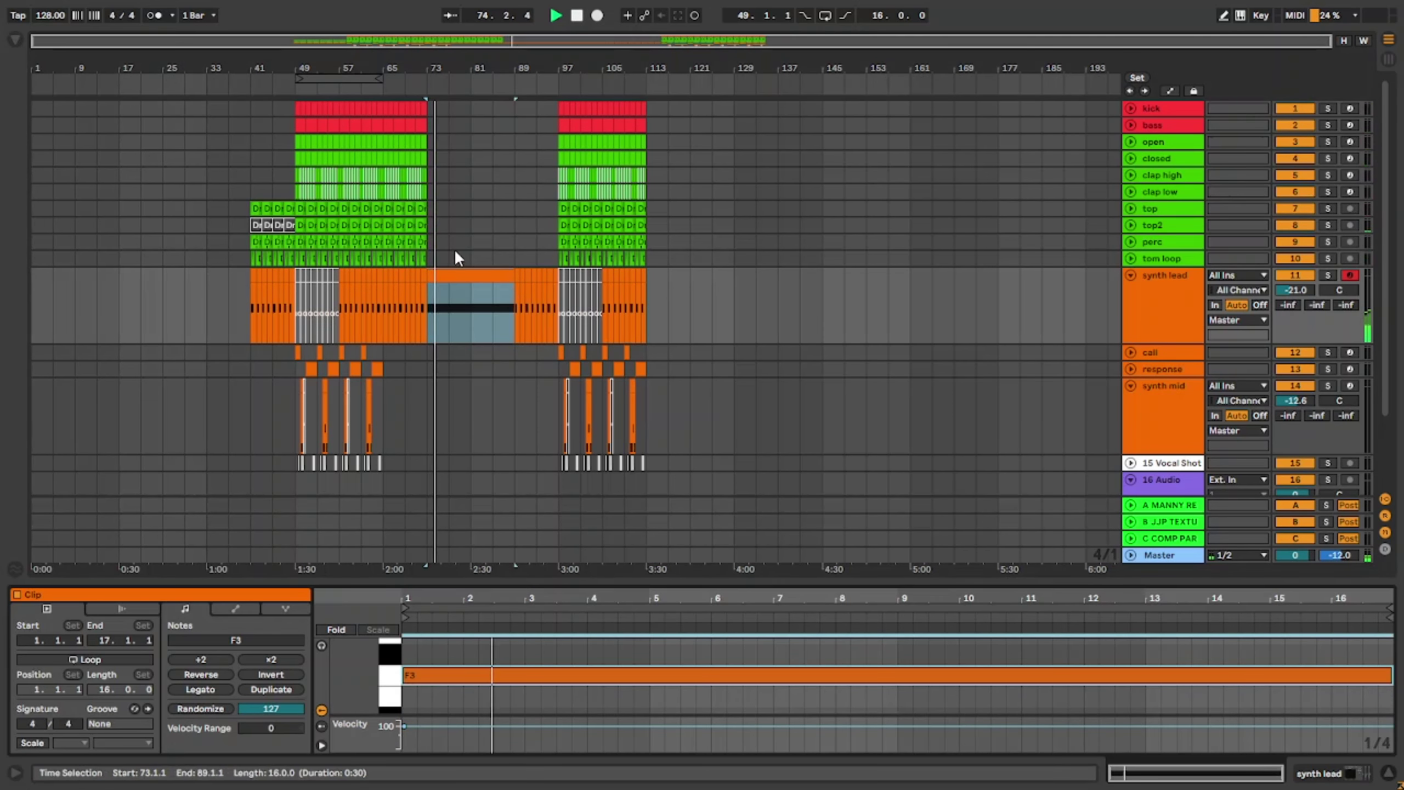
click(432, 256)
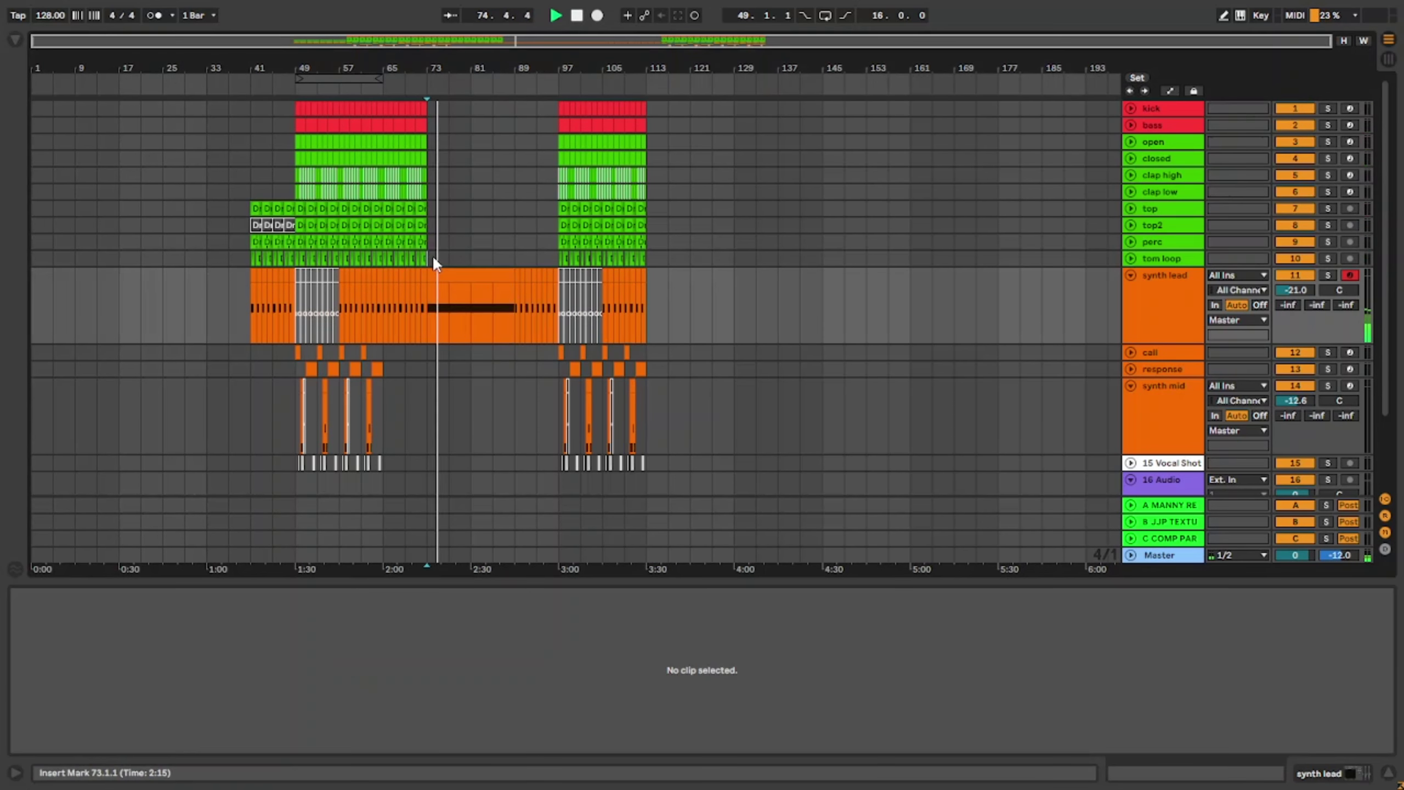
Step: Duplicate the kick through tom loop clips into bars 73 to 81 and deactivate the kick clips there
shift+click(384, 104)
key(ctrl+d)
click(460, 107)
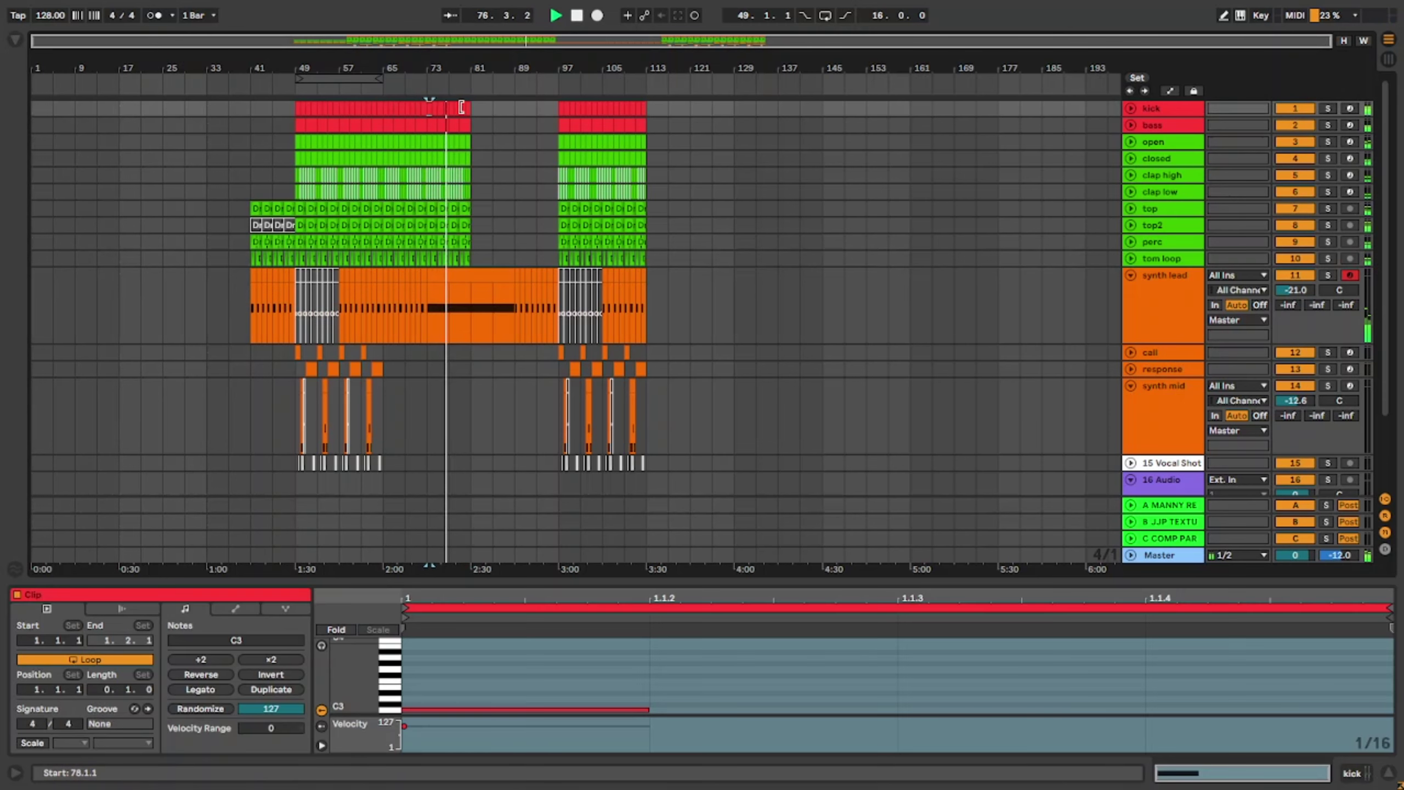
Step: Duplicate the open through tom loop clips from bars 73–81 into bars 81–89
drag(467, 106, 429, 257)
key(ctrl+d)
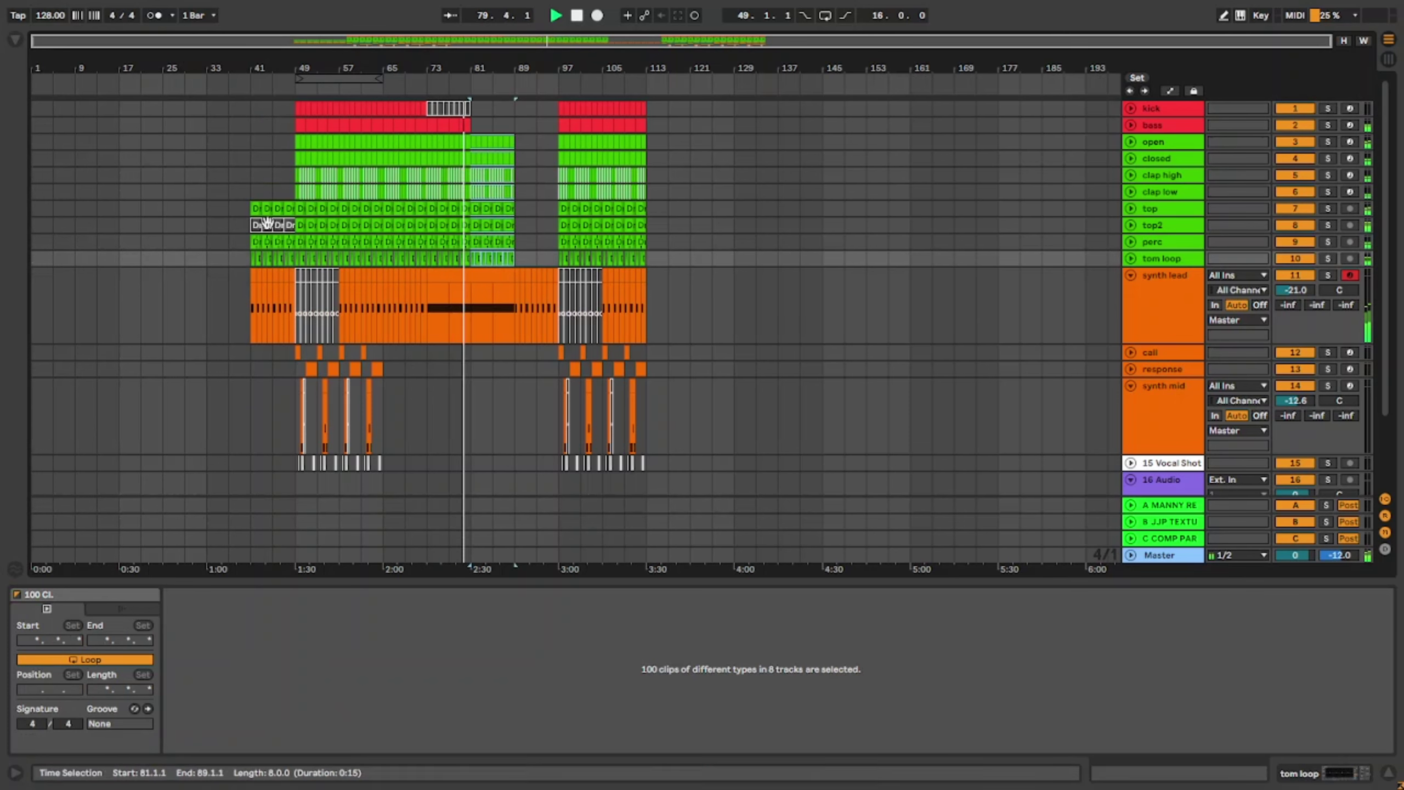
click(270, 223)
scroll(289, 258, up, 4)
shift+click(445, 257)
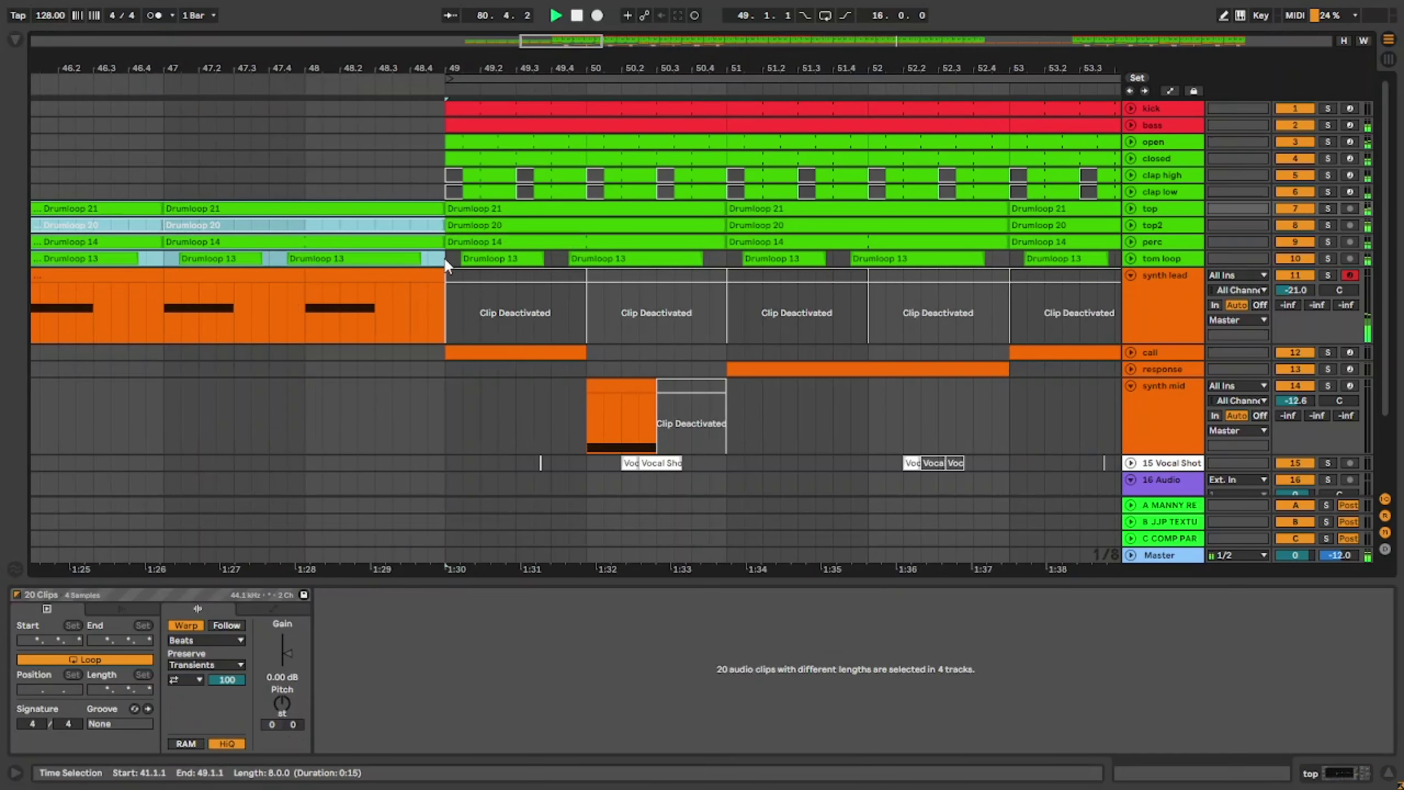
scroll(445, 257, down, 1)
scroll(446, 257, down, 5)
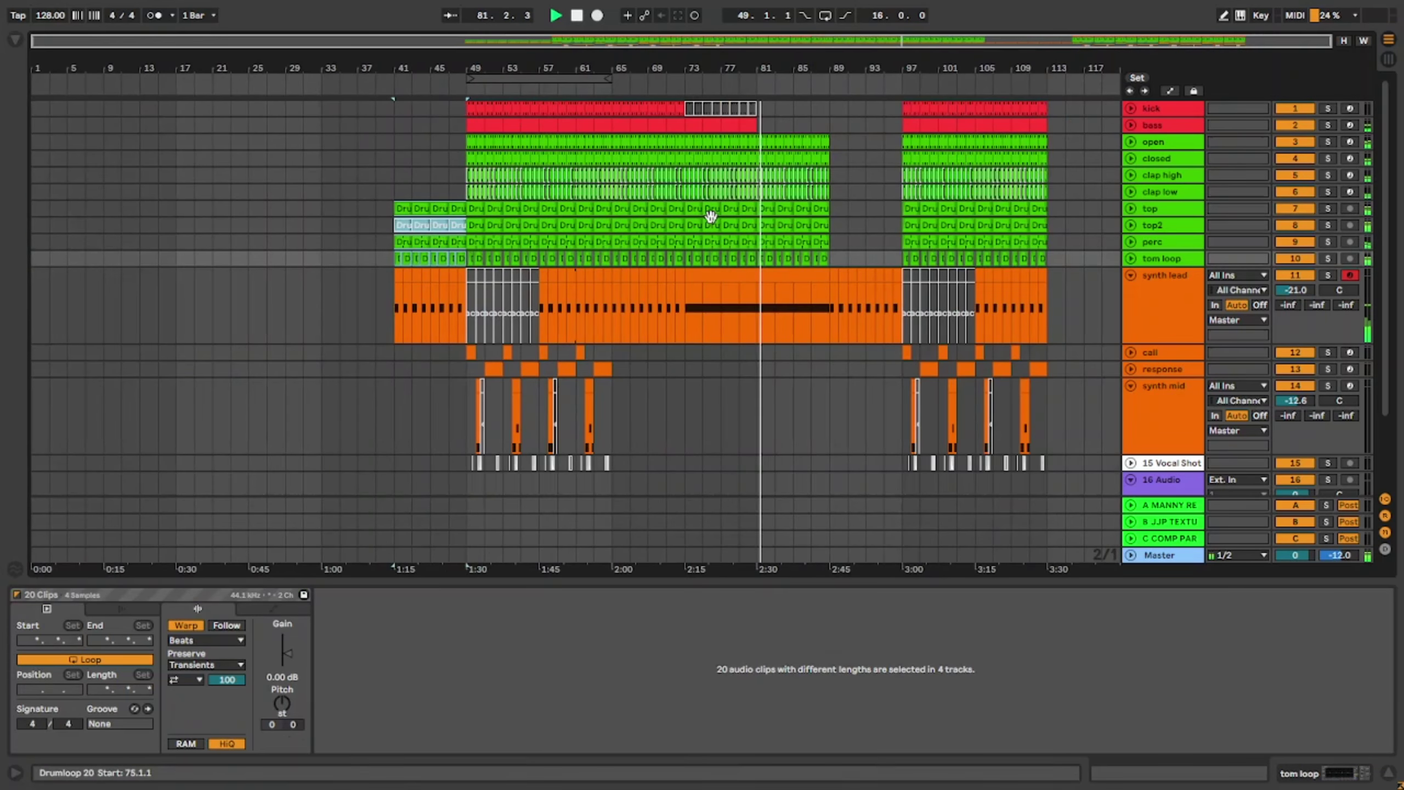
Step: Deactivate the open, closed, clap high and clap low clips between bars 81 and 89
scroll(758, 178, up, 3)
click(758, 190)
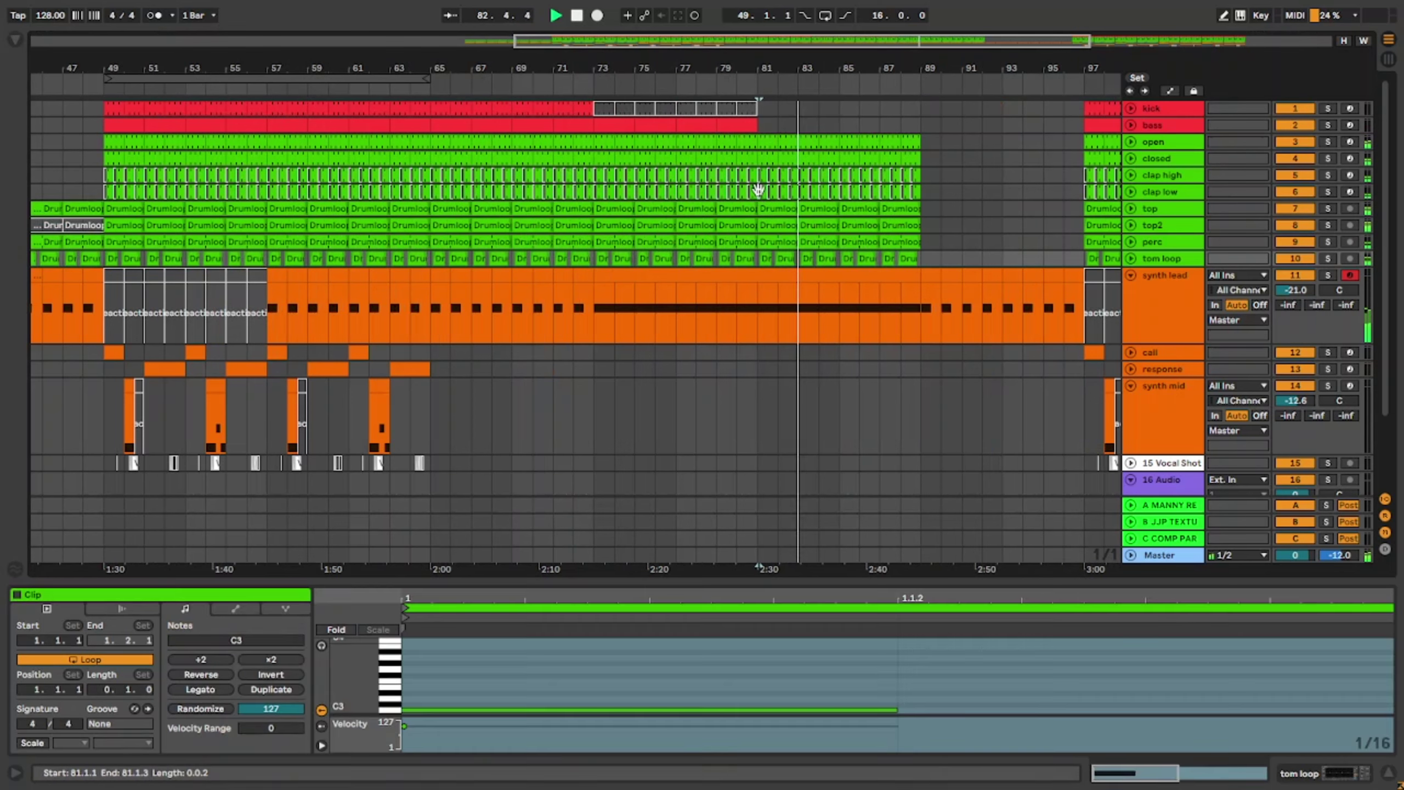
shift+click(923, 142)
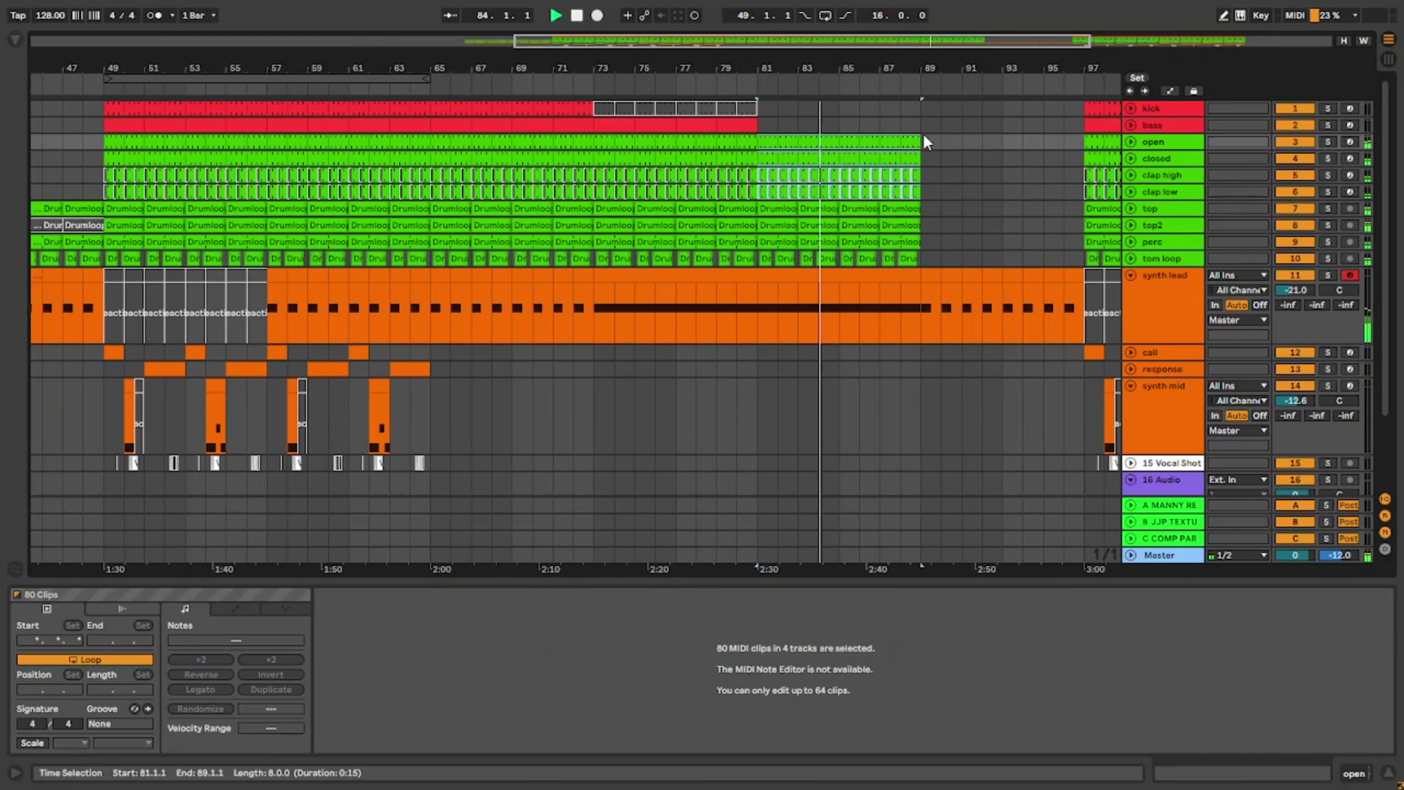
scroll(910, 177, down, 3)
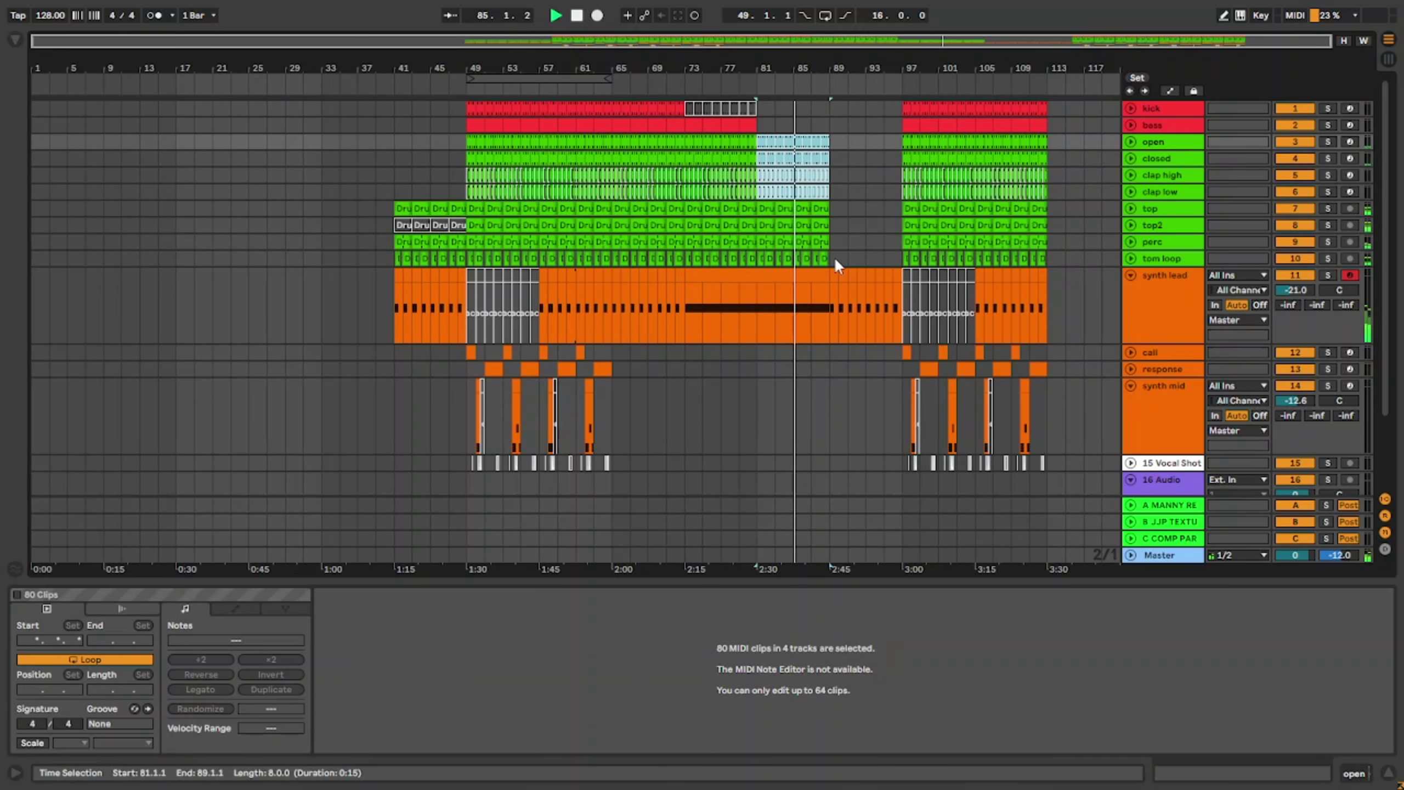
key(0)
Step: Duplicate the top, top2, perc and tom loop clips from bars 81–89 into bars 89–97
drag(835, 258, 760, 202)
key(ctrl+d)
scroll(838, 349, down, 1)
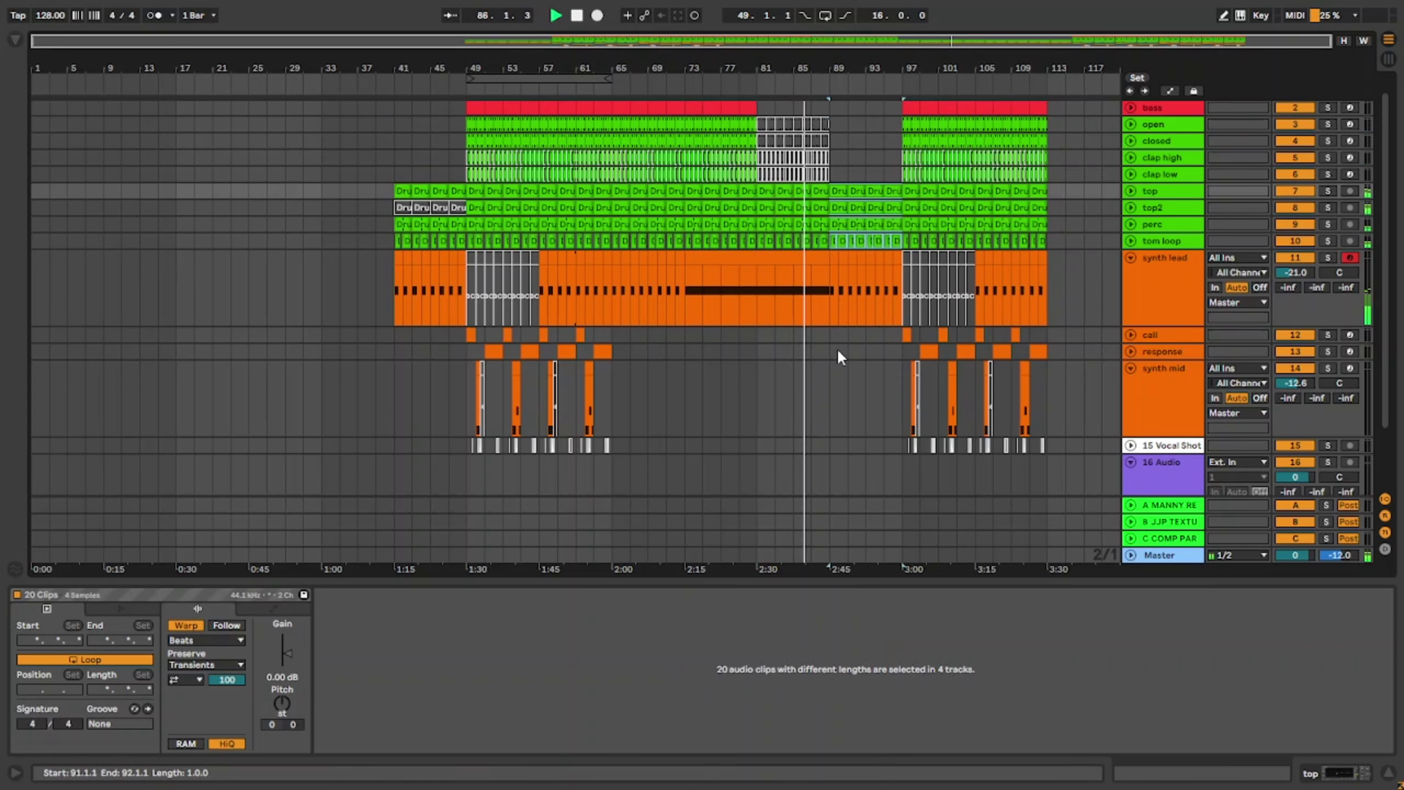
Step: Duplicate the vocal shot clips from bars 49–81 into bars 81–113
scroll(824, 376, down, 2)
drag(760, 373, 458, 371)
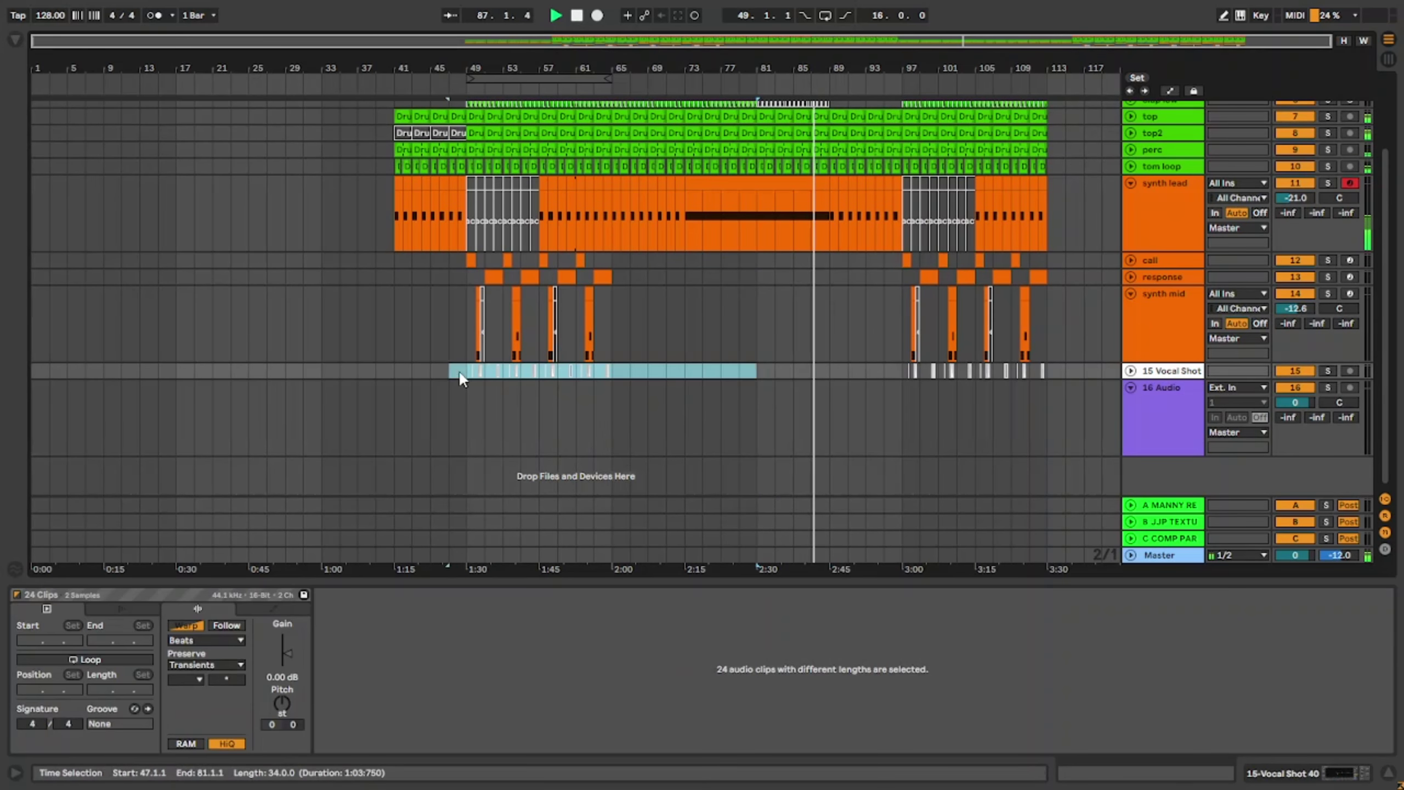
key(ctrl+d)
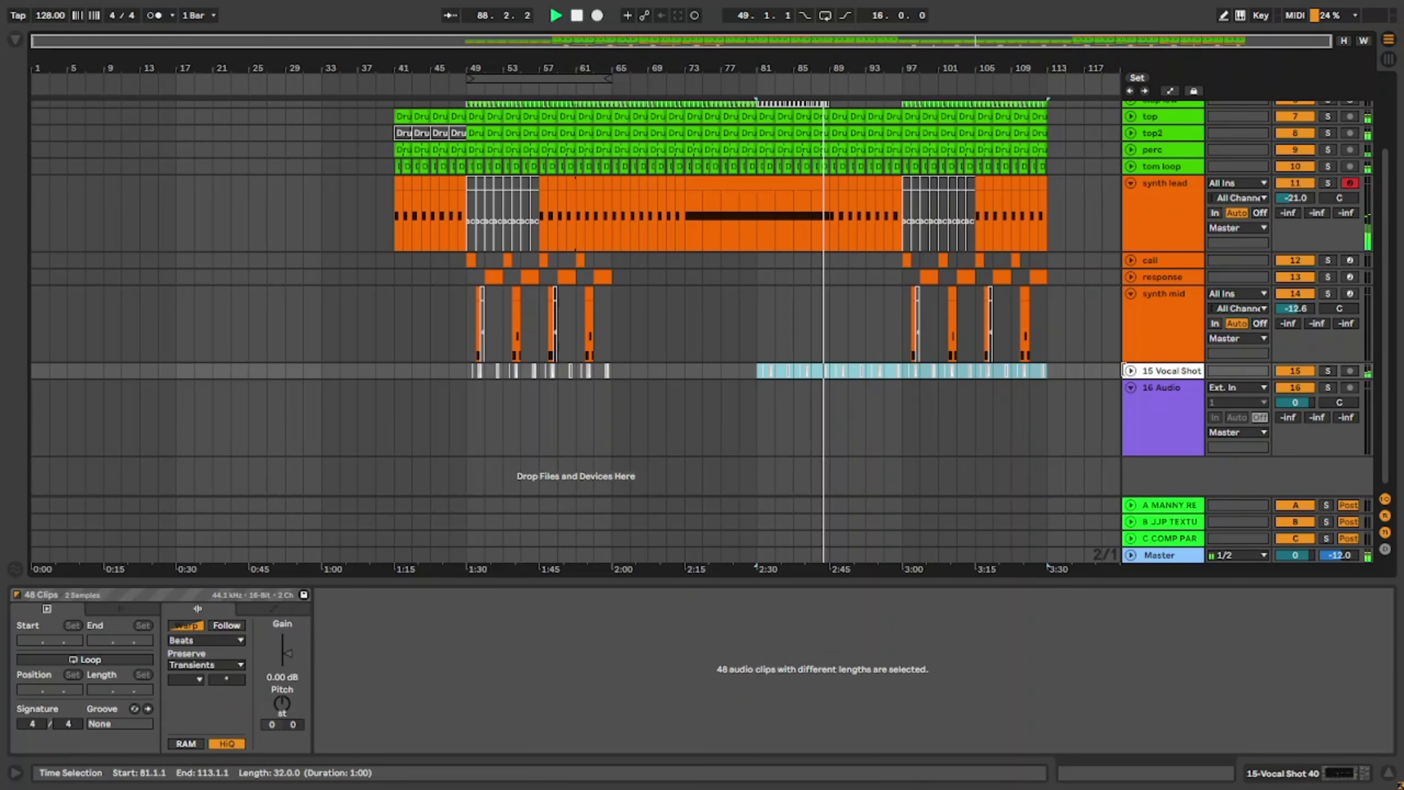
click(1130, 370)
click(1129, 370)
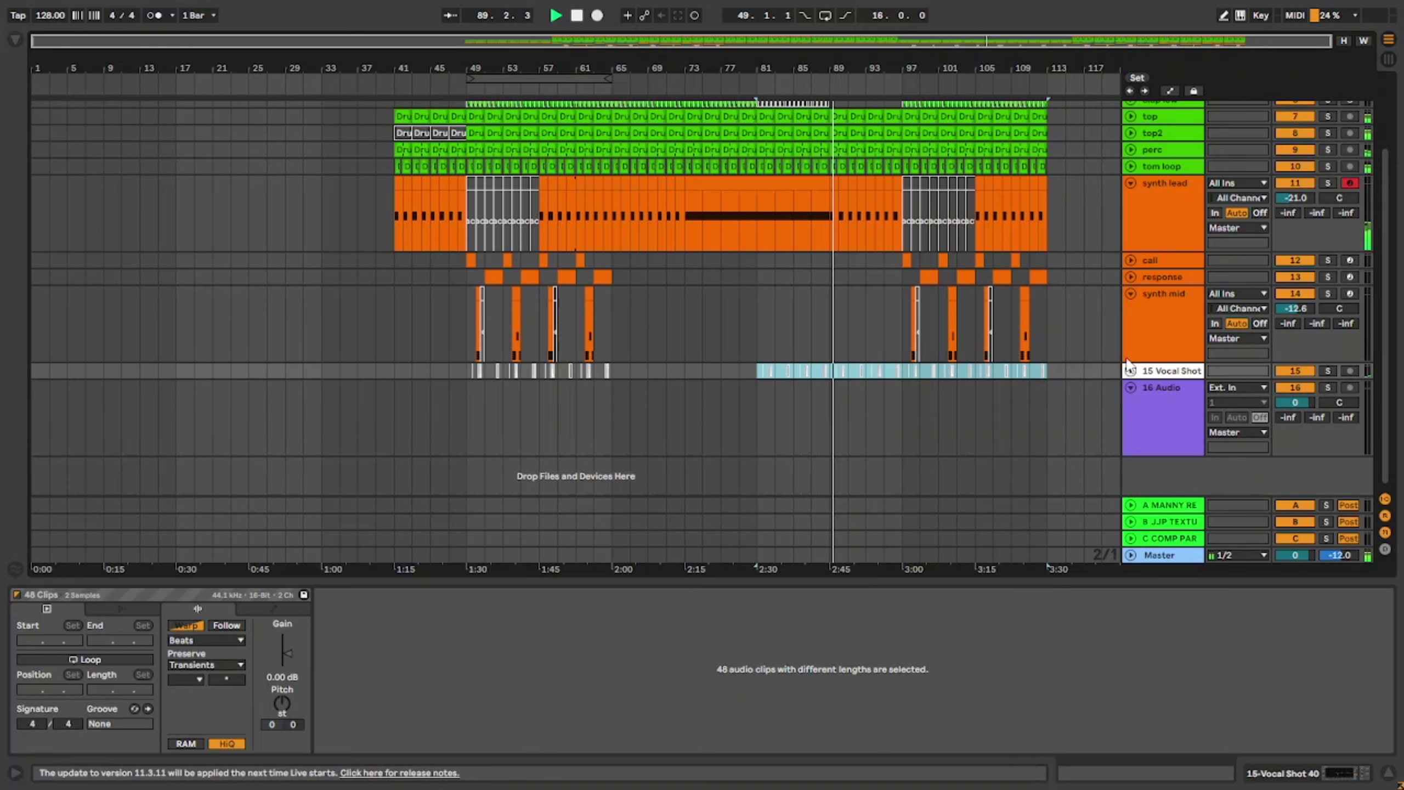
Step: Collapse the synth mid track and copy the response clips from bars 97–113 to bar 81
click(1131, 294)
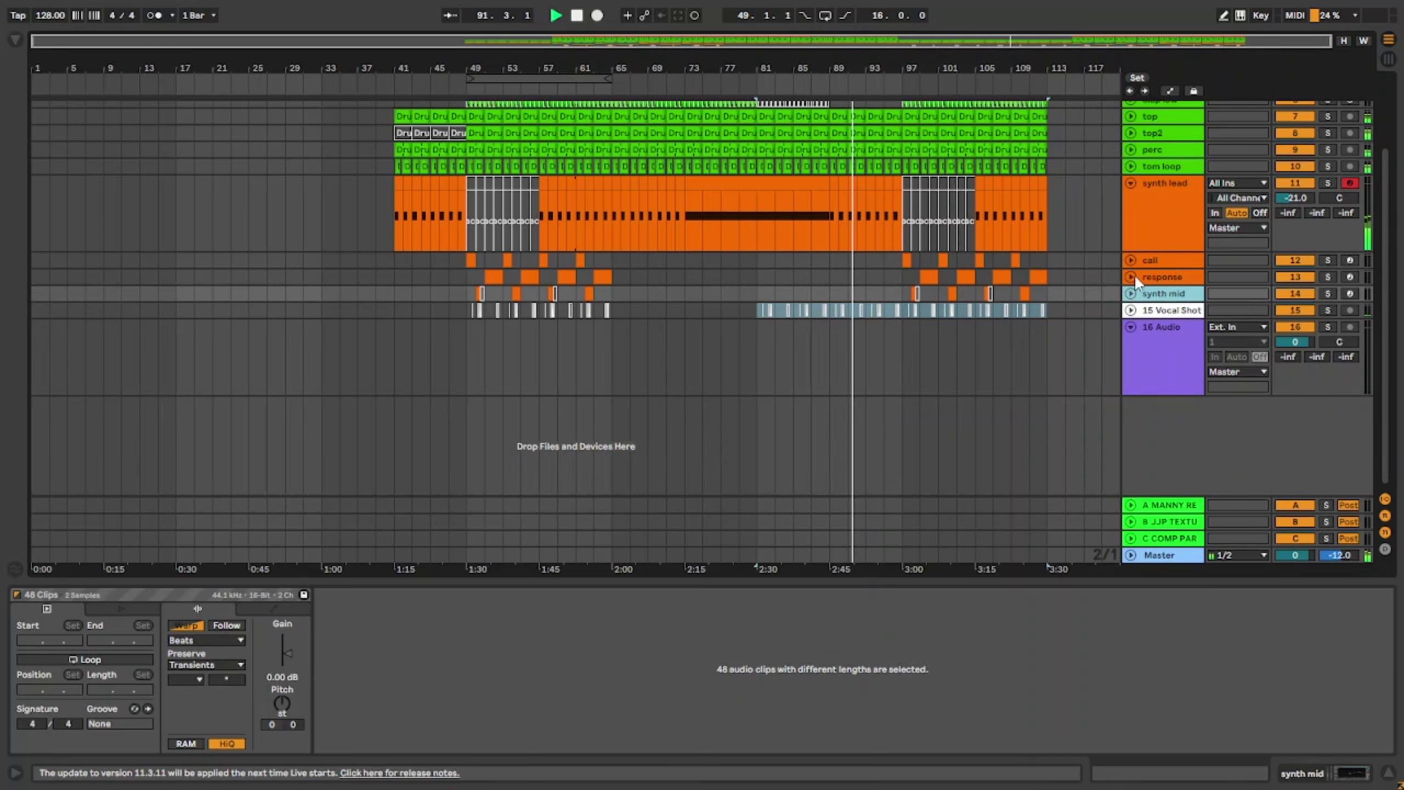
drag(903, 282, 1040, 279)
click(765, 277)
key(ctrl+v)
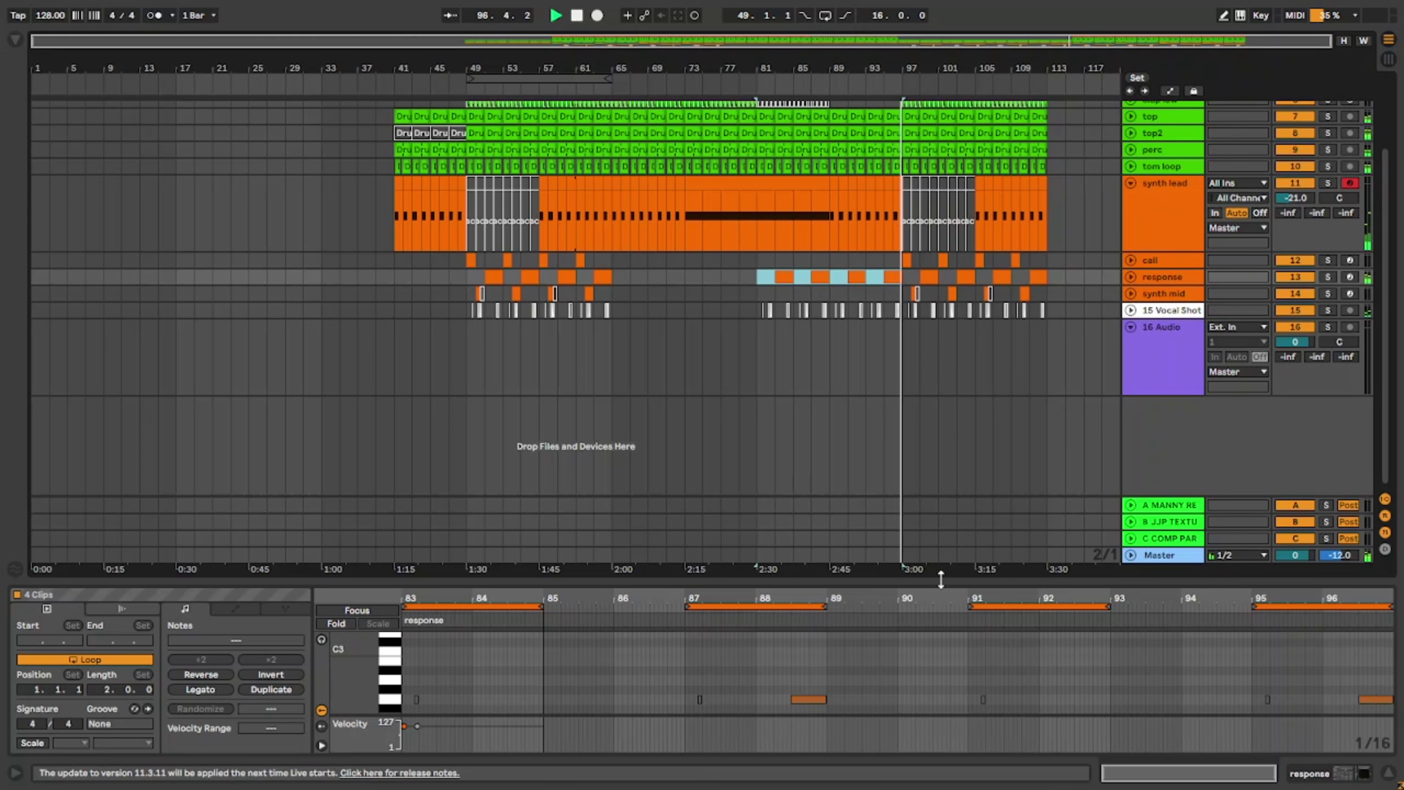
Step: Hide the clip detail view and collapse the synth lead track
drag(934, 566, 730, 729)
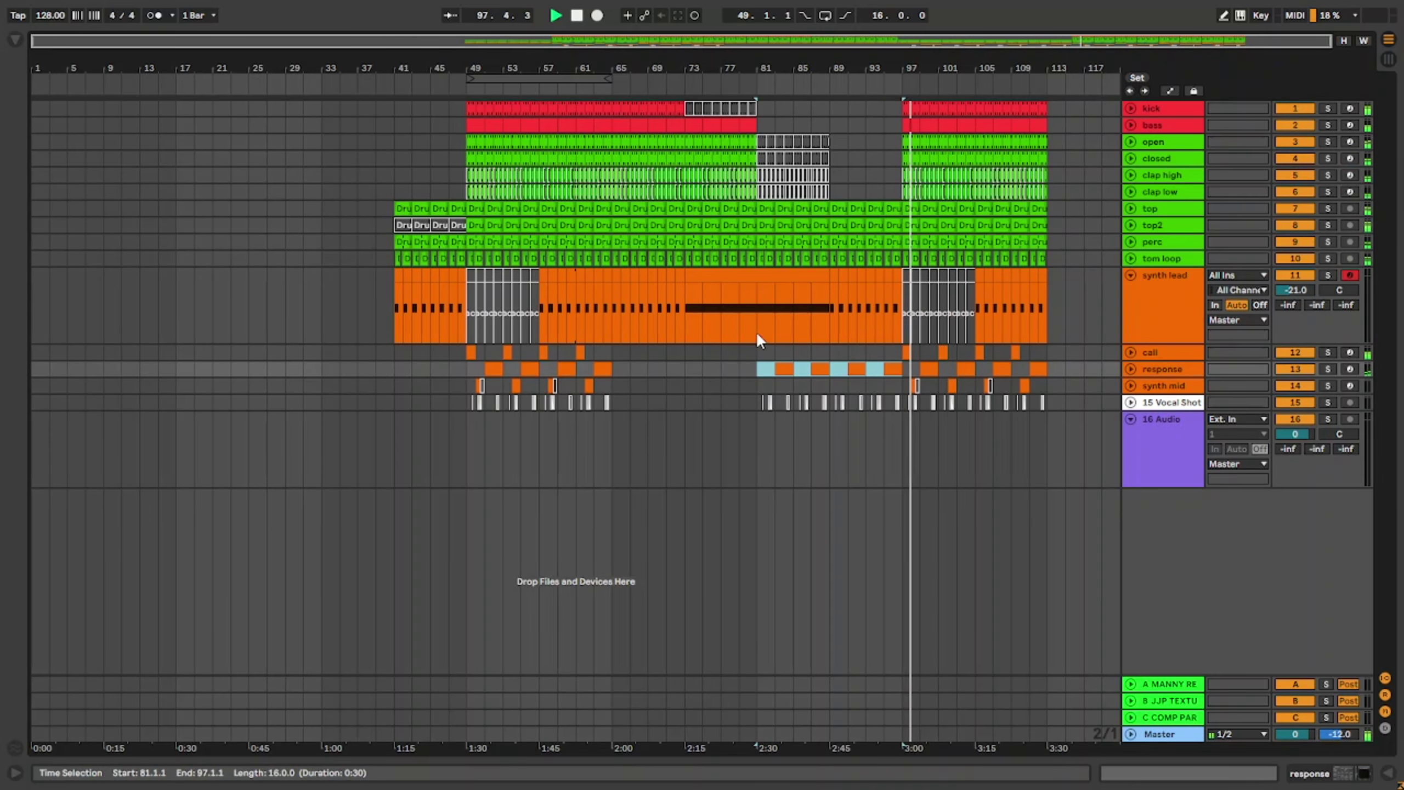
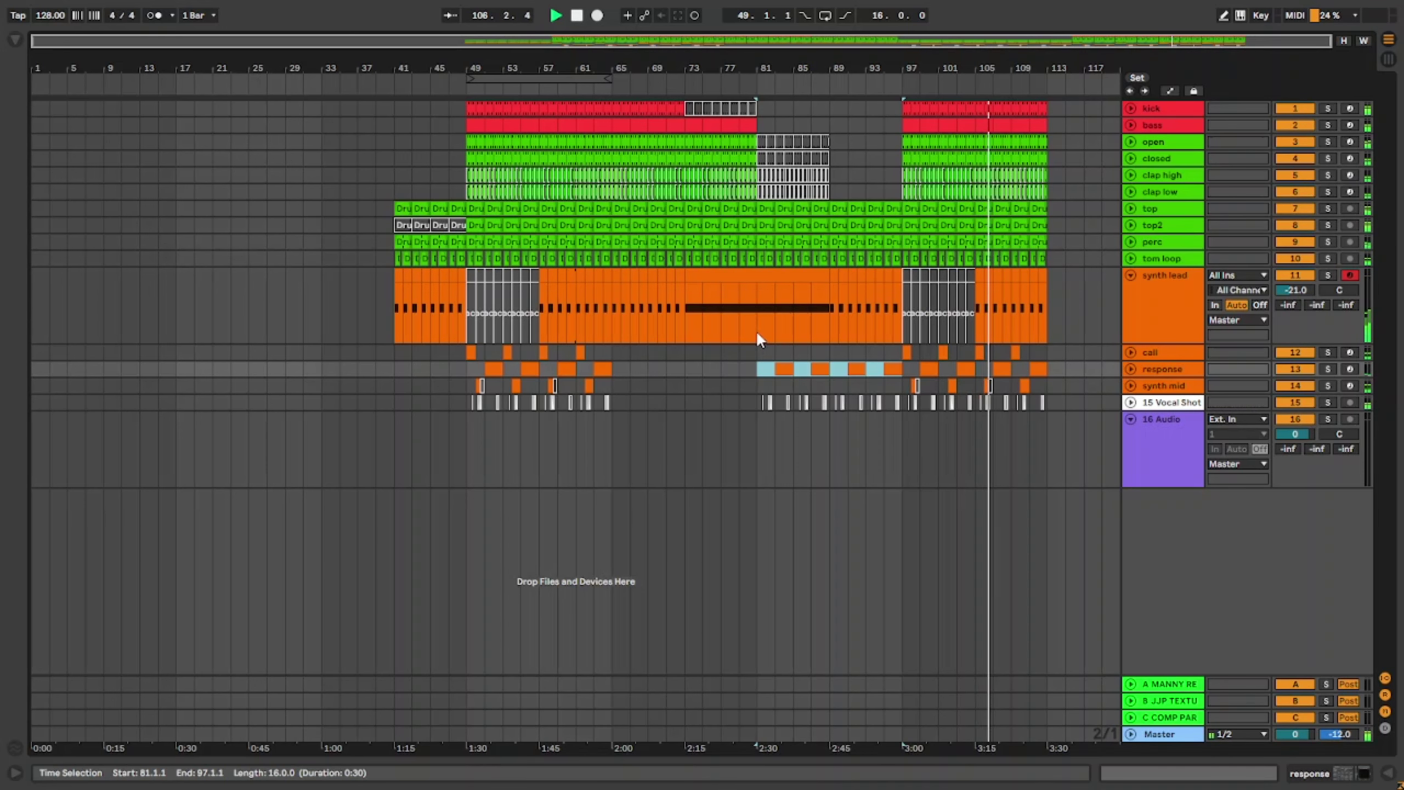
click(1129, 275)
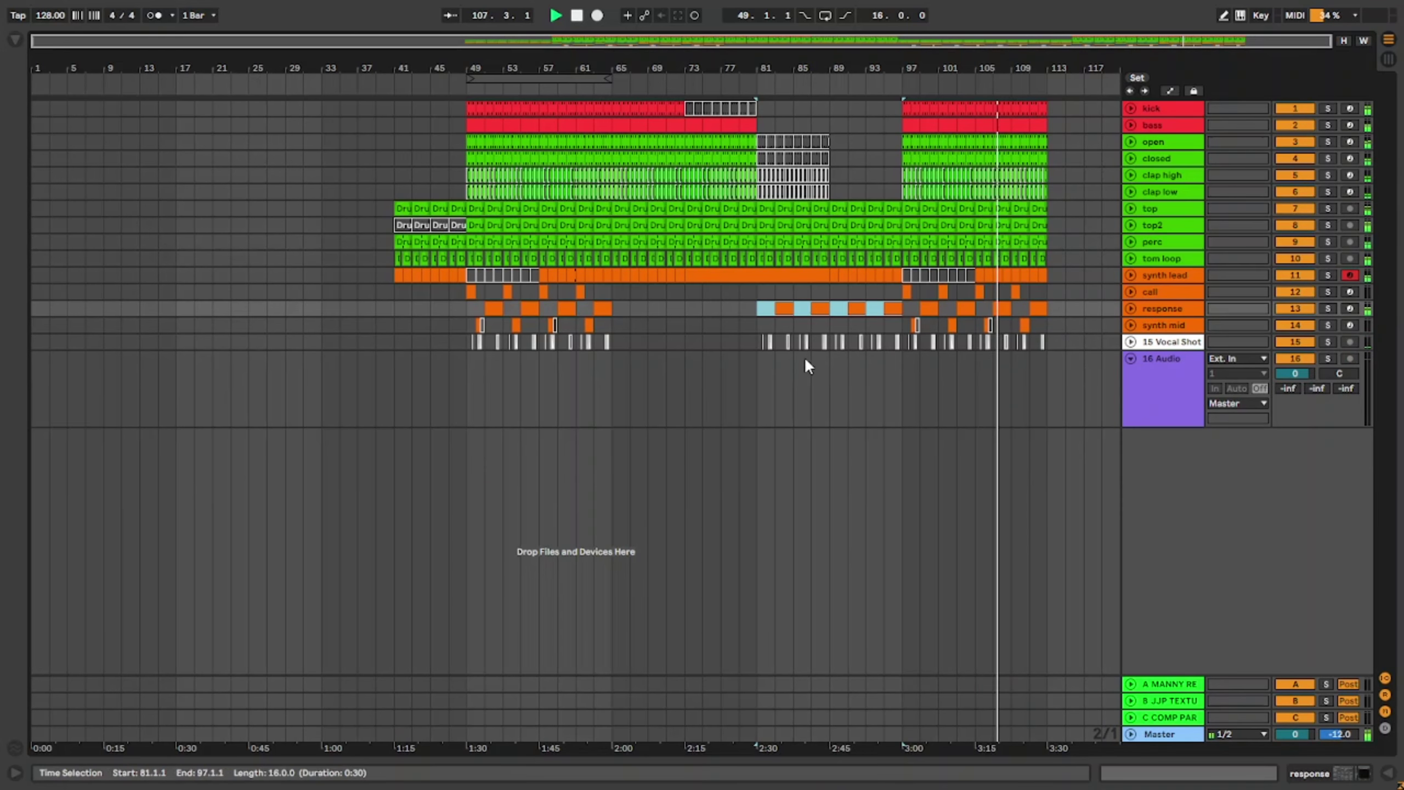
click(476, 390)
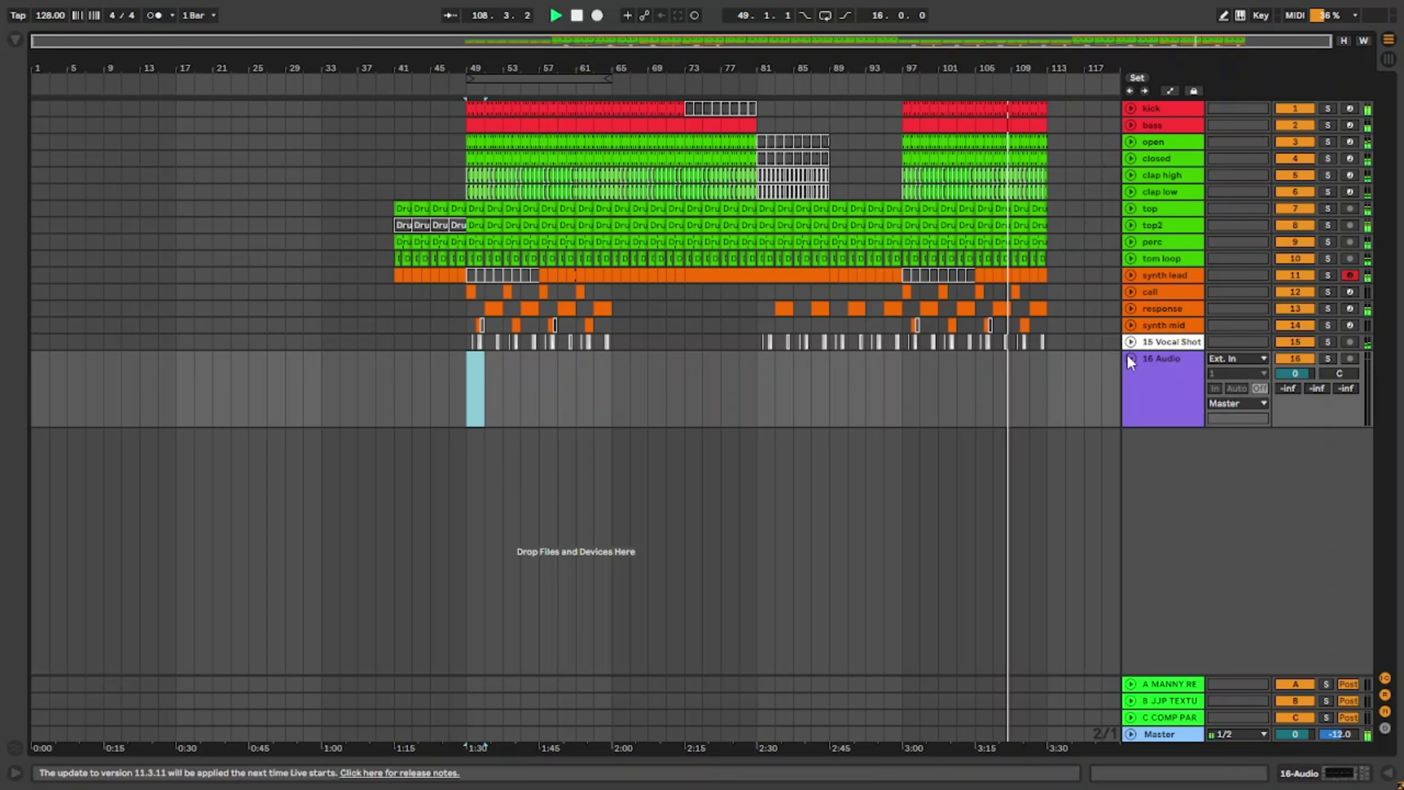
click(1130, 358)
click(1131, 358)
Step: Search the sample packs for "fx" and audition Uplifter 41.wav against the arrangement from bar 41
click(16, 40)
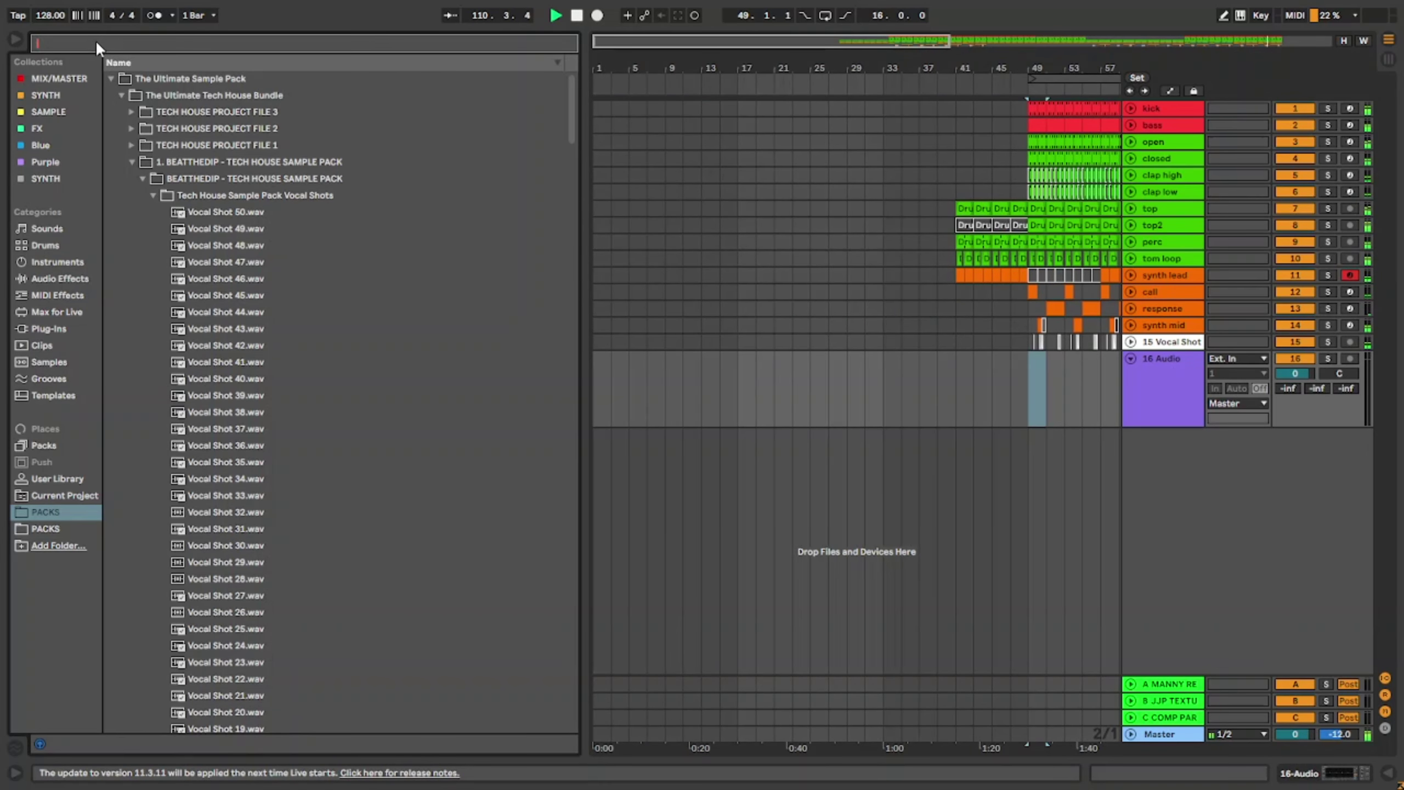
text(fx)
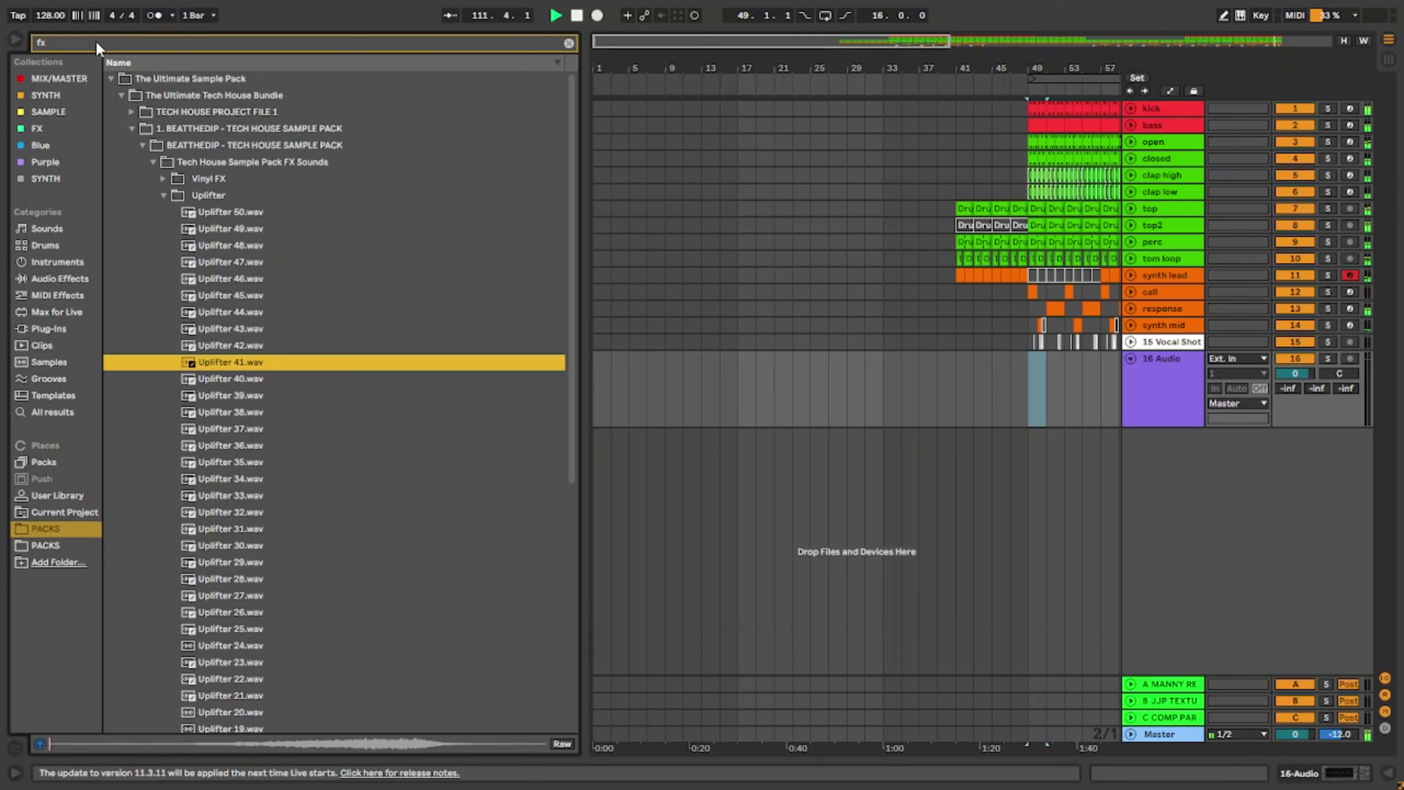
click(318, 742)
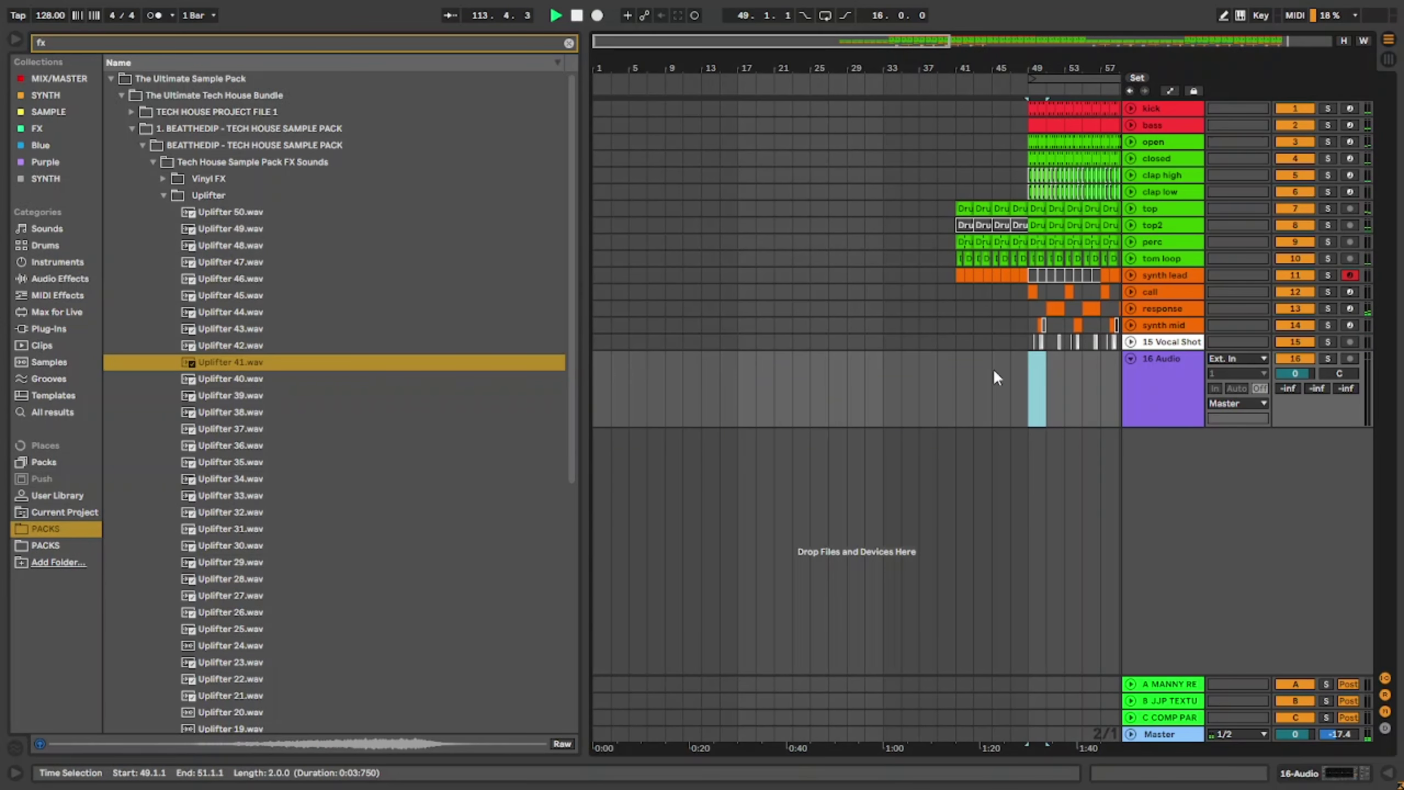
click(960, 371)
click(212, 363)
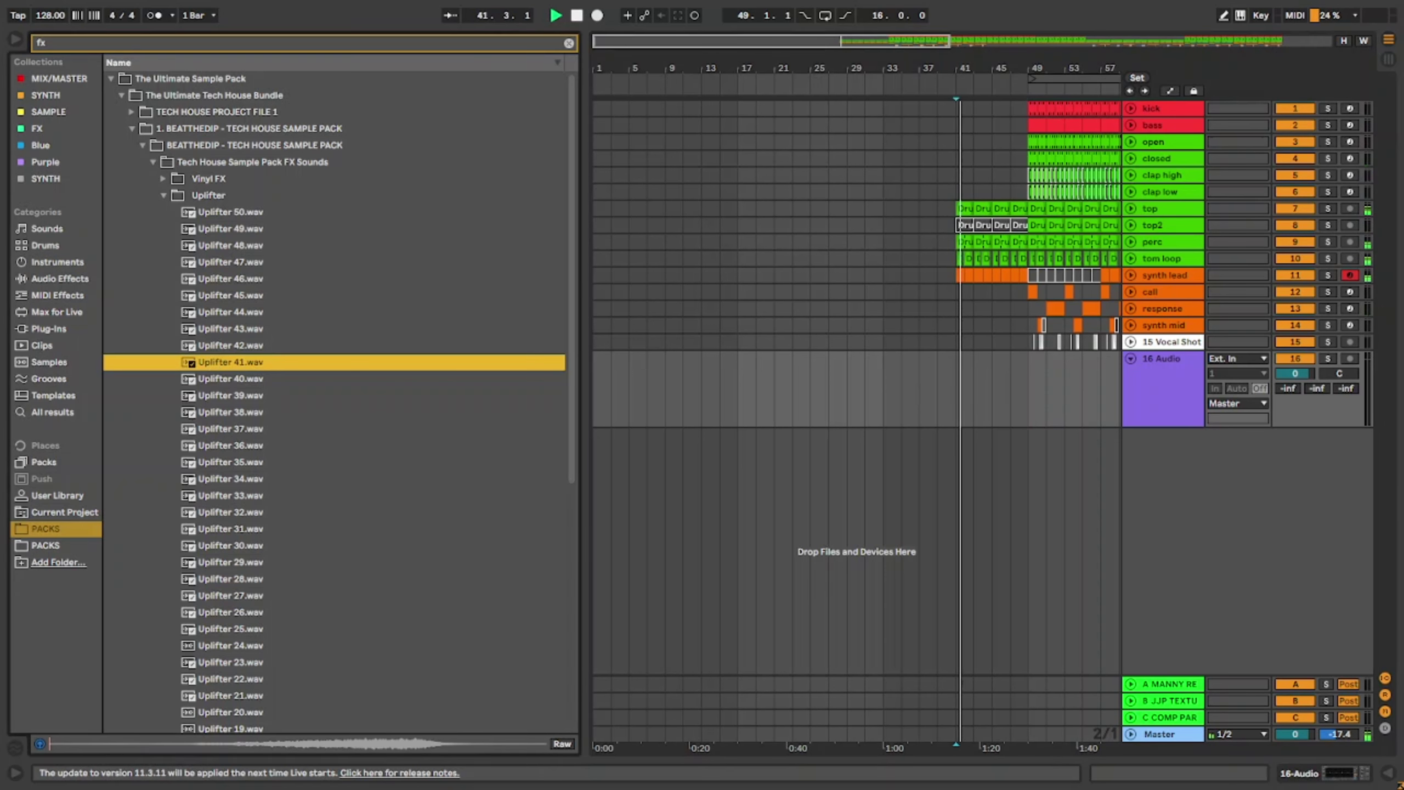
click(342, 743)
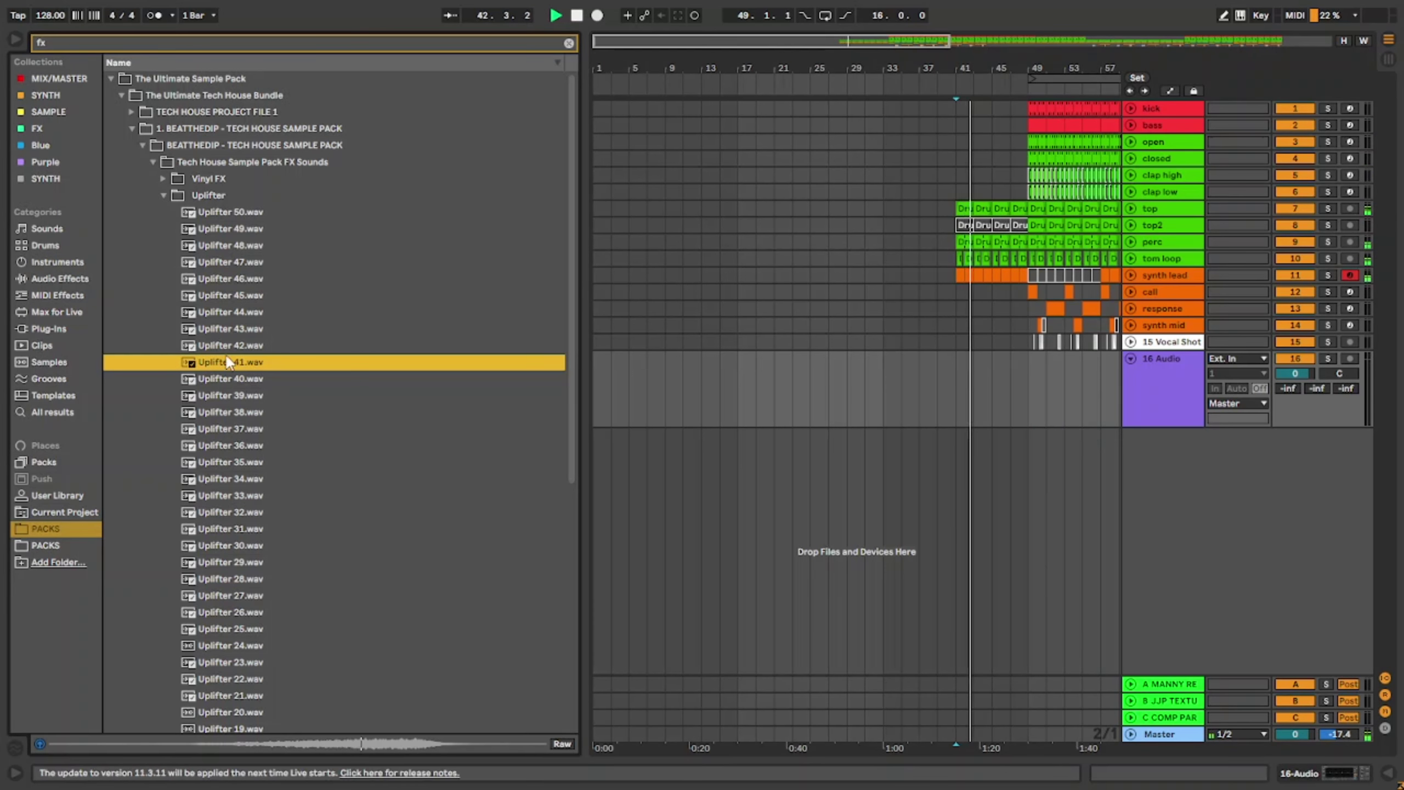
Step: Place Uplifter 41.wav on audio track 16 at bar 37 and lower the track volume to -31.0 dB
drag(226, 361, 920, 376)
key(space)
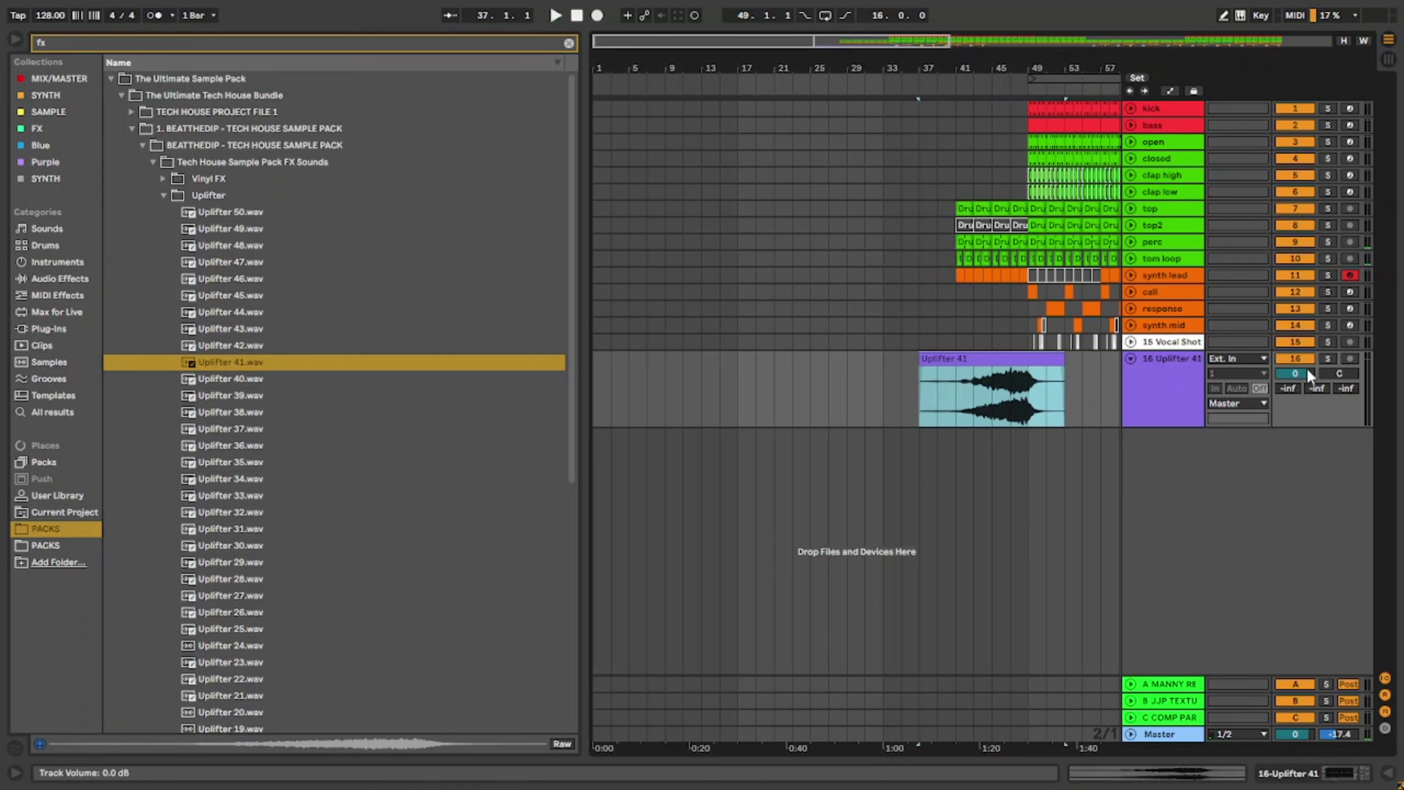
drag(1308, 373, 1308, 421)
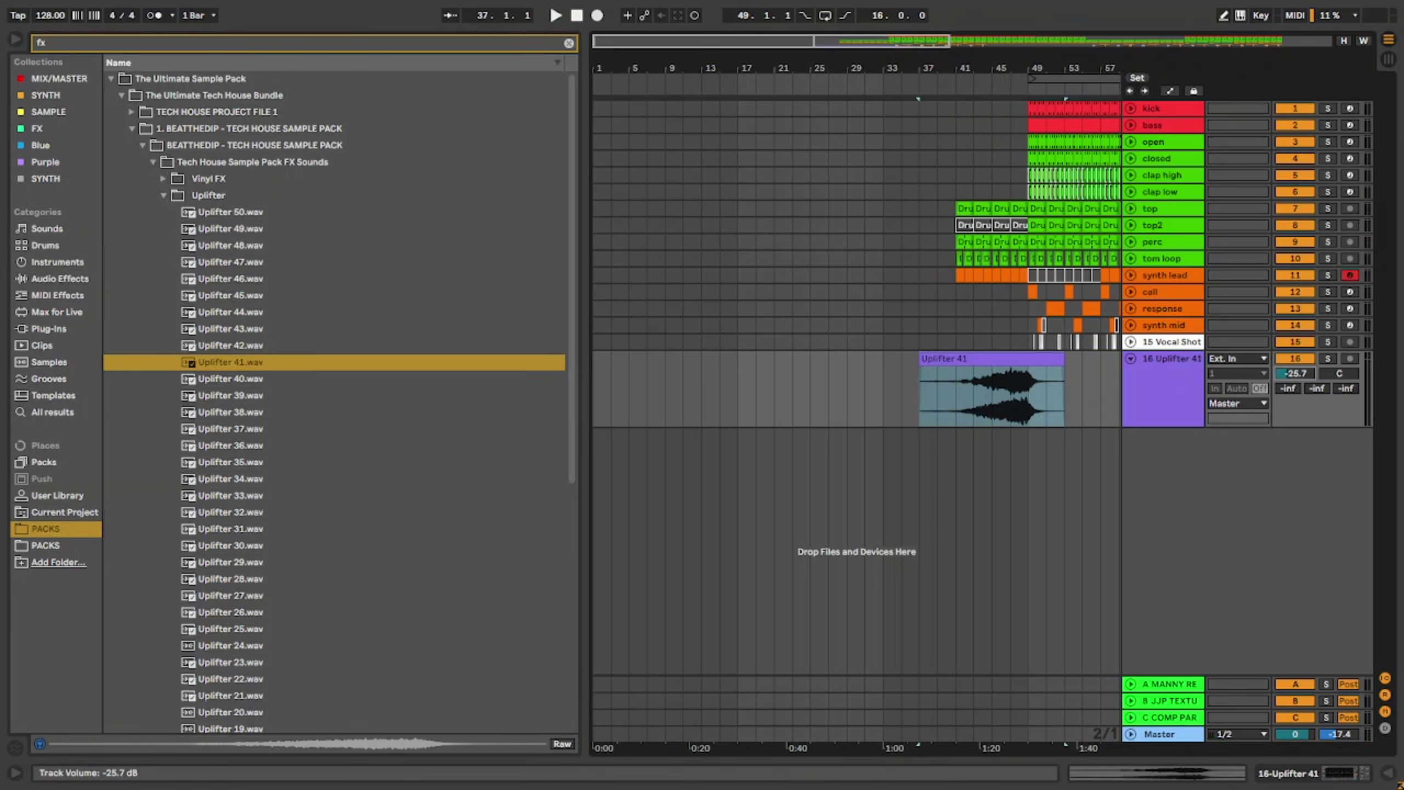
click(957, 323)
click(977, 324)
key(space)
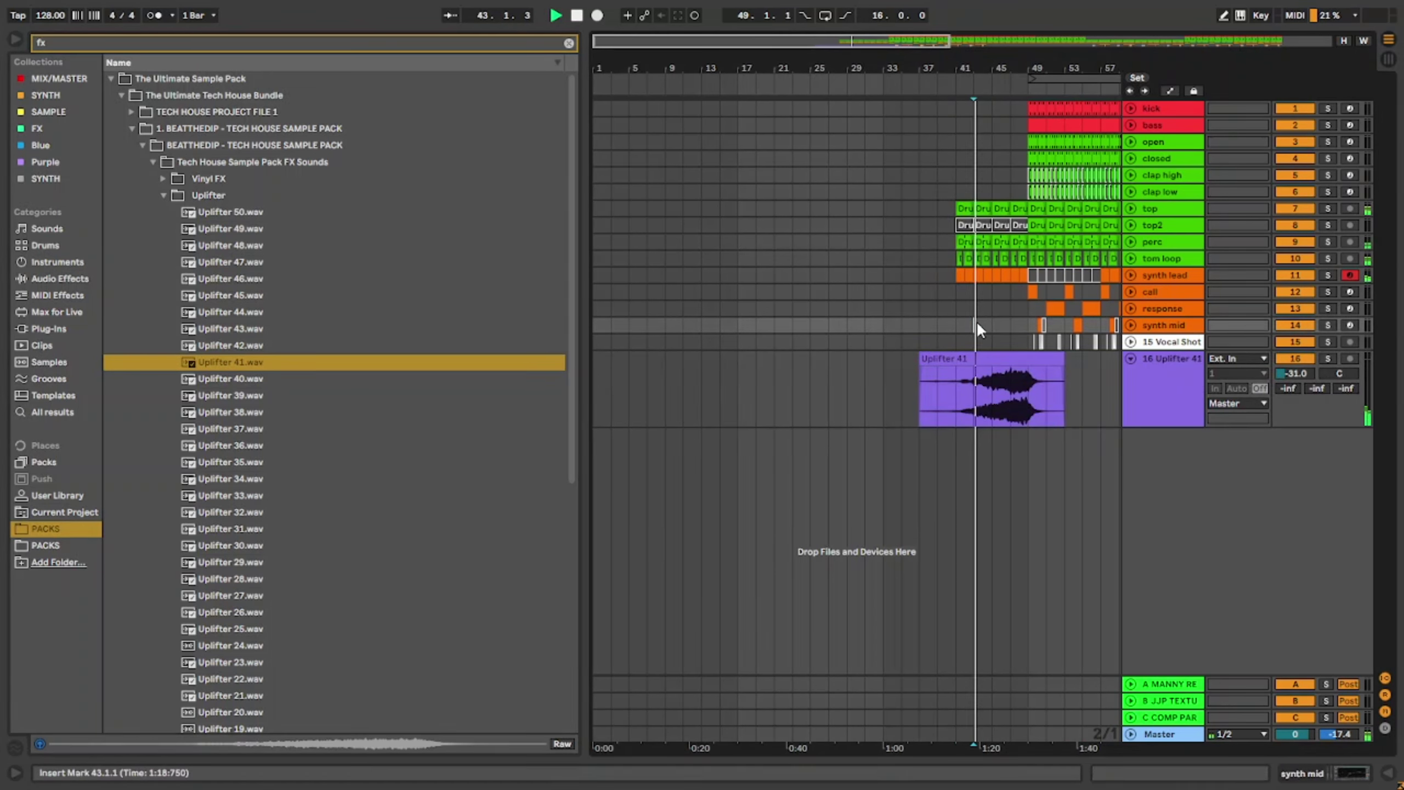
Step: Search the browser for "rev" and add the Reverb effect to the Uplifter 41 track
key(ctrl+f)
key(BackSpace)
text(rev)
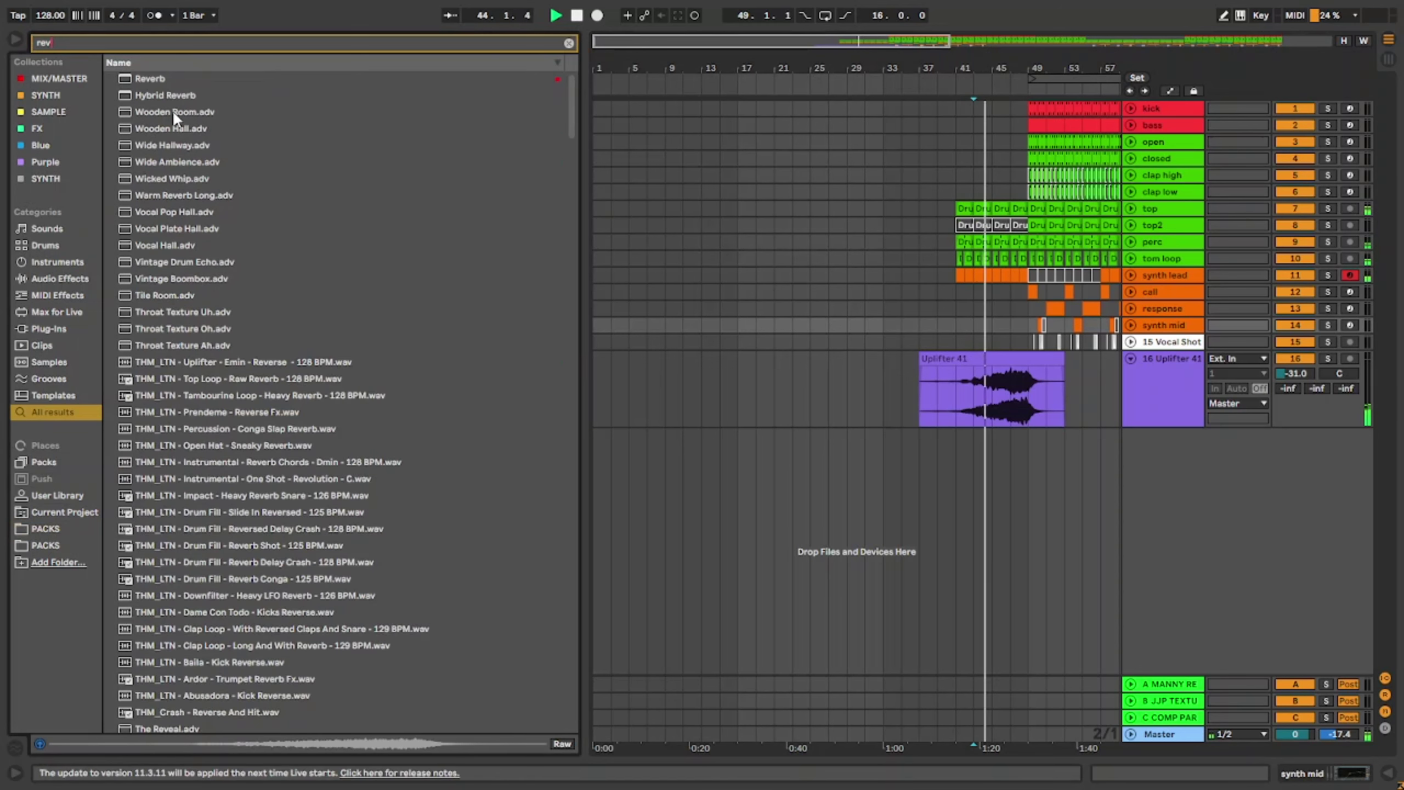
drag(869, 318, 951, 396)
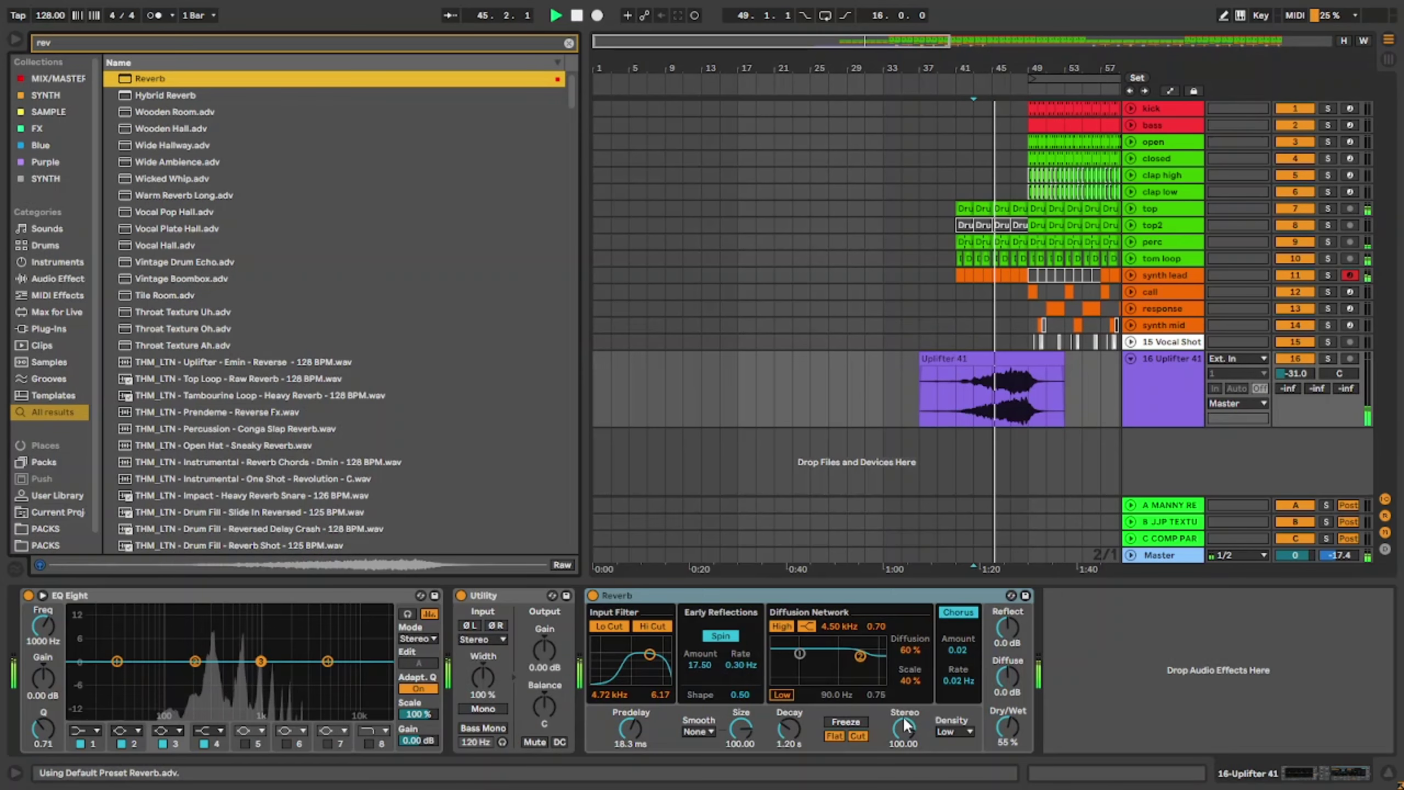
Step: Set the reverb's density to High, decay to 5.45 s, reflect to 2.1 dB and diffuse to 2.3 dB
click(942, 728)
click(949, 719)
drag(794, 726, 793, 692)
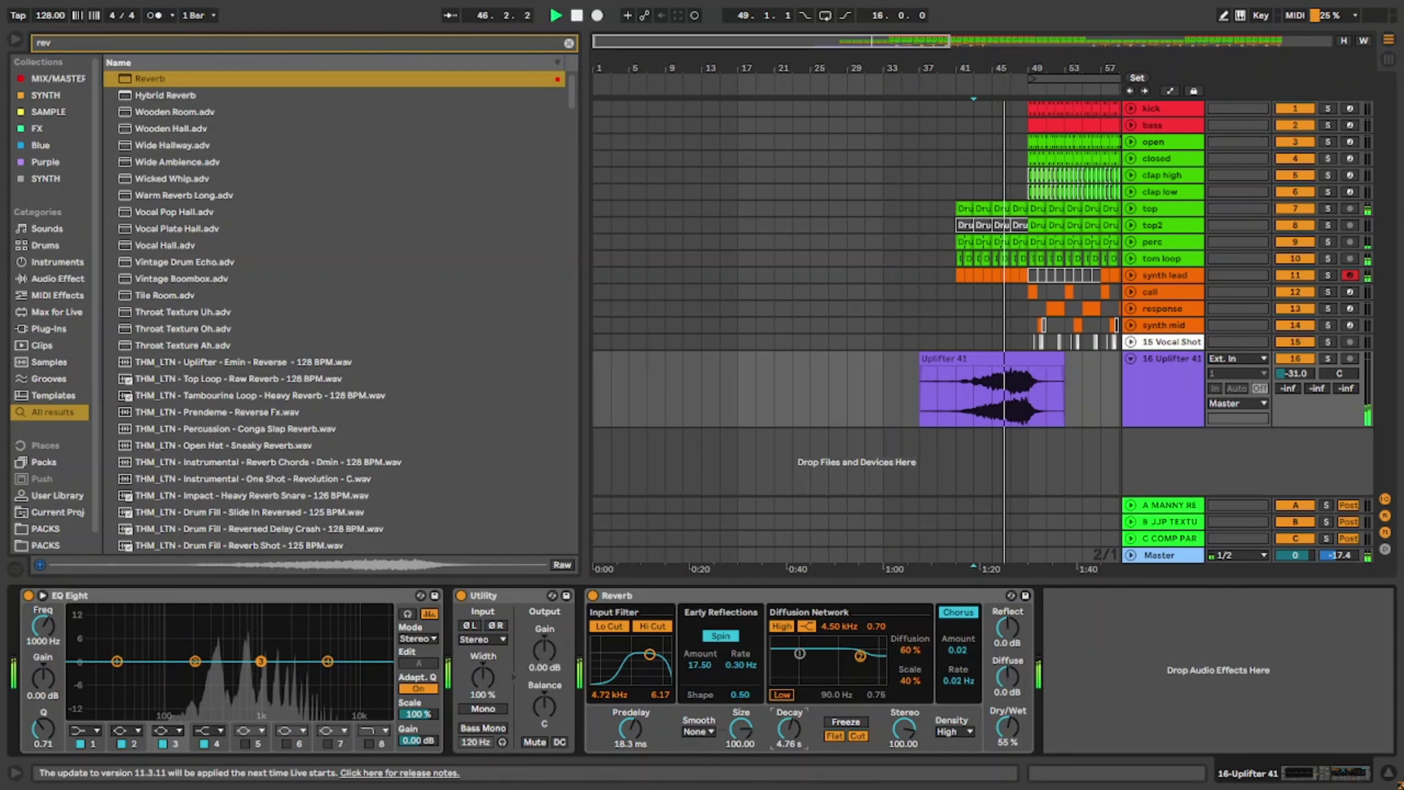
drag(1009, 675, 999, 619)
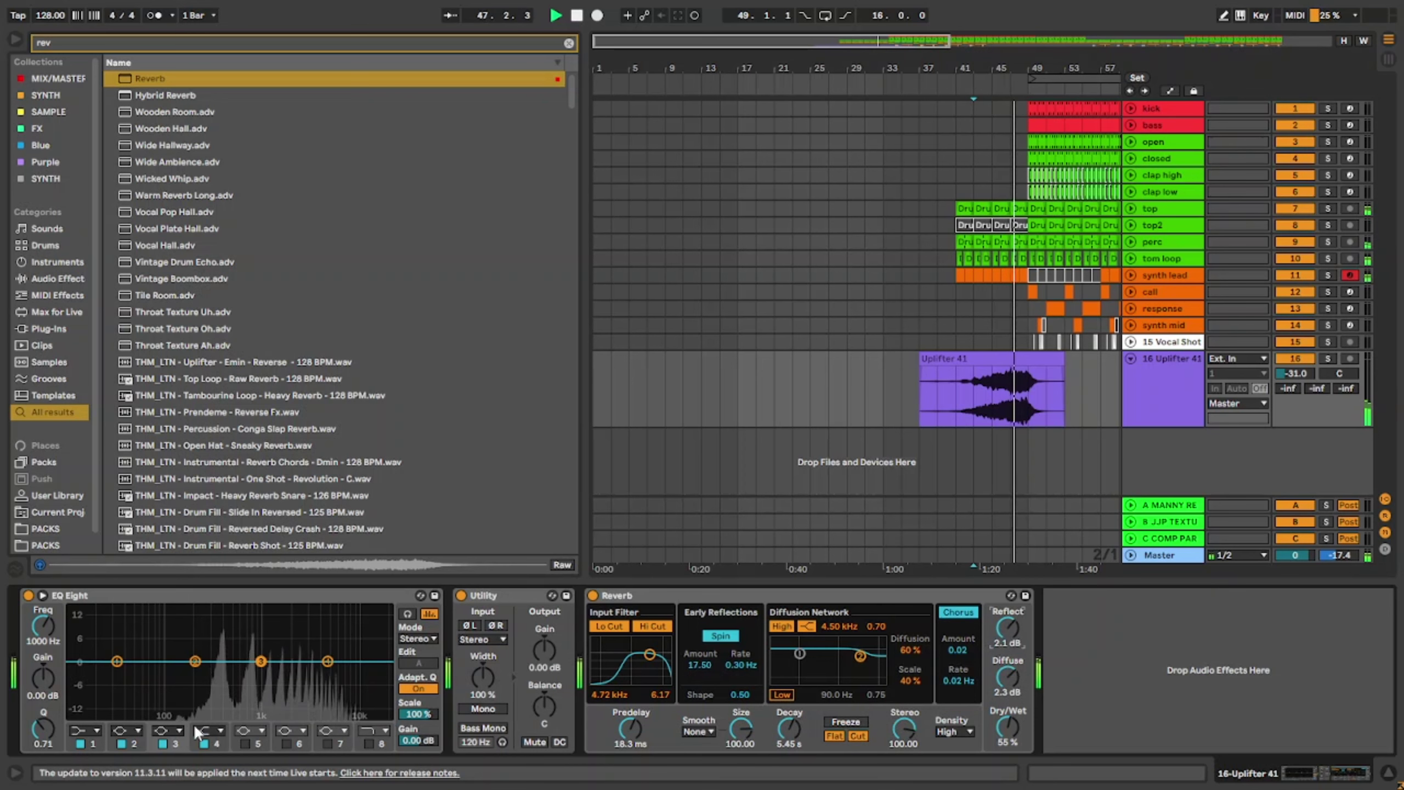
Step: Set EQ Eight's first band on the uplifter to a low cut at about 188 Hz and fold the device
click(86, 730)
click(78, 628)
drag(43, 628, 43, 601)
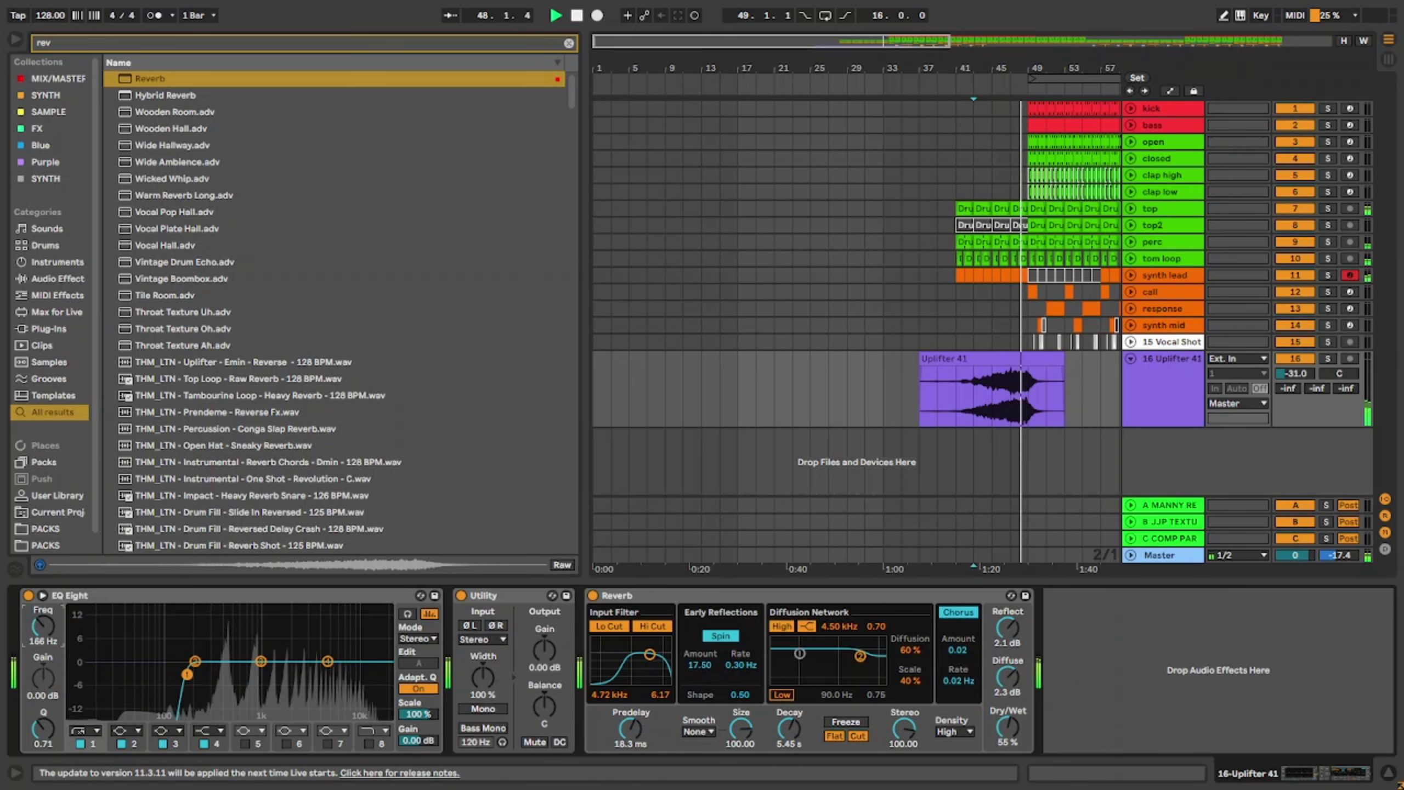
double_click(64, 597)
Step: Shift the Uplifter 41 clip slightly earlier to start at 36.4.1 and check its peak against the drop at bar 49
key(w)
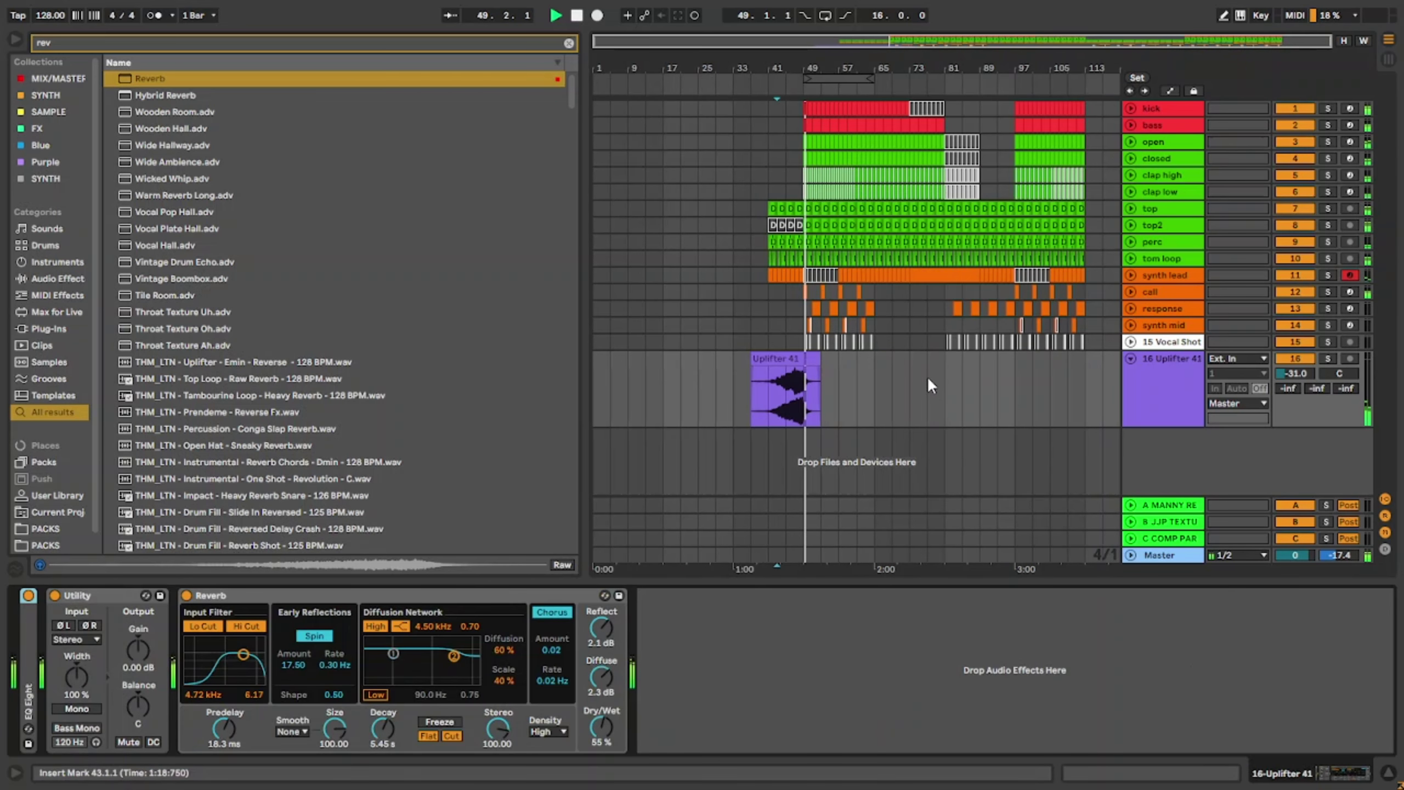
scroll(803, 366, up, 10)
click(800, 356)
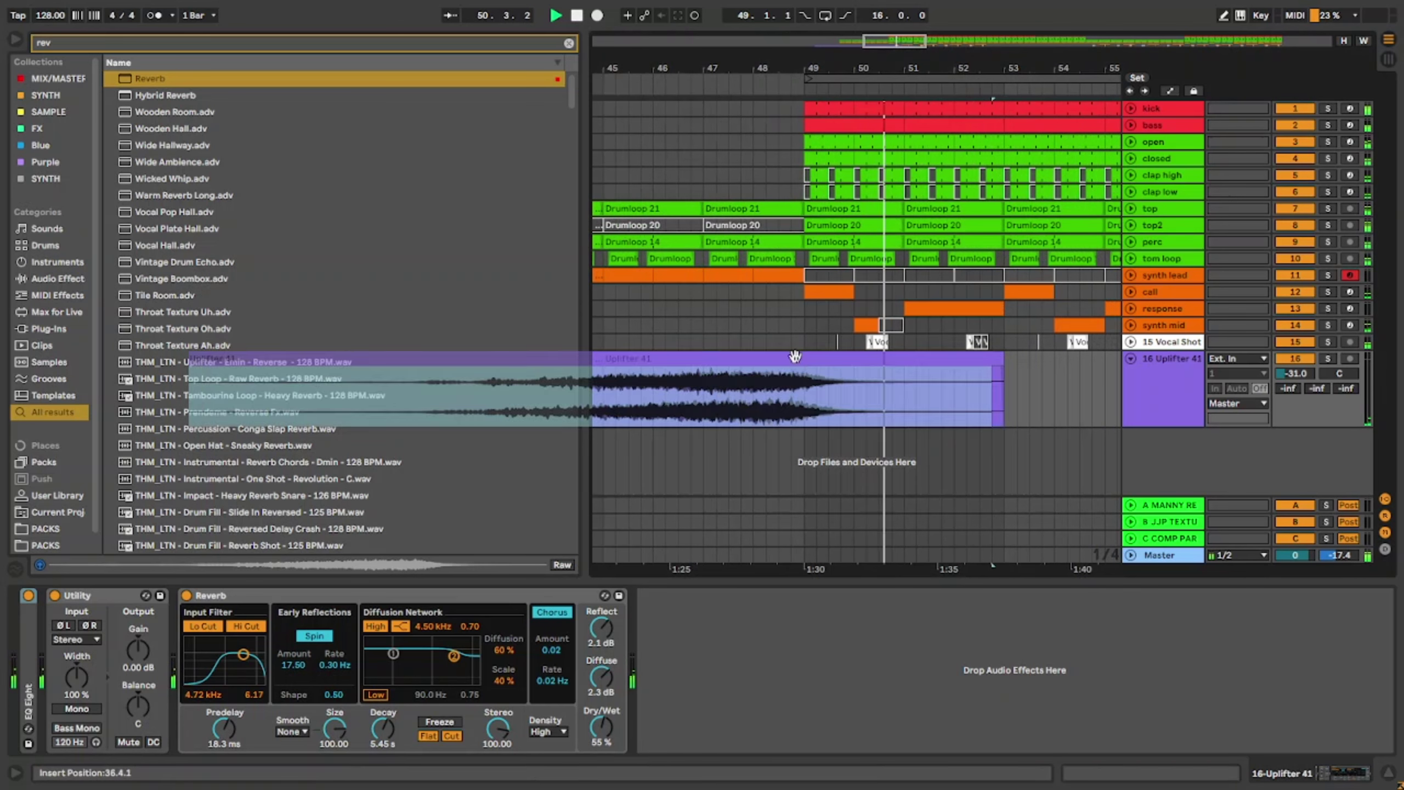
click(733, 310)
key(w)
scroll(792, 364, up, 10)
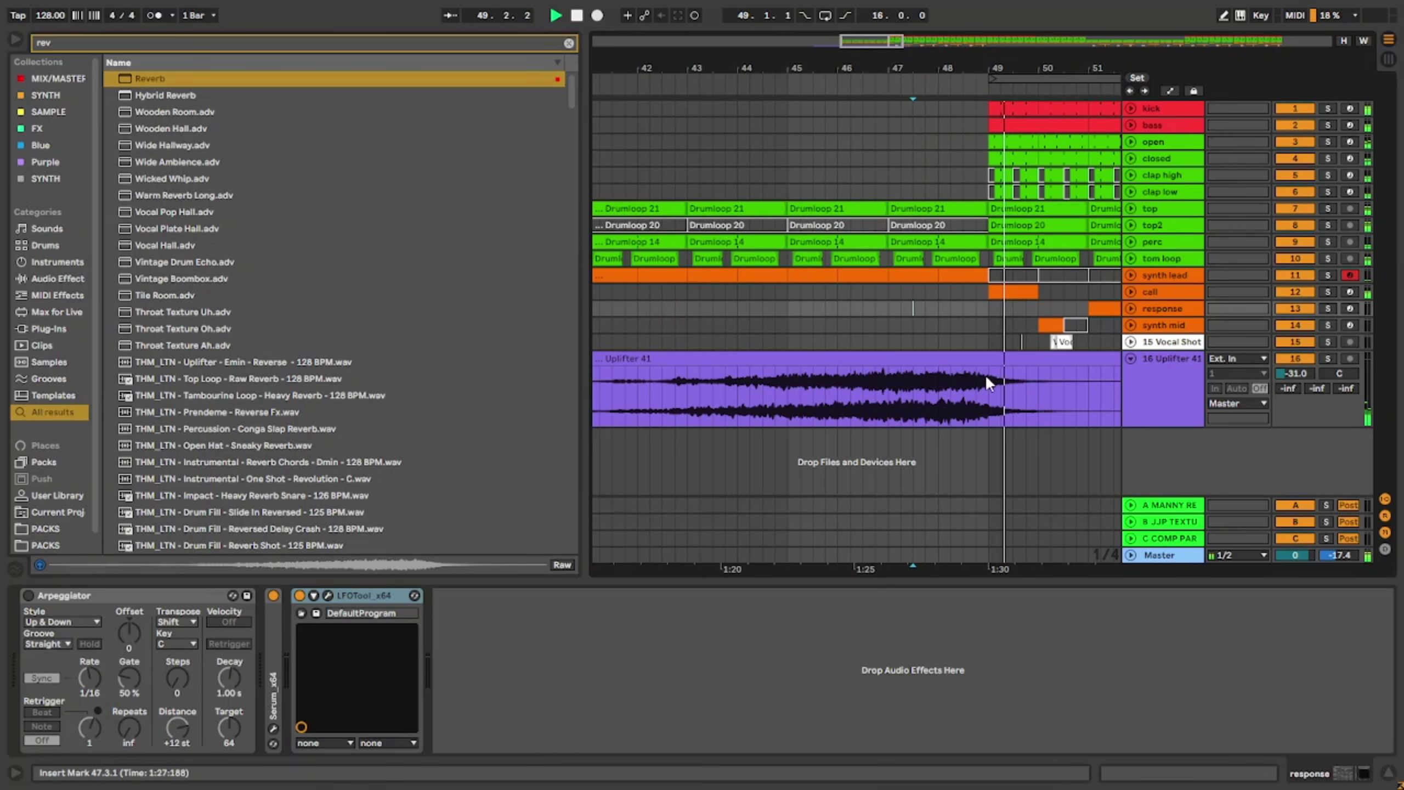
Step: Copy the Uplifter 41 clip to about bar 85, ahead of the second drop, and fold its track
key(w)
drag(761, 391, 822, 393)
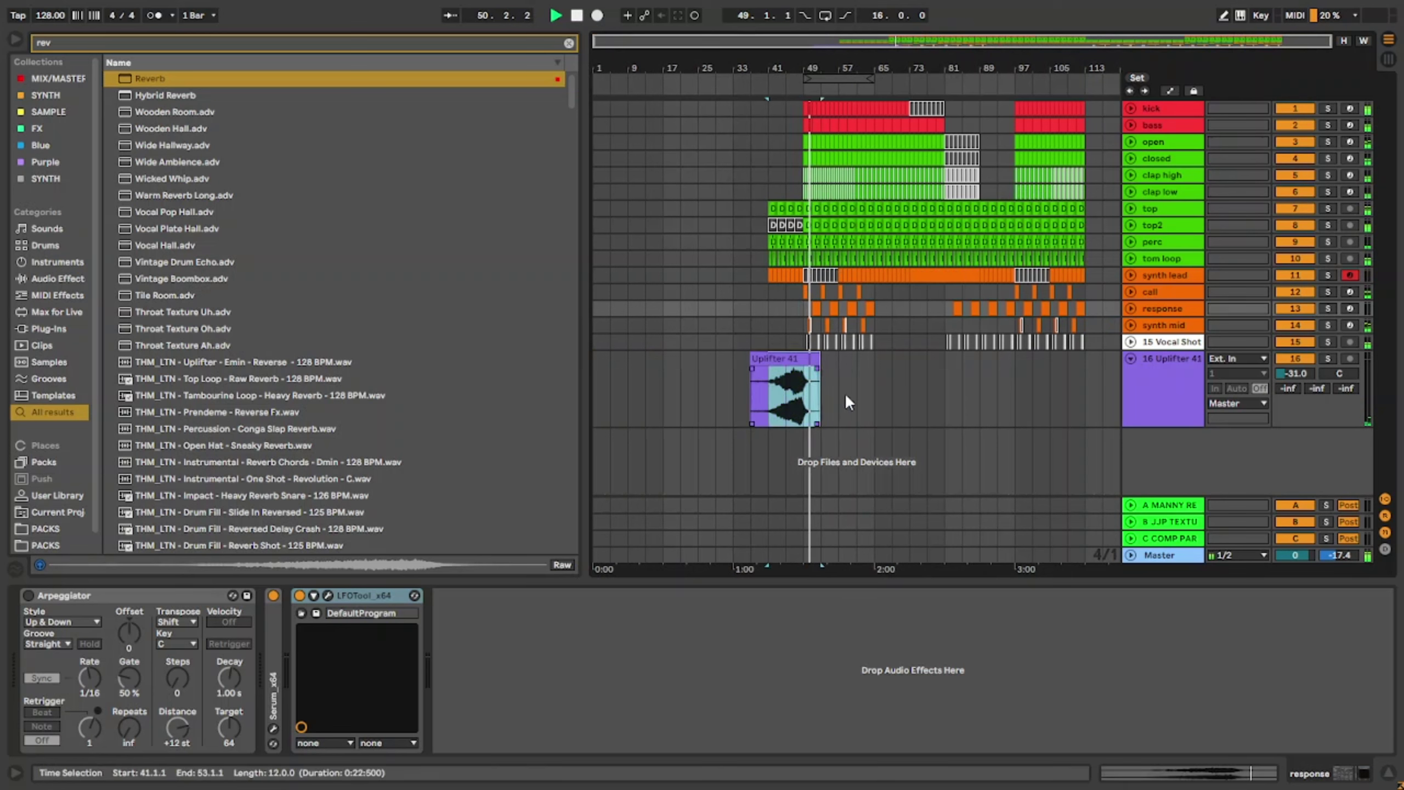
click(978, 399)
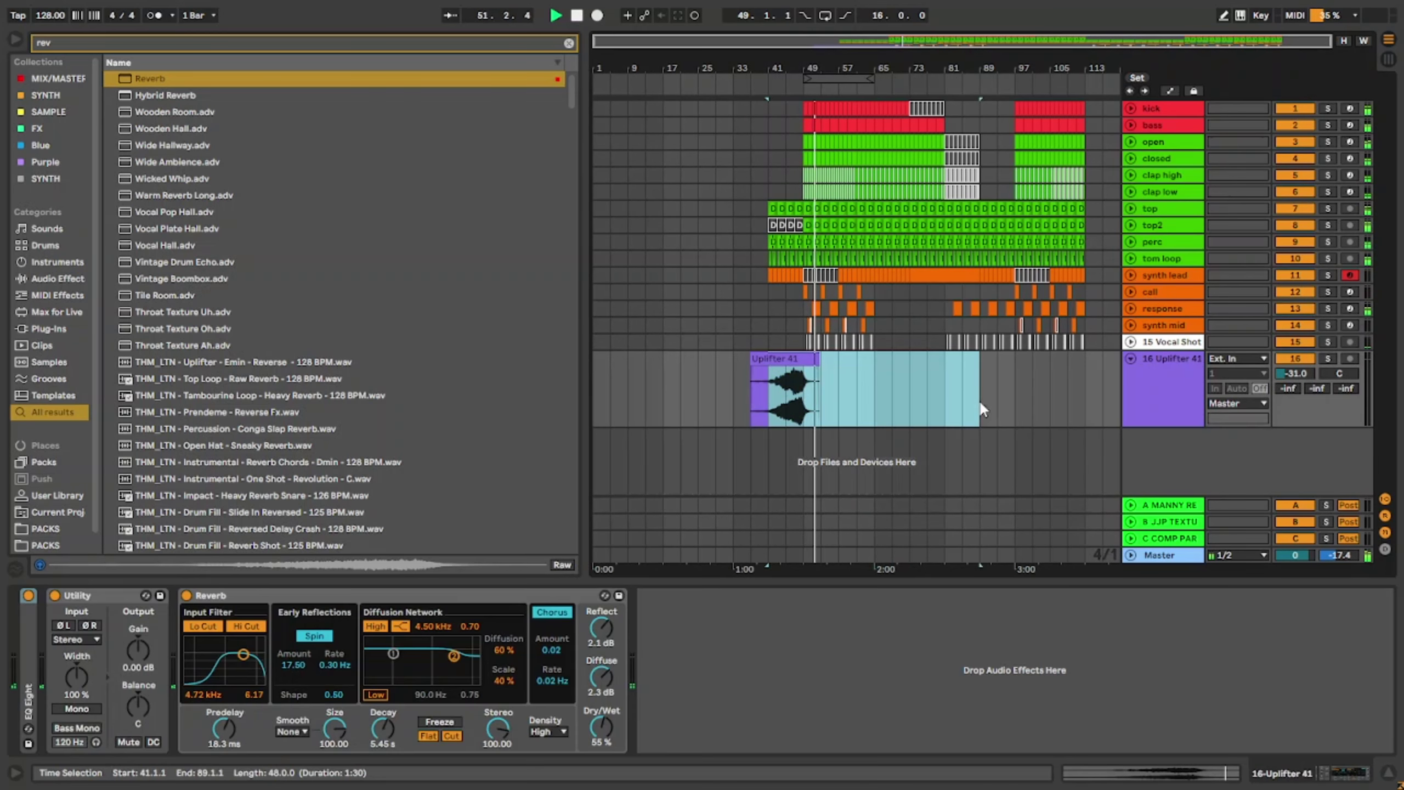
key(ctrl+v)
mouse_move(980, 360)
mouse_down()
mouse_move(927, 360)
mouse_move(962, 360)
mouse_up()
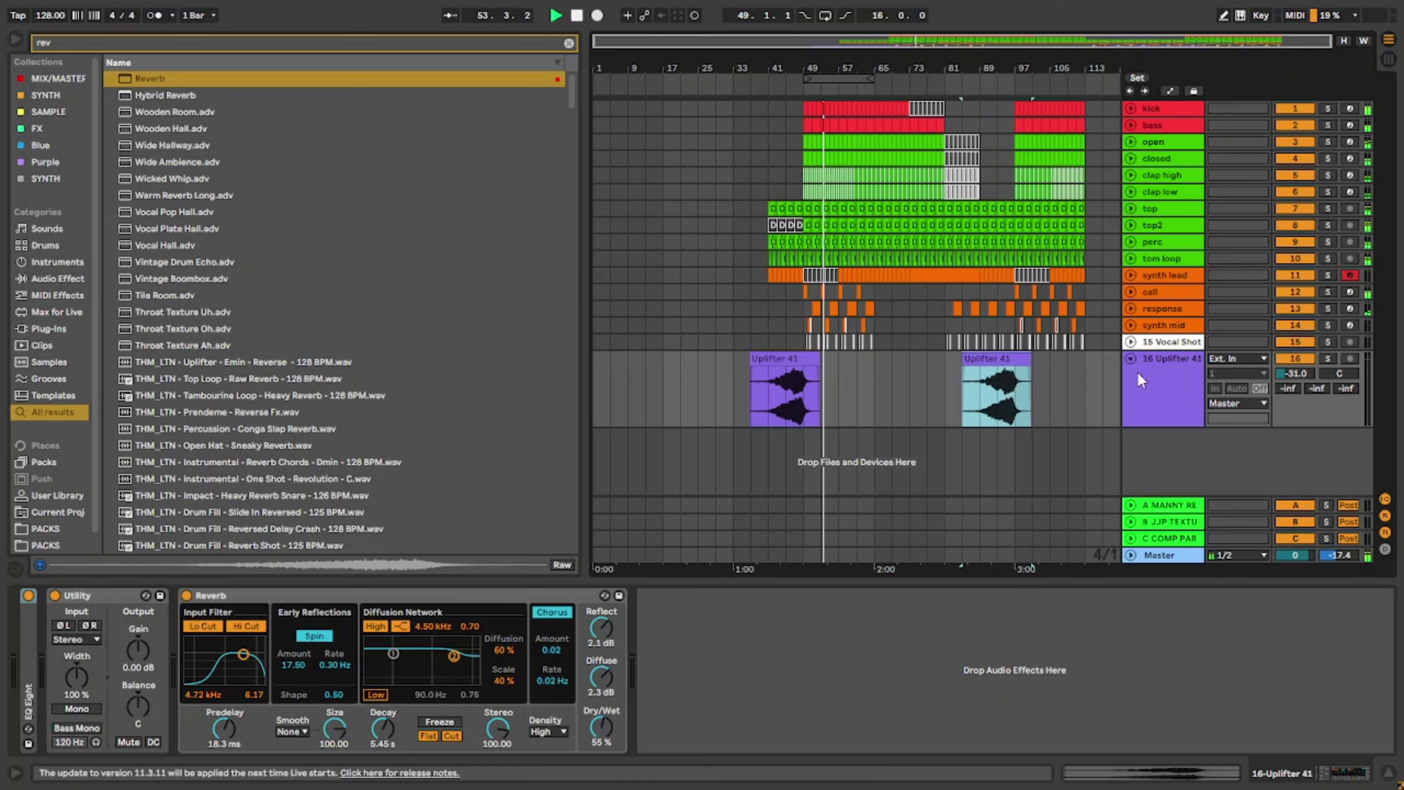
click(1129, 358)
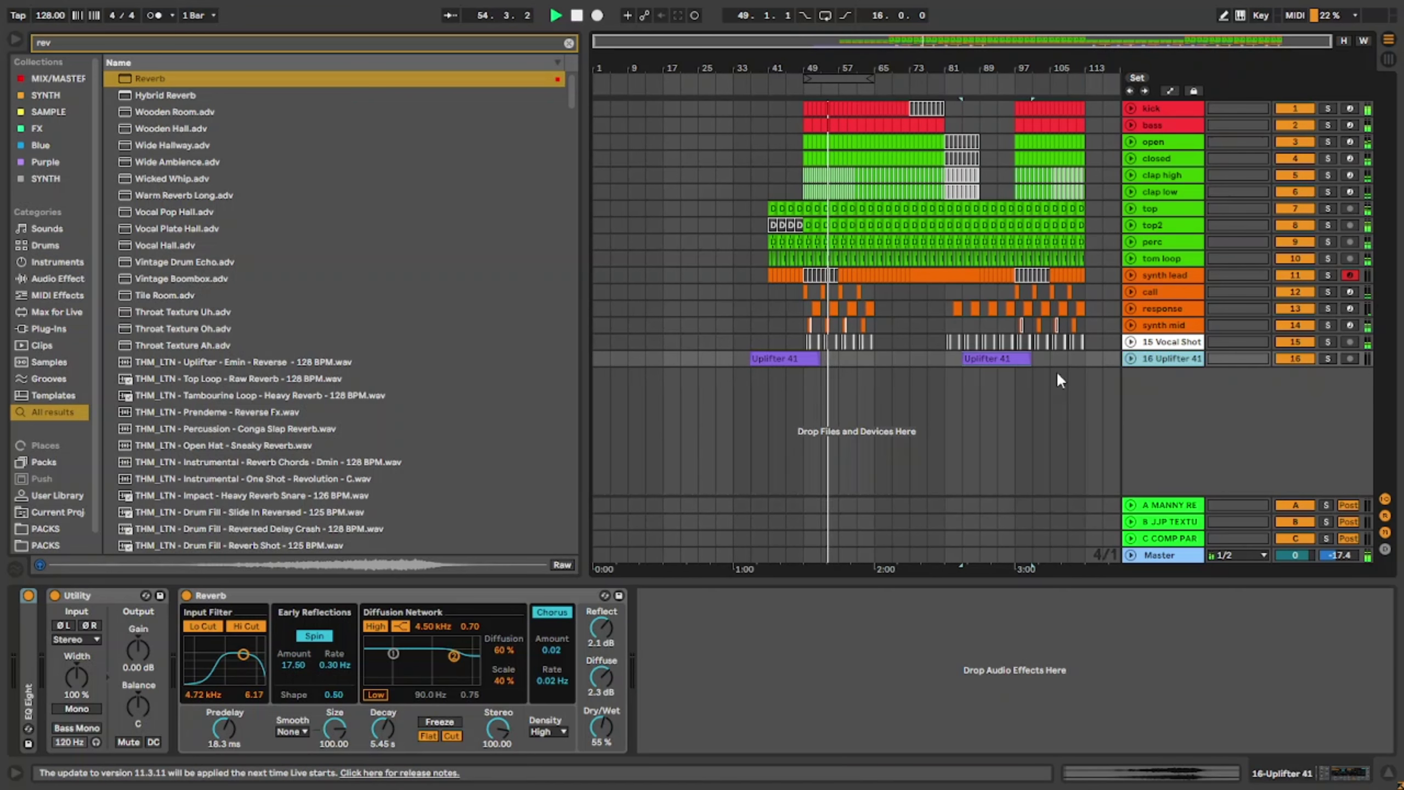
Step: Insert a new audio track below Uplifter 41 and search the sample packs for "fx"
key(ctrl+t)
click(34, 543)
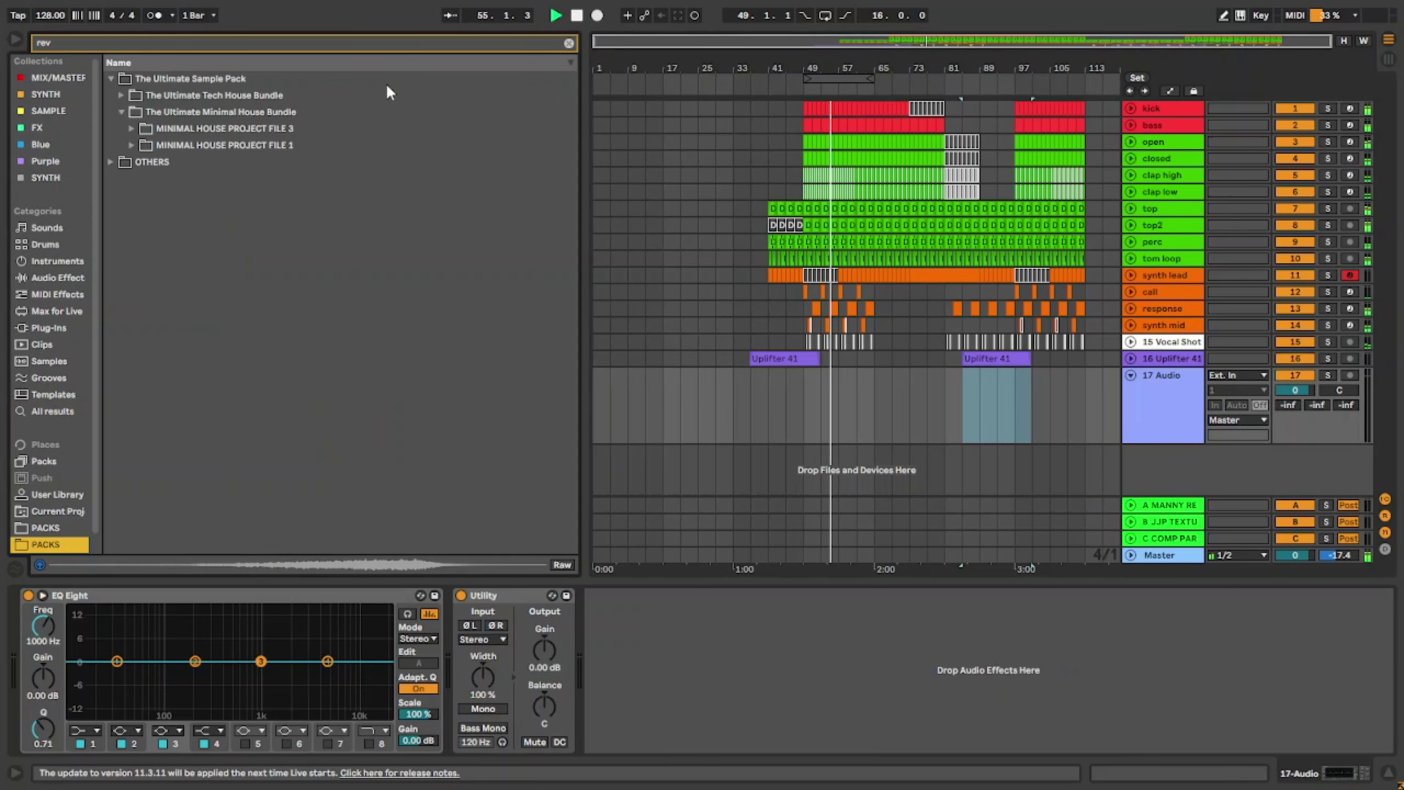
click(568, 44)
text(fx)
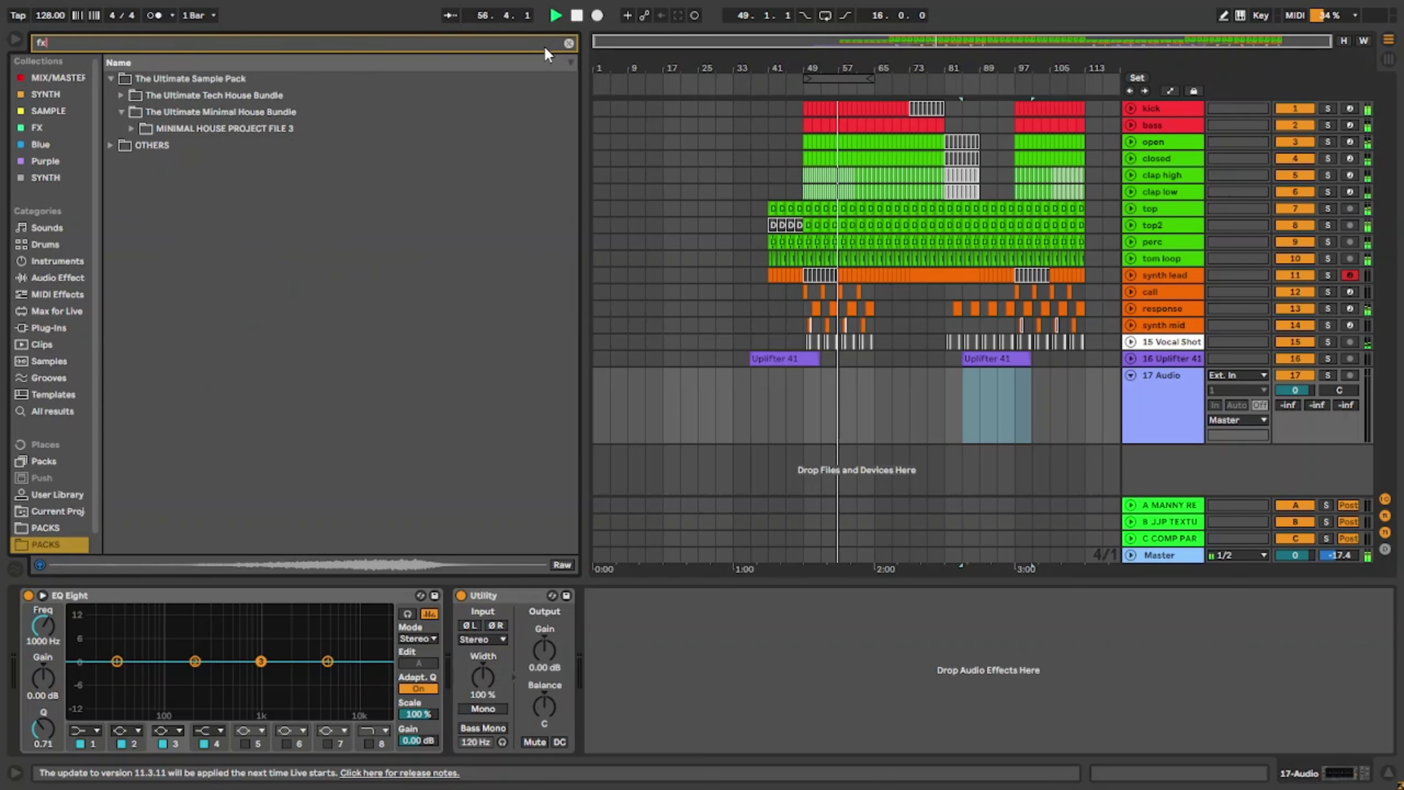
Step: Expand The Ultimate Tech House Bundle down to the contents of its Tech House Sample Pack FX Sounds folder
key(Down)
key(Down)
key(Down)
key(Down)
key(Up)
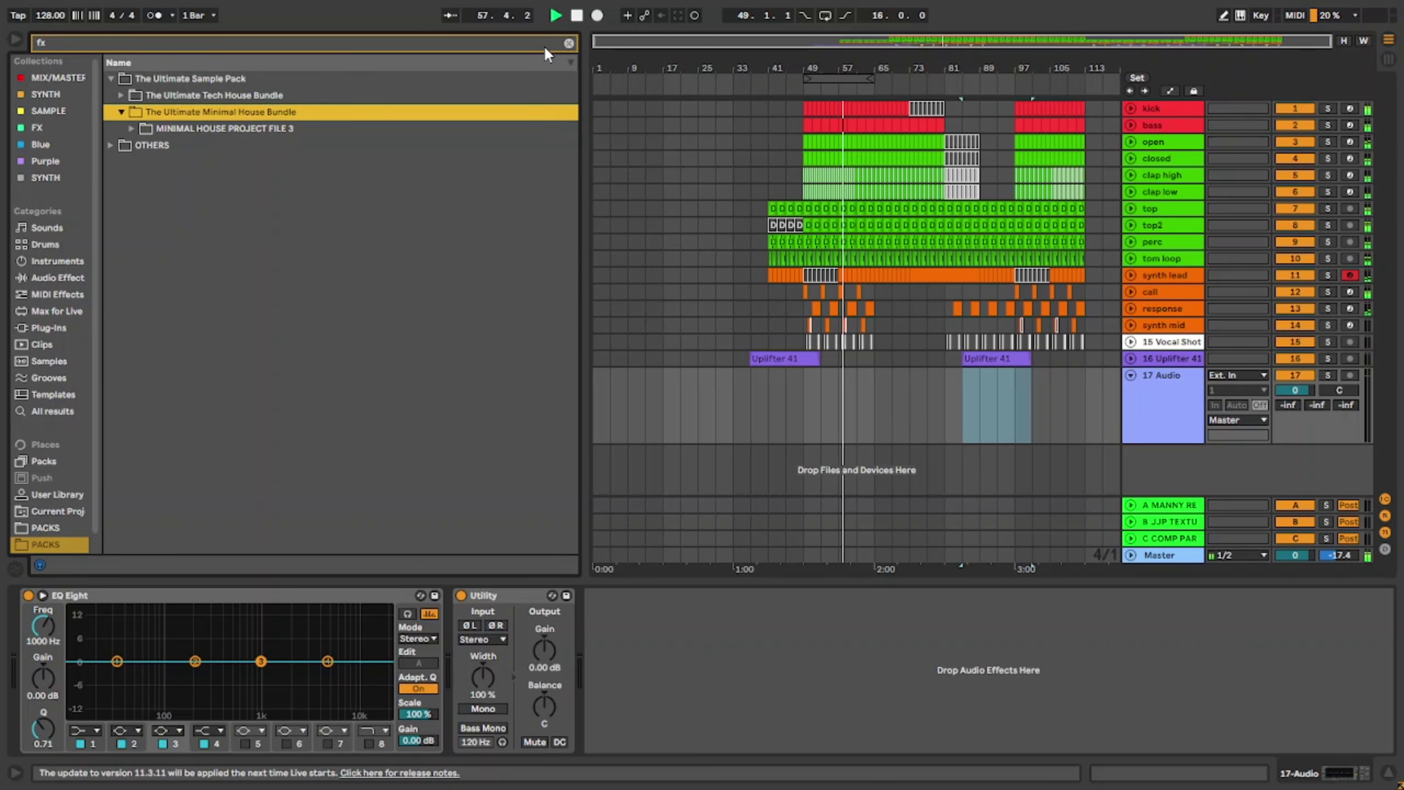
key(Up)
key(Right)
key(Down)
key(Down)
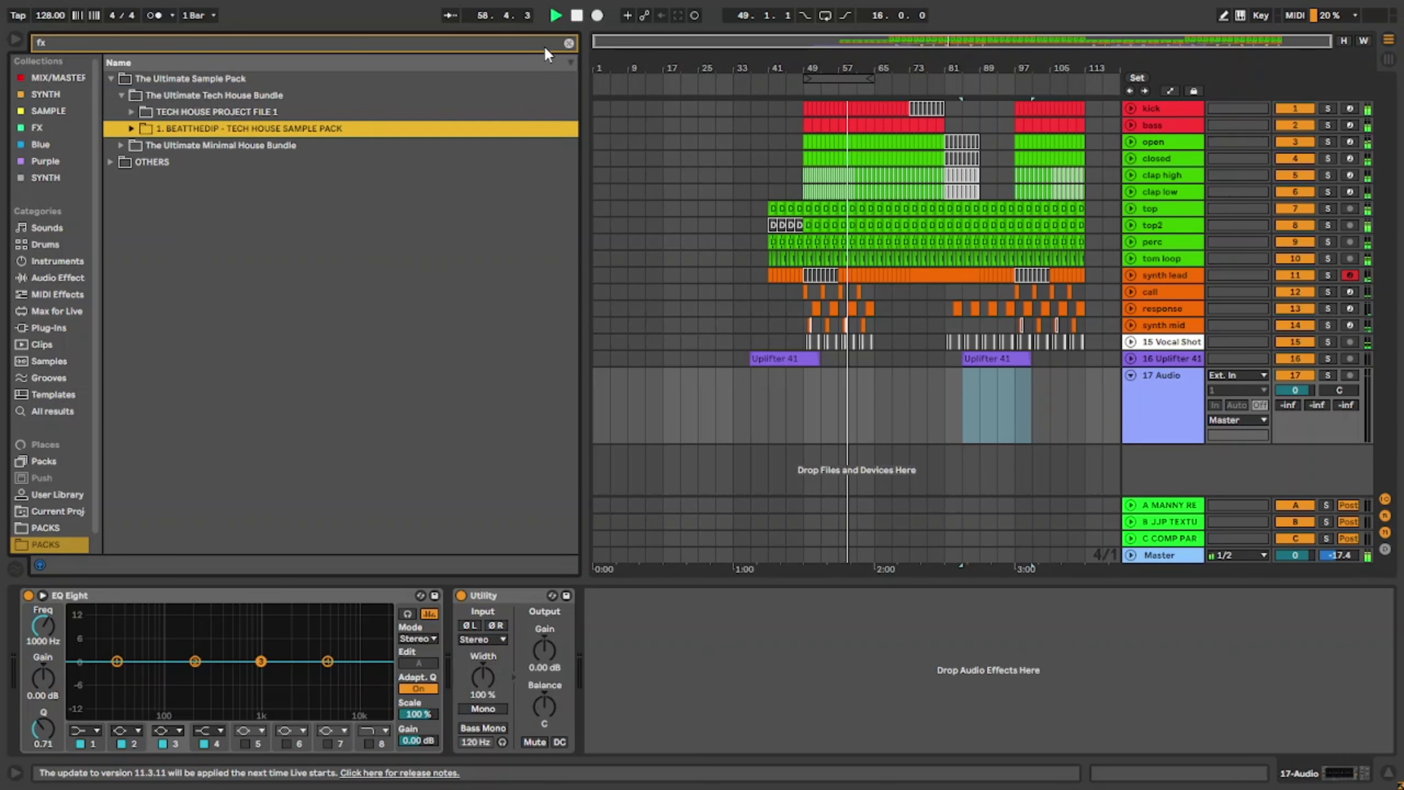
key(Right)
key(Down)
key(Right)
key(Down)
key(Right)
key(Down)
key(Right)
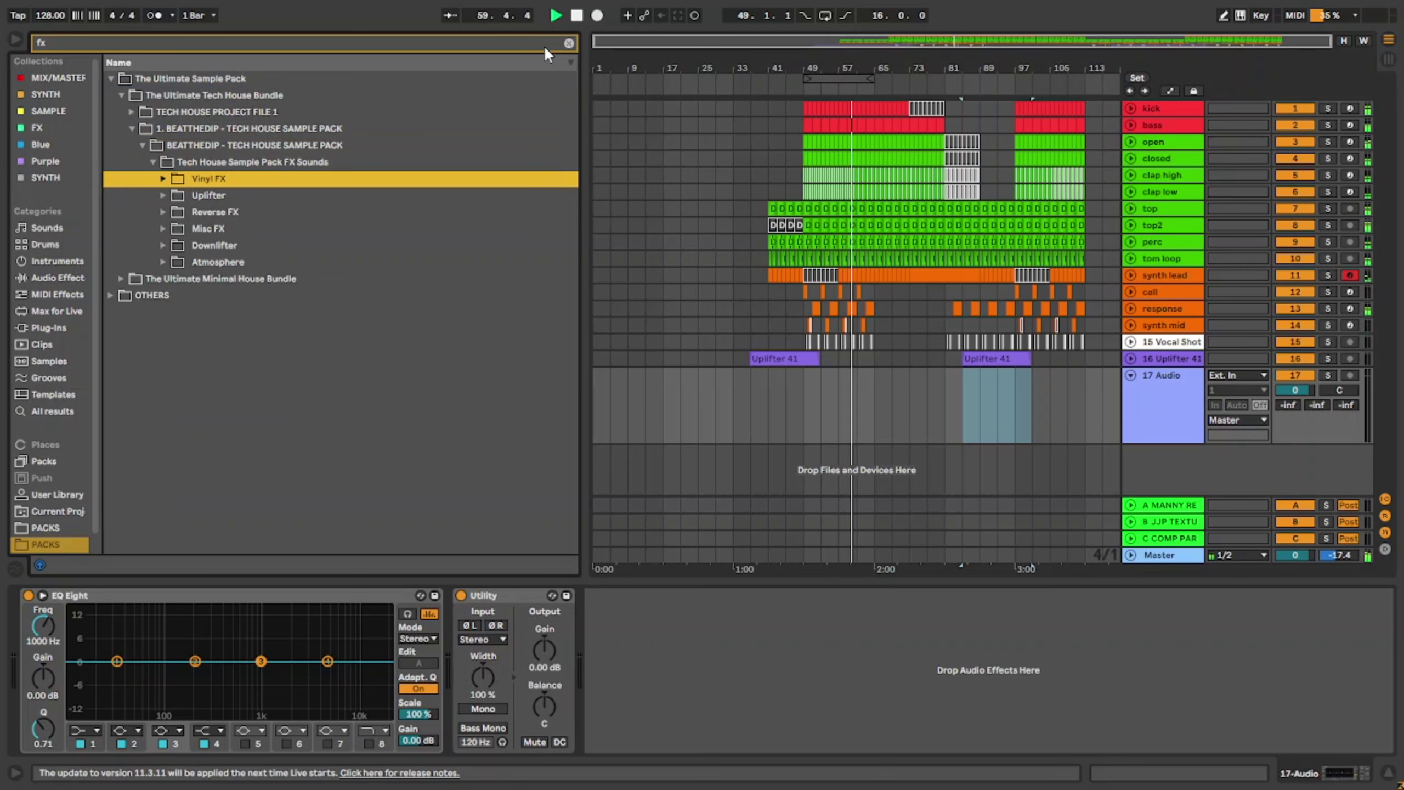
key(Left)
Step: Open the Uplifter folder and place Uplifter 49.wav on the new audio track at 37.1.1
key(Down)
key(Right)
key(Down)
key(Down)
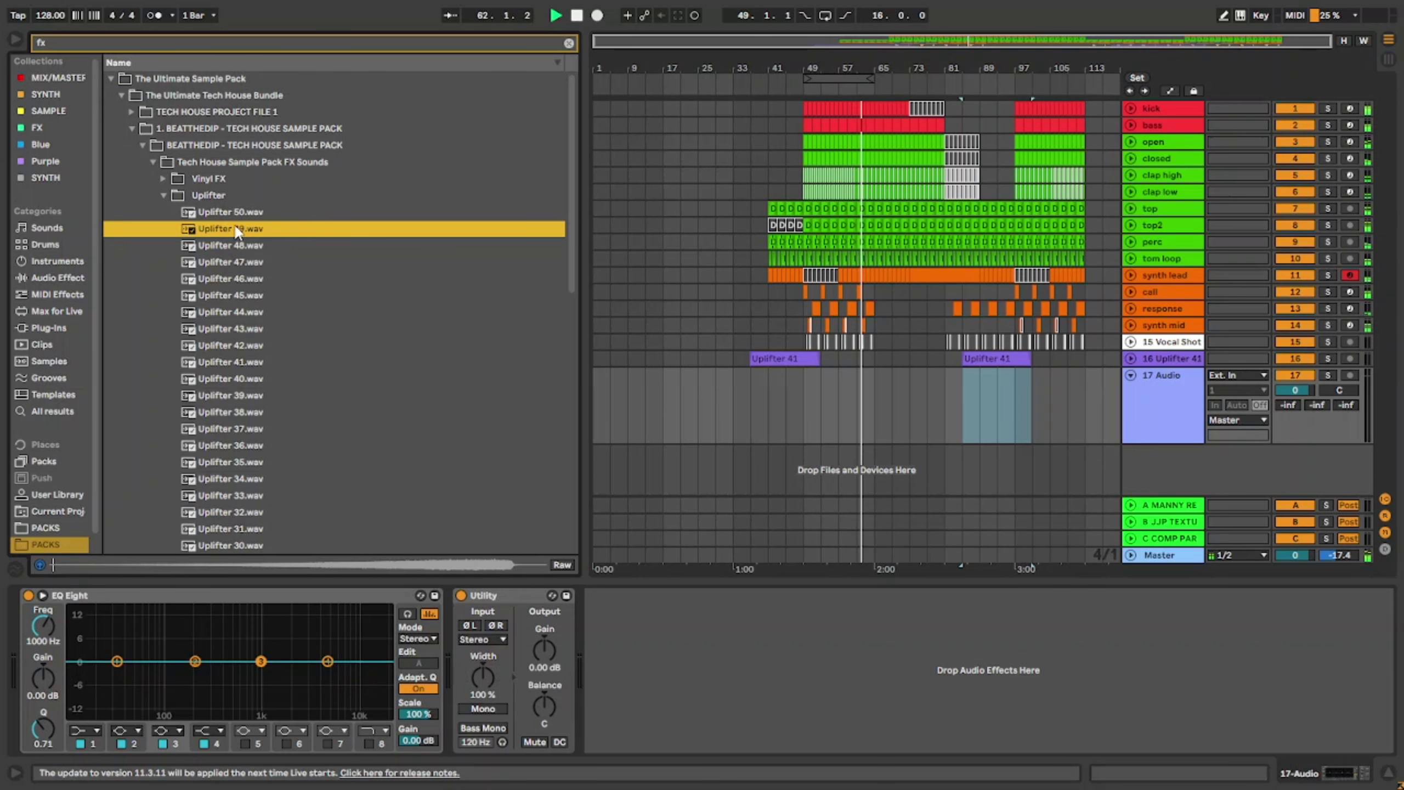
drag(236, 232, 752, 401)
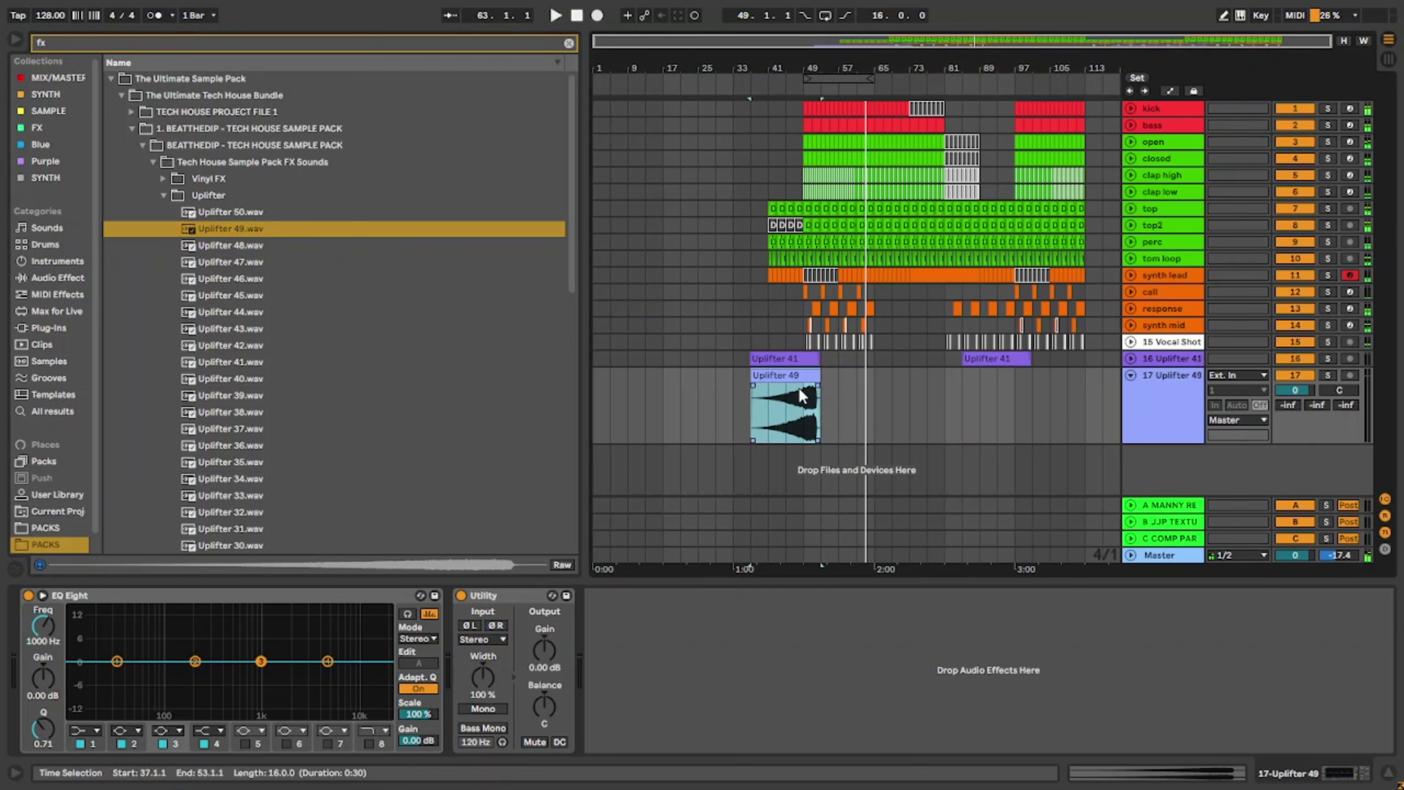
Step: Shift the Uplifter 49 clip to start at 34.1.3 so its peak lines up with the drop at bar 49
scroll(800, 388, up, 10)
drag(834, 377, 687, 380)
scroll(794, 378, up, 5)
drag(819, 379, 857, 380)
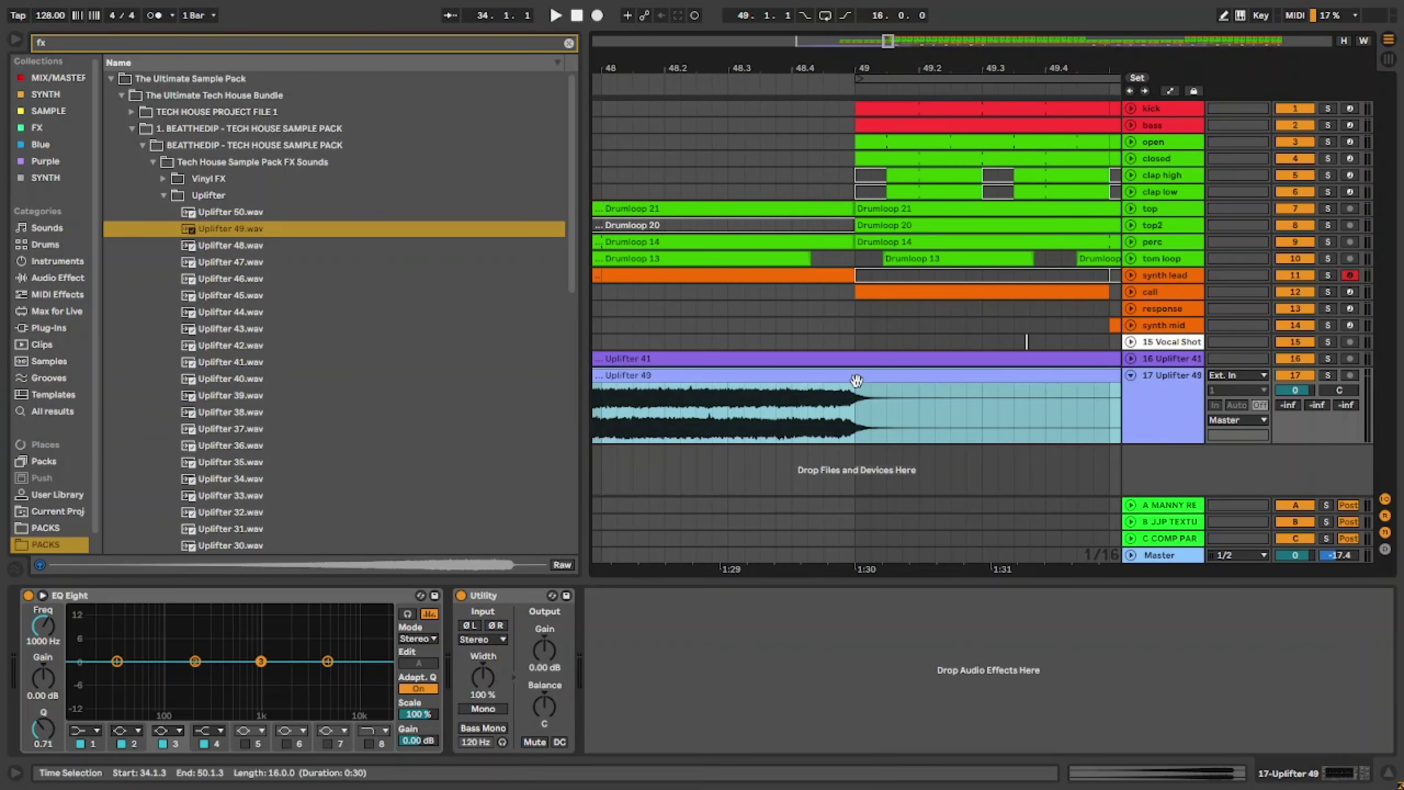
Step: Play from bar 41 and lower the Uplifter 49 track volume to -28.8 dB
scroll(1023, 385, down, 15)
click(912, 325)
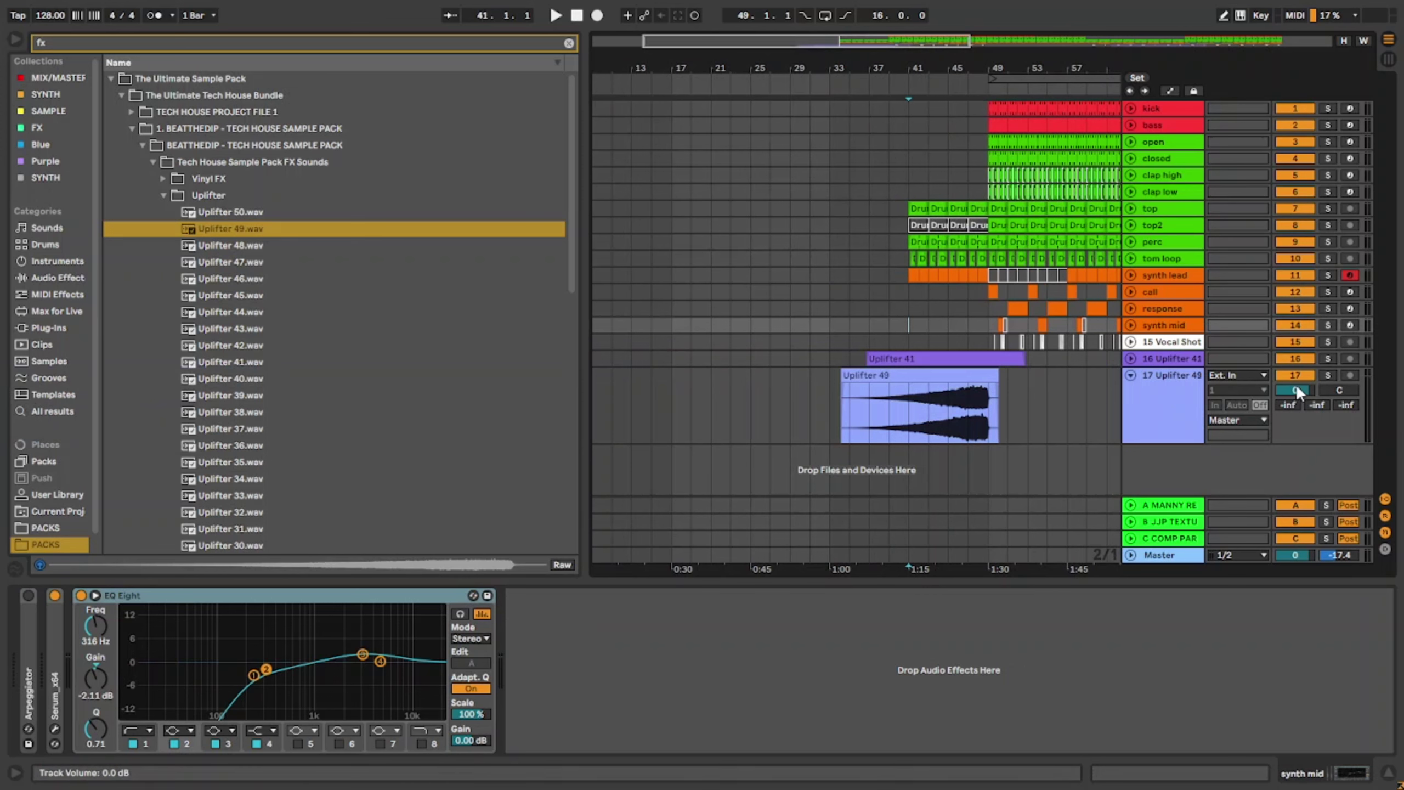
drag(1296, 388, 1296, 404)
Step: Copy the Uplifter 49 clip to 82.1.3, ahead of the second drop, and extend the copy's end to 104.3.3
click(853, 383)
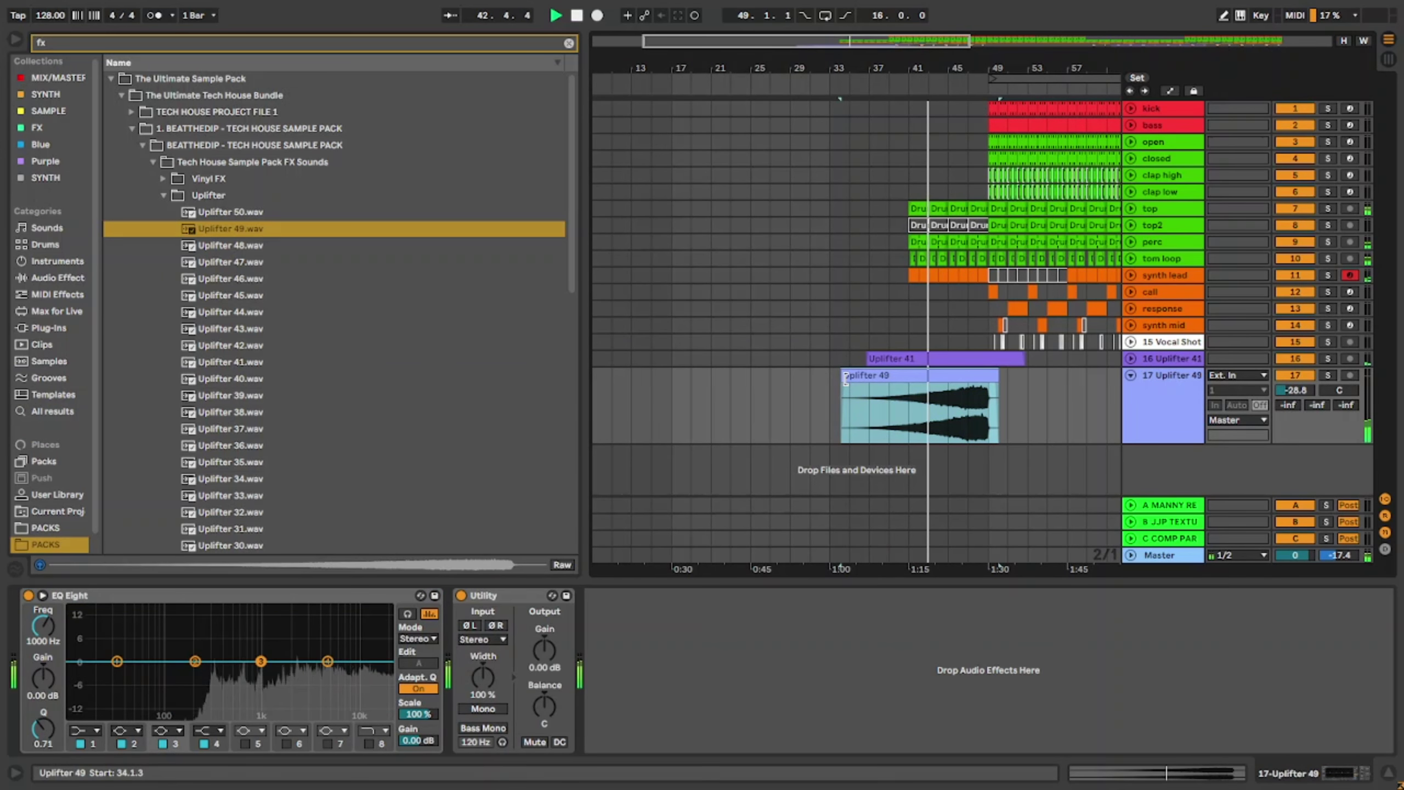
drag(878, 398, 992, 408)
key(ctrl+c)
scroll(992, 408, down, 10)
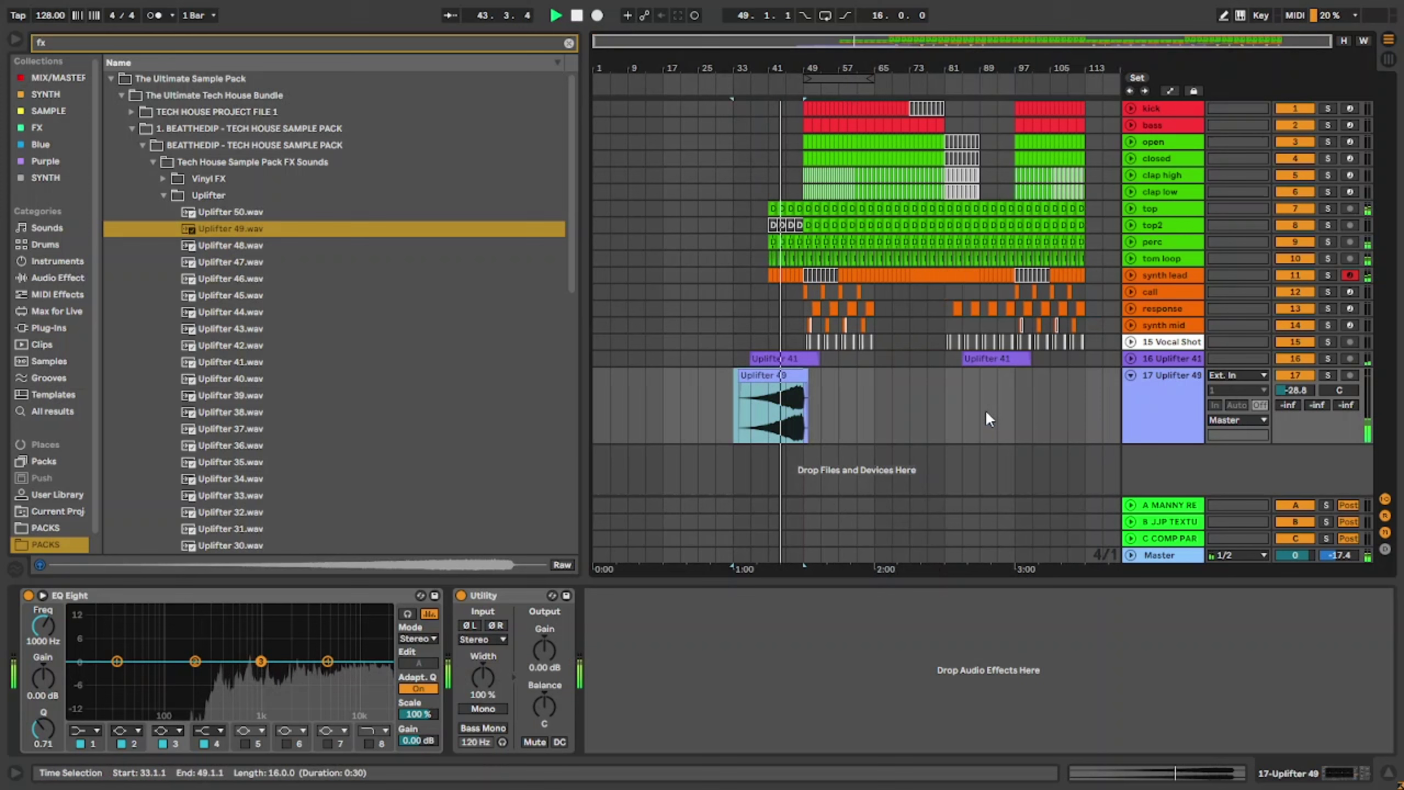
click(947, 406)
key(ctrl+v)
scroll(1027, 396, up, 5)
drag(990, 376, 1089, 378)
scroll(1082, 405, down, 8)
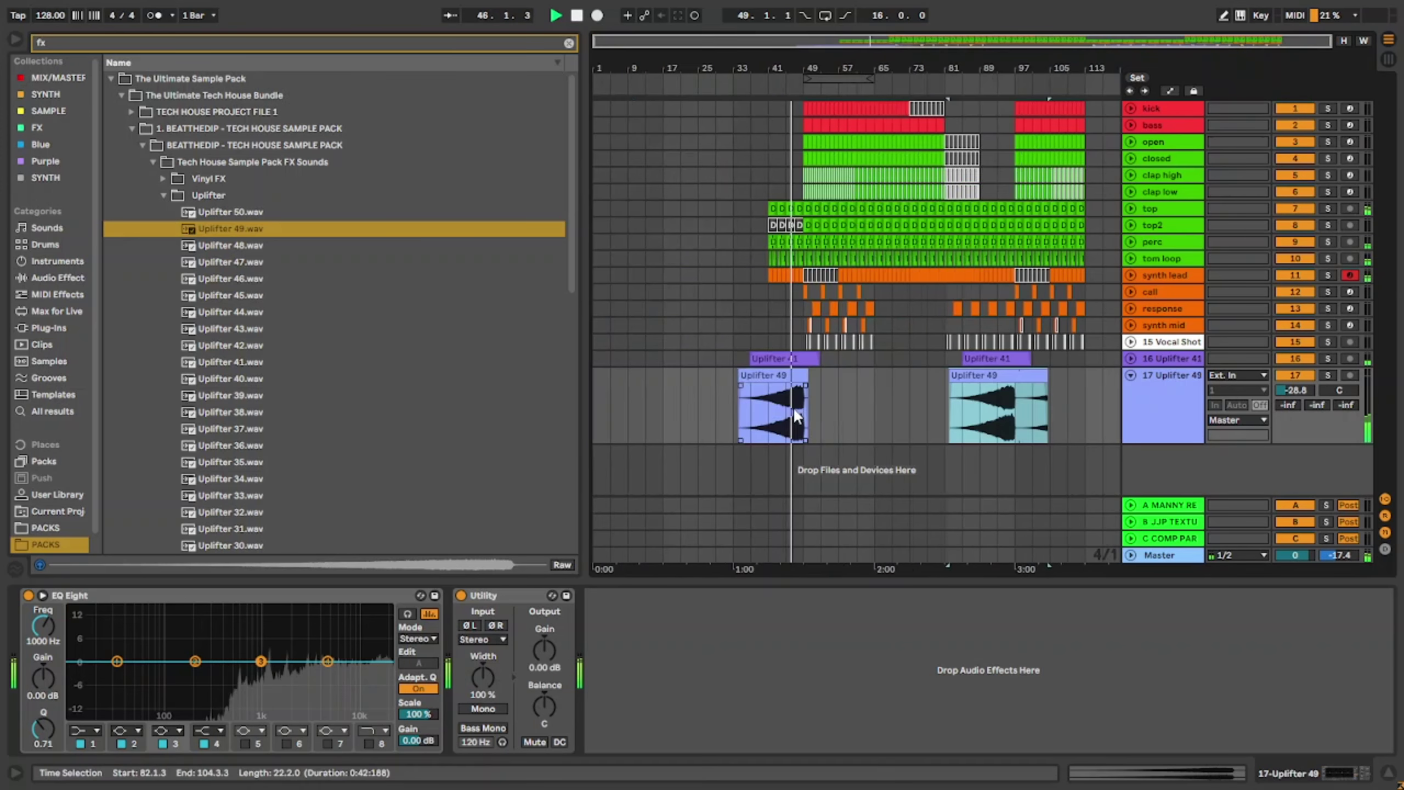
Step: Lower the Uplifter 49 track volume to -38.0 dB and copy the Uplifter 41 track's Reverb onto it
drag(1291, 388, 1291, 413)
click(1159, 358)
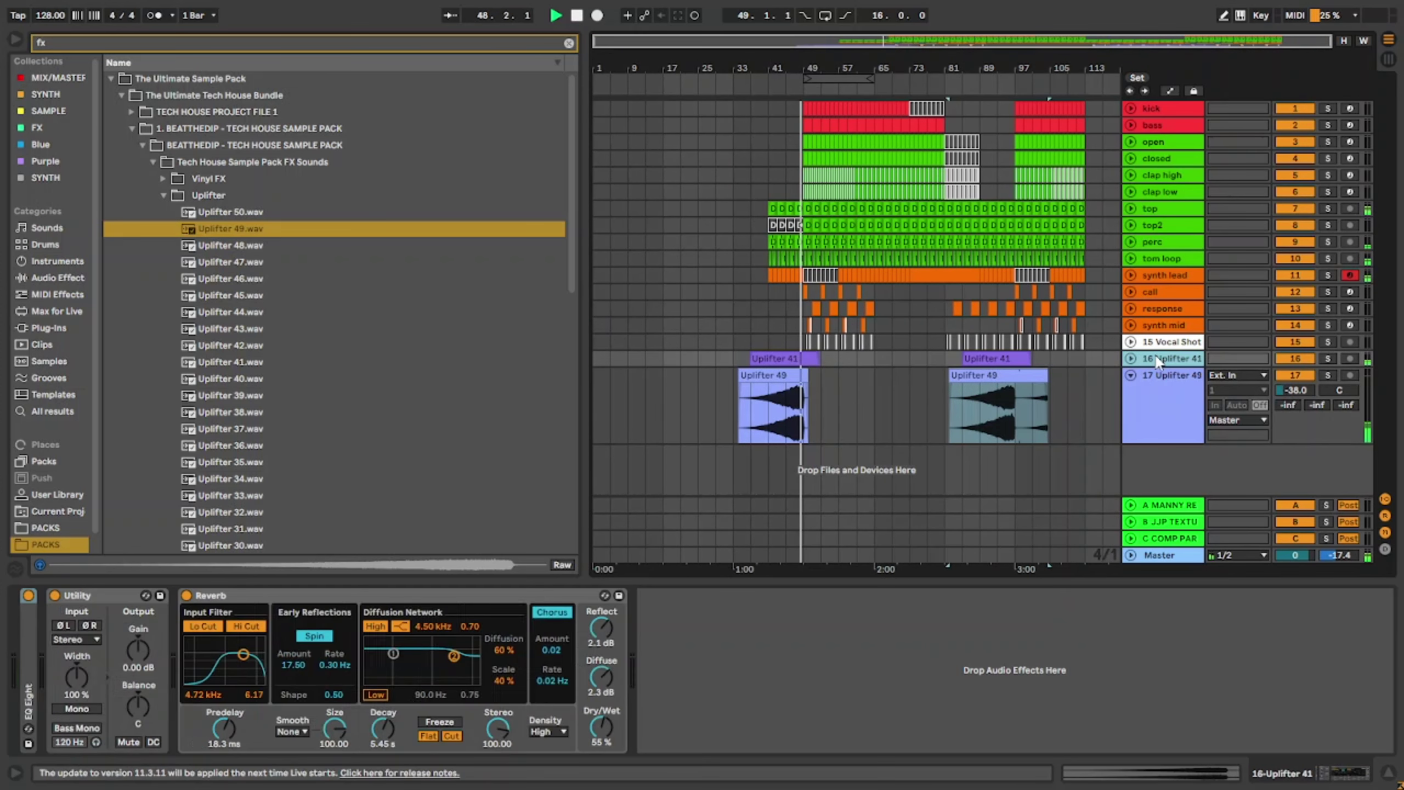
click(778, 425)
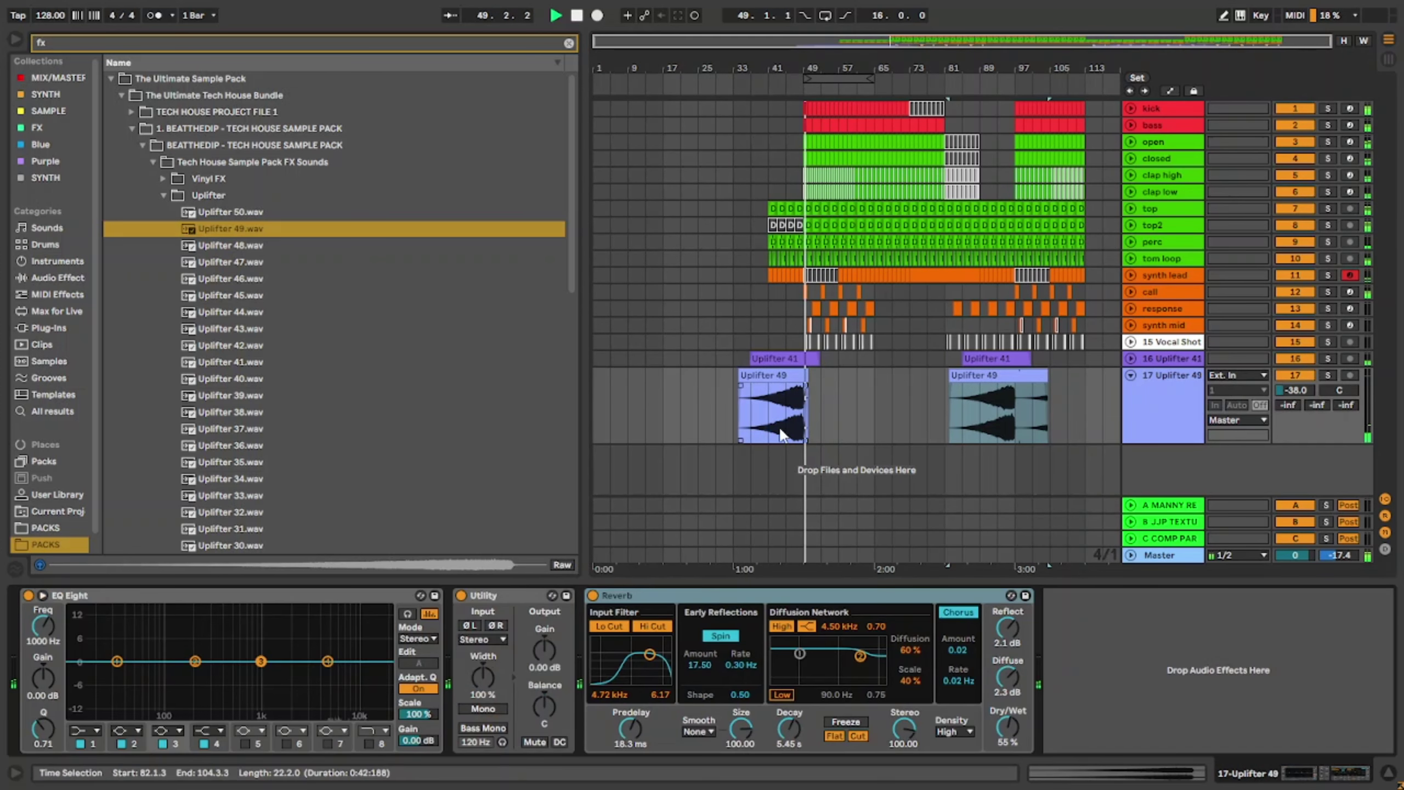
Step: Set EQ Eight's first band on the Uplifter 49 track to a low cut with a raised frequency and fold the device
click(95, 730)
click(80, 627)
drag(44, 627, 43, 588)
double_click(98, 596)
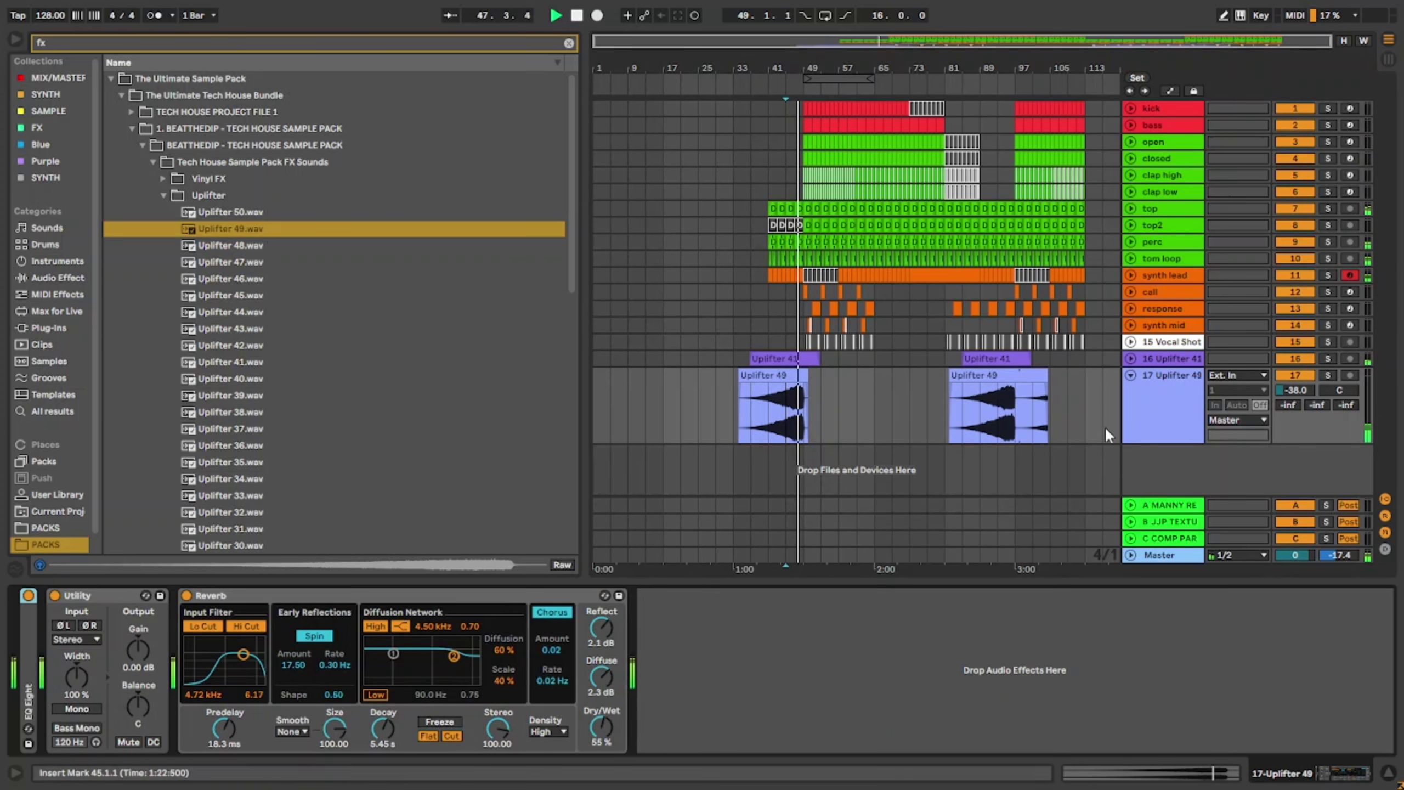
Step: Trim the second Uplifter 49 clip to end at 98.1.1 and fold its track
scroll(1063, 379, up, 5)
drag(1031, 380, 895, 398)
scroll(895, 398, down, 5)
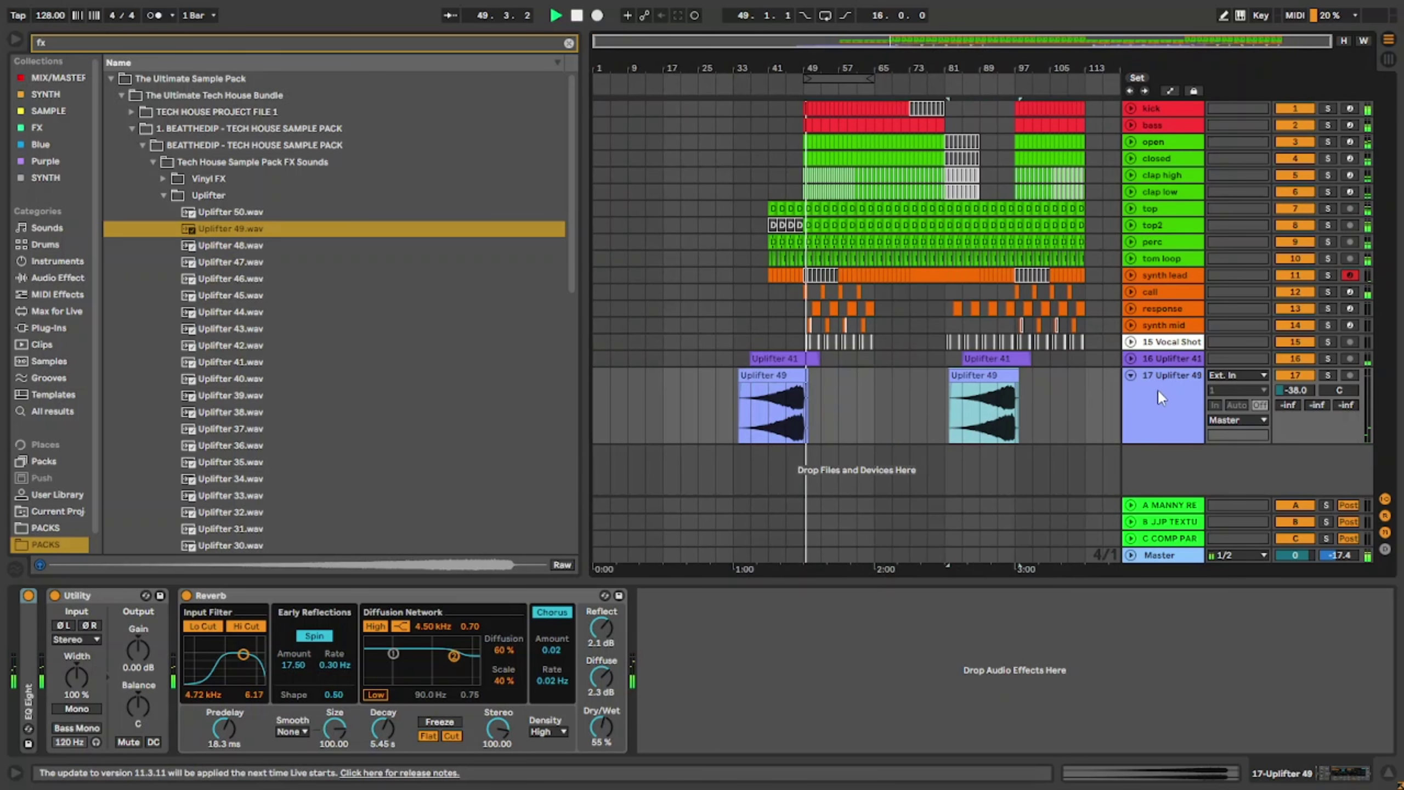
click(1129, 375)
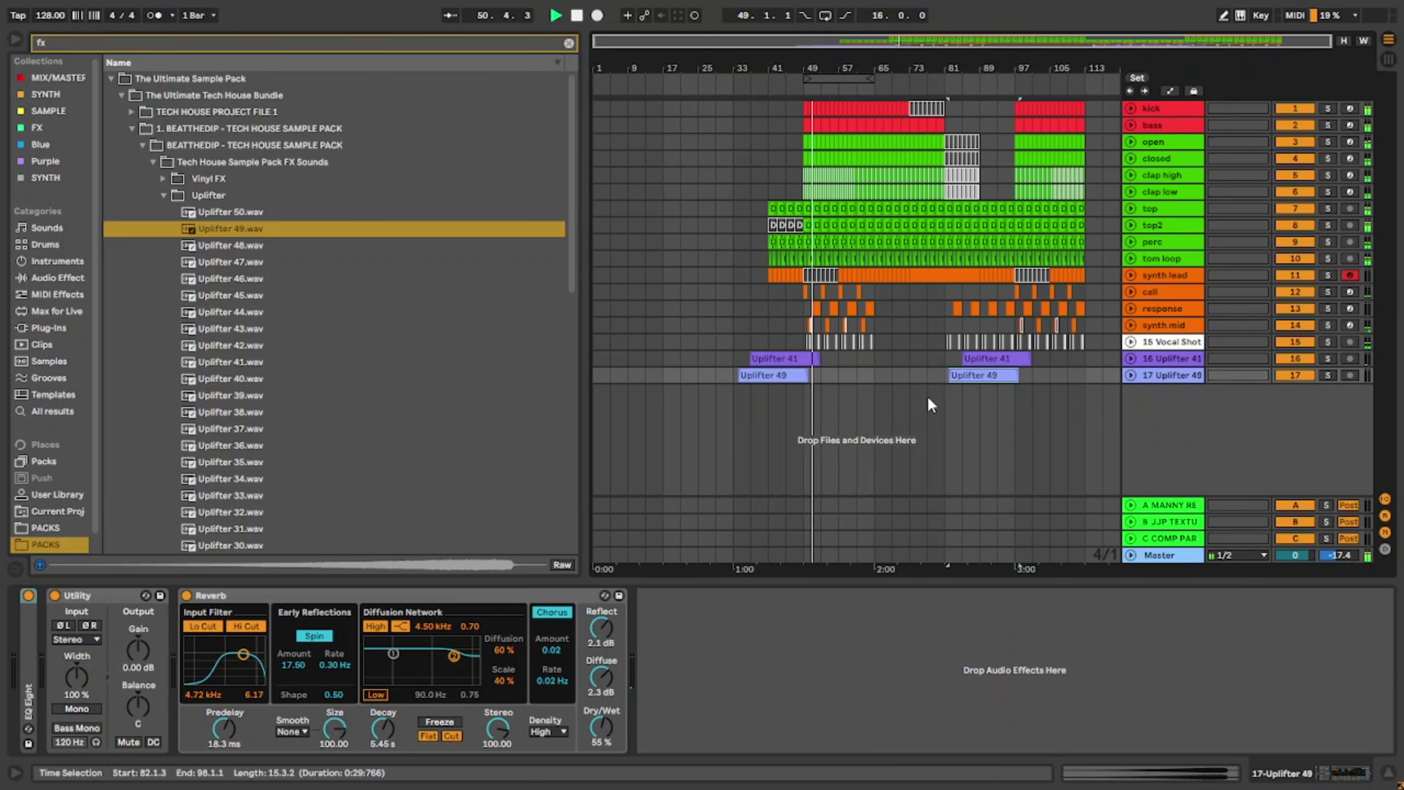
Step: Unfold the response track and deactivate its clips between bars 49 and 57
click(1130, 308)
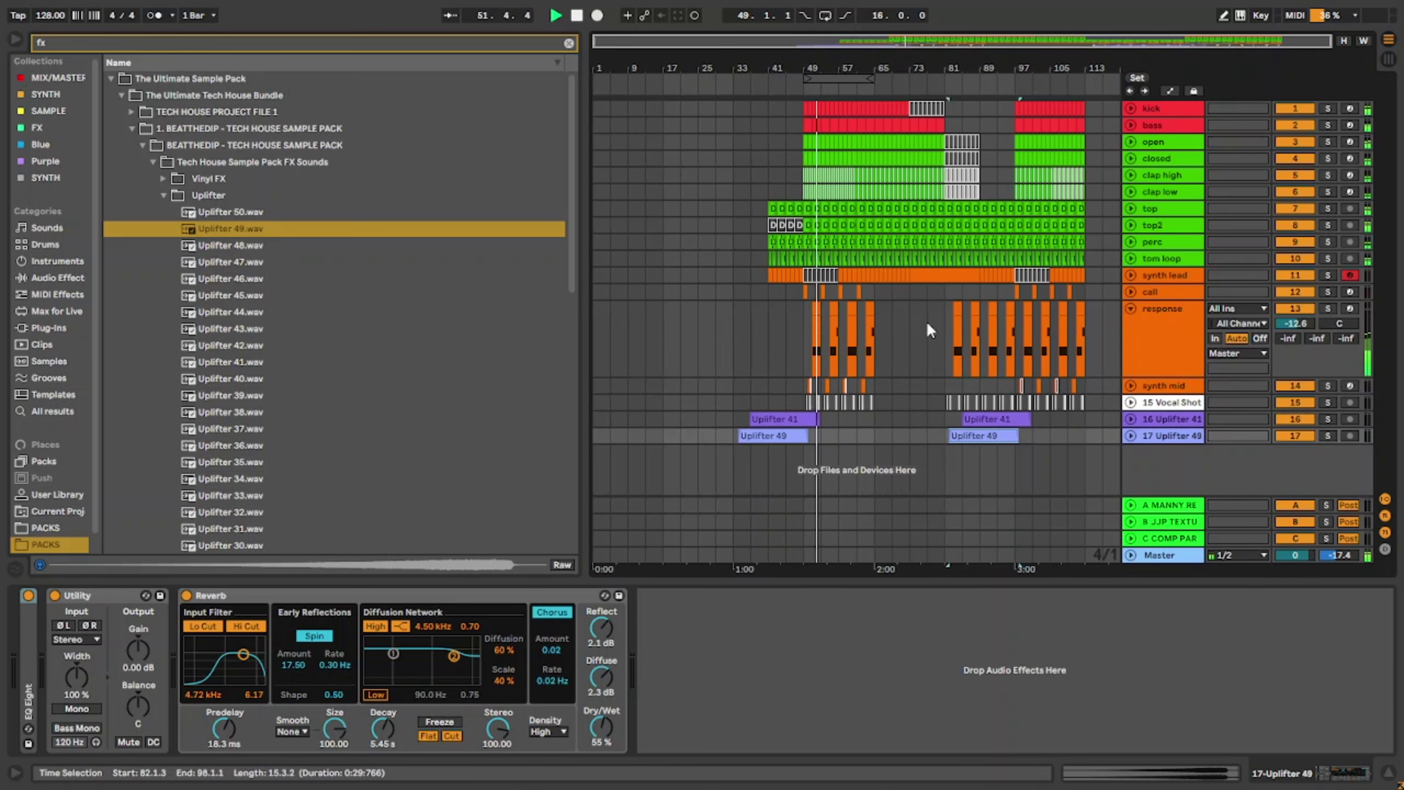
click(839, 331)
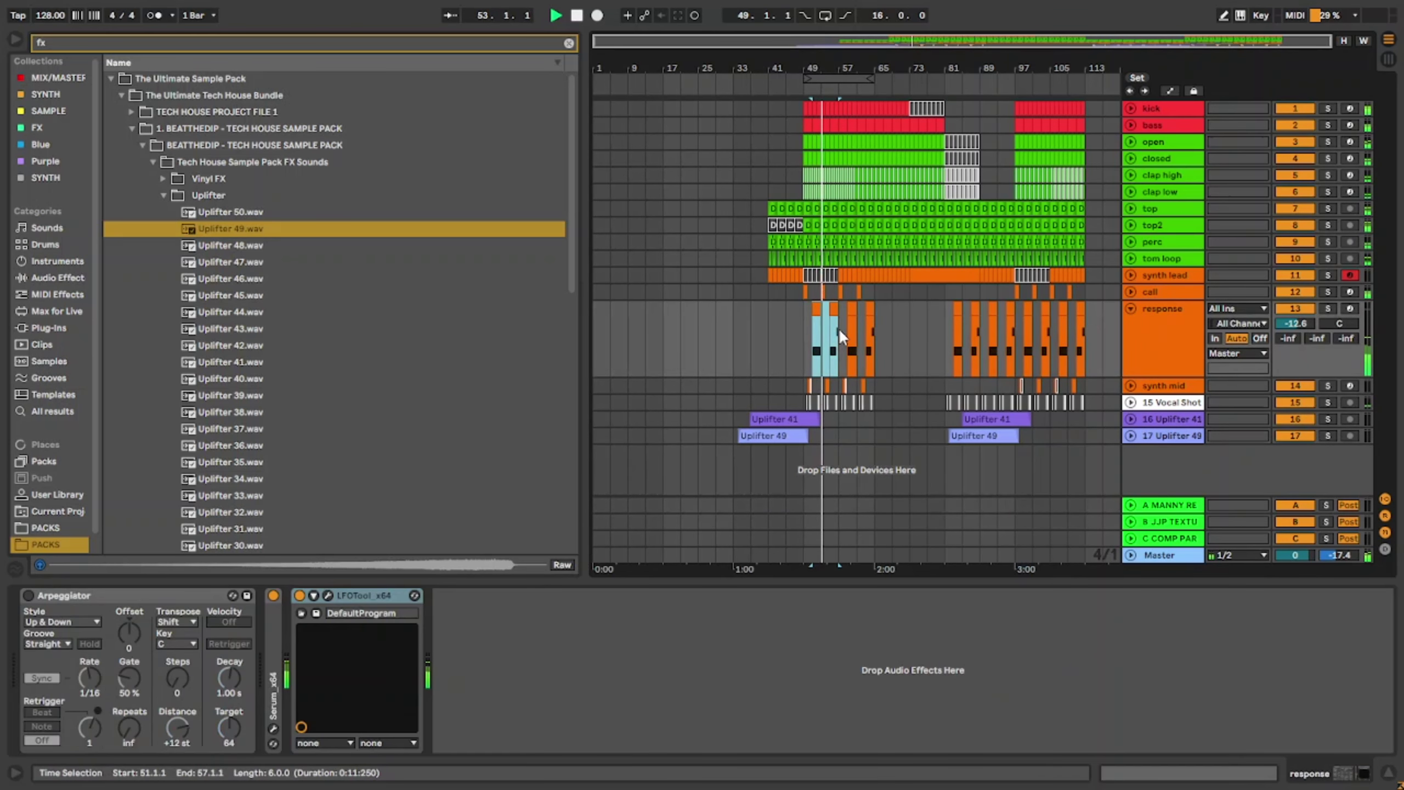
click(803, 329)
key(plus)
key(plus)
key(plus)
key(plus)
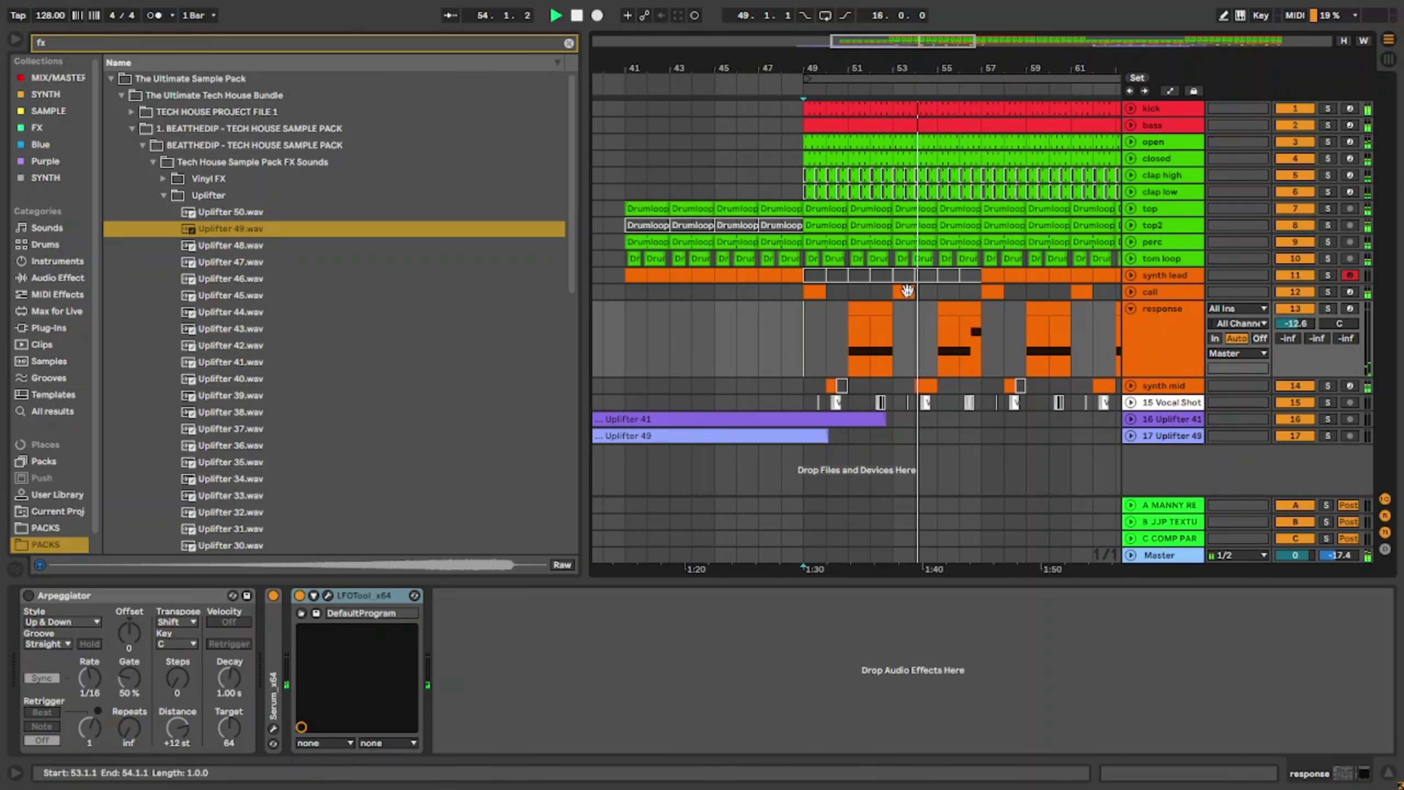
shift+click(984, 330)
key(minus)
key(minus)
key(minus)
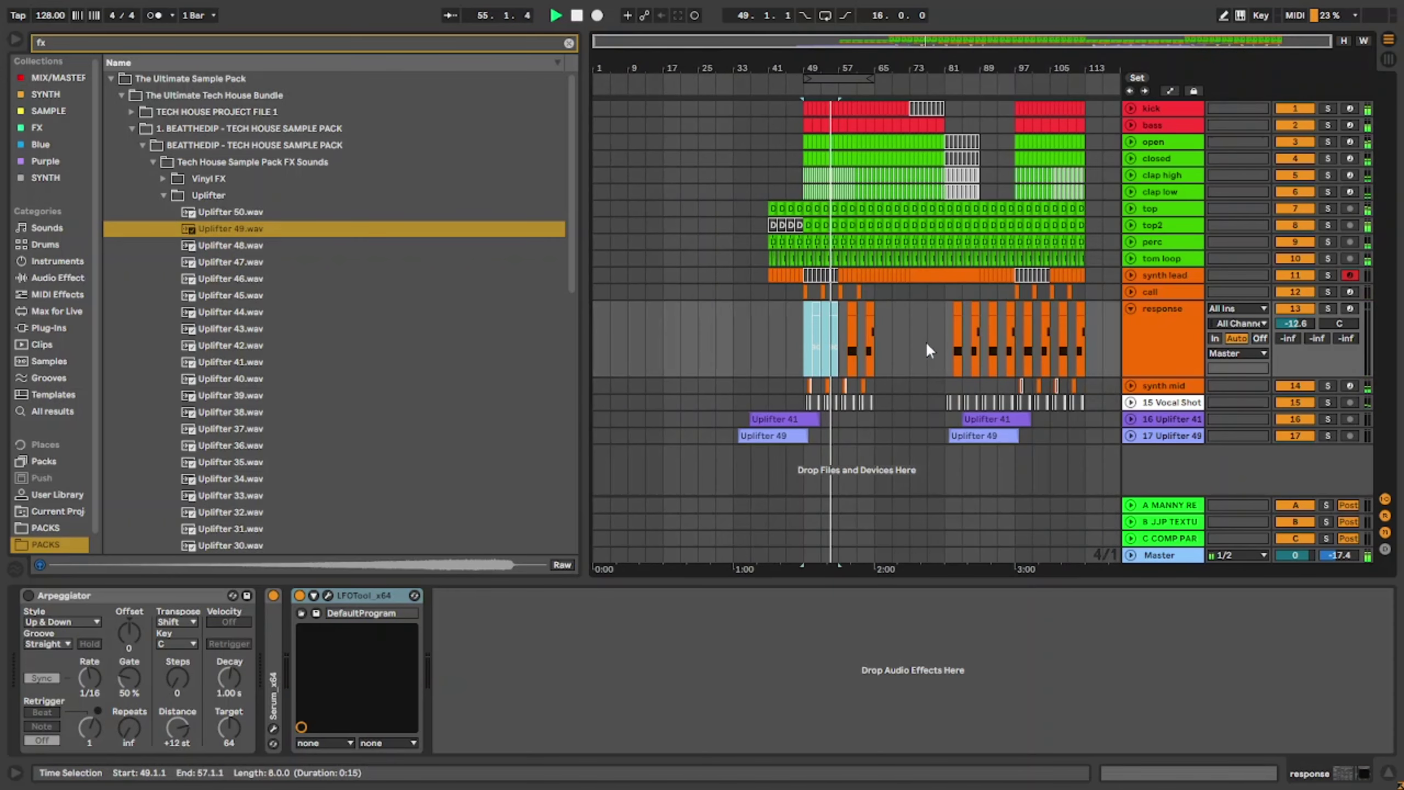
Step: Select 57.1.1 to 67.3.1 on the call track and hide the device view to enlarge the arrangement
drag(839, 291, 884, 287)
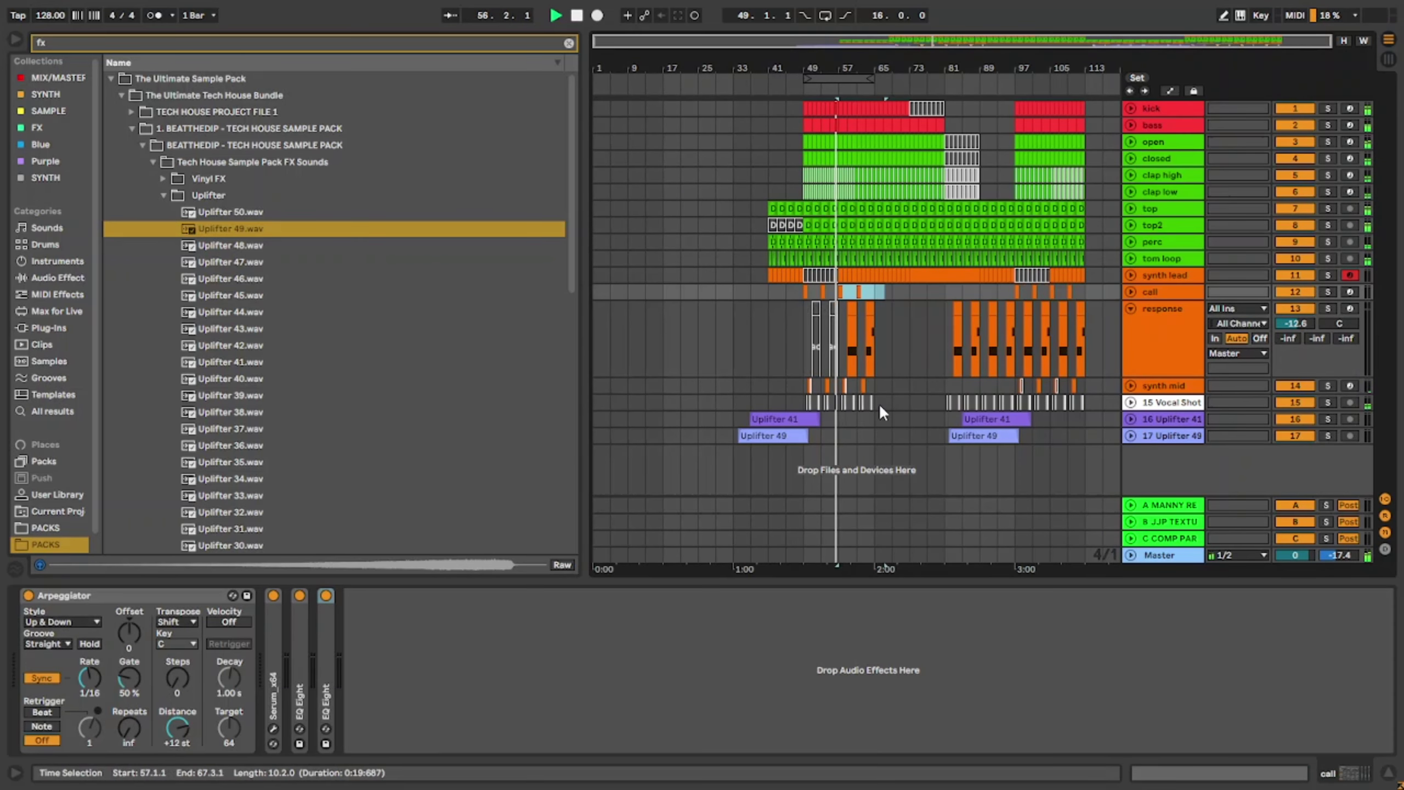
key(a)
key(a)
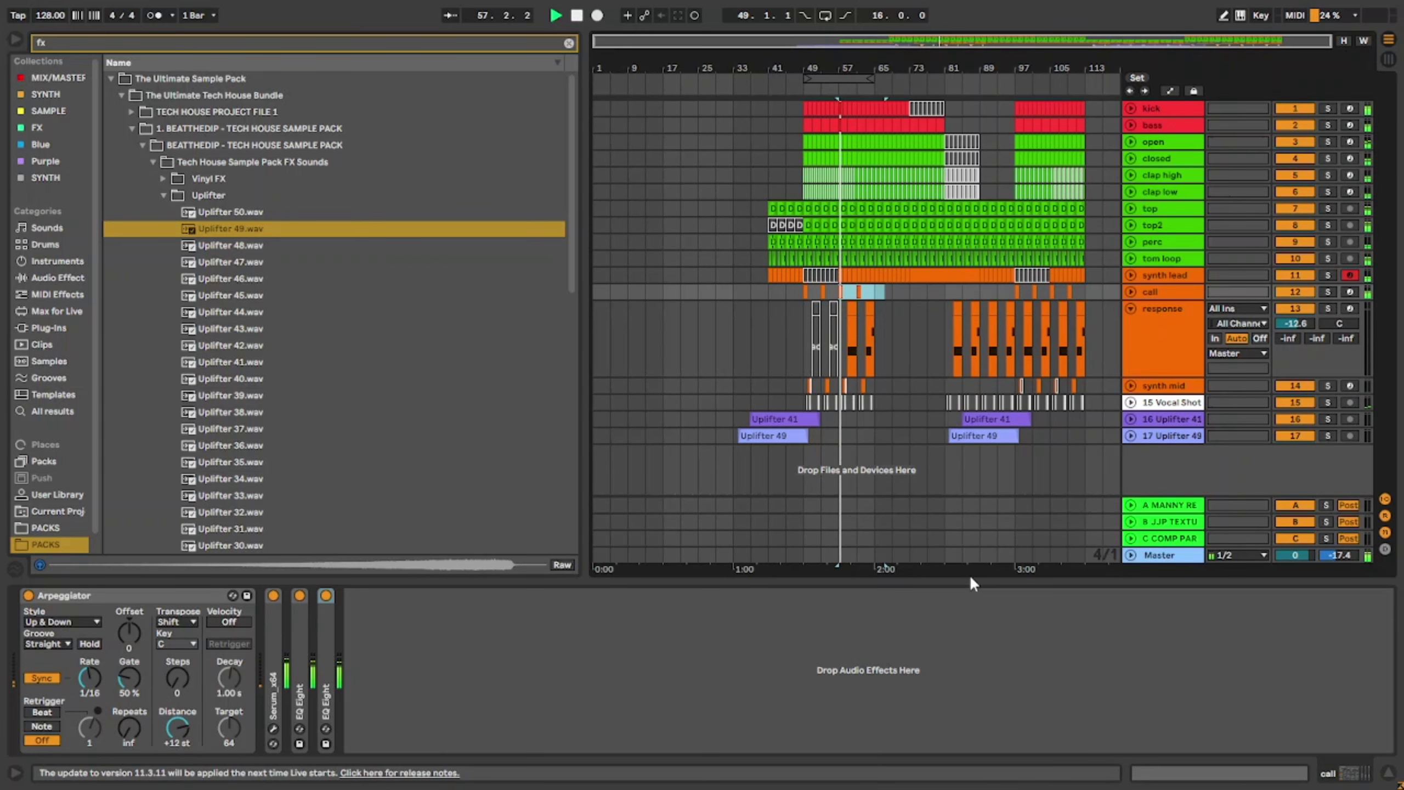
key(ctrl+alt+l)
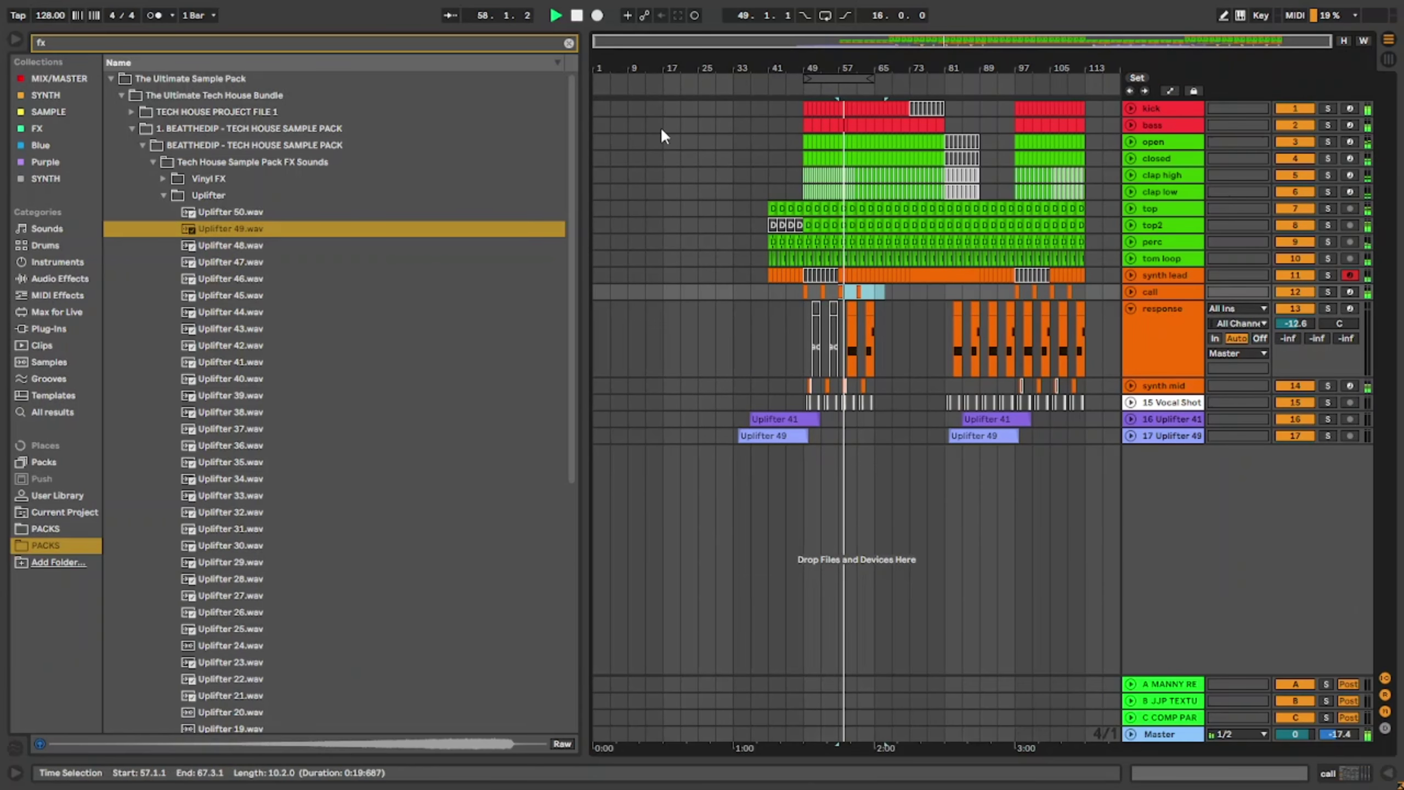
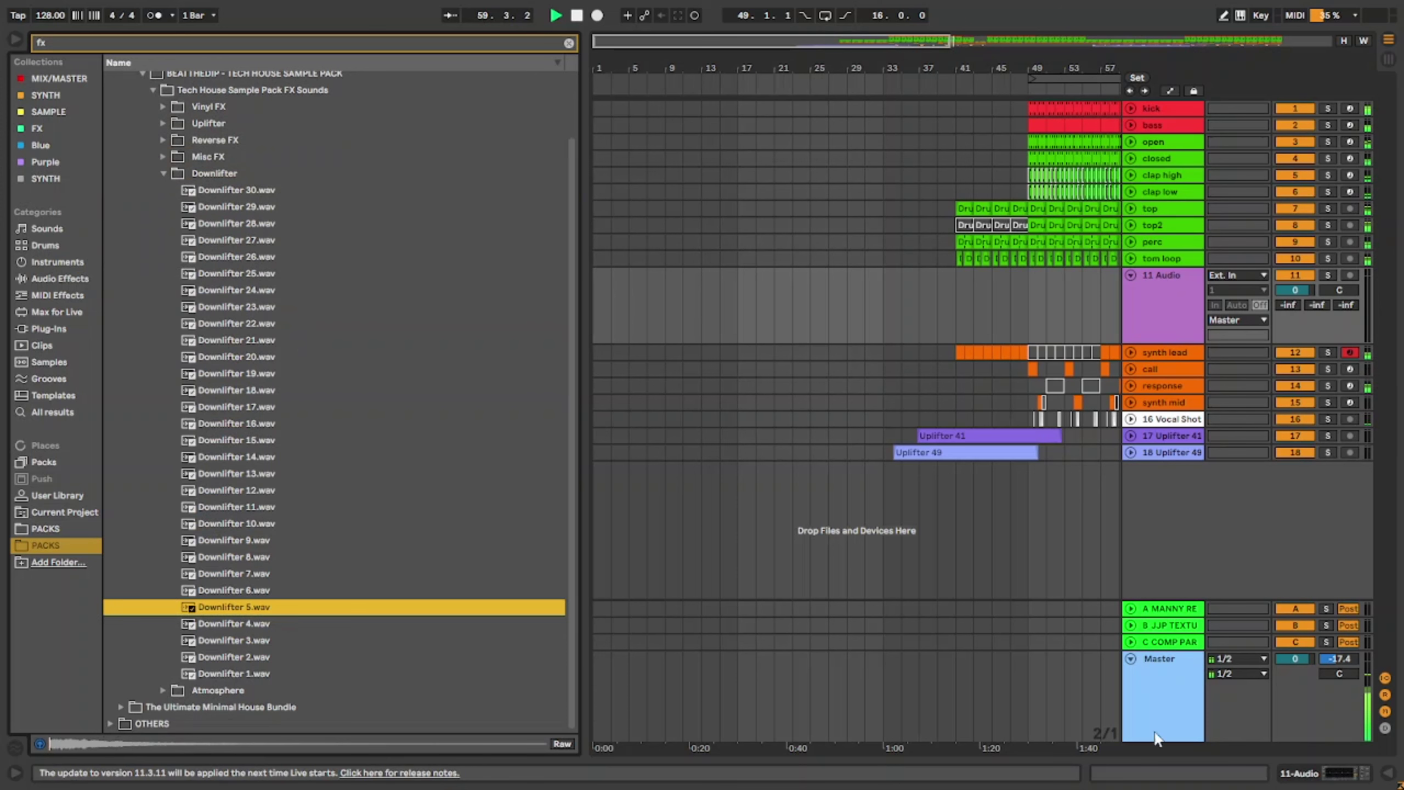
Step: Audition several downlifter samples and place Downlifter 15.wav on the Uplifter 49 track at 63.1.1
click(354, 640)
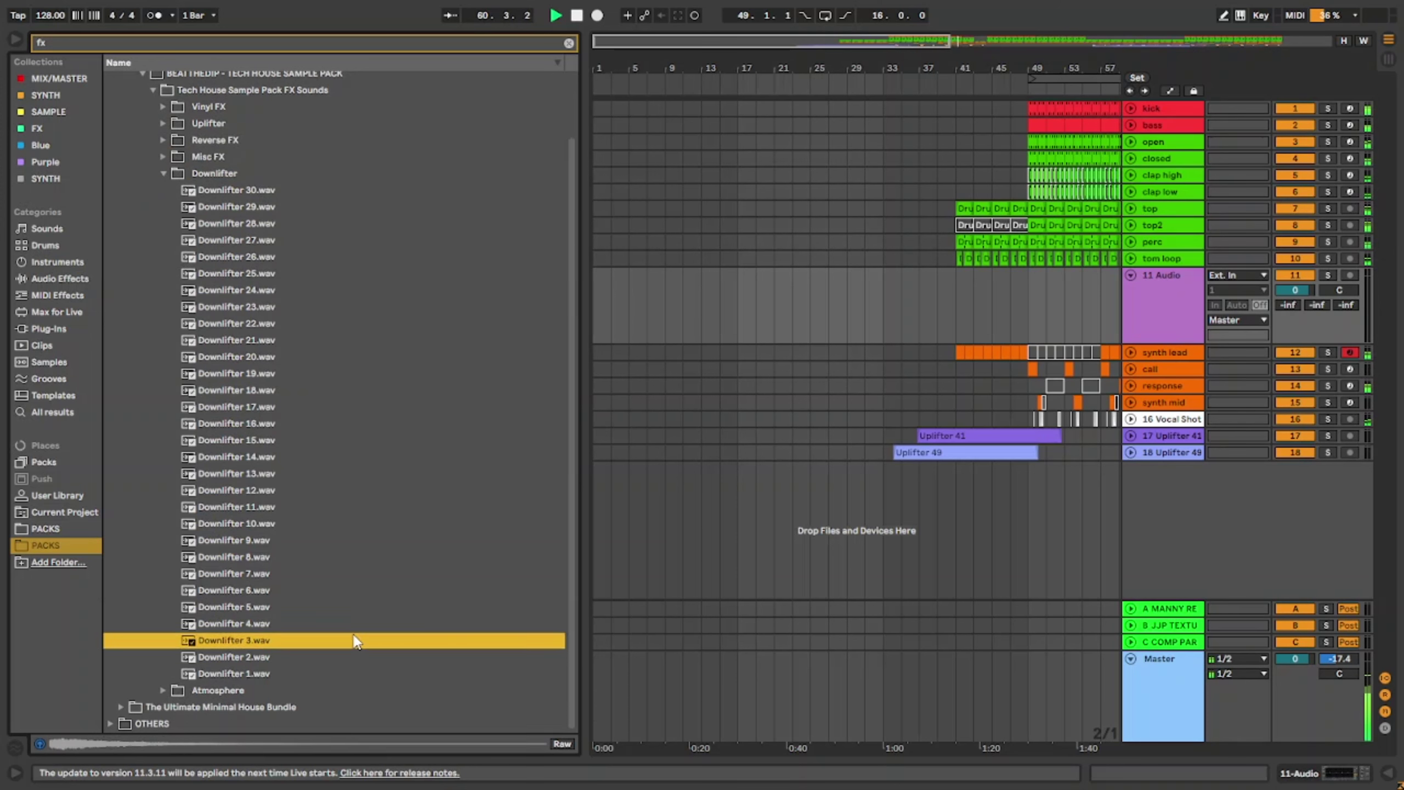
click(344, 663)
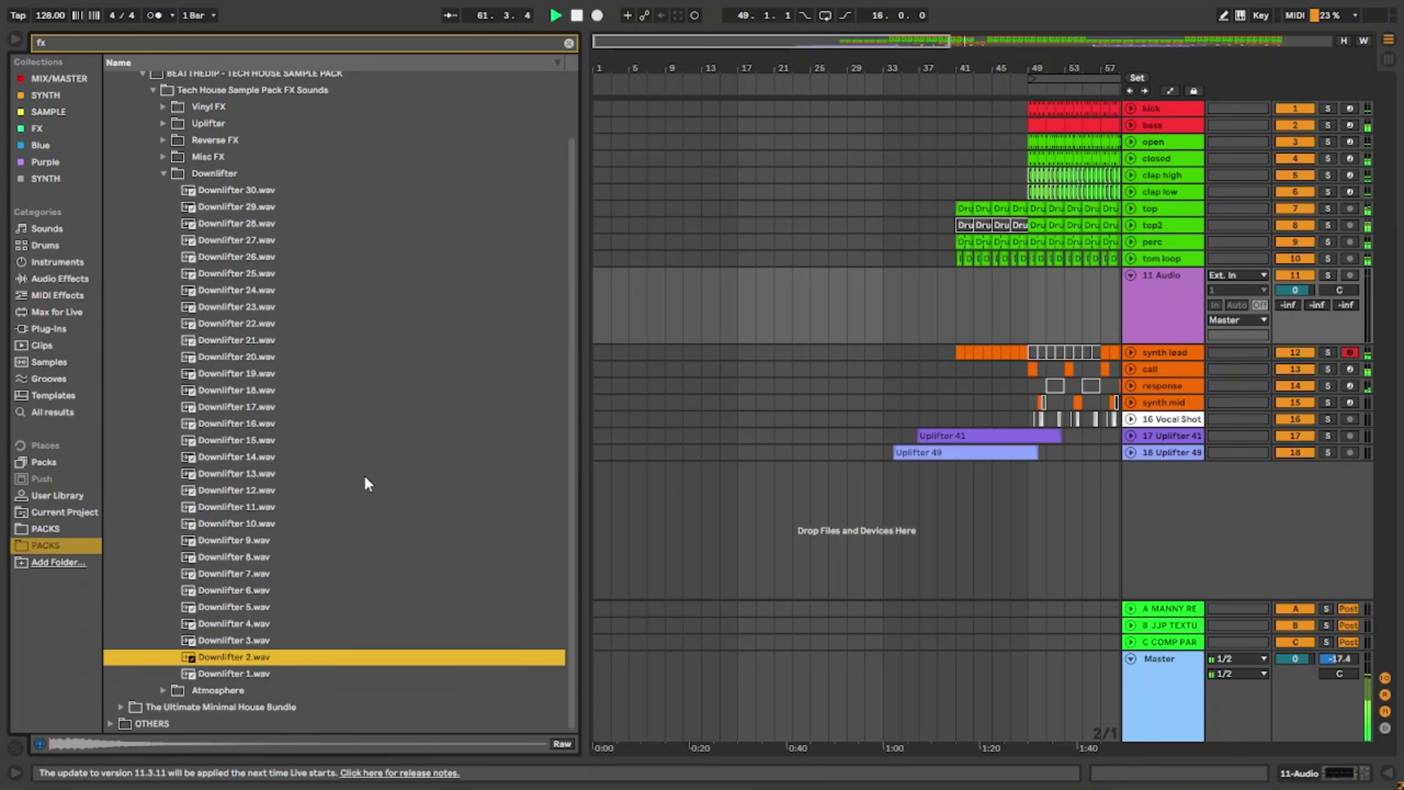
click(364, 473)
click(366, 442)
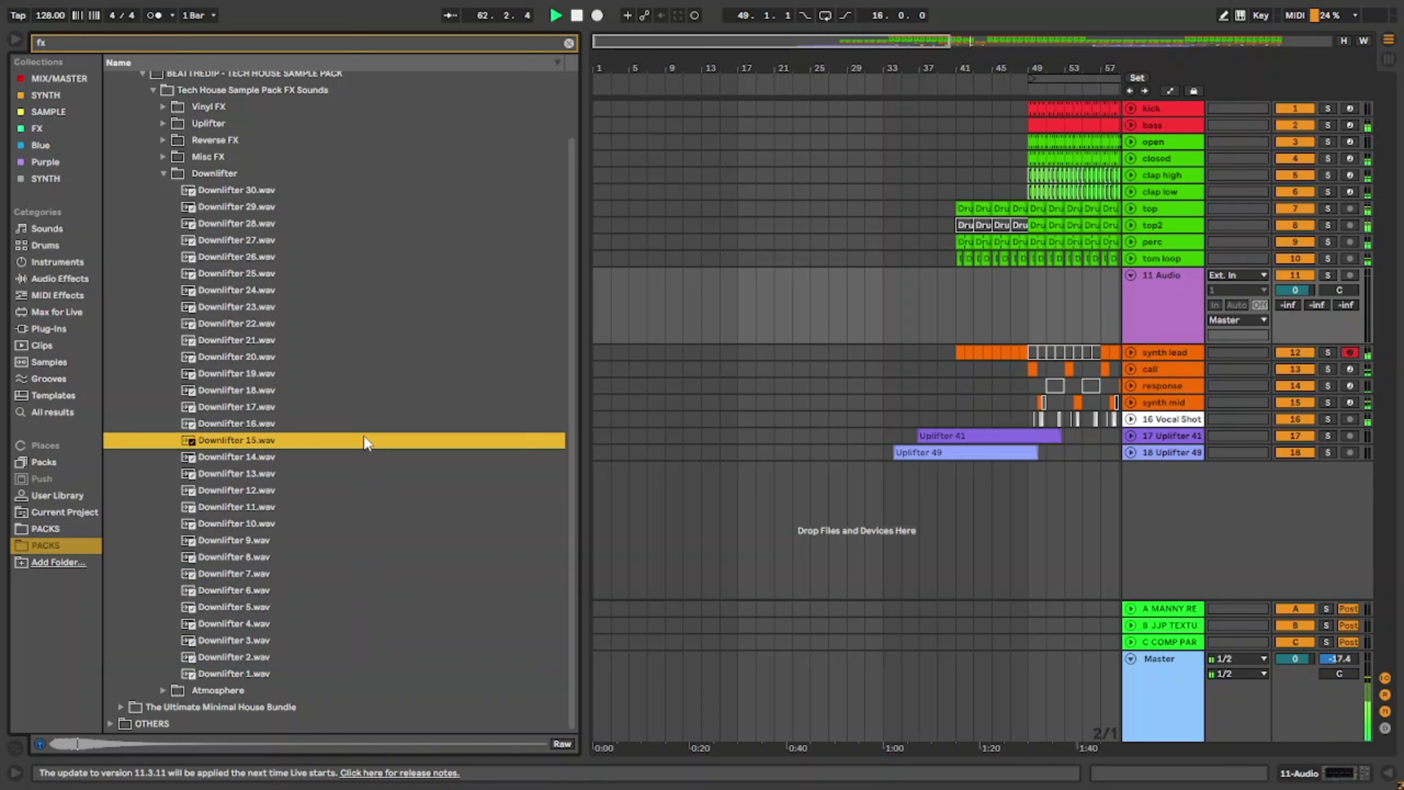
click(369, 407)
click(295, 440)
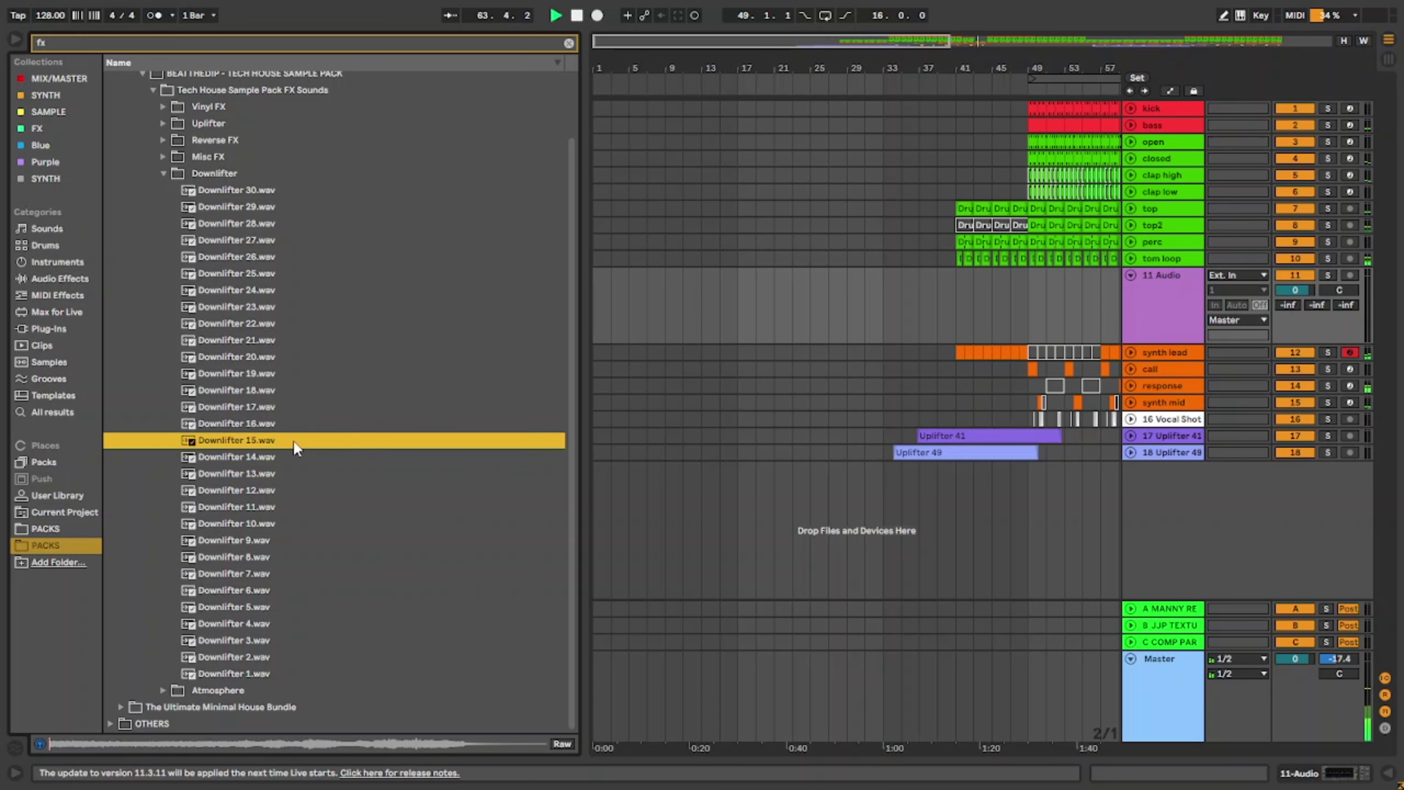
drag(239, 439, 1009, 458)
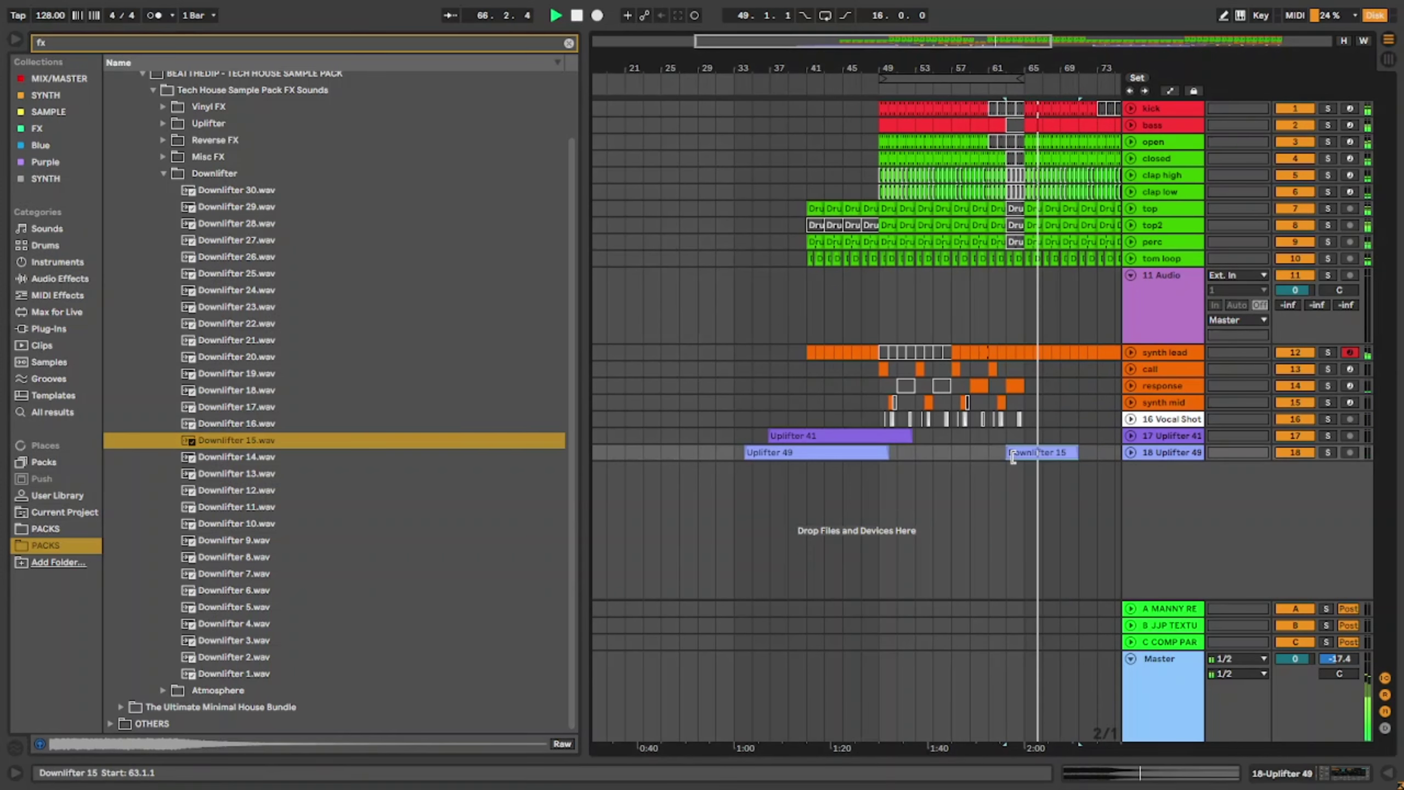
Step: Unfold the Uplifter 49 track and replay from bar 63 to check the downlifter
click(1130, 452)
key(space)
key(space)
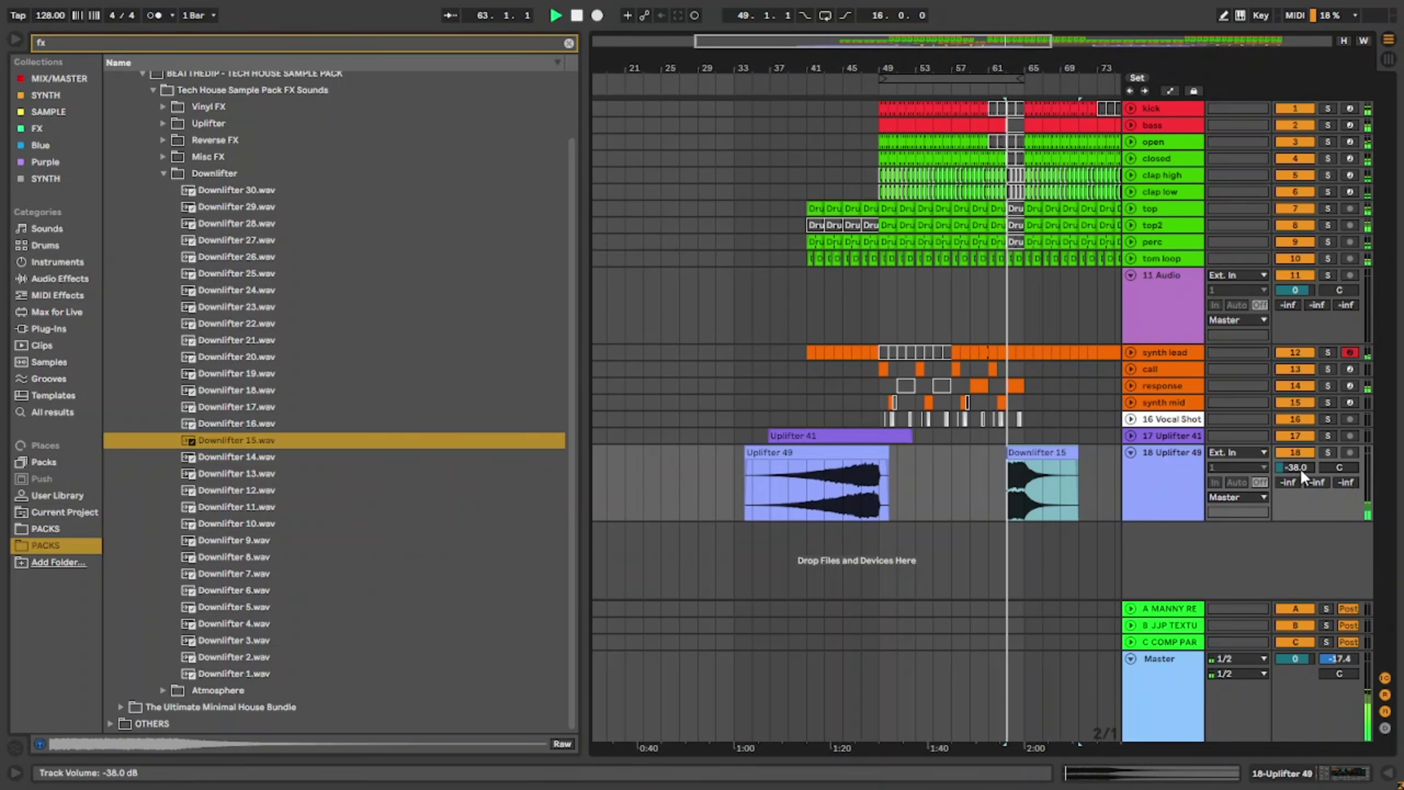
Step: Move the Downlifter 15 clip onto its own new audio track, keeping it at 63.1.1, and briefly unfold the synth lead track
drag(1044, 456, 1044, 552)
scroll(921, 514, down, 4)
scroll(921, 513, up, 6)
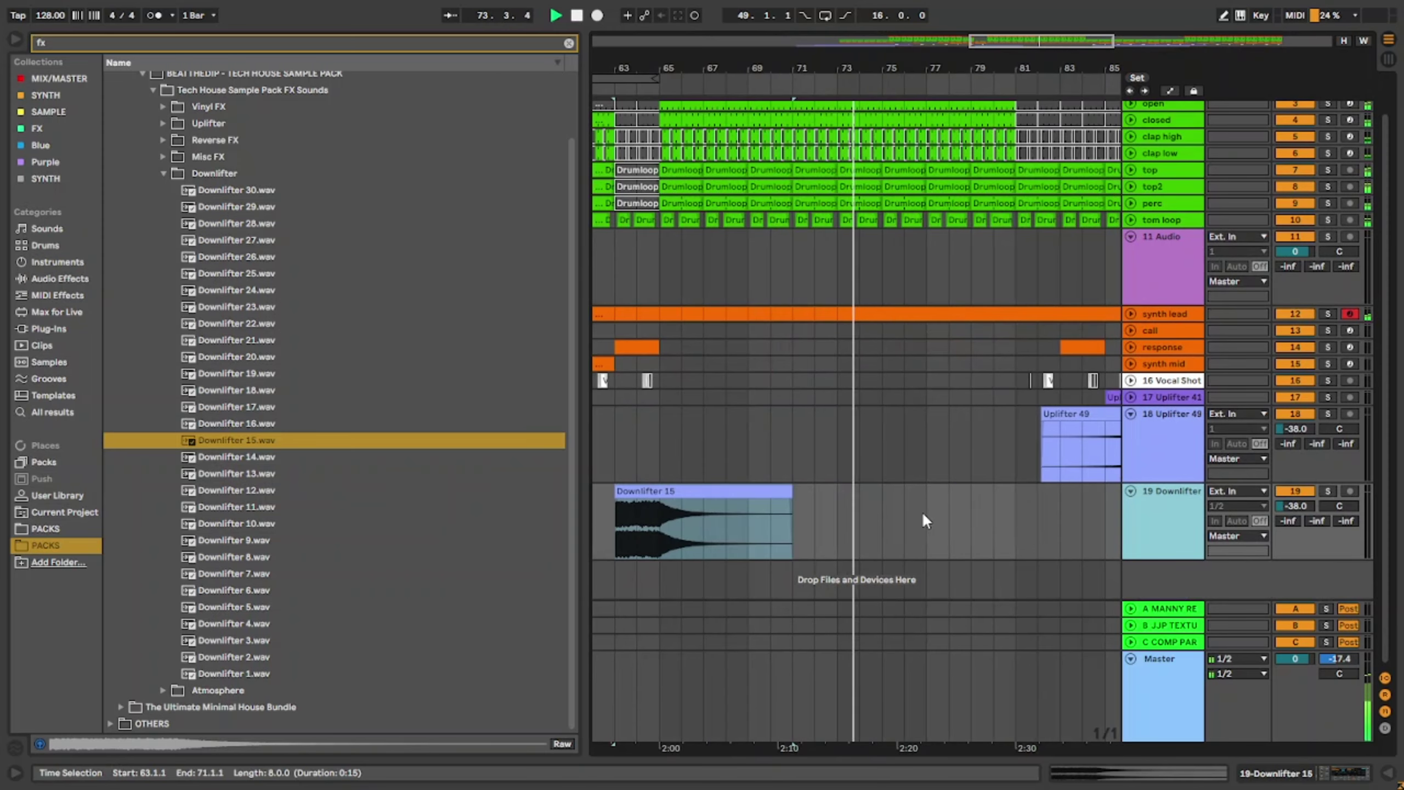
click(1133, 313)
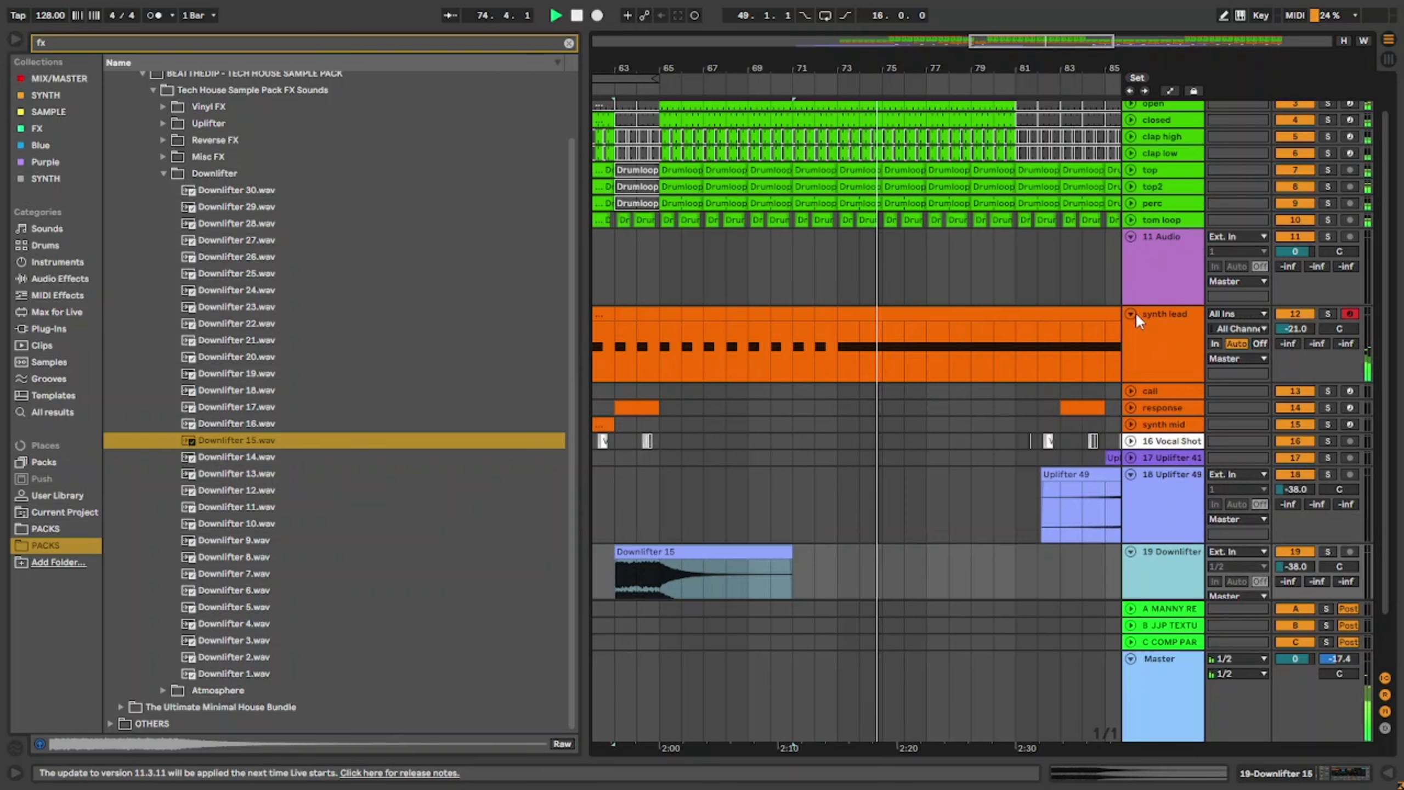
click(1133, 314)
Step: Search the browser for crash, audition Crash 9.wav, and place it on audio track 11 at bars 73 and 81
mouse_move(1388, 417)
mouse_down()
mouse_move(1387, 392)
mouse_move(1389, 419)
mouse_up()
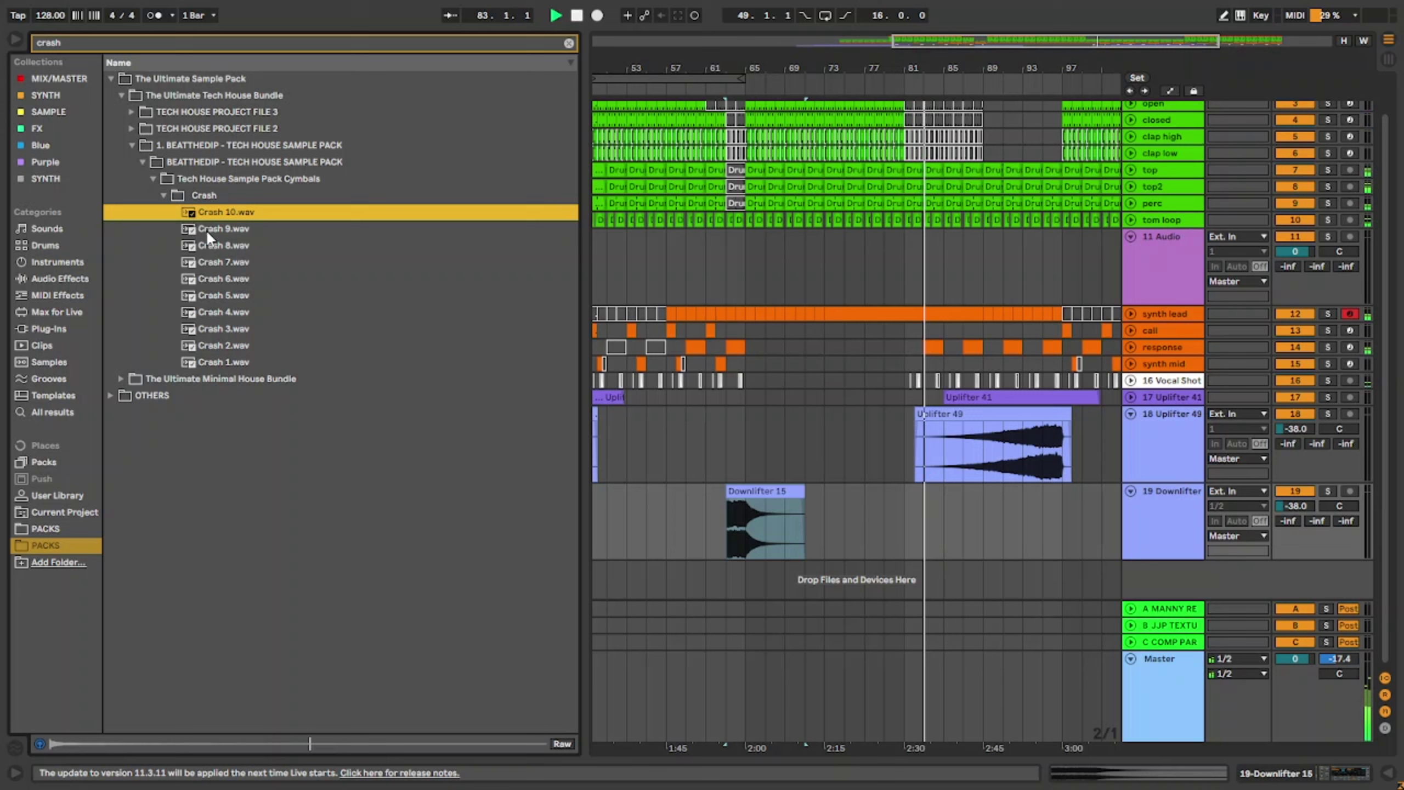
click(207, 229)
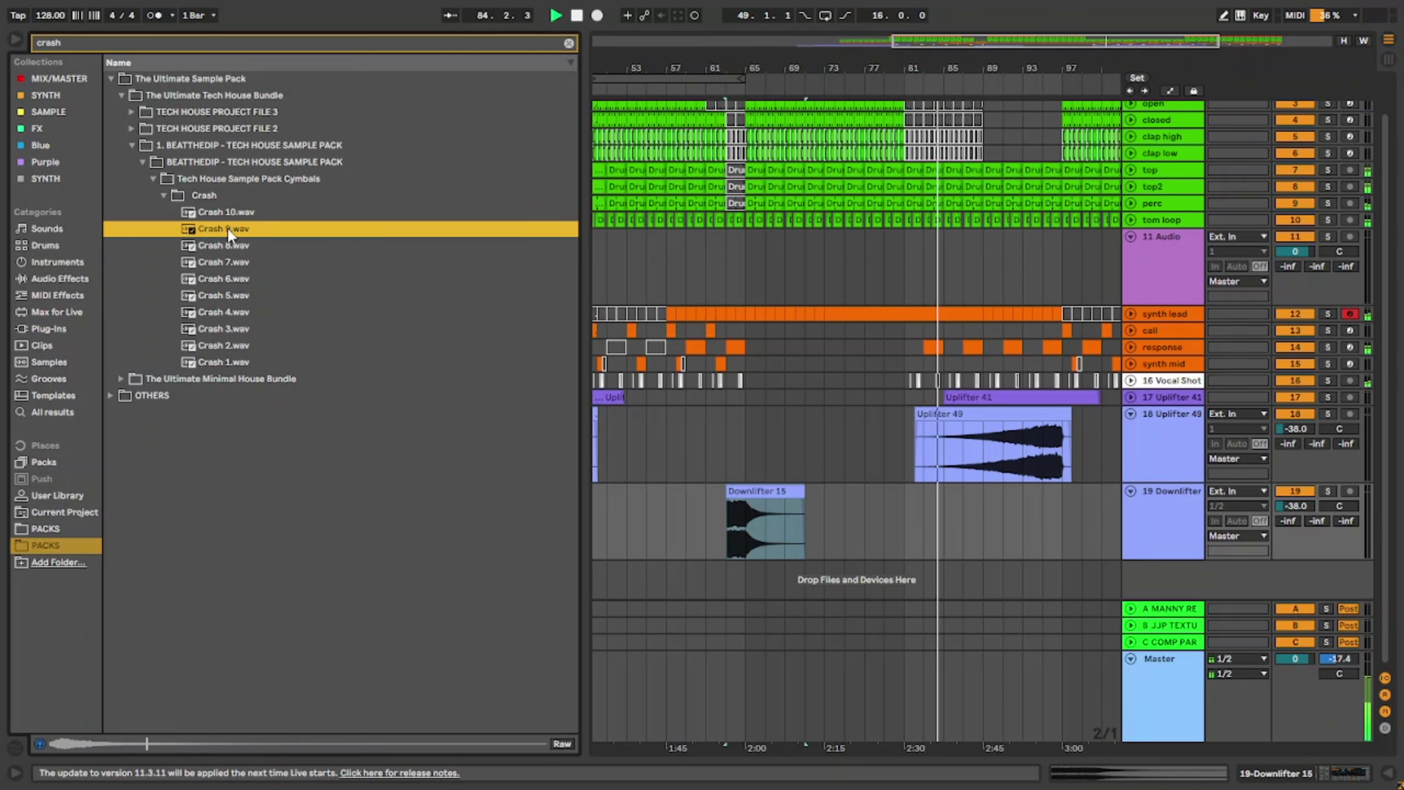
drag(227, 226, 832, 236)
drag(834, 237, 909, 244)
Step: Lower the Crash 9 track volume to -11.6 dB and play from 71.1.1 to hear the crash
click(1294, 251)
drag(1294, 252, 1294, 277)
click(805, 259)
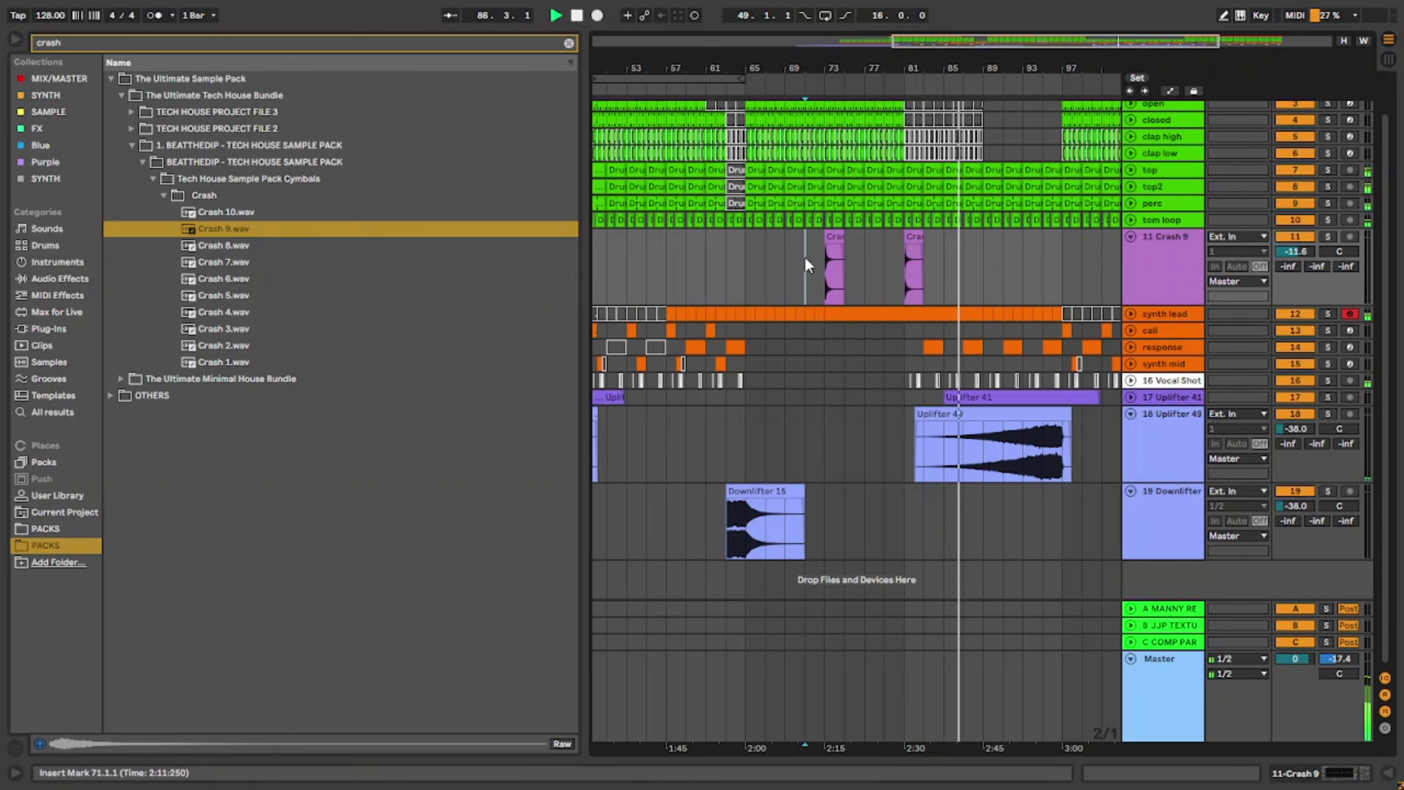
key(space)
key(space)
scroll(808, 255, up, 2)
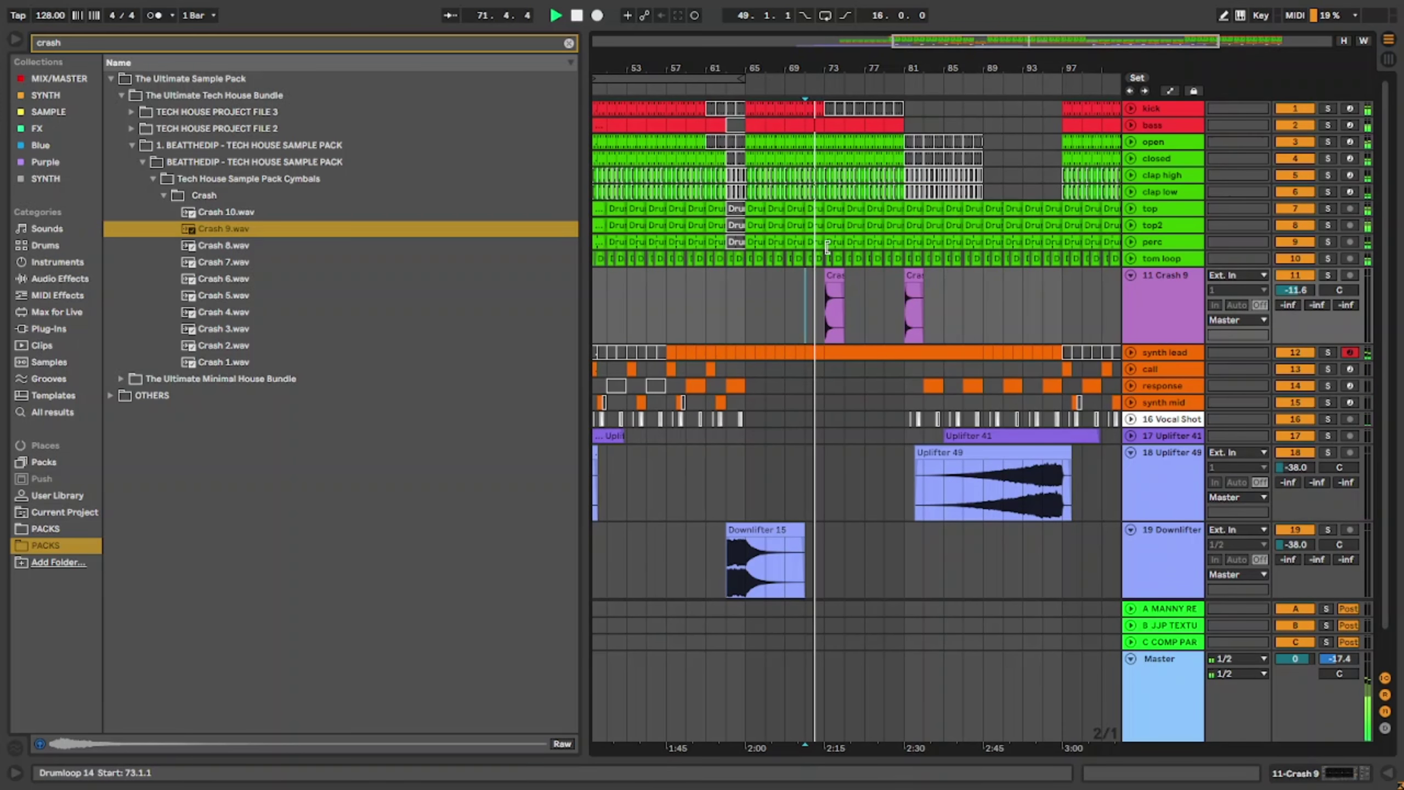
Step: Unfold the synth lead track, lower the Crash 9 track volume to -26.8 dB, and replay from bar 71
click(1130, 352)
scroll(841, 320, up, 5)
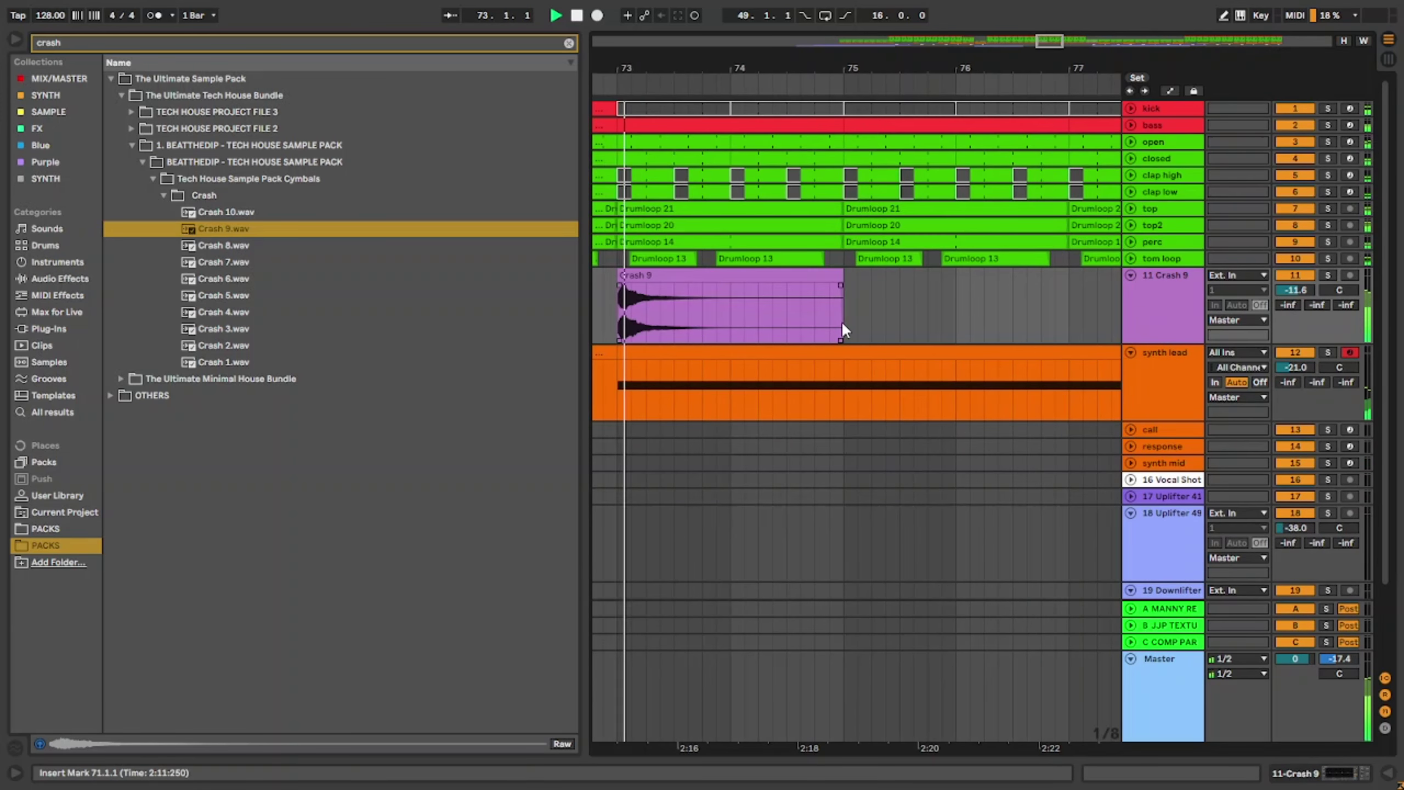
mouse_move(1302, 293)
mouse_down()
mouse_move(1302, 318)
mouse_move(1295, 295)
mouse_up()
key(space)
key(space)
scroll(932, 323, down, 8)
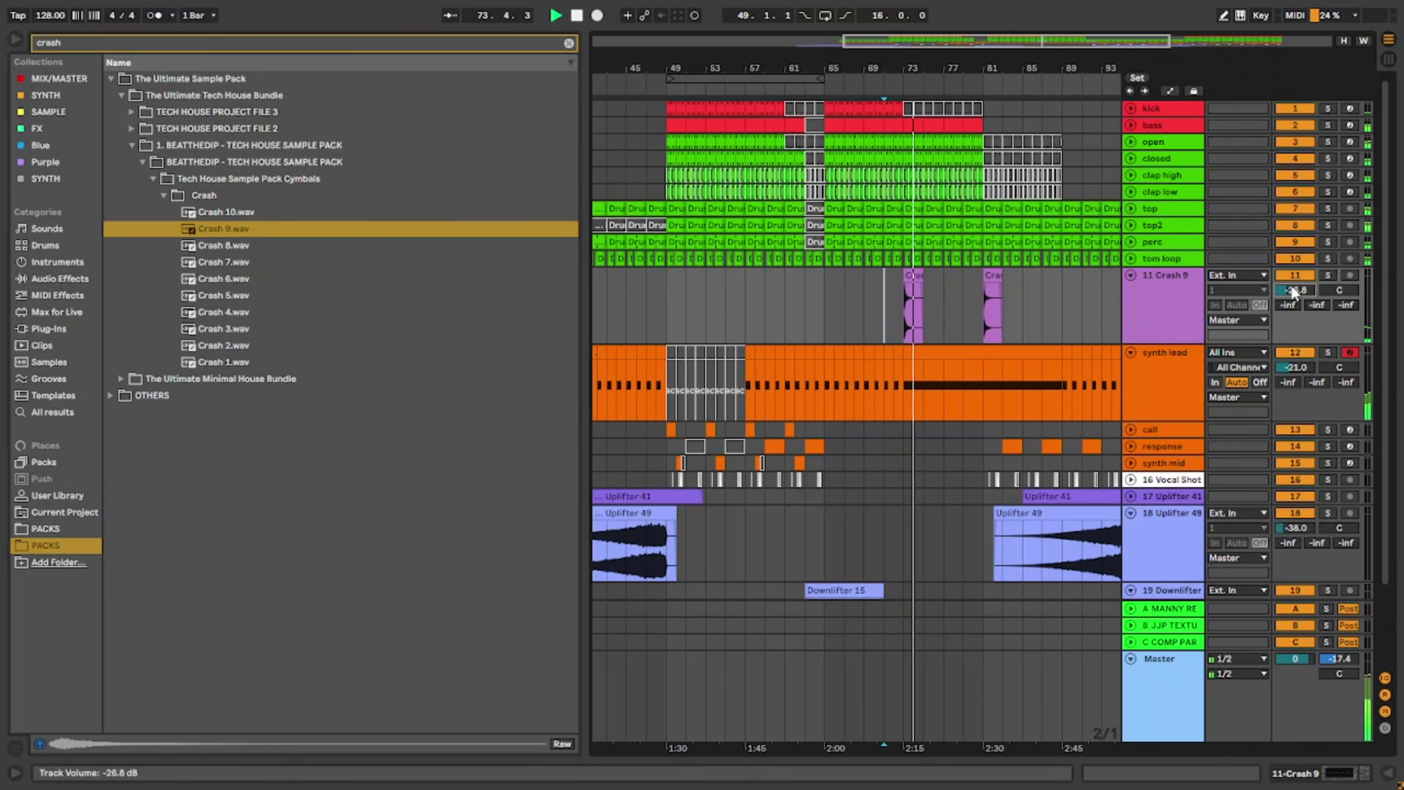
Step: Show the automation lanes and switch the synth lead's displayed Serum parameter from Fil Cutoff to LFO1 Rate
double_click(999, 391)
key(a)
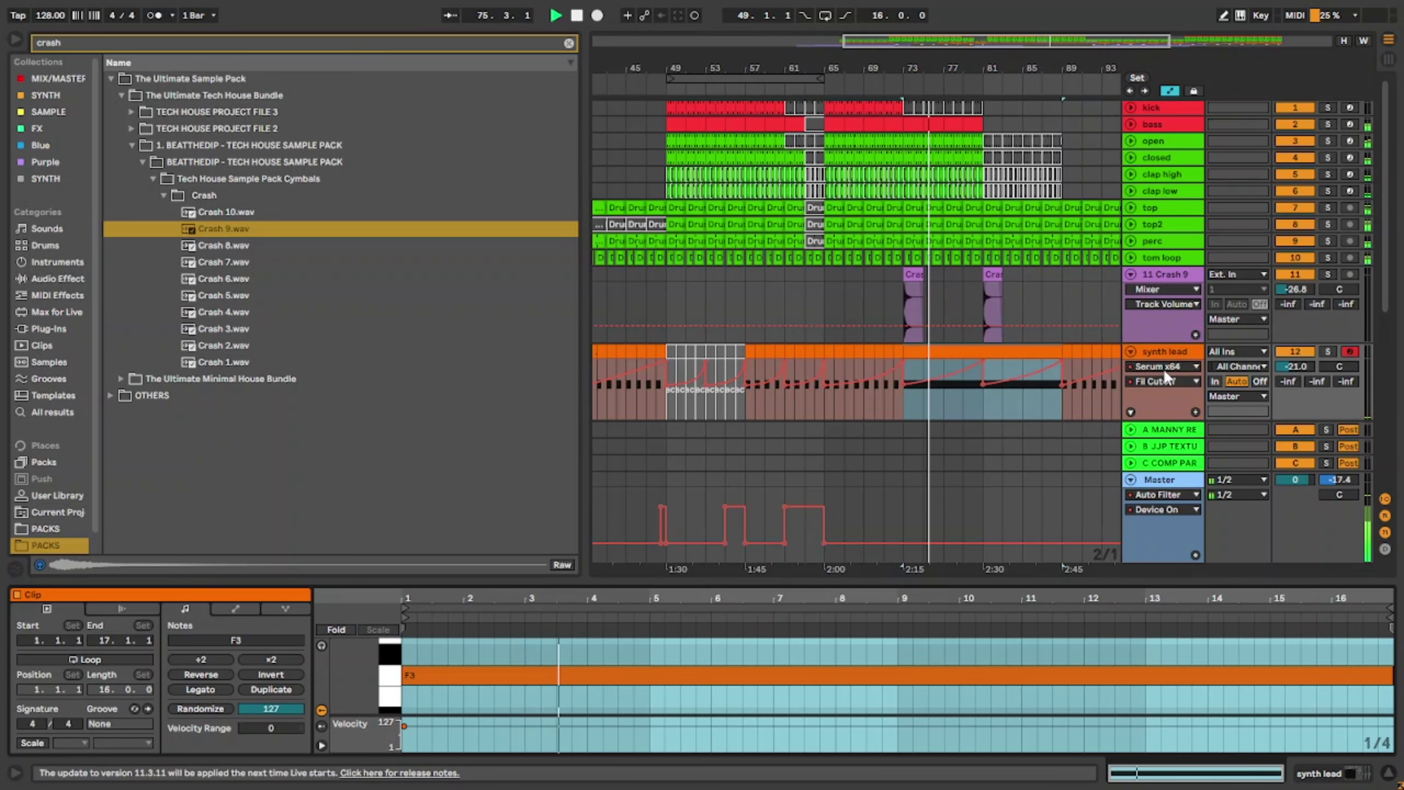
click(955, 399)
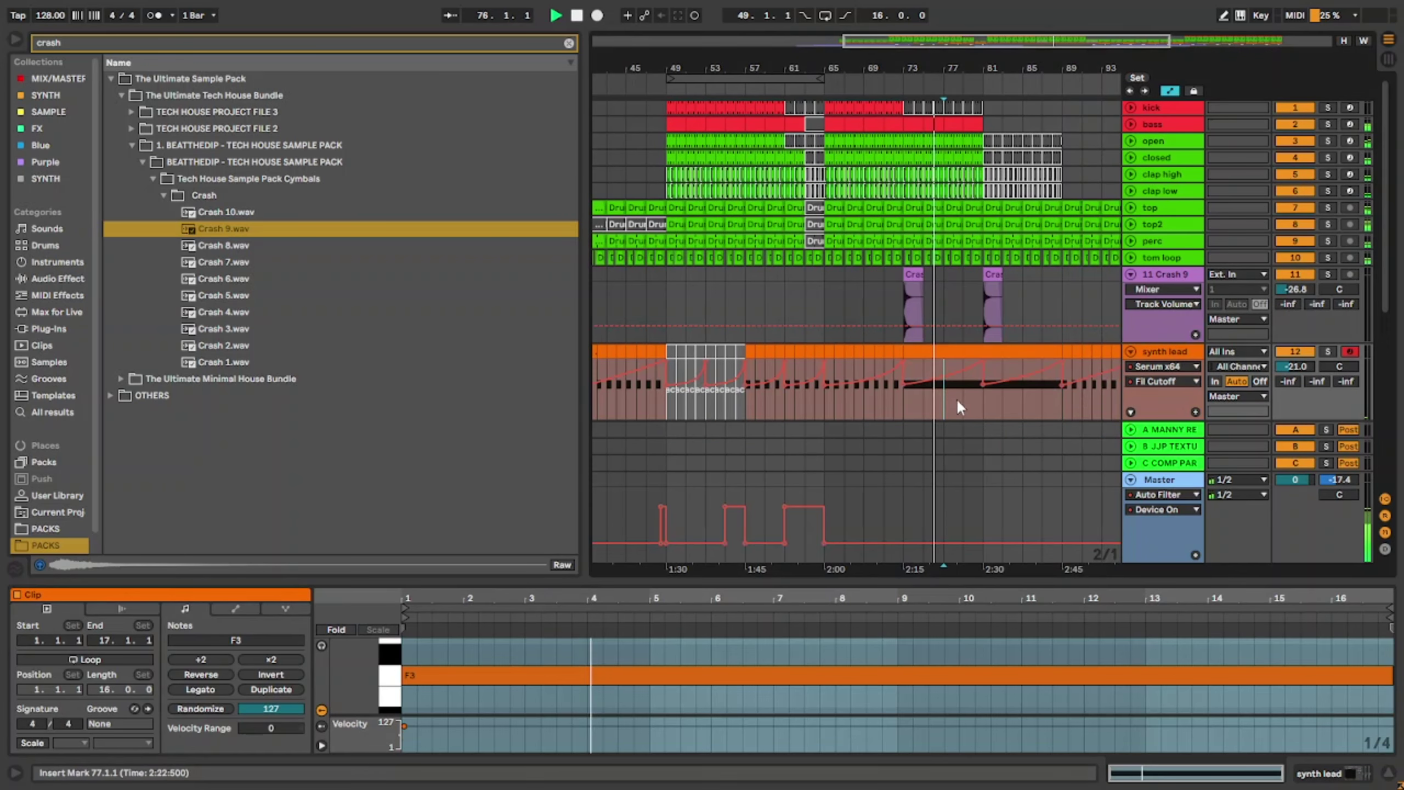
click(985, 366)
click(1150, 378)
click(1152, 420)
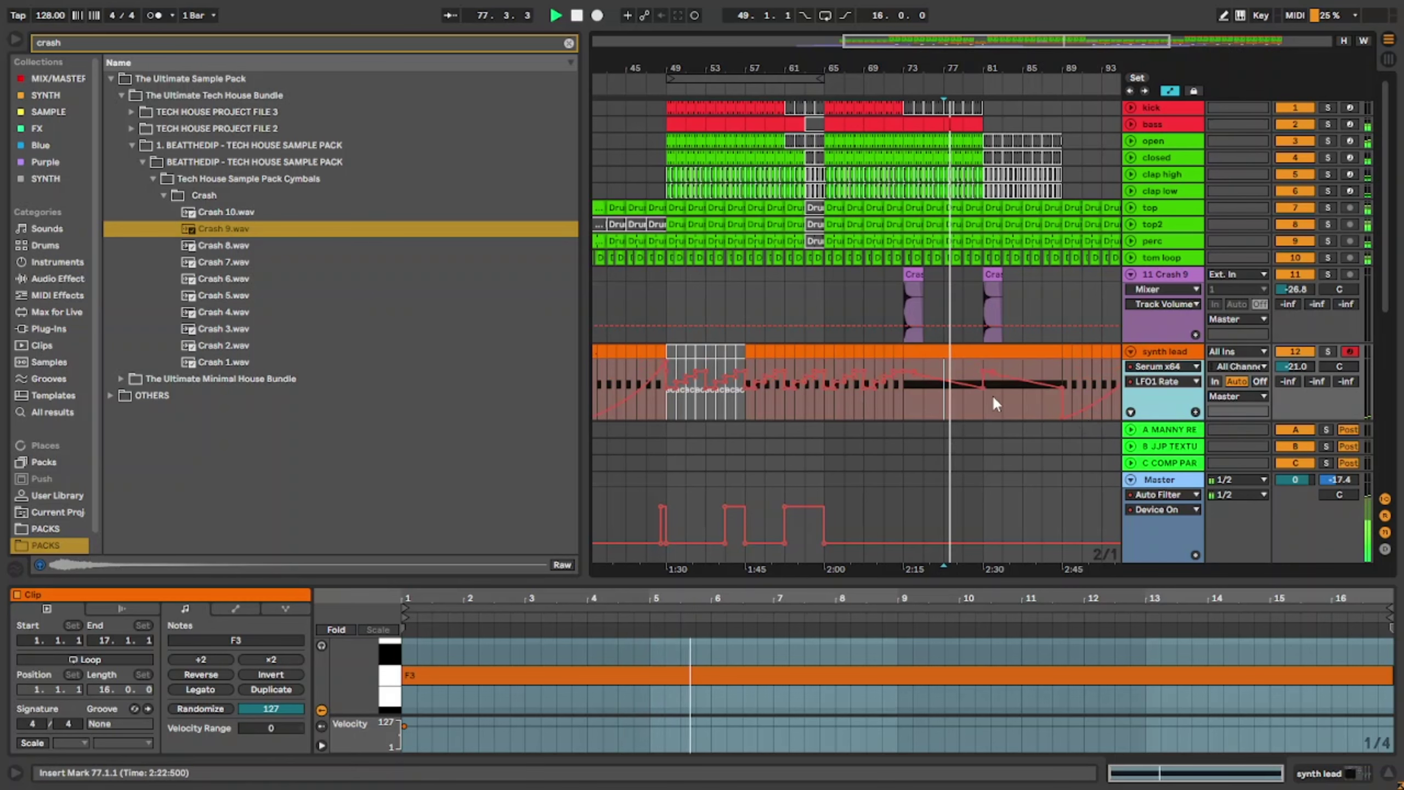
Step: Reshape the synth lead's LFO1 Rate automation into a curved fall from bar 81 to bar 89, and hide the automation lanes
click(992, 373)
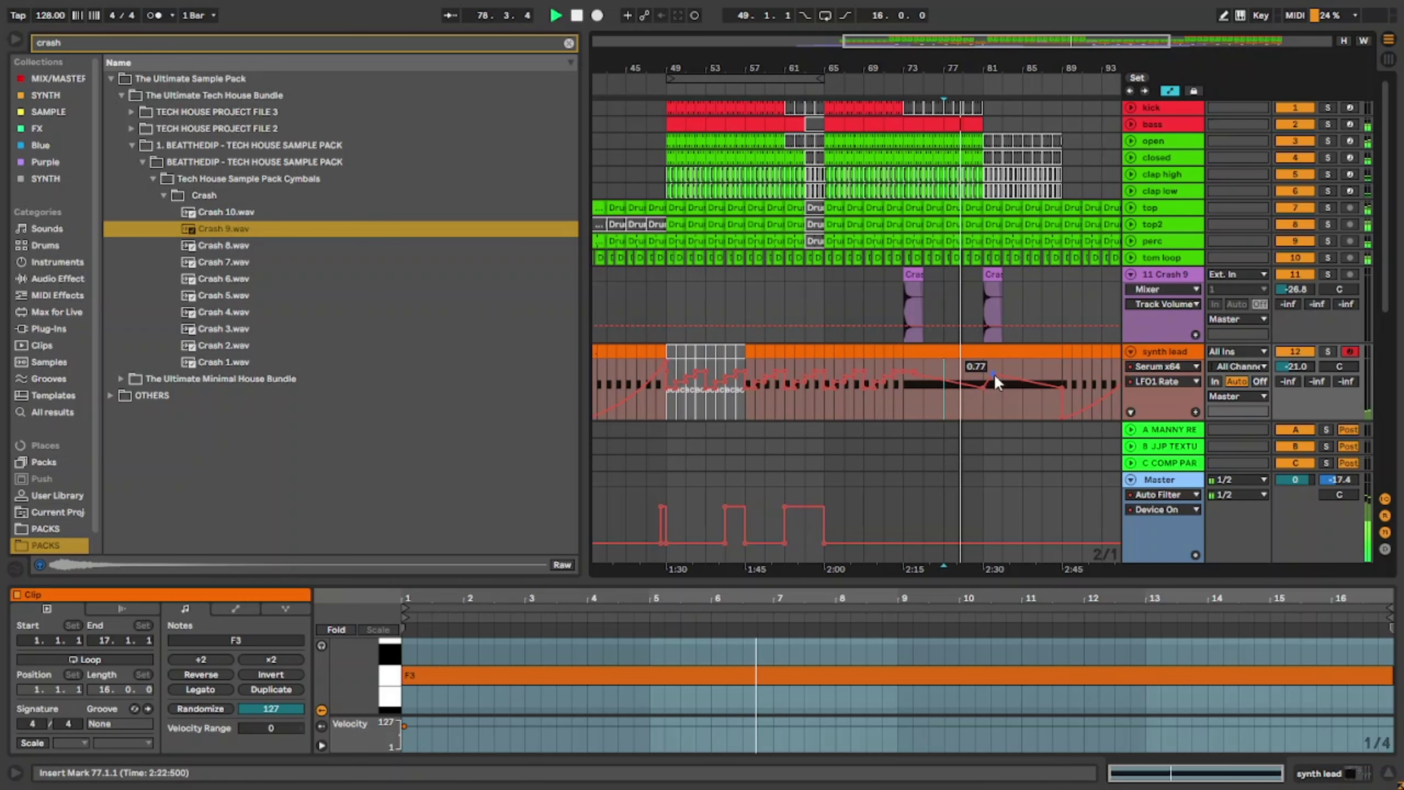
click(1063, 386)
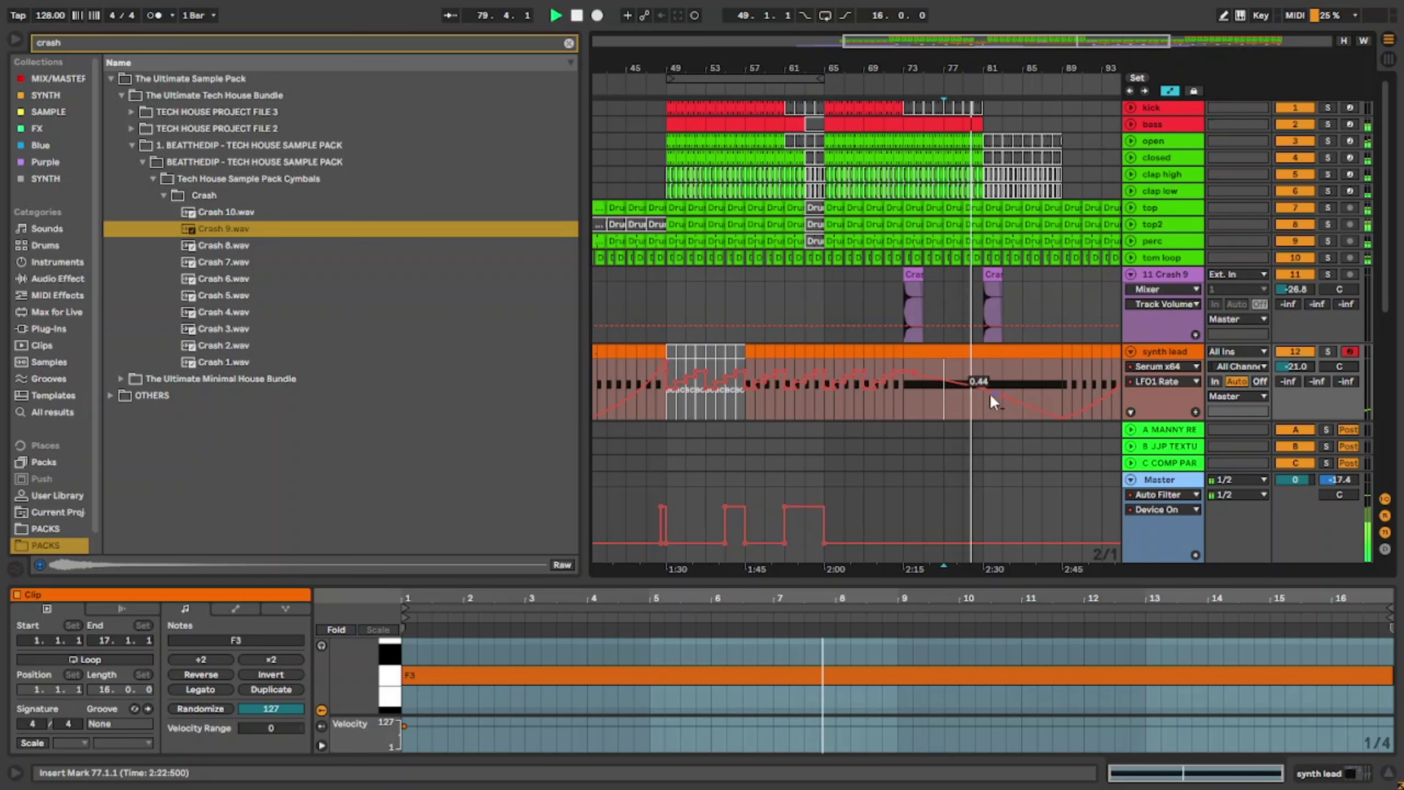
scroll(978, 401, down, 2)
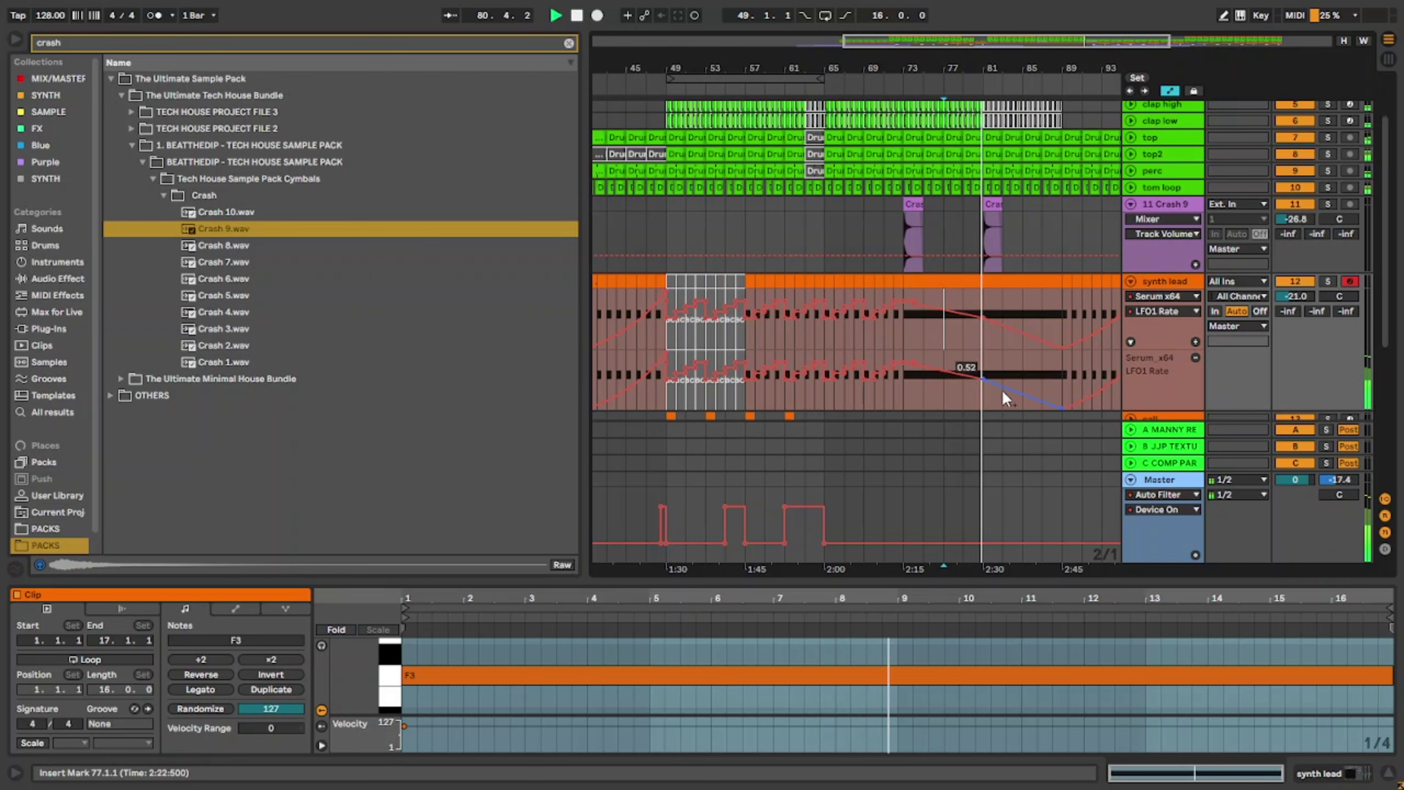
drag(1013, 391, 1018, 401)
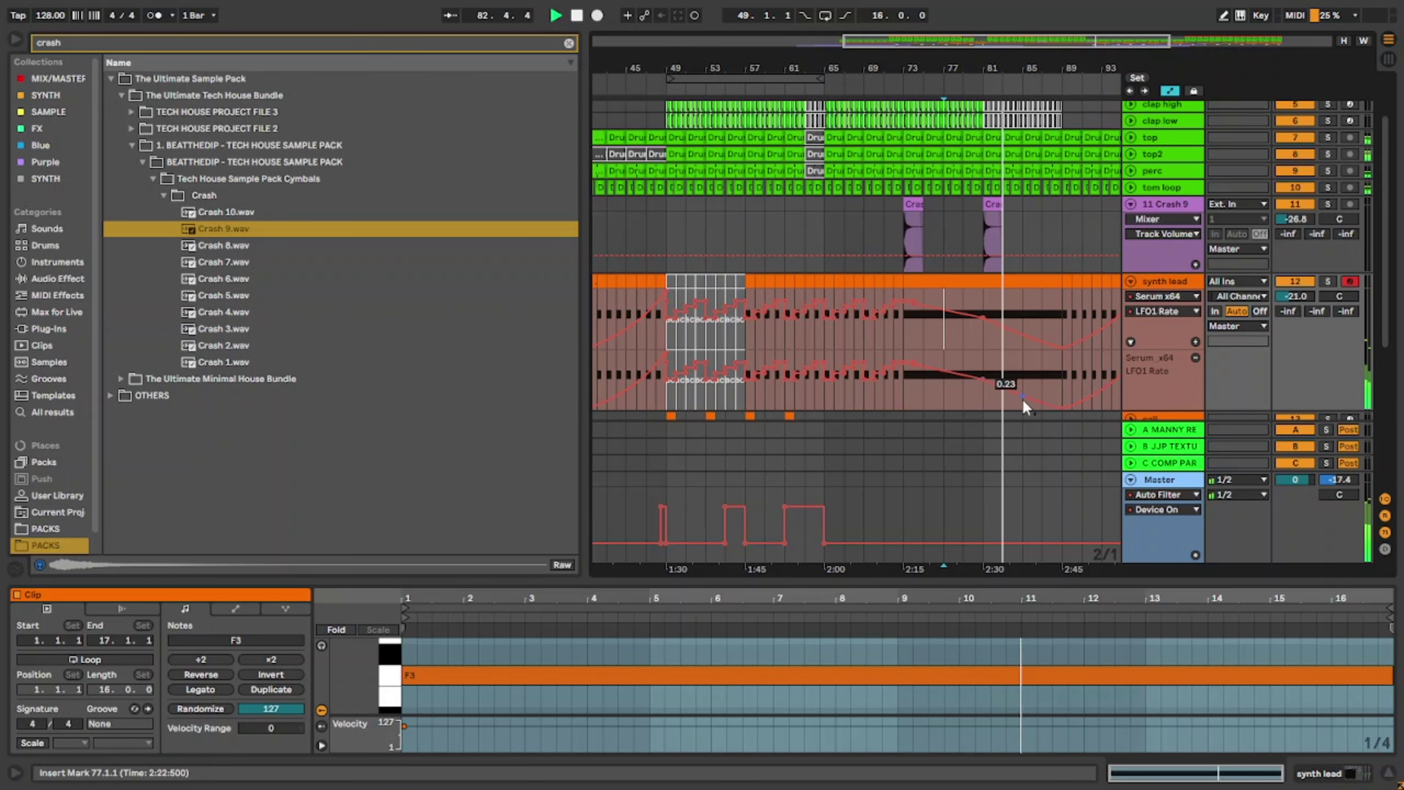
double_click(1020, 580)
scroll(788, 486, down, 5)
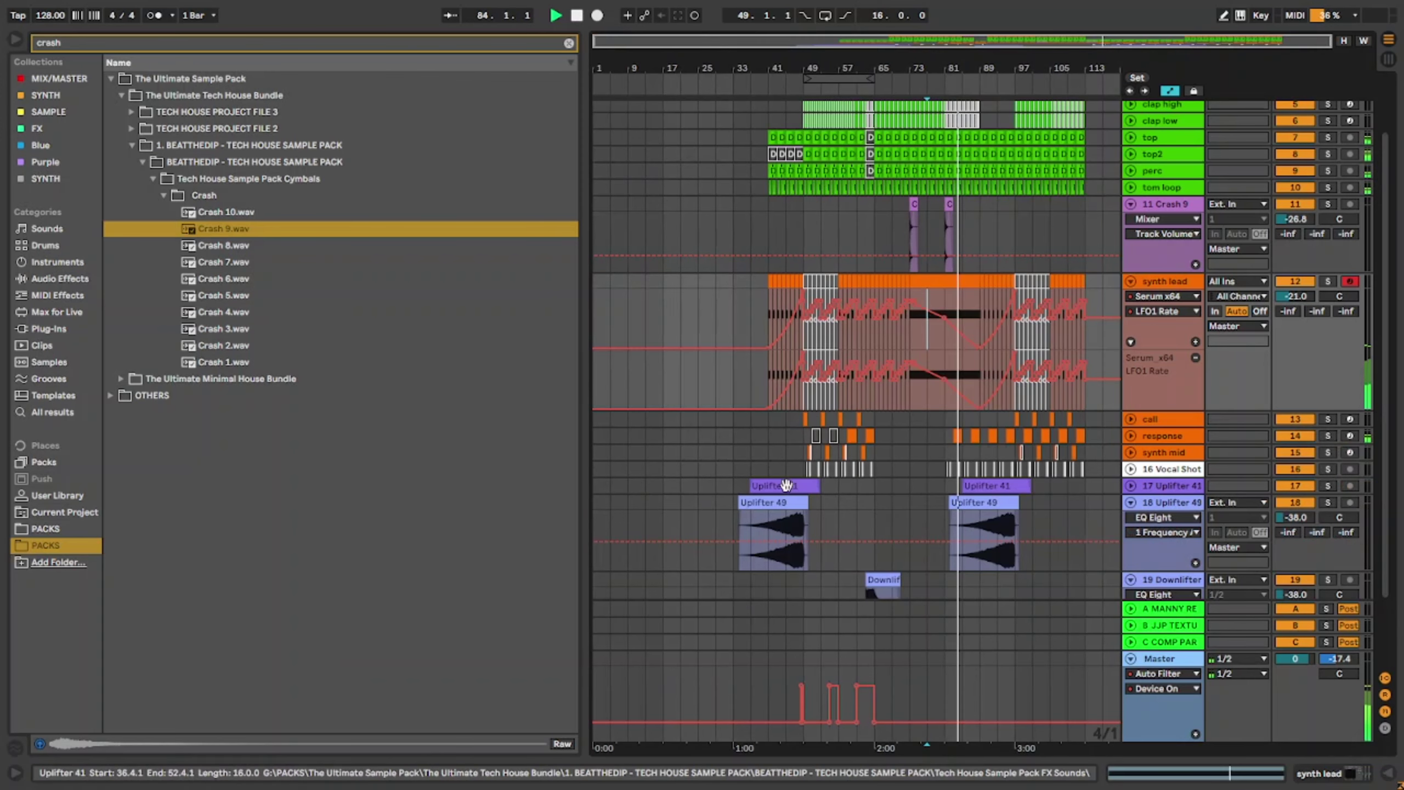
key(a)
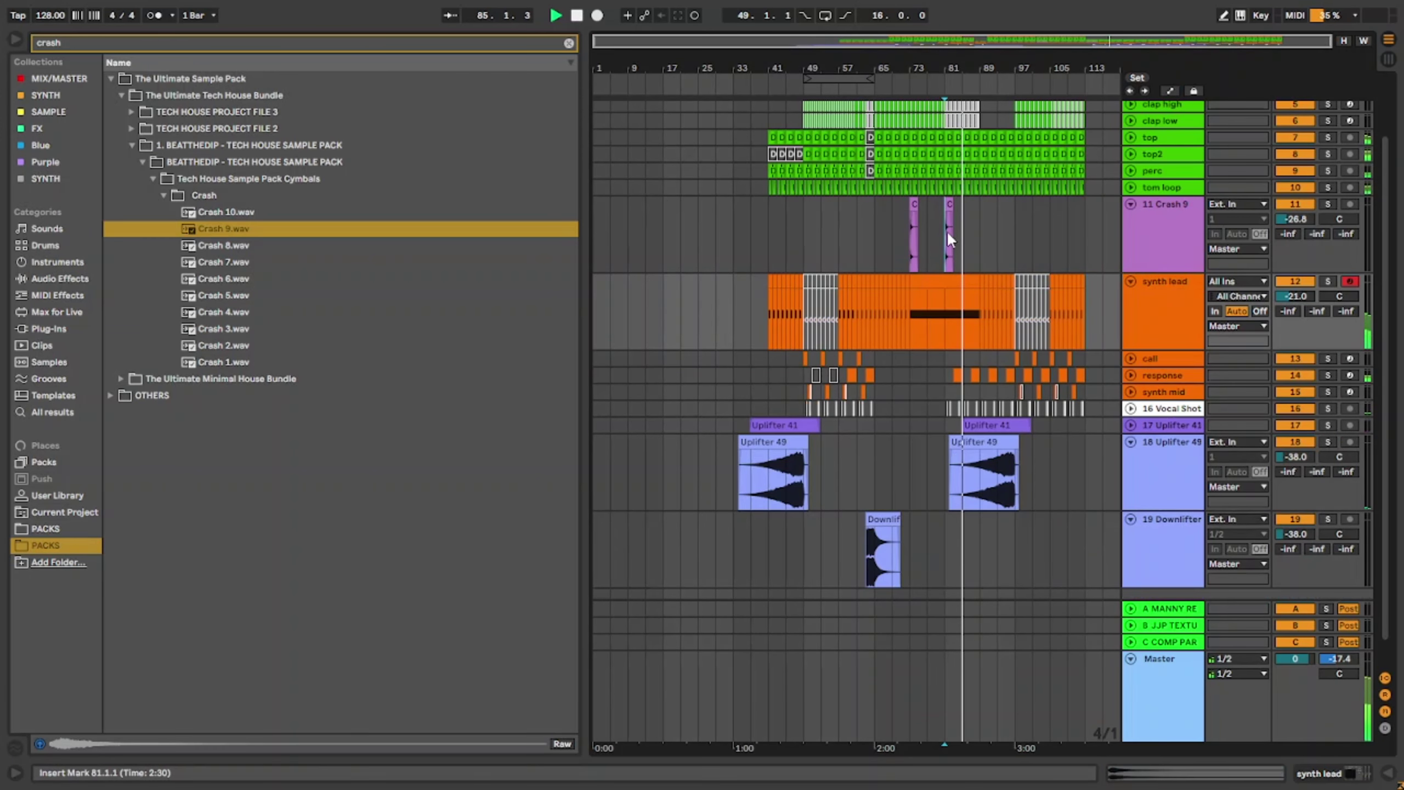
Step: Duplicate the Crash 9 section from bars 81 to 89 twice, adding crashes at bars 89 and 97
drag(947, 230, 978, 228)
key(ctrl+d)
key(ctrl+d)
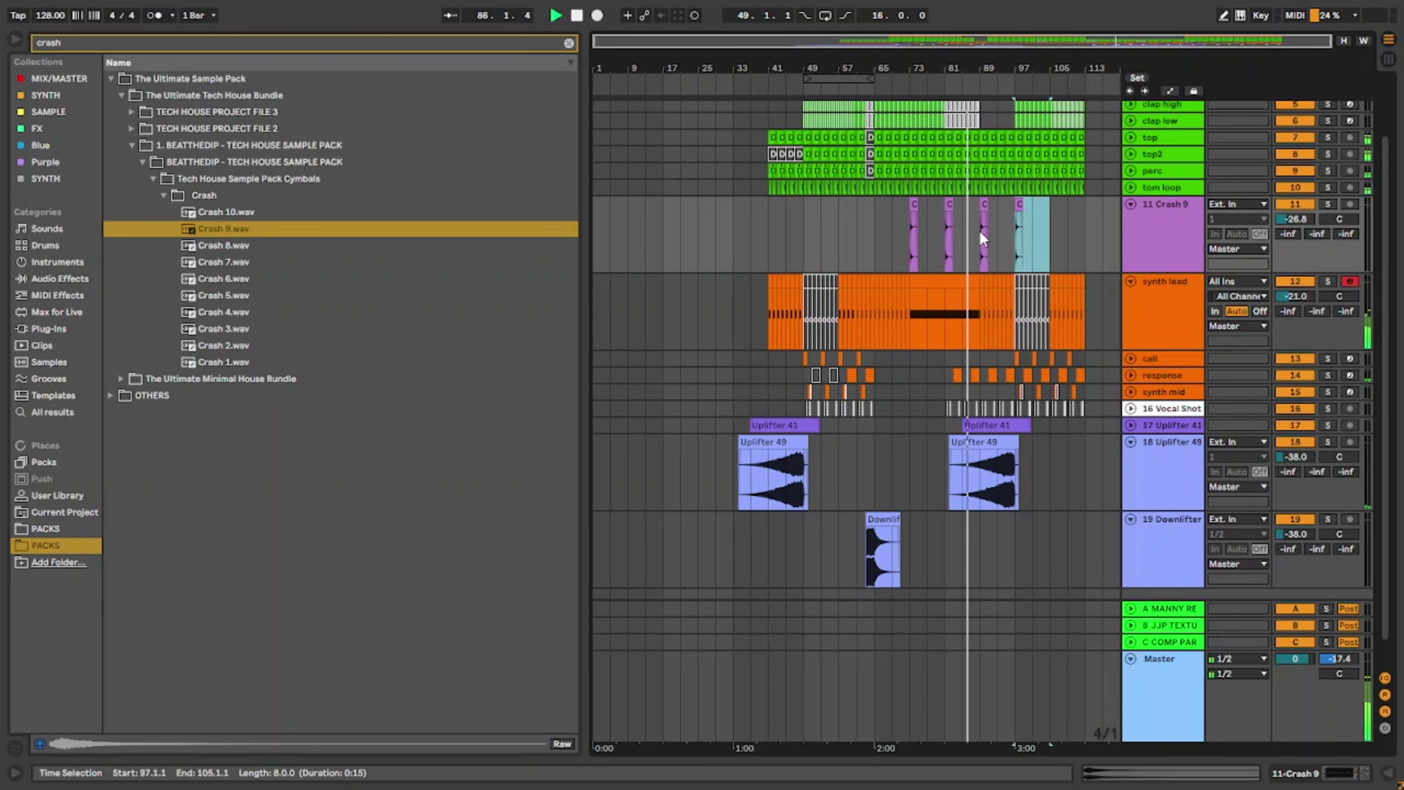
Step: Open the synth lead's device chain to watch Serum's Fil Cutoff and LFO1 Rate during playback, and hide the device view
double_click(1180, 306)
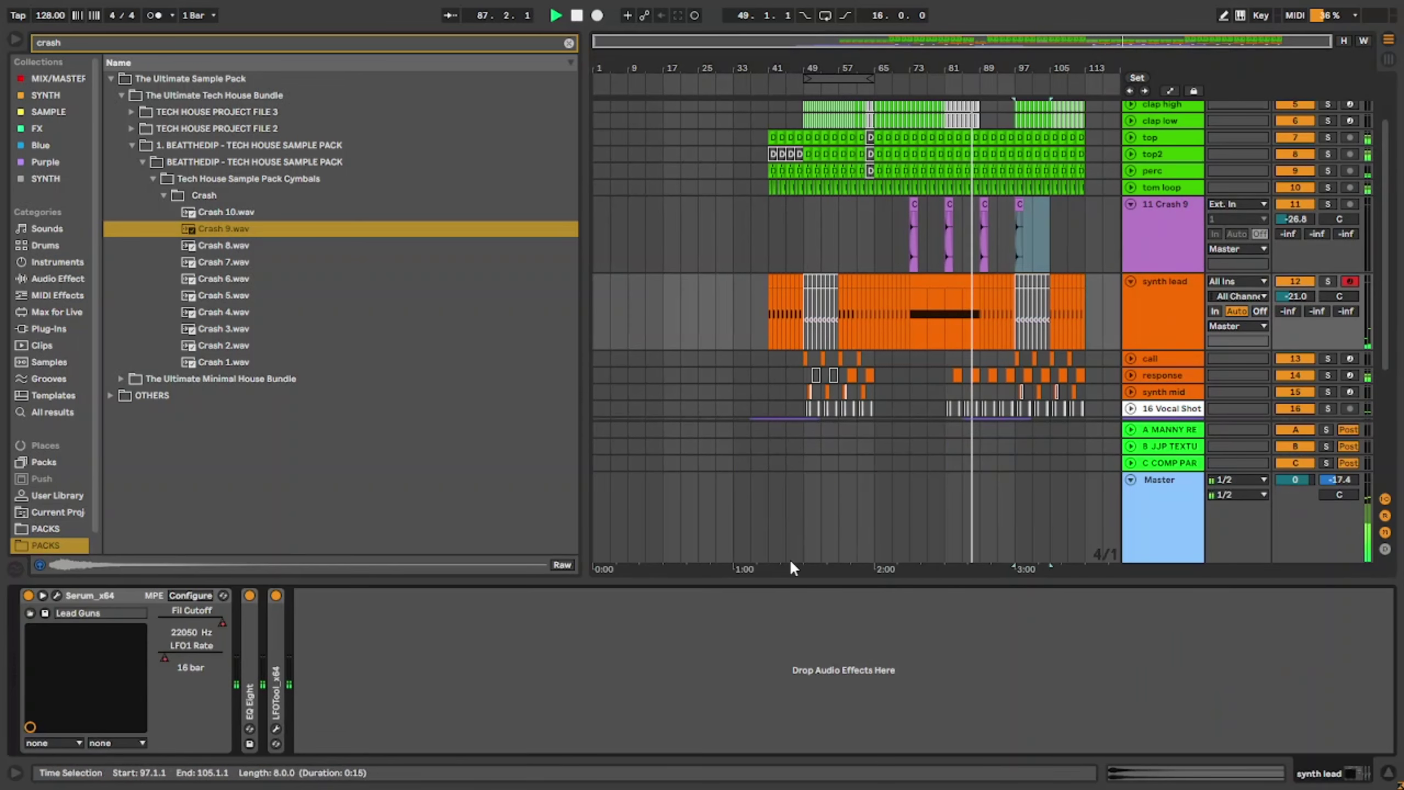
scroll(940, 342, down, 3)
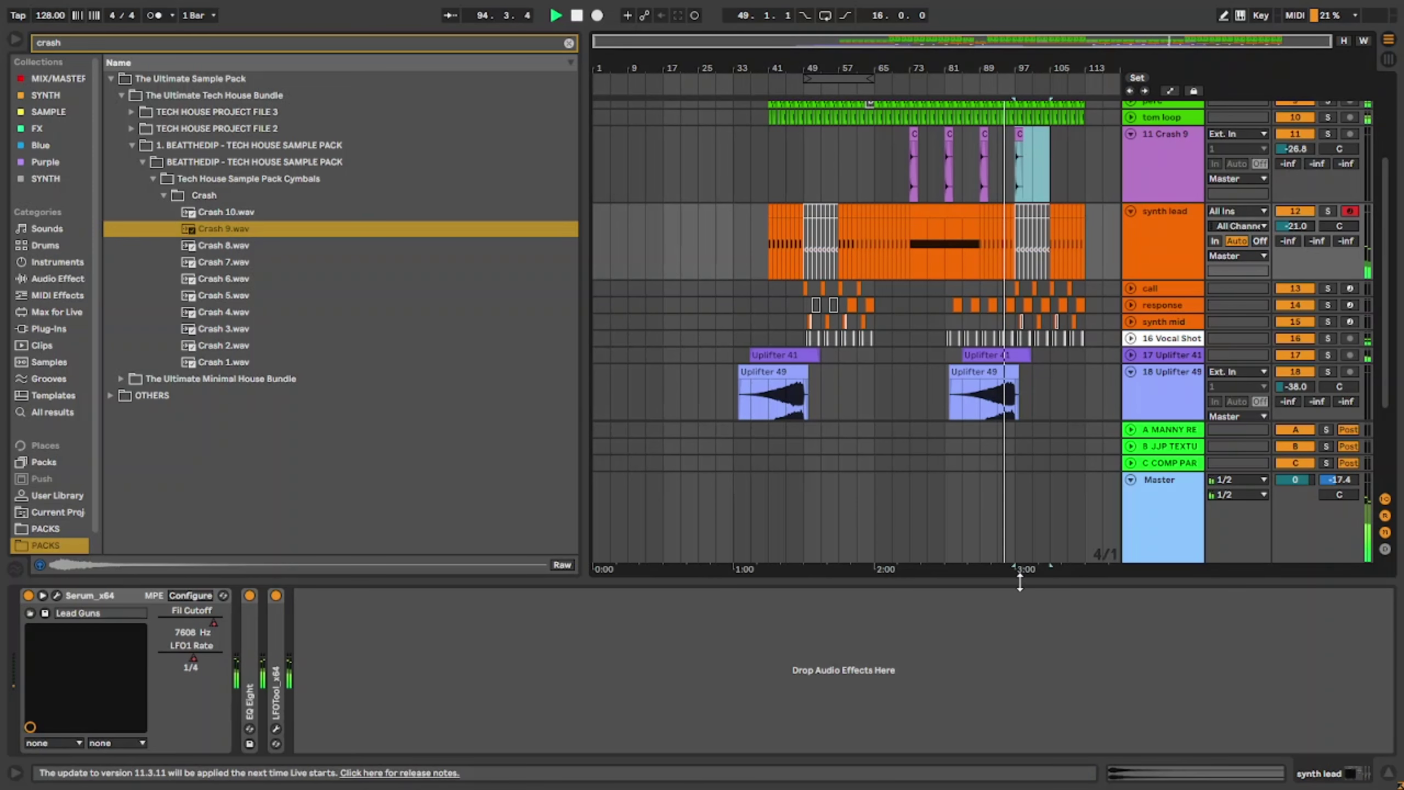
drag(1019, 580, 1015, 642)
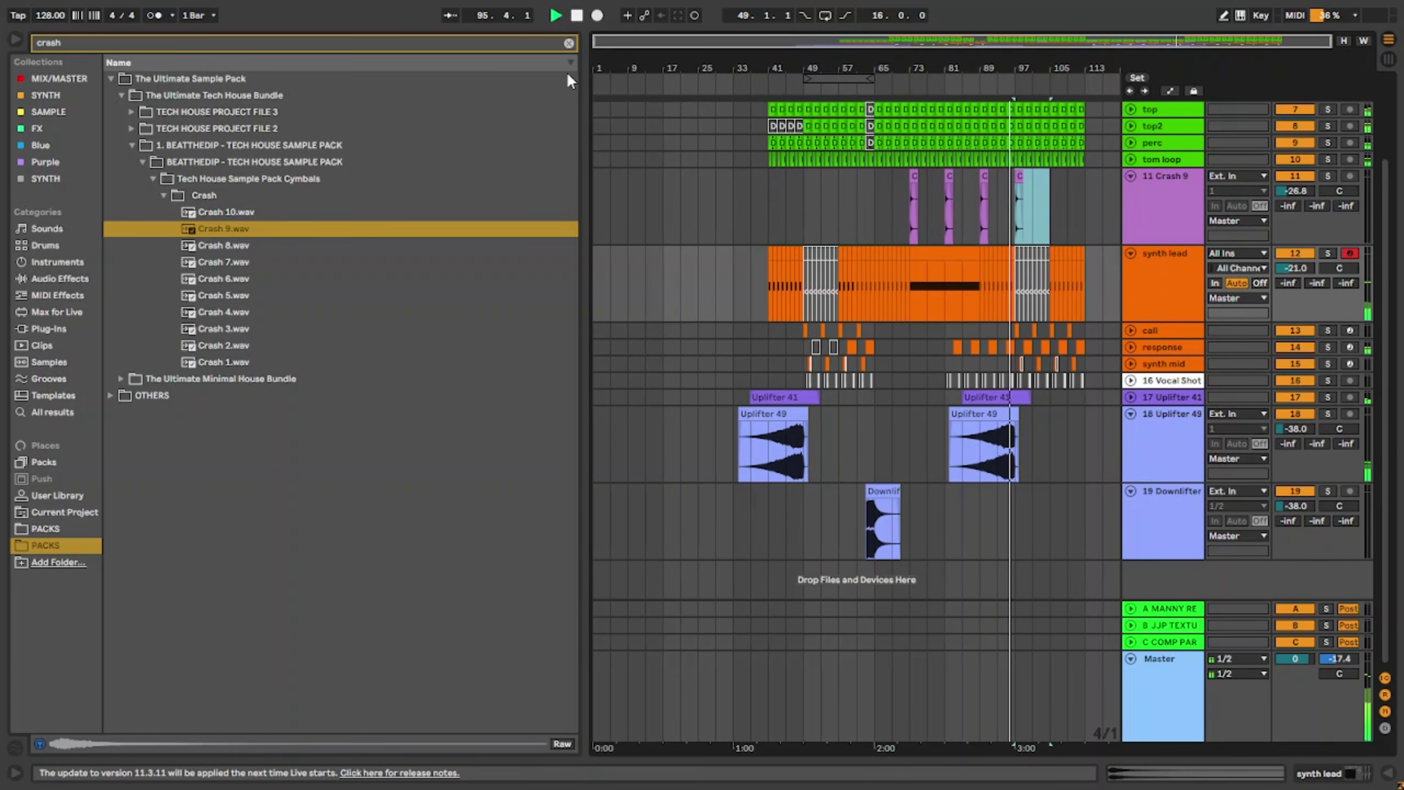
Step: Clear the crash search, hide the browser, and fold the Crash 9 and synth lead tracks
click(568, 44)
click(13, 40)
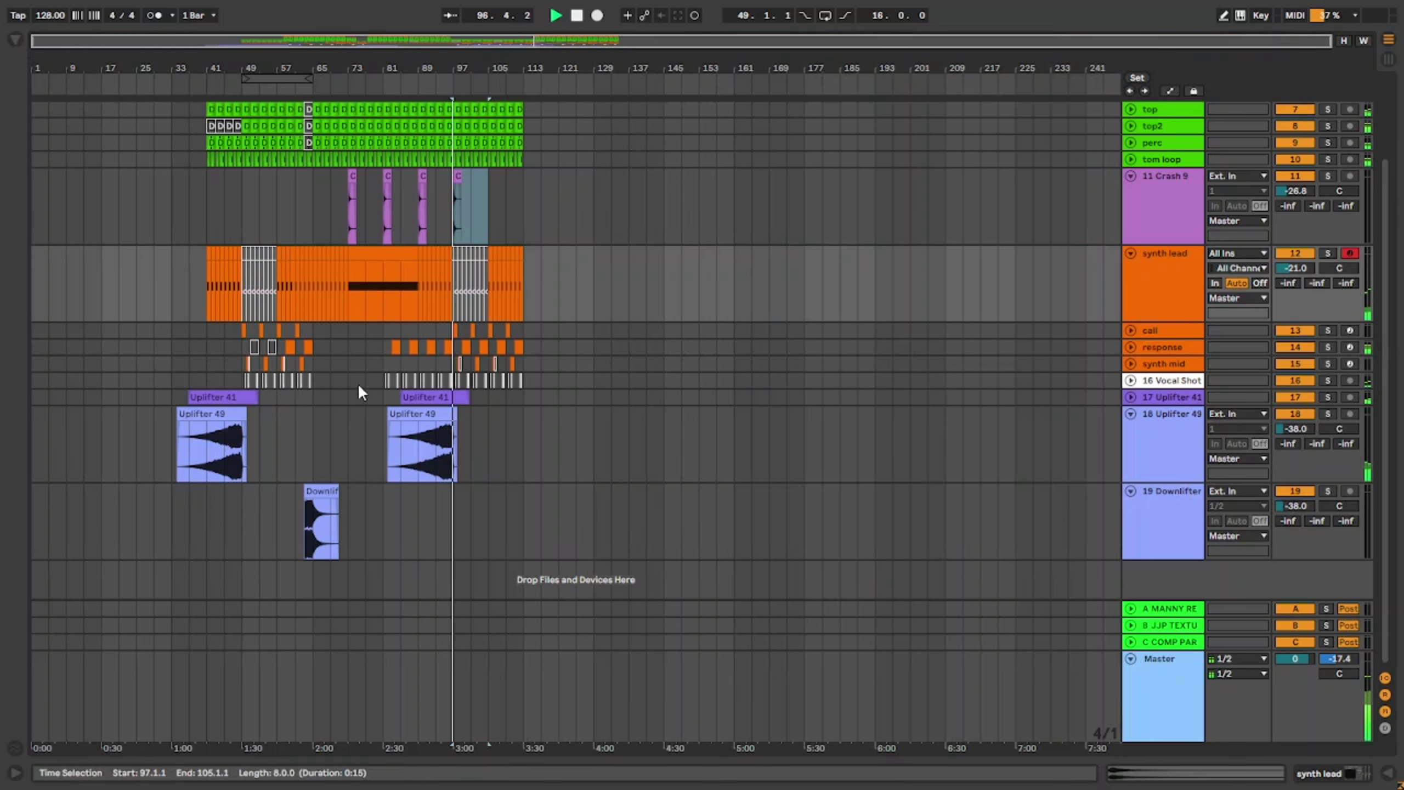
click(1133, 204)
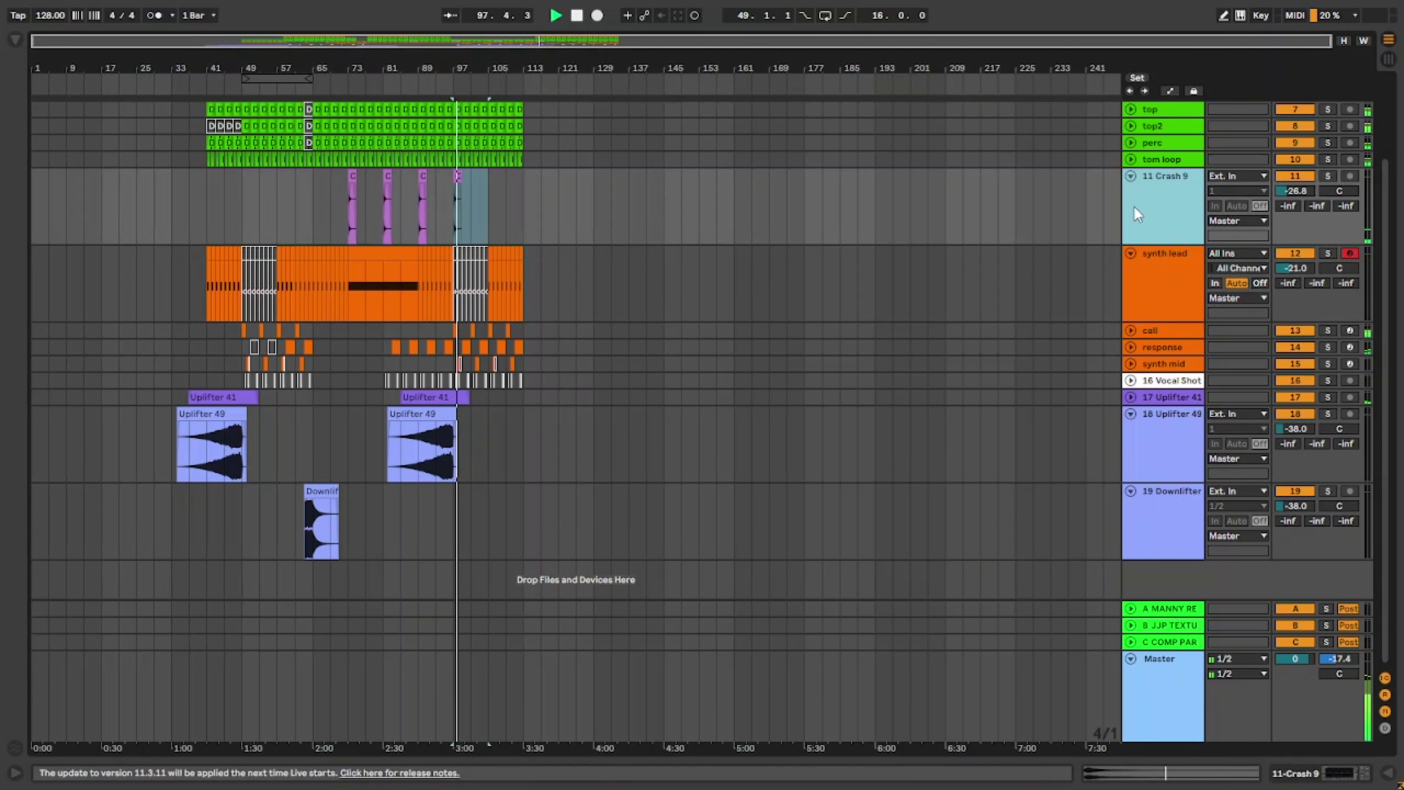
click(1131, 176)
click(1137, 213)
click(1131, 193)
scroll(495, 506, up, 3)
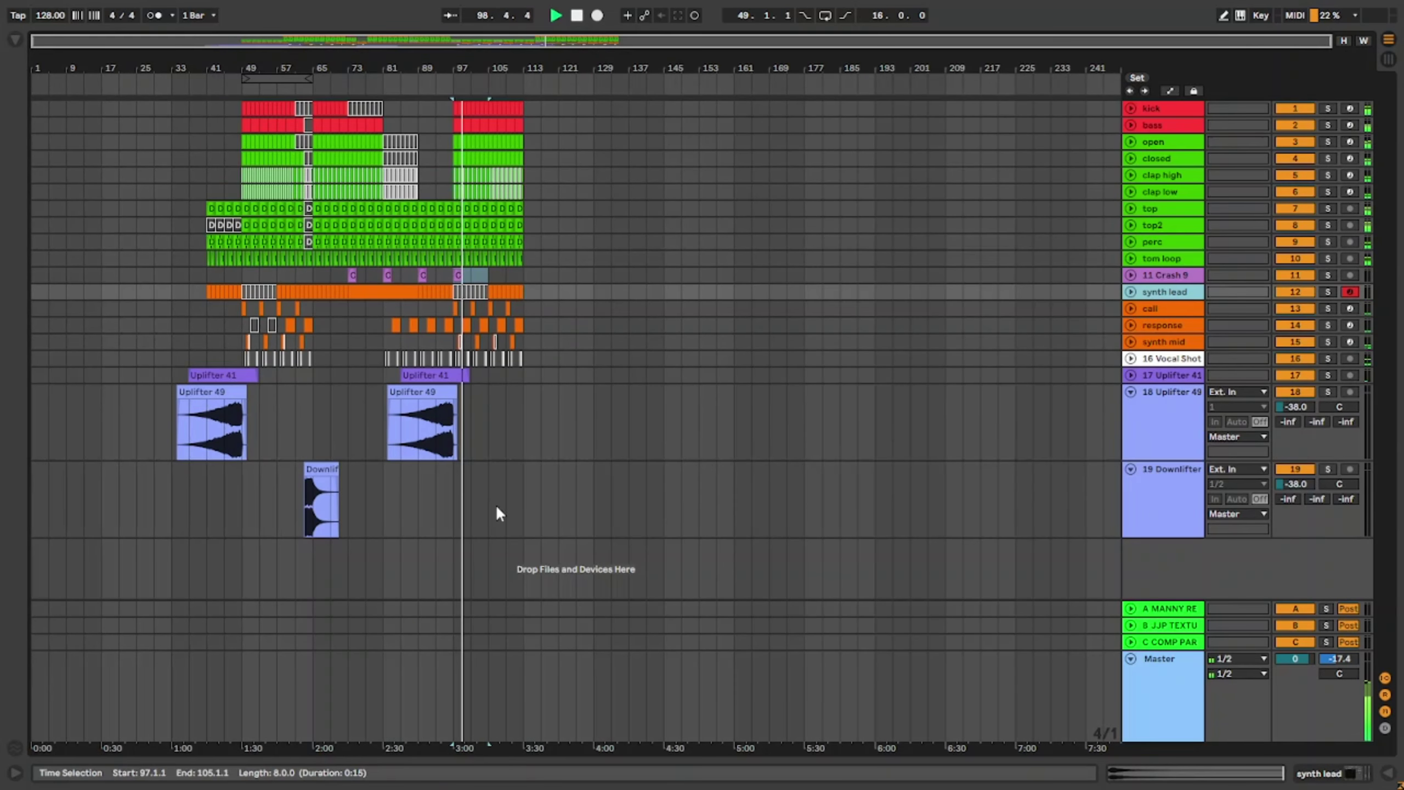
Step: Copy the Downlifter 15 clip from bar 63 and place the copy on the same track at 103.1.1
click(320, 469)
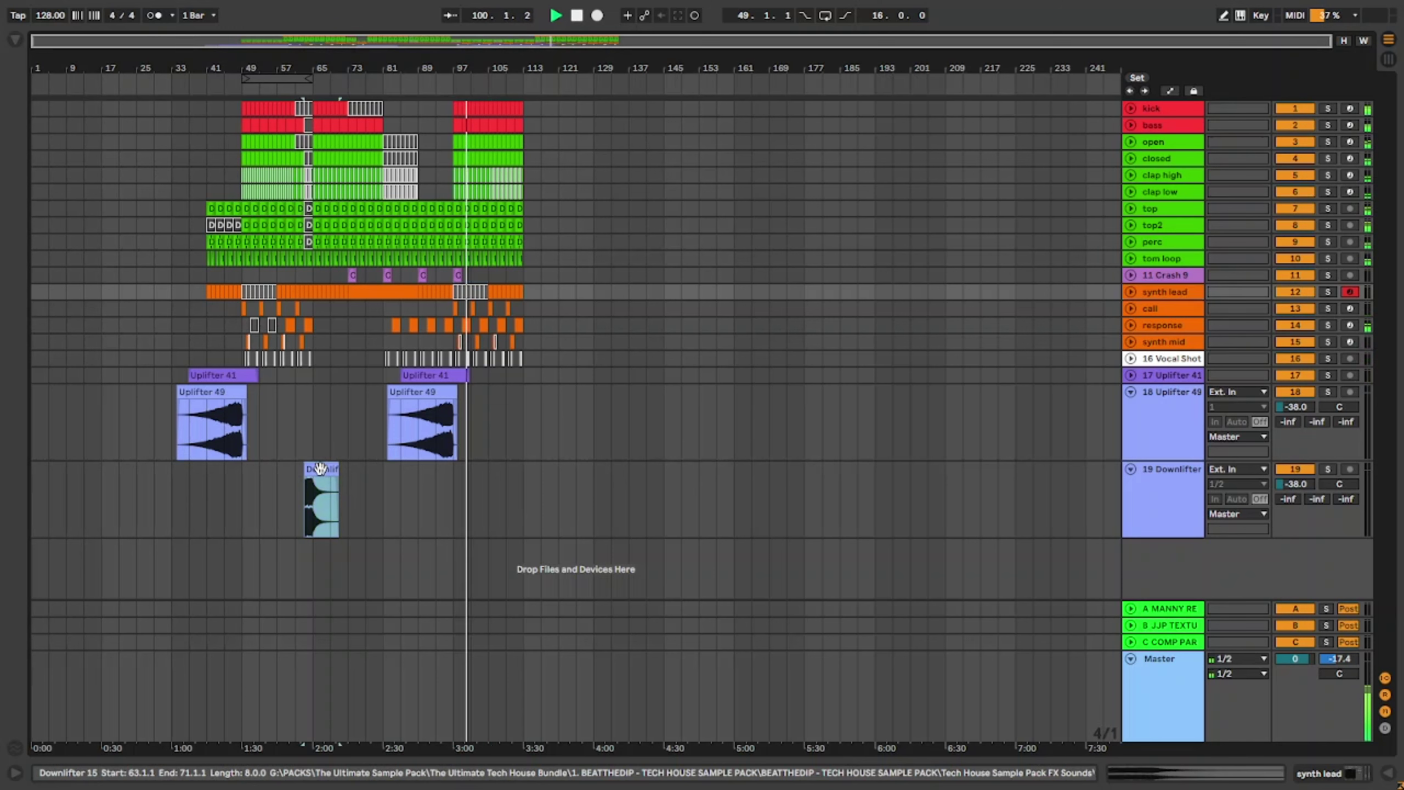
drag(289, 491, 372, 506)
key(ctrl+c)
click(447, 491)
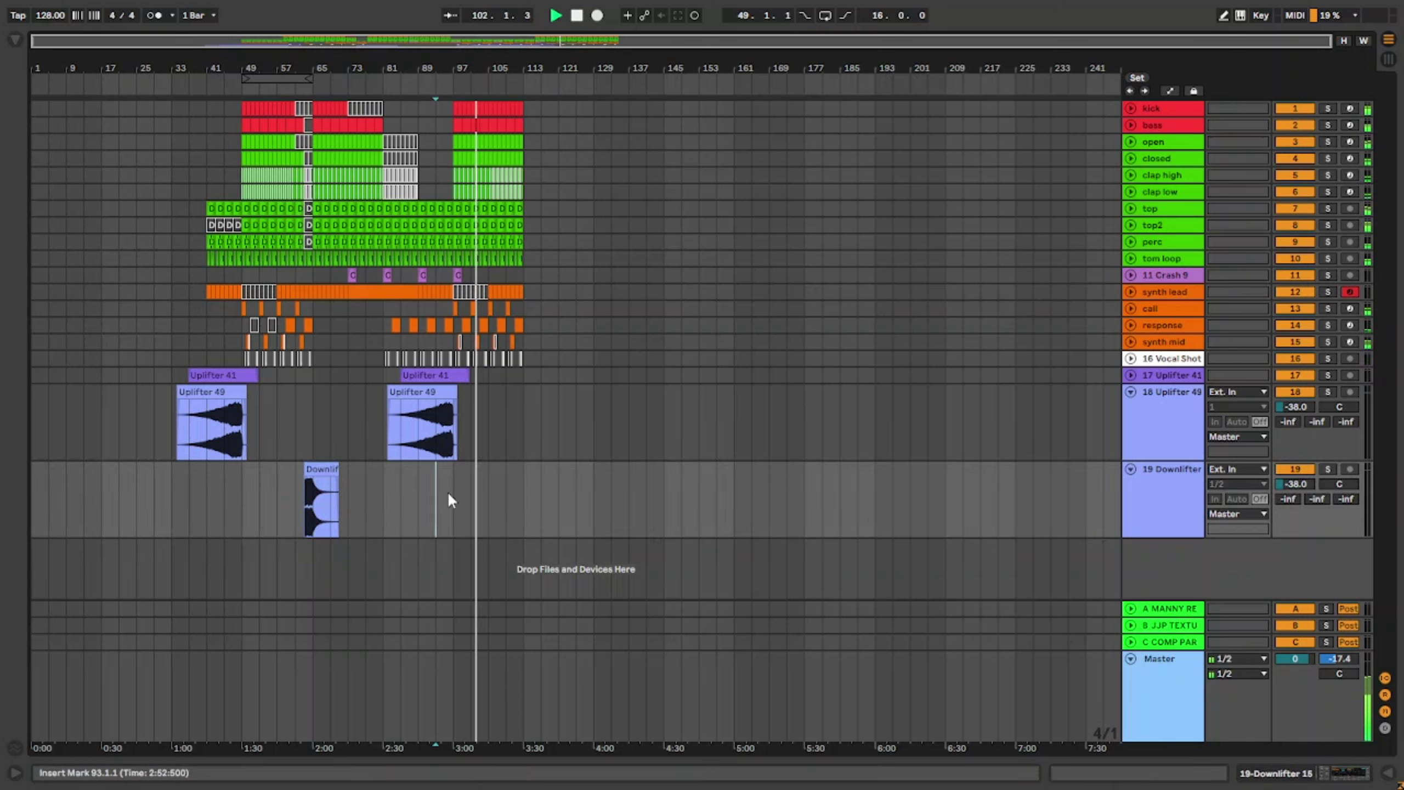
key(ctrl+v)
drag(475, 470, 494, 471)
scroll(471, 475, up, 5)
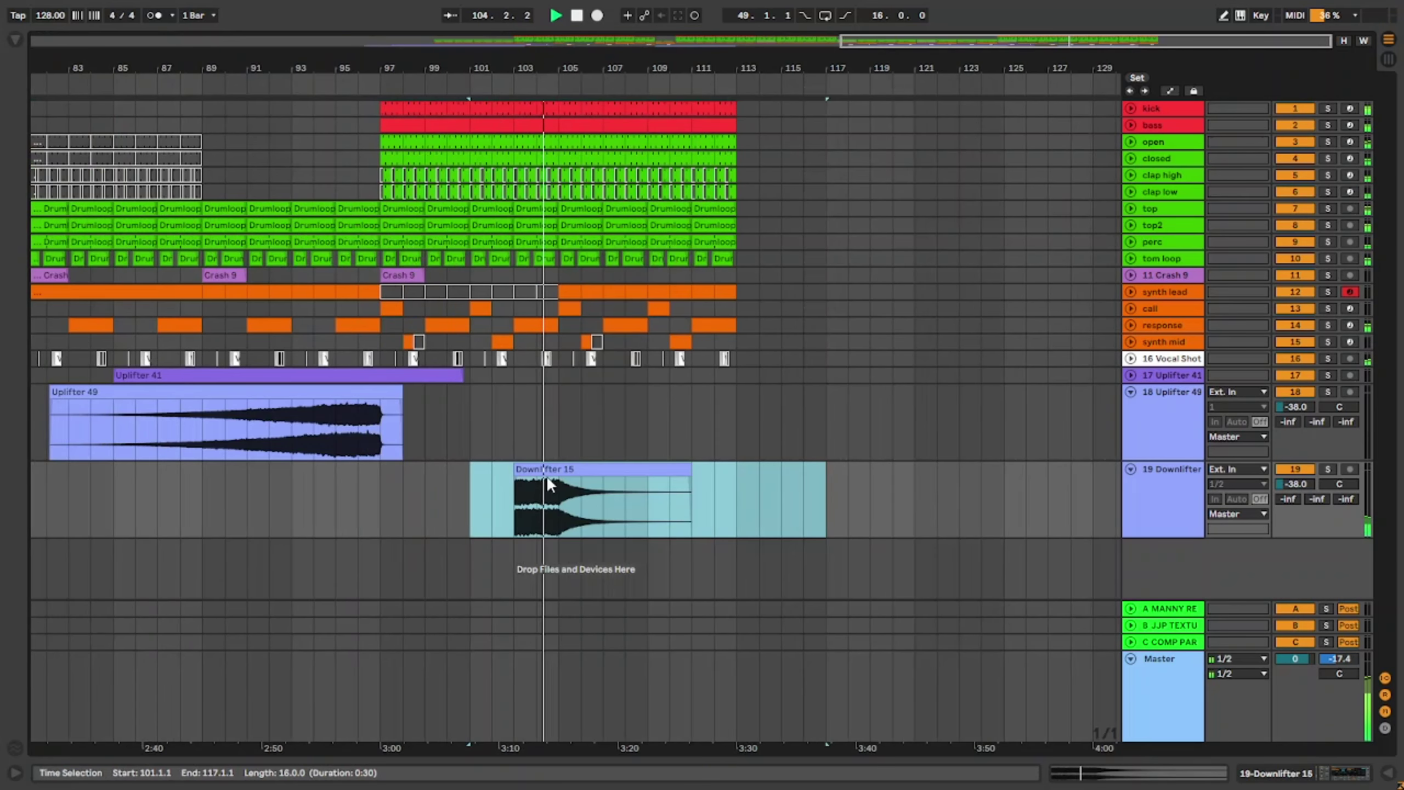
Step: Deactivate the kick from 104.1.1 to 105.1.1 and play the arrangement from bar 47
click(551, 392)
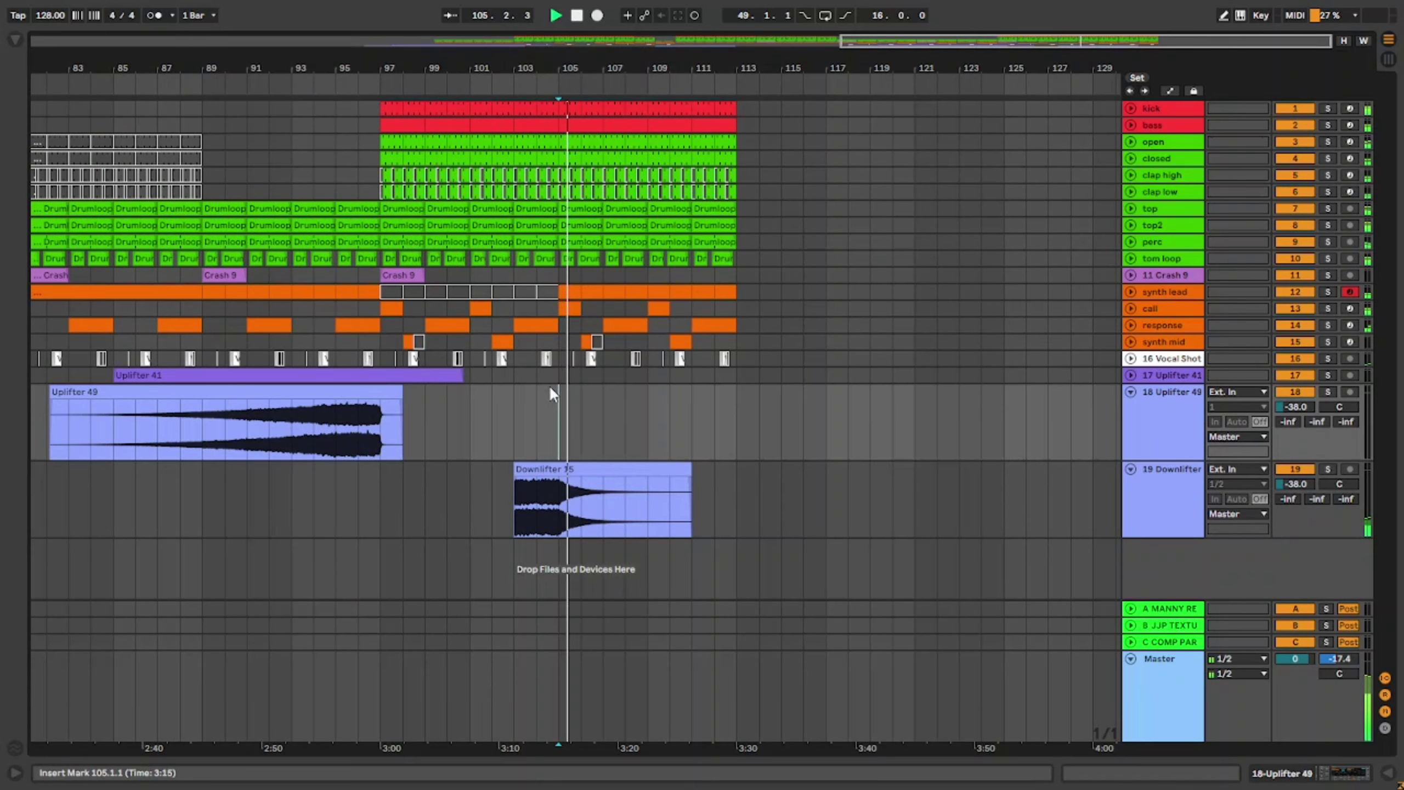
click(546, 106)
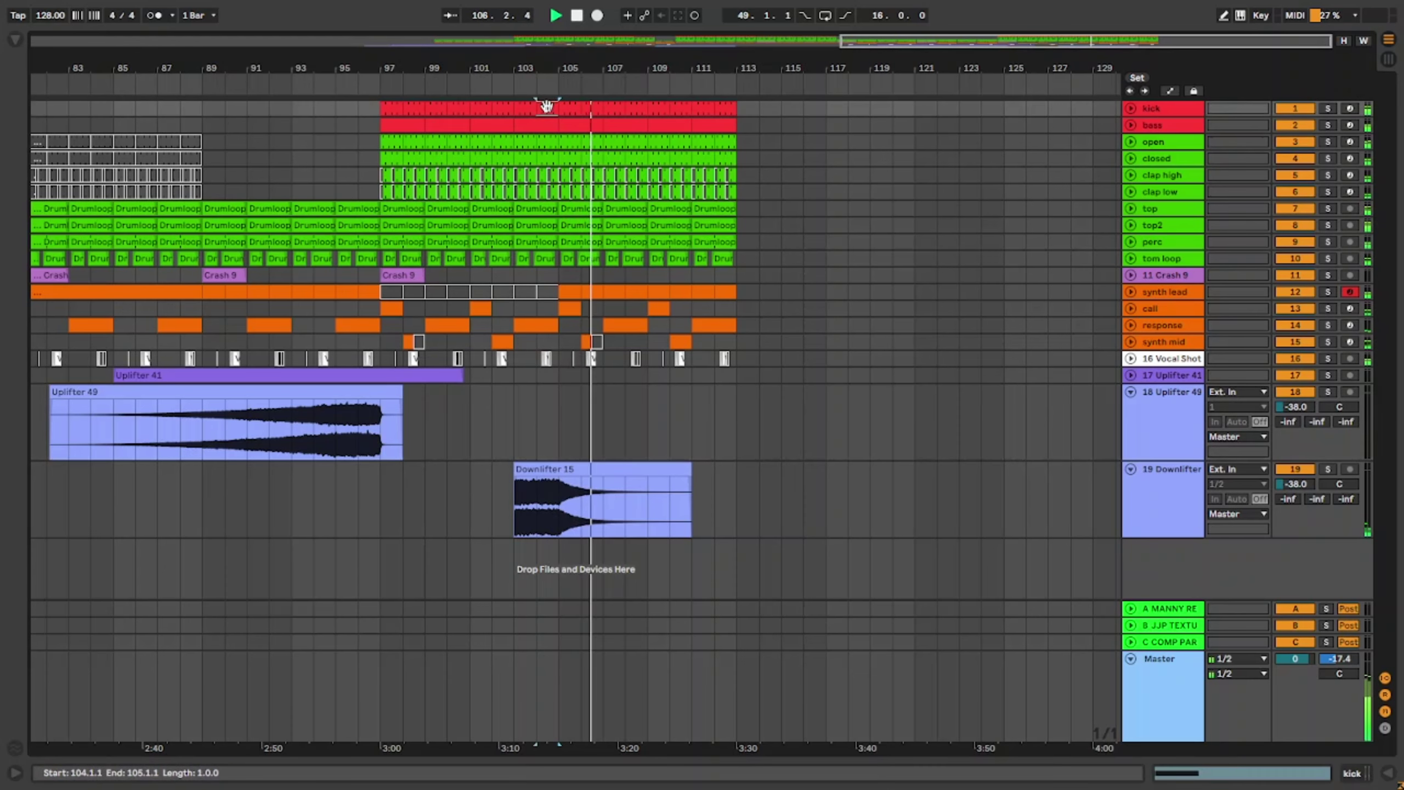
scroll(526, 231, down, 5)
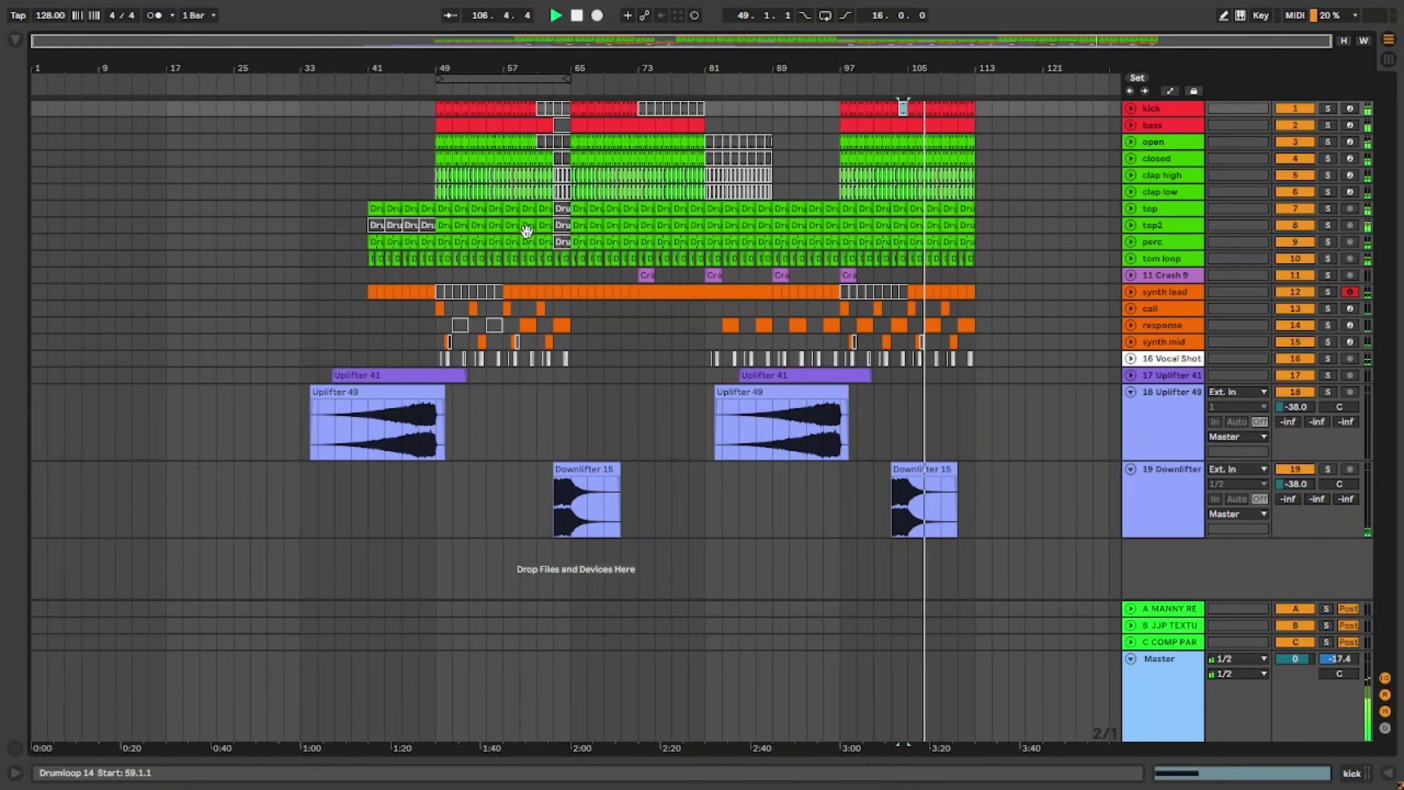
click(420, 507)
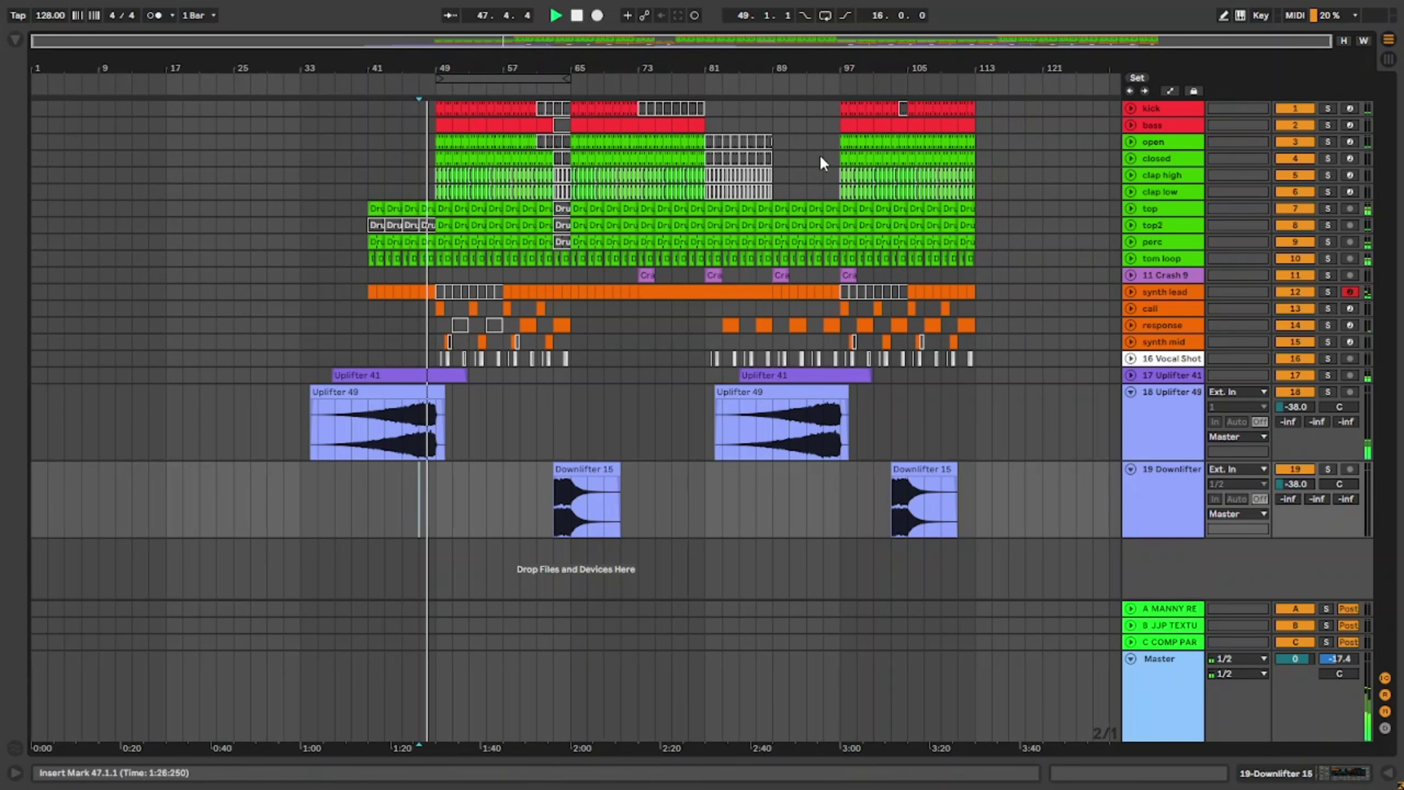
Step: Trim the end of the top2 Drumloop 20 clip that starts at bar 103 back to 104.3.1
scroll(908, 226, up, 5)
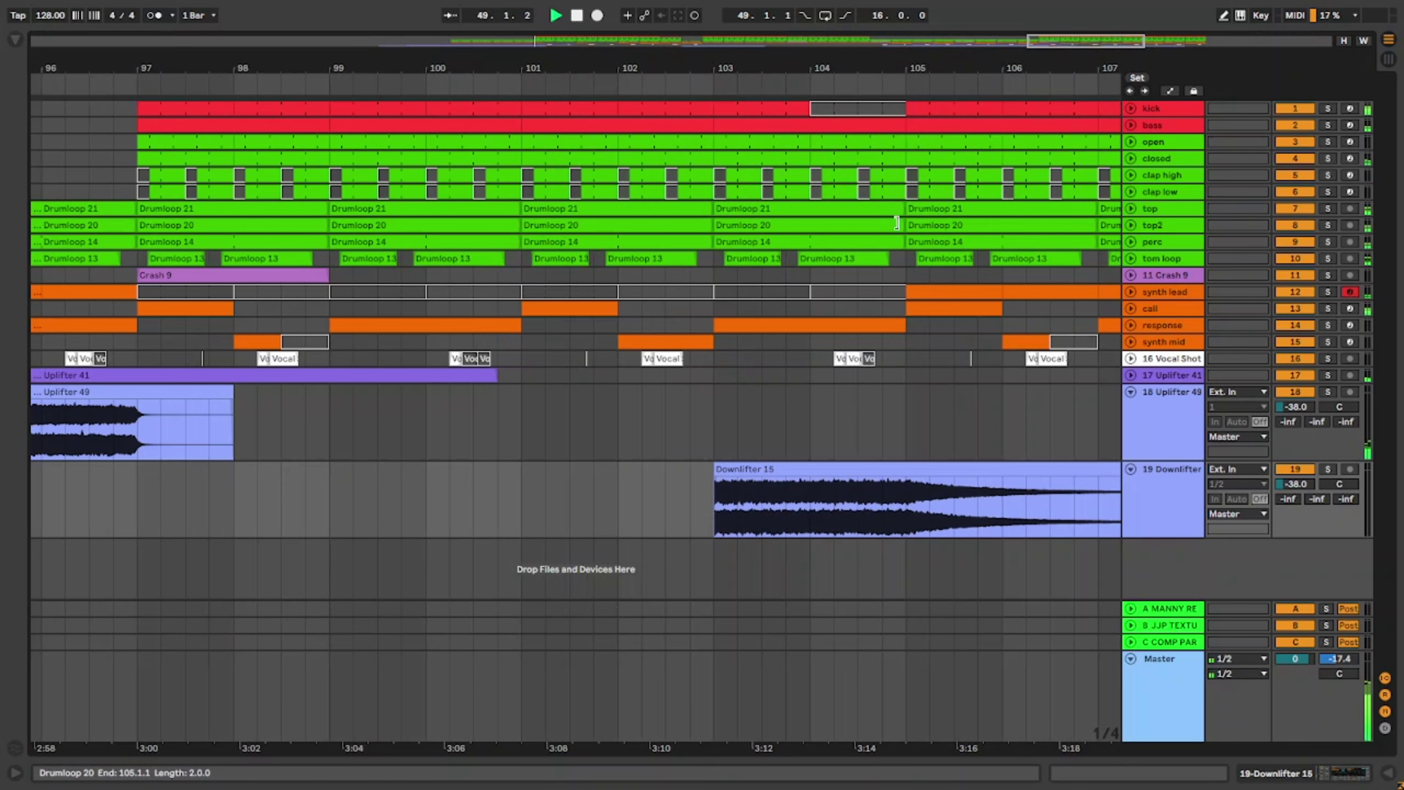
scroll(907, 224, up, 3)
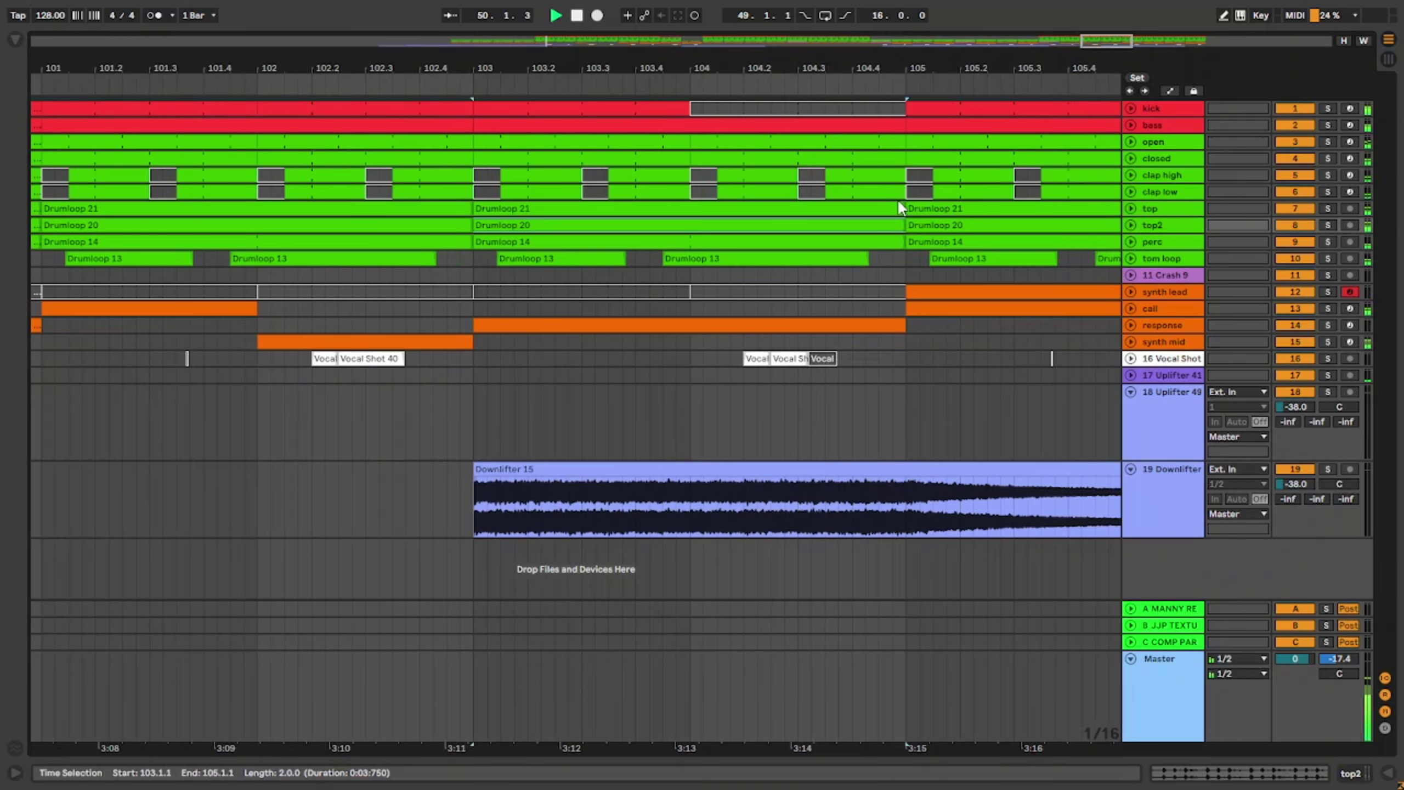
scroll(907, 226, down, 5)
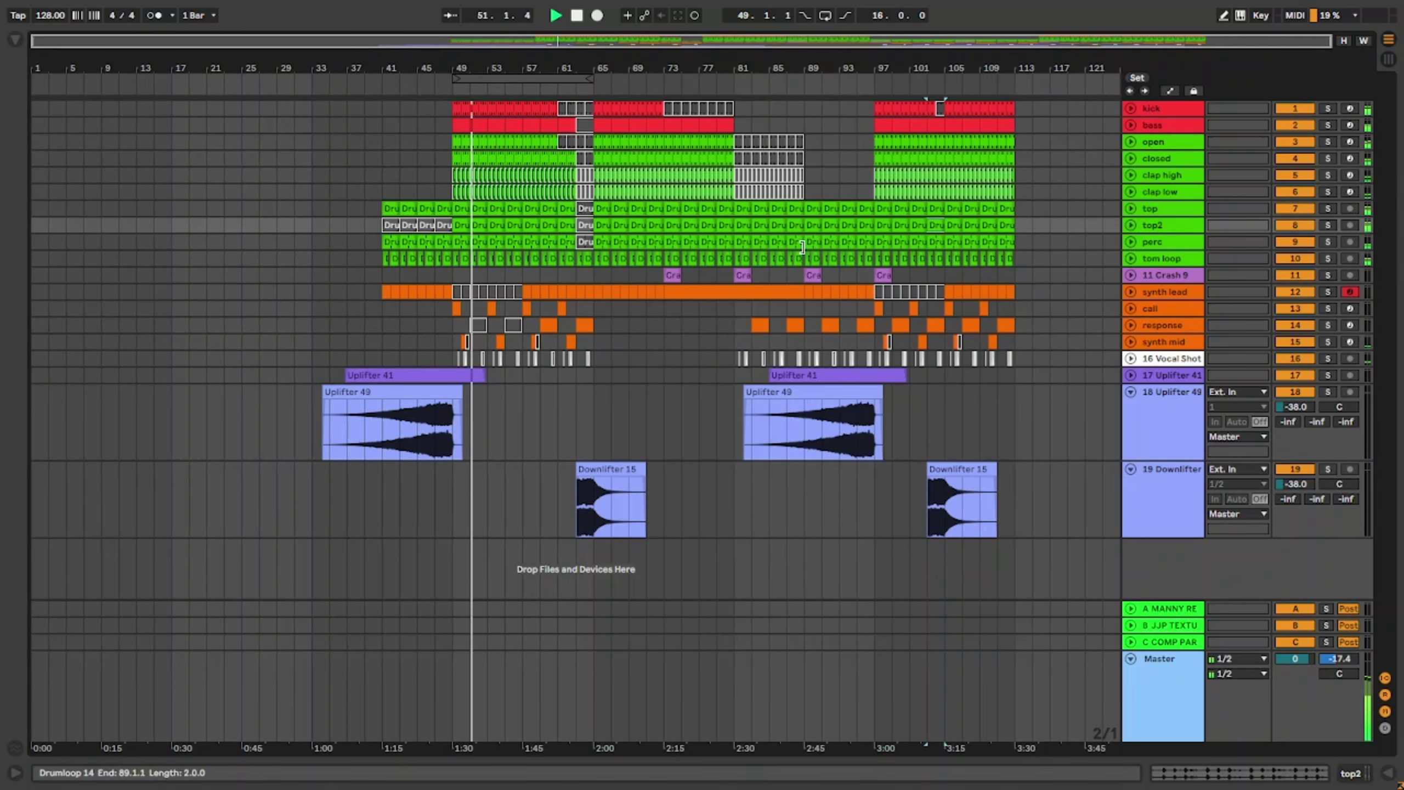
scroll(941, 235, up, 5)
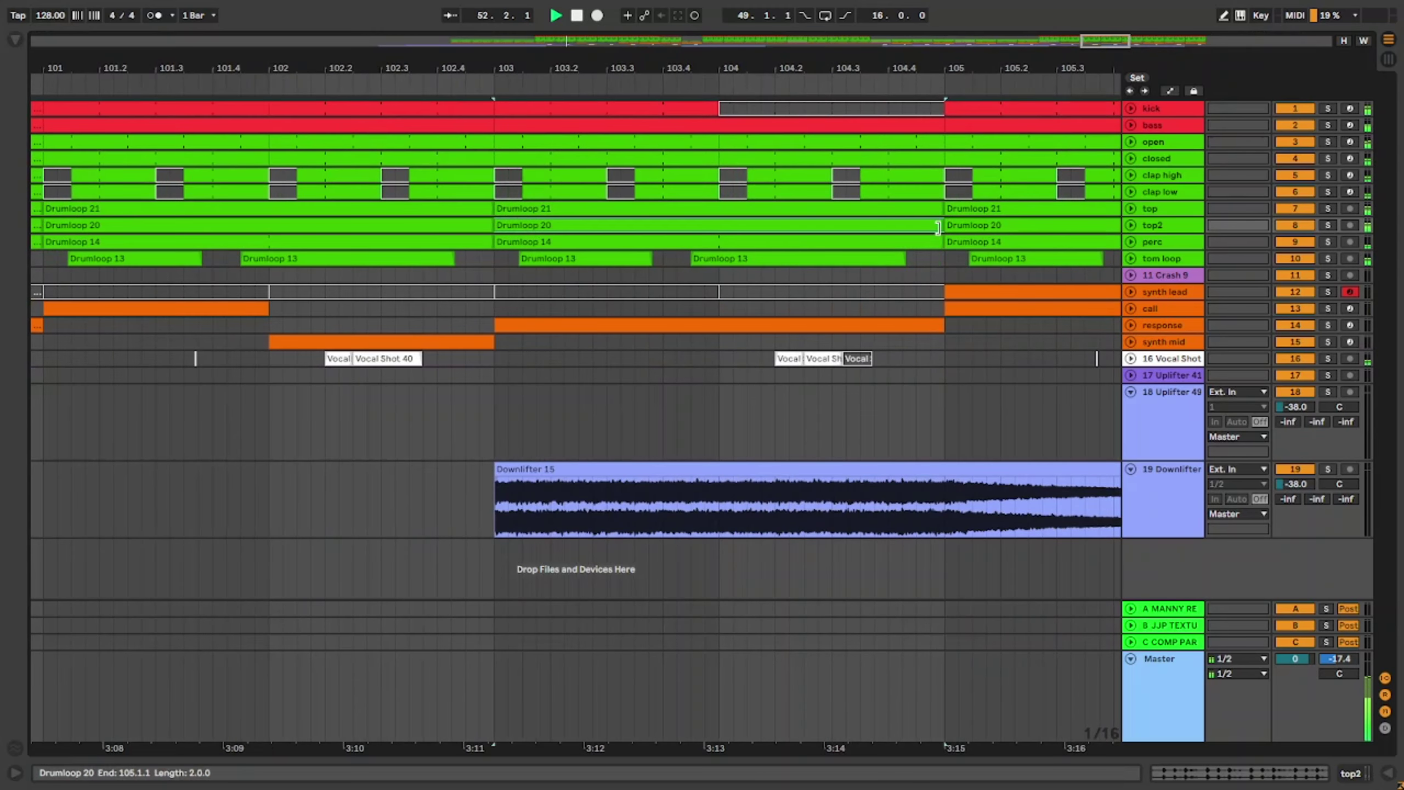
drag(938, 227, 832, 227)
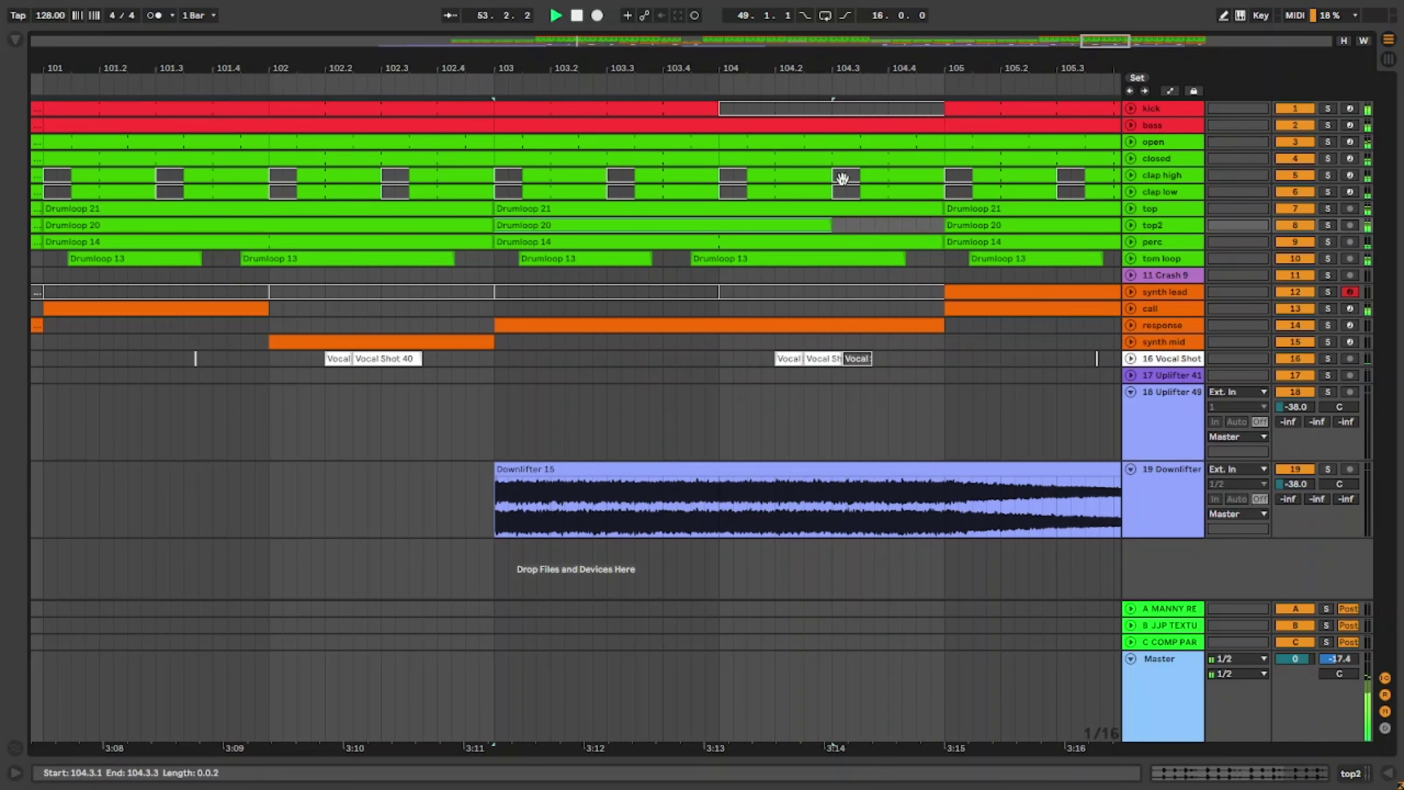
Step: Deactivate the open, closed, clap high and clap low clips from 104.3.1 to 105.1.1 and fold the open track
click(844, 144)
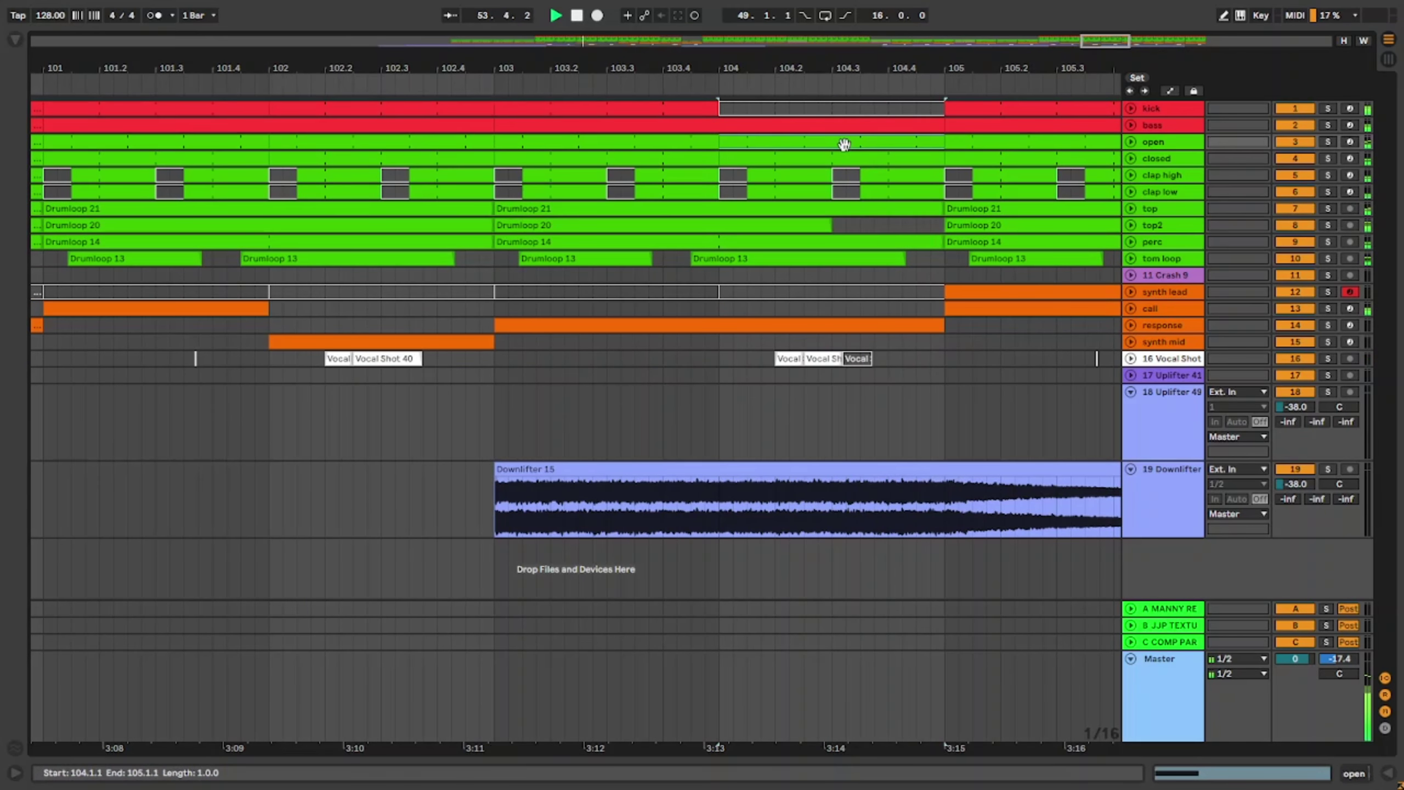
click(1131, 142)
drag(834, 170, 944, 257)
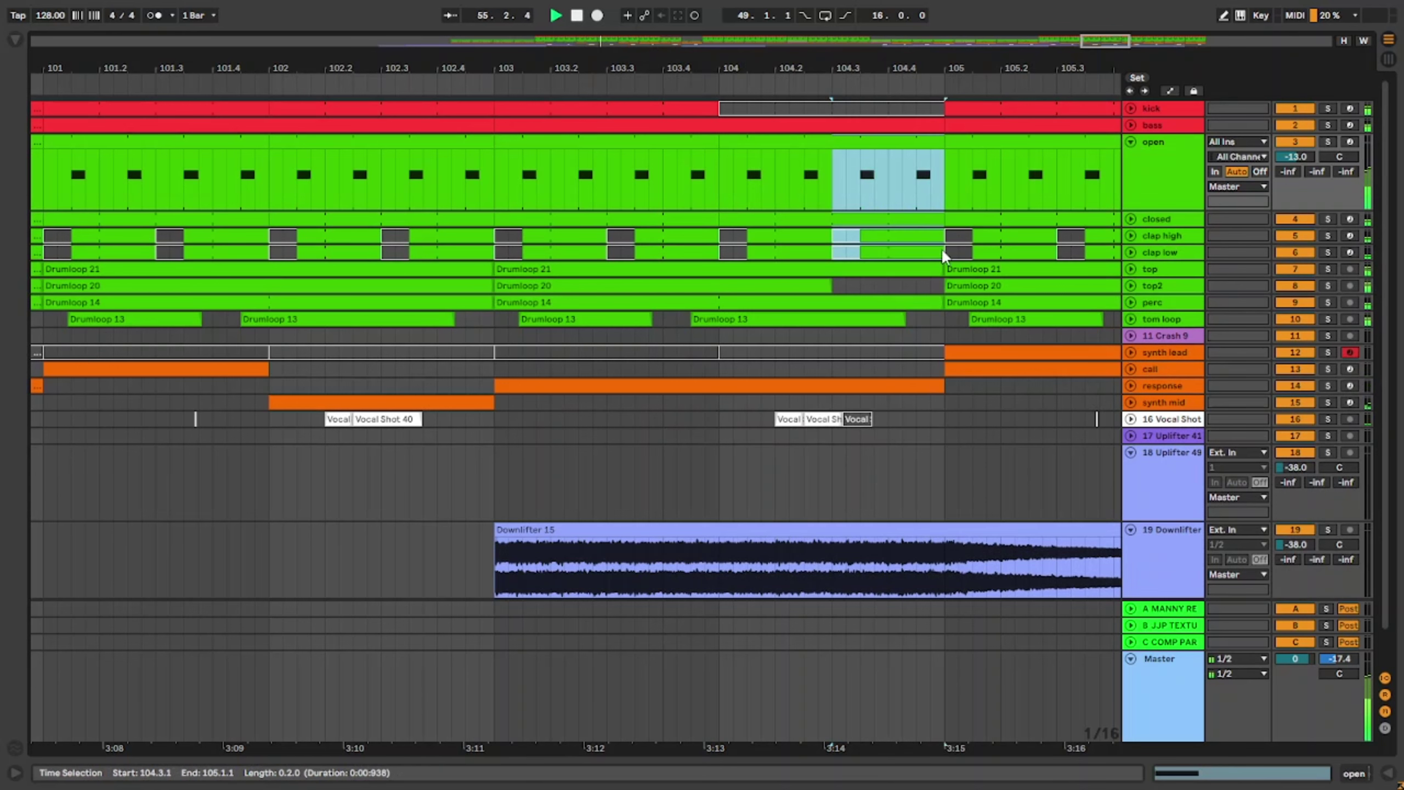
key(0)
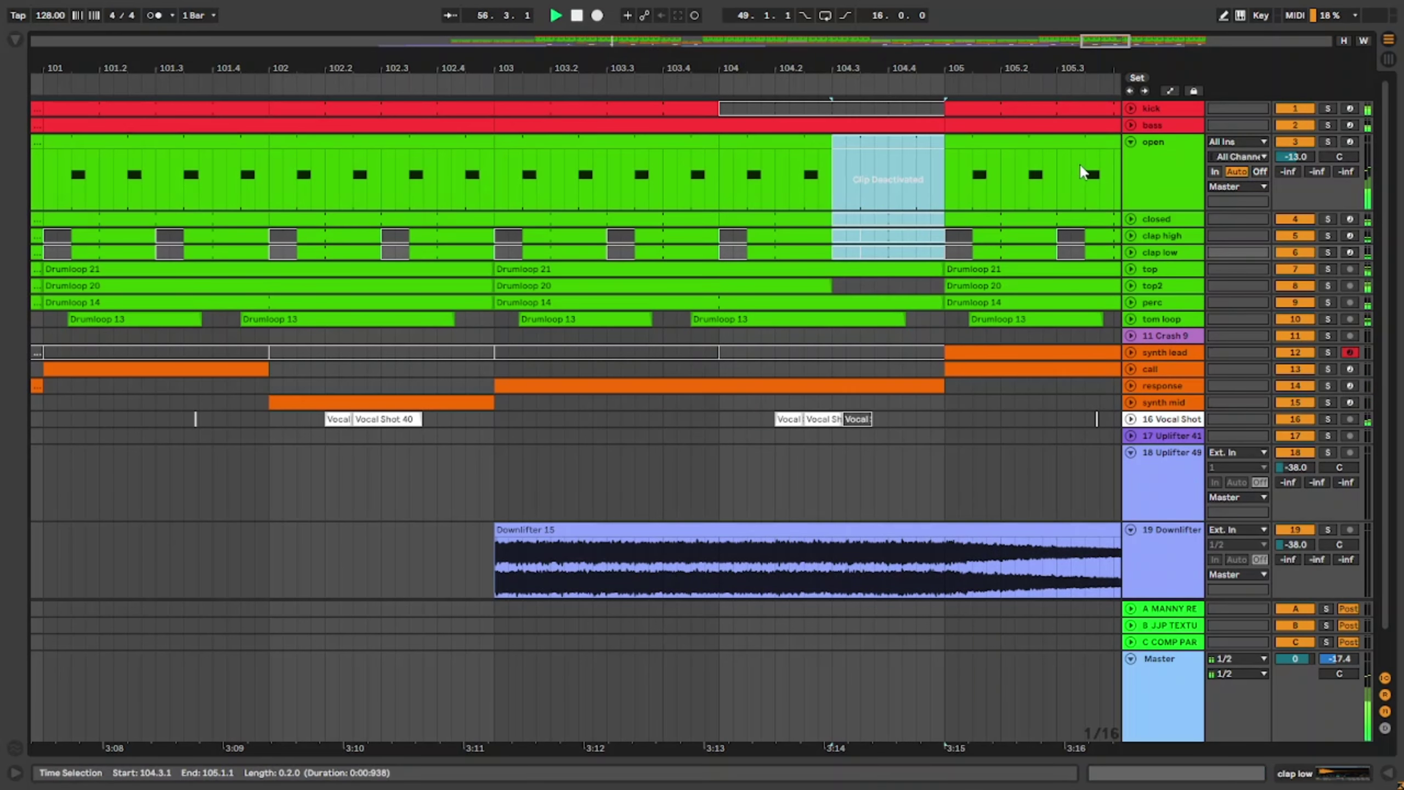
click(1130, 142)
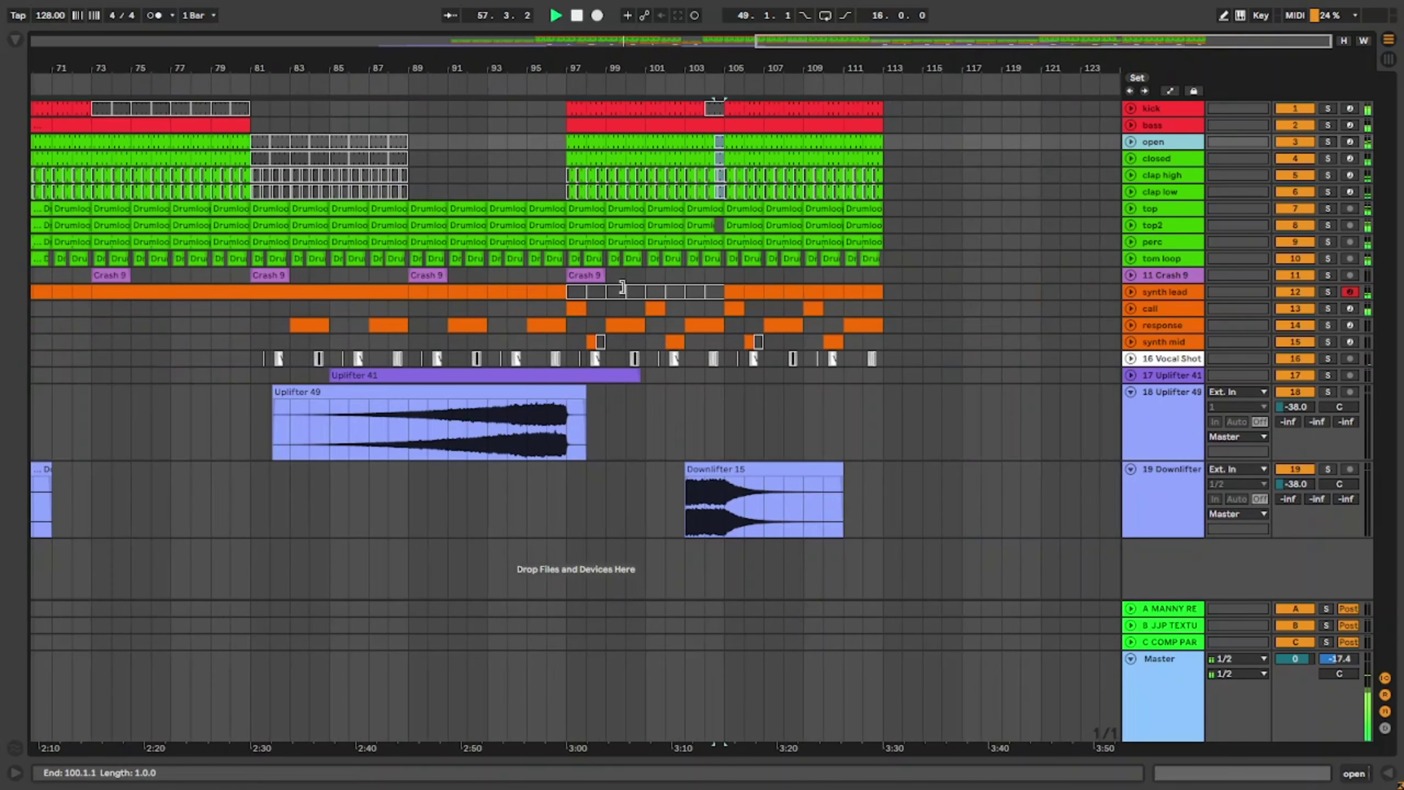
Step: Unfold the response track and open its LFOTool and Serum plug-in windows
scroll(712, 310, down, 10)
scroll(718, 324, up, 6)
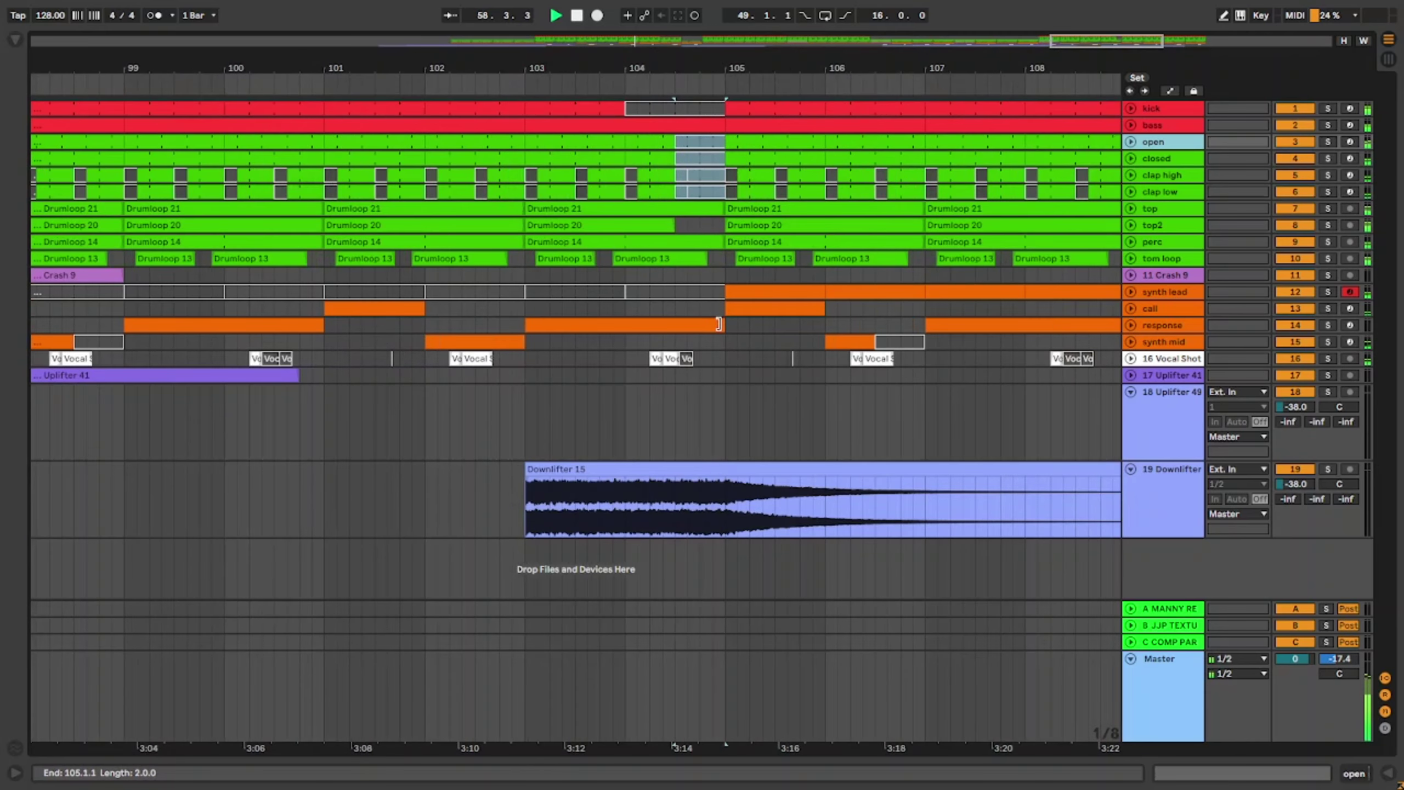
click(1131, 324)
double_click(1184, 338)
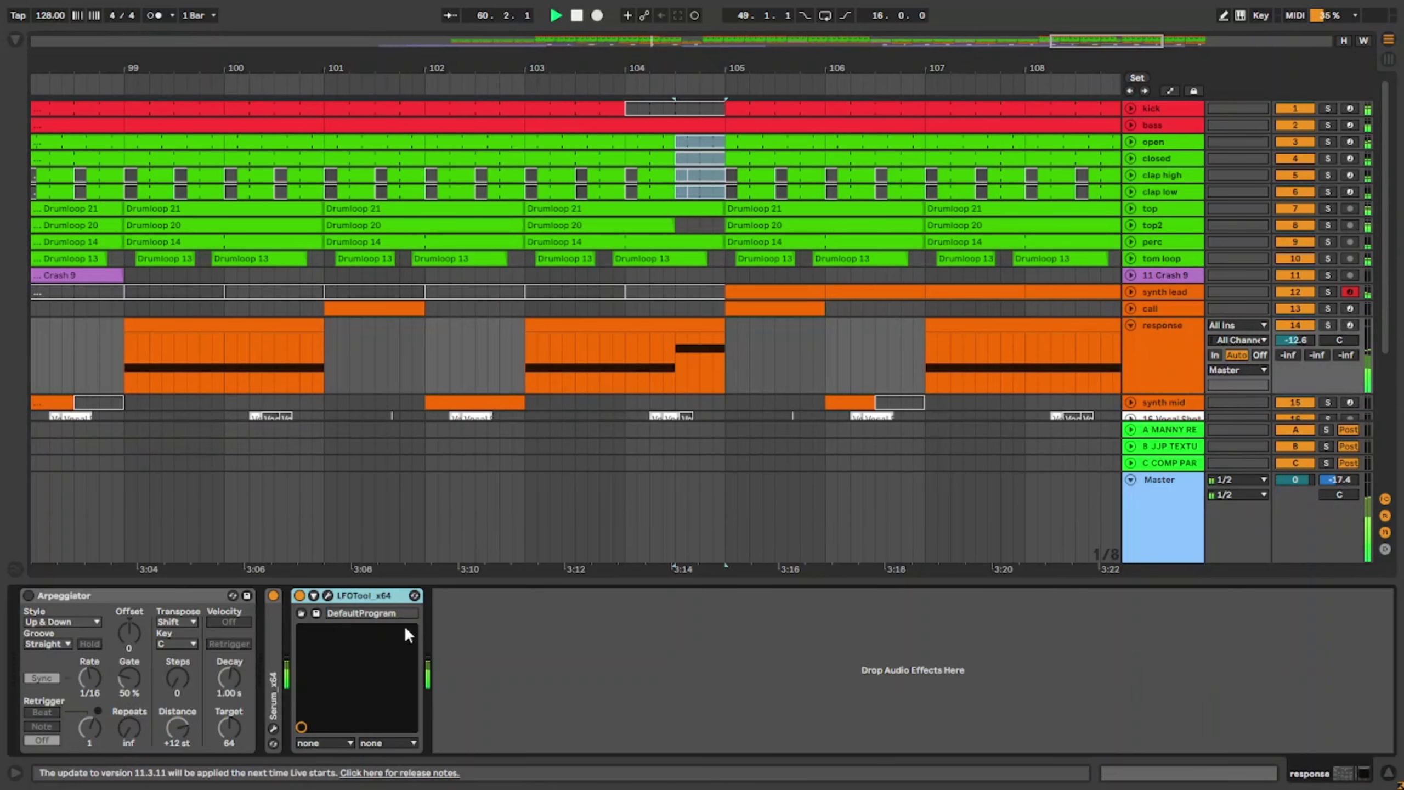
click(328, 595)
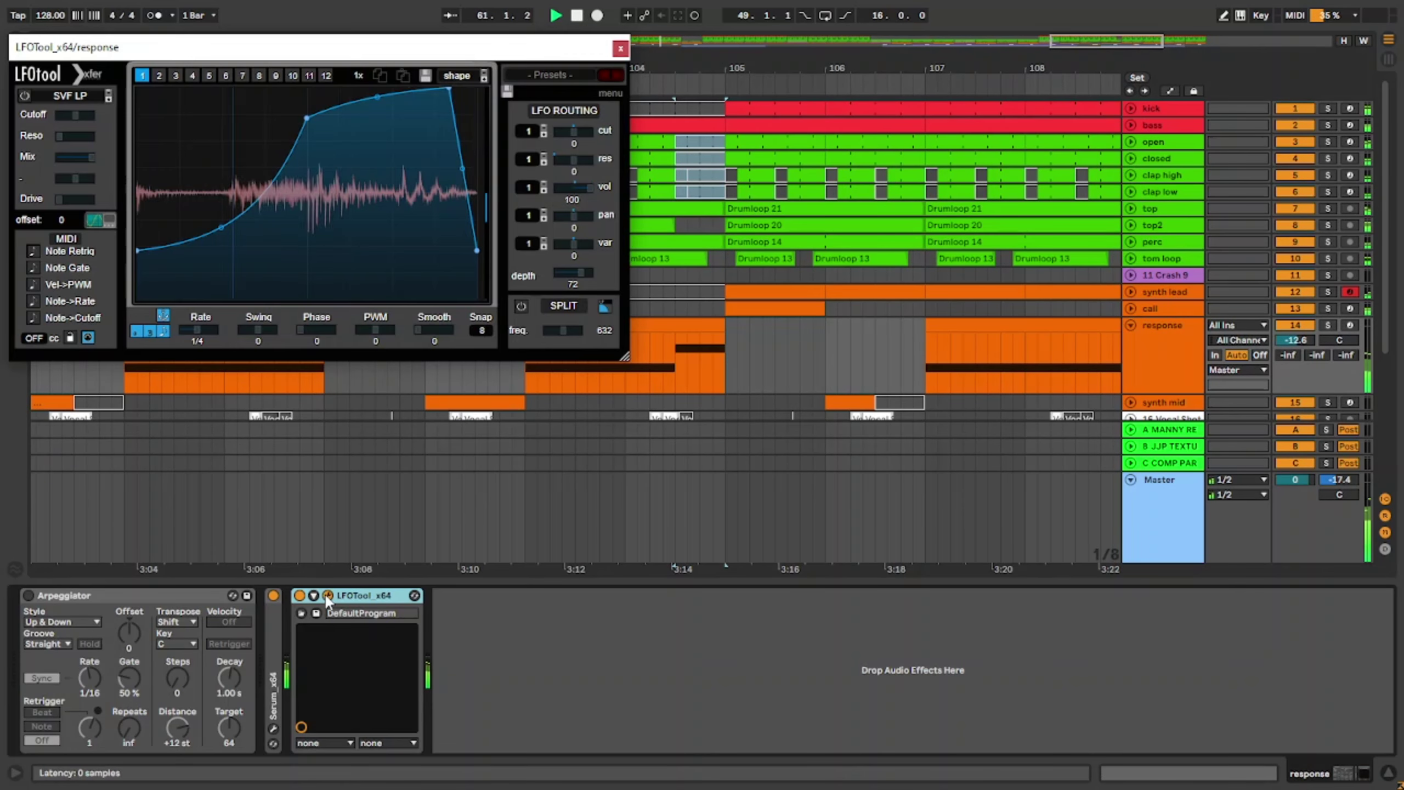
click(273, 729)
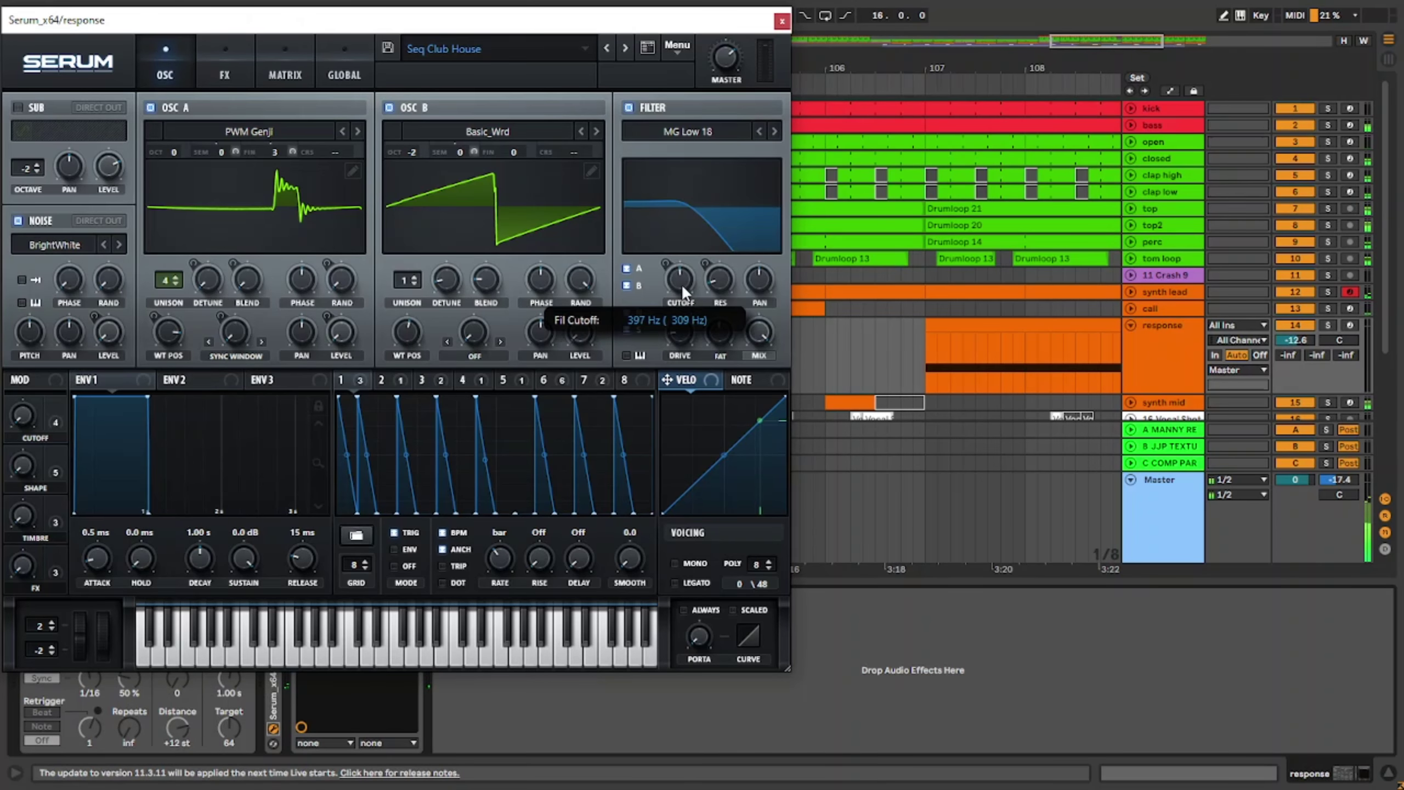
Step: Raise Serum's filter cutoff to bring up its Fil Cutoff automation, undo the value change, and close both plug-in windows
drag(681, 283, 716, 197)
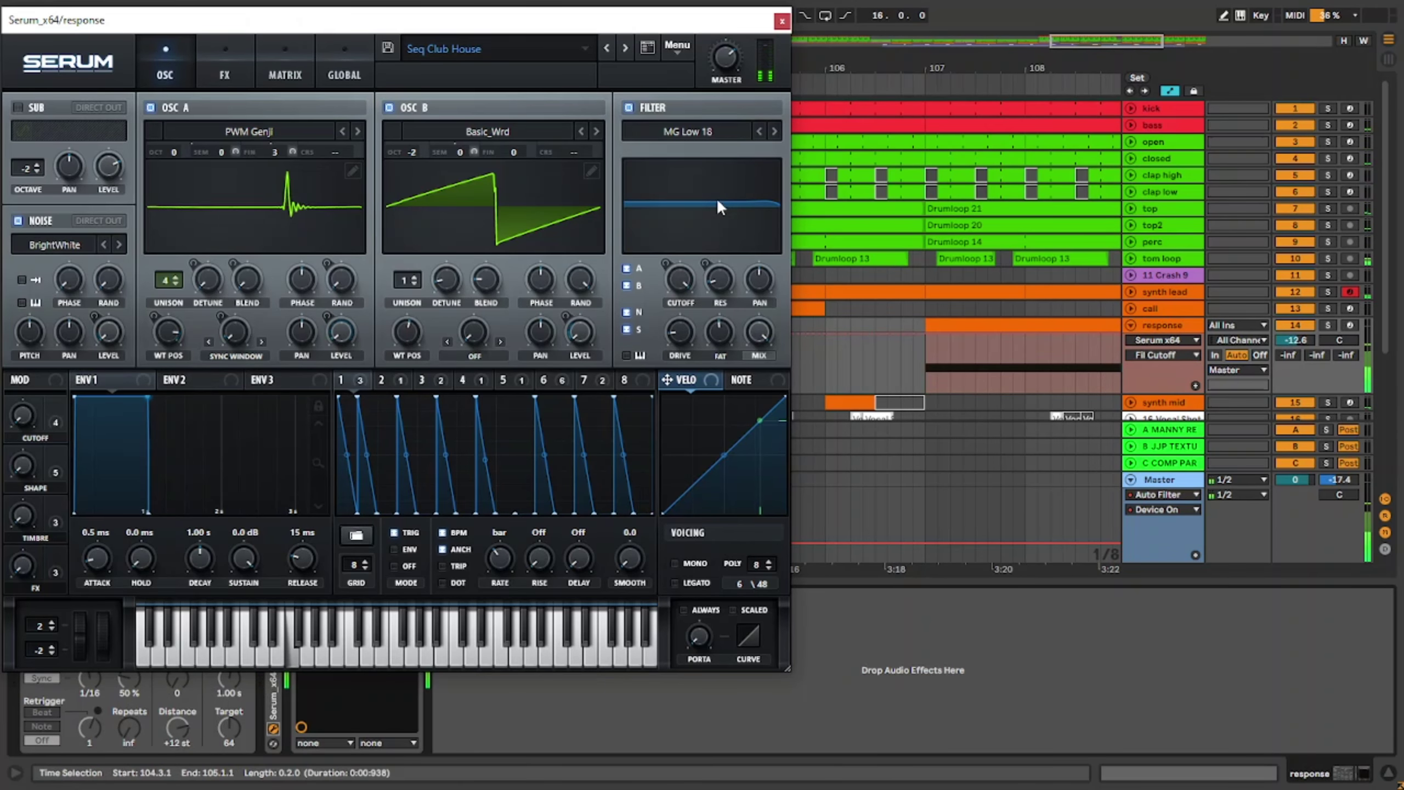
key(ctrl+z)
click(782, 21)
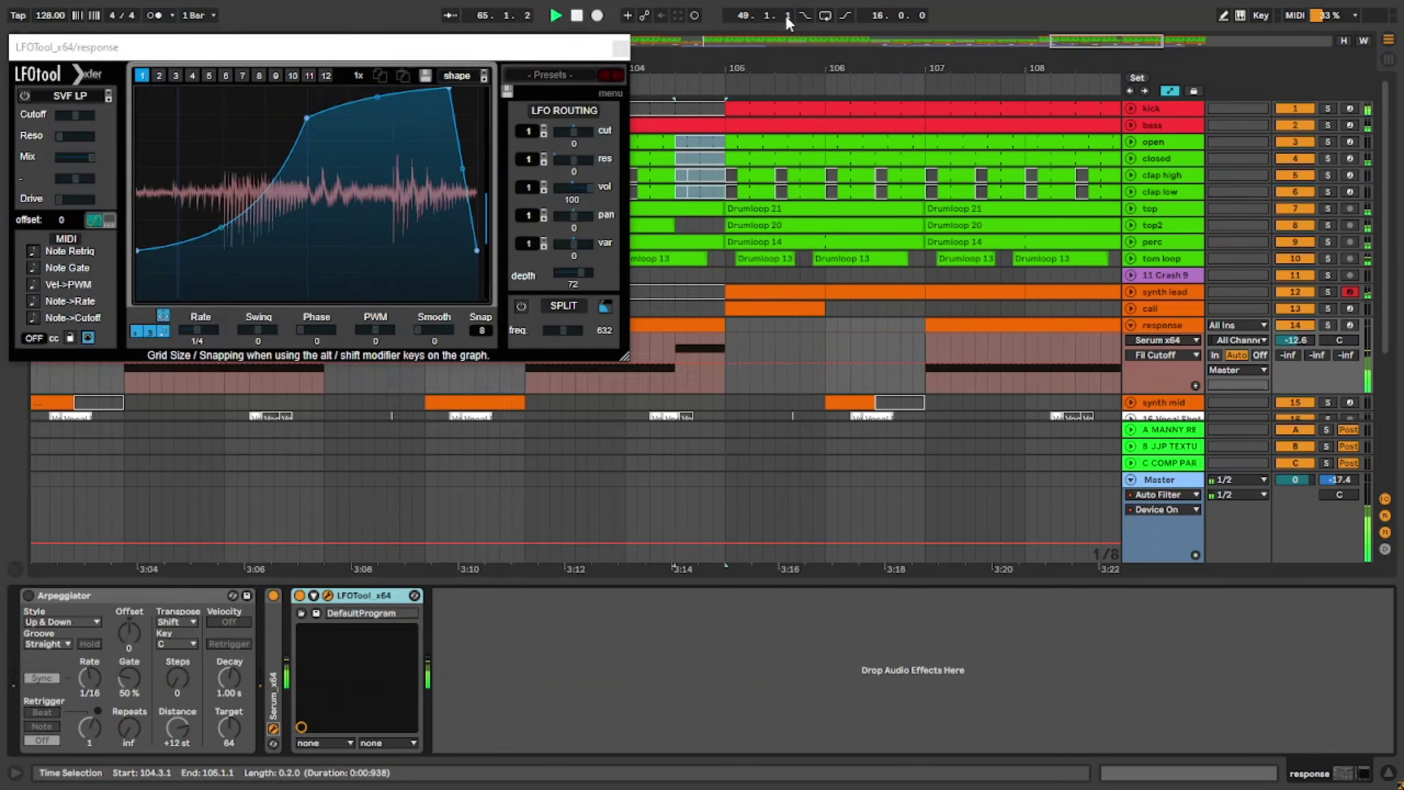
click(619, 50)
Step: Draw a curved Fil Cutoff rise on the response track from bar 63 to 1.00 at bar 65, returning to the base level at bar 67
scroll(895, 385, down, 8)
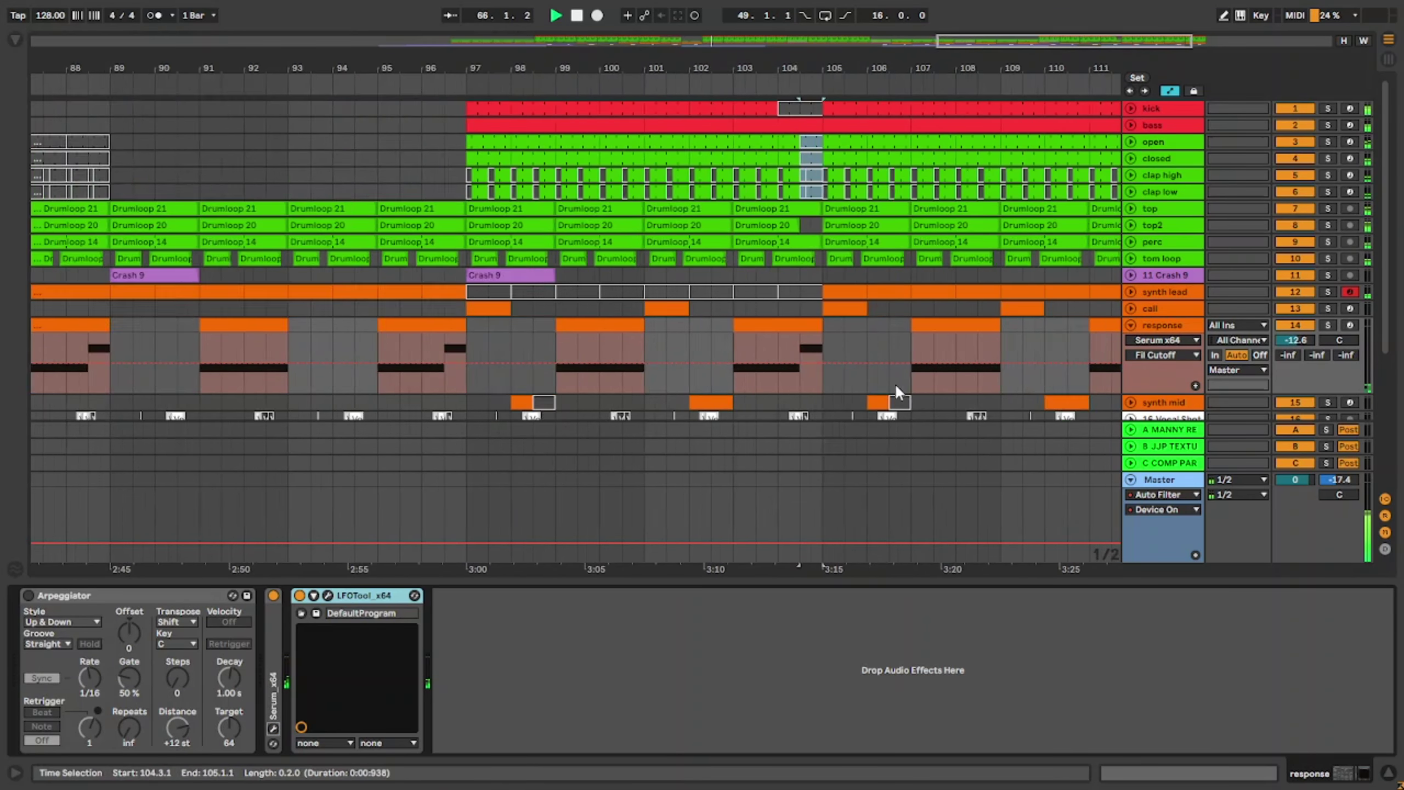
scroll(593, 367, up, 5)
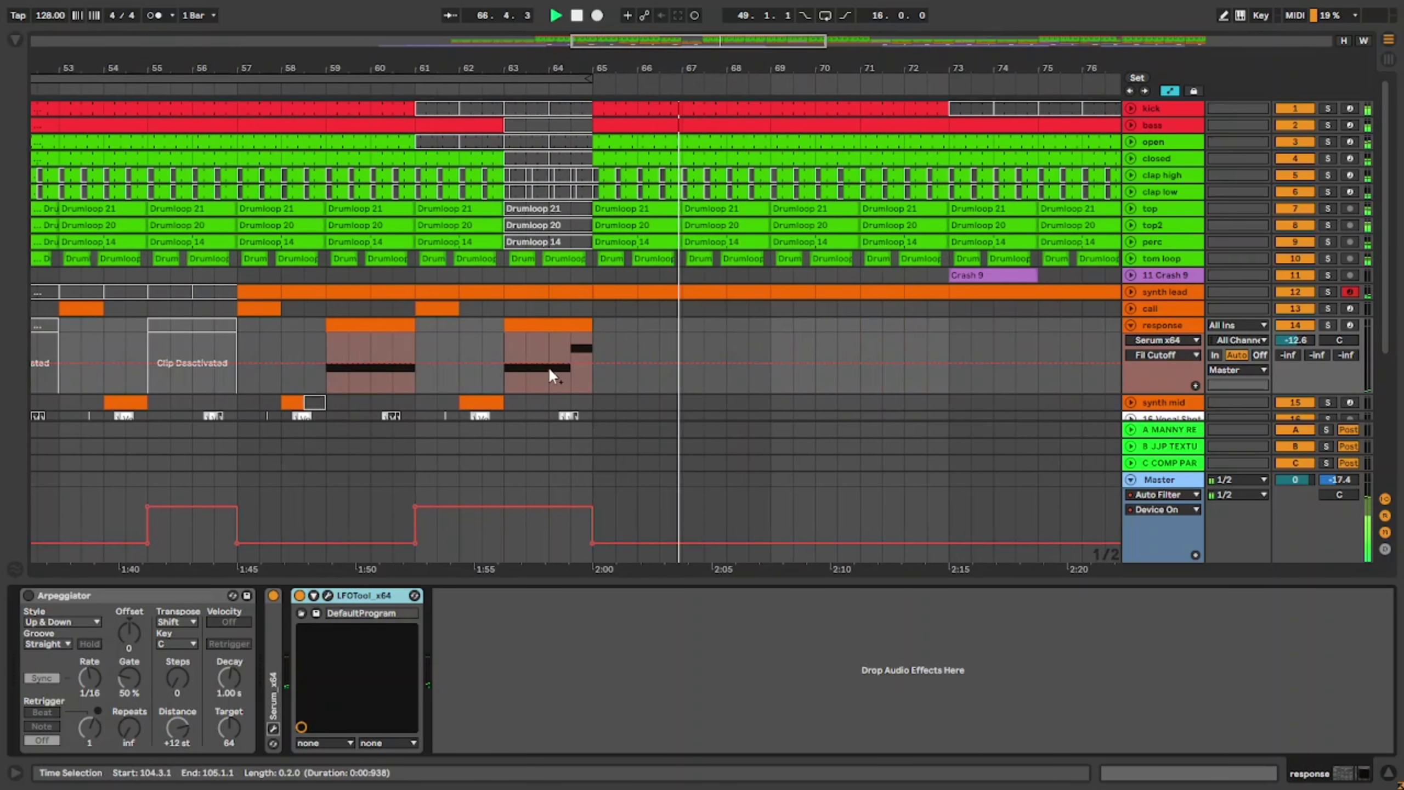
click(504, 364)
click(680, 363)
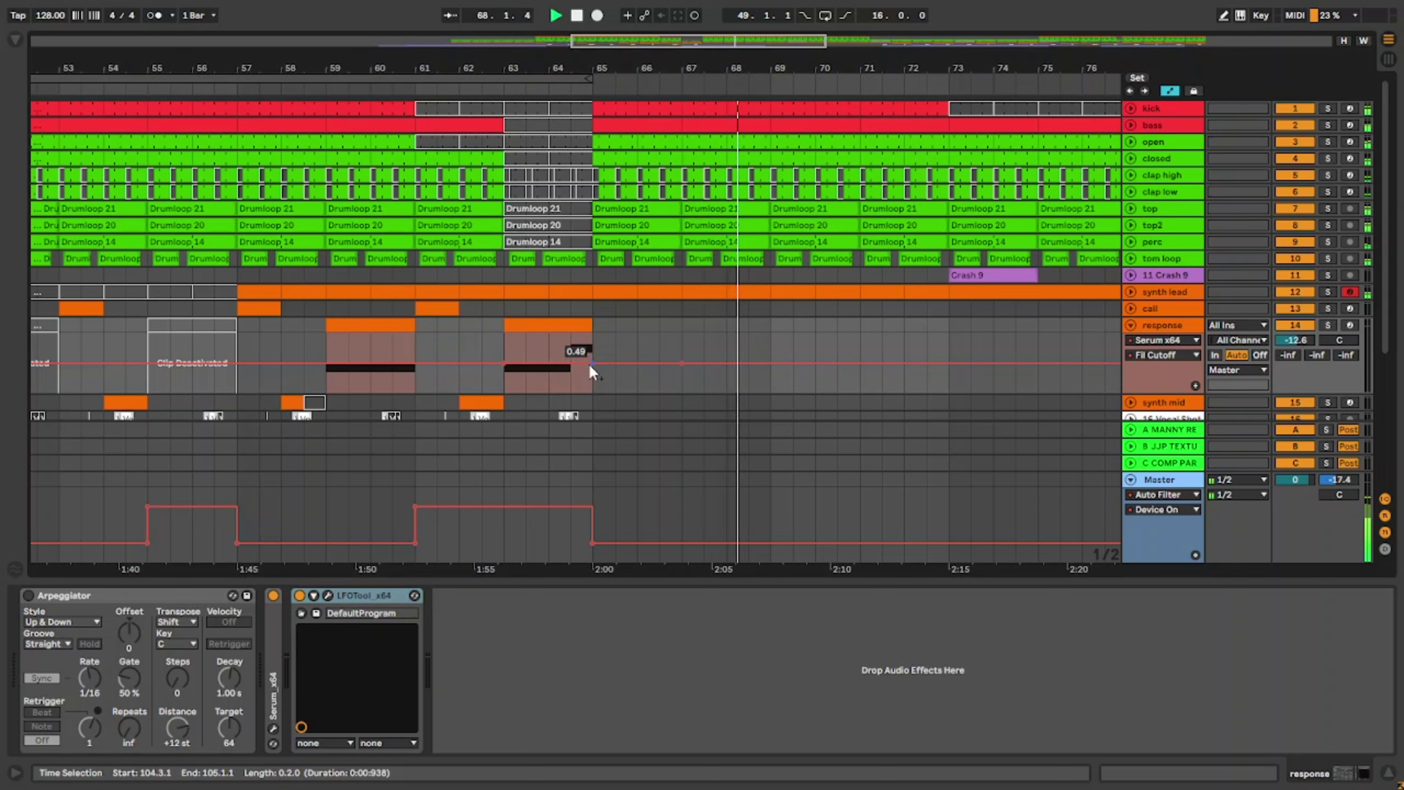
drag(588, 365, 546, 369)
click(547, 354)
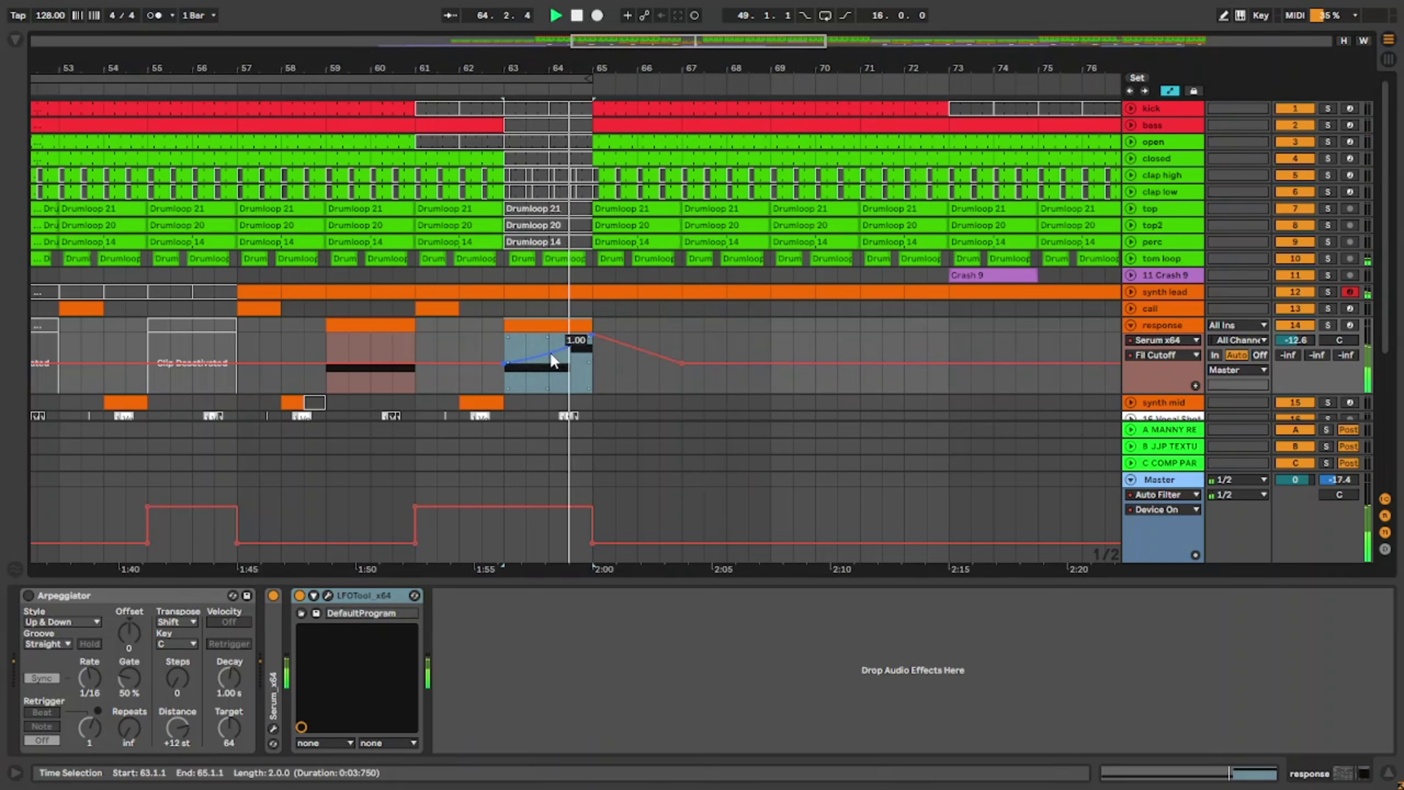
Step: Draw a curved Fil Cutoff rise on the response track from bar 81 to bar 97
key(a)
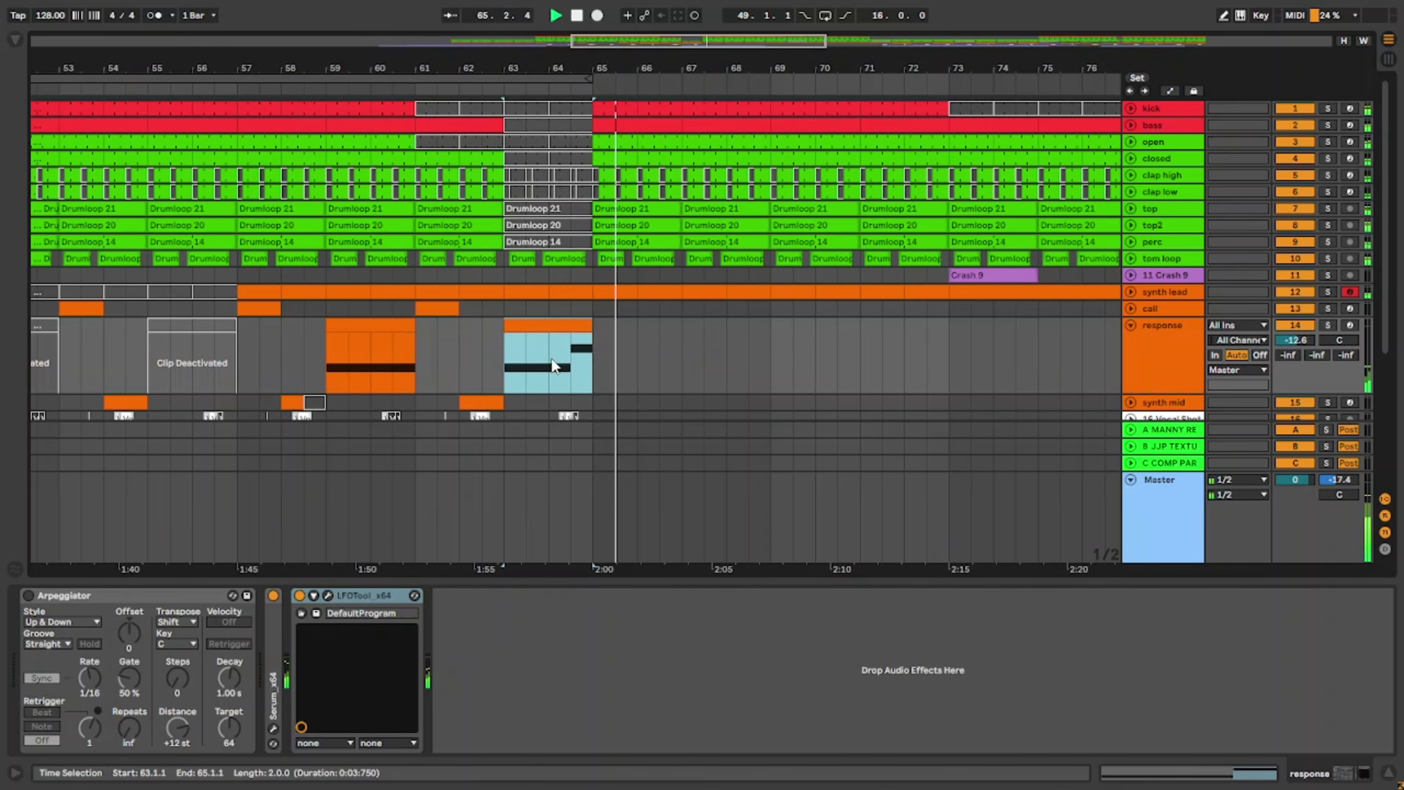
key(a)
key(w)
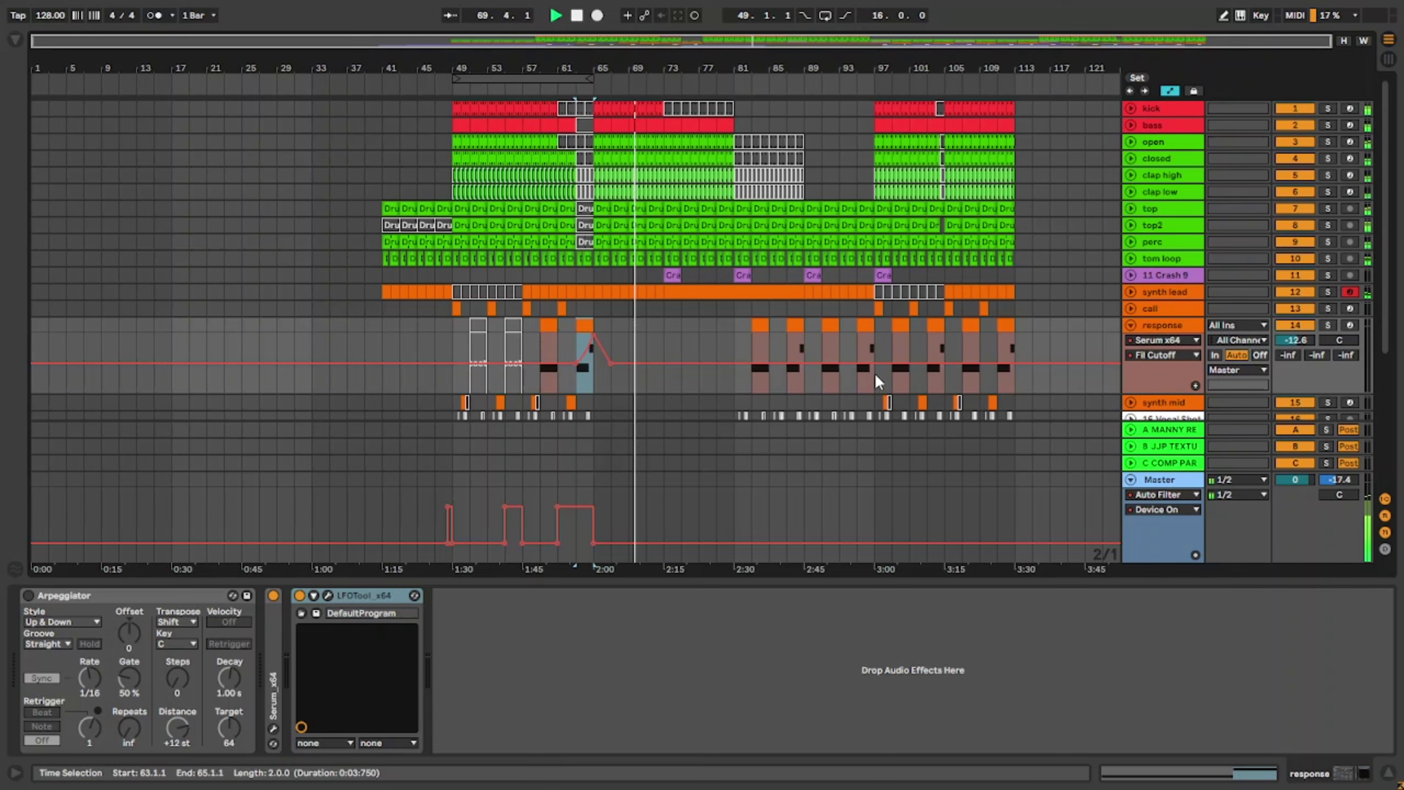
drag(733, 359, 873, 334)
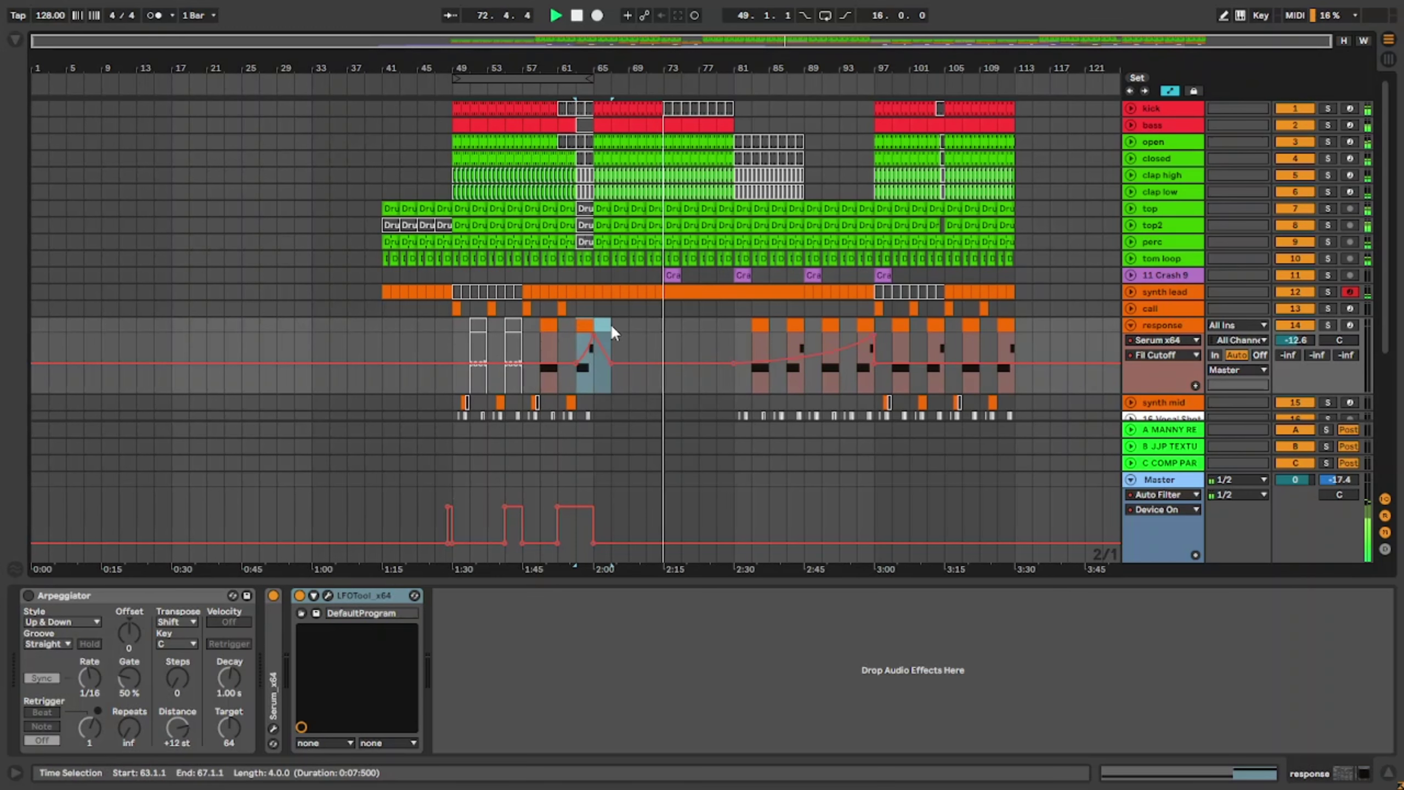
Step: Copy the response clip and cutoff automation from 63.1.1–67.1.1 to 103.1.1, hide the device view, and fold the track
click(932, 329)
key(ctrl+v)
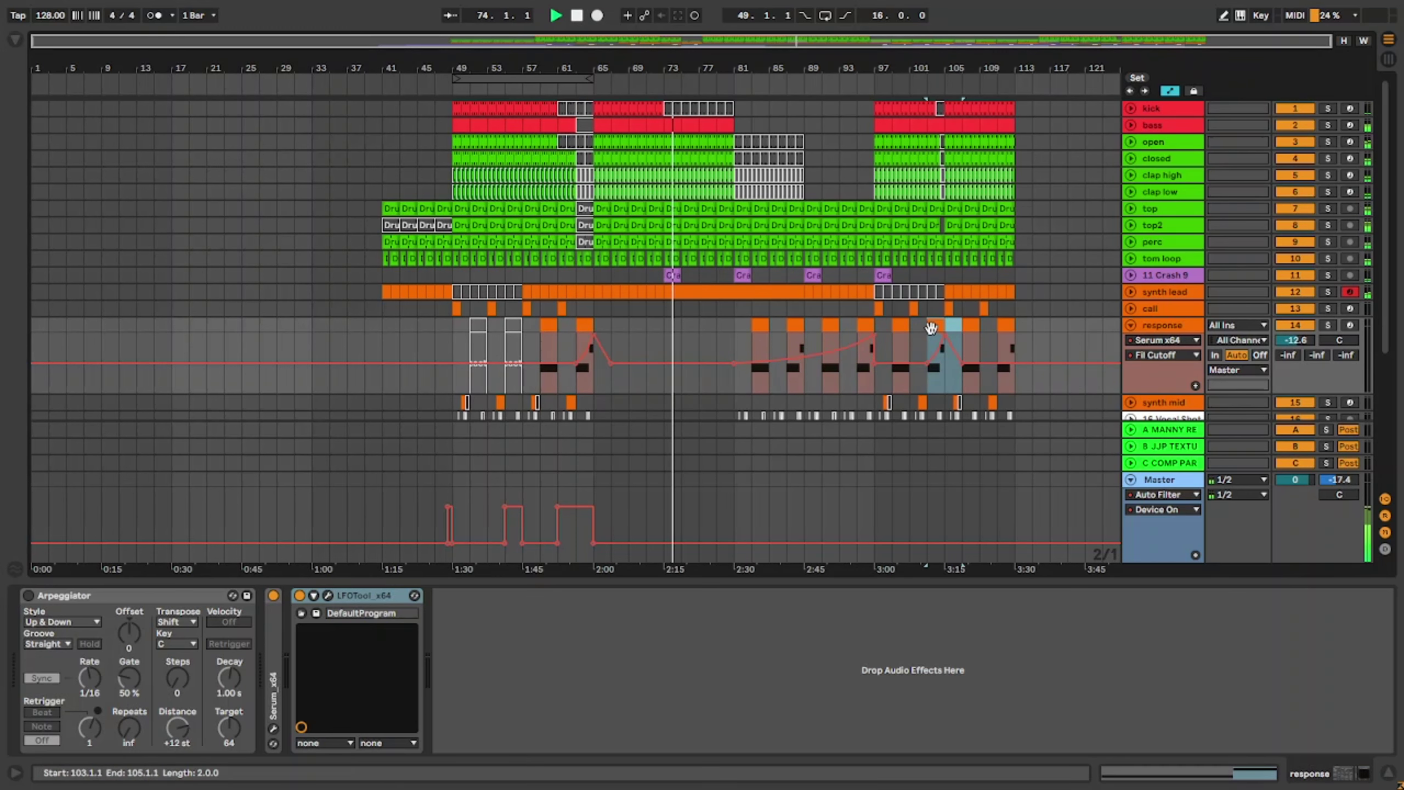
key(a)
drag(879, 580, 852, 784)
key(a)
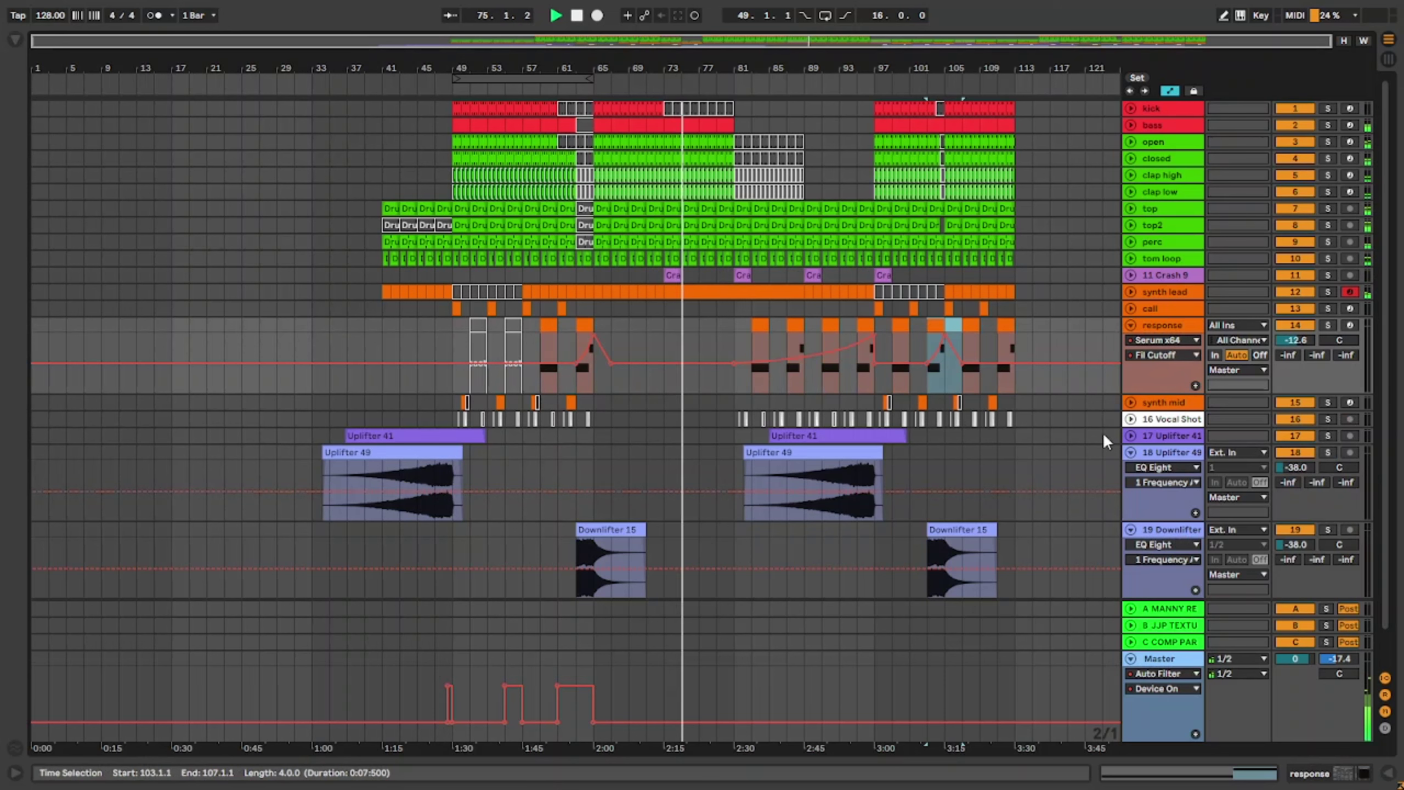
click(1130, 325)
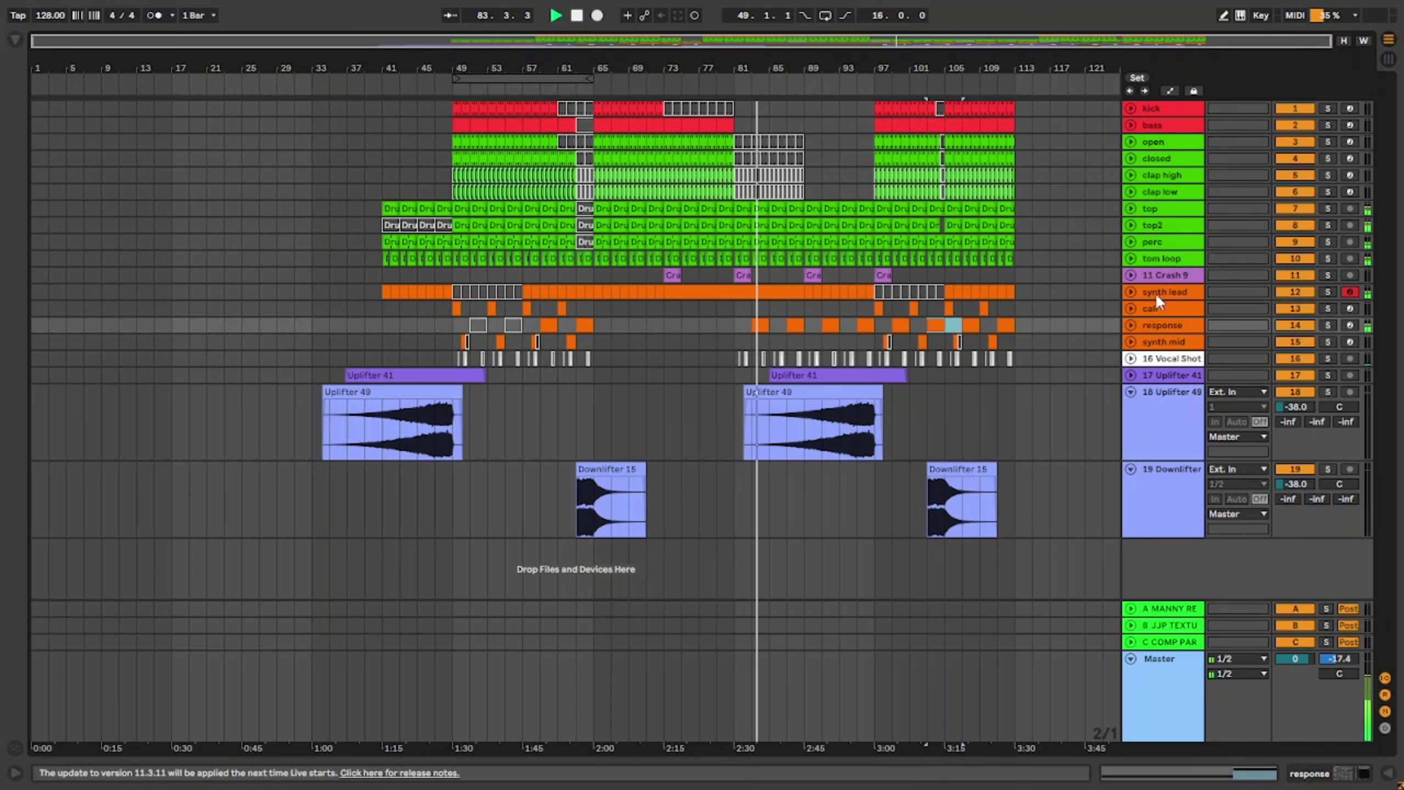
Step: Search the browser for "dela" and add the Delay effect after LFOTool on the response track
click(1146, 321)
double_click(1147, 321)
key(ctrl+f)
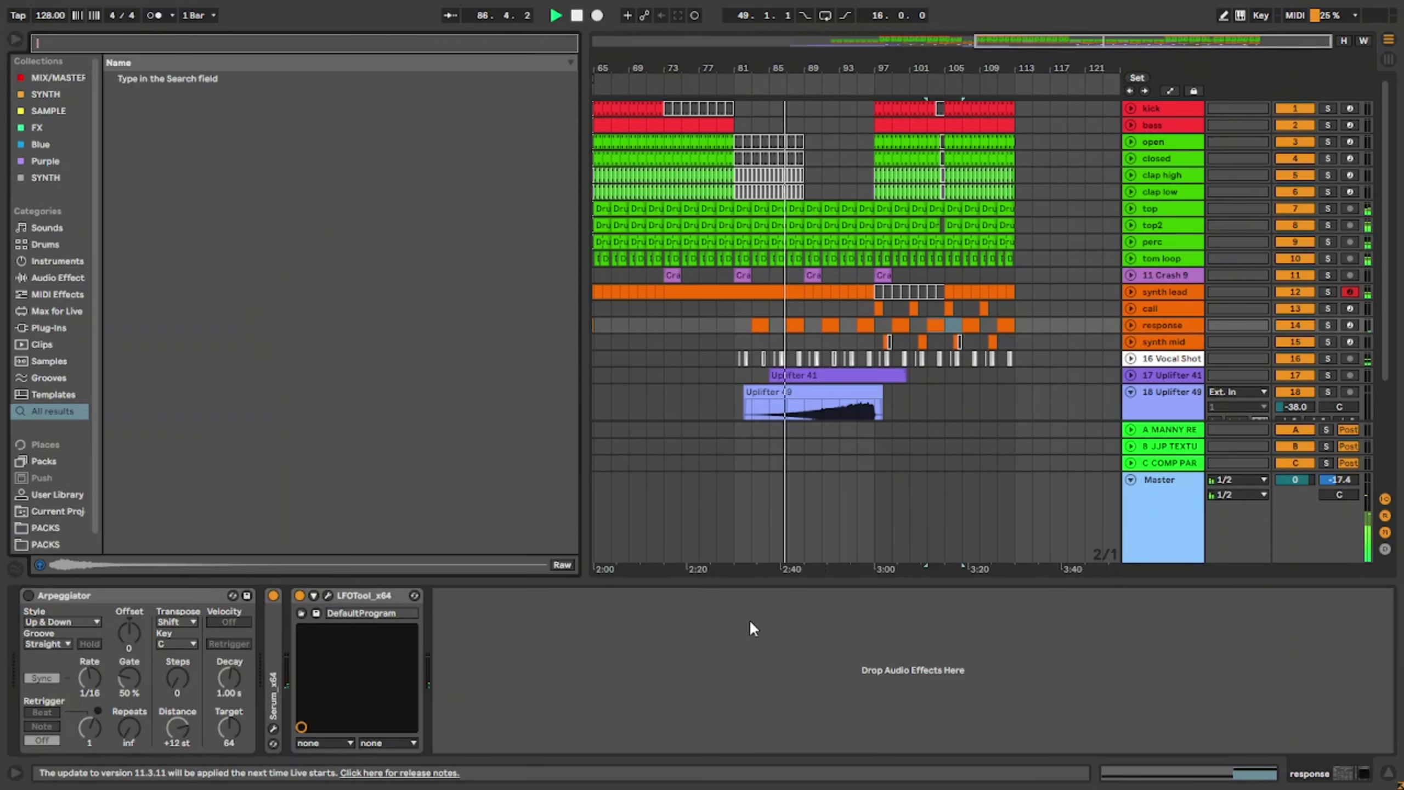
text(dela)
key(Down)
key(Down)
key(Down)
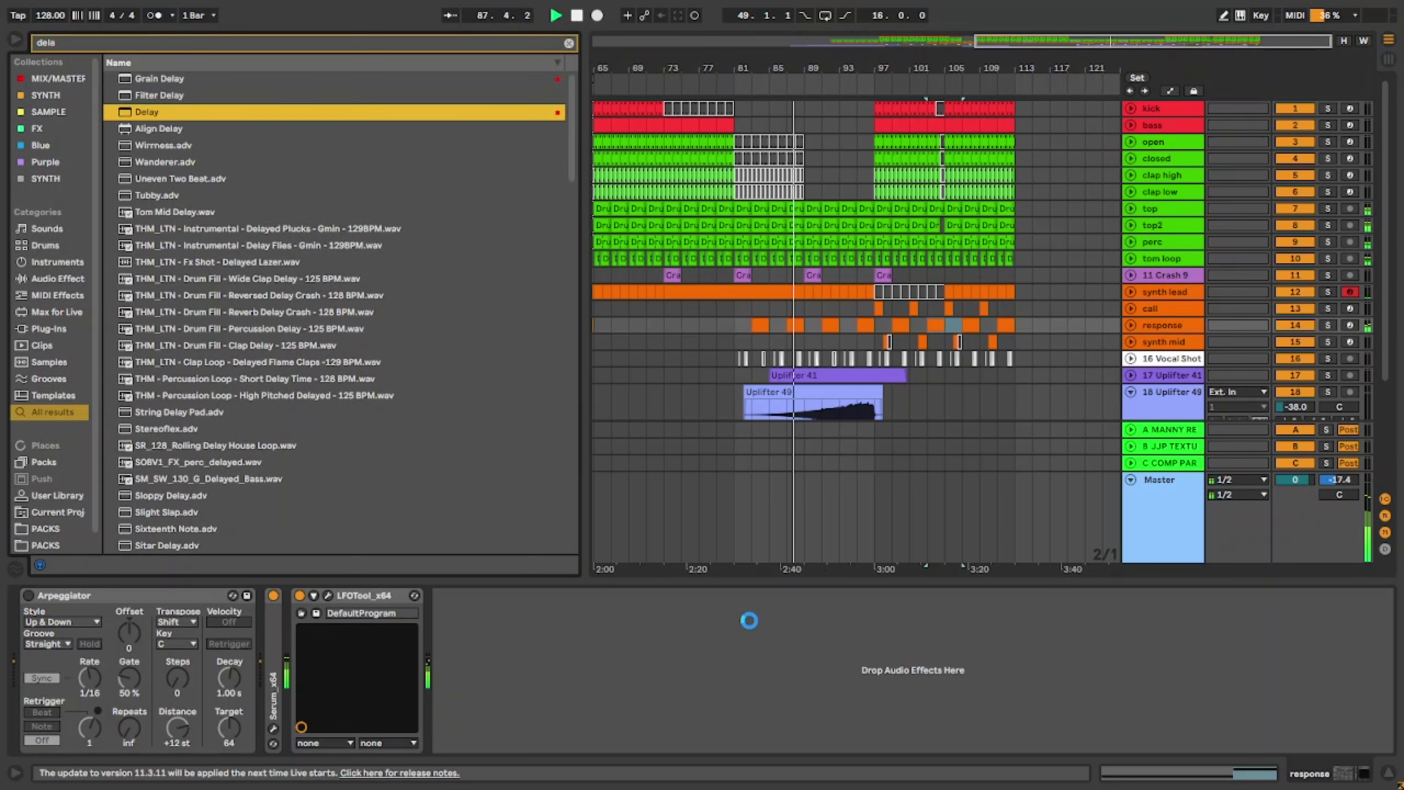
key(Return)
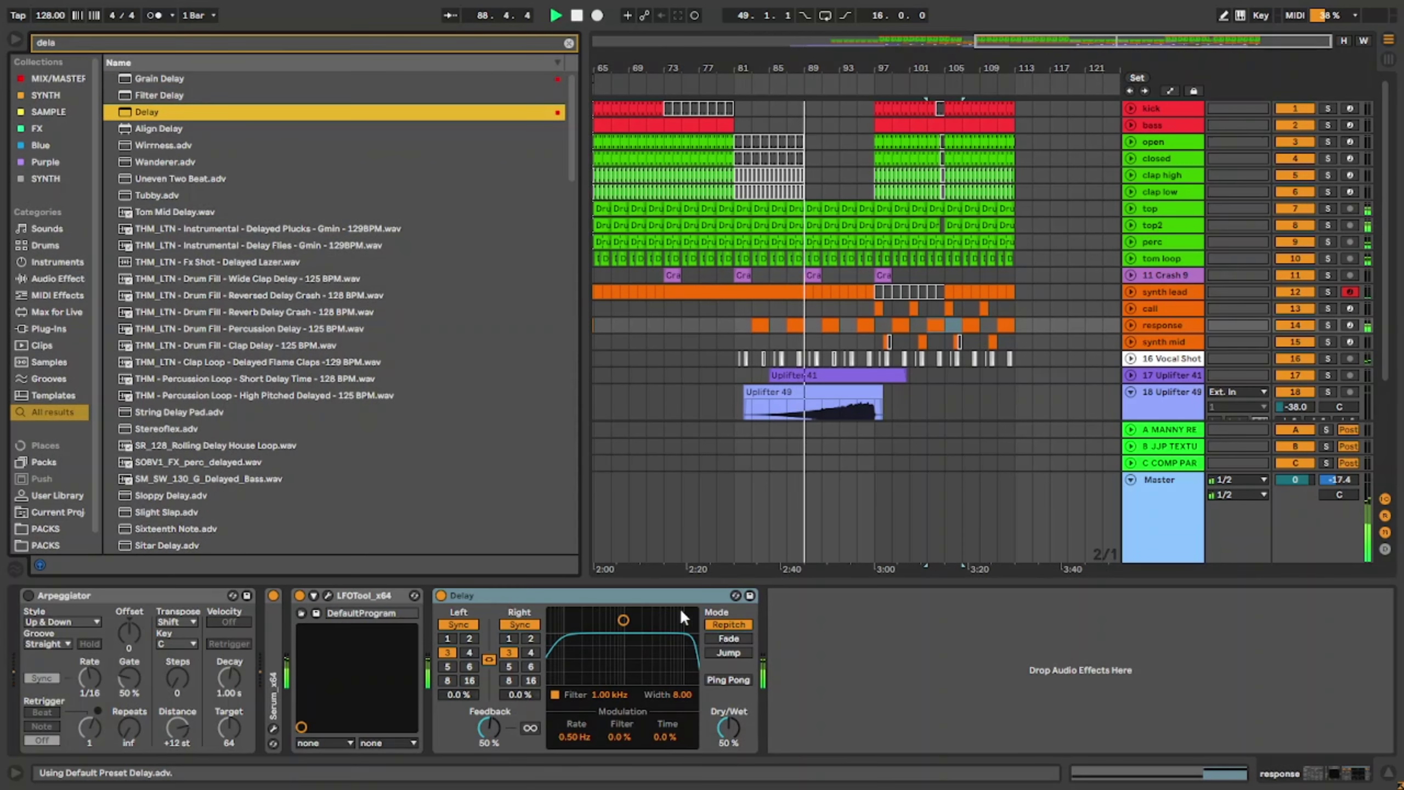
Step: Automate the response Delay's Dry/Wet to rise from 0% at bar 81 to a peak at bar 97, then drop to 0% by about bar 99
click(1130, 325)
key(a)
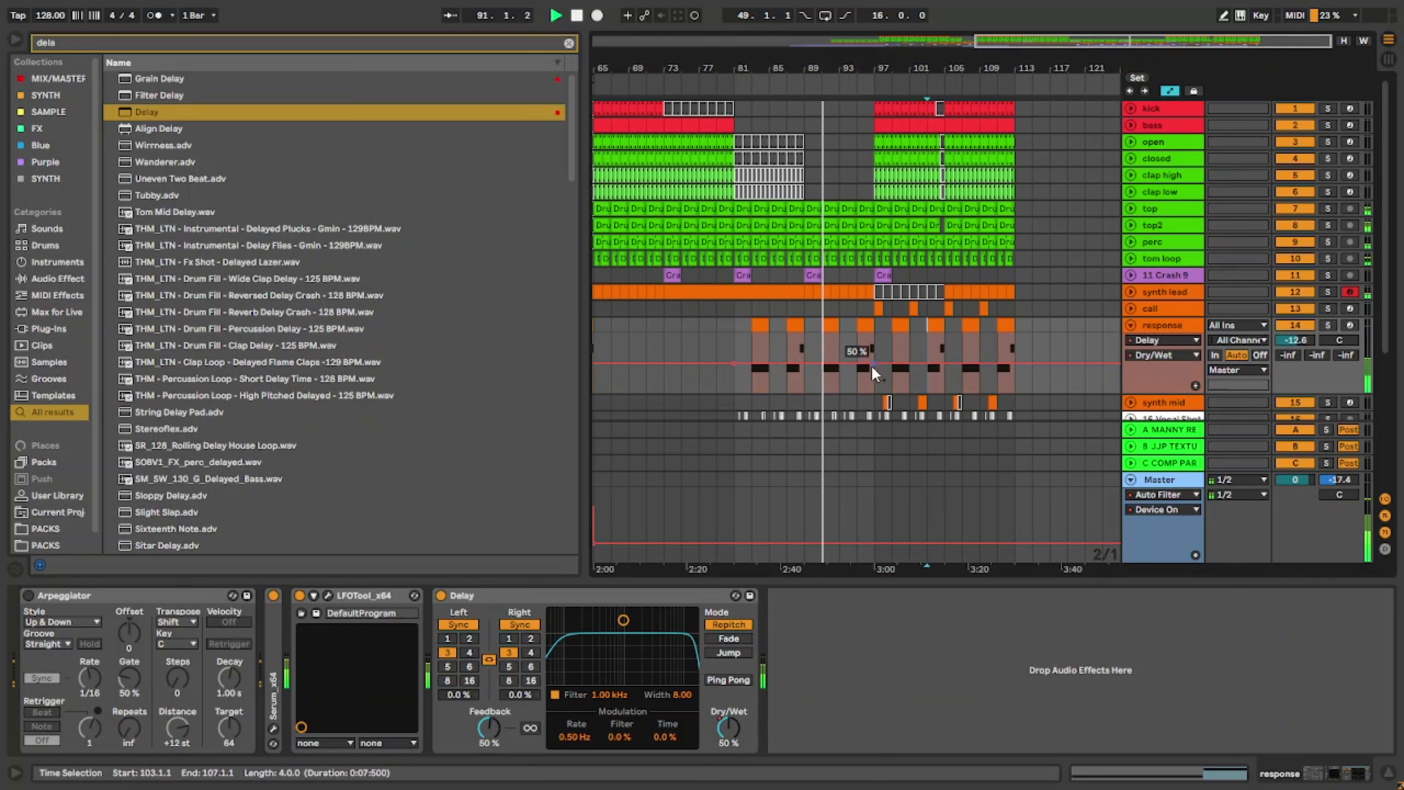
click(821, 361)
drag(734, 364, 734, 392)
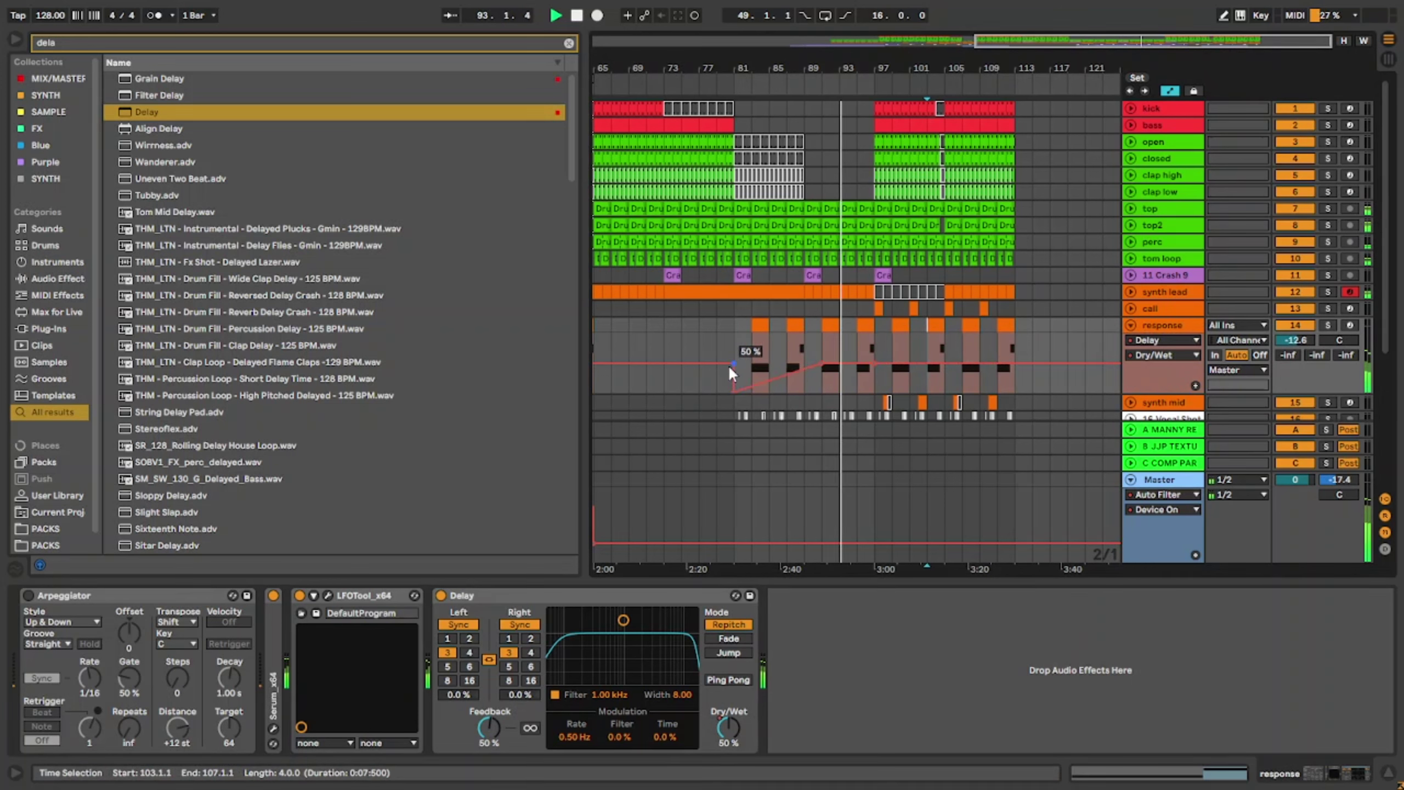
click(731, 364)
mouse_move(884, 363)
mouse_down()
mouse_move(893, 392)
mouse_move(875, 358)
mouse_up()
click(856, 364)
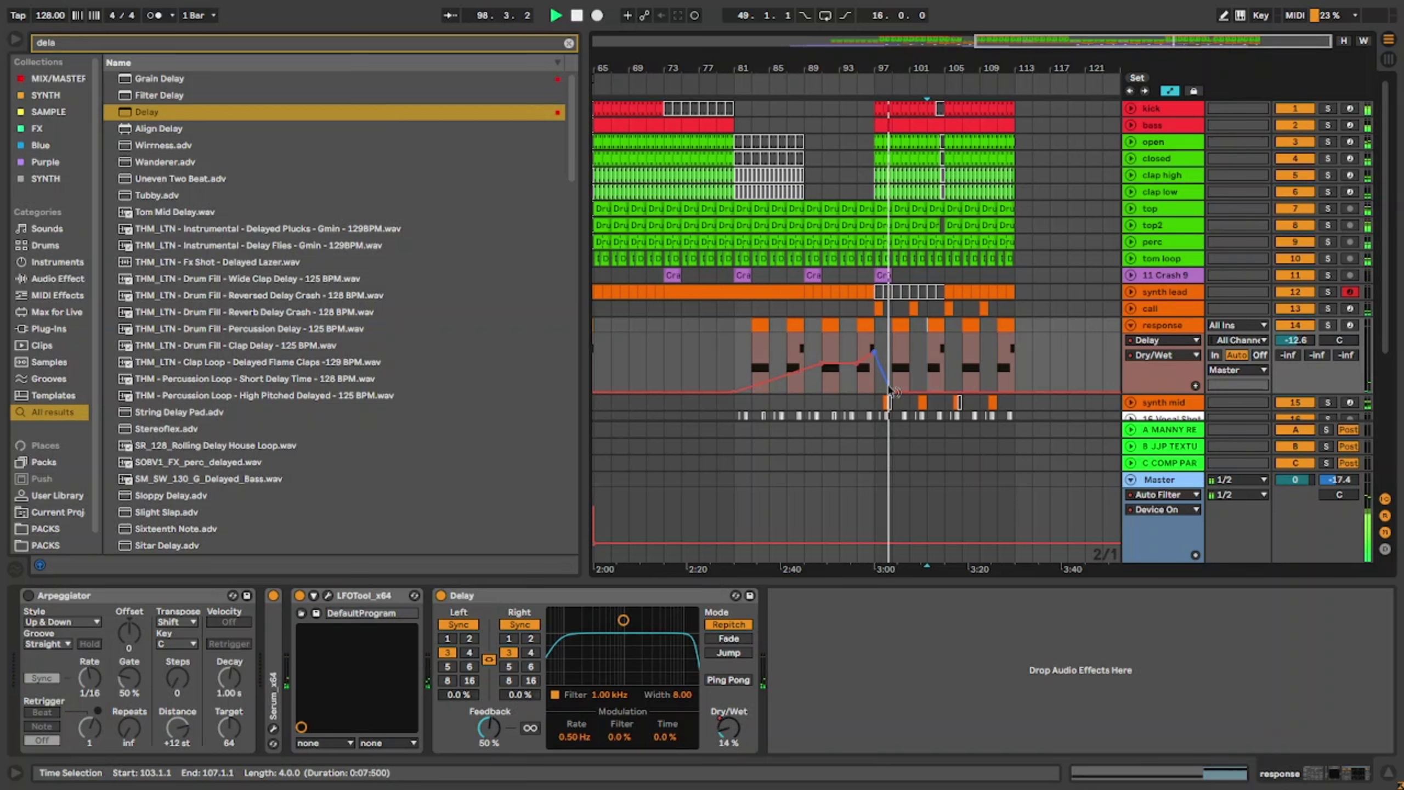
Step: Fold the response track, clear the delay search, and hide the browser and device view
key(a)
click(1131, 325)
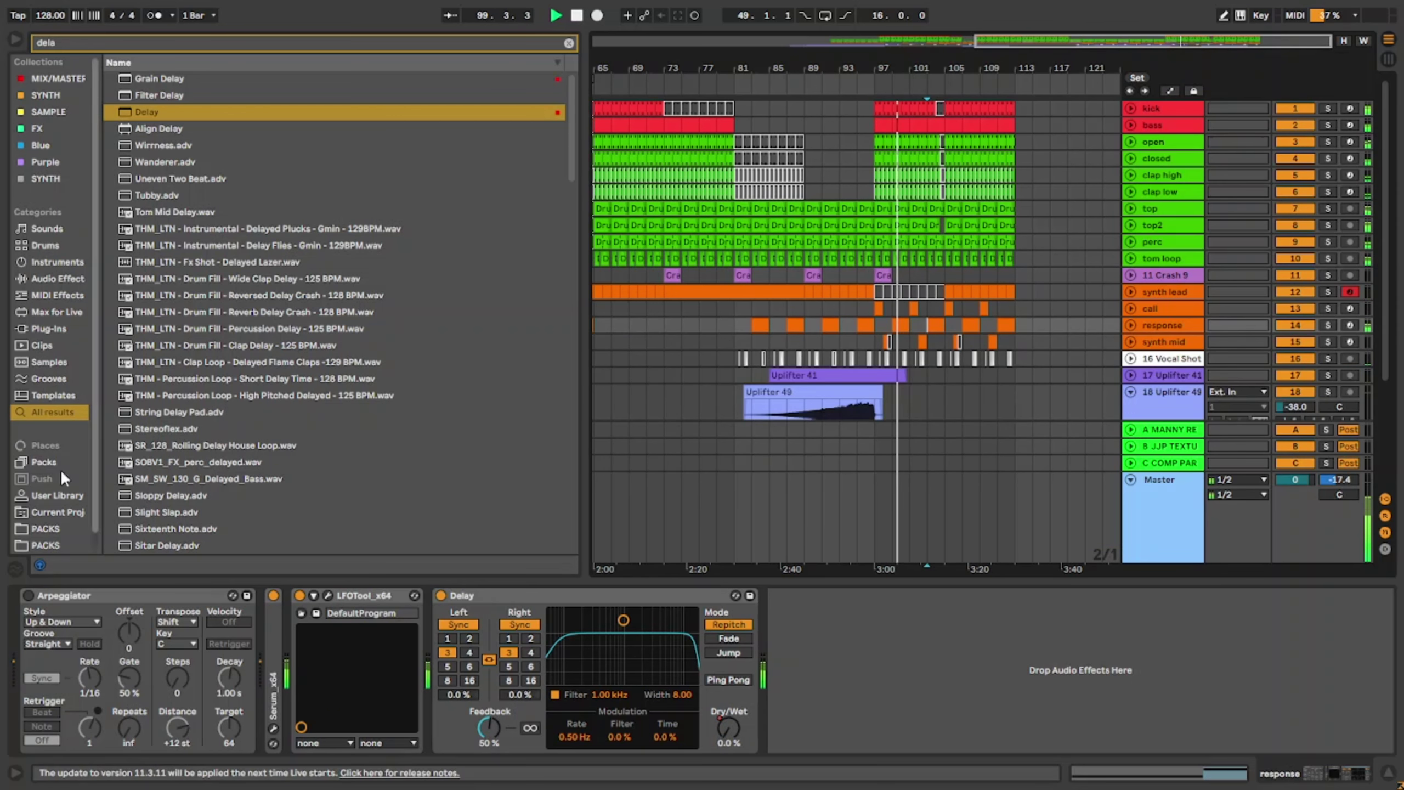
click(50, 544)
click(569, 43)
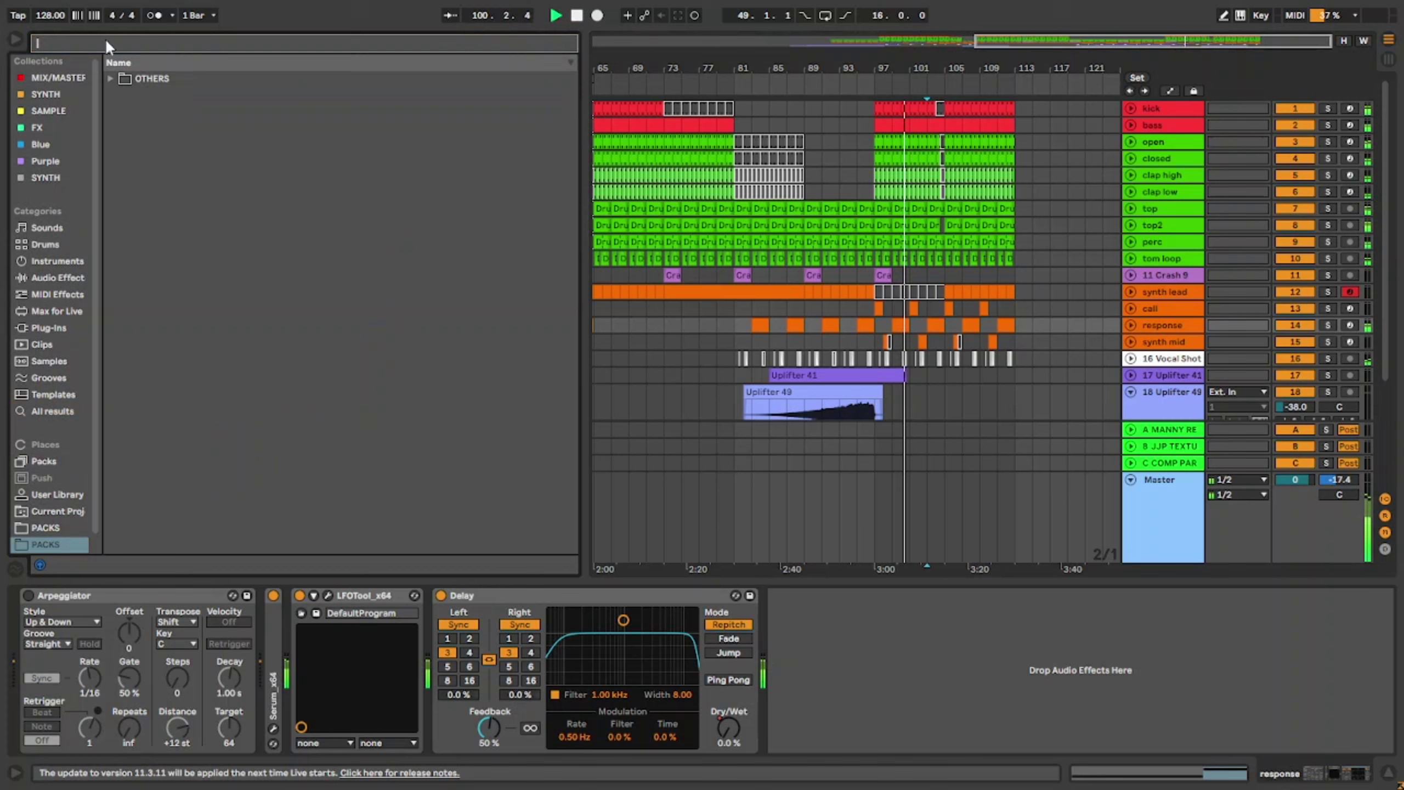
click(16, 39)
key(ctrl+alt+l)
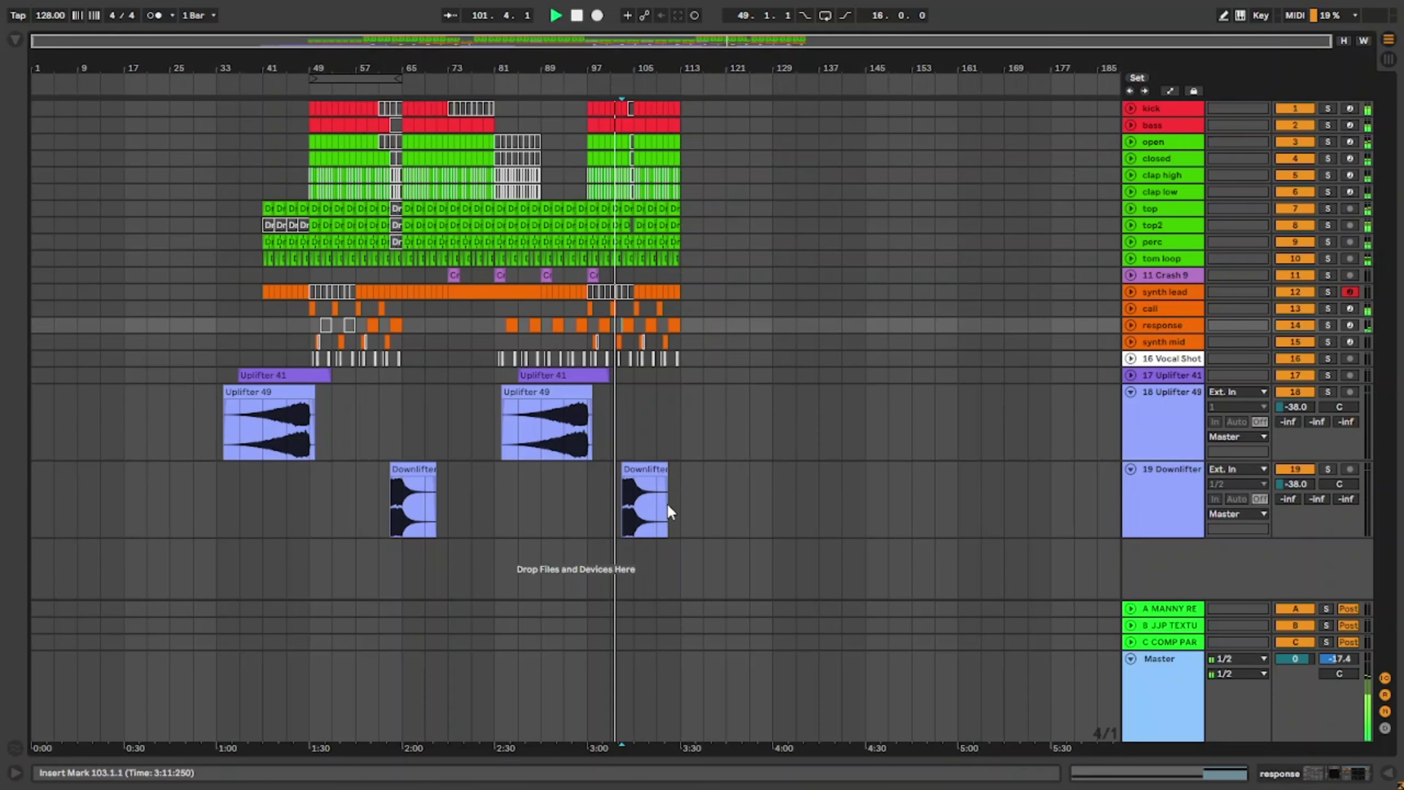
Step: Fold the Downlifter and Uplifter 49 tracks, then place the insert marker at 49.1.1 on the Downlifter track
click(1130, 469)
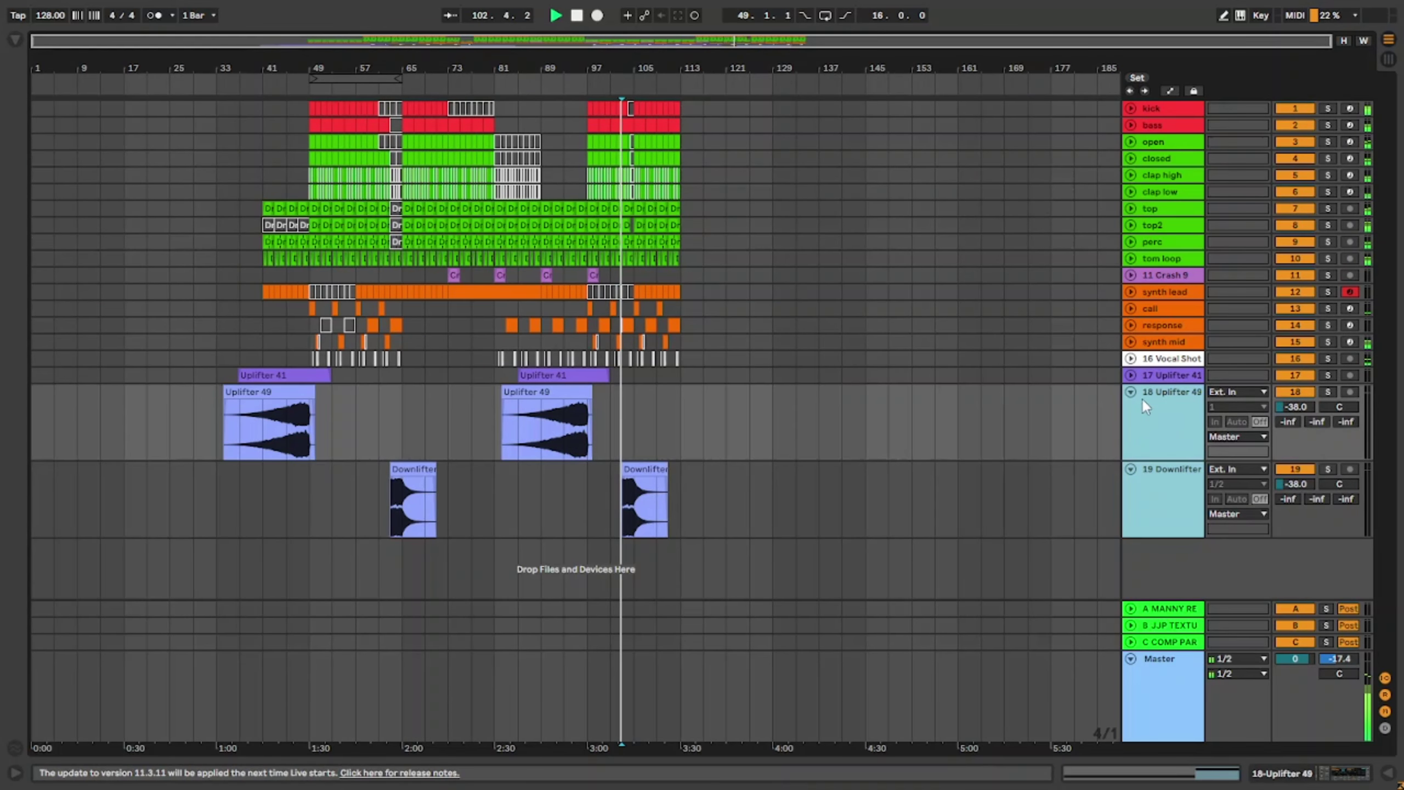
click(1130, 391)
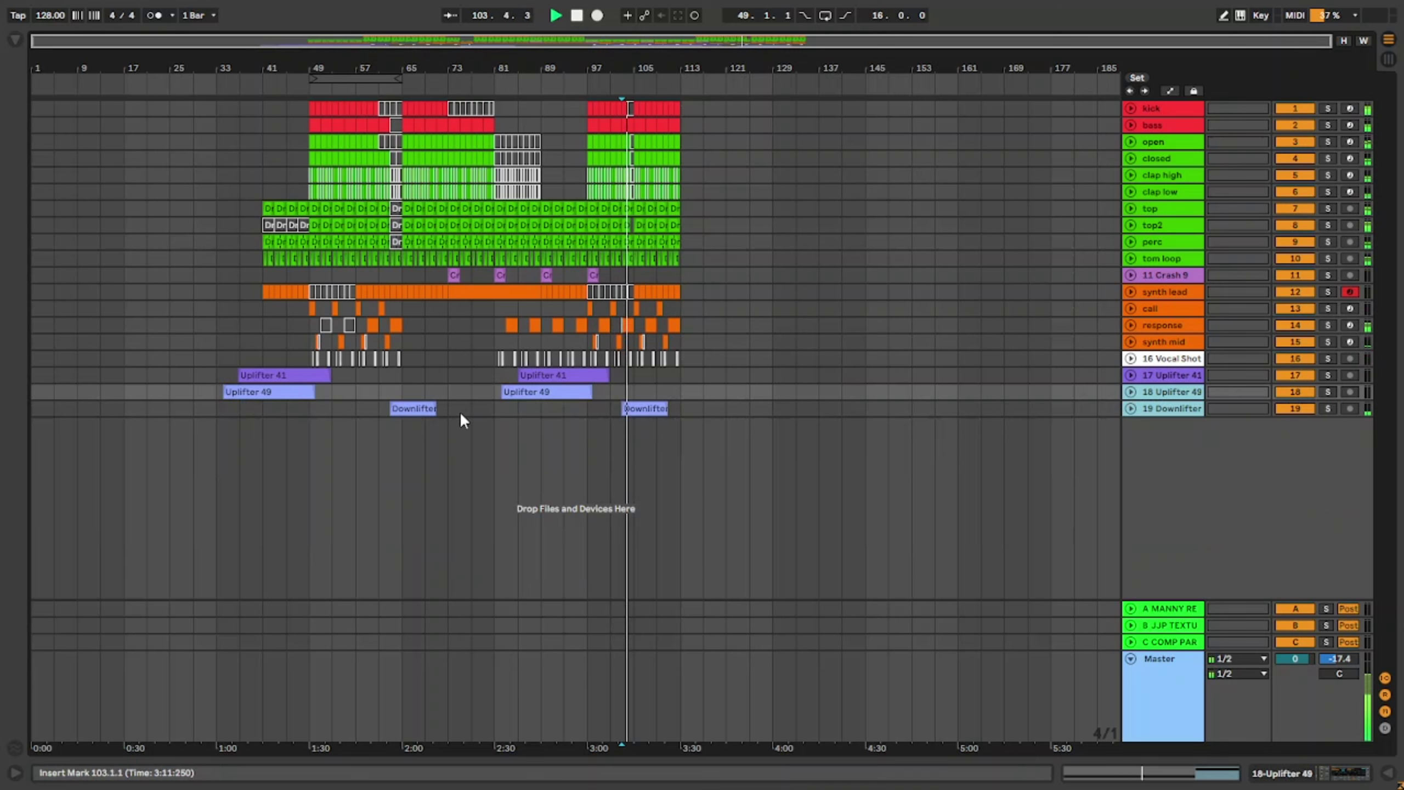
click(309, 407)
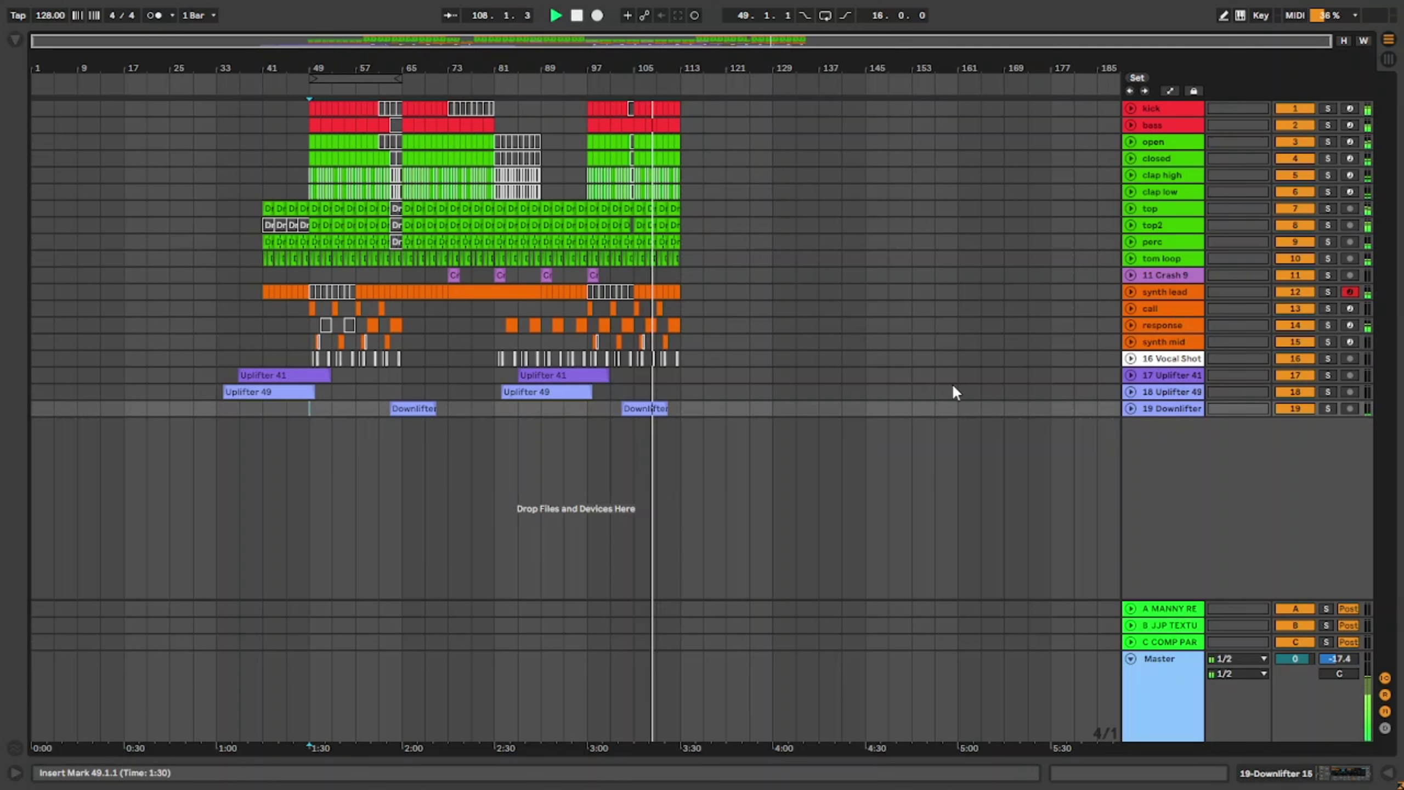
Step: Recolour the Crash 9 track green and assign the track colour to its clips
right_click(1155, 275)
click(1243, 576)
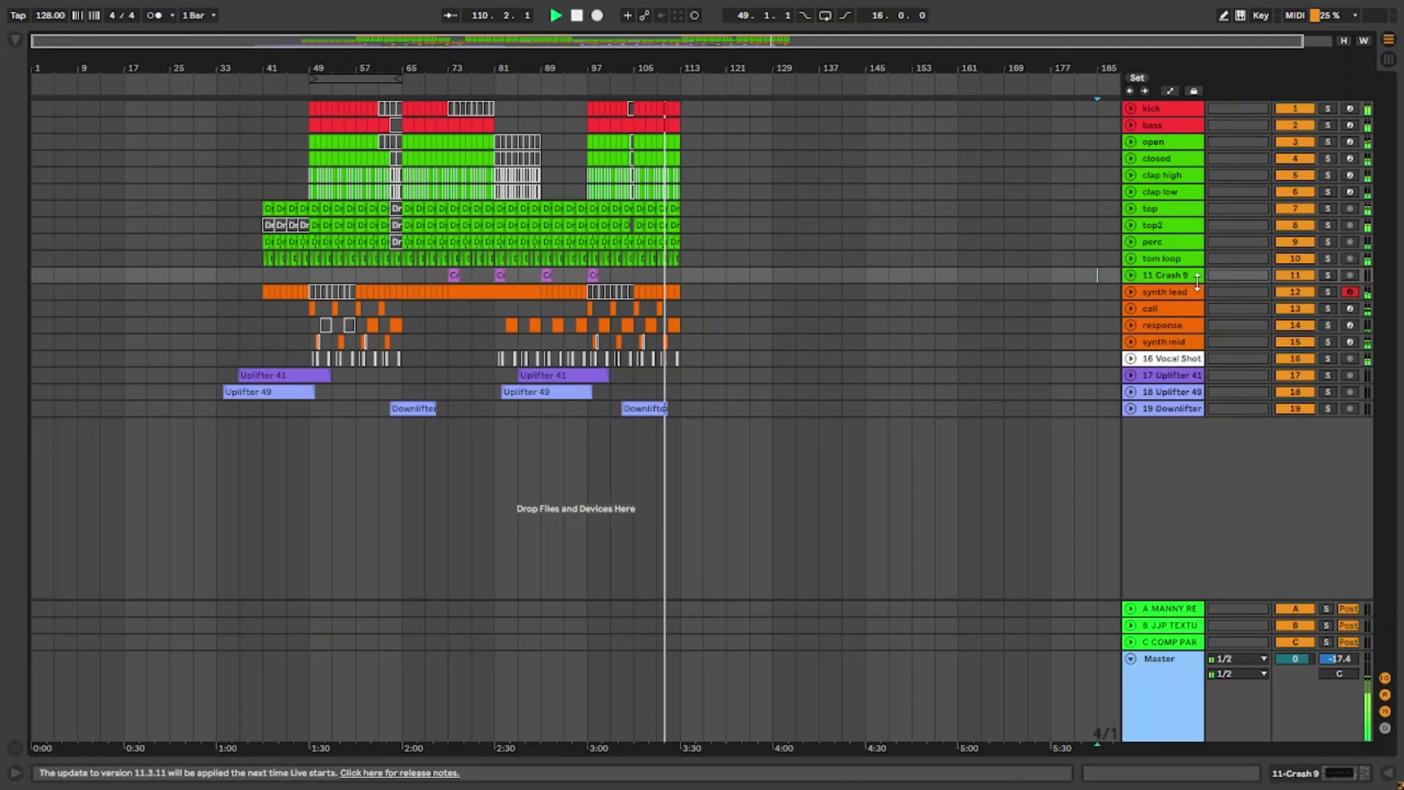
right_click(1155, 274)
click(1239, 637)
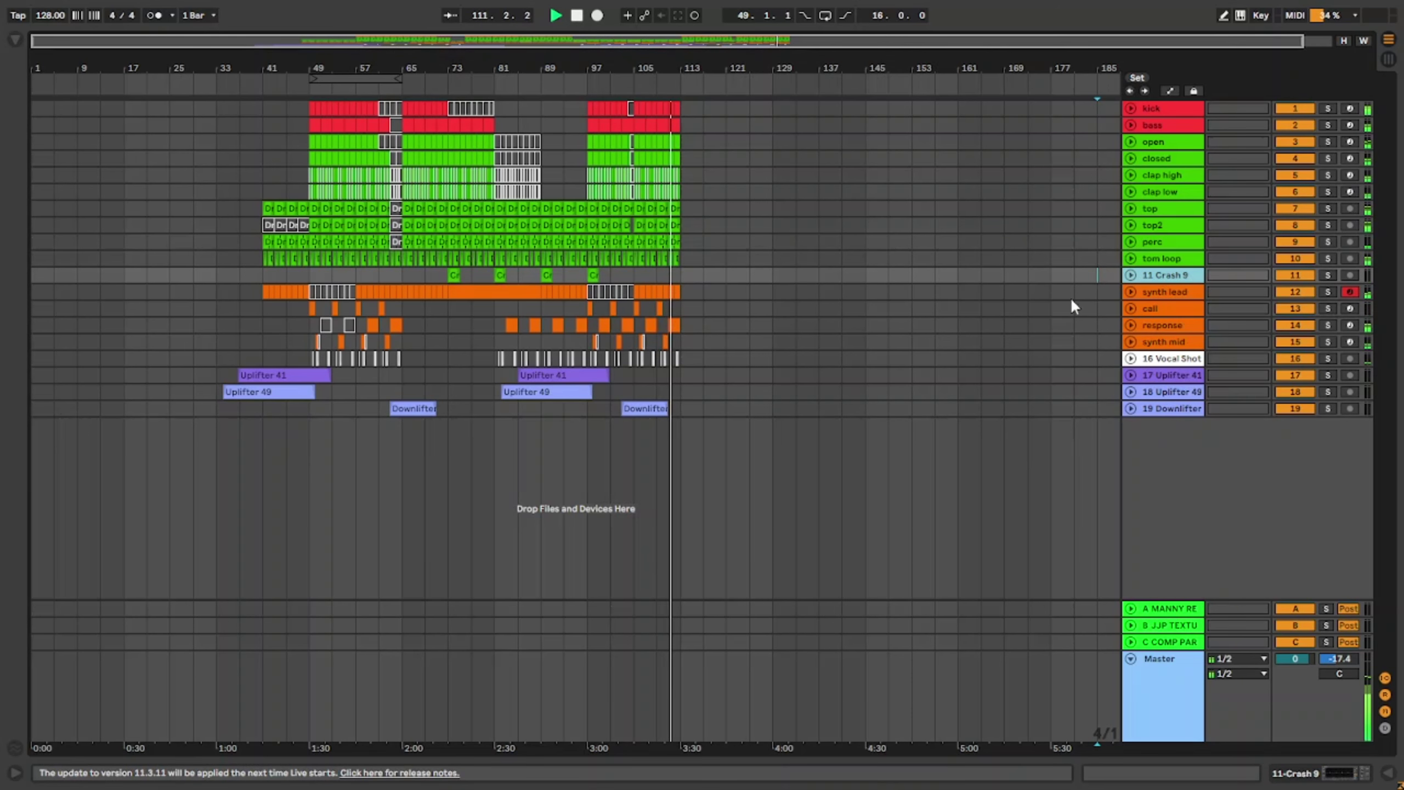
Step: Unfold the Crash 9 track and duplicate its section from 97.1.1–113.1.1 so another crash lands on 113.1.1
click(1131, 274)
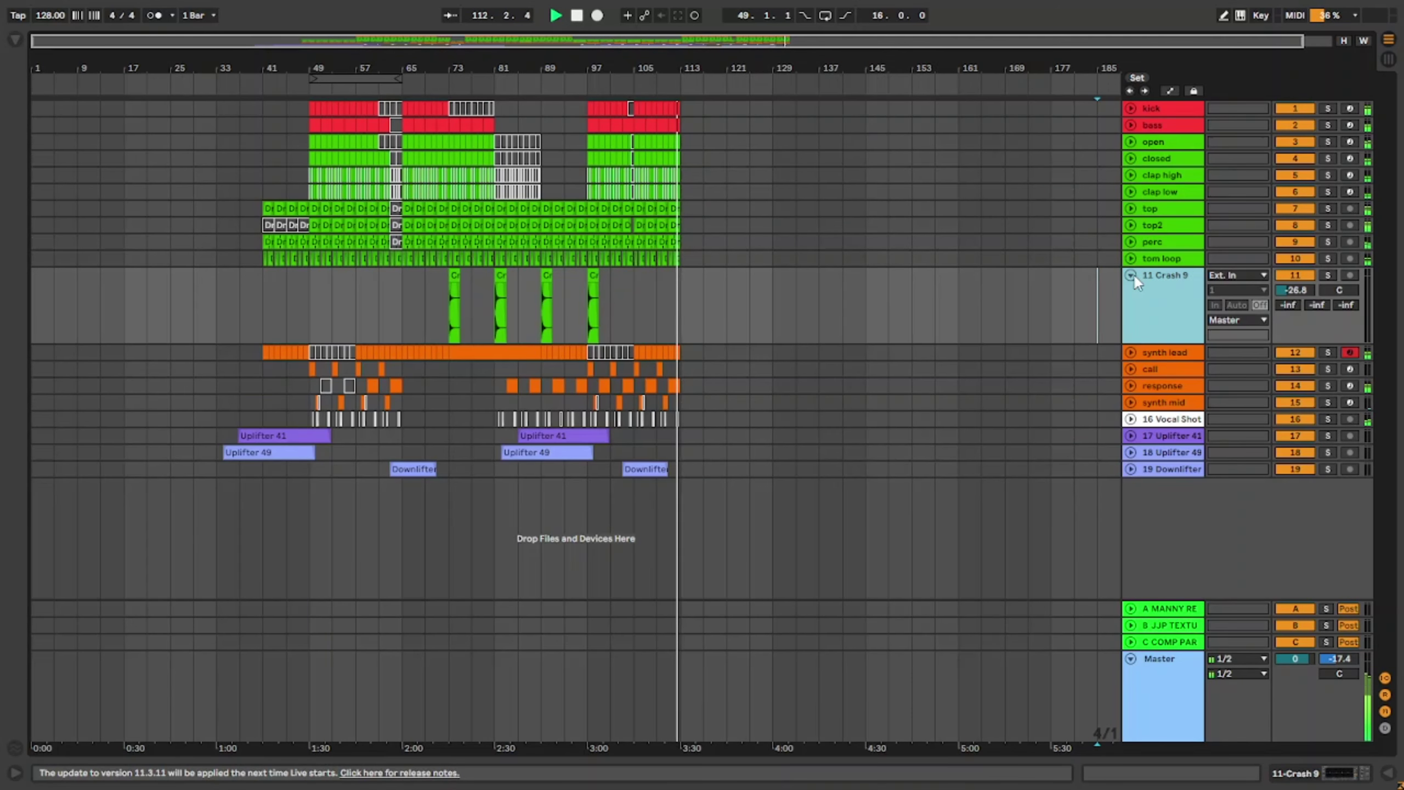
drag(683, 303, 587, 307)
key(ctrl+d)
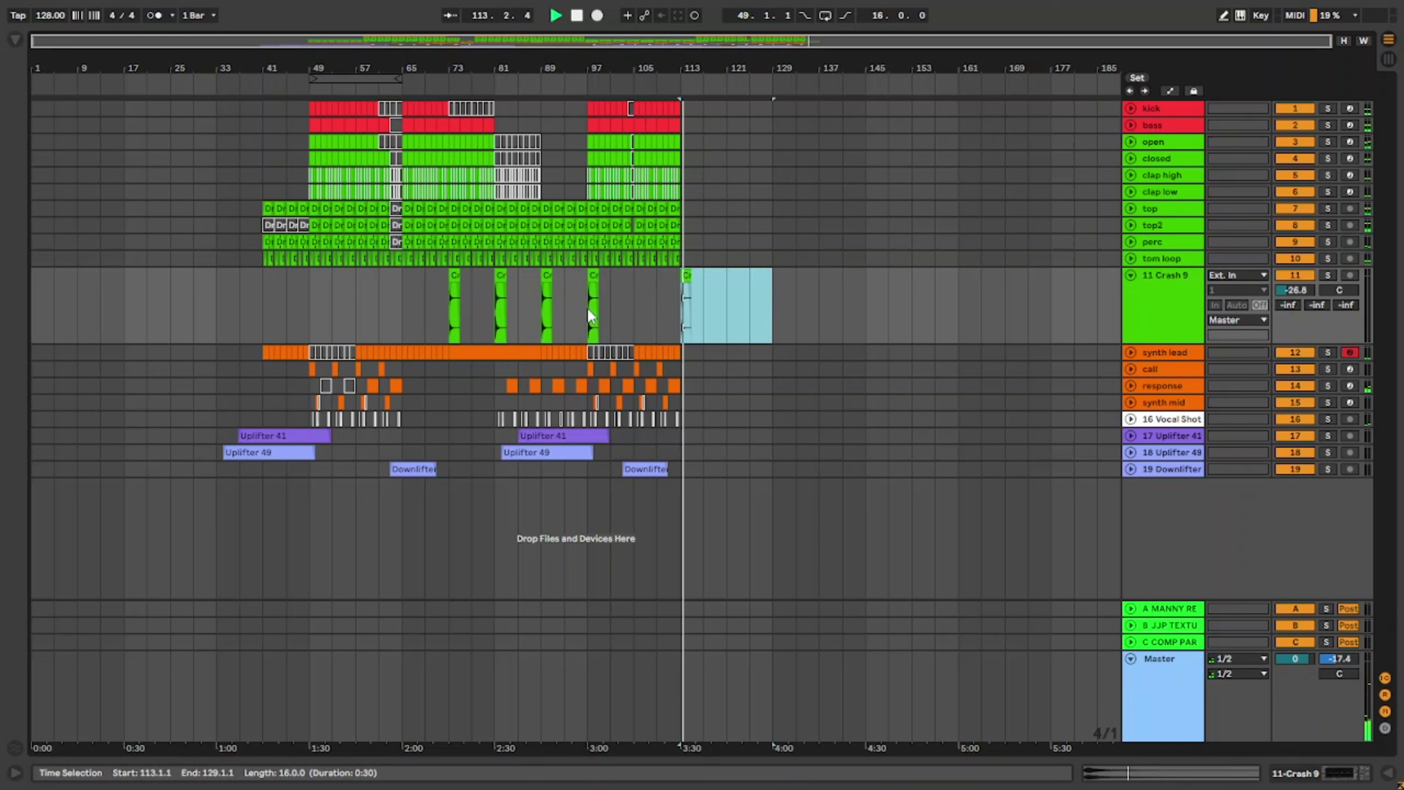
Step: Duplicate the kick through tom loop clips from 105.1.1–113.1.1 to 113.1.1–121.1.1
click(688, 254)
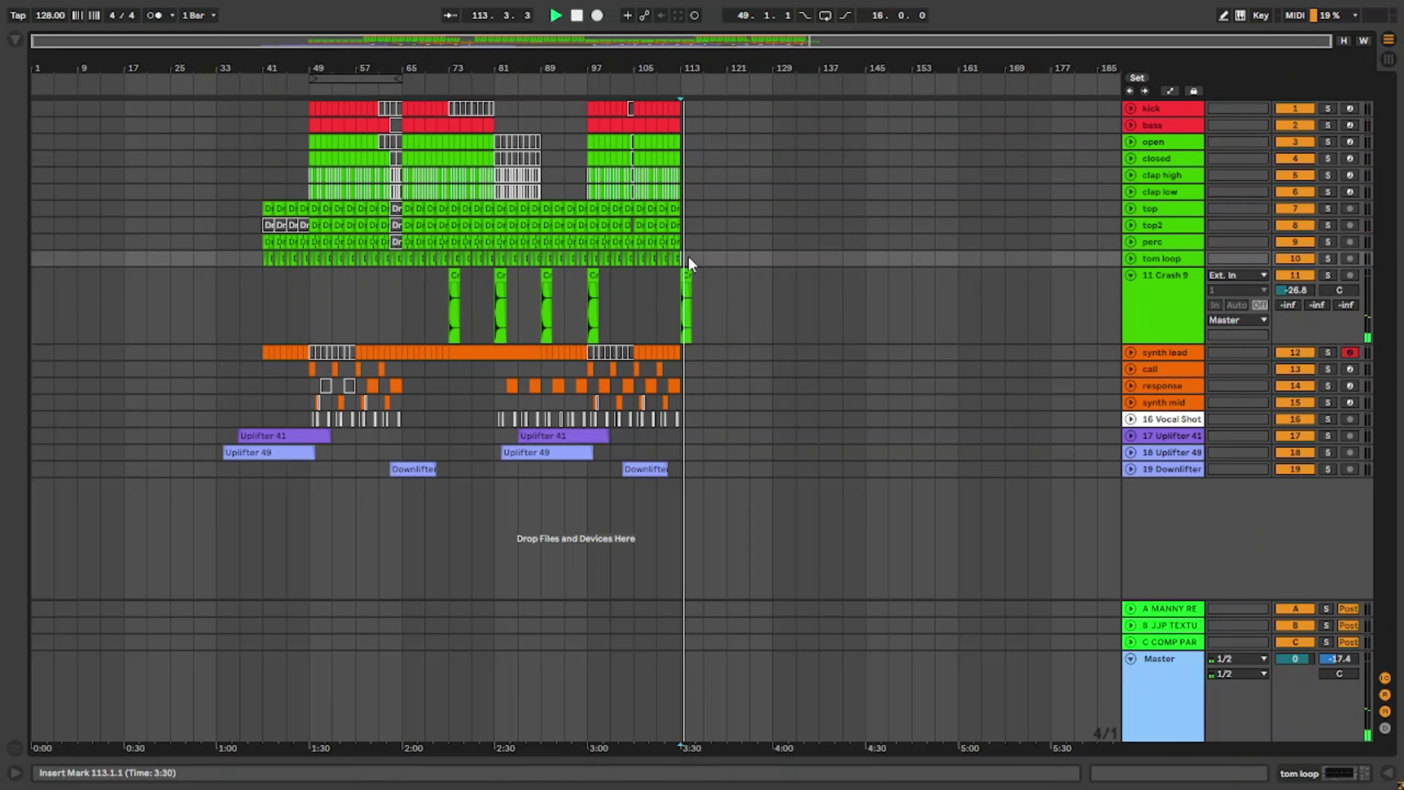
shift+click(635, 104)
key(ctrl+d)
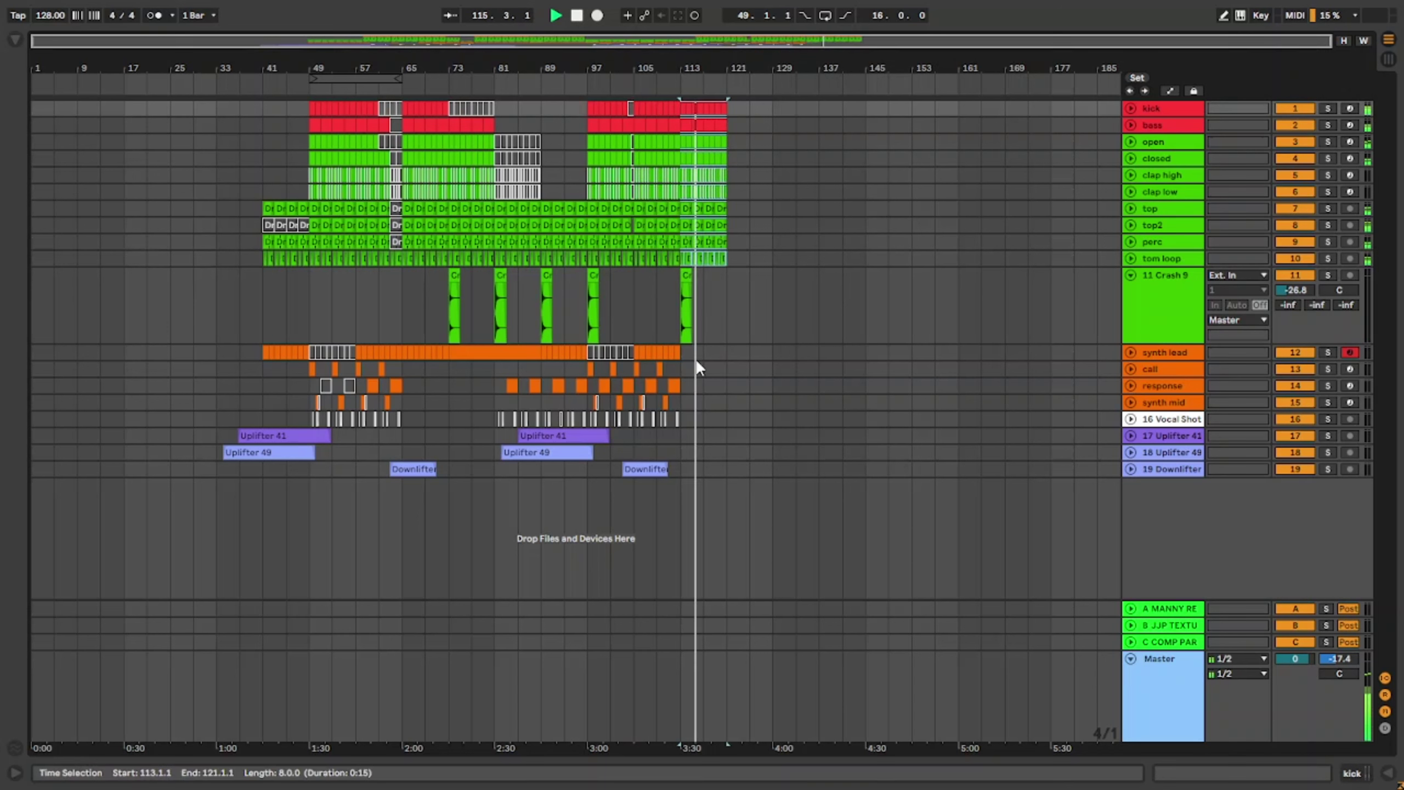
Step: Duplicate the synth lead, call, response, synth mid and vocal clips from 105.1.1–113.1.1 once, ending at 121.1.1
drag(679, 421, 620, 351)
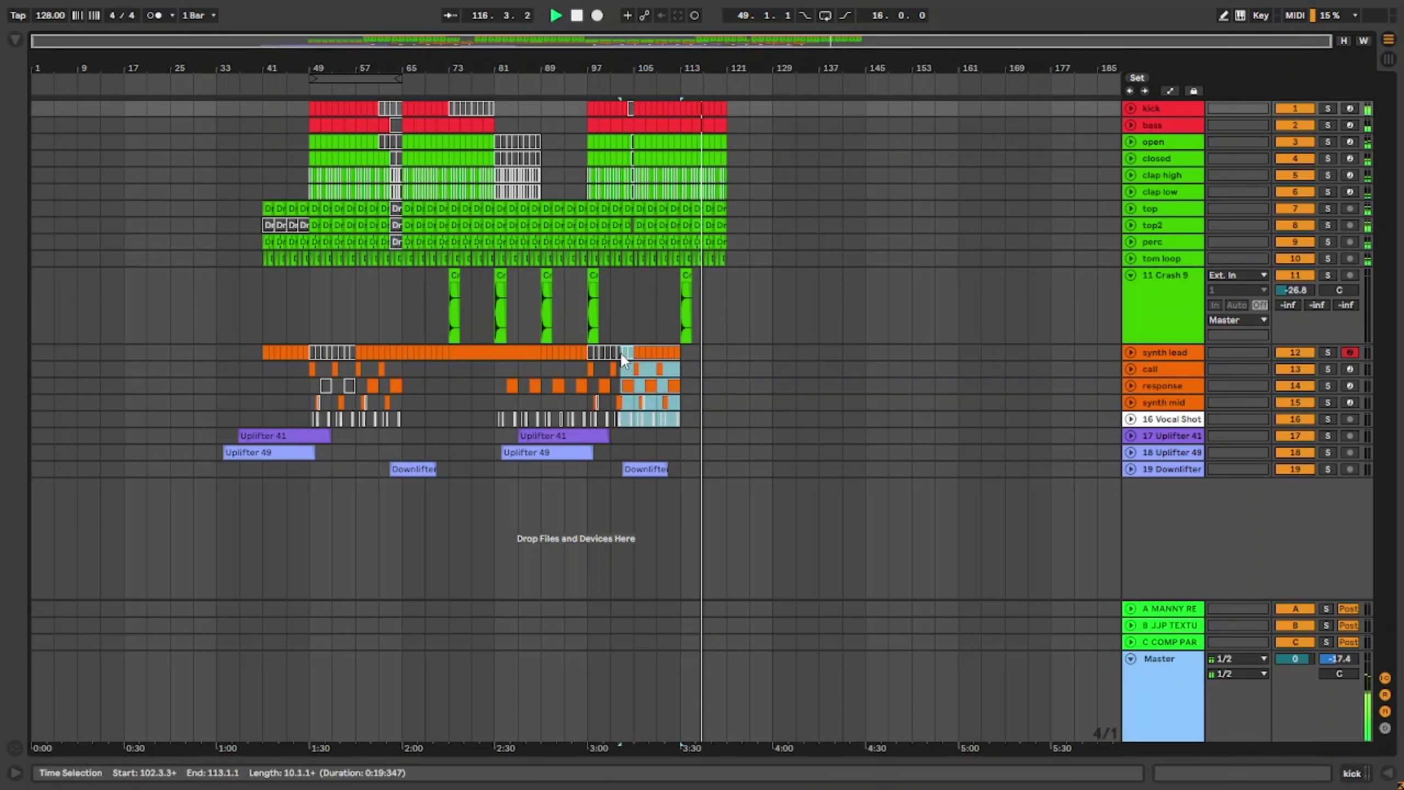
key(ctrl+d)
key(ctrl+d)
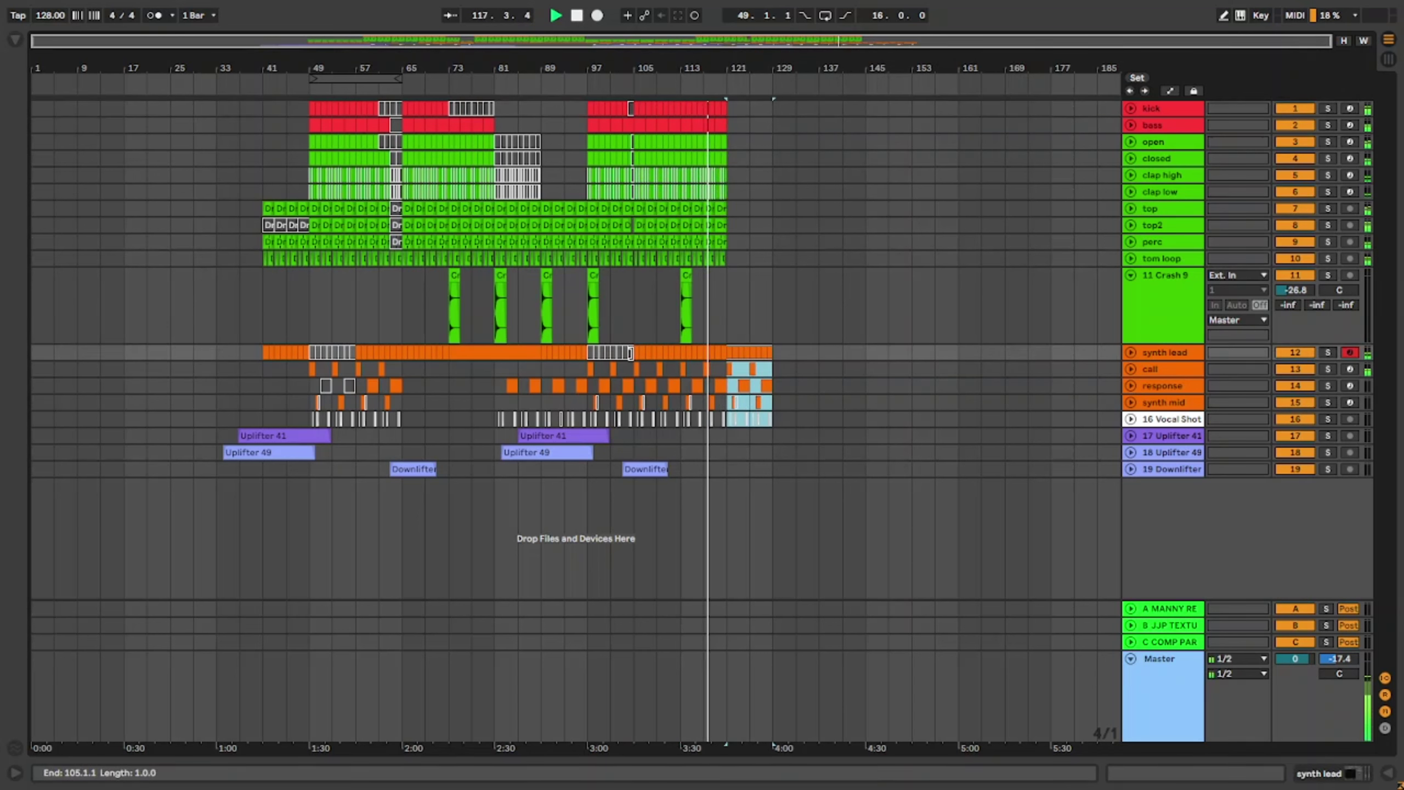
key(ctrl+z)
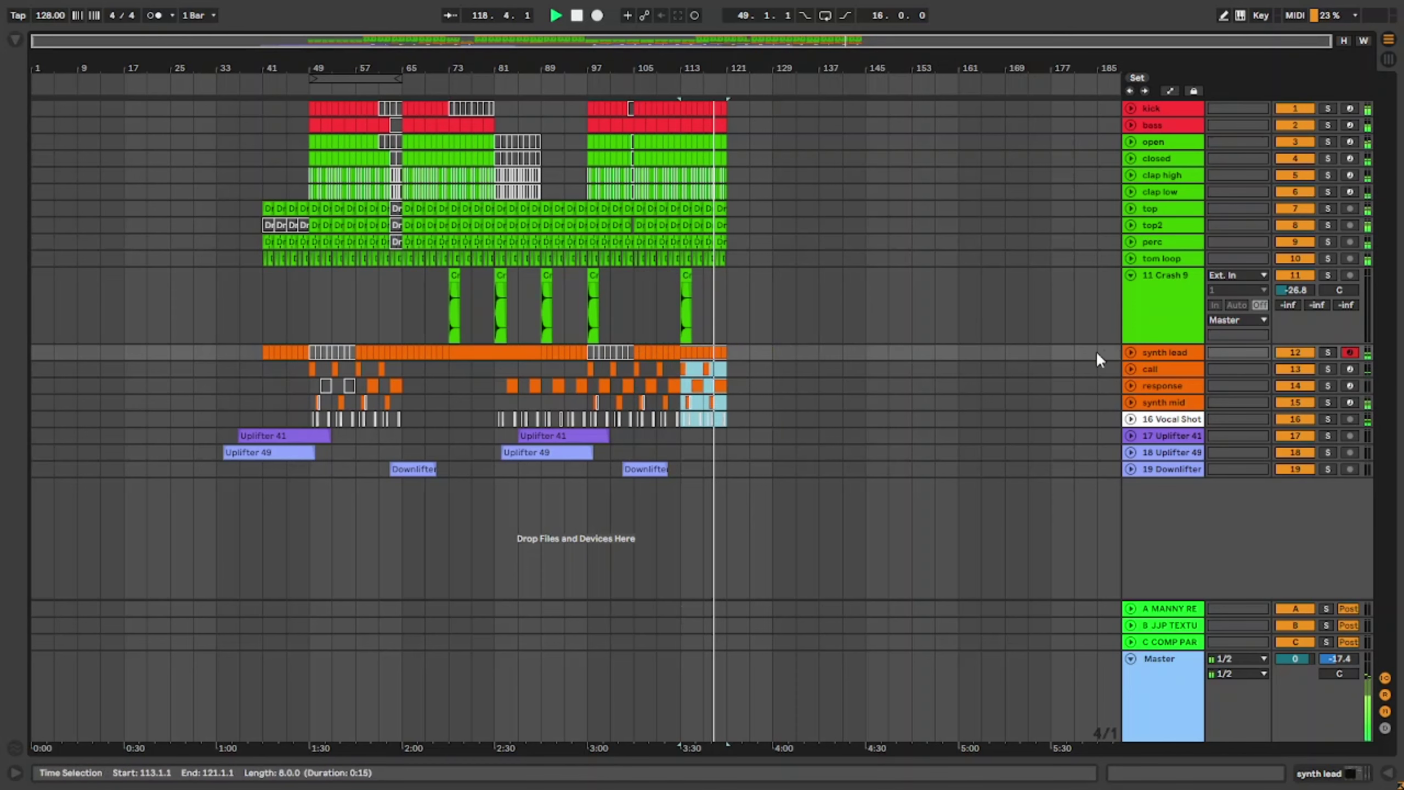
Step: Unfold the synth lead track, check its Serum automation around bar 121, and lock the envelopes to the song position
click(1130, 353)
key(a)
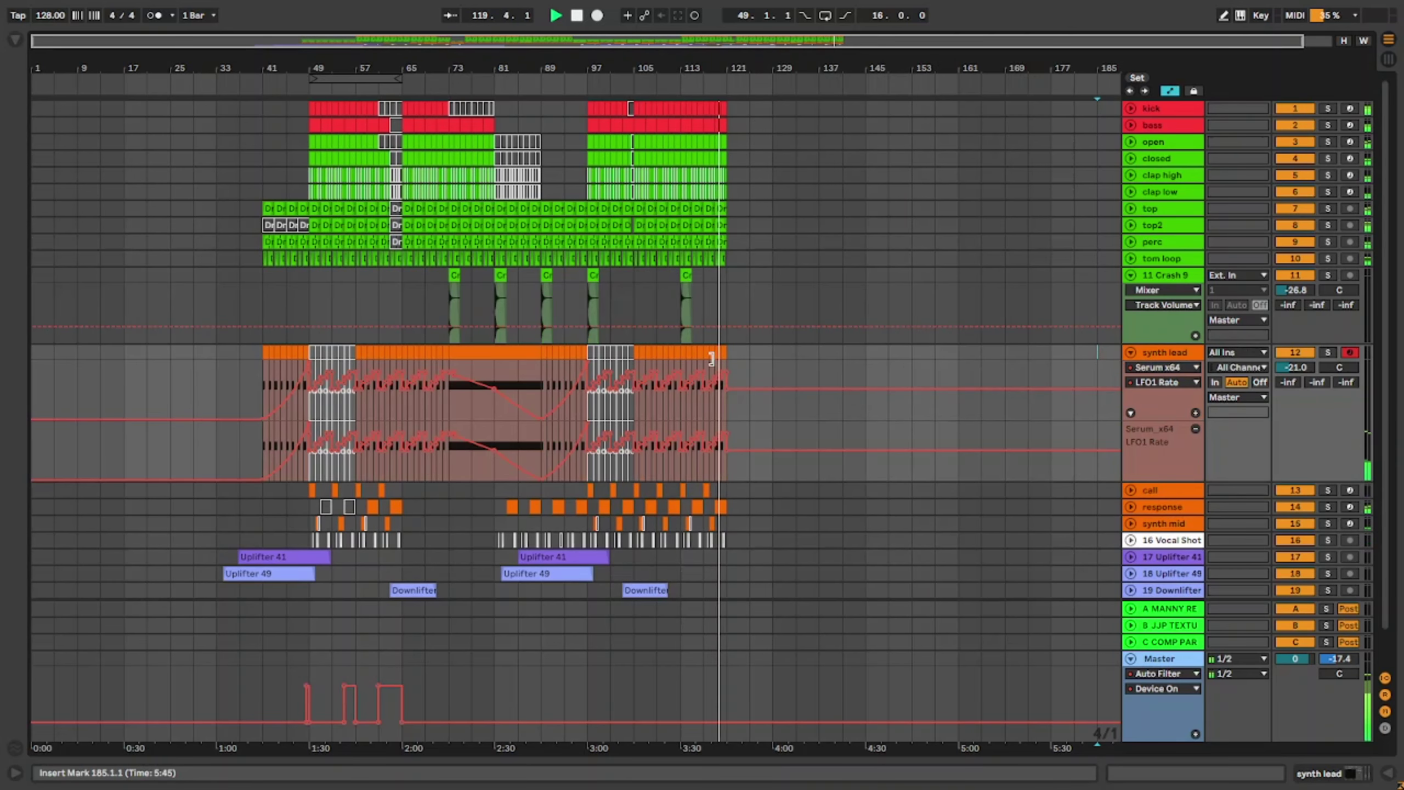
scroll(739, 372, up, 5)
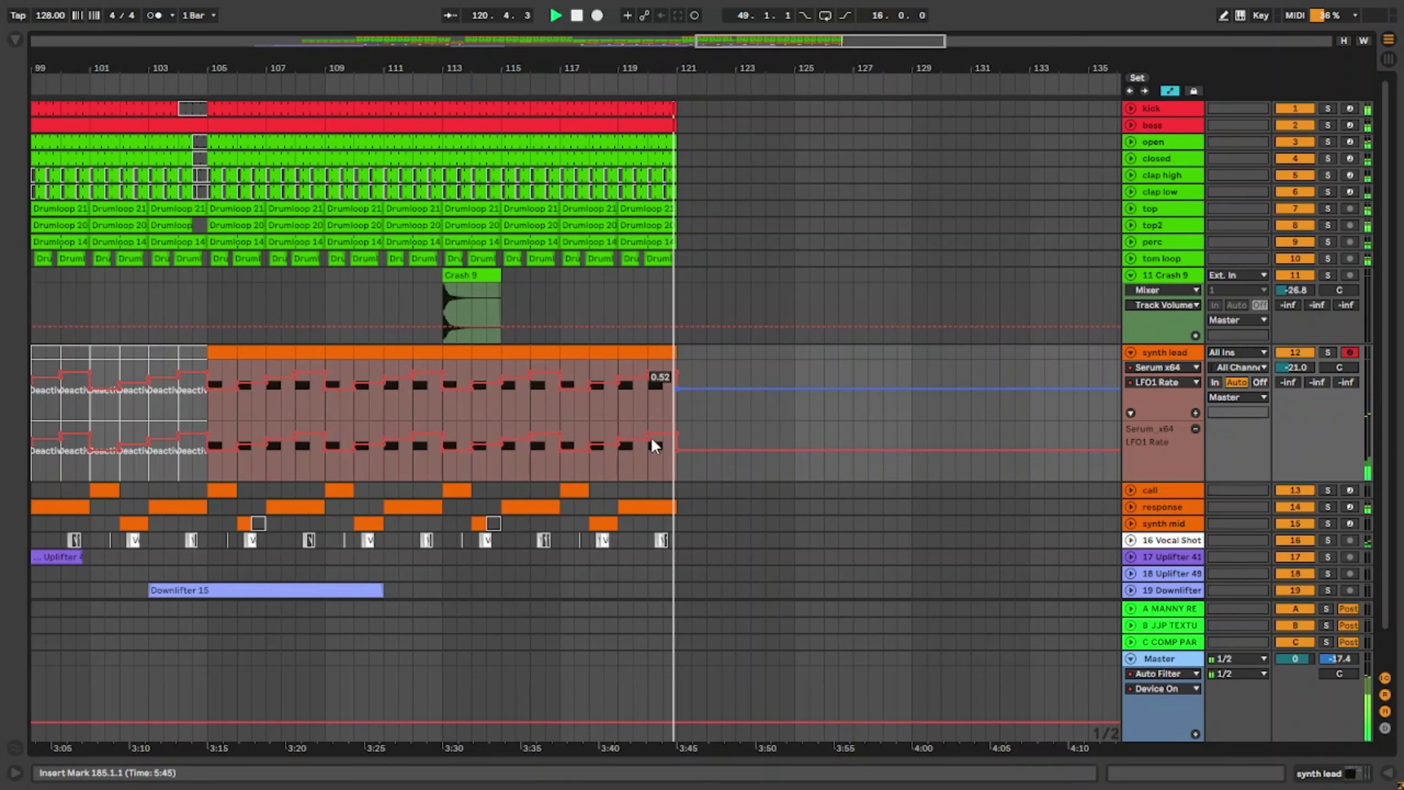
click(1155, 369)
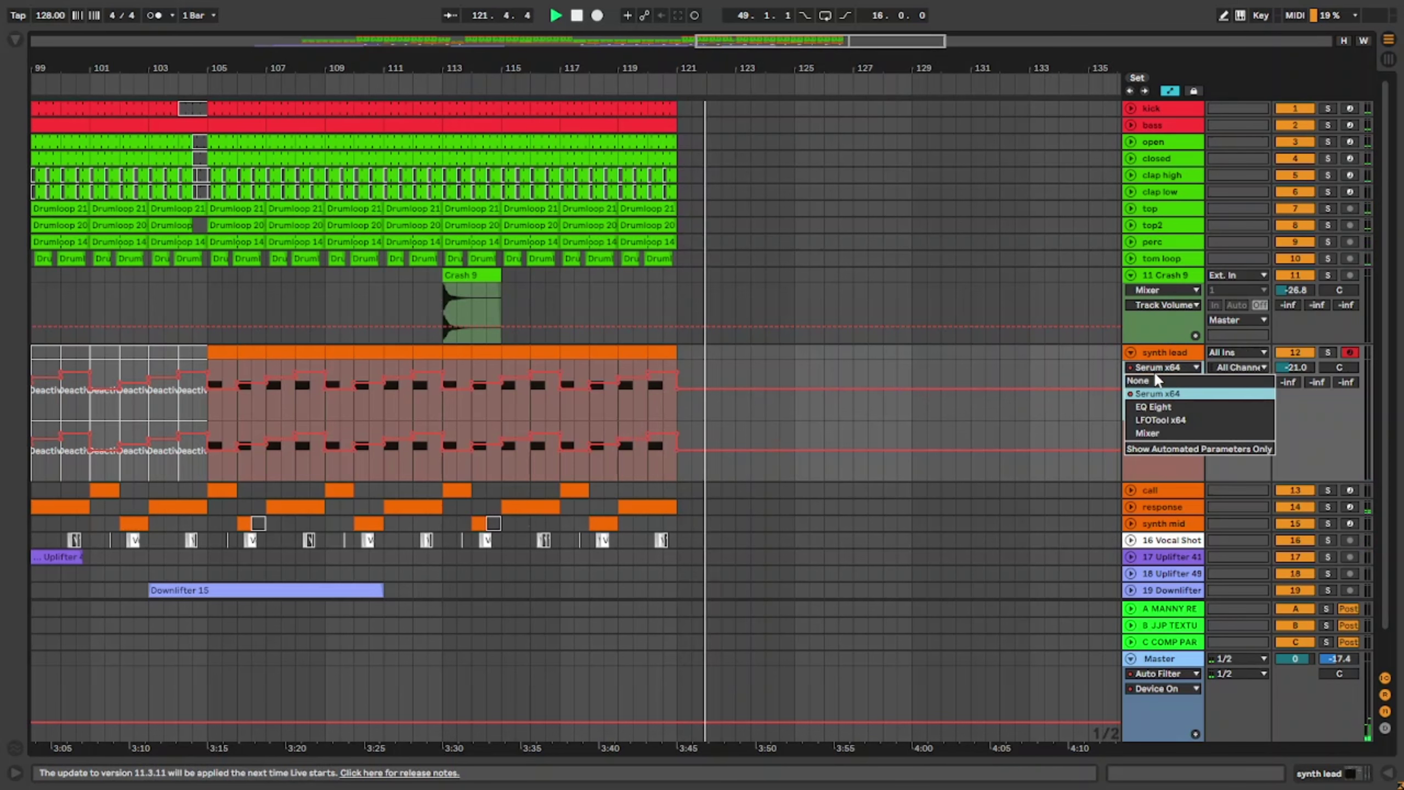
click(1155, 373)
click(578, 354)
key(a)
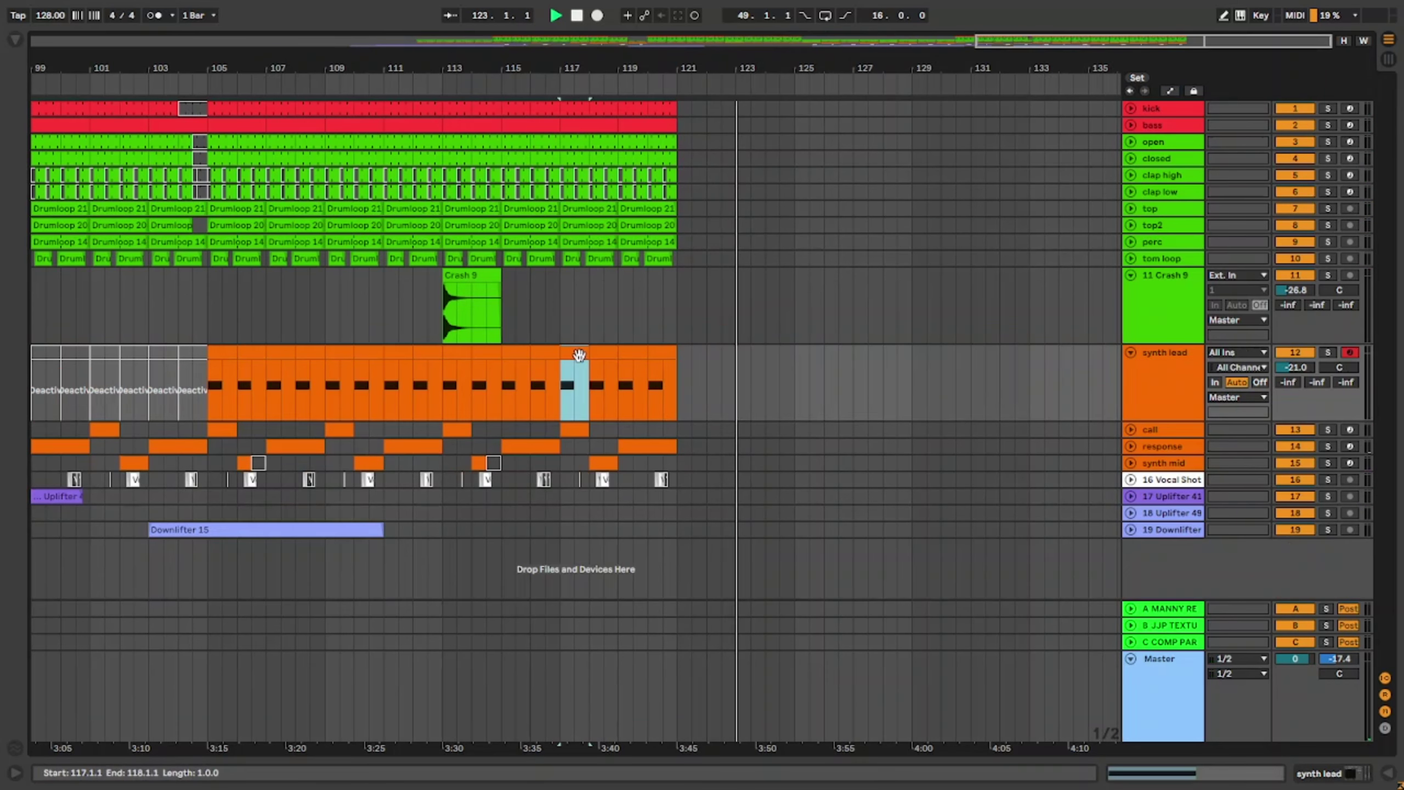
key(w)
click(1189, 93)
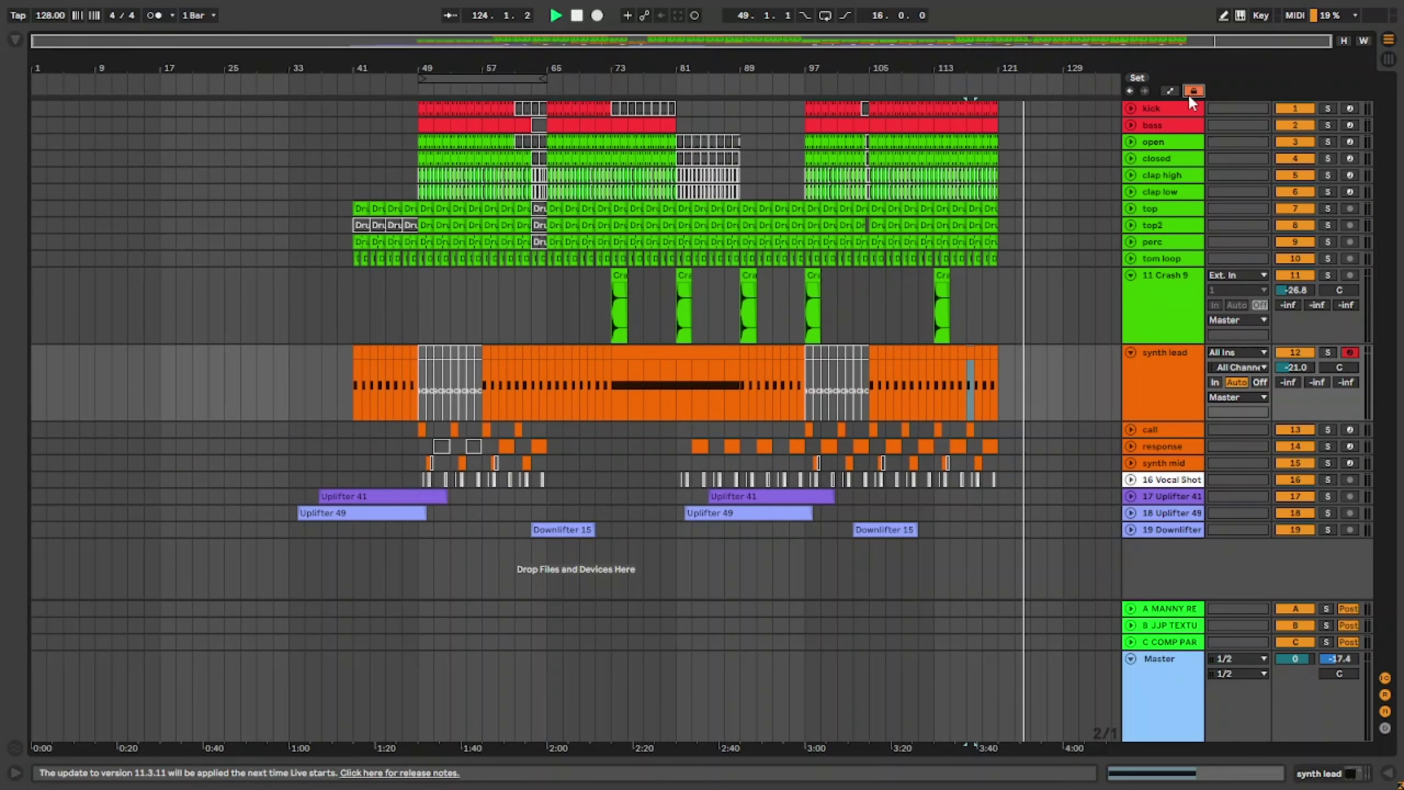
Step: Copy the synth lead clips from 85.1.1–89.1.1 to 117.1.1 and show the automation
drag(733, 380, 739, 379)
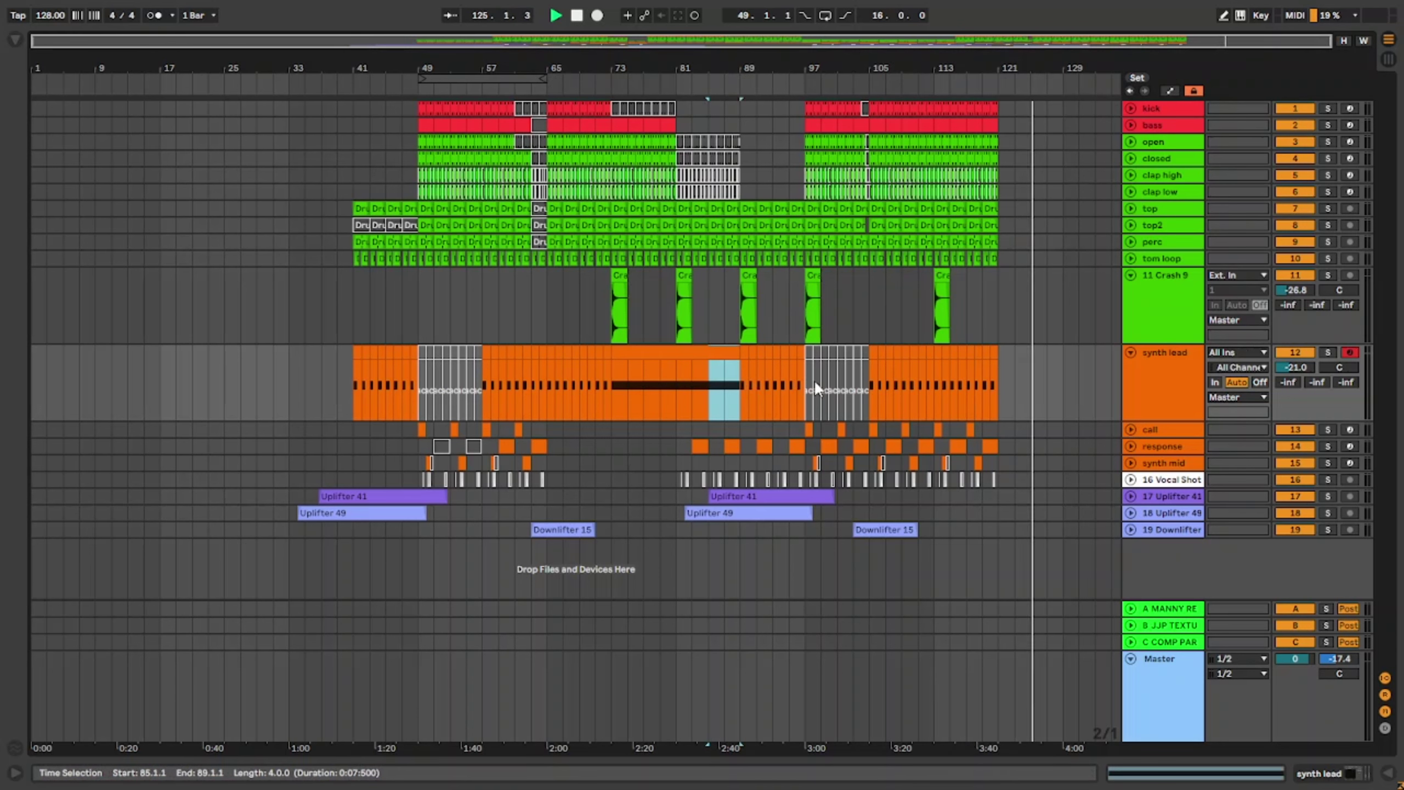
click(974, 383)
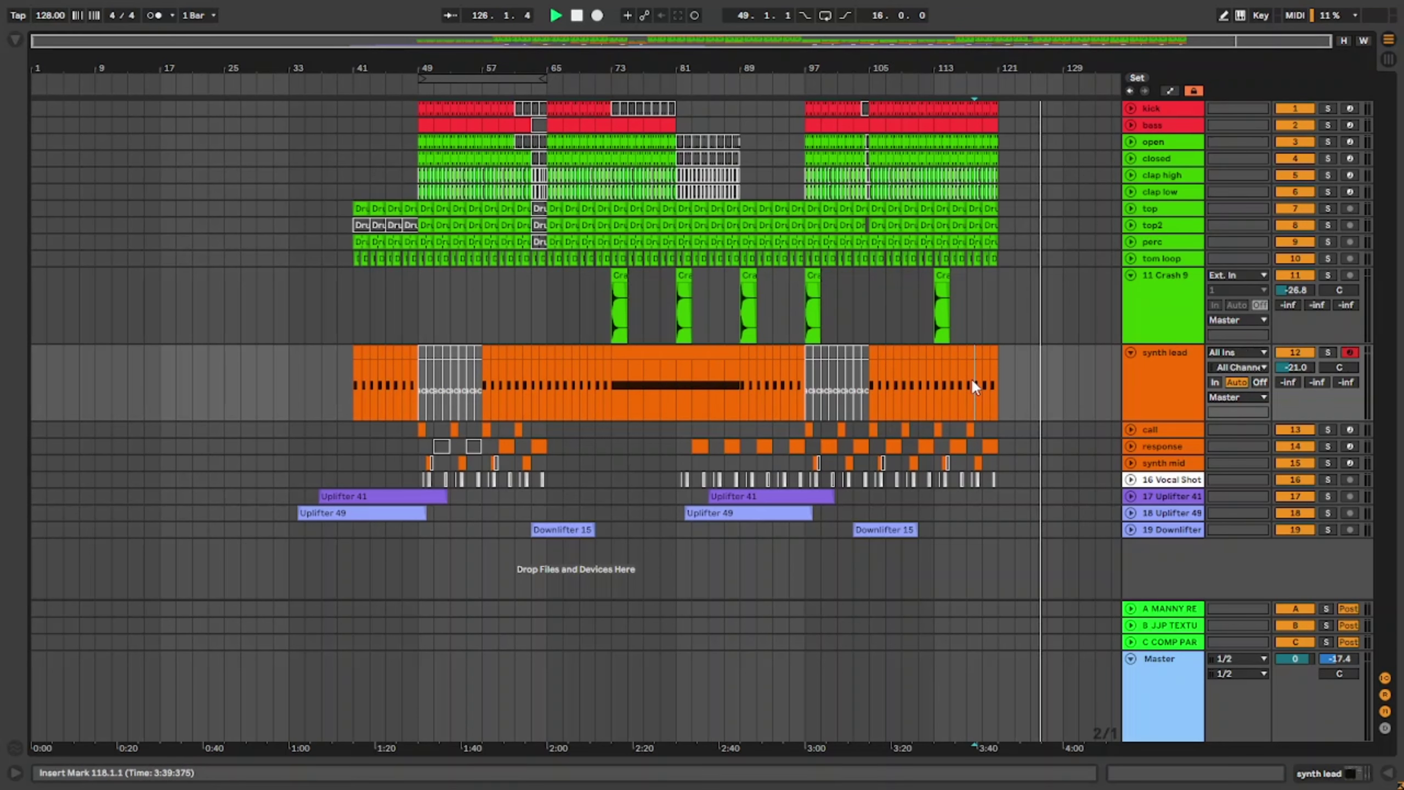
scroll(983, 384, up, 3)
click(941, 383)
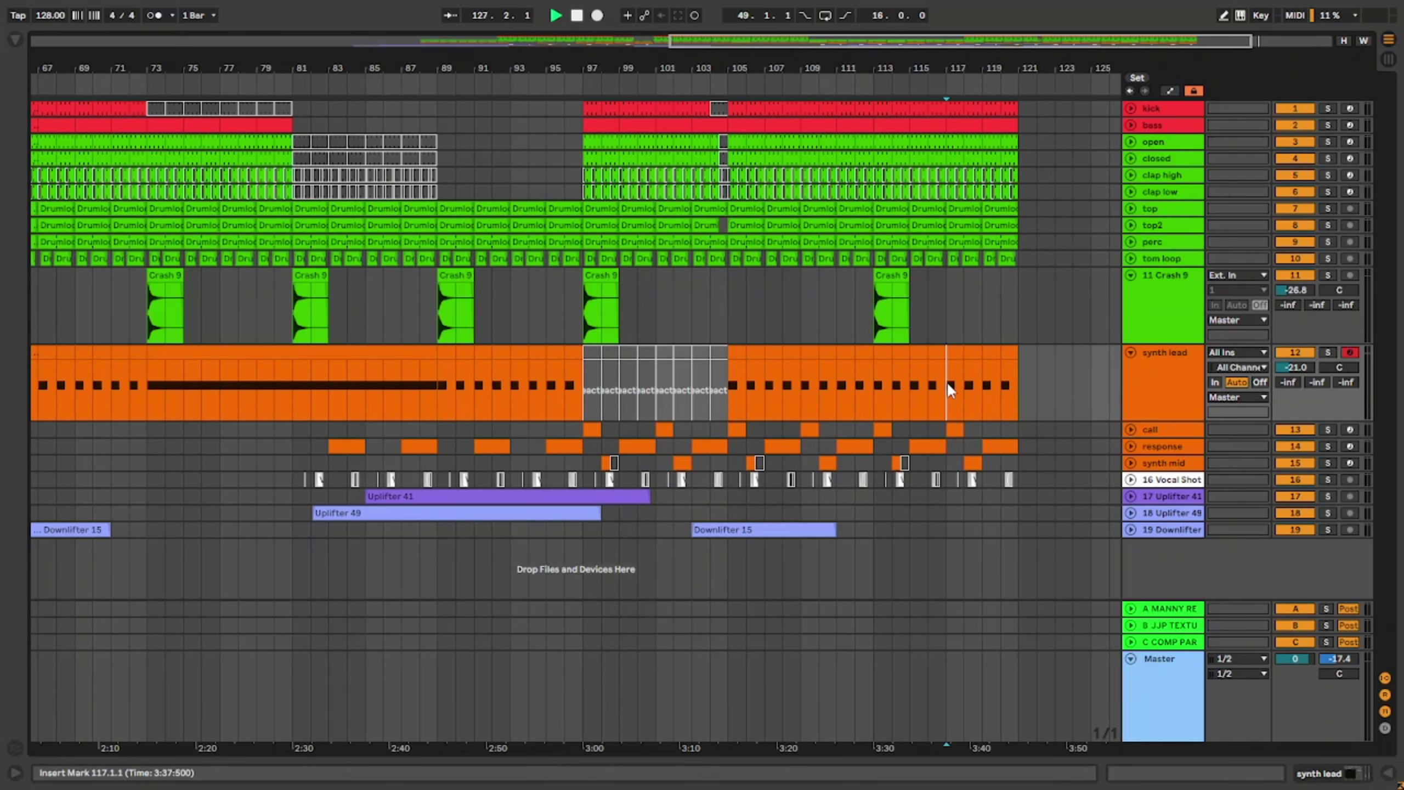
key(ctrl+v)
key(a)
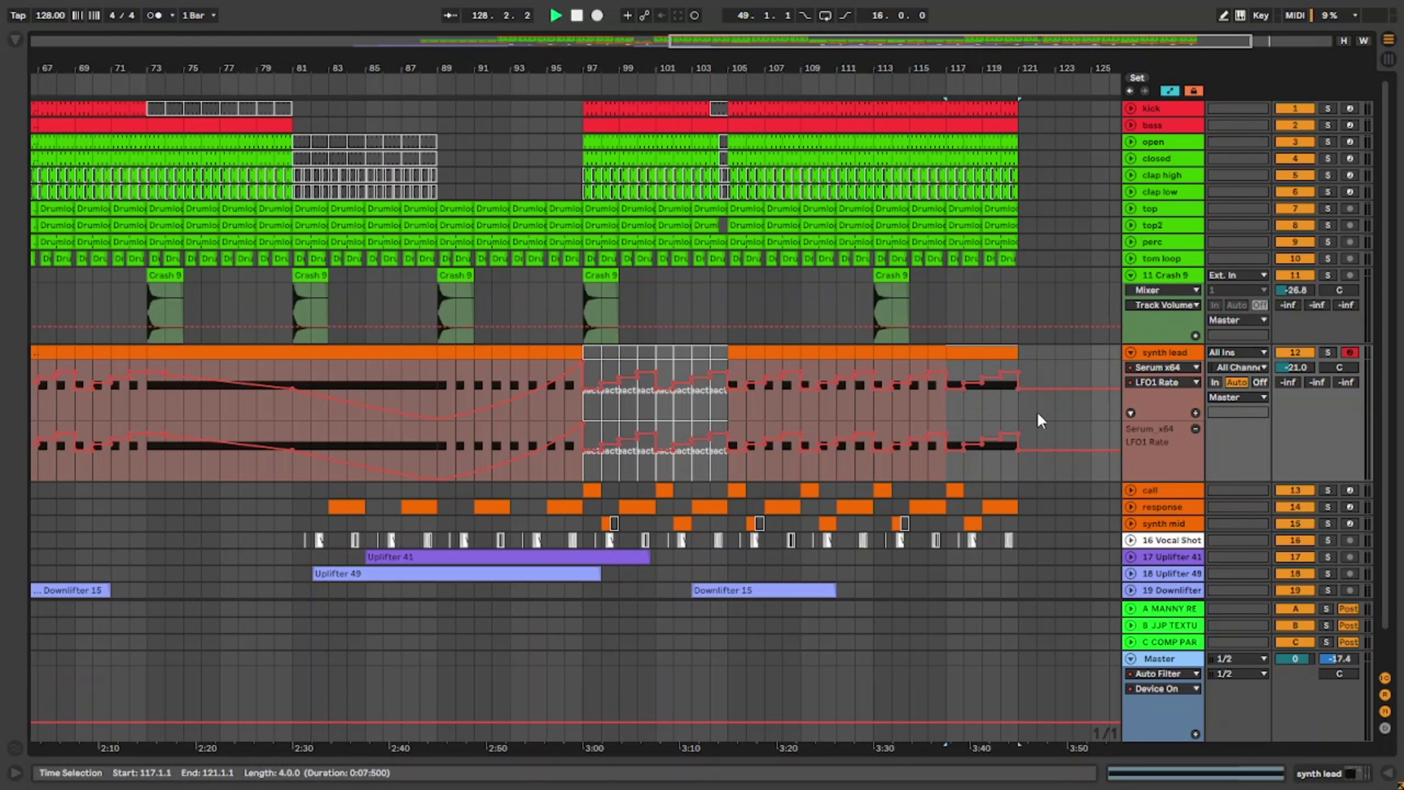
Step: Audition the end of the synth lead and replace its clips at 117.1.1–121.1.1 with a copy of 73.1.1–77.1.1
key(space)
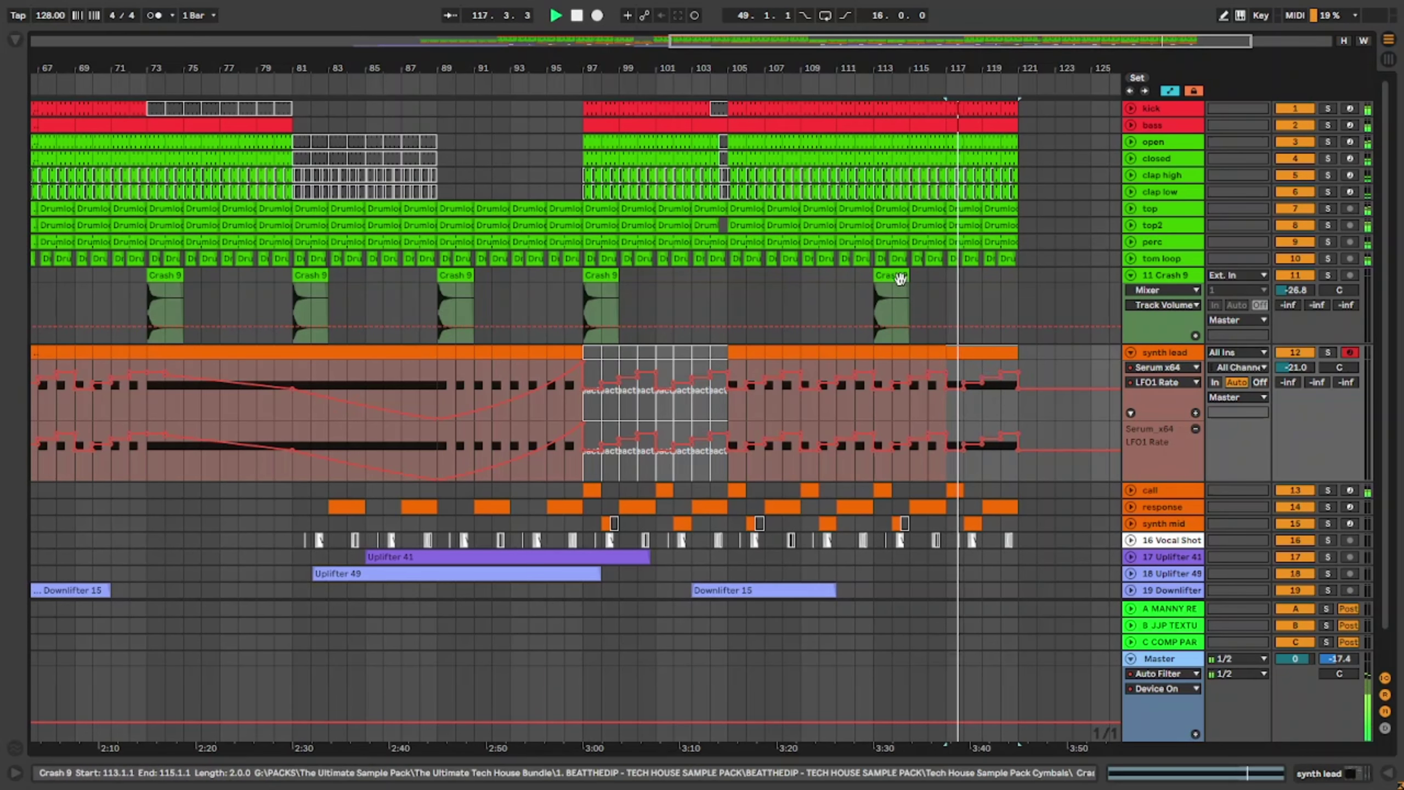
click(924, 288)
key(a)
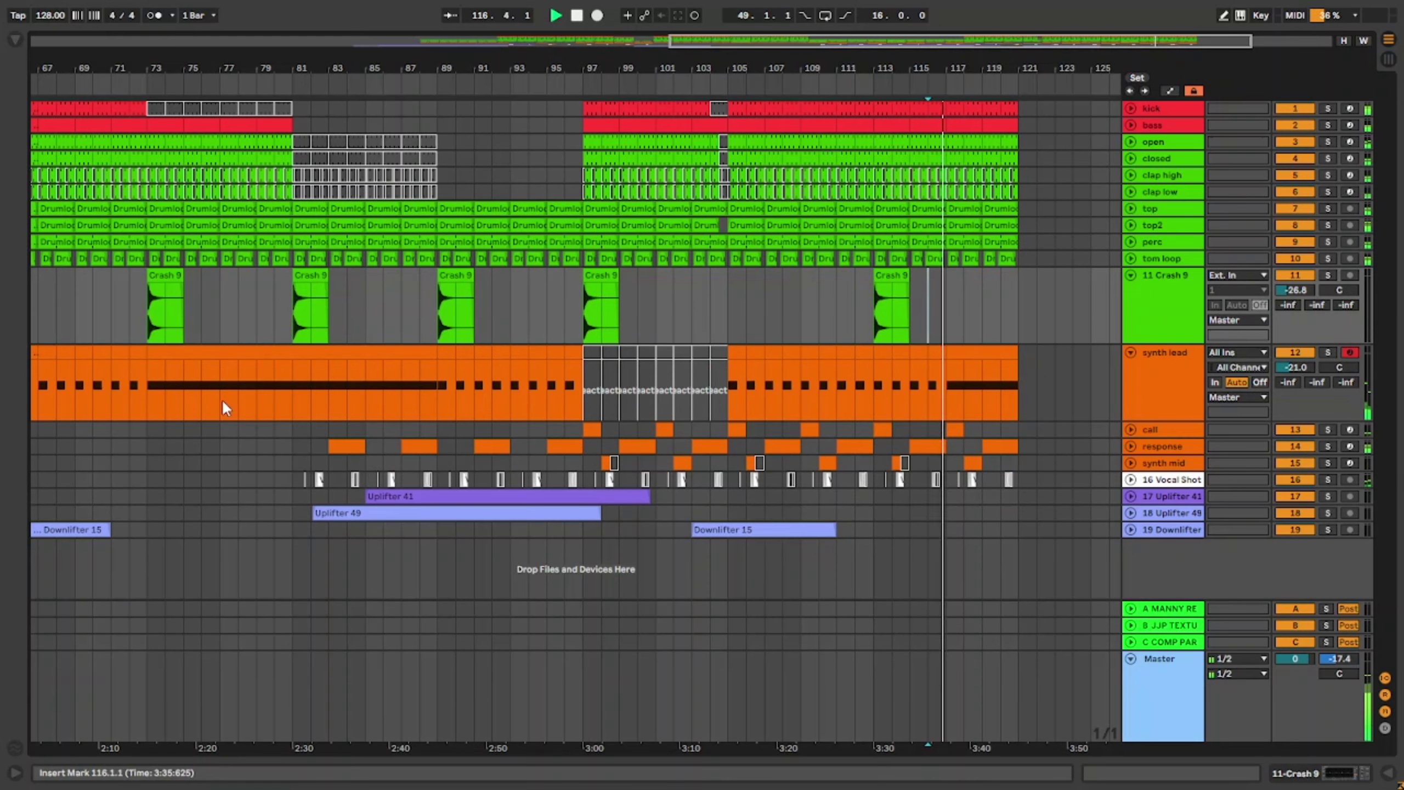
drag(146, 378, 215, 377)
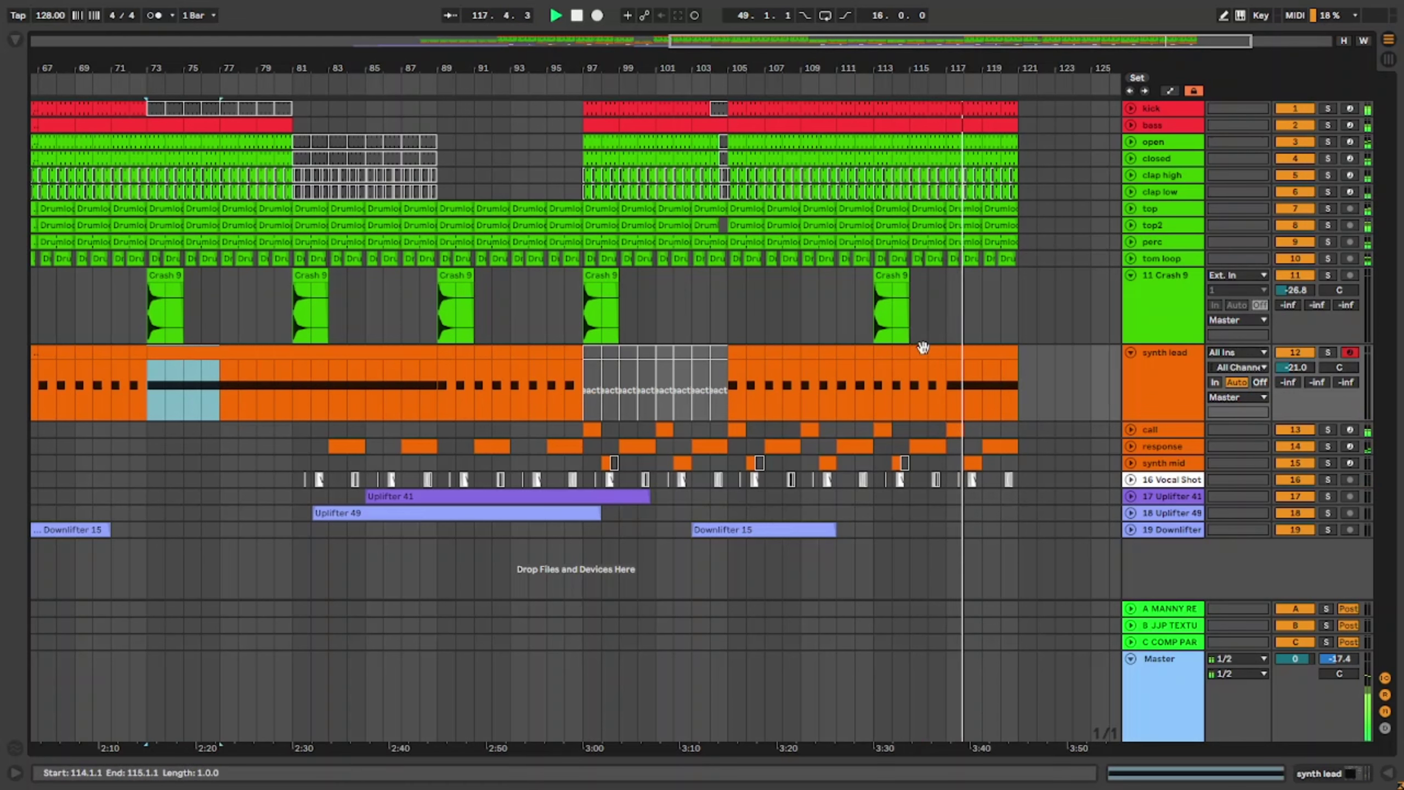
click(952, 355)
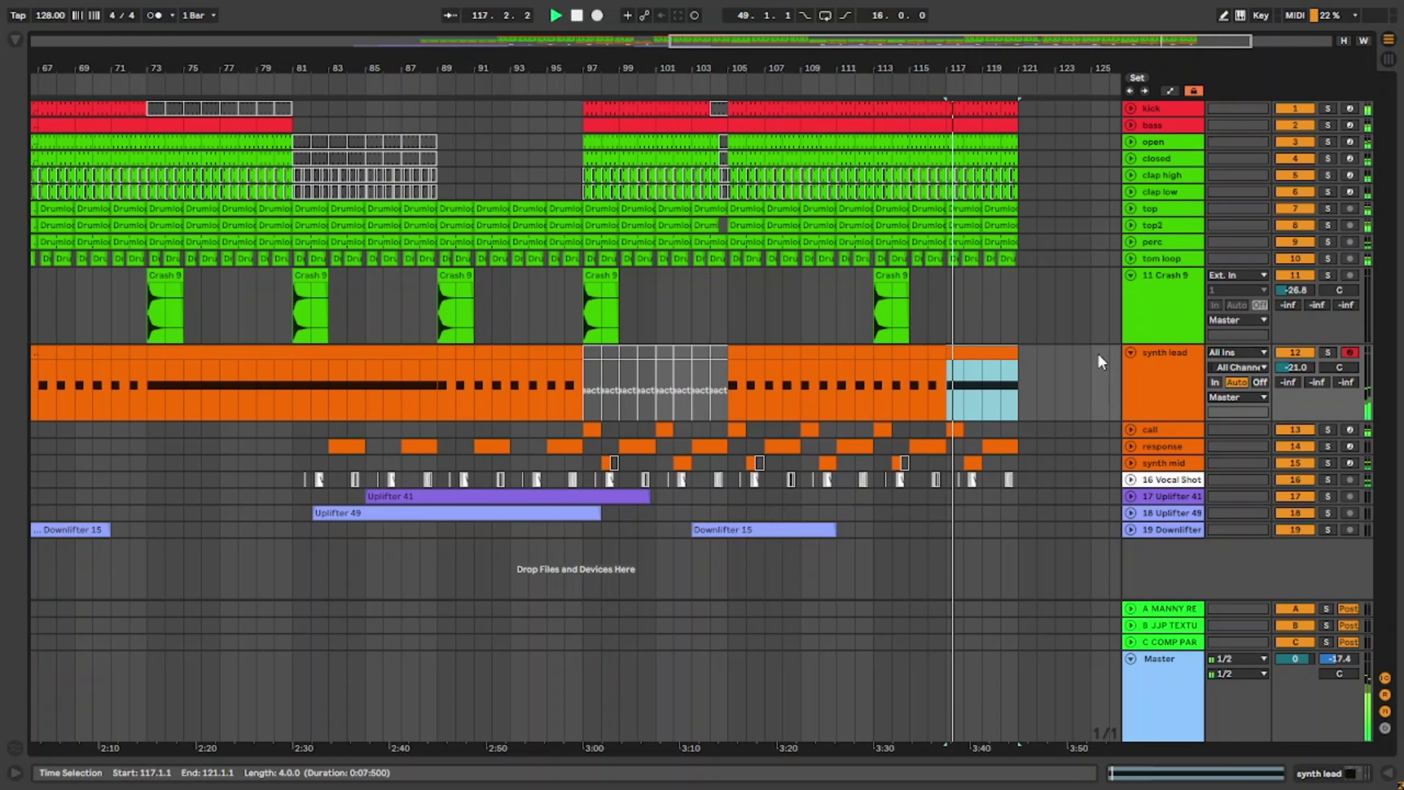
Step: Examine the synth lead's LFO1 Rate automation around bar 121 and play the arrangement from 119.1.1
key(a)
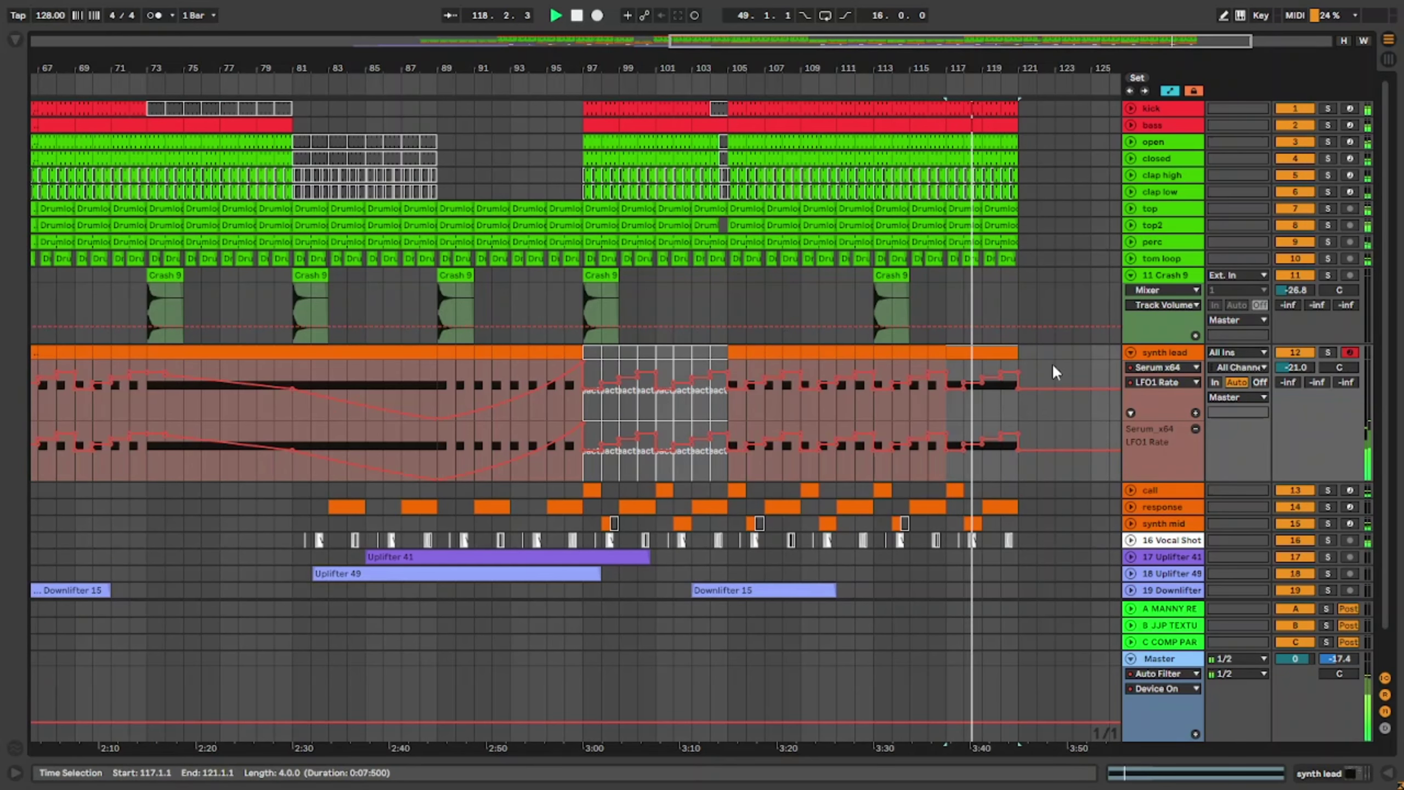
click(1038, 370)
click(1002, 371)
mouse_move(1020, 372)
mouse_down()
mouse_move(1016, 388)
mouse_move(1029, 380)
mouse_up()
key(a)
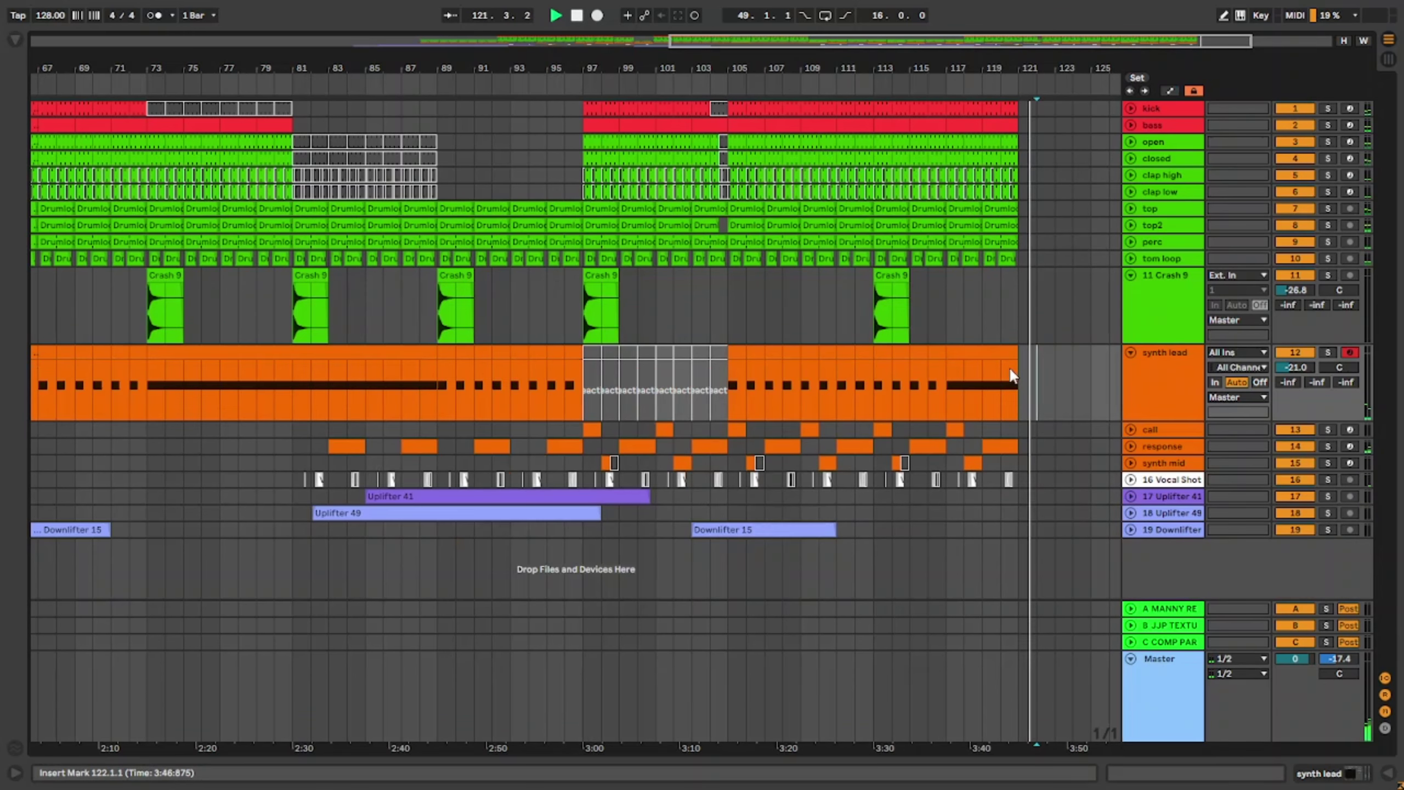
click(983, 313)
key(space)
key(space)
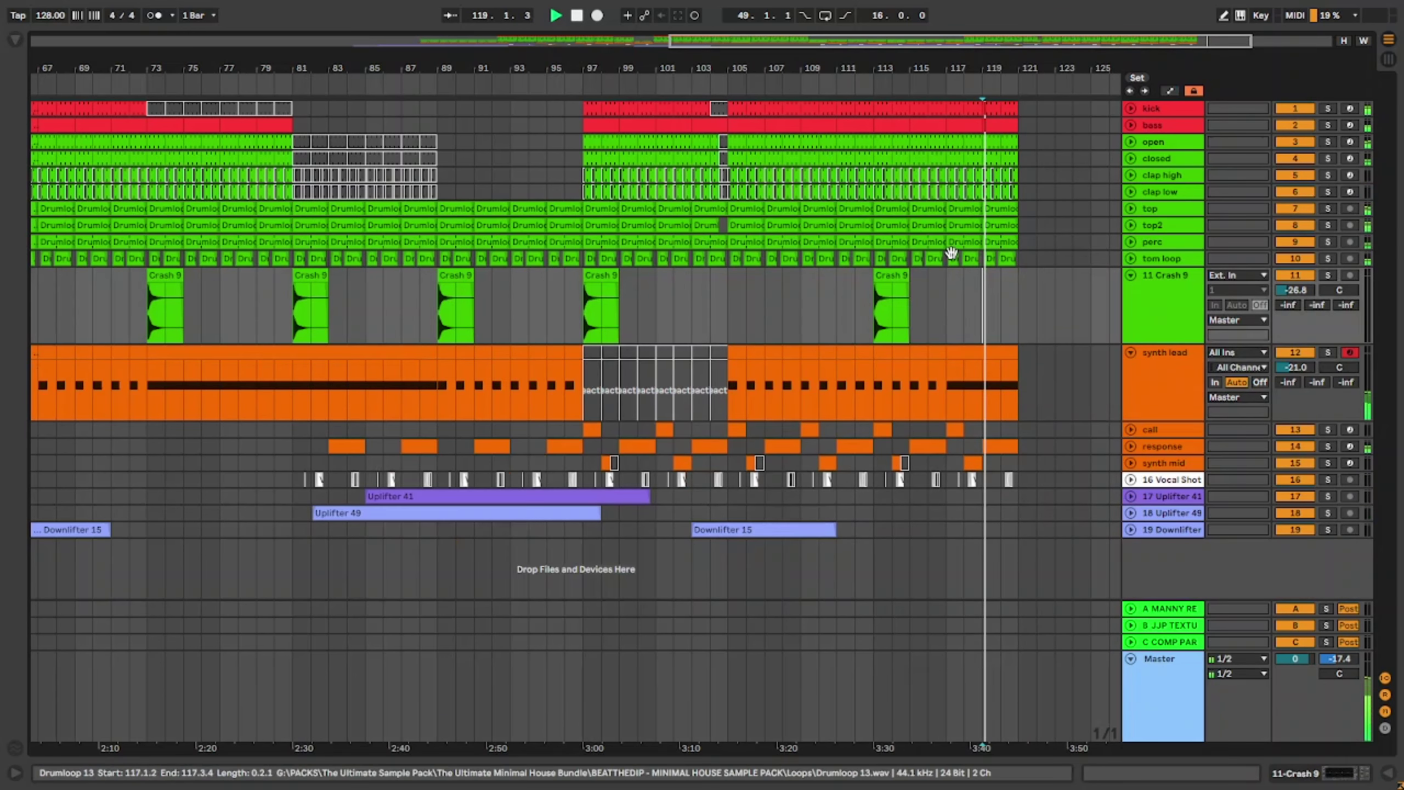
Step: Duplicate the kick through tom loop clips at 117.1.1–121.1.1 repeatedly until the drums reach 169.1.1
click(1020, 257)
shift+click(955, 107)
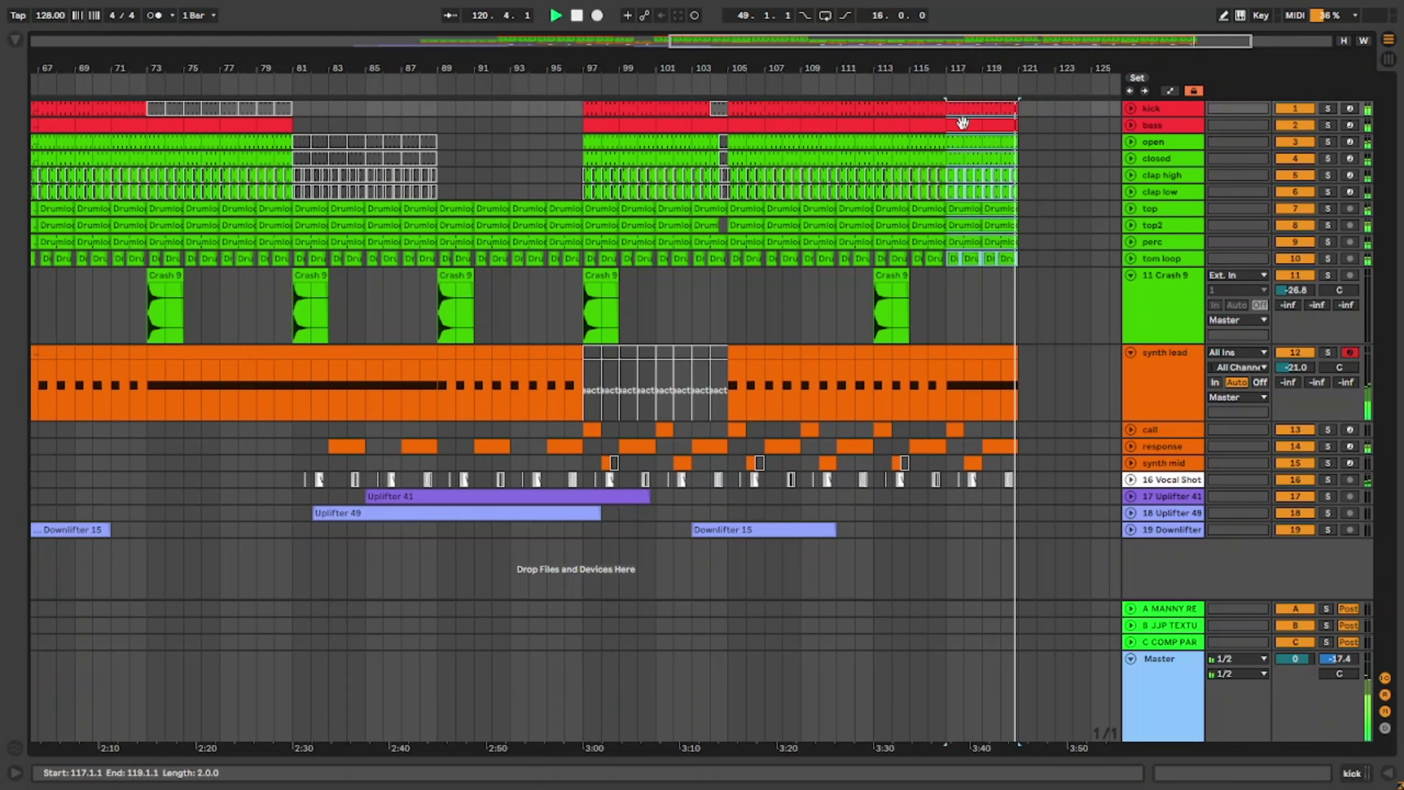
key(ctrl+d)
key(w)
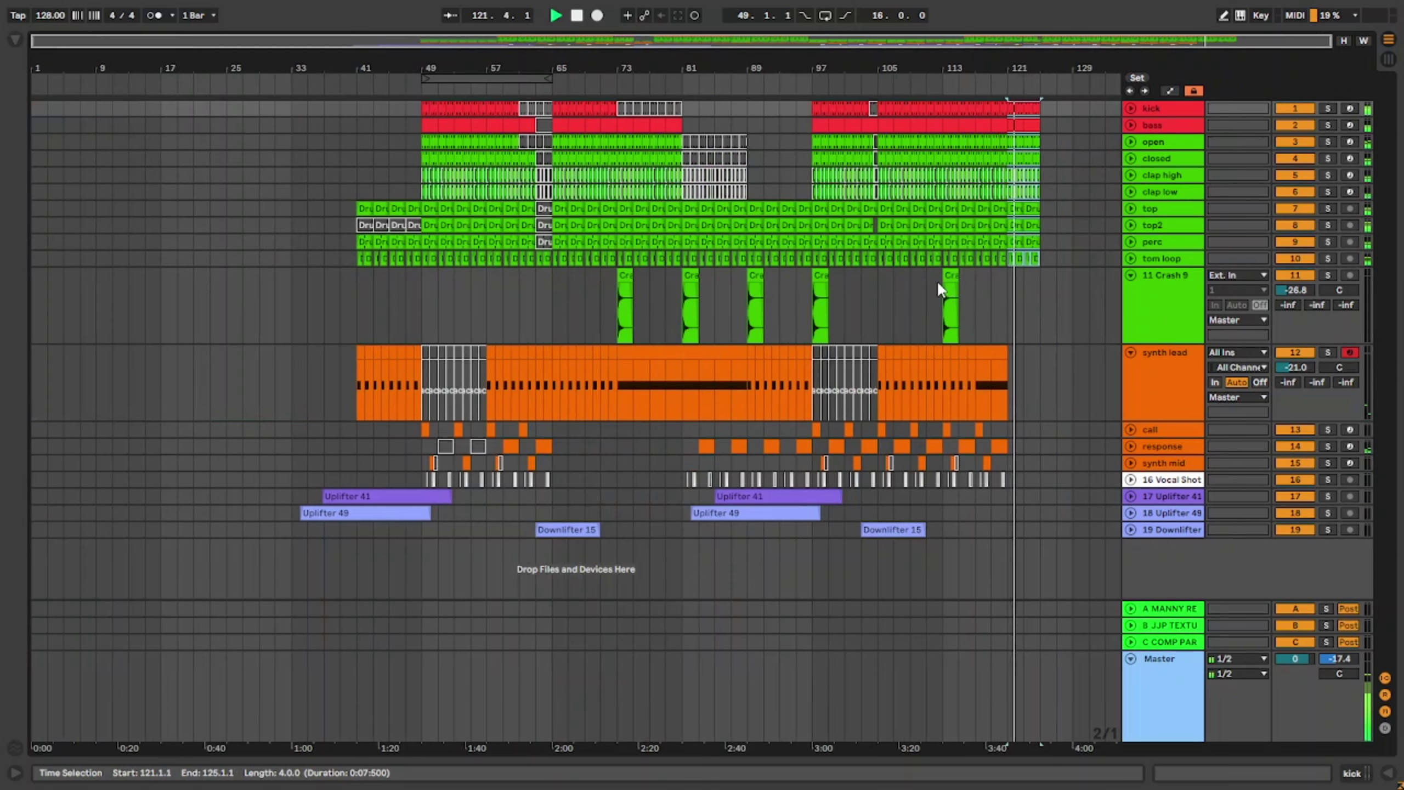
key(ctrl+d)
key(ctrl+d)
key(ctrl+d)
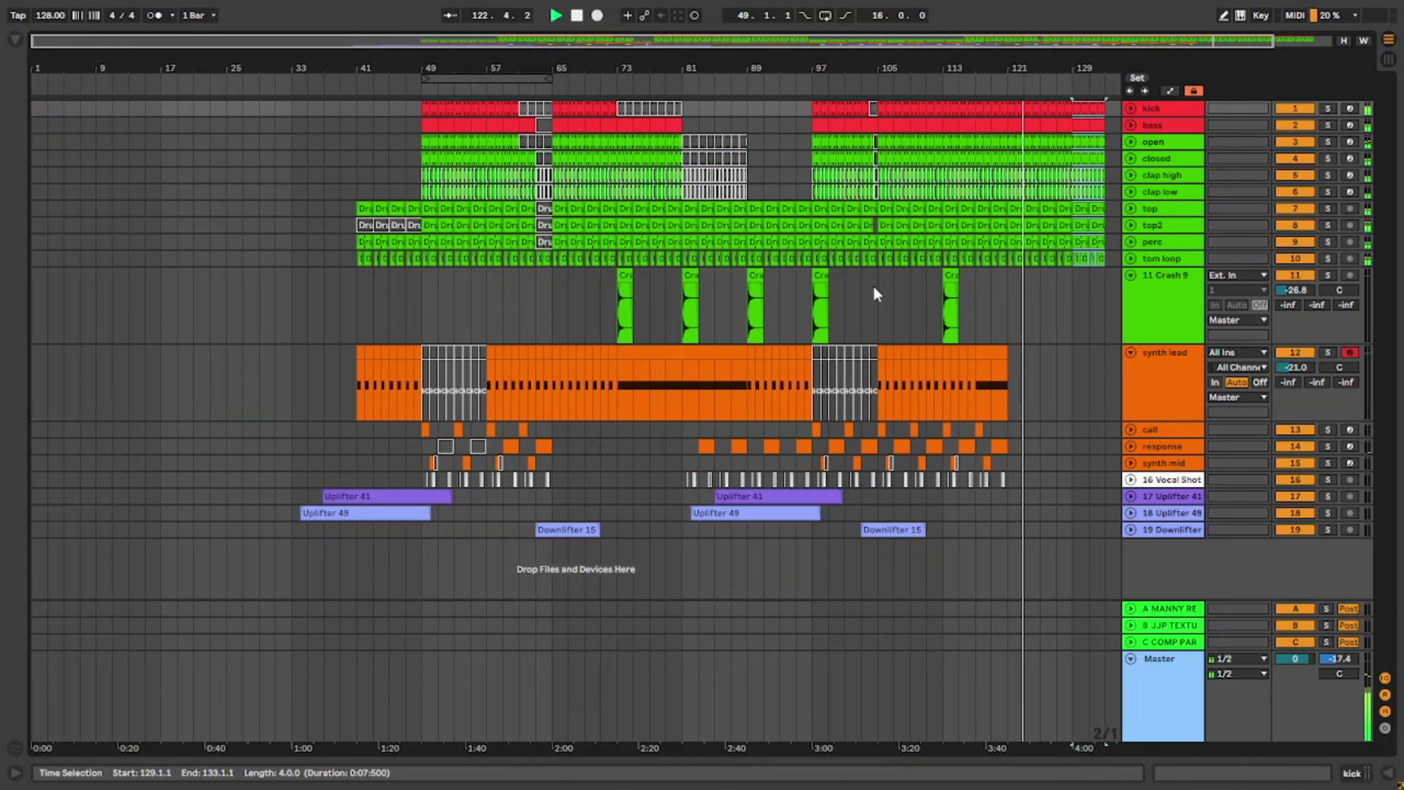
key(ctrl+d)
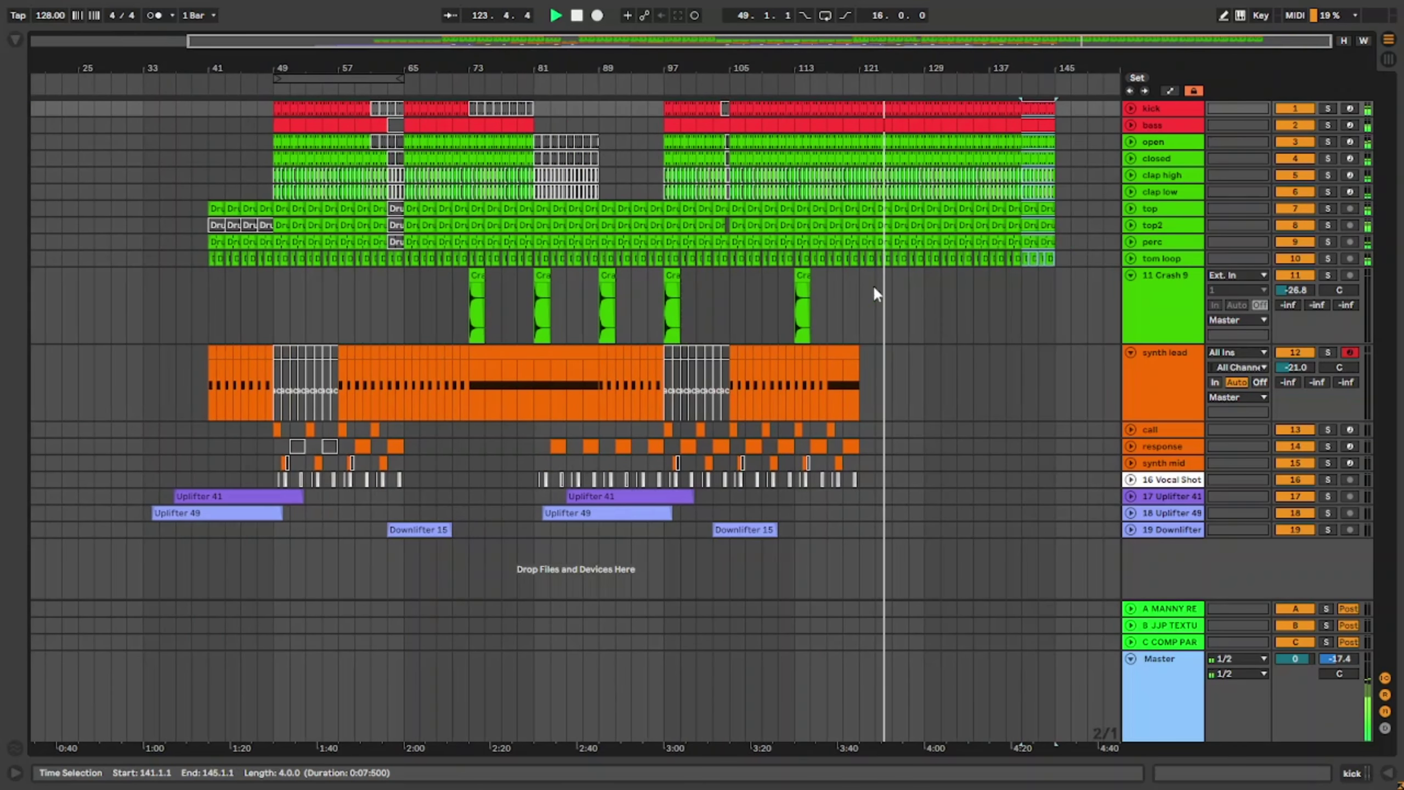
key(ctrl+d)
key(ctrl+d)
key(ctrl+d)
key(ctrl+d)
key(ctrl+d)
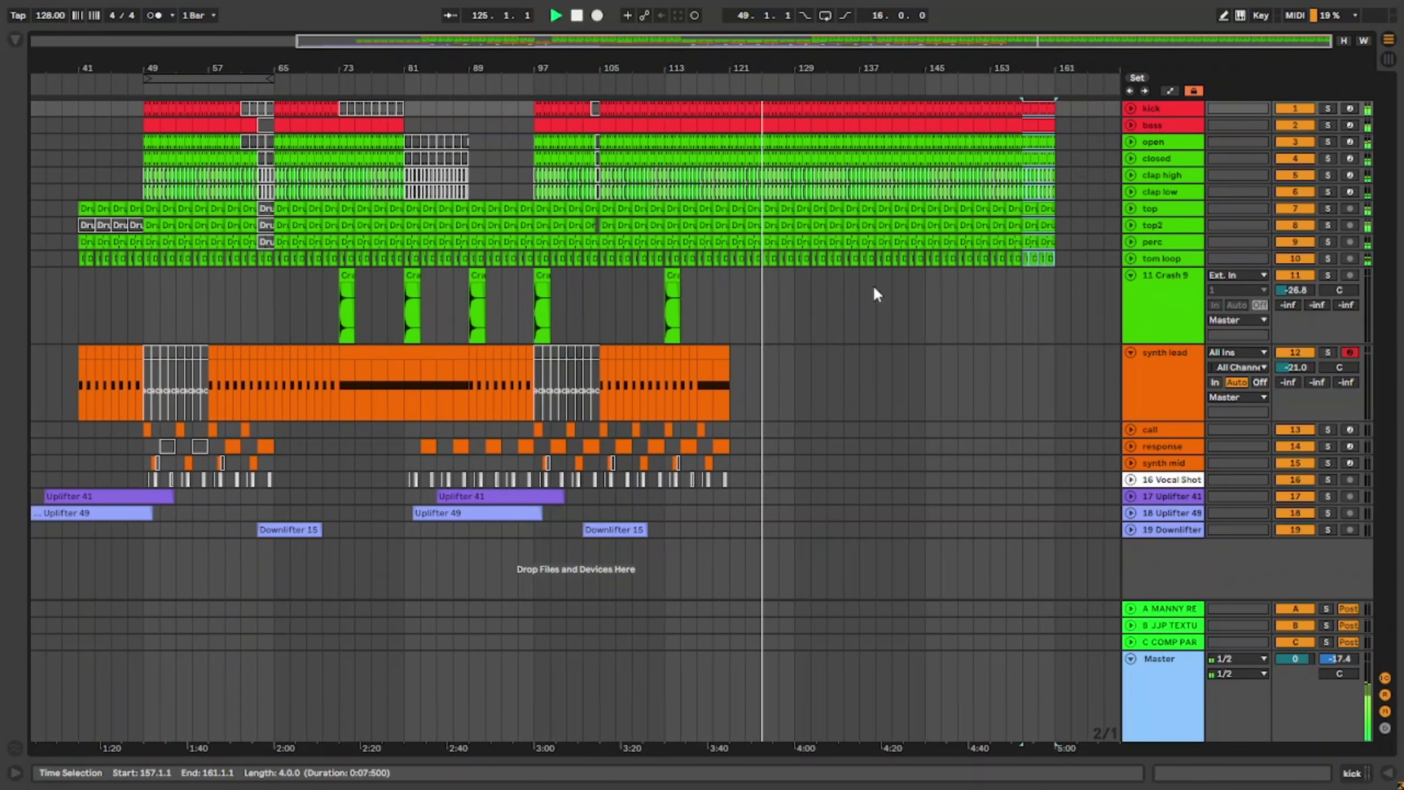
key(ctrl+z)
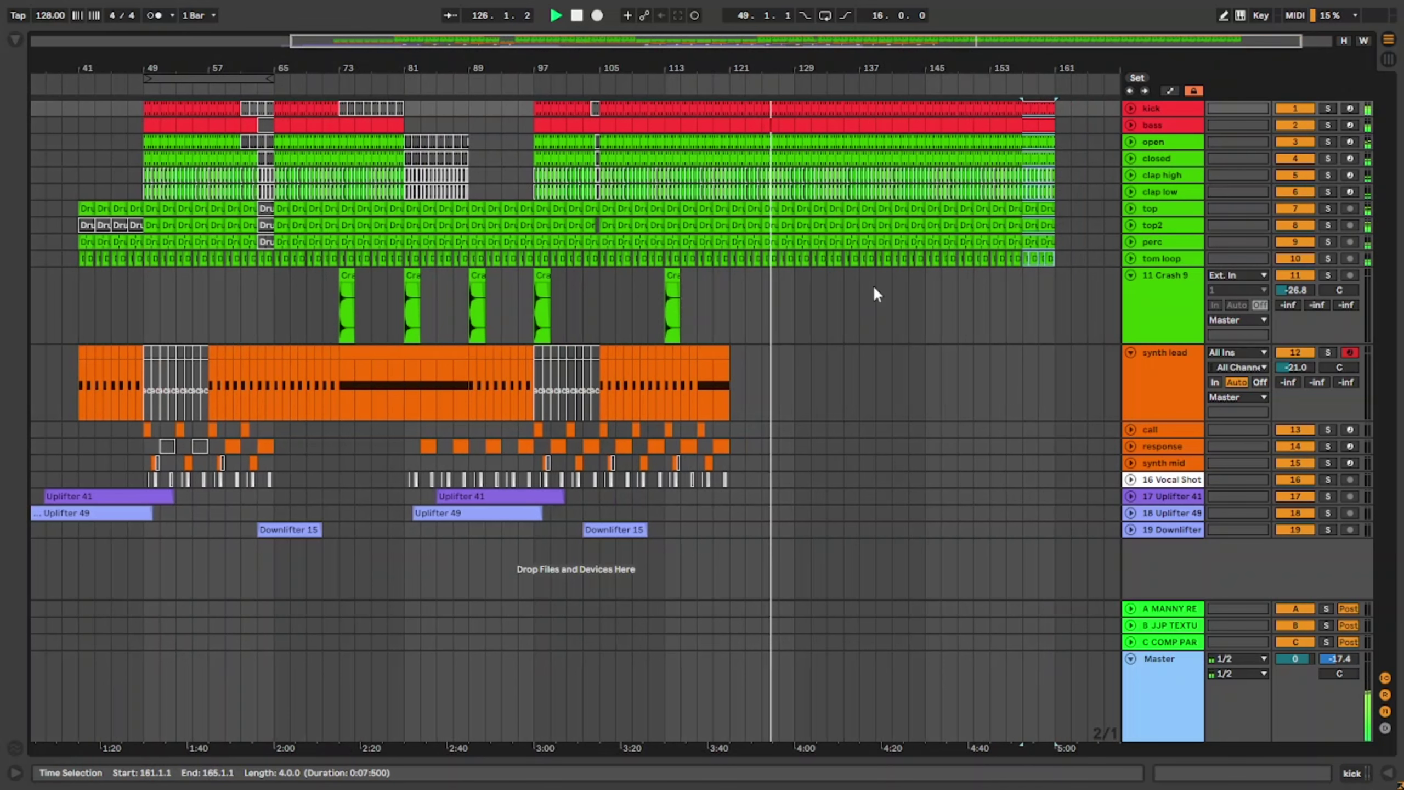
key(ctrl+d)
key(ctrl+d)
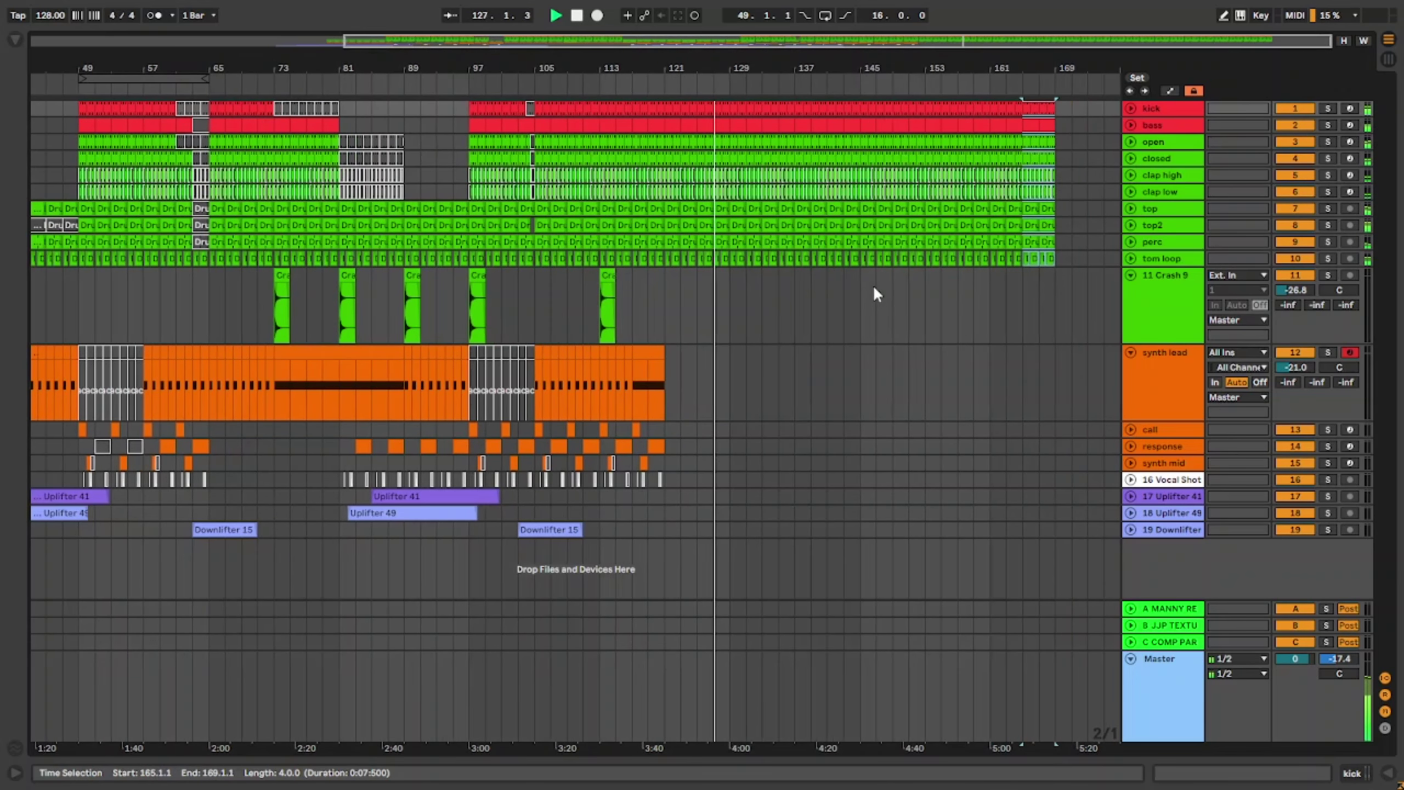
Step: Delete the kick through tom loop clips from 165.1.1 onward
key(ctrl+z)
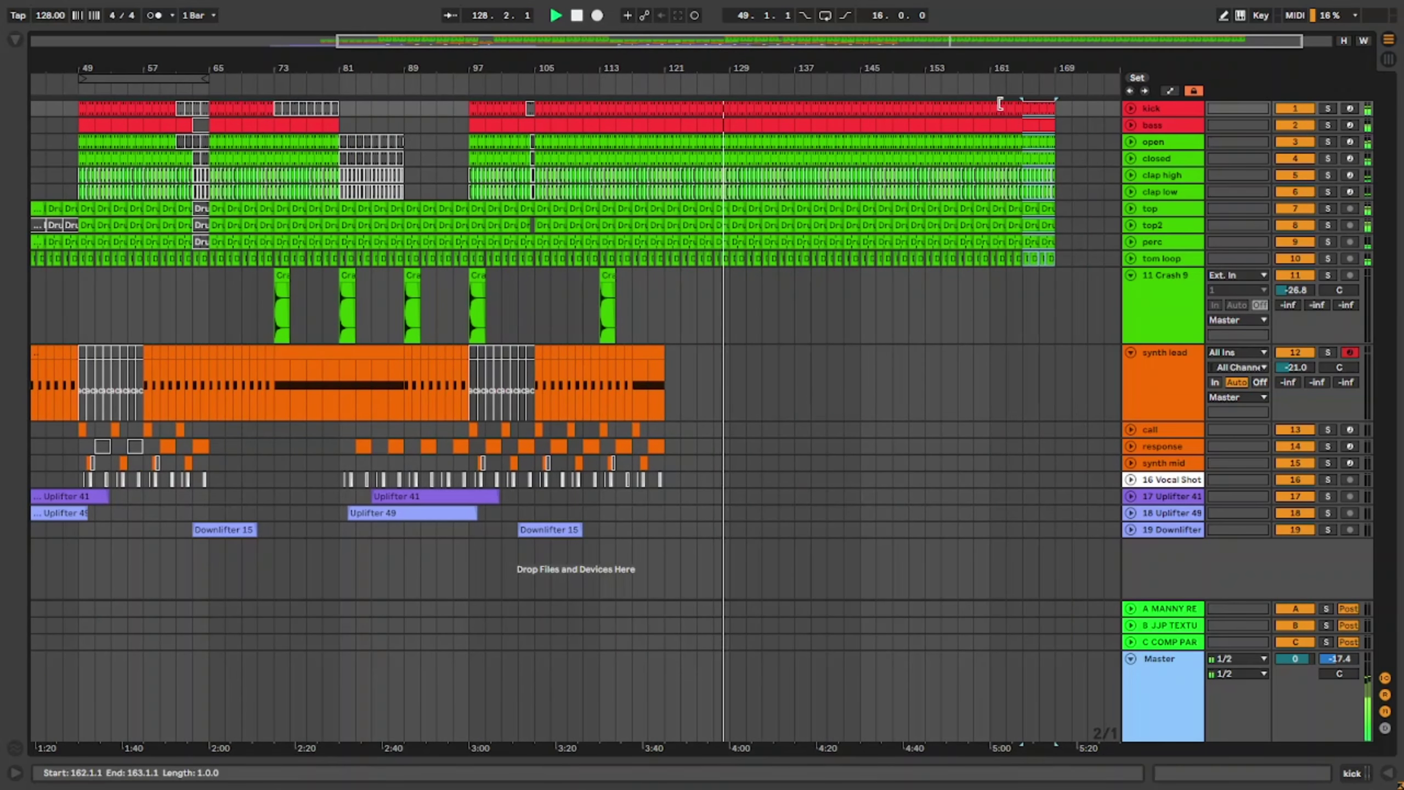
shift+click(1054, 120)
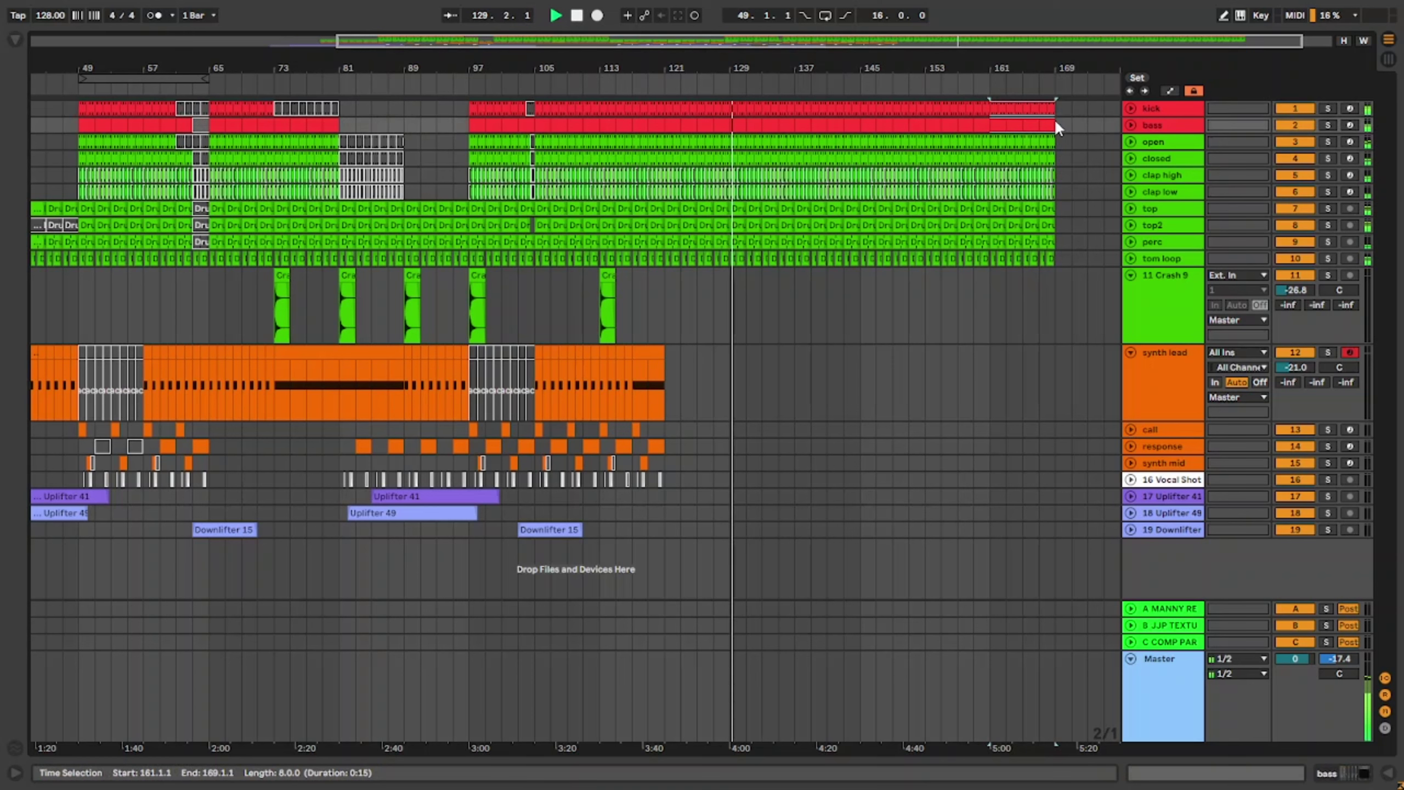
shift+click(1057, 257)
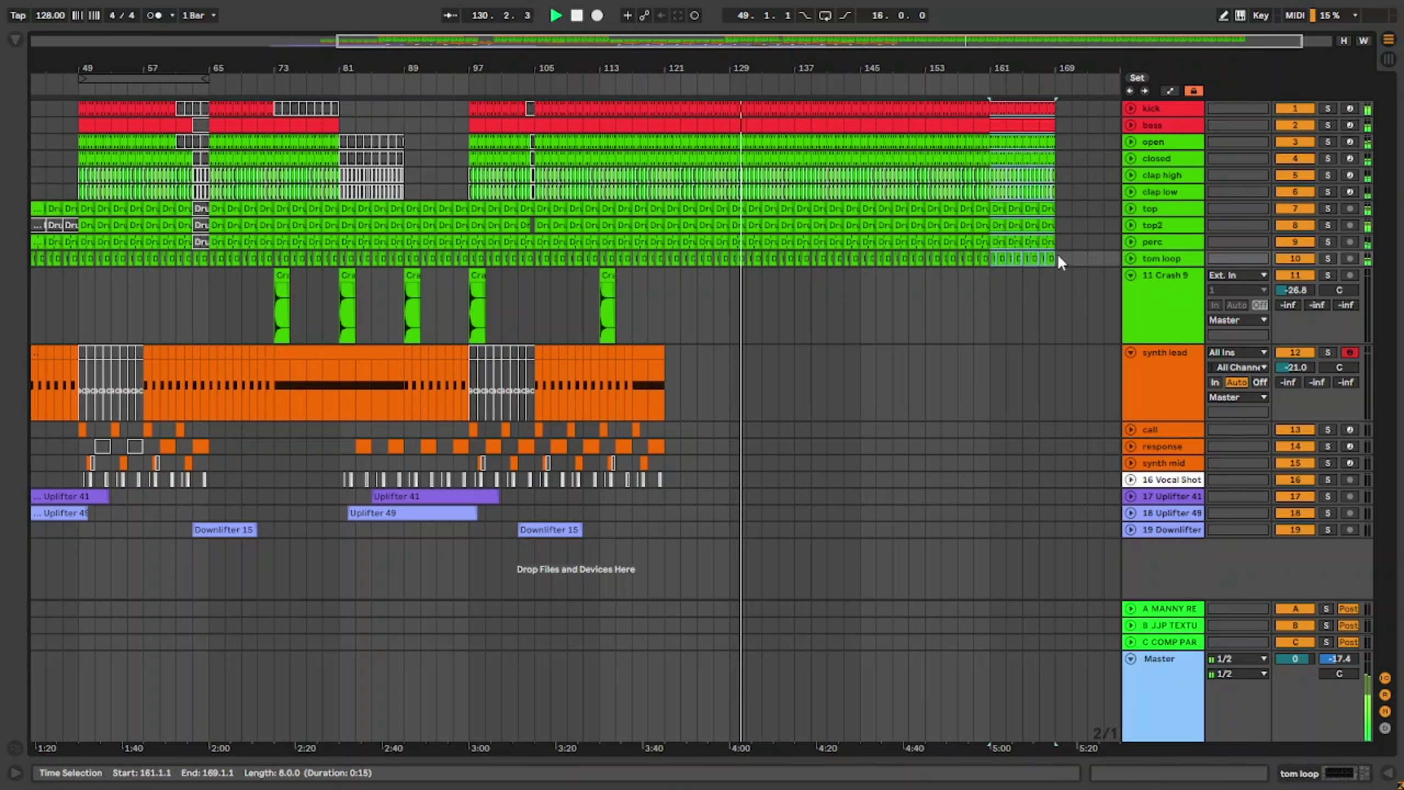
click(1054, 107)
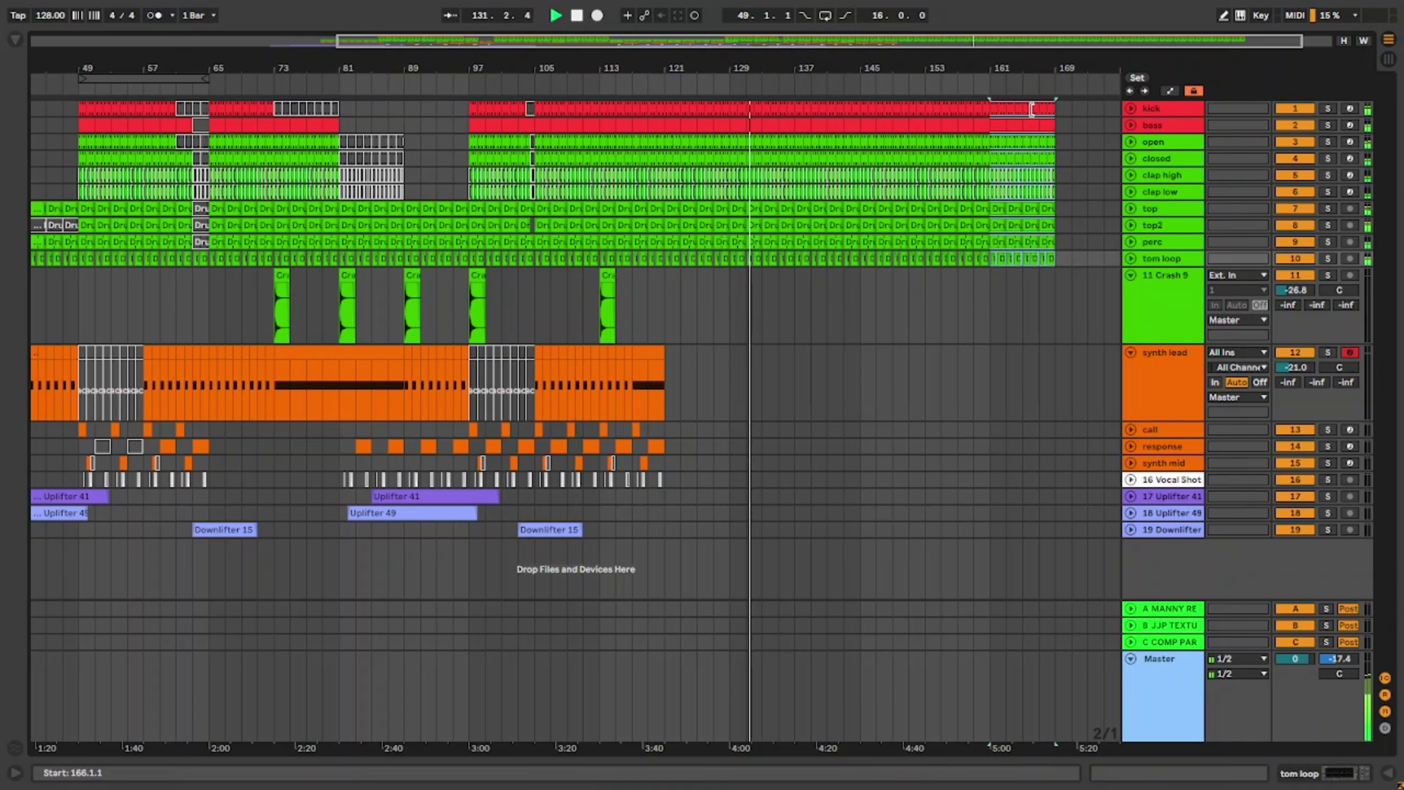
shift+click(1086, 244)
shift+click(1084, 260)
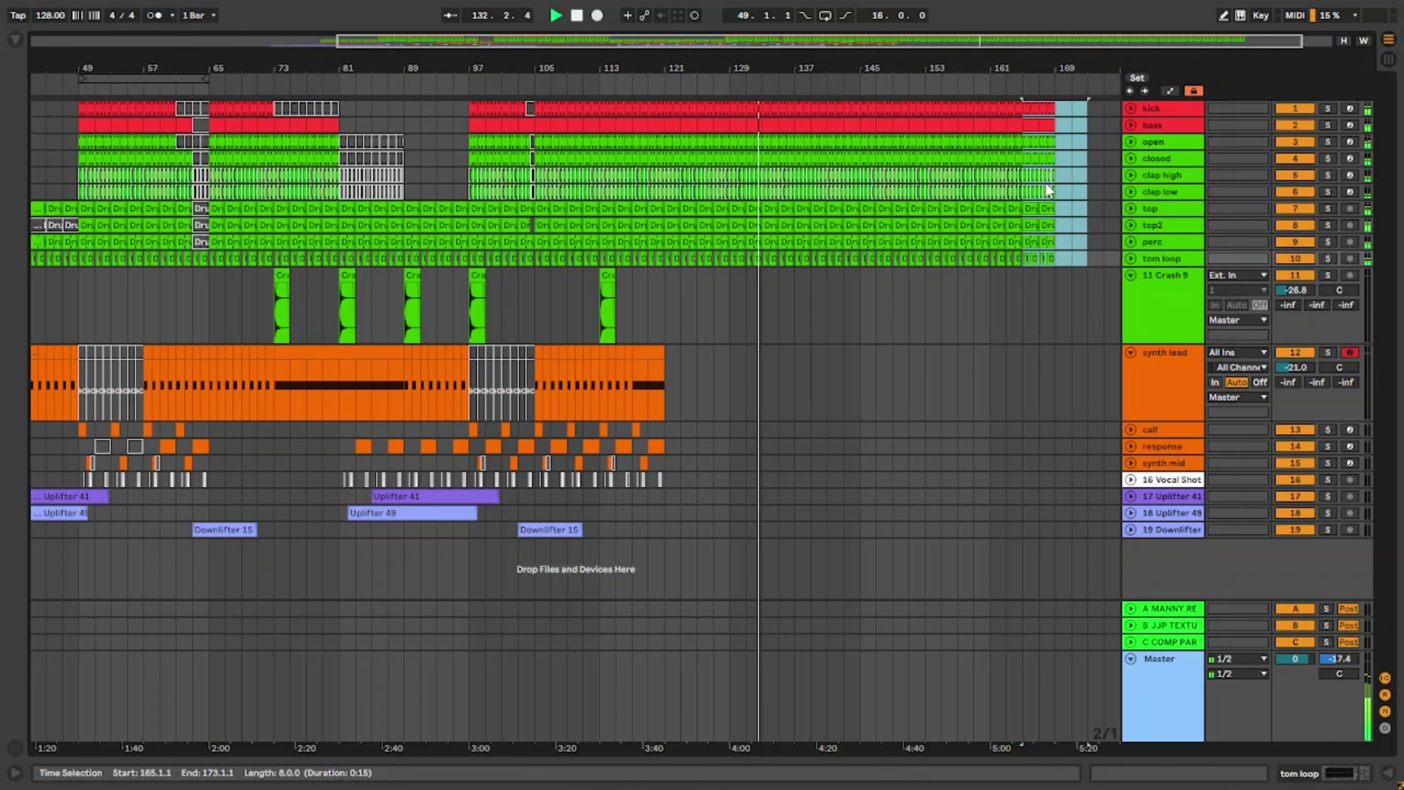
key(Delete)
Step: Delete the kick clips between 161.1.1 and 165.1.1
click(1016, 106)
key(Delete)
click(1001, 107)
key(Delete)
click(996, 106)
key(Delete)
click(1008, 105)
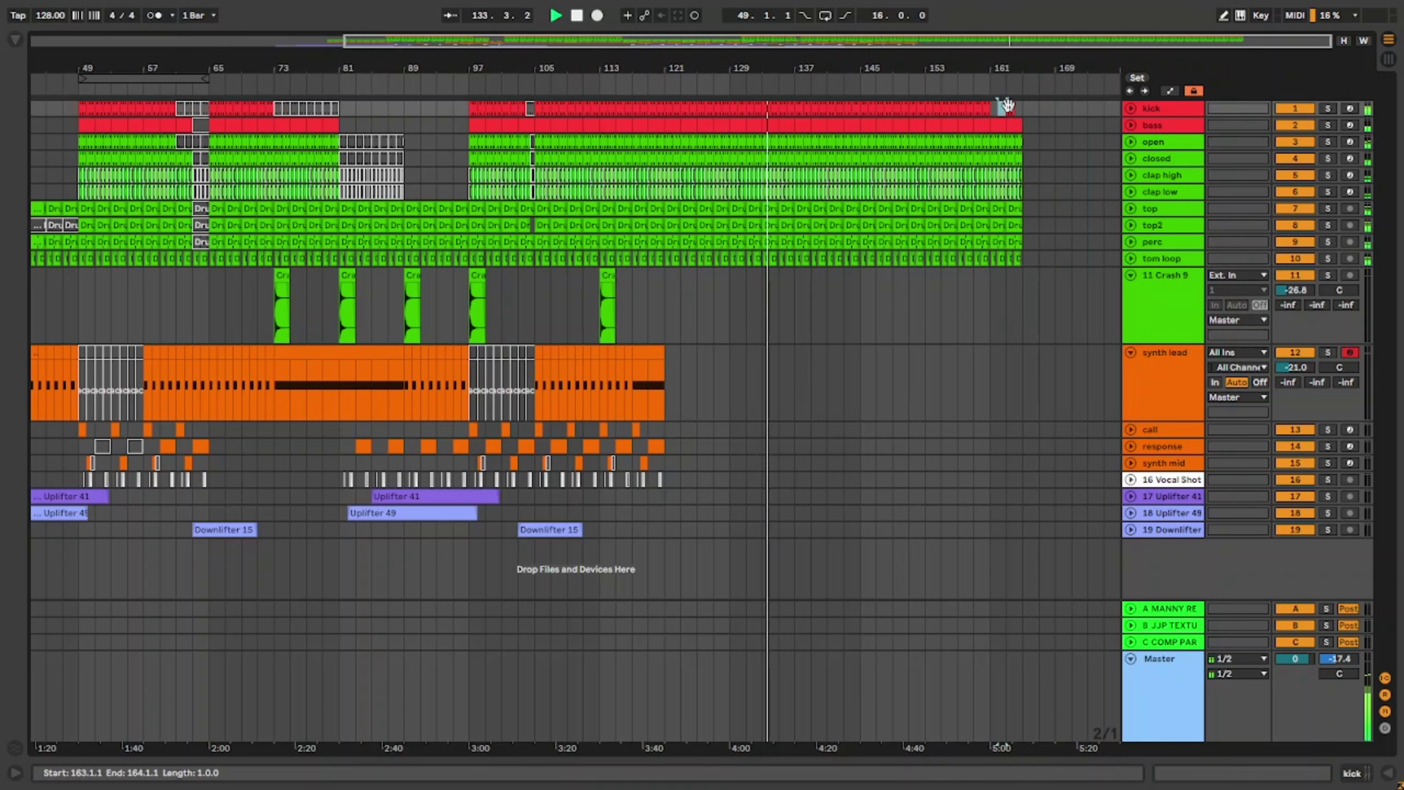
key(Delete)
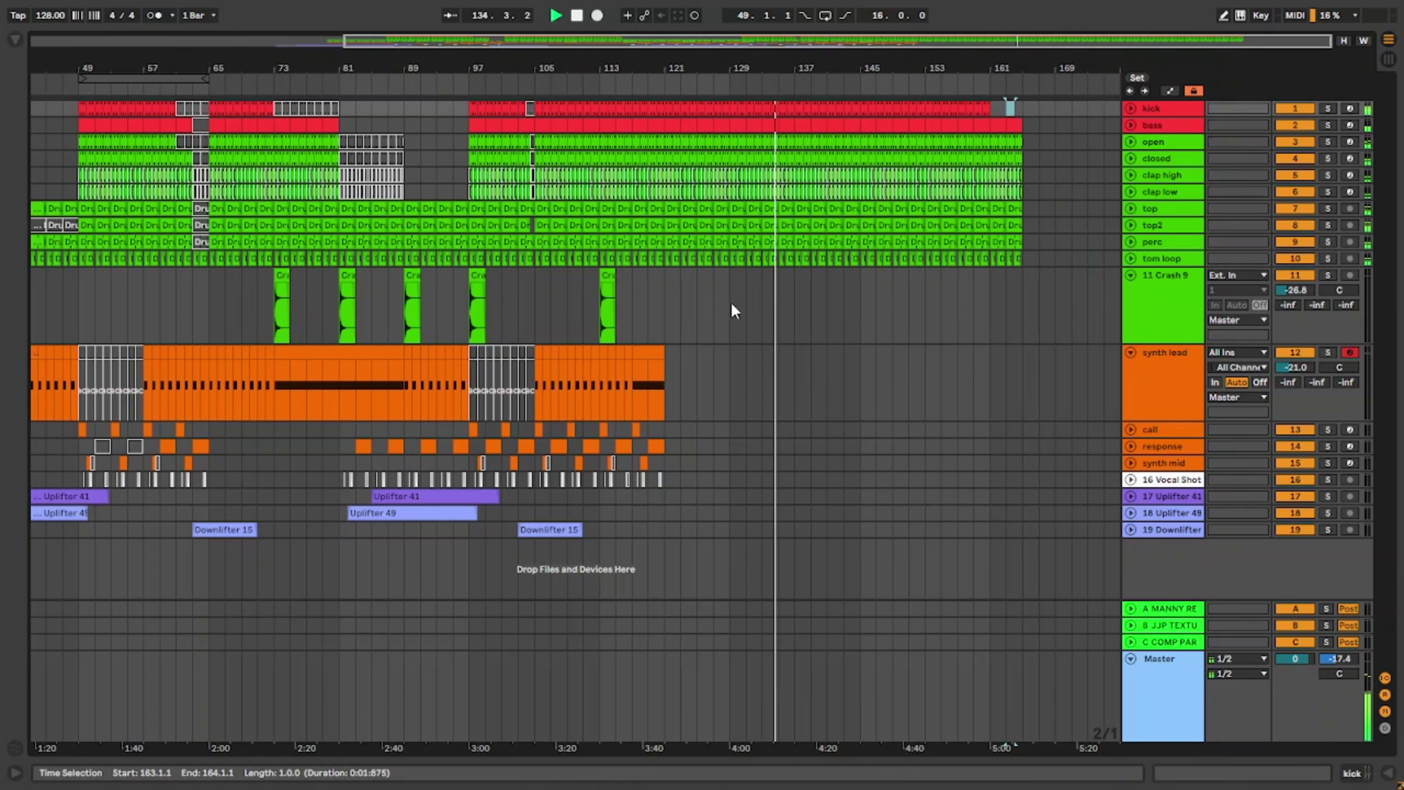
Step: Duplicate the crash section at 113.1.1–129.1.1 three times so crashes land at 129.1.1, 145.1.1 and 161.1.1
drag(731, 301, 600, 310)
key(ctrl+d)
key(ctrl+d)
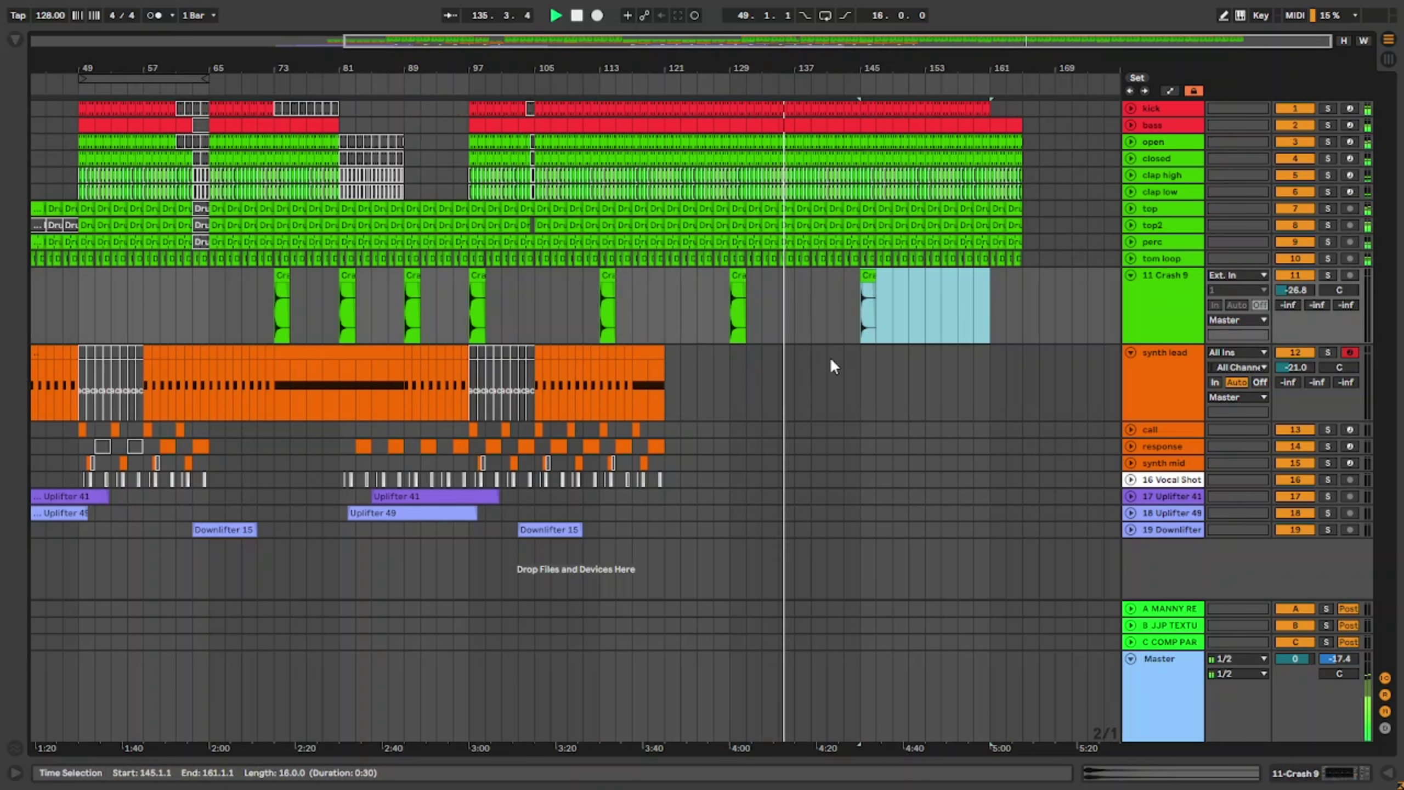
key(ctrl+d)
key(w)
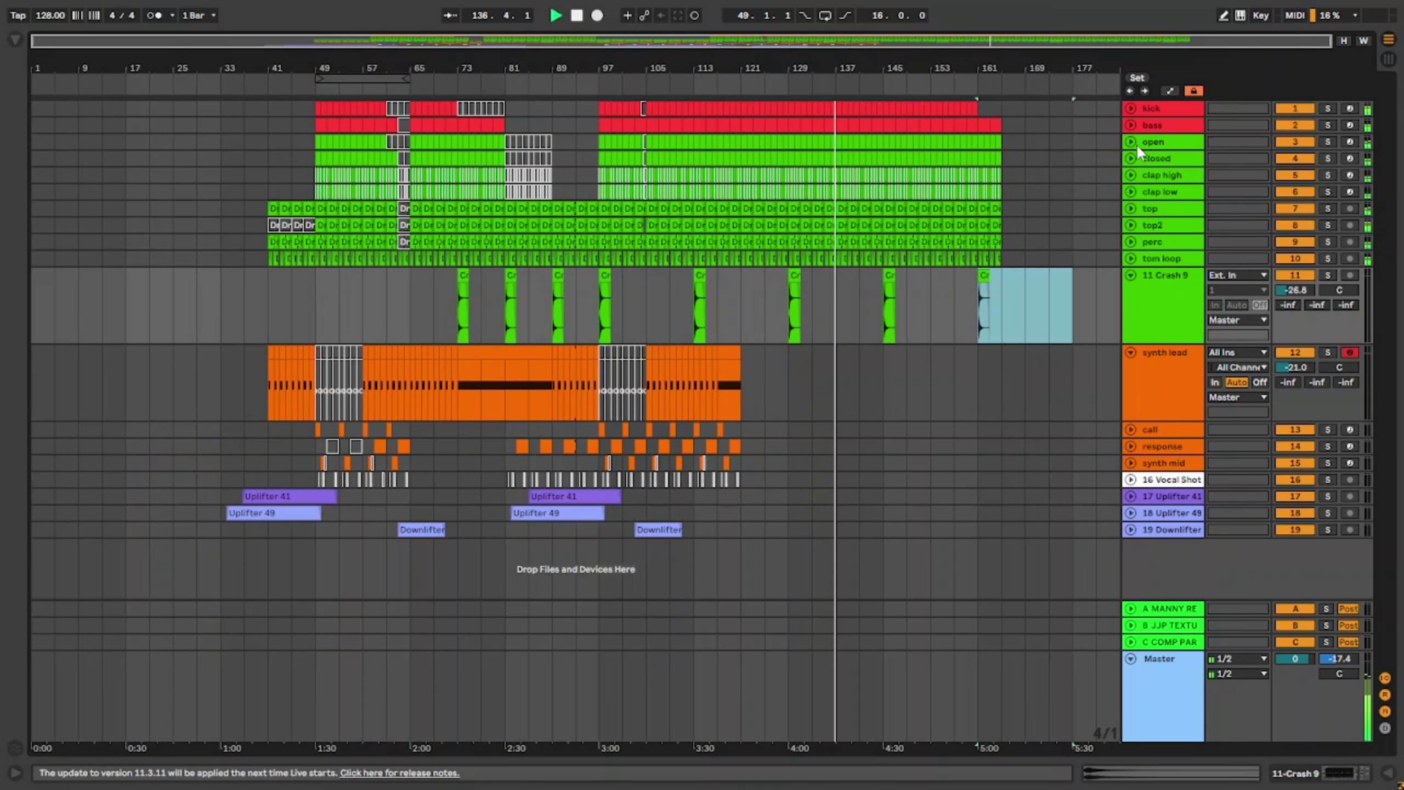
click(1146, 378)
click(1149, 309)
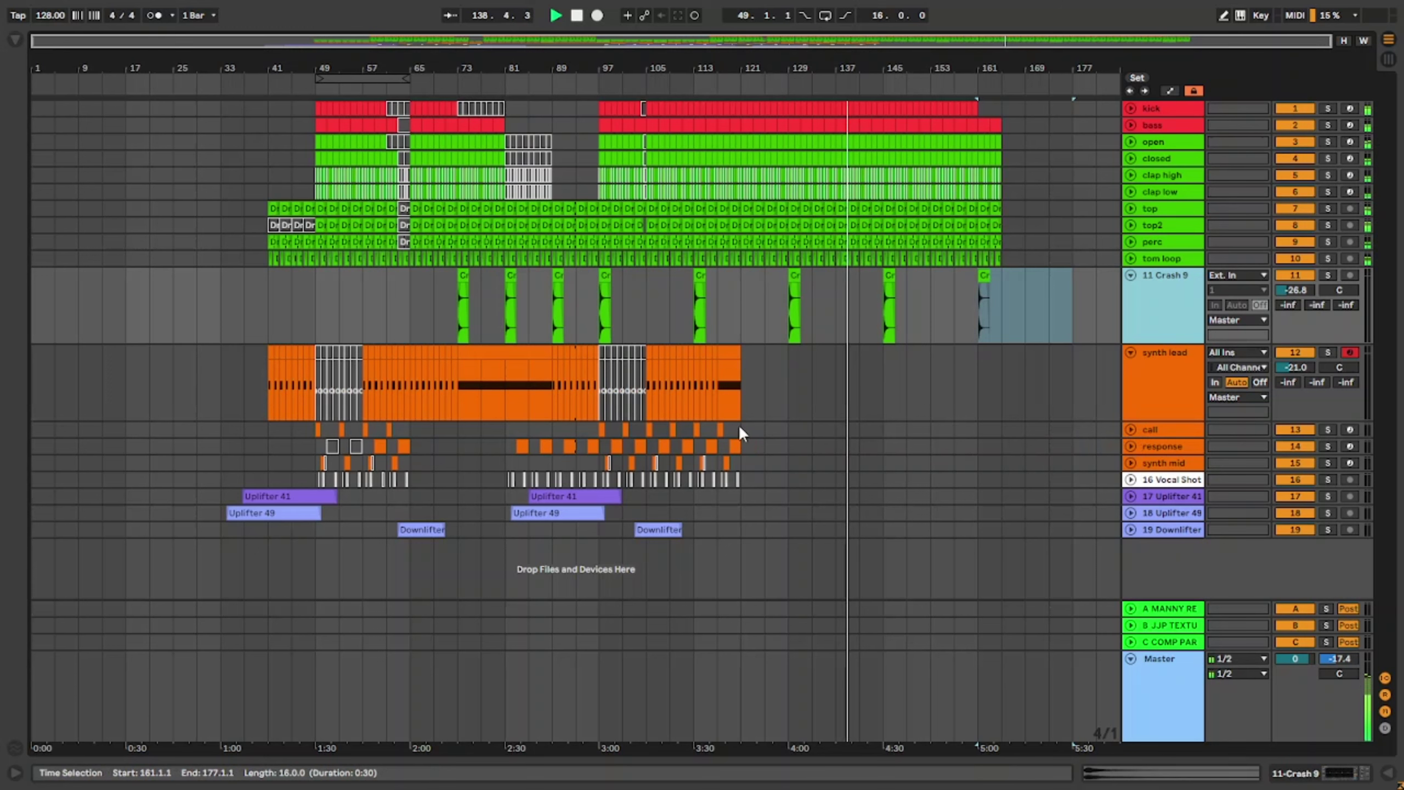
Step: Duplicate the synth mid and vocal shot clips at 97.1.1–121.1.1 to 121.1.1 and fold the synth lead track
drag(742, 468, 596, 481)
key(ctrl+d)
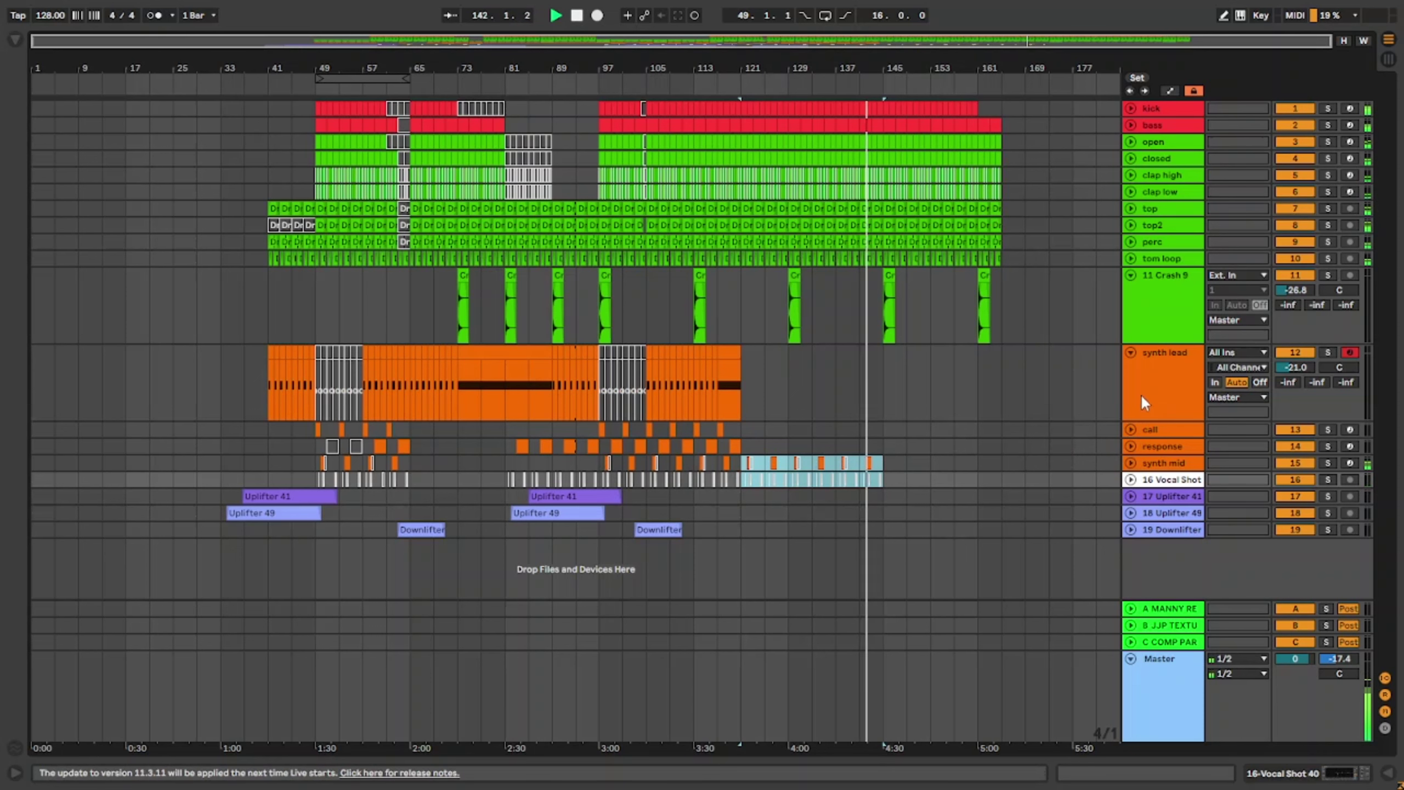
click(1131, 351)
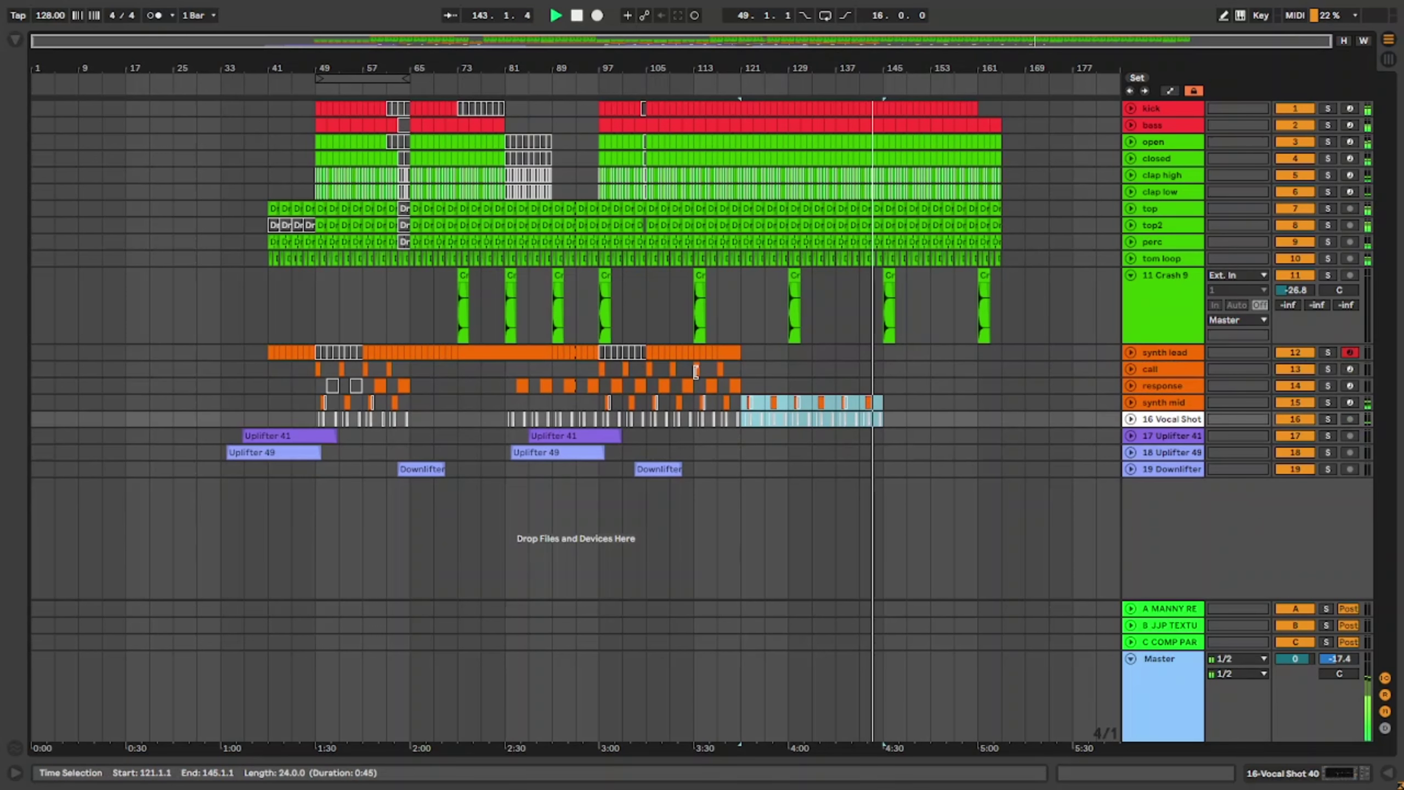
Step: Play the arrangement from 41.1.1
click(276, 310)
key(space)
key(space)
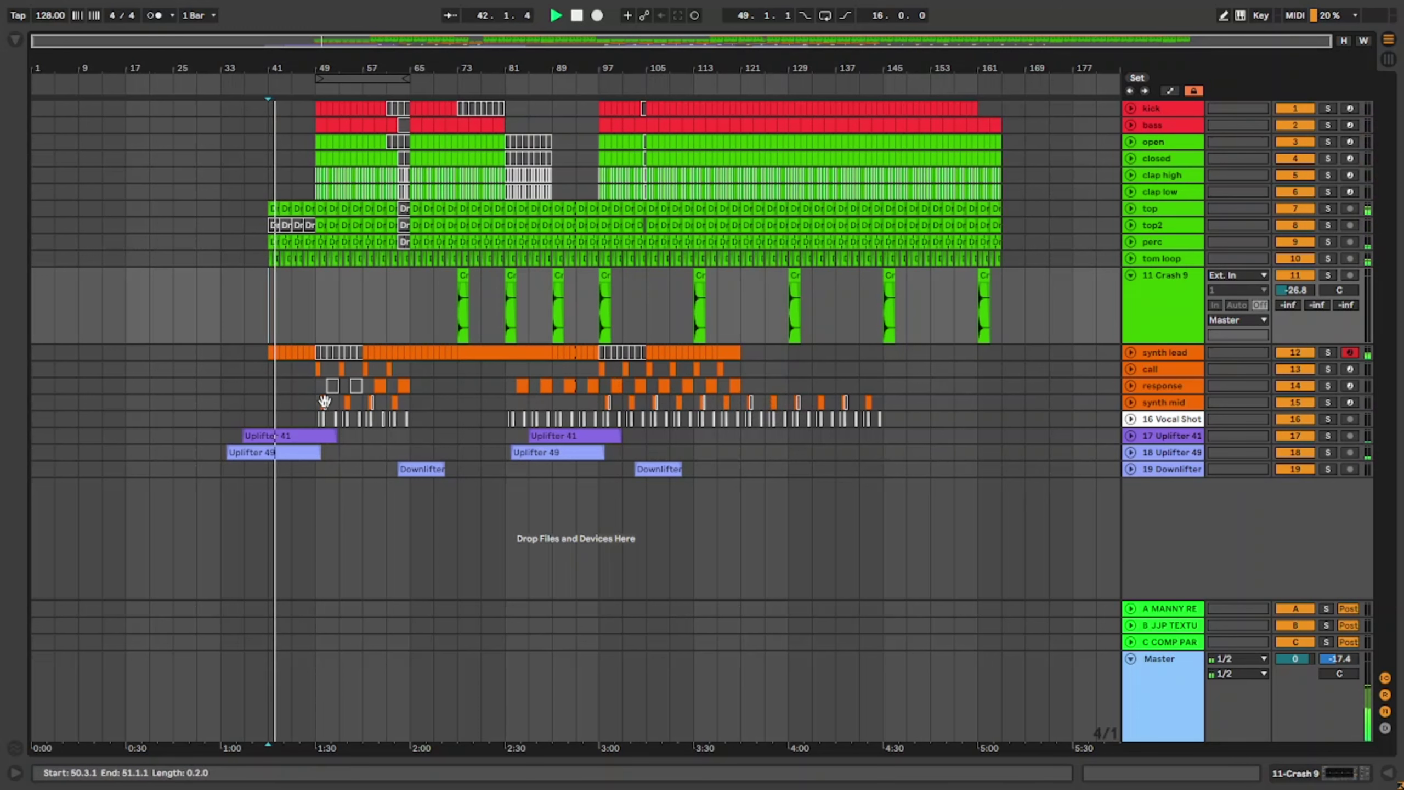
drag(314, 402, 426, 409)
click(408, 402)
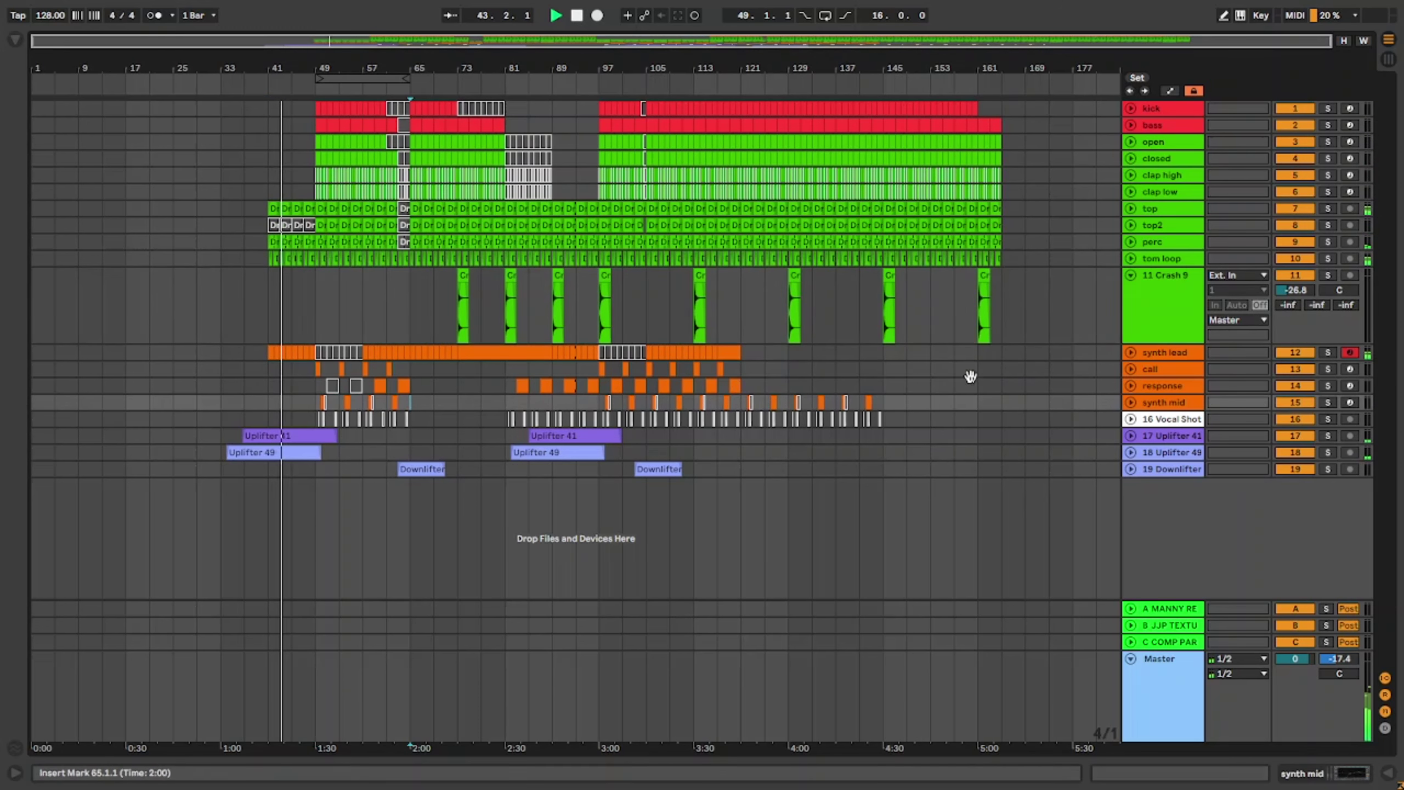
Step: Fold the crash track and copy its clip at 73.1.1 to 45.1.1 and 49.1.1
click(1130, 274)
click(464, 274)
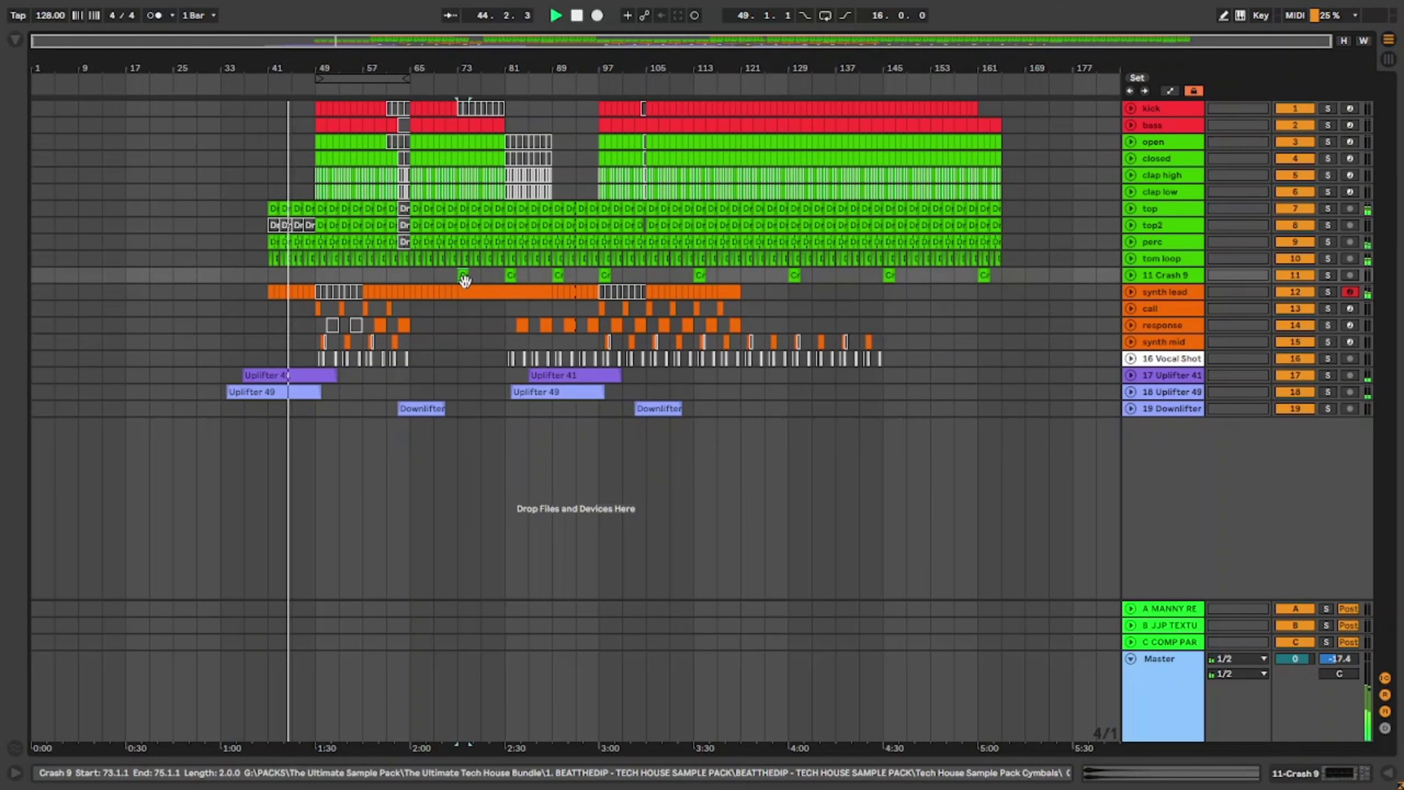
click(300, 274)
key(ctrl+v)
click(321, 275)
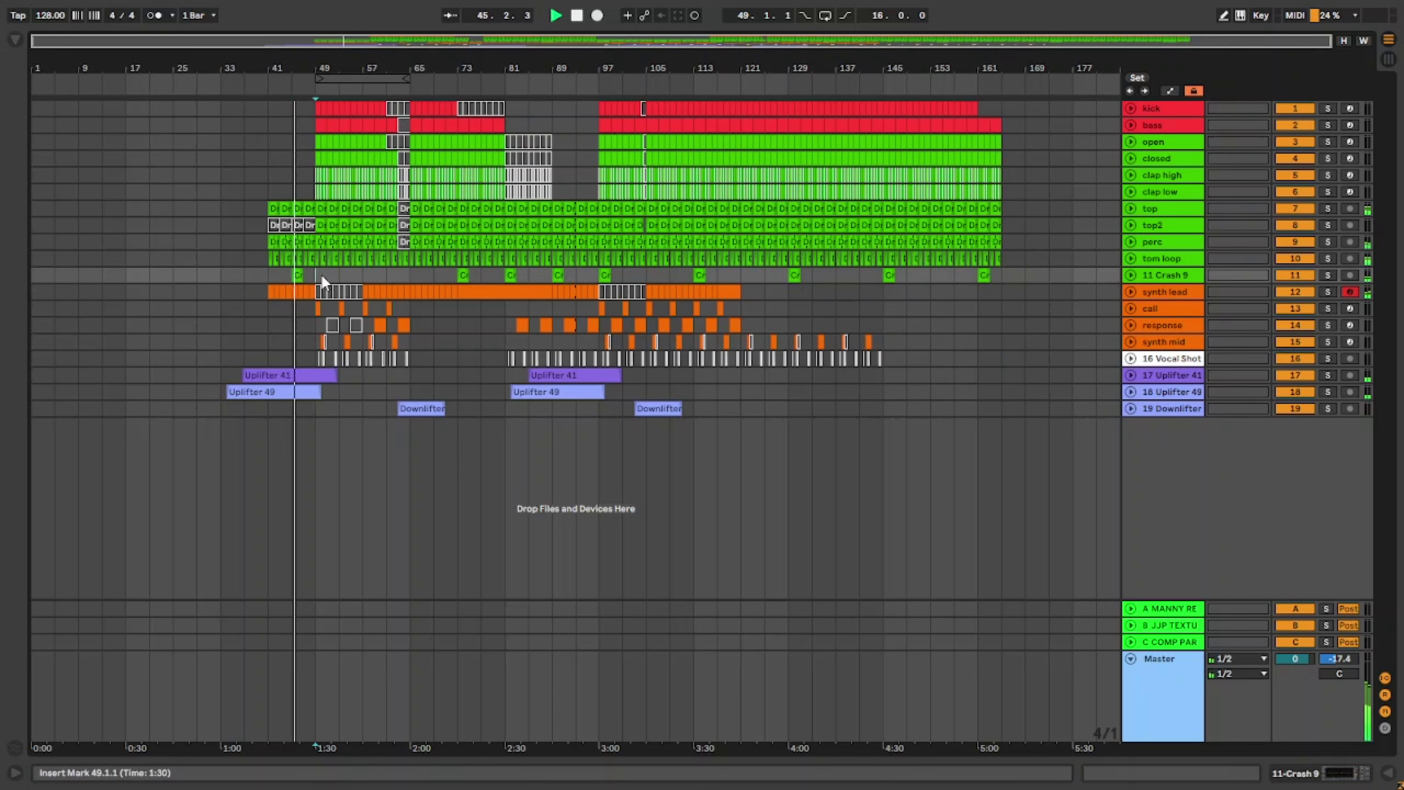
key(ctrl+v)
Step: Rename the Crash 9 track as crash and the vocal shot track as vox
double_click(1145, 273)
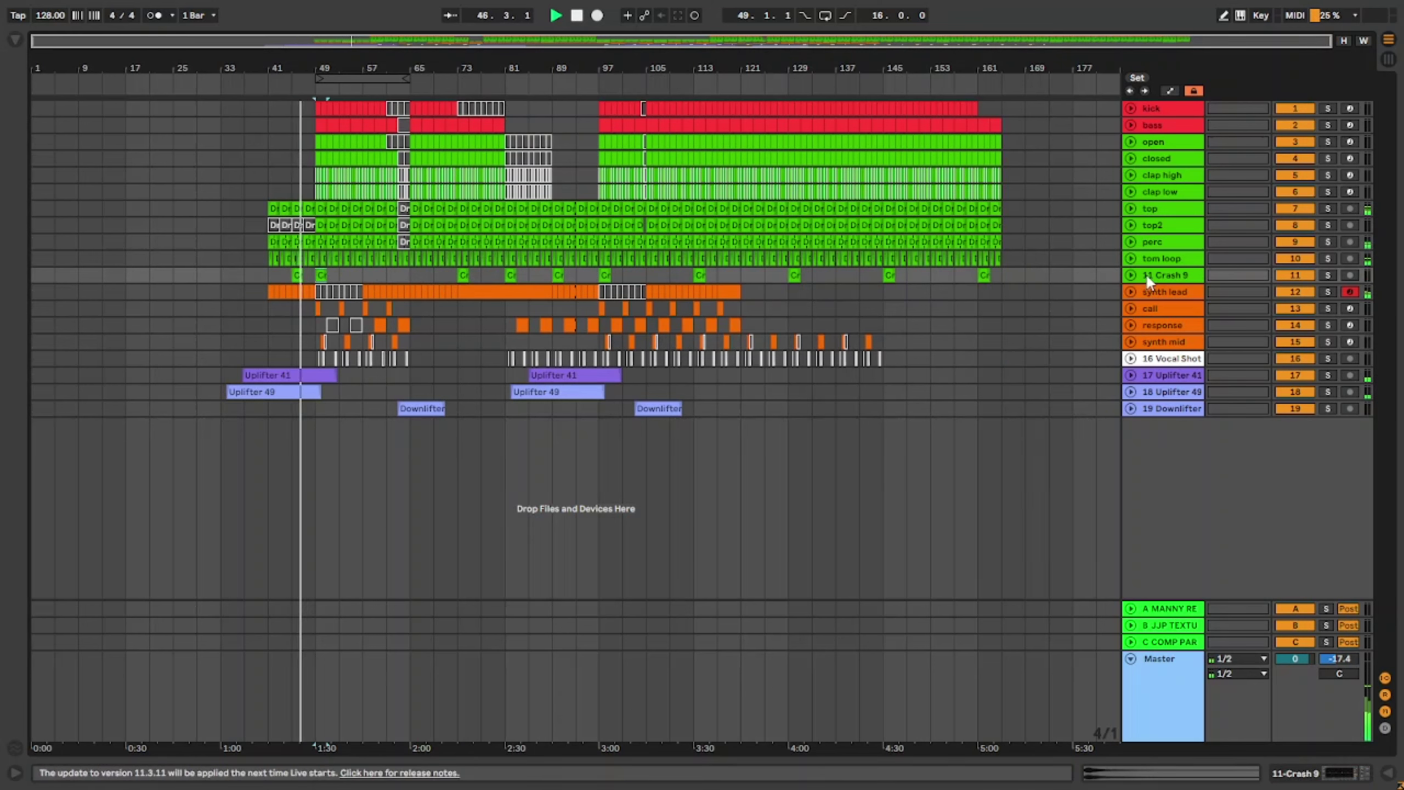
text(crash)
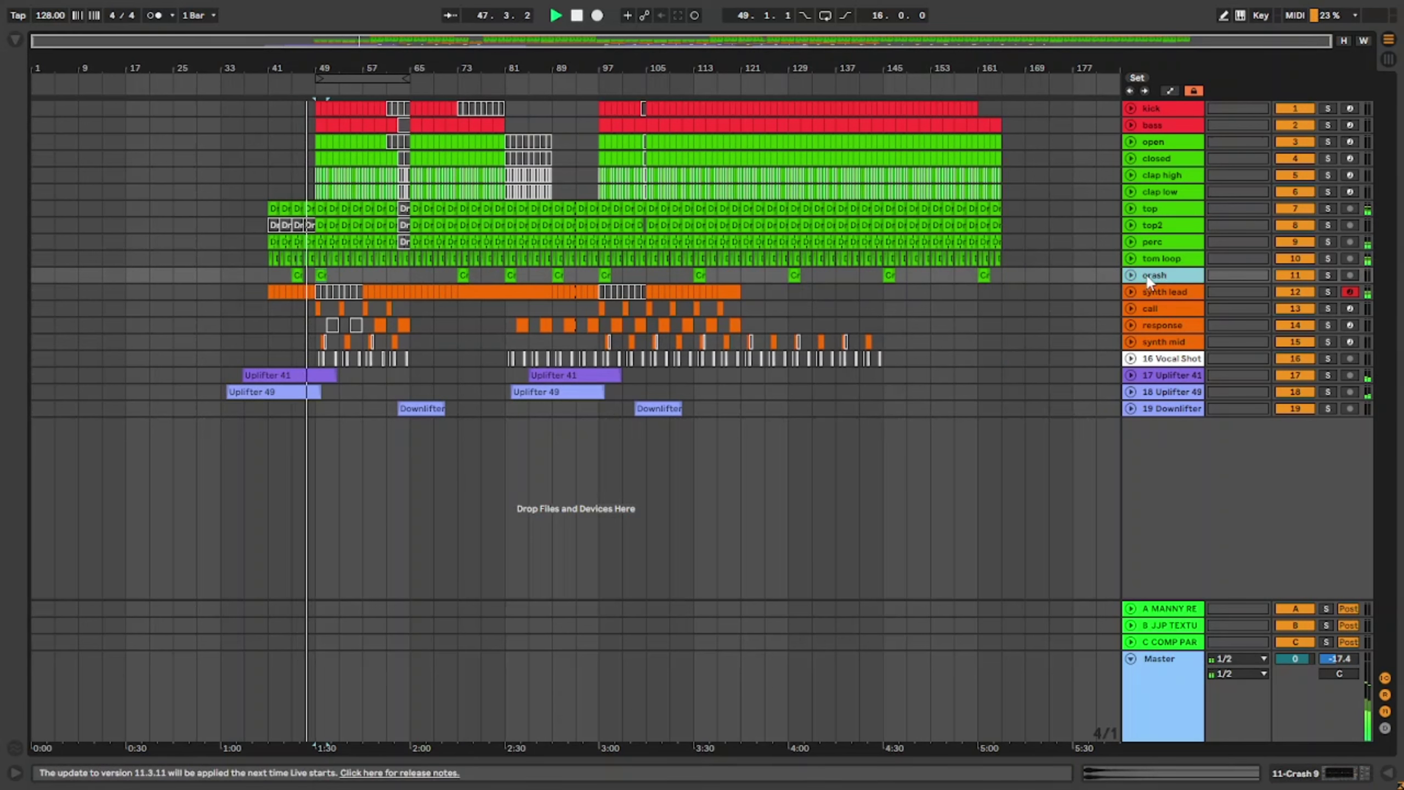
key(Return)
click(1149, 358)
double_click(1150, 356)
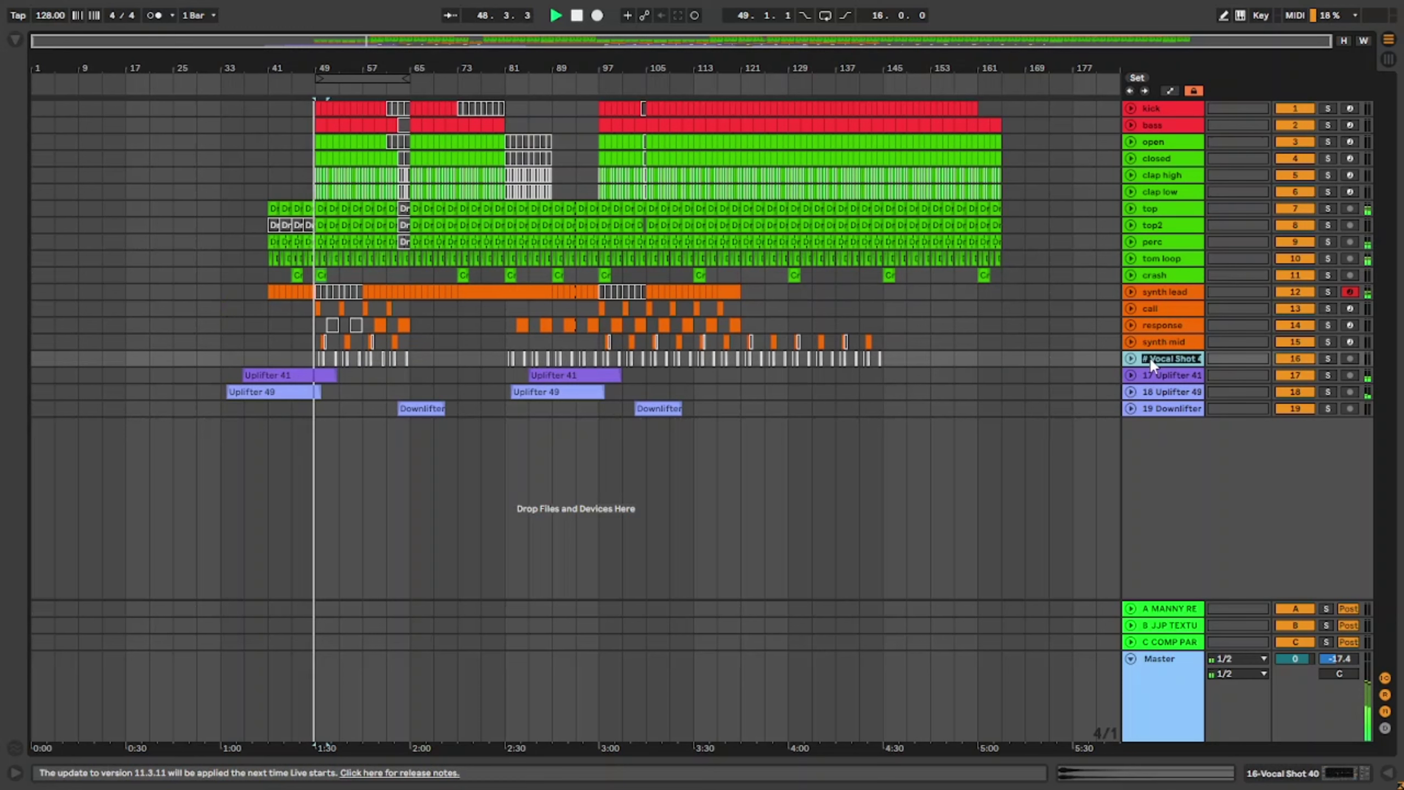
text(vox)
key(Return)
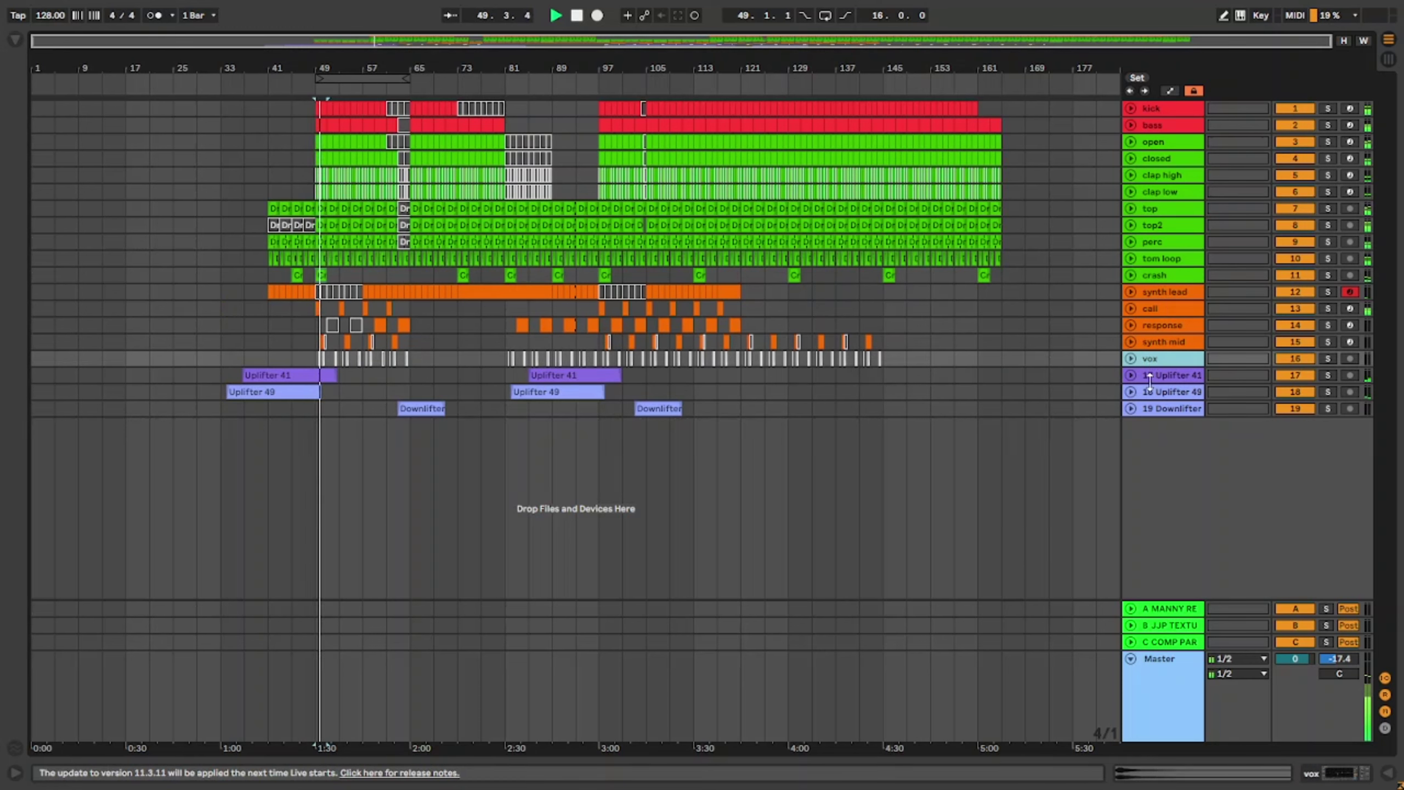
Step: Rename the Uplifter 41, Uplifter 49 and Downlifter tracks as up, up 2 and down
click(1159, 373)
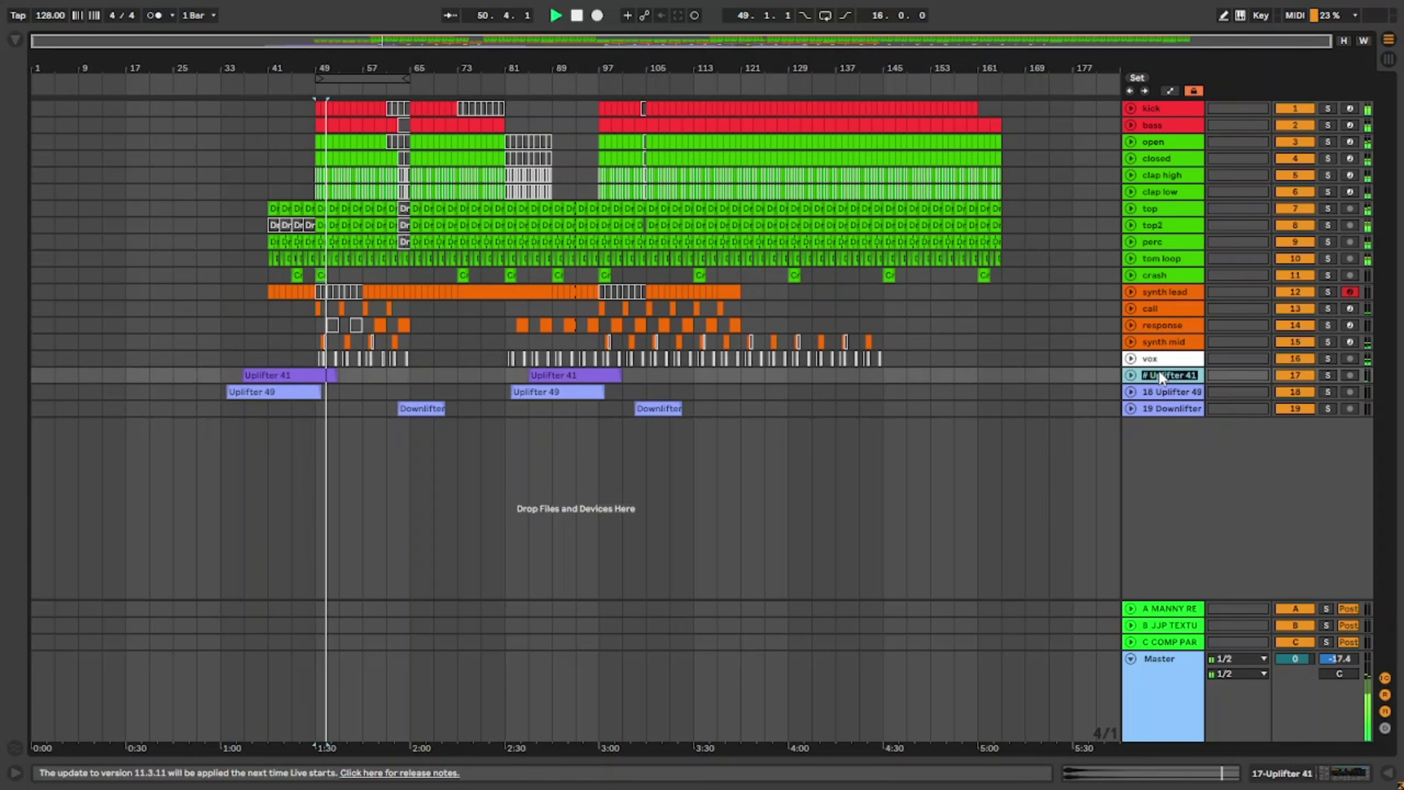
key(Return)
key(Down)
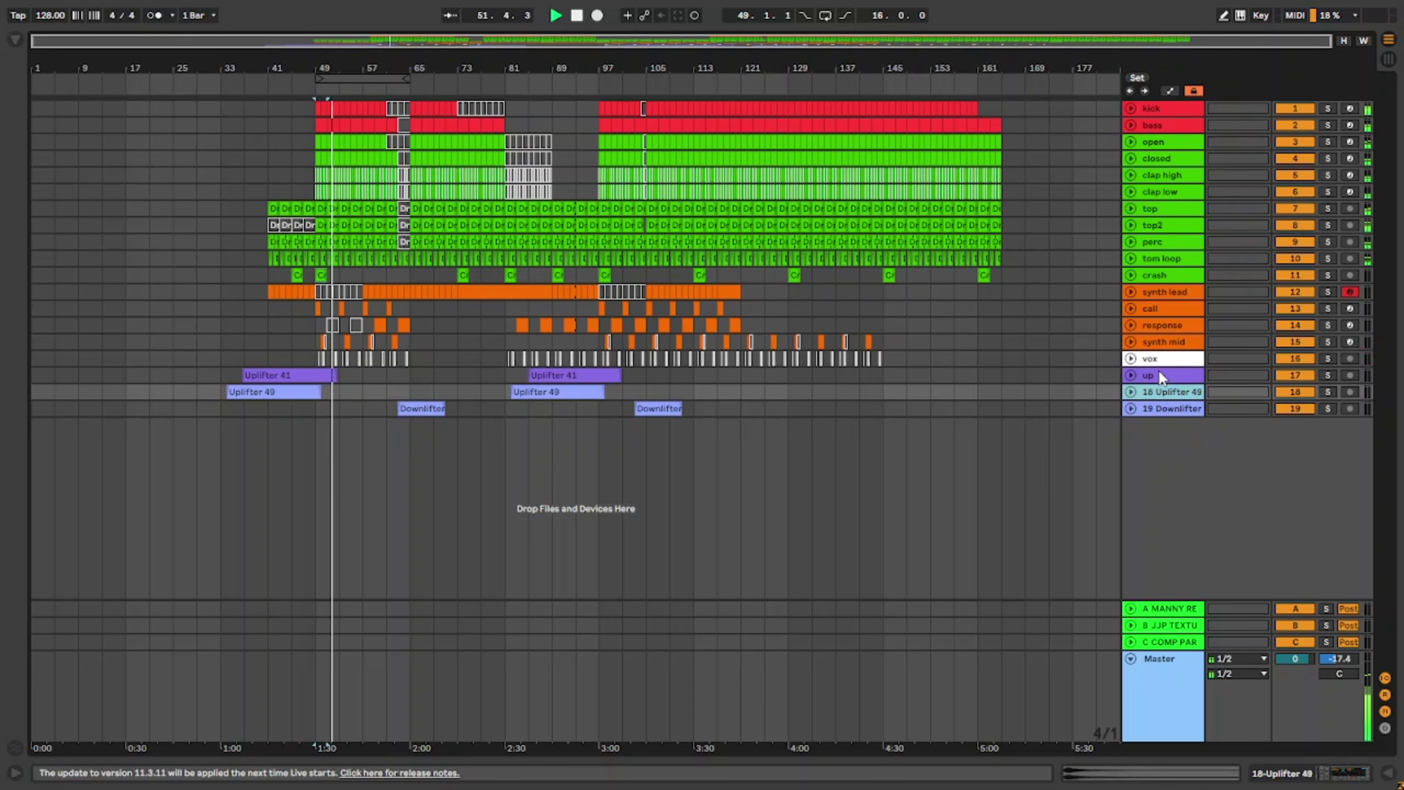
text(up 2)
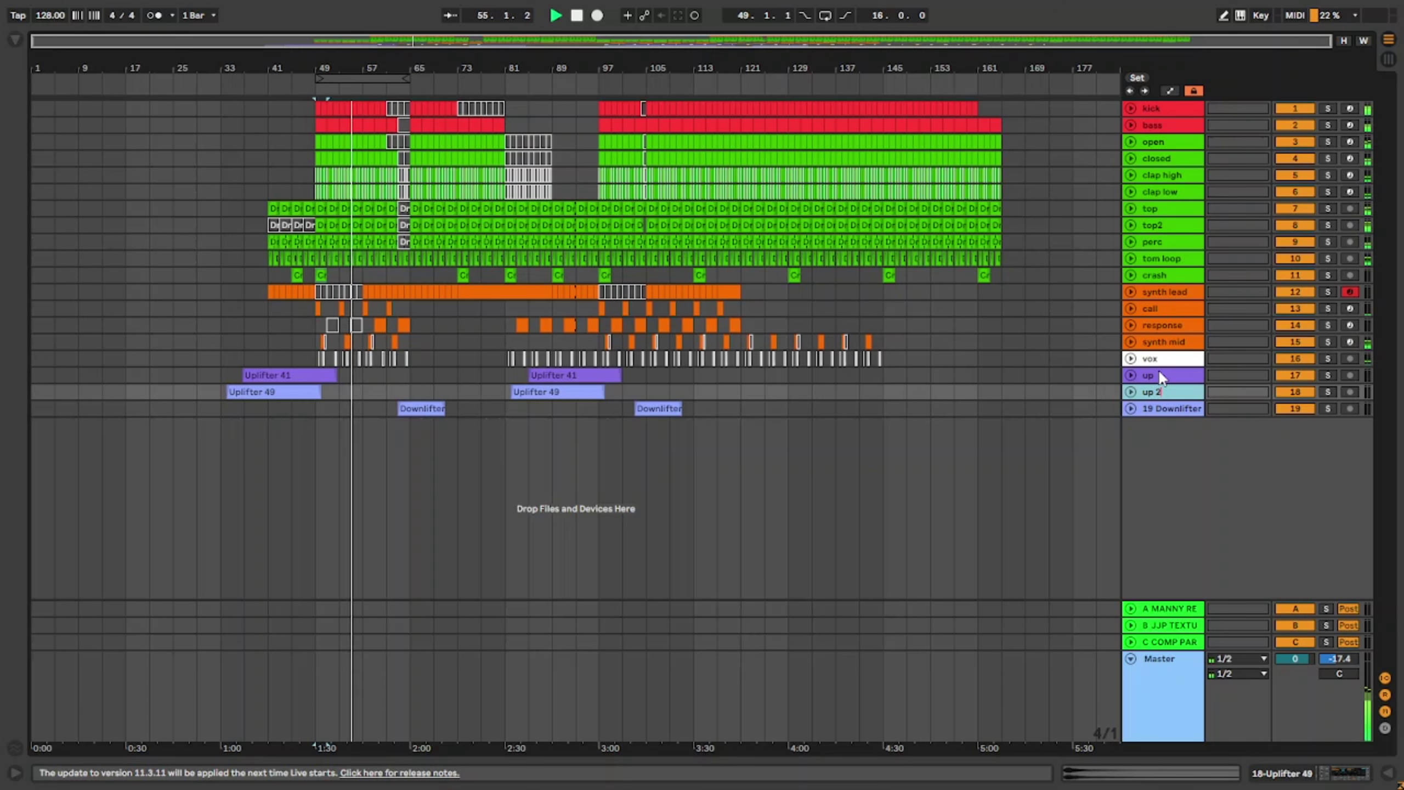
key(Down)
key(ctrl+r)
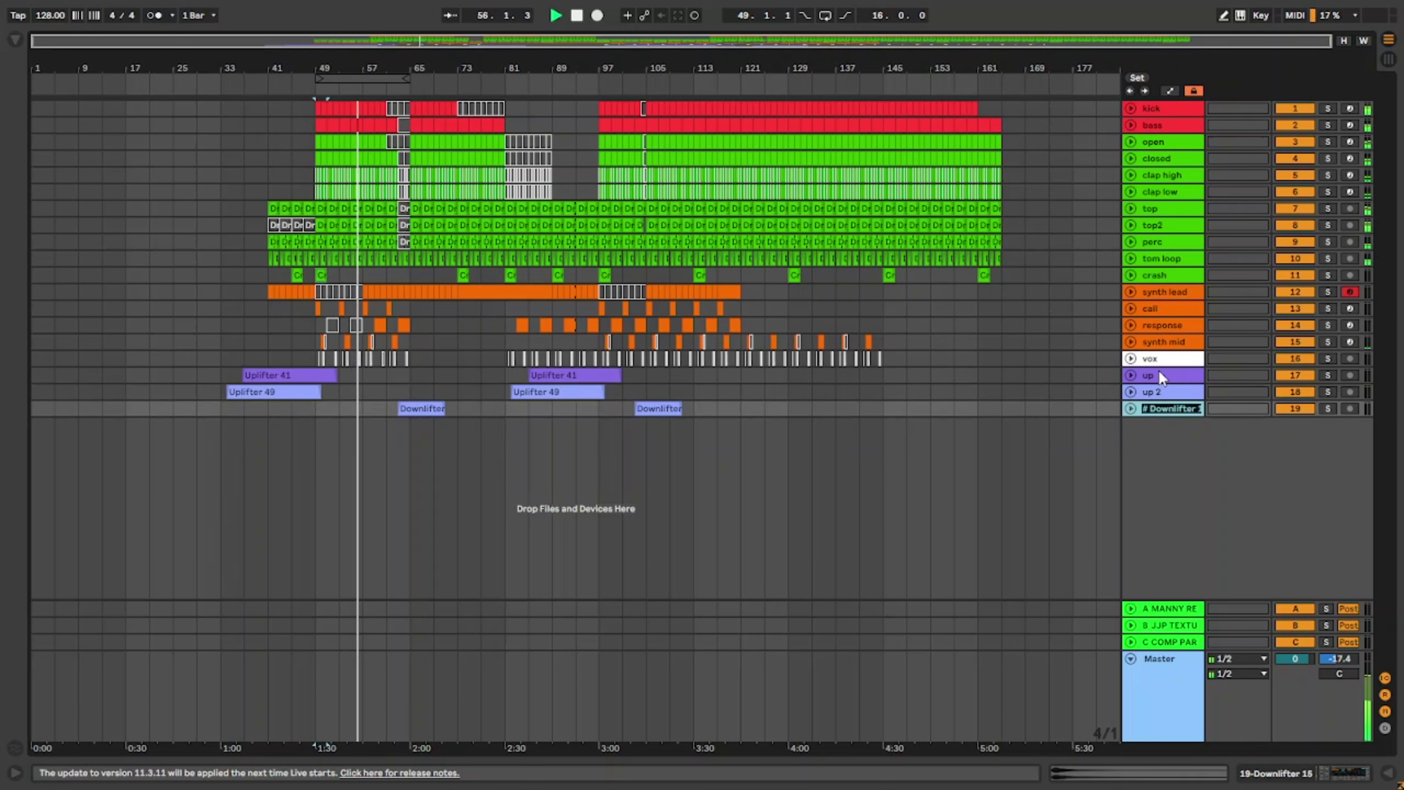
text(down)
key(Return)
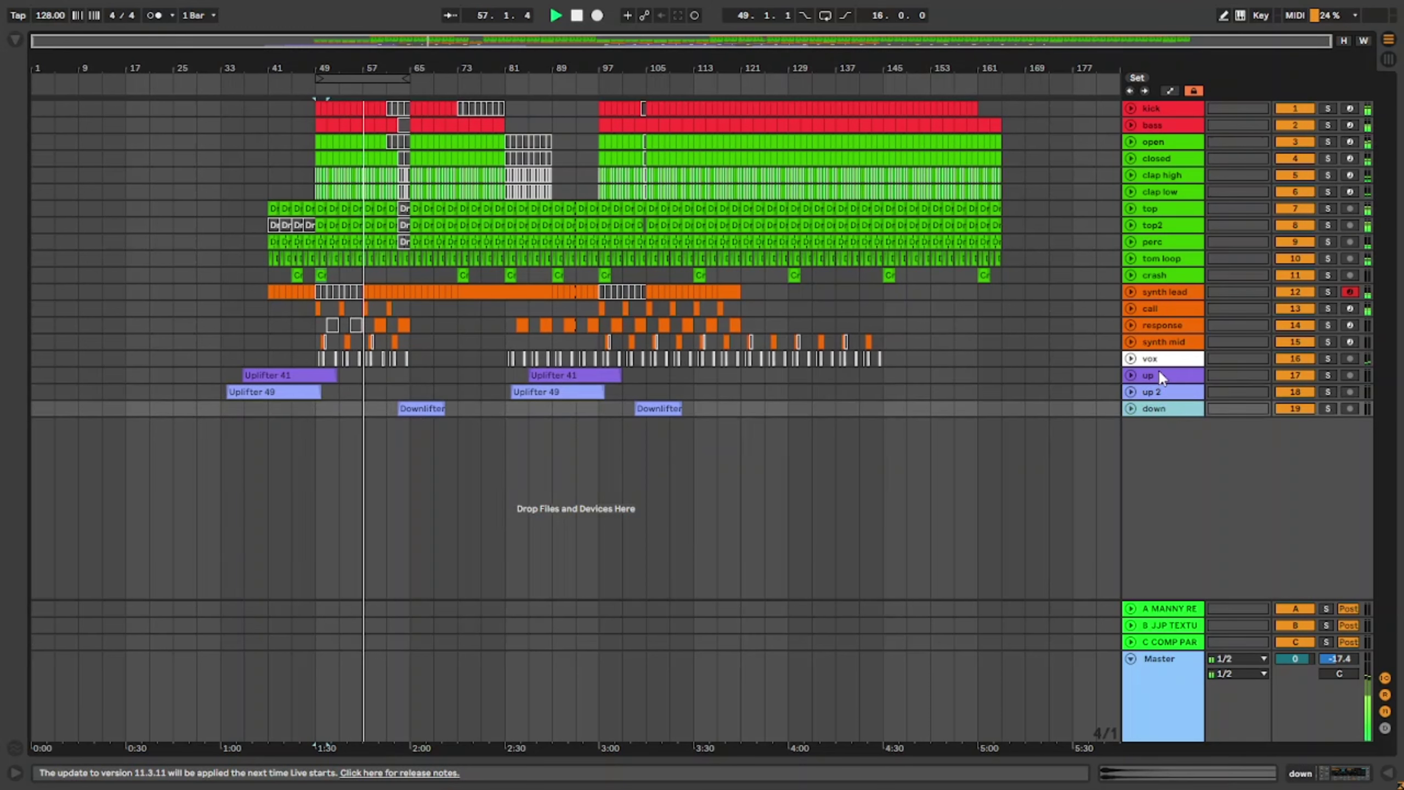
Step: Color the up, up 2 and down tracks dark grey and assign the track color to their clips
shift+click(1159, 374)
right_click(1172, 390)
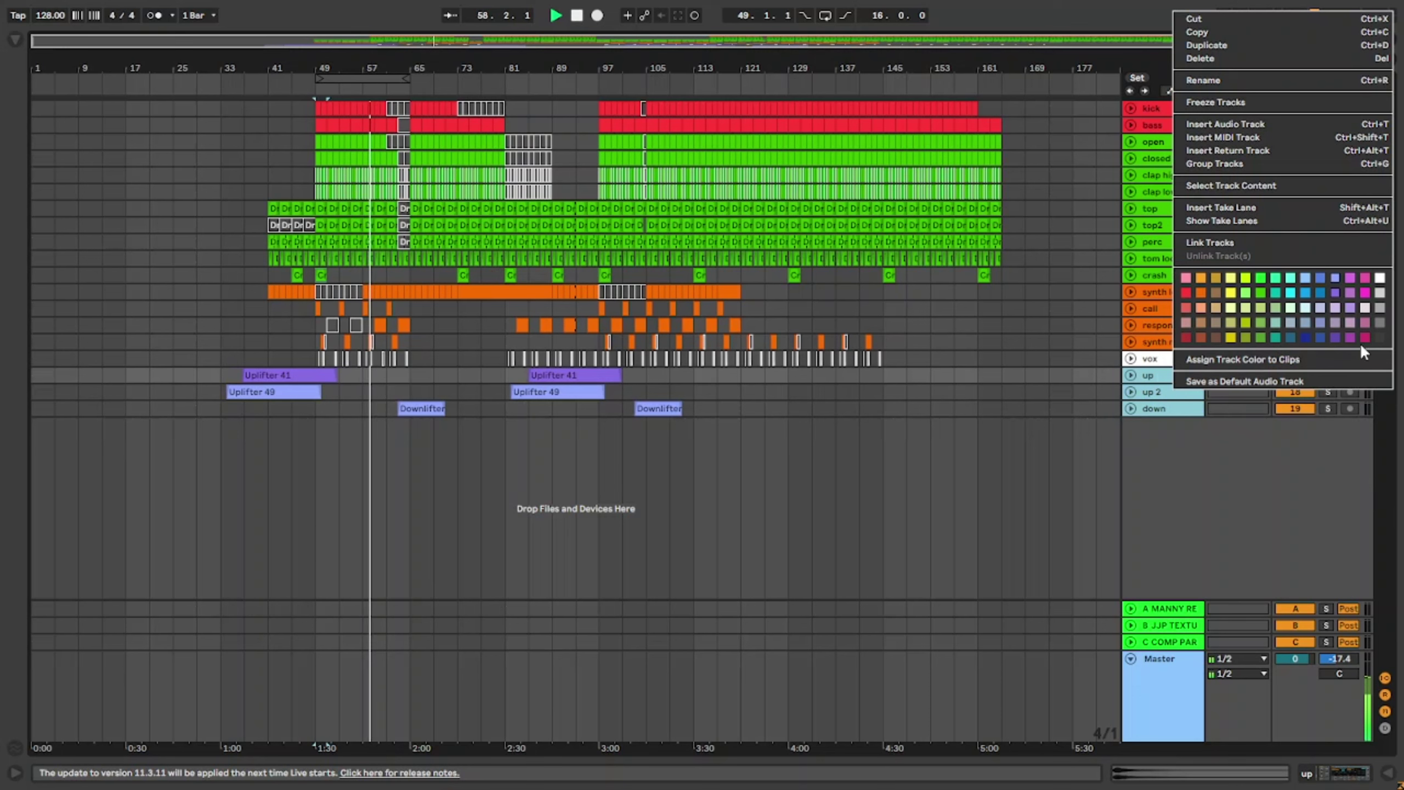
click(1383, 326)
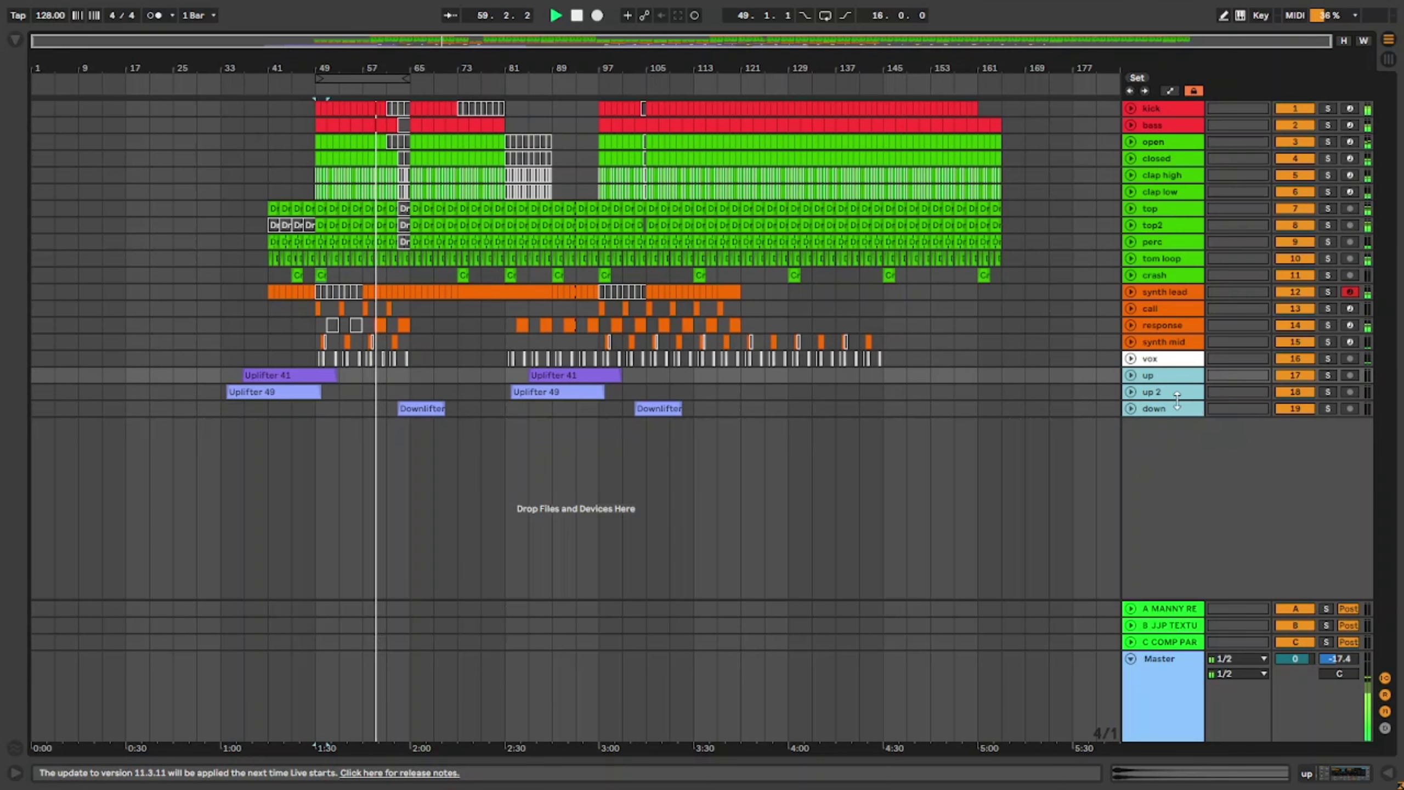
right_click(1178, 406)
click(1230, 371)
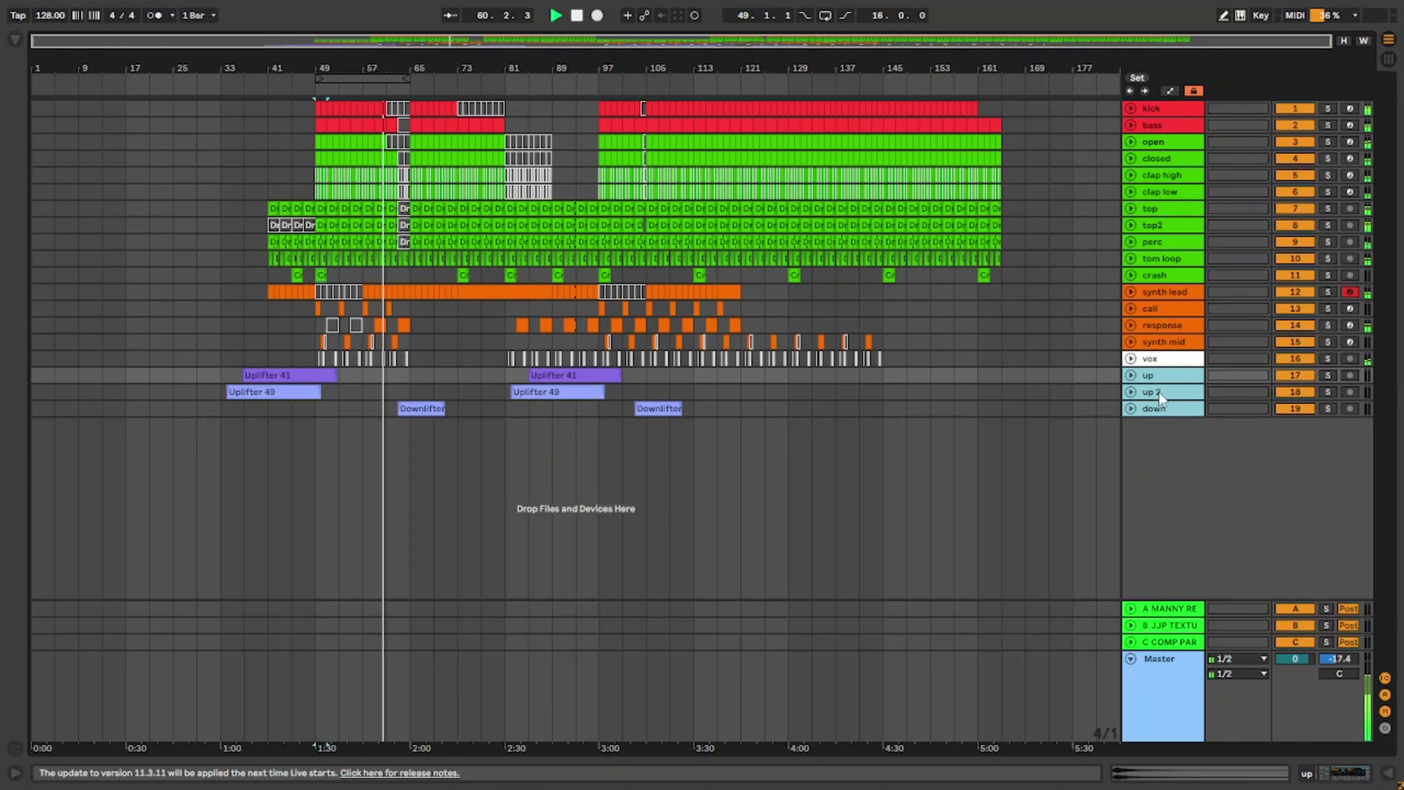
right_click(1152, 395)
click(1345, 346)
right_click(1180, 402)
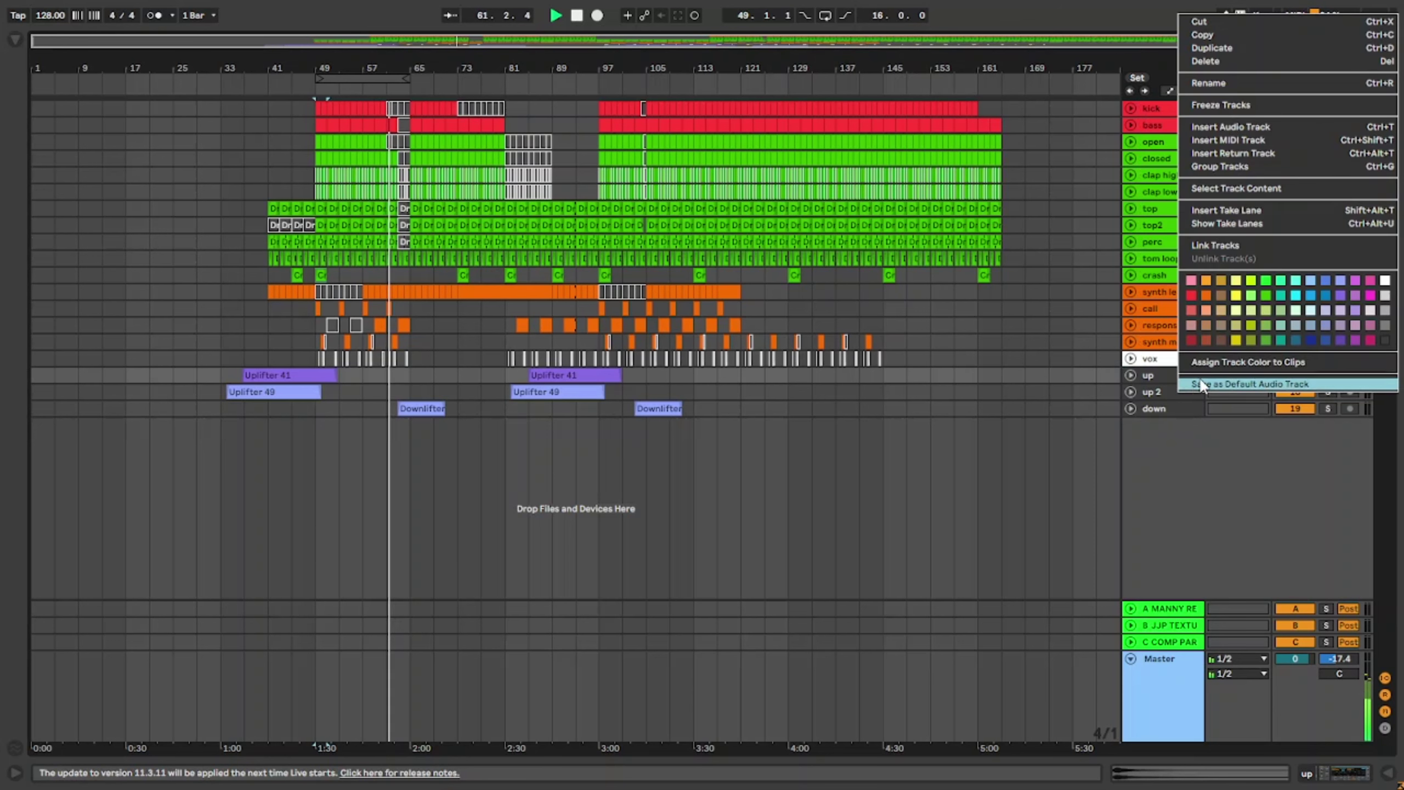
click(1200, 360)
click(986, 409)
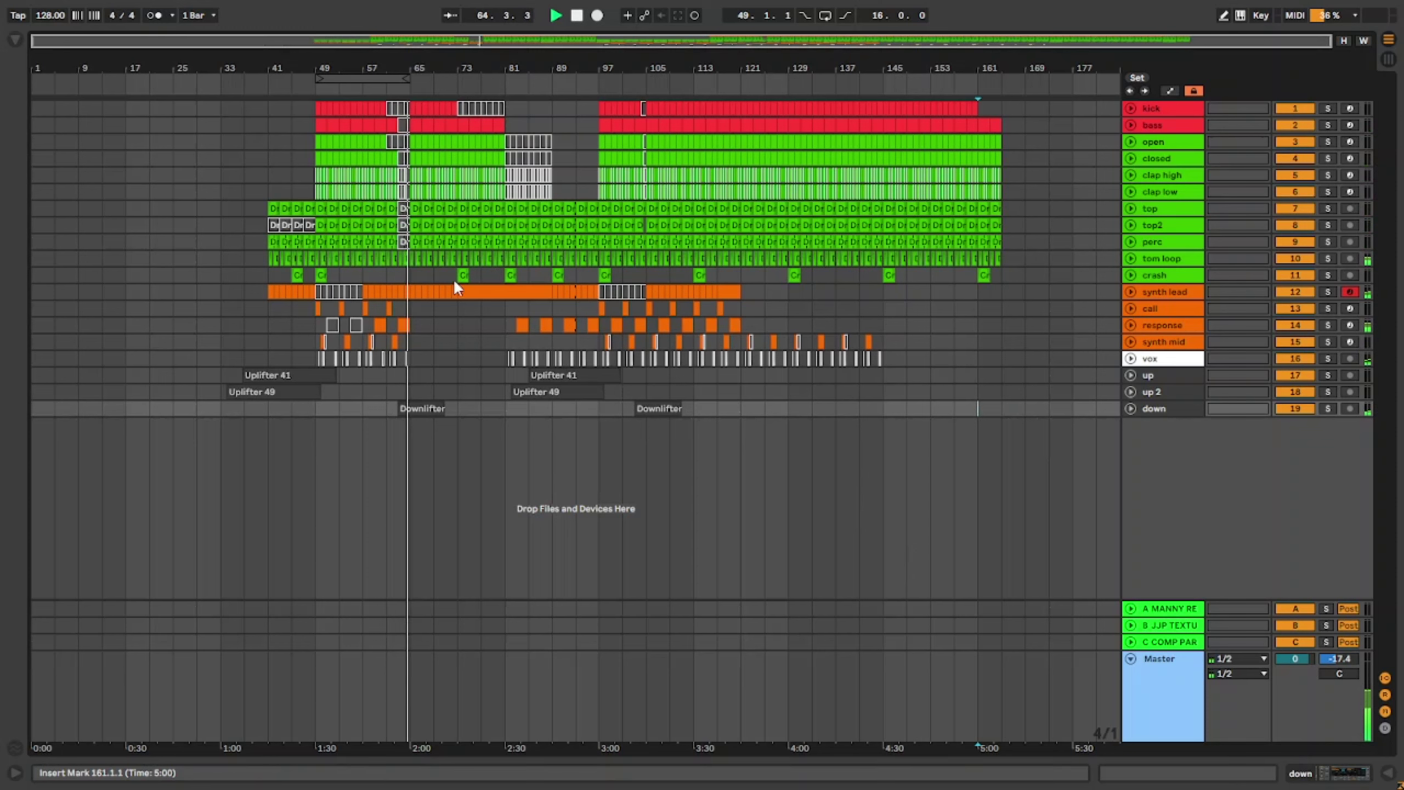
Step: Copy the kick through crash clips at 49.1.1–65.1.1 to 113.1.1 and the Downlifter section at 61.1.1–73.1.1 to 125.1.1
click(319, 108)
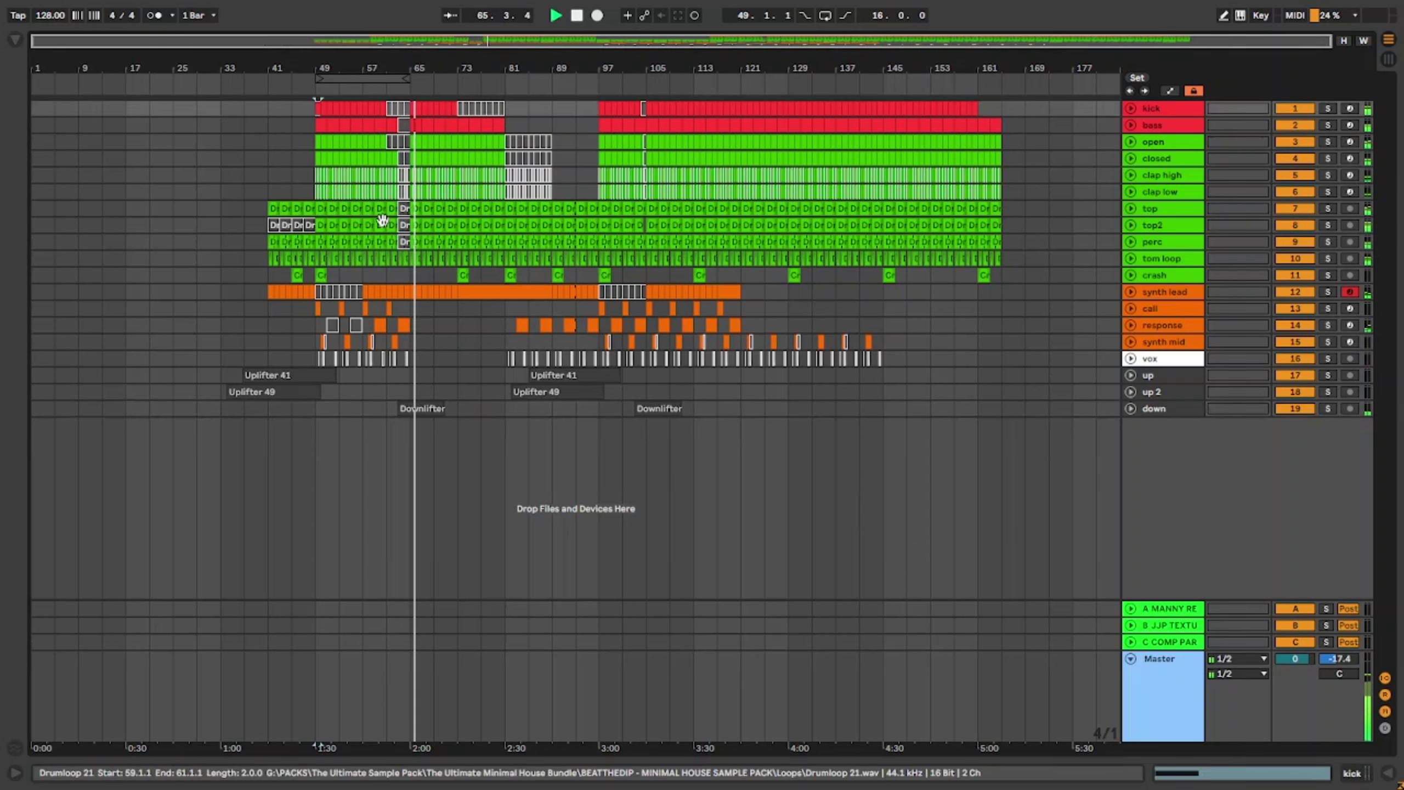
shift+click(411, 275)
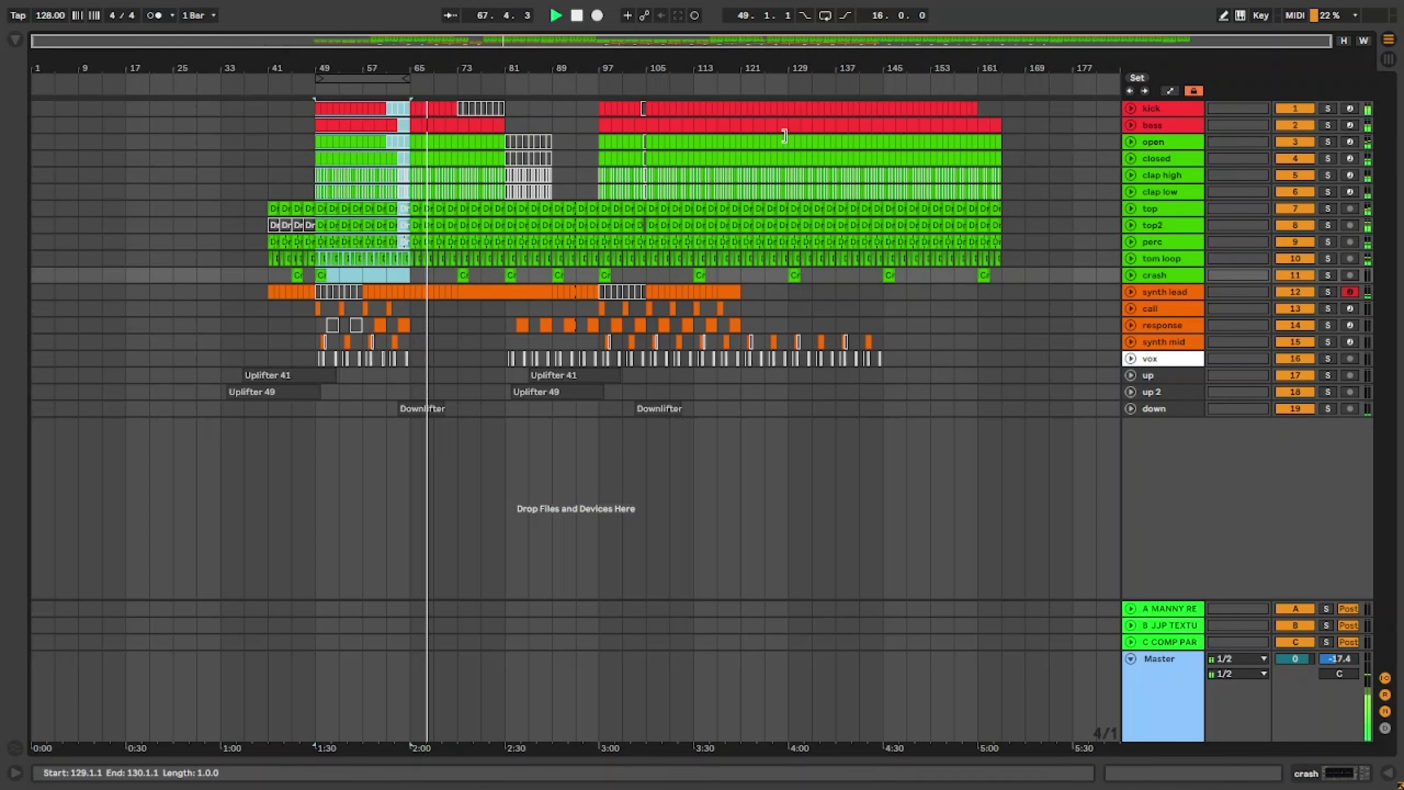
click(696, 107)
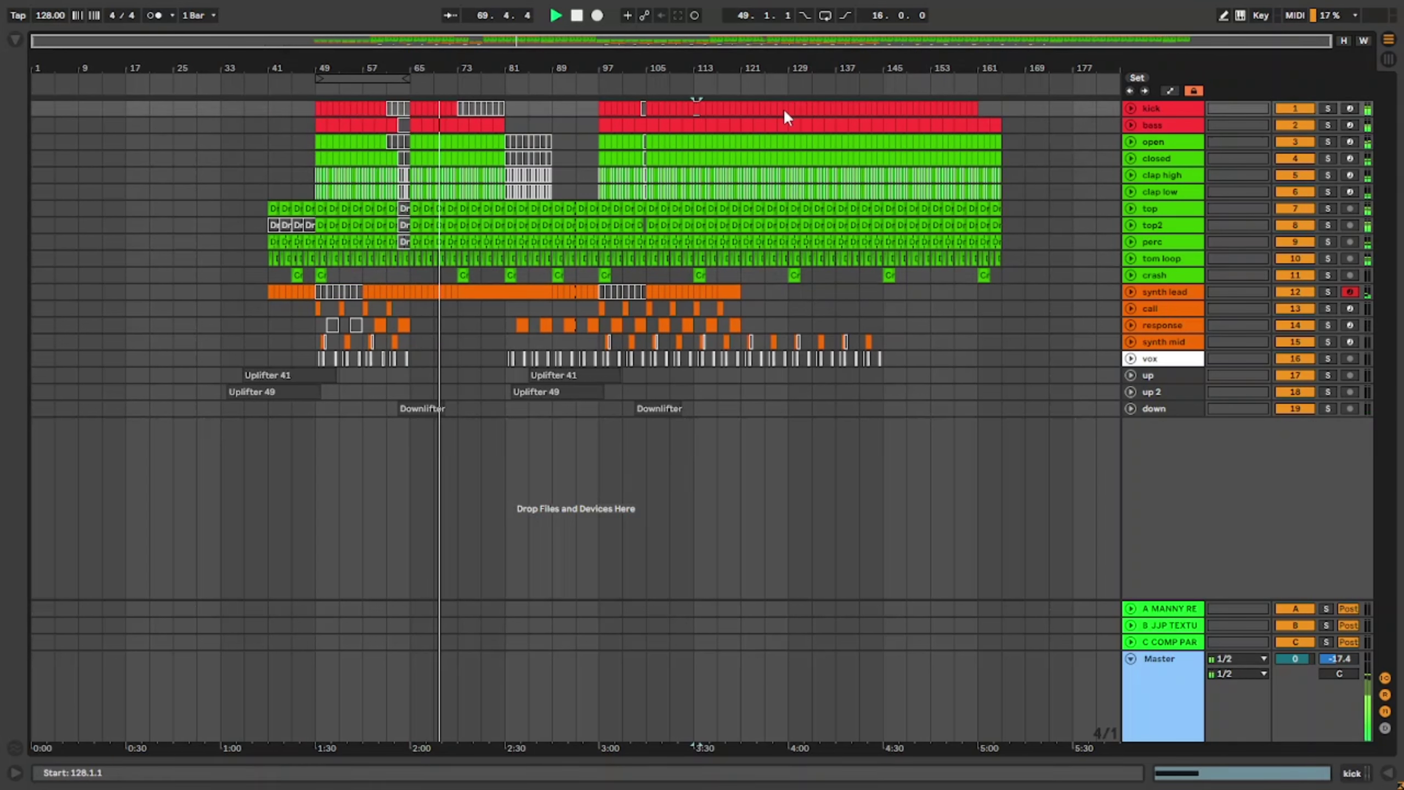
shift+click(789, 275)
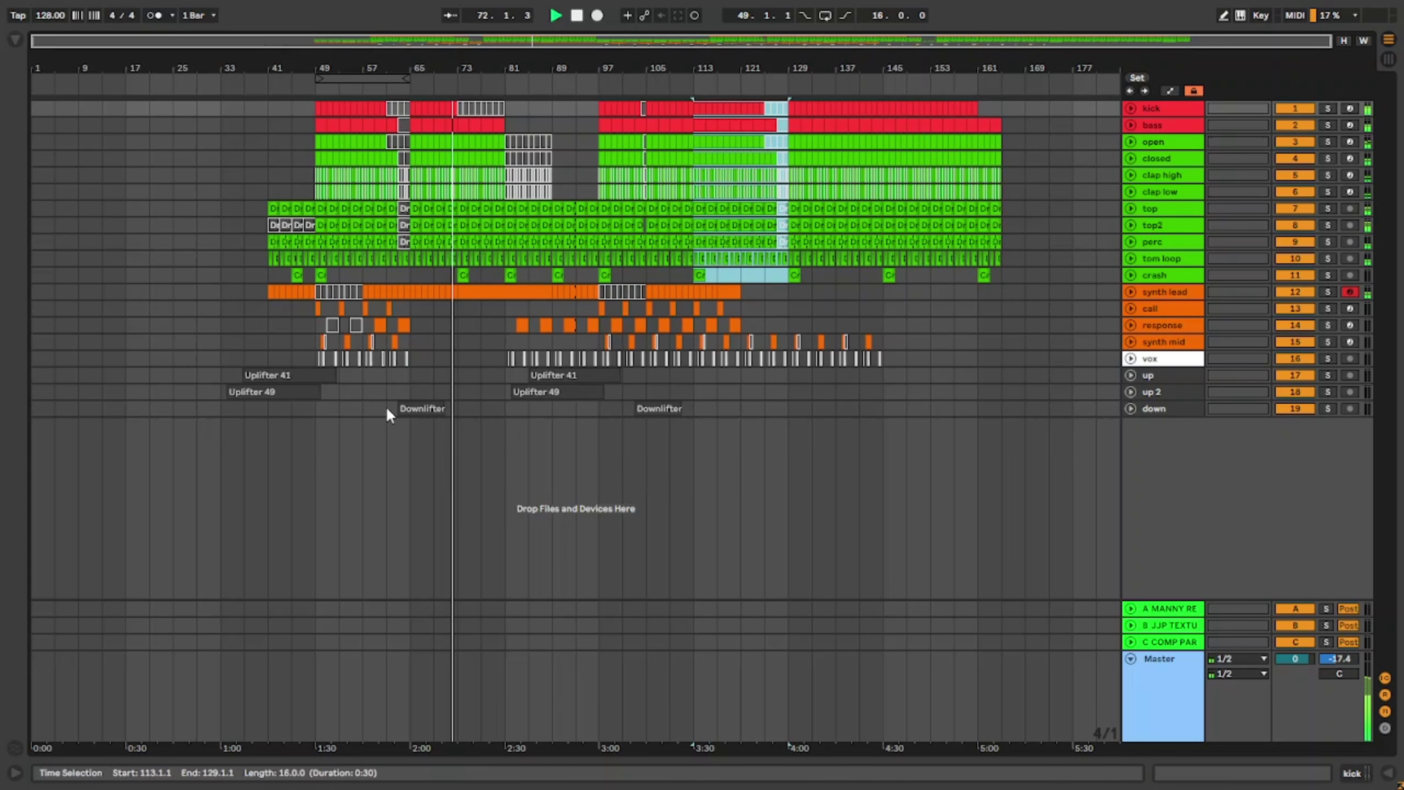
drag(387, 409, 762, 410)
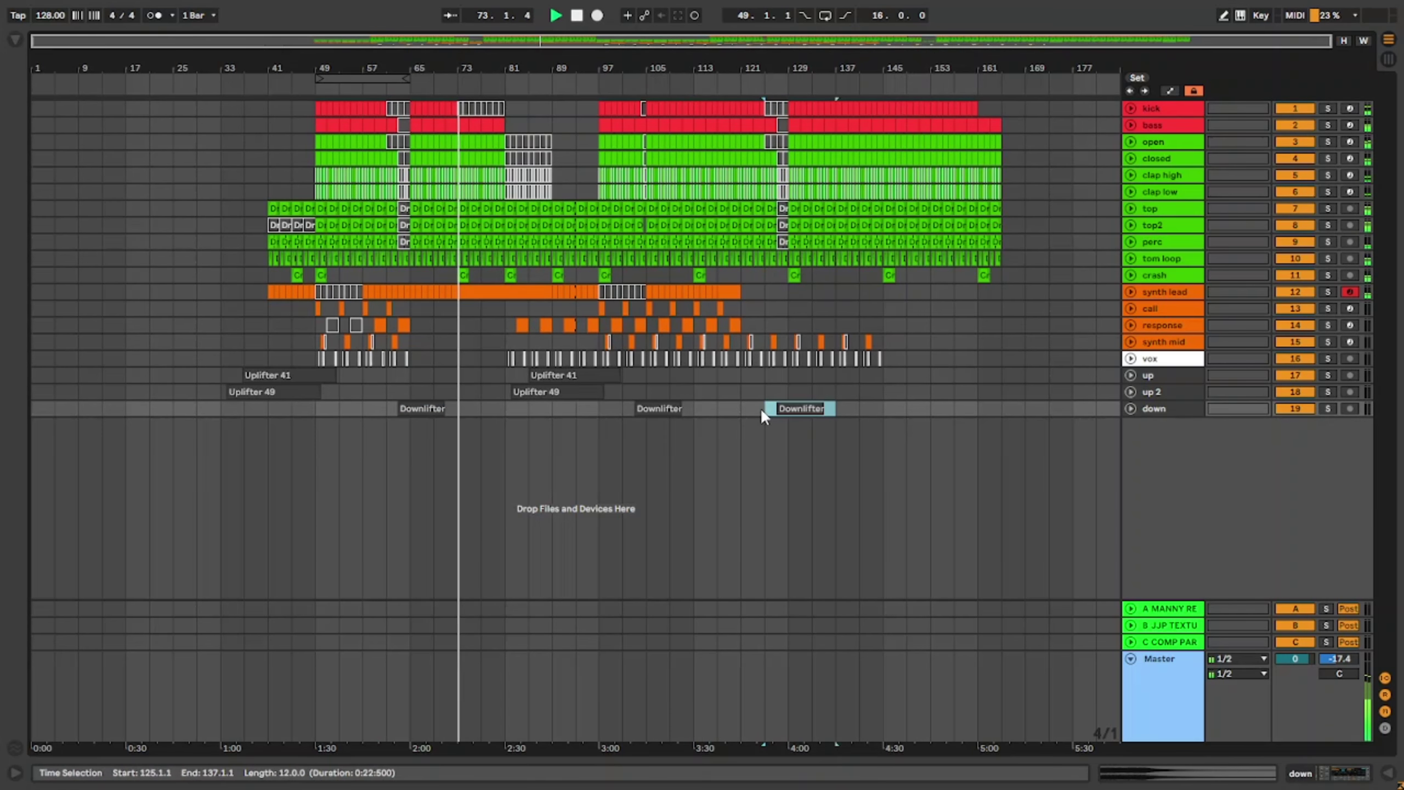
scroll(778, 409, up, 5)
scroll(965, 410, down, 5)
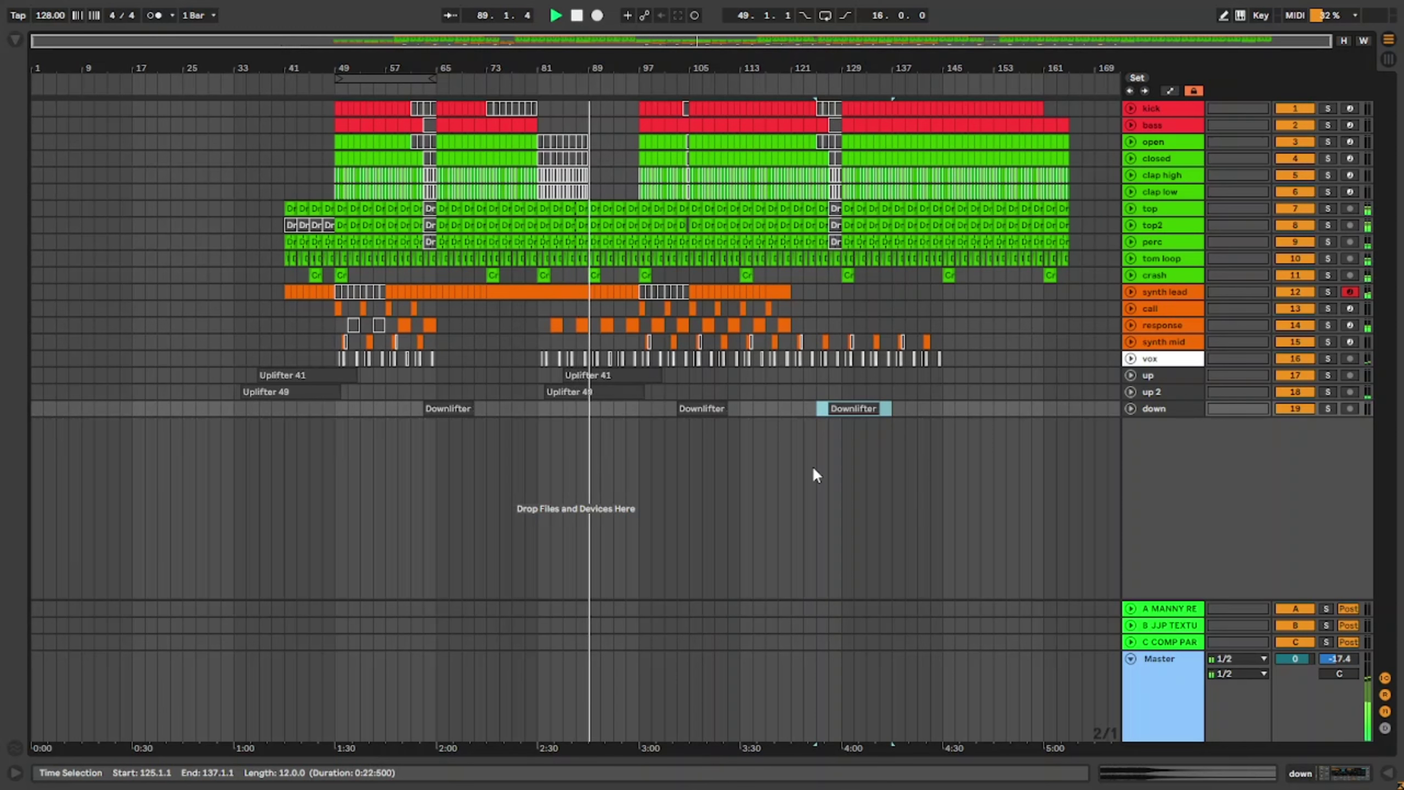
click(1040, 414)
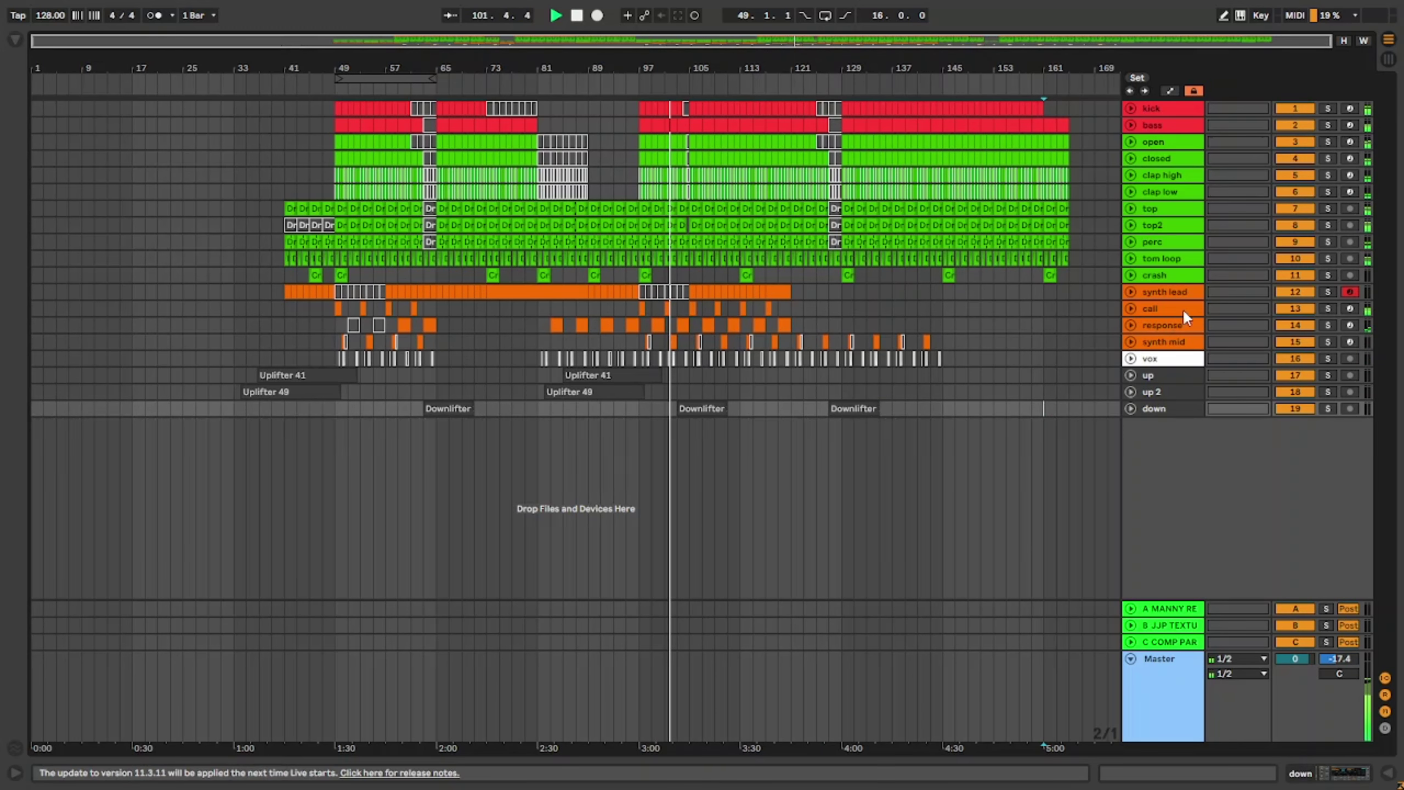
Step: Find Auto Pan in the browser and add it to the end of the call track's device chain
double_click(1156, 305)
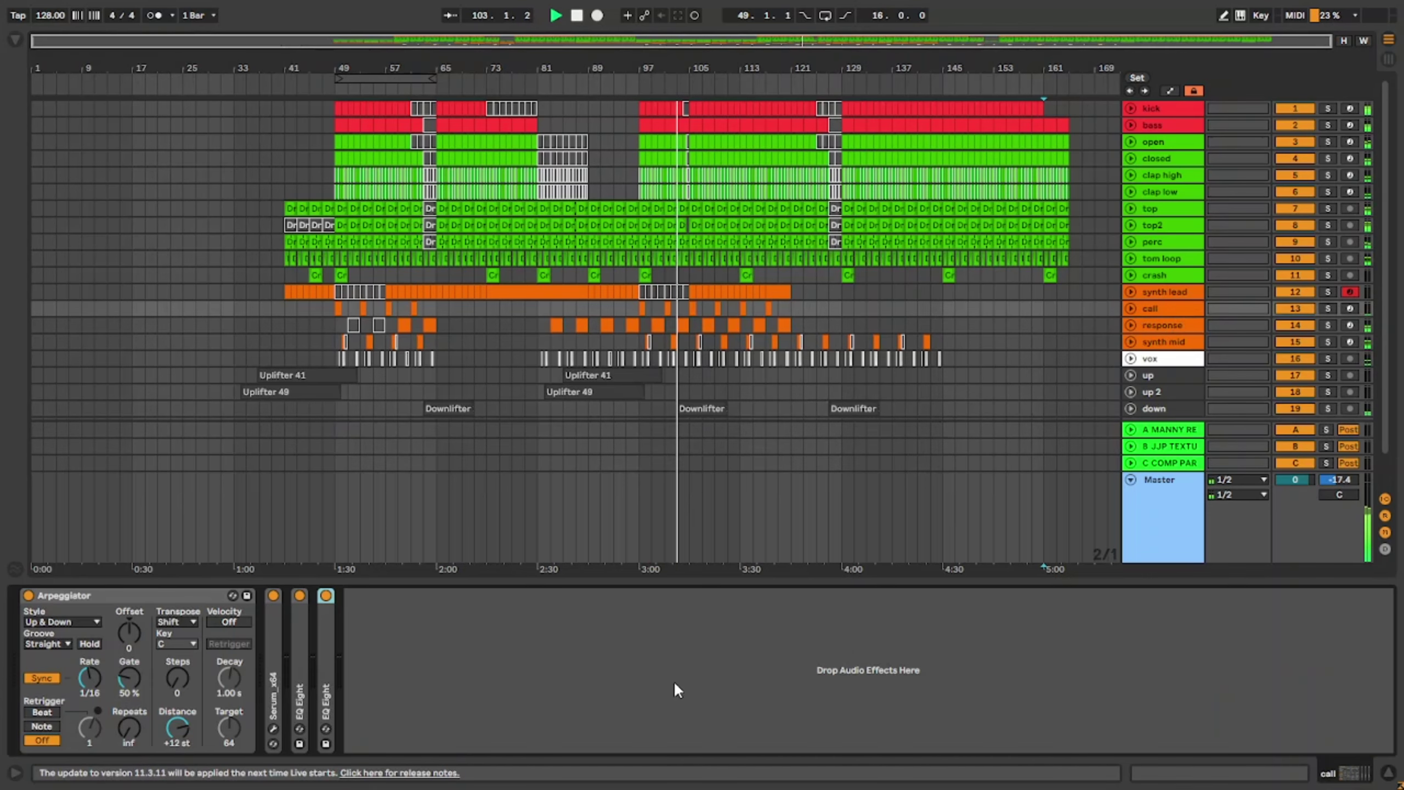
key(ctrl+f)
text(au)
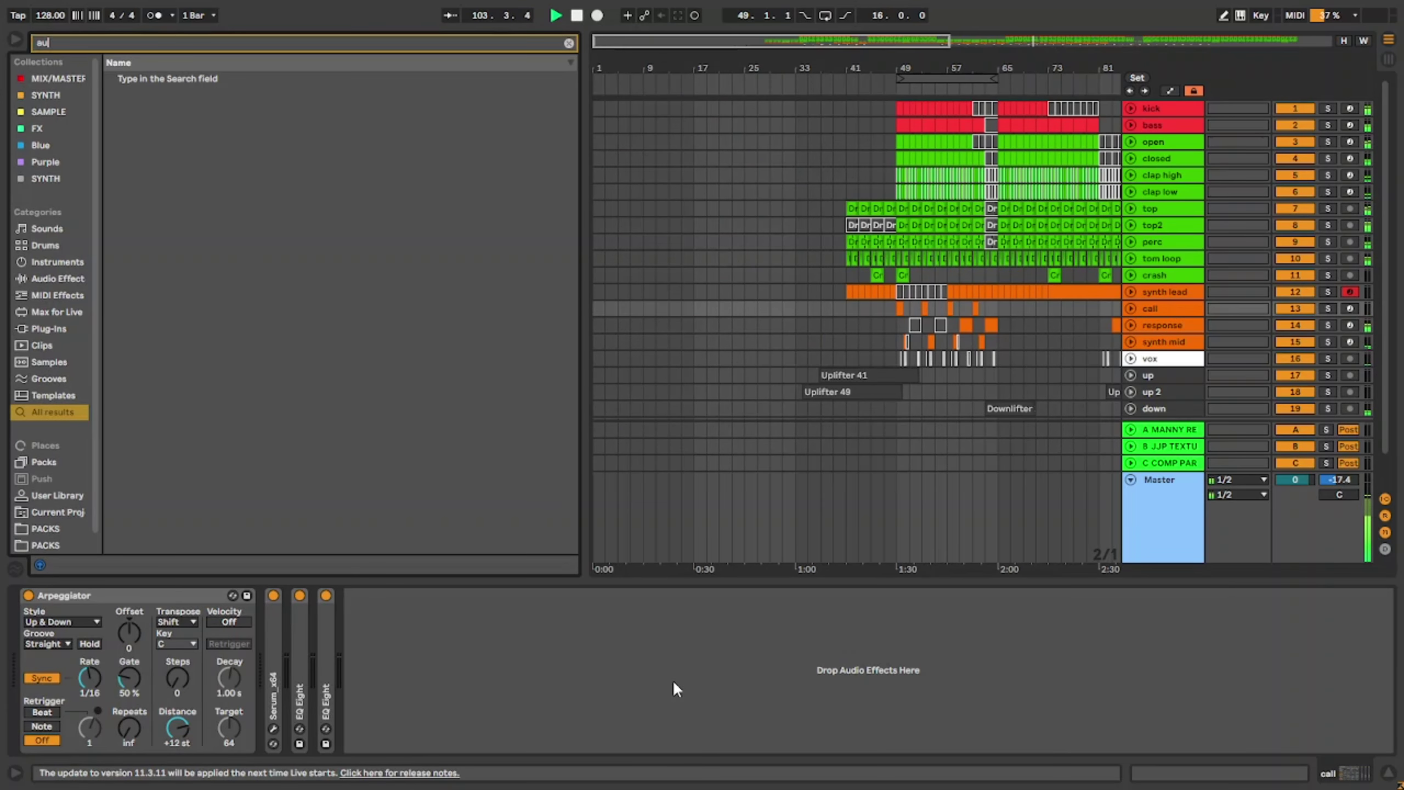
text(to)
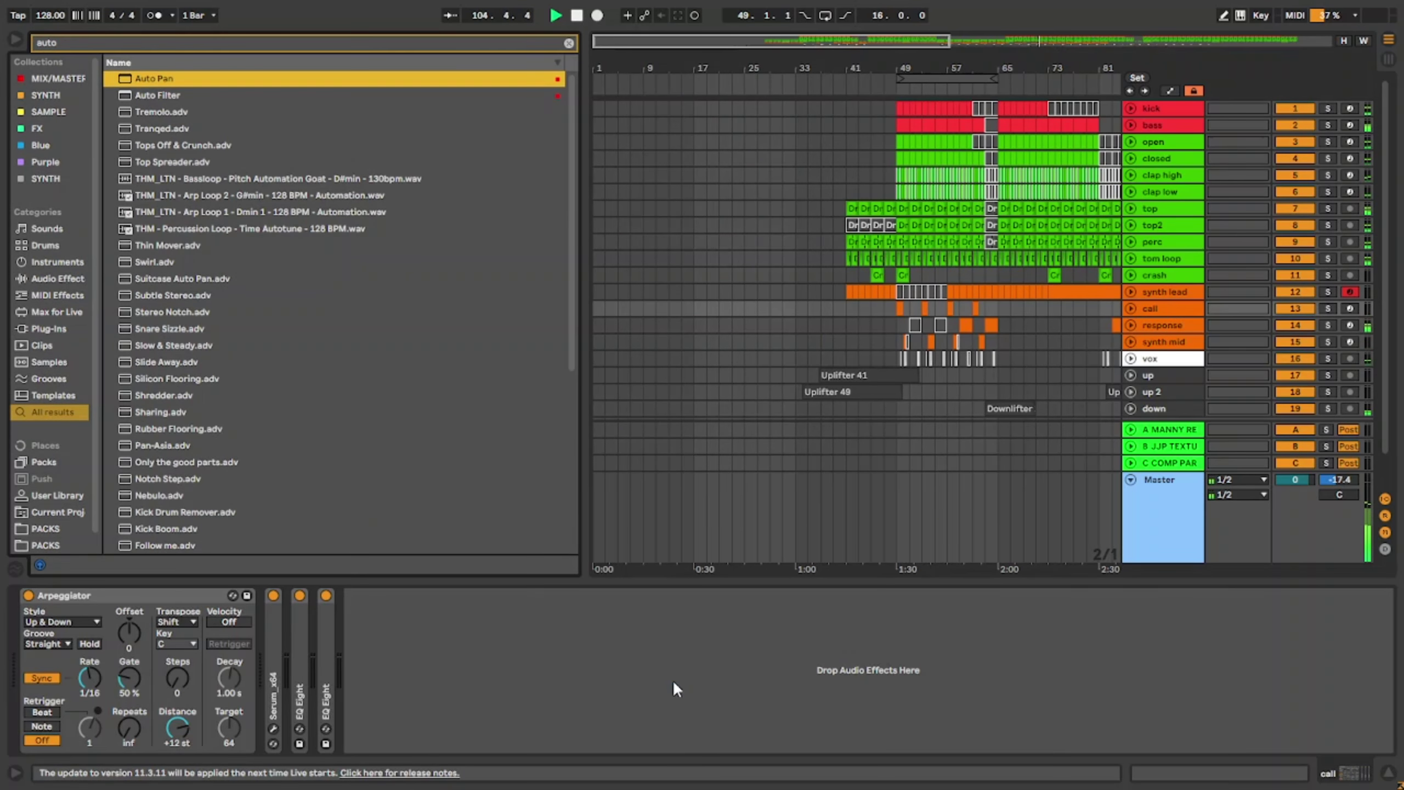
key(Return)
Step: Set the call track's Auto Pan amount to 42.9 %, sync its rate to the beat at 1/16 and fold the device
click(52, 527)
drag(359, 687, 360, 669)
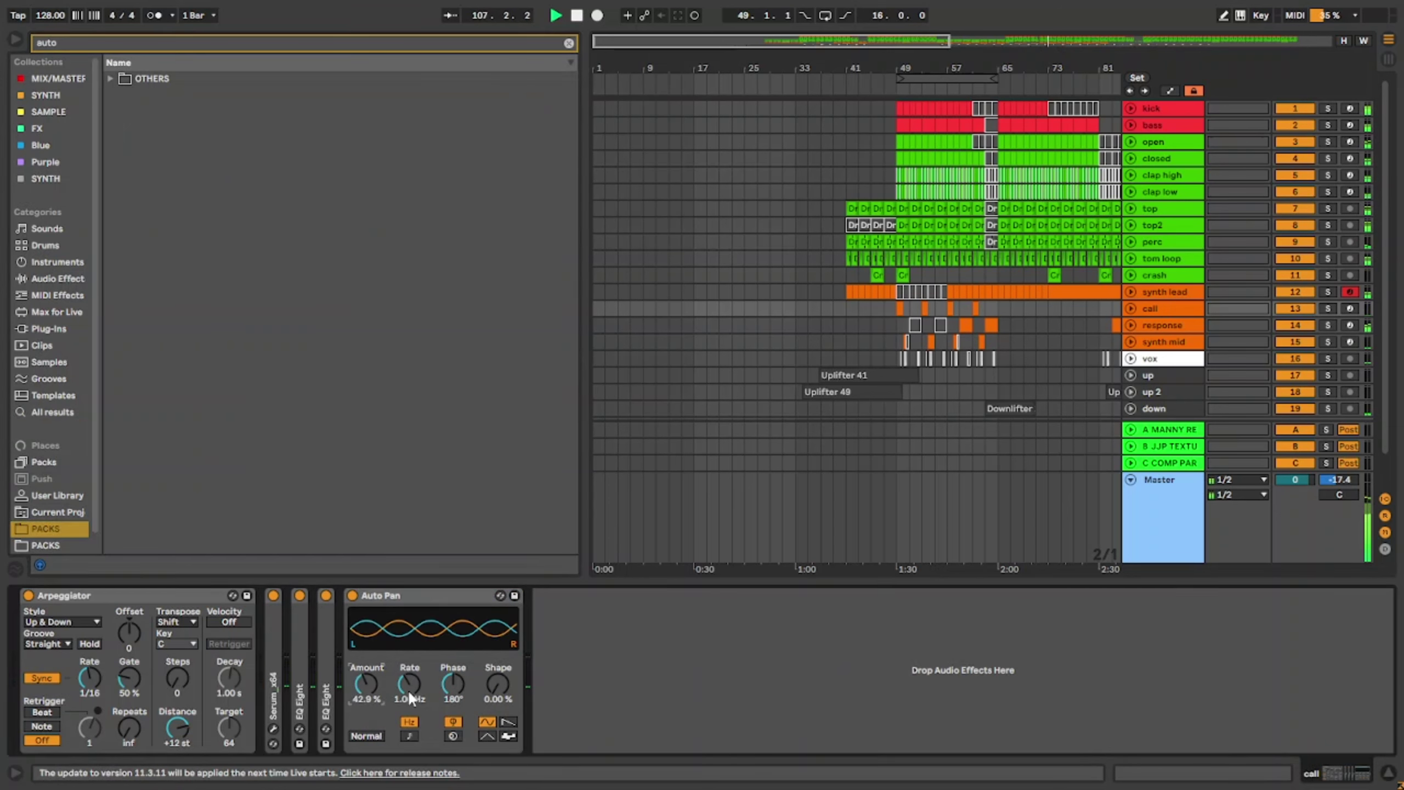
click(409, 736)
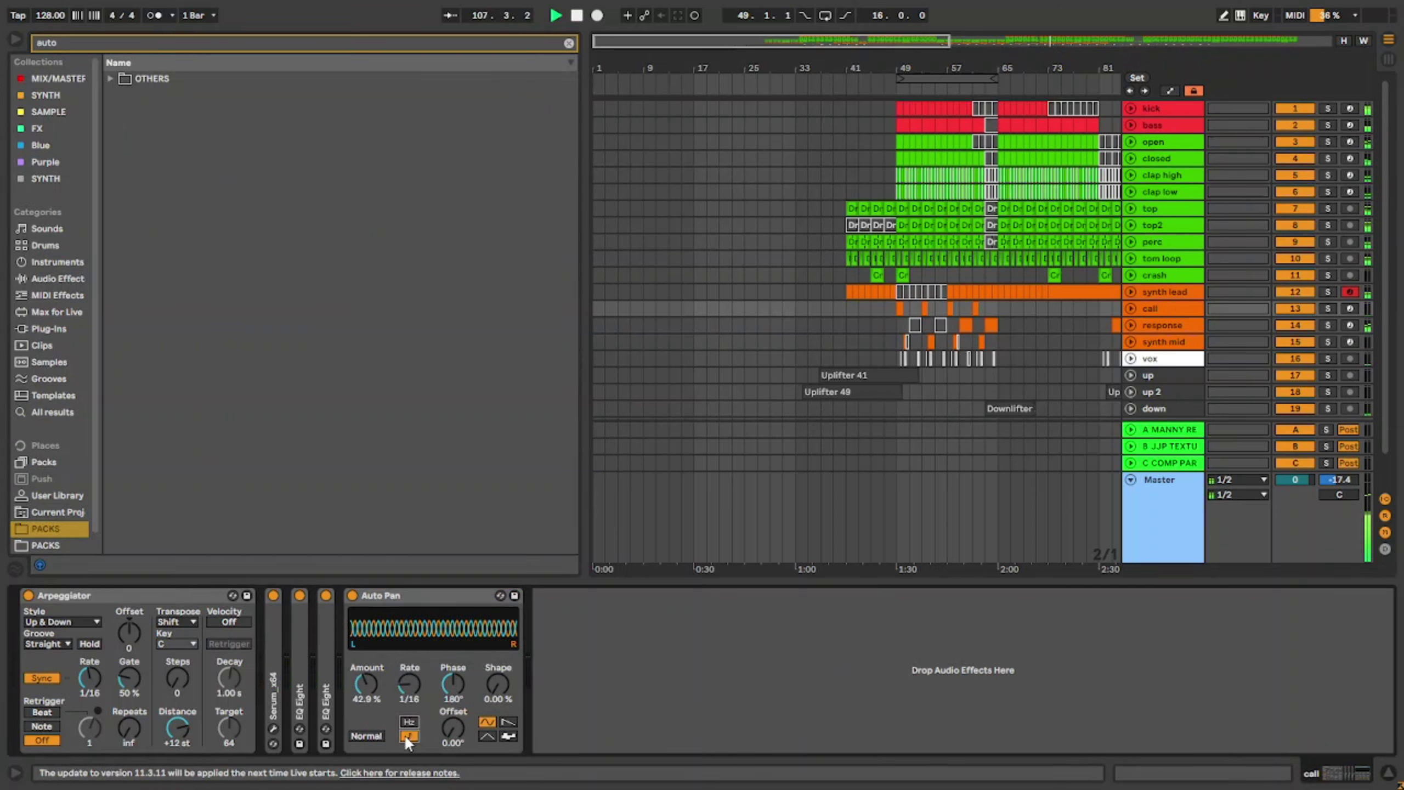
double_click(459, 601)
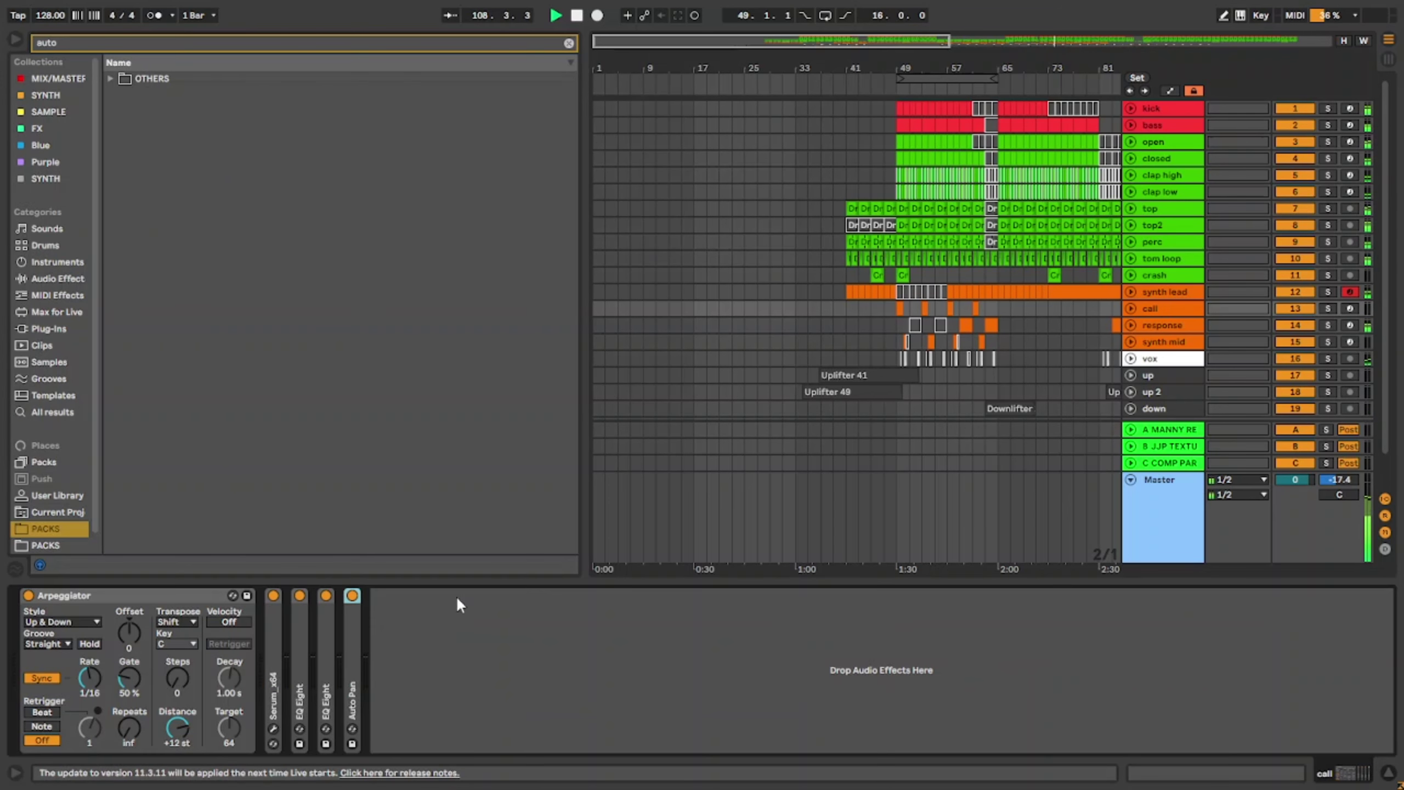
Step: Clear the browser search, then hide the browser and the device view to show the full arrangement
click(570, 42)
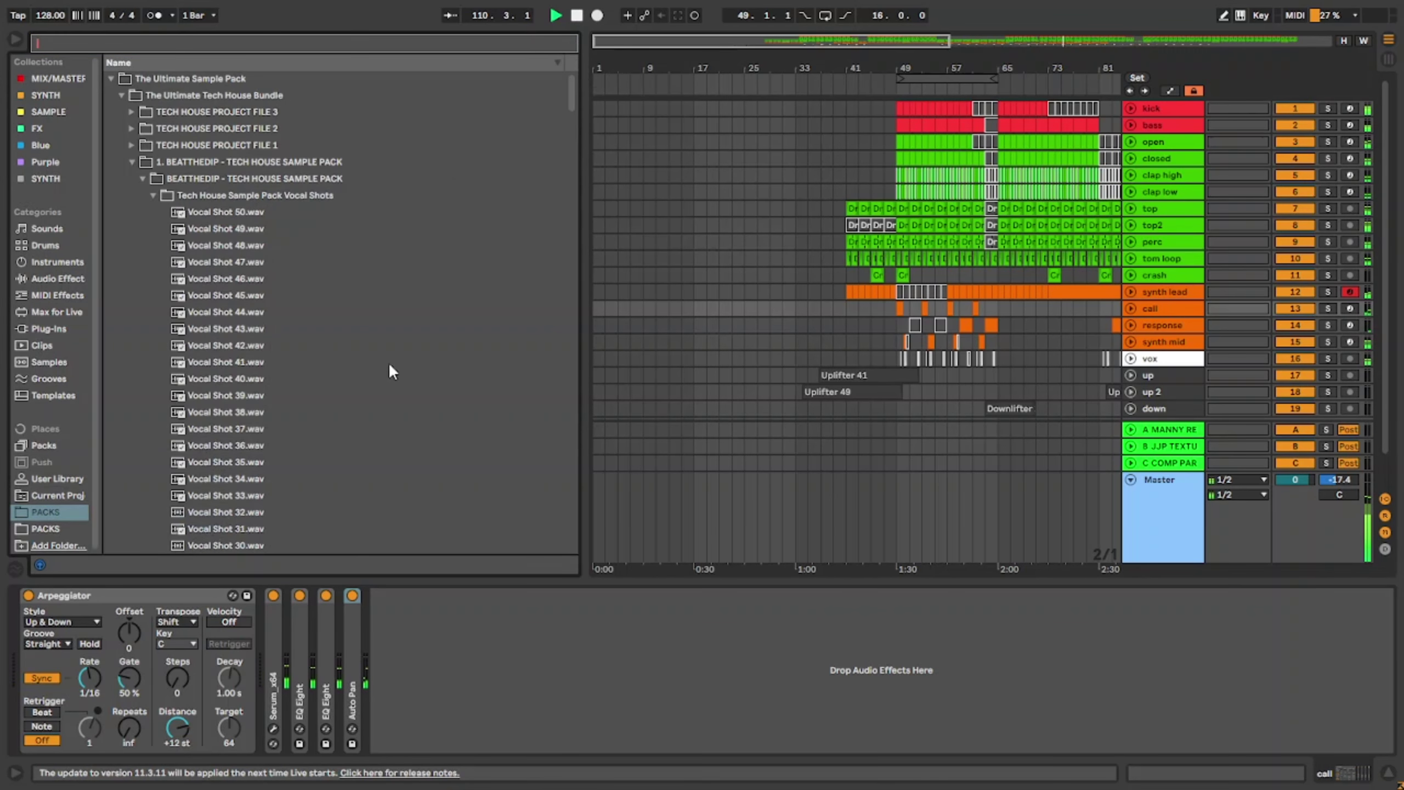
key(w)
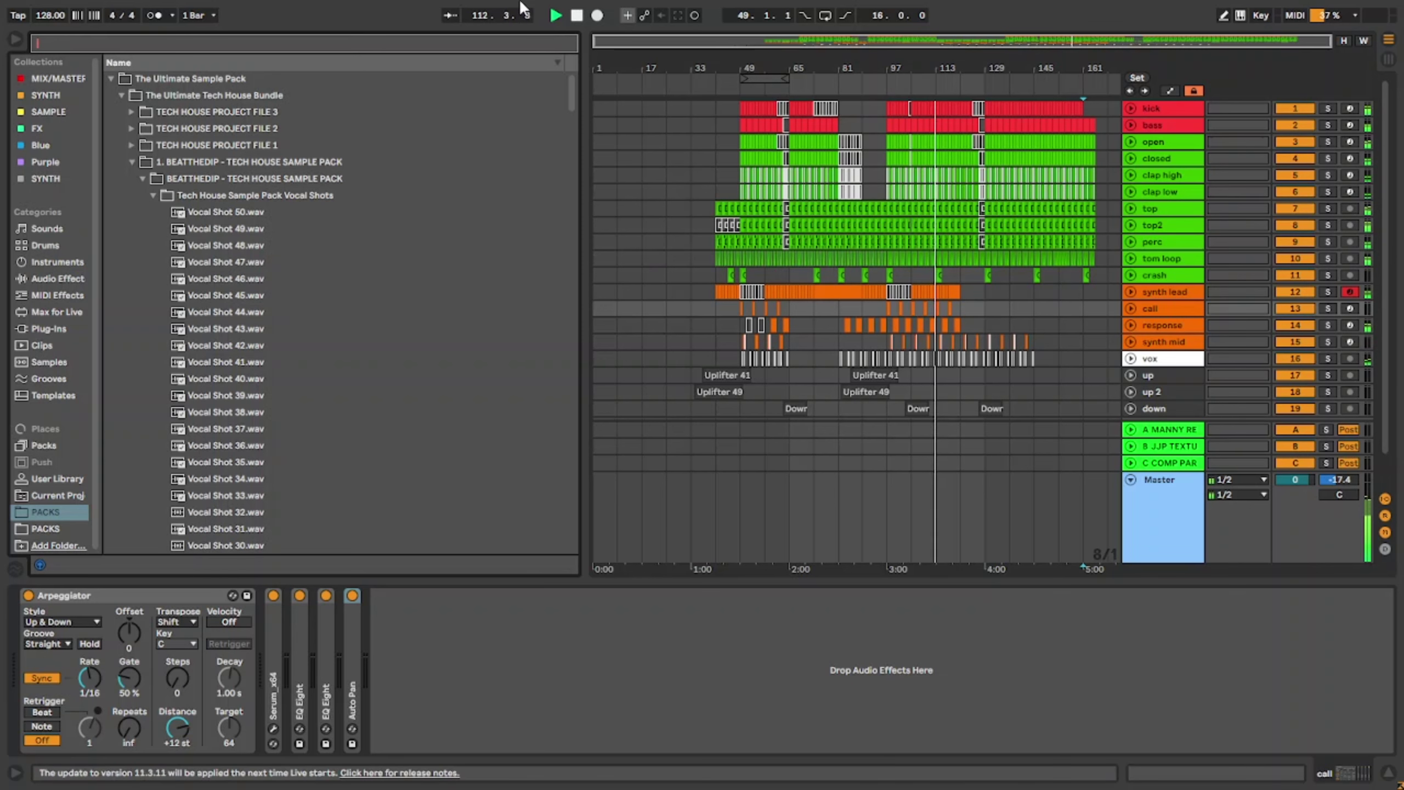
click(11, 46)
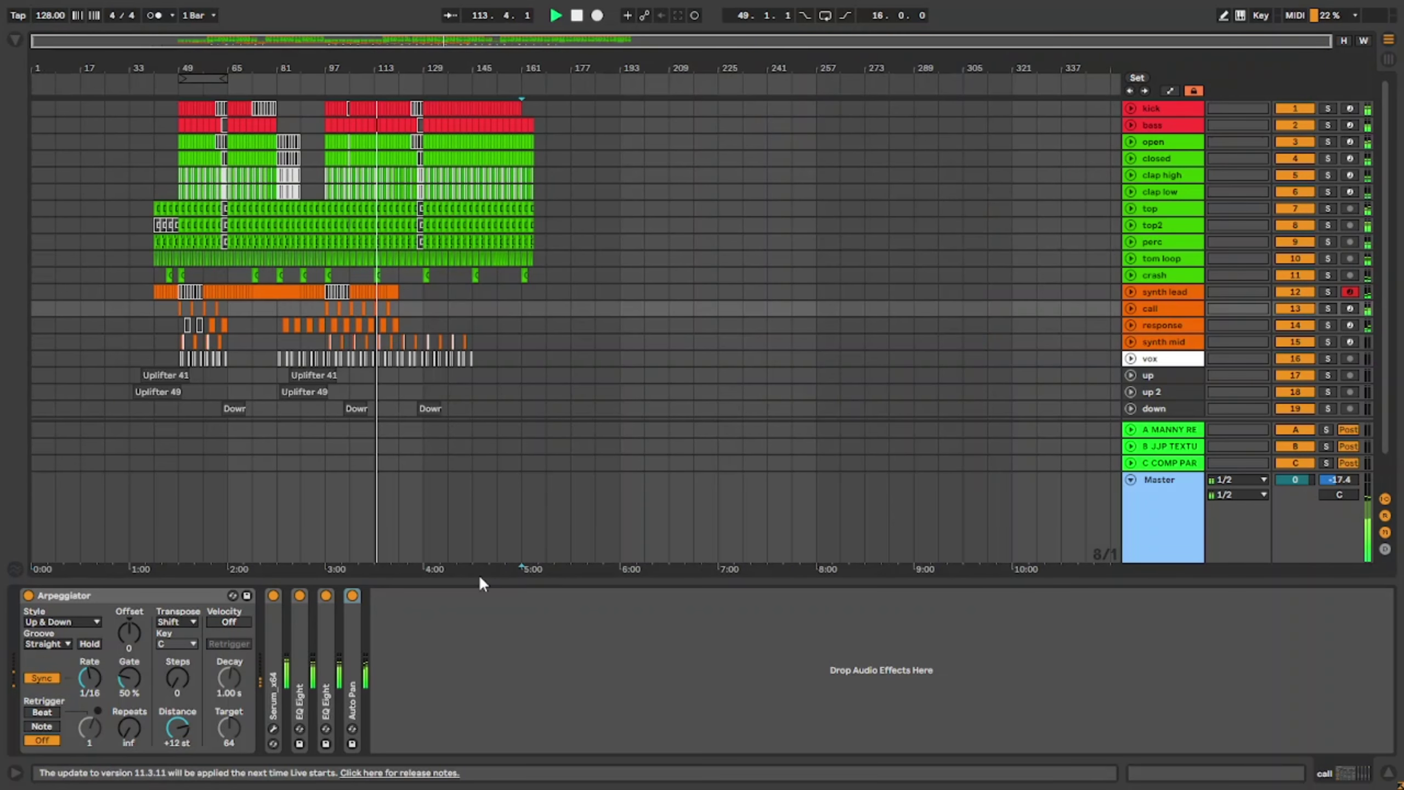
drag(449, 710, 453, 741)
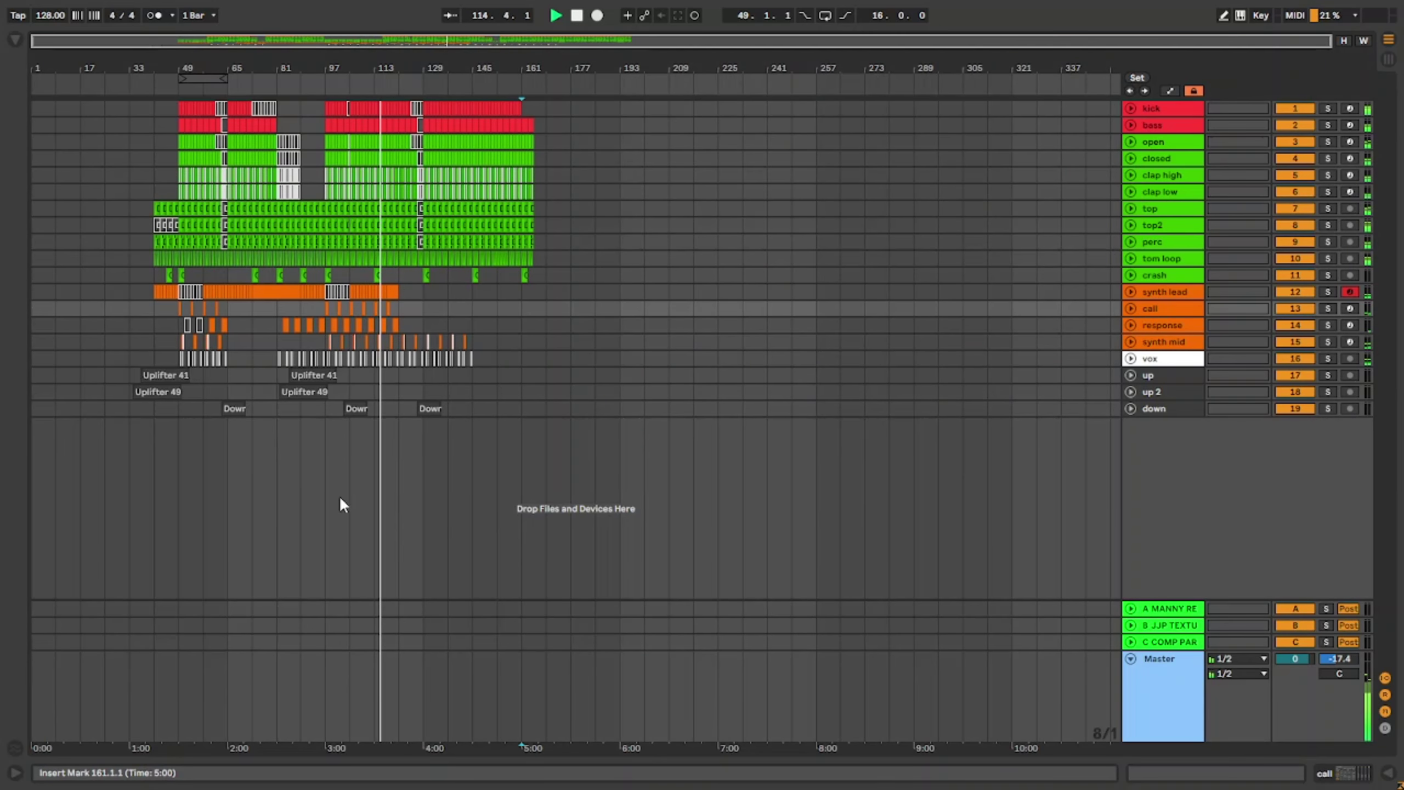
Step: Delete the open hat clips from 161.1.1 to 165.1.1
scroll(474, 304, up, 4)
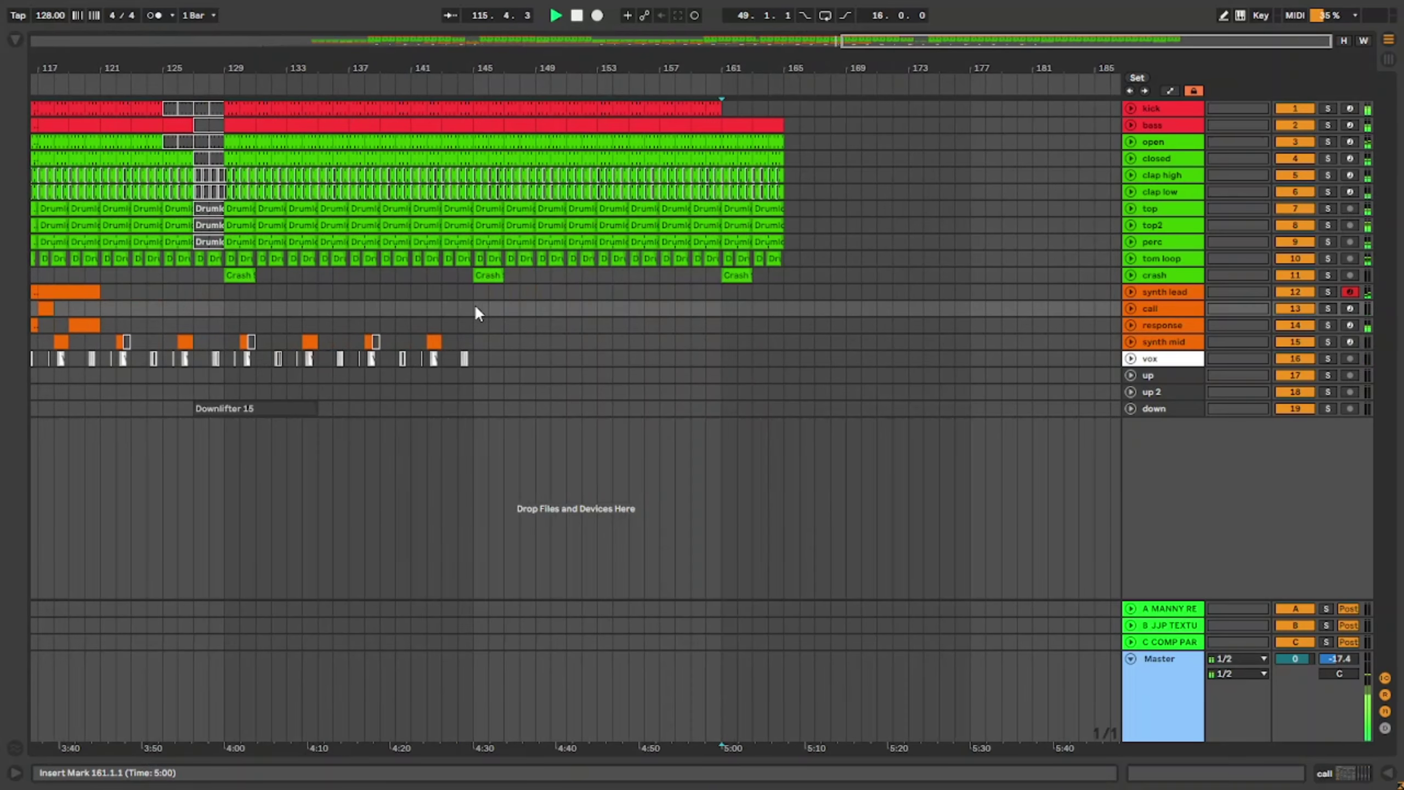
scroll(689, 320, down, 4)
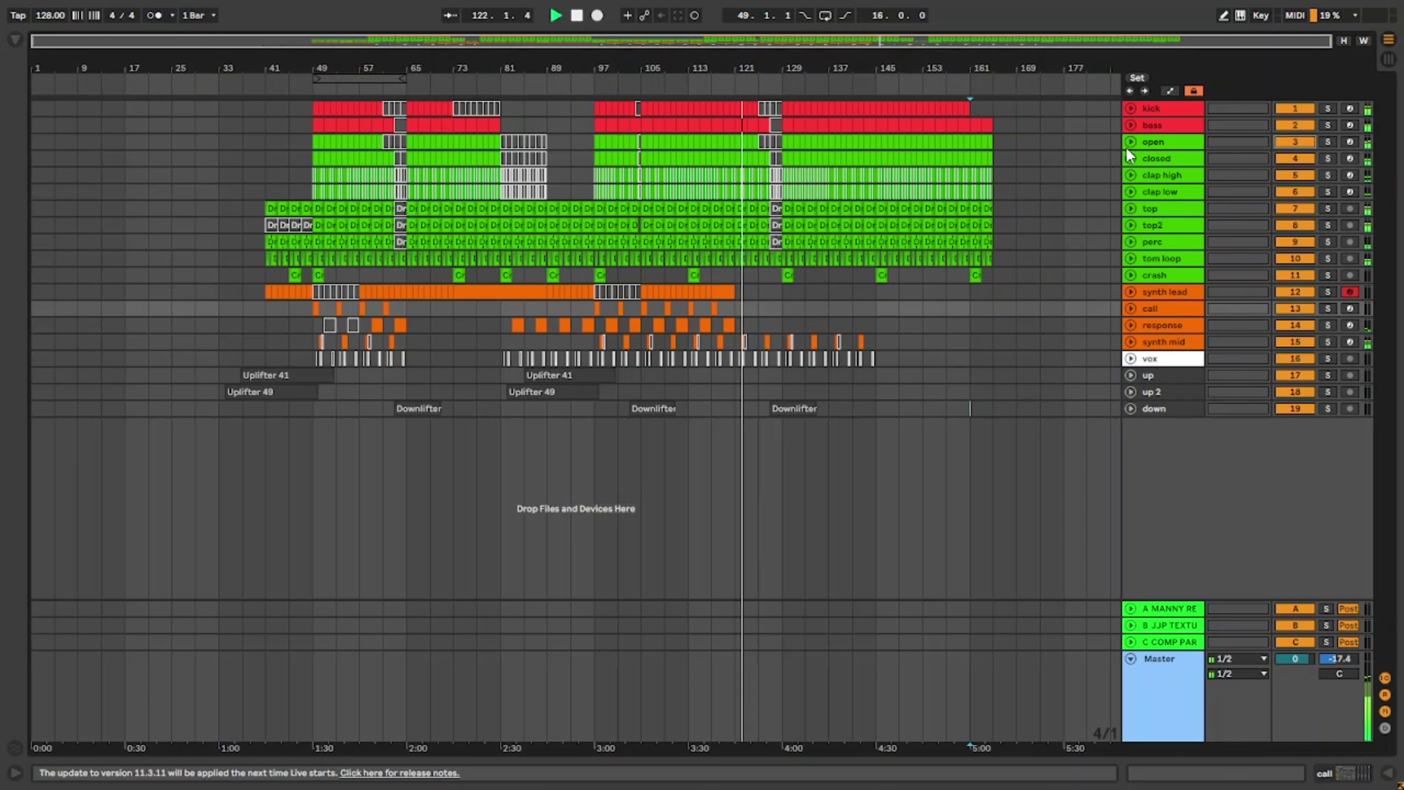
mouse_move(995, 144)
mouse_down()
mouse_move(883, 147)
mouse_move(994, 146)
mouse_move(967, 146)
mouse_up()
key(Delete)
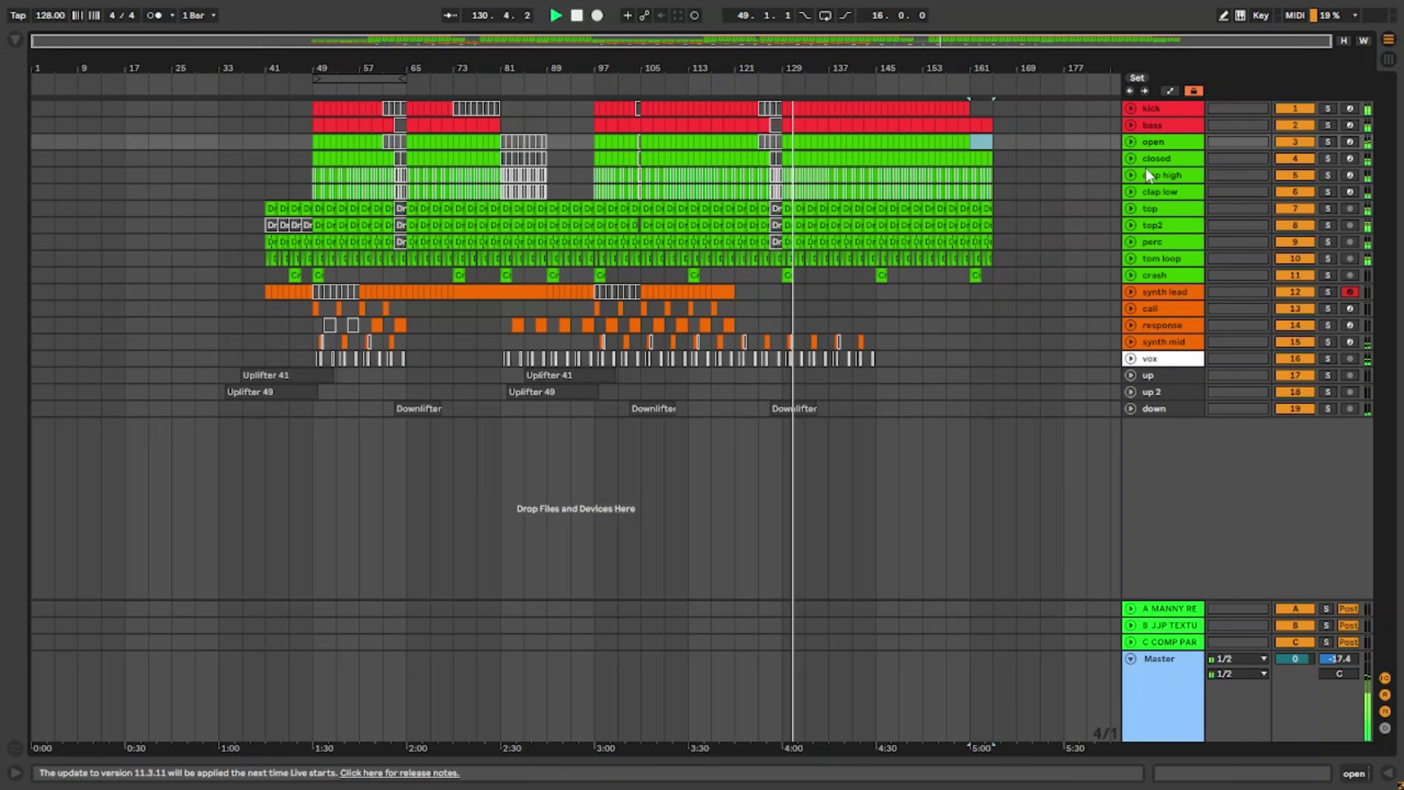
click(1131, 141)
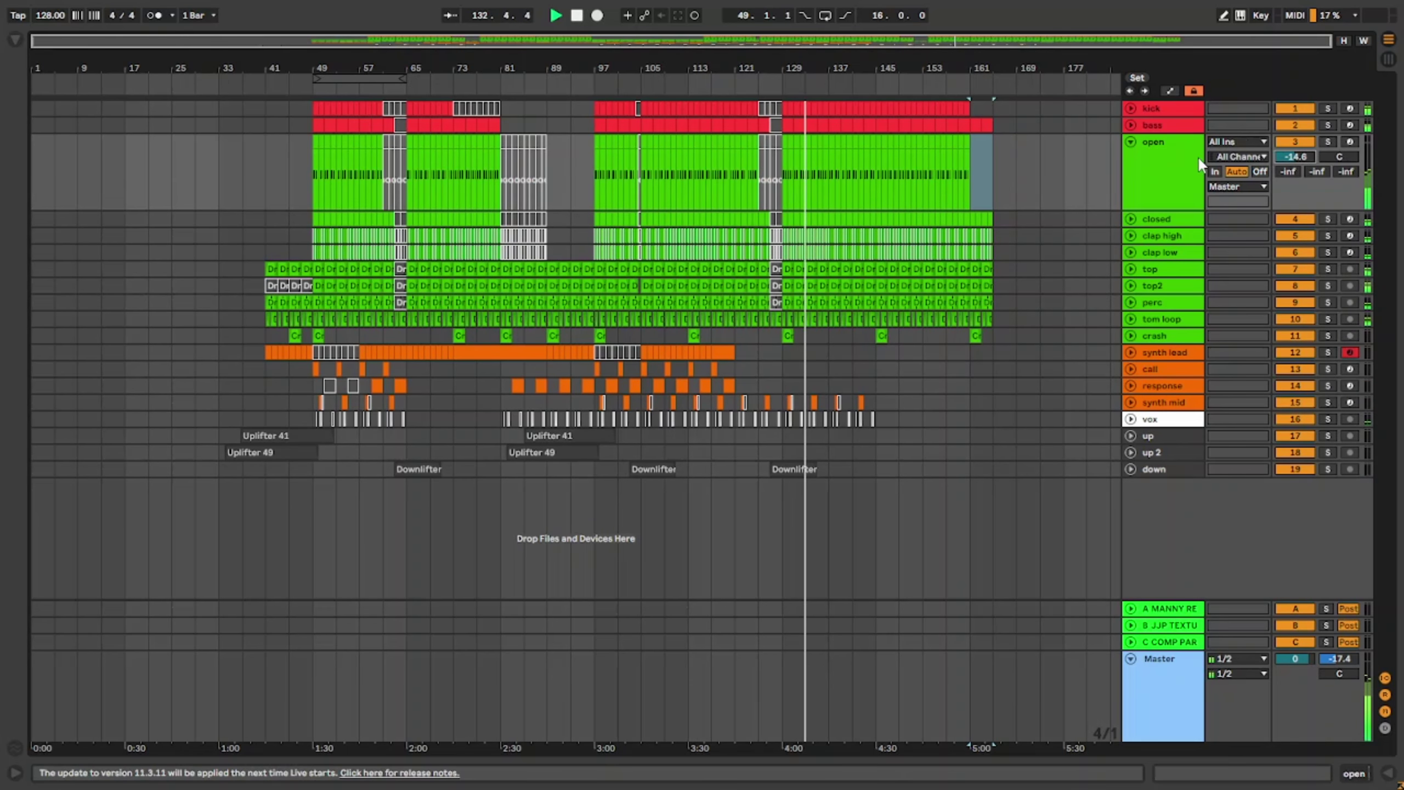
click(1130, 141)
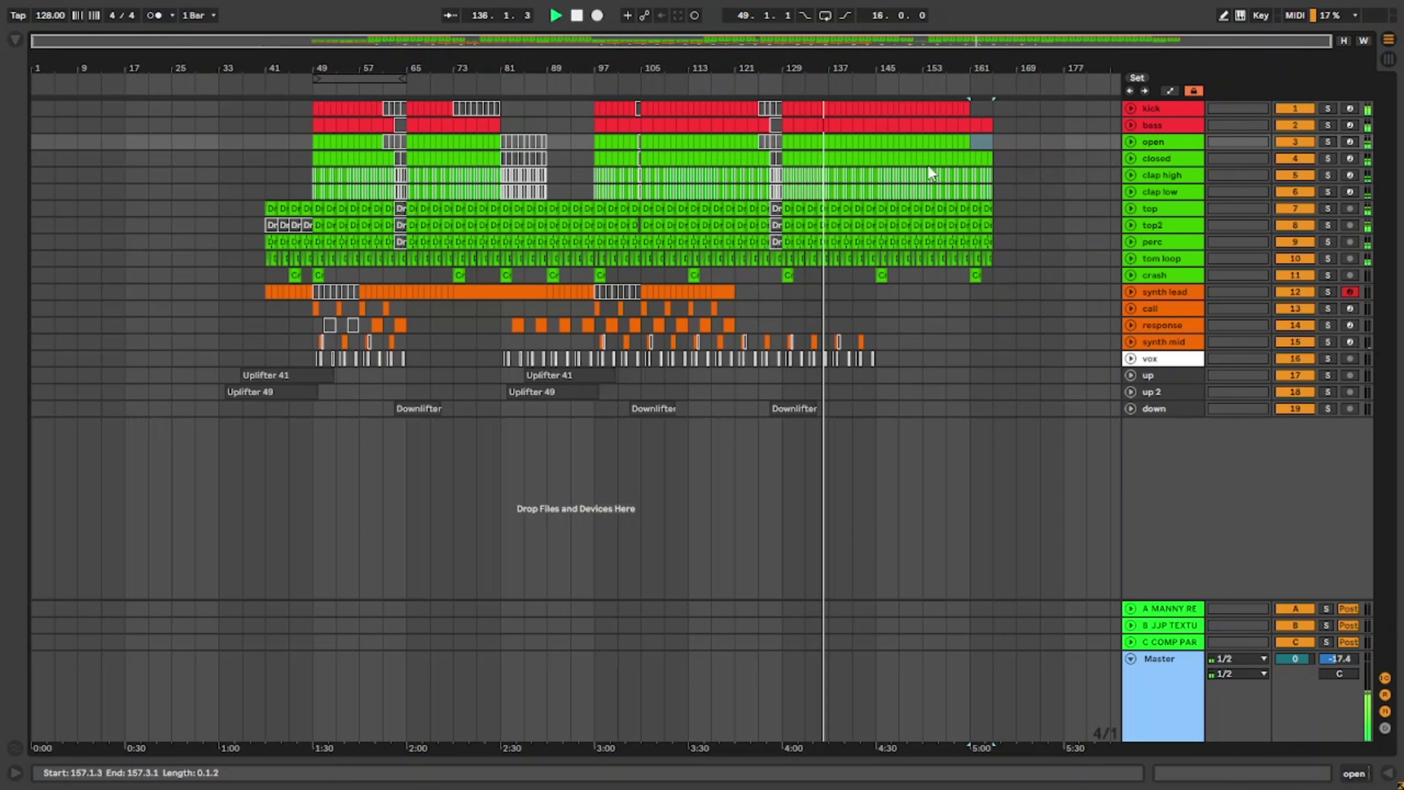
Step: Deactivate the open hat clips from 145.1.1 onward and the closed hat clips from 161.1.1 to 165.1.1
click(879, 141)
key(0)
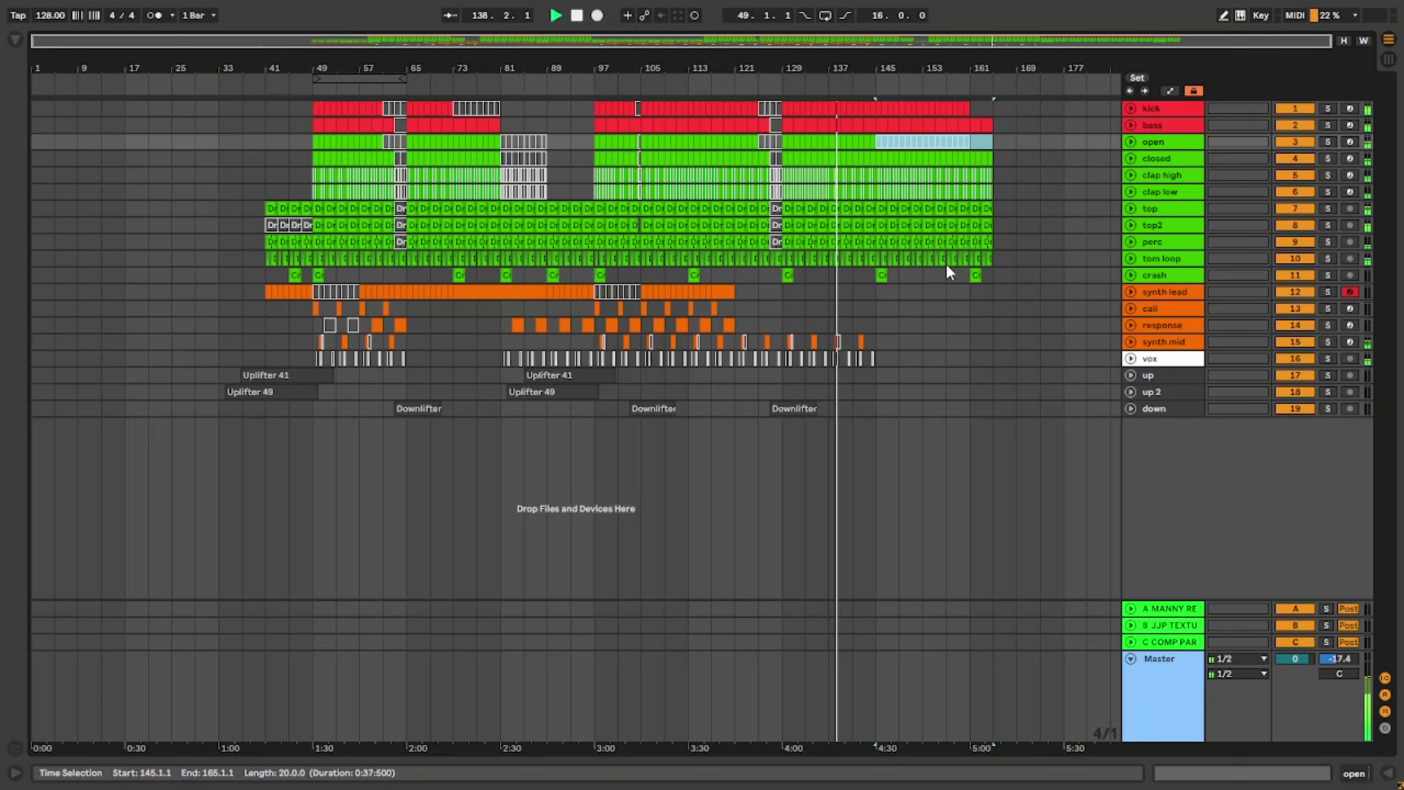
click(976, 159)
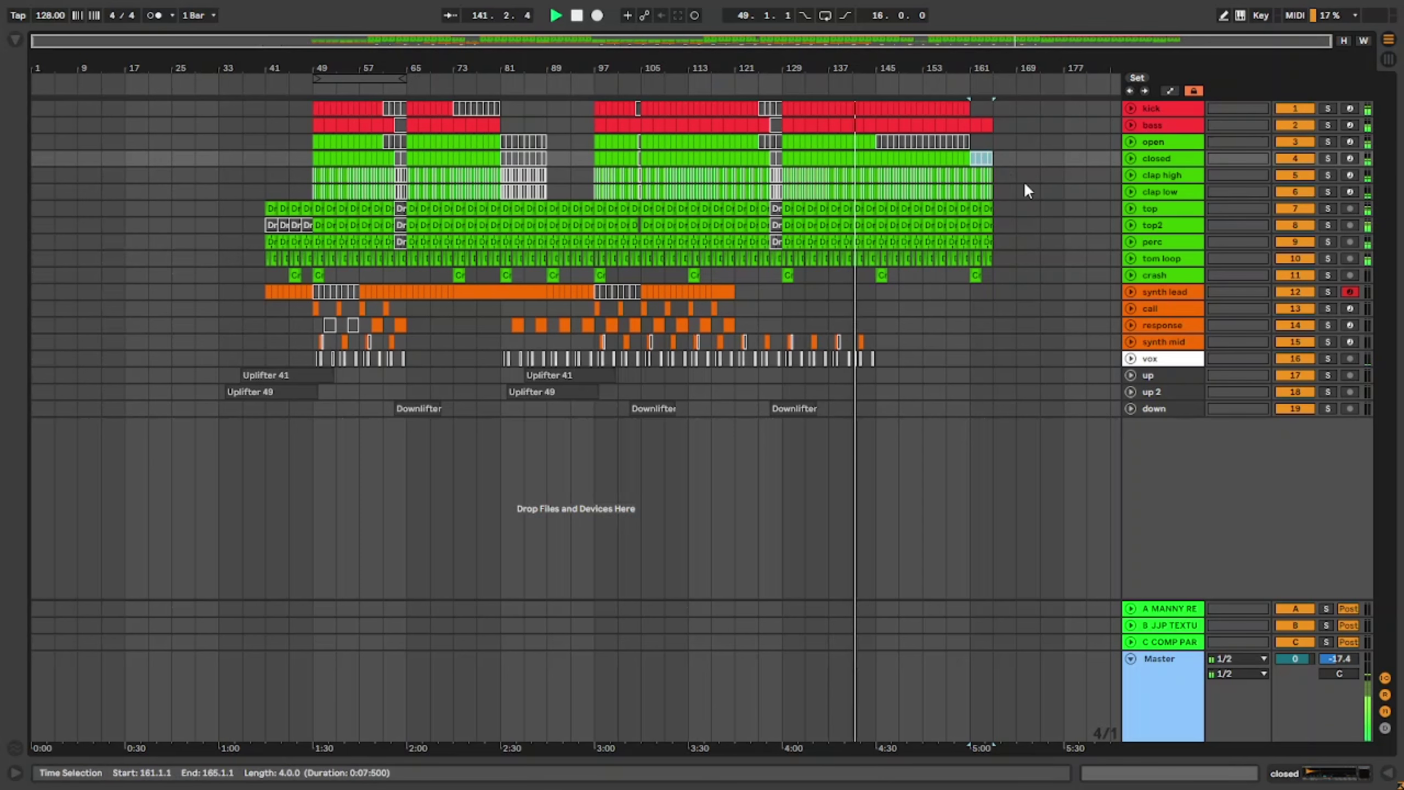
Step: Automate the Master Auto Filter's Device On to switch on from 144.1.1 to 145.1.1
key(a)
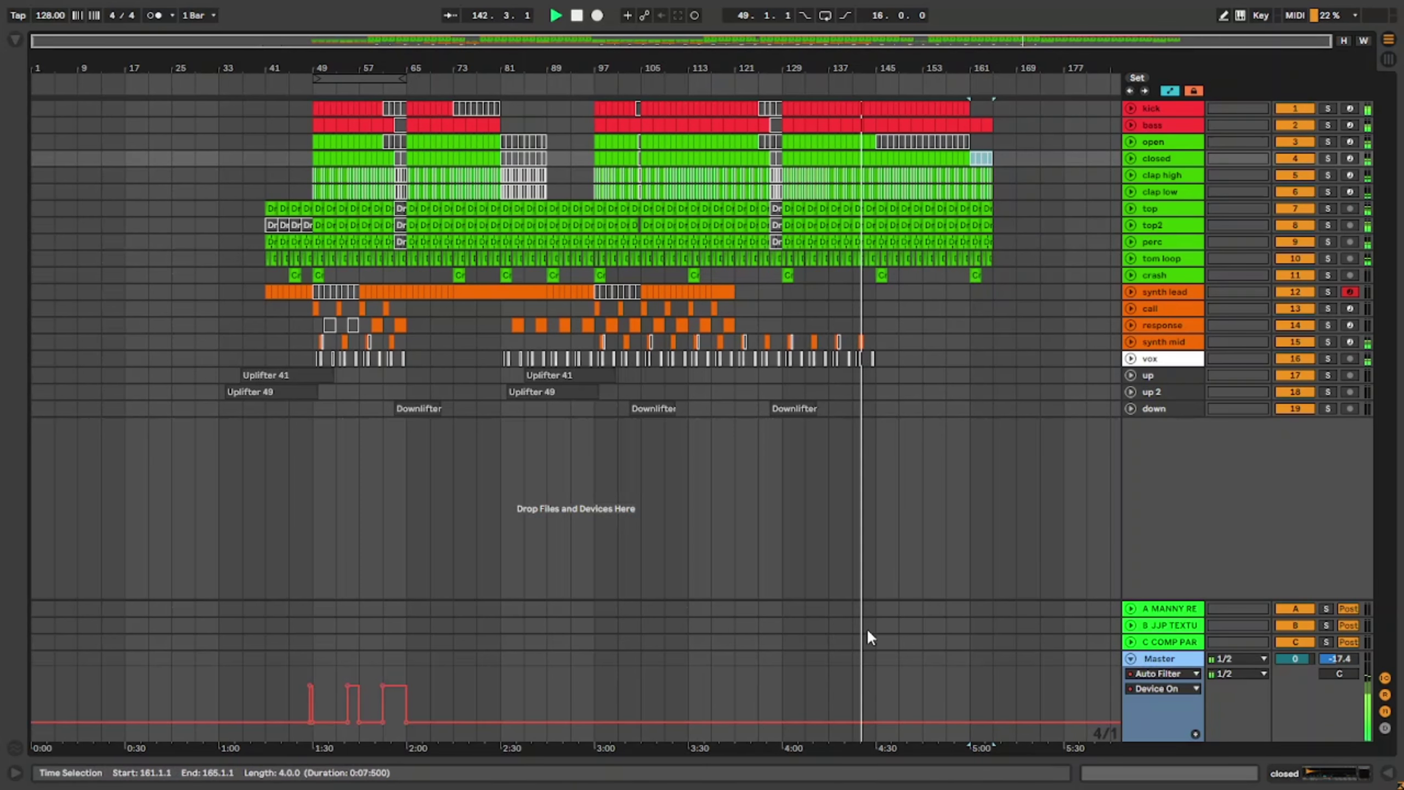
scroll(871, 714, up, 10)
click(806, 721)
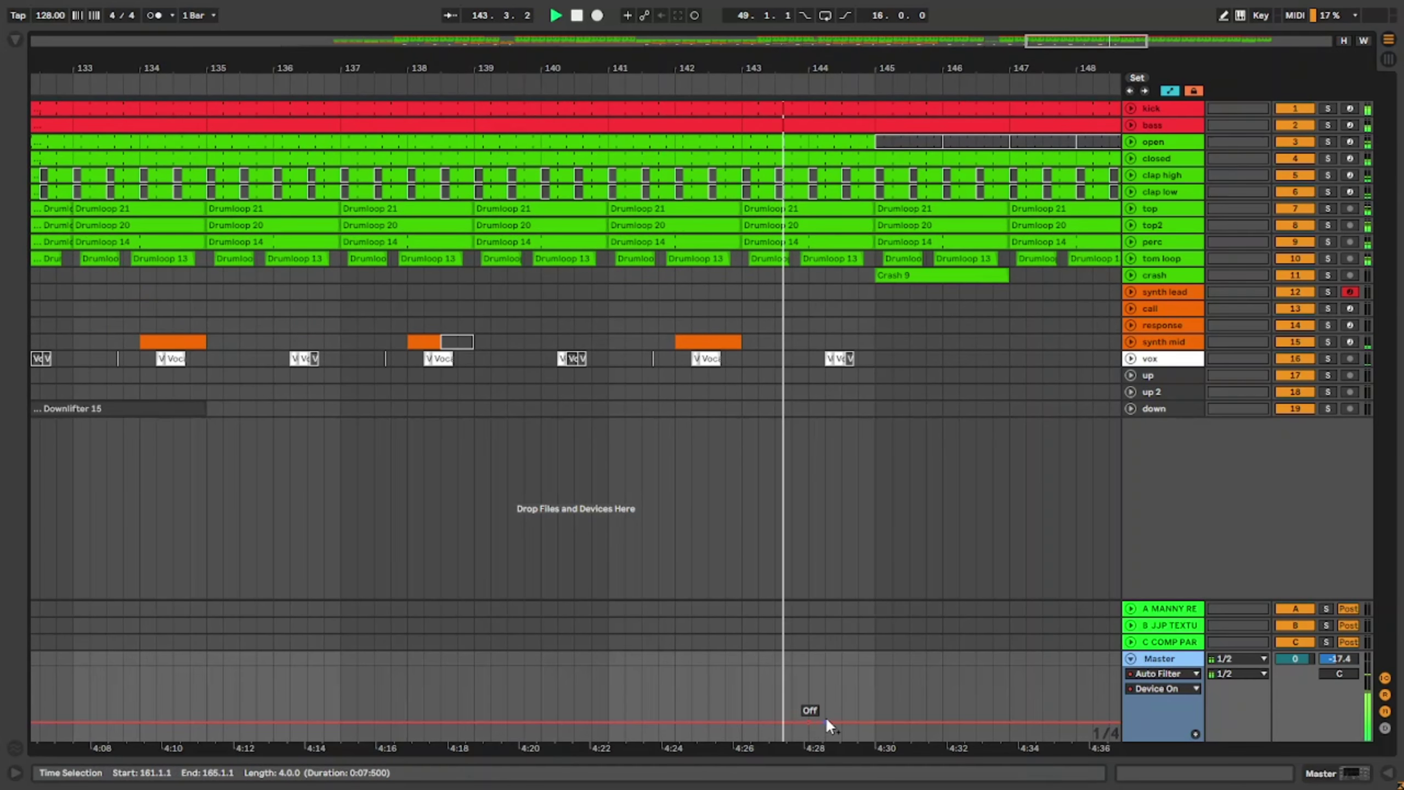
drag(808, 721, 876, 721)
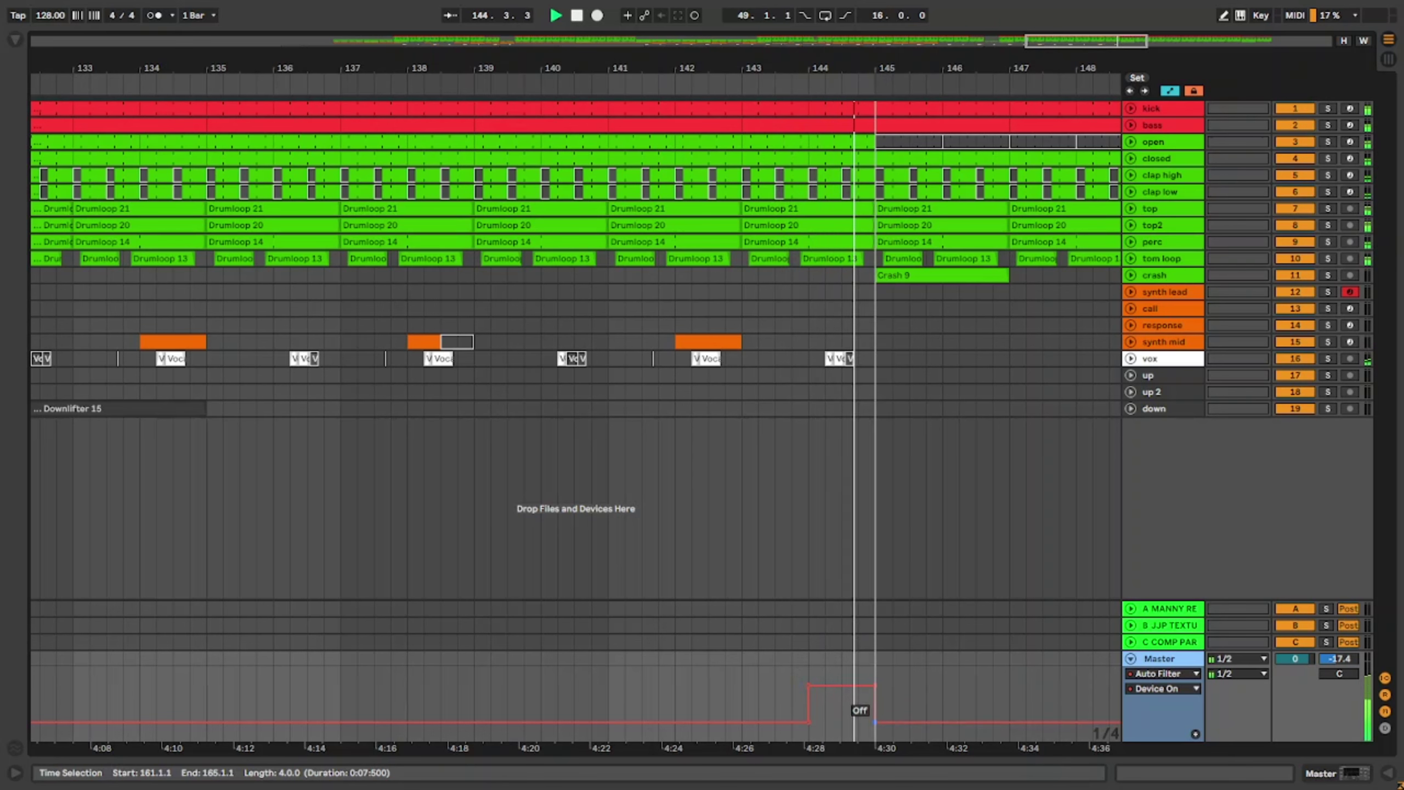
Step: Remove the kick from the last two beats of bar 144, play back from 144.1.1 and hide the automation lanes
drag(871, 110, 847, 109)
click(807, 341)
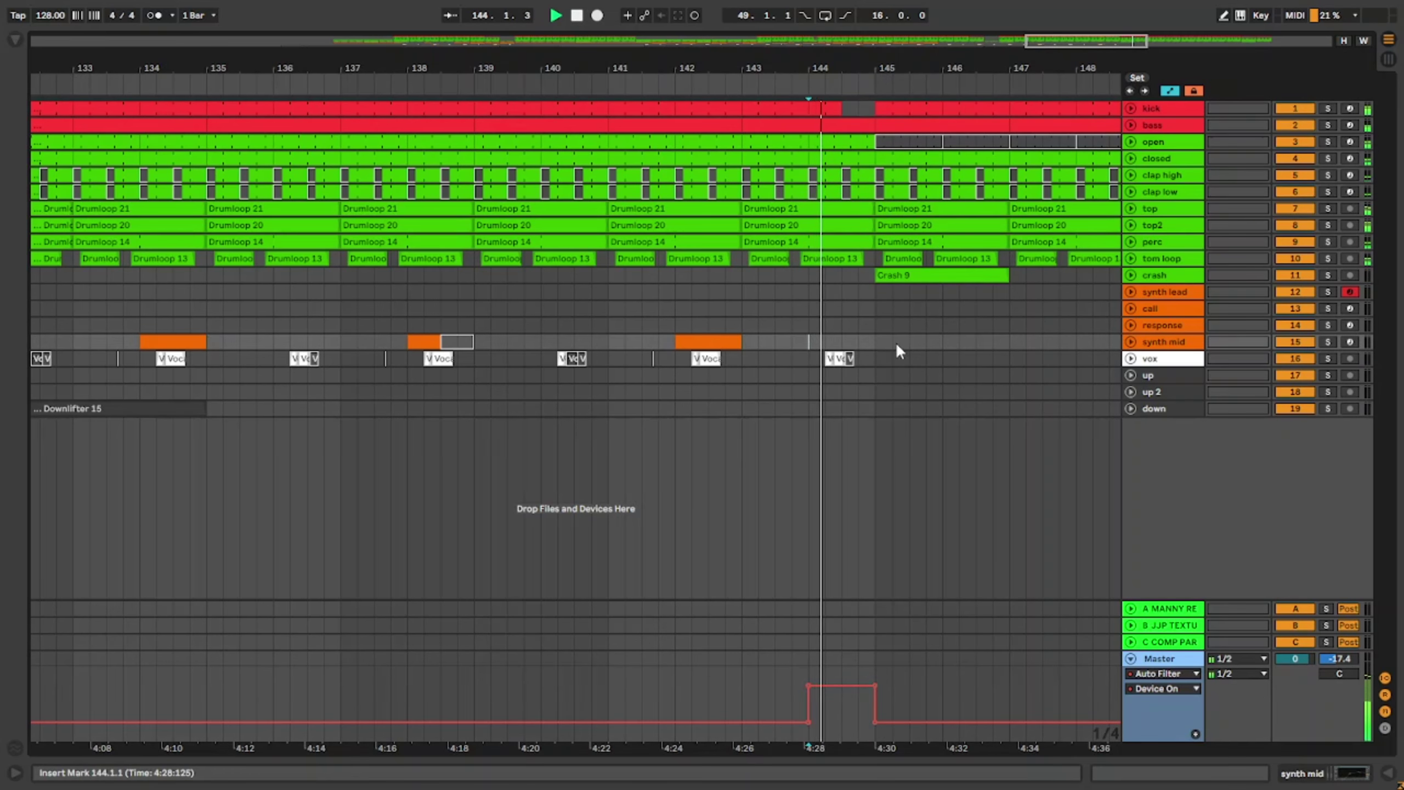
scroll(895, 342, down, 5)
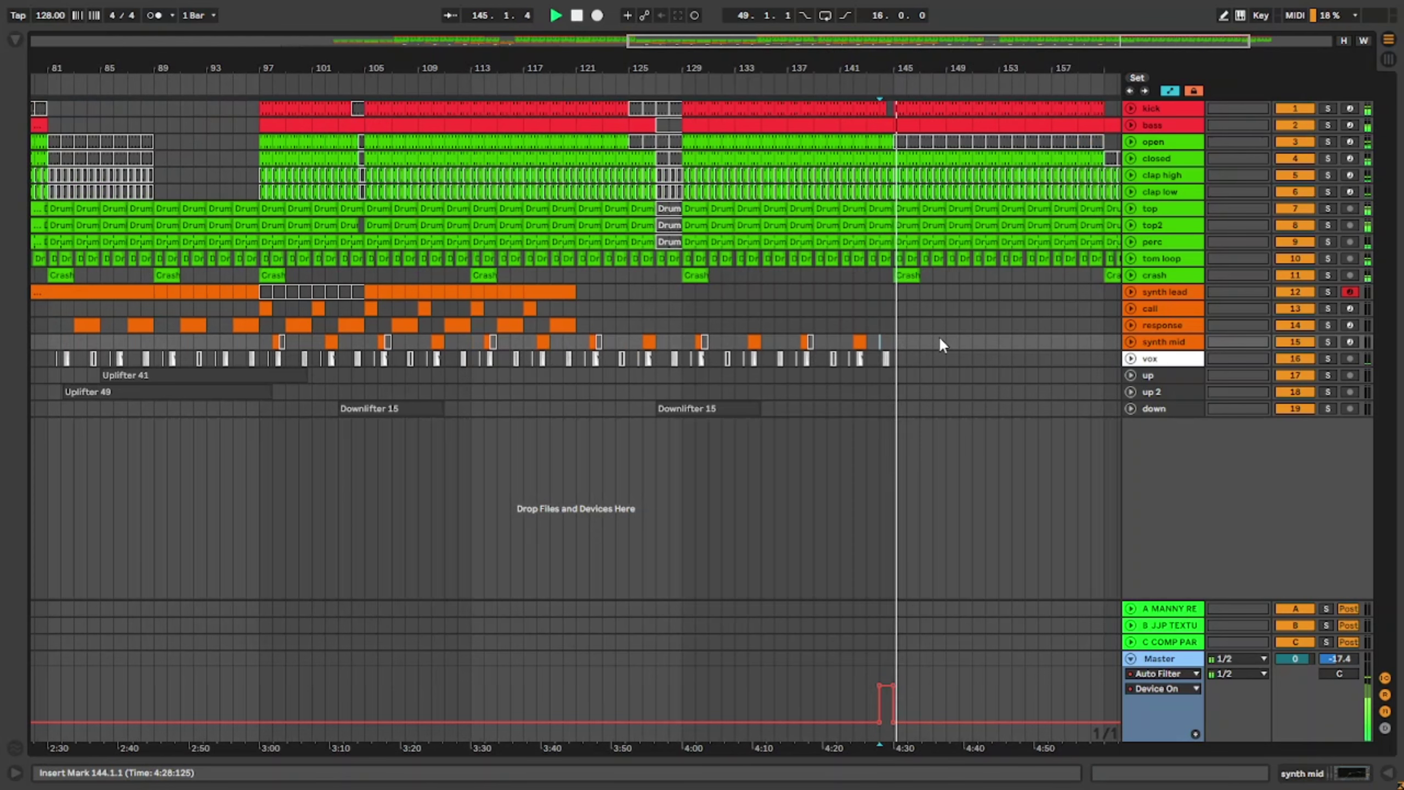
scroll(940, 338, down, 4)
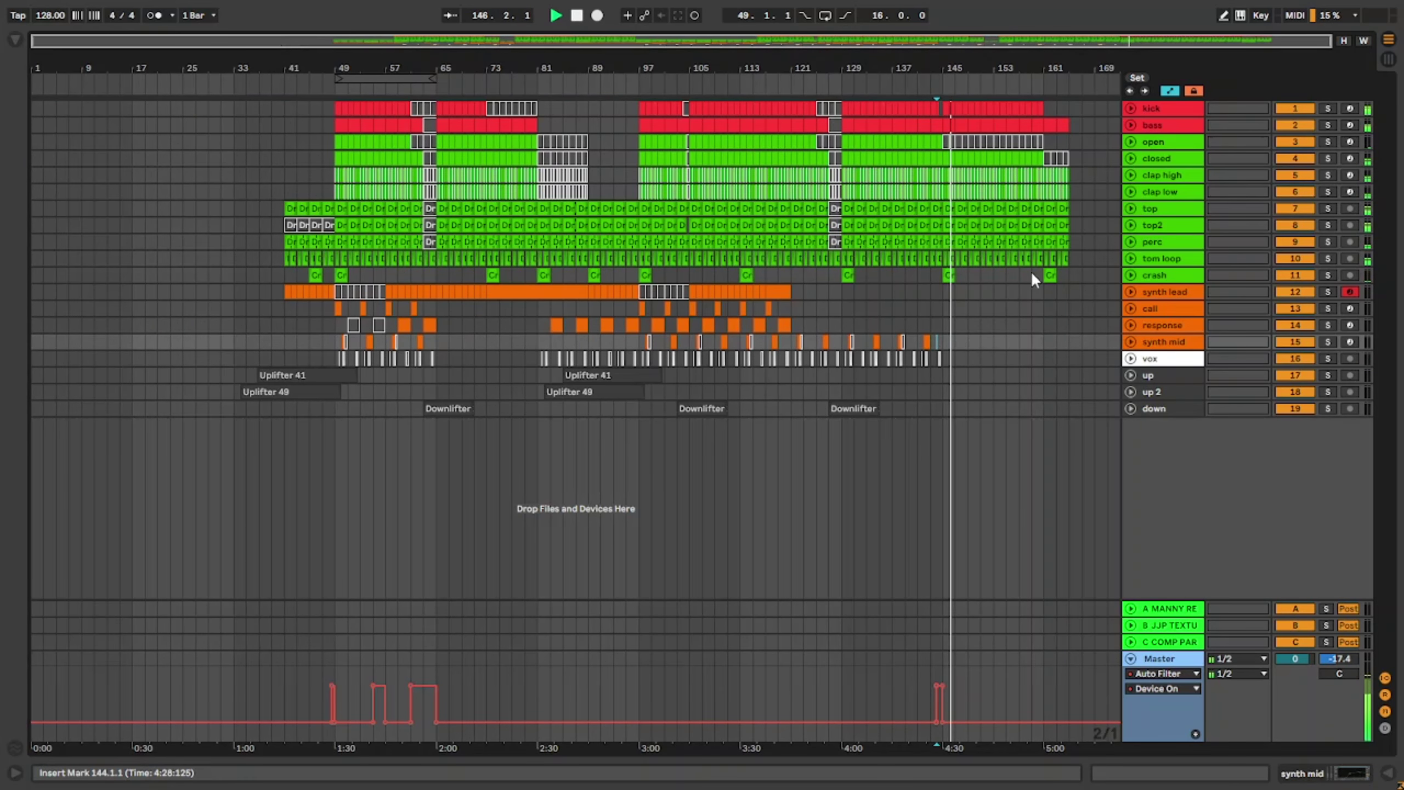
key(a)
Step: Copy the kick through crash clips at 145.1.1–161.1.1 to the start of the arrangement at 1.1.1
drag(1038, 269, 941, 106)
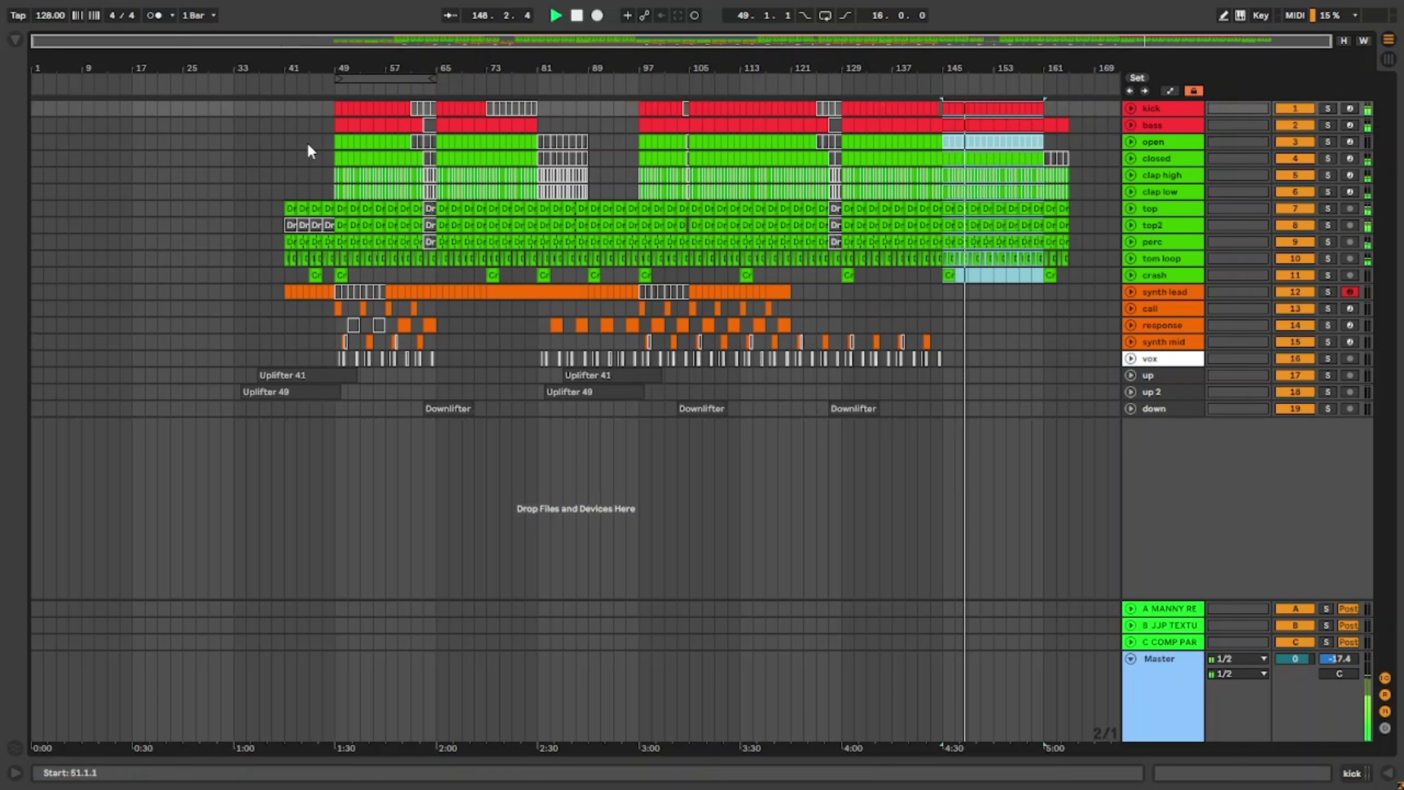
key(ctrl+c)
click(32, 107)
key(ctrl+v)
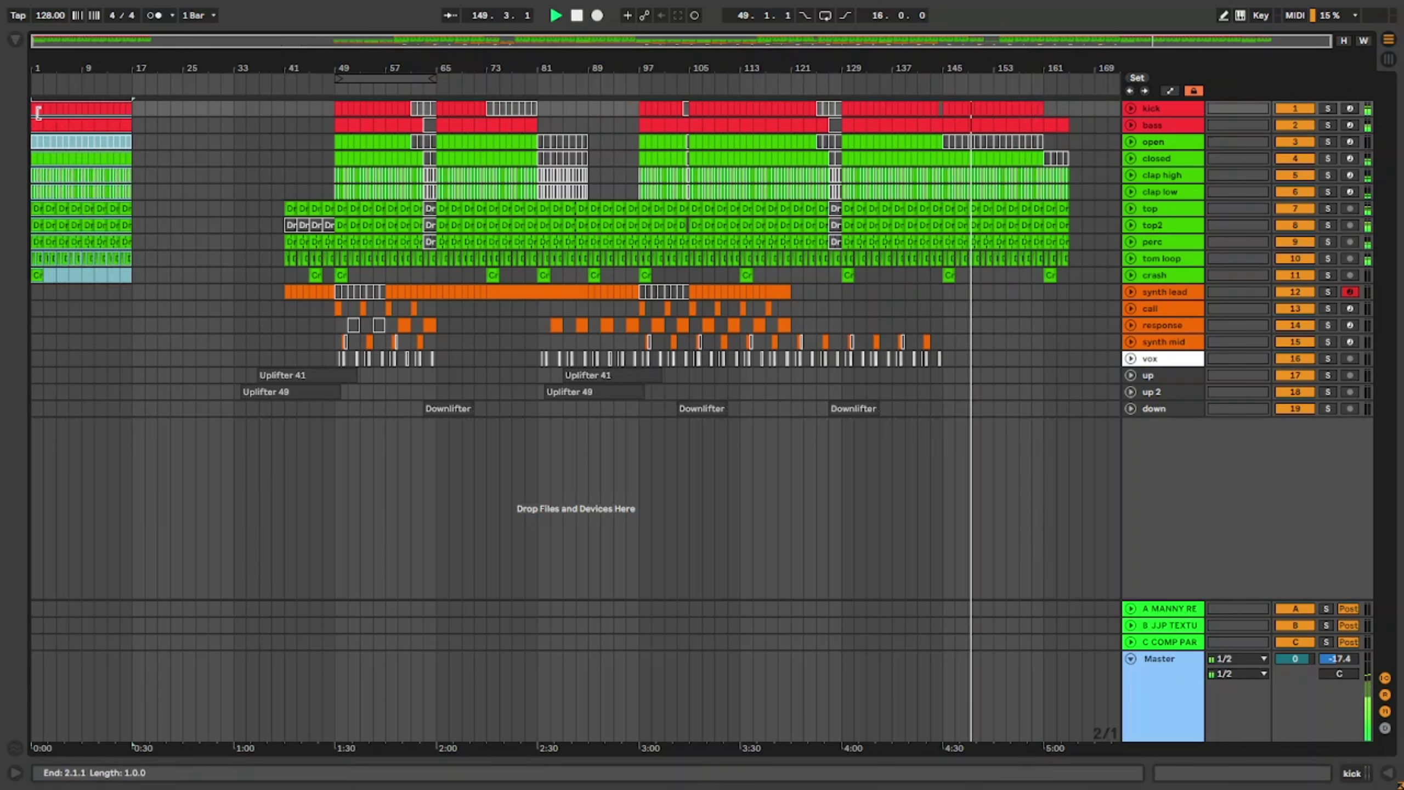
Step: Duplicate the kick through crash clips at 1.1.1–17.1.1 so they also fill 17.1.1–33.1.1
click(133, 271)
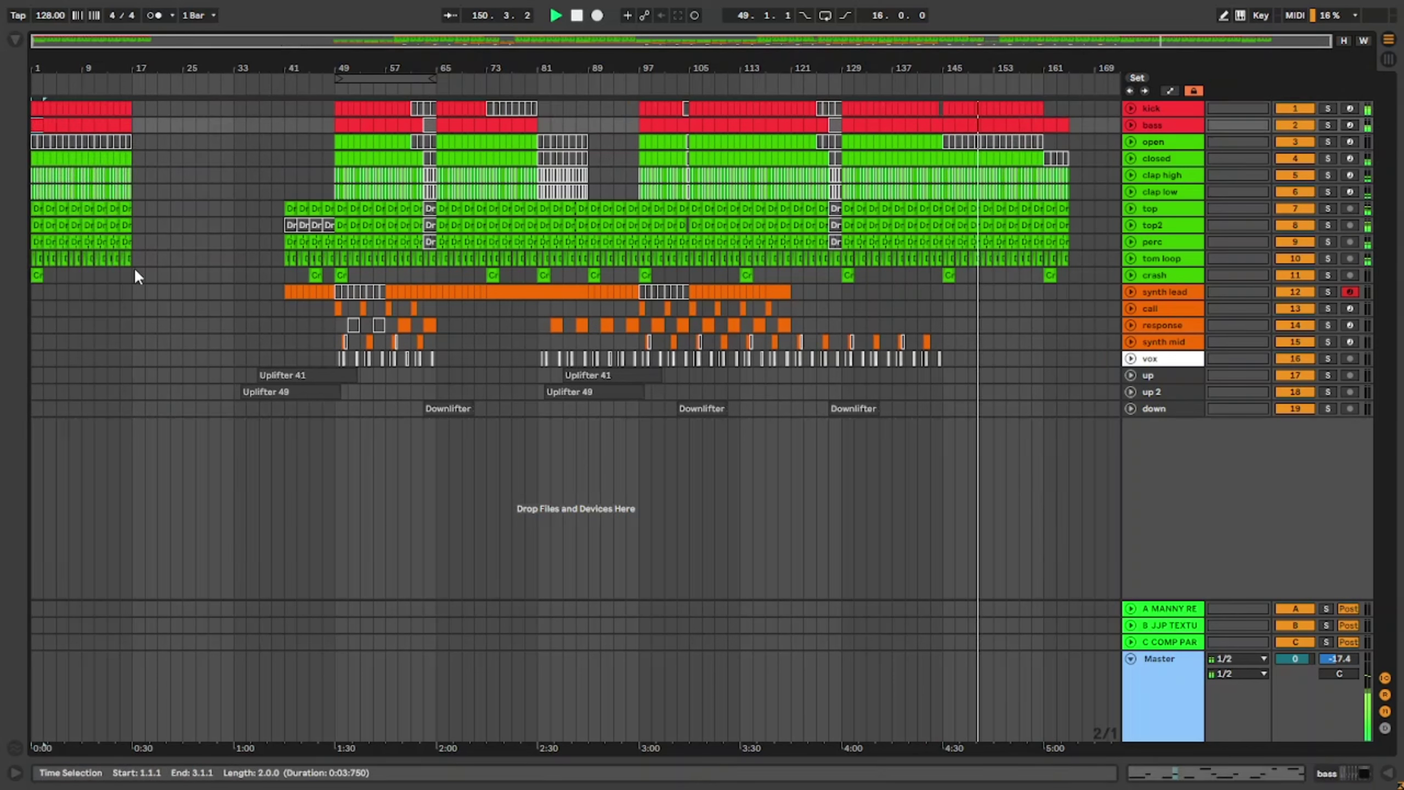
drag(130, 271, 30, 110)
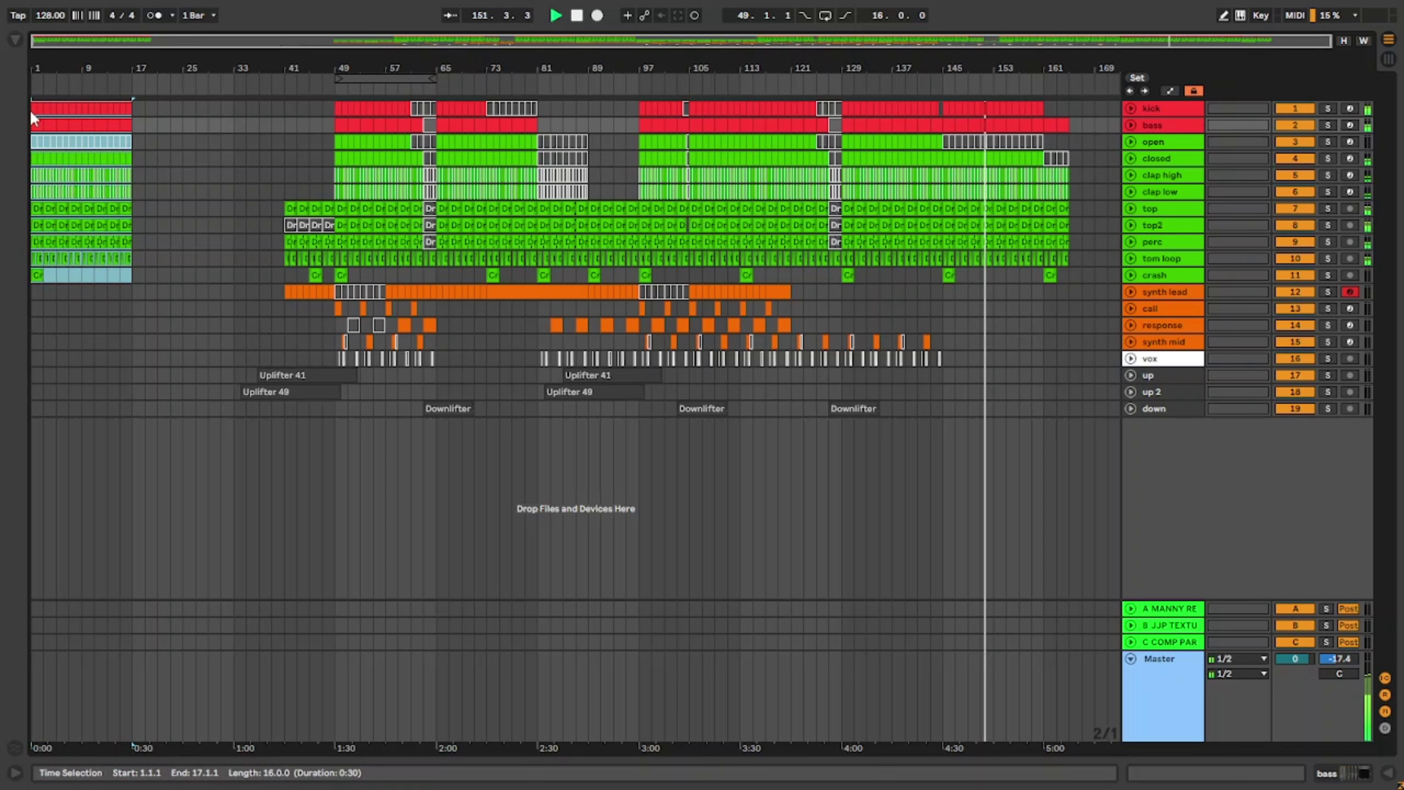
key(ctrl+d)
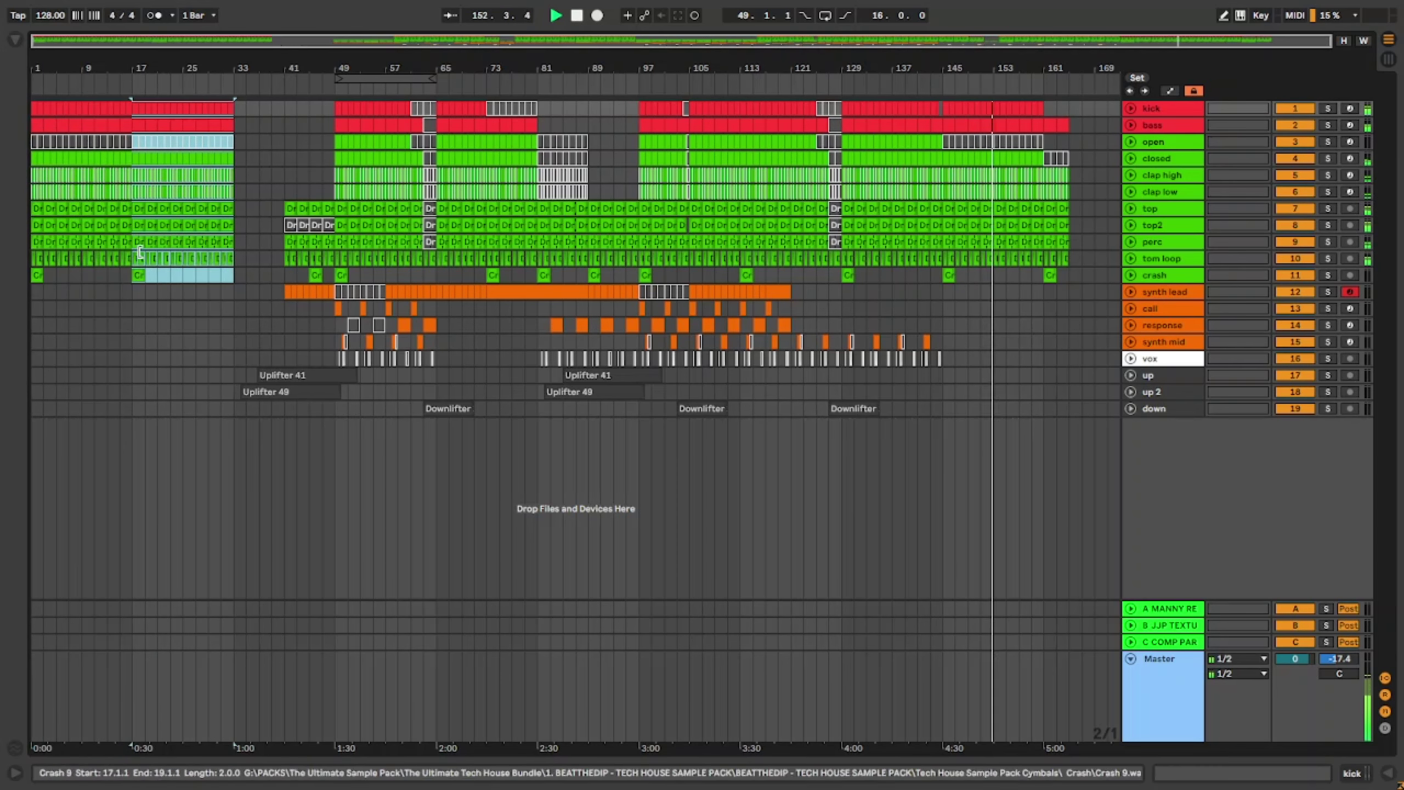
Step: Deactivate the bass clips from 1.1.1 to 17.1.1 and play the arrangement from the beginning
click(124, 124)
shift+click(38, 127)
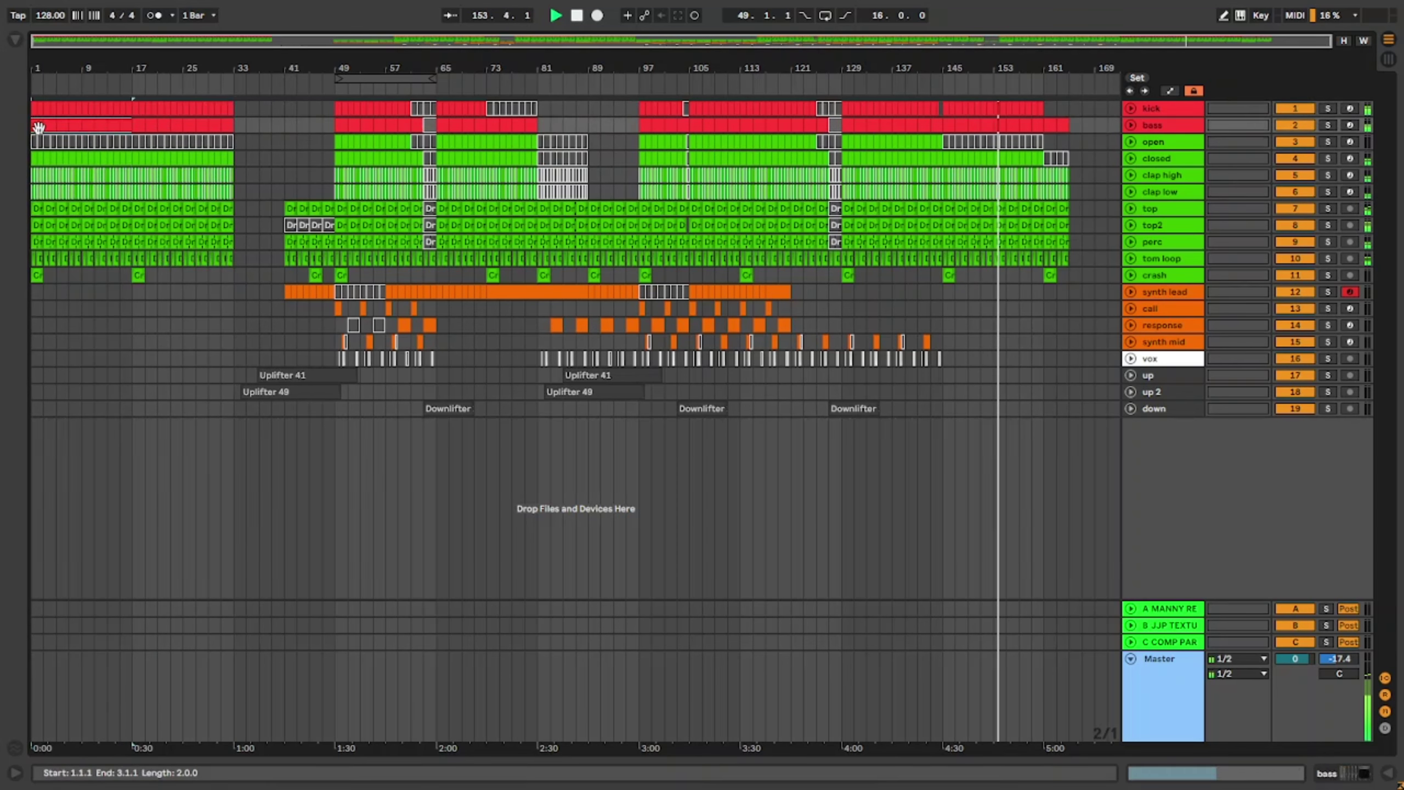
key(0)
drag(37, 110, 34, 185)
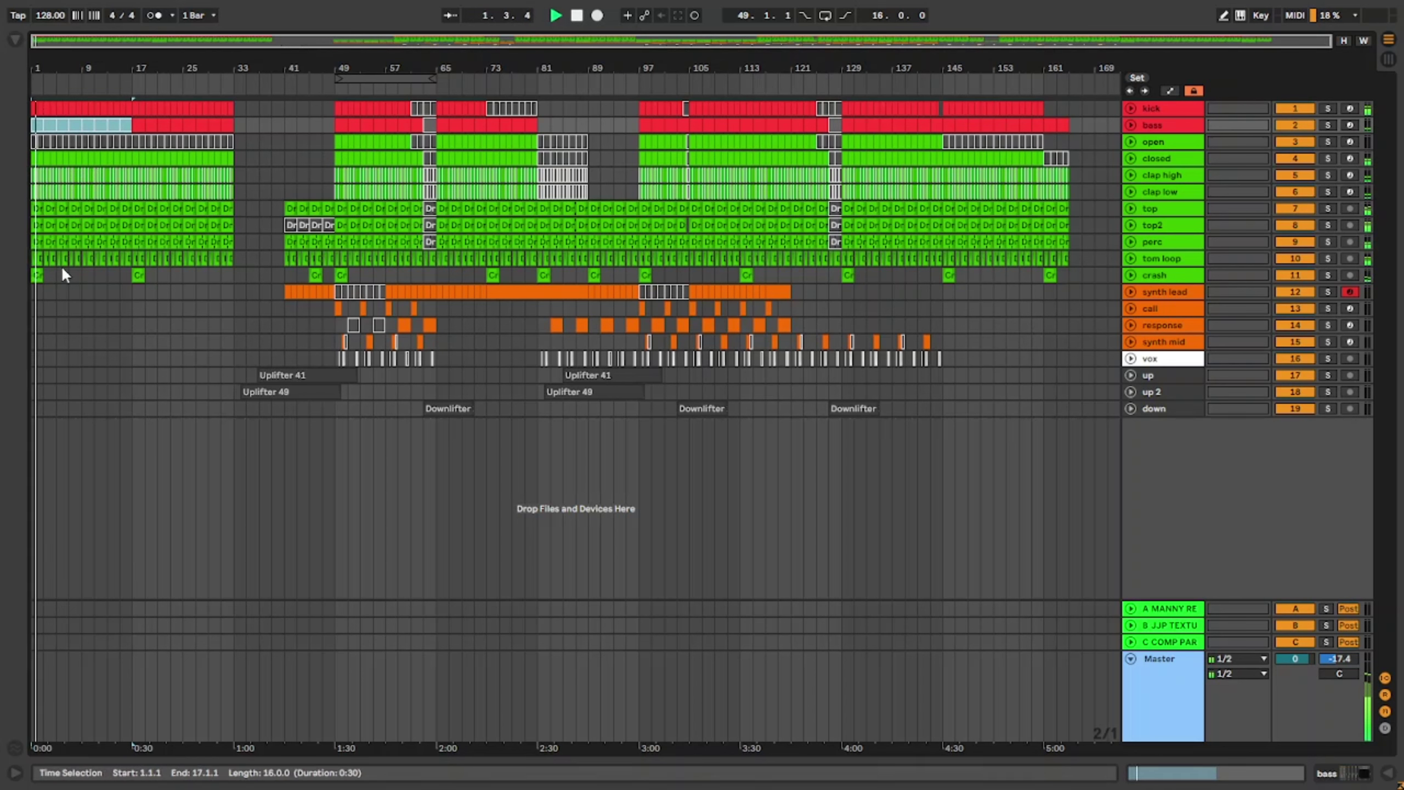
Step: Select the top2 loops in the first eight bars and replay the intro from 1.1.1 to judge the layered loops
click(126, 241)
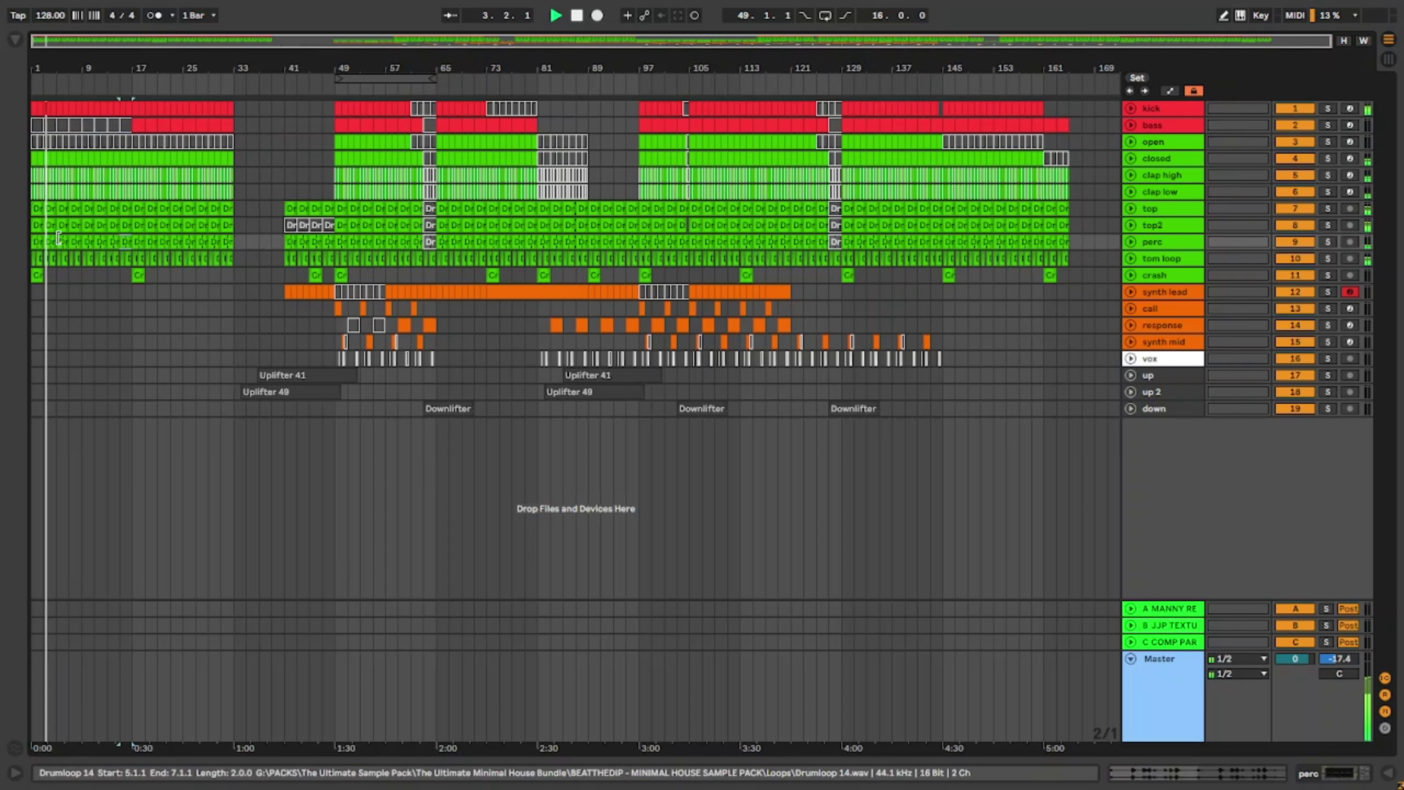
shift+click(37, 214)
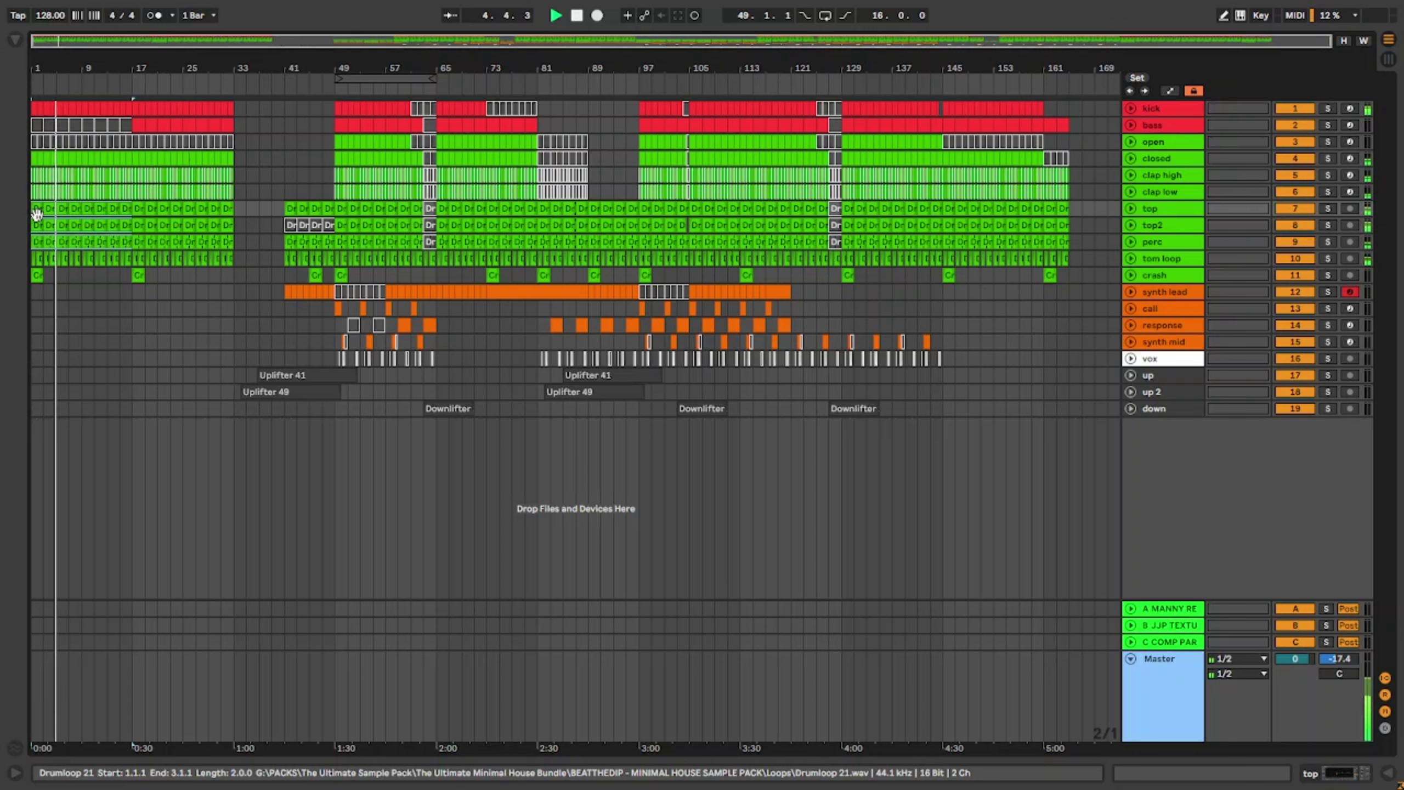
click(87, 241)
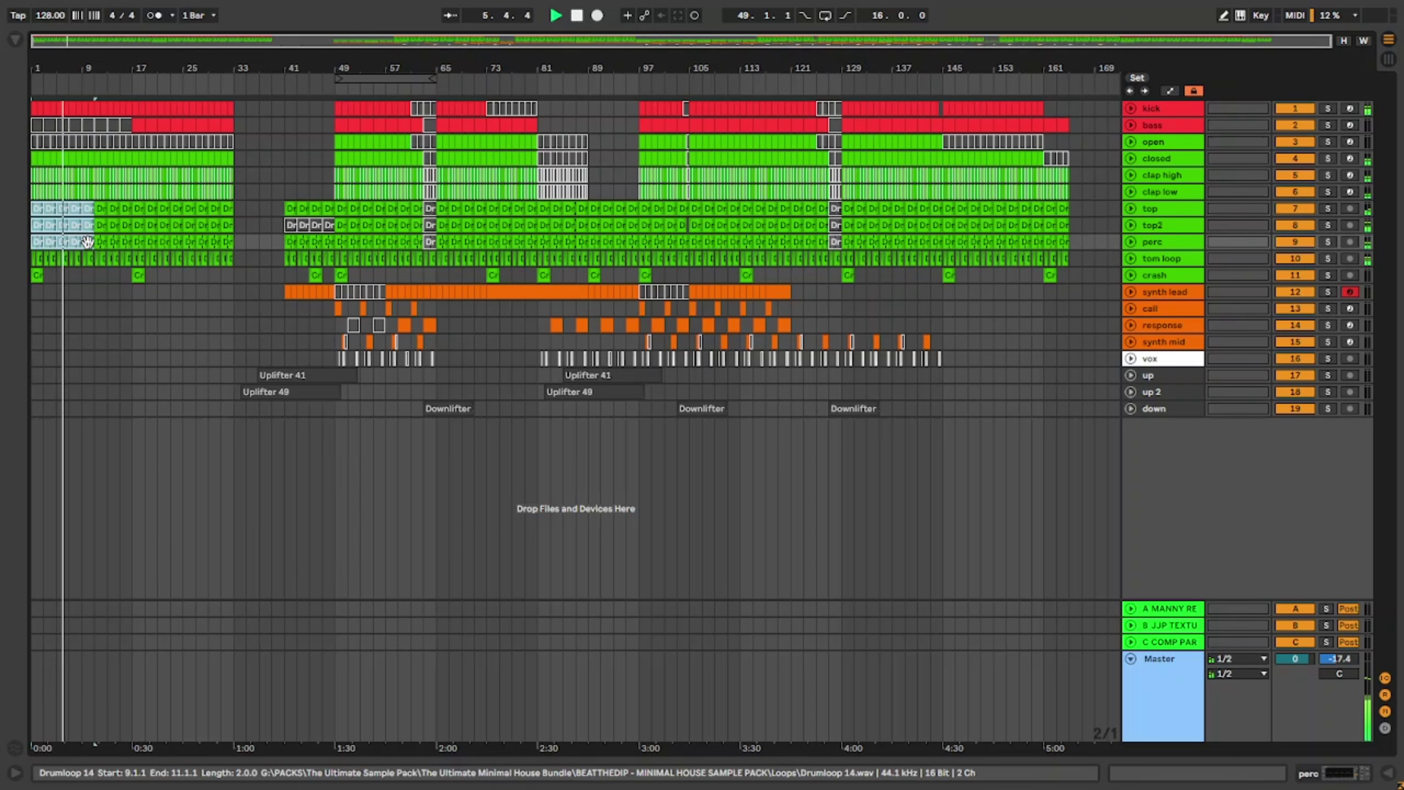
click(75, 240)
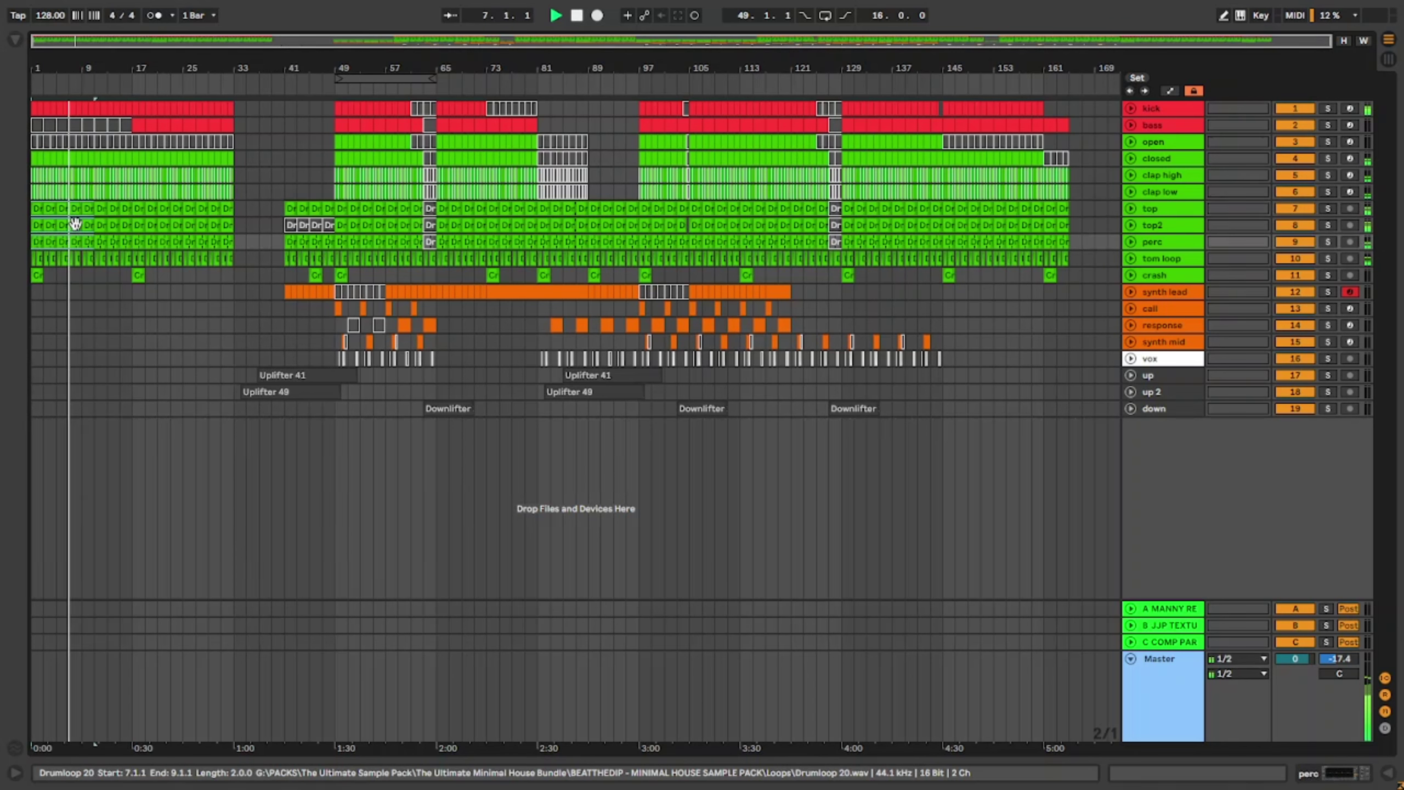
drag(75, 222, 31, 225)
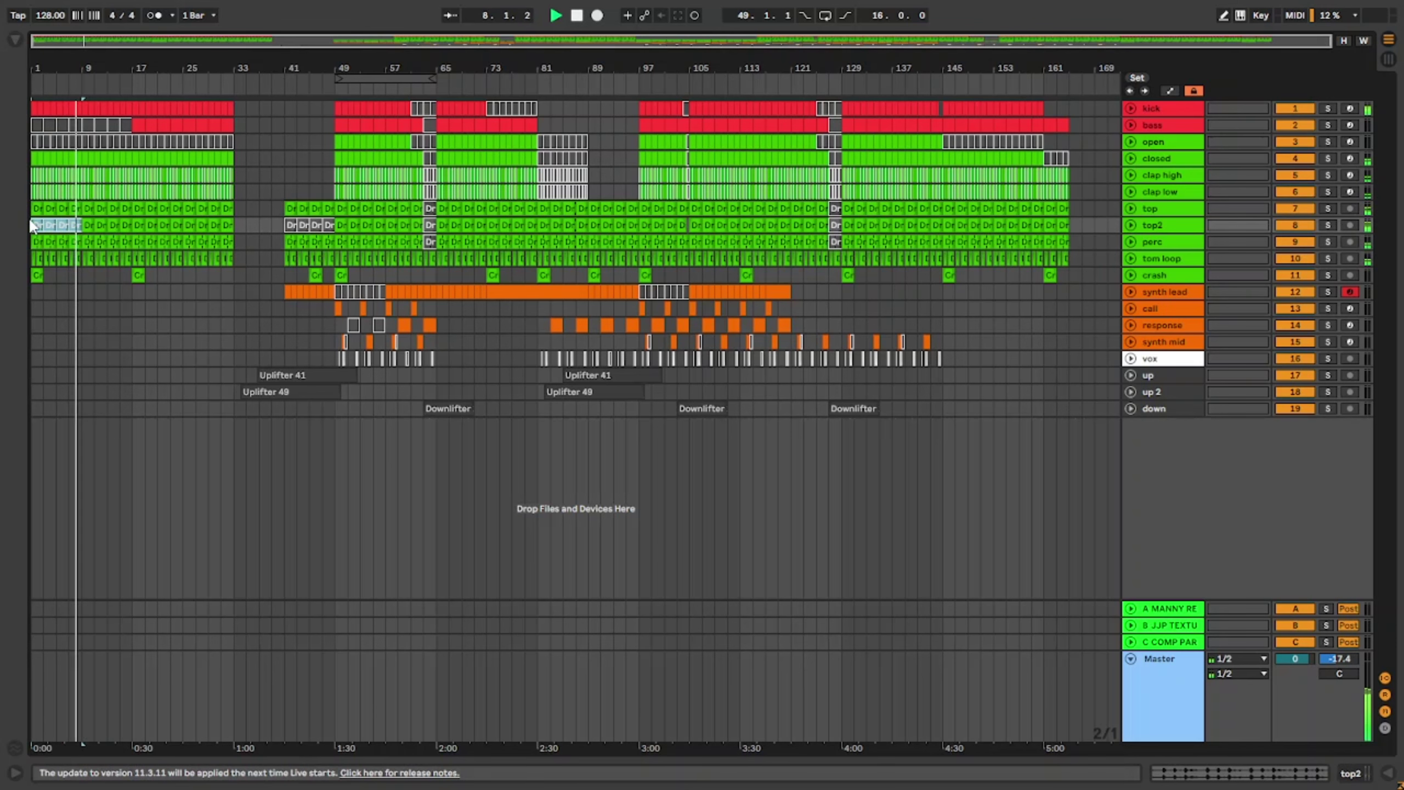
key(space)
key(space)
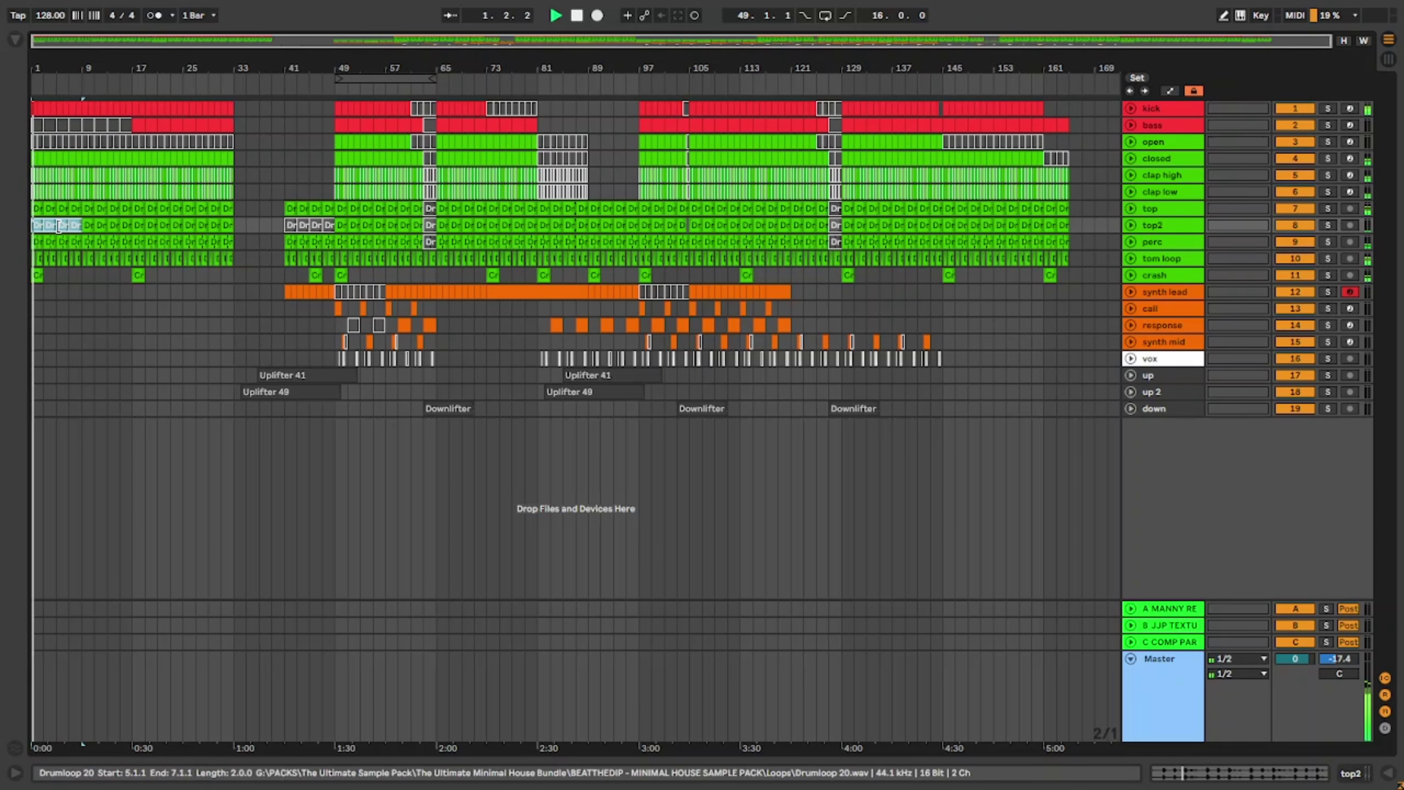
Step: Deactivate the perc and top loops from 1.1.1 to 9.1.1
scroll(59, 226, up, 5)
click(149, 242)
scroll(148, 244, down, 5)
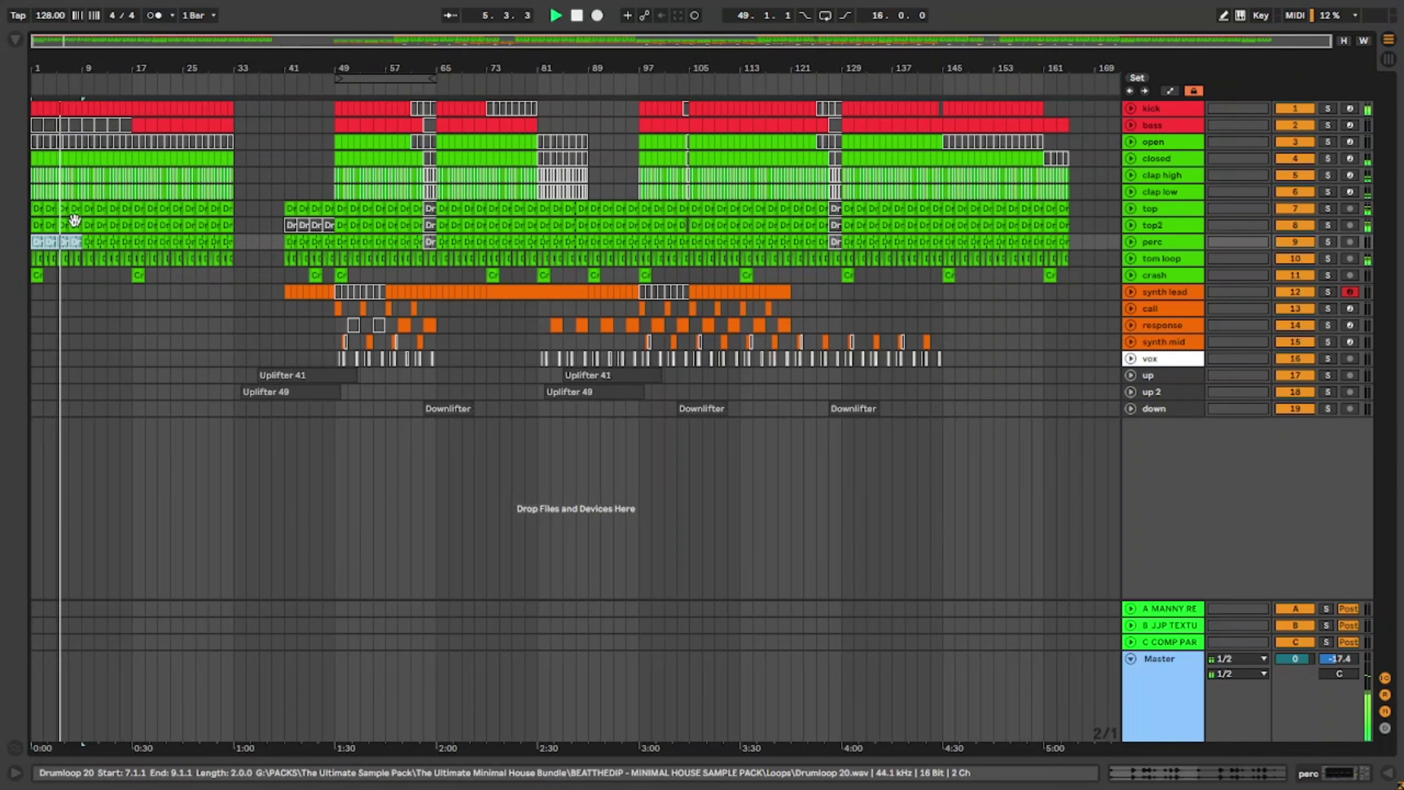
key(0)
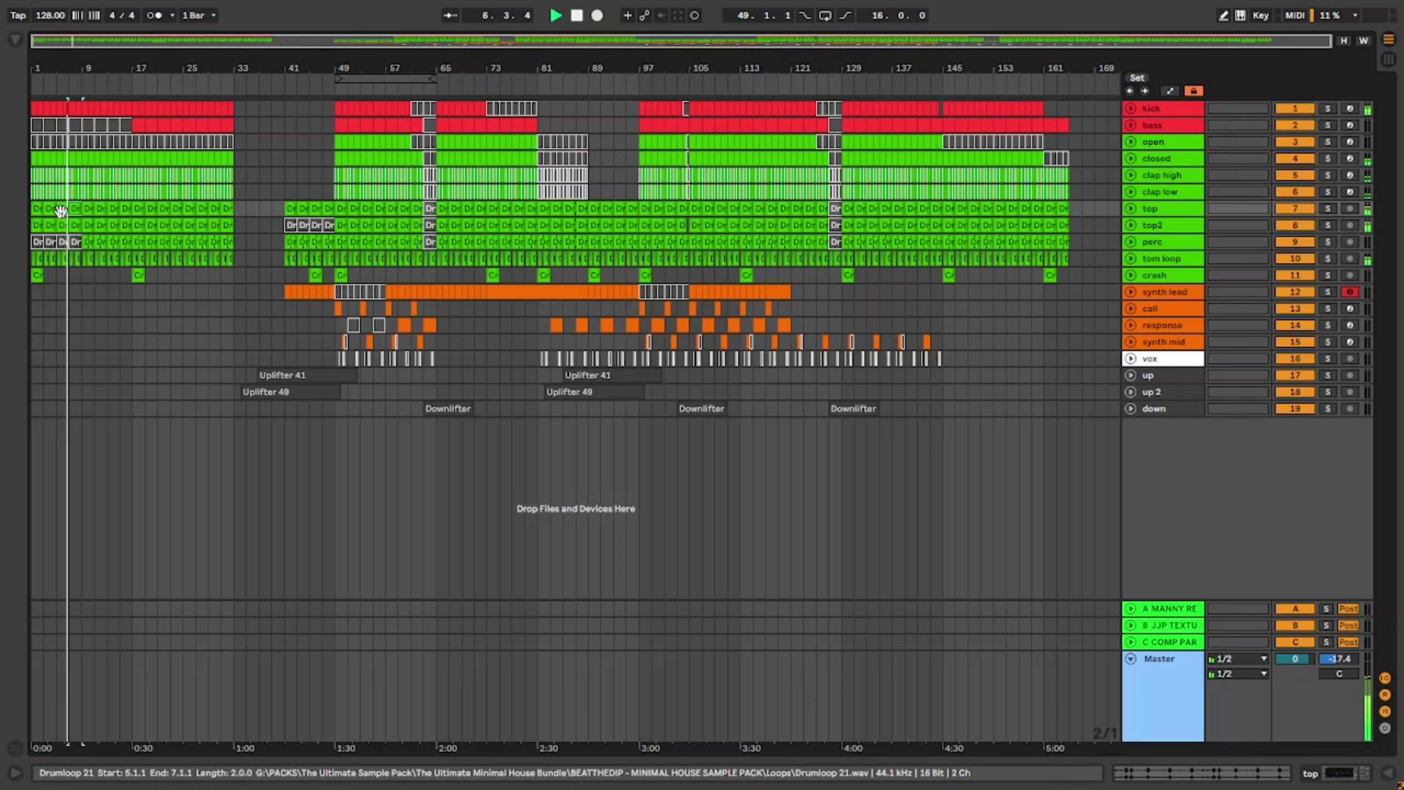
shift+click(34, 207)
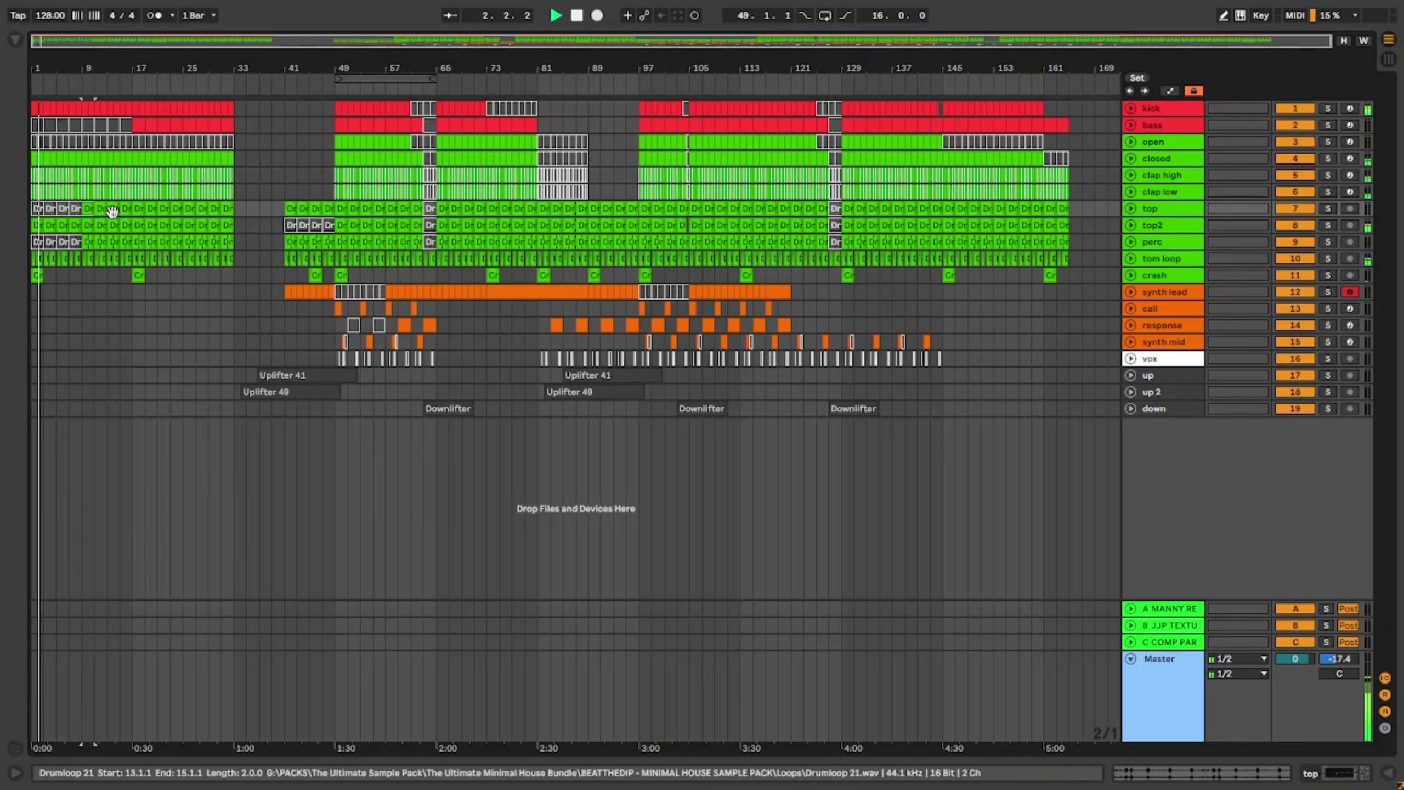
Step: Deactivate the top and perc loops from 9.1.1 to 17.1.1
click(115, 243)
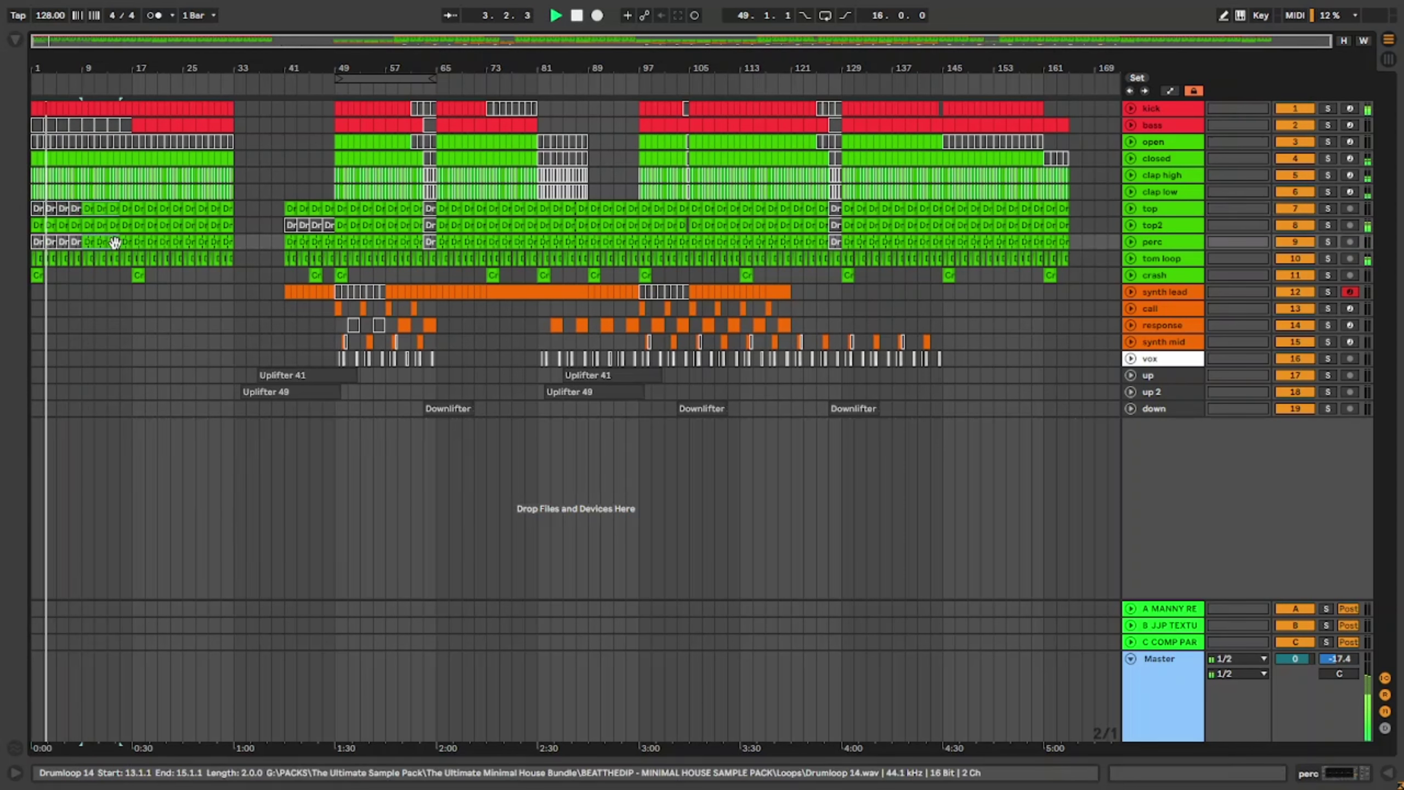
key(0)
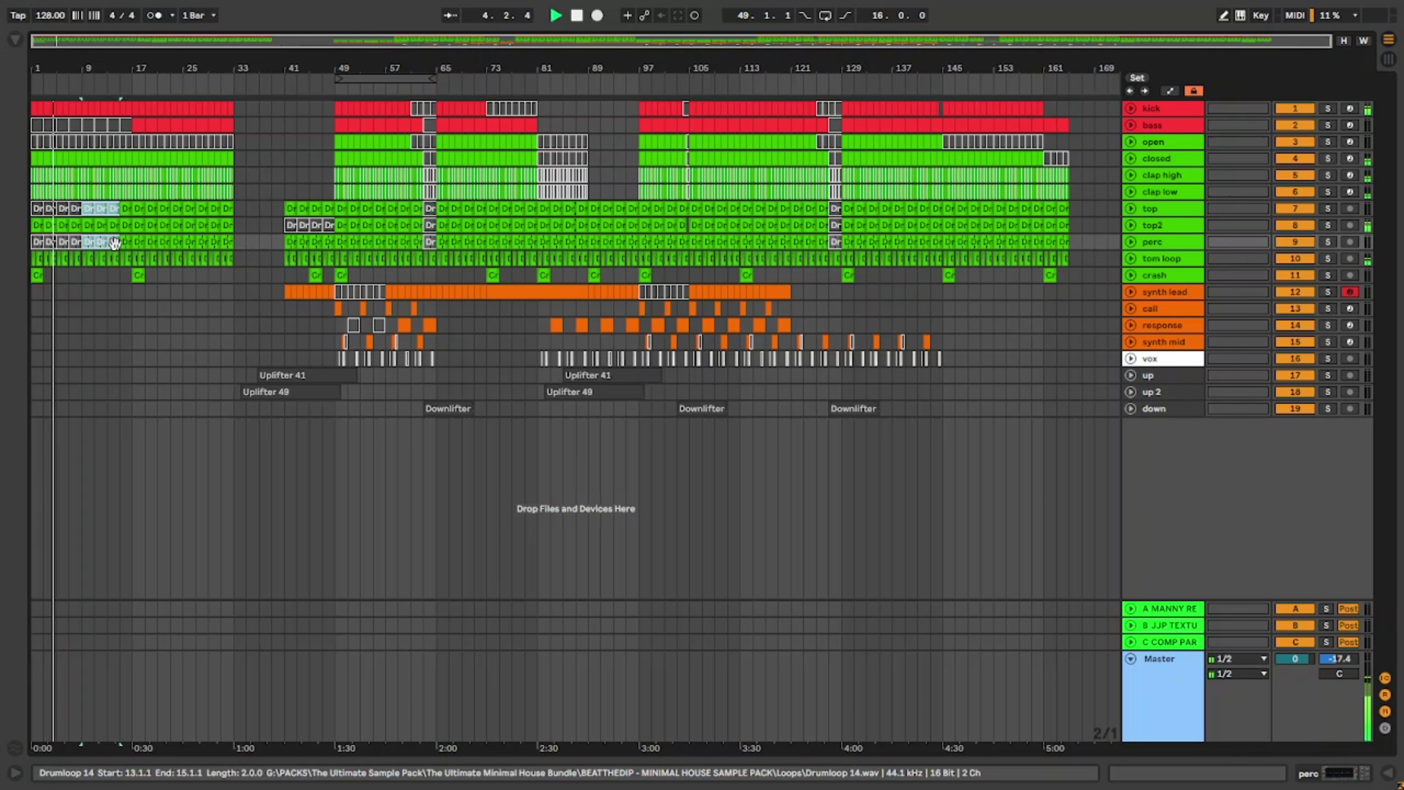
shift+click(128, 208)
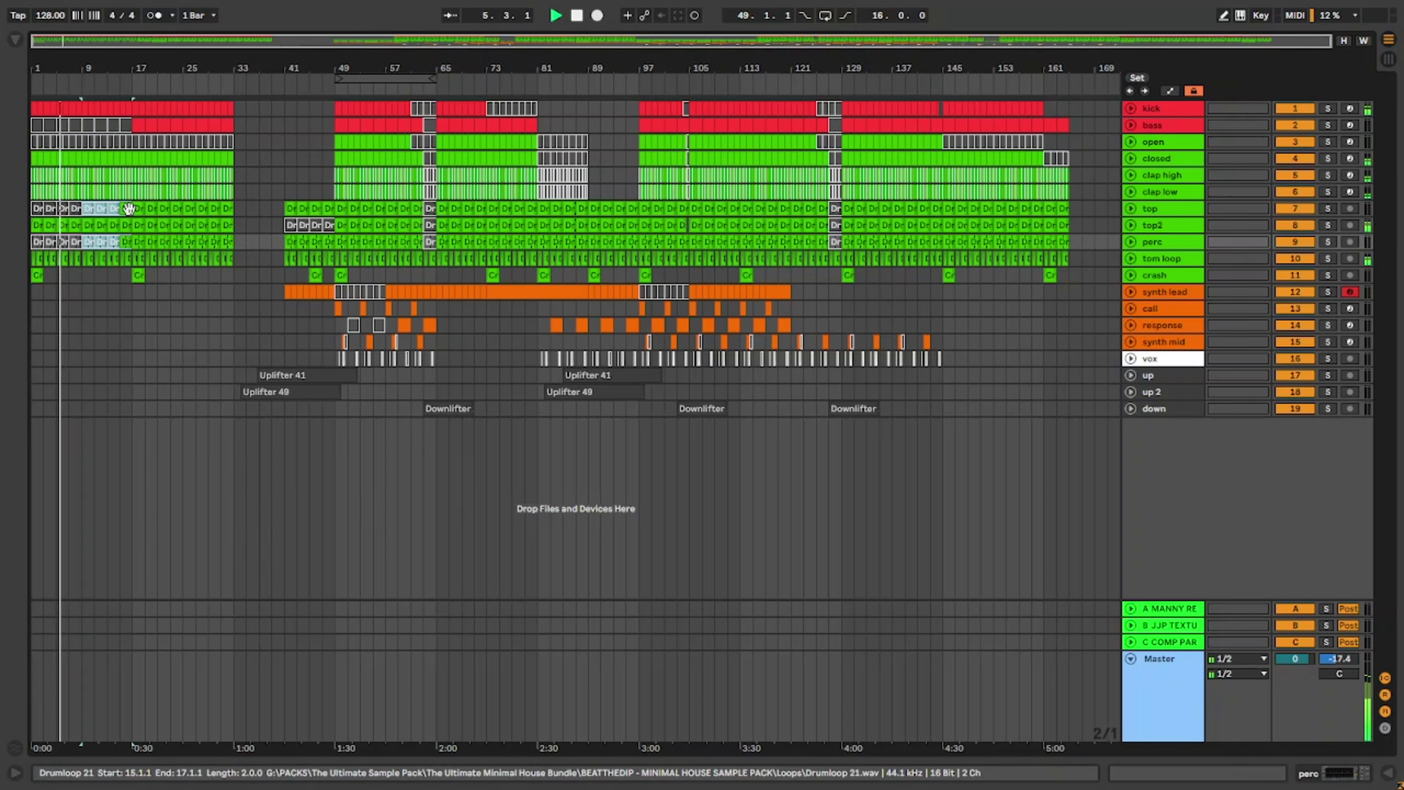
key(0)
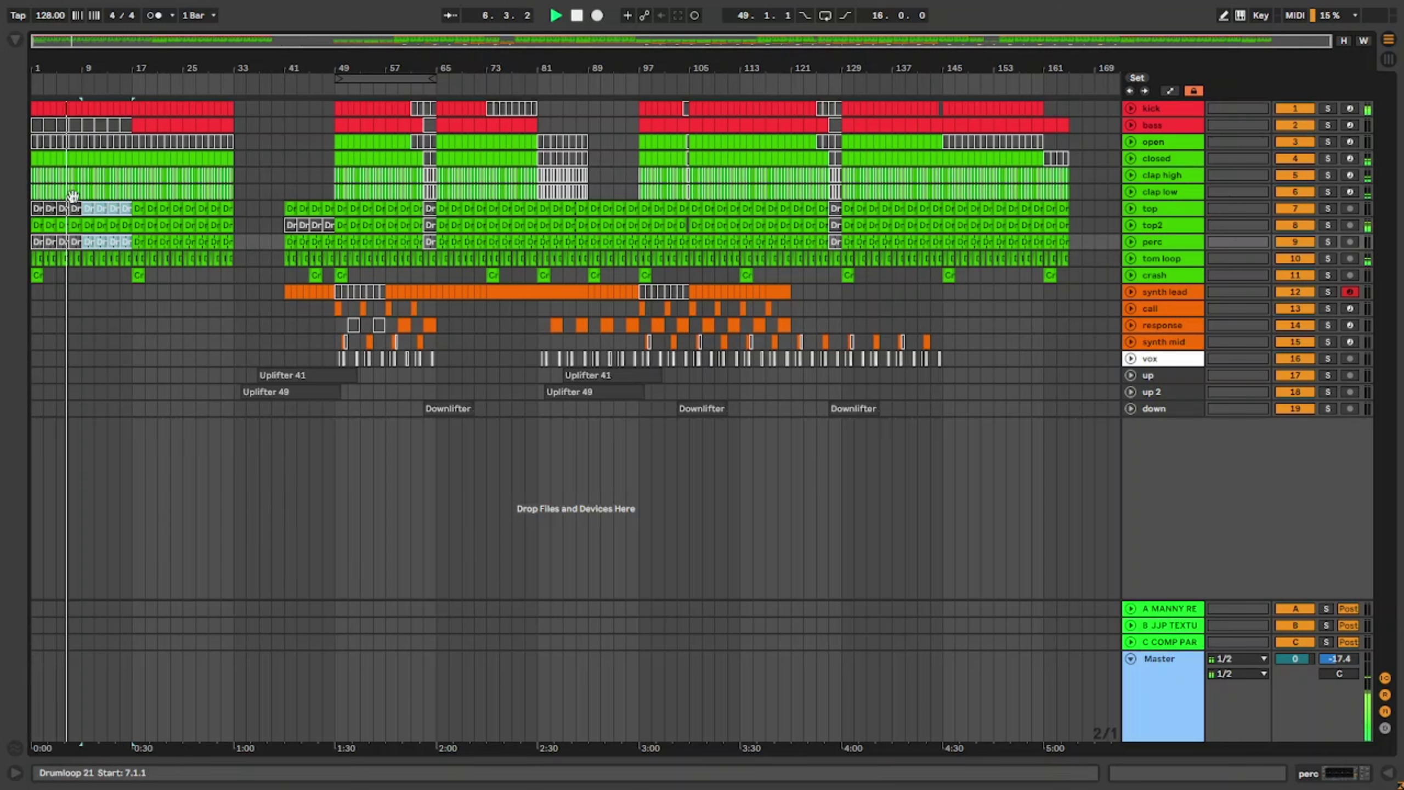
Step: Show automation and switch the Master's Auto Filter Device On envelope to On from 1.1.1 to 9.1.1
key(a)
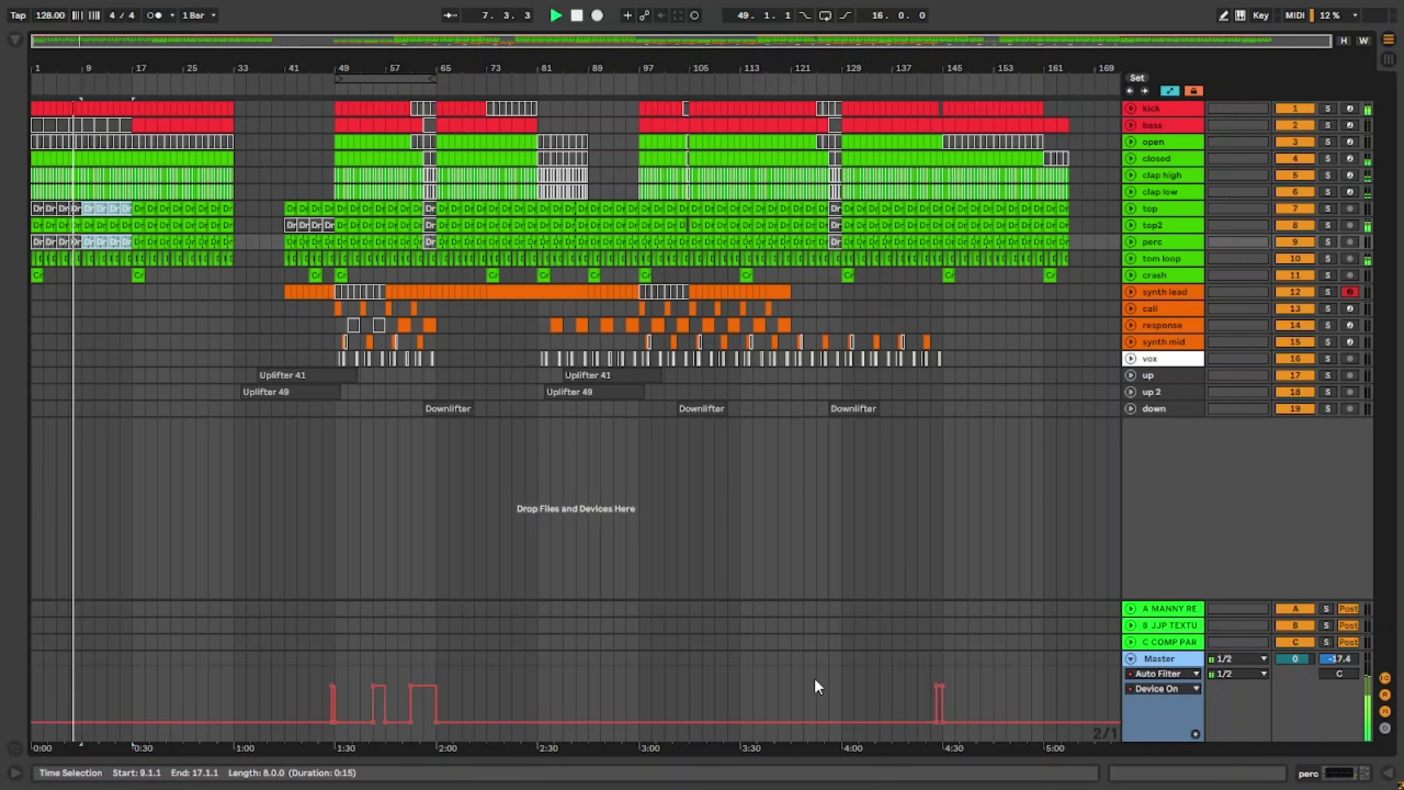
drag(124, 722, 124, 685)
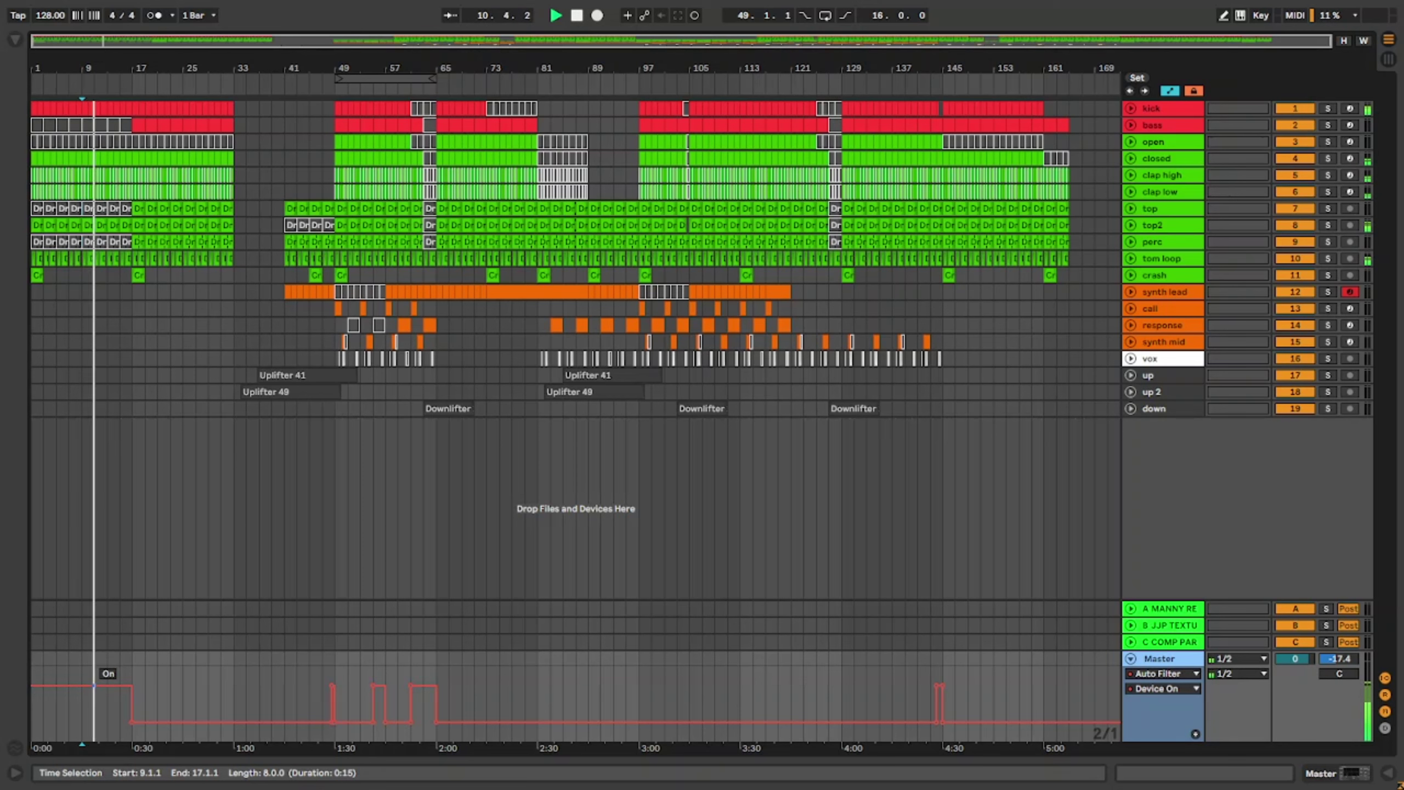
mouse_move(110, 686)
mouse_down()
mouse_move(98, 721)
mouse_move(81, 721)
mouse_move(81, 686)
mouse_up()
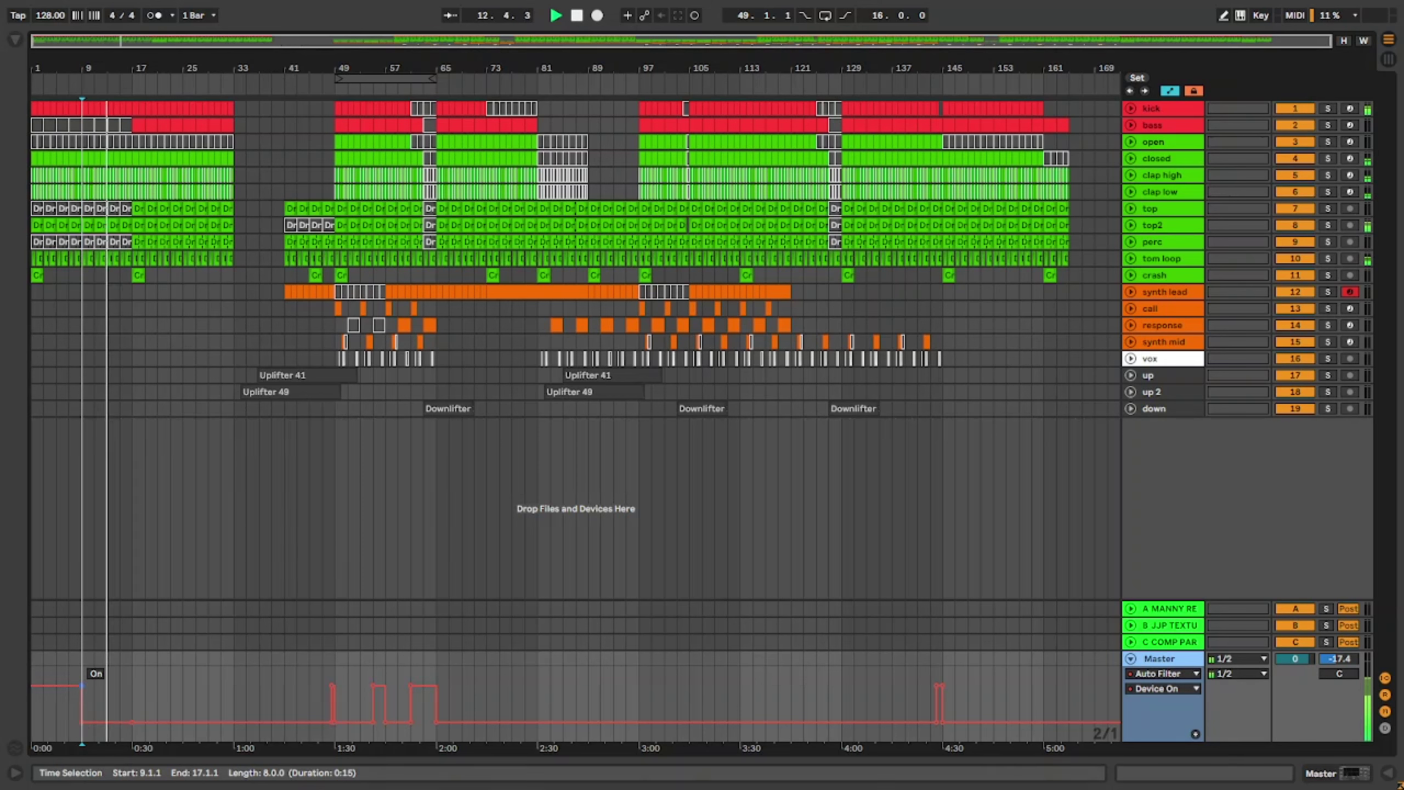
click(34, 276)
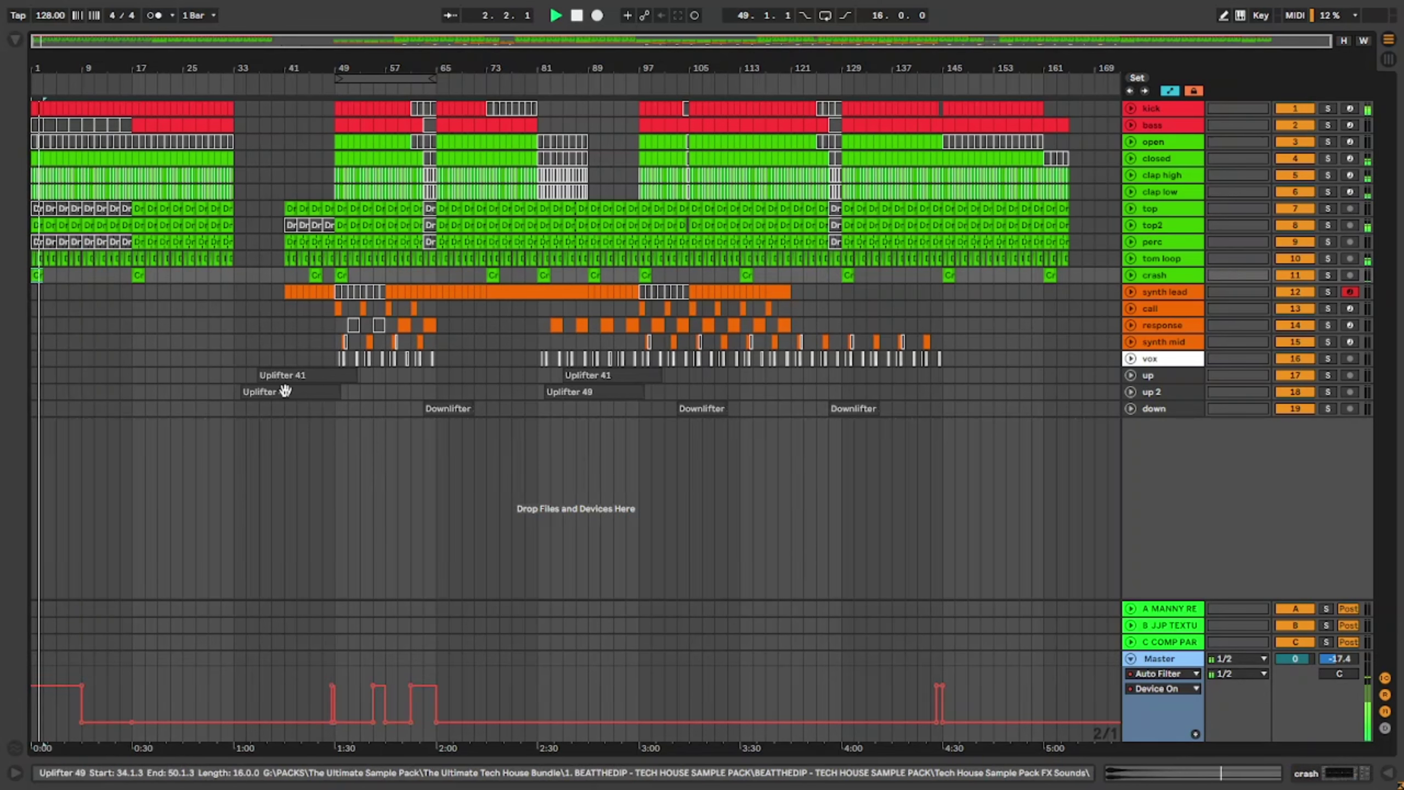
drag(436, 407, 52, 410)
key(Delete)
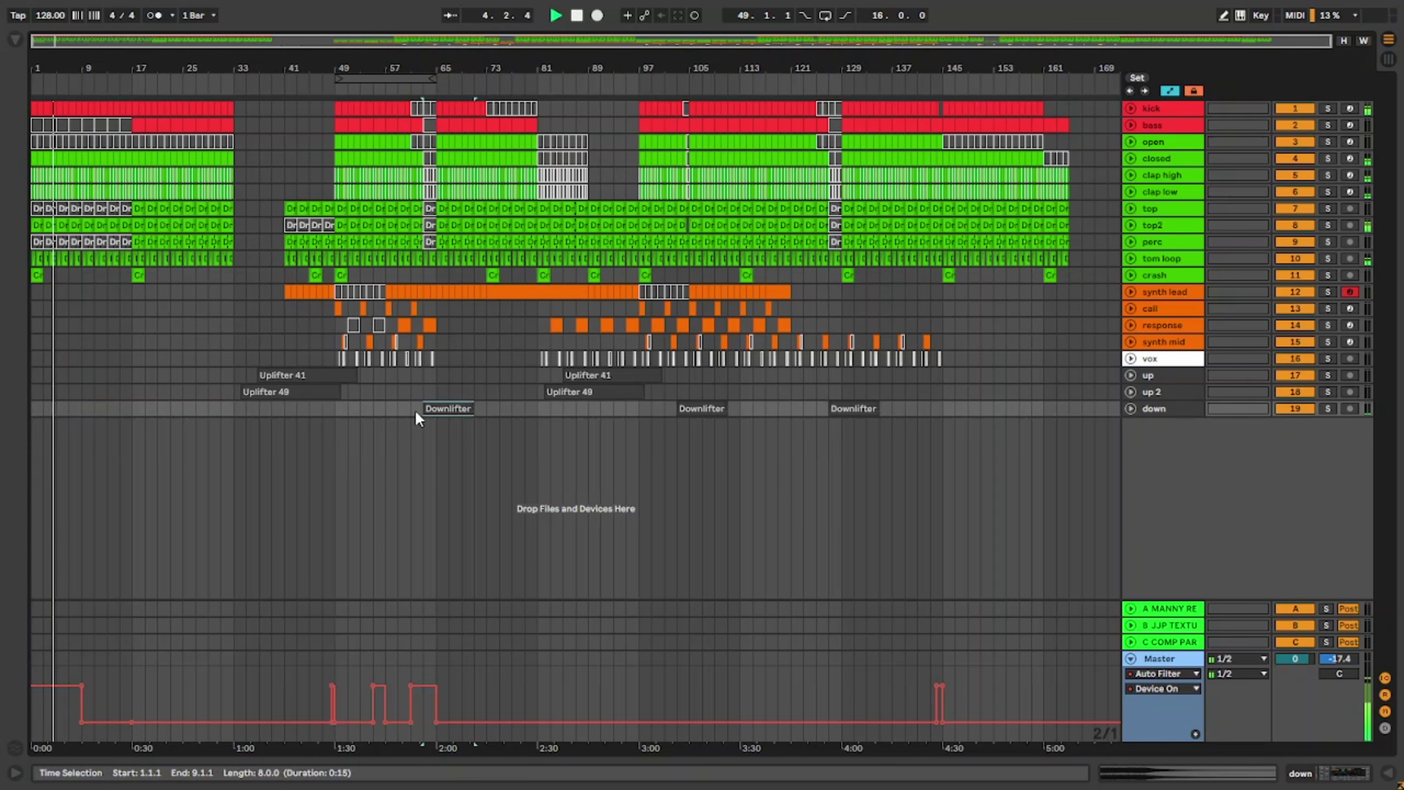
Step: Copy the first downlifter clip to 15.1.1 and deactivate the kick clips from 15.1.1 to 17.1.1
click(450, 406)
drag(451, 406, 152, 411)
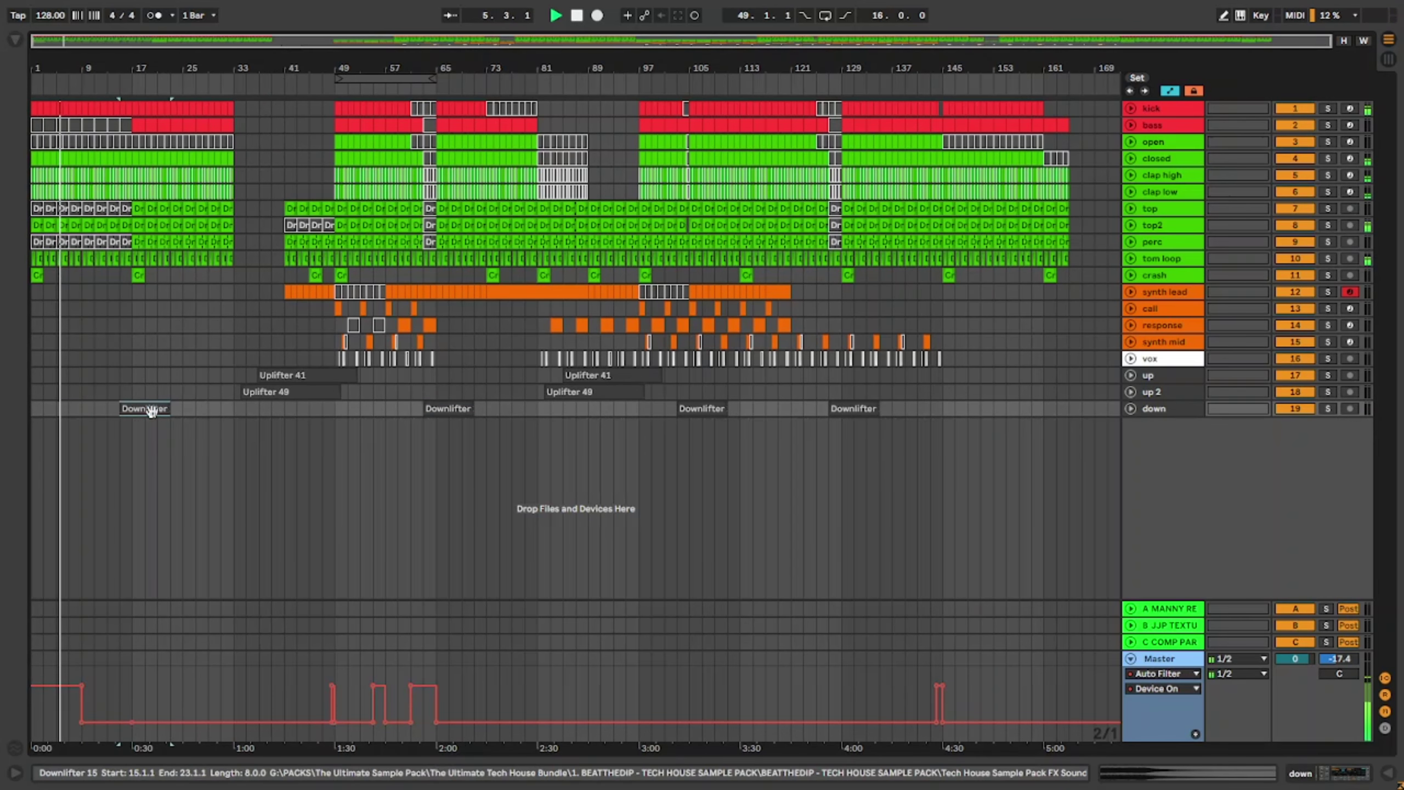
scroll(104, 390, up, 5)
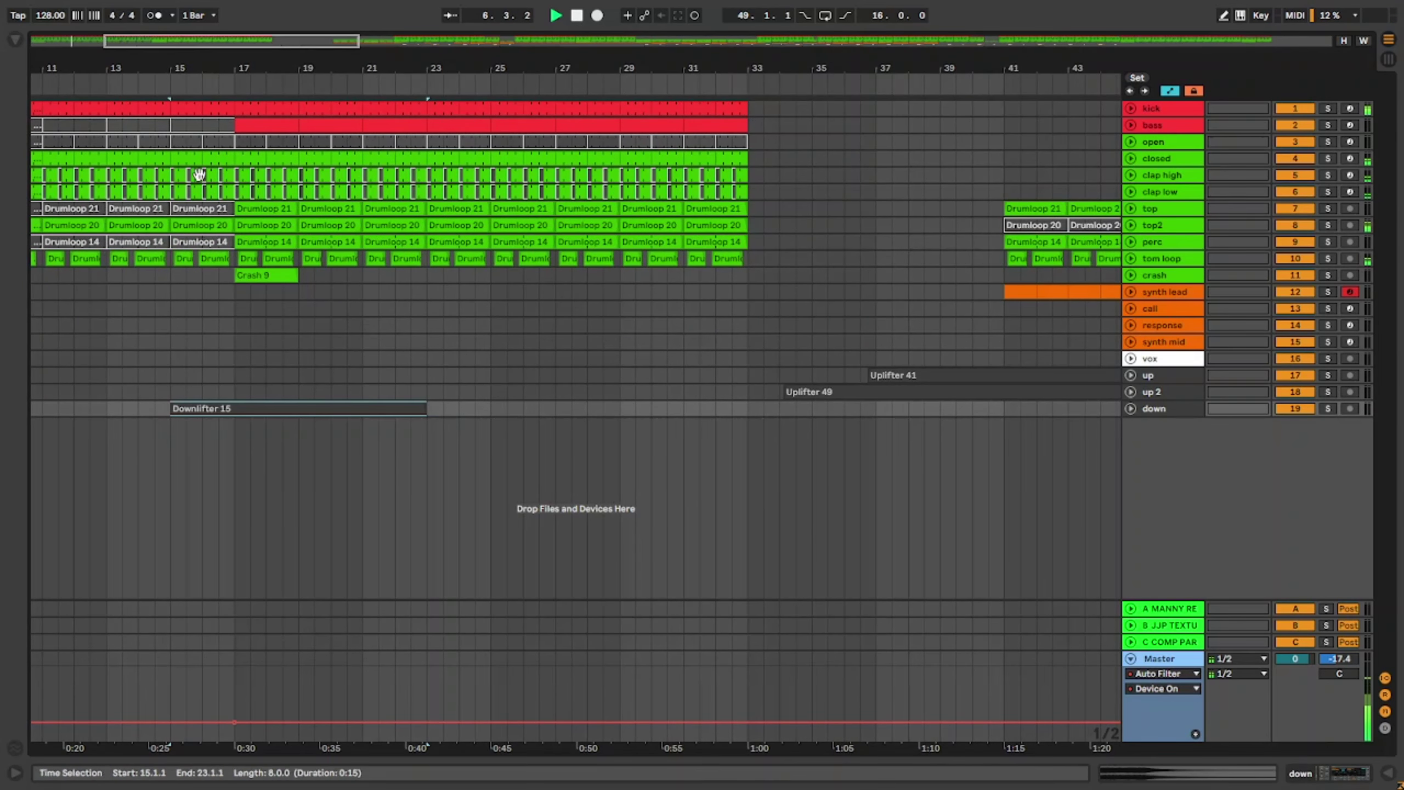
click(191, 115)
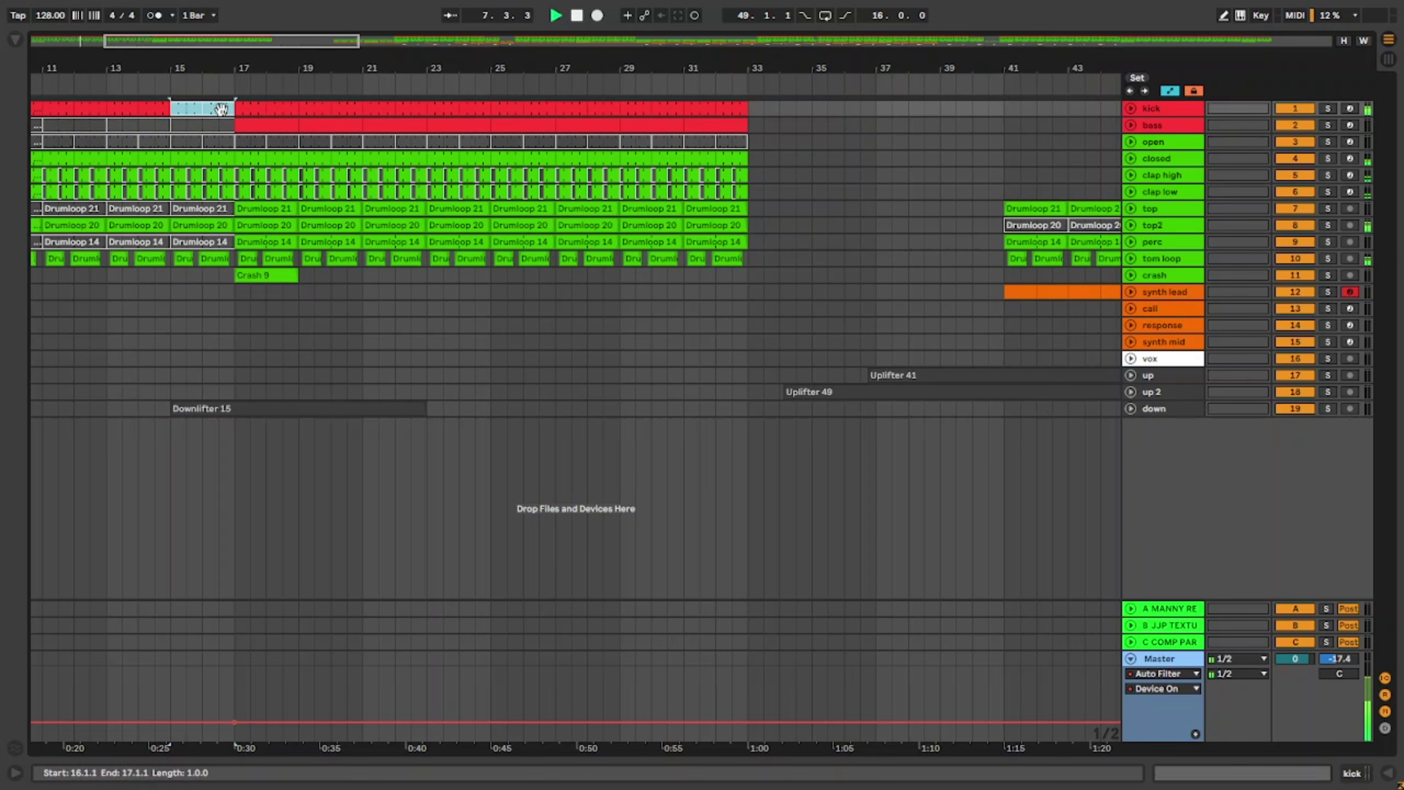
Step: Reactivate the open hat clips from 17.1.1 to 33.1.1
click(251, 141)
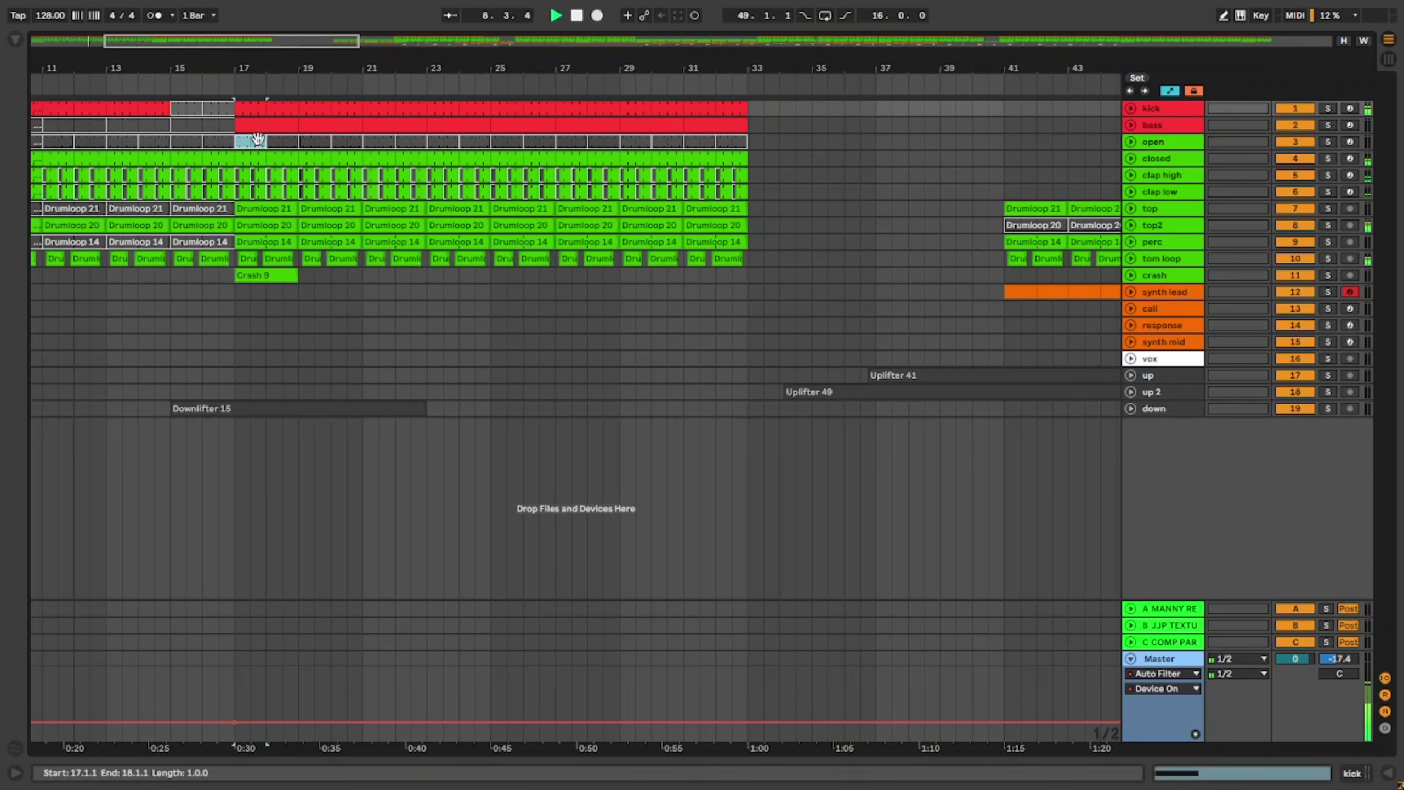
shift+click(729, 143)
scroll(668, 180, down, 5)
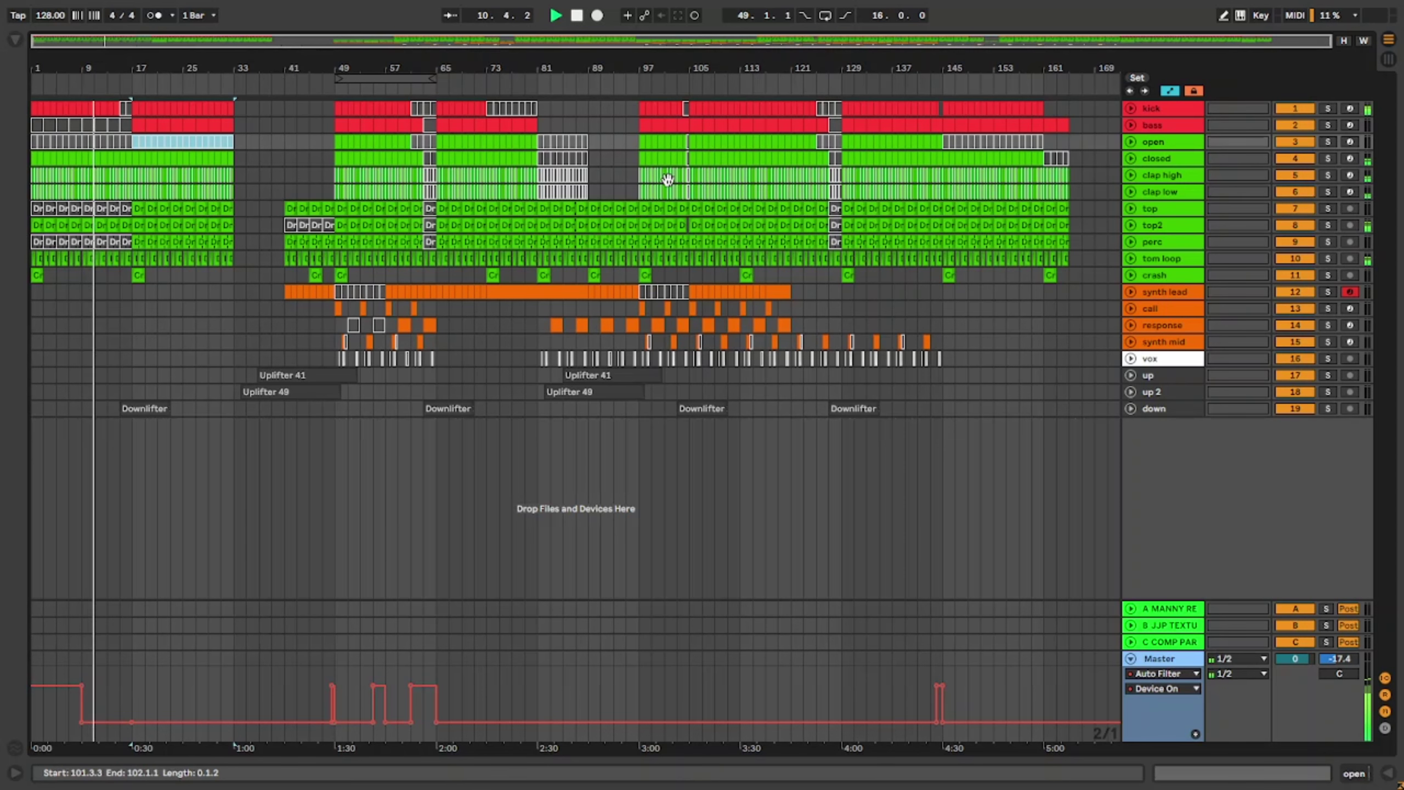
key(0)
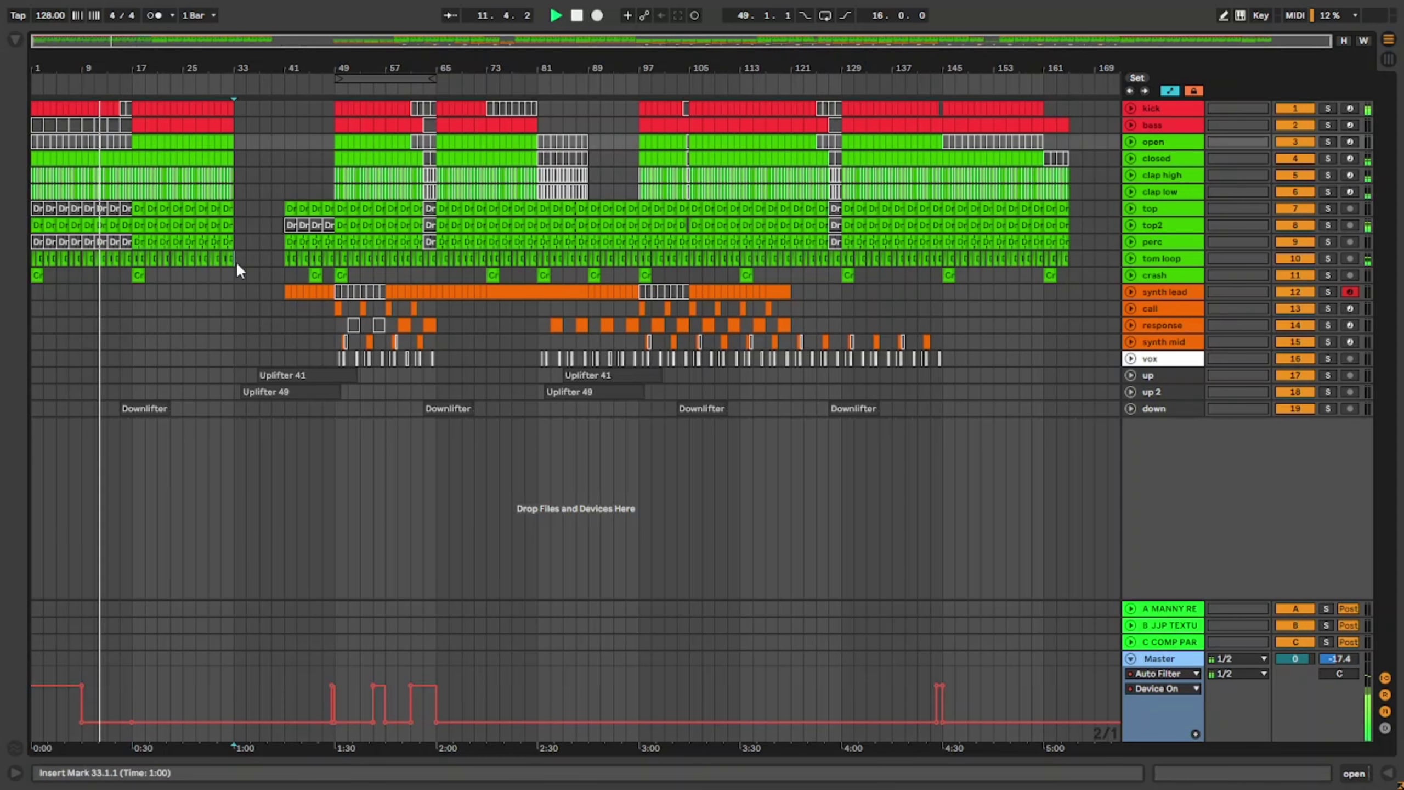
Step: Duplicate the closed through tom loop clips at 25.1.1–33.1.1 to 33.1.1, and continue the bass clips up to 41.1.1
scroll(190, 249, up, 5)
shift+click(144, 157)
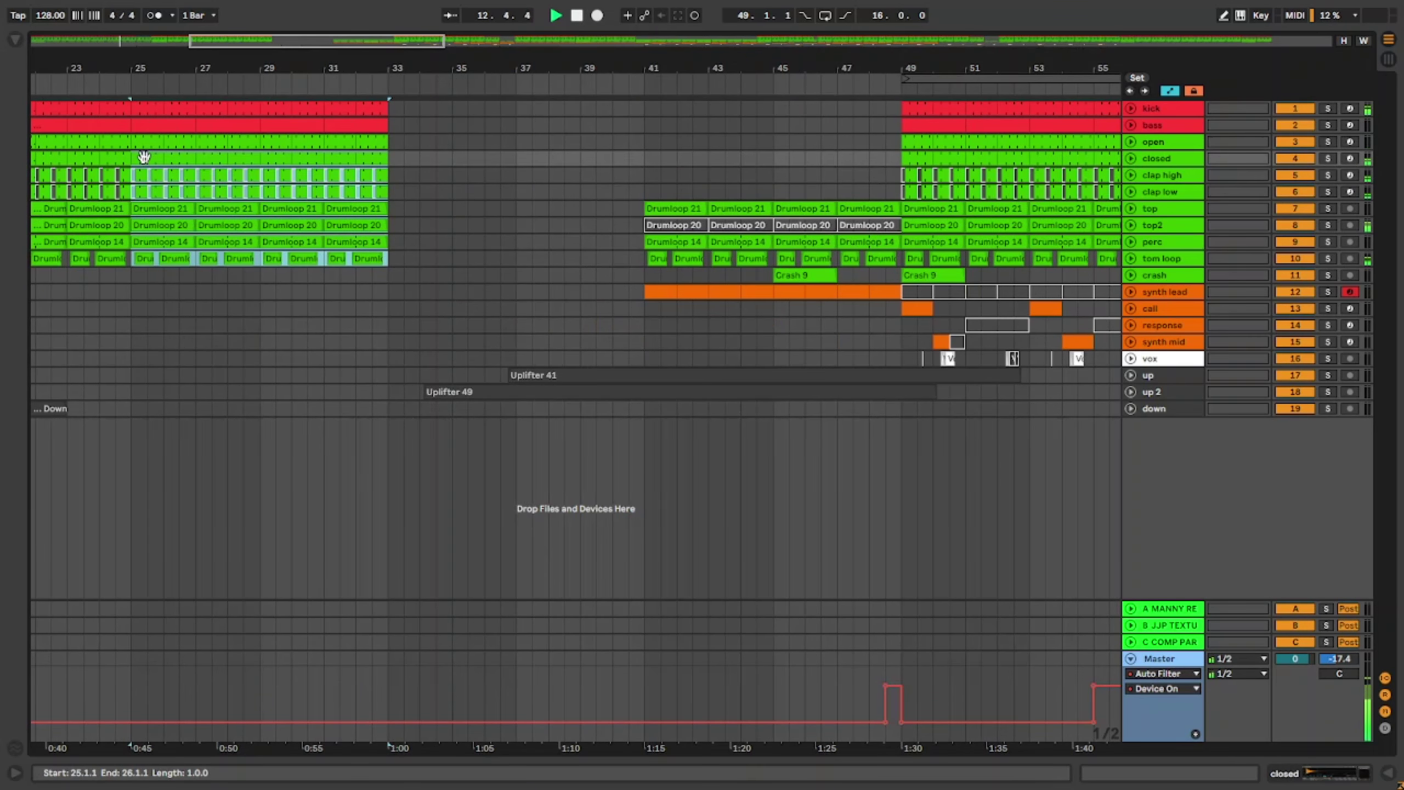
key(ctrl+d)
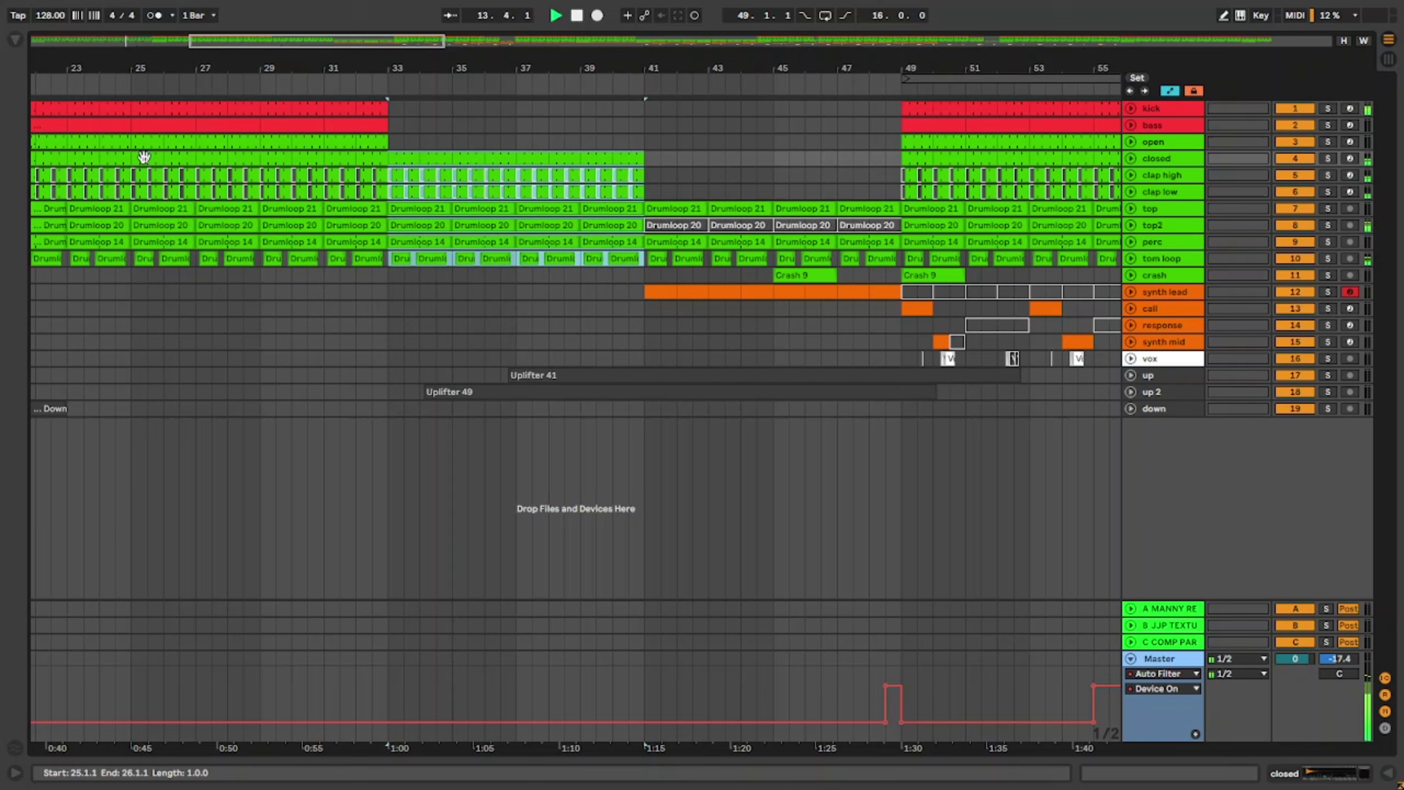
click(369, 124)
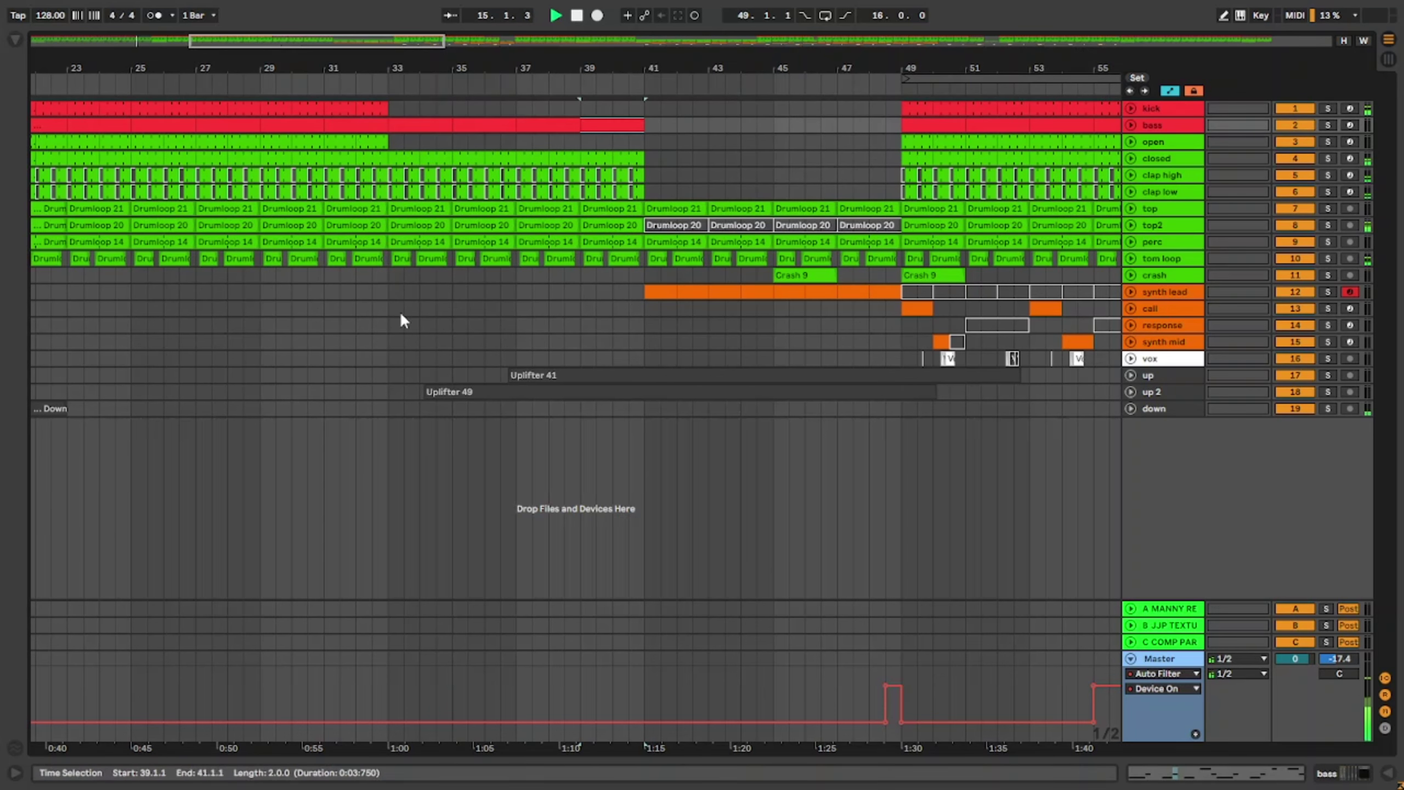
Step: Duplicate the crash track's 17.1.1–33.1.1 range to place a crash at 33.1.1, and hide the automation lanes
key(w)
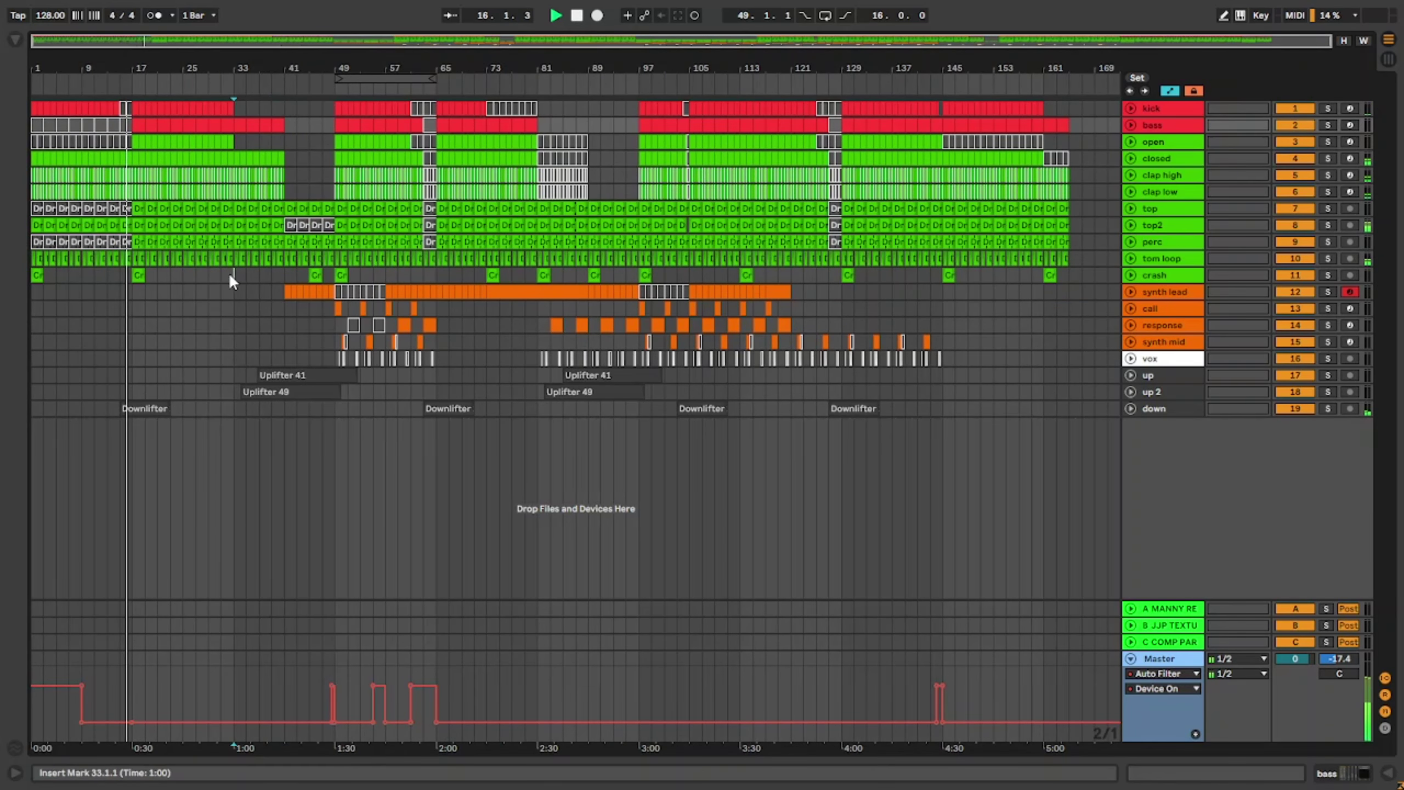
drag(228, 272, 132, 272)
key(ctrl+d)
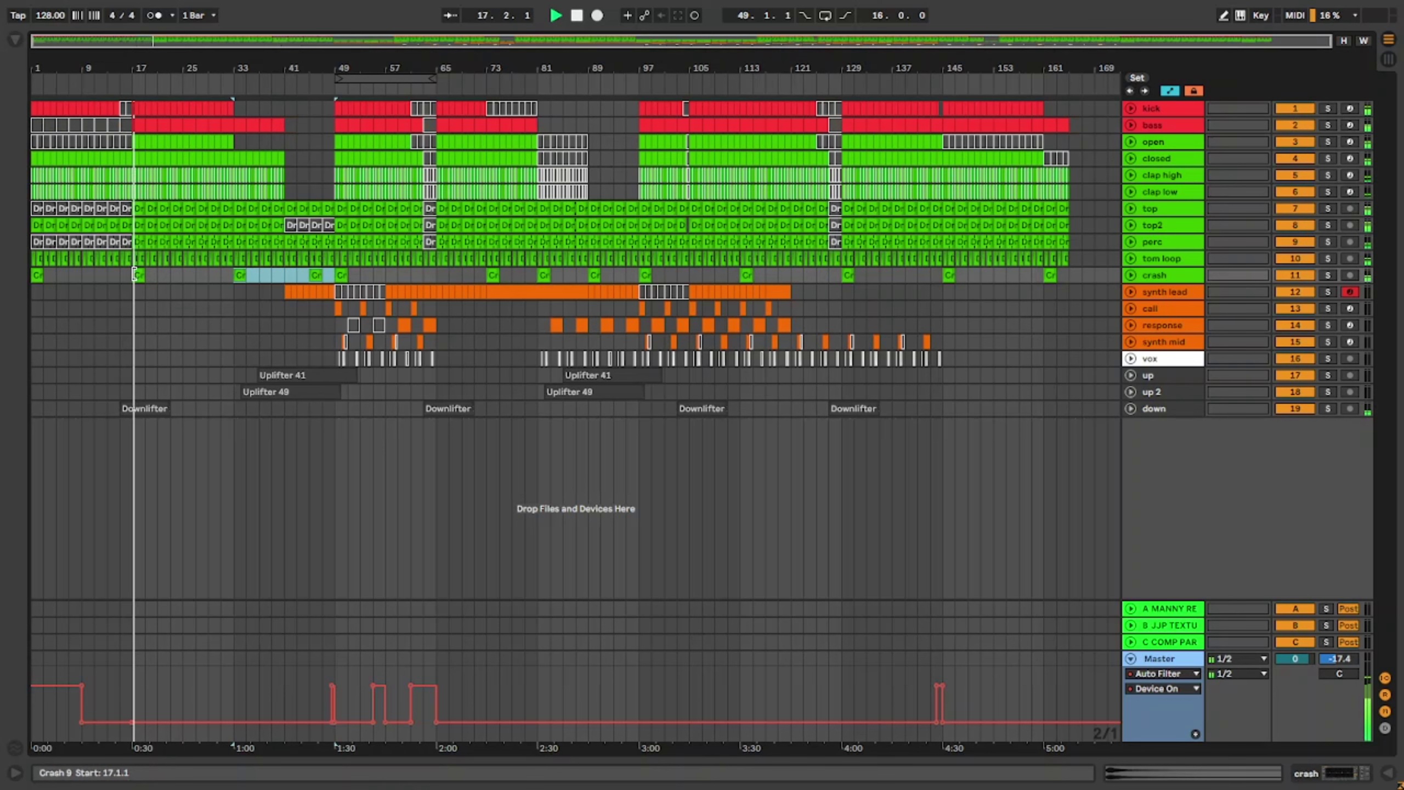
key(a)
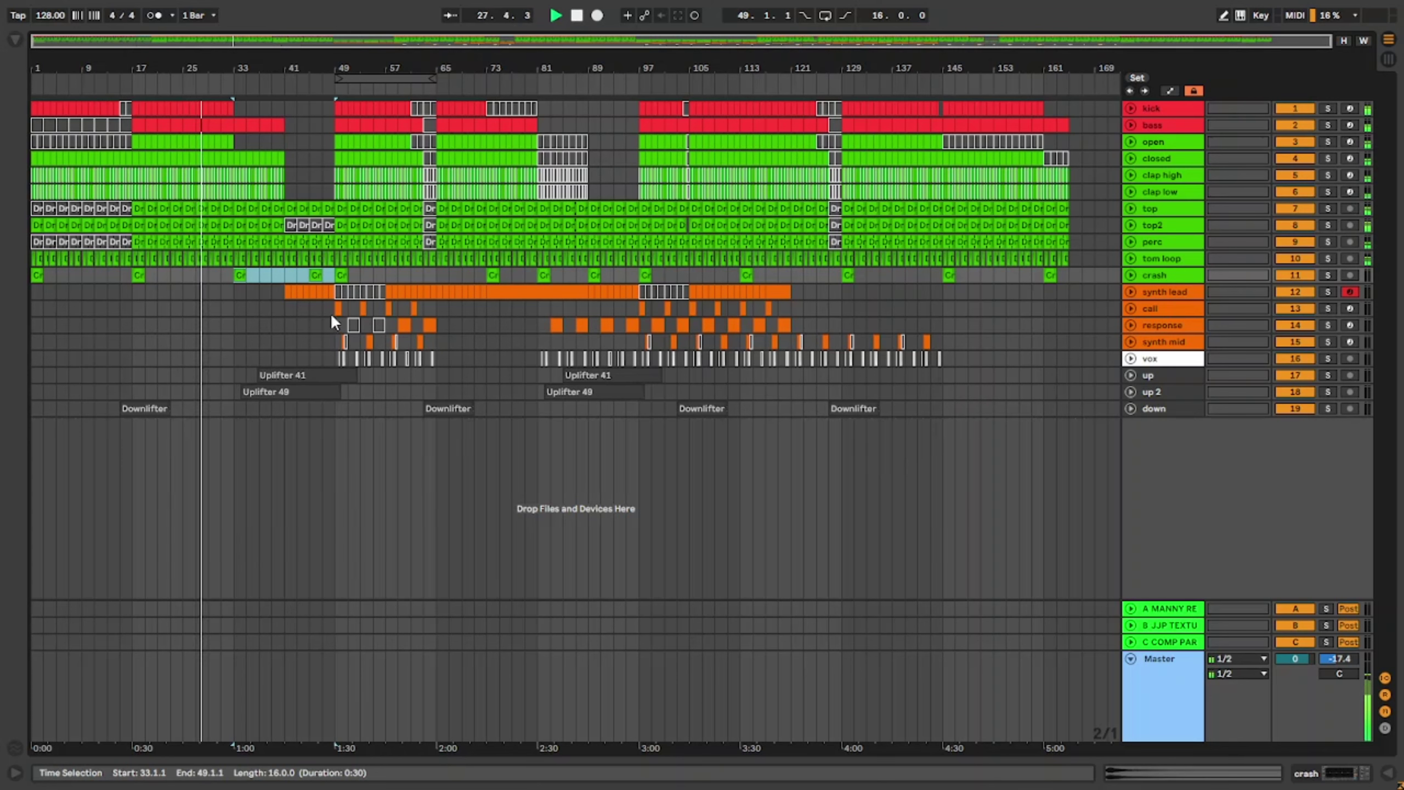
Step: Copy the call clip from 49.1.1 to 25.1.1 and shorten it to end at 25.3.1
click(346, 311)
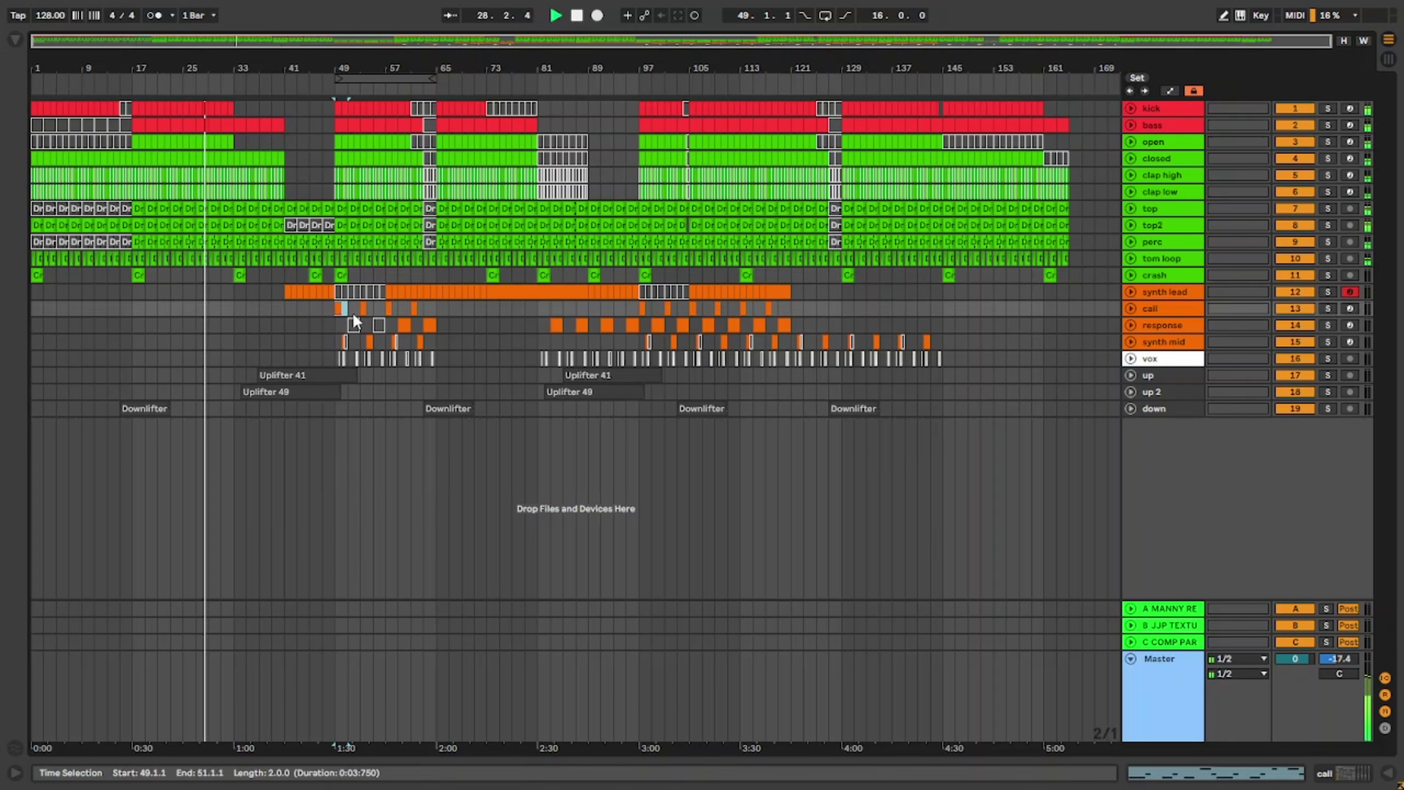
click(184, 305)
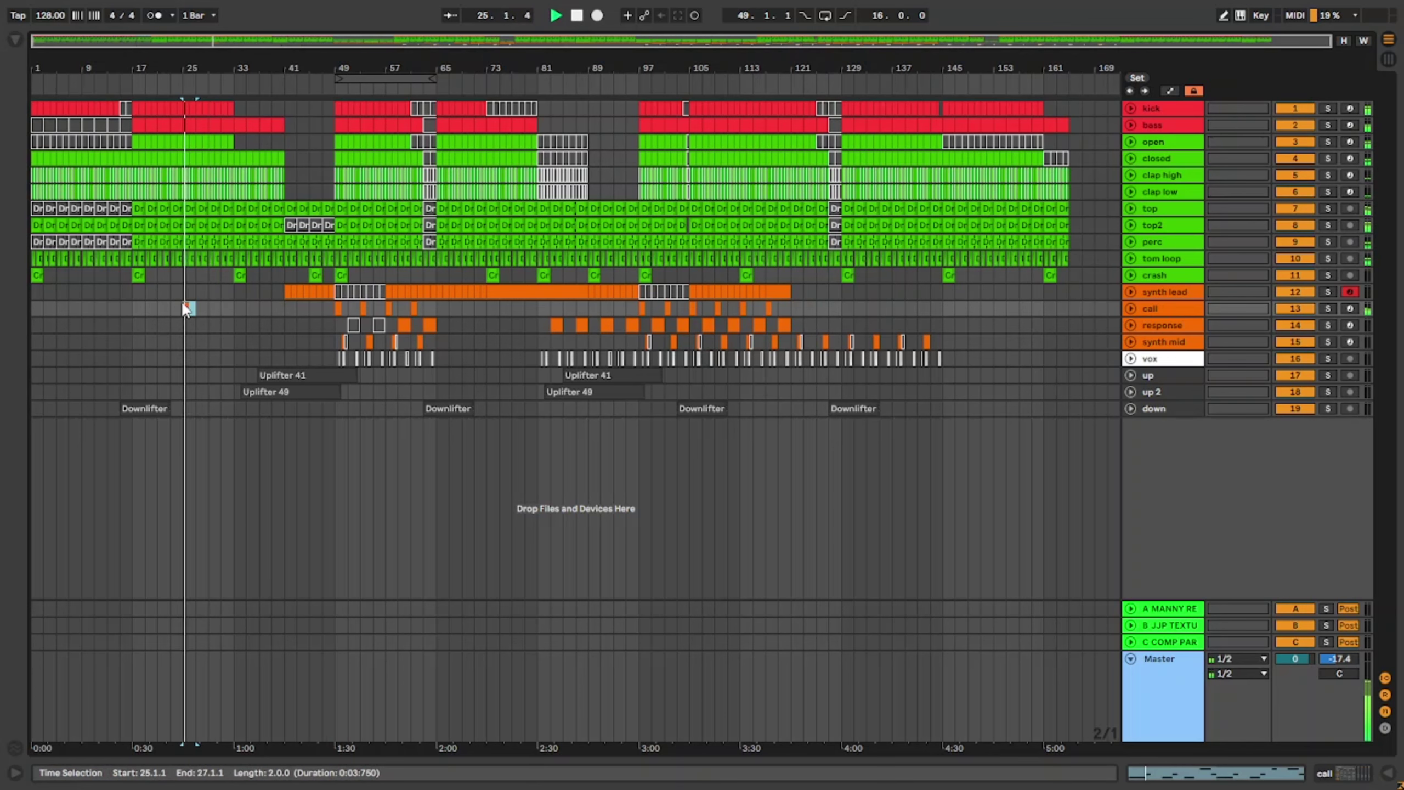
scroll(184, 299, up, 5)
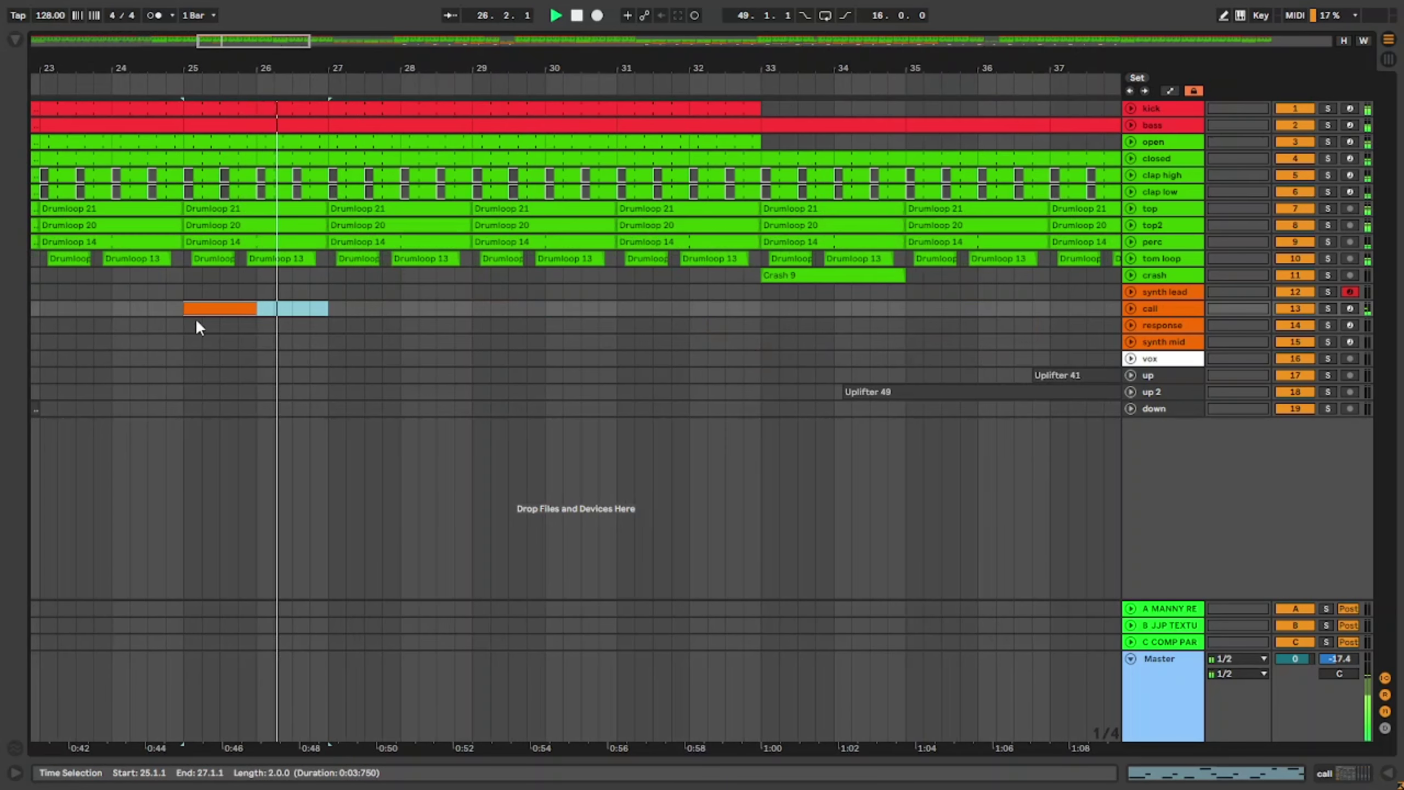
scroll(195, 318, down, 5)
scroll(176, 325, up, 5)
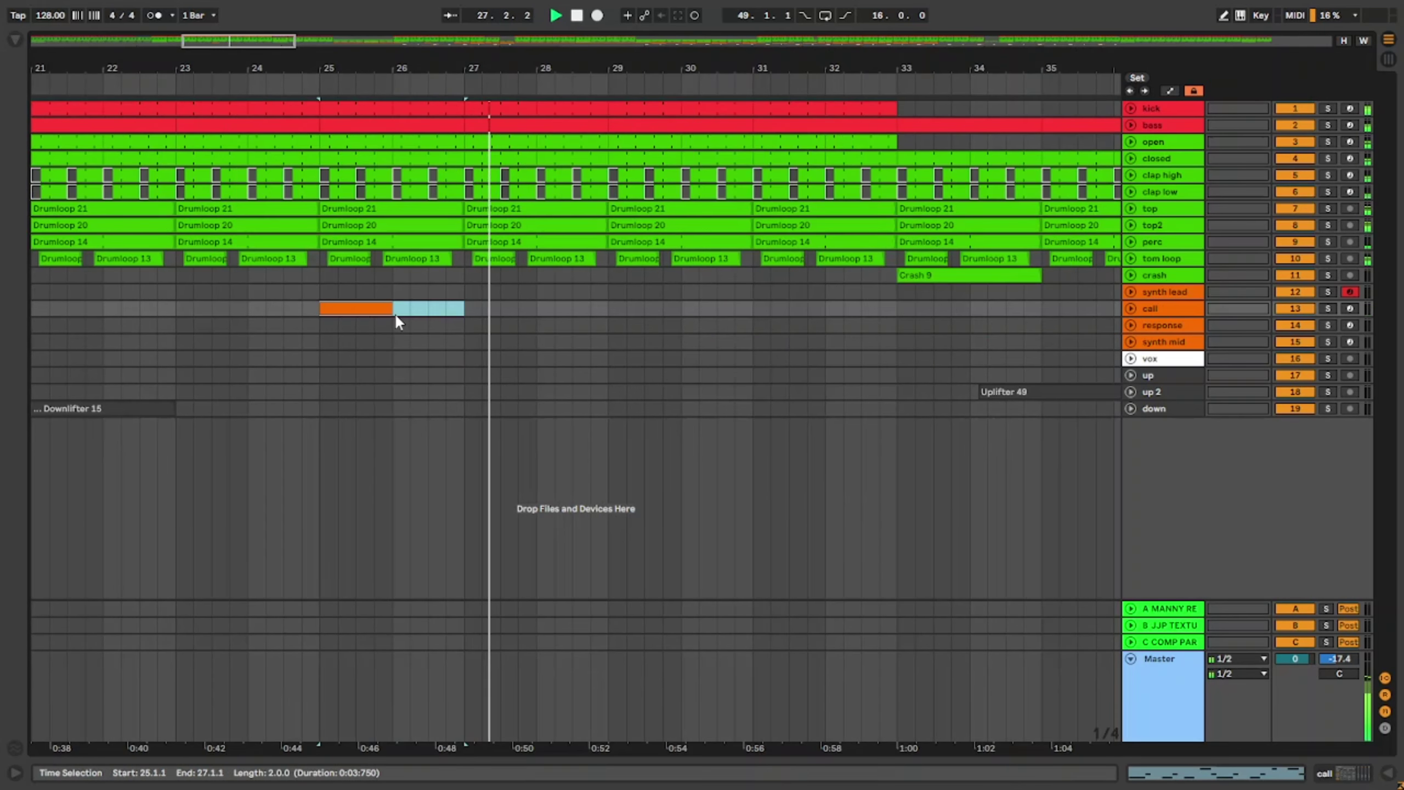
drag(394, 308, 353, 305)
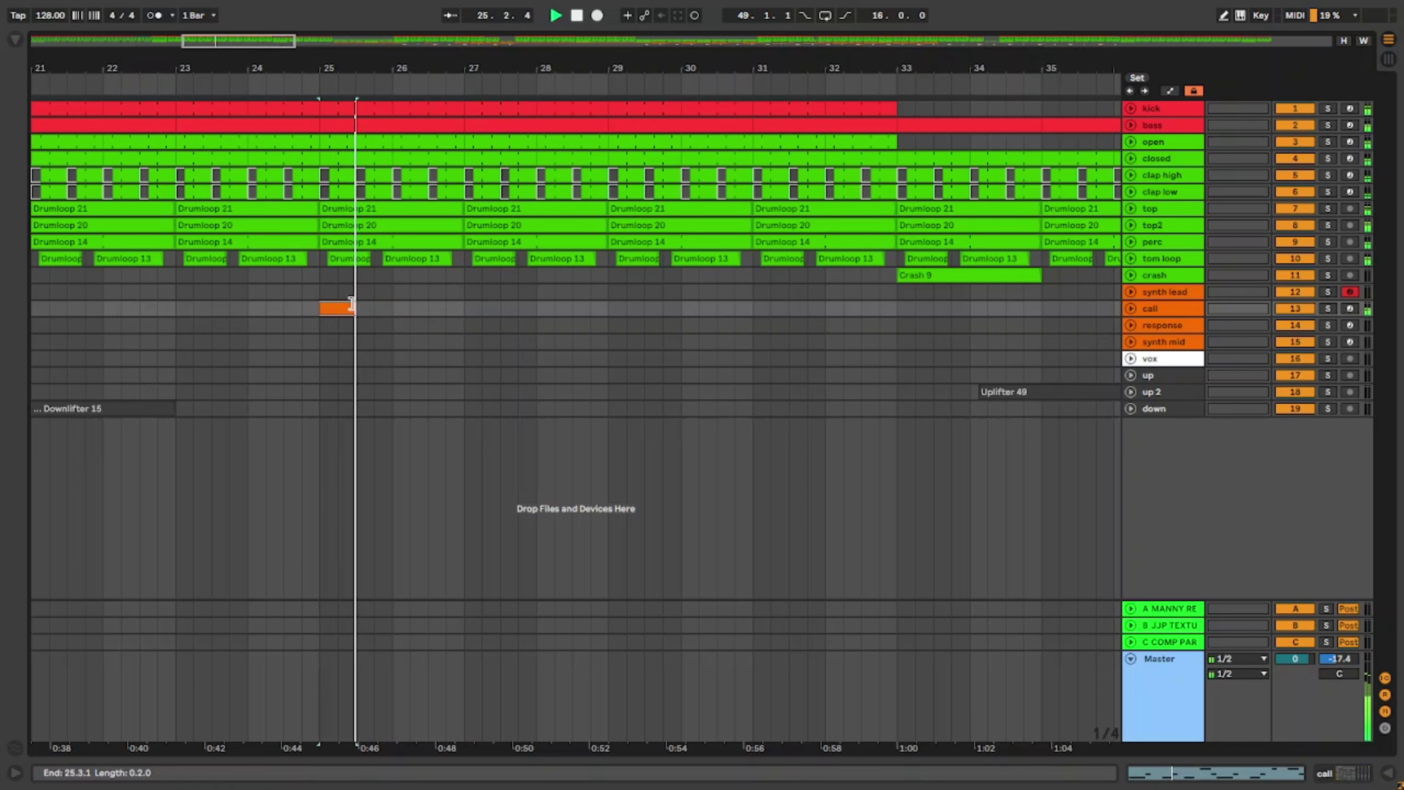
Step: Set the call track's volume to -13.4 dB while playing the arrangement, and fold the track again
scroll(415, 330, down, 5)
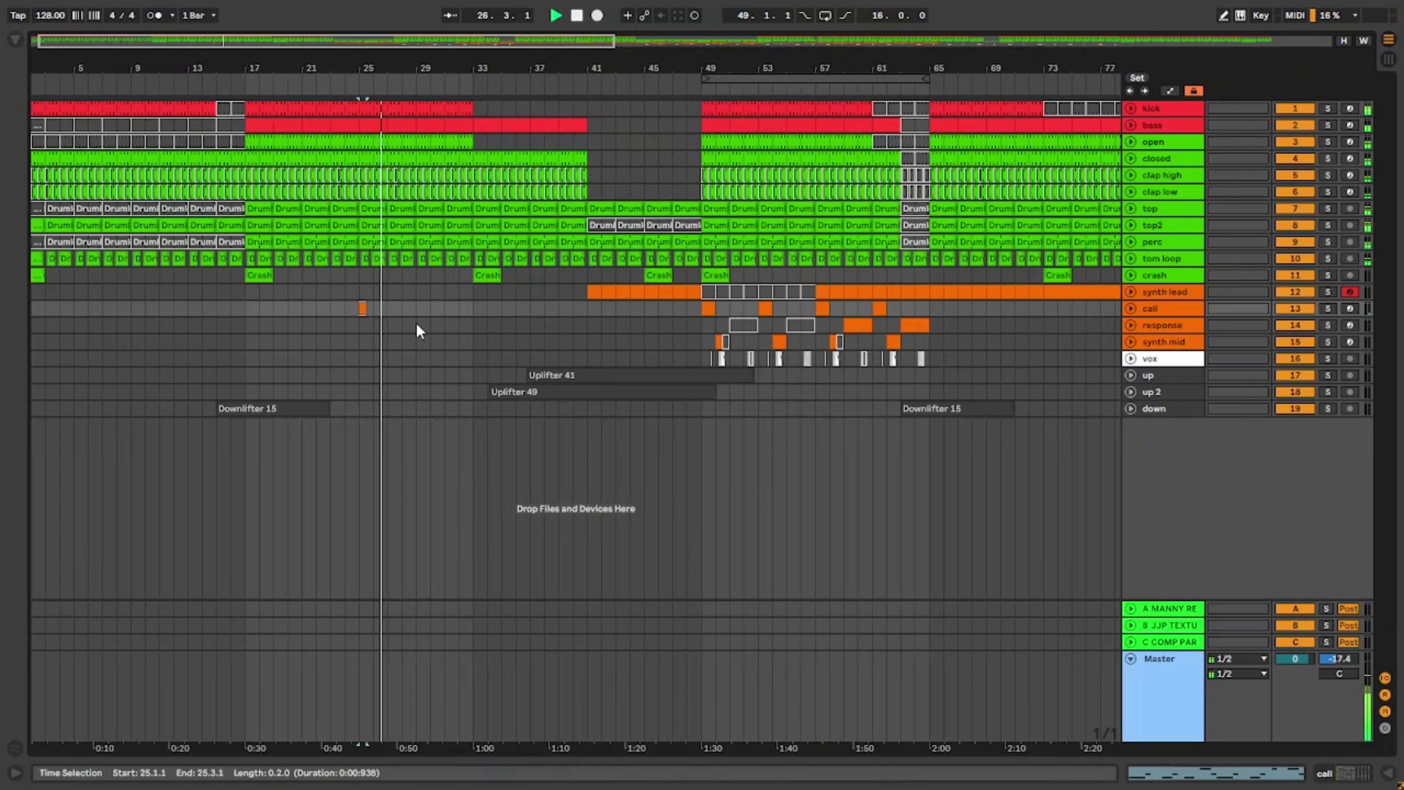
scroll(706, 319, down, 3)
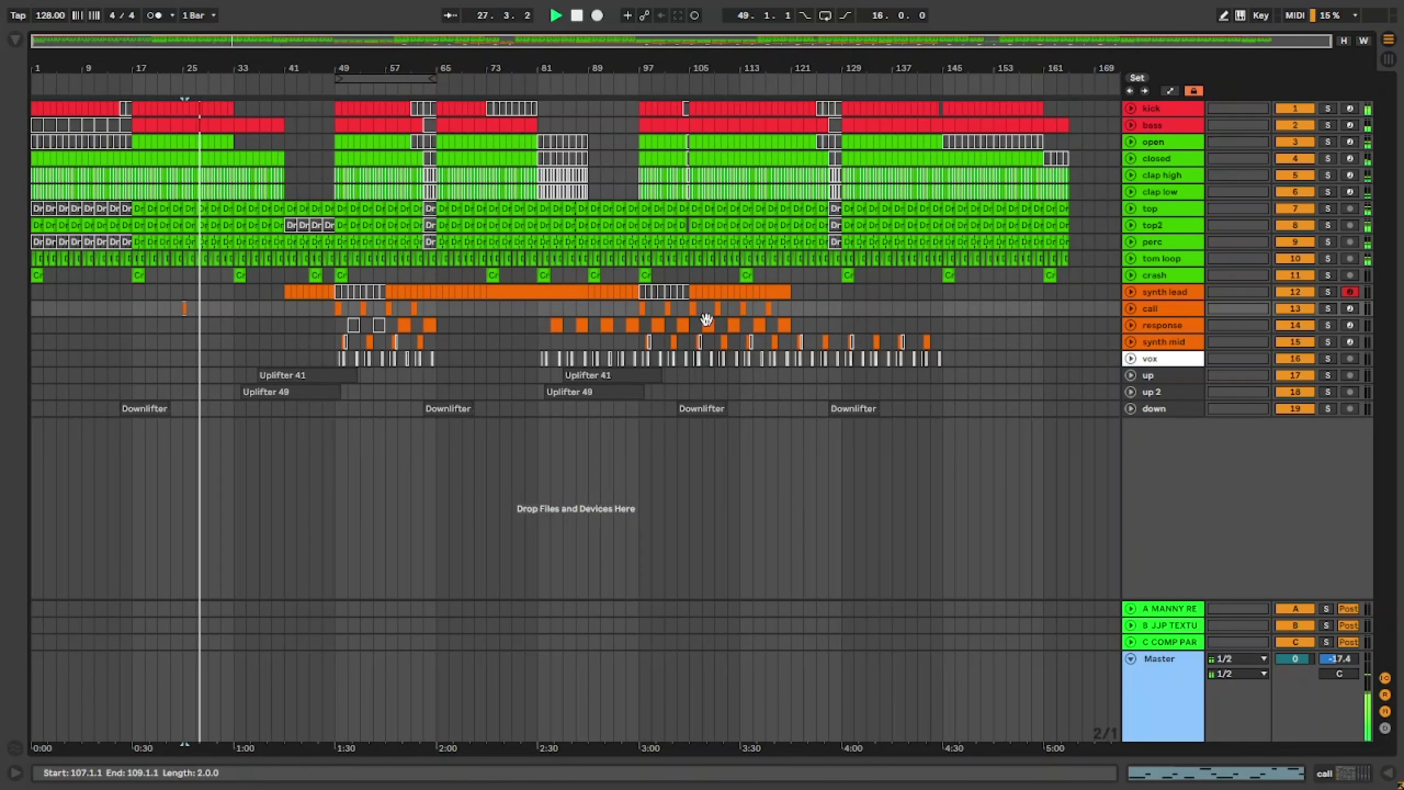
click(1130, 308)
drag(1294, 323, 1289, 323)
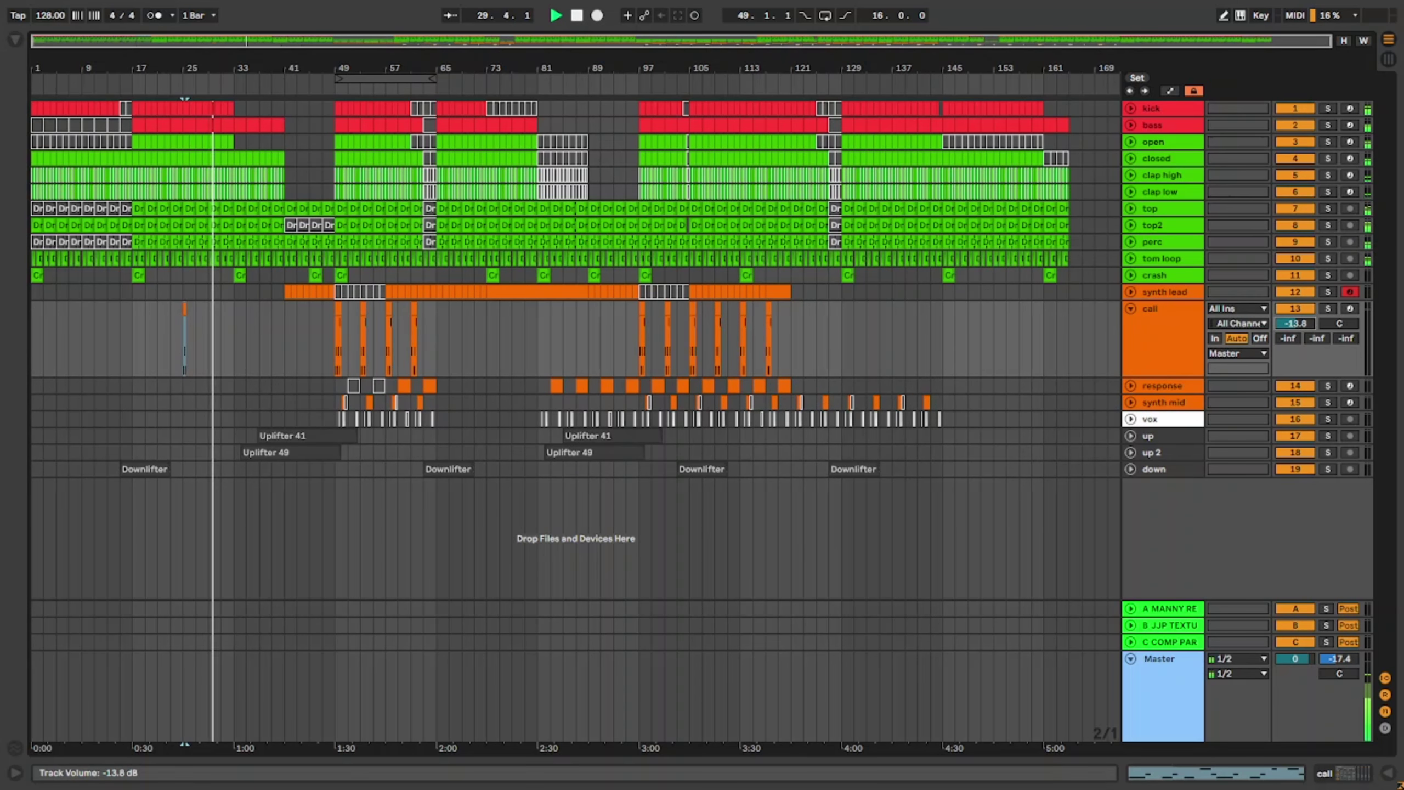
key(space)
key(space)
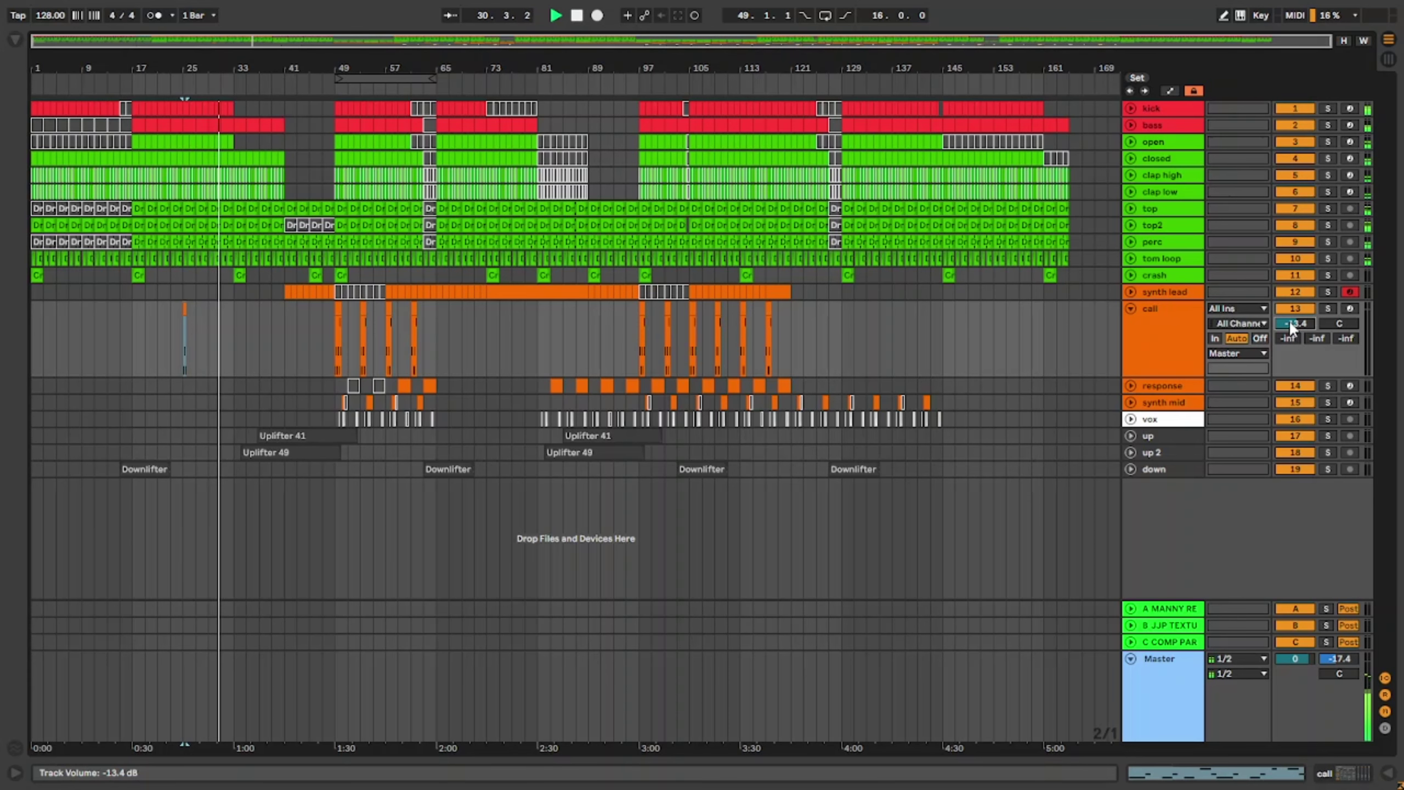
click(1130, 308)
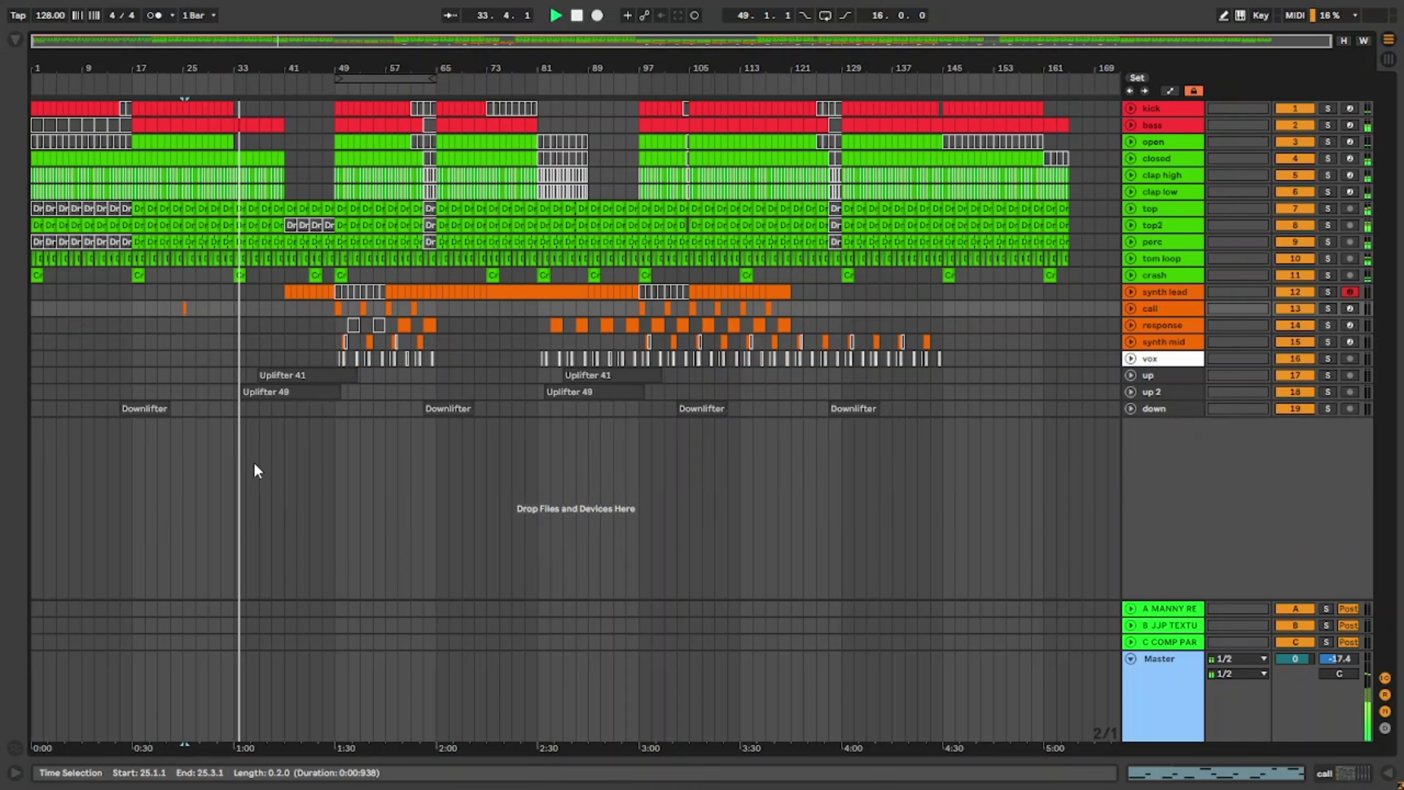
Step: Unfold the bass track, set its volume to -13.0 dB, and fold it again
click(1129, 125)
click(1284, 142)
text(-13.0)
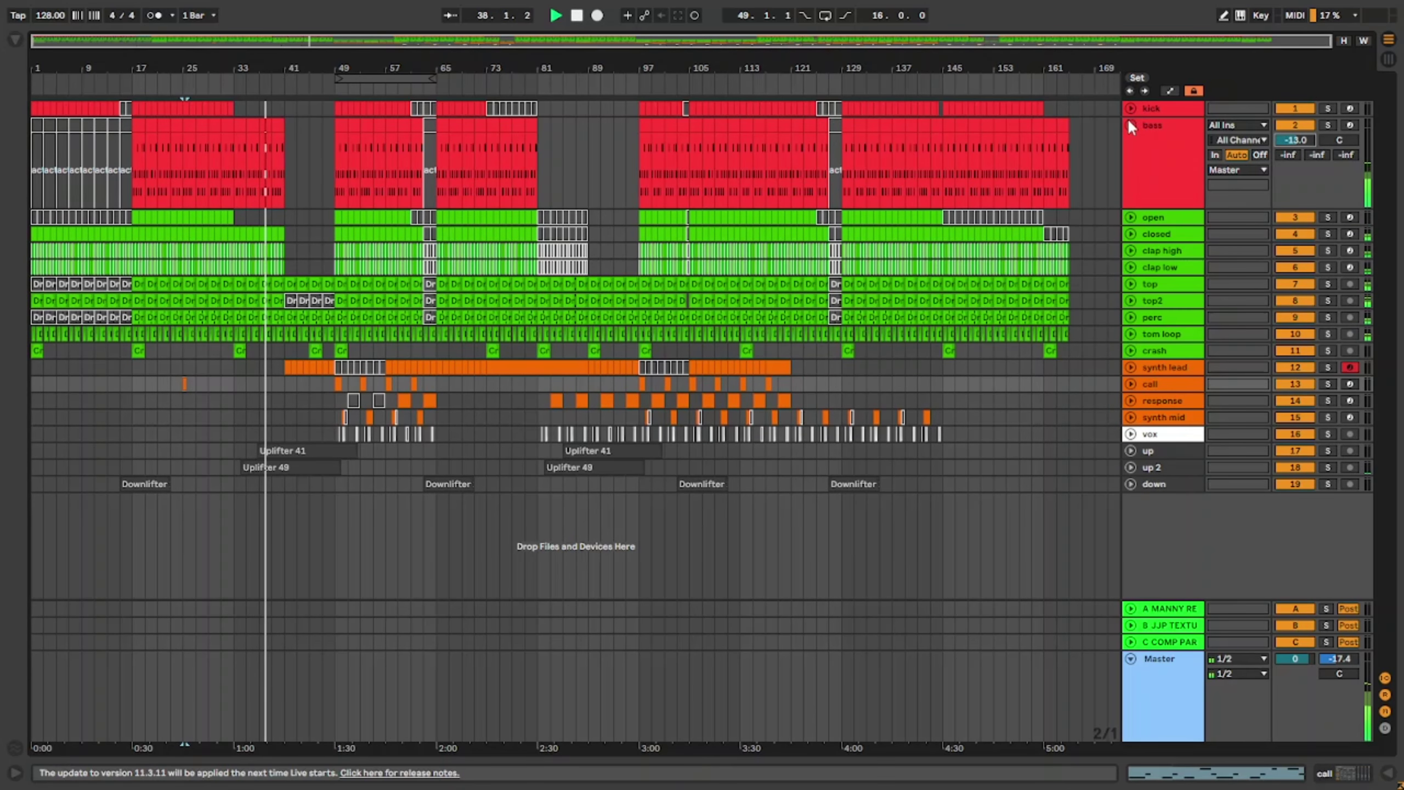
click(1130, 125)
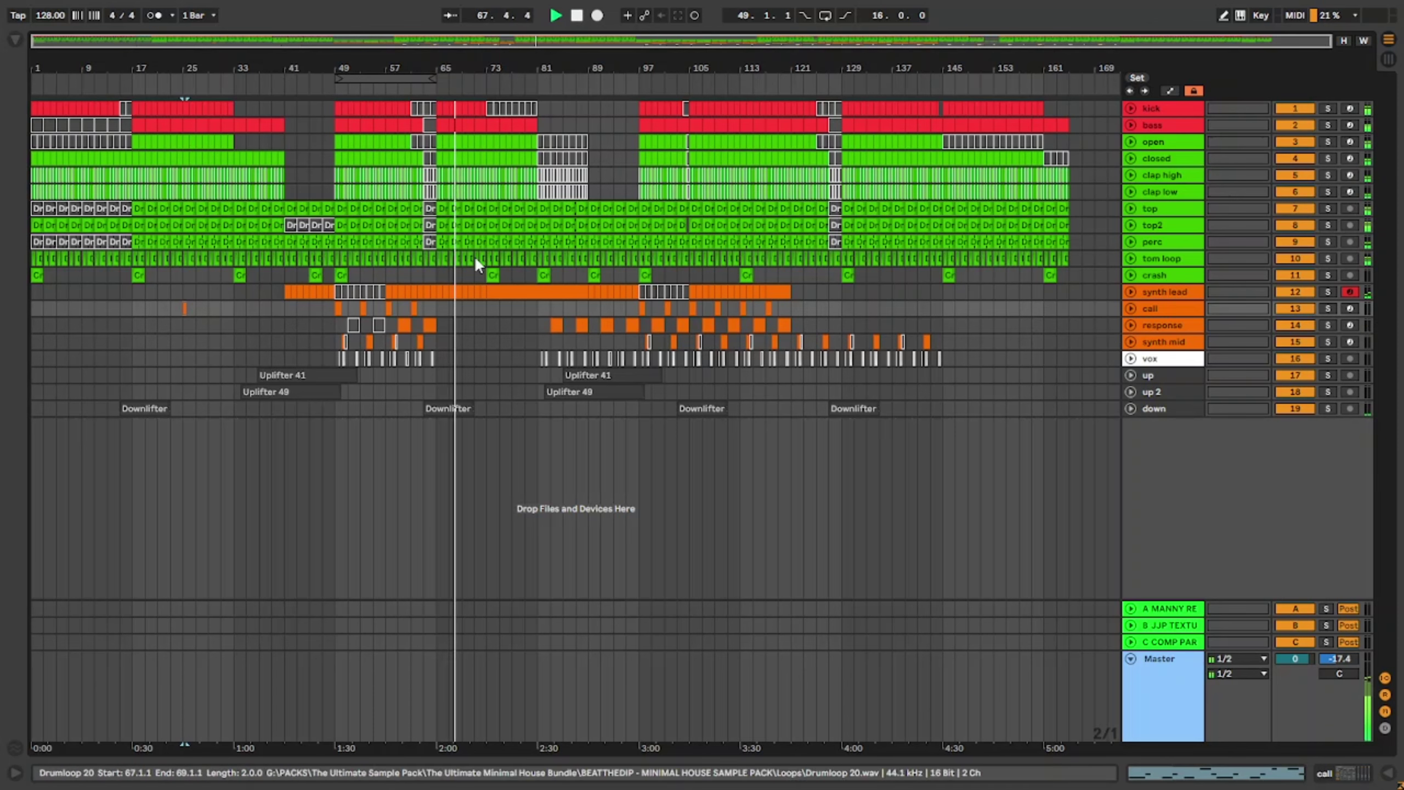
Step: Copy the crash clip from 73.1.1 to 65.1.1 and play the arrangement from there
click(497, 275)
drag(445, 273, 441, 273)
scroll(440, 273, up, 4)
key(space)
key(space)
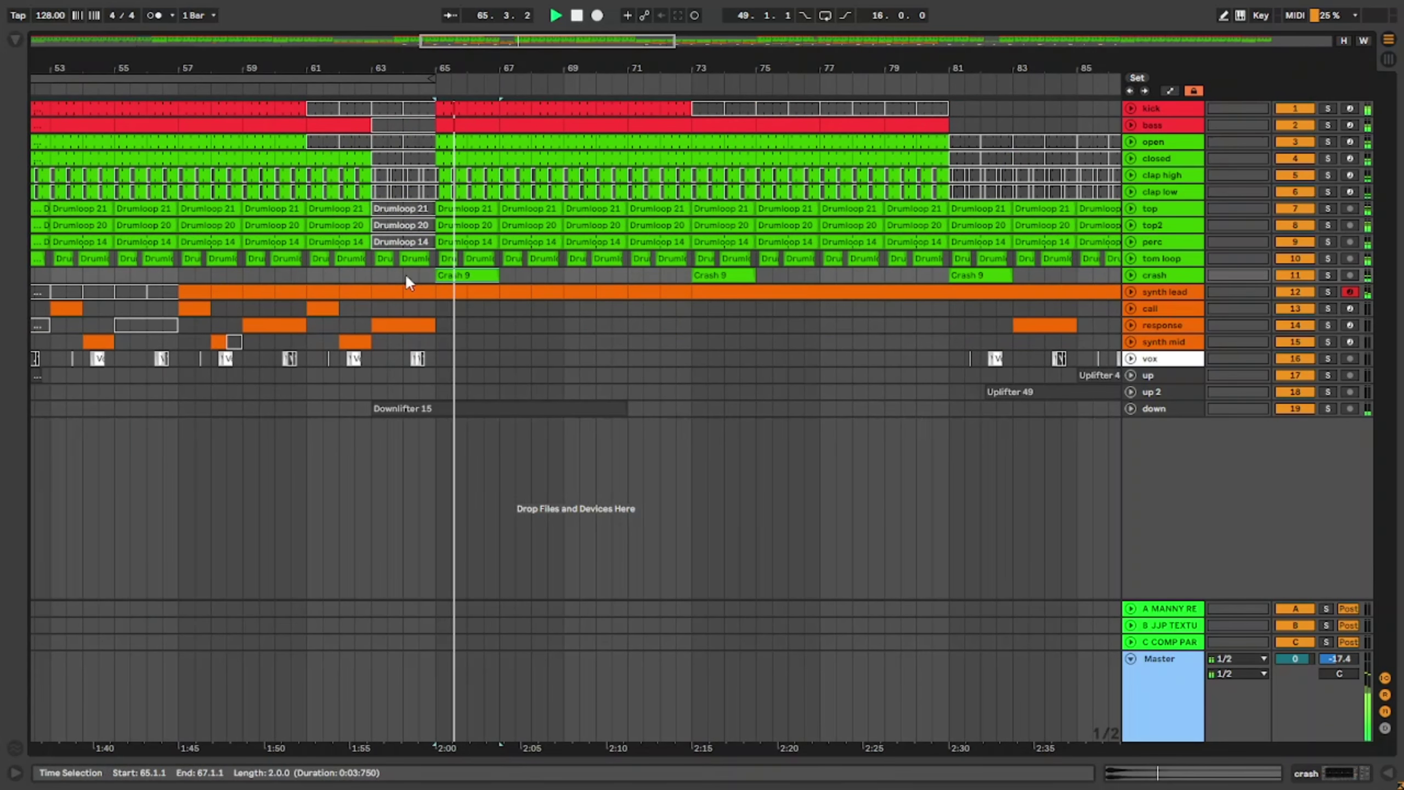
key(w)
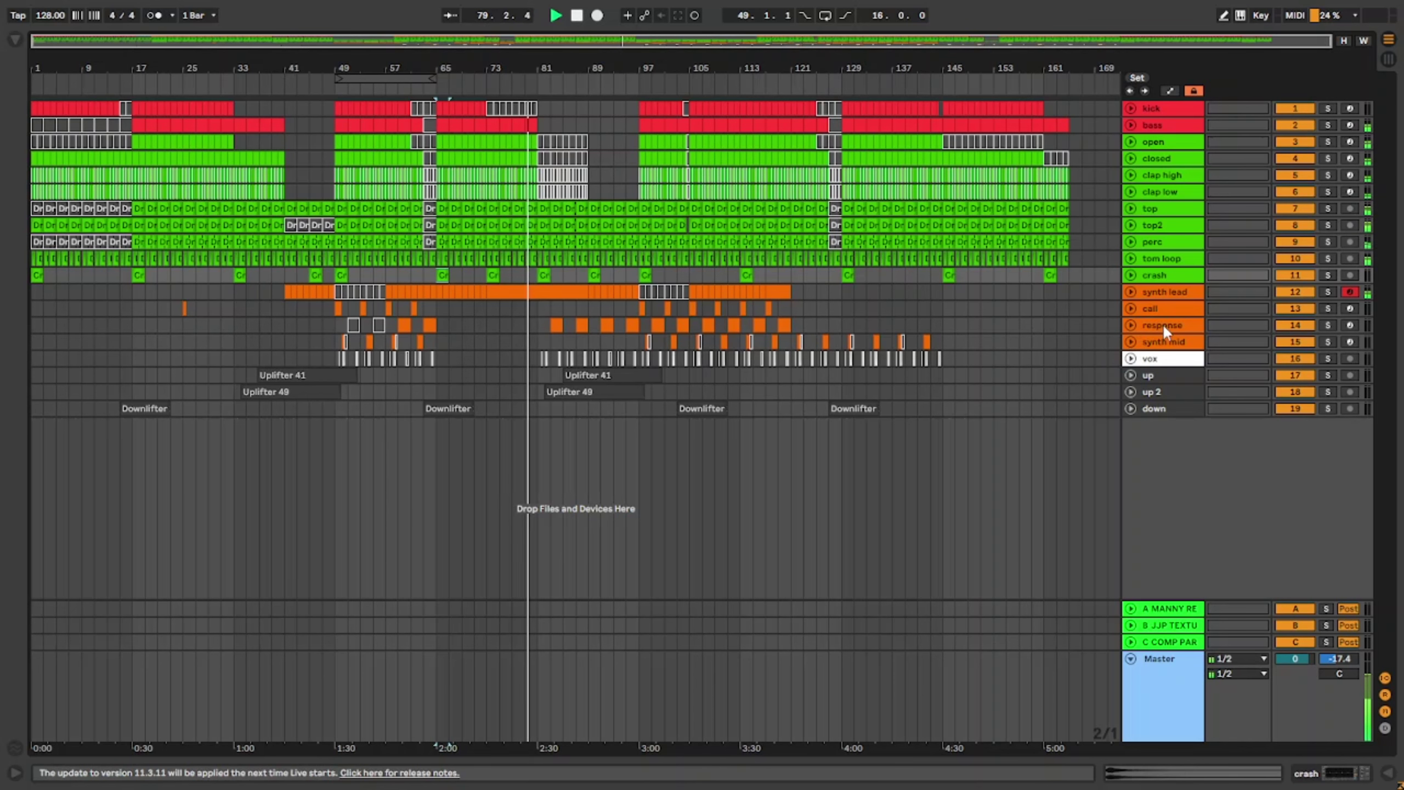
Step: Insert a MIDI track below synth mid with an empty clip from 81.1.1 to 97.1.1, and arm the track
click(1165, 342)
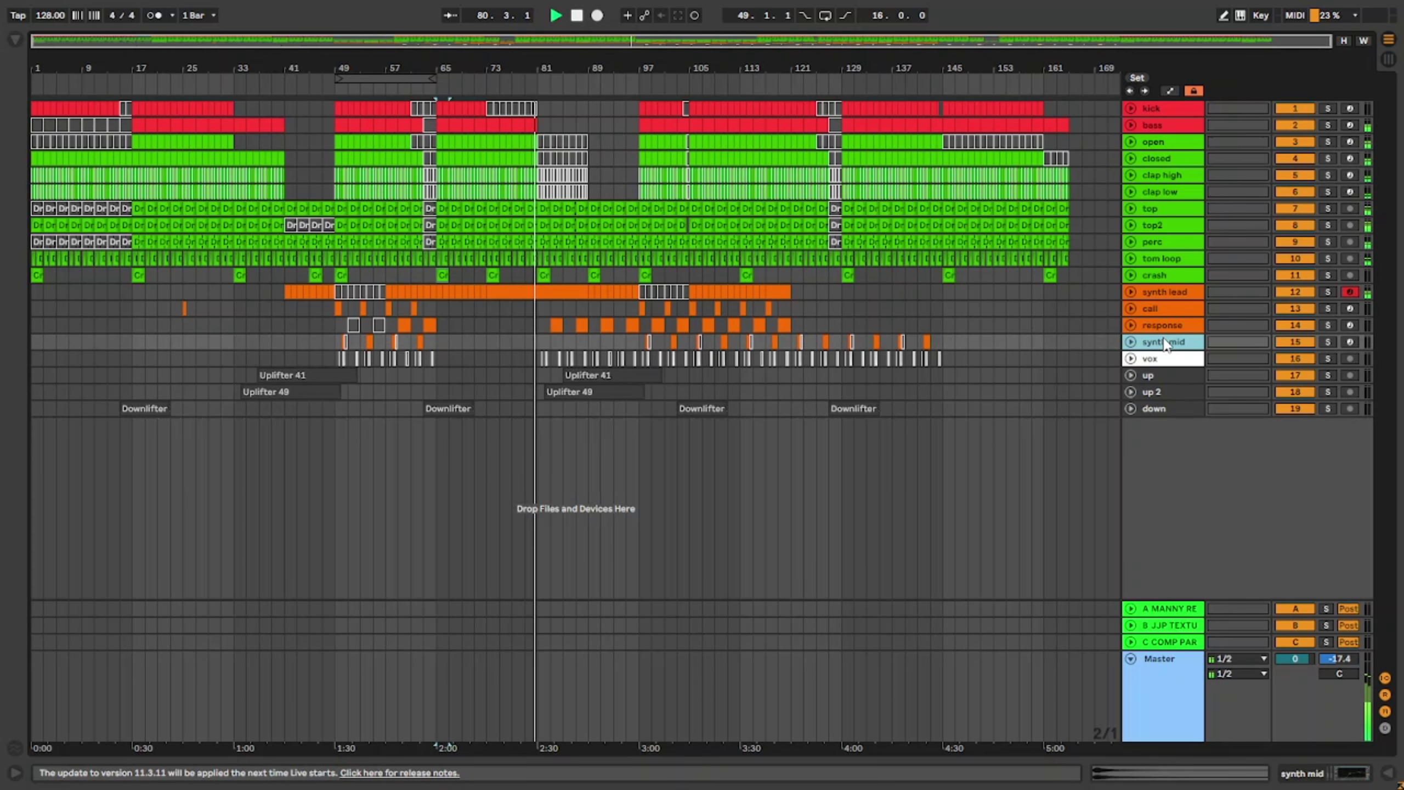
key(ctrl+shift+t)
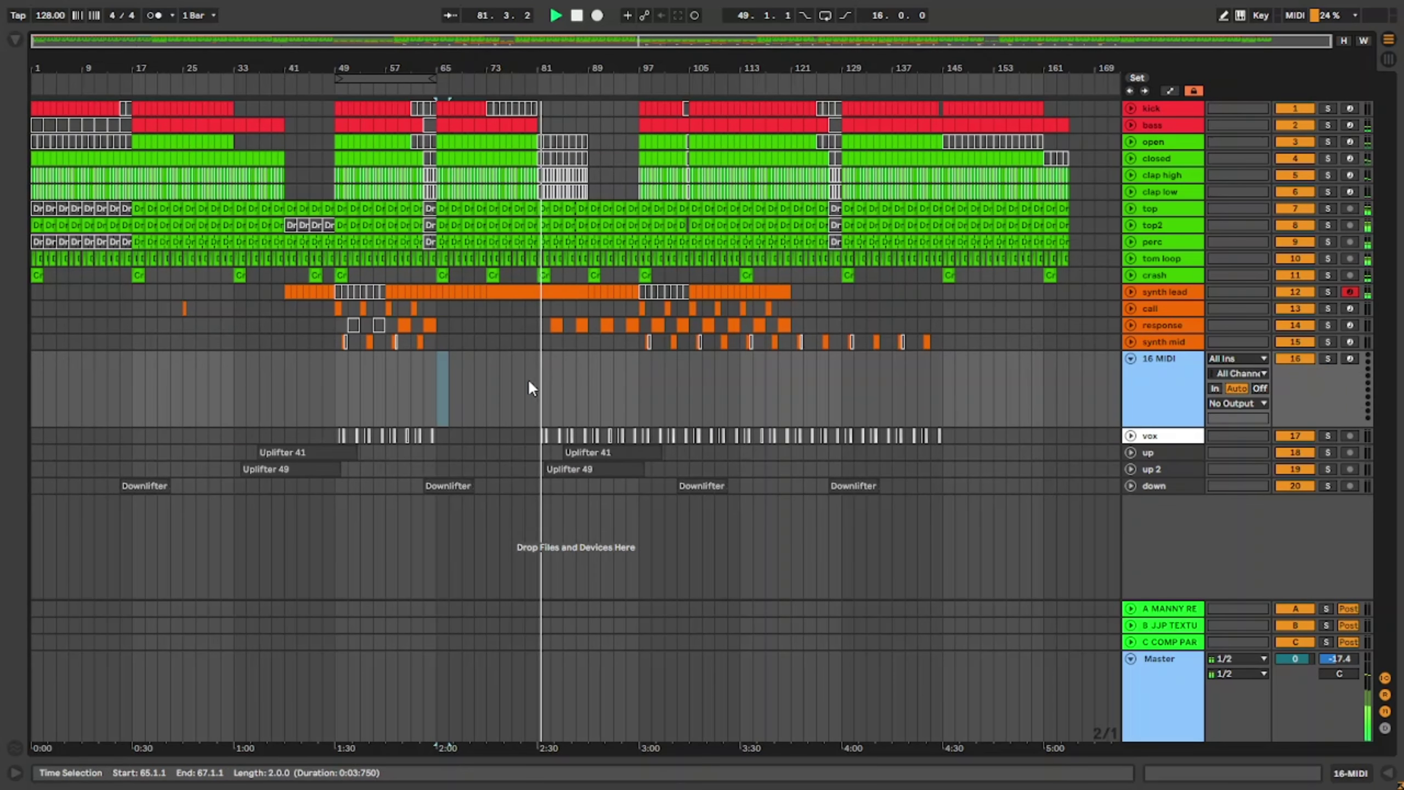
drag(530, 378, 639, 376)
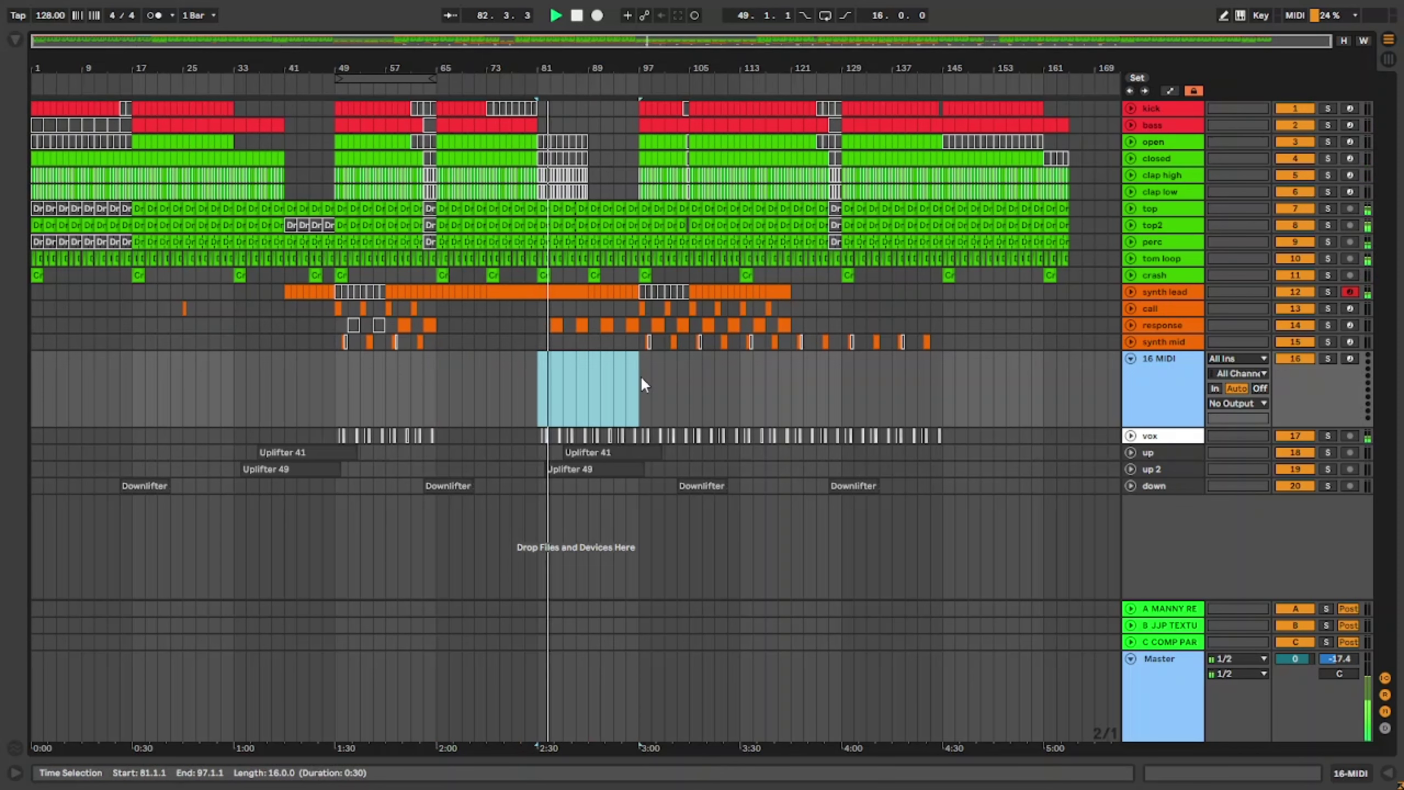
key(ctrl+shift+m)
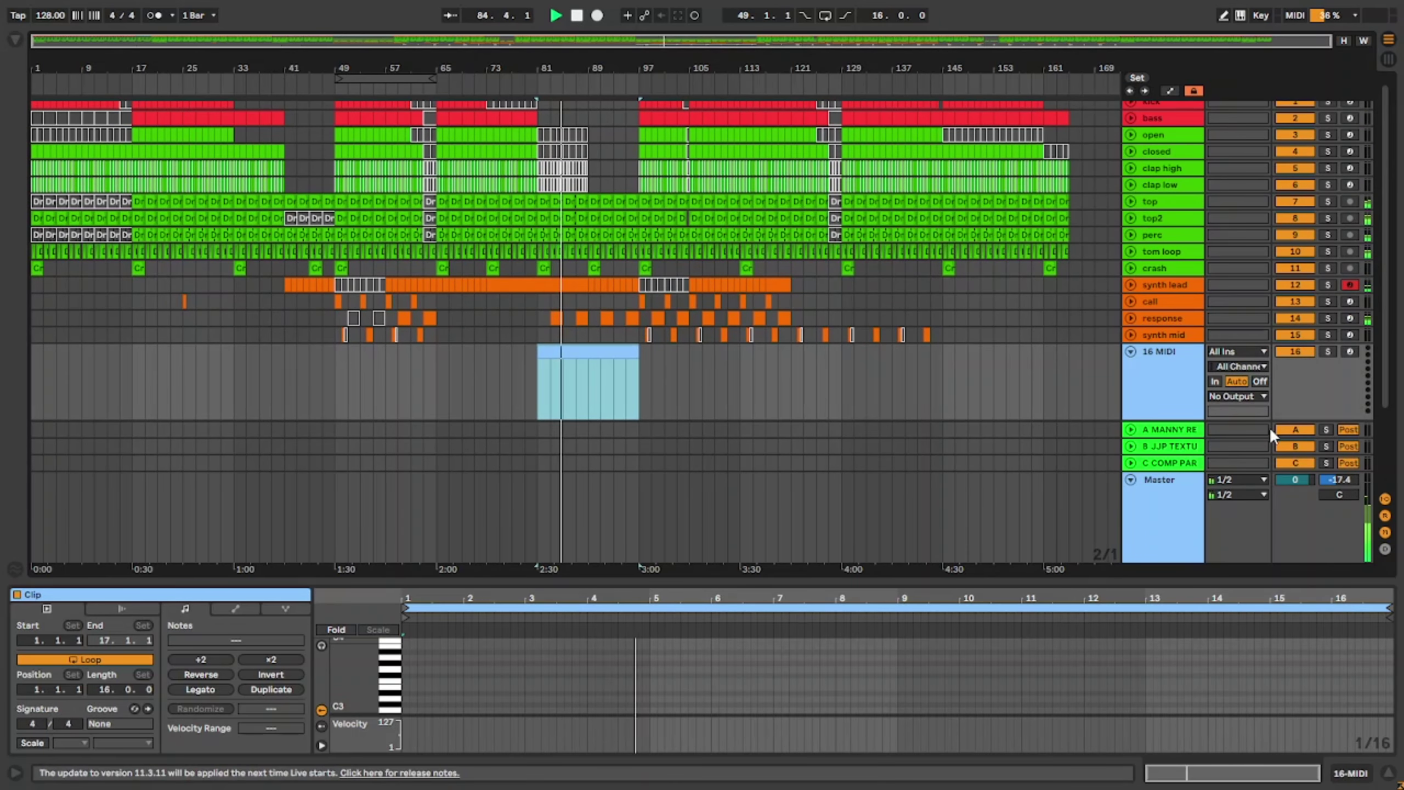
click(1350, 351)
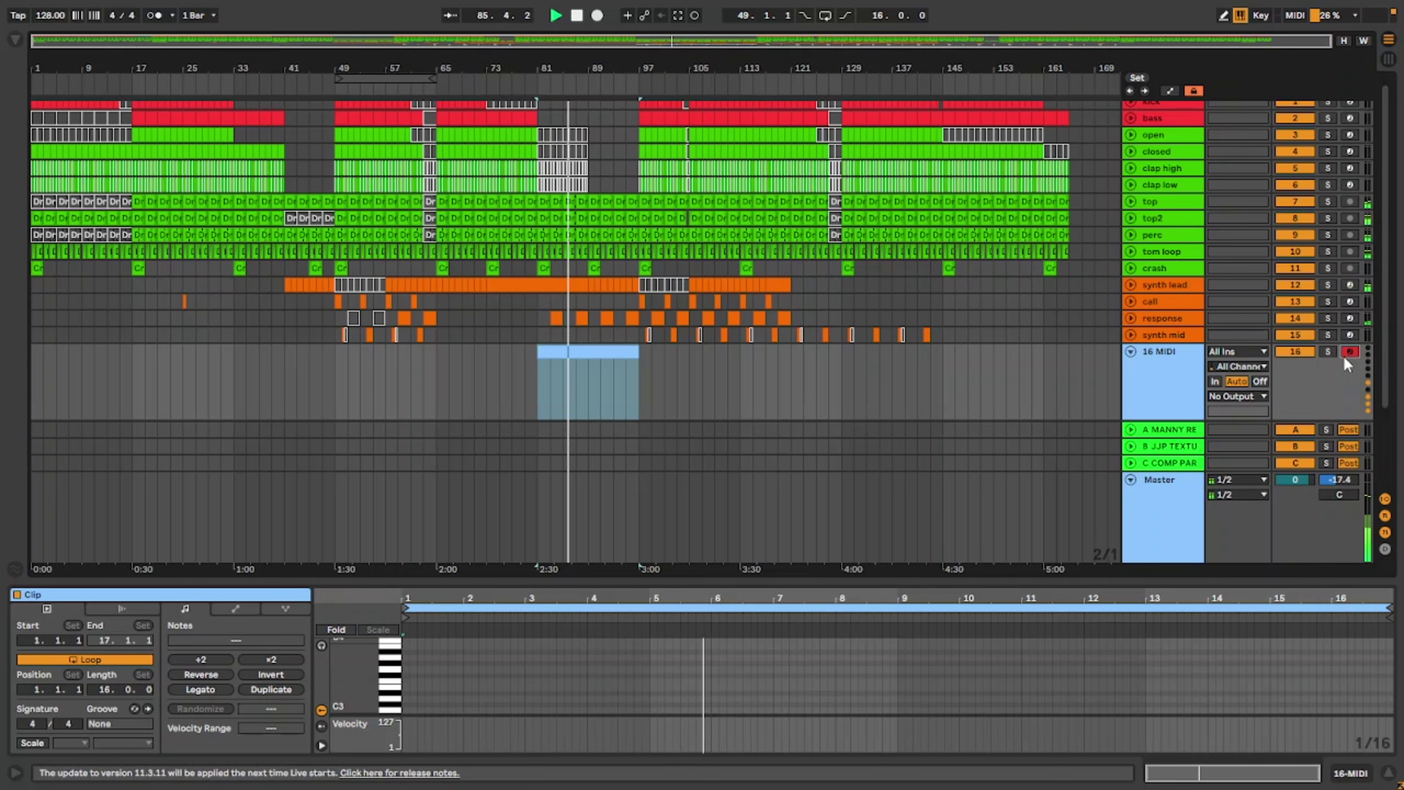
Step: Draw an F2 note at the start of the new MIDI clip and extend it with Legato across all 16 bars
drag(800, 580, 800, 266)
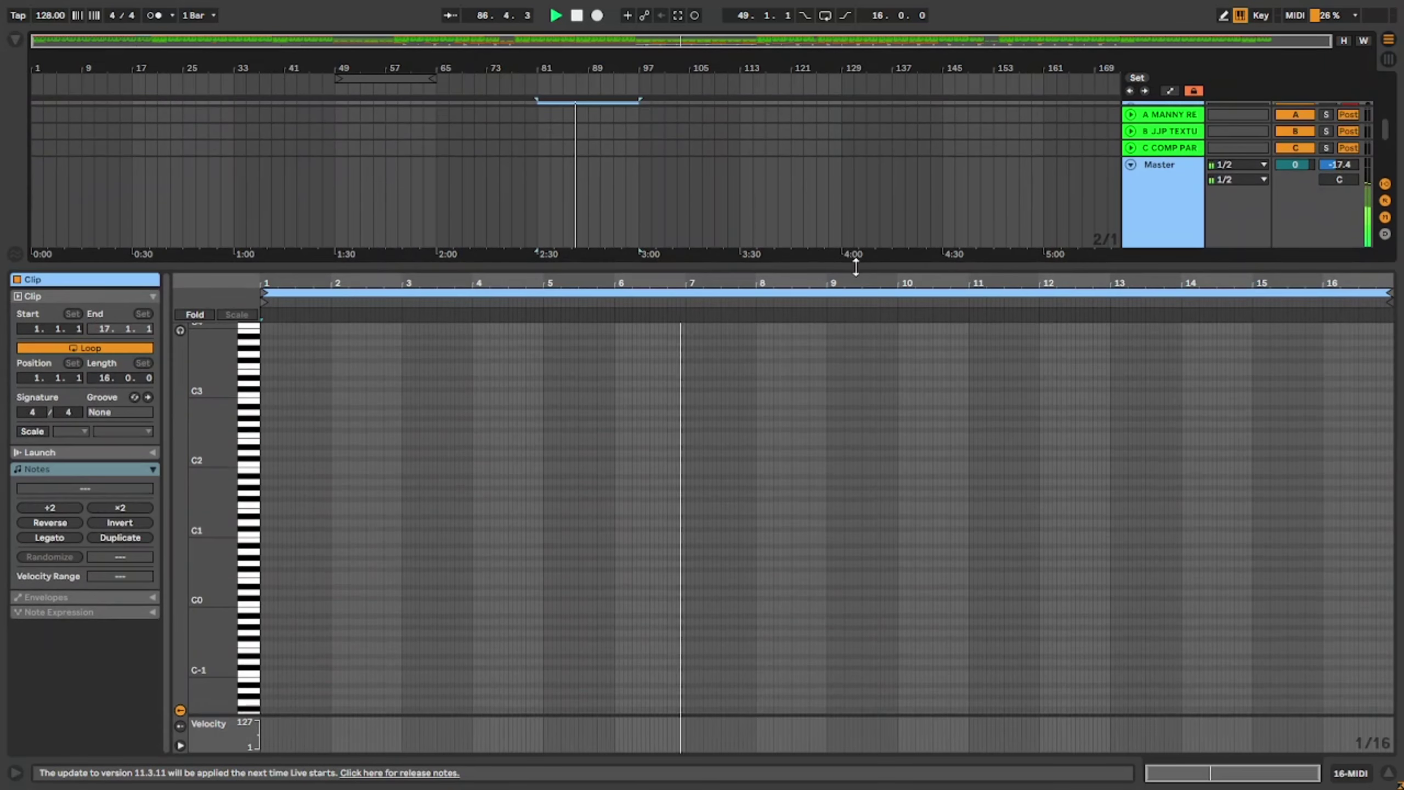
double_click(267, 435)
drag(261, 449, 243, 449)
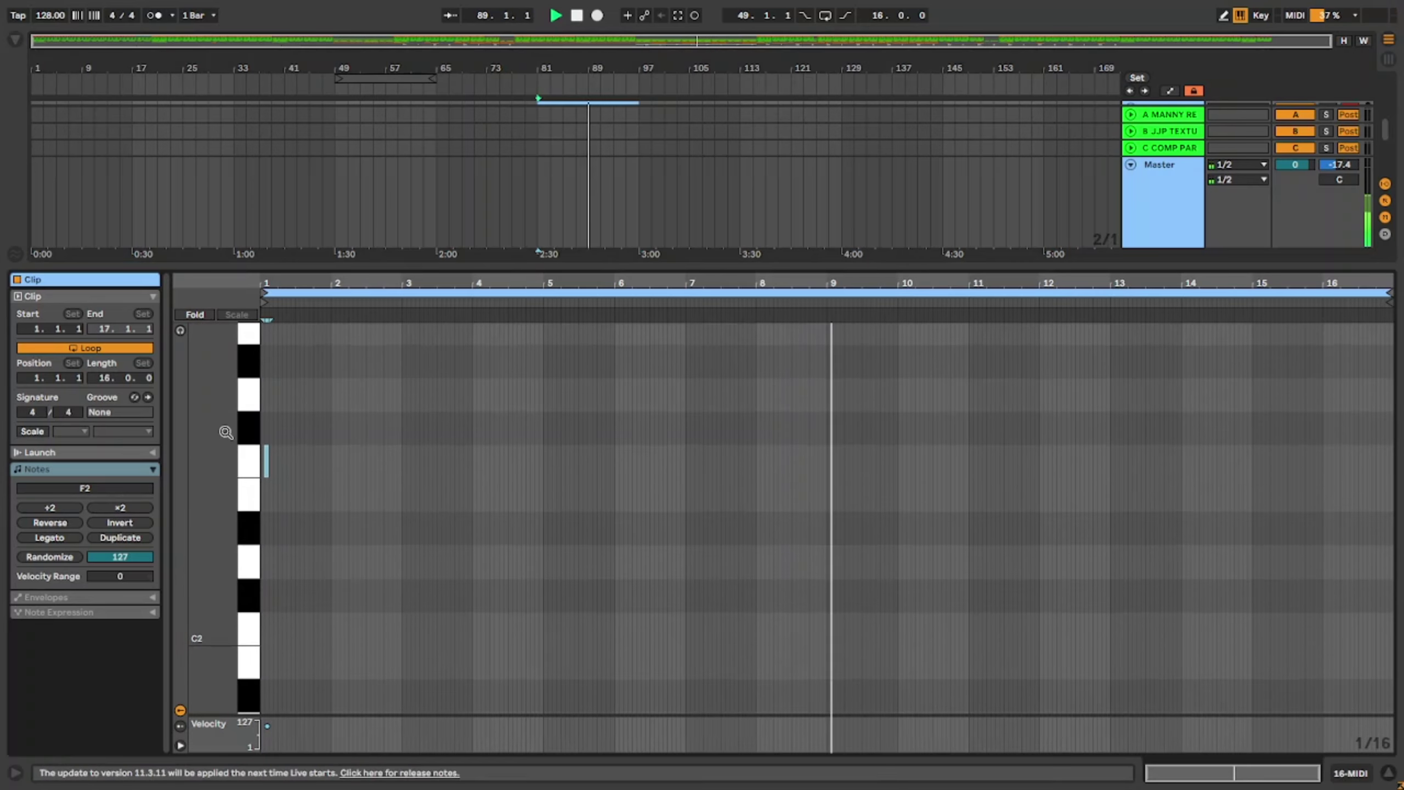
key(Left)
key(shift+Right)
key(shift+Right)
key(shift+Right)
key(shift+Right)
key(shift+Right)
key(shift+Right)
key(shift+Right)
key(shift+Right)
key(shift+Right)
key(shift+Right)
key(shift+Right)
key(shift+Right)
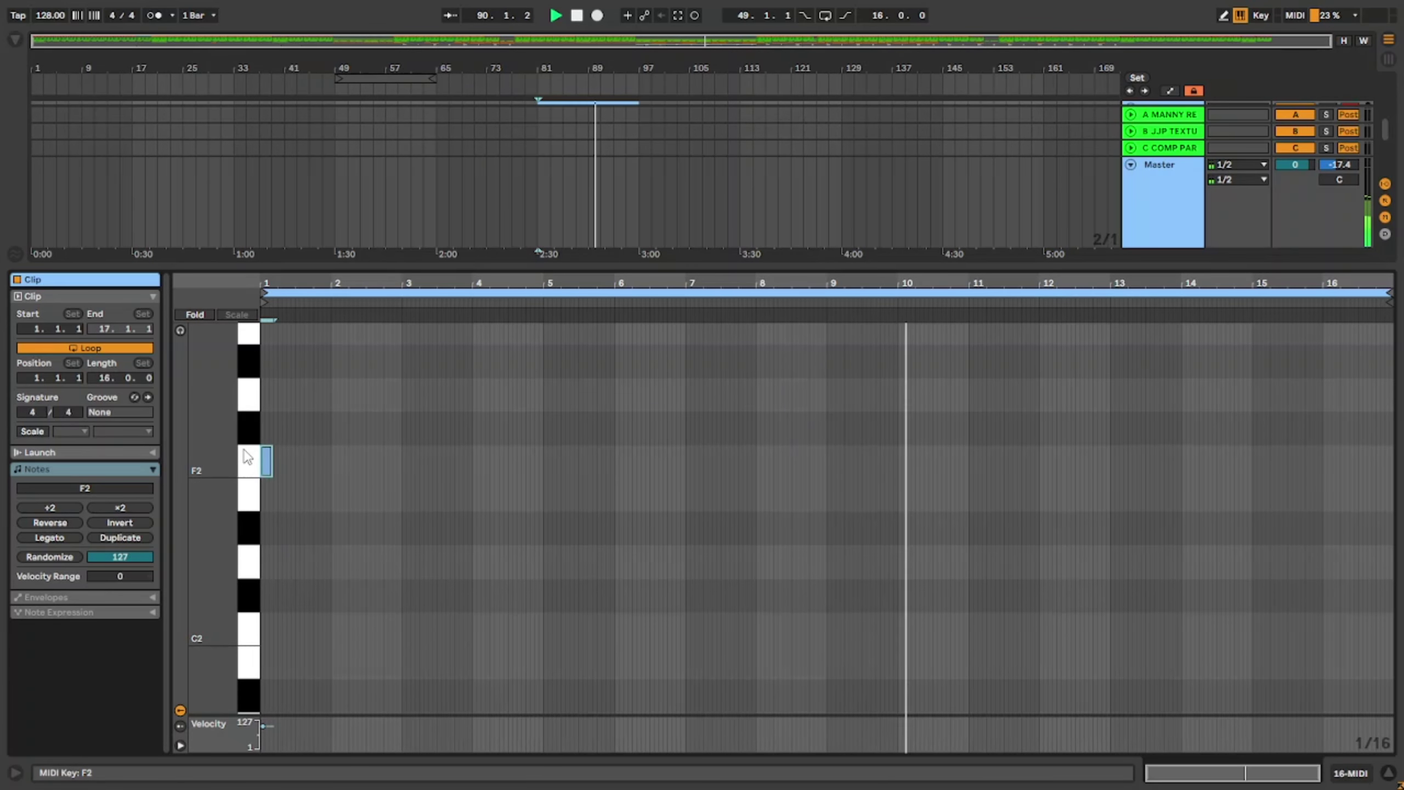
click(49, 537)
key(ctrl+alt+l)
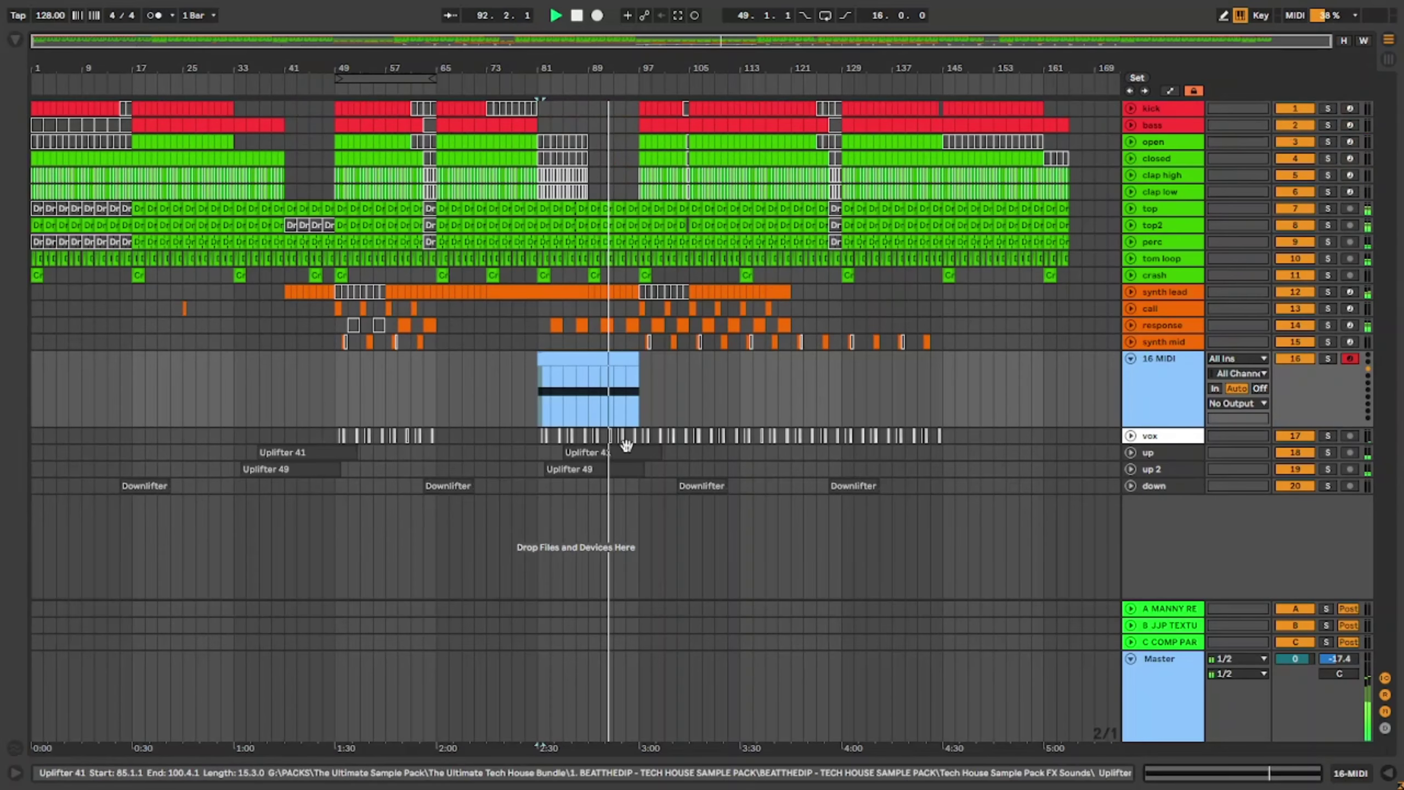
Step: Search the browser for "serum" and load Serum_x64 on the new MIDI track
click(1190, 388)
key(ctrl+alt+l)
key(ctrl+f)
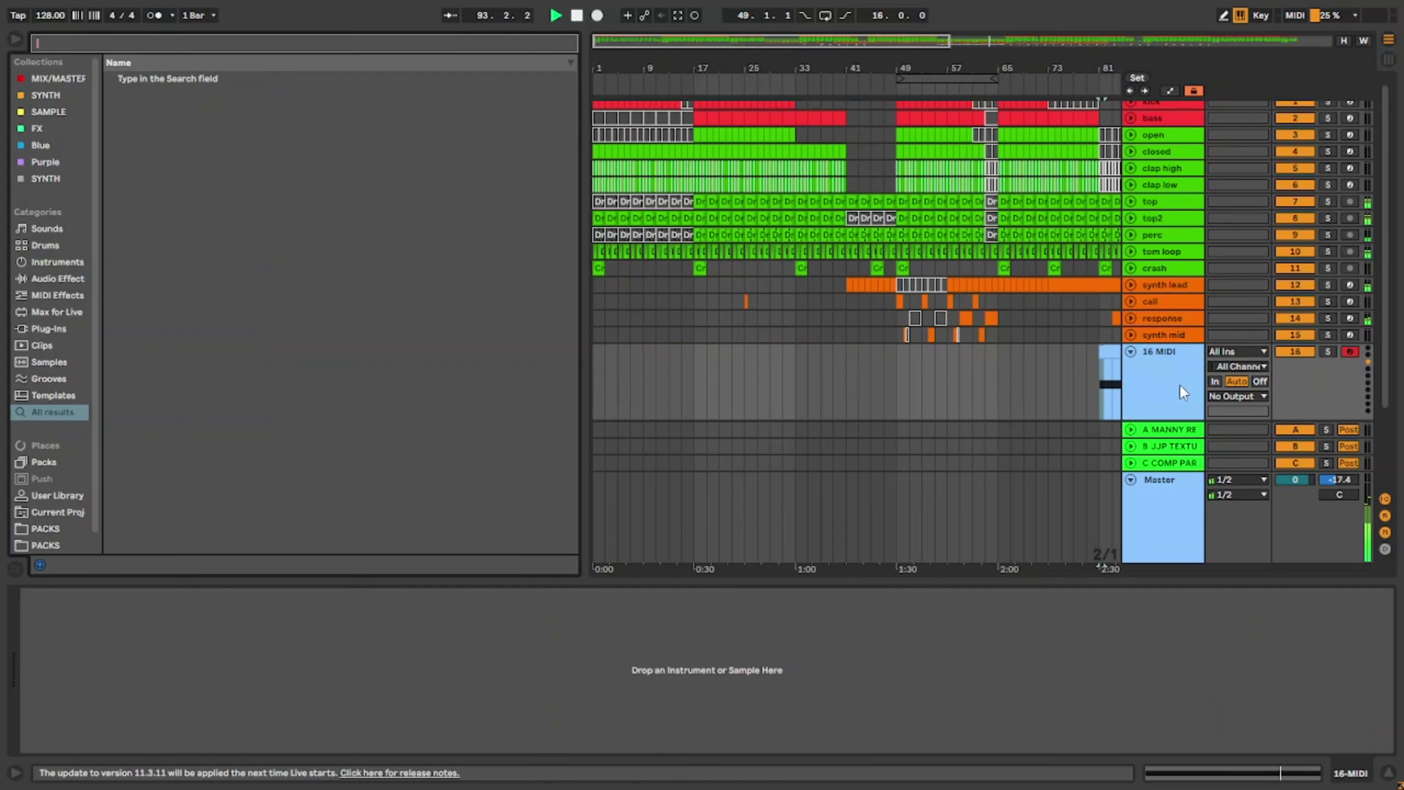
text(serum)
key(Down)
key(Down)
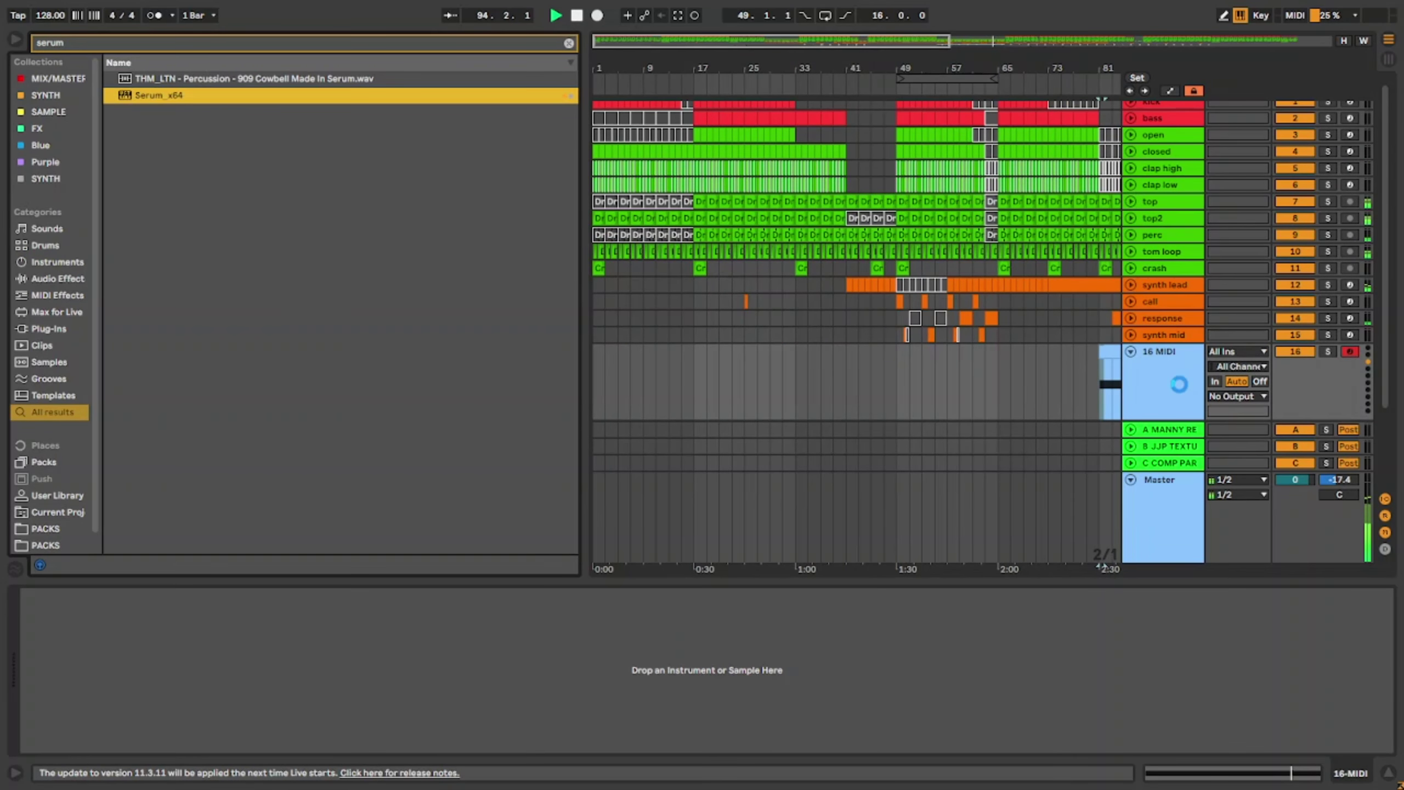
key(Return)
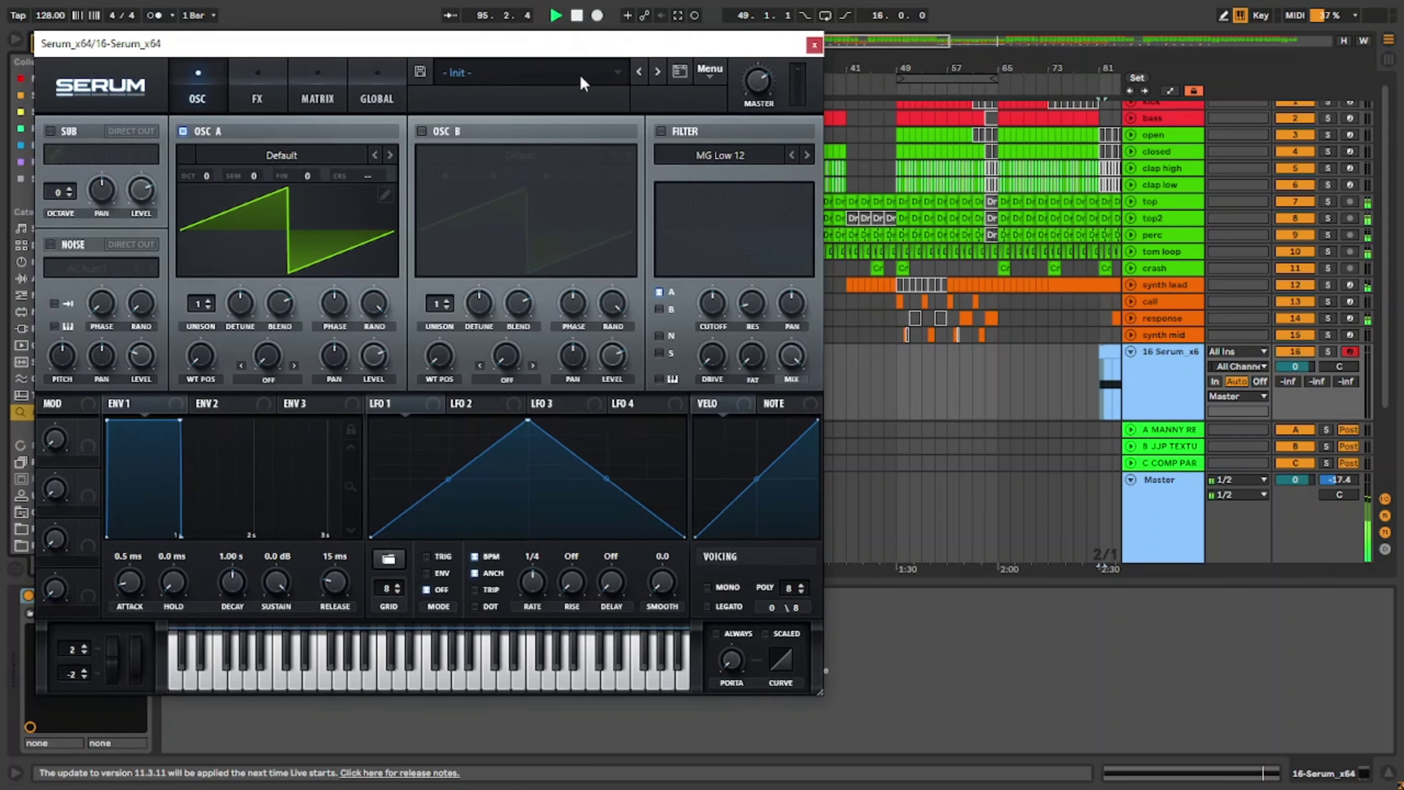
Step: Load the Pad Broken Glass preset from the Minimal House Serum bank and lower the track volume to -18.2 dB
click(579, 74)
mouse_move(563, 104)
mouse_move(876, 152)
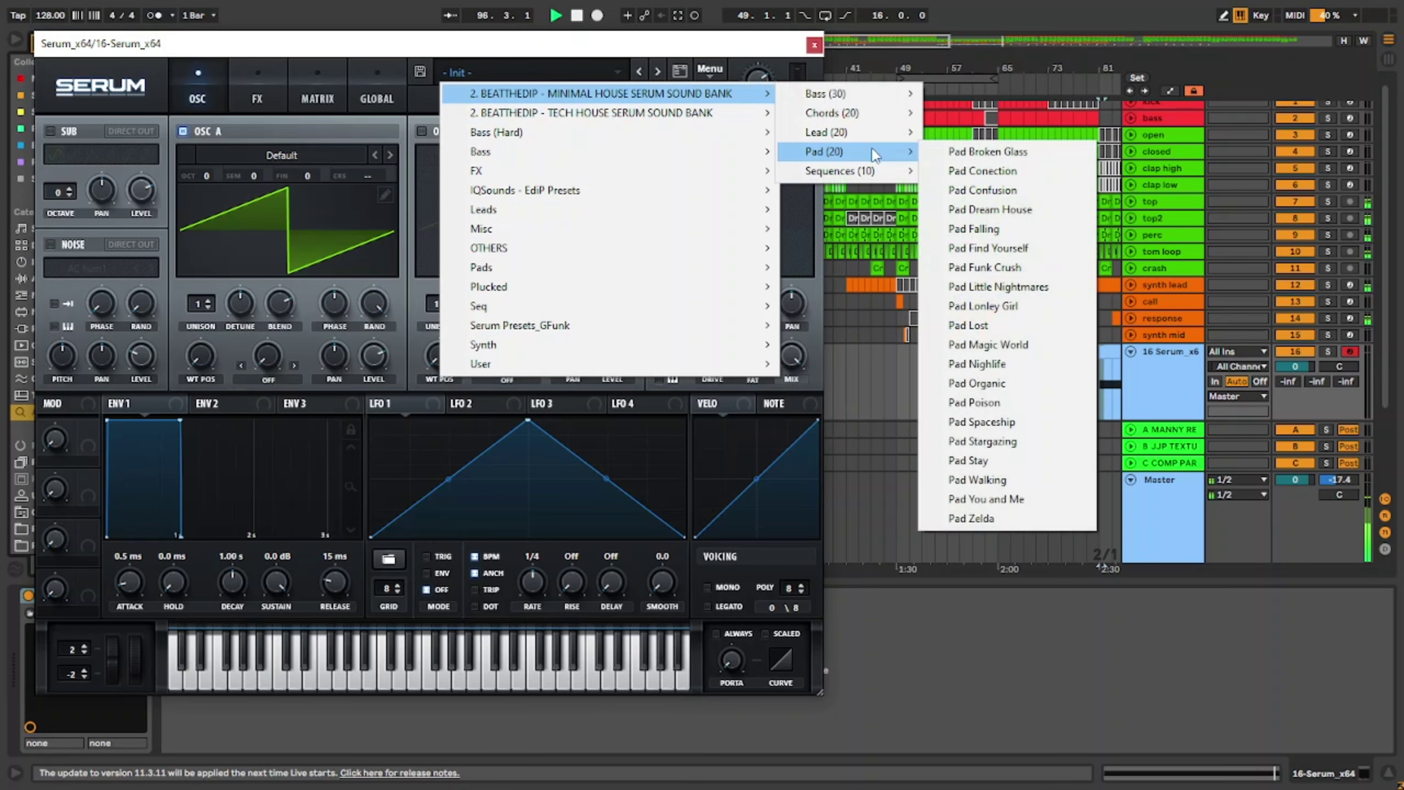
click(955, 158)
drag(1294, 367, 1294, 387)
key(space)
Step: Audition the following pad presets up to Pad Funk Crush, set the track volume to -16.7 dB, and close the Serum window
click(657, 73)
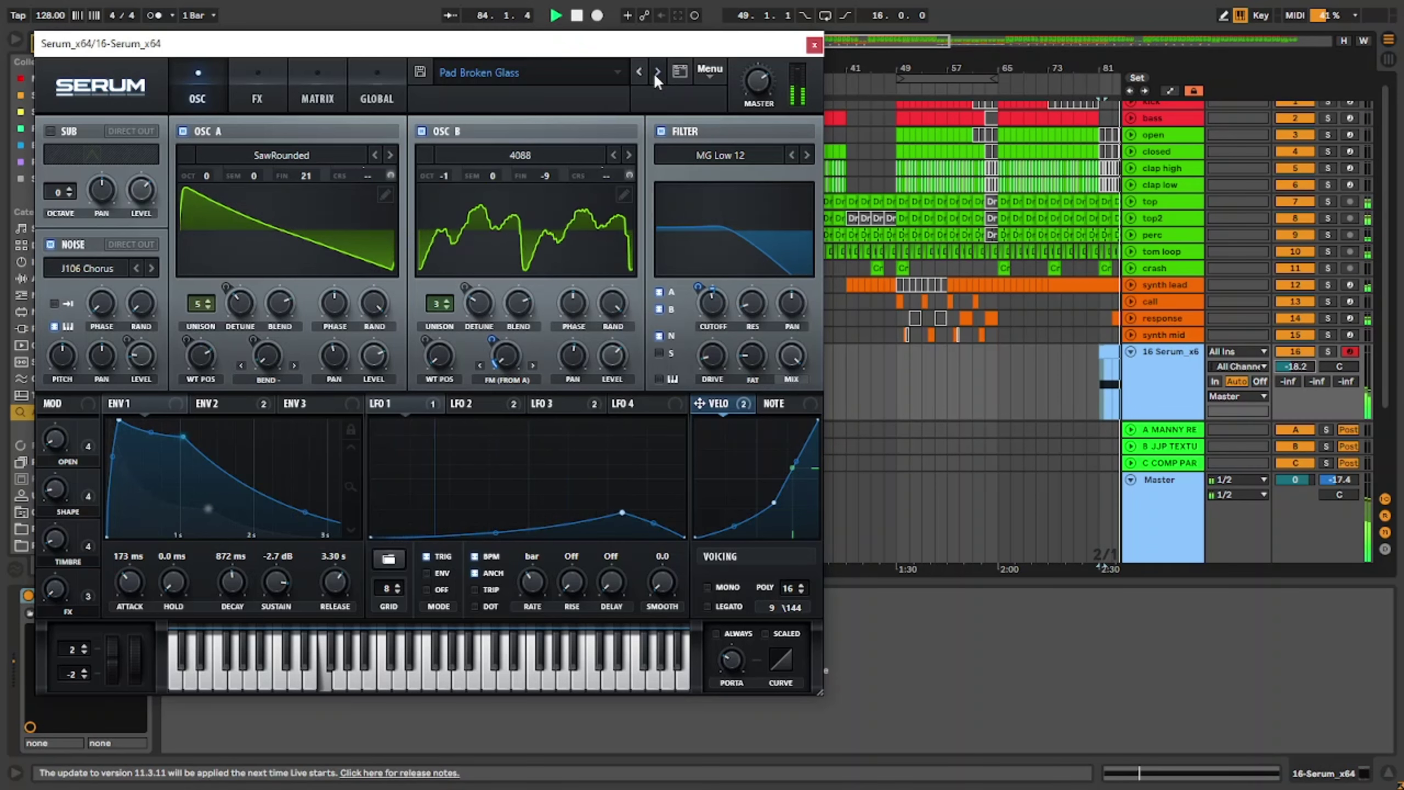
click(656, 74)
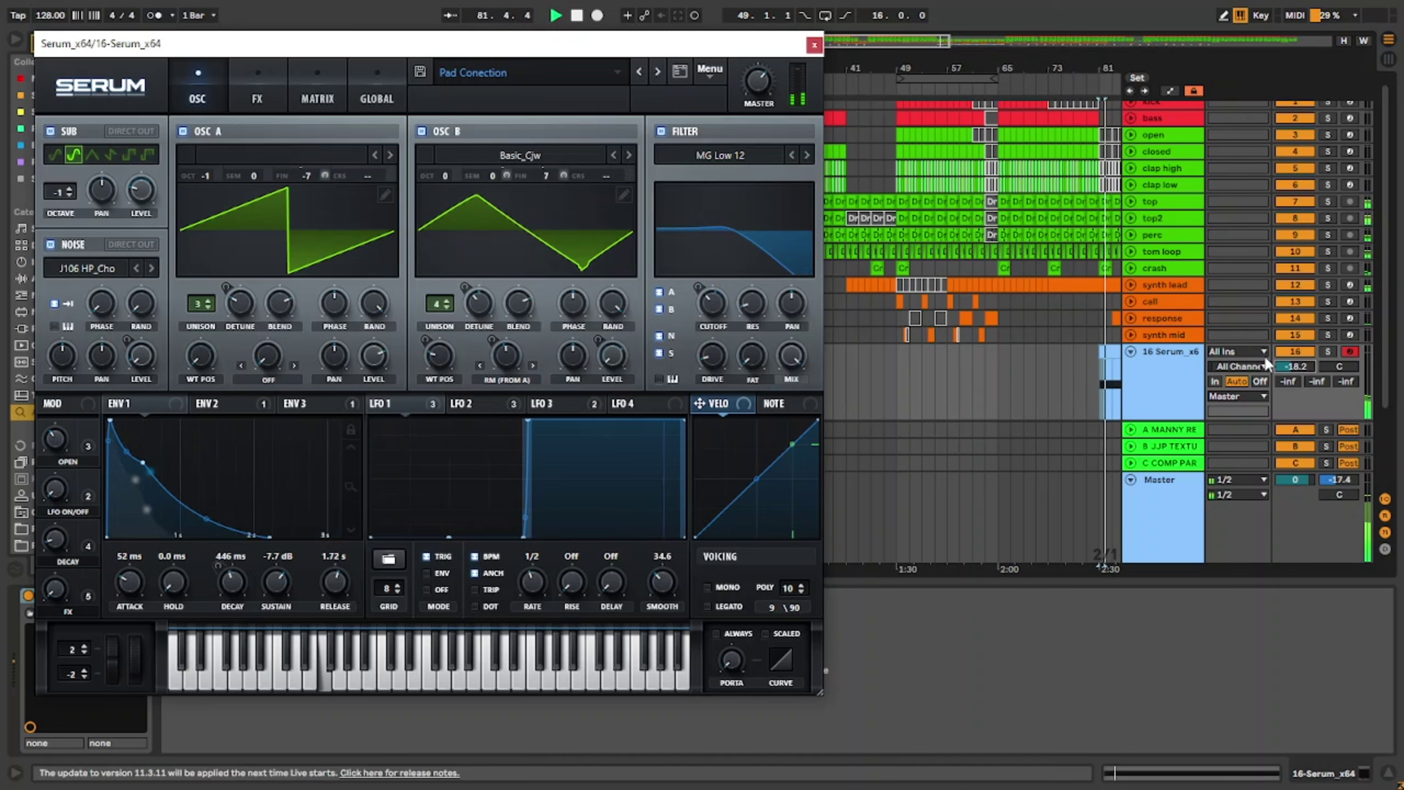
click(1098, 372)
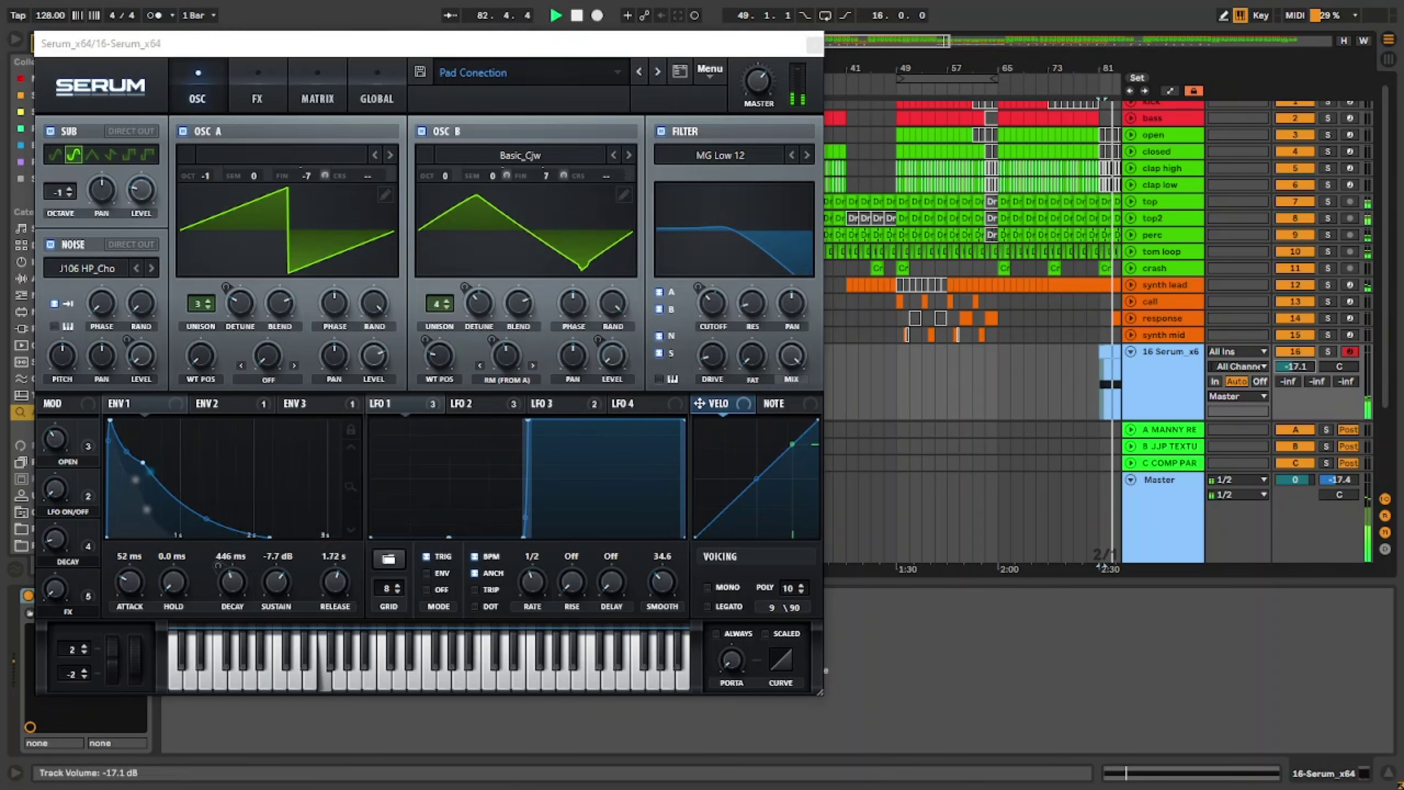
click(656, 72)
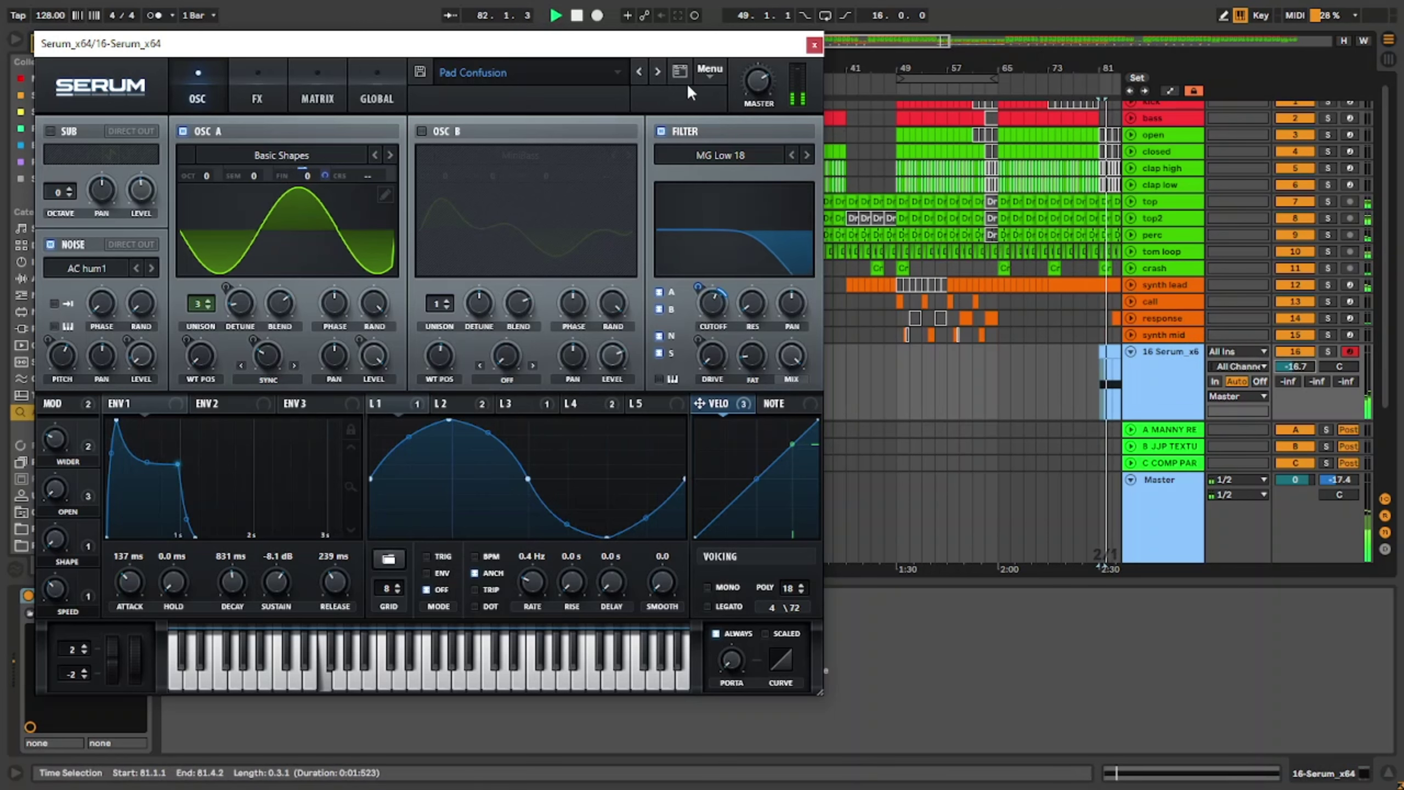
click(657, 72)
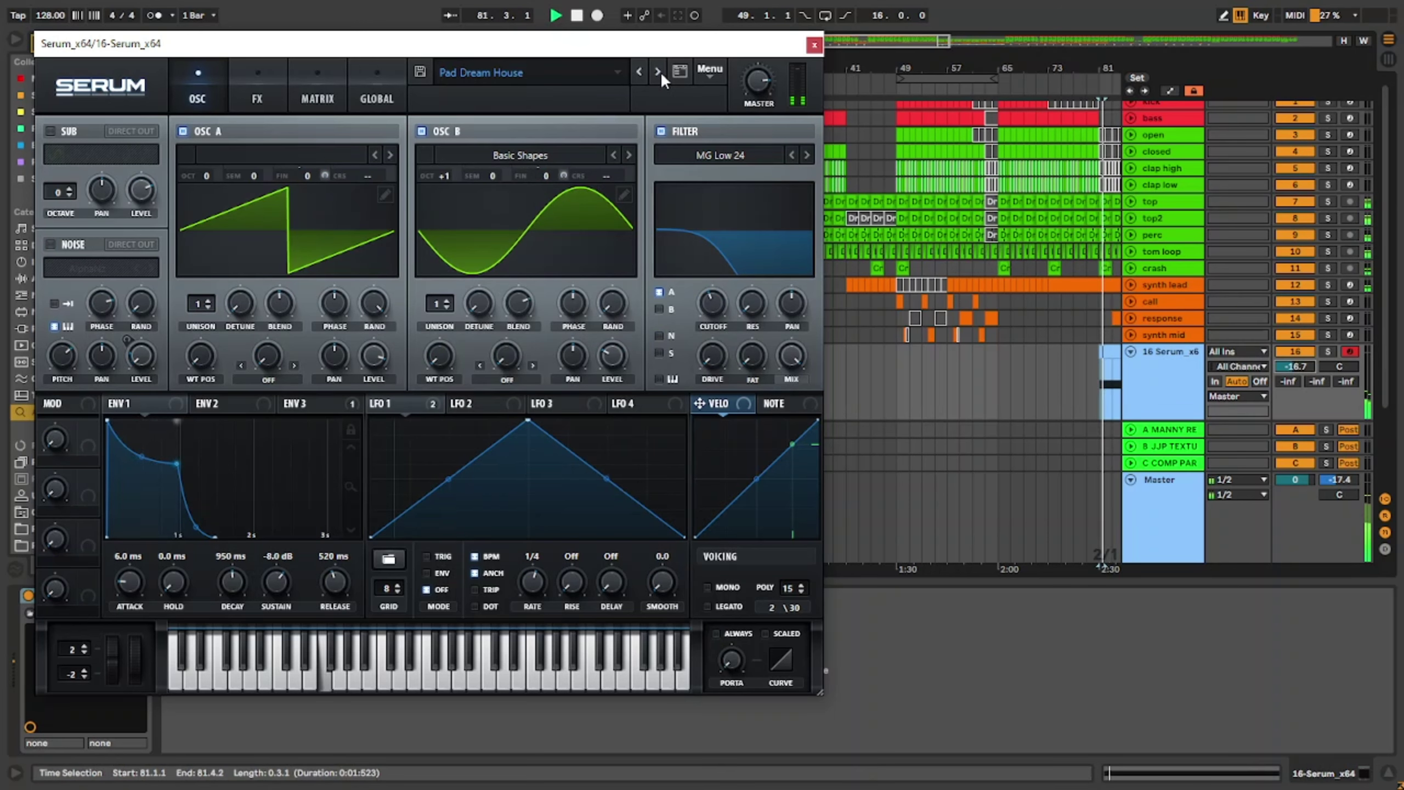
click(660, 73)
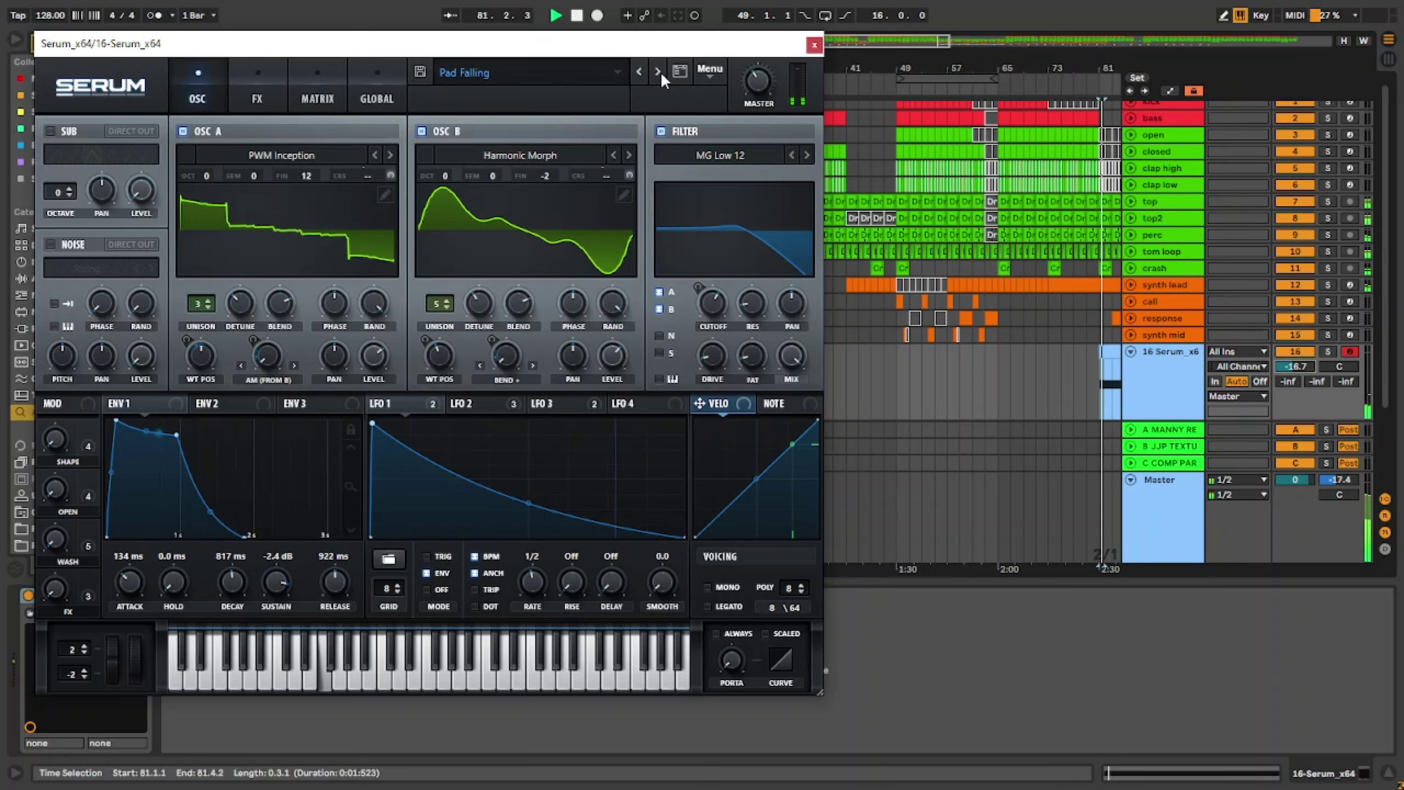
click(660, 73)
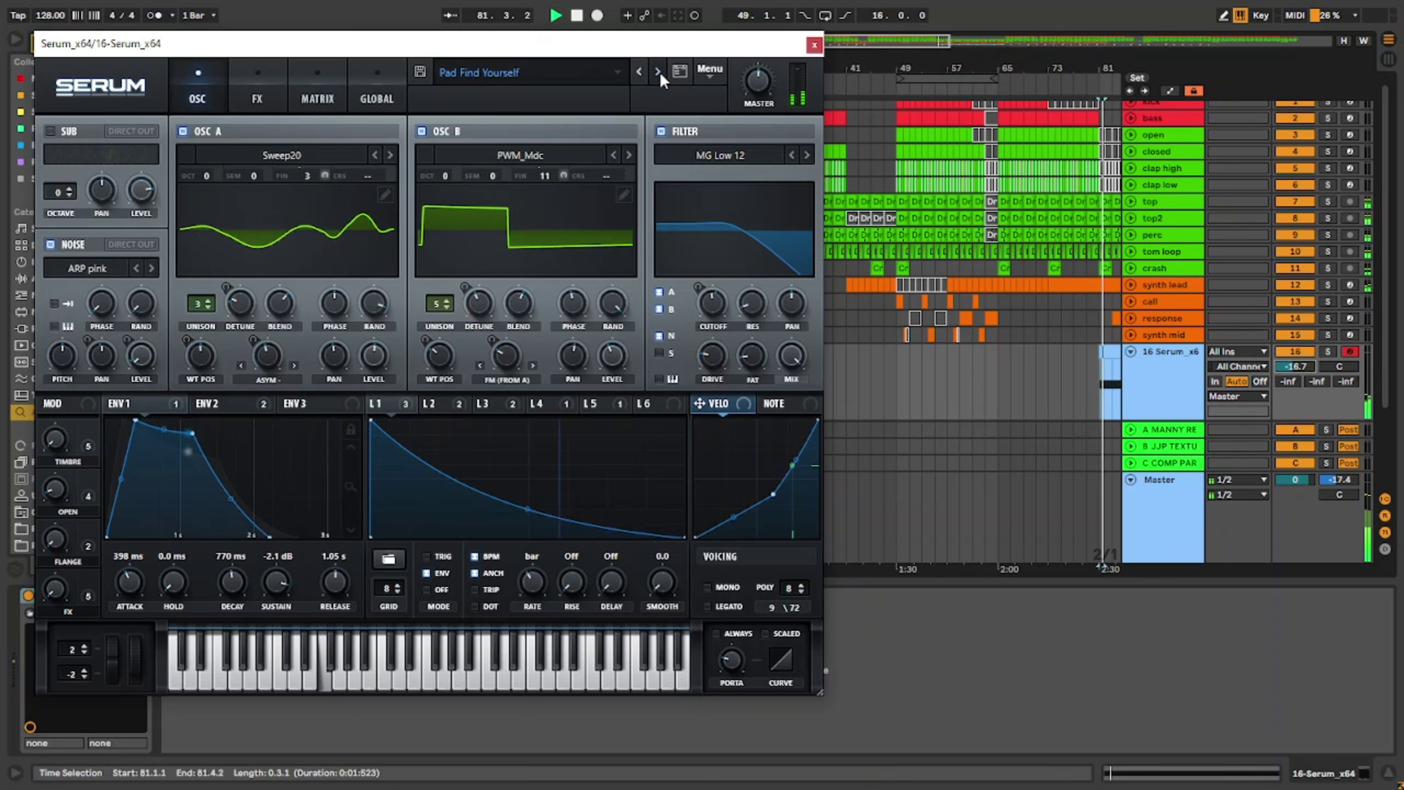
click(660, 71)
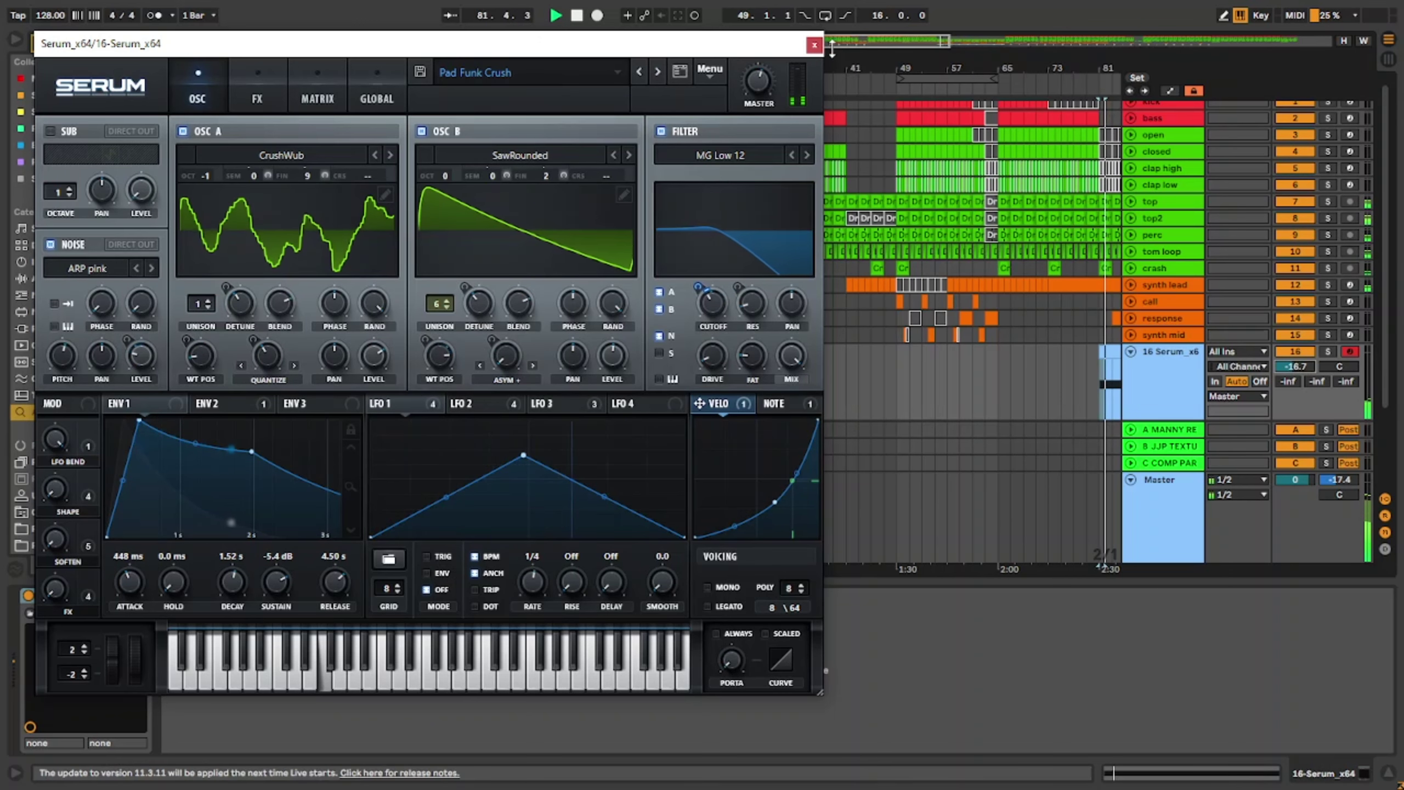
click(814, 44)
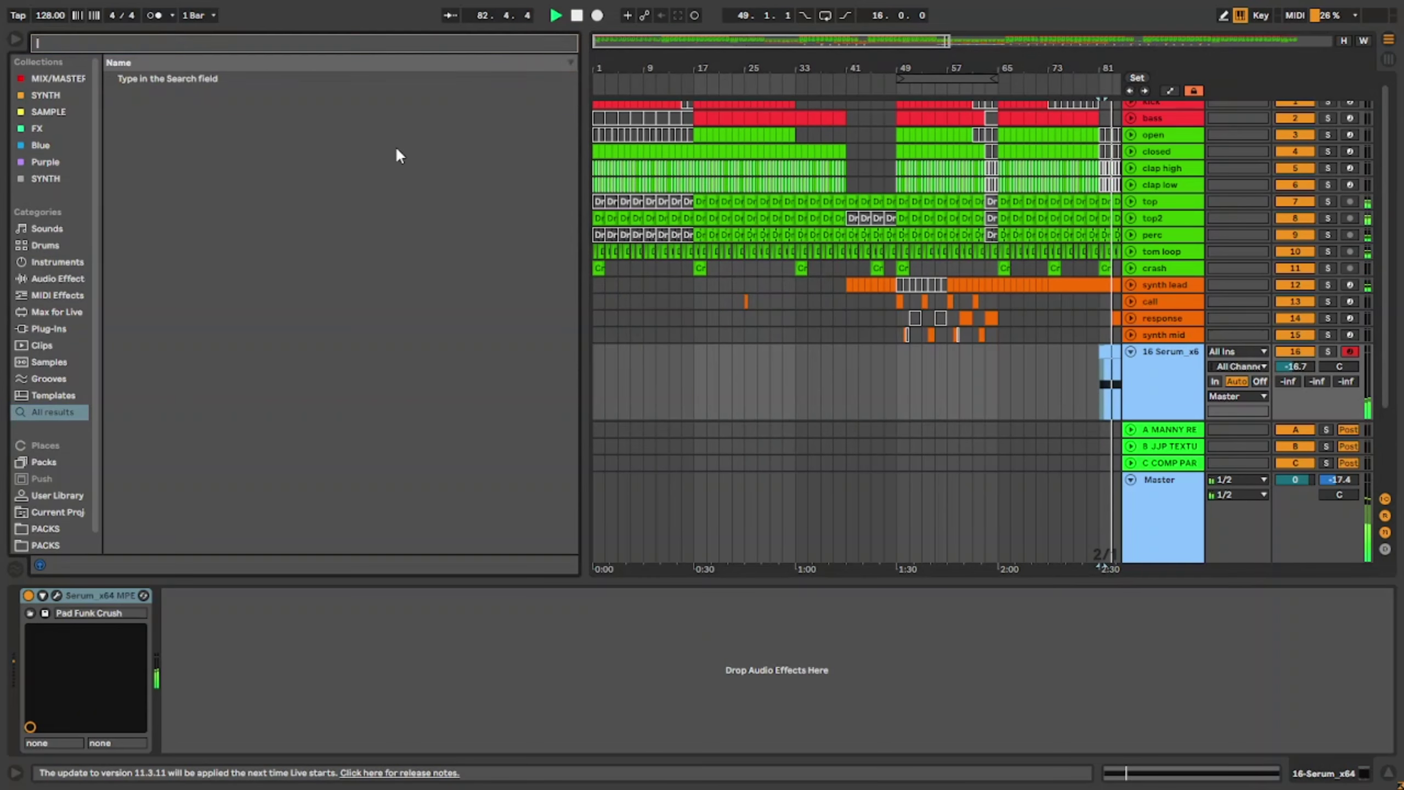
Step: Add EQ Eight after Serum, with band 2 boosted 4.34 dB at 206 Hz and the band 1 low cut at 89.9 Hz
click(52, 512)
key(ctrl+f)
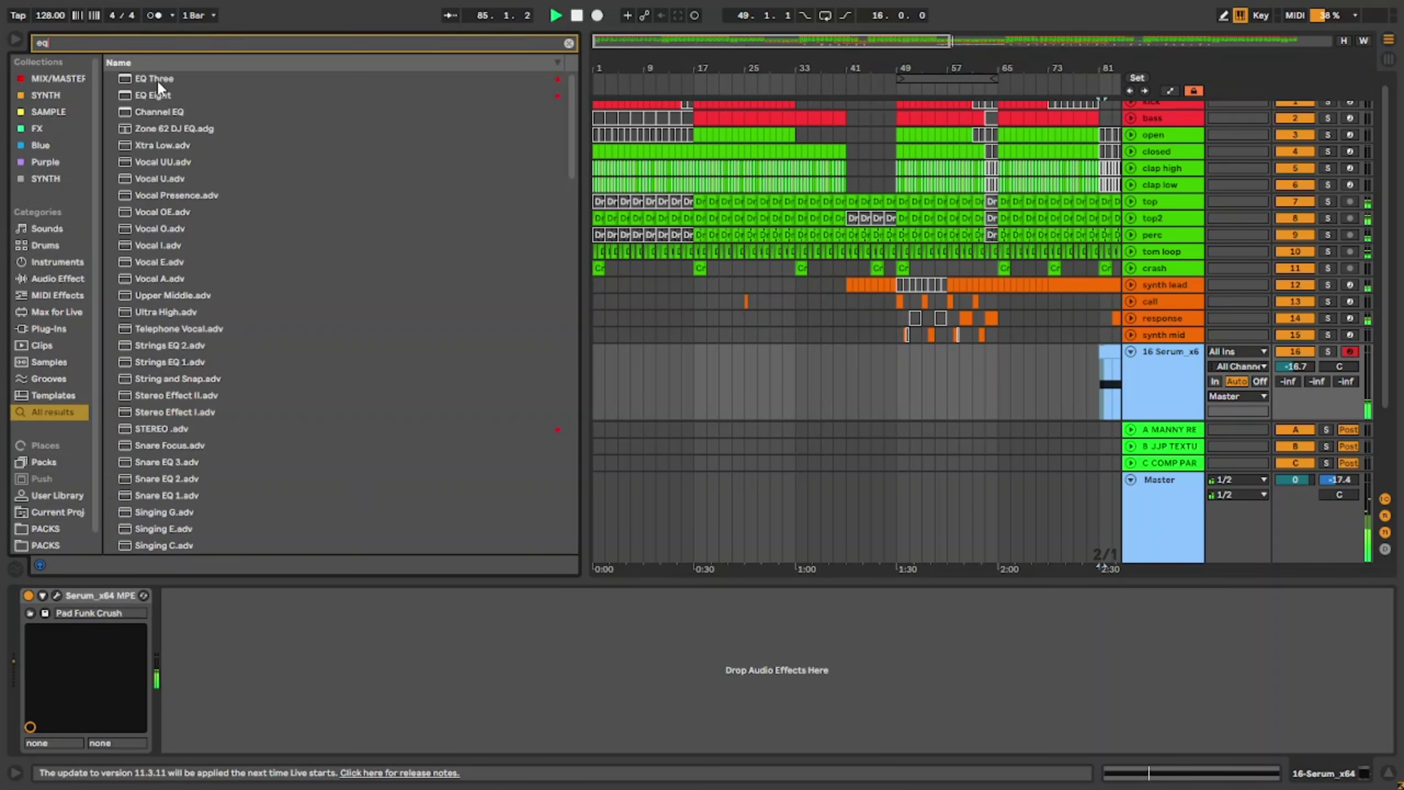
drag(165, 95, 336, 646)
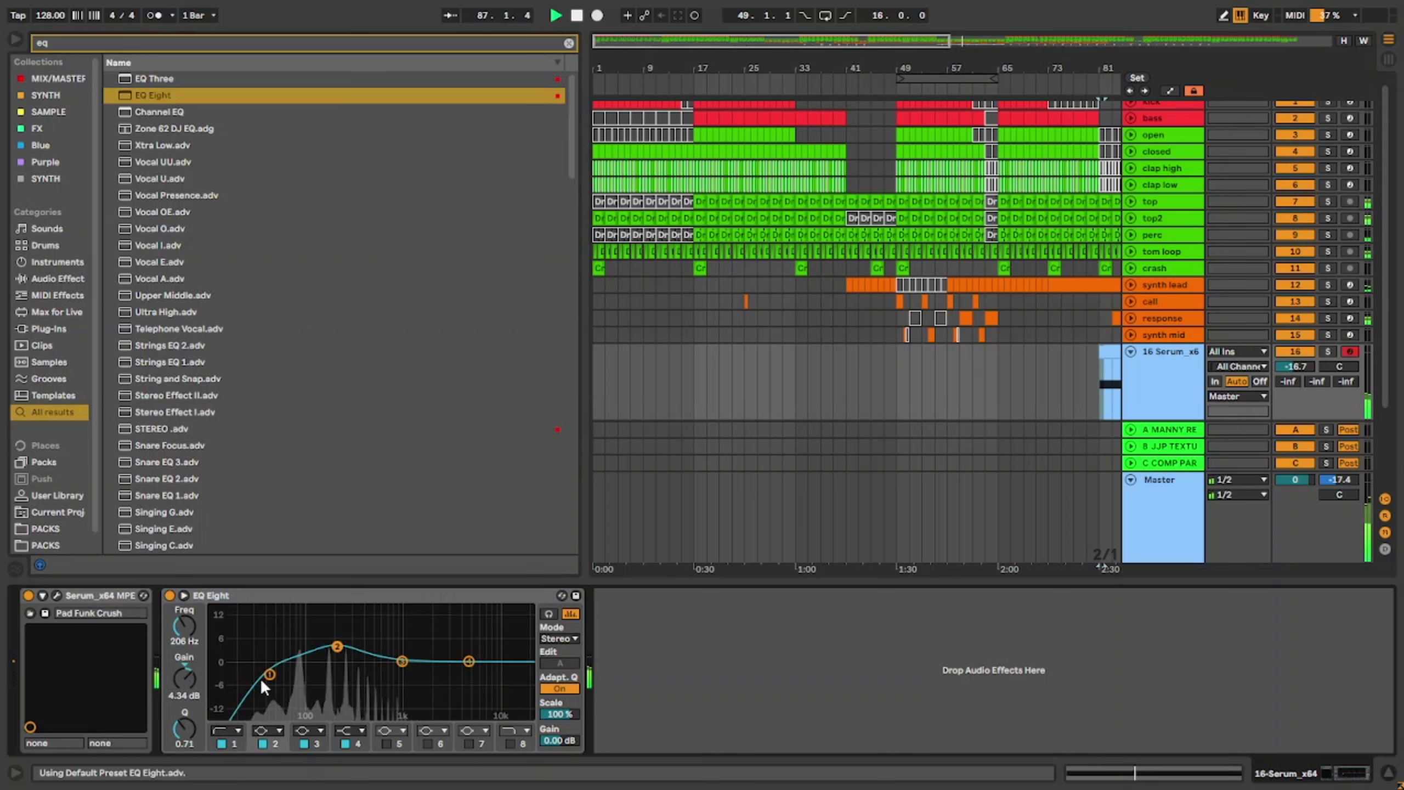
drag(267, 677, 295, 676)
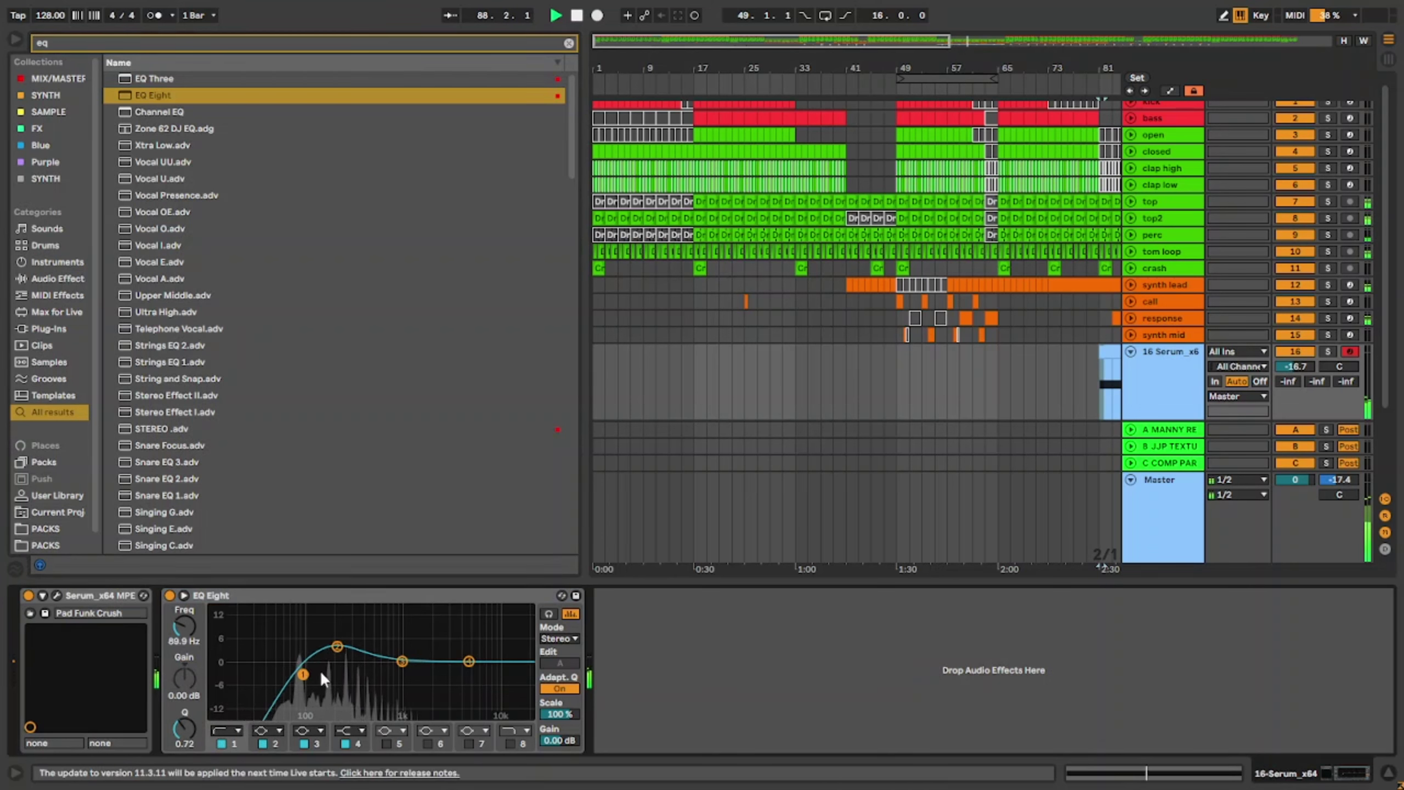
click(678, 678)
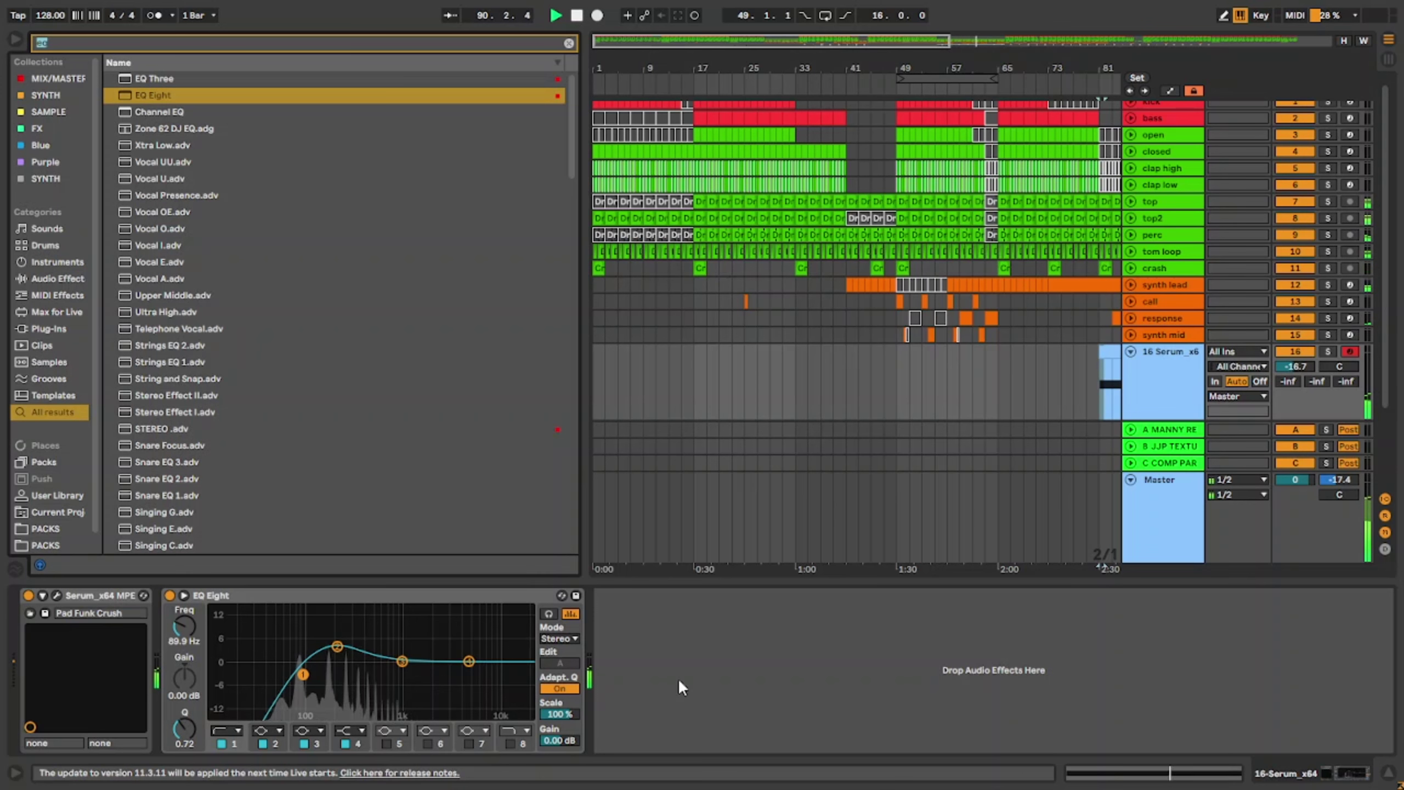
Step: Add LFOTool_x64 after EQ Eight, reshape its curve with an earlier peak and lower start, set depth to 64, and fold EQ Eight
text(lfoto)
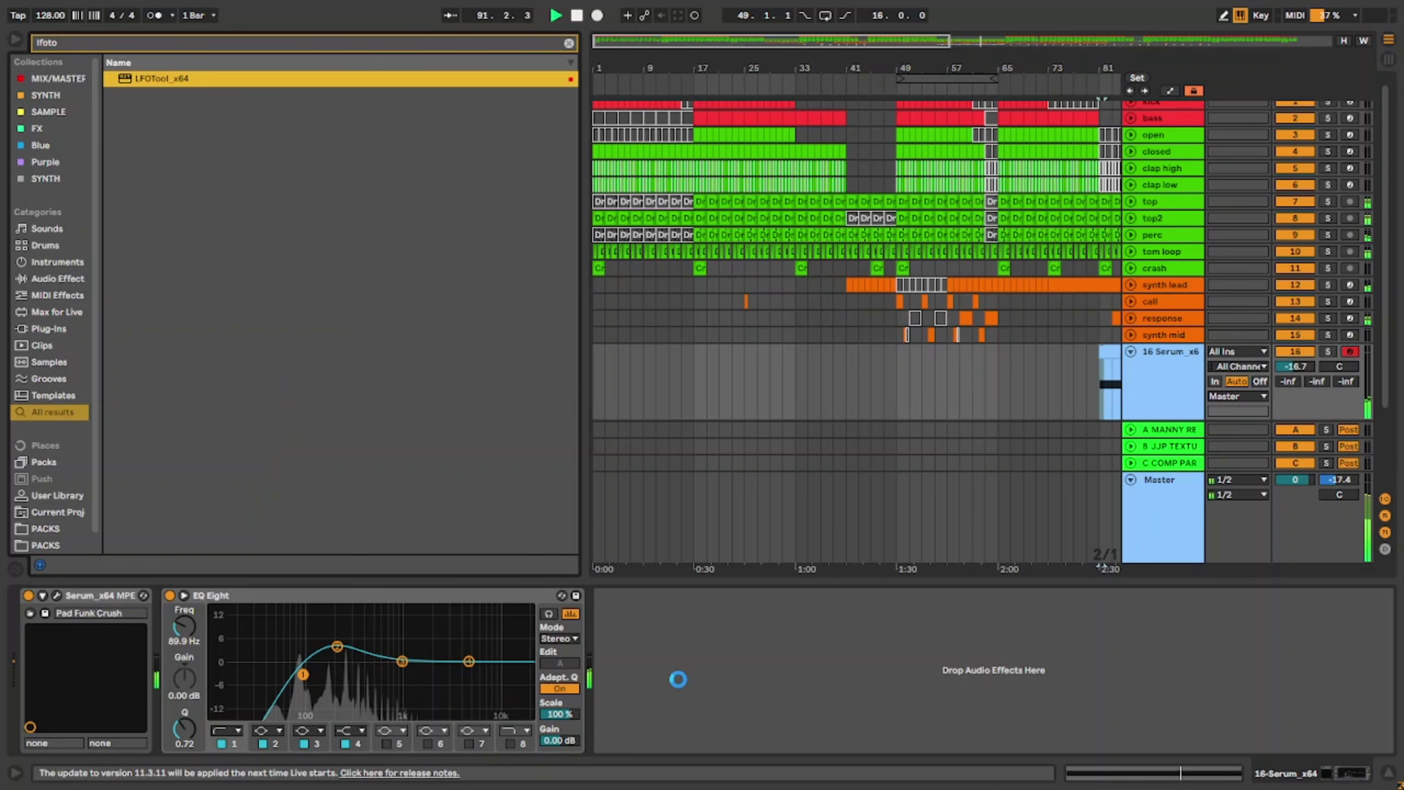
key(Return)
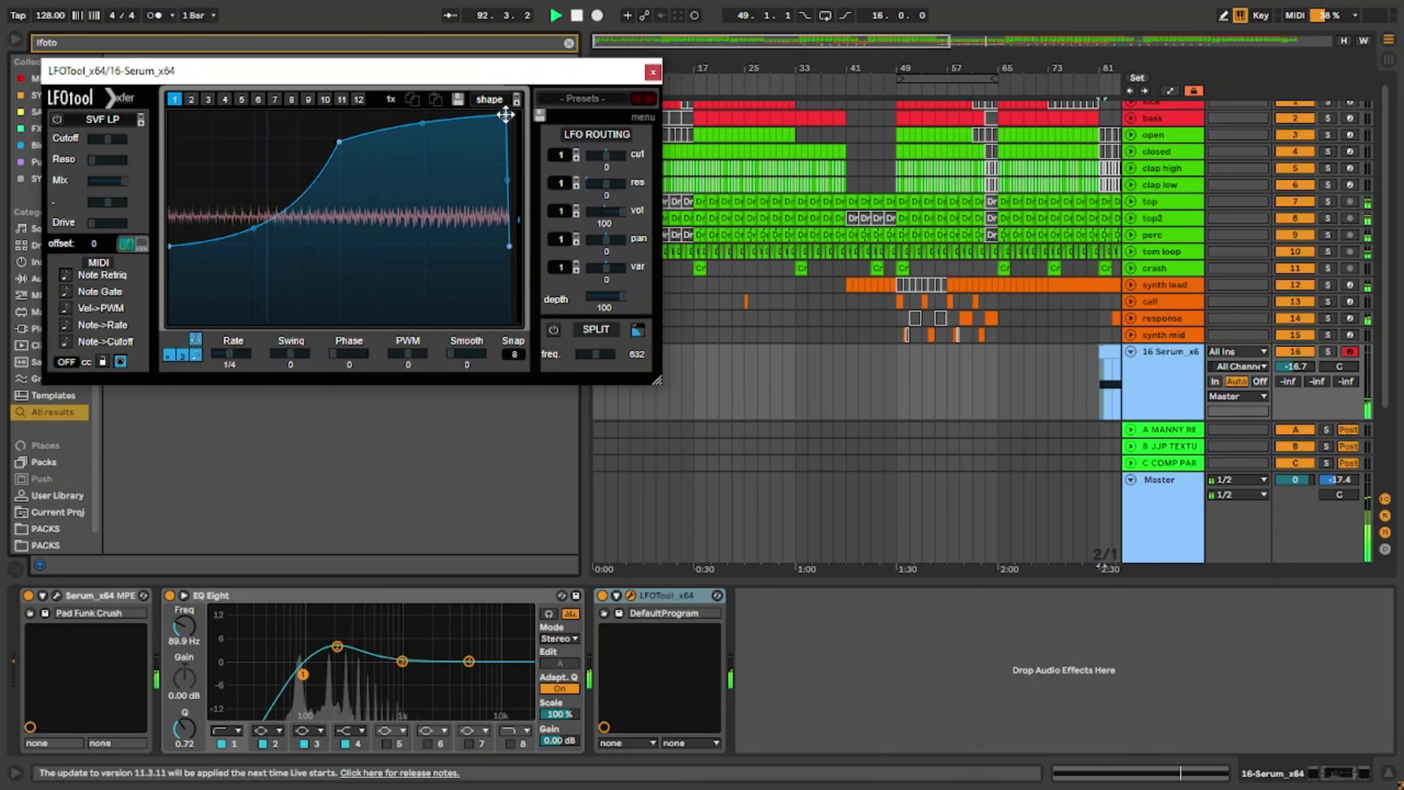
drag(506, 115, 478, 112)
drag(169, 247, 170, 264)
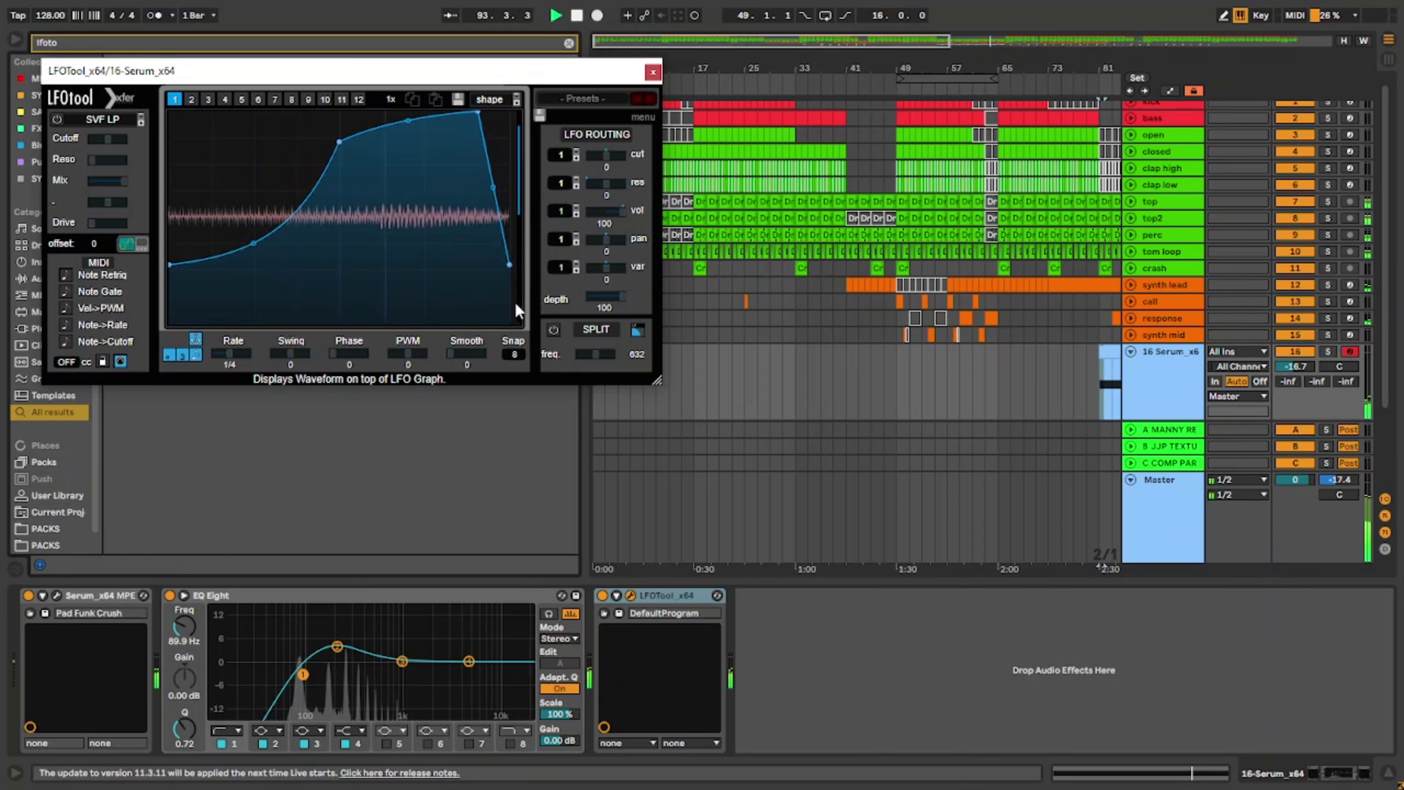
drag(608, 297, 565, 305)
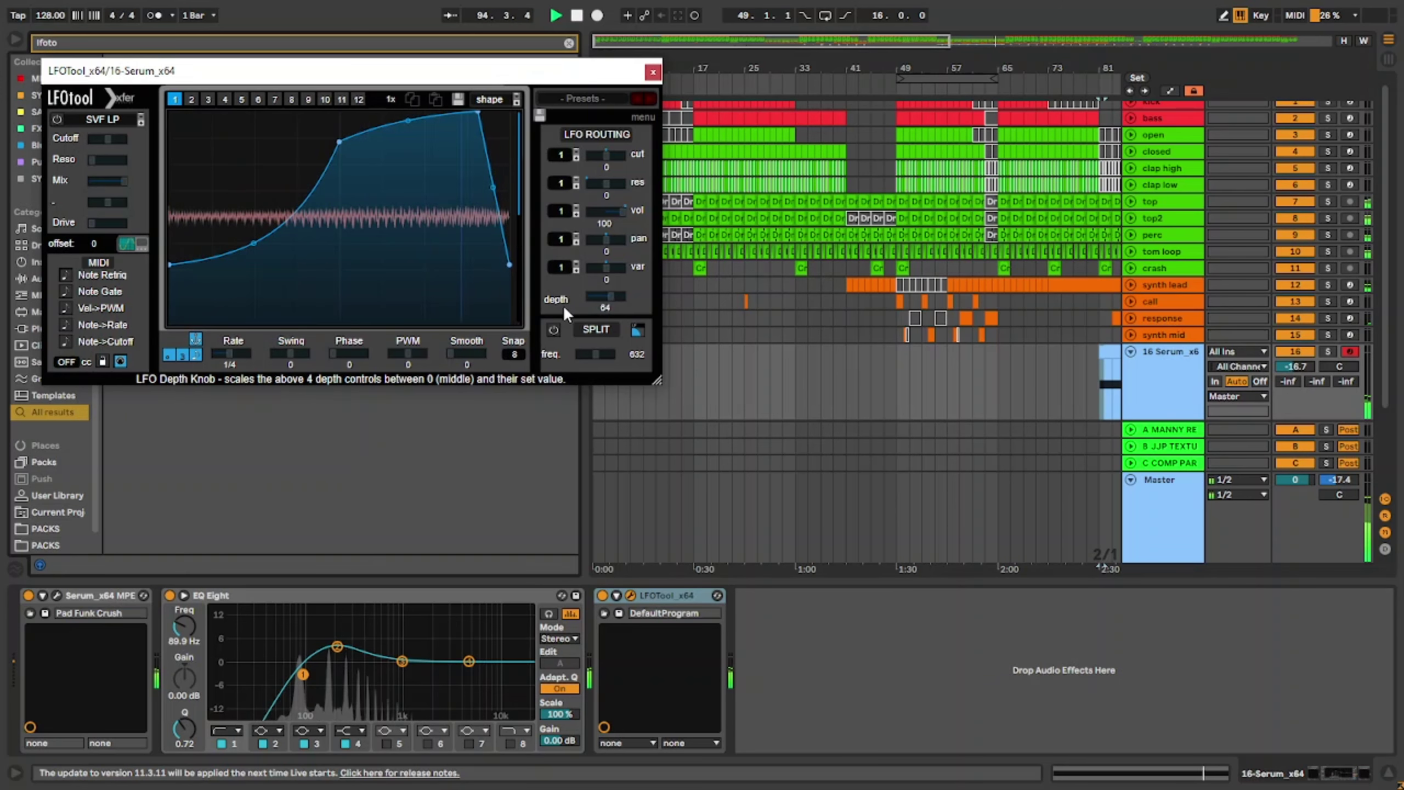
click(653, 72)
double_click(524, 595)
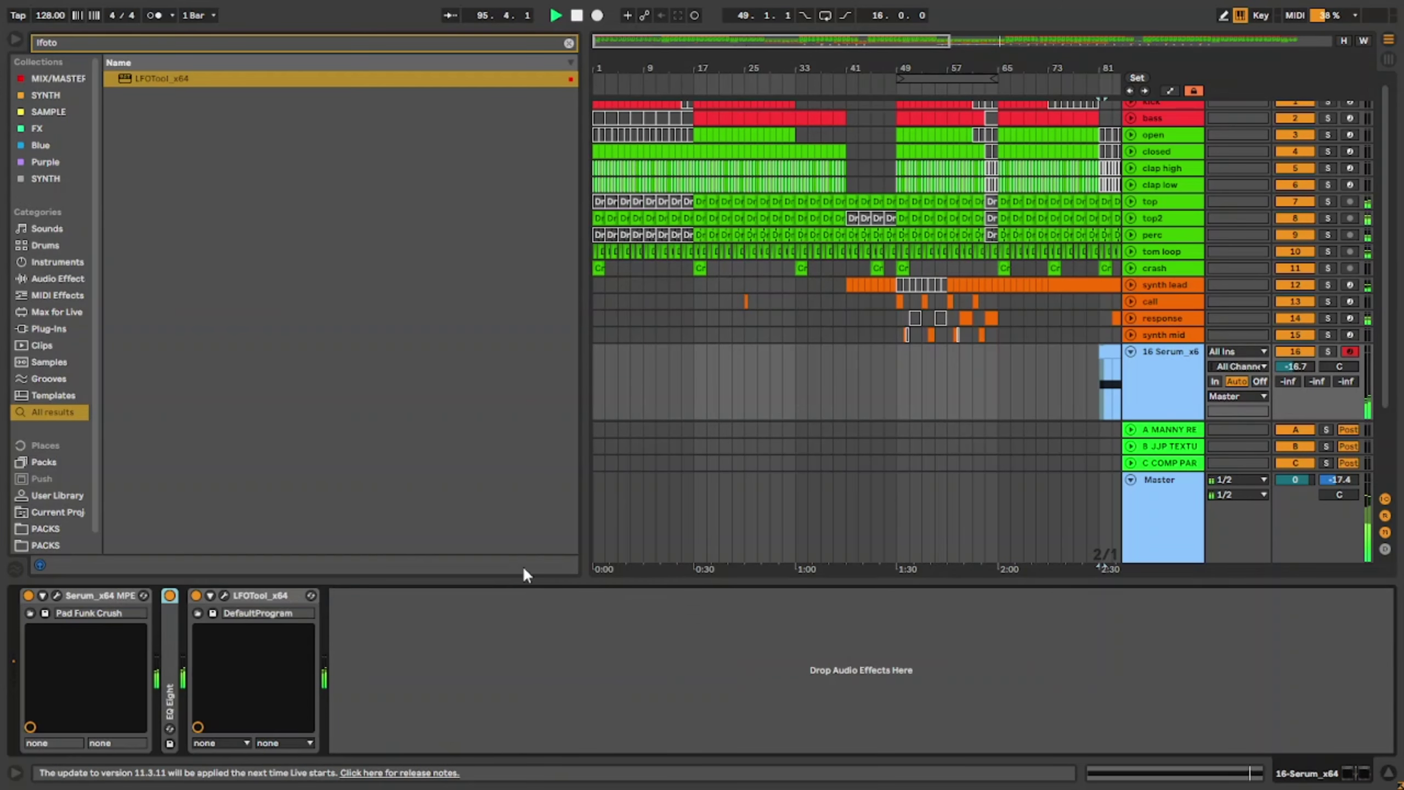
Step: Lower the Serum track's volume to -17.3 dB and rename the track "pad low"
scroll(945, 311, down, 3)
scroll(889, 353, up, 3)
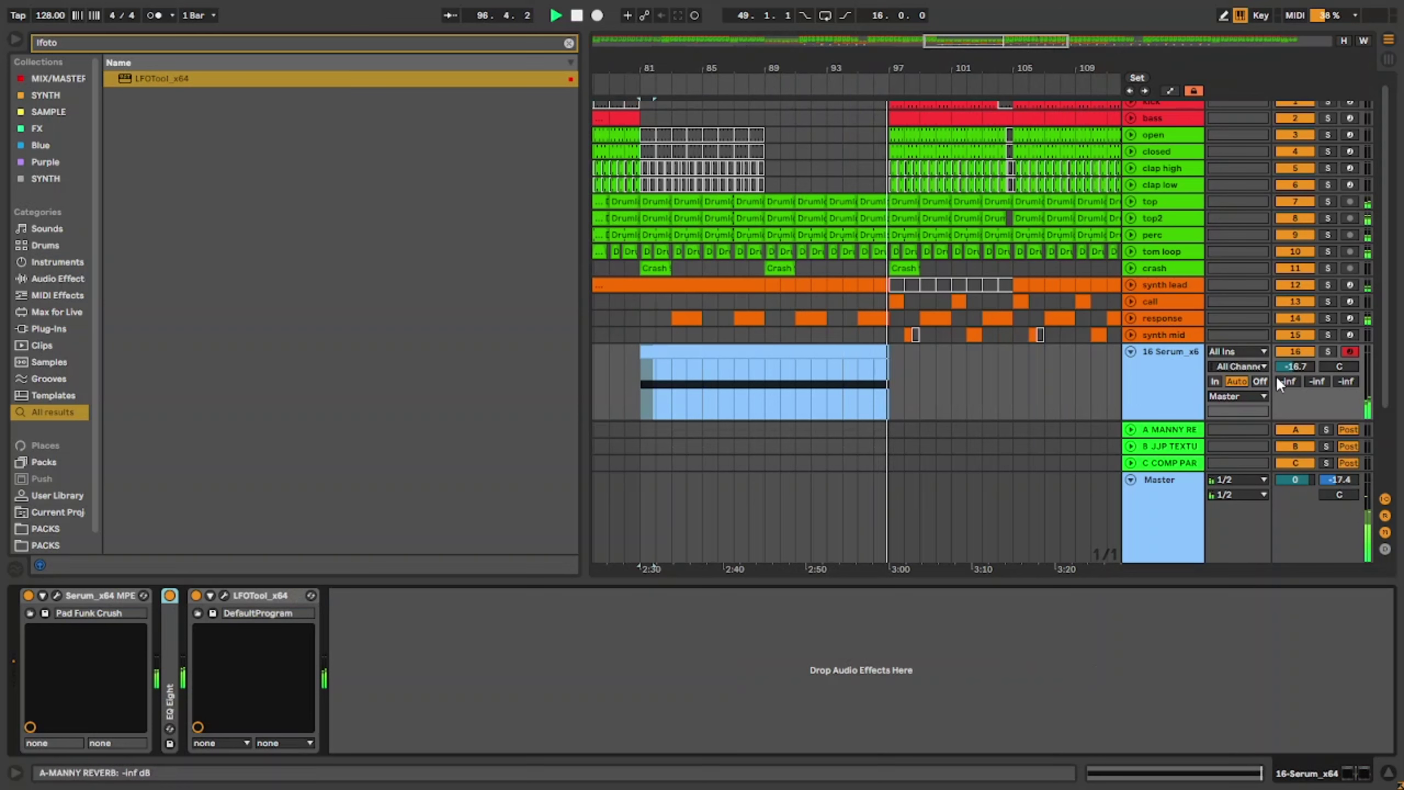
drag(1294, 367, 1294, 369)
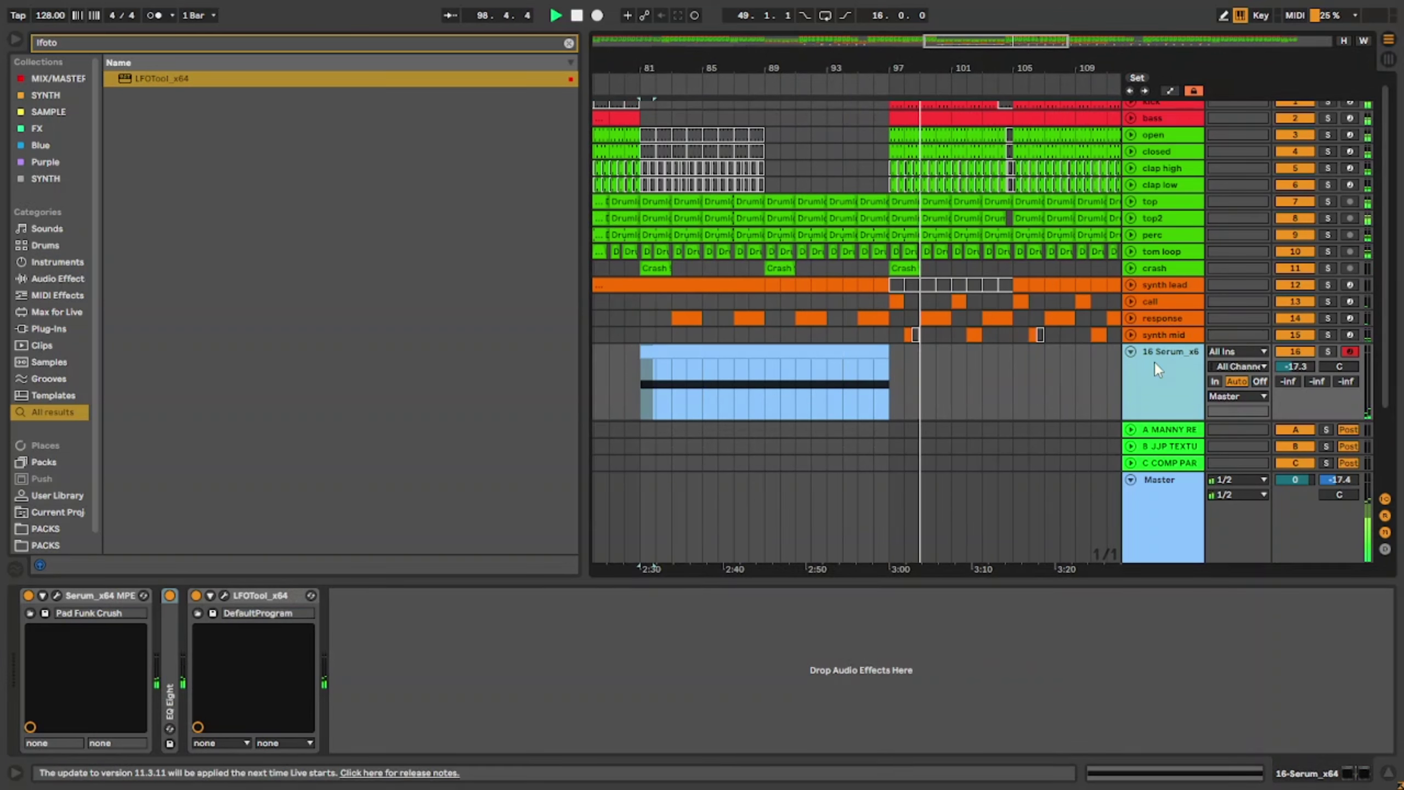
key(ctrl+r)
text(pad low)
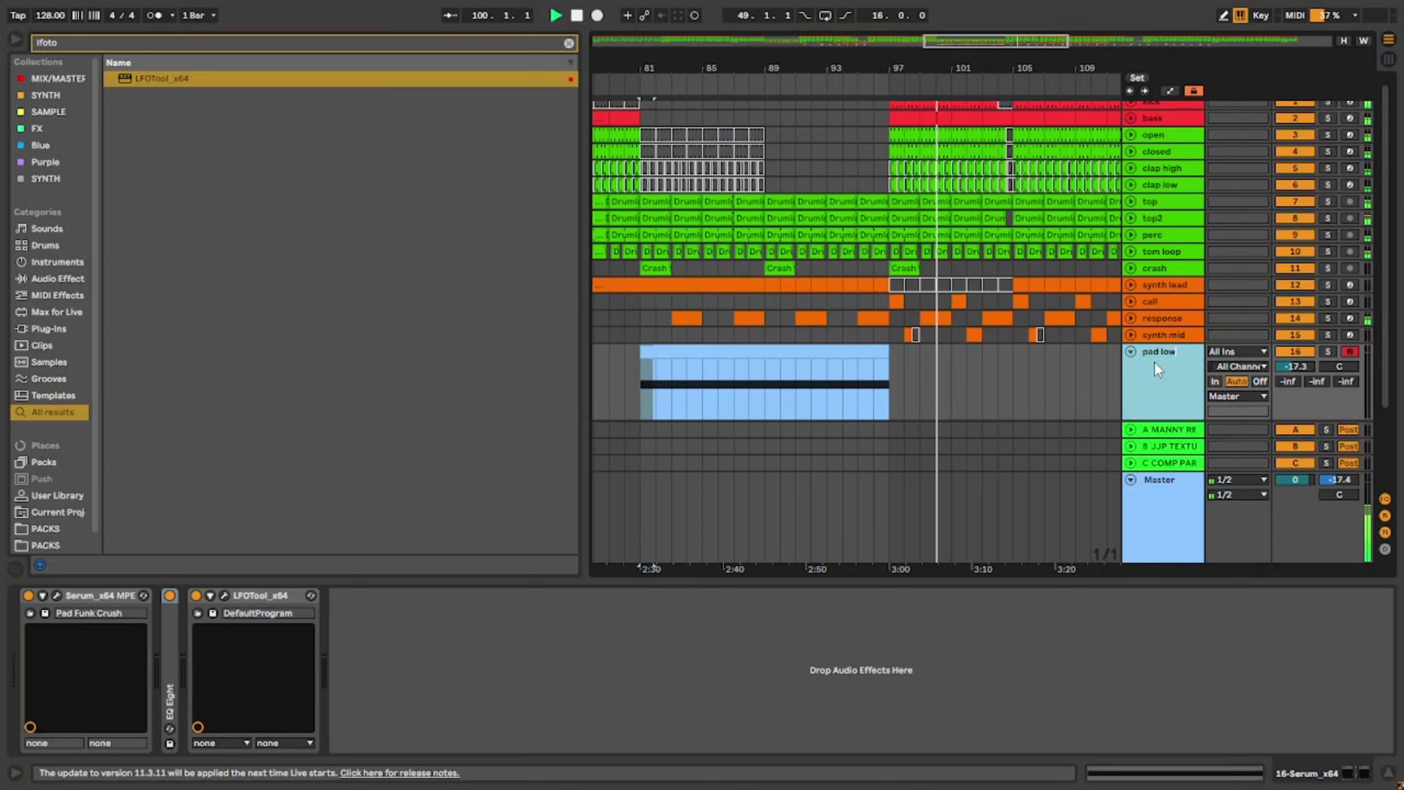
key(Return)
Step: Color the pad low track orange, assign the track color to its clips, and fold the track
right_click(1154, 363)
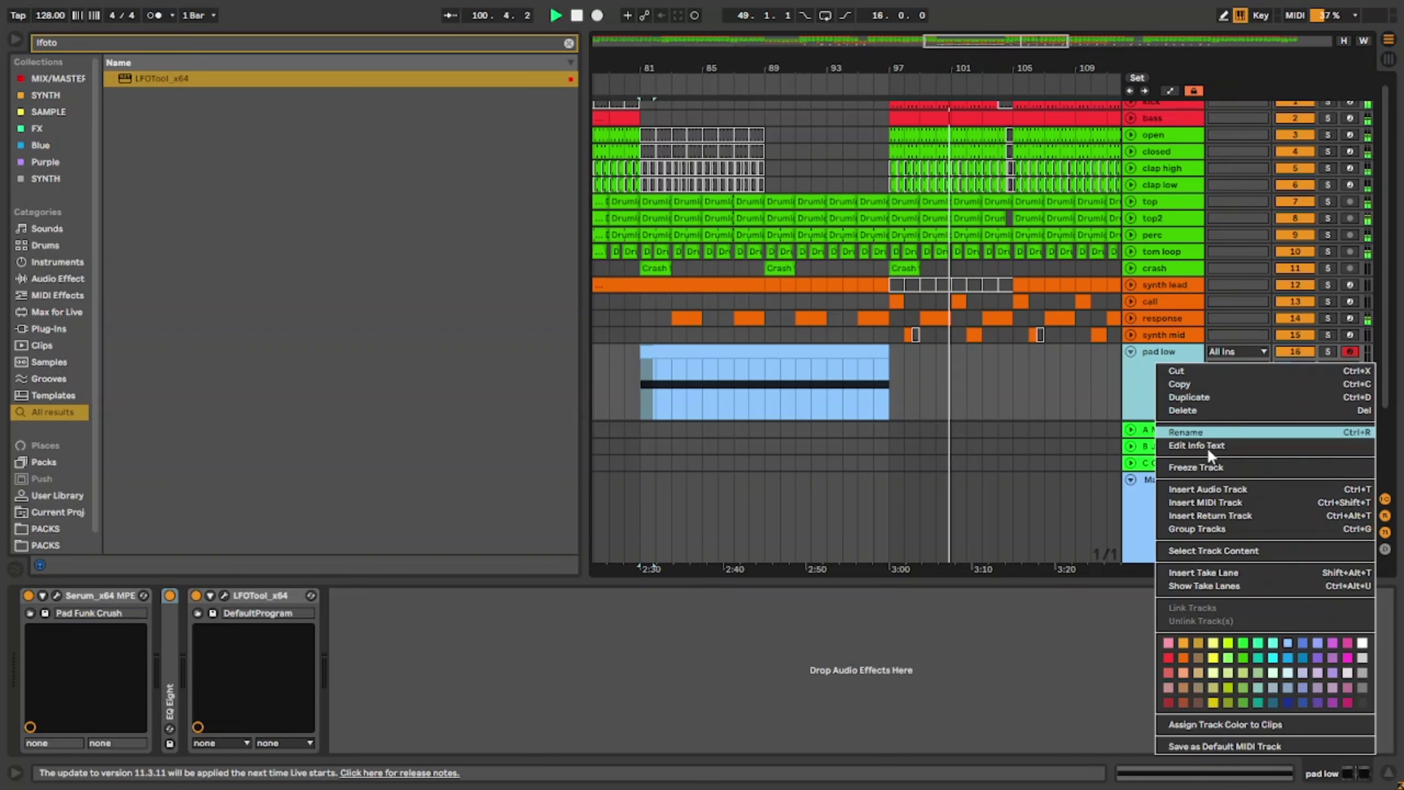
click(1178, 655)
right_click(1162, 366)
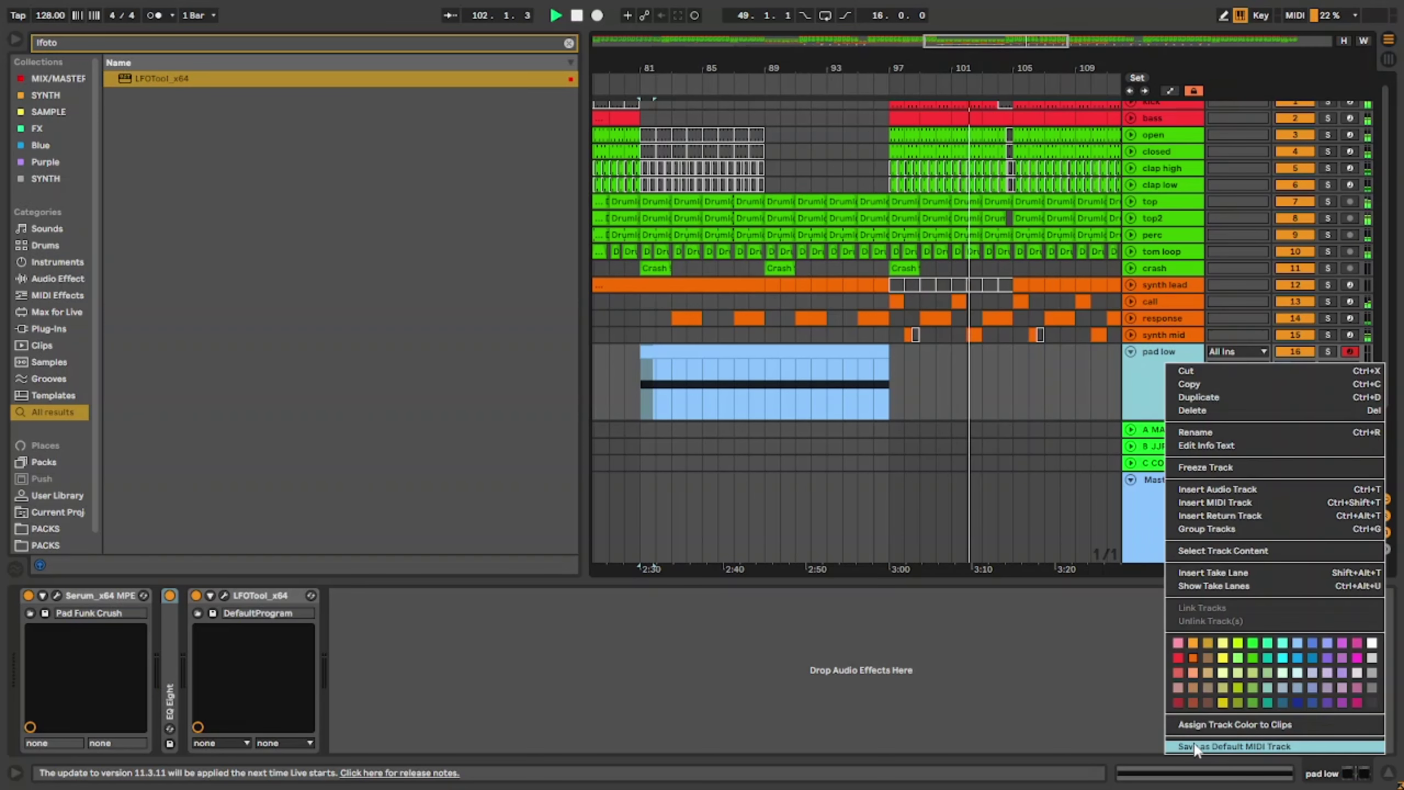
click(1197, 724)
click(1131, 351)
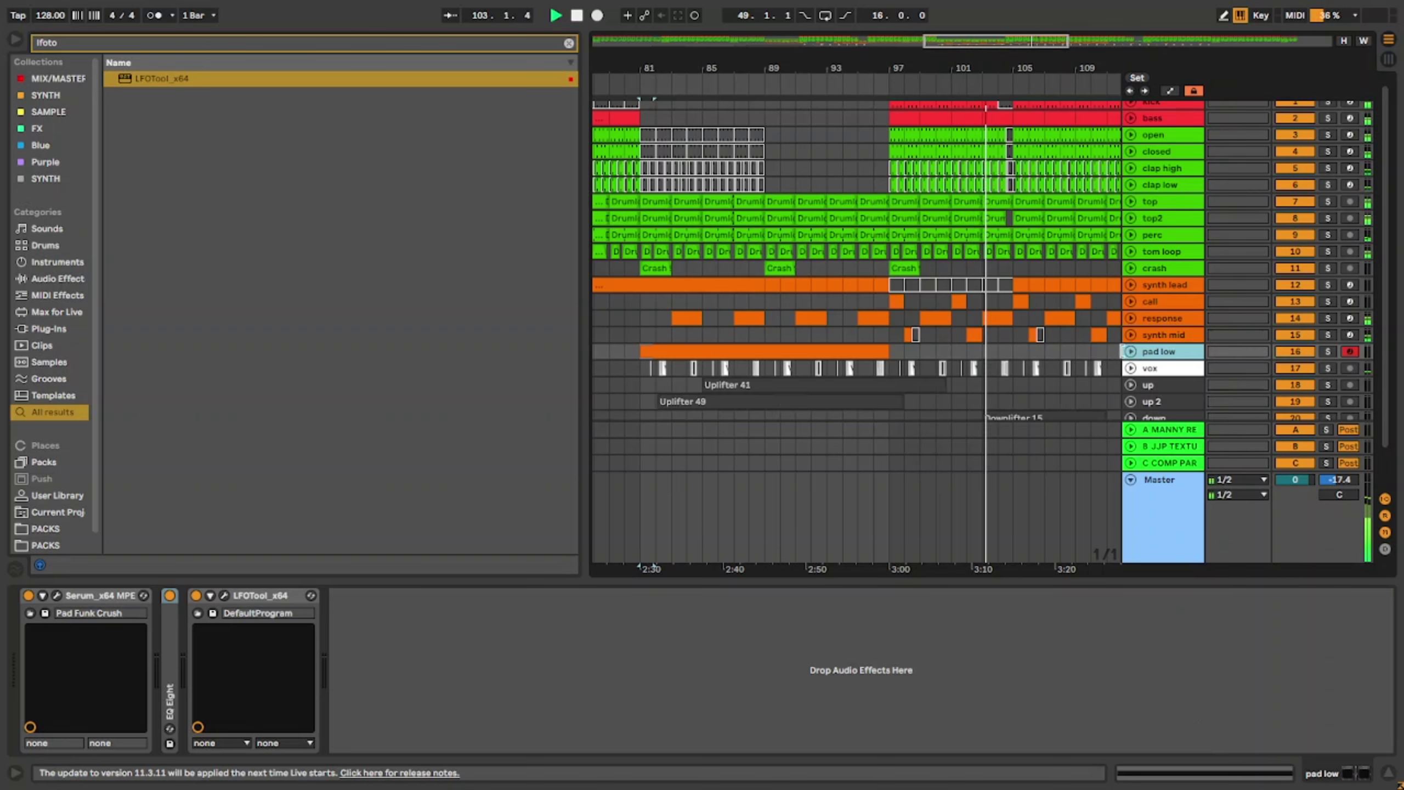
Step: Clear the browser search and hide the browser and device view to show the whole arrangement
click(569, 43)
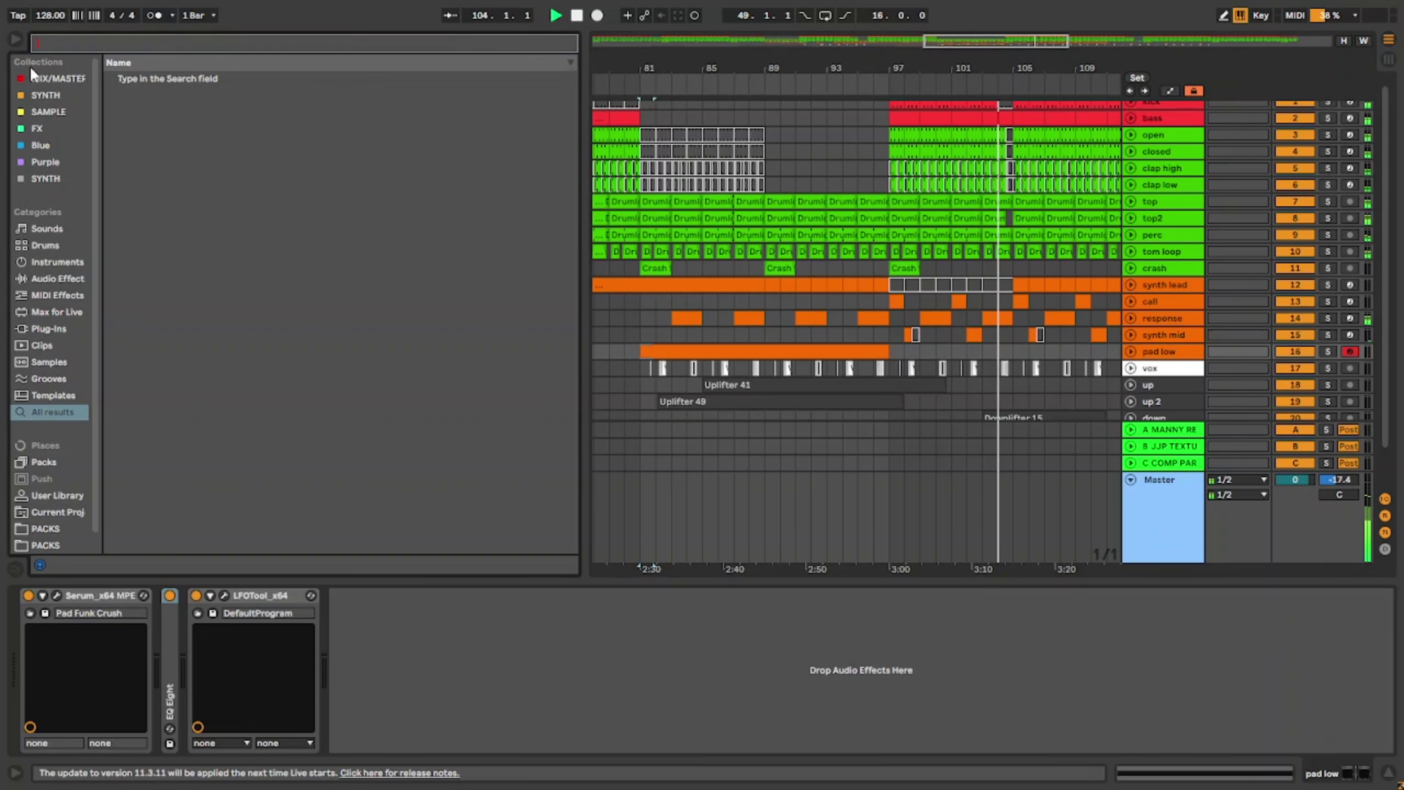
click(15, 39)
drag(555, 580, 555, 663)
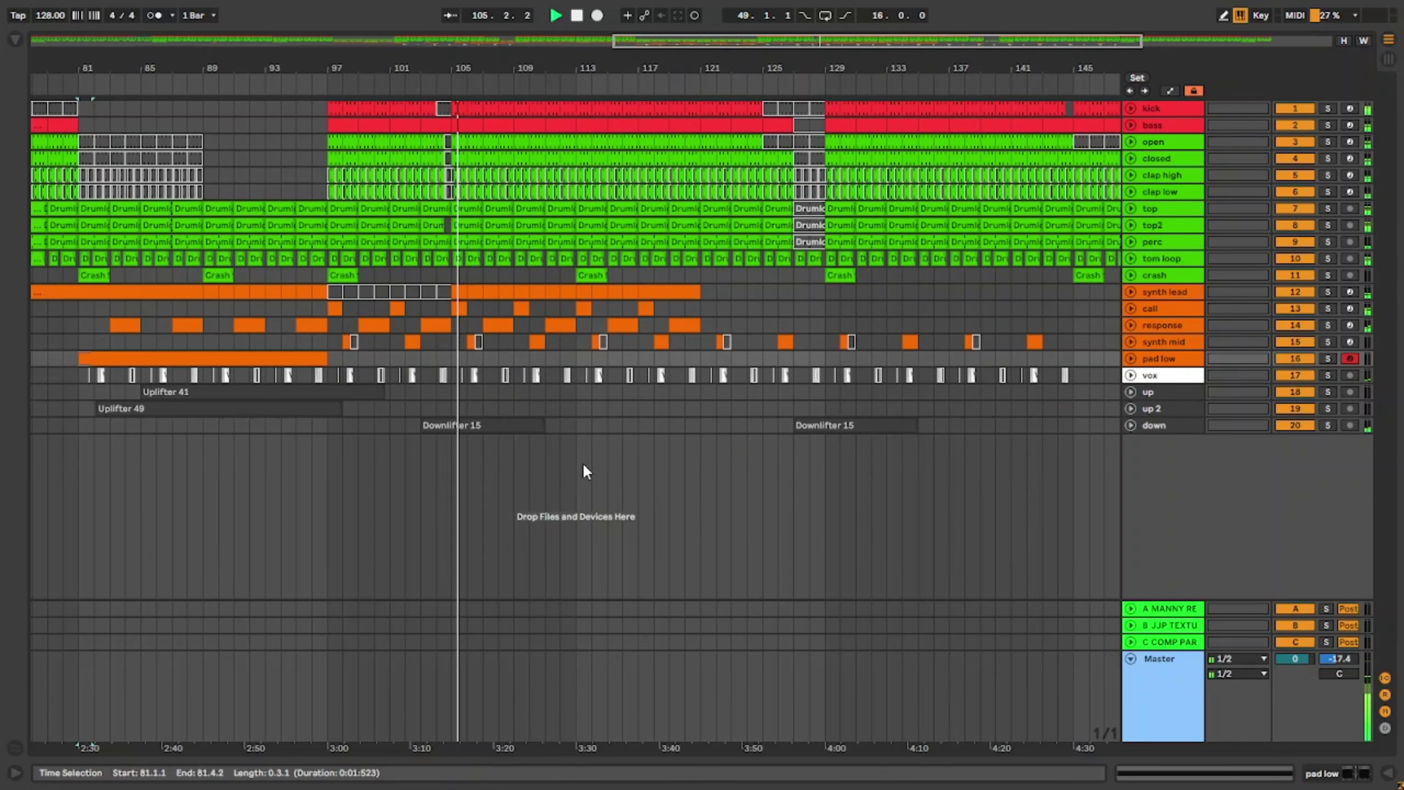
scroll(583, 470, down, 5)
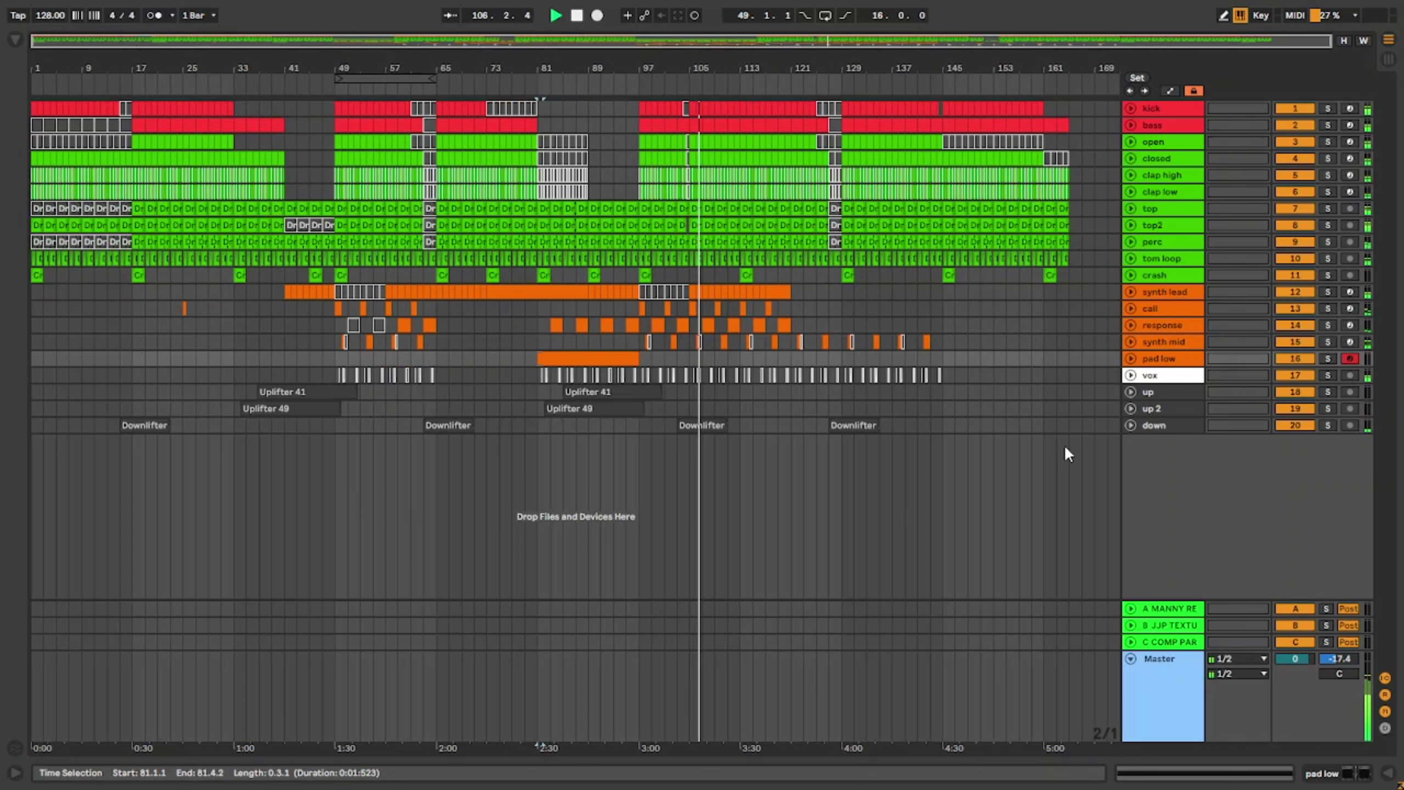
click(1045, 425)
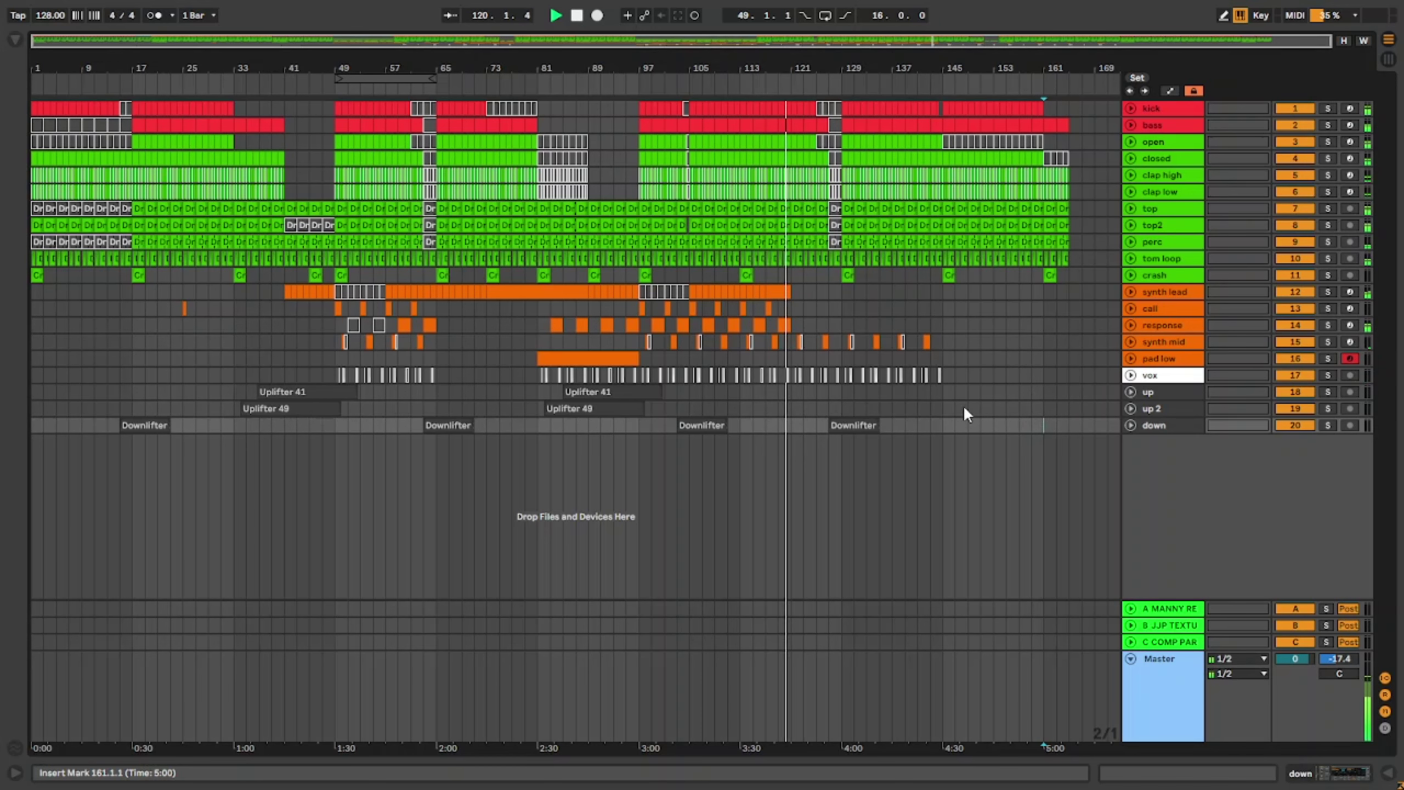
double_click(1161, 291)
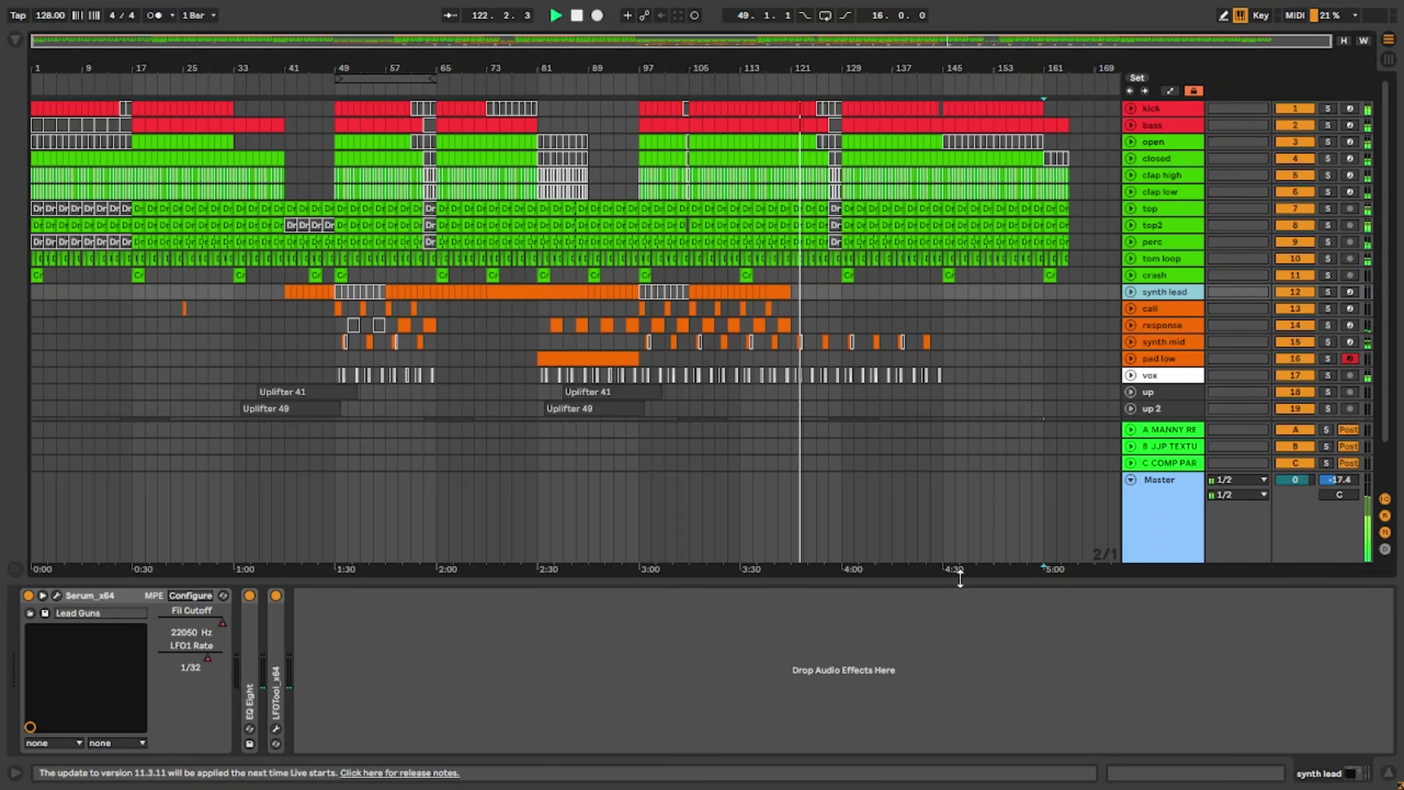
drag(960, 579, 963, 680)
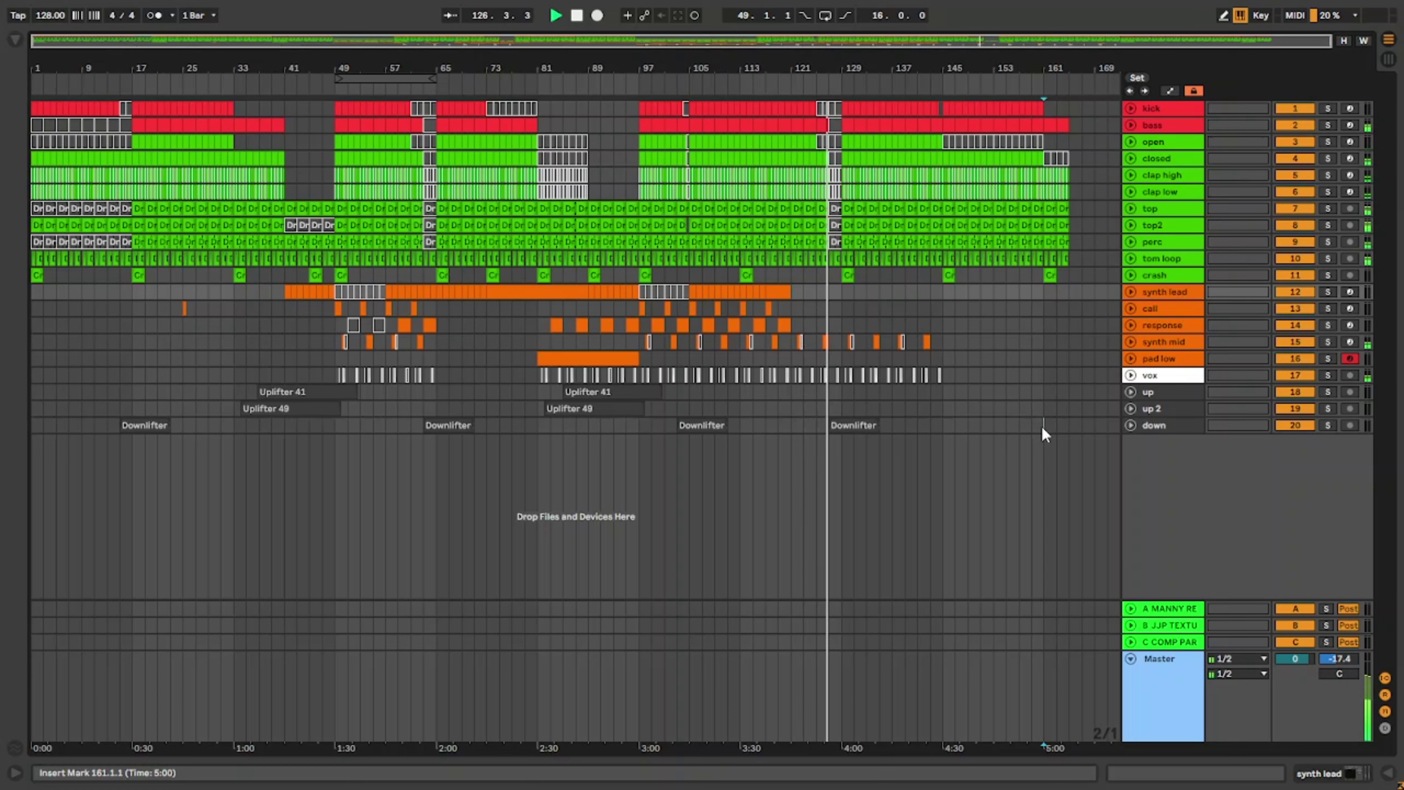
drag(1040, 426, 1018, 426)
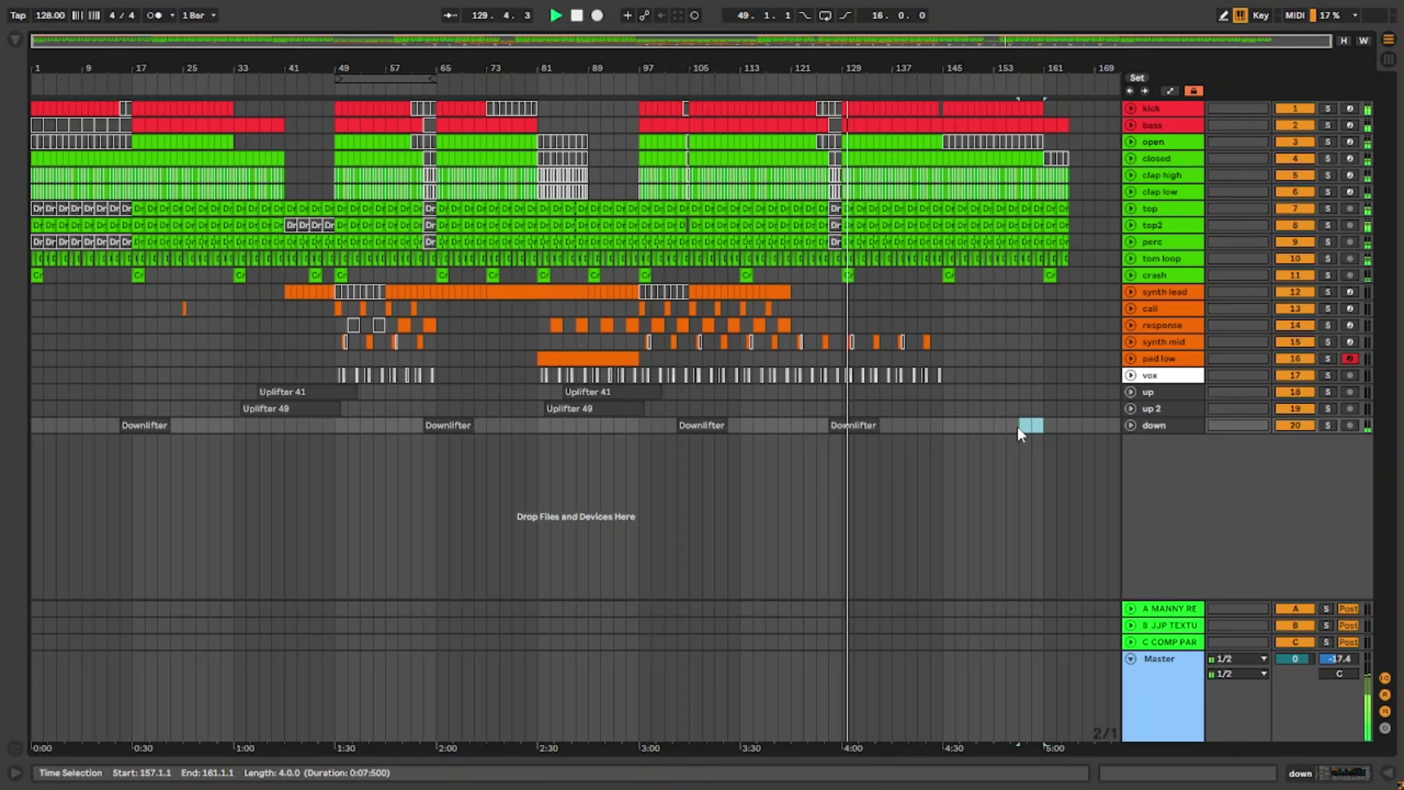
click(1031, 341)
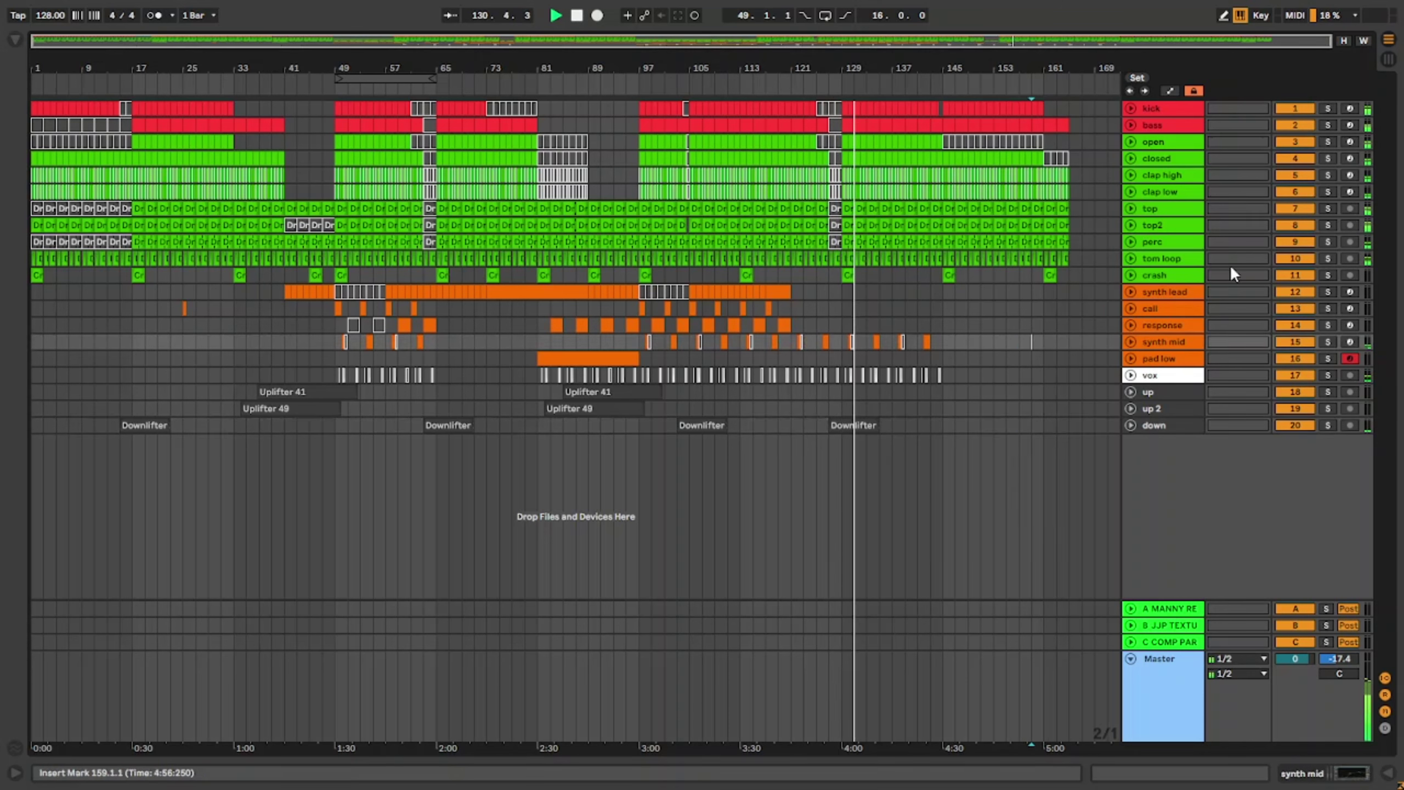
Step: Search the browser for "dees", add DeEsser Stereo to the top2 track, and set its threshold to -9.2
click(1294, 227)
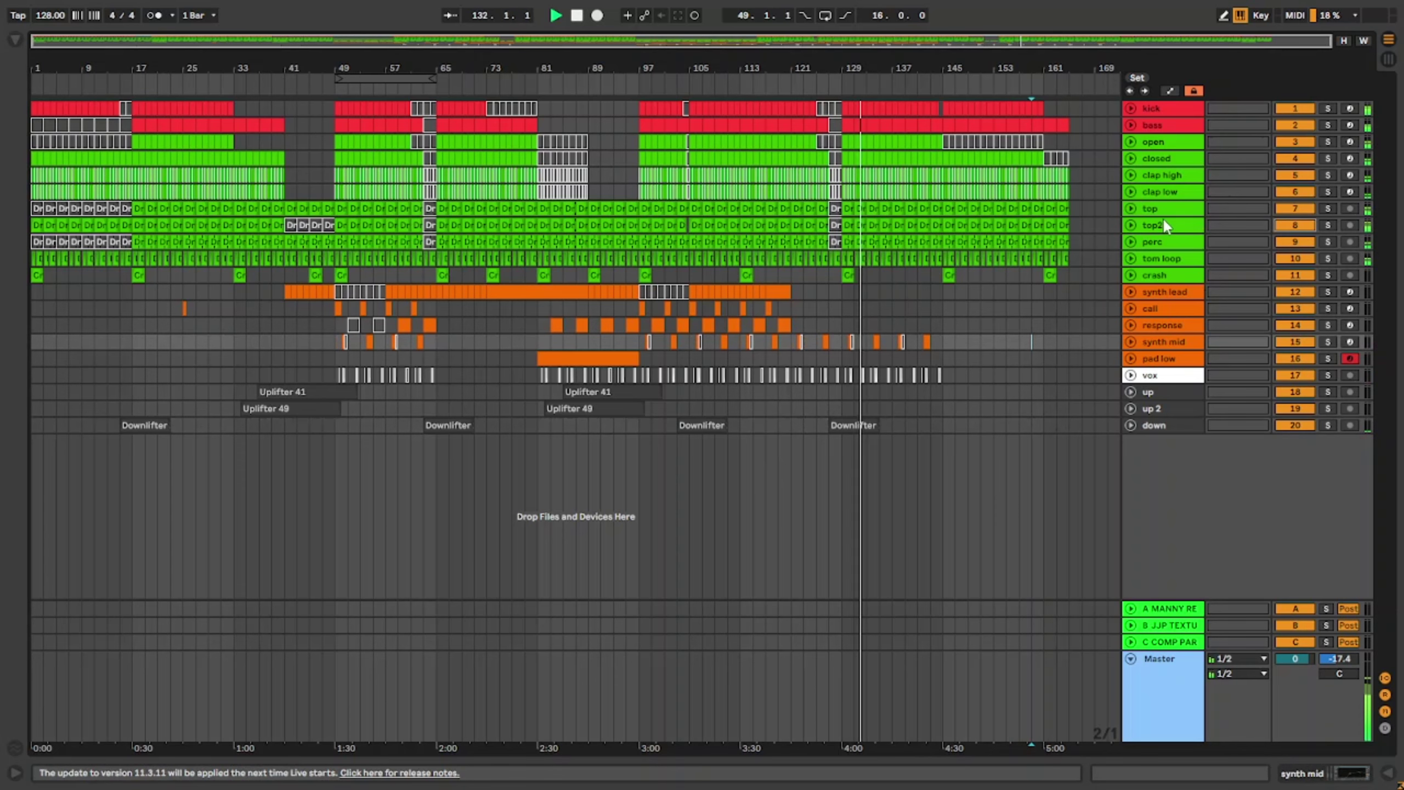
click(1130, 225)
double_click(1167, 235)
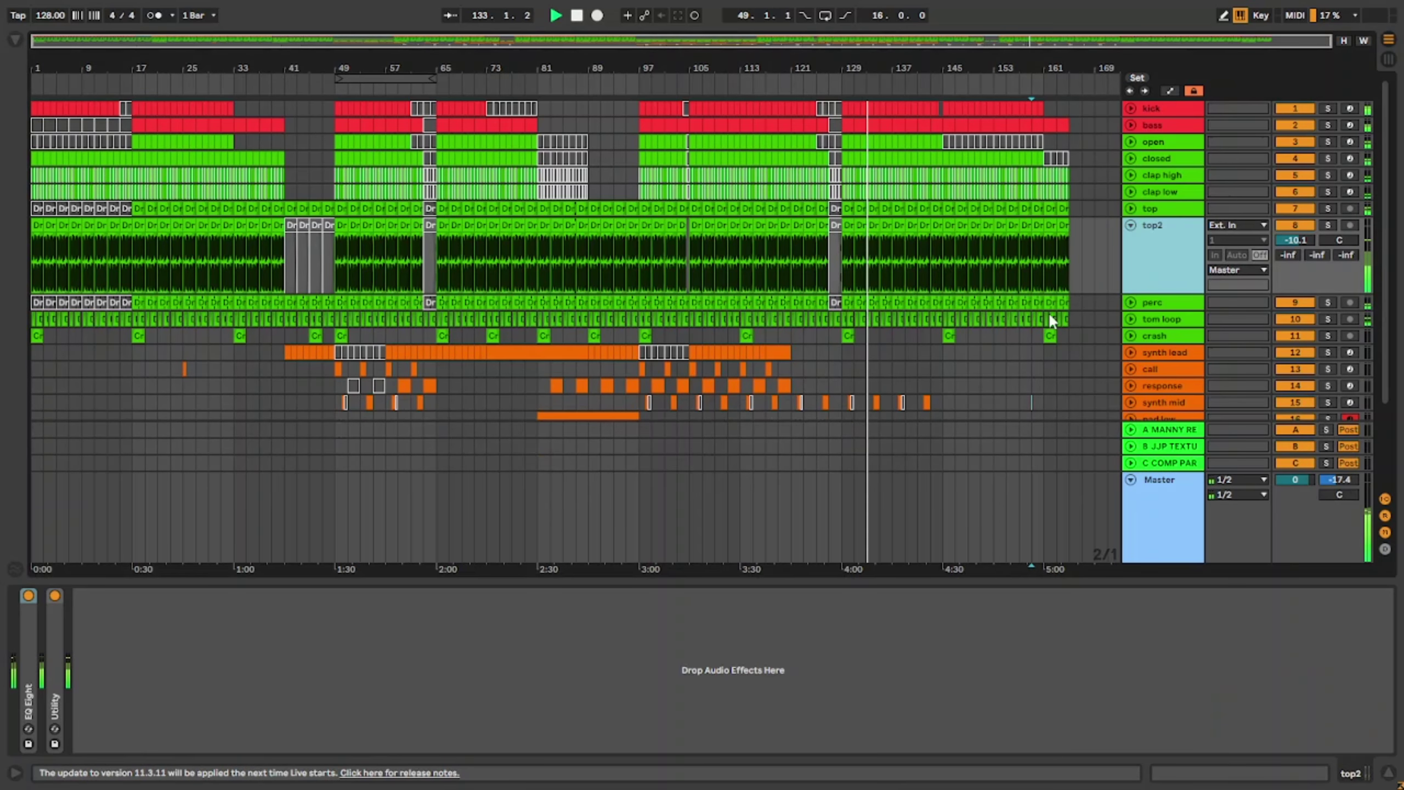
key(ctrl+f)
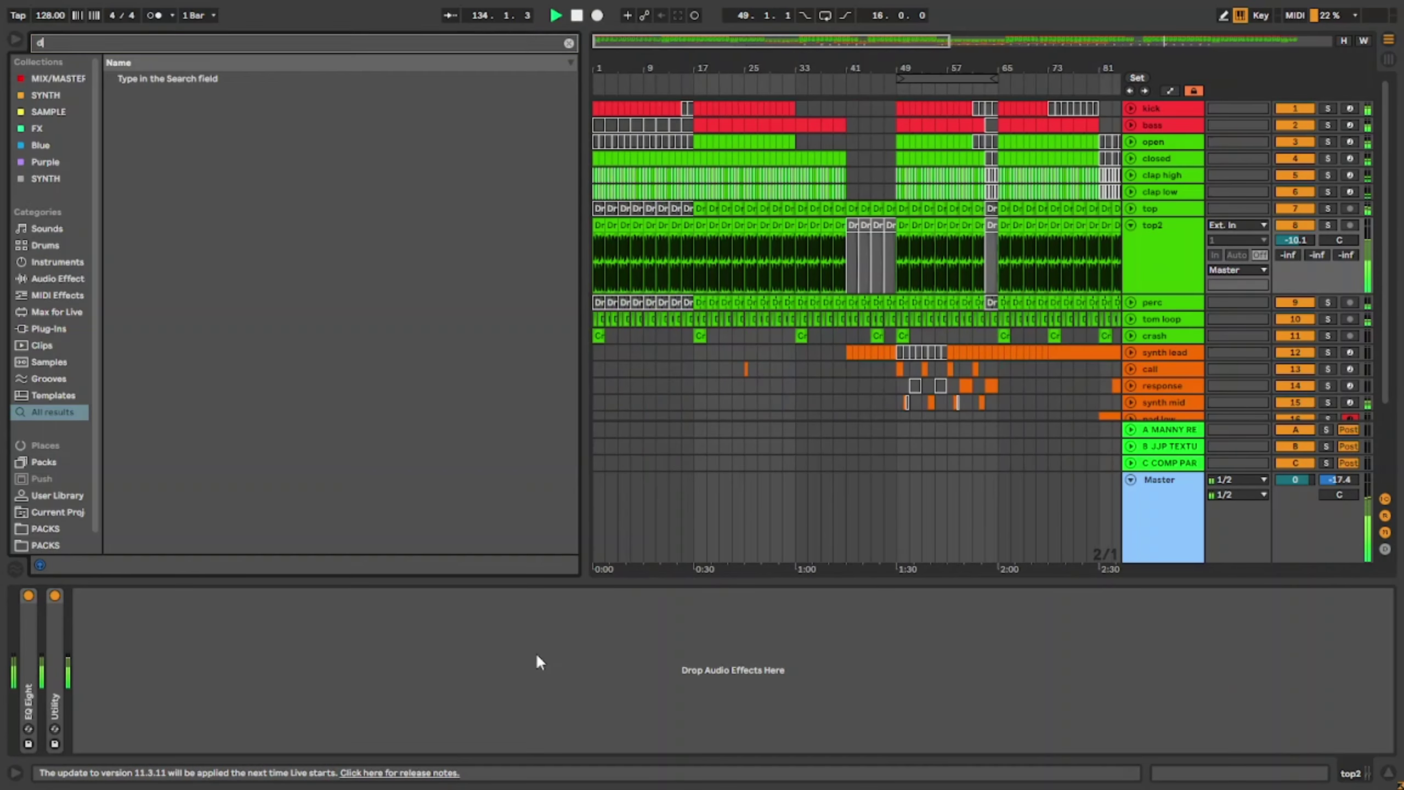
text(deese)
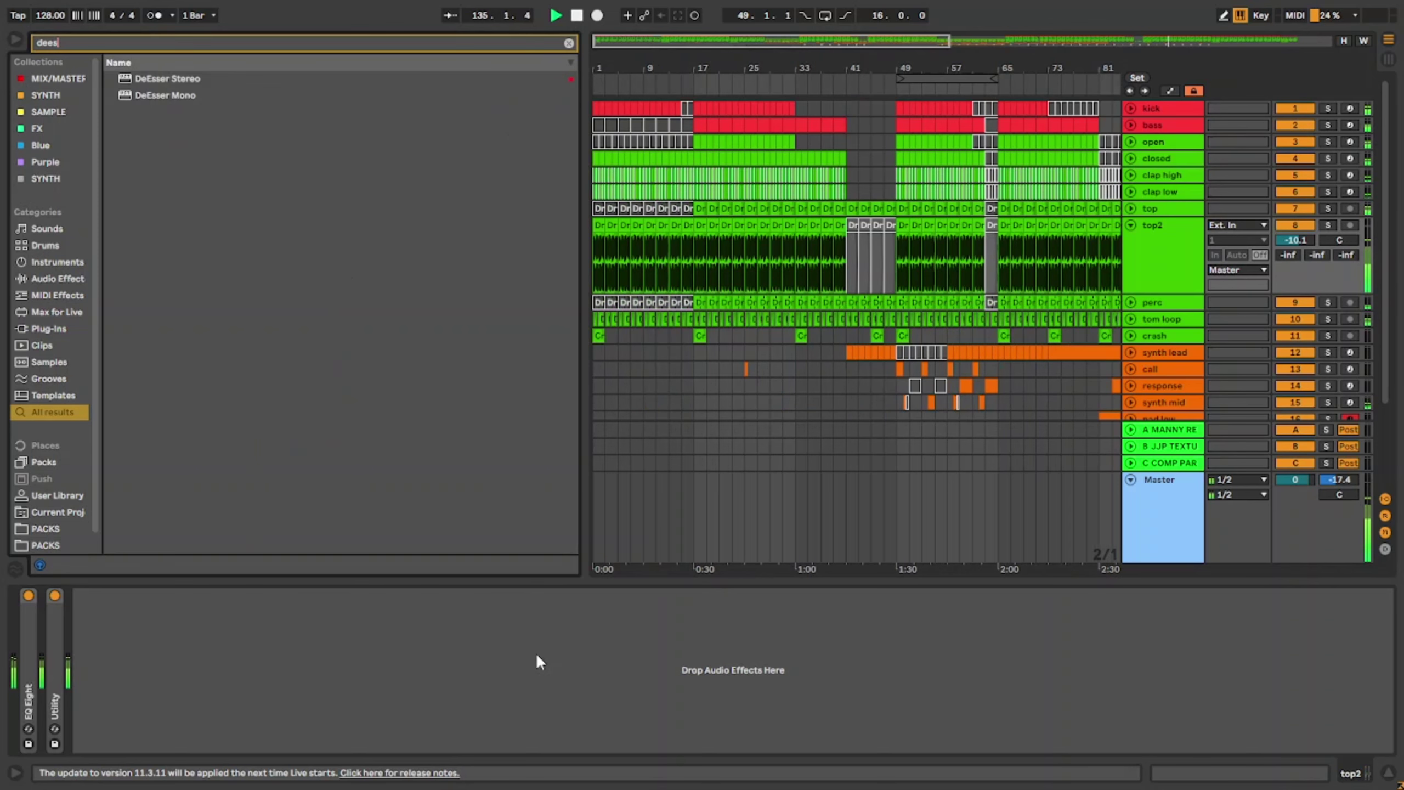
key(Down)
key(Return)
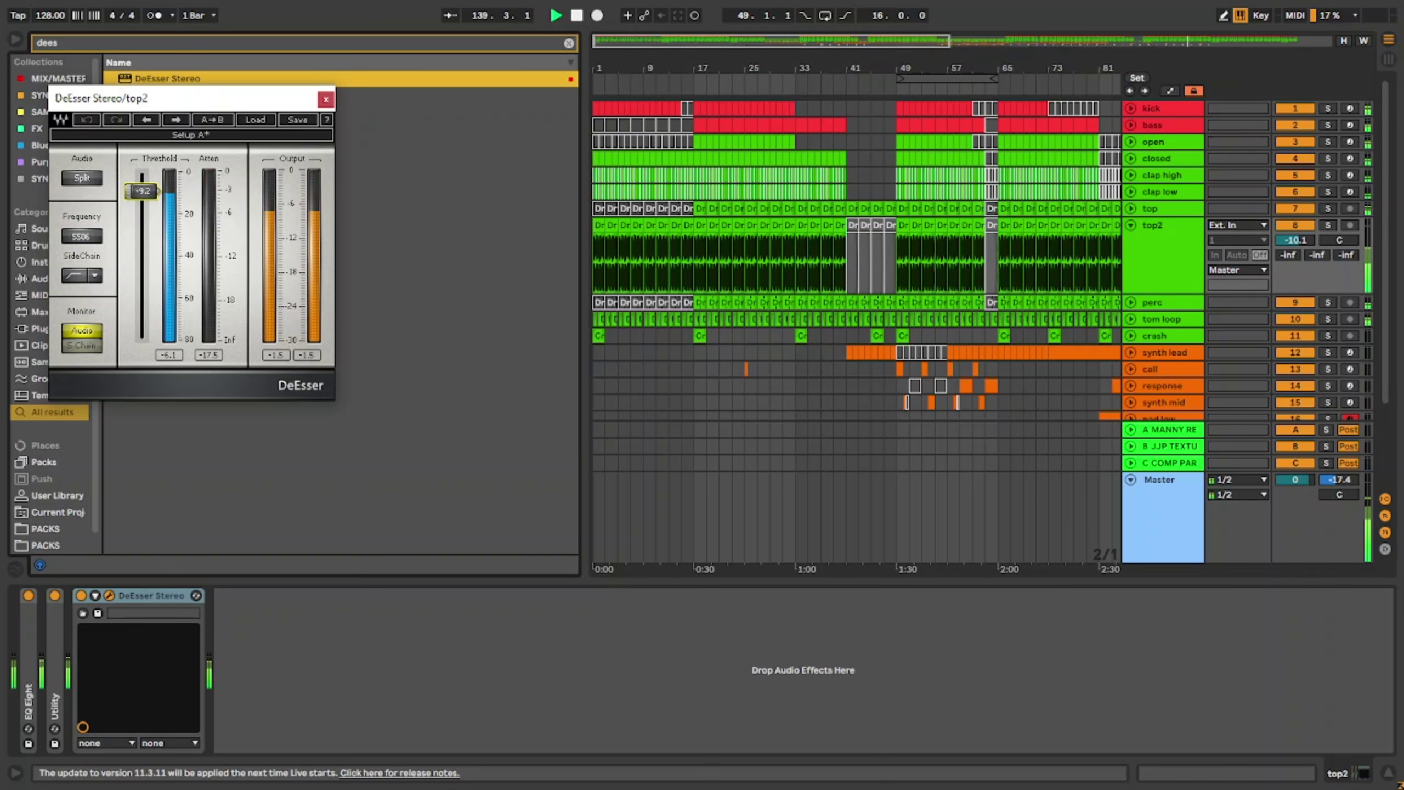
click(326, 99)
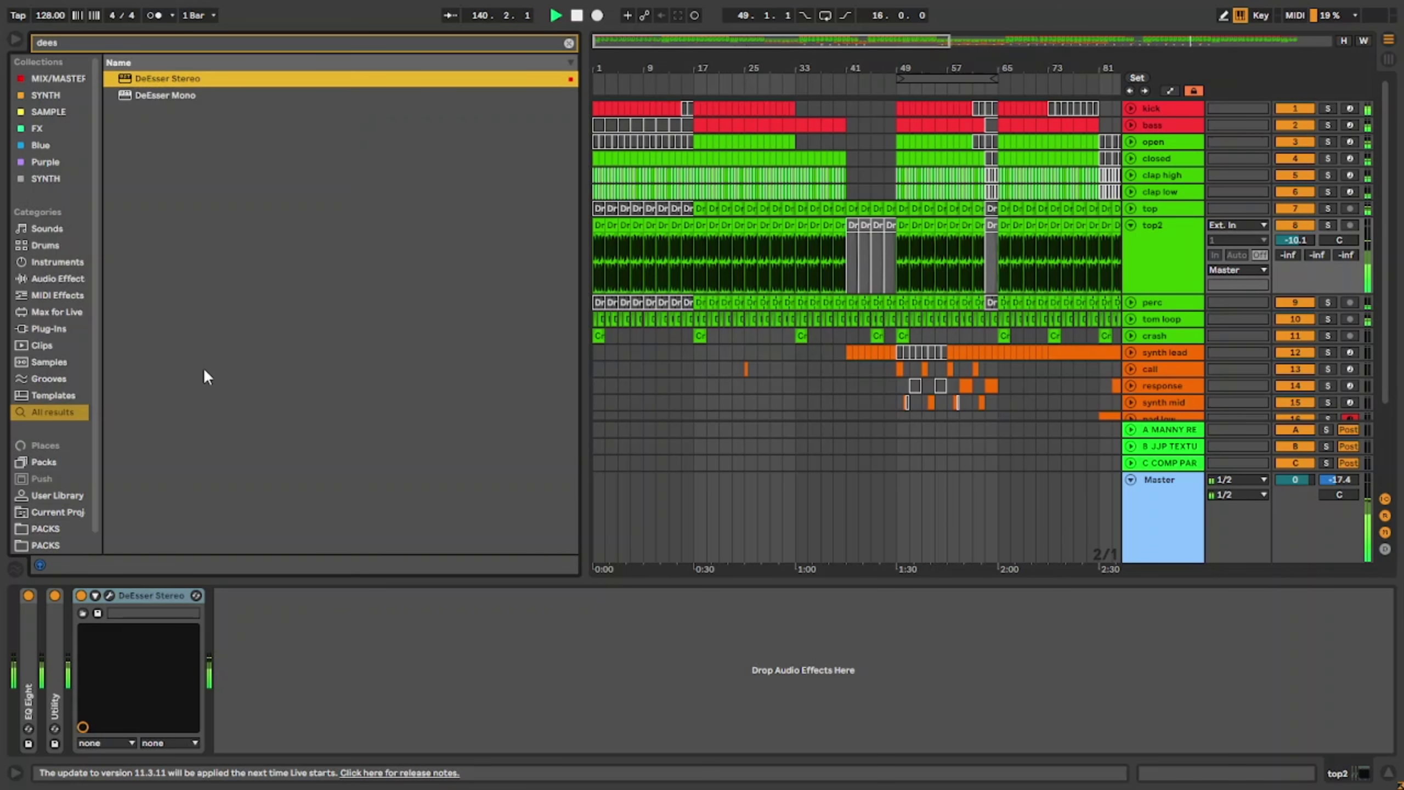
Step: Bring the DeEsser Stereo from top2 onto the open track, set its threshold to -21.4, and close its window
click(147, 594)
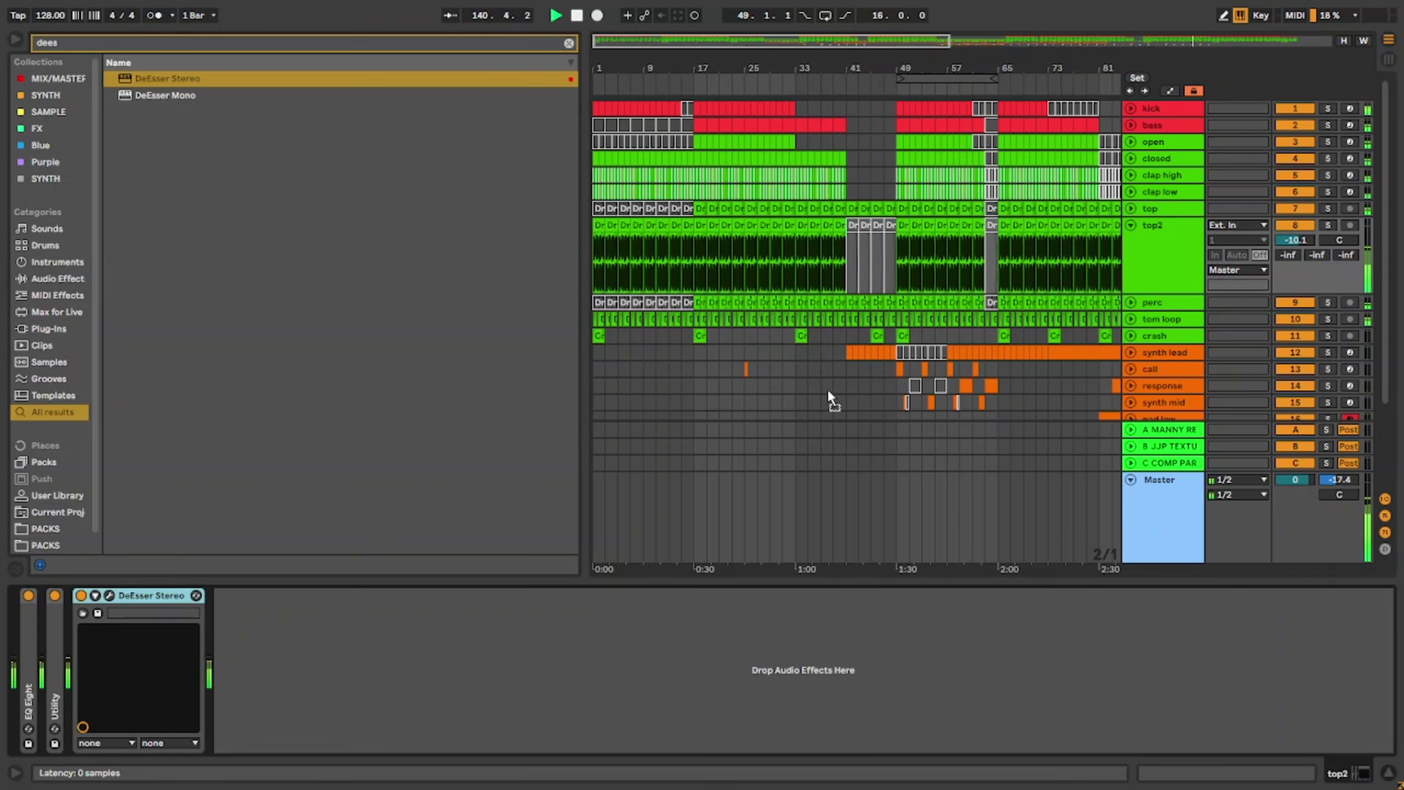
click(1171, 140)
click(84, 595)
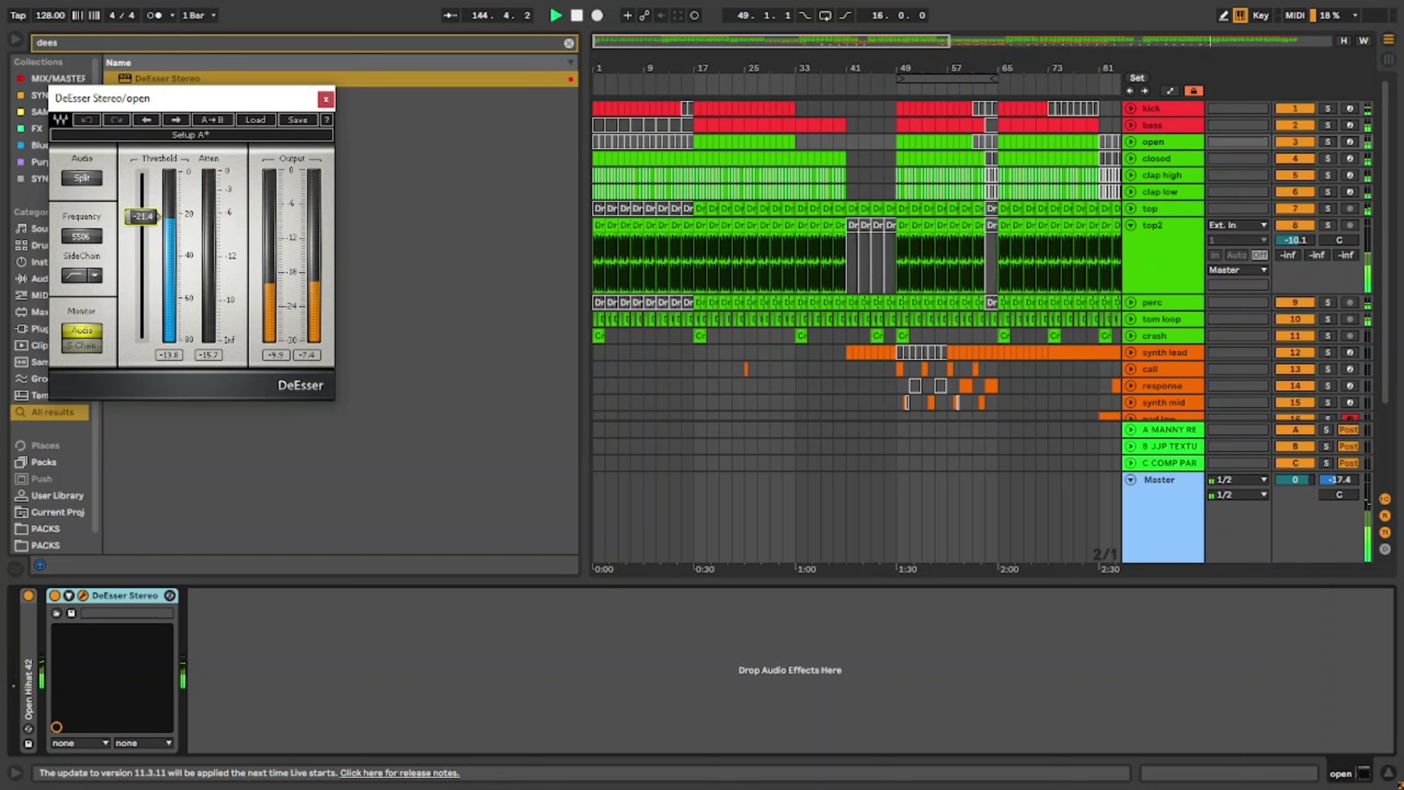
click(326, 100)
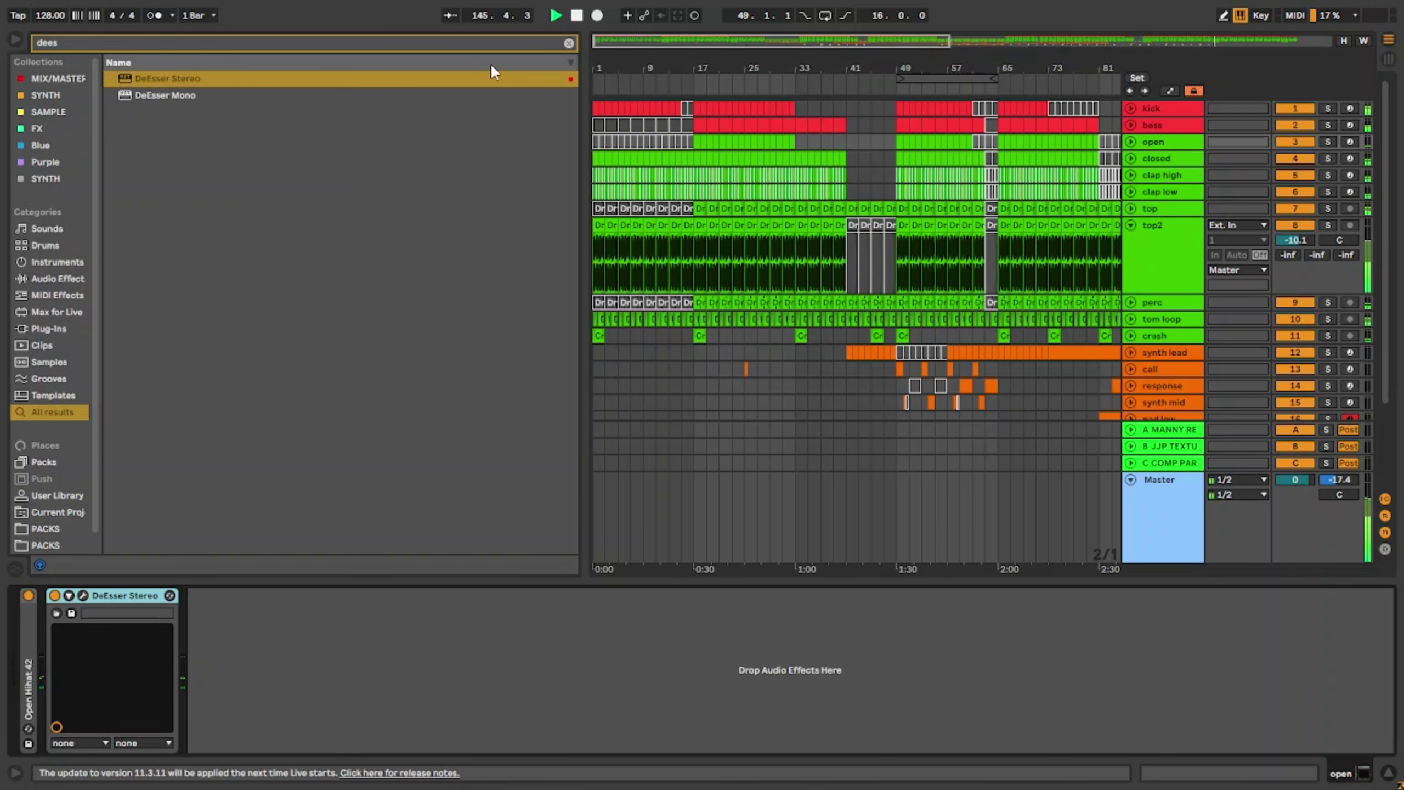
Step: Clear the "dees" search, hide the browser and device view, and fold the top2 track
click(568, 43)
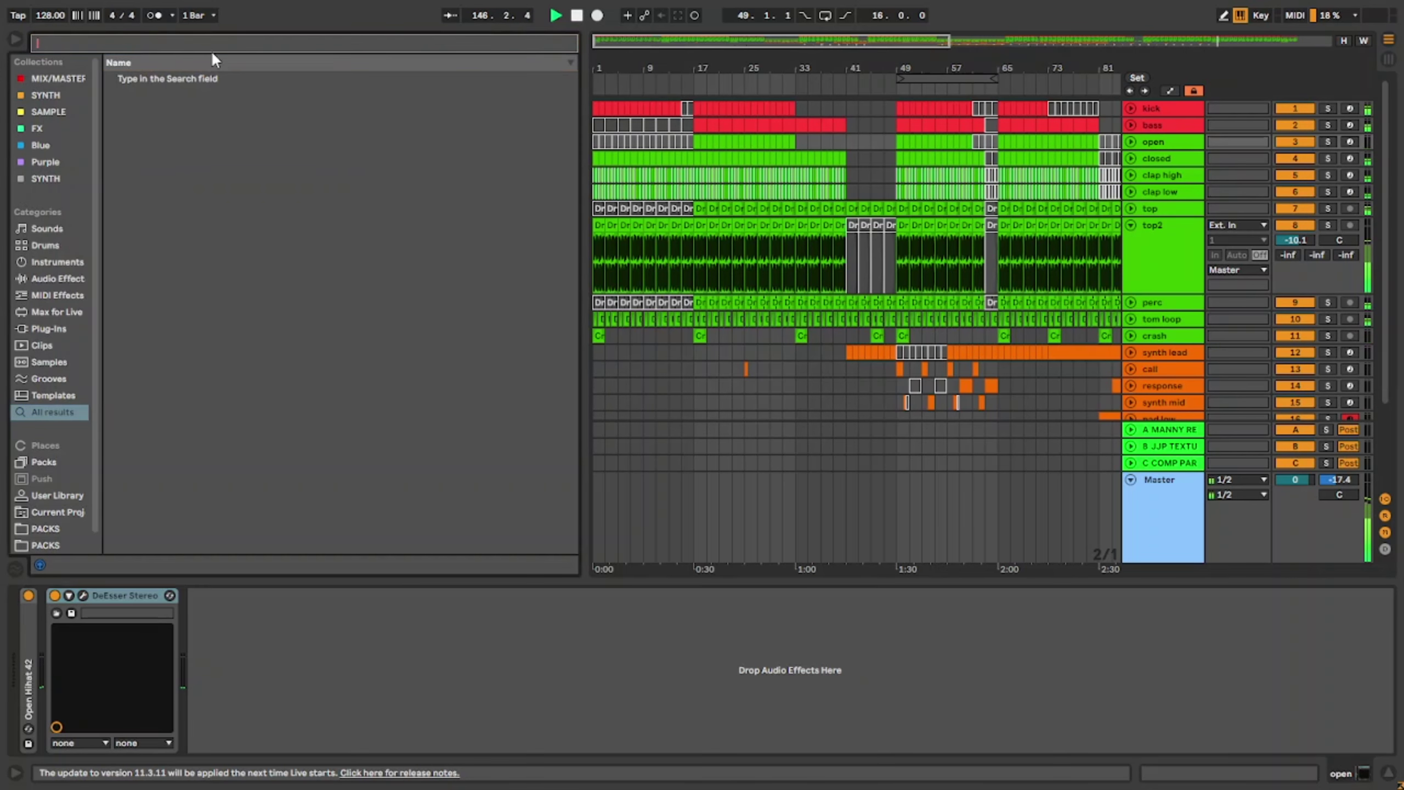
click(19, 41)
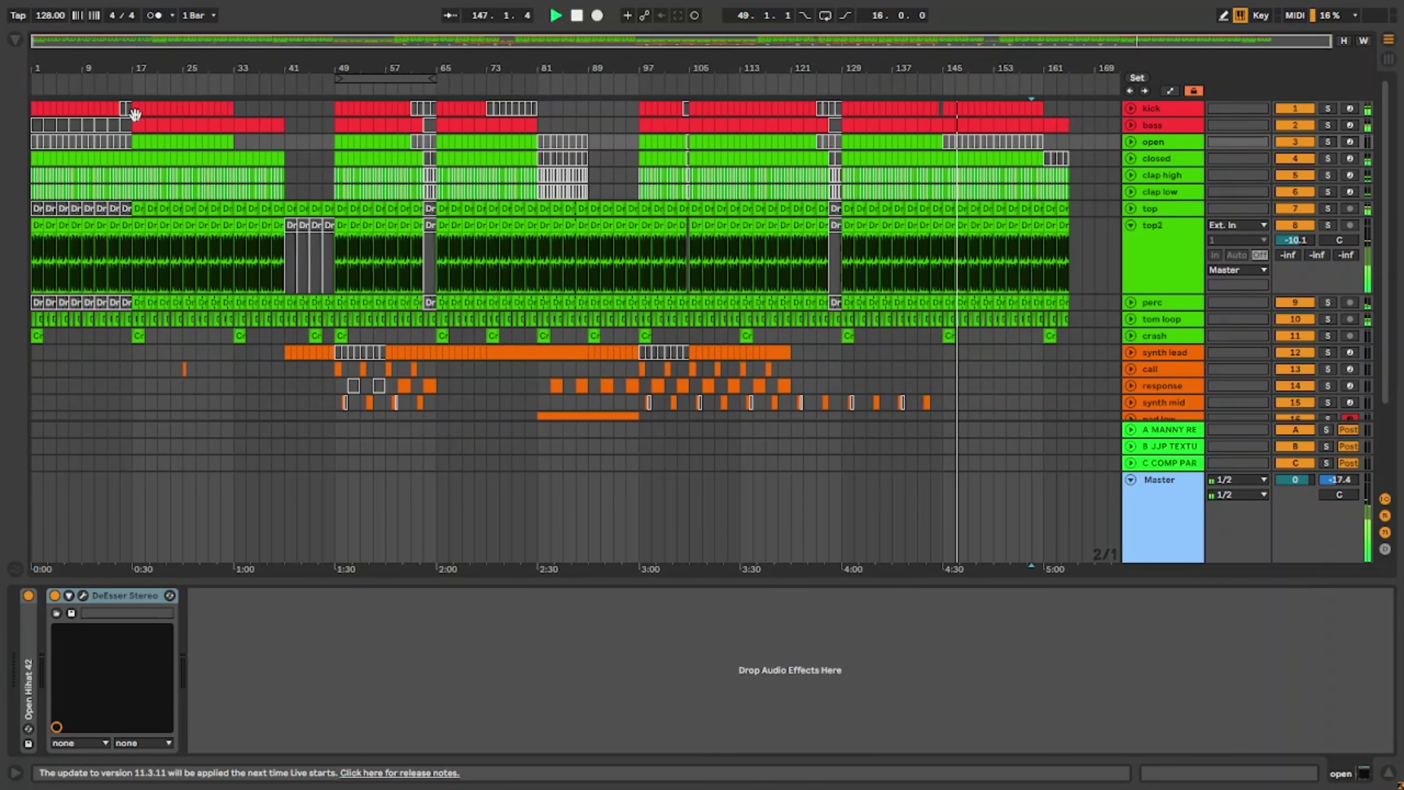
click(1128, 226)
drag(935, 581, 889, 782)
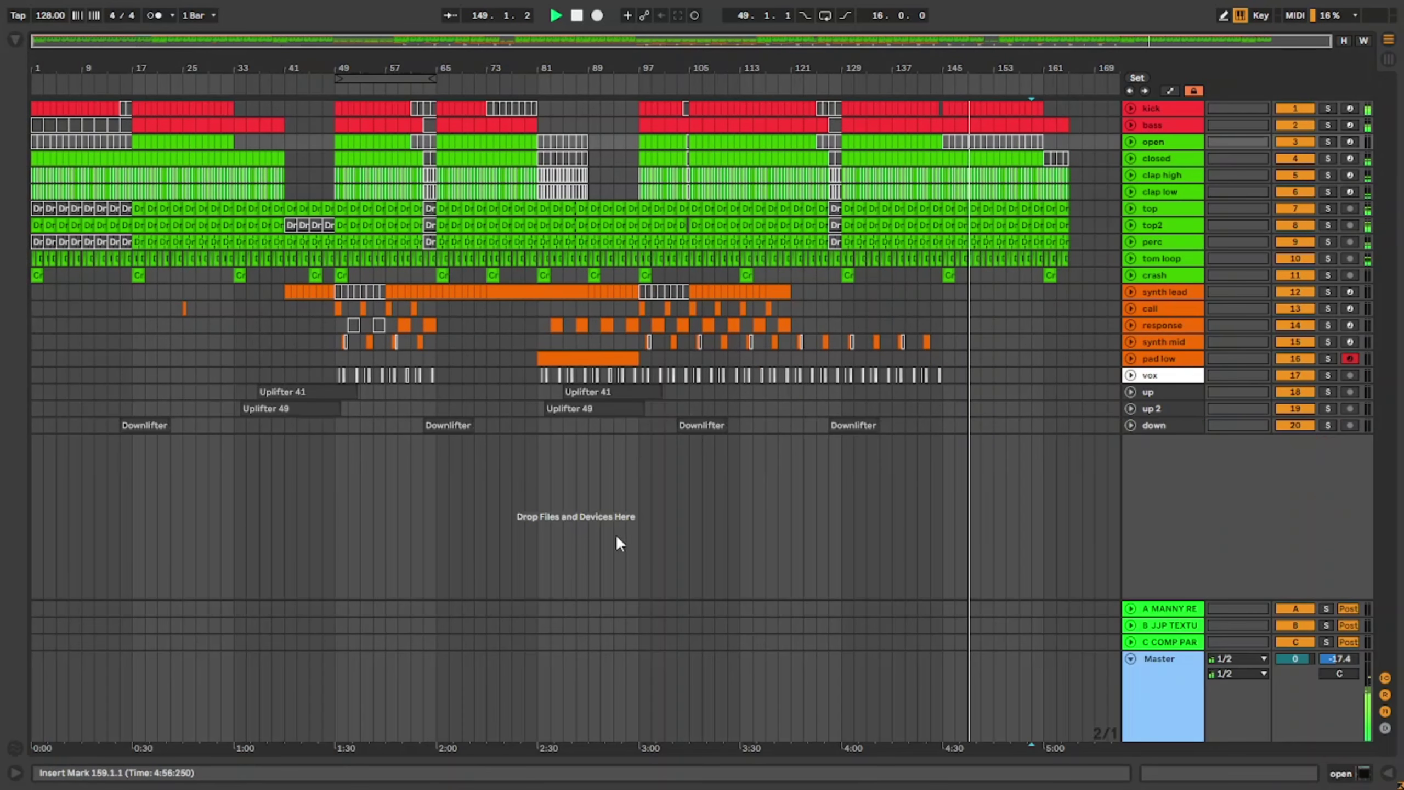
Step: Spot-check the arrangement by playing it from bar 11, bar 19 and bar 47
click(120, 494)
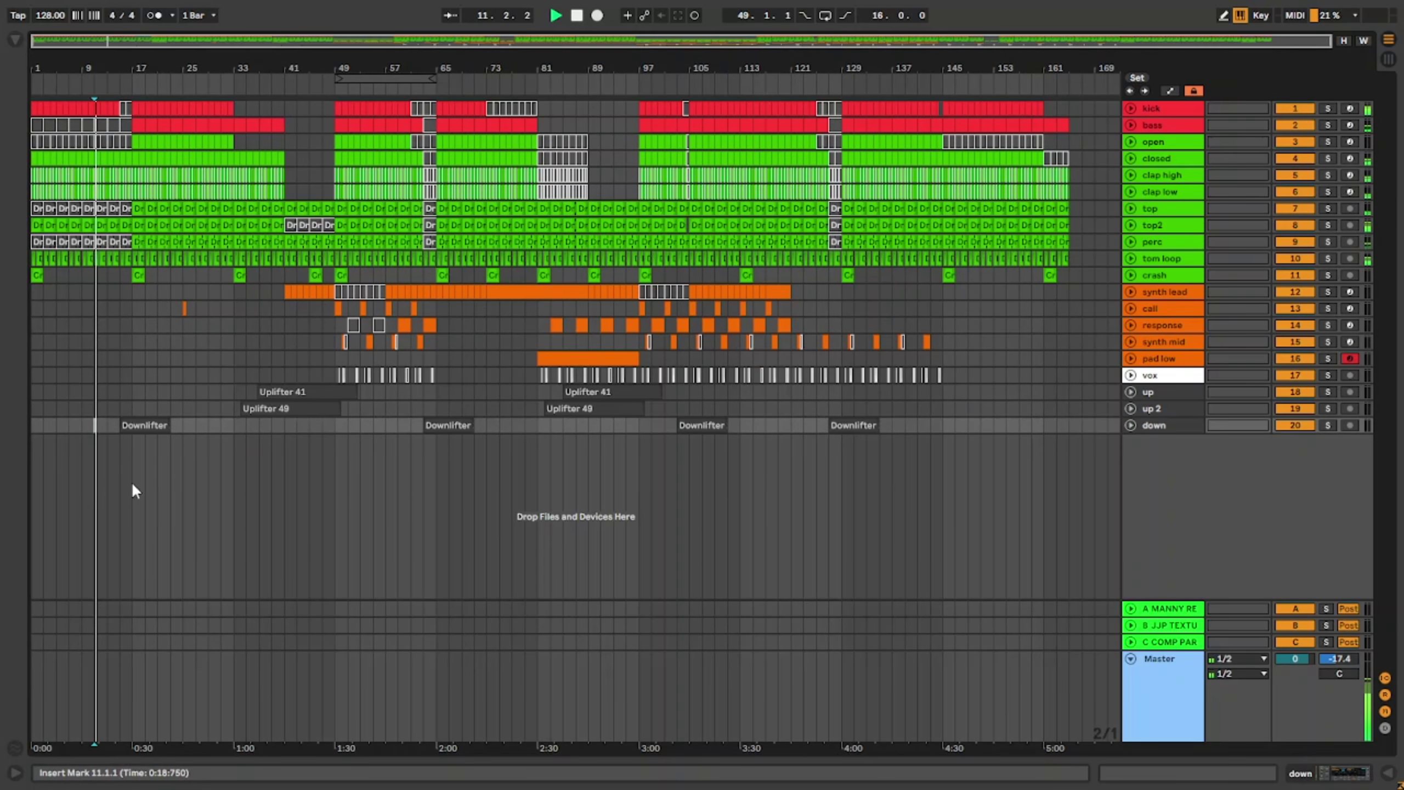
click(146, 481)
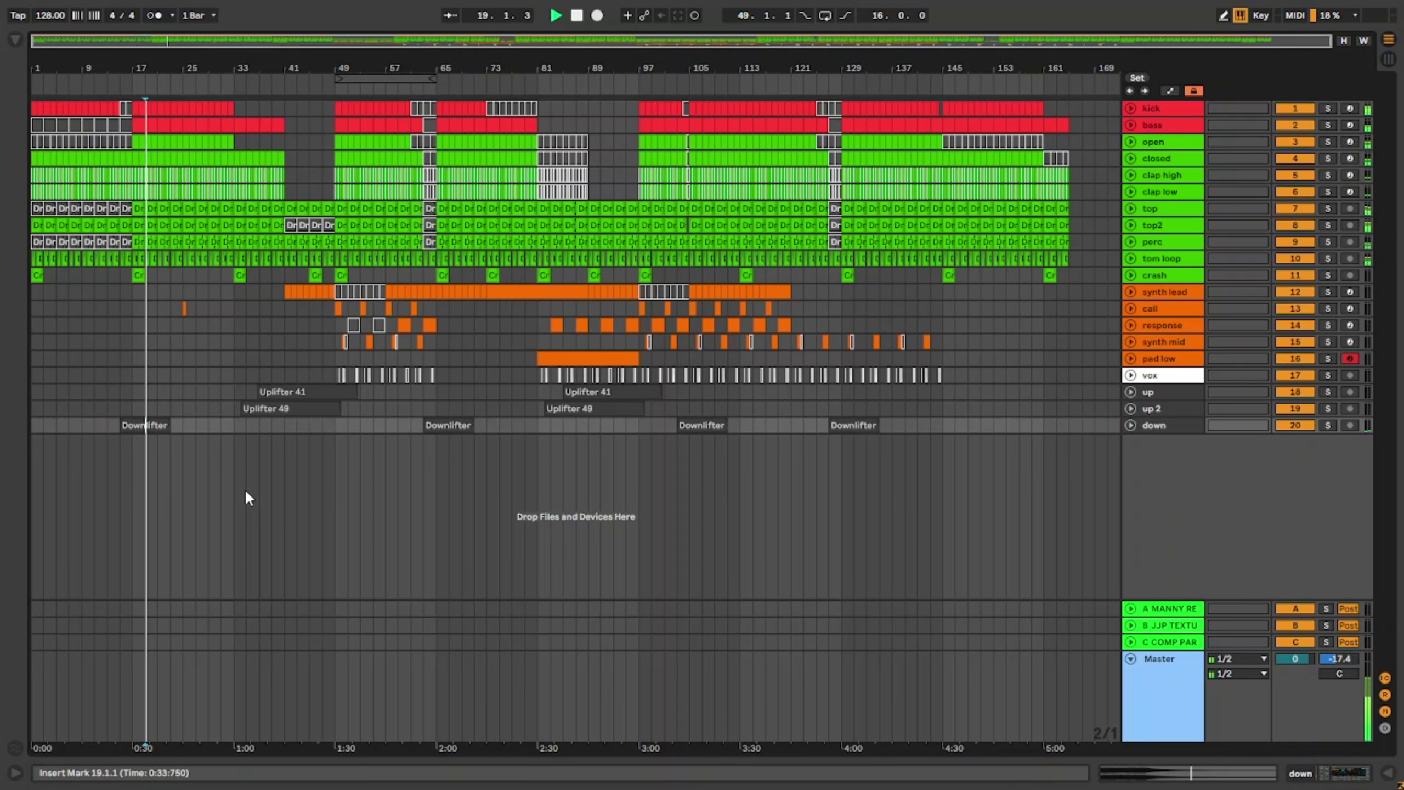
click(286, 483)
key(space)
click(326, 483)
key(space)
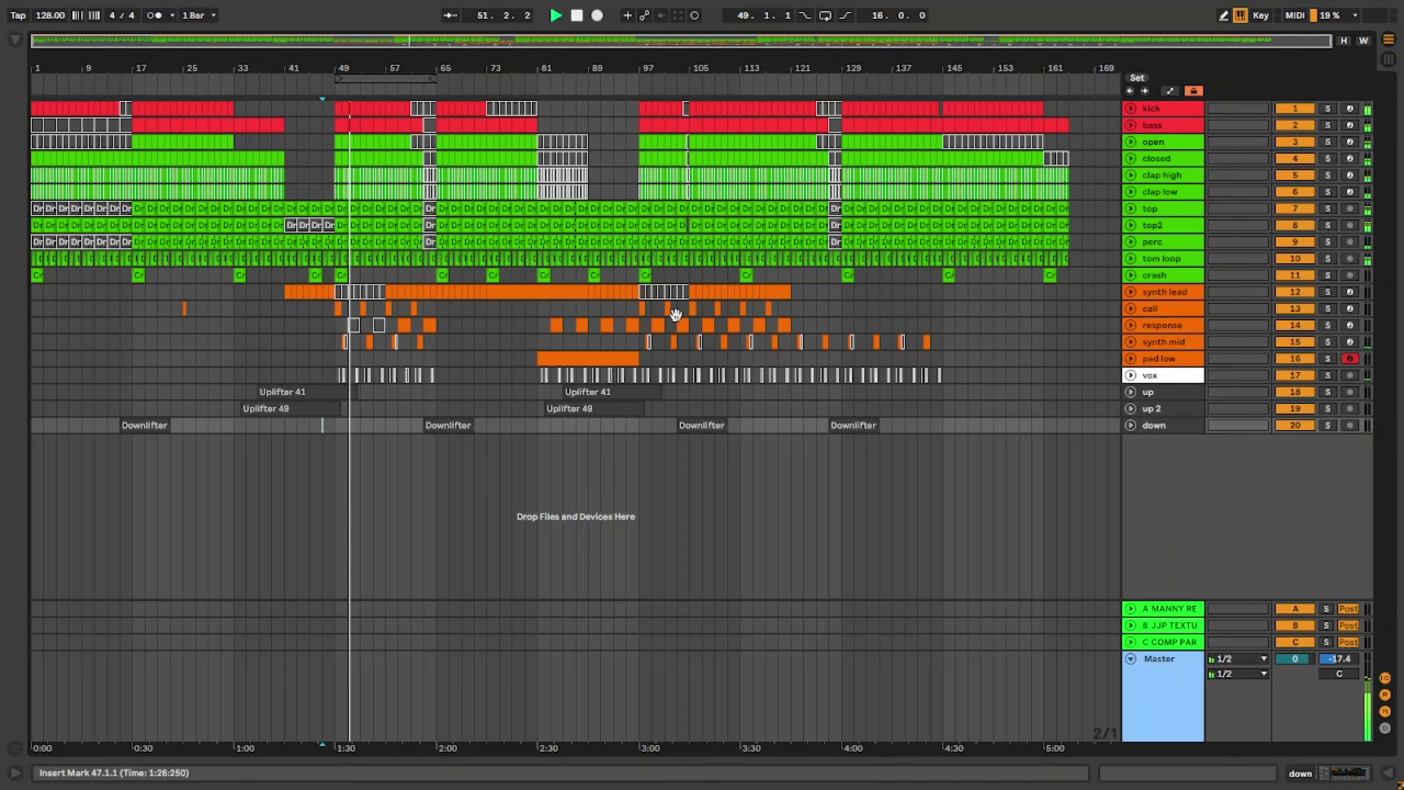
Step: Copy the call track's clips from bars 97 to 105 and paste them at bar 129
drag(638, 312, 683, 309)
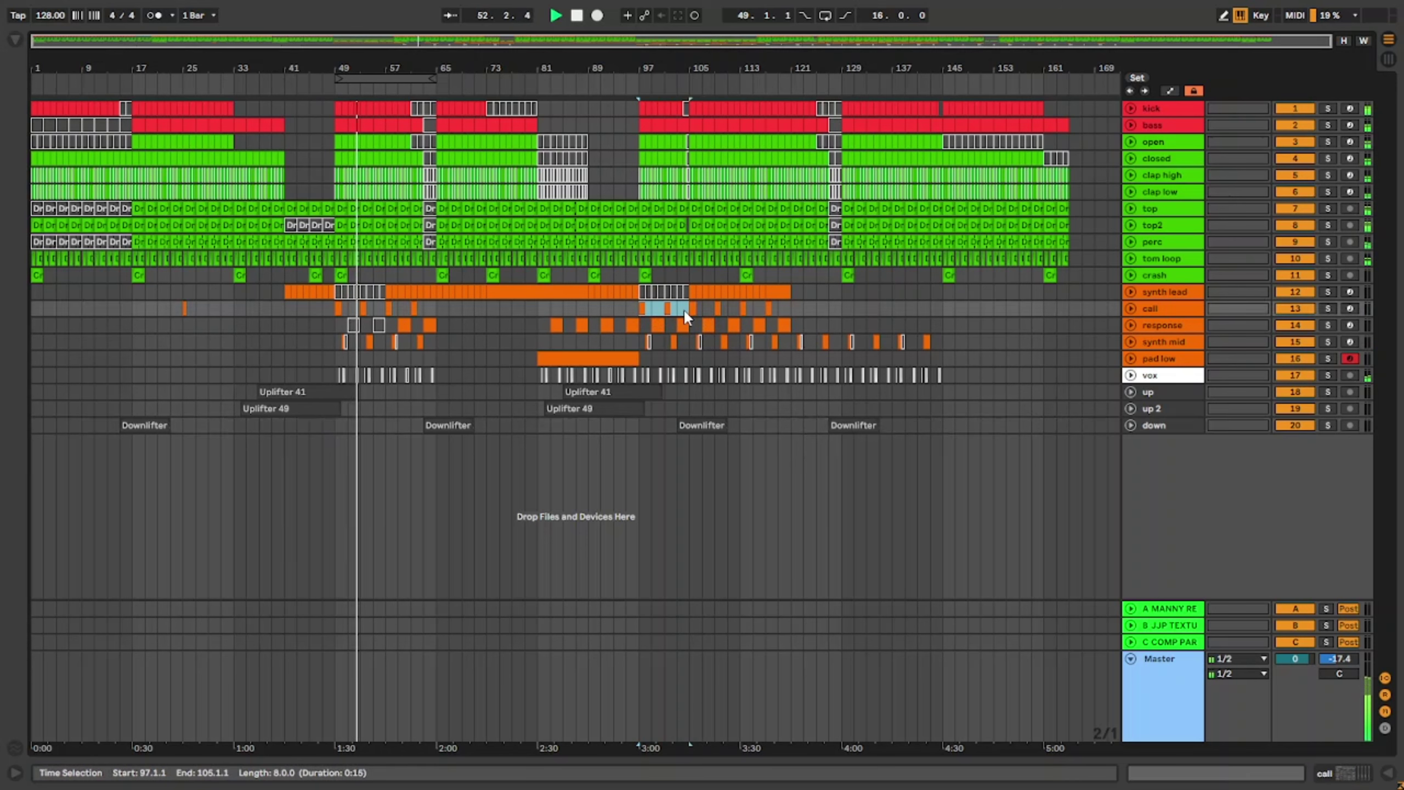
click(841, 314)
key(ctrl+v)
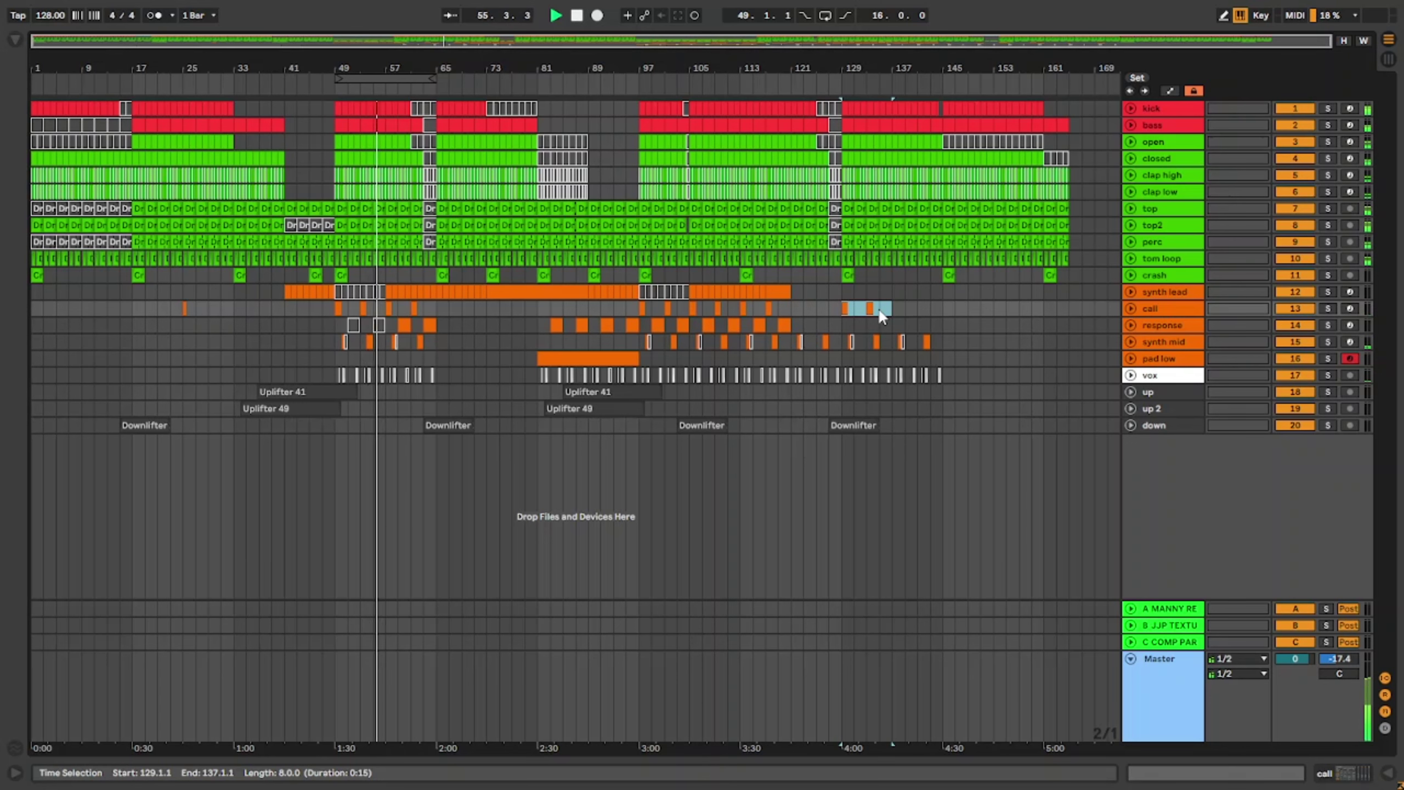
Step: While playing from bar 91, reshape the pad low EQ Eight: set band 2 to 198 Hz and 5.08 dB, move band 3 lower, then fold the devices away
click(600, 314)
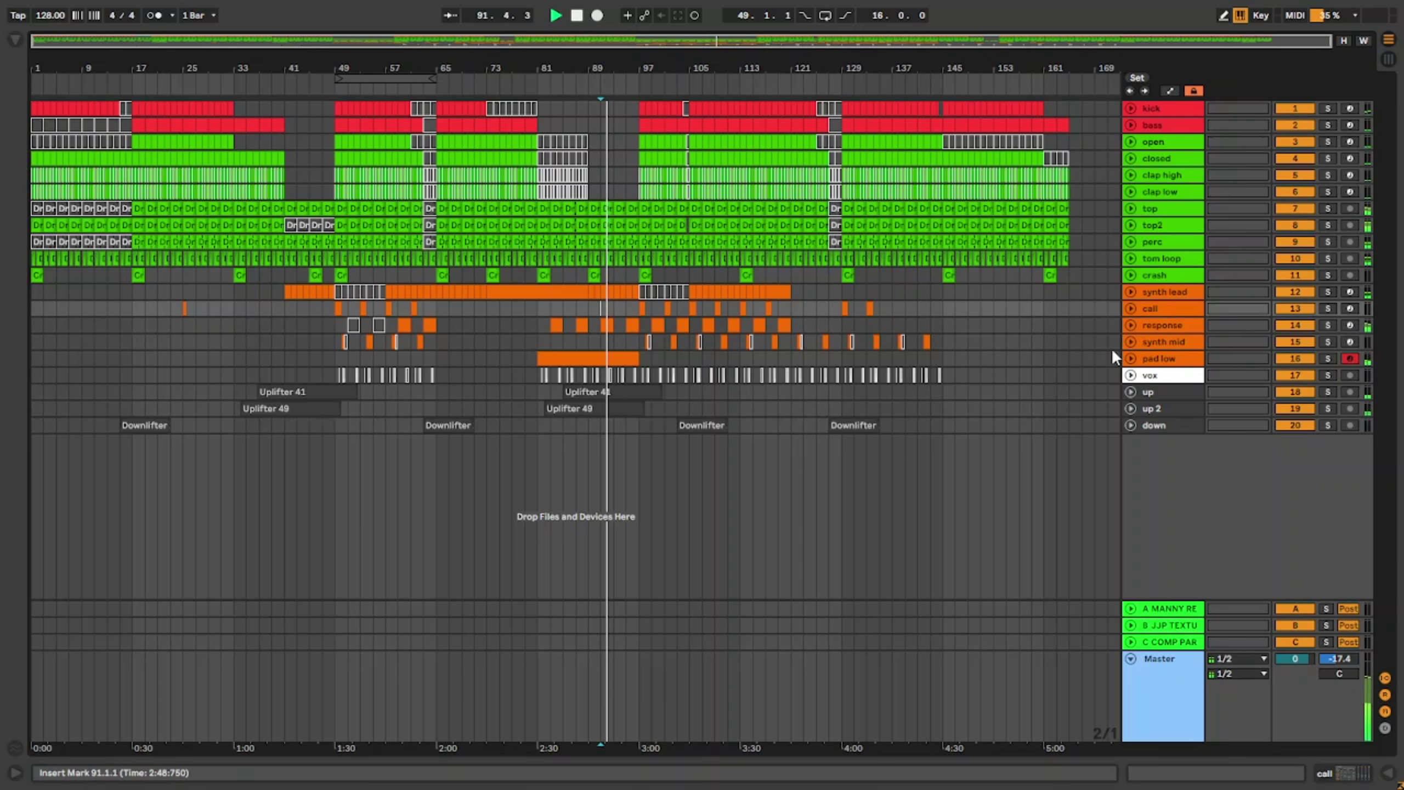
double_click(1166, 358)
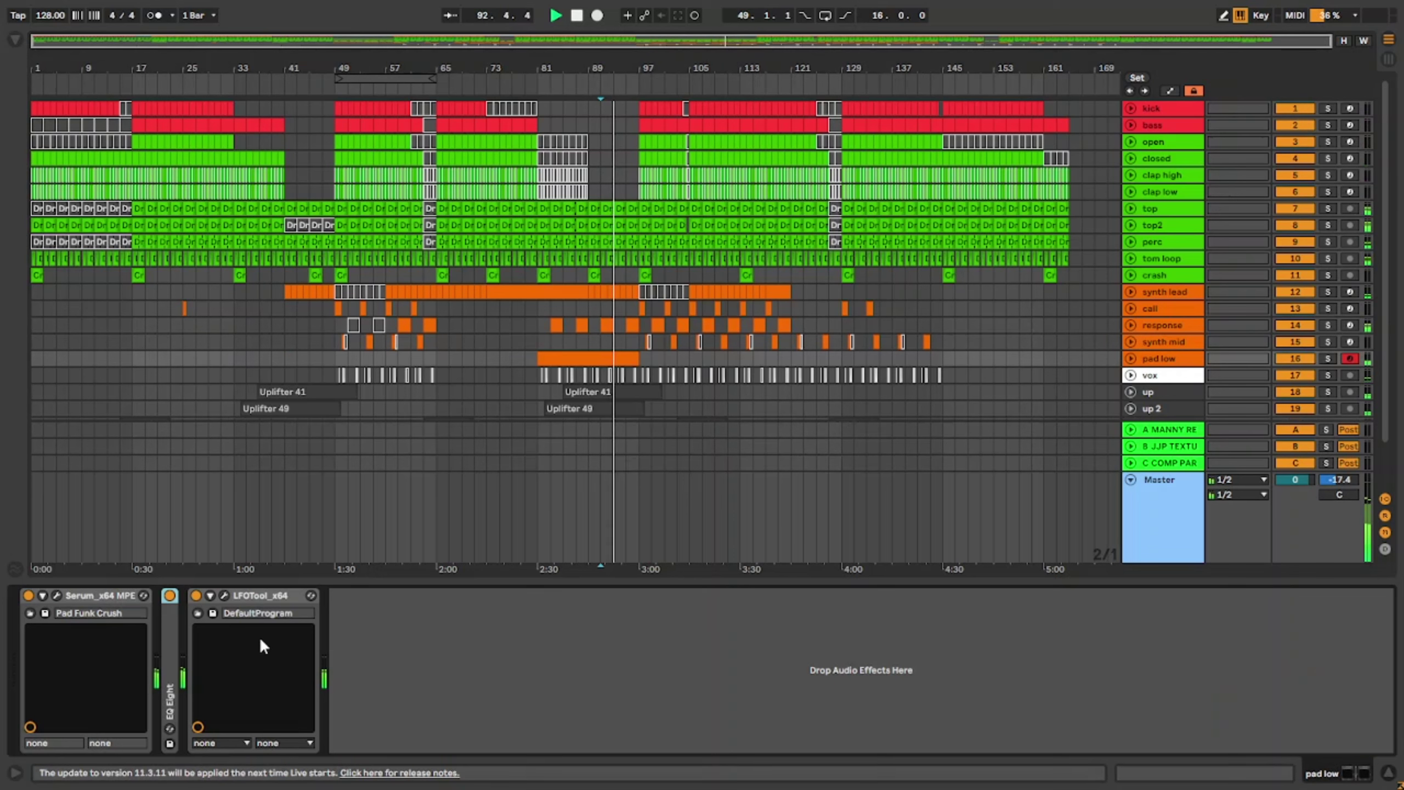
double_click(168, 633)
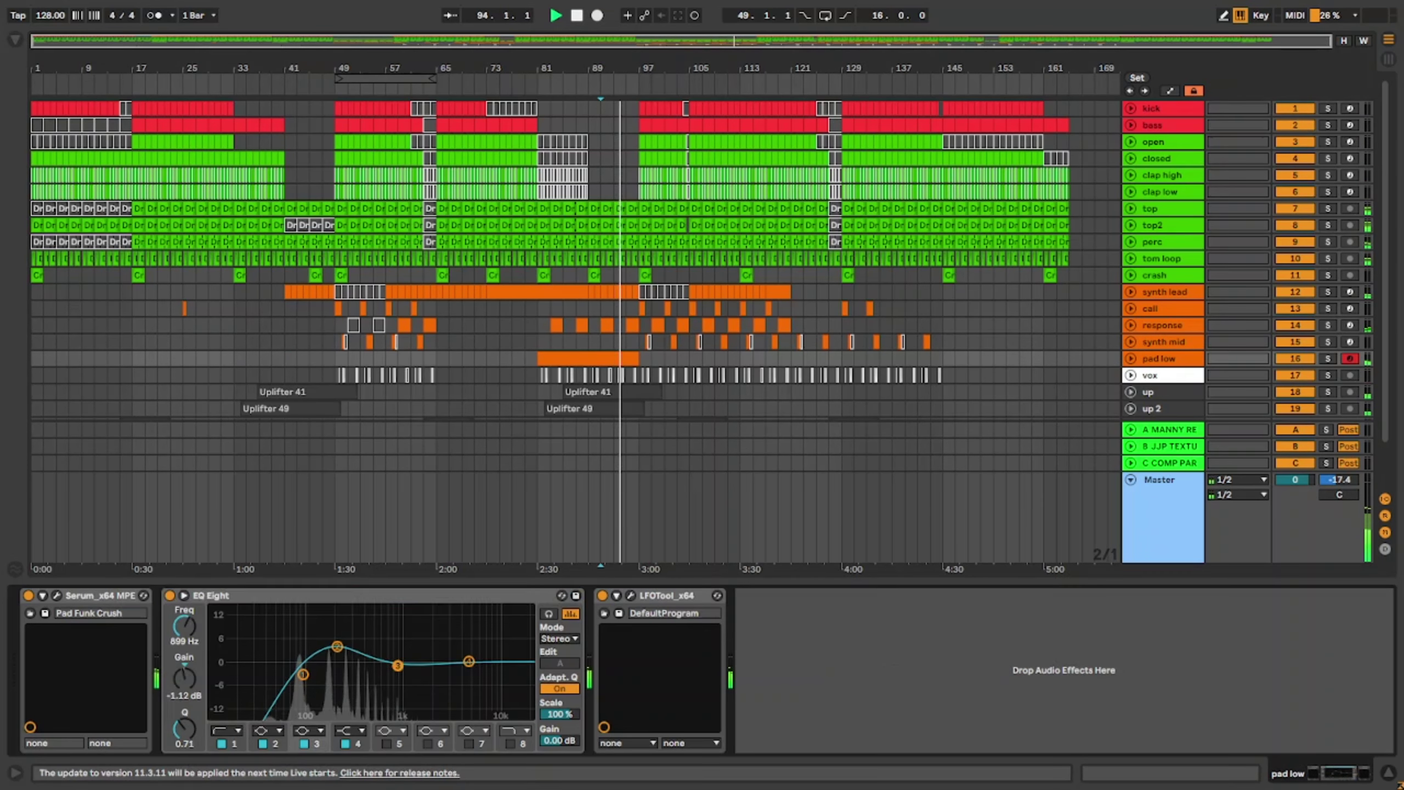
drag(337, 646, 335, 643)
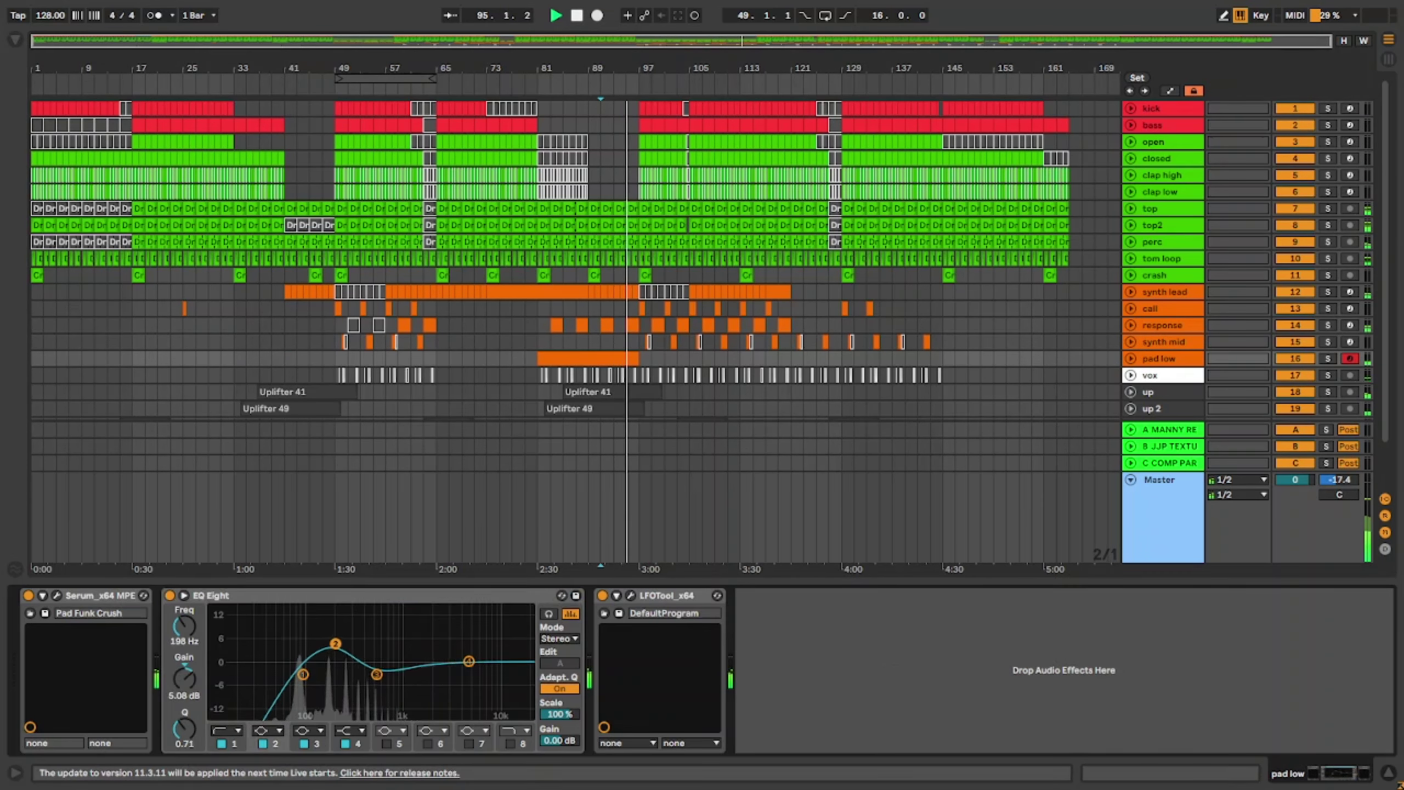
double_click(333, 598)
double_click(243, 599)
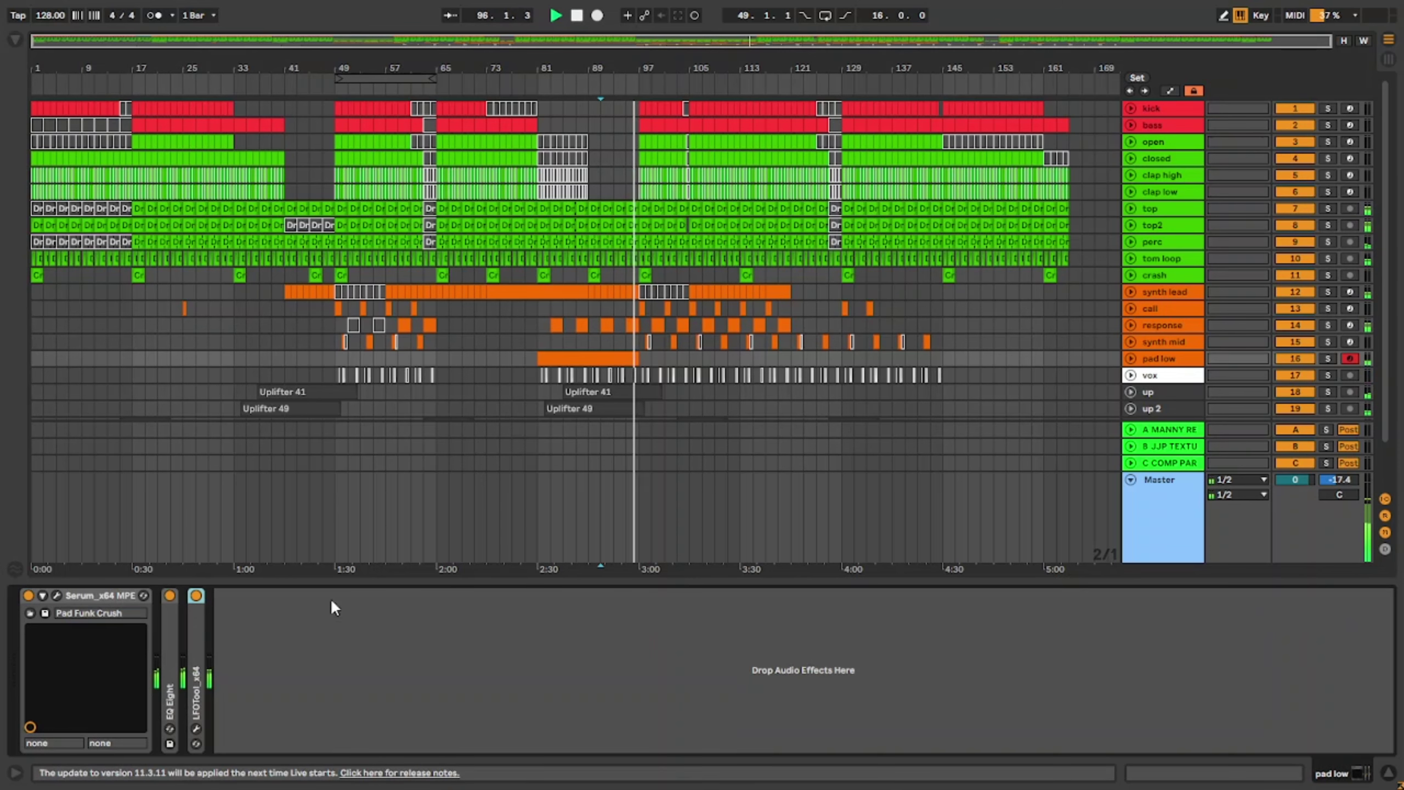
key(ctrl+alt+l)
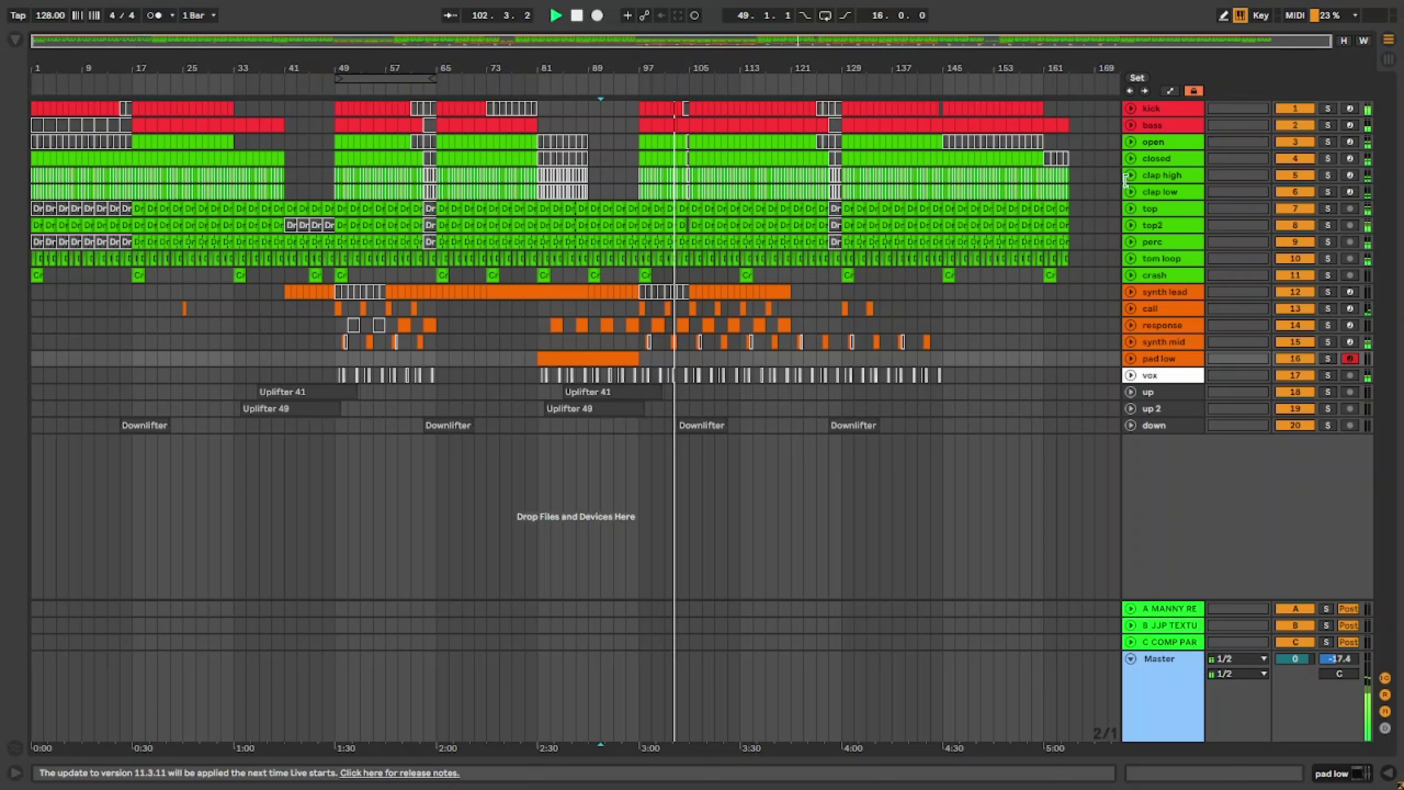
Step: Select the whole arrangement across all tracks from bar 1 to bar 165 and loop it
click(1068, 425)
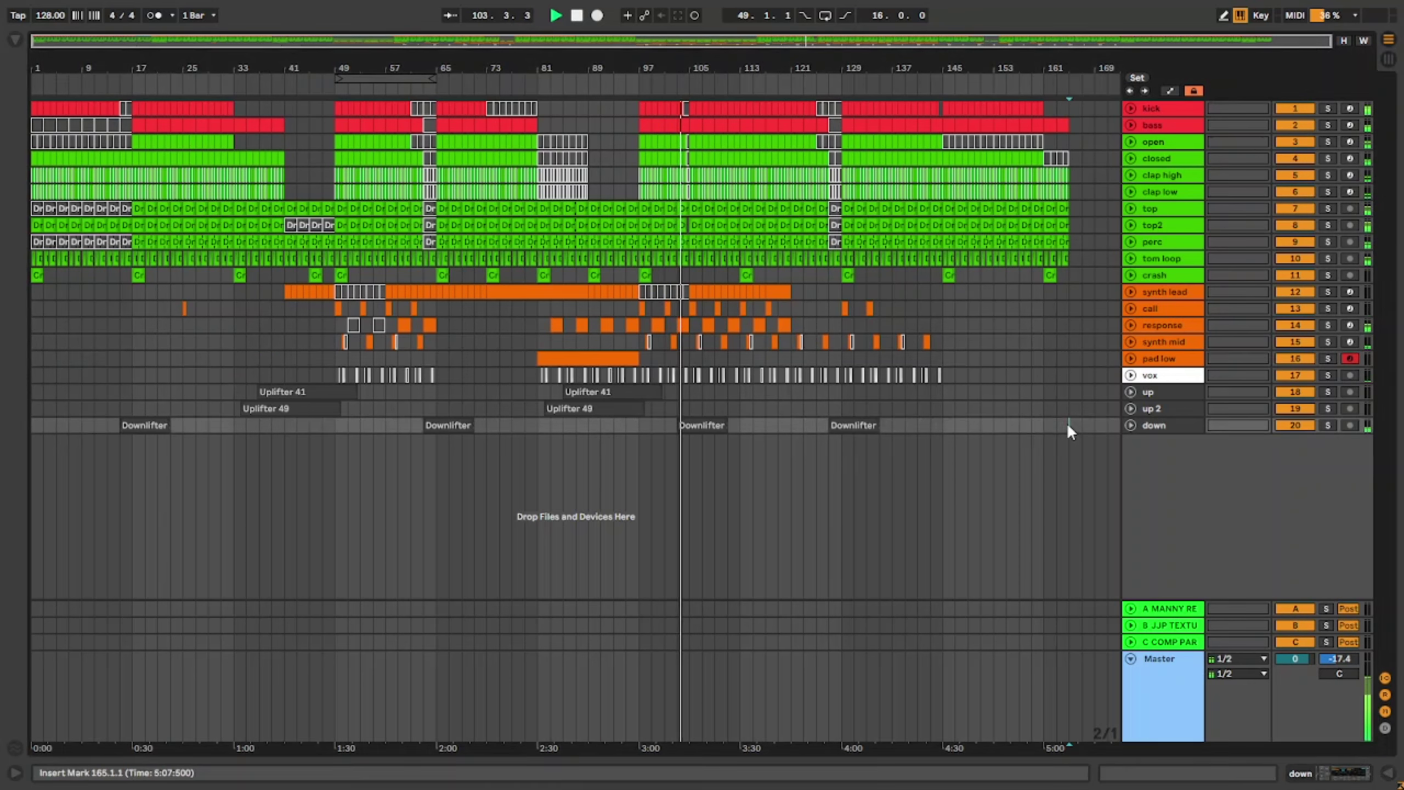
drag(46, 432, 2, 91)
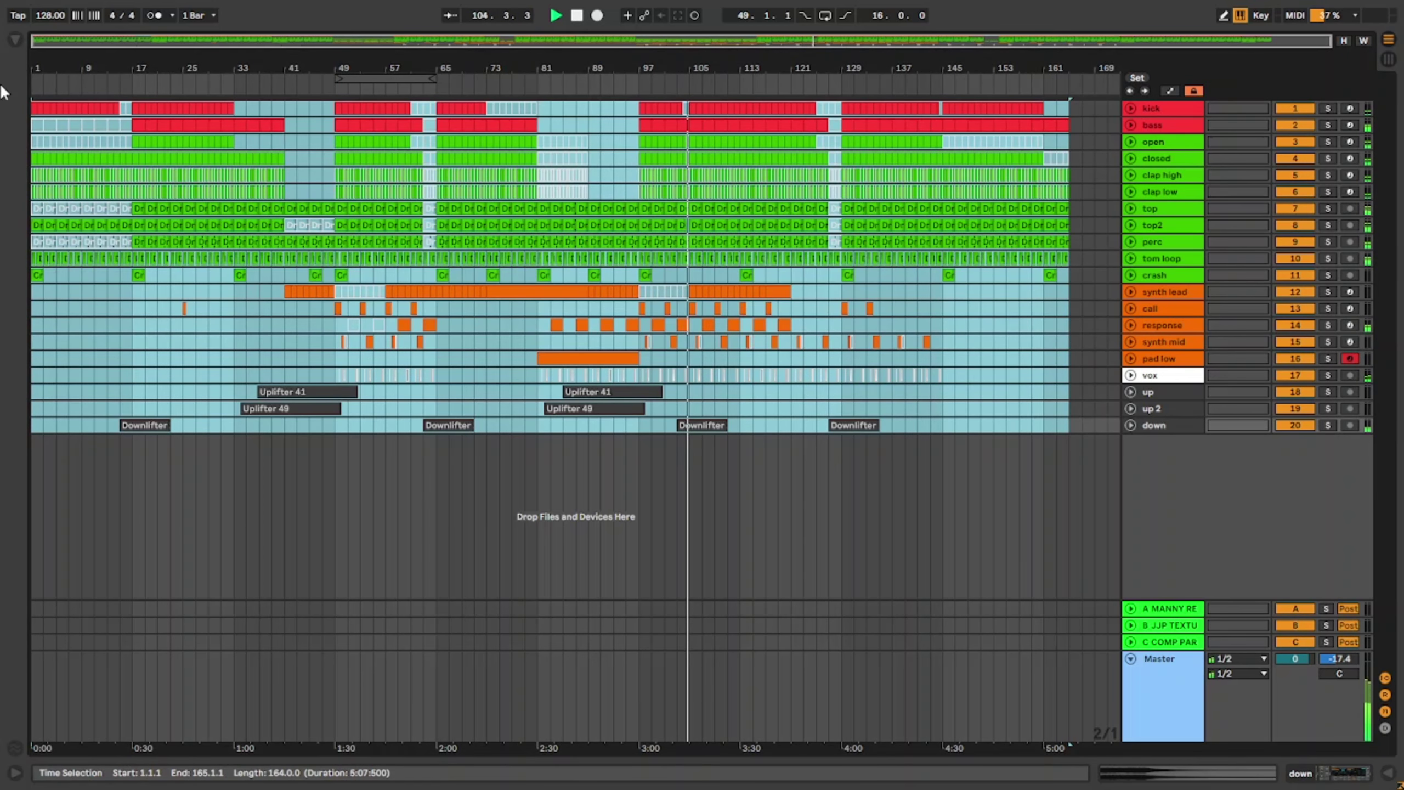
key(ctrl+l)
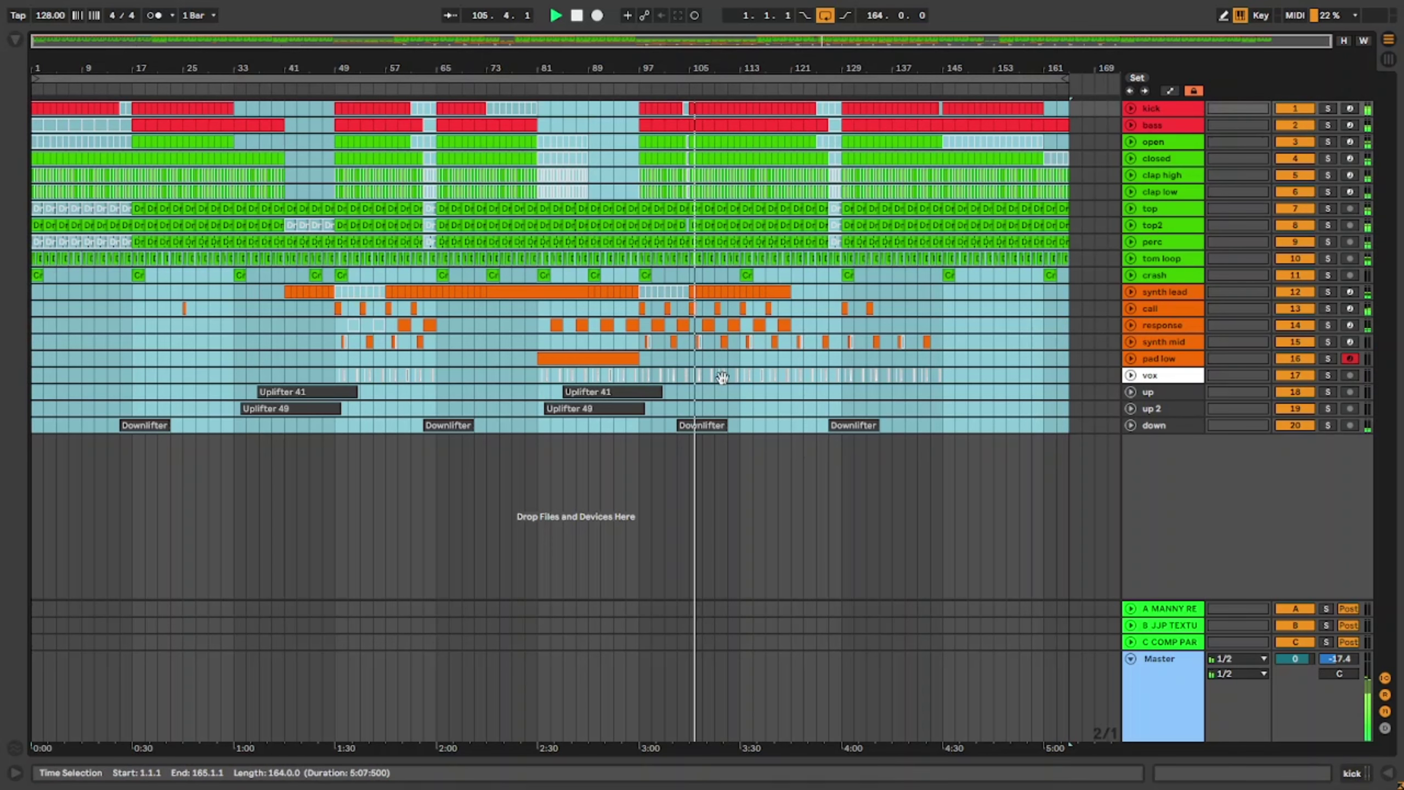
Step: Play the end of the arrangement from bar 159
click(1037, 311)
key(space)
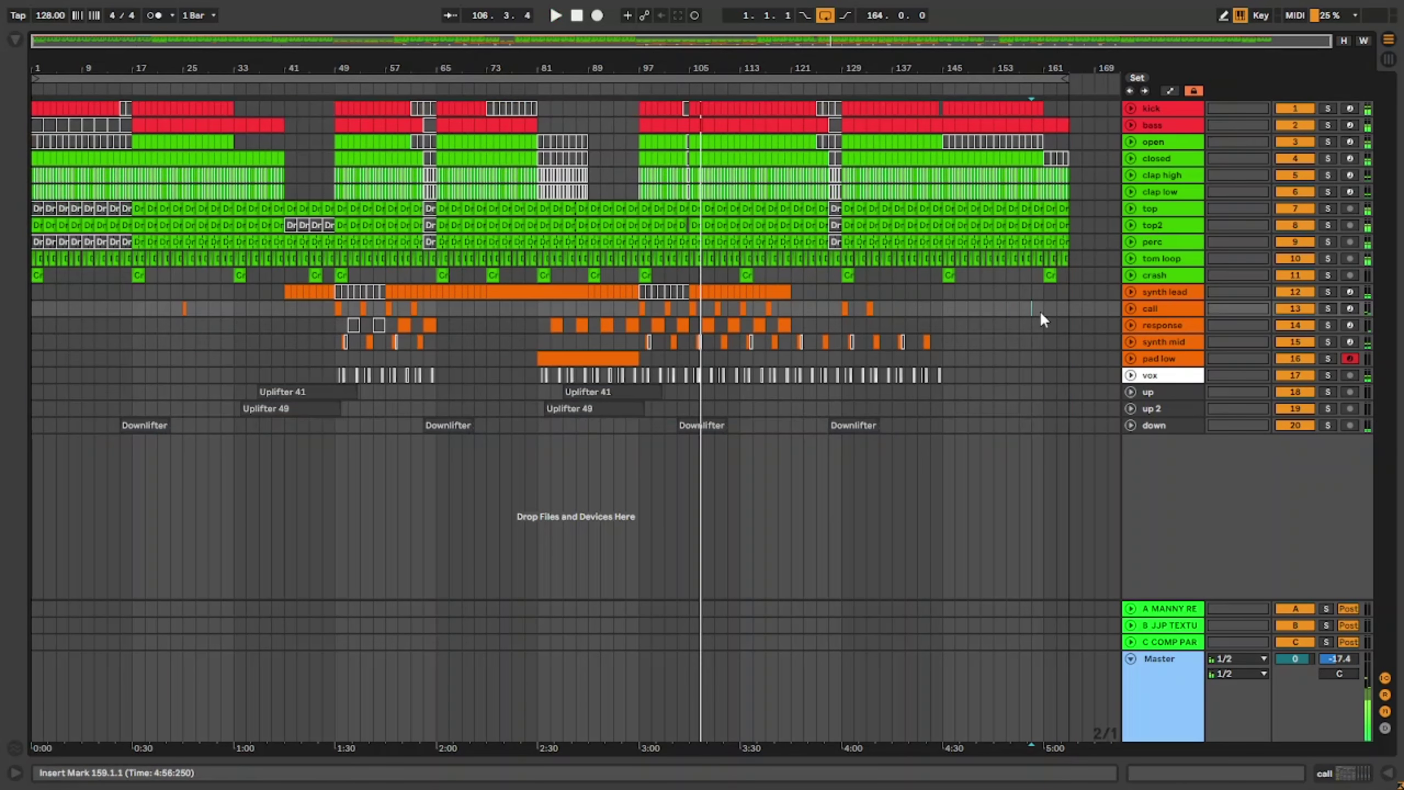
key(space)
scroll(1040, 312, up, 5)
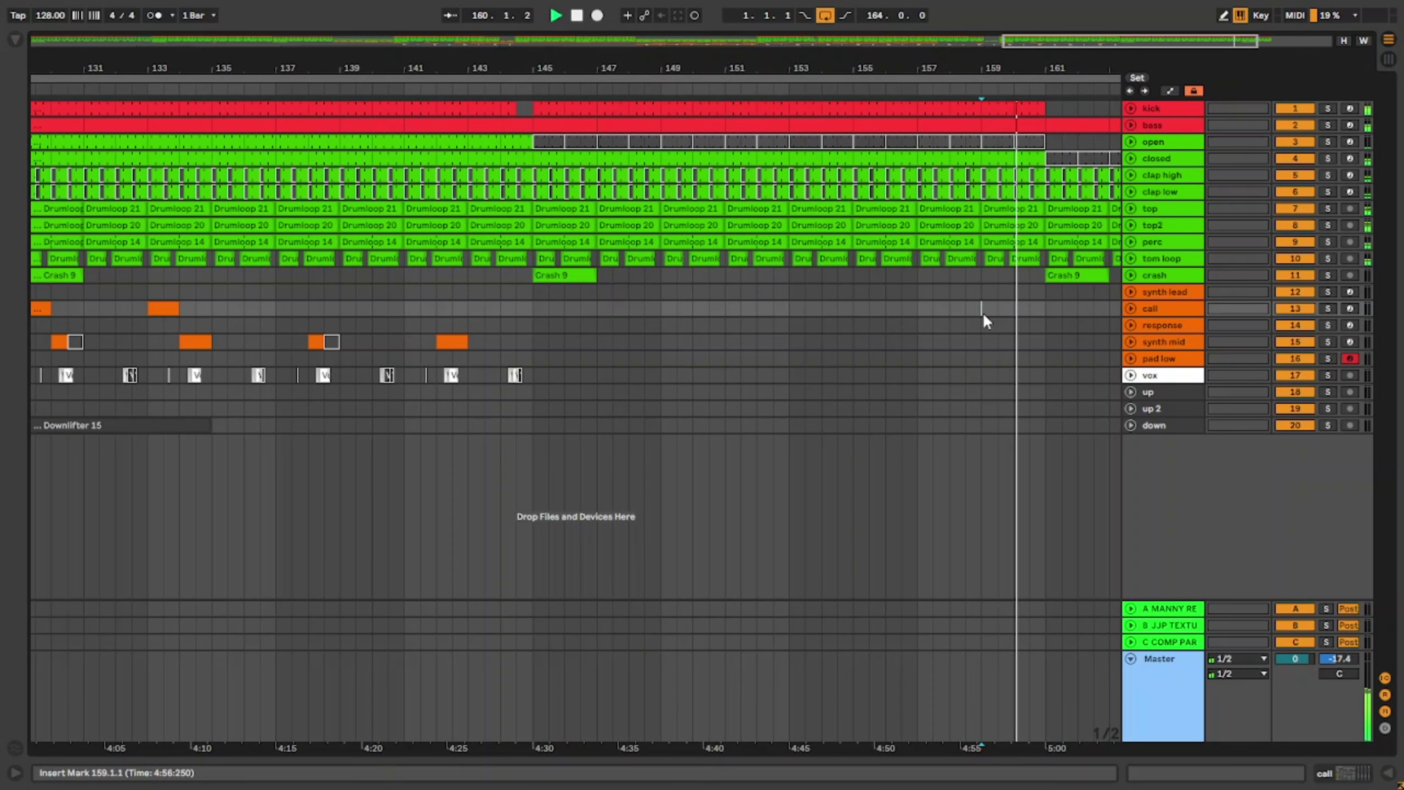
scroll(983, 312, down, 10)
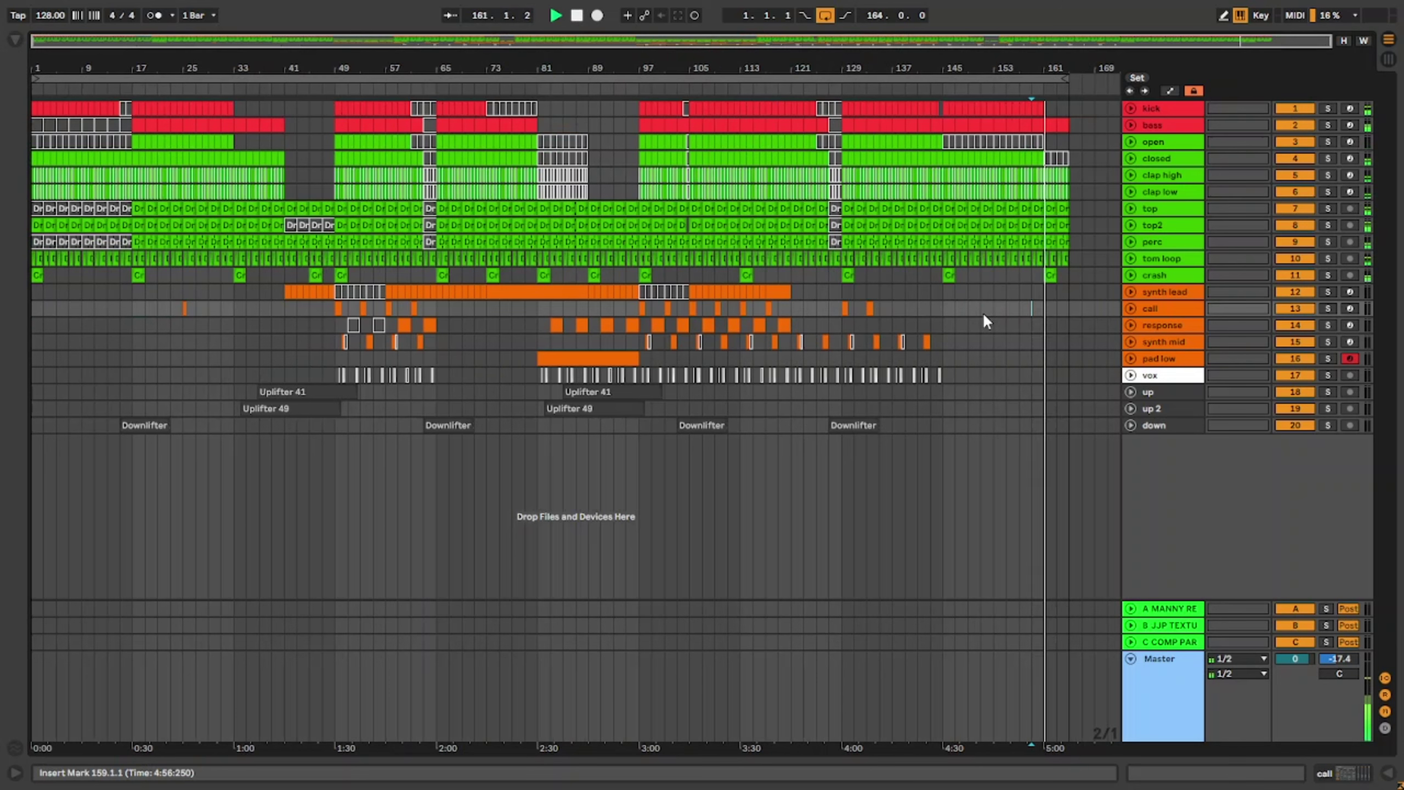
Step: Automate the Master's Auto Filter to switch on from bar 161, and play the ending from there
click(1053, 126)
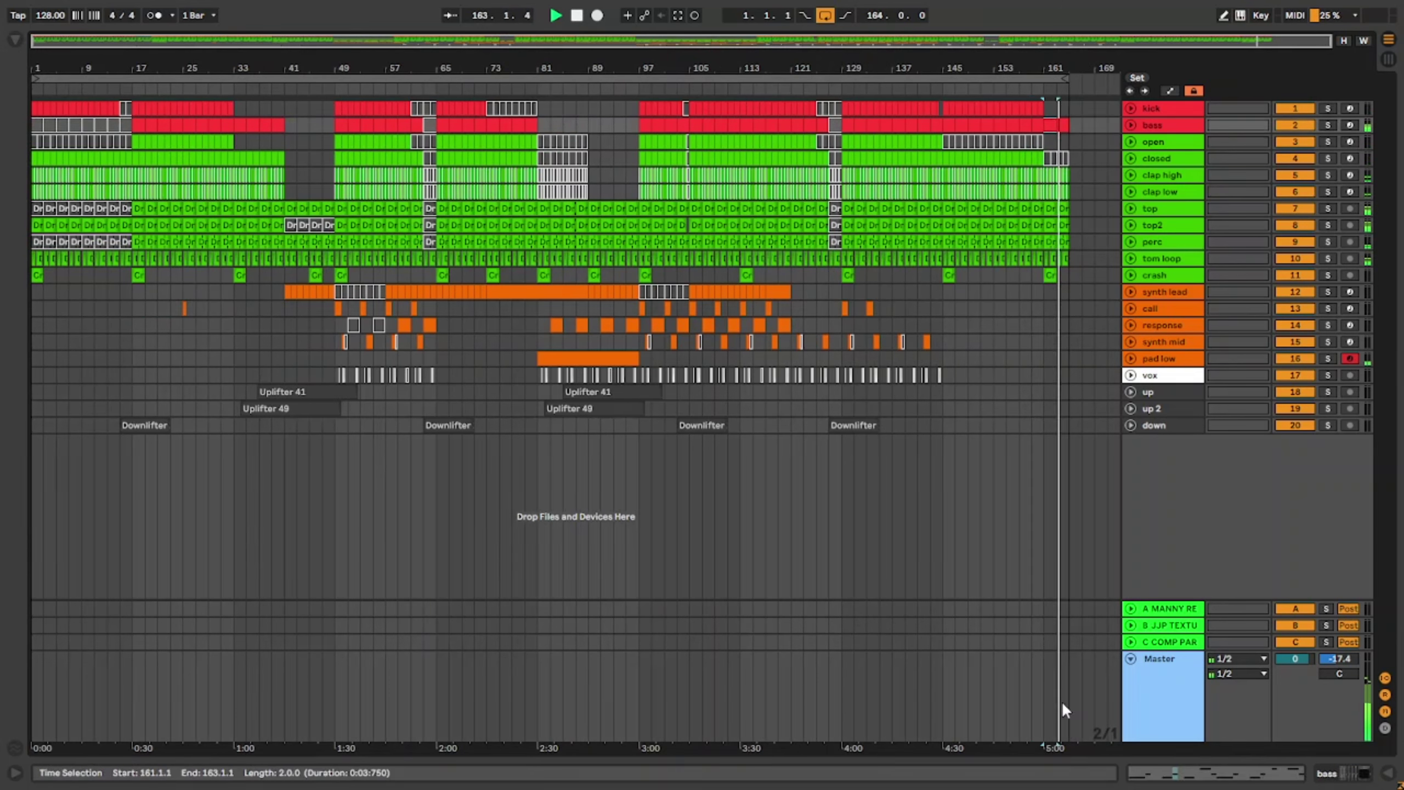
key(a)
click(1044, 722)
drag(1045, 723, 1044, 685)
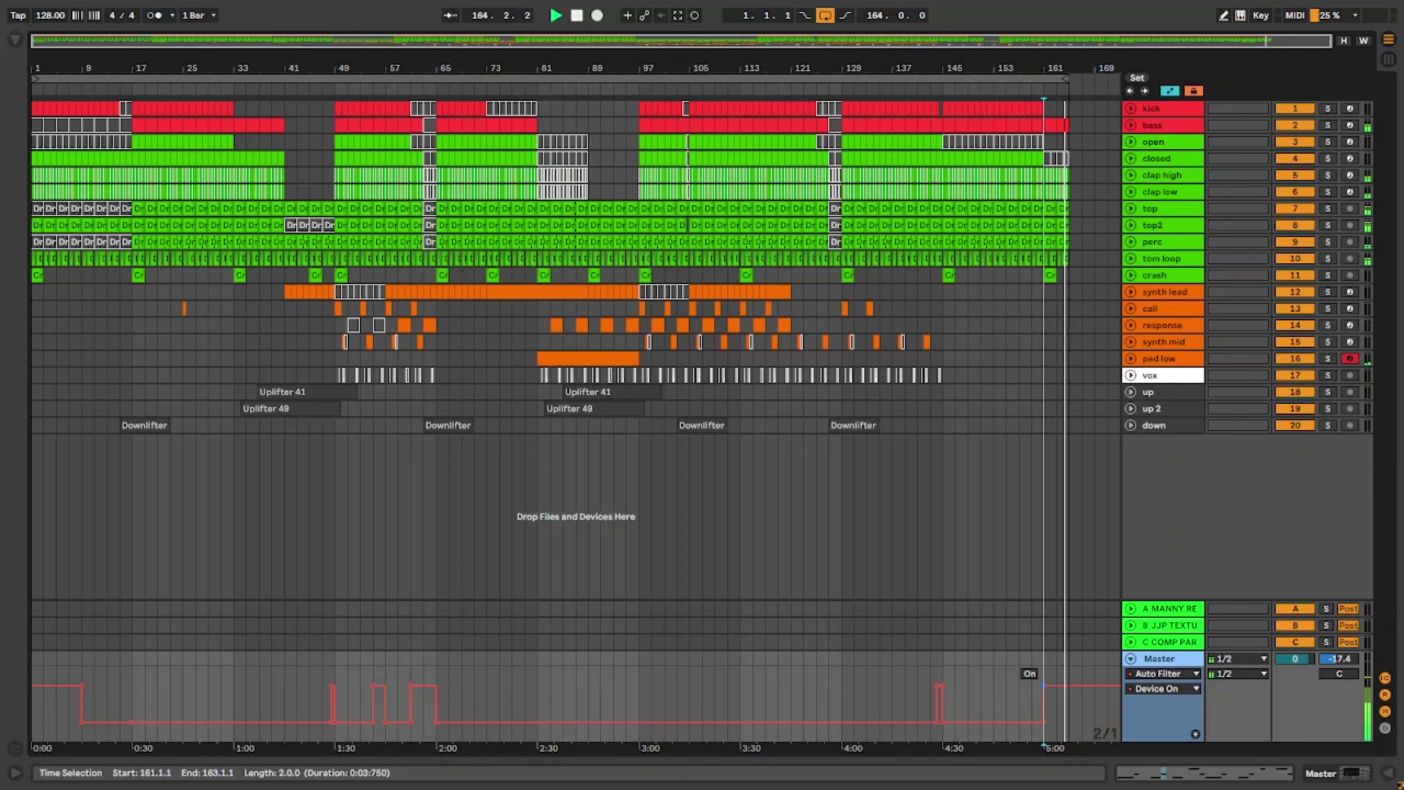
click(1042, 373)
key(space)
key(space)
Step: In the bass clip at bar 161, stretch the first F2 note across both bars, deactivate the A#2 notes, and close the clip view
double_click(1053, 124)
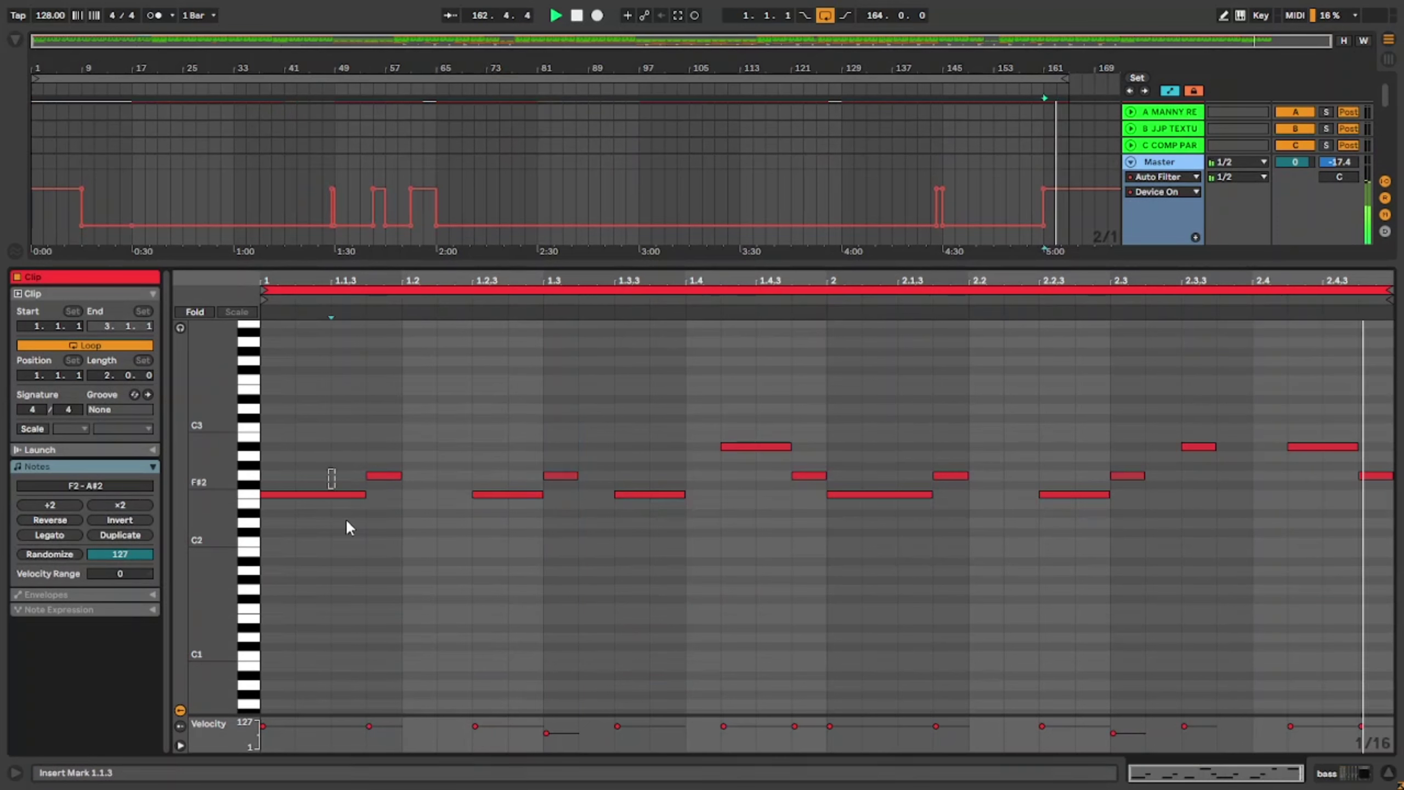
click(360, 493)
drag(366, 493, 1390, 495)
drag(343, 459, 1344, 490)
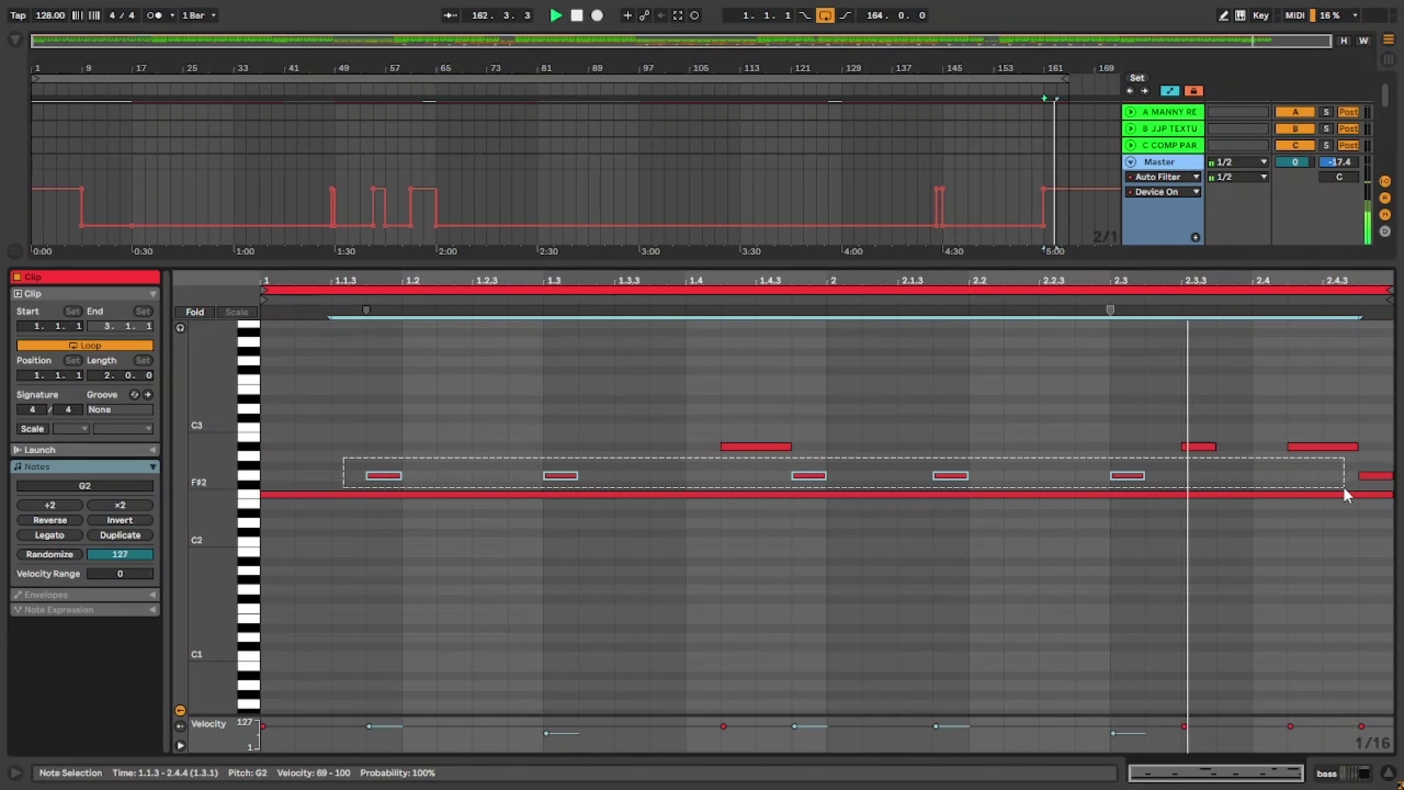
drag(603, 393, 1368, 454)
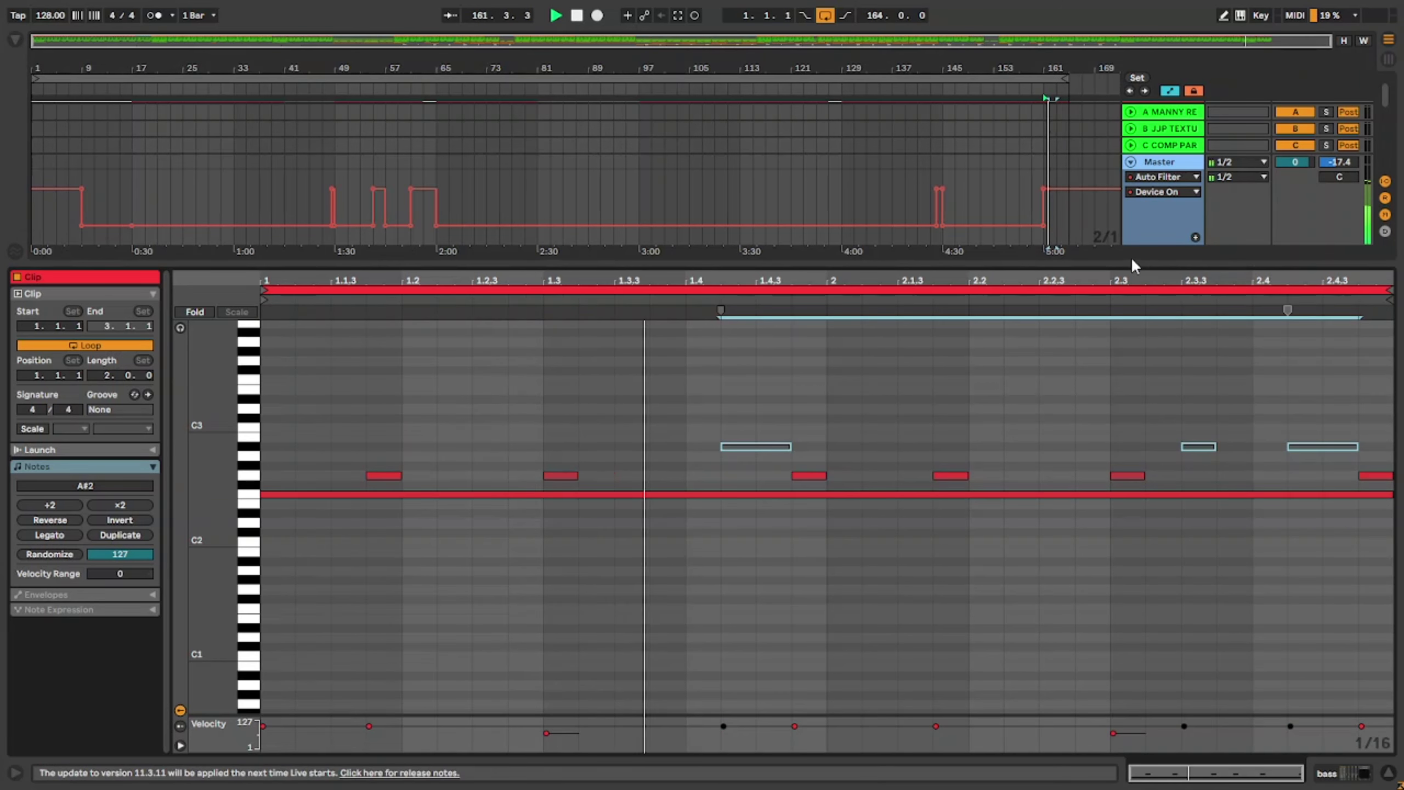
drag(1131, 263, 1153, 755)
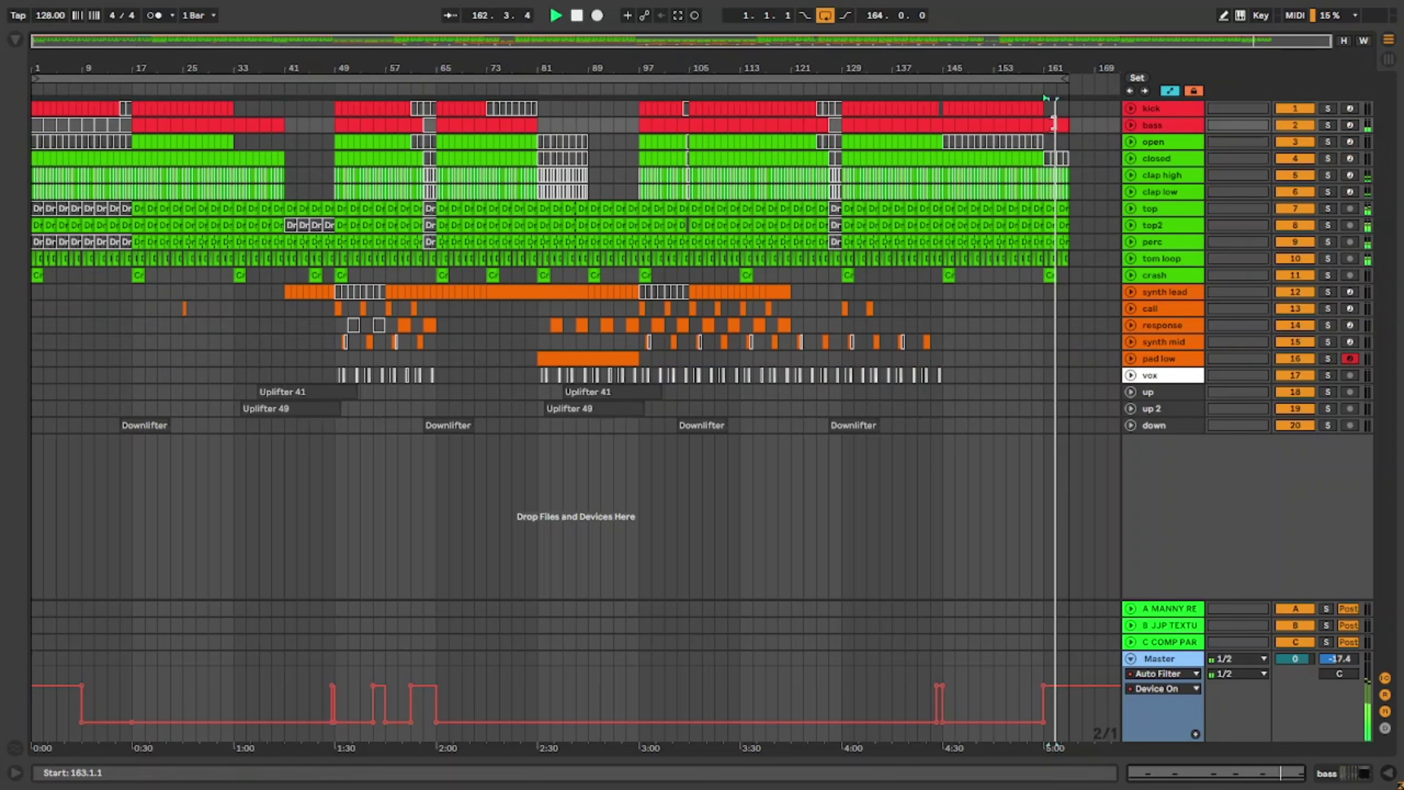